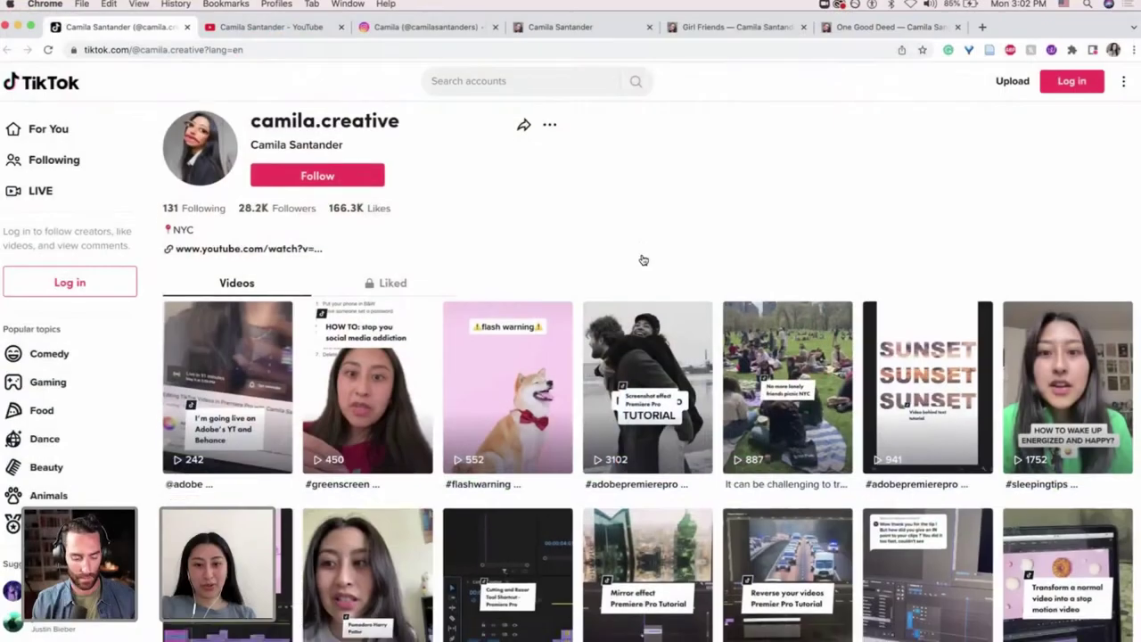
Look through the grid of Premiere Pro tutorials and other videos on the creator's TikTok profile.
scroll(644, 260, "down", 5)
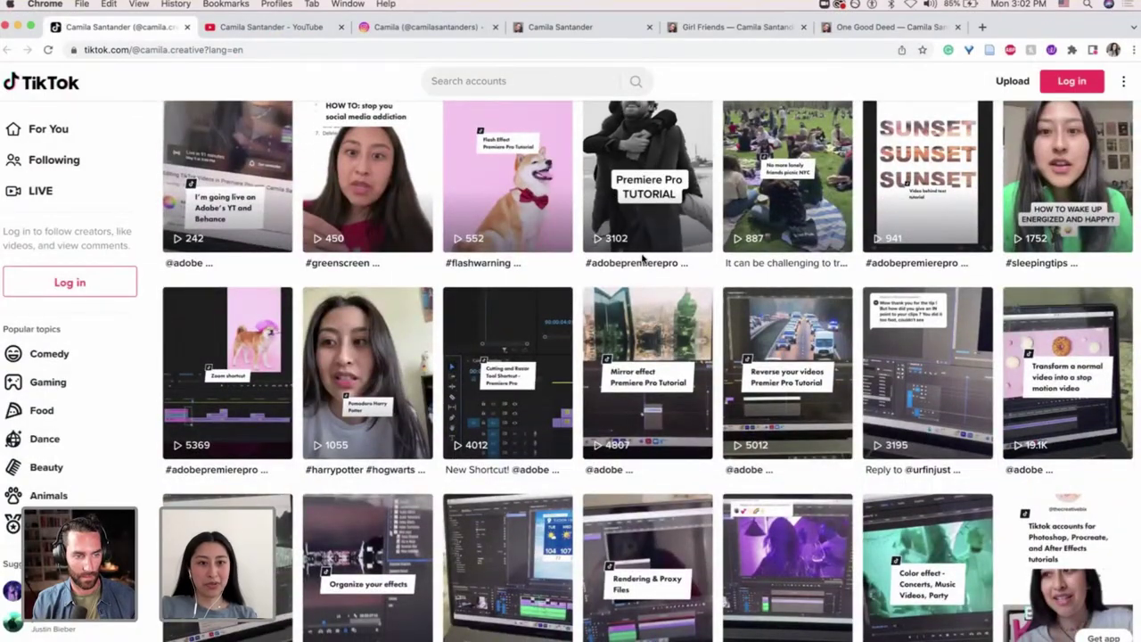
scroll(644, 259, "down", 2)
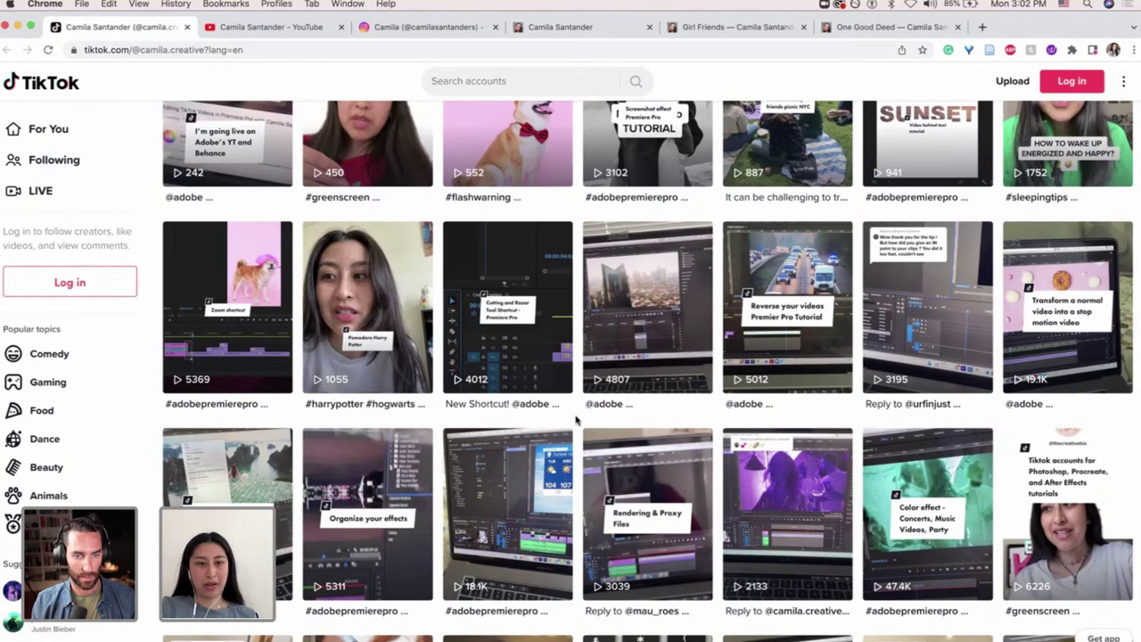
scroll(575, 419, "down", 1)
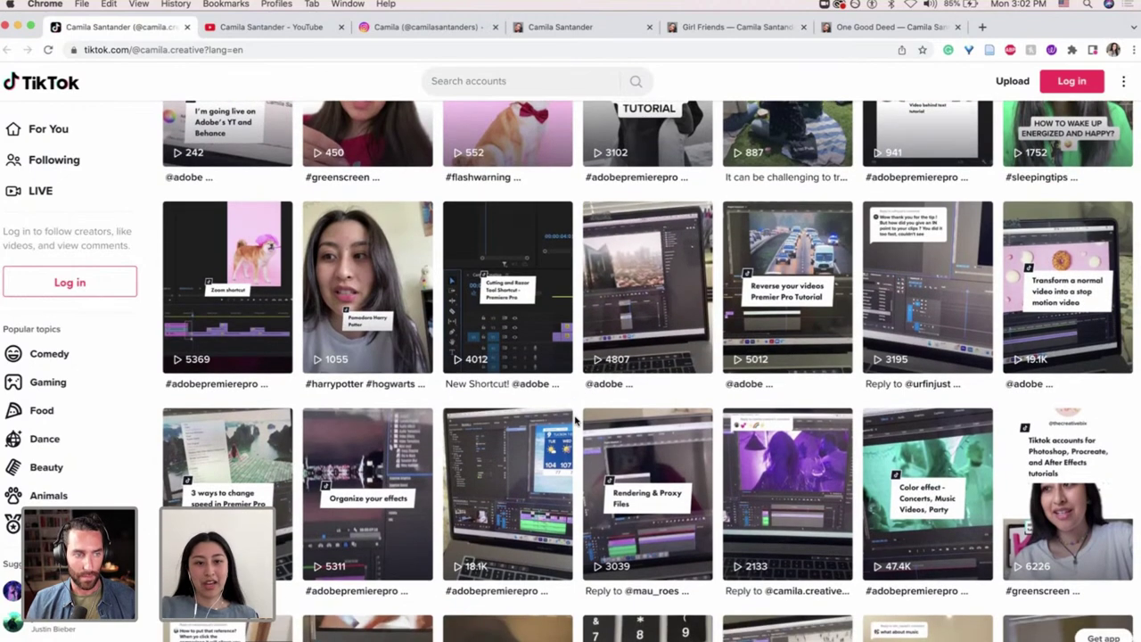
scroll(575, 419, "down", 2)
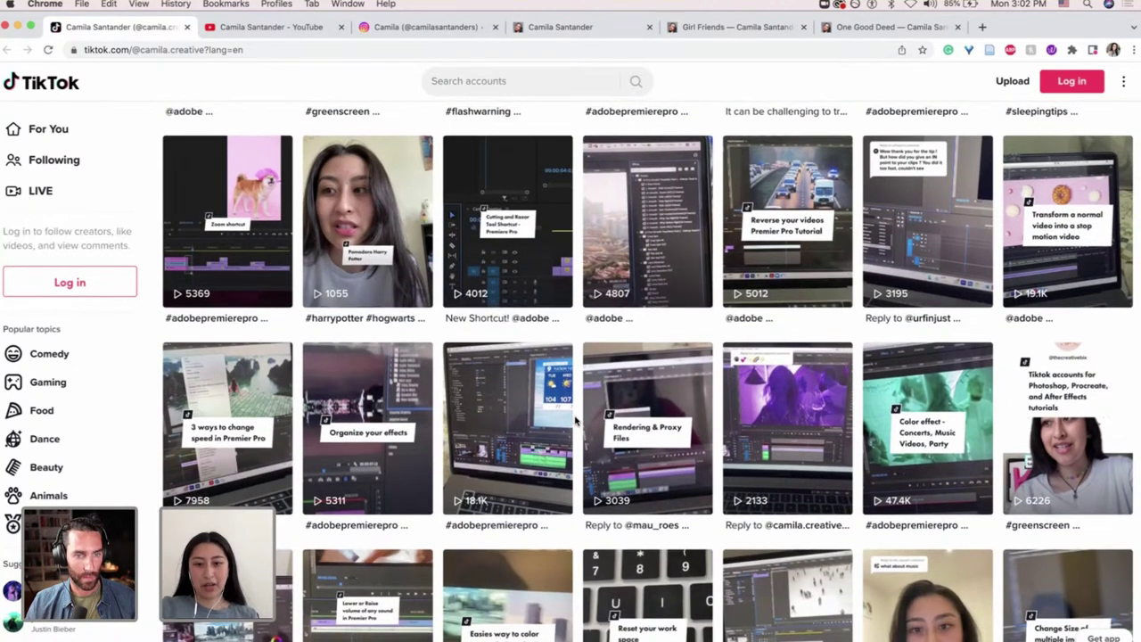
scroll(575, 419, "up", 1)
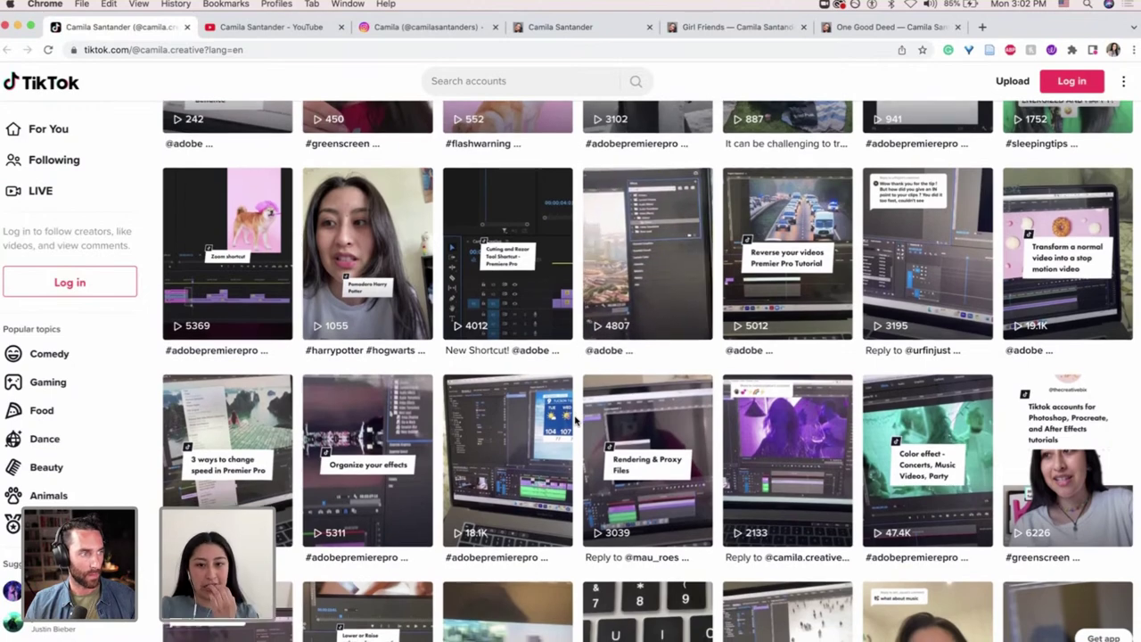
scroll(576, 419, "down", 2)
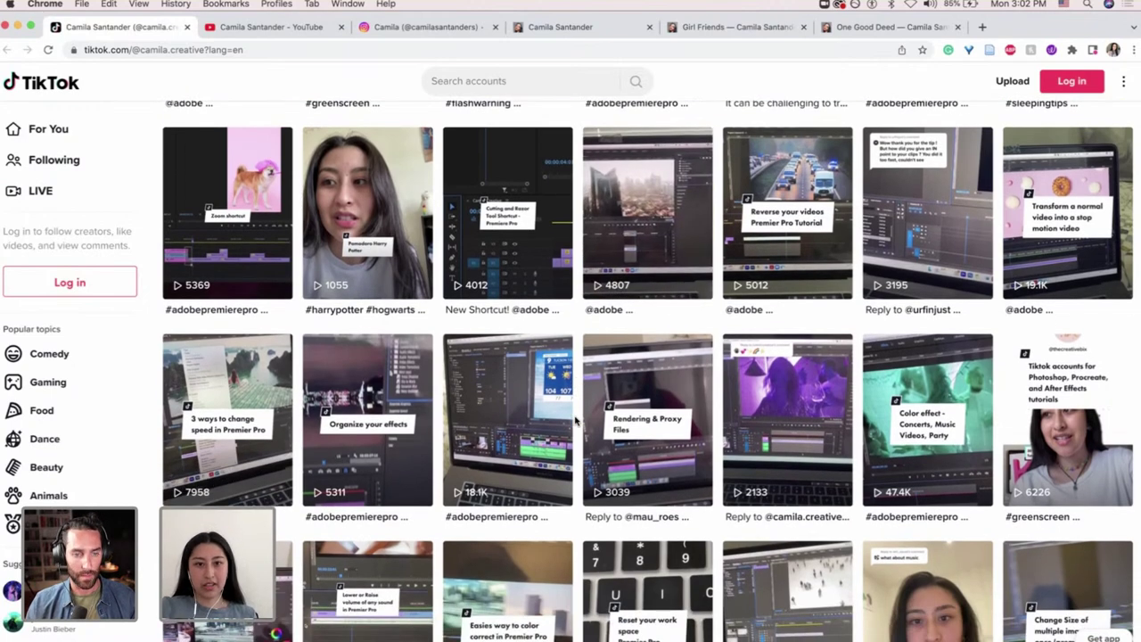
scroll(575, 415, "down", 1)
scroll(575, 409, "up", 2)
scroll(575, 409, "down", 3)
scroll(575, 408, "up", 6)
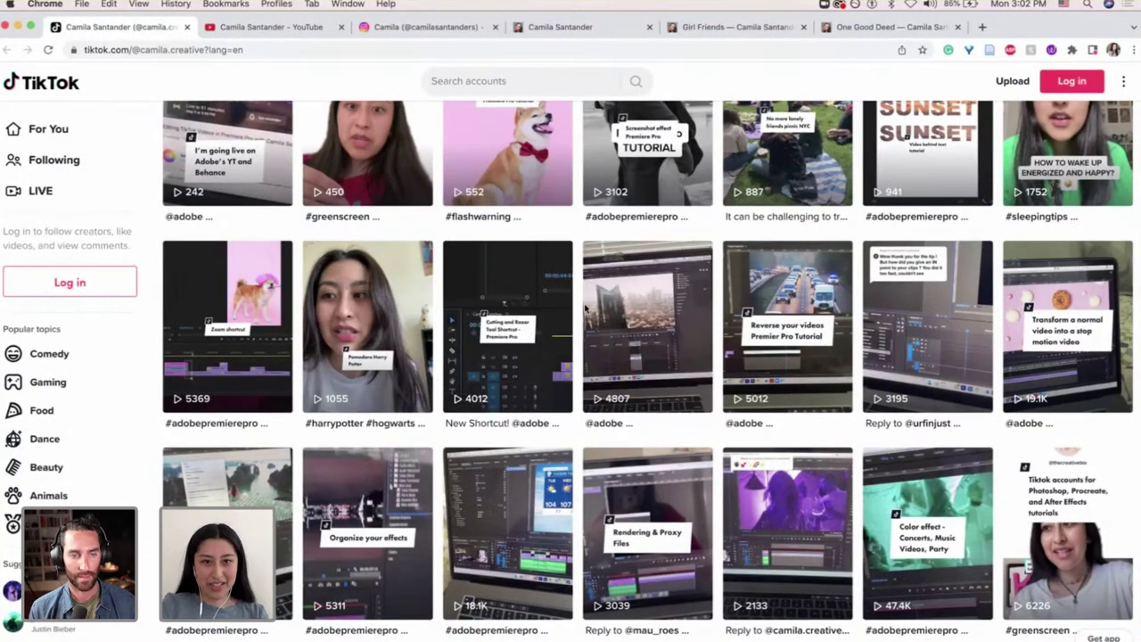
scroll(551, 300, "up", 3)
scroll(549, 300, "up", 4)
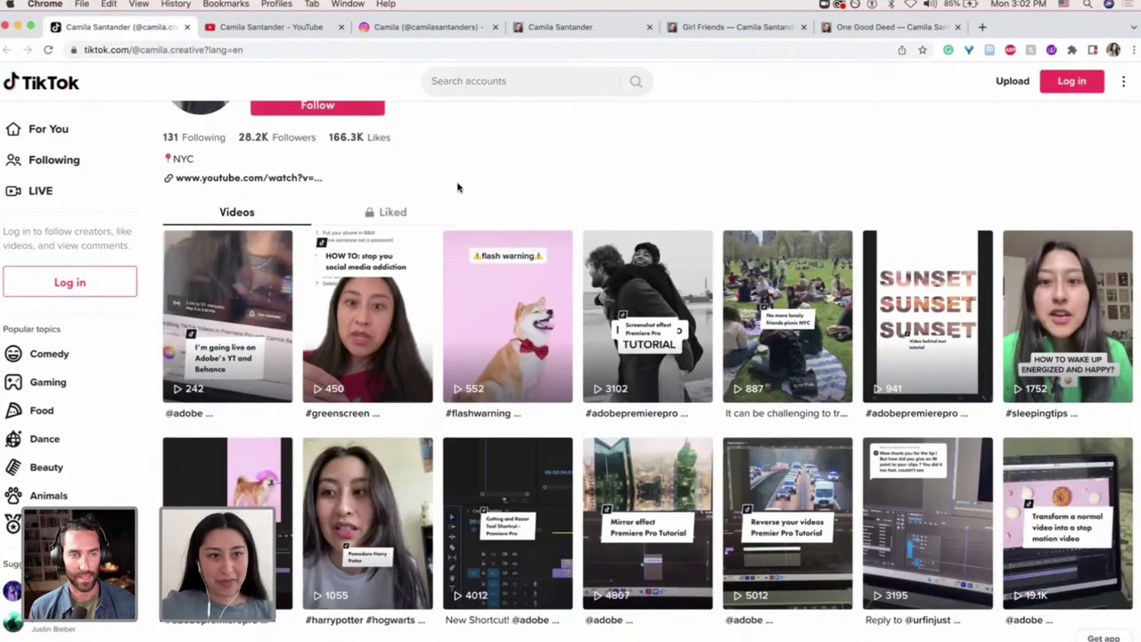
scroll(396, 157, "up", 3)
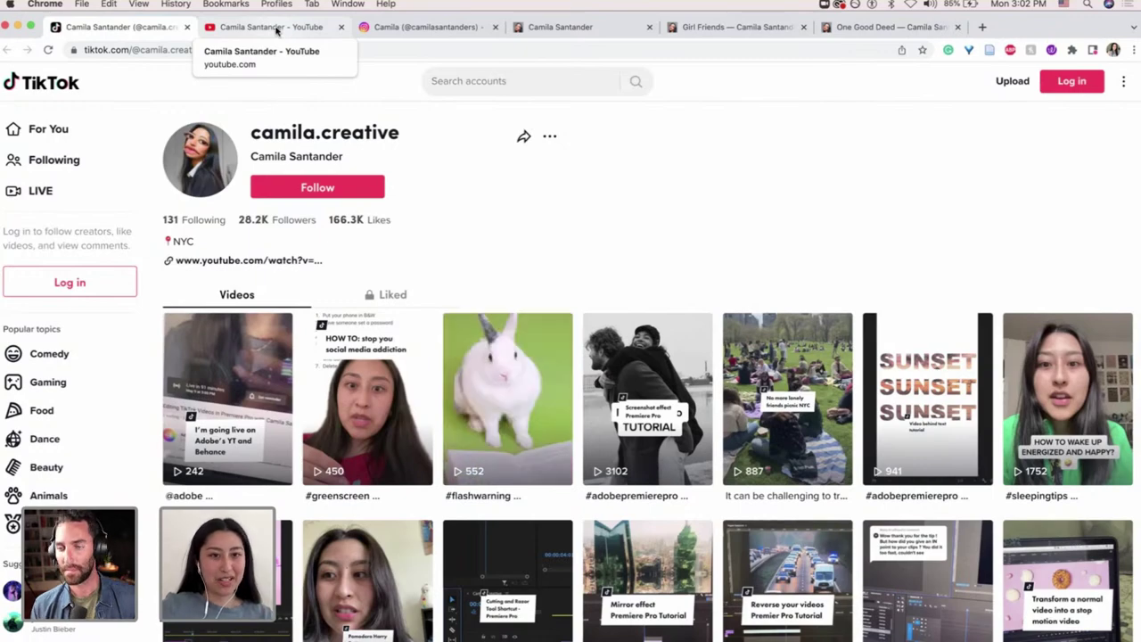
Review the uploads on the creator's YouTube channel and view the matching Instagram profile.
left_click(277, 28)
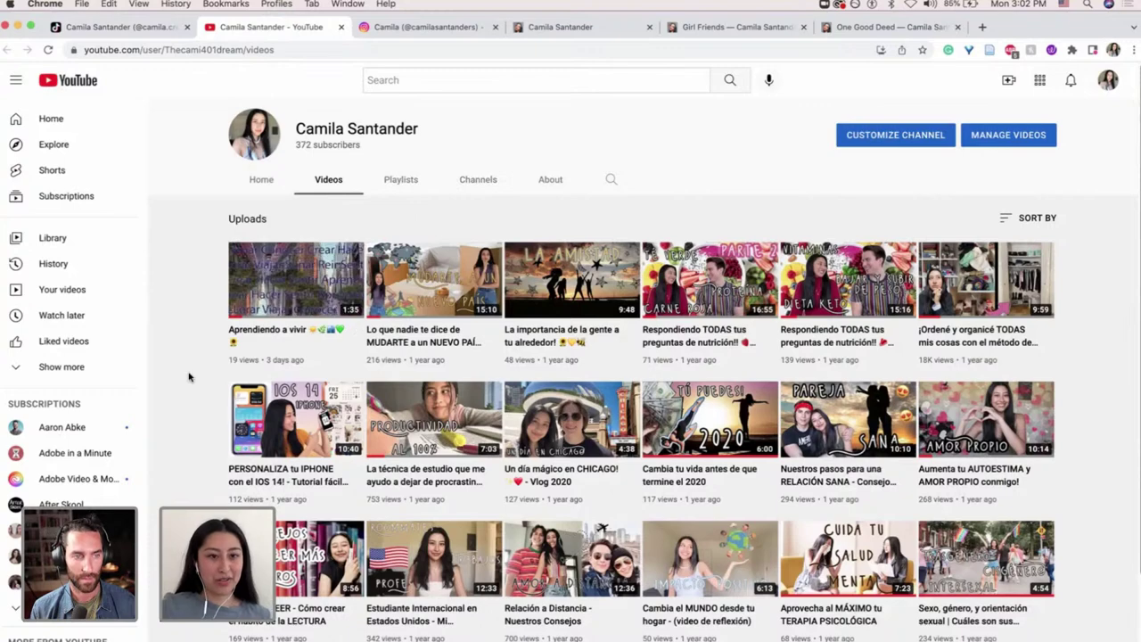
scroll(437, 435, "down", 1)
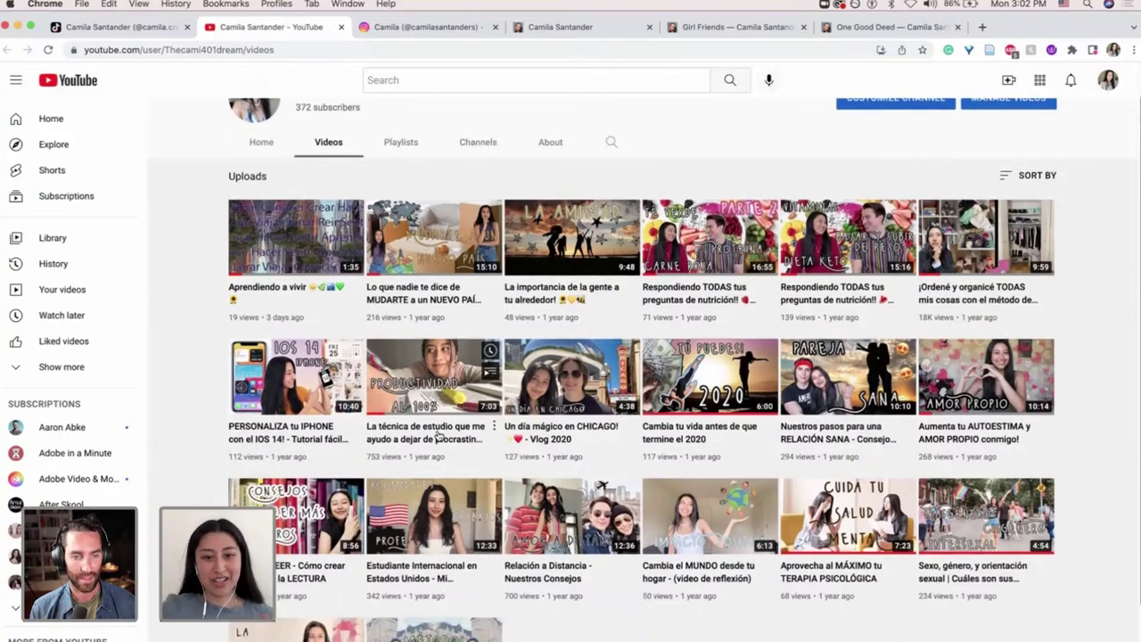
scroll(437, 435, "up", 1)
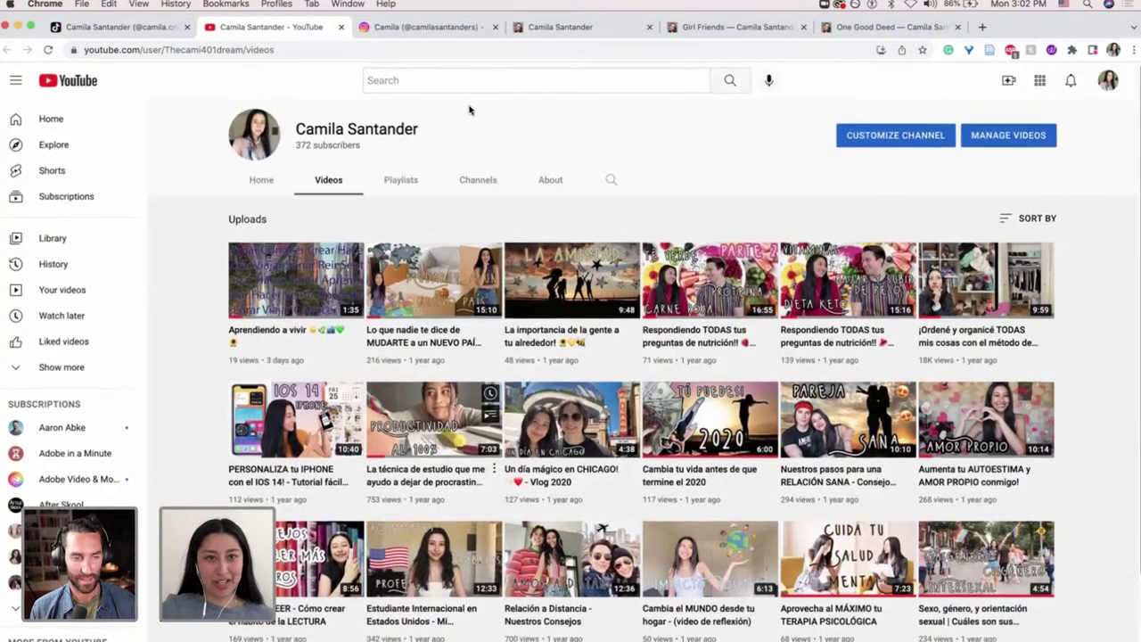
left_click(444, 29)
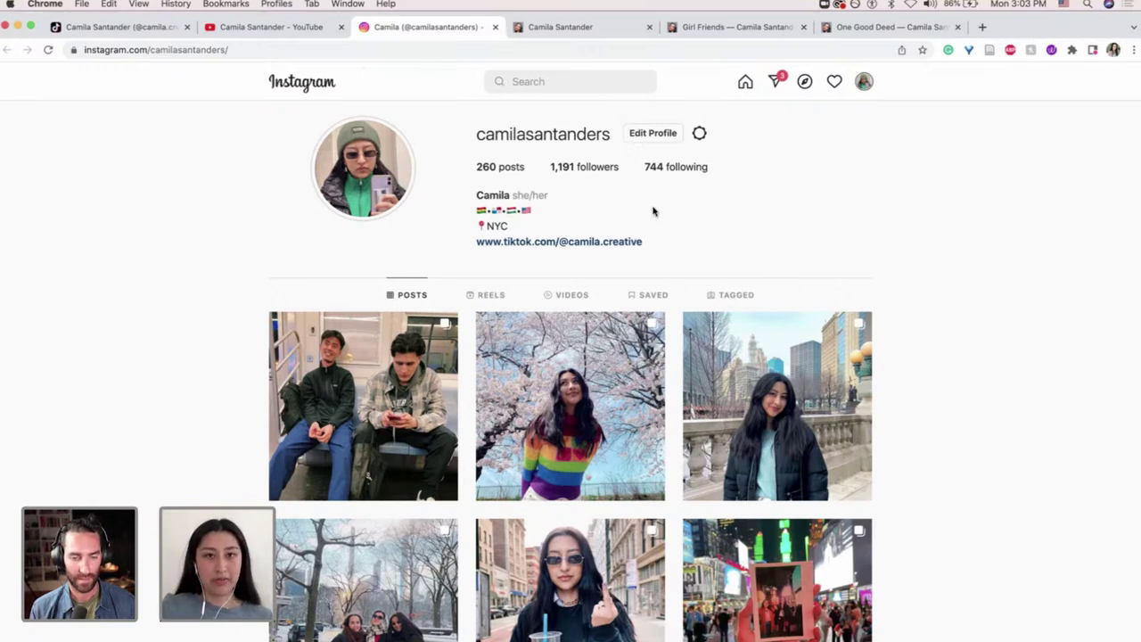
View the creator's portfolio website, including its Girl Friends and One Good Deed film pages.
left_click(581, 37)
scroll(530, 158, "down", 1)
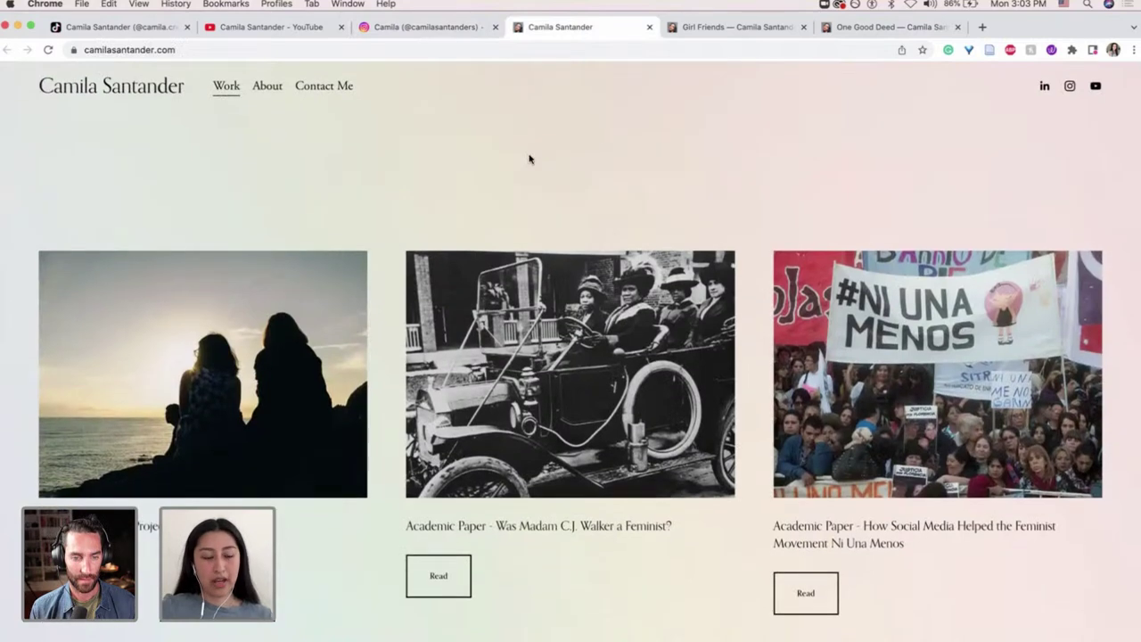
scroll(530, 159, "down", 3)
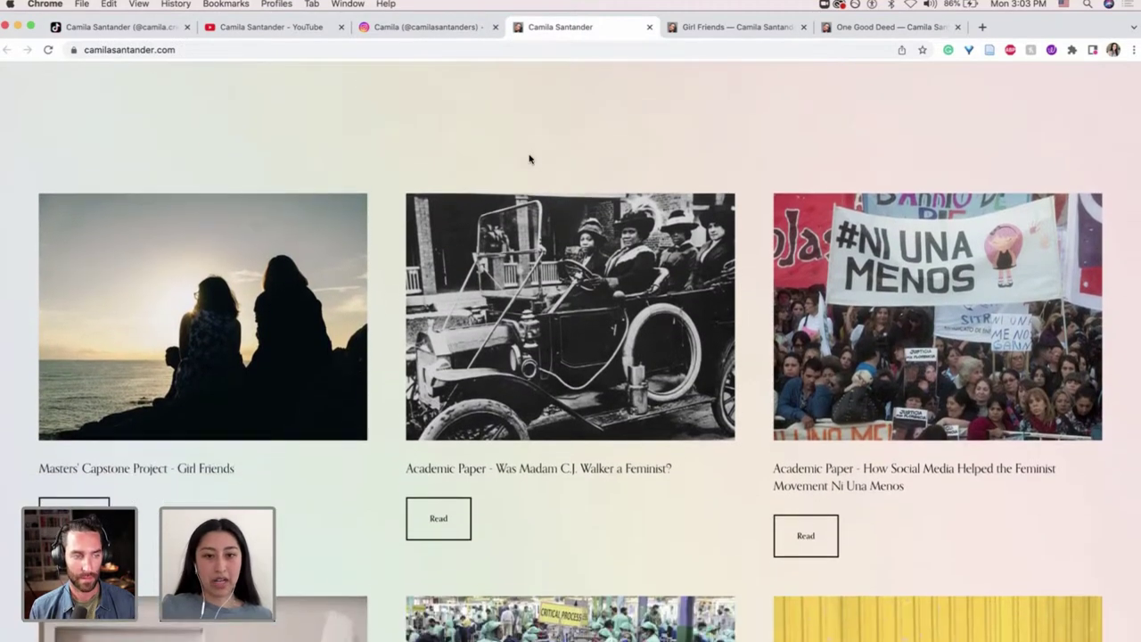
left_click(770, 27)
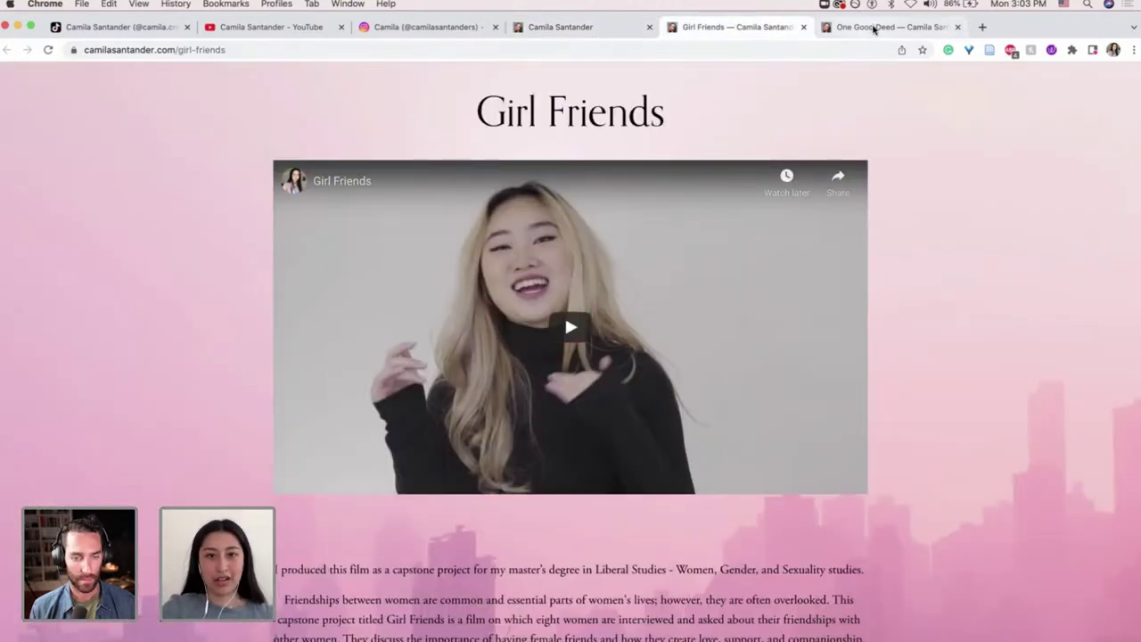
left_click(872, 28)
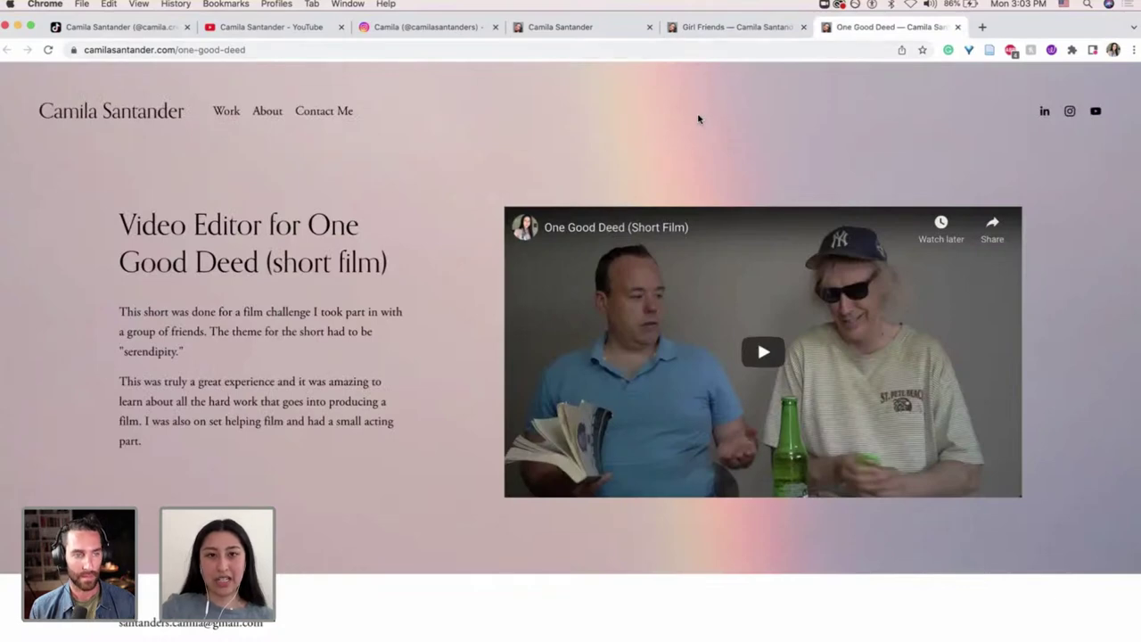
Return to the portfolio's Work page and look over the listed projects and academic papers.
left_click(591, 28)
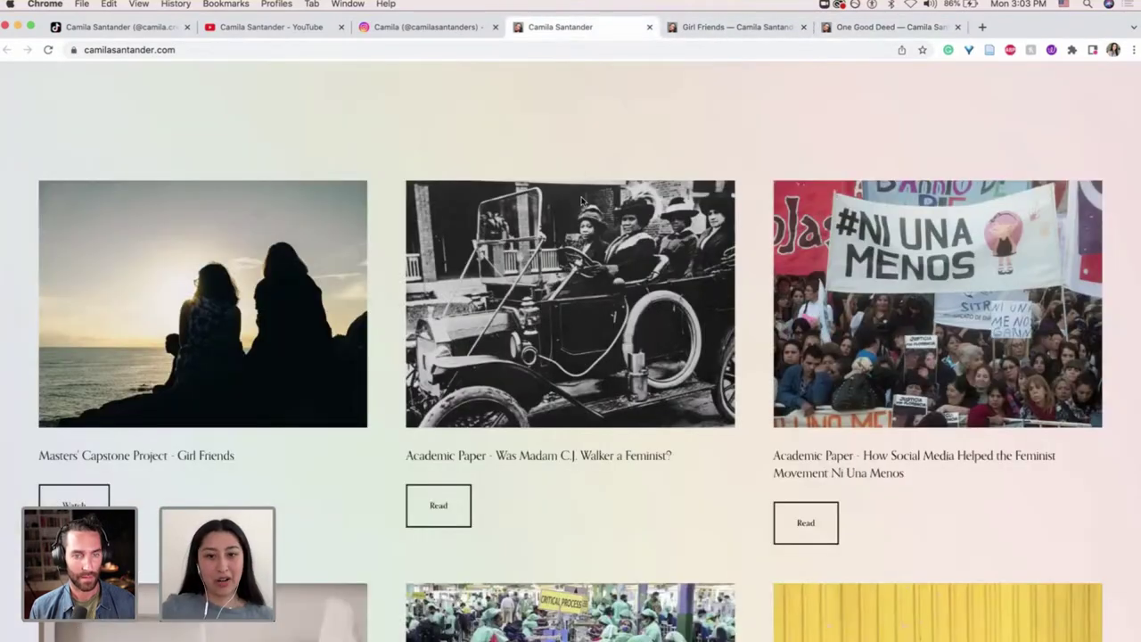
scroll(582, 201, "down", 2)
scroll(548, 379, "down", 2)
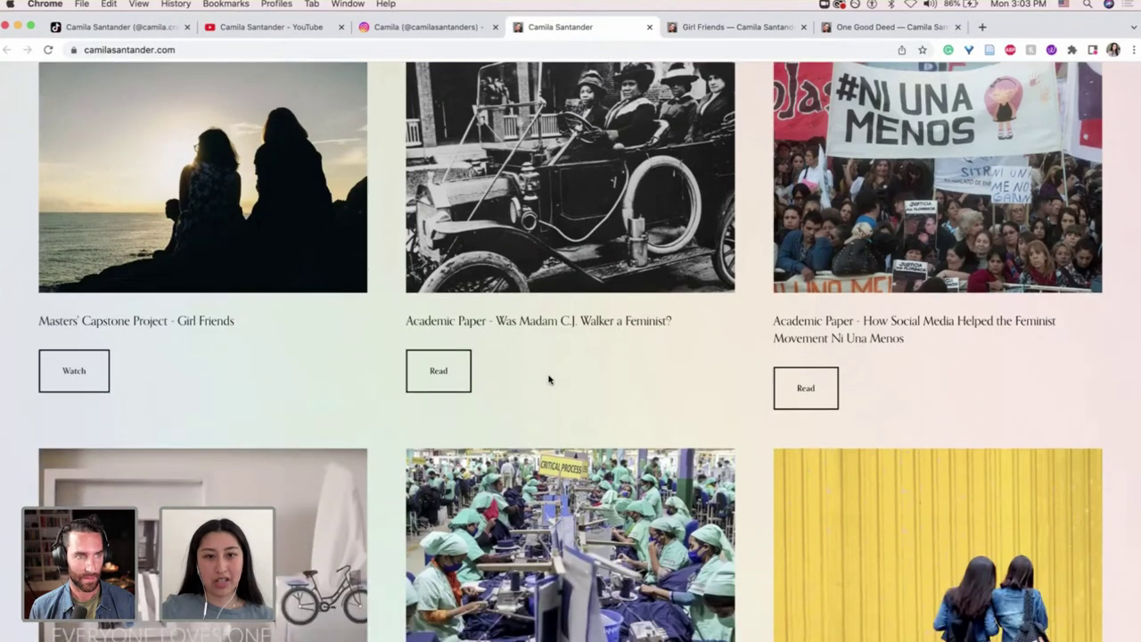
scroll(548, 379, "up", 3)
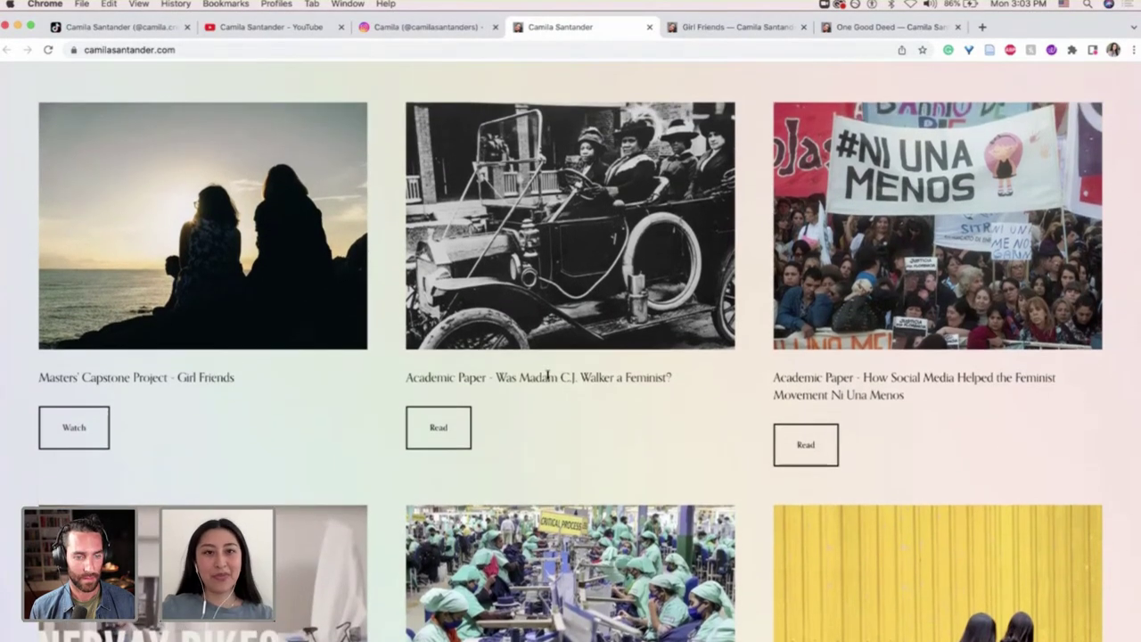
scroll(548, 379, "up", 2)
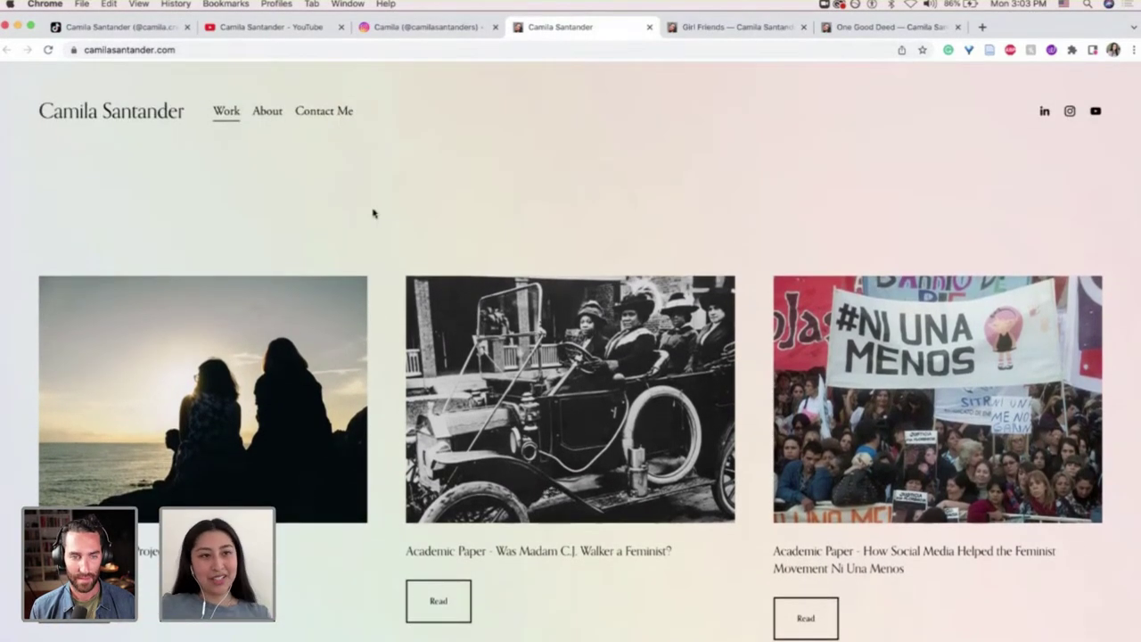
Switch to Premiere Pro and scrub through the A day in NYC - Edited sequence, returning the playhead to its start.
left_click(17, 27)
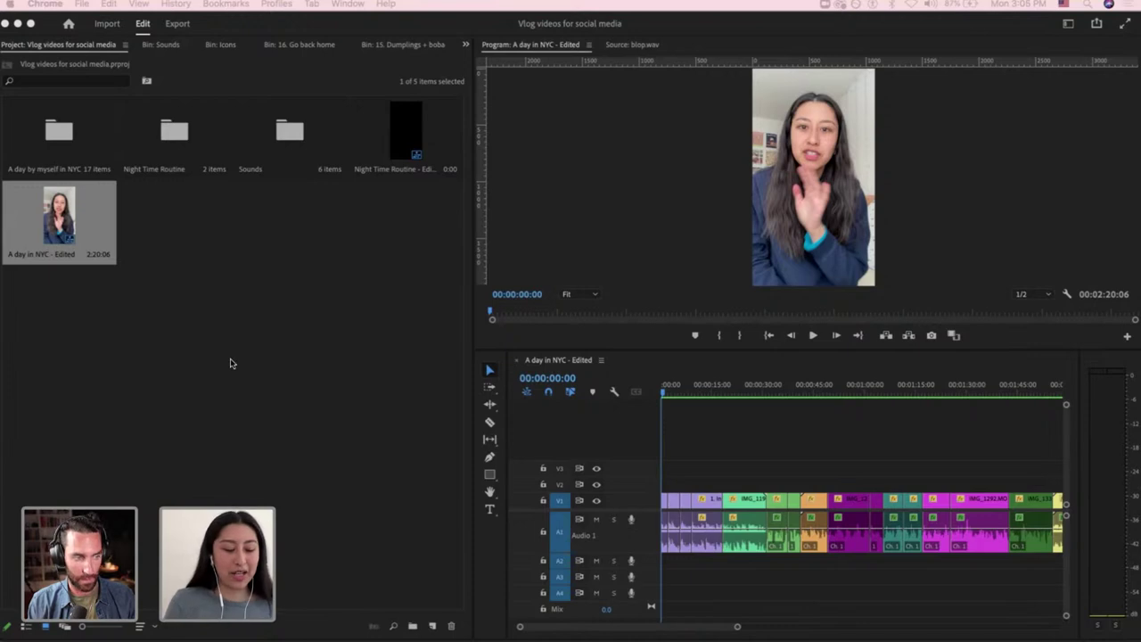
left_click(235, 246)
left_click(203, 238)
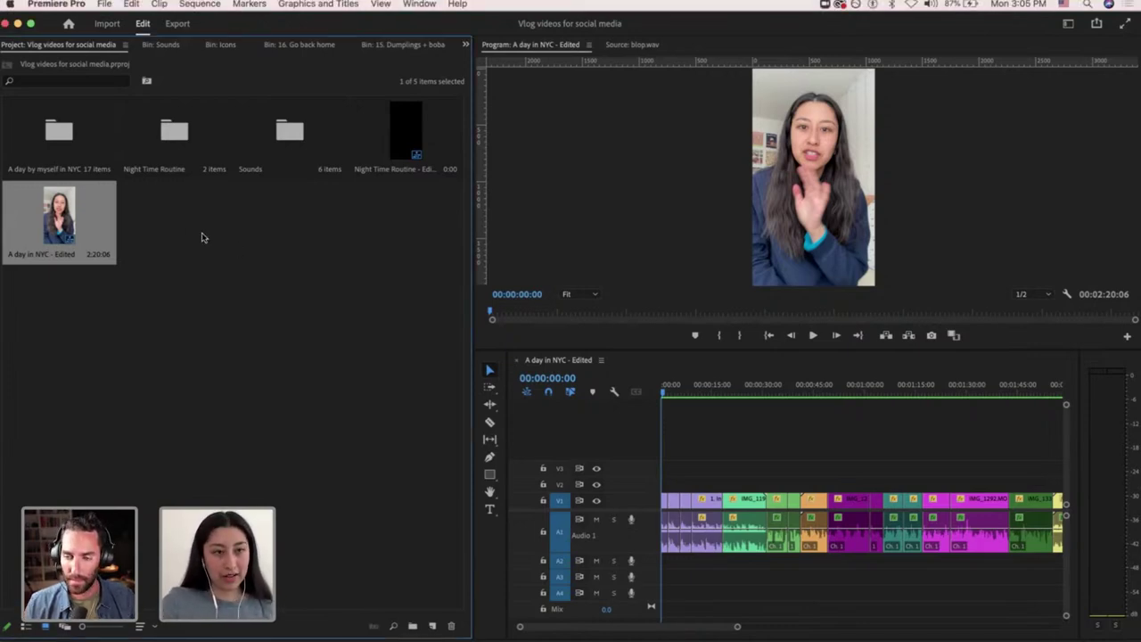
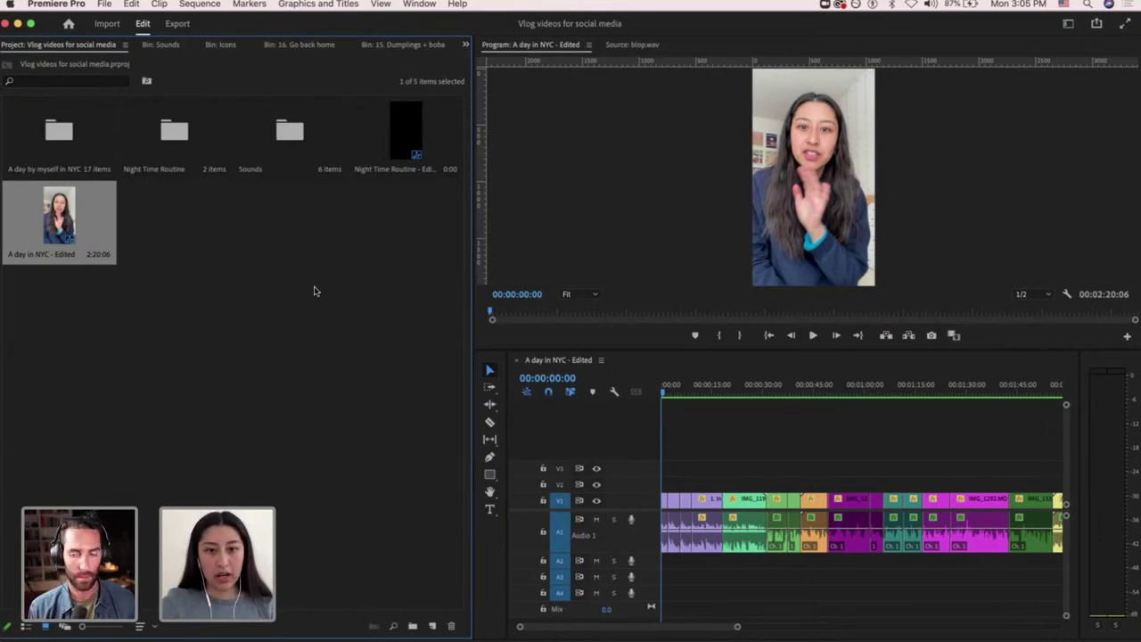
left_click_drag(702, 389, 904, 396)
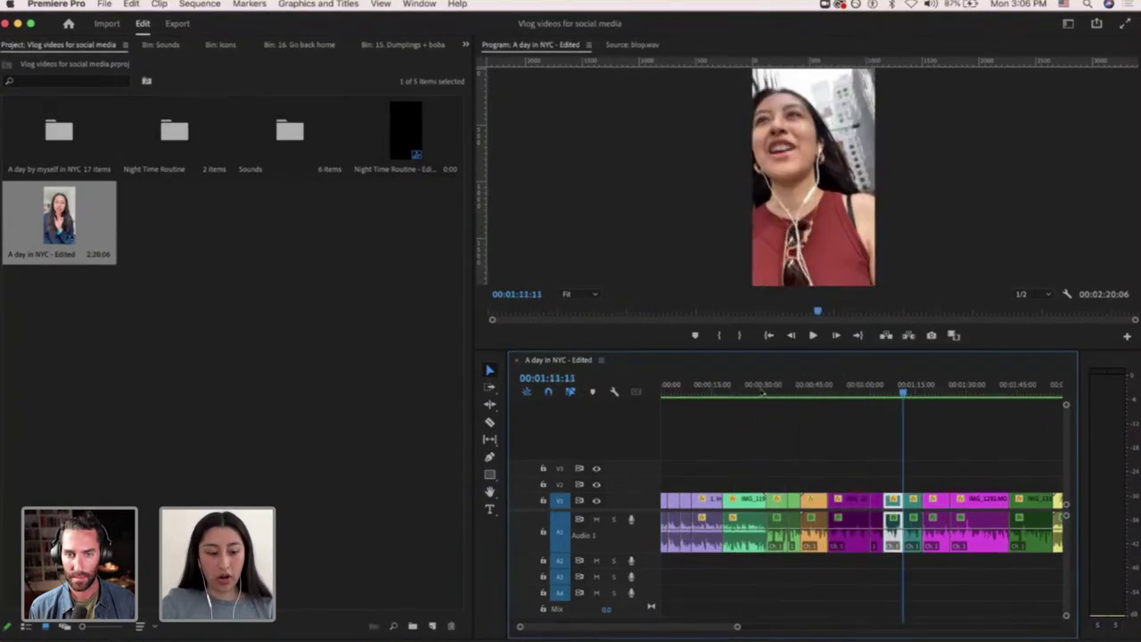
left_click(664, 393)
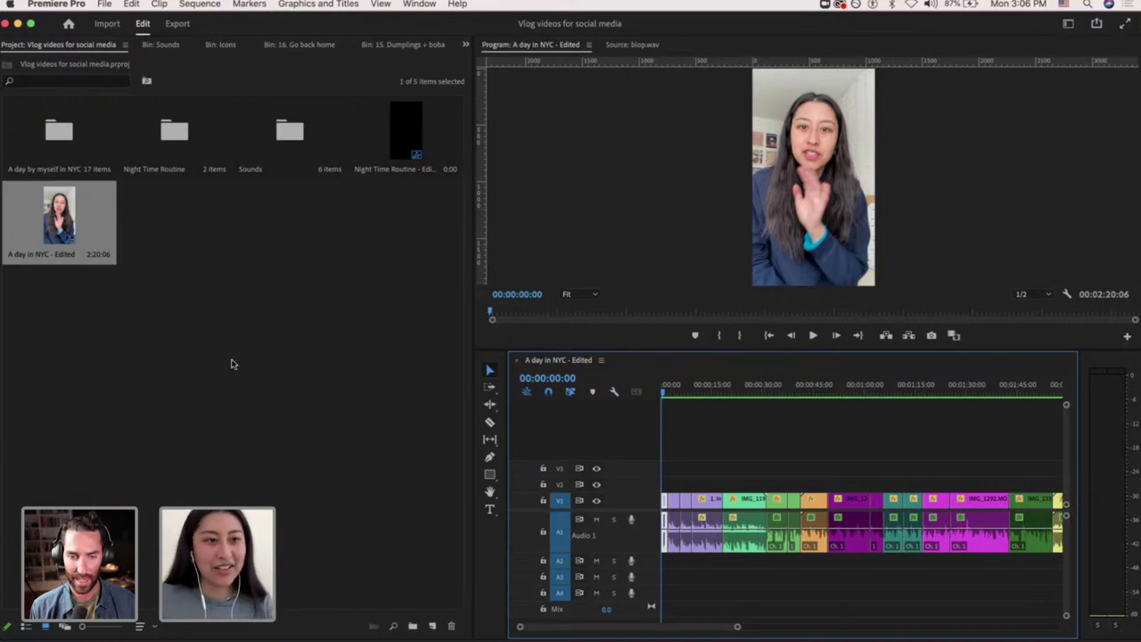
Clear the project and clip selections and zoom the timeline out to show the whole A day in NYC - Edited sequence.
left_click(293, 319)
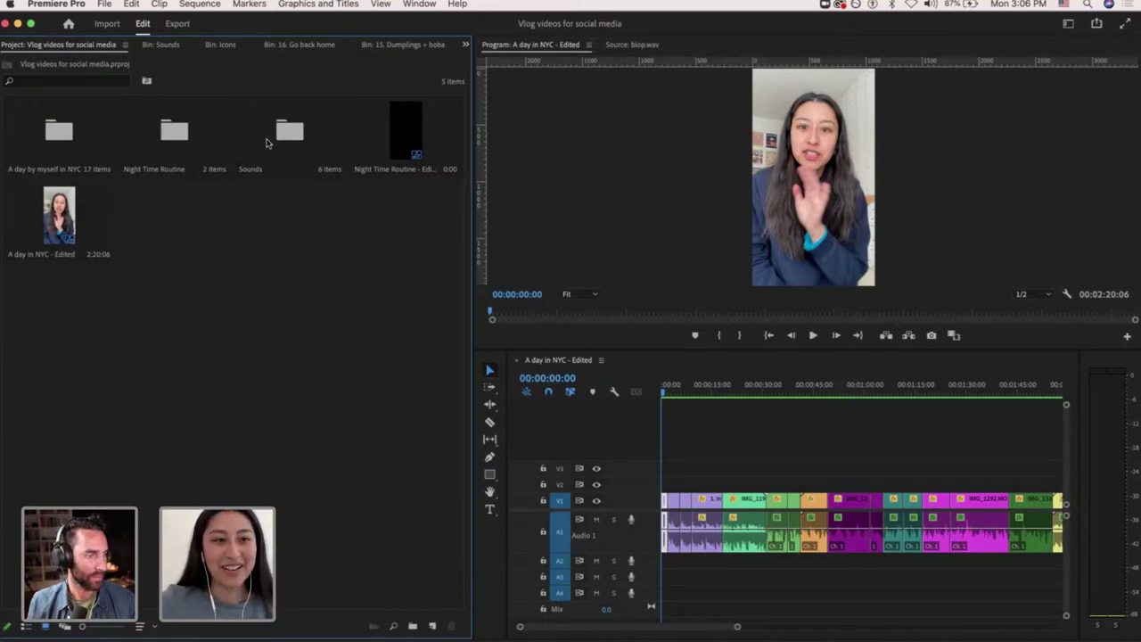
left_click(675, 440)
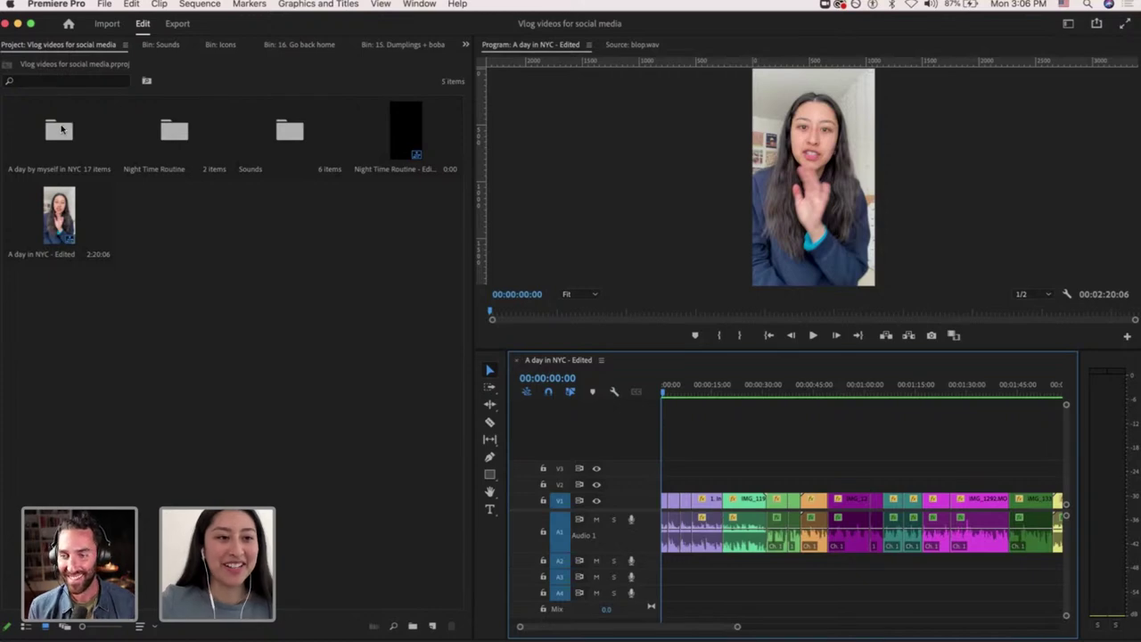
left_click(166, 225)
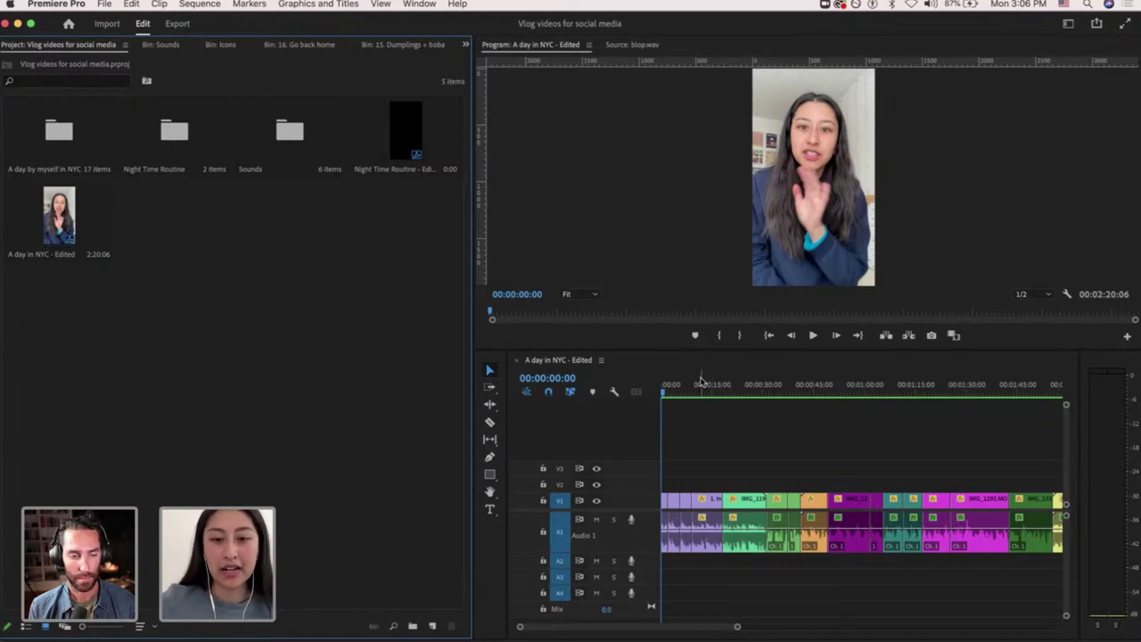
key("minus")
key("minus")
key("minus")
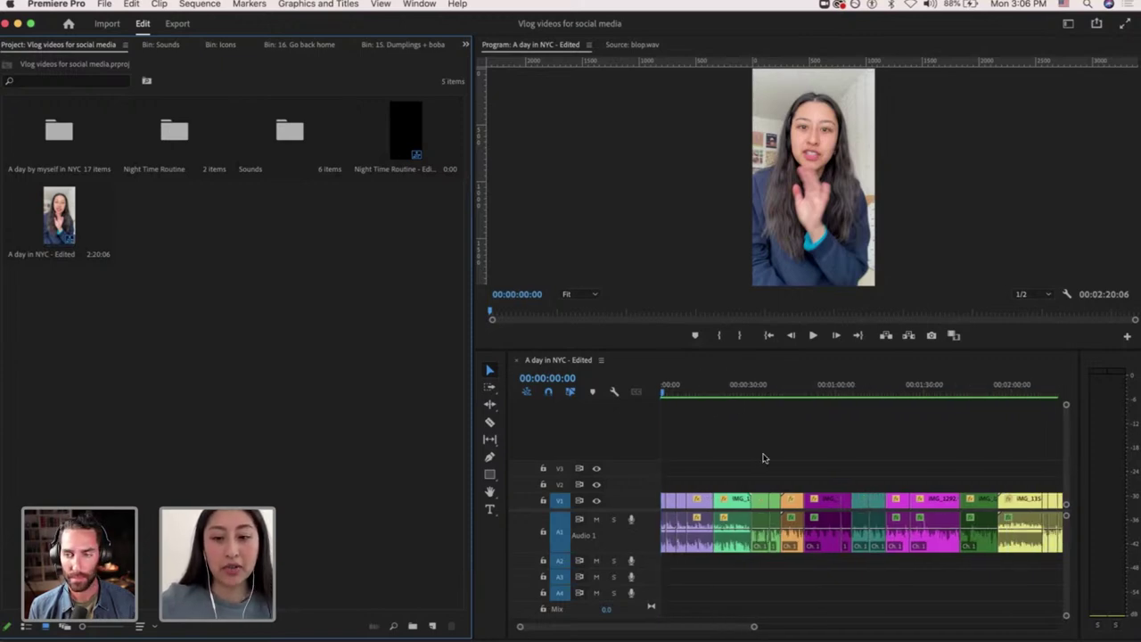
key("minus")
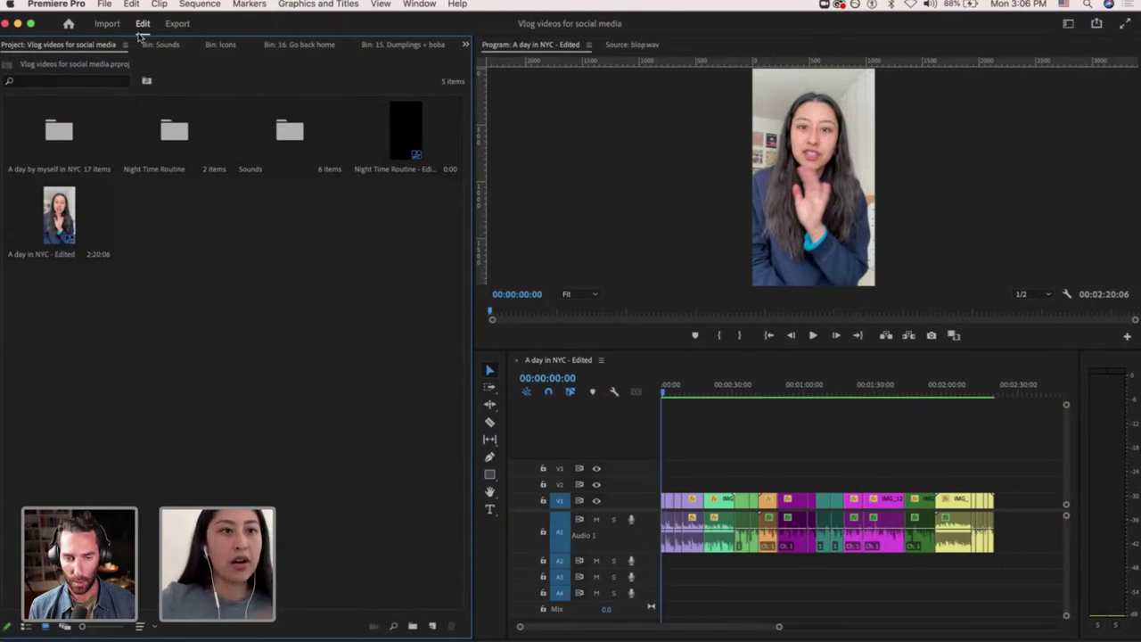
Start a new sequence and set its frame size to 1080 horizontal by 1920 vertical.
left_click(105, 5)
mouse_move(116, 19)
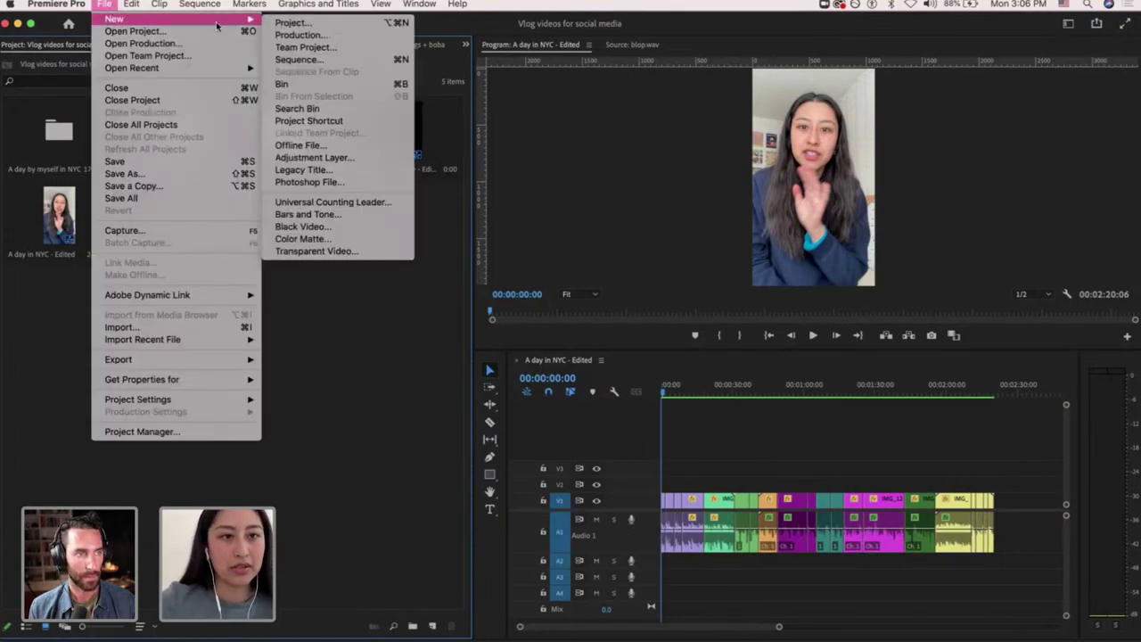
left_click(307, 59)
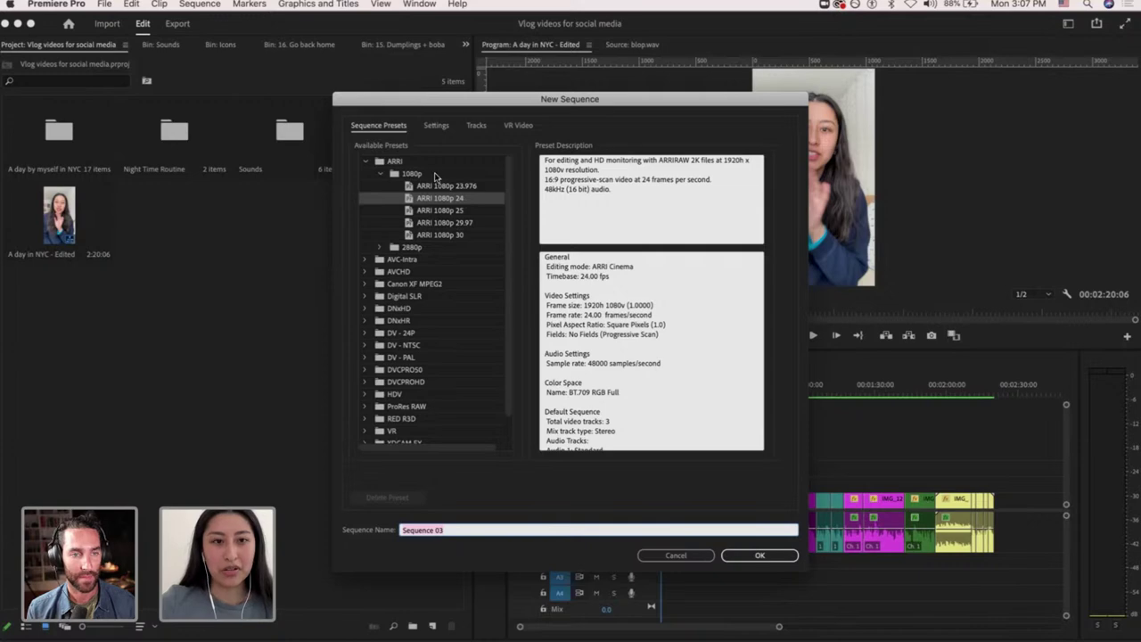
left_click(435, 127)
left_click(474, 199)
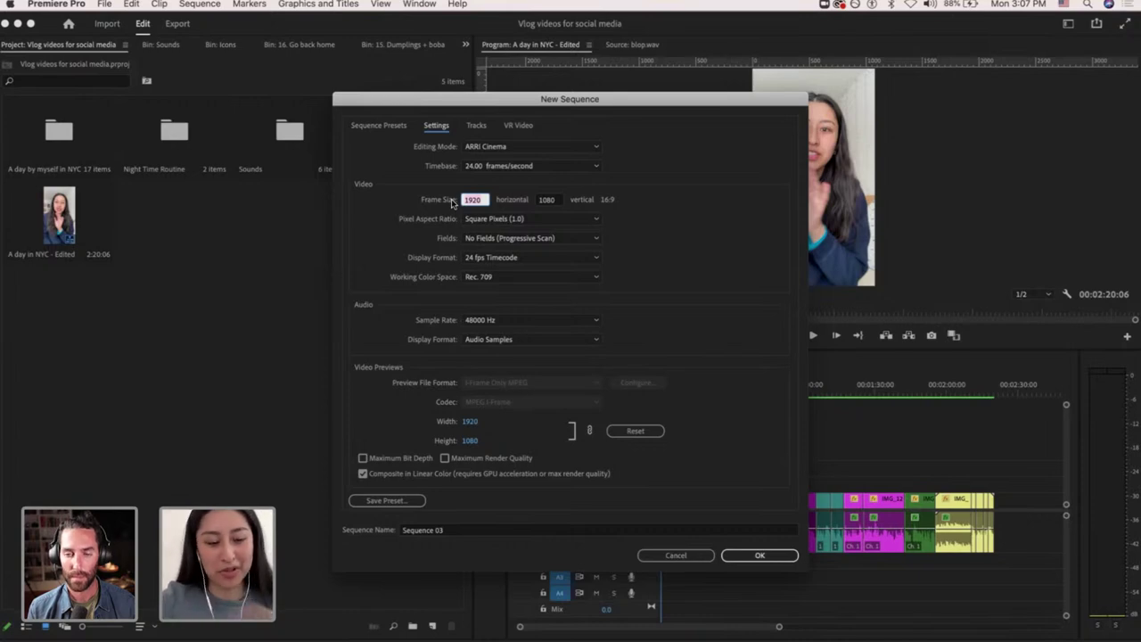
type("1080")
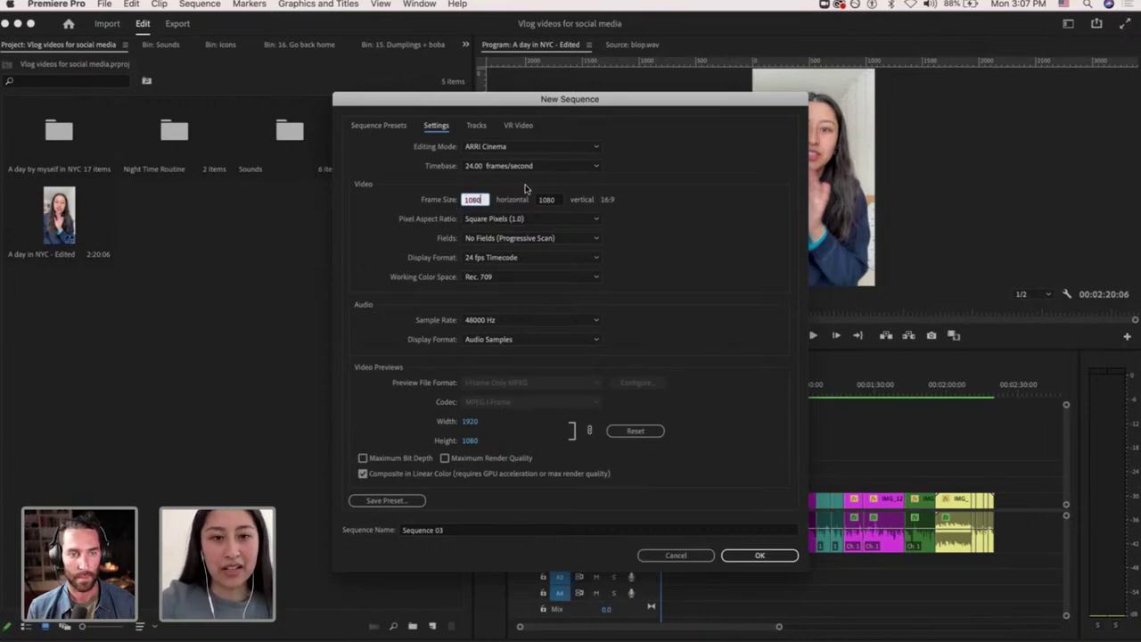
key("Tab")
type("1920")
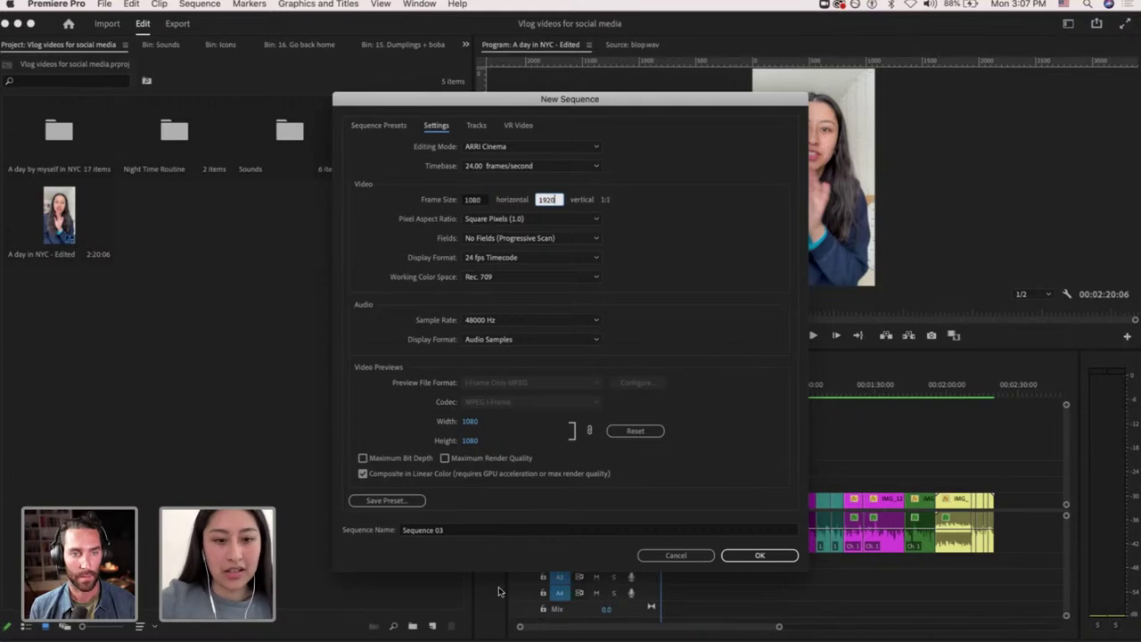
Name the new sequence A day in NYC - New and create it.
left_click(391, 533)
left_click_drag(390, 535, 385, 533)
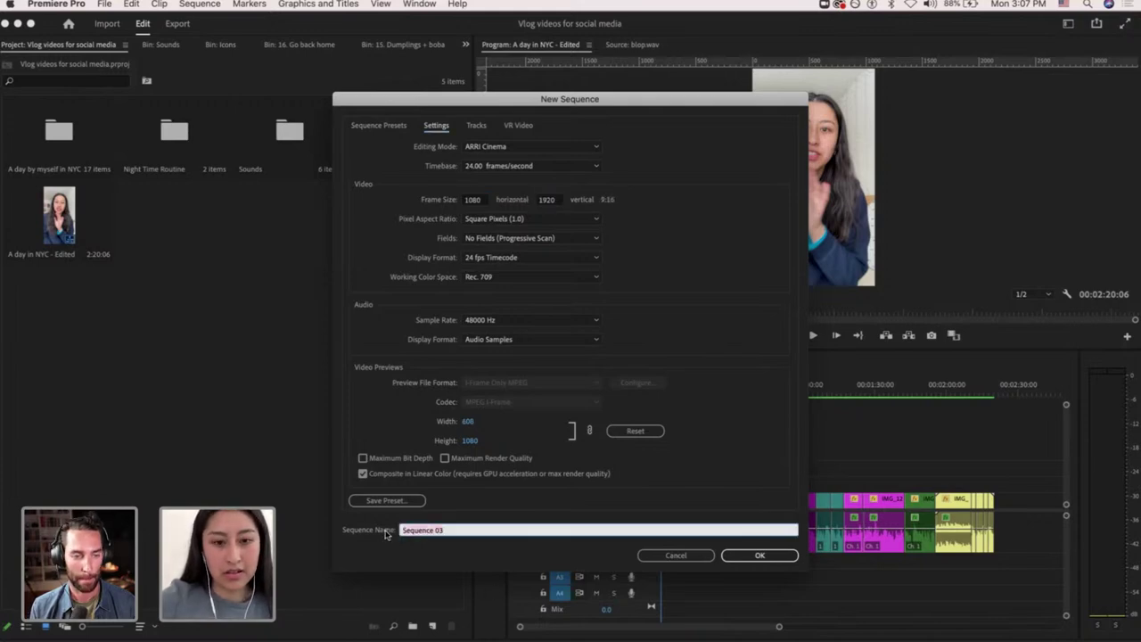
type("A day i")
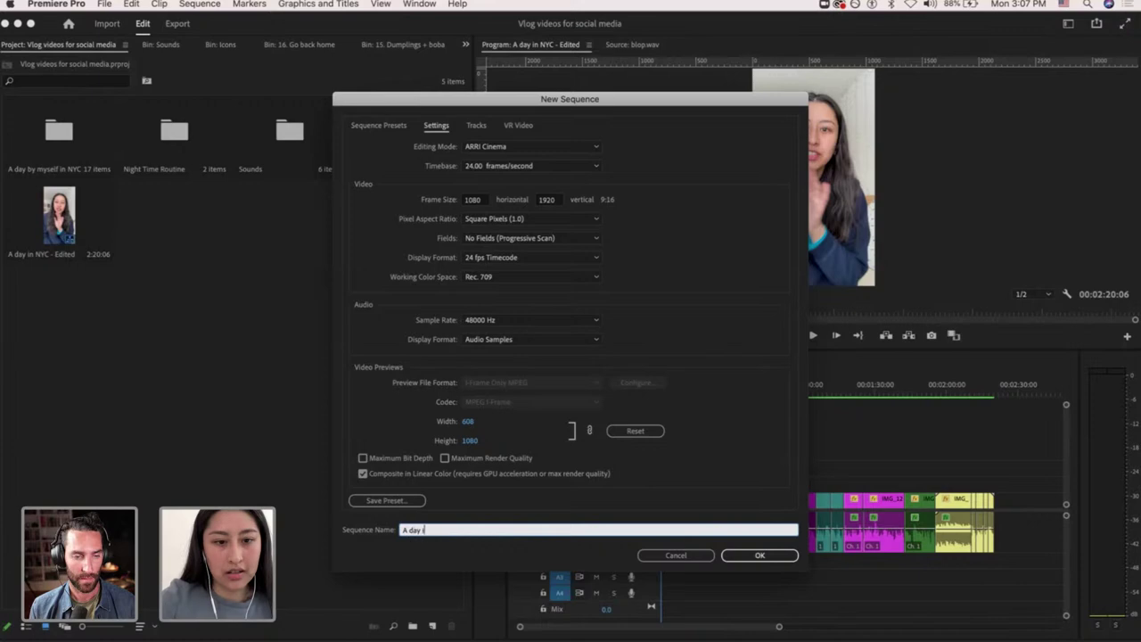
type("n NYC - New")
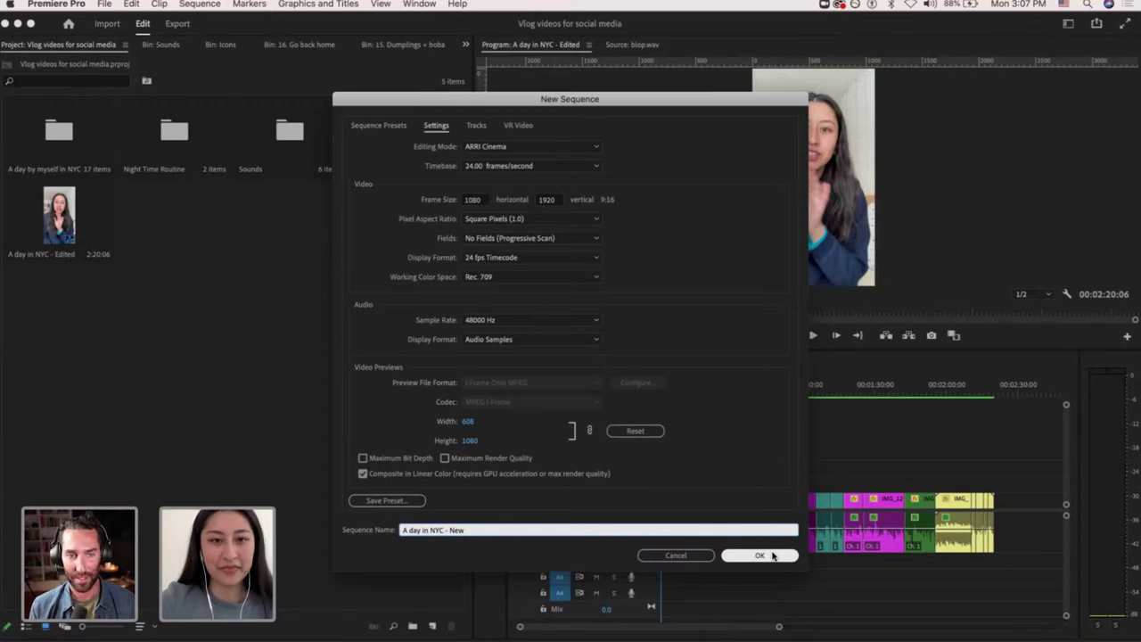
left_click(773, 556)
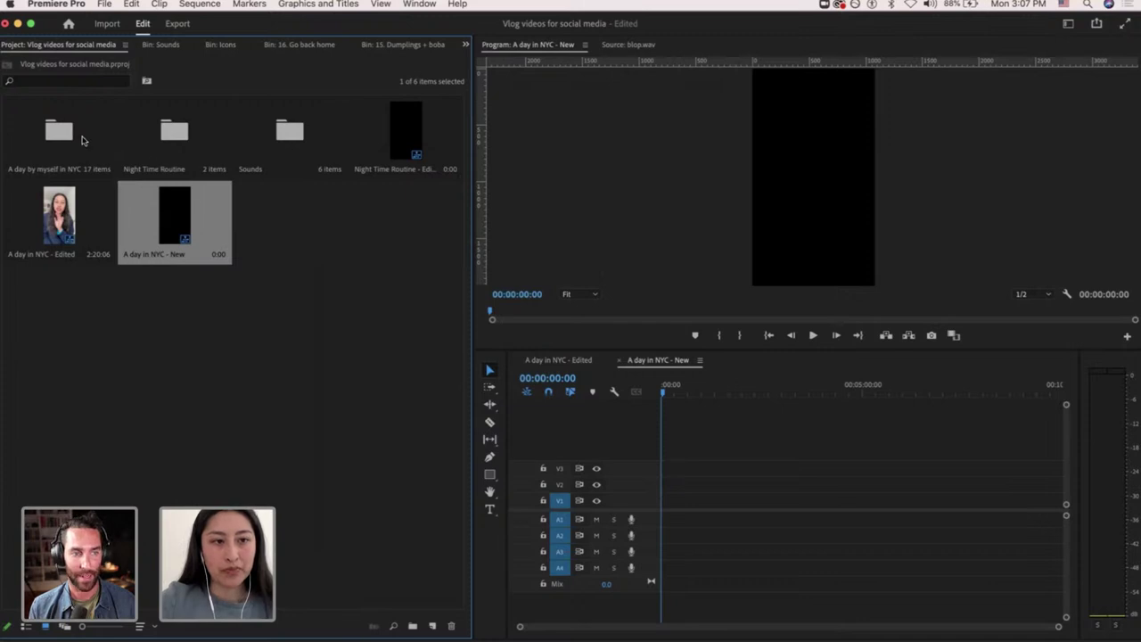
Open the A day by myself in NYC bin and switch to the Editing workspace.
double_click(79, 139)
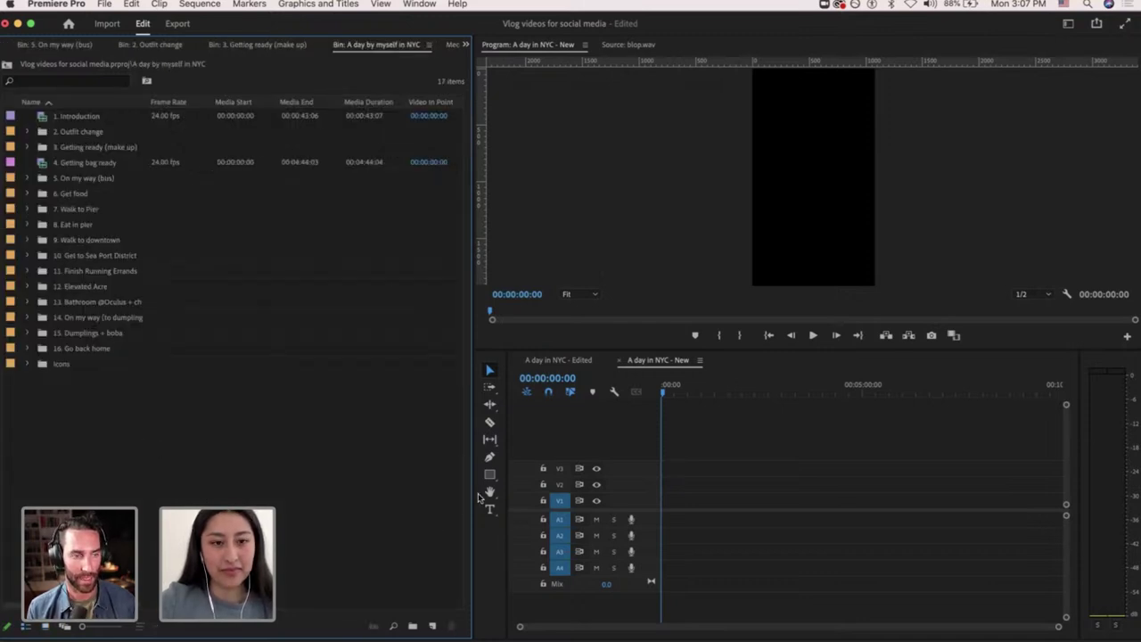
left_click(1068, 23)
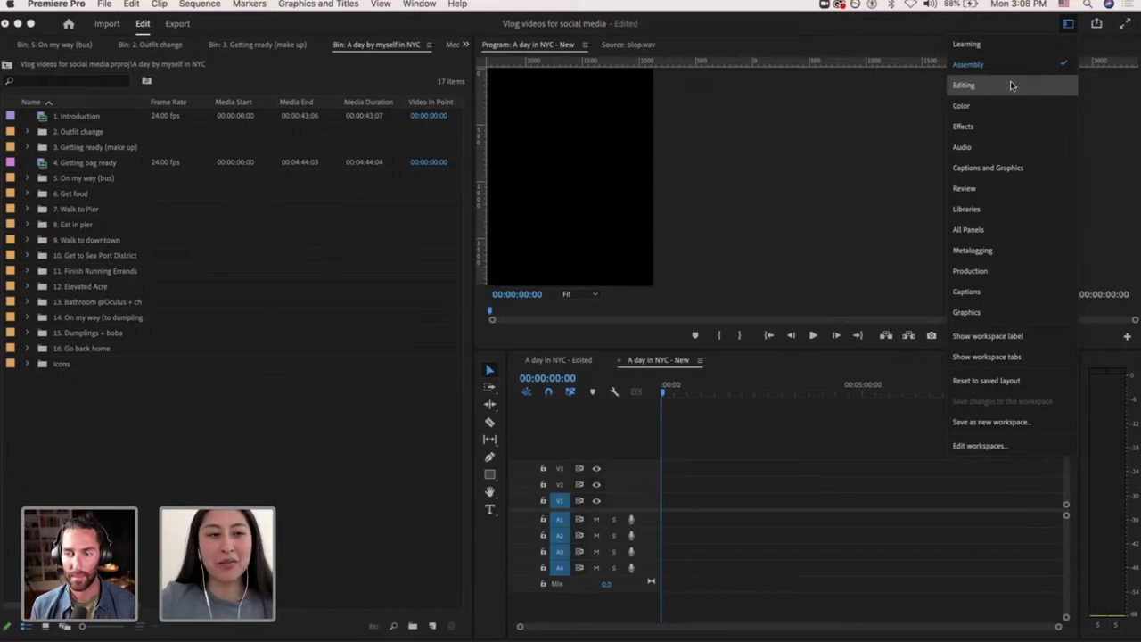
left_click(1011, 84)
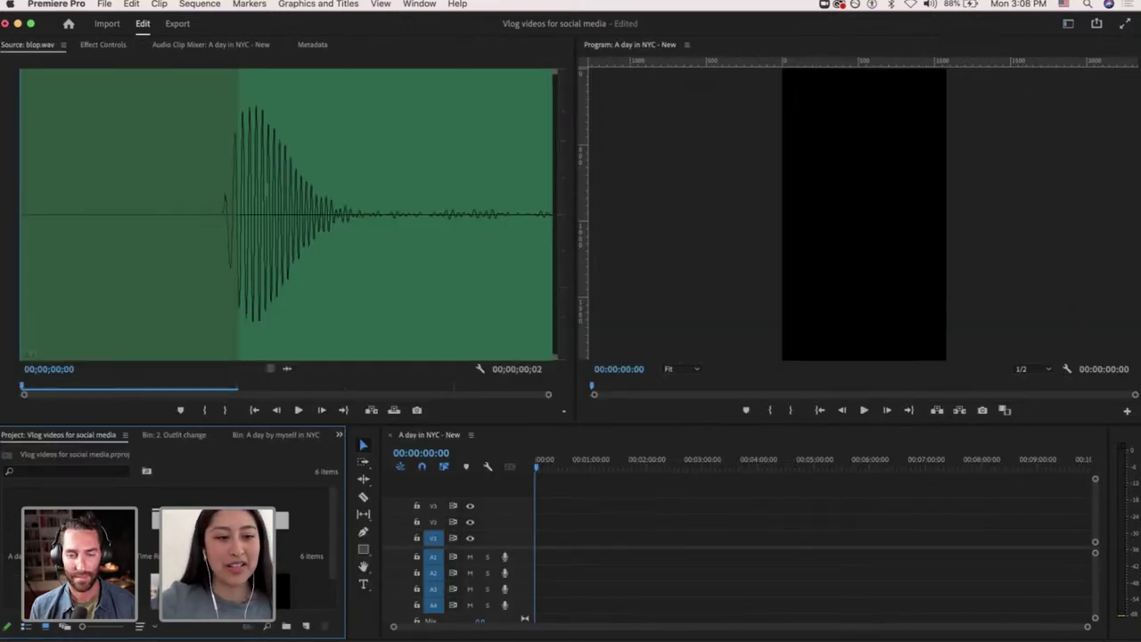
left_click(105, 45)
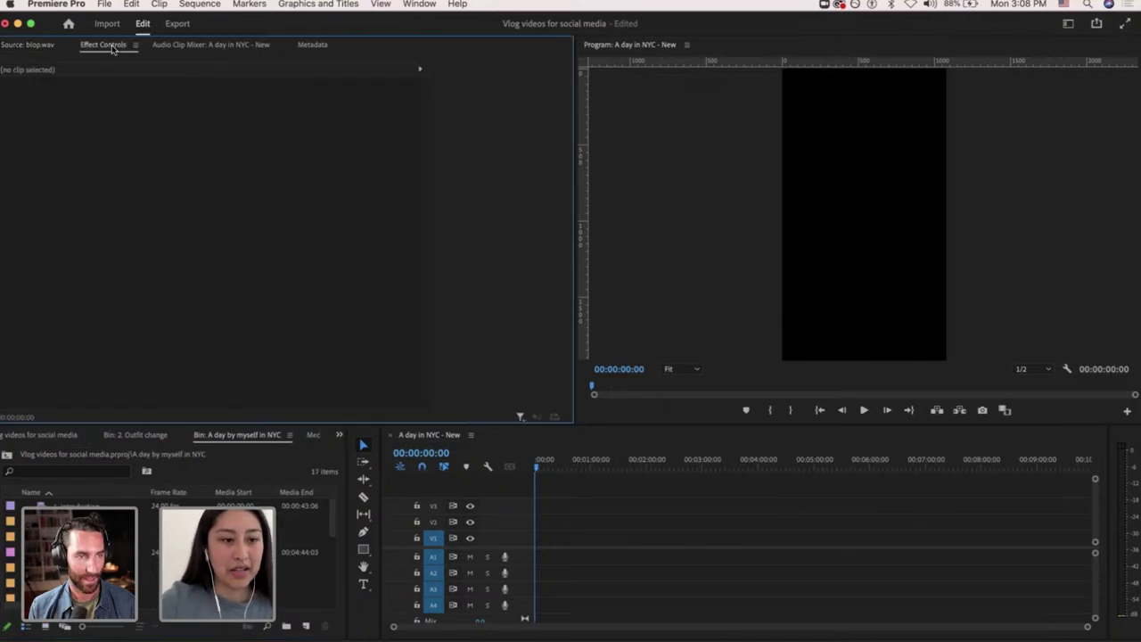
Mark the 1. Introduction clip's out point at 00:00:26:14 and place it at the sequence start on V1 and A1, keeping the existing sequence settings.
double_click(76, 506)
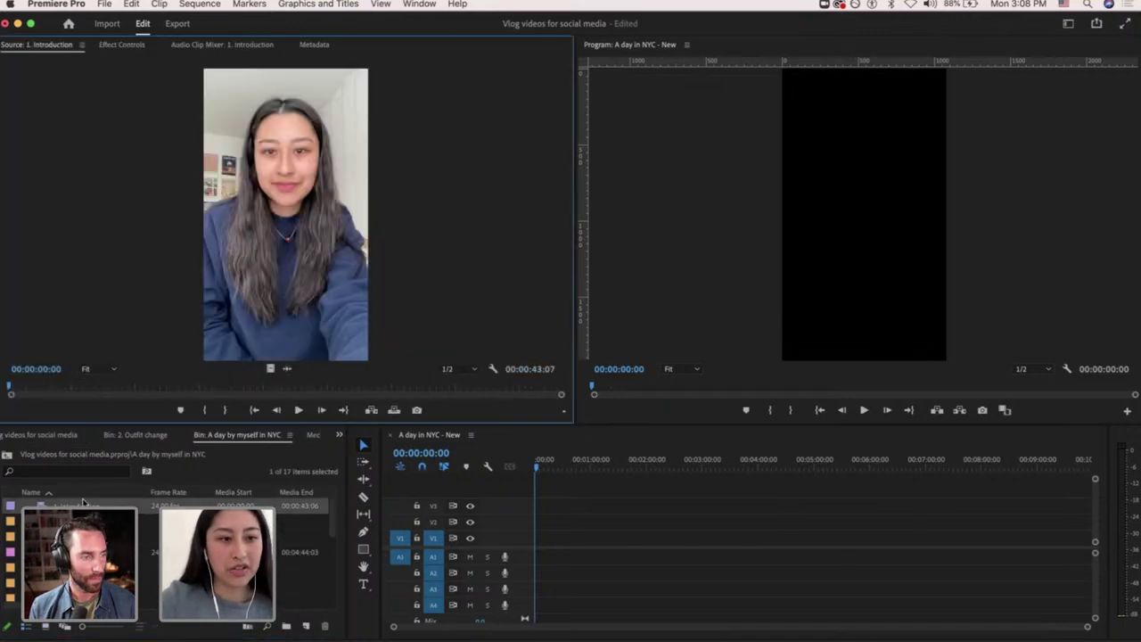
left_click_drag(69, 389, 5, 389)
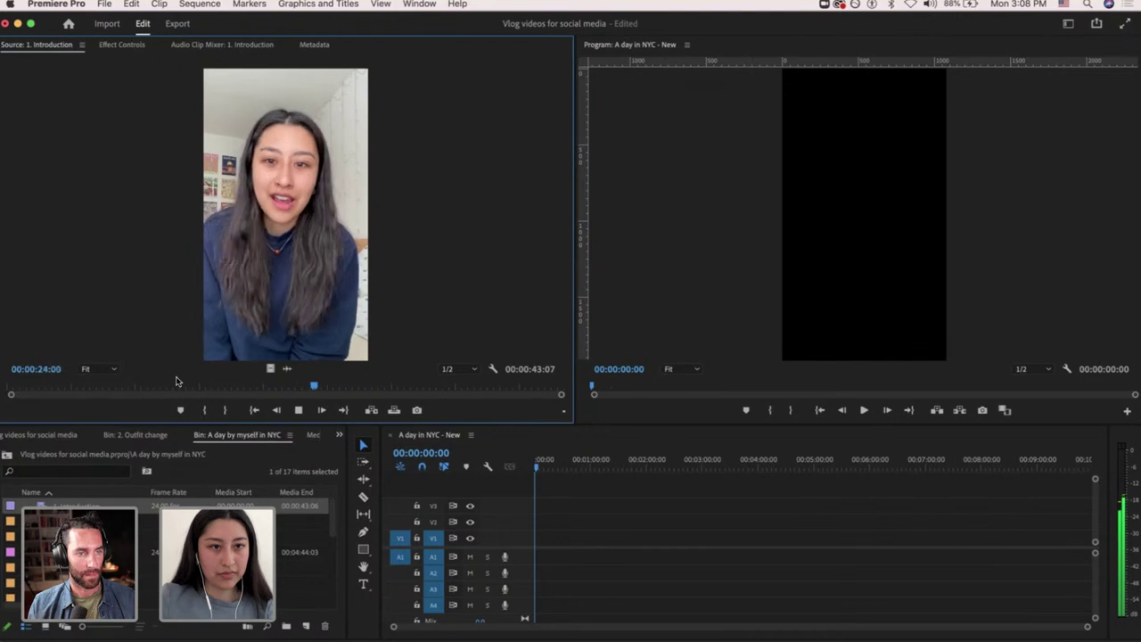
key("space")
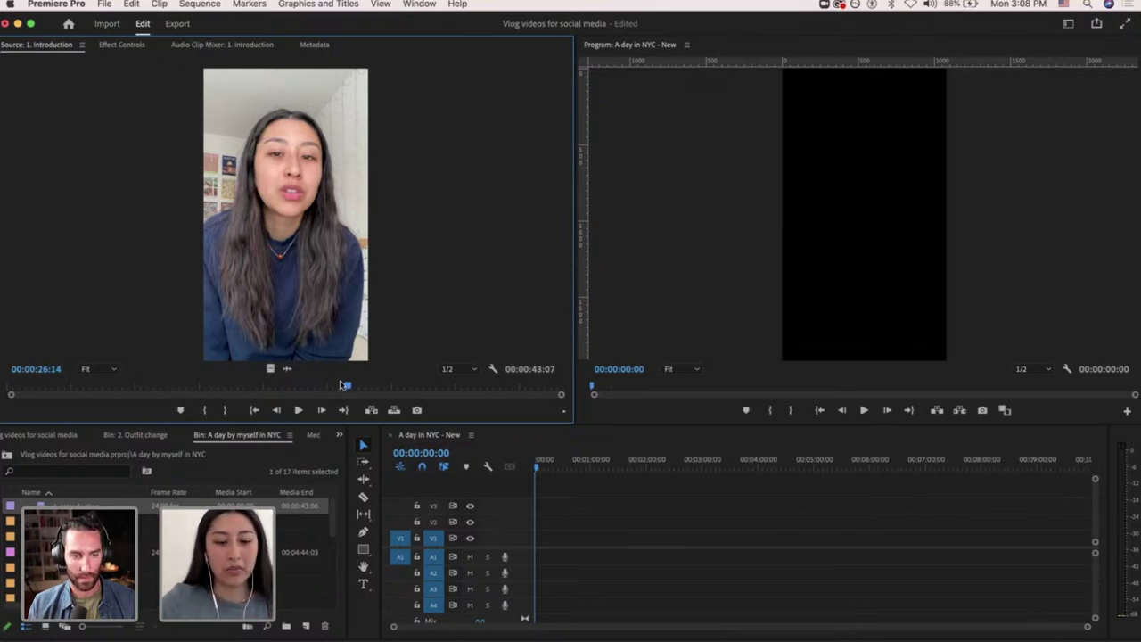
key("o")
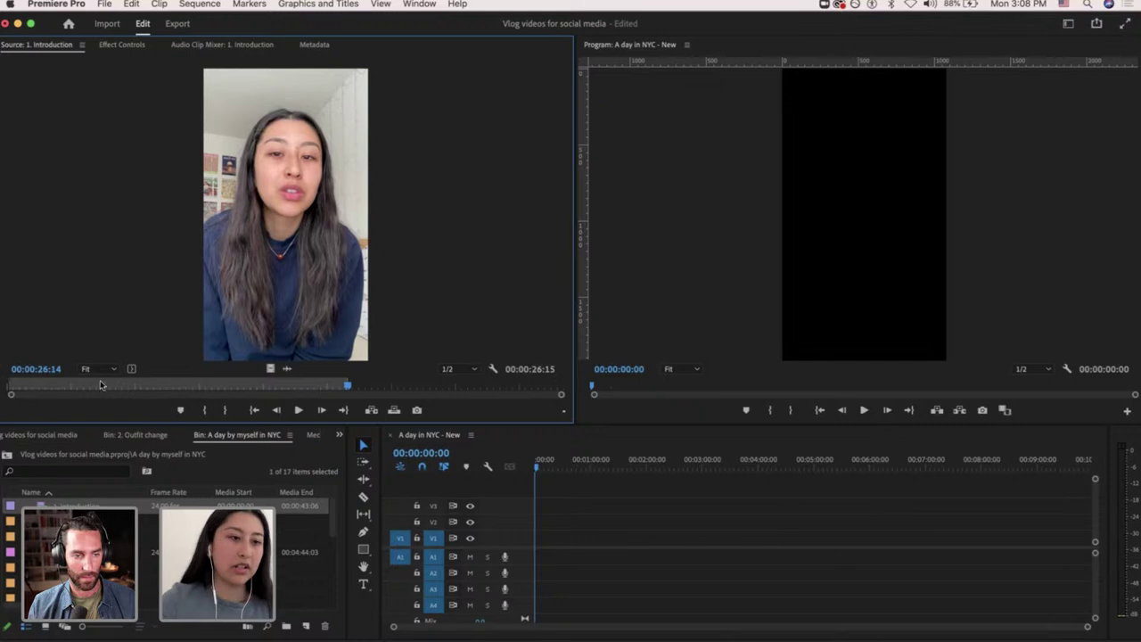
left_click_drag(276, 259, 541, 553)
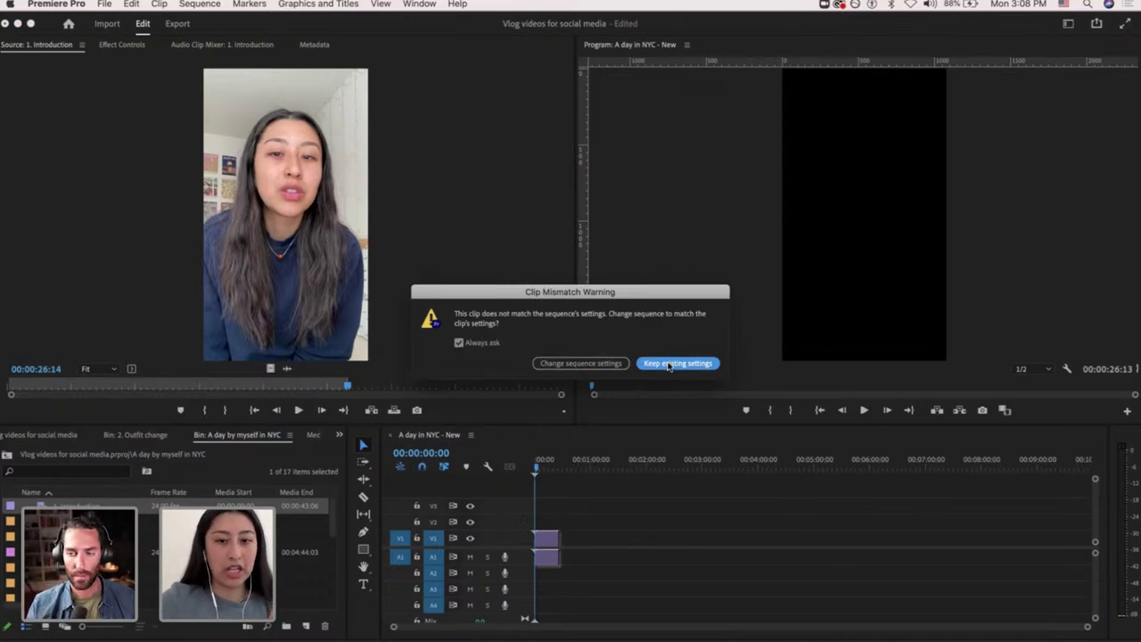
left_click(669, 364)
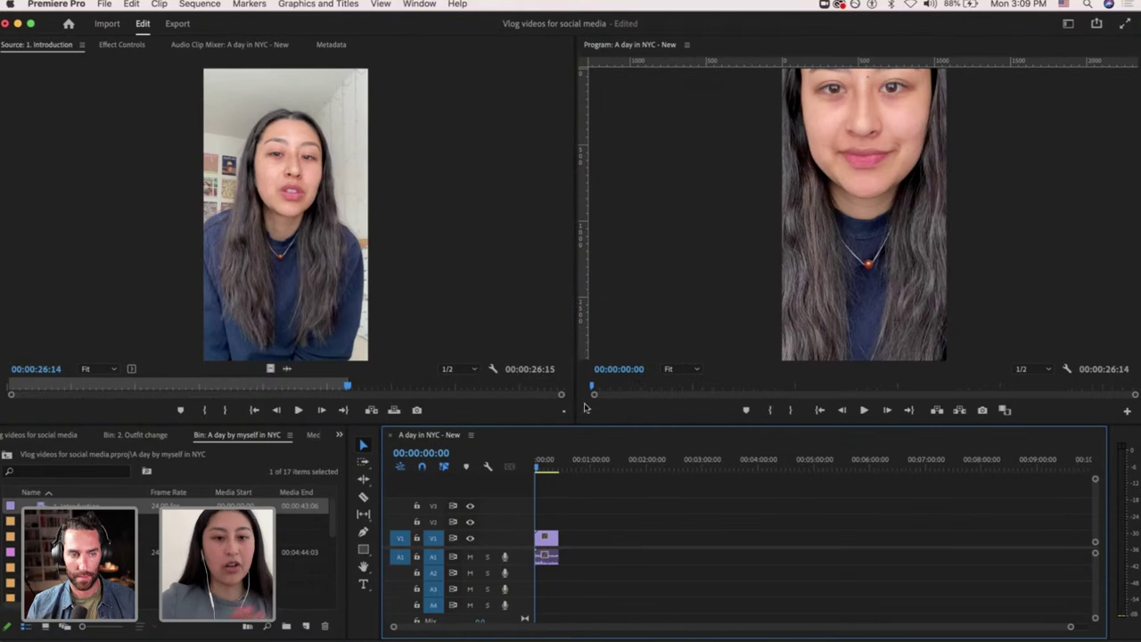
Apply Set to Frame Size to the introduction clip in the A day in NYC - New sequence.
key("equal")
key("equal")
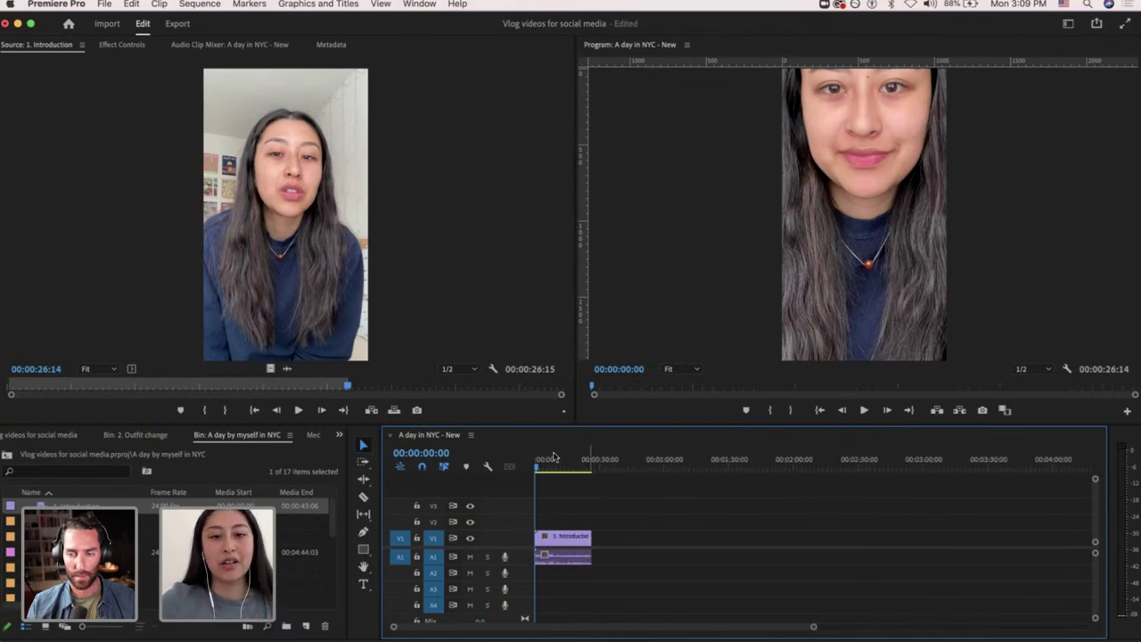
left_click(561, 458)
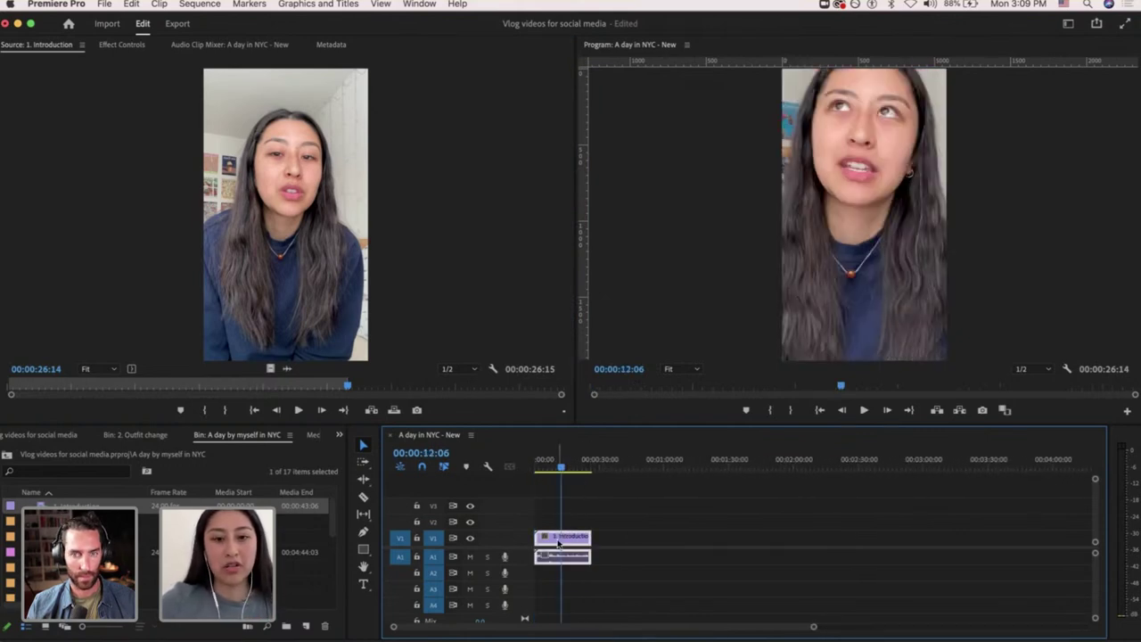
right_click(558, 542)
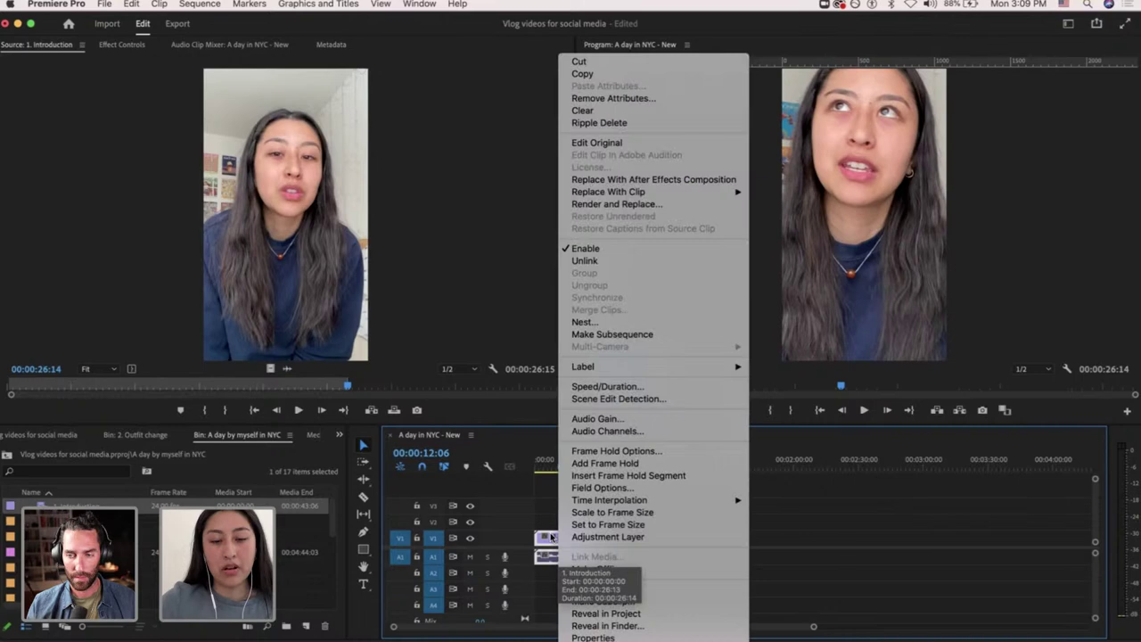
left_click(606, 526)
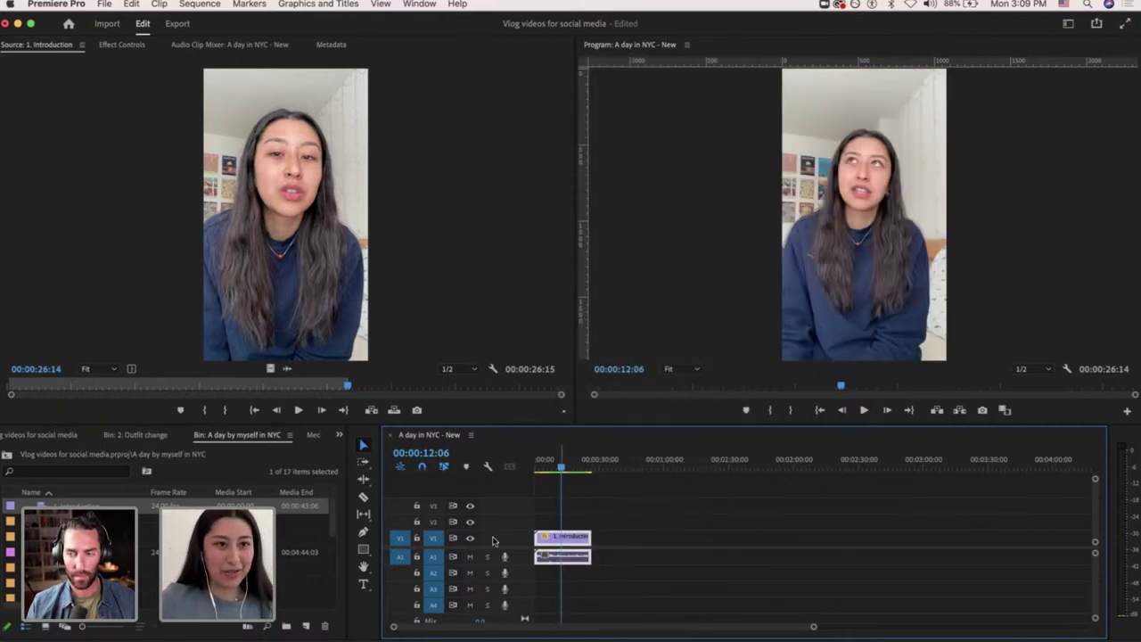
Increase the Audio 1 track's height and magnify the timeline so the introduction clip's waveform can be read in detail.
key("equal")
key("equal")
key("equal")
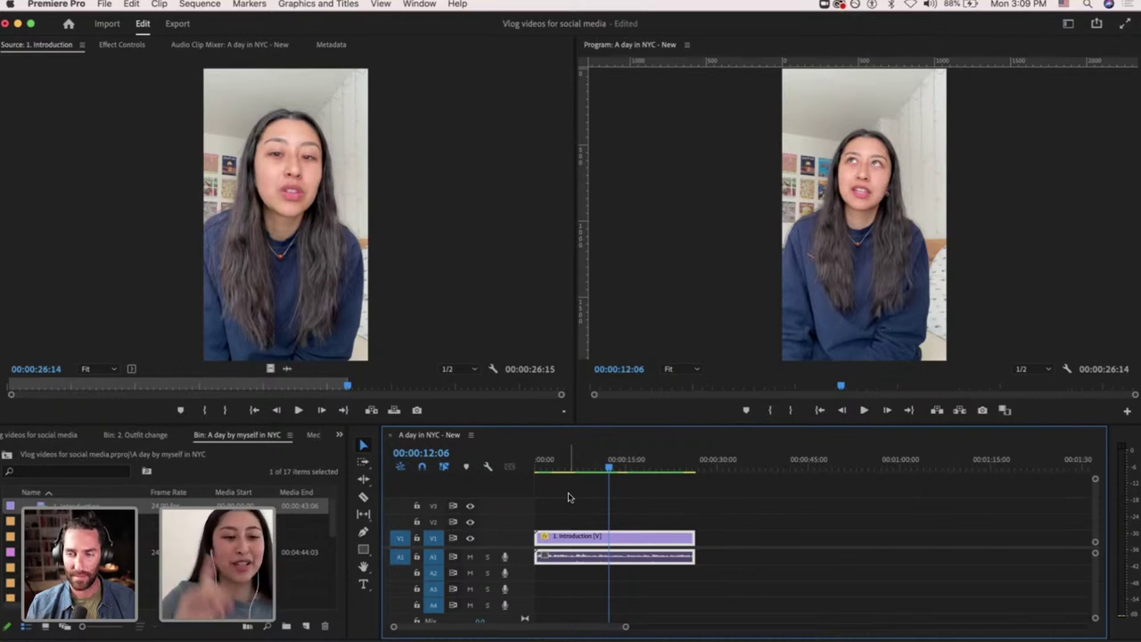
left_click_drag(525, 564, 525, 586)
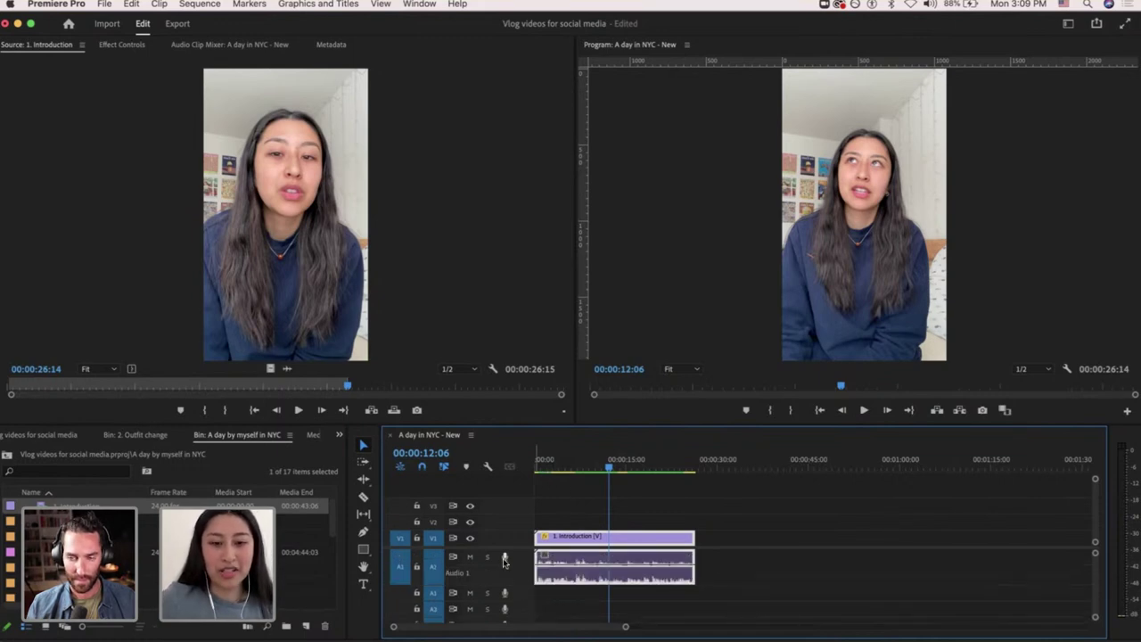
key("=")
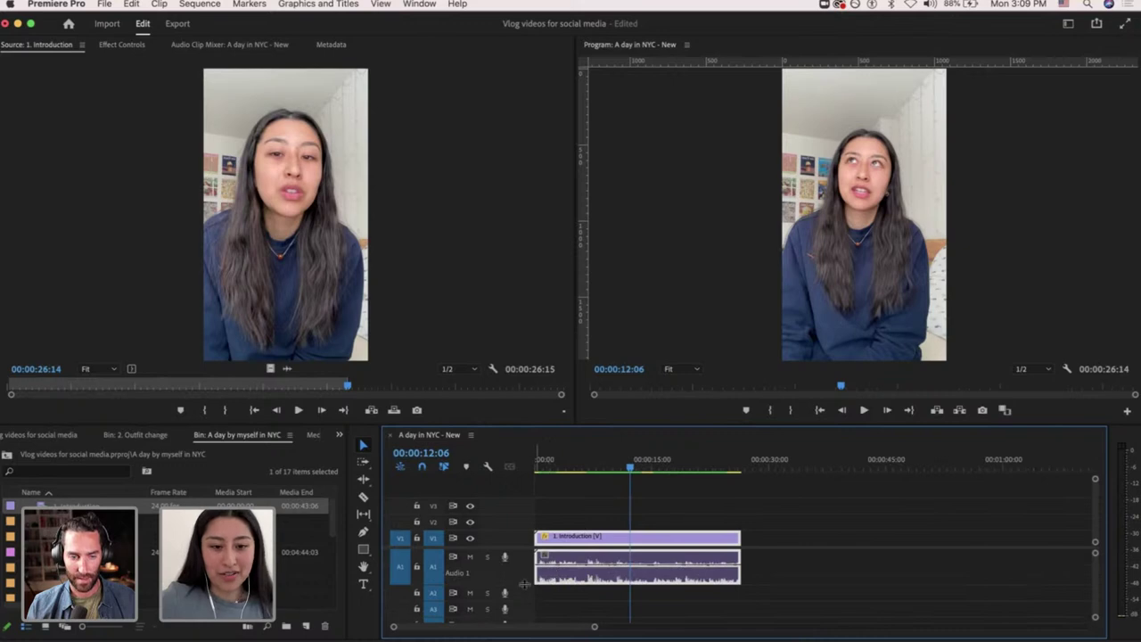
left_click_drag(524, 584, 524, 601)
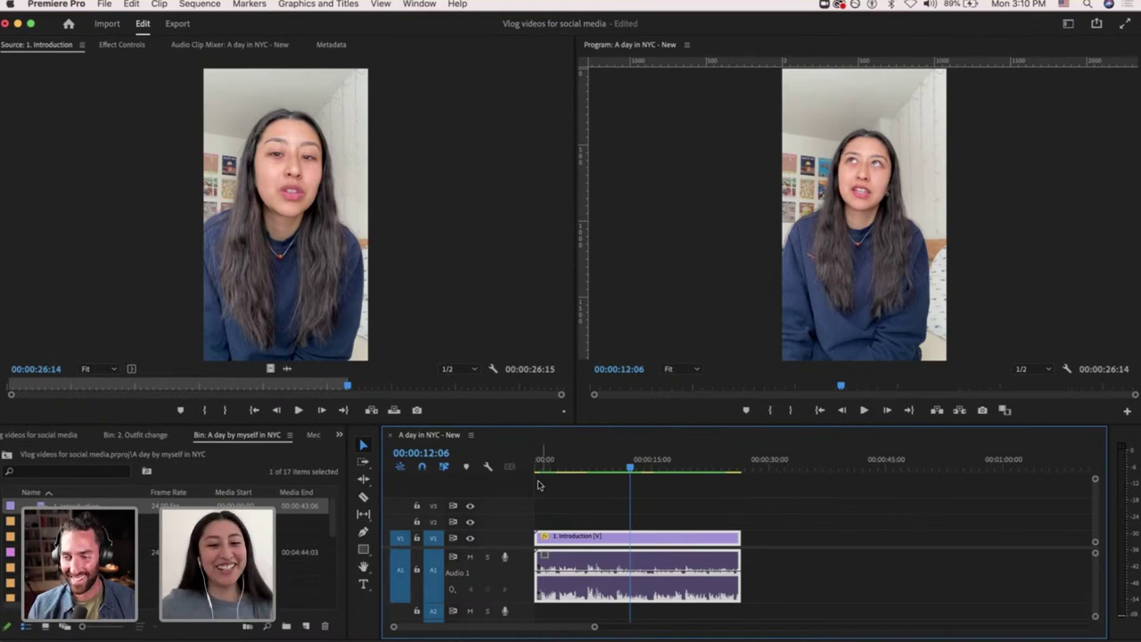
scroll(534, 495, "up", 5)
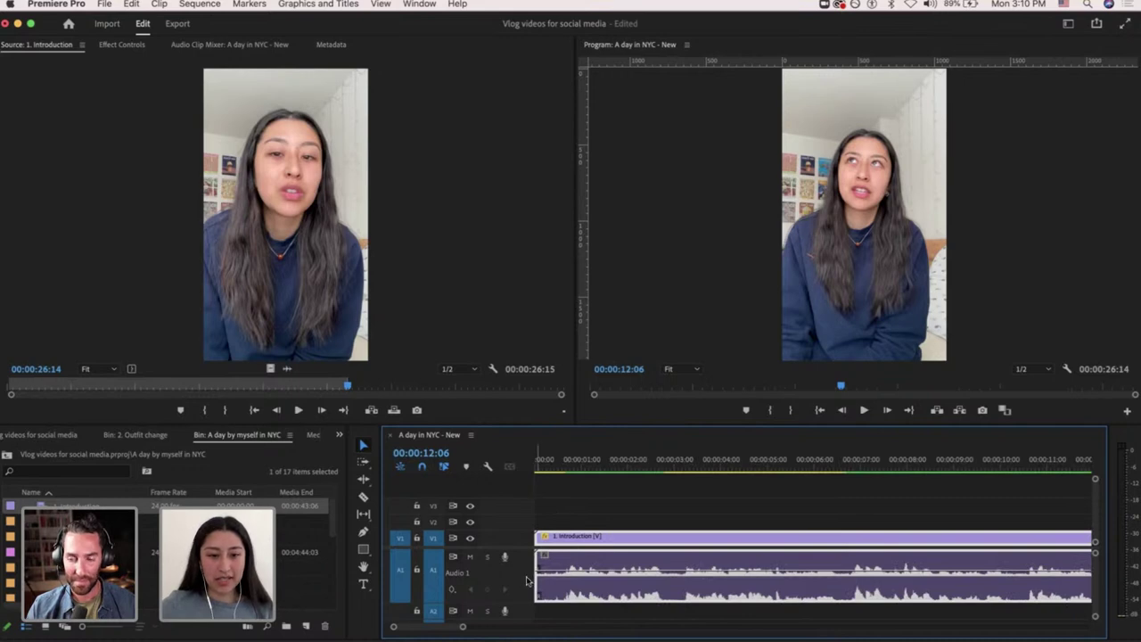
mouse_move(525, 603)
left_mouse_down()
mouse_move(524, 589)
mouse_move(527, 610)
left_mouse_up()
Ripple trim the introduction clip's start to the playhead at 00:00:00:12, and trim another 4 frames off its new start.
mouse_move(554, 463)
left_mouse_down()
mouse_move(620, 468)
mouse_move(561, 468)
left_mouse_up()
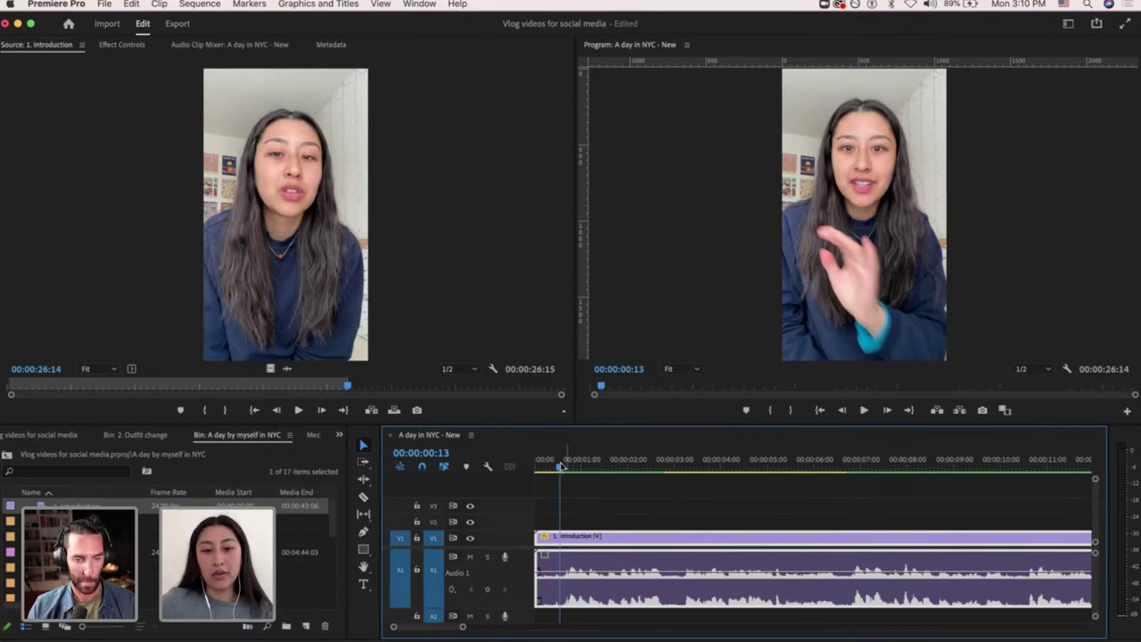
mouse_move(561, 468)
left_mouse_down()
mouse_move(546, 468)
mouse_move(562, 467)
left_mouse_up()
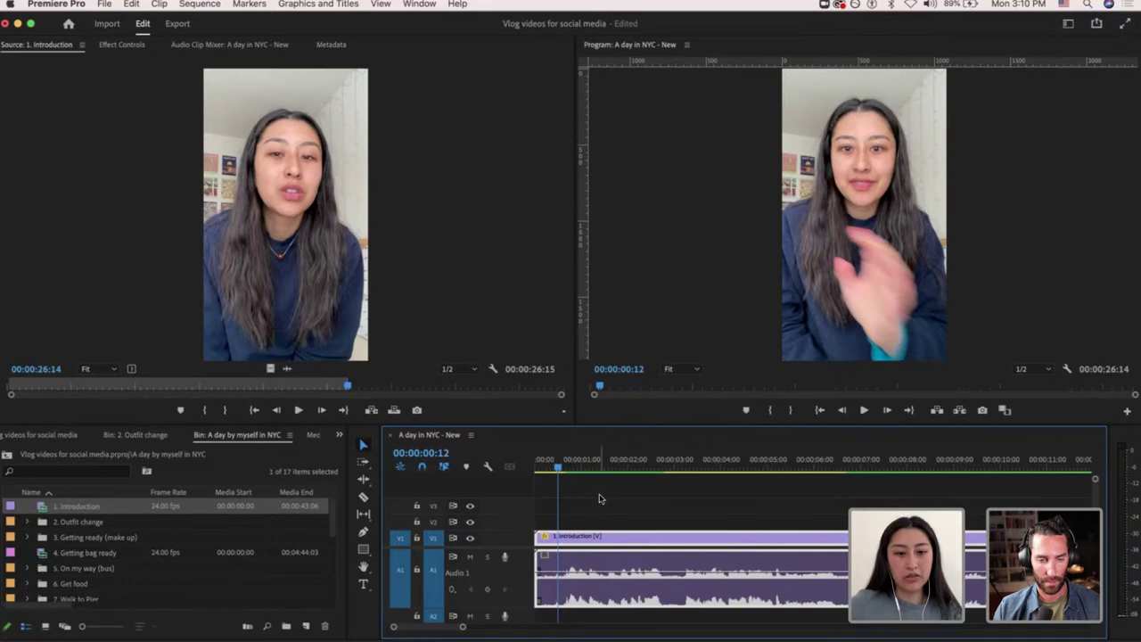
key("q")
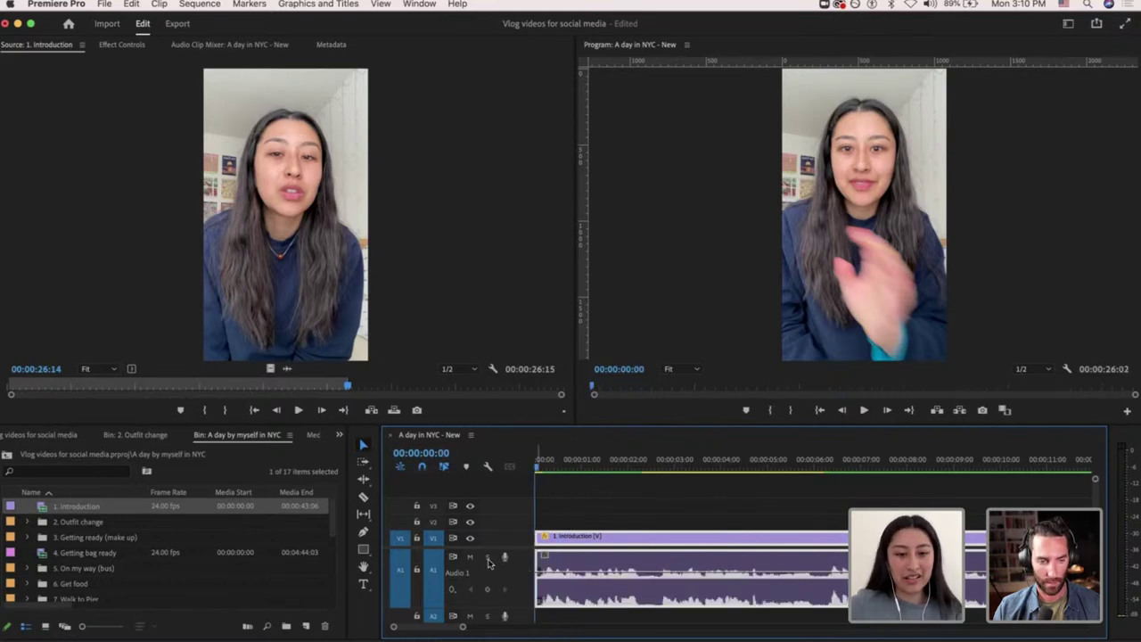
key("=")
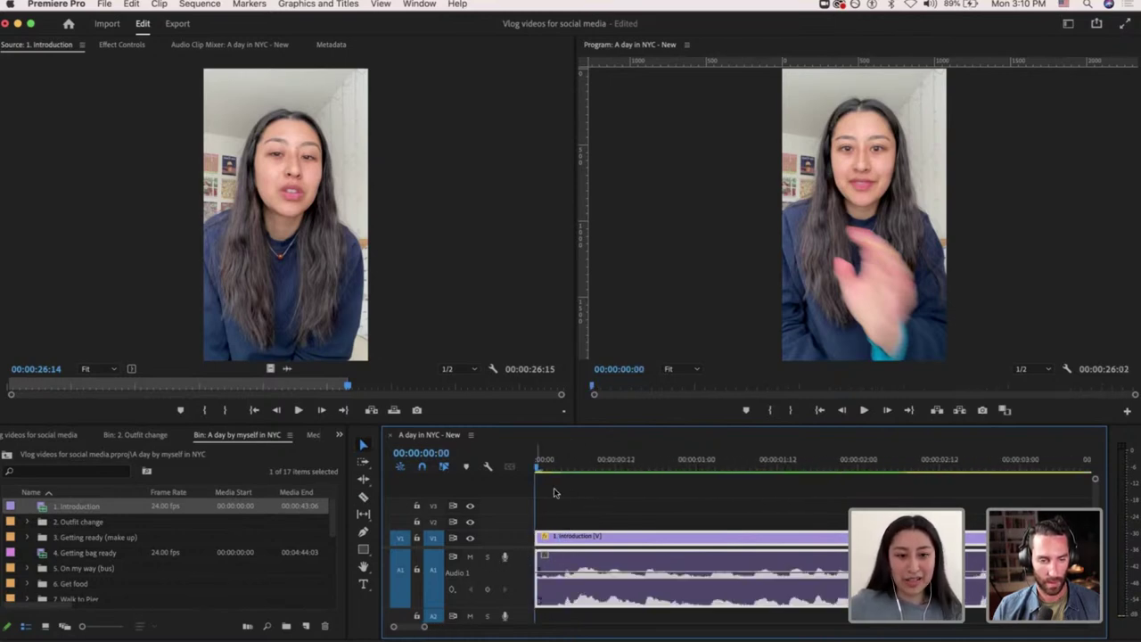
left_click(560, 473)
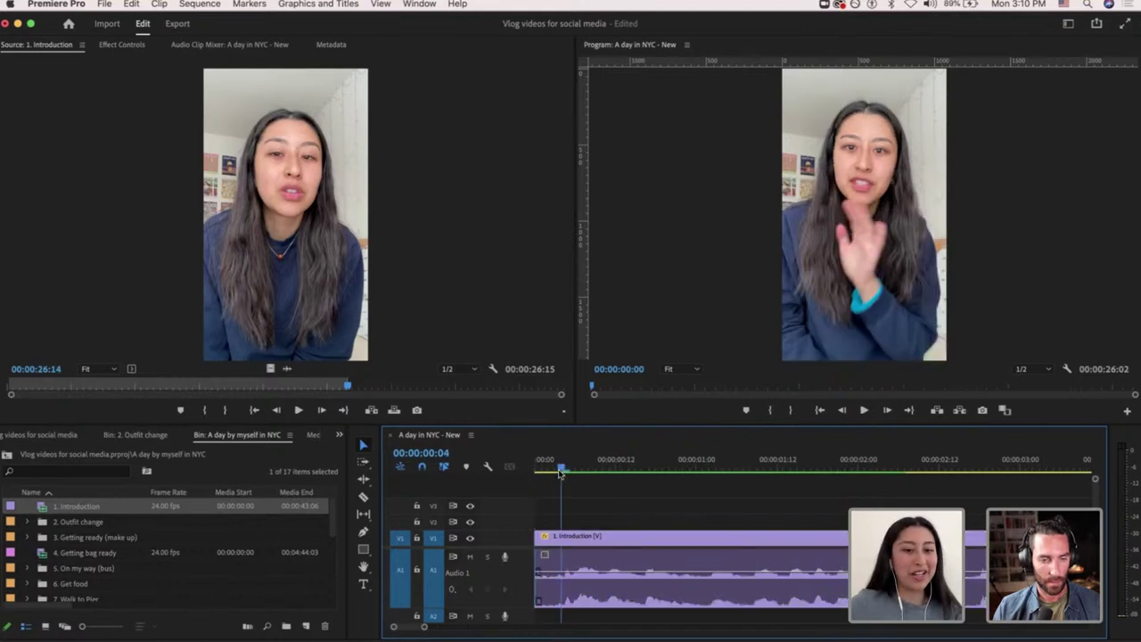
key("q")
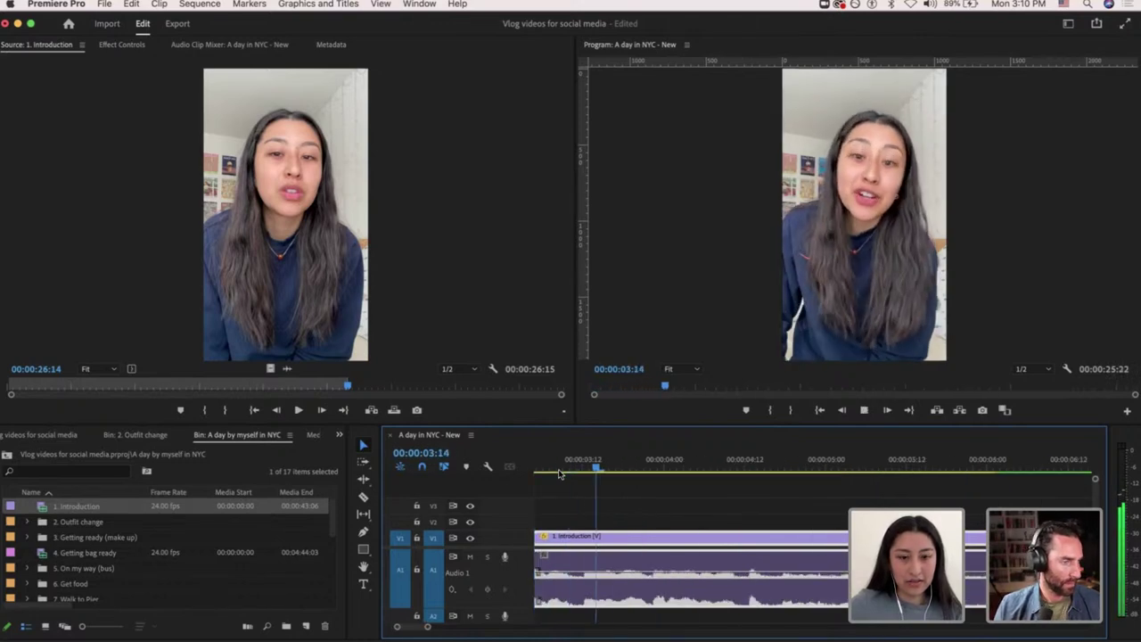
Play the trimmed introduction up to about 00:00:05:04 and show a wider stretch of the timeline.
key("space")
scroll(603, 536, "down", 3)
key("minus")
key("minus")
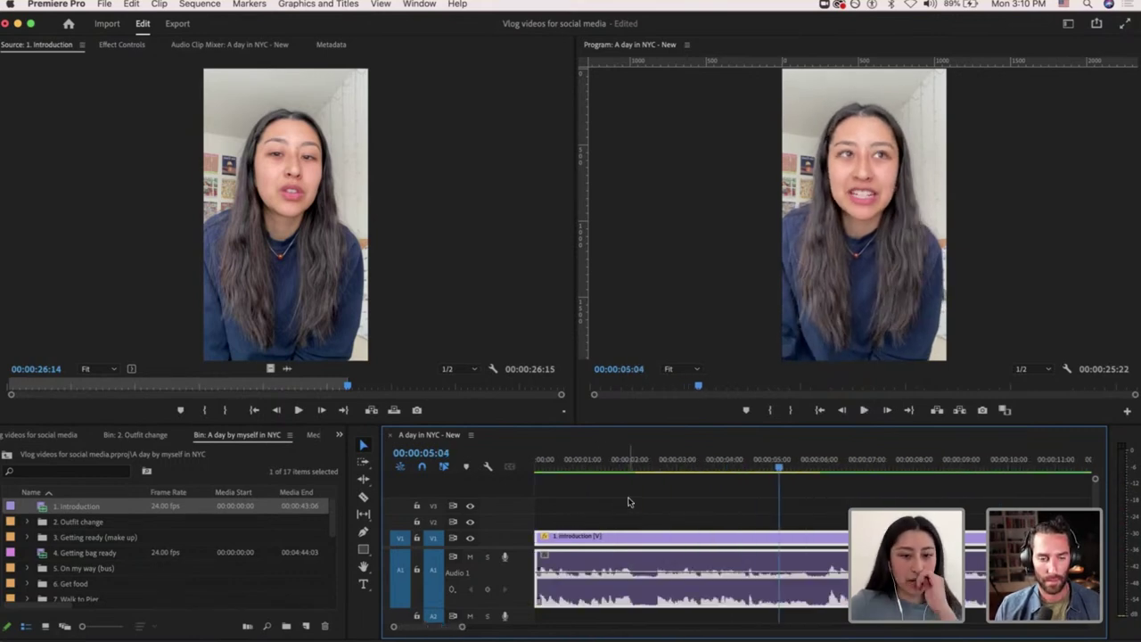
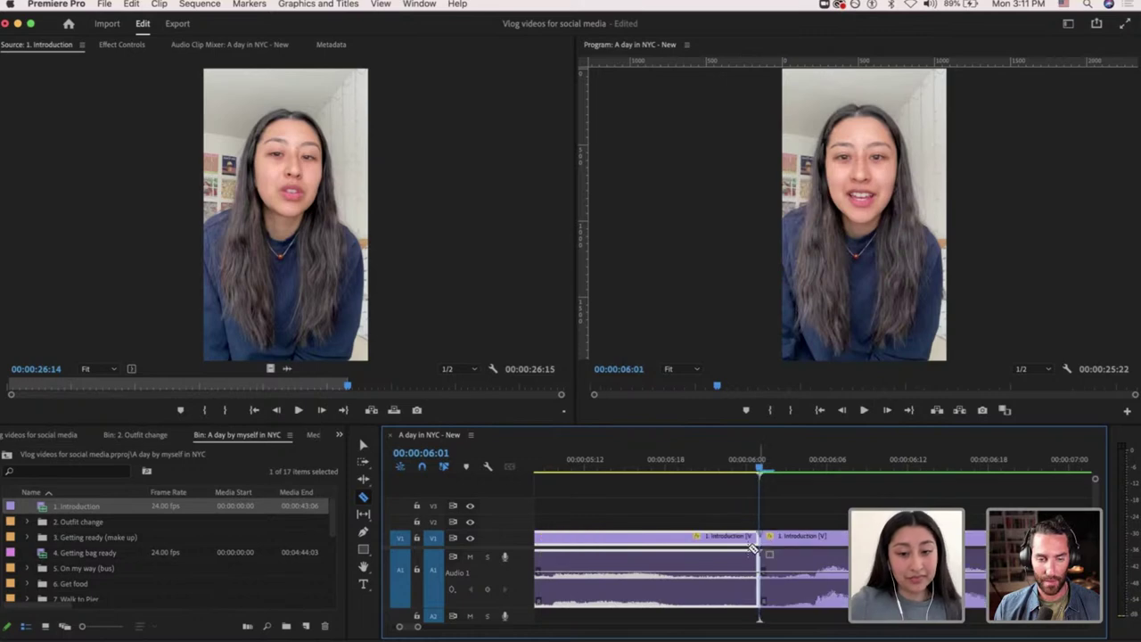
Delete the middle introduction segment between 00:00:02:02 and 00:00:06:00 and close the gap it leaves in the sequence.
key("minus")
key("minus")
key("minus")
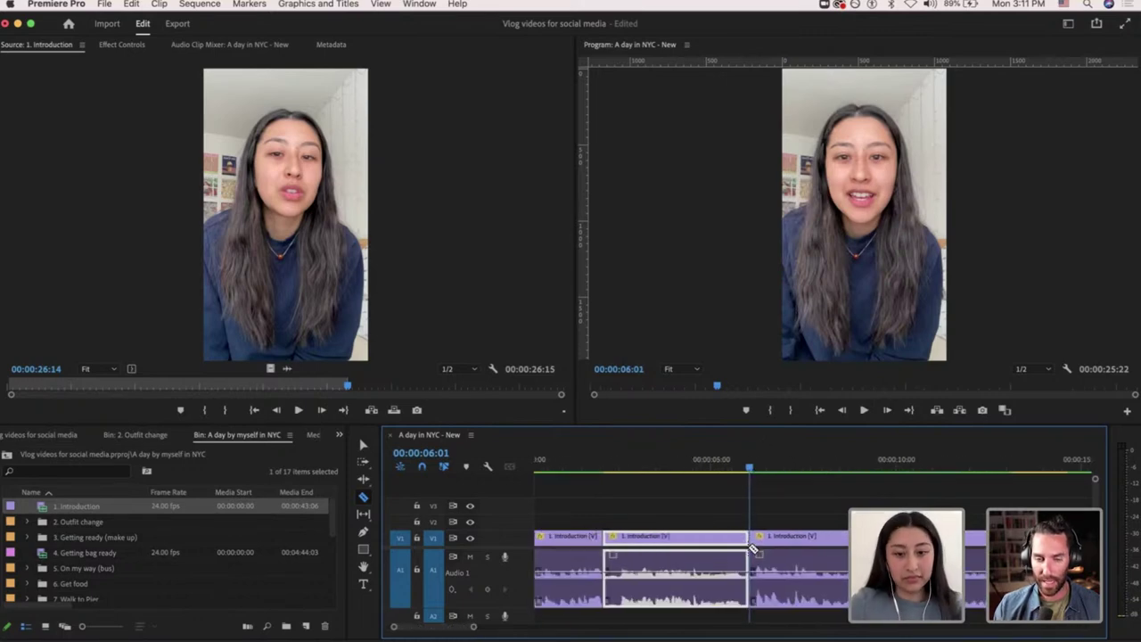
key("v")
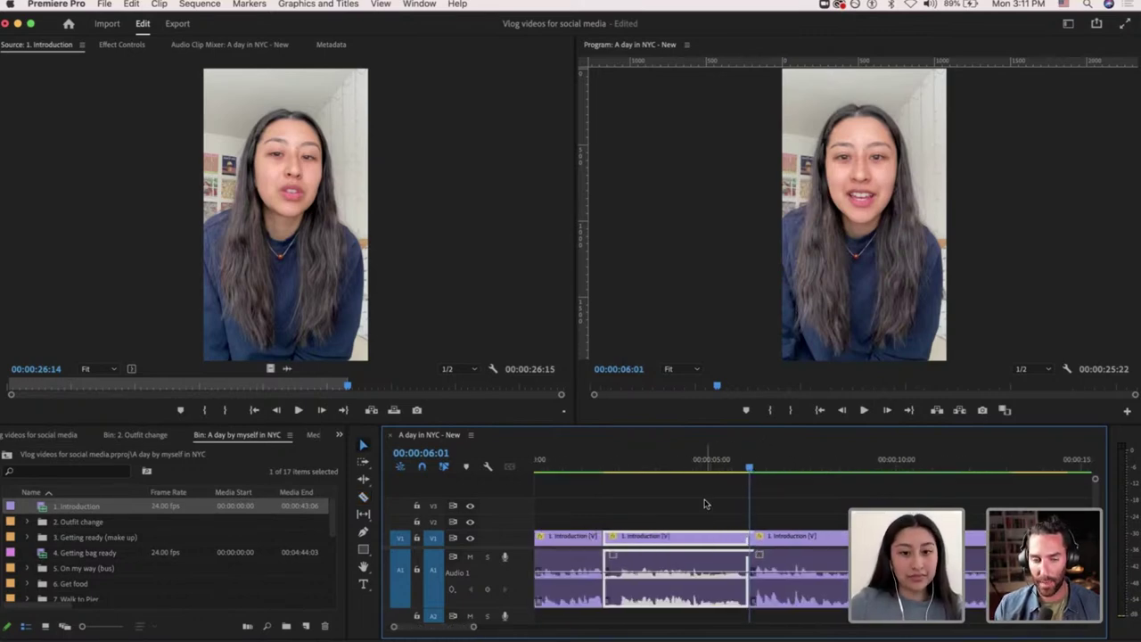
left_click(706, 505)
left_click(715, 537)
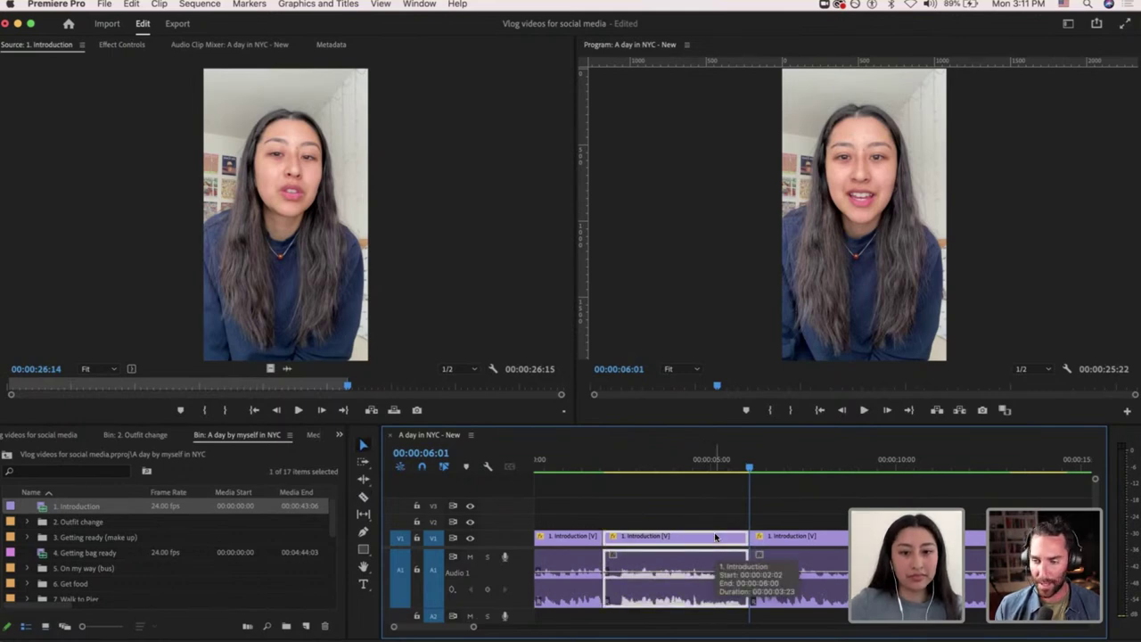
key("Delete")
left_click(707, 539)
key("Delete")
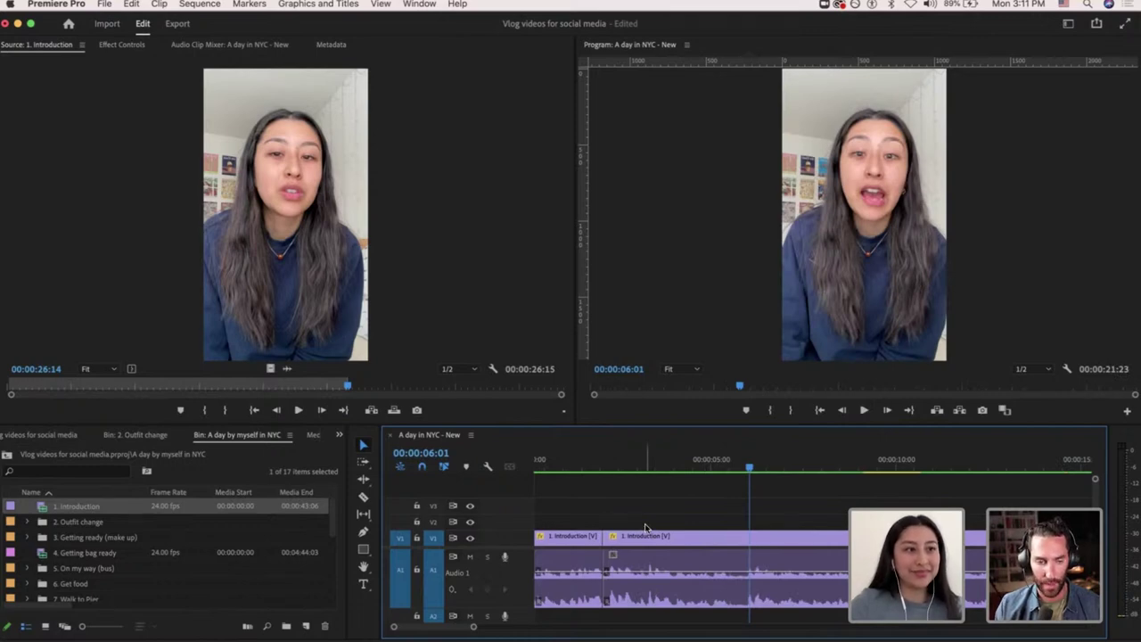
Open the 7. Walk to Pier bin and place IMG_1214.MOV on V1 after the introduction clip, starting at about 00:00:23:16.
scroll(647, 528, "left", 1)
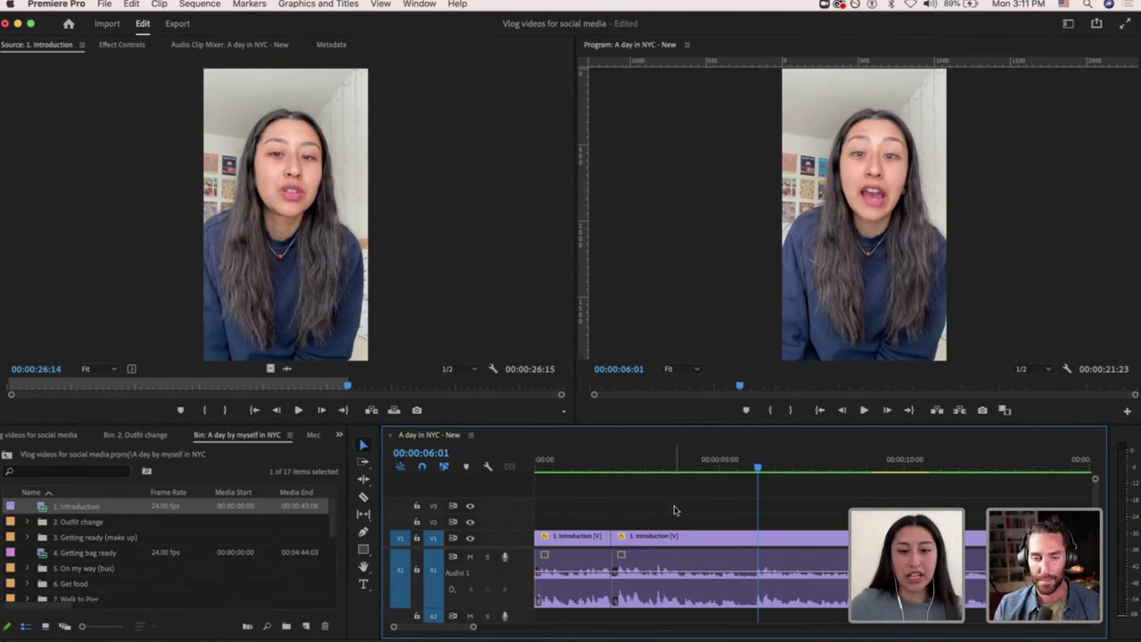
scroll(675, 510, "down", 5)
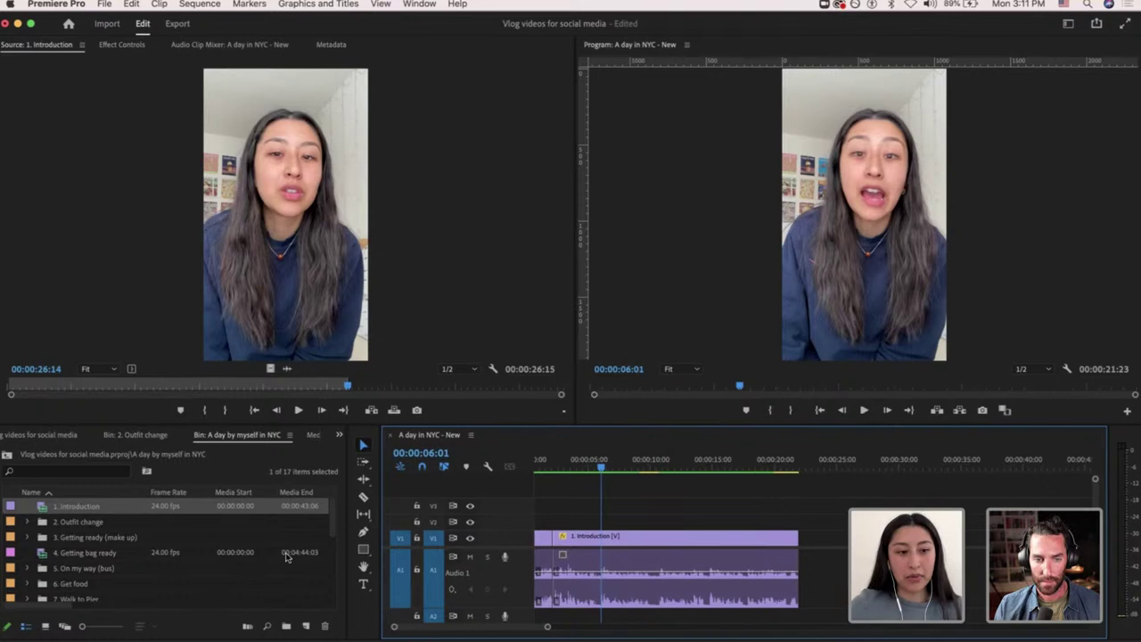
scroll(119, 585, "down", 1)
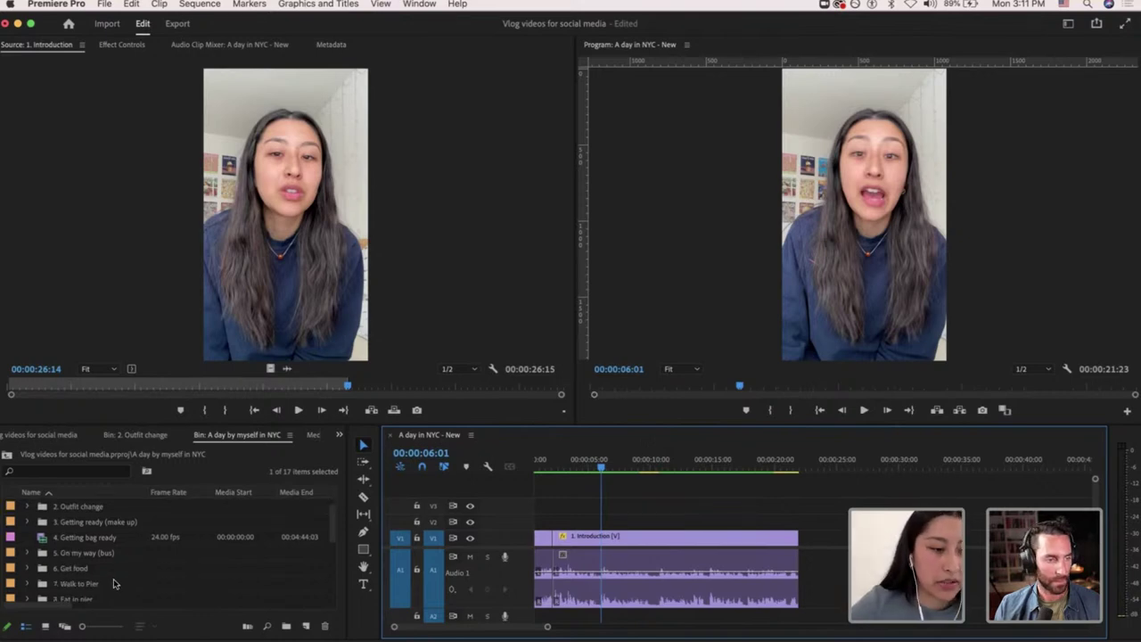
double_click(116, 584)
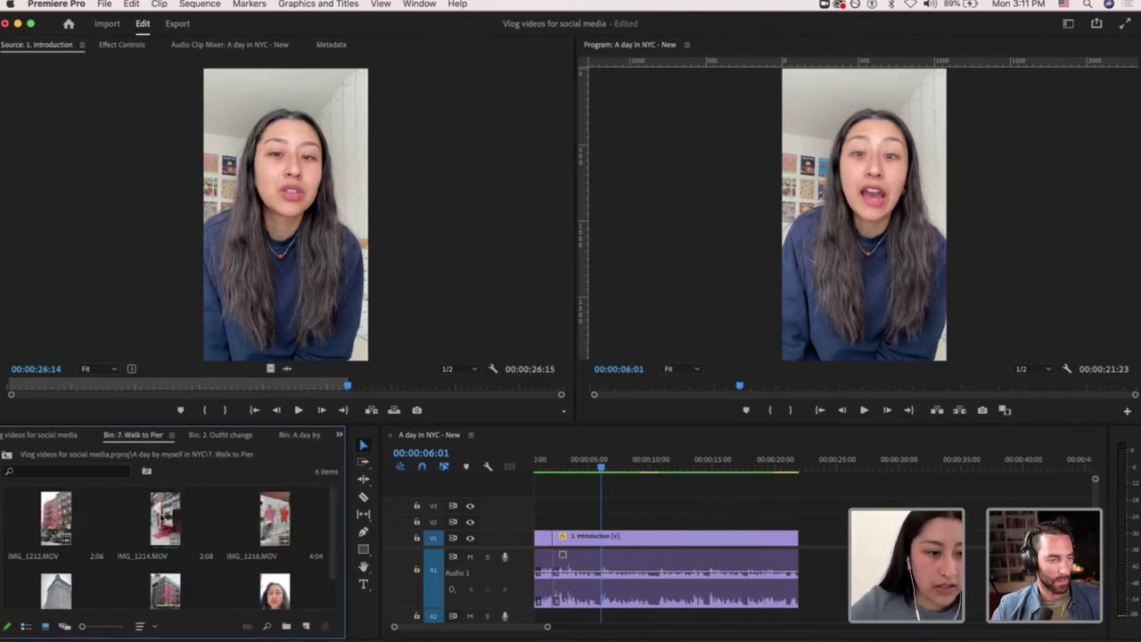
left_click(163, 517)
left_click_drag(163, 517, 822, 539)
scroll(865, 541, "up", 2)
scroll(737, 535, "up", 3)
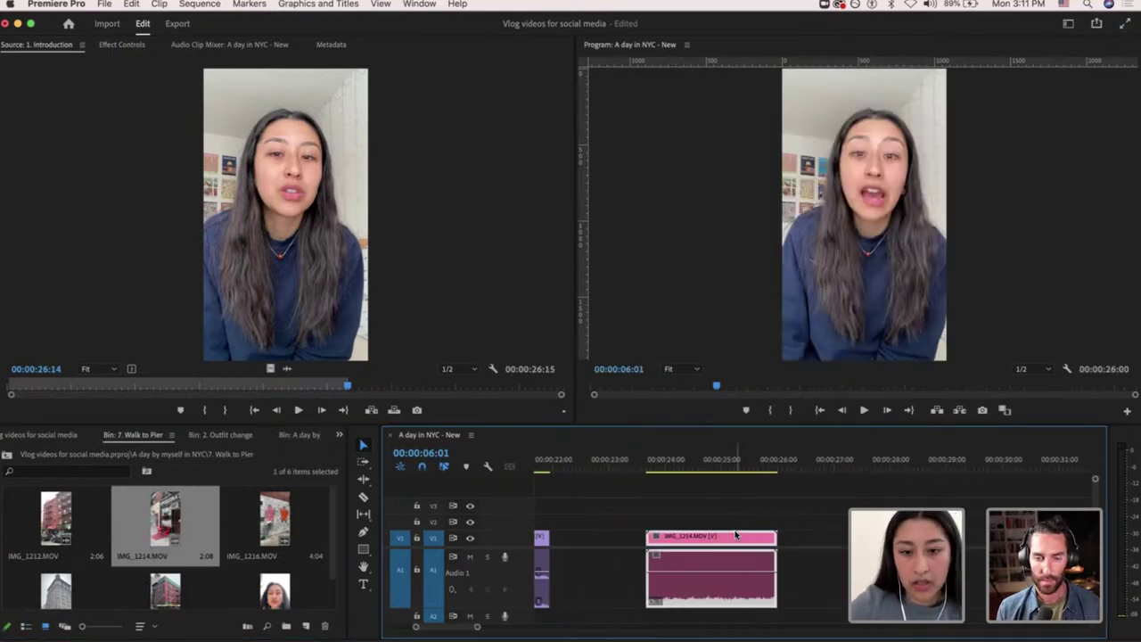
Unlink IMG_1214.MOV's audio from its video, delete the audio part, and play the clip up to 00:00:25:04.
right_click(736, 535)
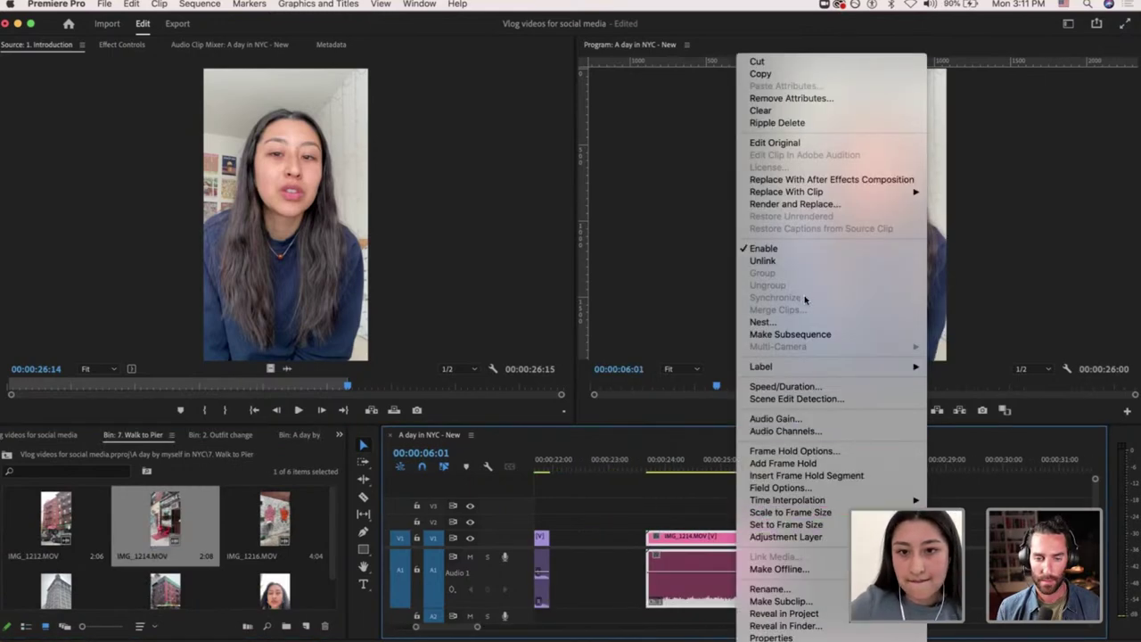
left_click(788, 261)
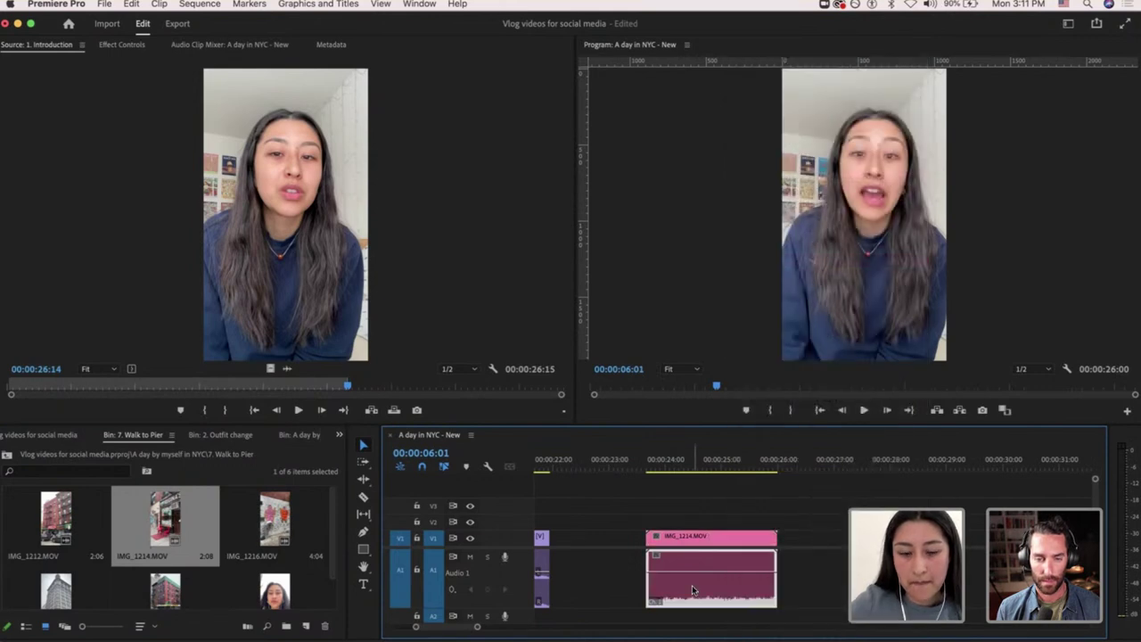
left_click(669, 461)
key("space")
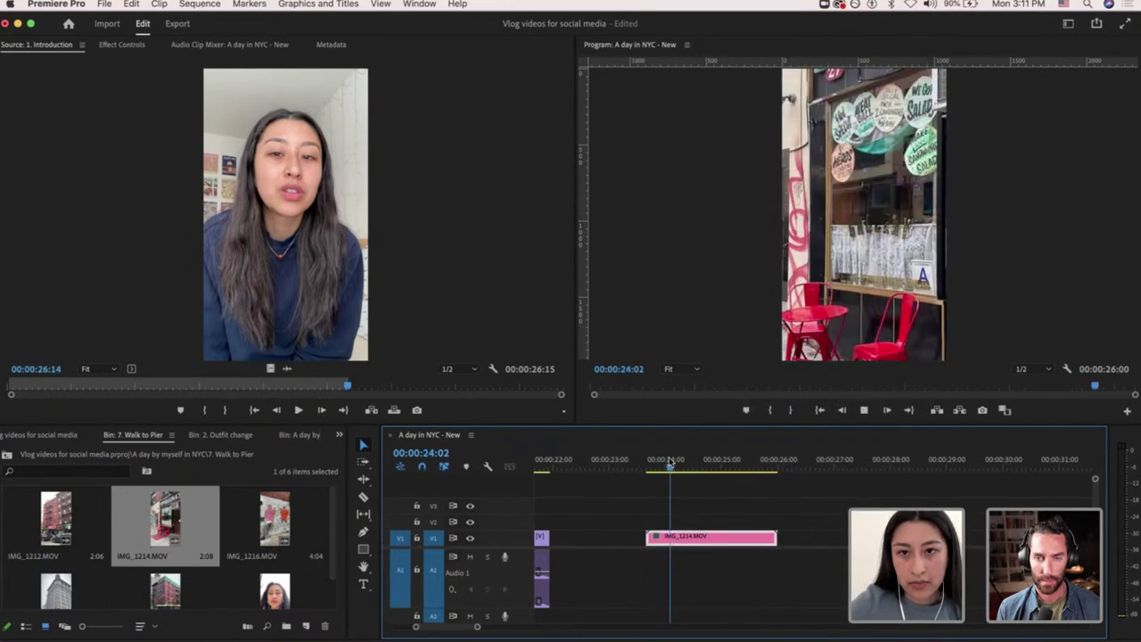
key("space")
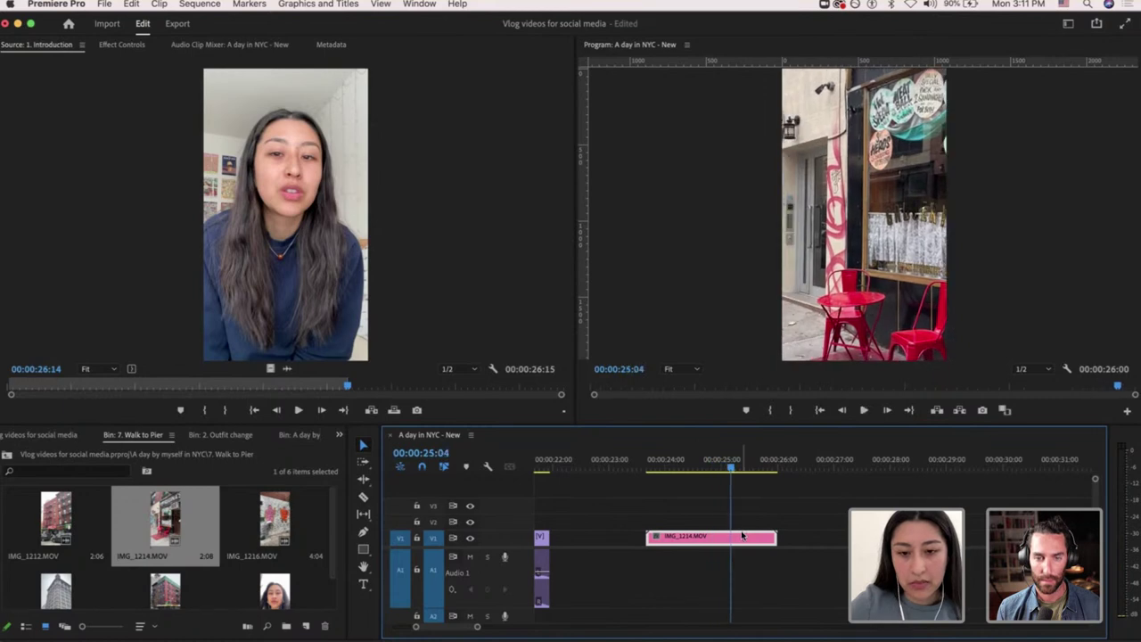
Apply Set to Frame Size to IMG_1214.MOV and play the resized clip up to 00:00:25:04.
right_click(744, 536)
left_click(781, 549)
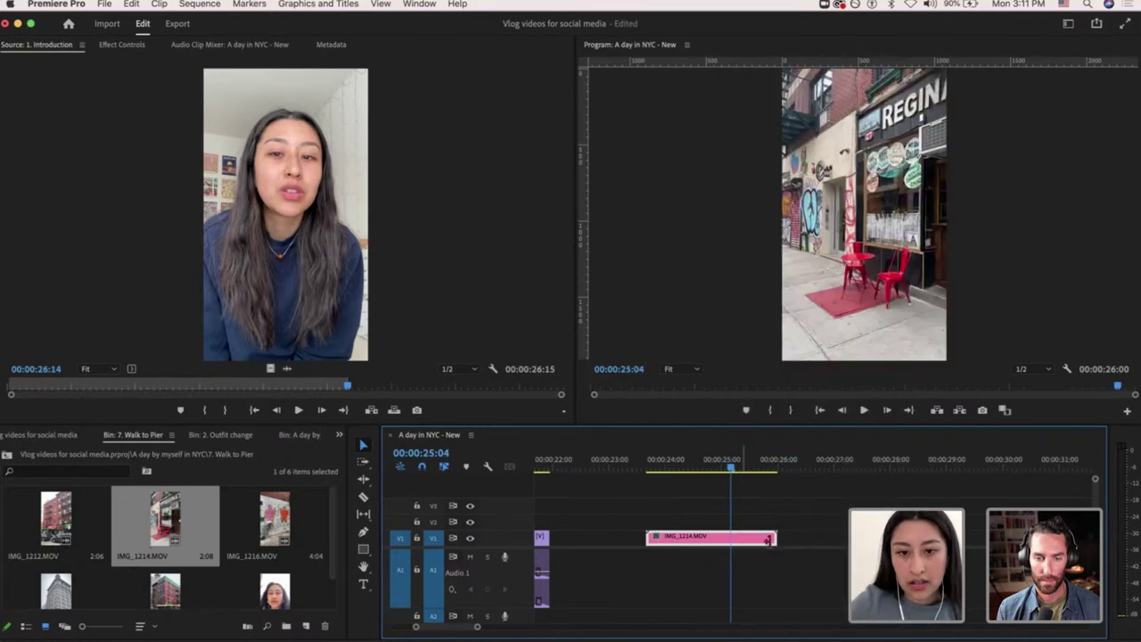
left_click(668, 460)
key("space")
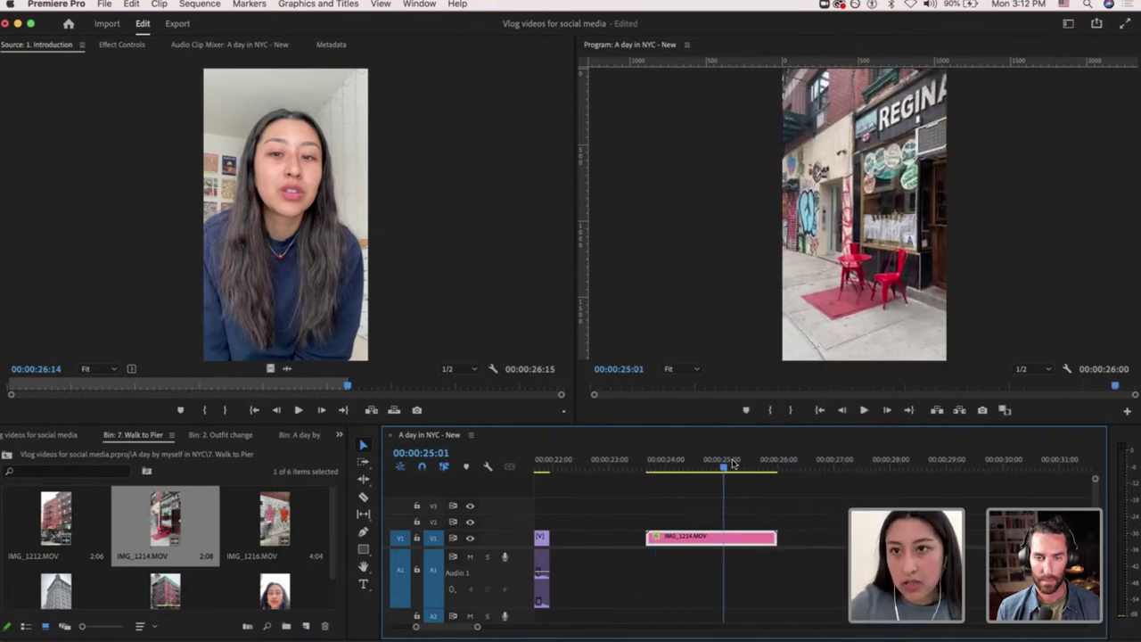
key("space")
Switch to the Effects workspace, search the effects for "war", and apply Warp Stabilizer to IMG_1214.MOV.
left_click(1068, 23)
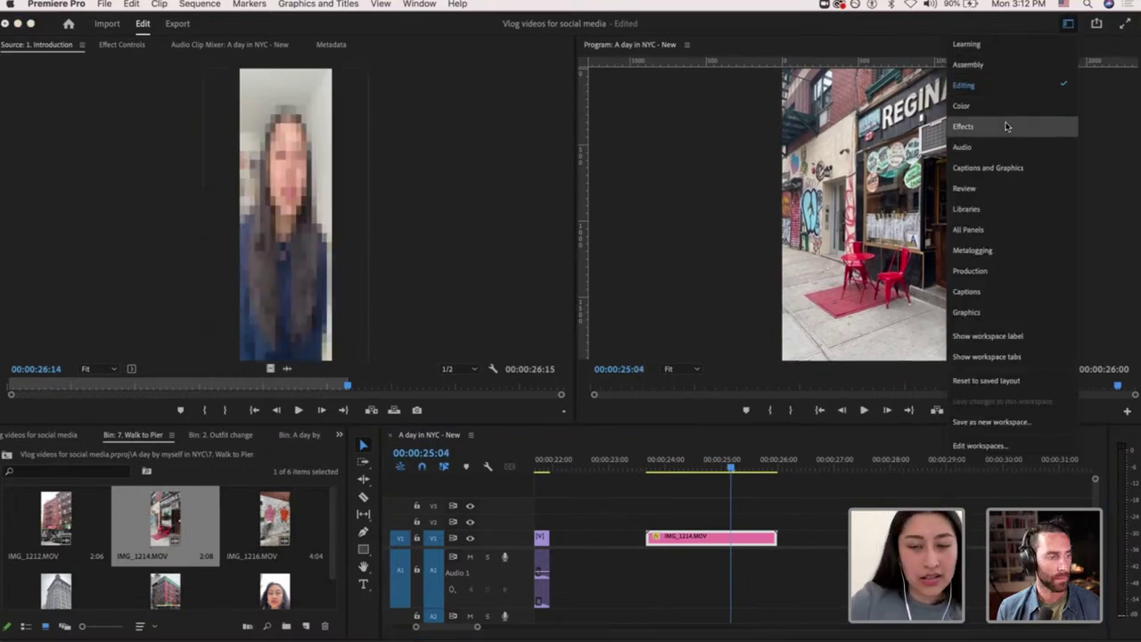
left_click(1006, 126)
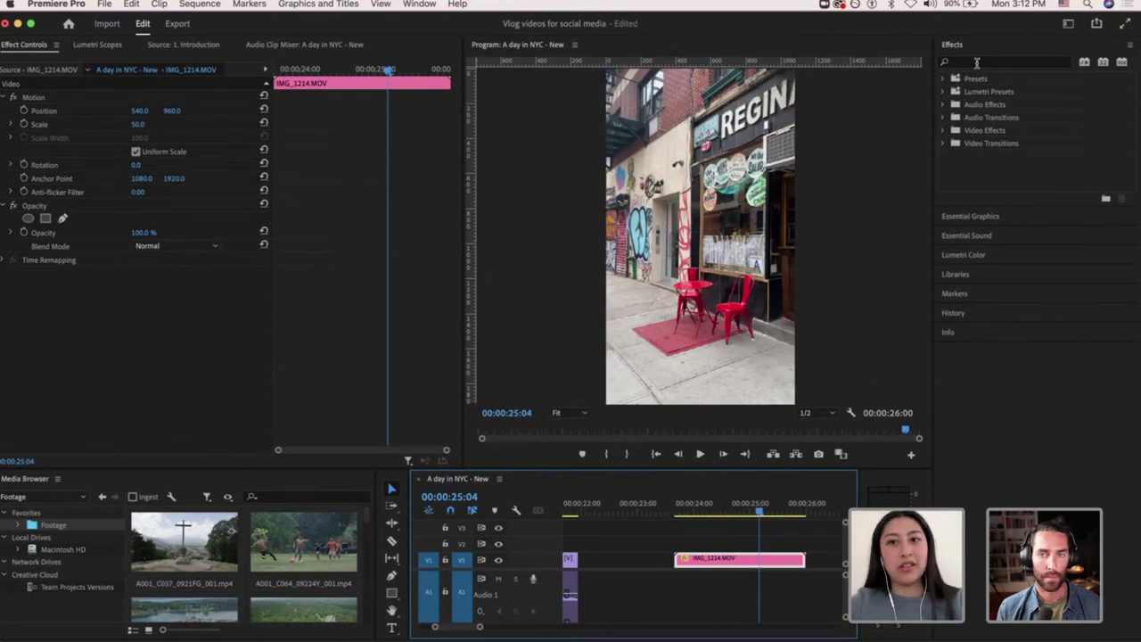
left_click(976, 62)
type("w")
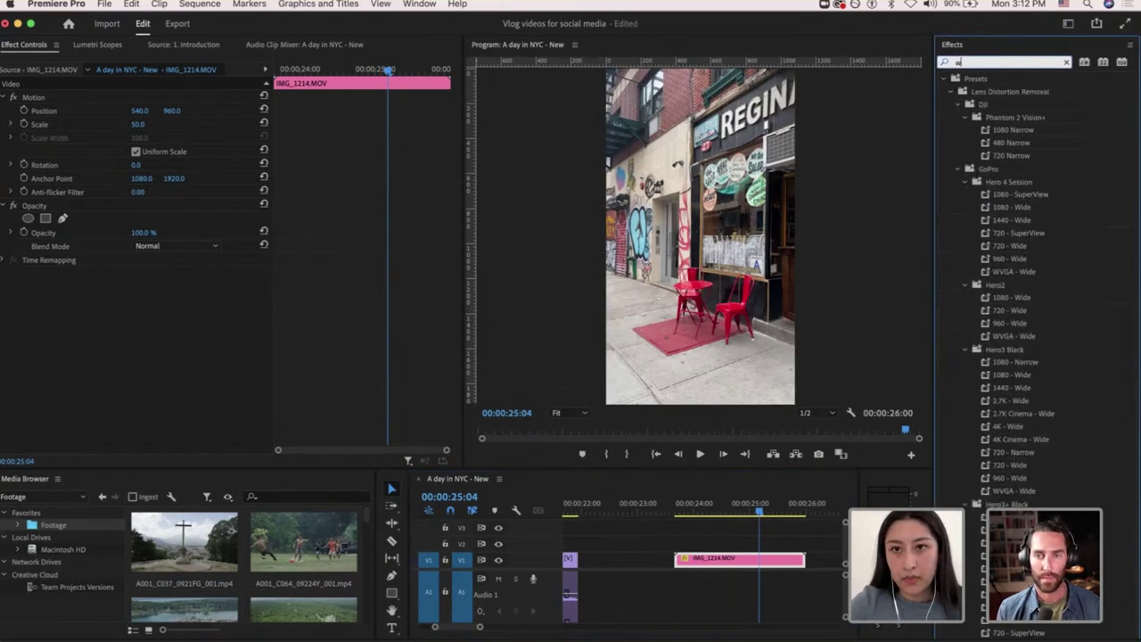
type("ar")
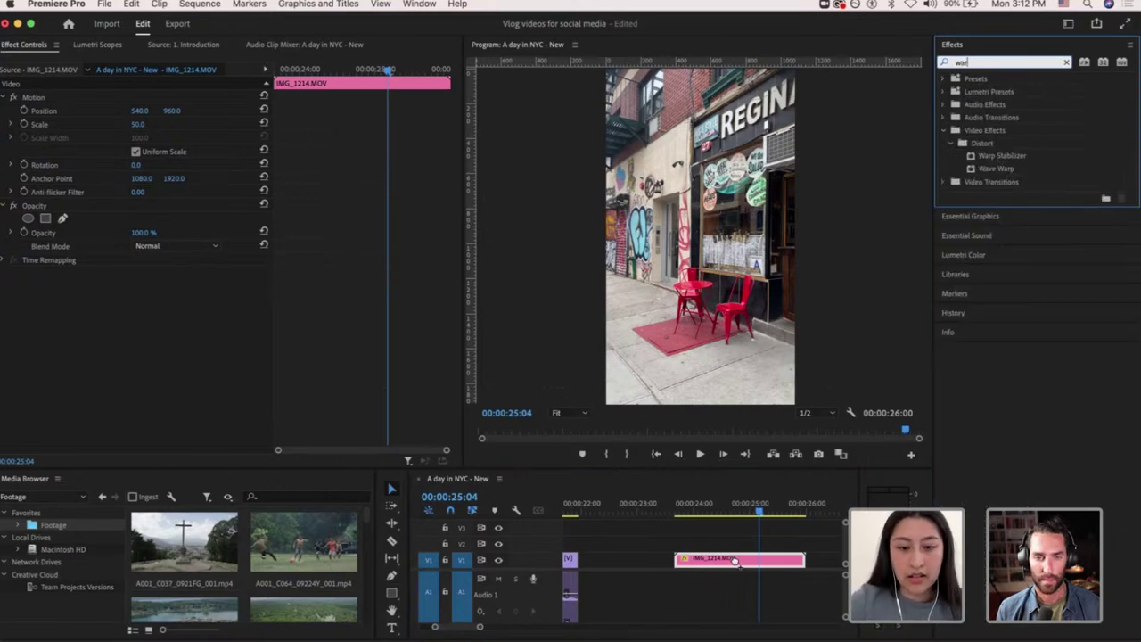
left_click_drag(1002, 156, 735, 561)
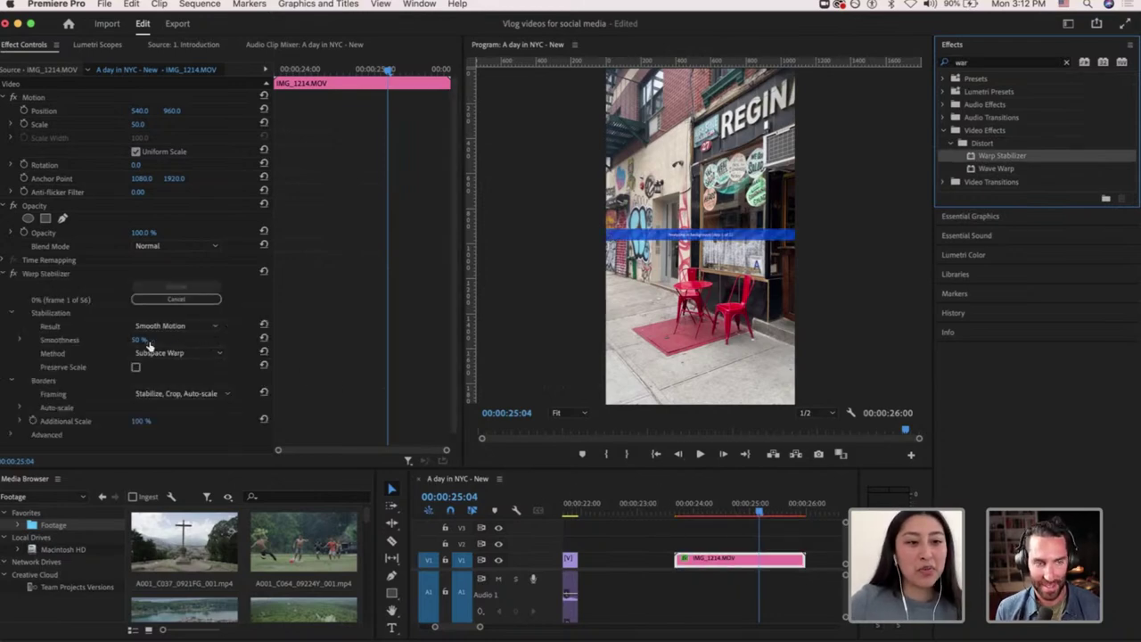
Set the Warp Stabilizer's Smoothness to 10% on IMG_1214.MOV.
left_click(143, 340)
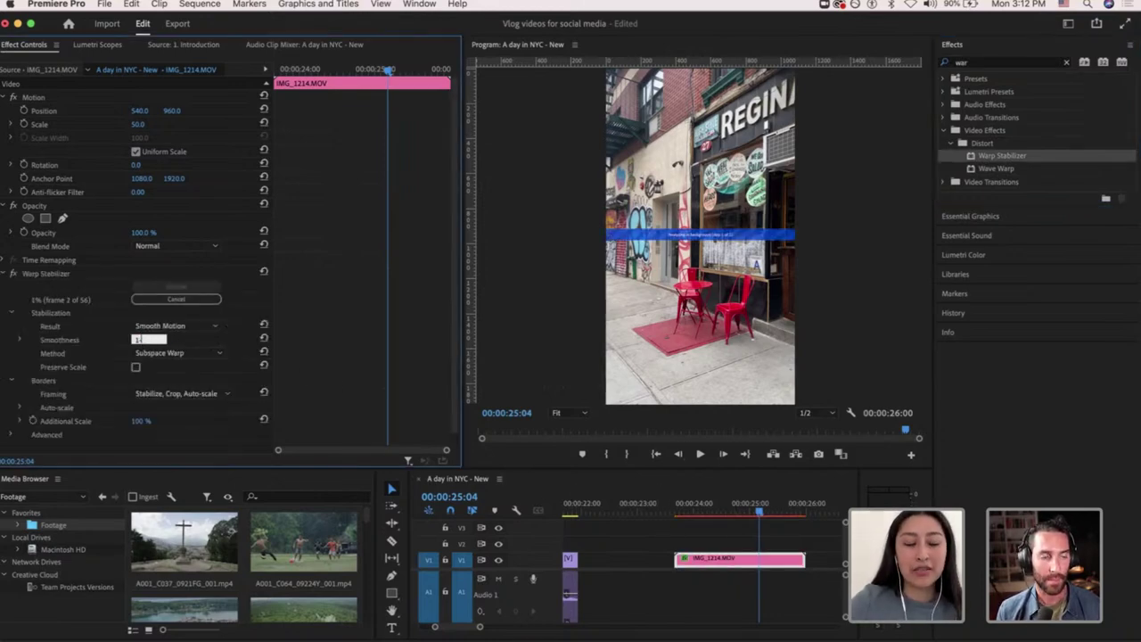
type("10")
key("Return")
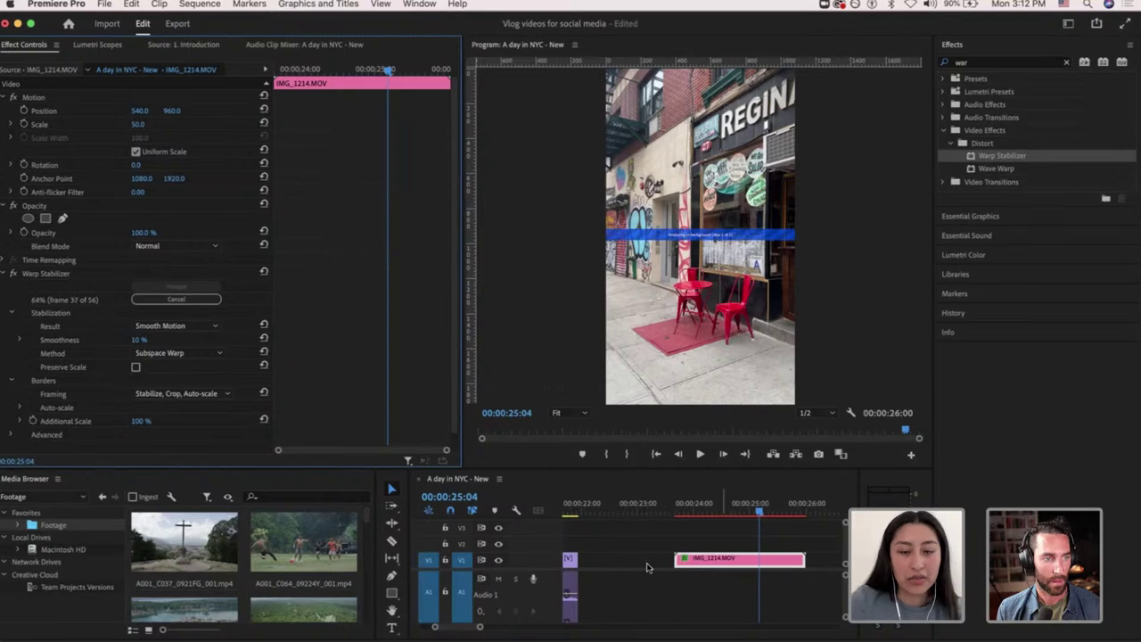
Play the stabilized IMG_1214.MOV twice, starting near its beginning, and stop the second playback at 00:00:24:14.
scroll(648, 568, "left", 6)
scroll(649, 568, "down", 2)
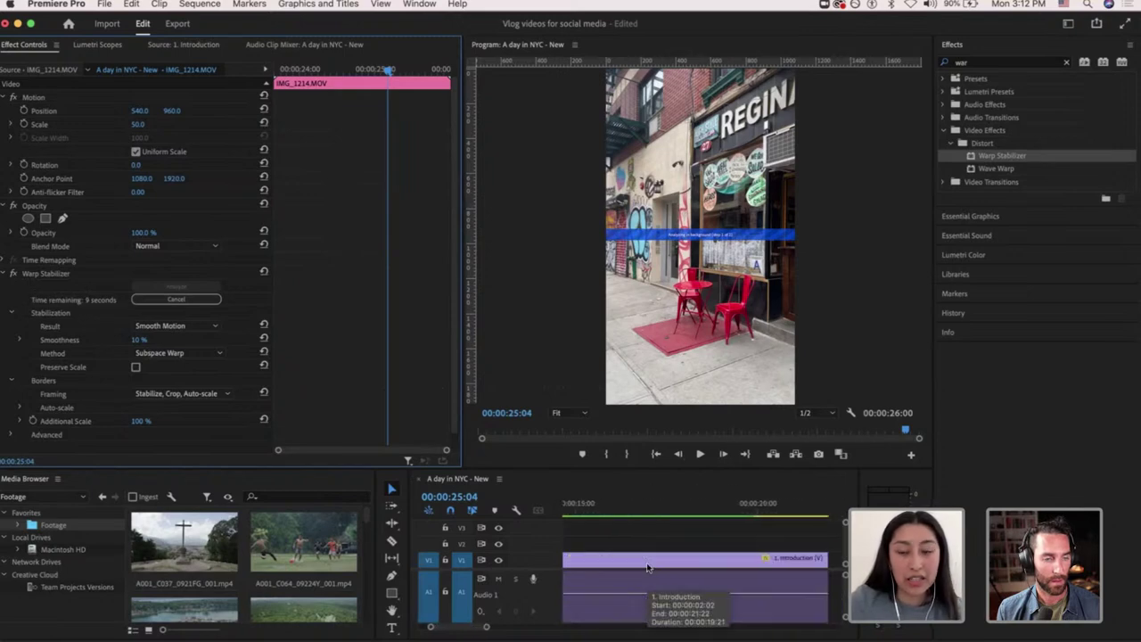
scroll(648, 568, "right", 5)
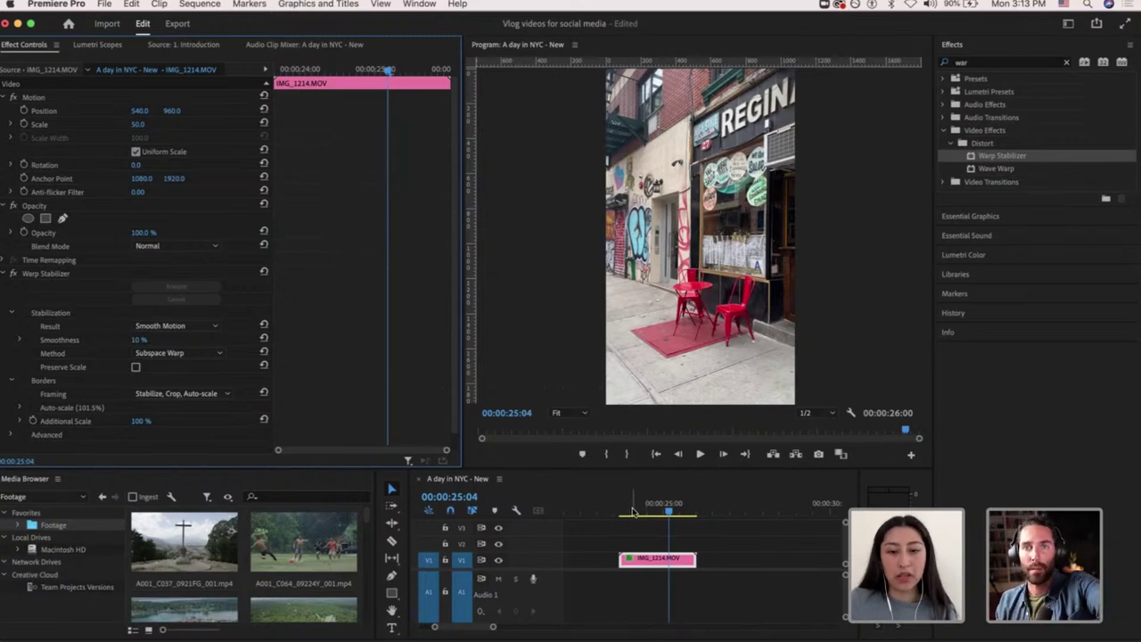
left_click(632, 512)
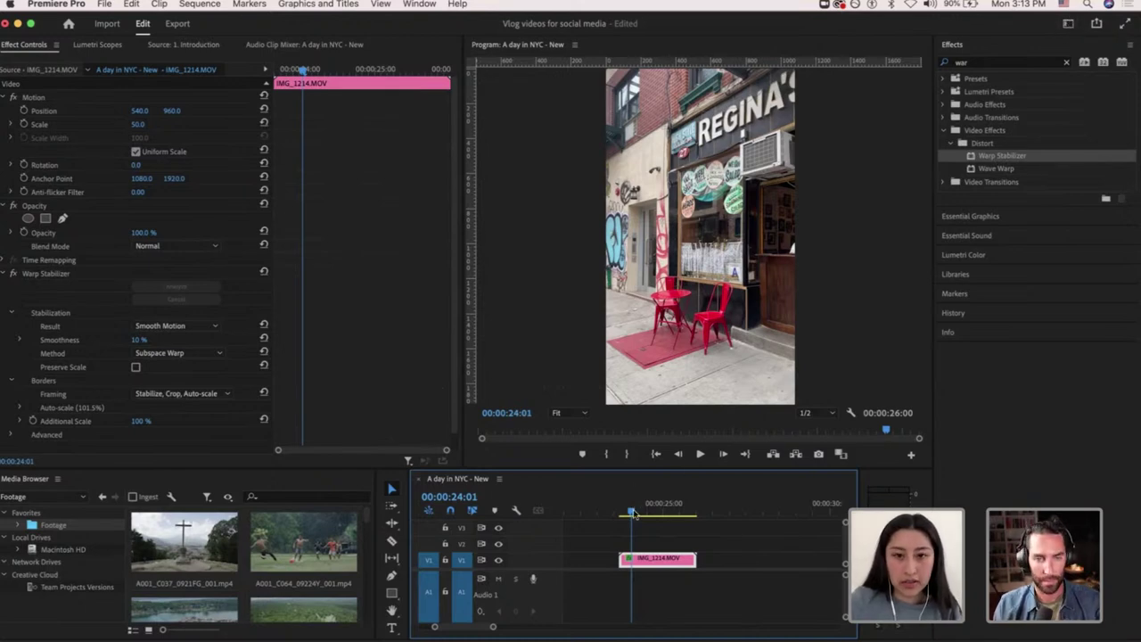
key("space")
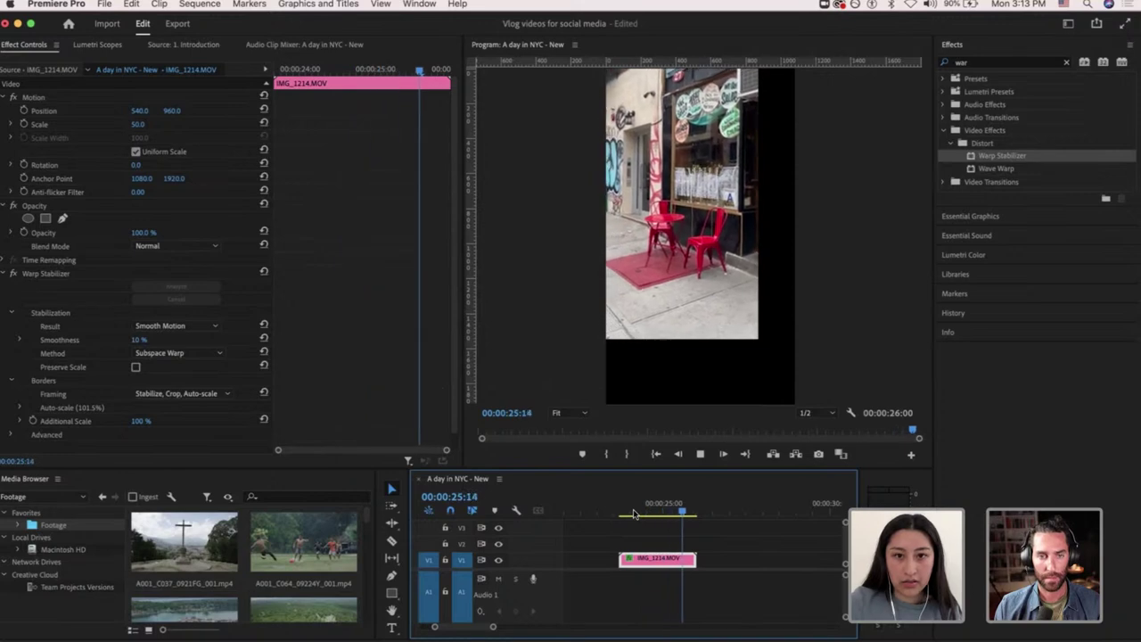
left_click(623, 513)
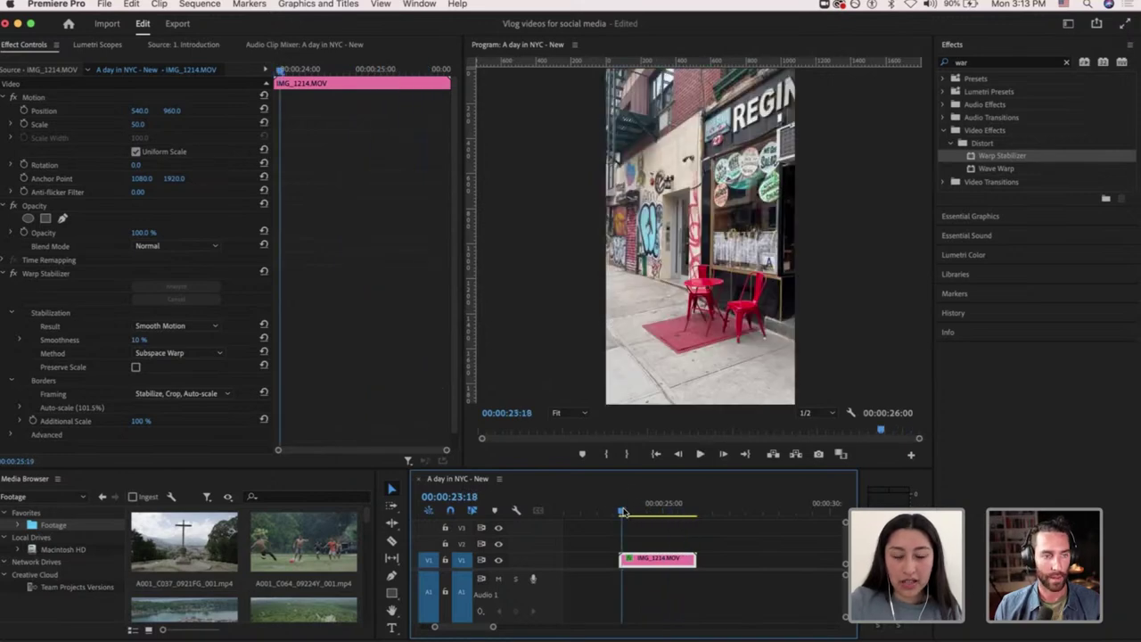
key("space")
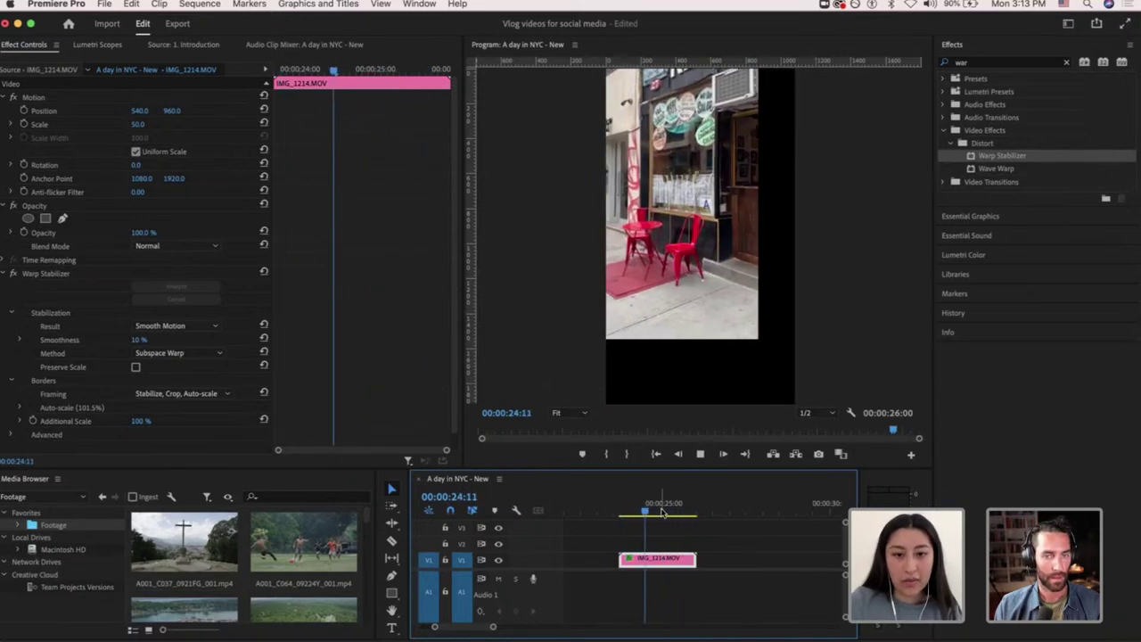
key("space")
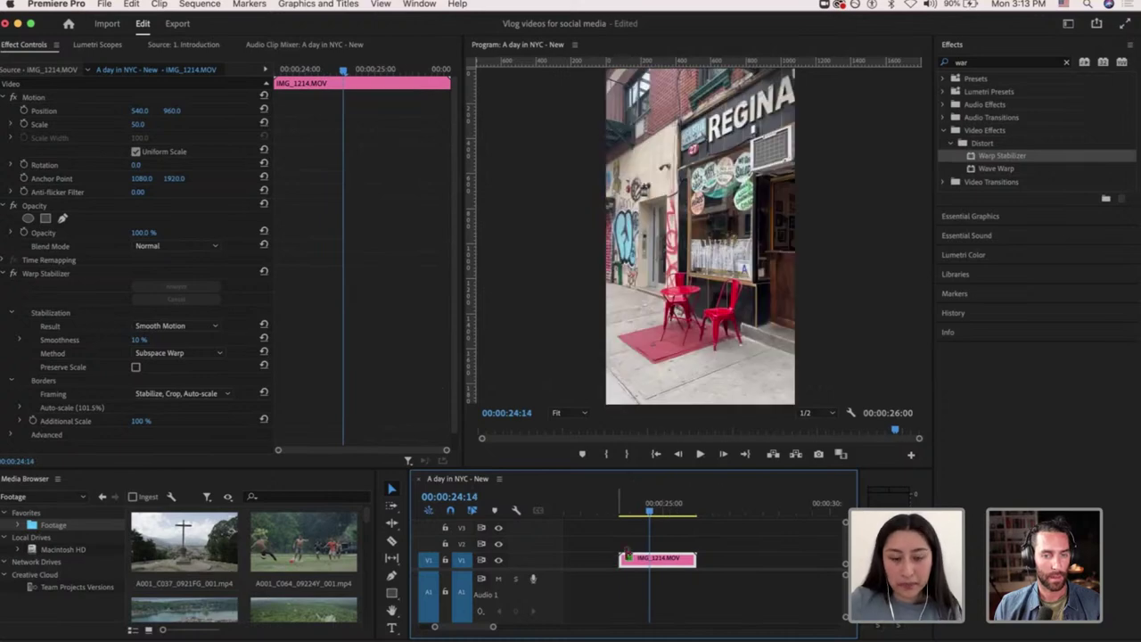
key("minus")
scroll(650, 551, "left", 2)
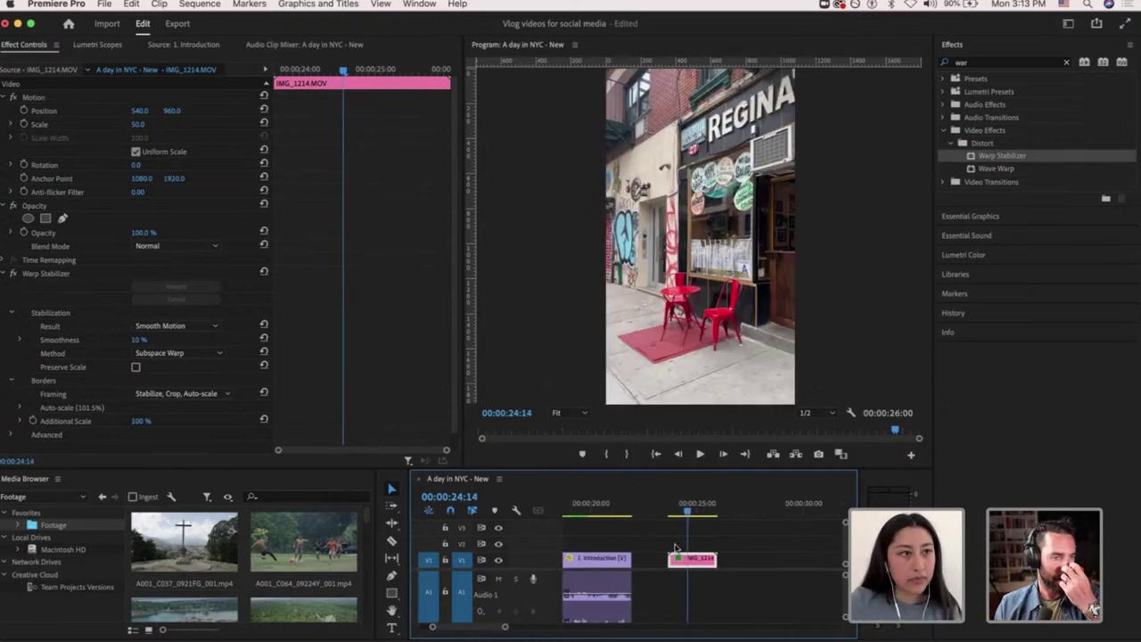
scroll(675, 548, "up", 3)
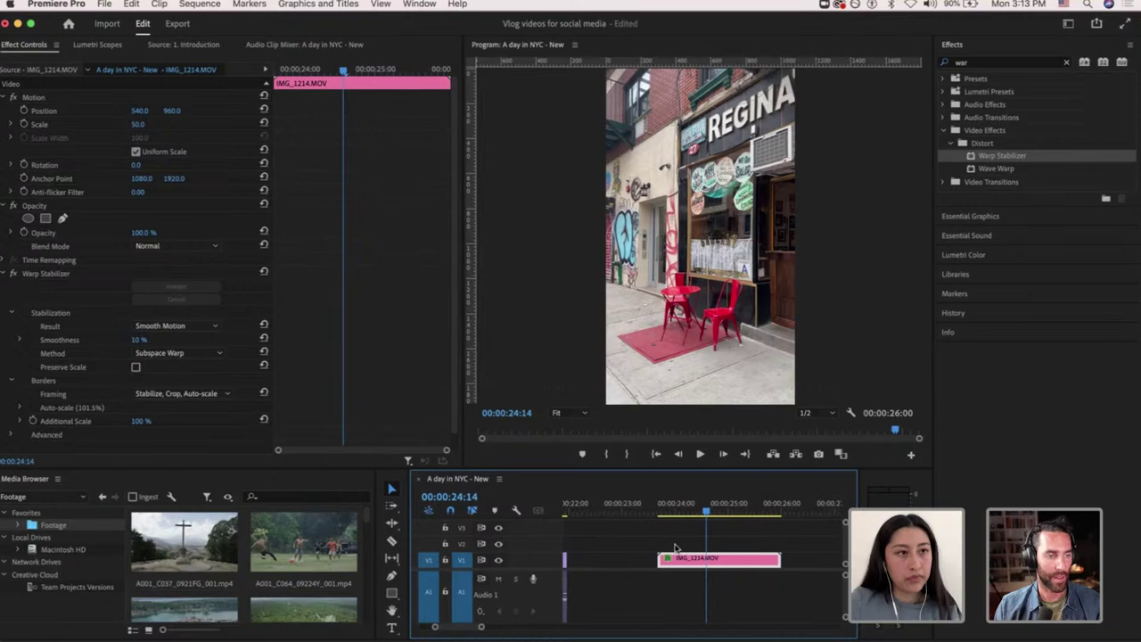
scroll(675, 549, "right", 2)
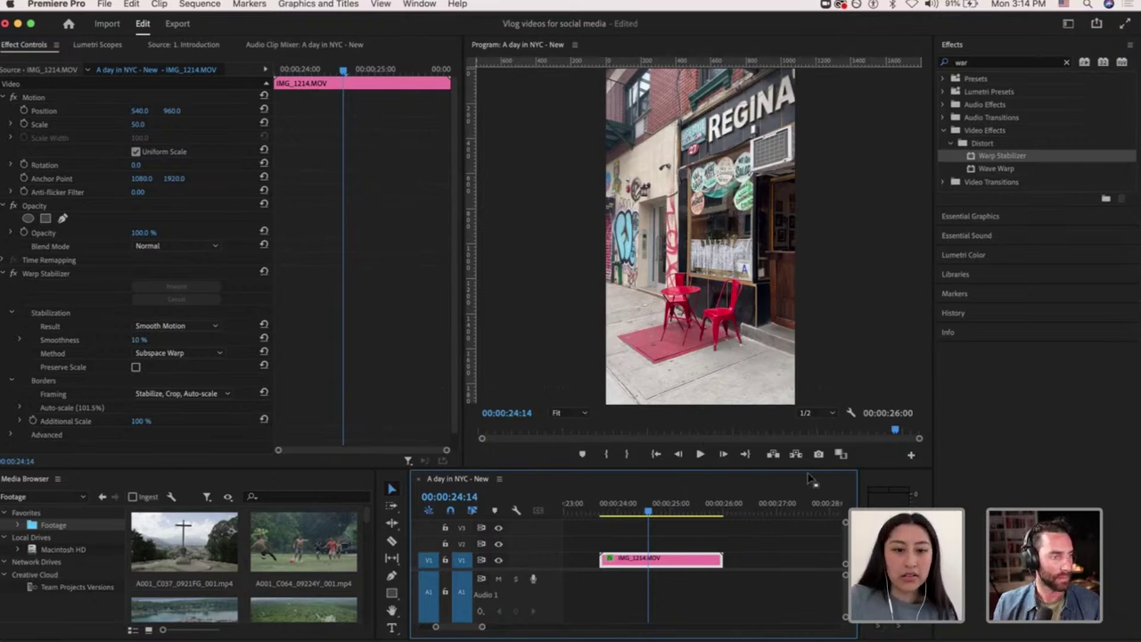
scroll(652, 554, "down", 3)
scroll(652, 555, "left", 5)
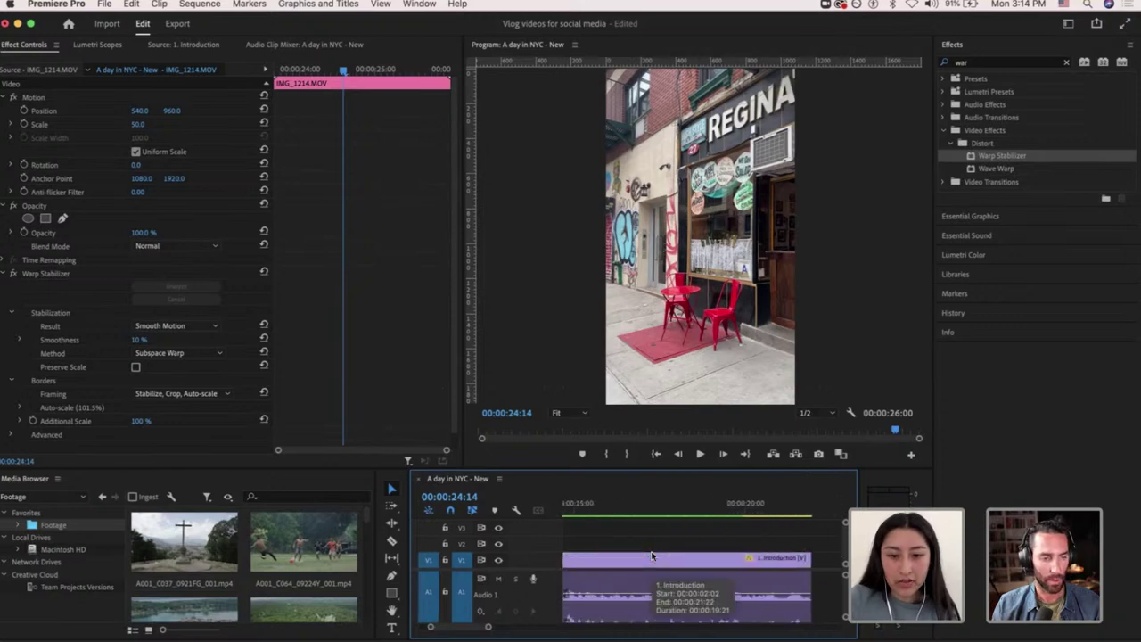
scroll(664, 543, "up", 3)
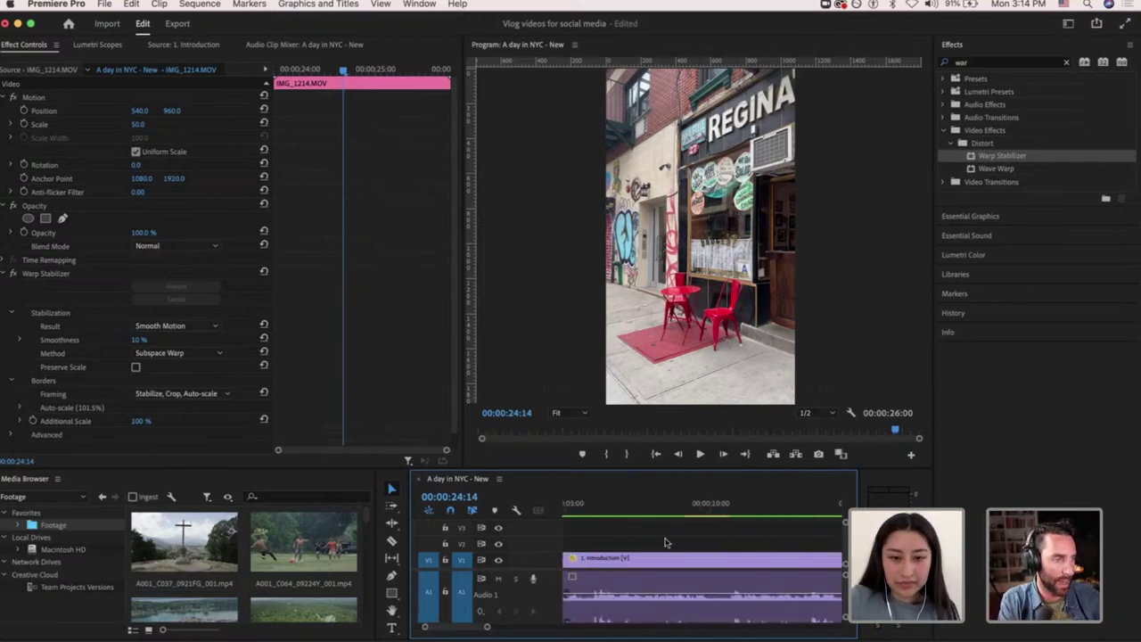
scroll(665, 543, "up", 3)
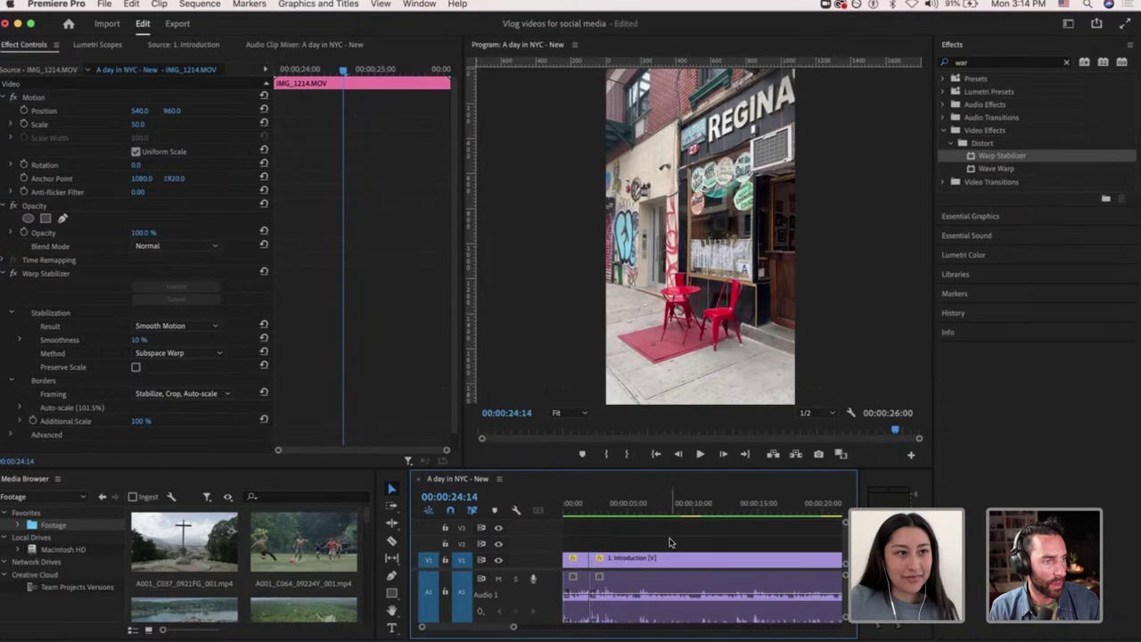
scroll(664, 543, "up", 2)
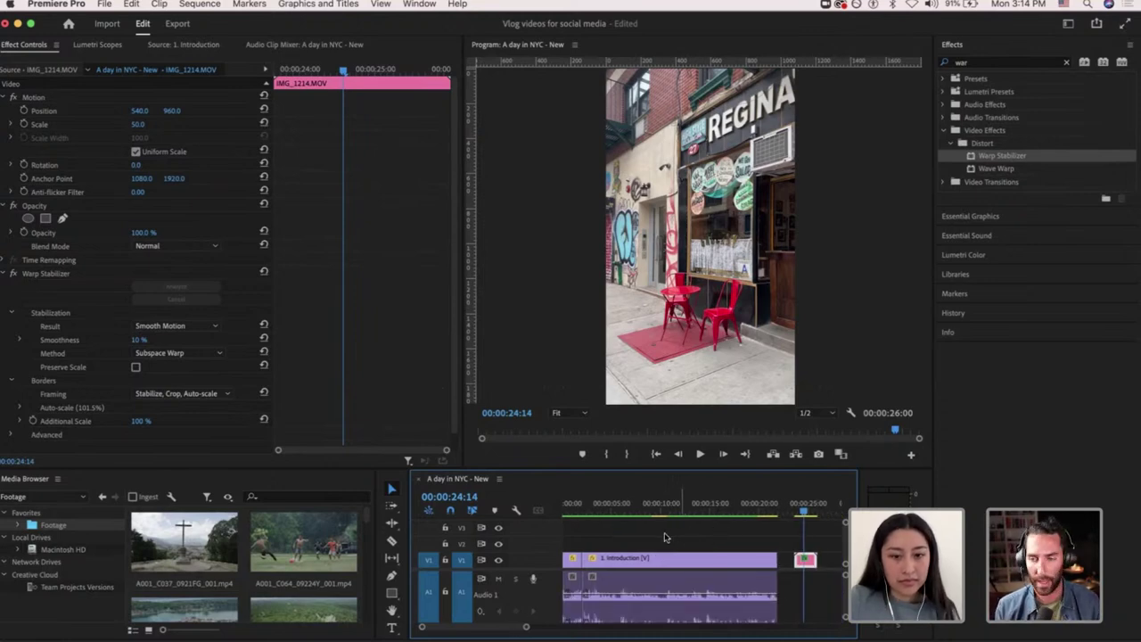
scroll(664, 537, "down", 5)
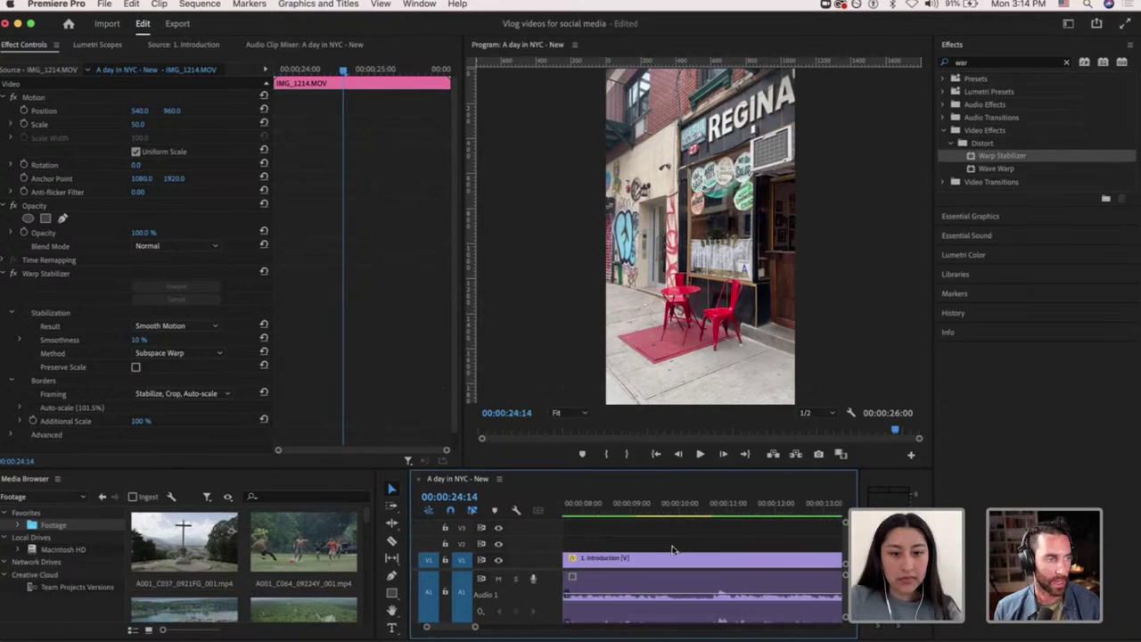
scroll(674, 549, "left", 2)
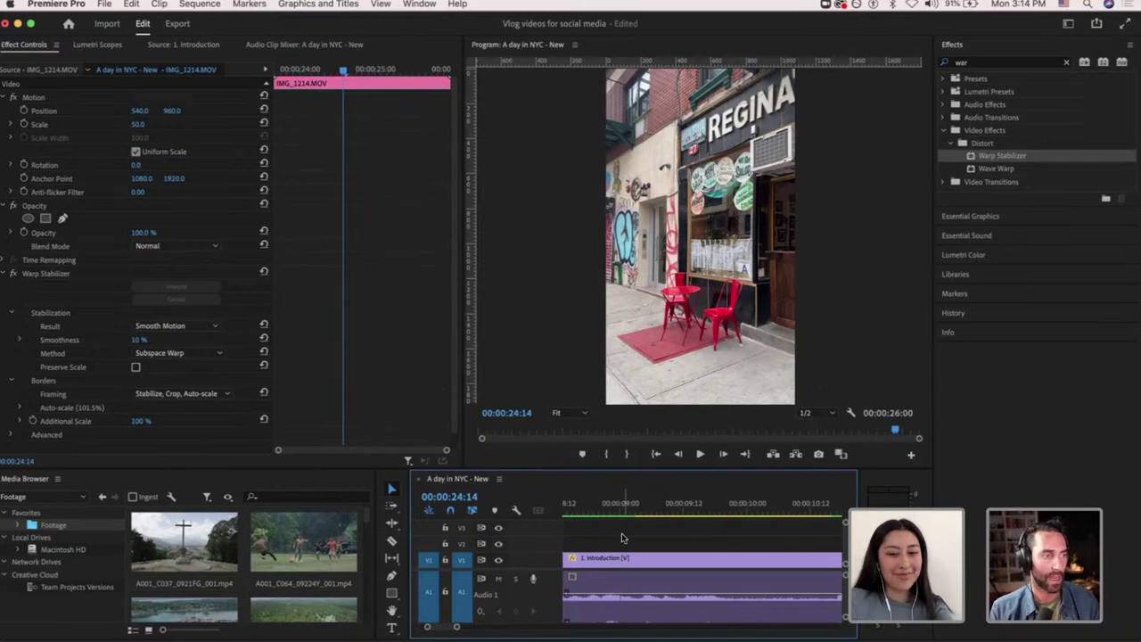
left_click(634, 540)
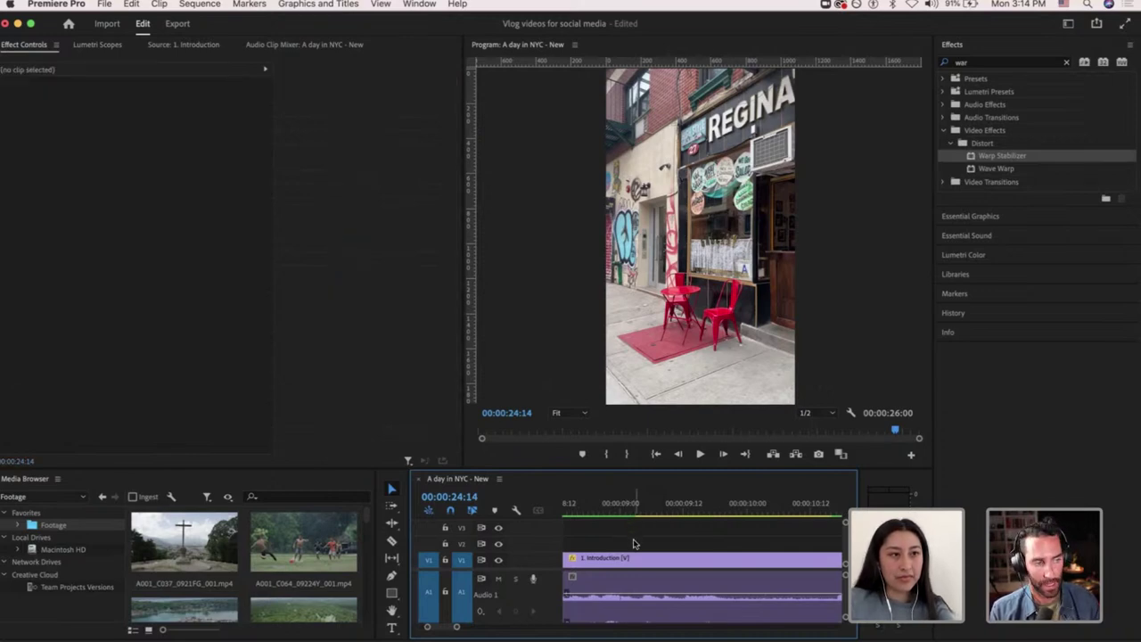
scroll(634, 544, "down", 10)
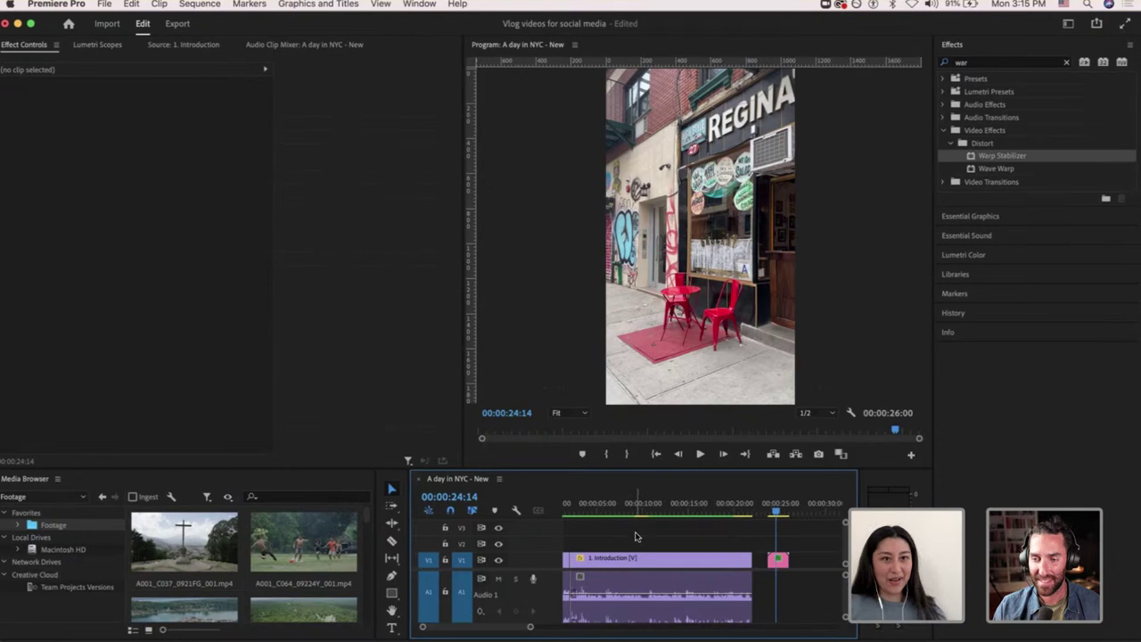
scroll(635, 534, "up", 2, "alt")
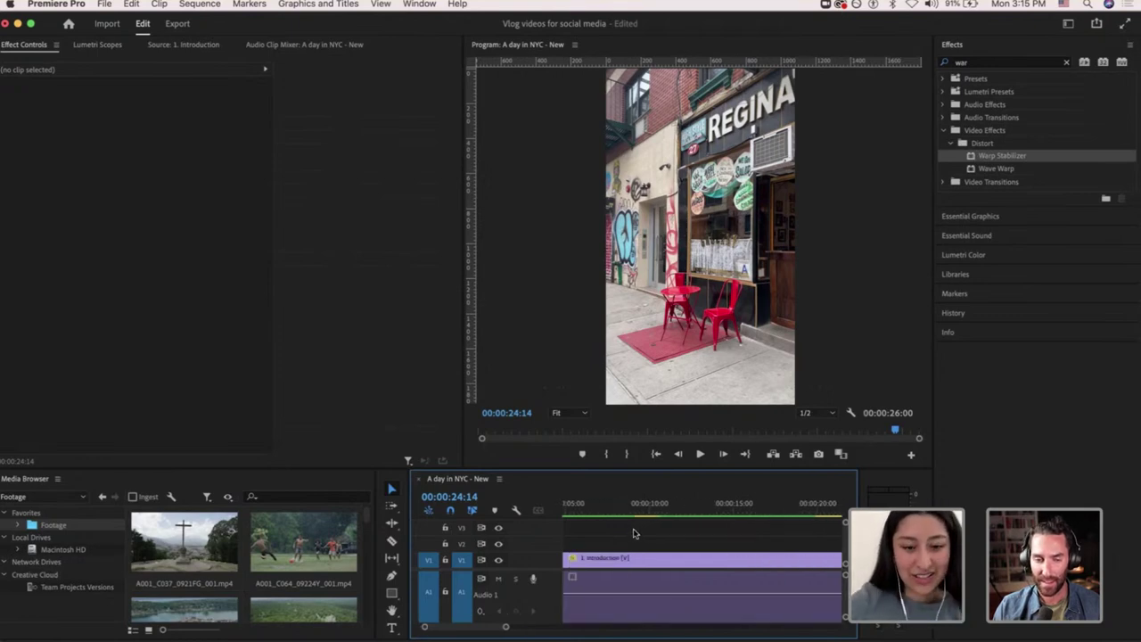
scroll(635, 534, "up", 3, "alt")
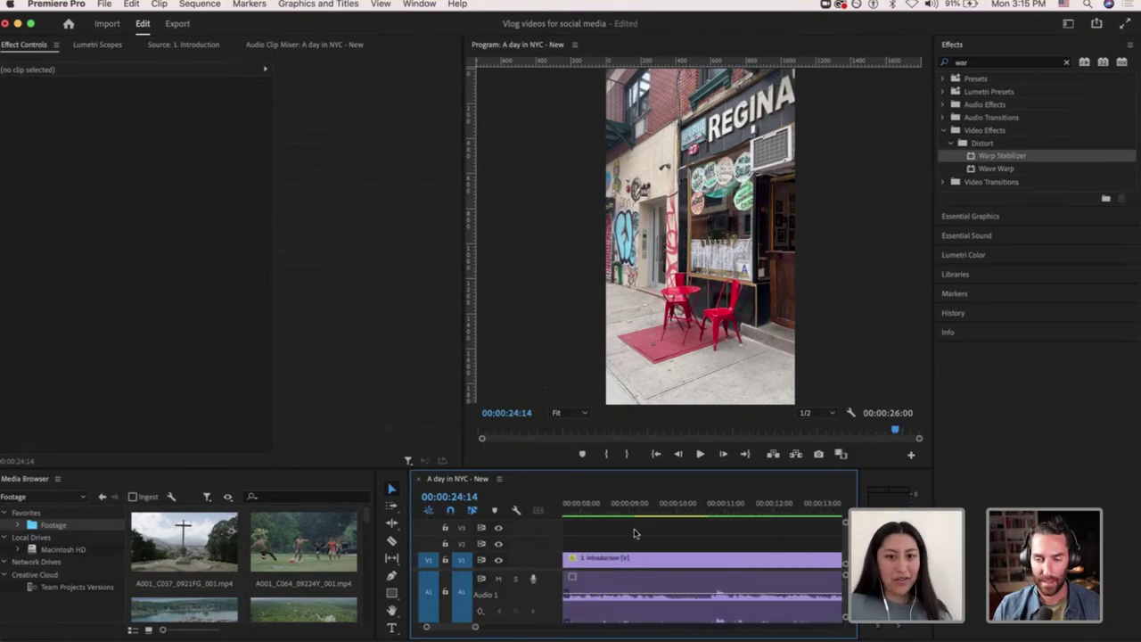
Switch to the Editing workspace and play the introduction from 00:00:08:02 to 00:00:10:02.
left_click(1068, 23)
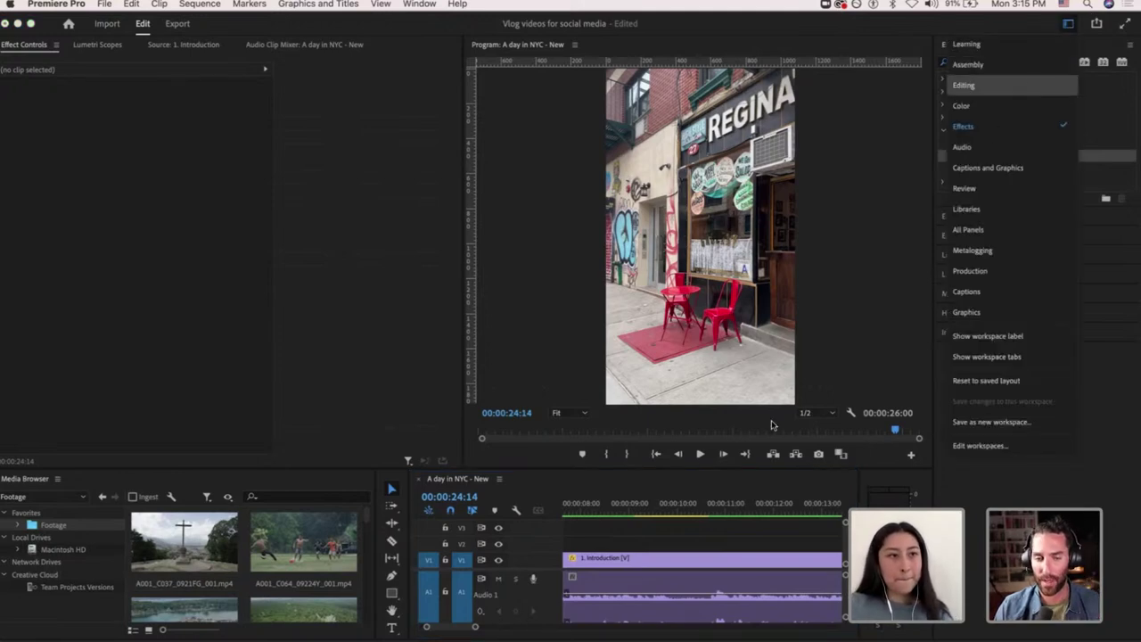
key("Return")
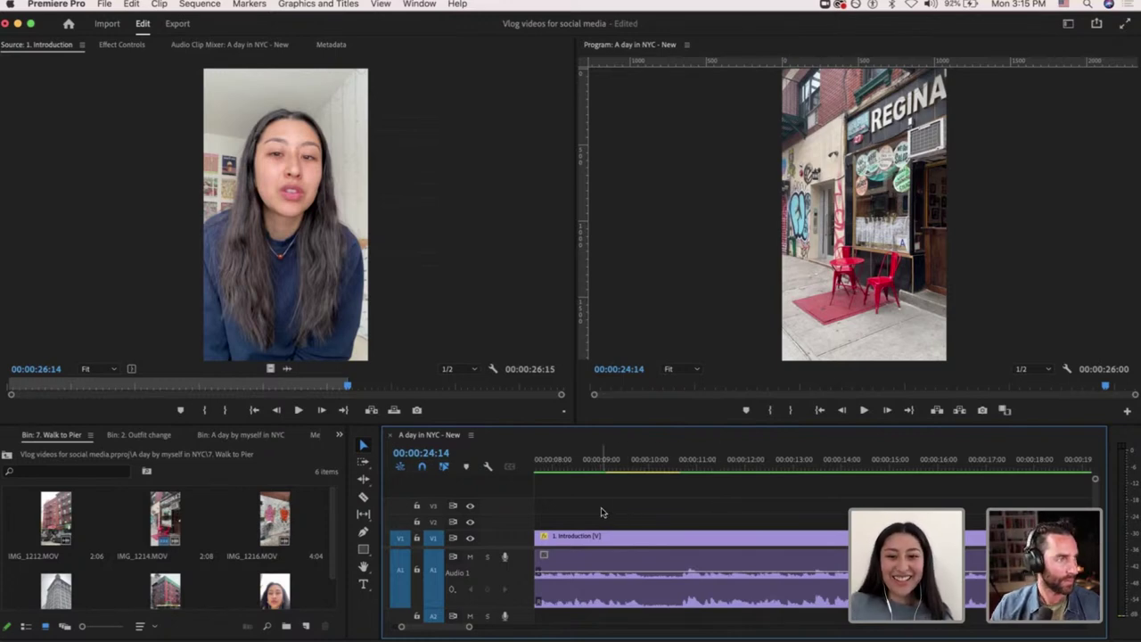
scroll(603, 512, "down", 2)
scroll(604, 512, "left", 4)
left_click(800, 461)
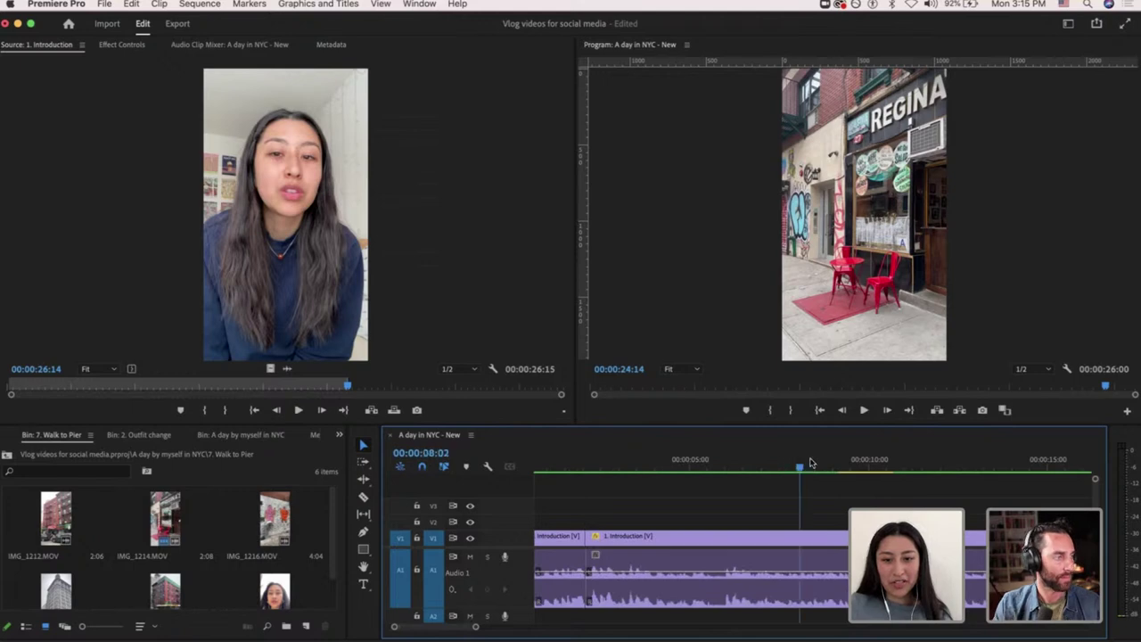
key("space")
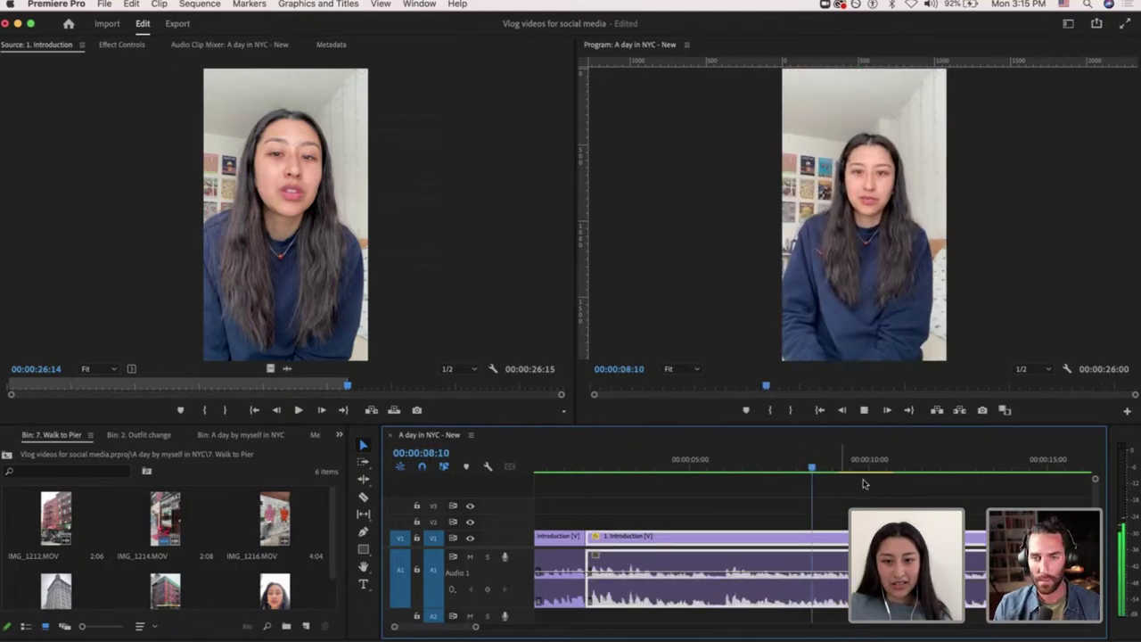
key("space")
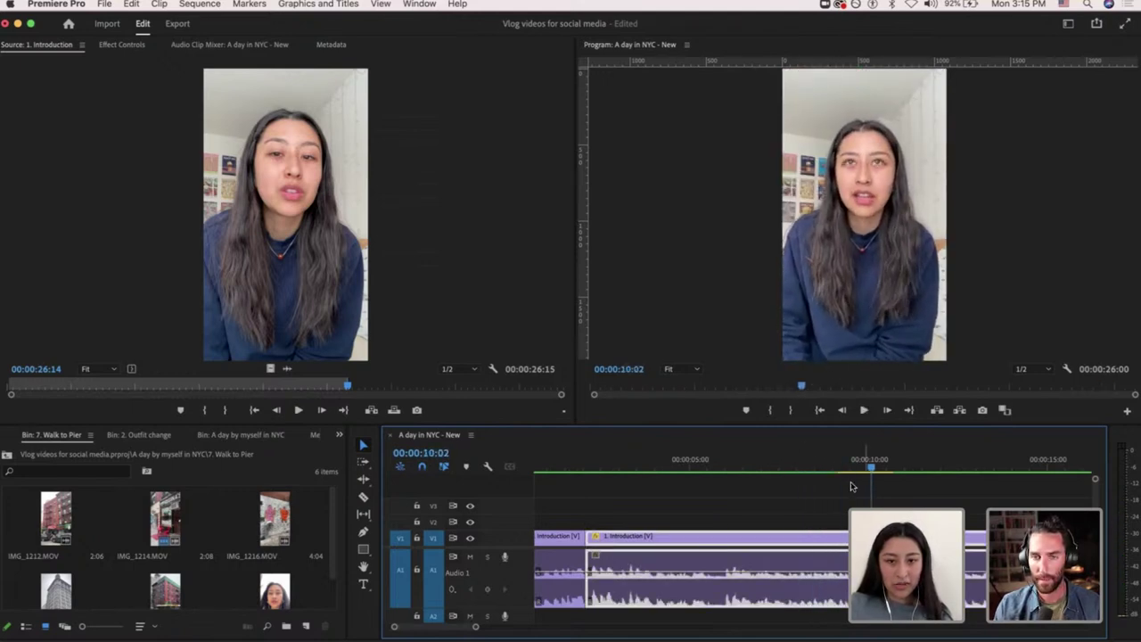
Find the start of the pause in the introduction and split the clip there with the Razor tool at 00:00:09:03.
key("equal")
left_click(734, 464)
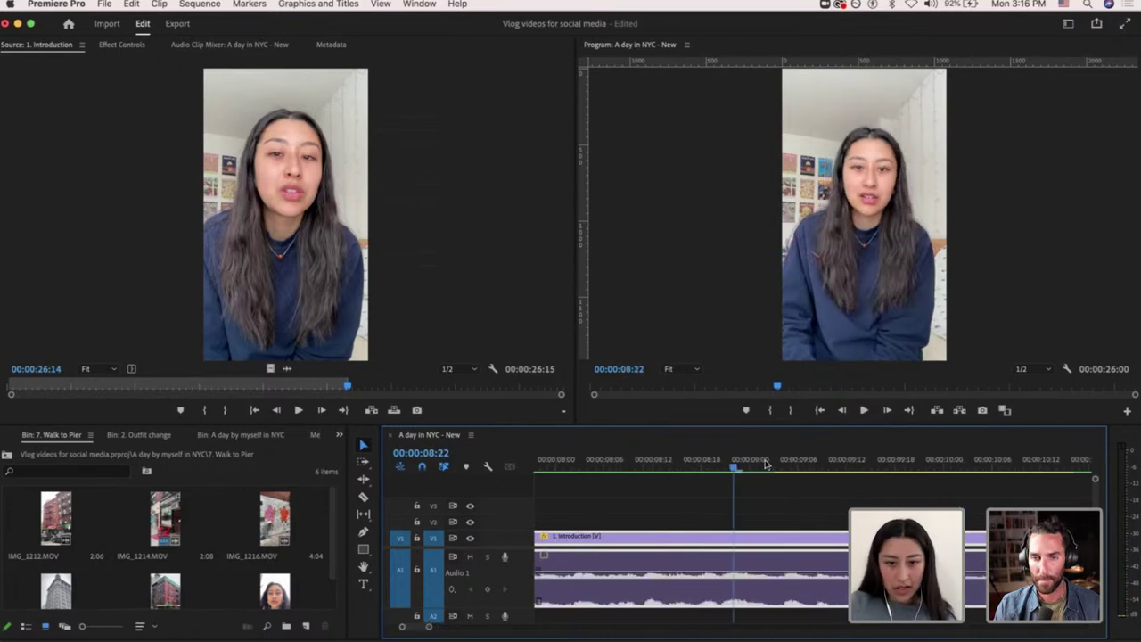
left_click_drag(765, 463, 774, 470)
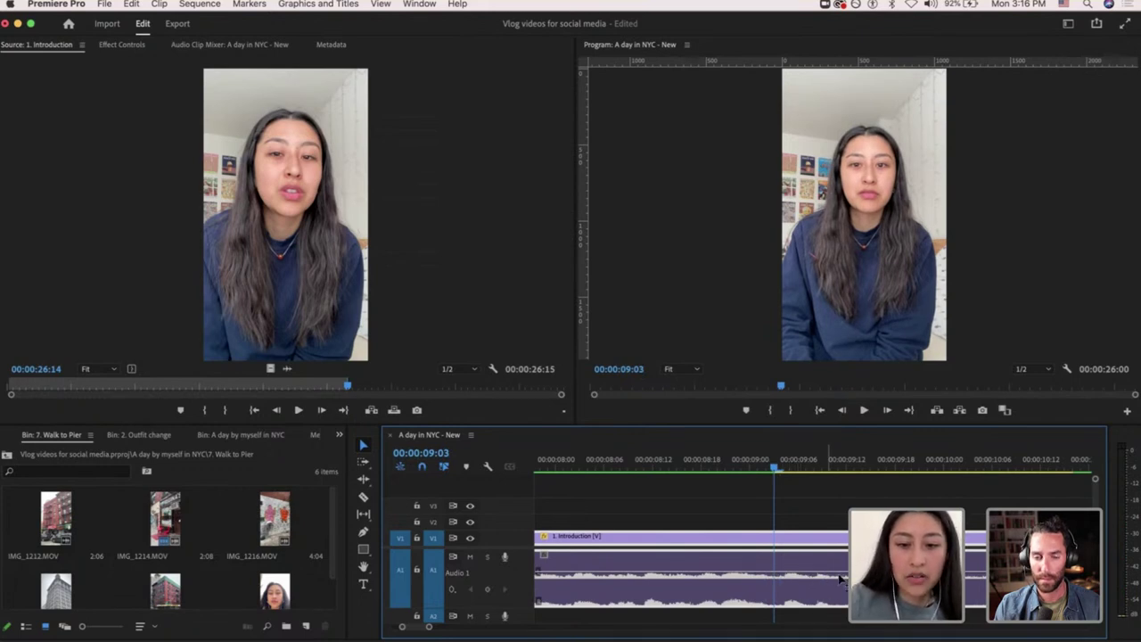
left_click(727, 466)
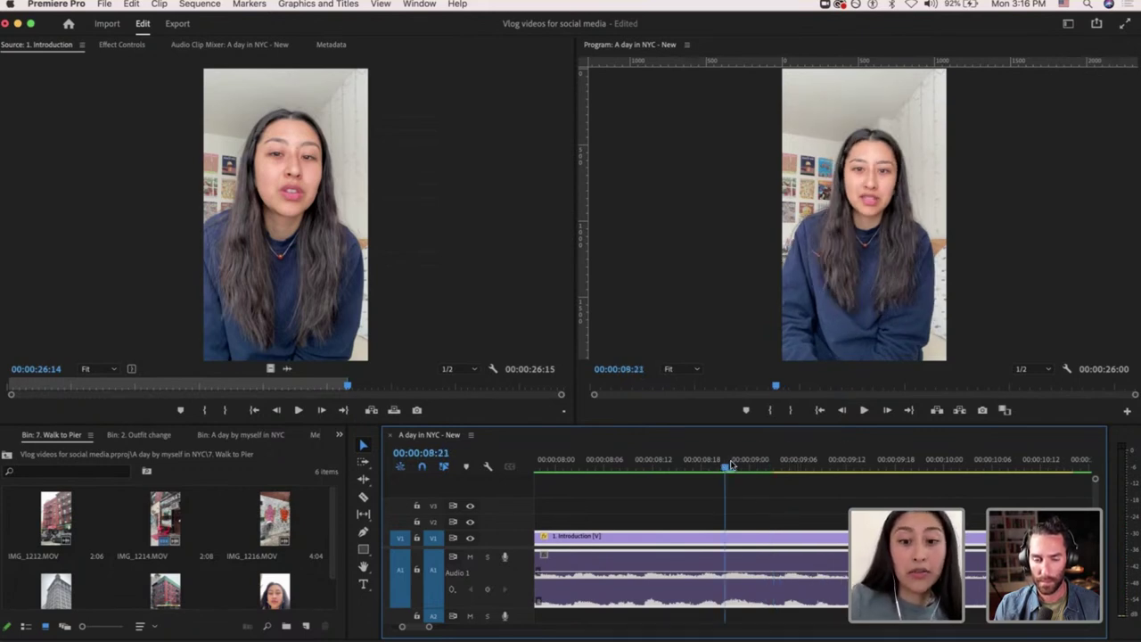
left_click(774, 466)
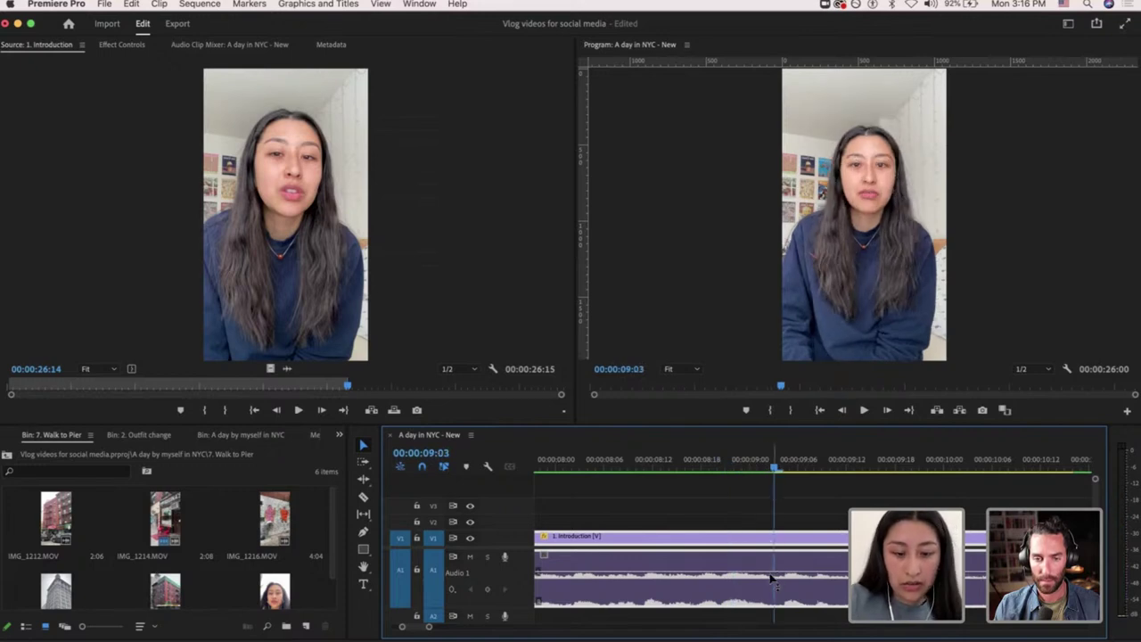
key("c")
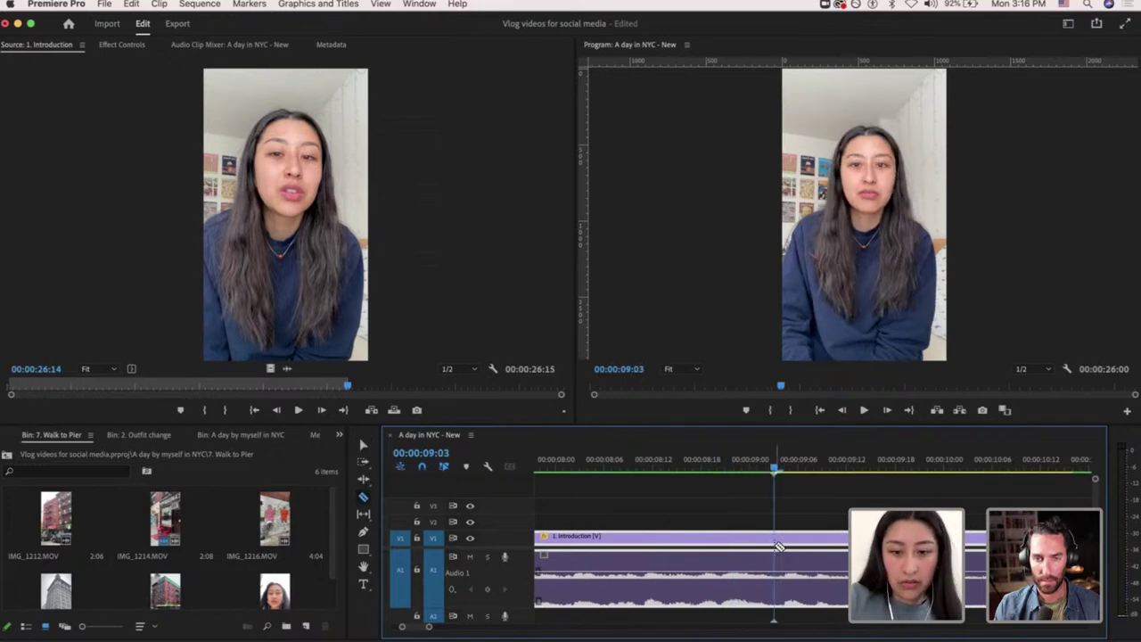
left_click(778, 546)
key("backslash")
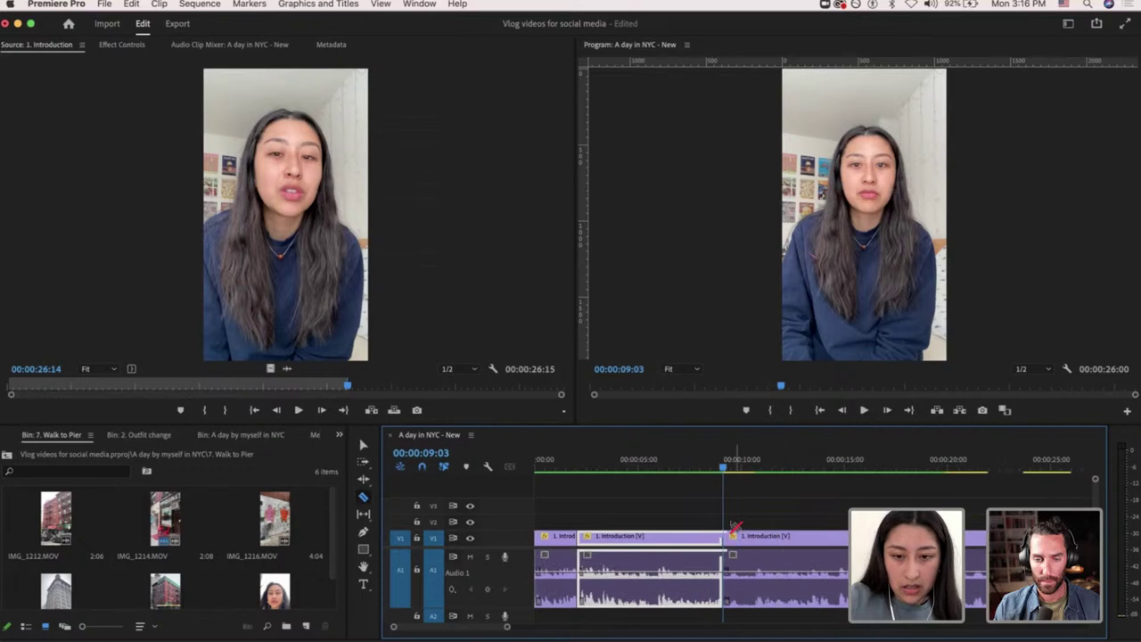
Play past the pause to locate where speech resumes, and split the introduction clip with the Razor tool at 00:00:10:16.
key("backslash")
key("space")
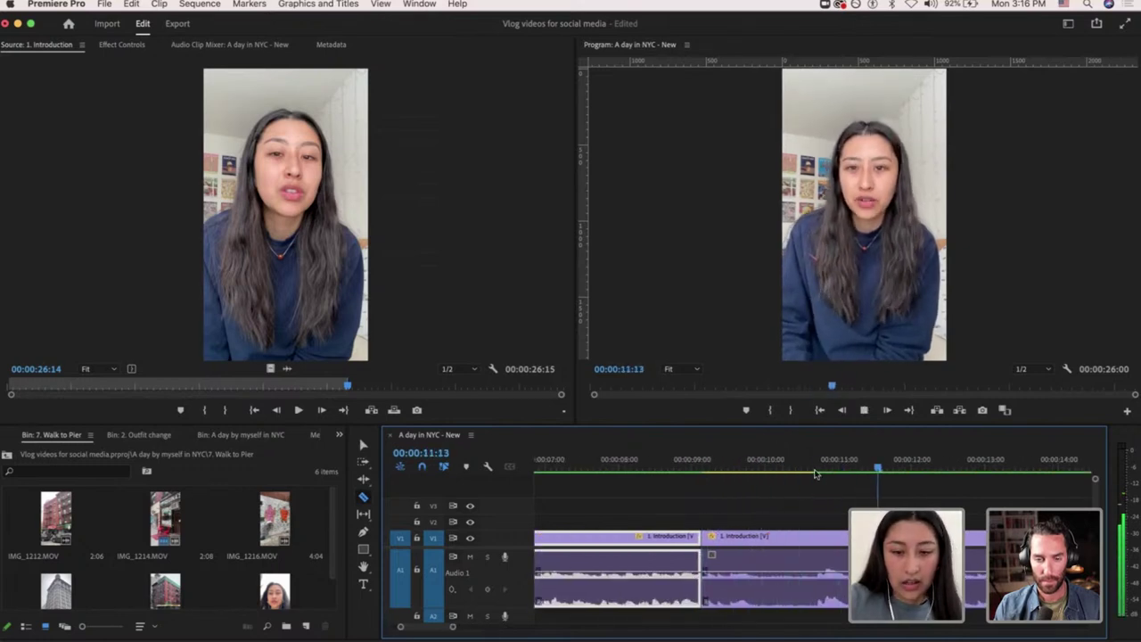
key("space")
key("equal")
key("equal")
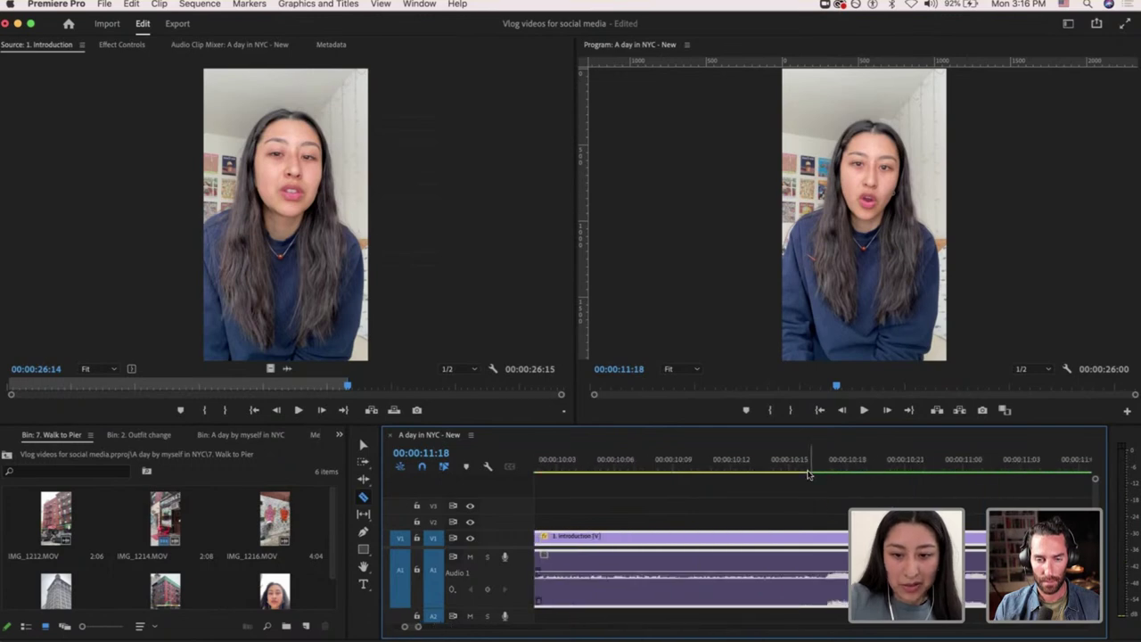
left_click(808, 470)
key("Right")
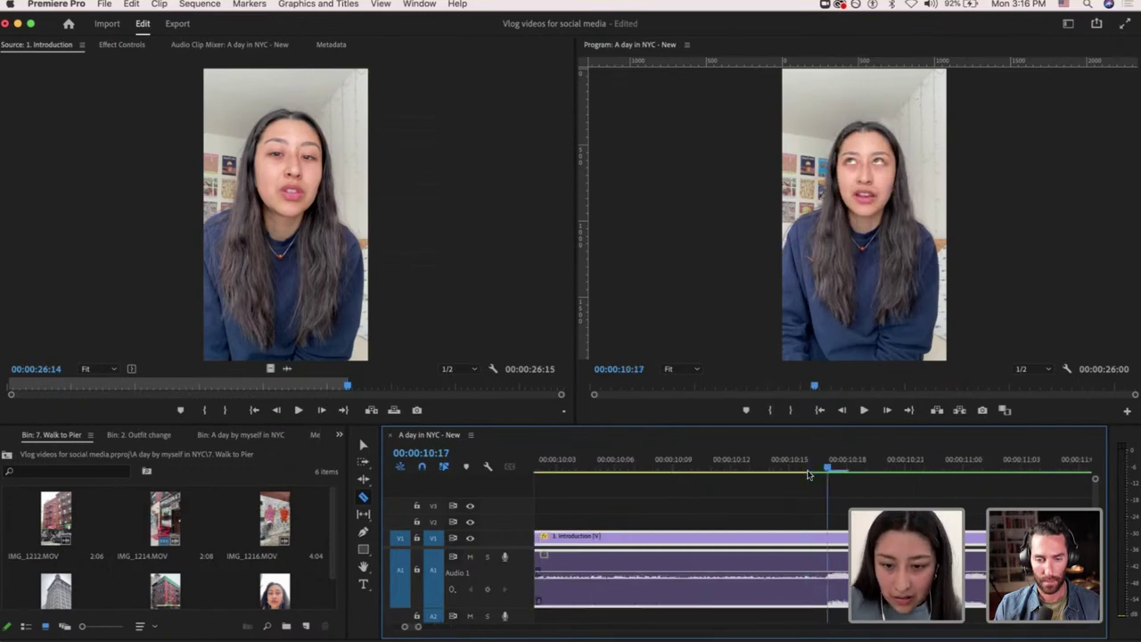
key("Left")
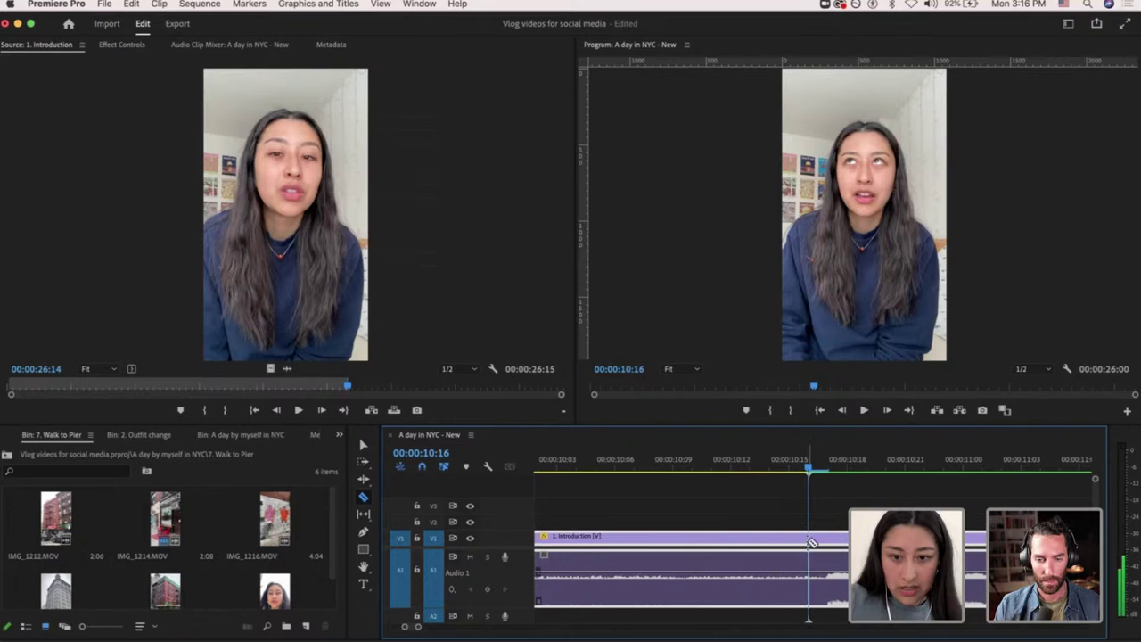
left_click(811, 541)
Ripple delete the introduction segment between 00:00:09:03 and 00:00:10:16, closing the gap.
key("v")
scroll(779, 547, "down", 5)
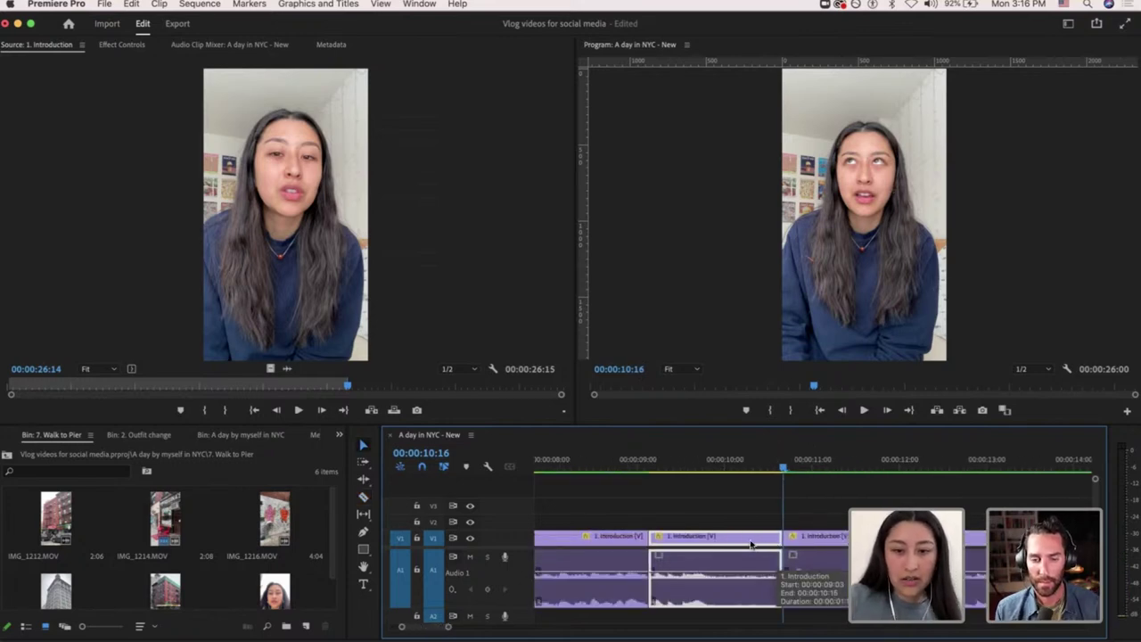
key("Delete")
left_click(753, 544)
key("Delete")
scroll(751, 545, "down", 5)
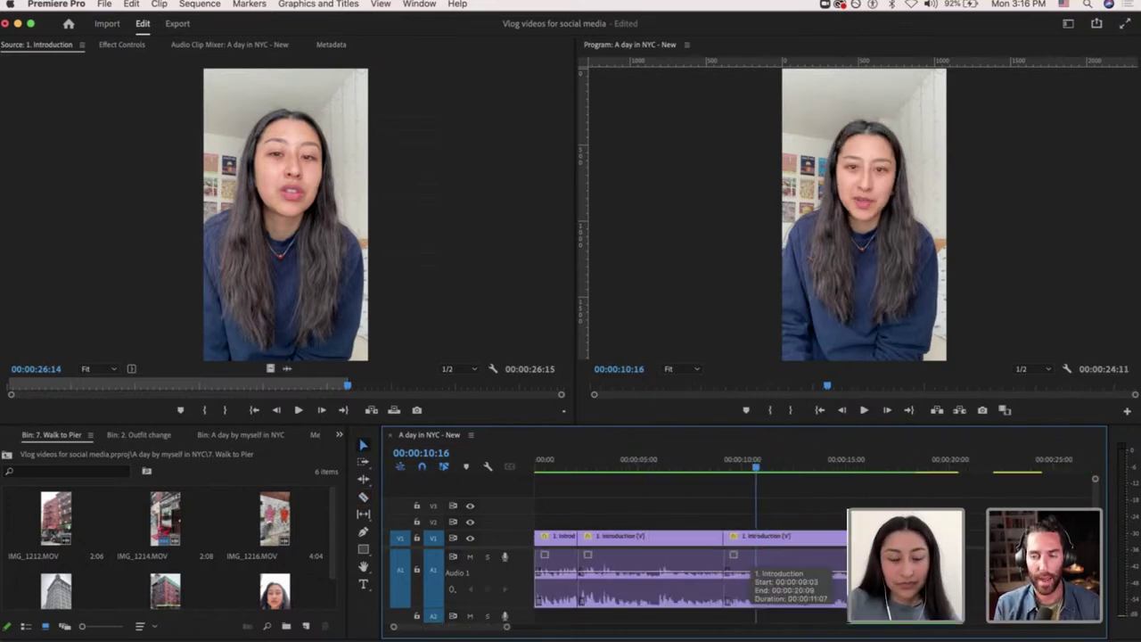
Split the last introduction clip at 00:00:18:09 and delete the part after the cut.
key("equal")
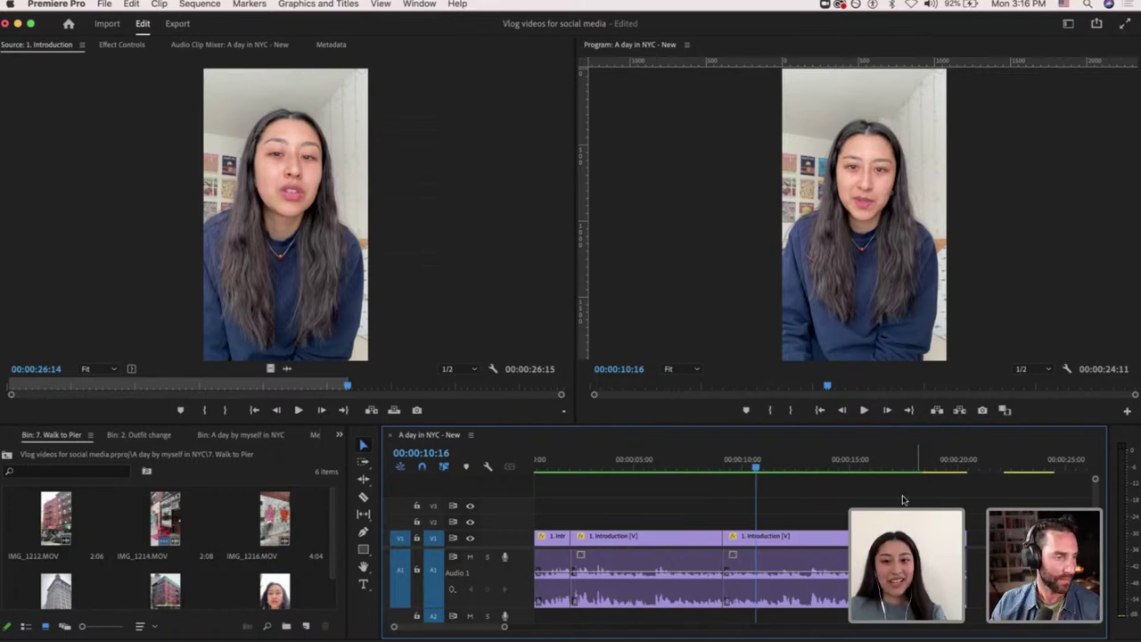
left_click(905, 466)
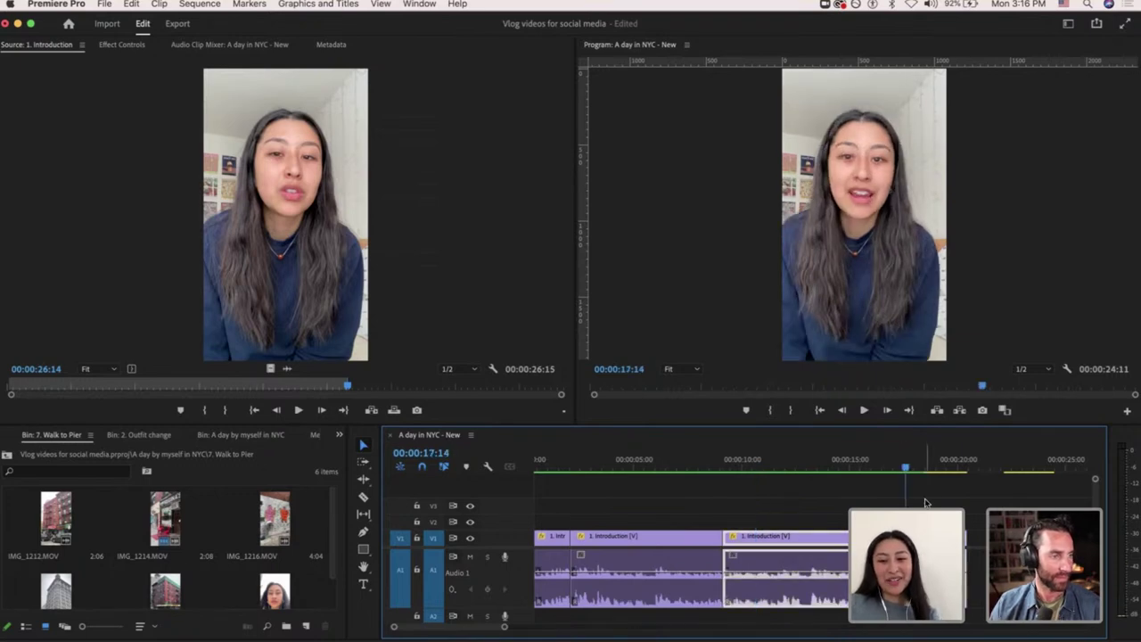
scroll(926, 503, "up", 5)
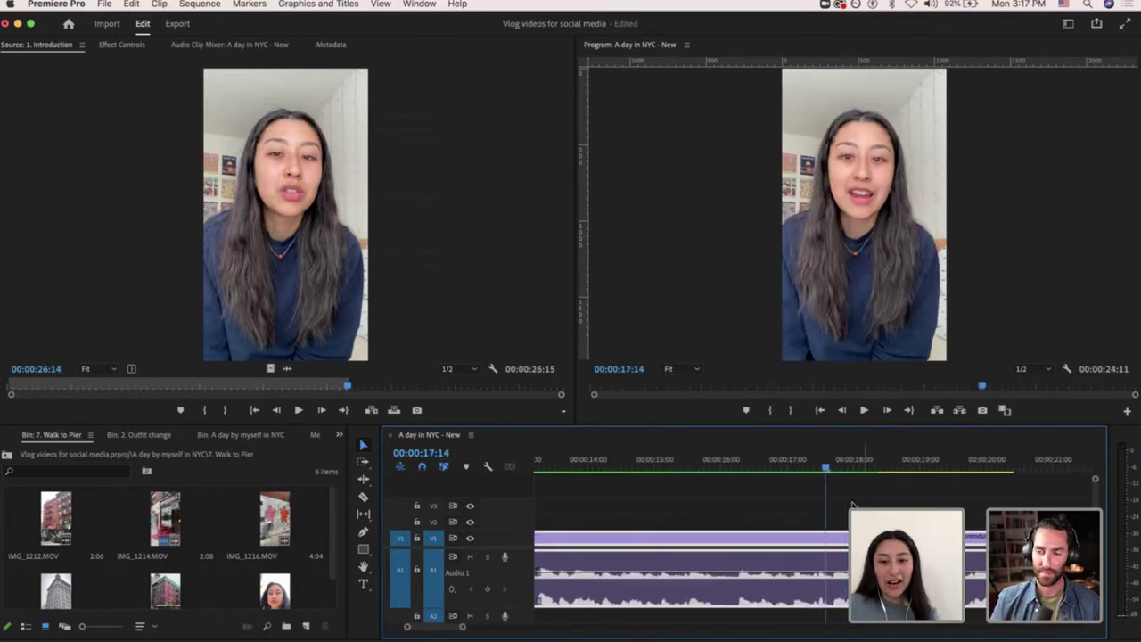
scroll(852, 506, "up", 3)
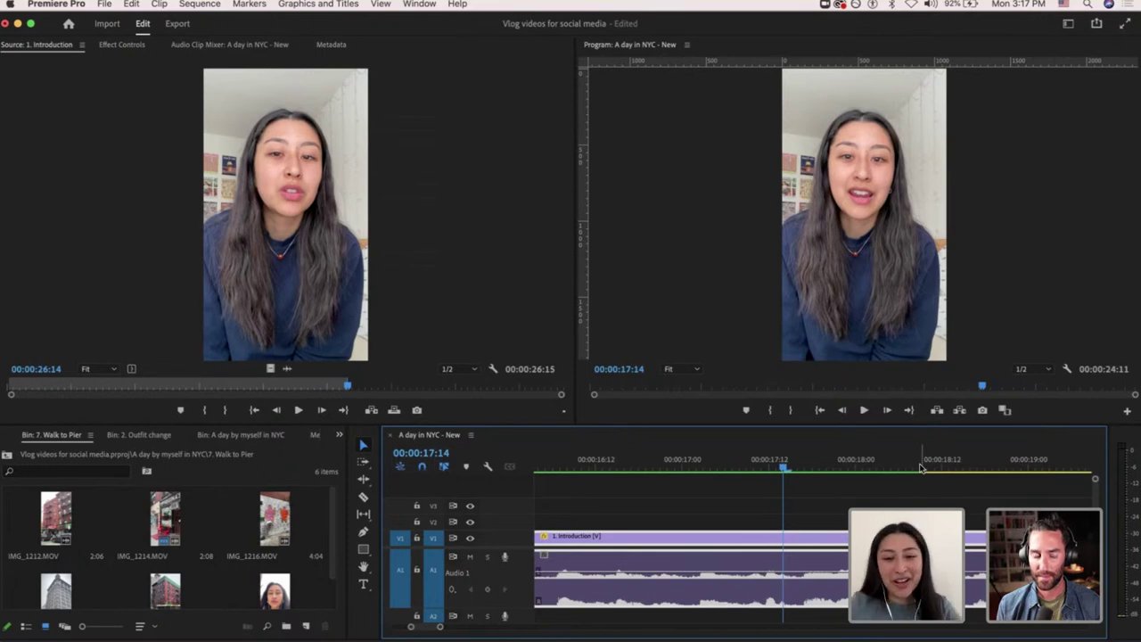
left_click(920, 465)
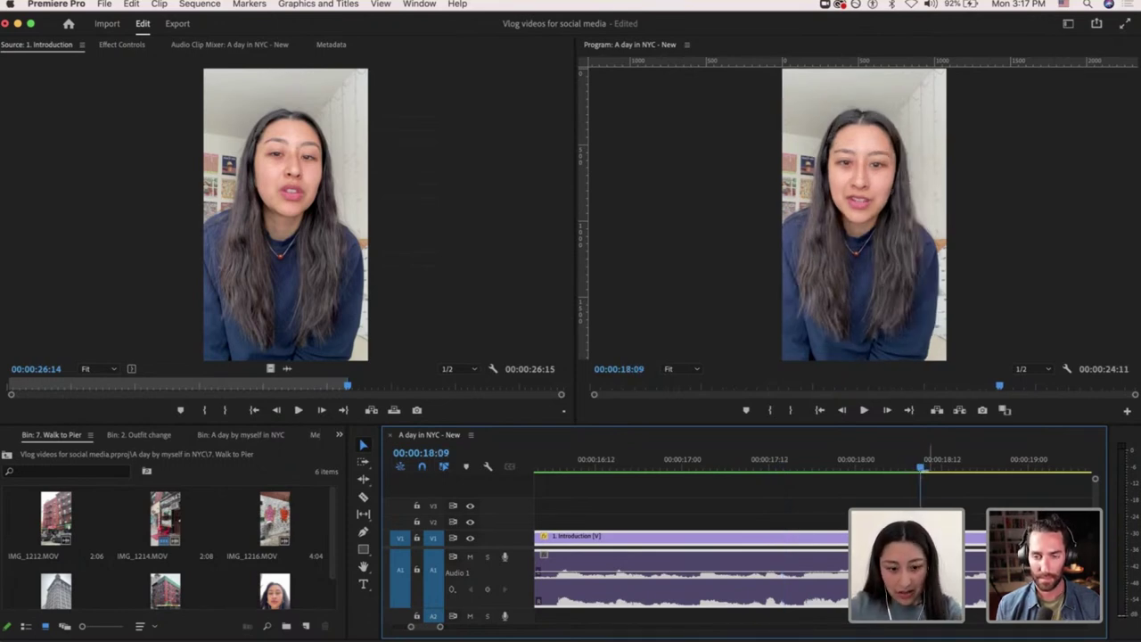
key("c")
key("minus")
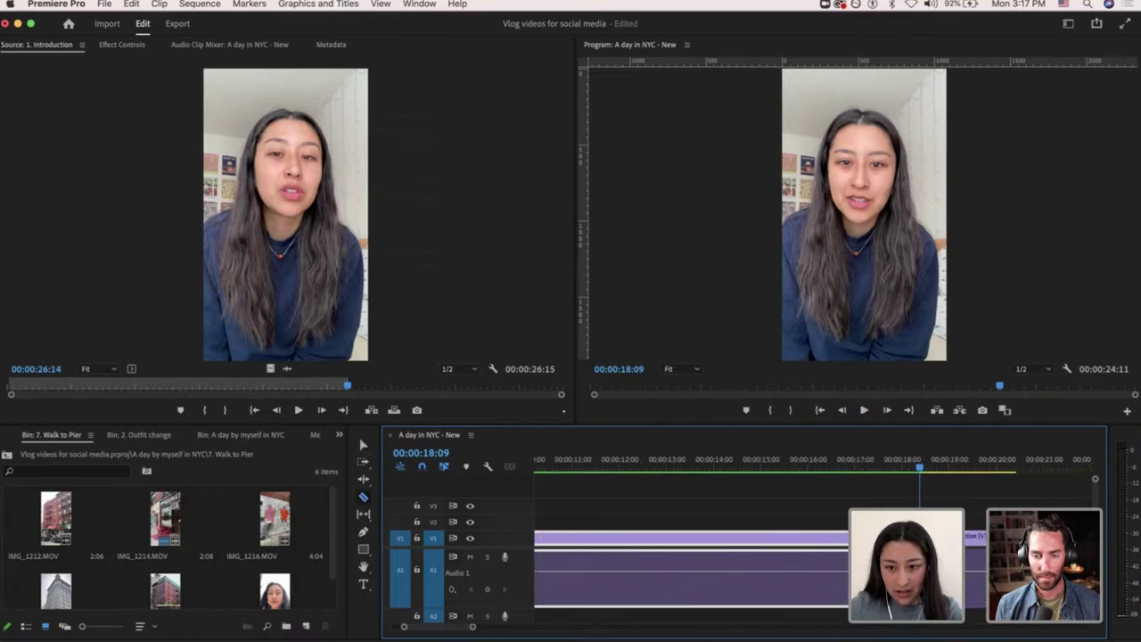
key("v")
left_click(955, 569)
key("Delete")
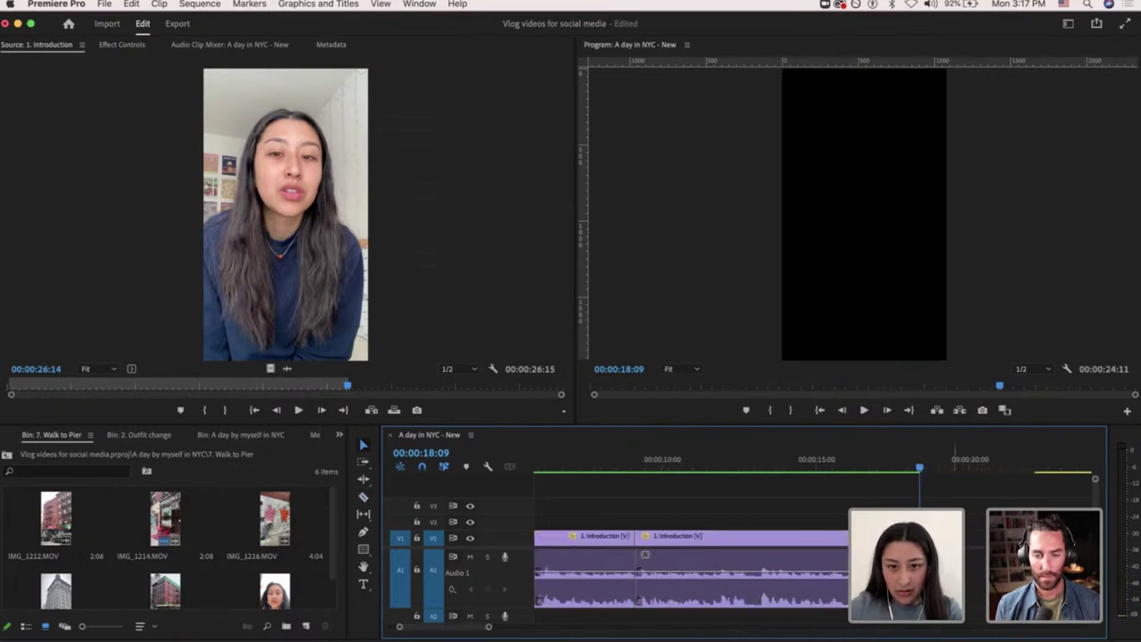
Delete the stabilized IMG_1214.MOV clip from the sequence.
key("minus")
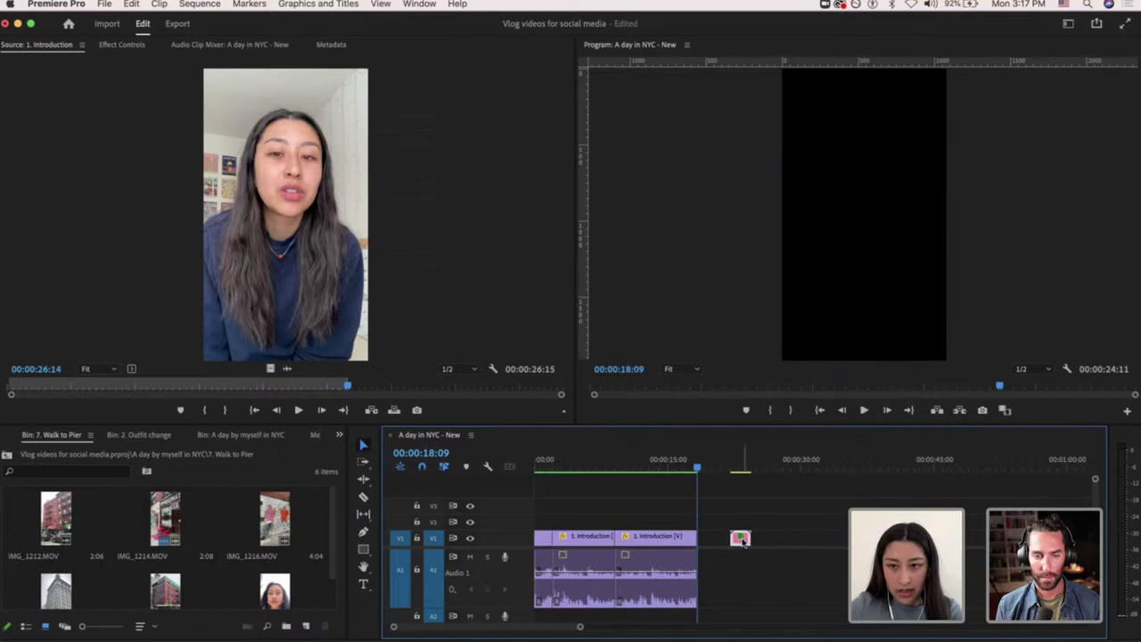
left_click(740, 538)
key("Delete")
key("equal")
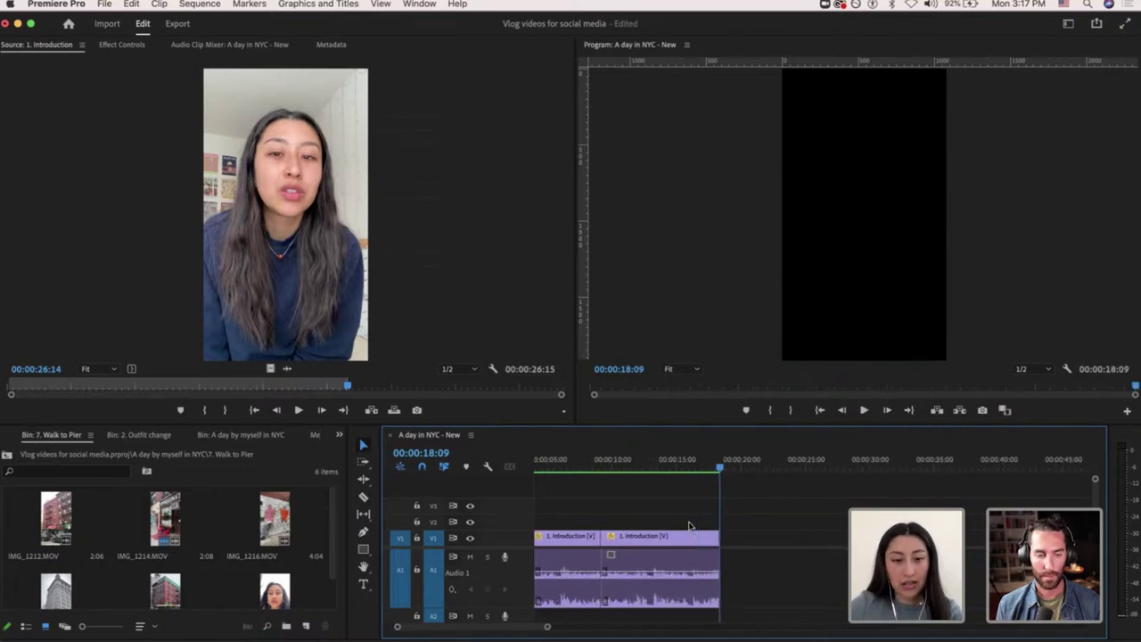
scroll(689, 526, "left", 2)
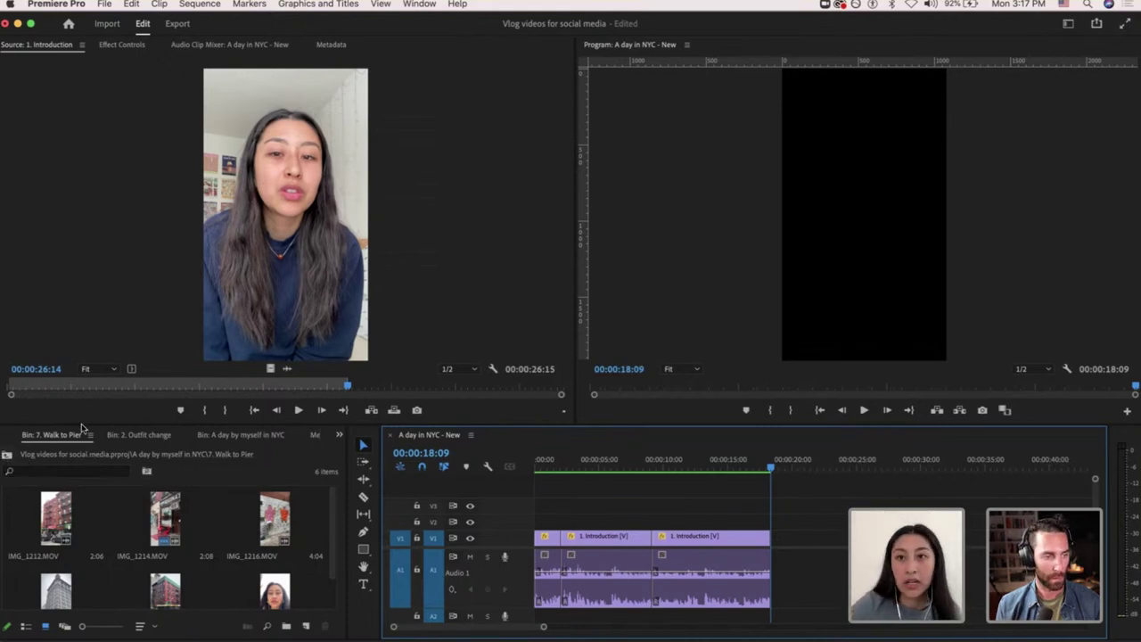
Go up to the A day by myself in NYC bin and switch to the Assembly workspace.
left_click(1071, 27)
left_click(9, 504)
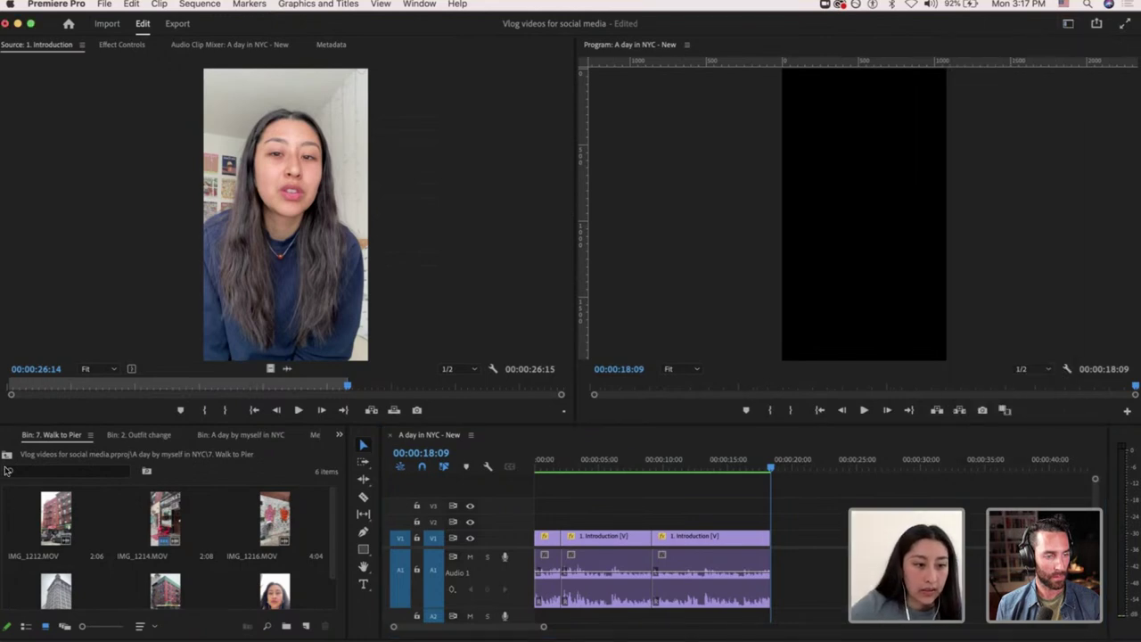
left_click(7, 457)
key("ctrl+shift+period")
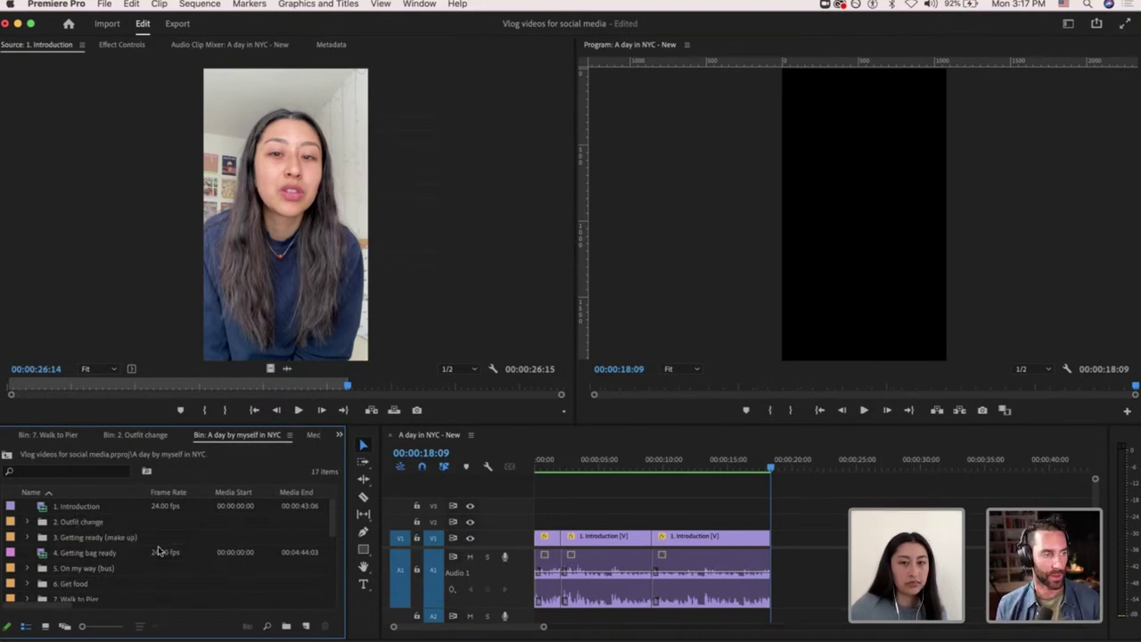
left_click(1069, 23)
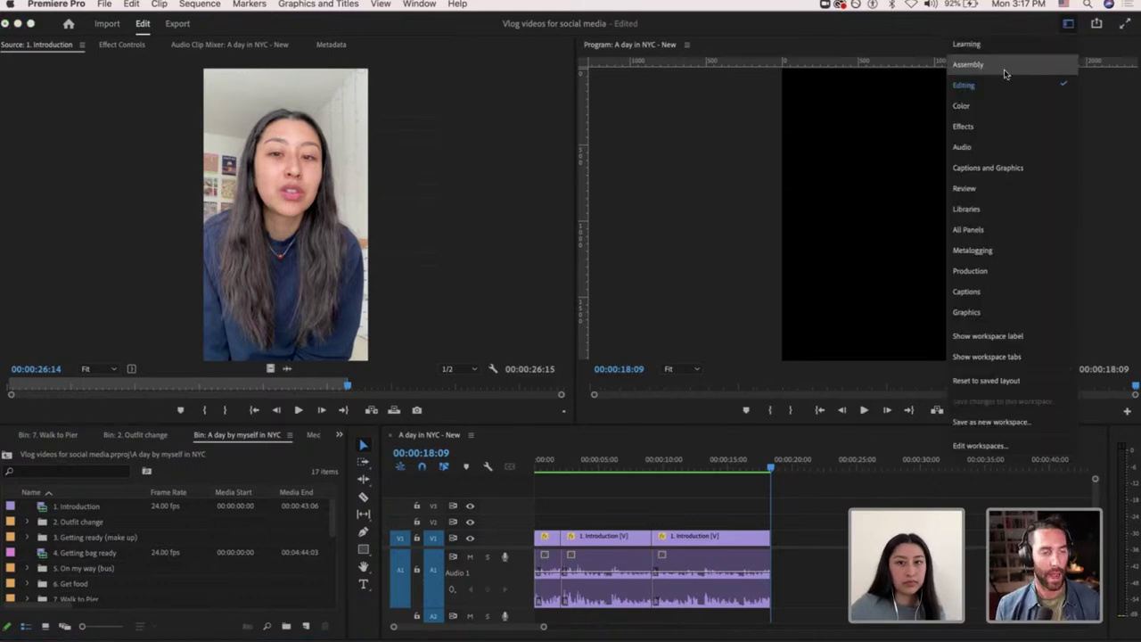
left_click(1005, 74)
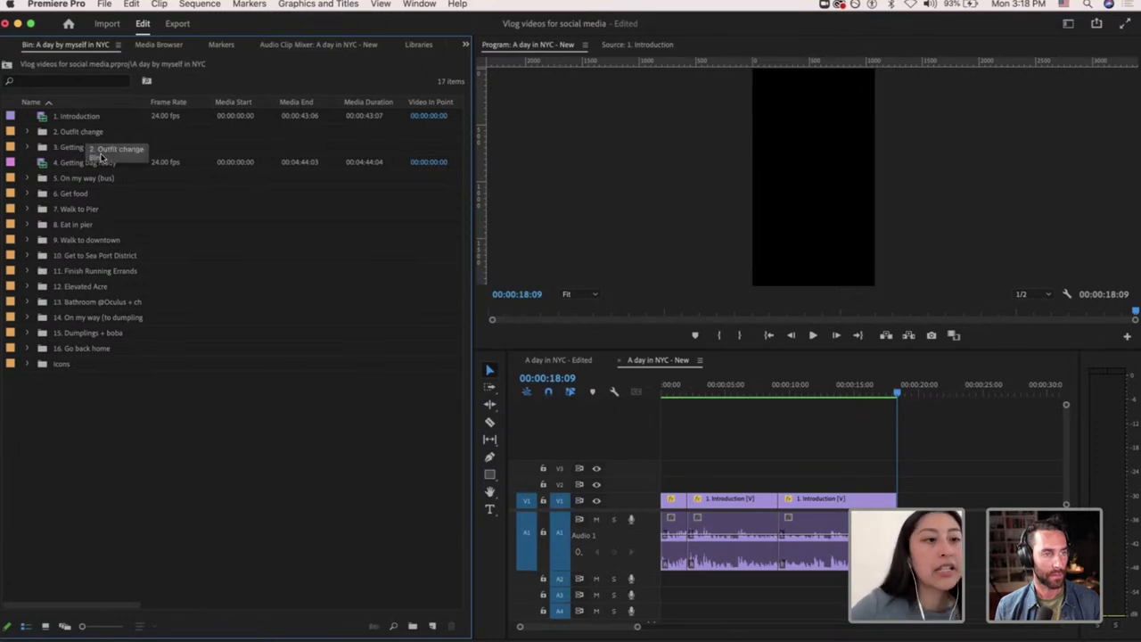
Switch the 2. Outfit change and 3. Getting ready (make up) bins to list view and return to their parent bin.
double_click(73, 134)
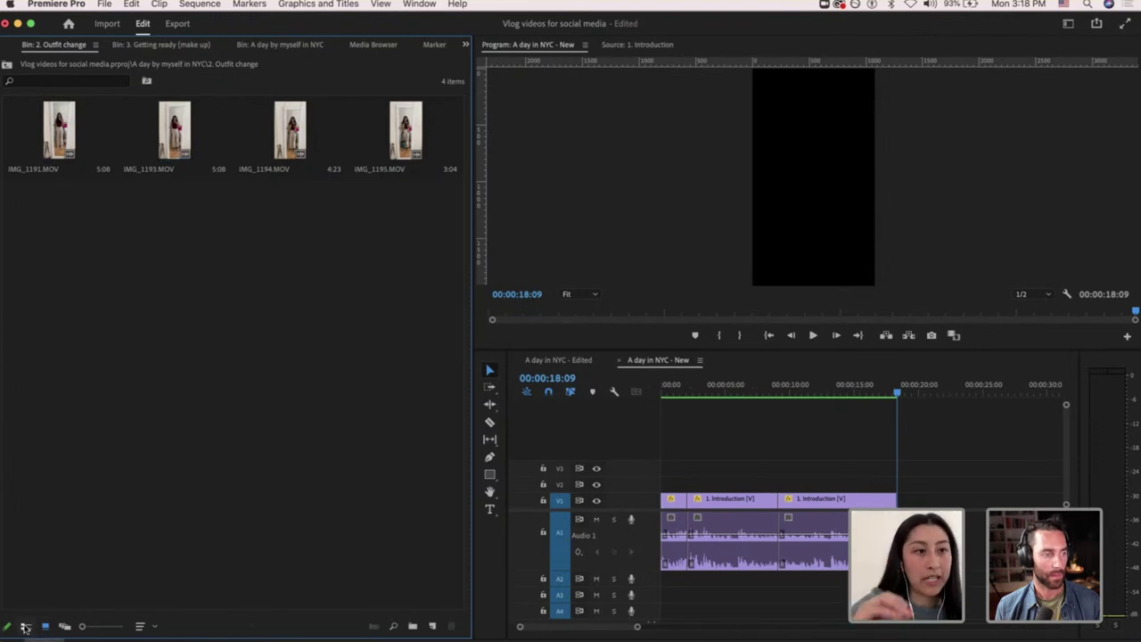
left_click(26, 628)
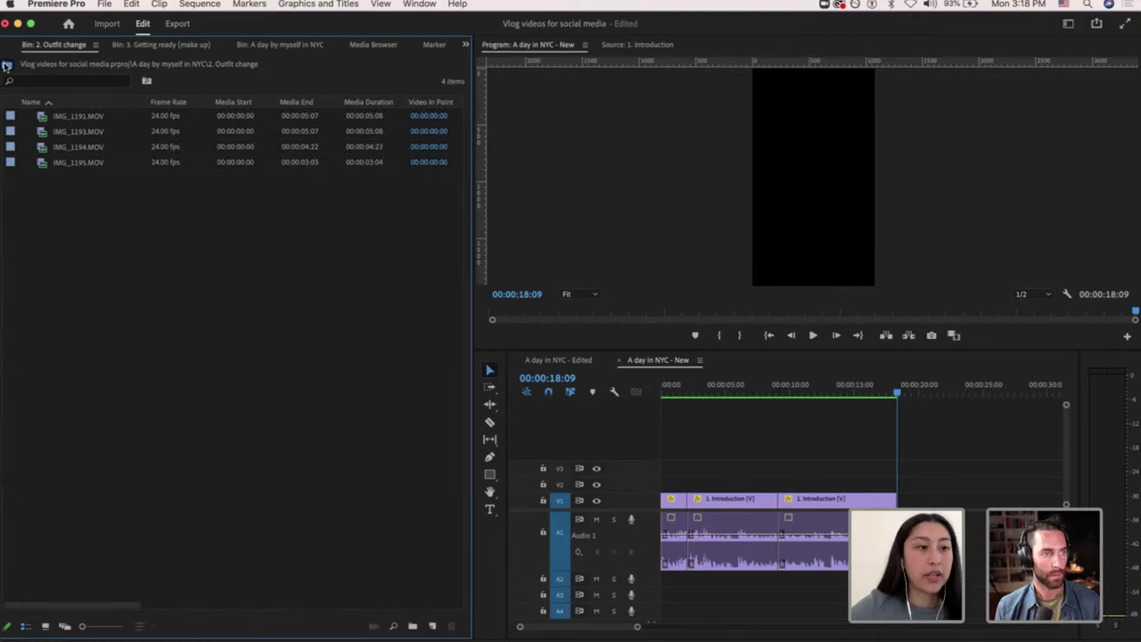
left_click(6, 64)
double_click(73, 146)
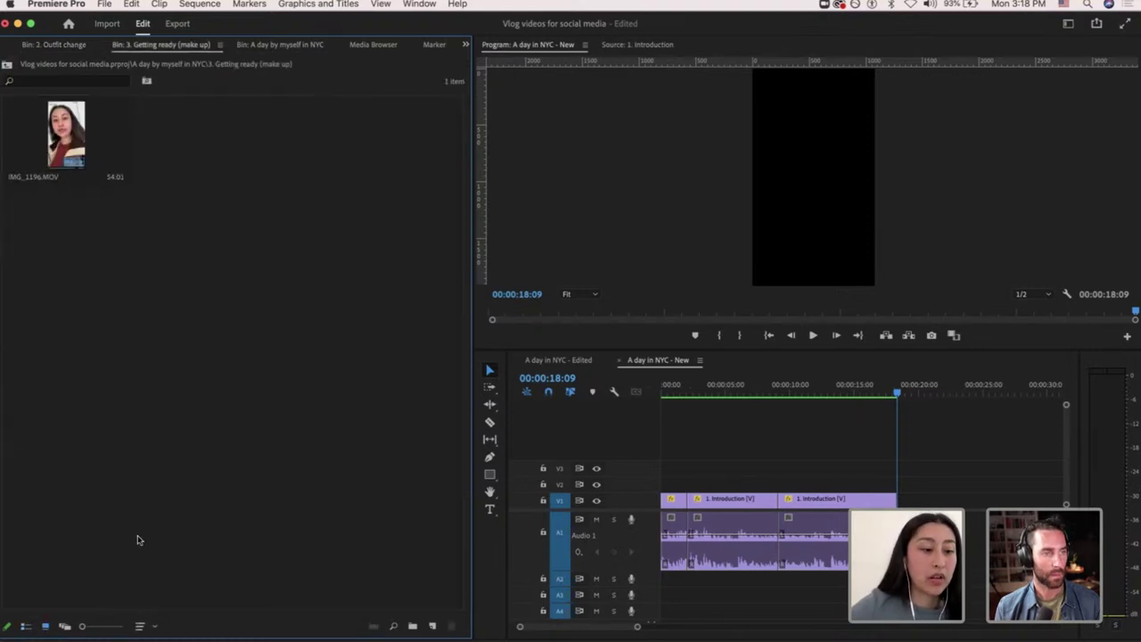
left_click(26, 628)
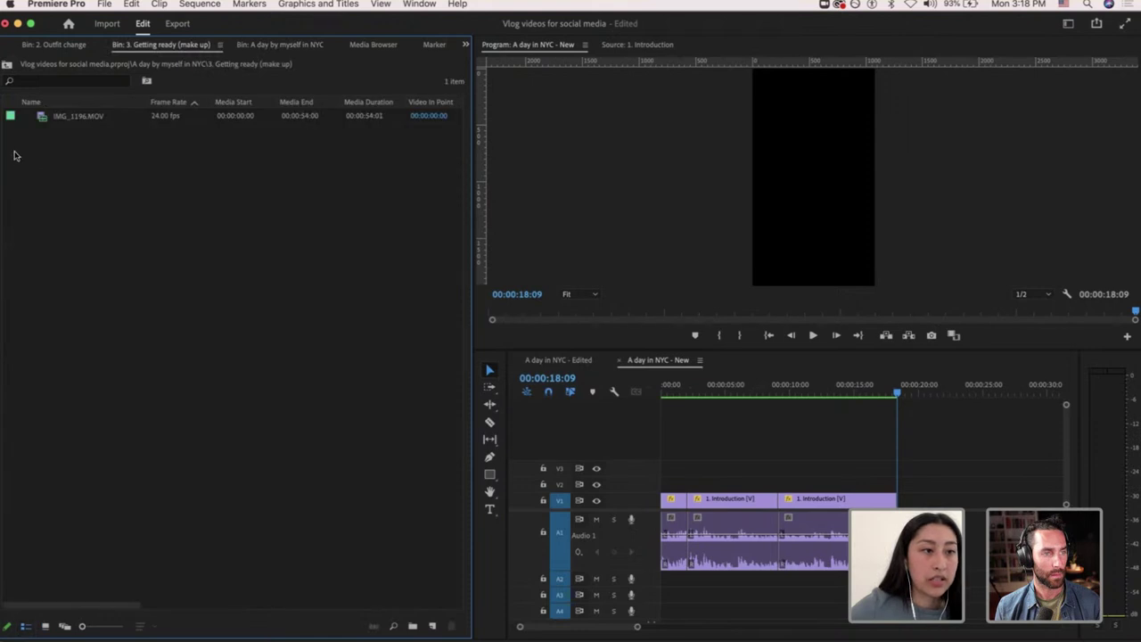
left_click(6, 66)
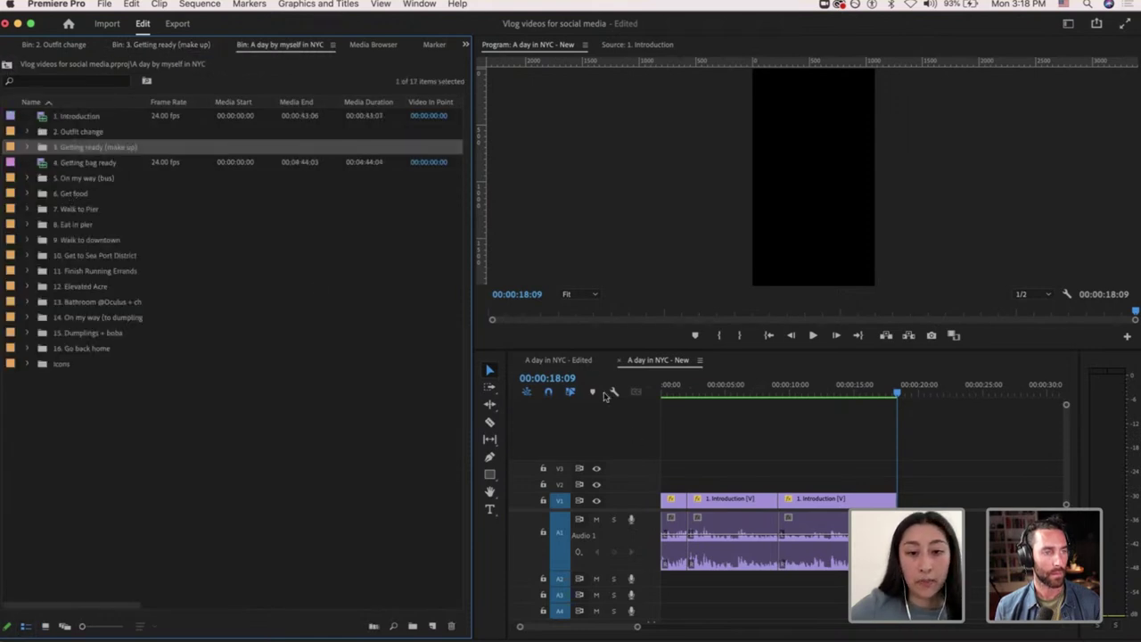
Open the A day in NYC - Edited sequence and examine its color-coded clips at several points along the timeline.
left_click(563, 360)
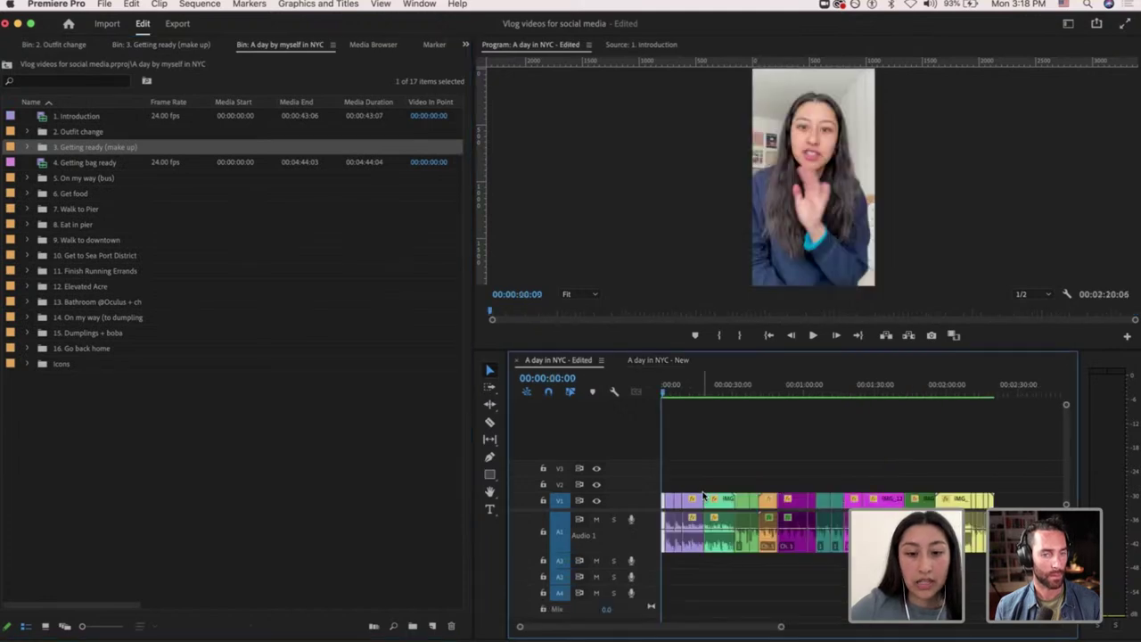
scroll(703, 496, "down", 3)
scroll(704, 496, "up", 1)
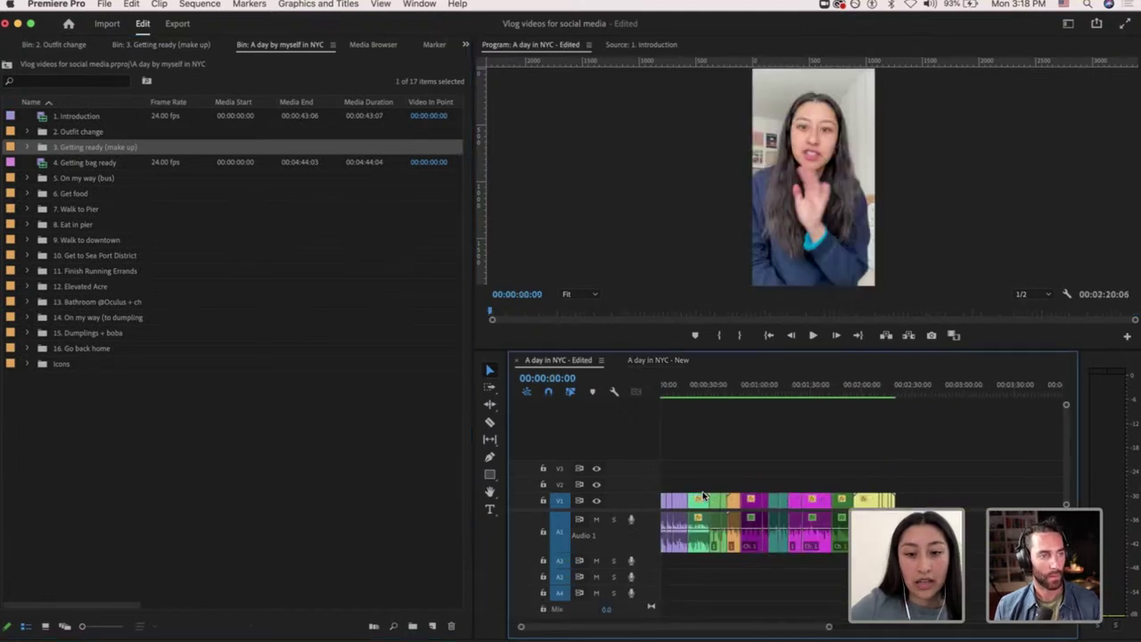
left_click(719, 389)
left_click(752, 393)
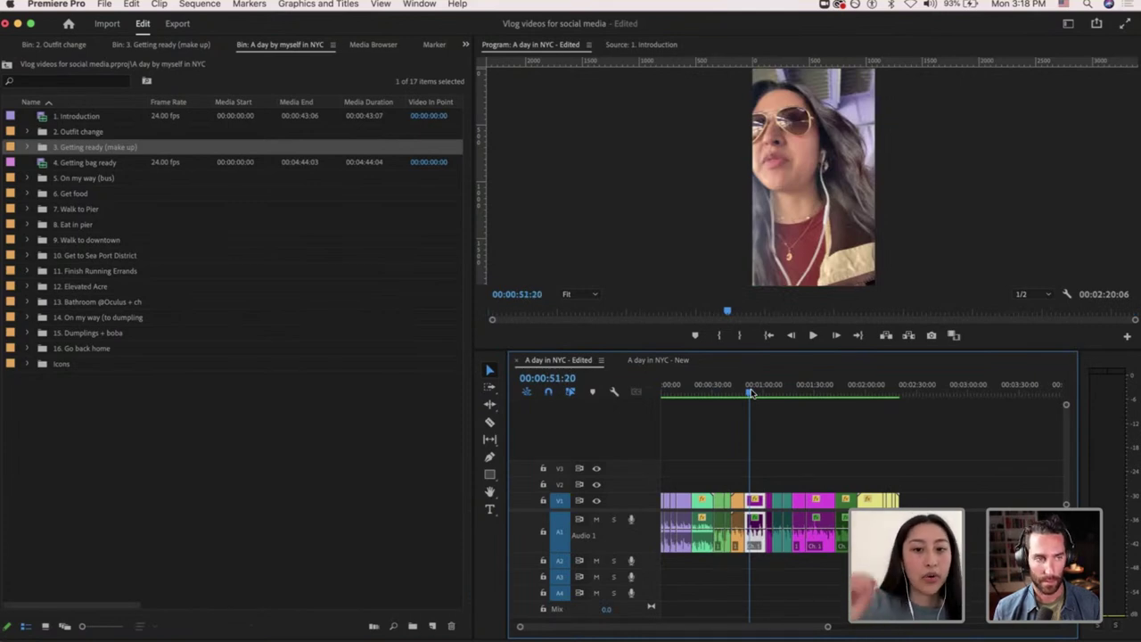
left_click(783, 423)
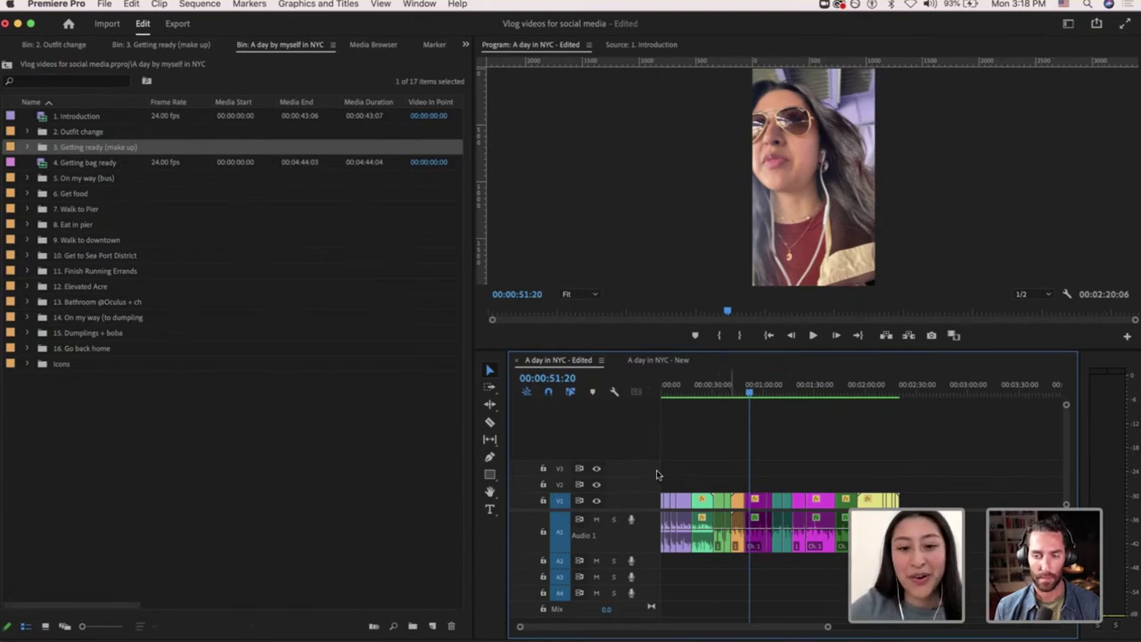
left_click(870, 395)
Open the 9. Walk to downtown bin and switch it to list view.
left_click(75, 386)
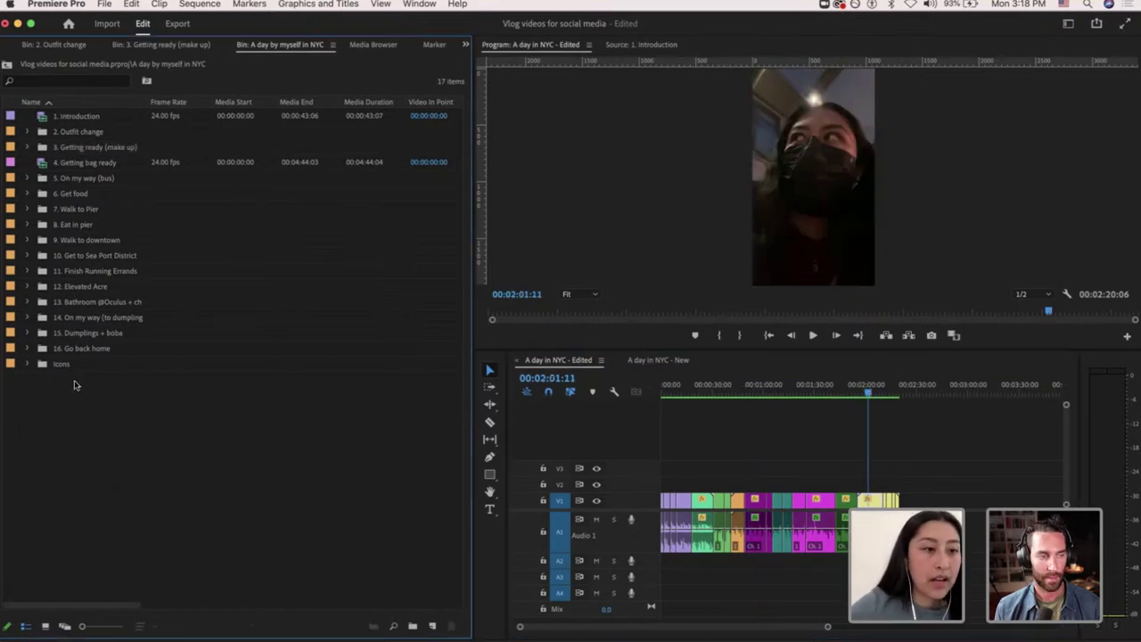
double_click(81, 241)
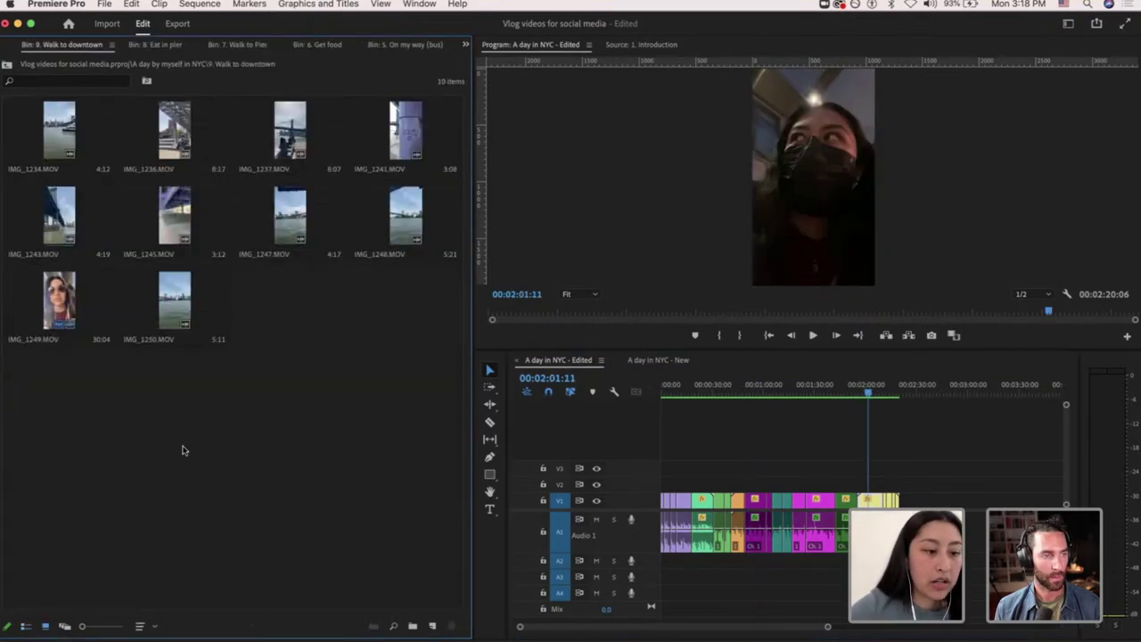
left_click(26, 626)
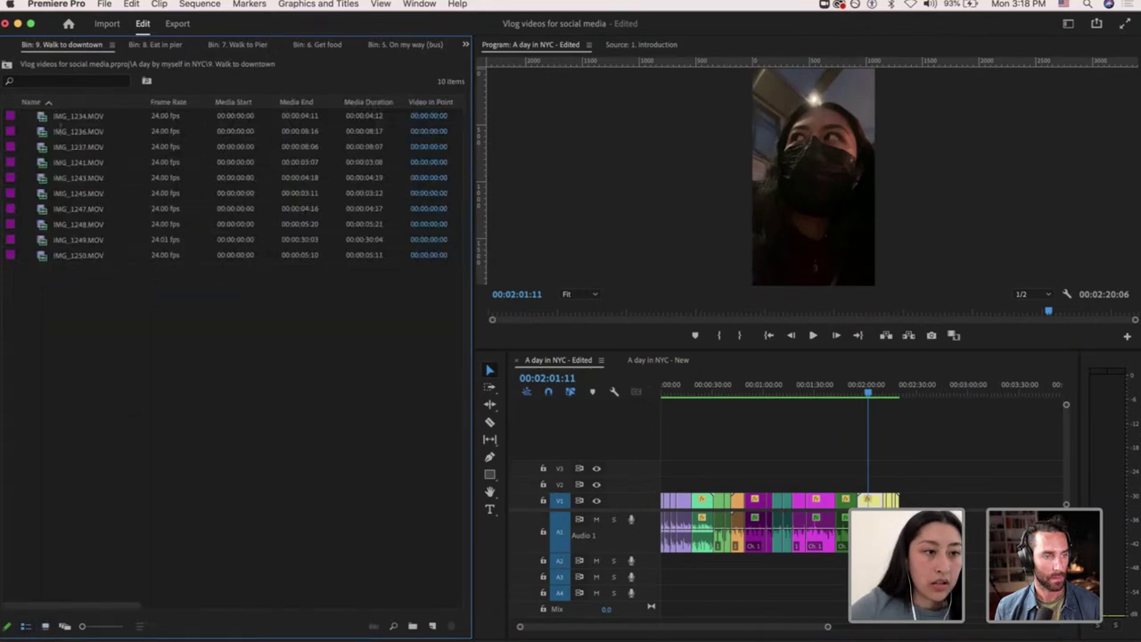
Select all clips in the 9. Walk to downtown bin and view the available label colors without changing them.
left_click_drag(131, 393, 57, 111)
right_click(75, 155)
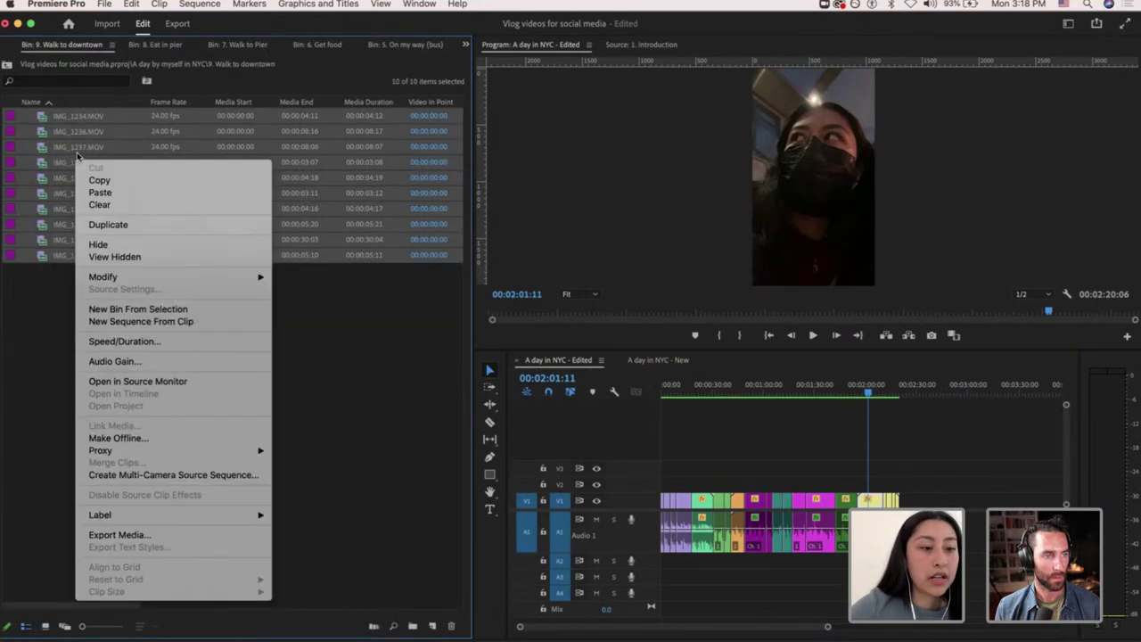
mouse_move(272, 523)
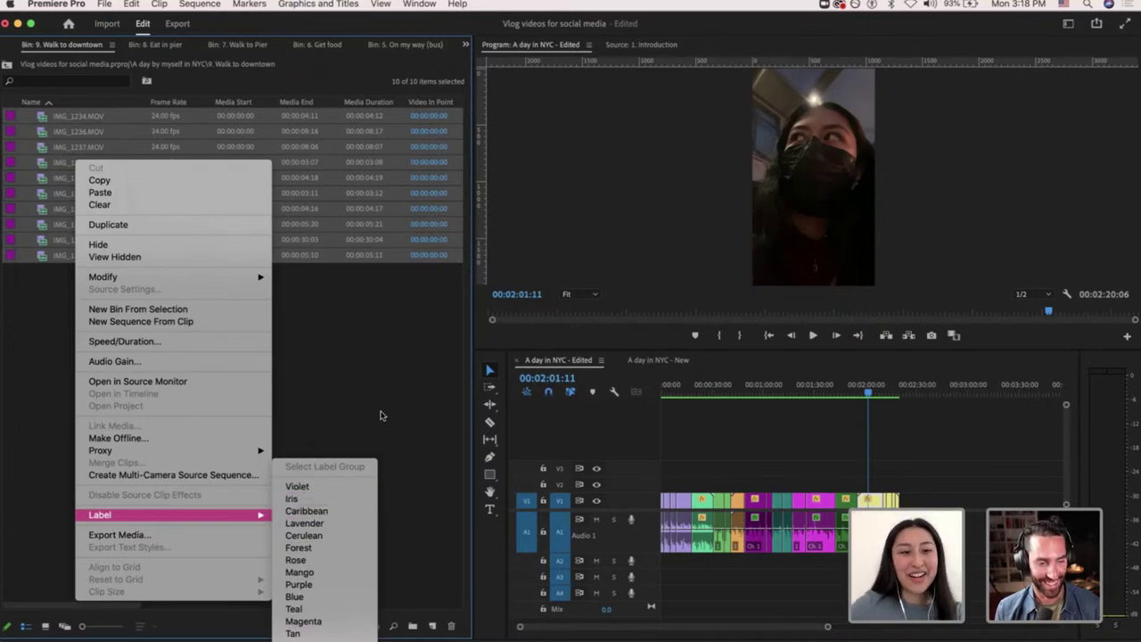
left_click(807, 394)
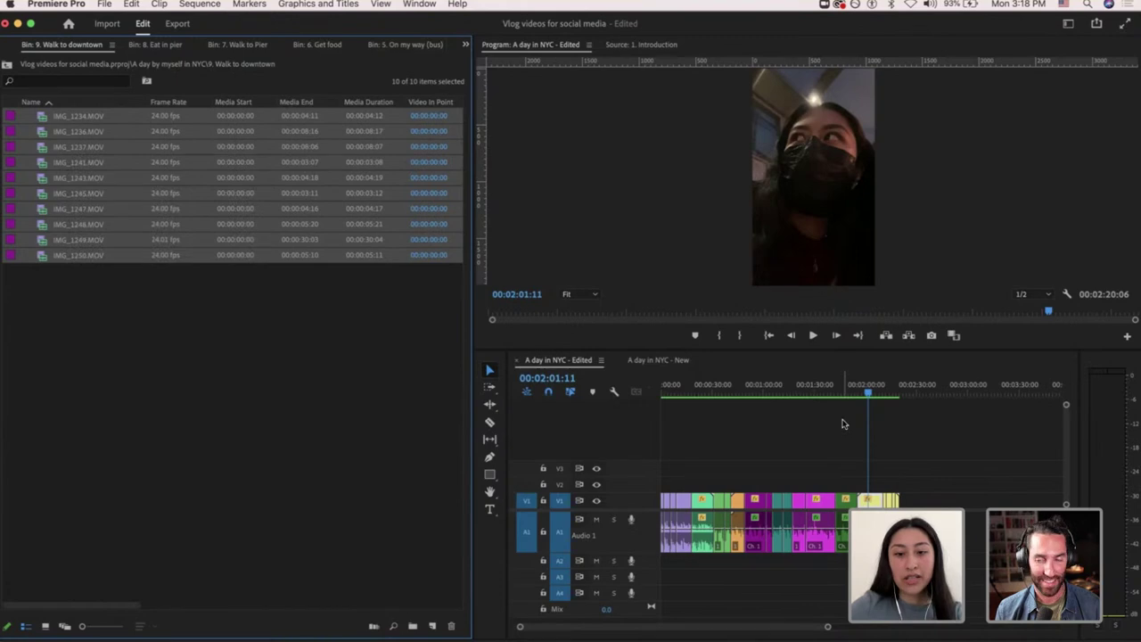
View the label color options for the IMG_1292.MOV clip in the edited sequence.
scroll(844, 419, "up", 5)
left_click(783, 393)
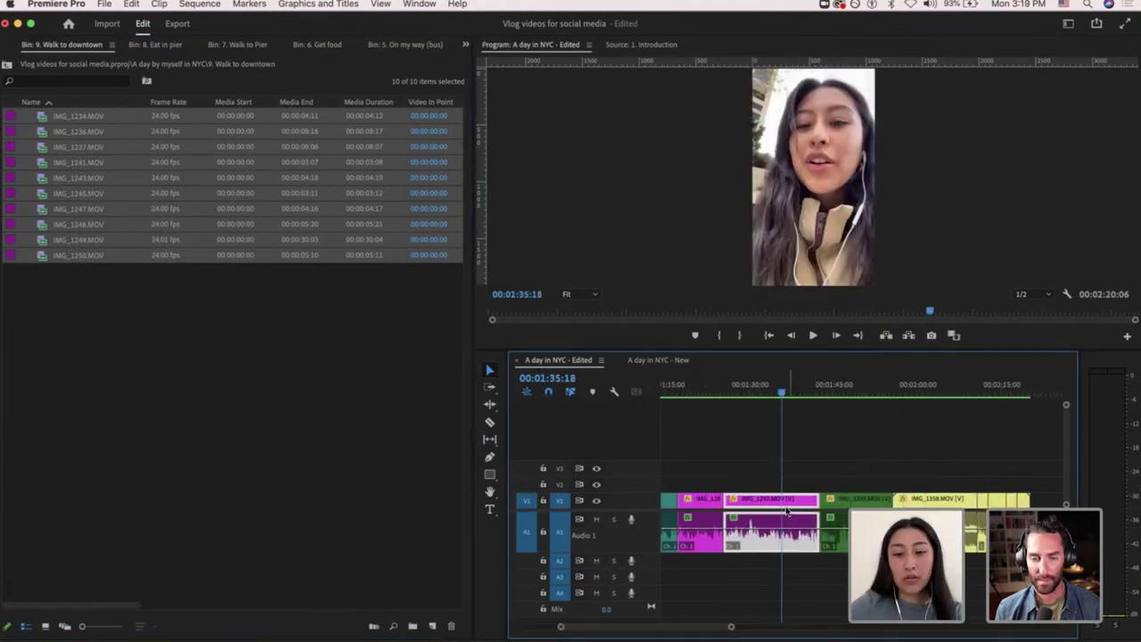
right_click(787, 511)
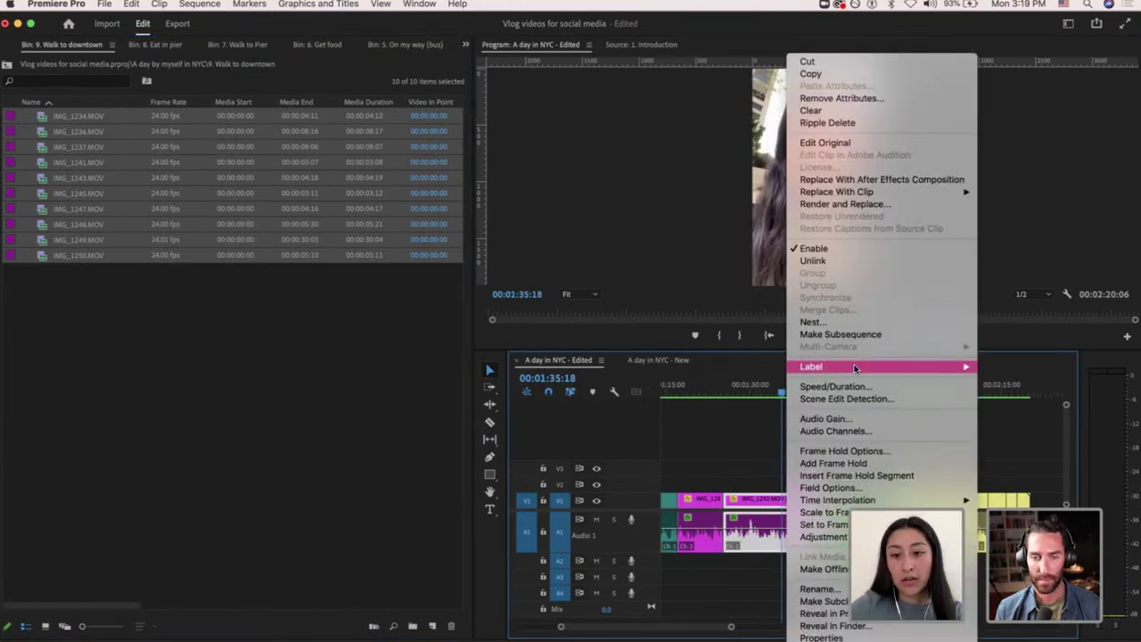
mouse_move(942, 373)
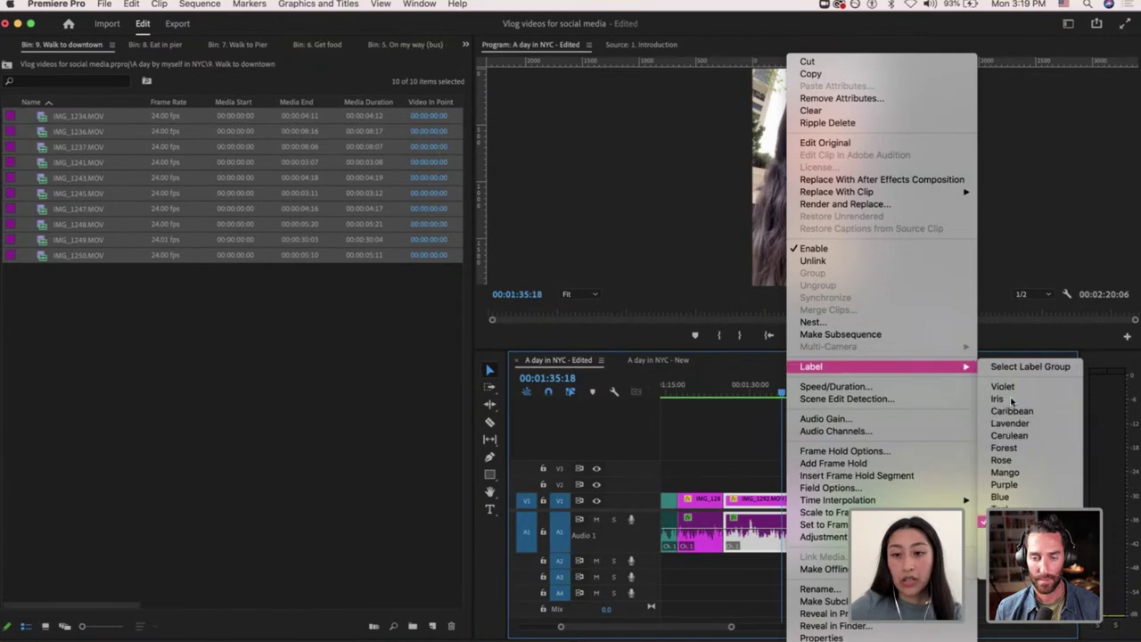
left_click(723, 449)
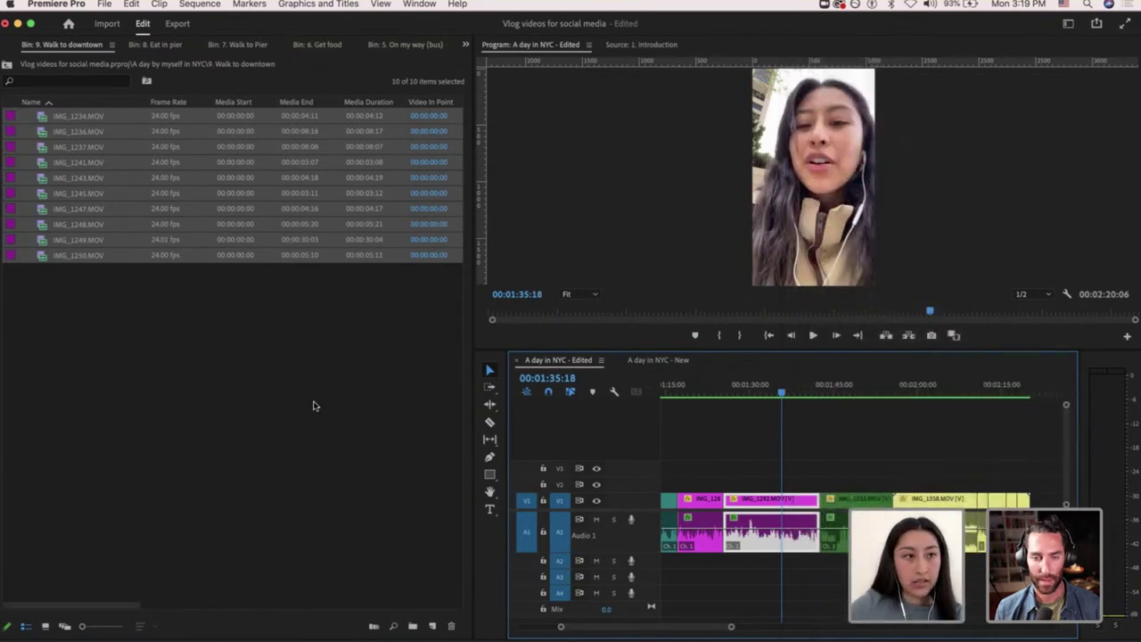
Go up to the project's root level and view the sound effects stored in the Sounds bin.
left_click(278, 395)
left_click(7, 68)
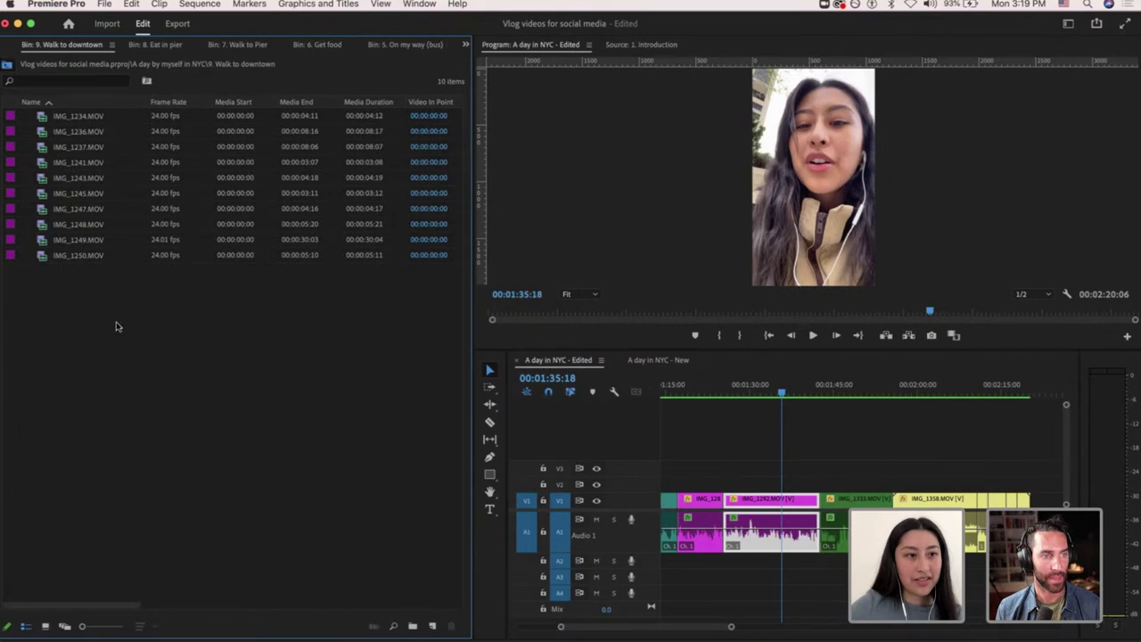
left_click(104, 442)
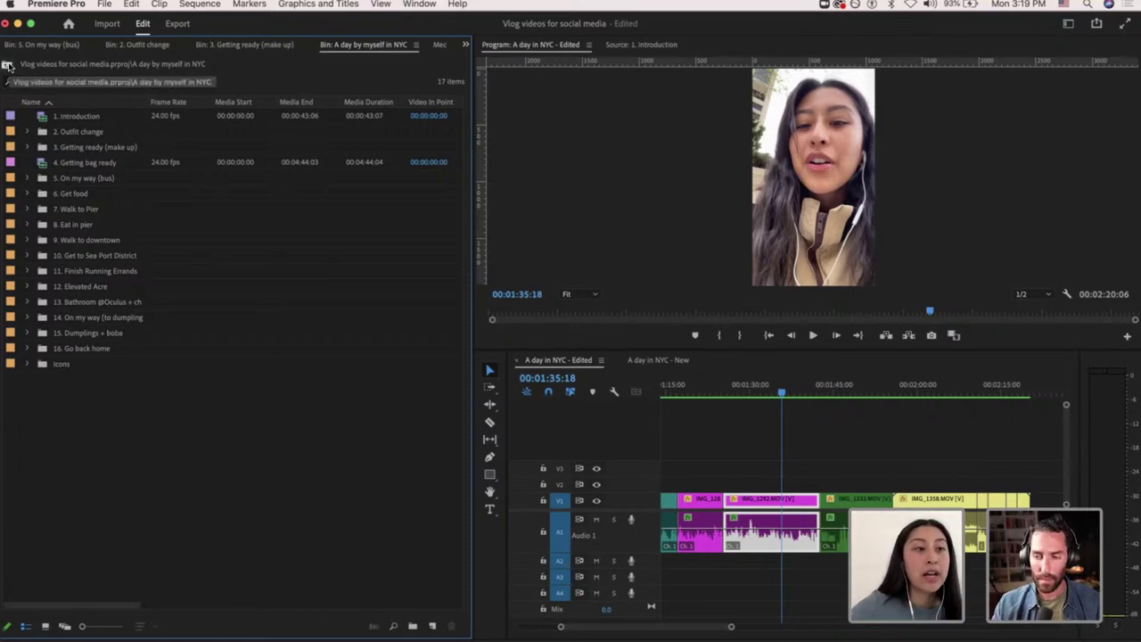
left_click(7, 66)
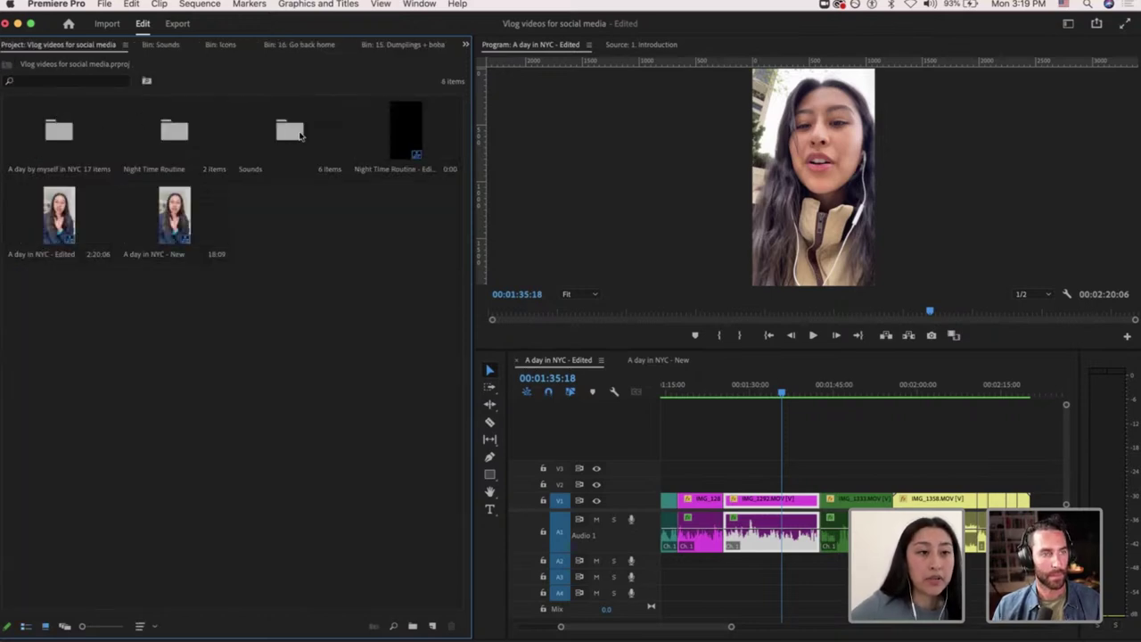
double_click(294, 132)
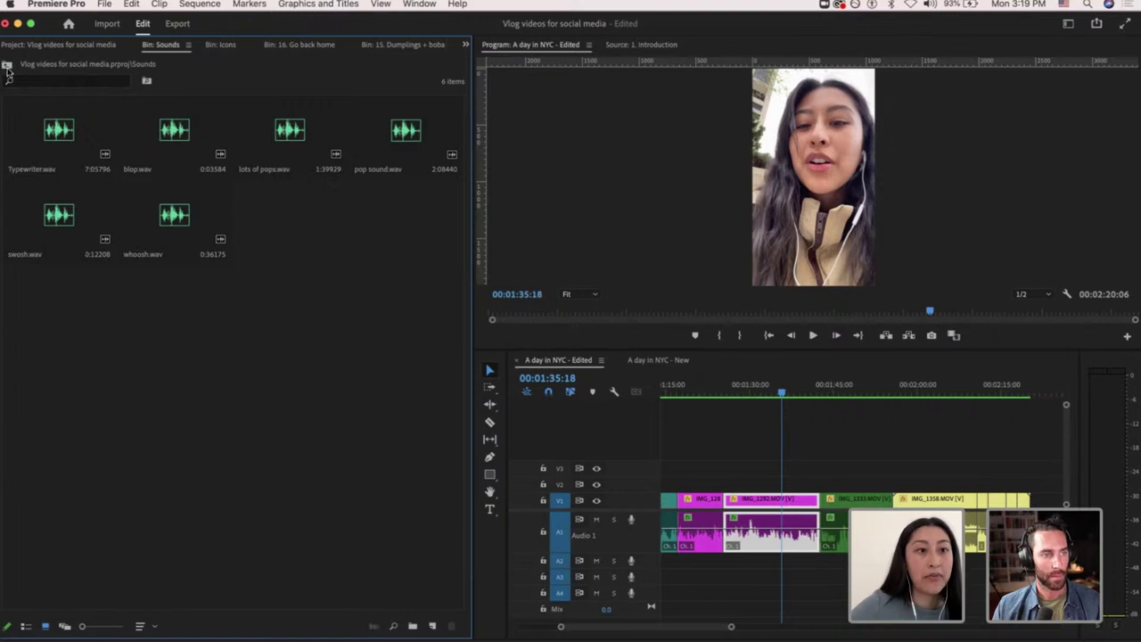
left_click(7, 67)
double_click(339, 132)
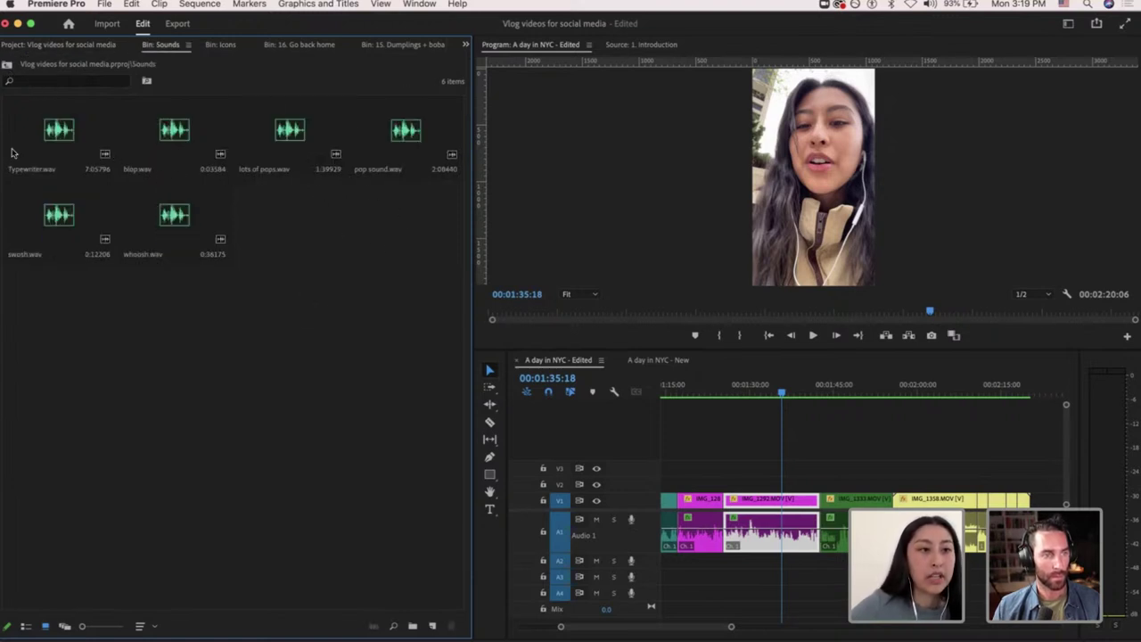
left_click(7, 66)
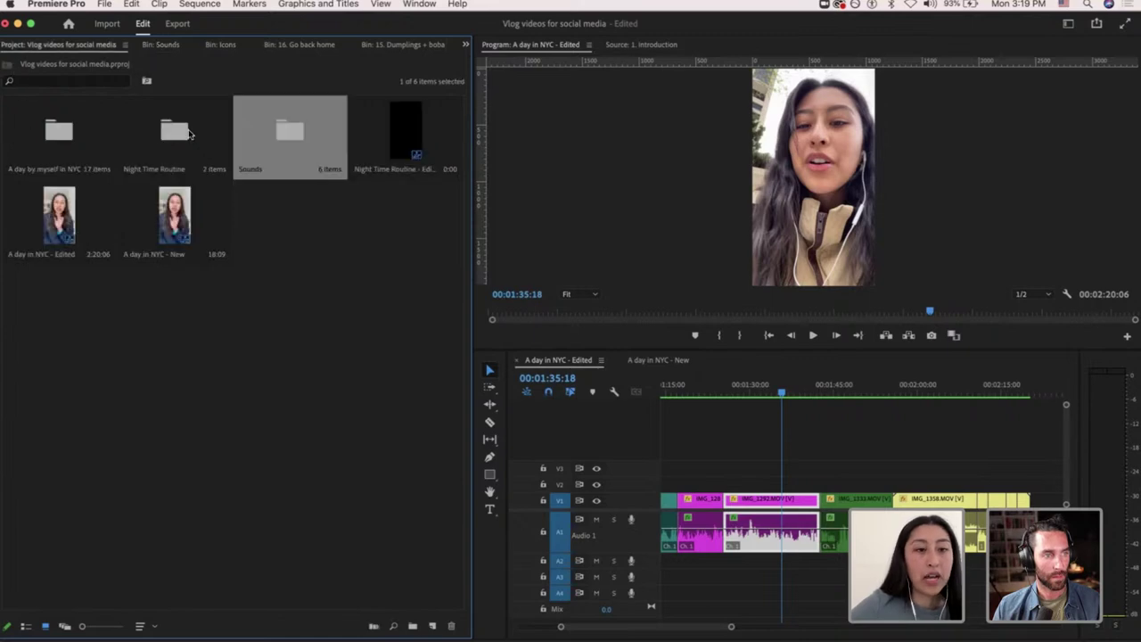
Show the Night Time Routine's Footage bin as a list sorted by name and look through its step-numbered clips.
double_click(189, 134)
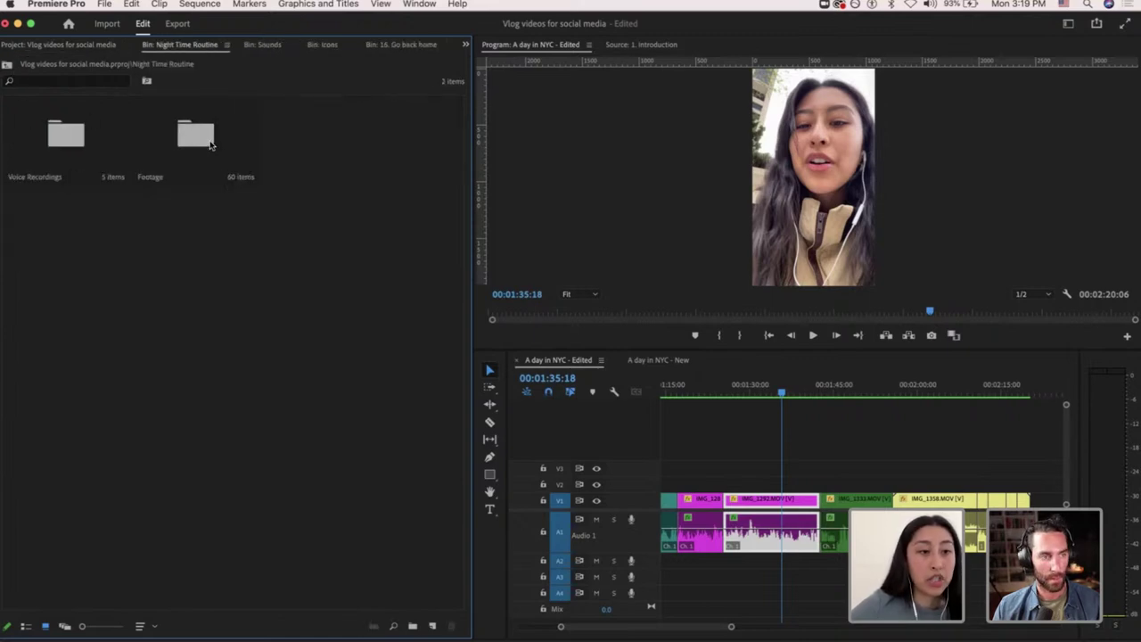
left_click(211, 144)
double_click(211, 145)
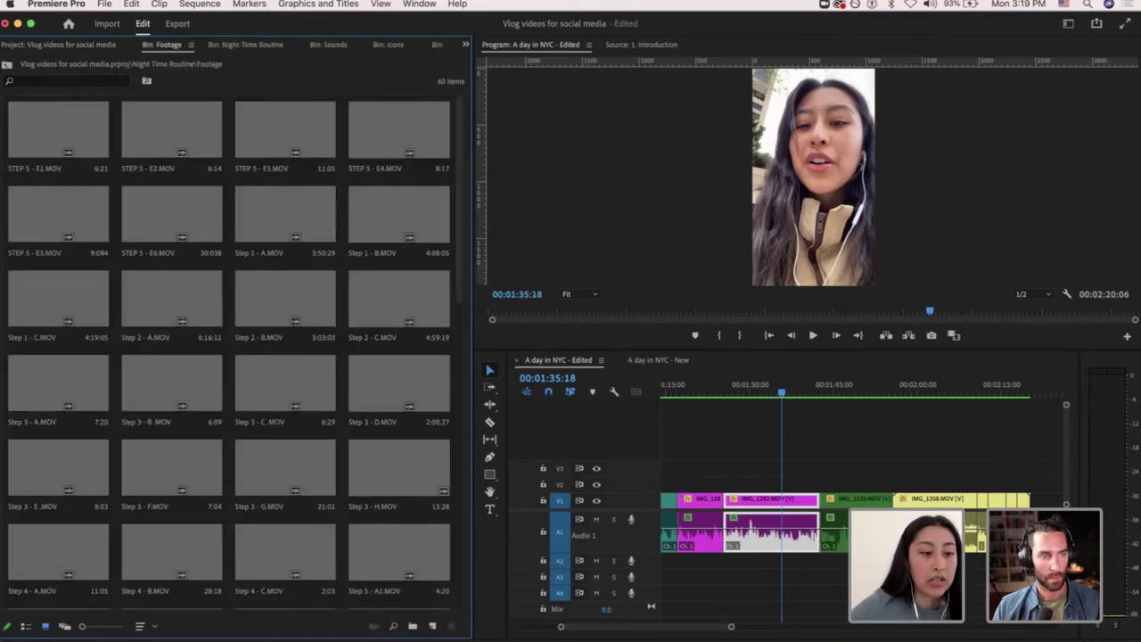
left_click(25, 626)
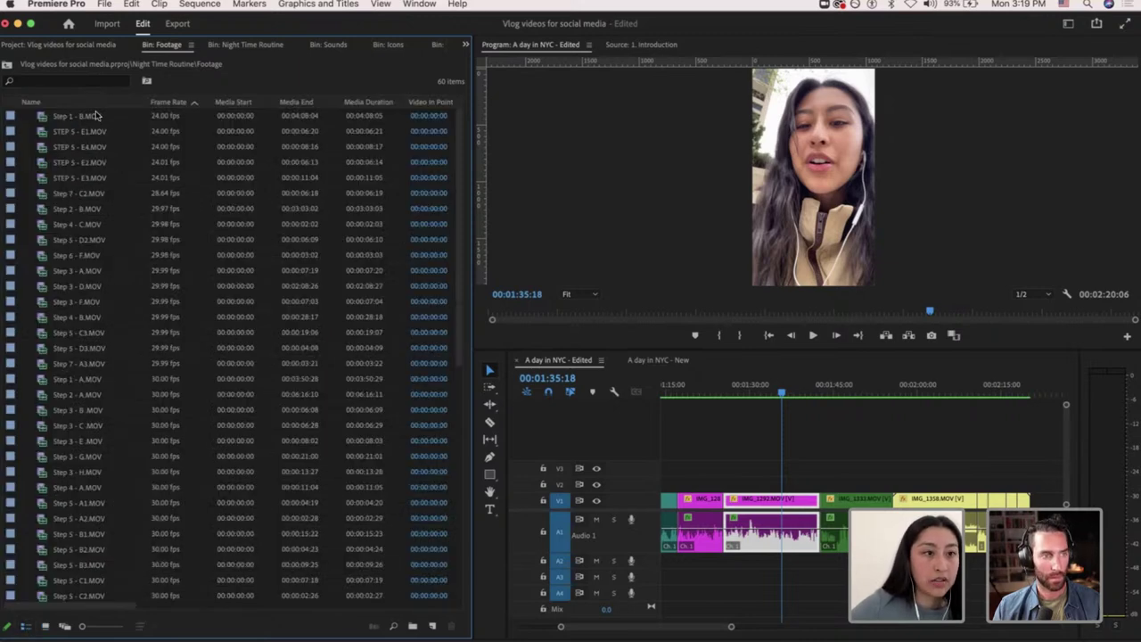
left_click(99, 103)
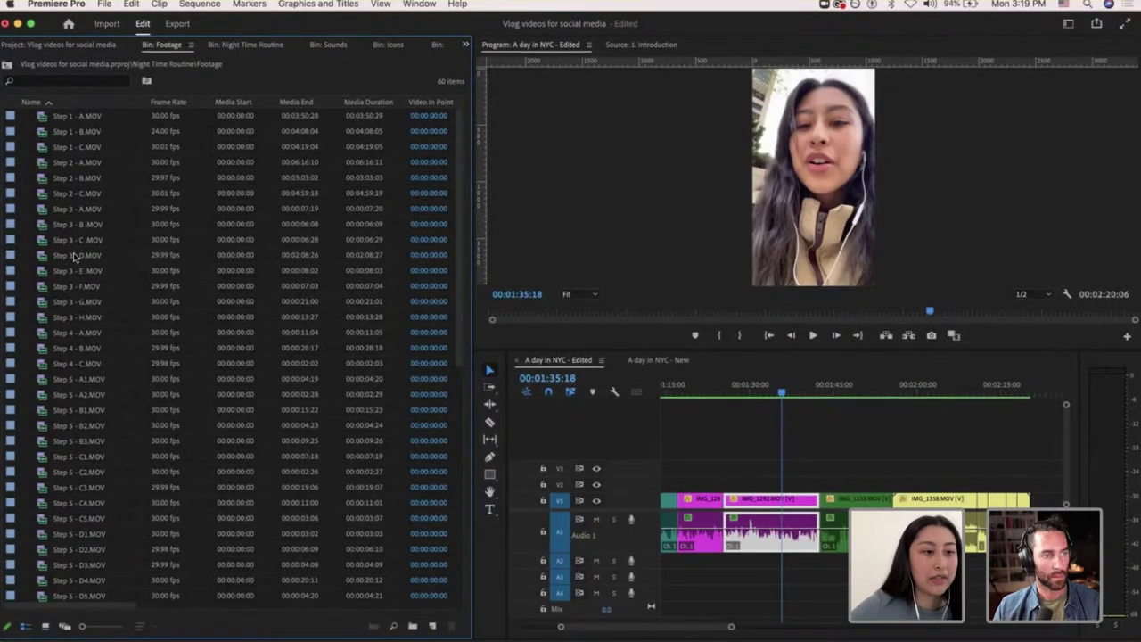
scroll(75, 259, "down", 8)
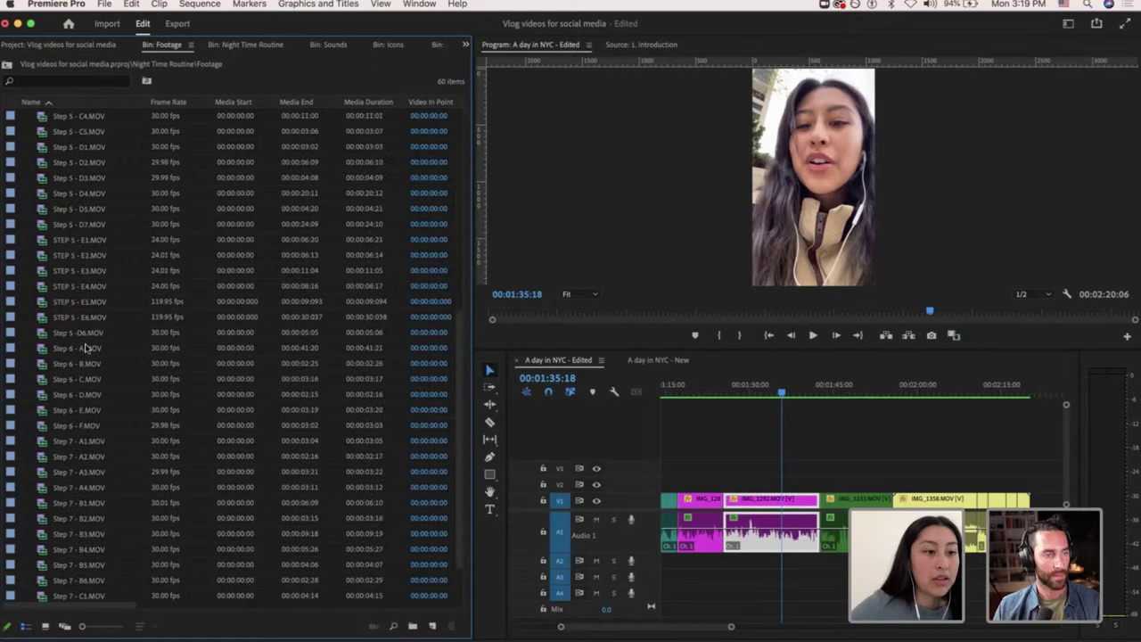
scroll(82, 357, "down", 2)
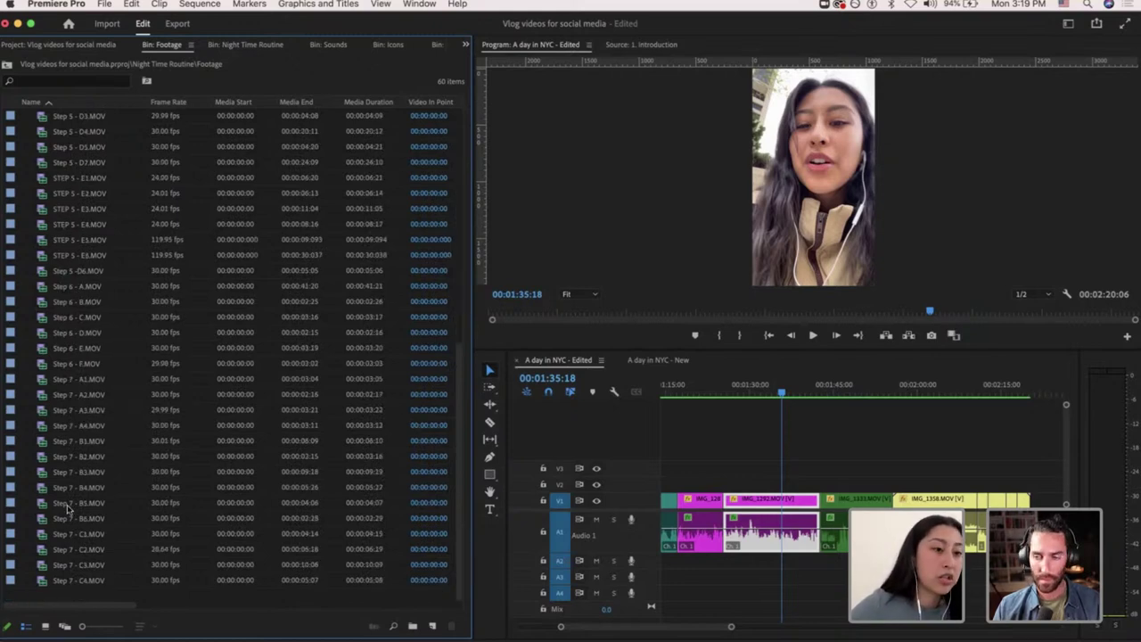
View the audio files in the Night Time Routine's Voice Recordings bin and return to the project's root level.
scroll(100, 360, "up", 10)
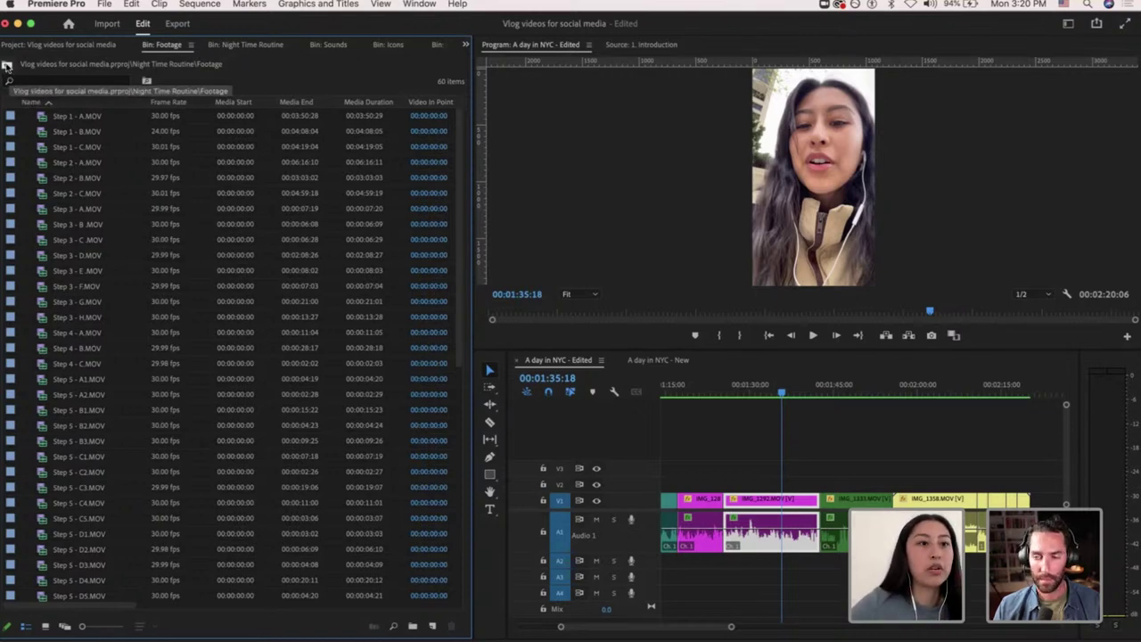
left_click(7, 66)
double_click(59, 141)
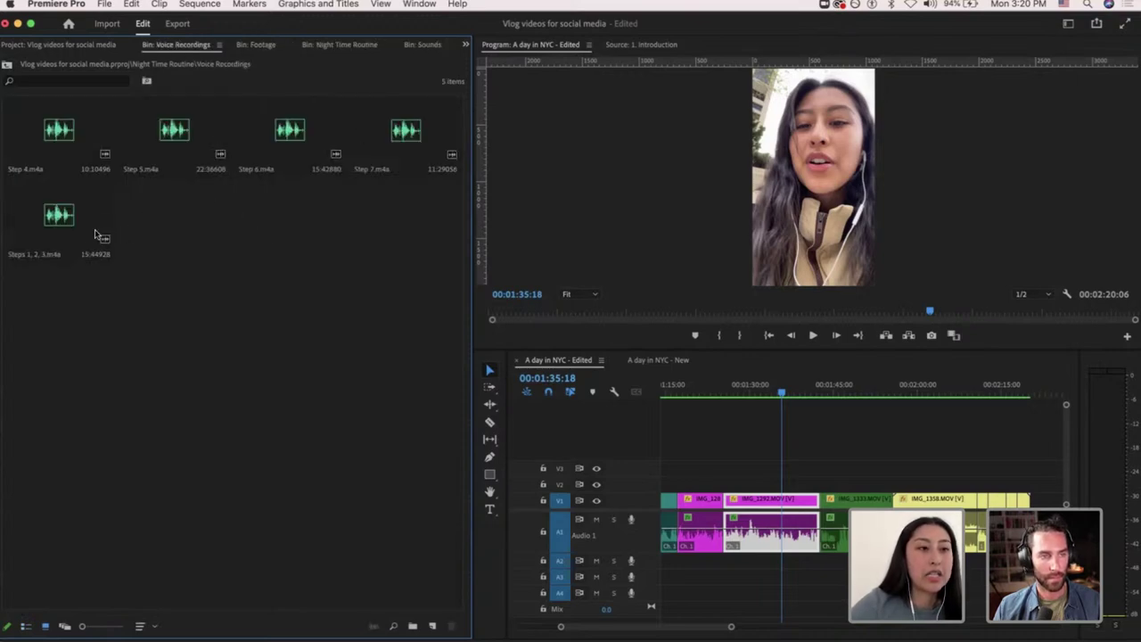
left_click(6, 66)
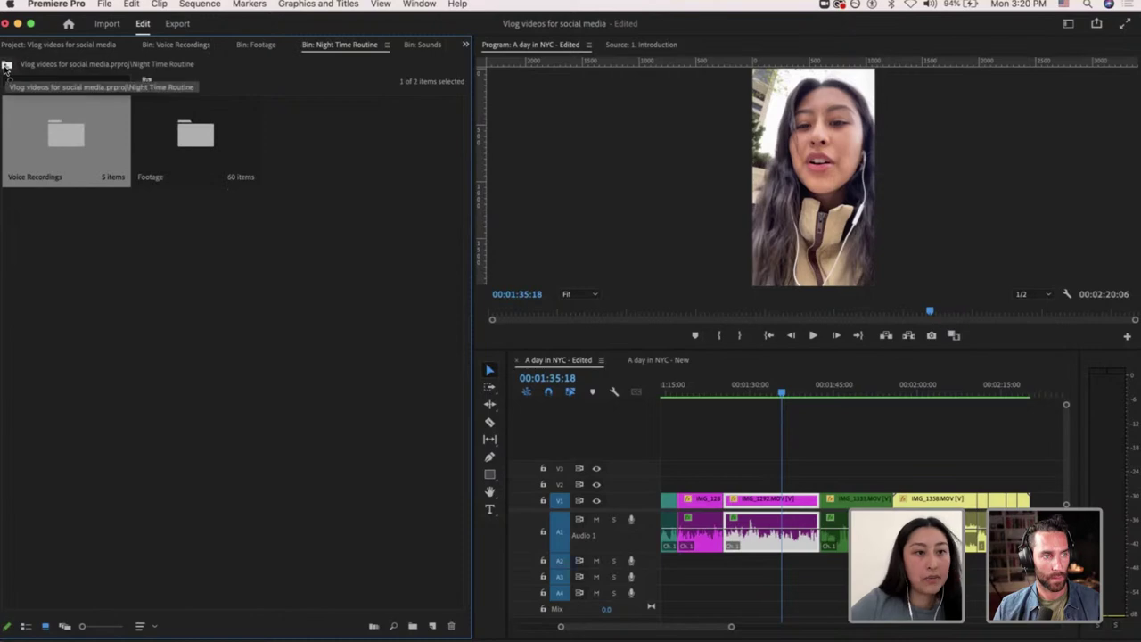
left_click(6, 66)
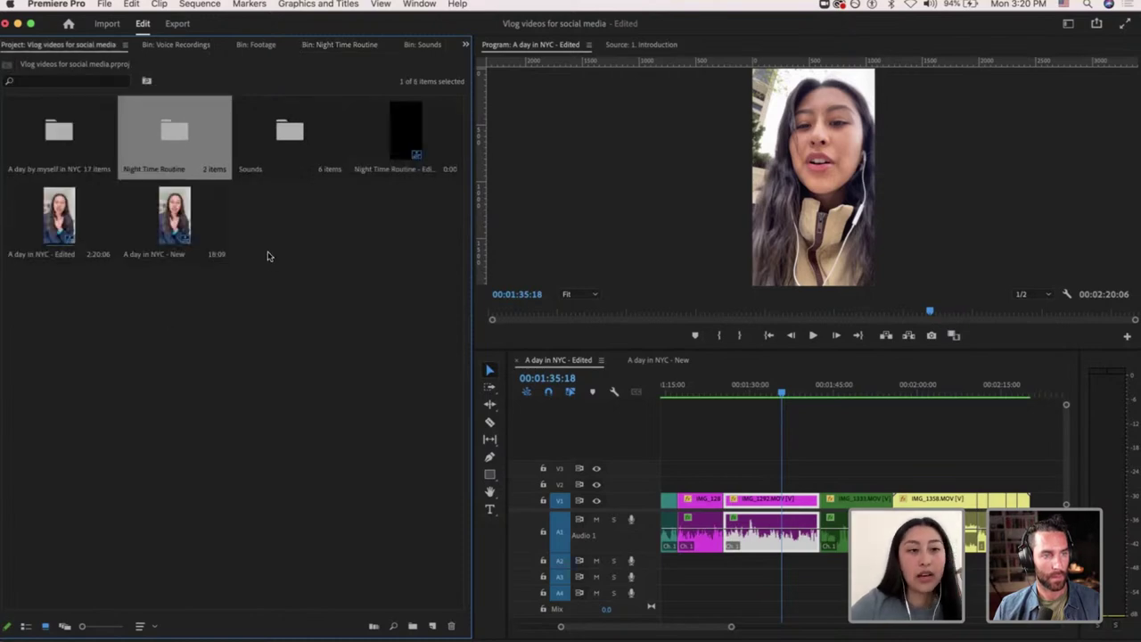
left_click(265, 323)
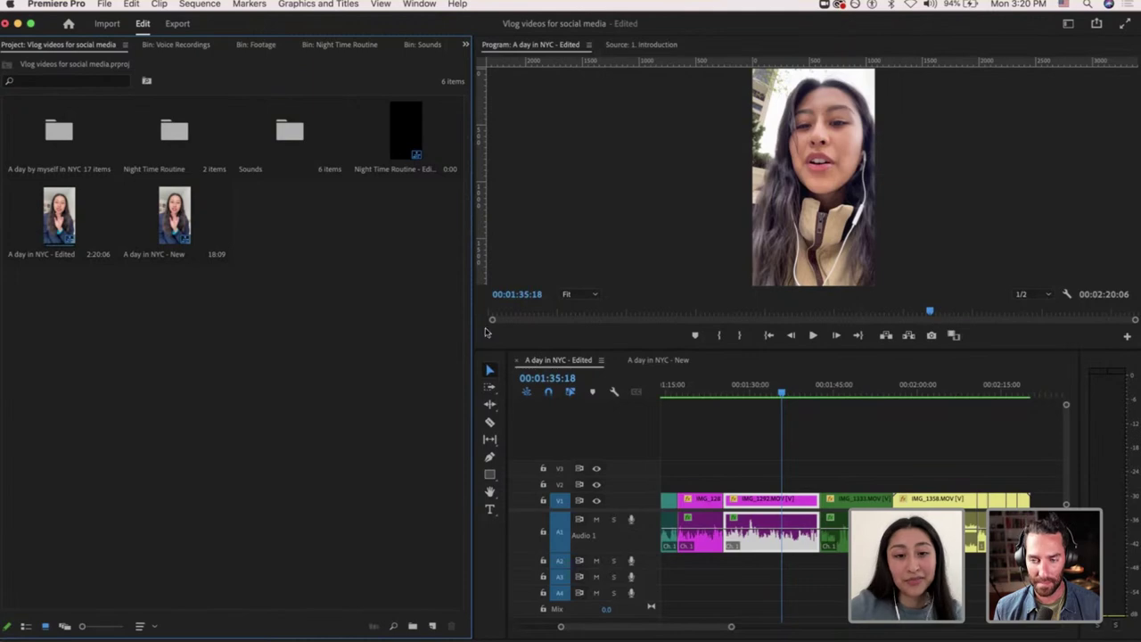
Show the A day in NYC - New sequence and switch to a workspace with the source and program monitors side by side.
left_click(657, 360)
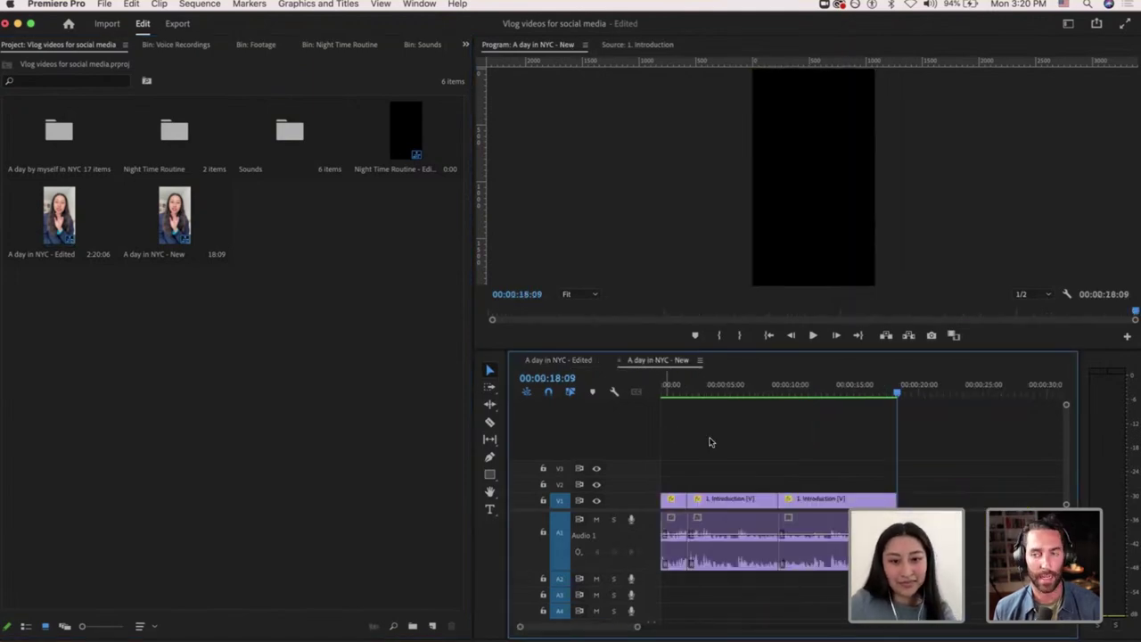
scroll(710, 442, "down", 3)
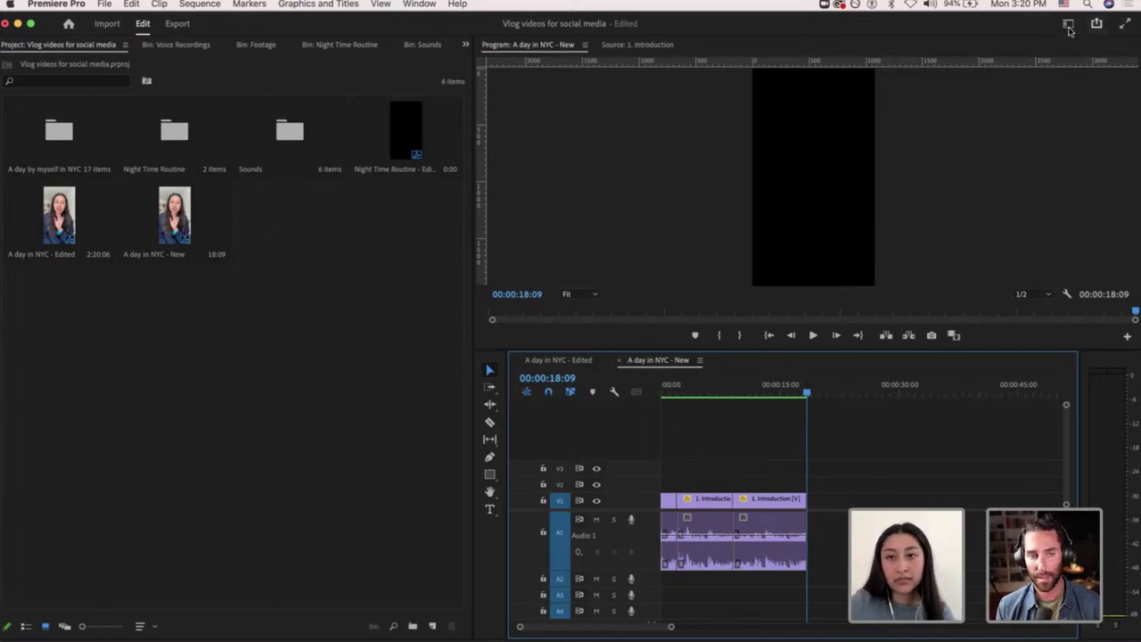
left_click(1069, 24)
left_click(1014, 86)
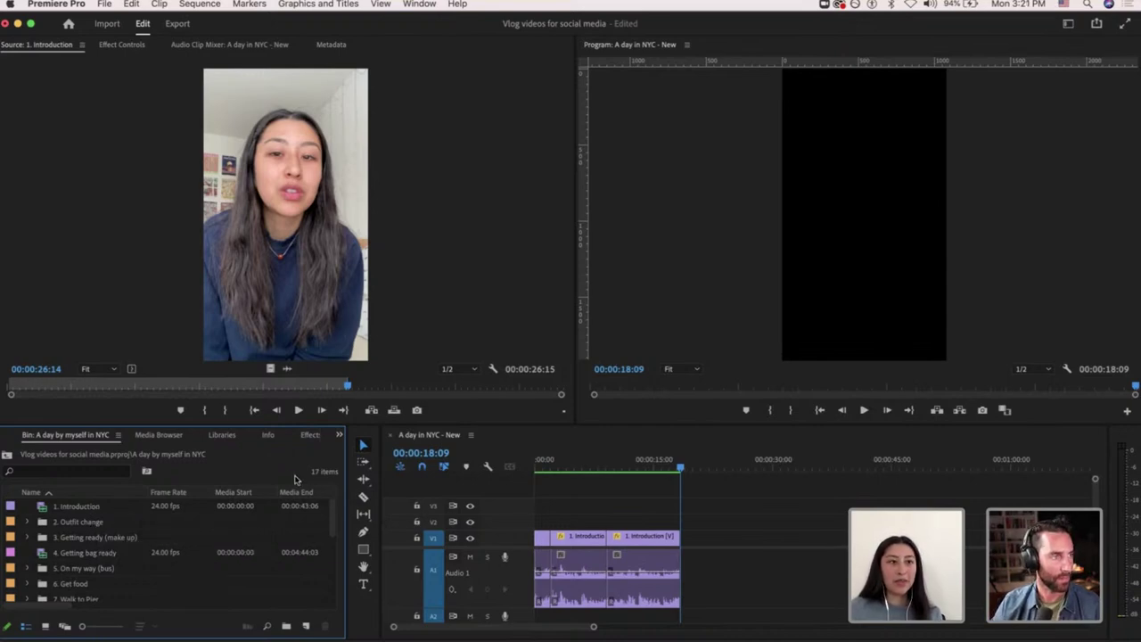
left_click(599, 497)
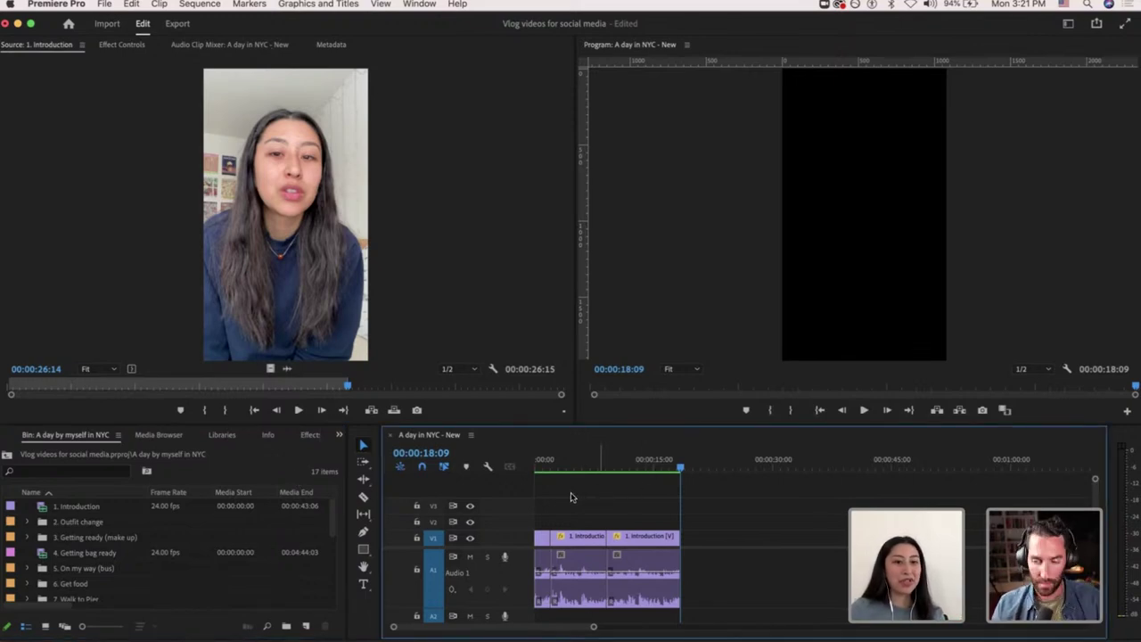
scroll(572, 497, "up", 2)
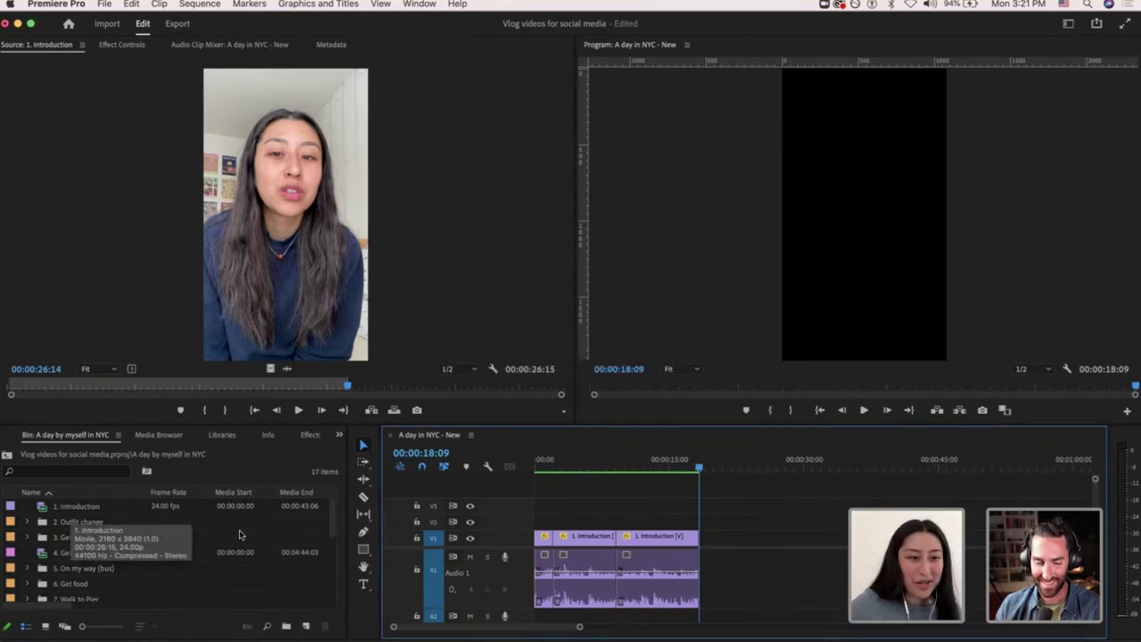
Go up to the project's root level and move the playhead to the start of the A day in NYC - New sequence.
left_click(7, 454)
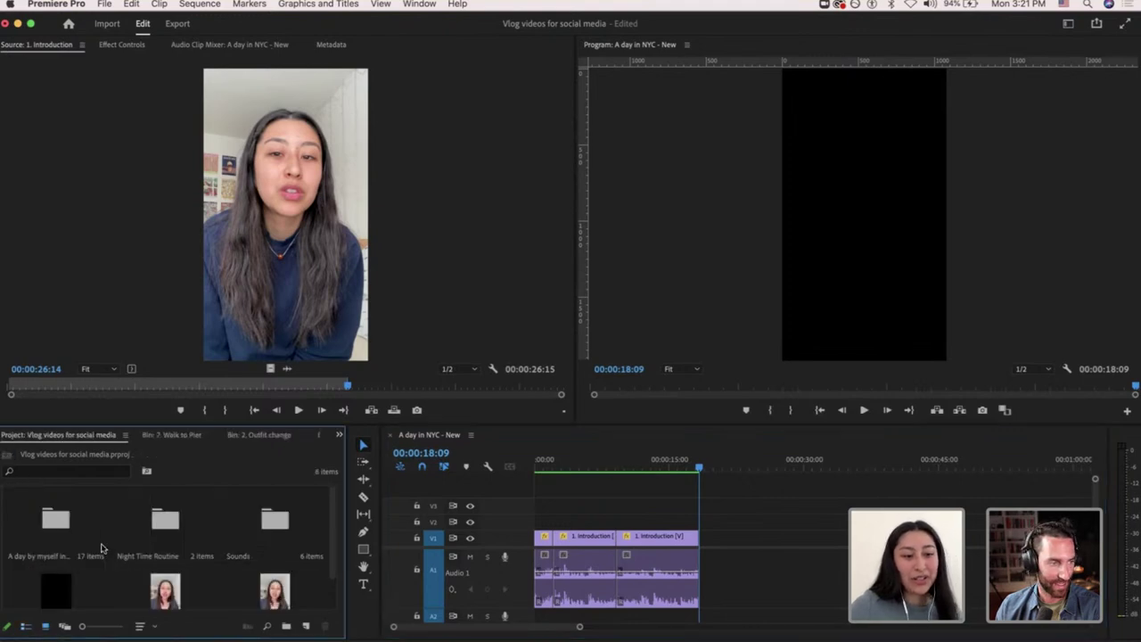
scroll(134, 549, "down", 2)
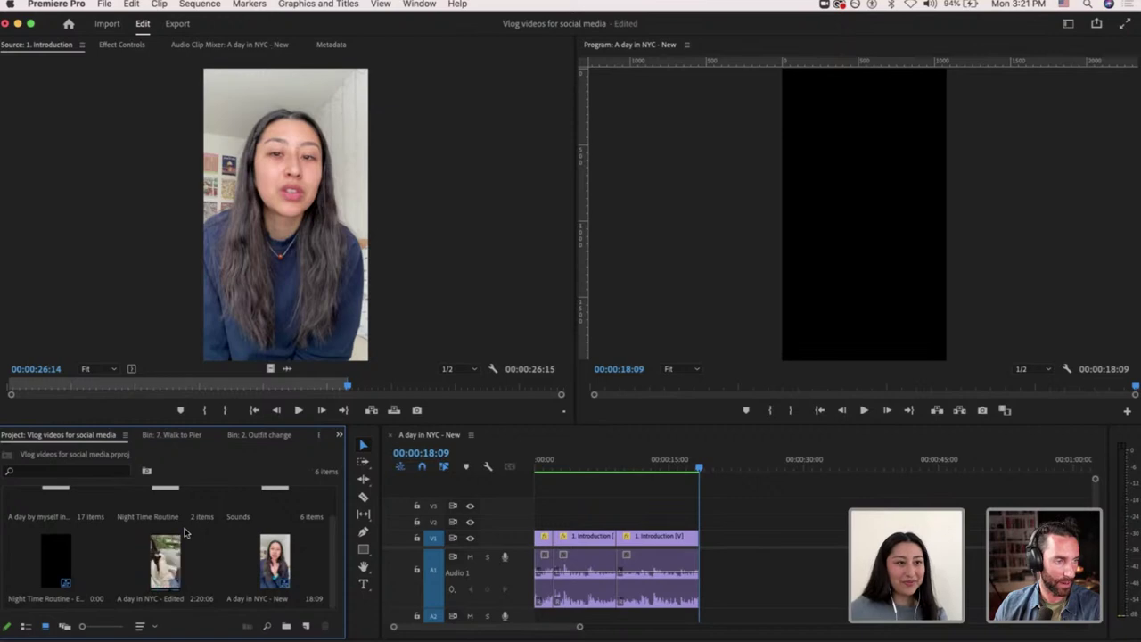
left_click(589, 495)
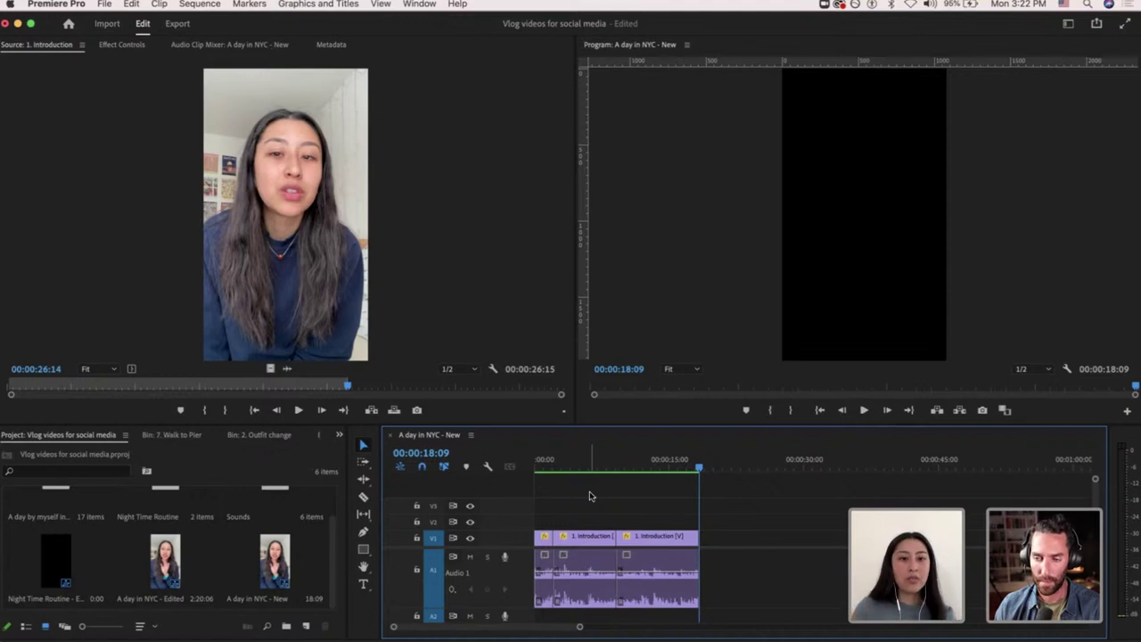
left_click_drag(553, 467, 521, 488)
scroll(548, 508, "up", 4)
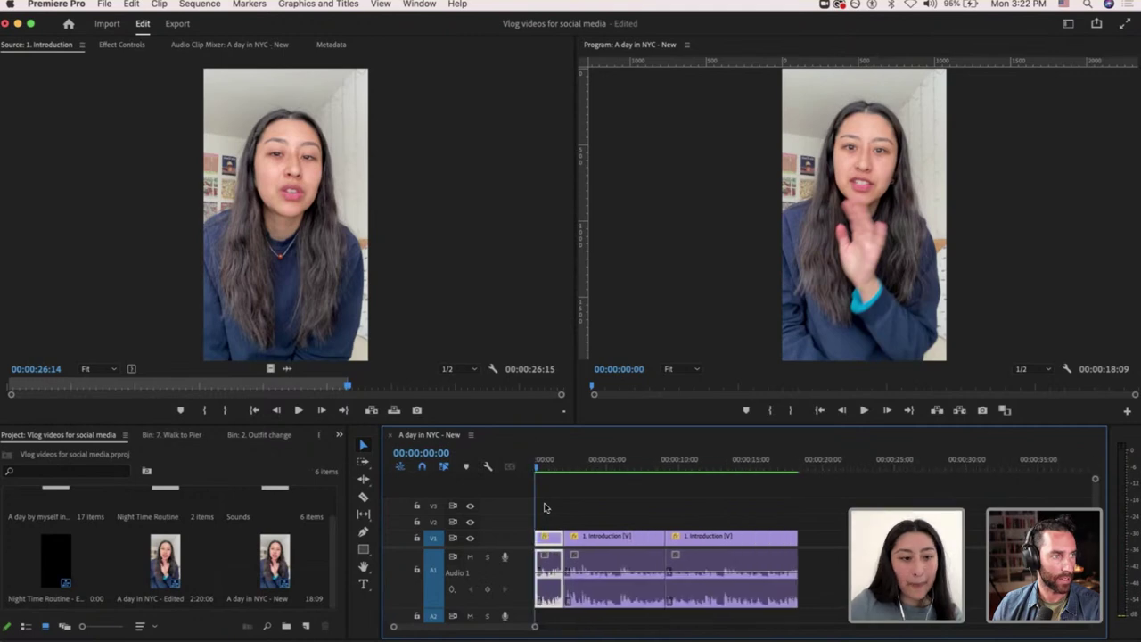
Open the A day in NYC - Edited sequence and examine its introduction clips and the color-coded timeline as a whole.
double_click(168, 560)
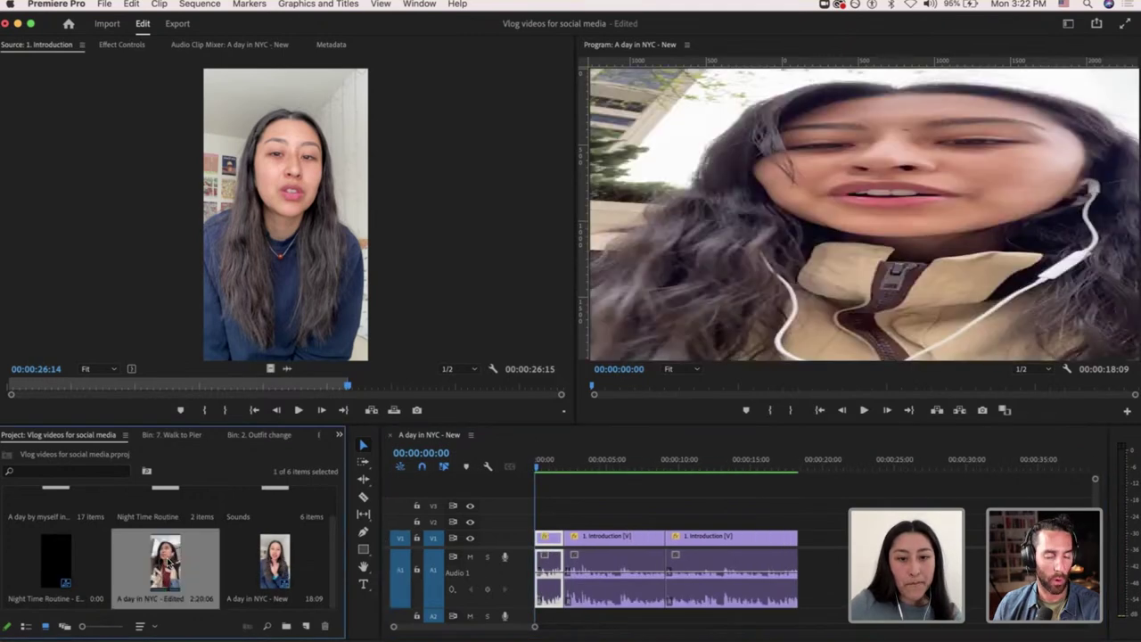
key("minus")
key("minus")
key("minus")
key("minus")
key("minus")
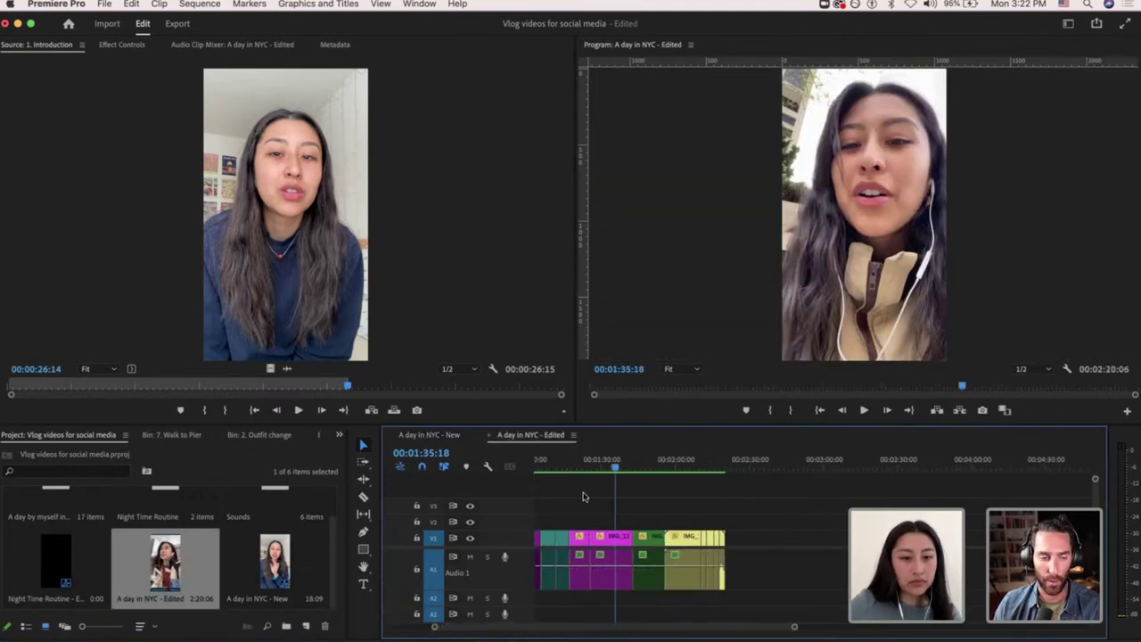
key("equal")
key("equal")
key("equal")
key("equal")
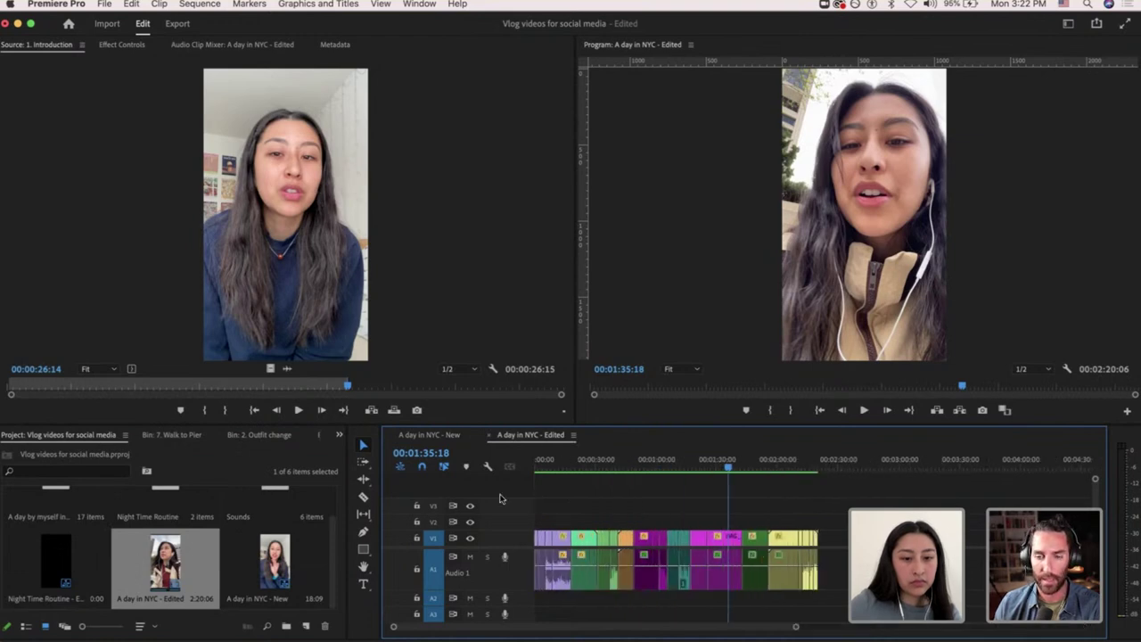
key("equal")
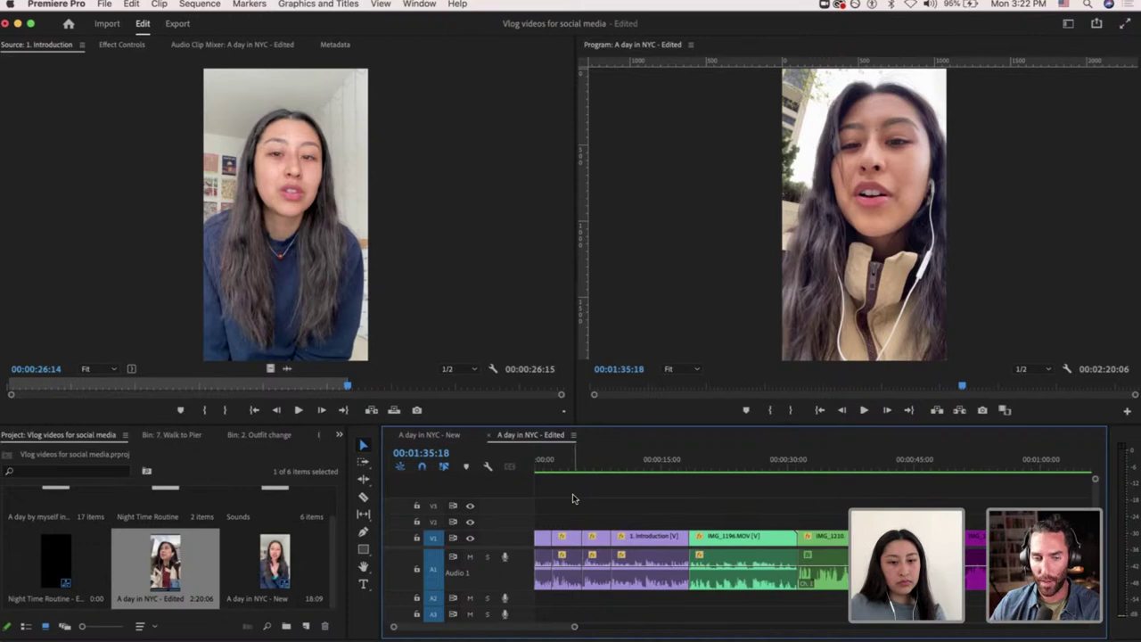
key("equal")
key("equal")
key("equal")
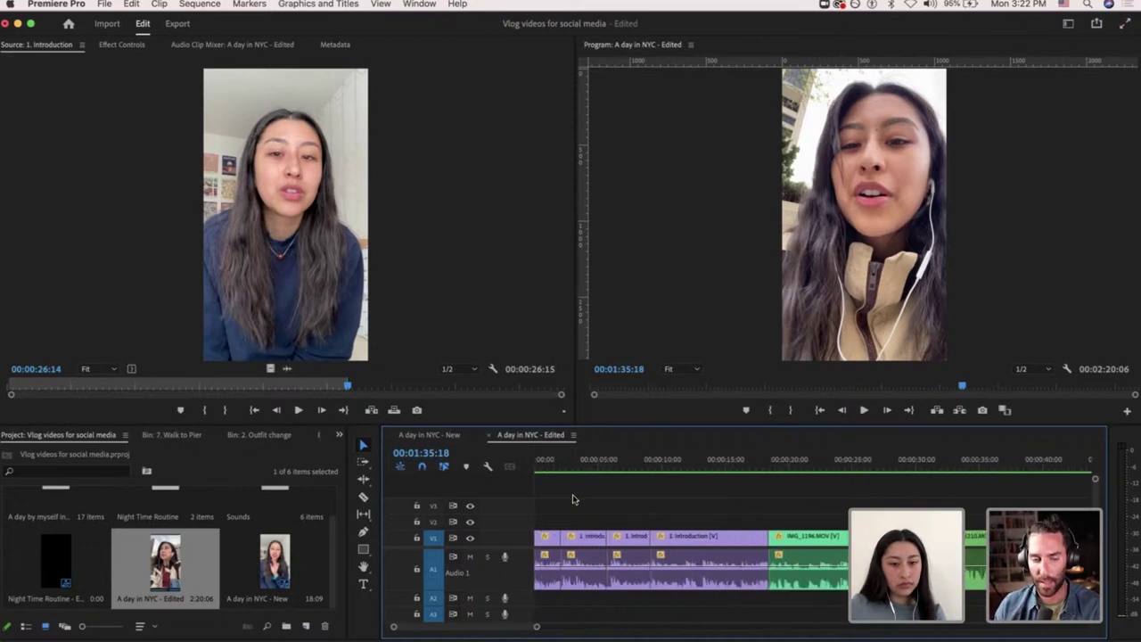
key("minus")
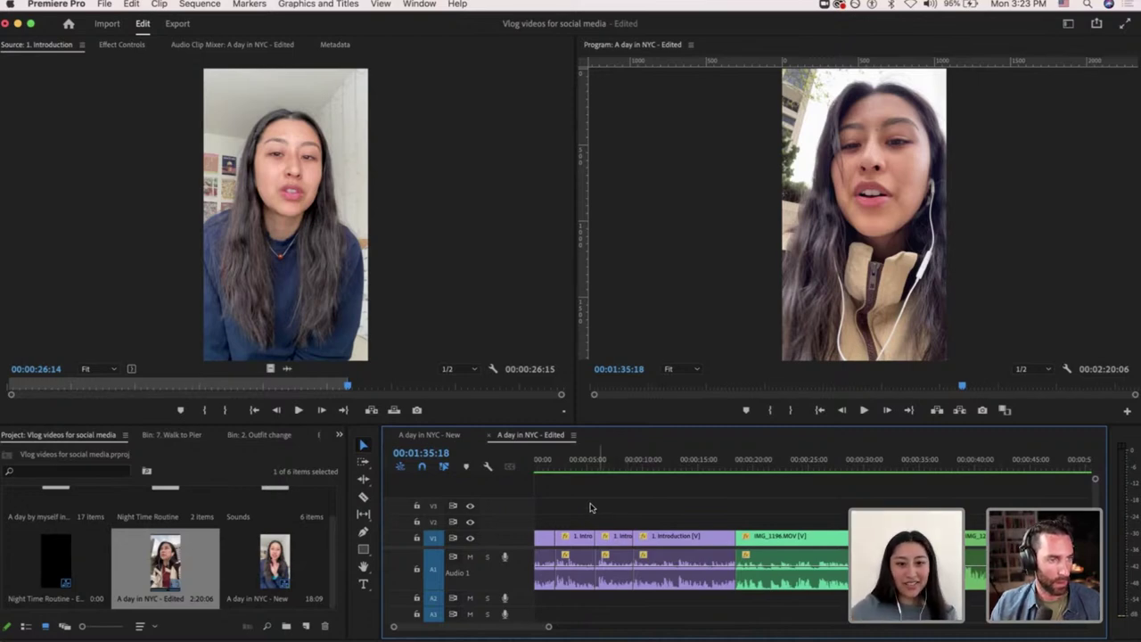
key("backslash")
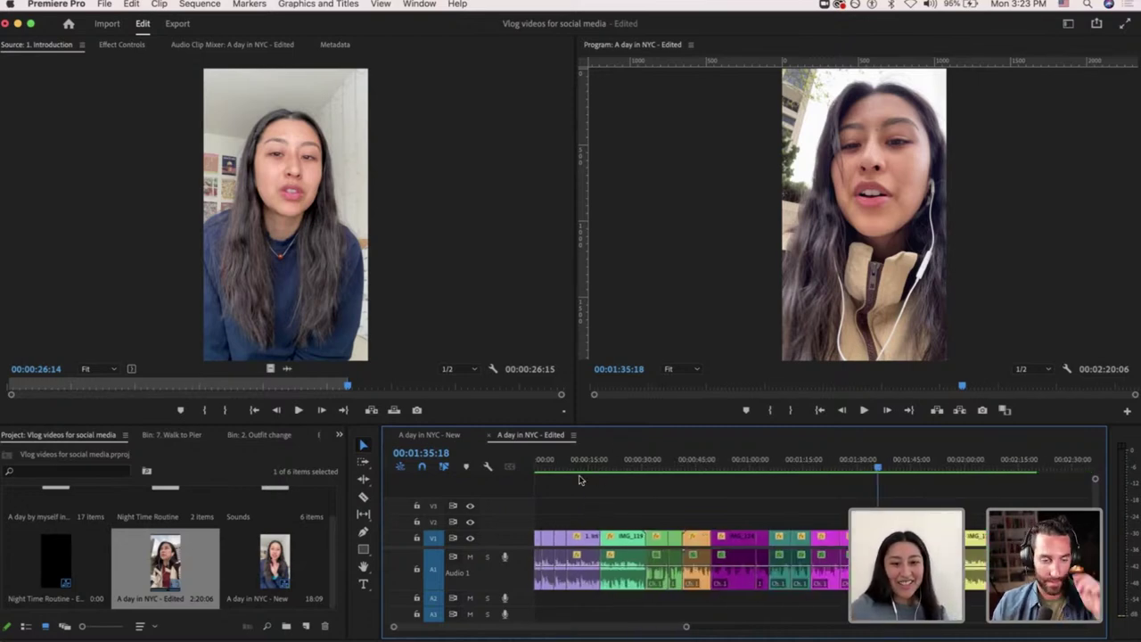
Scrub through the introduction in A day in NYC - New and return to the Edited sequence at 00:00:20:21.
left_click(438, 438)
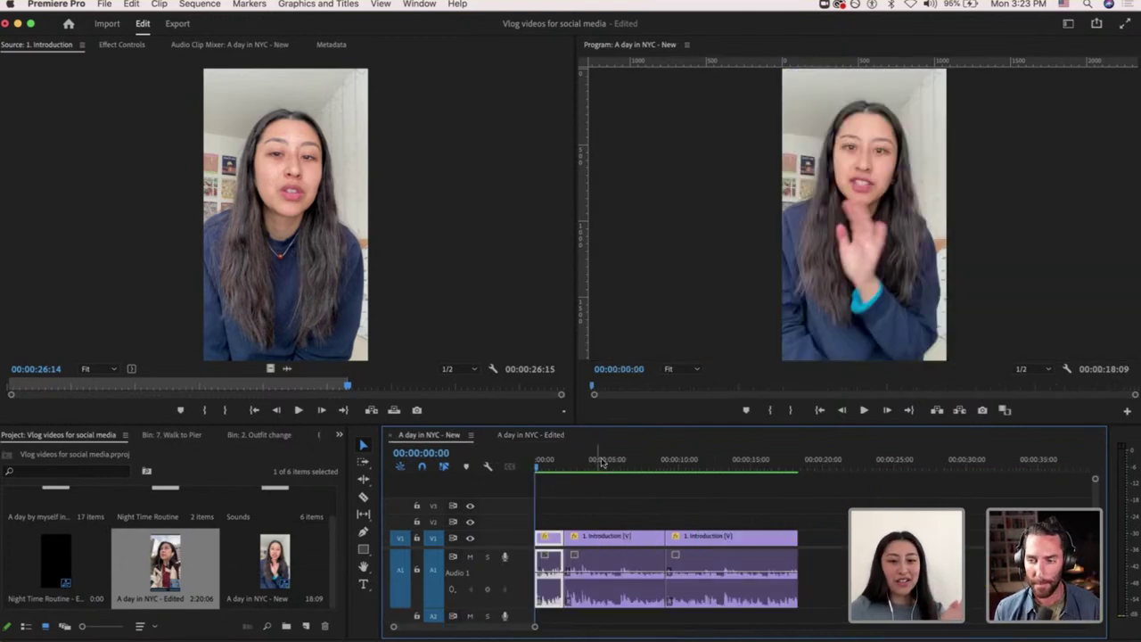
left_click_drag(599, 460, 761, 460)
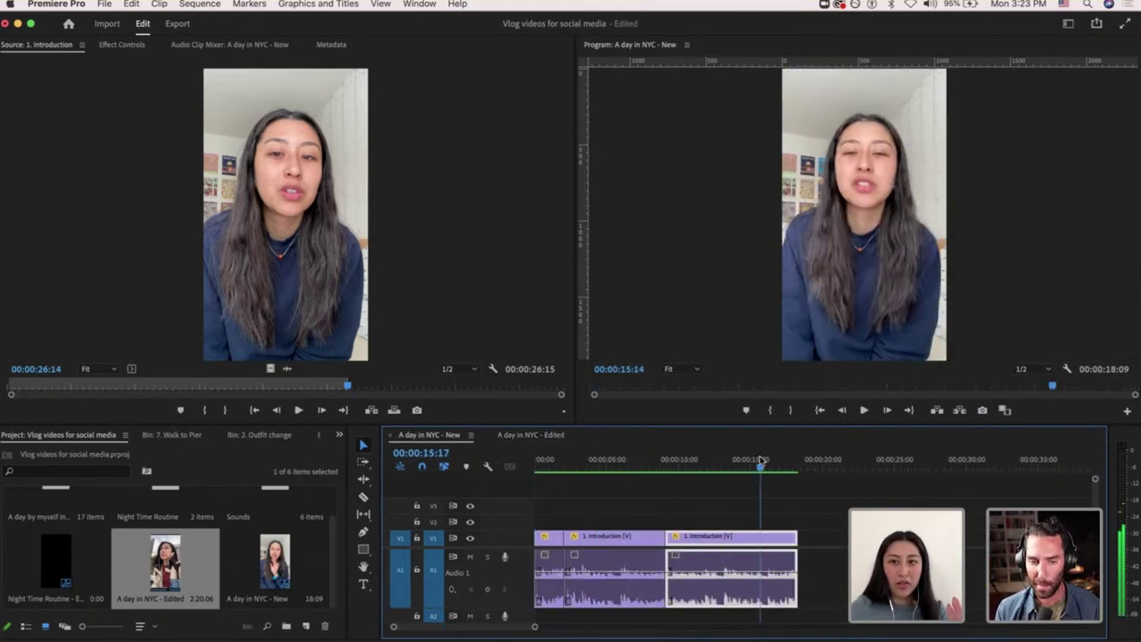
left_click(525, 436)
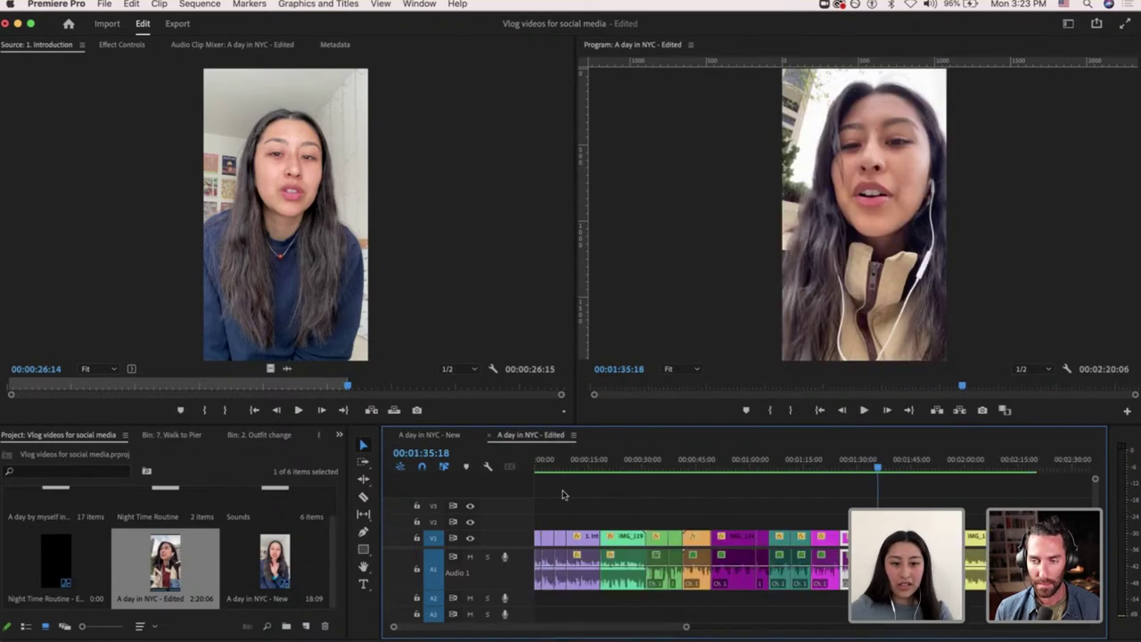
left_click(610, 460)
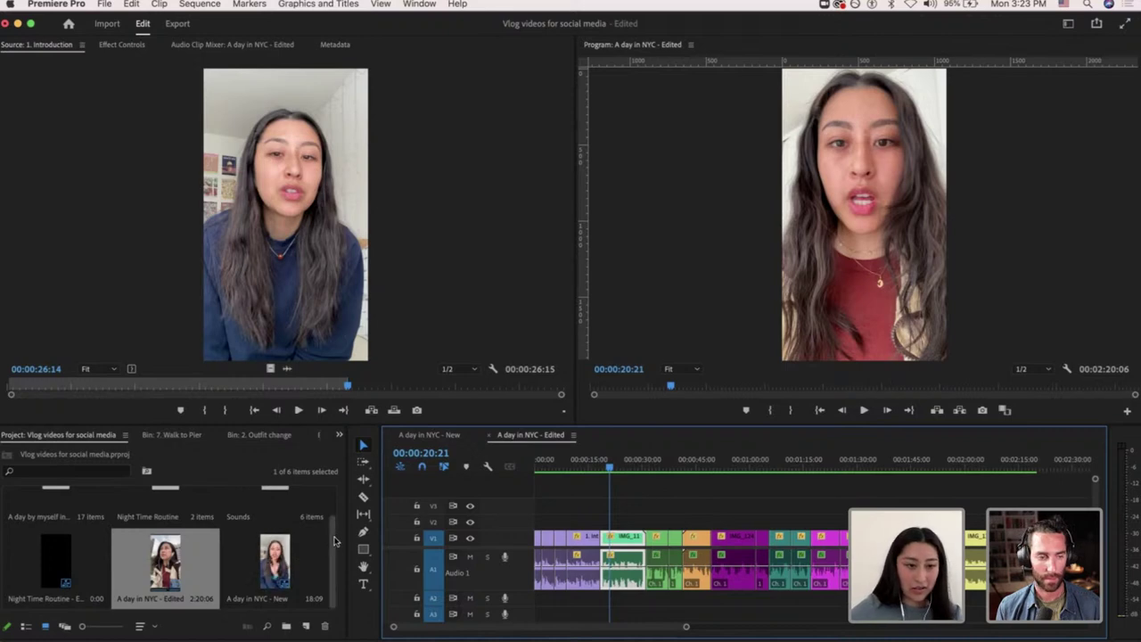
Open the 2. Outfit change bin inside the A day by myself in NYC bin.
scroll(335, 536, "up", 2)
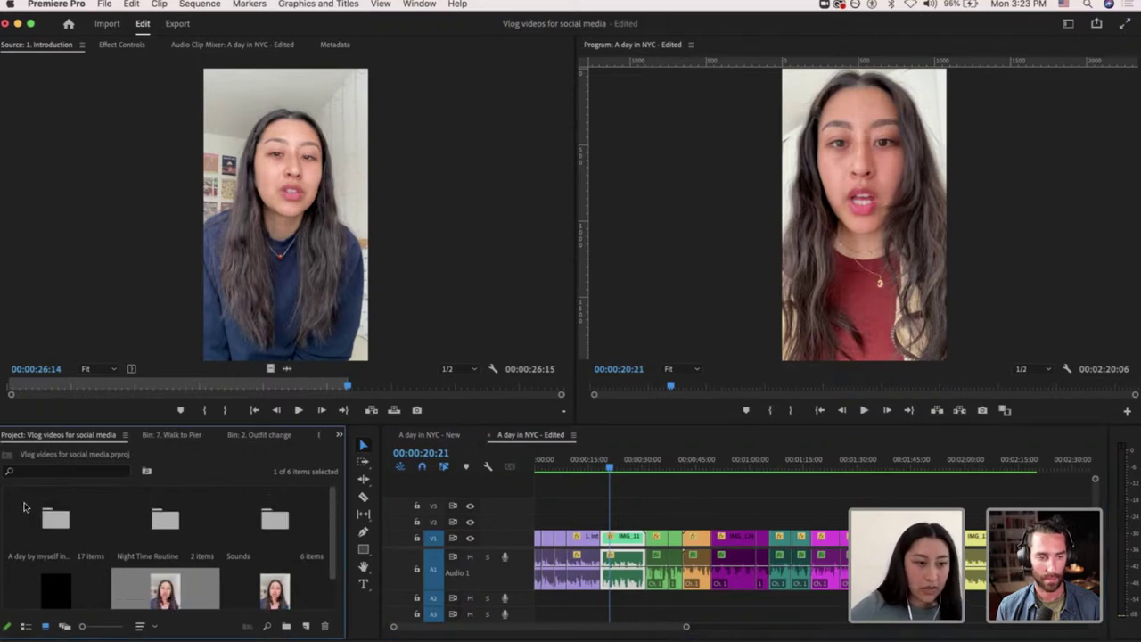
double_click(56, 518)
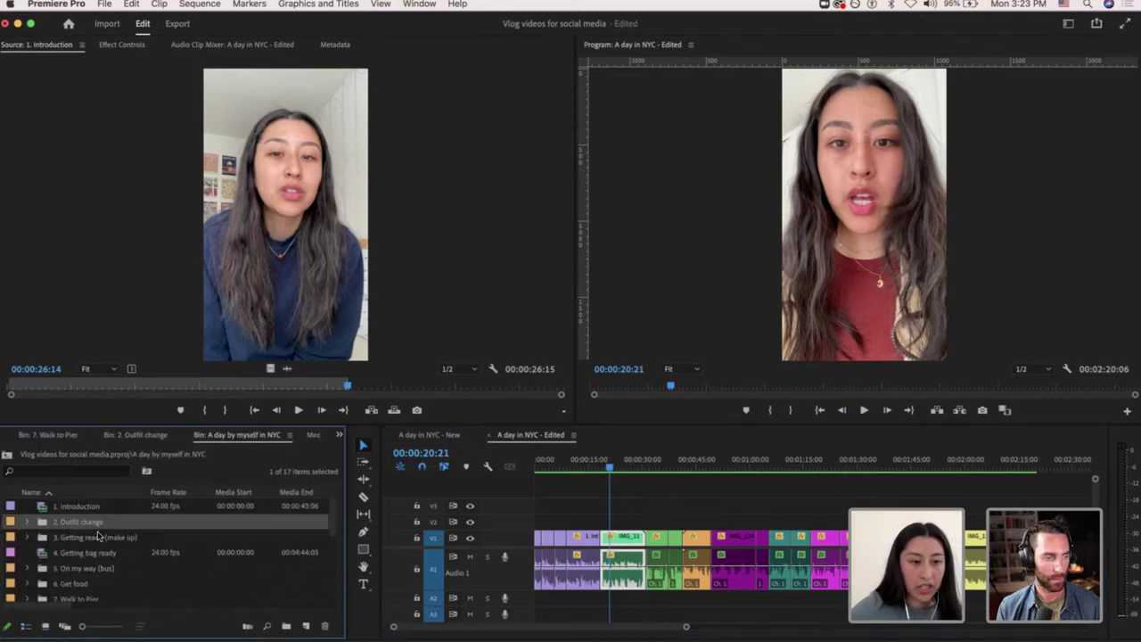
double_click(89, 525)
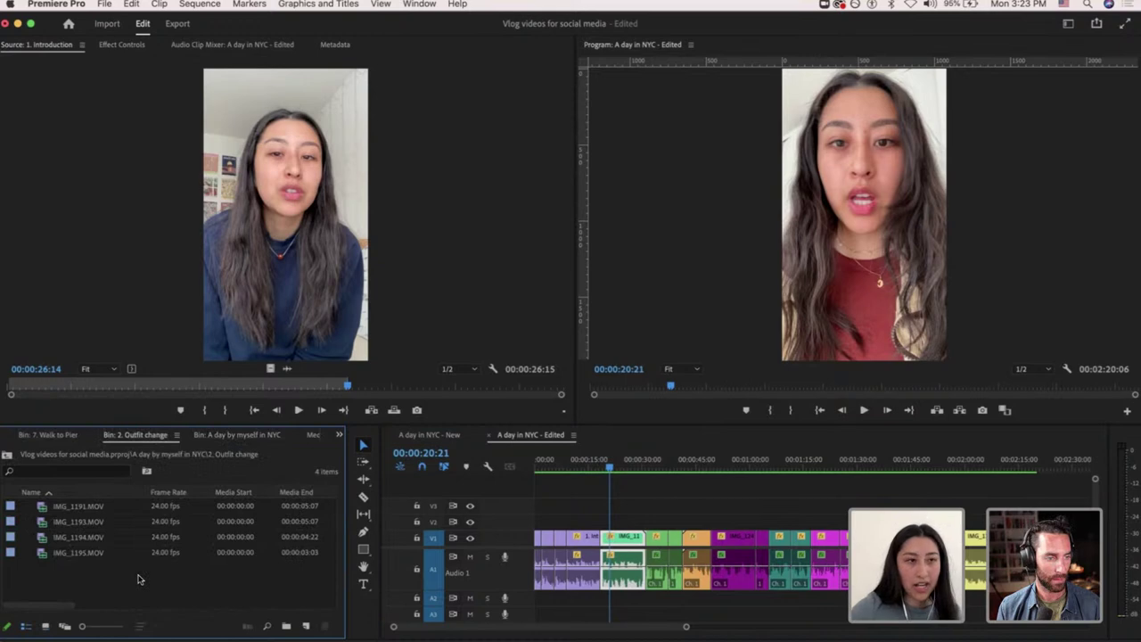
Preview the outfit clips IMG_1191.MOV, IMG_1193.MOV, IMG_1194.MOV and IMG_1195.MOV in the source monitor.
double_click(80, 506)
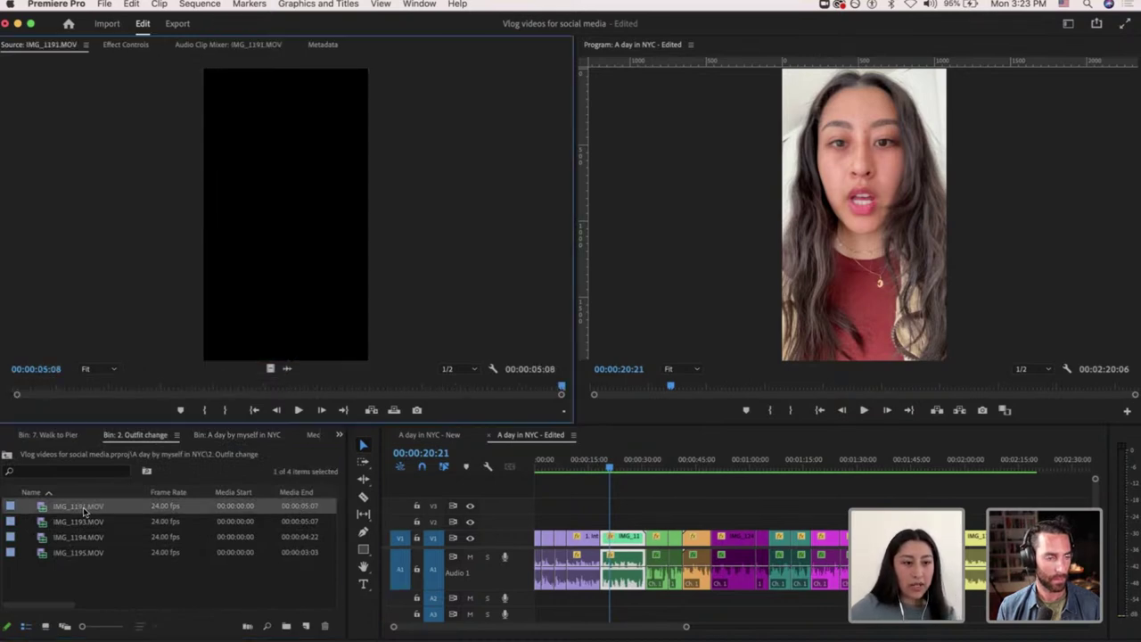
left_click_drag(145, 386, 206, 386)
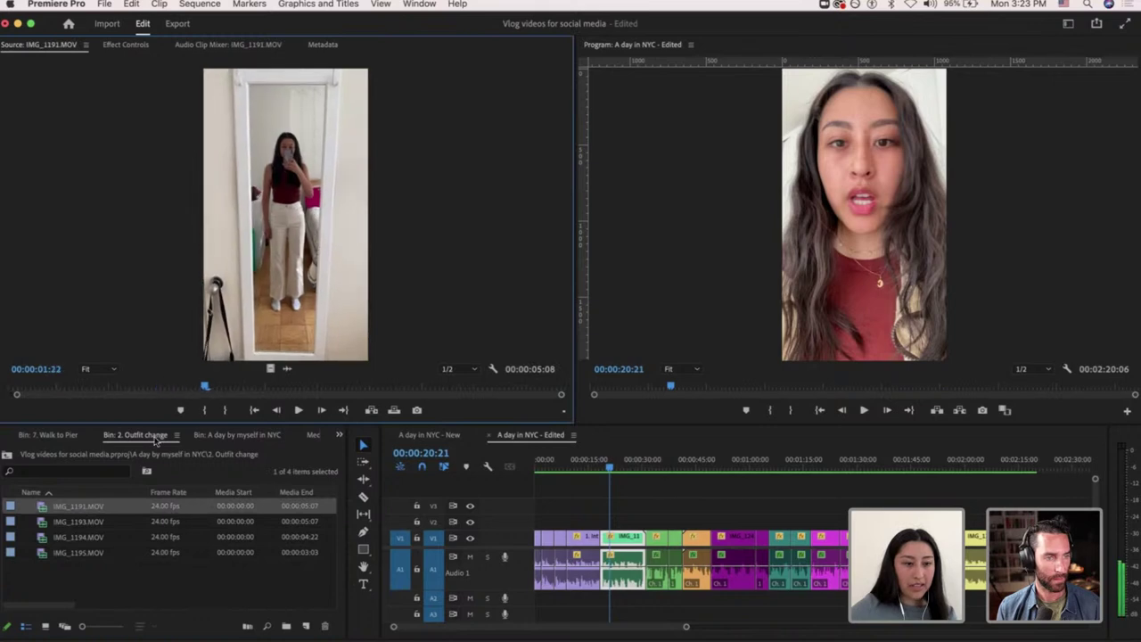
double_click(98, 520)
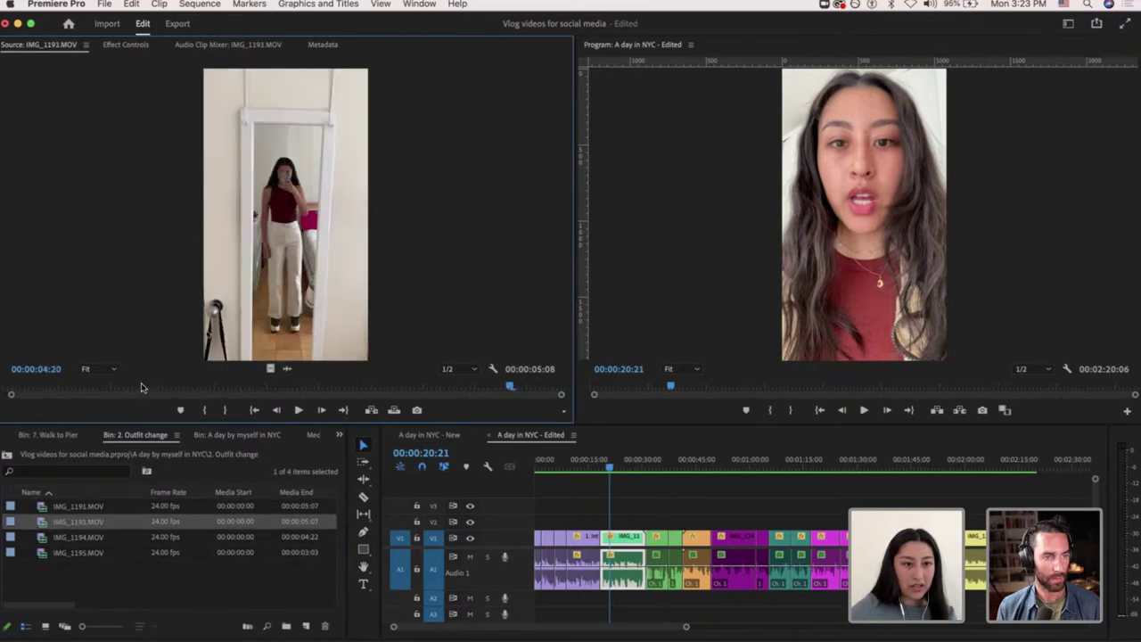
left_click(159, 387)
left_click(85, 537)
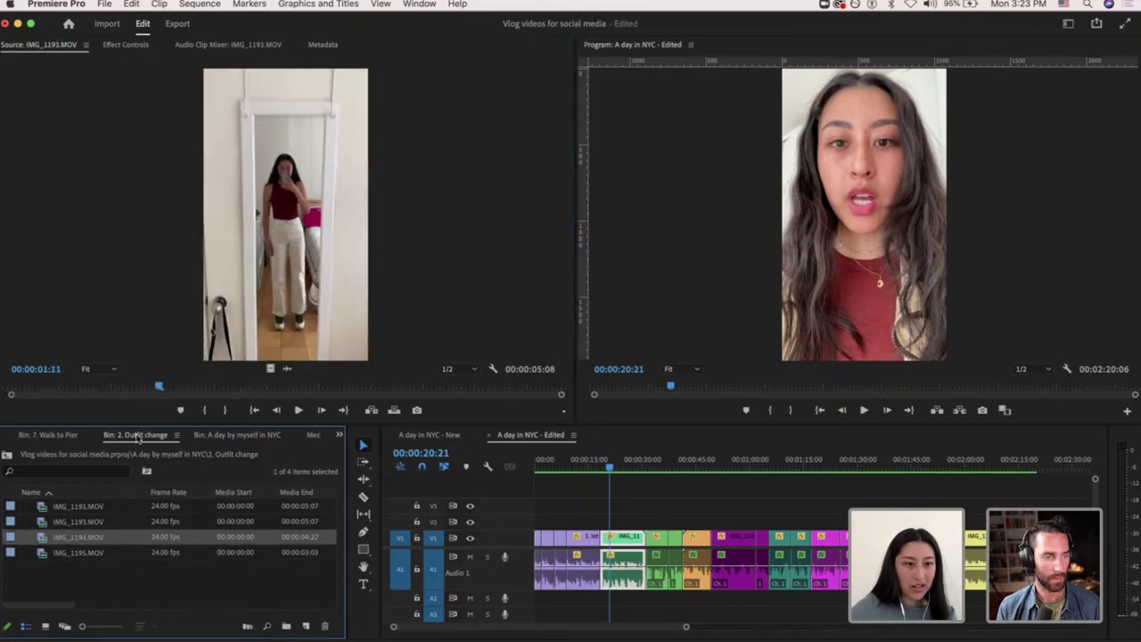
left_click_drag(158, 385, 198, 386)
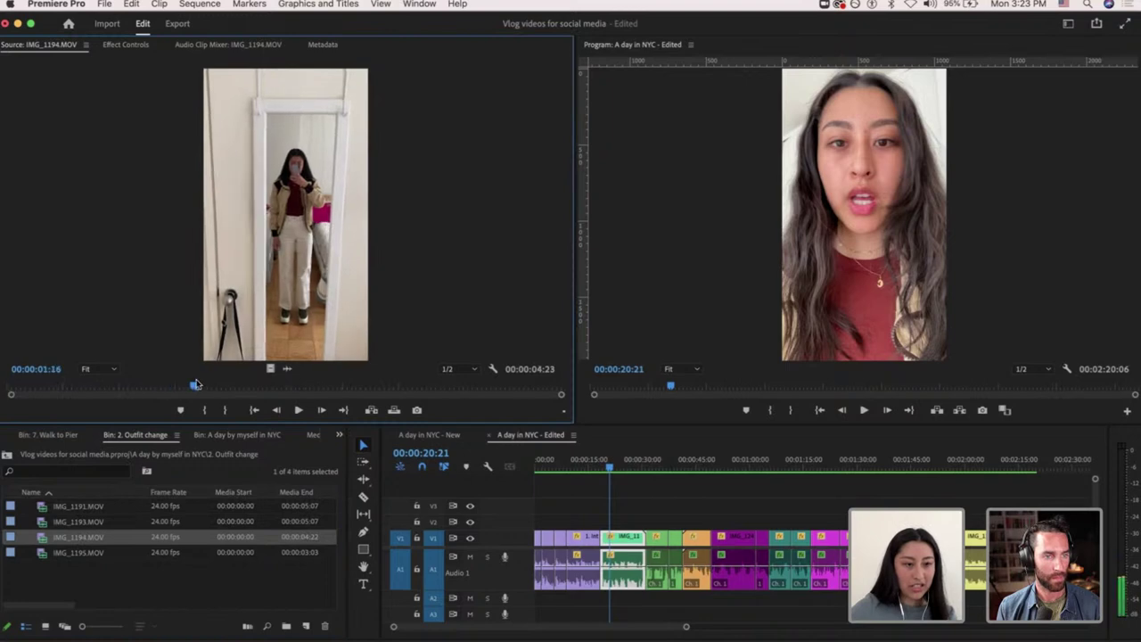
double_click(102, 554)
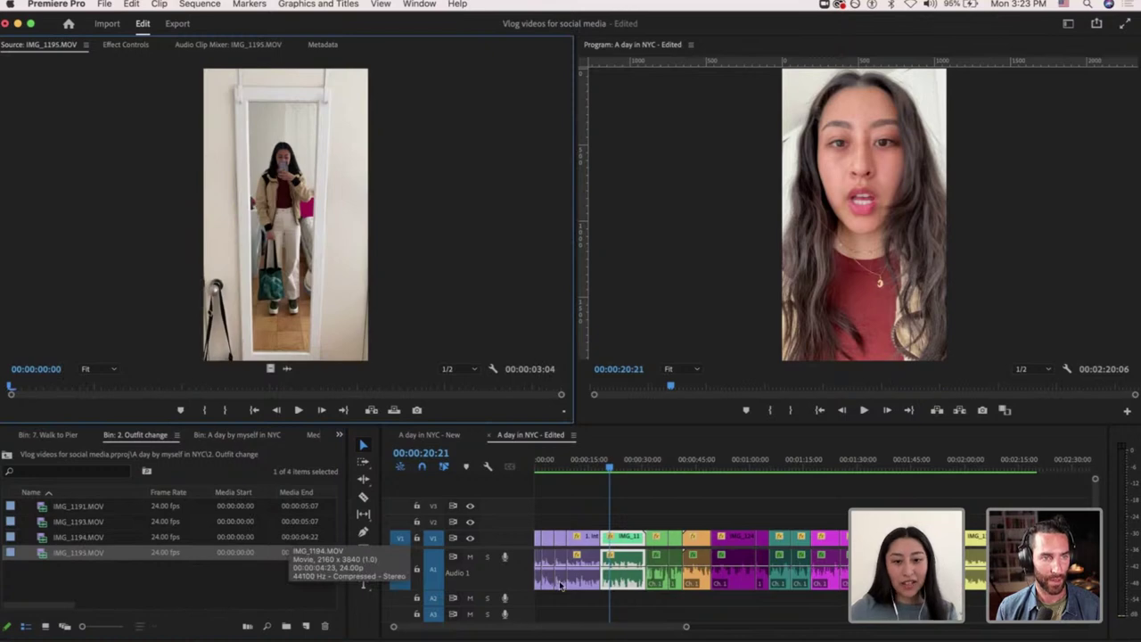
scroll(587, 535, "up", 5)
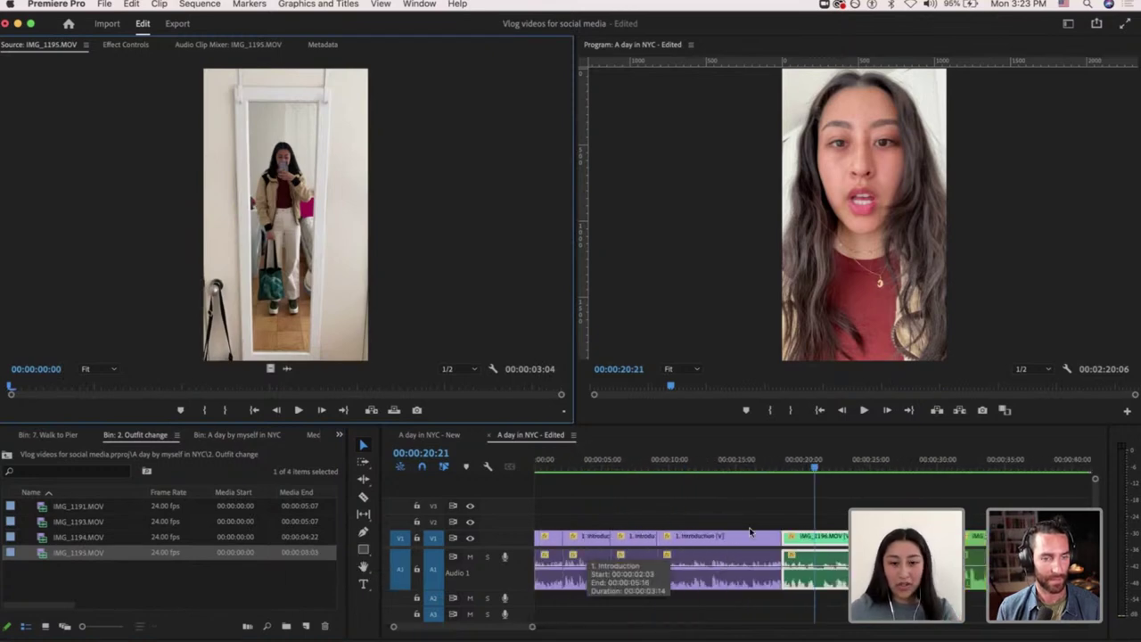
Shift all clips following the introduction further along the Edited sequence, leaving an empty gap behind the last introduction clip.
scroll(593, 538, "down", 5)
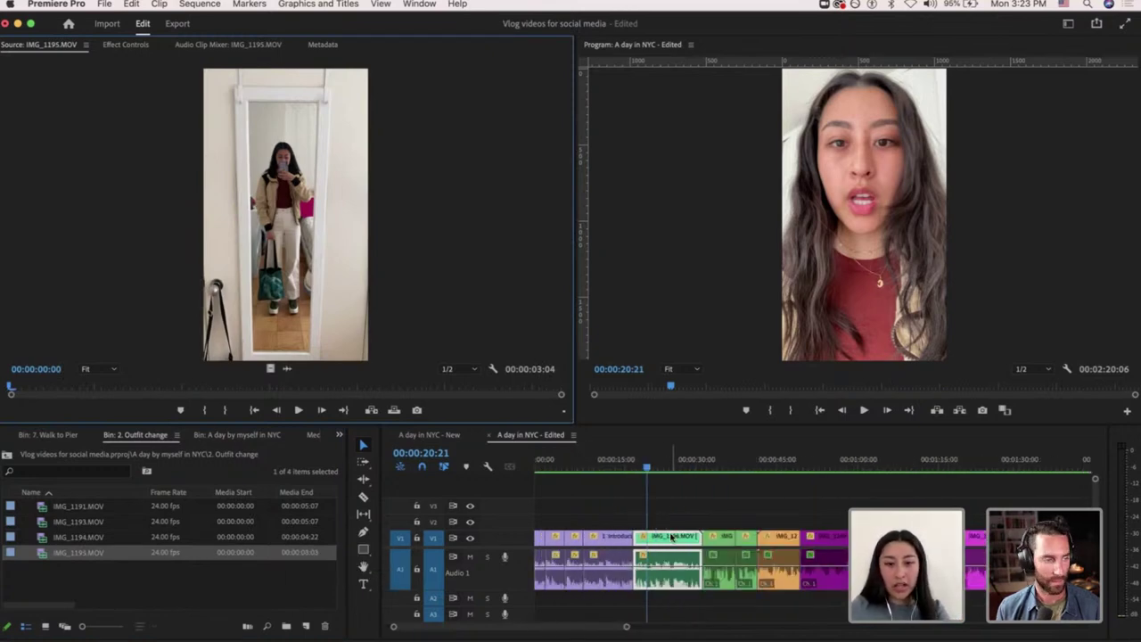
scroll(674, 531, "up", 5)
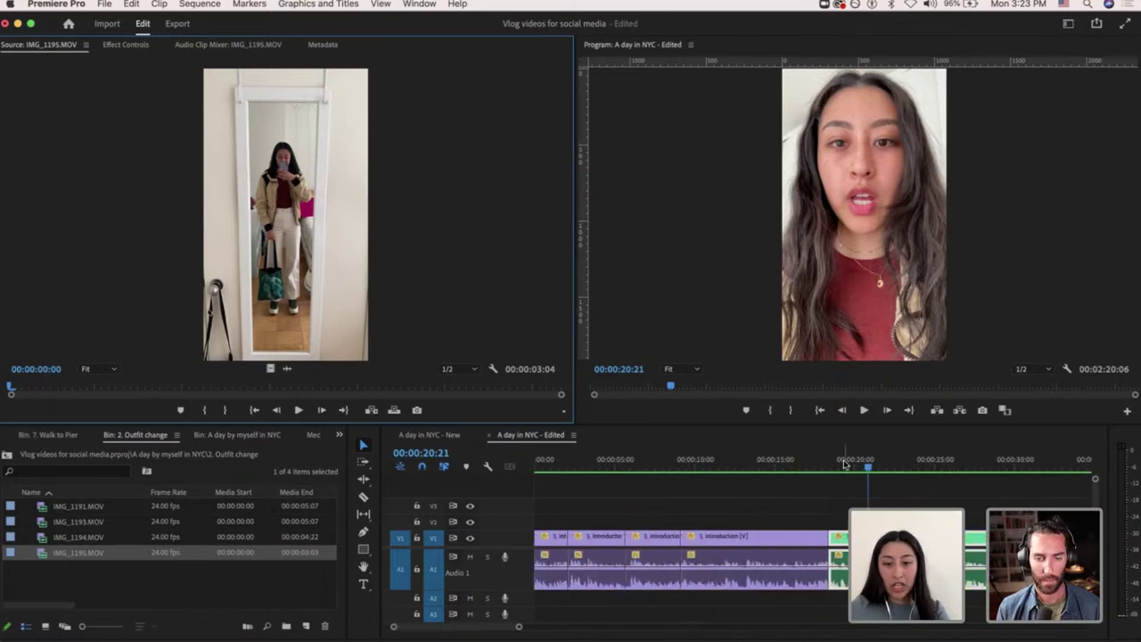
left_click(844, 459)
scroll(747, 514, "down", 5)
scroll(746, 514, "down", 1)
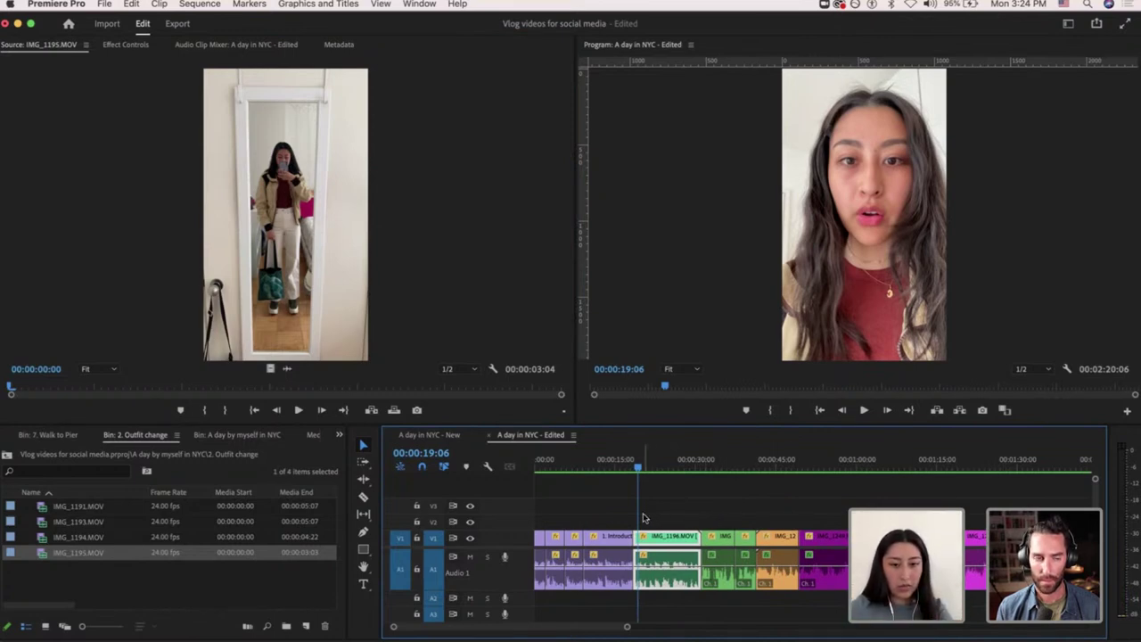
scroll(644, 519, "up", 2)
scroll(644, 519, "down", 2)
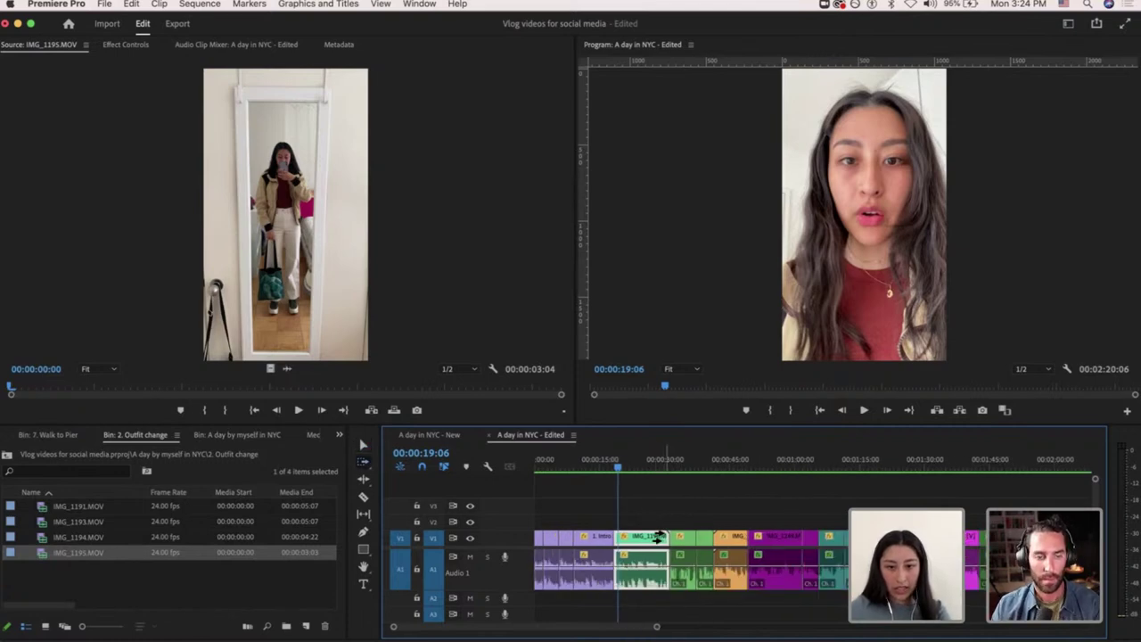
scroll(651, 537, "down", 2)
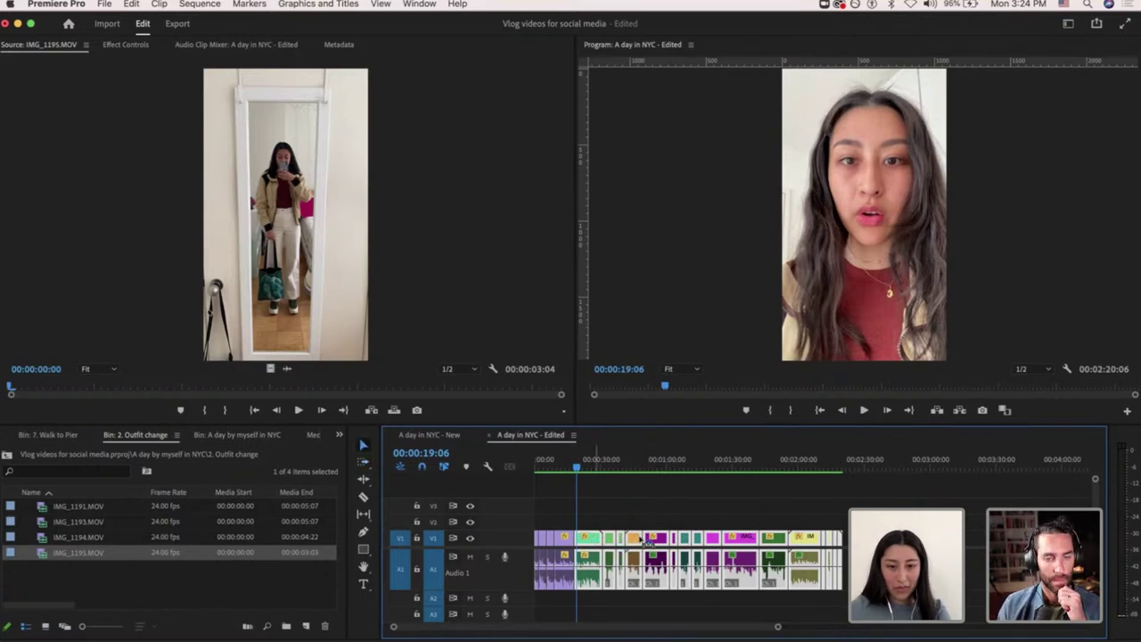
left_click_drag(640, 540, 652, 539)
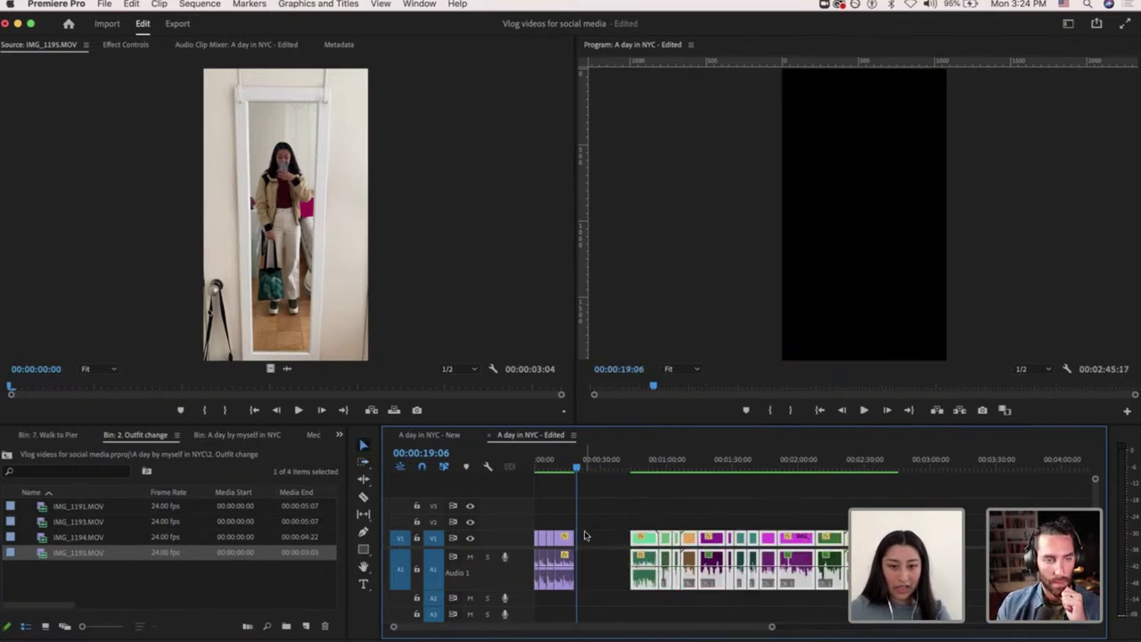
left_click_drag(623, 510, 942, 545)
left_click(636, 499)
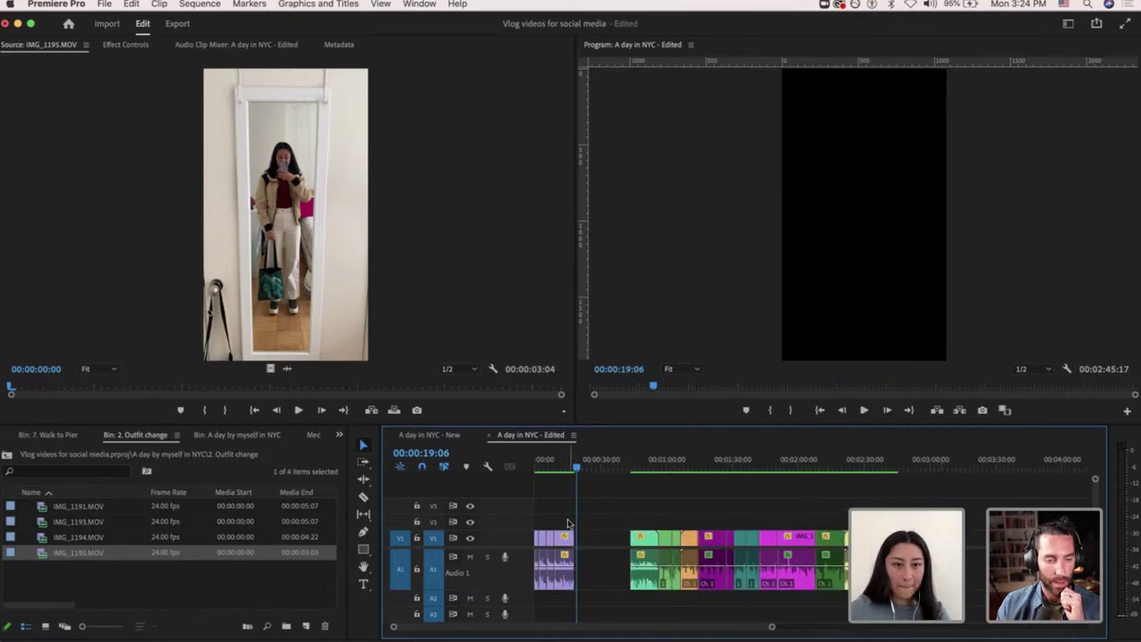
Load IMG_1191.MOV in the source monitor and mark its in point at 00:00:01:22 and out point at 00:00:02:16.
scroll(588, 519, "up", 4)
scroll(451, 523, "left", 3)
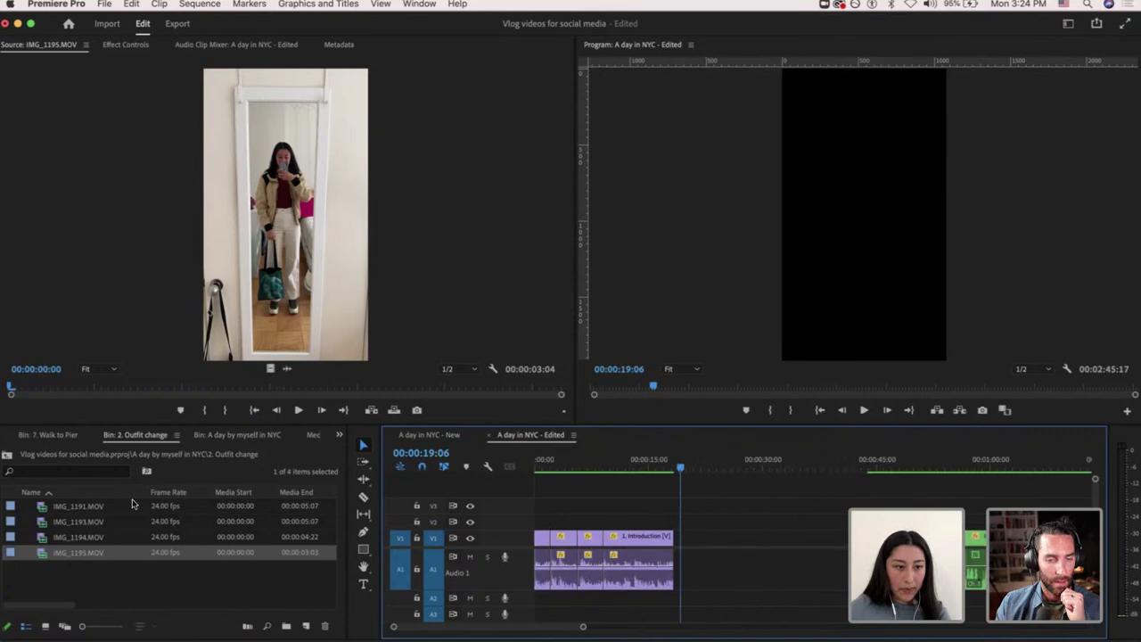
left_click(116, 509)
double_click(116, 507)
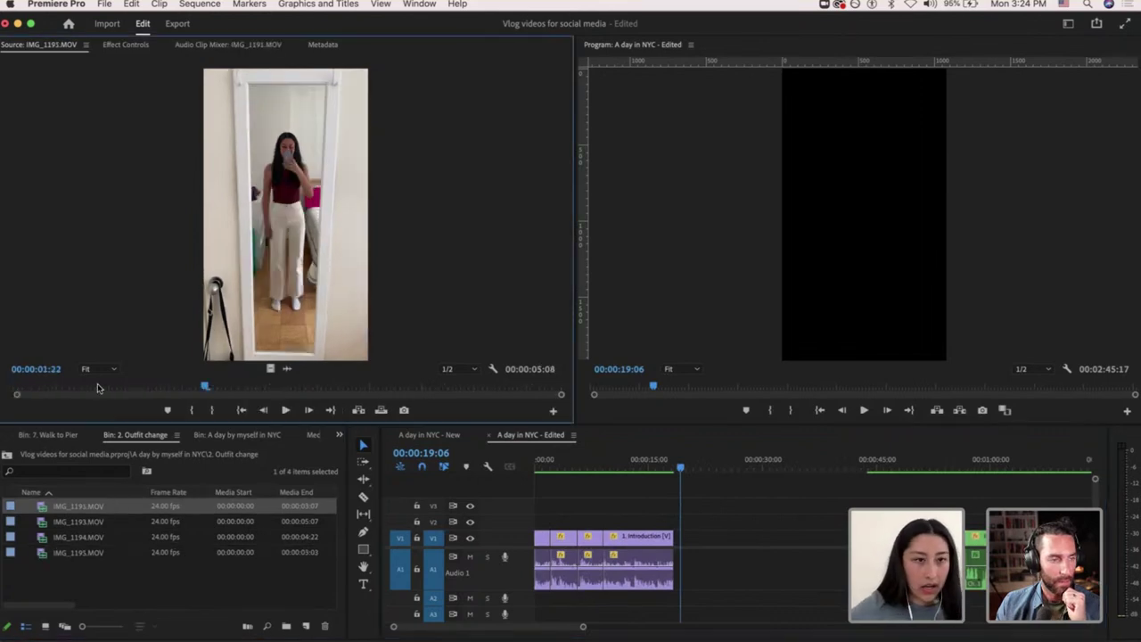
key("space")
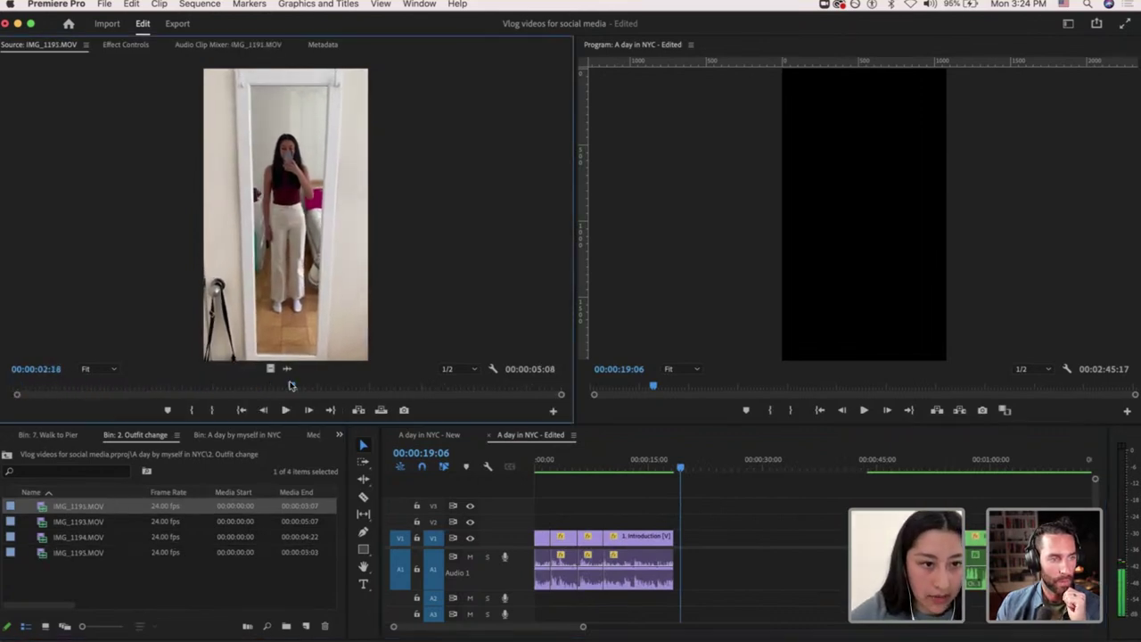
left_click_drag(394, 384, 207, 401)
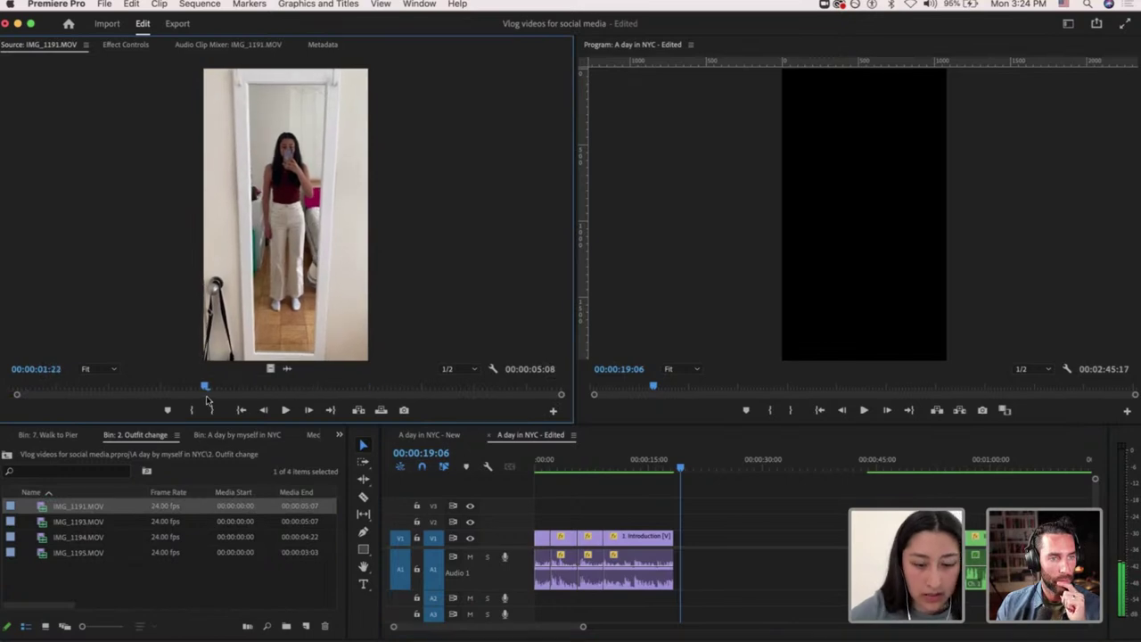
key("i")
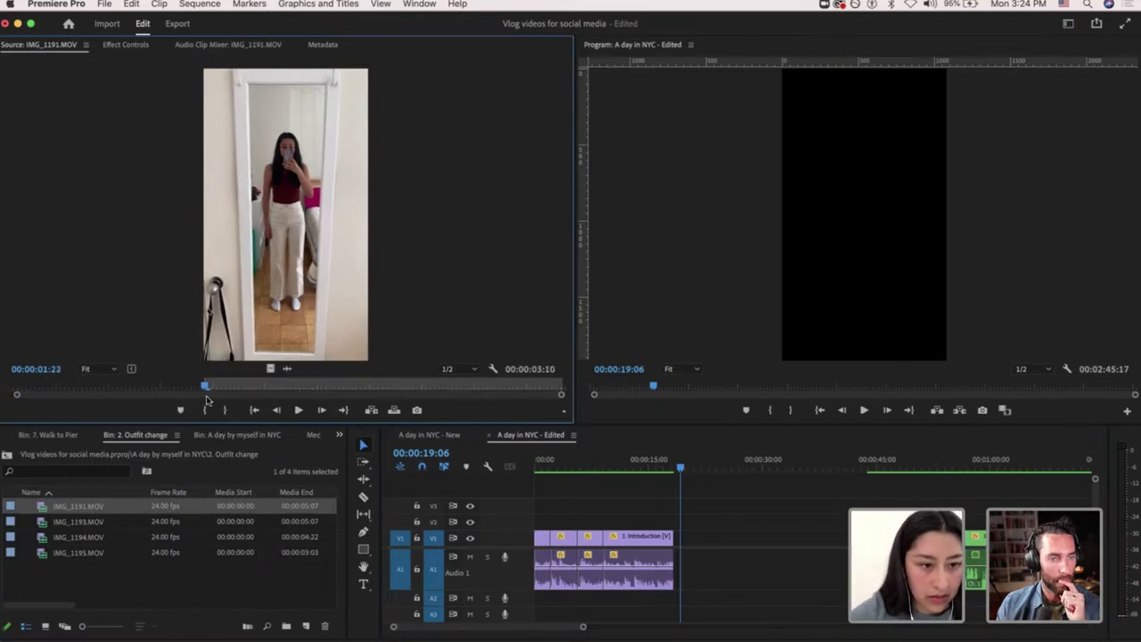
key("space")
key("o")
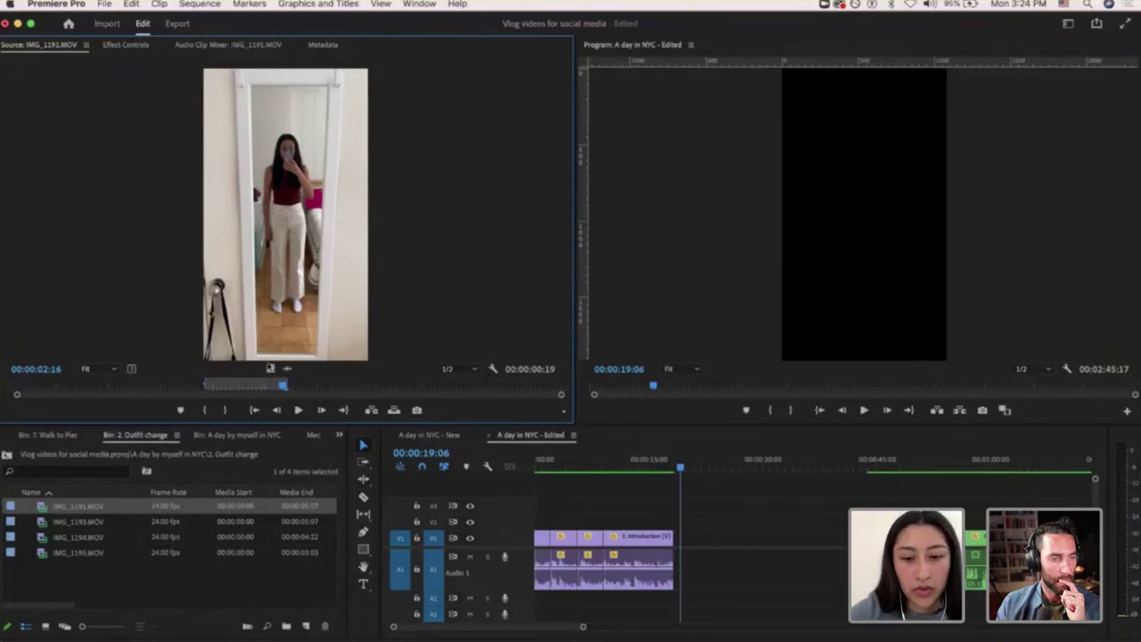
Place only the video of the marked IMG_1191.MOV section on V1, flush against the end of the last introduction clip.
left_click_drag(270, 368, 668, 539)
key("=")
key("=")
key("=")
key("=")
key("=")
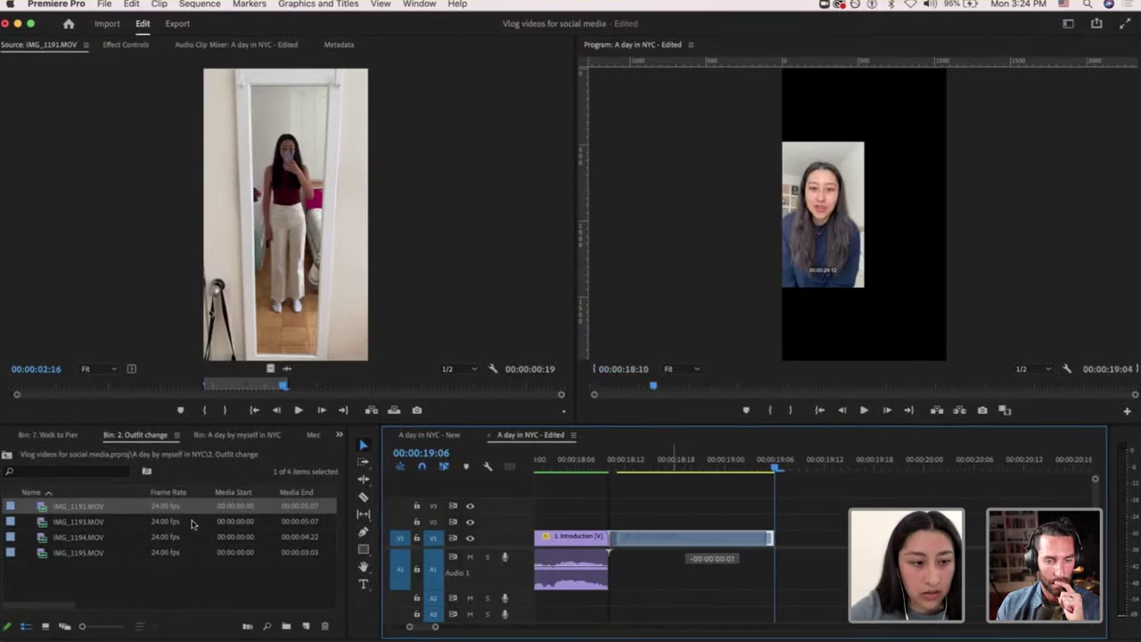
Mark IMG_1193.MOV's out point at 00:00:01:02 and stack its video without audio on V2, directly above IMG_1191.MOV.
double_click(98, 522)
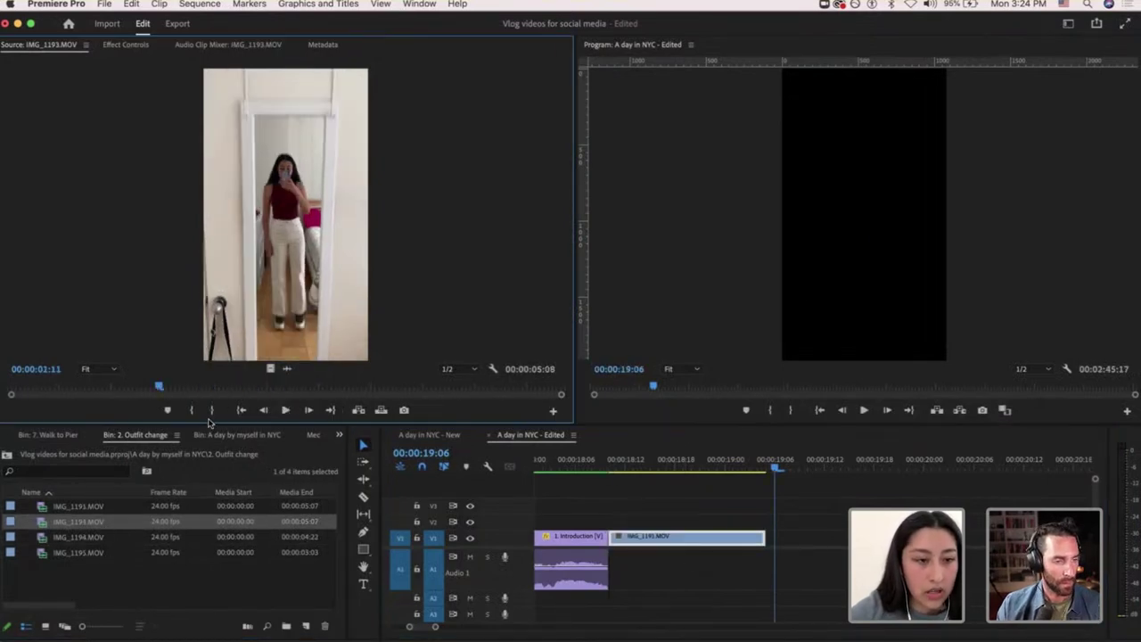
mouse_move(388, 390)
left_mouse_down()
mouse_move(569, 405)
mouse_move(1, 410)
mouse_move(121, 385)
left_mouse_up()
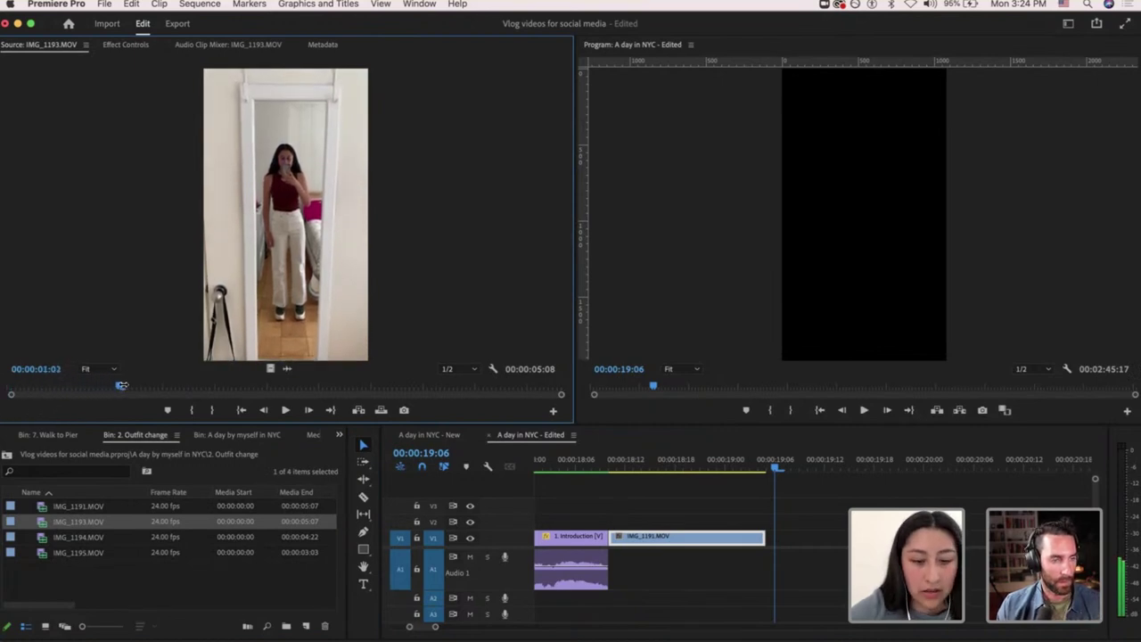
key("o")
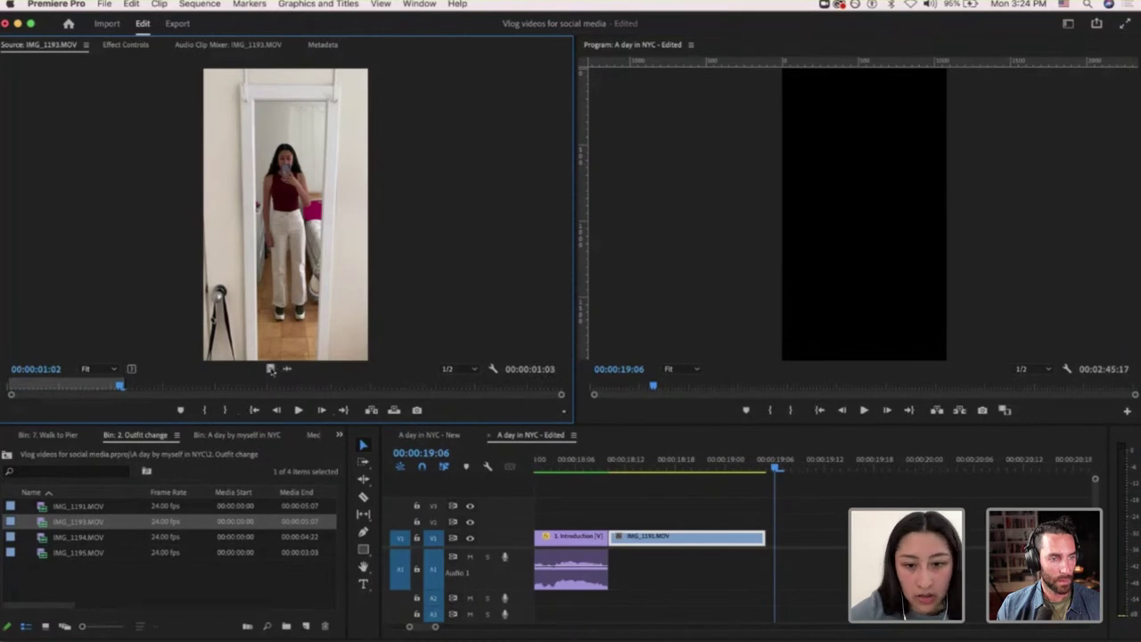
left_click_drag(271, 370, 774, 537)
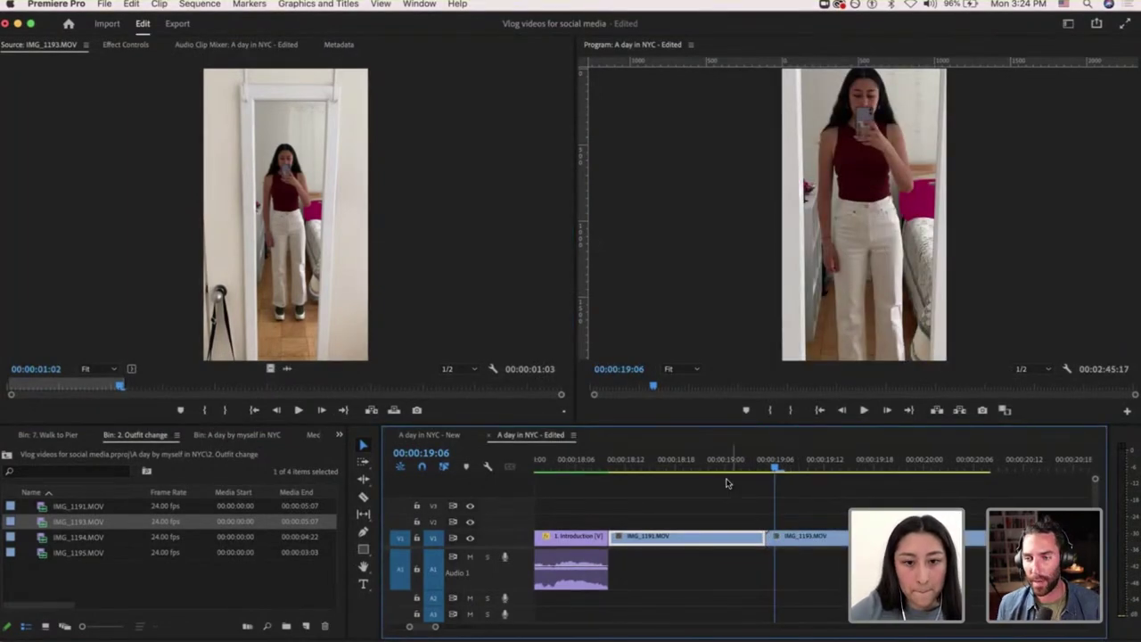
left_click(617, 464)
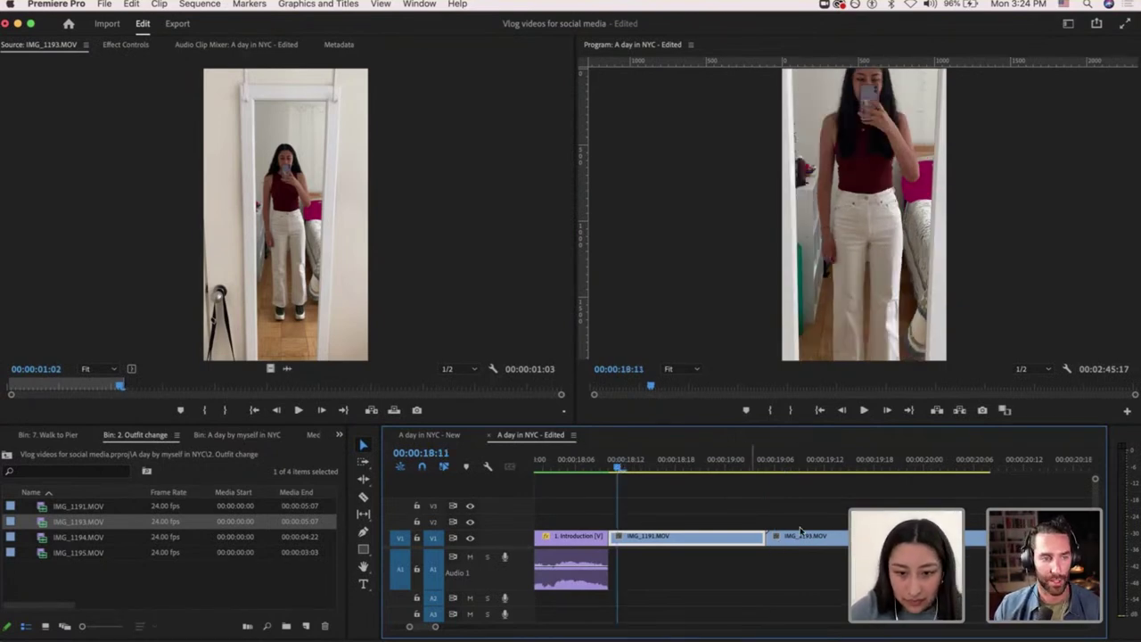
left_click_drag(812, 536, 681, 521)
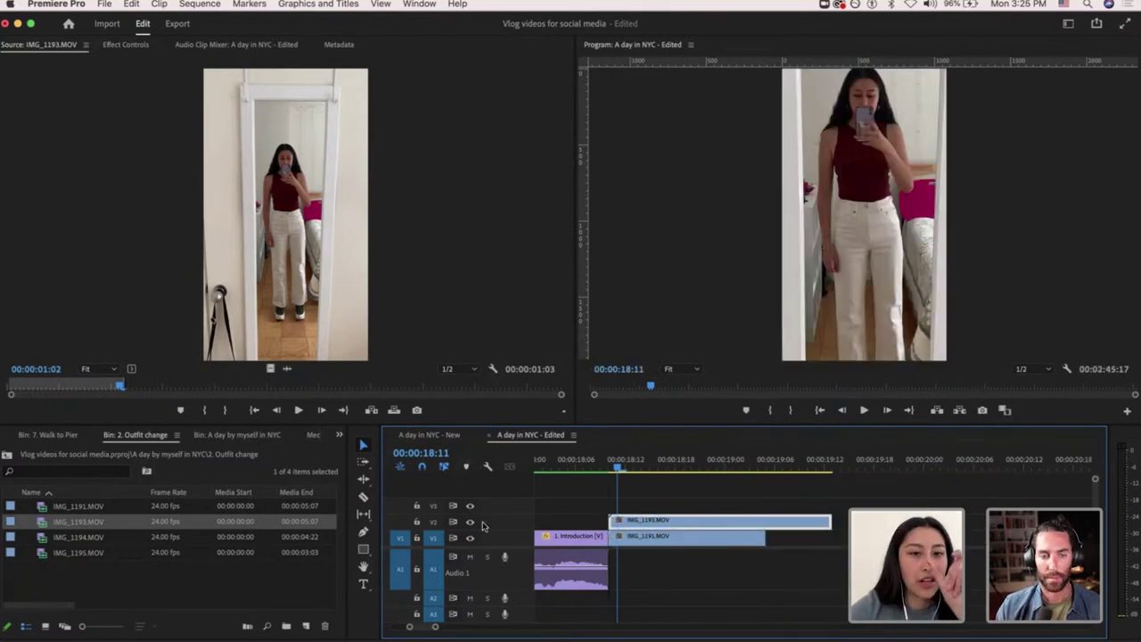
Mark IMG_1194.MOV from 00:00:00:00 to 00:00:01:19 and stack its video without audio on V3, aligned with the start of IMG_1193.MOV.
left_click(87, 538)
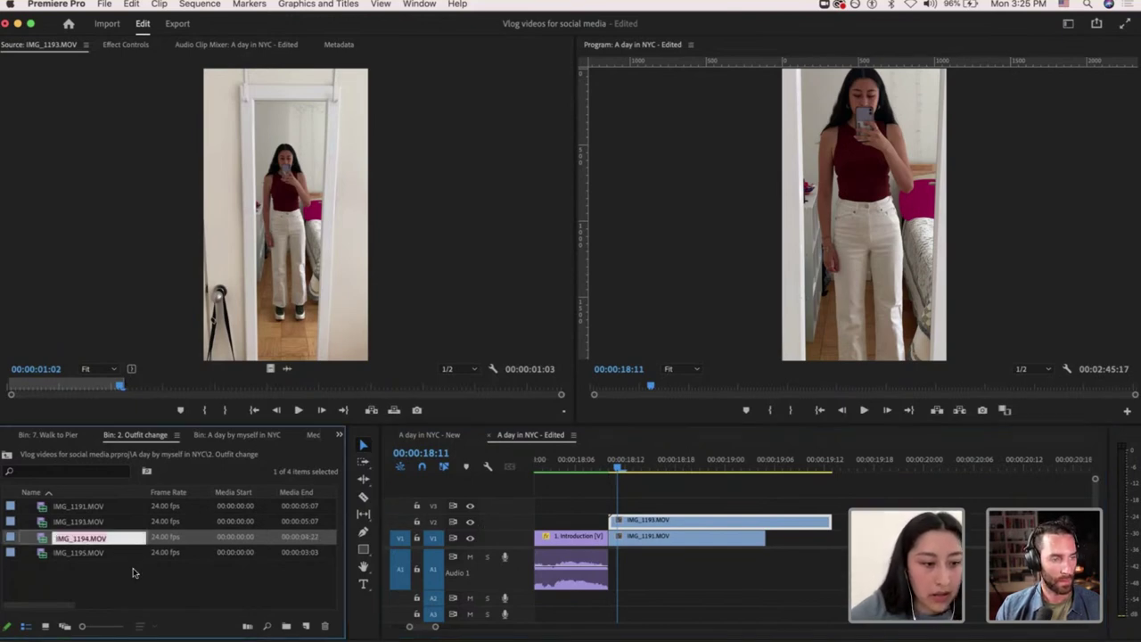
double_click(101, 540)
left_click_drag(127, 393, 7, 397)
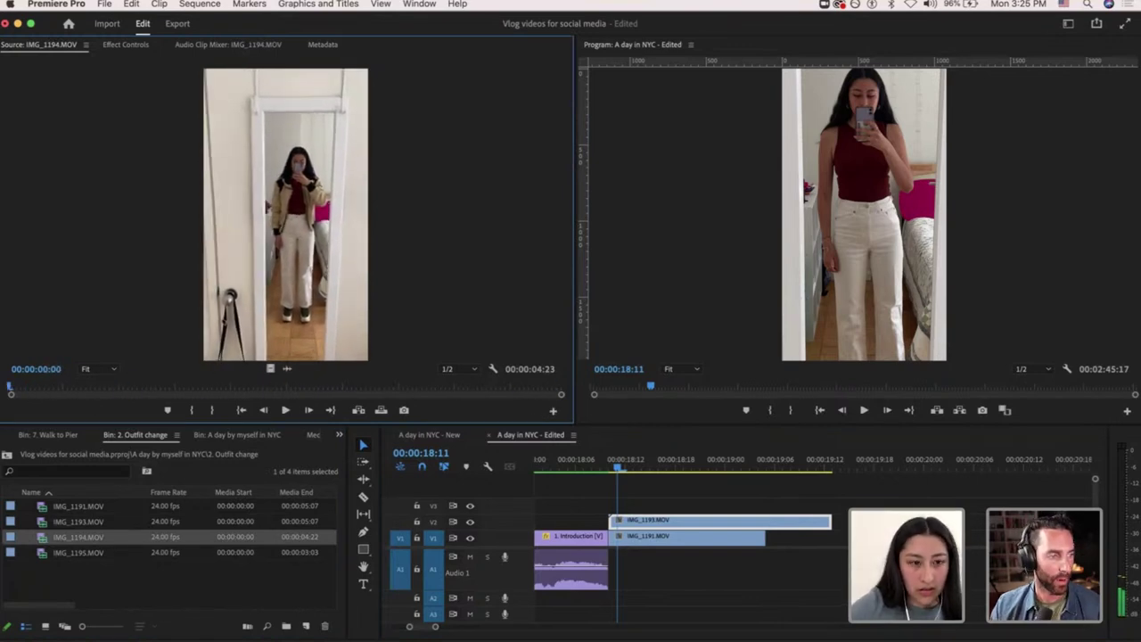
key("i")
left_click(208, 388)
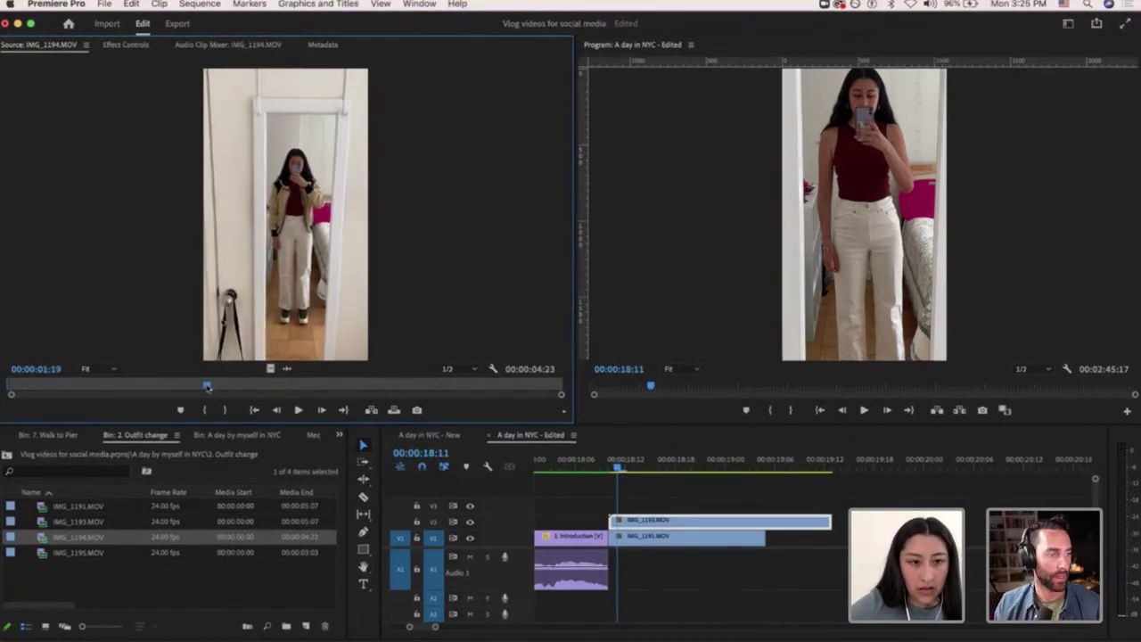
key("o")
left_click_drag(495, 424, 640, 506)
left_click(602, 468)
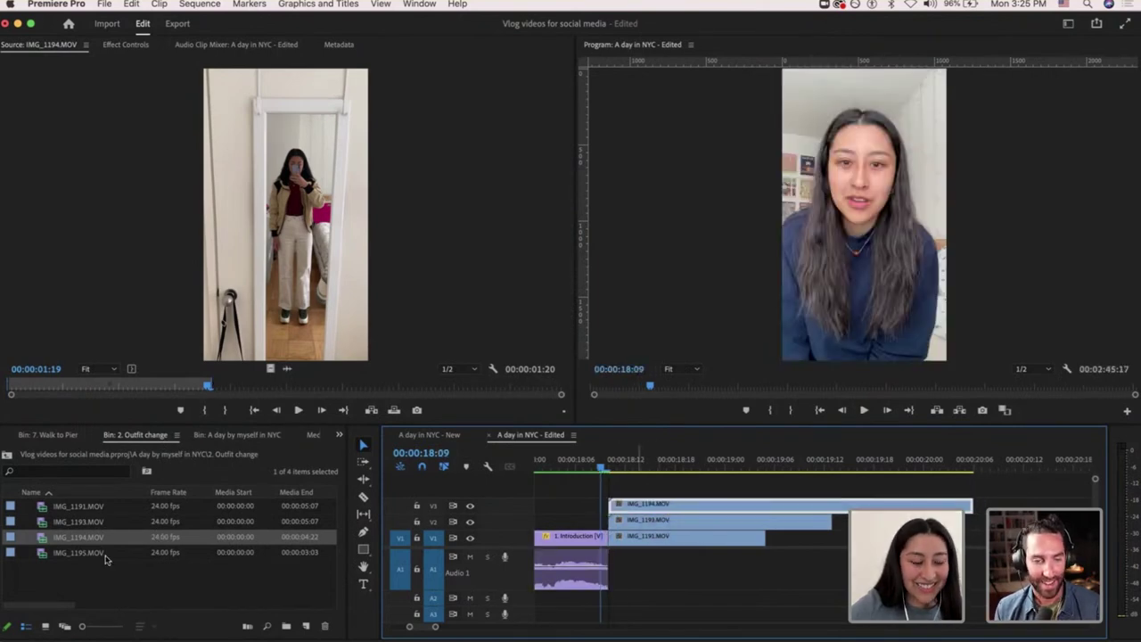
Mark IMG_1195.MOV's out point at 00:00:01:17 and stack its video without audio on a new V4 track above IMG_1194.MOV.
double_click(94, 554)
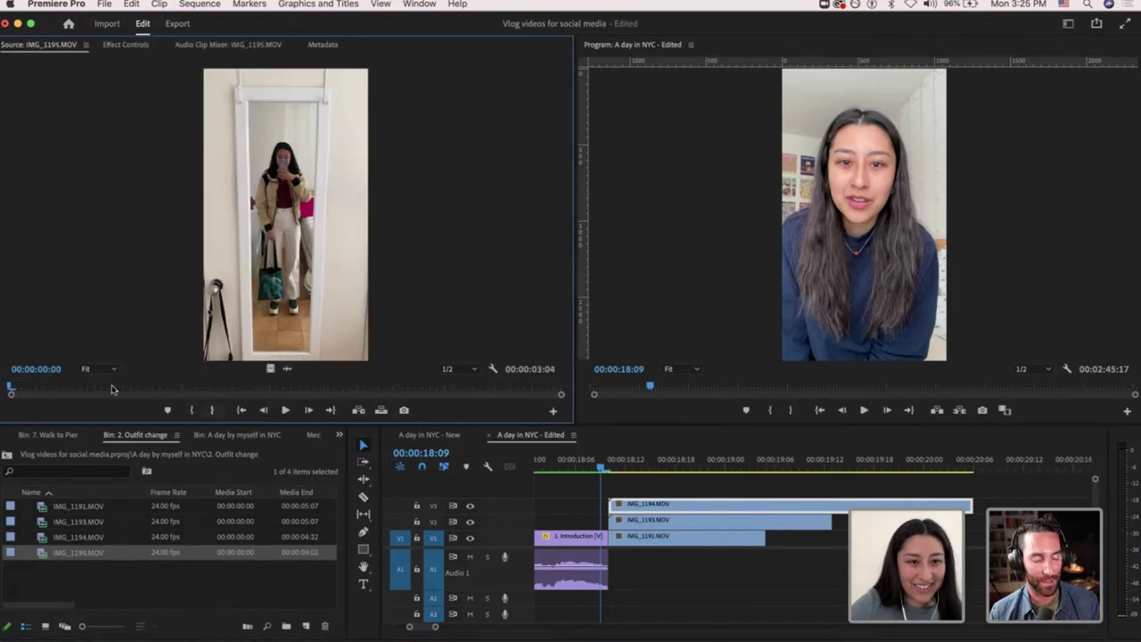
left_click_drag(112, 389, 614, 489)
key("o")
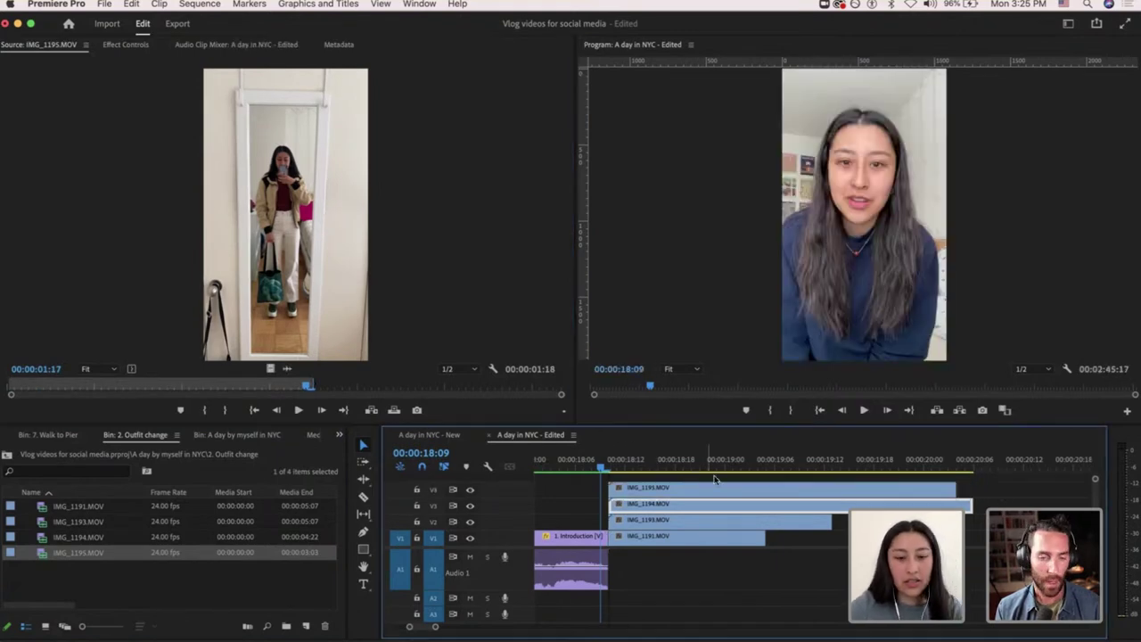
Cut the stacked outfit clips on V2 to V4 at the end of IMG_1191.MOV and delete the excess portions.
key("c")
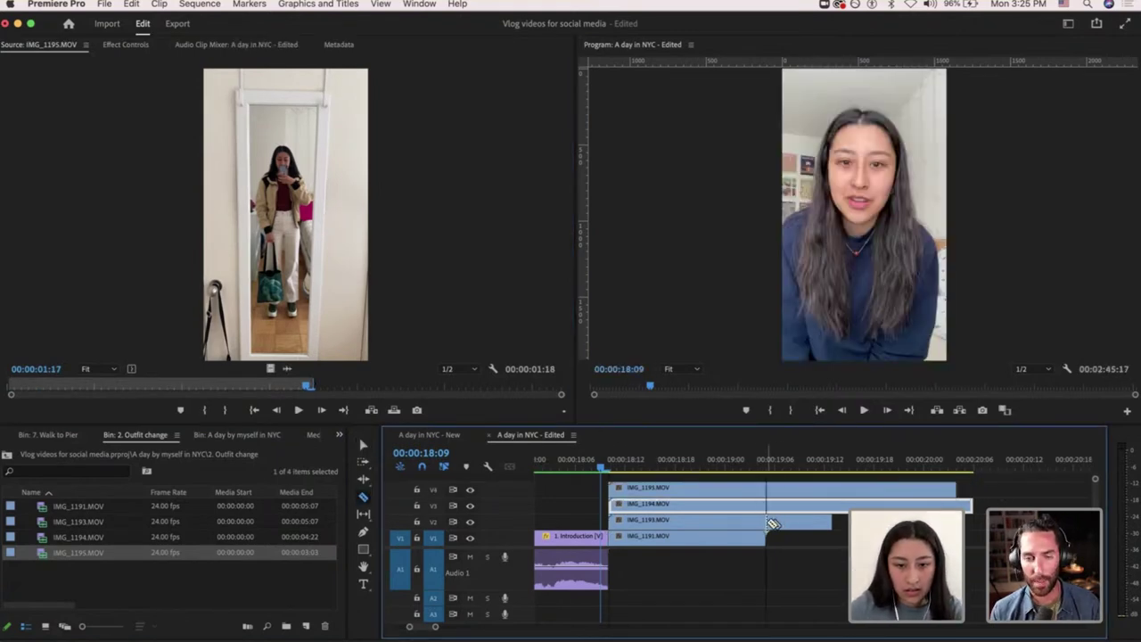
left_click(774, 524, "shift")
key("v")
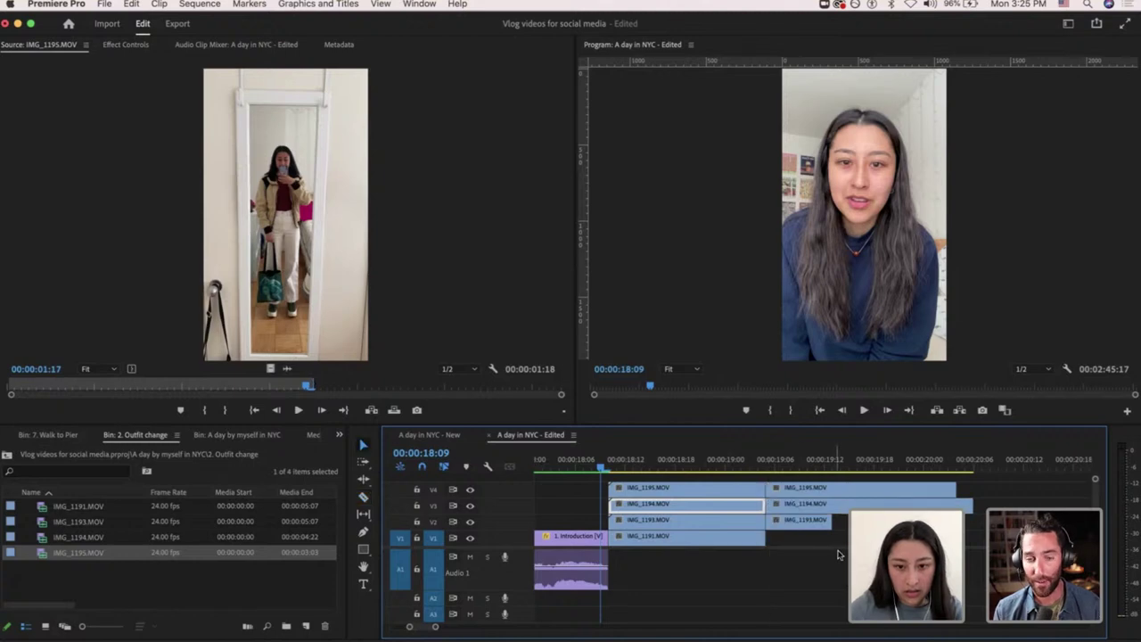
left_click_drag(836, 549, 796, 489)
key("Delete")
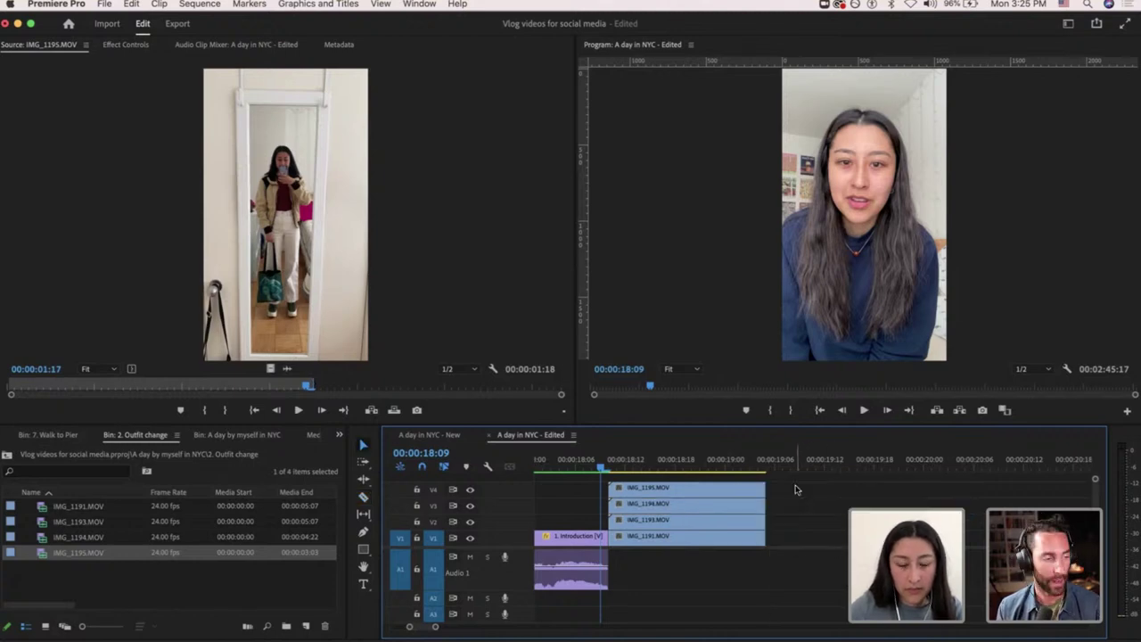
Play the stacked outfit clips and position the playhead at 00:00:18:21.
scroll(753, 524, "down", 3)
scroll(752, 524, "right", 3)
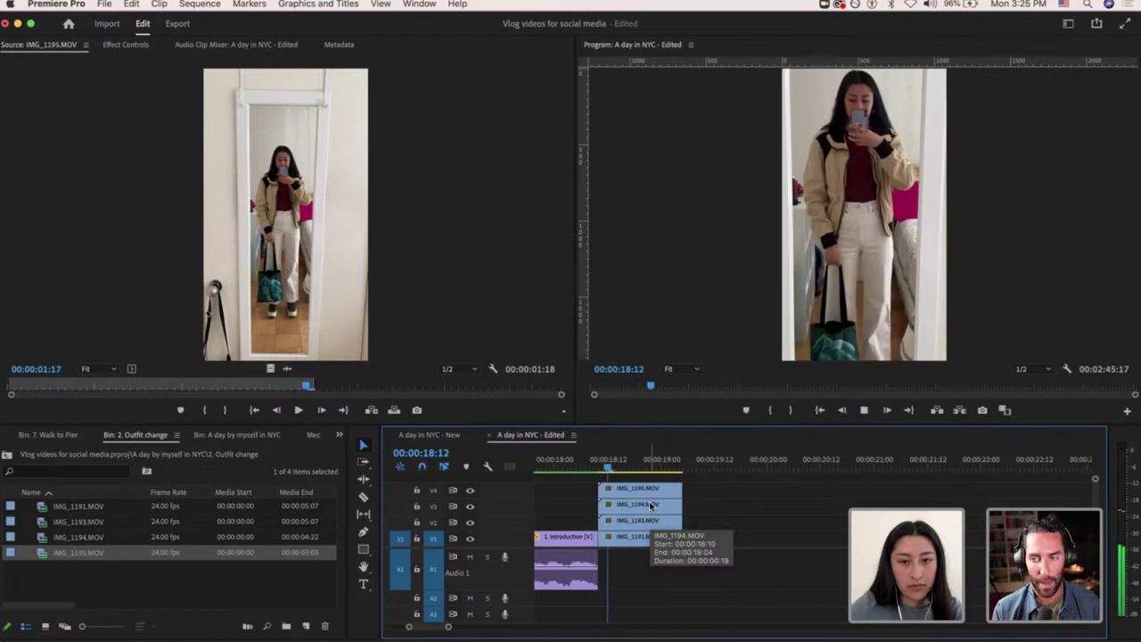
key("space")
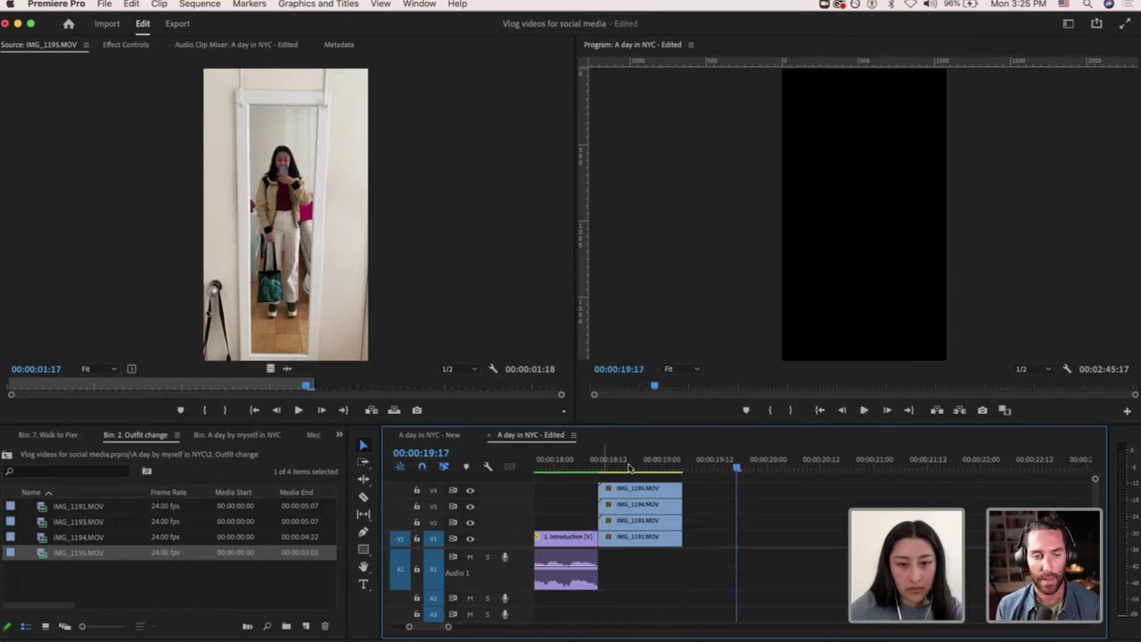
left_click_drag(634, 468, 648, 469)
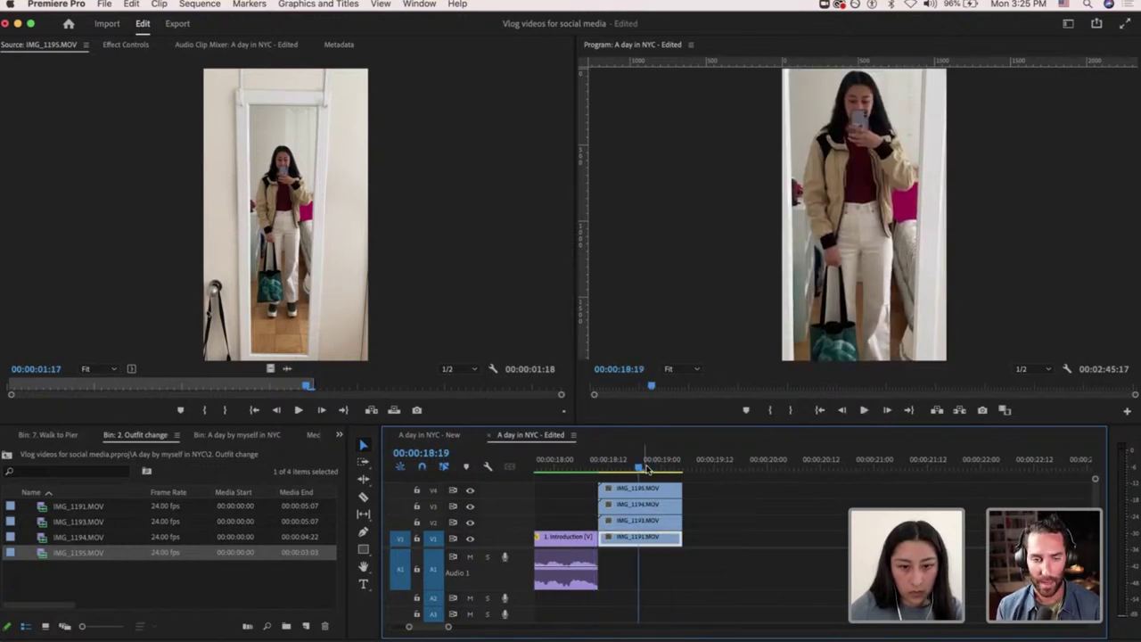
key("Right")
key("Right")
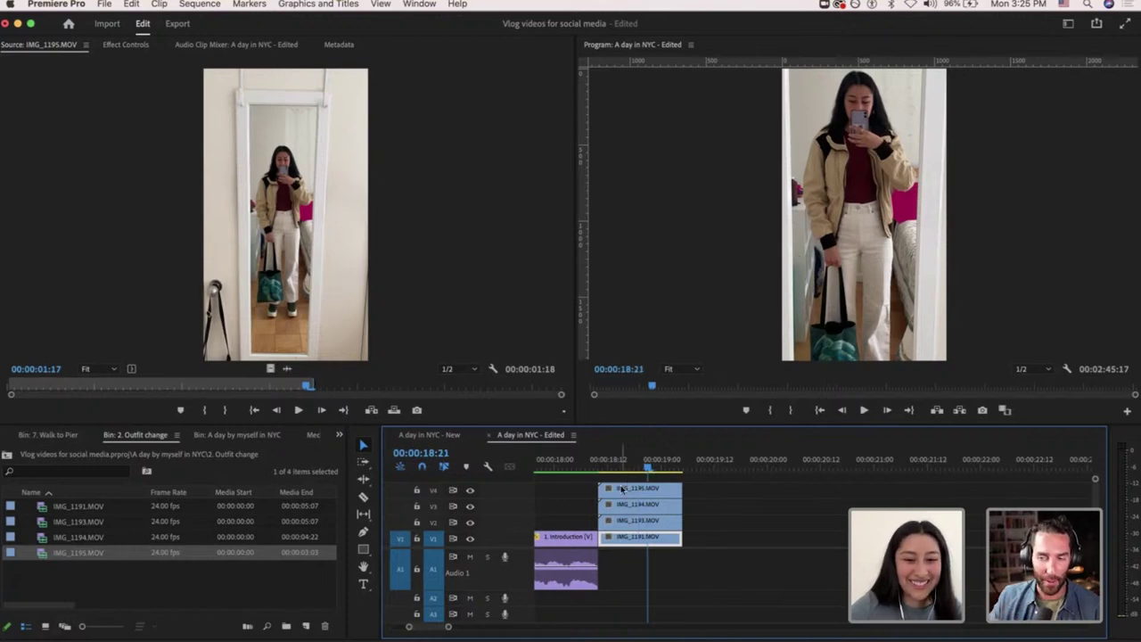
Reduce the height of audio track A1 to give the stacked video tracks more room.
scroll(621, 489, "up", 5)
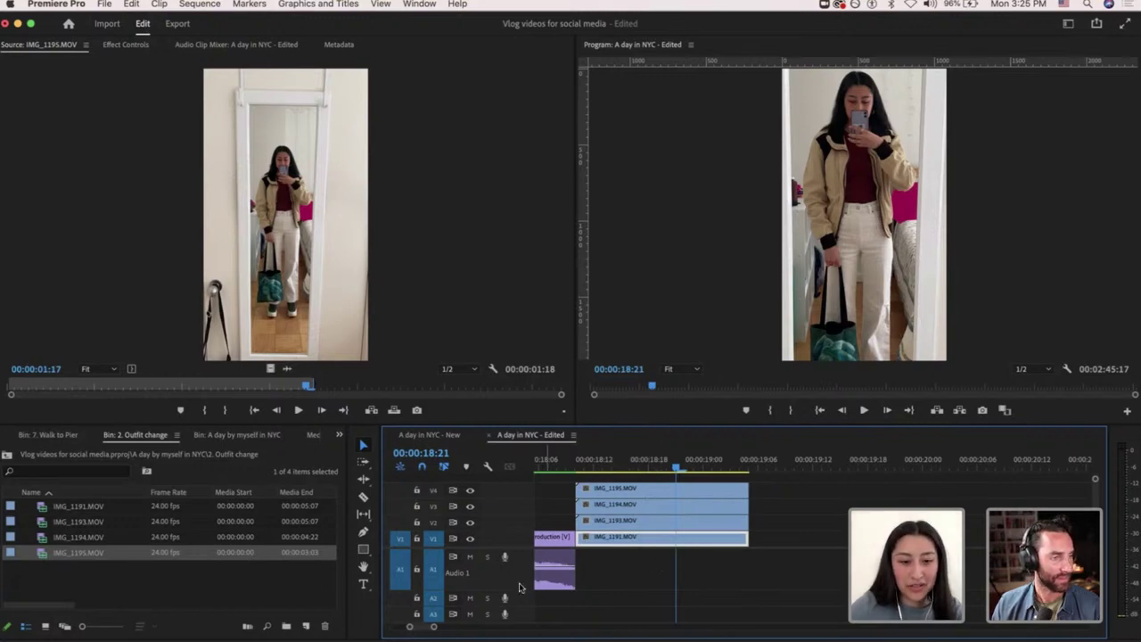
mouse_move(521, 589)
left_mouse_down()
mouse_move(522, 548)
mouse_move(522, 567)
left_mouse_up()
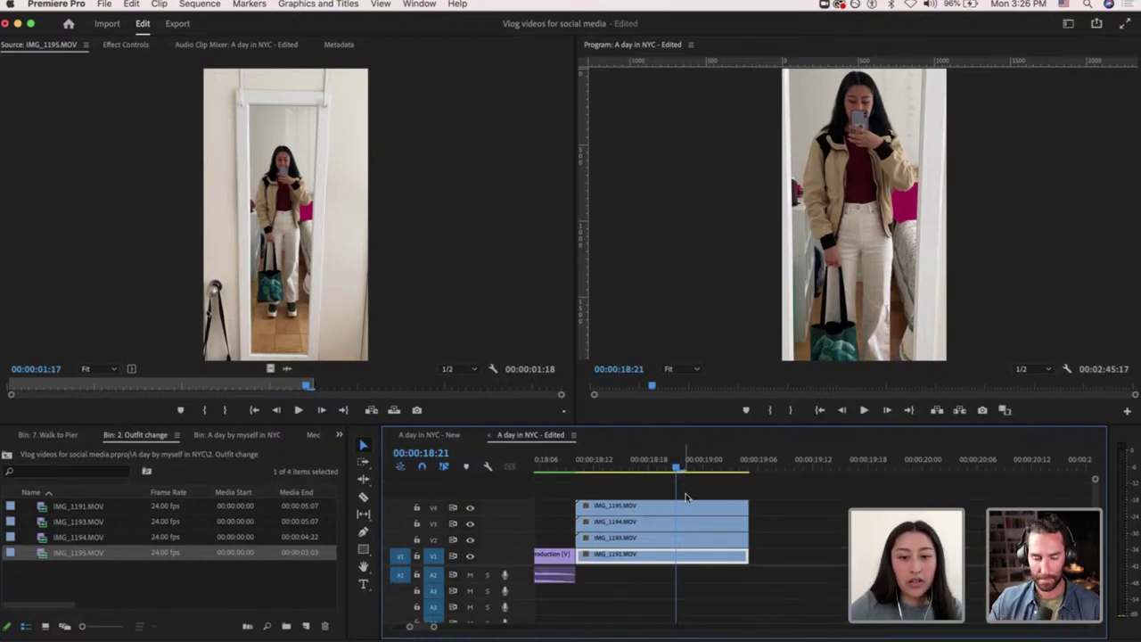
Cut the stacked outfit clips on V1 to V4 at 00:00:18:21 and delete the portions after the cut.
key("c")
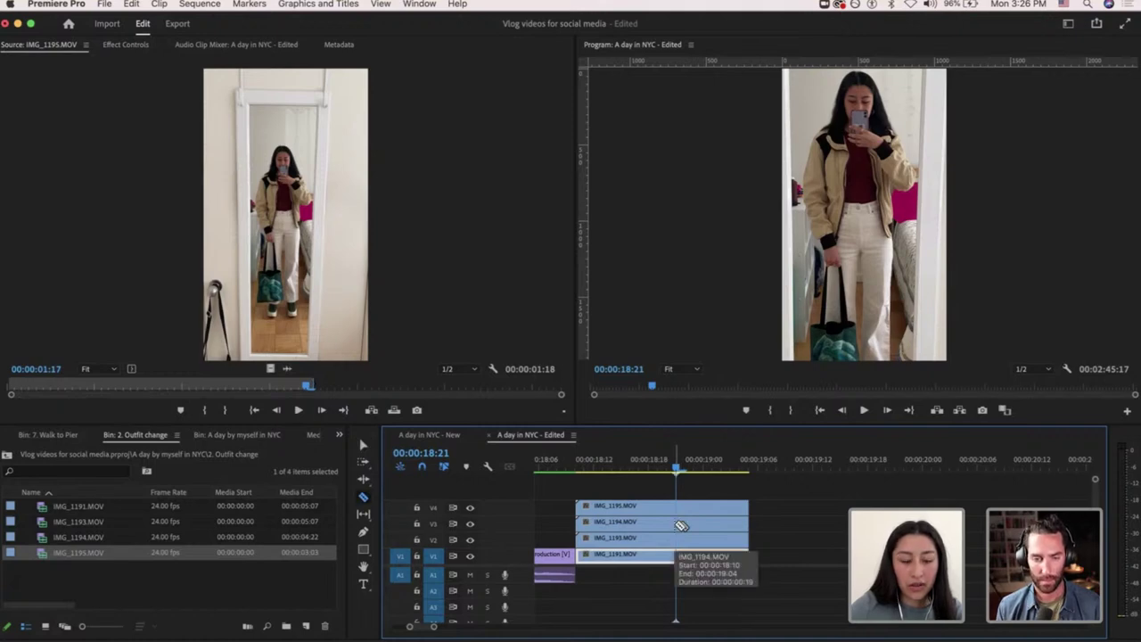
left_click(683, 522, "shift")
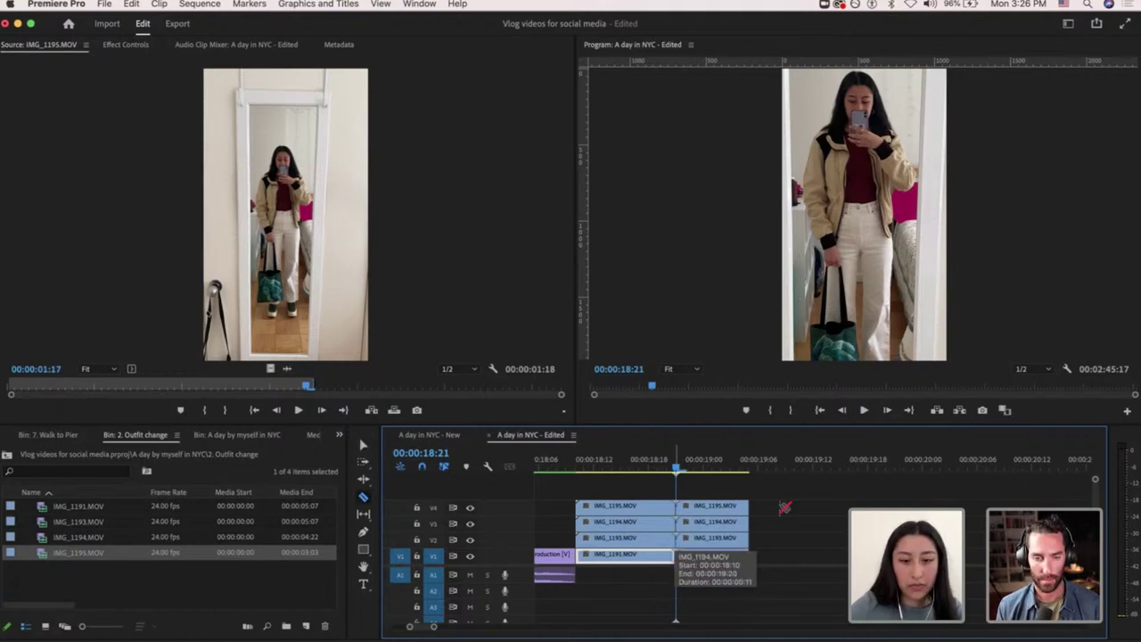
key("v")
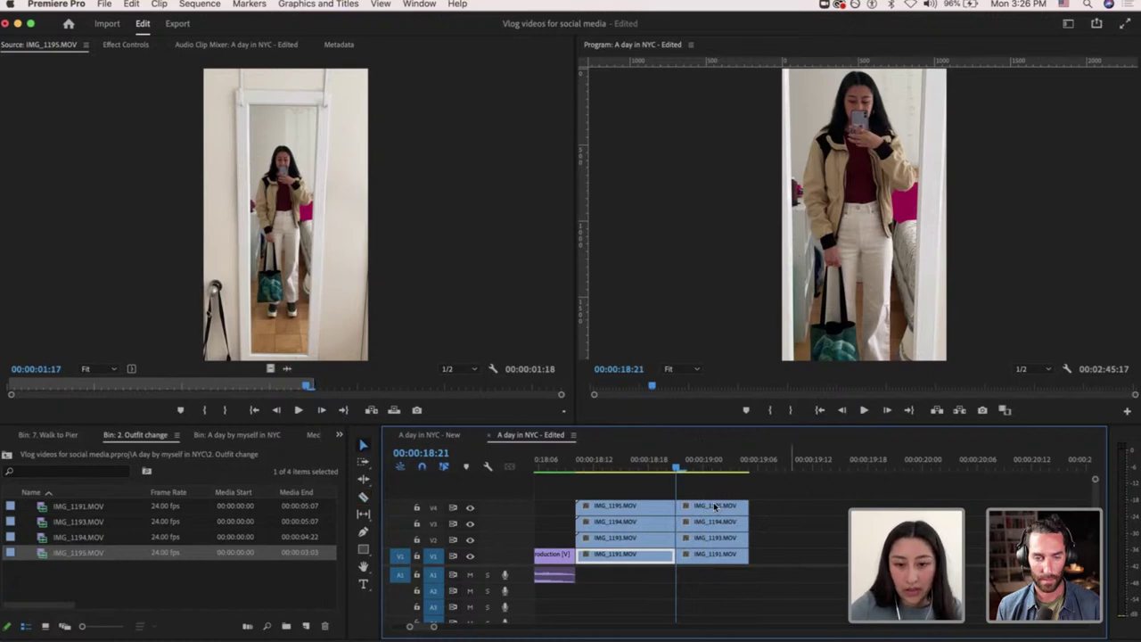
left_click_drag(761, 586, 692, 509)
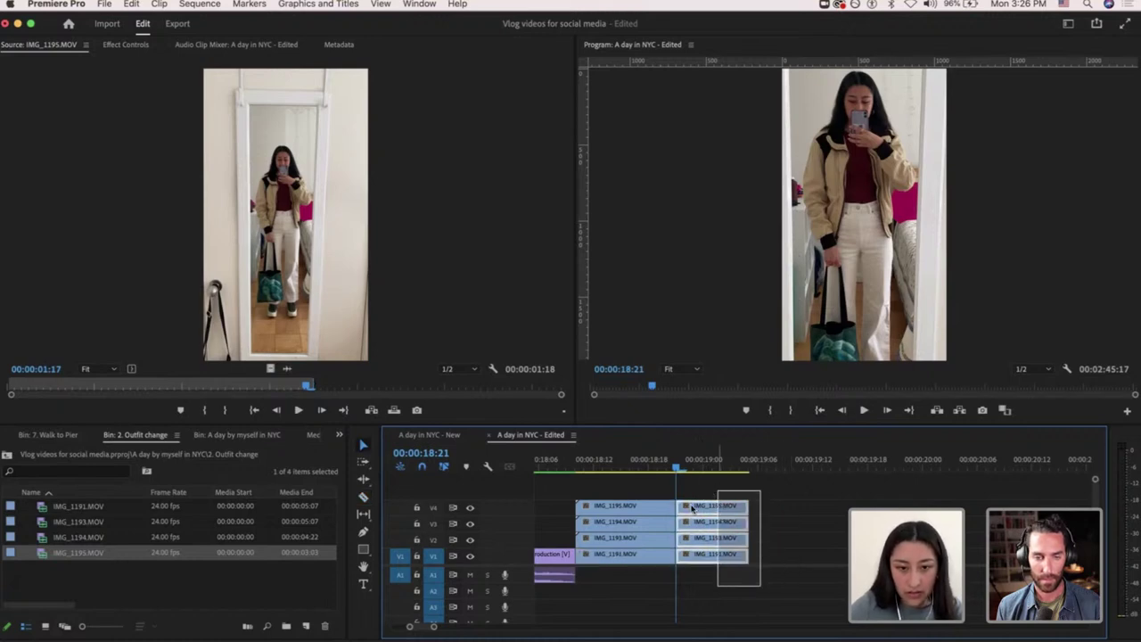
key("Delete")
Move IMG_1193.MOV, IMG_1194.MOV and IMG_1195.MOV from the upper tracks down to V1, end to end after IMG_1191.MOV.
mouse_move(629, 540)
left_mouse_down()
mouse_move(757, 543)
mouse_move(764, 557)
mouse_move(628, 533)
left_mouse_up()
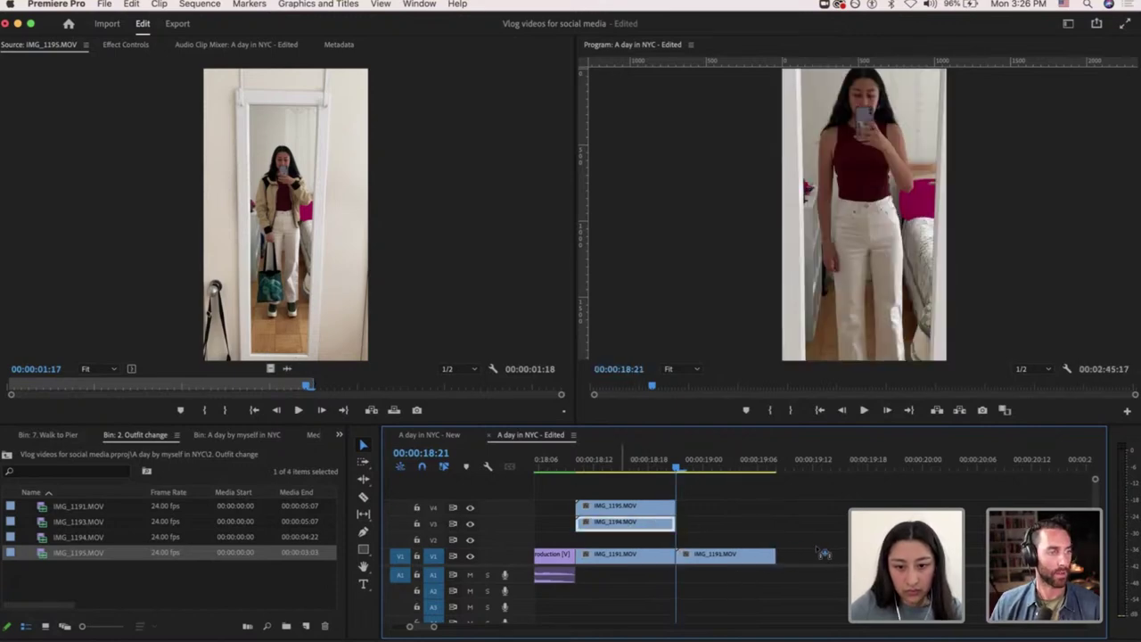
left_click_drag(822, 553, 819, 552)
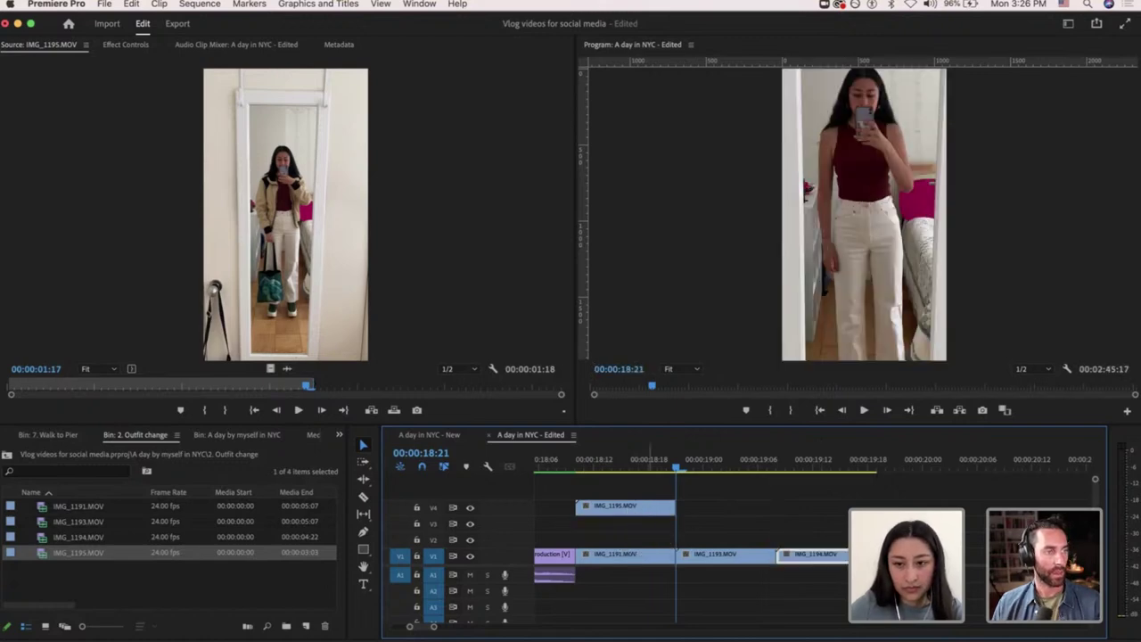
left_click_drag(650, 508, 938, 540)
left_click_drag(647, 519, 646, 519)
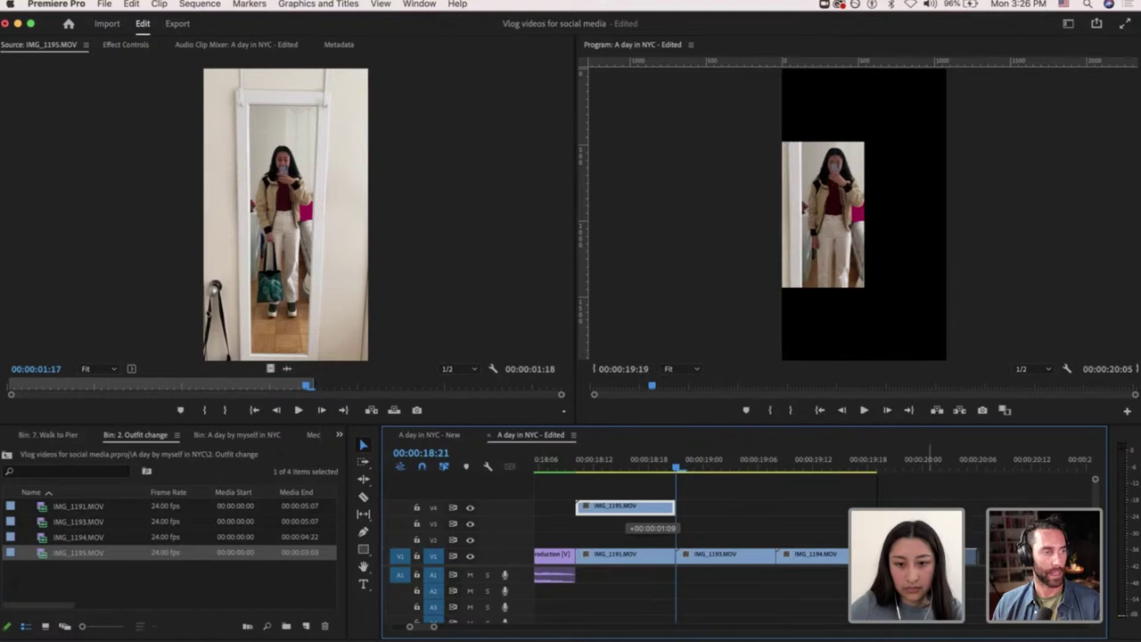
left_click_drag(930, 554, 930, 555)
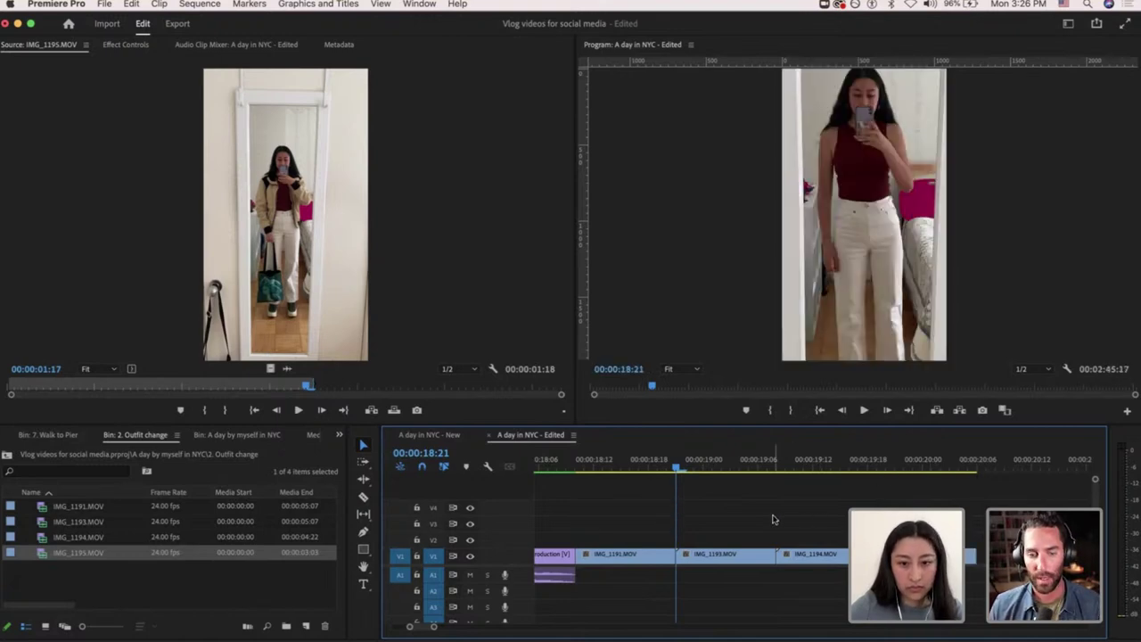
Apply Set to Frame Size to the four outfit clips on V1 and check their framing along the segment.
scroll(773, 519, "down", 5)
left_click_drag(865, 554, 715, 550)
right_click(725, 555)
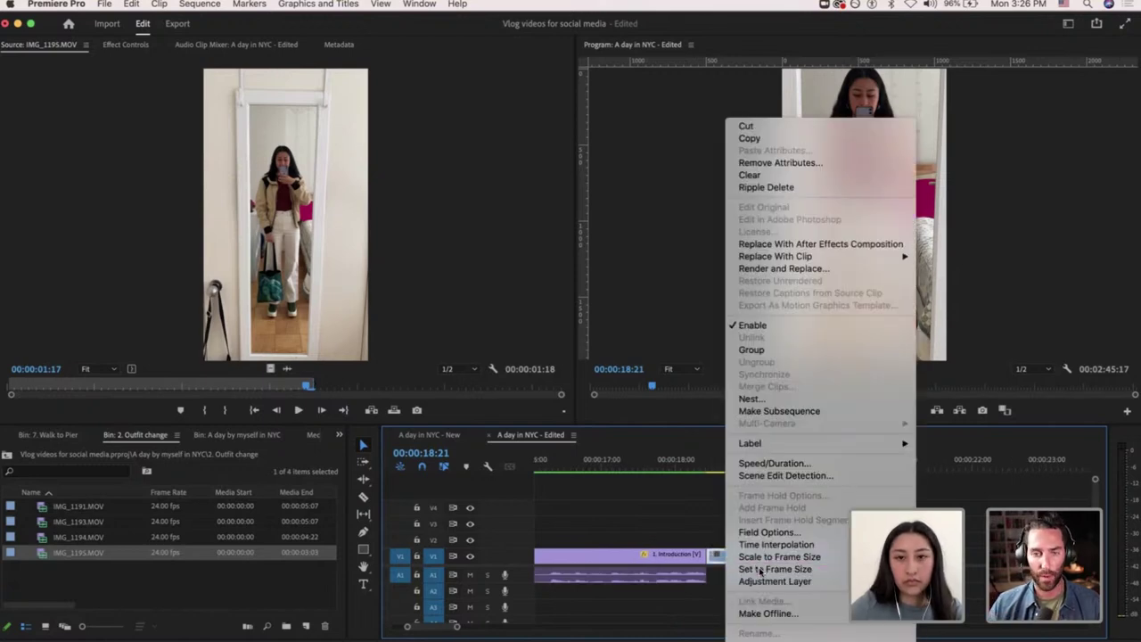
left_click(759, 569)
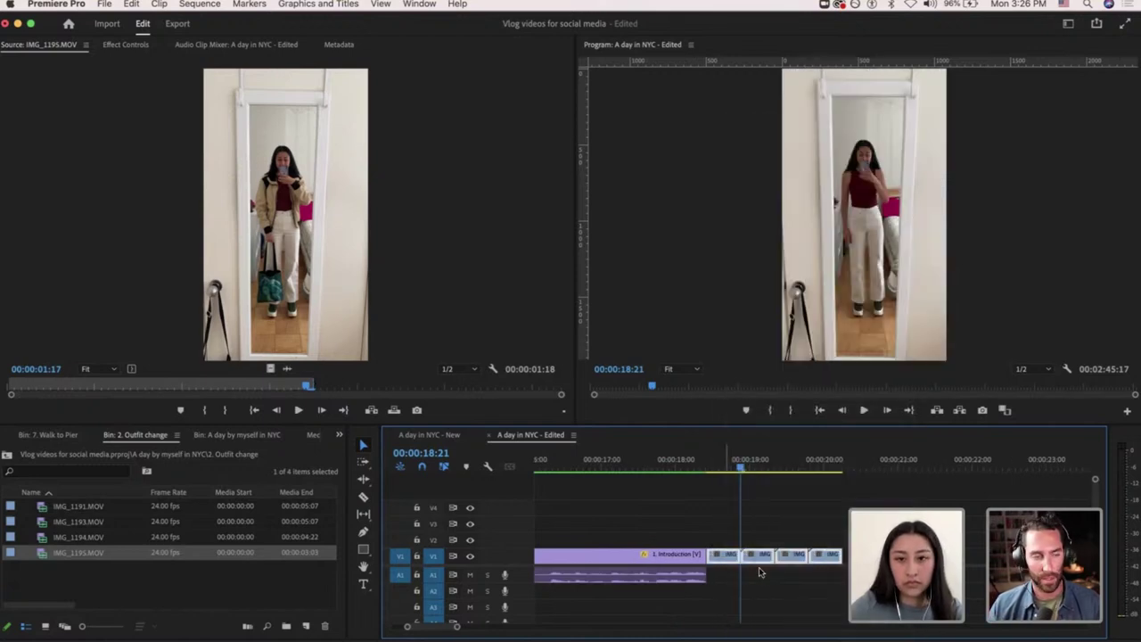
left_click(704, 464)
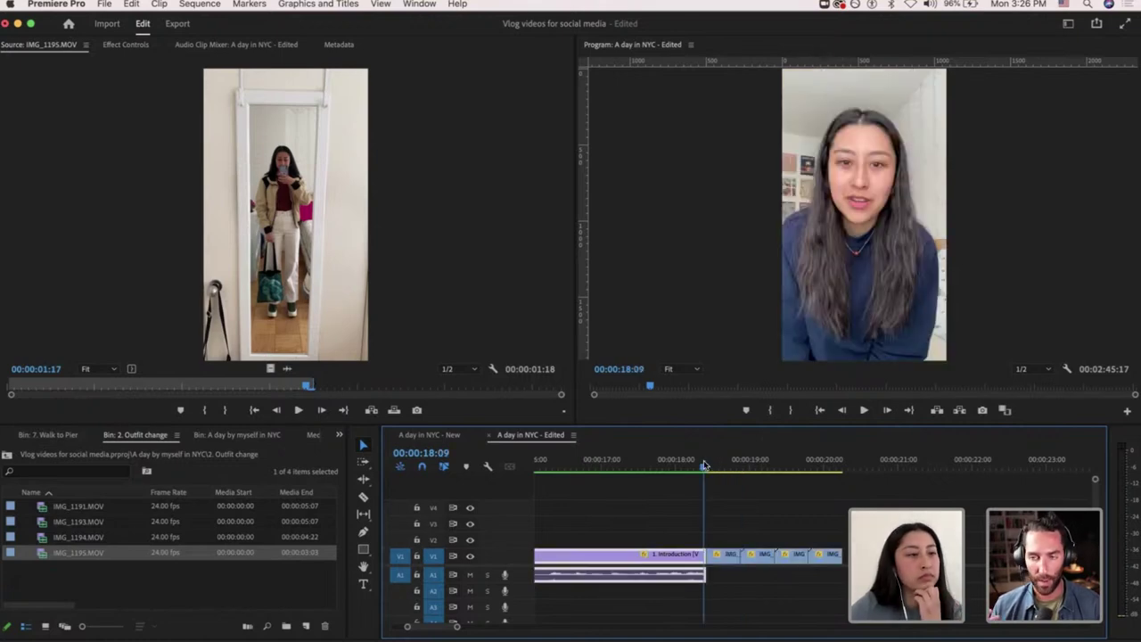
left_click(720, 464)
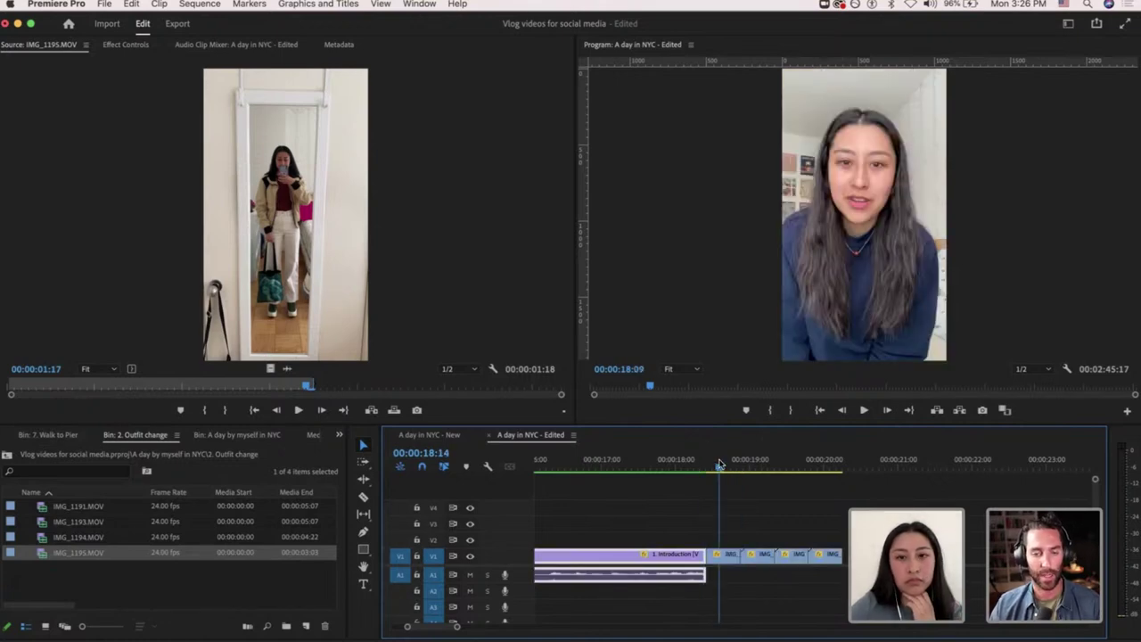
left_click(744, 465)
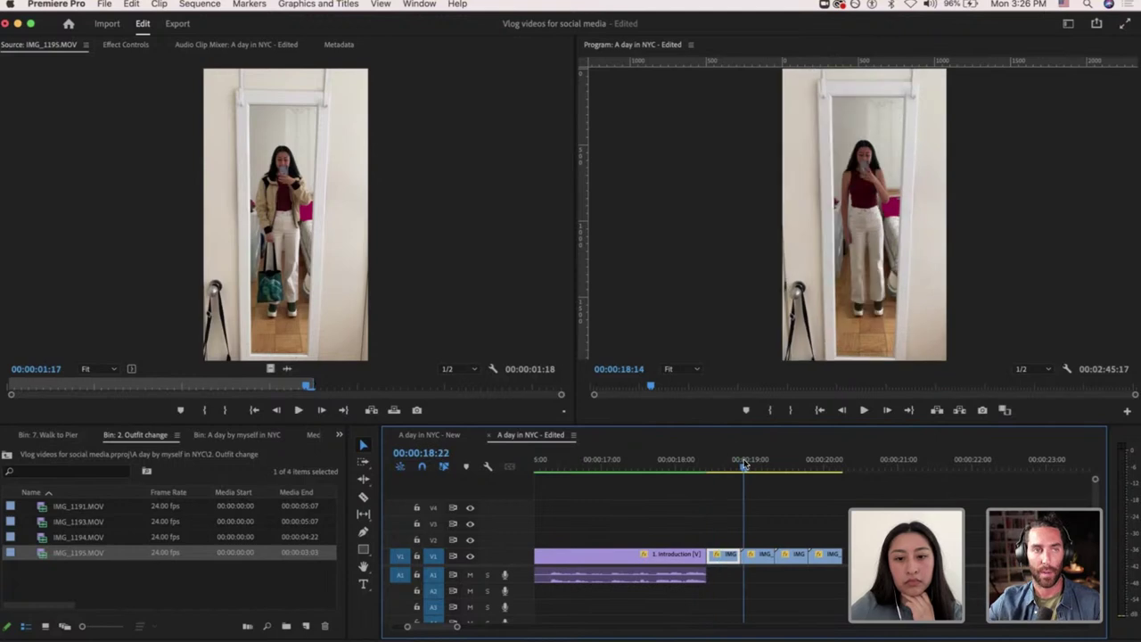
left_click(809, 465)
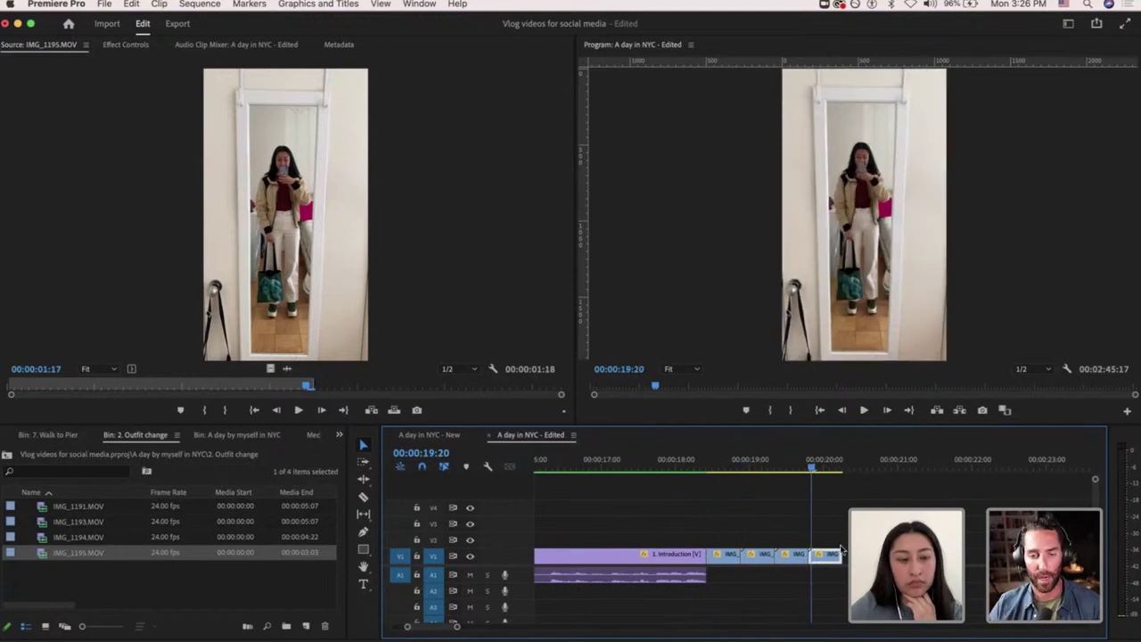
Return to the A day by myself in NYC bin and shift all clips after the outfit segment's gap about a minute later.
scroll(838, 551, "down", 3)
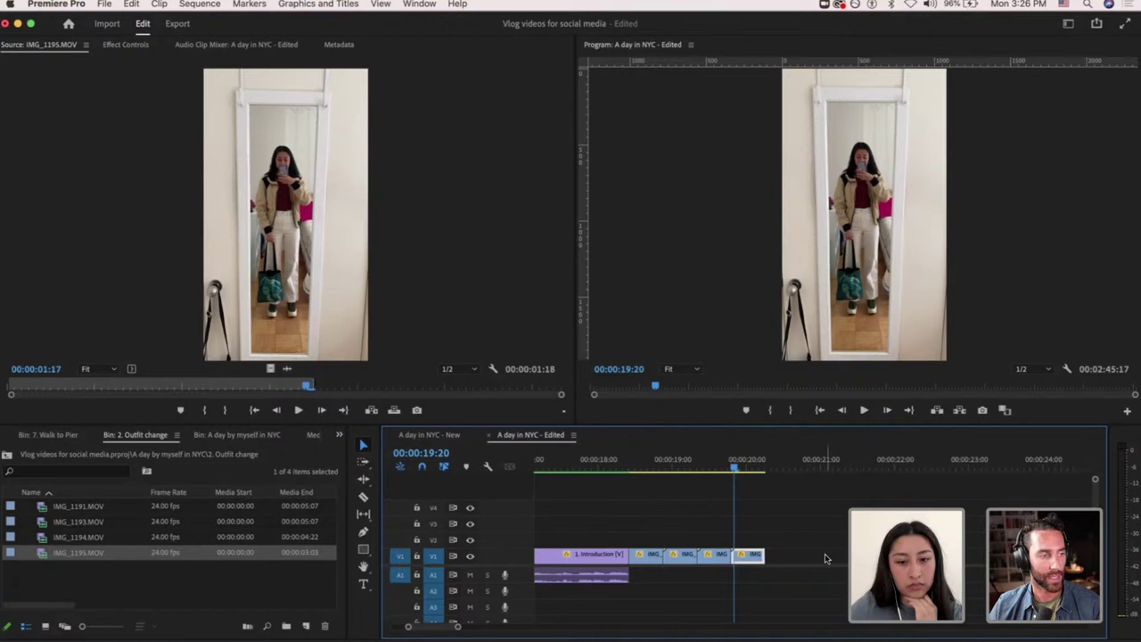
left_click(825, 560)
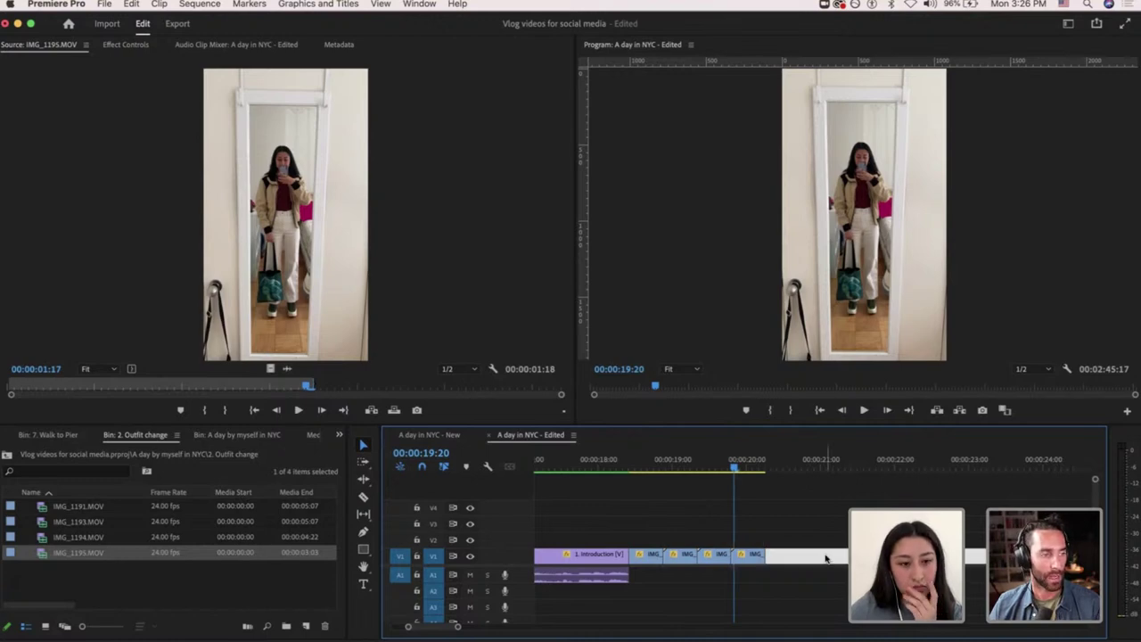
left_click(6, 456)
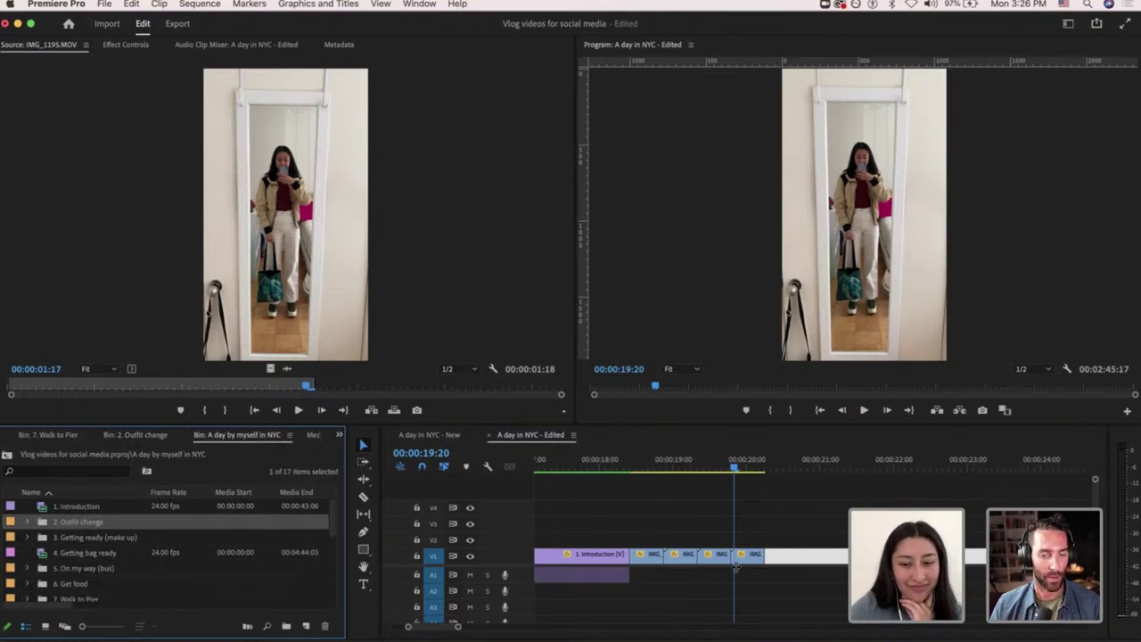
scroll(737, 568, "down", 10)
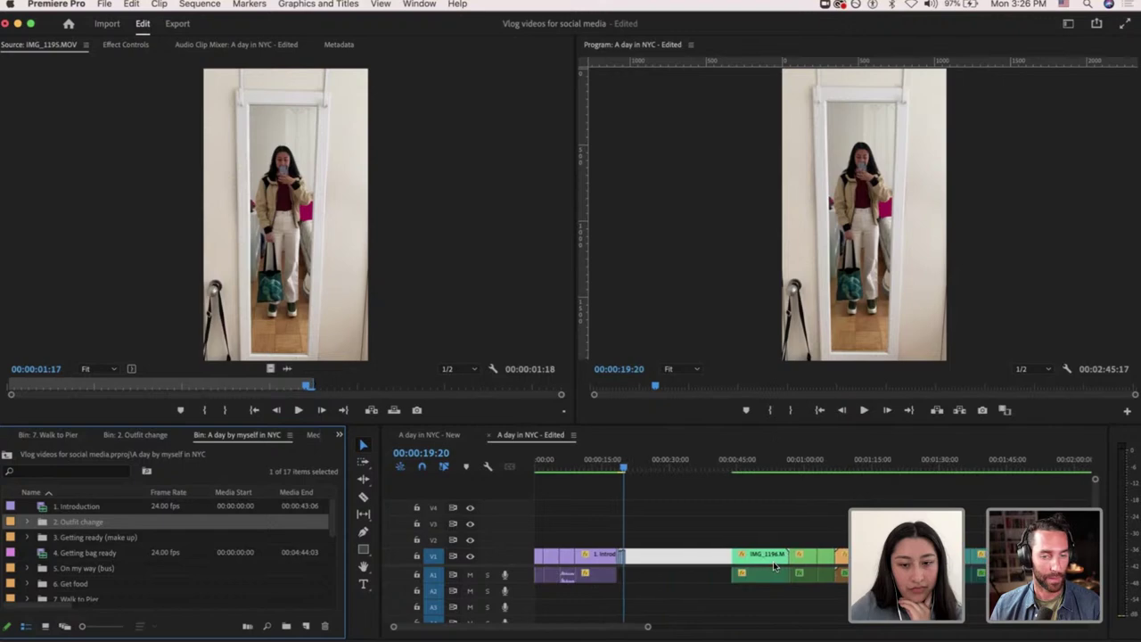
key("minus")
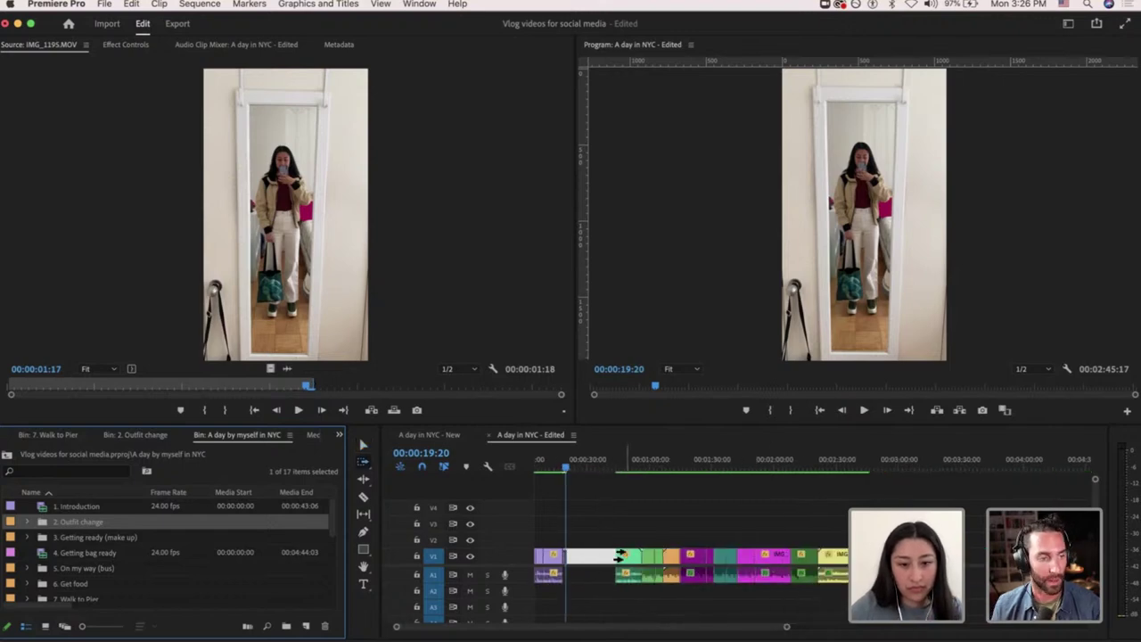
left_click(620, 553)
key("v")
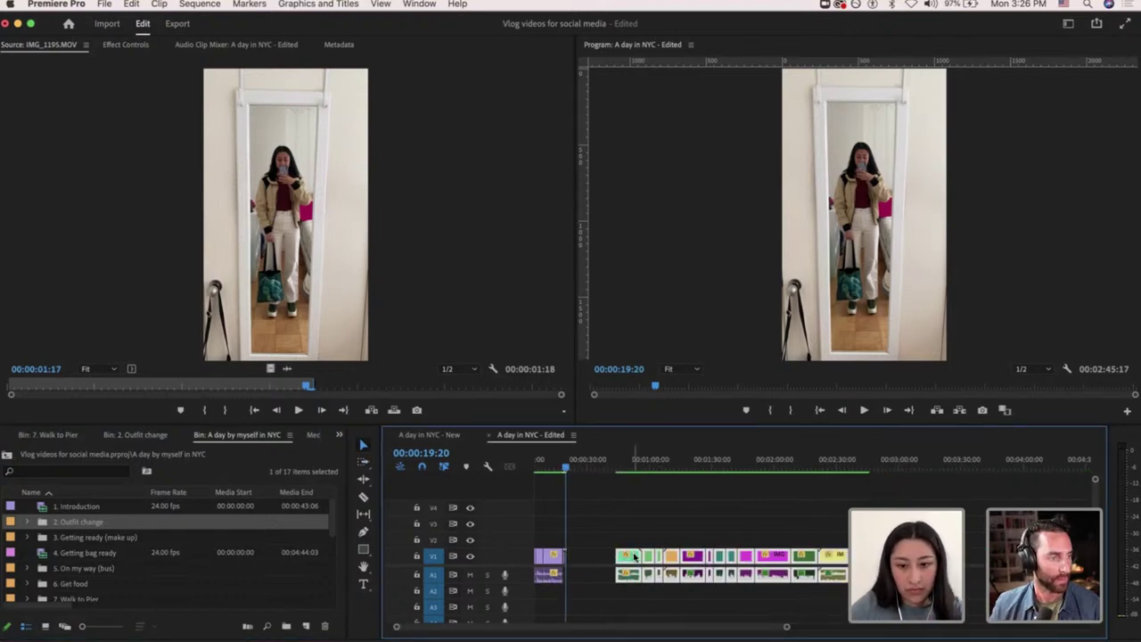
left_click_drag(635, 555, 749, 557)
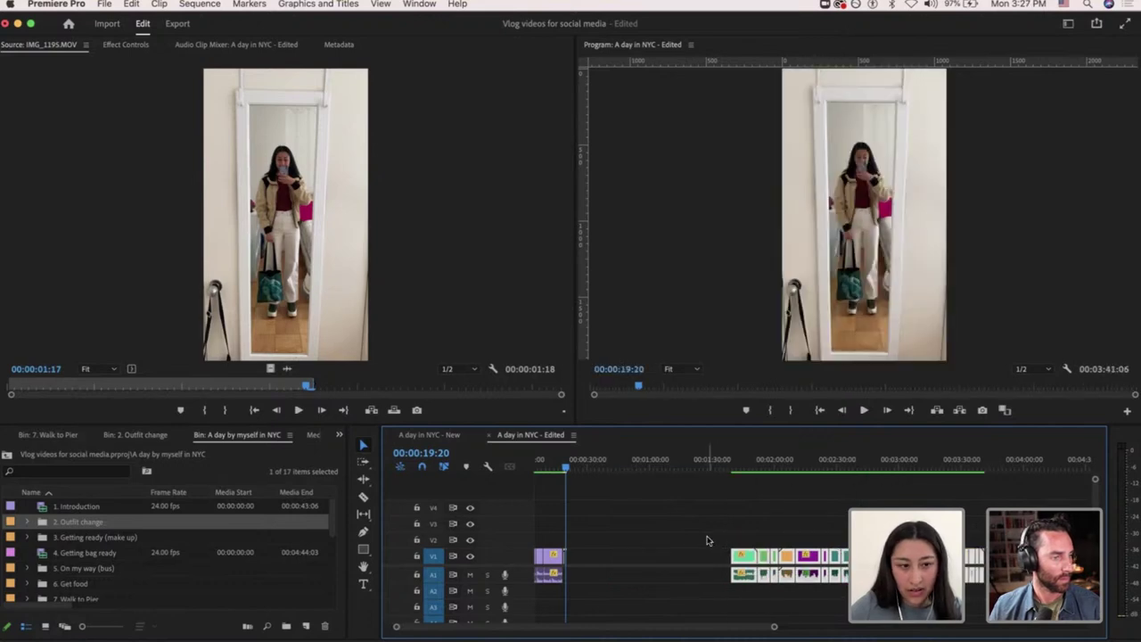
left_click(708, 541)
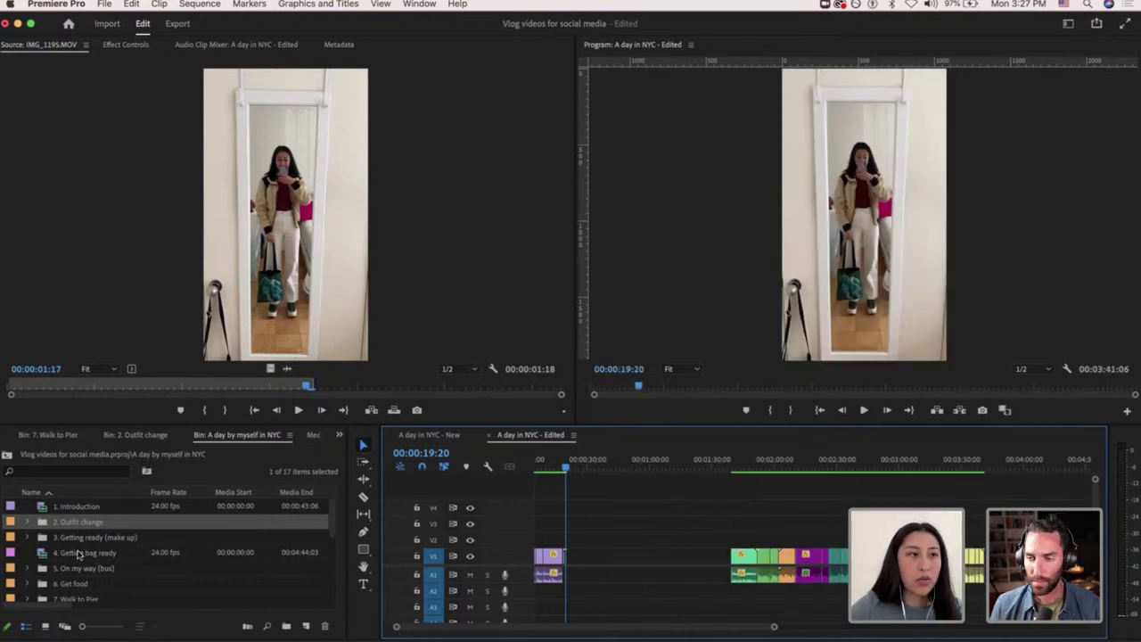
Load 4. Getting bag ready as the source and place it on V3 and A3 after the outfit clips.
double_click(78, 554)
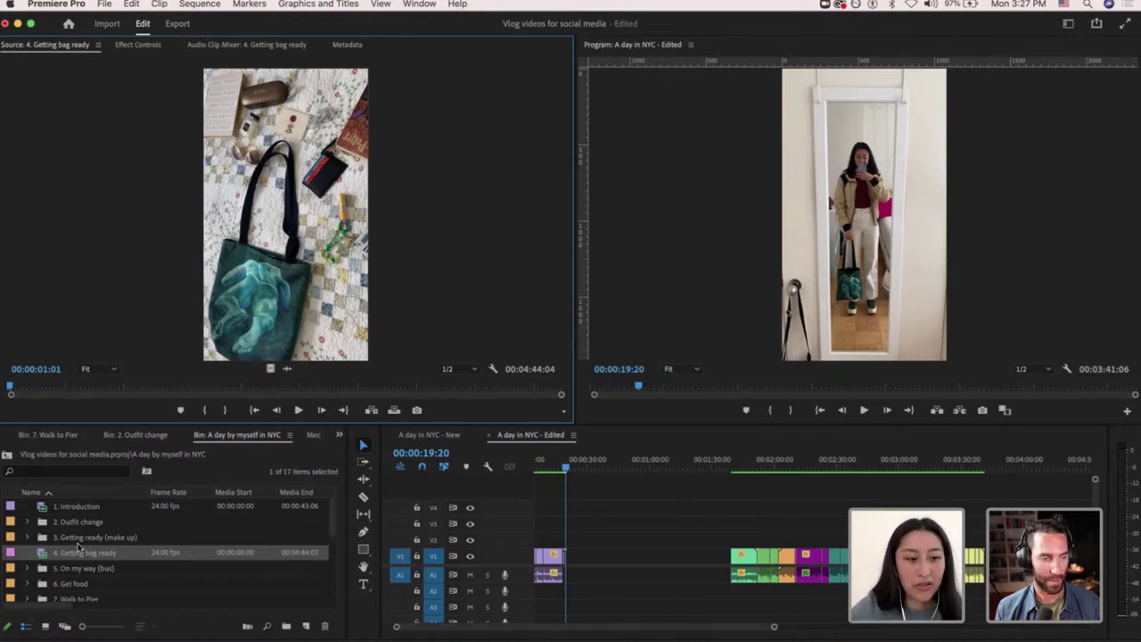
left_click_drag(71, 557, 622, 539)
key("backslash")
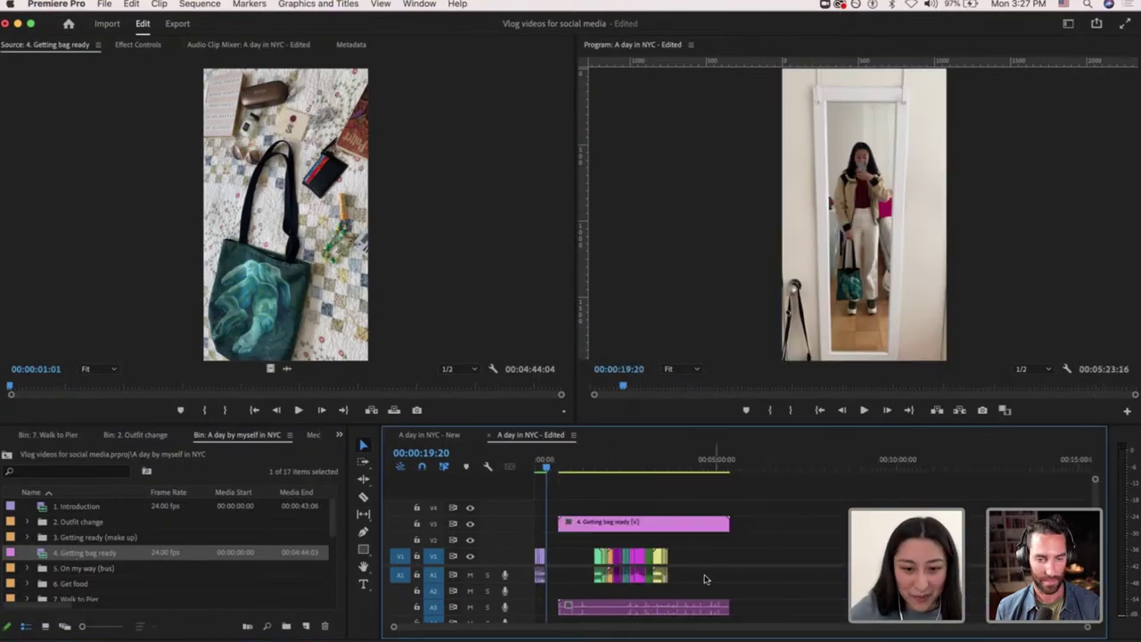
Shift the later clips beyond the end of 4. Getting bag ready, and lower that clip to V1 and A1.
left_click_drag(696, 576, 778, 562)
key("backslash")
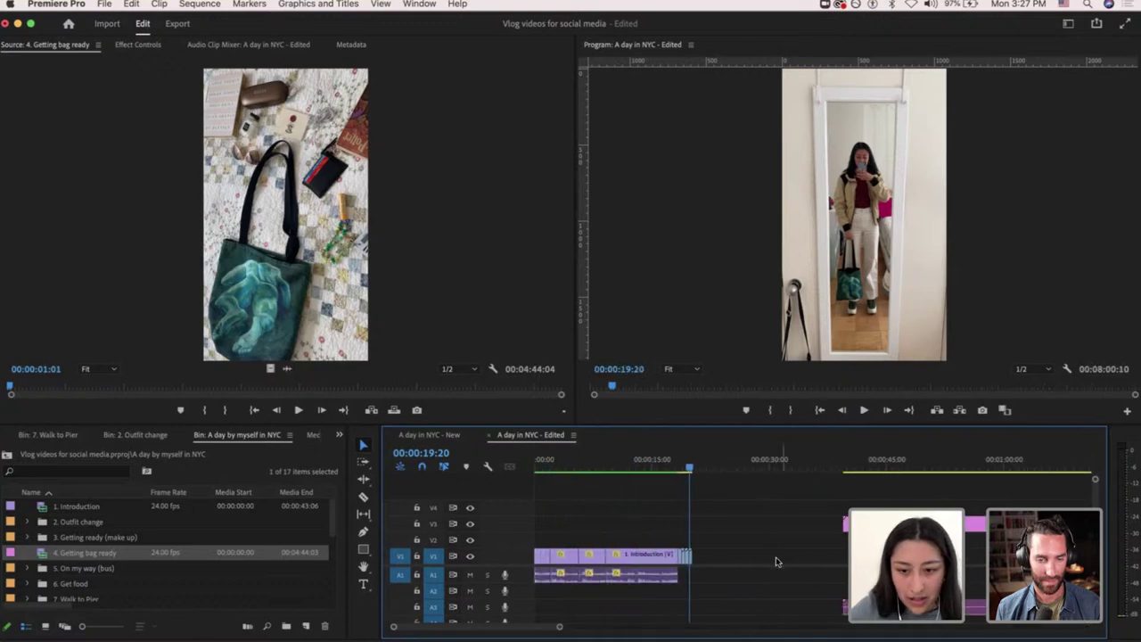
key("backslash")
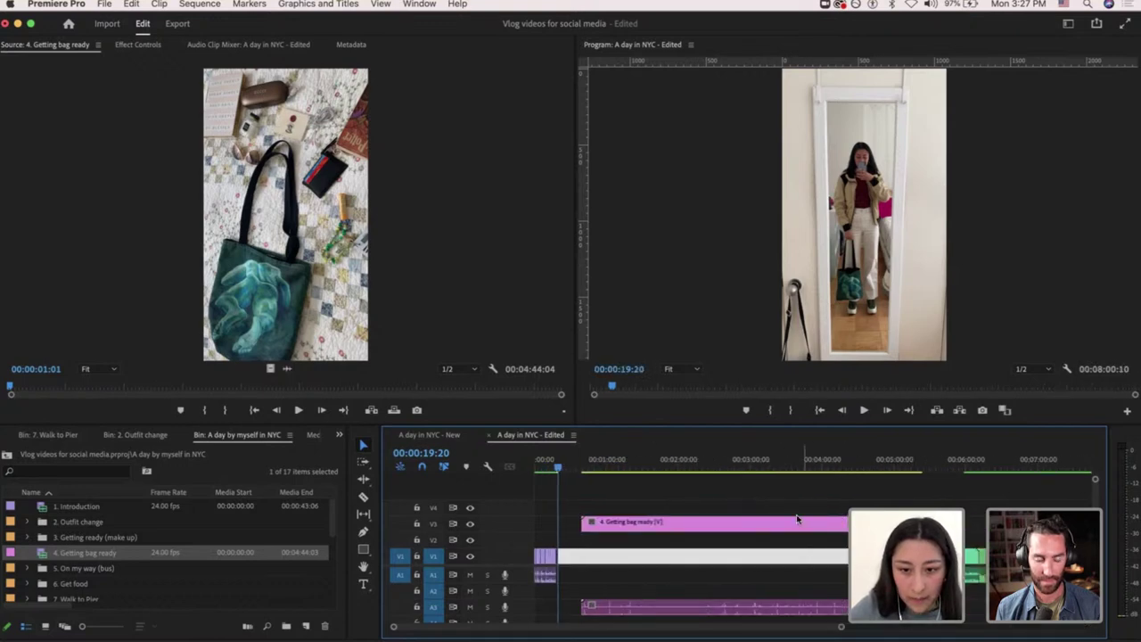
left_click_drag(796, 523, 580, 604)
Delete the gap between IMG_1195.MOV and 4. Getting bag ready on V1.
key("=")
key("=")
key("=")
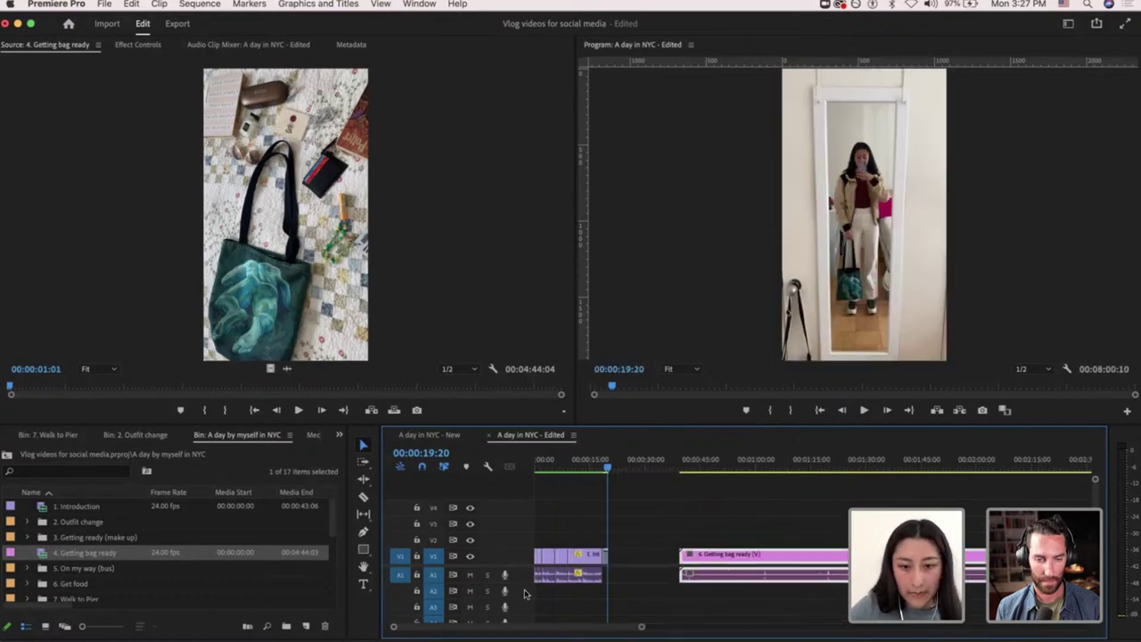
left_click(738, 555)
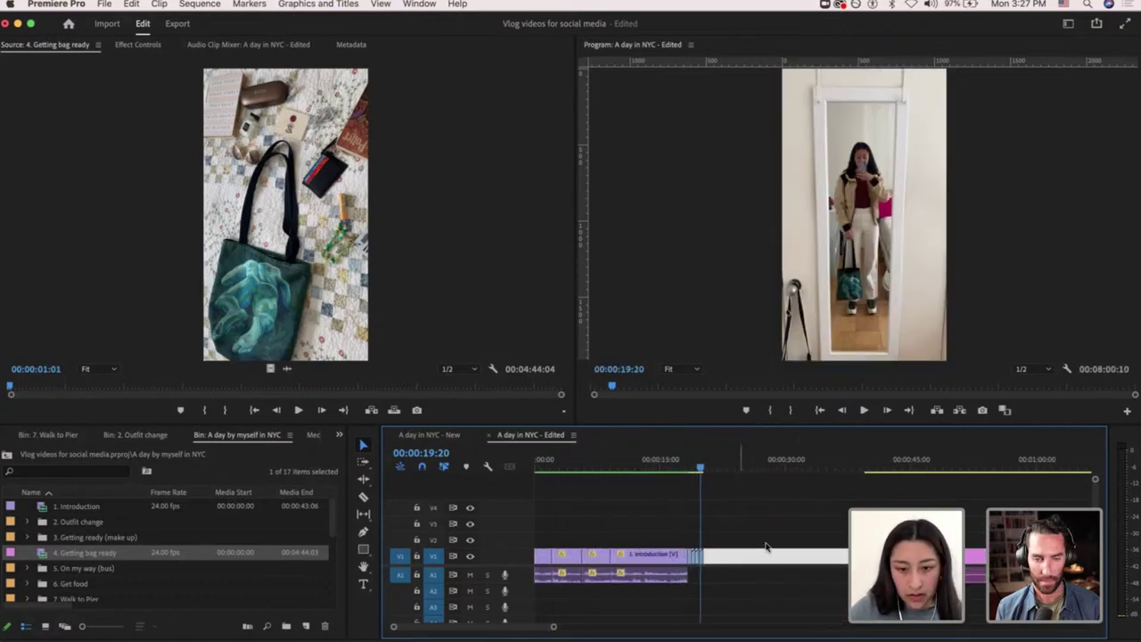
key("Delete")
Position the playhead at 00:00:22:21 and apply Set to Frame Size to 4. Getting bag ready.
key("=")
key("=")
key("=")
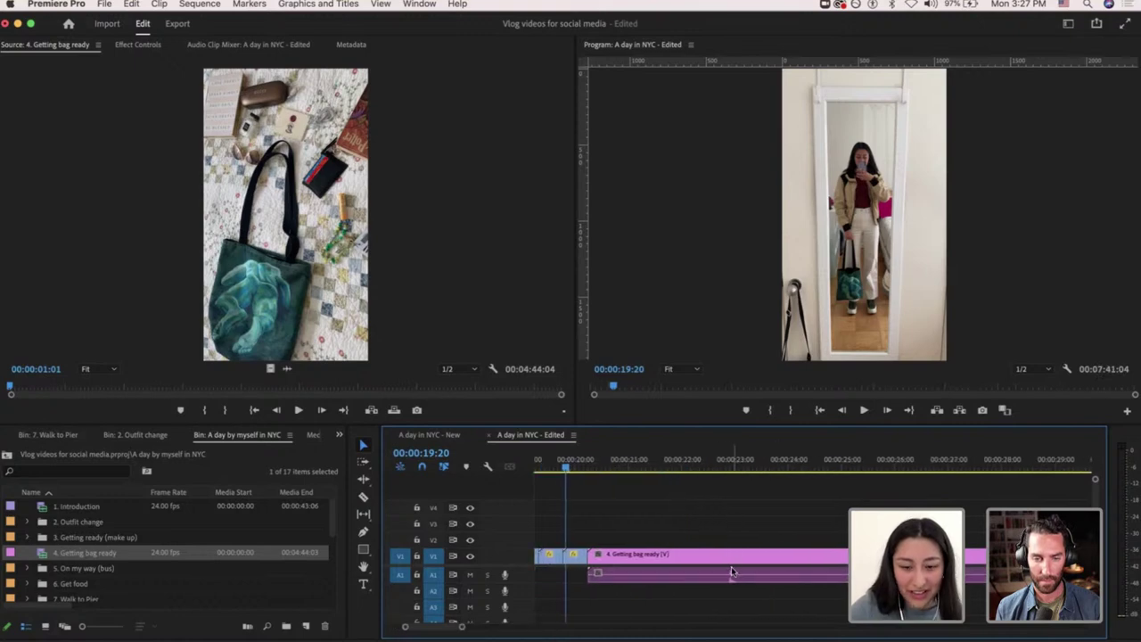
left_click(731, 571)
left_click(729, 463)
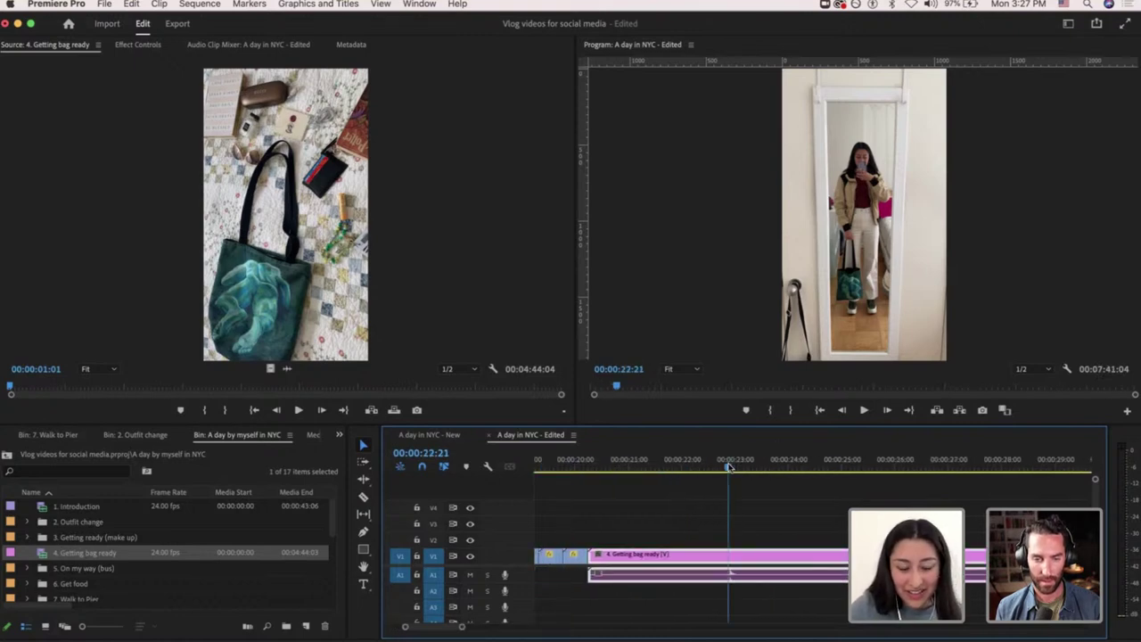
right_click(745, 558)
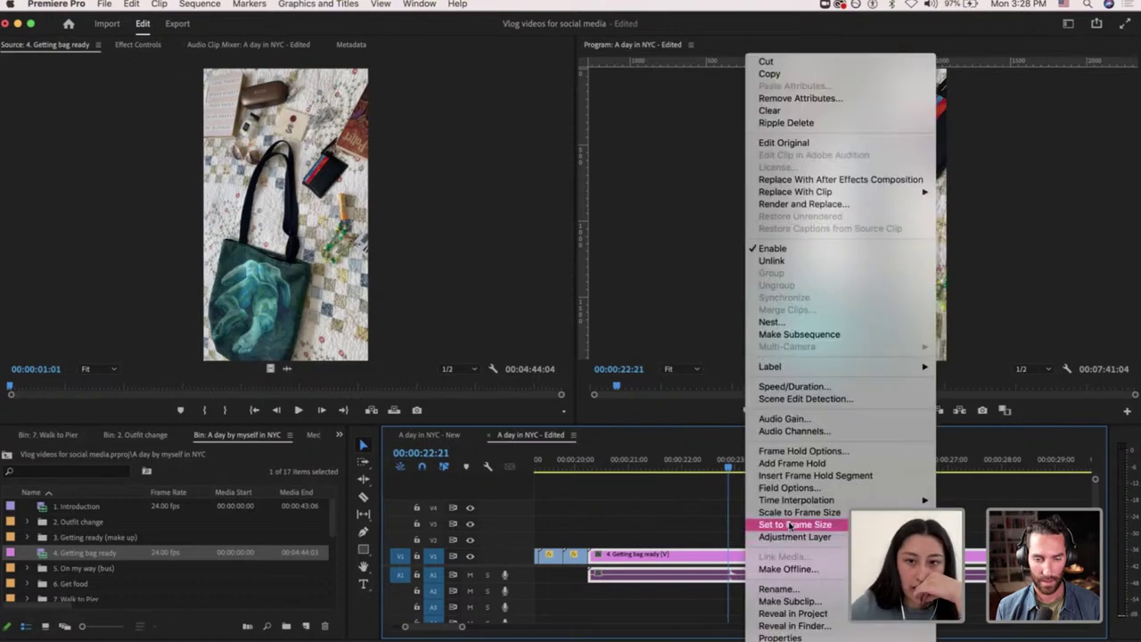
left_click(789, 526)
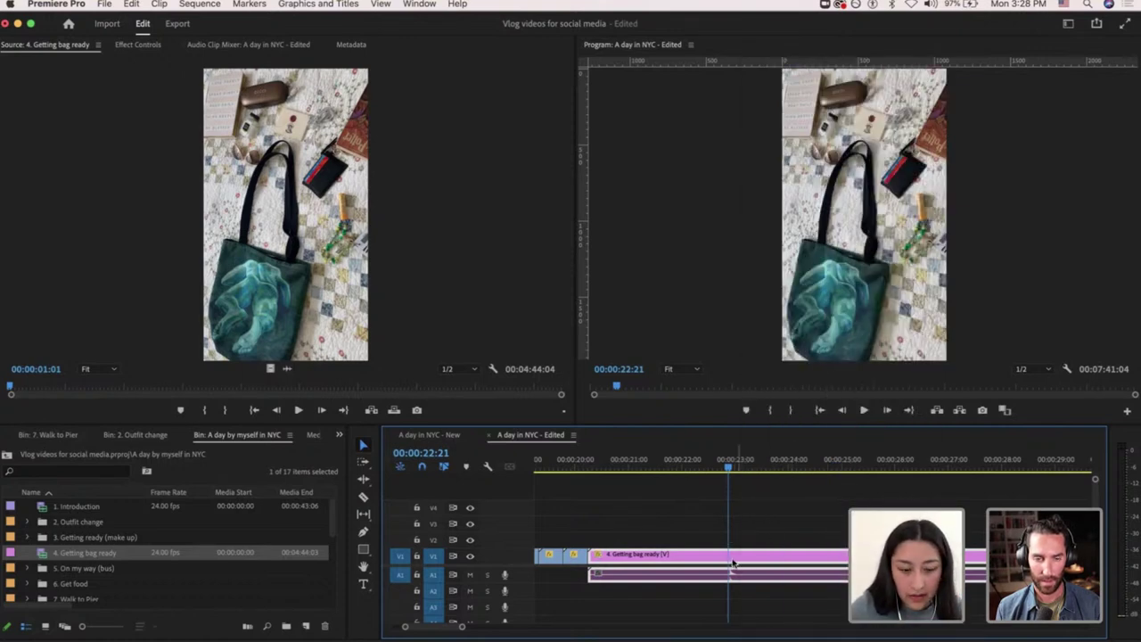
Ripple trim the start of 4. Getting bag ready up to the playhead and move one frame into the clip.
key("q")
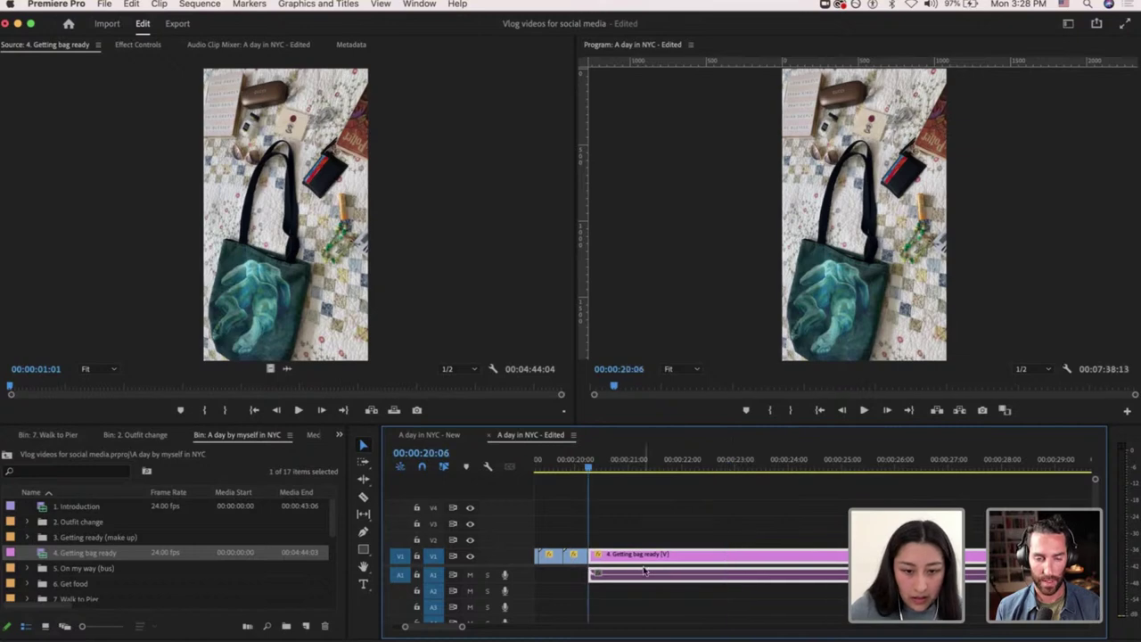
key("Right")
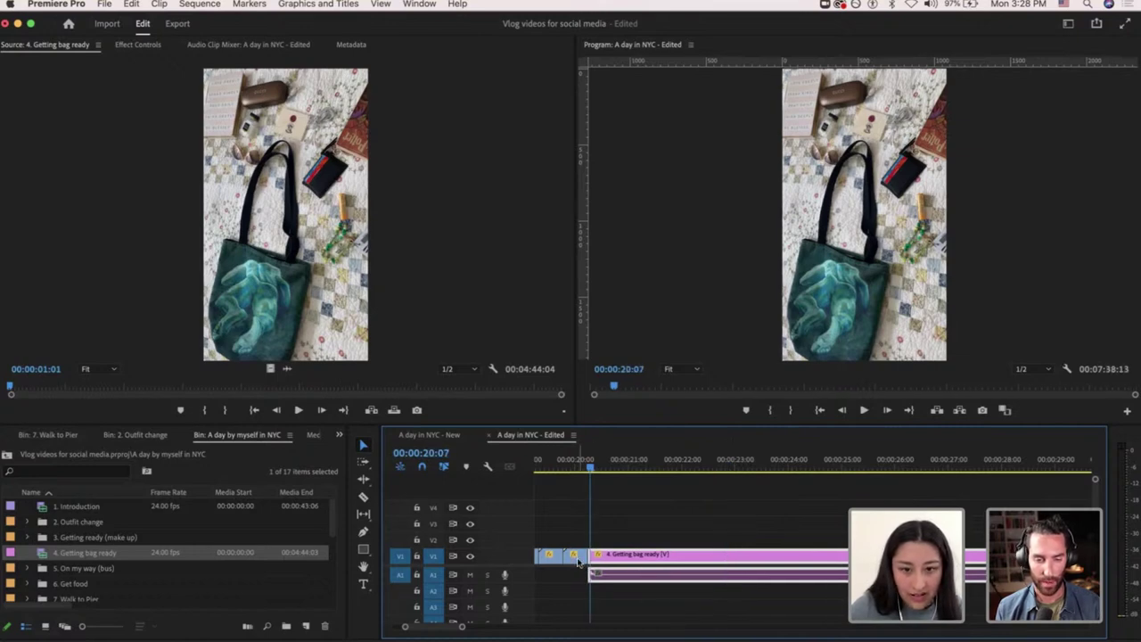
scroll(579, 562, "up", 5)
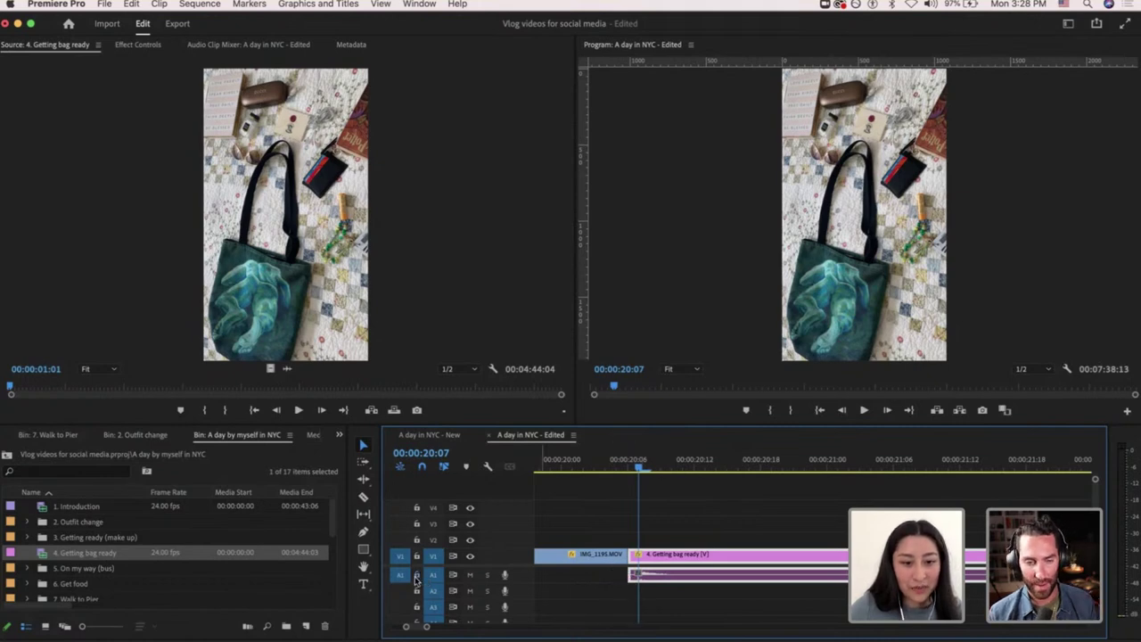
Expand audio track A1, mute it, and play the beginning of 4. Getting bag ready.
left_click(399, 575)
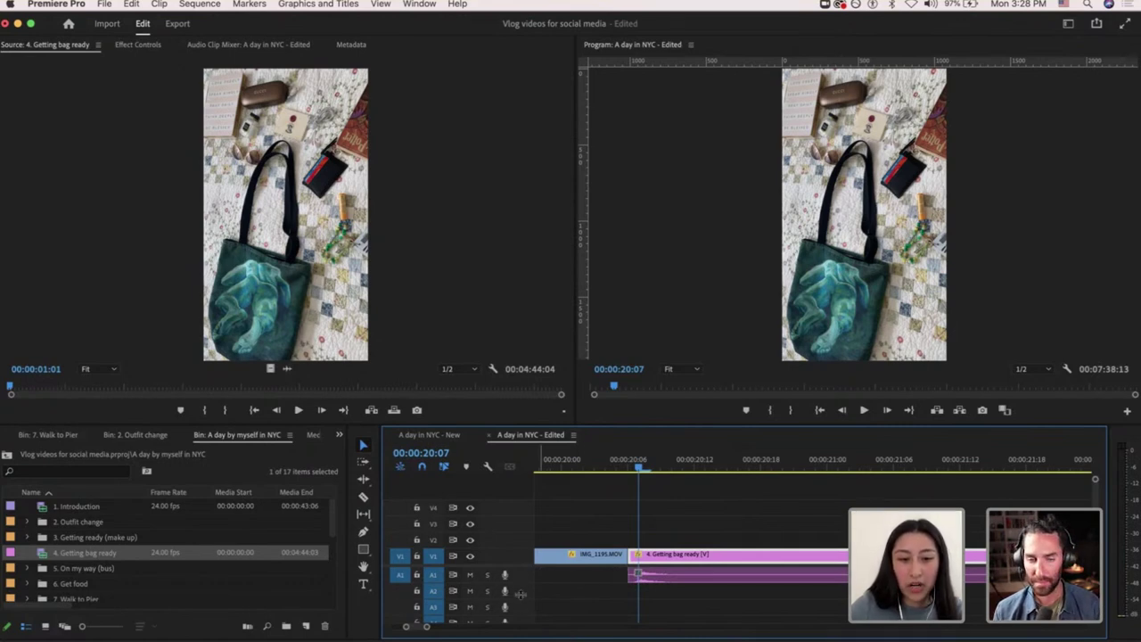
double_click(449, 581)
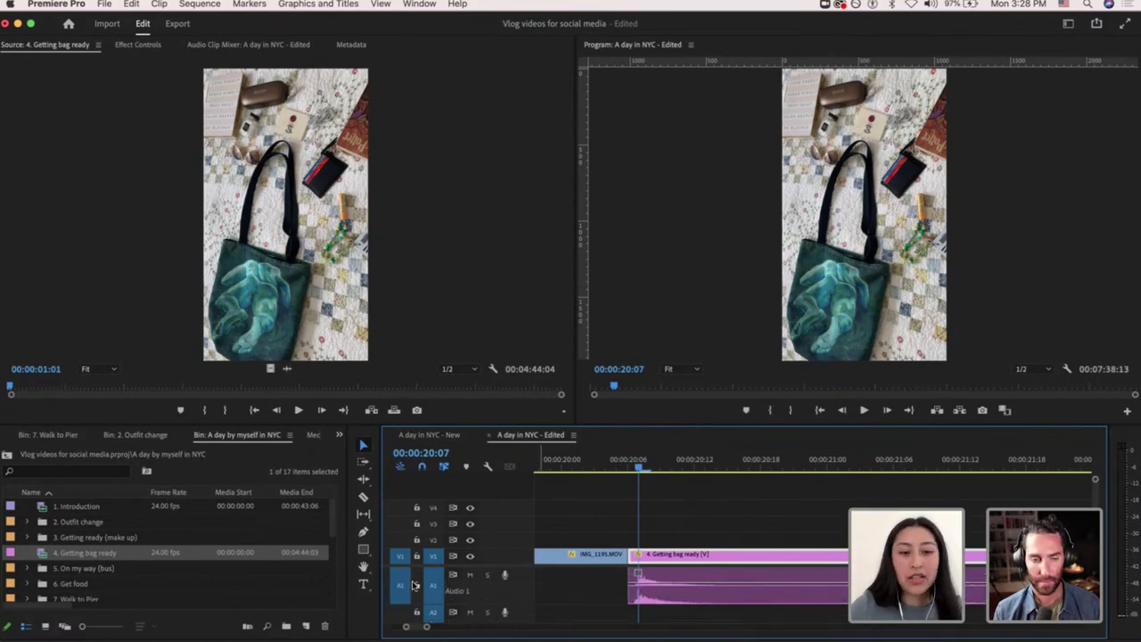
left_click(416, 584)
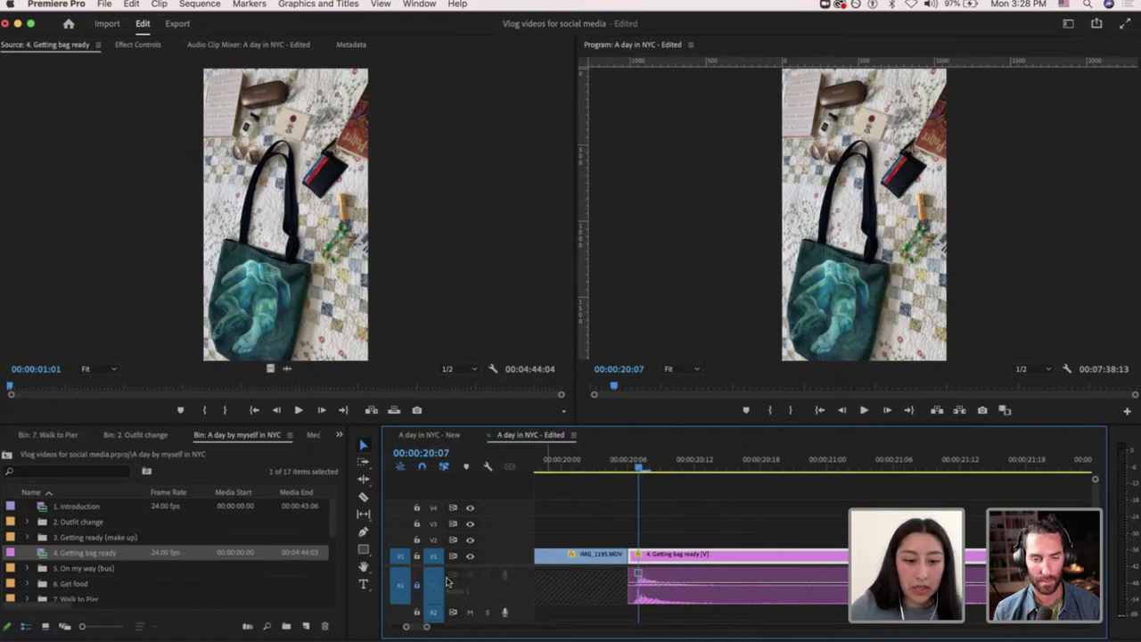
left_click(417, 584)
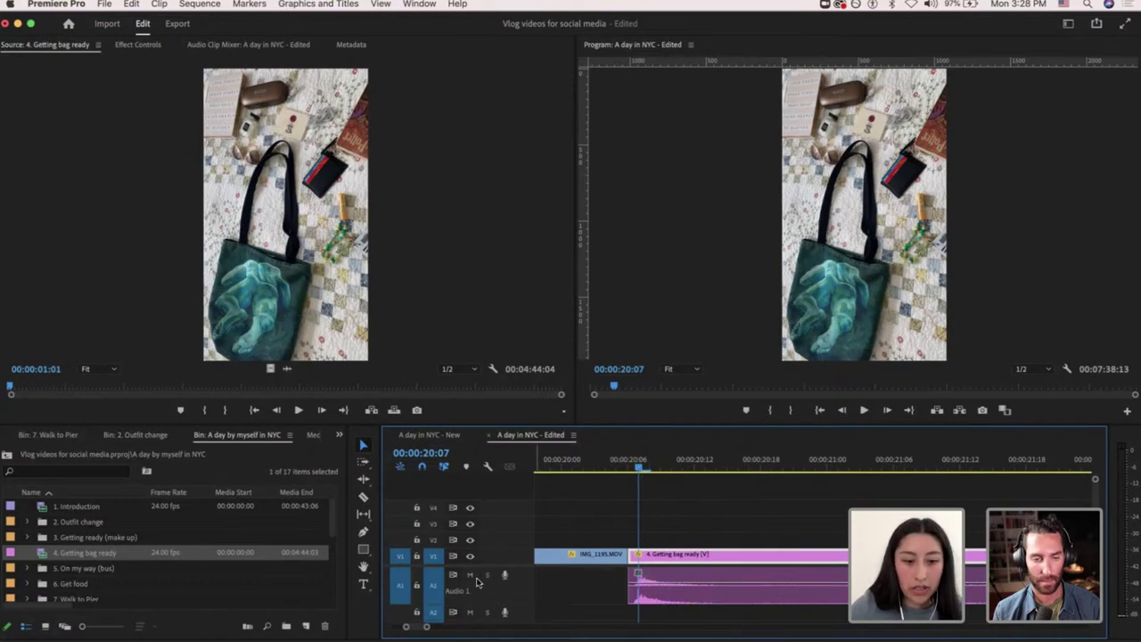
left_click(631, 466)
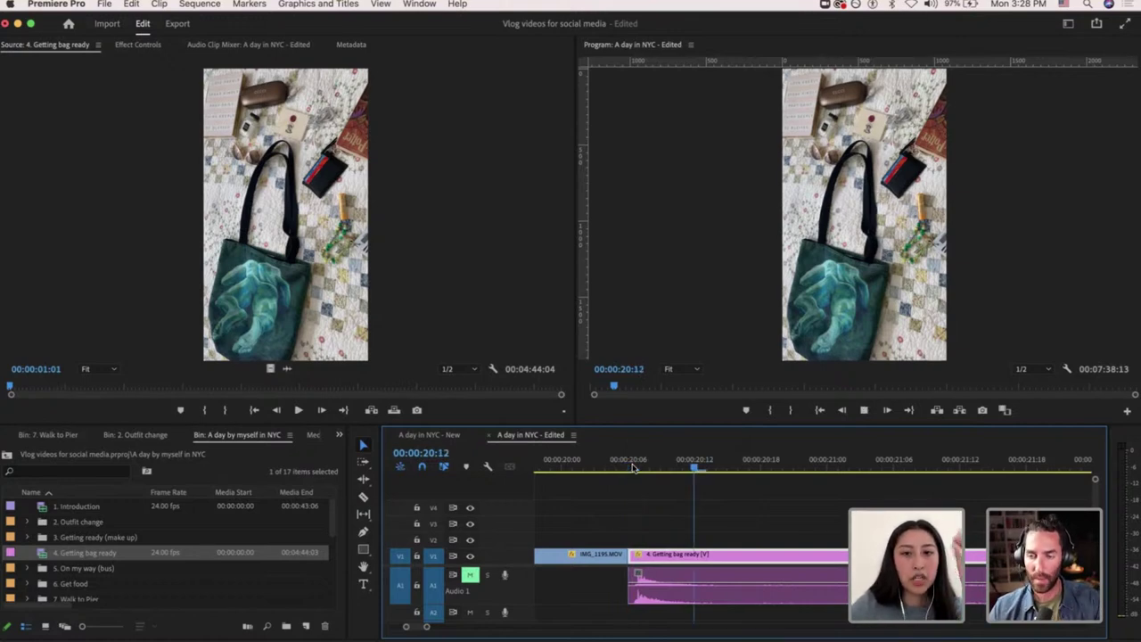
key("space")
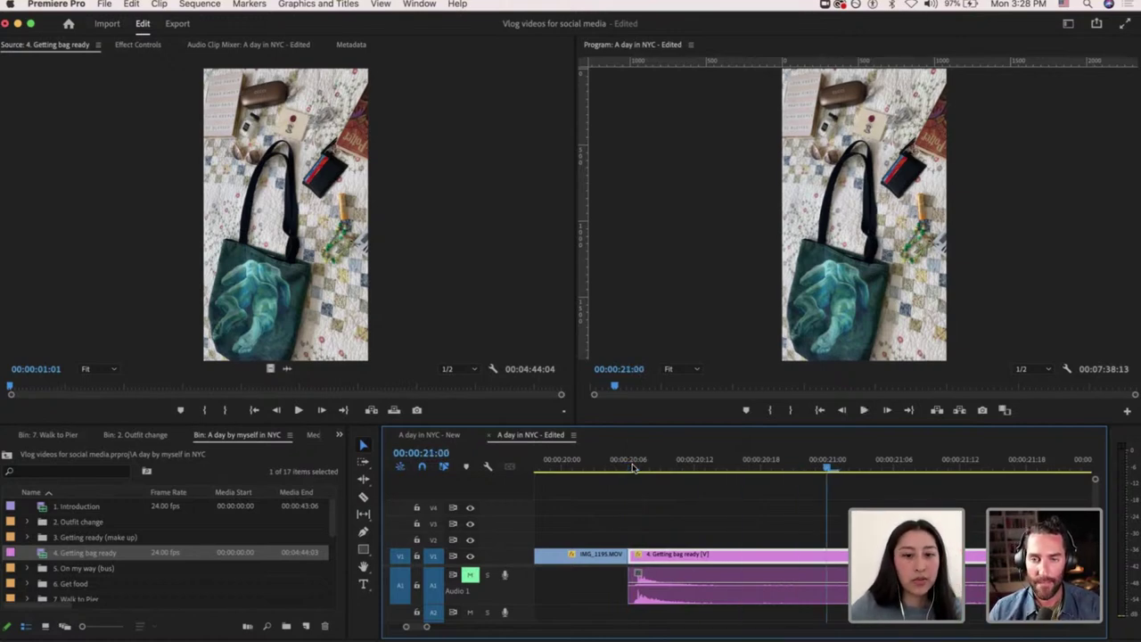
Cut 4. Getting bag ready at 00:00:20:07 on V1 and A1 with the Razor tool.
left_click(638, 469)
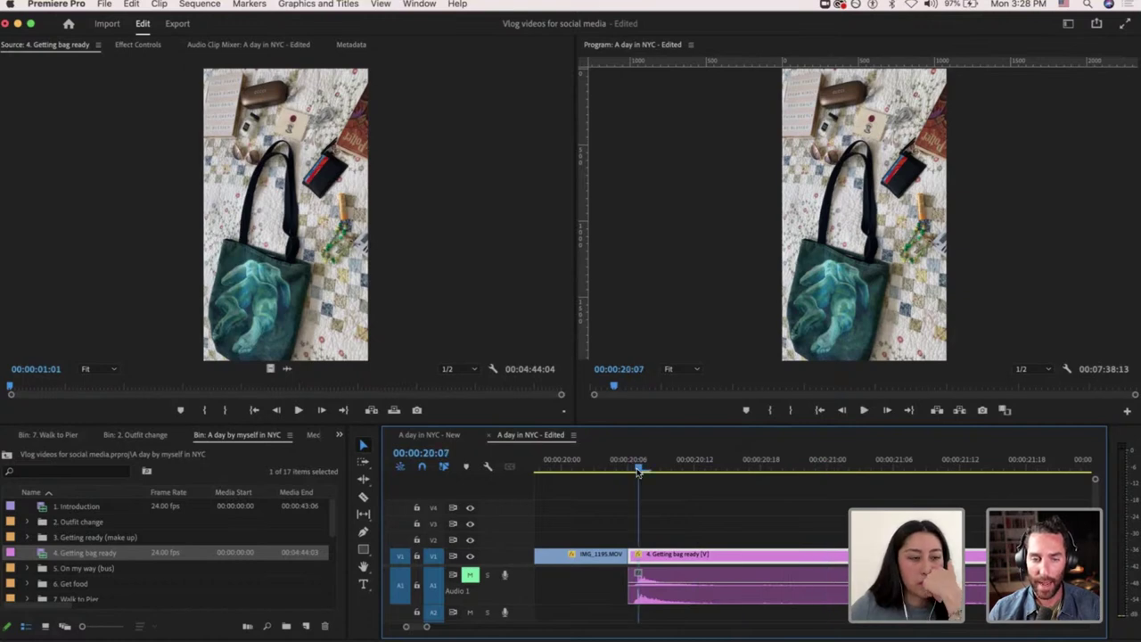
key("Right")
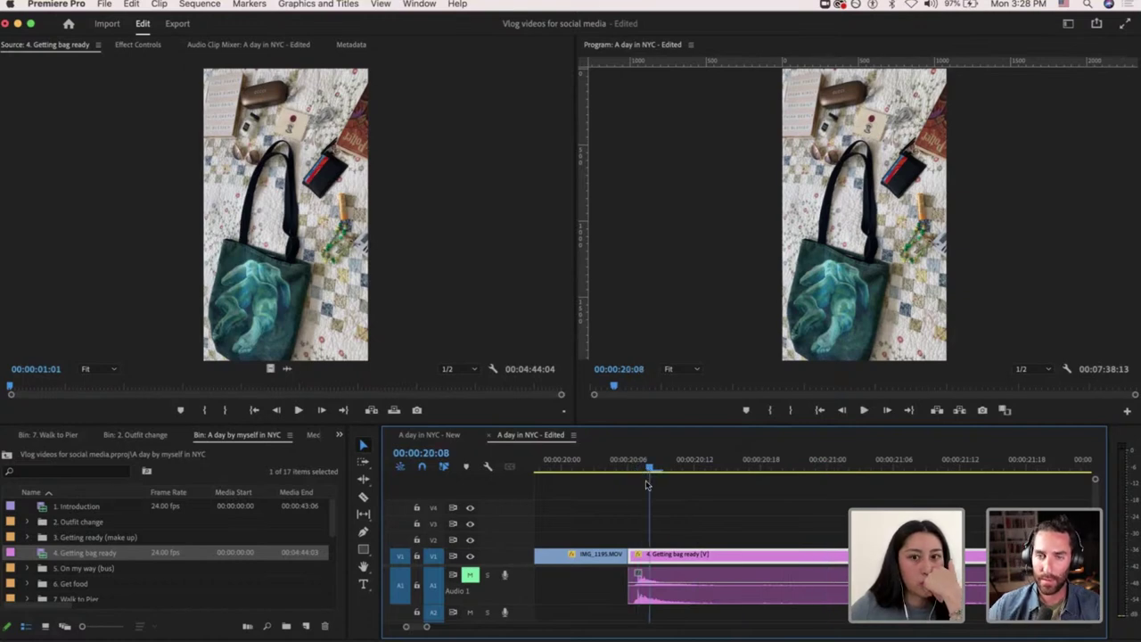
scroll(659, 532, "down", 10)
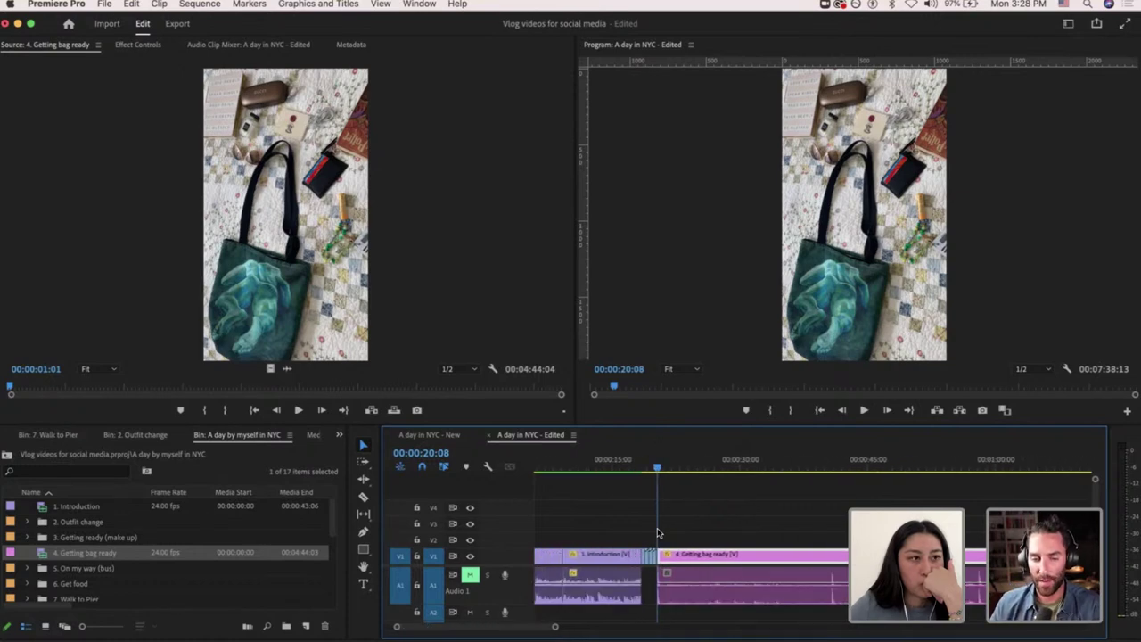
key("equal")
key("equal")
key("equal")
key("equal")
key("equal")
key("equal")
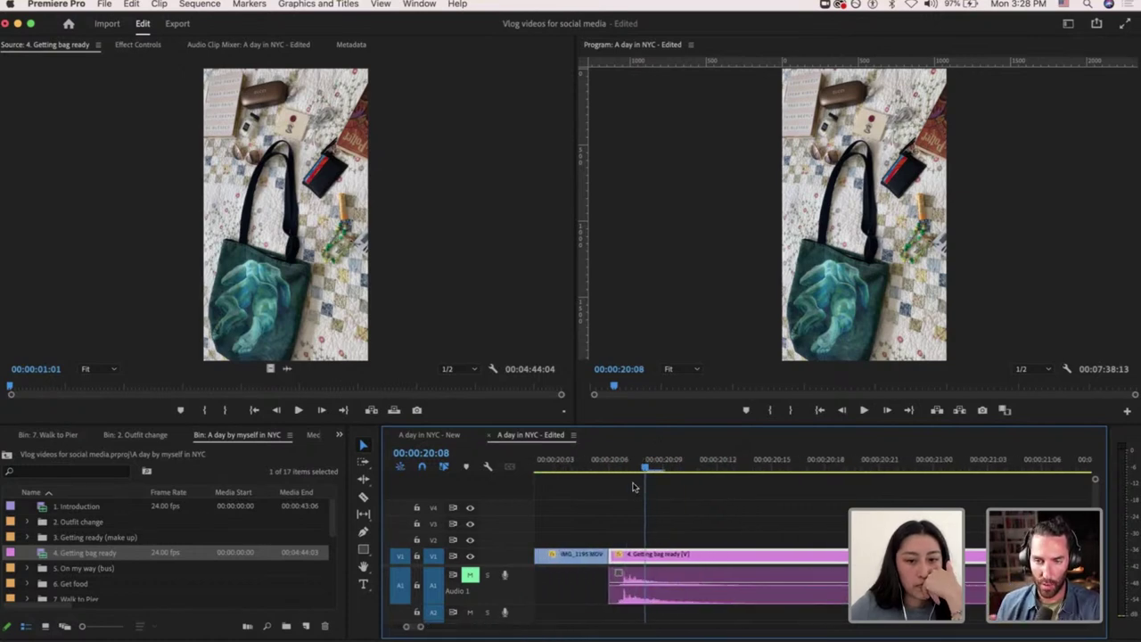
left_click(628, 473)
key("c")
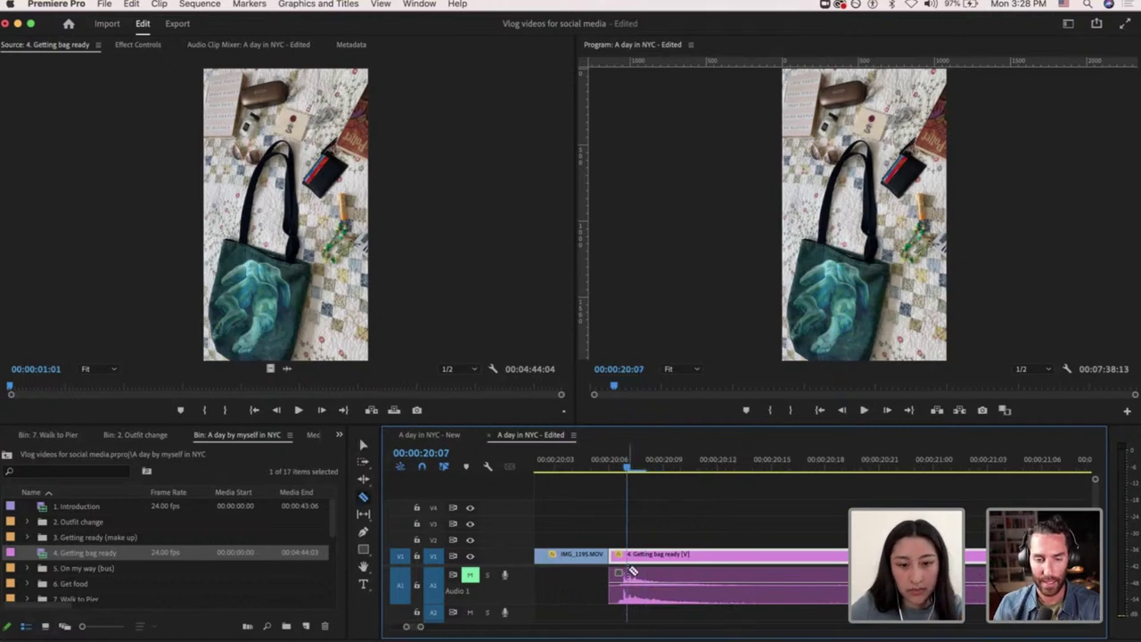
left_click(628, 557)
Ripple trim the start of the section after the cut up to 00:00:40:19, and cut it again at 00:00:20:08.
key("minus")
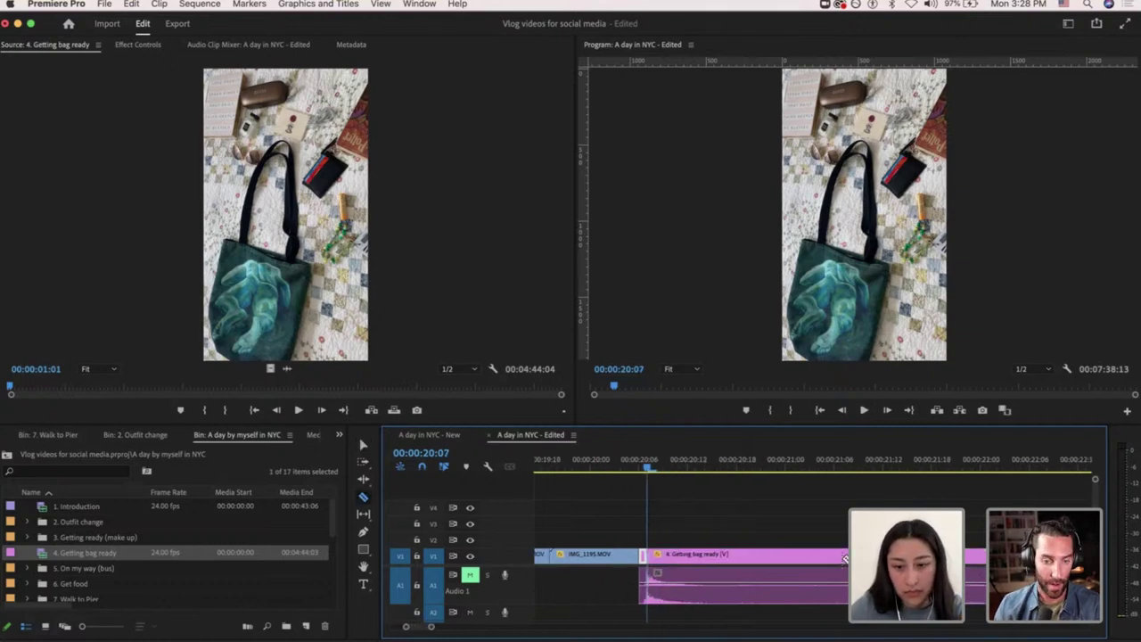
scroll(843, 563, "right", 5)
scroll(841, 562, "right", 8)
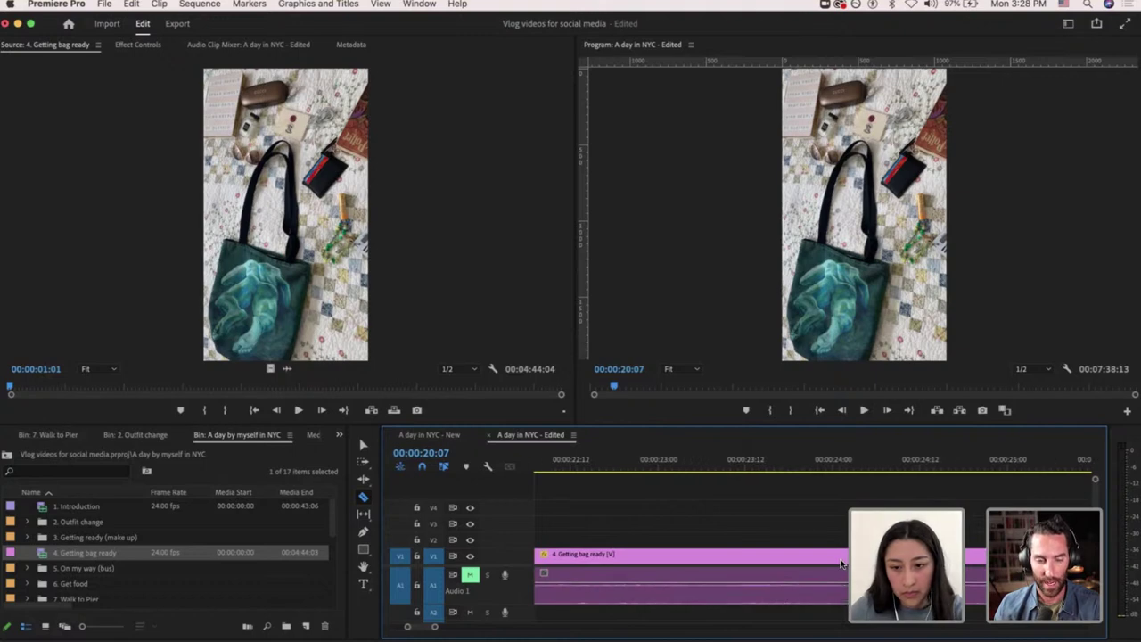
key("minus")
key("minus")
key("minus")
key("minus")
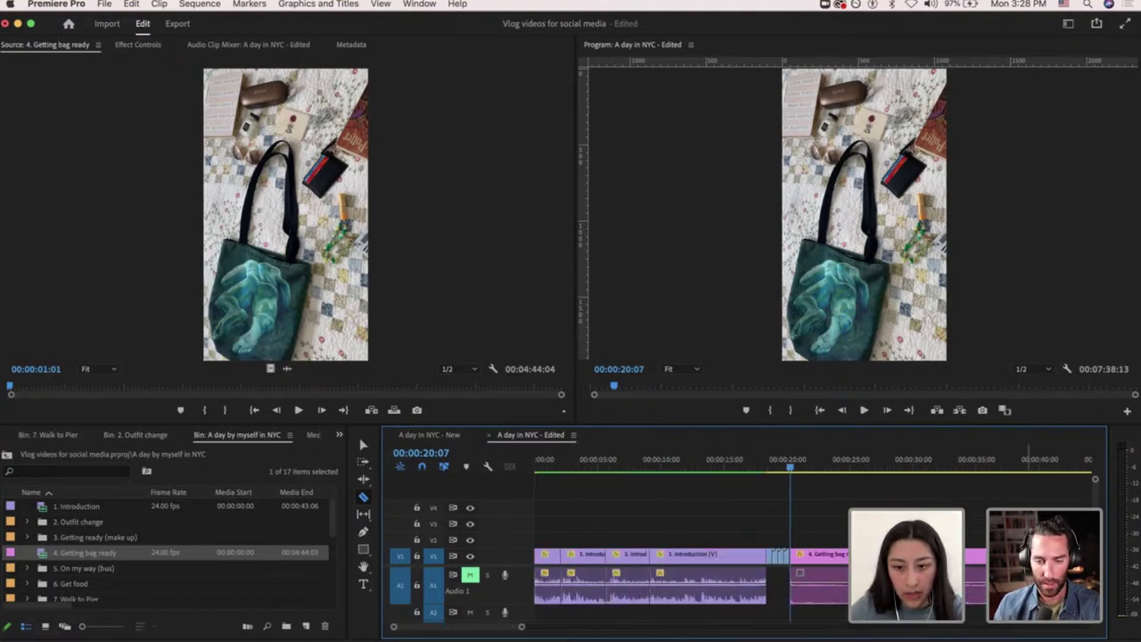
scroll(1025, 562, "right", 3)
scroll(915, 563, "up", 4)
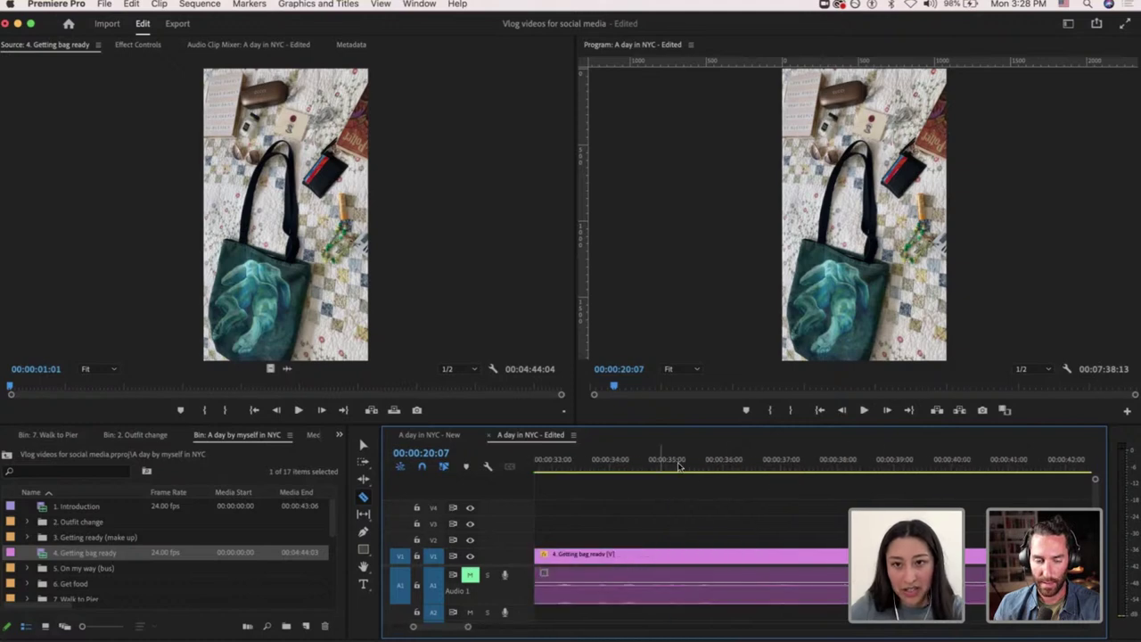
left_click_drag(678, 466, 877, 456)
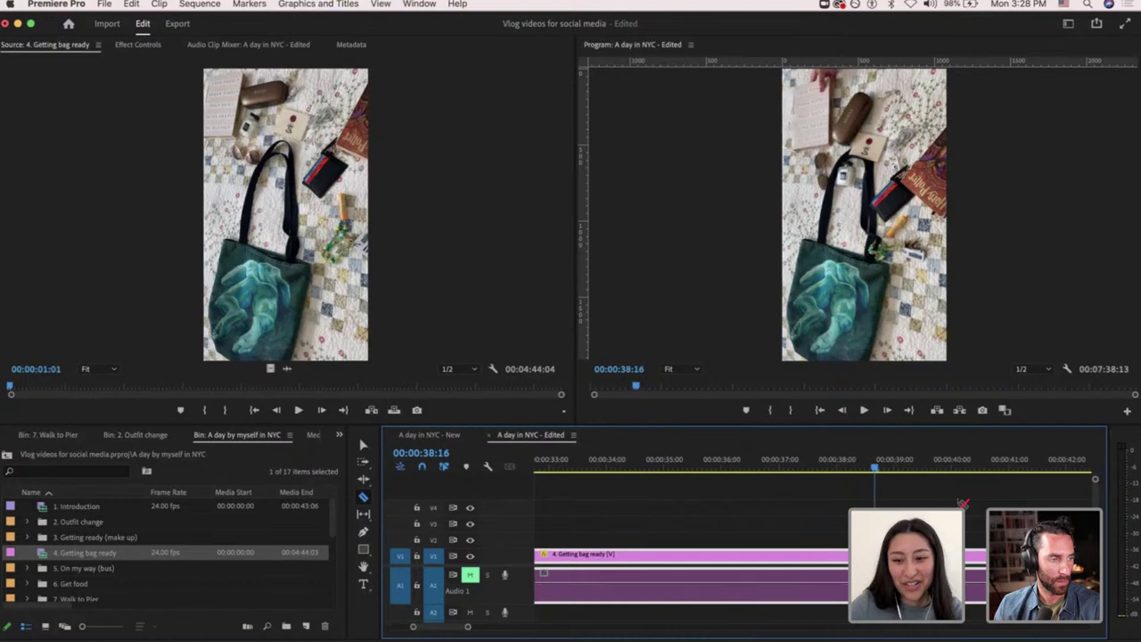
scroll(963, 504, "up", 3)
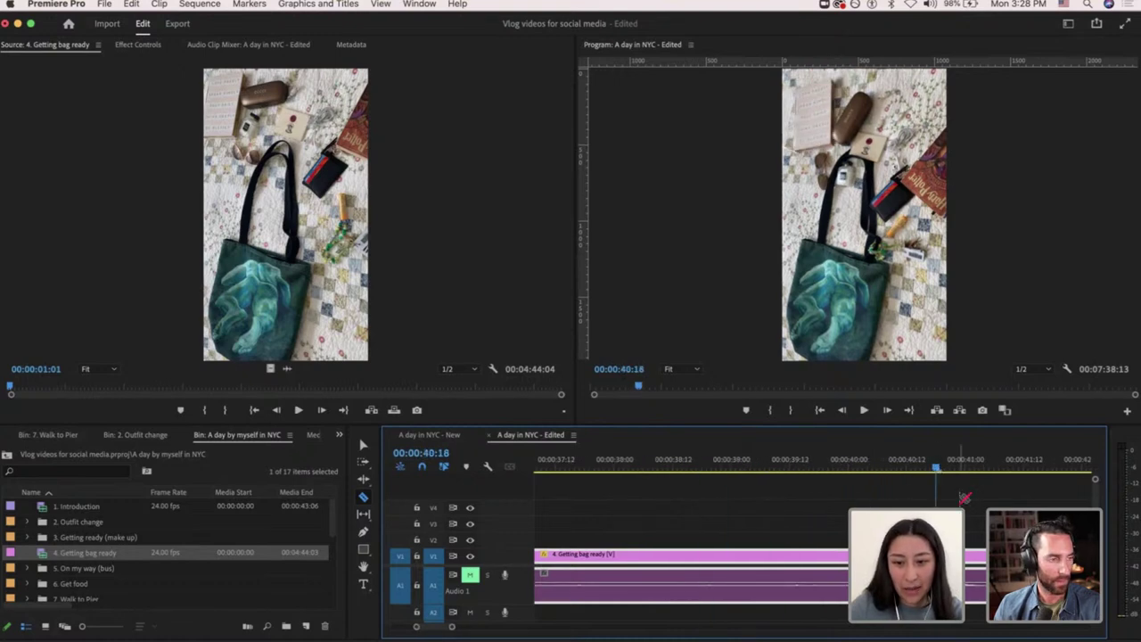
scroll(965, 498, "up", 2)
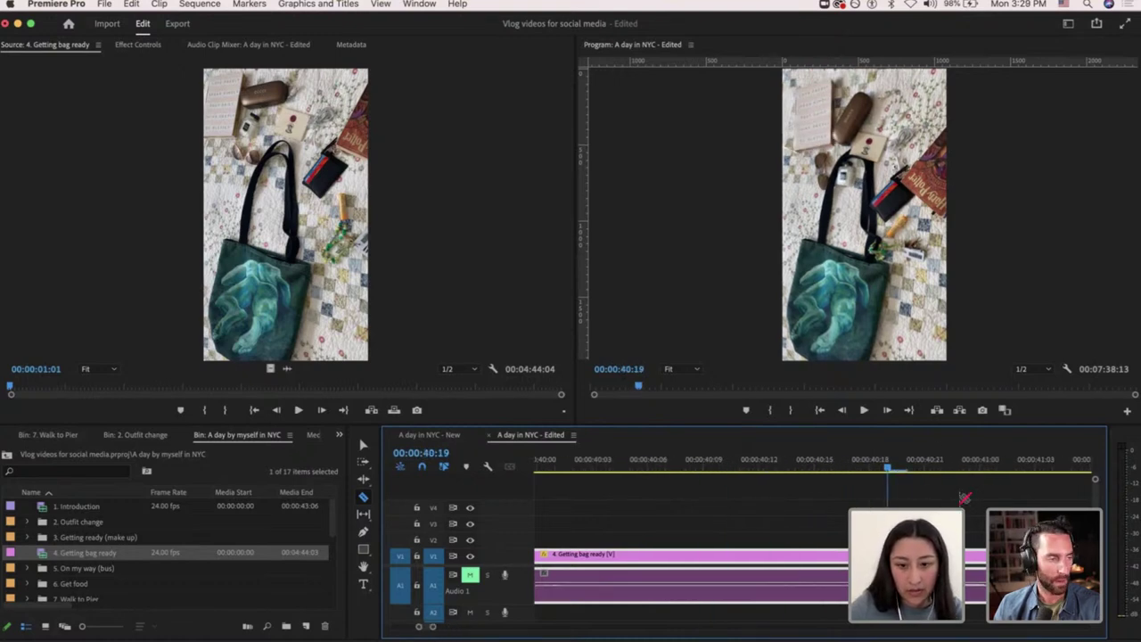
key("q")
key("Right")
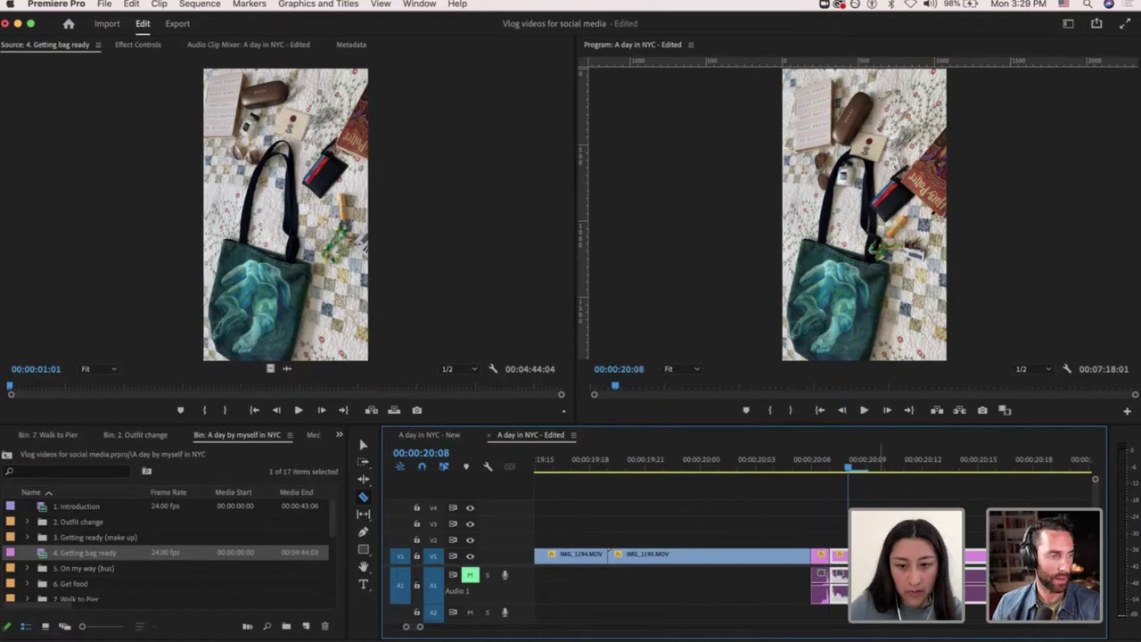
Return to the Selection tool and deselect all clips on the timeline.
scroll(935, 459, "down", 5)
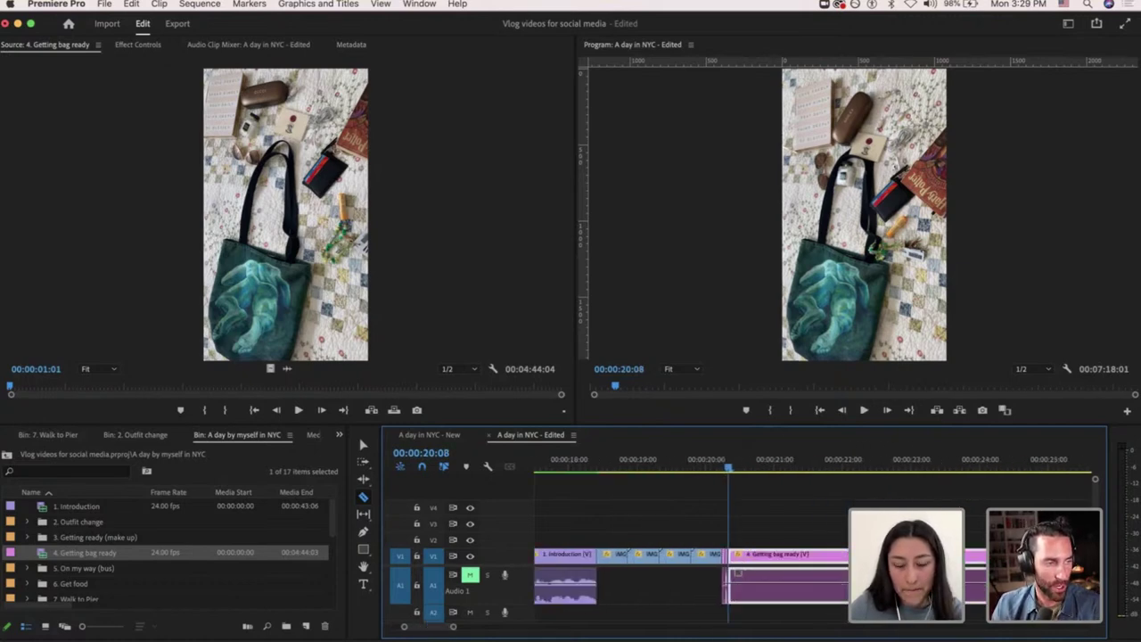
scroll(934, 459, "down", 4)
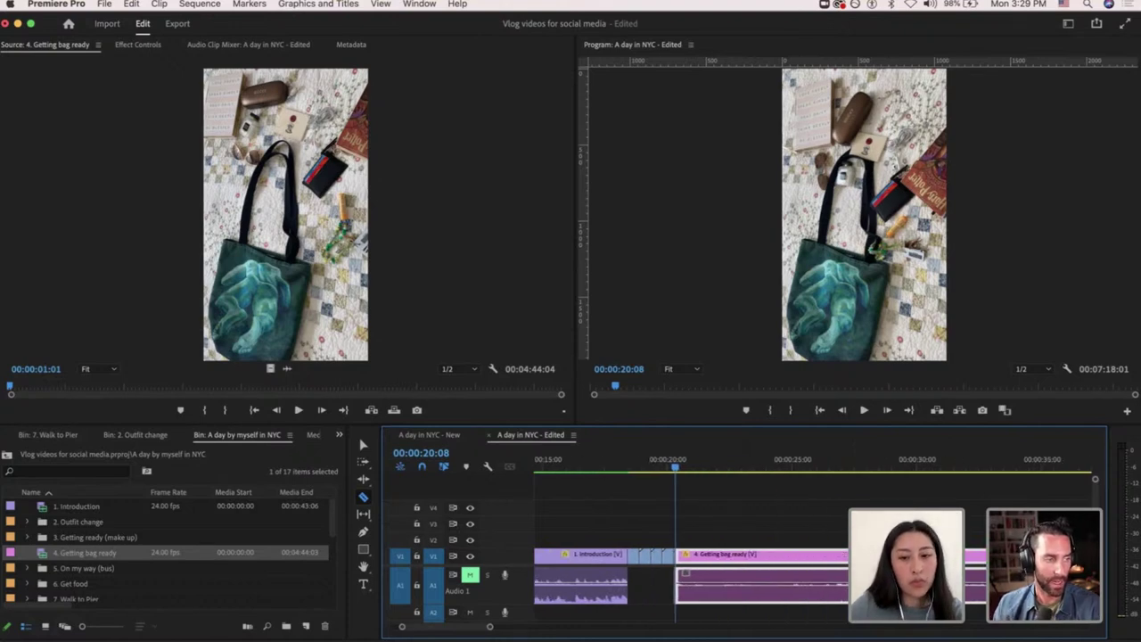
key("v")
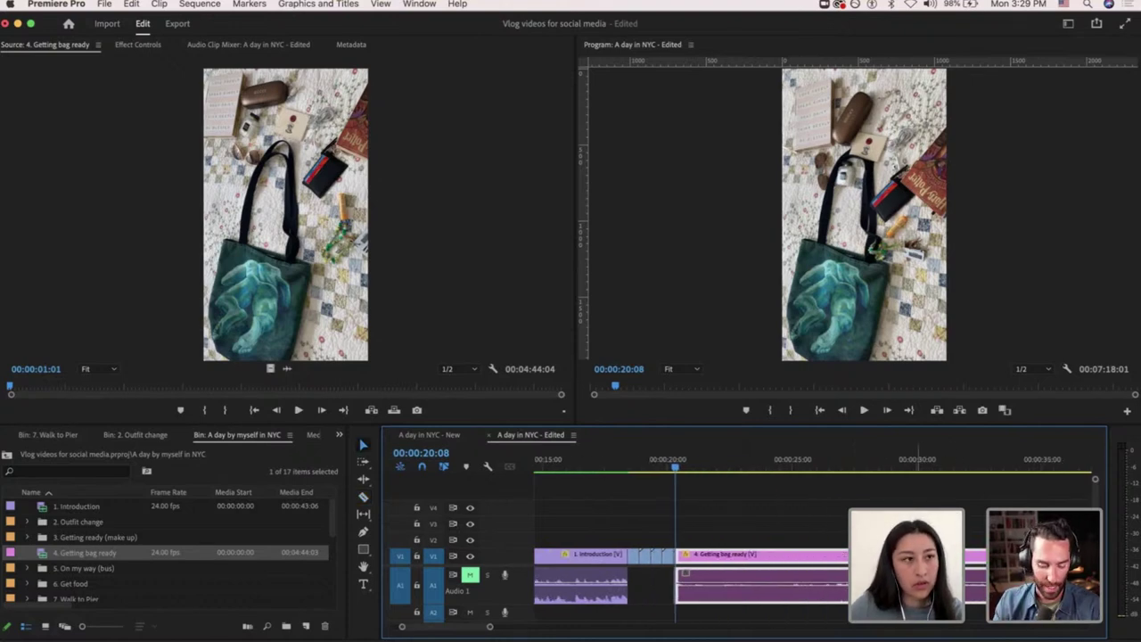
key("super+shift+a")
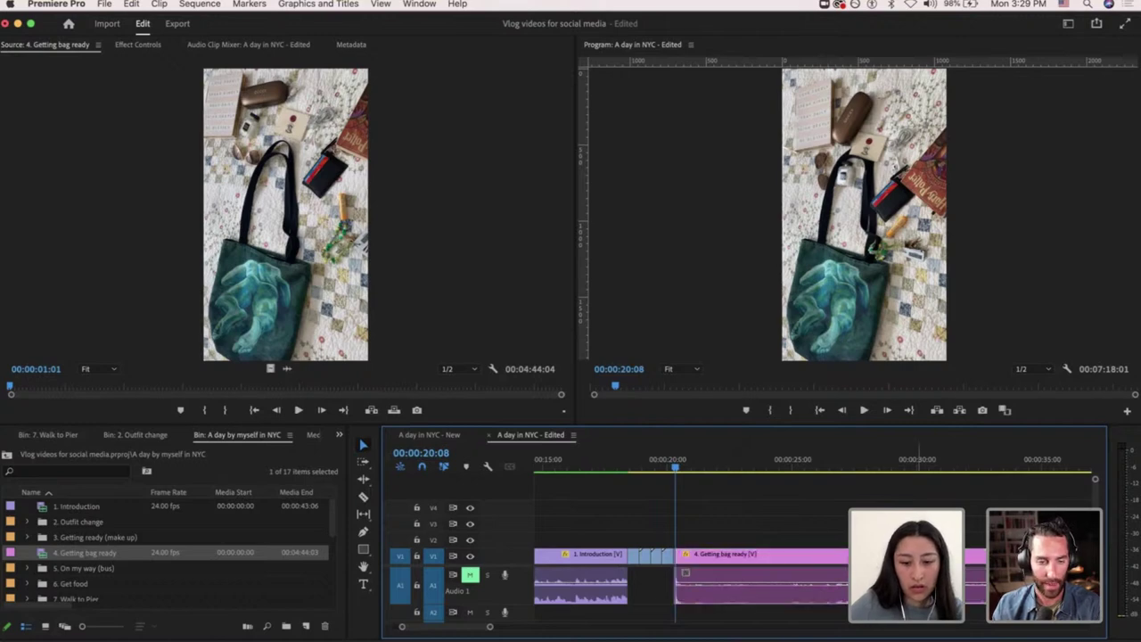
key("super+minus")
key("super+equal")
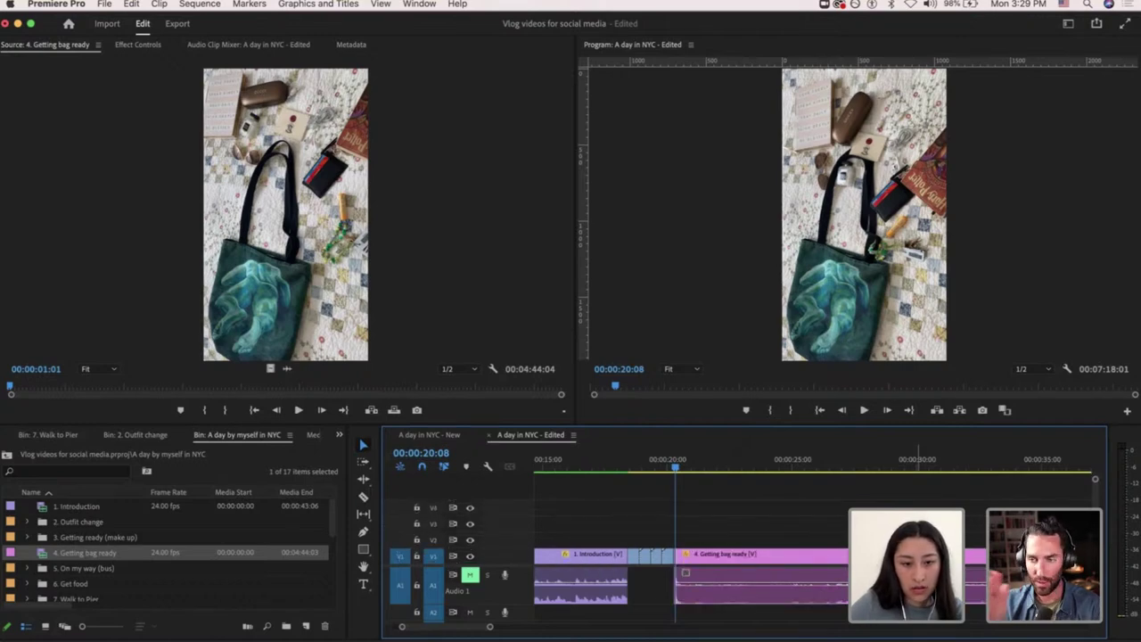
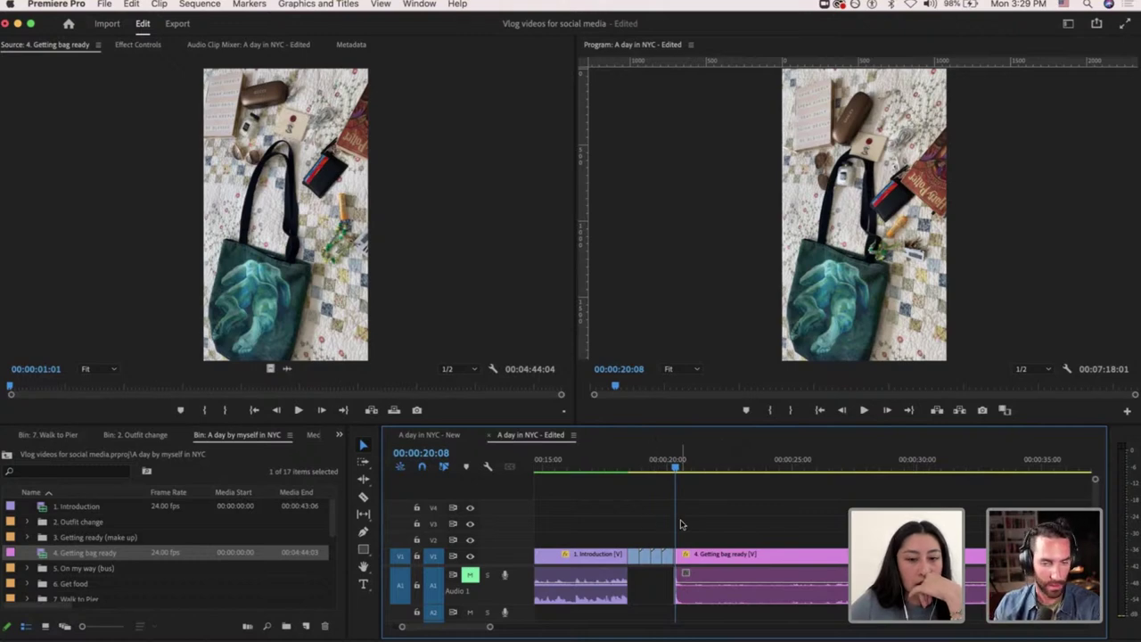
scroll(680, 525, "up", 5)
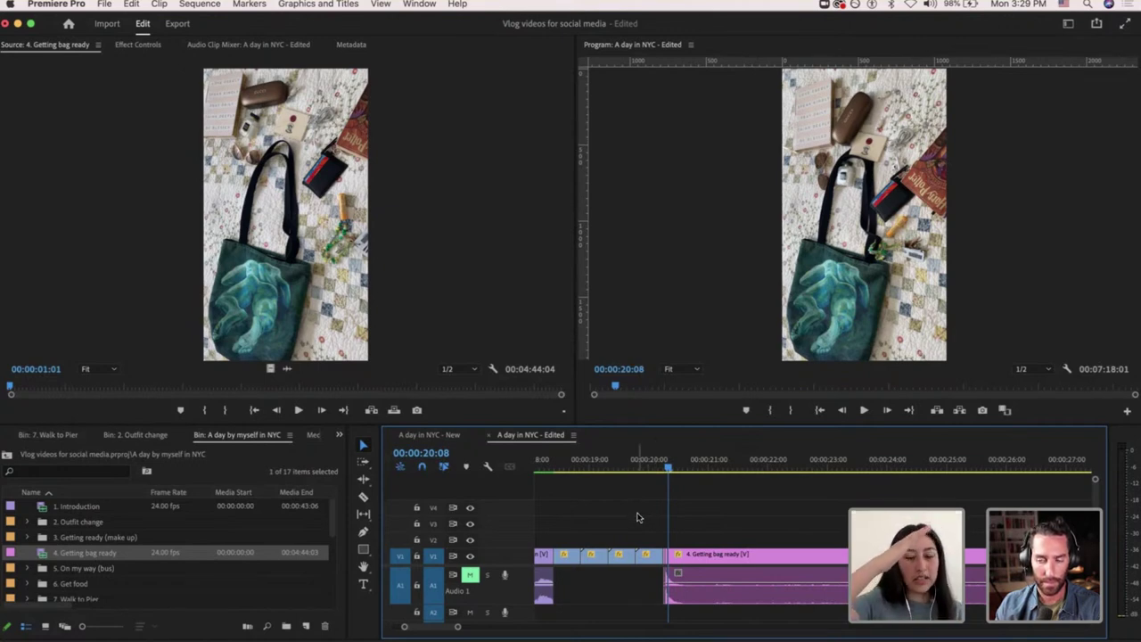
key("backslash")
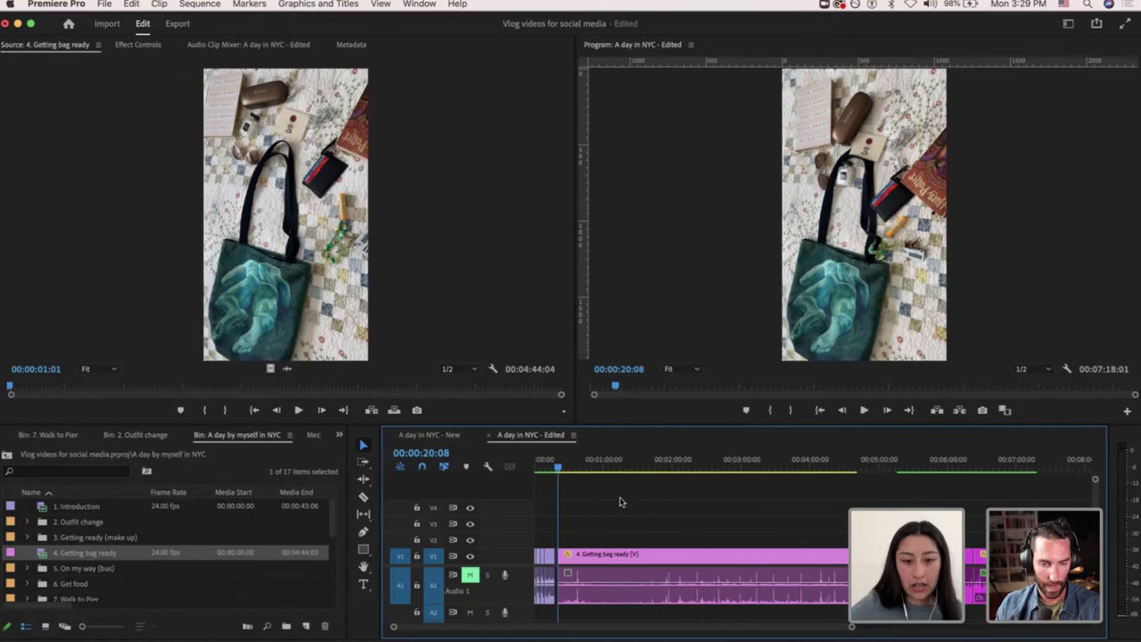
key("equal")
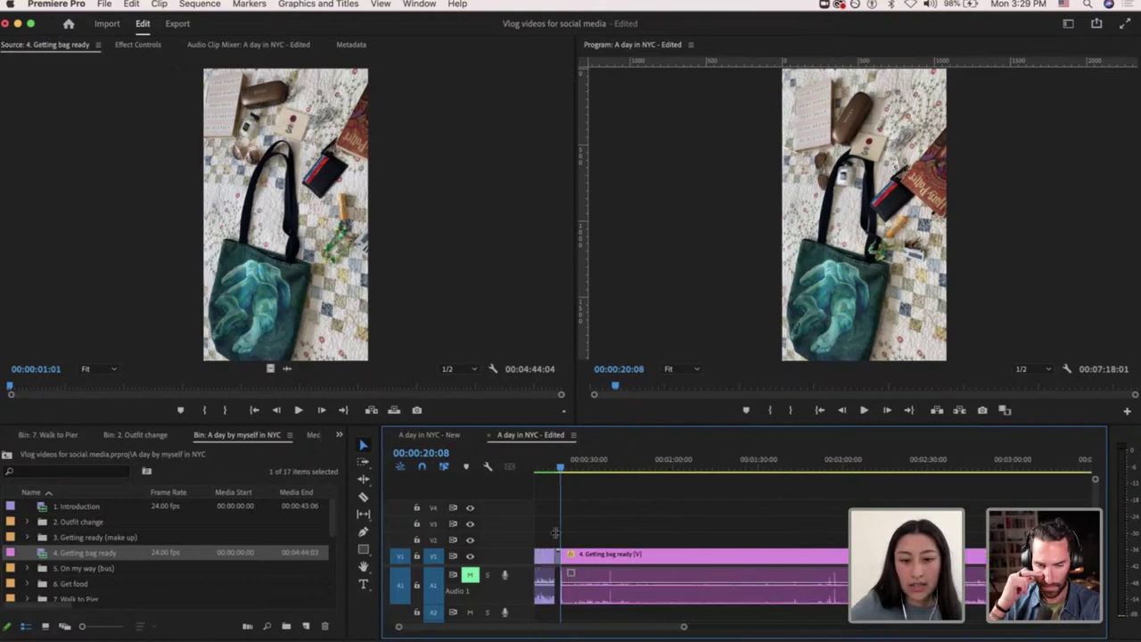
key("super+equal")
key("super+minus")
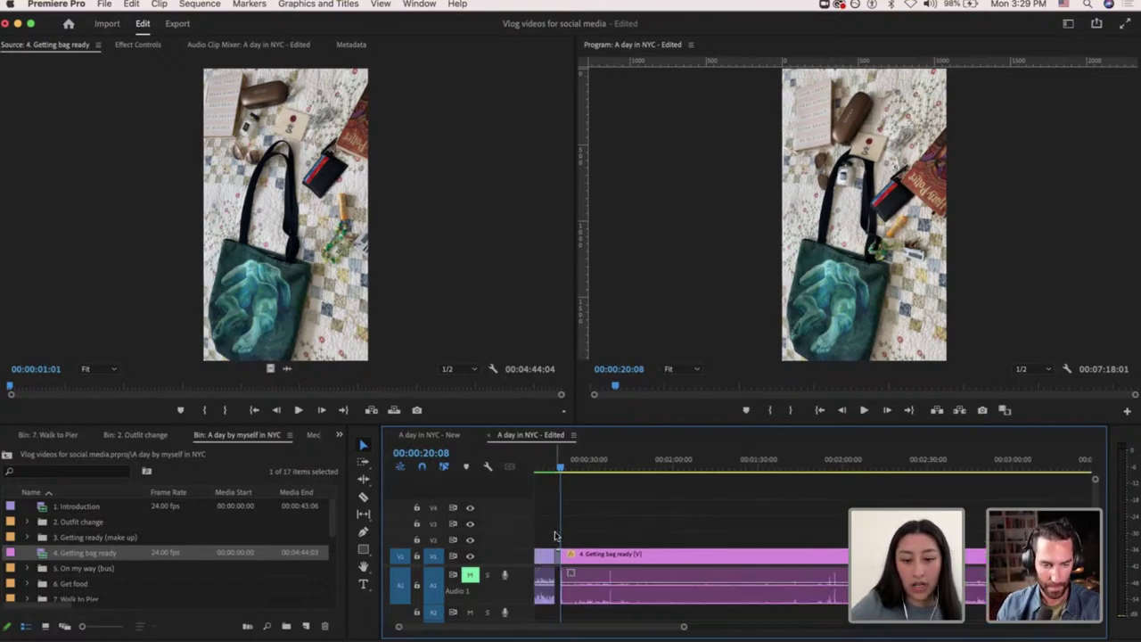
key("alt+equal")
key("alt+minus")
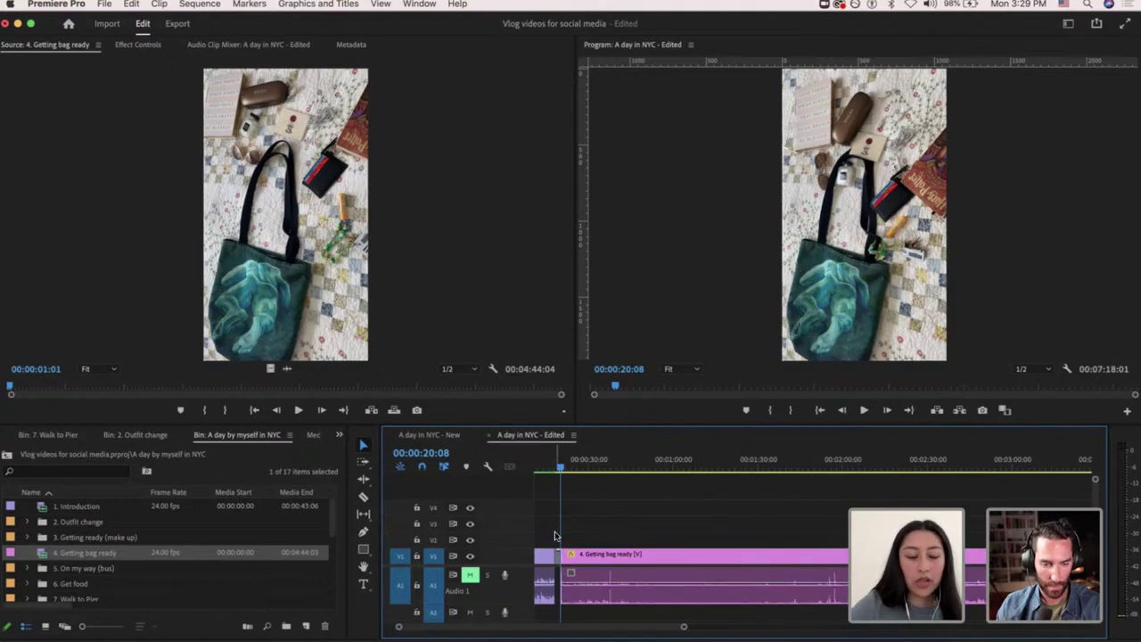
Move the playhead to 00:00:20:09 in 4. Getting bag ready and save the project.
scroll(536, 536, "up", 1)
scroll(624, 526, "up", 8)
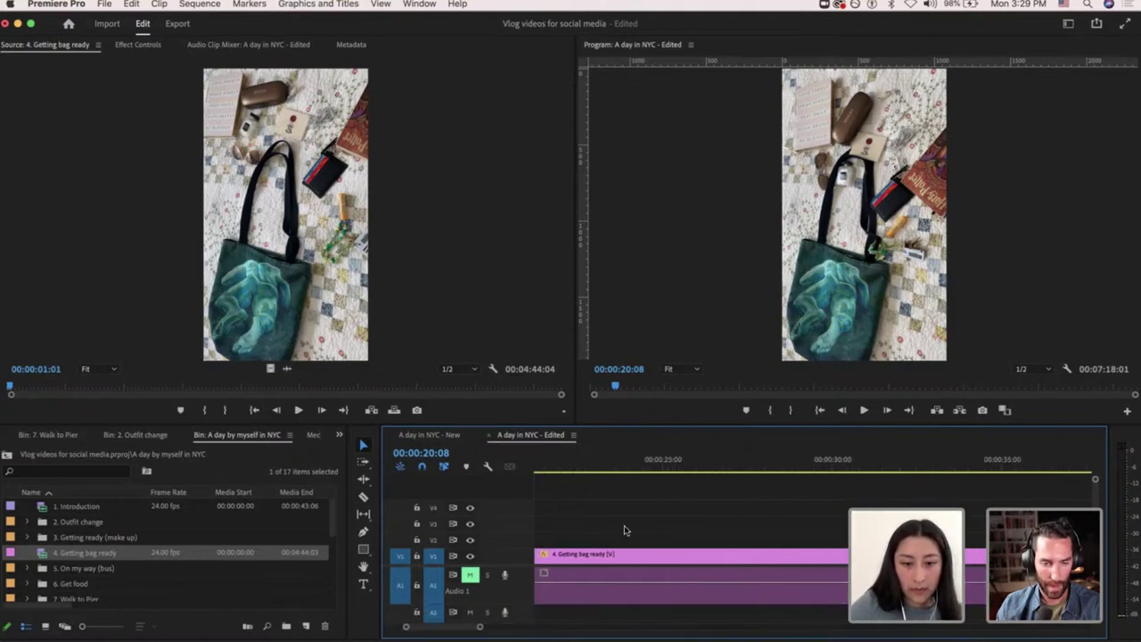
scroll(783, 541, "up", 6)
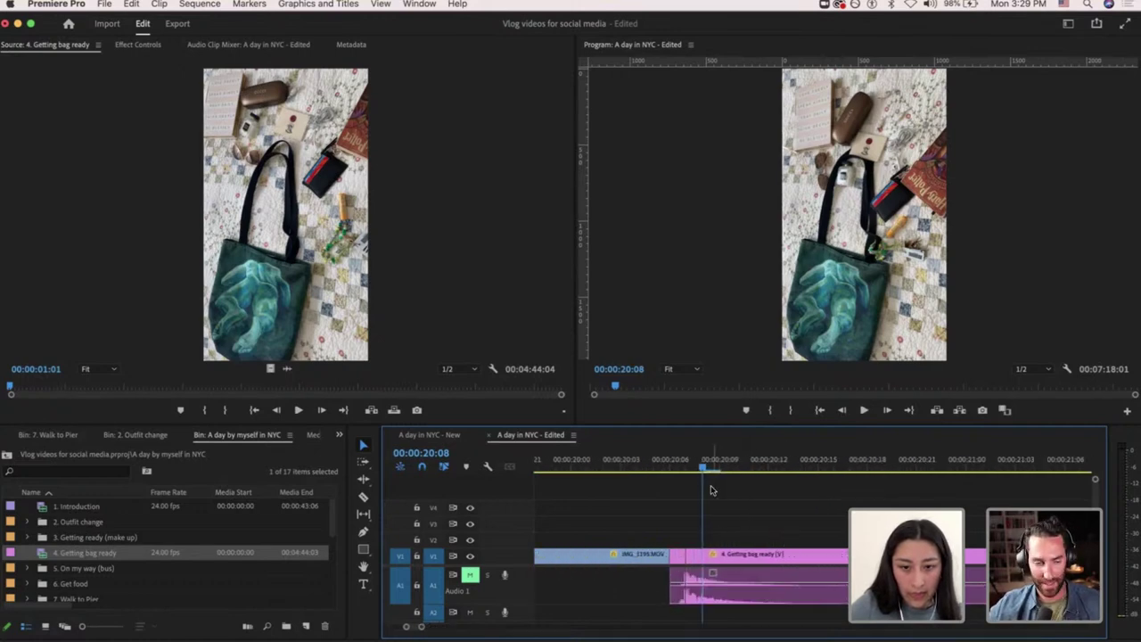
left_click_drag(703, 473, 720, 474)
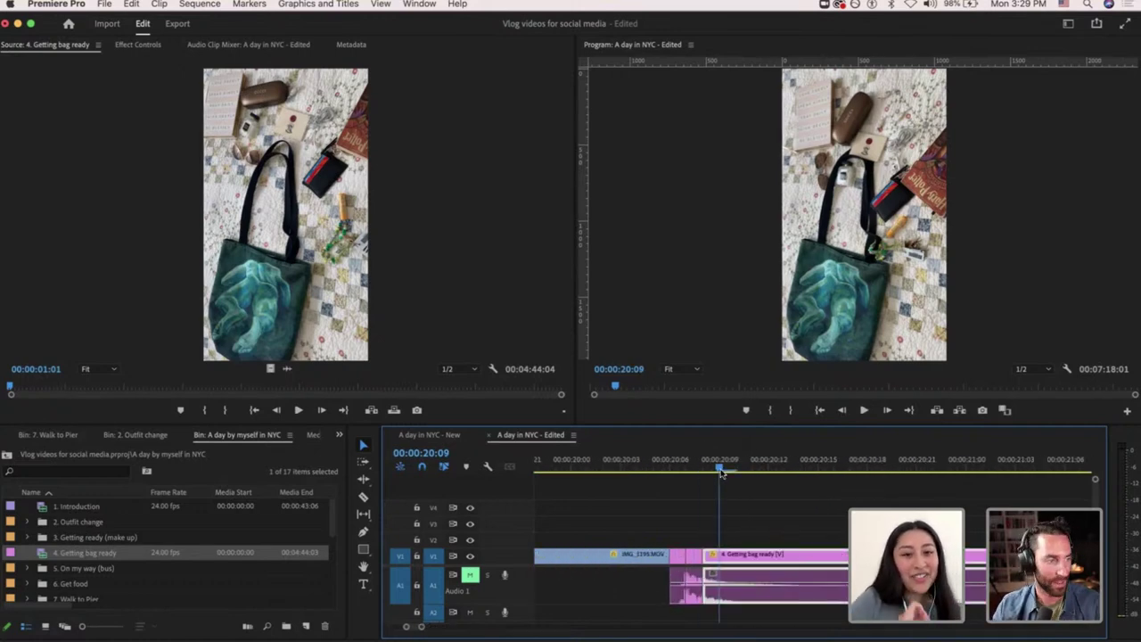
key("super+s")
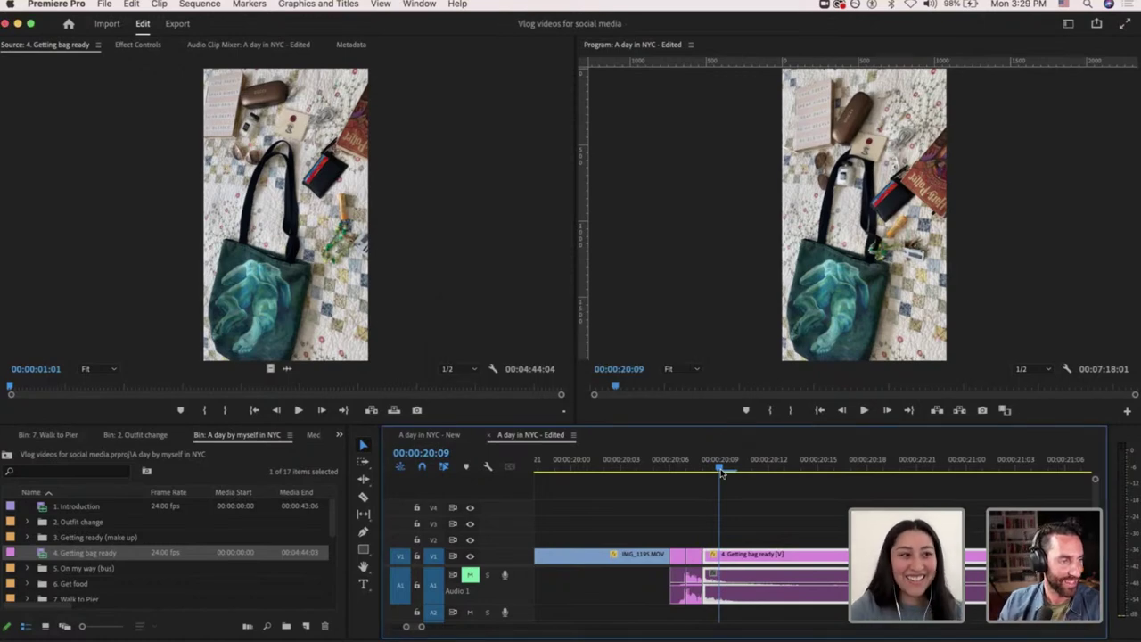
scroll(746, 523, "down", 2)
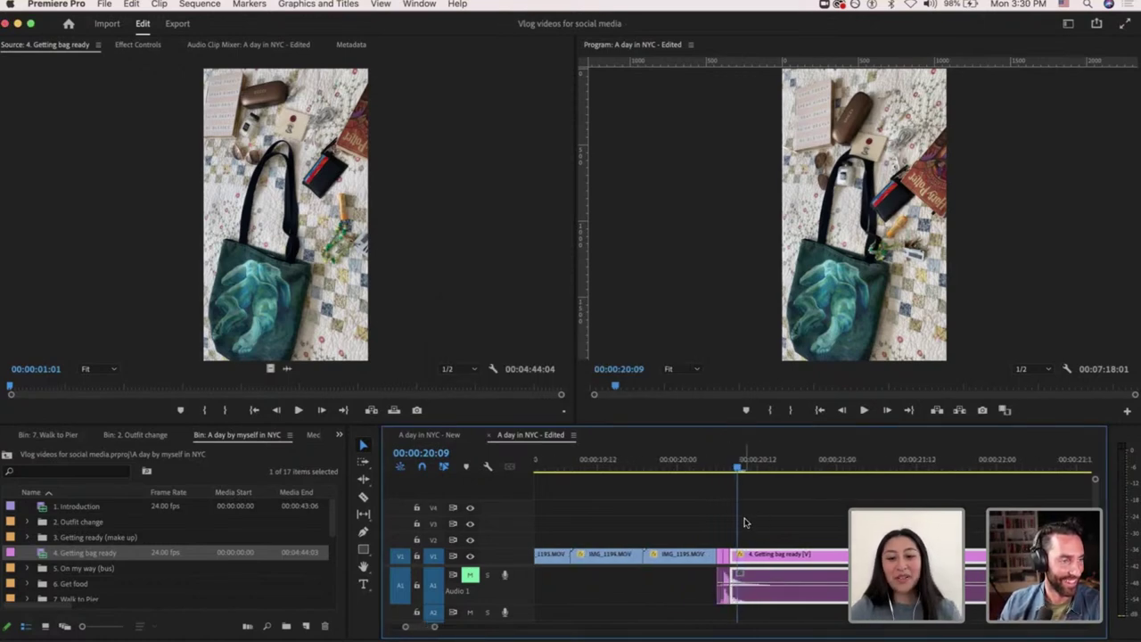
Ripple trim the start of the long 4. Getting bag ready section up to 00:00:37:13.
scroll(746, 524, "down", 1)
scroll(813, 521, "down", 1)
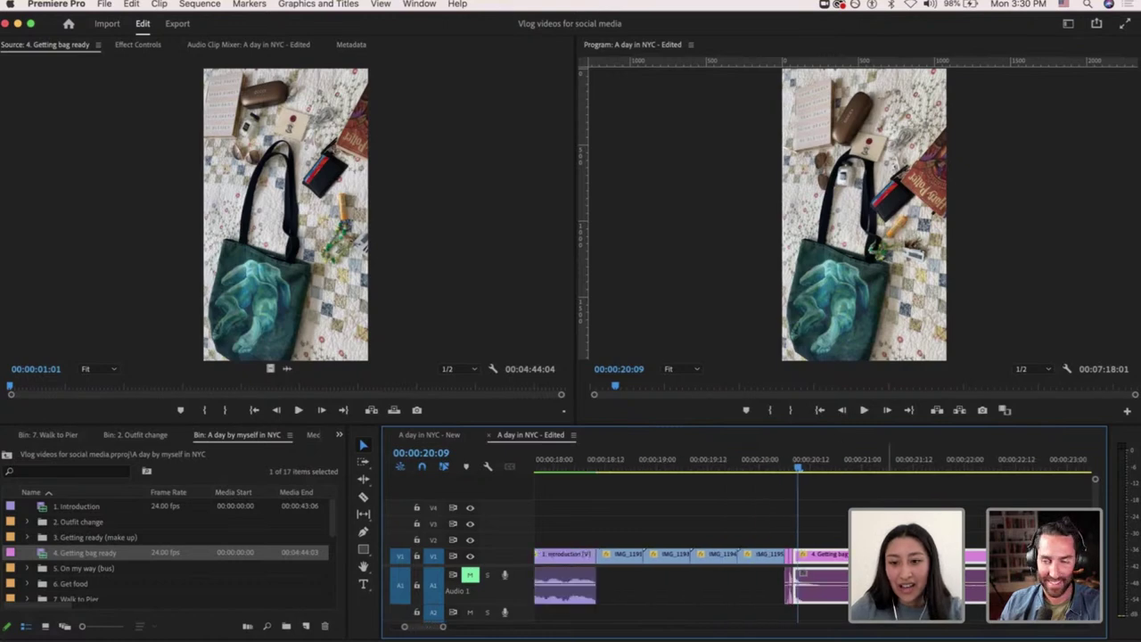
scroll(725, 526, "down", 3)
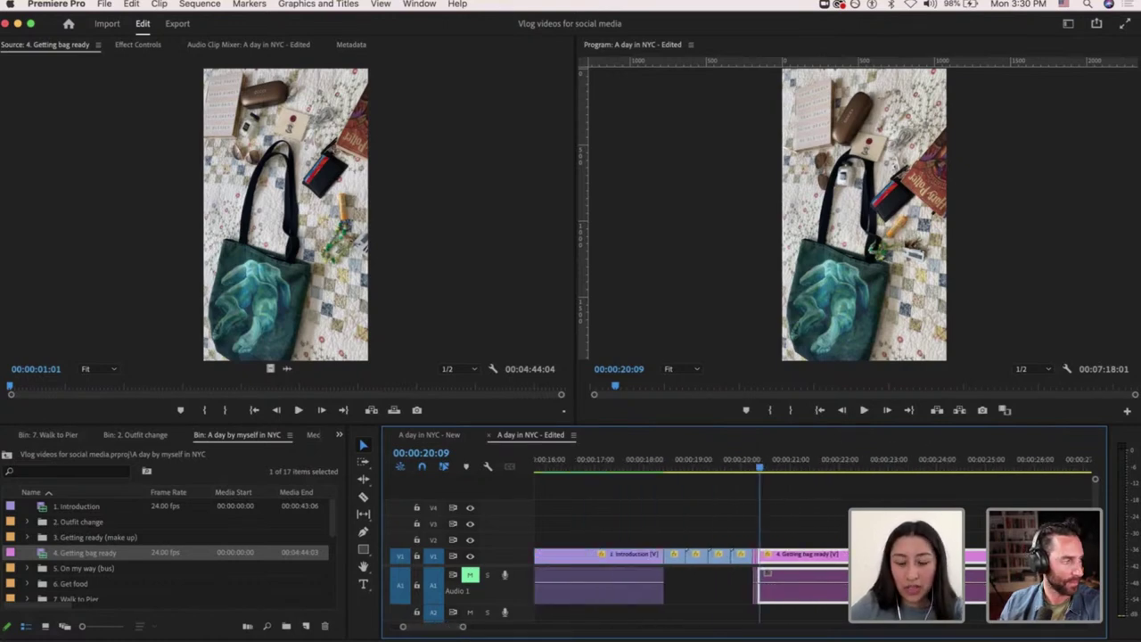
scroll(725, 526, "down", 4)
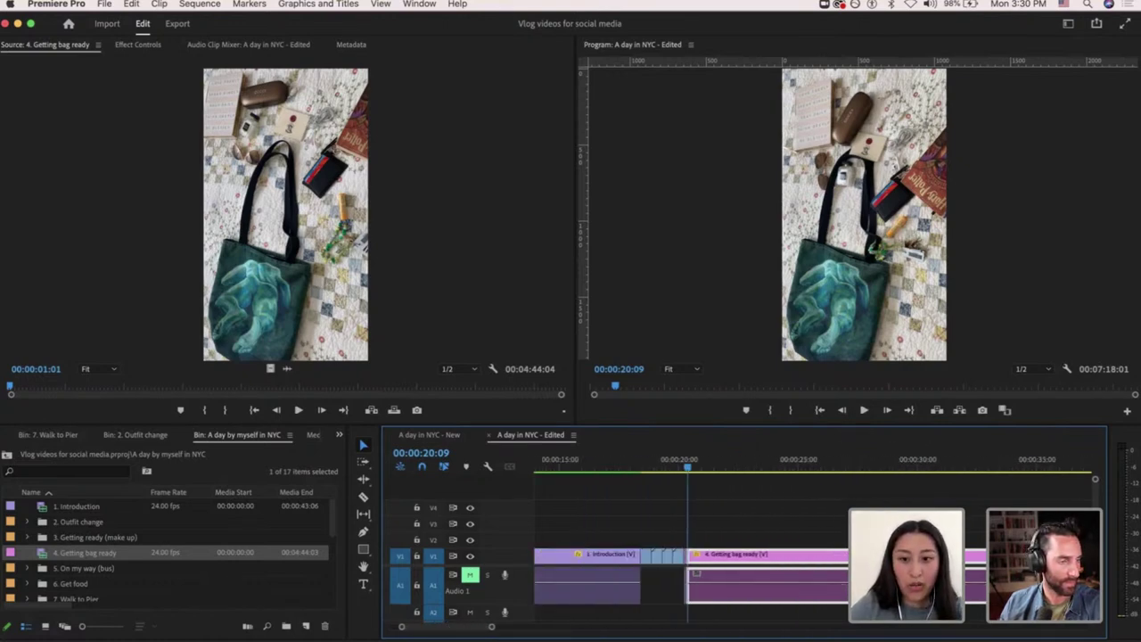
scroll(945, 528, "down", 1)
scroll(969, 530, "right", 3)
scroll(969, 530, "up", 5)
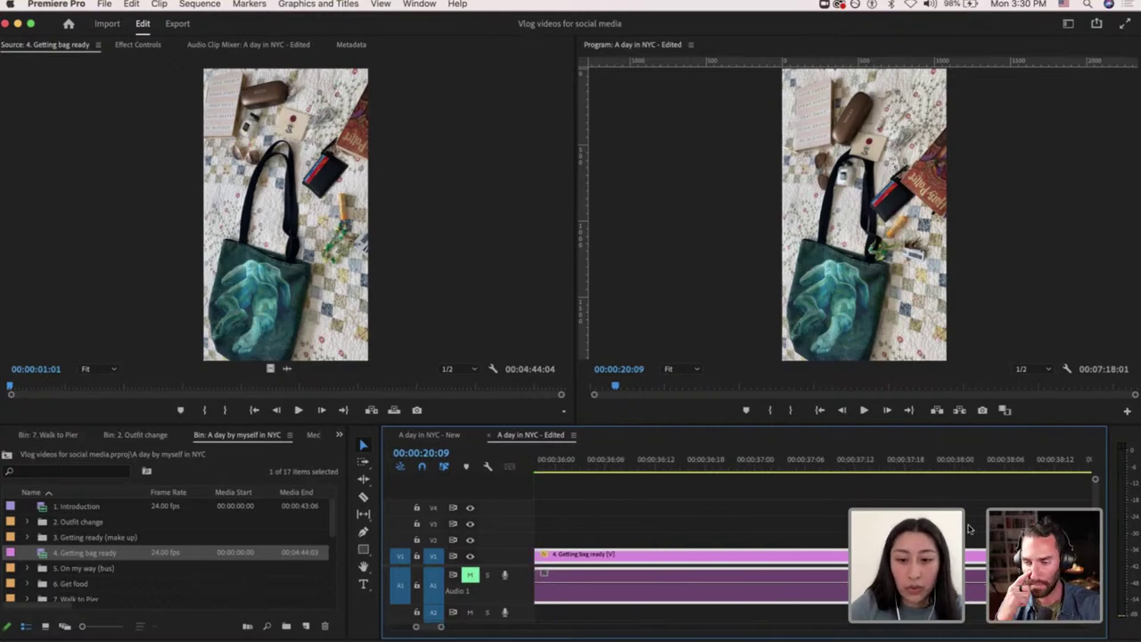
left_click(872, 466)
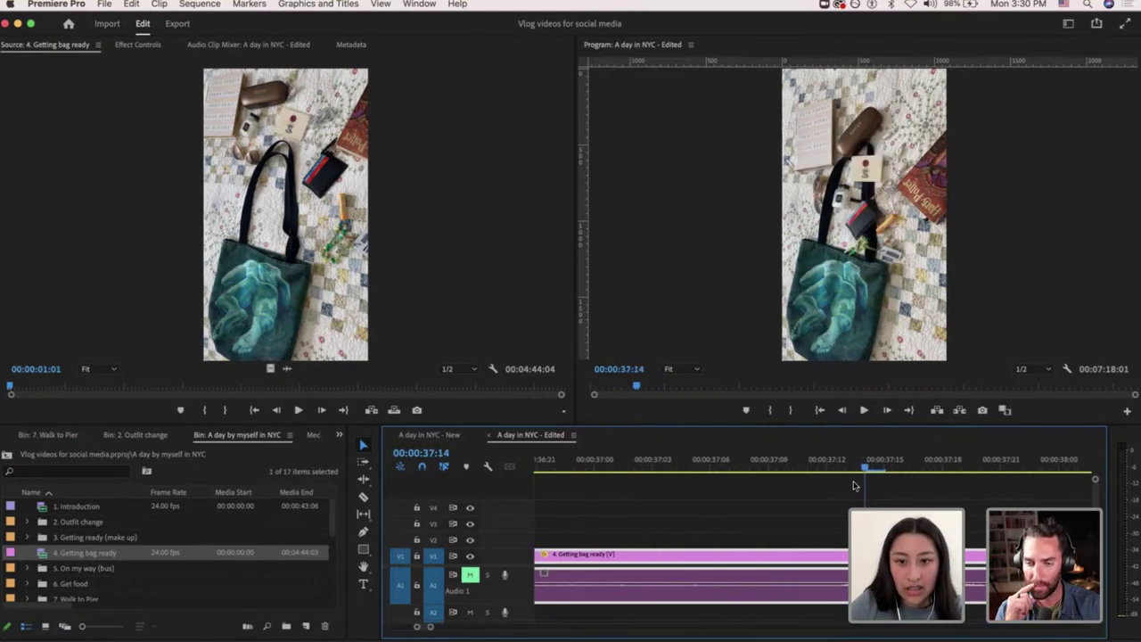
left_click(847, 469)
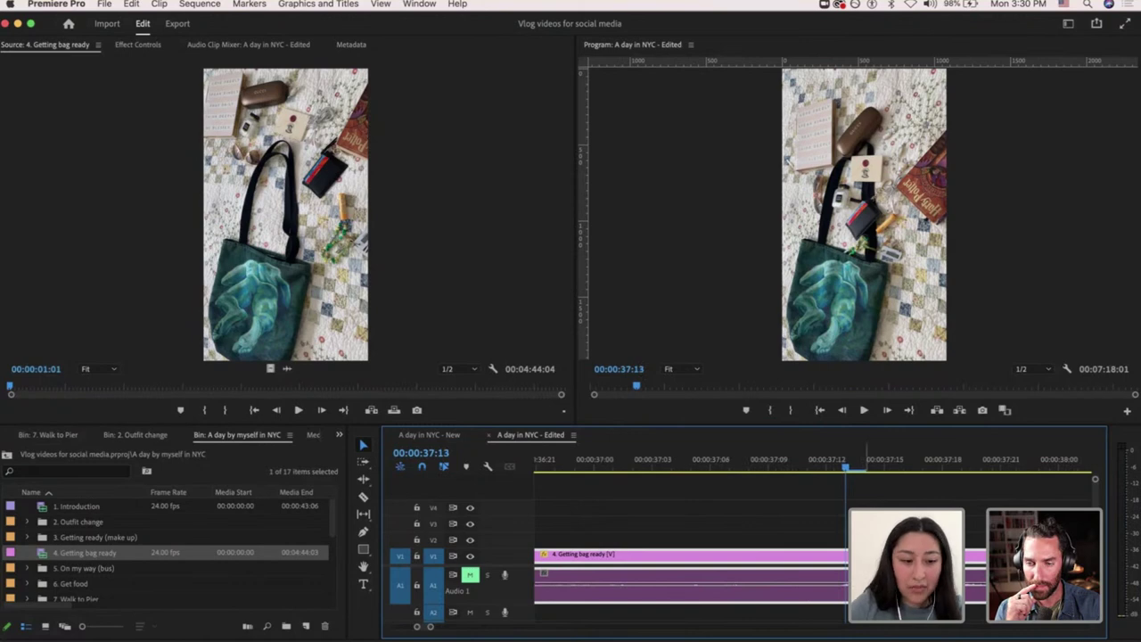
key("q")
Locate the short Getting bag ready cuts around 00:00:20:08 on the A day in NYC - Edited timeline.
key("Down")
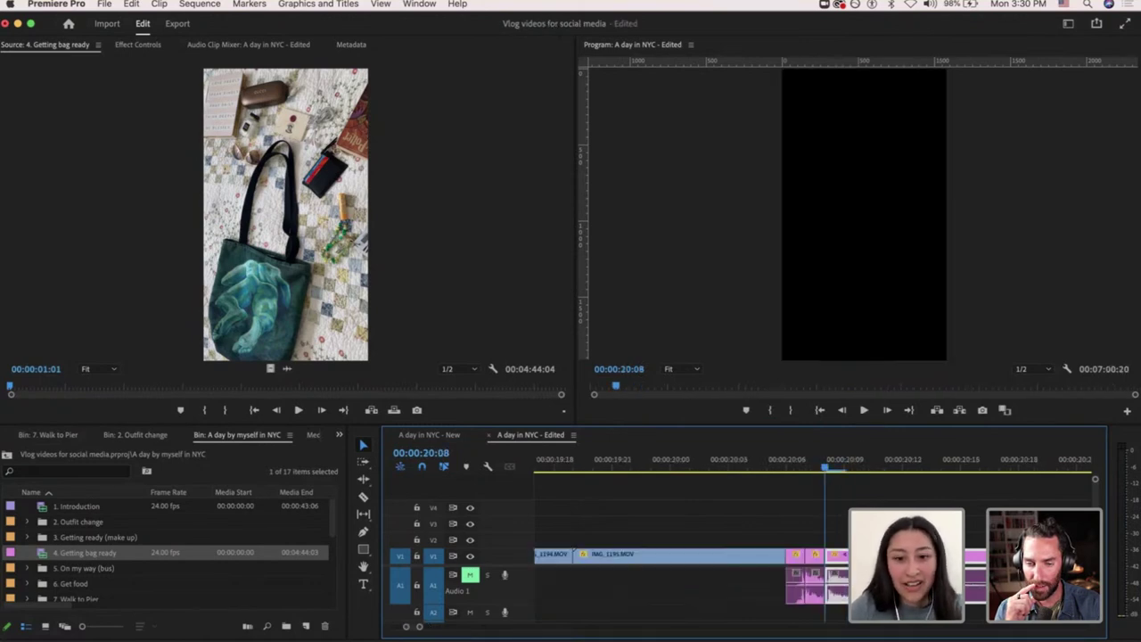
key("minus")
key("minus")
key("minus")
key("minus")
key("minus")
key("minus")
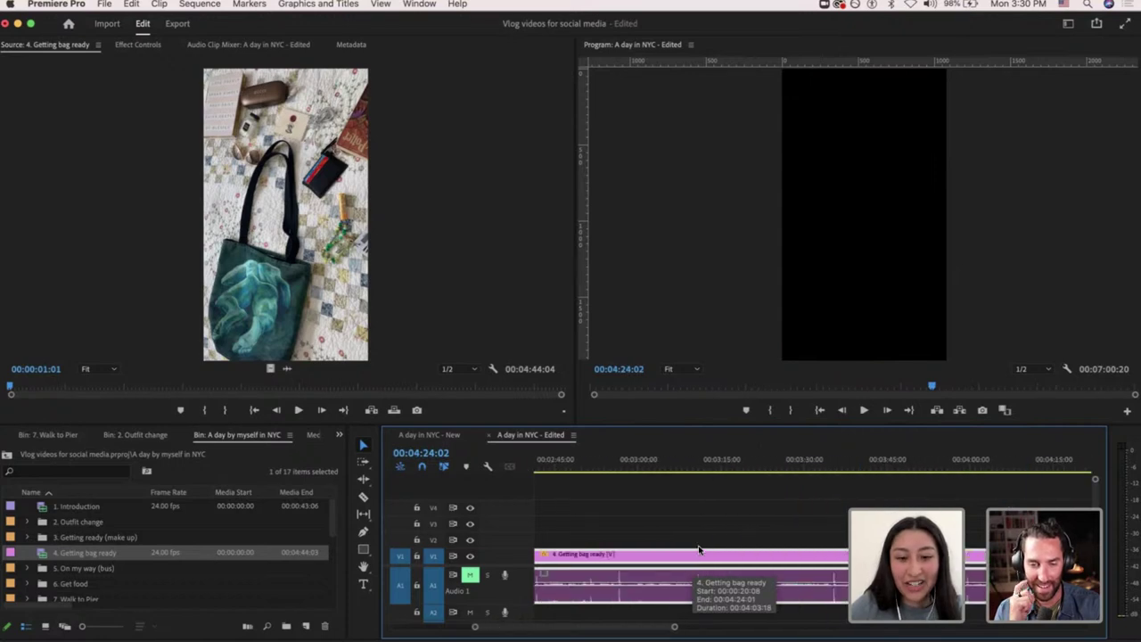
key("minus")
key("minus")
key("minus")
scroll(599, 557, "up", 10)
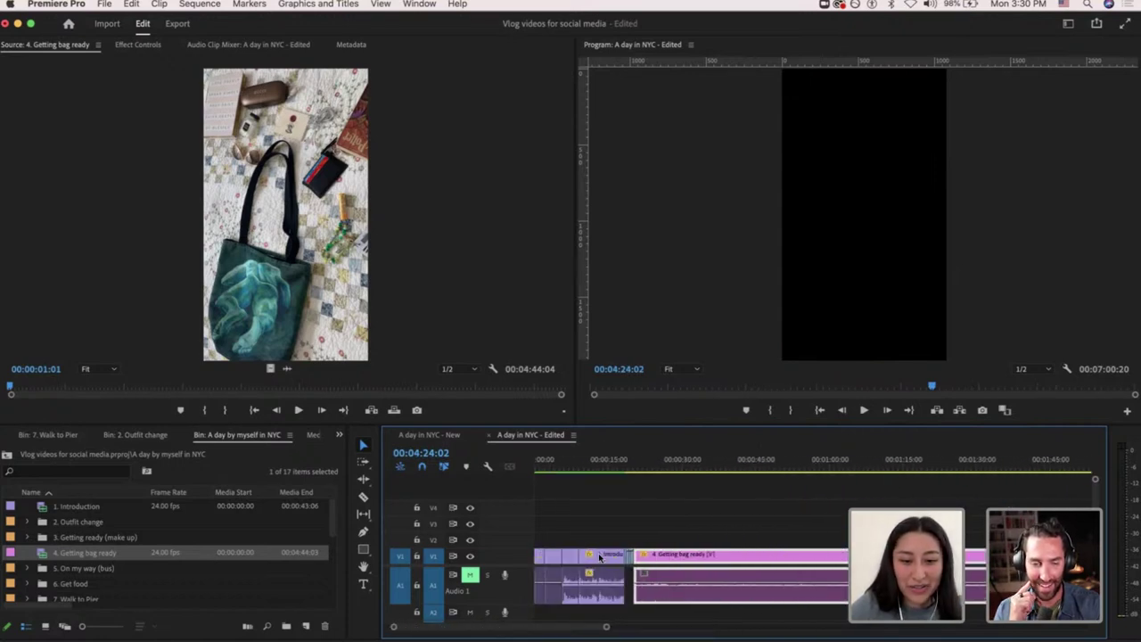
scroll(711, 549, "up", 10)
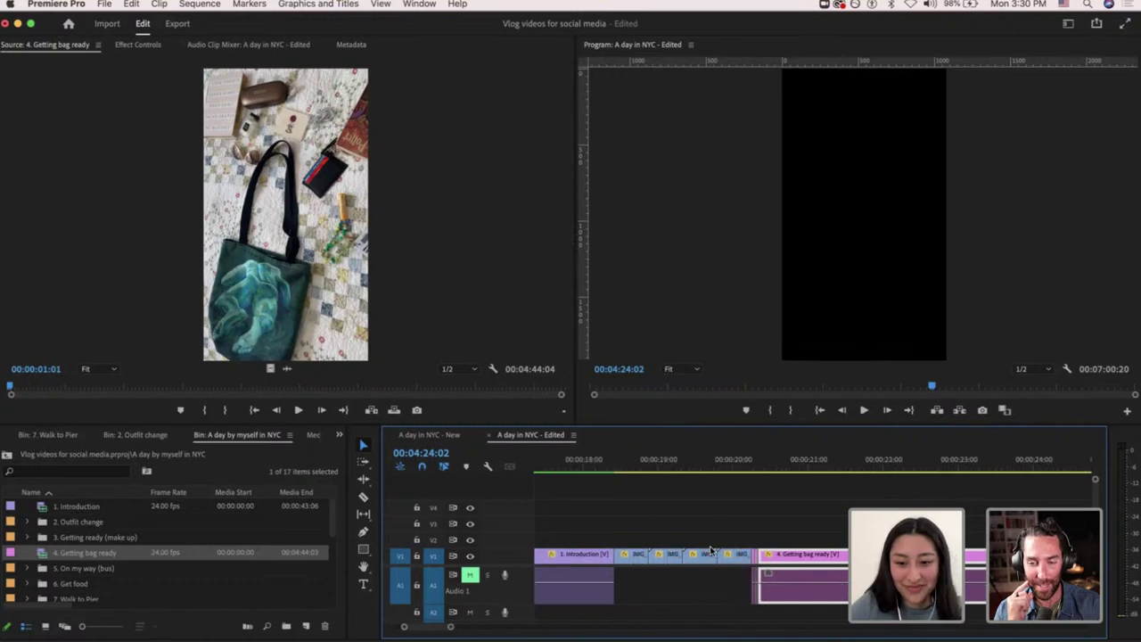
Split the "4. Getting bag ready" clip at 00:00:20:09 and ripple-trim the footage from there up to 00:01:39:21.
left_click(887, 471)
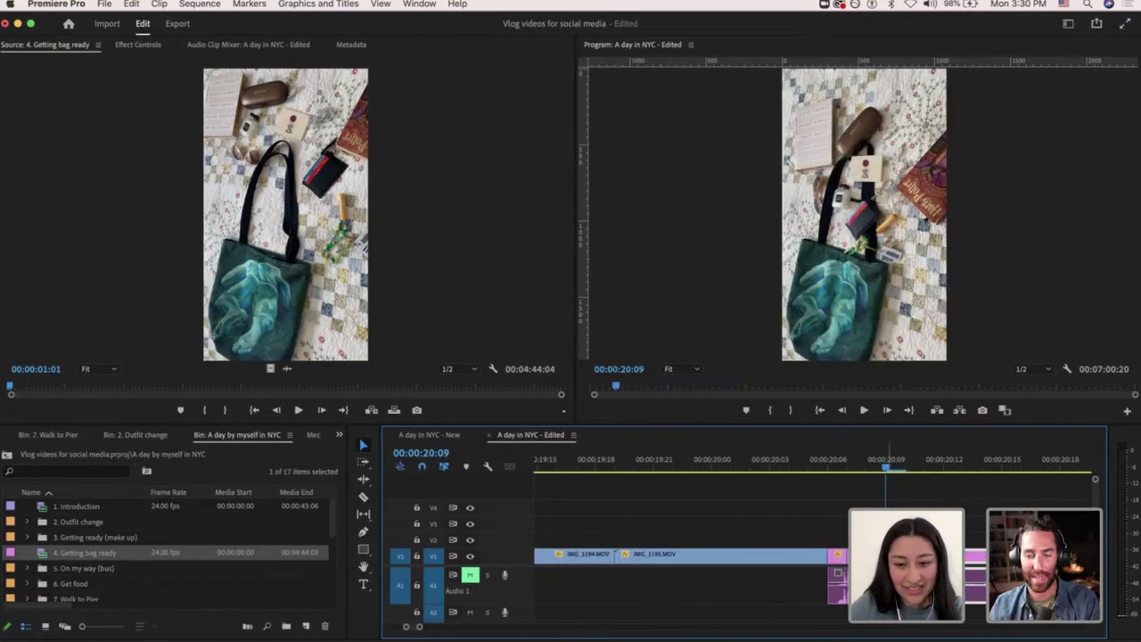
key("p")
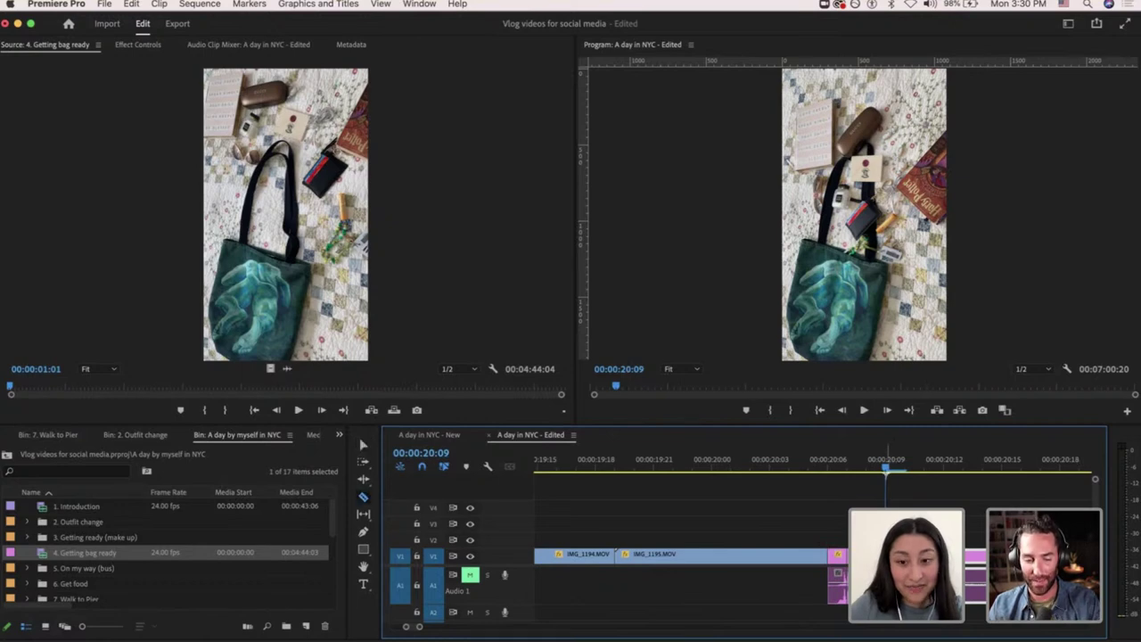
scroll(808, 499, "down", 10)
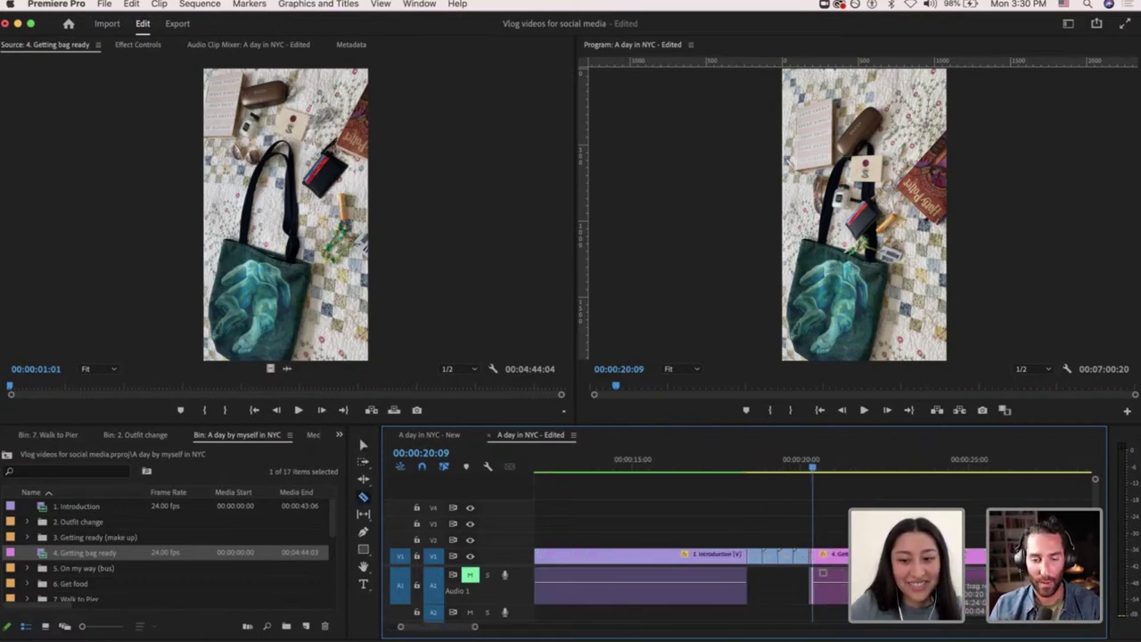
scroll(839, 565, "right", 8)
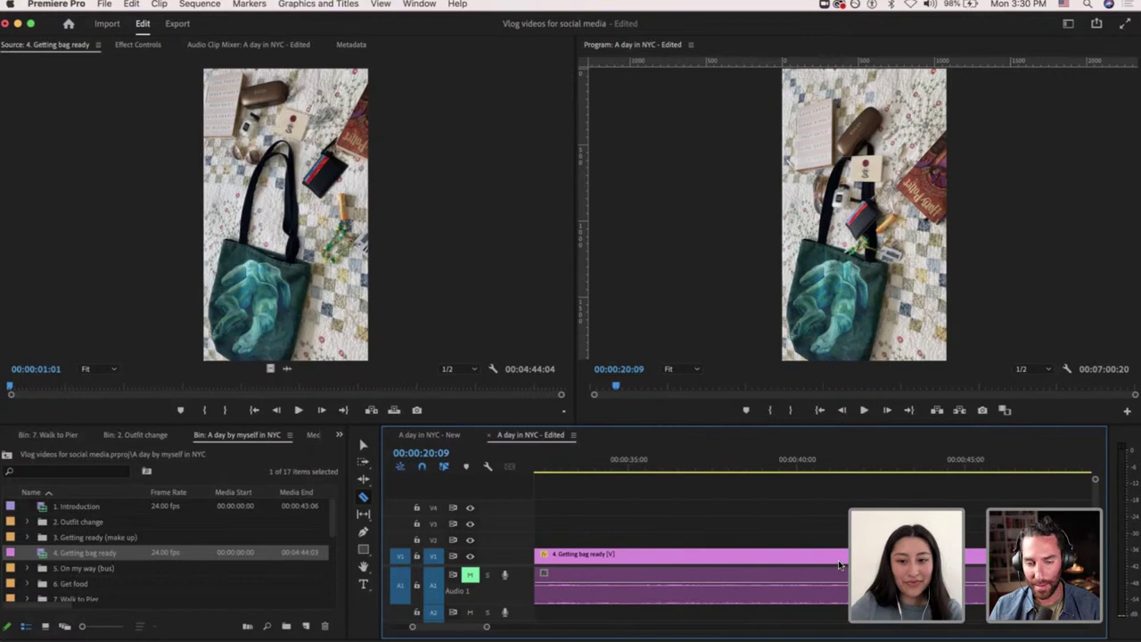
scroll(839, 564, "down", 5)
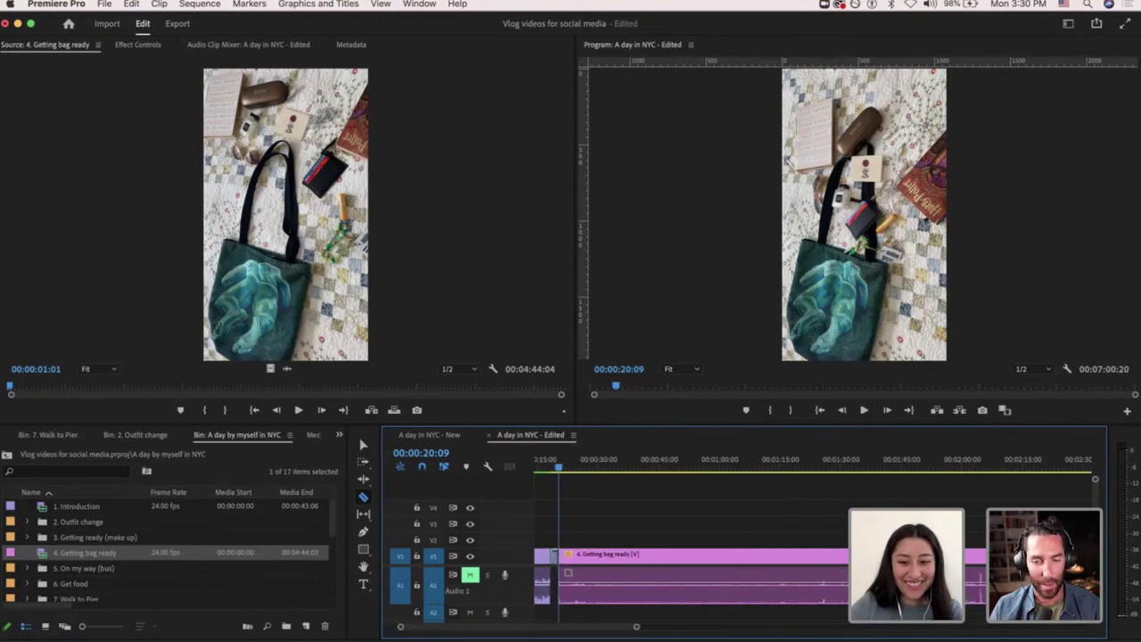
scroll(876, 457, "up", 8)
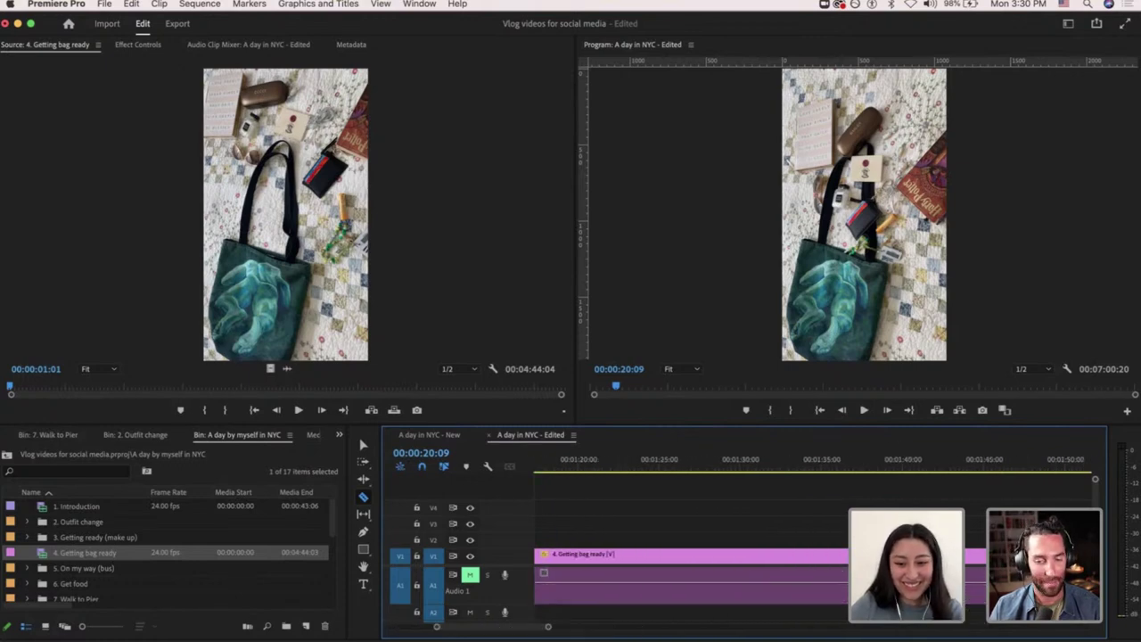
left_click(909, 468)
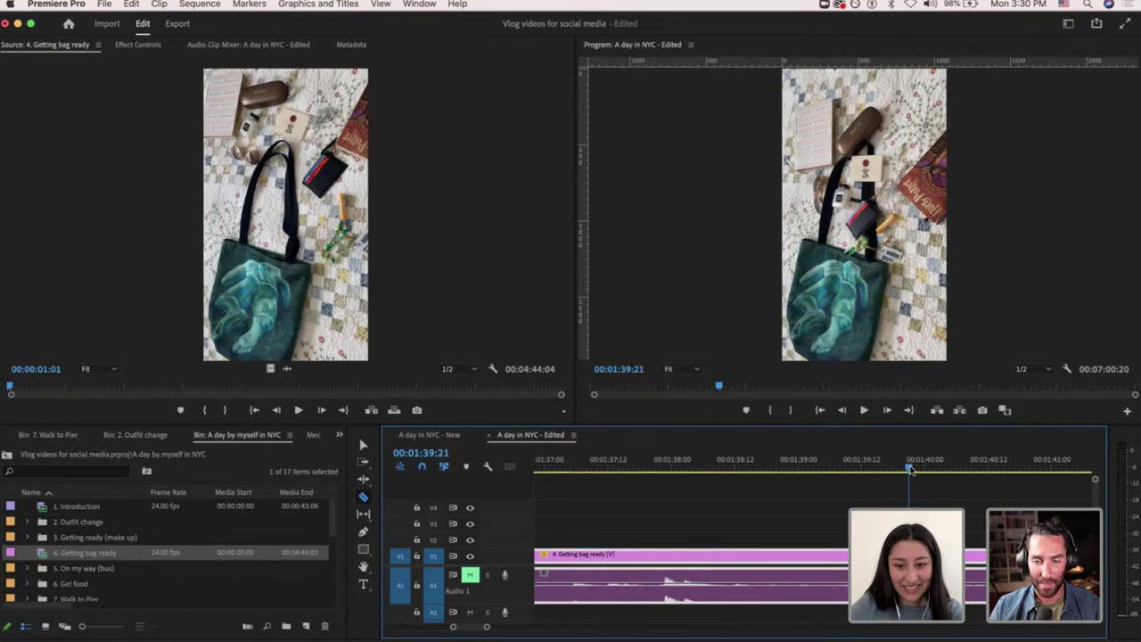
key("q")
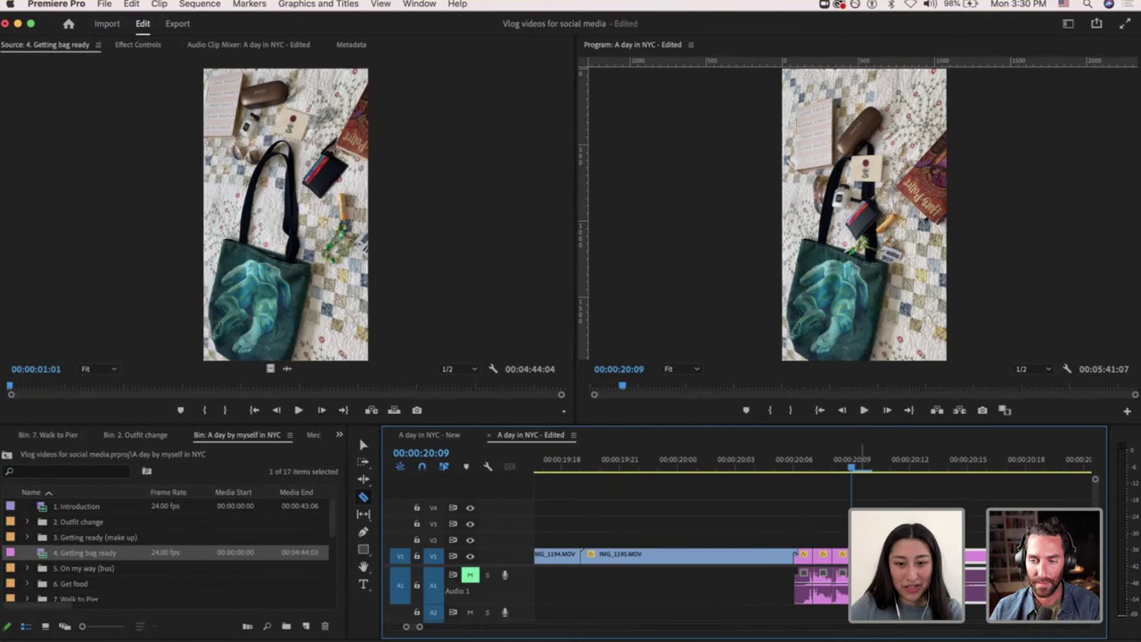
Split the "4. Getting bag ready" clip at 00:00:20:10 to leave a one-frame piece.
left_click(872, 456)
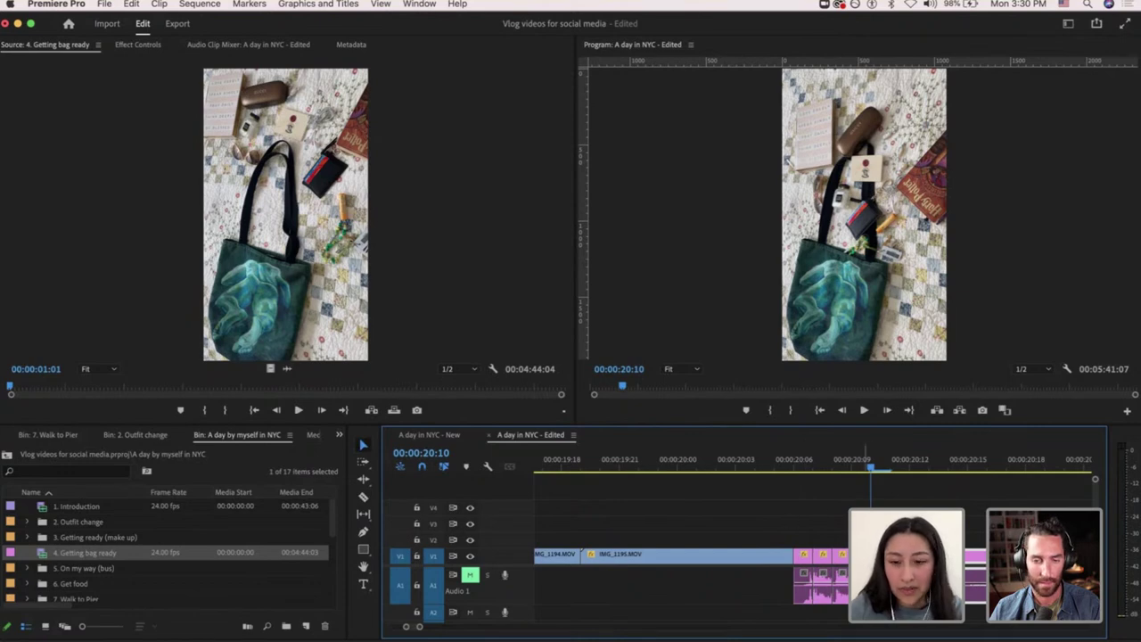
key("c")
key("v")
Ripple-trim the remaining "4. Getting bag ready" footage from 00:00:20:10 up to 00:00:45:04.
scroll(878, 554, "down", 3)
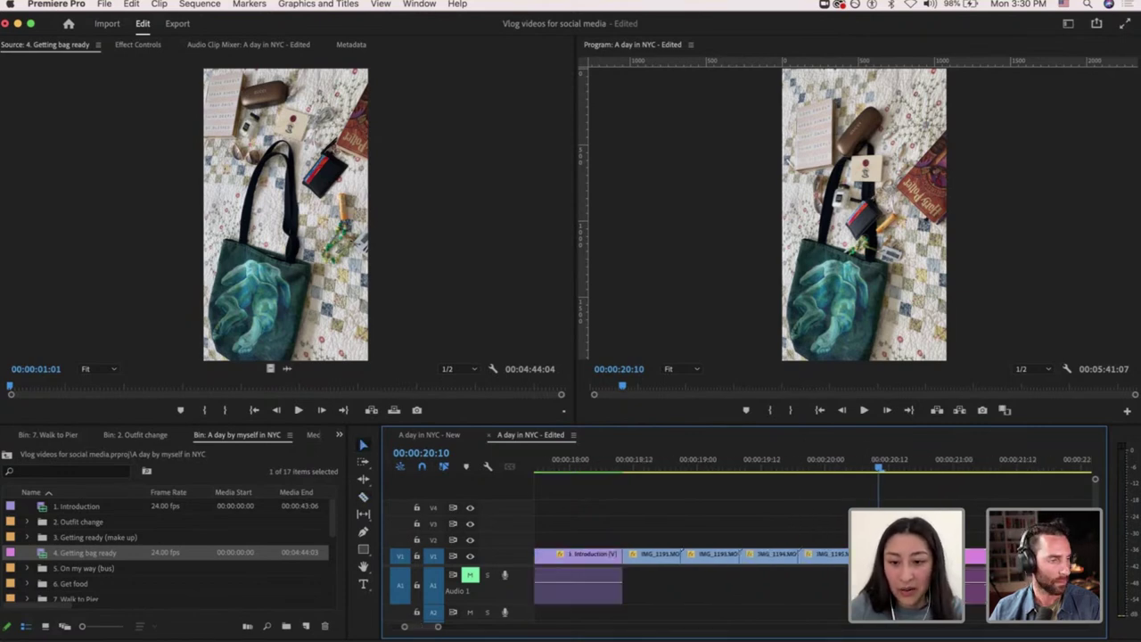
key("equal")
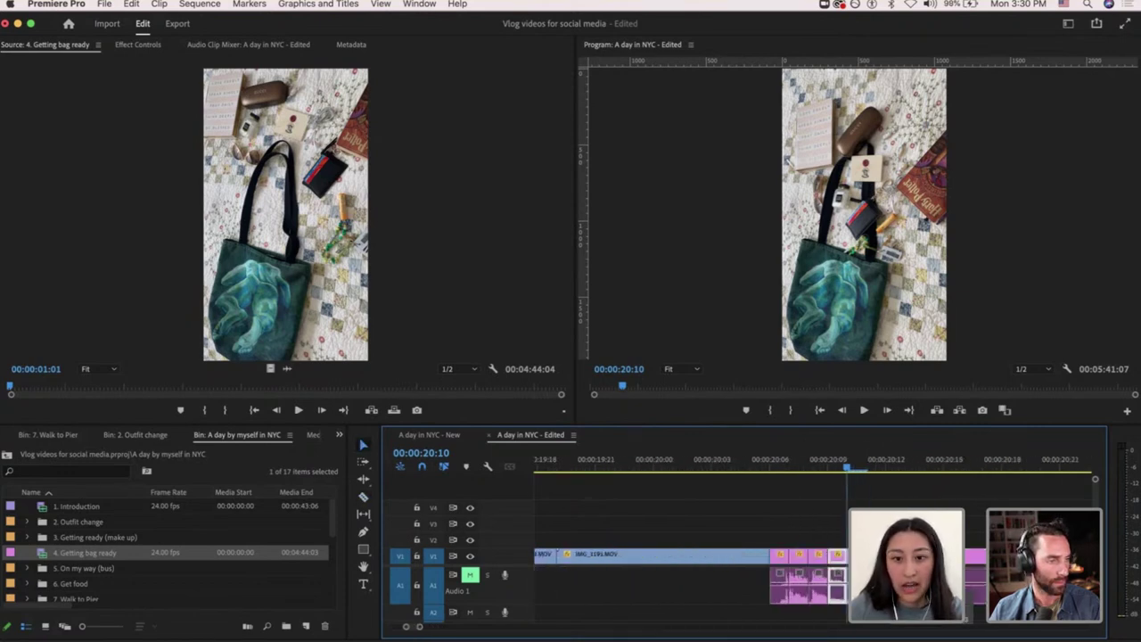
scroll(825, 565, "right", 3)
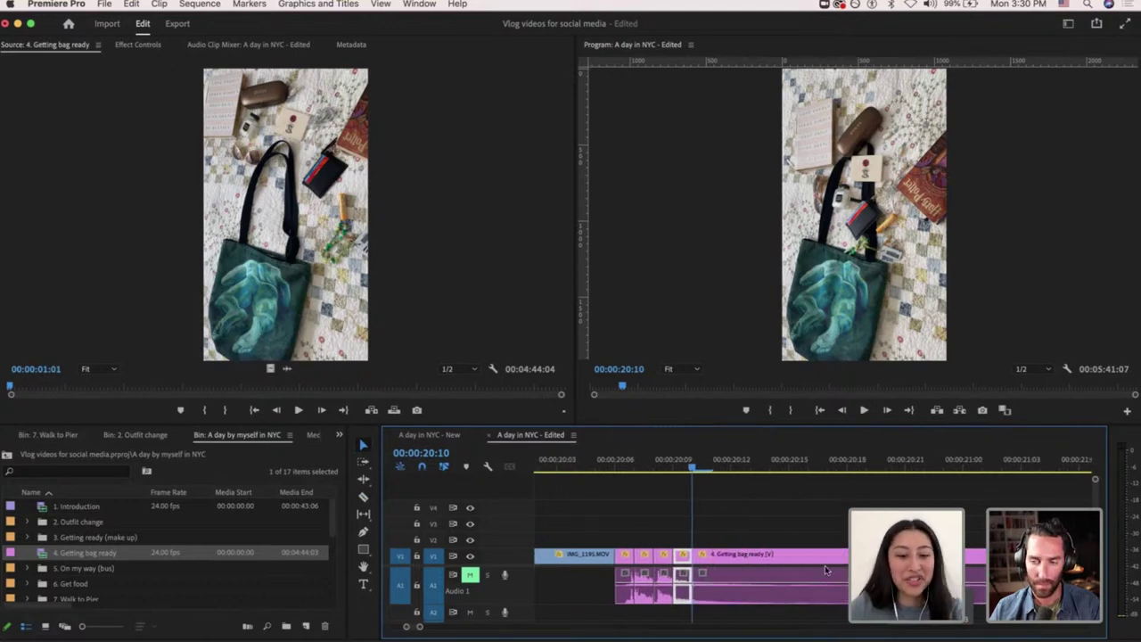
key("minus")
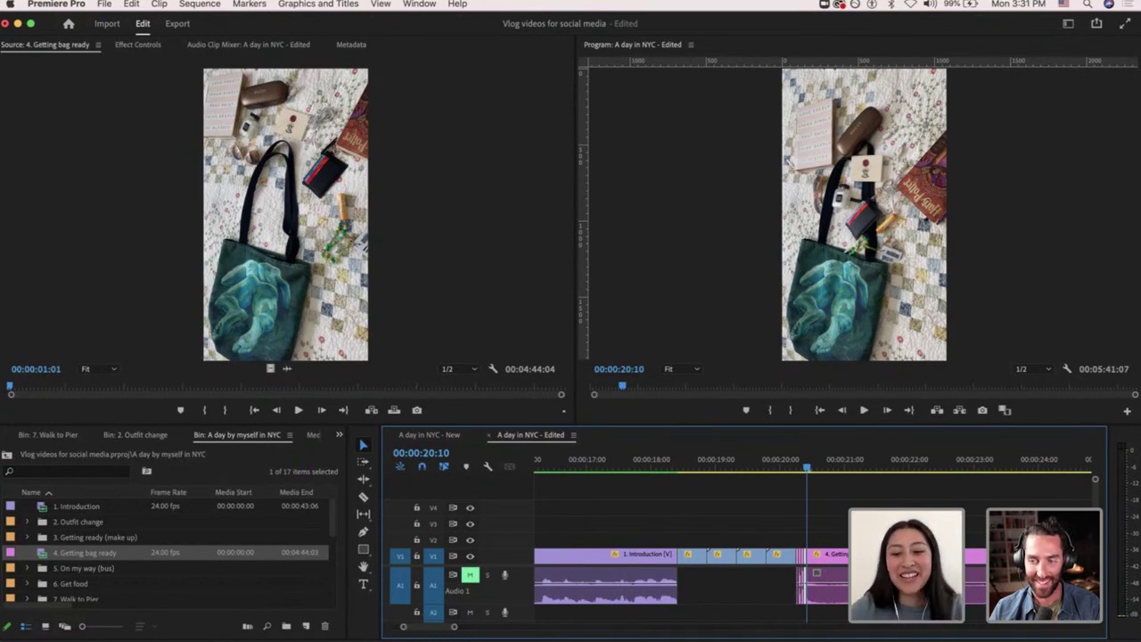
key("minus")
key("minus")
key("minus")
key("minus")
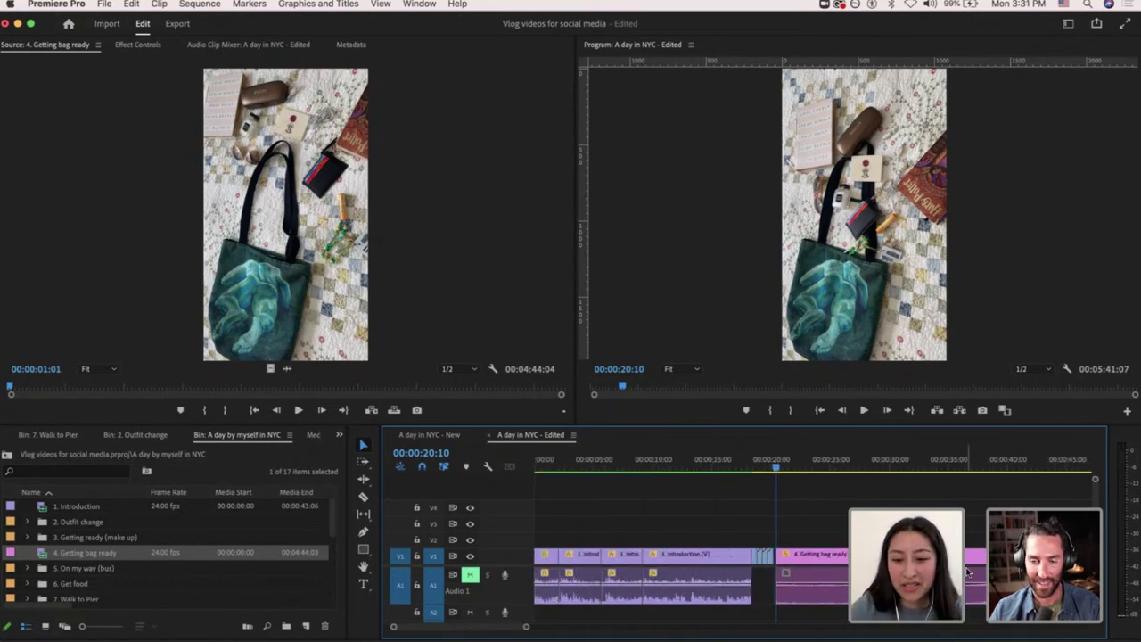
scroll(967, 572, "right", 3)
scroll(924, 535, "up", 5)
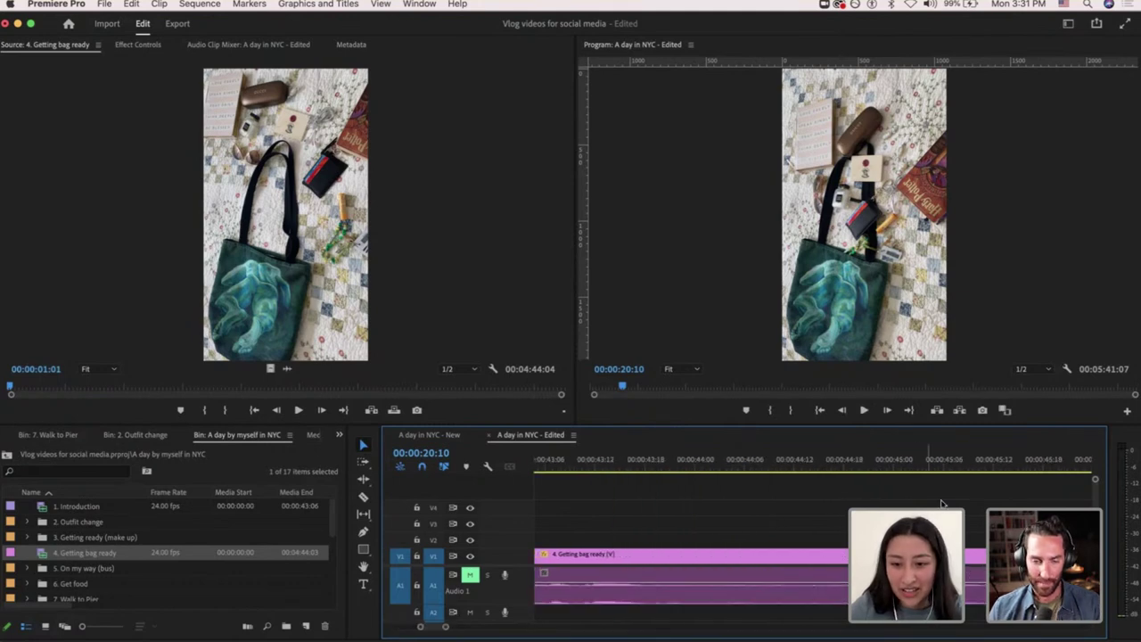
left_click(927, 468)
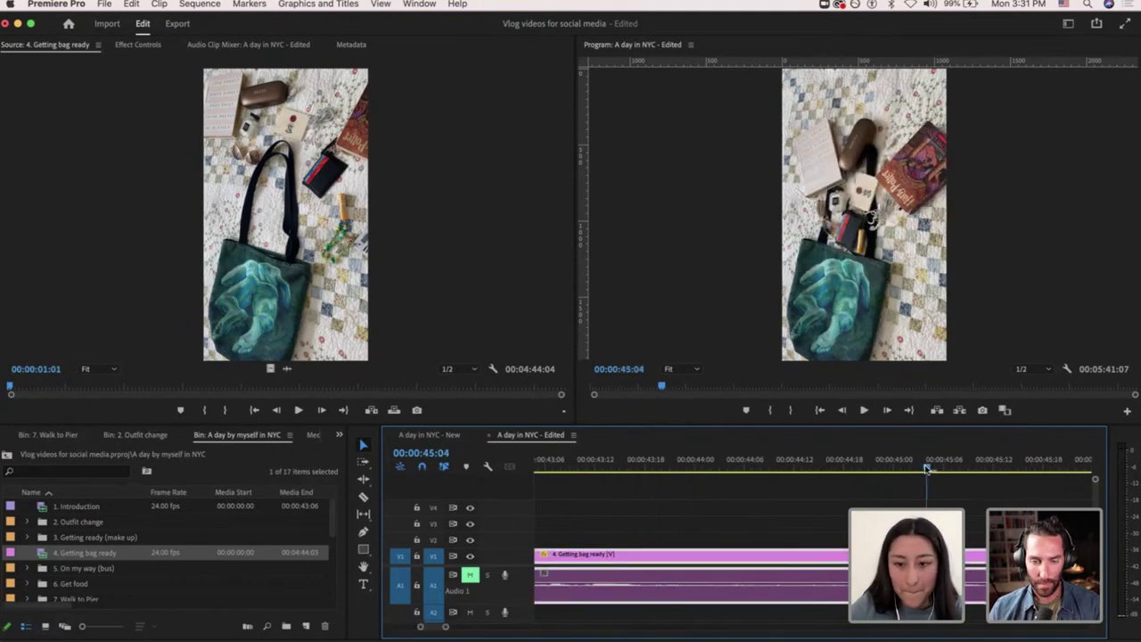
key("q")
Advance one frame and split the "4. Getting bag ready" clip at 00:00:20:11.
key("Right")
key("c")
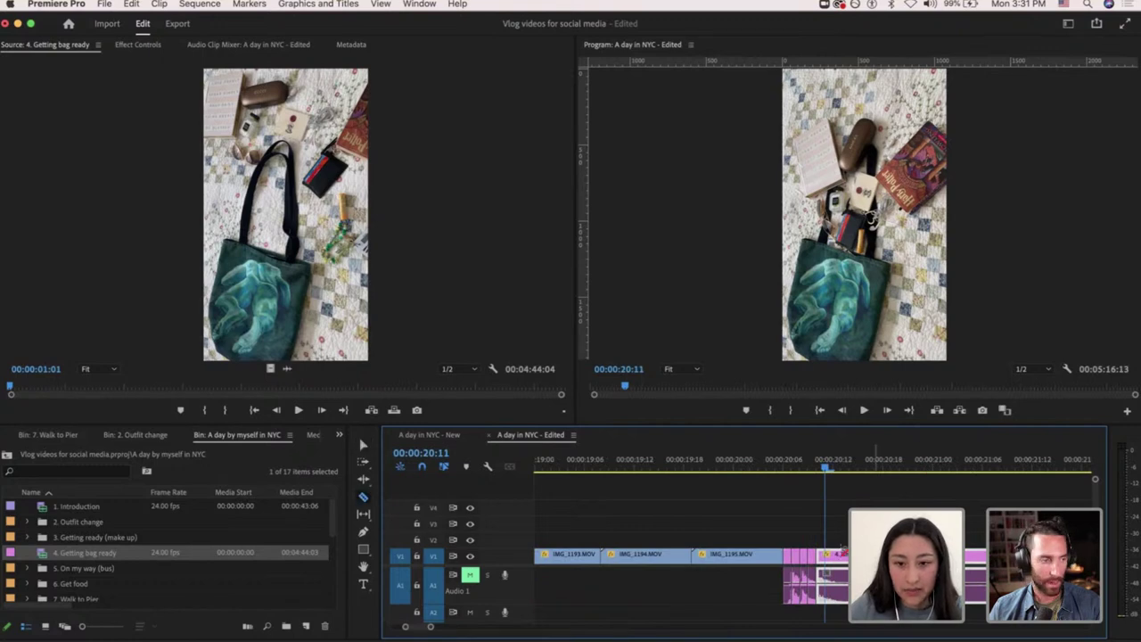
left_click(827, 559)
Ripple-trim the remaining bag footage from 00:00:20:11 up to 00:00:39:06.
scroll(831, 560, "down", 5)
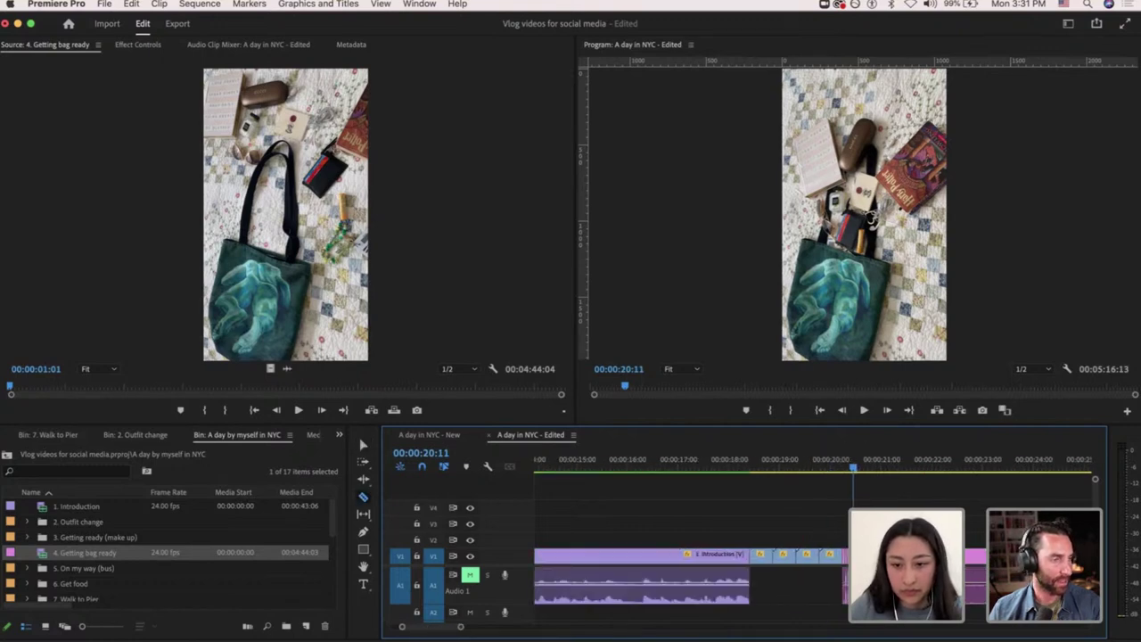
scroll(803, 560, "right", 5)
scroll(855, 475, "right", 10)
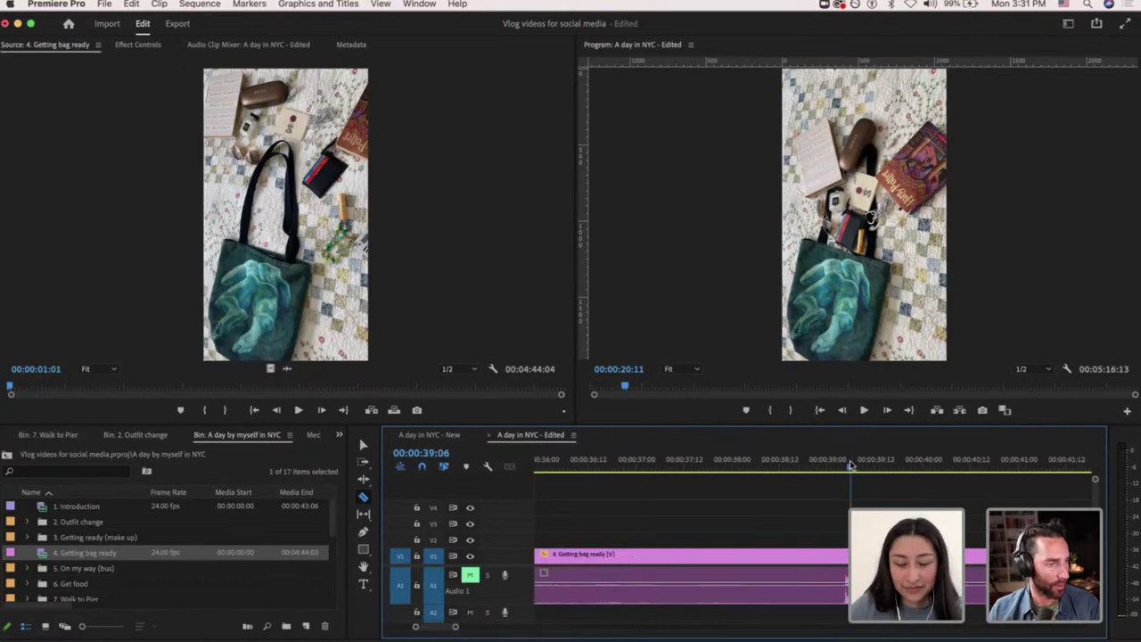
scroll(855, 475, "left", 10)
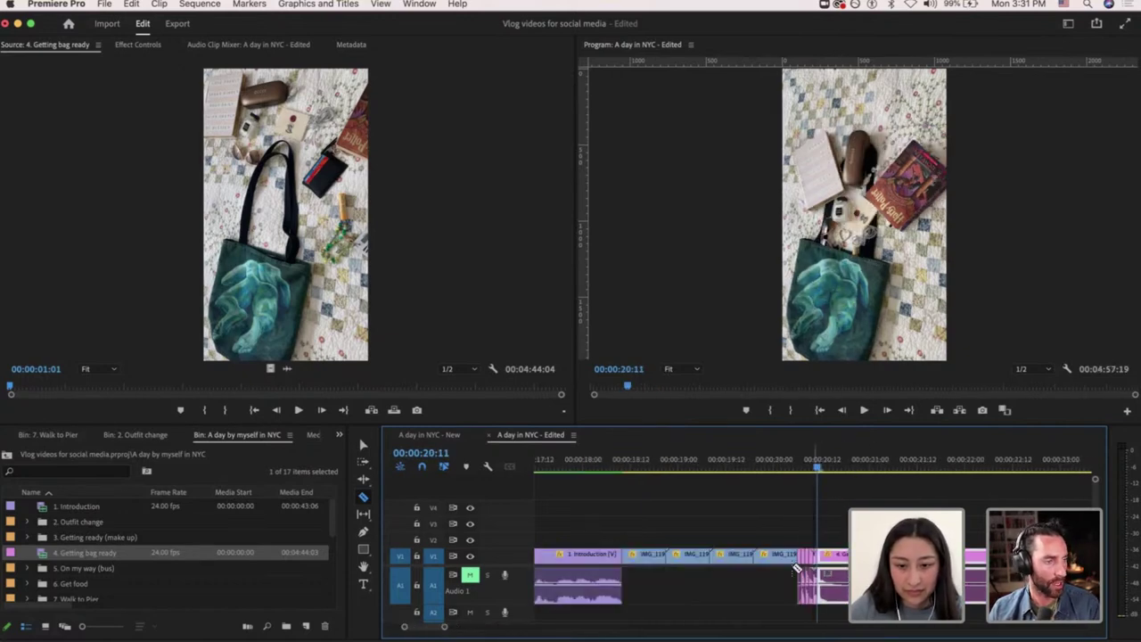
Split the bag clip at 00:00:20:12 to isolate another single frame.
scroll(825, 578, "up", 3)
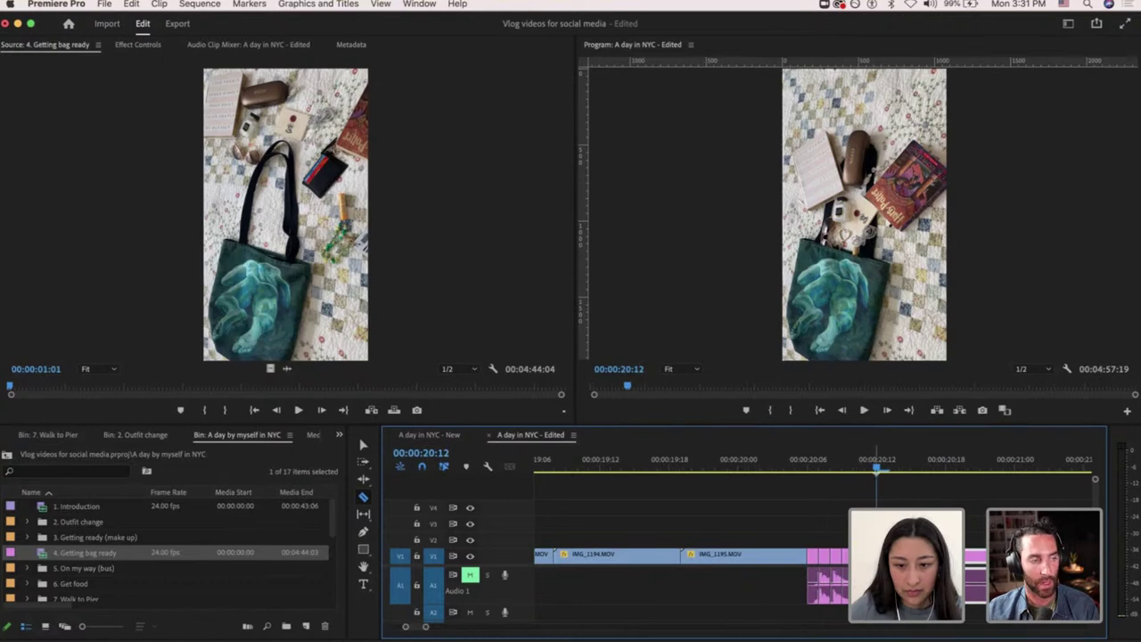
scroll(825, 578, "down", 3)
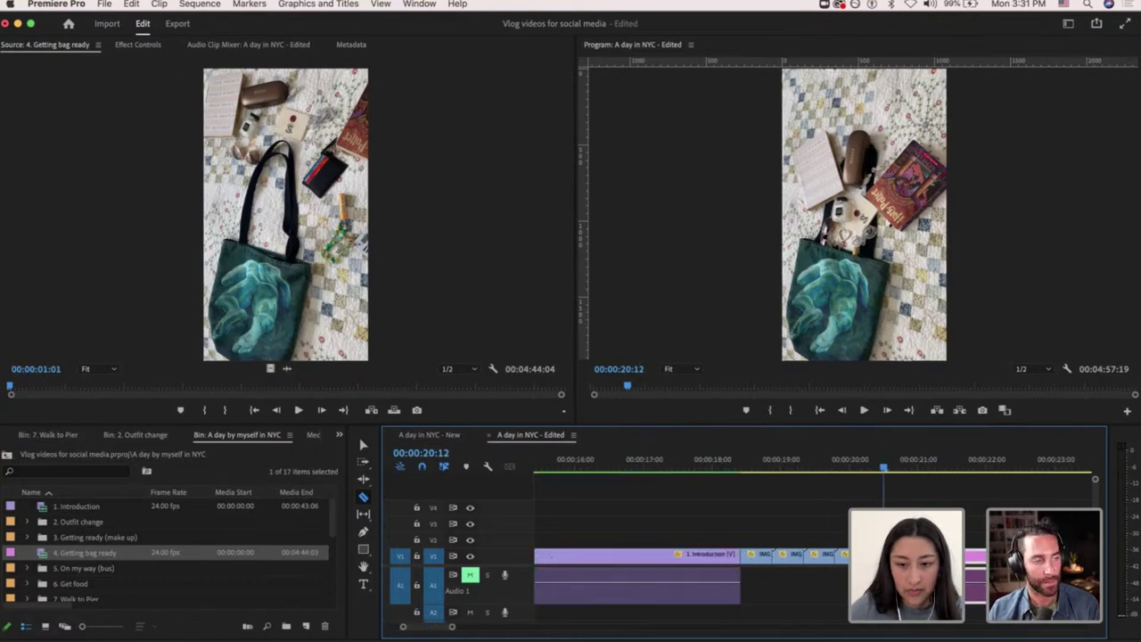
scroll(812, 571, "right", 2)
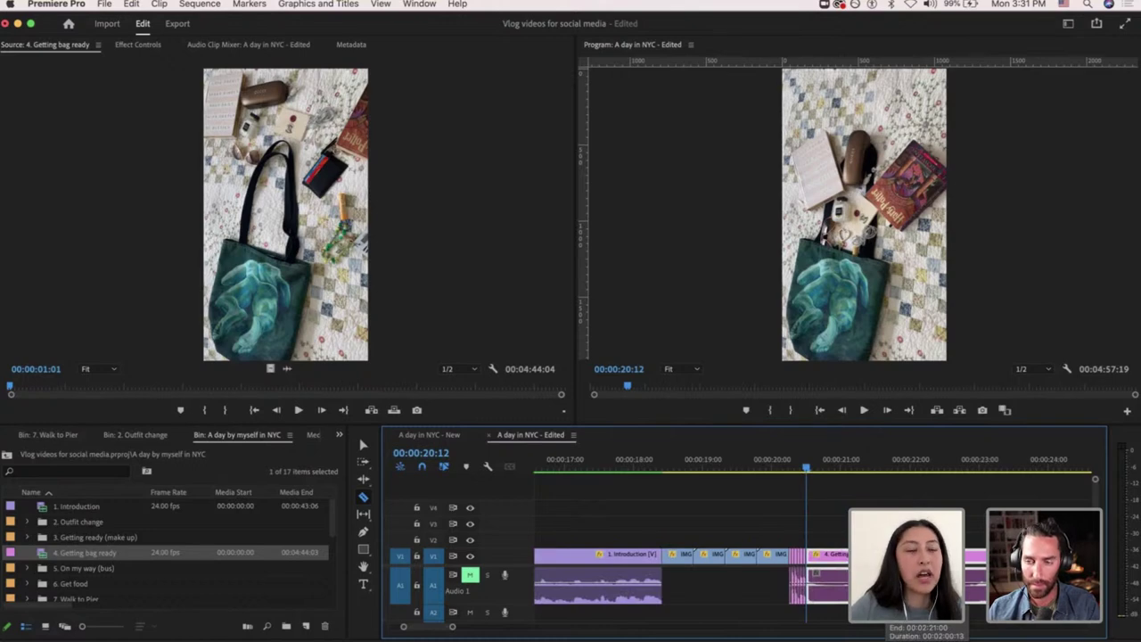
Try the default Cross Dissolve and Constant Power transitions at the end of the "1. Introduction" clip.
key("v")
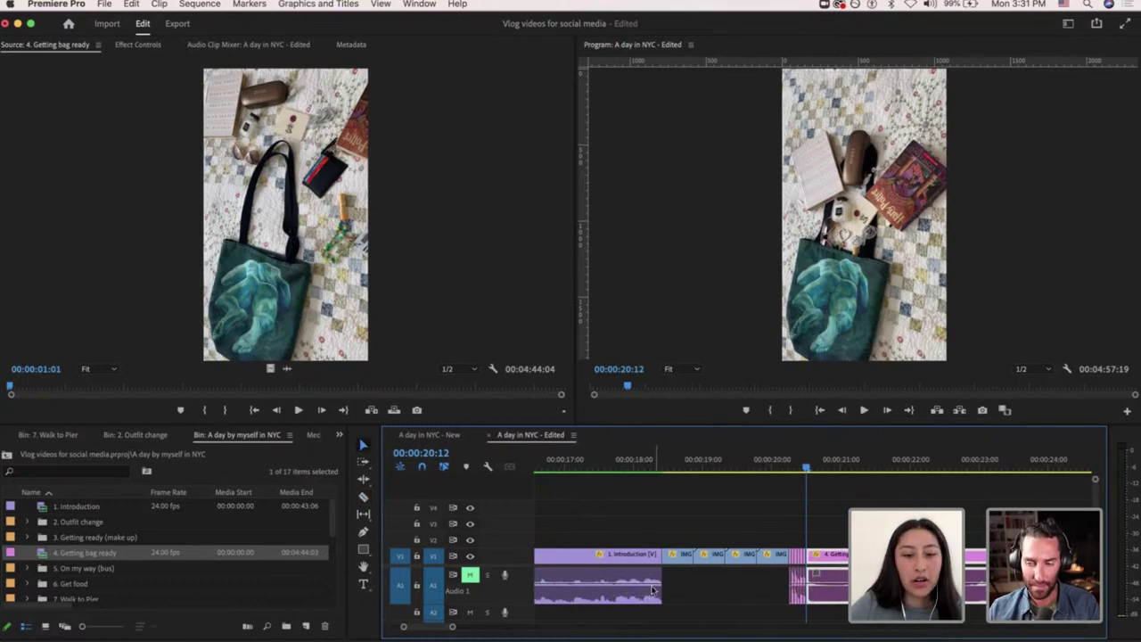
right_click(660, 578)
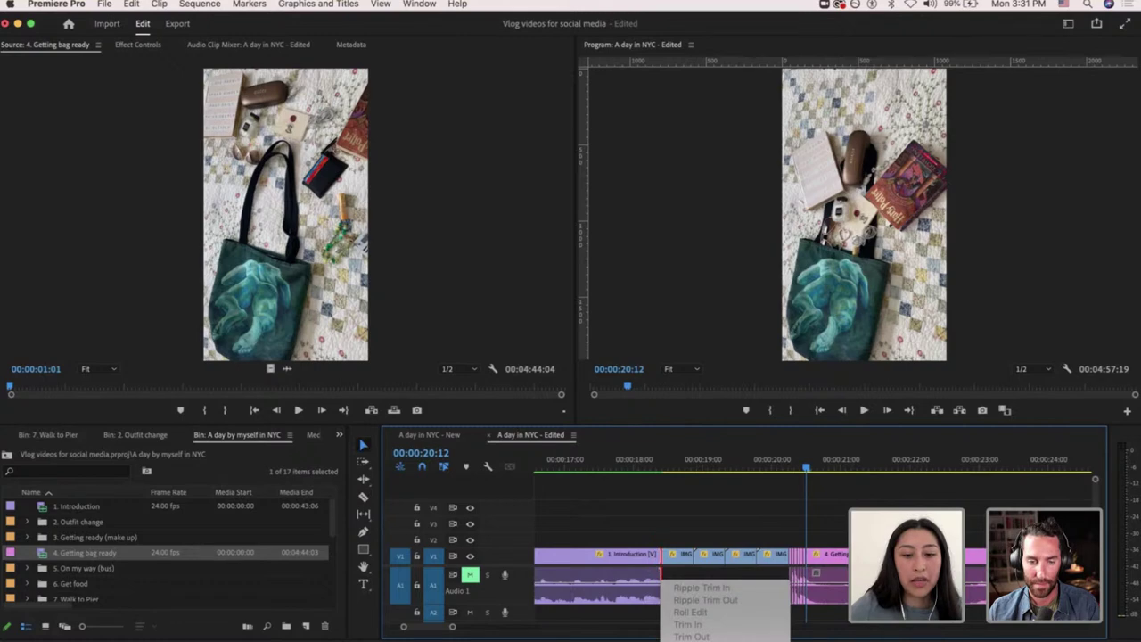
left_click(675, 641)
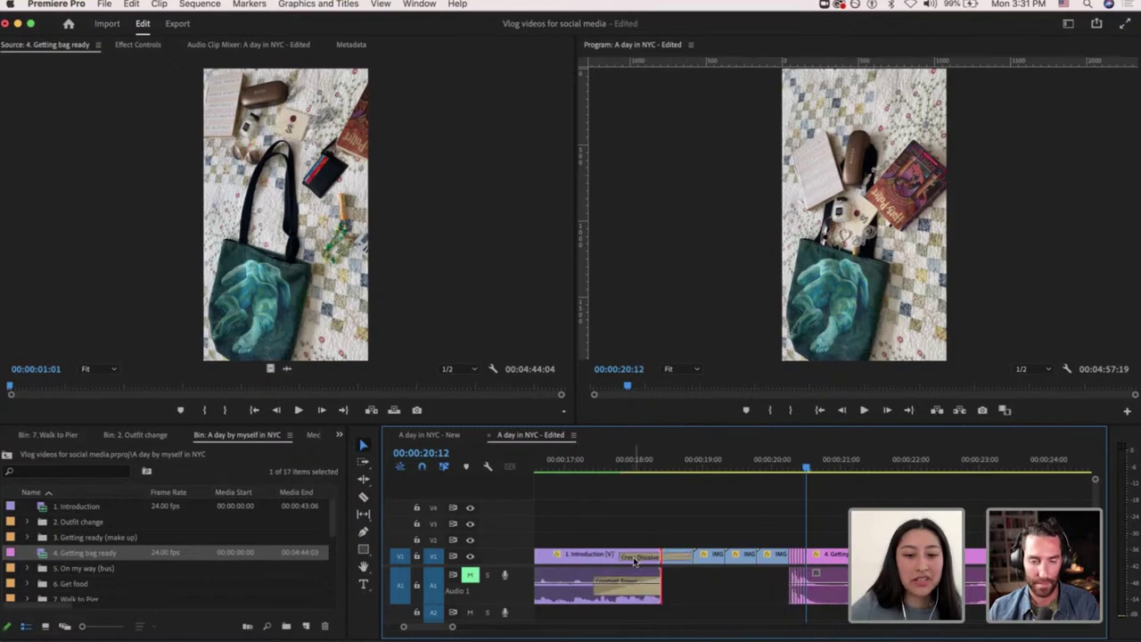
left_click(598, 461)
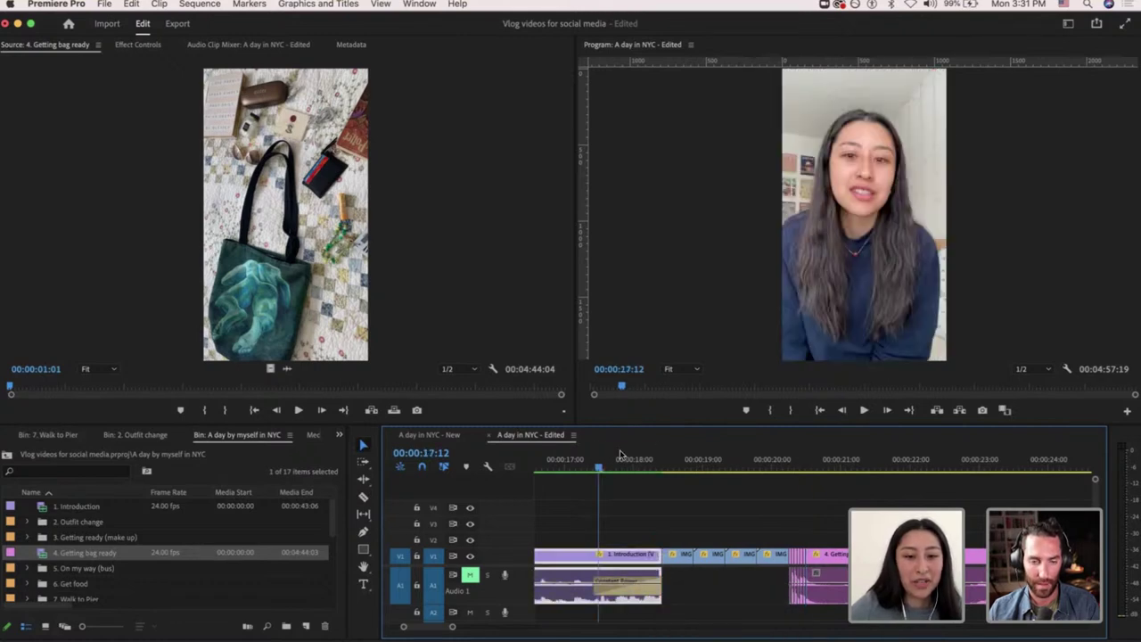
left_click(621, 458)
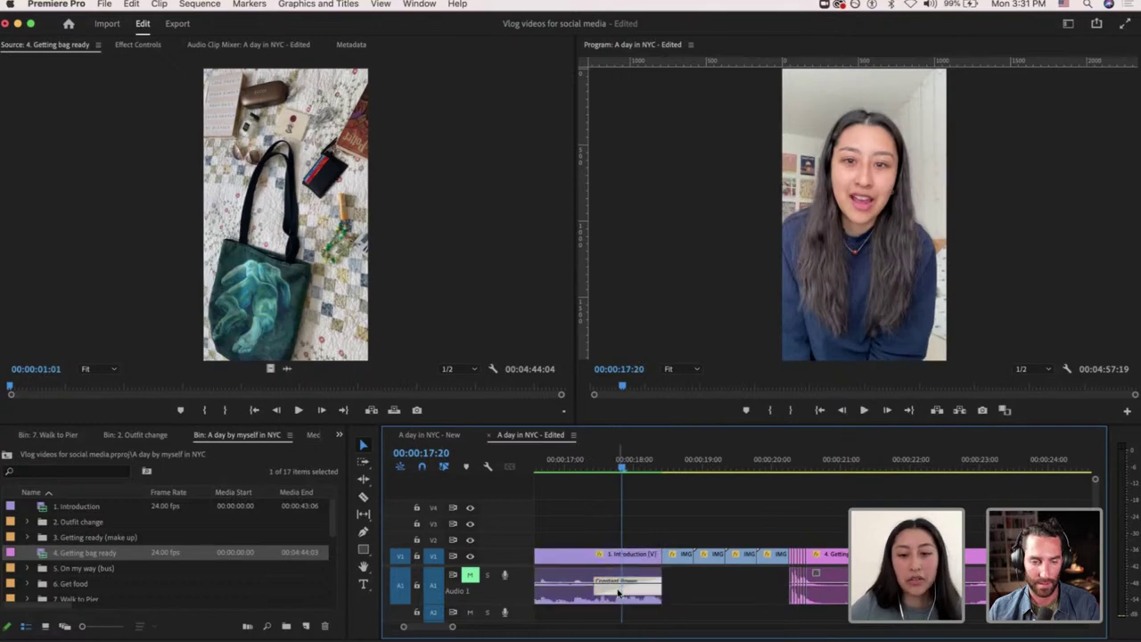
Ripple-trim the bag footage after 00:00:20:12 up to a frame where the book lies closer to the bag.
scroll(801, 567, "up", 3)
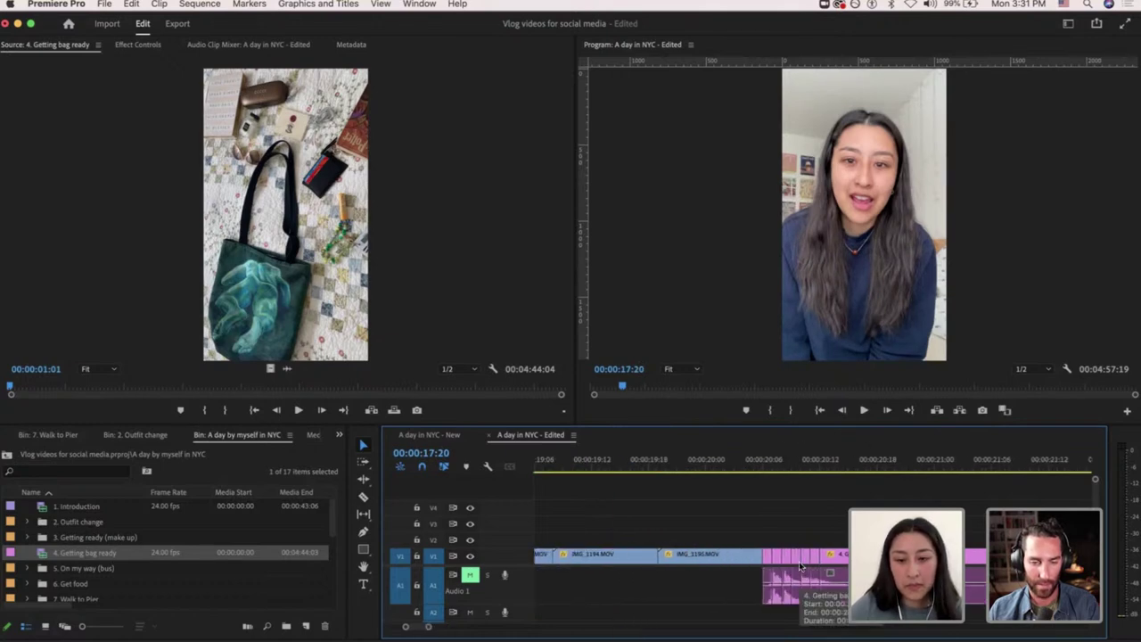
scroll(801, 567, "down", 4)
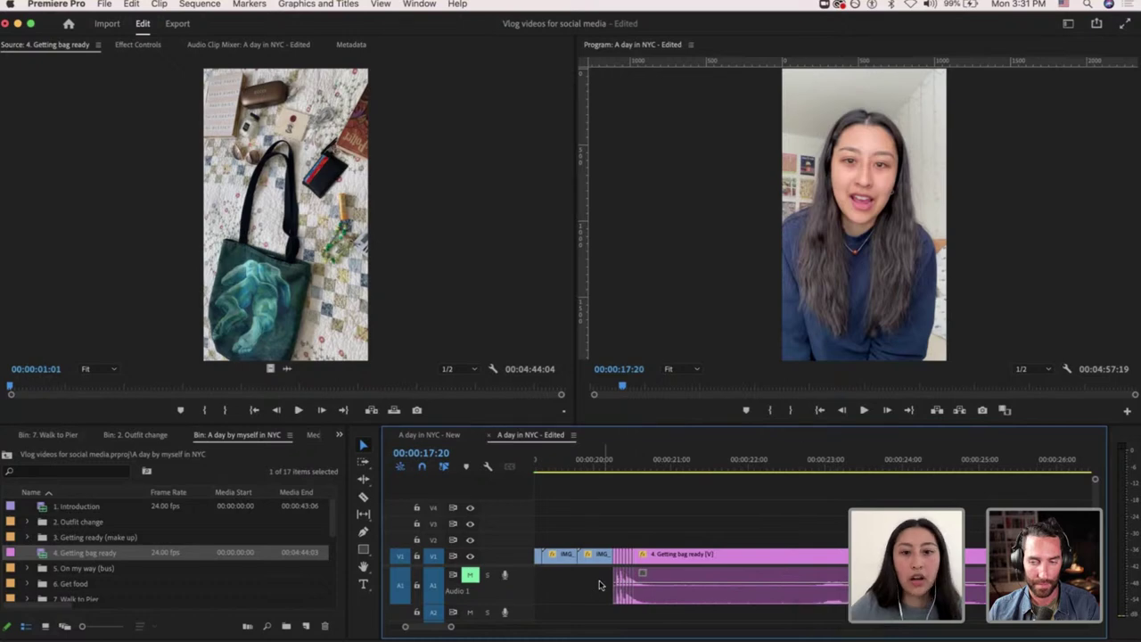
scroll(708, 572, "down", 2)
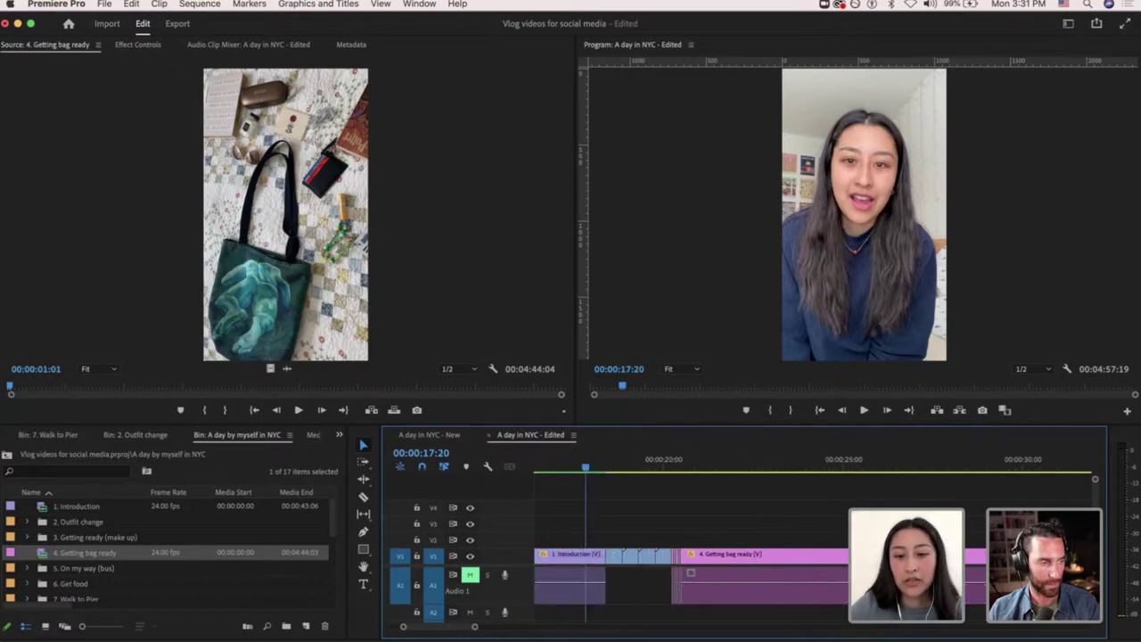
scroll(865, 571, "right", 3)
scroll(865, 571, "down", 2)
scroll(904, 571, "right", 4)
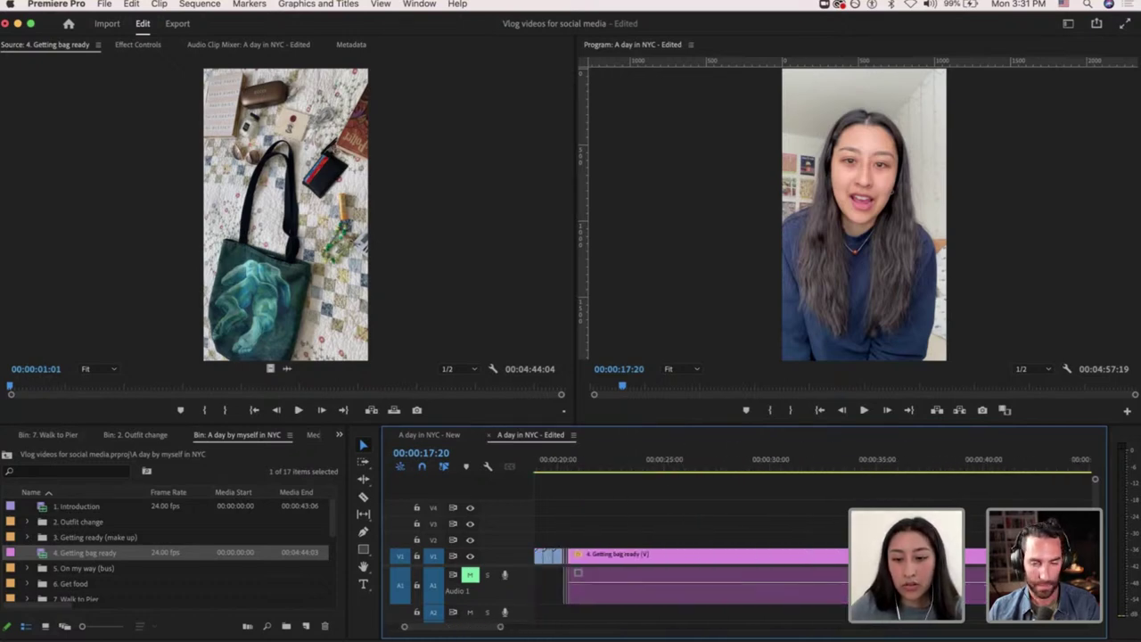
scroll(959, 570, "up", 5)
left_click_drag(954, 468, 958, 468)
key("q")
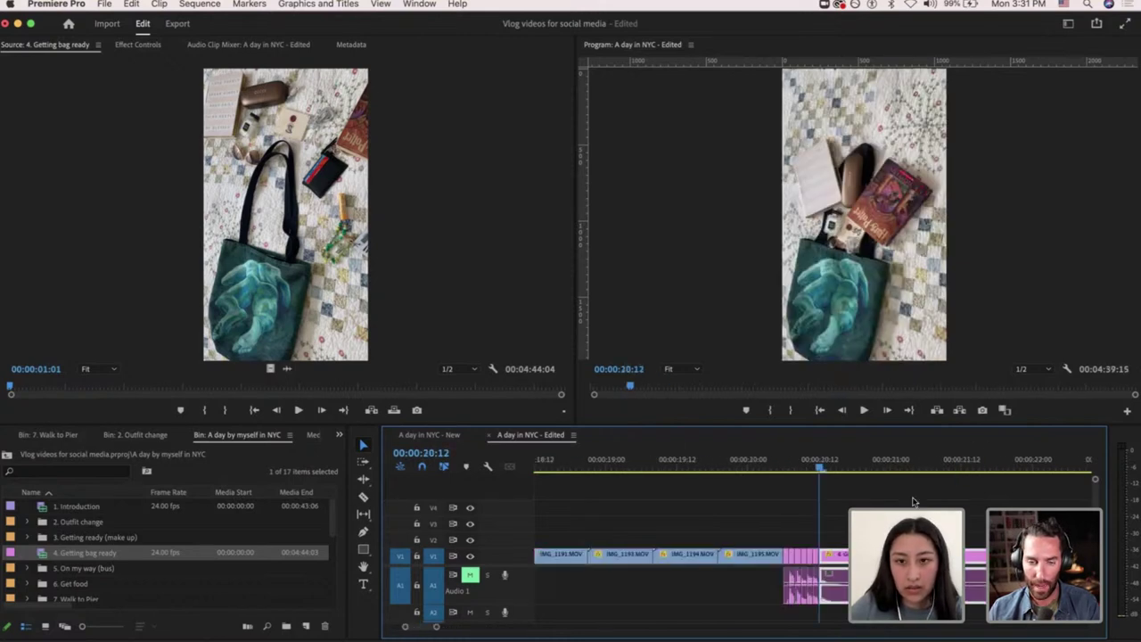
Advance one frame and split the "4. Getting bag ready" clip at 00:00:20:13.
key("Right")
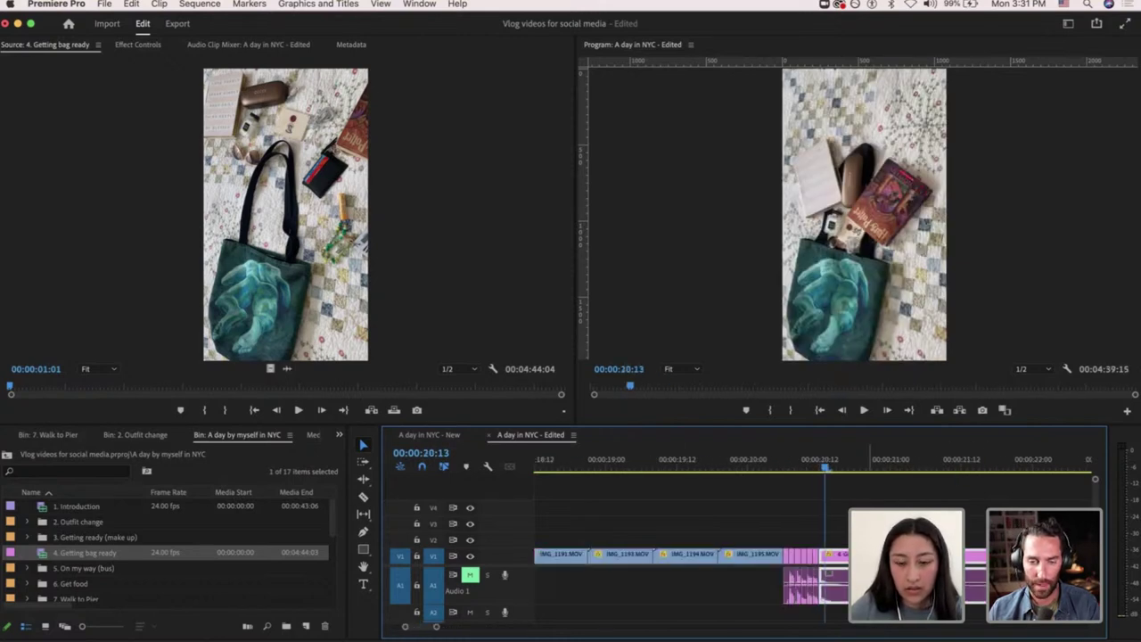
key("c")
left_click(826, 554)
scroll(838, 562, "down", 4)
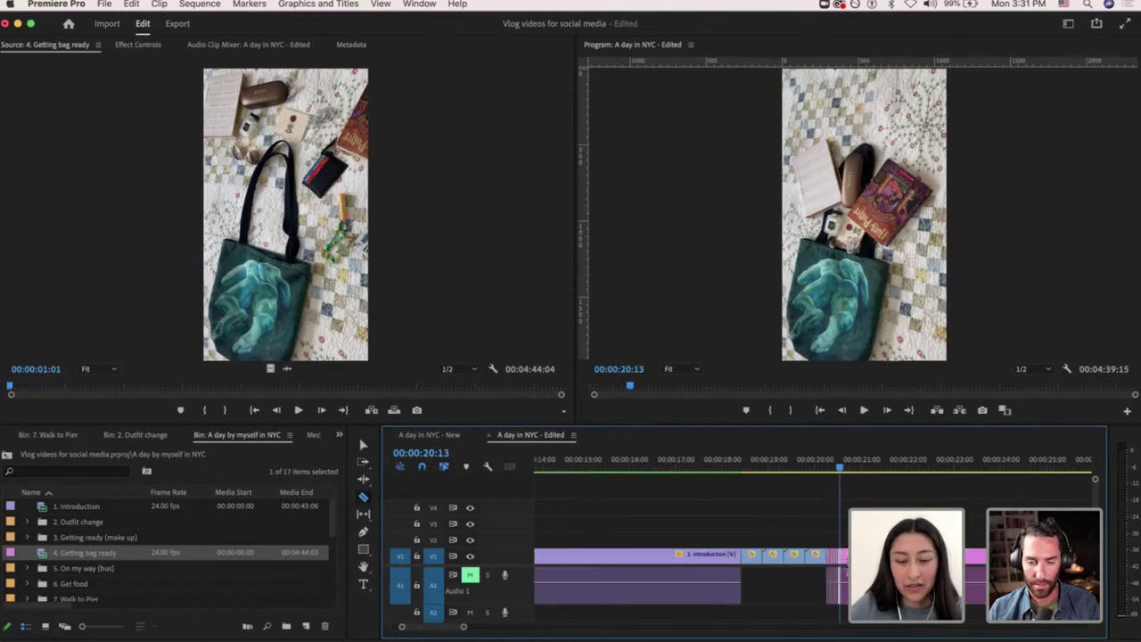
Ripple-trim the bag clip from 00:00:20:13 up to 00:00:35:10, and split it one frame on at 00:00:20:14.
scroll(847, 567, "down", 5)
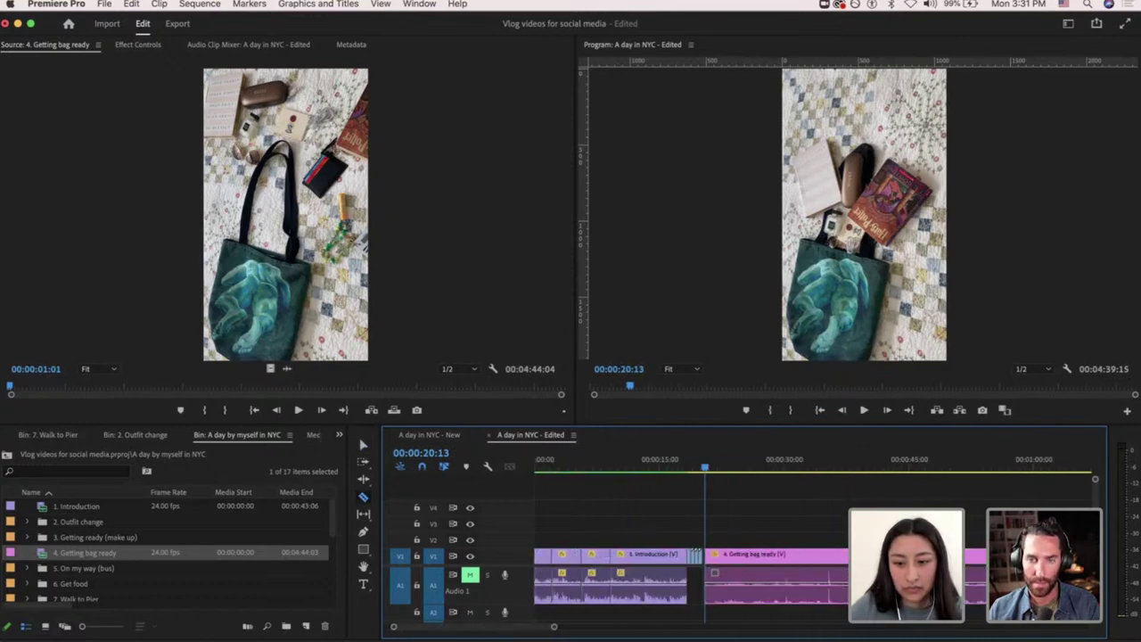
scroll(844, 556, "up", 8)
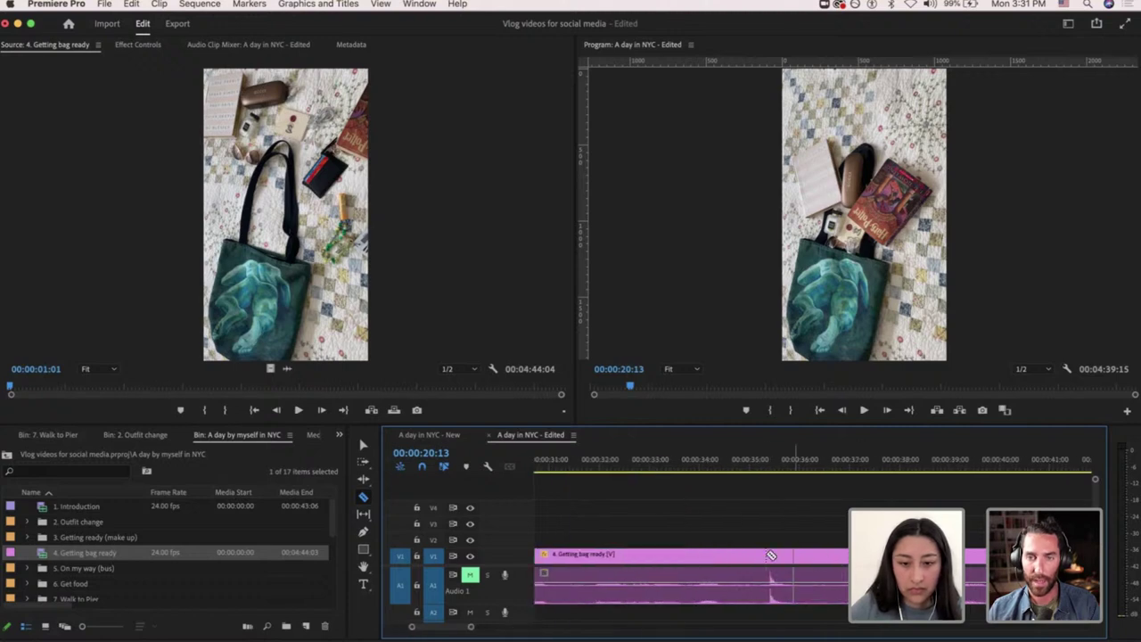
left_click(799, 460)
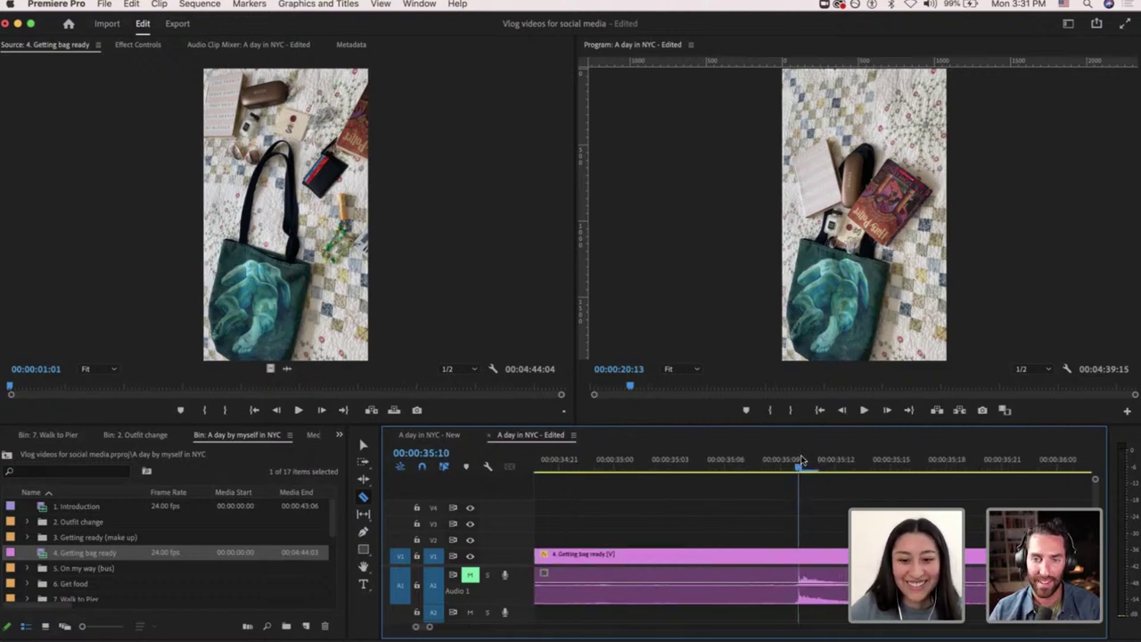
key("q")
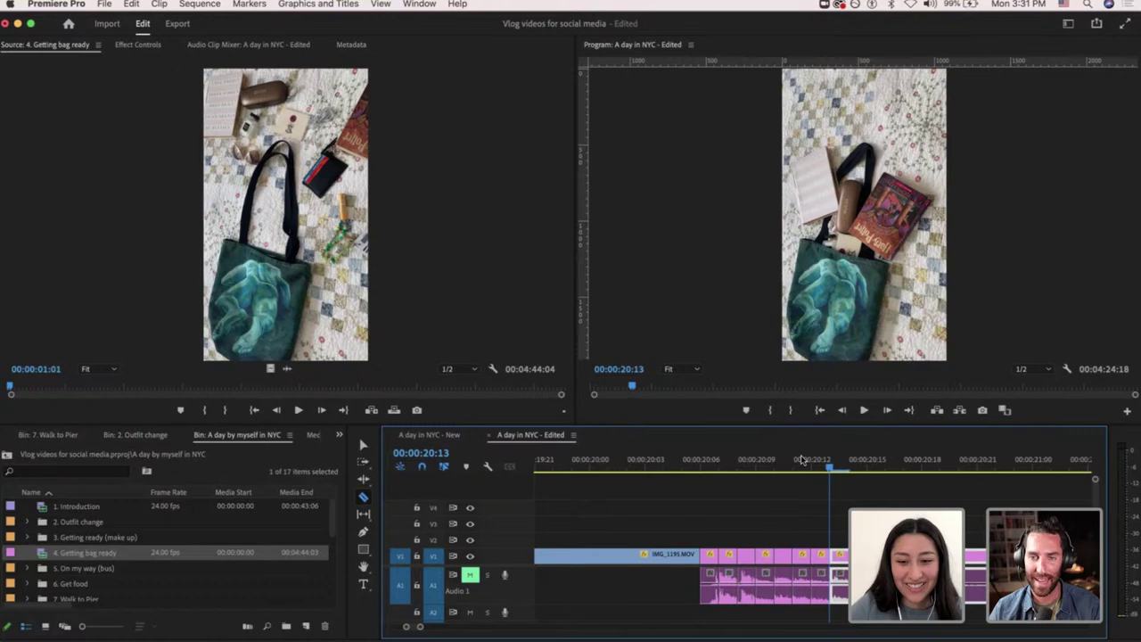
key("Right")
Ripple-trim the bag clip from 00:00:20:14 up to 00:00:34:22, and split it one frame on at 00:00:20:15.
key("minus")
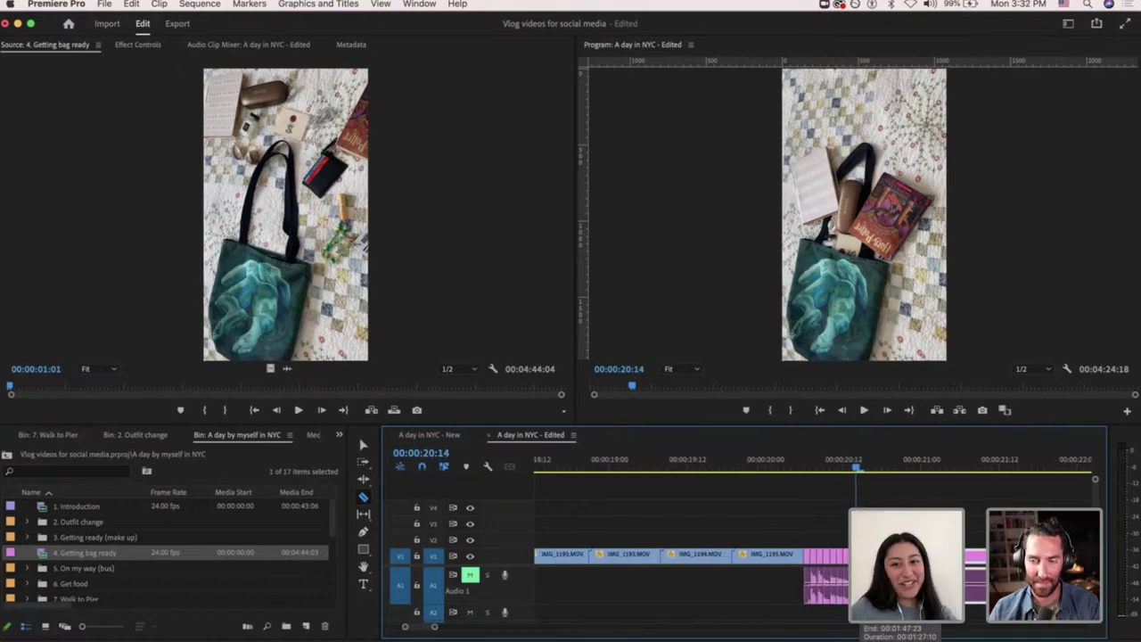
key("minus")
key("minus")
key("minus")
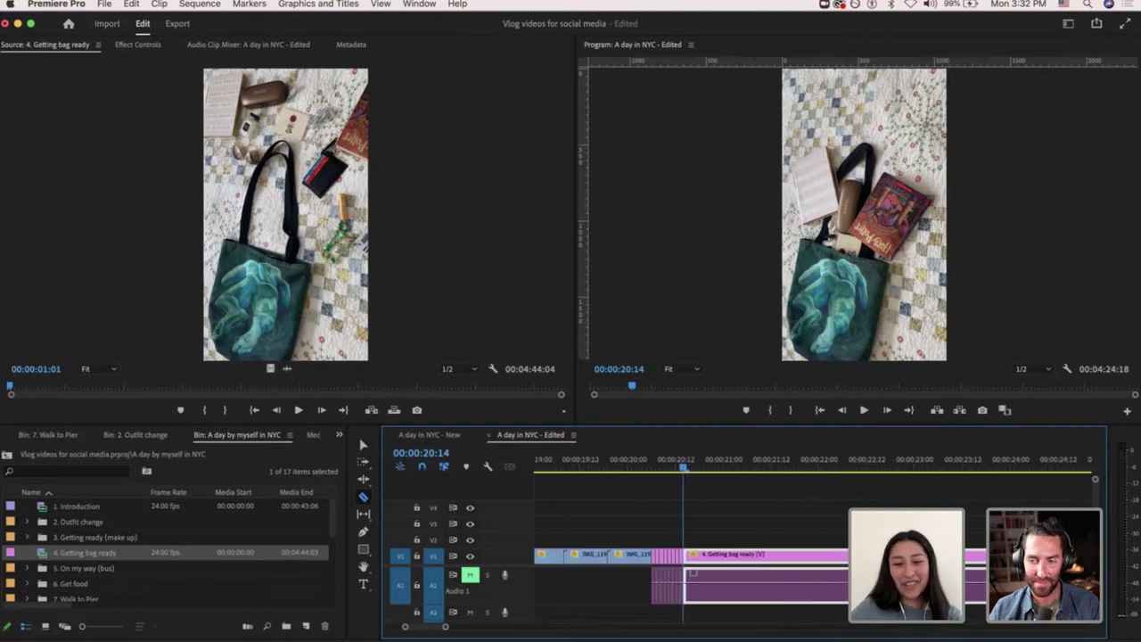
key("minus")
key("minus")
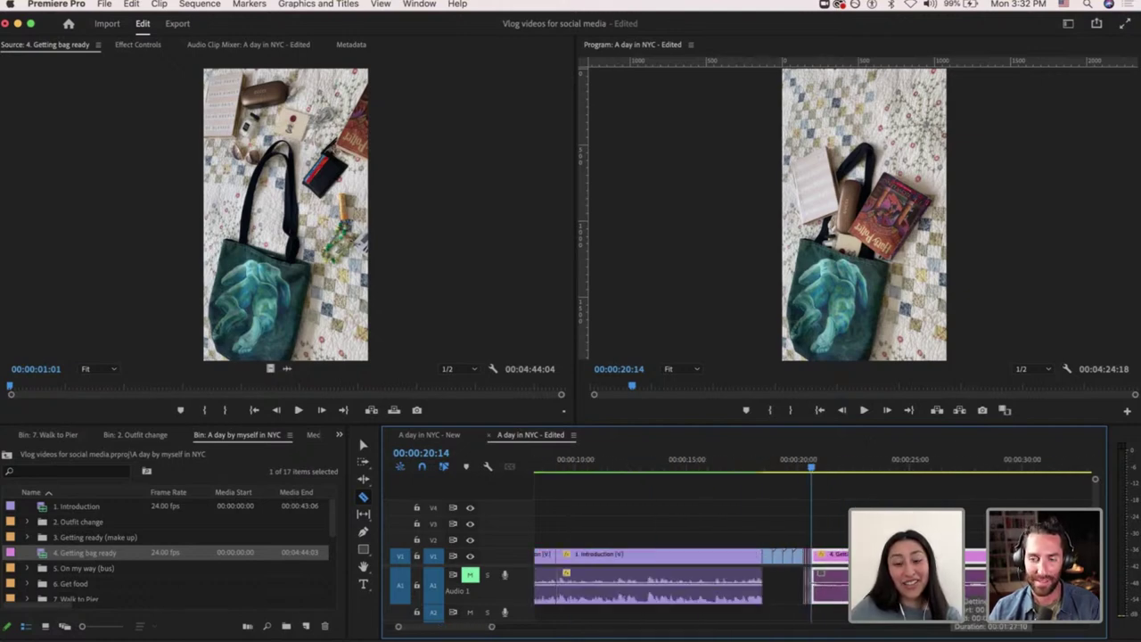
scroll(987, 553, "up", 5)
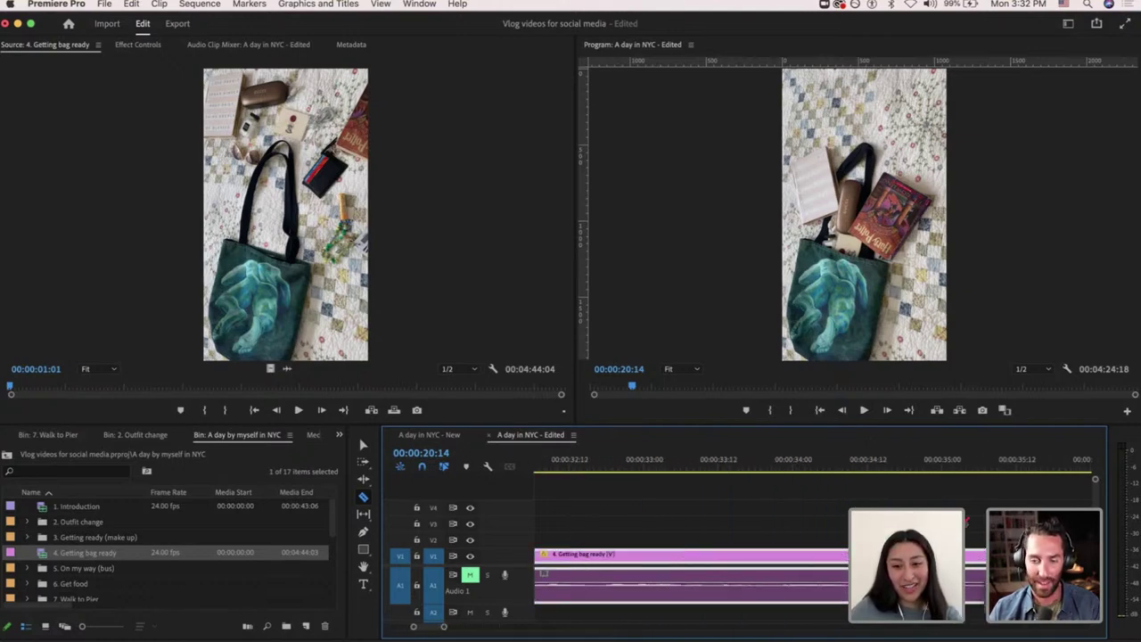
left_click(925, 470)
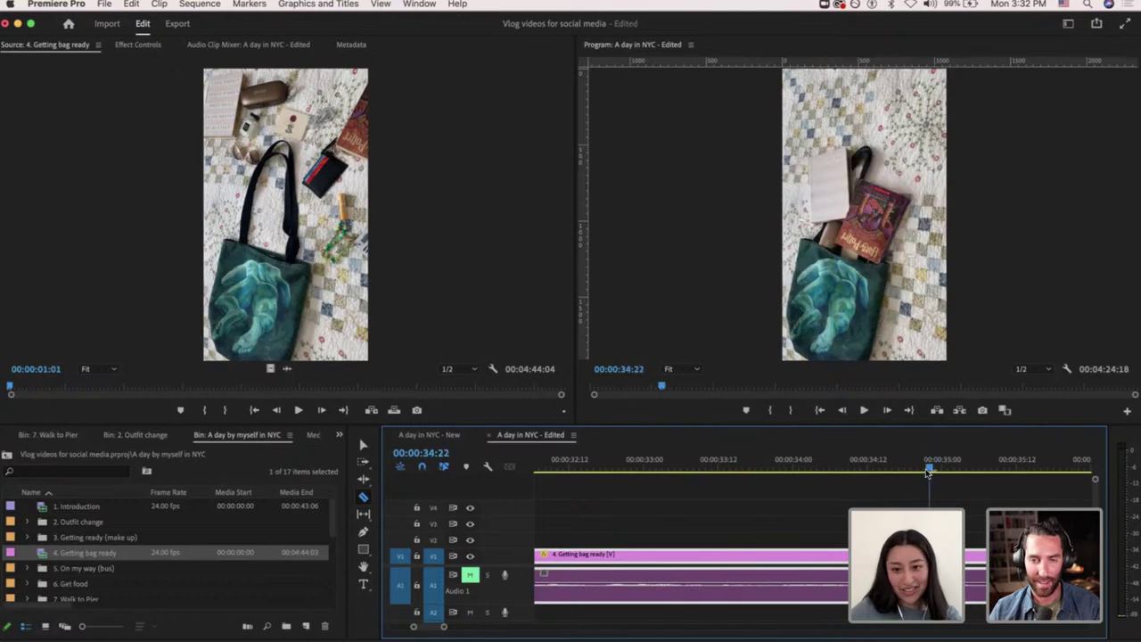
key("q")
key("Right")
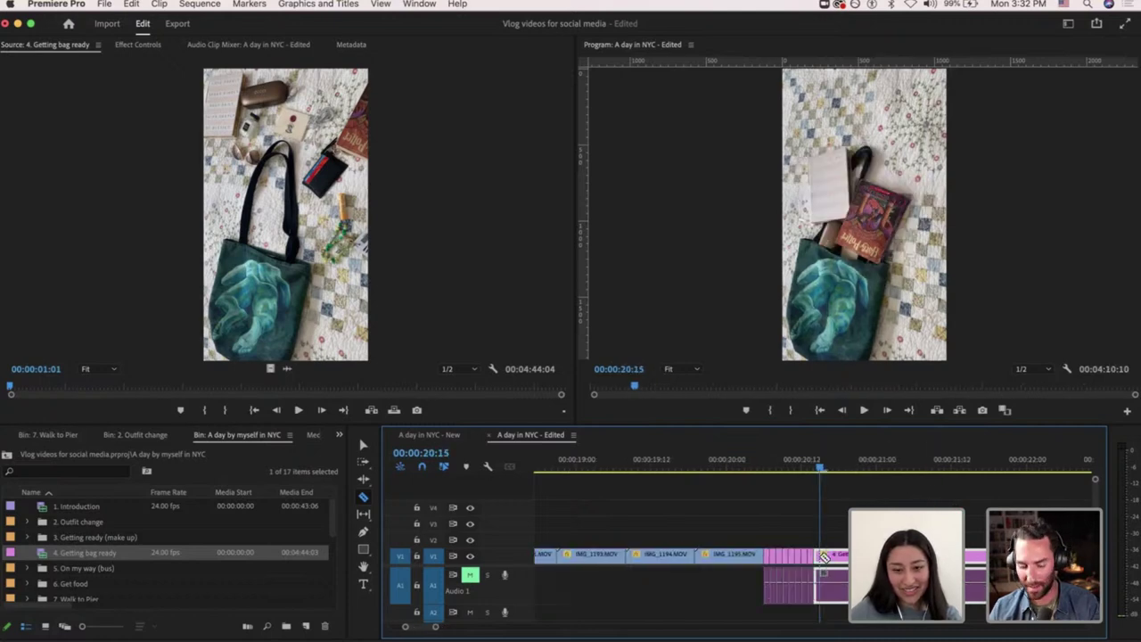
Ripple-trim the bag clip from 00:00:20:15 up to just after 00:00:33:17, and split it one frame on at 00:00:20:16.
scroll(827, 558, "up", 3)
scroll(829, 562, "down", 4)
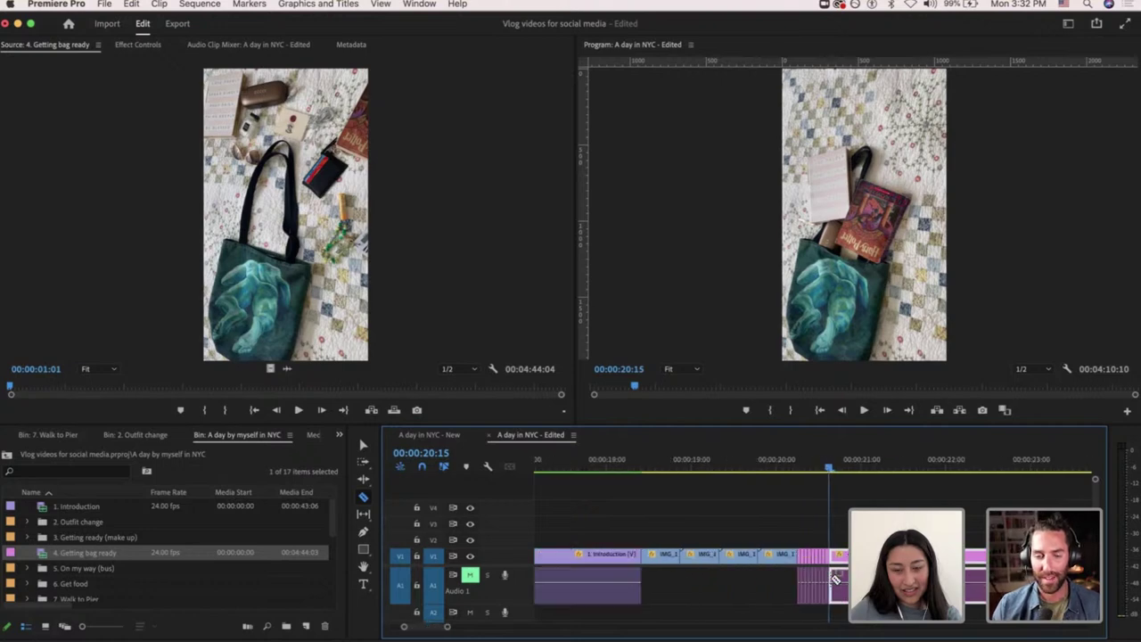
scroll(835, 579, "down", 3)
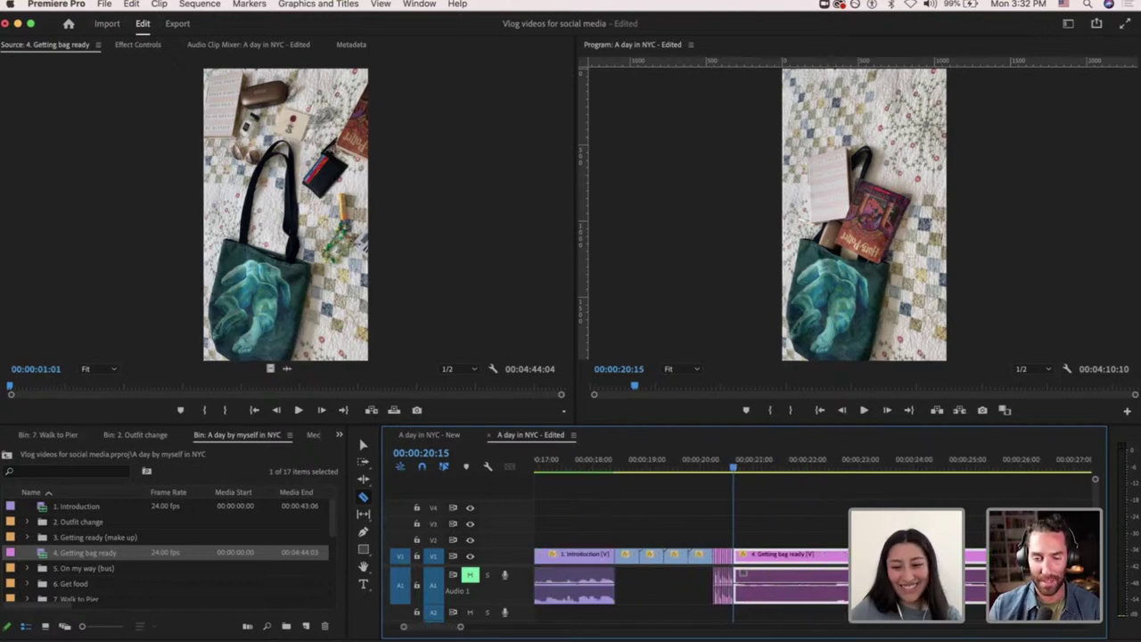
scroll(1024, 580, "up", 5)
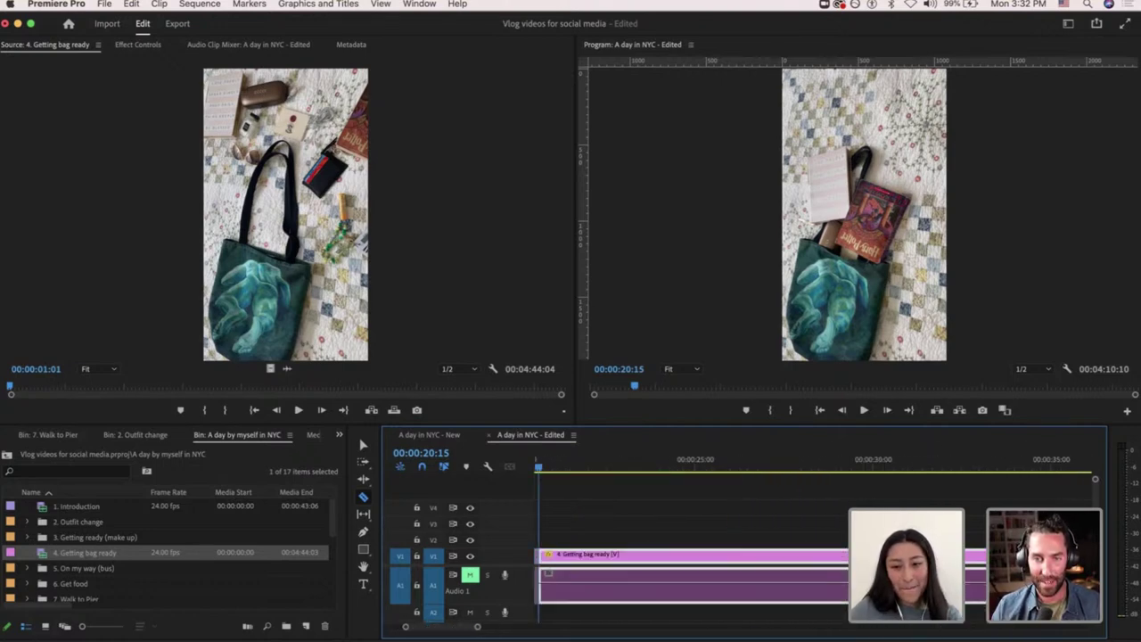
left_click(907, 466)
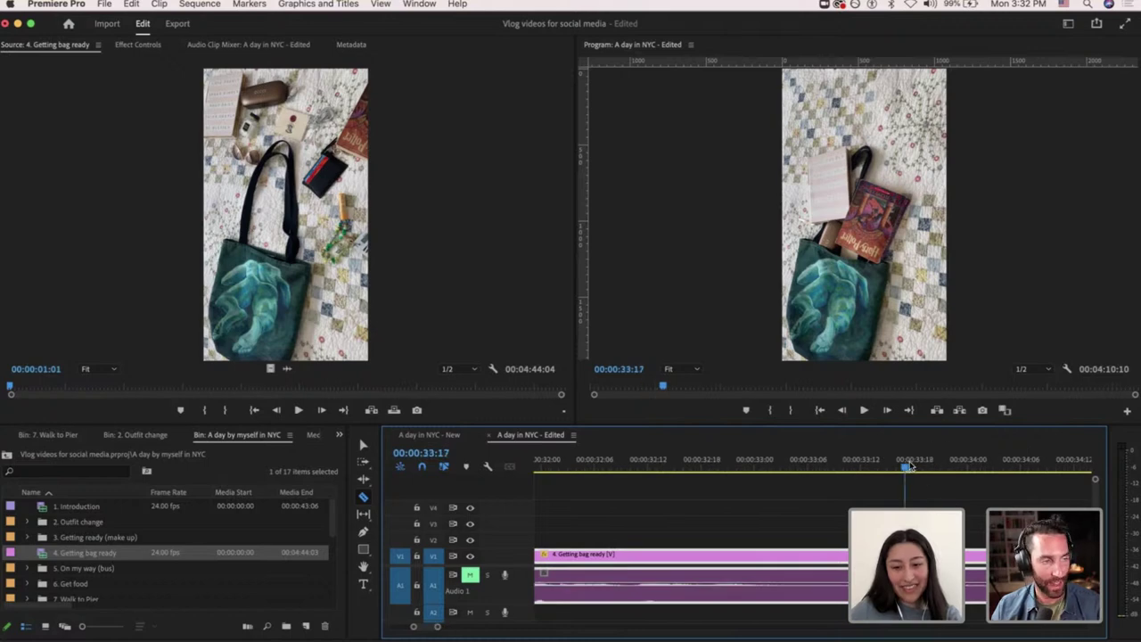
left_click_drag(909, 465, 914, 466)
key("Up")
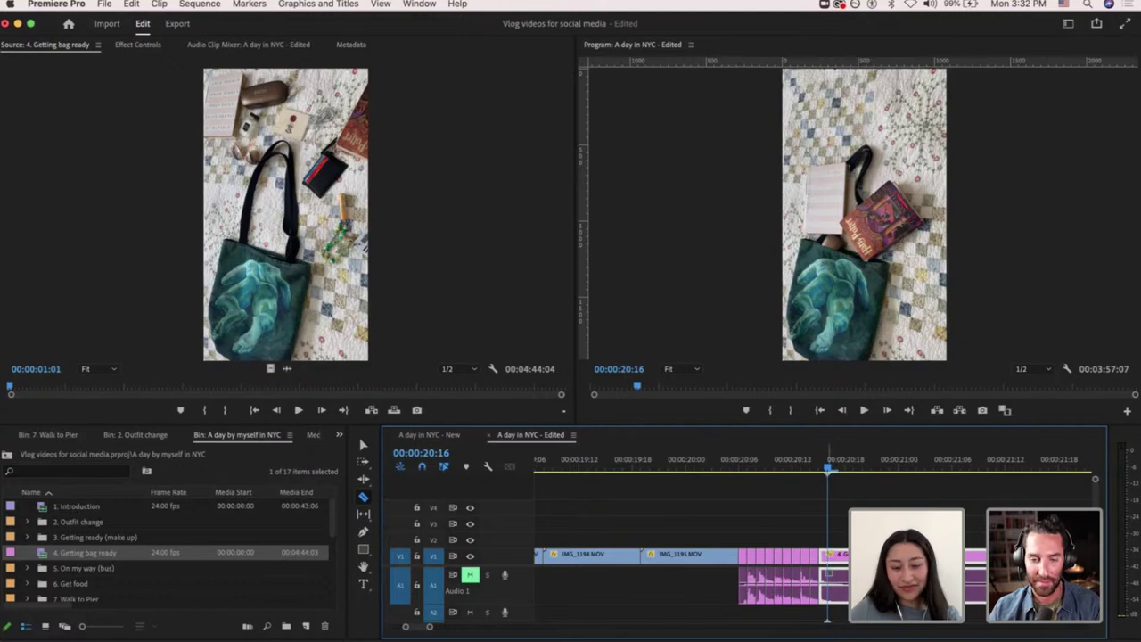
Ripple-trim the bag clip from 00:00:20:16 up to a frame with the book mostly inside the bag, and split it at 00:00:20:17.
scroll(862, 556, "down", 3)
scroll(861, 556, "right", 3)
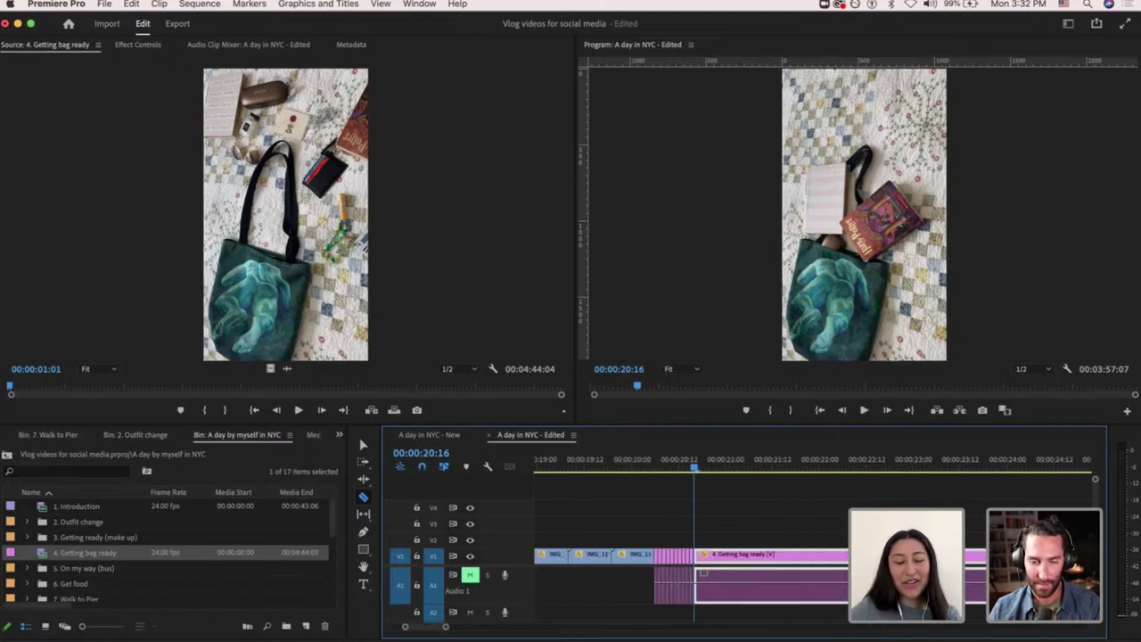
key("minus")
key("minus")
key("minus")
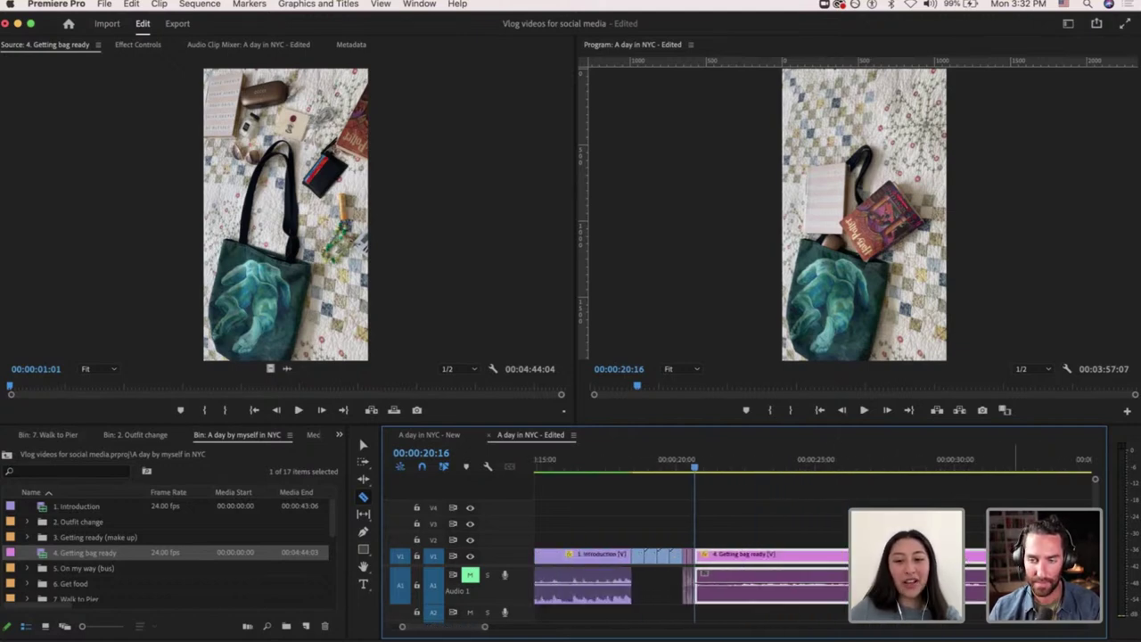
scroll(1000, 557, "up", 4)
key("equal")
key("equal")
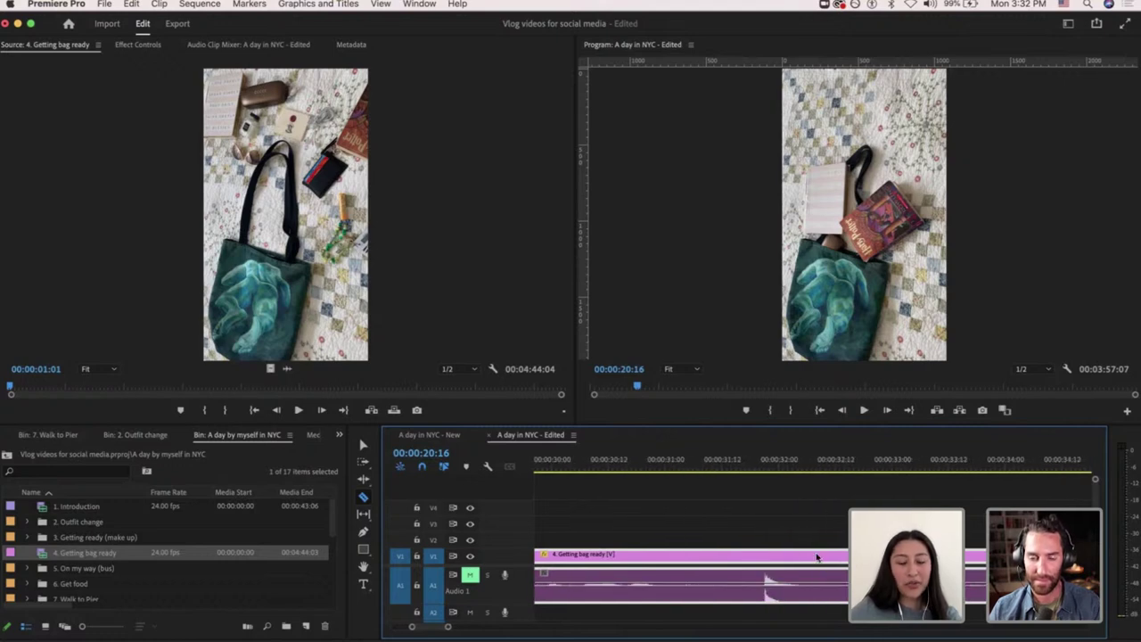
left_click(685, 463)
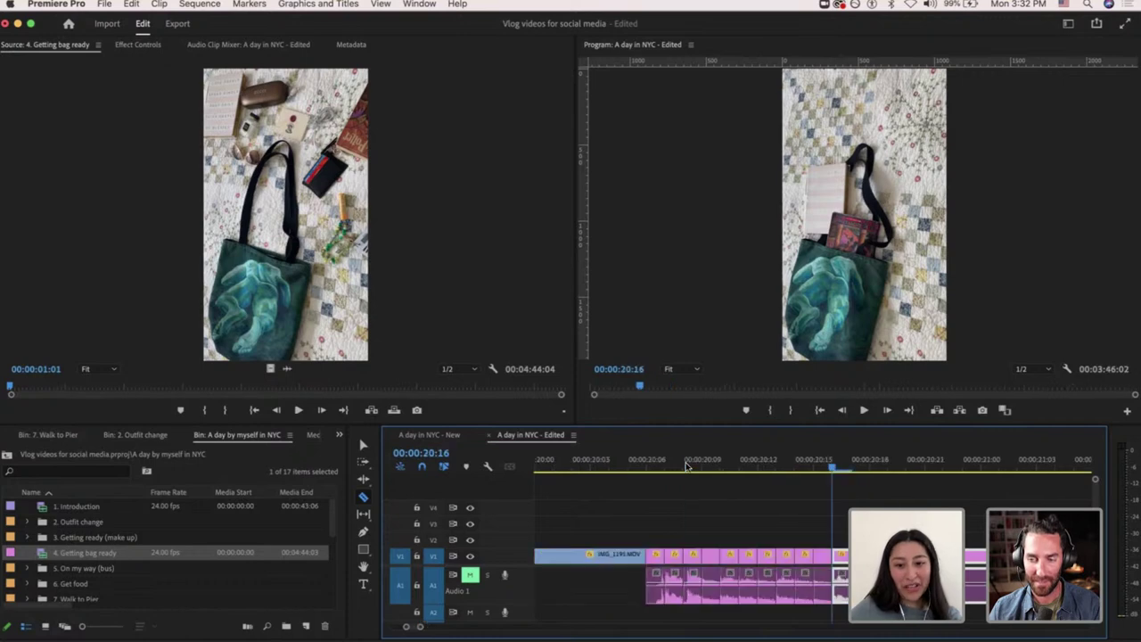
key("Right")
Ripple-trim the bag clip from 00:00:20:17 up to about 00:00:38:03, and split it one frame on at 00:00:20:18.
key("minus")
key("minus")
key("minus")
key("minus")
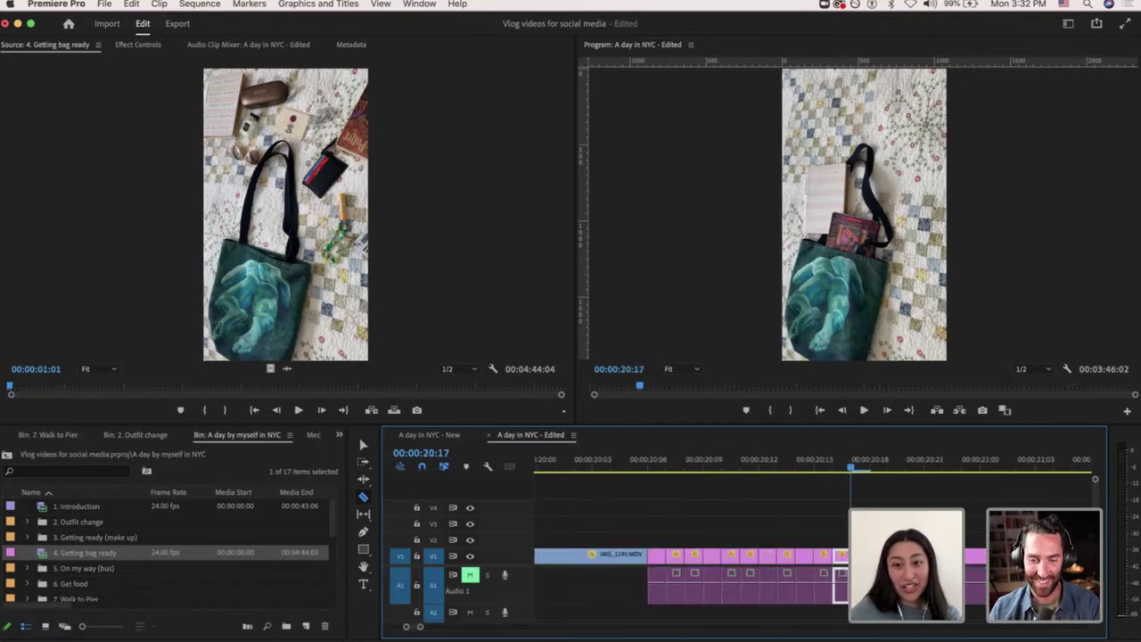
key("minus")
key("minus")
key("minus")
key("minus")
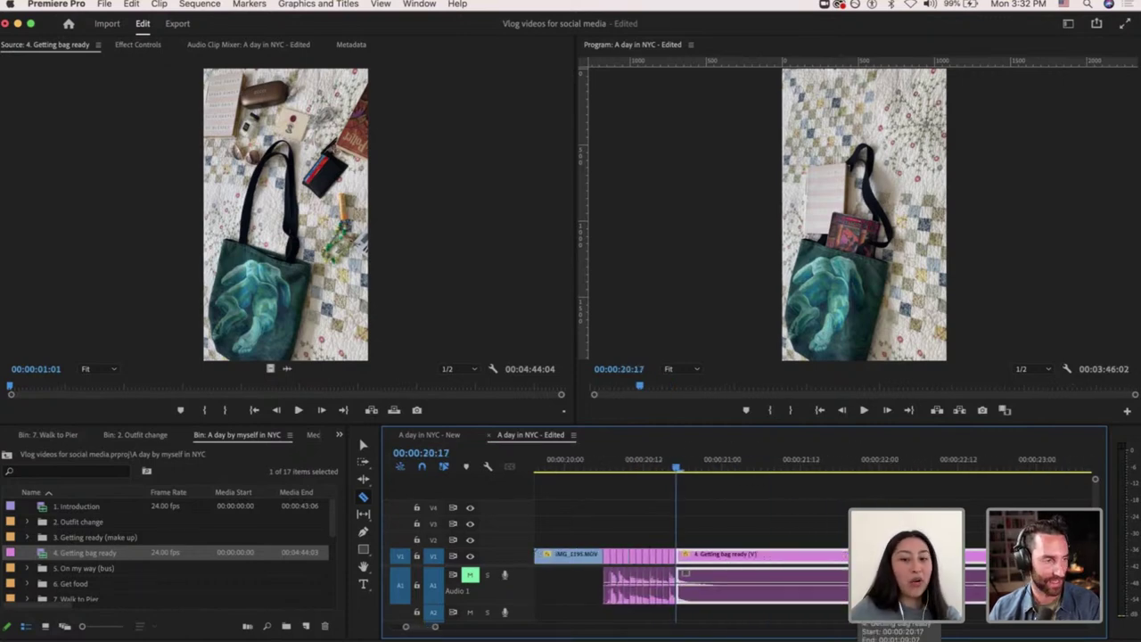
scroll(692, 553, "right", 5)
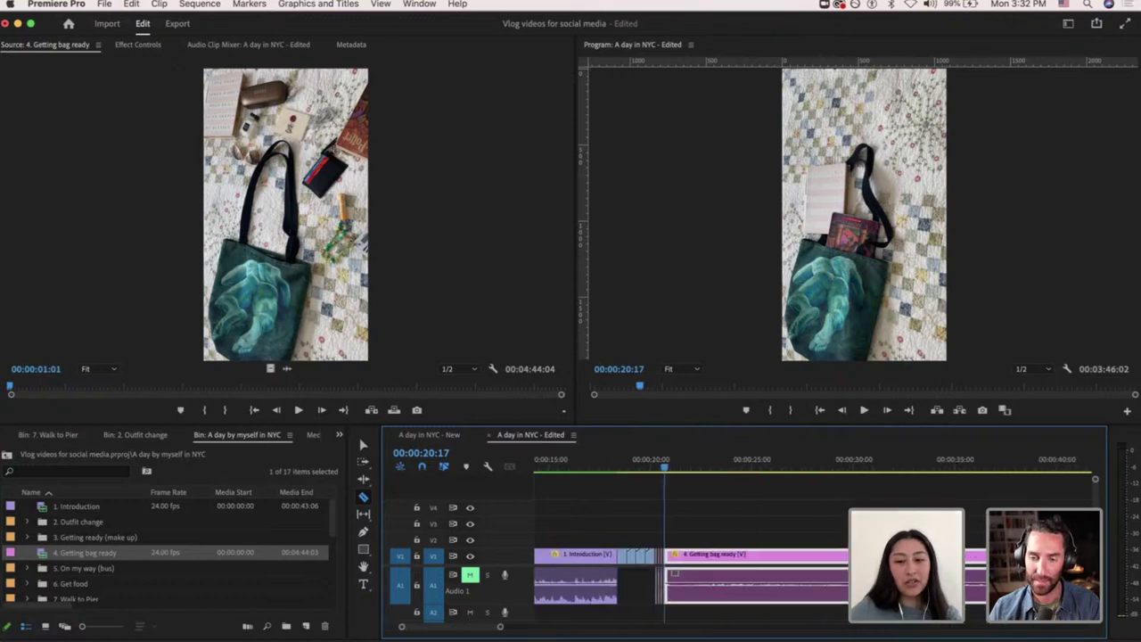
scroll(1039, 553, "up", 10)
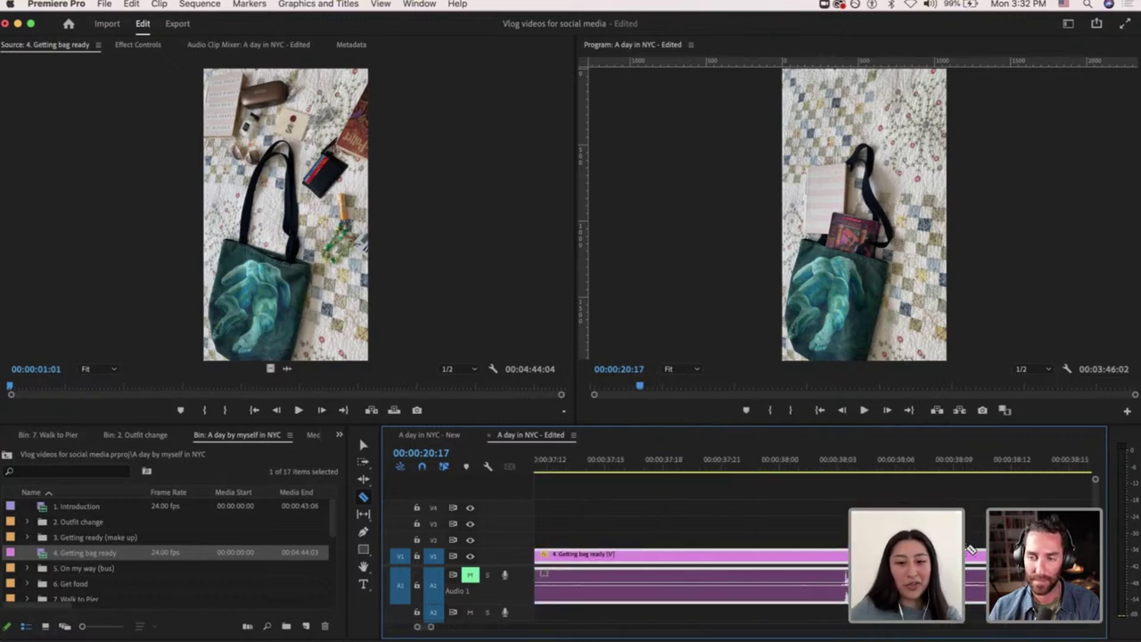
left_click(838, 468)
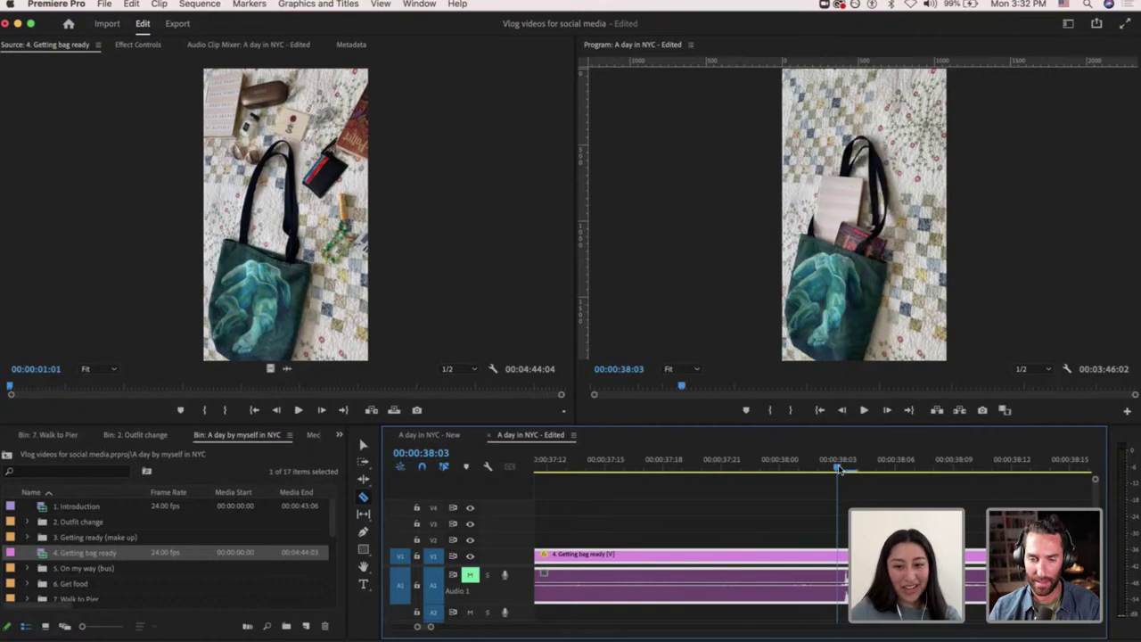
key("q")
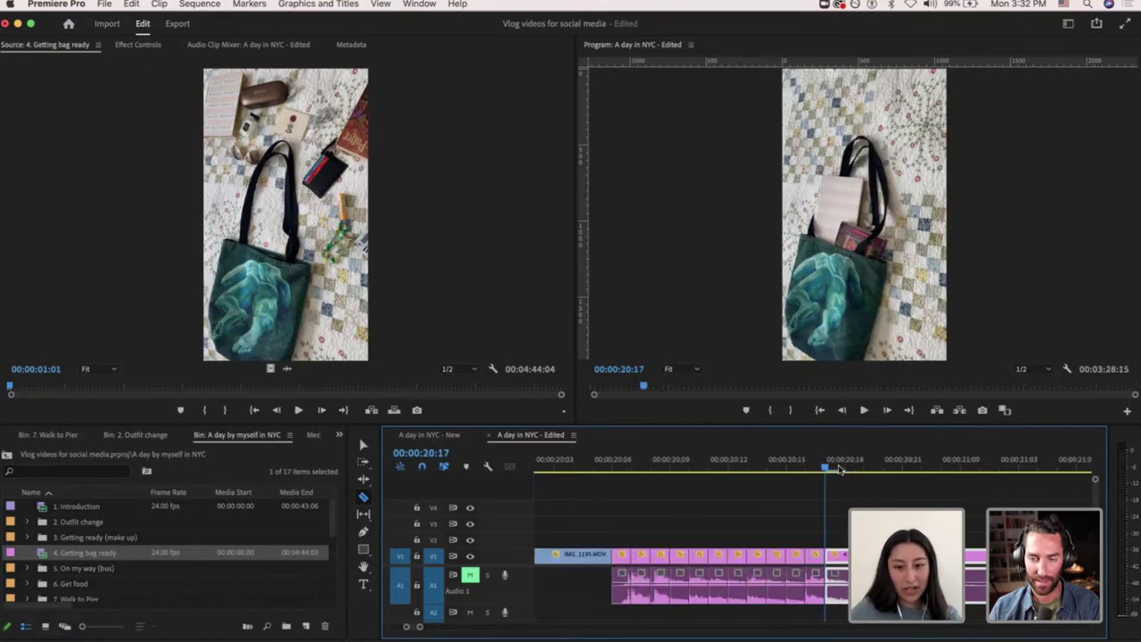
key("Right")
Ripple-trim the bag clip from 00:00:20:18 up to 00:00:27:08, and split it one frame on at 00:00:20:19.
scroll(857, 553, "down", 5)
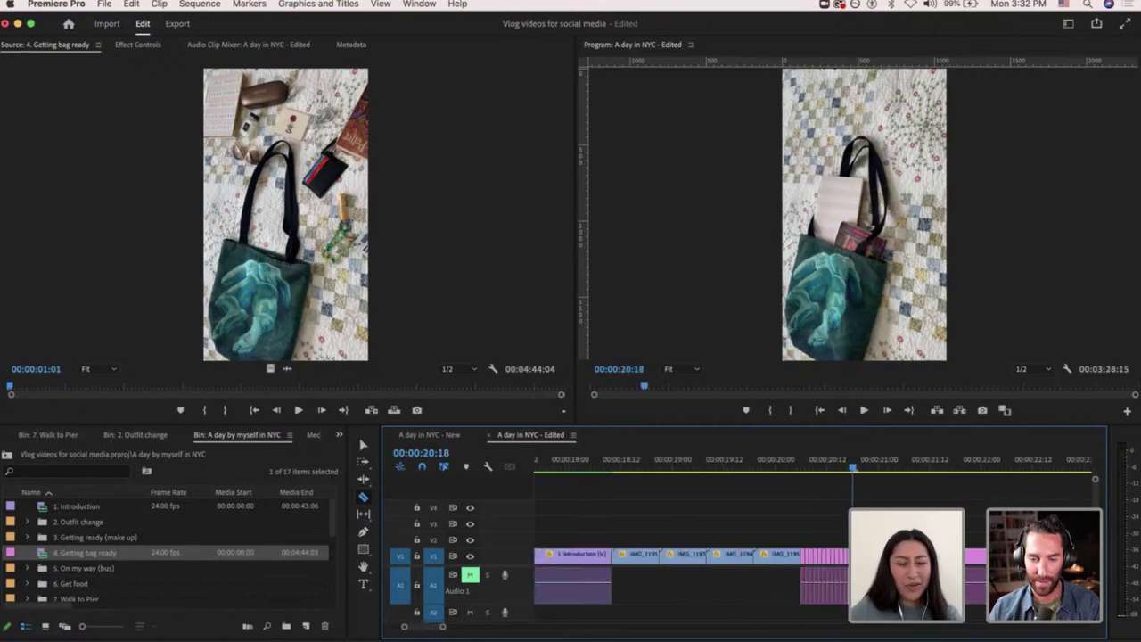
scroll(857, 553, "right", 2)
key("minus")
key("minus")
key("minus")
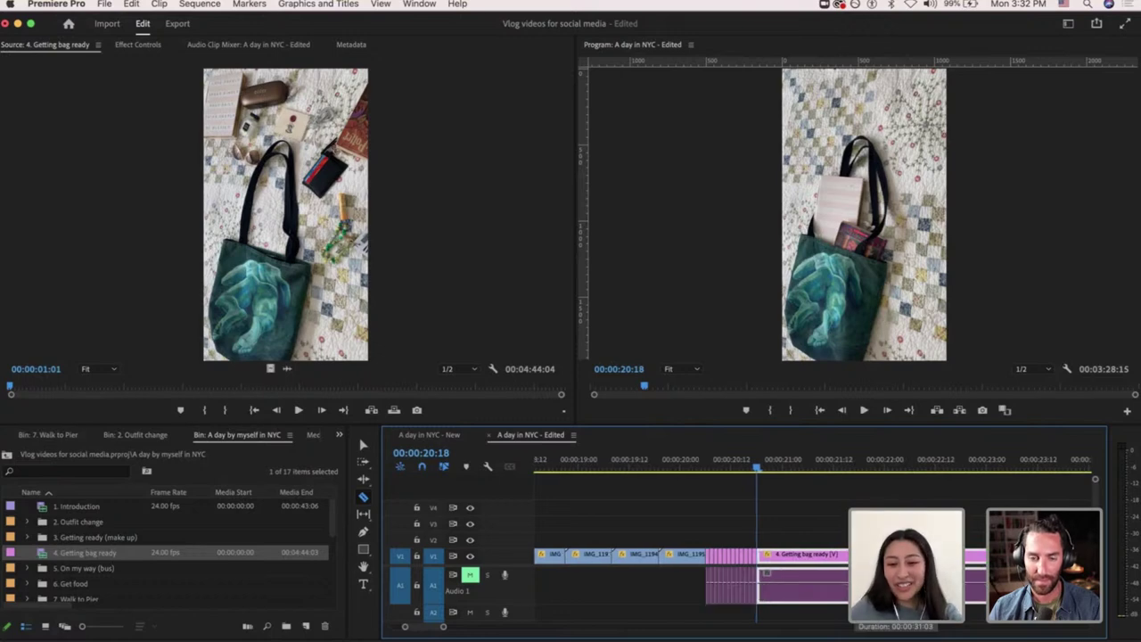
scroll(911, 562, "up", 8)
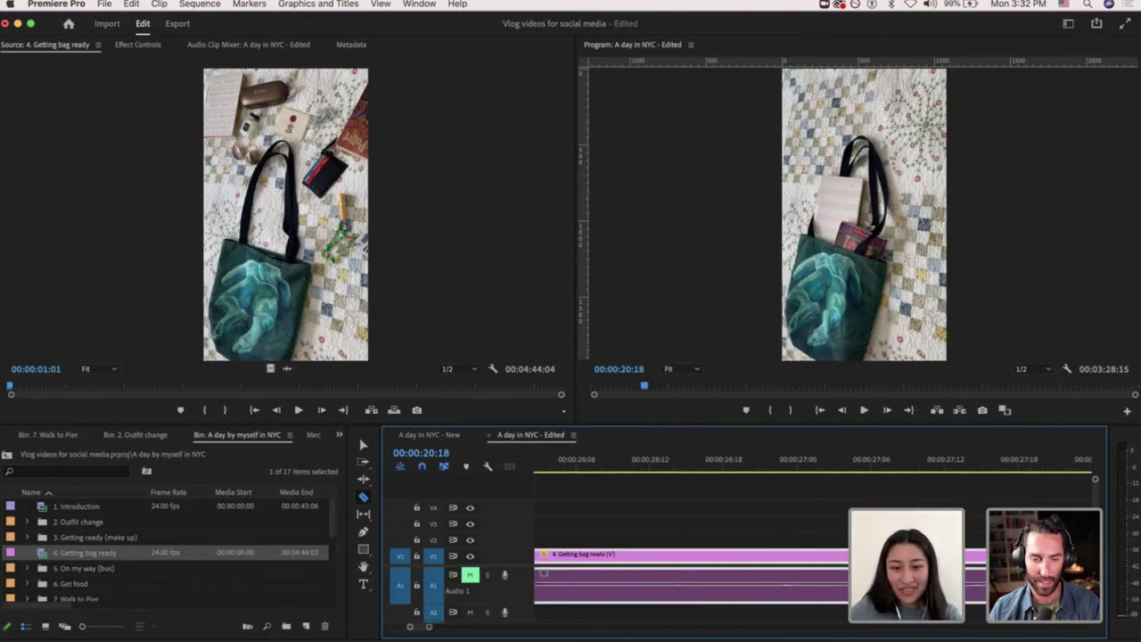
left_click(887, 468)
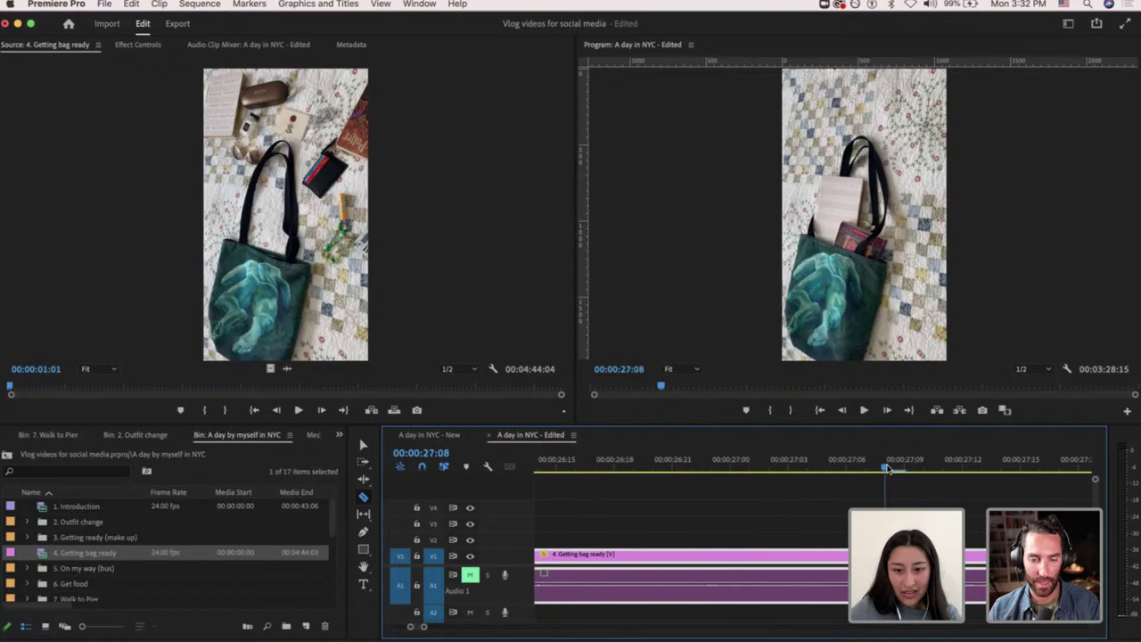
key("q")
key("Right")
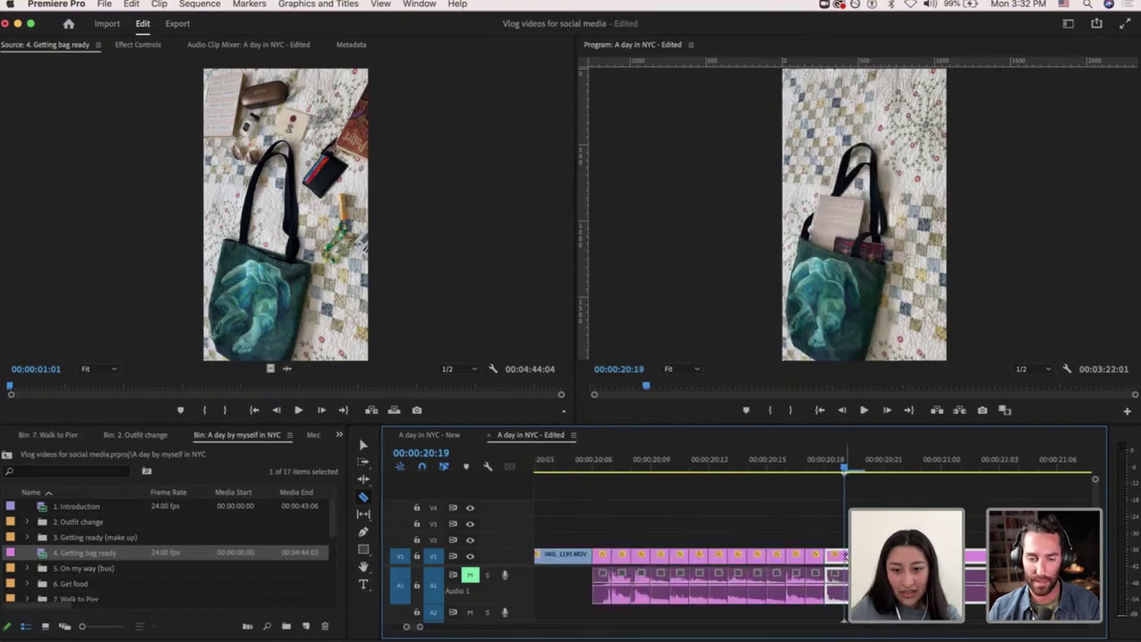
Ripple-trim the bag clip from 00:00:20:19 up to about 00:00:25:21, and split it one frame on at 00:00:20:20.
key("minus")
key("minus")
key("minus")
key("minus")
key("minus")
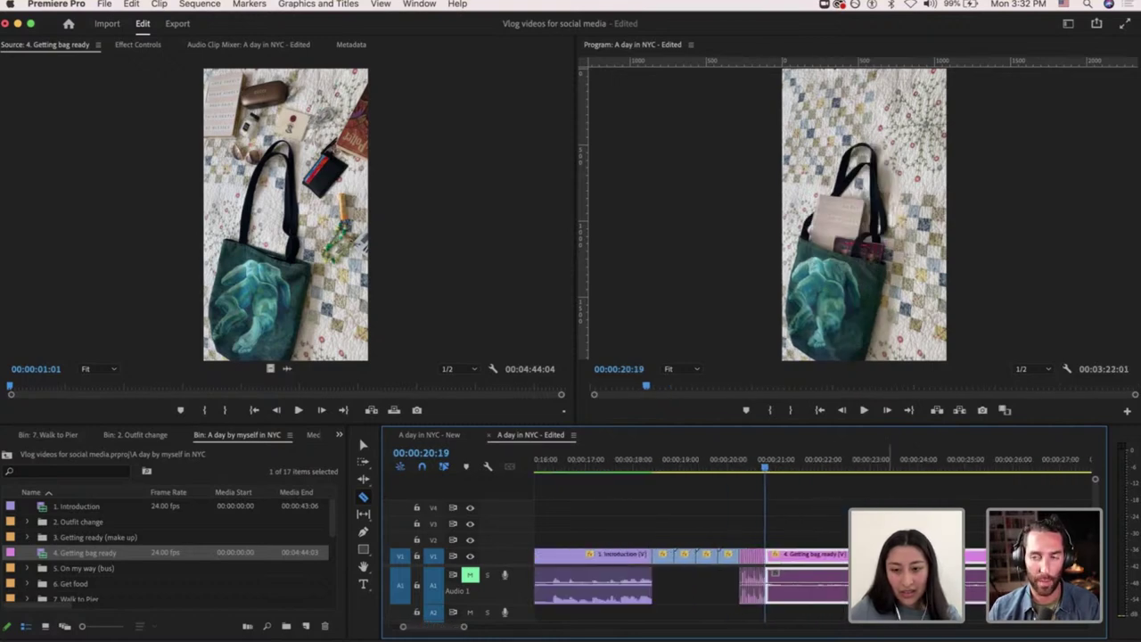
scroll(874, 524, "up", 5)
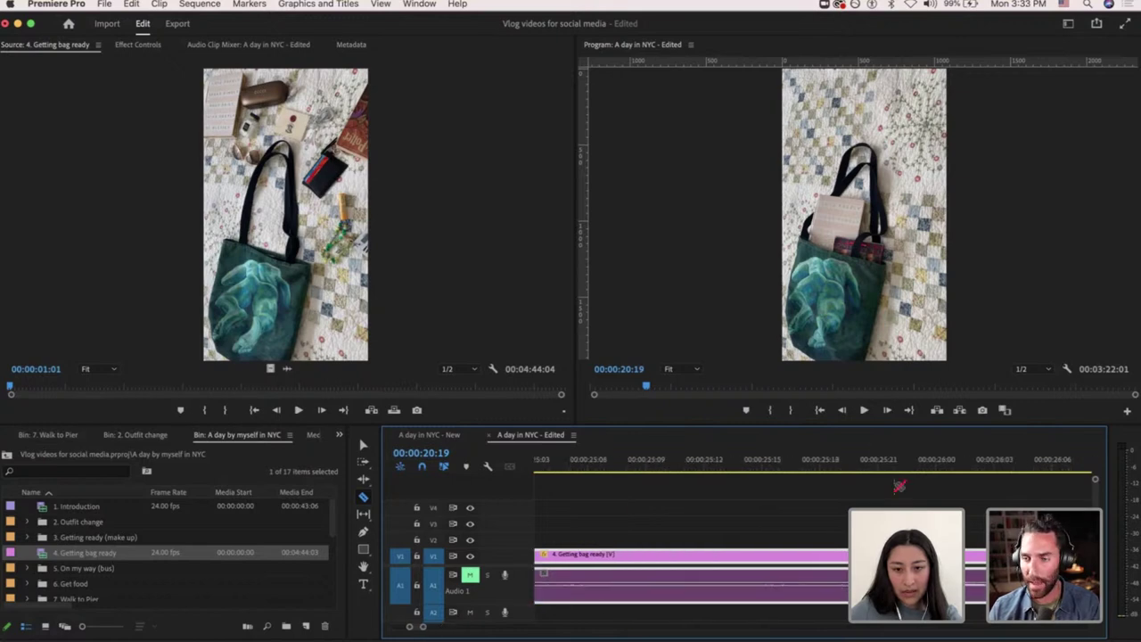
left_click(880, 471)
key("ctrl+z")
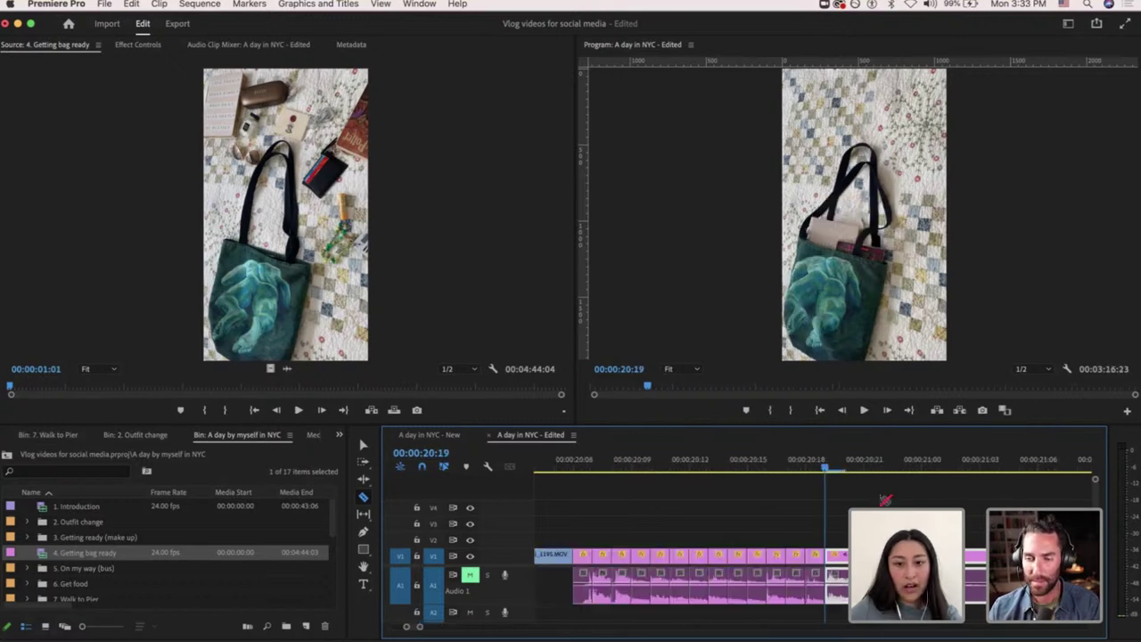
key("Right")
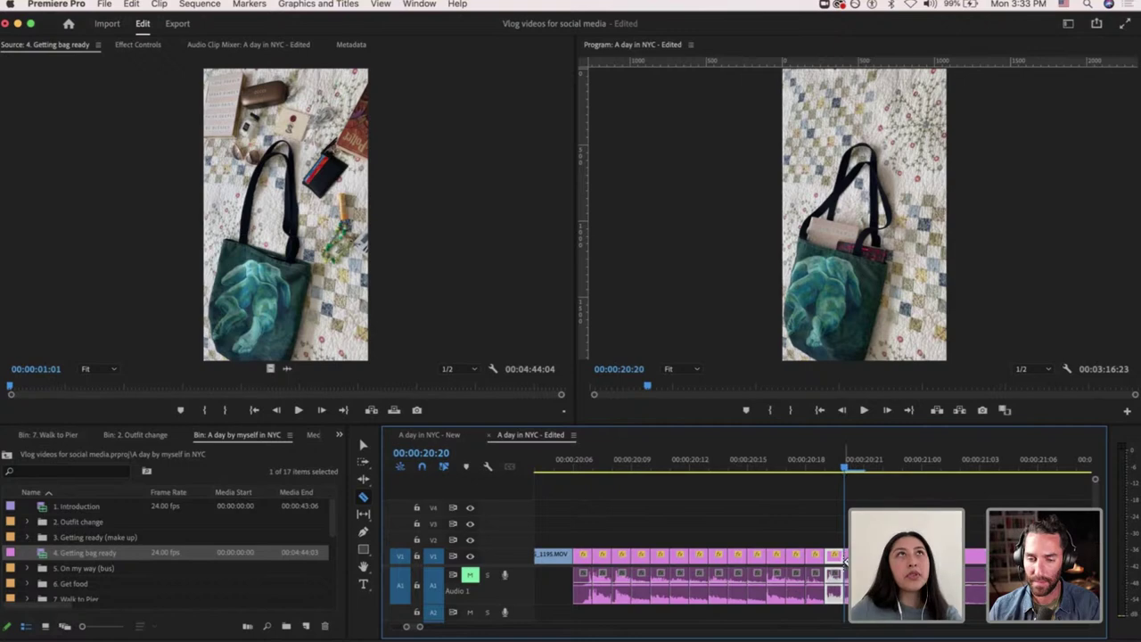
key("minus")
key("minus")
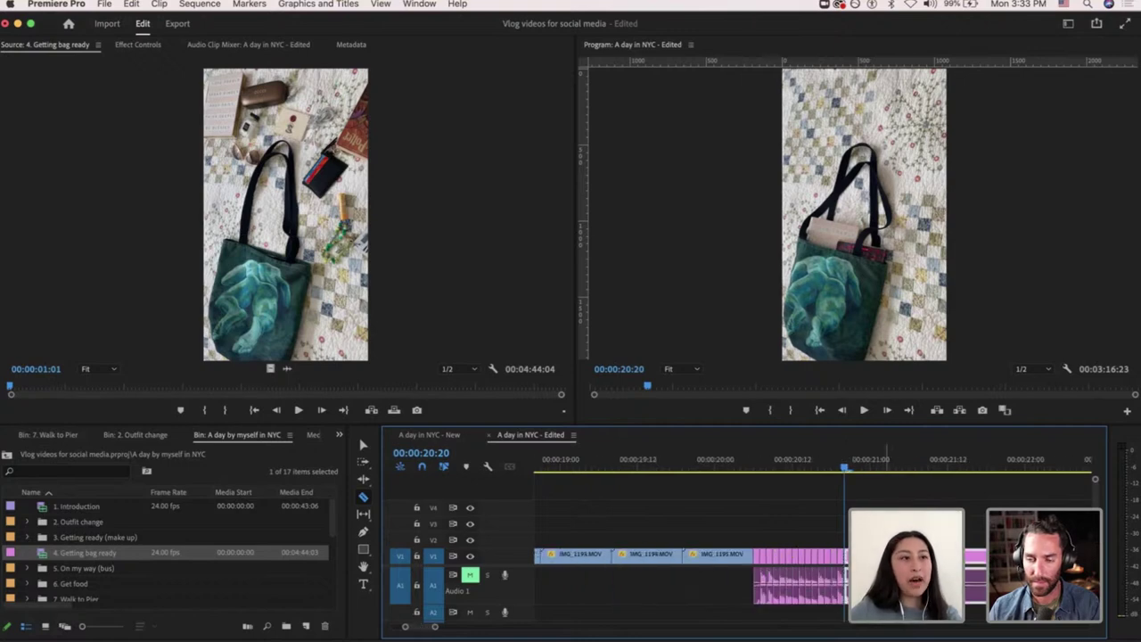
Delete the long leftover bag clip after 00:00:20:20 and close the gap before IMG_1196.MOV.
scroll(916, 584, "right", 5)
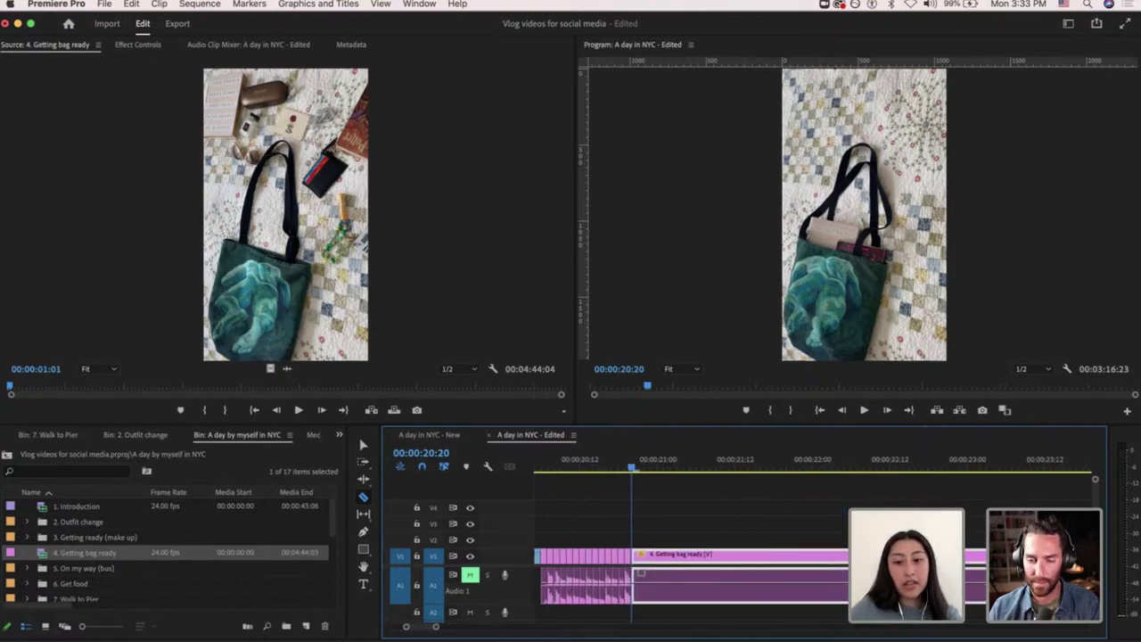
scroll(916, 584, "down", 4)
scroll(916, 584, "right", 2)
scroll(916, 584, "down", 4)
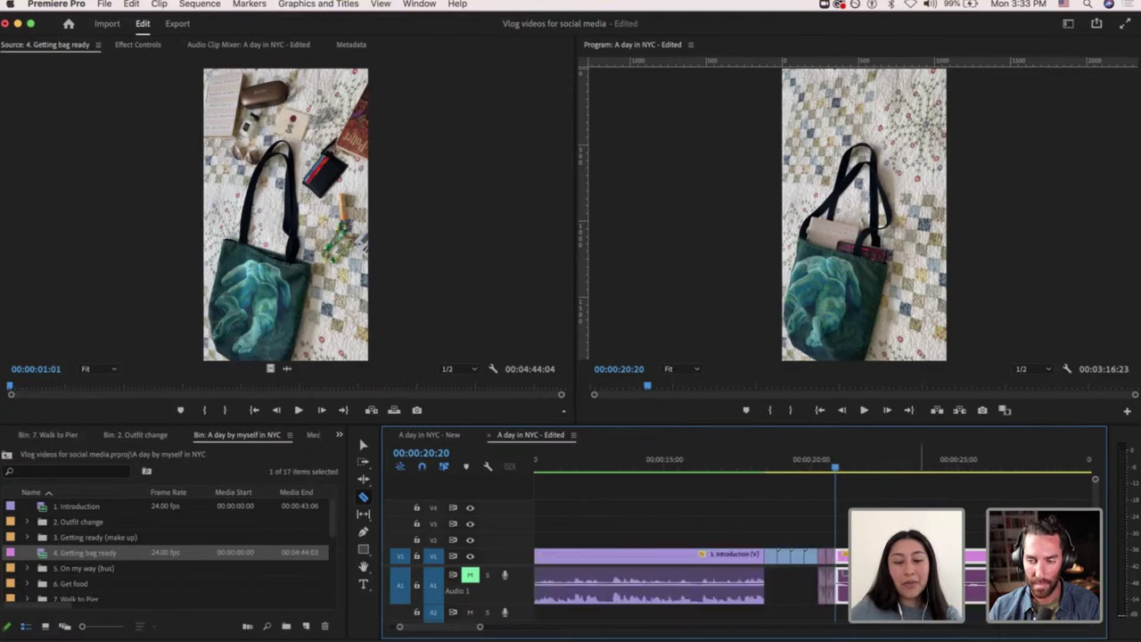
scroll(916, 584, "right", 3)
scroll(916, 584, "right", 3)
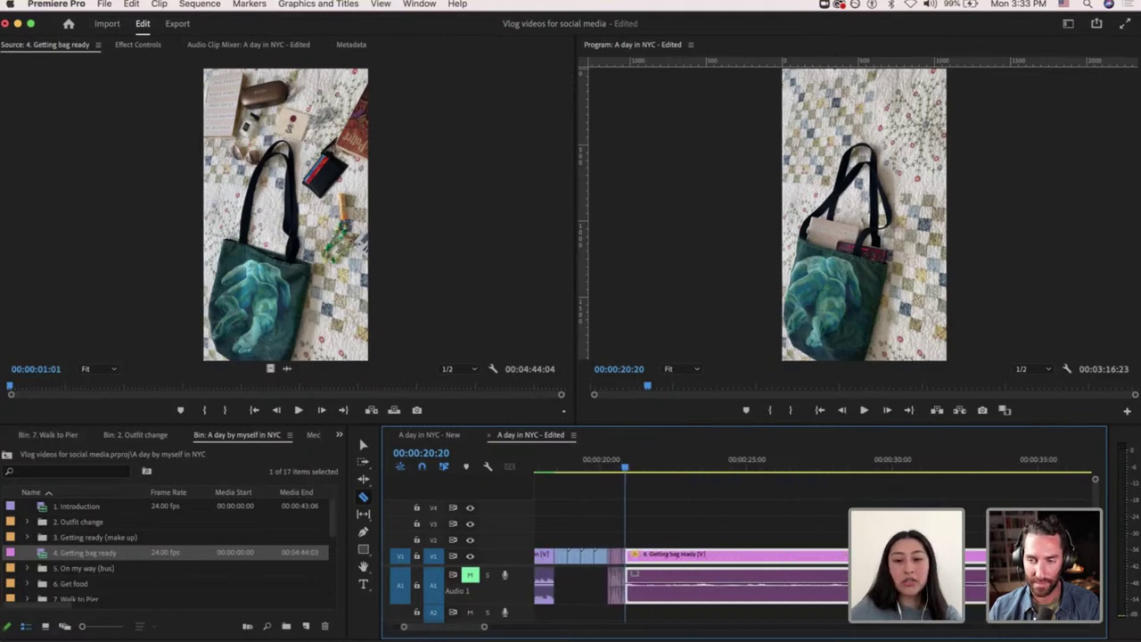
key("minus")
key("v")
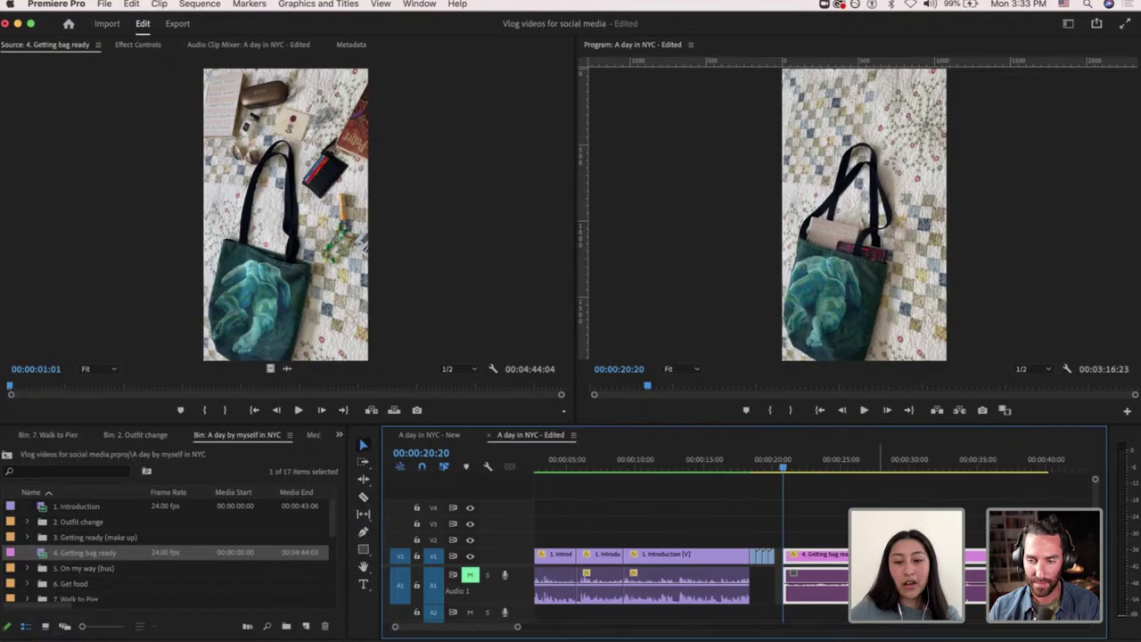
key("Delete")
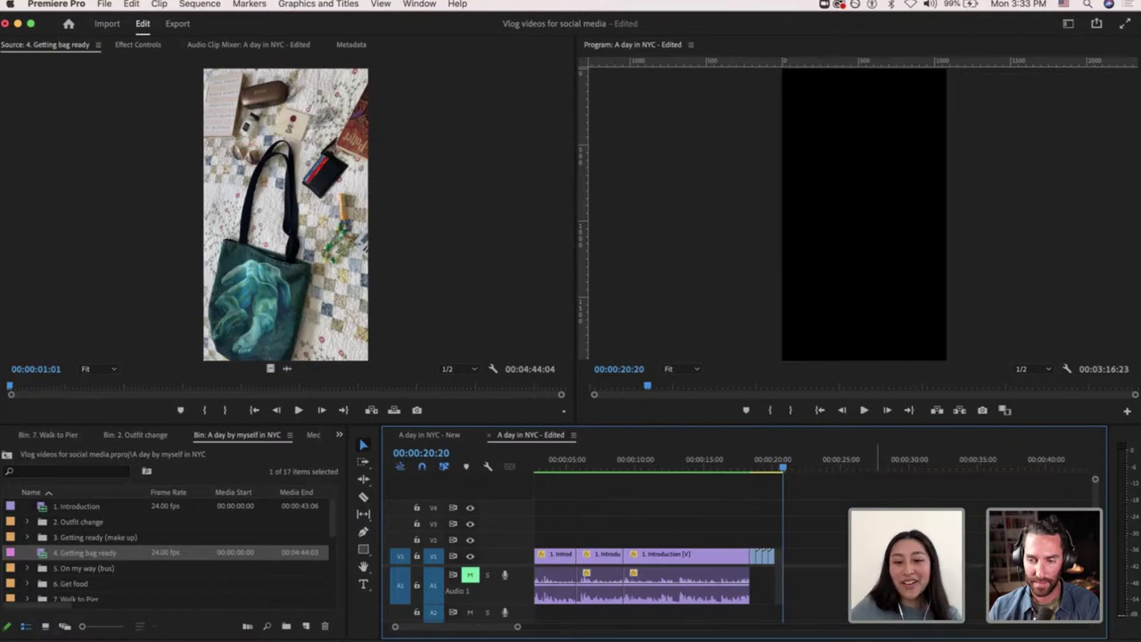
left_click(805, 555)
key("Delete")
Shrink the A1 track height, unlink the single-frame bag clips from their audio, and delete that audio.
scroll(775, 554, "up", 6)
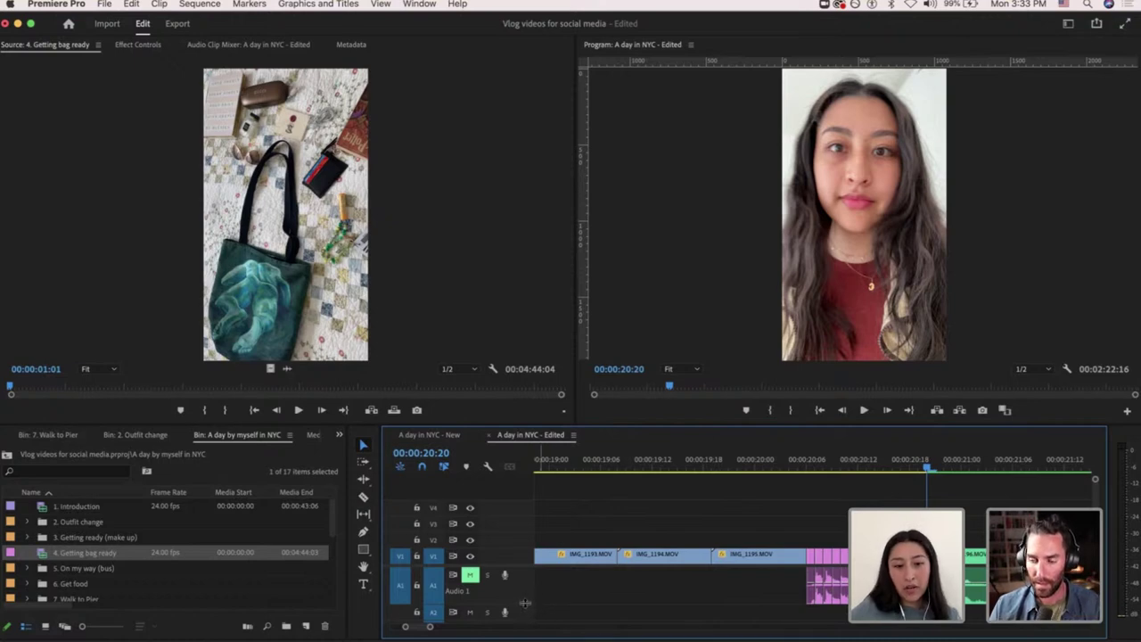
left_click_drag(524, 605, 526, 587)
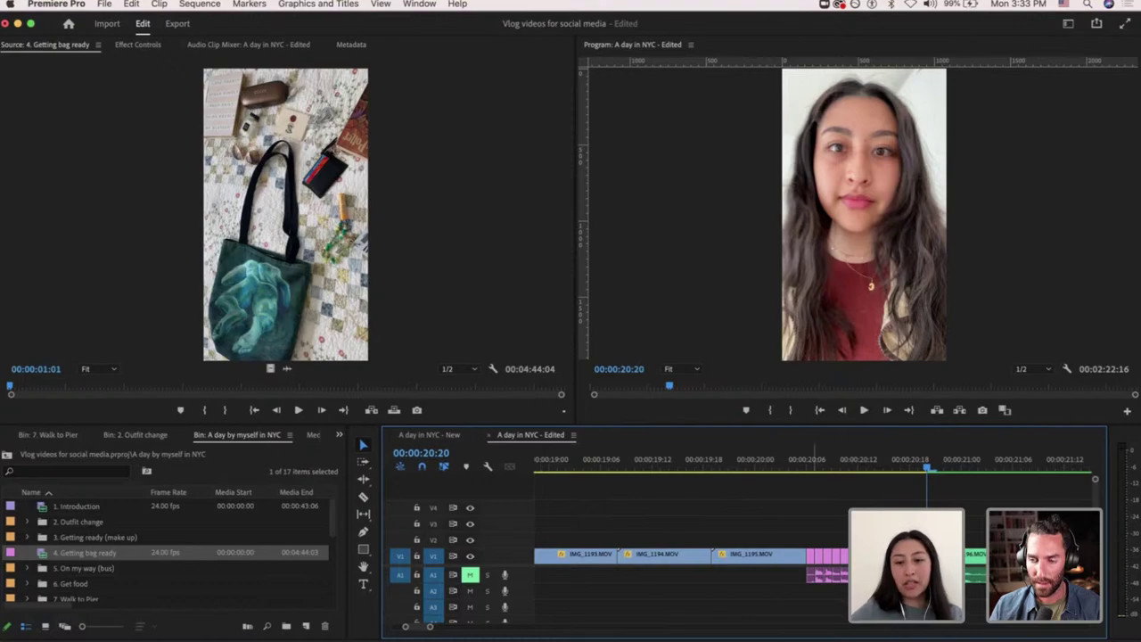
key("=")
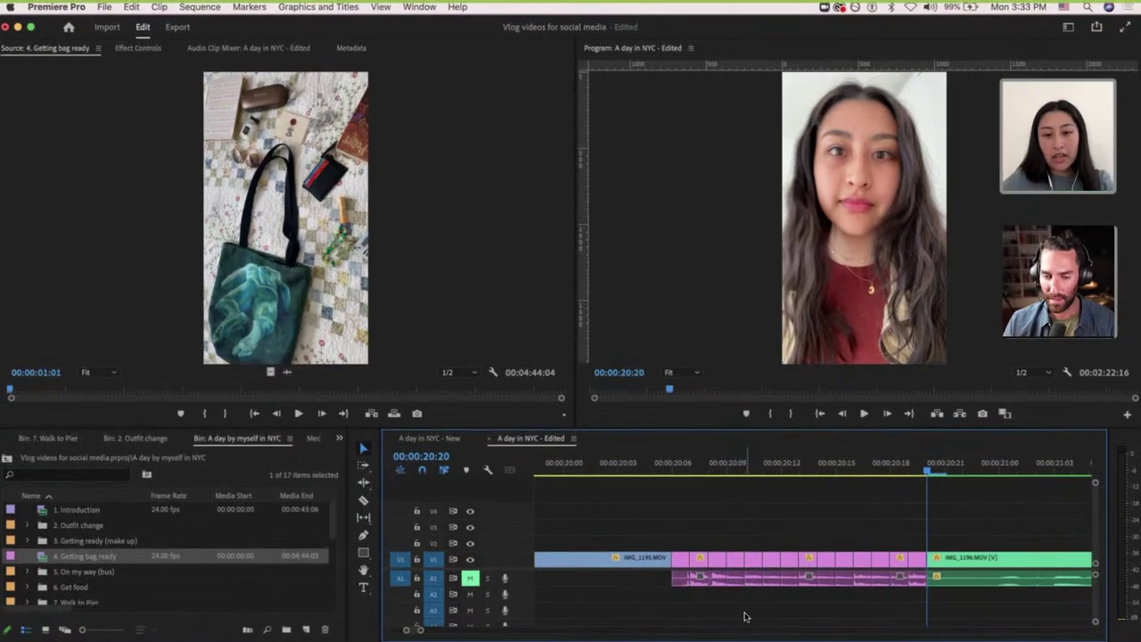
left_click_drag(674, 602, 921, 577)
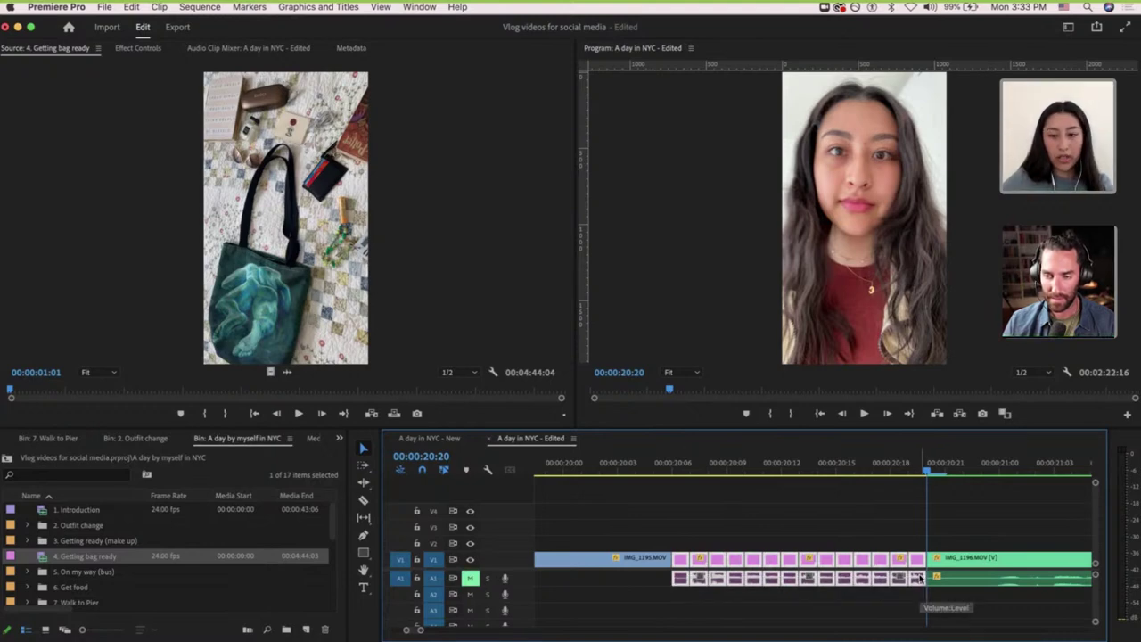
right_click(920, 578)
left_click(947, 284)
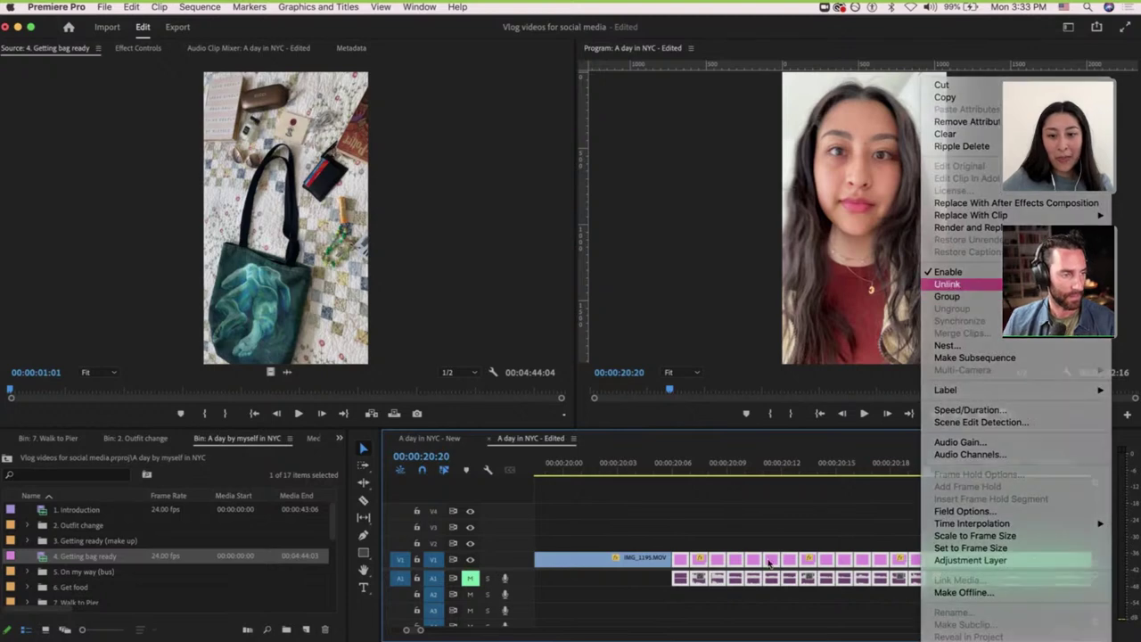
left_click_drag(675, 592, 924, 580)
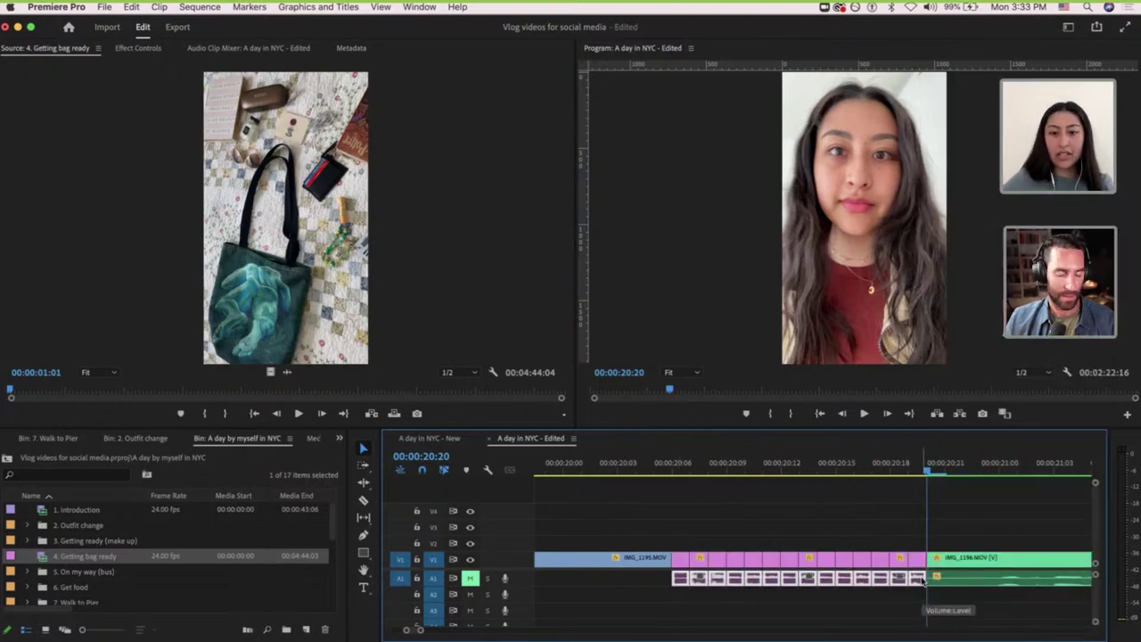
key("Delete")
Play back the bag stop-motion sequence from 00:00:20:06 into the following talking clip.
scroll(856, 463, "up", 1)
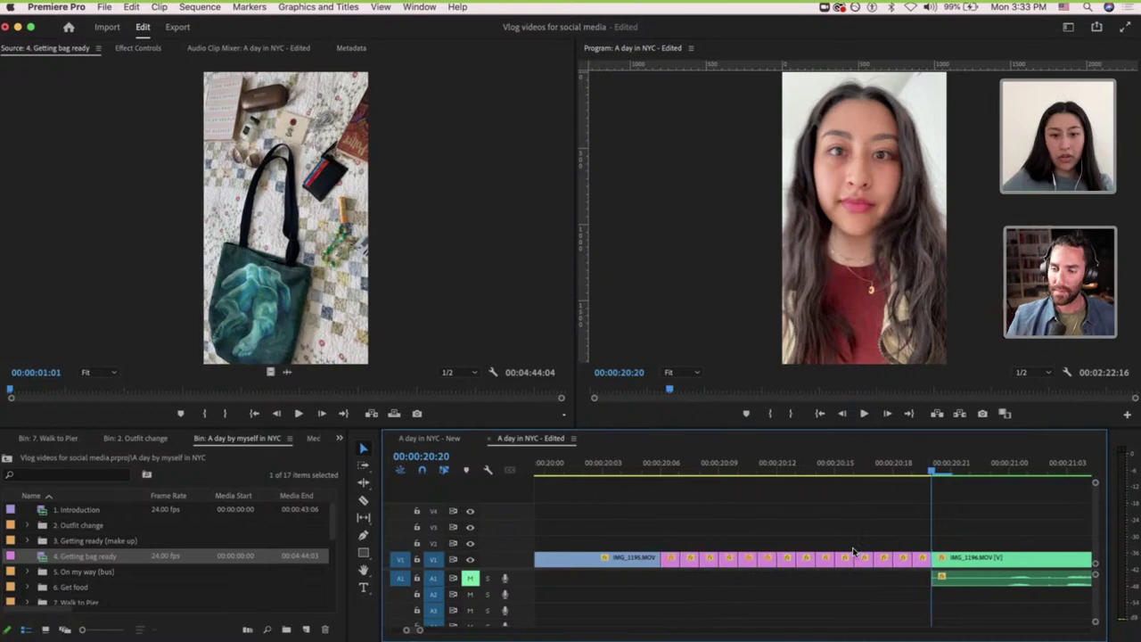
left_click(662, 462)
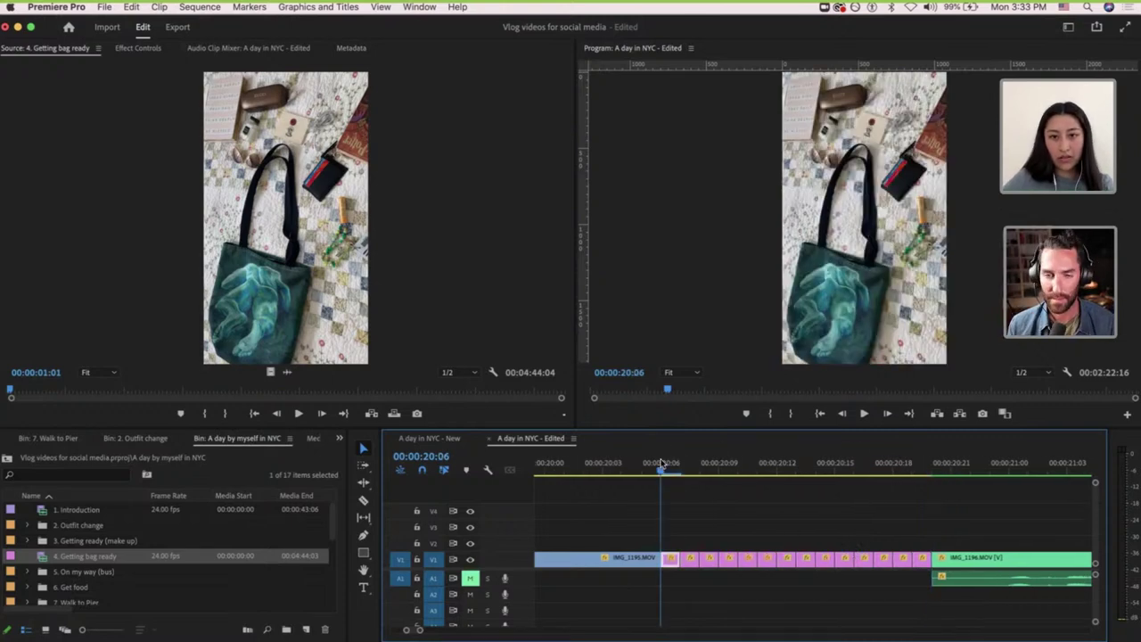
key("space")
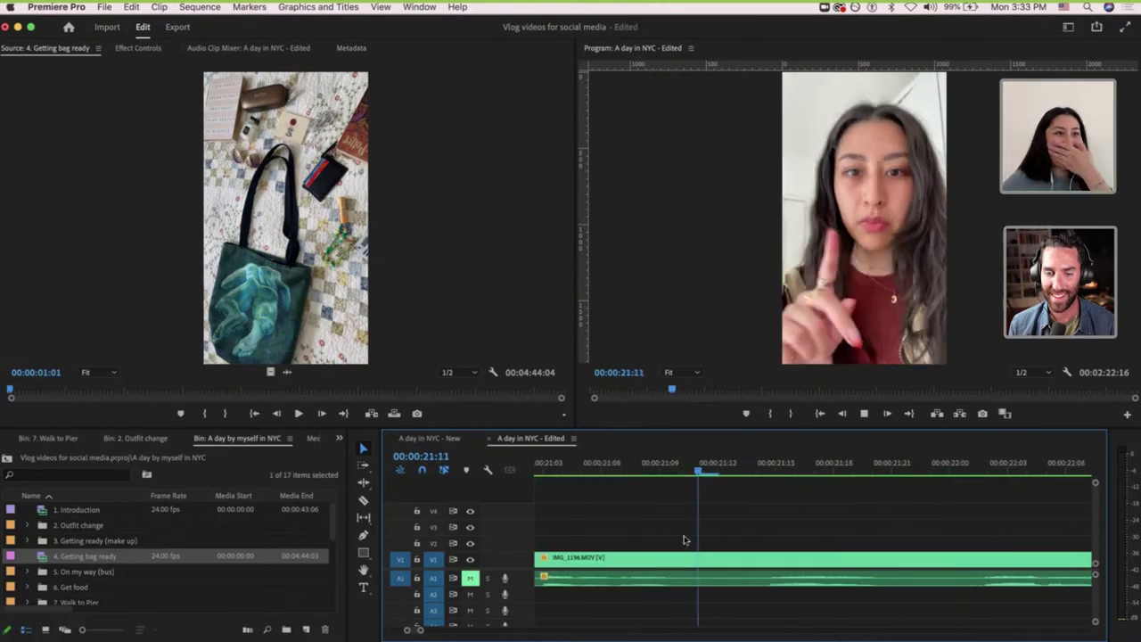
key("space")
Unmute audio track A1 and play the IMG_1196.MOV talking clip to review its content up to about 00:00:32:07.
scroll(683, 542, "down", 3)
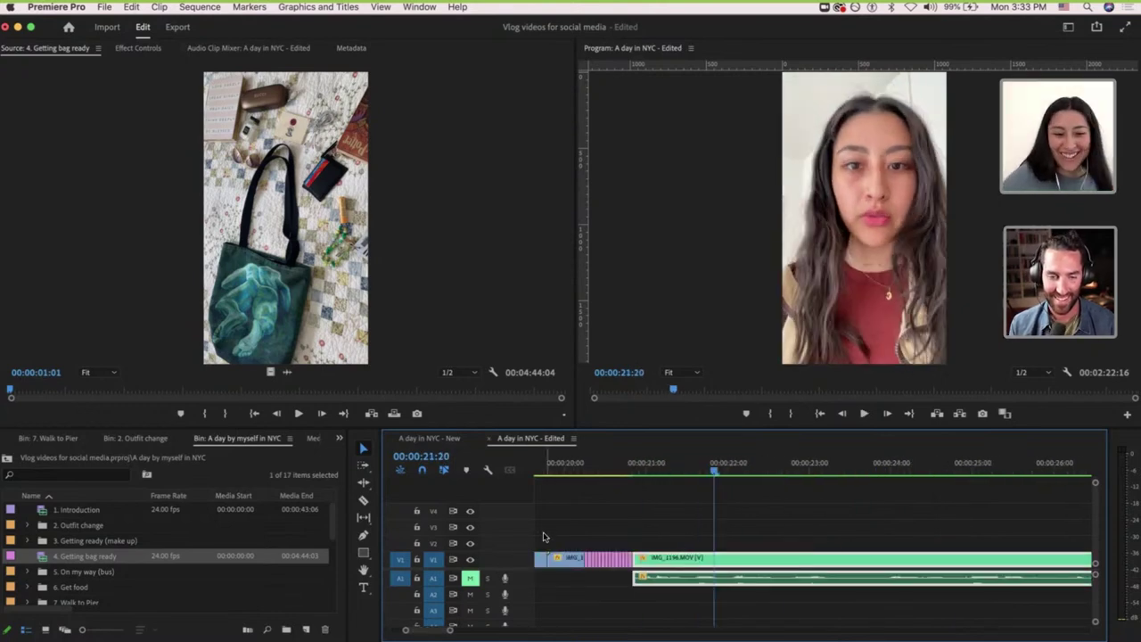
scroll(624, 564, "down", 4)
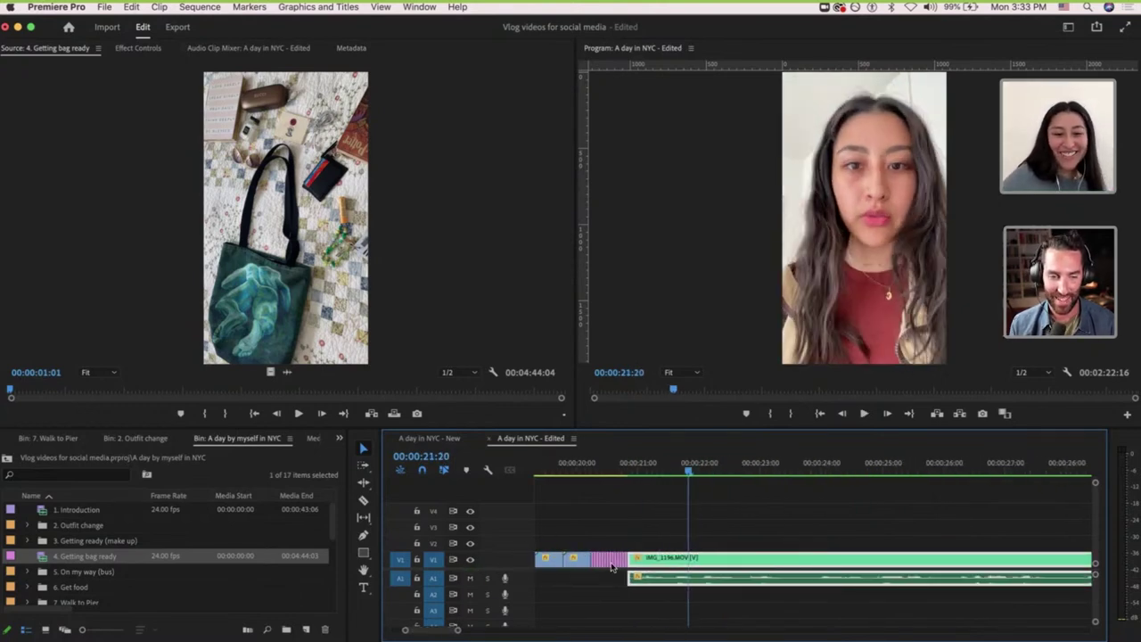
scroll(665, 554, "down", 2)
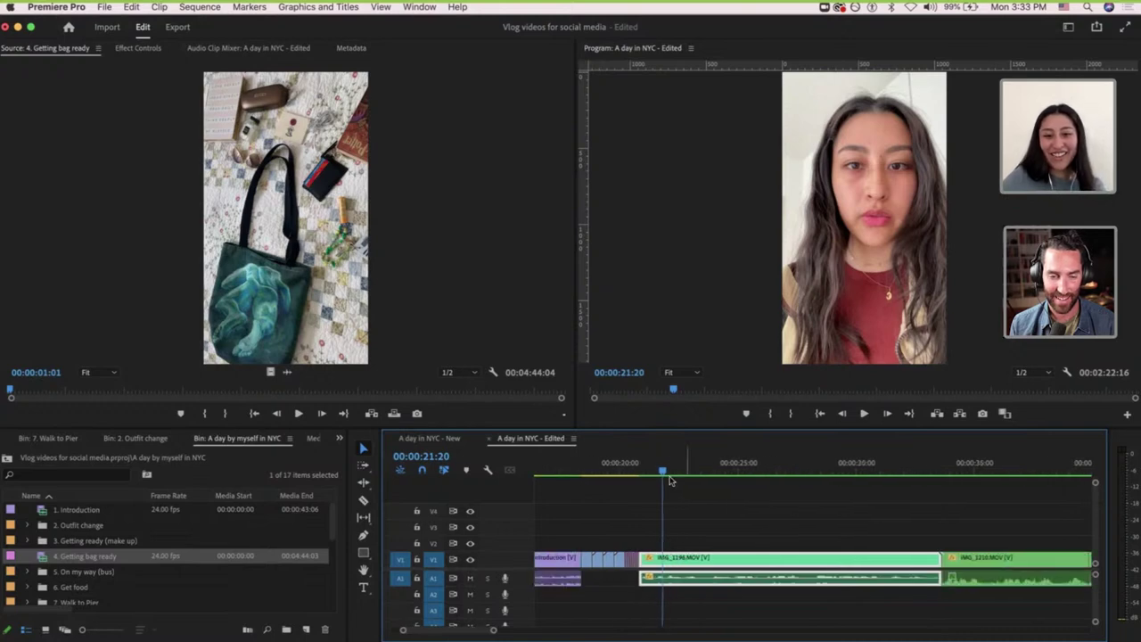
left_click_drag(663, 471, 658, 472)
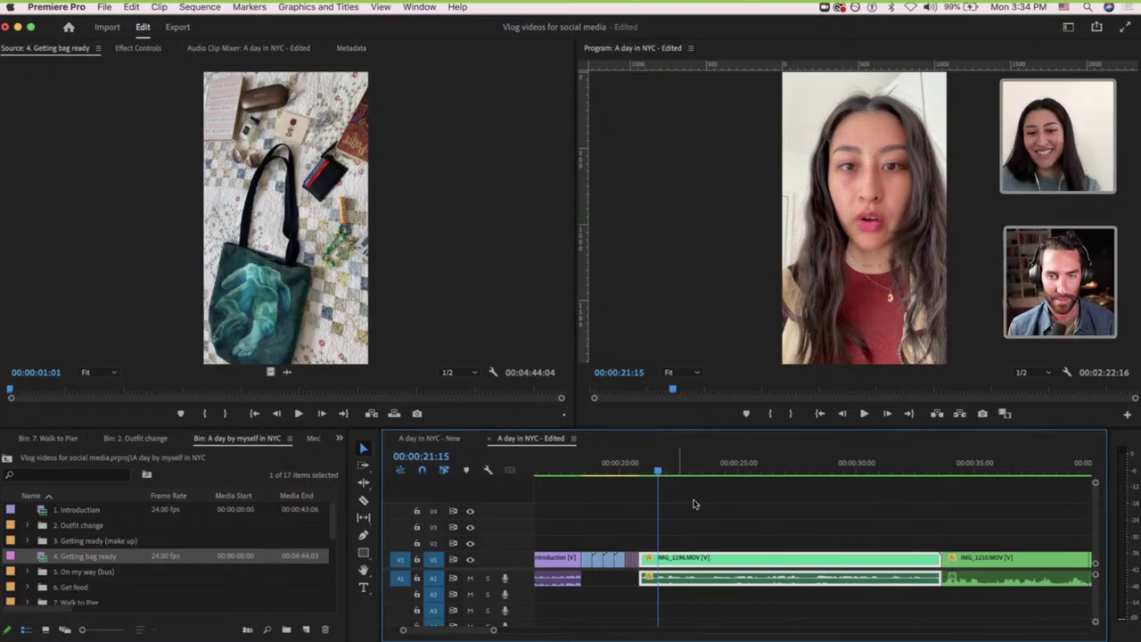
scroll(697, 505, "up", 5)
scroll(697, 505, "left", 3)
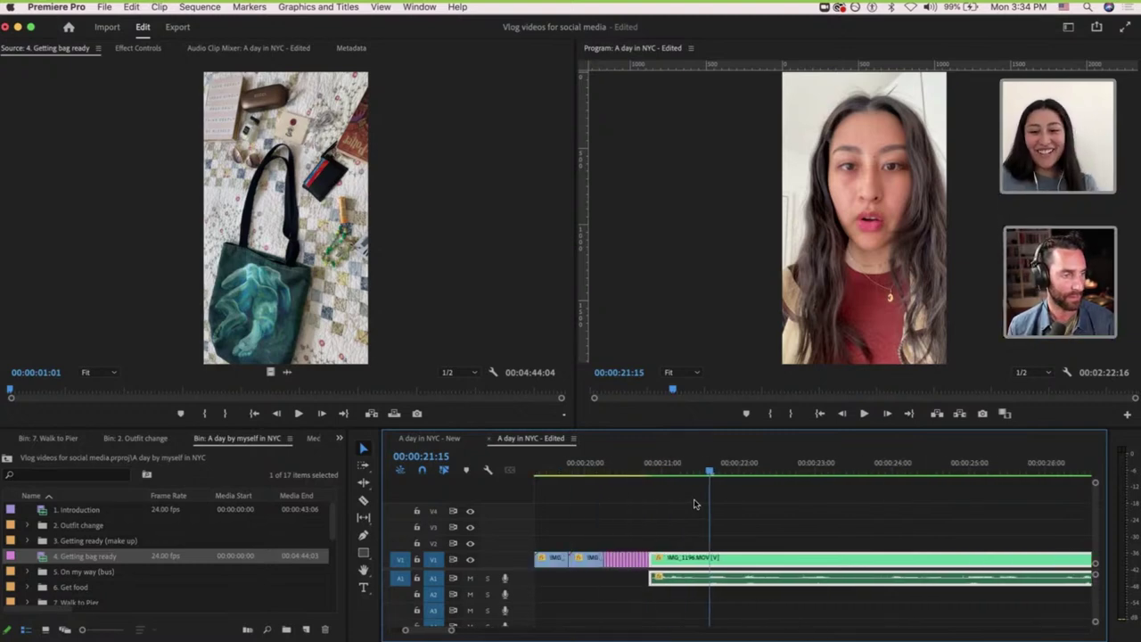
key("minus")
key("minus")
key("minus")
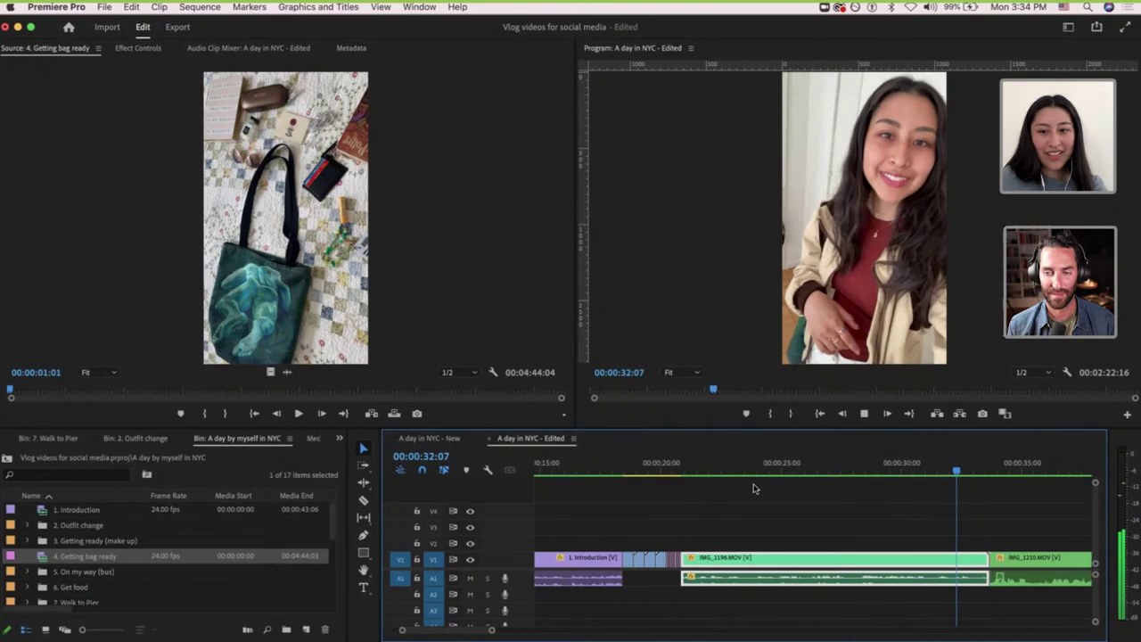
key("space")
Find where the speech ends in IMG_1196.MOV and ripple-trim the clip's end to 00:00:31:01.
left_click(849, 462)
left_click_drag(907, 464, 930, 470)
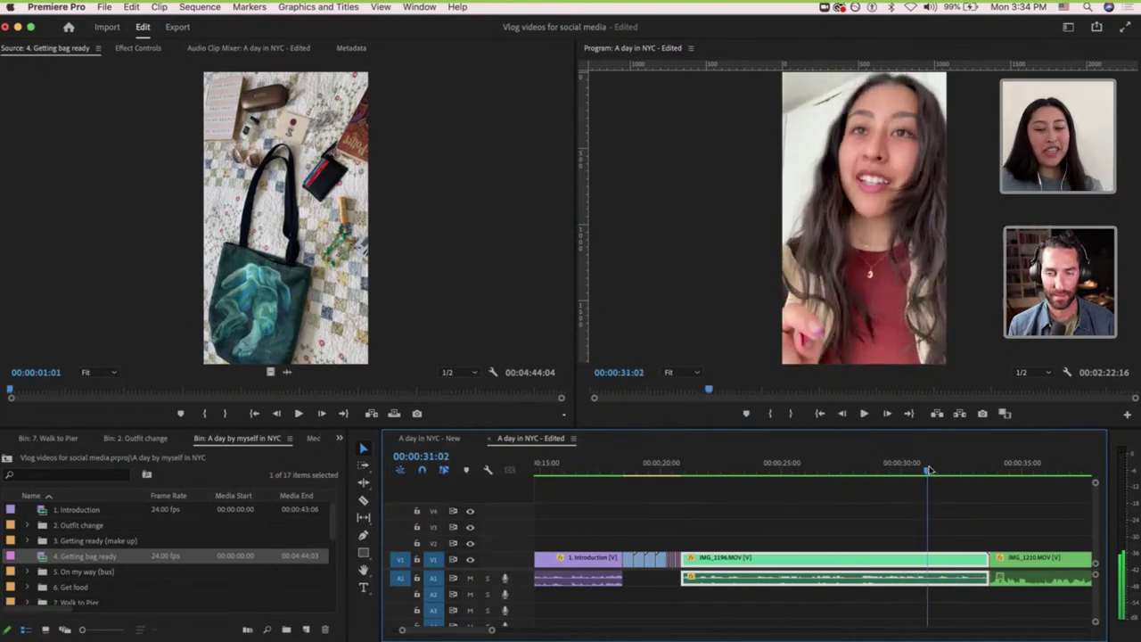
key("=")
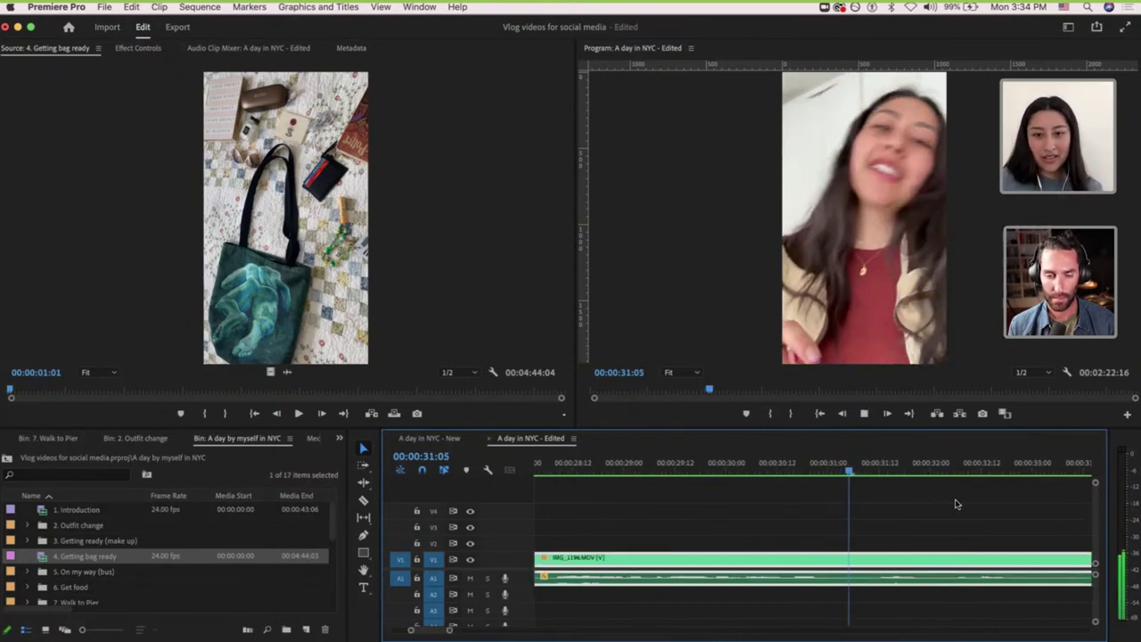
left_click(831, 463)
left_click(834, 460)
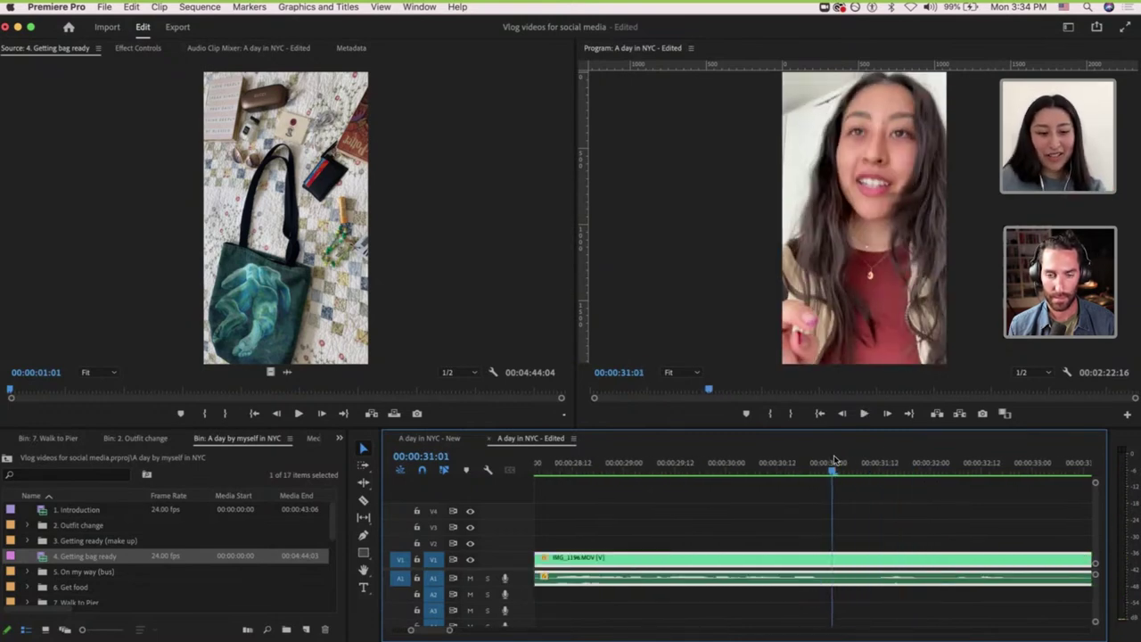
key("minus")
key("minus")
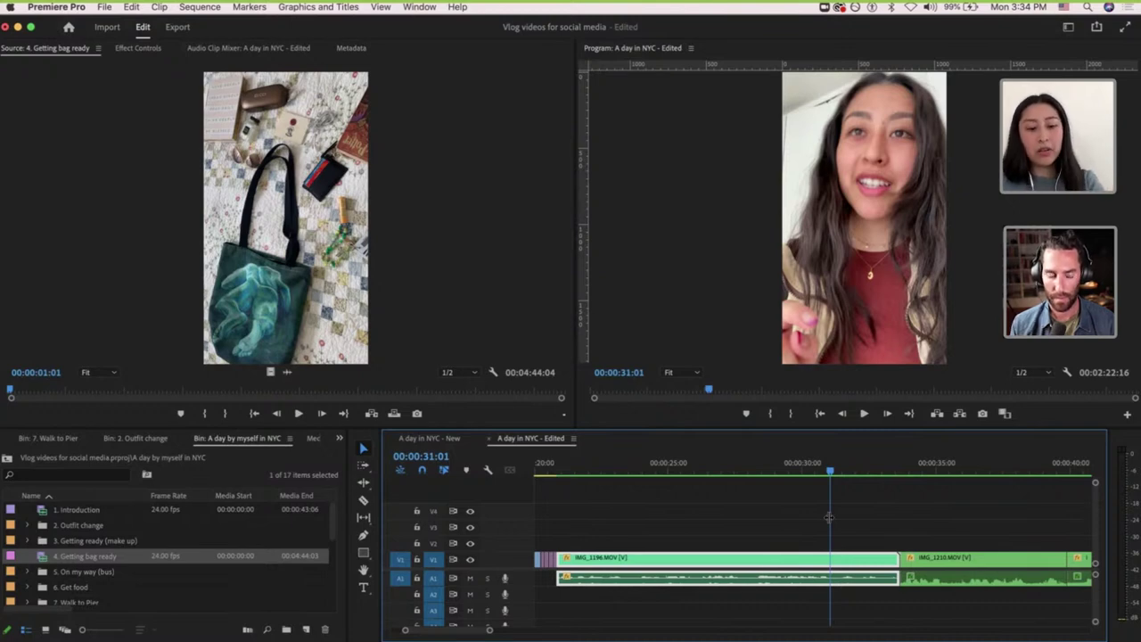
key("w")
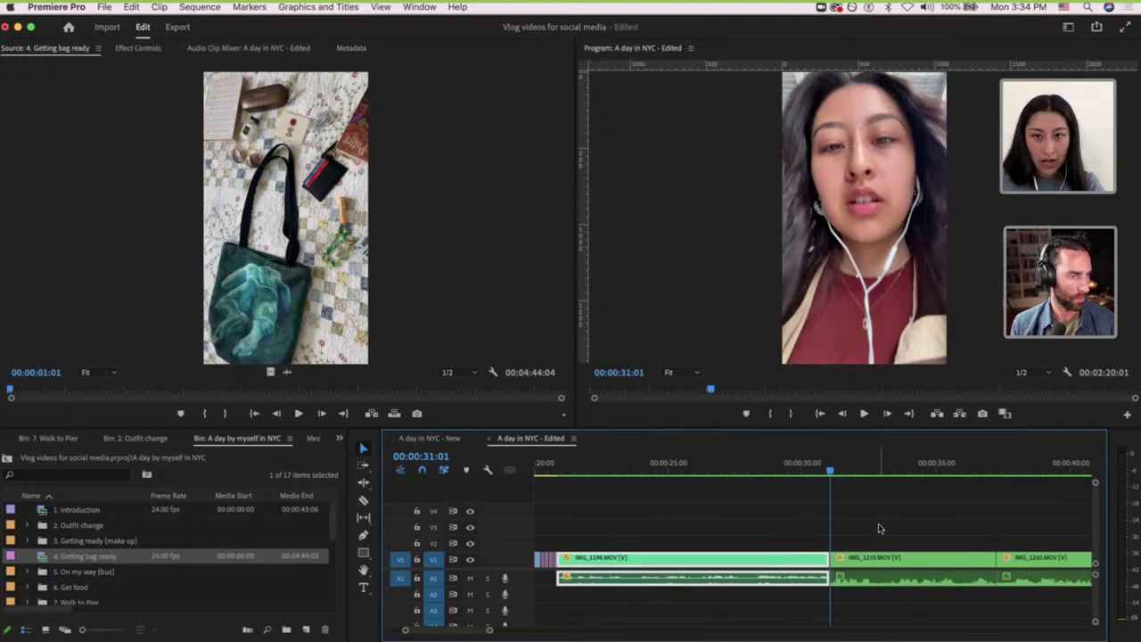
Preview the start of the first IMG_1210.MOV clip and open the bin "5. On my way (bus)".
key("minus")
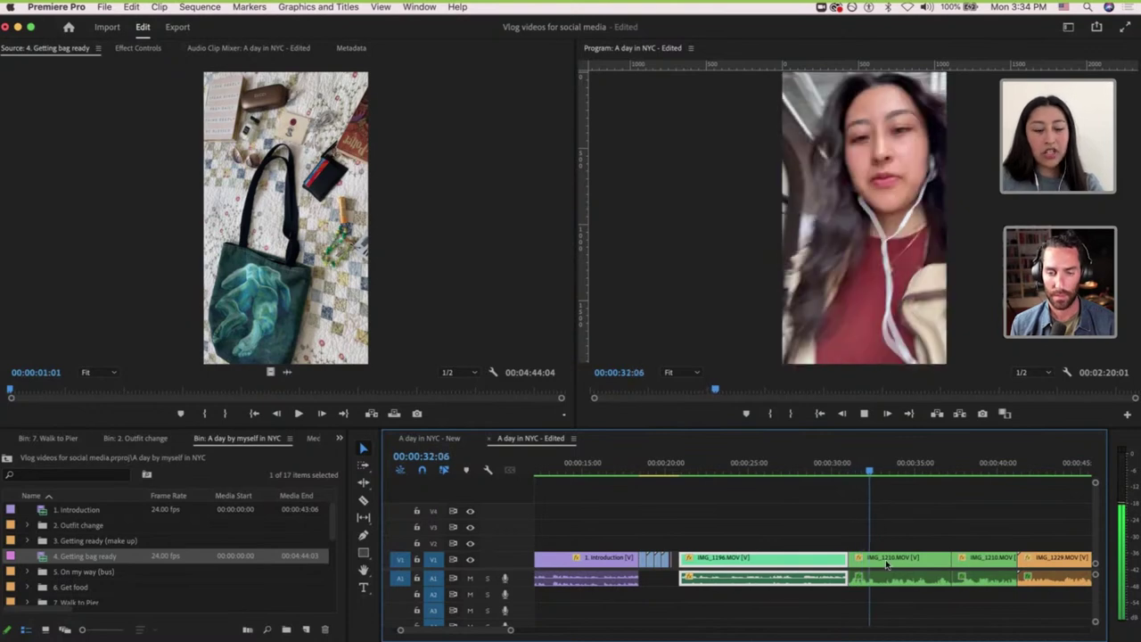
left_click(885, 562)
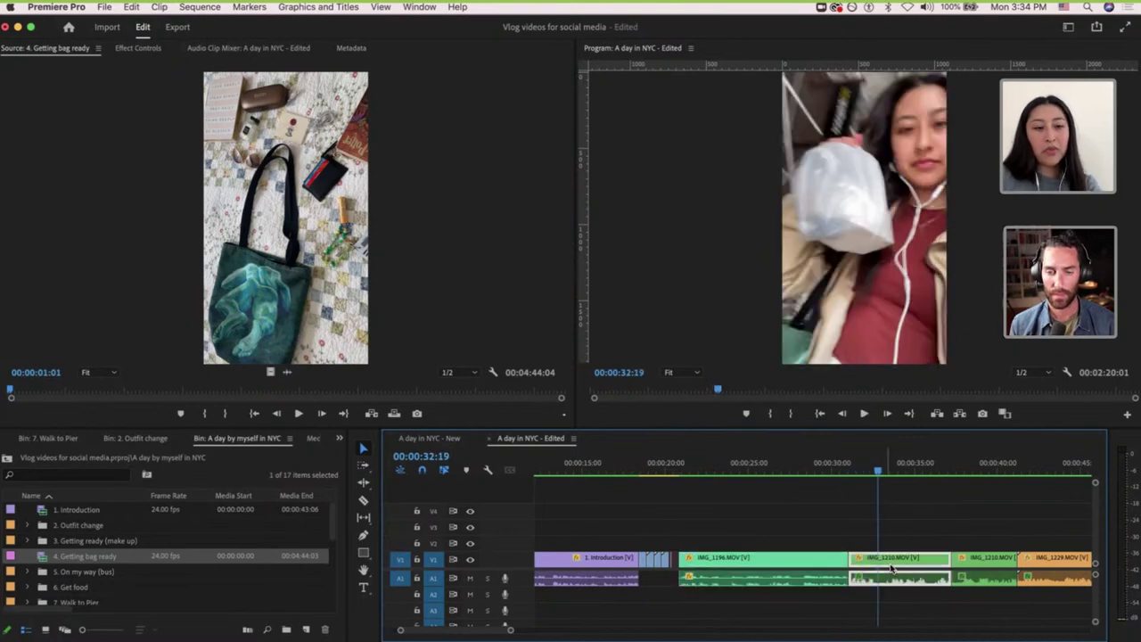
double_click(103, 575)
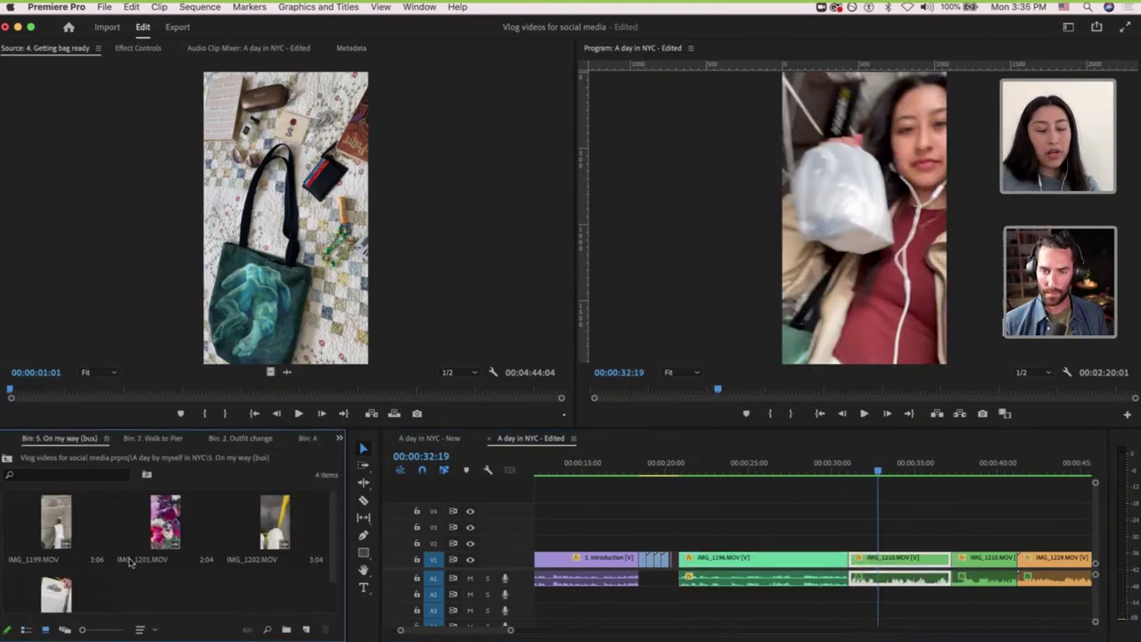
Select every clip from the first IMG_1210.MOV onward and move them about 15 seconds later, opening a gap after IMG_1196.MOV.
scroll(844, 540, "down", 3)
scroll(788, 554, "right", 3)
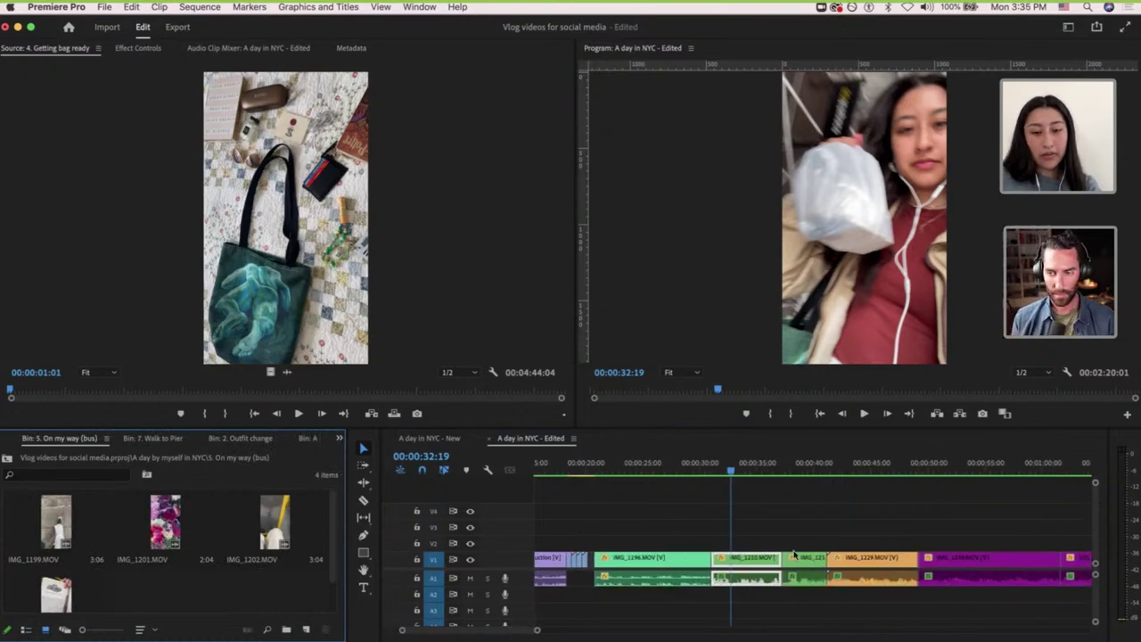
key("a")
left_click(769, 559)
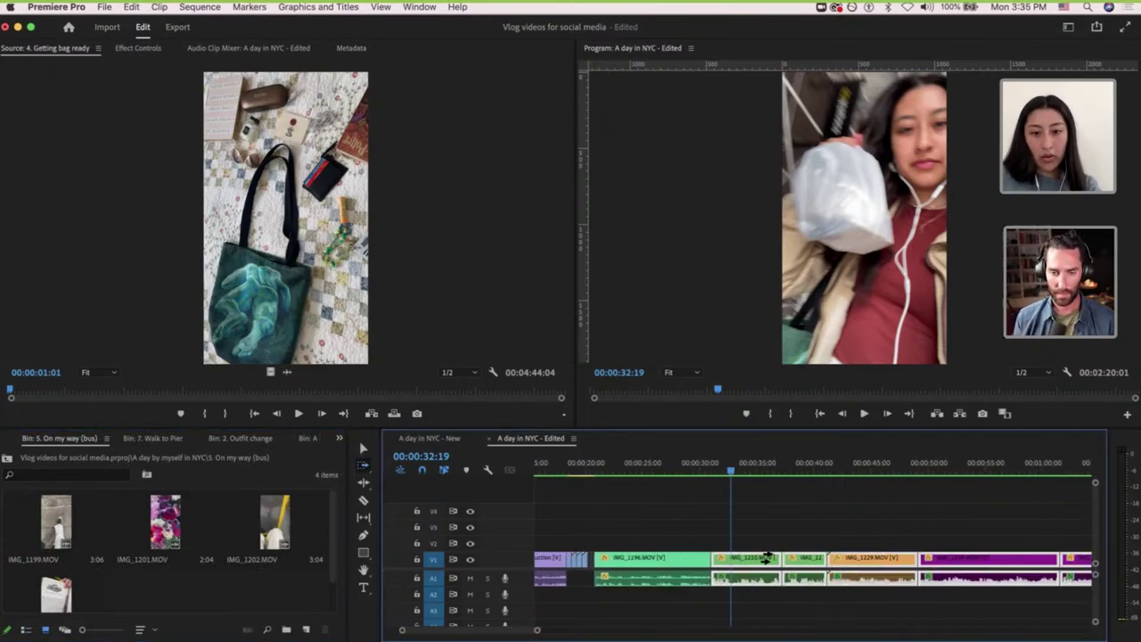
key("v")
left_click_drag(757, 559, 922, 561)
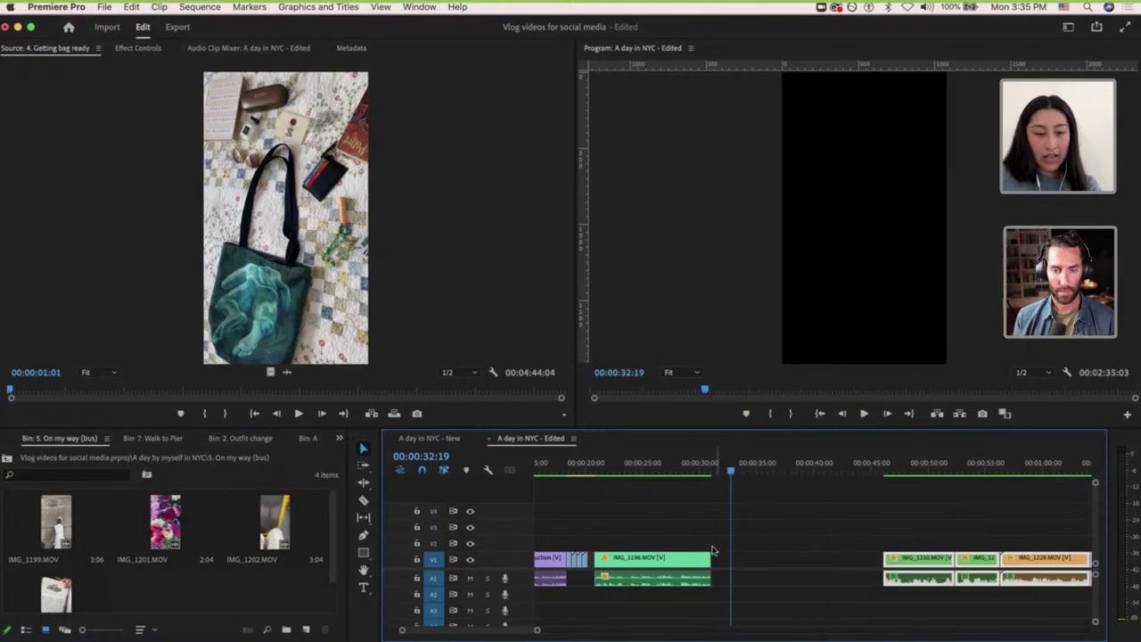
Open IMG_1199.MOV from the bus bin in the source preview and play through it to find a usable section.
left_click(699, 466)
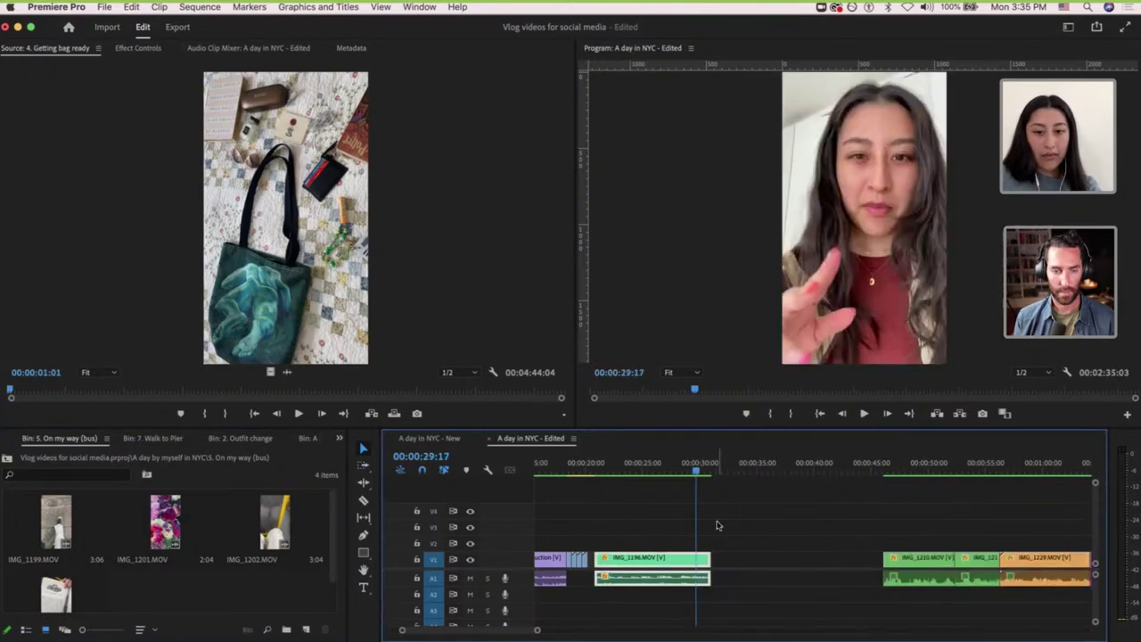
key("equal")
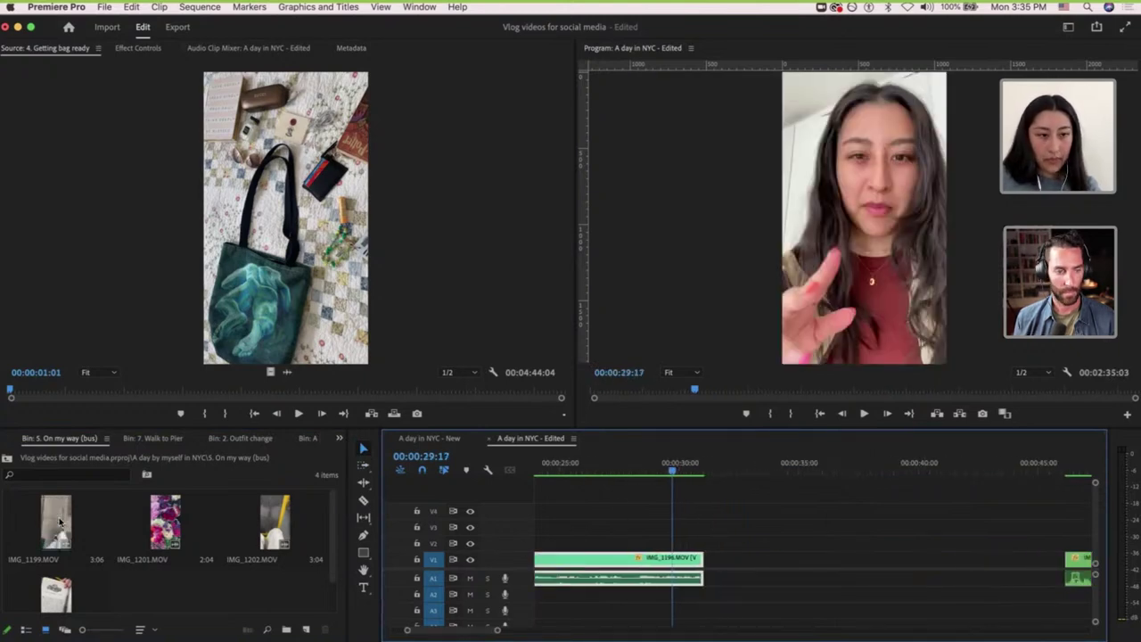
left_click(59, 523)
double_click(60, 523)
key("space")
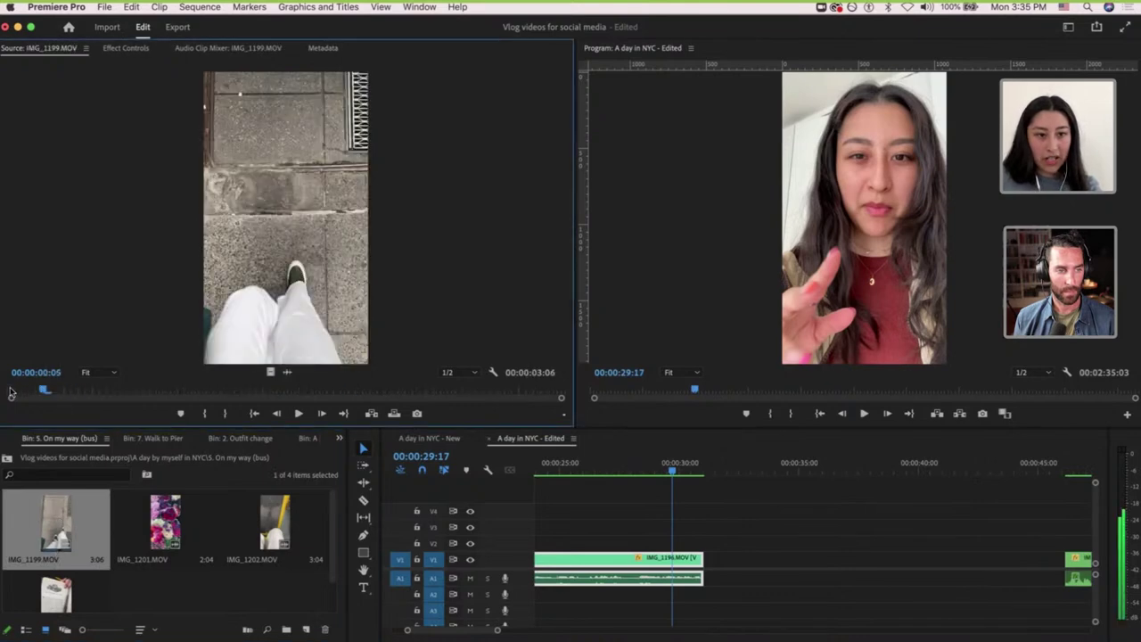
left_click(254, 385)
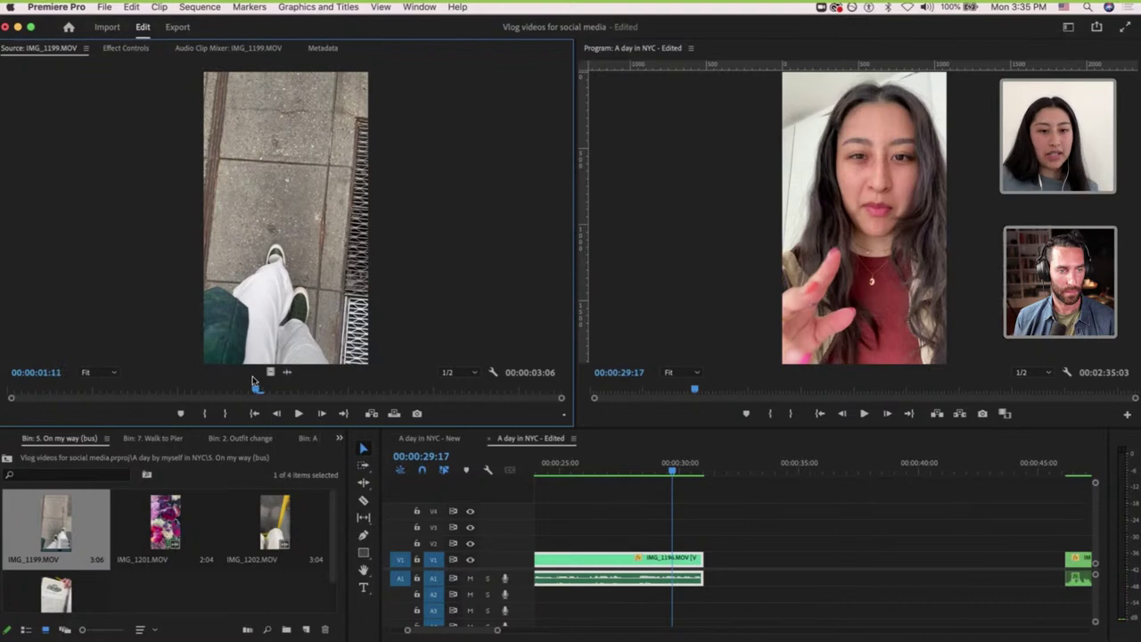
left_click(221, 389)
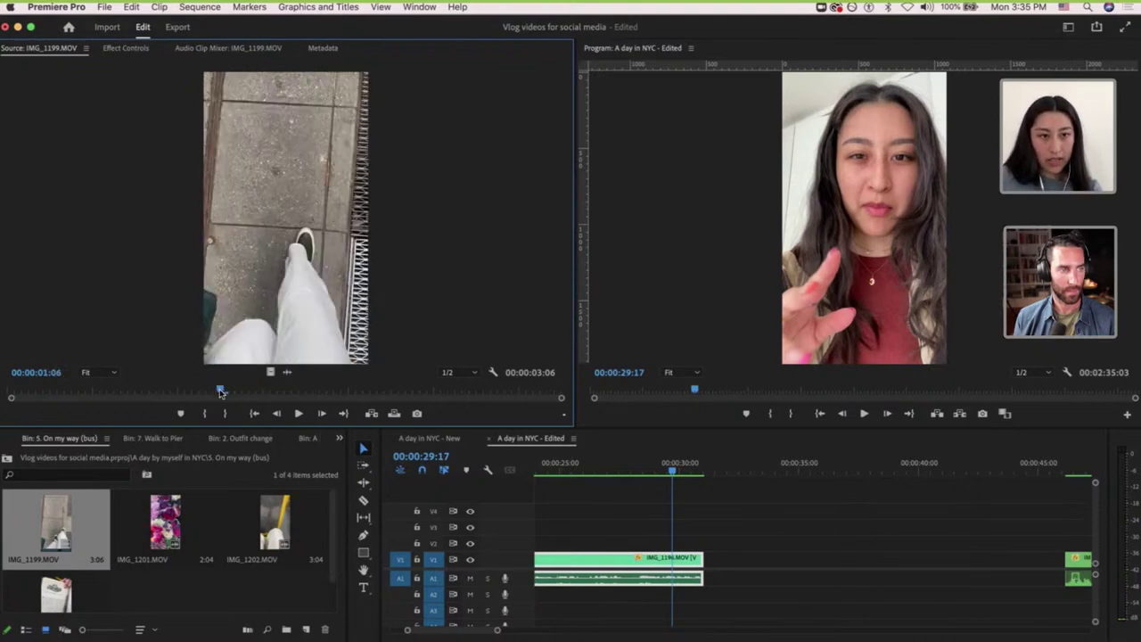
key("space")
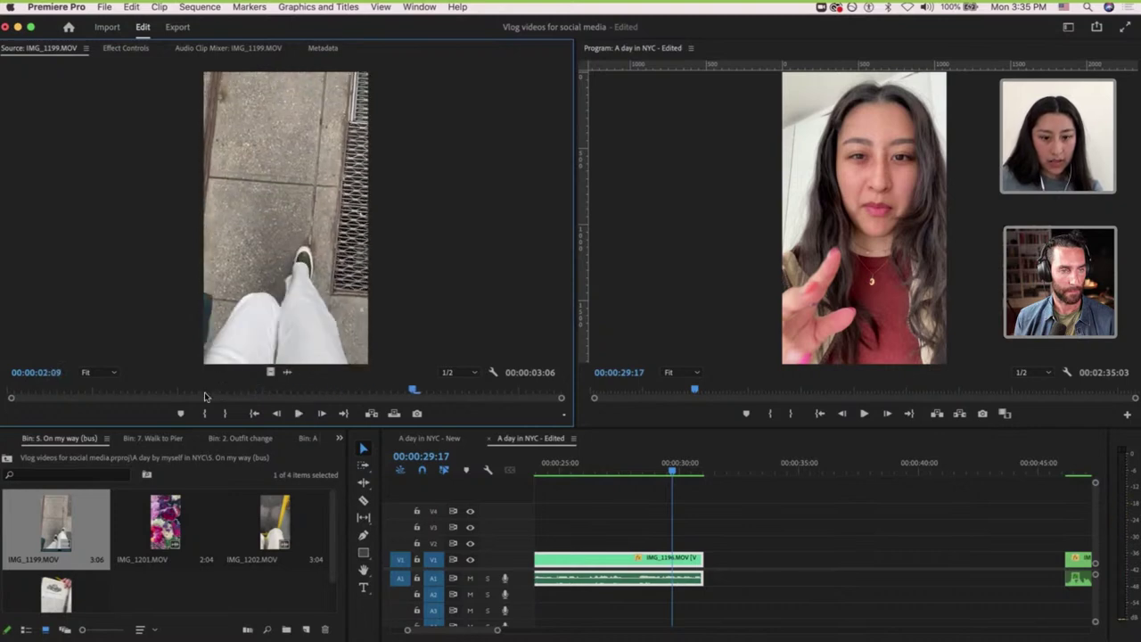
Mark a 1:05 range of IMG_1199.MOV ending at 00:00:02:08 and place only its video on V1 directly after IMG_1196.MOV.
left_click(205, 393)
key("i")
key("space")
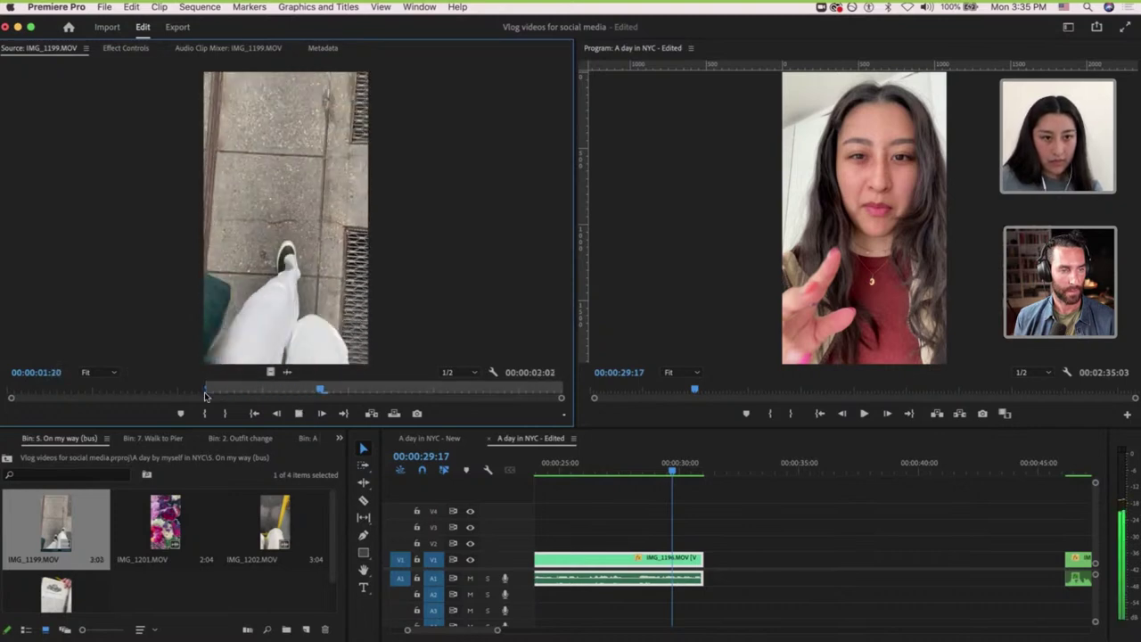
key("space")
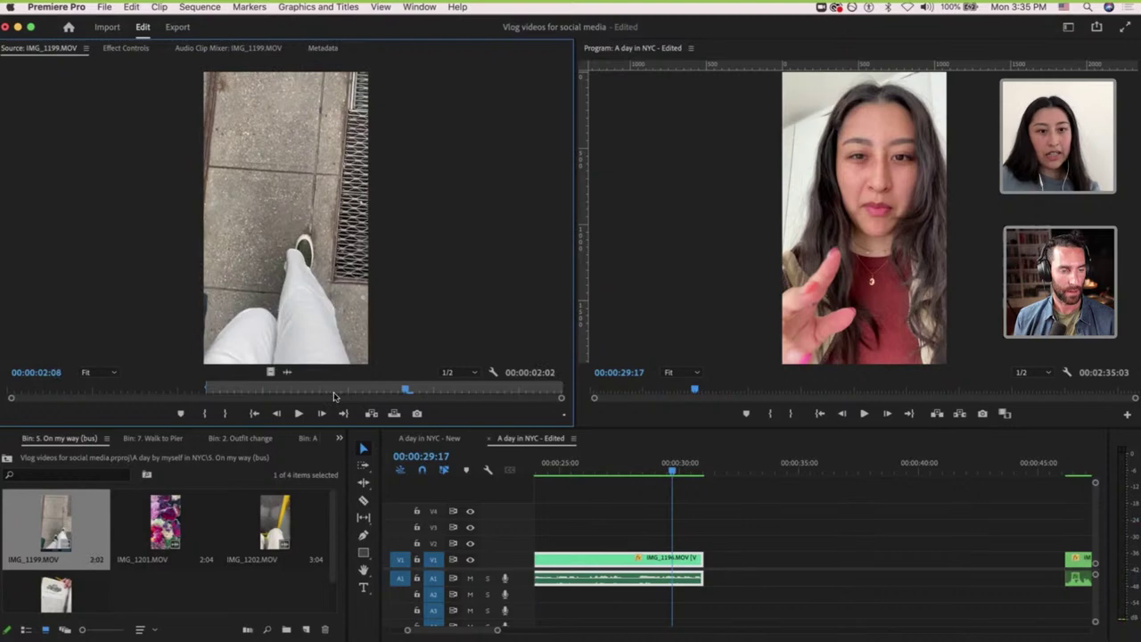
key("o")
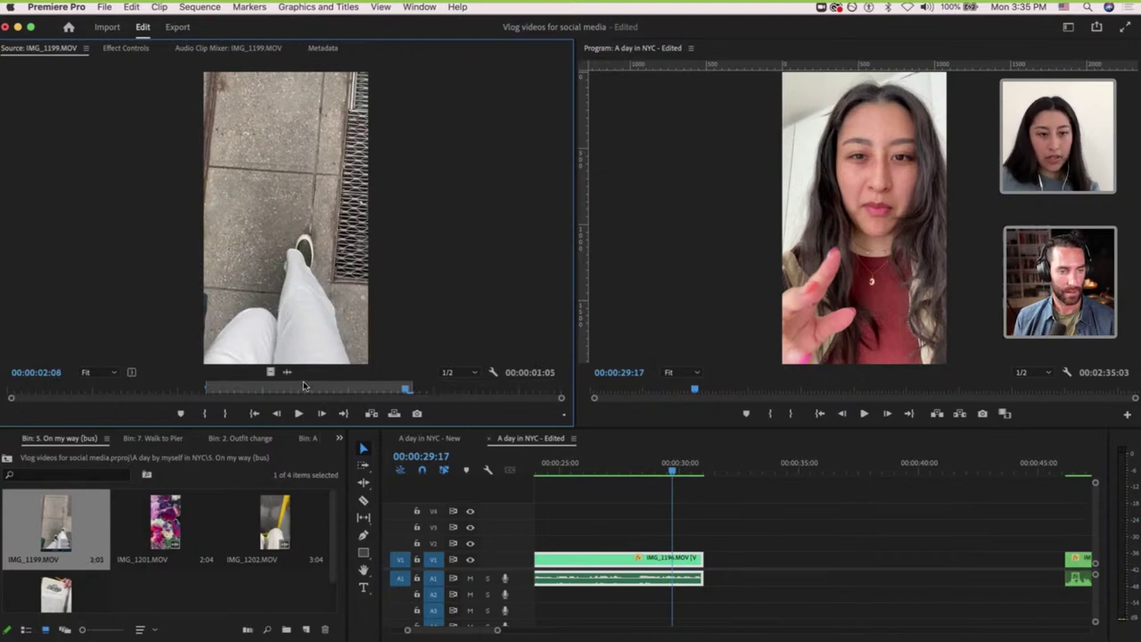
left_click_drag(270, 372, 719, 559)
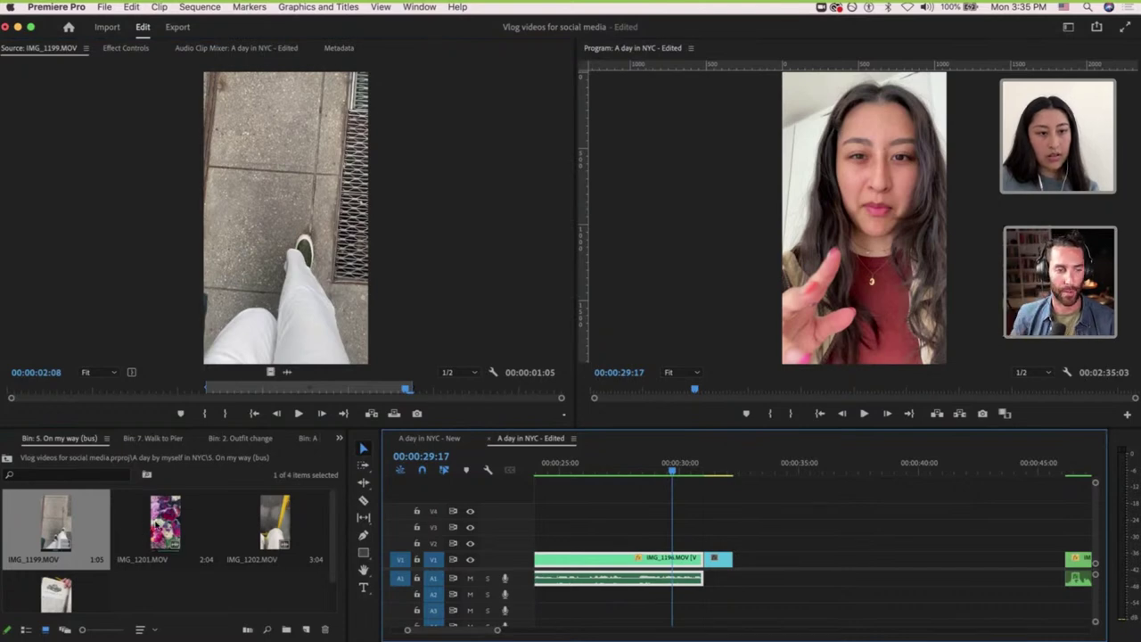
Load IMG_1201.MOV for preview, then fit the IMG_1199.MOV timeline clip to the frame size and play it back from 00:00:31:01.
double_click(166, 530)
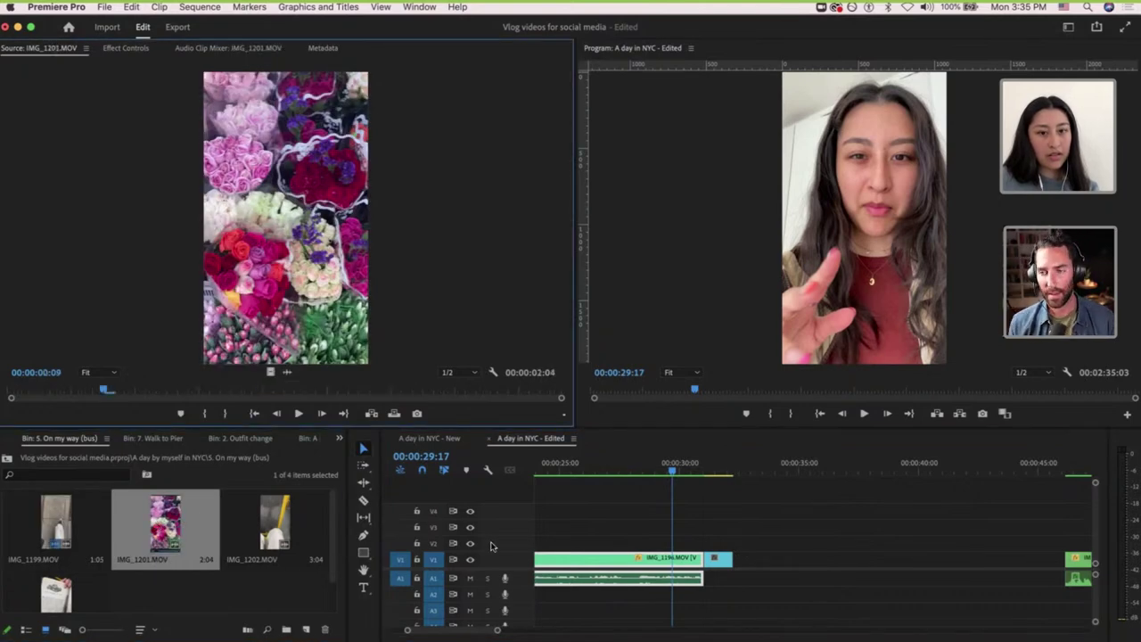
scroll(704, 530, "up", 5)
scroll(704, 530, "down", 2)
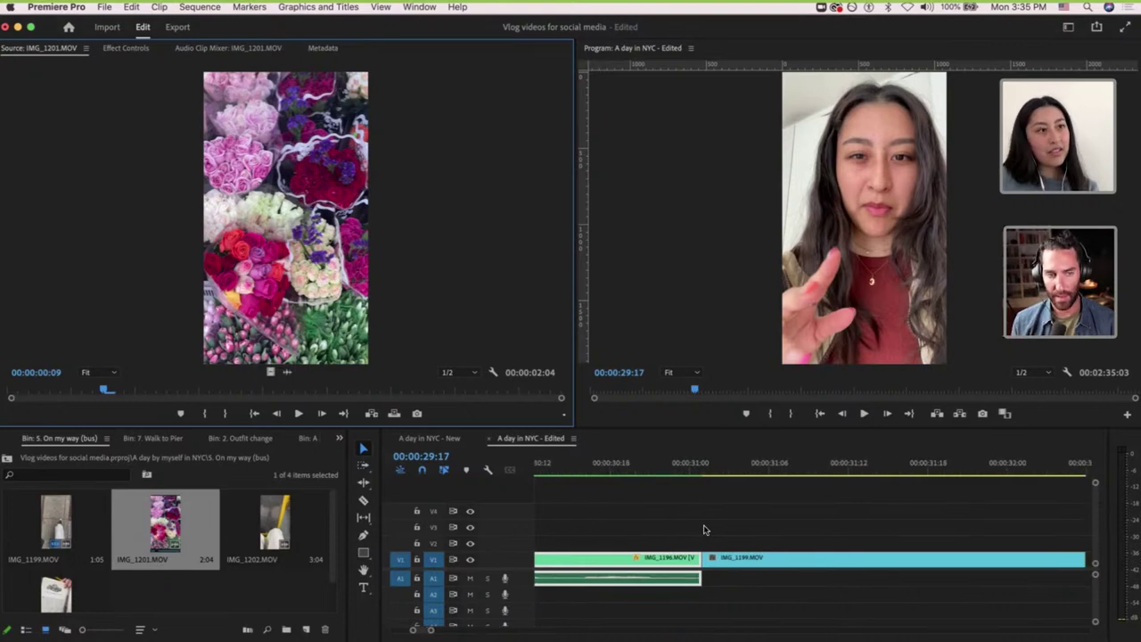
scroll(705, 530, "down", 3)
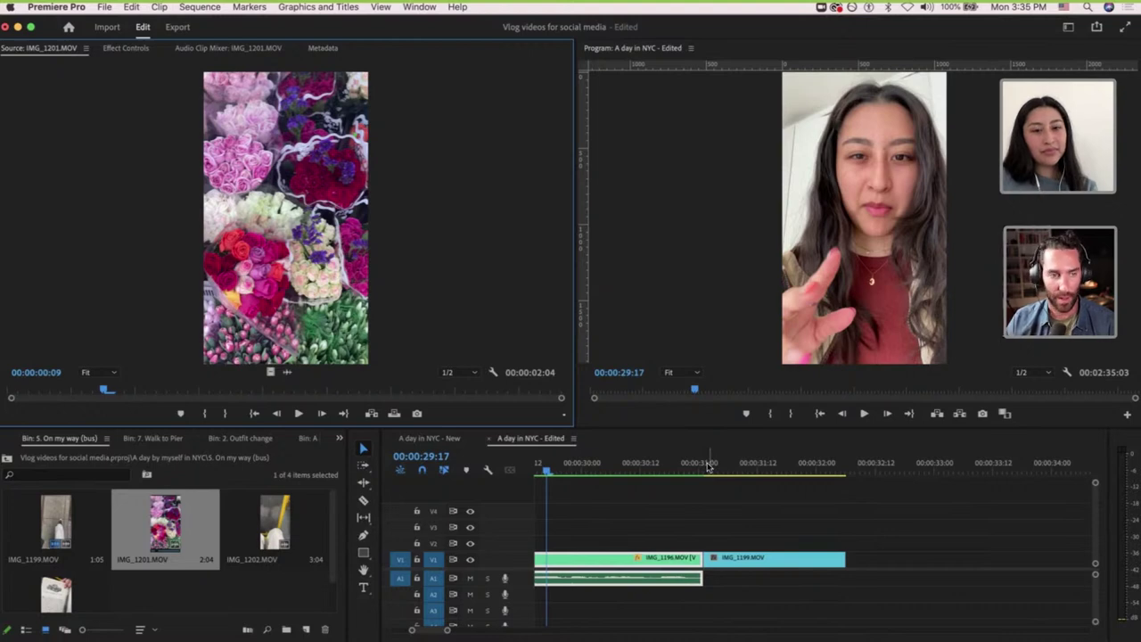
left_click(704, 465)
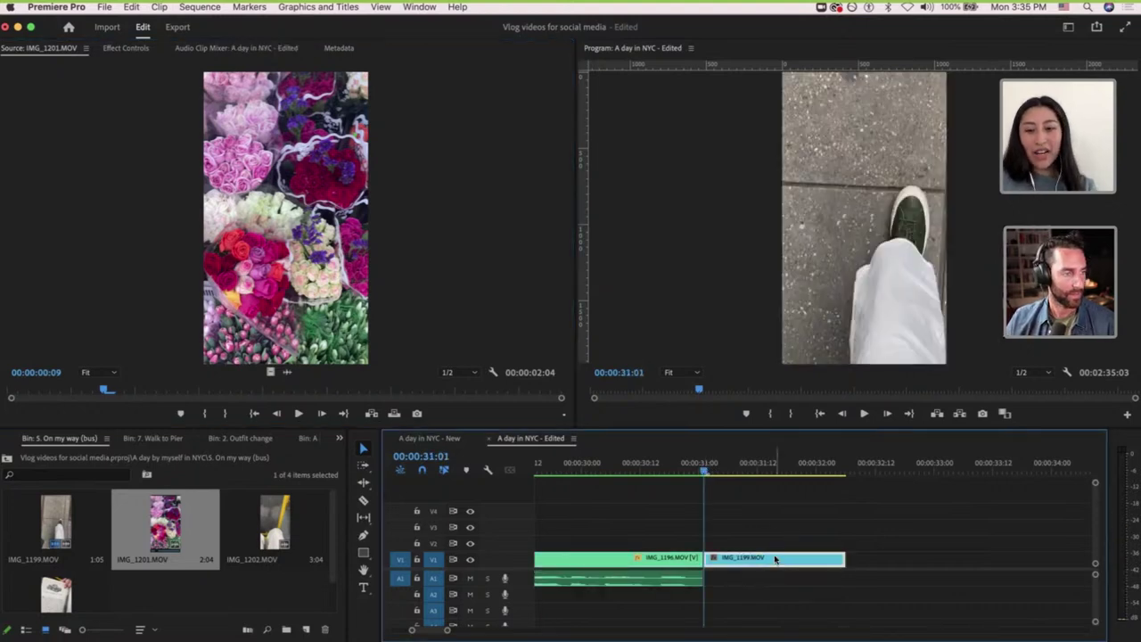
right_click(778, 559)
left_click(796, 554)
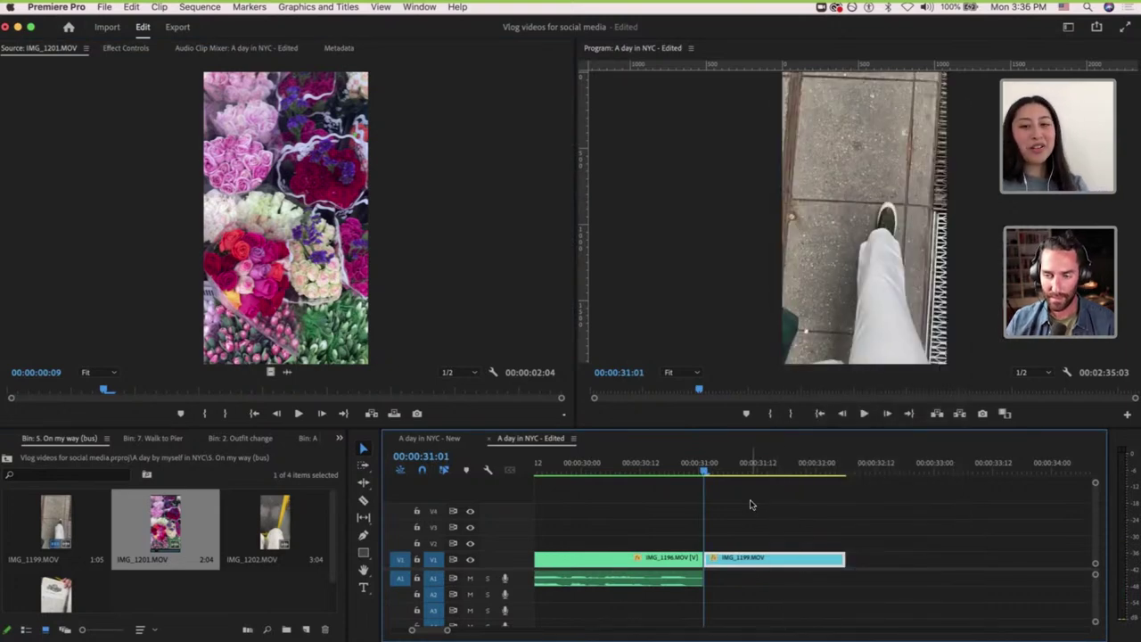
key("space")
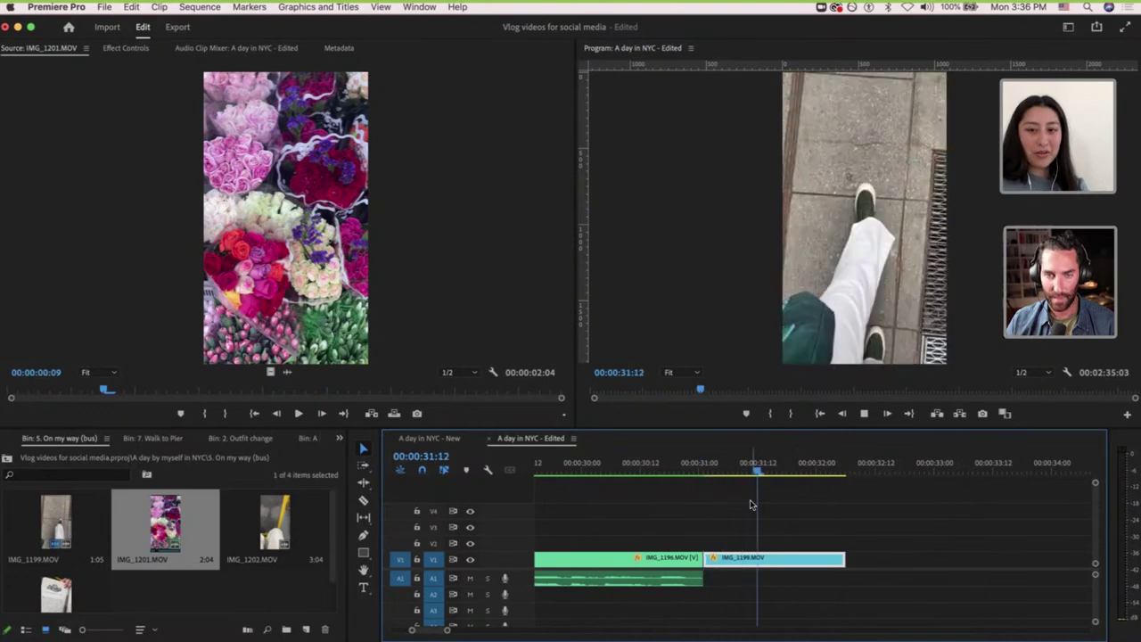
left_click(873, 536)
key("space")
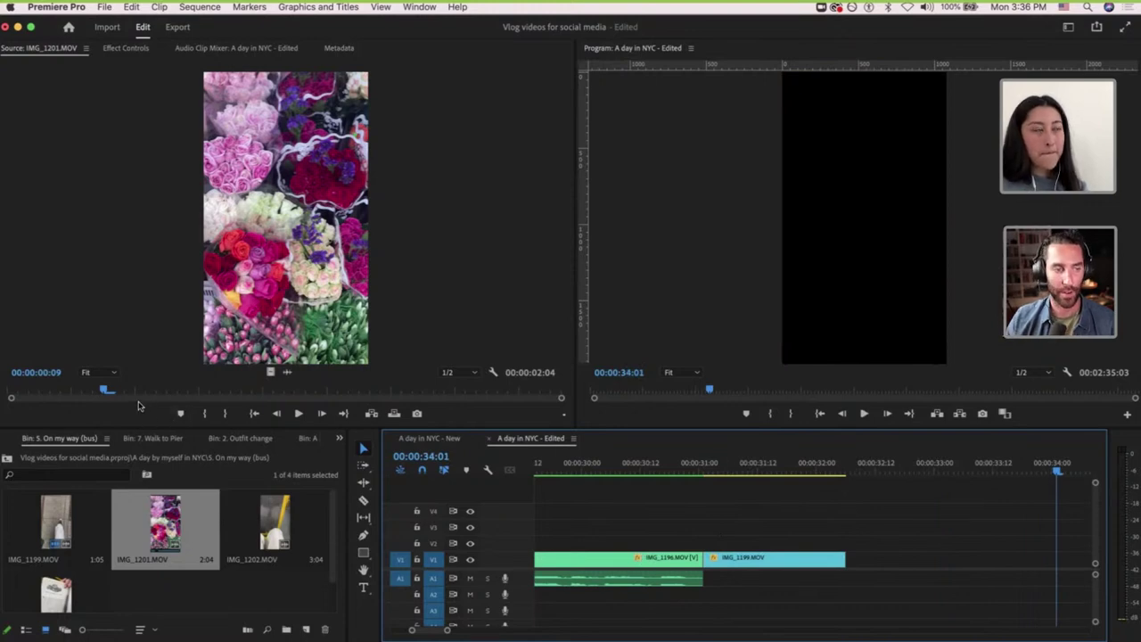
Mark IMG_1201.MOV from 00:00:00:05 to 00:00:01:23 and place only its video on V1 directly after IMG_1199.MOV.
left_click_drag(106, 390, 504, 387)
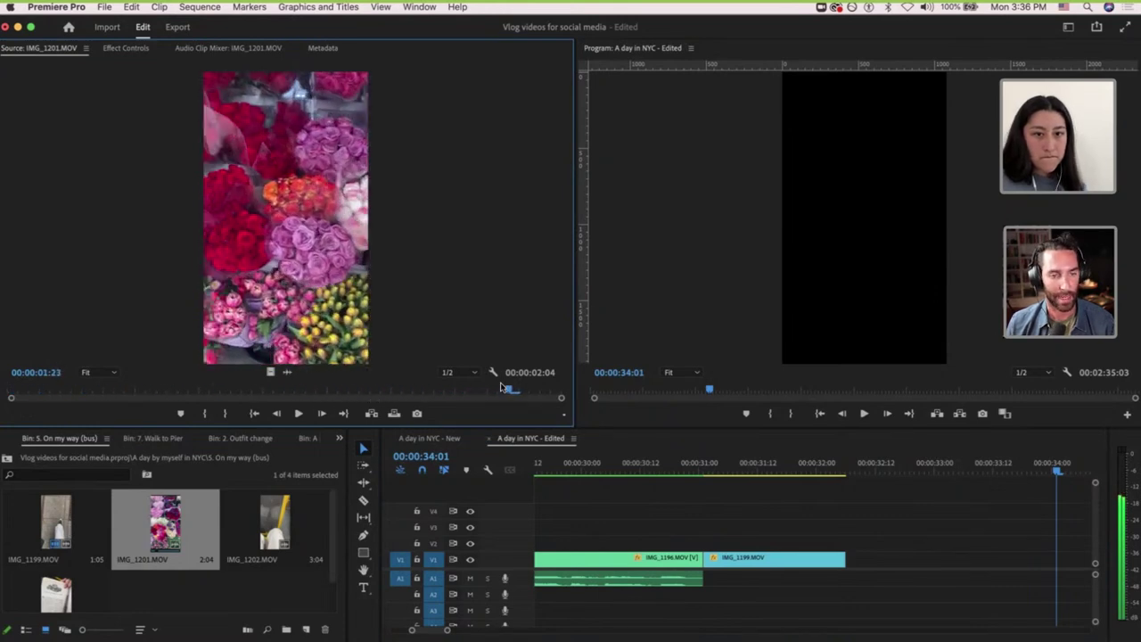
key("o")
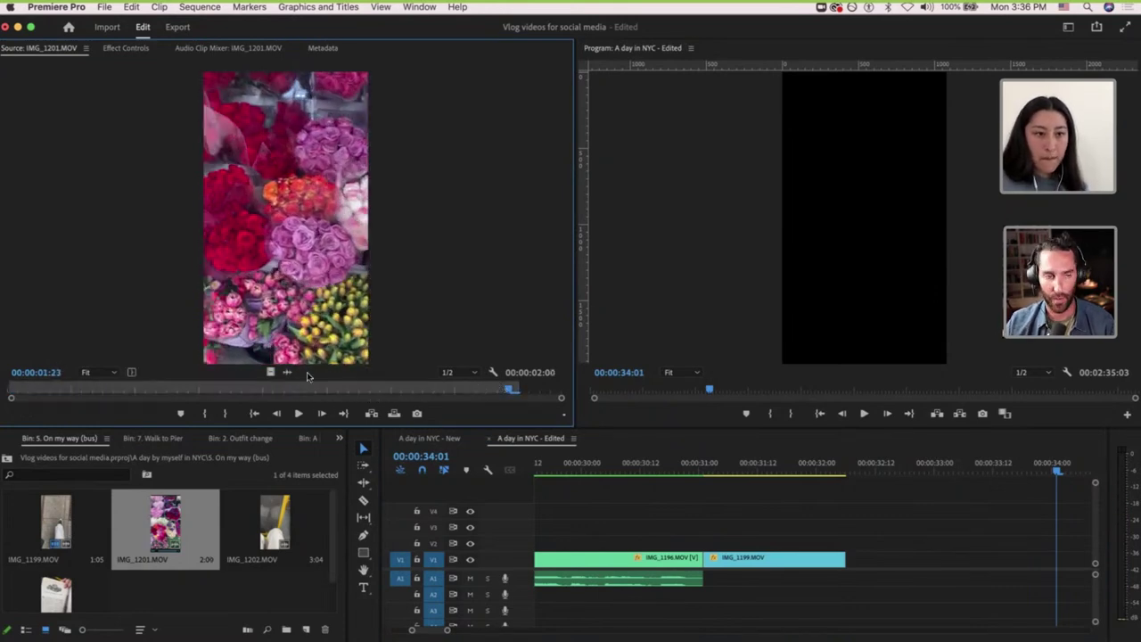
left_click(57, 387)
key("i")
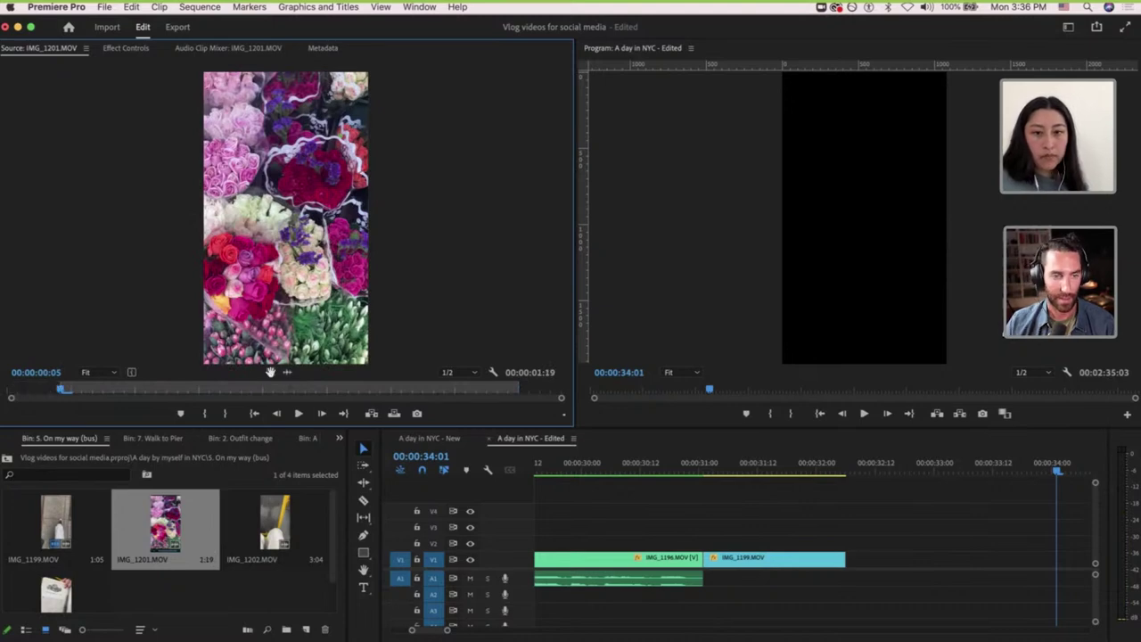
left_click_drag(271, 371, 848, 558)
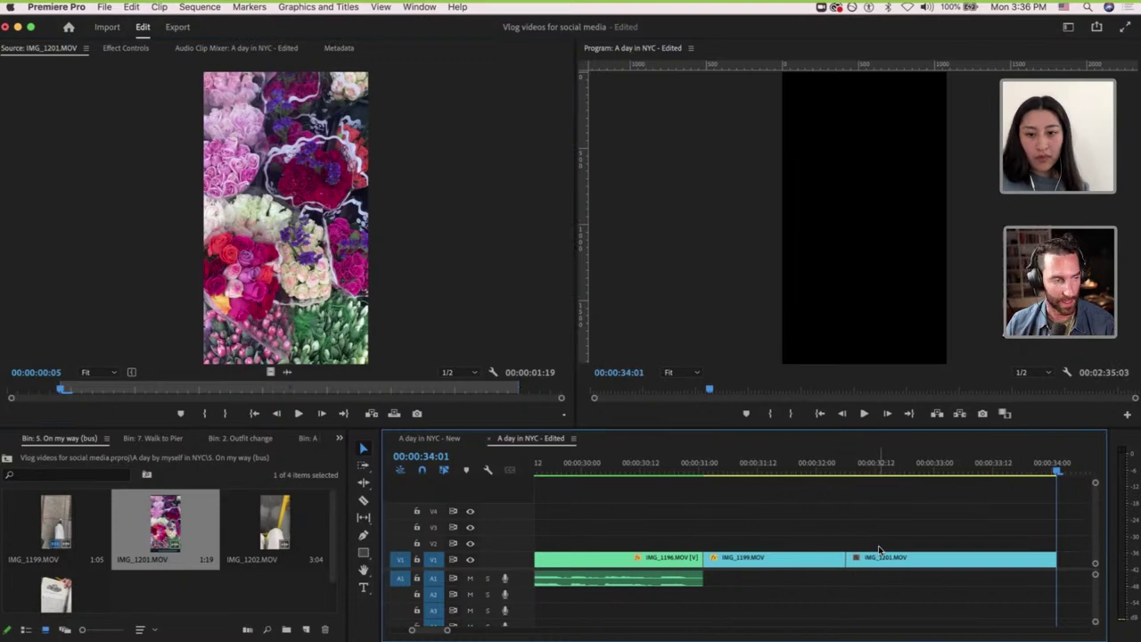
Open IMG_1202.MOV in the source preview and scrub through the bus footage to about 00:00:02:19.
scroll(878, 551, "right", 3)
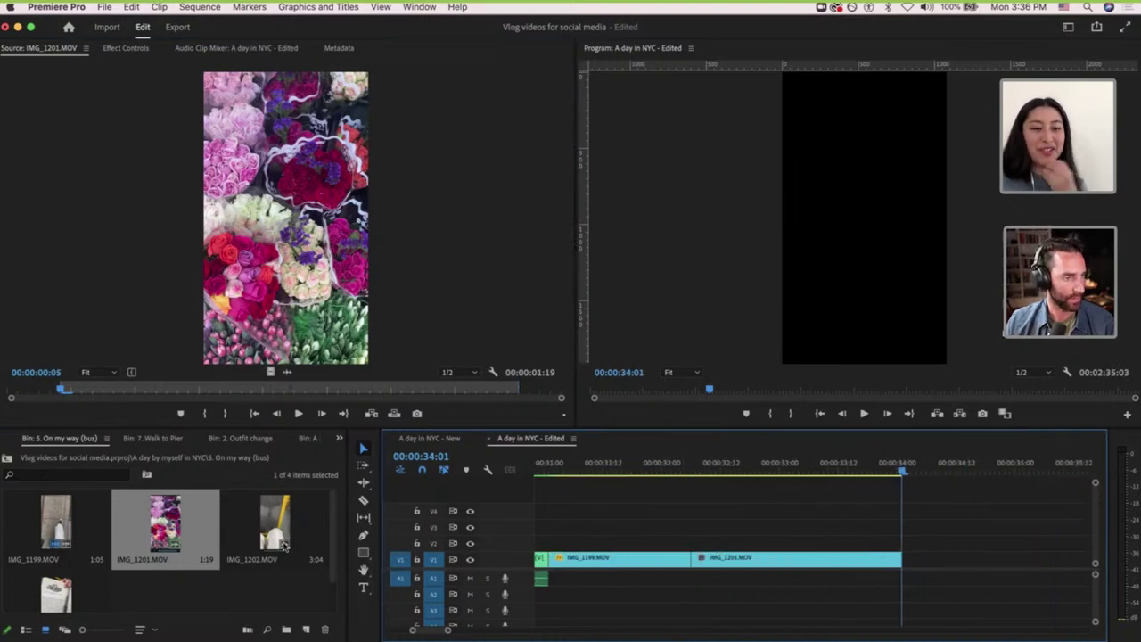
double_click(275, 522)
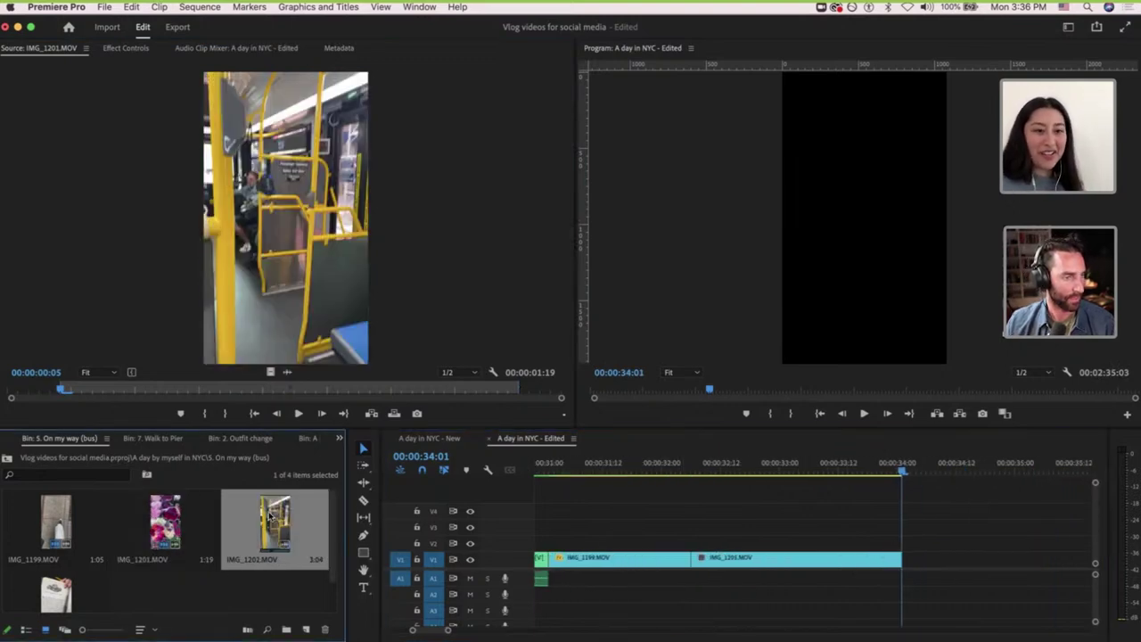
left_click_drag(77, 391, 499, 362)
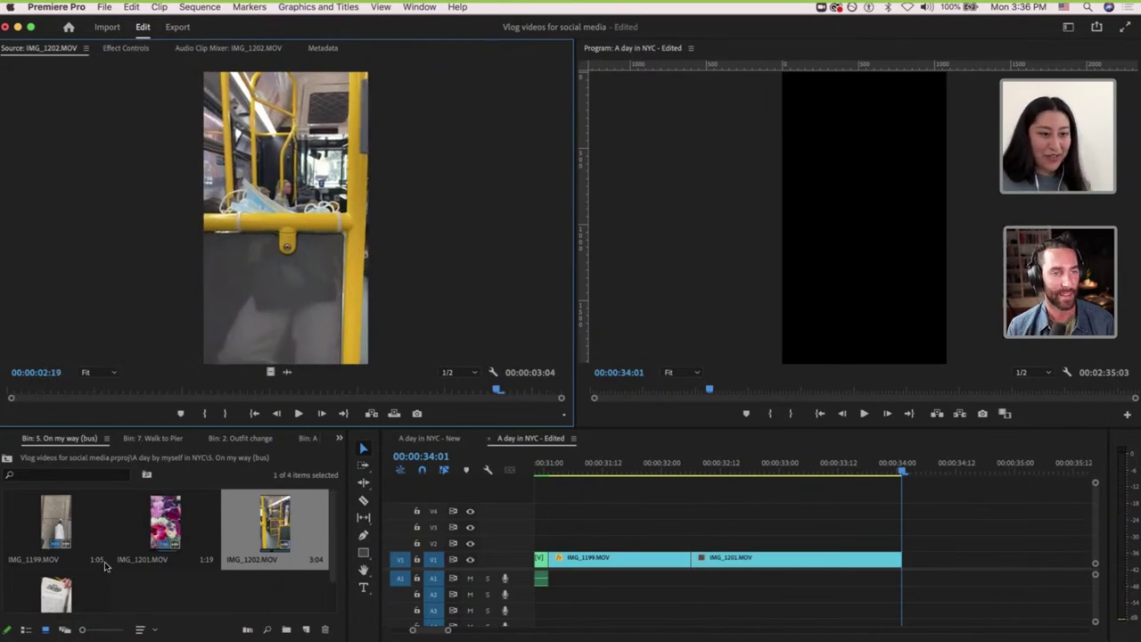
Open IMG_1204.MOV, mark a 1:09 range ending at 00:00:02:10, and place only its video on V1 at 00:00:34:01.
scroll(36, 557, "down", 2)
double_click(56, 561)
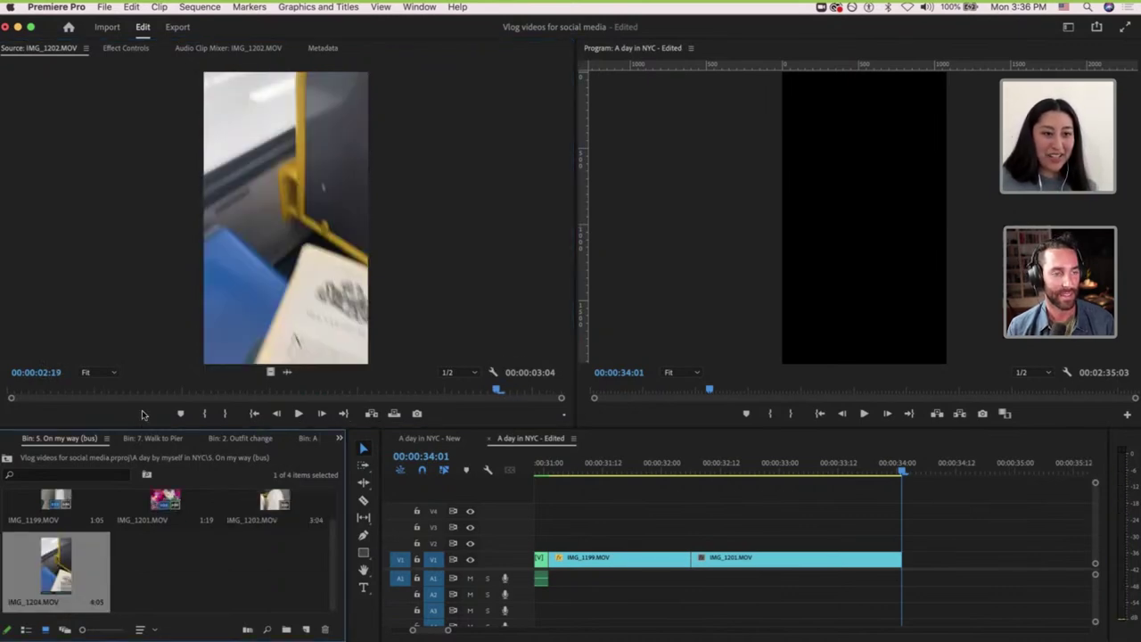
mouse_move(16, 392)
left_mouse_down()
mouse_move(443, 366)
mouse_move(282, 406)
mouse_move(155, 411)
mouse_move(327, 391)
mouse_move(274, 376)
mouse_move(918, 560)
mouse_move(907, 559)
left_mouse_up()
key("i")
key("o")
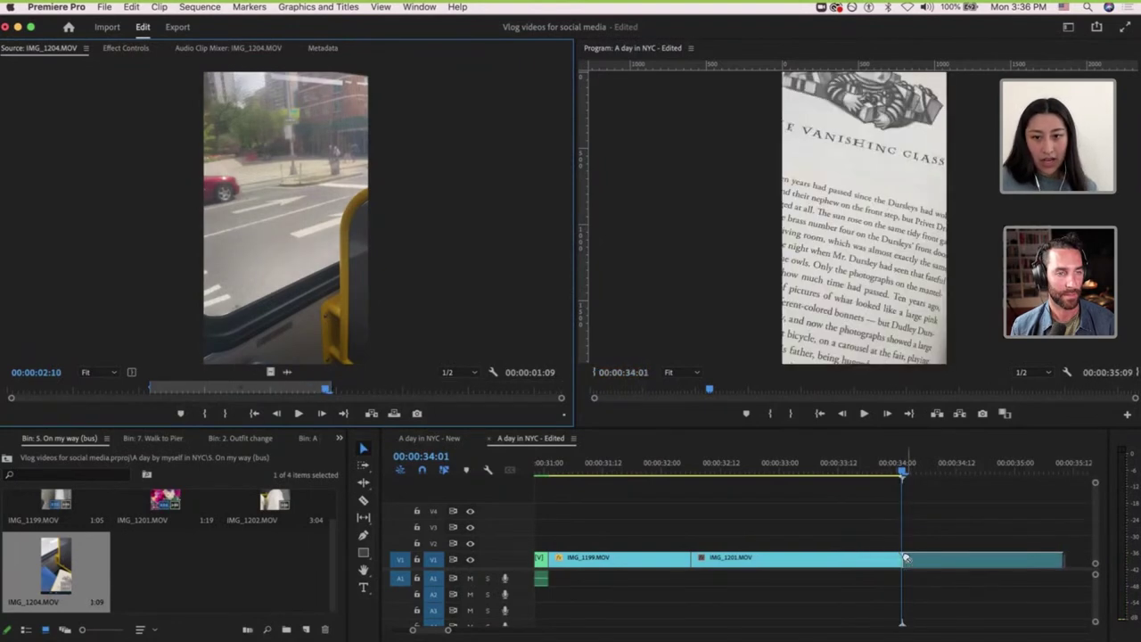
Ripple-delete the gap between IMG_1204.MOV and the first IMG_1210.MOV clip, and play the sequence from there to 00:00:35:04.
key("minus")
key("minus")
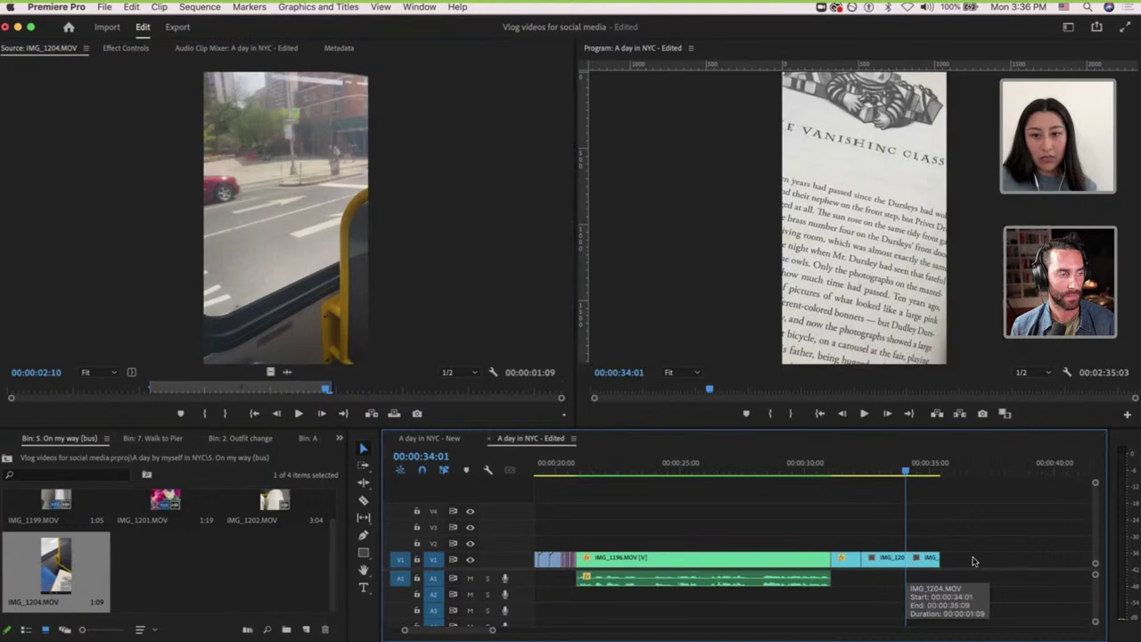
key("Delete")
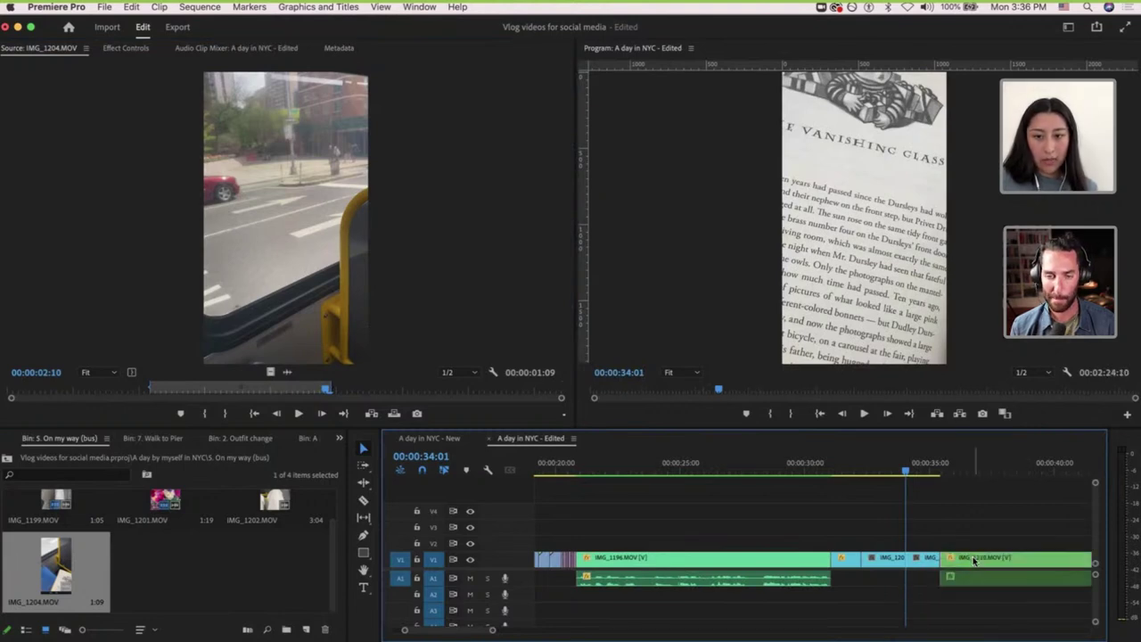
scroll(892, 517, "right", 5)
key("space")
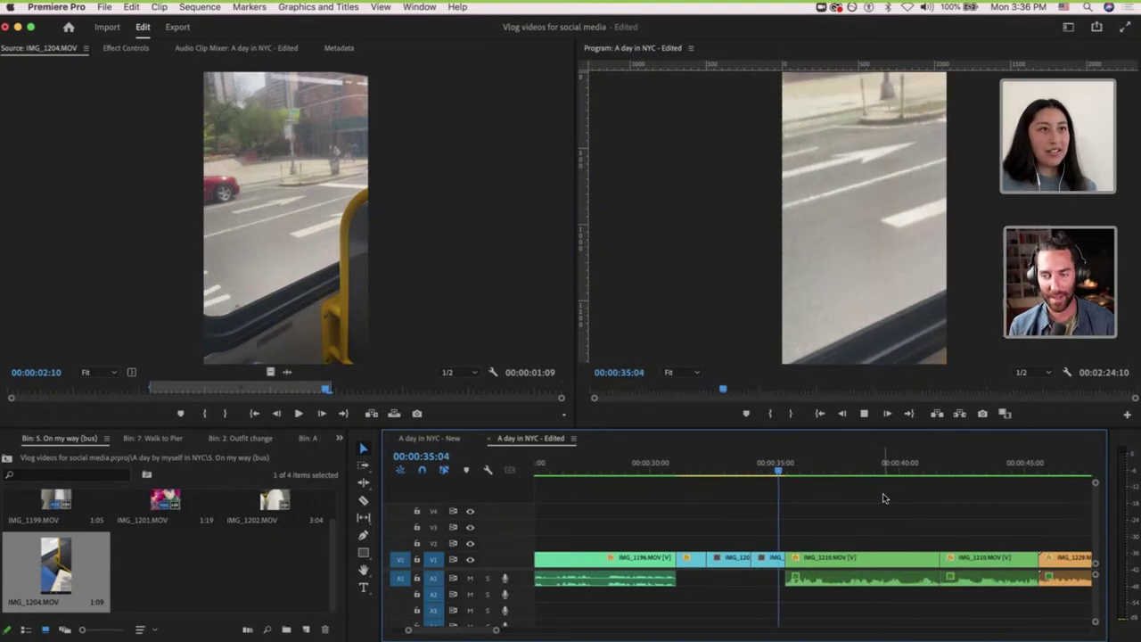
key("space")
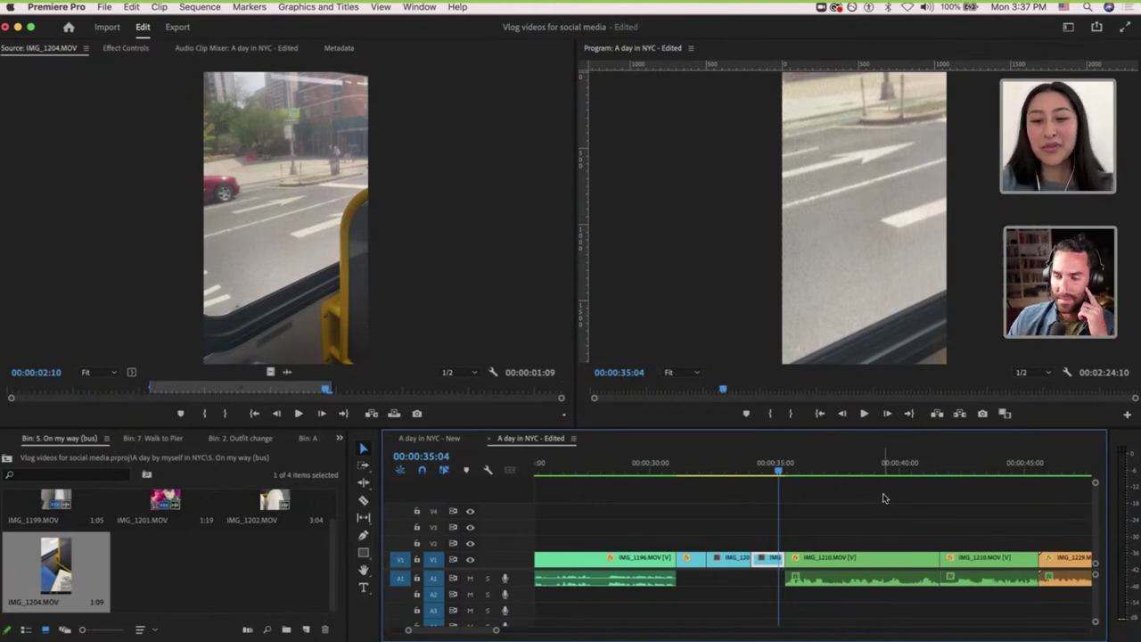
Play the sequence from 00:00:35:04 through the IMG_1210.MOV clips up to the start of IMG_1229.MOV.
scroll(876, 497, "right", 5)
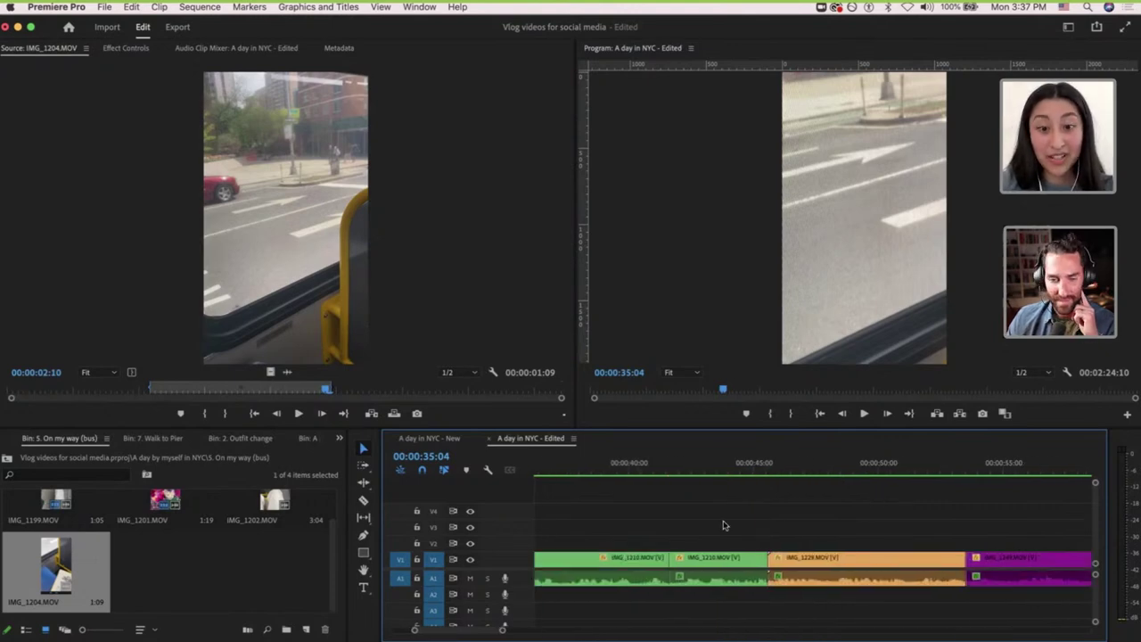
scroll(725, 526, "down", 2)
scroll(678, 522, "left", 2)
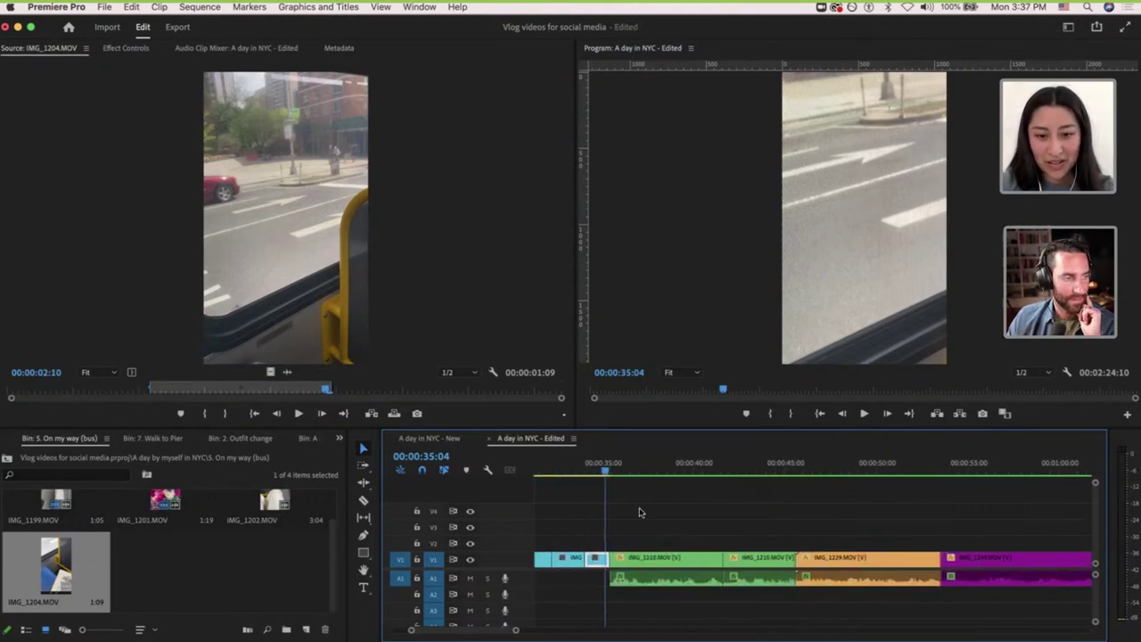
key("space")
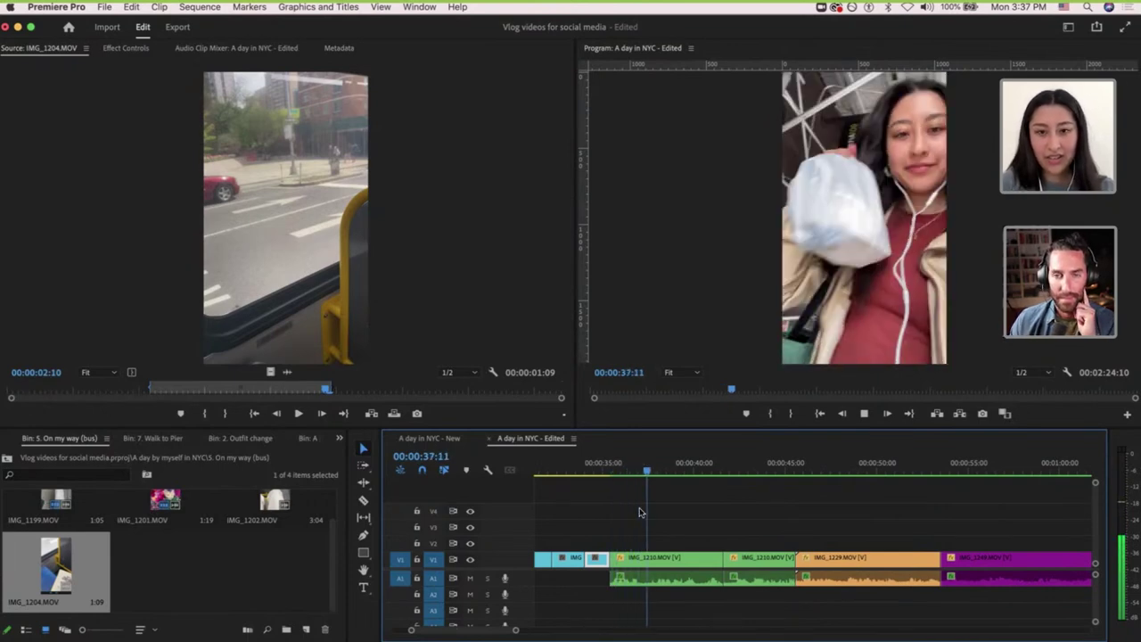
key("c")
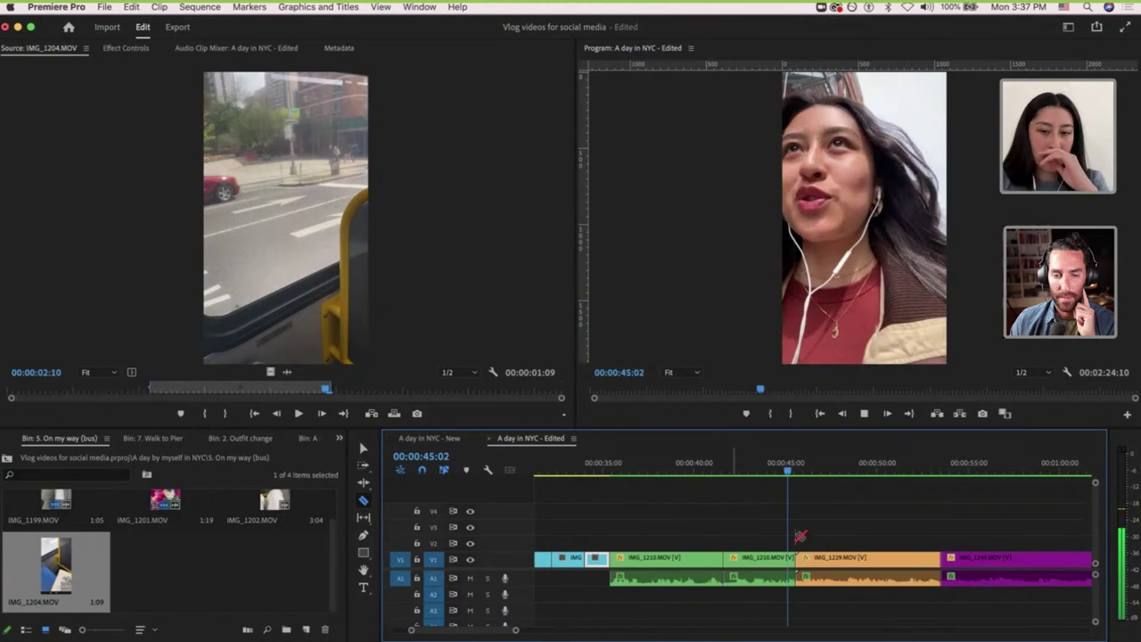
key("space")
Shift IMG_1229.MOV and every clip after it about 17 seconds later to open a gap after the IMG_1210.MOV clips.
key("=")
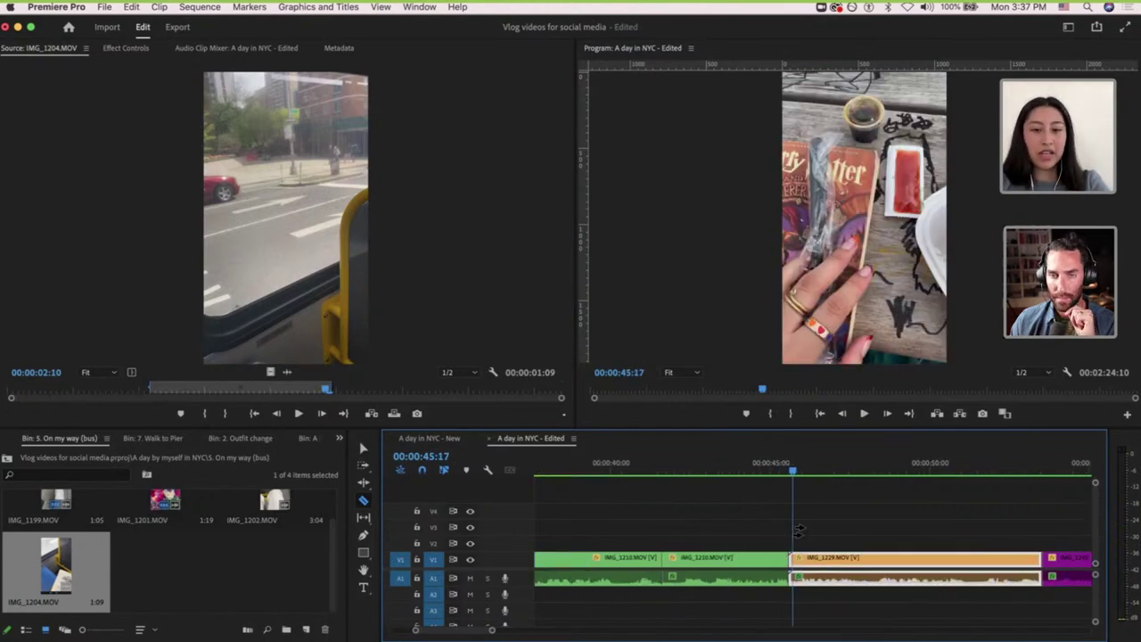
key("v")
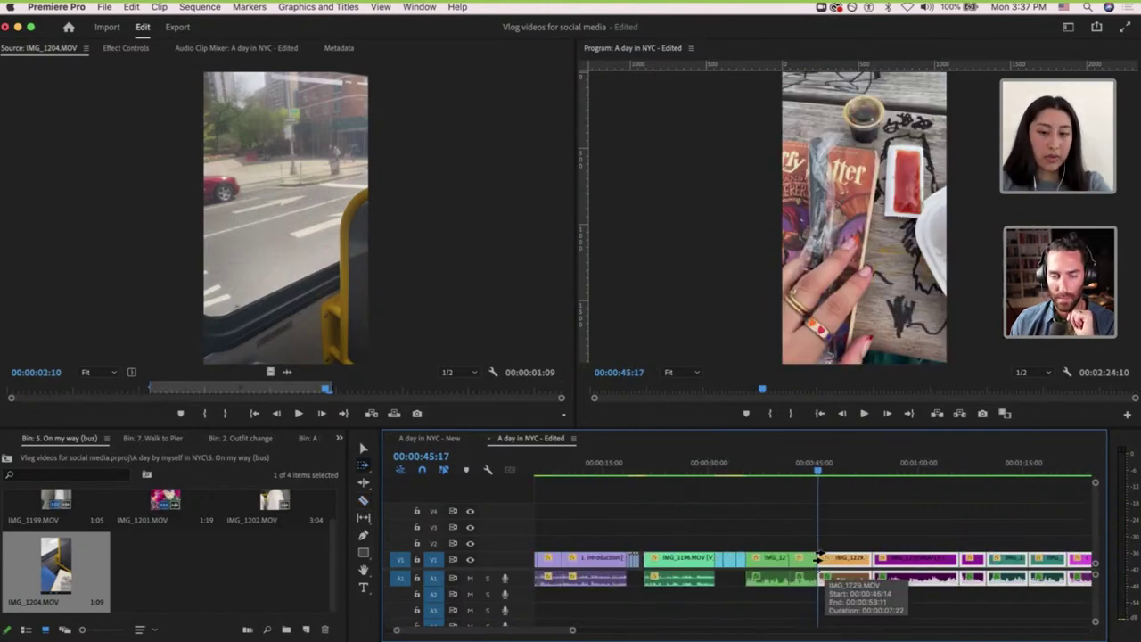
key("minus")
scroll(818, 558, "right", 3)
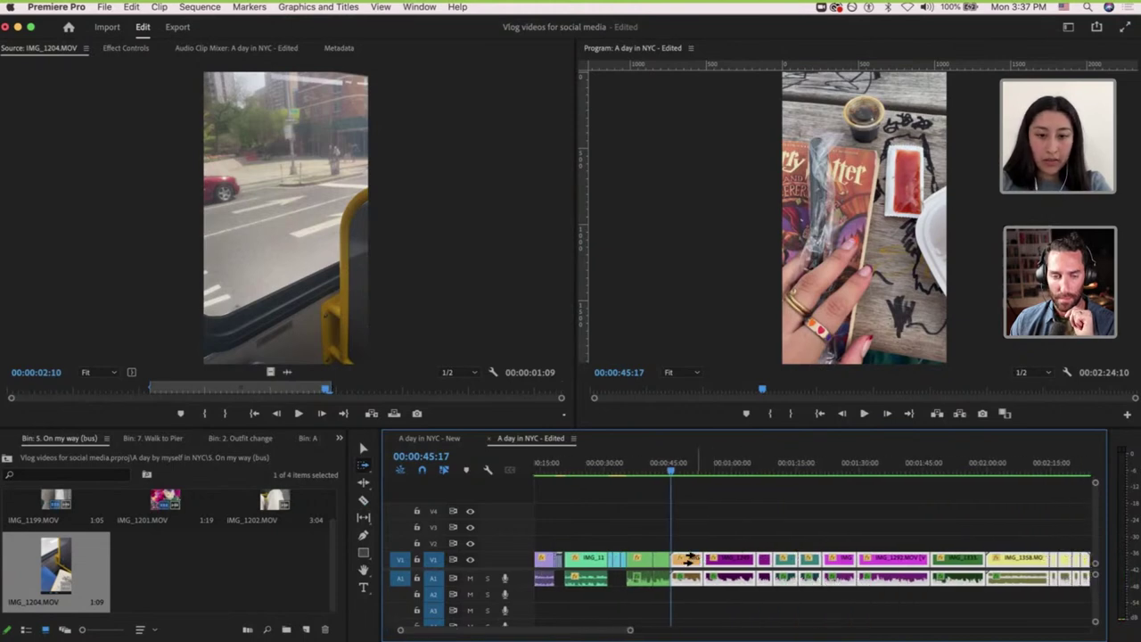
left_click_drag(705, 560, 774, 566)
Go up to the A day by myself in NYC bin and open its 6. Get food bin.
left_click(6, 460)
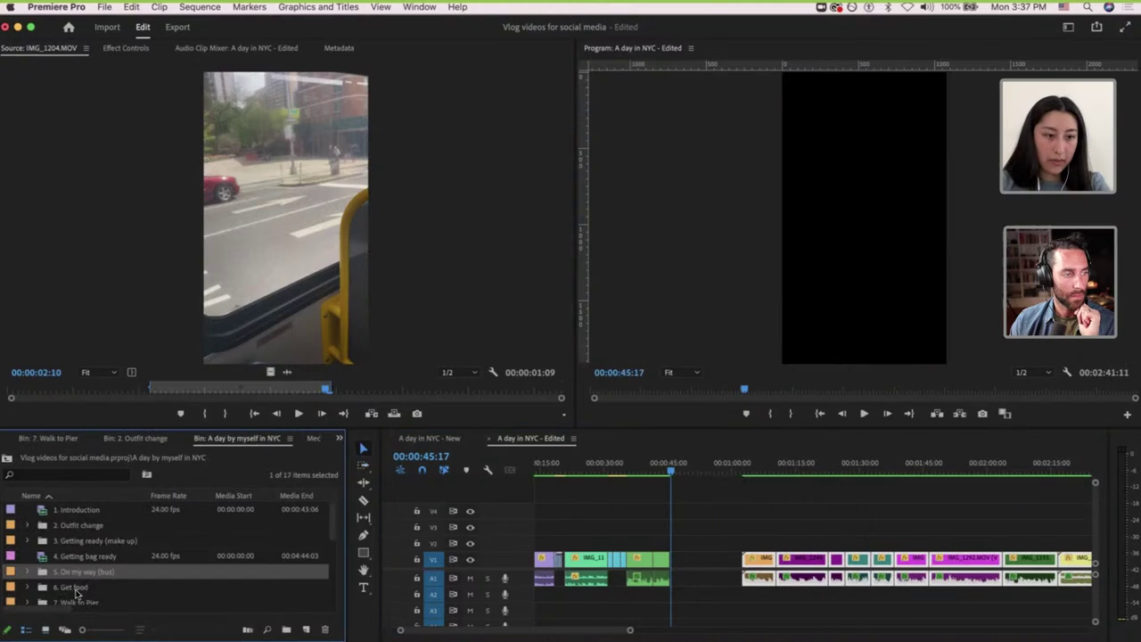
left_click(75, 591)
left_click(75, 589)
left_click(108, 590)
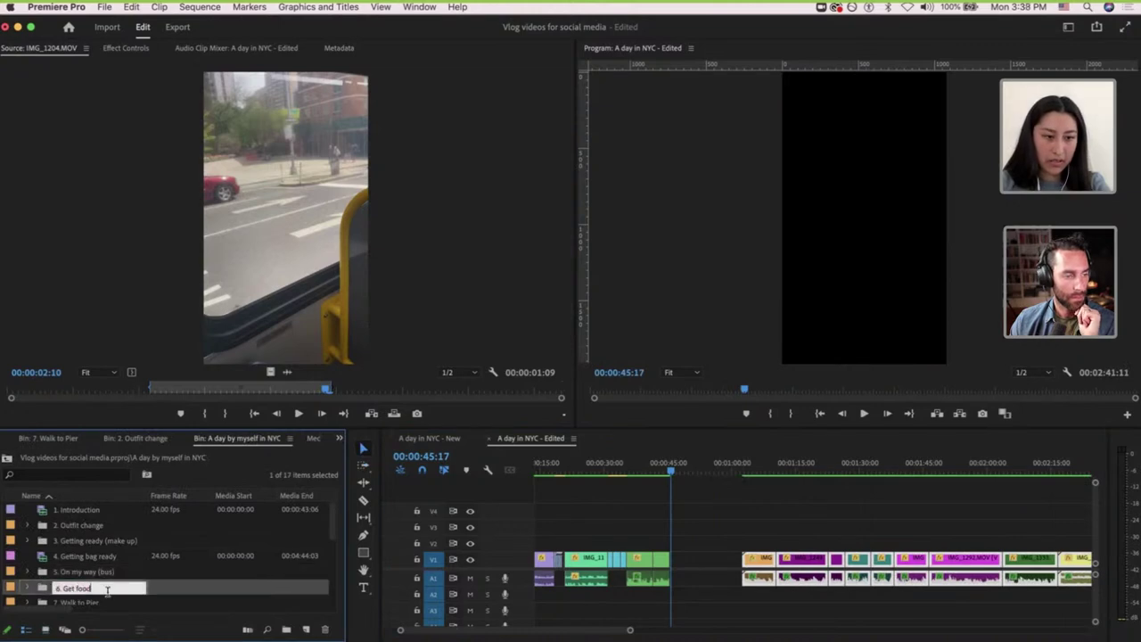
left_click(112, 603)
double_click(99, 591)
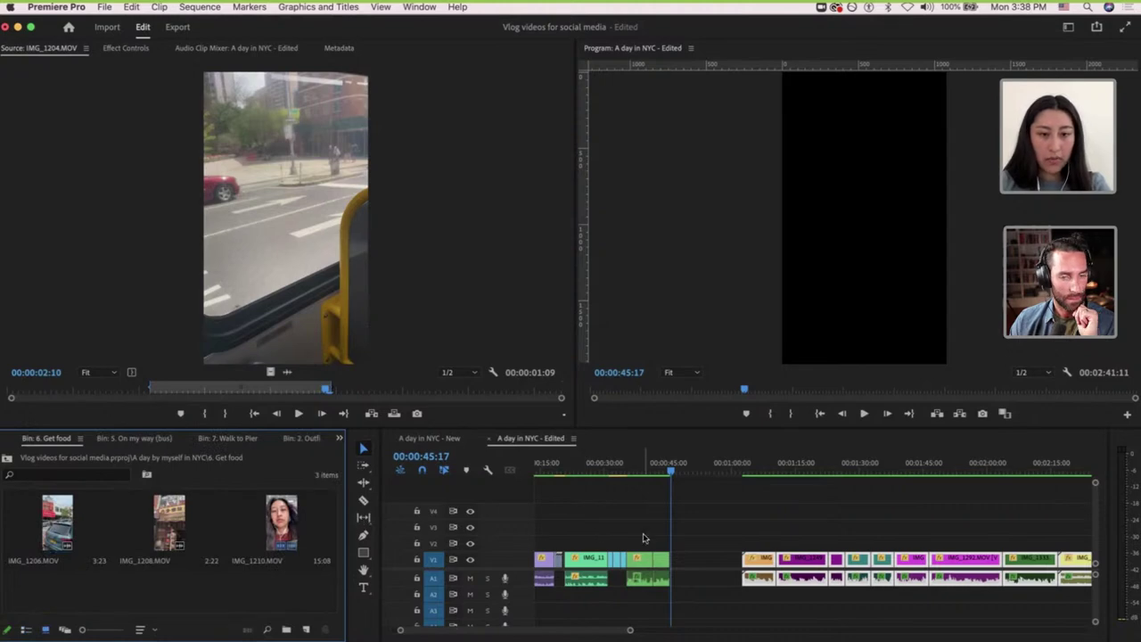
Move both IMG_1210.MOV clips later to start at about 00:00:48, leaving a gap after the bus footage.
scroll(645, 538, "up", 3, "alt")
scroll(644, 536, "up", 1, "alt")
left_click_drag(645, 542, 878, 564)
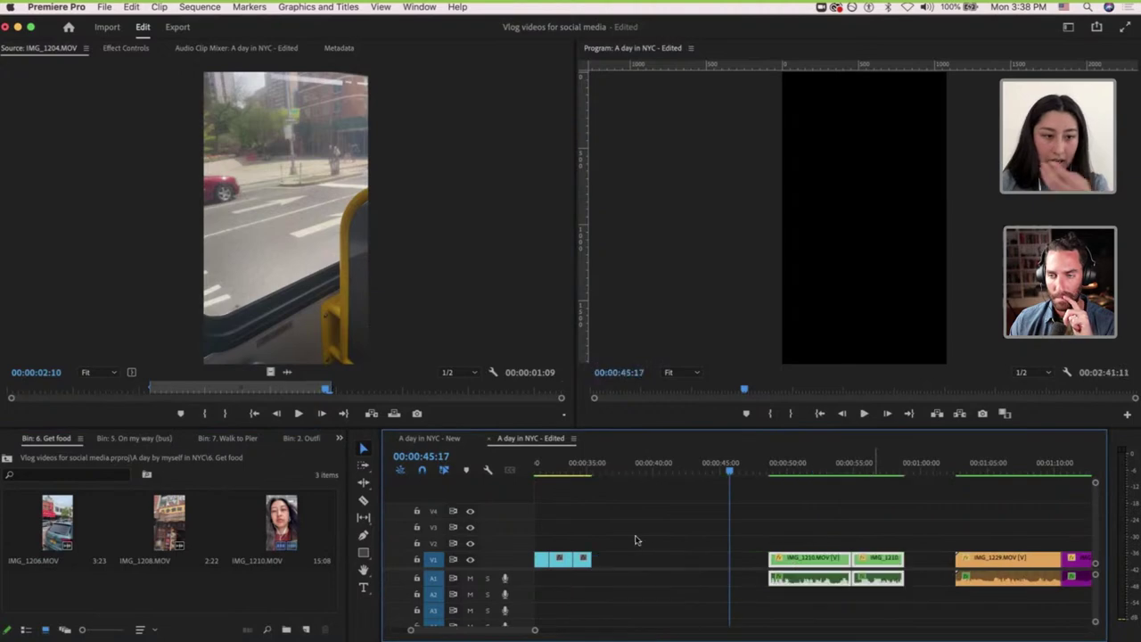
Mark IMG_1206.MOV from 00:00:00:19 to 00:00:01:17 and place only its video on V1 directly after IMG_1204.MOV.
double_click(67, 525)
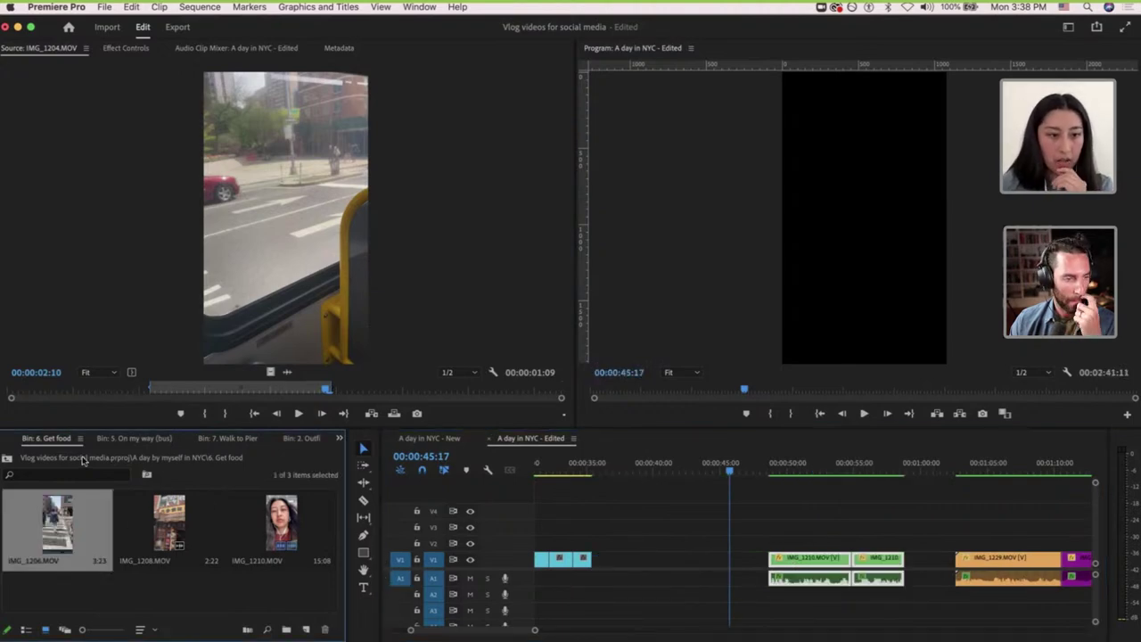
left_click_drag(77, 390, 129, 420)
key("Left")
key("i")
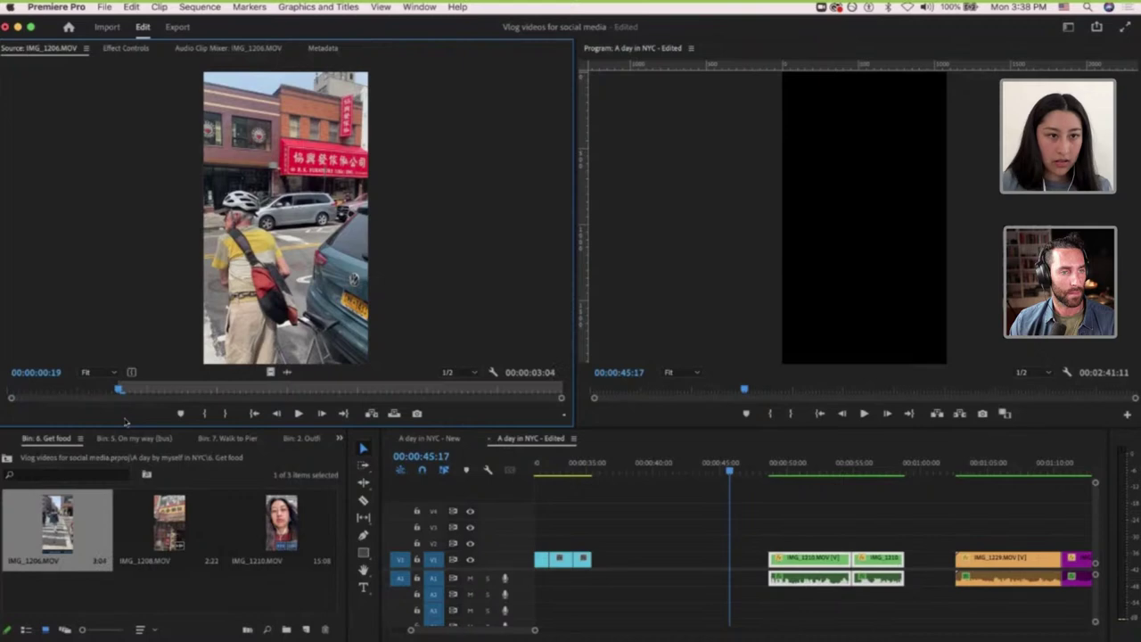
left_click_drag(117, 388, 598, 560)
key("o")
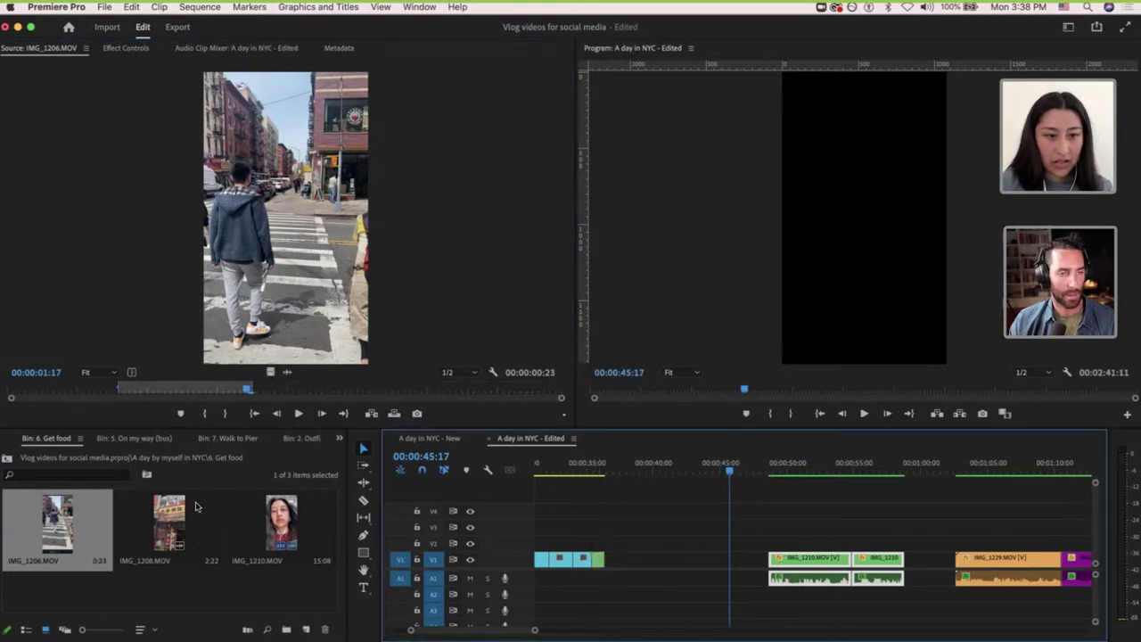
Mark IMG_1208.MOV from 00:00:00:10 to 00:00:02:10 and place only its video on V1 directly after IMG_1206.MOV.
double_click(157, 510)
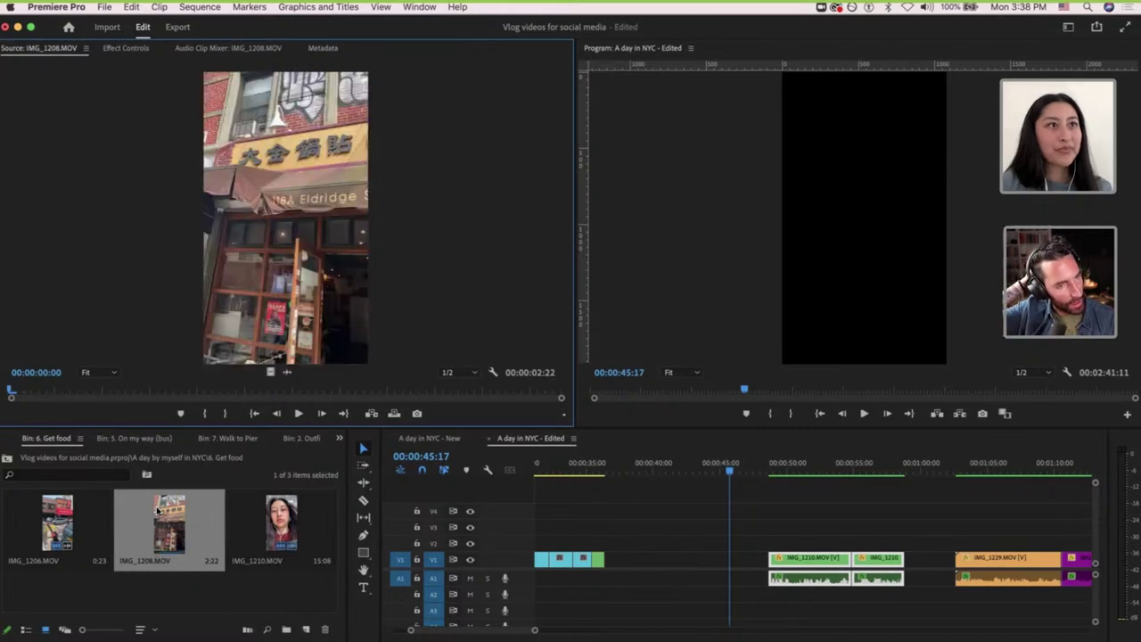
left_click(71, 390)
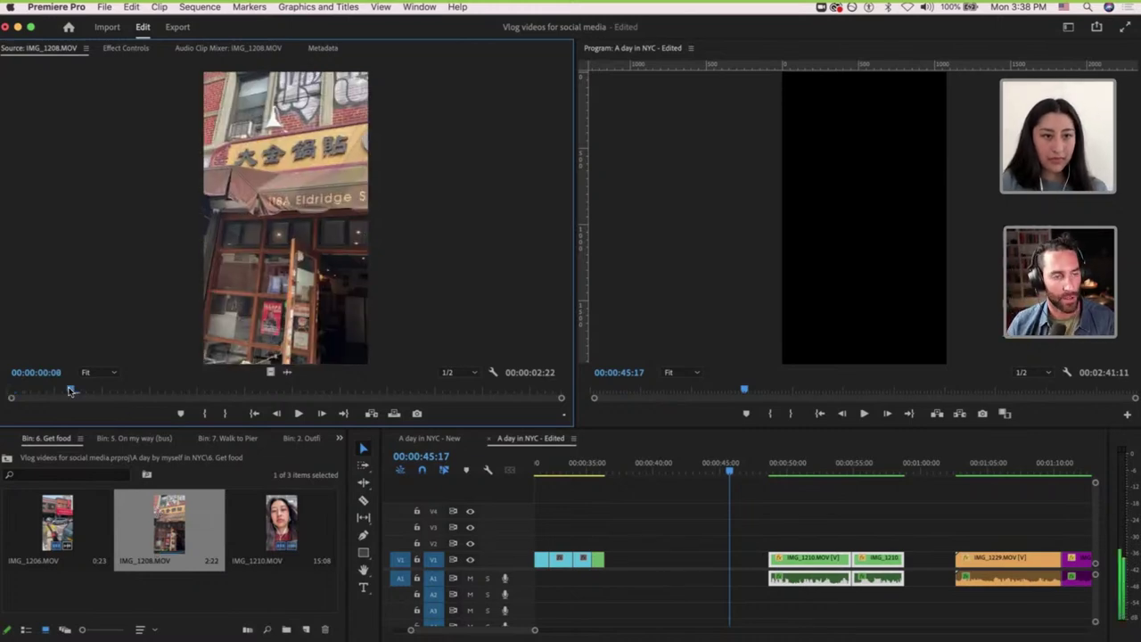
key("space")
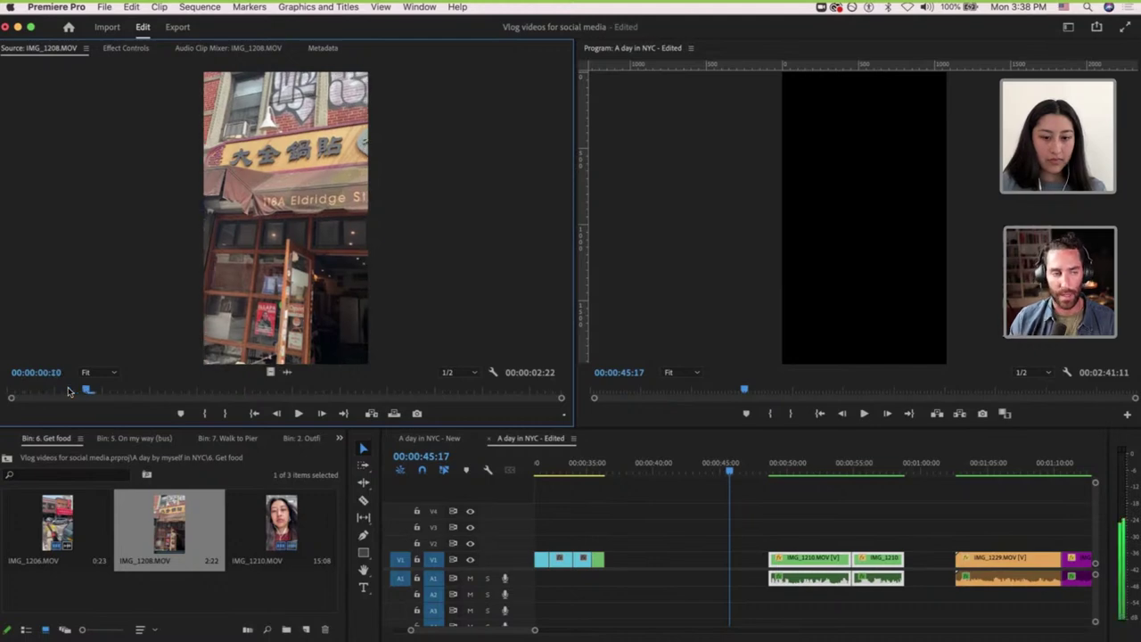
key("i")
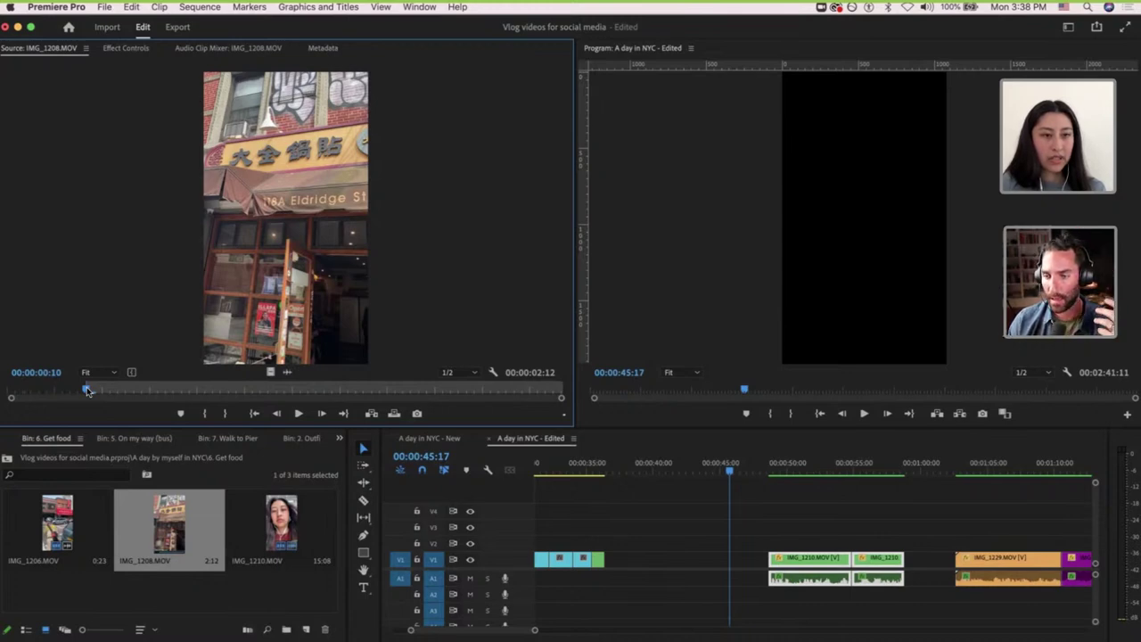
left_click_drag(87, 391, 470, 391)
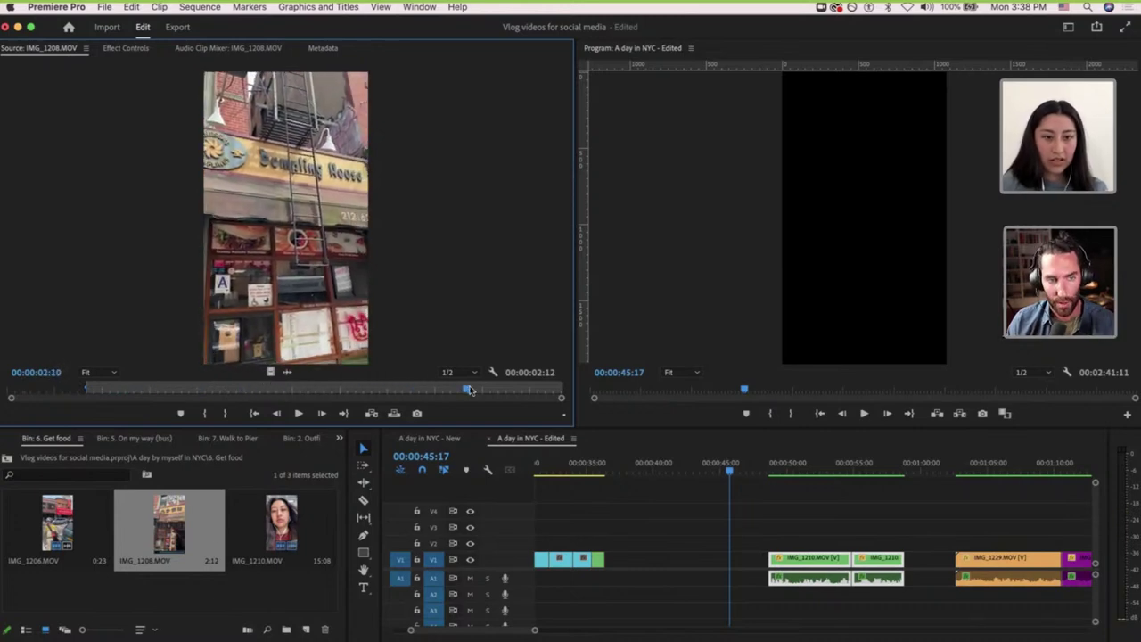
key("o")
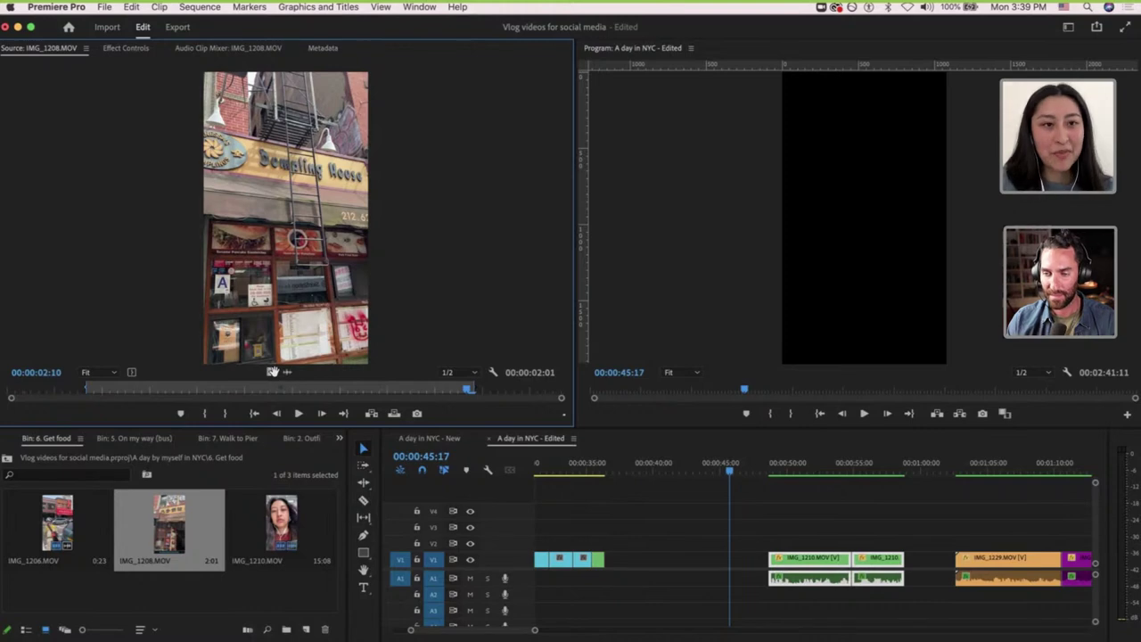
left_click_drag(272, 371, 662, 566)
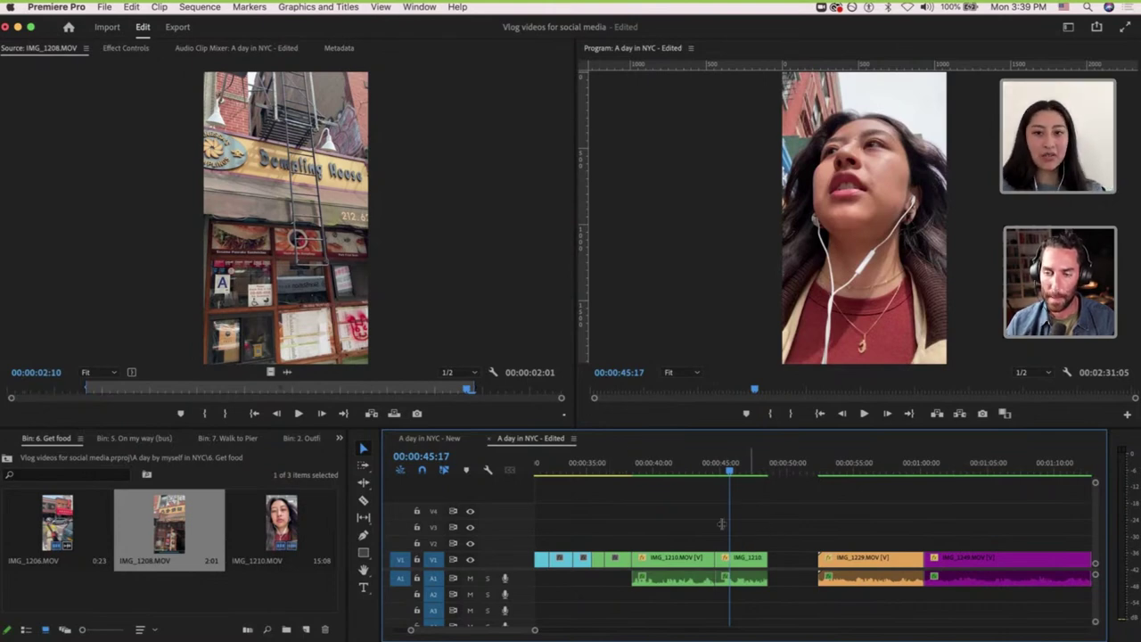
Check the framing of the first IMG_1210.MOV clip and the B-roll before it, from 00:00:40:12 back to 00:00:31:11.
left_click(661, 469)
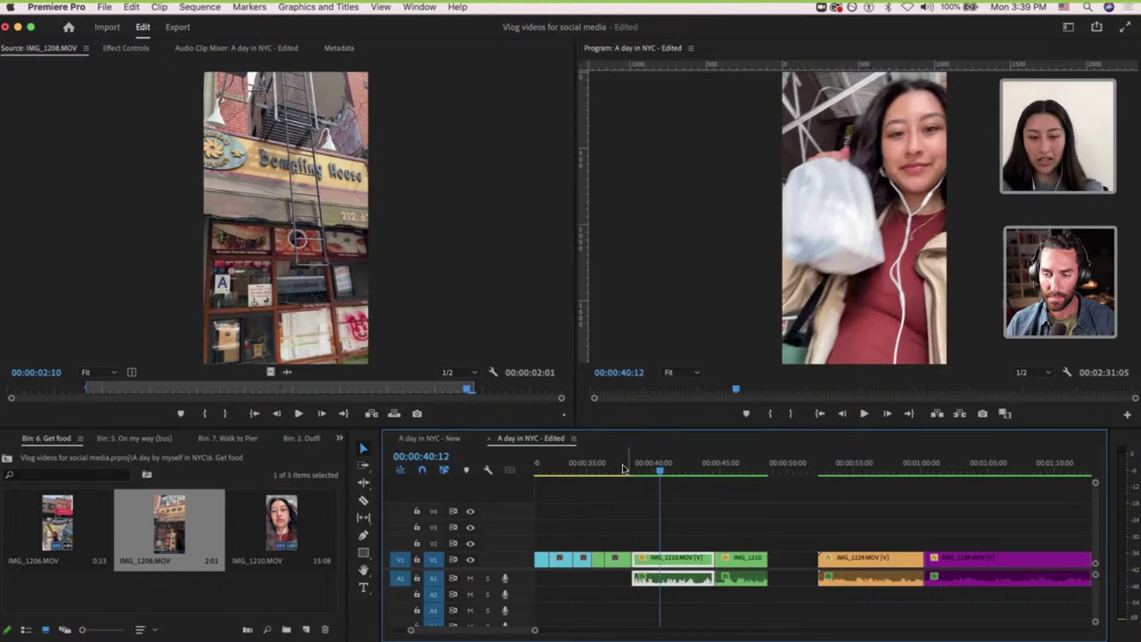
left_click(620, 469)
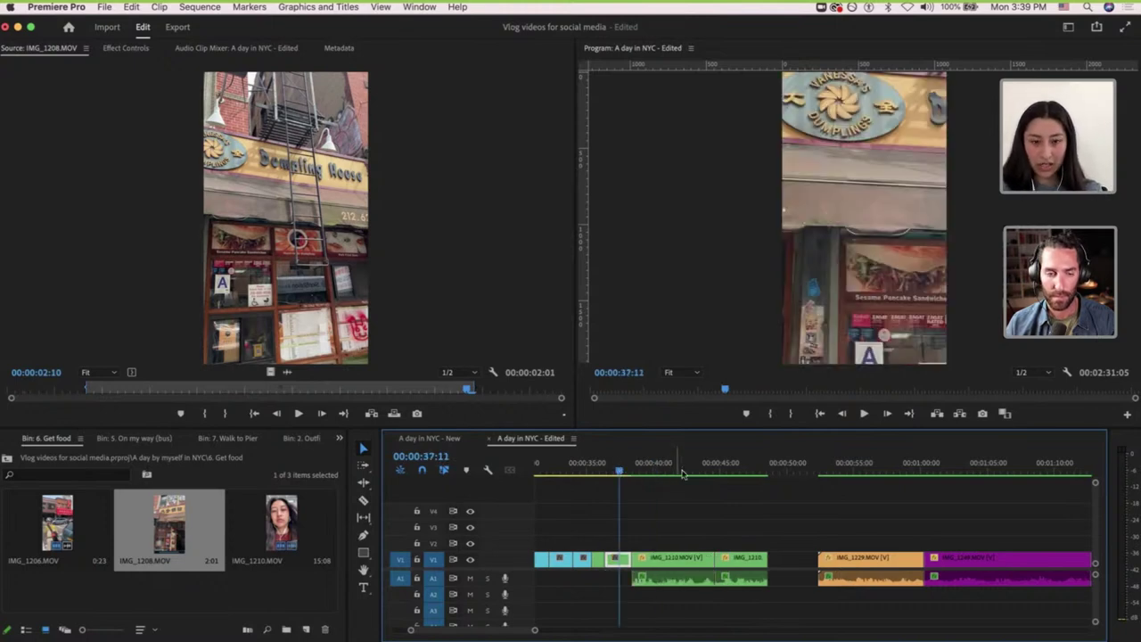
left_click(589, 469)
scroll(598, 522, "up", 4)
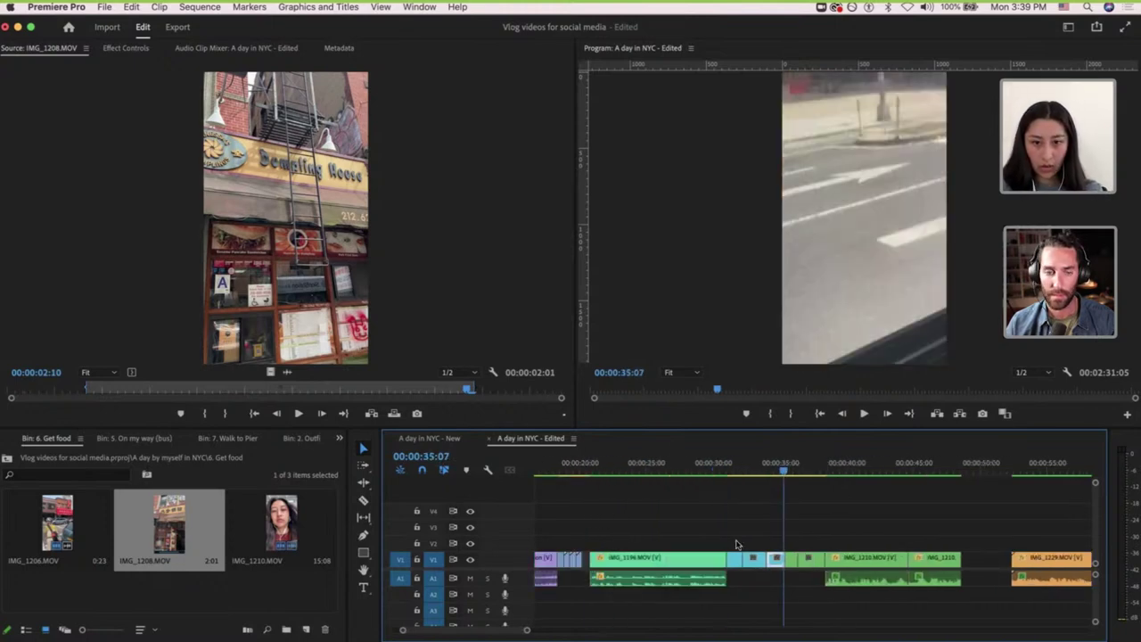
mouse_move(744, 545)
left_mouse_down()
mouse_move(810, 566)
mouse_move(737, 544)
left_mouse_up()
left_click(732, 463)
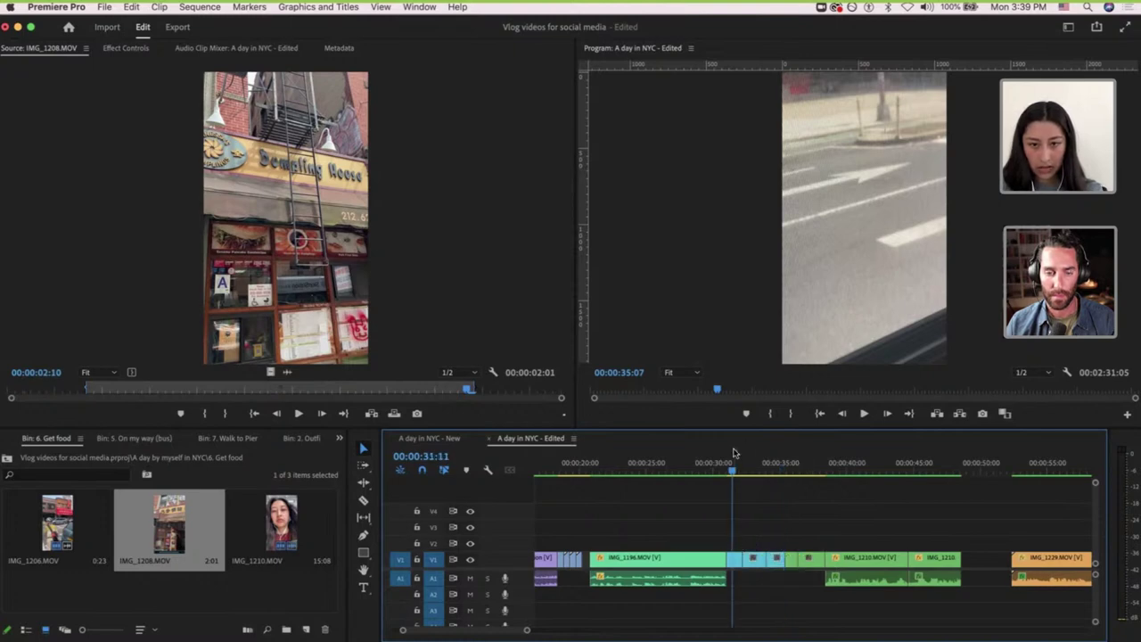
Check the motion settings of IMG_1199.MOV and set the Scale of IMG_1201.MOV to 50.
left_click(125, 49)
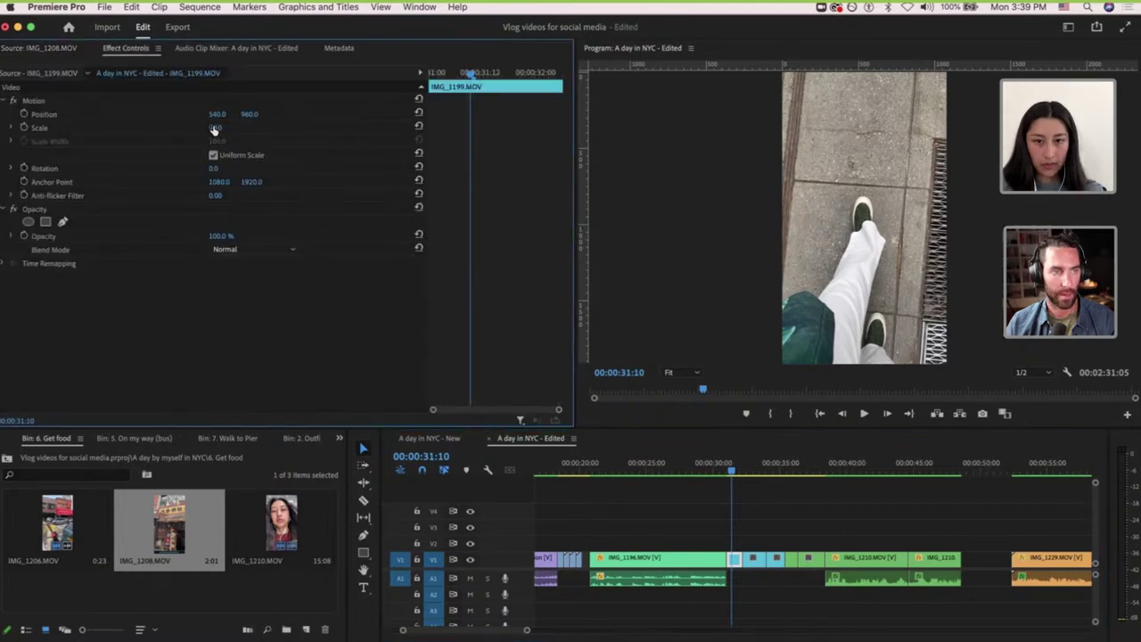
left_click(749, 463)
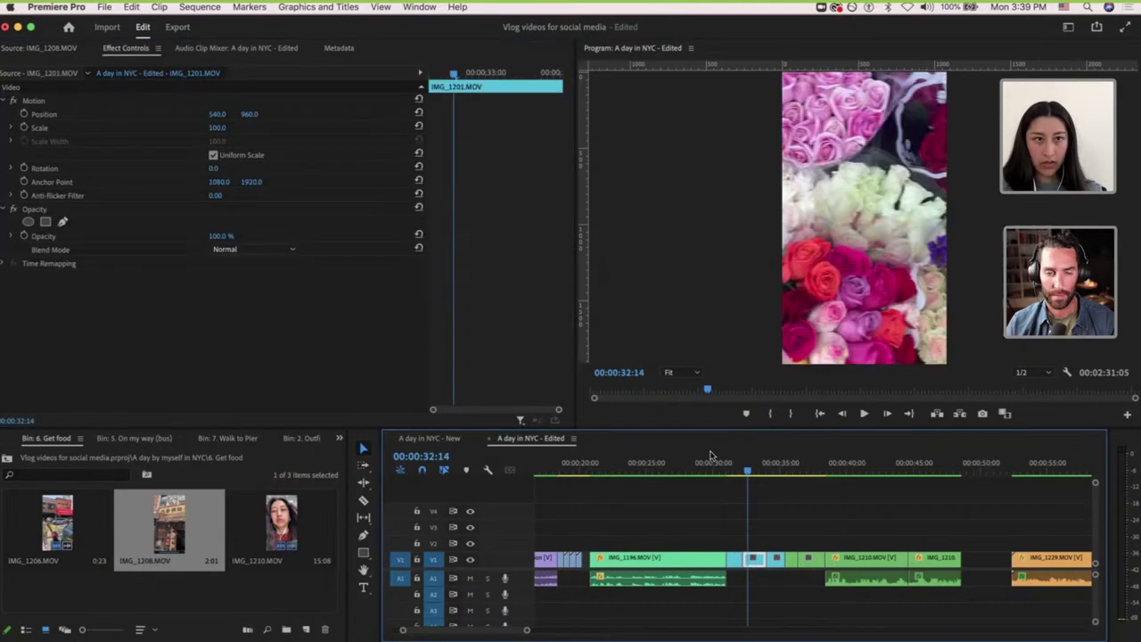
left_click(218, 128)
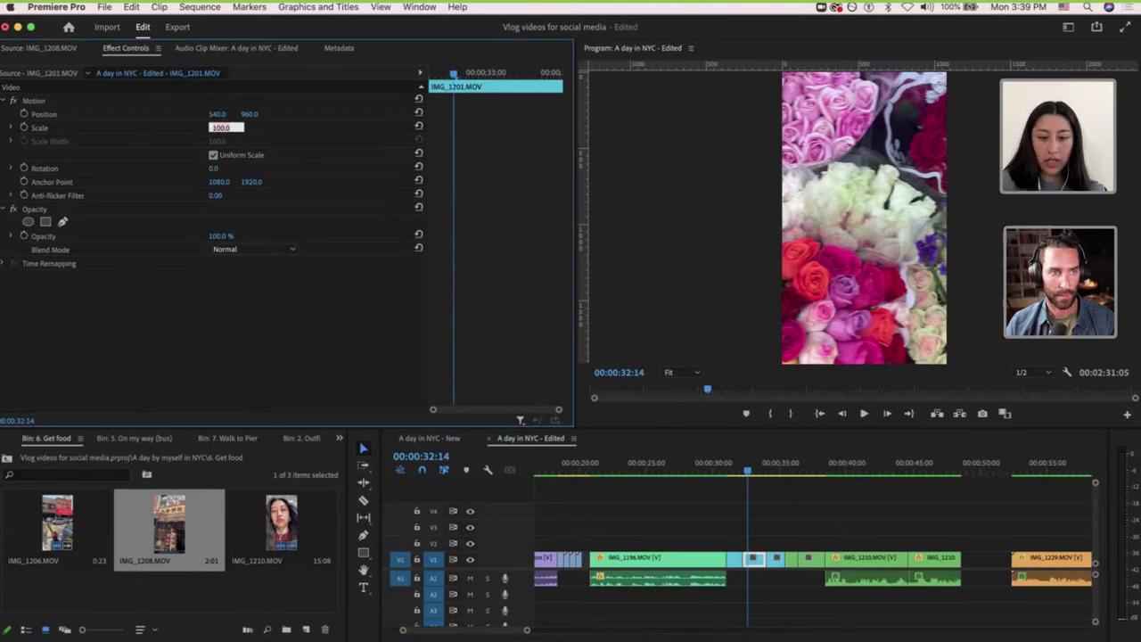
type("50")
key("Return")
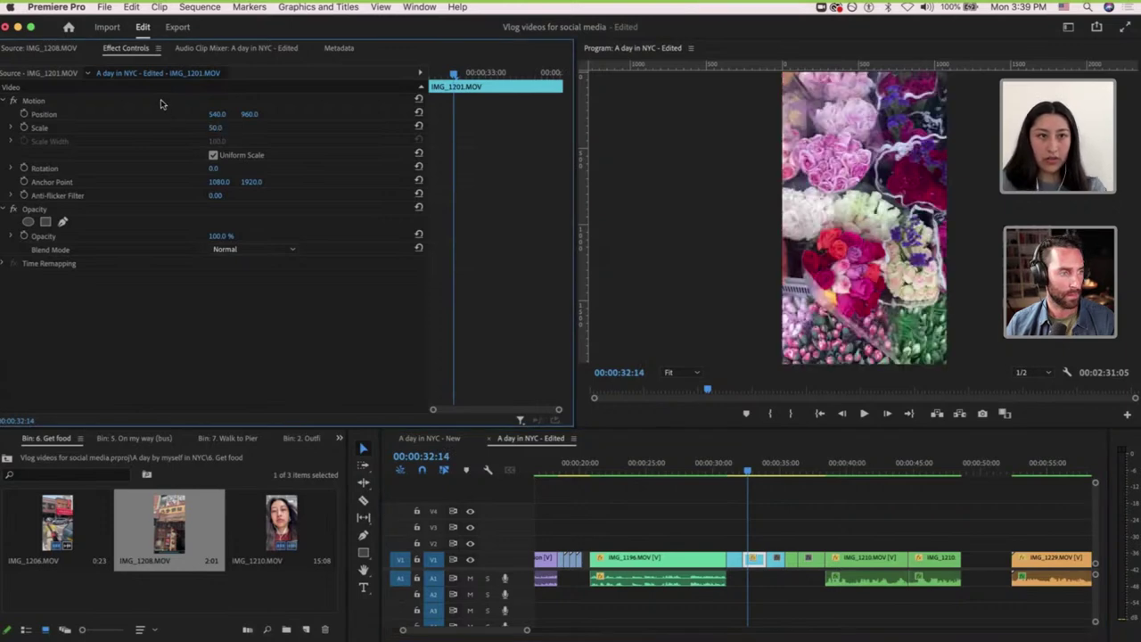
Copy IMG_1201.MOV's Motion settings onto the IMG_1204.MOV, IMG_1206.MOV and IMG_1208.MOV clips on V1, and play them back.
left_click(160, 103)
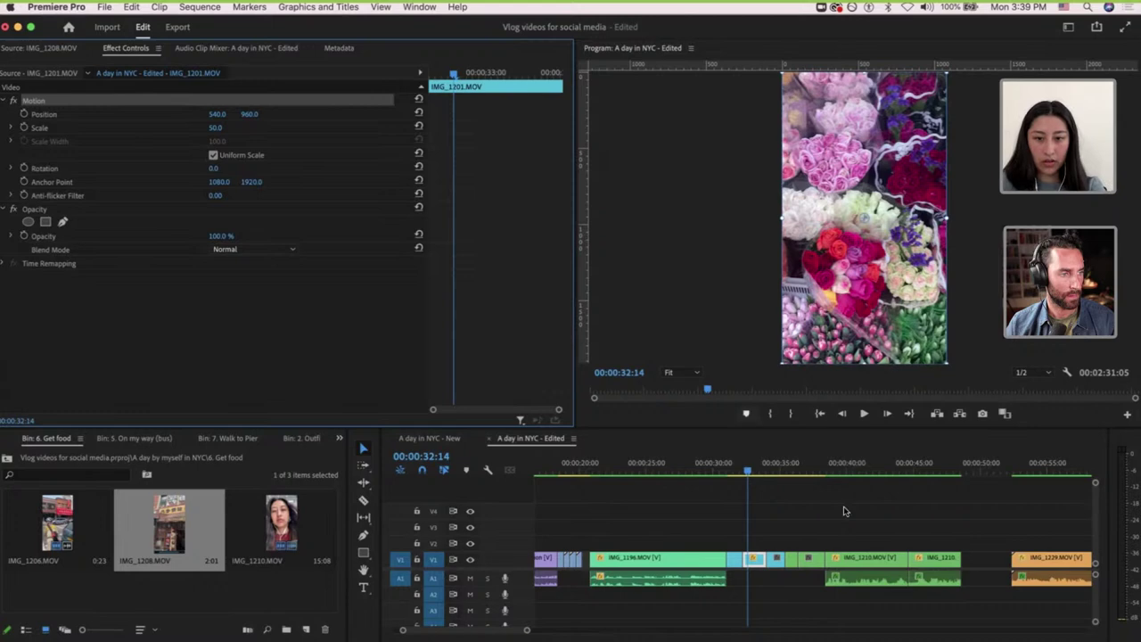
left_click_drag(782, 544, 821, 564)
left_click_drag(793, 466, 802, 470)
key("space")
key("space")
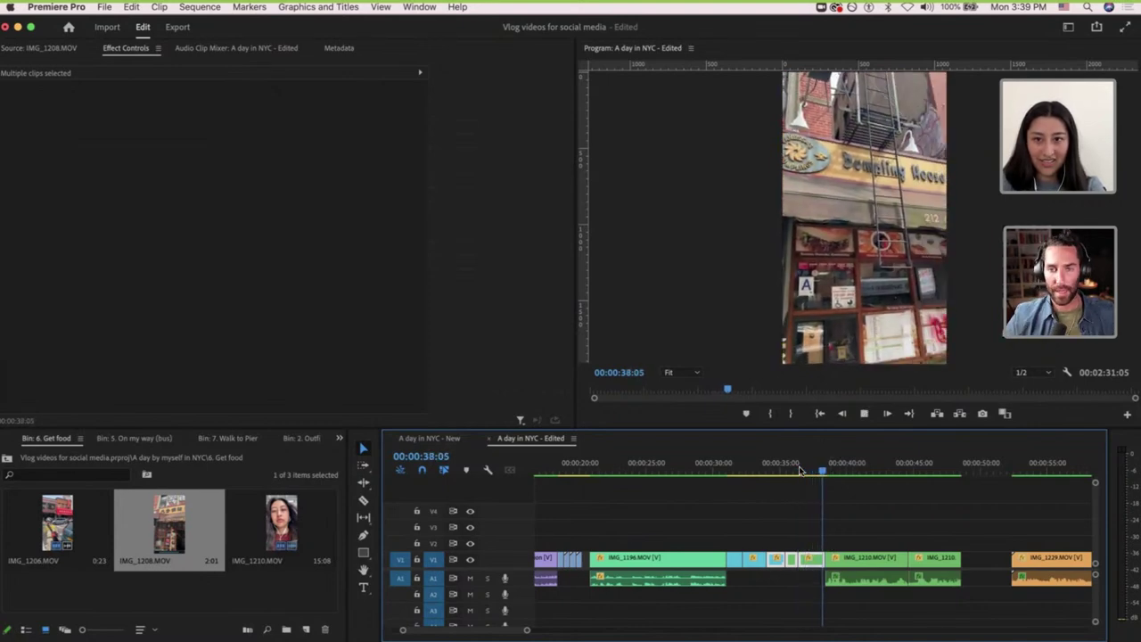
key("space")
key("space")
Position the playhead at 00:00:48:19, in the gap between the last IMG_1210.MOV clip and IMG_1229.MOV.
left_click(888, 567)
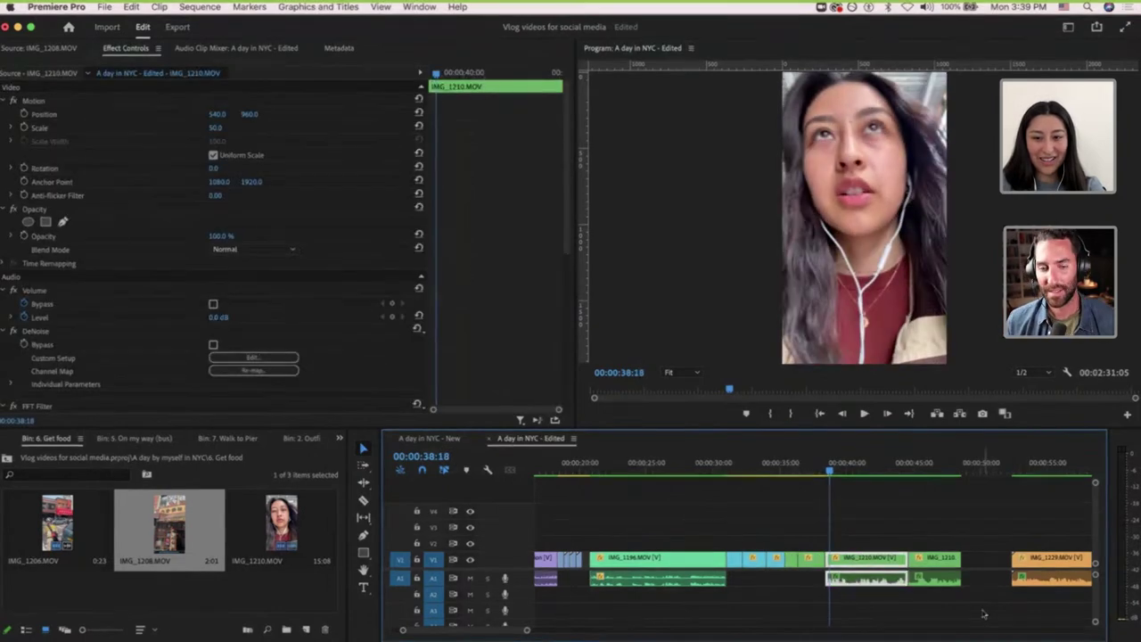
scroll(901, 573, "right", 4)
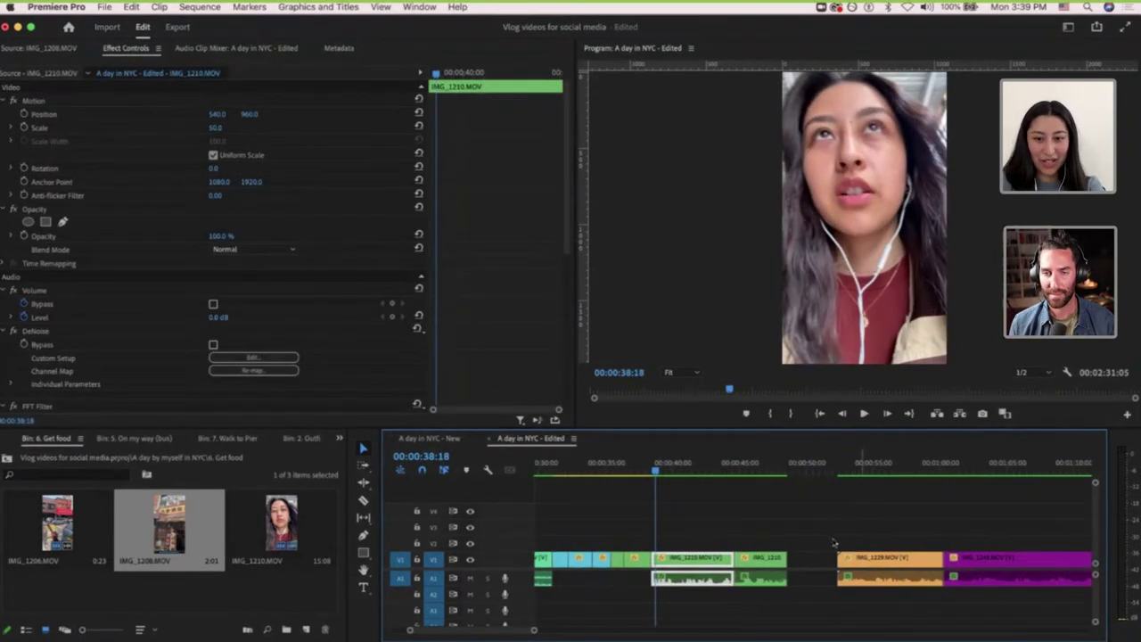
scroll(834, 542, "down", 4)
scroll(833, 542, "up", 8)
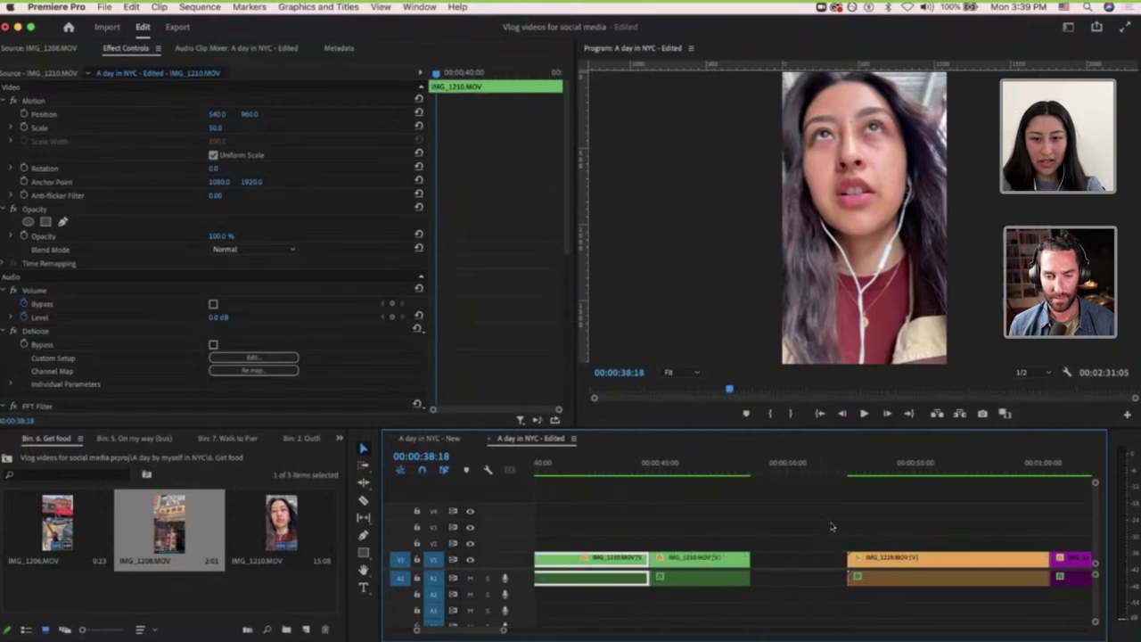
left_click(719, 465)
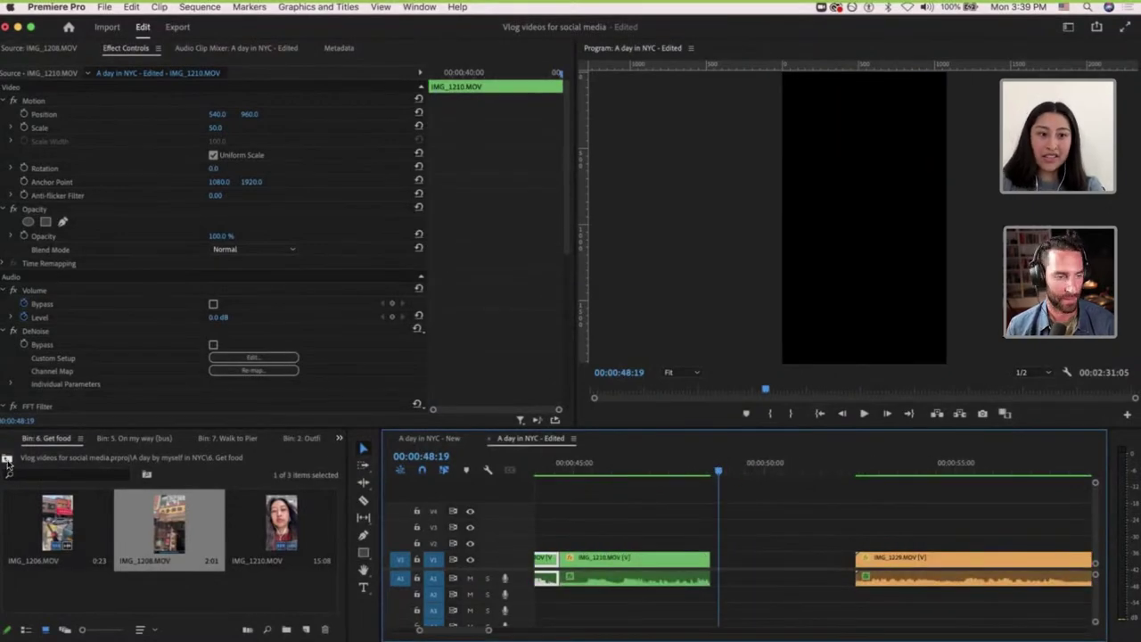
Open the 7. Walk to Pier bin and enlarge the project area so all its clip thumbnails can be seen.
left_click(6, 459)
double_click(76, 602)
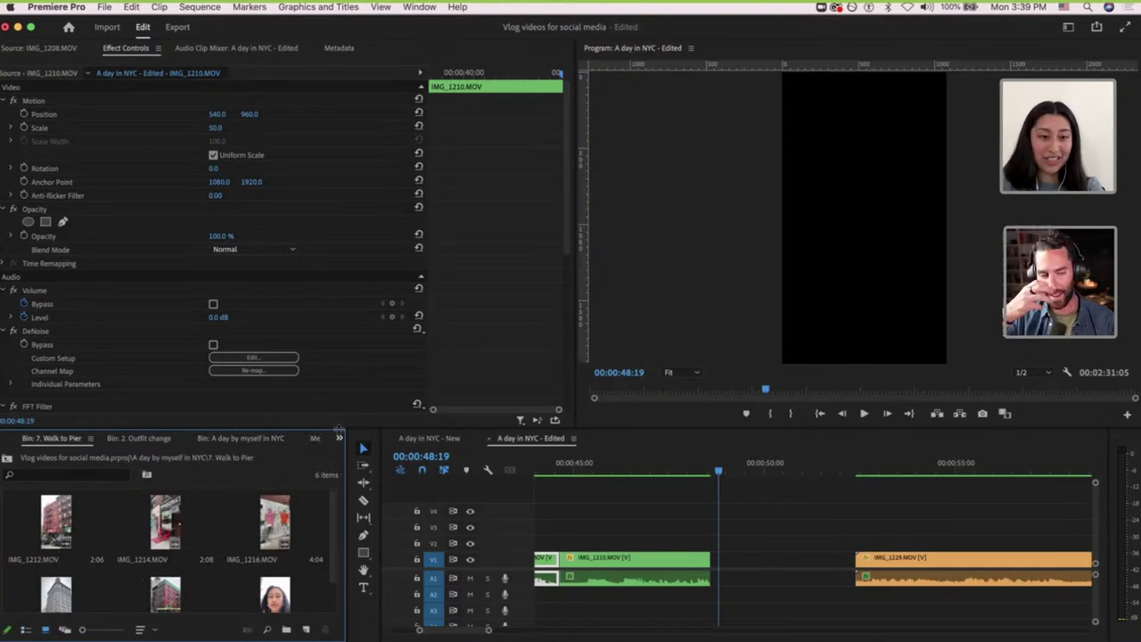
left_click_drag(339, 426, 339, 394)
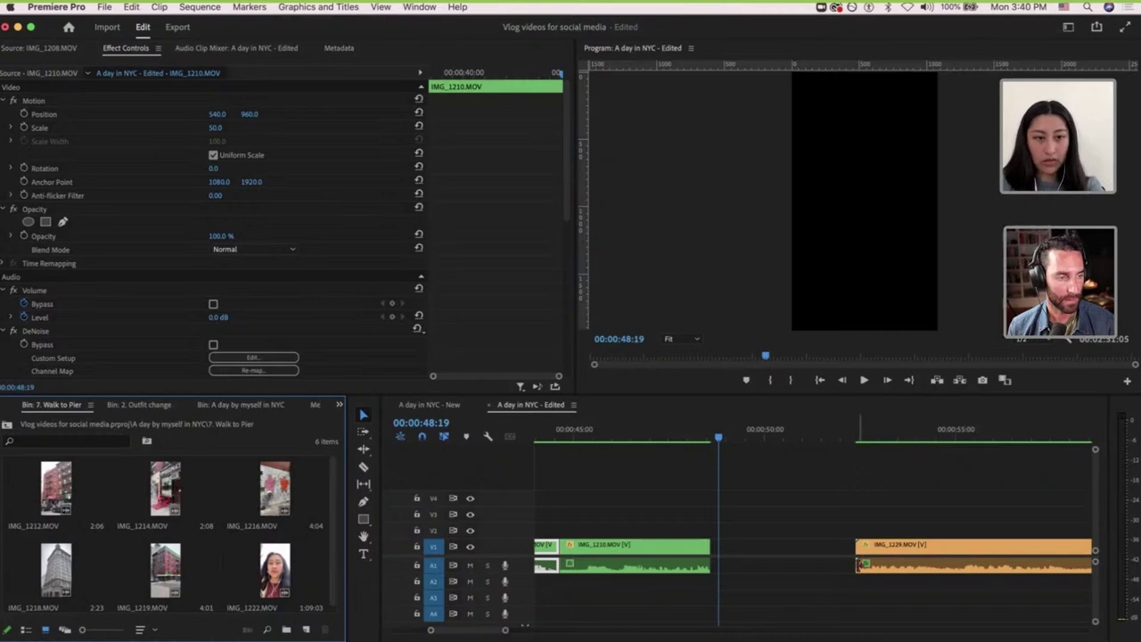
Move every clip from IMG_1229.MOV onward about 14 seconds down the timeline to widen the gap after IMG_1210.MOV.
scroll(860, 566, "down", 5)
scroll(827, 558, "right", 3)
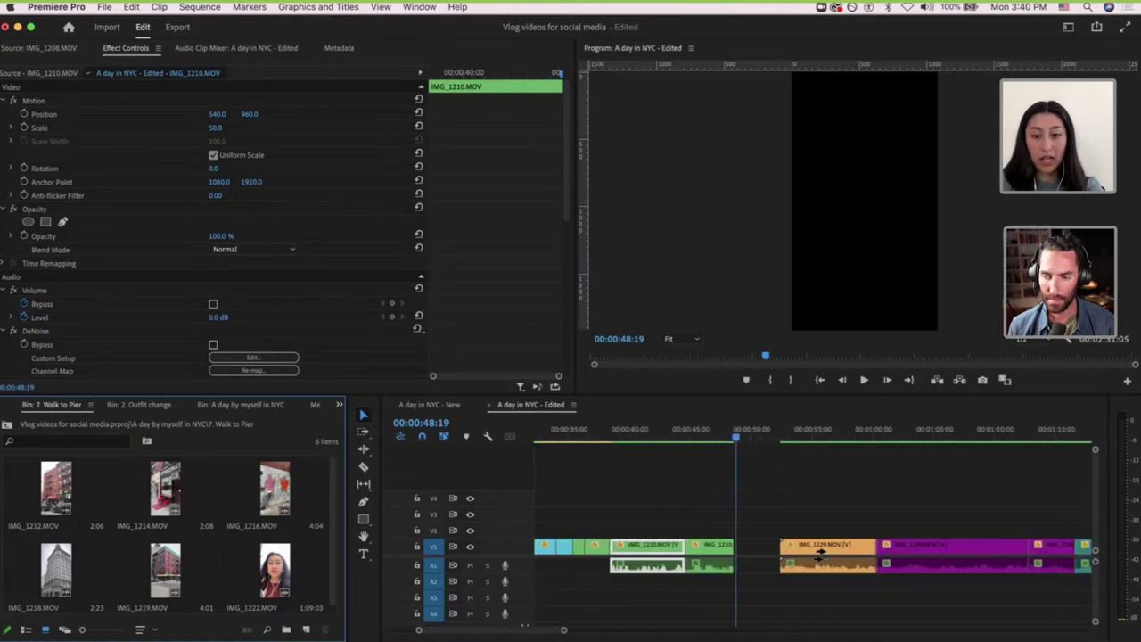
key("a")
left_click(821, 553)
key("minus")
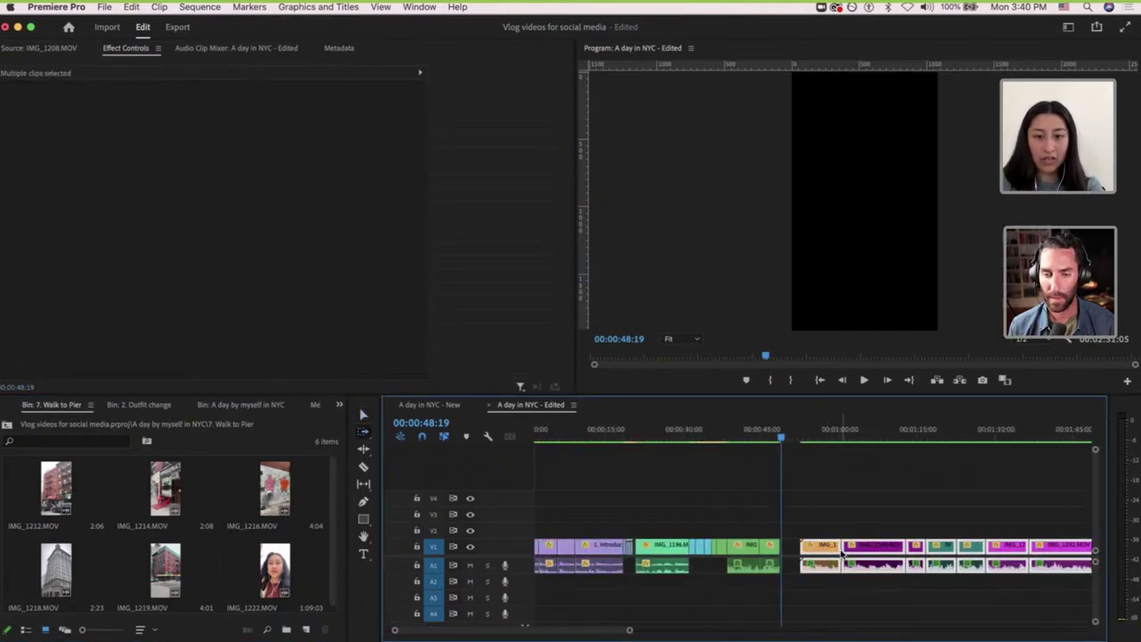
scroll(841, 553, "right", 2)
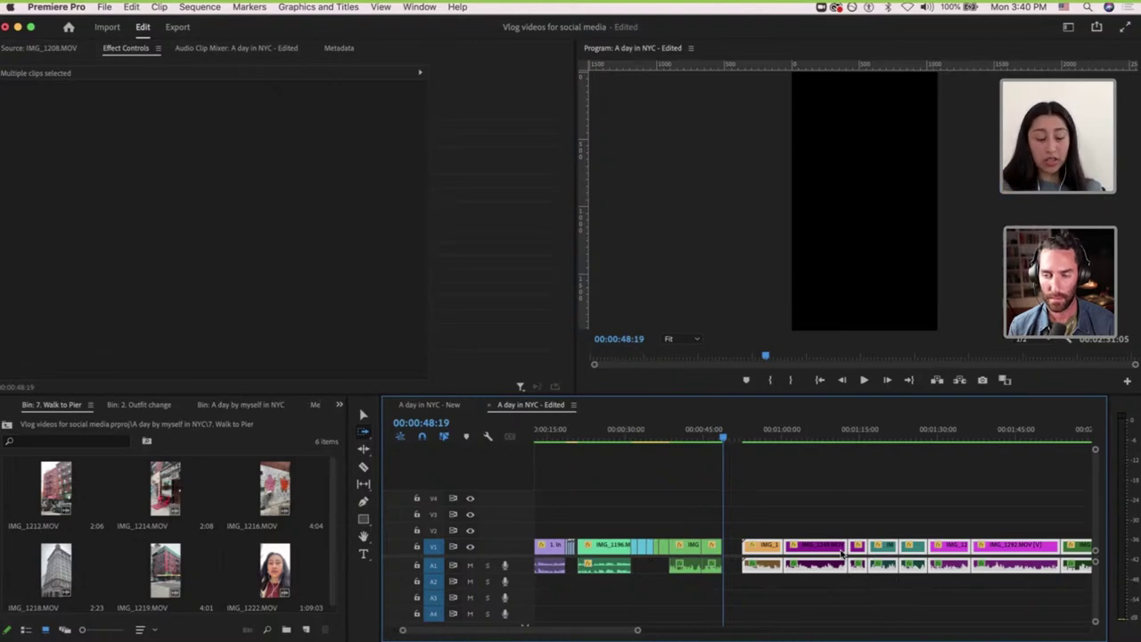
key("v")
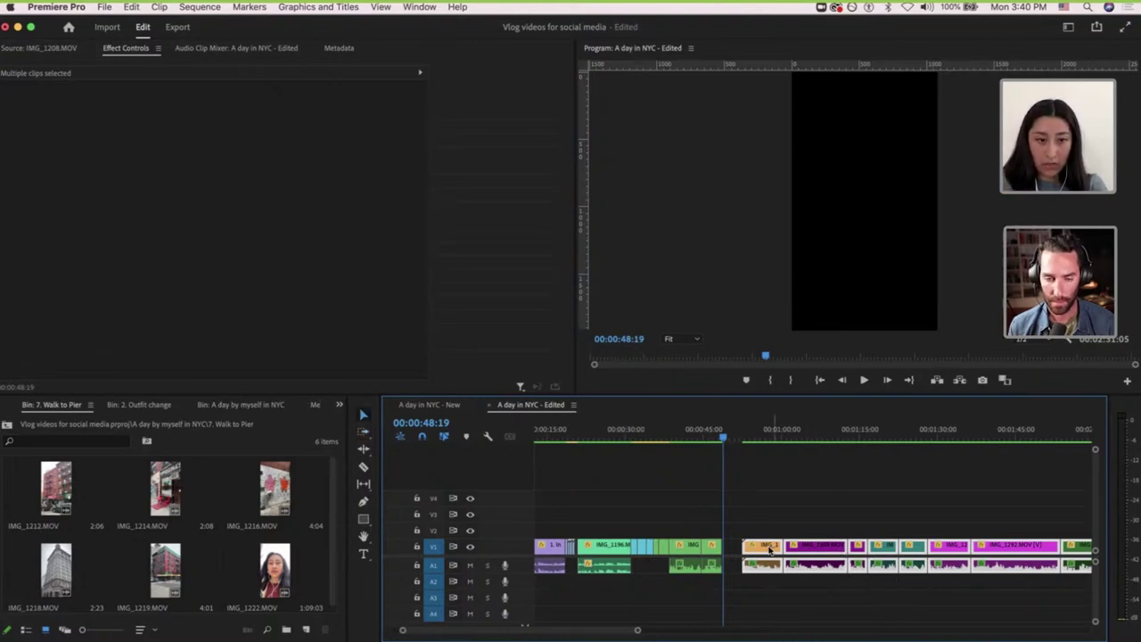
left_click_drag(772, 551, 840, 553)
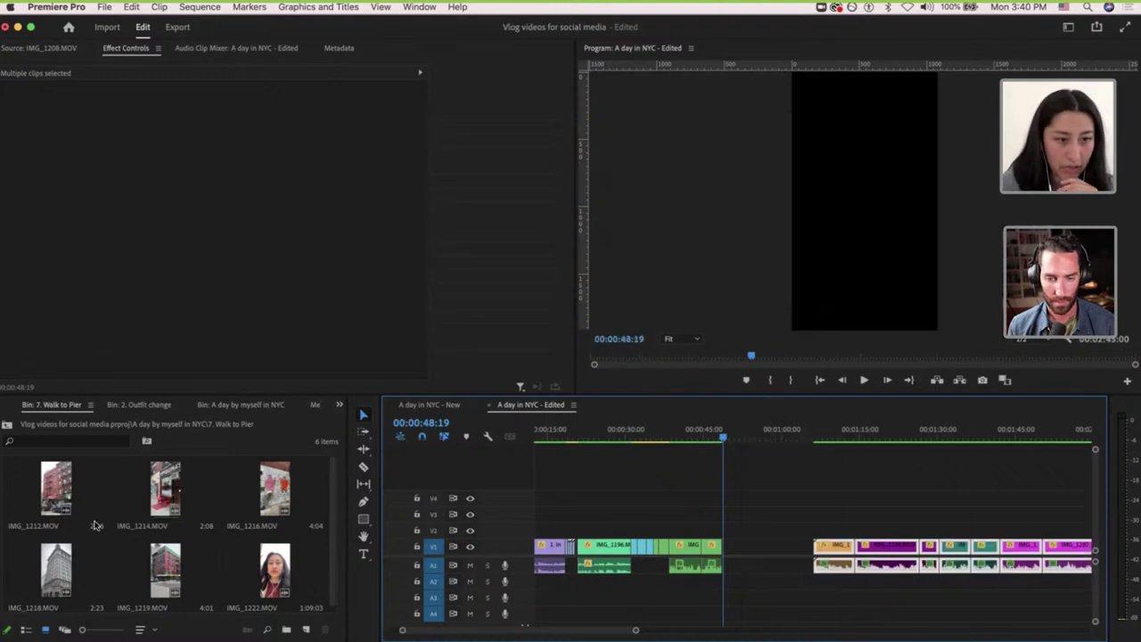
Position the playhead at 00:00:48:13, at the end of the last IMG_1210.MOV clip, and select that clip.
scroll(741, 515, "up", 10)
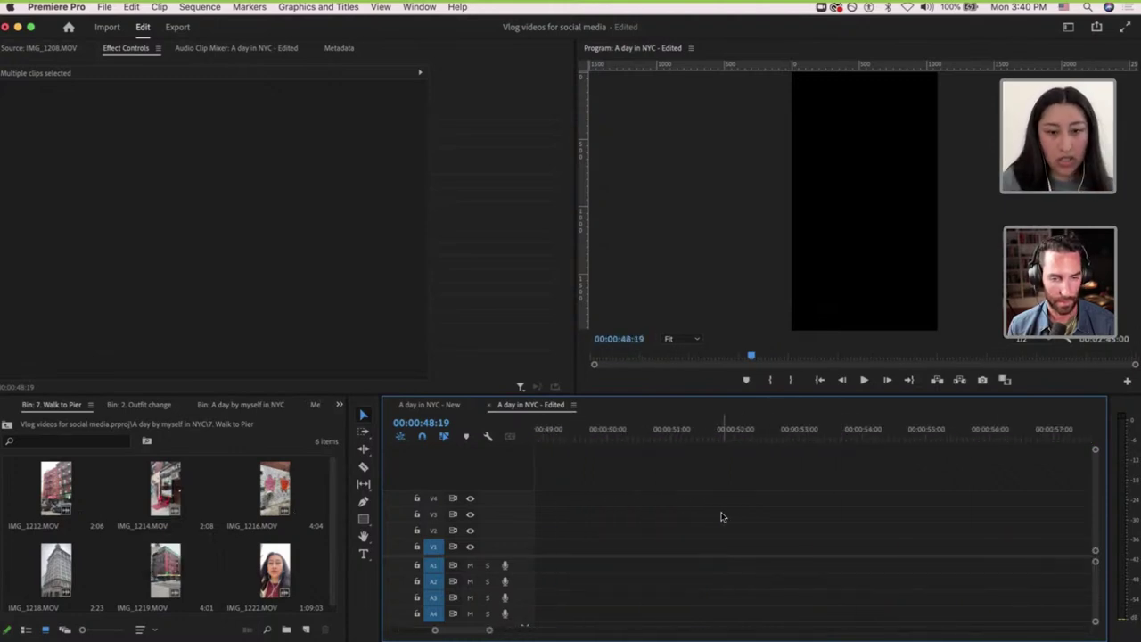
scroll(724, 517, "left", 5)
scroll(947, 475, "right", 1)
scroll(947, 475, "right", 3)
left_click(825, 431)
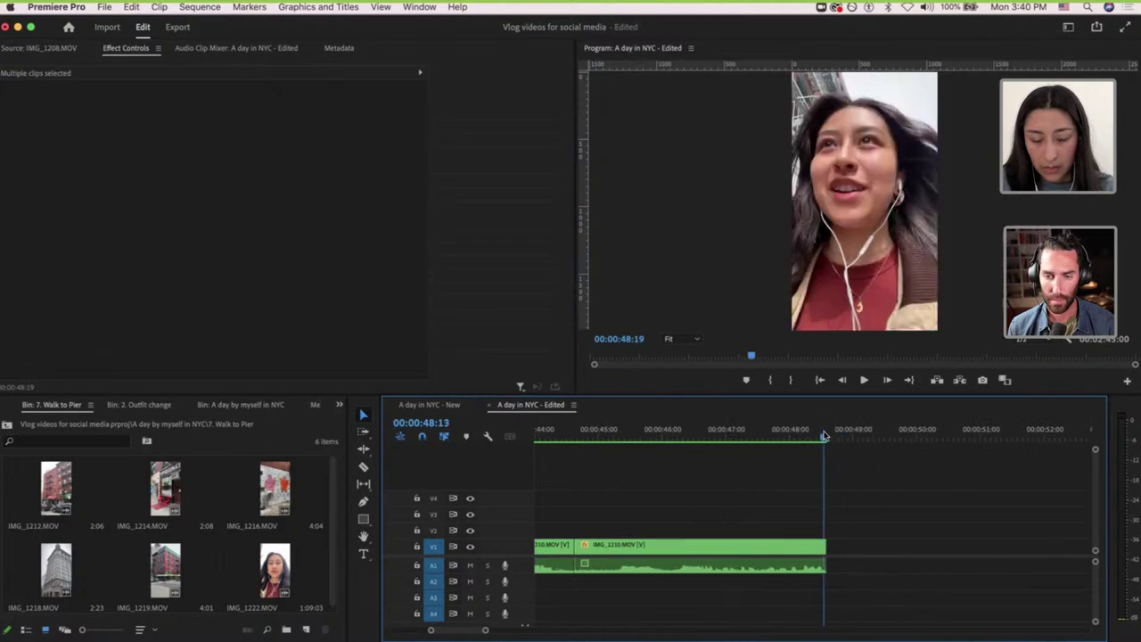
key("d")
scroll(840, 449, "up", 5)
scroll(838, 449, "right", 2)
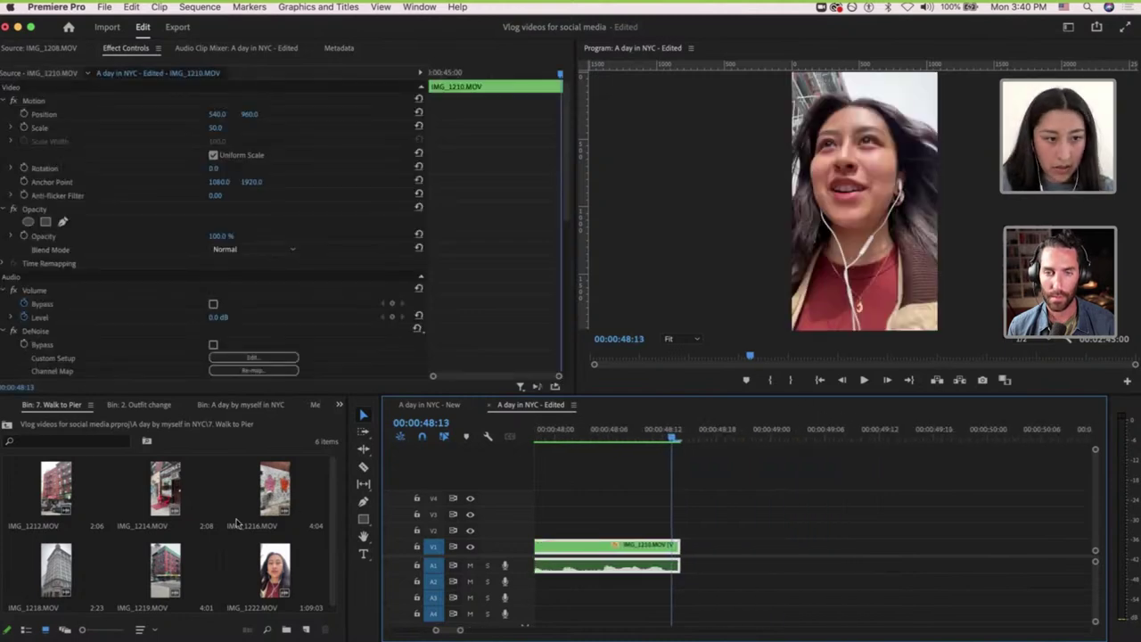
Mark IMG_1212.MOV from 00:00:00:11 to 00:00:01:10 and place its video only on V1 directly after the last IMG_1210.MOV clip.
double_click(54, 495)
key("space")
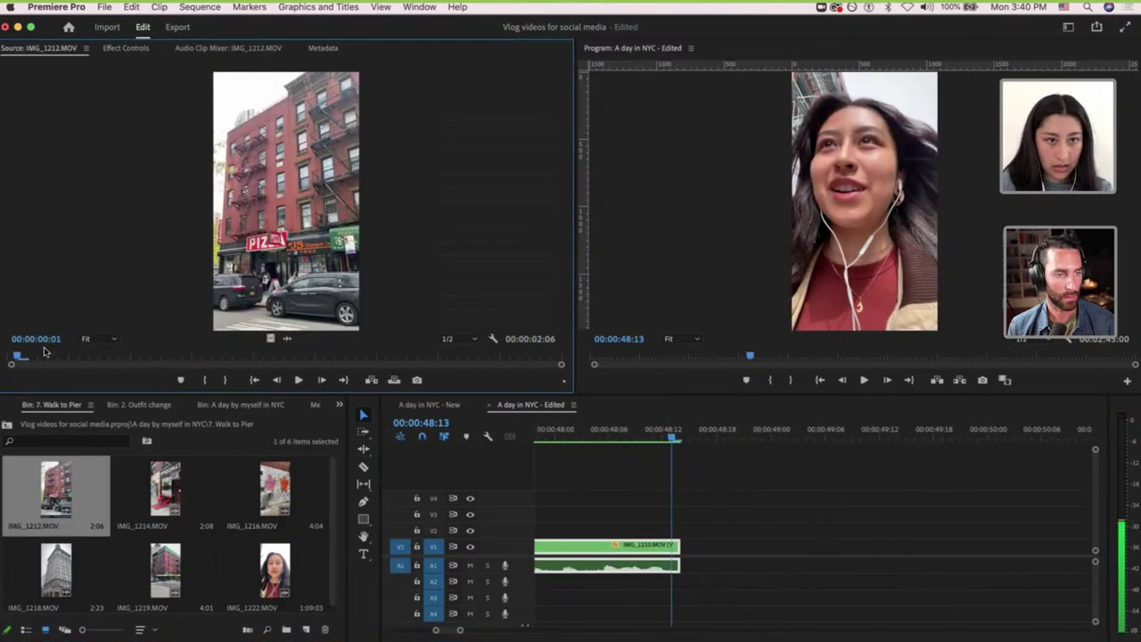
left_click_drag(435, 361, 123, 384)
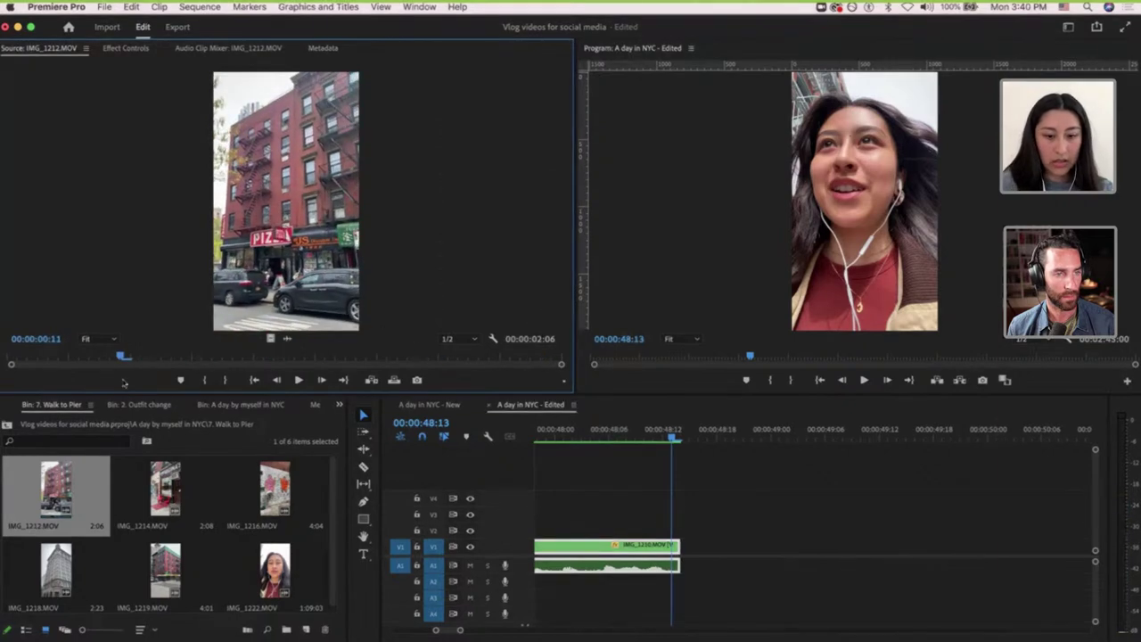
key("i")
key("space")
key("space")
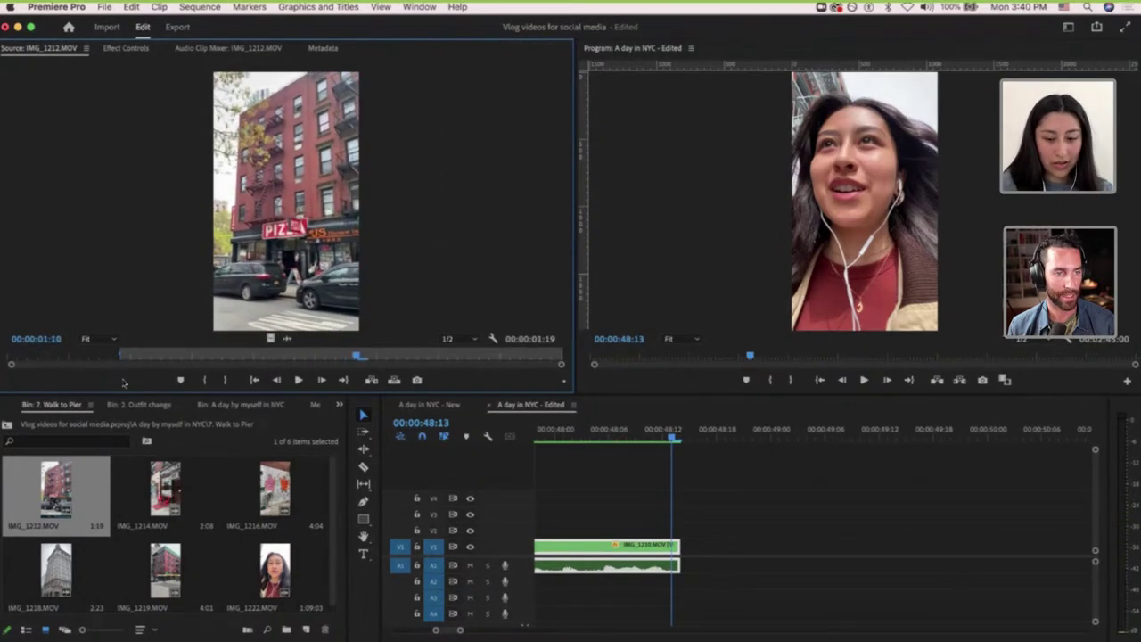
key("o")
left_click_drag(275, 339, 760, 545)
Preview IMG_1214.MOV and place its video only on V2, aligned with the start of IMG_1212.MOV.
double_click(165, 489)
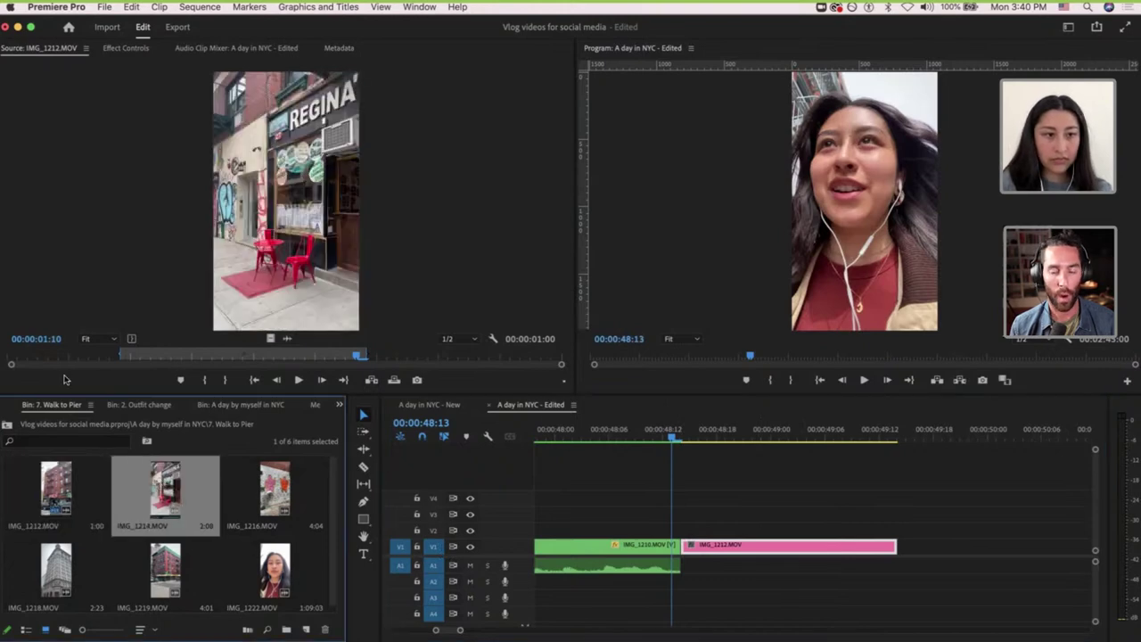
key("space")
left_click_drag(254, 363, 2, 343)
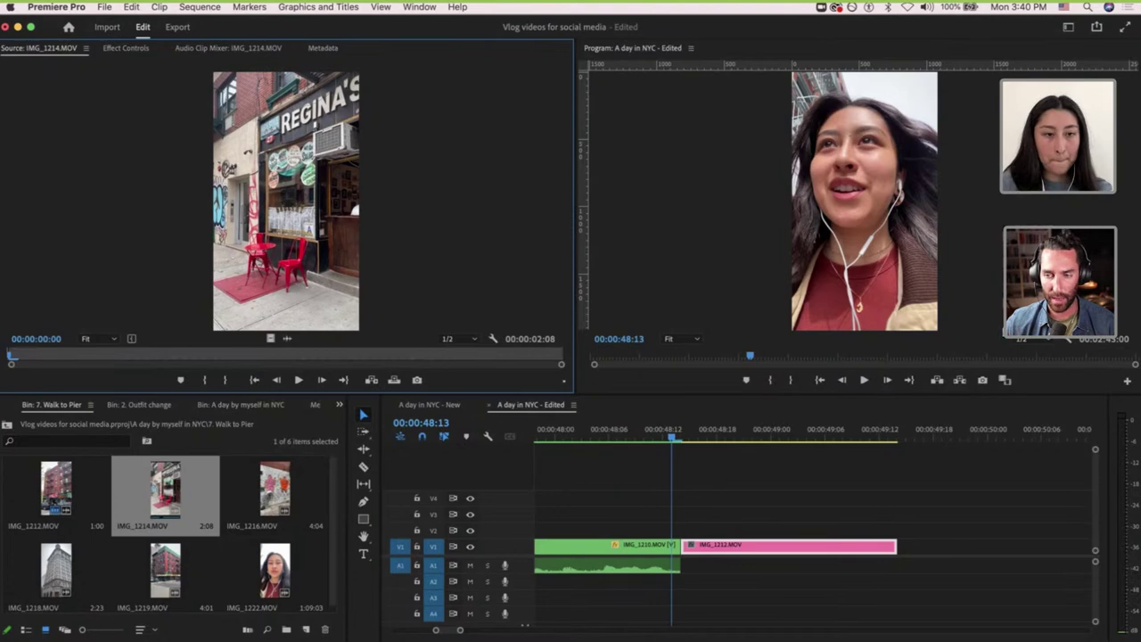
left_click_drag(712, 481, 685, 533)
Cut IMG_1214.MOV on V2 at the end of IMG_1212.MOV and delete the excess part.
key("minus")
key("minus")
scroll(749, 523, "up", 4)
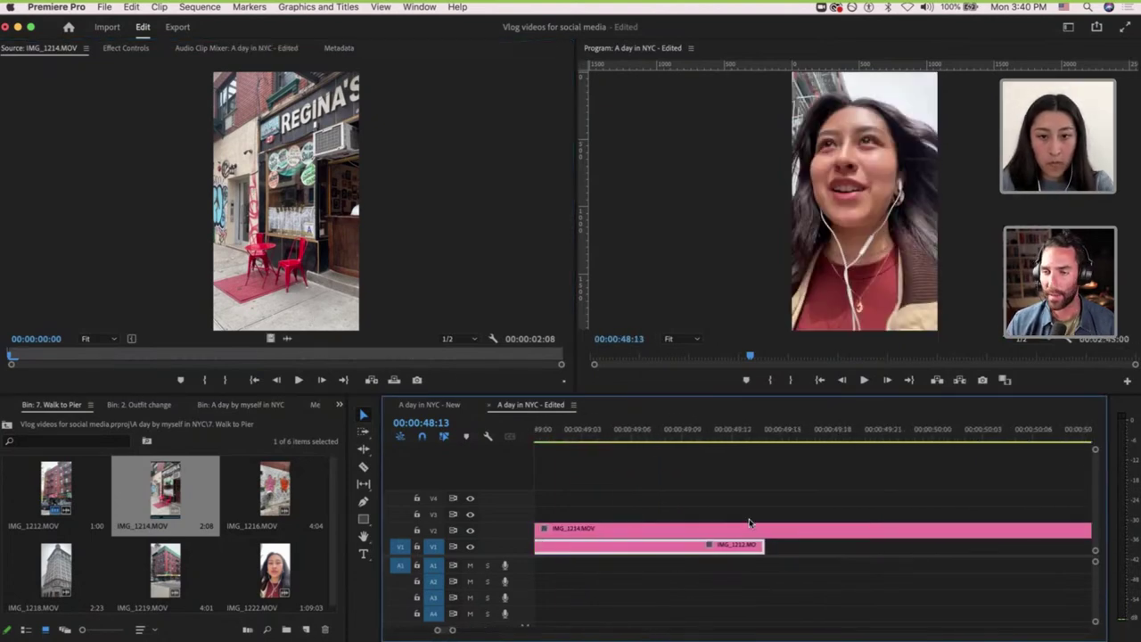
scroll(749, 524, "down", 1)
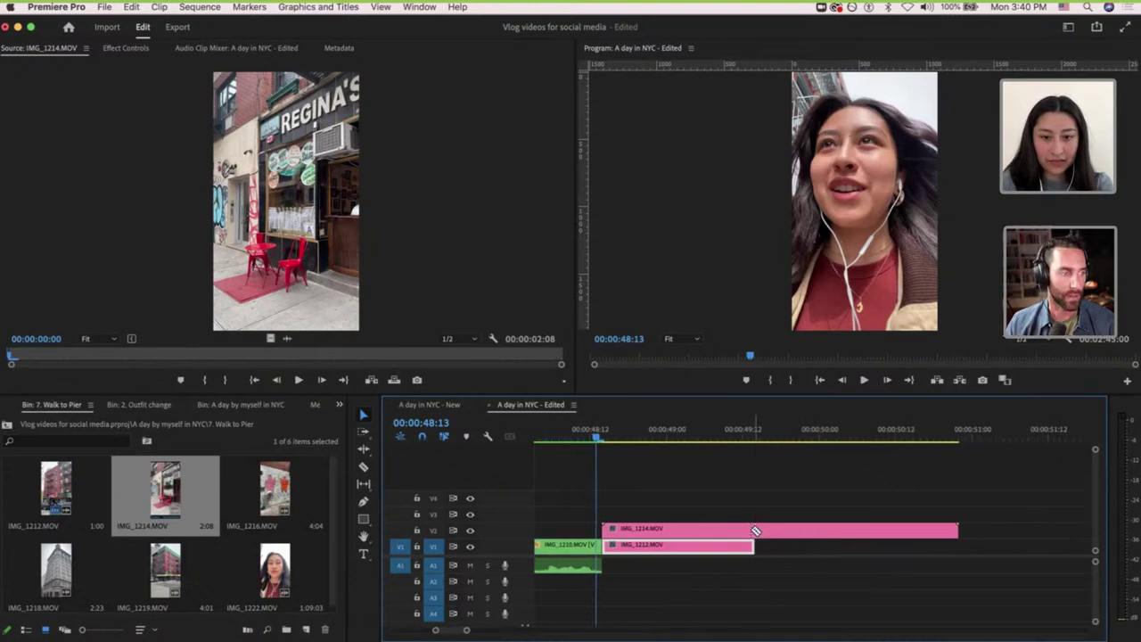
key("c")
left_click(756, 528)
left_click(776, 533)
key("Delete")
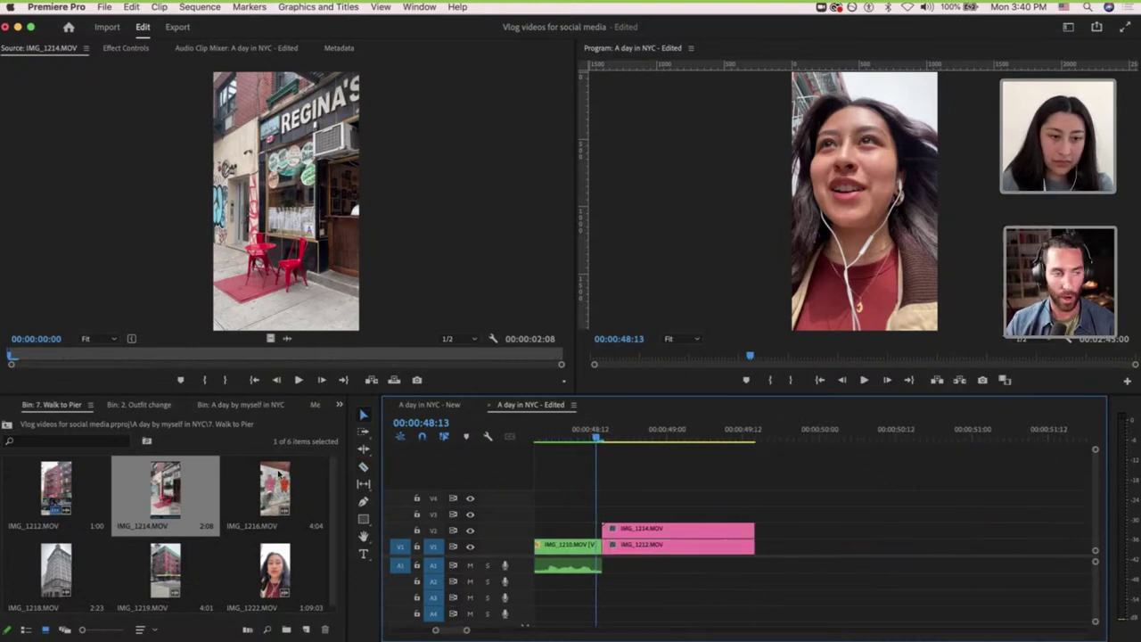
Mark IMG_1216.MOV from 00:00:01:09 to 00:00:03:19 and place its video only on V3, aligned with the start of IMG_1214.MOV.
double_click(275, 488)
key("space")
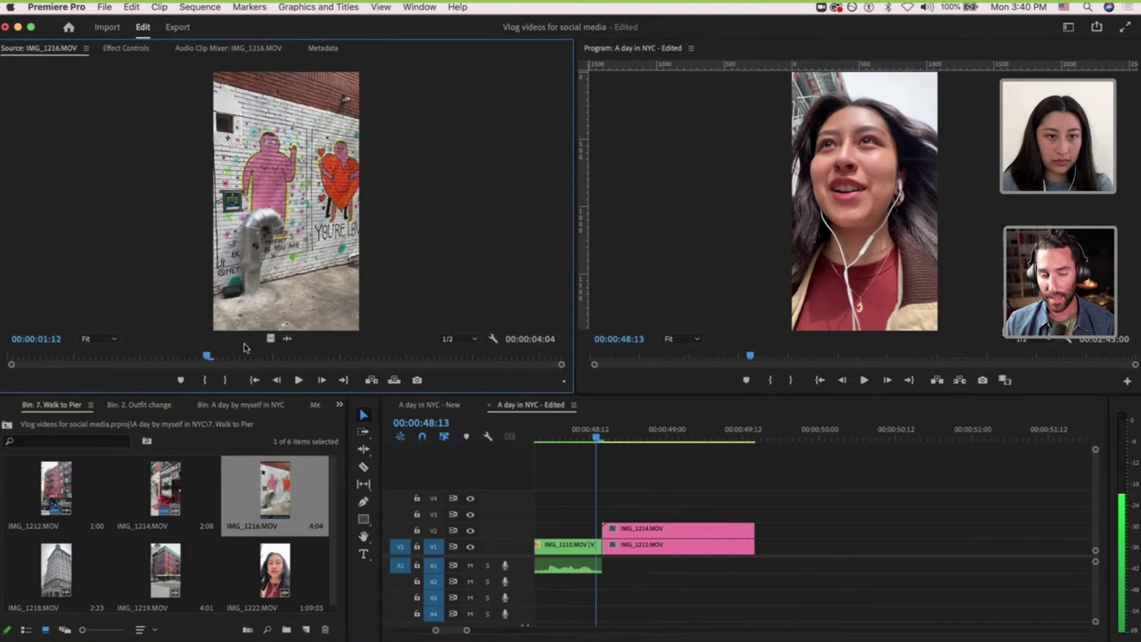
left_click(511, 356)
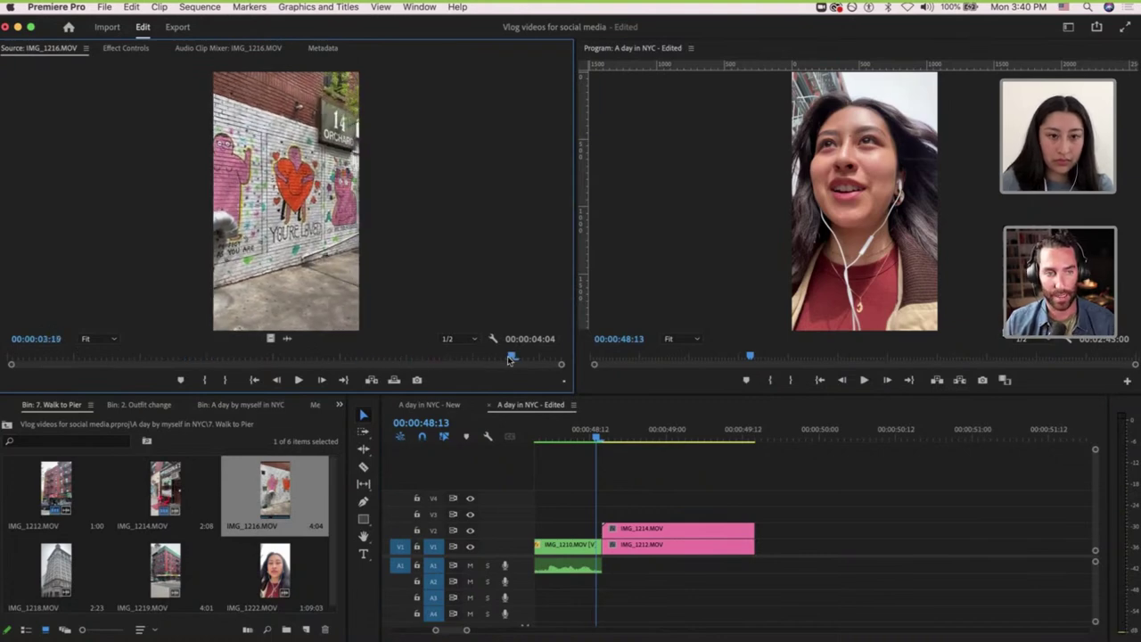
key("o")
mouse_move(210, 356)
left_mouse_down()
mouse_move(155, 357)
mouse_move(189, 357)
left_mouse_up()
key("i")
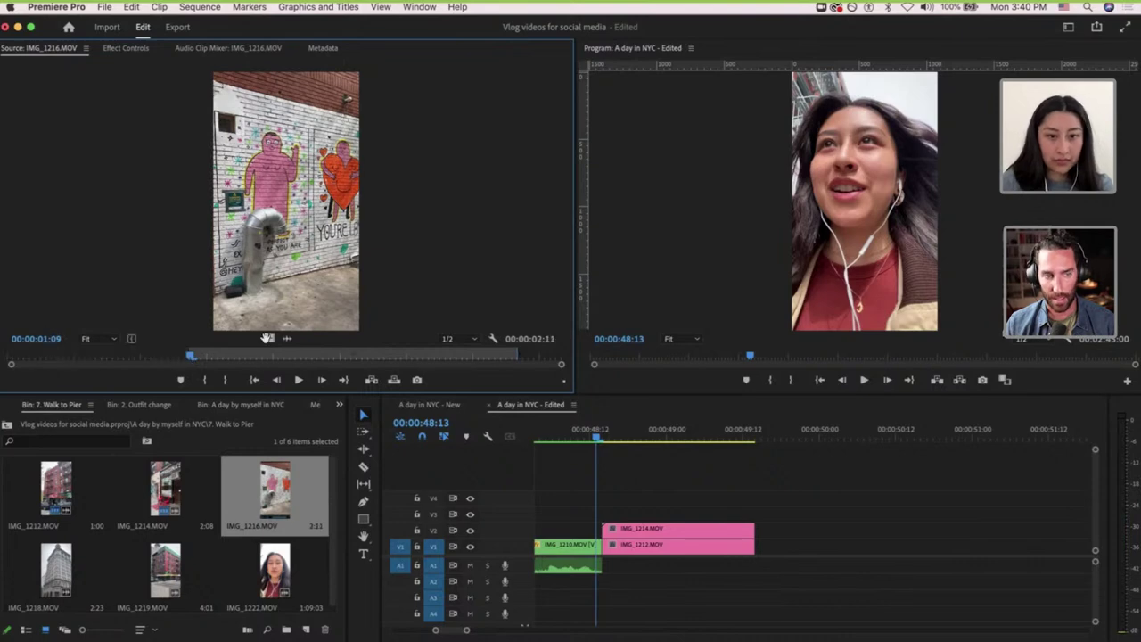
left_click_drag(270, 339, 611, 525)
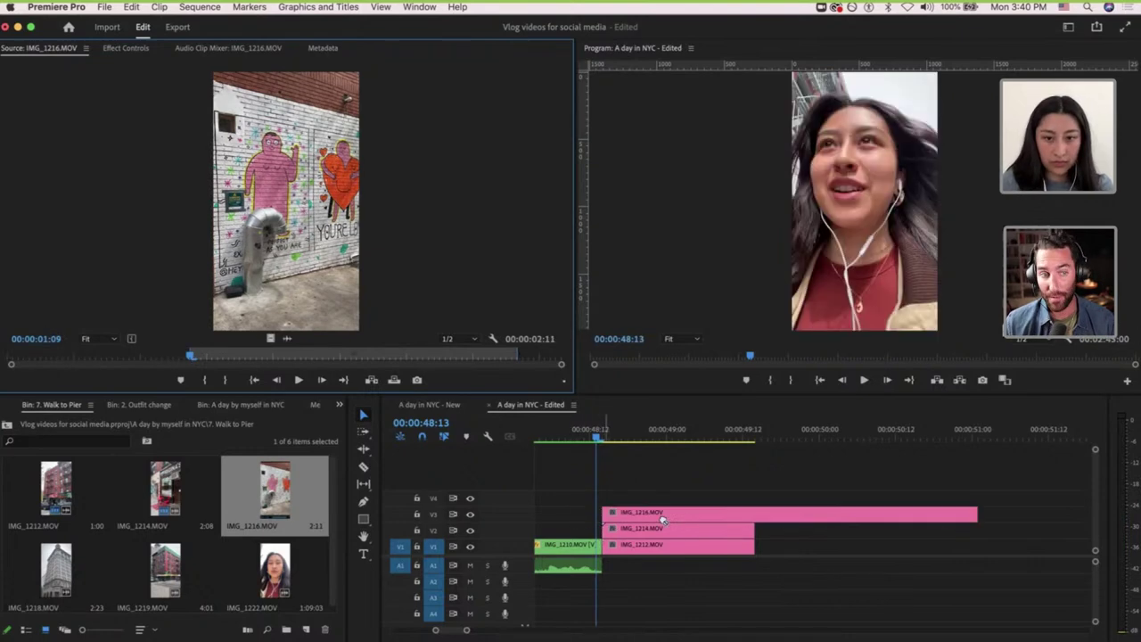
Remove the part of IMG_1216.MOV before 00:00:48:21 and move the remainder back to align with the start of the clips below.
key("c")
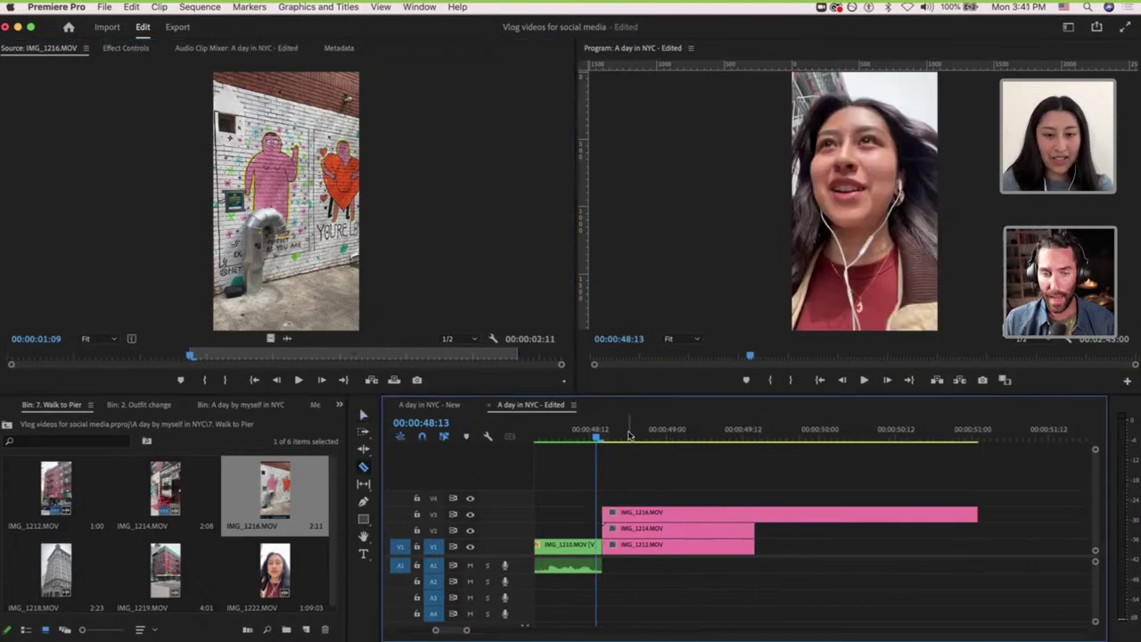
left_click_drag(630, 430, 649, 431)
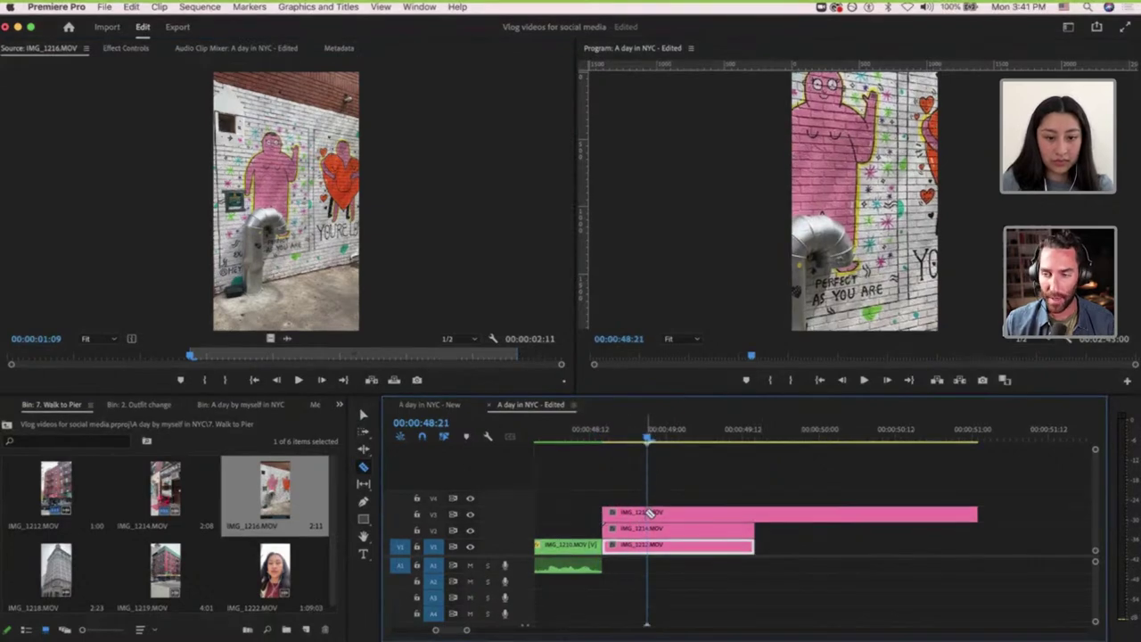
left_click(648, 513)
key("v")
left_click(629, 515)
key("Delete")
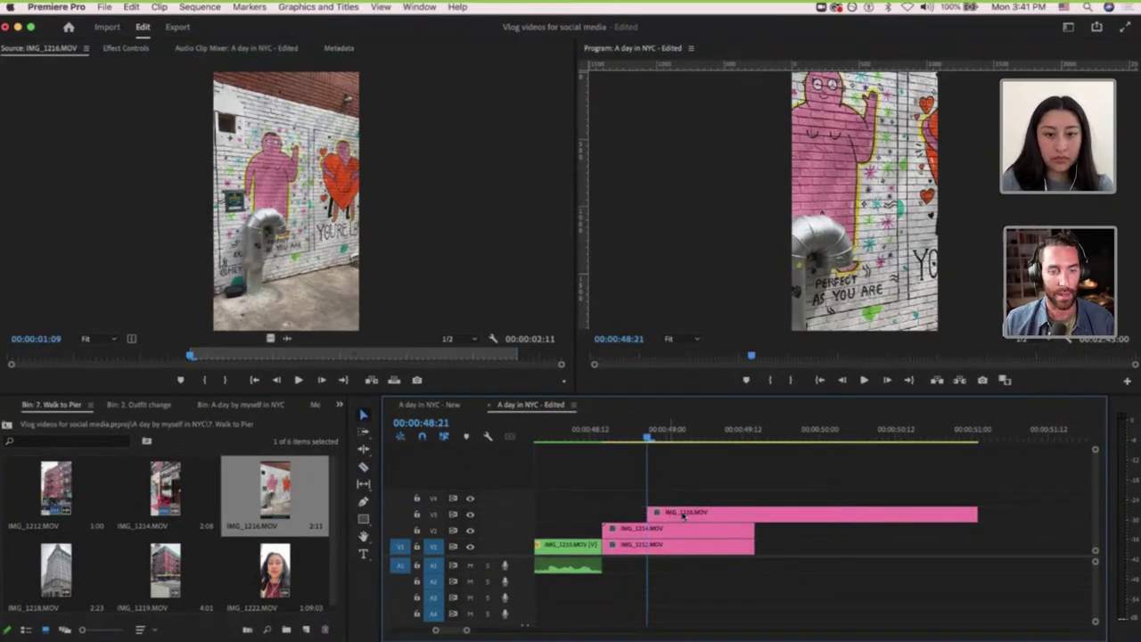
left_click_drag(686, 515, 641, 515)
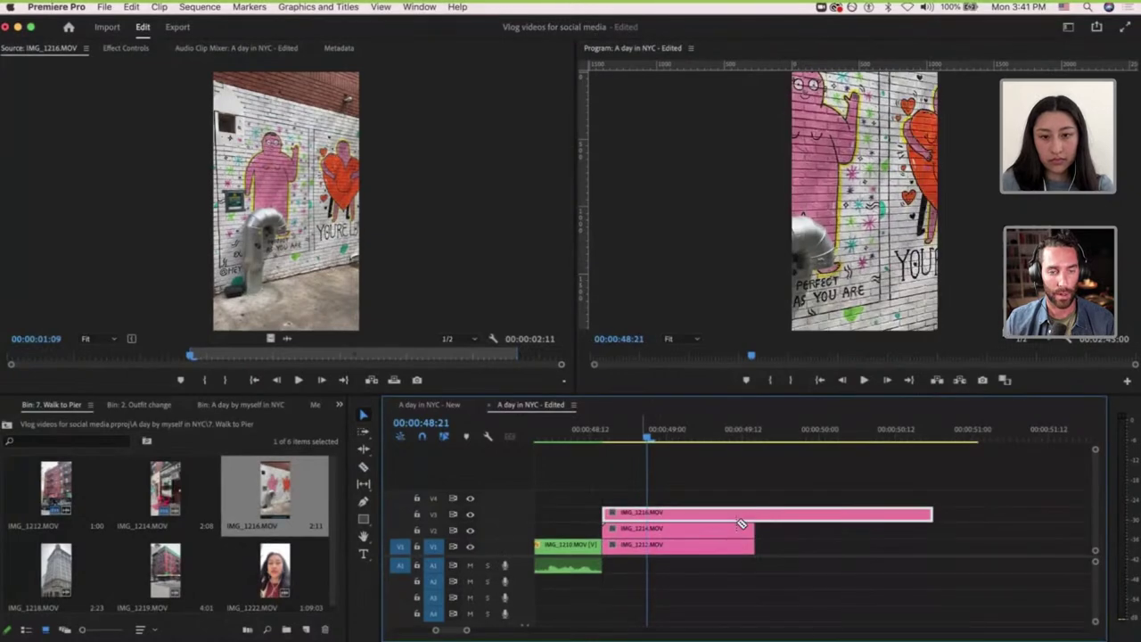
Cut IMG_1216.MOV on V3 where the clips below it end and delete the excess part.
key("c")
left_click(756, 516)
key("v")
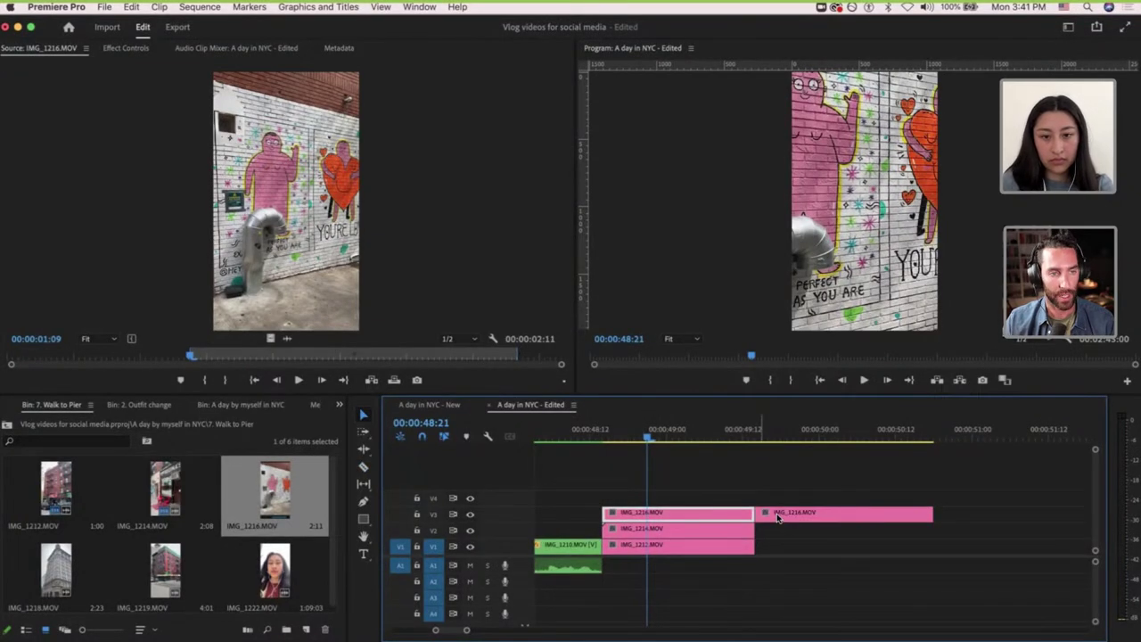
left_click(766, 515)
key("Delete")
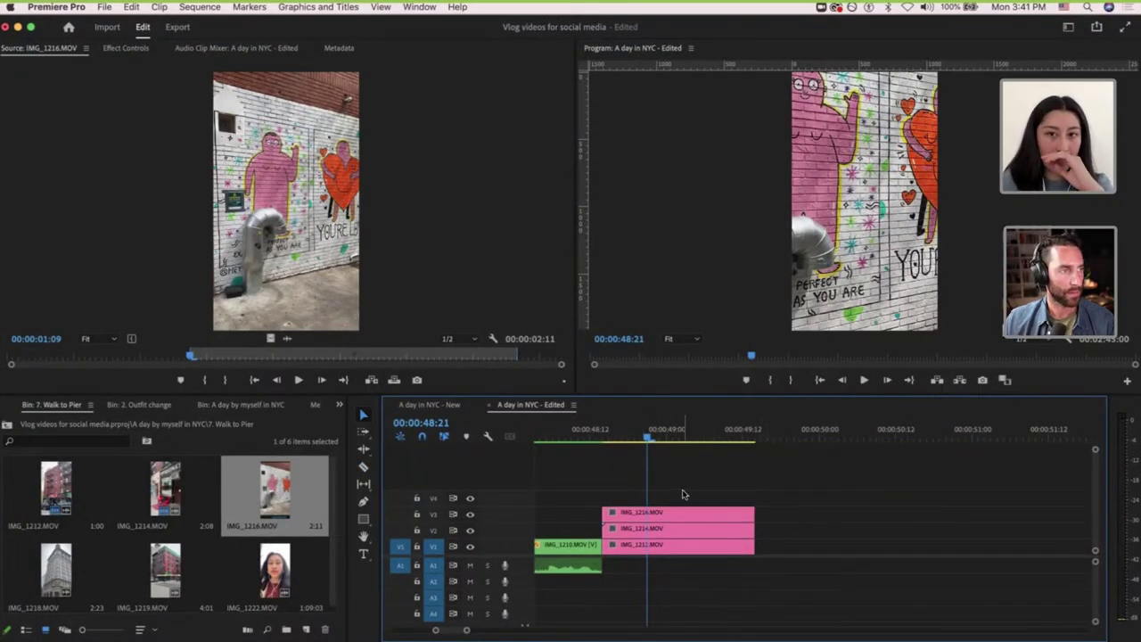
Mark the In point of IMG_1218.MOV at 00:00:00:05 and place its video only on V4, aligned with the start of IMG_1216.MOV.
double_click(63, 571)
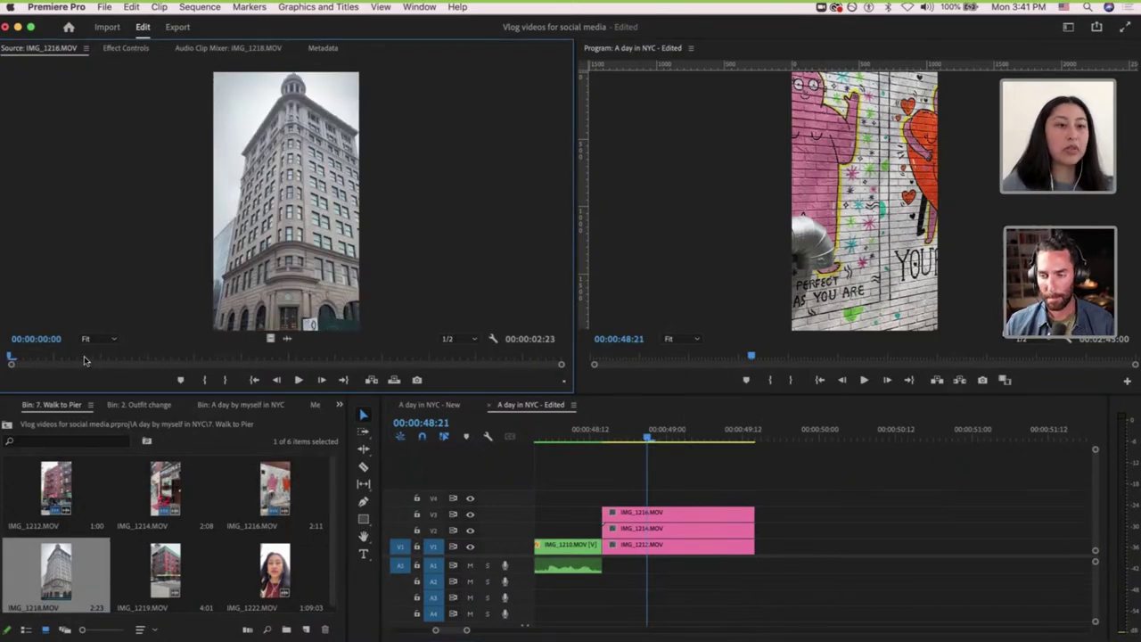
left_click(47, 360)
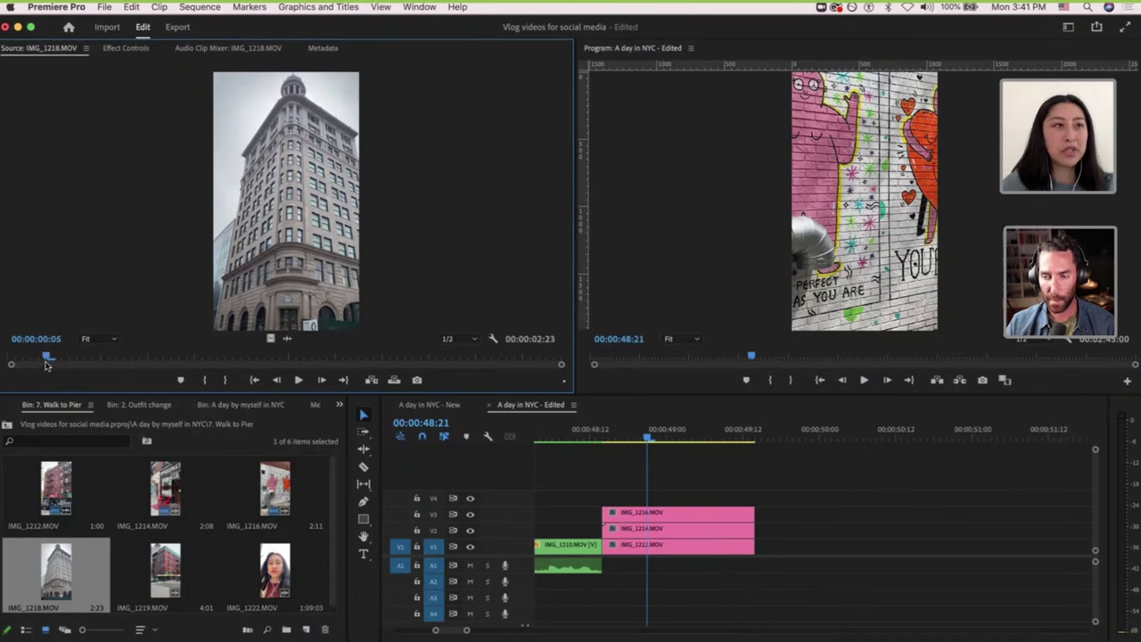
key("i")
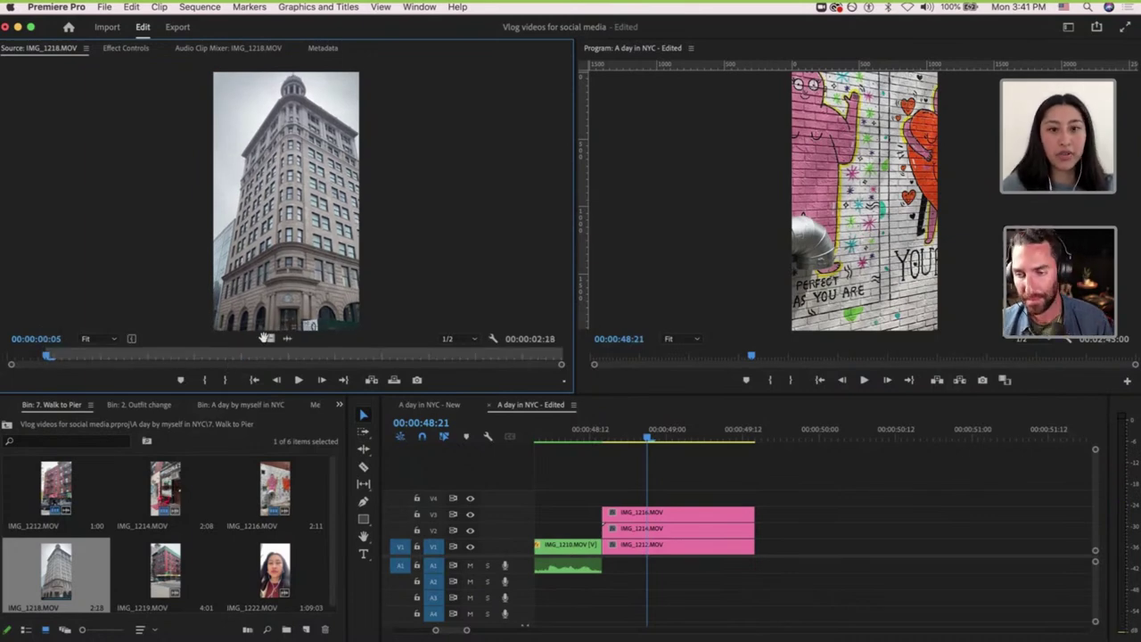
left_click_drag(647, 495, 603, 497)
Cut IMG_1218.MOV on V4 at the end of the stacked clips and delete the excess part.
key("c")
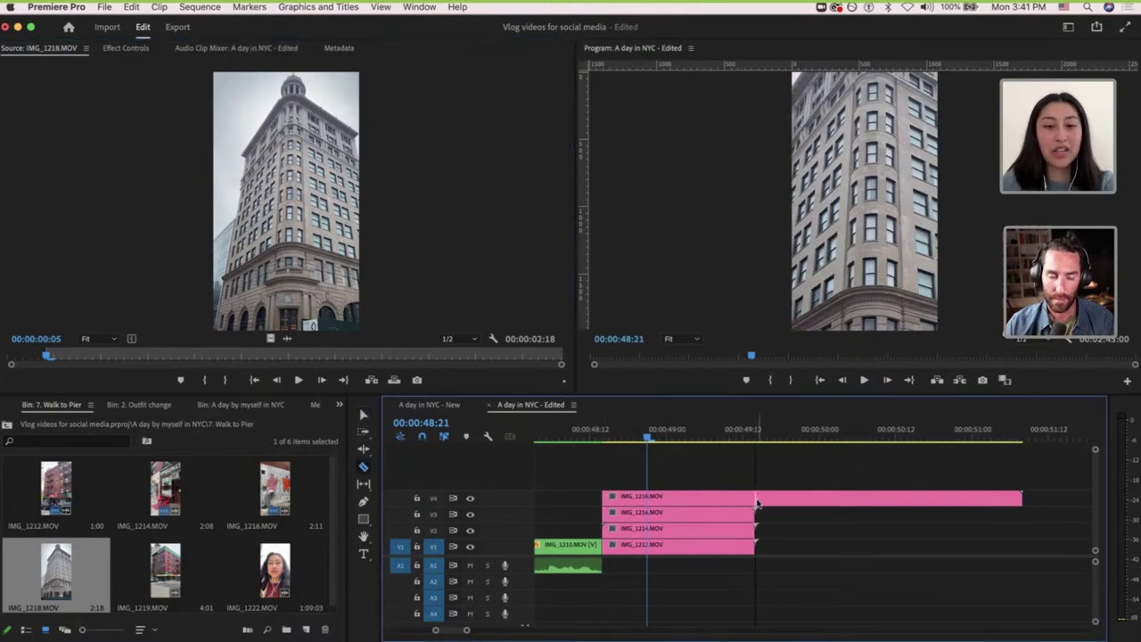
left_click(779, 501)
key("v")
key("Delete")
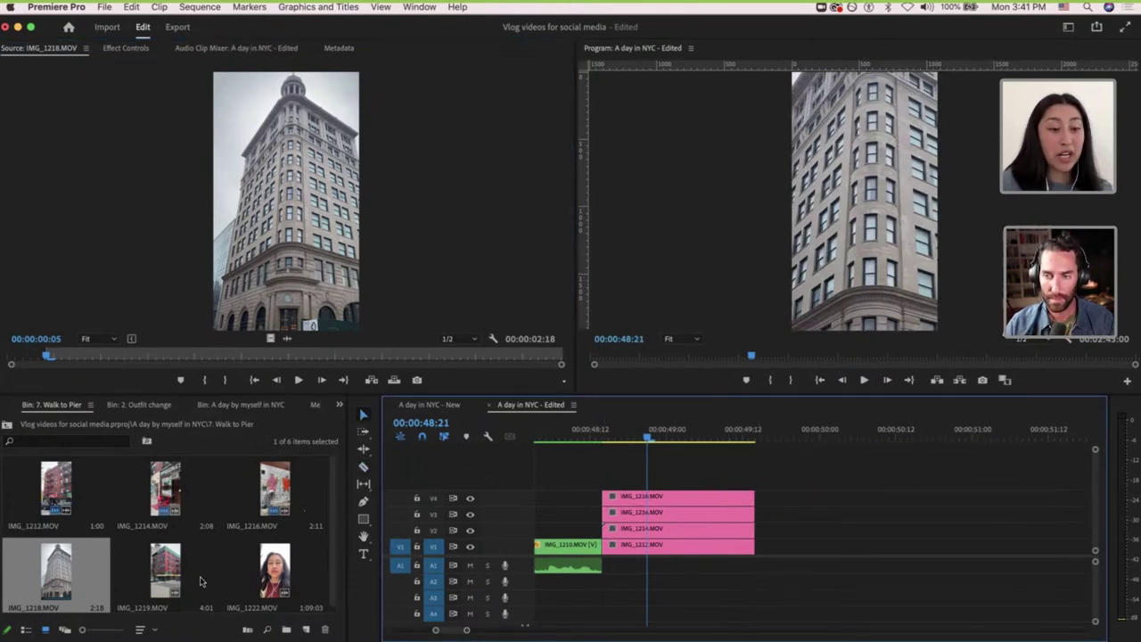
Mark the Out point of IMG_1219.MOV at 00:00:01:06 and place its video only on V5, aligned with the start of the stacked clips.
double_click(162, 564)
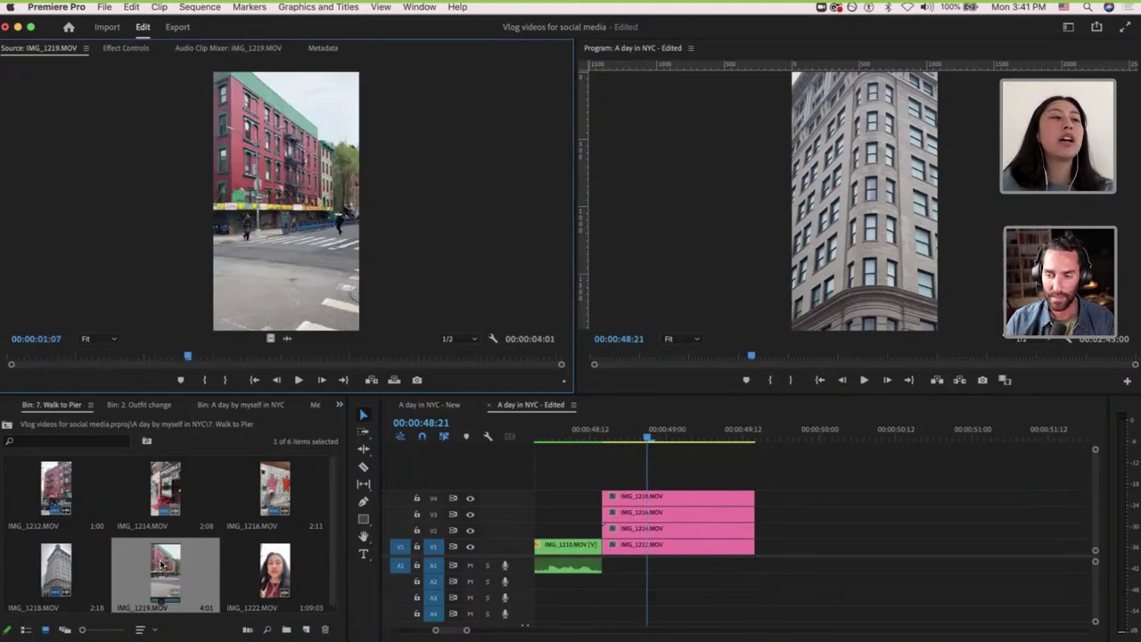
mouse_move(189, 358)
left_mouse_down()
mouse_move(5, 358)
mouse_move(178, 357)
mouse_move(180, 367)
left_mouse_up()
key("o")
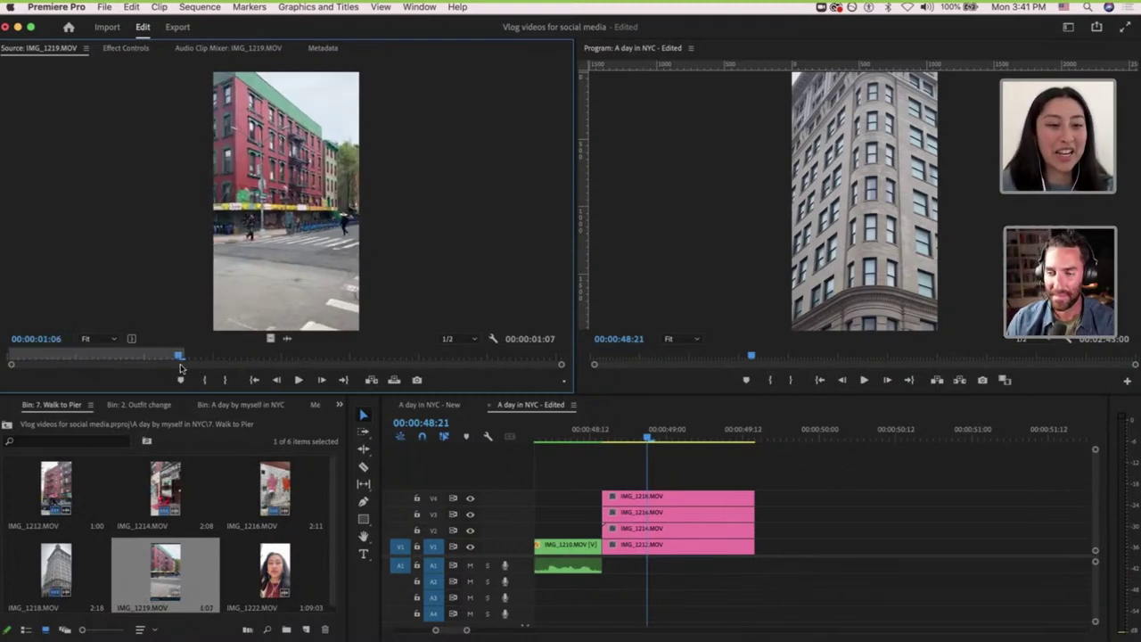
left_click_drag(507, 430, 609, 488)
left_click_drag(768, 478, 769, 478)
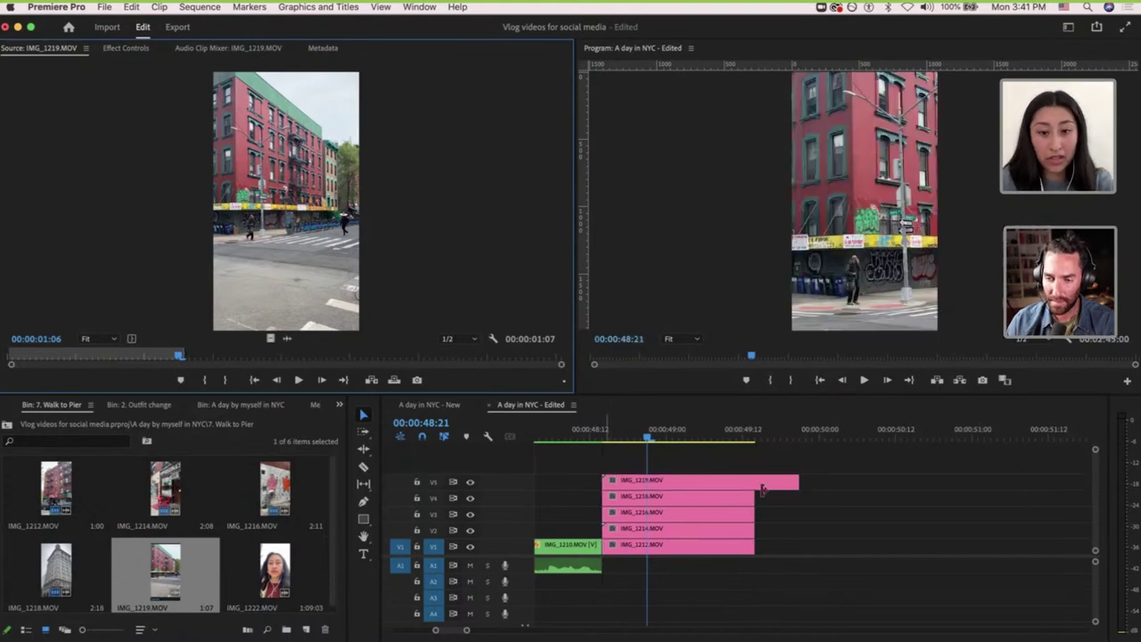
Cut IMG_1219.MOV on V5 where the clips below it end and delete the excess part.
key("c")
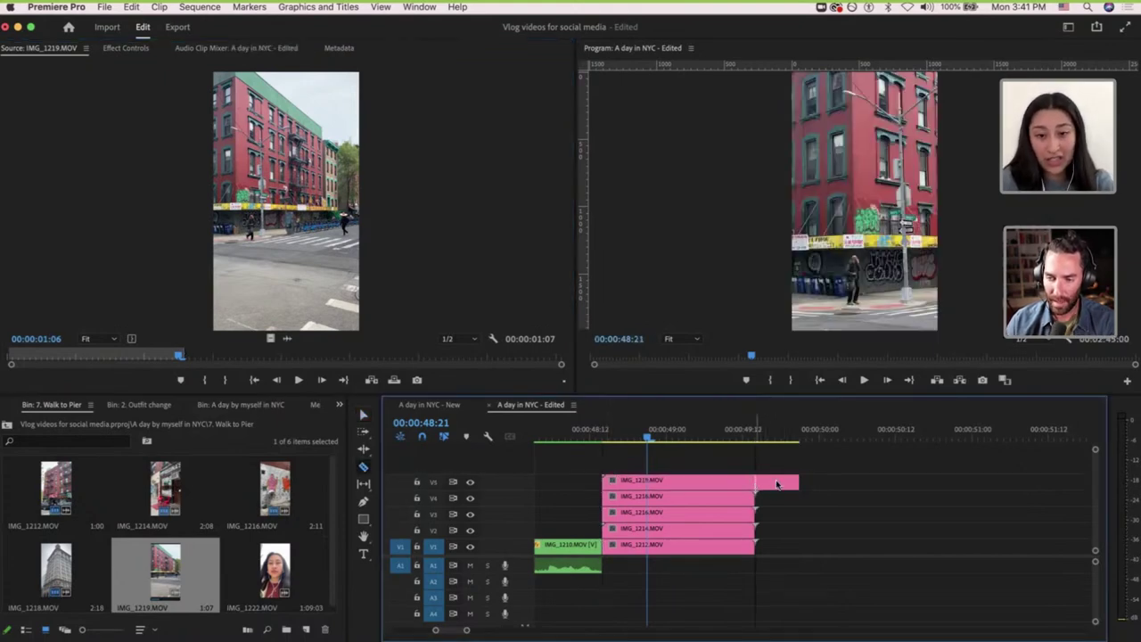
left_click(776, 484)
key("v")
left_click(778, 485)
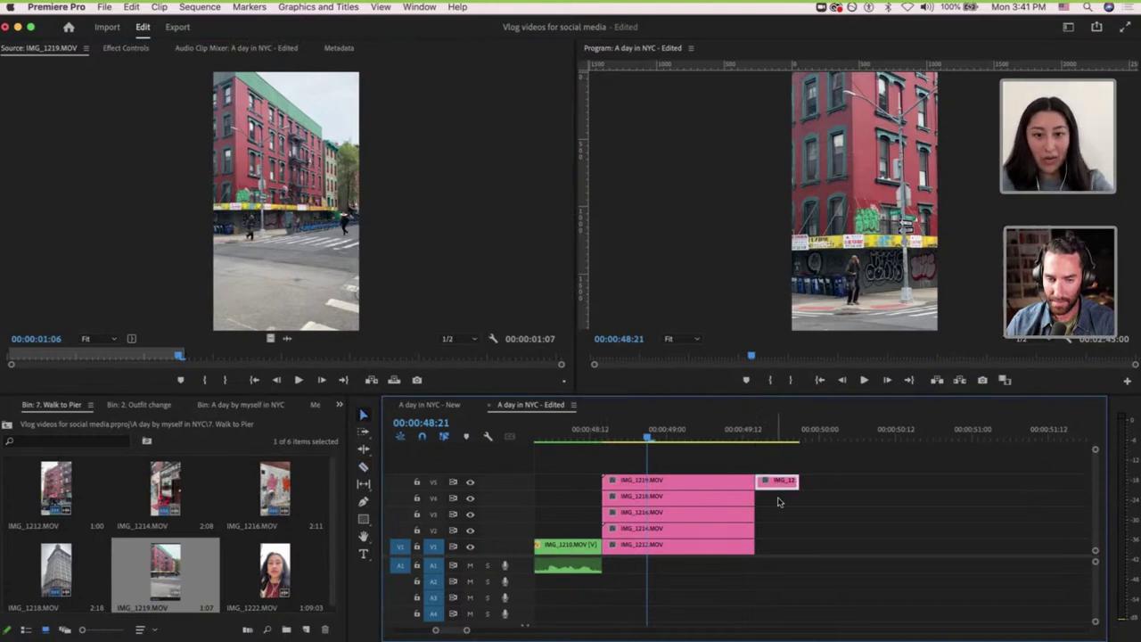
key("Delete")
Line up the stacked clips IMG_1214, IMG_1216, IMG_1218 and IMG_1219 end to end on V1 after IMG_1212.MOV, without gaps.
scroll(778, 502, "down", 3)
scroll(778, 502, "down", 2)
scroll(779, 502, "right", 2)
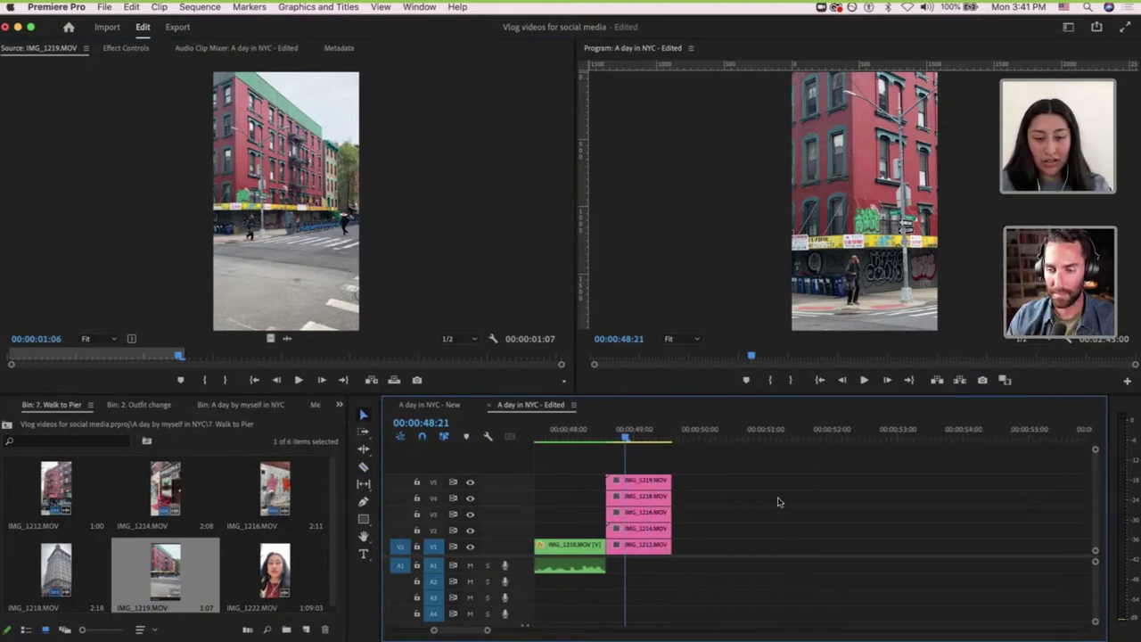
scroll(777, 502, "right", 1)
left_click_drag(617, 531, 715, 545)
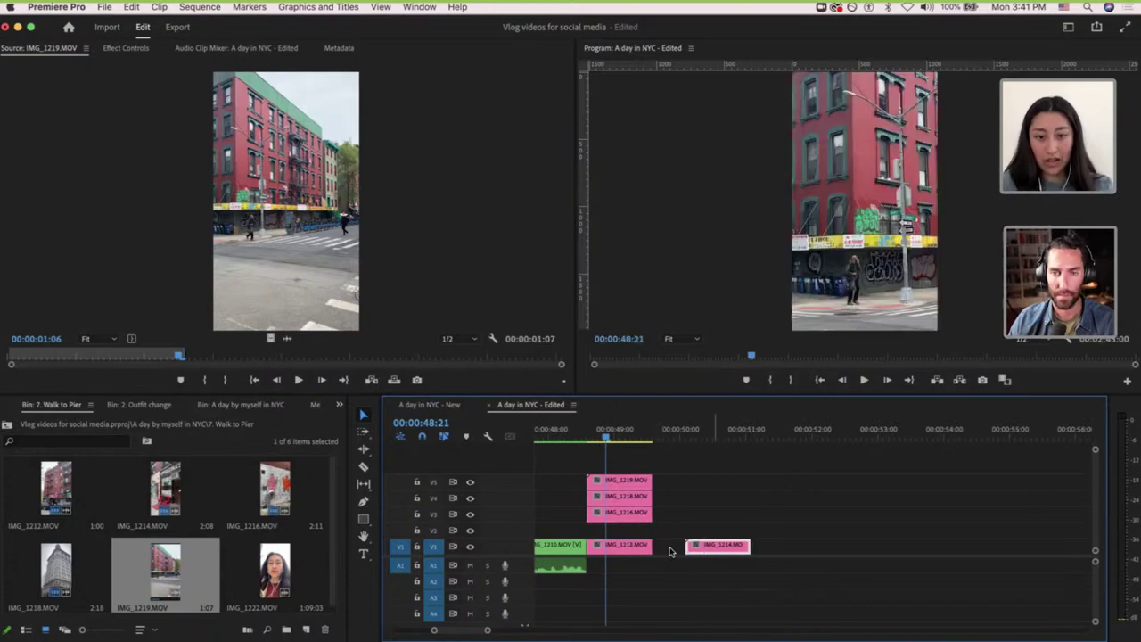
left_click(670, 551)
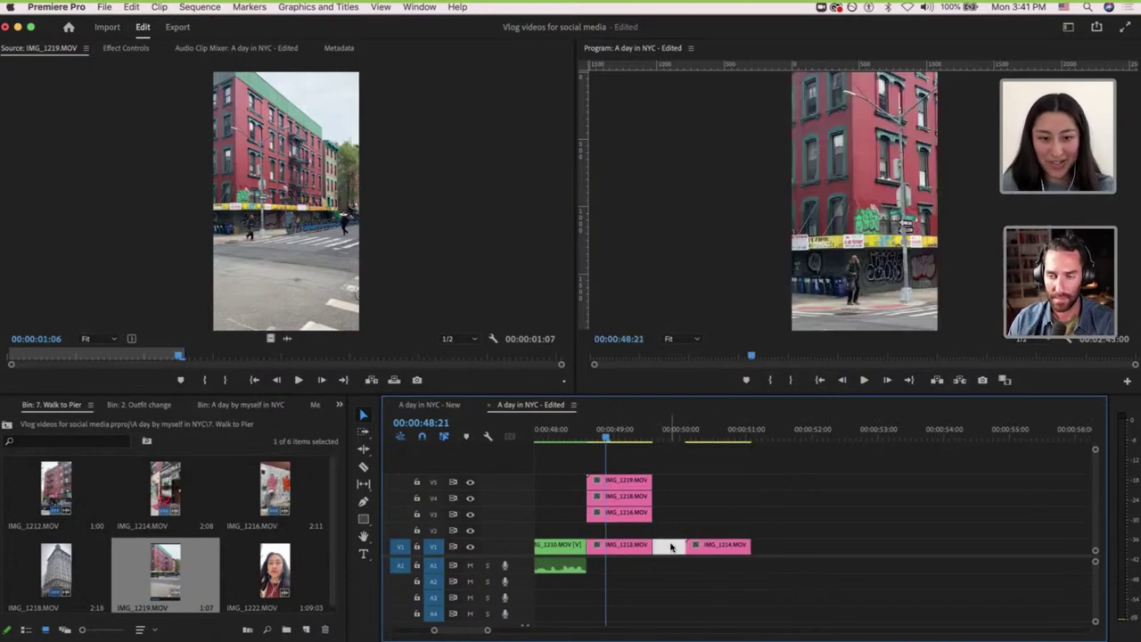
key("Delete")
left_click_drag(642, 517, 777, 544)
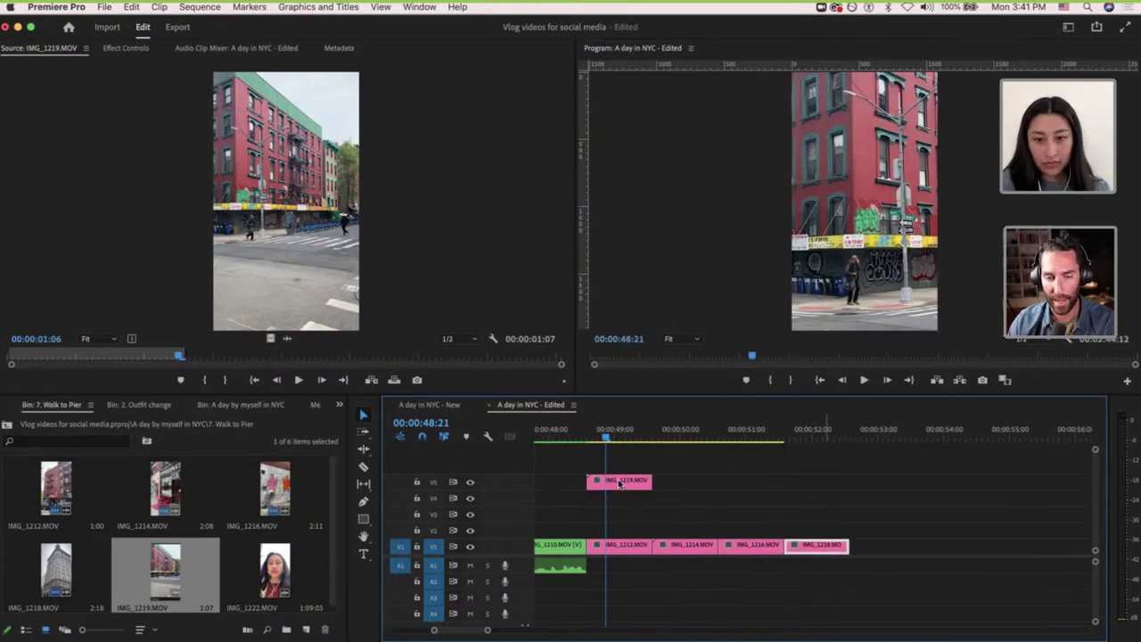
left_click_drag(622, 484, 874, 573)
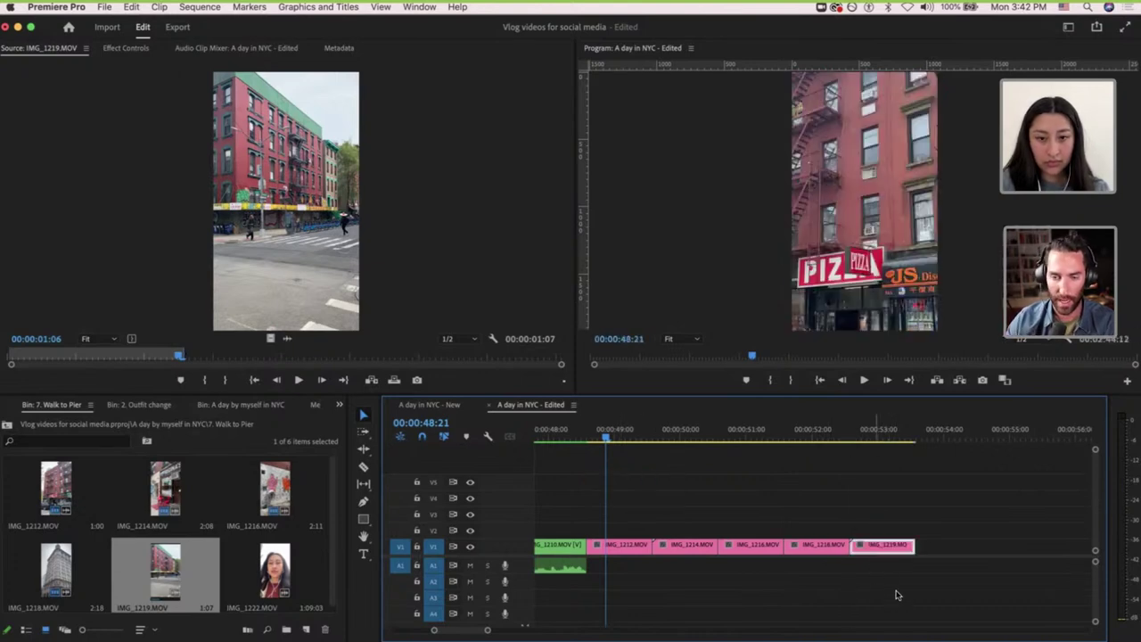
Apply Set to Frame Size to the five Walk to Pier clips on V1, IMG_1212 through IMG_1219.
left_click_drag(656, 531, 637, 550)
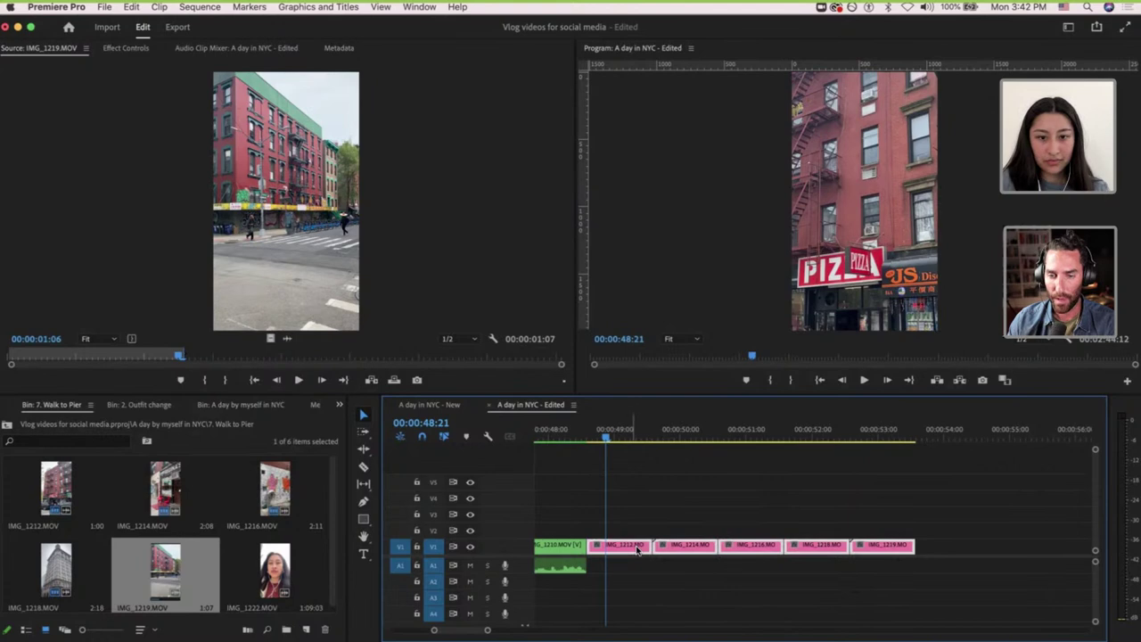
right_click(637, 550)
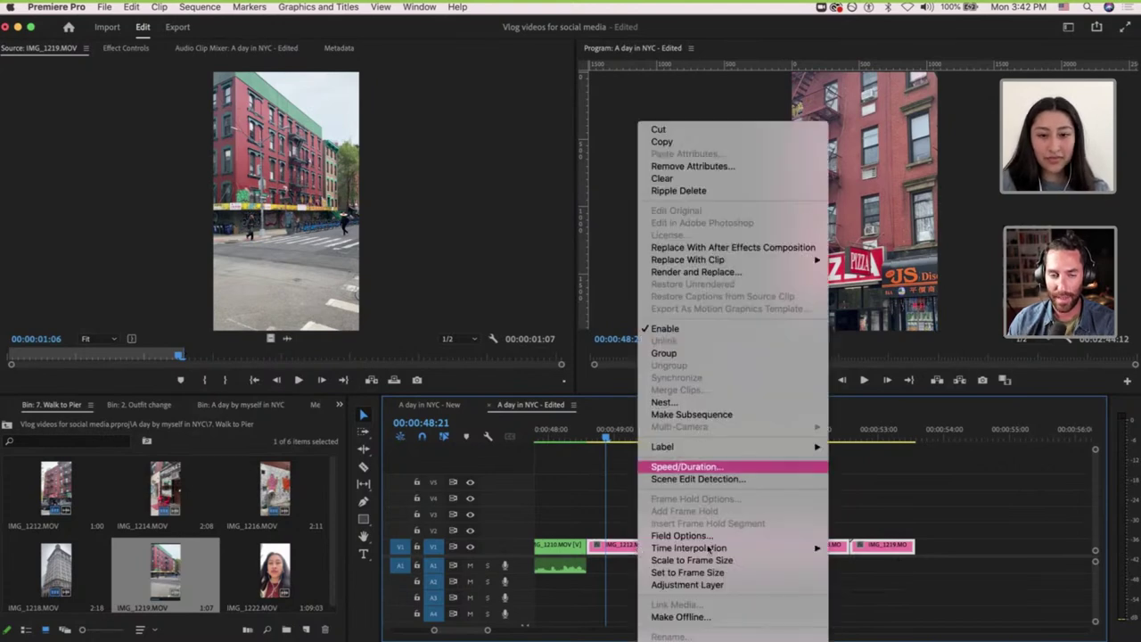
left_click(696, 573)
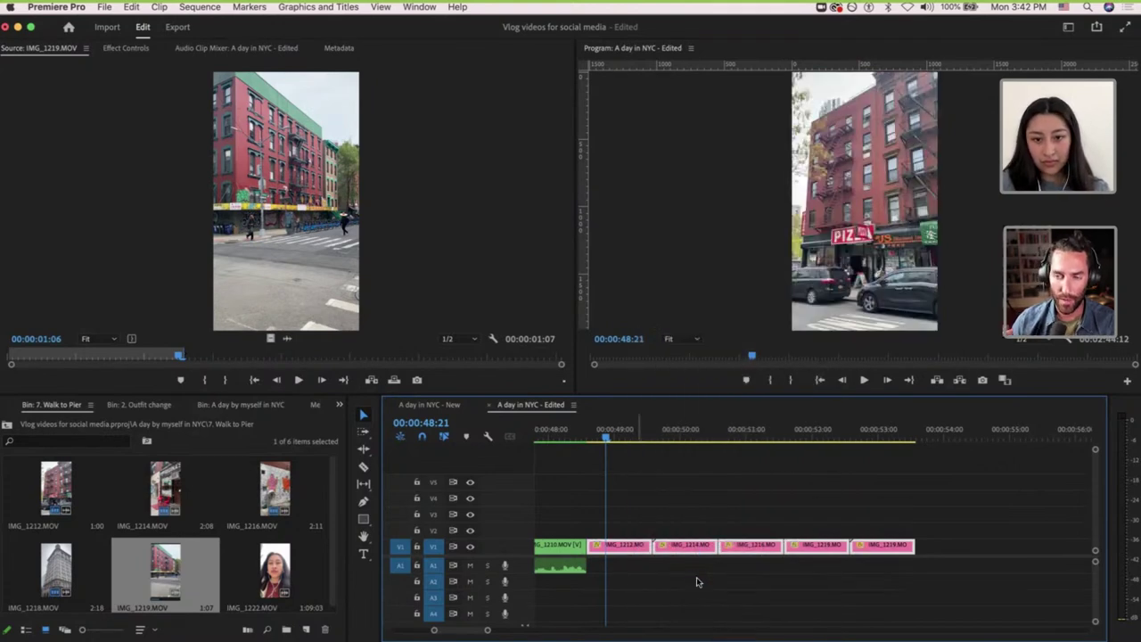
Close the gap on V1 between IMG_1219.MOV and IMG_1229.MOV.
key("minus")
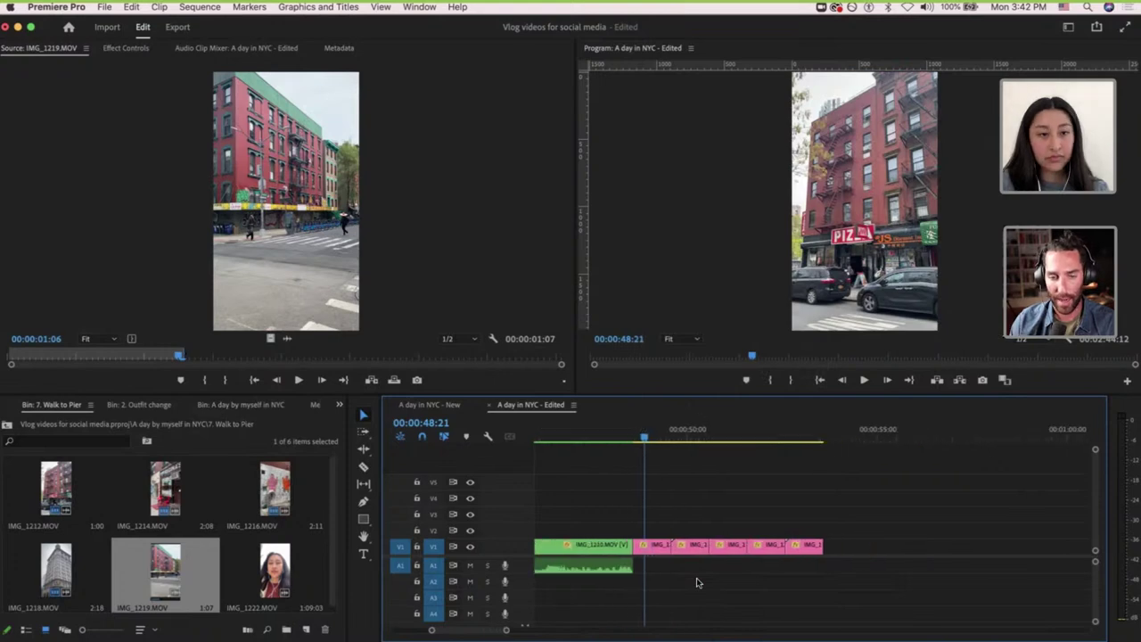
scroll(337, 532, "down", 1)
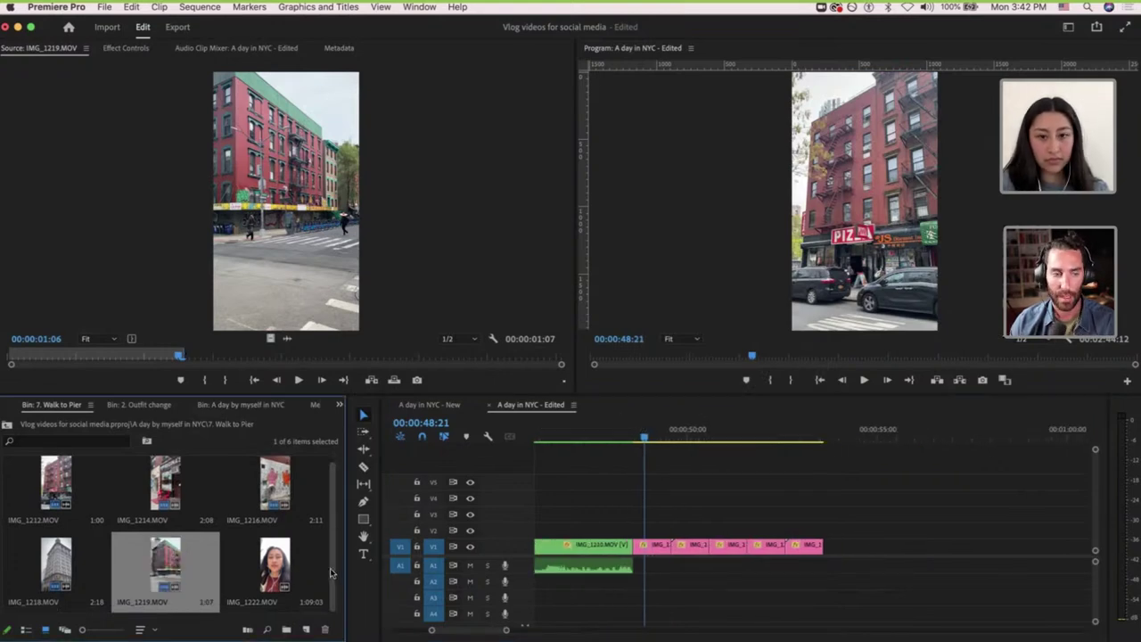
scroll(632, 577, "down", 2)
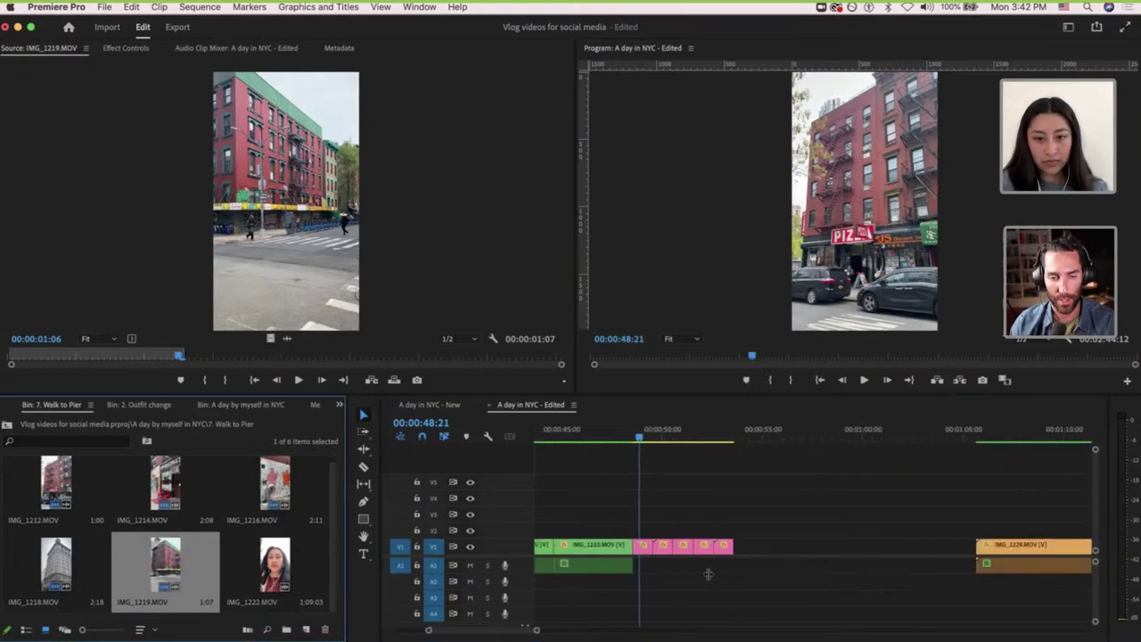
left_click(803, 552)
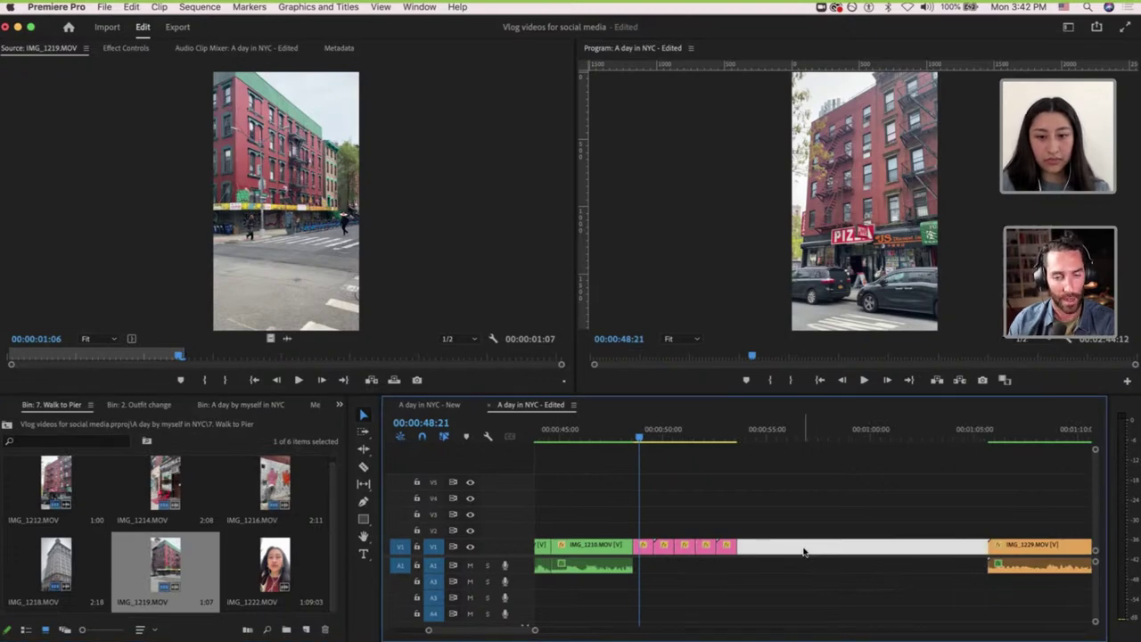
key("Delete")
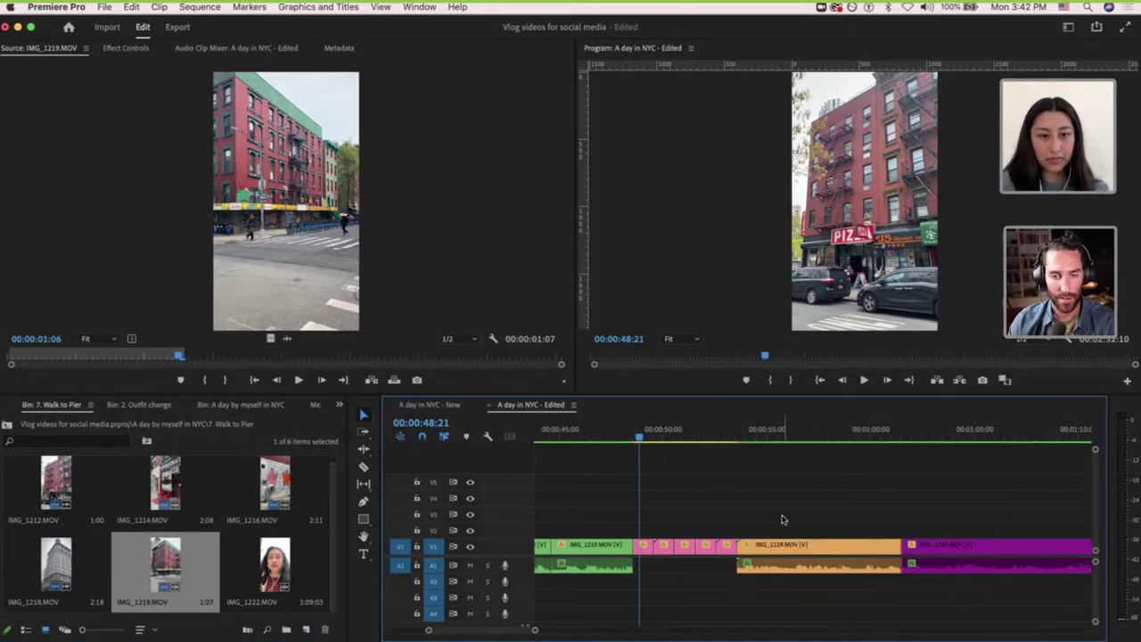
Return to the parent bin A day by myself in NYC and open the 8. Eat in pier bin.
scroll(742, 507, "up", 3)
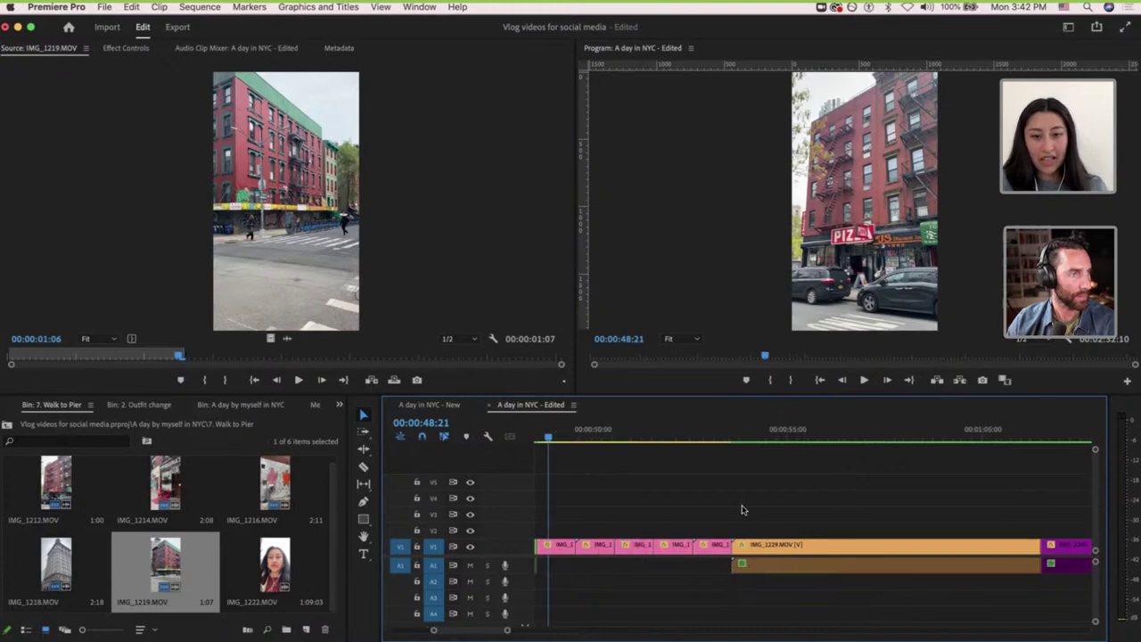
left_click(6, 426)
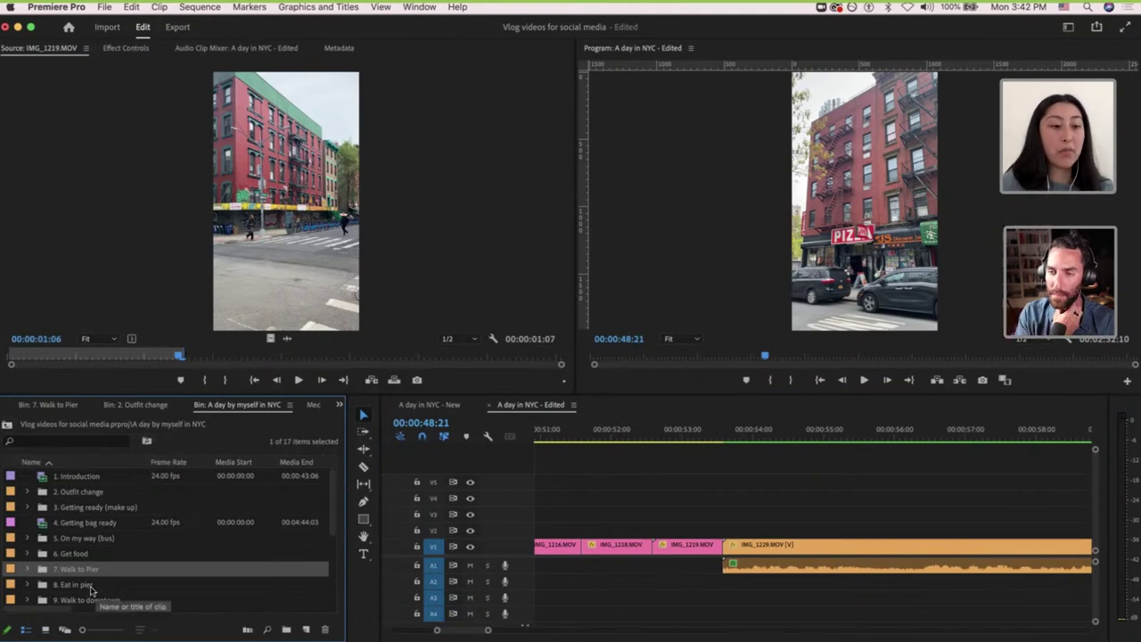
double_click(82, 589)
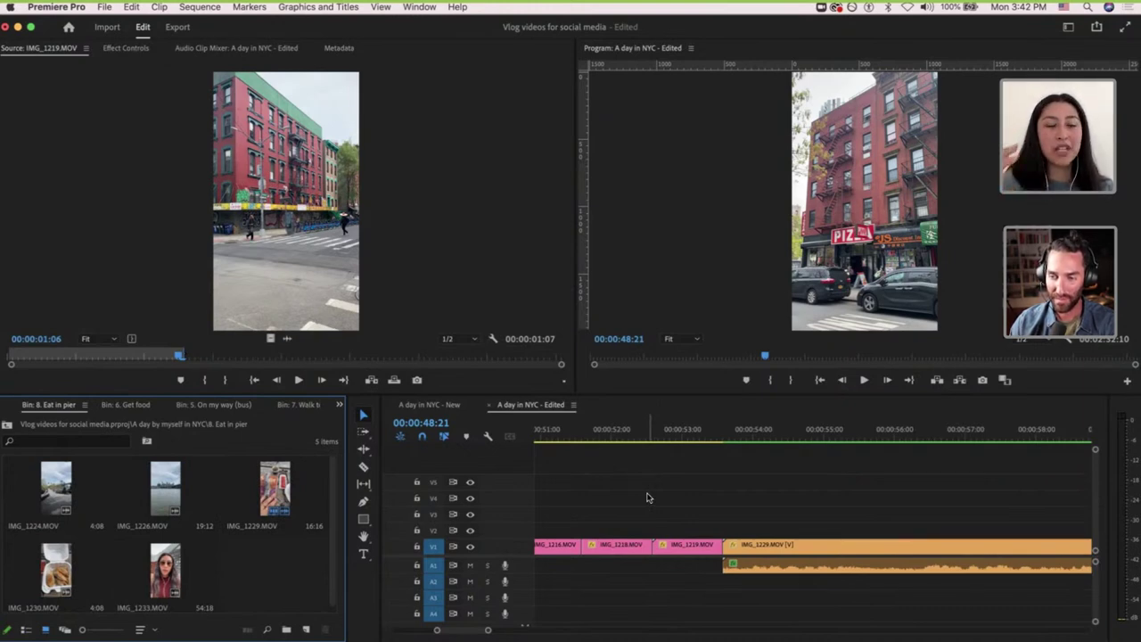
Scrub through IMG_1229.MOV, then shift it and all following clips about 8 seconds later to open space after IMG_1219.MOV.
left_click(708, 436)
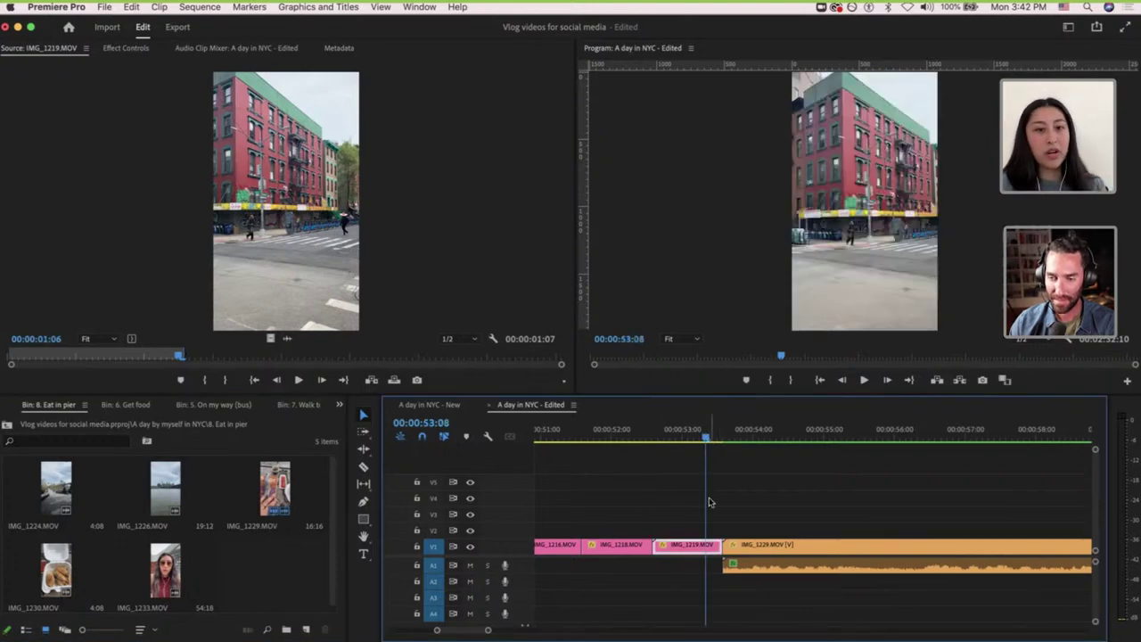
key("minus")
key("minus")
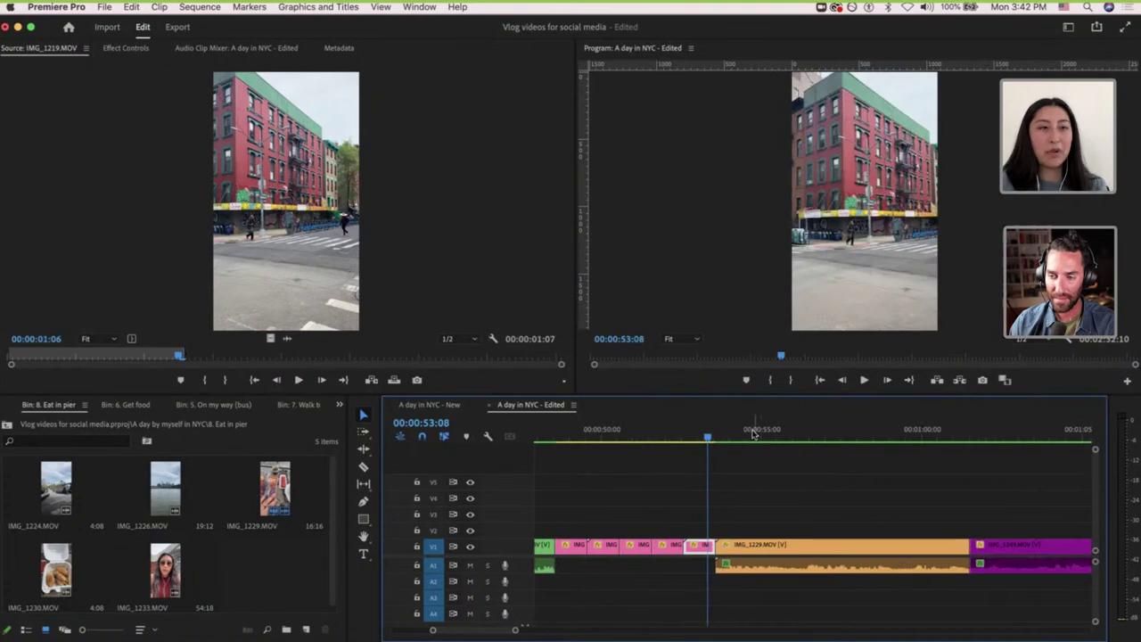
scroll(857, 477, "down", 2)
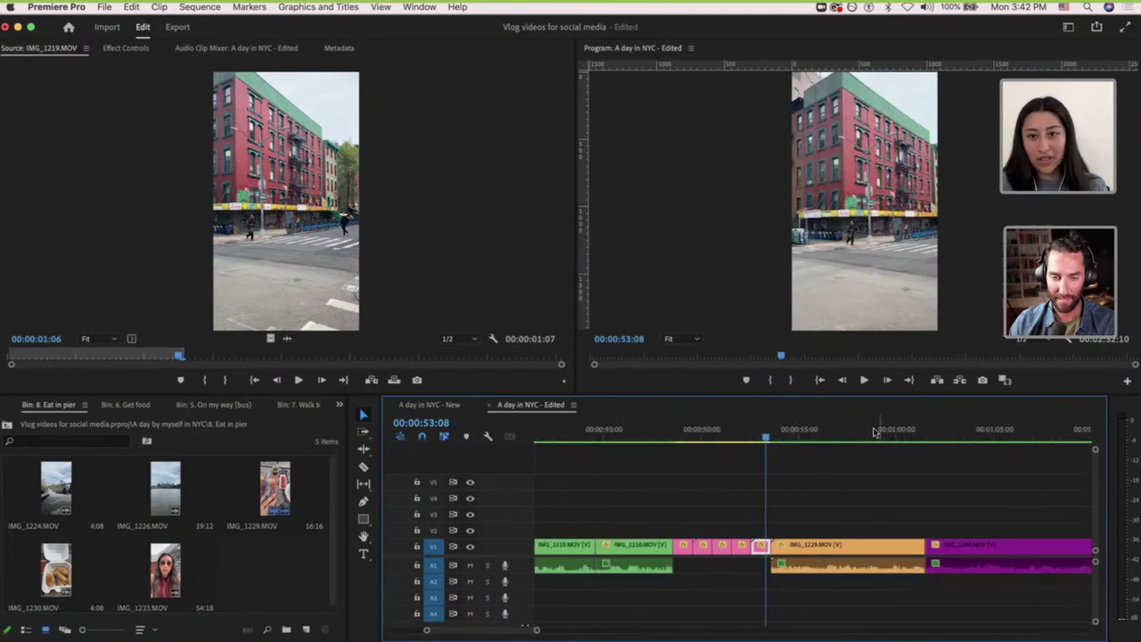
left_click(873, 433)
scroll(930, 486, "right", 1)
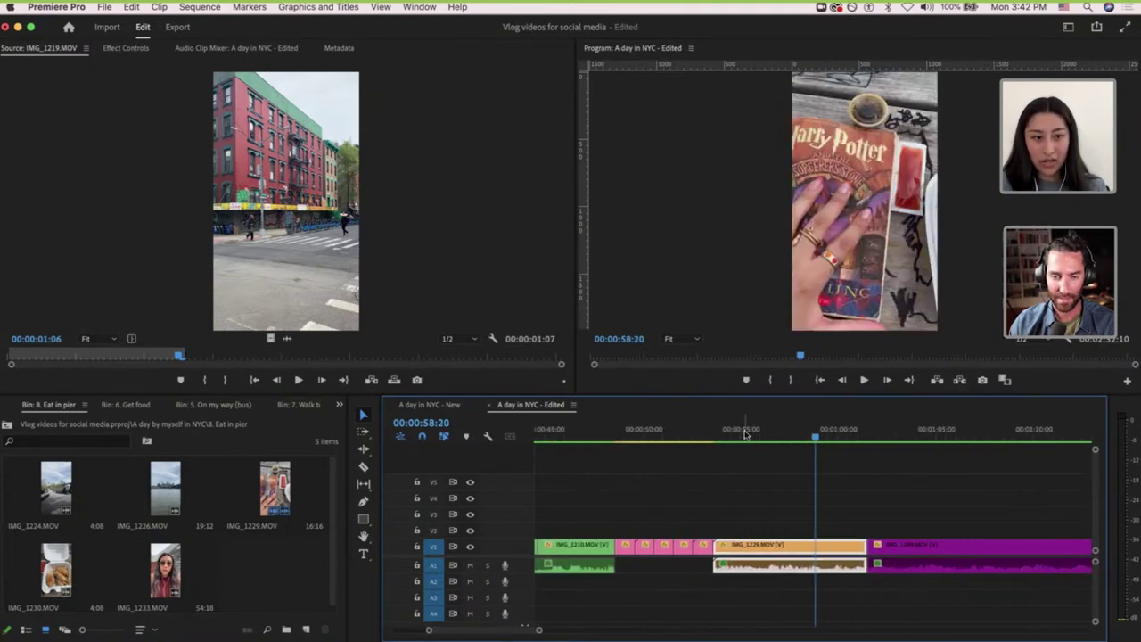
left_click_drag(746, 435, 797, 437)
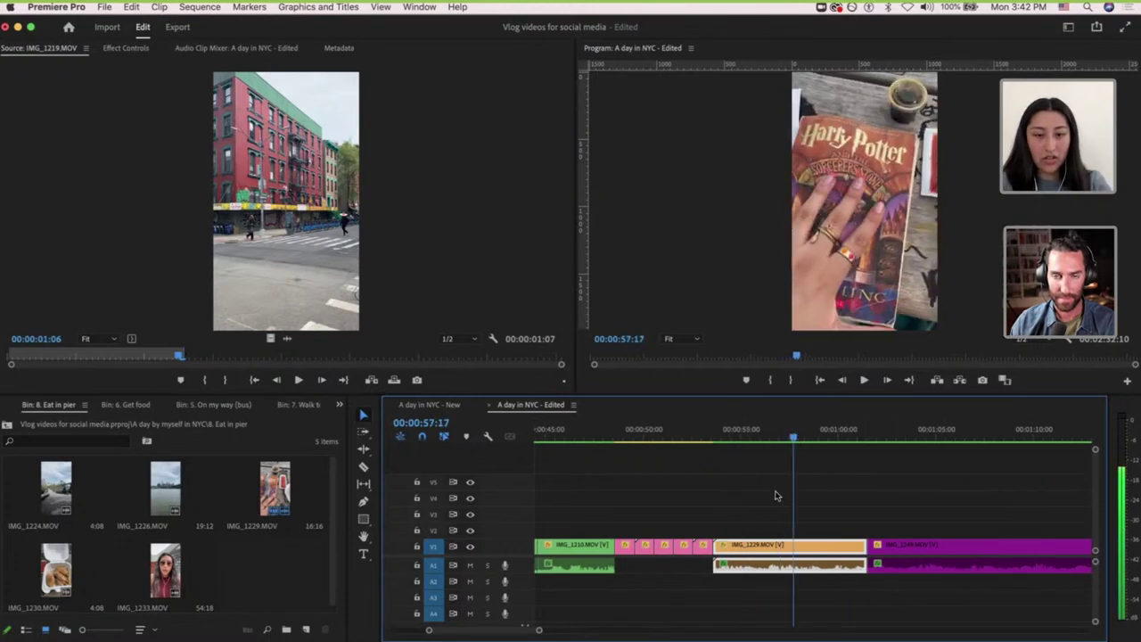
key("a")
left_click_drag(745, 550, 897, 554)
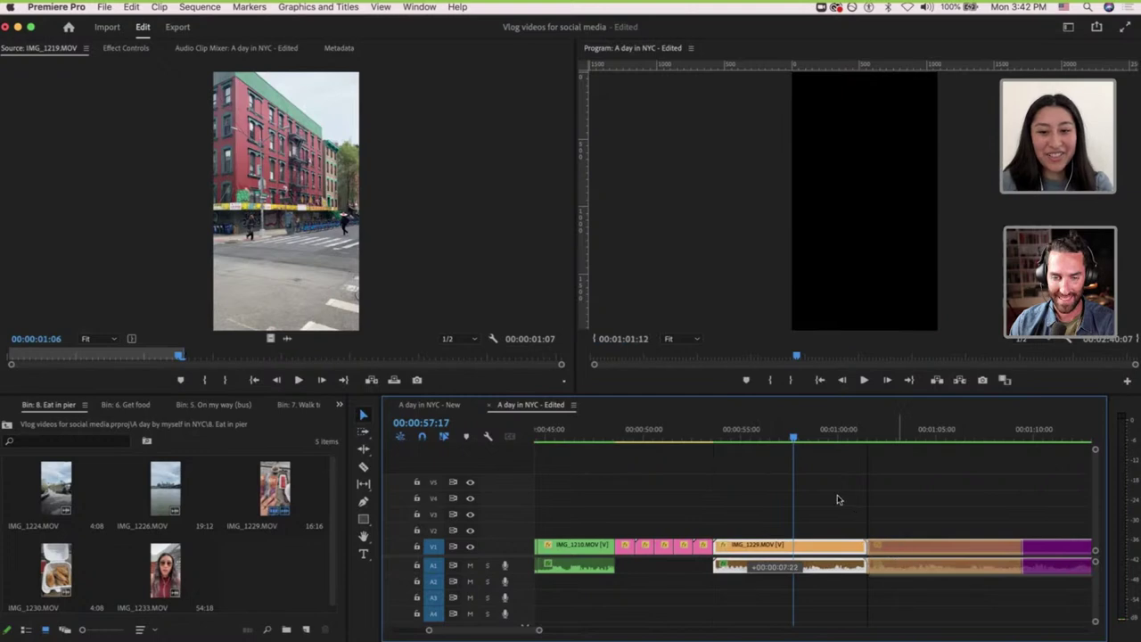
left_click_drag(838, 499, 830, 503)
Mark IMG_1224.MOV from 00:00:01:12 to 00:00:02:16 and place its video only on V2, aligned with the start of IMG_1219.MOV.
double_click(48, 490)
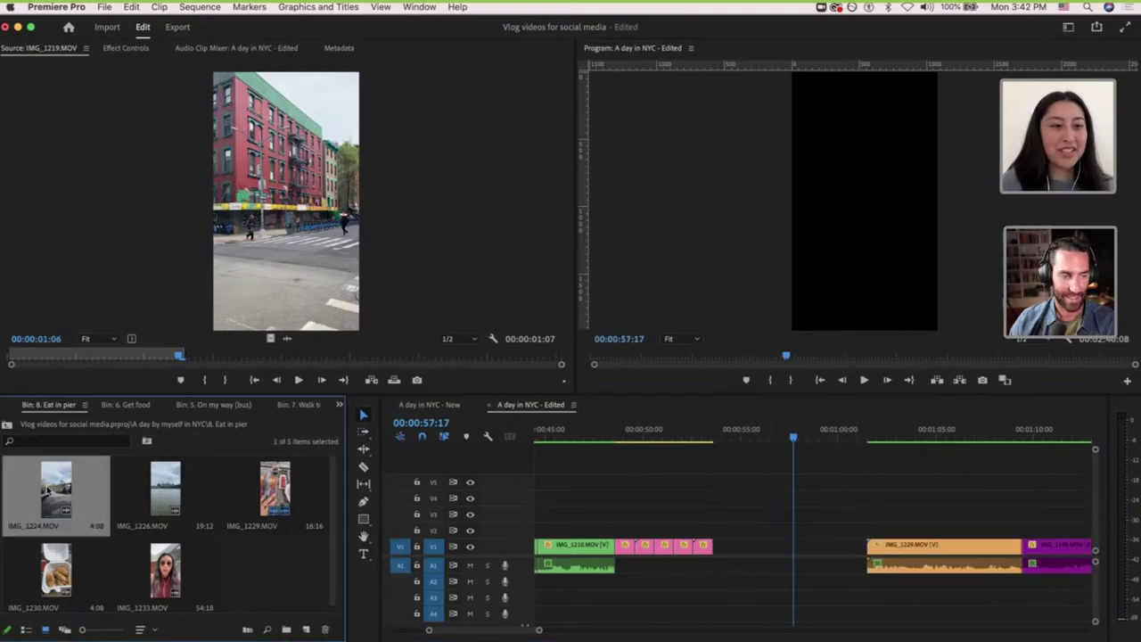
left_click_drag(147, 361, 349, 360)
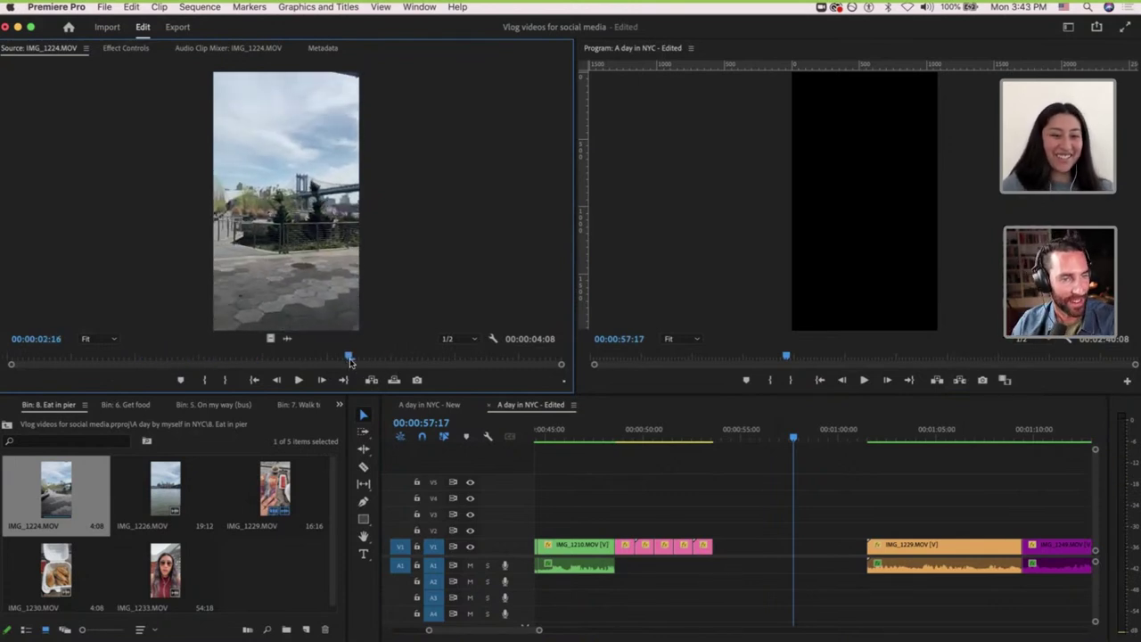
key("o")
left_click_drag(254, 364, 200, 362)
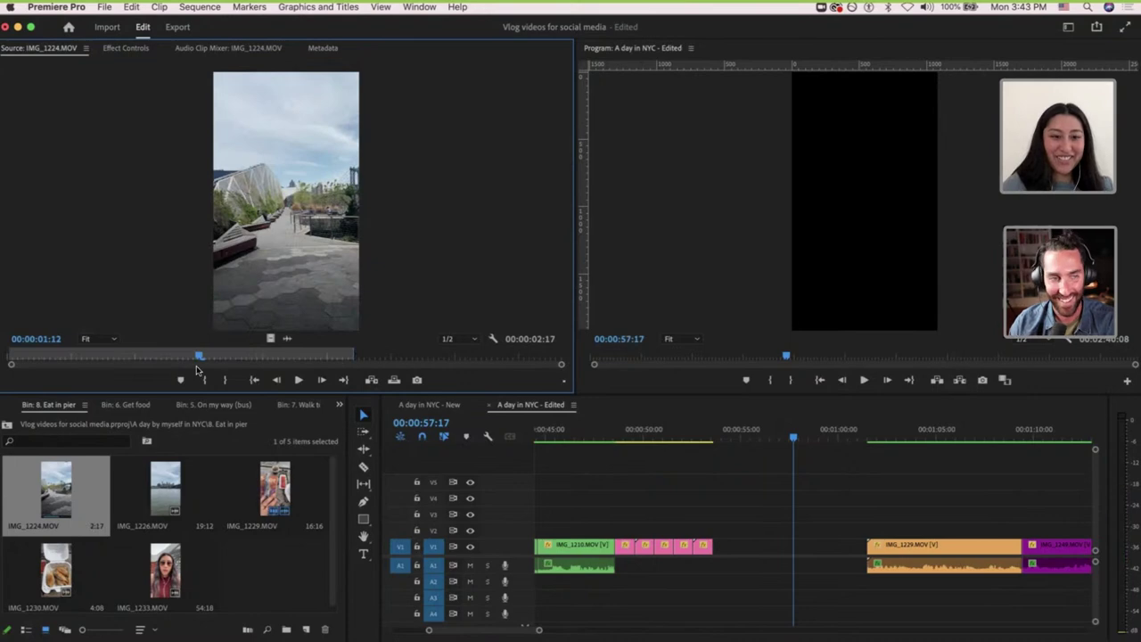
key("i")
left_click_drag(272, 340, 747, 533)
key("=")
key("=")
key("=")
Switch to the Stickies note, check the beginning of its location list, and return to the Premiere Pro timeline.
key("ctrl+Up")
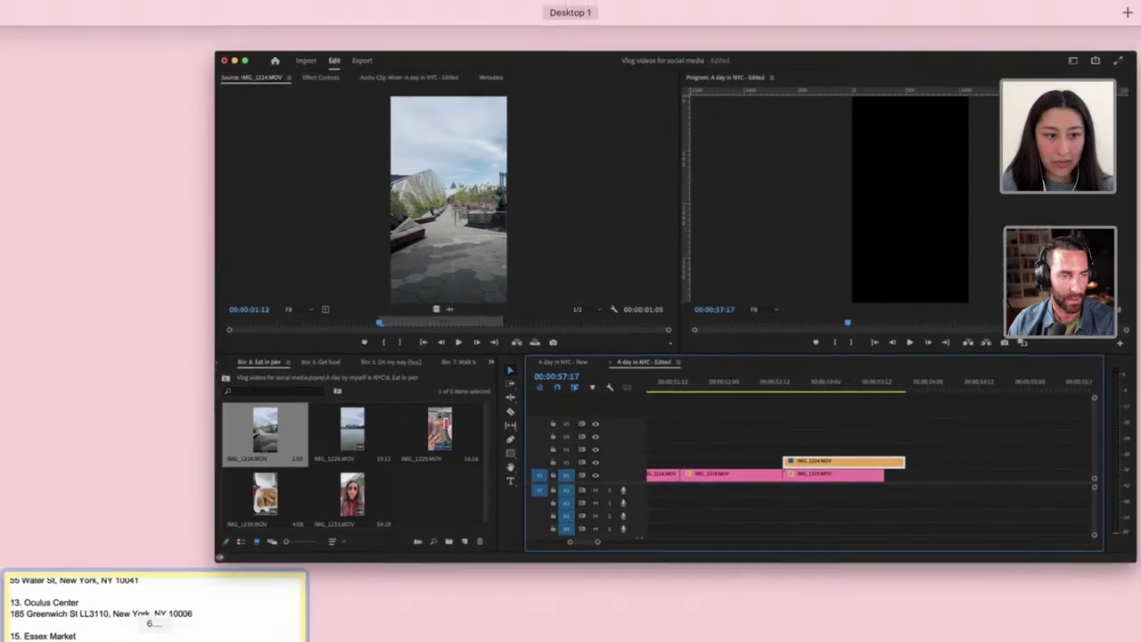
left_click(242, 620)
scroll(321, 522, "up", 5)
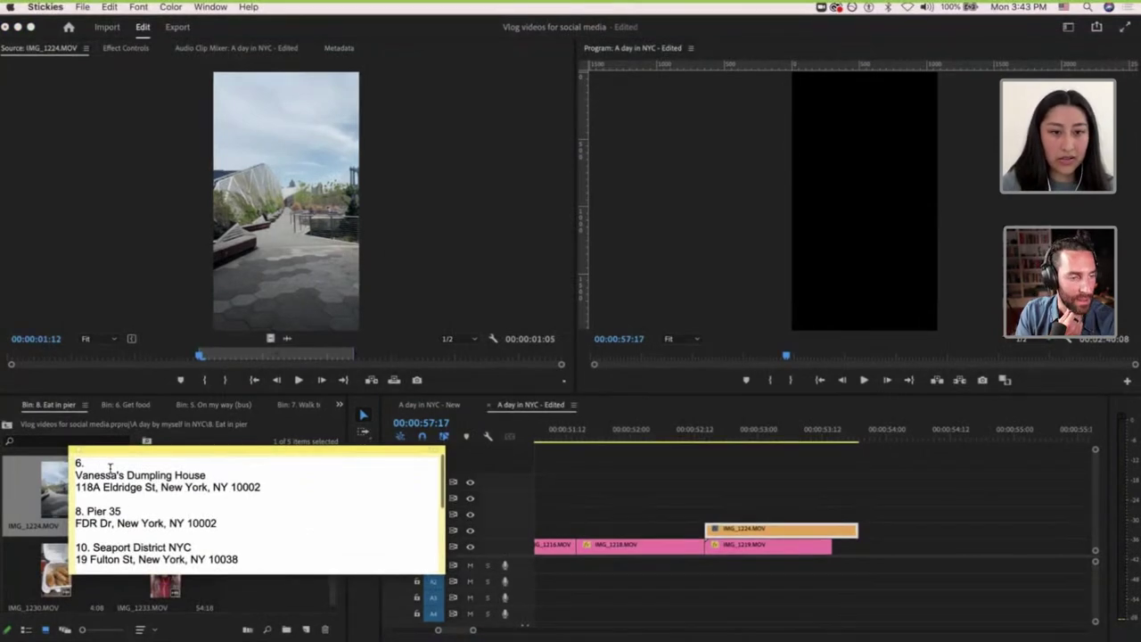
left_click(568, 471)
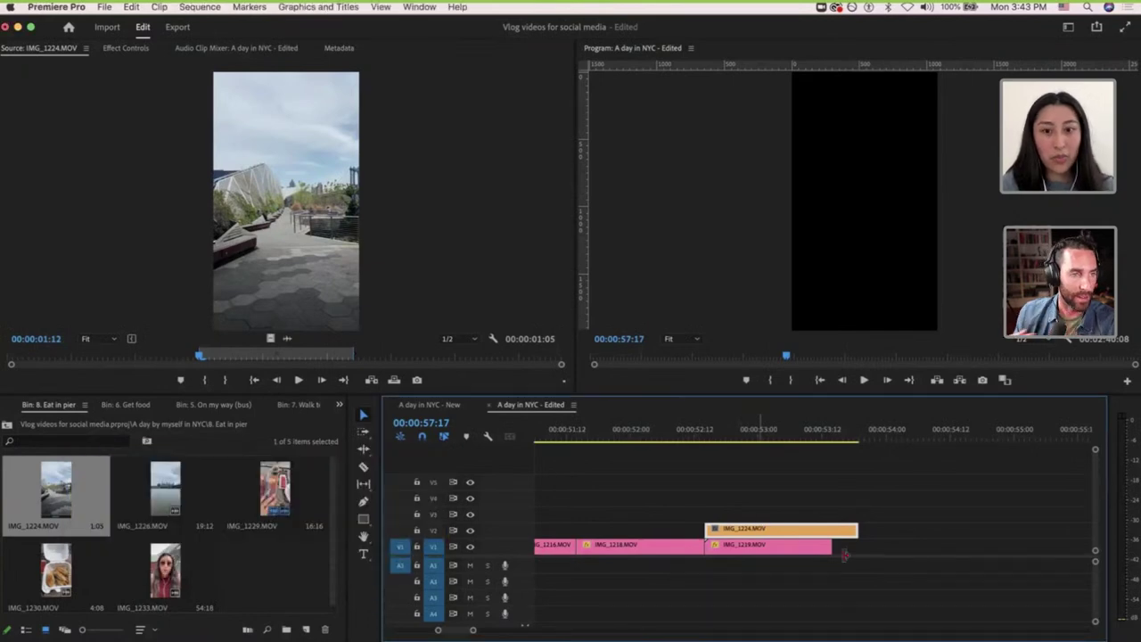
Cut IMG_1224.MOV on V2 where IMG_1219.MOV below it ends and delete the excess part.
key("c")
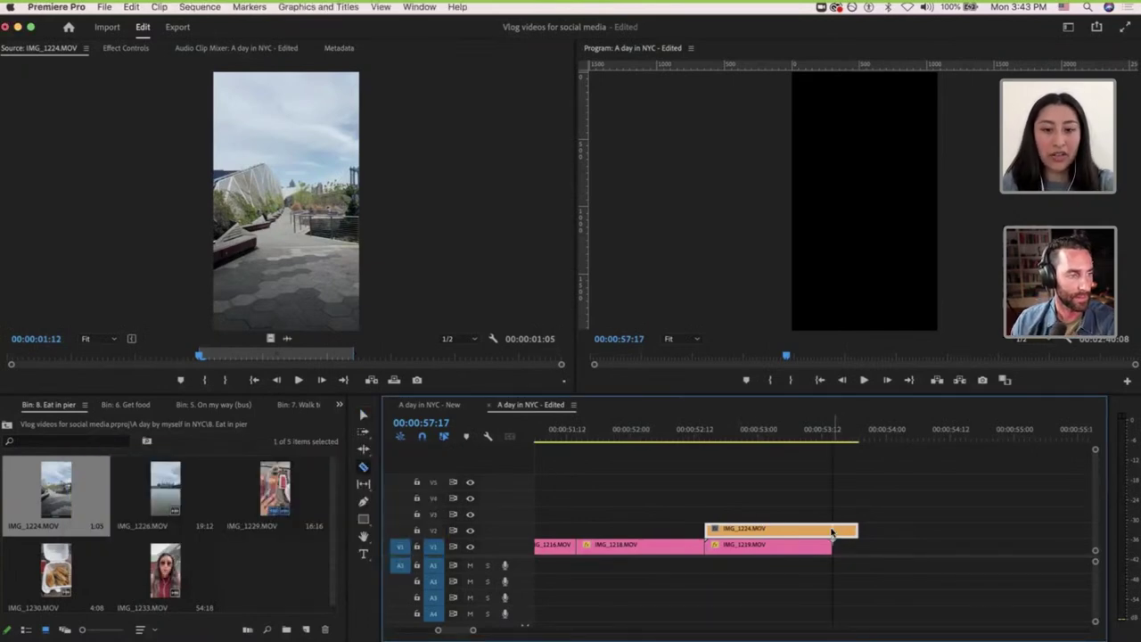
left_click(832, 533)
key("v")
key("Delete")
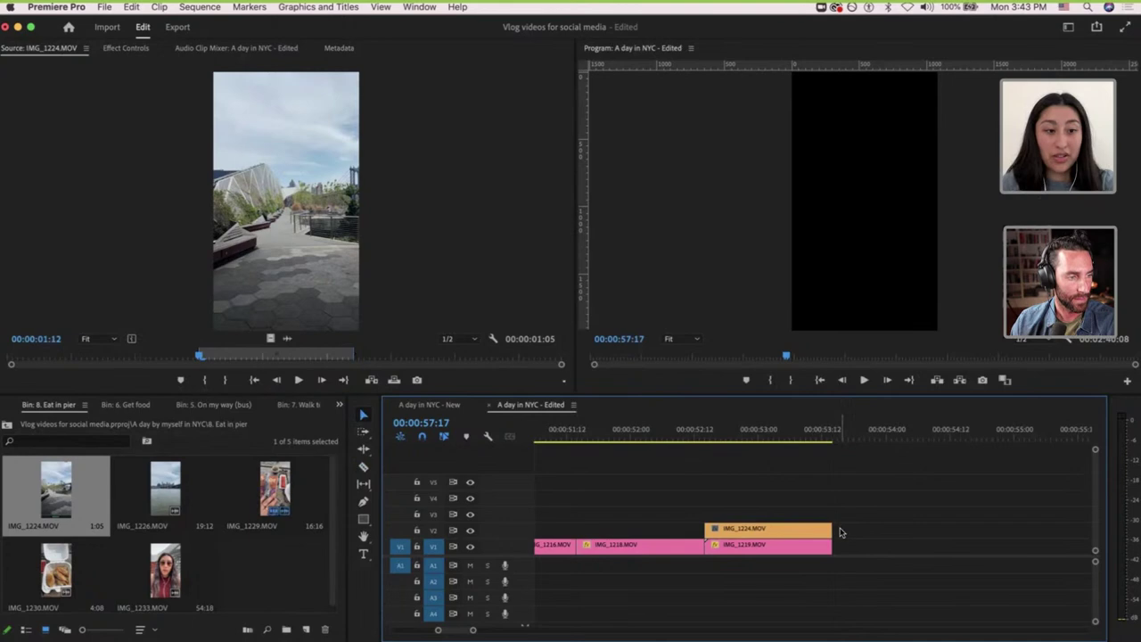
Mark IMG_1226.MOV from 00:00:05:17 to 00:00:09:12 and place its video only on V3, aligned with the start of IMG_1224.MOV.
scroll(841, 532, "down", 2)
scroll(642, 505, "right", 4)
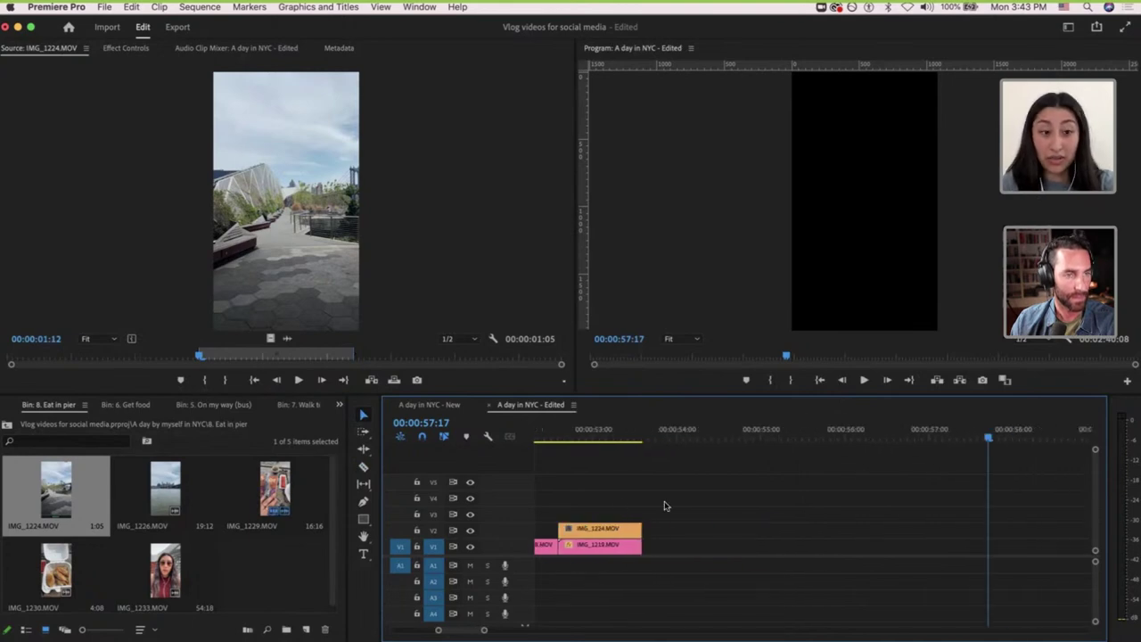
double_click(178, 479)
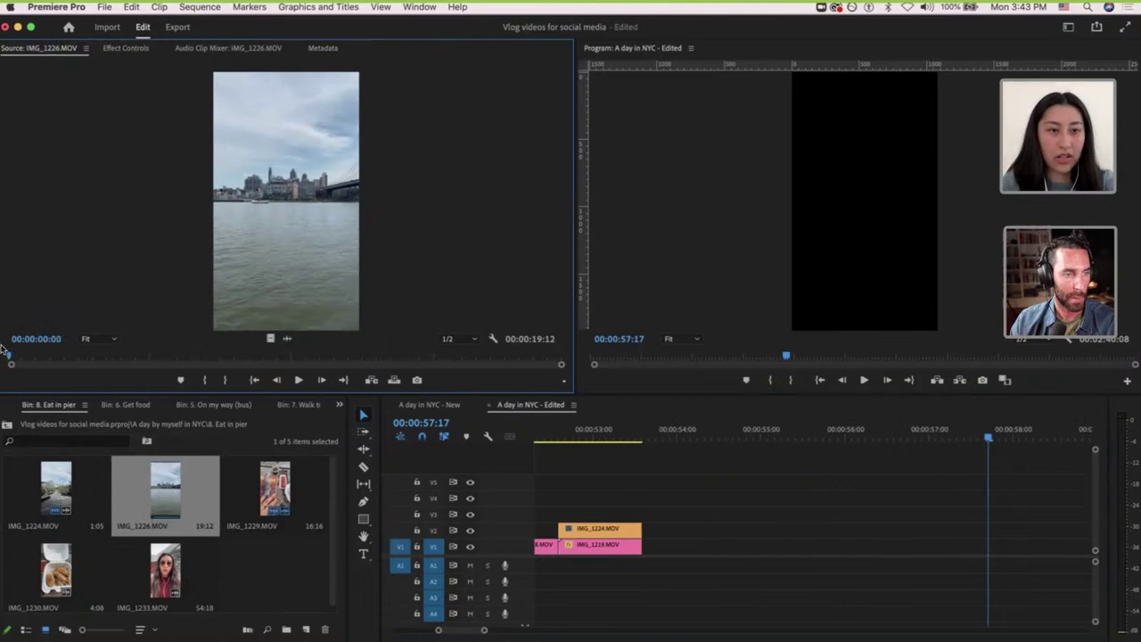
key("space")
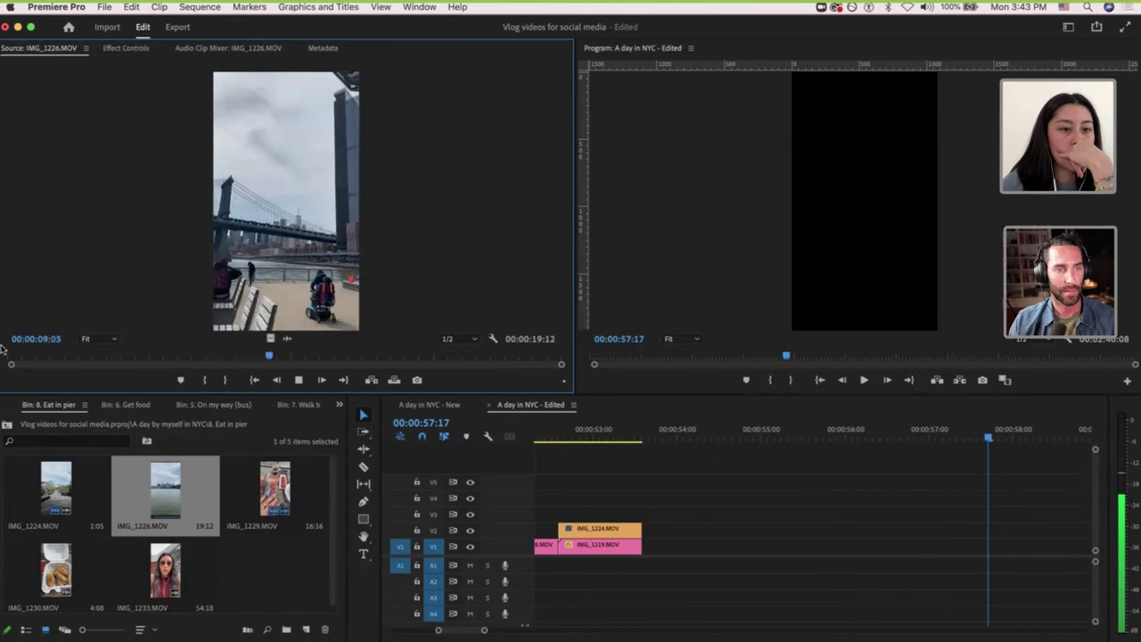
key("space")
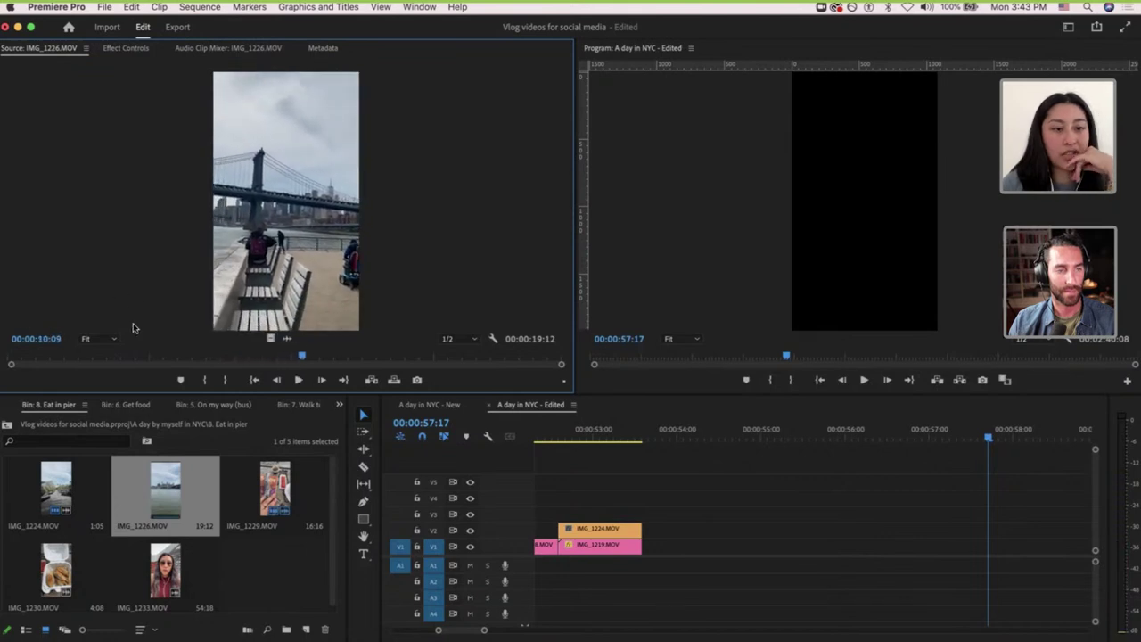
left_click_drag(149, 363, 170, 361)
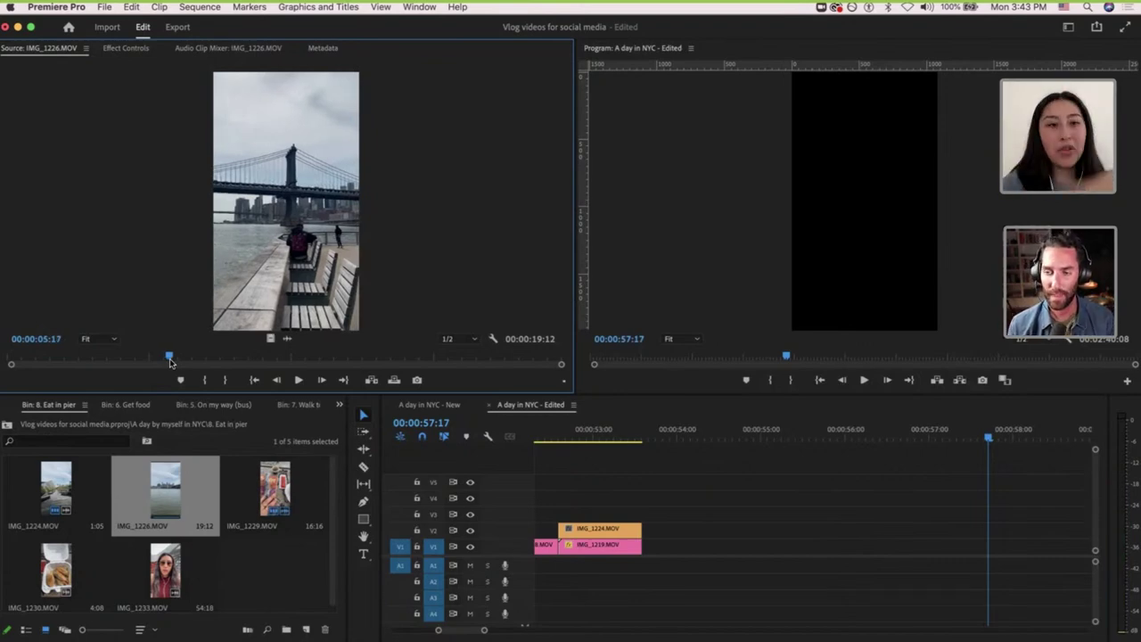
key("i")
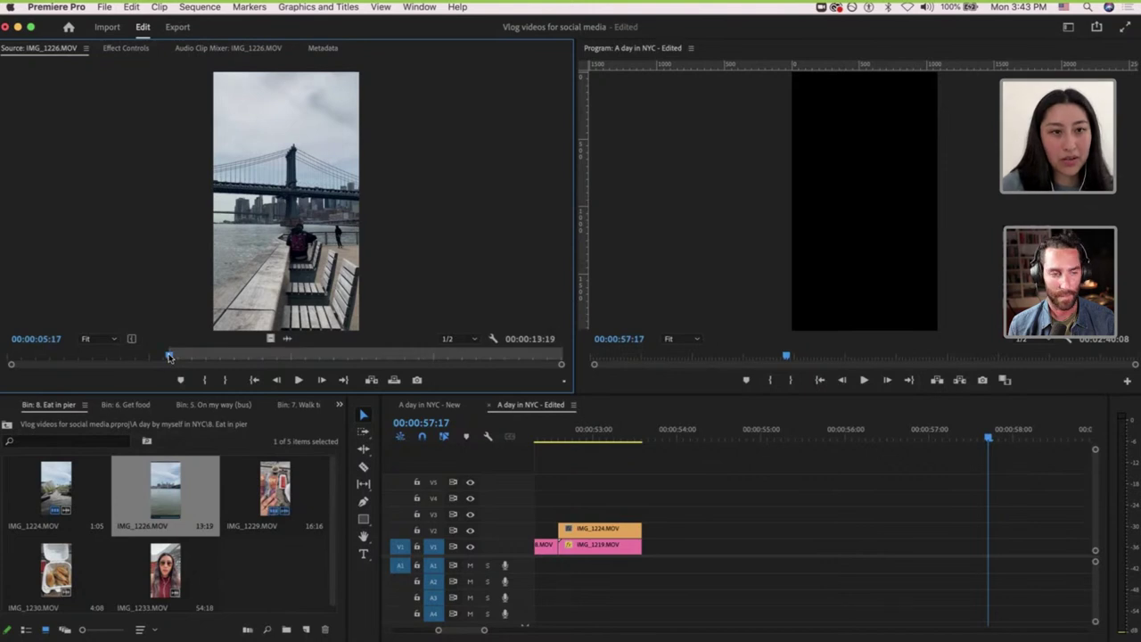
key("space")
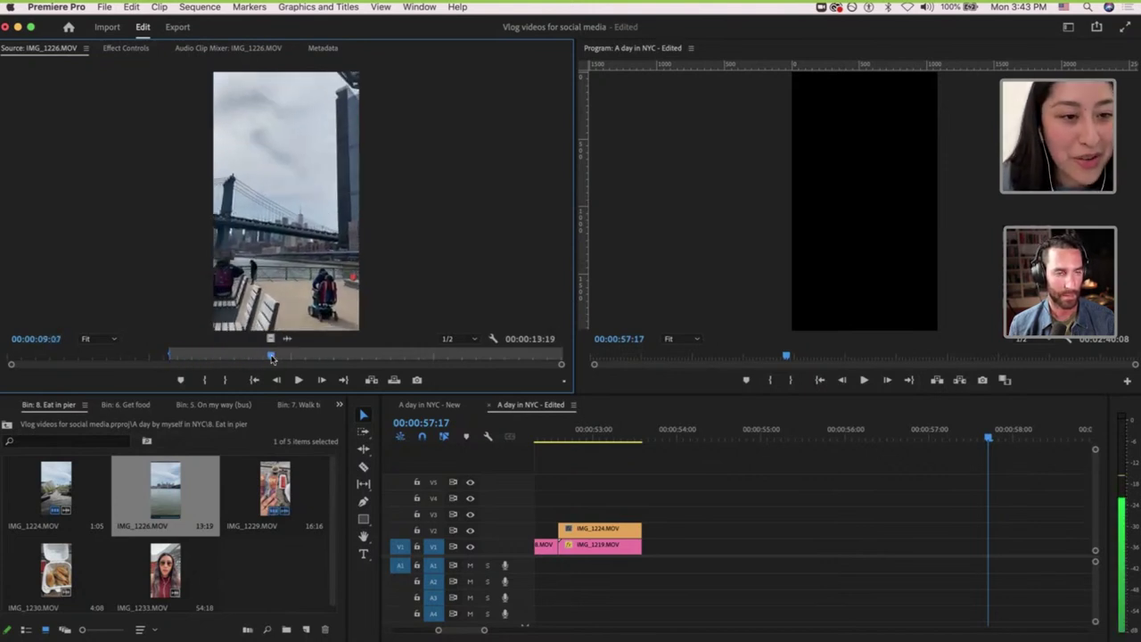
key("space")
key("o")
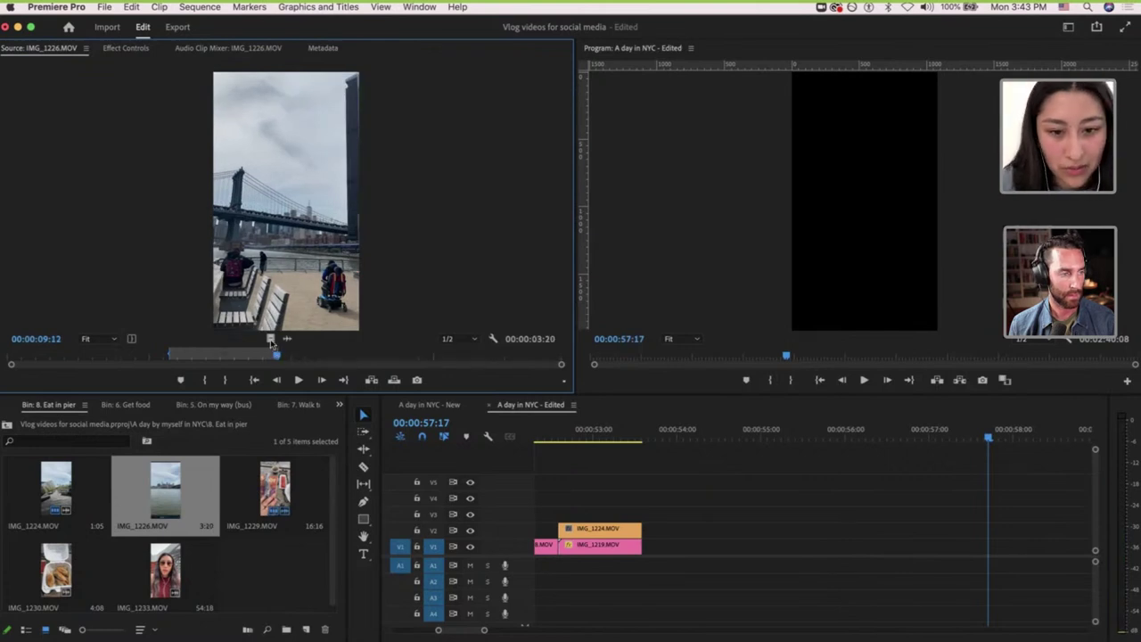
left_click_drag(272, 343, 562, 514)
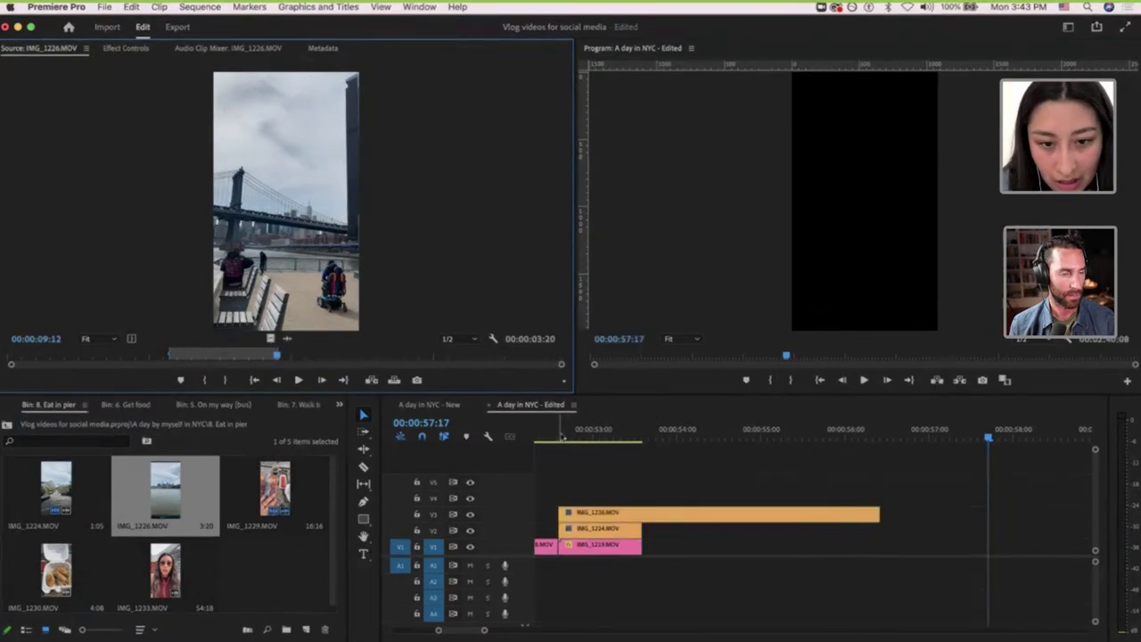
Cut IMG_1226.MOV on V3 at 00:00:54:04 and delete the part after the cut.
left_click(562, 435)
key("space")
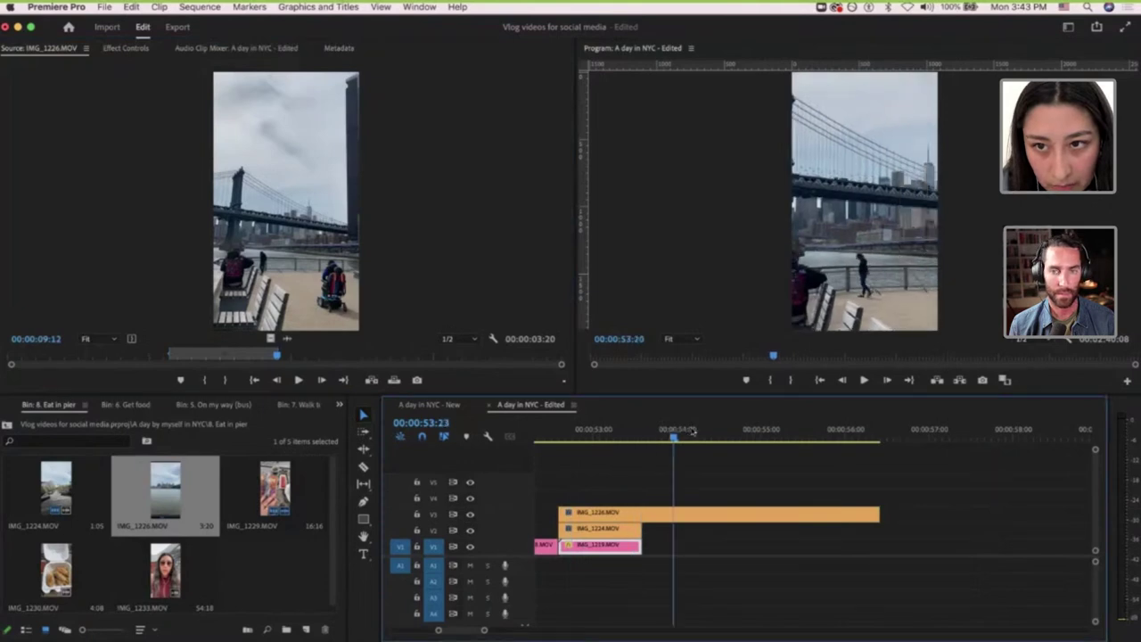
key("c")
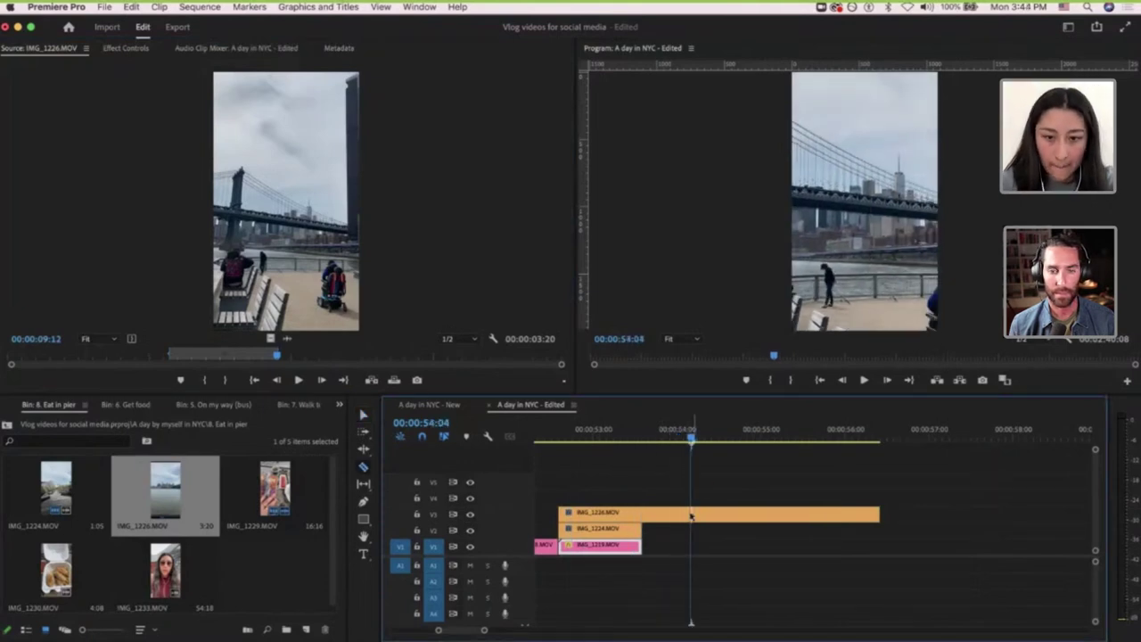
left_click(702, 514)
key("v")
left_click(703, 513)
key("Delete")
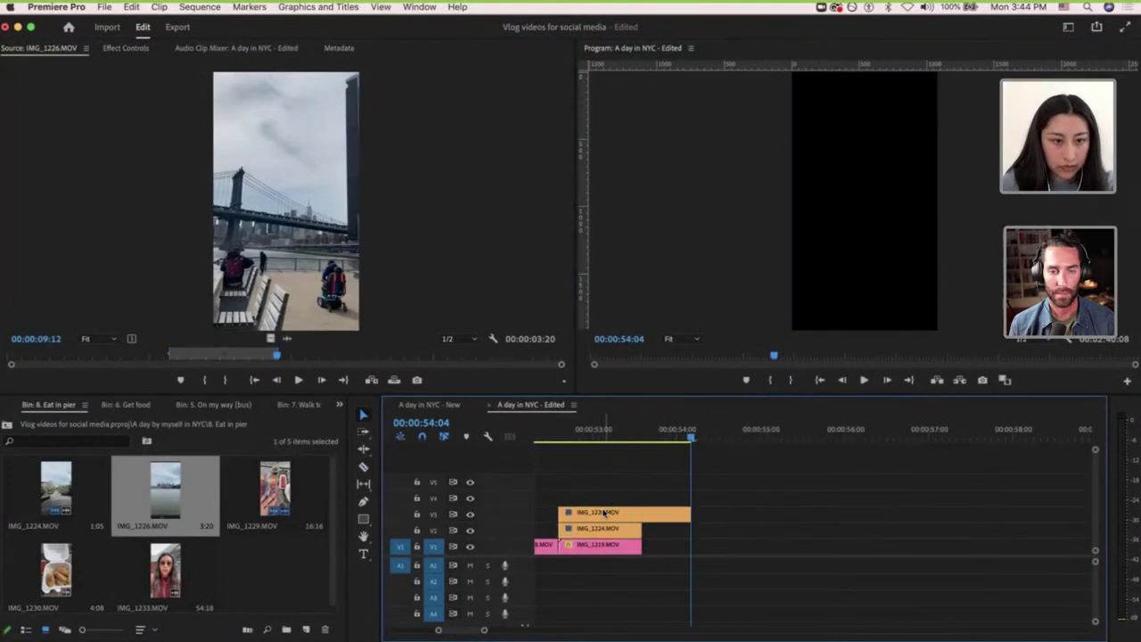
Check IMG_1229.MOV in the Source monitor, and open IMG_1230.MOV there in its place.
left_click(258, 502)
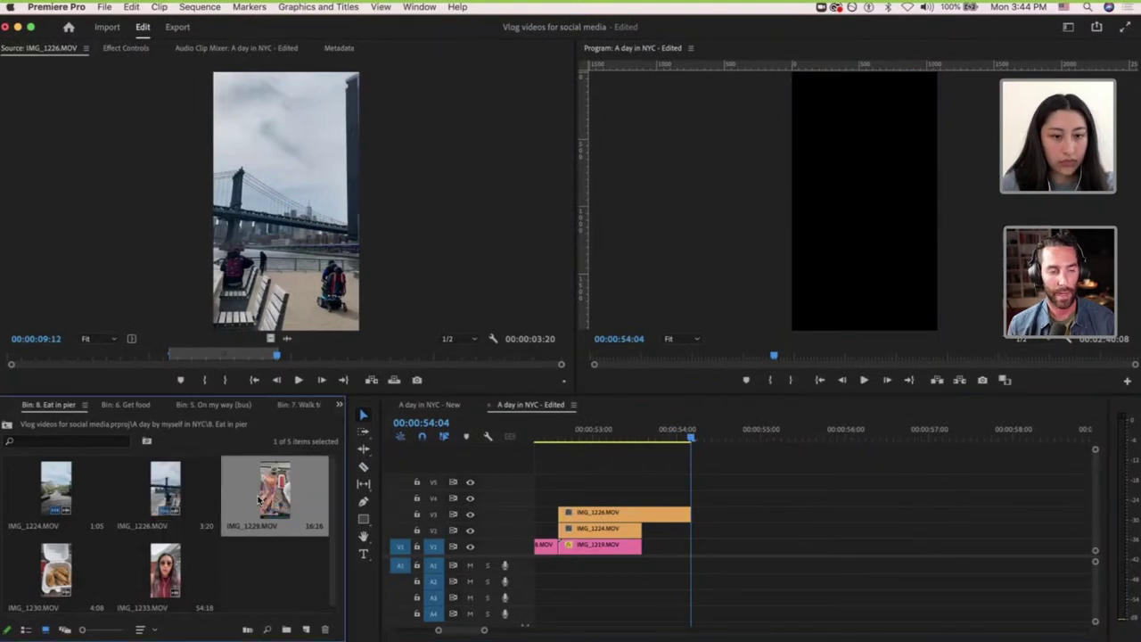
double_click(258, 501)
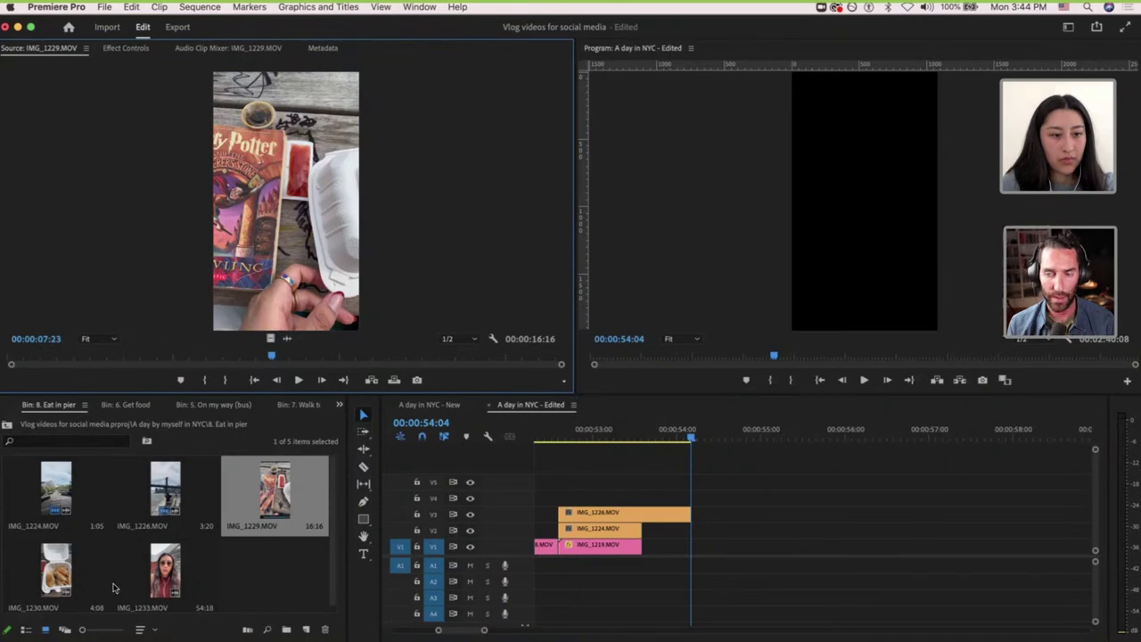
left_click(60, 575)
double_click(59, 572)
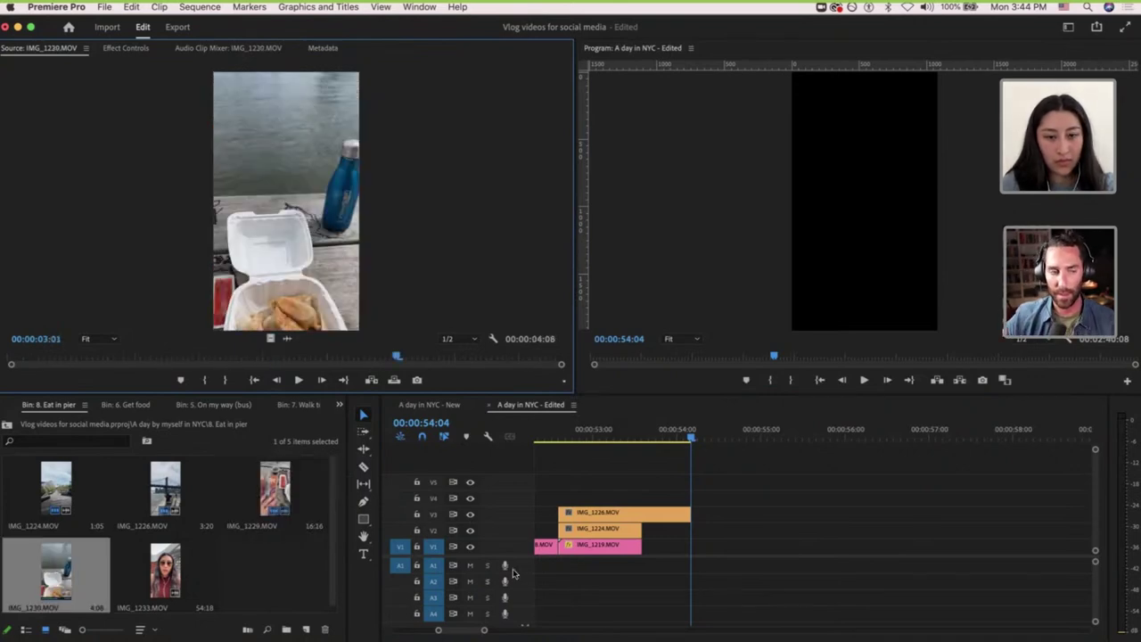
Line up IMG_1224.MOV and IMG_1226.MOV on V1 after IMG_1219.MOV, and move IMG_1229.MOV back against them.
left_click_drag(602, 530, 772, 548)
scroll(772, 546, "down", 5)
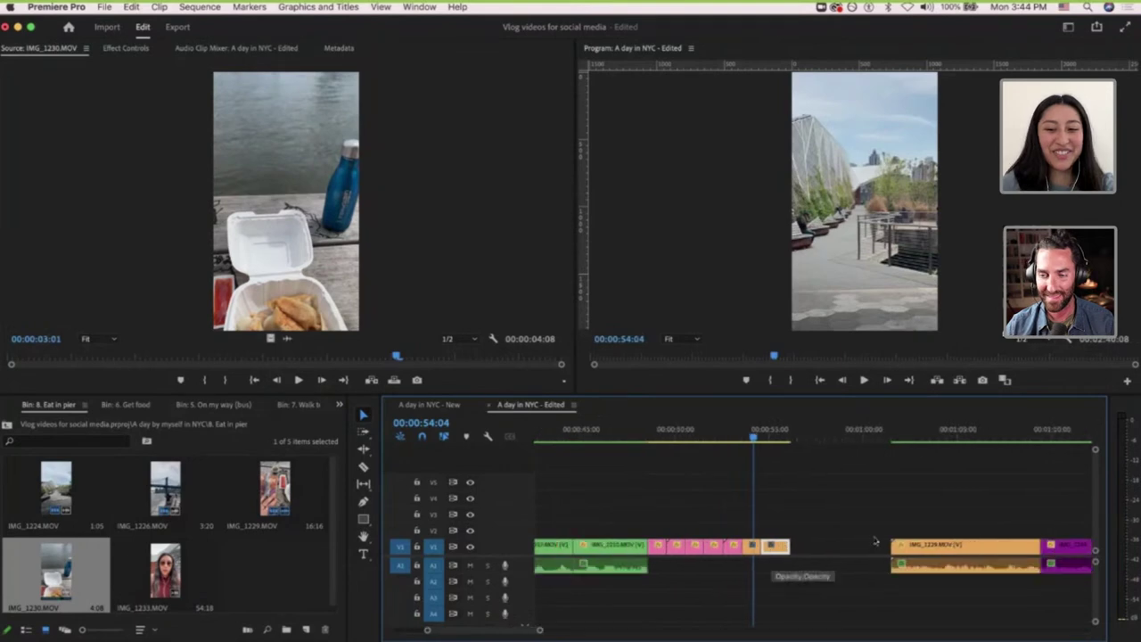
left_click_drag(940, 553, 836, 553)
scroll(894, 551, "right", 3)
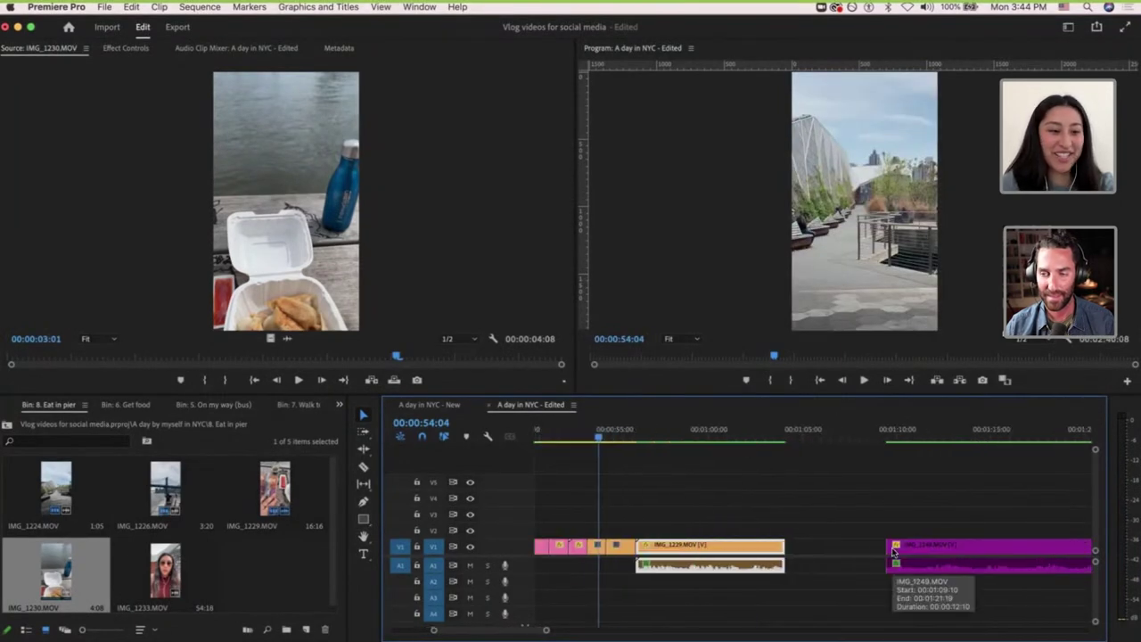
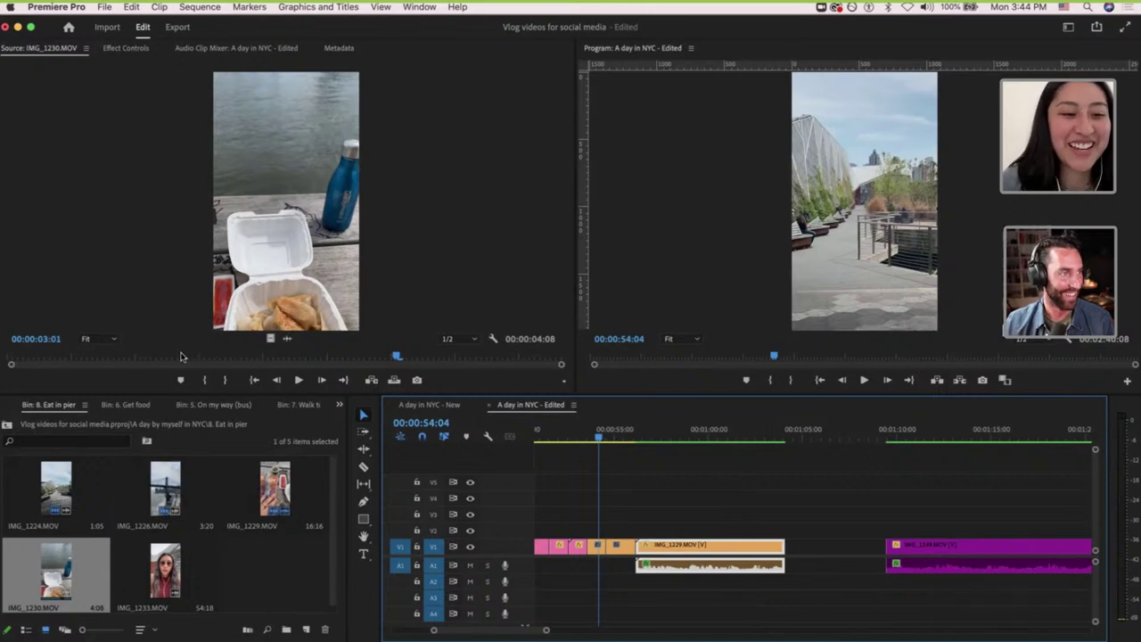
Mark IMG_1230.MOV from its beginning to 00:00:01:10 and place its video only on V1 directly after IMG_1229.MOV.
left_click(146, 357)
key("Home")
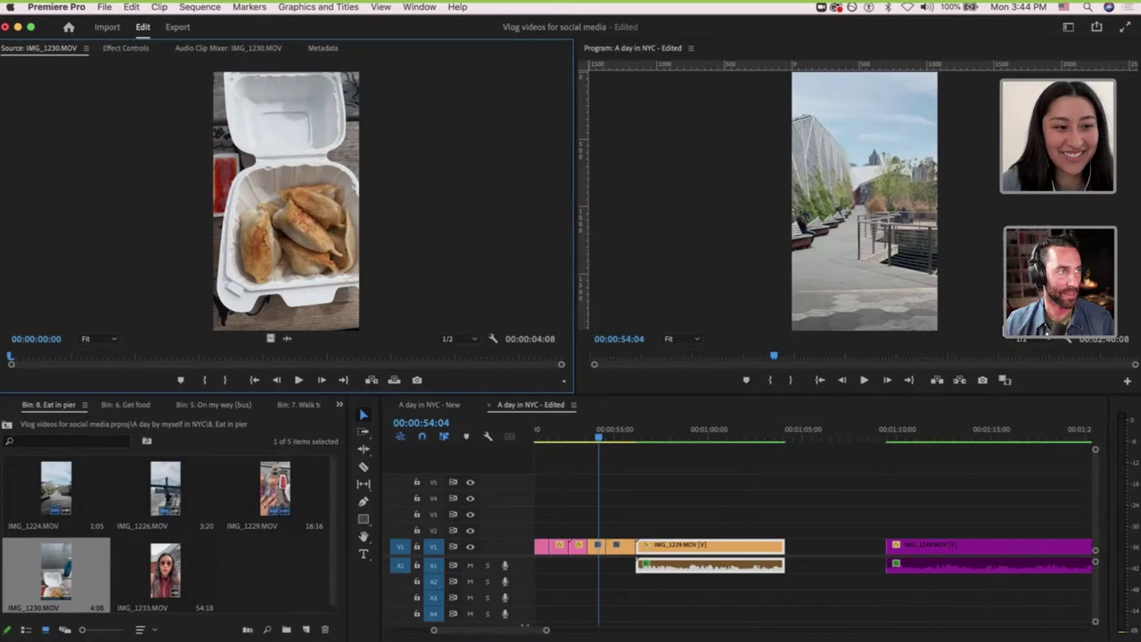
key("space")
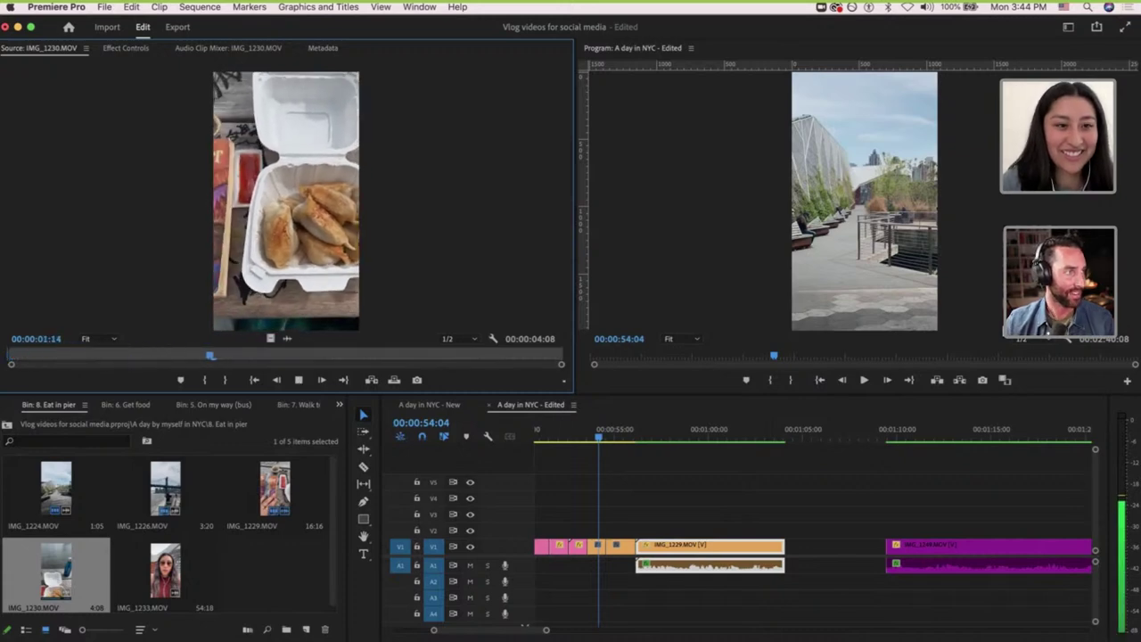
key("space")
key("space")
key("space")
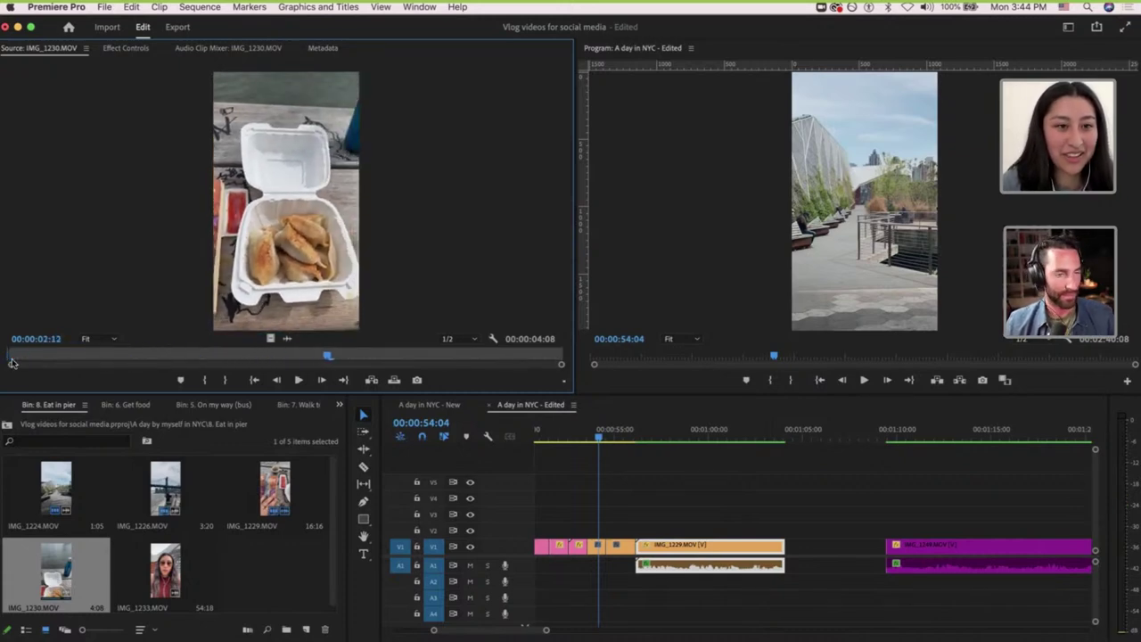
left_click_drag(118, 358, 165, 365)
key("Right")
key("Right")
key("Right")
key("Right")
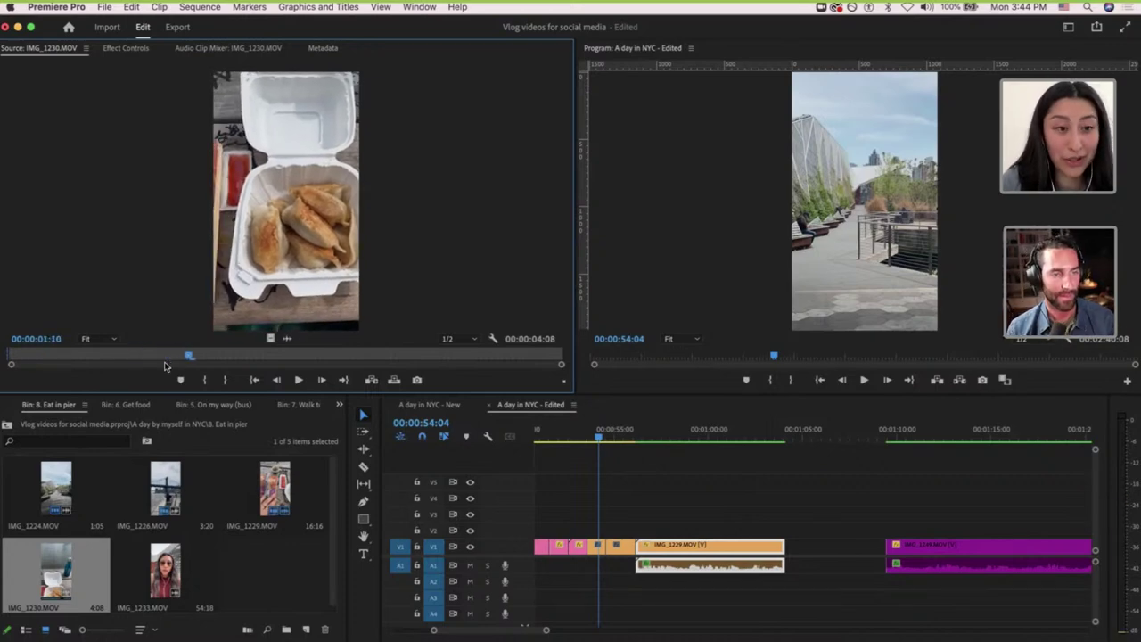
key("o")
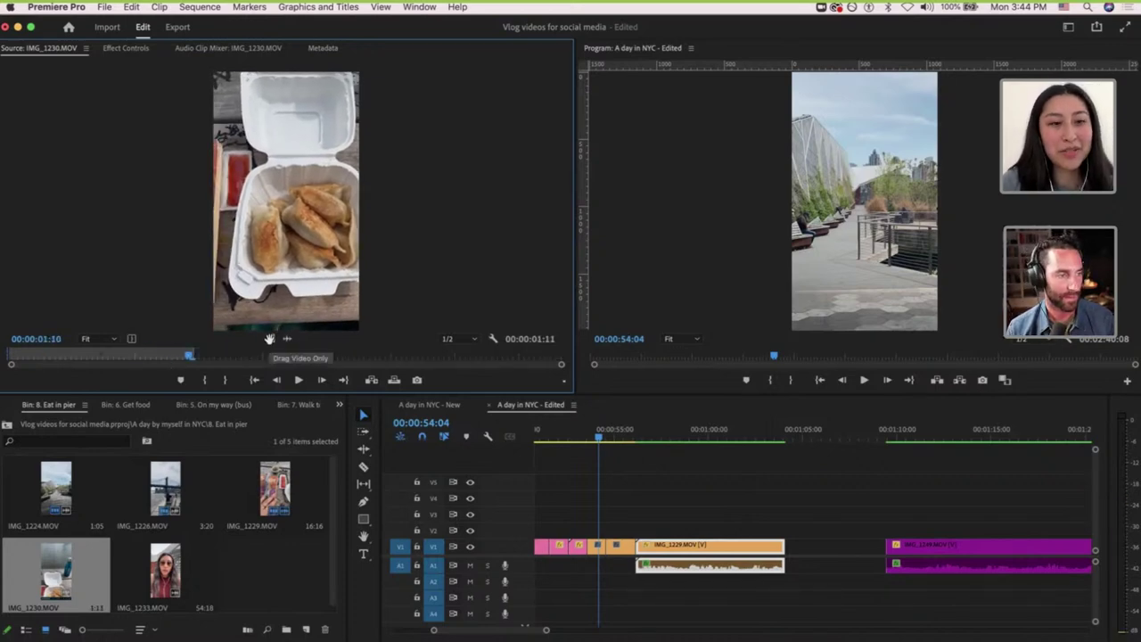
left_click_drag(270, 339, 787, 548)
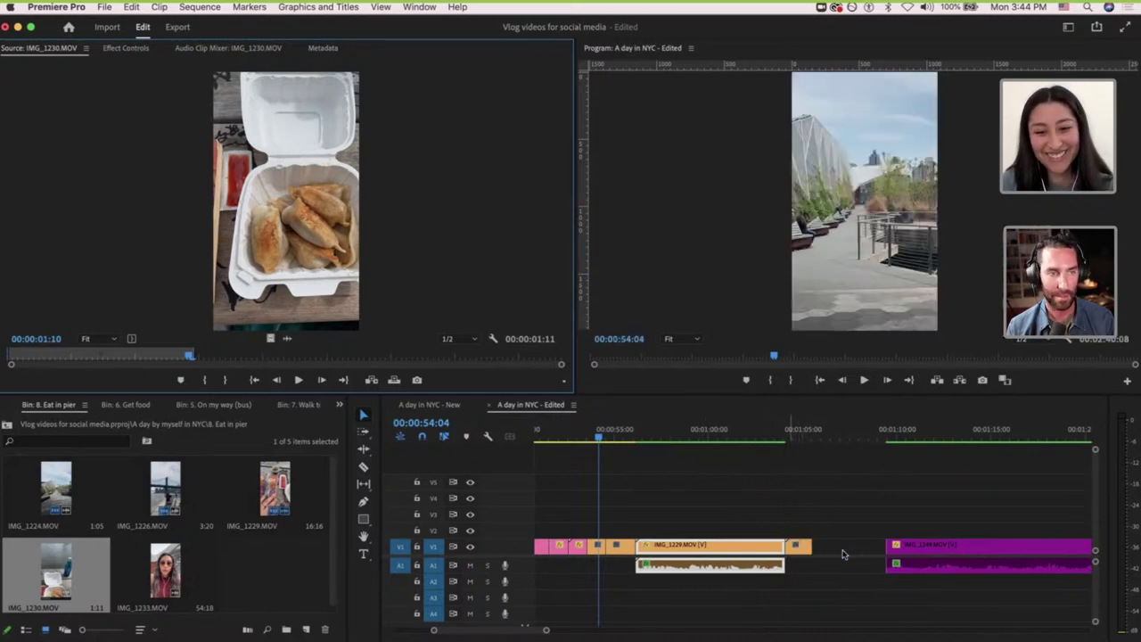
Mark a range of about 8 seconds in IMG_1233.MOV ending at 00:00:15:08 and place its video only on V2 where IMG_1230.MOV ends.
scroll(844, 555, "right", 2)
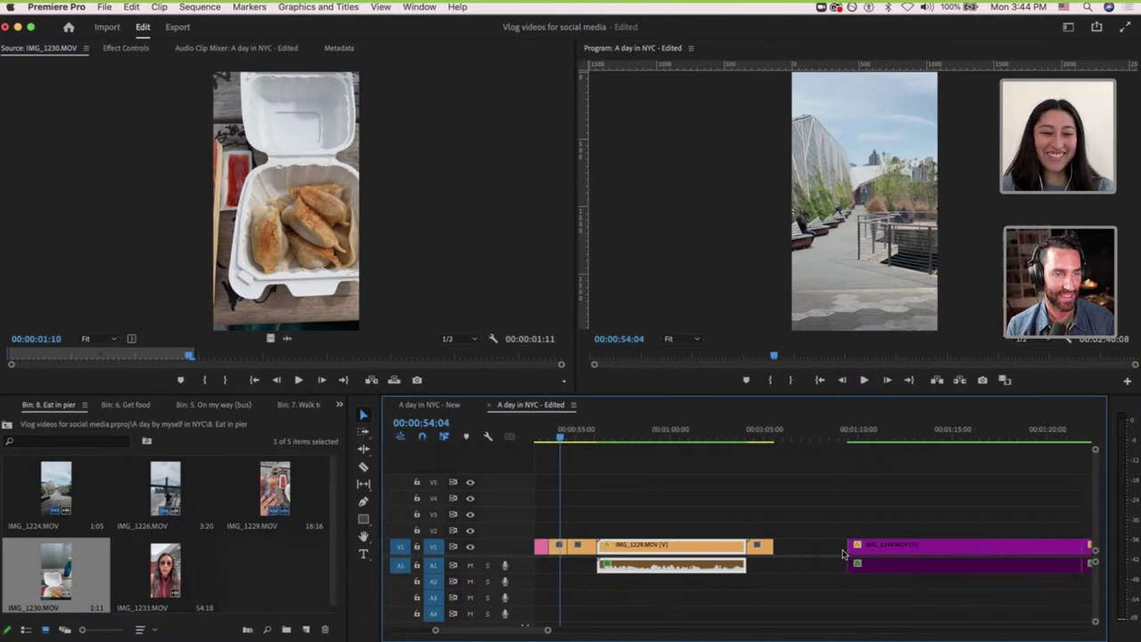
double_click(157, 585)
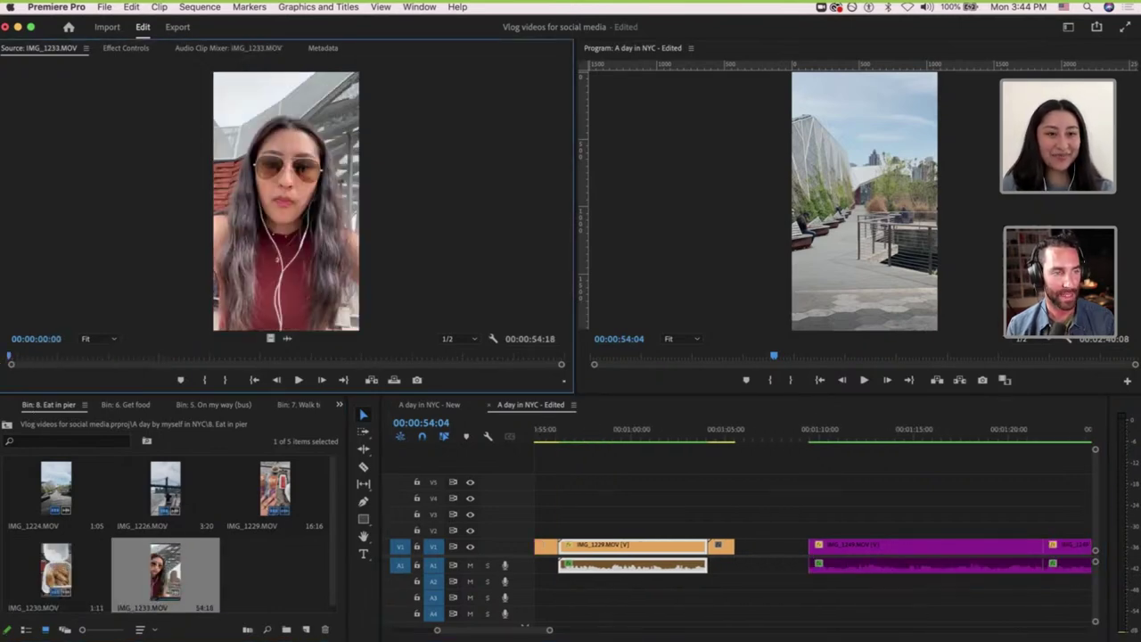
key("space")
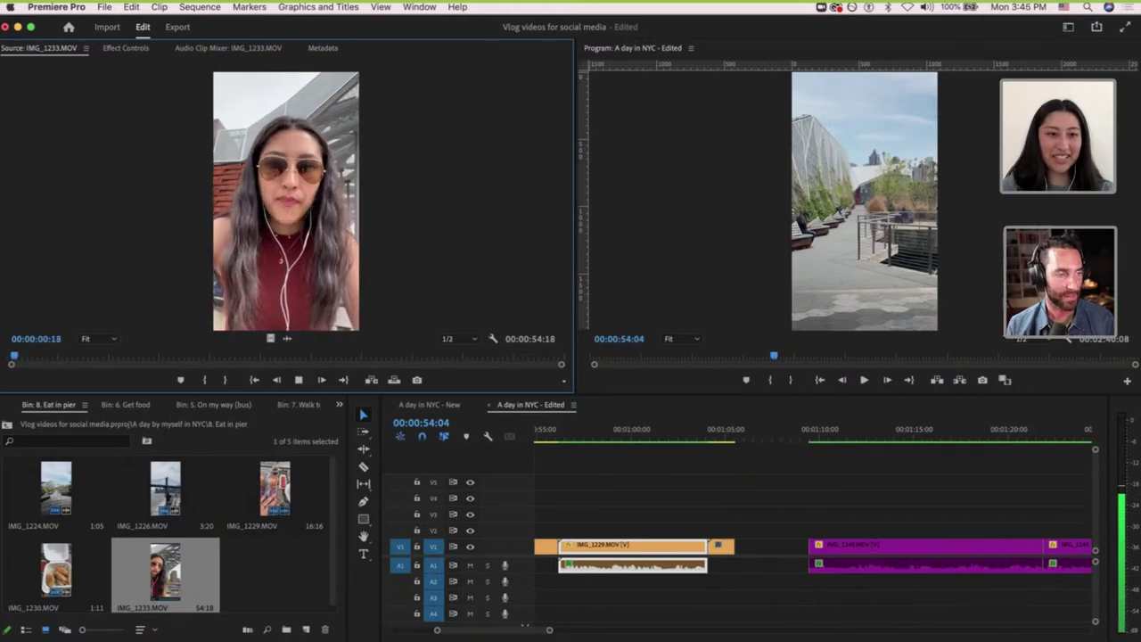
mouse_move(69, 356)
left_mouse_down()
mouse_move(82, 356)
mouse_move(52, 357)
mouse_move(164, 354)
left_mouse_up()
key("i")
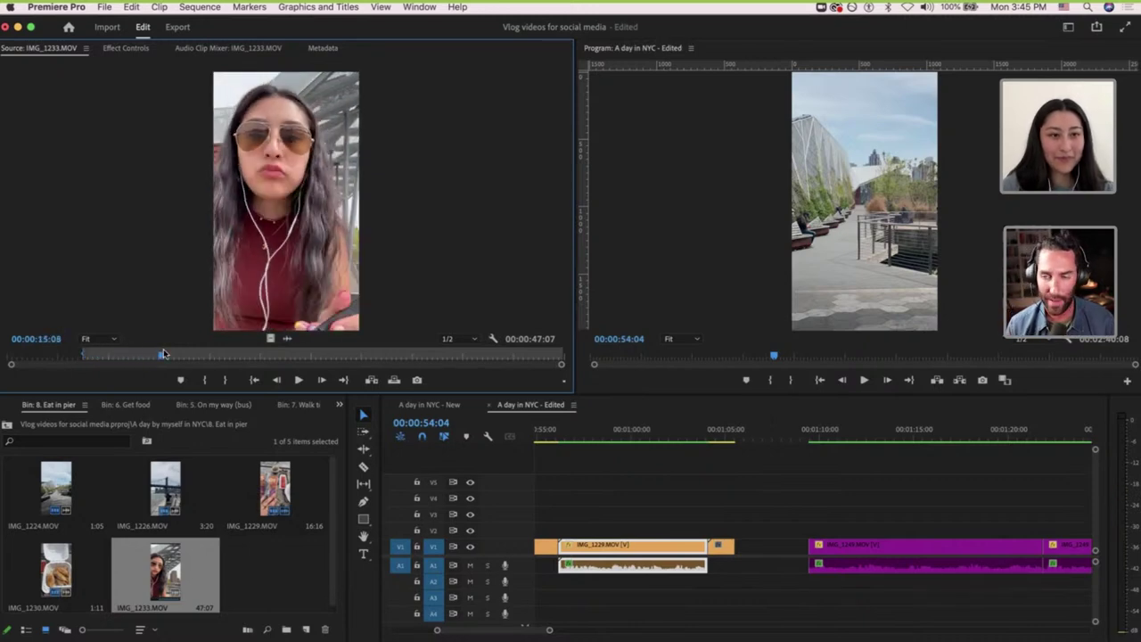
key("o")
mouse_move(271, 339)
left_mouse_down()
mouse_move(713, 496)
mouse_move(742, 516)
mouse_move(741, 530)
left_mouse_up()
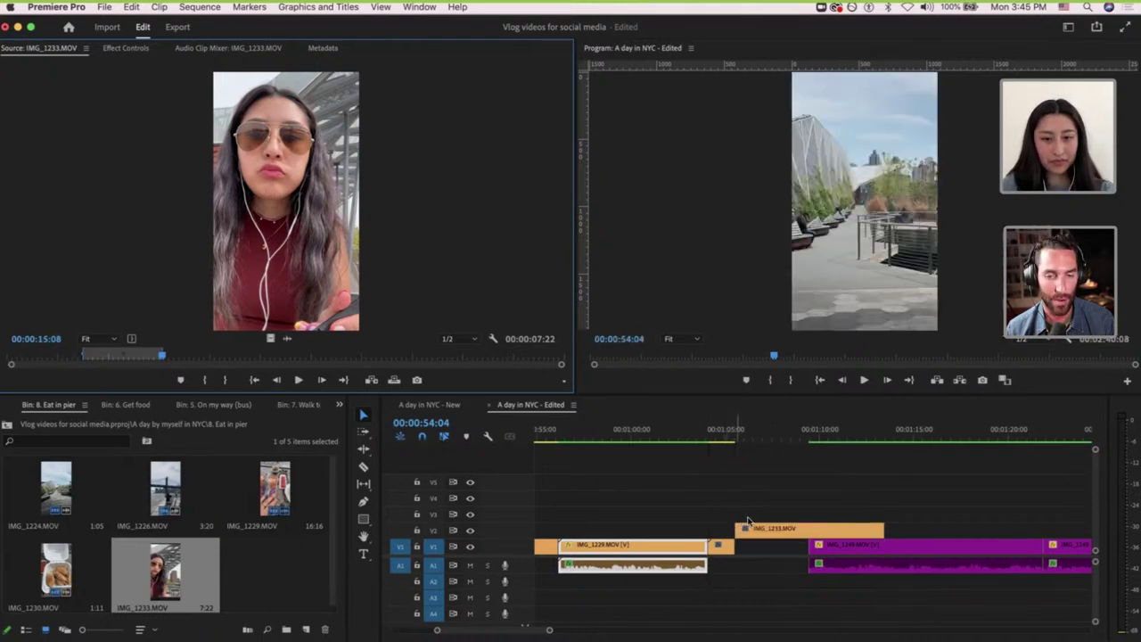
Shift IMG_1249.MOV and all following clips about 13 seconds later, and move IMG_1233.MOV down to V1 behind IMG_1230.MOV.
scroll(747, 524, "right", 8)
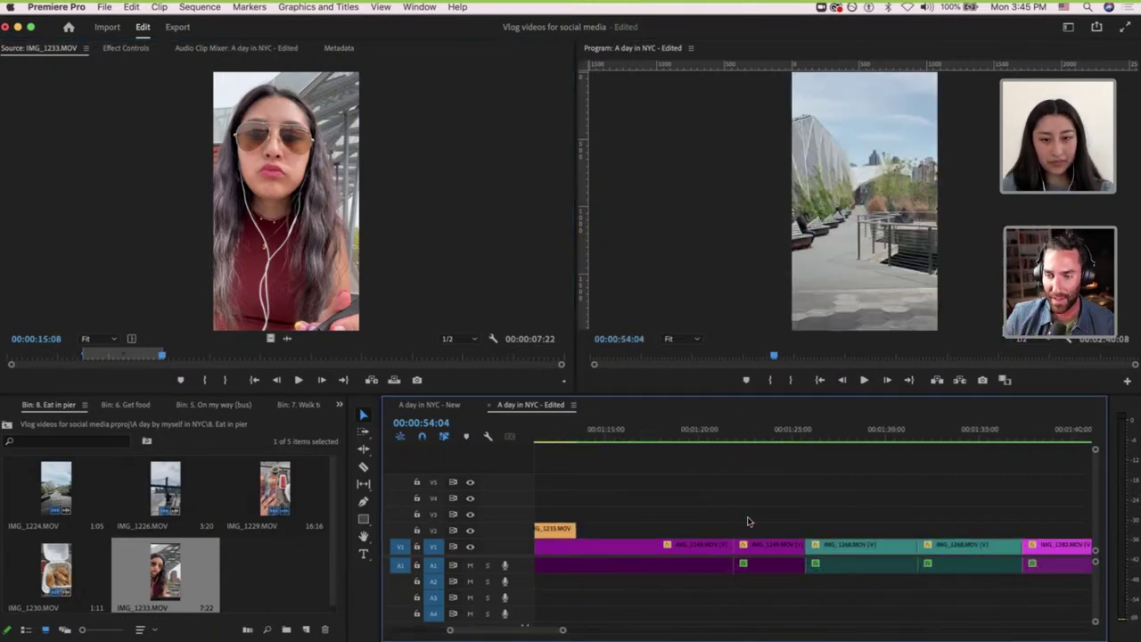
scroll(747, 521, "down", 4)
key("a")
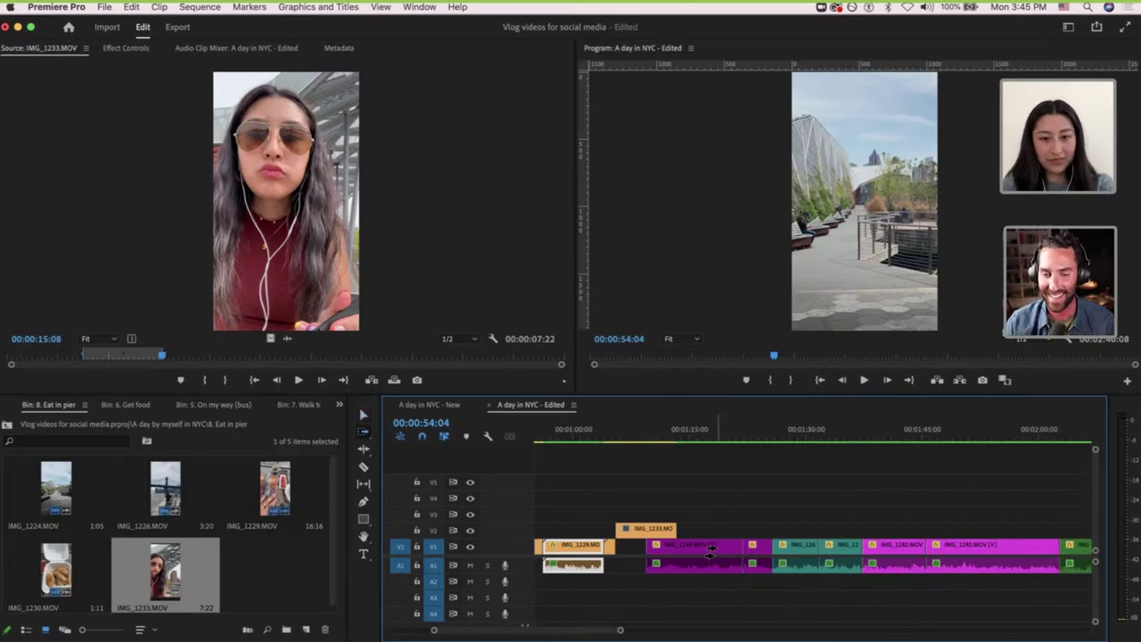
left_click(716, 553)
left_click_drag(751, 555, 800, 554)
key("v")
left_click_drag(648, 528, 649, 550)
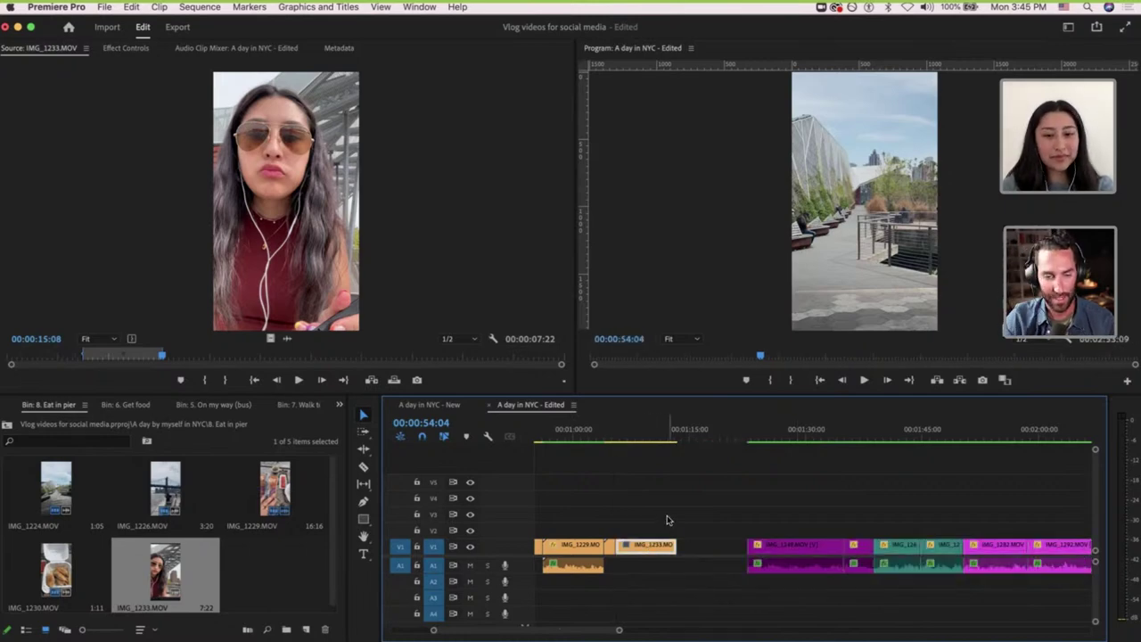
View the sequence at 00:01:06:02 to check the framing near the start of IMG_1233.MOV.
scroll(646, 515, "up", 3)
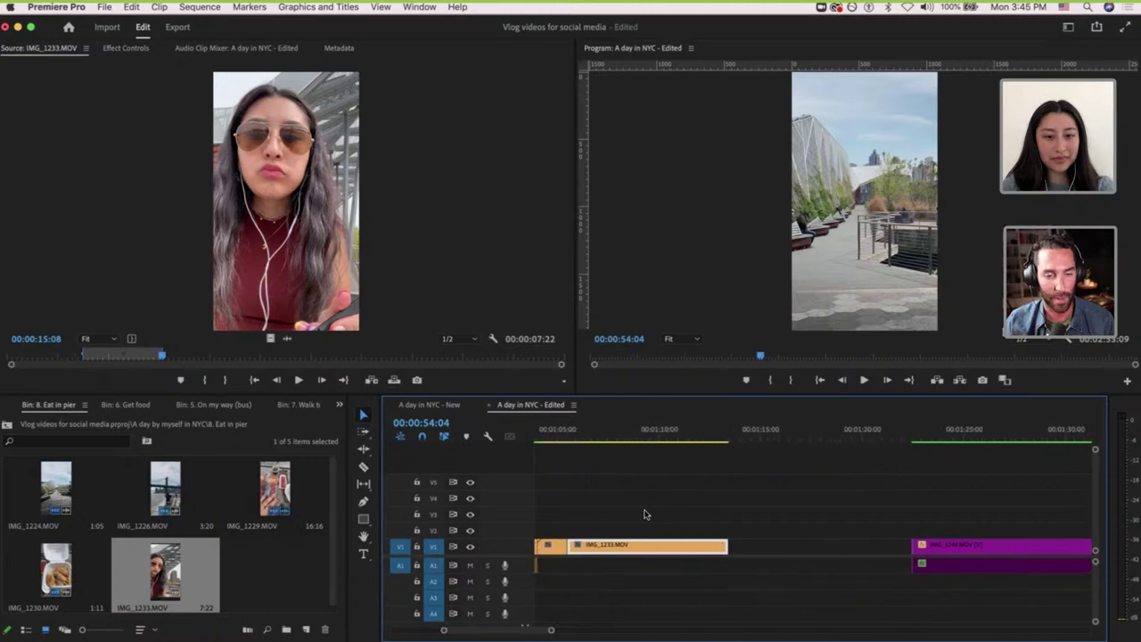
left_click(578, 435)
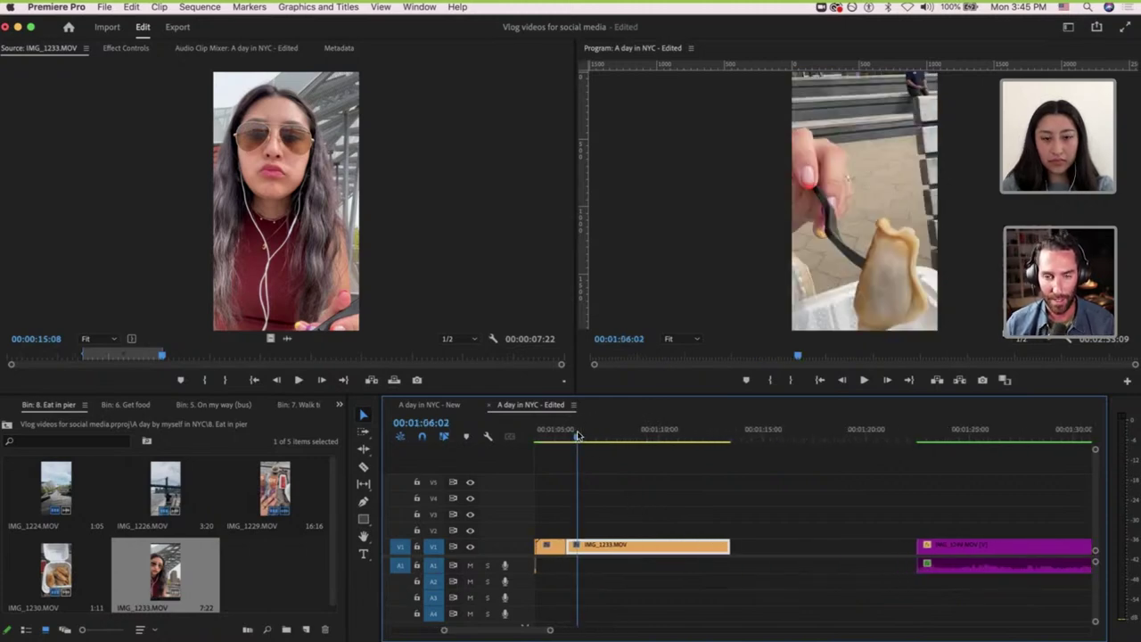
scroll(602, 483, "down", 3)
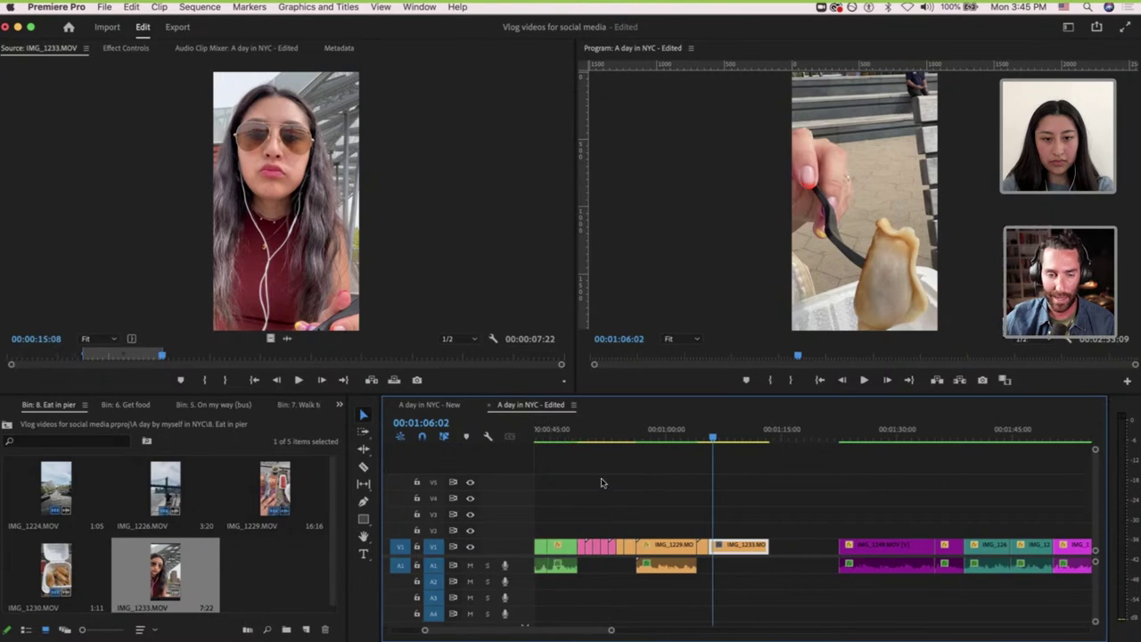
Check the framing of the shots from 00:00:50:07 to 00:01:05:05 and set IMG_1230.MOV and IMG_1233.MOV to frame size.
left_click(591, 436)
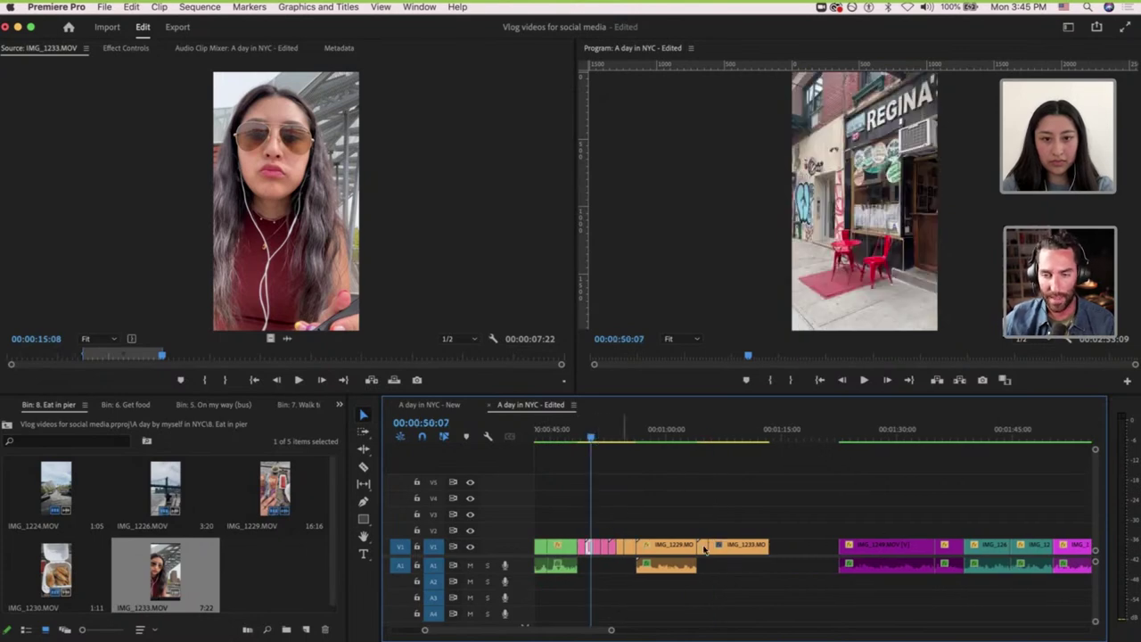
scroll(630, 435, "up", 2)
left_click(607, 436)
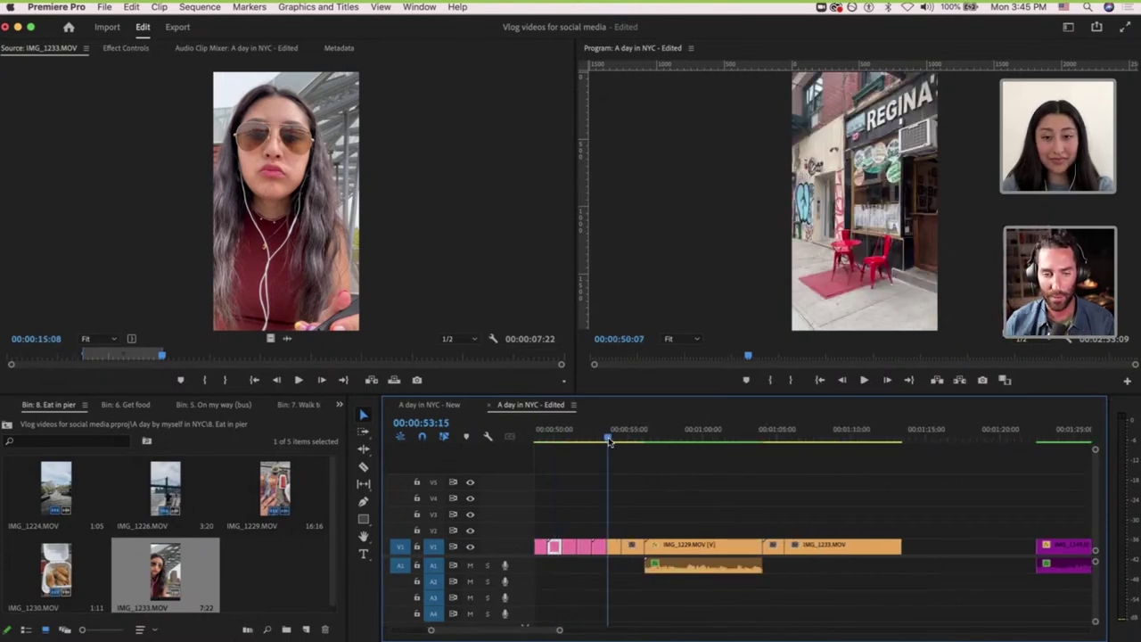
left_click(618, 433)
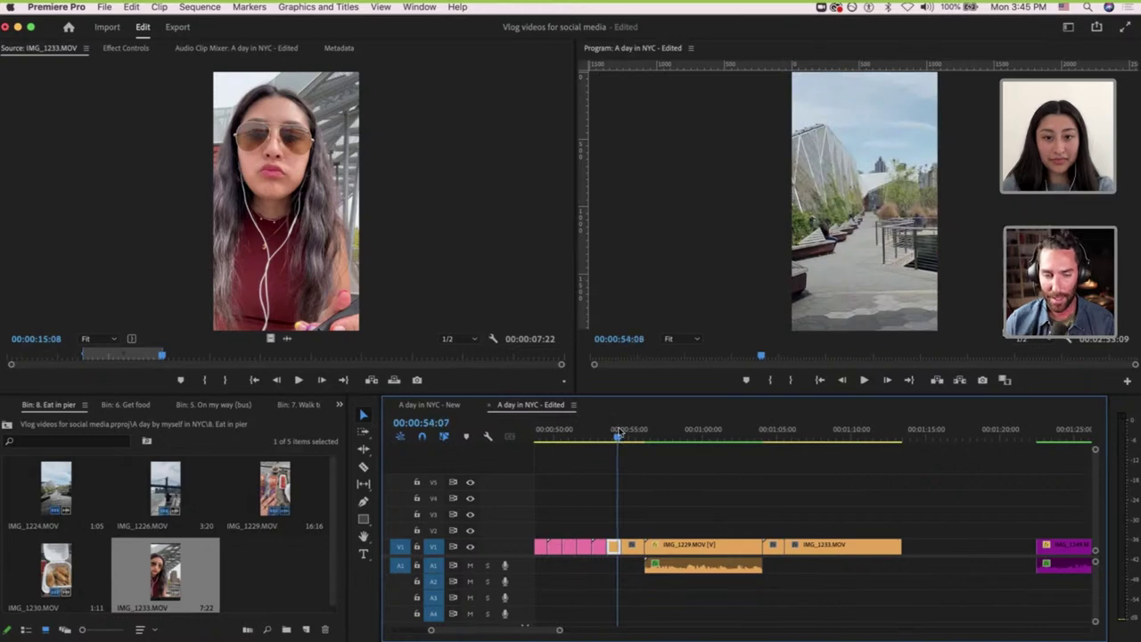
left_click(632, 434)
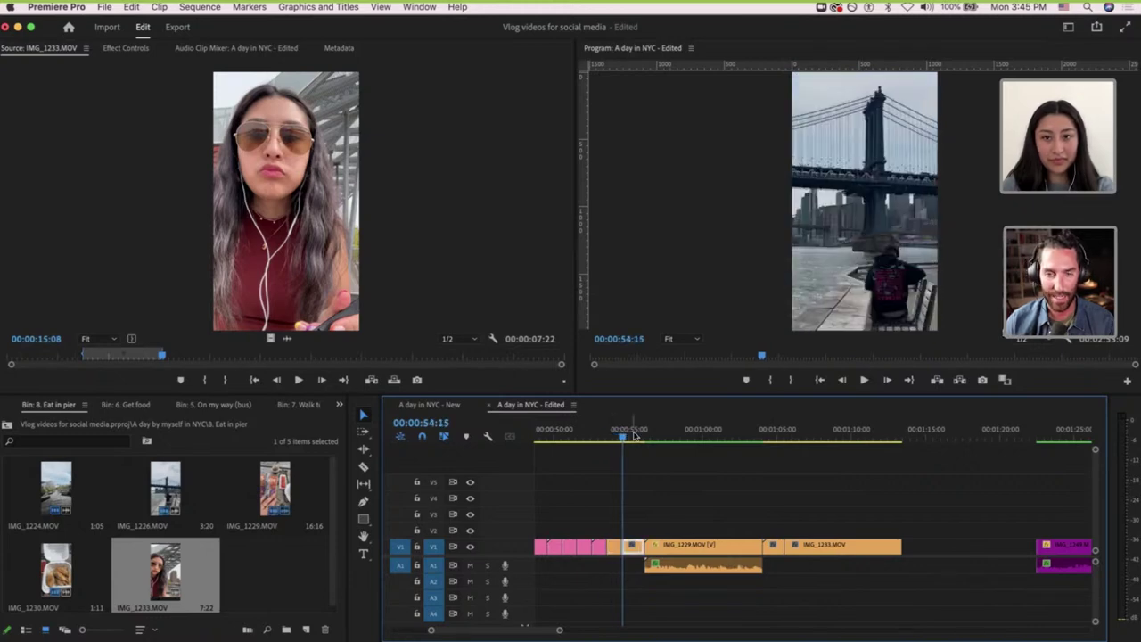
left_click(780, 434)
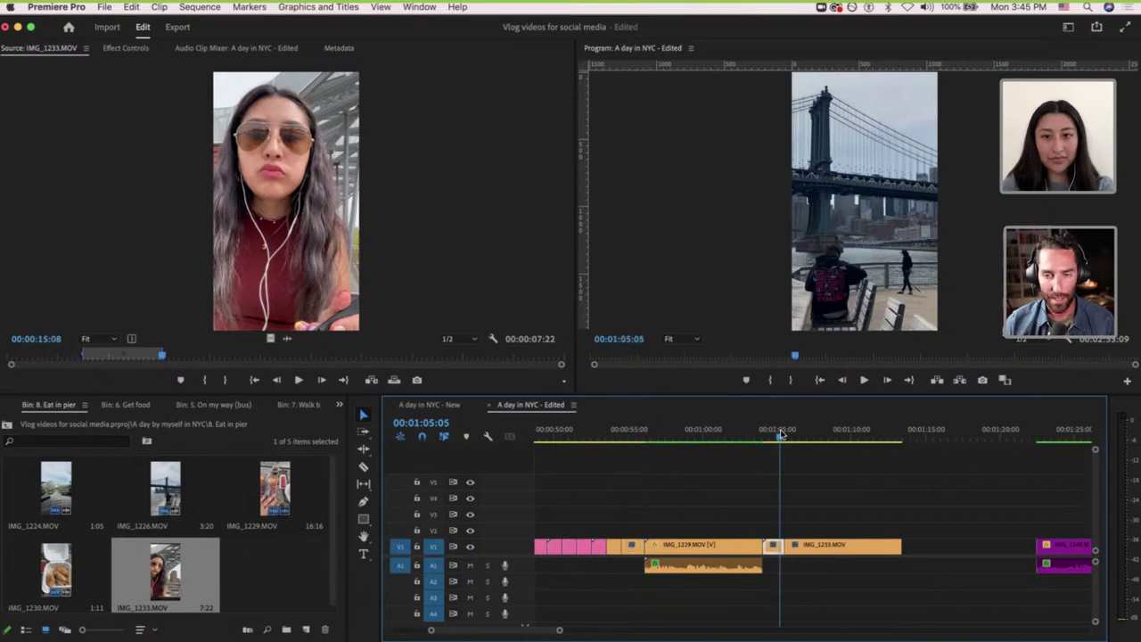
right_click(780, 554)
left_click(827, 550)
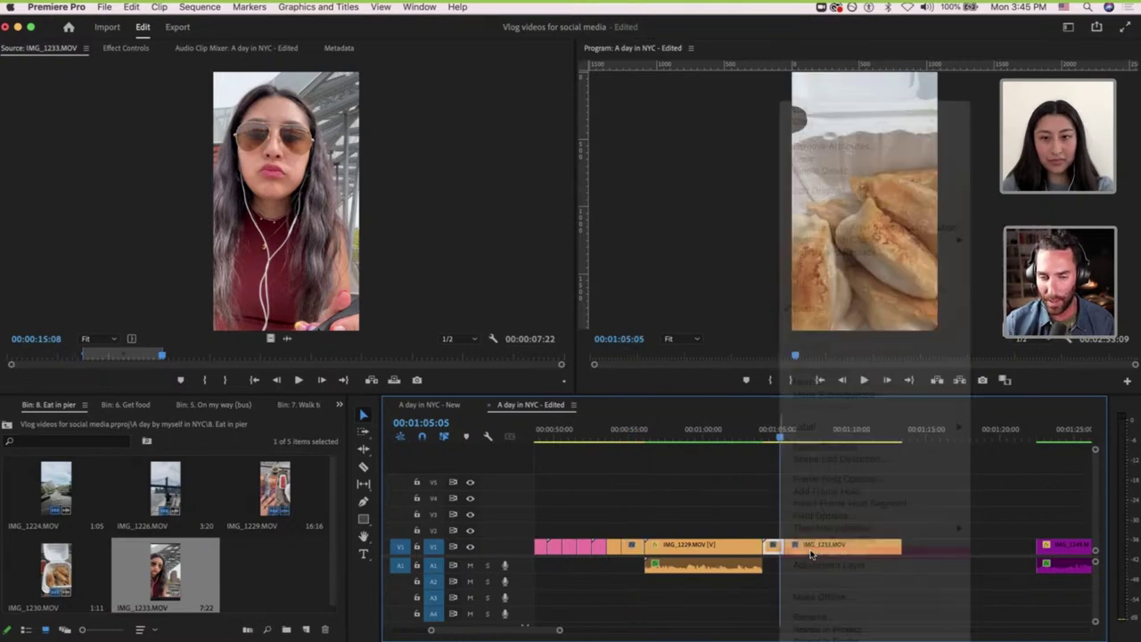
right_click(827, 551)
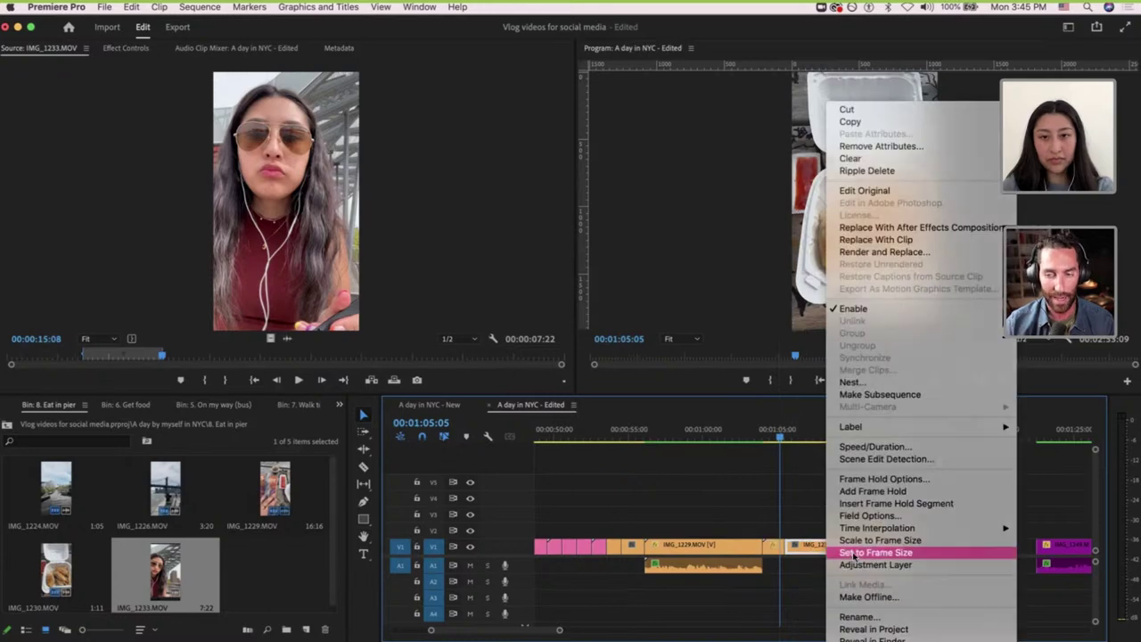
left_click(854, 552)
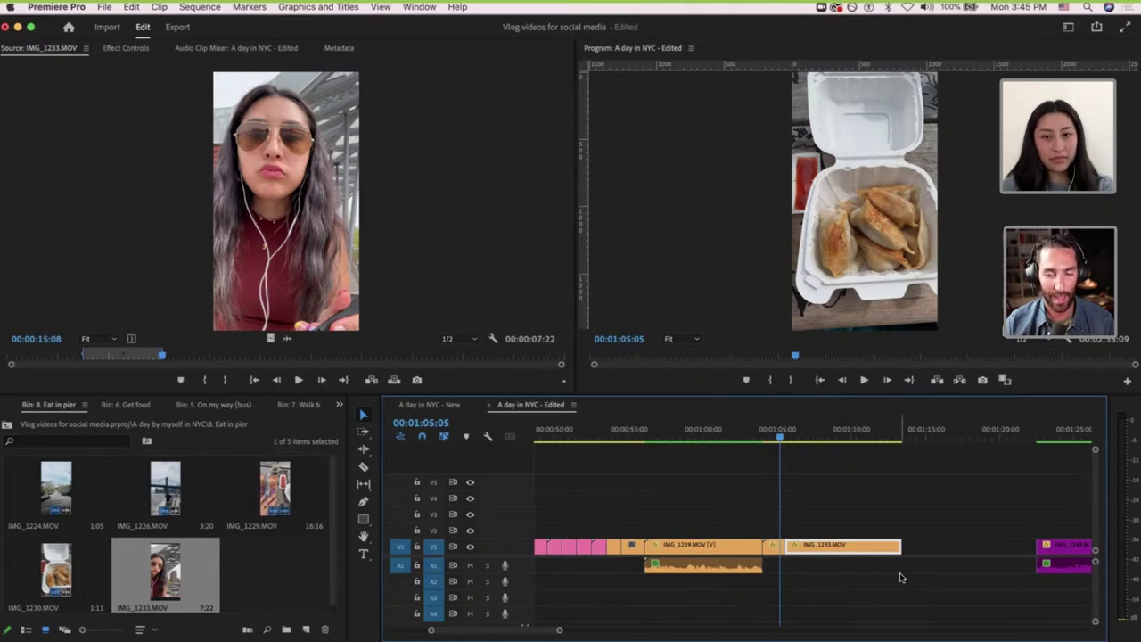
Play through the IMG_1233.MOV shot and close the empty gap between it and IMG_1249.MOV.
key("space")
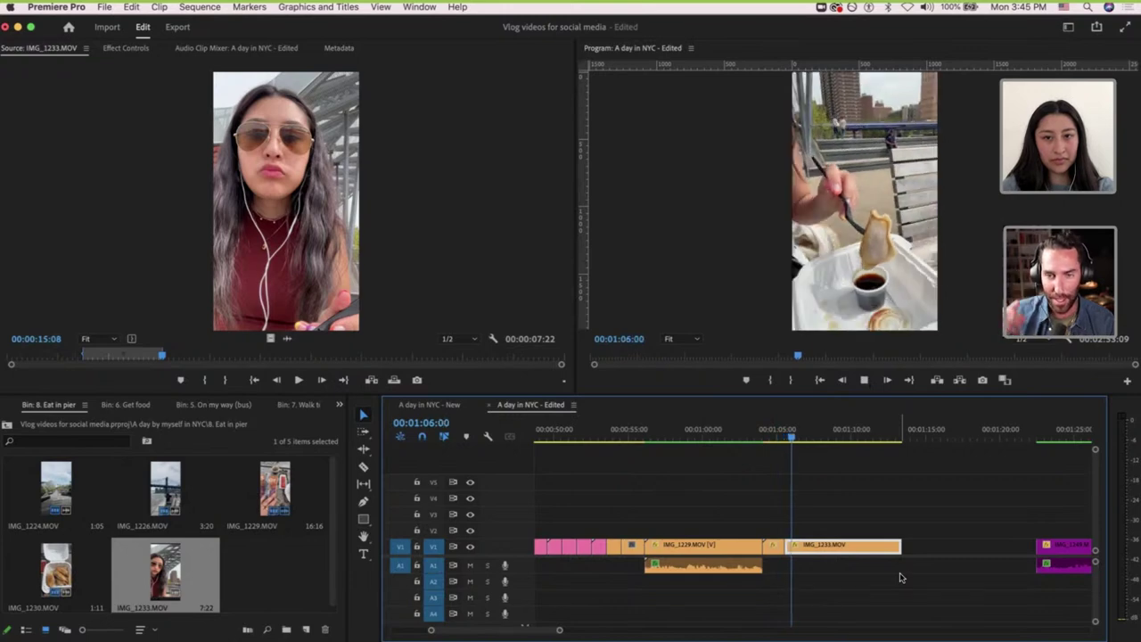
key("space")
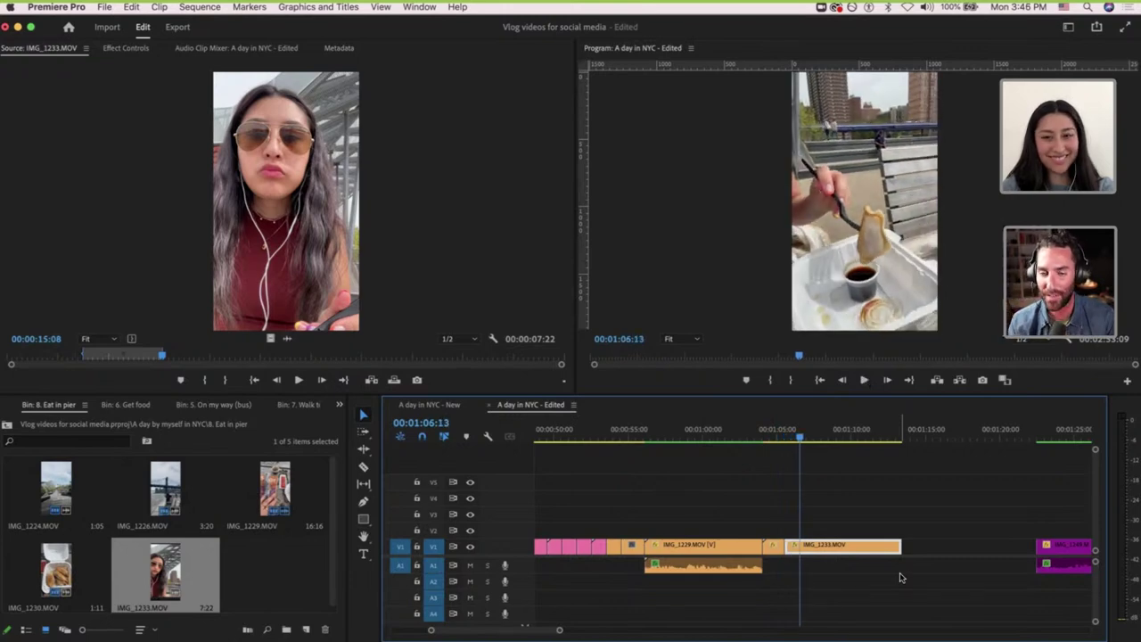
key("space")
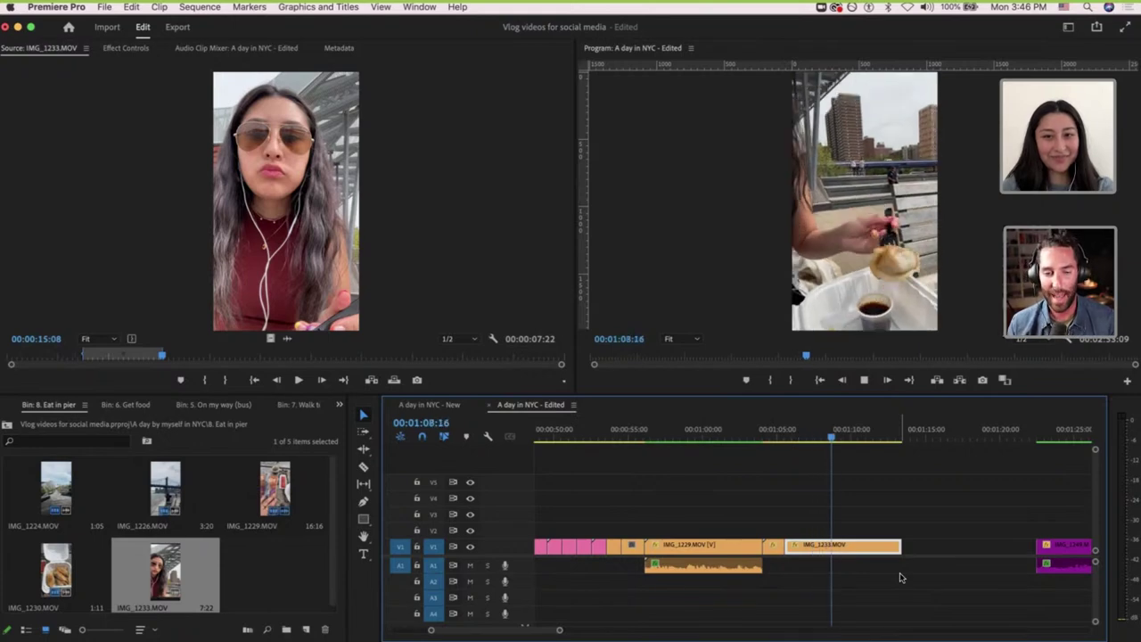
left_click(854, 438)
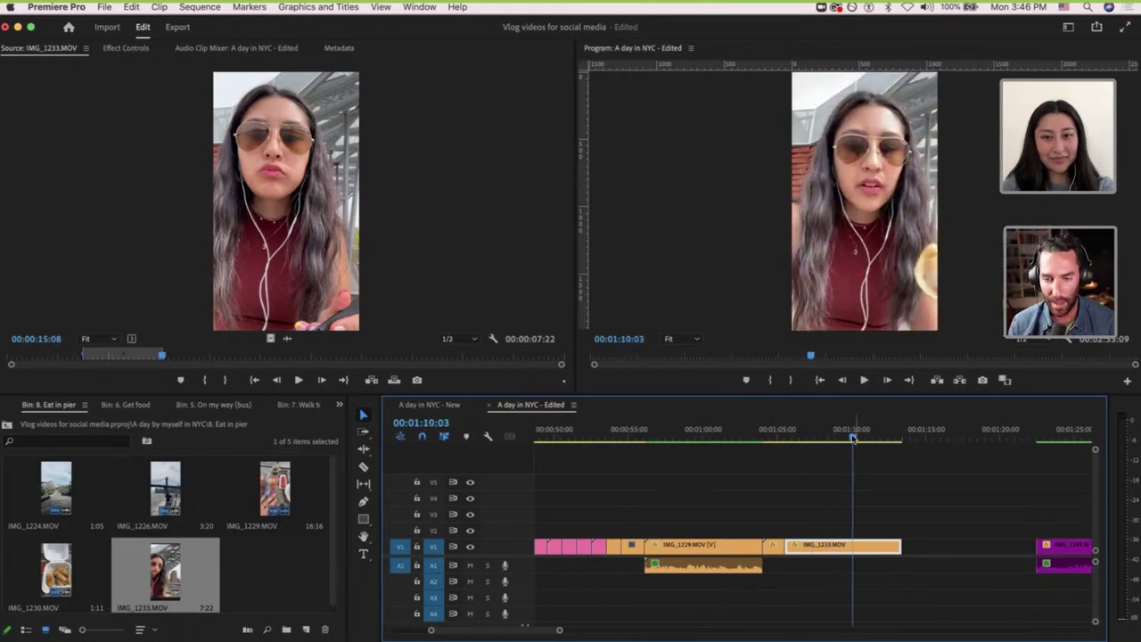
left_click_drag(865, 439, 914, 443)
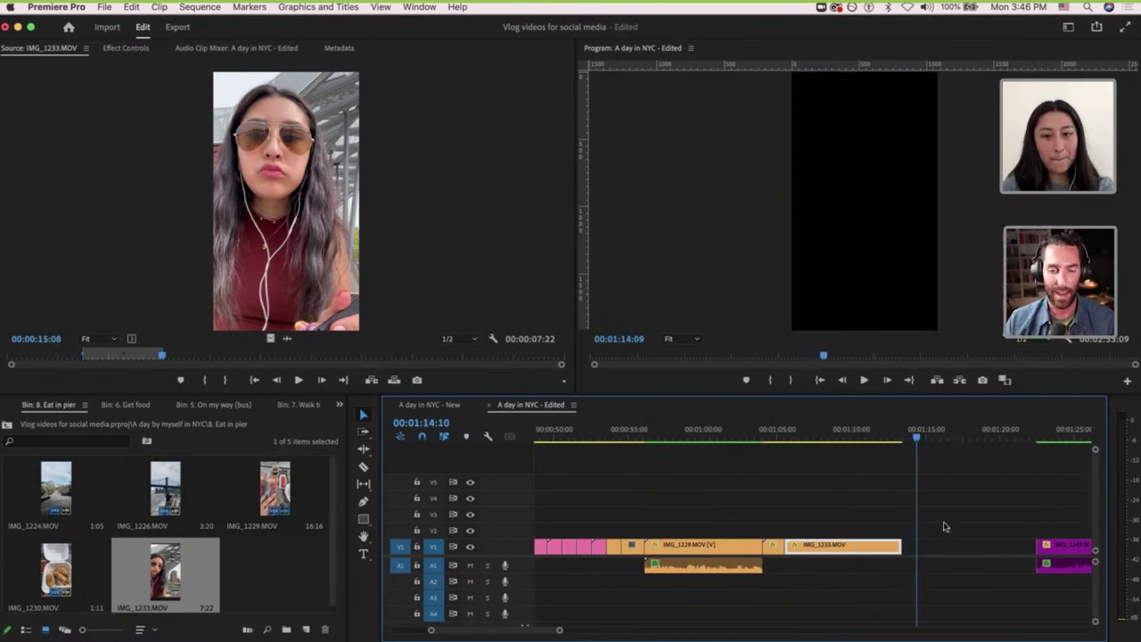
scroll(946, 527, "down", 2)
left_click(946, 554)
key("Delete")
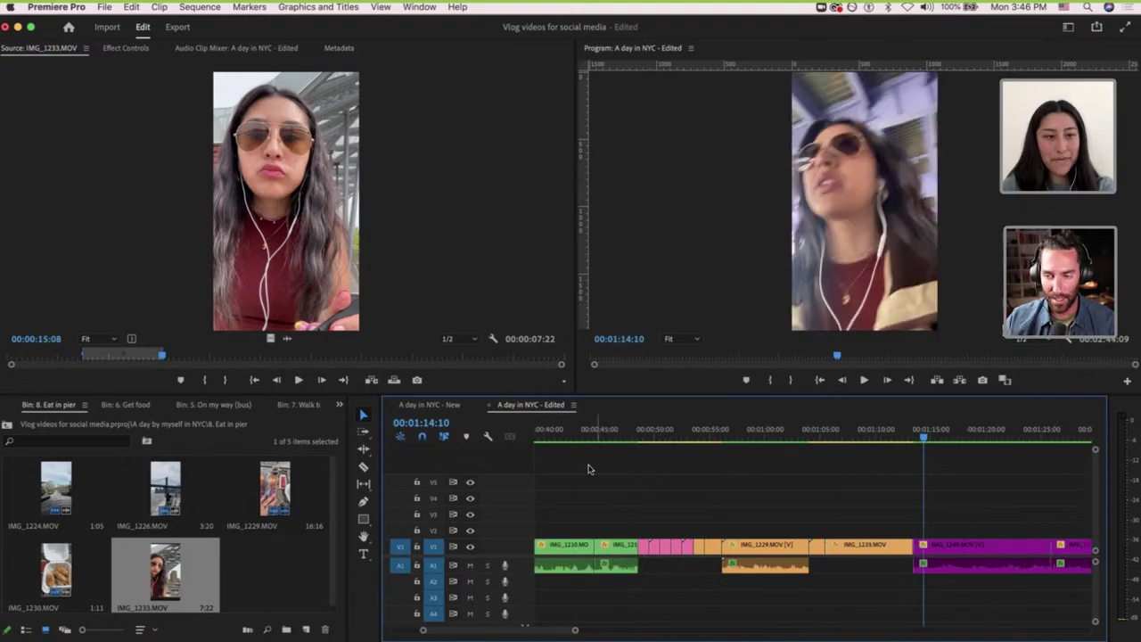
Open the 9. Walk to downtown bin and shift the teal clips and everything after them about 44 seconds later in the sequence.
left_click(5, 426)
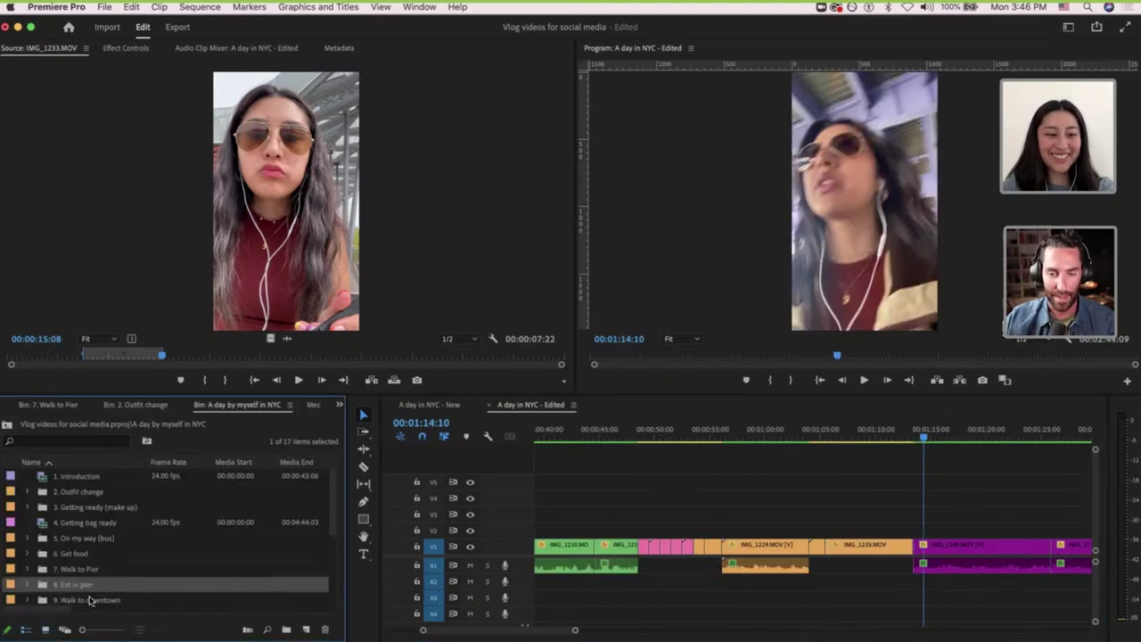
double_click(92, 602)
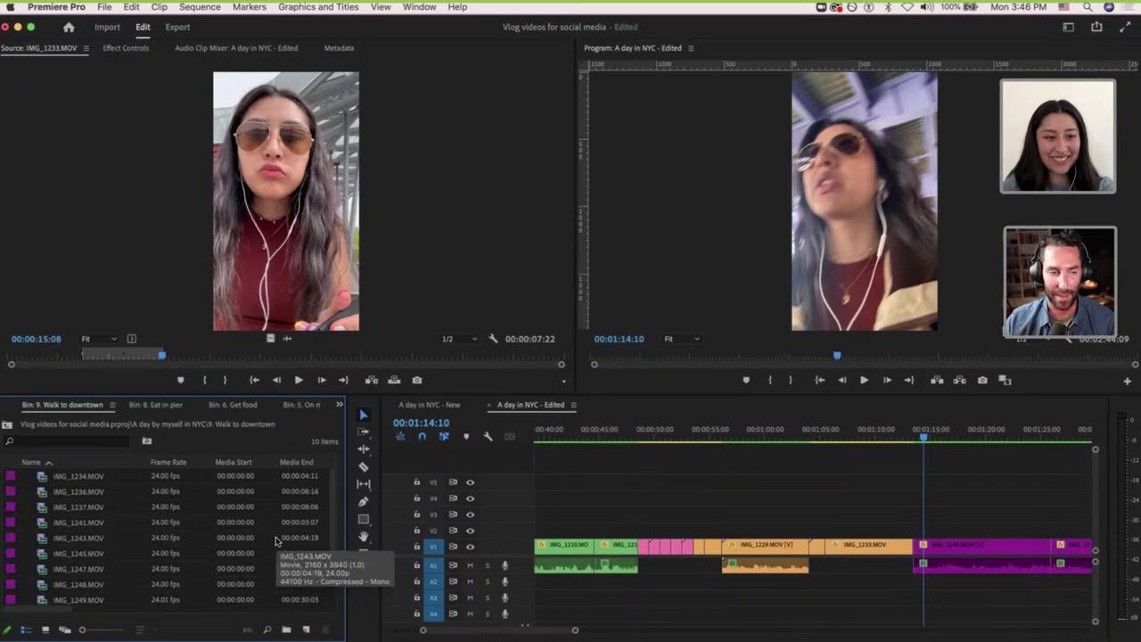
scroll(917, 559, "down", 5)
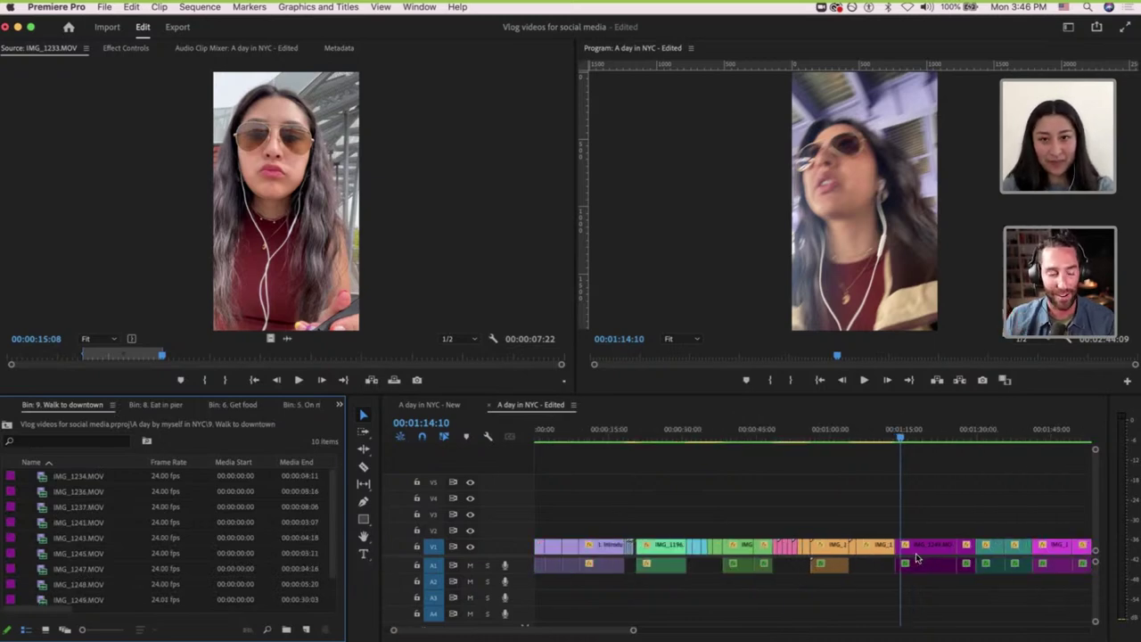
scroll(917, 560, "right", 3)
scroll(879, 529, "up", 3)
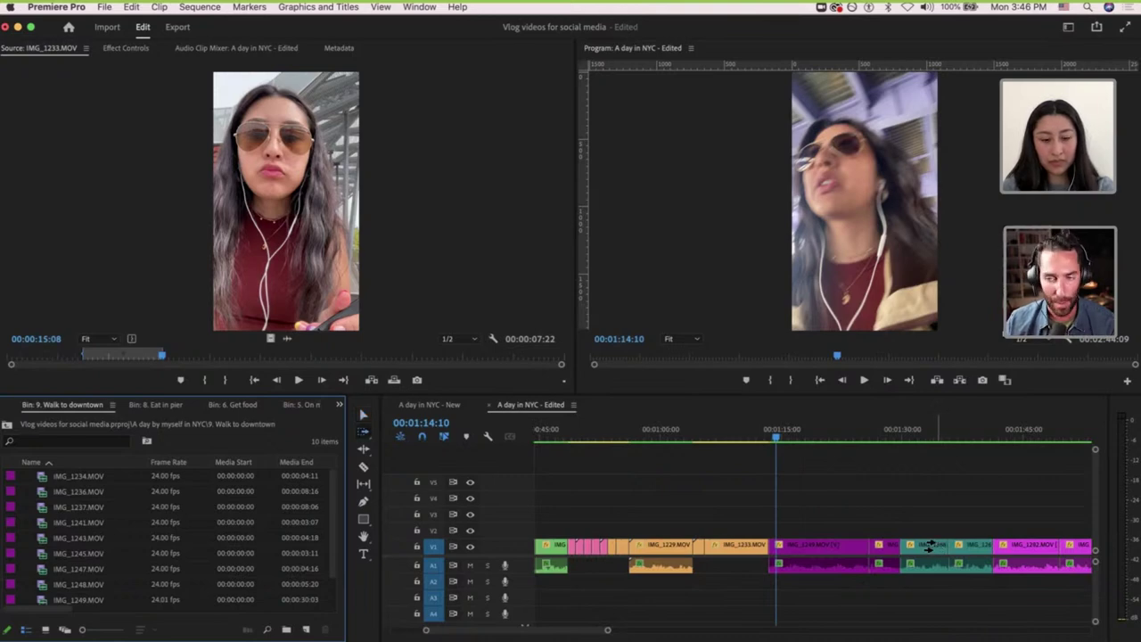
left_click(931, 546)
scroll(930, 545, "right", 3)
key("v")
left_click_drag(836, 550, 1011, 553)
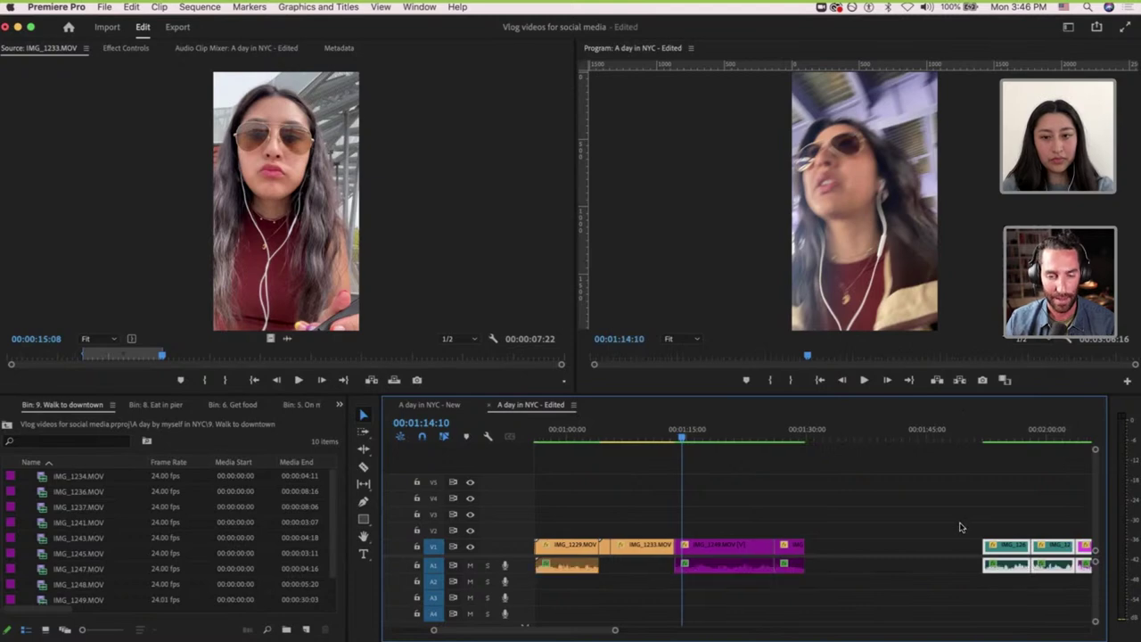
scroll(961, 527, "down", 5)
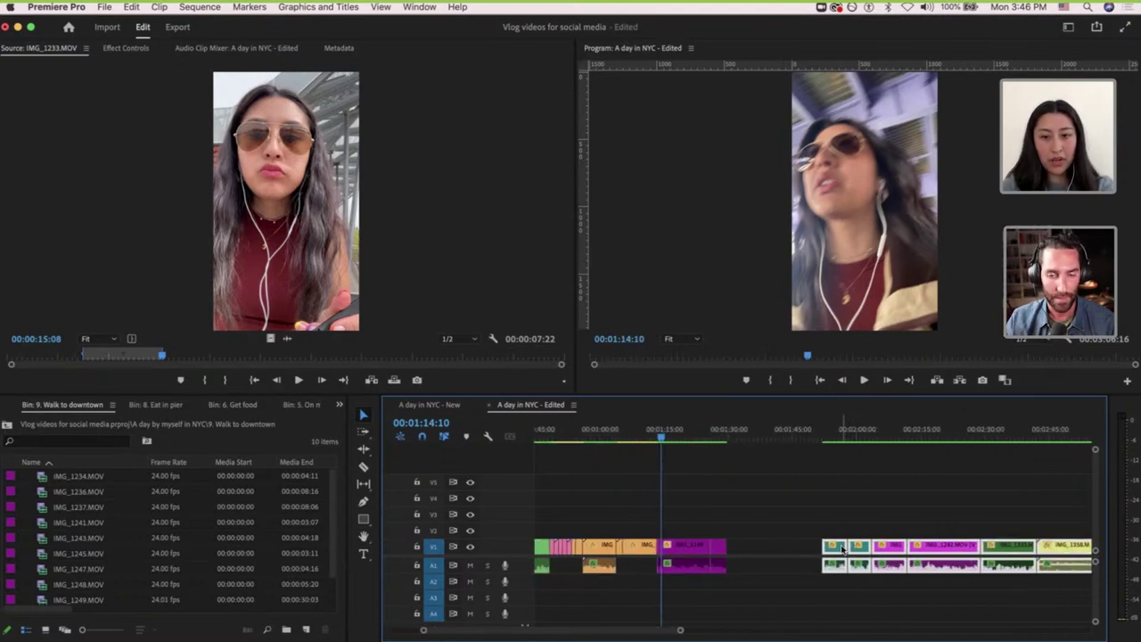
left_click_drag(841, 548, 938, 551)
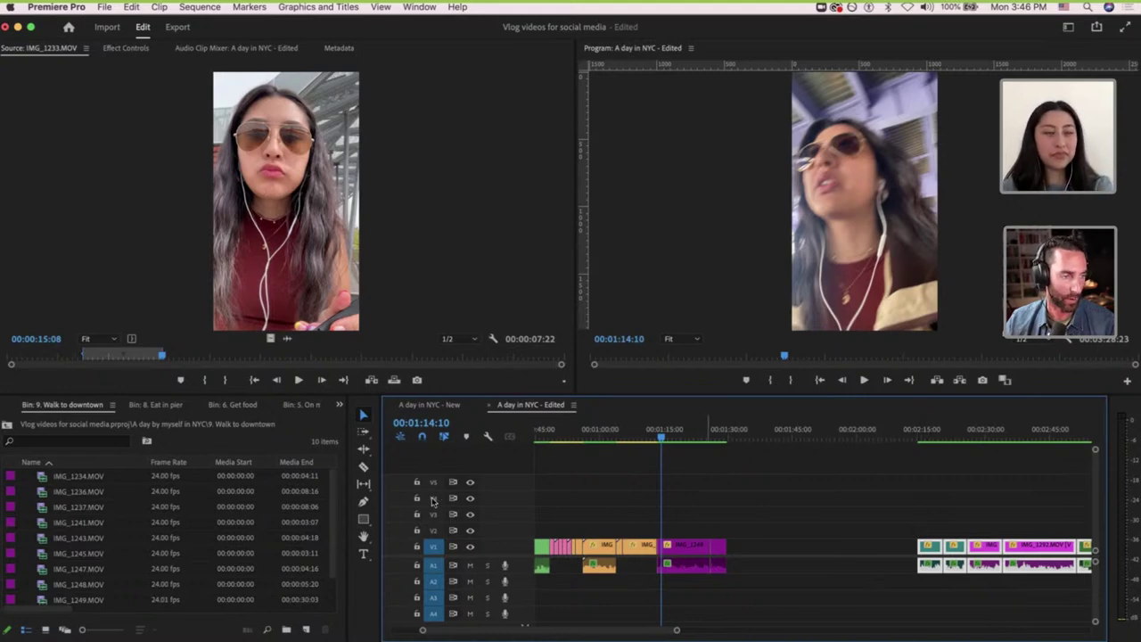
left_click(768, 495)
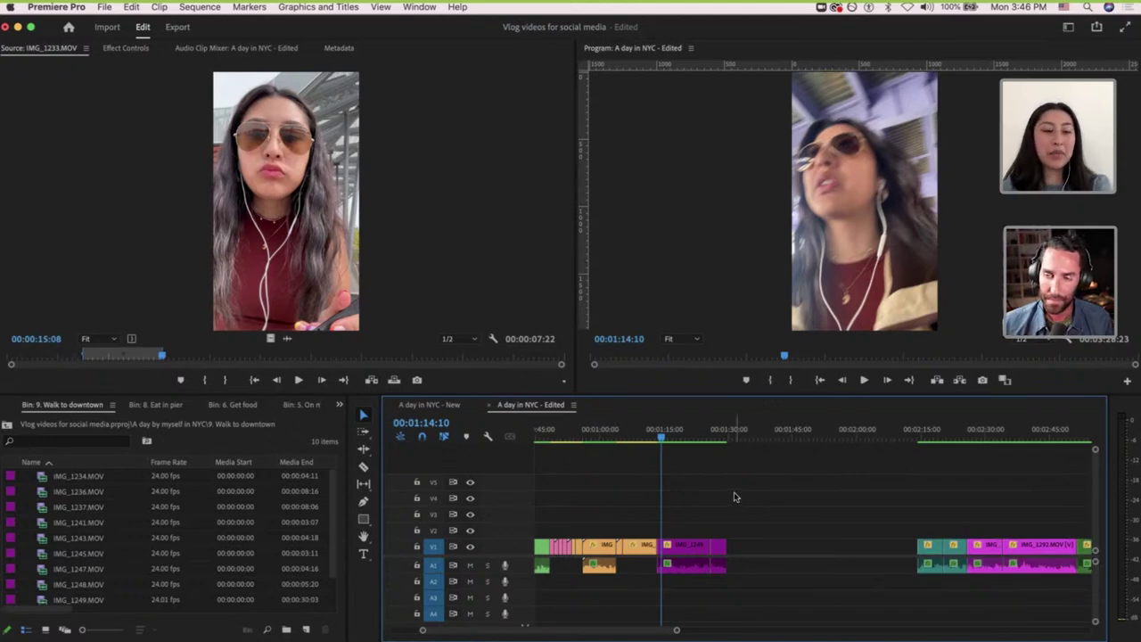
Show the 9. Walk to downtown bin as thumbnails and open IMG_1234.MOV in the Source monitor.
scroll(735, 497, "up", 3)
scroll(736, 498, "right", 3)
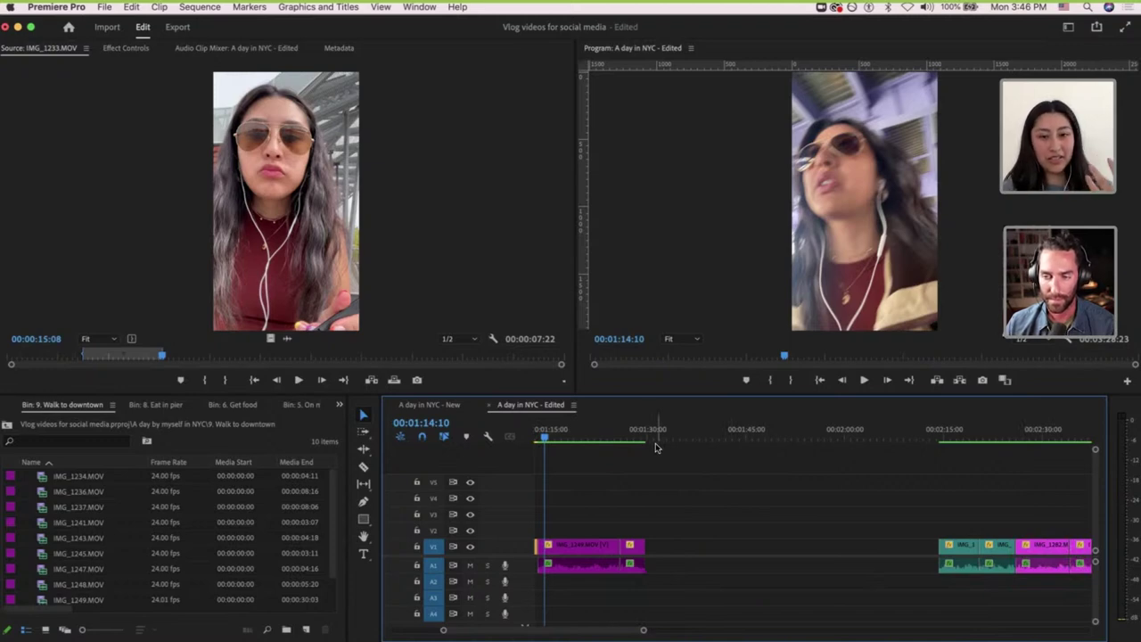
left_click(637, 436)
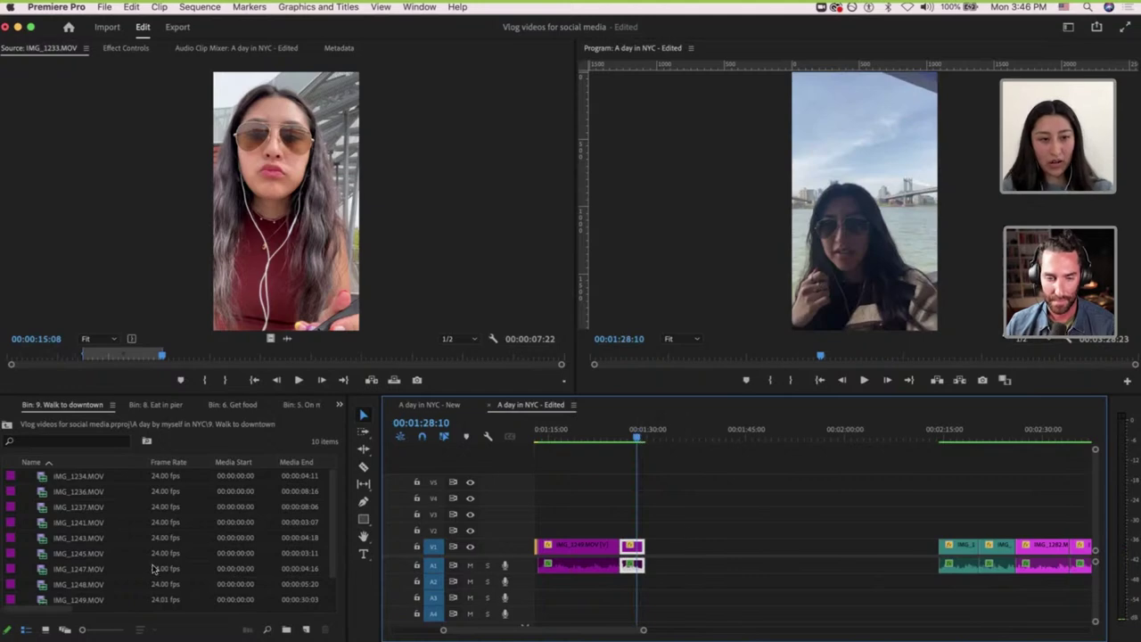
scroll(132, 553, "down", 2)
scroll(132, 553, "up", 2)
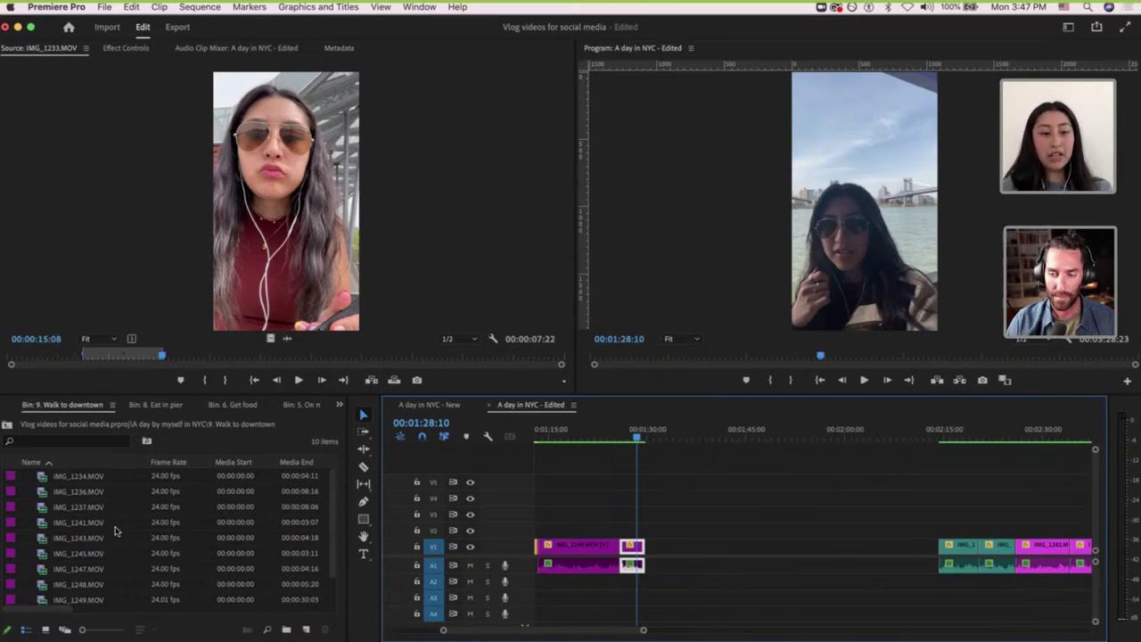
left_click(45, 630)
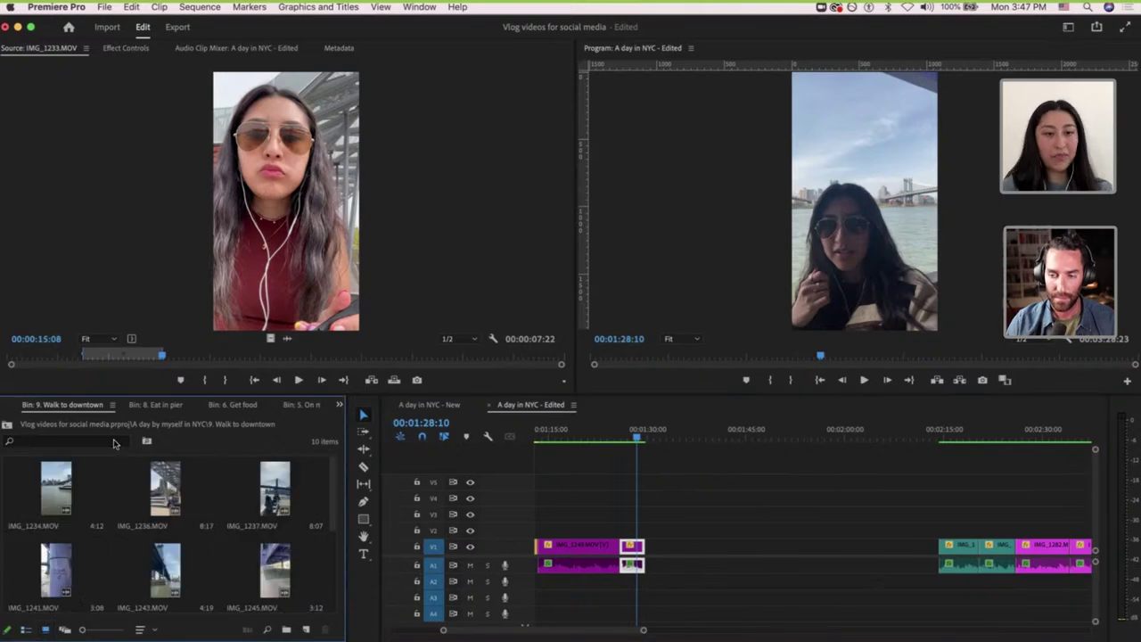
double_click(64, 486)
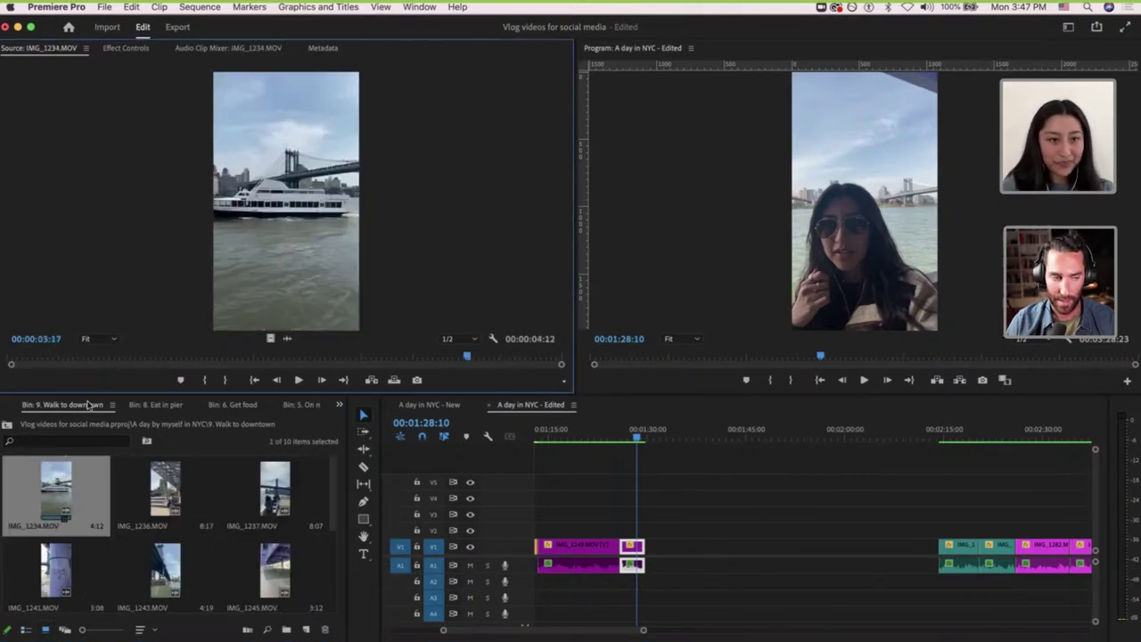
Mark IMG_1234.MOV from 00:00:01:21 to 00:00:02:15 and place its video only on V1 directly after IMG_1249.MOV.
left_click_drag(82, 360, 239, 369)
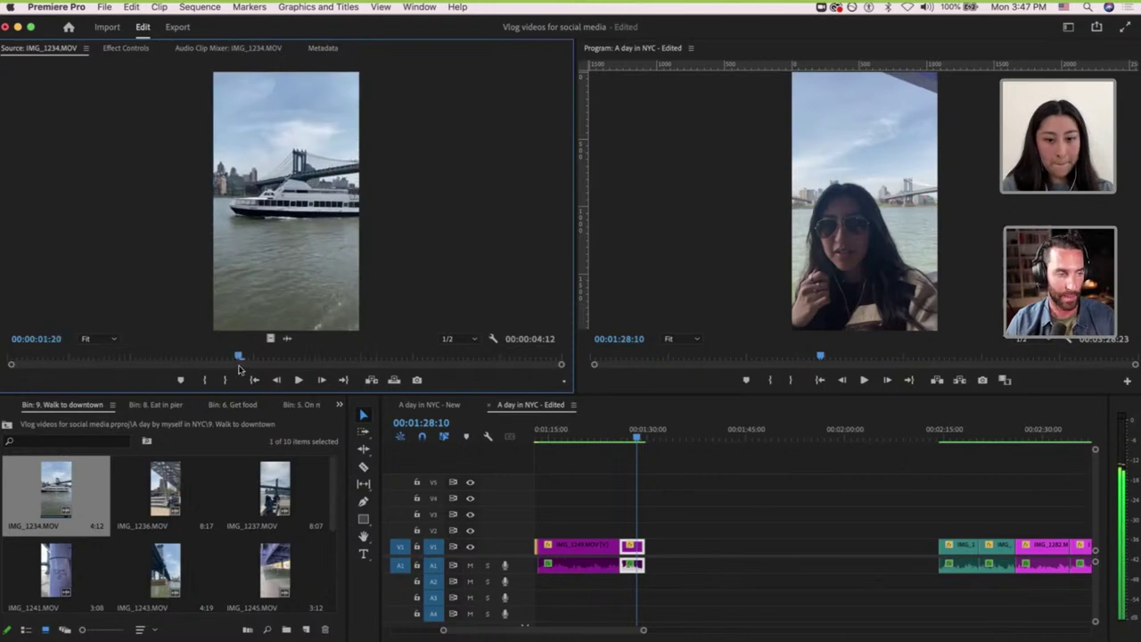
key("i")
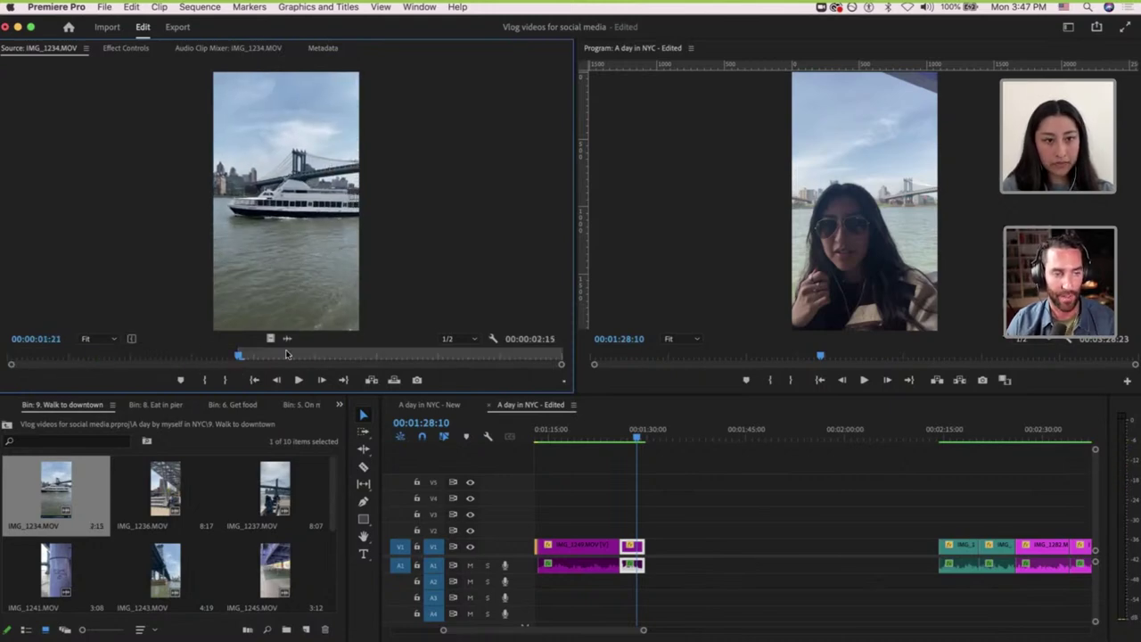
left_click_drag(271, 354, 747, 533)
key("o")
left_click_drag(668, 557, 658, 552)
scroll(648, 550, "up", 5)
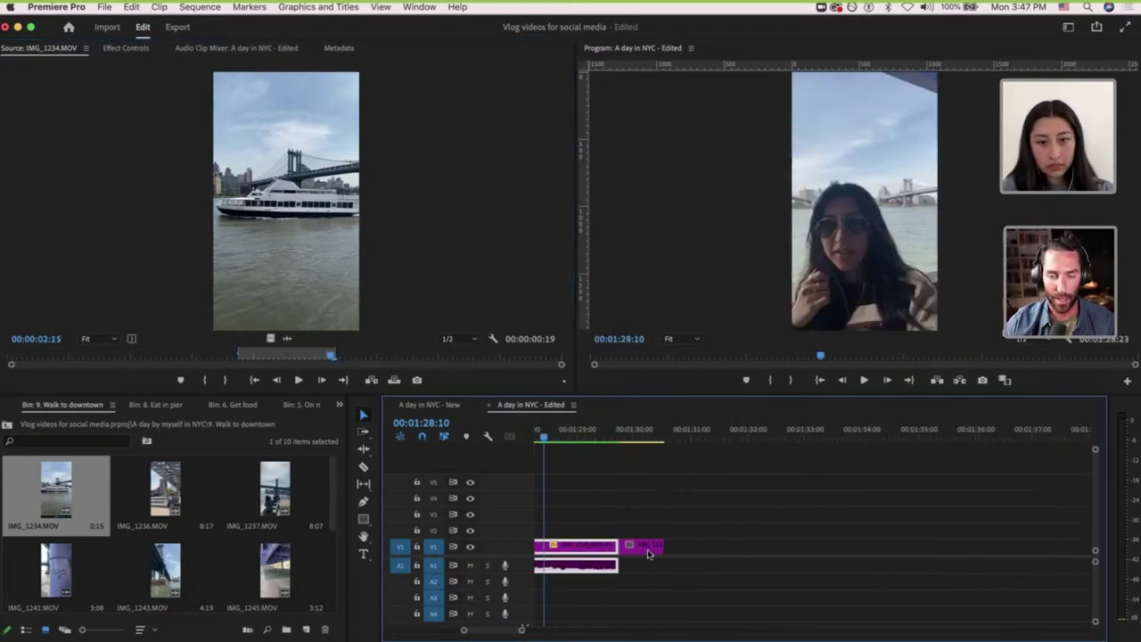
Set the IMG_1234.MOV clip on V1 to frame size and play it back from 00:01:29:17.
left_click(626, 435)
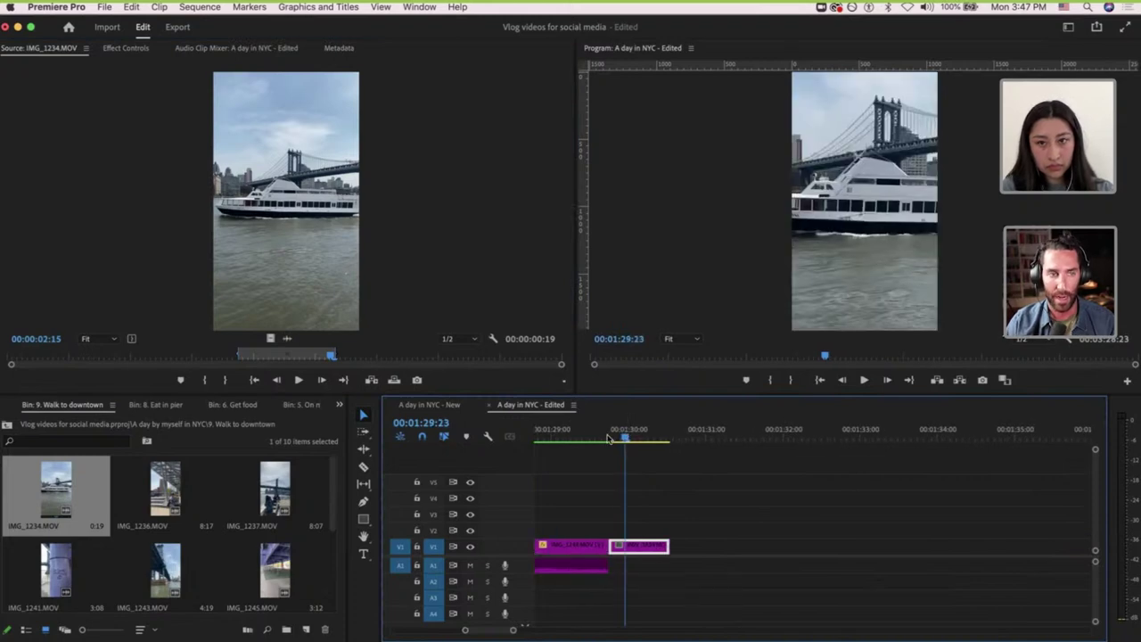
left_click(607, 437)
left_click(657, 546)
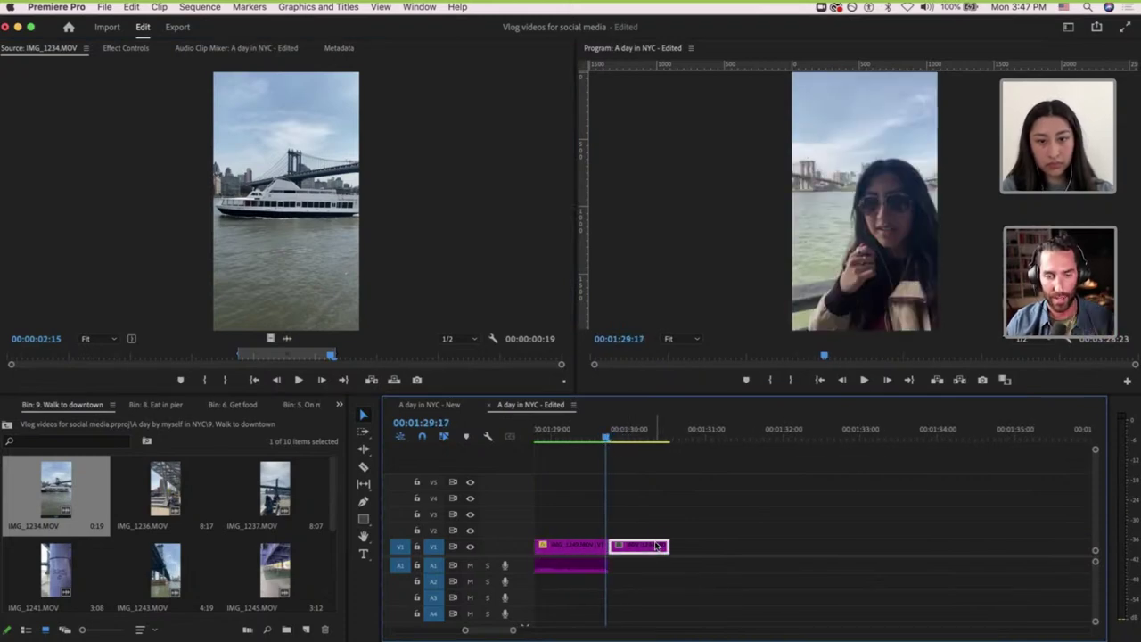
right_click(657, 546)
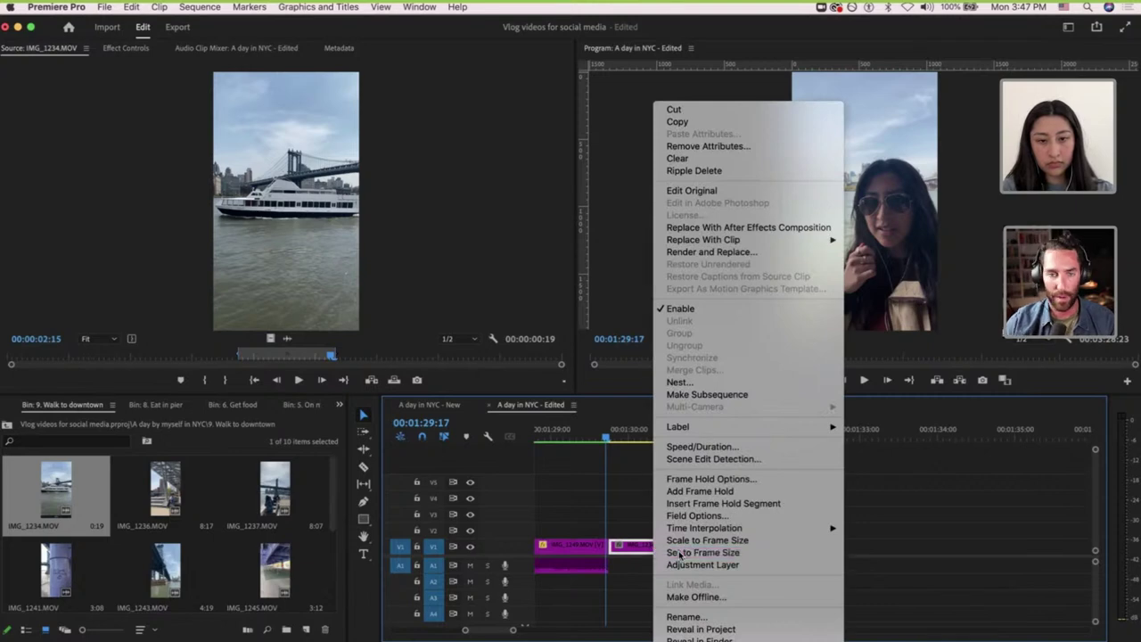
left_click(679, 553)
key("space")
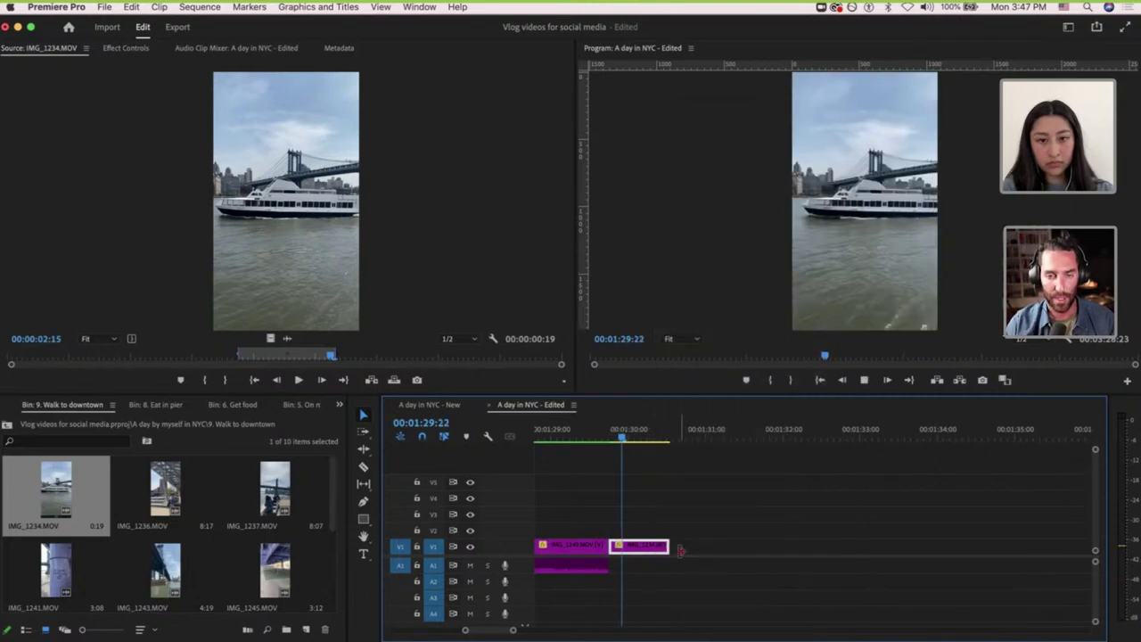
key("space")
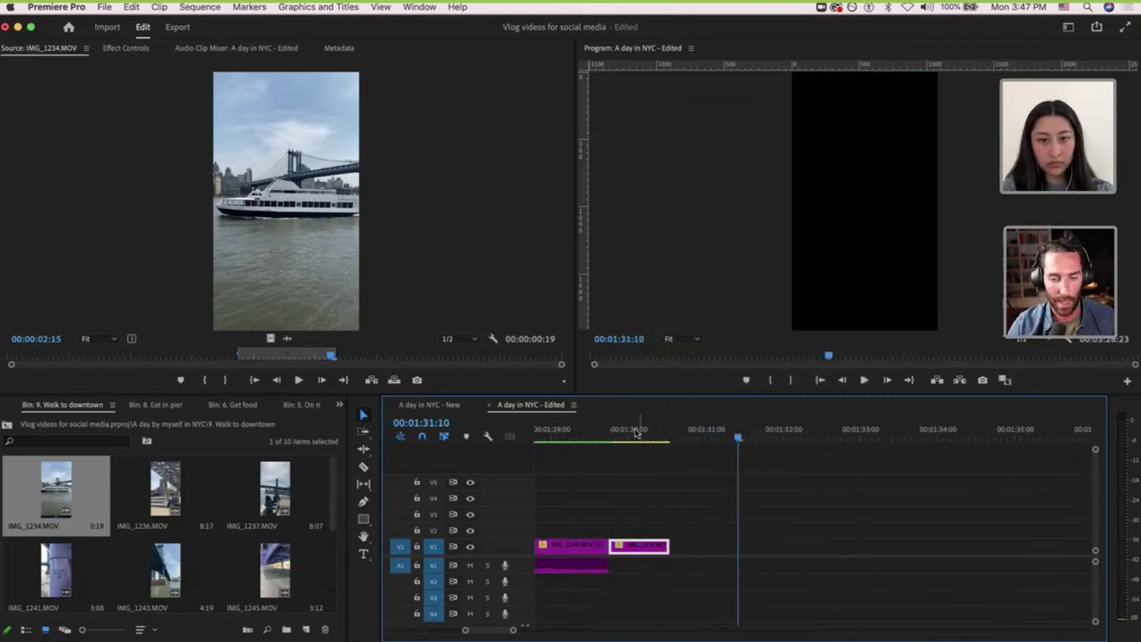
Mark IMG_1236.MOV from its start to 00:00:02:02 and place its video only on V2 above the IMG_1234.MOV clip.
left_click(636, 432)
double_click(170, 489)
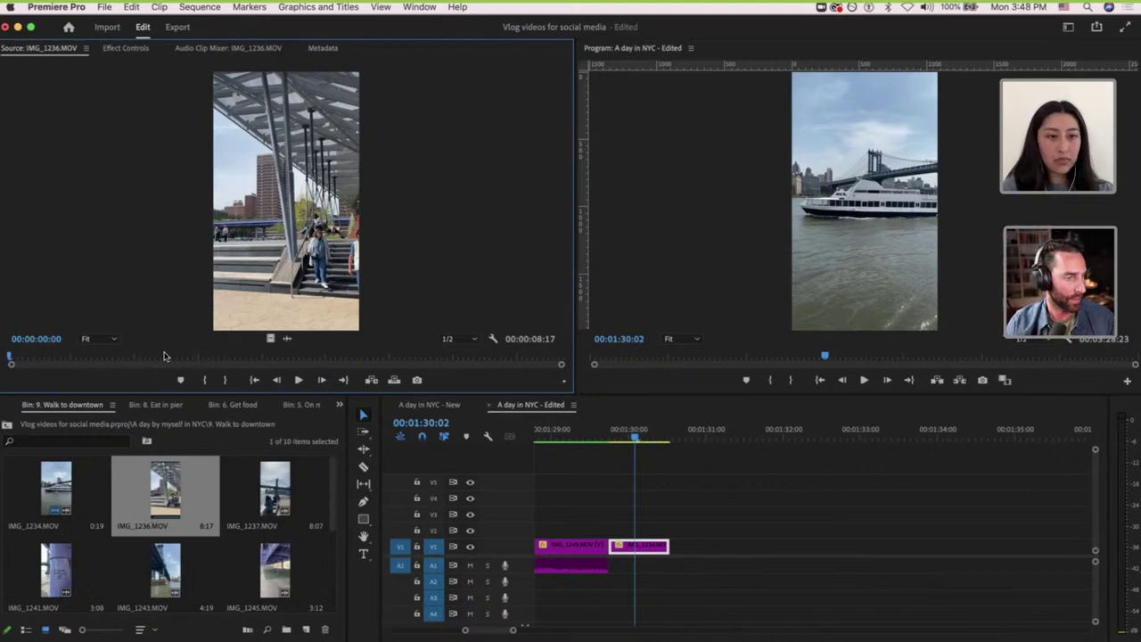
left_click_drag(163, 356, 10, 357)
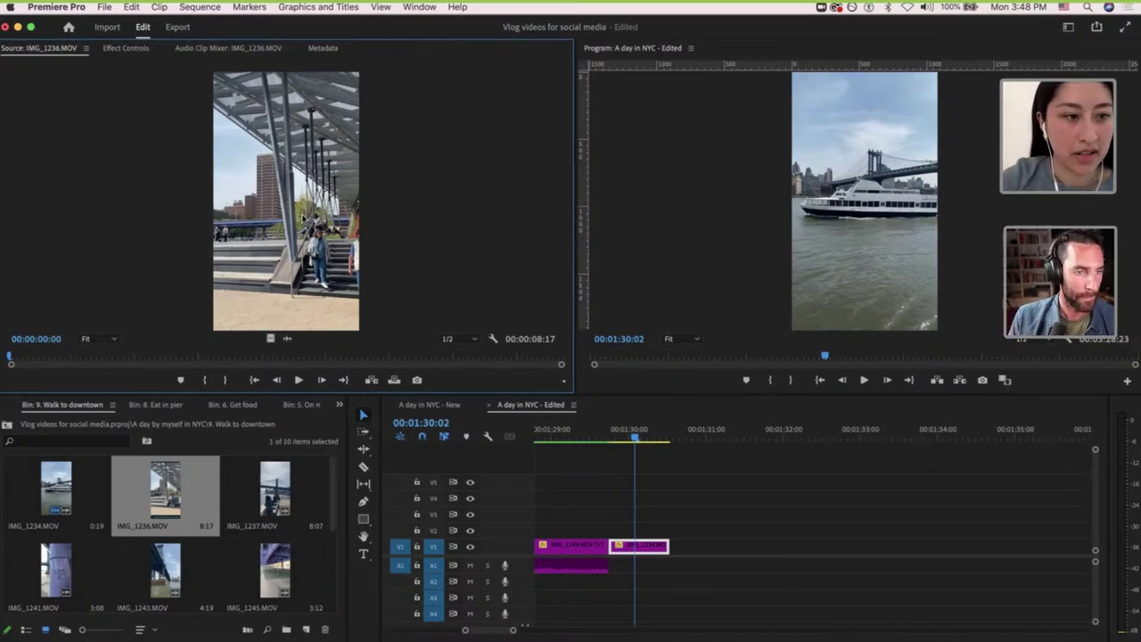
left_click_drag(13, 354, 140, 352)
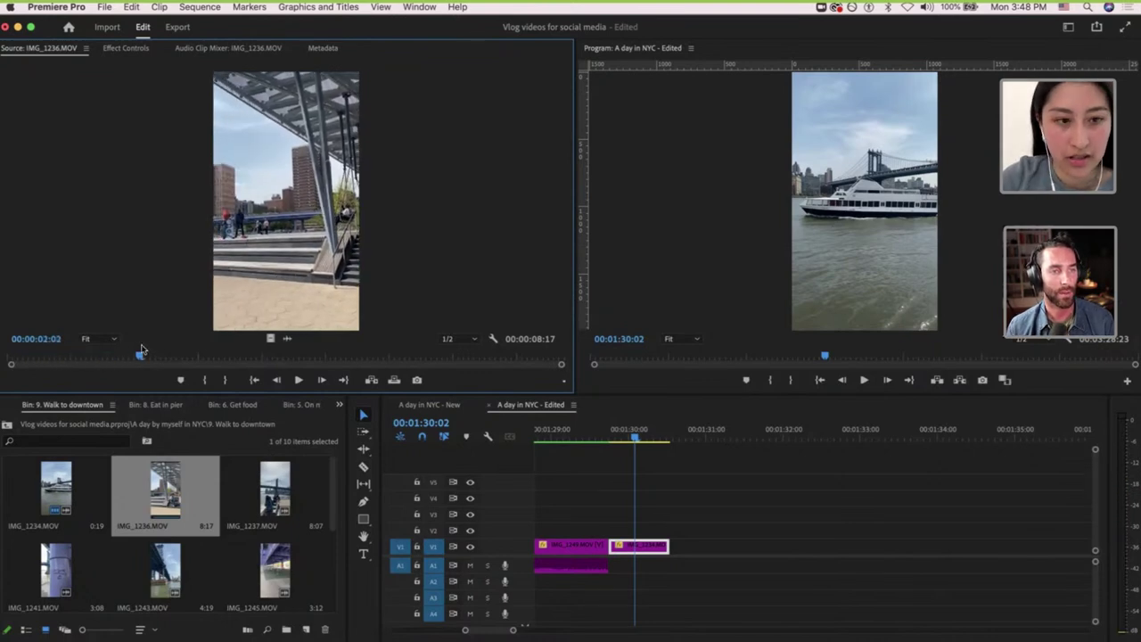
key("o")
left_click_drag(273, 340, 615, 541)
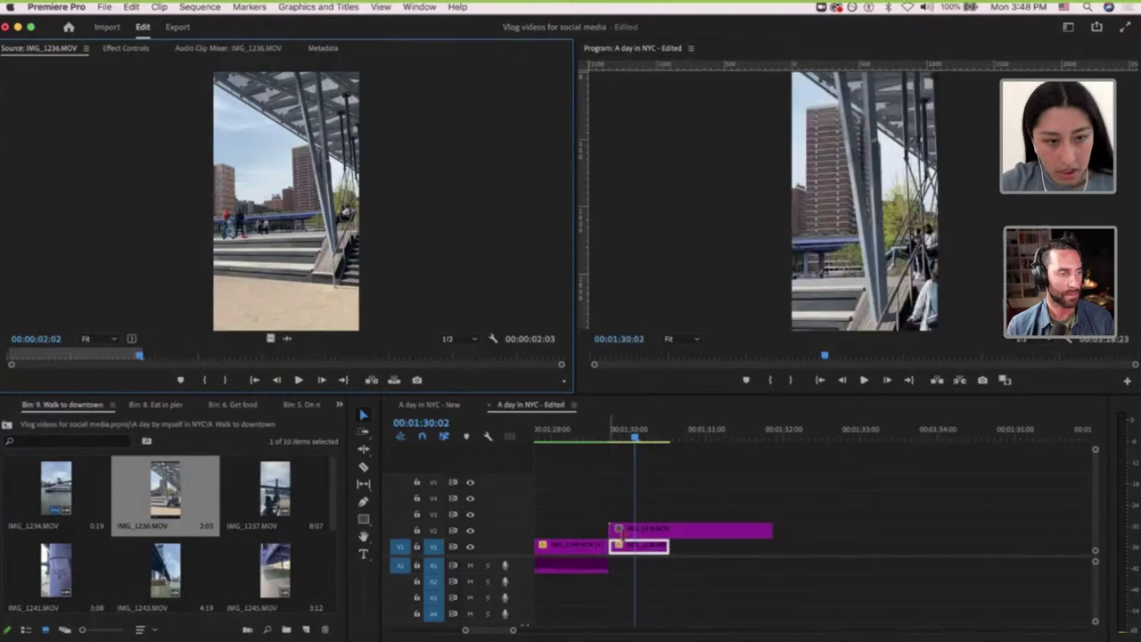
Cut the IMG_1236.MOV clip on V2 at the end of IMG_1234.MOV and delete the part past the cut.
key("c")
left_click(670, 532)
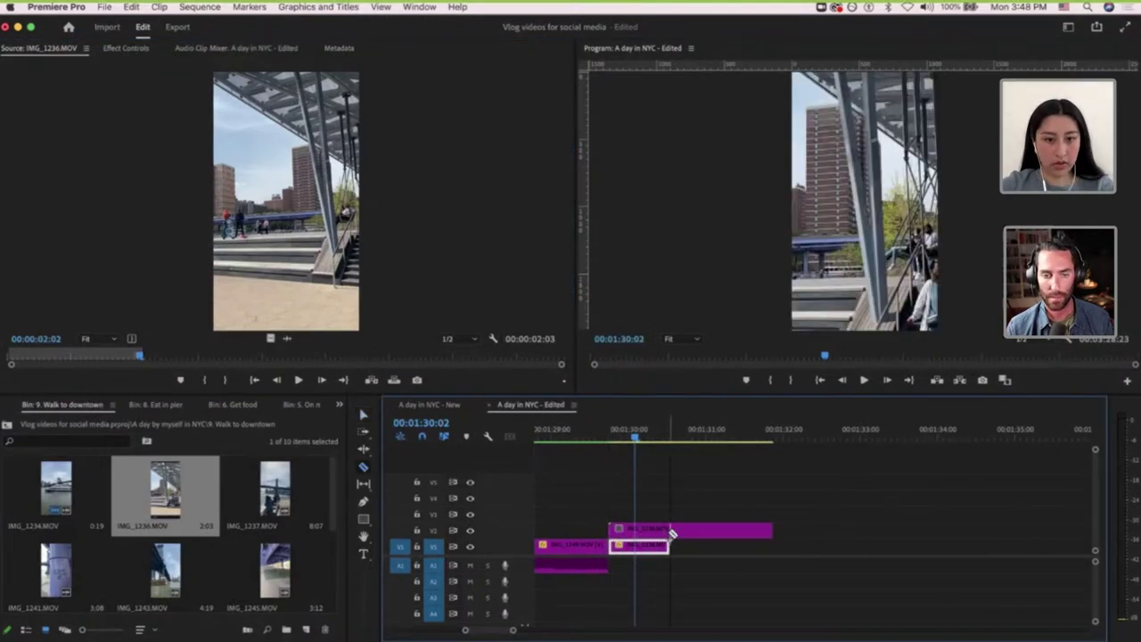
key("v")
left_click(687, 532)
key("Delete")
Open IMG_1237.MOV in the Source monitor and scrub through it to 00:00:06:19.
double_click(275, 488)
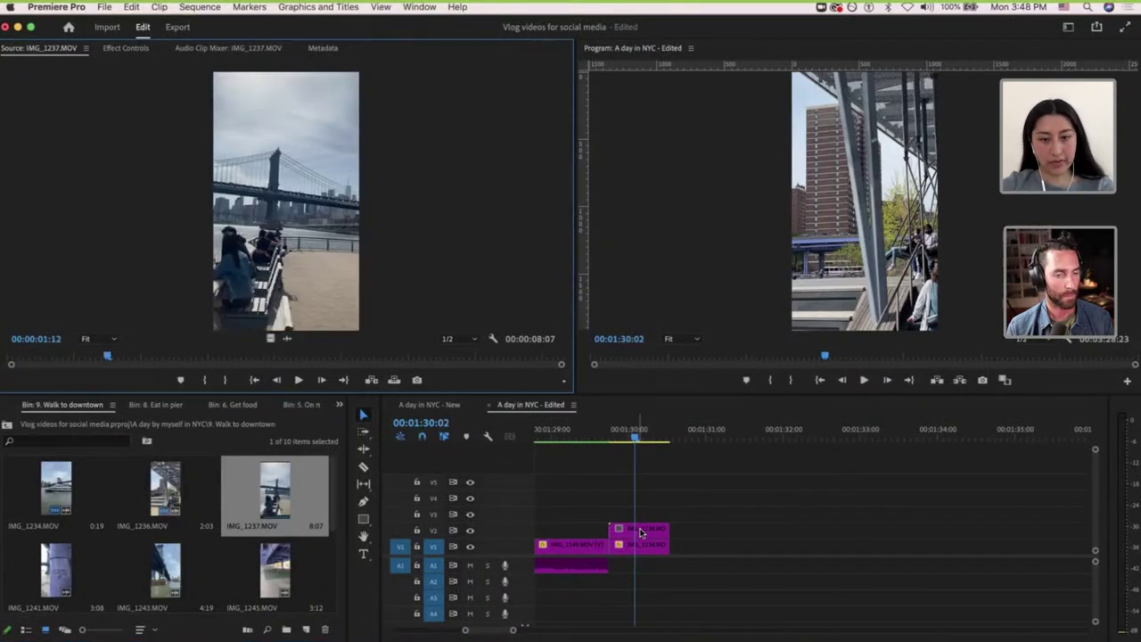
left_click(668, 489)
left_click_drag(690, 540, 689, 550)
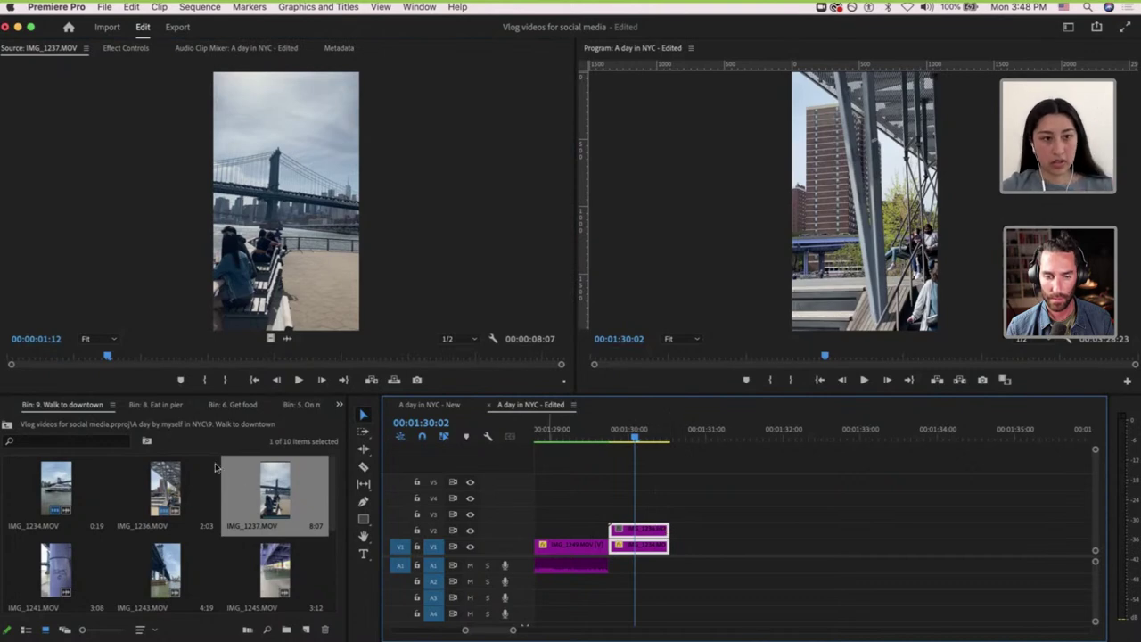
left_click(152, 359)
left_click_drag(214, 361, 466, 378)
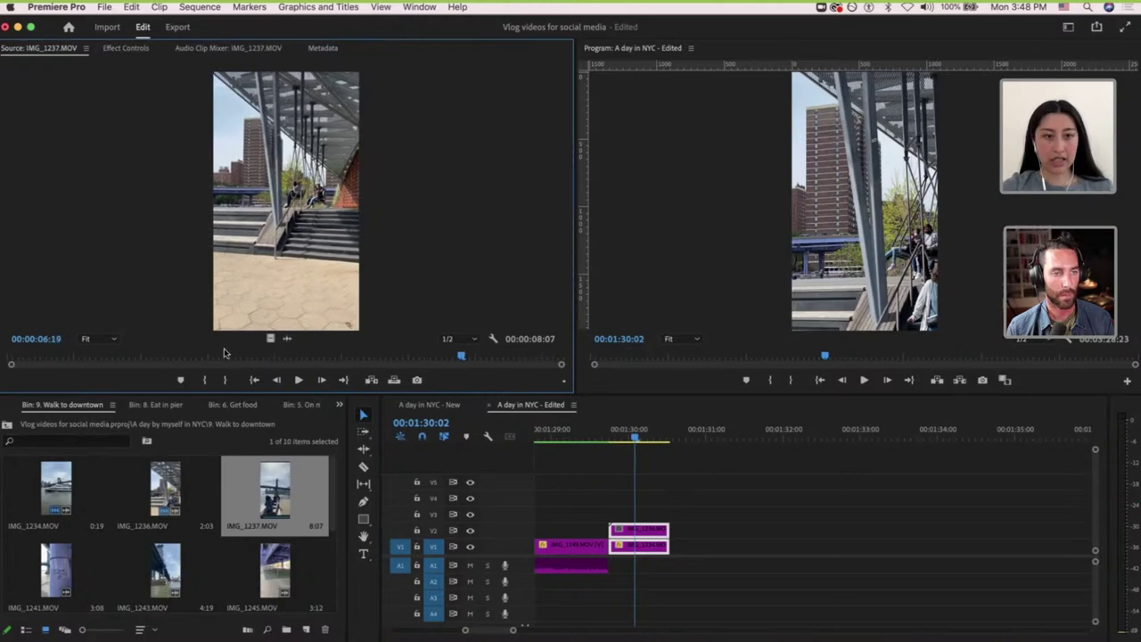
Delete the IMG_1236.MOV clip from V2, keeping the IMG_1234.MOV clip below it on V1.
left_click(675, 521)
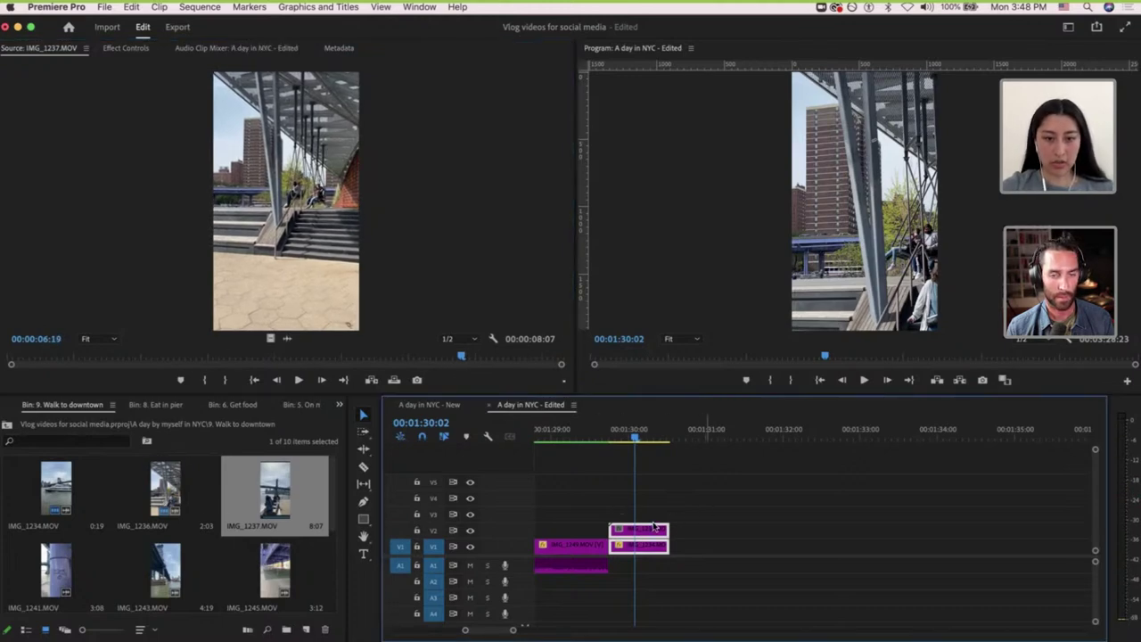
left_click(658, 531)
key("Delete")
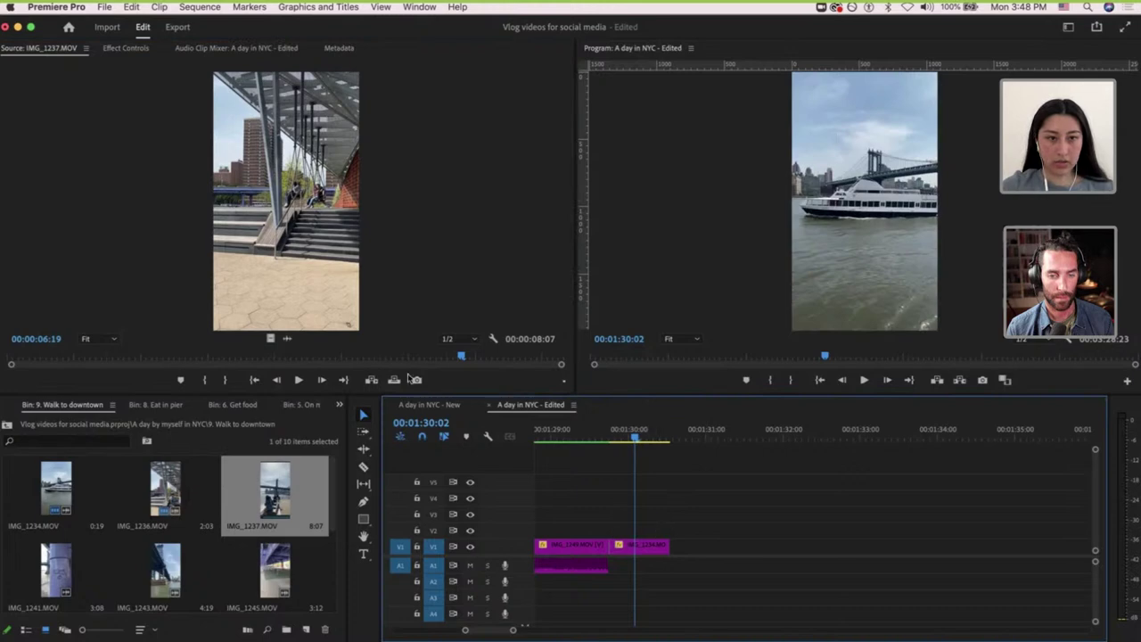
Mark IMG_1237.MOV from 00:00:06:03 to its end and place its video only on V2, ending together with IMG_1234.MOV.
left_click_drag(519, 357, 418, 356)
key("i")
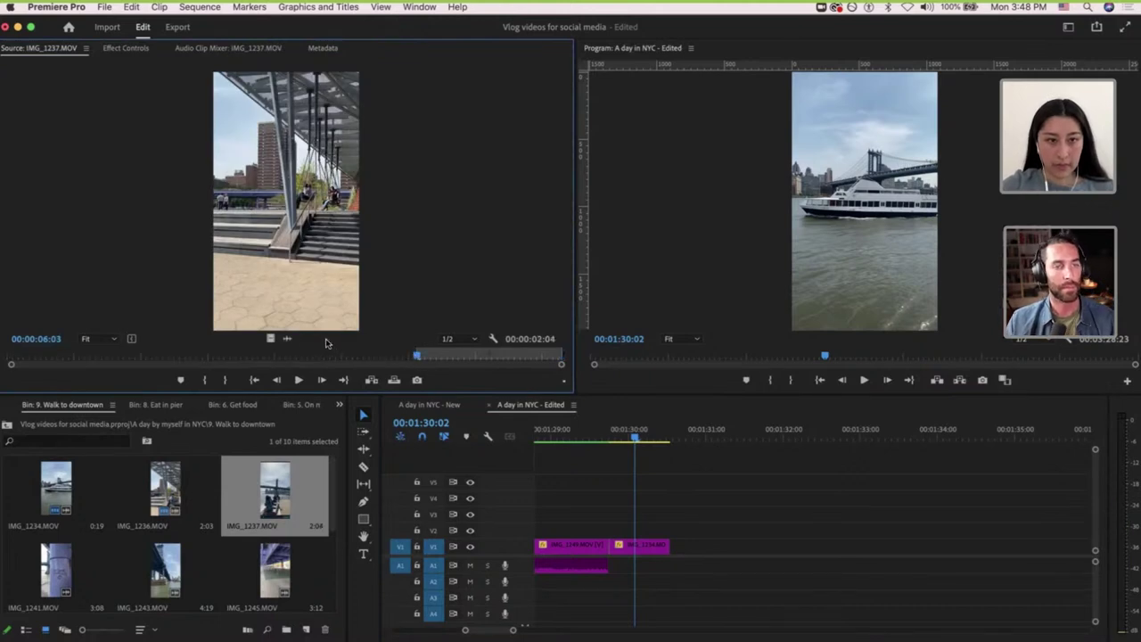
left_click_drag(272, 338, 658, 535)
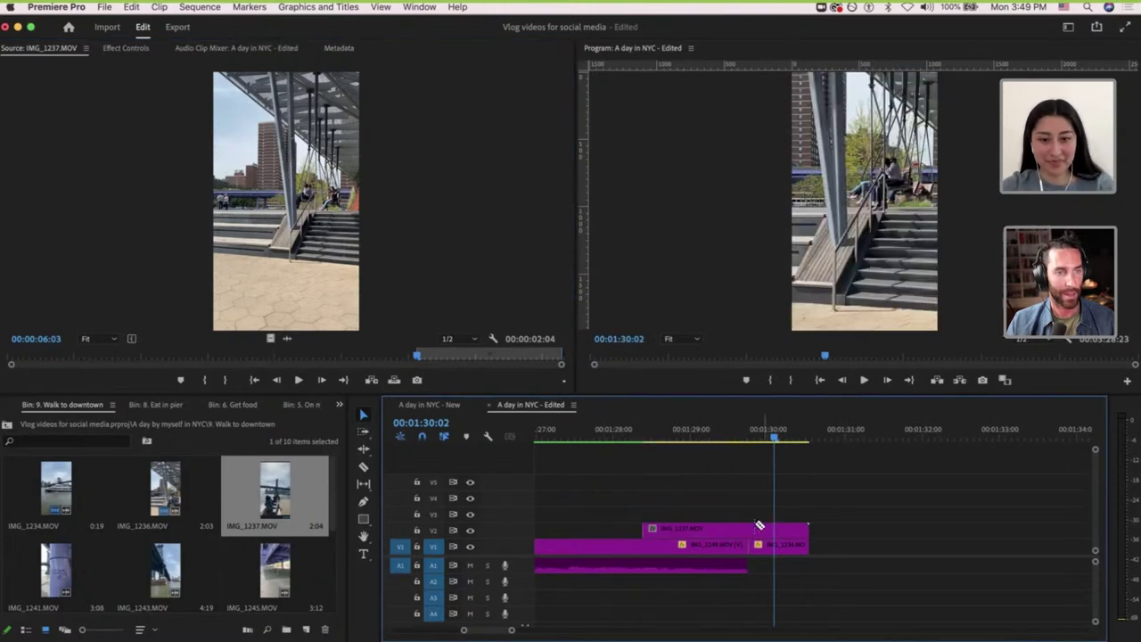
Cut the IMG_1237.MOV clip on V2 at the start of IMG_1234.MOV and delete the part before the cut.
key("c")
left_click(748, 528)
key("v")
left_click(727, 529)
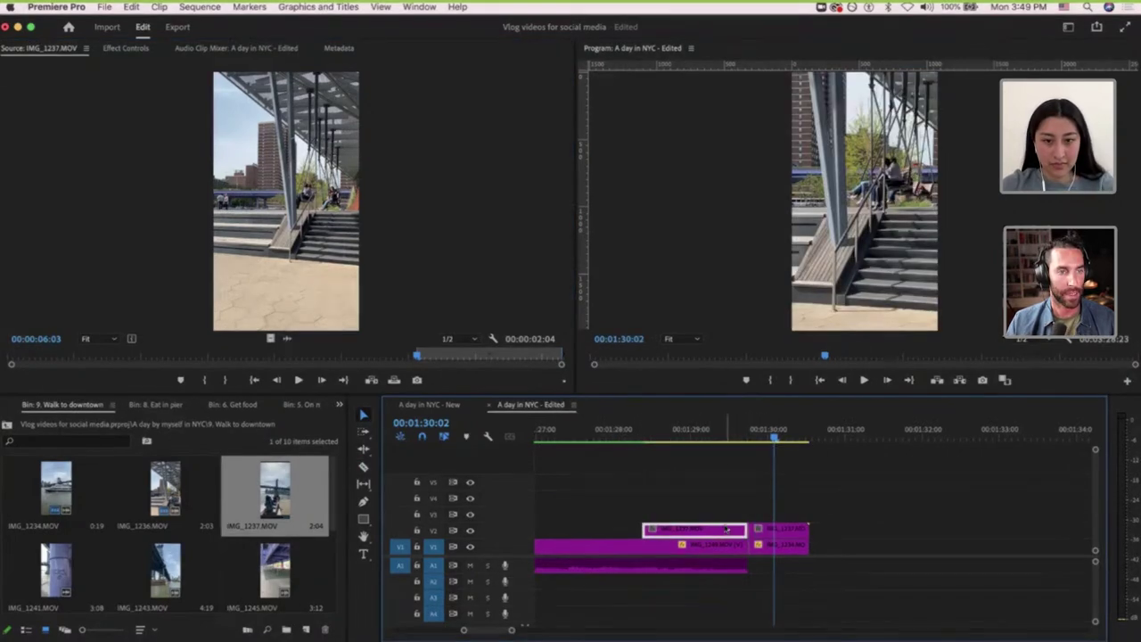
key("Delete")
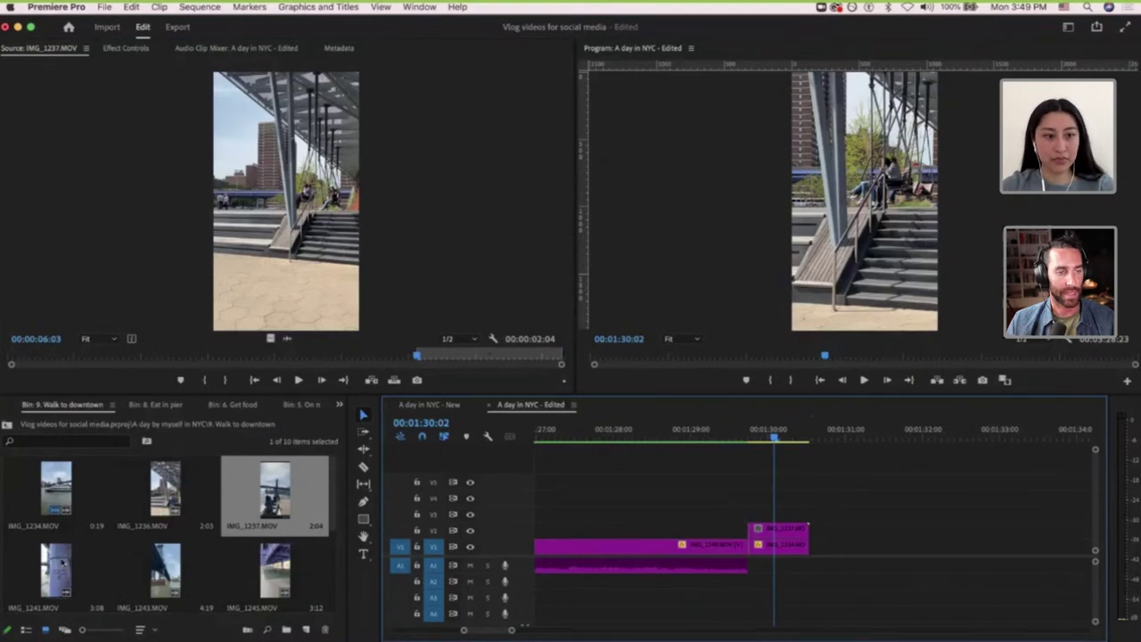
Mark IMG_1241.MOV from 00:00:00:18 to its end and place its video only on V3, starting together with IMG_1234.MOV.
double_click(62, 562)
scroll(646, 567, "down", 3)
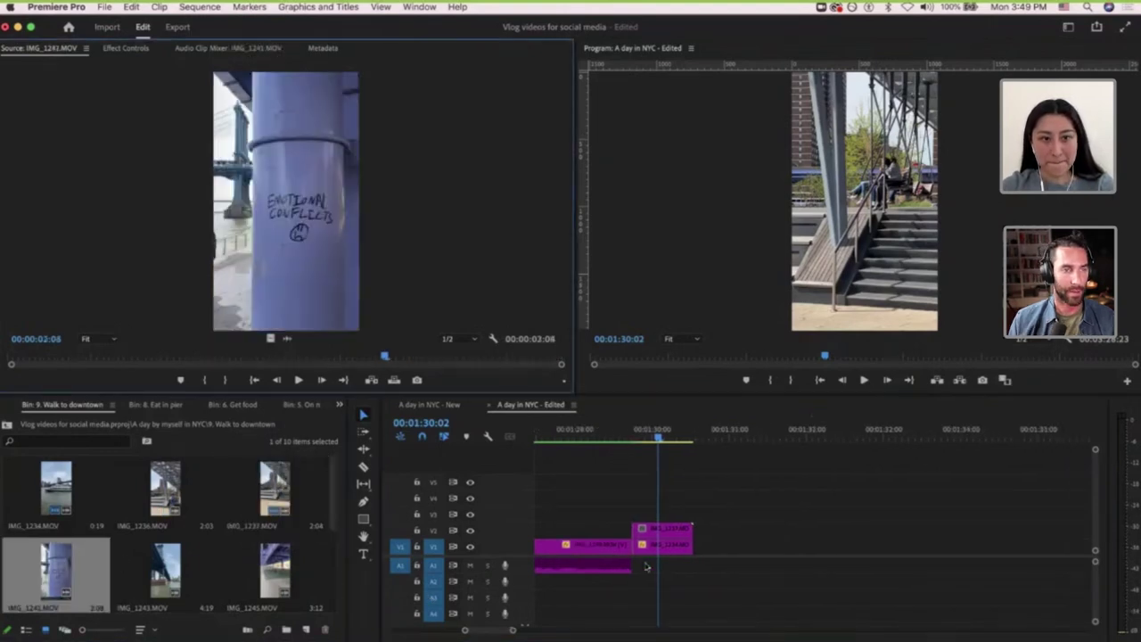
left_click_drag(257, 354, 133, 352)
key("i")
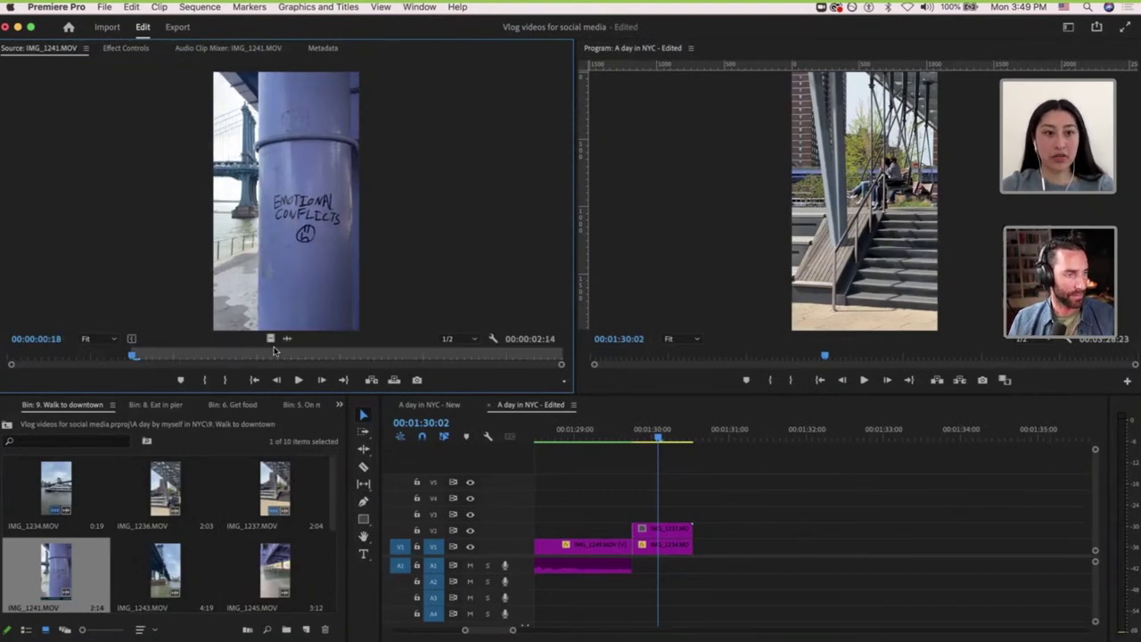
left_click_drag(272, 339, 640, 519)
Cut the IMG_1241.MOV clip on V3 where the clips below it end.
key("c")
left_click(693, 516)
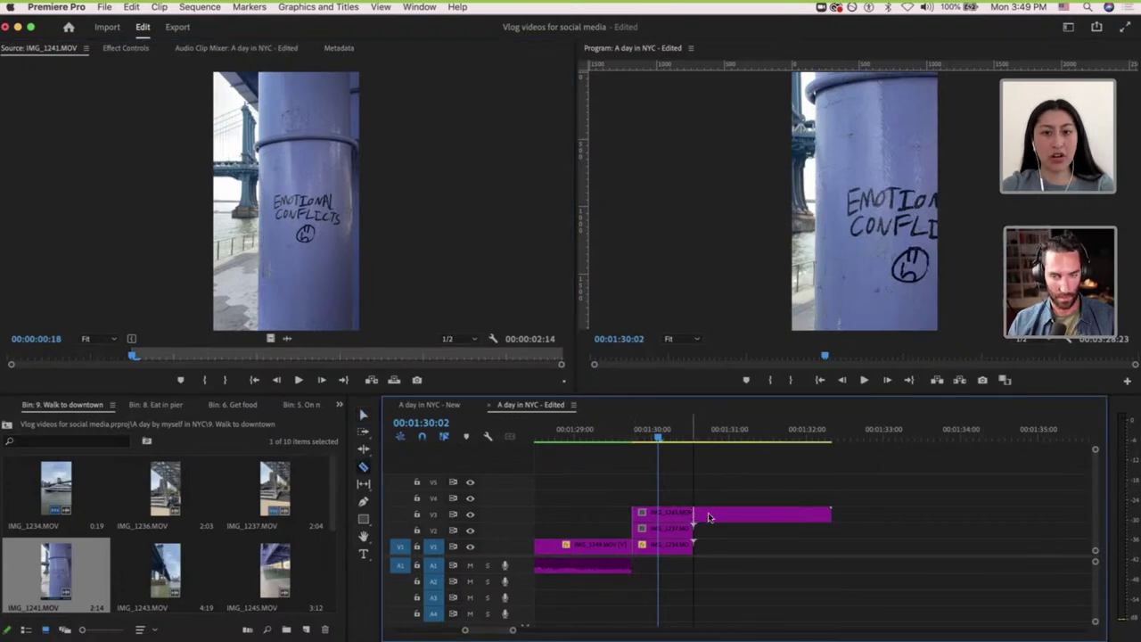
Delete the leftover part of the IMG_1241 clip on V3 that extends past the end of the stacked clips.
key("v")
left_click(709, 515)
key("Delete")
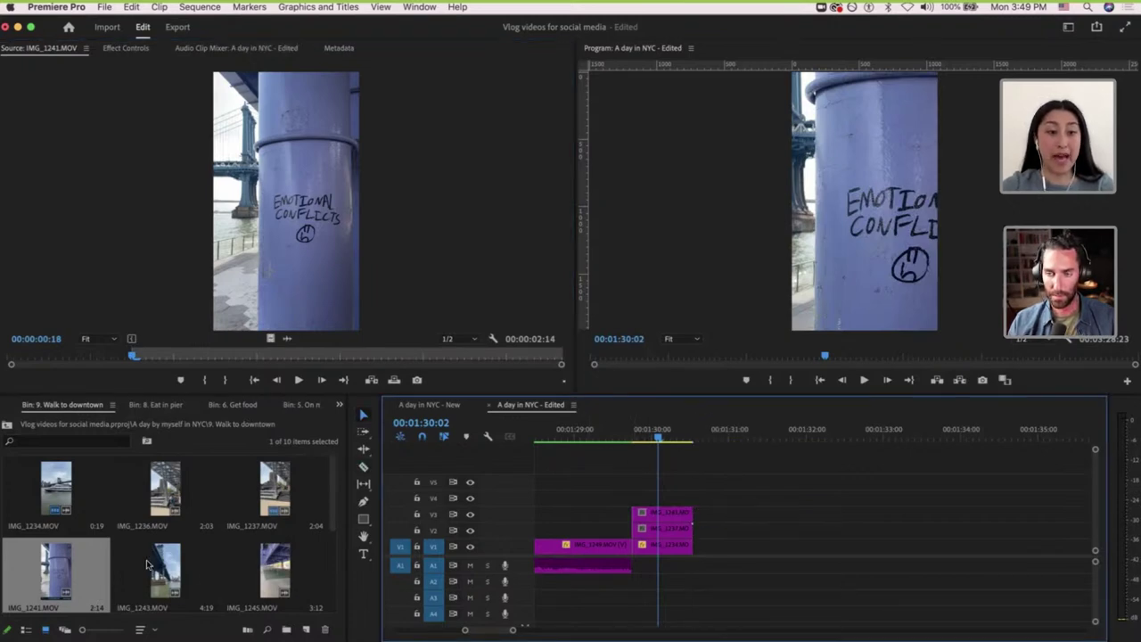
Review IMG_1243 in the source monitor and place only its video on V4, aligned with the start of the stacked clips.
double_click(148, 565)
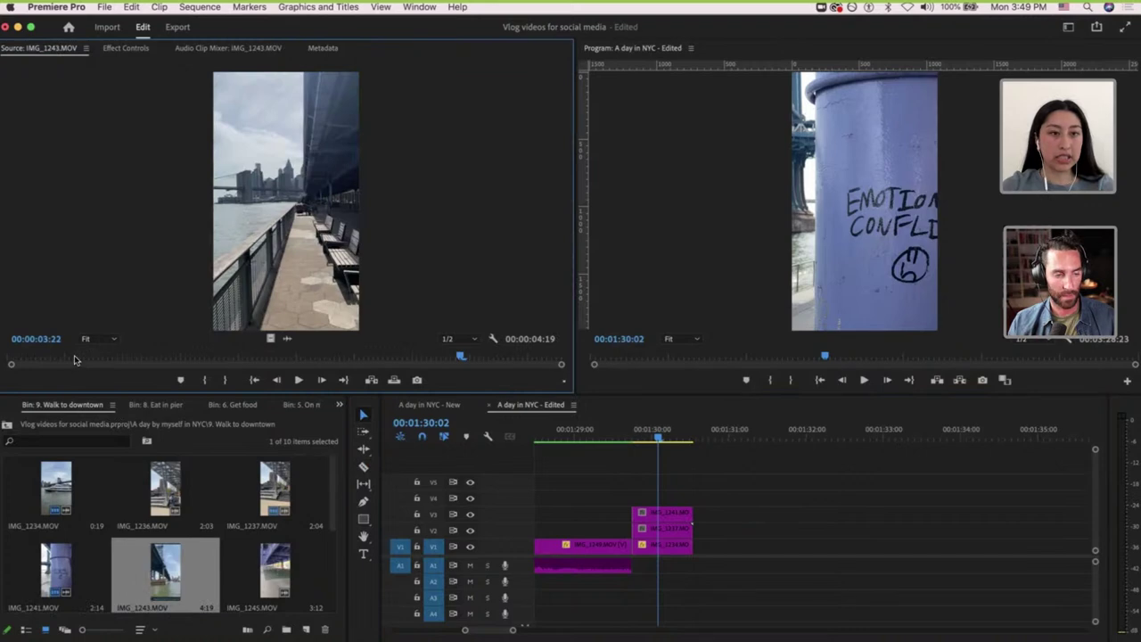
left_click_drag(74, 359, 81, 409)
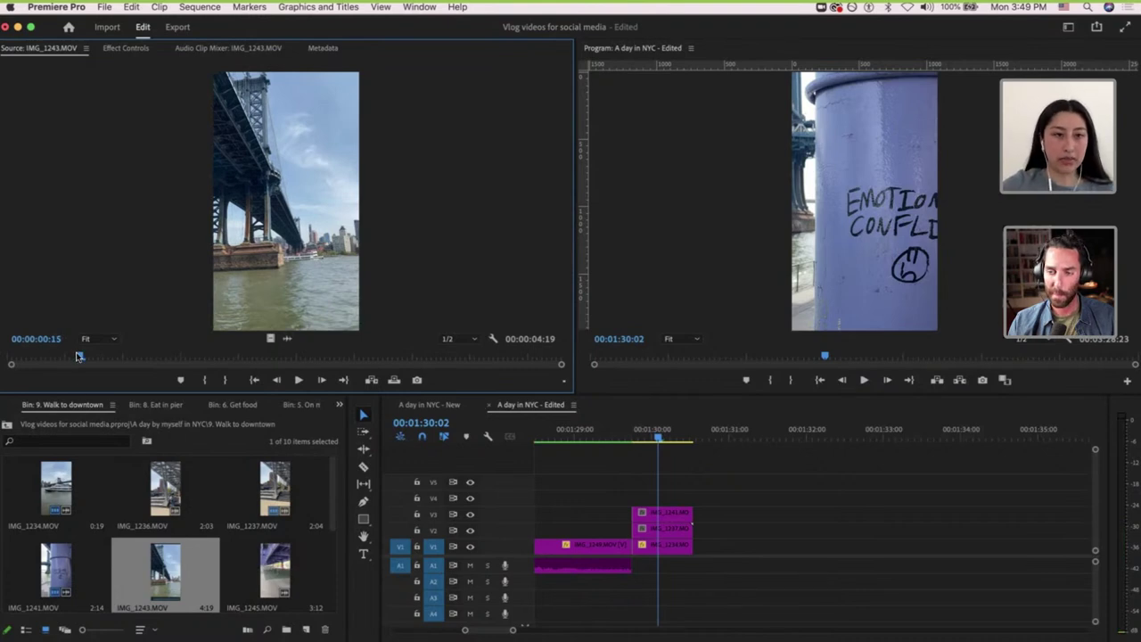
left_click_drag(78, 357, 2, 373)
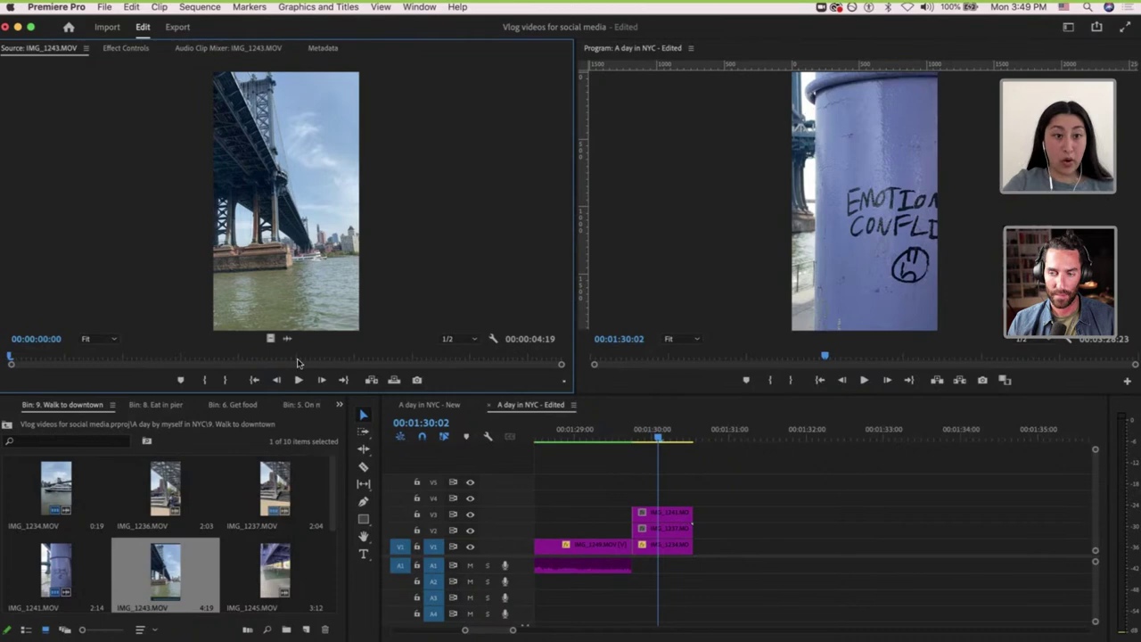
left_click_drag(273, 338, 667, 507)
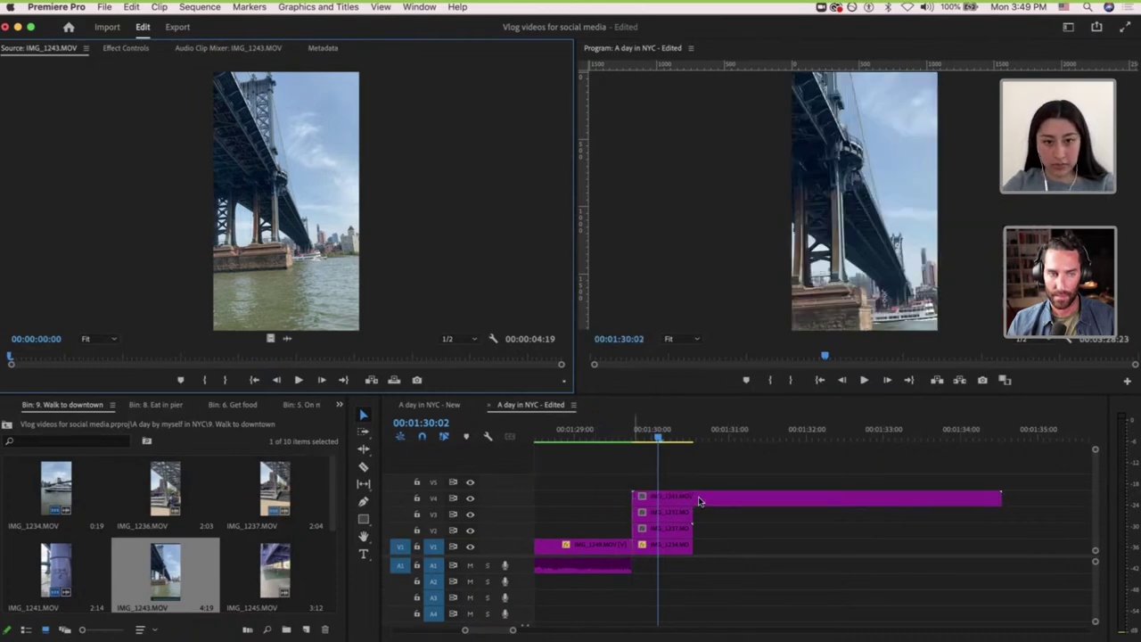
Cut the IMG_1243 clip on V4 at the end of the clips below and delete the excess.
key("c")
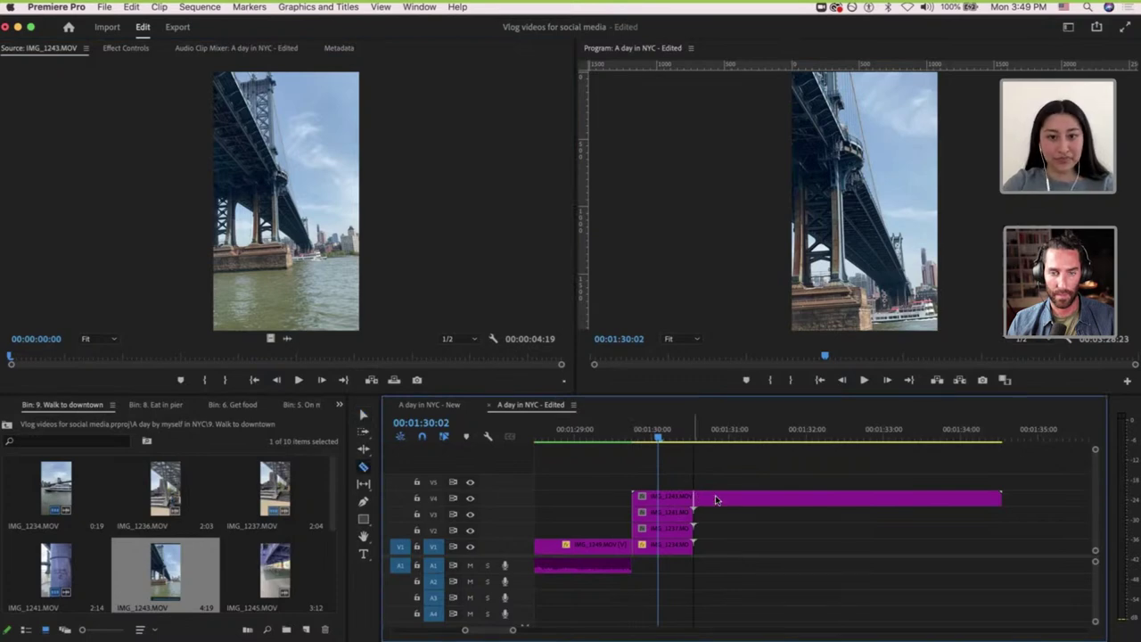
left_click(716, 499)
key("v")
left_click(716, 499)
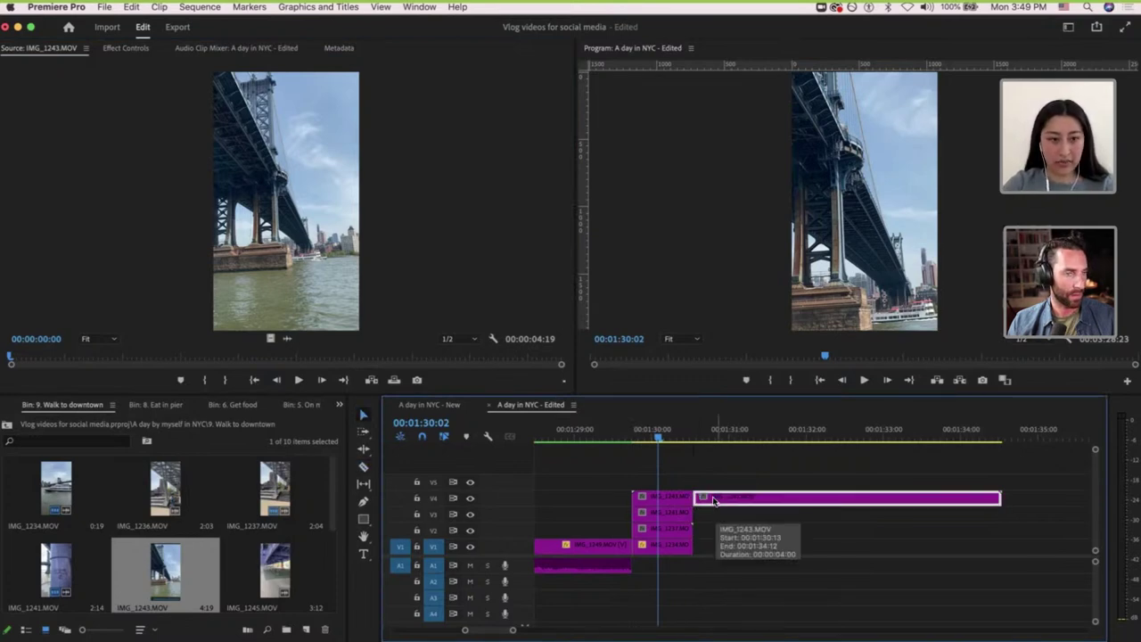
key("Delete")
Preview IMG_1245 in the source monitor by scrubbing through its footage.
double_click(285, 566)
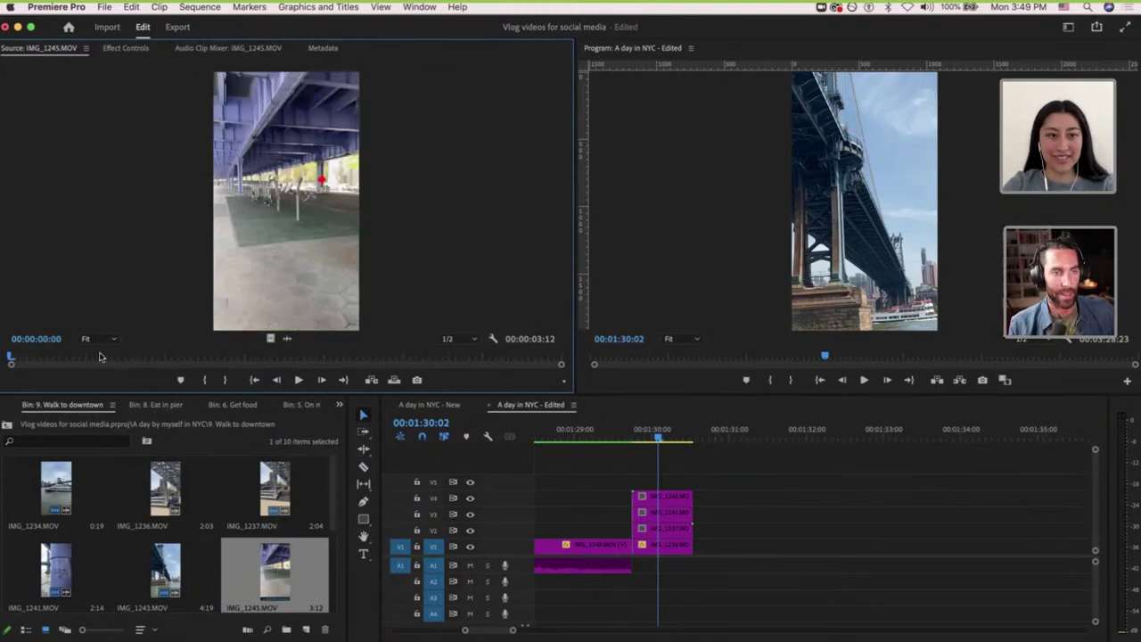
left_click(538, 361)
left_click_drag(545, 378, 271, 371)
Open IMG_1247 from the bin and mark its in and out points, with the out point at 00:00:04:03.
scroll(266, 498, "down", 5)
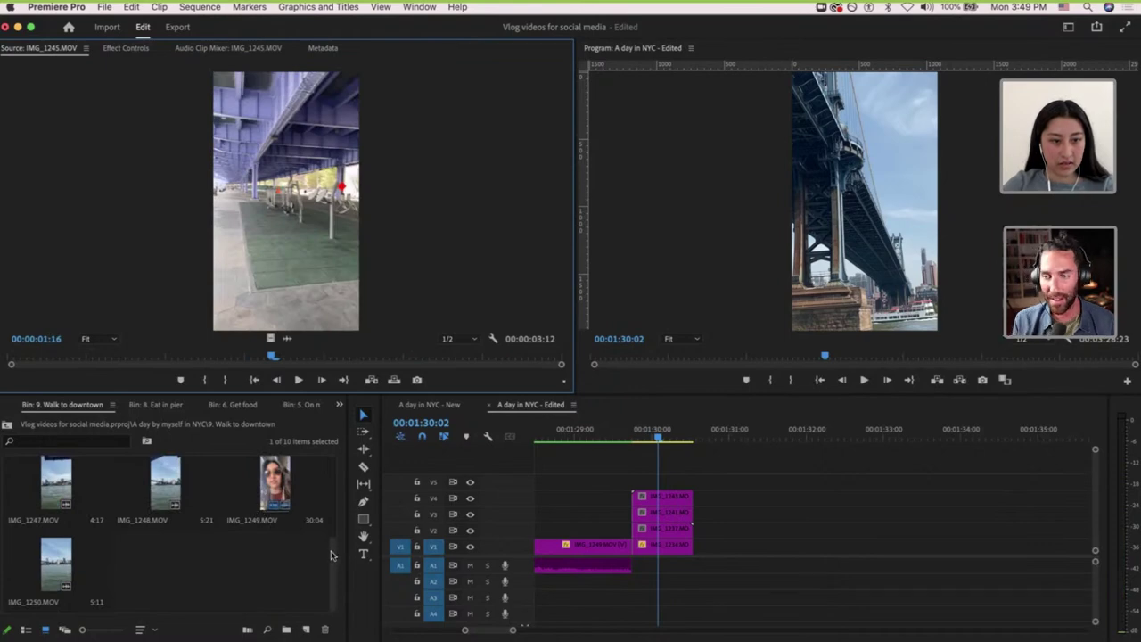
left_click_drag(332, 552, 333, 535)
double_click(68, 517)
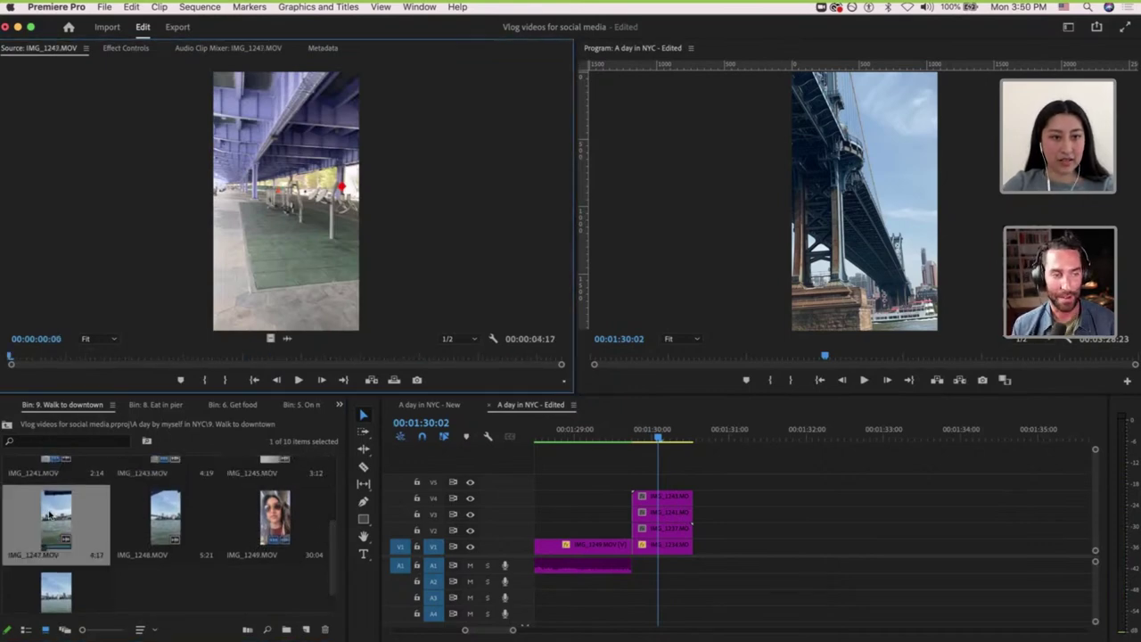
mouse_move(53, 357)
left_mouse_down()
mouse_move(563, 396)
mouse_move(425, 367)
mouse_move(225, 368)
mouse_move(489, 356)
left_mouse_up()
key("i")
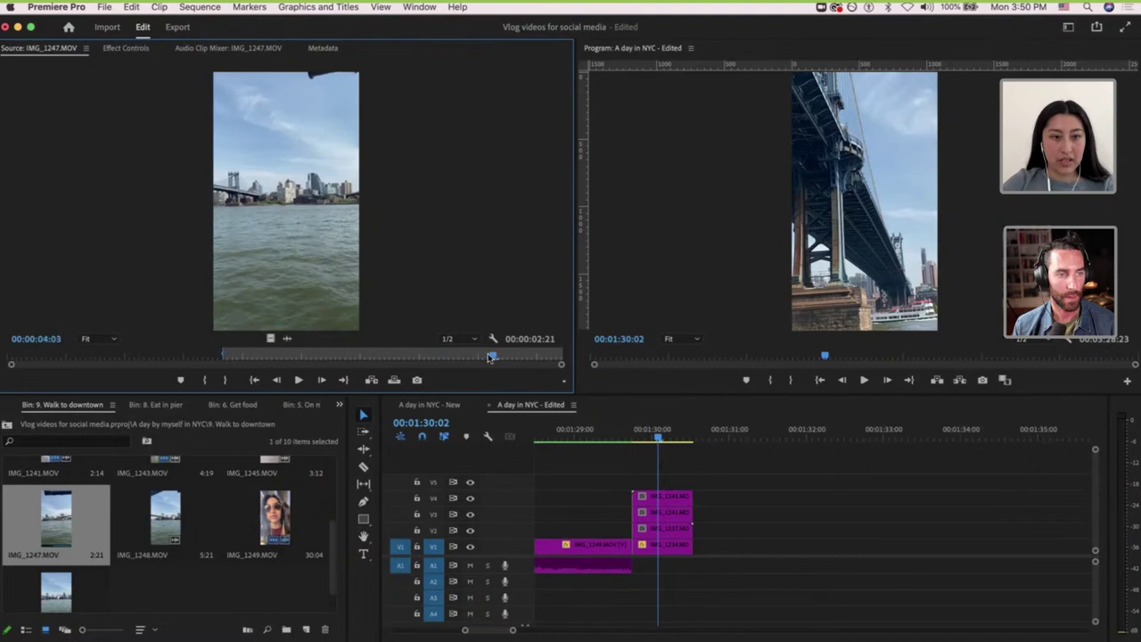
key("o")
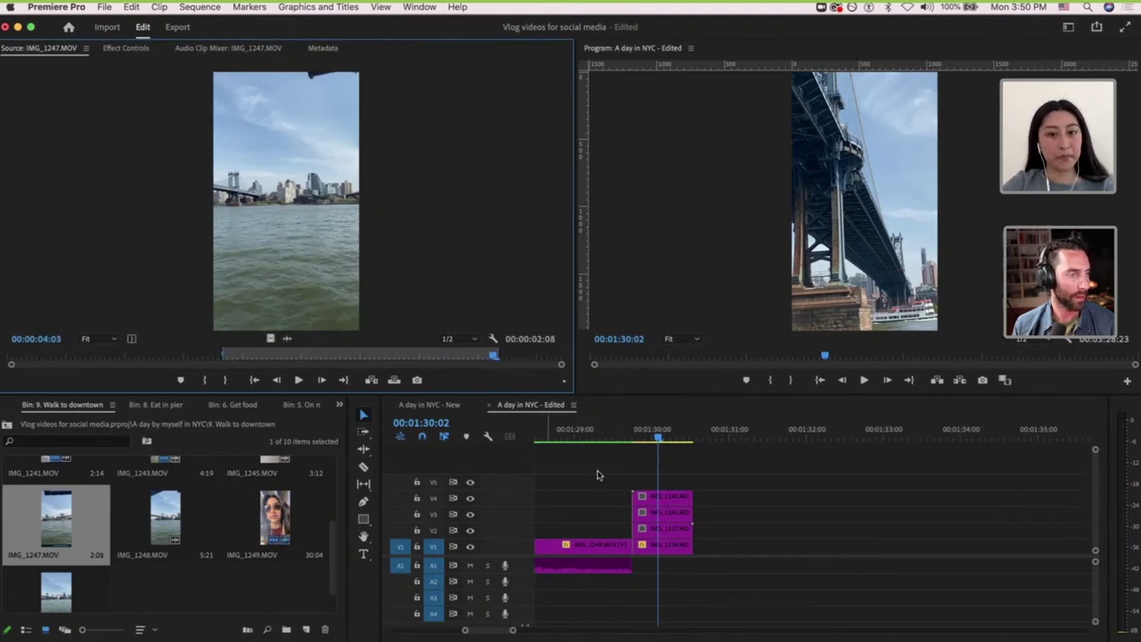
Place the marked IMG_1247 video on V5 at the stack's start and trim it to the end of the clips below.
scroll(597, 475, "up", 2)
left_click_drag(270, 338, 678, 482)
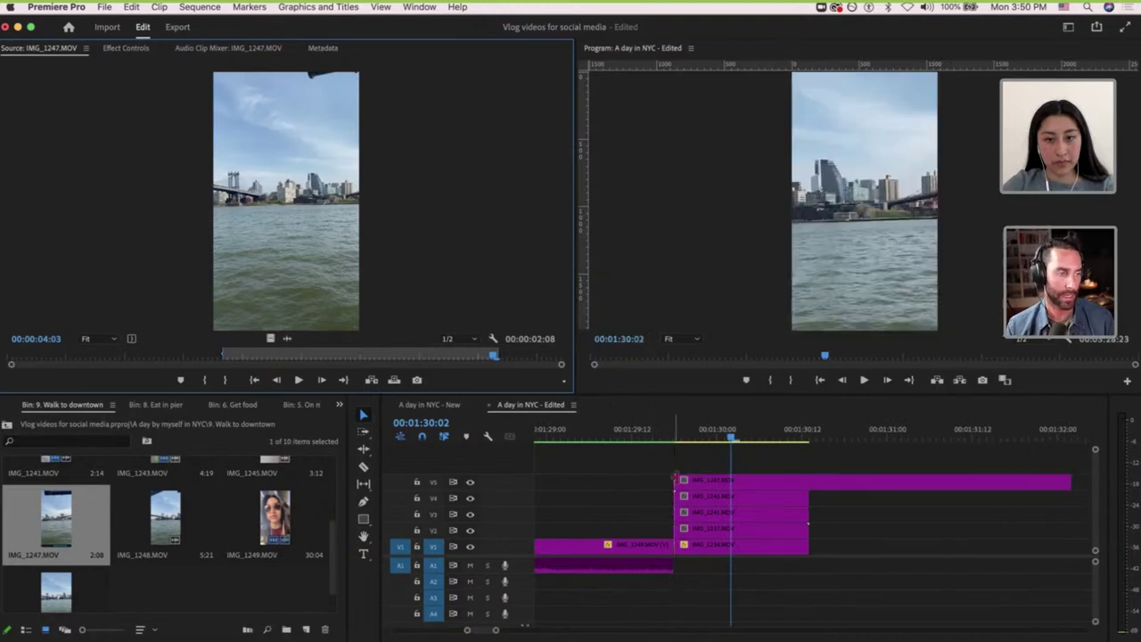
key("c")
left_click(809, 482)
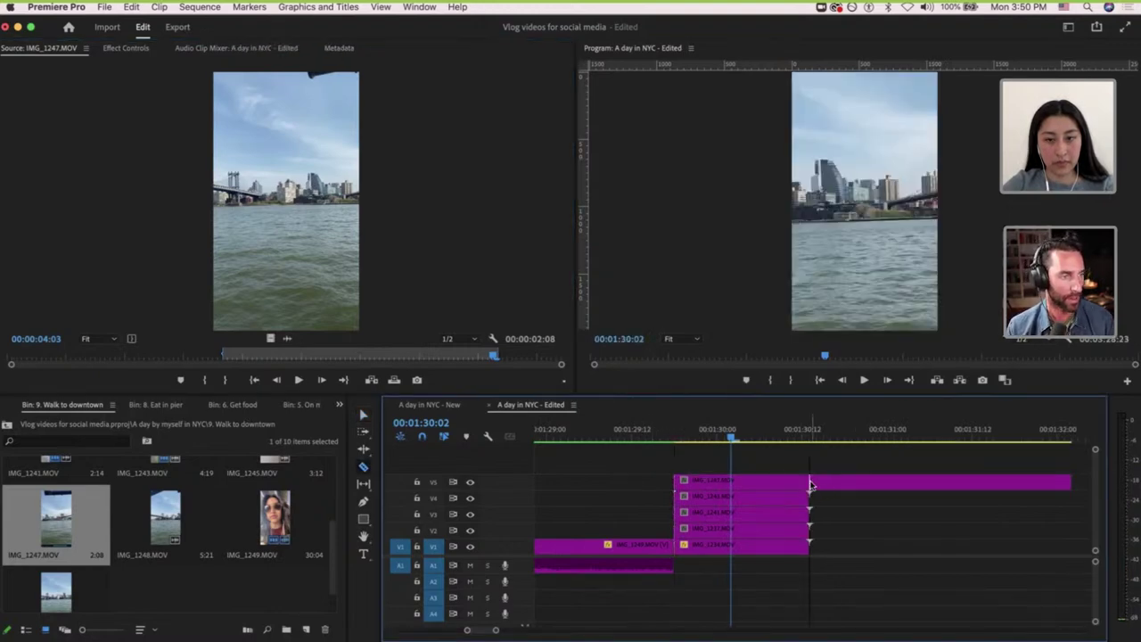
key("v")
left_click(830, 484)
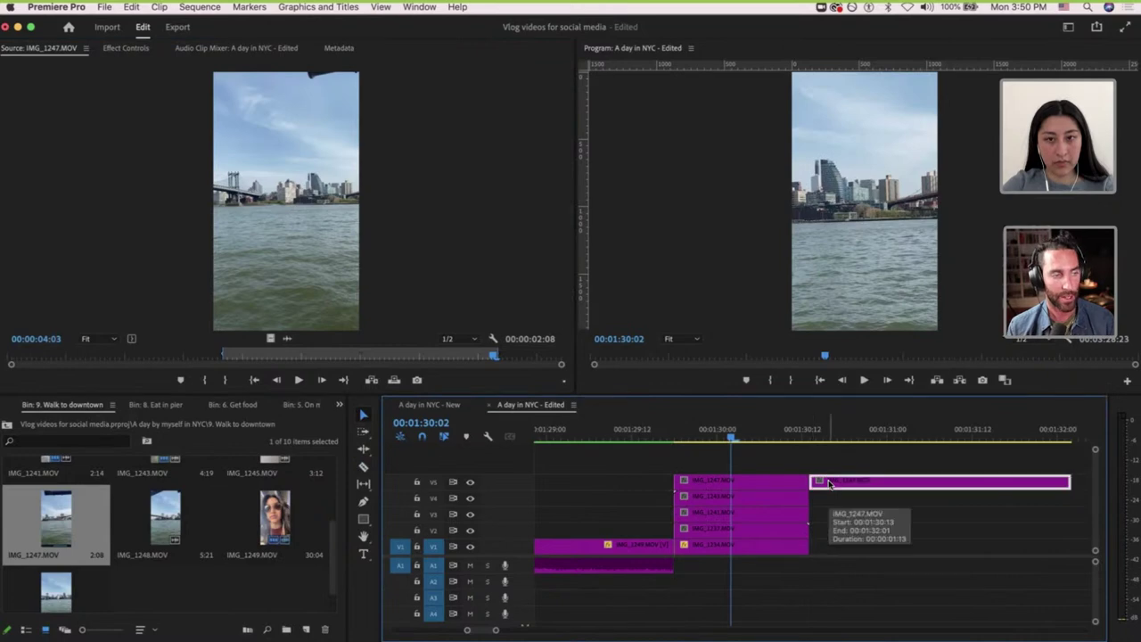
key("BackSpace")
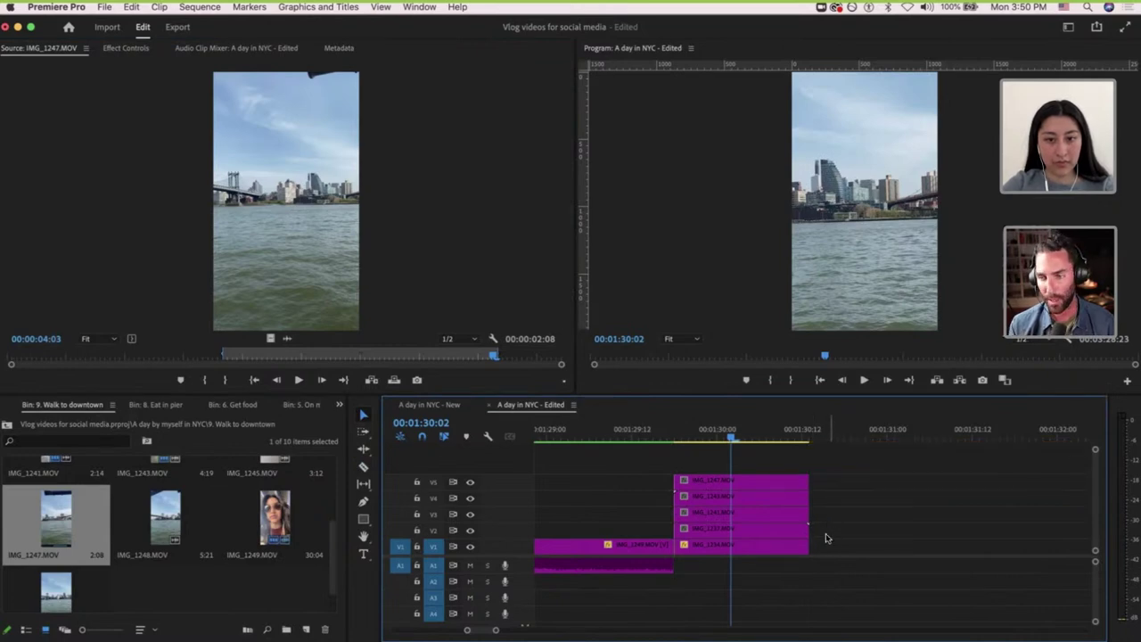
Apply Set to Frame Size to the four stacked clips on V2 through V5.
left_click_drag(827, 537, 737, 482)
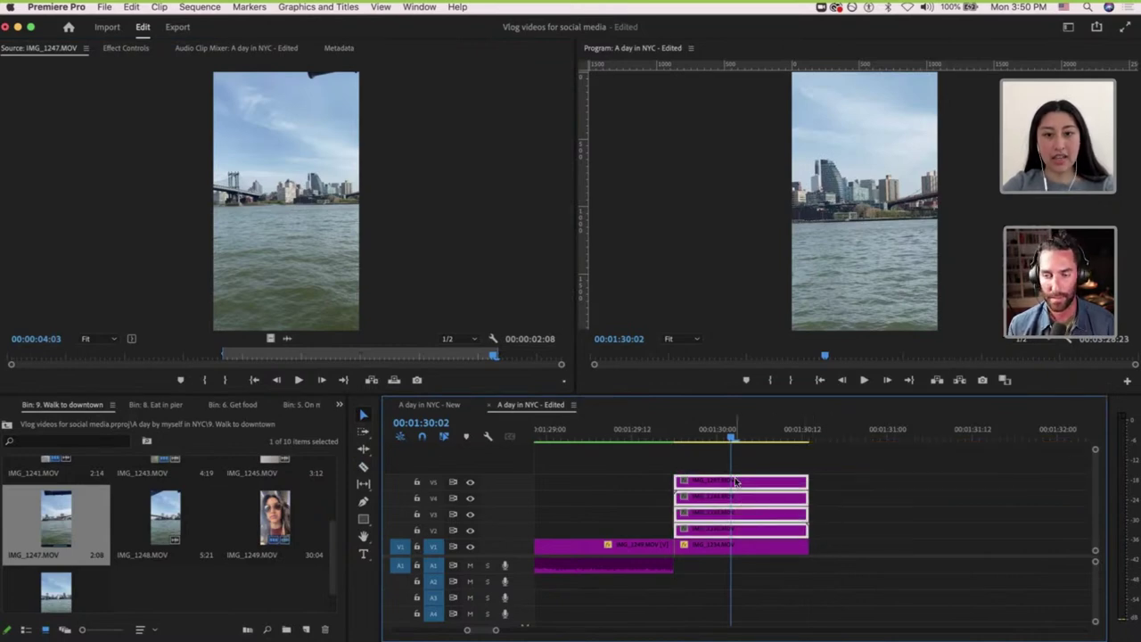
right_click(736, 481)
left_click(777, 569)
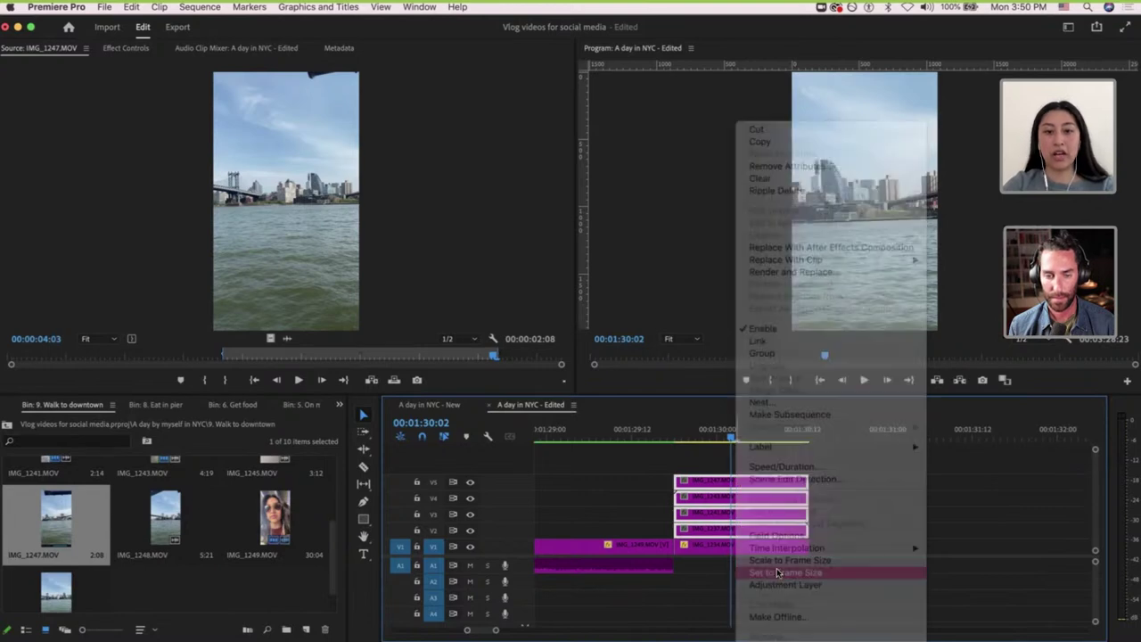
Preview IMG_1248 and IMG_1250 in the source monitor and compare them with the stacked footage in the sequence.
double_click(170, 501)
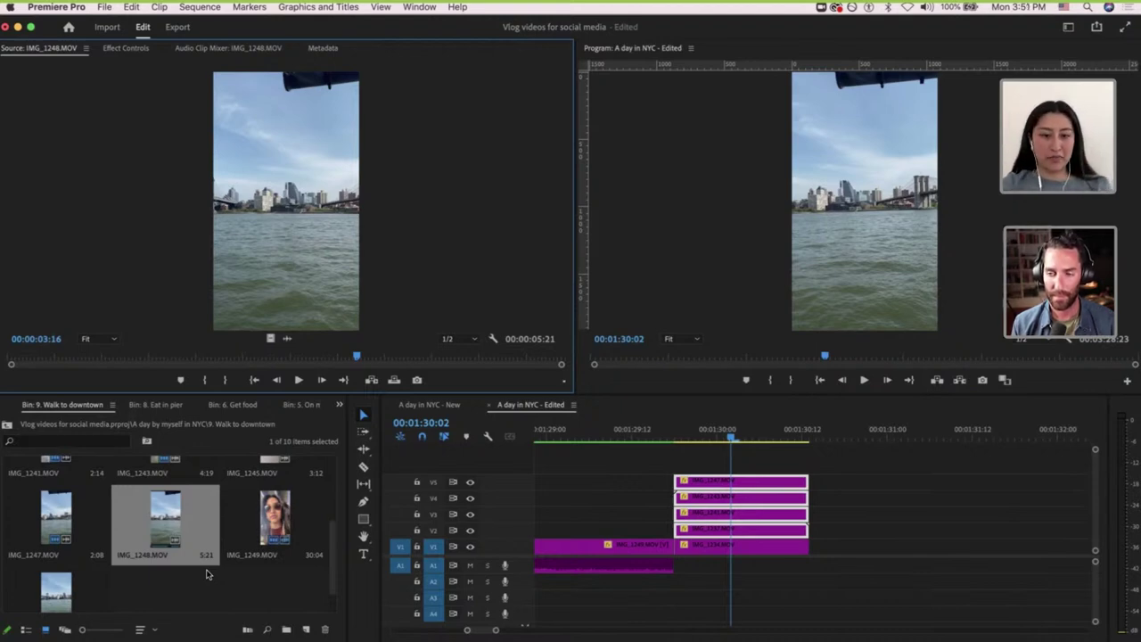
left_click(699, 444)
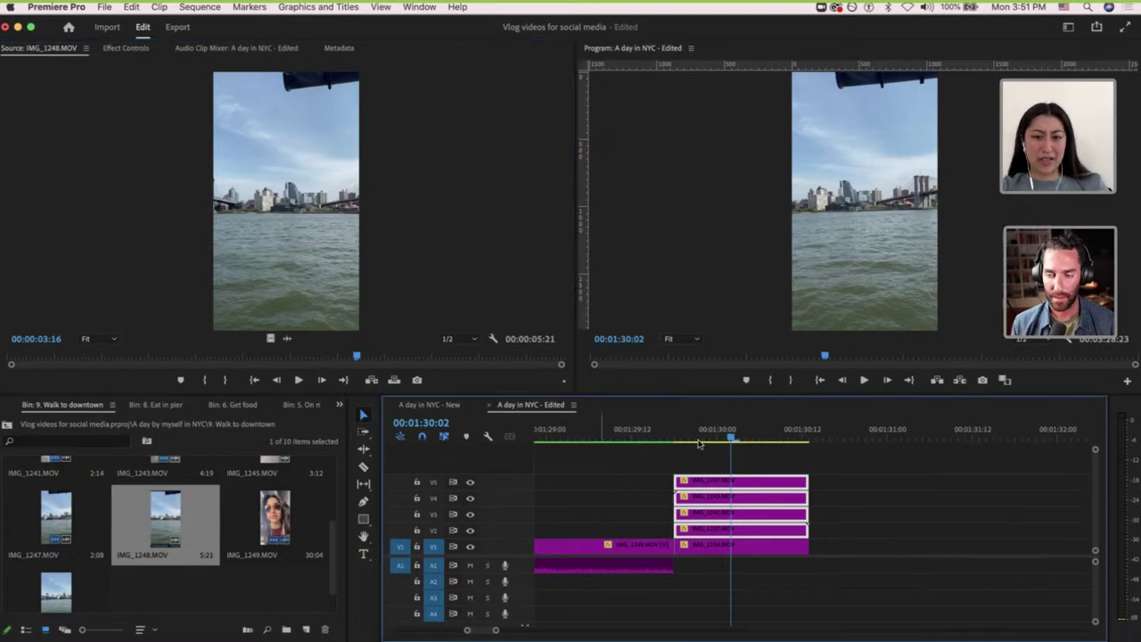
left_click(699, 444)
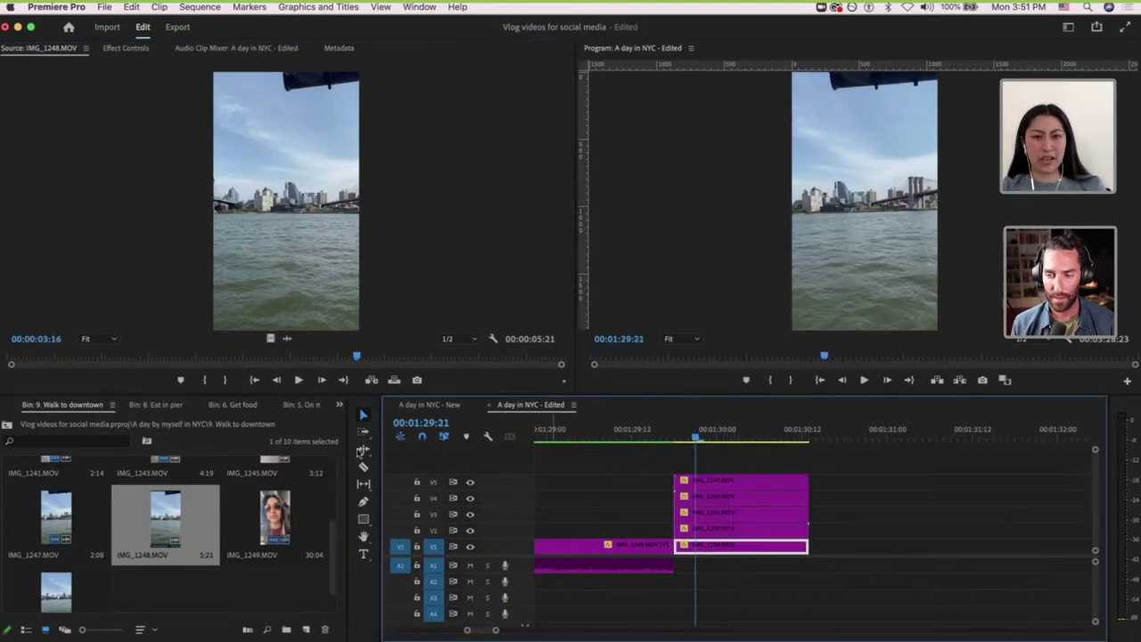
left_click_drag(733, 442, 794, 440)
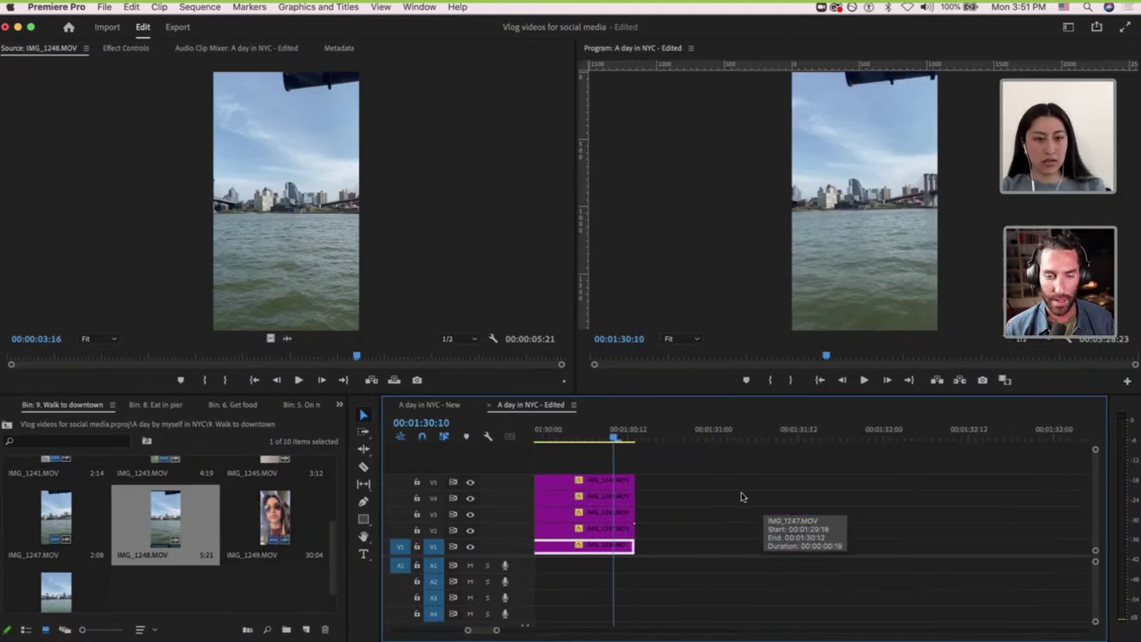
scroll(741, 492, "left", 3)
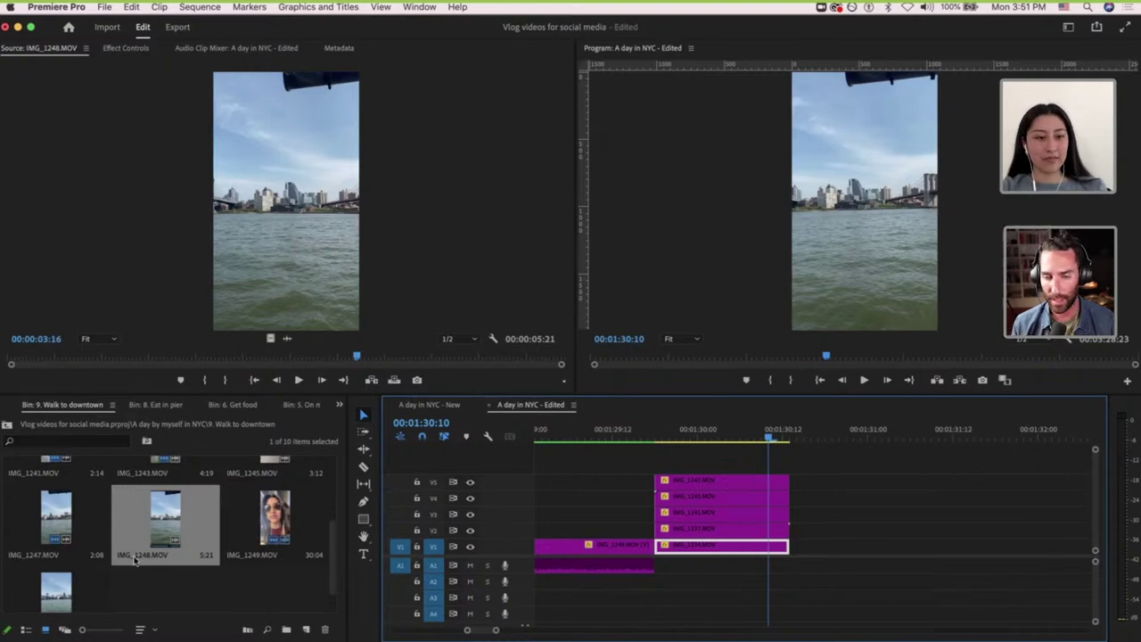
double_click(72, 584)
left_click_drag(191, 353, 558, 358)
Move the stacked clips IMG_1237, IMG_1241, IMG_1243 and IMG_1247 down to V1 end to end after IMG_1234, leaving no gap before the following clip.
scroll(734, 488, "down", 4)
scroll(736, 489, "right", 3)
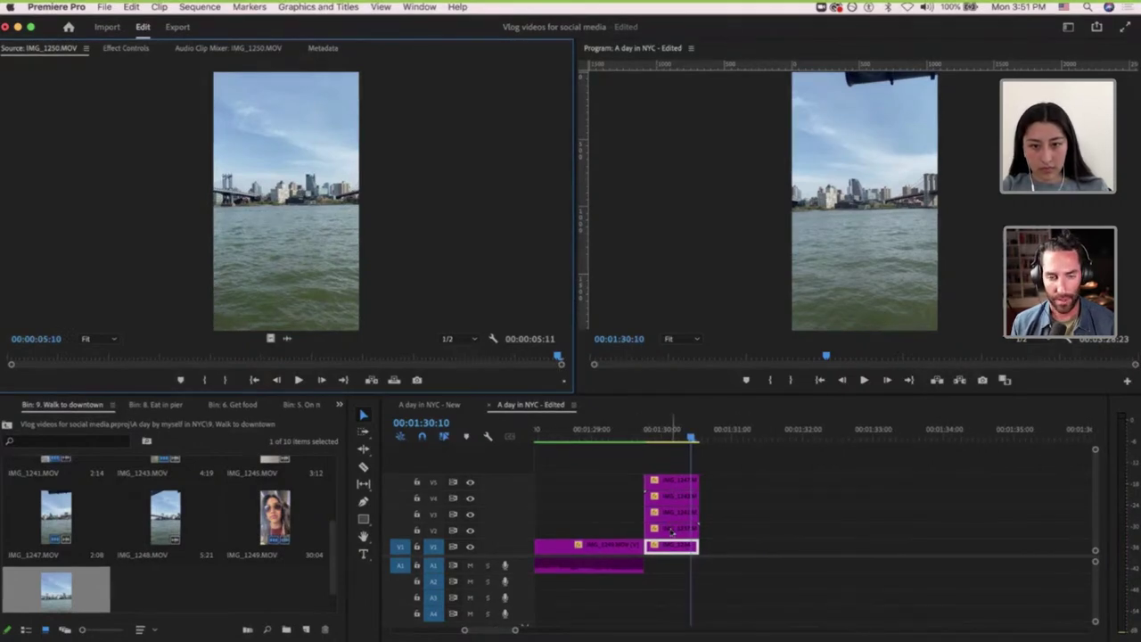
left_click_drag(671, 530, 737, 549)
left_click_drag(670, 517, 758, 546)
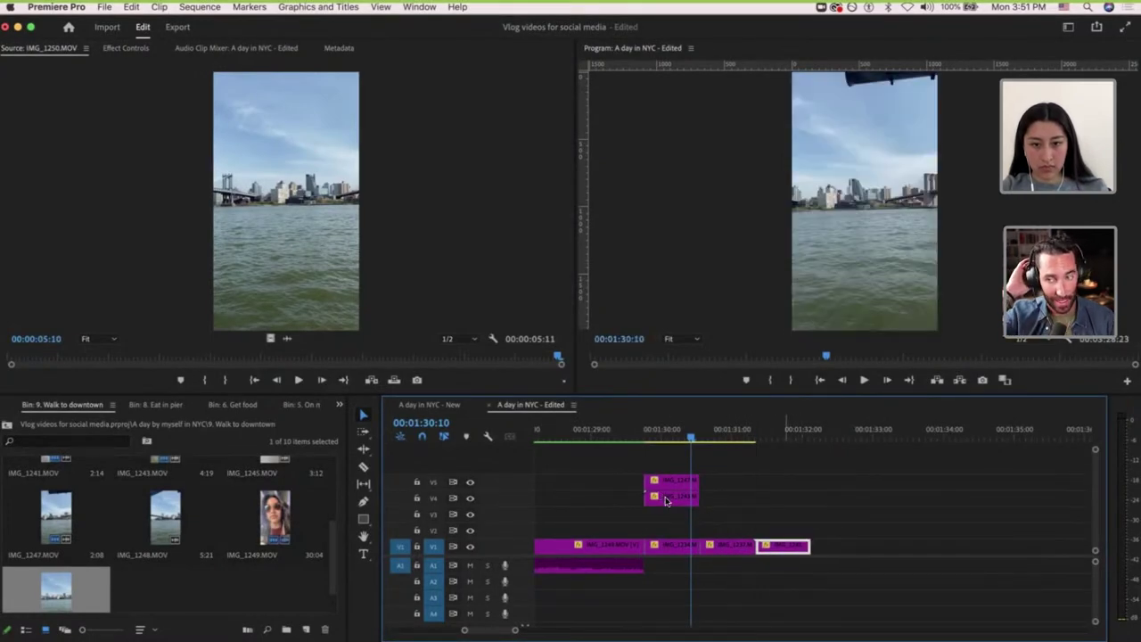
left_click_drag(660, 498, 832, 548)
left_click_drag(898, 524, 947, 547)
Play back the newly arranged montage on V1 from 00:01:30:10 to the IMG_1247 clip to check its flow.
scroll(900, 546, "down", 3)
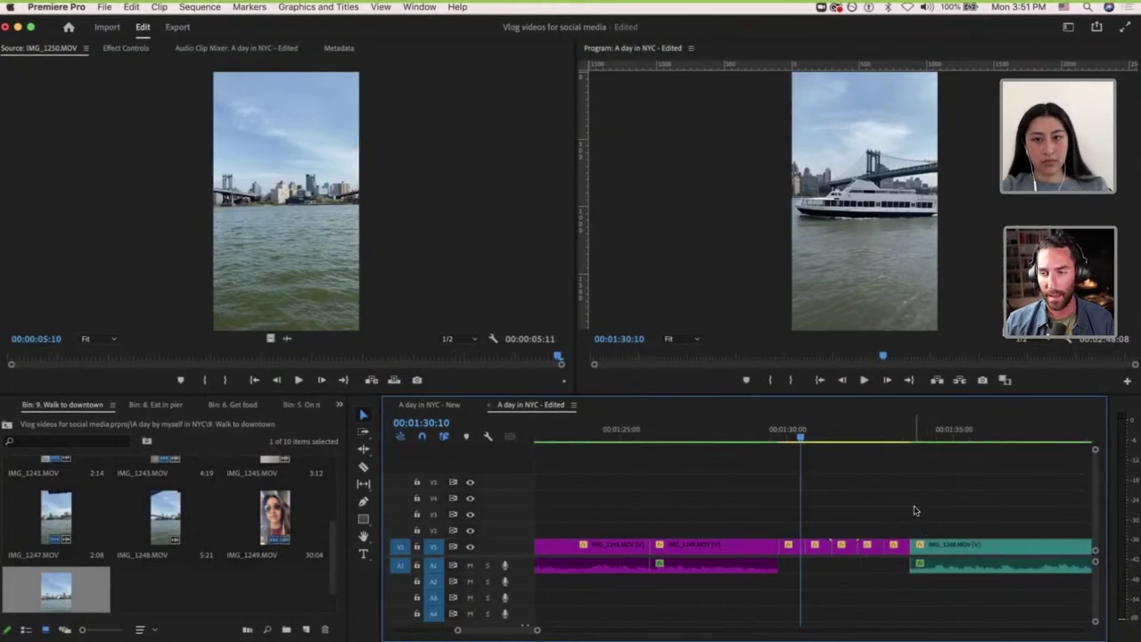
scroll(914, 510, "up", 3, "alt")
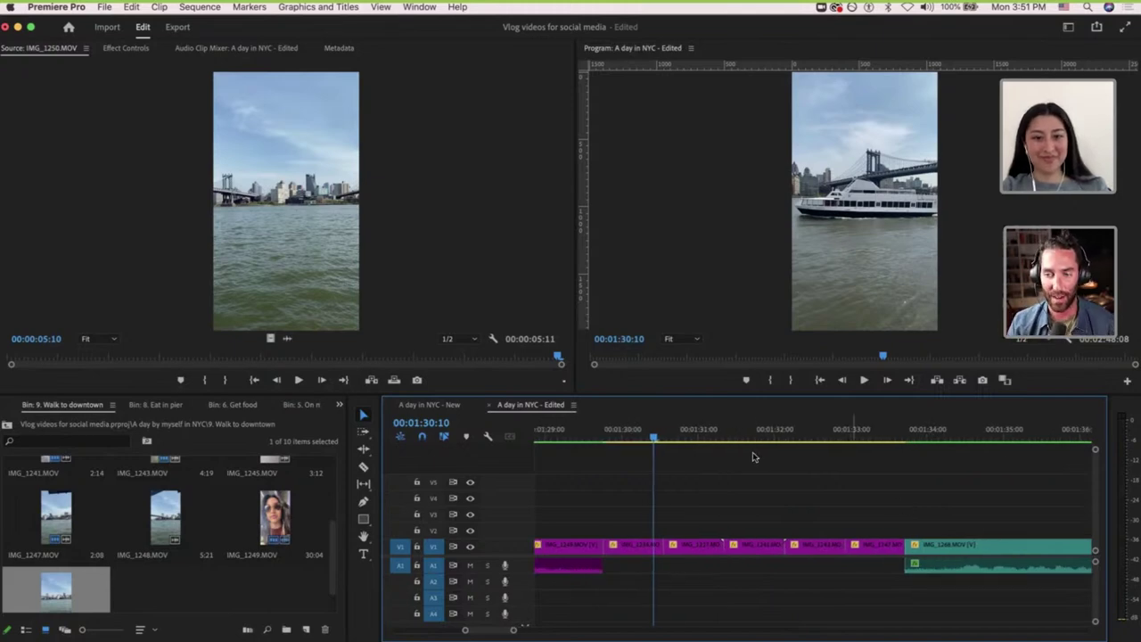
key("space")
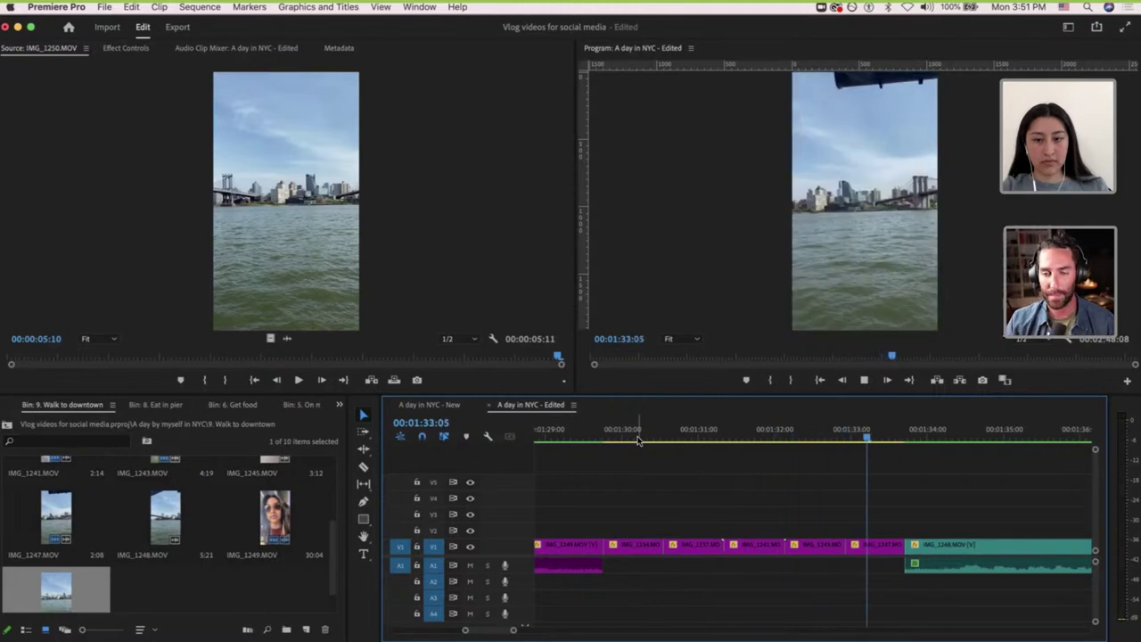
key("space")
key("d")
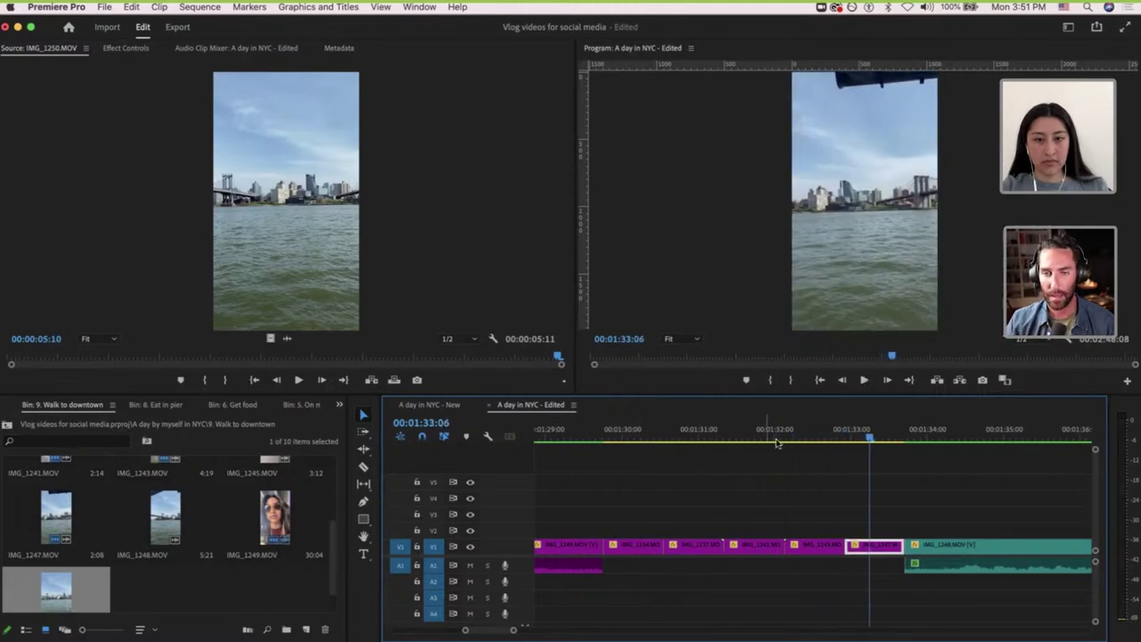
left_click(742, 512)
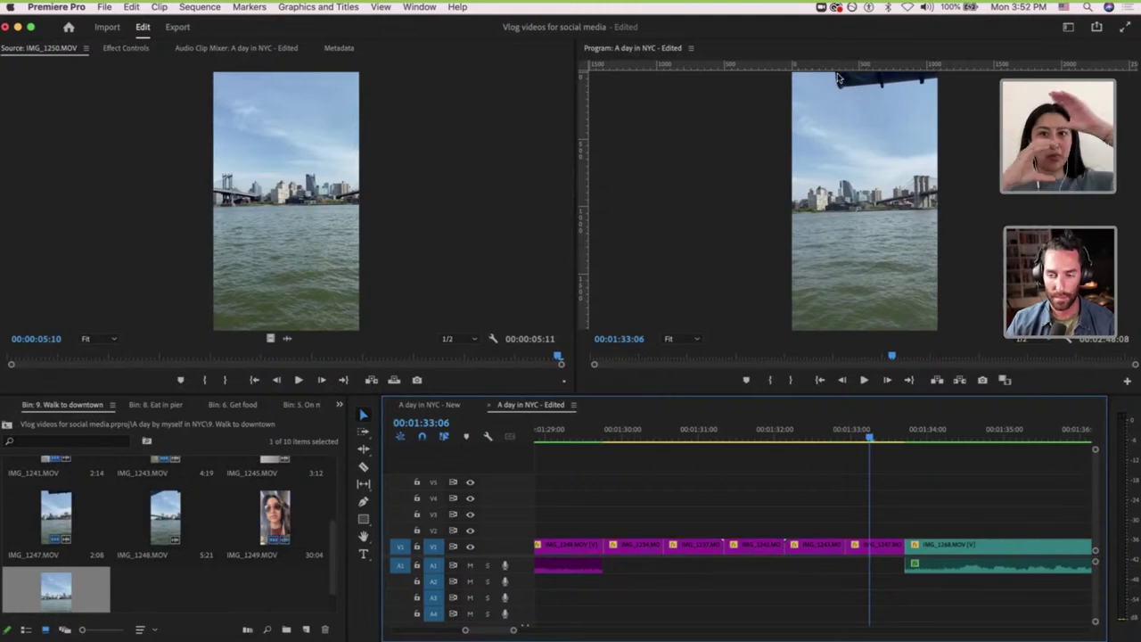
Place a horizontal guide along the waterline in the program preview and remove it again.
left_click(770, 67)
left_click_drag(770, 105, 772, 206)
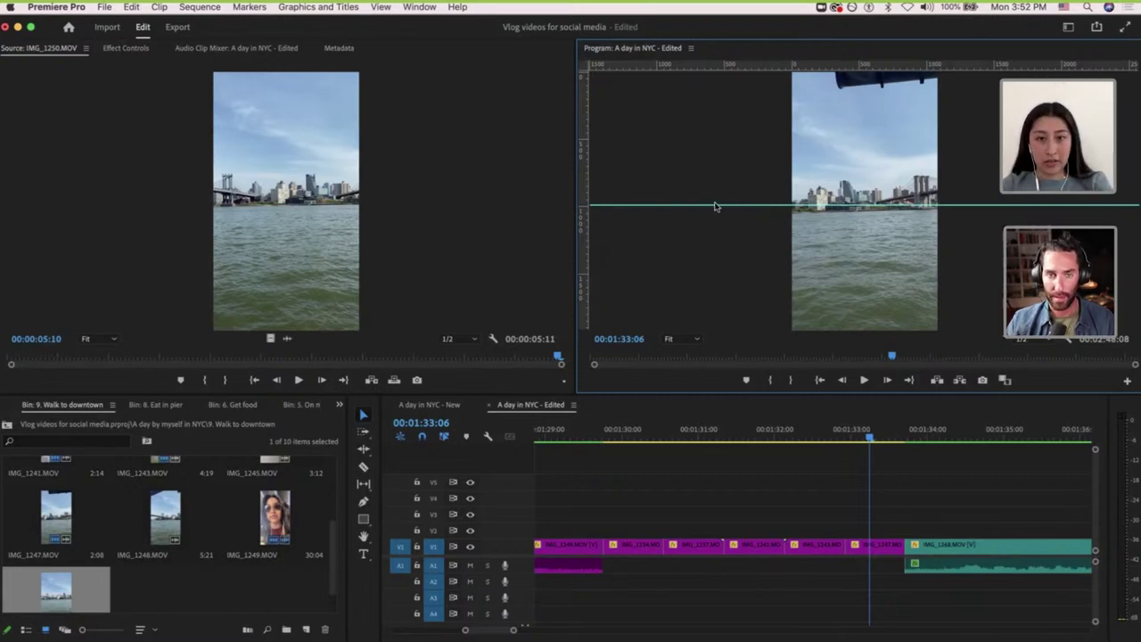
left_click_drag(713, 206, 760, 346)
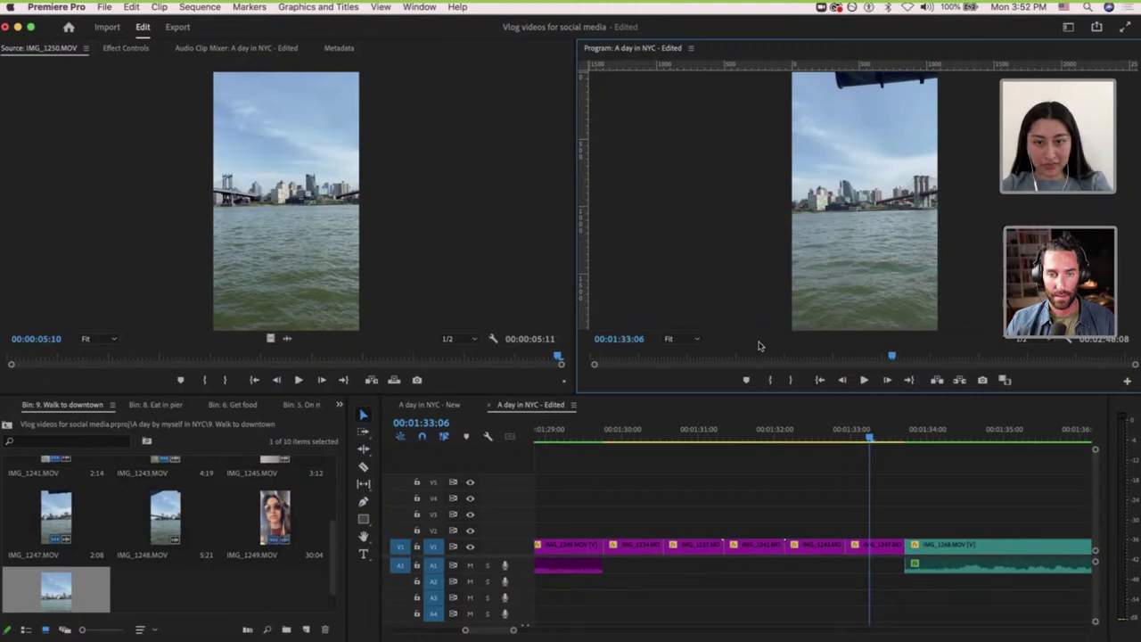
Move the playhead past the montage to 00:01:40:19 to review the talking clips that follow.
key("minus")
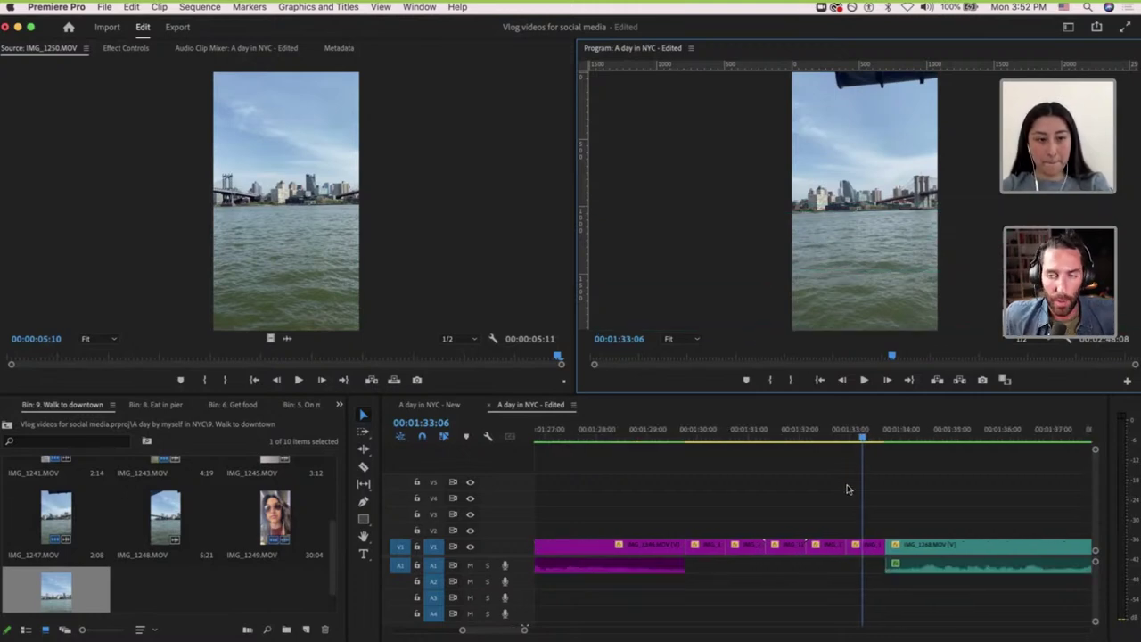
key("minus")
key("minus")
key("minus")
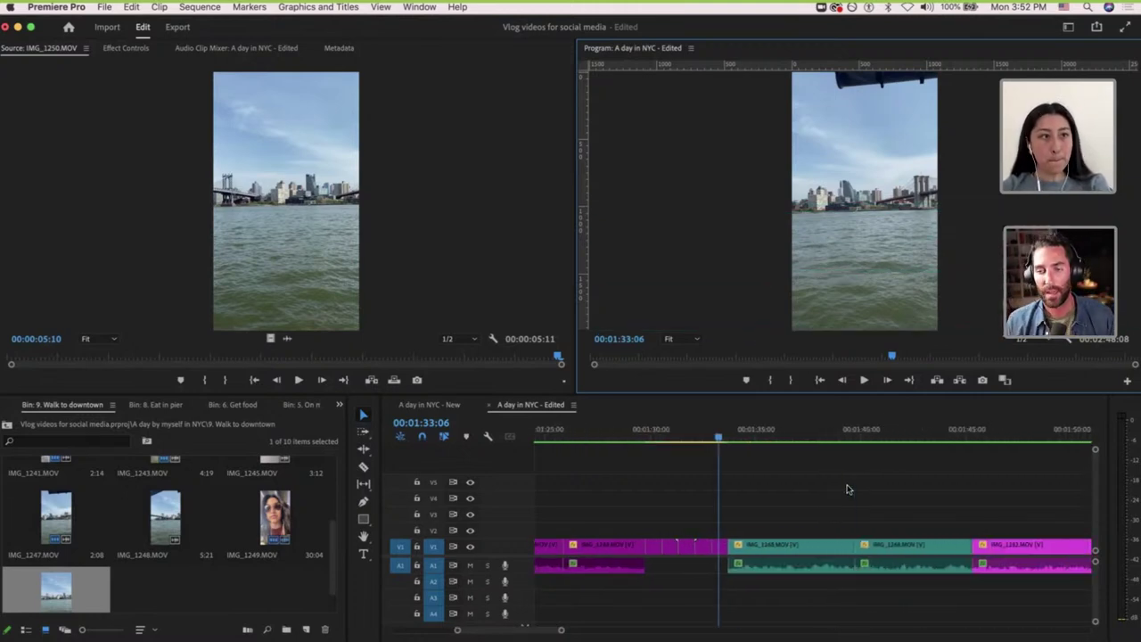
key("minus")
left_click_drag(819, 435, 874, 435)
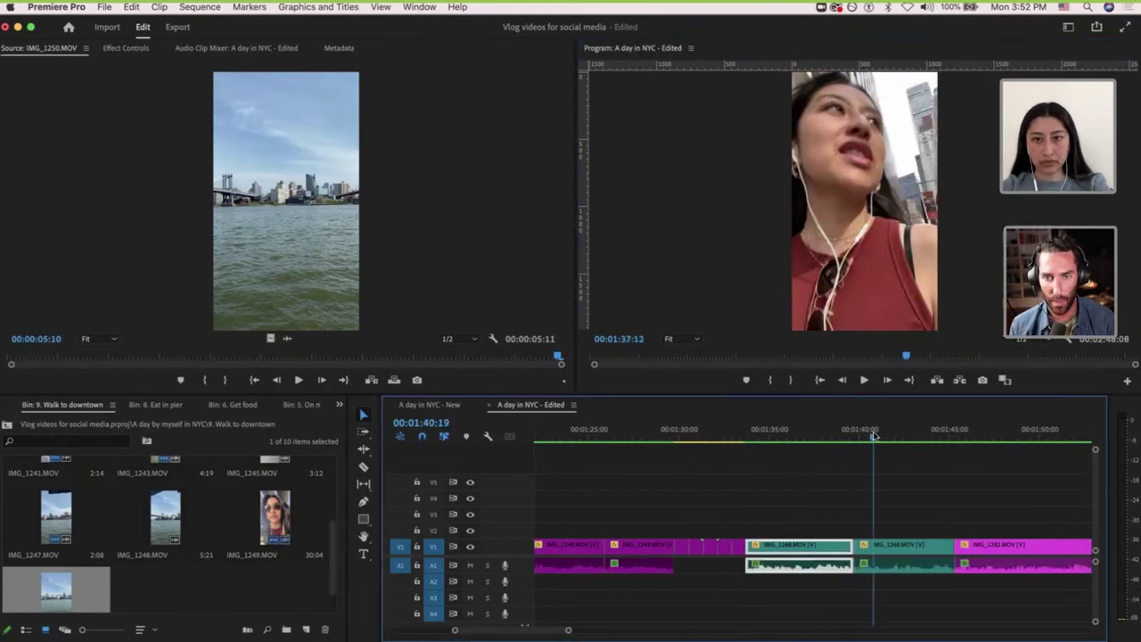
Go up to the "A day by myself in NYC" bin and play the talking clips from 00:01:33:16 into the start of IMG_1282.
left_click(7, 426)
left_click(745, 437)
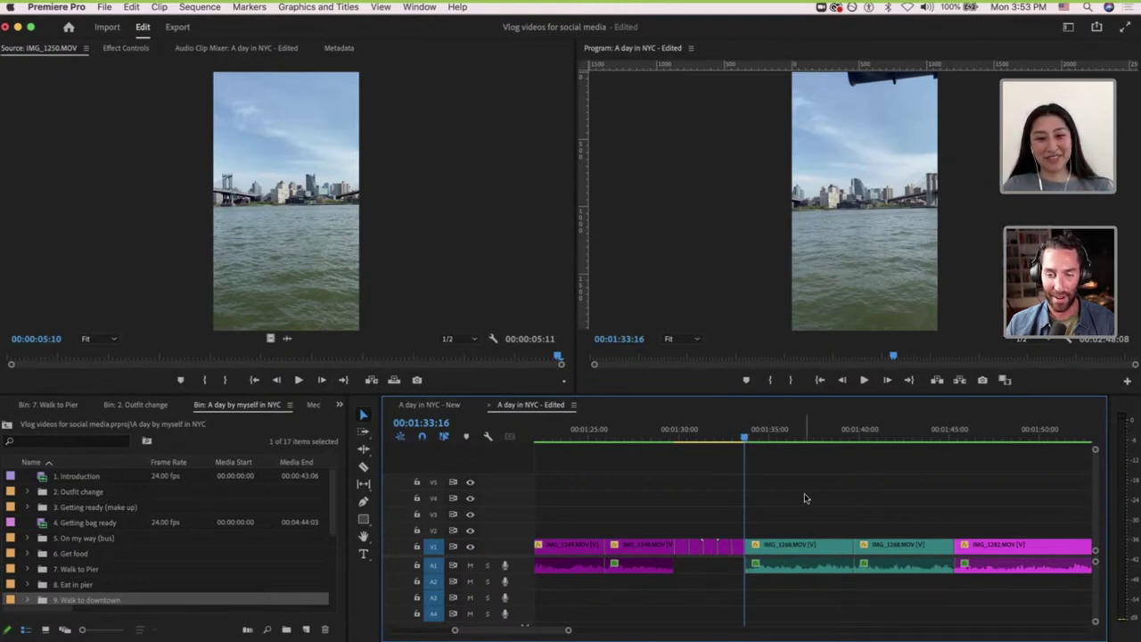
scroll(805, 497, "right", 2)
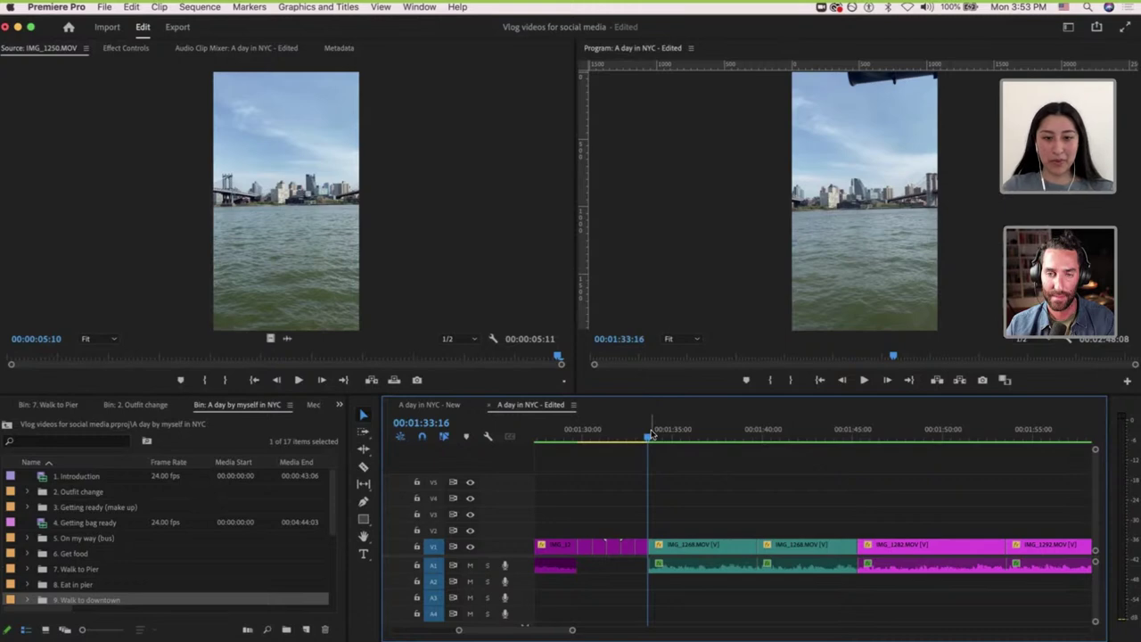
key("space")
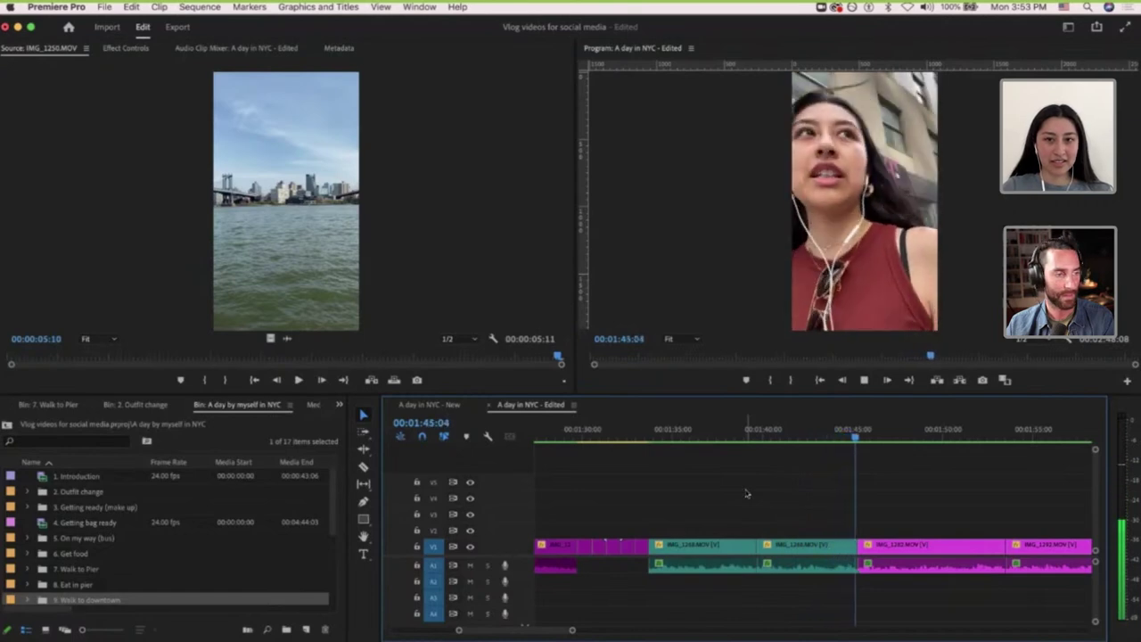
left_click(860, 554)
scroll(849, 562, "right", 5)
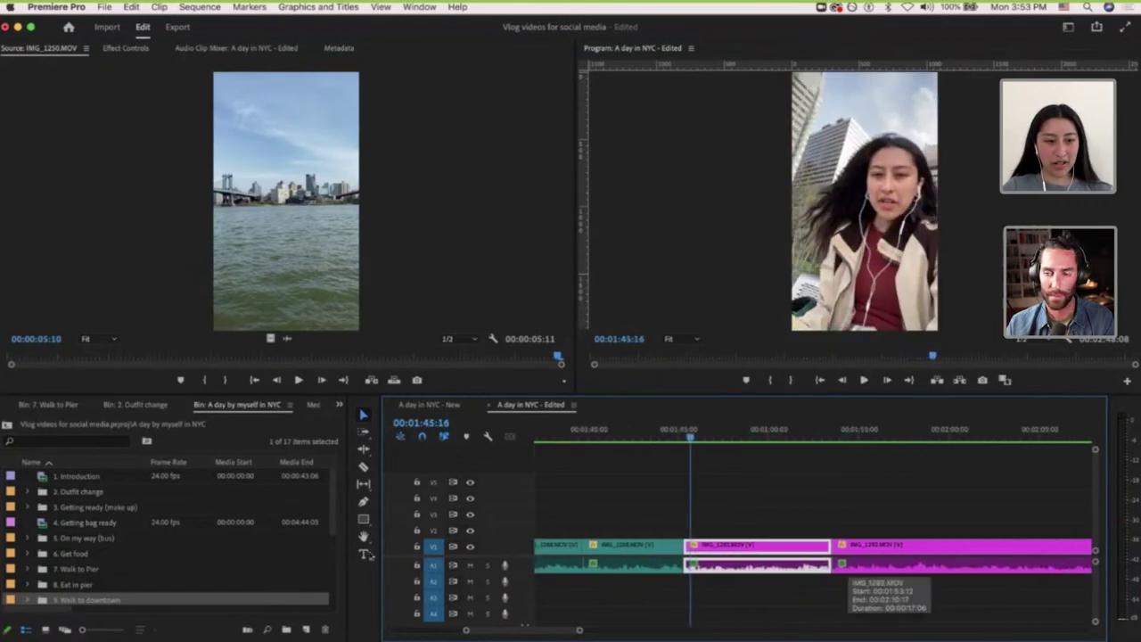
Open the "10. Get to Sea Port District" bin and show its clips as a list.
scroll(114, 511, "down", 3)
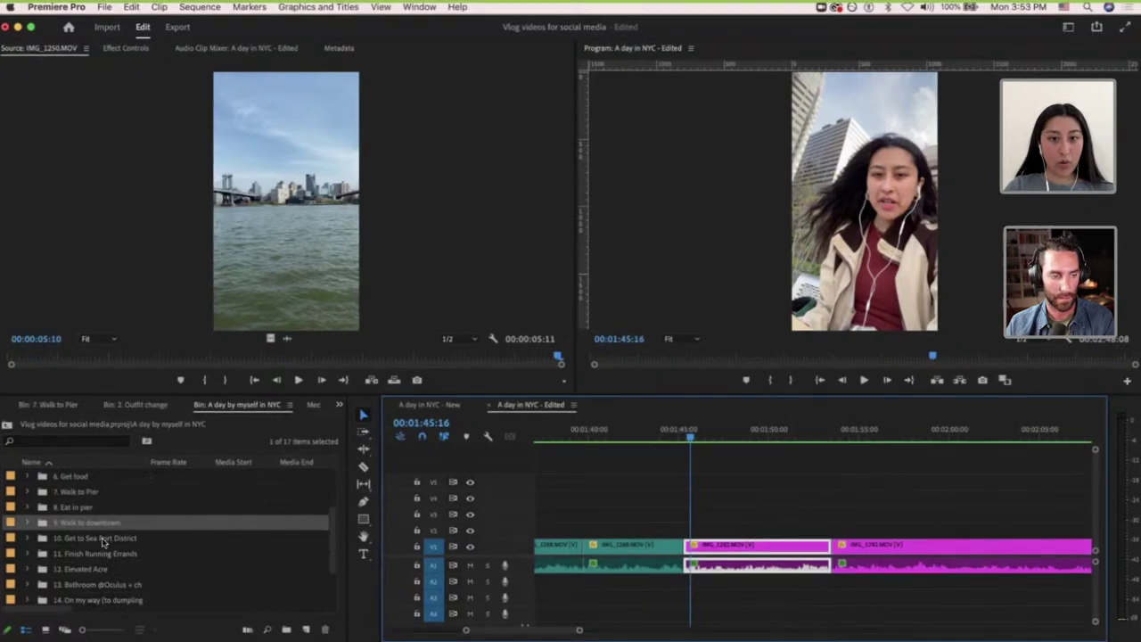
scroll(651, 584, "left", 3)
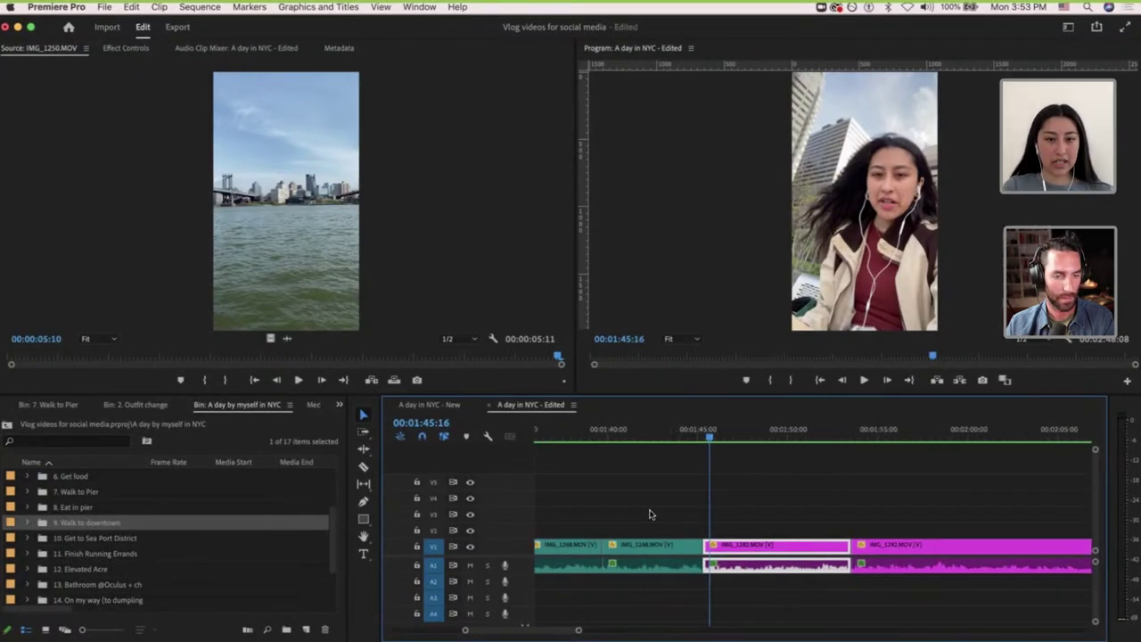
double_click(128, 539)
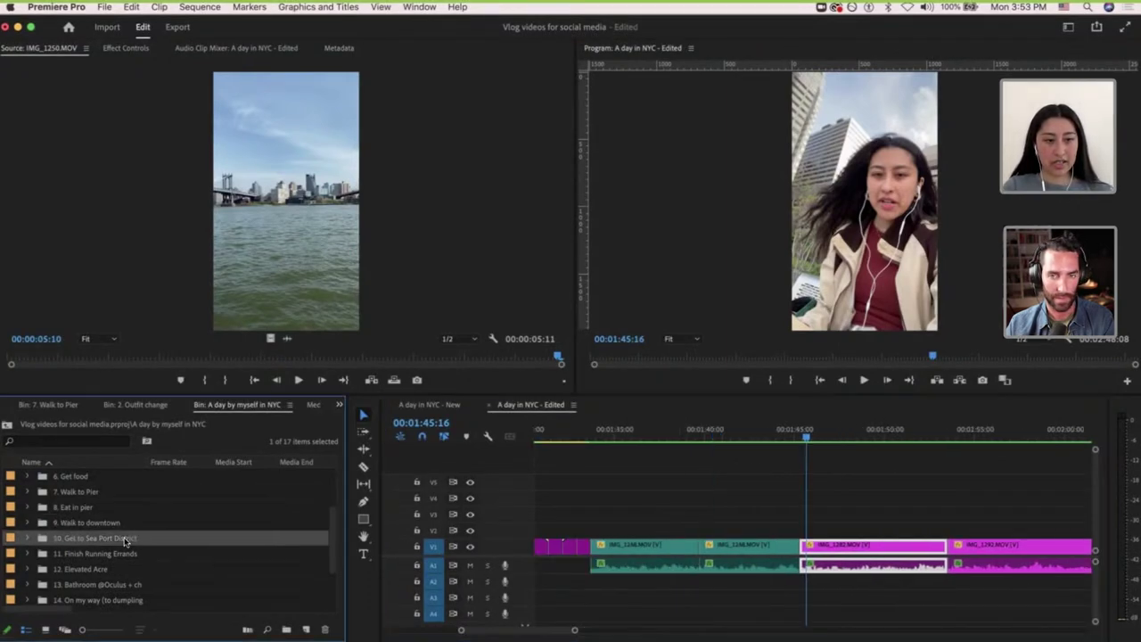
scroll(142, 558, "down", 5)
scroll(143, 558, "up", 5)
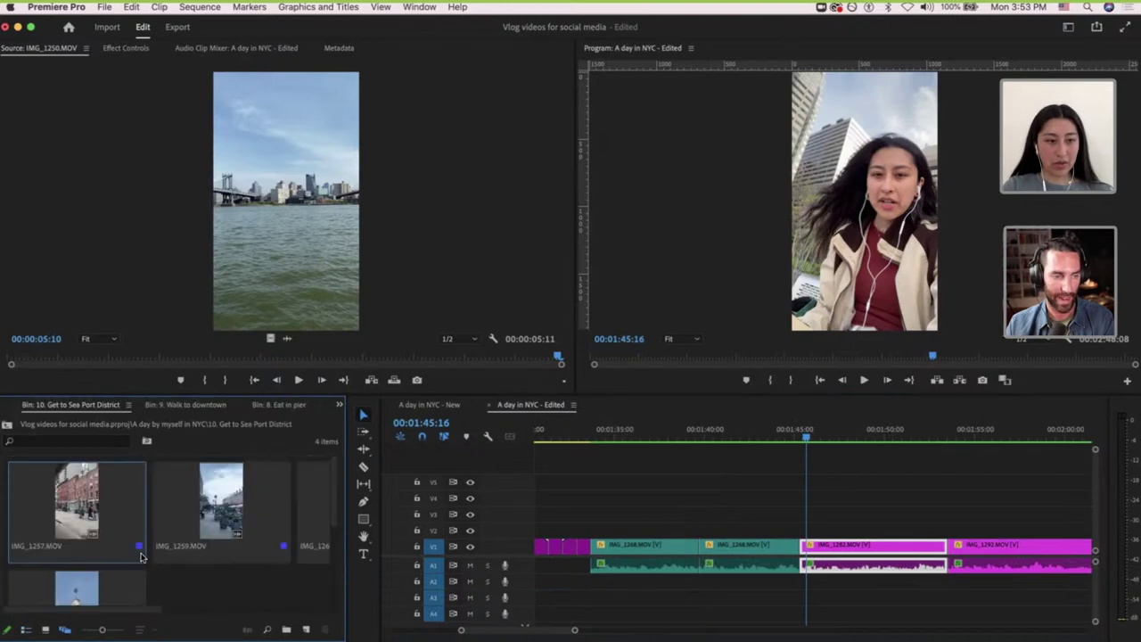
left_click(46, 630)
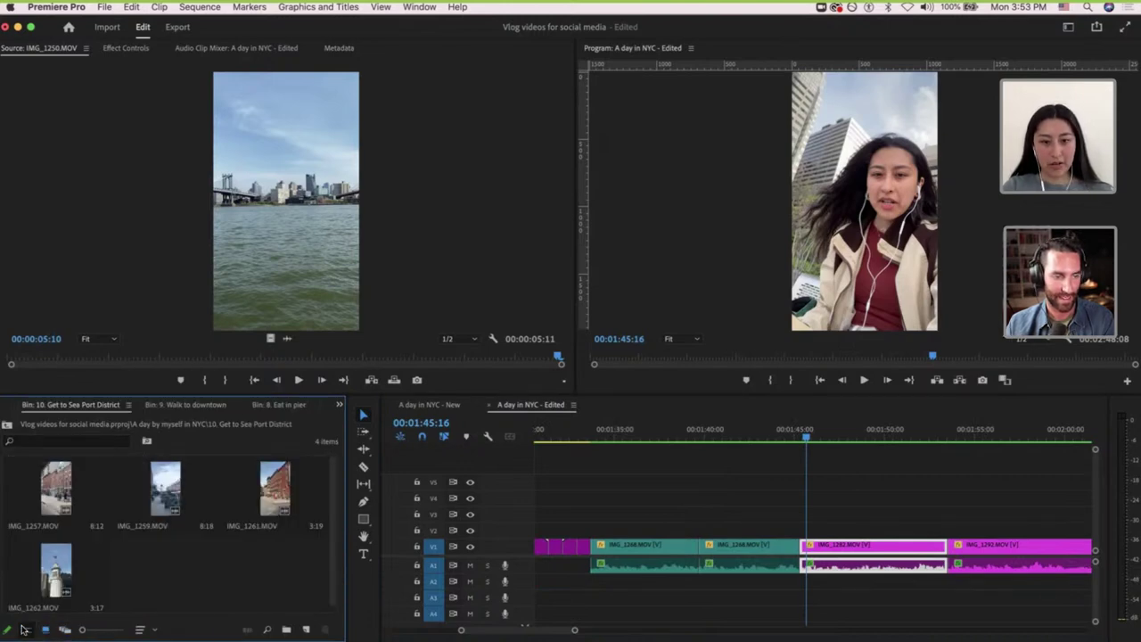
left_click(26, 630)
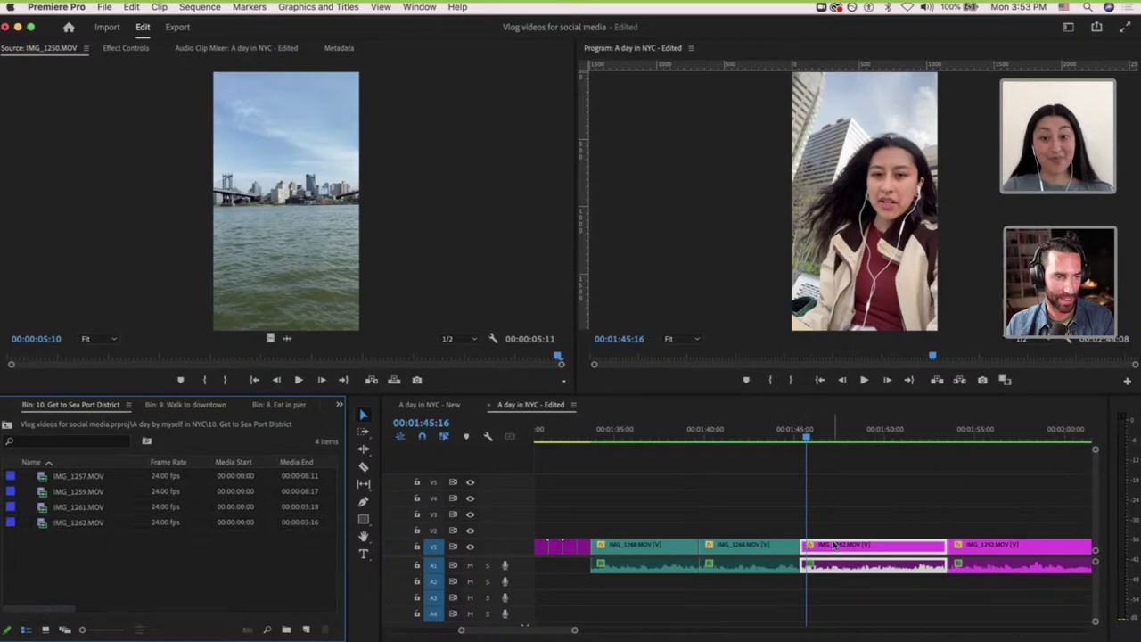
Shift IMG_1282 and all following clips later to open a gap of about 9 seconds after the second IMG_1268 clip.
key("minus")
scroll(834, 546, "down", 5)
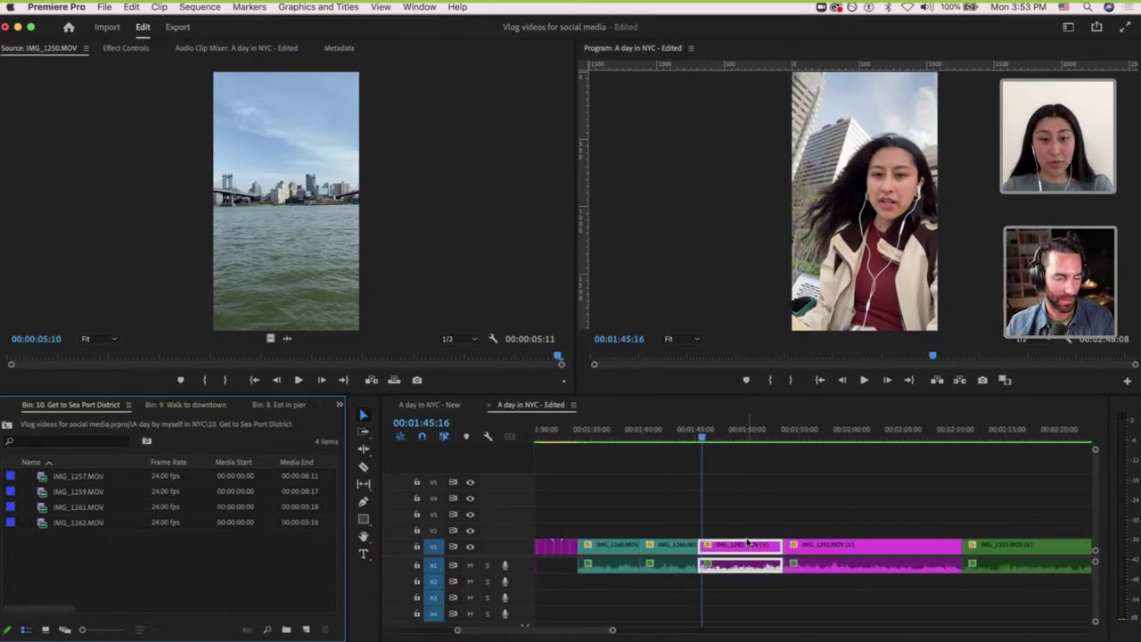
key("b")
left_click_drag(782, 549, 830, 554)
left_click(687, 429)
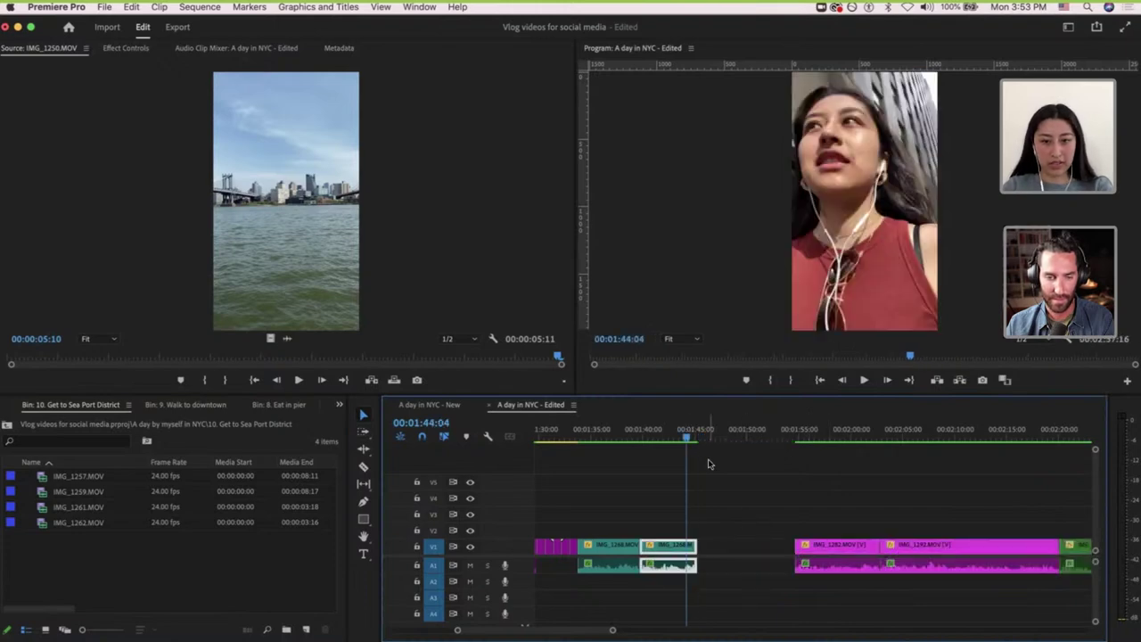
Mark IMG_1257 from its start to 00:00:04:01 and place only its video on V1 directly after IMG_1268.
key("equal")
double_click(80, 477)
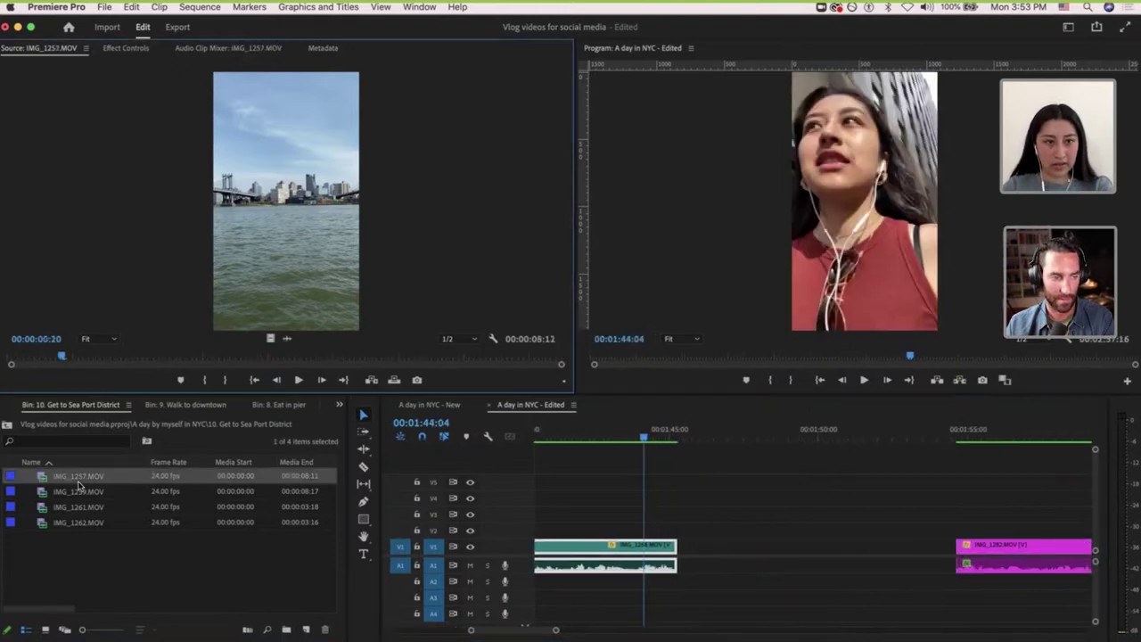
left_click_drag(62, 357, 270, 365)
key("i")
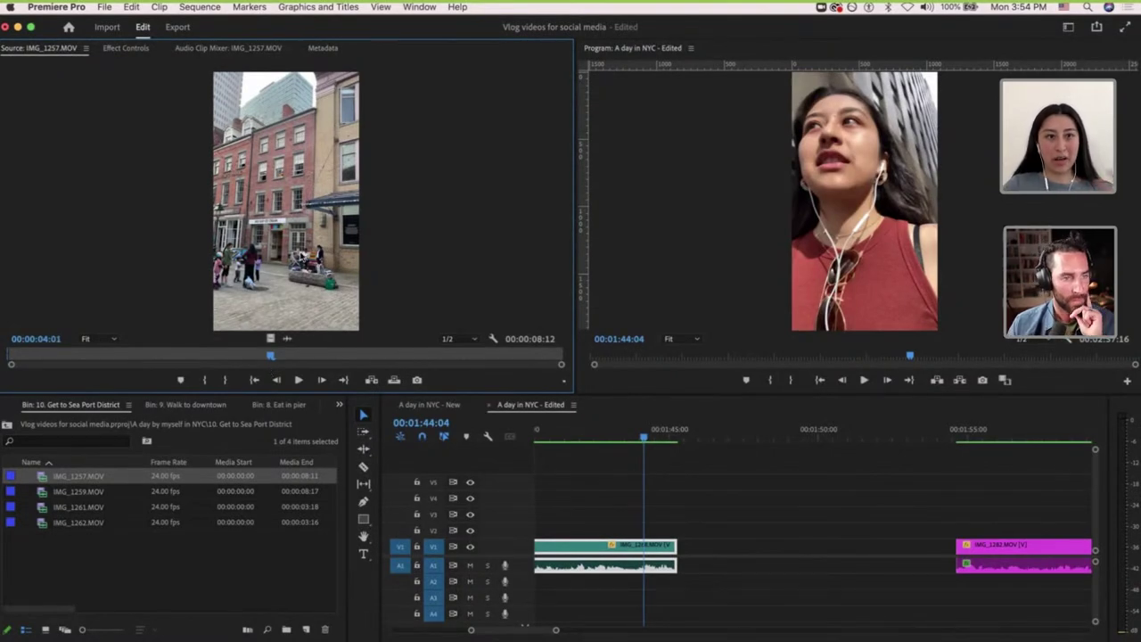
key("o")
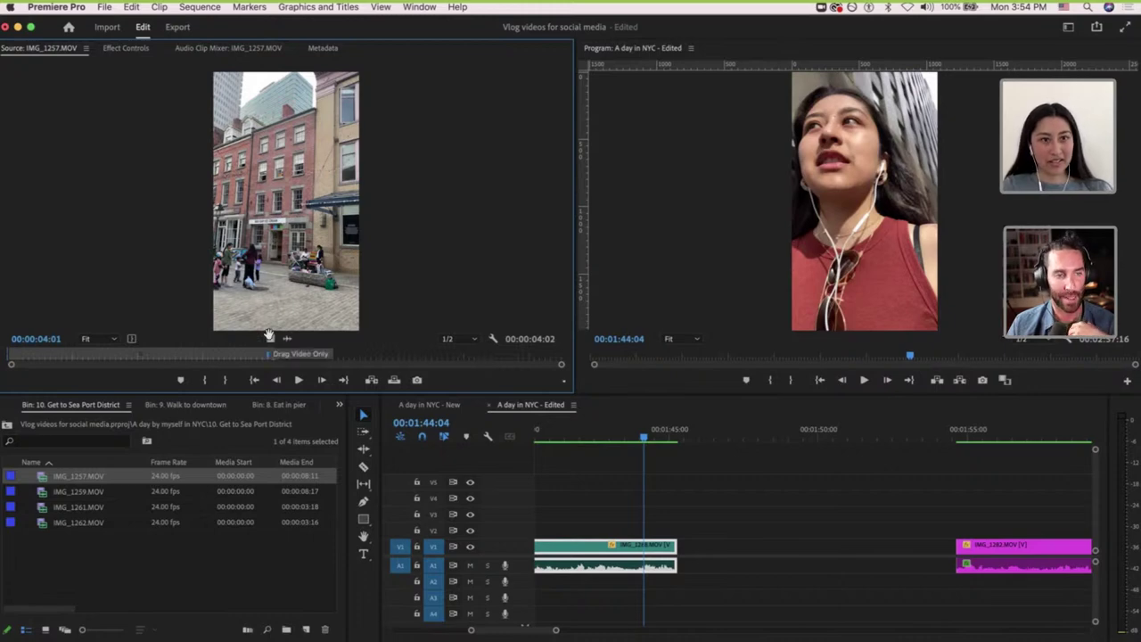
left_click_drag(269, 337, 691, 546)
Cut IMG_1257 on V1 at 00:01:47:09 and delete the part after the cut.
left_click(724, 434)
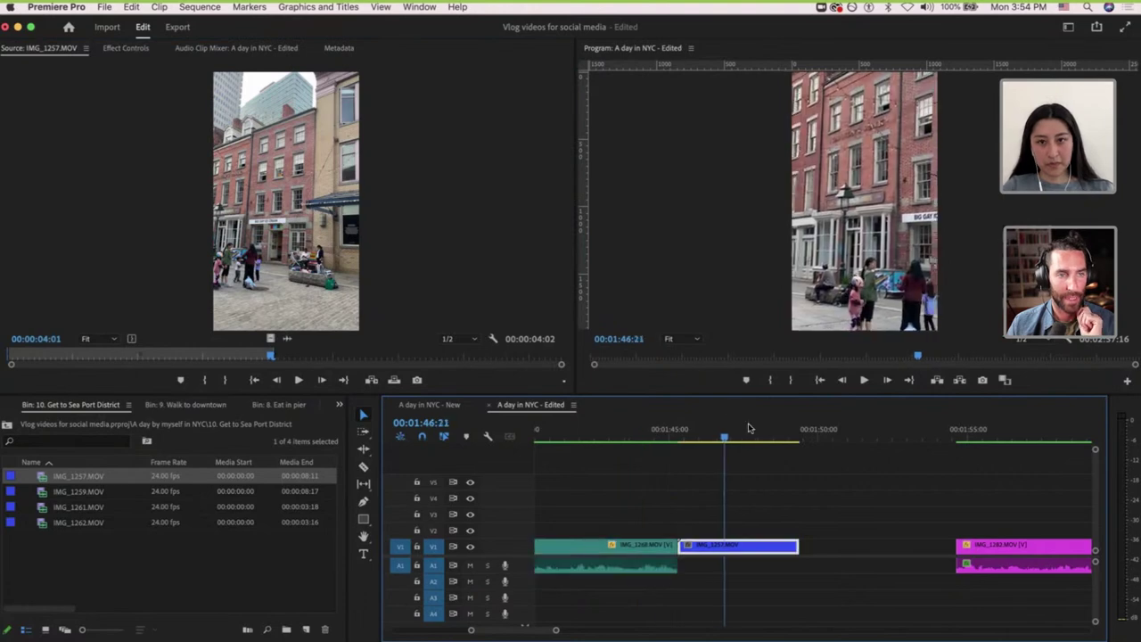
left_click_drag(741, 431, 757, 431)
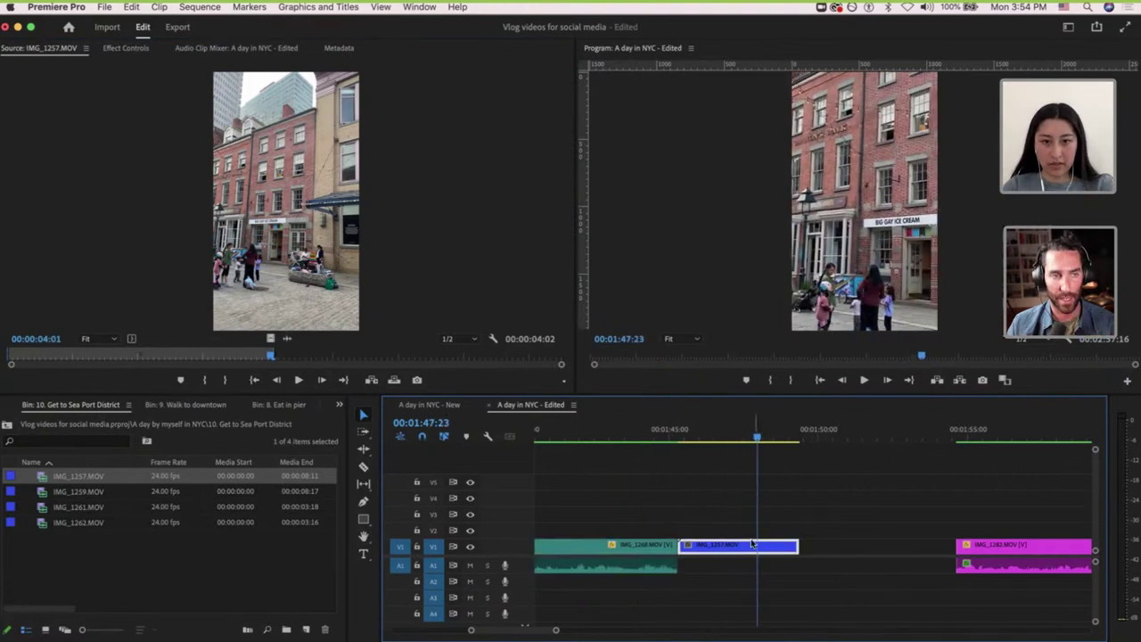
left_click(741, 430)
key("c")
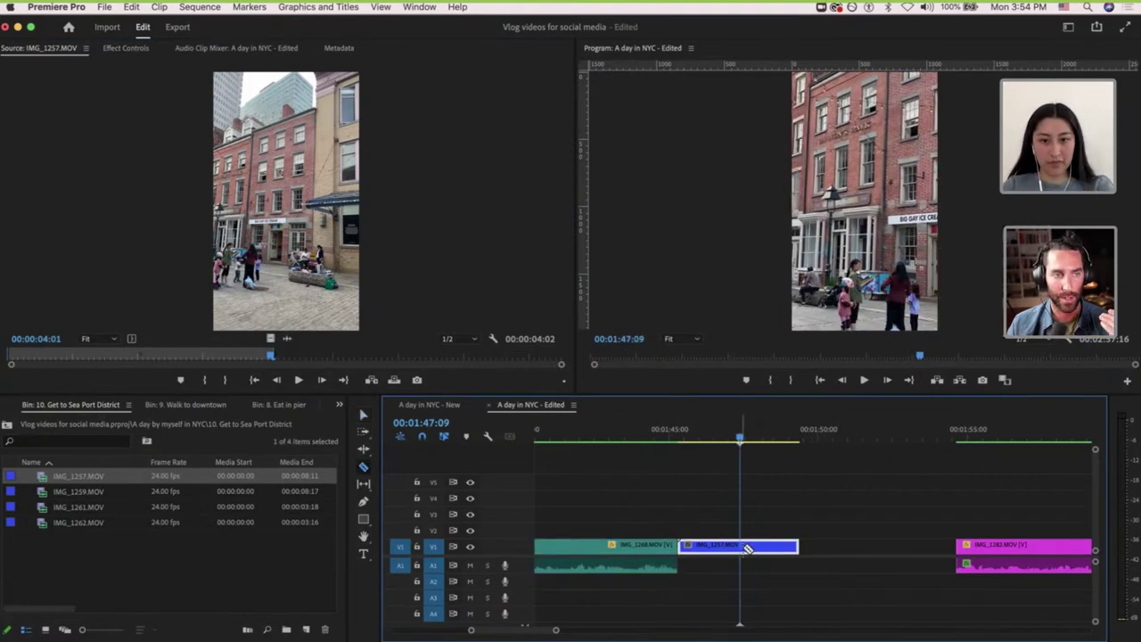
left_click(740, 546)
key("v")
left_click(767, 545)
key("Delete")
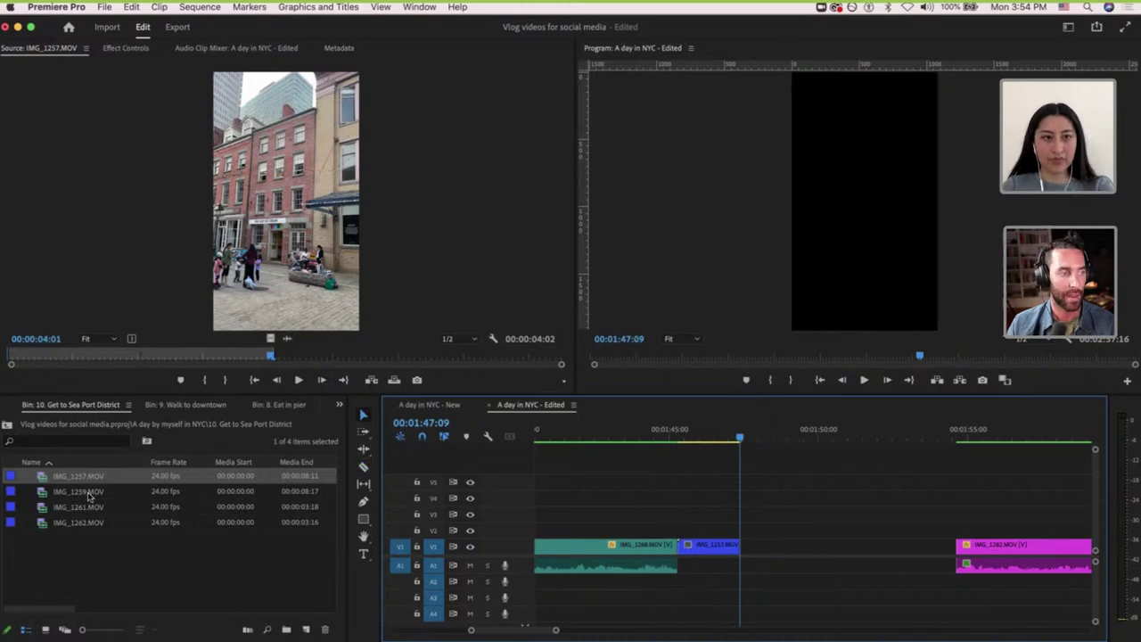
Set the In point of IMG_1259 at 00:00:05:01 and stack only its video on V2 above IMG_1257.
double_click(88, 496)
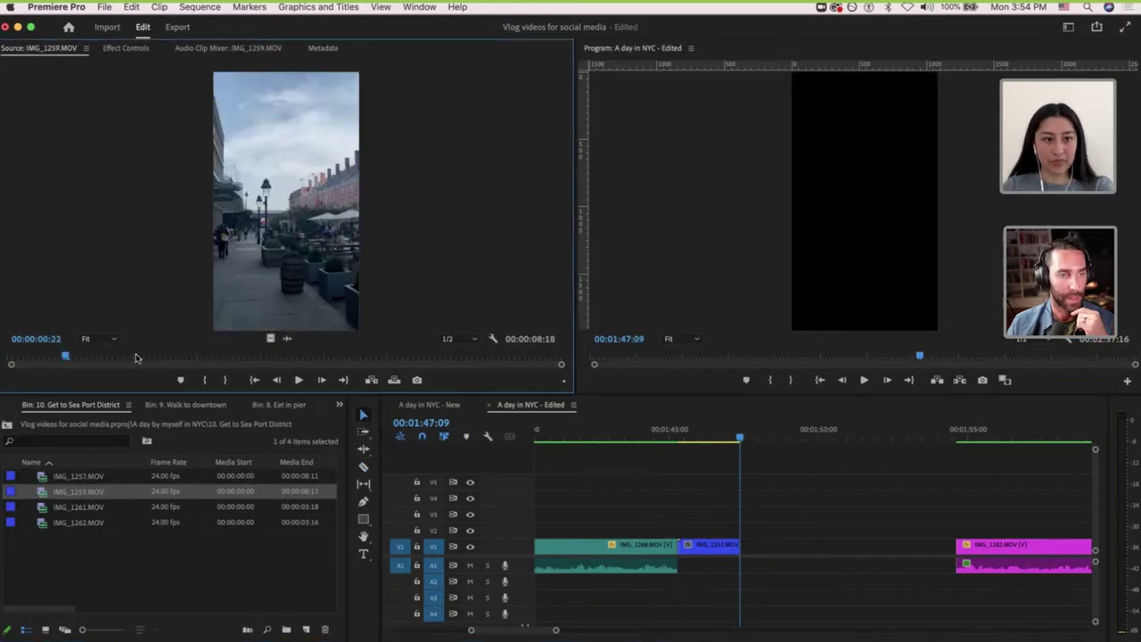
left_click_drag(74, 359, 327, 362)
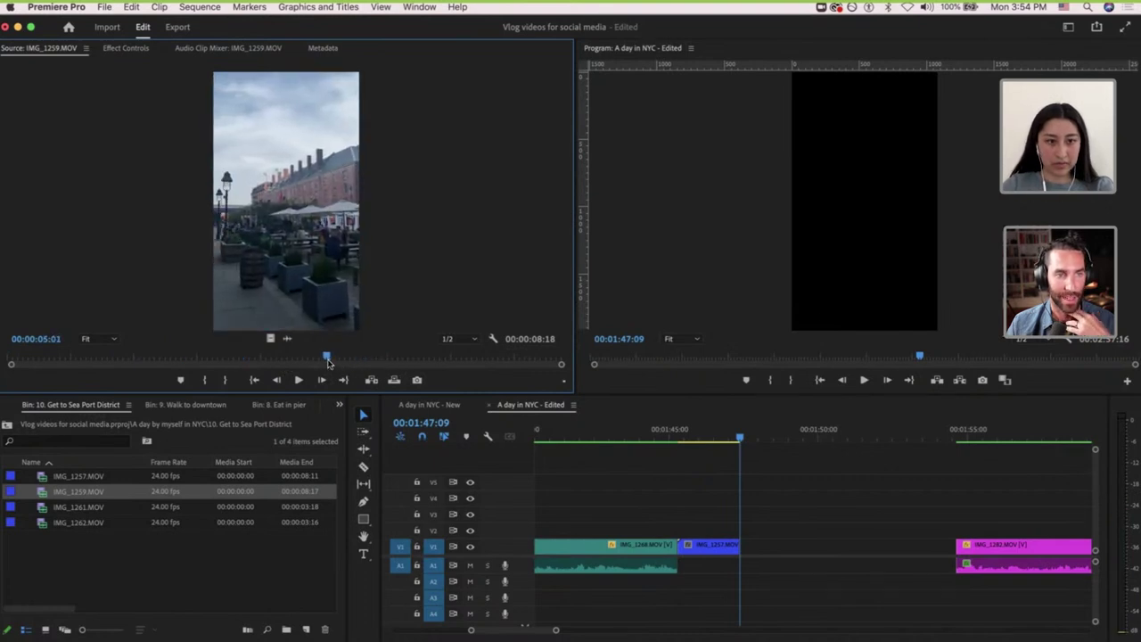
key("i")
left_click_drag(271, 339, 689, 536)
Trim IMG_1259 on V2 to end level with IMG_1257 by cutting at 00:01:47:09 and deleting the excess.
key("c")
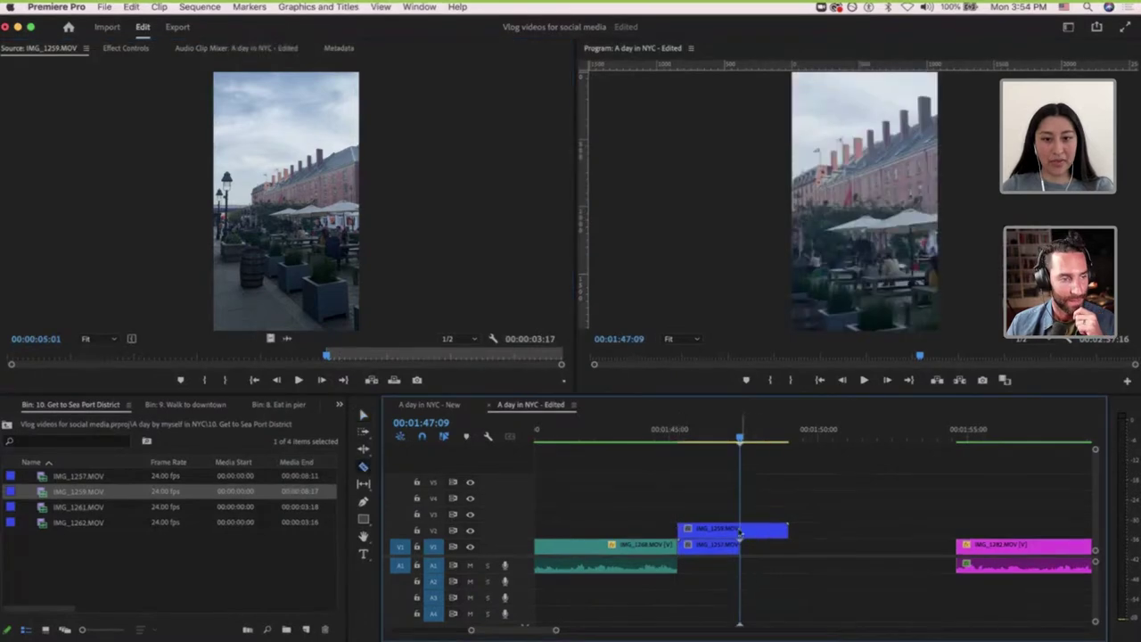
left_click(754, 533)
key("v")
left_click(755, 533)
key("Delete")
left_click(711, 436)
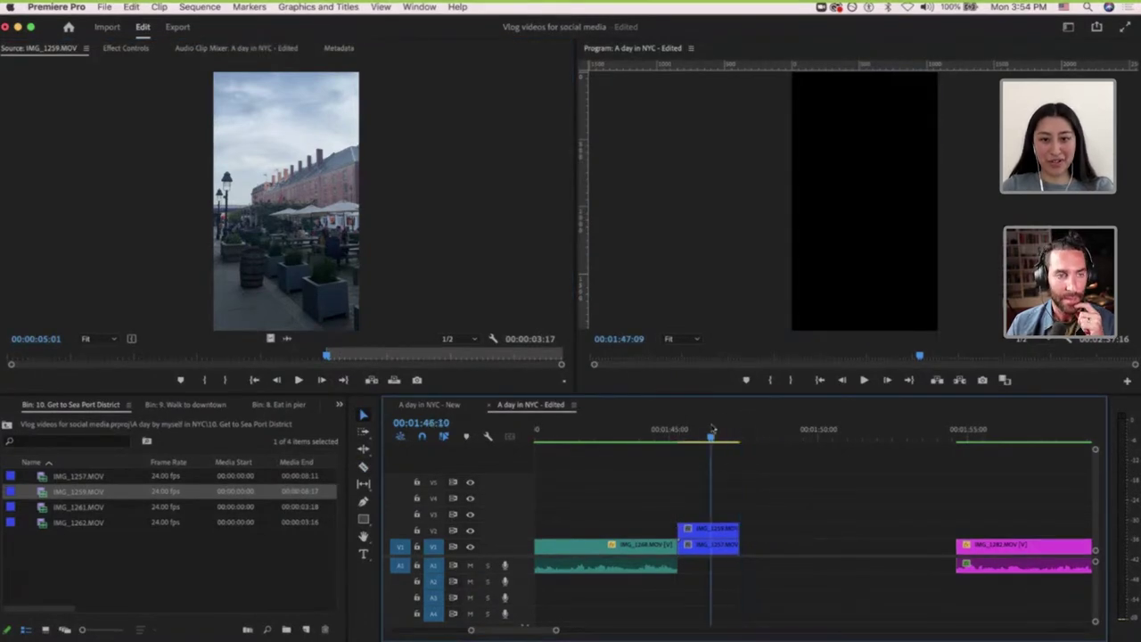
left_click(711, 540)
Load IMG_1261 into the source preview and mark its In point at 00:00:00:00.
left_click(87, 509)
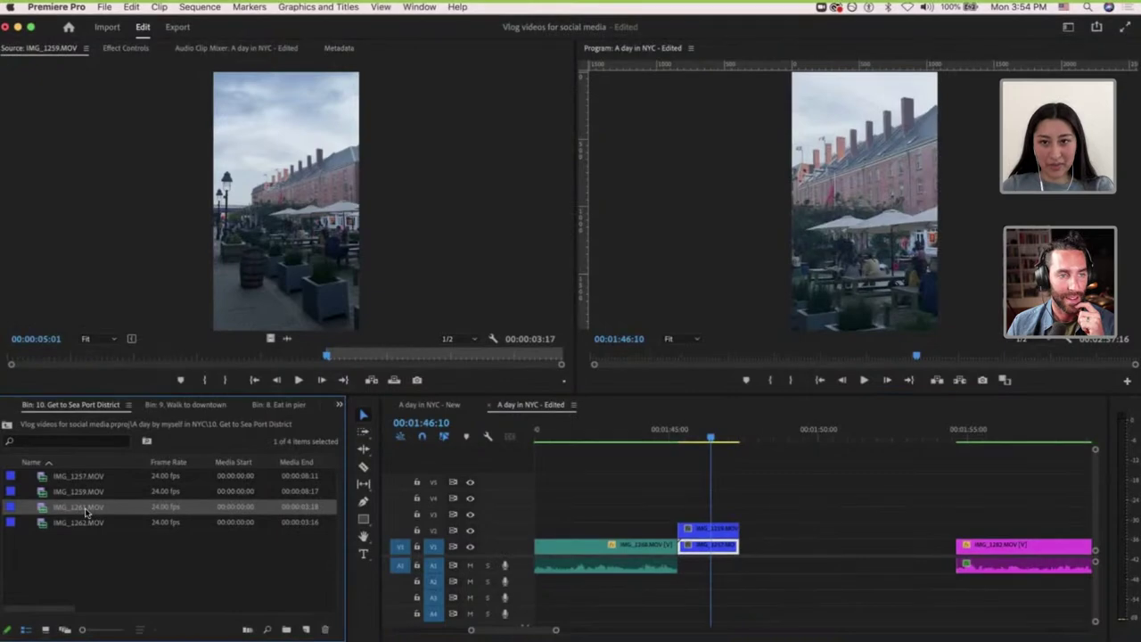
left_click(76, 505)
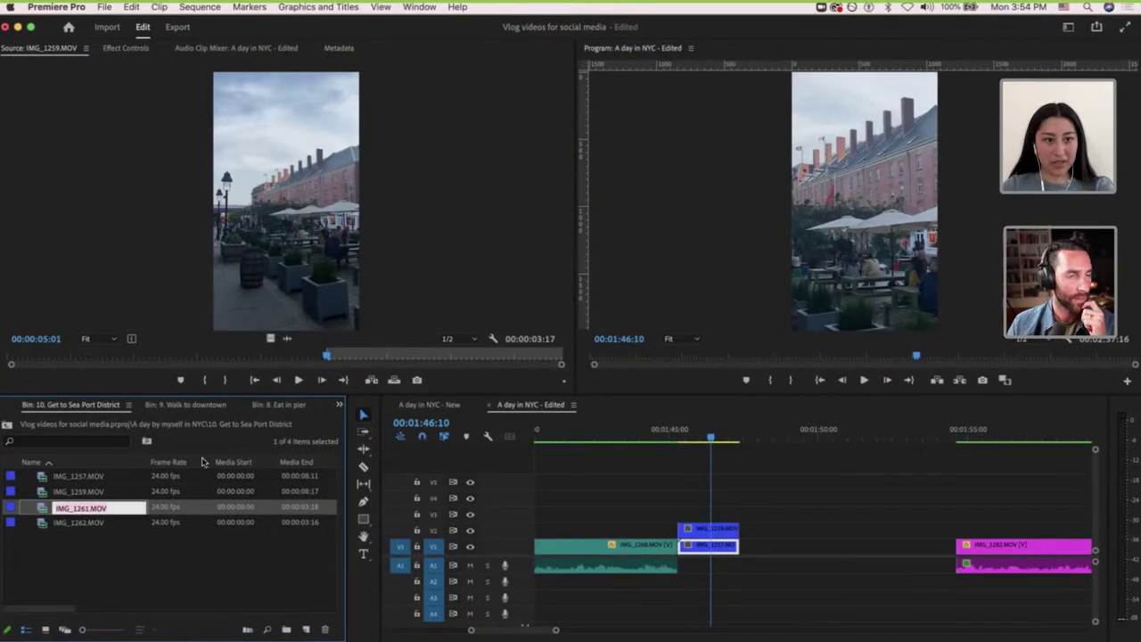
left_click(108, 545)
double_click(89, 508)
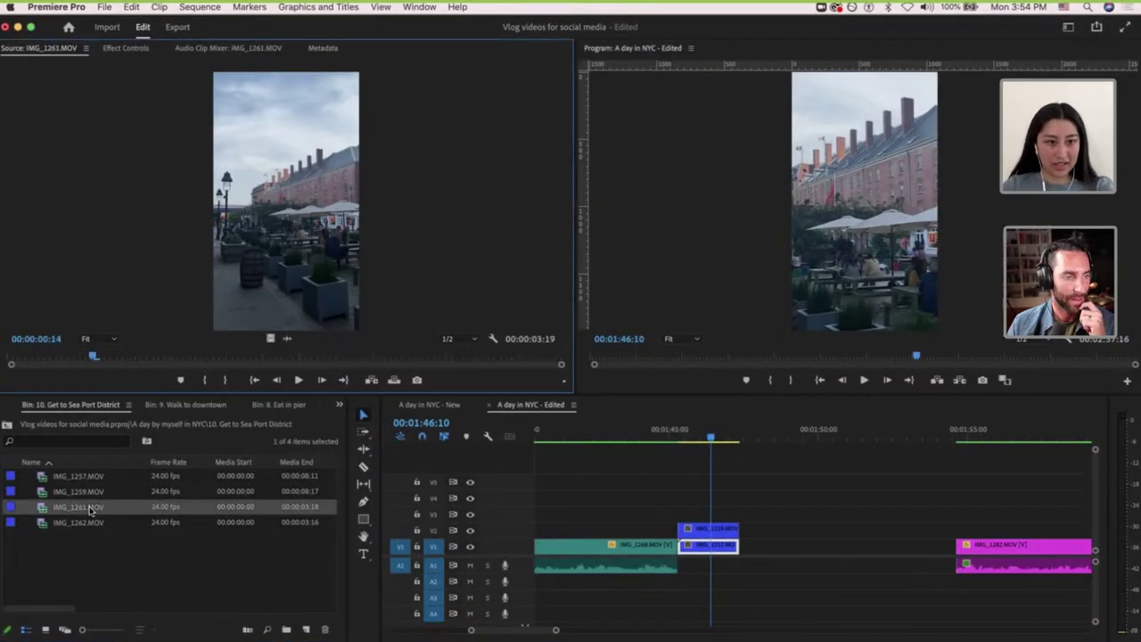
left_click_drag(51, 368, 5, 367)
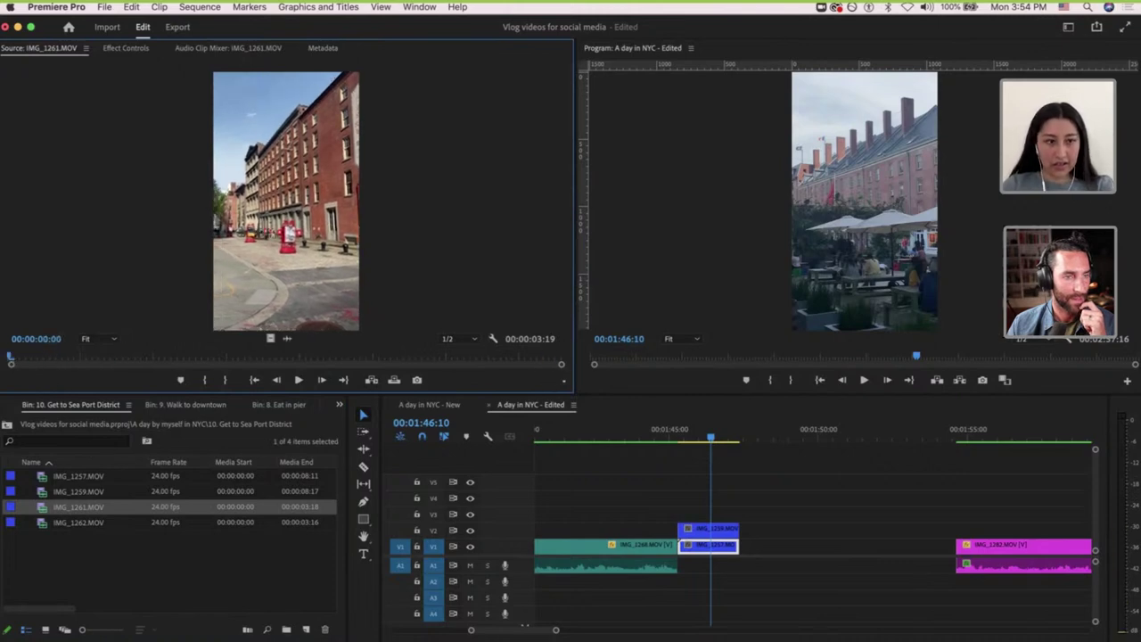
key("i")
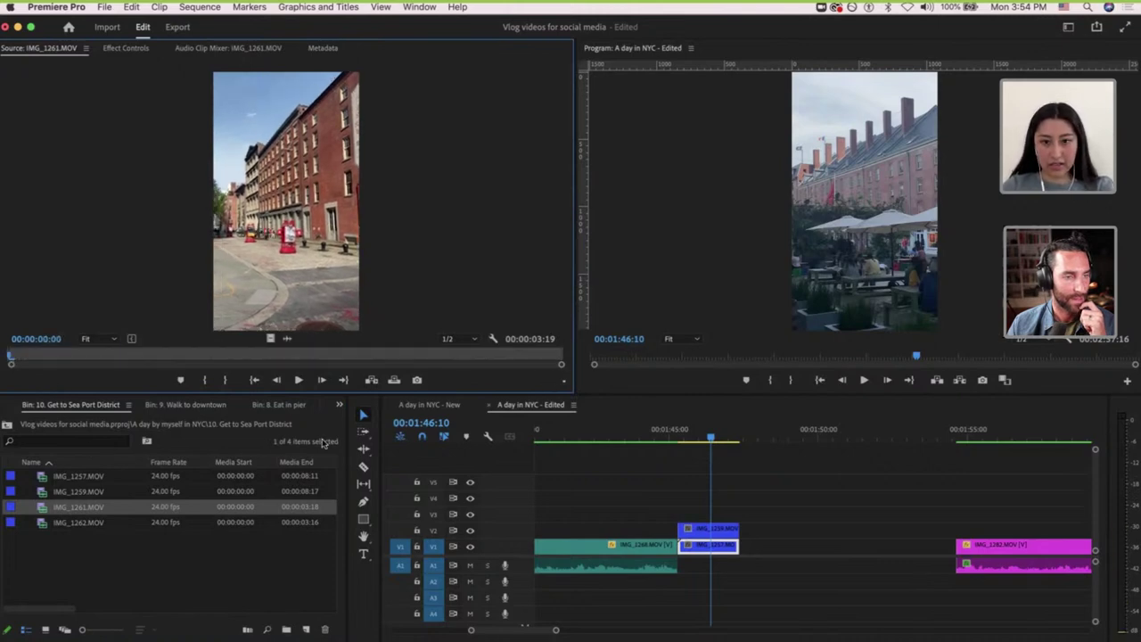
Mark the Out point of IMG_1261 at 00:00:01:09 and stack only its video on V3, spanning the same length as IMG_1259.
left_click(773, 524)
key("=")
scroll(772, 524, "down", 1)
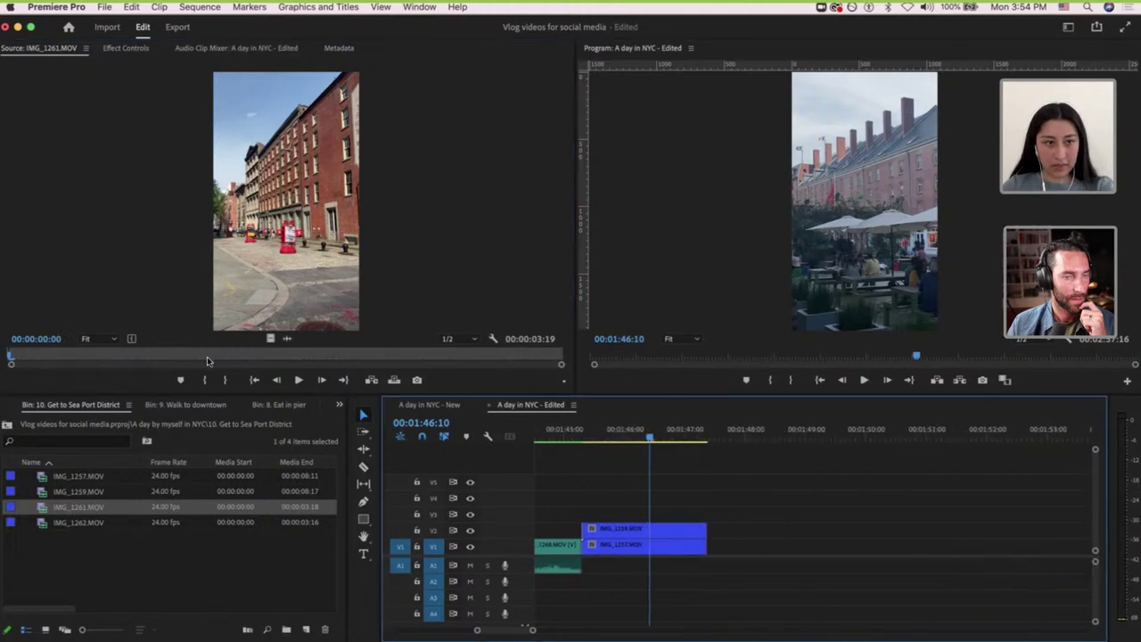
left_click(208, 358)
key("o")
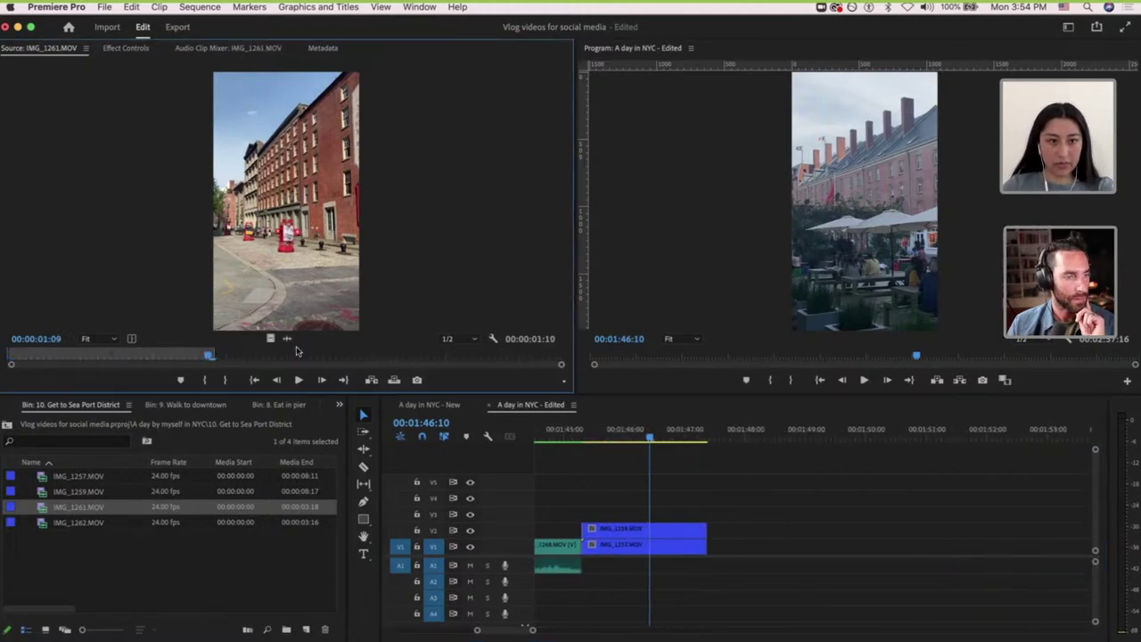
left_click_drag(270, 339, 707, 515)
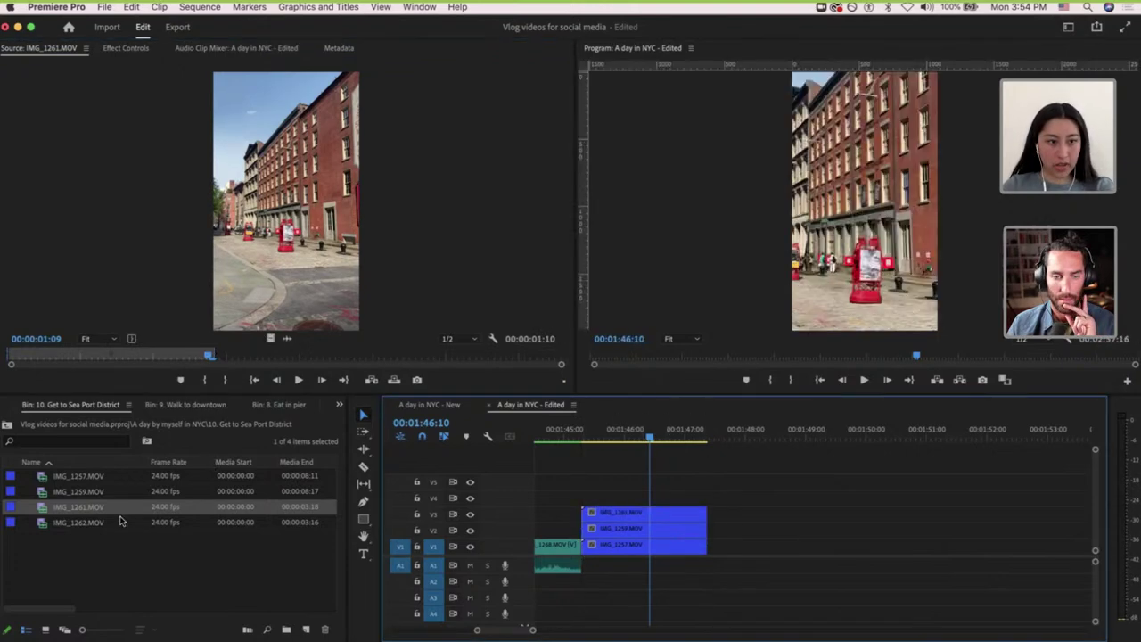
Load IMG_1262, return to its first frame and stack only its video on V4 above IMG_1261.
double_click(84, 523)
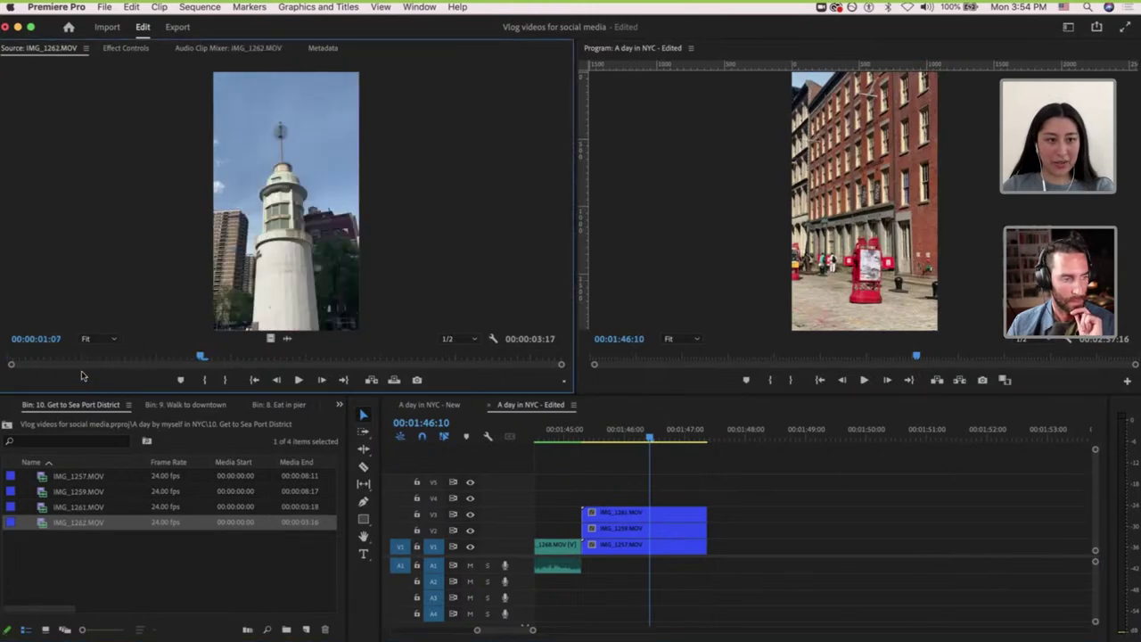
left_click_drag(63, 357, 5, 366)
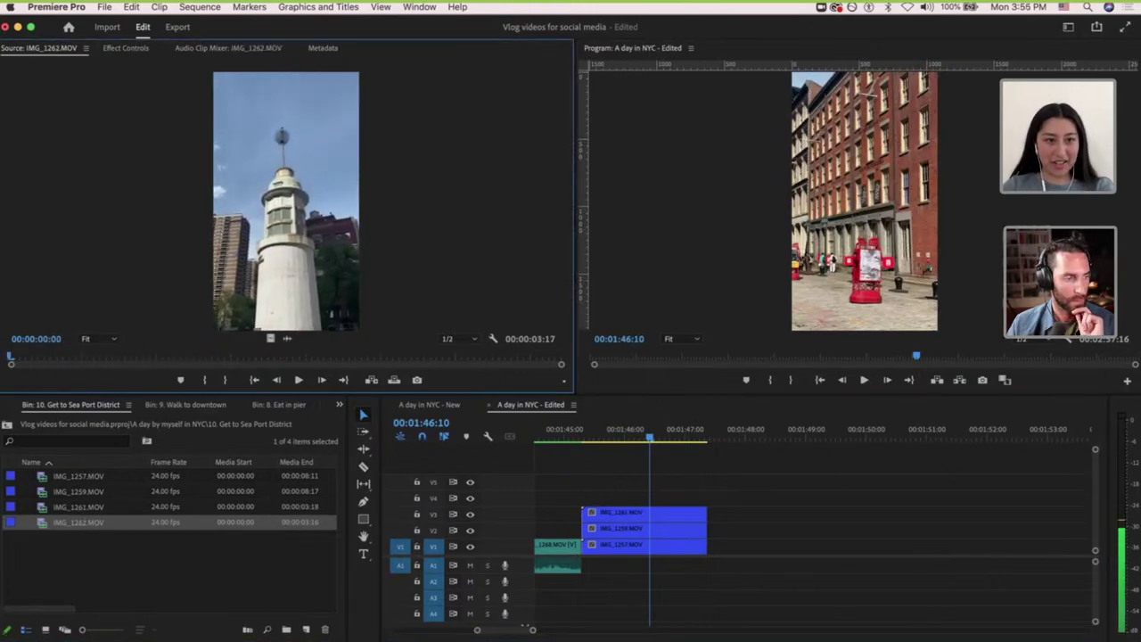
left_click_drag(270, 338, 584, 507)
Cut IMG_1262 on V4 level with the end of the clips below and delete the excess.
key("c")
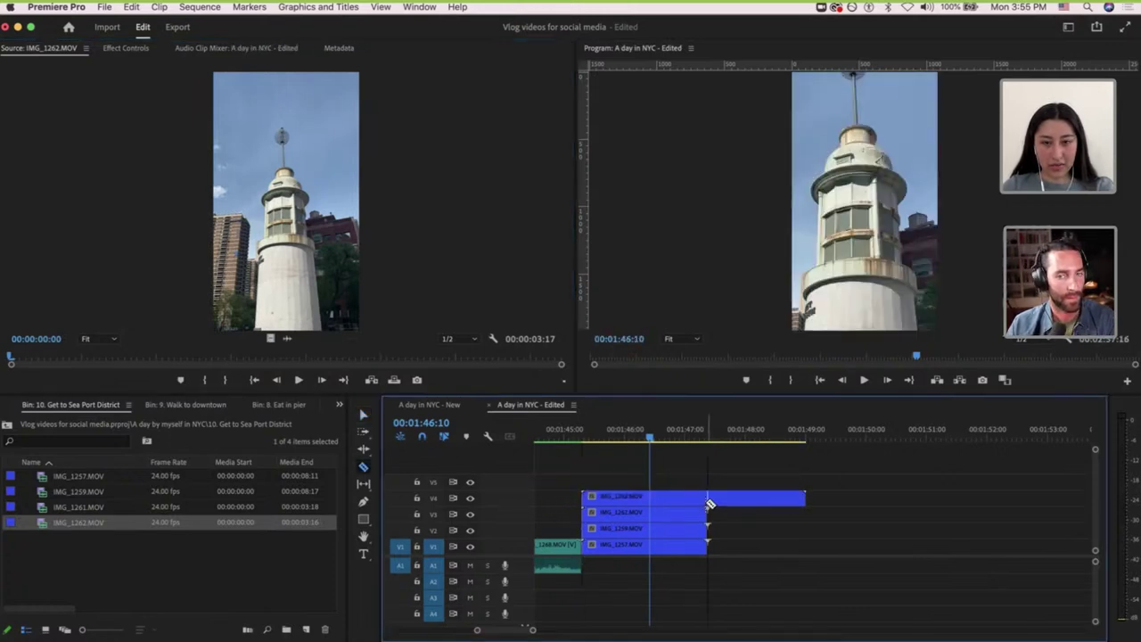
left_click(733, 500)
key("v")
left_click(734, 500)
key("Delete")
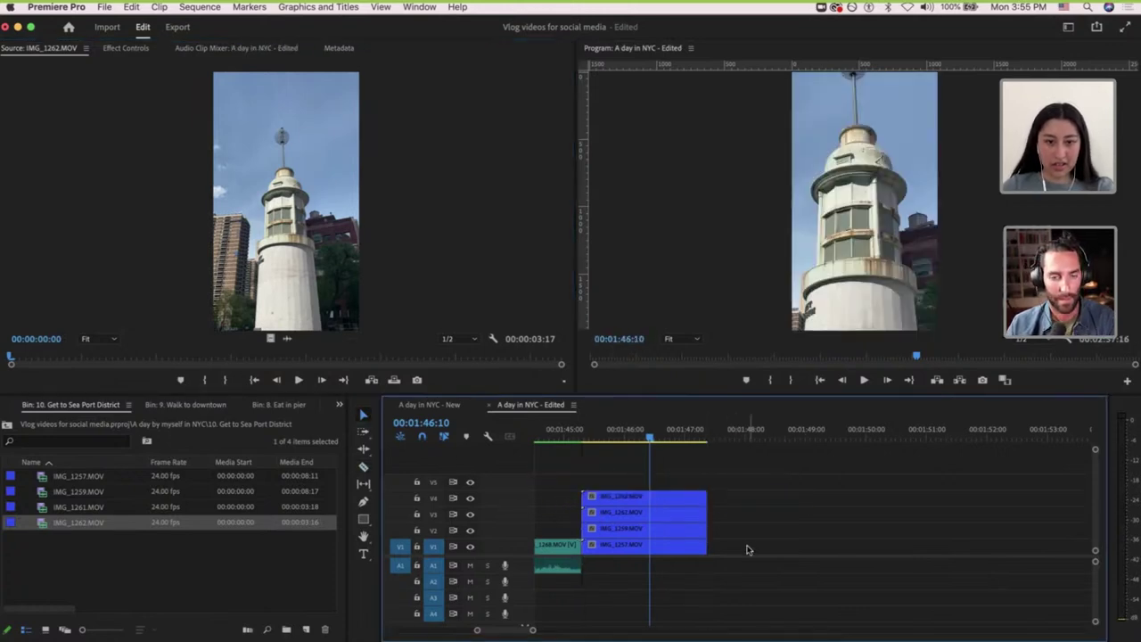
Set the four stacked Sea Port District clips on V1 to V4 to the frame size, then reapply it to IMG_1259.
left_click_drag(749, 548, 650, 486)
right_click(655, 499)
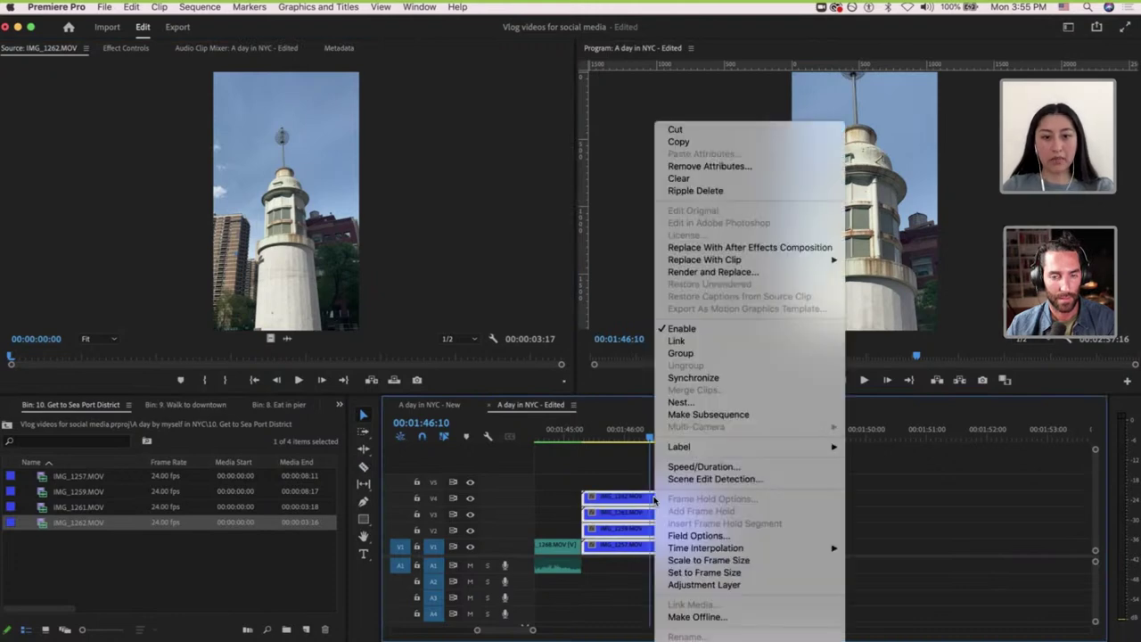
left_click(697, 573)
left_click(739, 547)
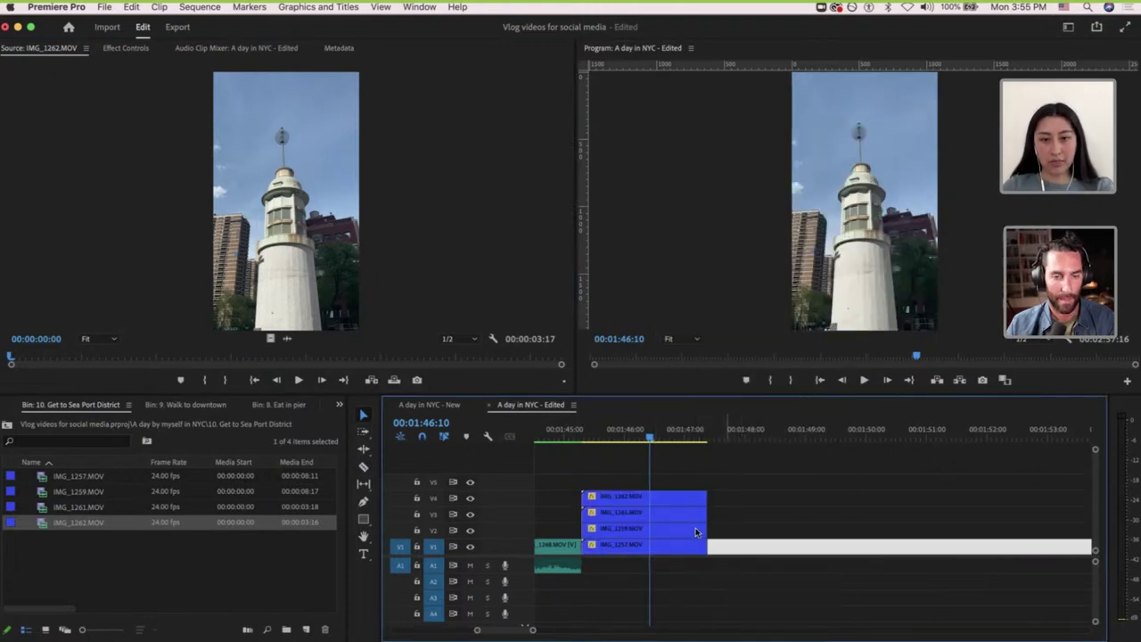
left_click(680, 530)
right_click(681, 530)
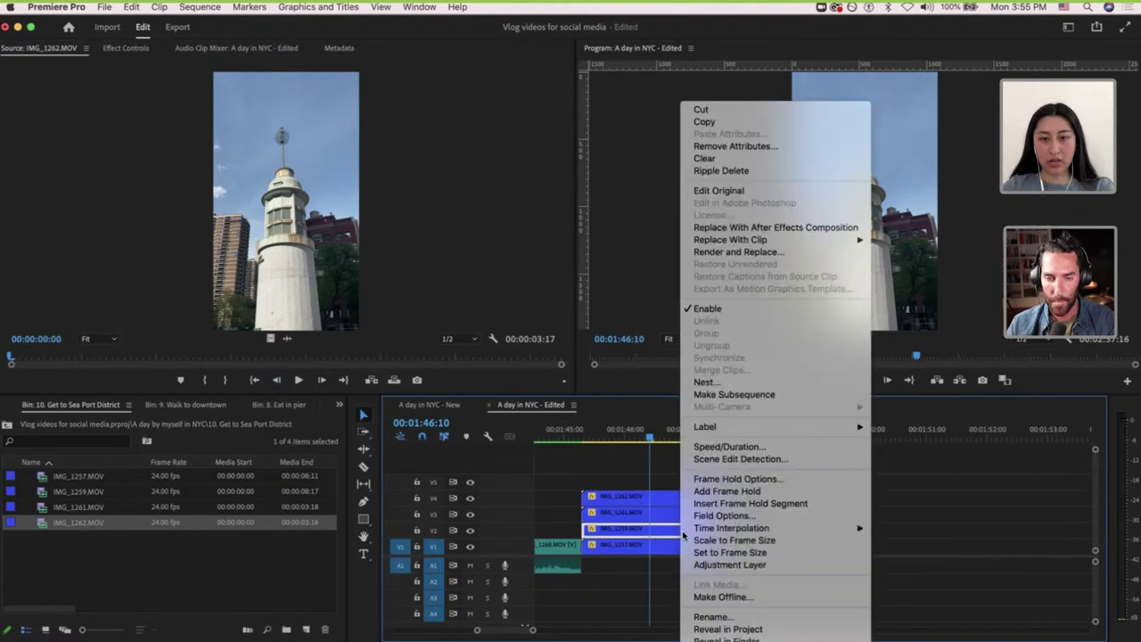
left_click(730, 553)
Lay IMG_1259, IMG_1261 and IMG_1262 end to end after IMG_1257 on V1 and close the gap before IMG_1282.
key("minus")
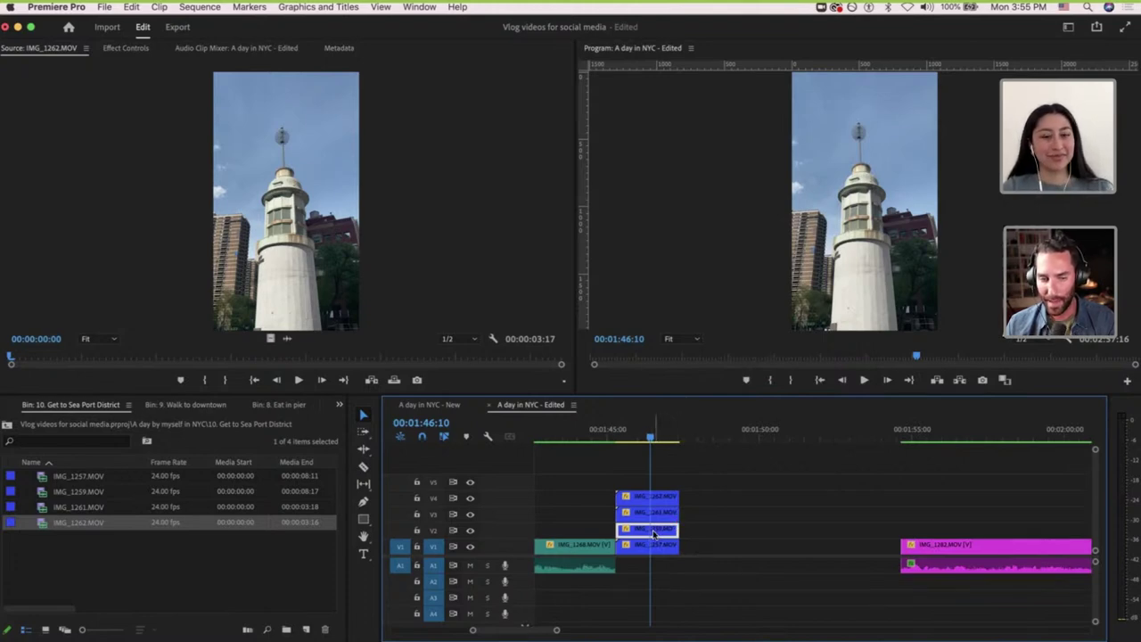
left_click_drag(654, 533, 776, 544)
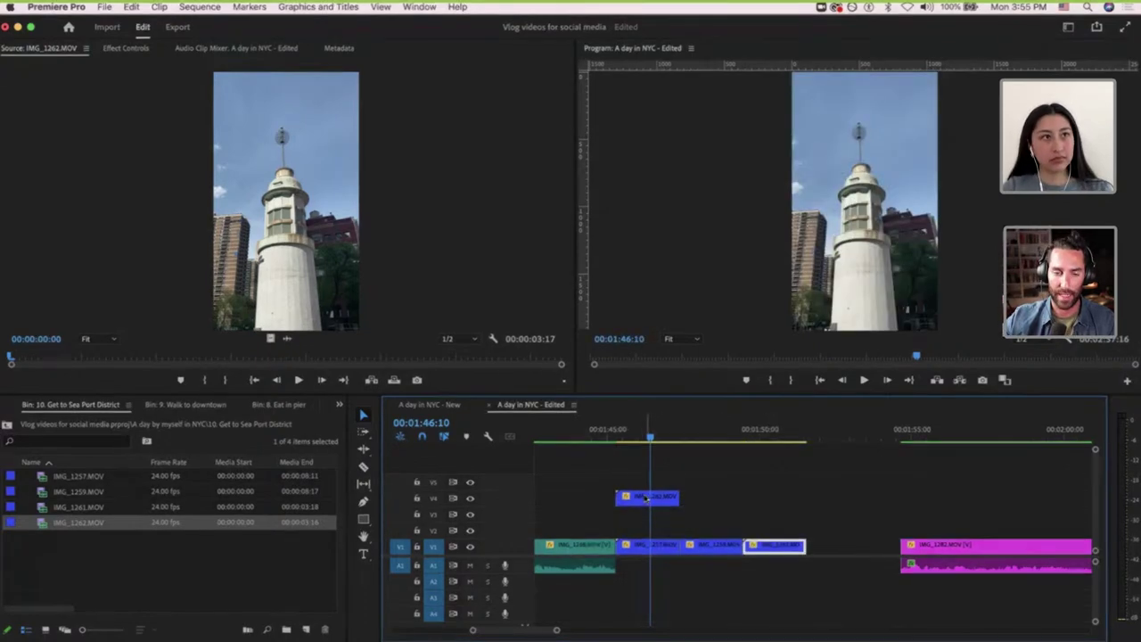
left_click_drag(647, 499, 836, 546)
left_click(882, 547)
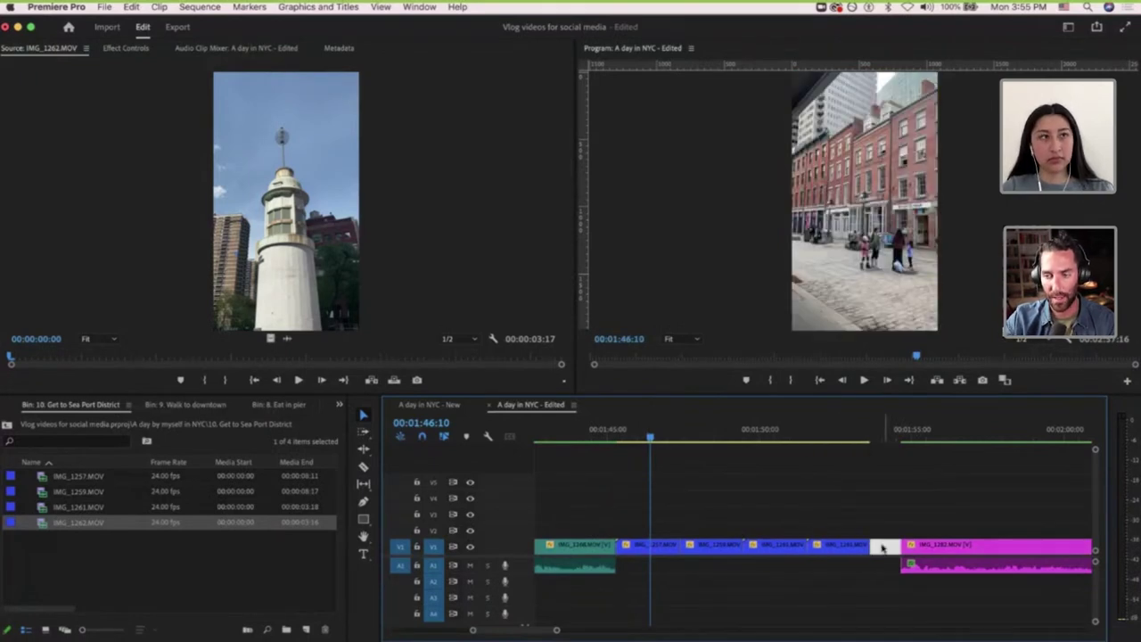
key("Delete")
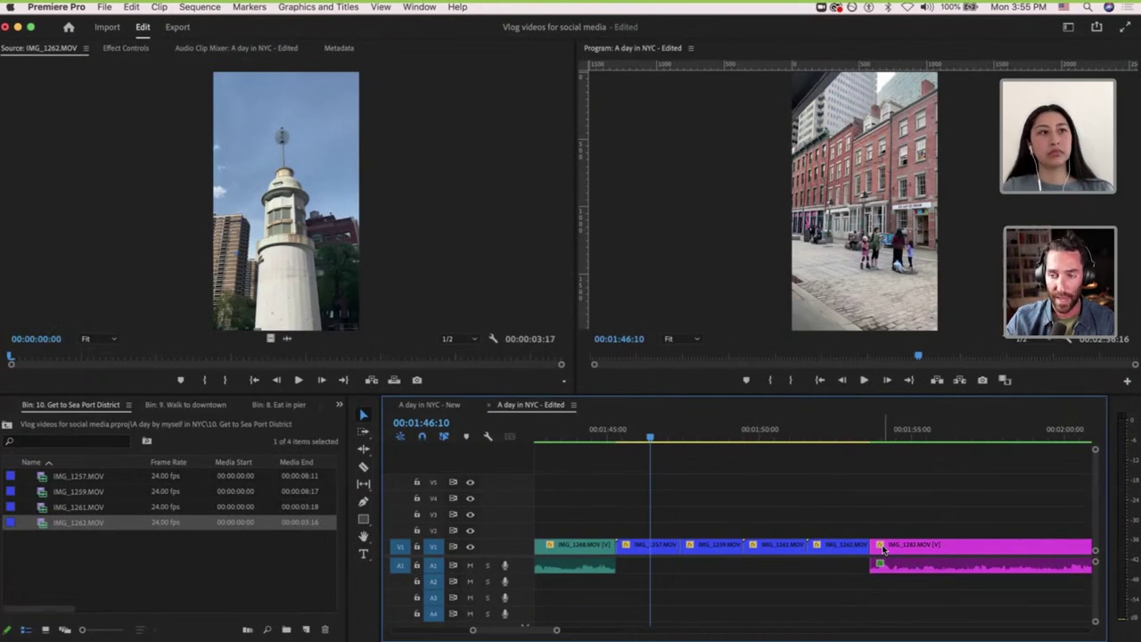
Check the "11. Finish Running Errands" bin, then open the "12. Elevated Acre" bin.
scroll(847, 561, "down", 4, "alt")
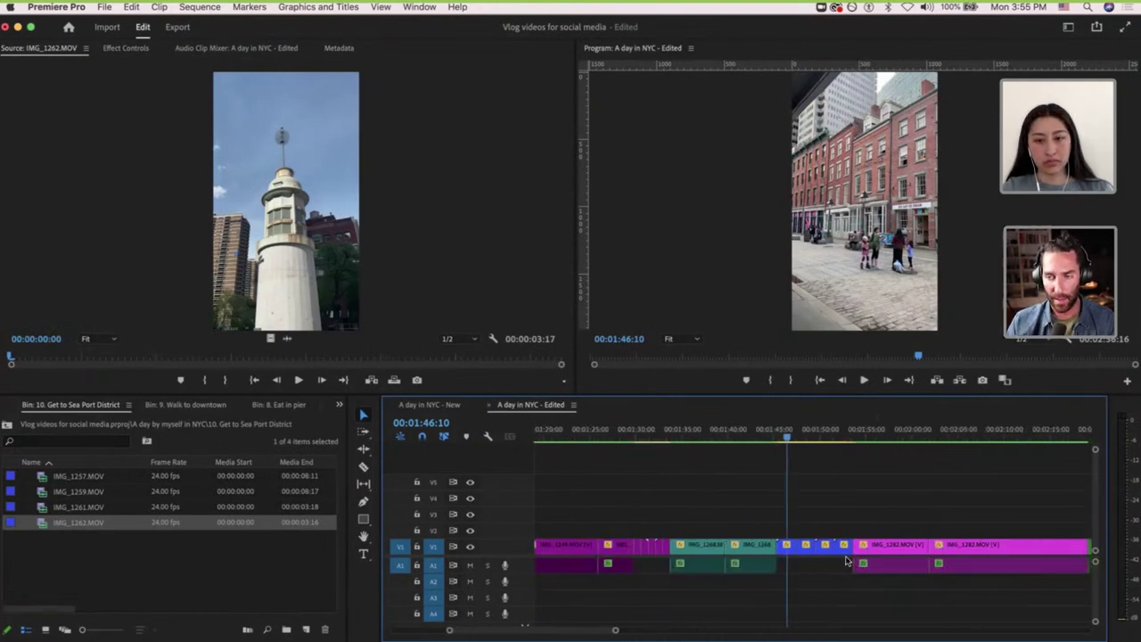
scroll(848, 561, "down", 3)
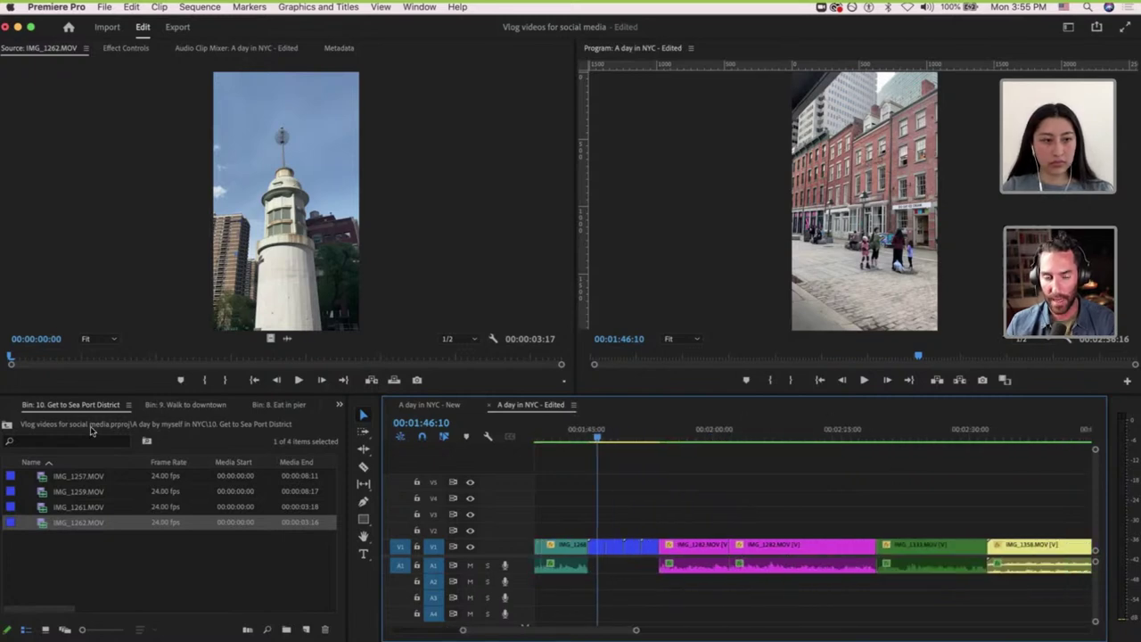
left_click(7, 425)
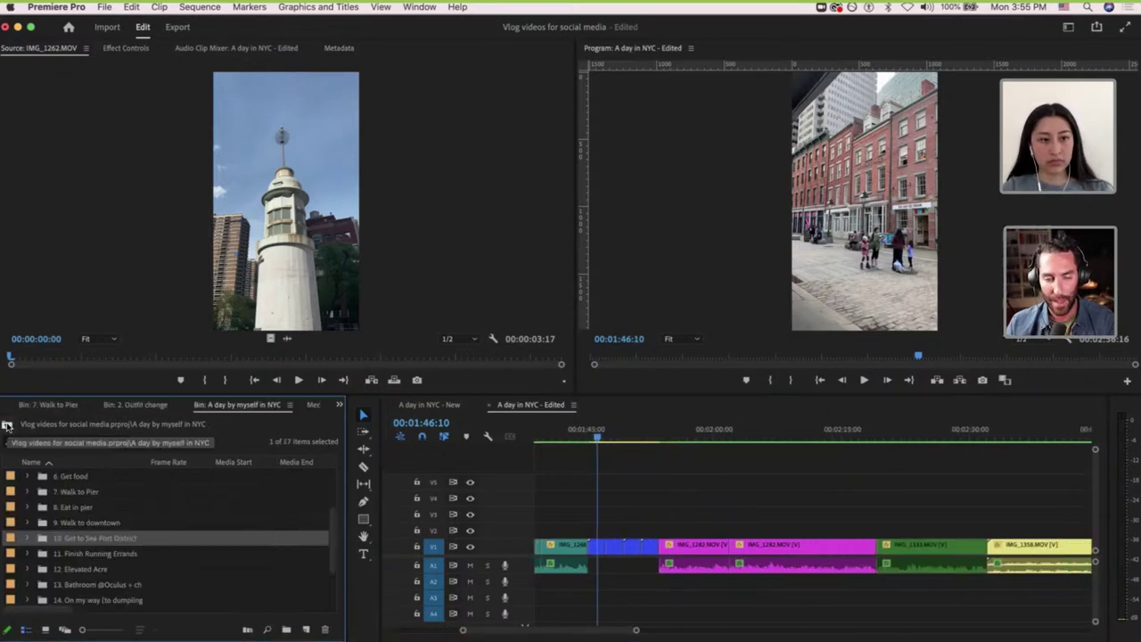
double_click(113, 554)
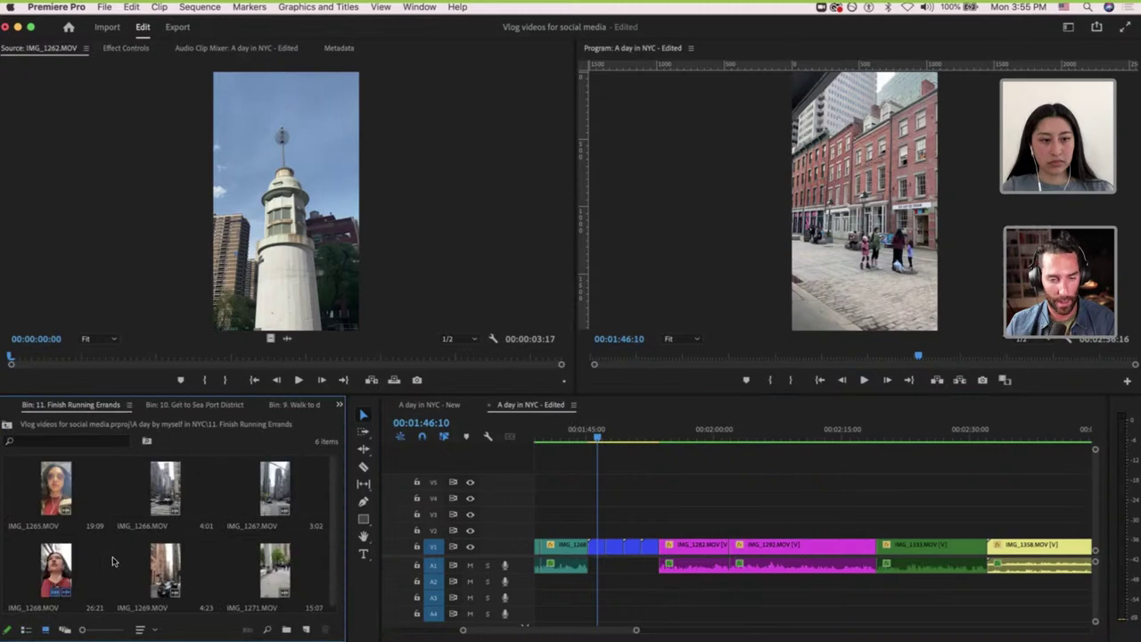
left_click(7, 426)
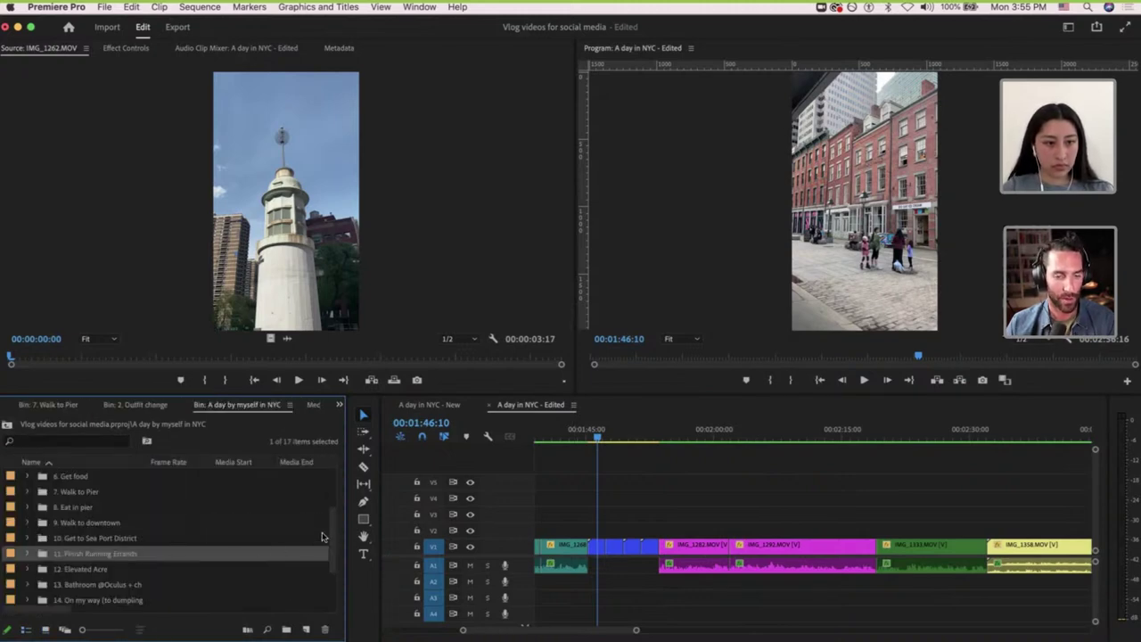
left_click_drag(332, 540, 332, 561)
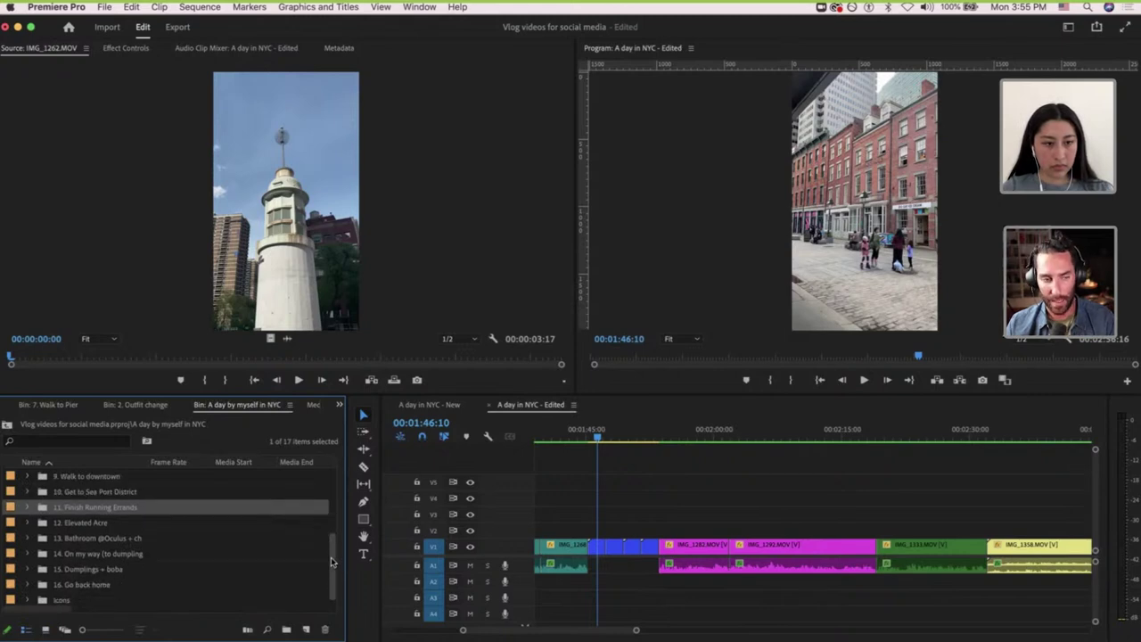
double_click(79, 526)
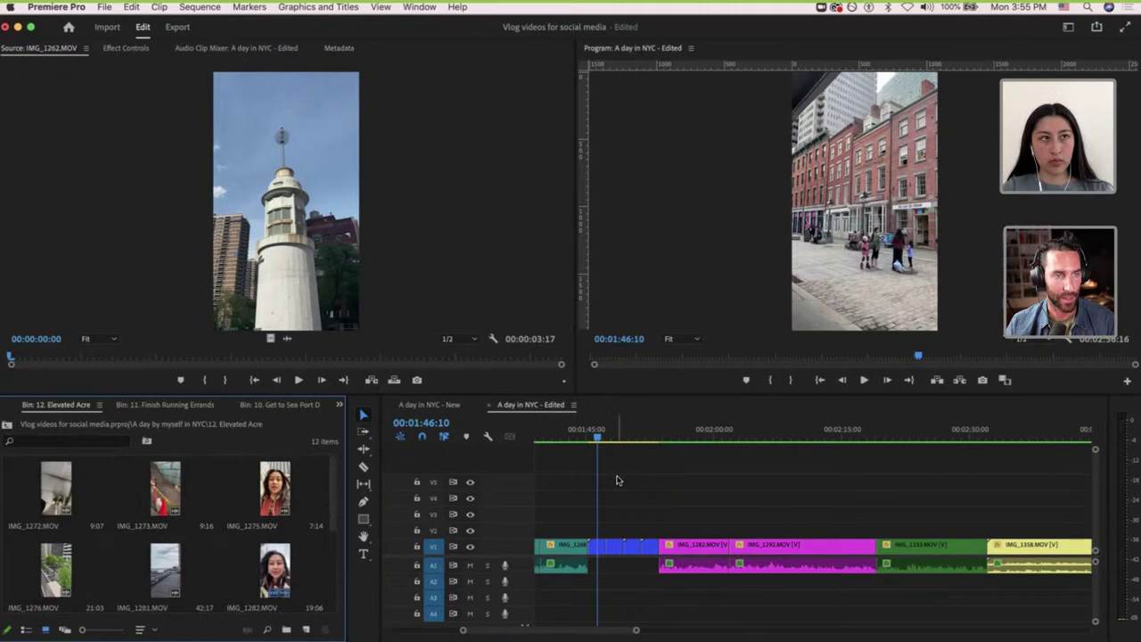
Review the talking clips IMG_1282 and IMG_1292, playing through the cut between them.
left_click(686, 432)
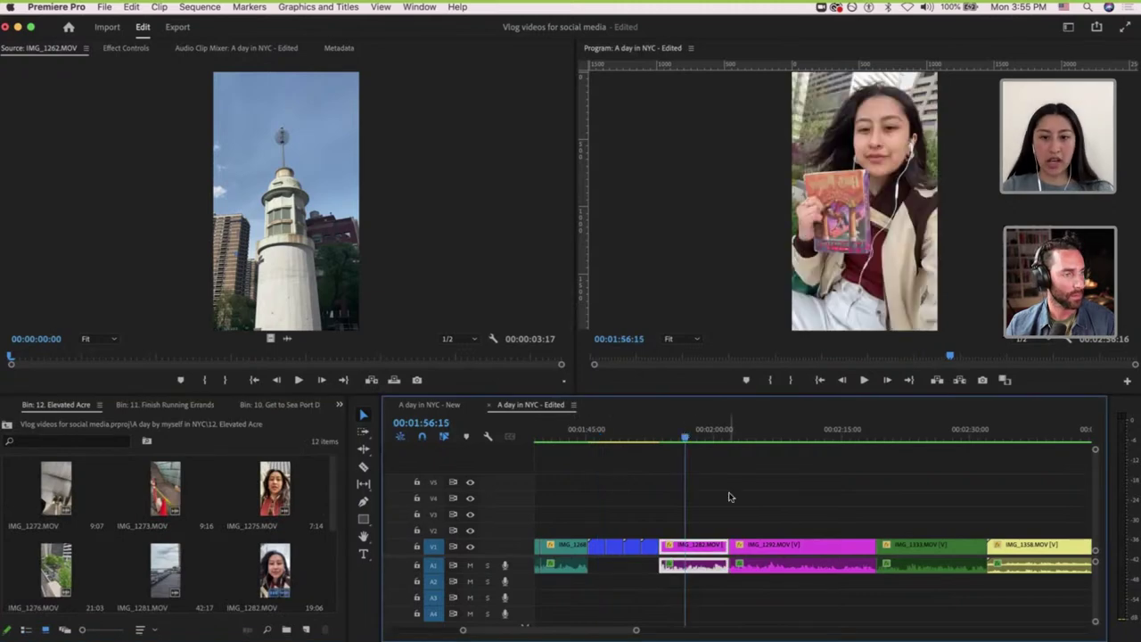
scroll(741, 515, "down", 4)
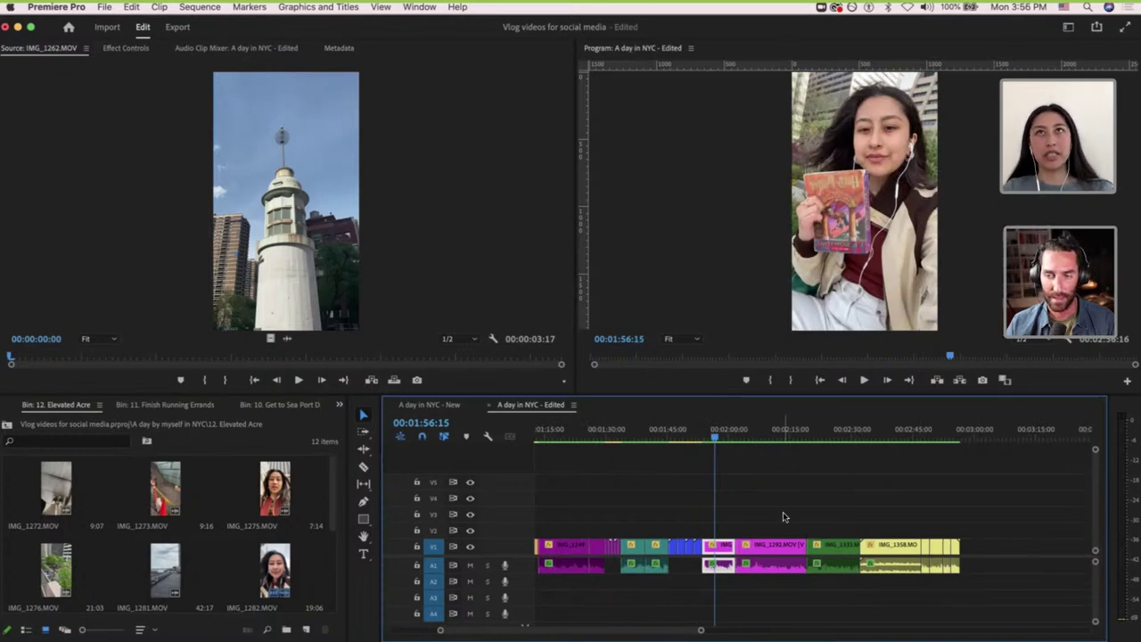
key("Down")
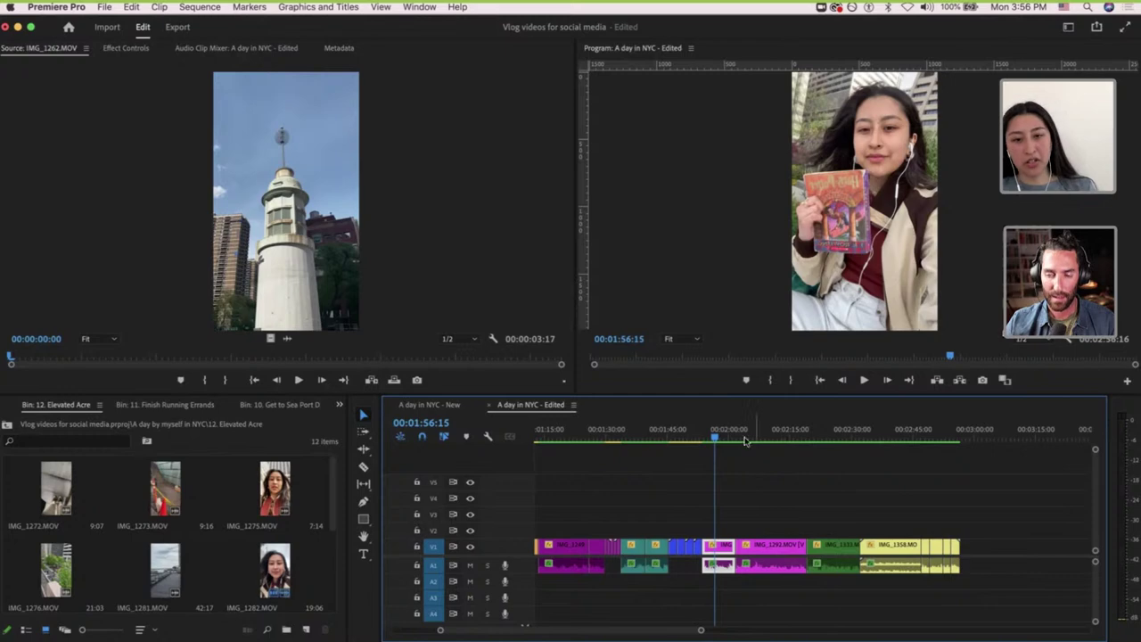
key("d")
scroll(767, 530, "up", 3)
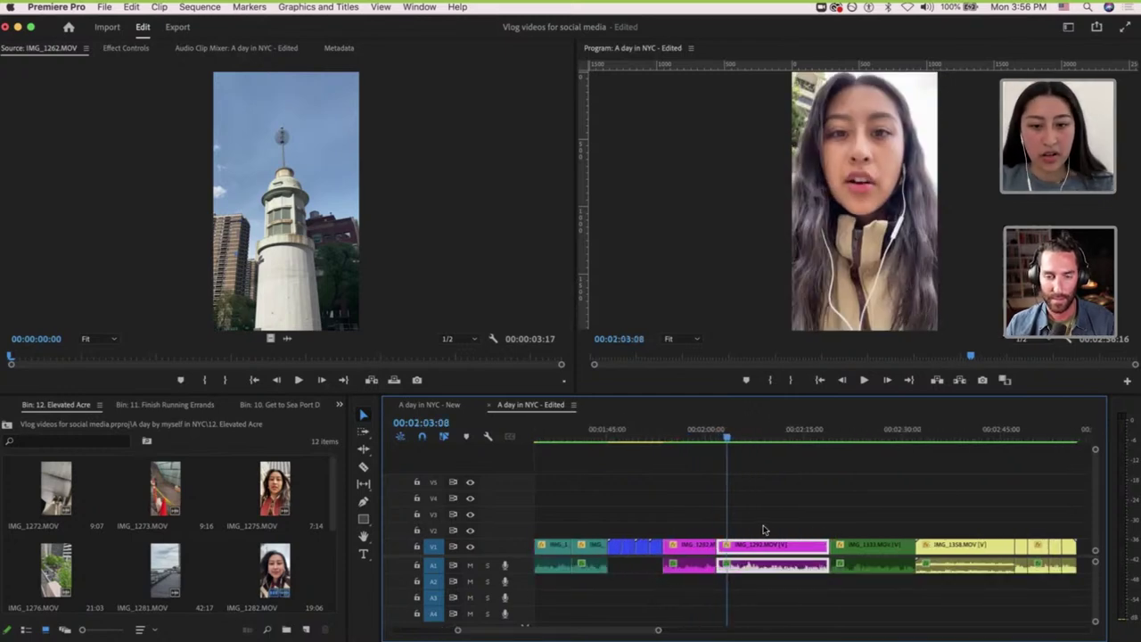
left_click(701, 441)
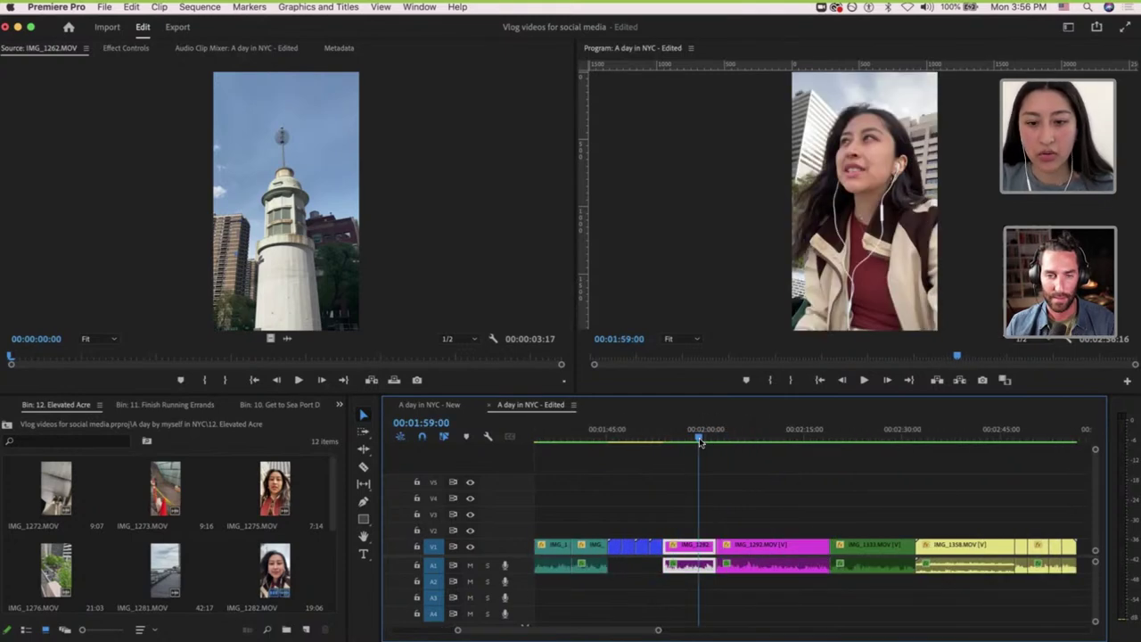
key("space")
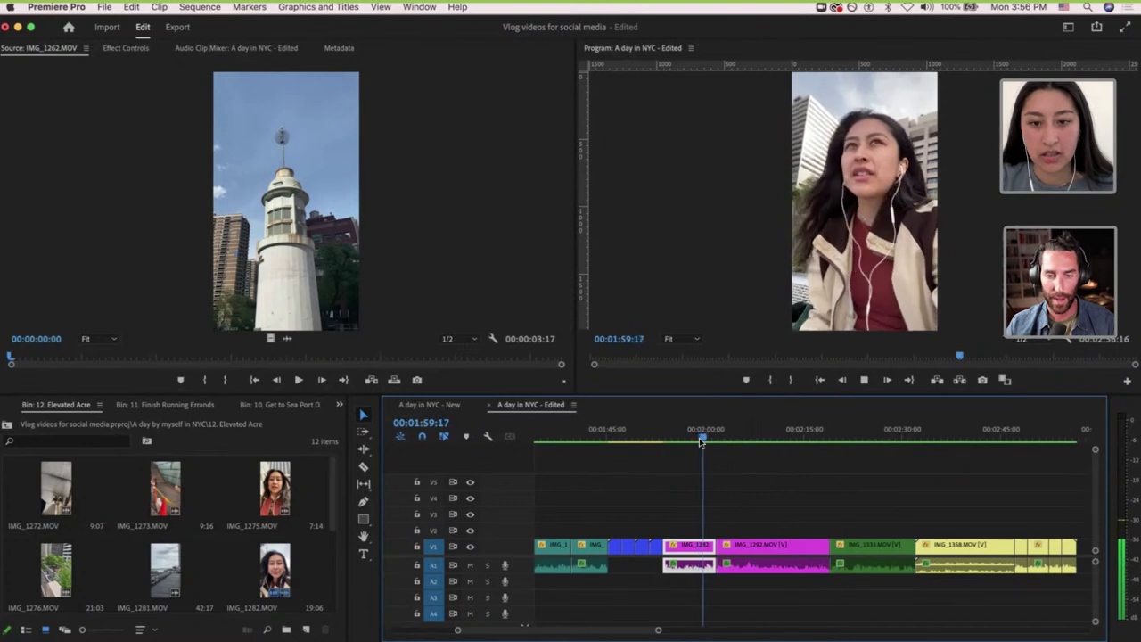
key("space")
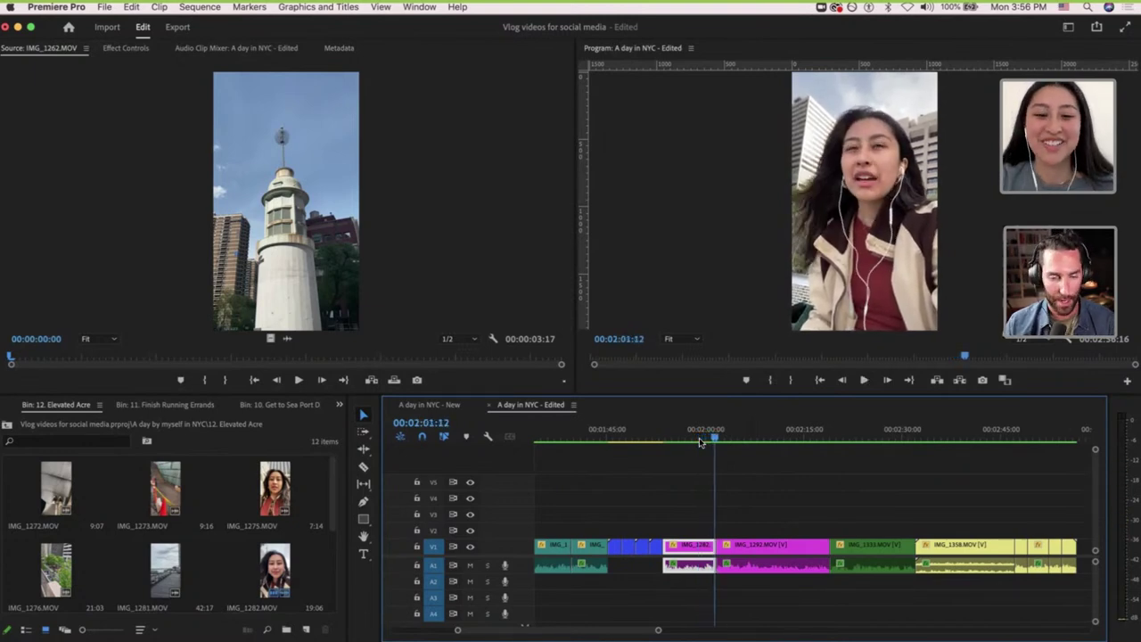
key("space")
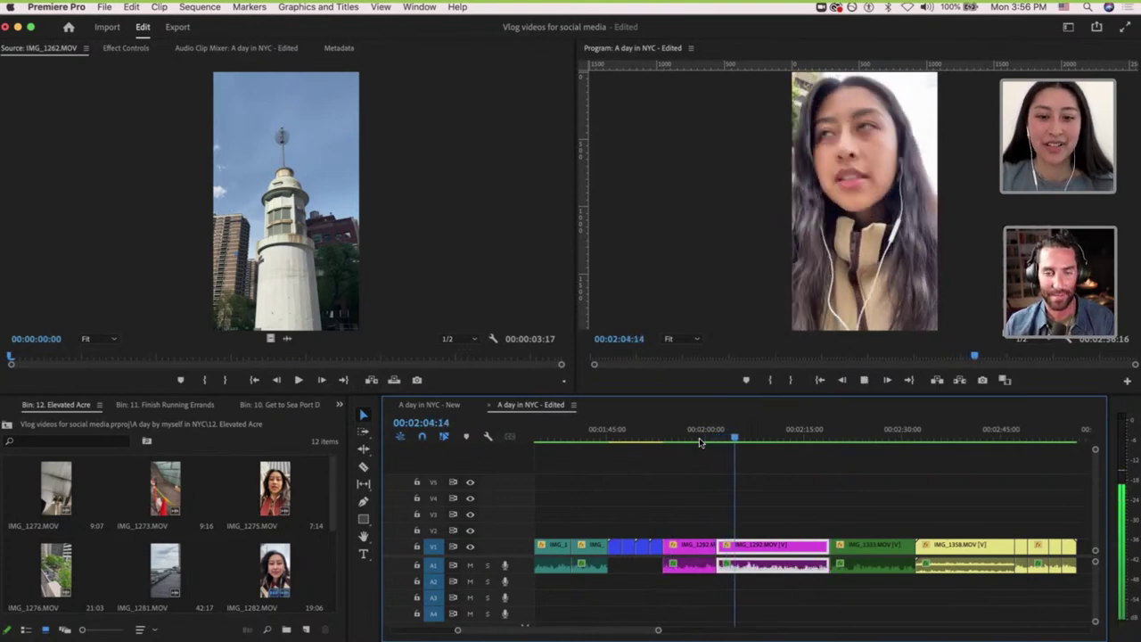
key("space")
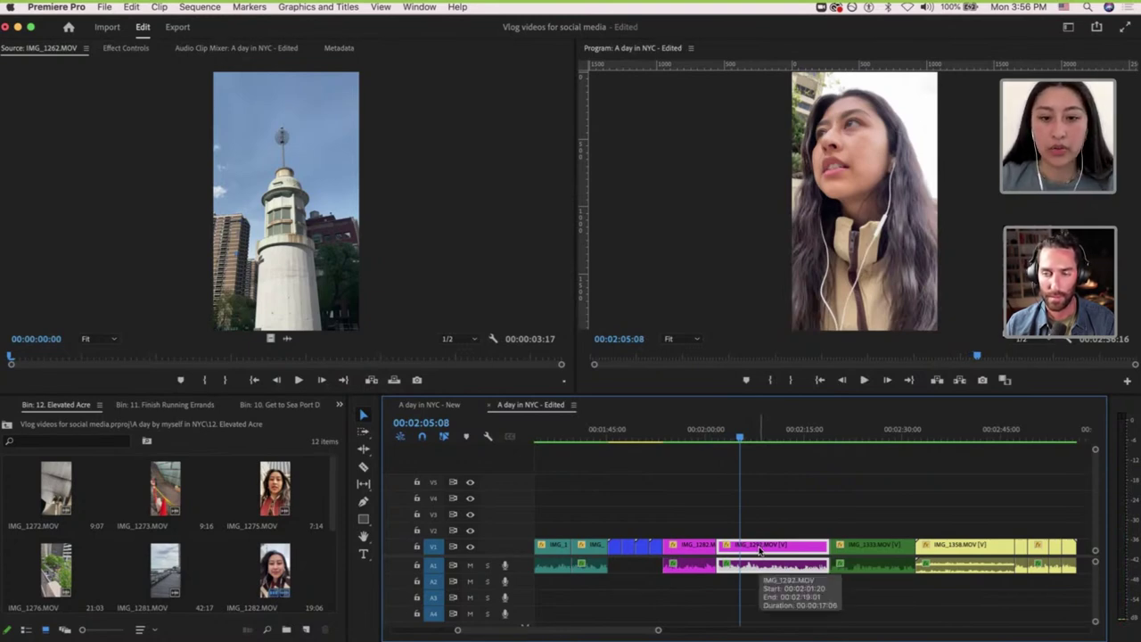
Shift all clips from IMG_1292 onward later in the sequence to open a gap after IMG_1282.
left_click(672, 435)
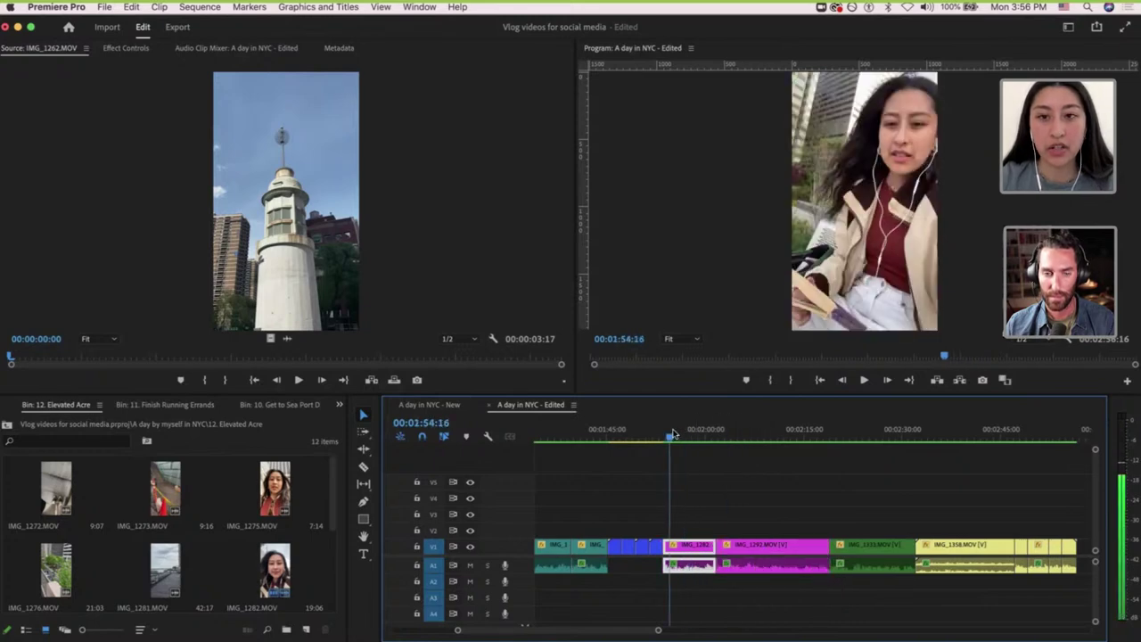
key("a")
left_click(777, 540)
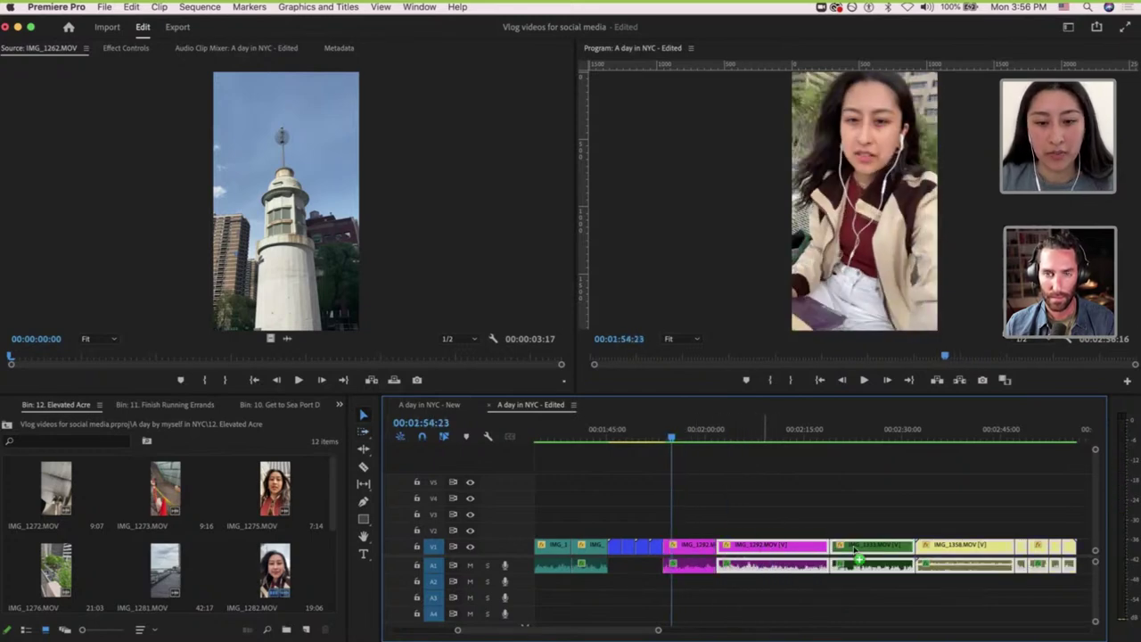
left_click_drag(857, 559, 968, 557)
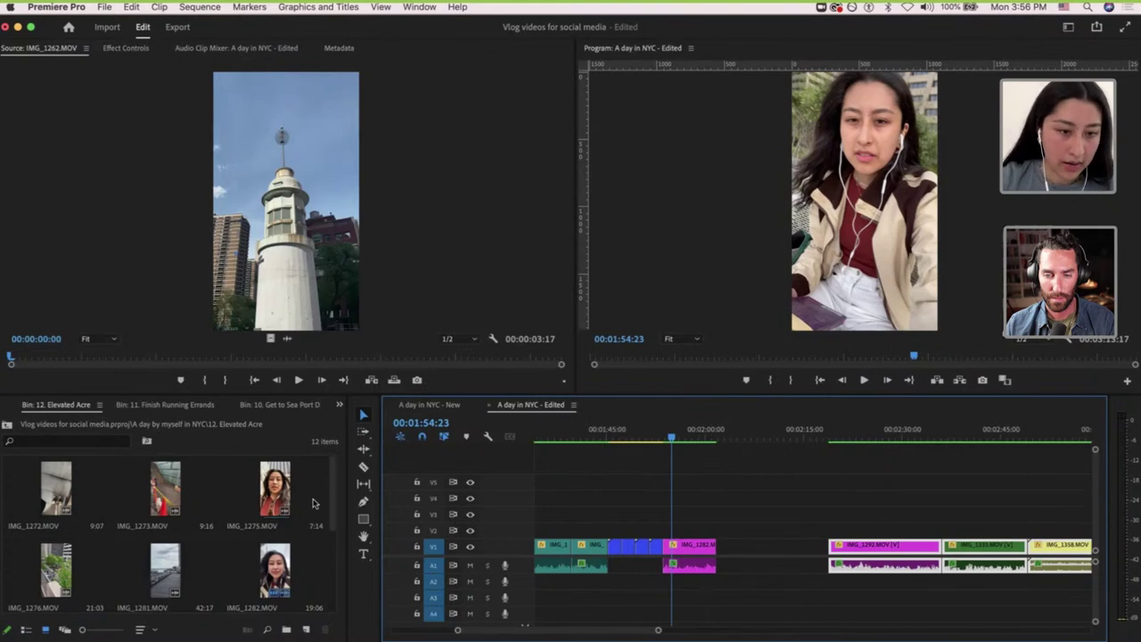
Browse the Elevated Acre footage and scrub through IMG_1272, IMG_1273 and IMG_1276 in the source preview, ending on IMG_1276's first frame.
left_click_drag(334, 494, 322, 567)
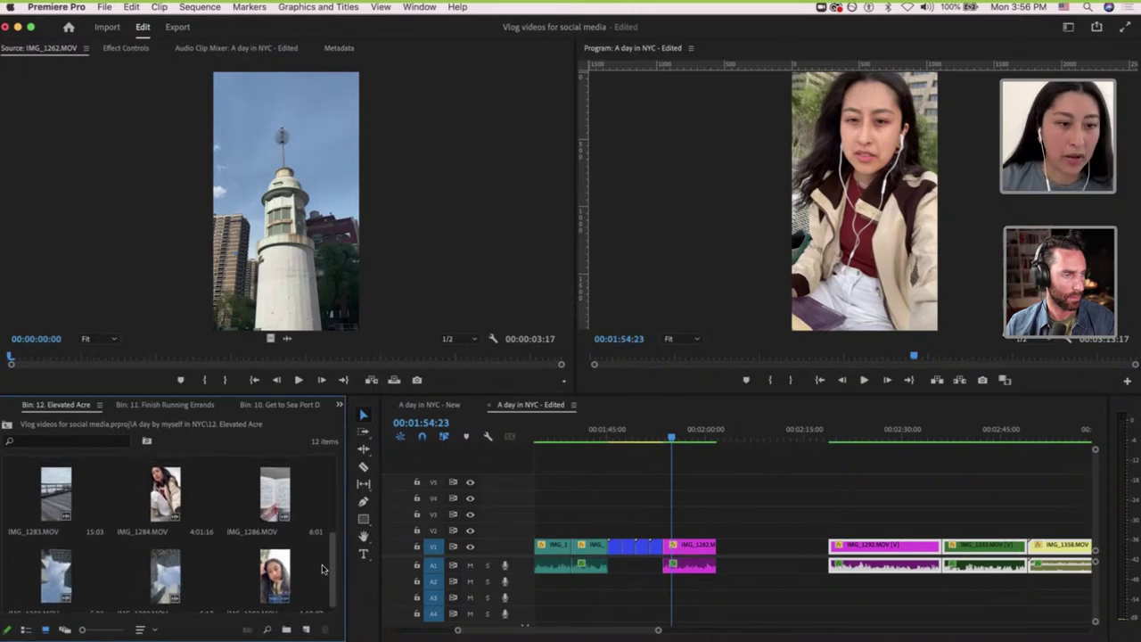
scroll(321, 569, "up", 5)
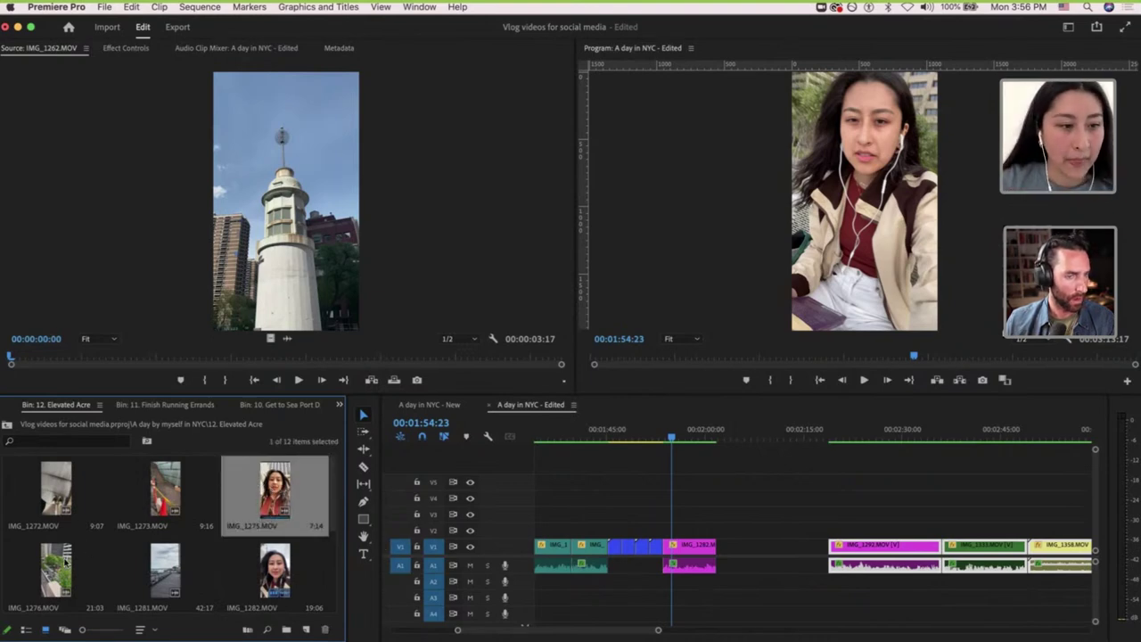
left_click(59, 564)
double_click(59, 563)
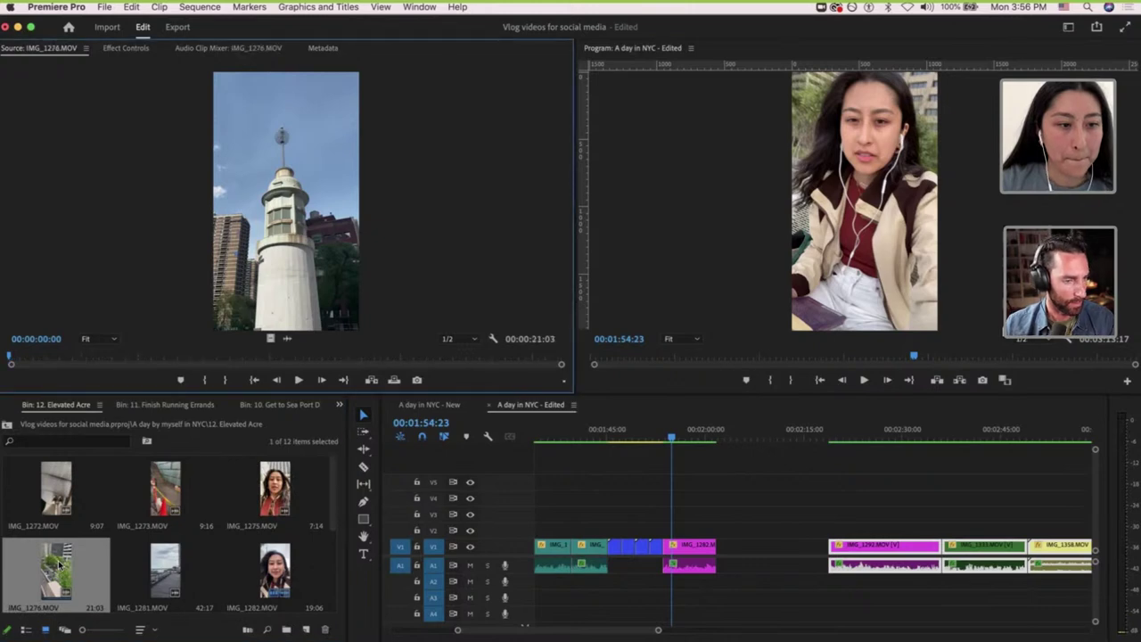
double_click(59, 502)
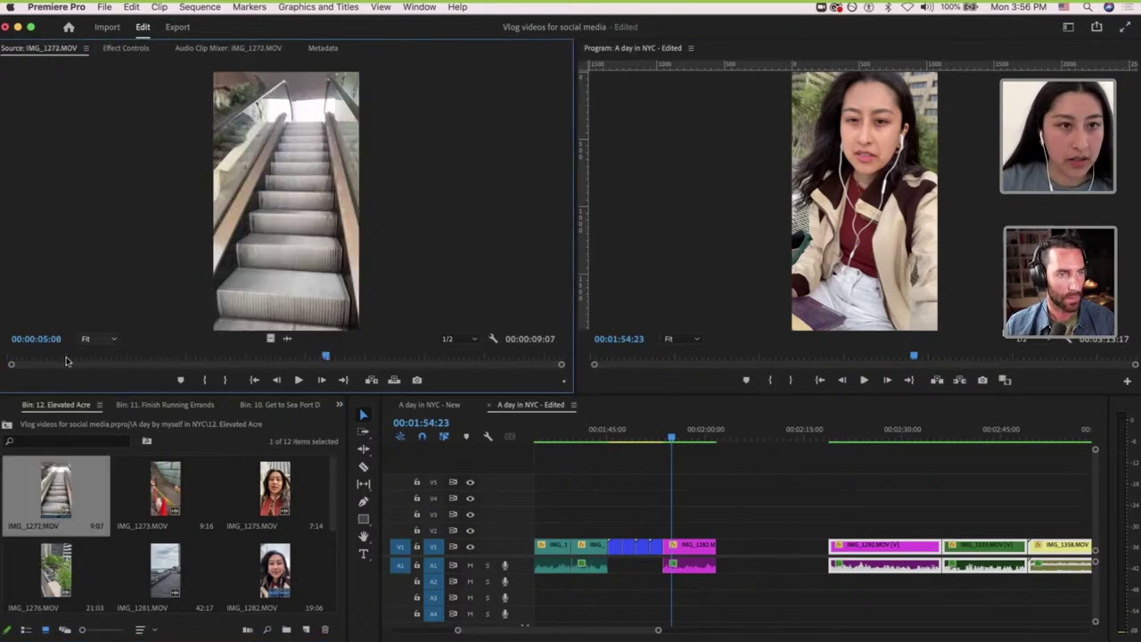
left_click_drag(64, 358, 311, 357)
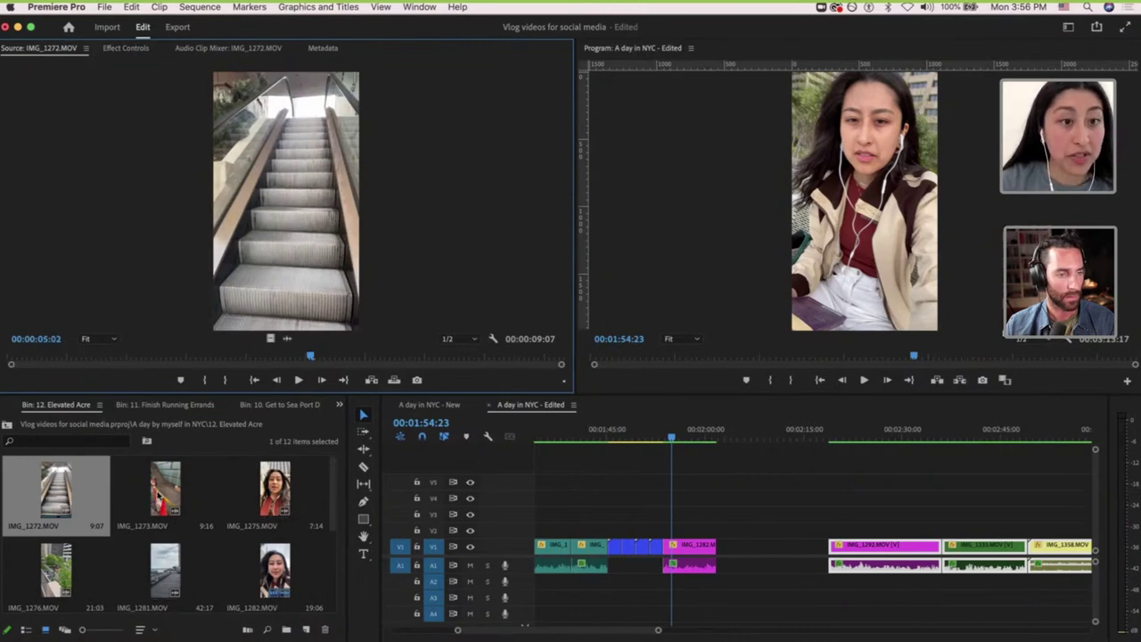
double_click(158, 495)
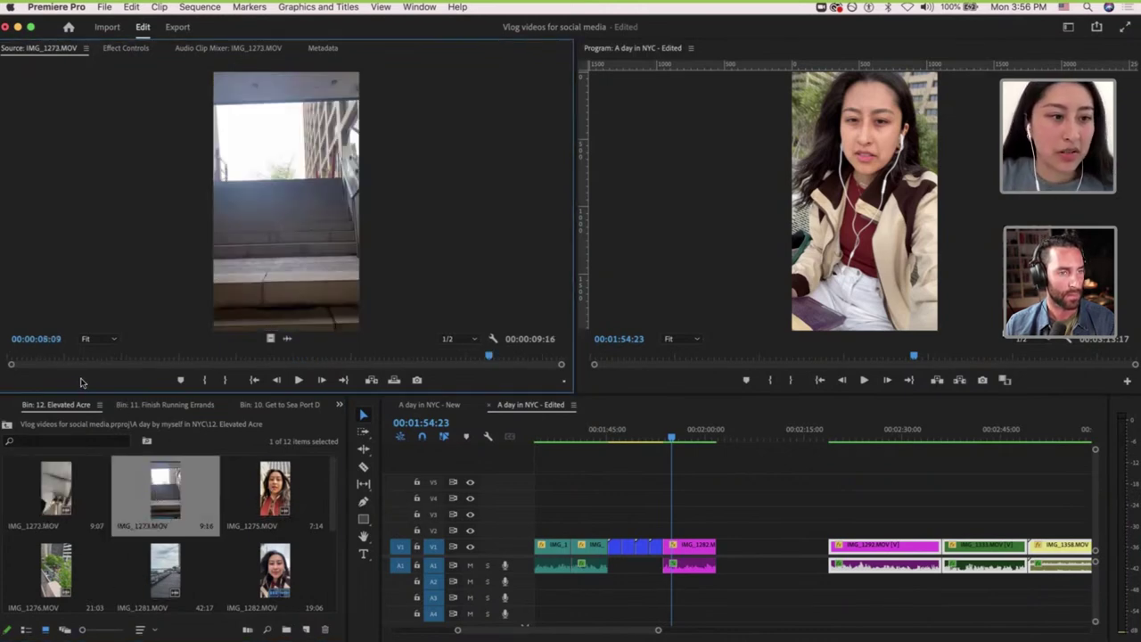
left_click_drag(51, 357, 5, 359)
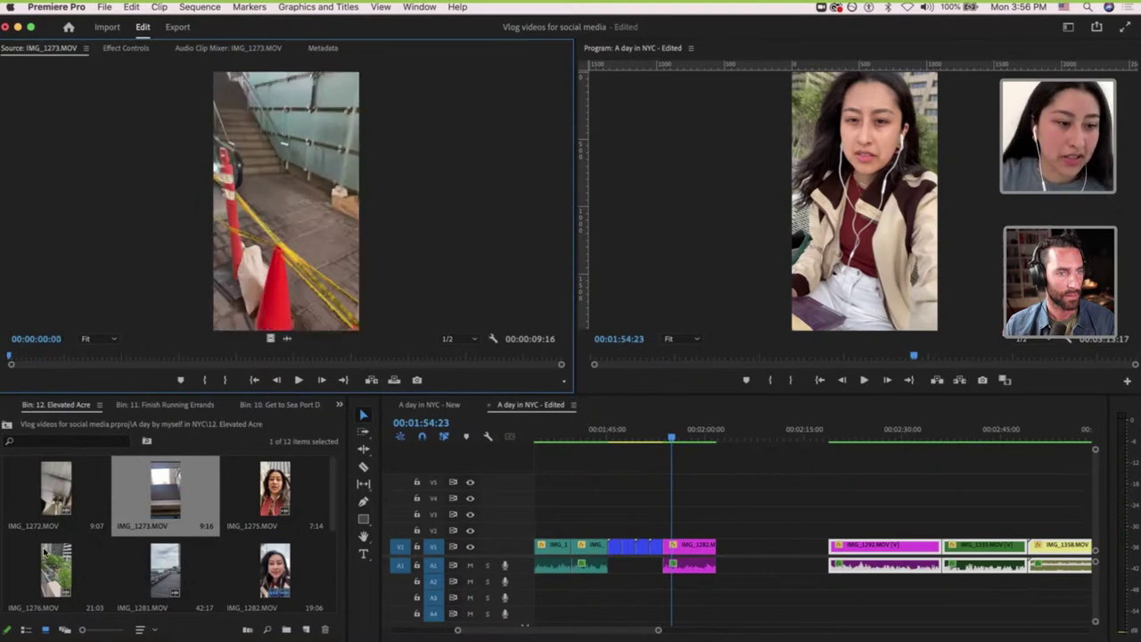
double_click(47, 555)
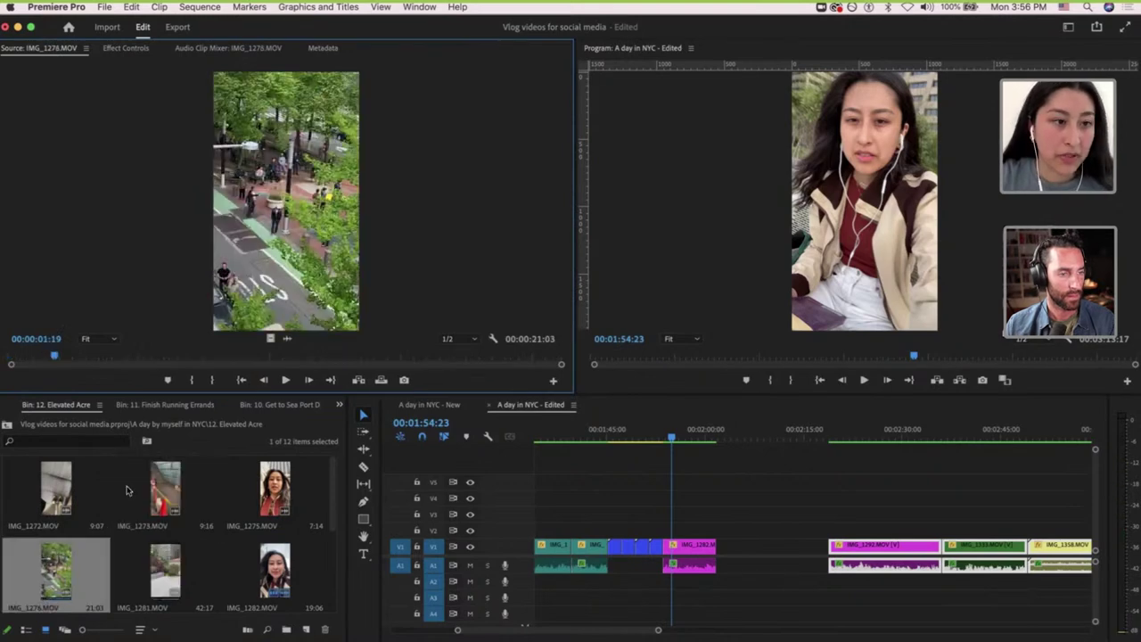
left_click_drag(54, 358, 7, 361)
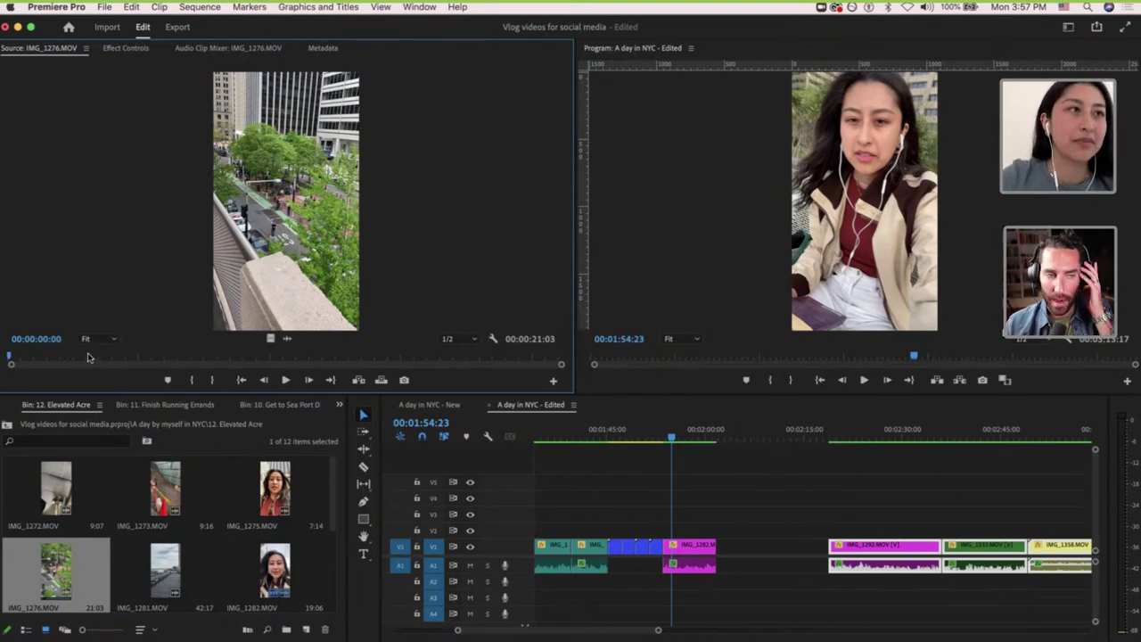
Mark IMG_1281 from its start to 00:00:09:13 and place the video on V2 directly after IMG_1282.
double_click(163, 570)
left_click_drag(13, 360, 131, 361)
key("o")
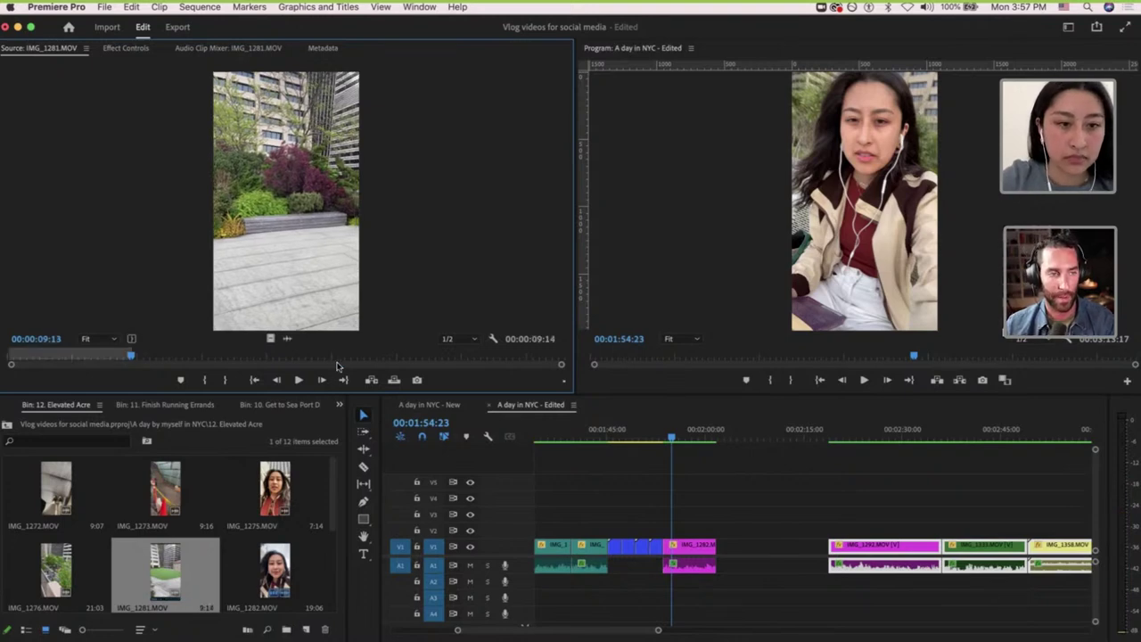
left_click_drag(271, 338, 766, 536)
scroll(740, 535, "right", 3)
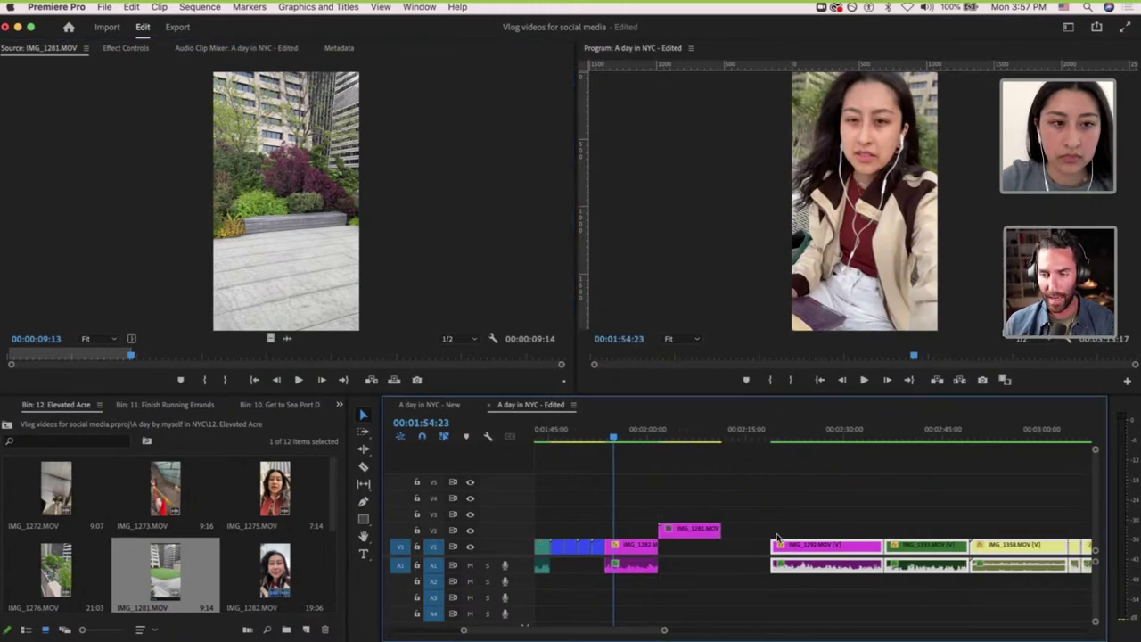
Scrub and play the rest of IMG_1281 to find a second usable moment around the green lawn.
left_click_drag(157, 358, 384, 367)
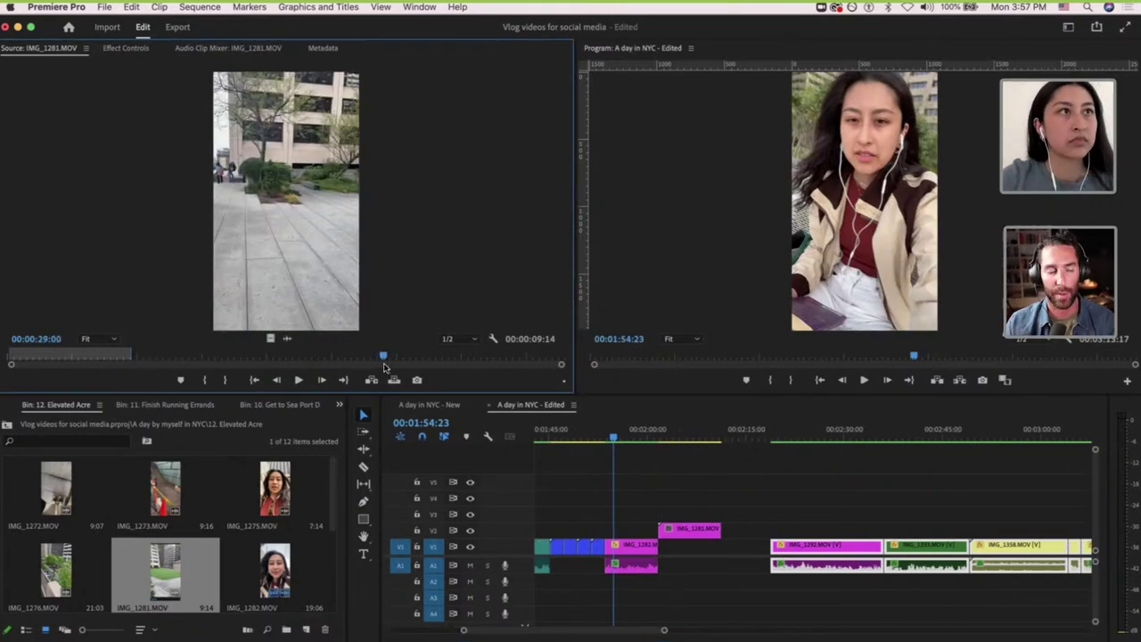
left_click(256, 359)
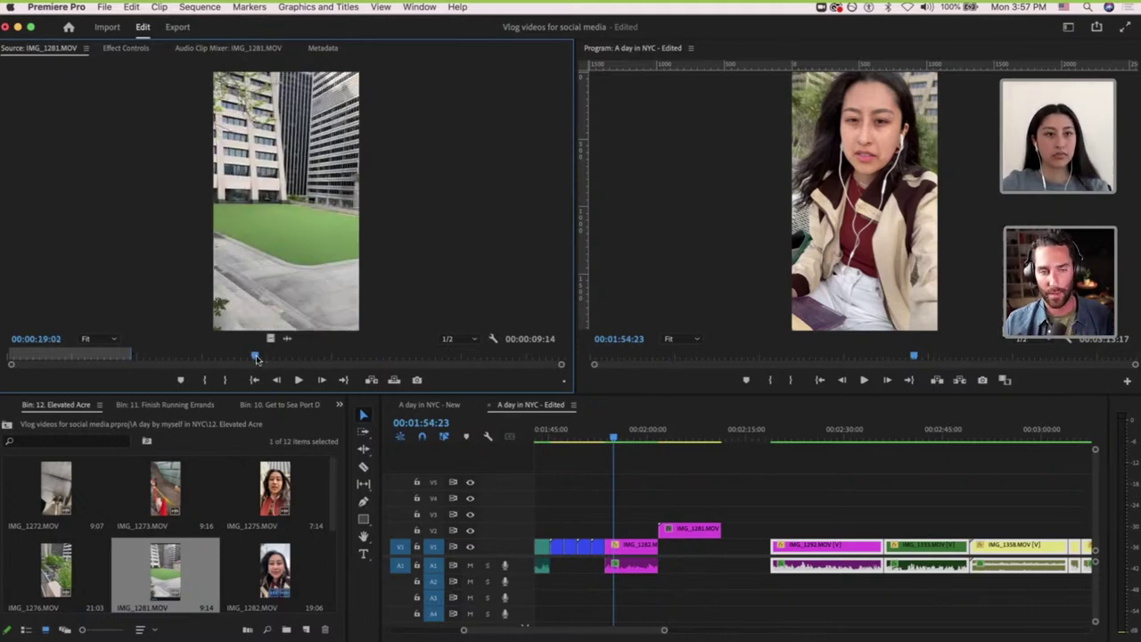
left_click_drag(256, 359, 251, 358)
key("Left")
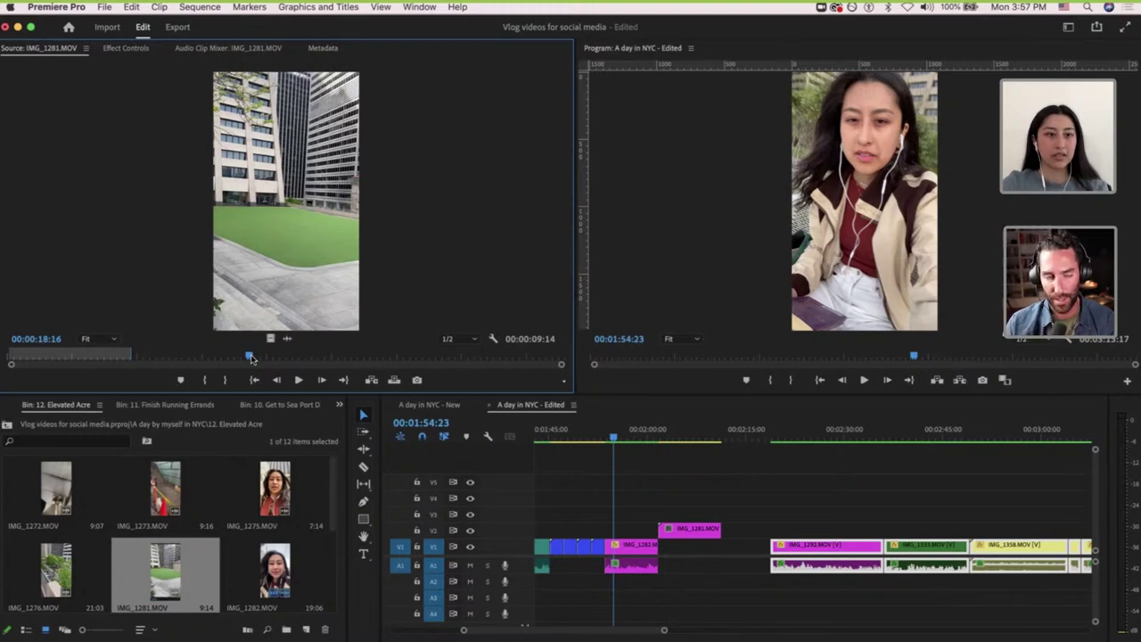
left_click(149, 356)
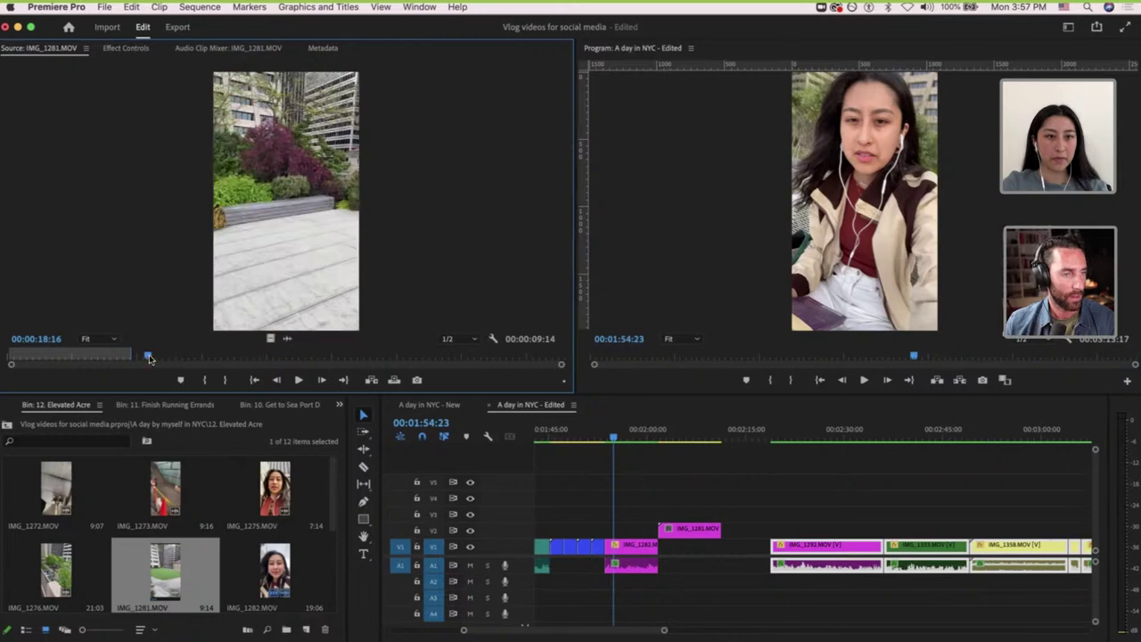
key("space")
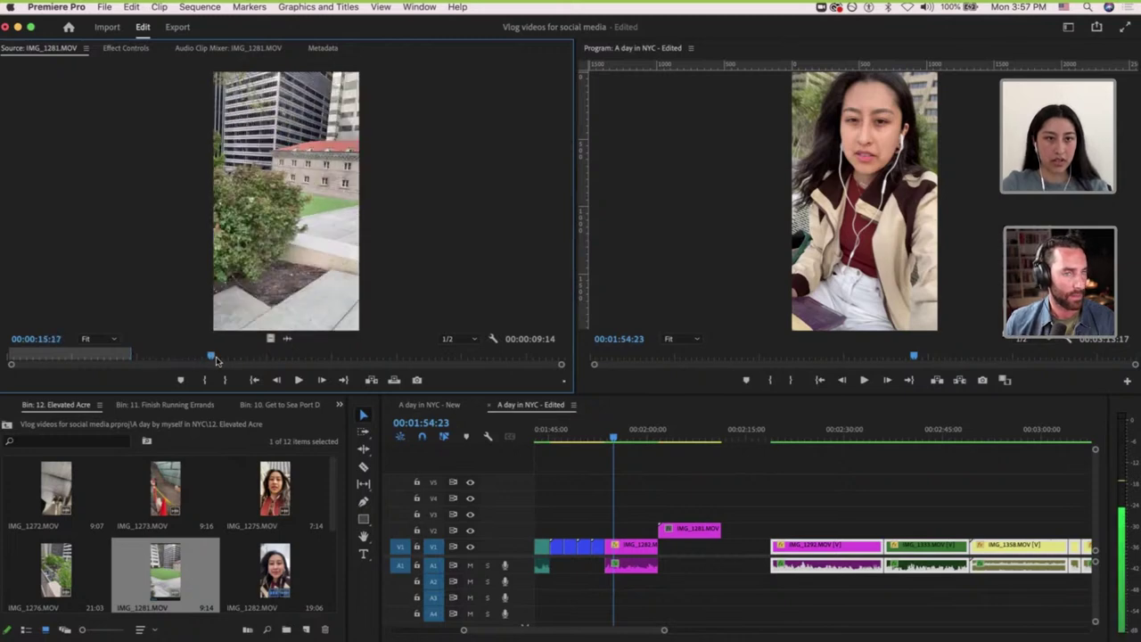
left_click_drag(179, 358, 251, 357)
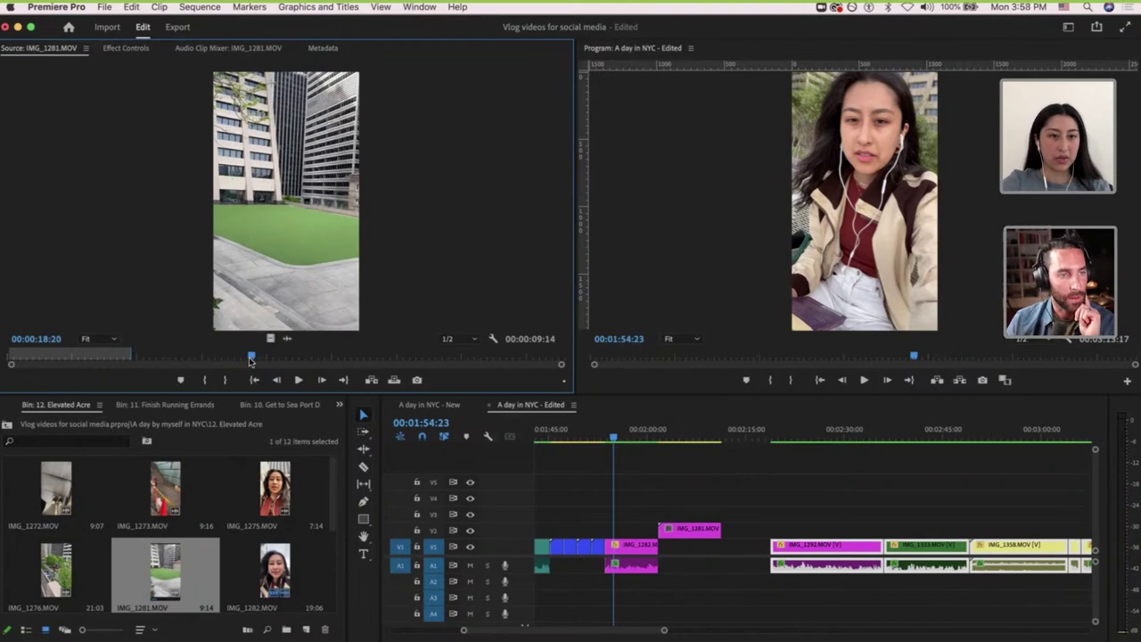
Mark a two-second excerpt of the green lawn in IMG_1281, ending at 00:00:18:14.
key("i")
key("space")
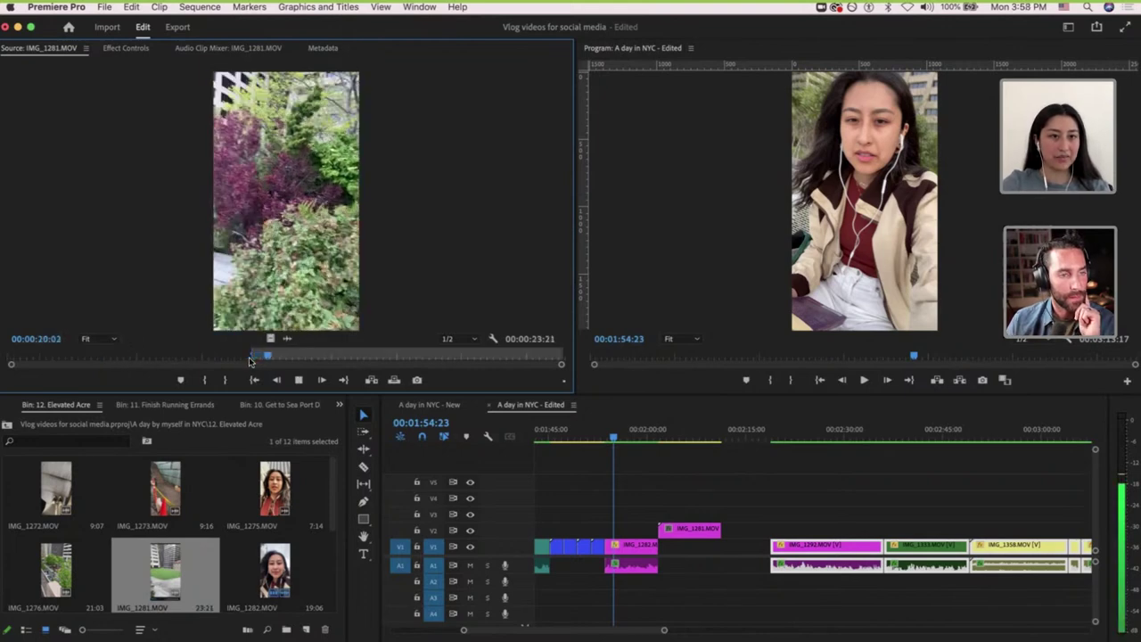
key("space")
left_click_drag(248, 358, 224, 360)
key("i")
key("space")
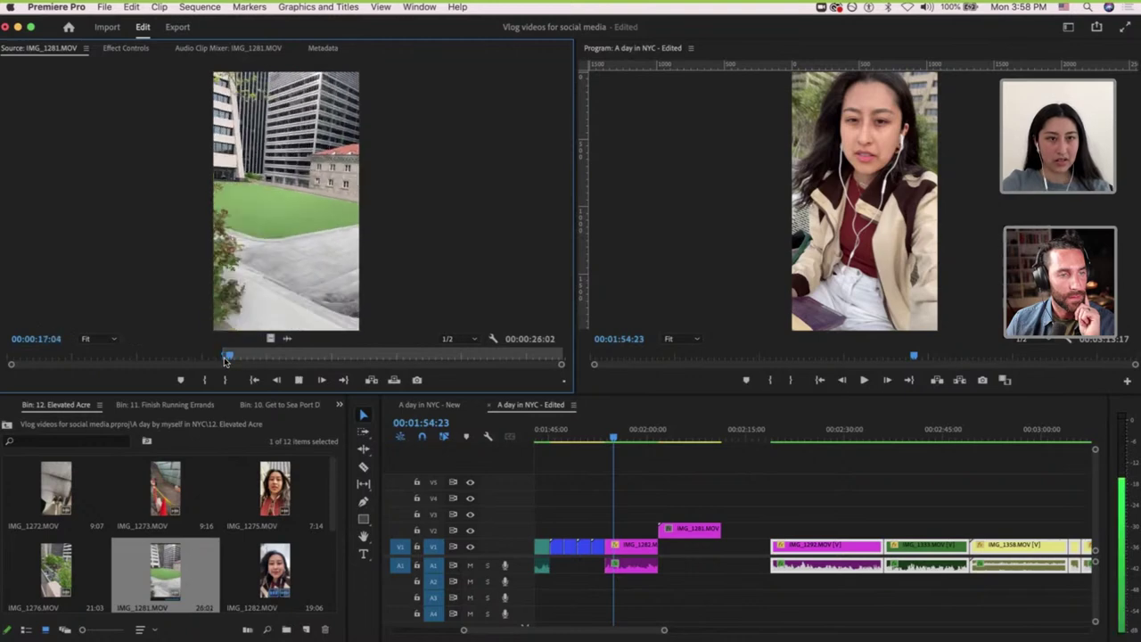
key("space")
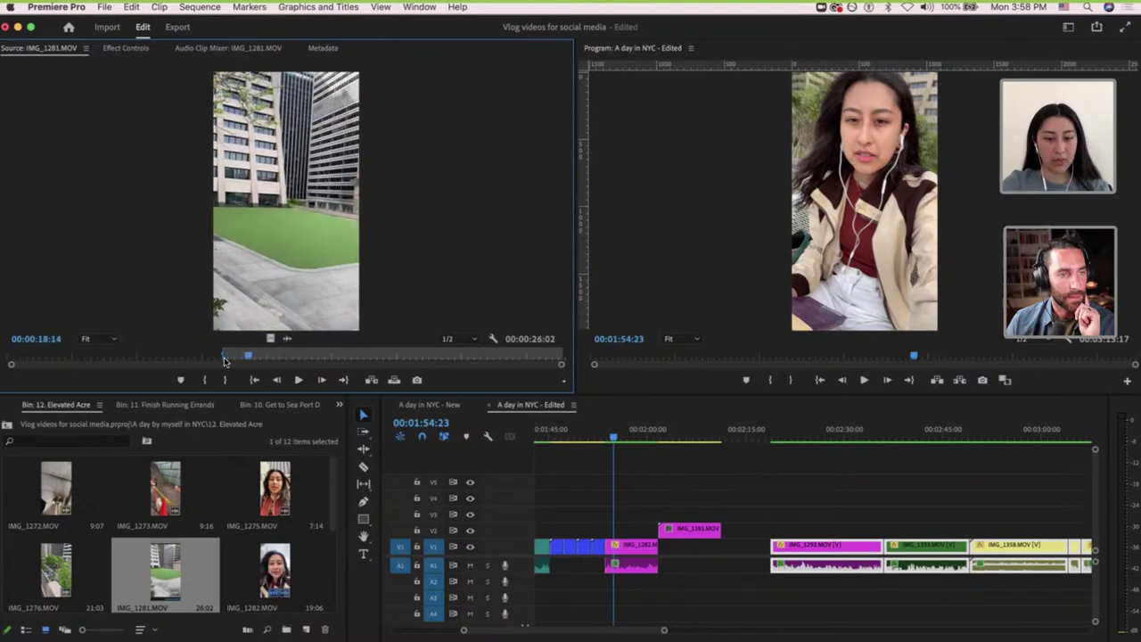
key("o")
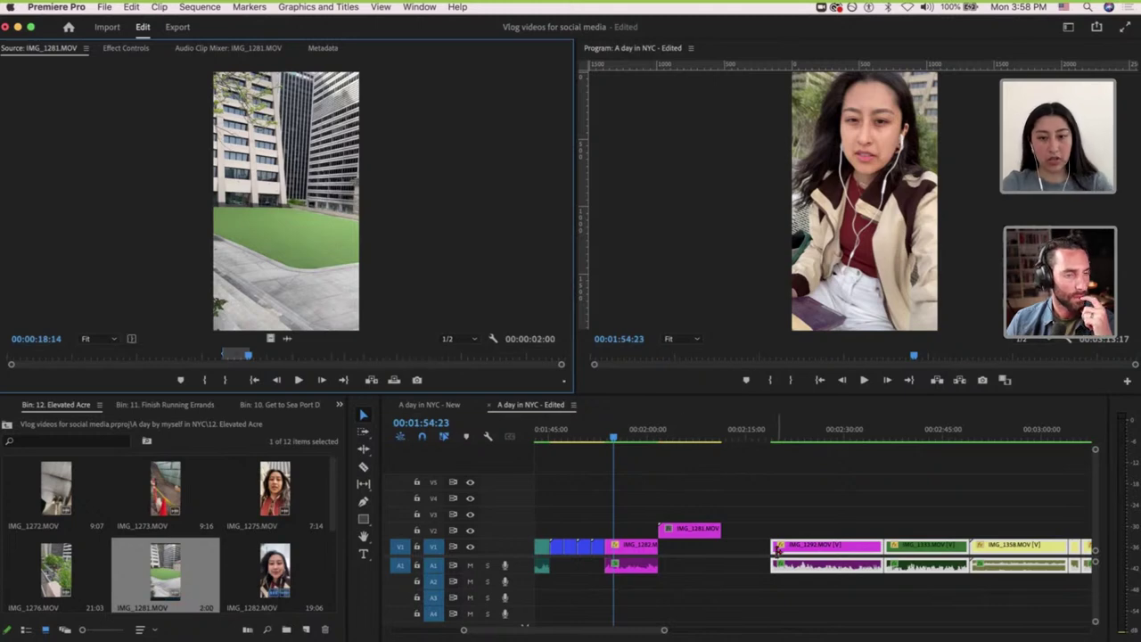
Shift the clips from IMG_1292 onward later and append the lawn excerpt's video on V2 after the first IMG_1281 piece.
left_click_drag(794, 551, 926, 551)
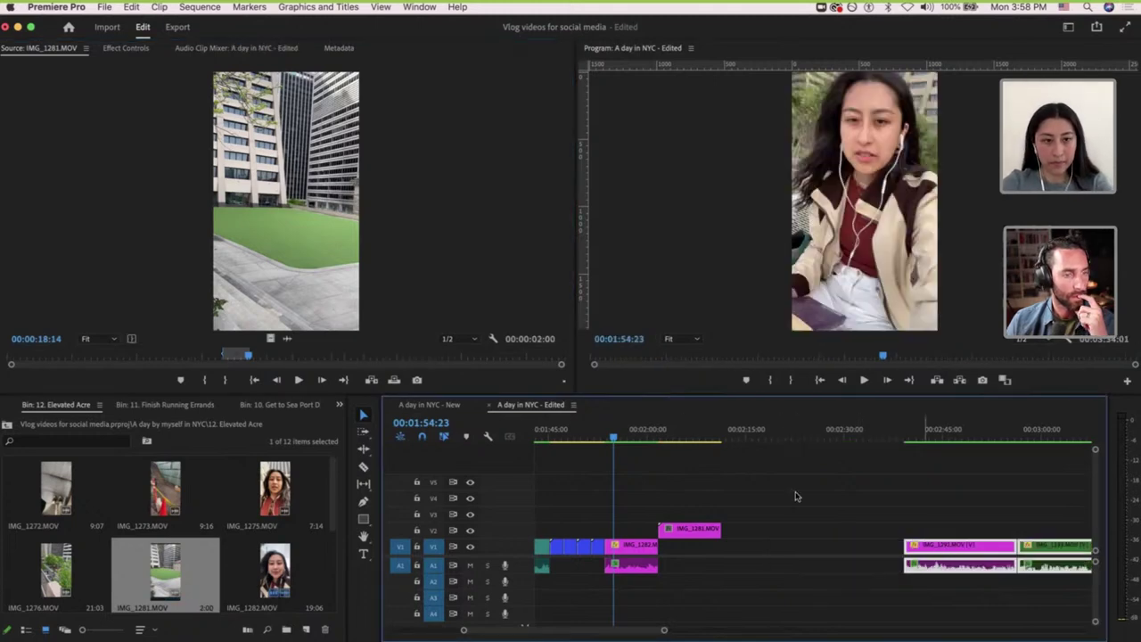
left_click_drag(271, 338, 732, 530)
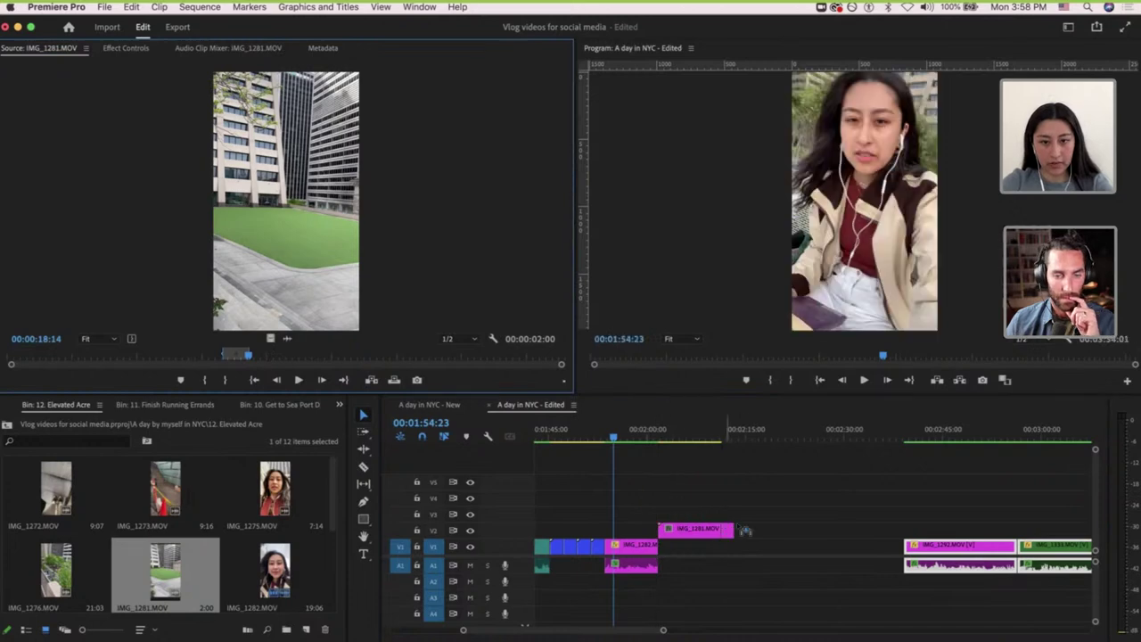
Play the sequence from 00:02:01:18 through the two IMG_1281 pieces to check the cut.
left_click(659, 436)
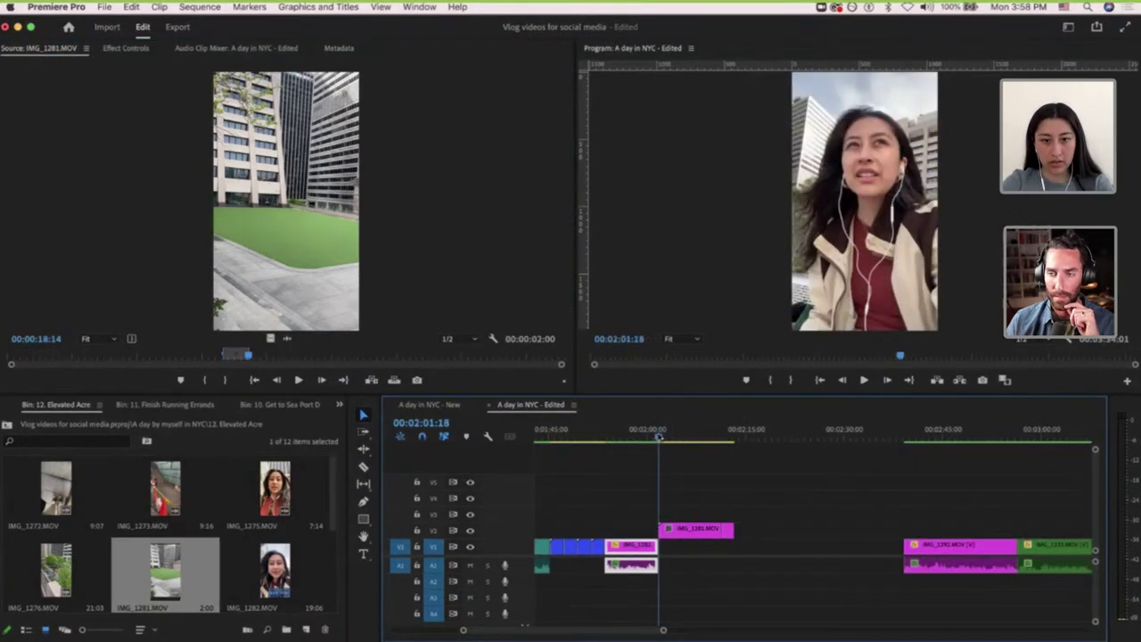
key("space")
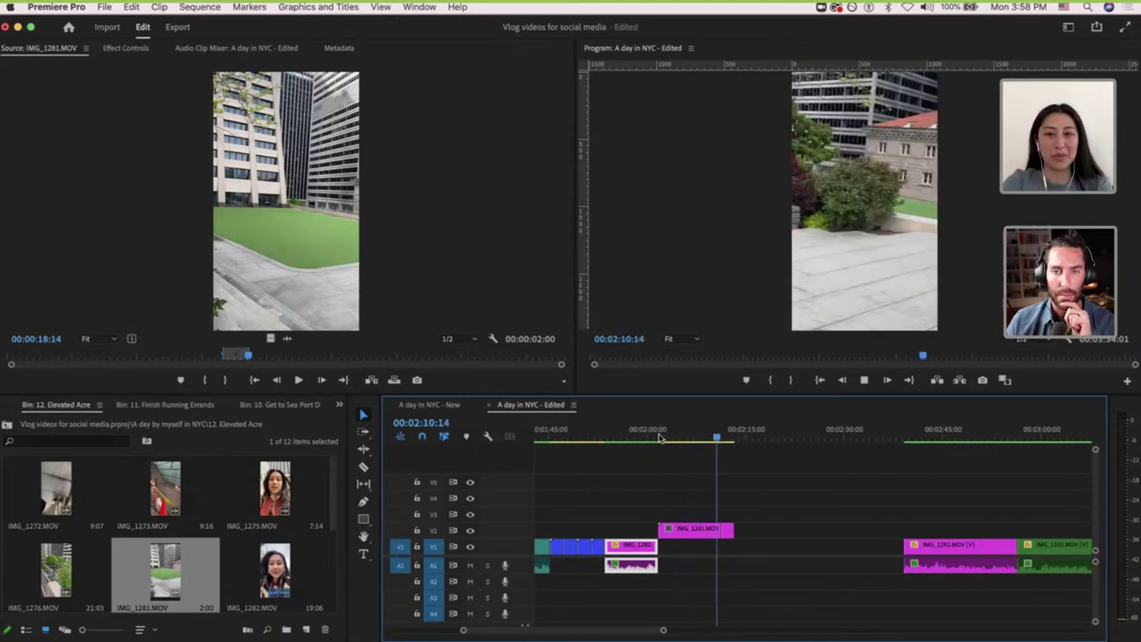
key("space")
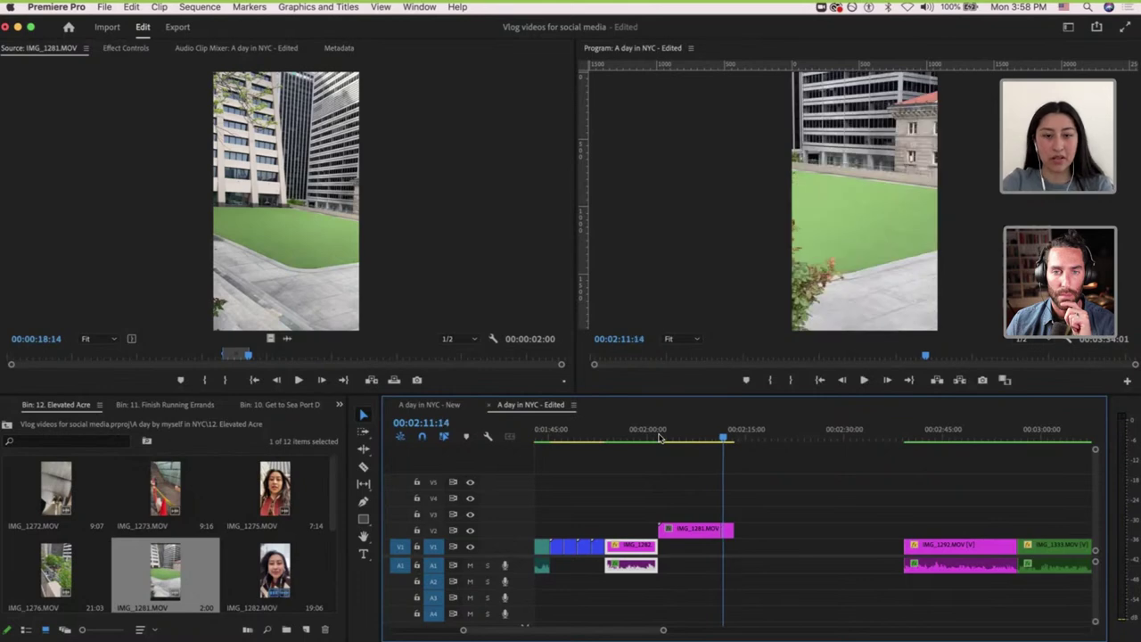
scroll(769, 490, "up", 3)
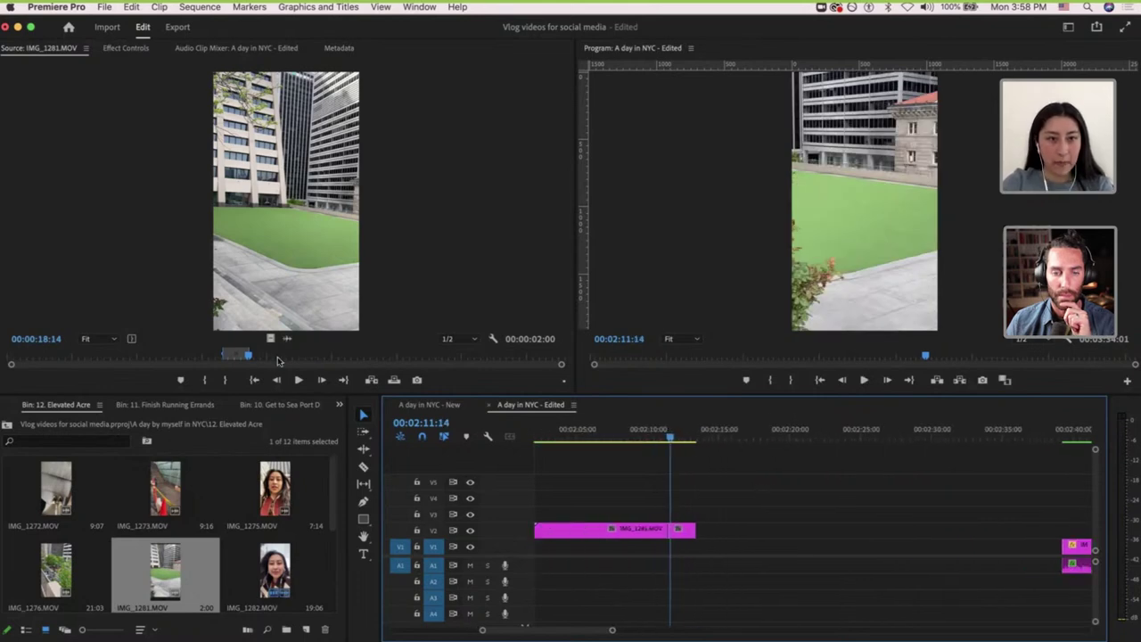
Examine the remaining boardwalk footage in IMG_1281, then find IMG_1283 in the bin and scrub through it.
left_click_drag(278, 359, 555, 376)
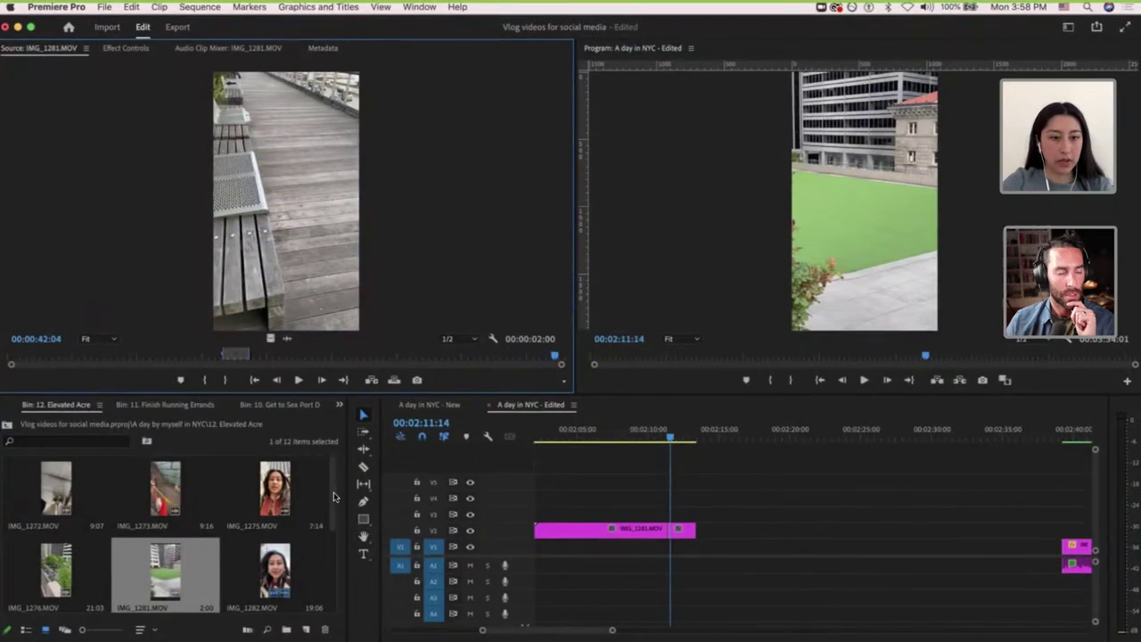
left_click_drag(334, 497, 331, 542)
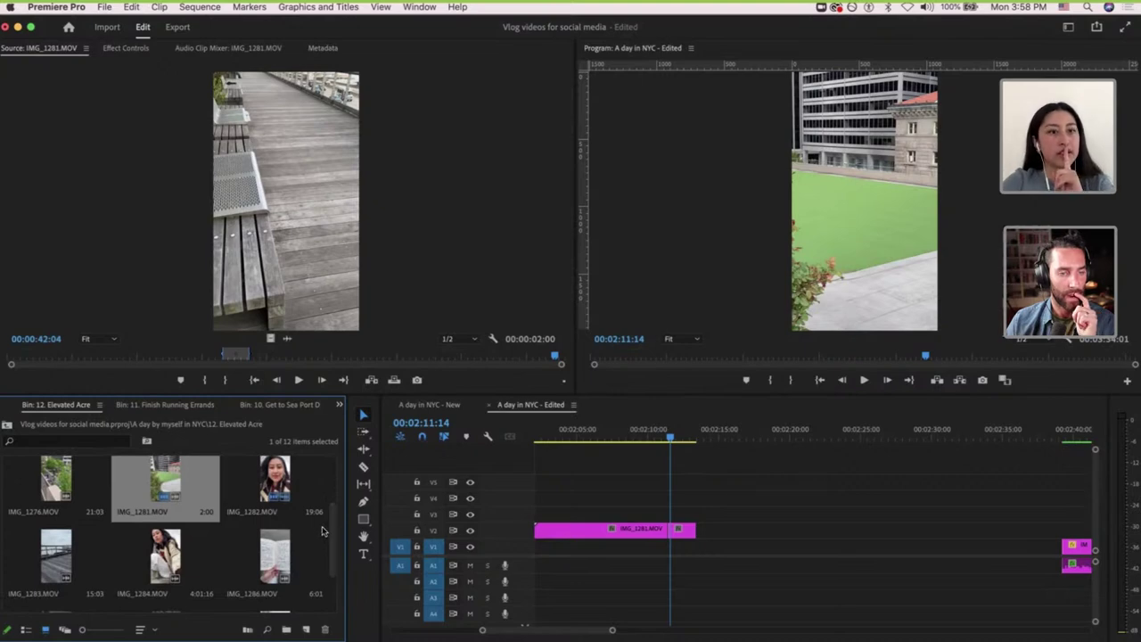
left_click(506, 356)
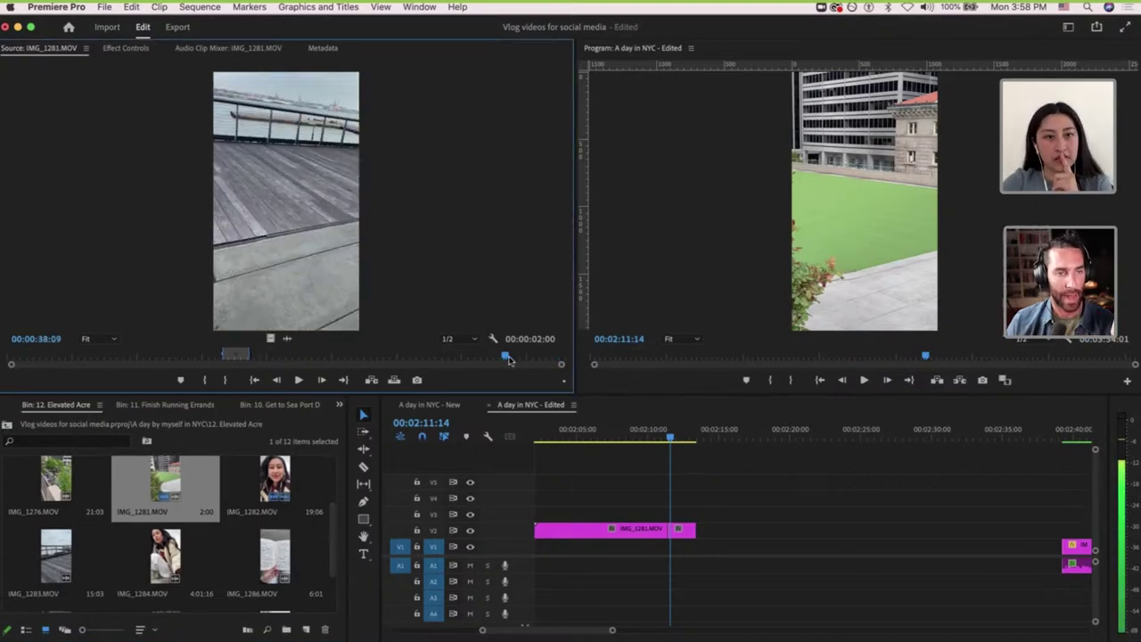
left_click_drag(508, 358, 524, 356)
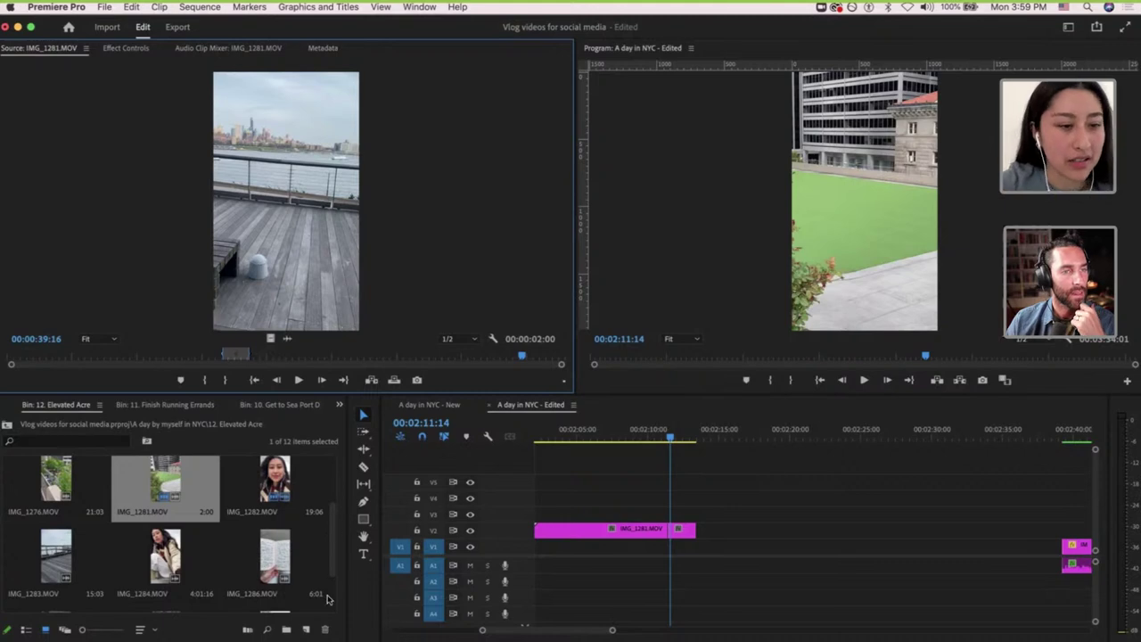
scroll(335, 553, "down", 1)
scroll(335, 553, "down", 3)
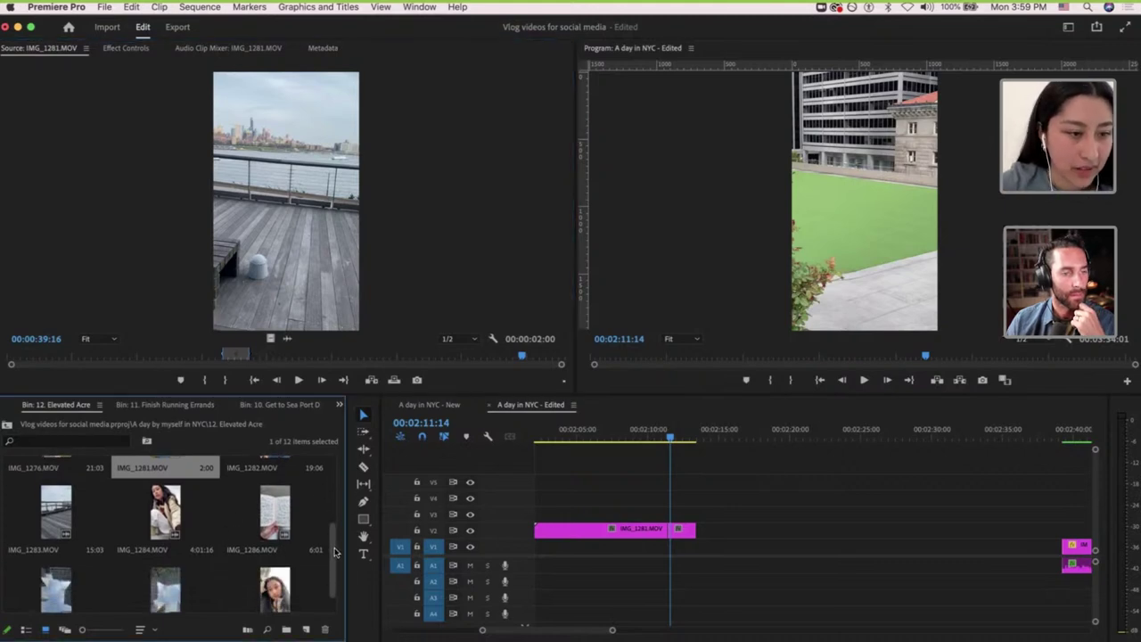
left_click(38, 524)
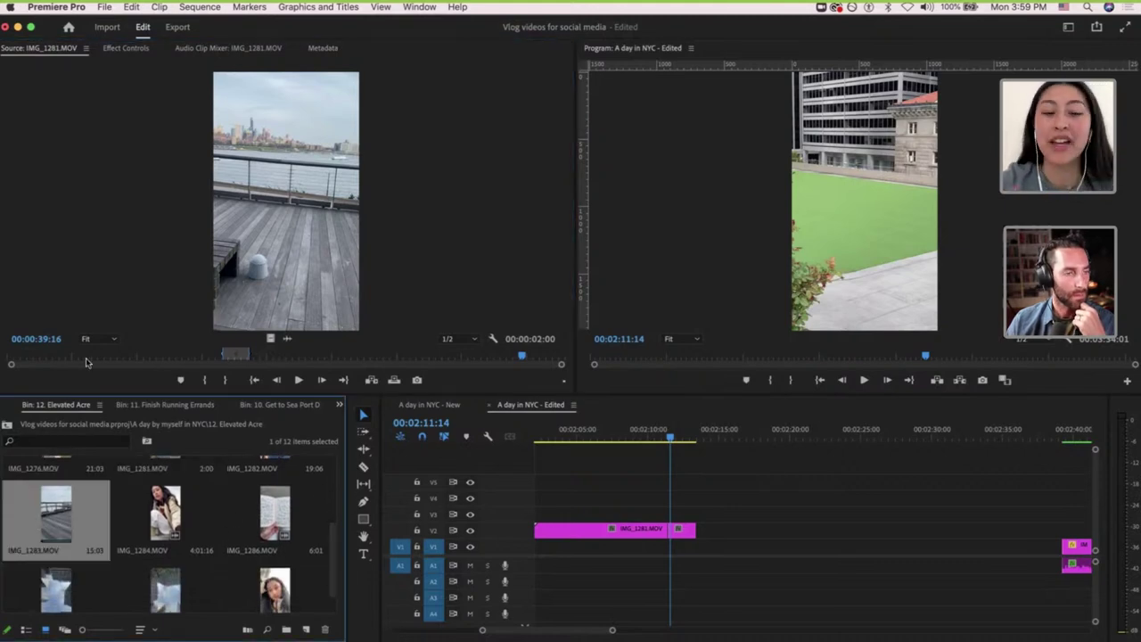
left_click_drag(58, 355, 537, 357)
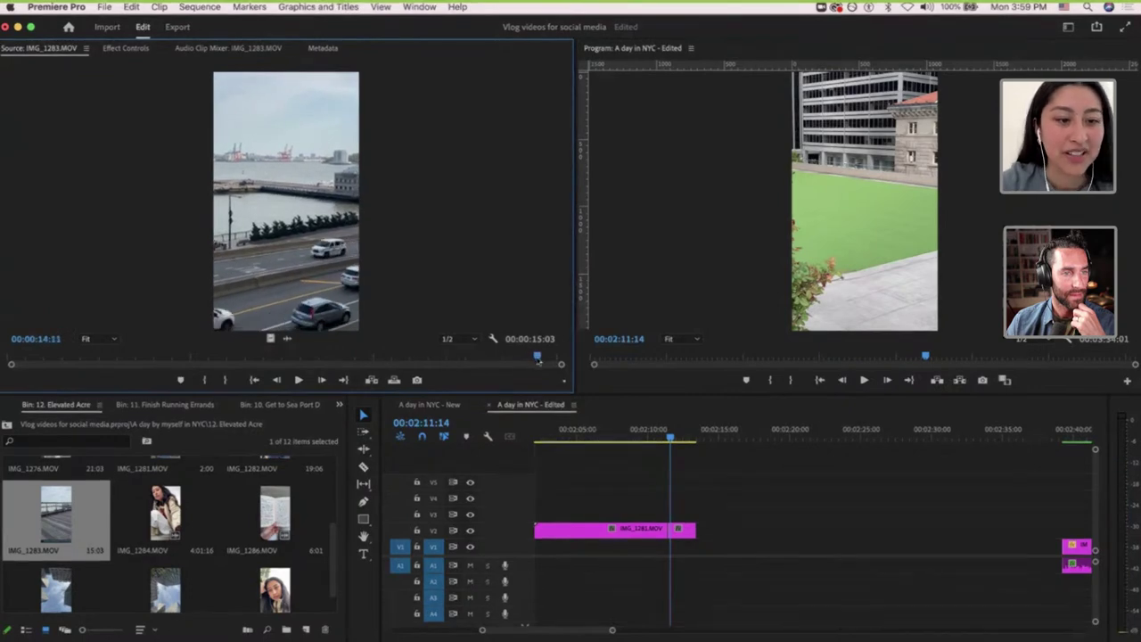
Mark the reading shot in IMG_1284 with an out point at 00:03:20:15 and place its video on V3 after the IMG_1281 pieces.
double_click(198, 519)
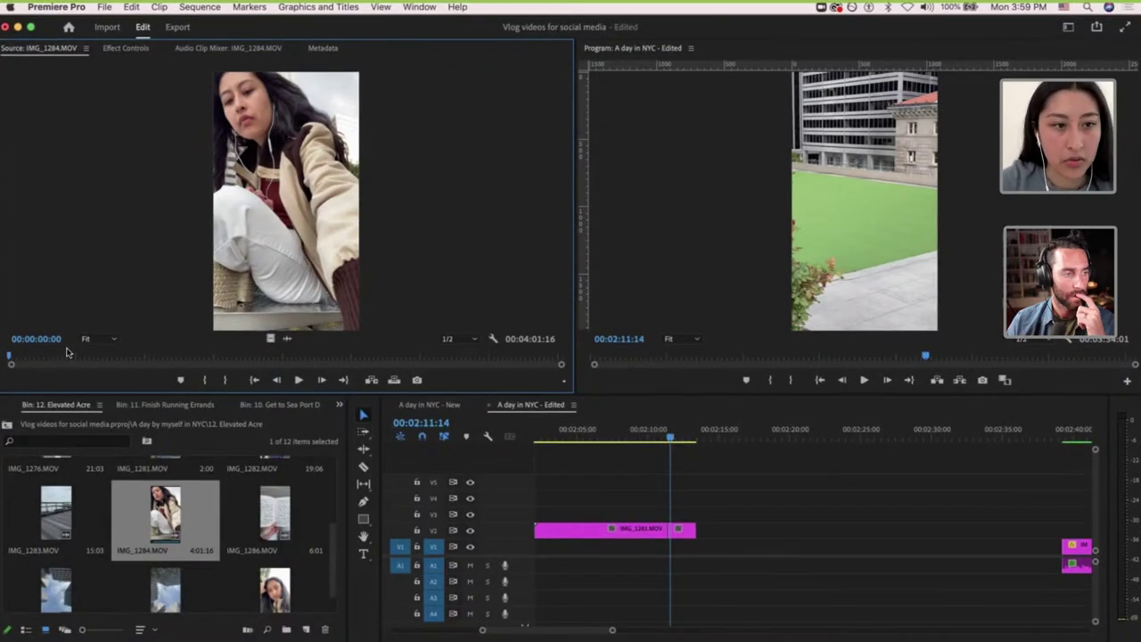
left_click_drag(66, 355, 467, 360)
key("i")
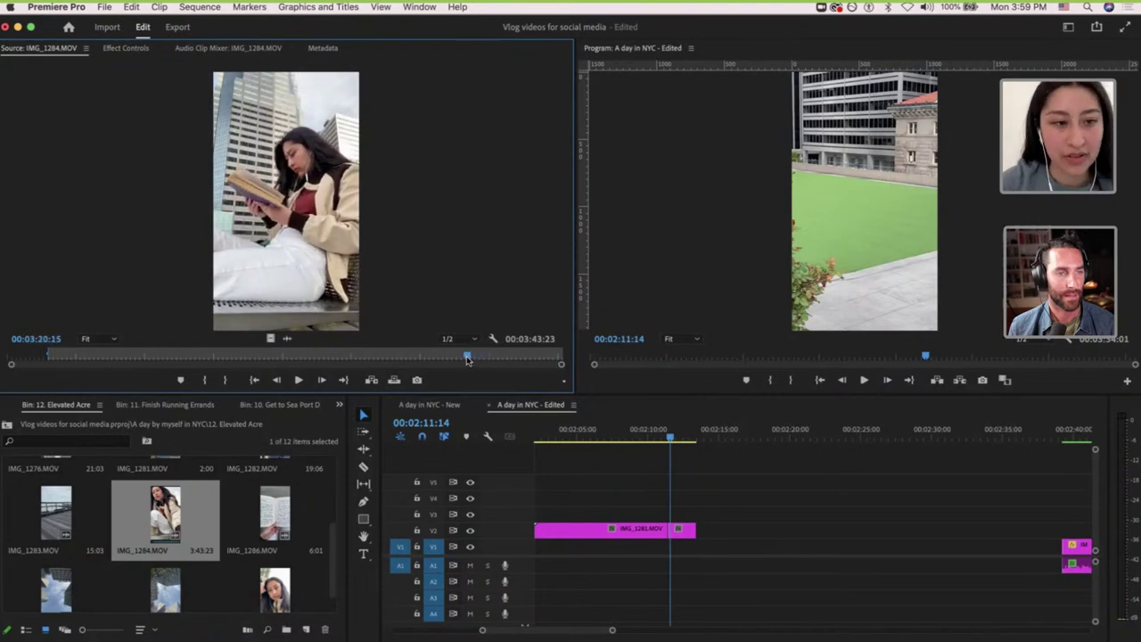
key("o")
left_click_drag(555, 427, 700, 517)
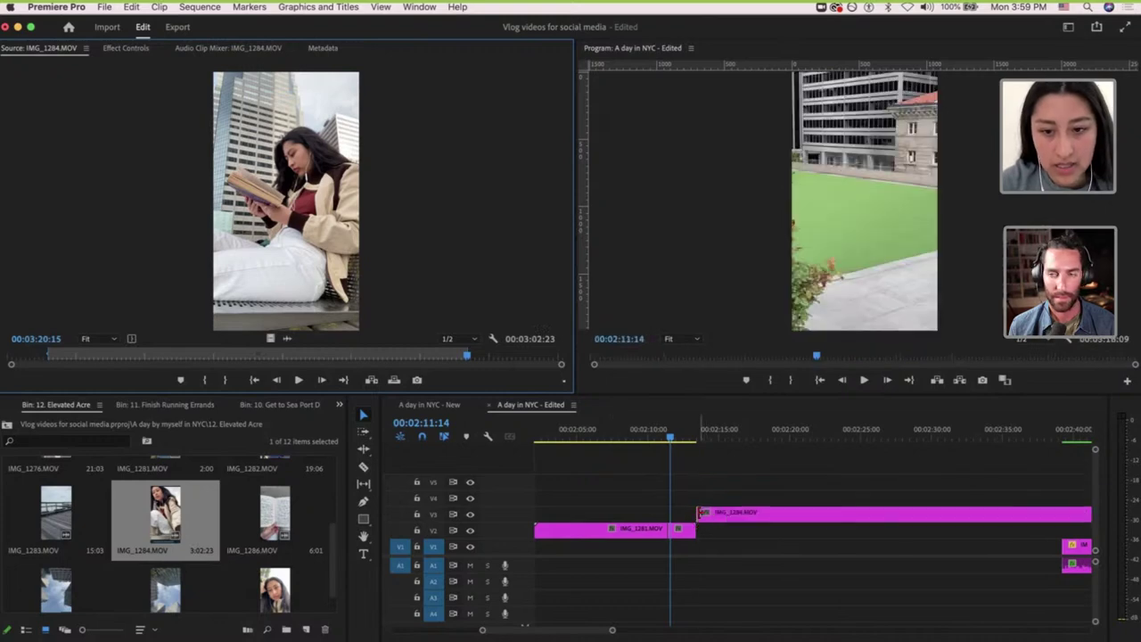
Move the IMG_1281 pieces down to V1 and IMG_1284 to V2, and expand the Video 2 track's height.
key("minus")
key("minus")
key("minus")
key("minus")
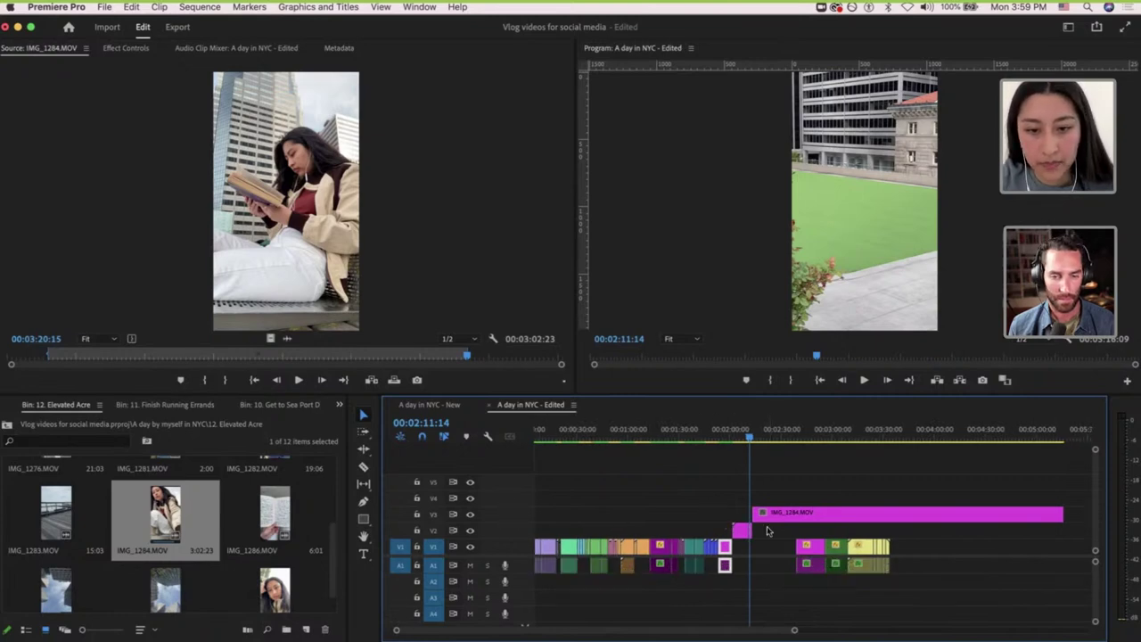
scroll(769, 532, "up", 5)
left_click_drag(690, 533, 752, 531)
left_click_drag(507, 479, 506, 473)
scroll(730, 498, "up", 5)
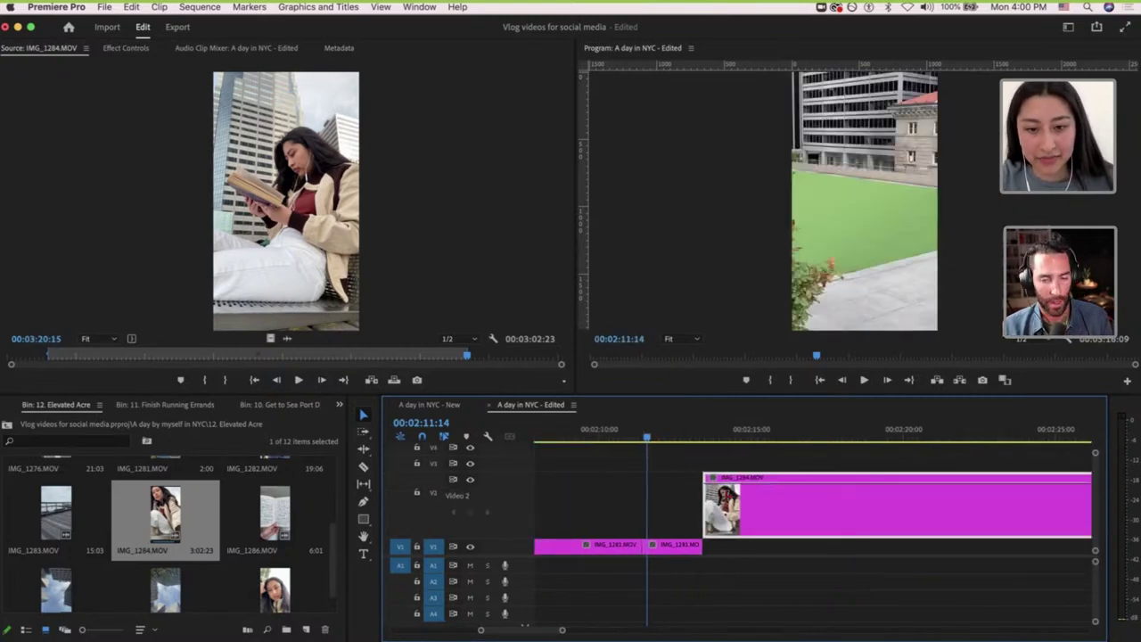
Show the Time Remapping speed line on IMG_1284 in the sequence.
scroll(745, 493, "up", 2)
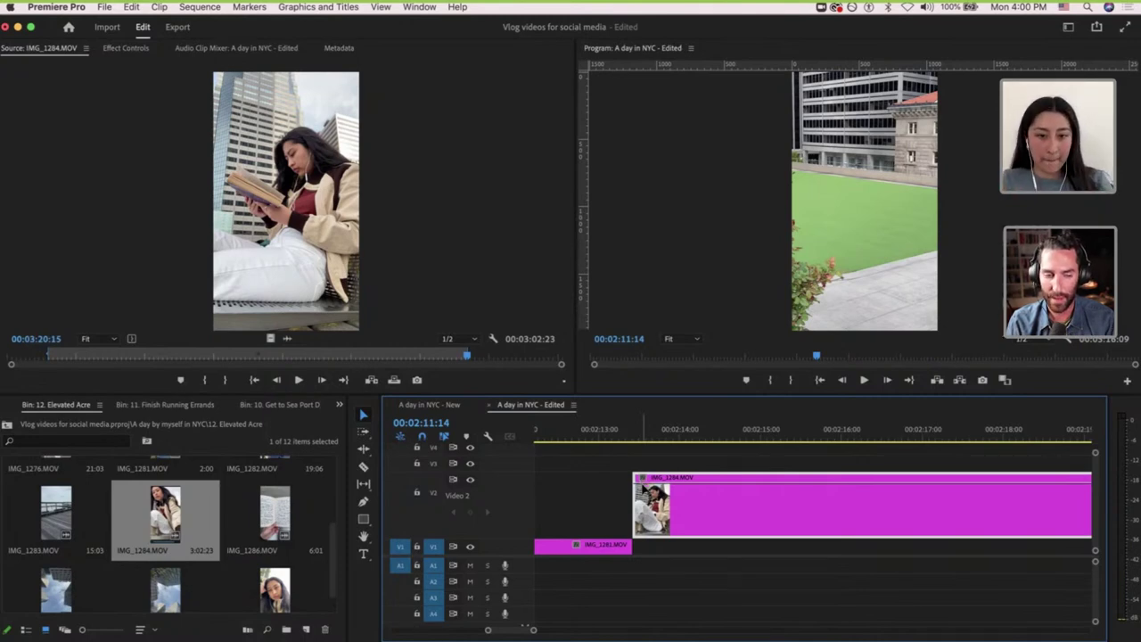
right_click(644, 478)
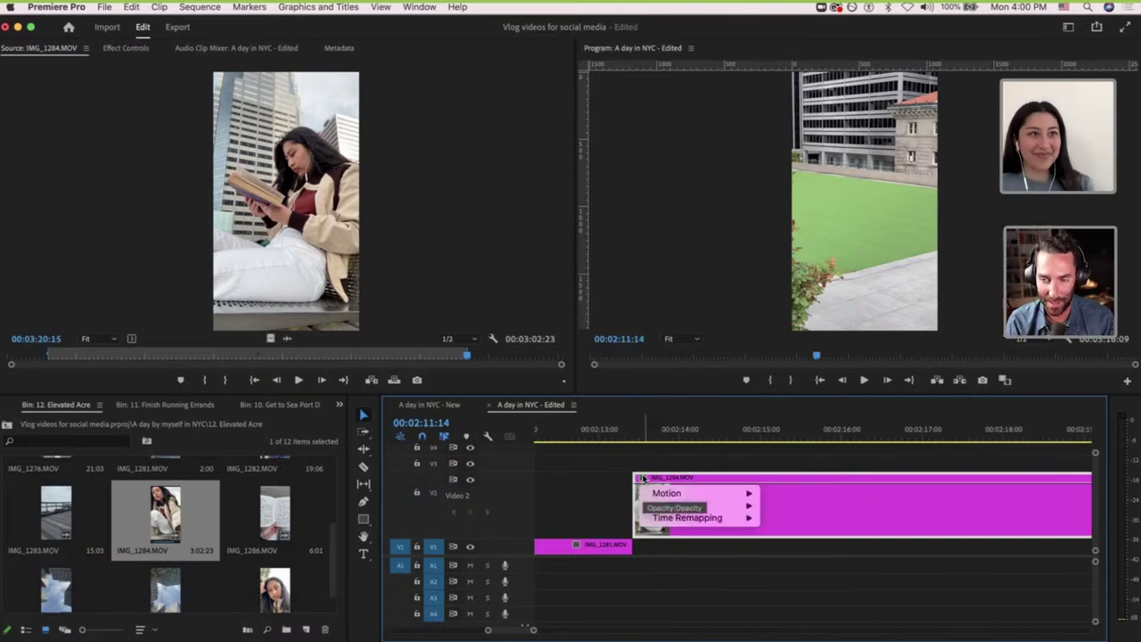
mouse_move(713, 518)
left_click(789, 518)
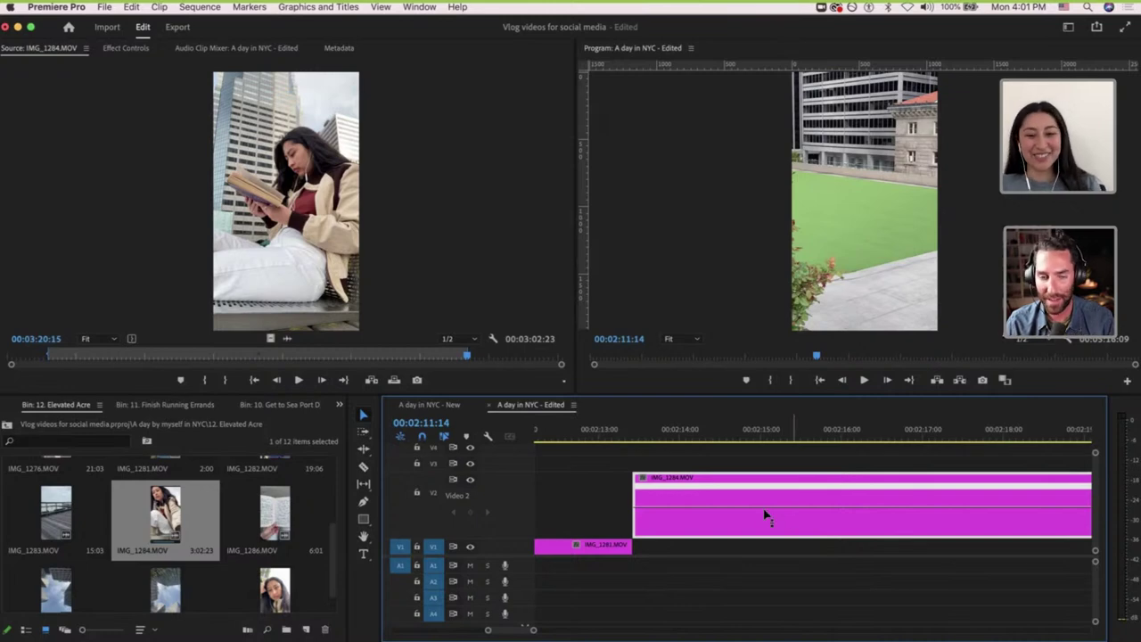
Undo the move of IMG_1284 down to V2.
scroll(636, 510, "up", 5)
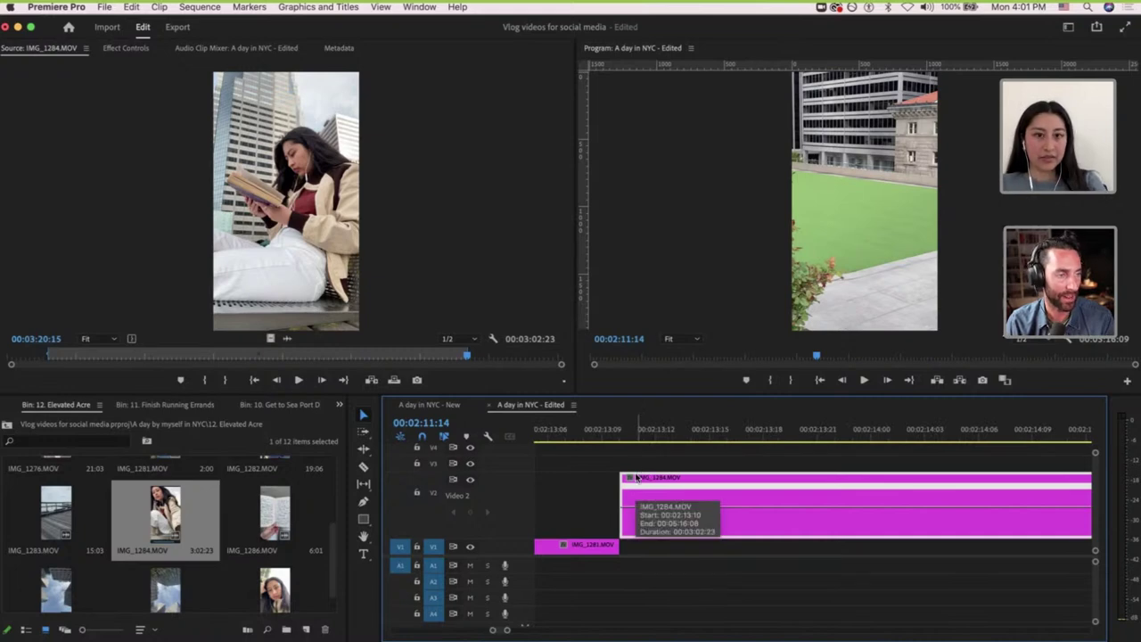
key("super+z")
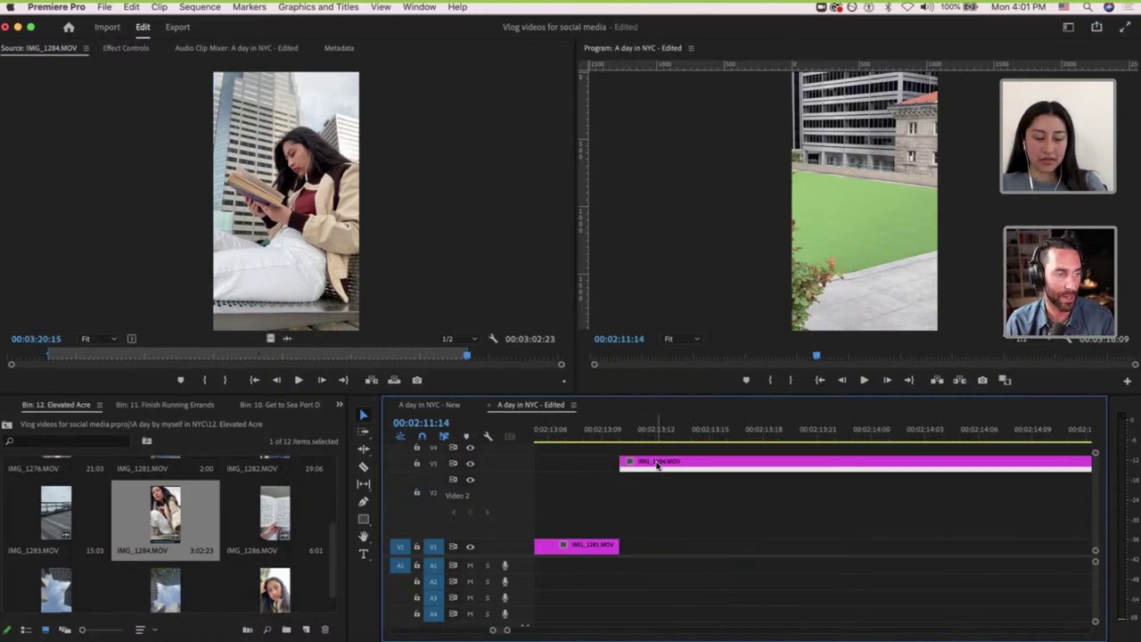
Undo the moves of IMG_1284 to V2 and the last IMG_1281 piece to V1.
left_click_drag(657, 464, 656, 494)
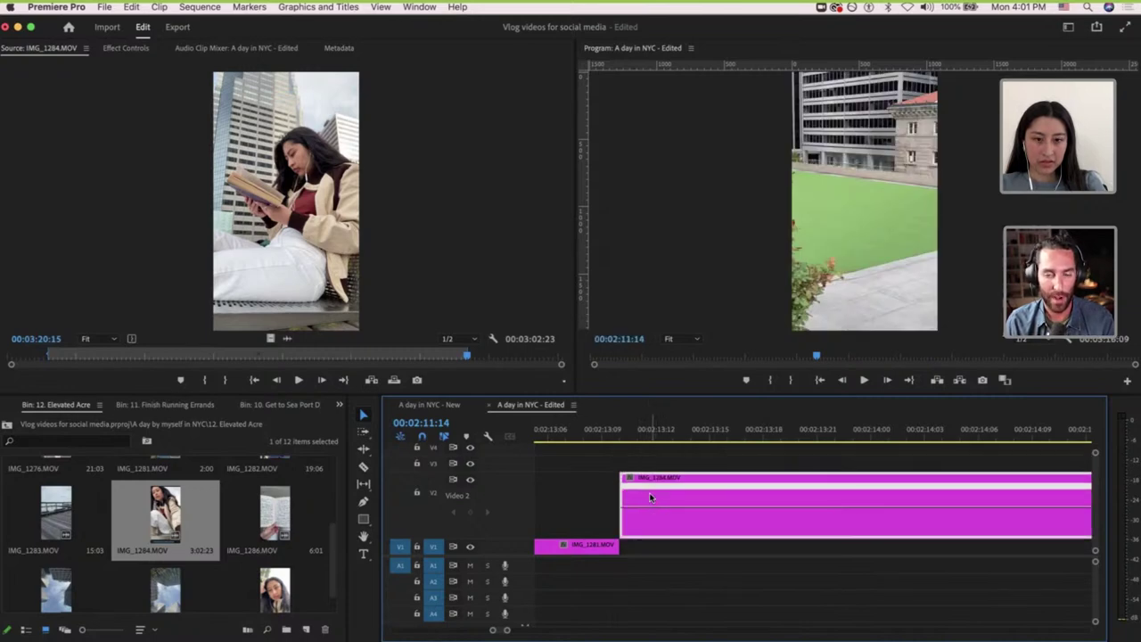
key("super+z")
key("super+z")
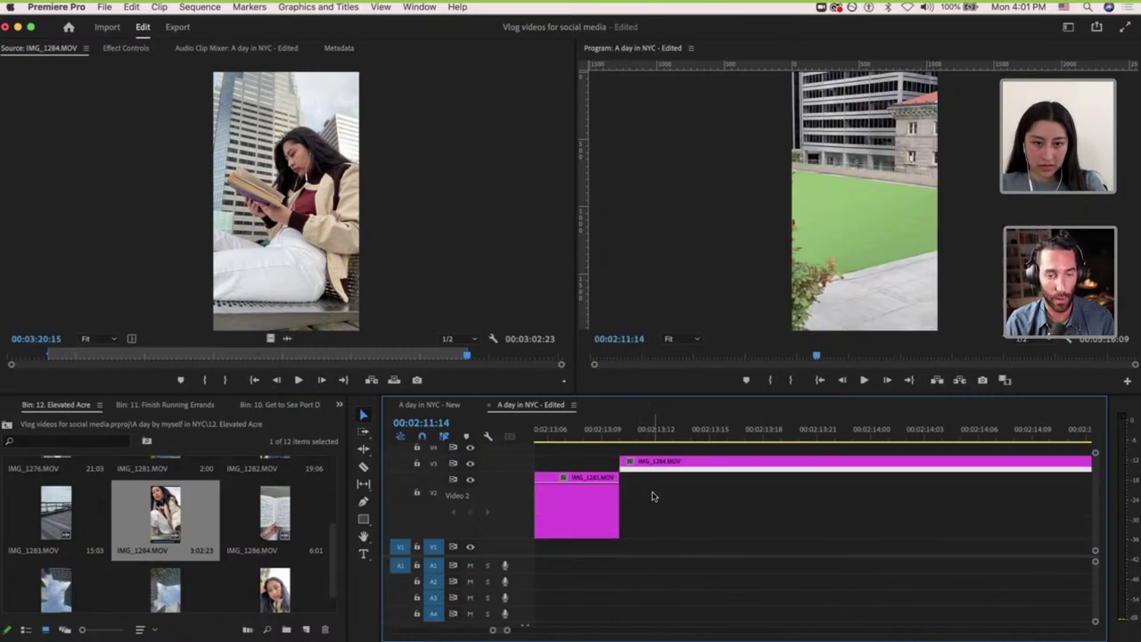
Move the last IMG_1281 piece down to V1 and IMG_1284 down to V2.
scroll(652, 497, "down", 8)
scroll(652, 497, "up", 2)
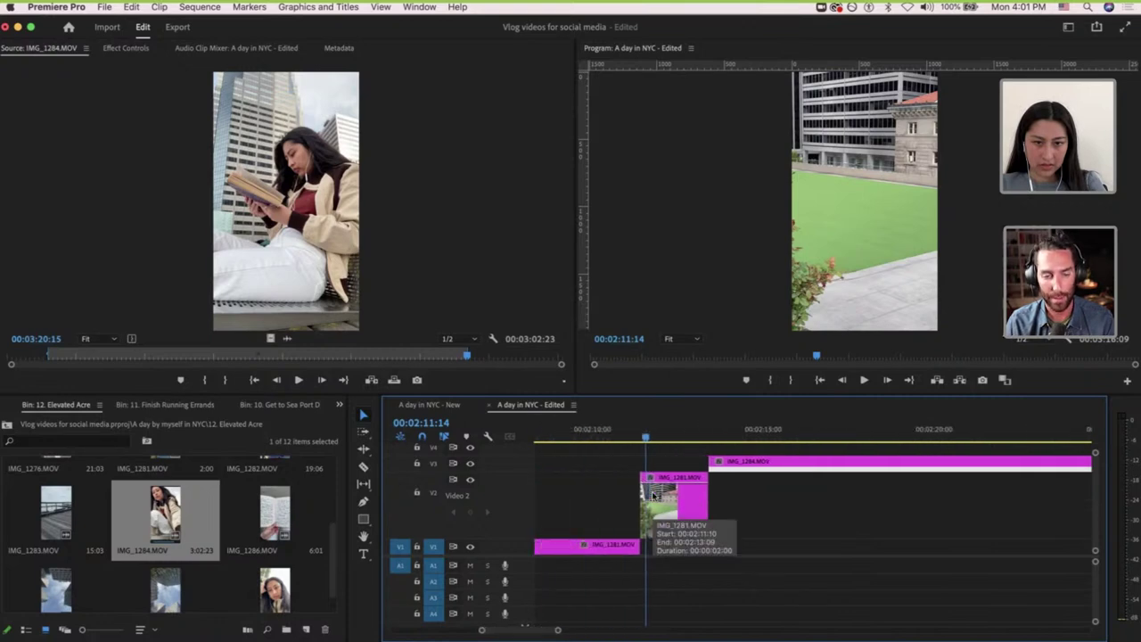
left_click(678, 524)
left_click_drag(677, 524, 678, 550)
left_click_drag(753, 462, 757, 491)
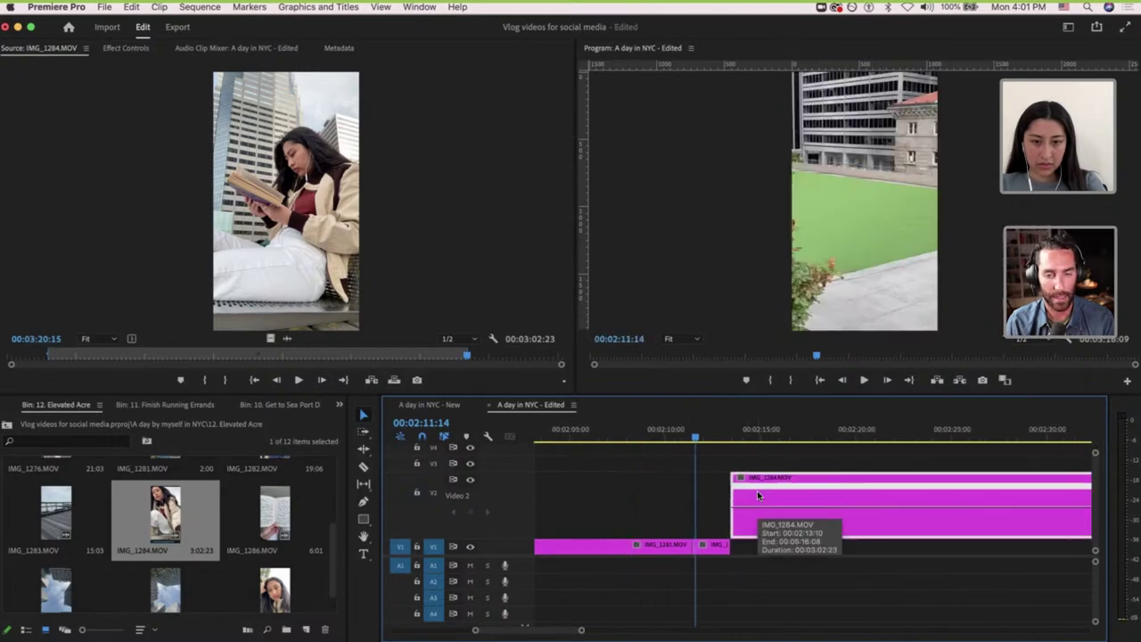
Show the Time Remapping speed line on IMG_1284 in the V2 track.
scroll(757, 491, "up", 3)
left_click(607, 480)
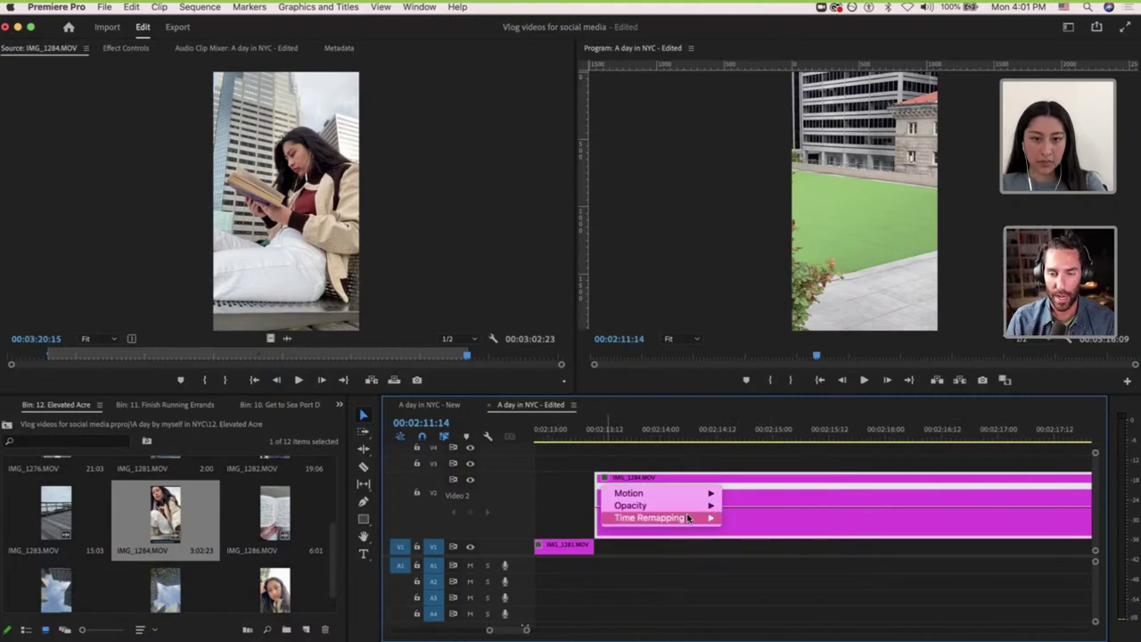
mouse_move(700, 517)
left_click(740, 517)
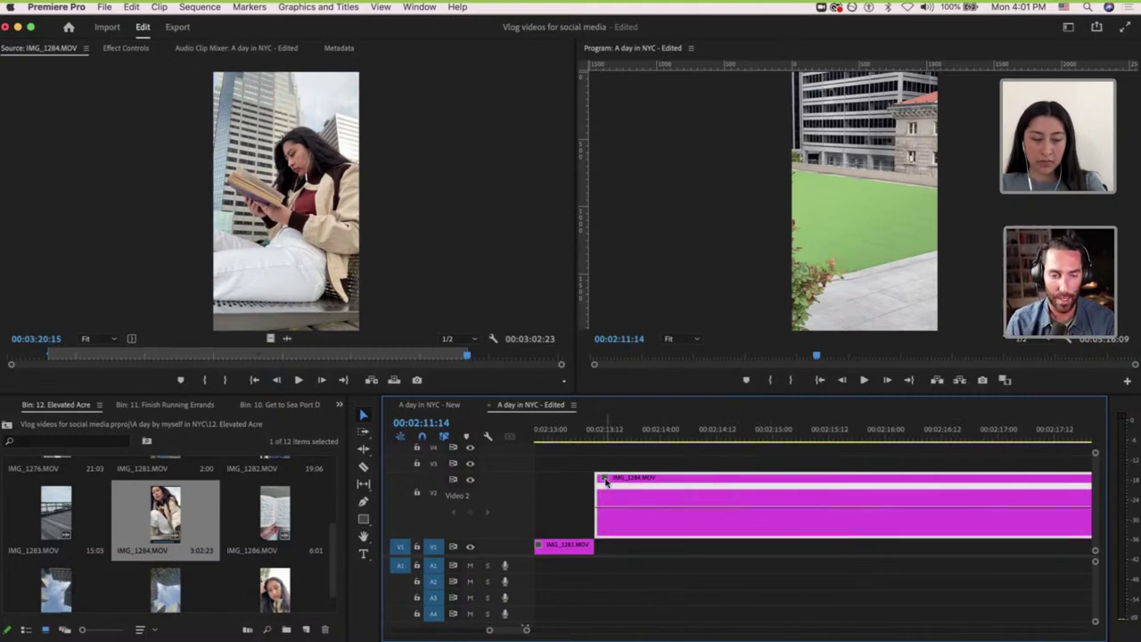
scroll(606, 481, "left", 3)
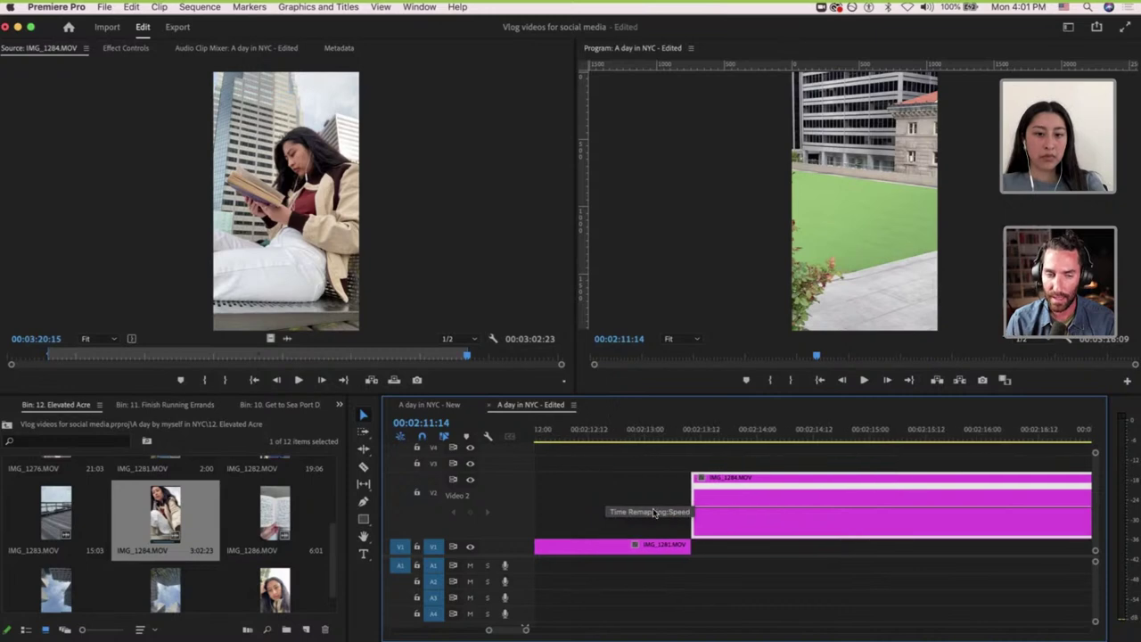
scroll(655, 512, "down", 4)
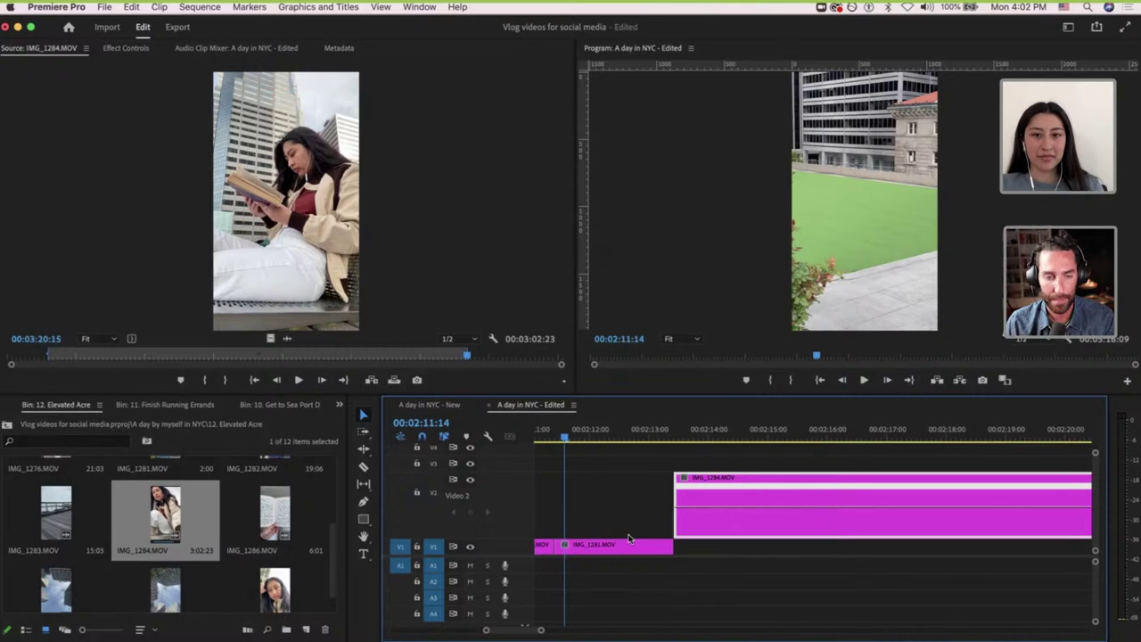
scroll(822, 455, "down", 3)
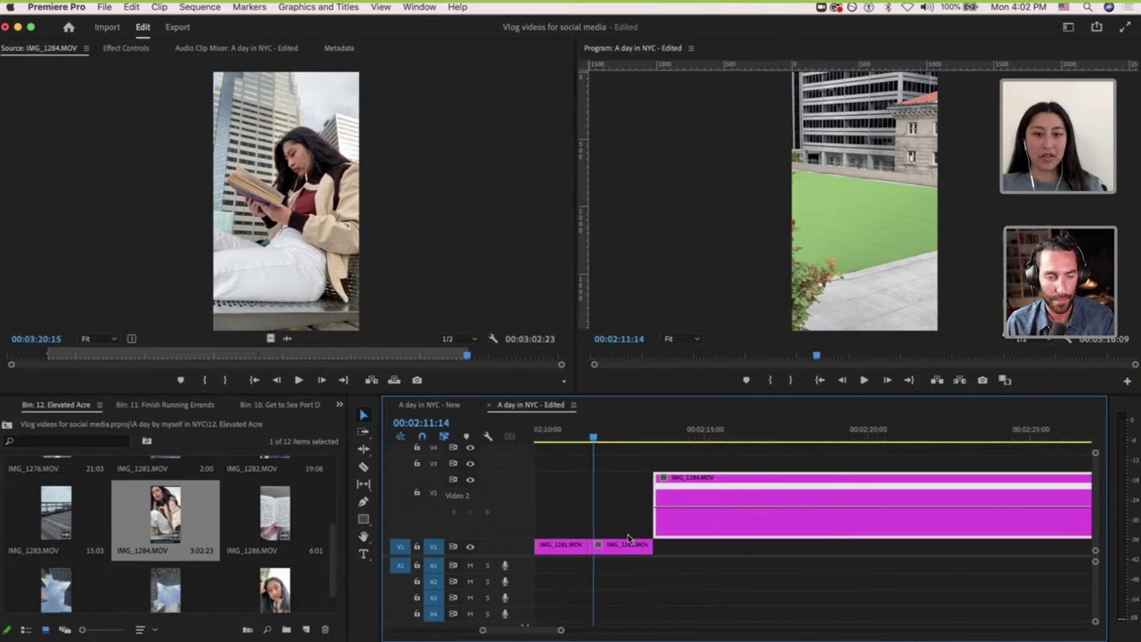
Place the playhead at 00:02:15:01 and apply Set to Frame Size to IMG_1284.
left_click(783, 437)
right_click(794, 489)
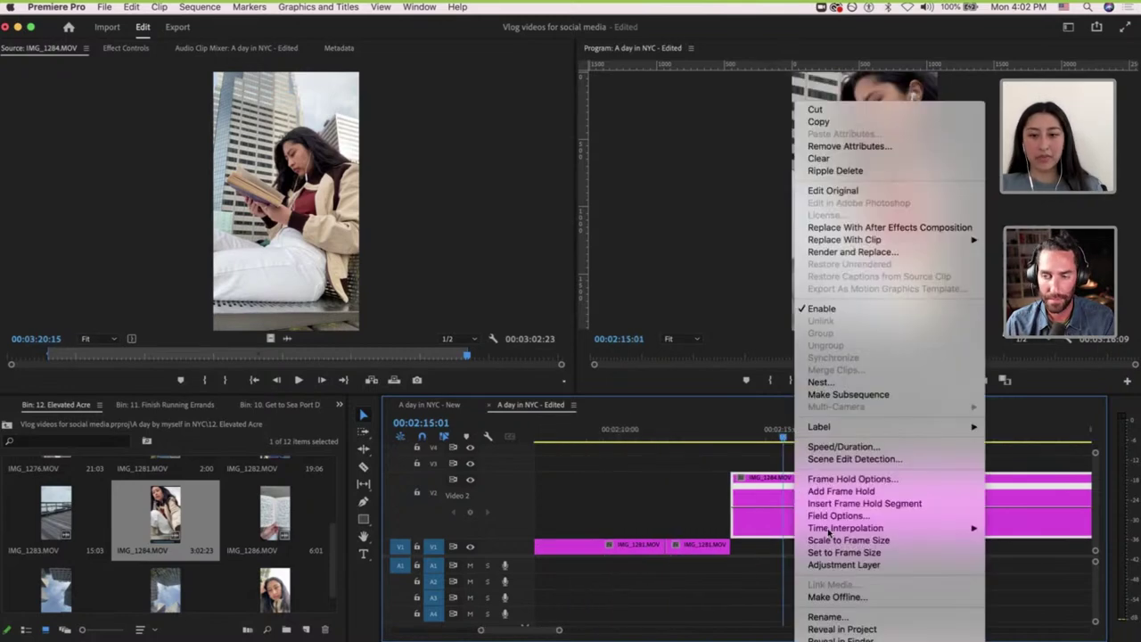
left_click(835, 553)
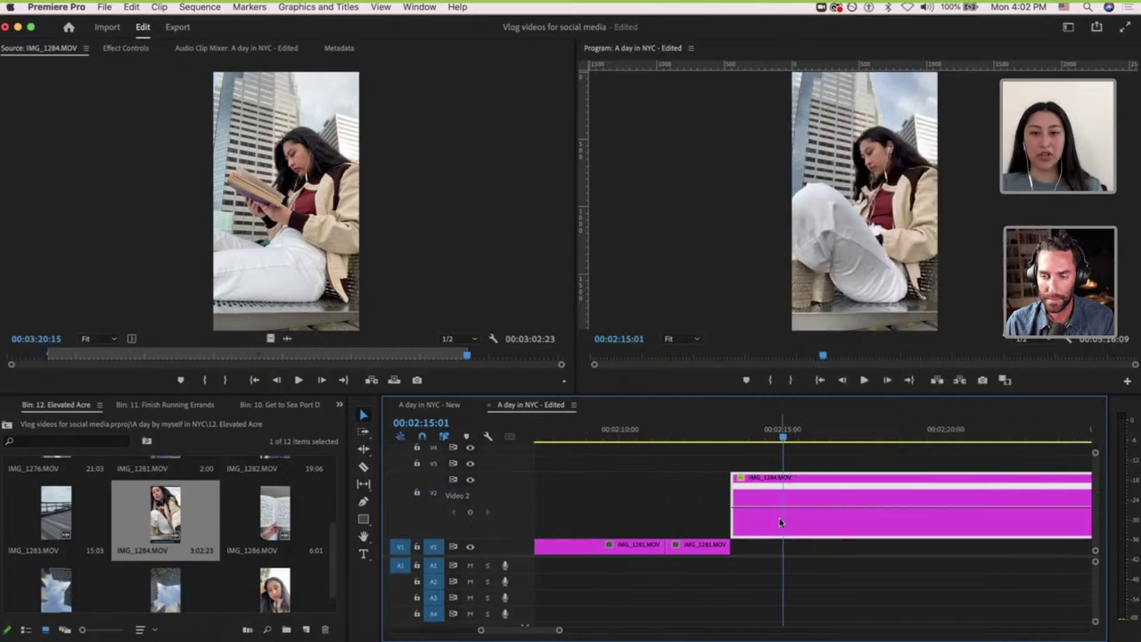
scroll(780, 519, "down", 2)
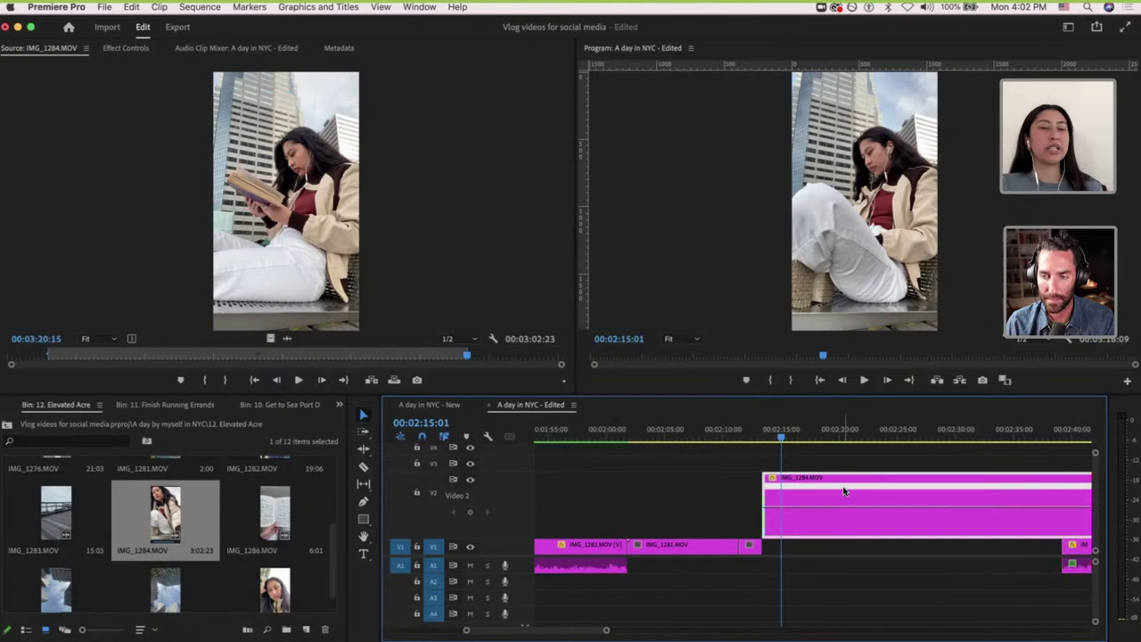
scroll(865, 497, "up", 2)
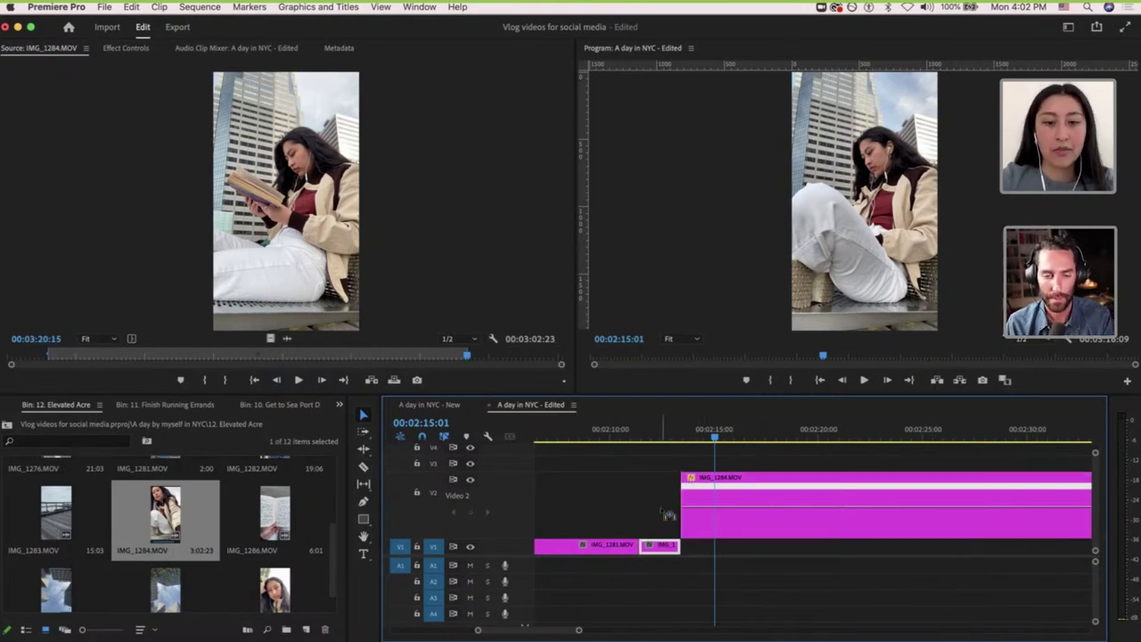
Show the Time Remapping speed line on the last IMG_1281 piece by moving it to V2, and return it to V1.
left_click_drag(661, 548, 660, 509)
scroll(650, 506, "up", 3)
scroll(650, 505, "up", 3)
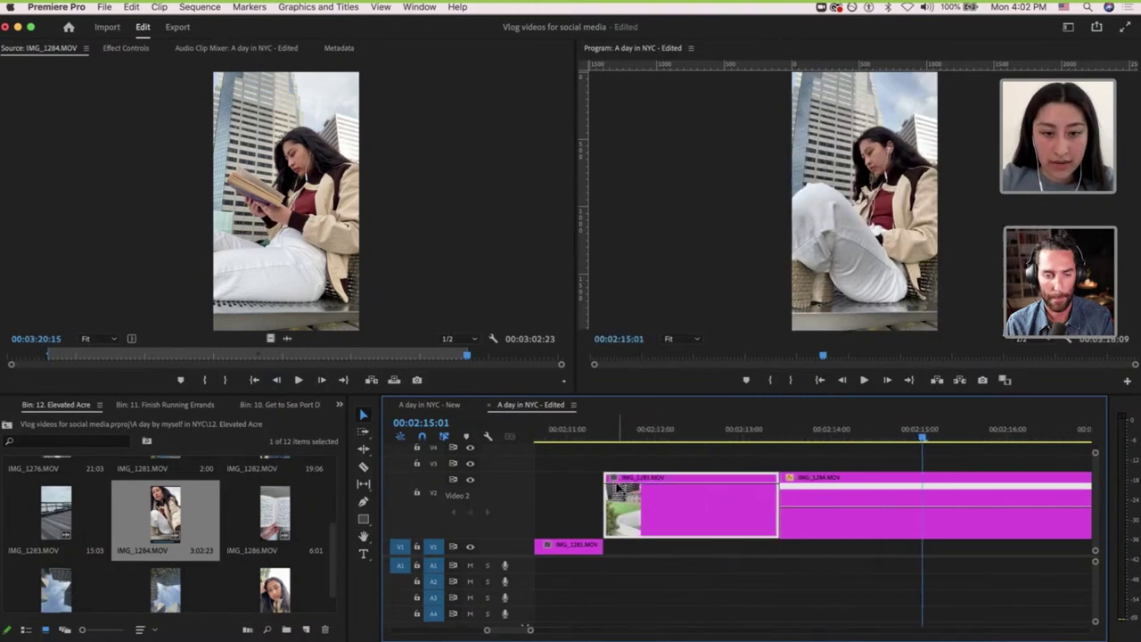
left_click(613, 482)
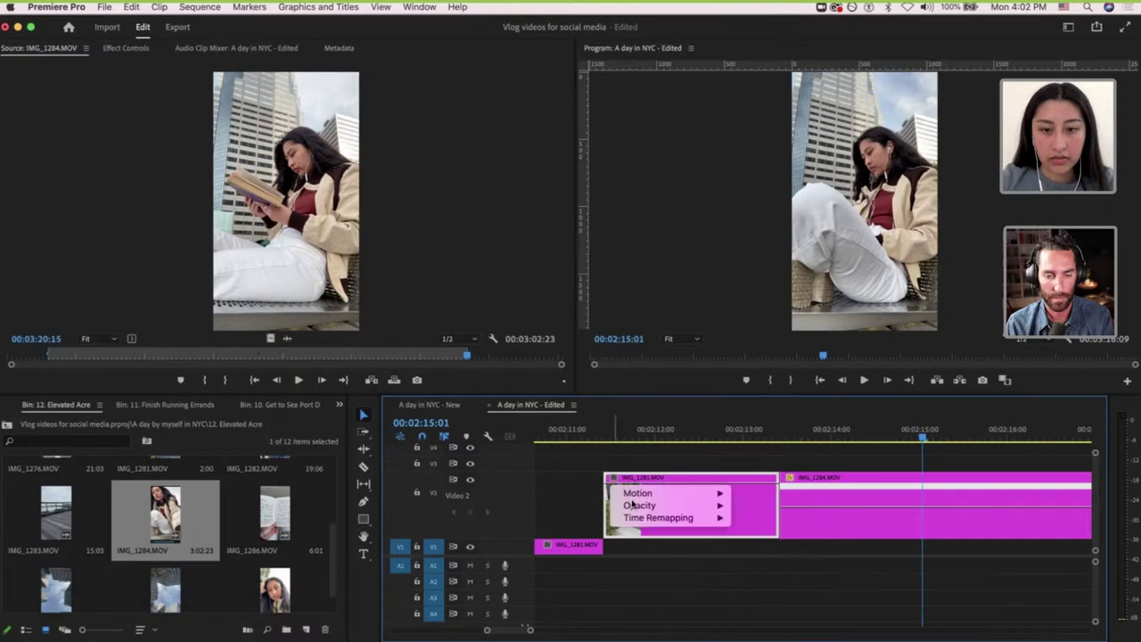
mouse_move(705, 518)
left_click(749, 518)
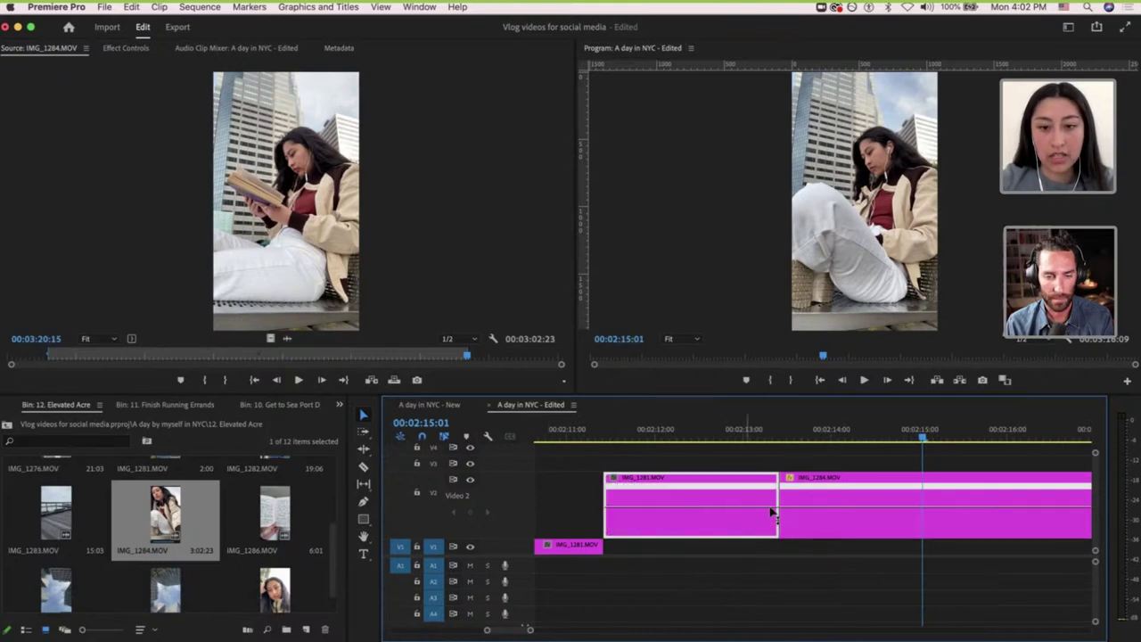
left_click_drag(702, 528, 701, 548)
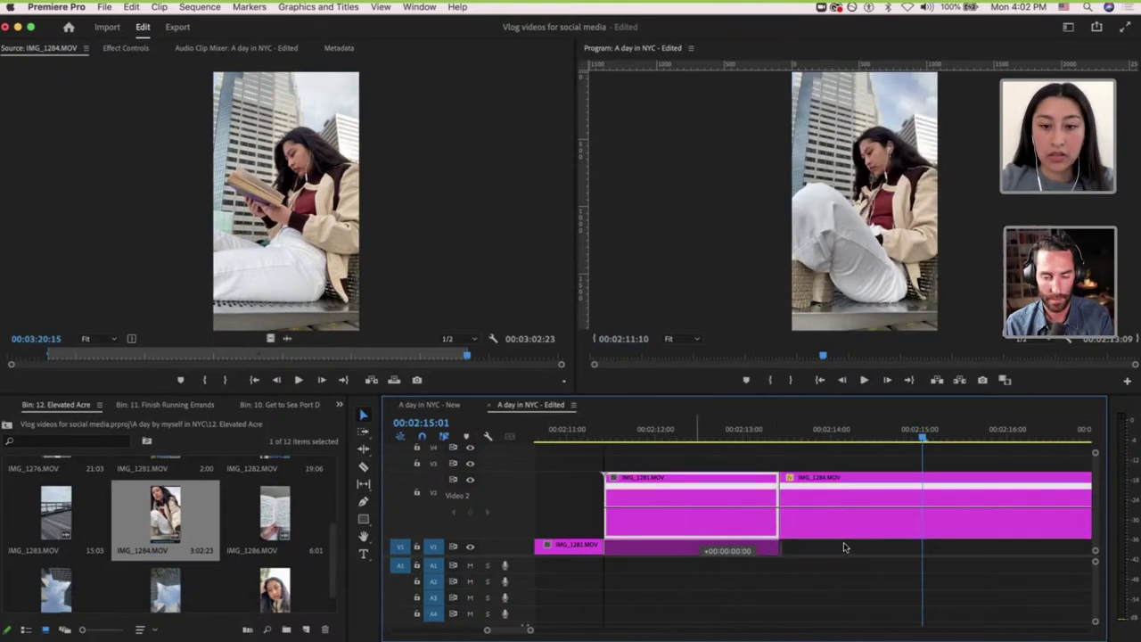
Add a speed keyframe to IMG_1284 at 00:02:14:00 and split it into a gradual ramp.
scroll(861, 548, "left", 2)
key("minus")
scroll(860, 548, "up", 1)
scroll(860, 549, "right", 1)
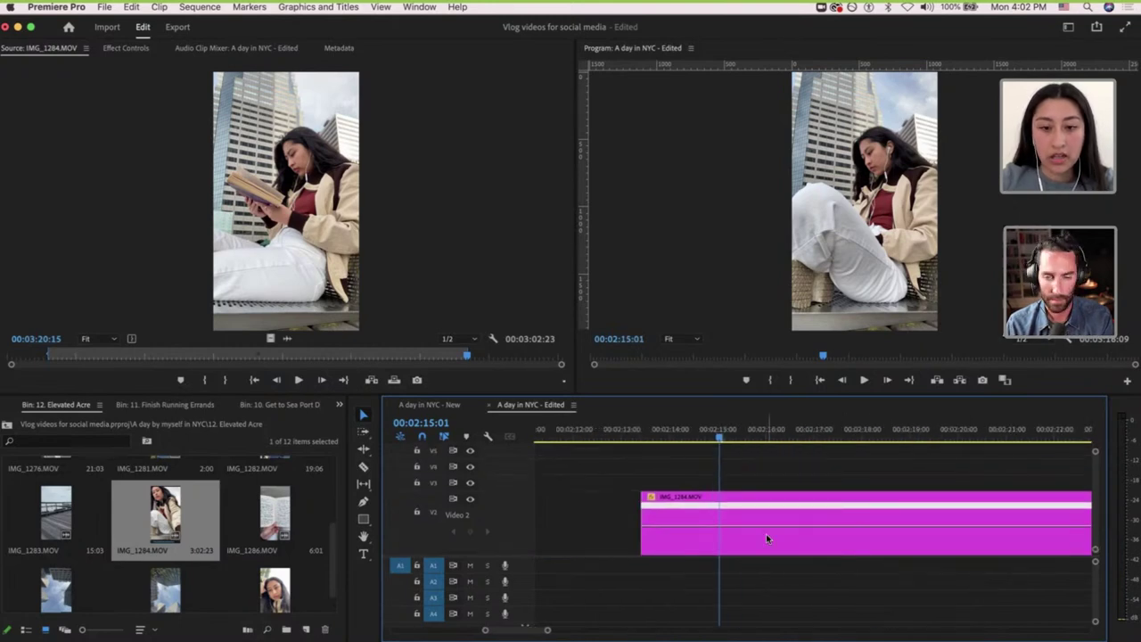
scroll(769, 539, "down", 2)
scroll(707, 521, "up", 2)
key("equal")
scroll(705, 510, "down", 1)
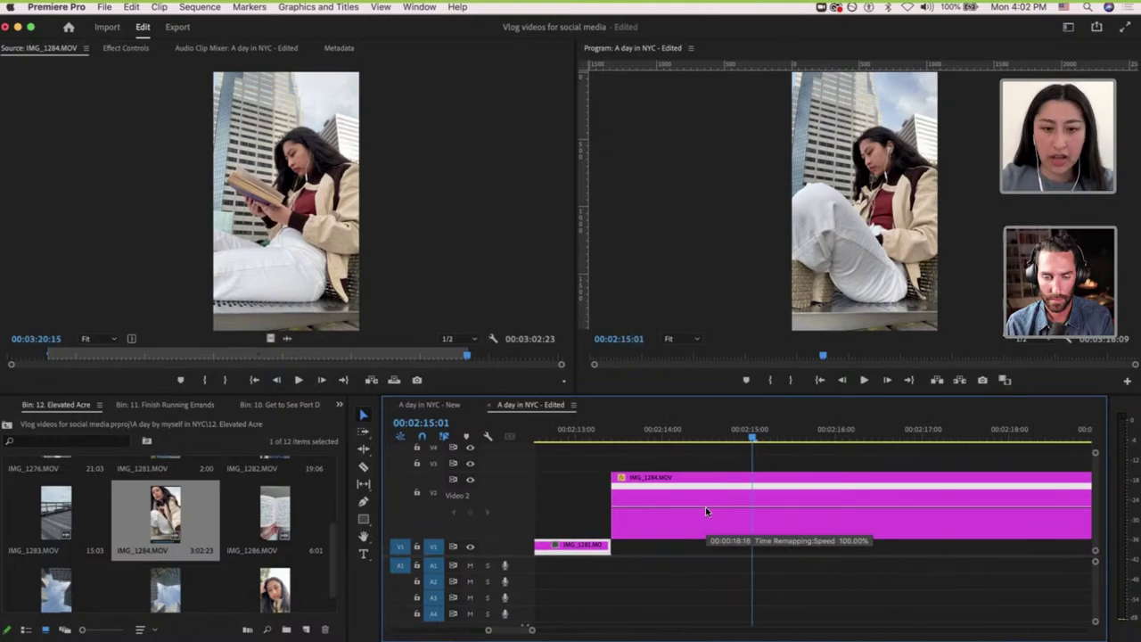
left_click(613, 434)
left_click_drag(614, 435, 661, 436)
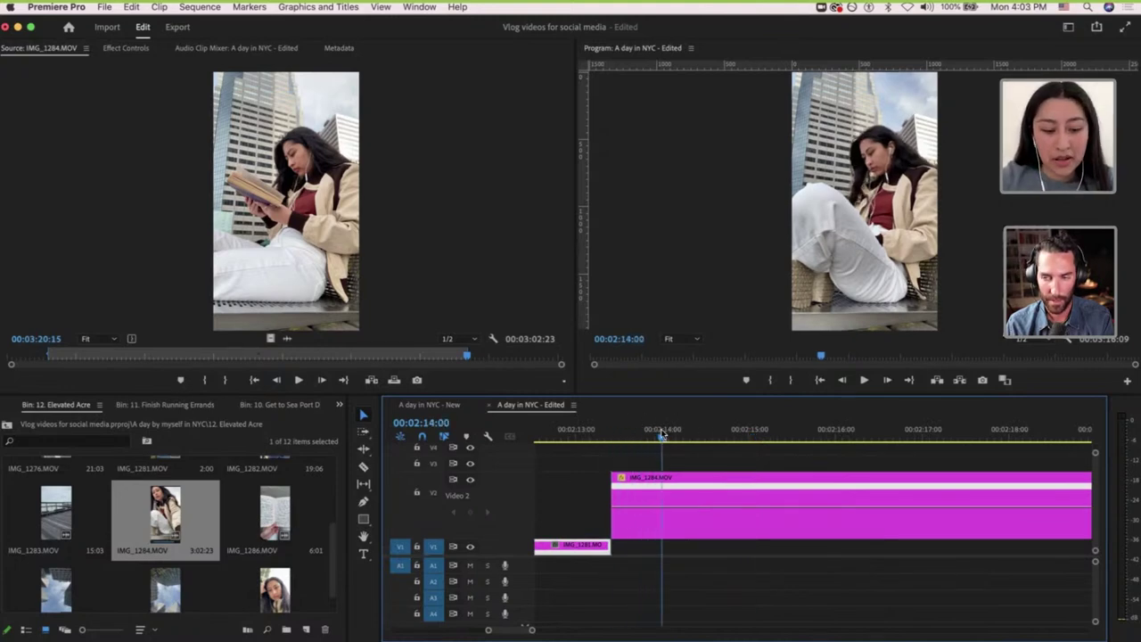
left_click(663, 508, "super")
mouse_move(666, 487)
left_mouse_down()
mouse_move(688, 490)
mouse_move(649, 487)
mouse_move(665, 490)
left_mouse_up()
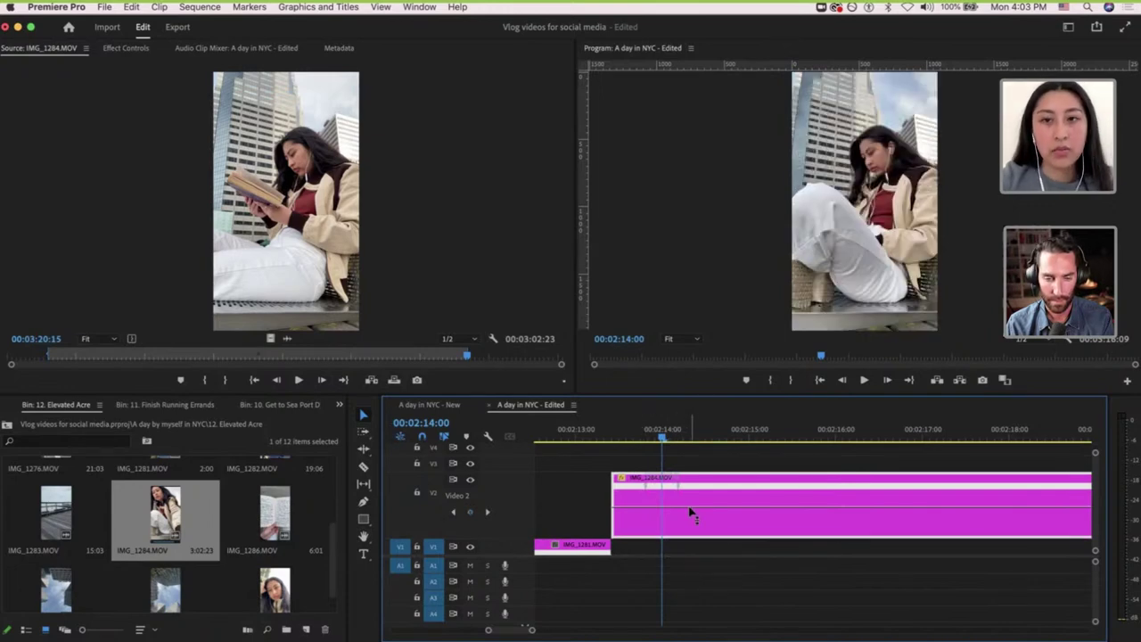
Raise IMG_1284's Time Remapping speed after the ramp in two adjustments to shorten the reading shot.
left_click_drag(690, 507, 713, 481)
scroll(714, 481, "down", 5, "alt")
scroll(713, 481, "down", 4, "alt")
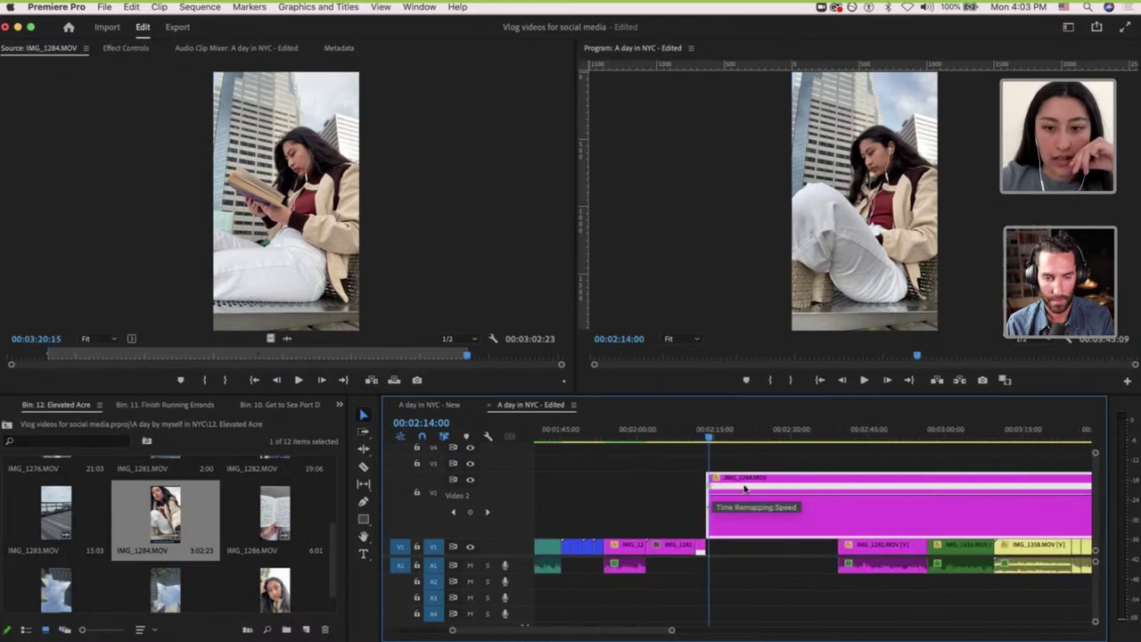
scroll(713, 468, "up", 2, "alt")
scroll(891, 517, "up", 4, "alt")
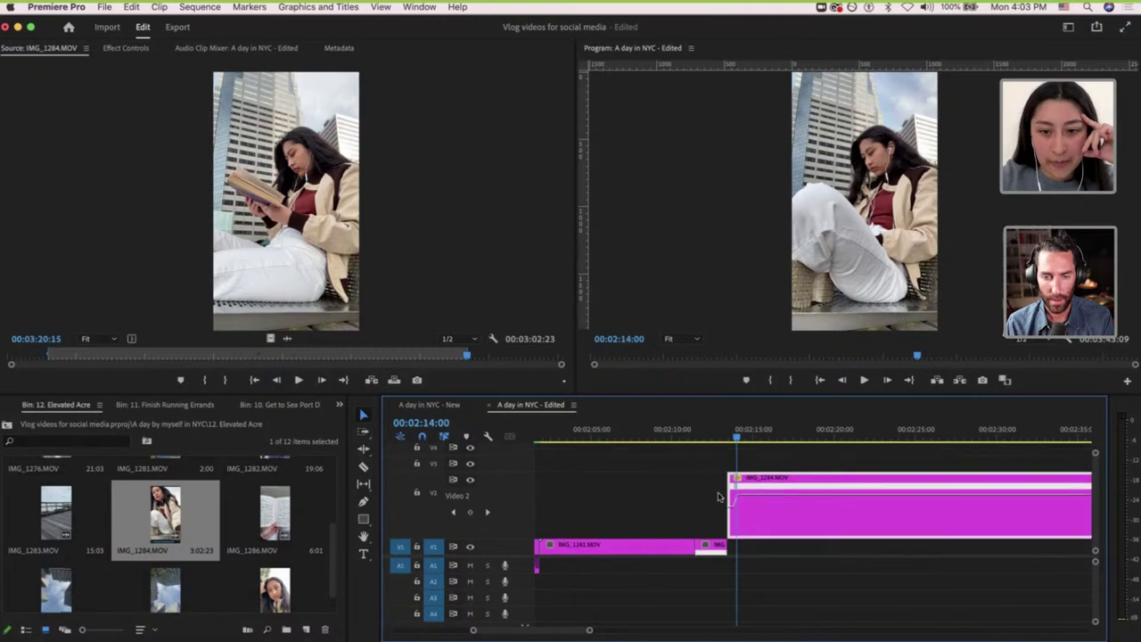
scroll(719, 497, "up", 5, "alt")
left_click(844, 487)
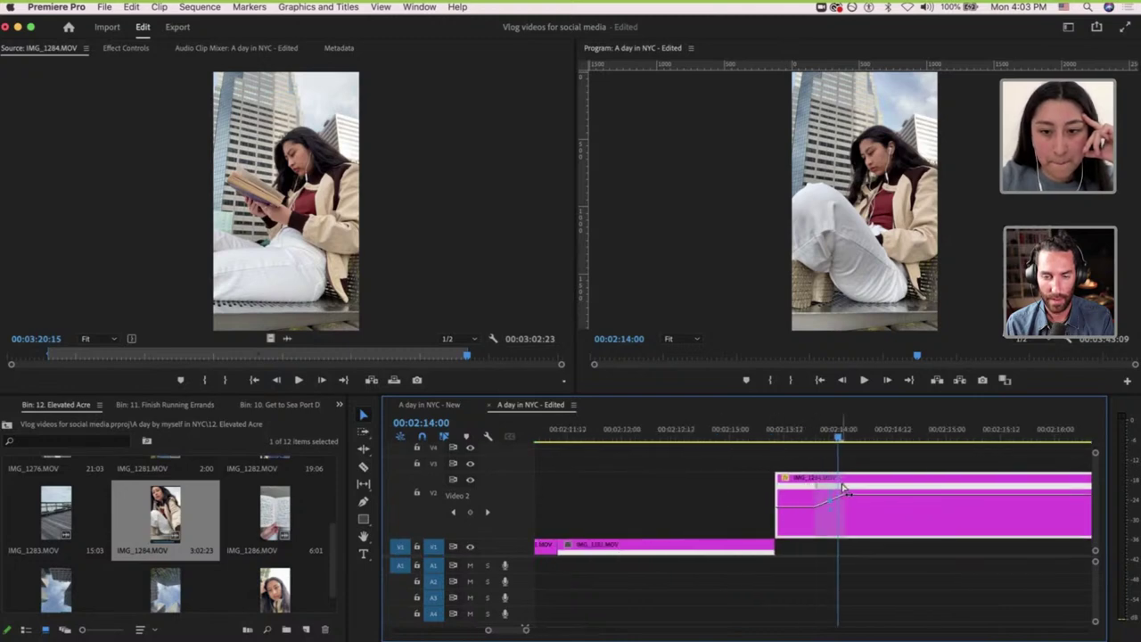
left_click_drag(860, 495, 861, 485)
scroll(859, 475, "down", 6, "alt")
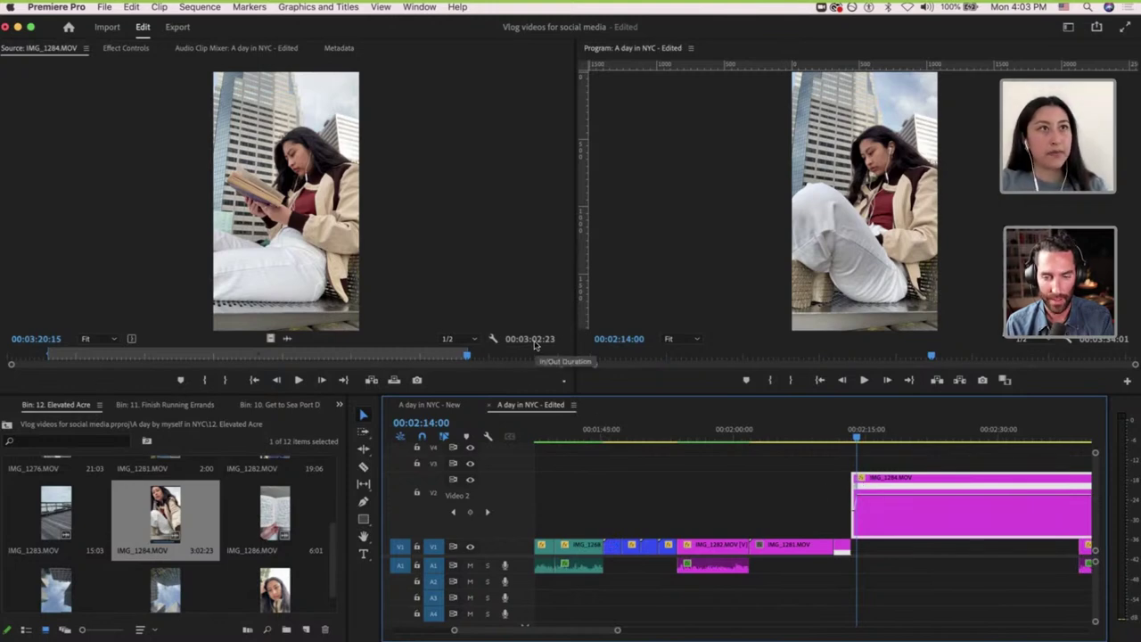
Set IMG_1284's clip duration to 30 seconds in its Speed/Duration settings.
scroll(907, 517, "up", 6, "alt")
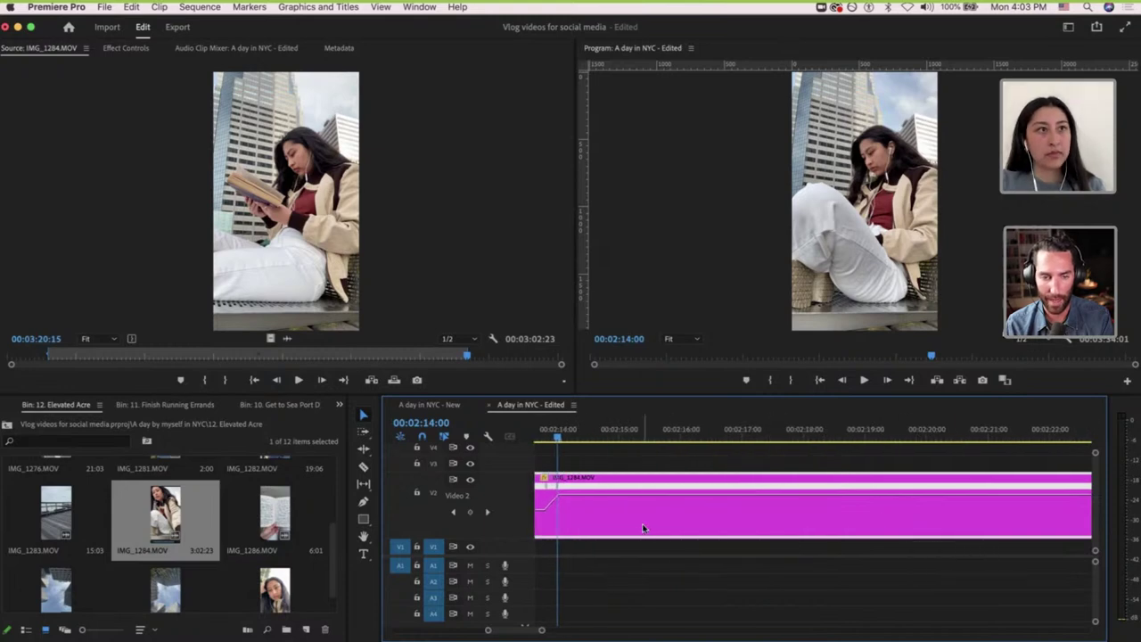
scroll(642, 528, "up", 4, "alt")
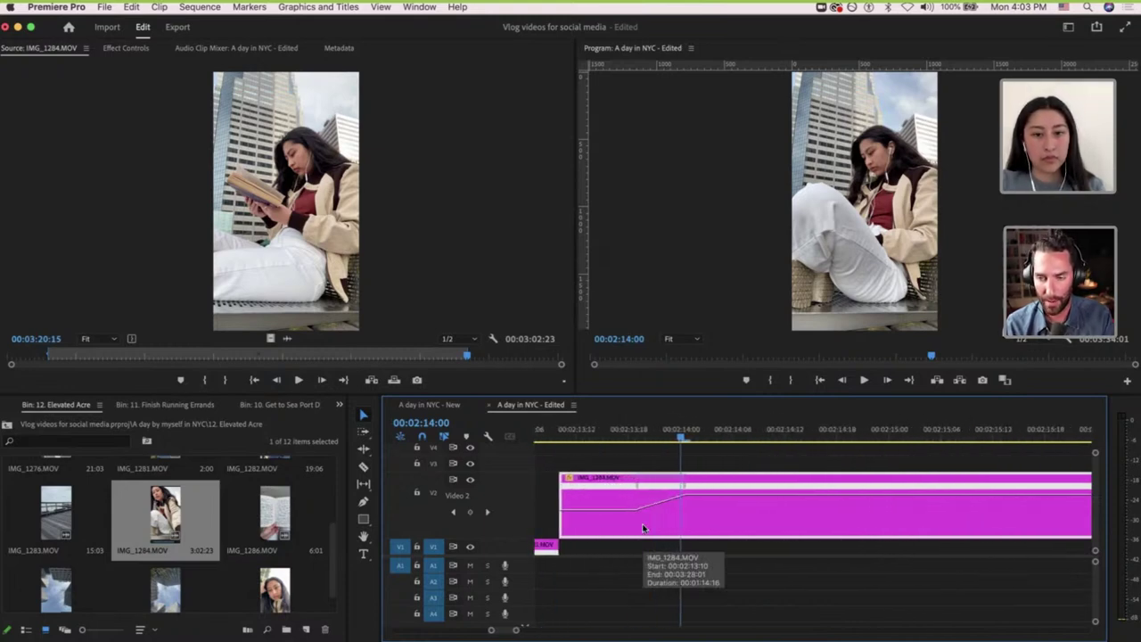
scroll(642, 528, "up", 2)
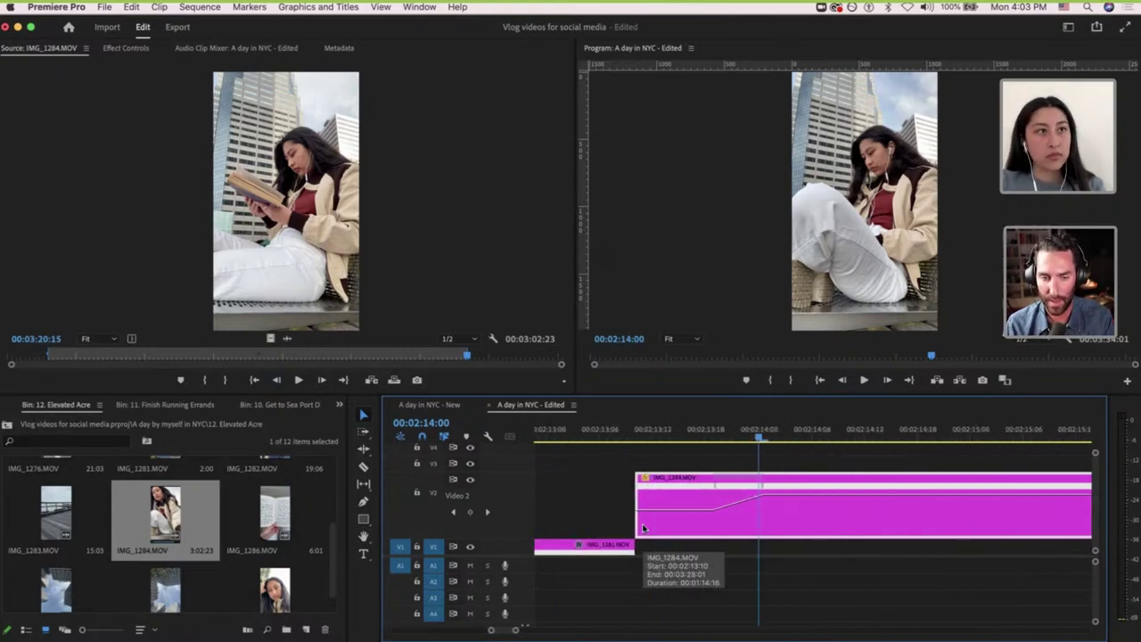
right_click(817, 487)
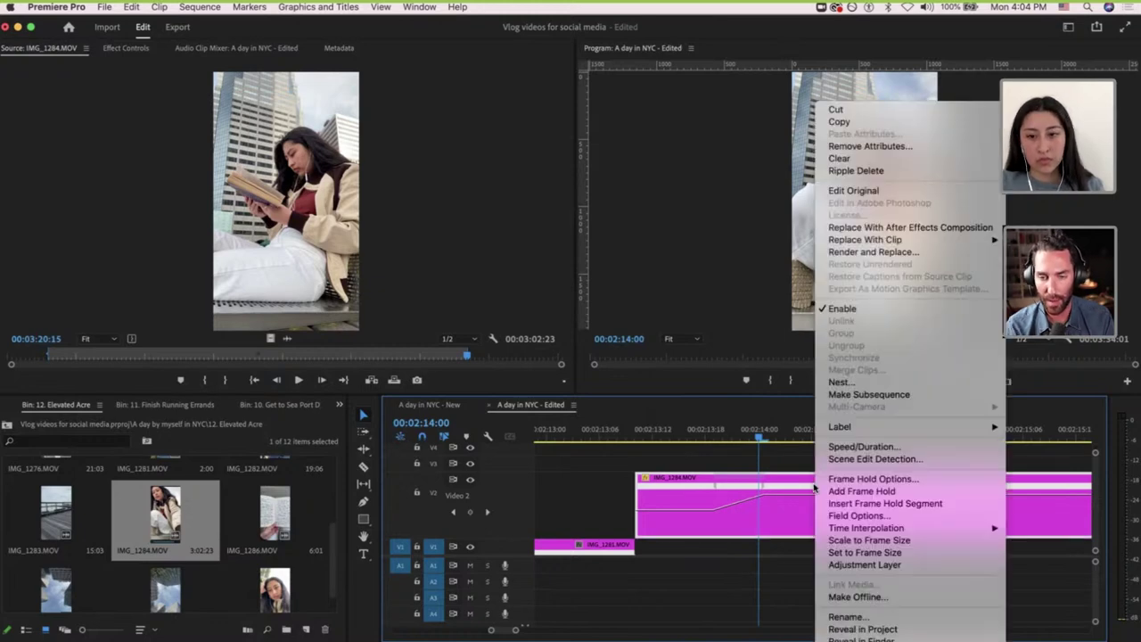
left_click(859, 447)
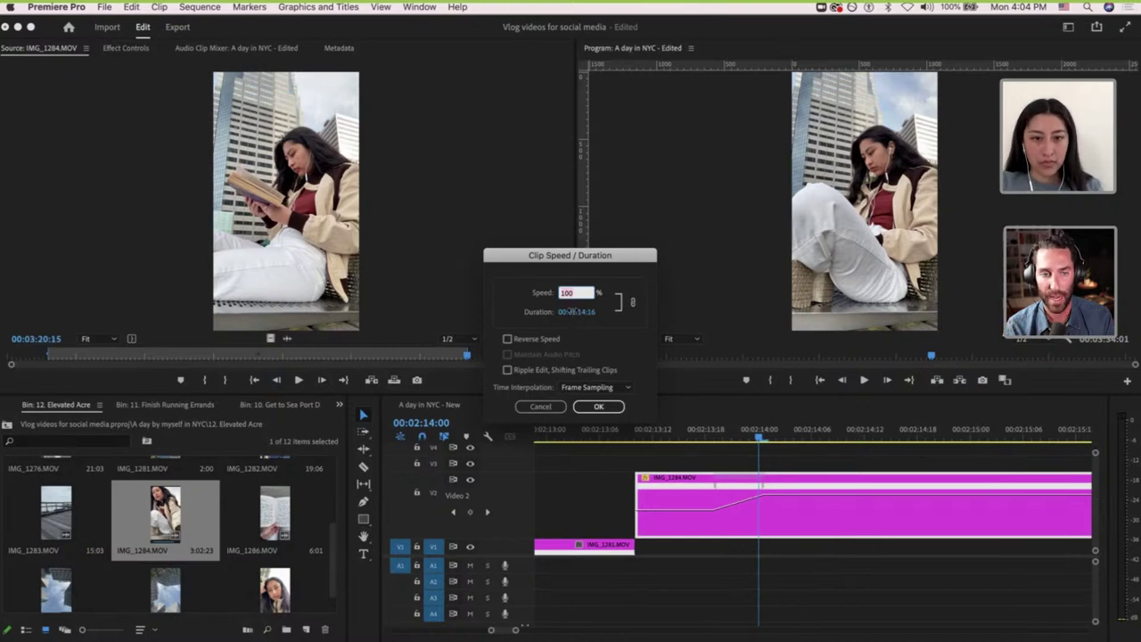
left_click(577, 312)
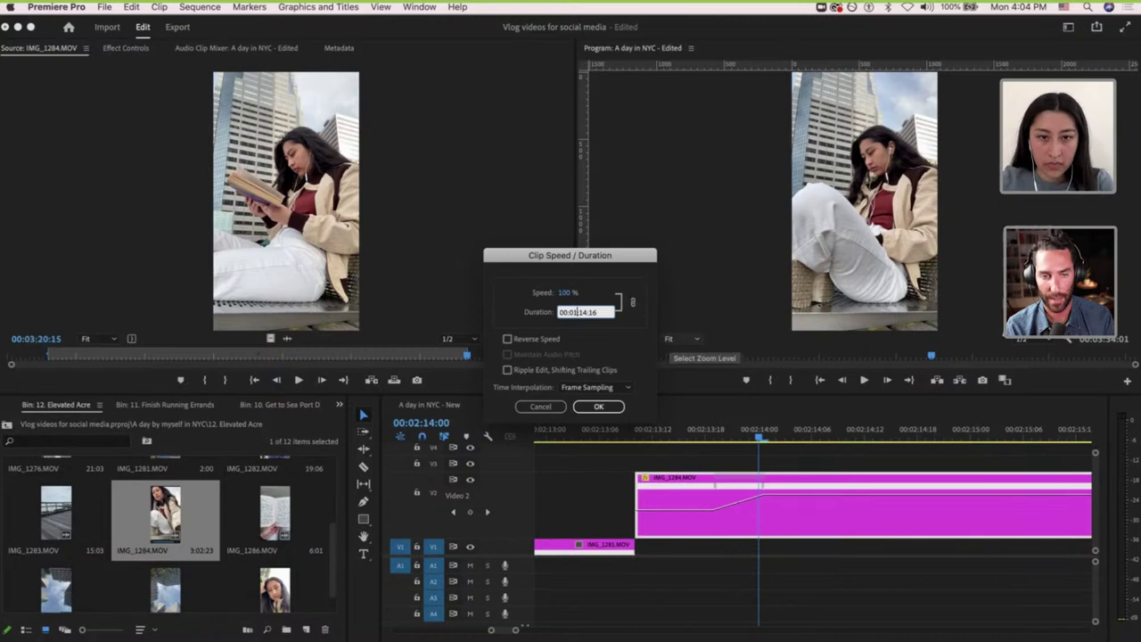
key("BackSpace")
type("0")
key("Right")
key("Right")
key("Right")
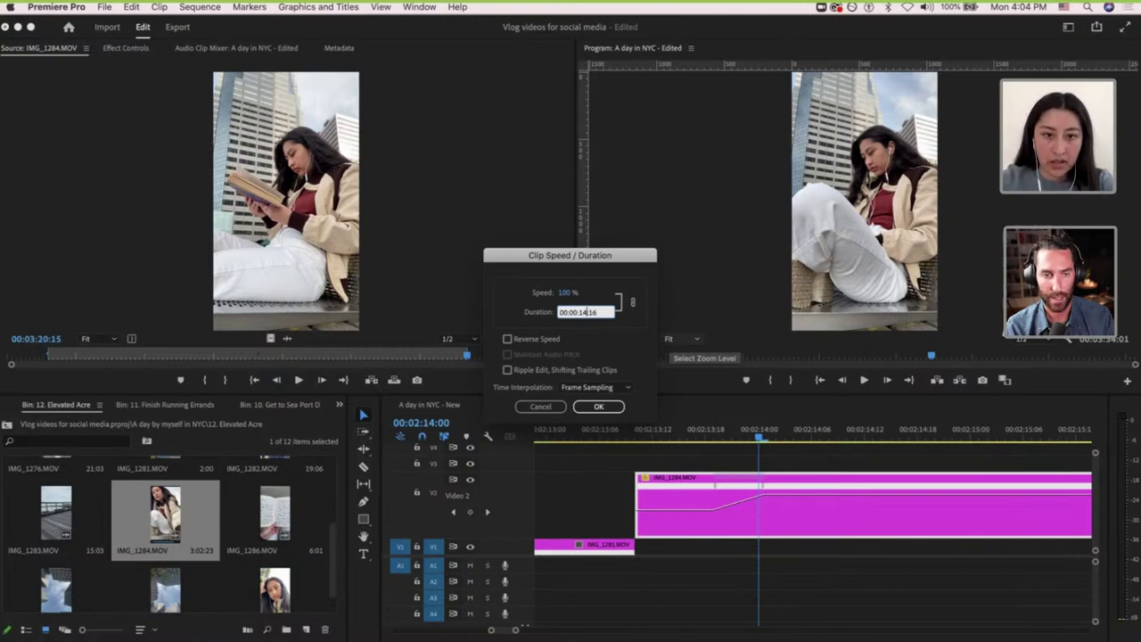
key("BackSpace")
key("BackSpace")
type("2")
key("BackSpace")
type("300")
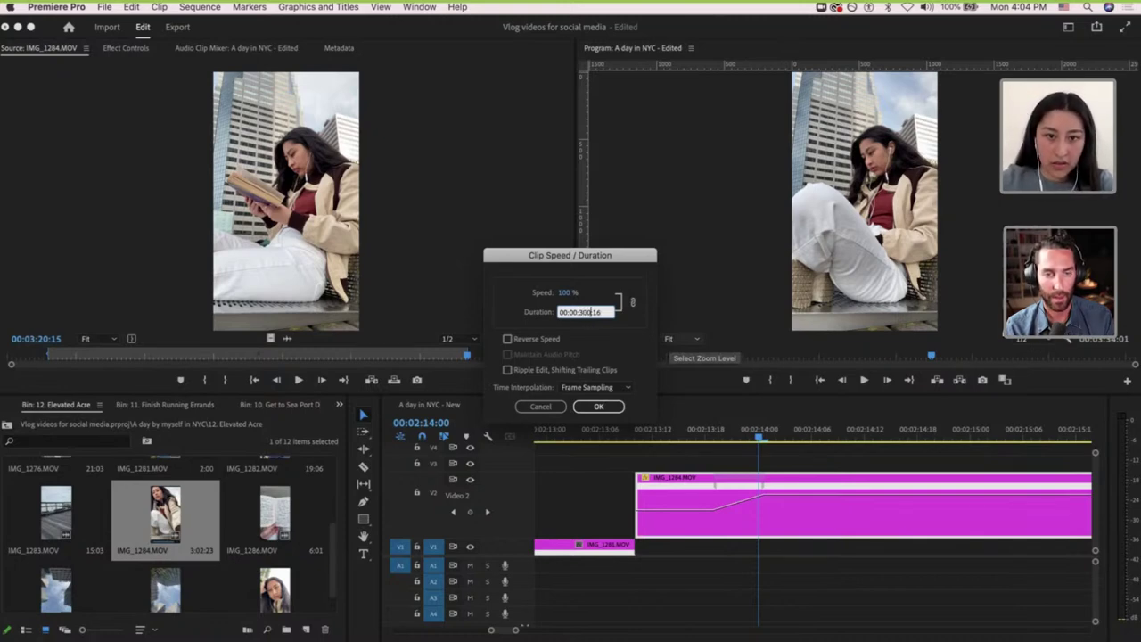
key("BackSpace")
key("Right")
key("Right")
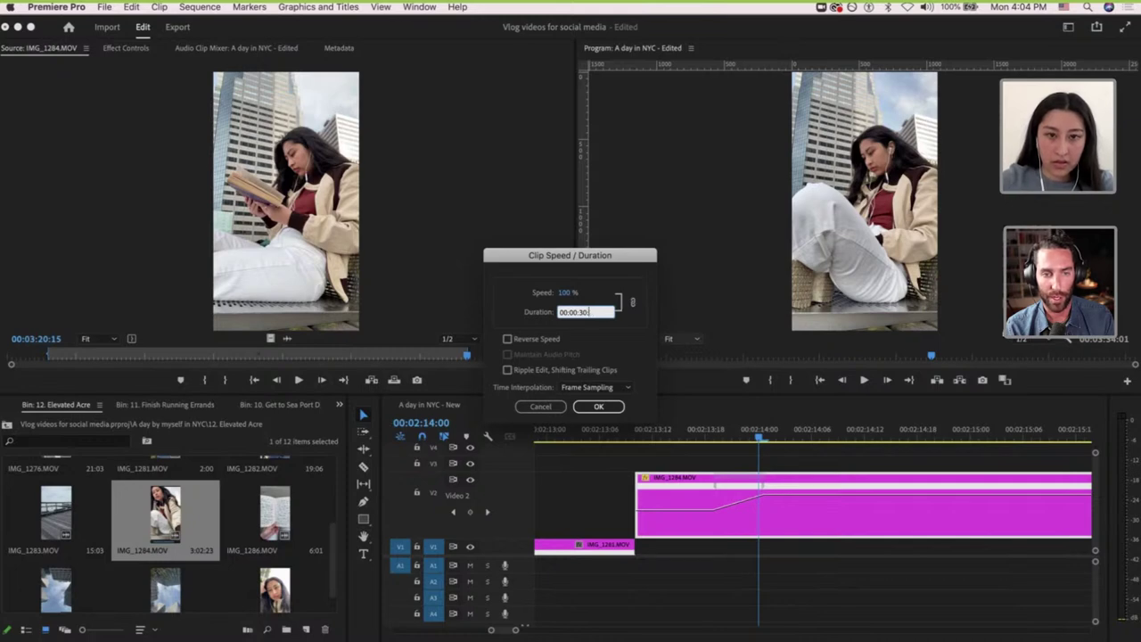
key("Return")
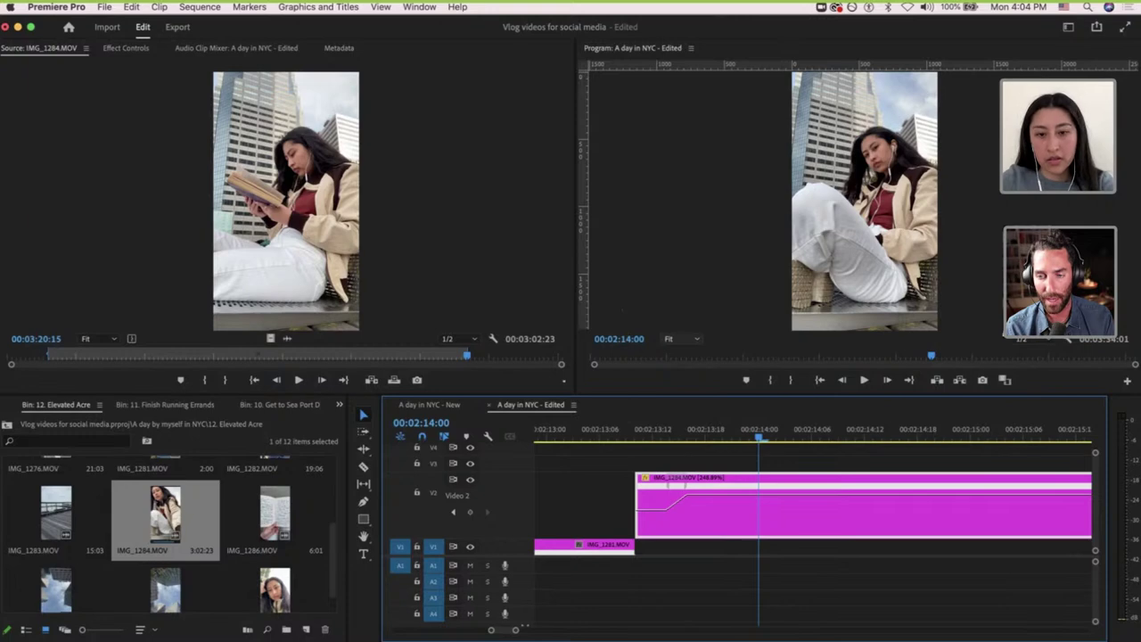
Lengthen IMG_1284's speed ramp by moving its first keyframe handle back to the start of the clip.
scroll(741, 592, "down", 10)
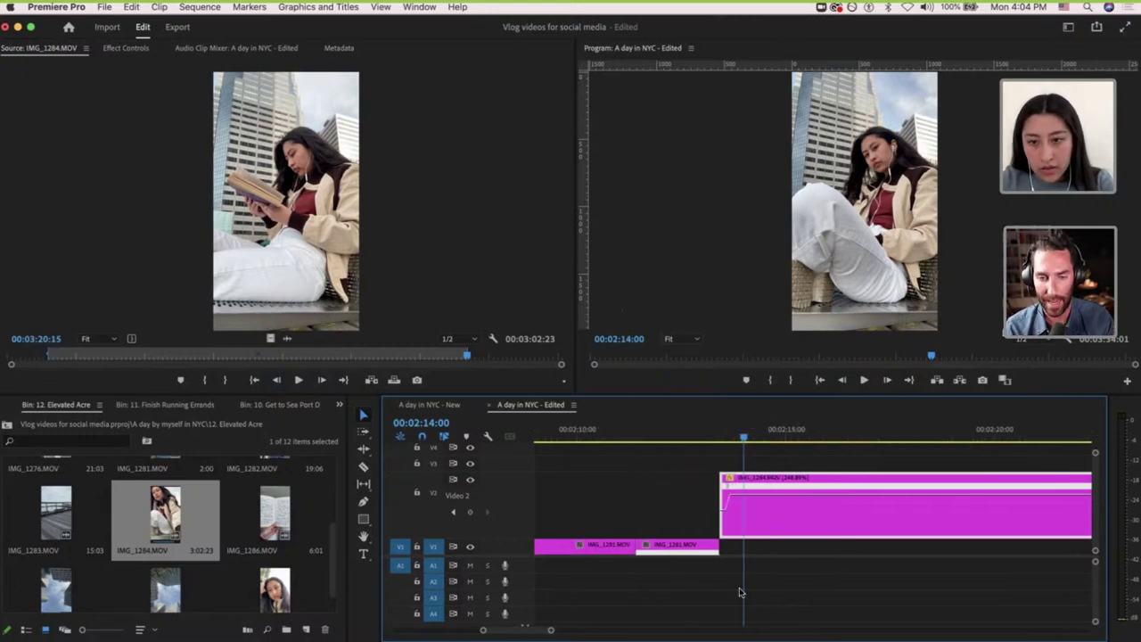
scroll(740, 593, "up", 1)
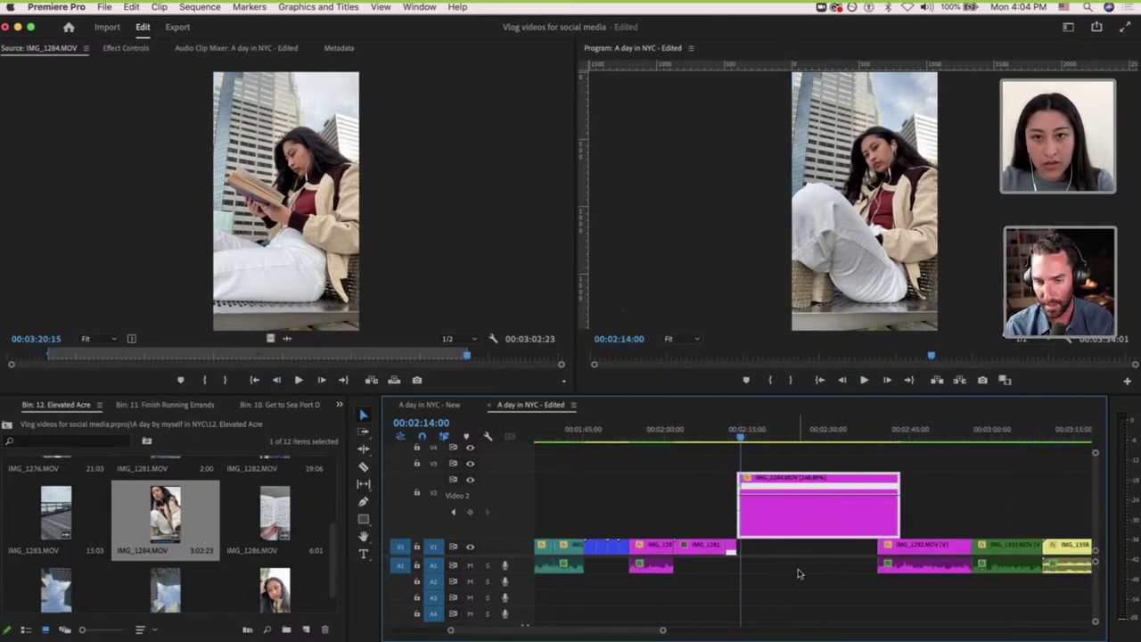
scroll(767, 548, "up", 4)
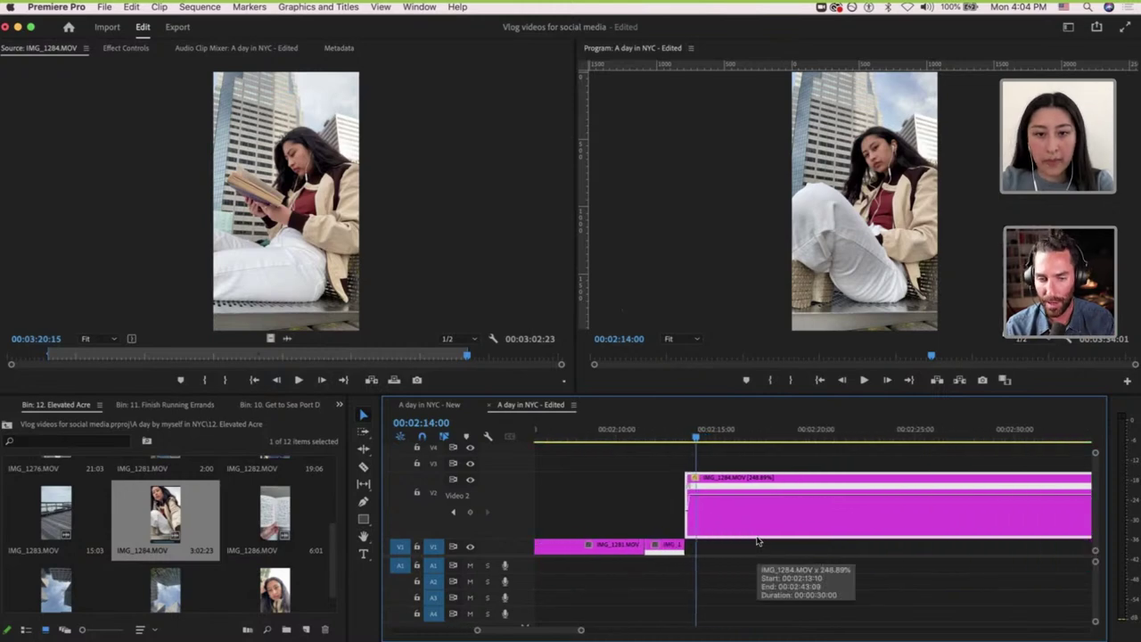
scroll(692, 519, "up", 4)
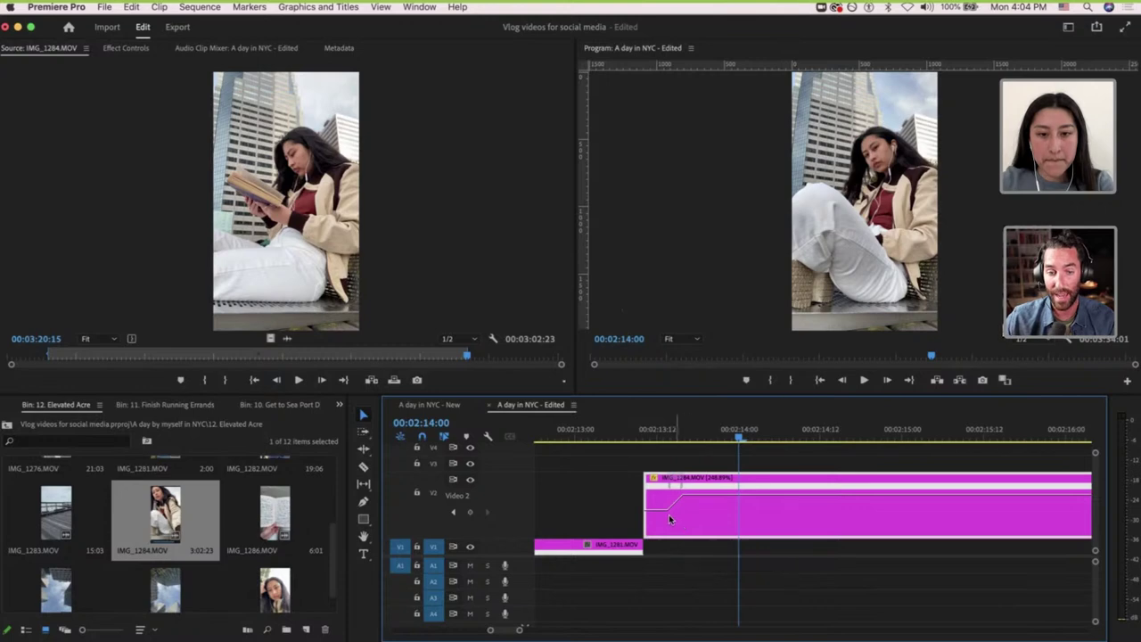
left_click_drag(669, 487, 648, 489)
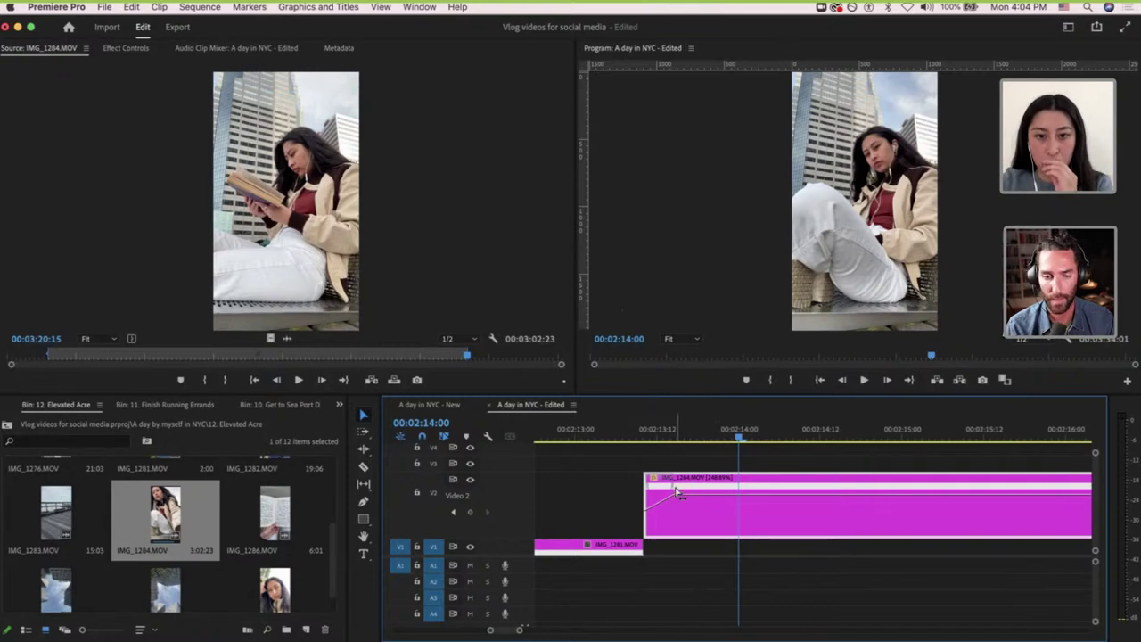
scroll(683, 492, "down", 6)
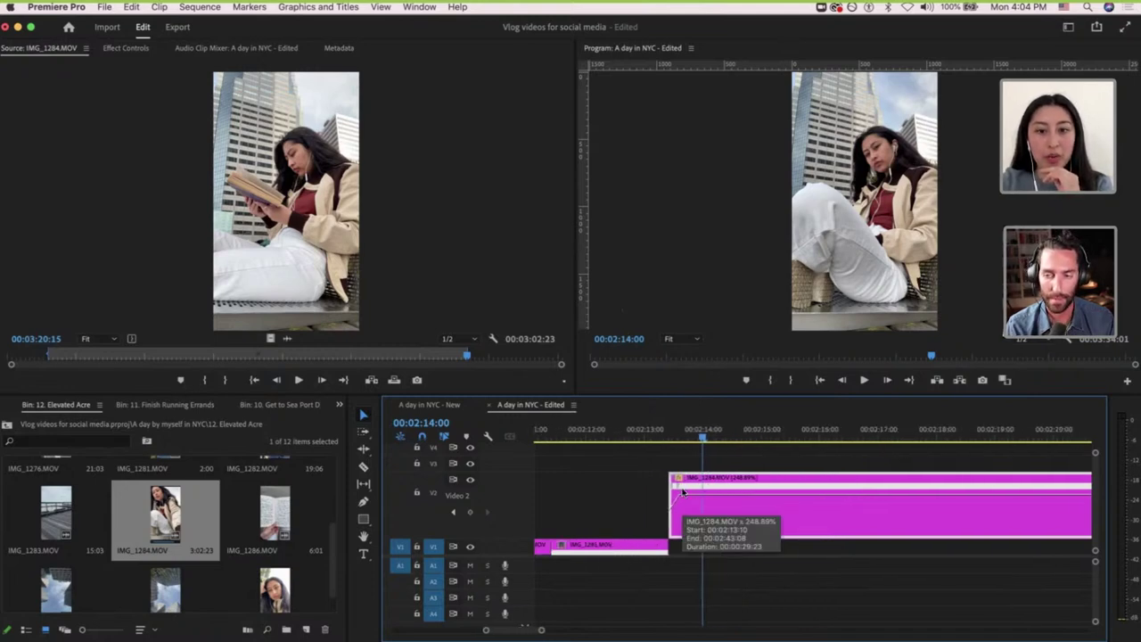
scroll(747, 506, "down", 4)
scroll(747, 505, "up", 1)
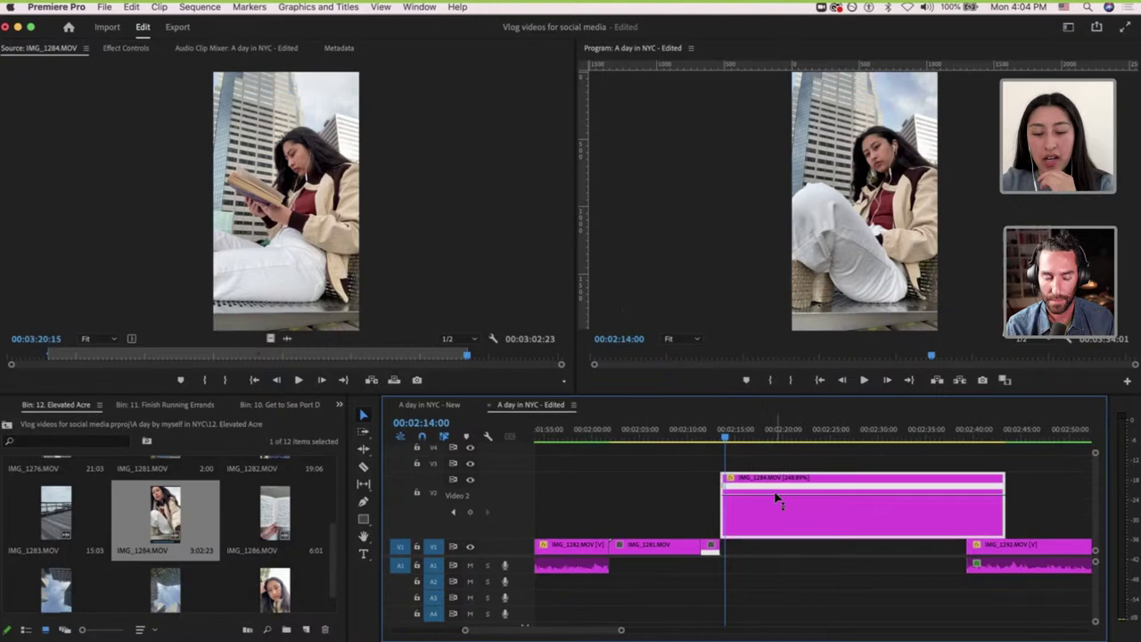
scroll(706, 489, "up", 5)
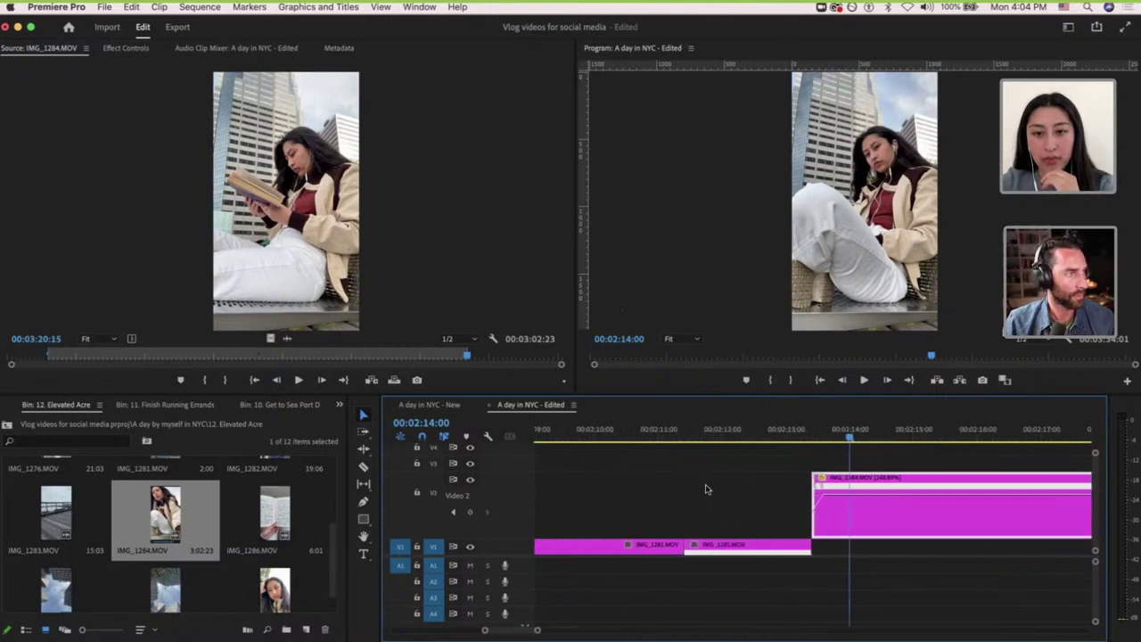
scroll(841, 515, "right", 2)
right_click(821, 515)
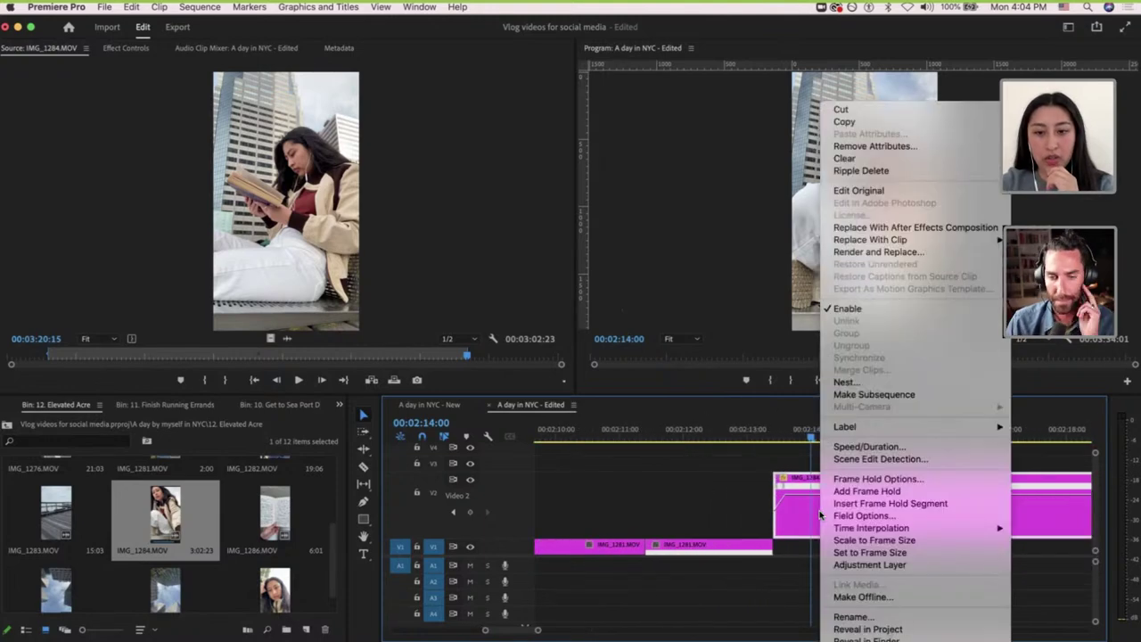
left_click(802, 507)
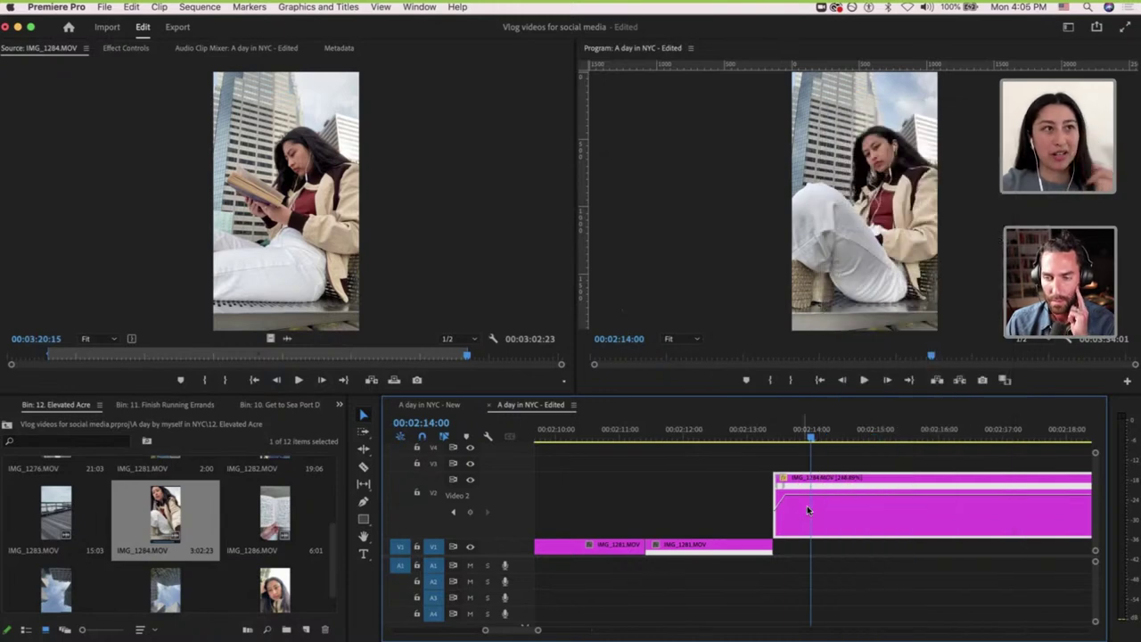
scroll(724, 495, "right", 6)
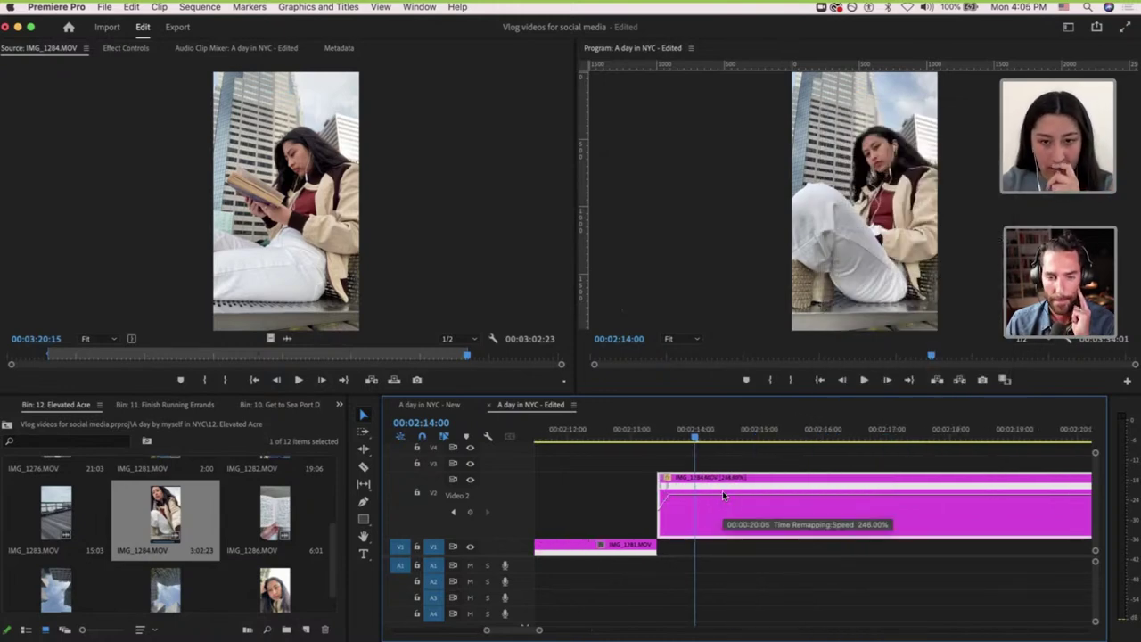
Cut IMG_1284 at 00:02:16:20, delete the part before the cut, and move the remainder back to the end of IMG_1281 on V2.
left_click_drag(666, 435, 876, 441)
key("c")
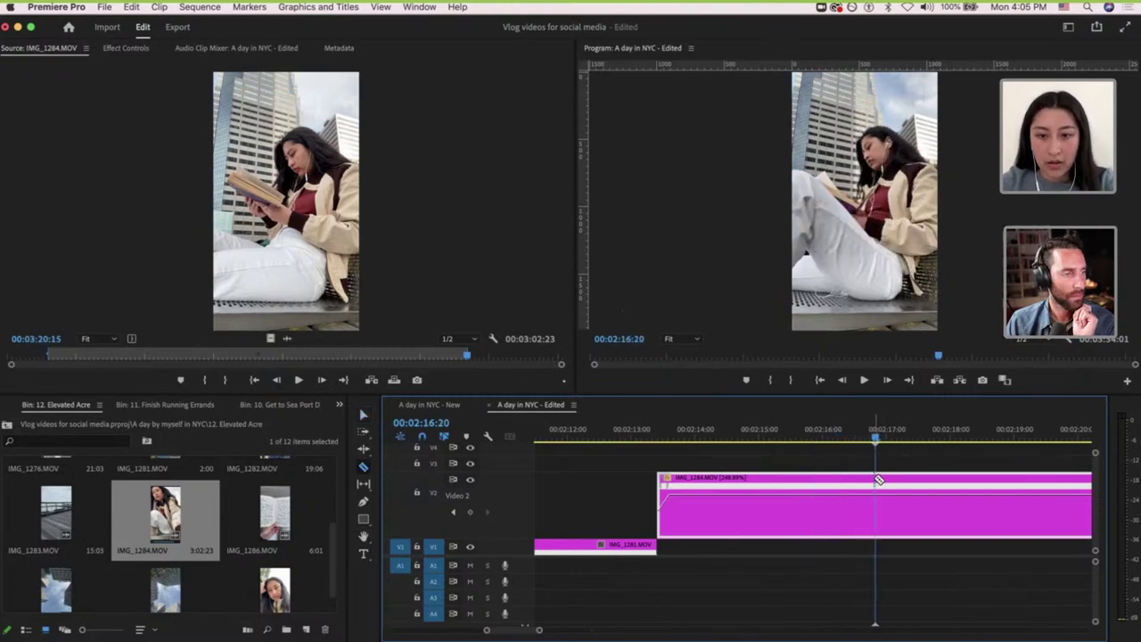
left_click(877, 480)
key("v")
left_click(852, 482)
key("Delete")
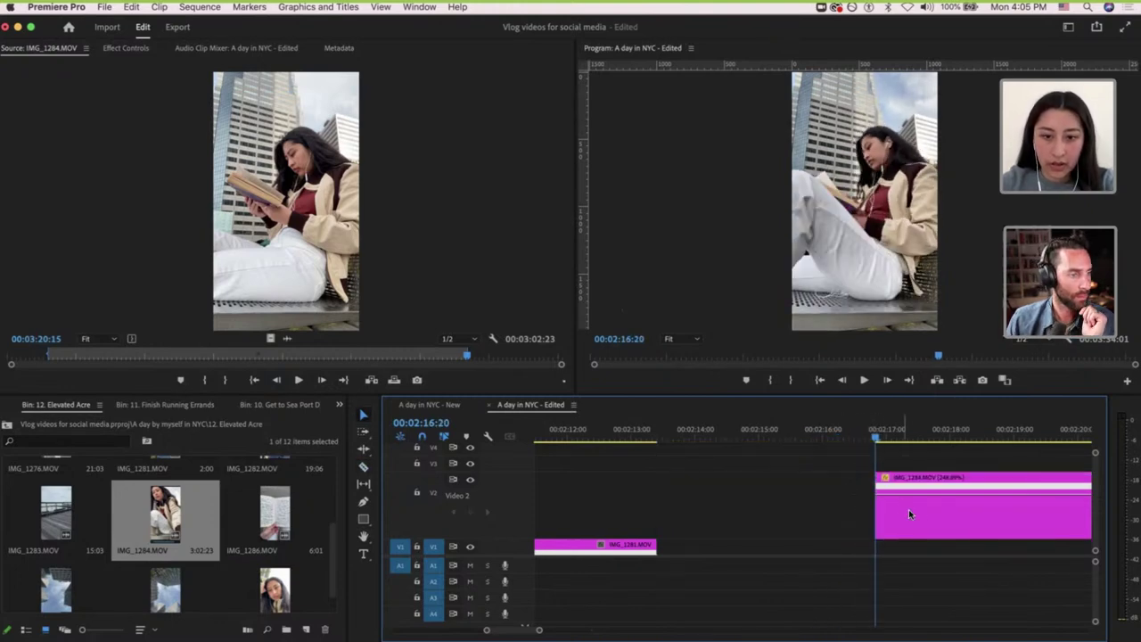
left_click_drag(908, 509, 694, 505)
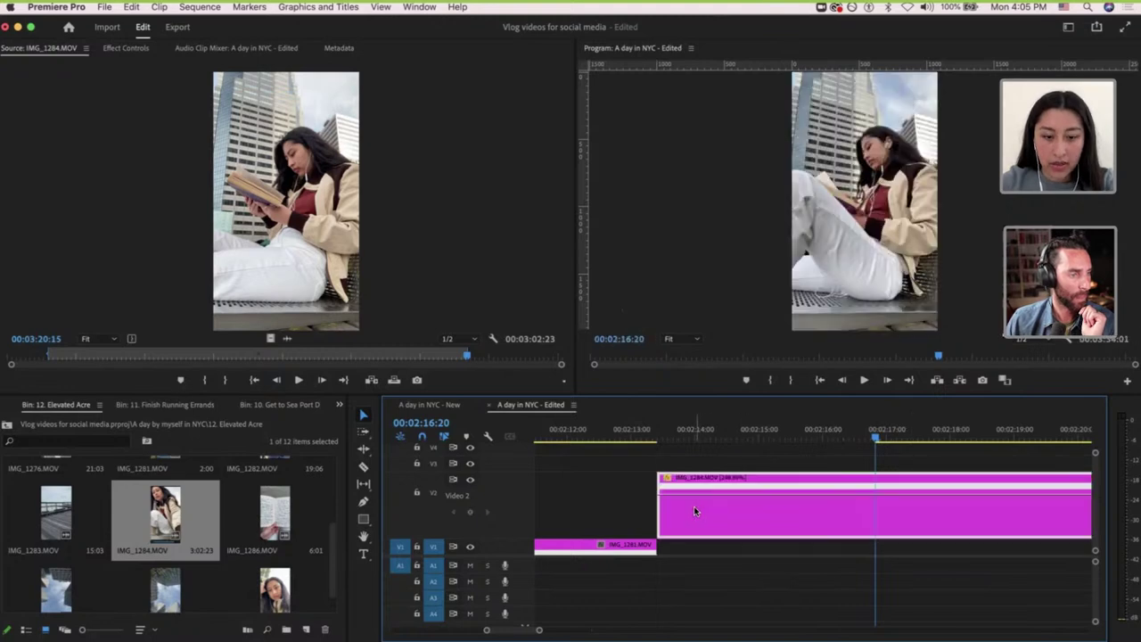
Try speeding up IMG_1284 by rate-stretching its end to about 00:02:24, and stretch it back out.
key("minus")
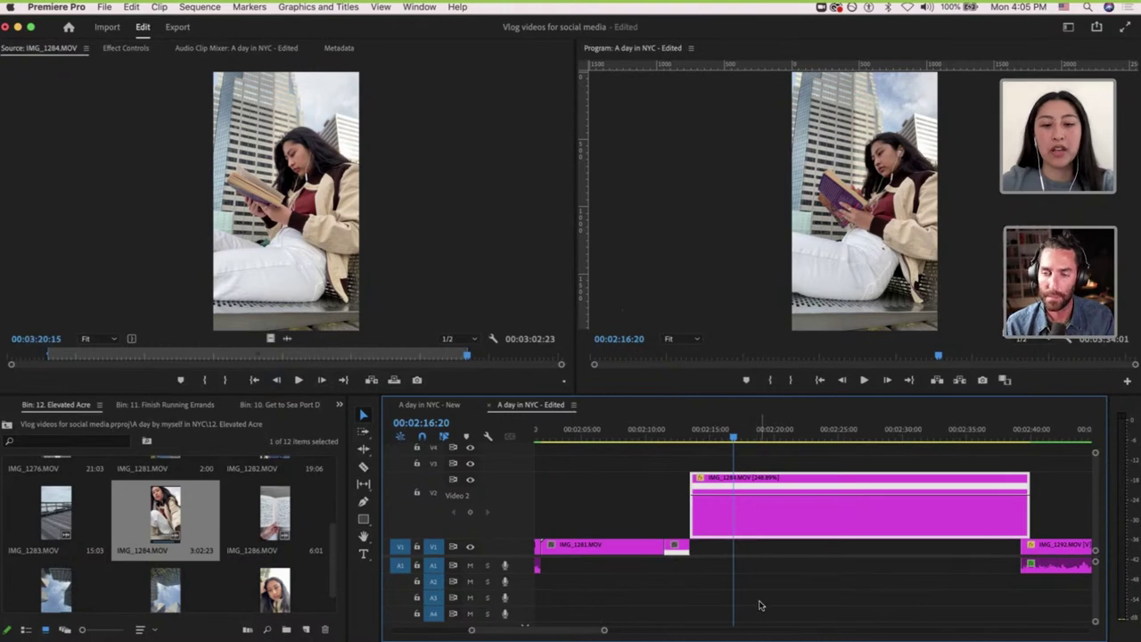
key("r")
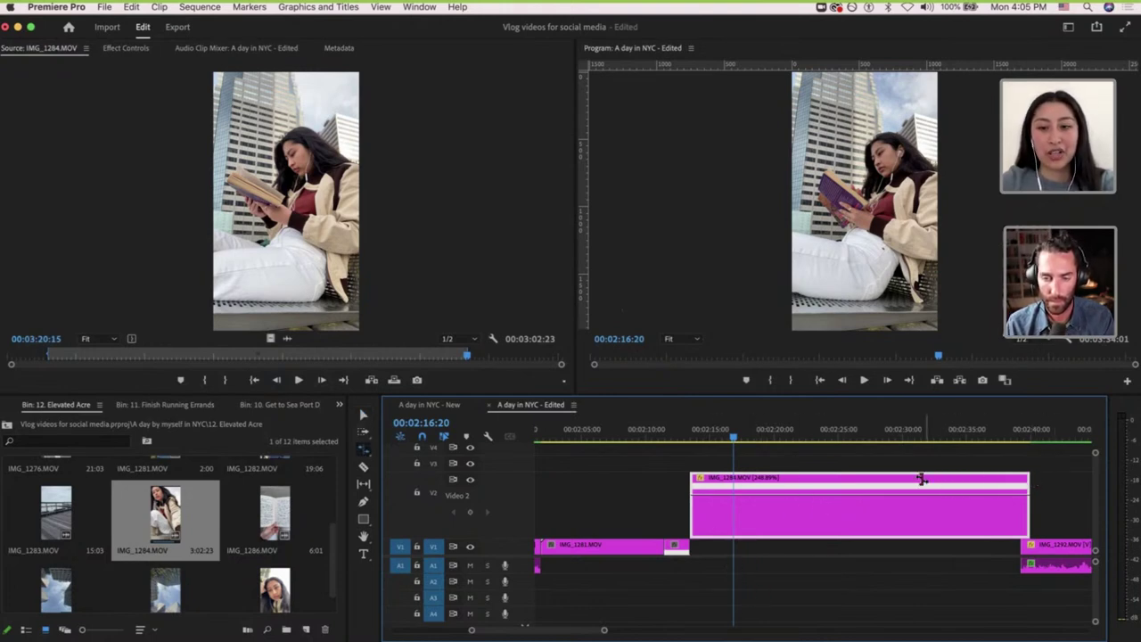
left_click_drag(1026, 477, 826, 478)
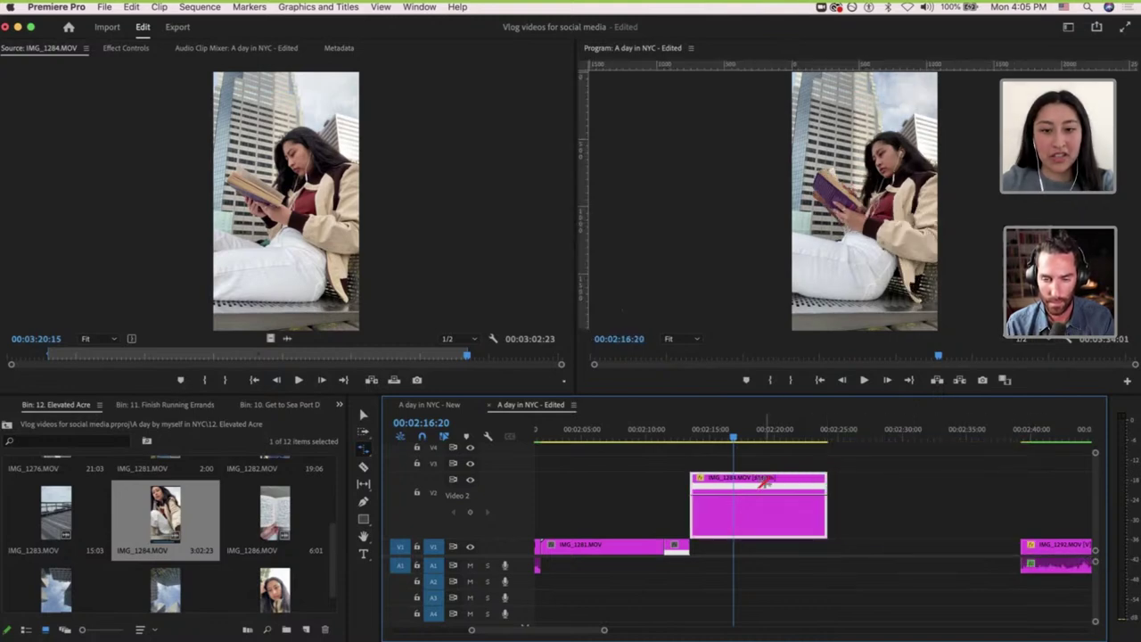
scroll(766, 481, "up", 5)
scroll(619, 478, "down", 2)
key("minus")
key("minus")
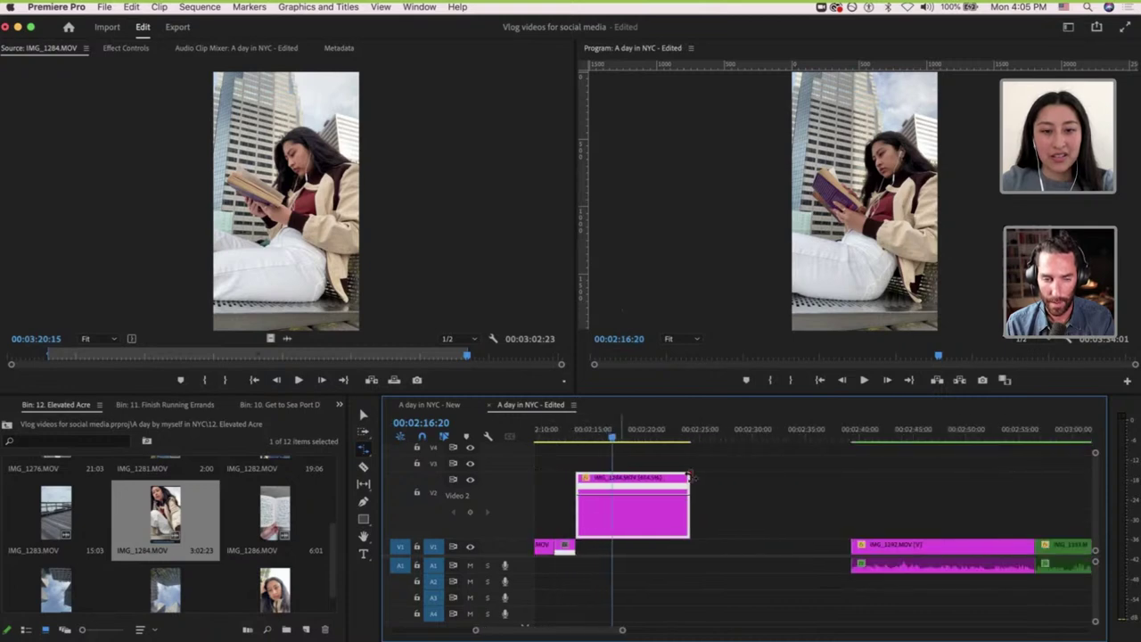
left_click_drag(675, 477, 856, 477)
key("equal")
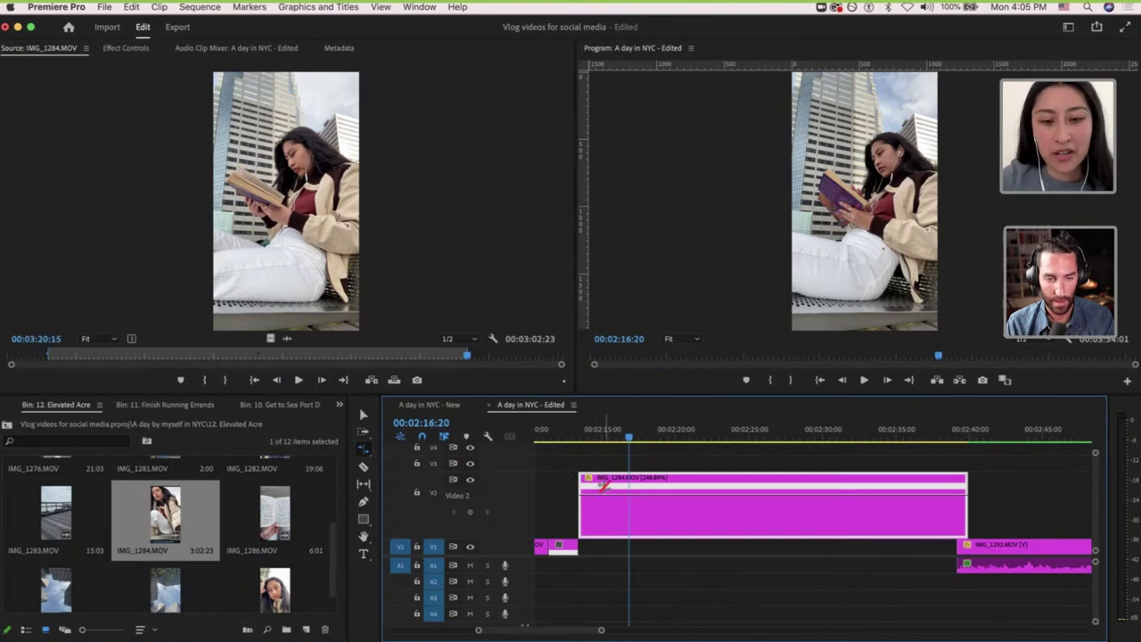
Set IMG_1284's clip duration to 00:00:05:13 in its Speed/Duration settings.
left_click(581, 433)
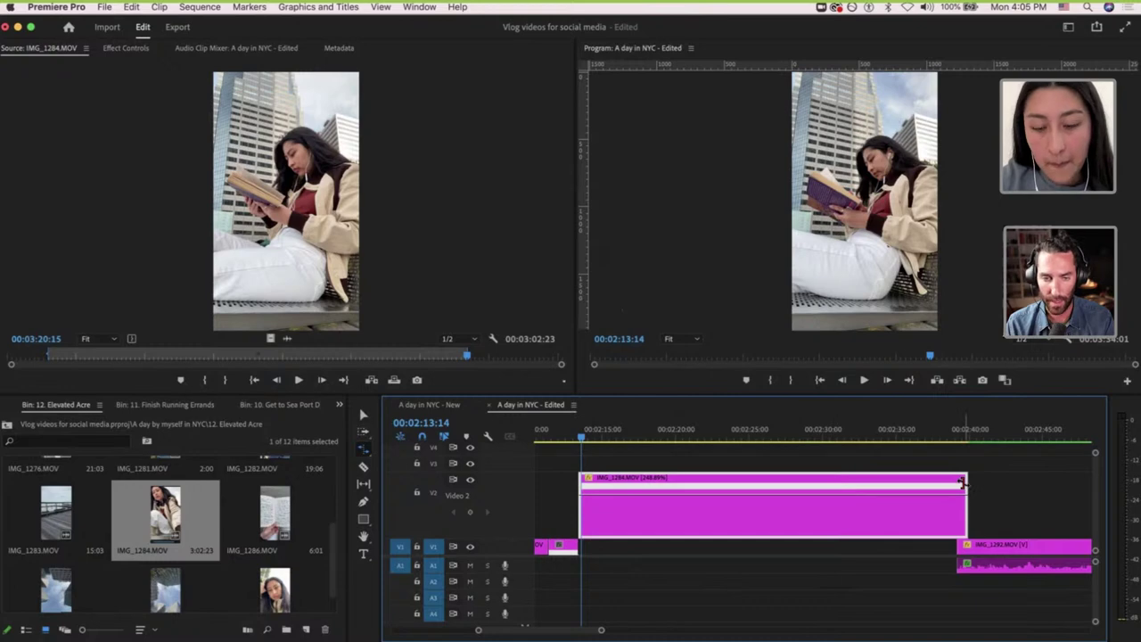
key("v")
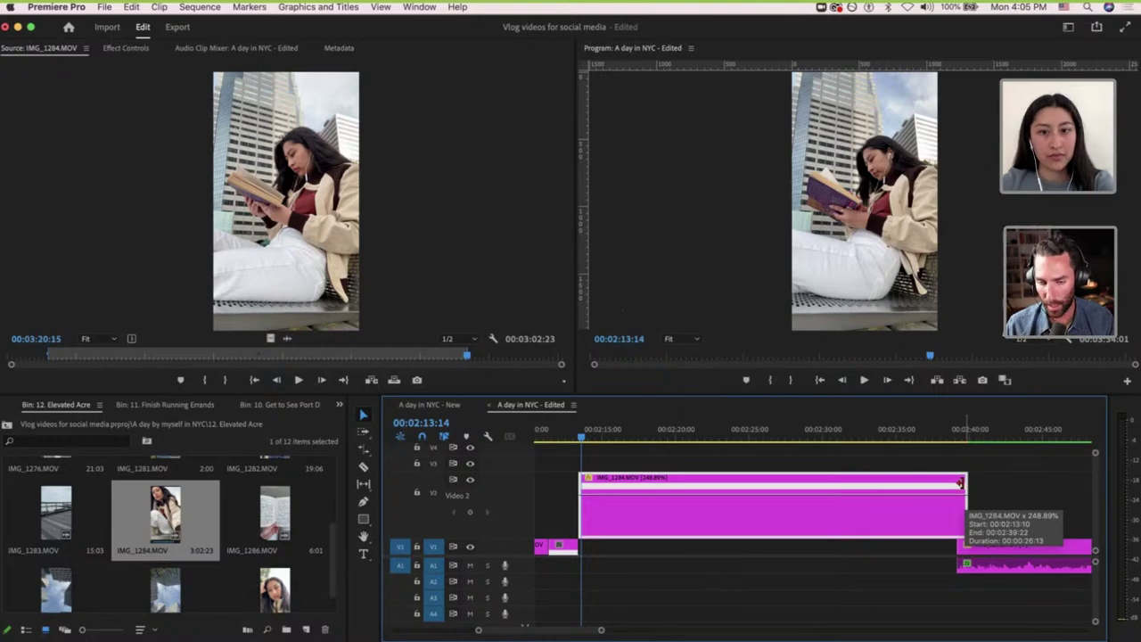
right_click(846, 499)
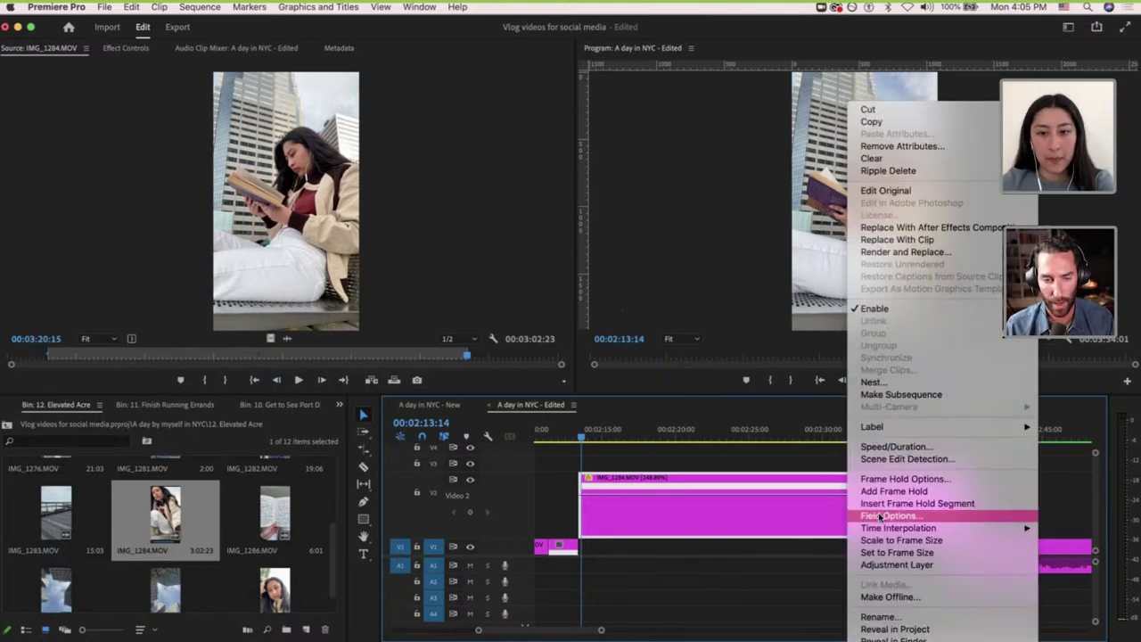
left_click(906, 447)
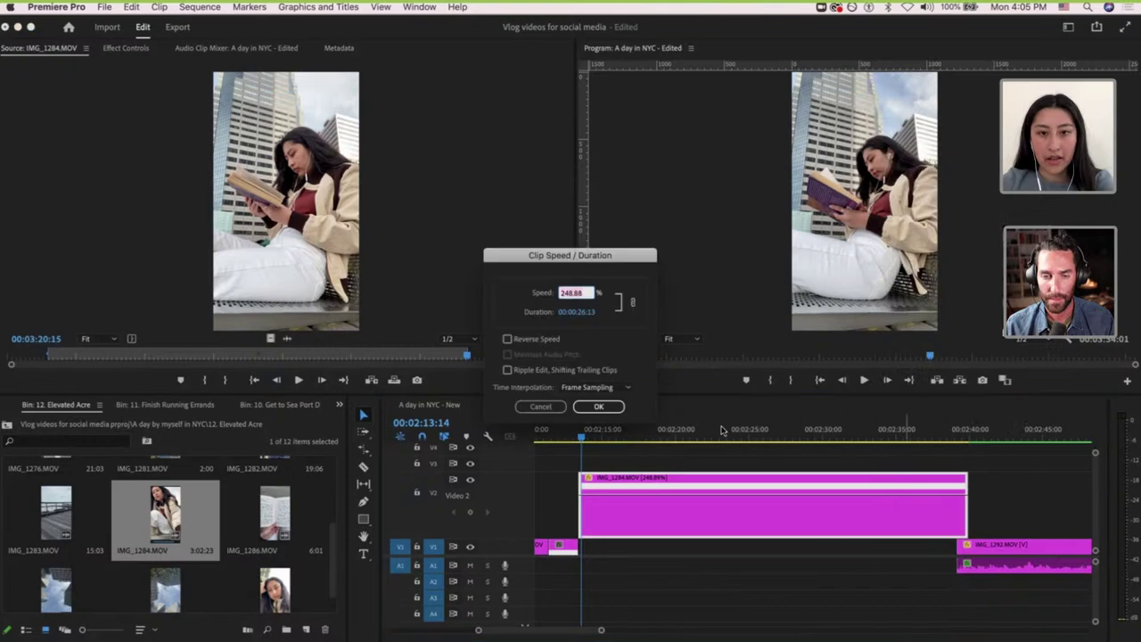
left_click(577, 314)
left_click(606, 312)
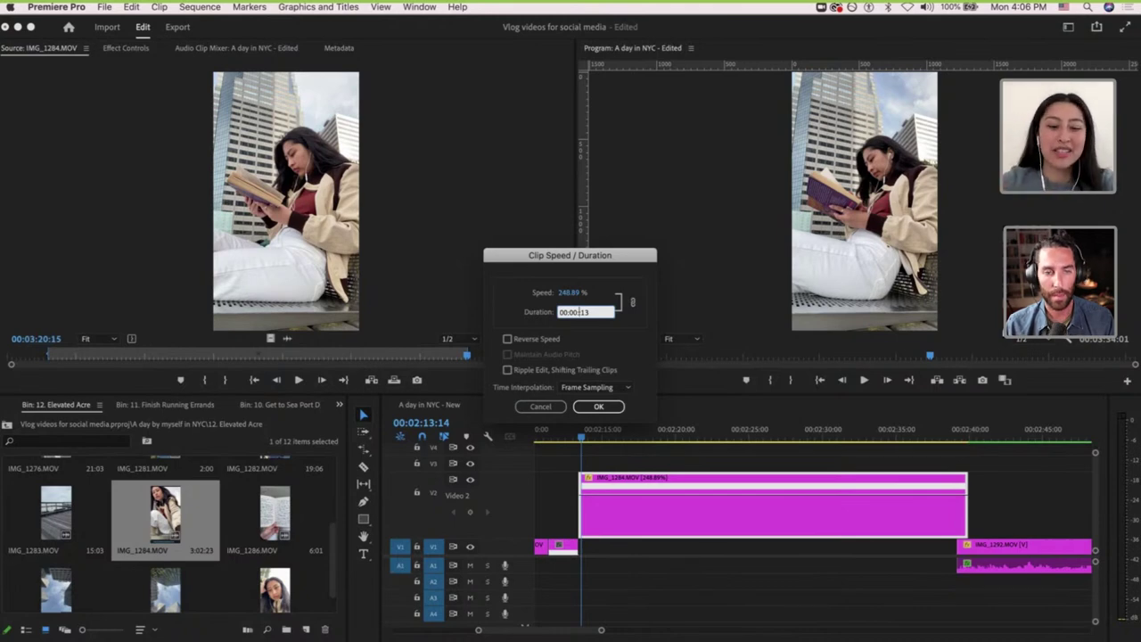
type("05:")
key("Return")
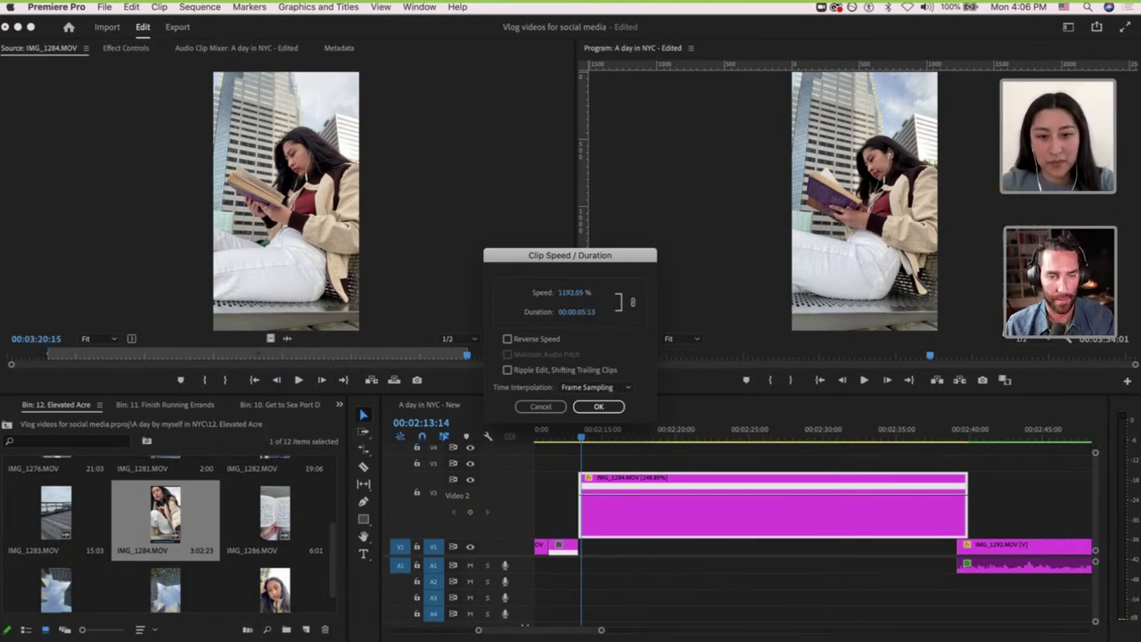
key("Return")
Play back the sped-up IMG_1284 reading shot from just before its start.
left_click(573, 436)
key("space")
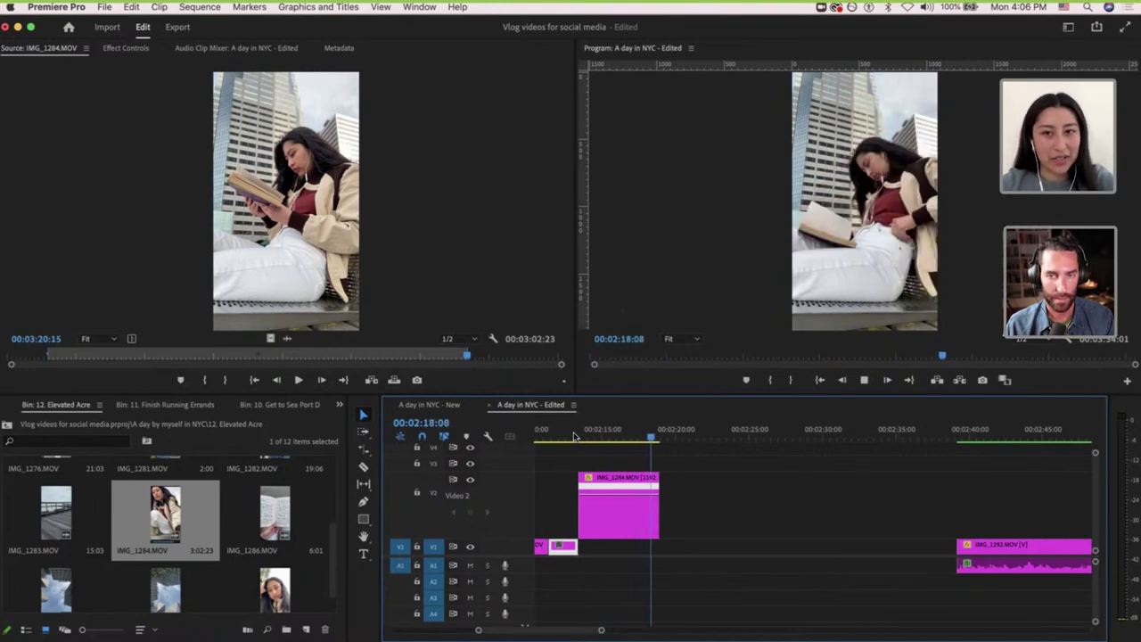
key("space")
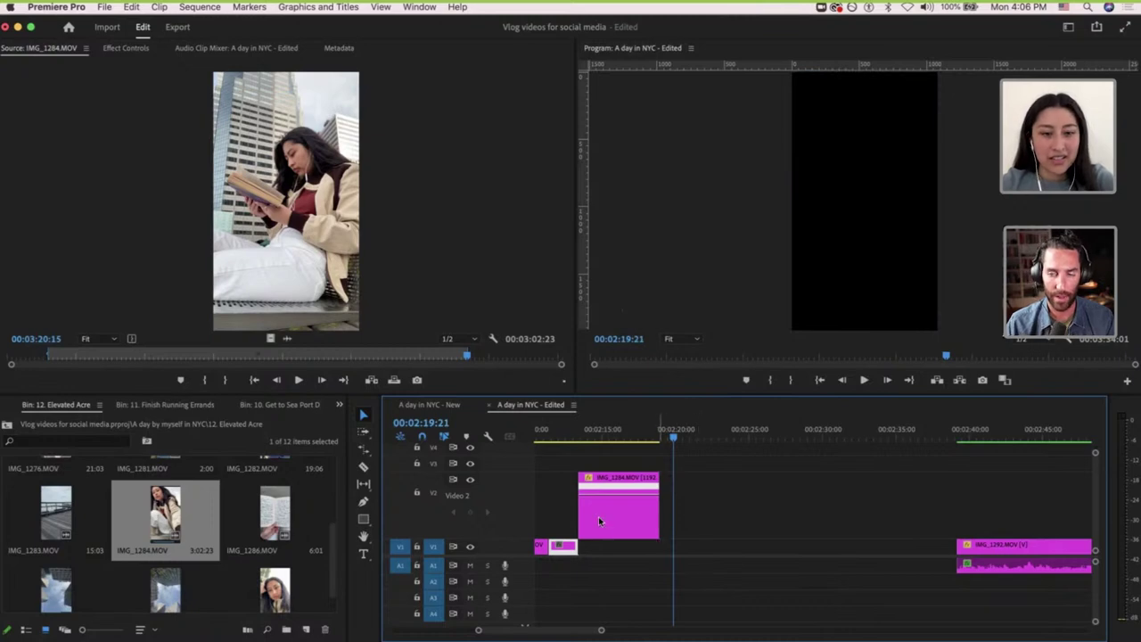
Move IMG_1284 down to V1 directly after IMG_1281 and collapse the height of track V2.
left_click_drag(598, 516, 587, 548)
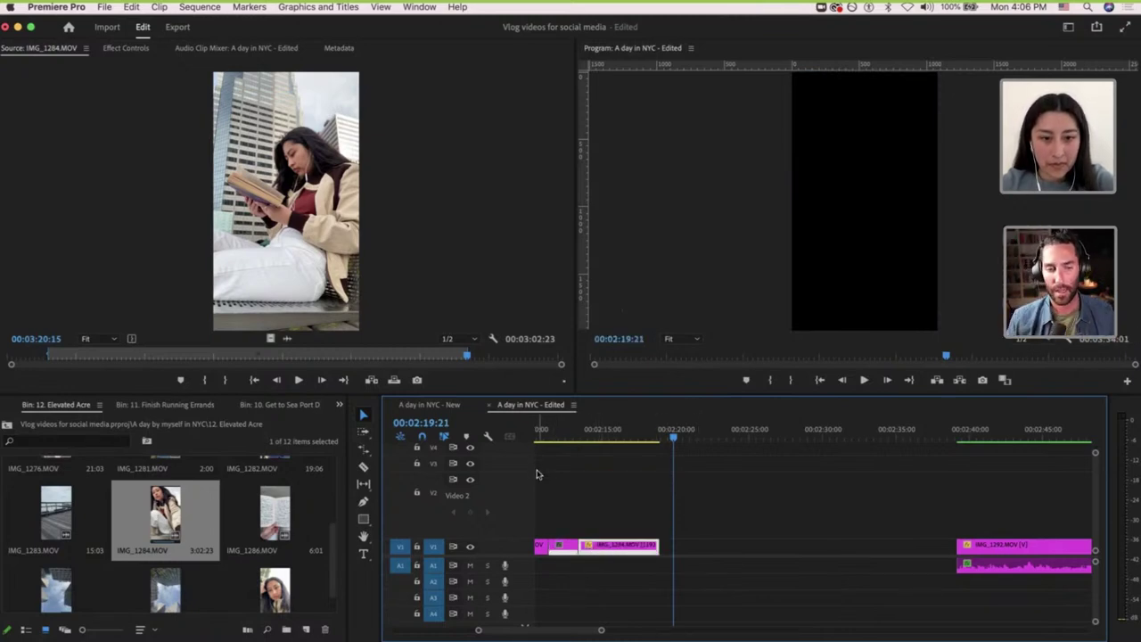
left_click_drag(532, 473, 526, 524)
key("=")
key("=")
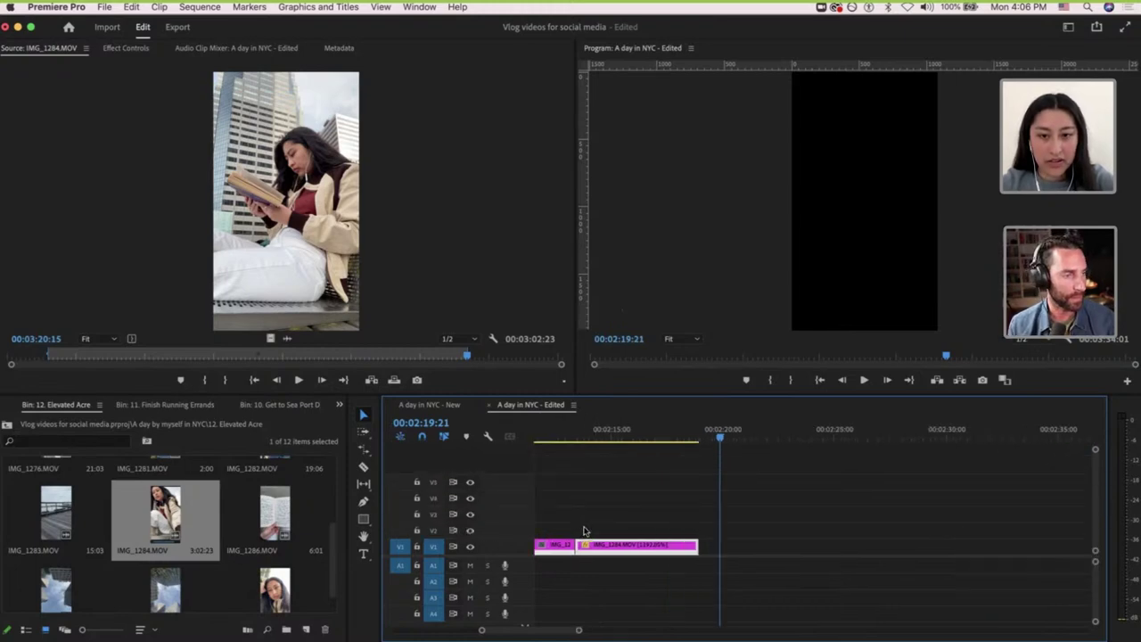
Close the gap between IMG_1284 and IMG_1292 on V1, and place the playhead at 00:02:15:20 within IMG_1284.
left_click(751, 547)
key("Delete")
key("-")
key("-")
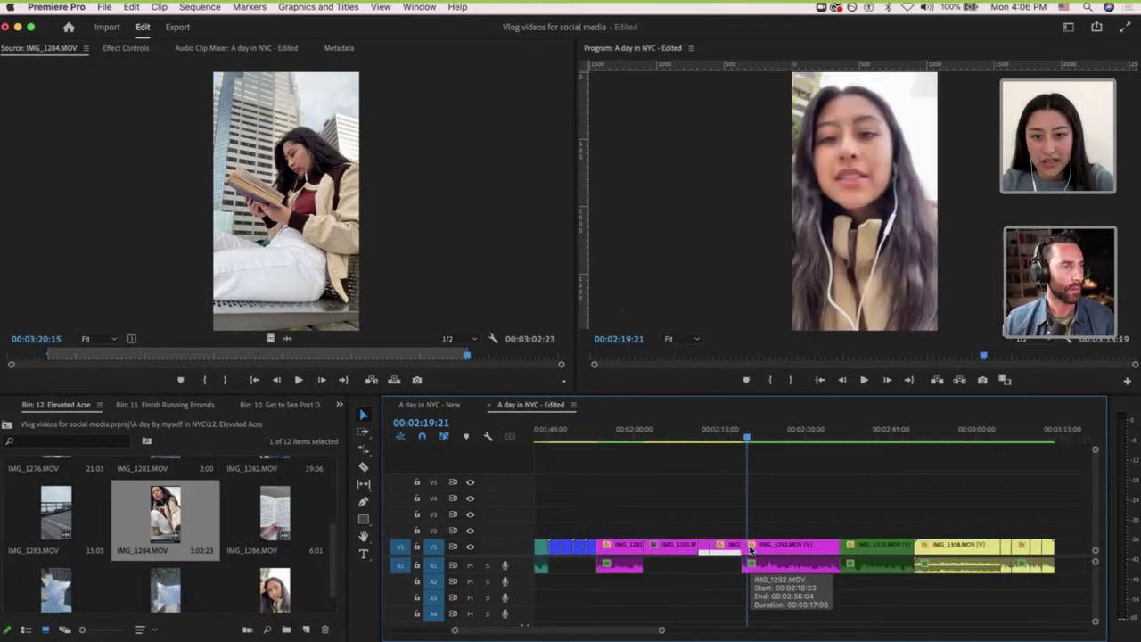
left_click(724, 432)
key("=")
key("=")
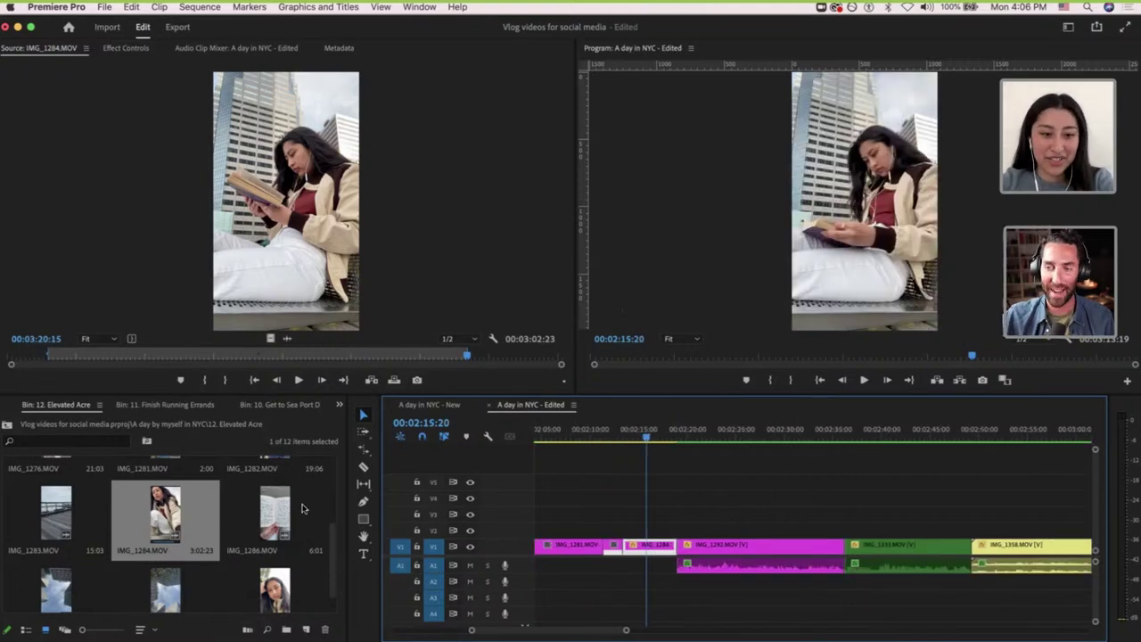
Load IMG_1286 in the Source monitor and shift IMG_1292 and all clips after it 00:00:13:01 later.
double_click(263, 507)
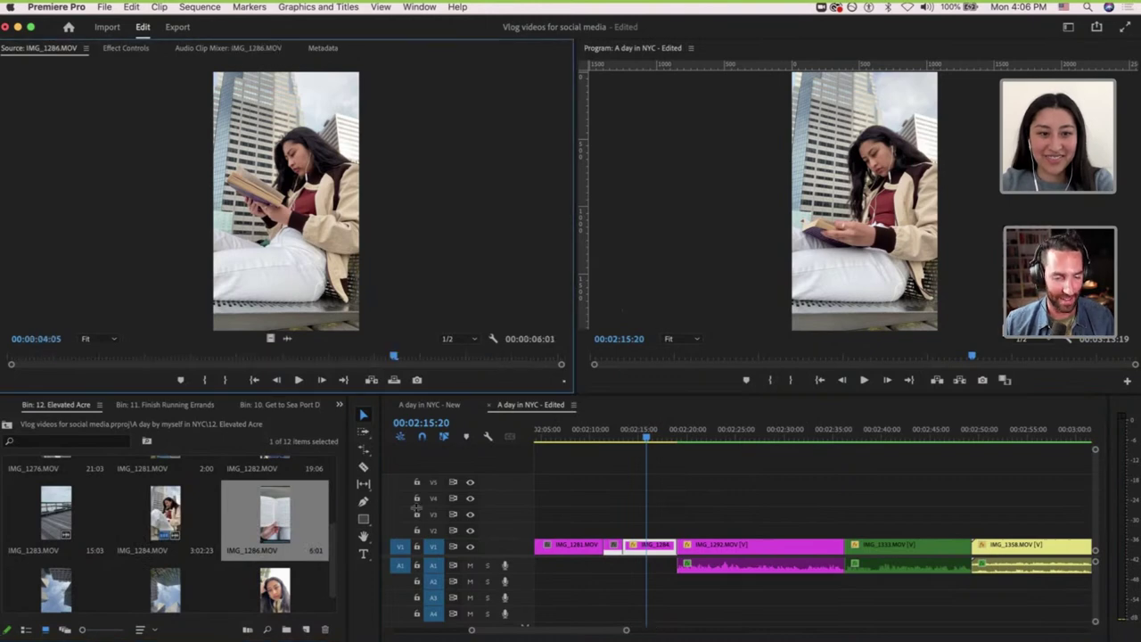
left_click(718, 549)
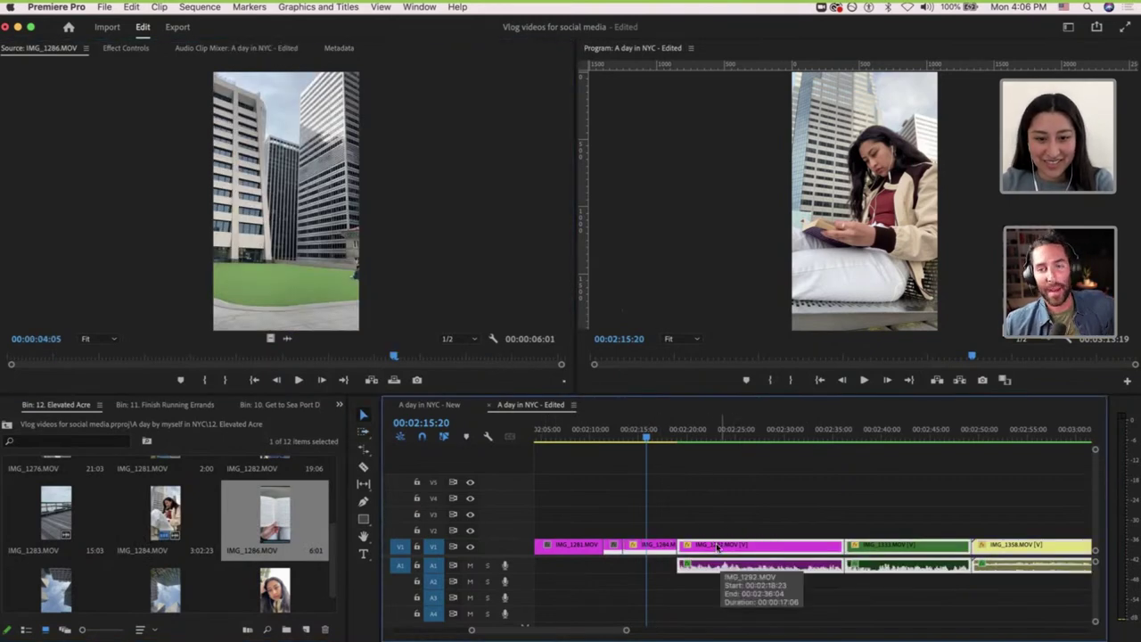
left_click_drag(734, 547, 857, 549)
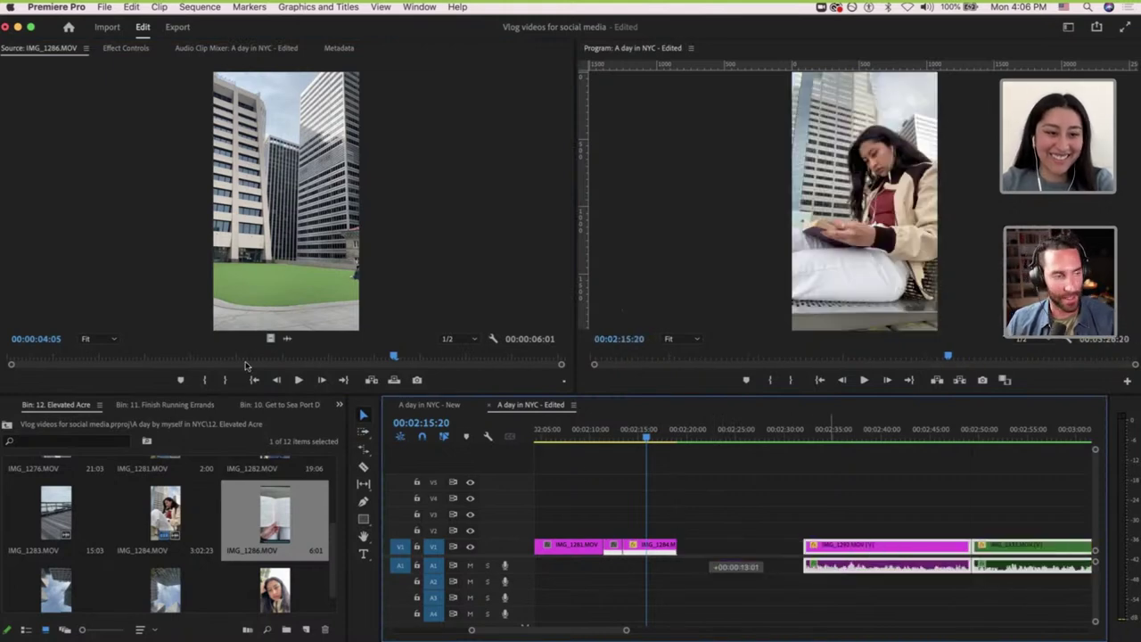
Mark IMG_1286 from 00:00:00:15 to 00:00:02:04 and place only its video on V1 directly after IMG_1284.
left_click_drag(18, 360, 67, 353)
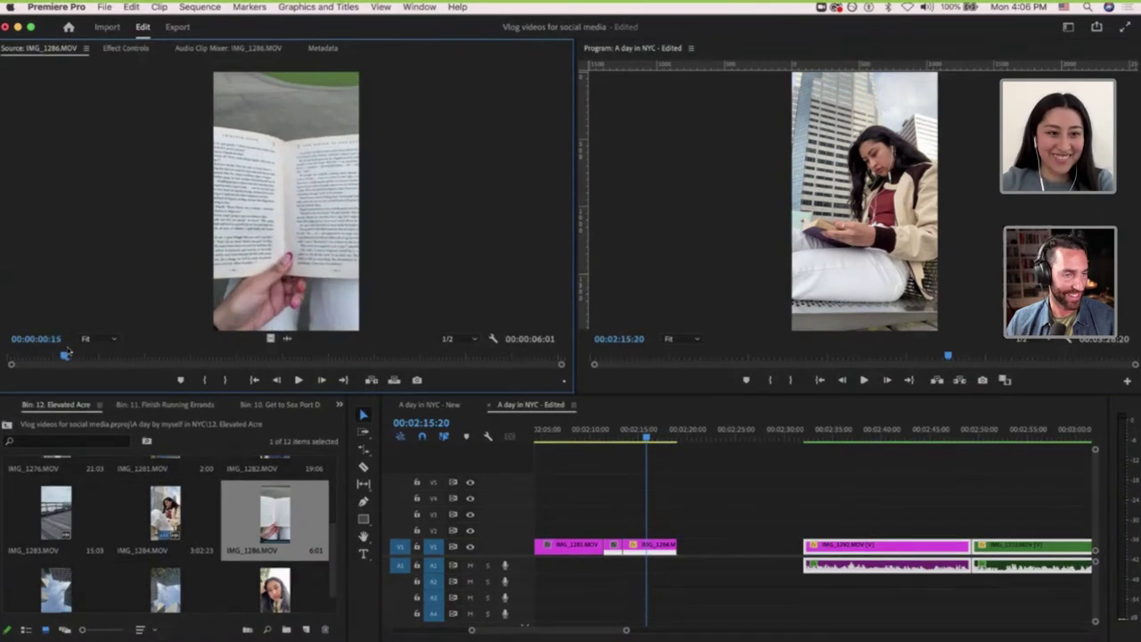
key("i")
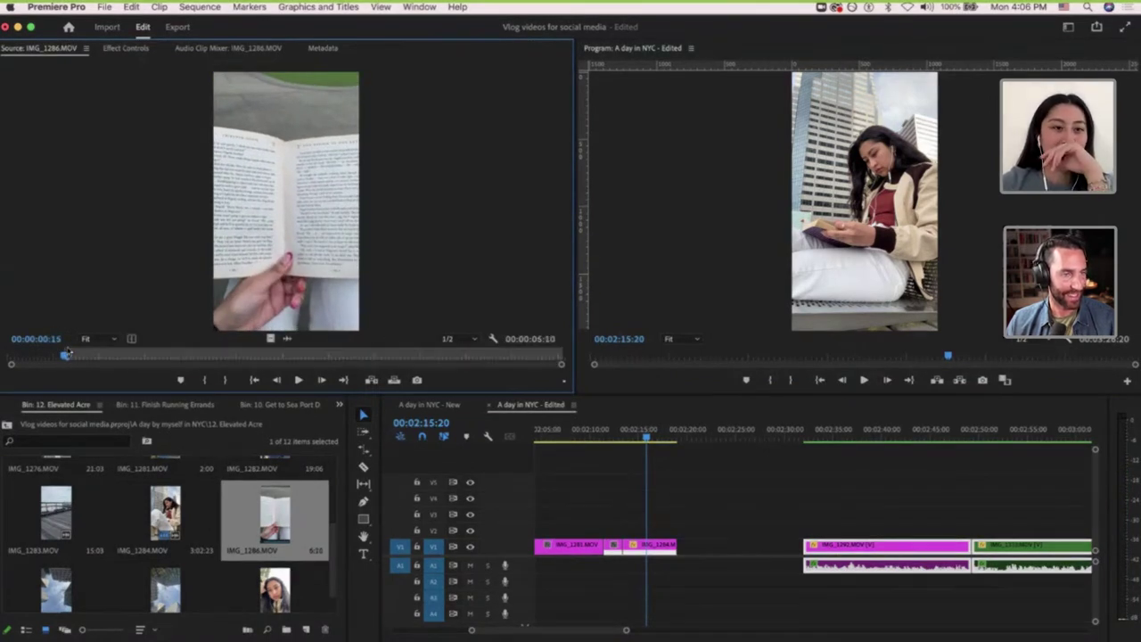
key("space")
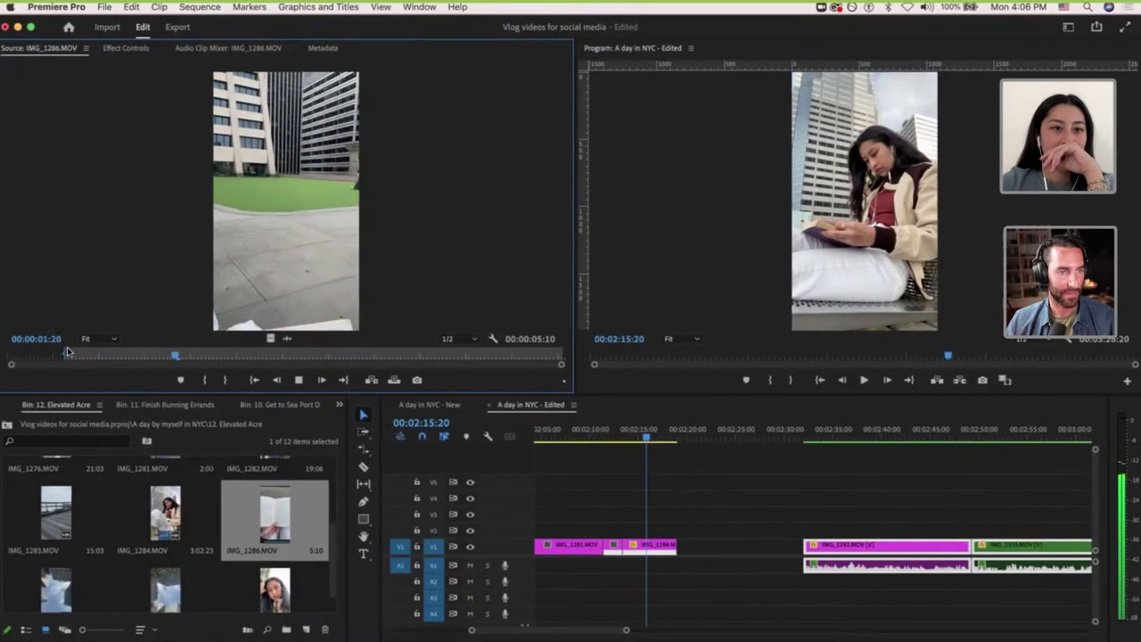
key("o")
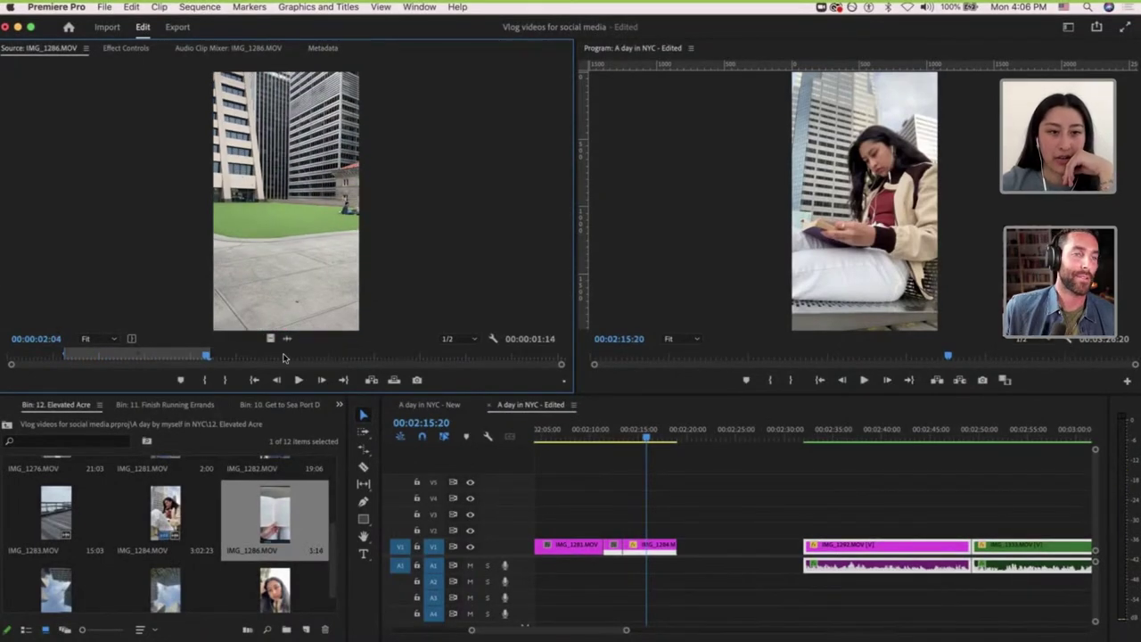
left_click_drag(271, 339, 665, 547)
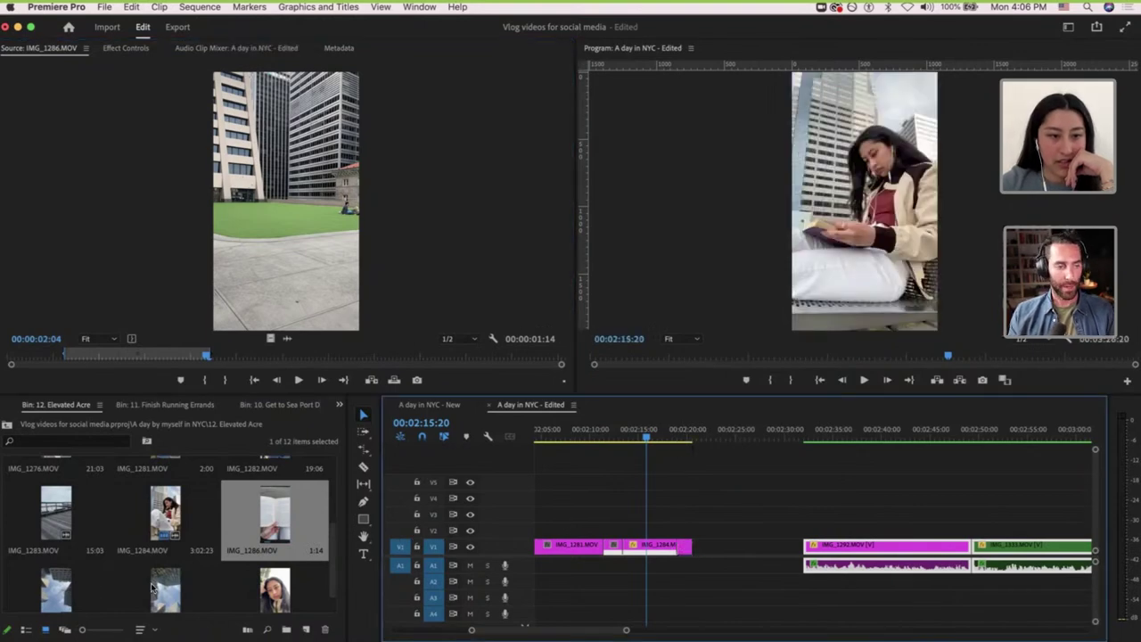
Place the video of IMG_1289 from its start to 00:00:01:14 on V1 after IMG_1286, and close the gap before IMG_1292.
double_click(151, 586)
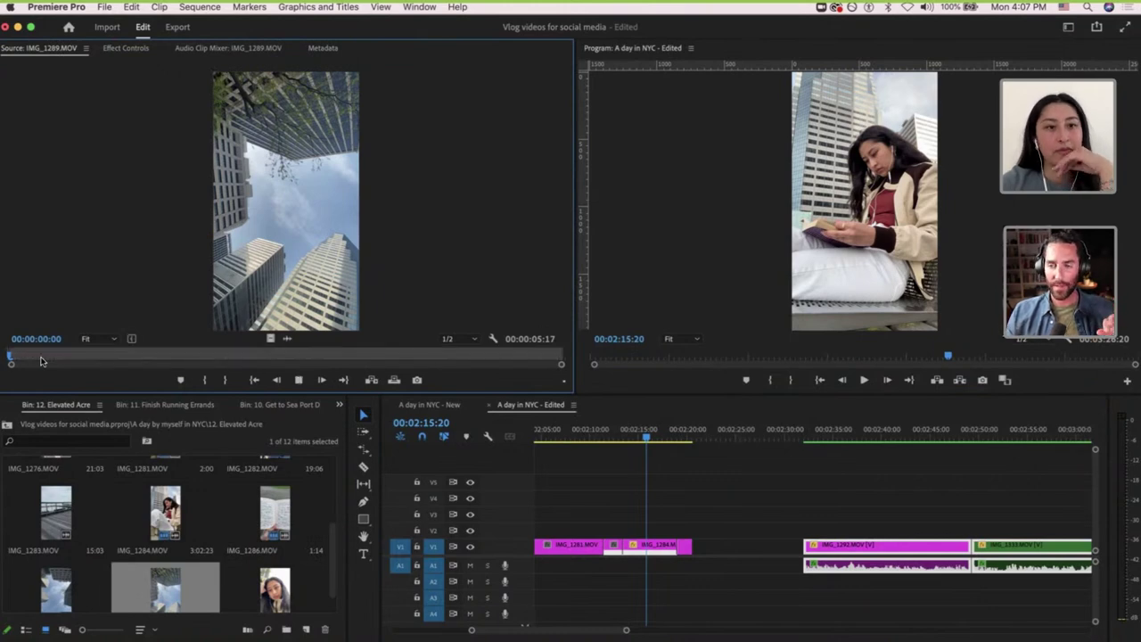
key("space")
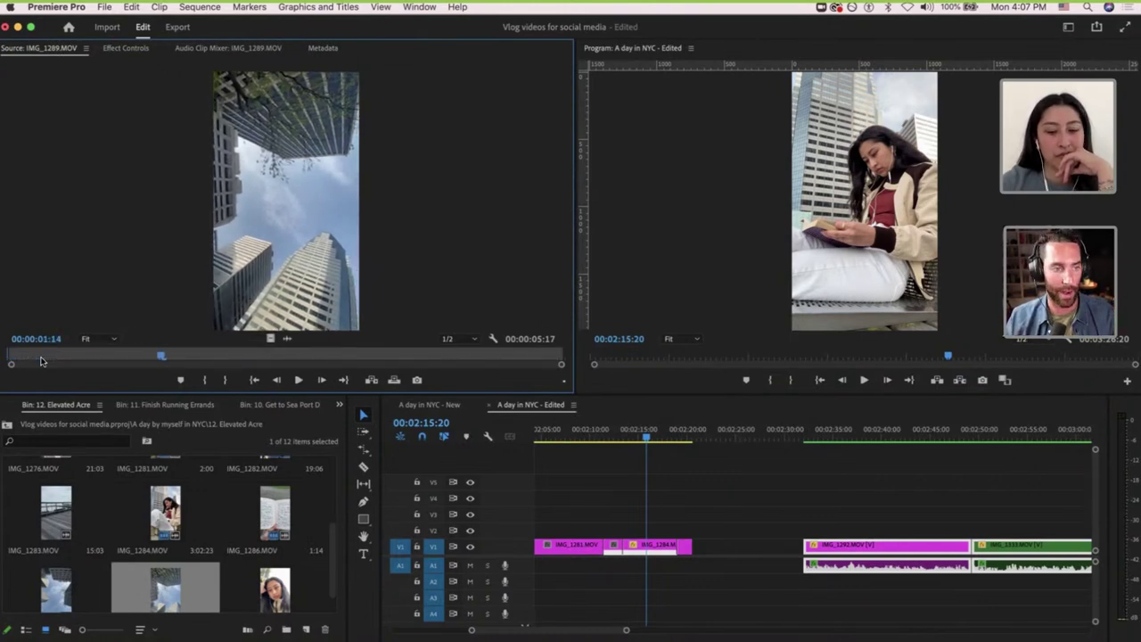
key("o")
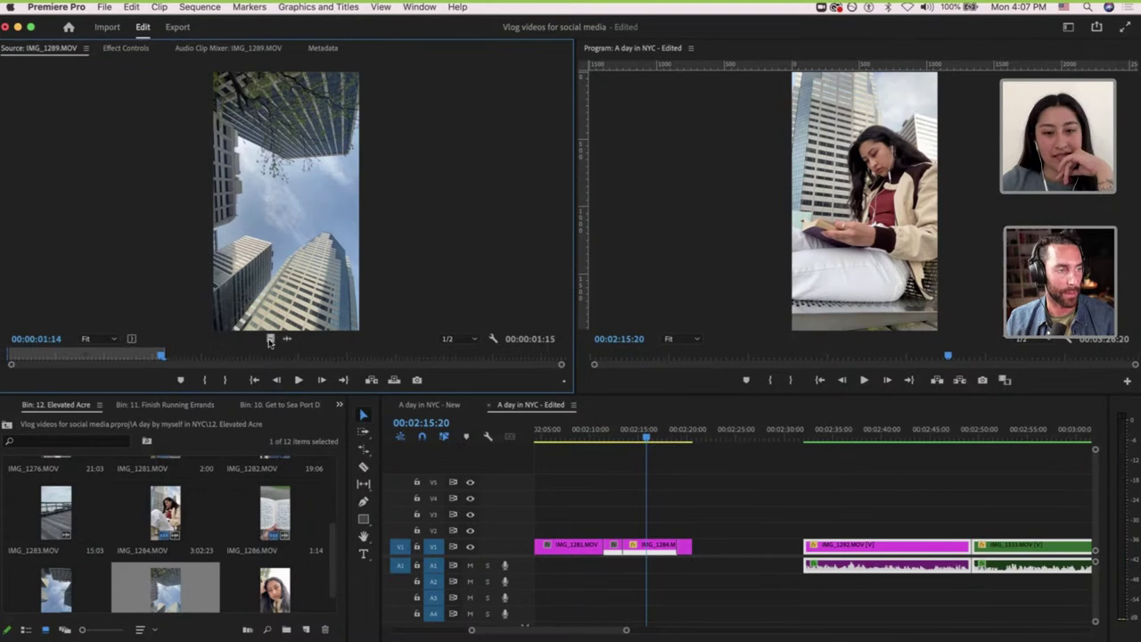
left_click_drag(270, 341, 741, 548)
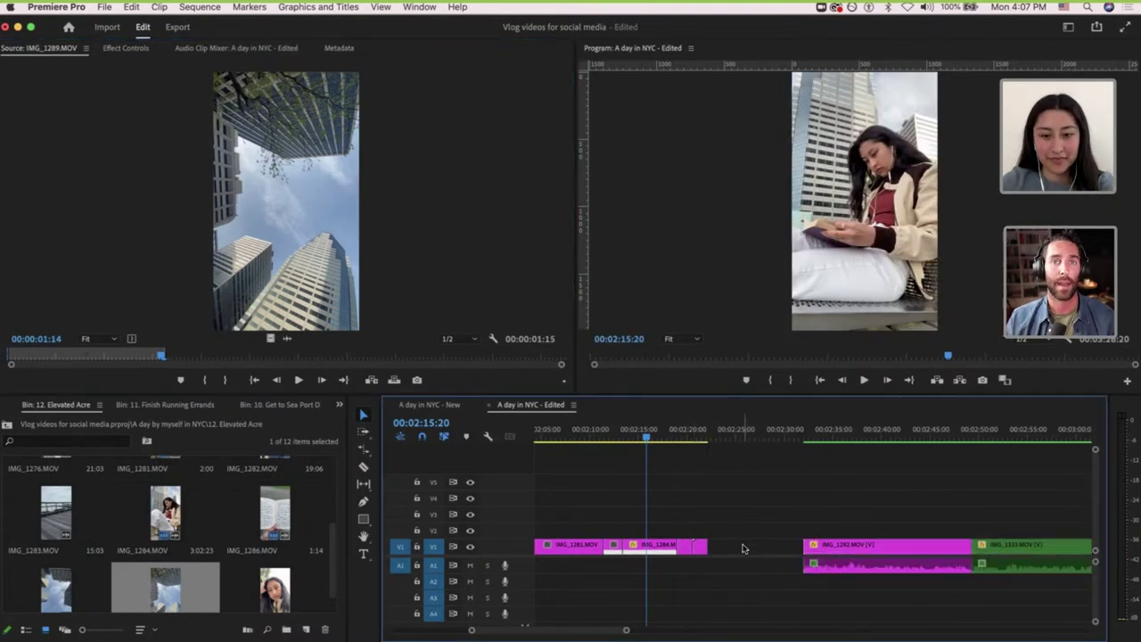
left_click(742, 548)
key("Delete")
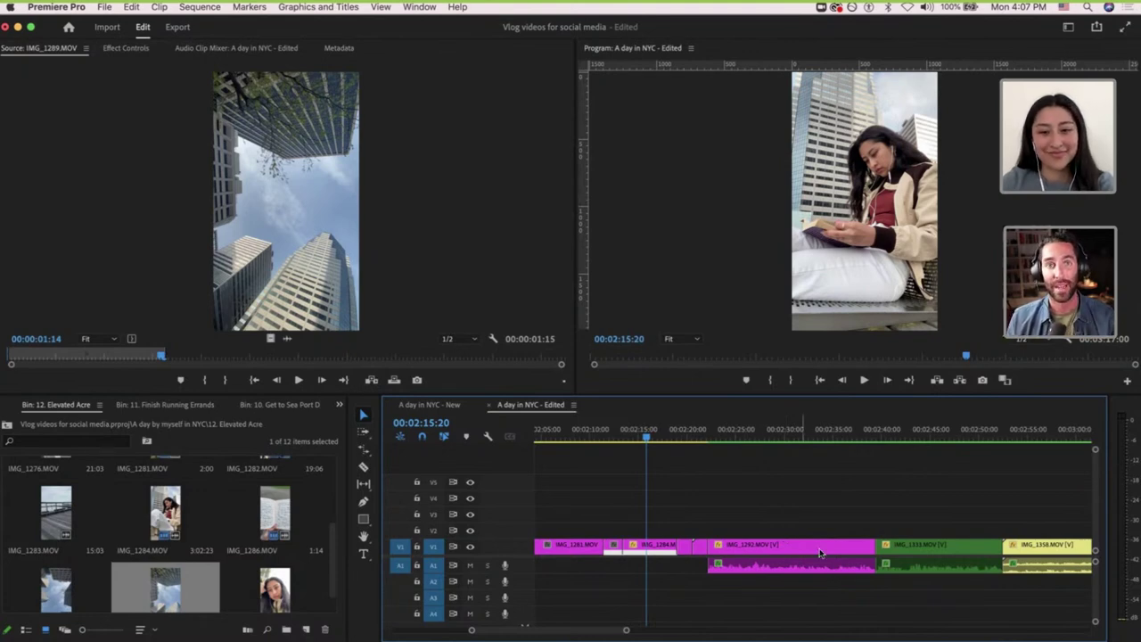
Apply Set to Frame Size to the short clip between IMG_1281 and IMG_1284 on V1.
scroll(821, 550, "down", 4)
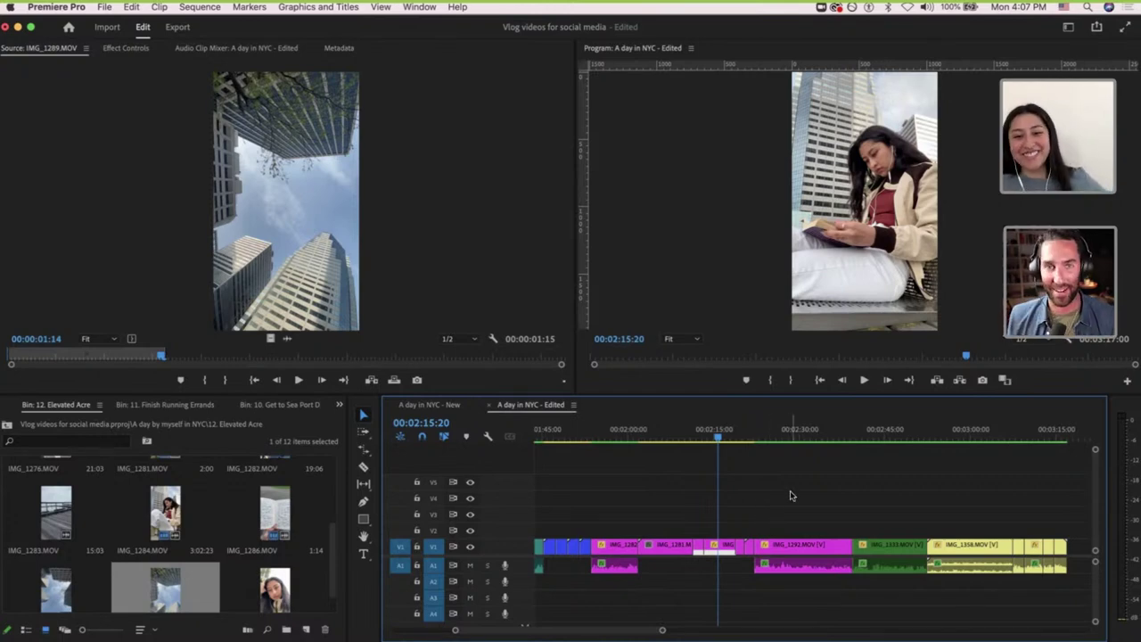
left_click(754, 437)
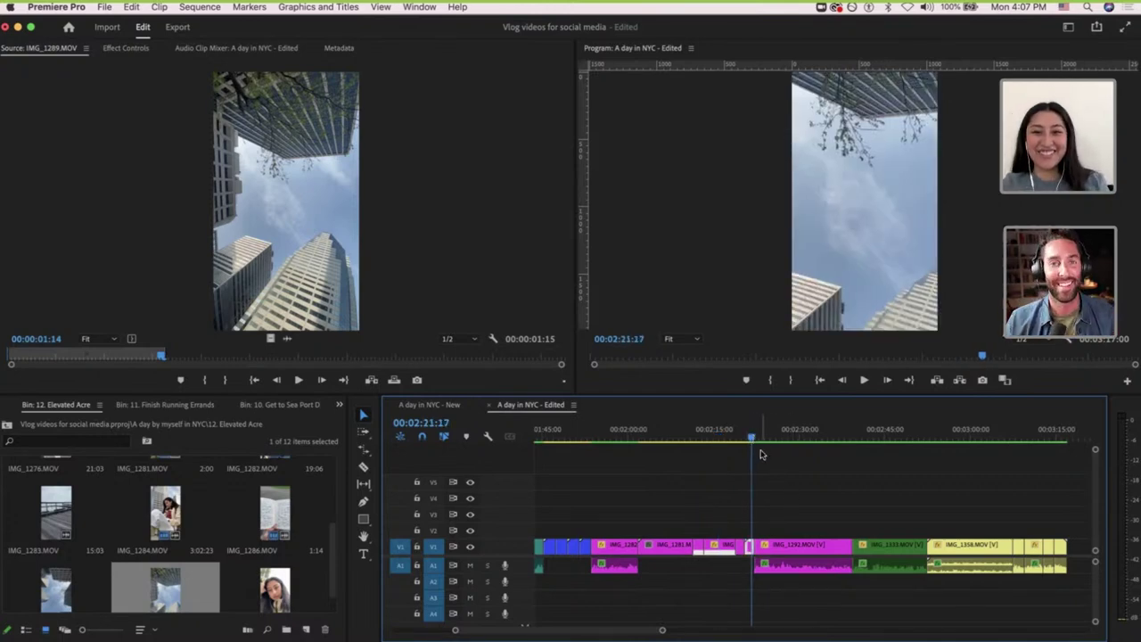
key("=")
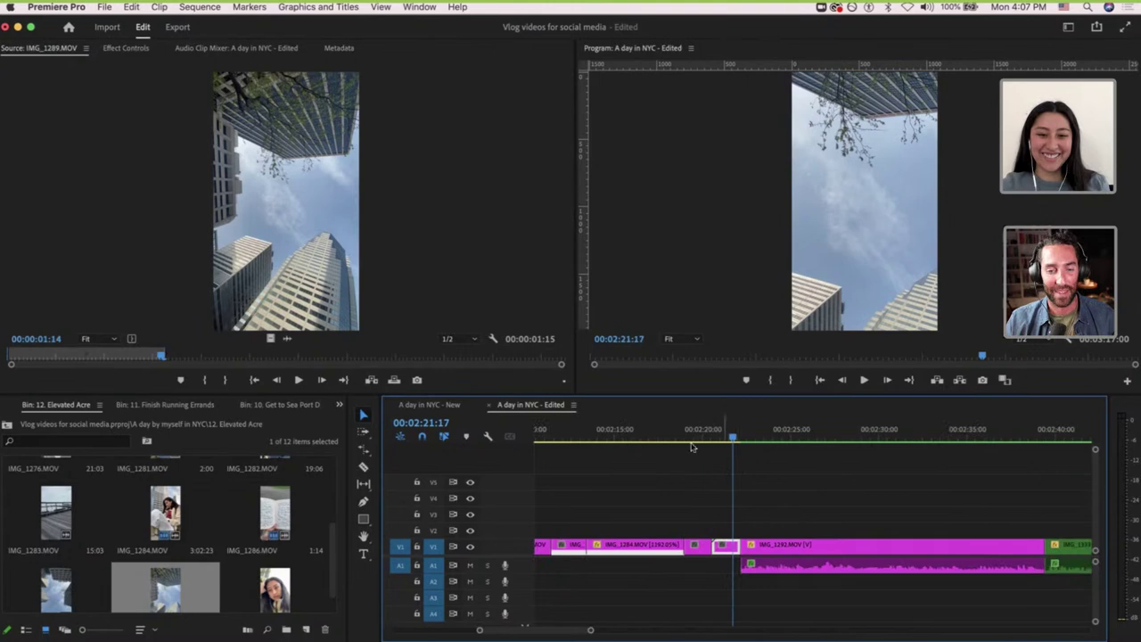
left_click(566, 435)
left_click(575, 545)
right_click(574, 545)
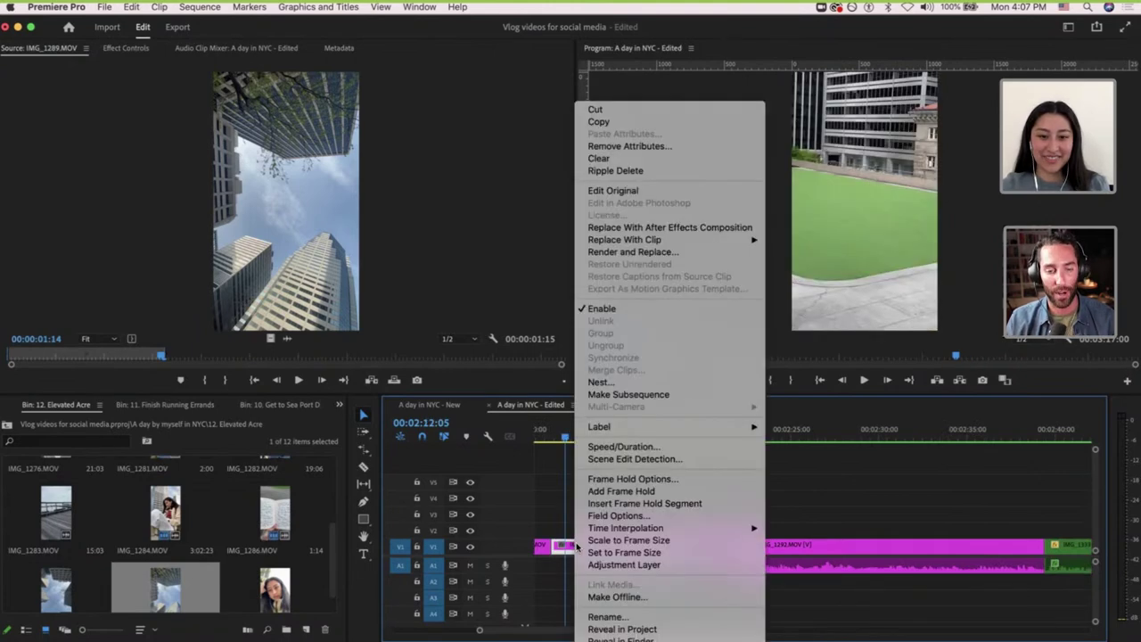
left_click(590, 552)
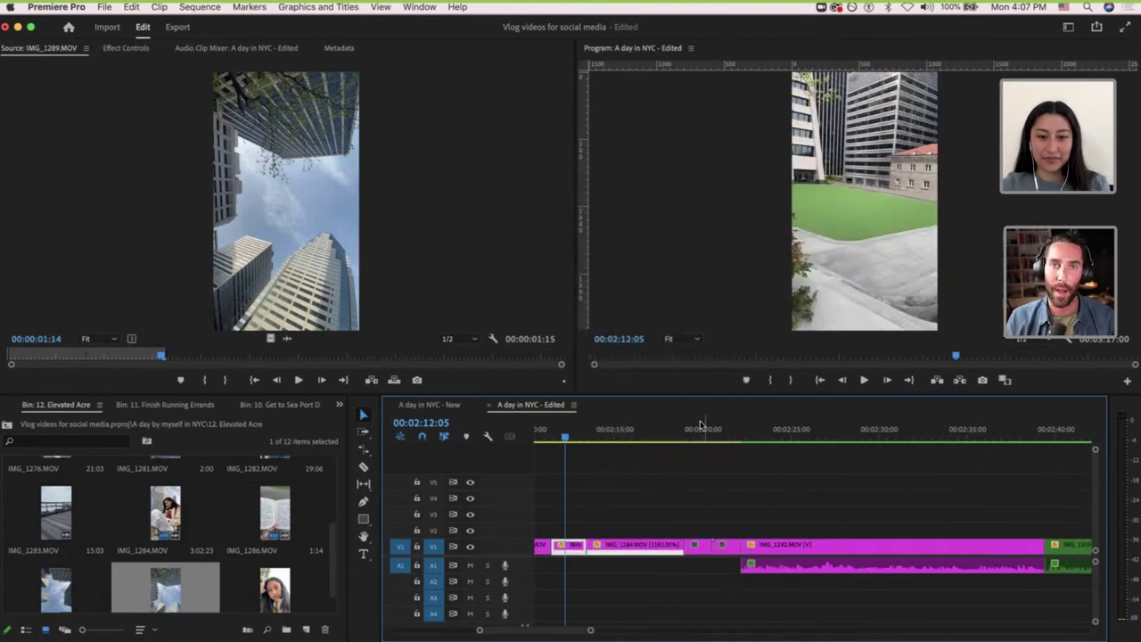
Apply Set to Frame Size to the IMG_1286 and IMG_1289 clips on V1.
left_click(701, 435)
left_click(702, 548)
right_click(702, 548)
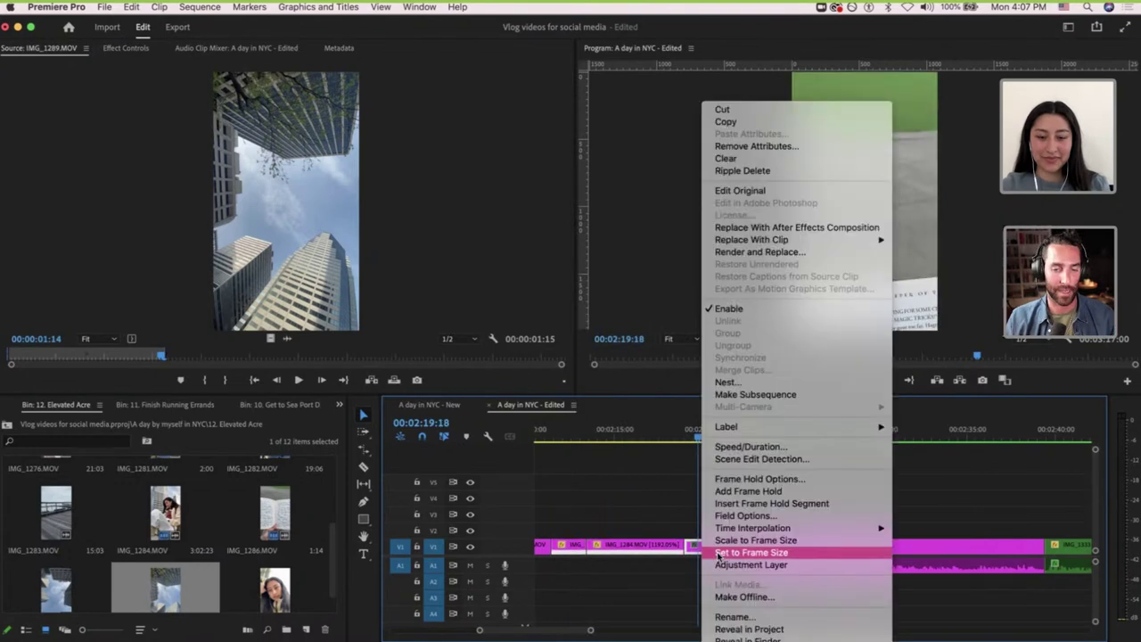
left_click(724, 552)
left_click(728, 437)
left_click(725, 550)
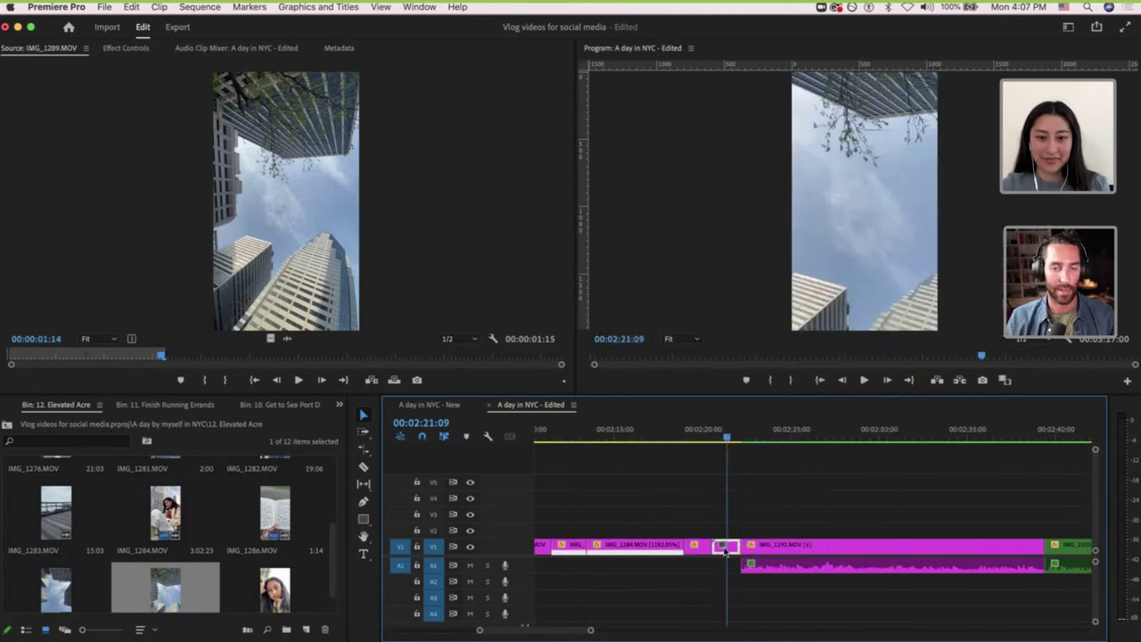
right_click(725, 550)
left_click(726, 547)
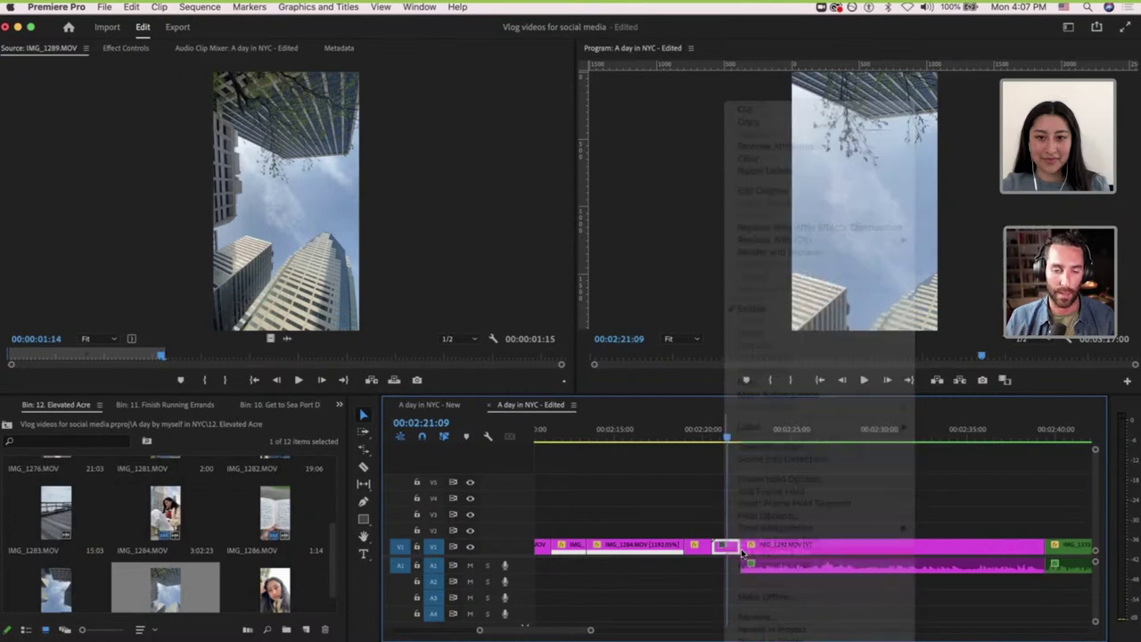
Check the end of IMG_1281, and play back from 00:02:21:23 through IMG_1292 into IMG_1333.
key("minus")
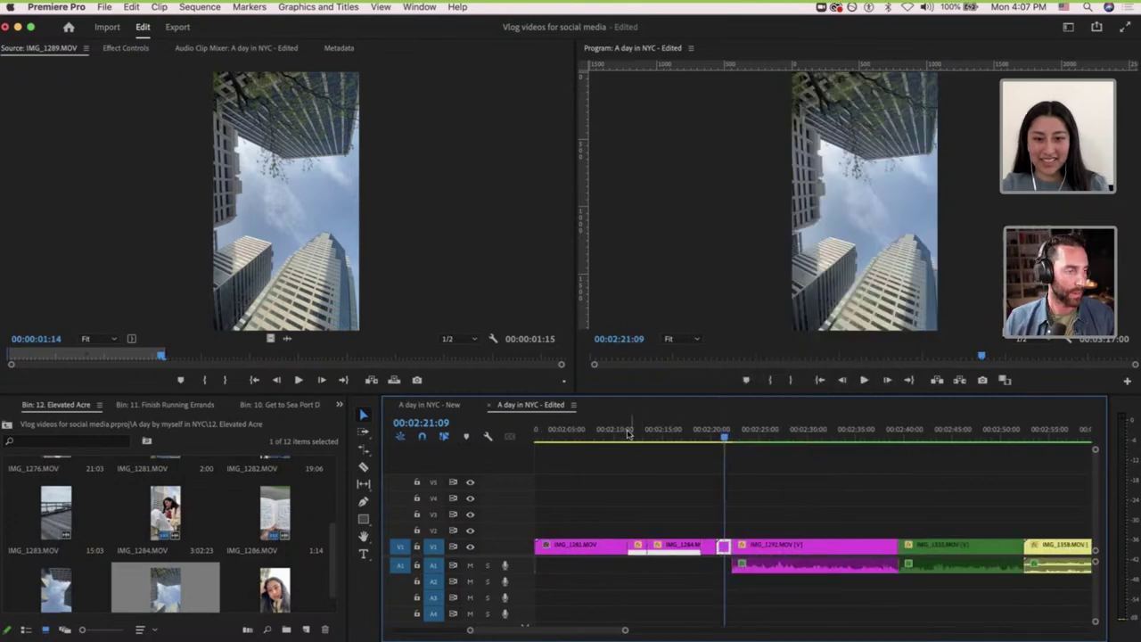
left_click(627, 435)
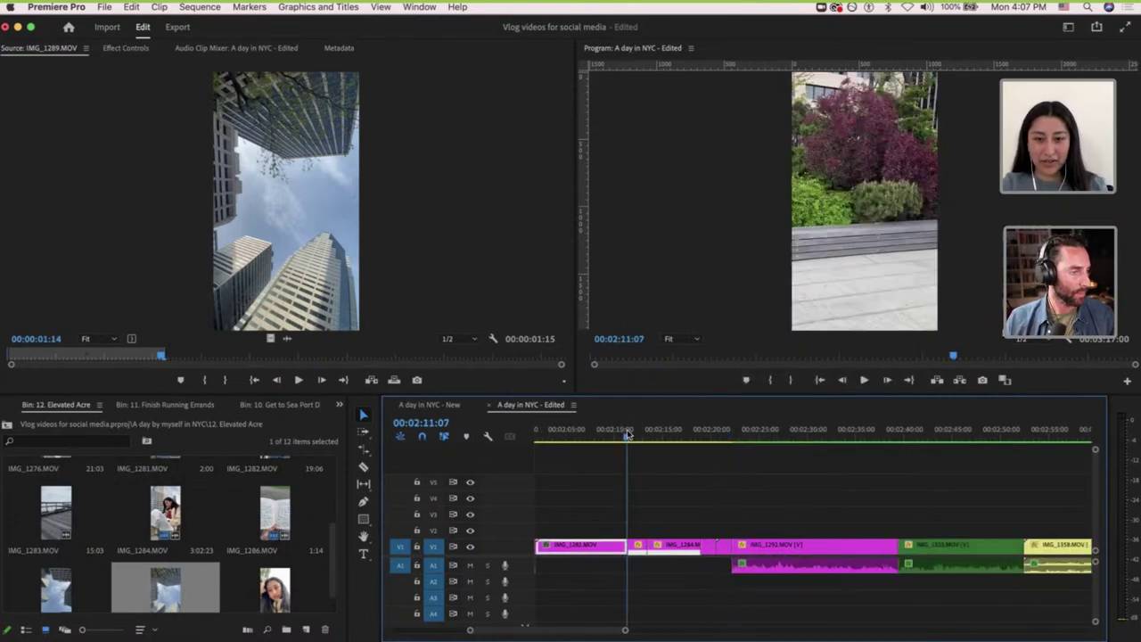
left_click(739, 435)
left_click(731, 434)
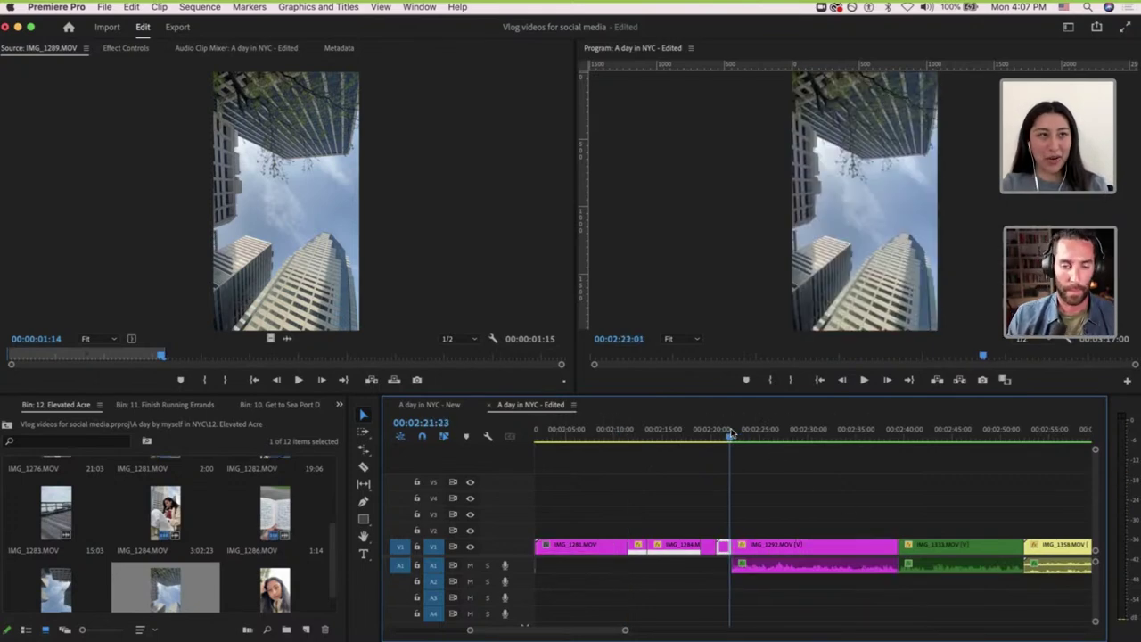
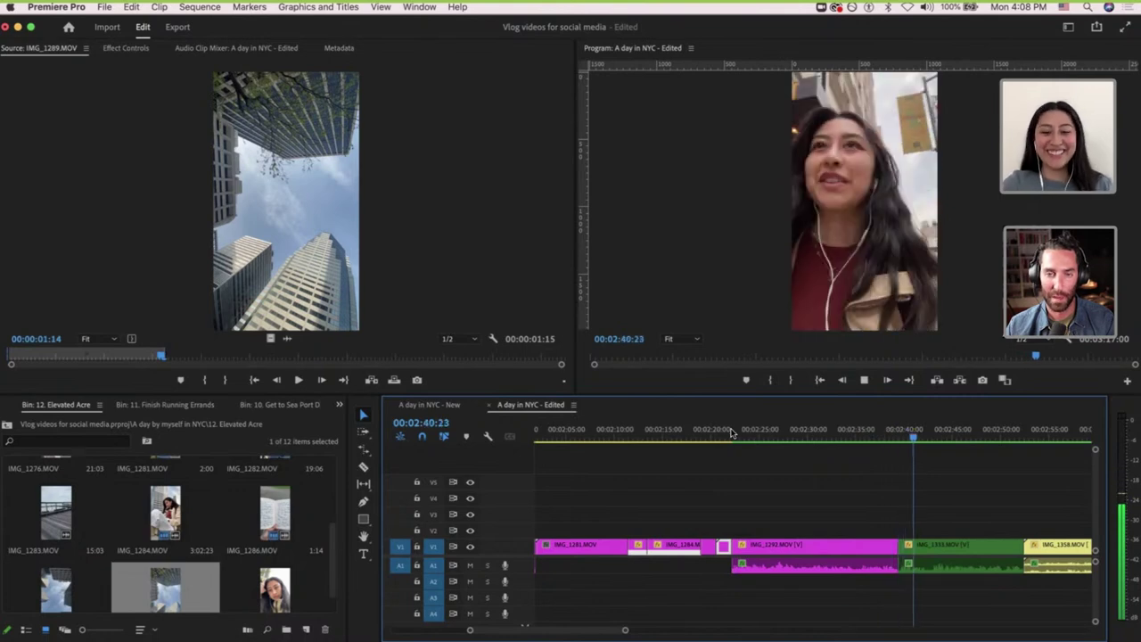
key("space")
scroll(765, 519, "down", 5)
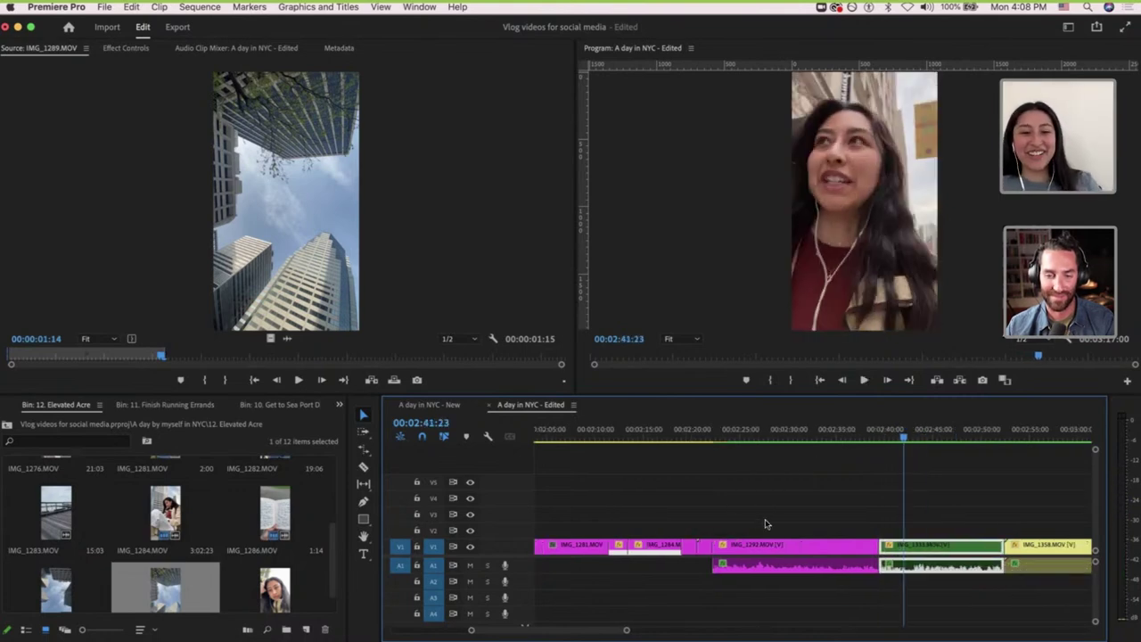
scroll(332, 572, "down", 2)
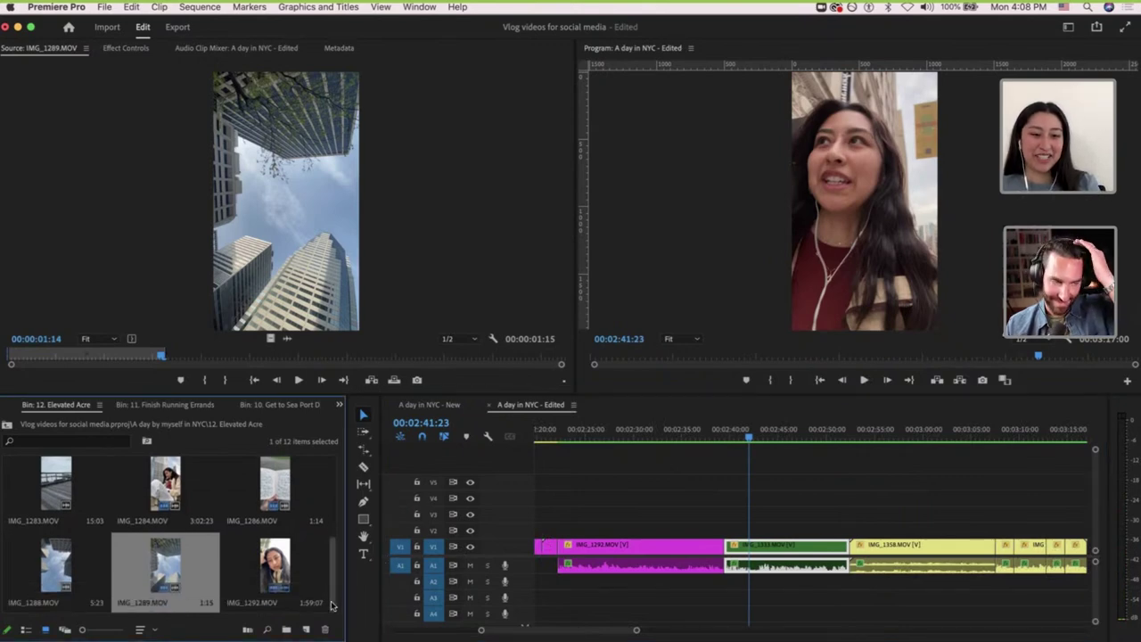
left_click(7, 428)
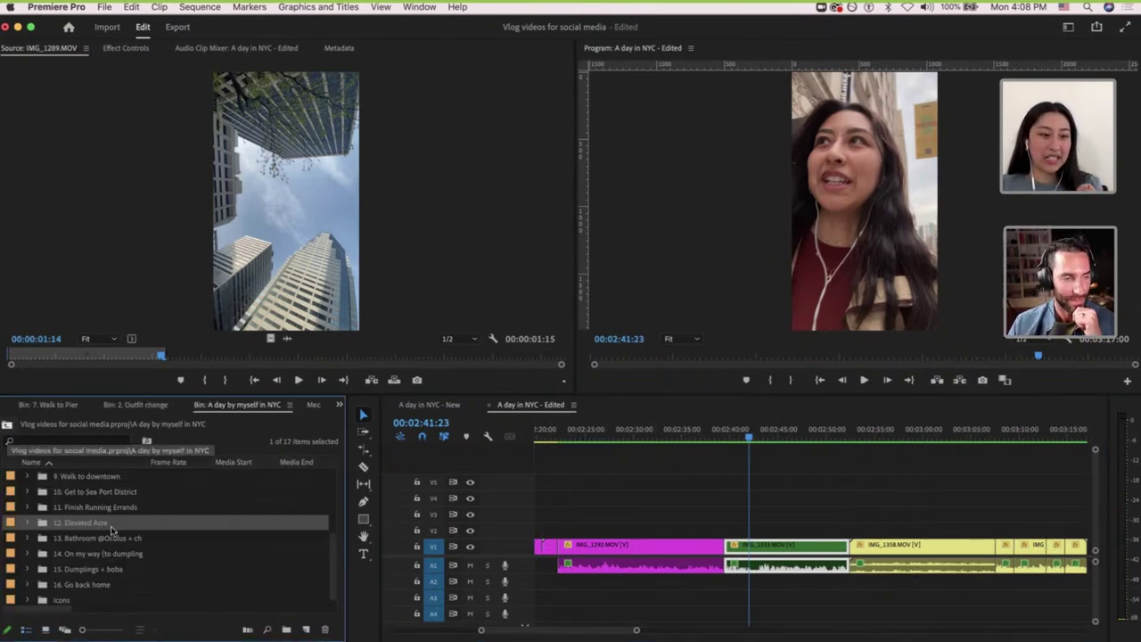
double_click(111, 539)
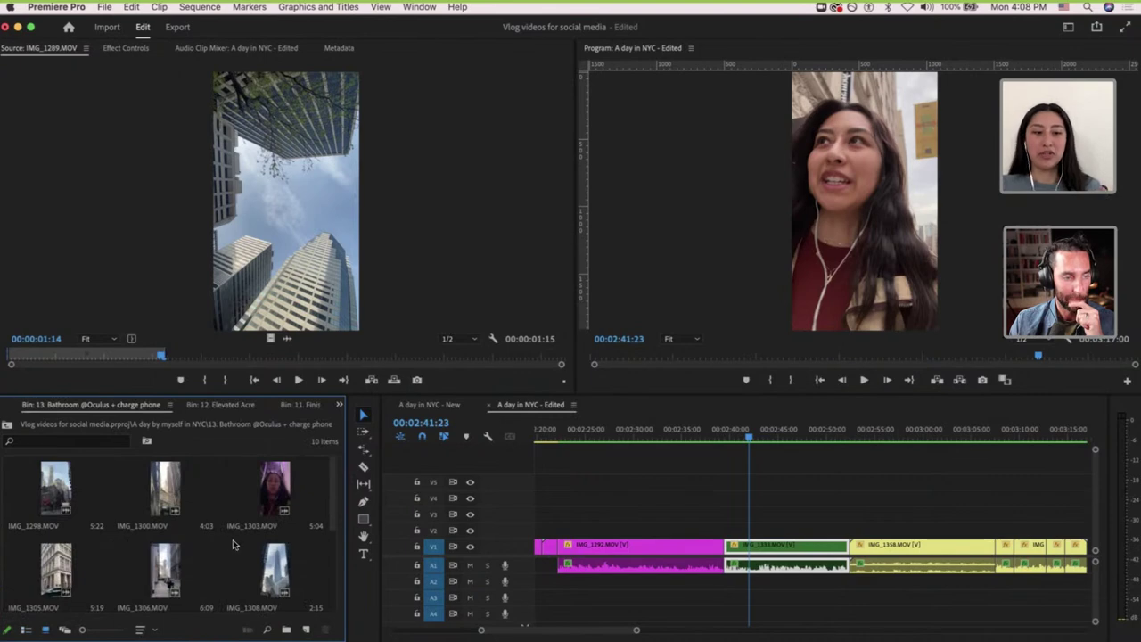
scroll(336, 512, "down", 3)
left_click(330, 517)
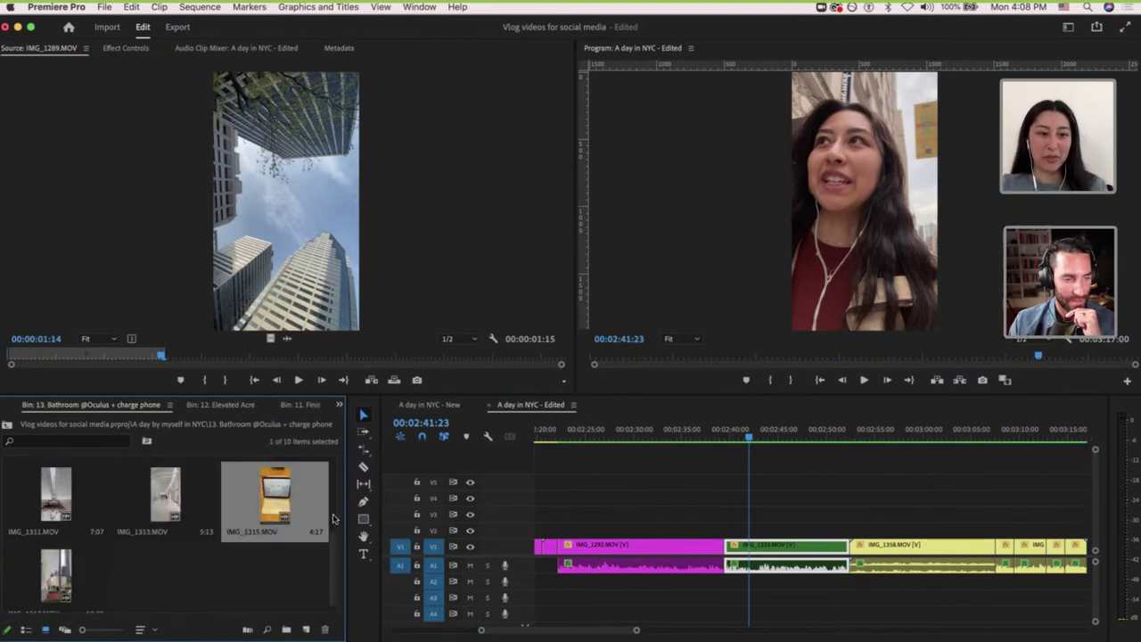
scroll(332, 500, "up", 3)
Shift IMG_1333 and all clips after it about 26 seconds later to open a gap after IMG_1292.
left_click(784, 519)
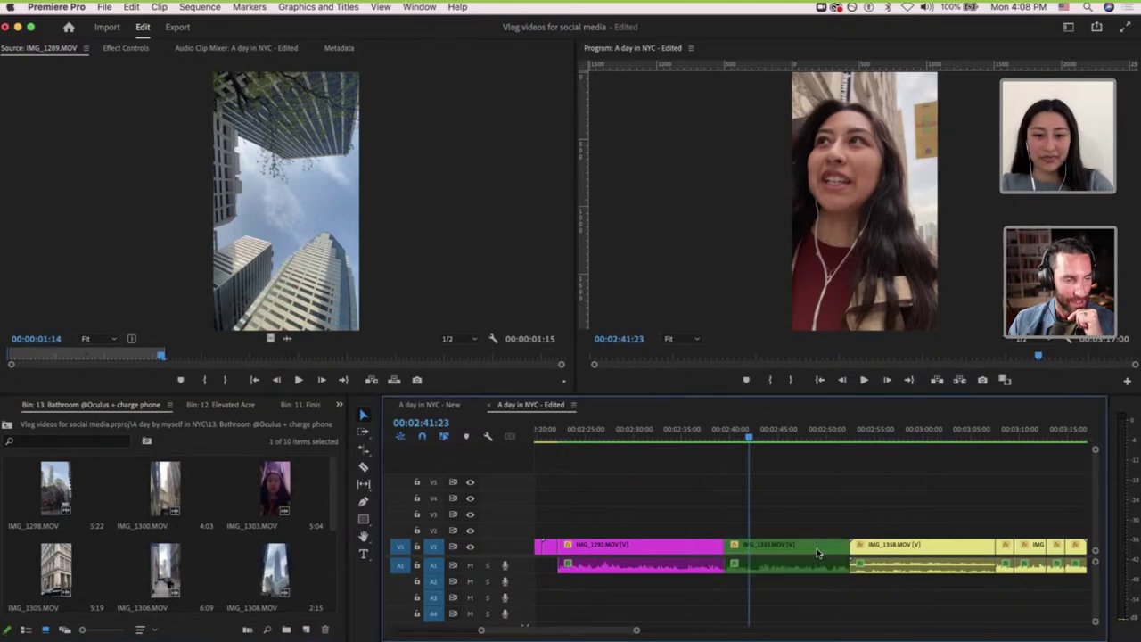
scroll(818, 553, "down", 2)
scroll(818, 553, "down", 1)
key("a")
left_click(807, 549)
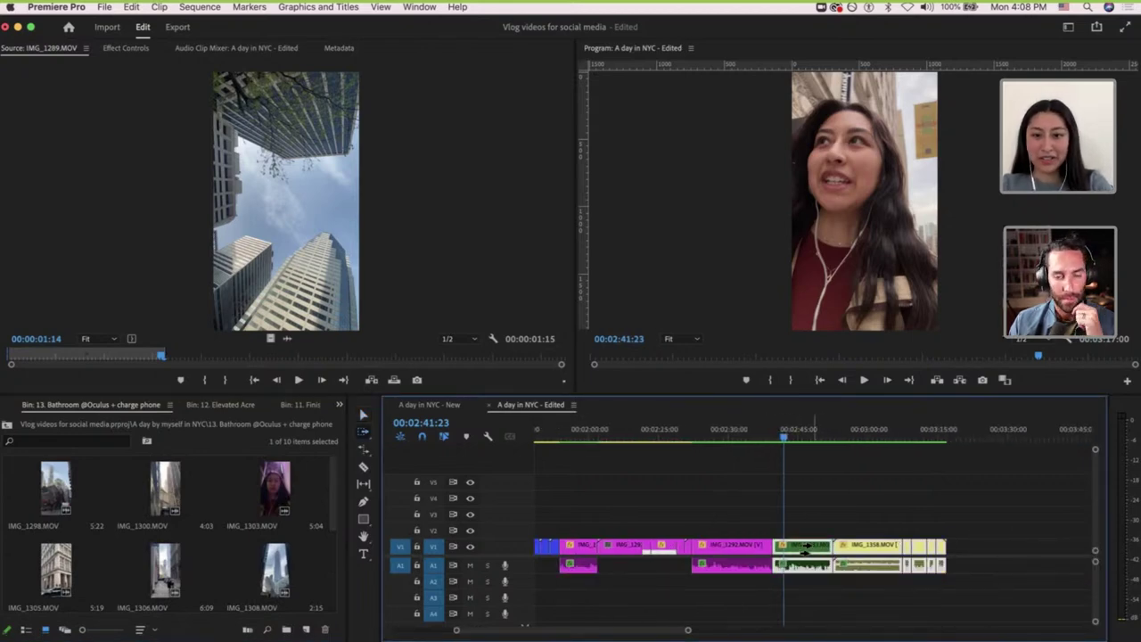
left_click_drag(812, 551, 933, 550)
left_click(810, 505)
Place the playhead at 00:02:36:20 near the end of IMG_1292 and load IMG_1298 in the Source monitor.
left_click(762, 437)
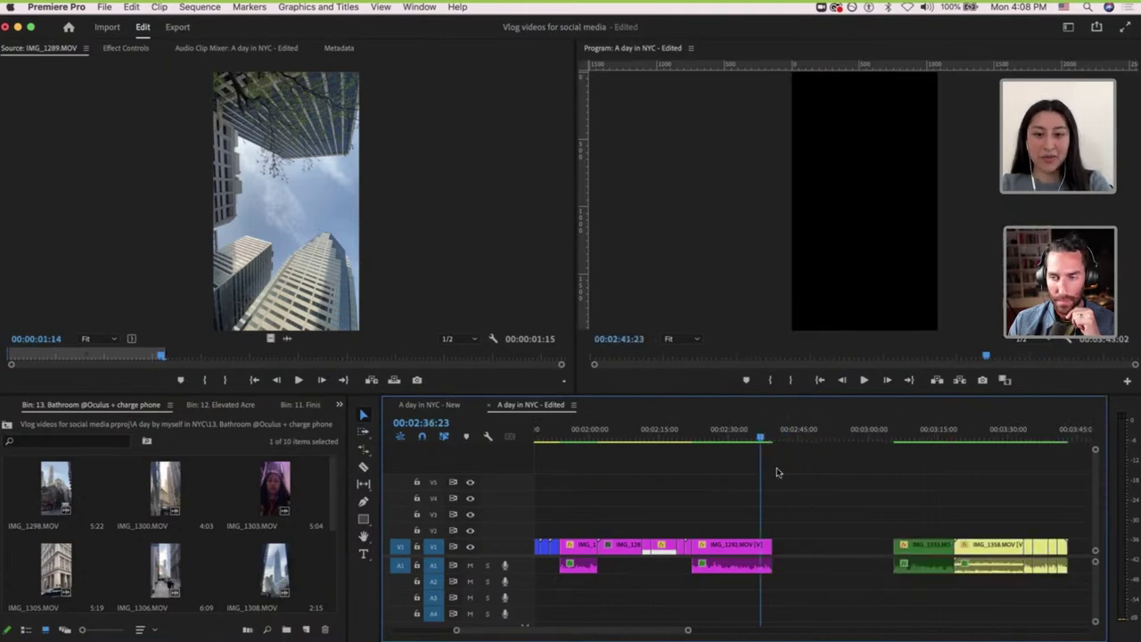
scroll(777, 473, "up", 4)
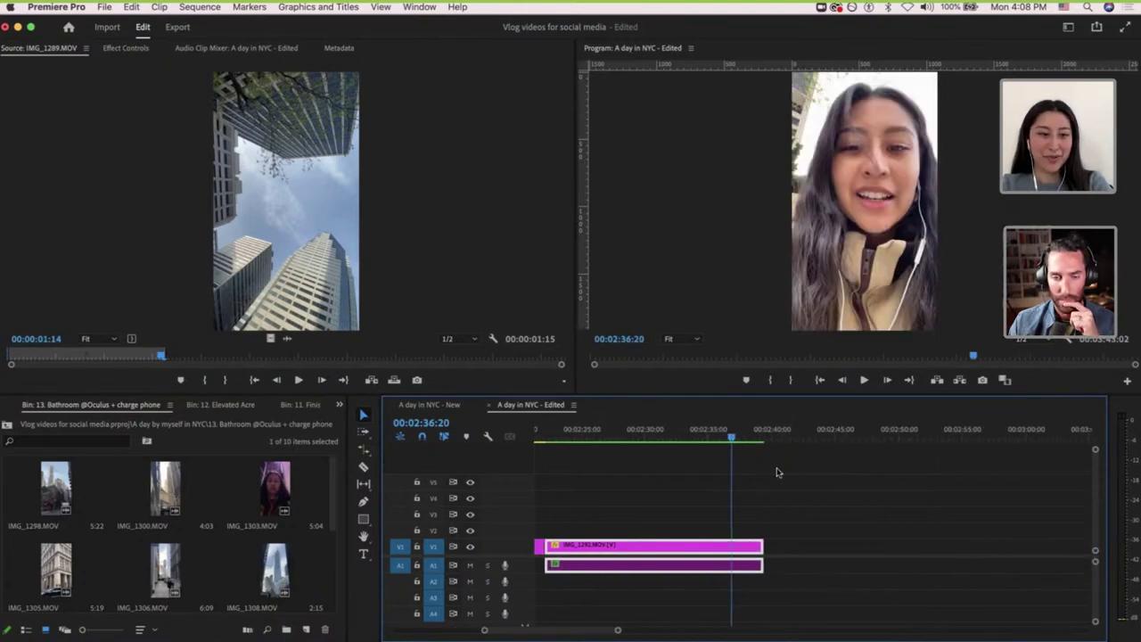
double_click(36, 490)
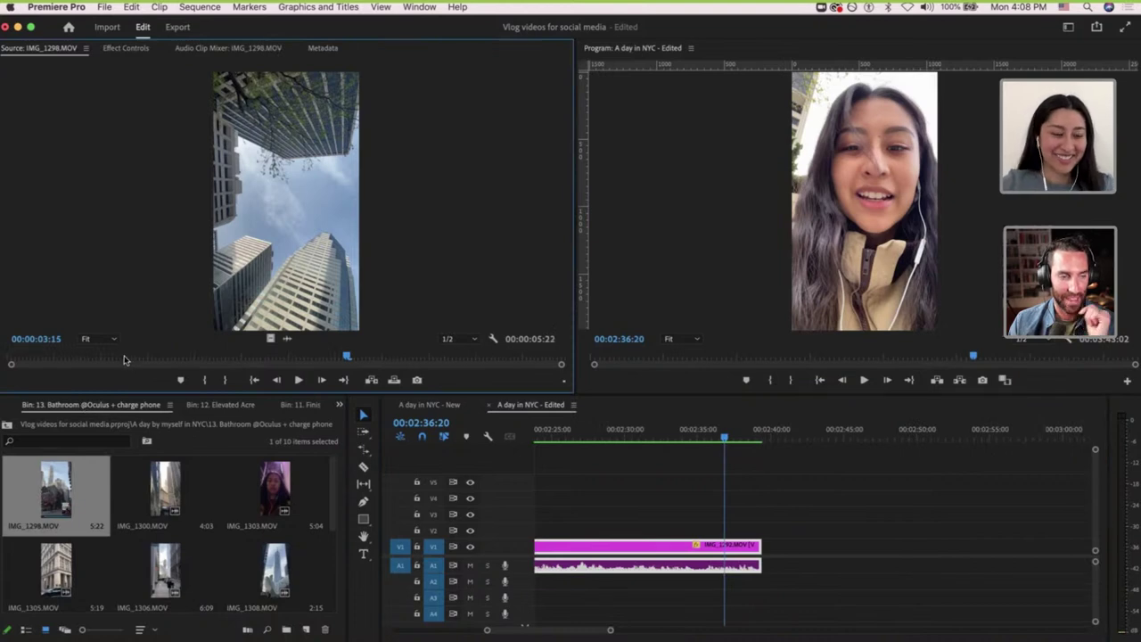
Mark IMG_1298 from 00:00:01:21 to 00:00:03:15 and place its video on V1 directly after IMG_1292.
left_click_drag(121, 359, 184, 365)
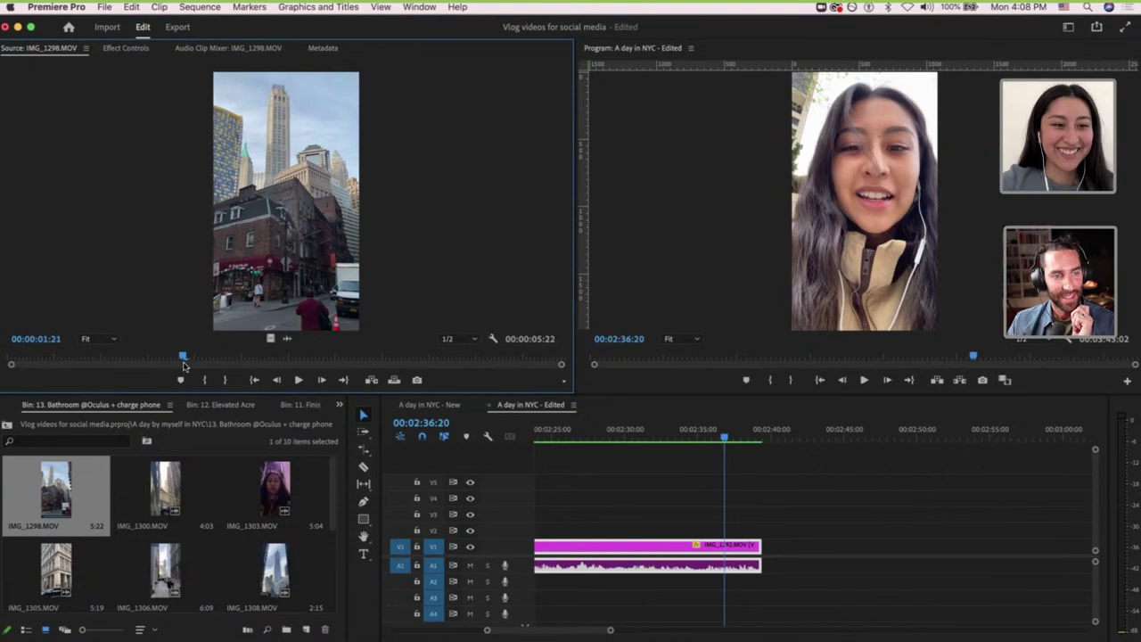
key("i")
key("space")
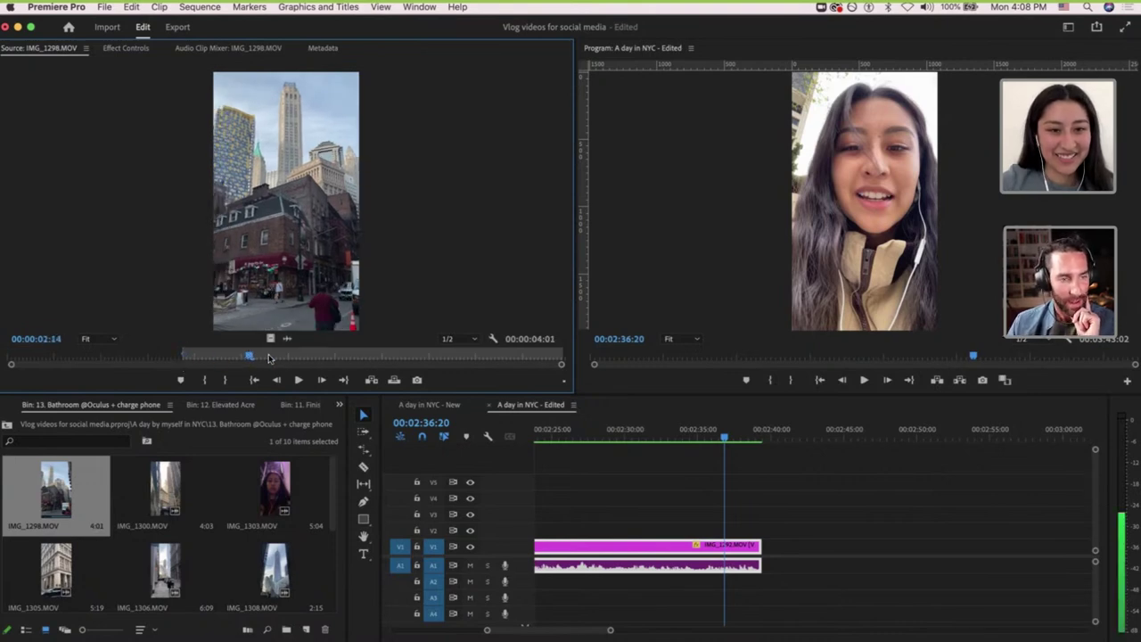
left_click_drag(230, 360, 346, 367)
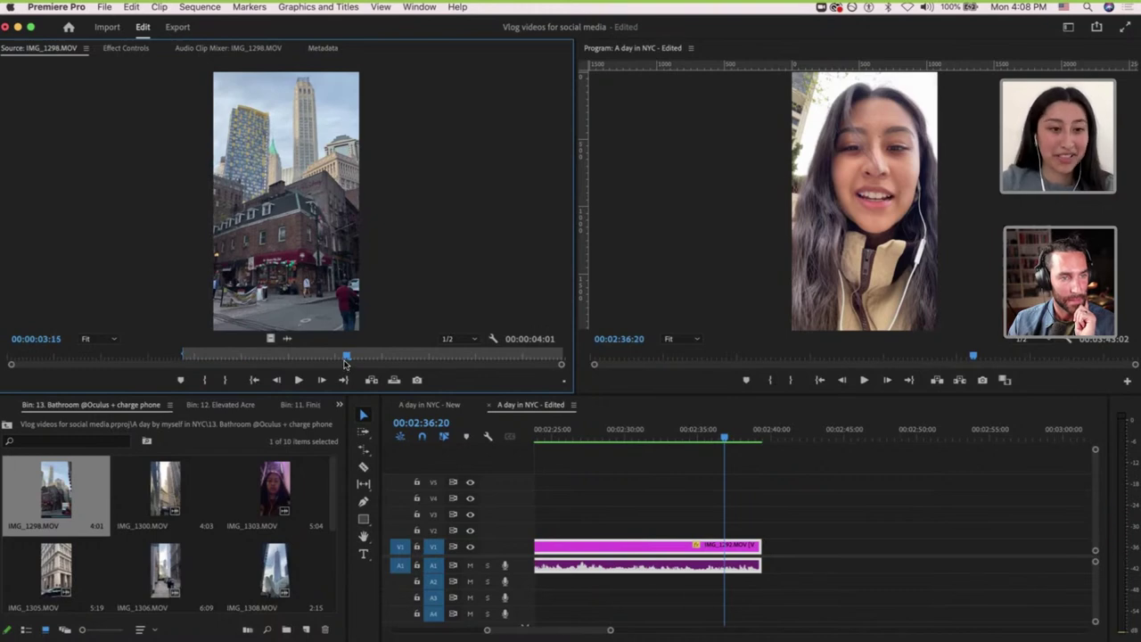
key("o")
left_click_drag(270, 338, 789, 541)
key("=")
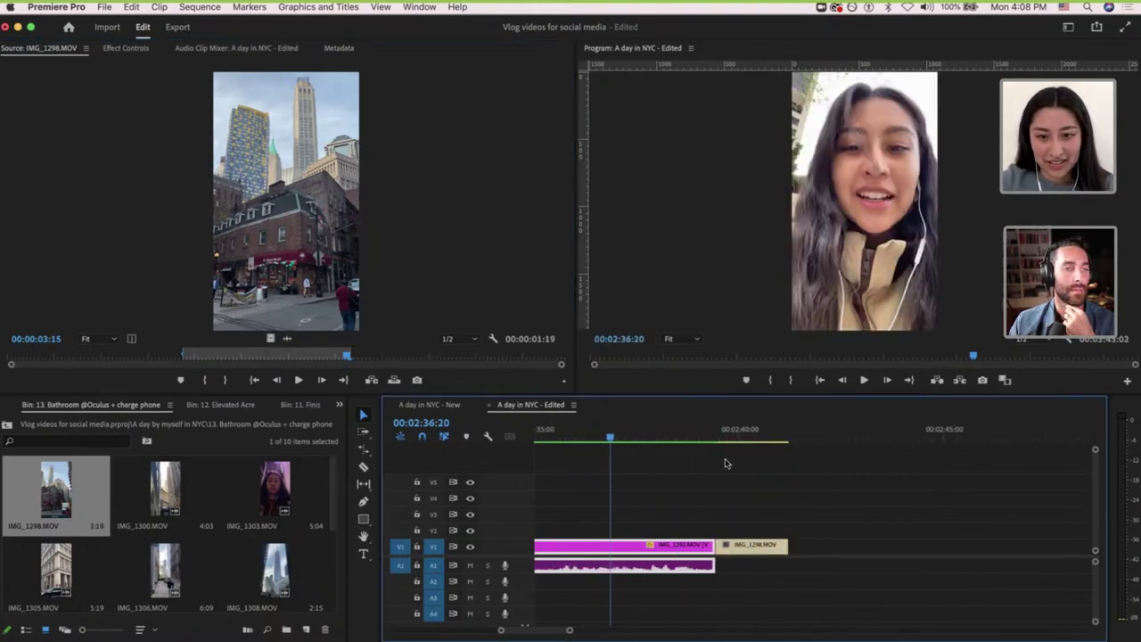
Set the IMG_1298 clip on V1 to the sequence's frame size.
left_click(721, 433)
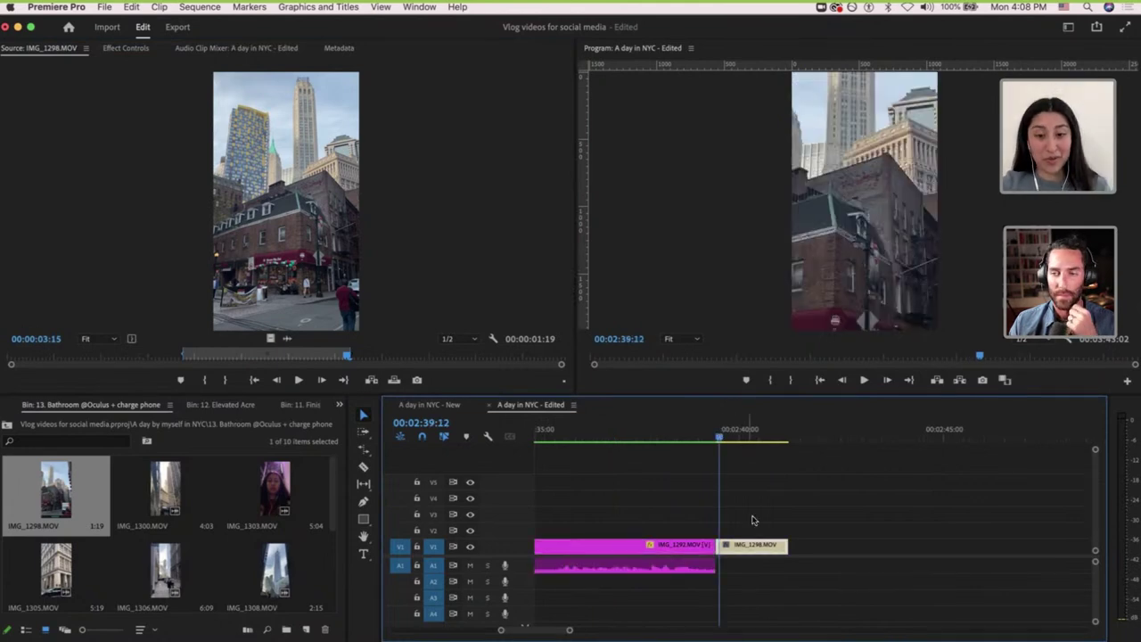
right_click(745, 550)
left_click(765, 539)
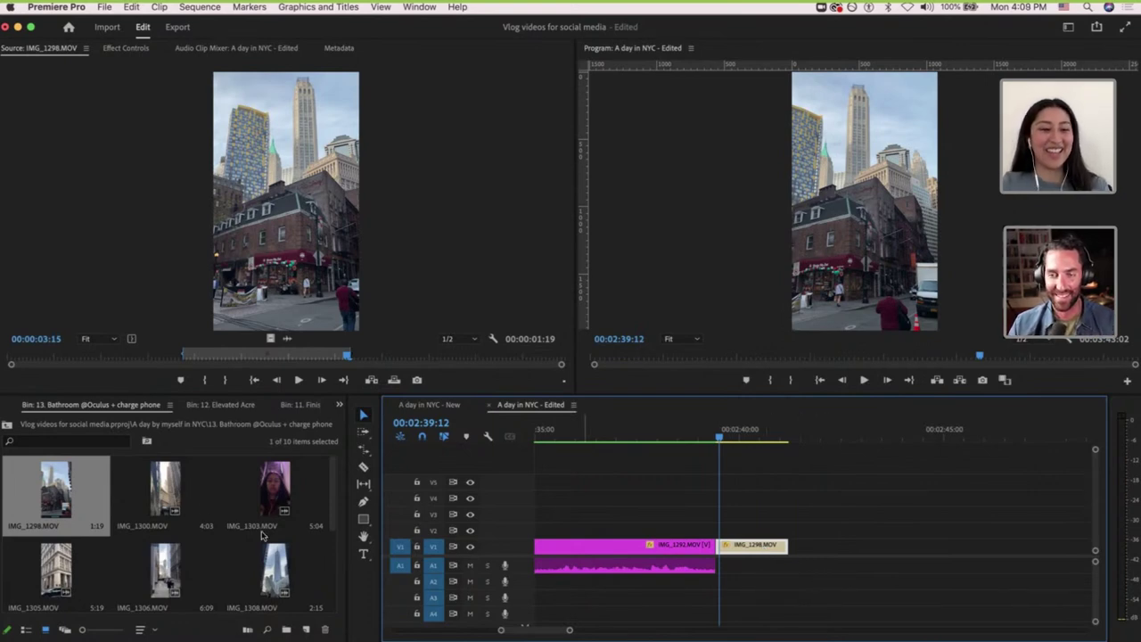
Review IMG_1300, mark its in point at 00:00:01:15, and place its video on V2 aligned with the start of IMG_1298.
double_click(140, 487)
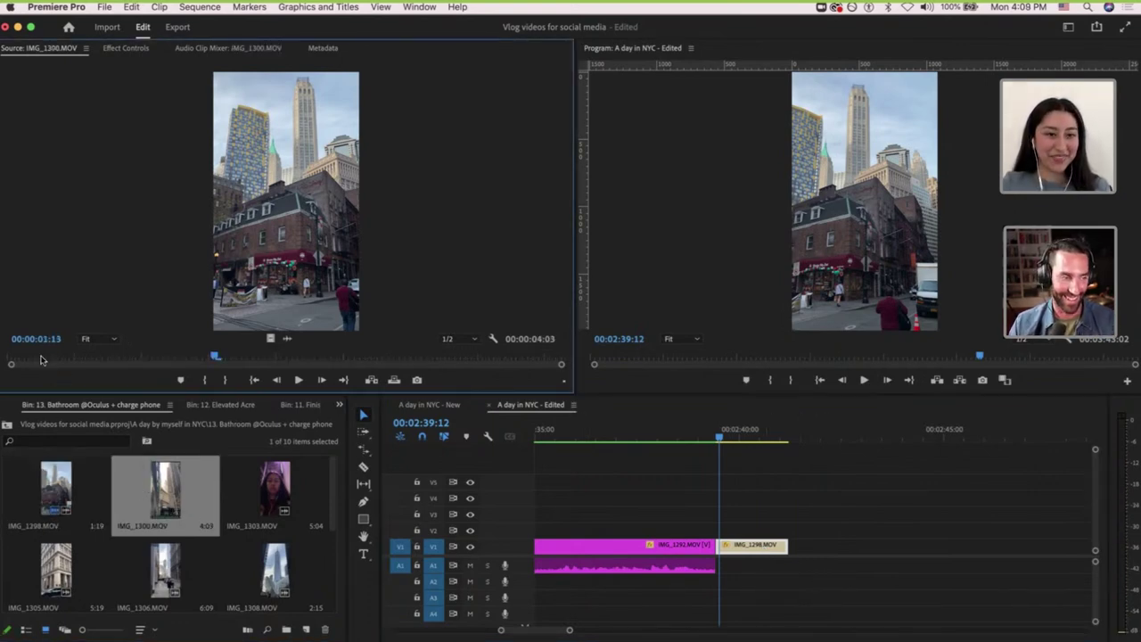
key("space")
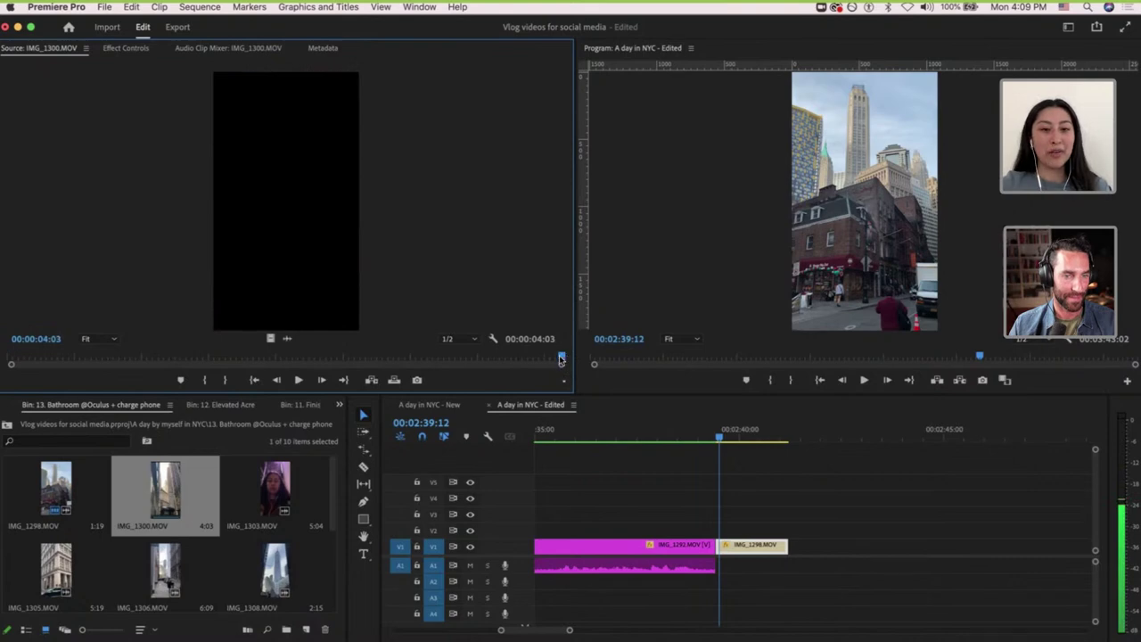
left_click_drag(560, 360, 781, 533)
key("i")
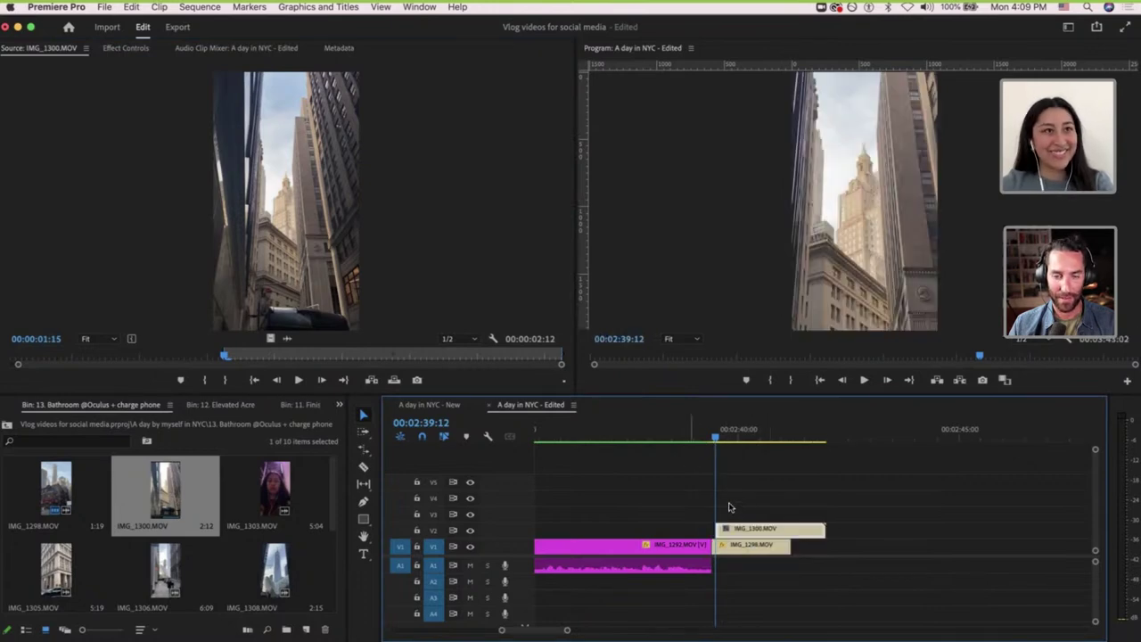
left_click(688, 436)
left_click_drag(746, 535, 739, 530)
Cut IMG_1300 on V2 at the end of IMG_1298 and delete the excess tail.
key("c")
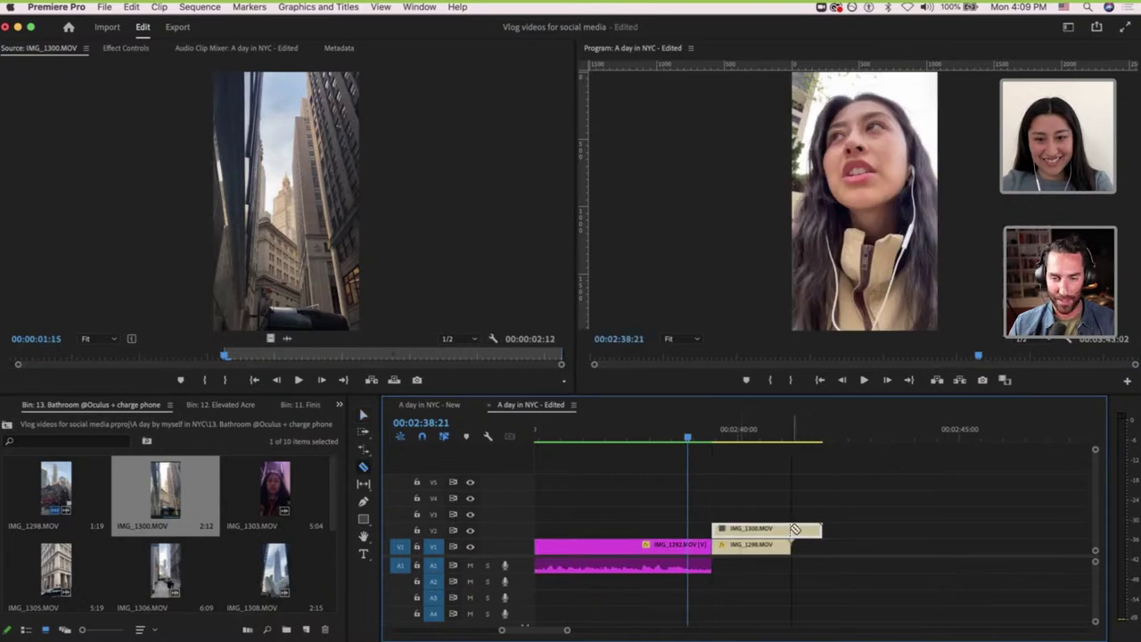
left_click(792, 531)
key("v")
left_click(809, 531)
left_click(808, 531)
key("Delete")
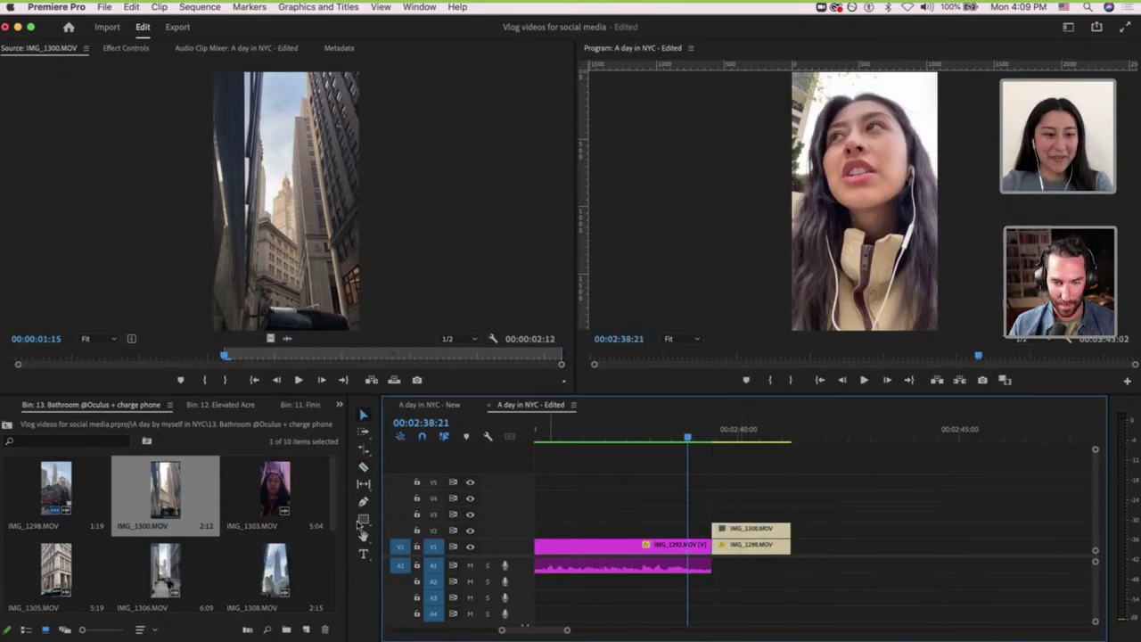
Mark a section of IMG_1305 ending at 00:00:04:00 and place its video on V3 above the start of IMG_1300.
double_click(62, 557)
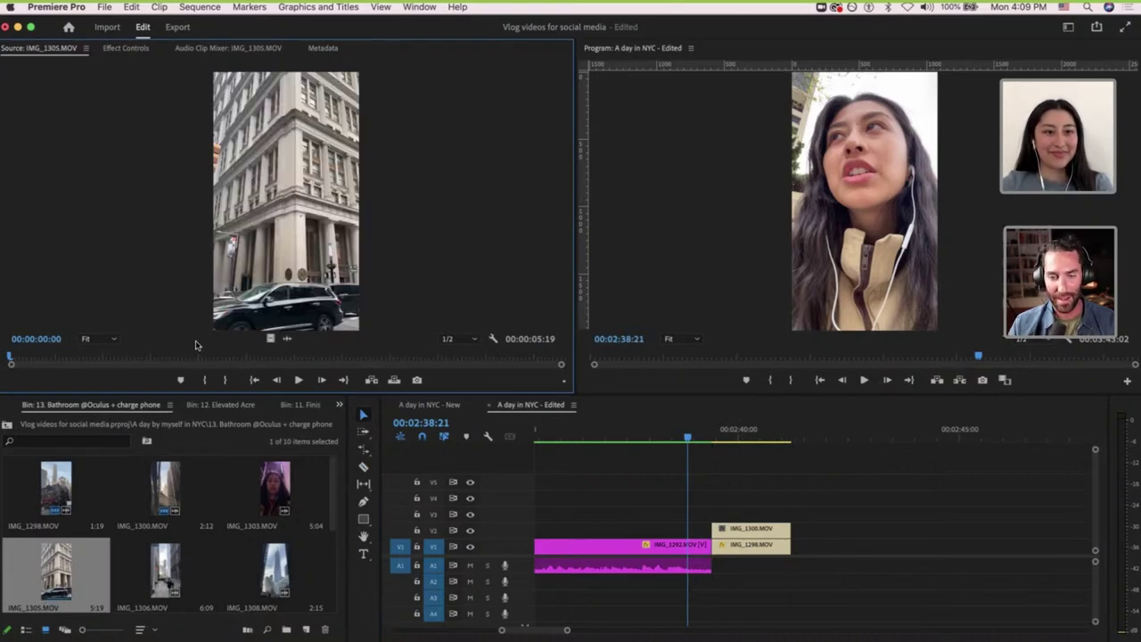
left_click(186, 358)
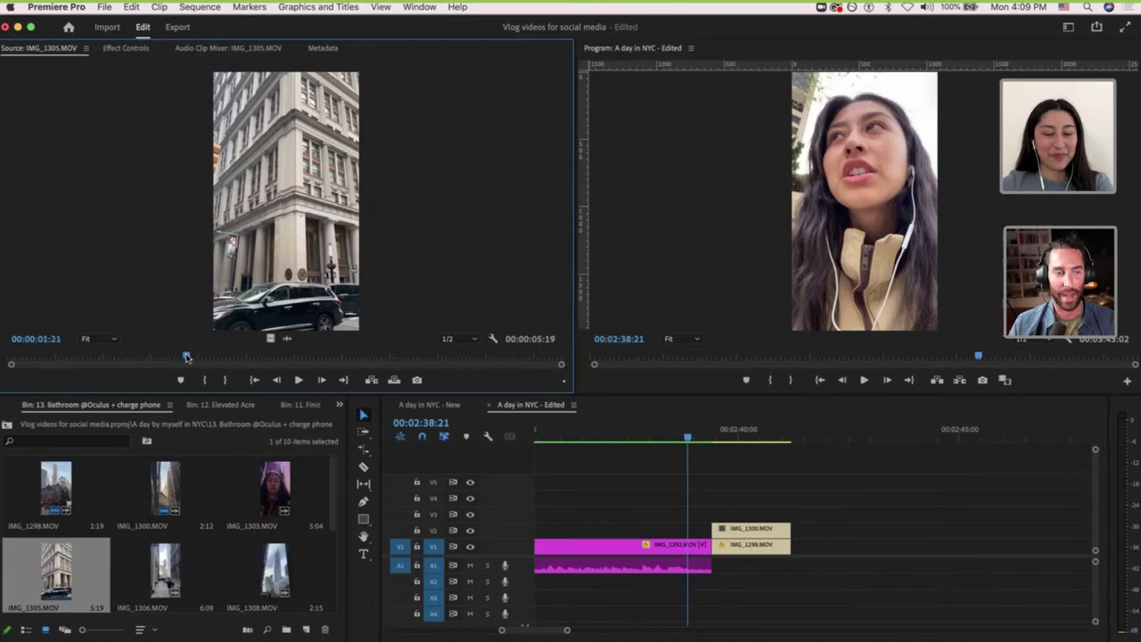
left_click(340, 359)
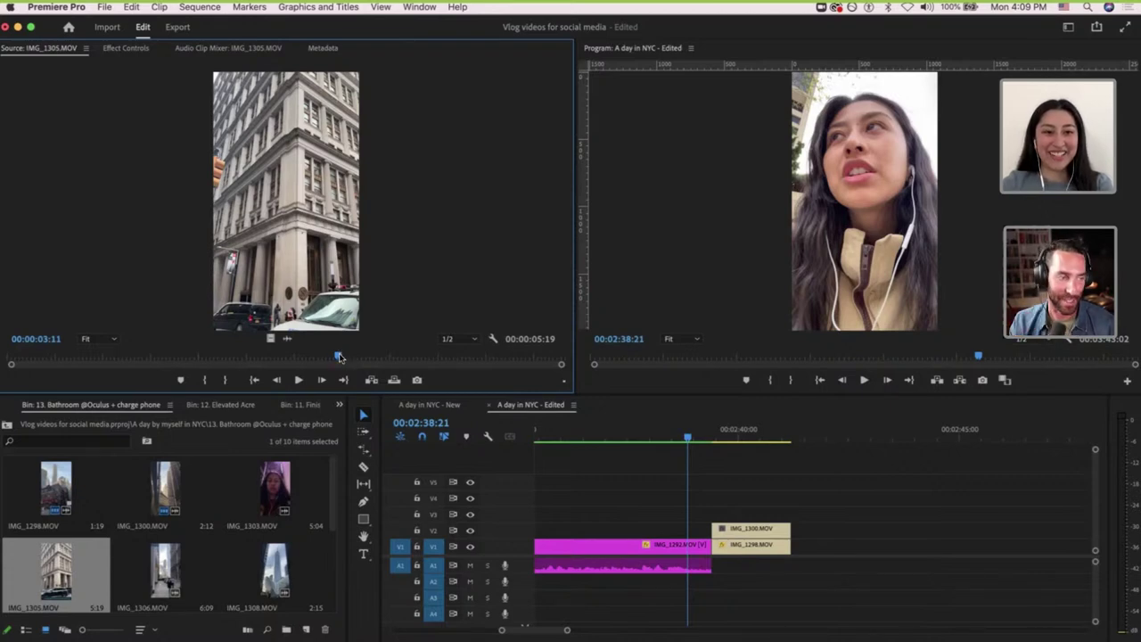
mouse_move(312, 359)
left_mouse_down()
mouse_move(112, 354)
mouse_move(390, 356)
left_mouse_up()
key("i")
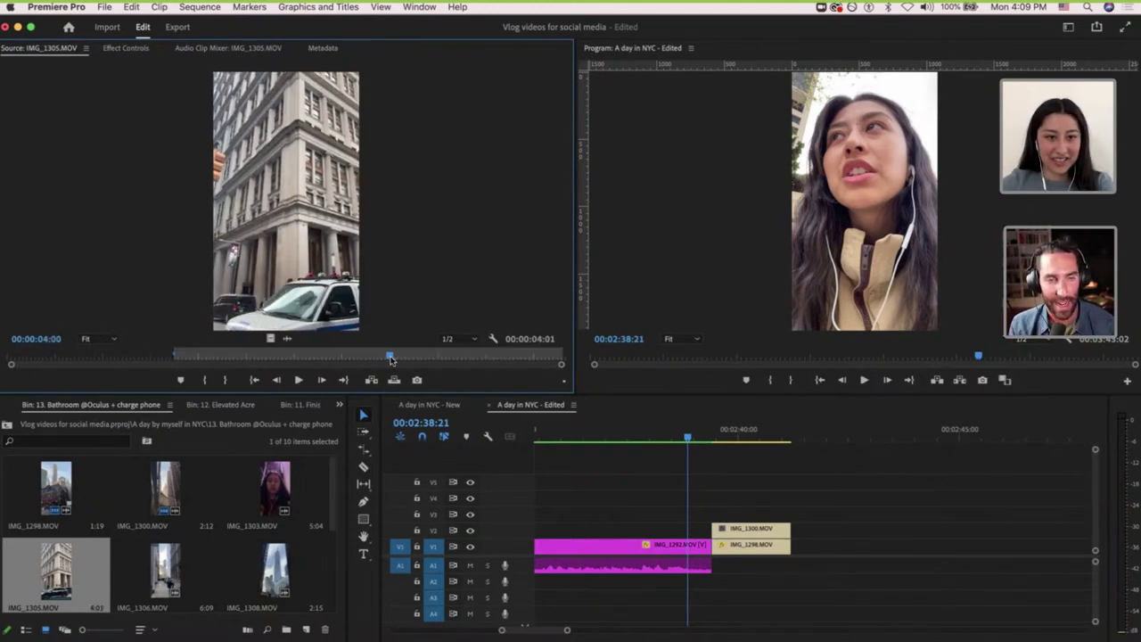
key("o")
left_click_drag(269, 339, 717, 516)
Cut IMG_1305 on V3 level with the end of the clips below and delete the excess tail.
key("c")
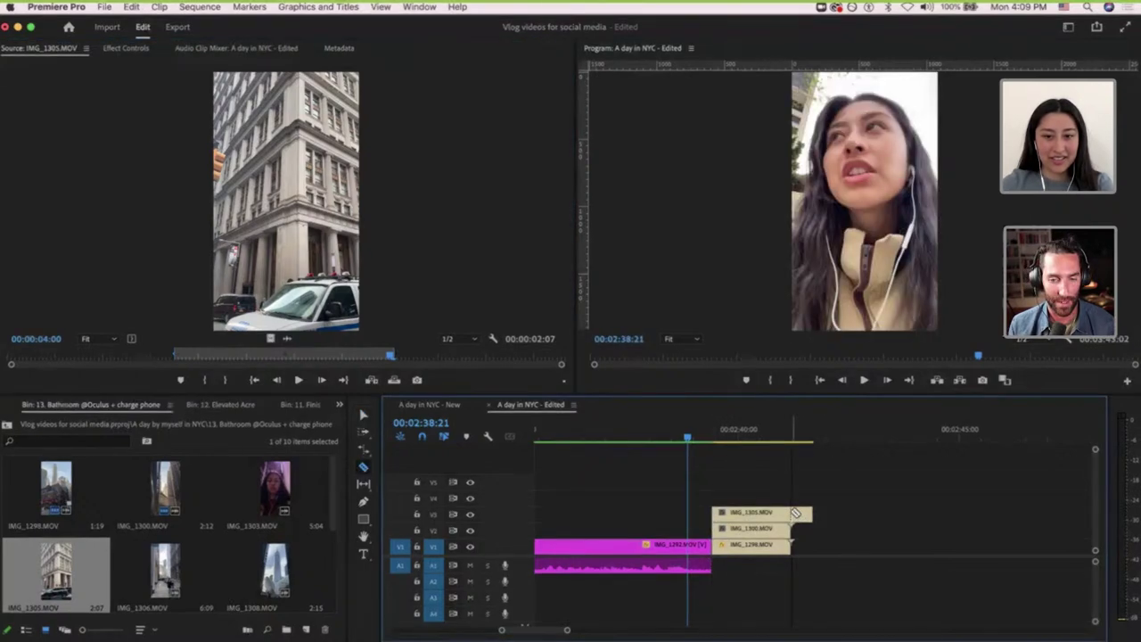
left_click(793, 513)
key("v")
left_click(803, 515)
key("Delete")
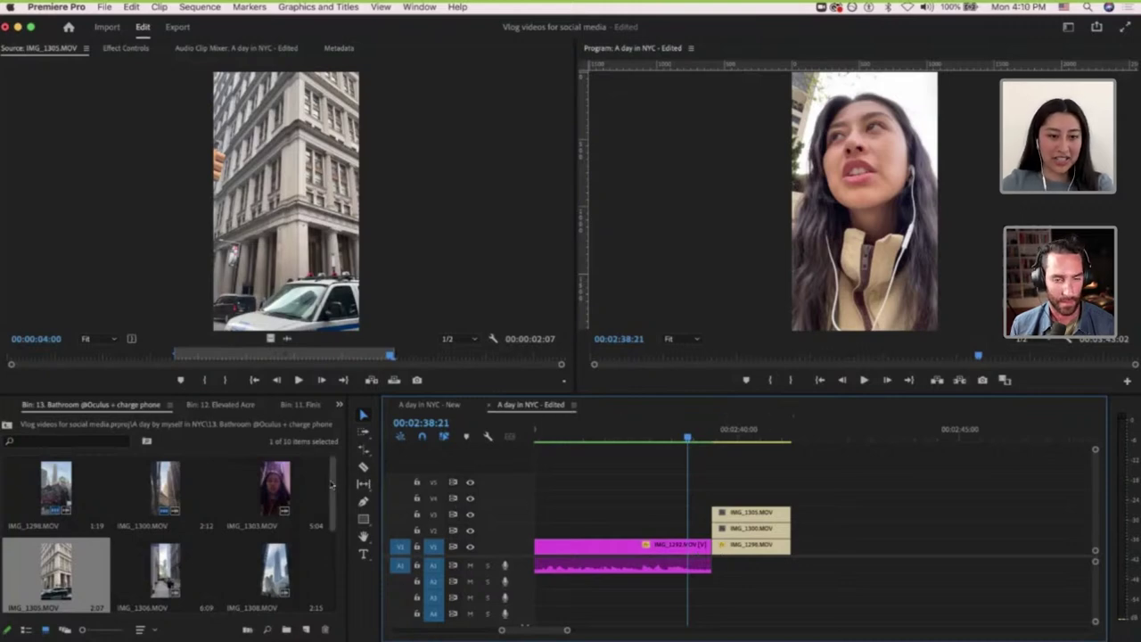
Load IMG_1306 from the bin in the Source monitor and play it through from the start.
scroll(332, 485, "down", 2)
left_click(172, 484)
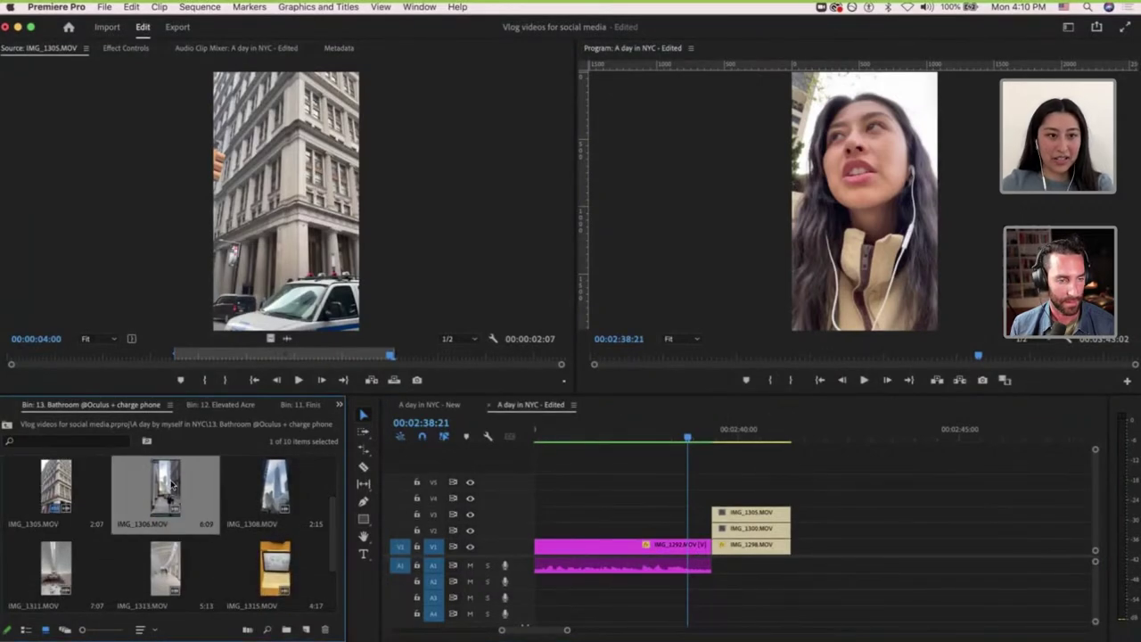
double_click(172, 484)
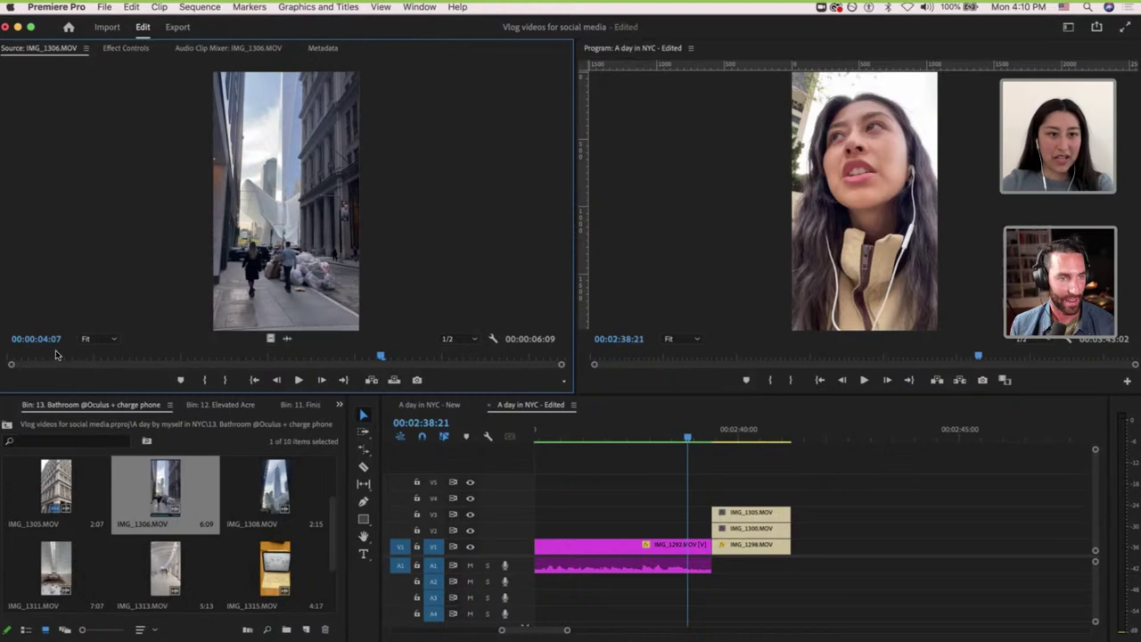
mouse_move(56, 355)
left_mouse_down()
mouse_move(310, 356)
mouse_move(47, 368)
left_mouse_up()
left_click(12, 361)
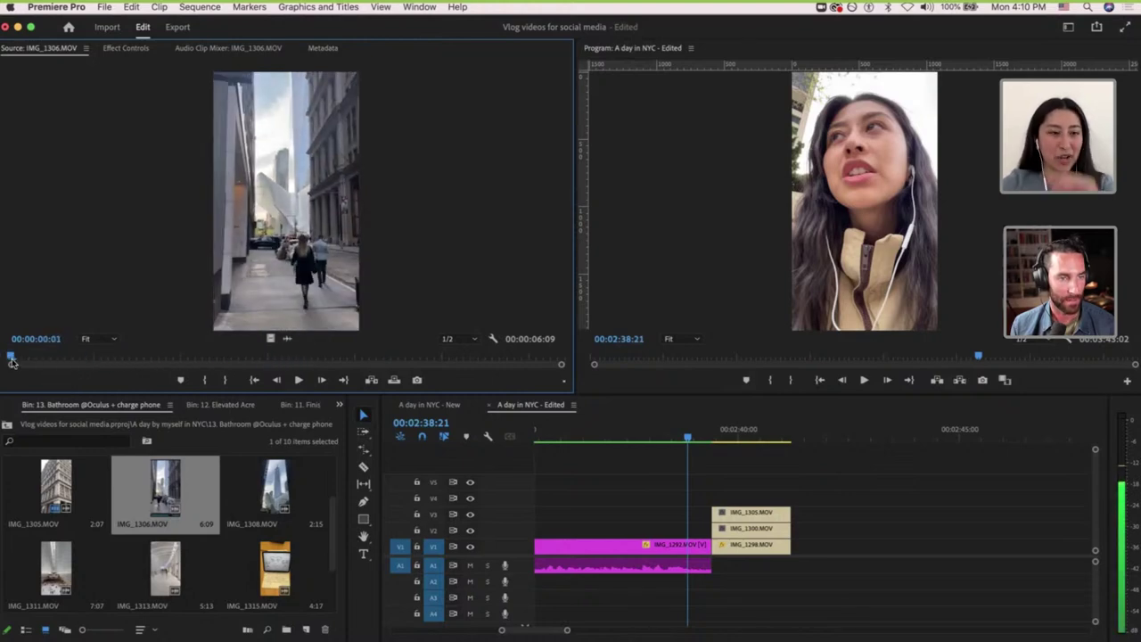
key("space")
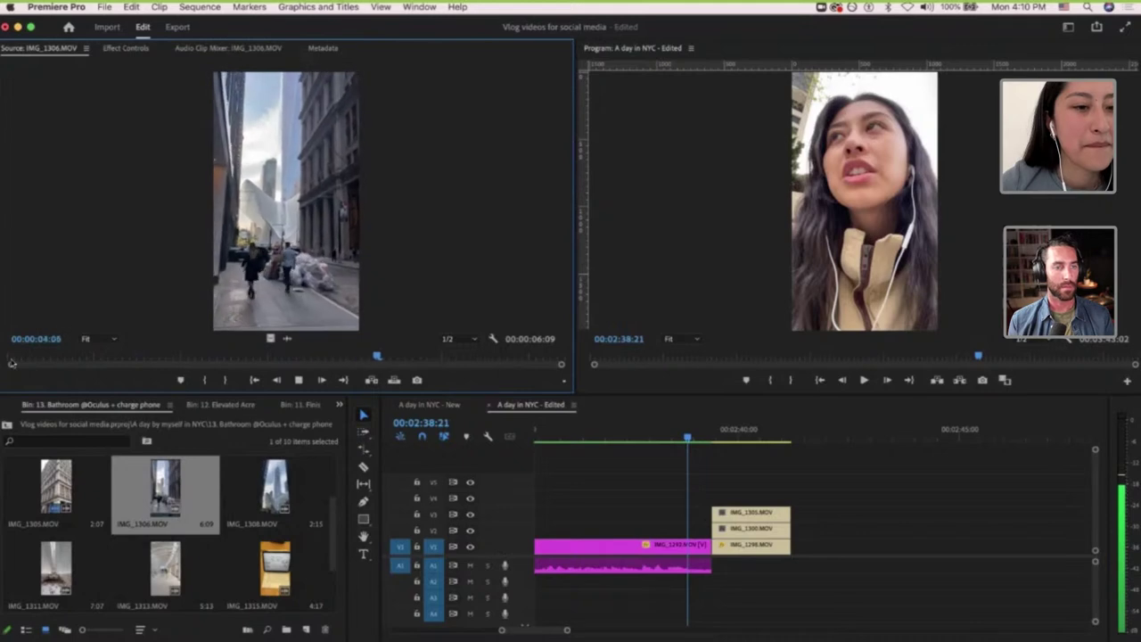
key("space")
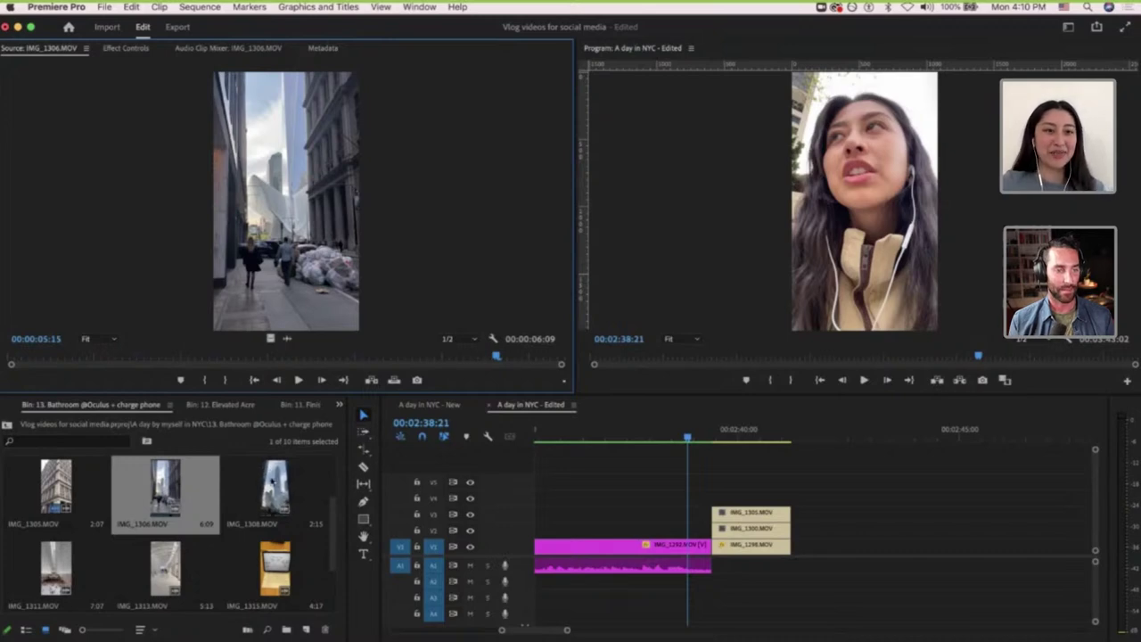
Preview IMG_1308 from its start and place its video on V4 aligned with the start of IMG_1305.
double_click(273, 483)
left_click_drag(48, 357, 10, 357)
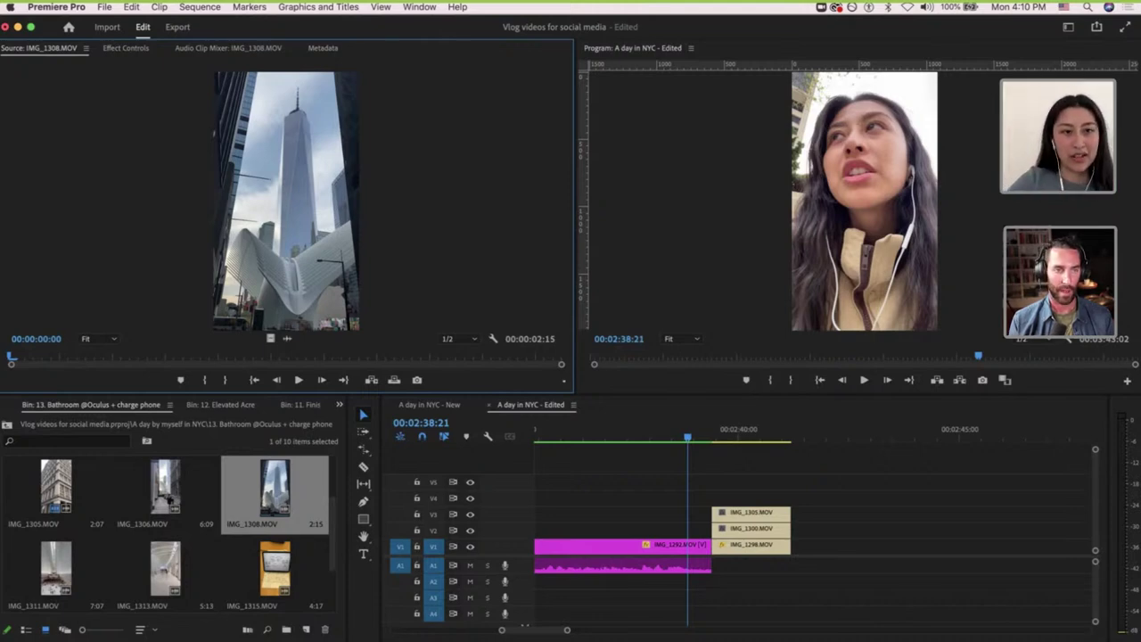
key("space")
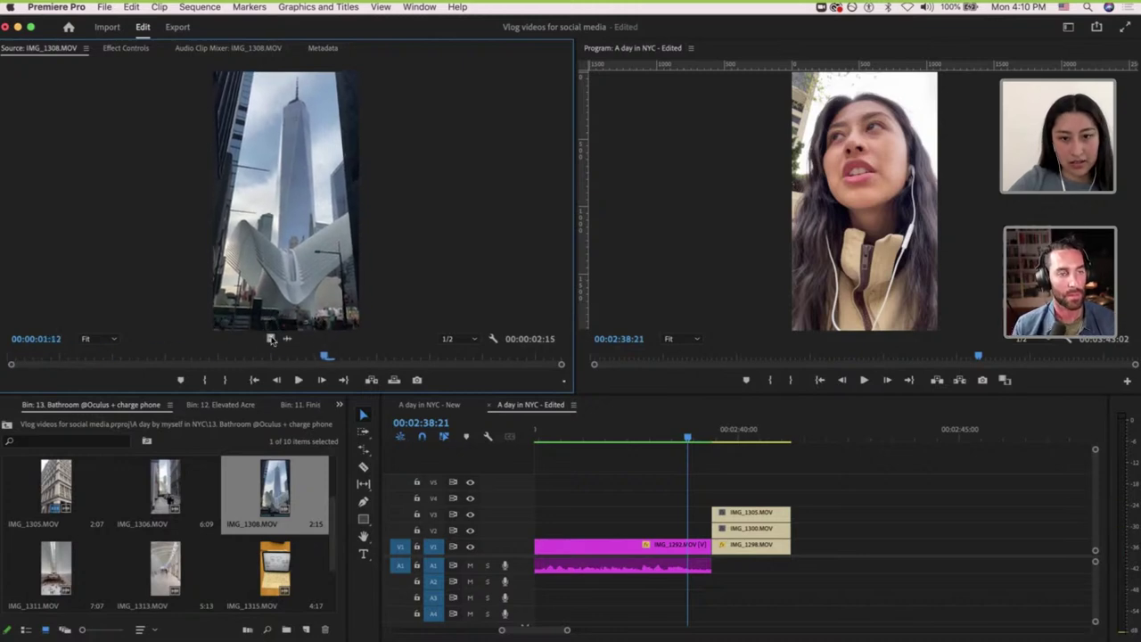
left_click_drag(270, 339, 717, 498)
Cut IMG_1308 on V4 level with the end of the stacked clips and delete the excess tail.
left_click_drag(735, 442, 805, 444)
key("c")
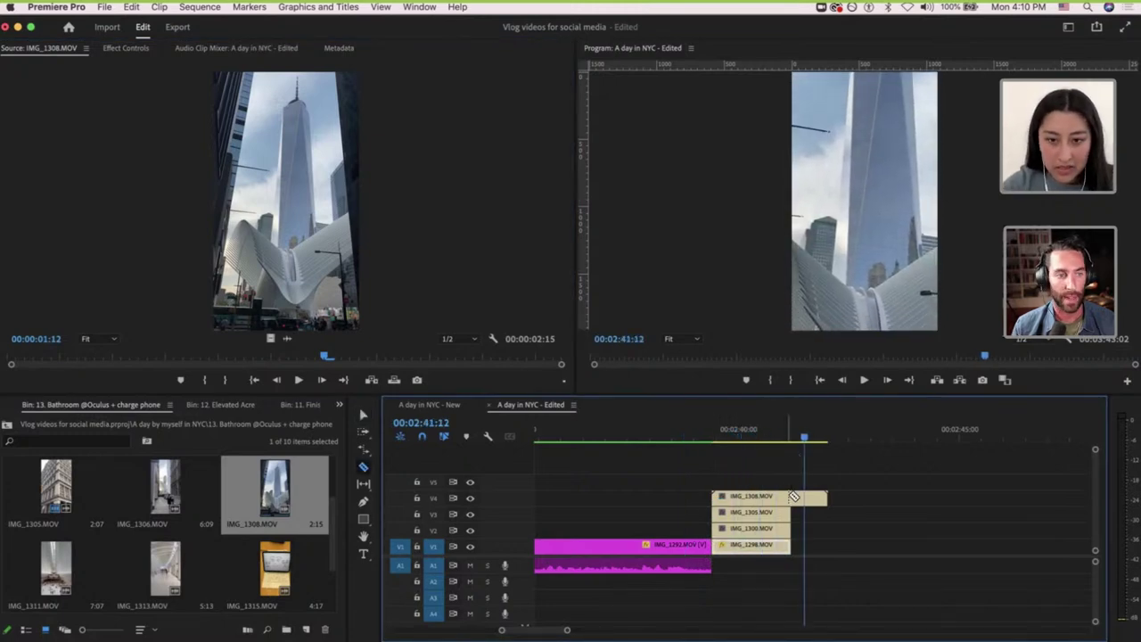
left_click(792, 498)
key("v")
left_click(807, 498)
key("Delete")
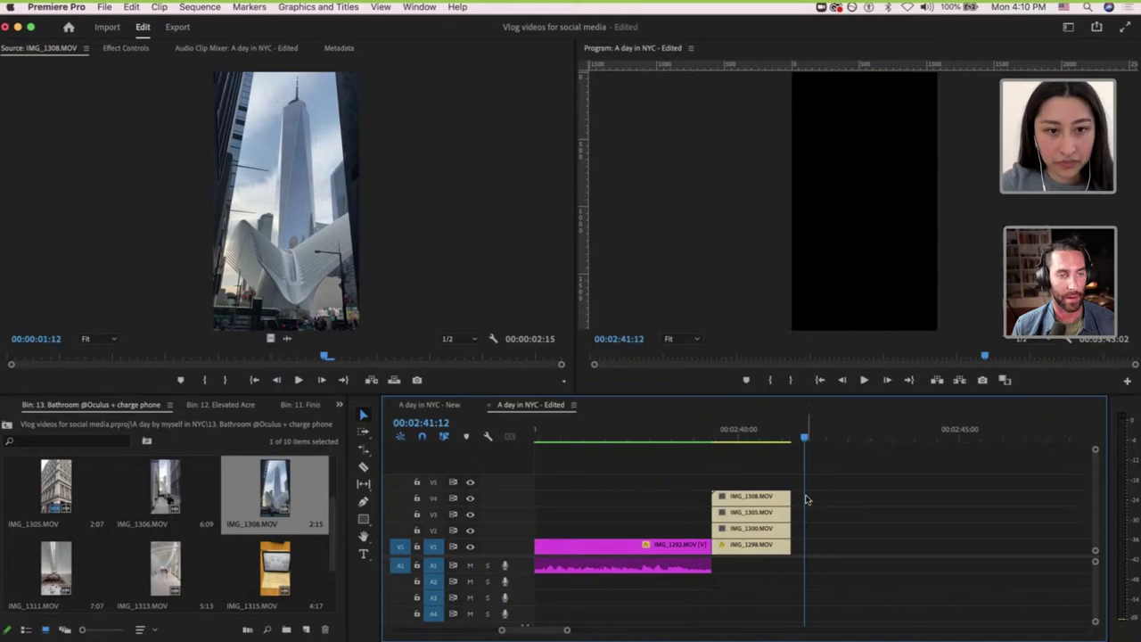
Set IMG_1308, IMG_1305 and IMG_1300 on the upper video tracks to the sequence's frame size.
left_click(782, 437)
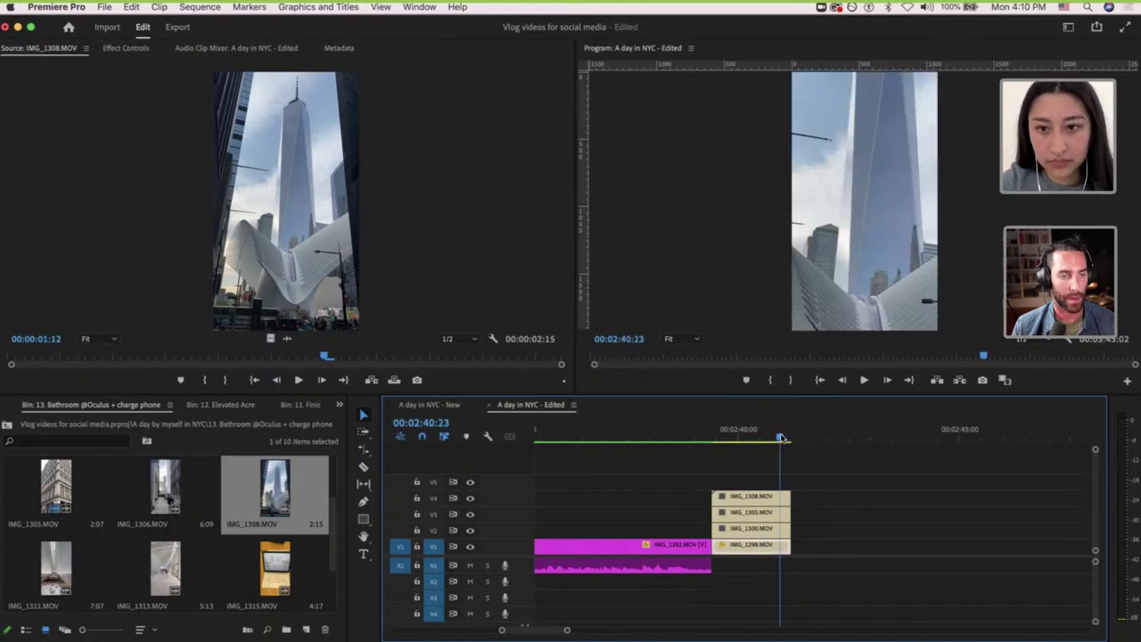
right_click(776, 493)
left_click(740, 467)
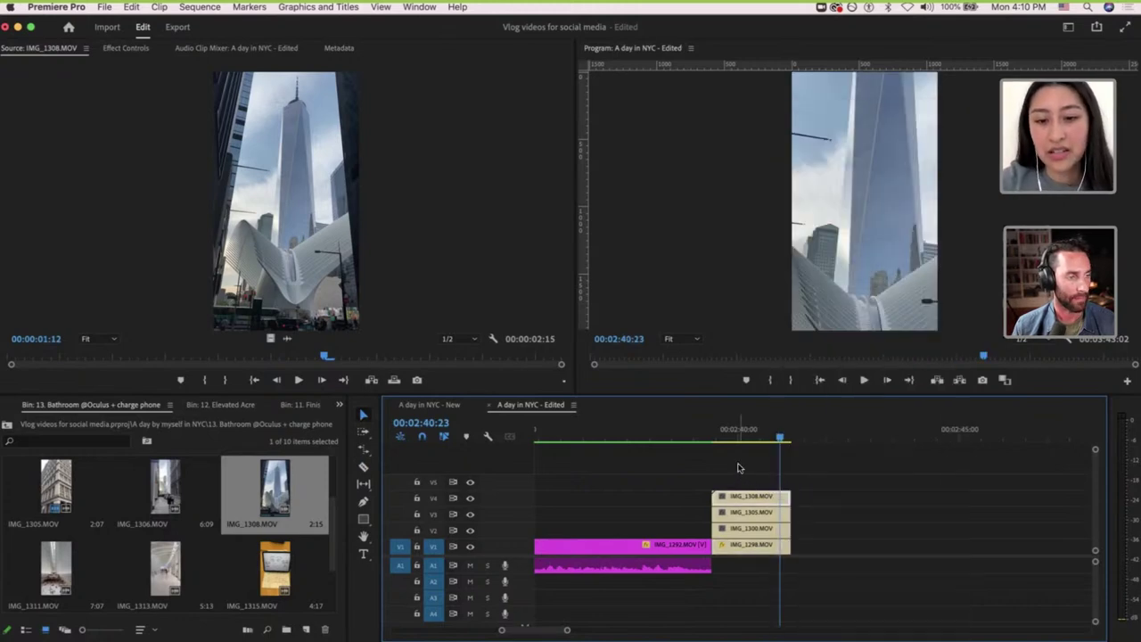
left_click_drag(740, 465, 780, 535)
right_click(781, 536)
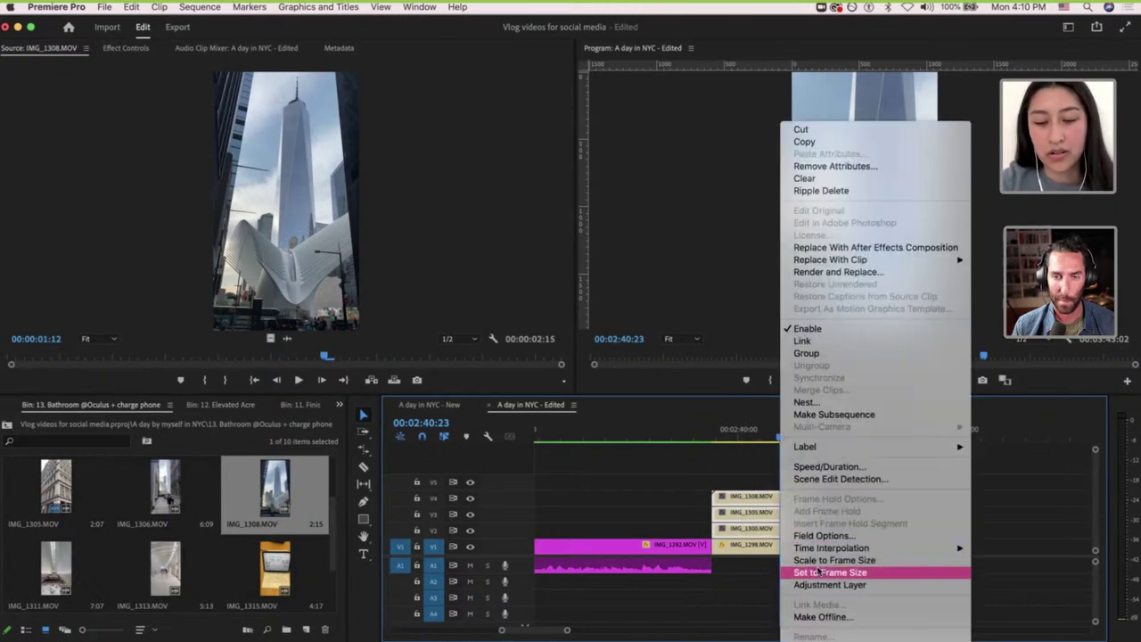
left_click(818, 572)
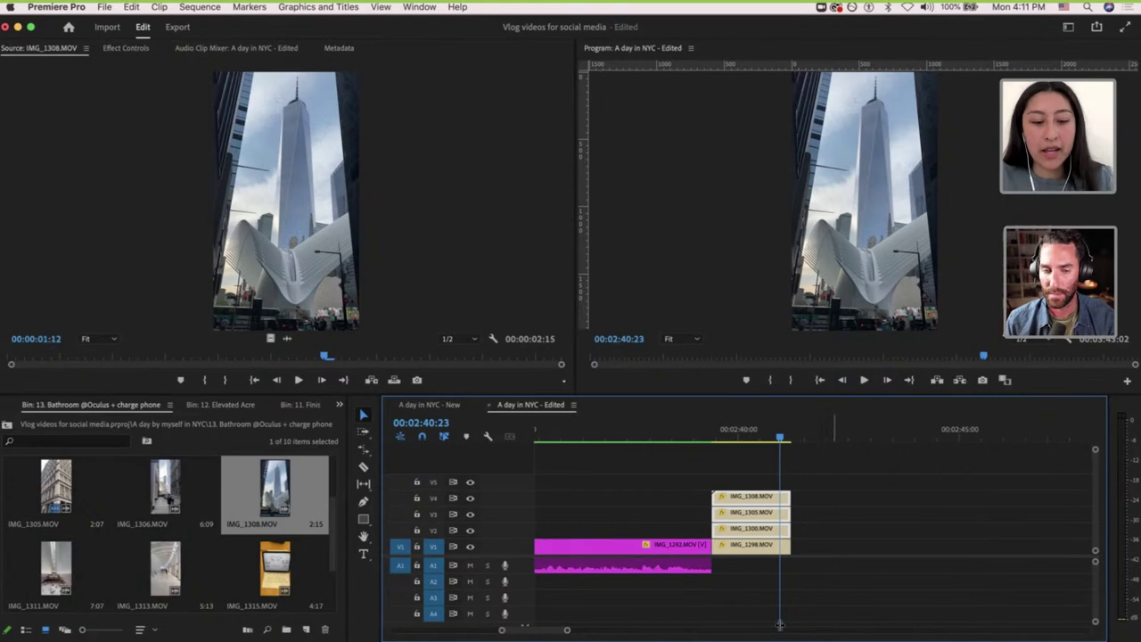
Slip IMG_1308 on V4 by 20 frames to use later footage without moving the clip.
key("y")
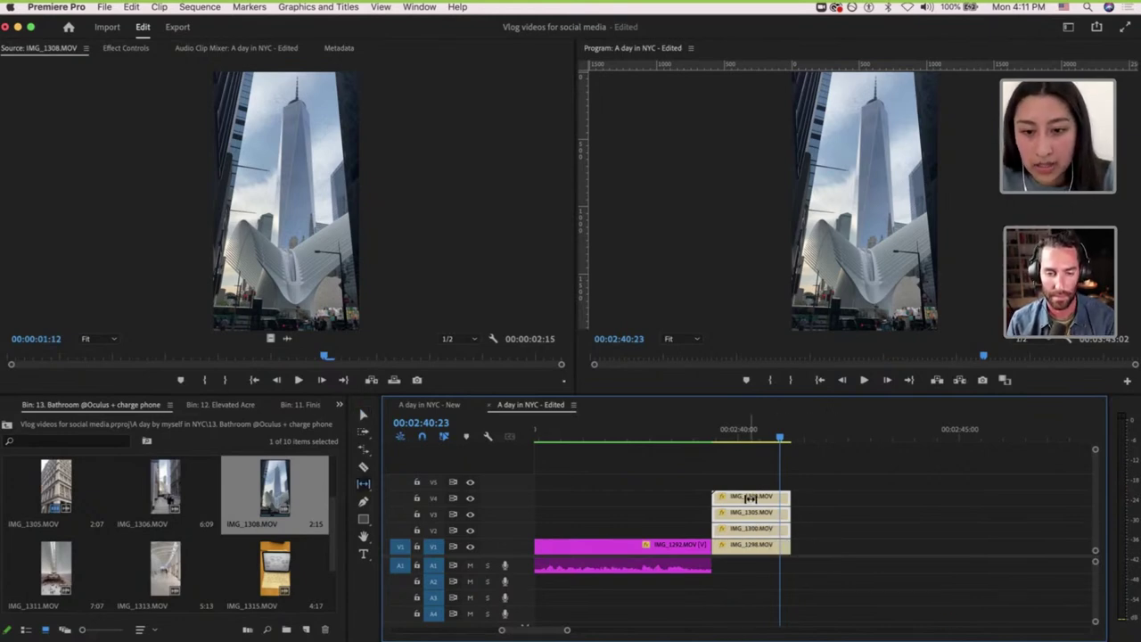
left_click_drag(751, 498, 756, 496)
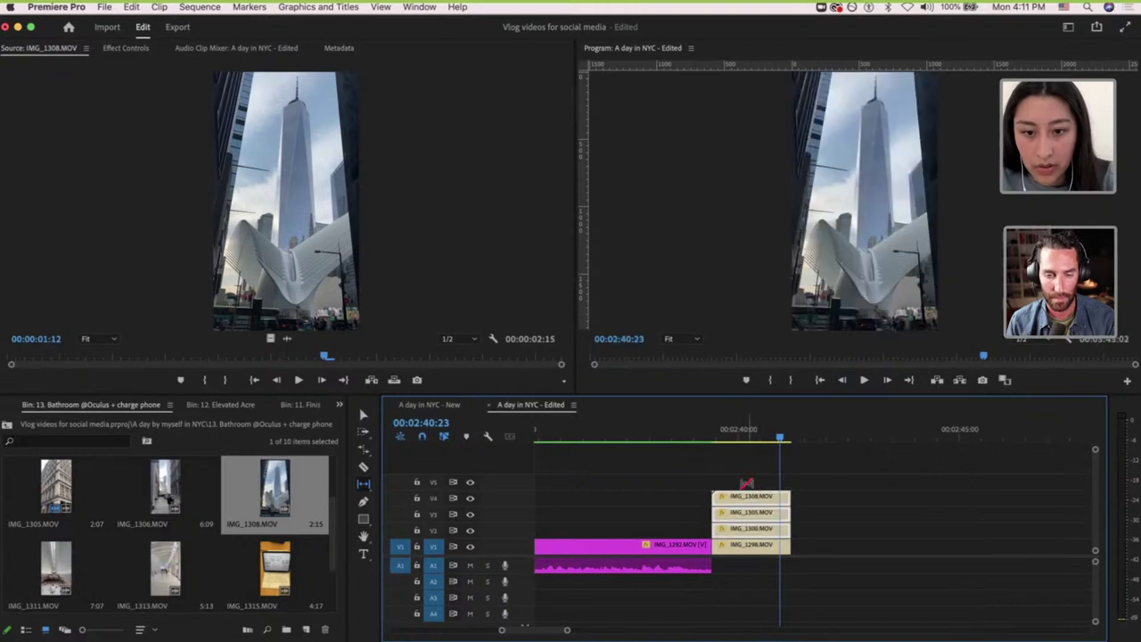
key("v")
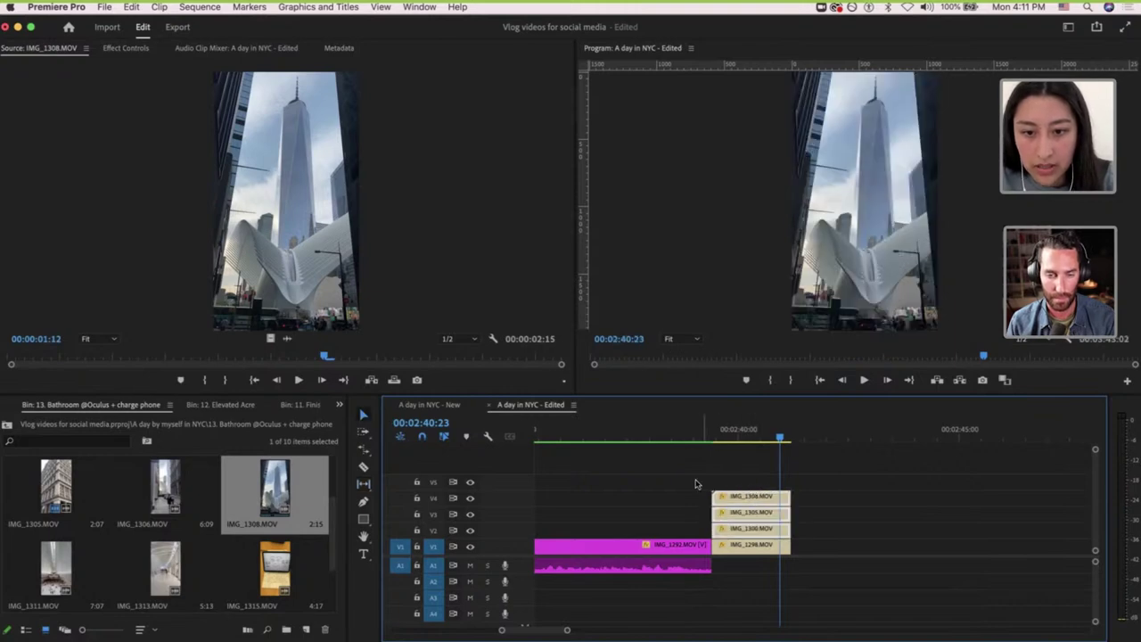
left_click(736, 504)
key("y")
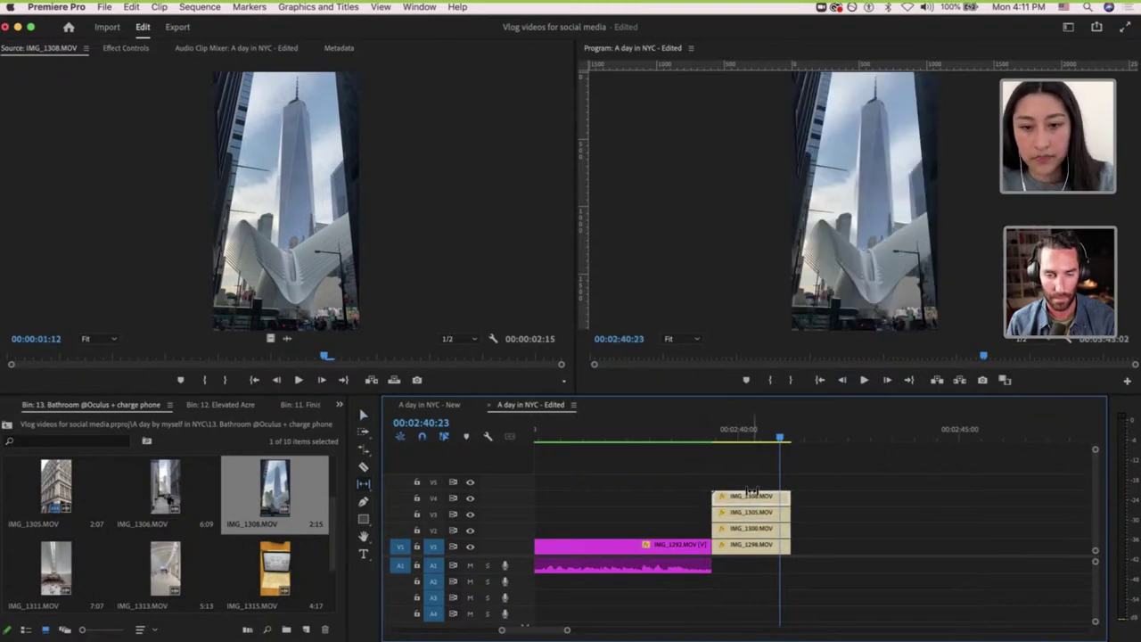
scroll(749, 490, "up", 2)
left_click_drag(741, 496, 532, 498)
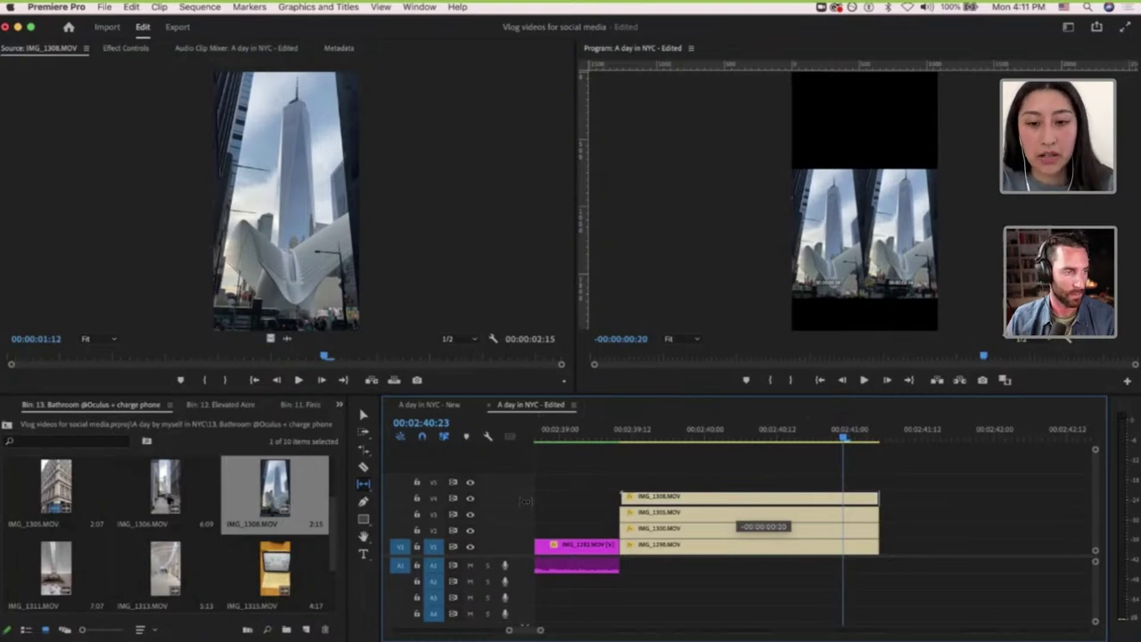
left_click_drag(817, 484, 565, 505)
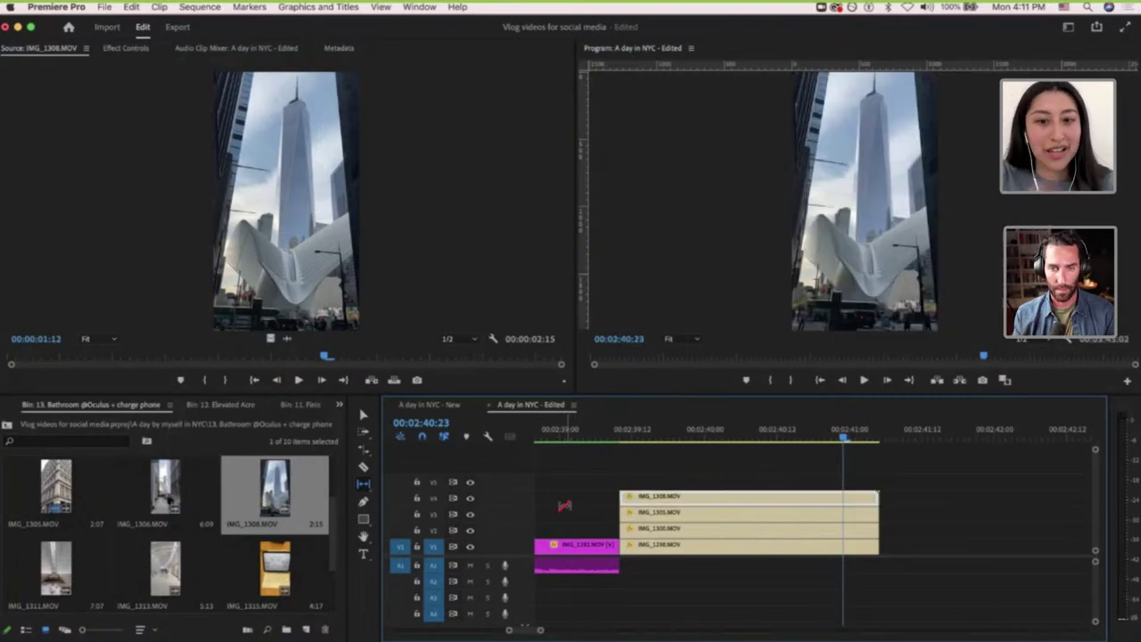
key("v")
Unstack the montage by laying IMG_1300, IMG_1305 and IMG_1308 end to end on V1 after IMG_1298.
scroll(691, 514, "down", 2)
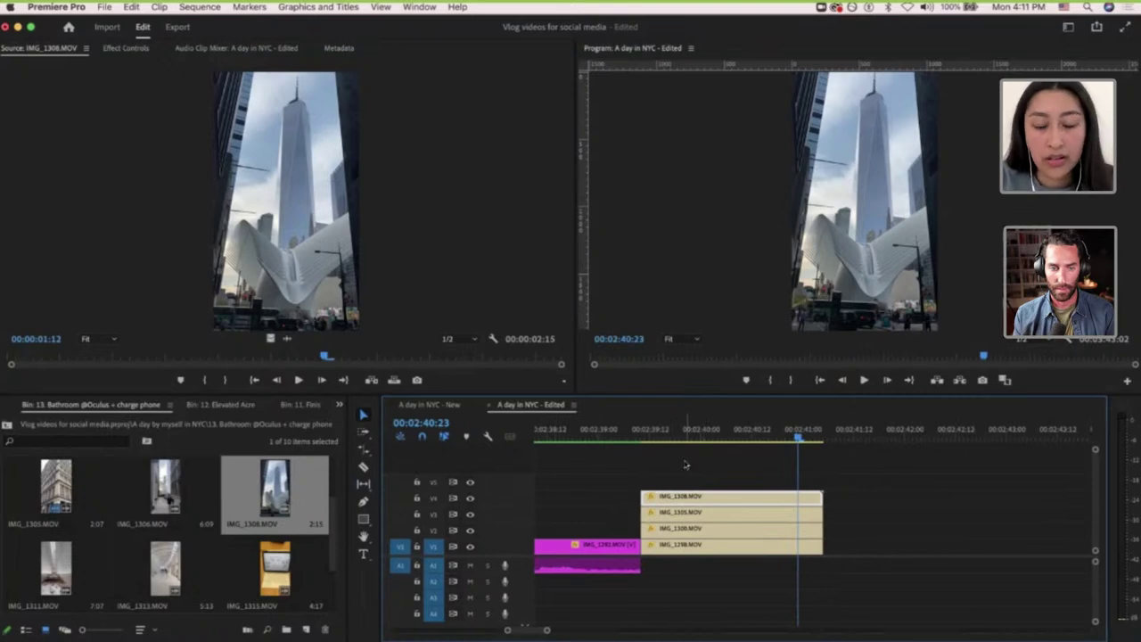
scroll(685, 465, "down", 3)
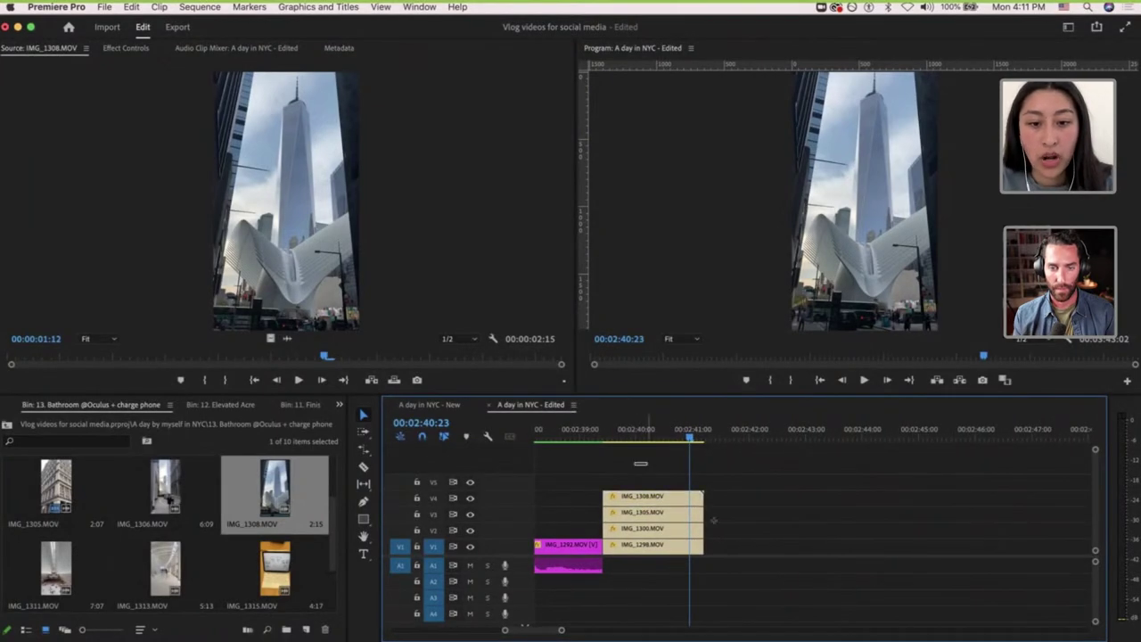
left_click_drag(640, 462, 790, 534)
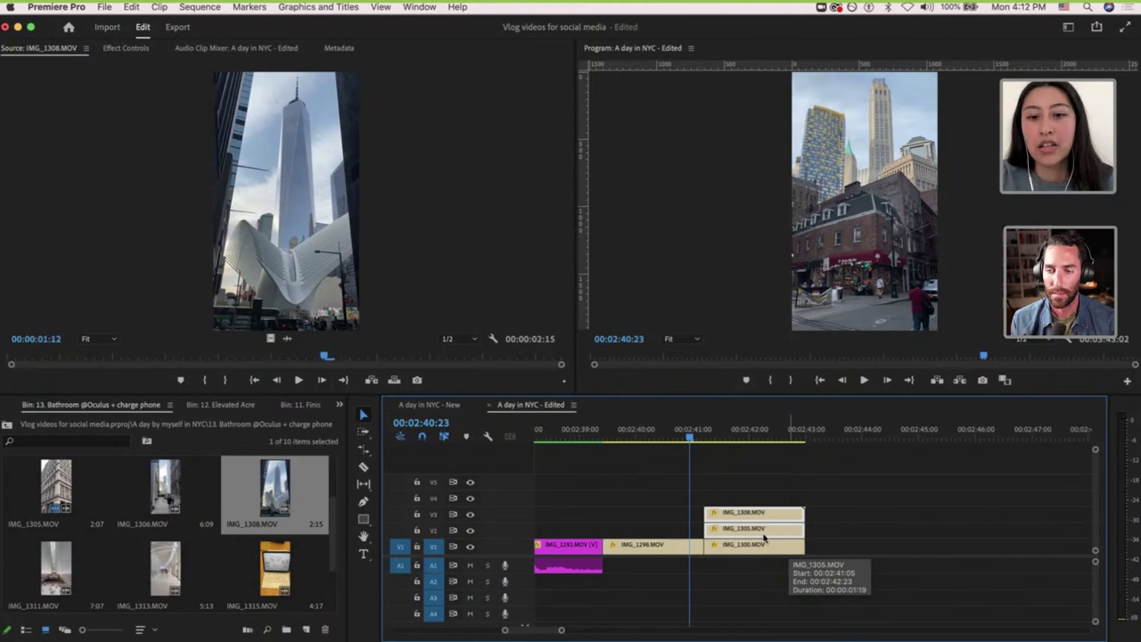
left_click_drag(764, 538, 860, 547)
scroll(763, 508, "right", 3)
left_click(759, 516)
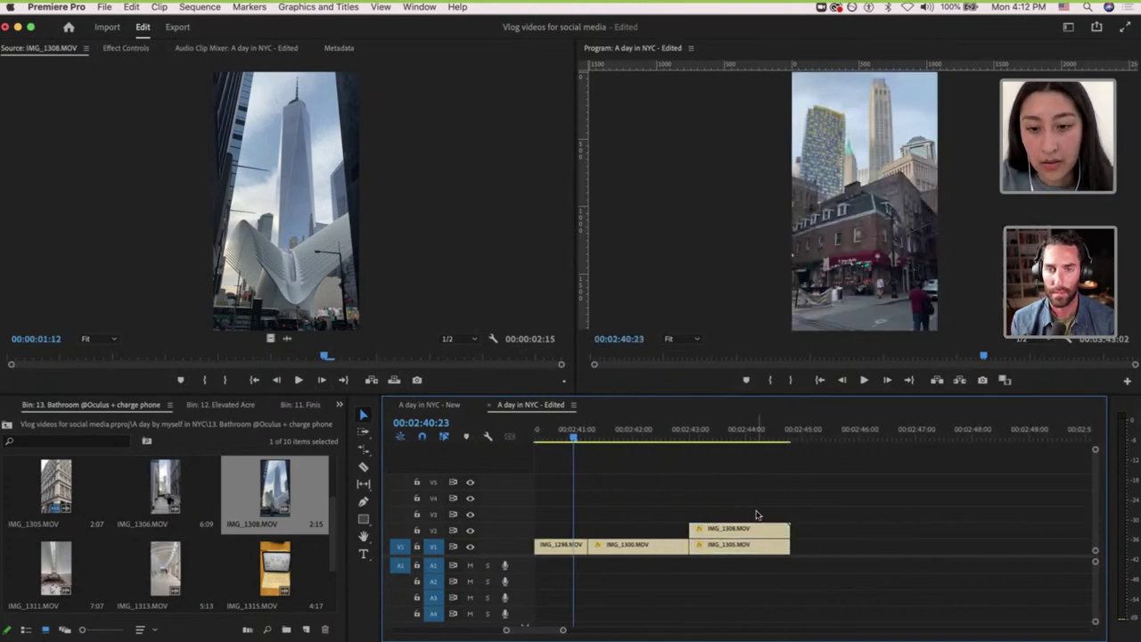
left_click_drag(723, 538, 827, 542)
scroll(829, 544, "down", 5)
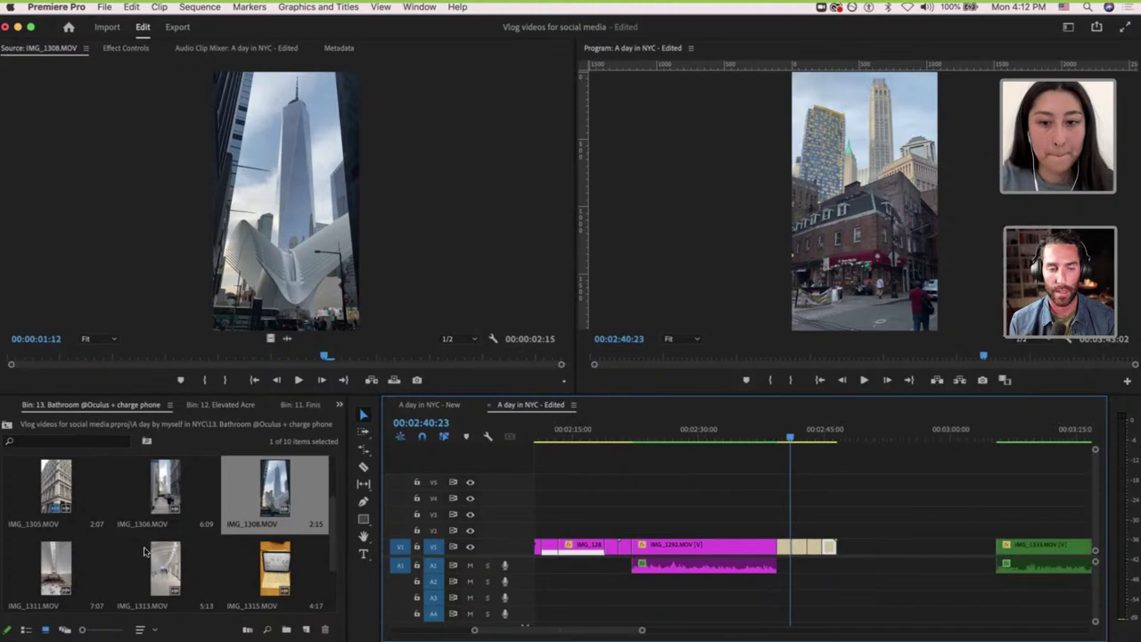
scroll(872, 530, "up", 5)
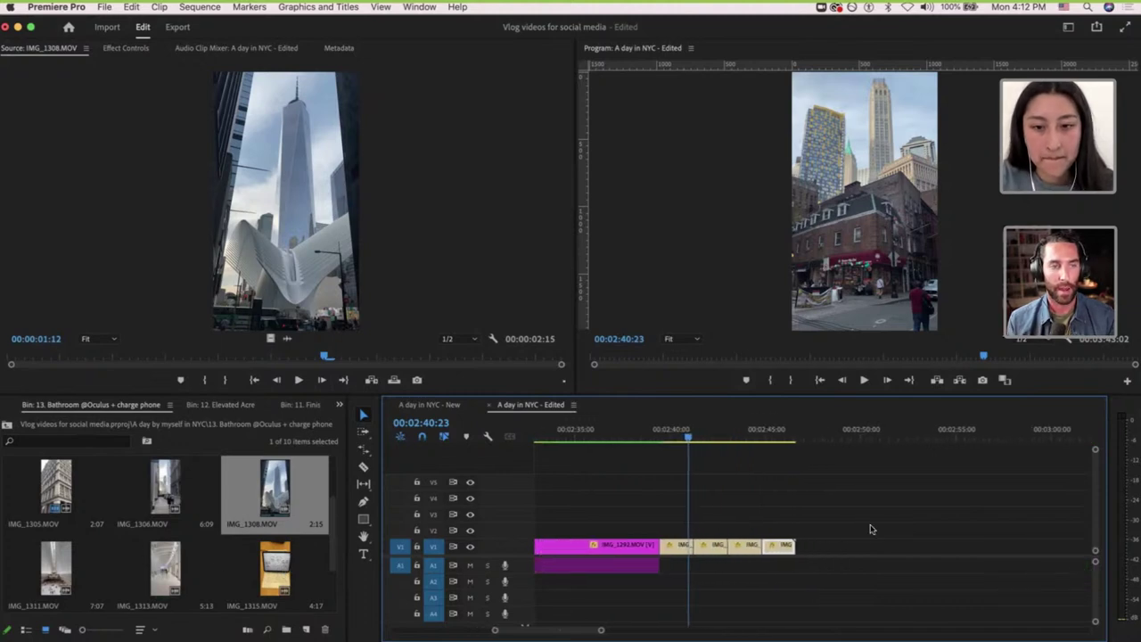
Mark IMG_1311's In point at 00:00:01:23 and place its video on V2 aligned with the start of IMG_1308.
left_click(767, 430)
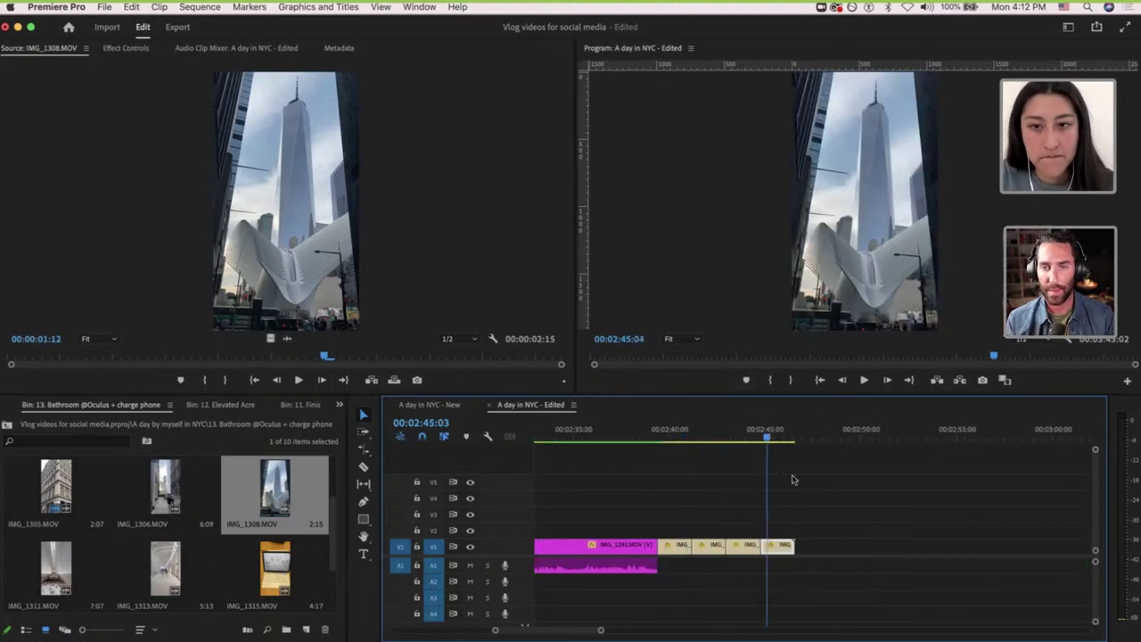
double_click(60, 577)
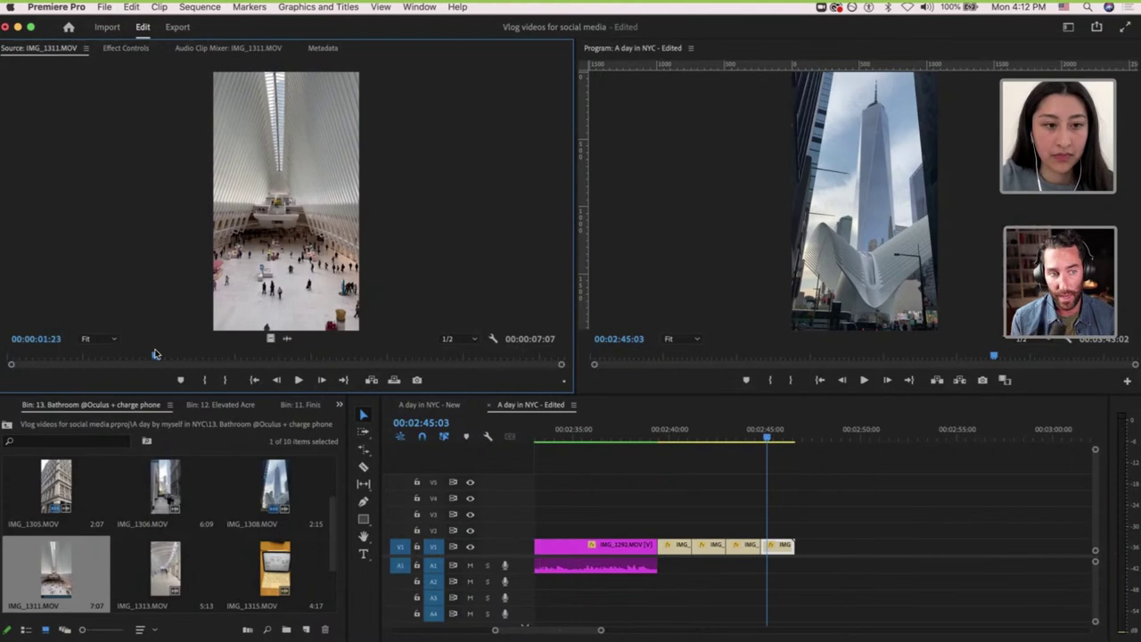
key("i")
left_click_drag(309, 347, 763, 531)
Cut IMG_1311 on V2 level with the end of IMG_1308 and delete the excess tail.
left_click(753, 431)
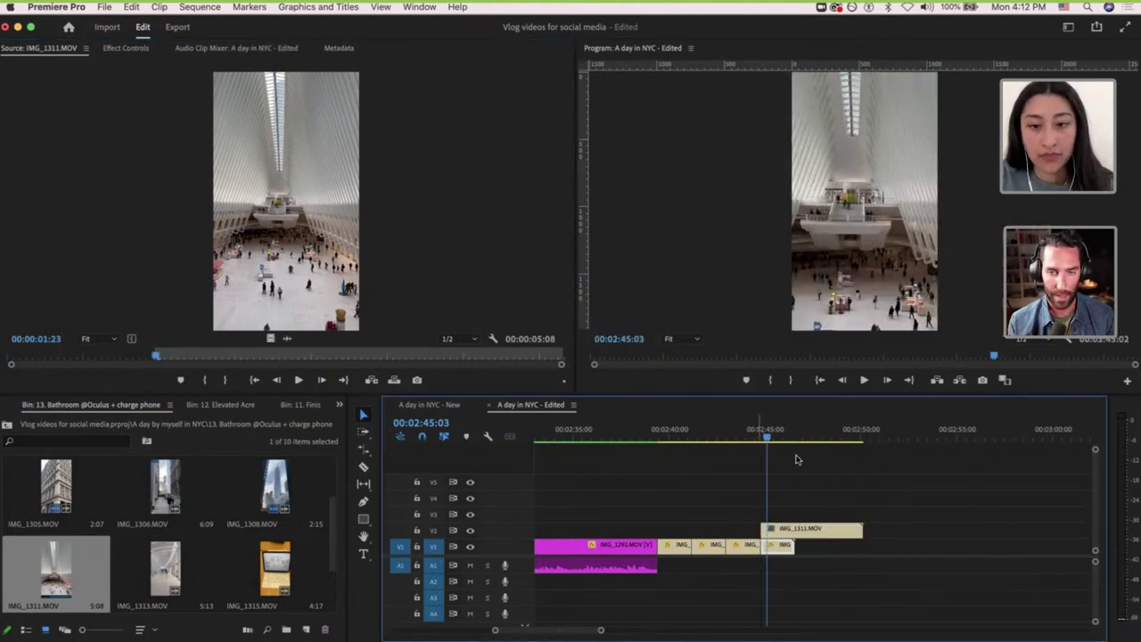
scroll(801, 466, "up", 4)
key("c")
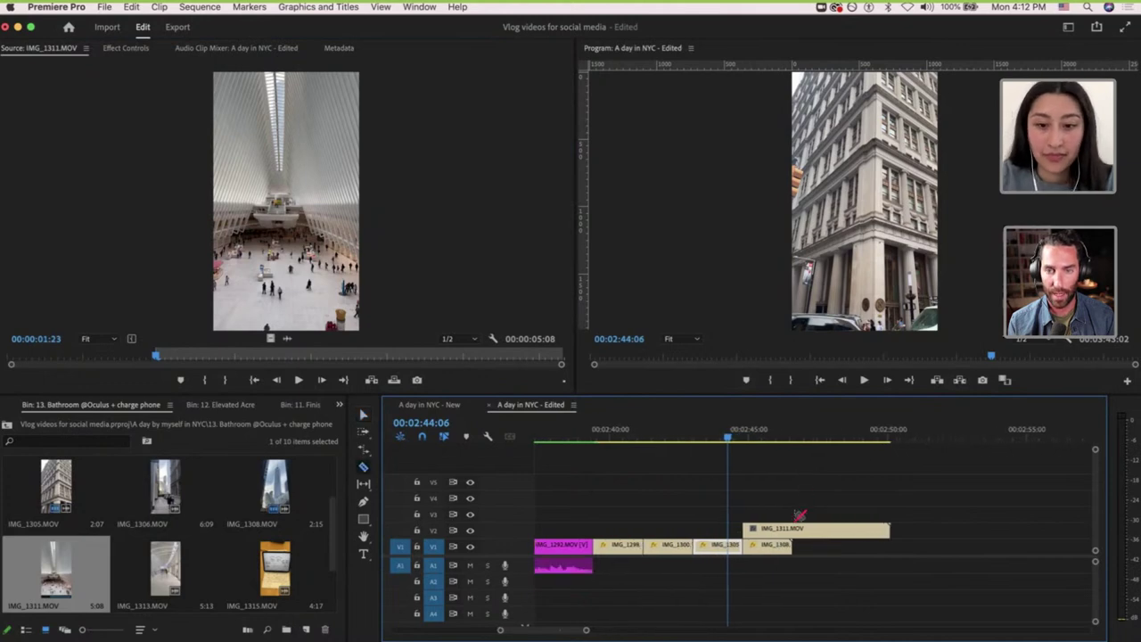
left_click(808, 533)
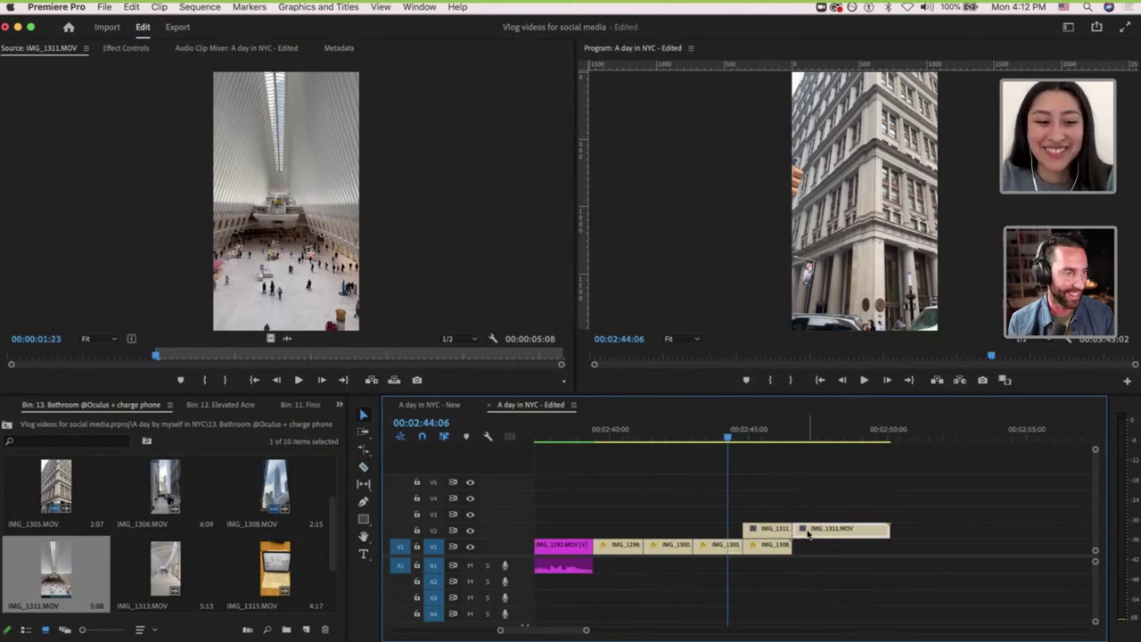
key("Delete")
Mark IMG_1313's In point at 00:00:00:00 and place its video on V3 aligned with the start of IMG_1311.
left_click(152, 558)
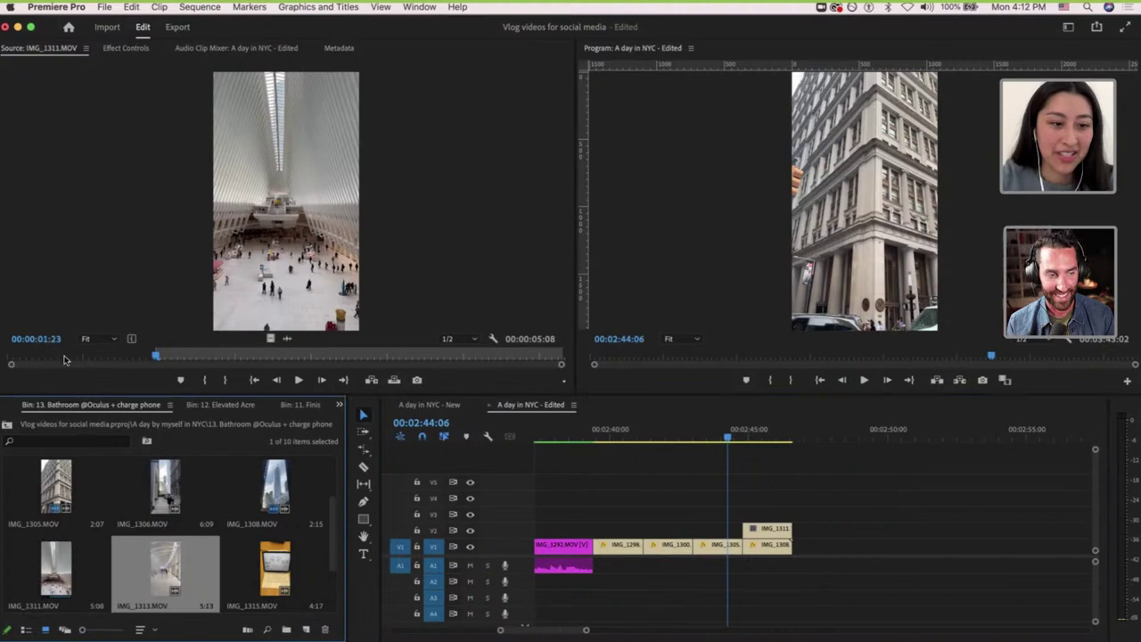
mouse_move(14, 356)
left_mouse_down()
mouse_move(276, 364)
mouse_move(3, 364)
left_mouse_up()
key("i")
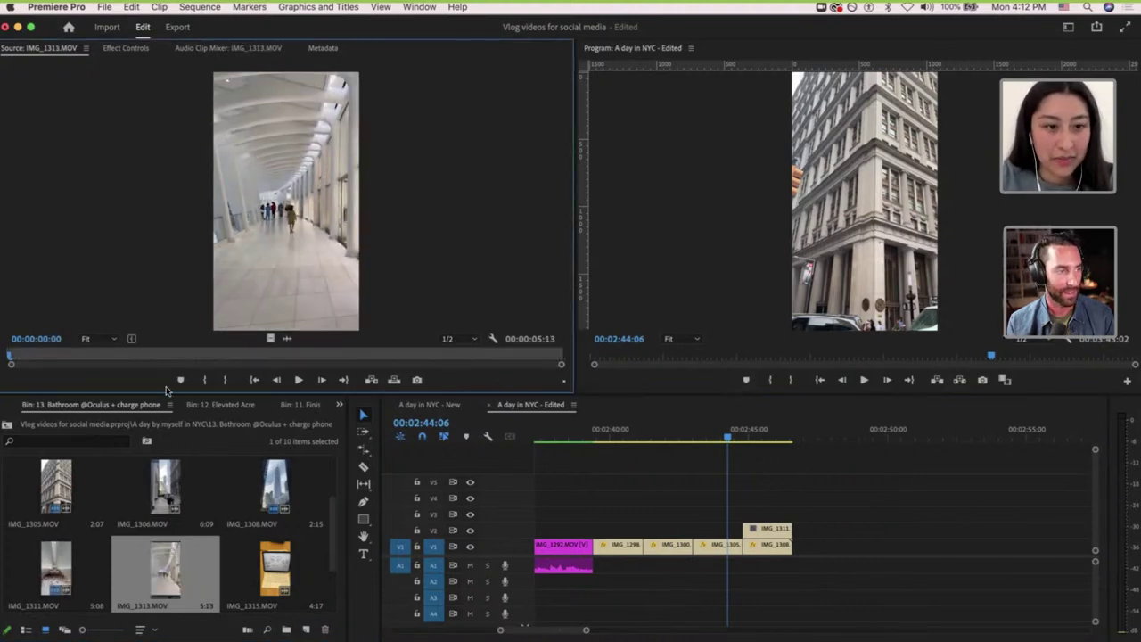
left_click_drag(743, 487, 751, 517)
Cut IMG_1313 on V3 level with the end of the stacked clips and delete the excess tail.
key("c")
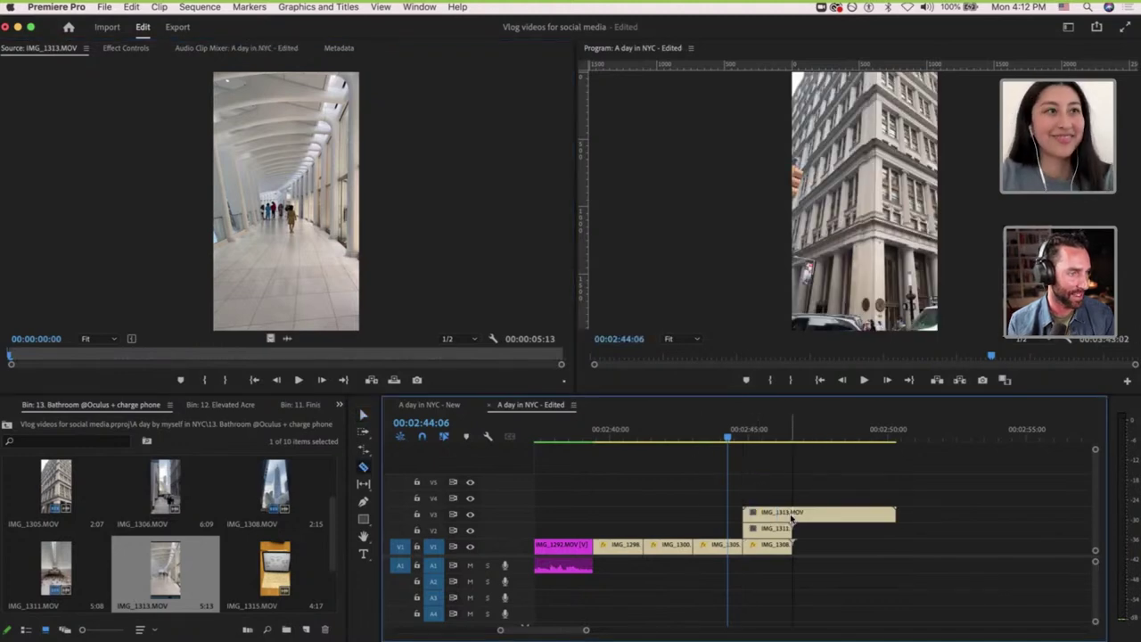
left_click(793, 517)
key("v")
left_click(810, 519)
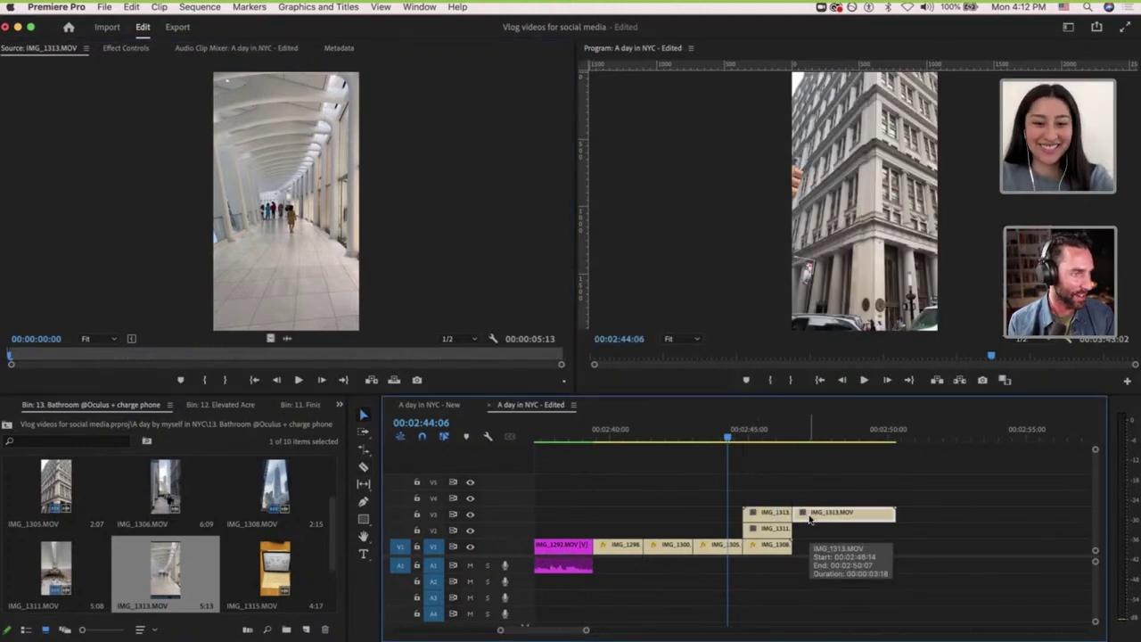
key("Delete")
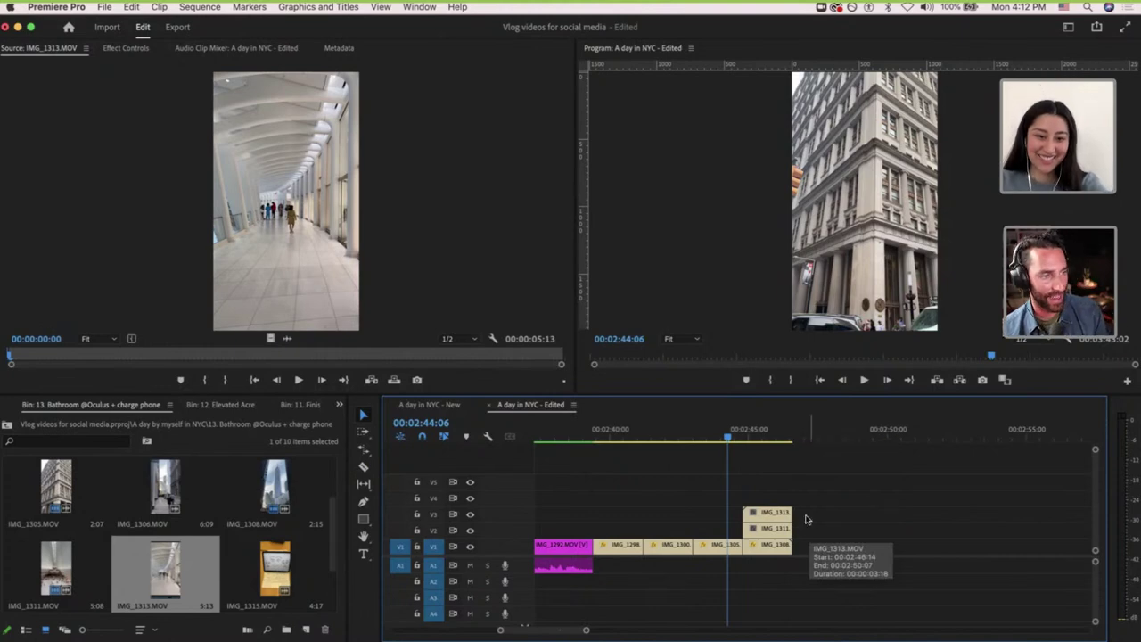
Mark IMG_1315's Out point at 00:00:02:08 and place its video on V4 above IMG_1313, trimming its end level with the stack.
left_click(274, 566)
double_click(274, 566)
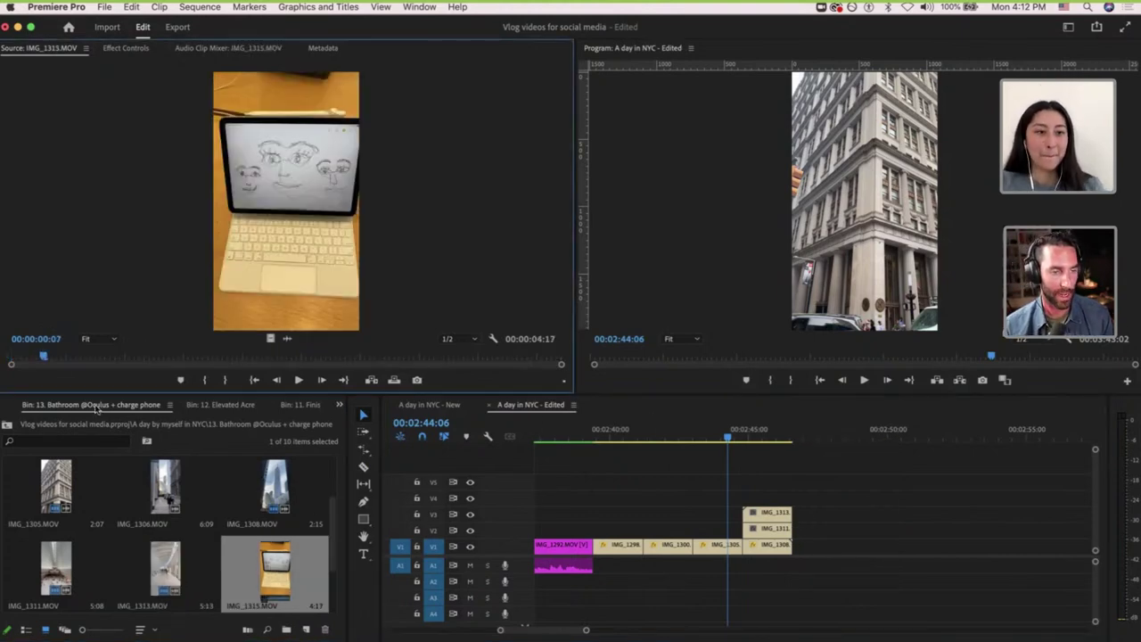
left_click_drag(43, 355, 5, 355)
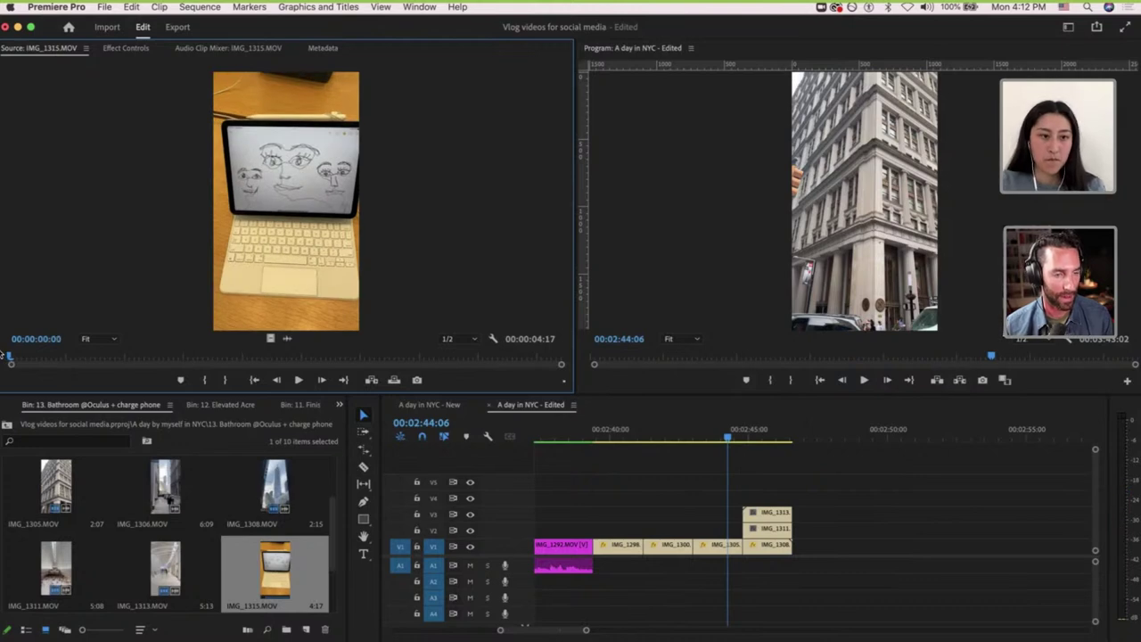
left_click(281, 362)
key("o")
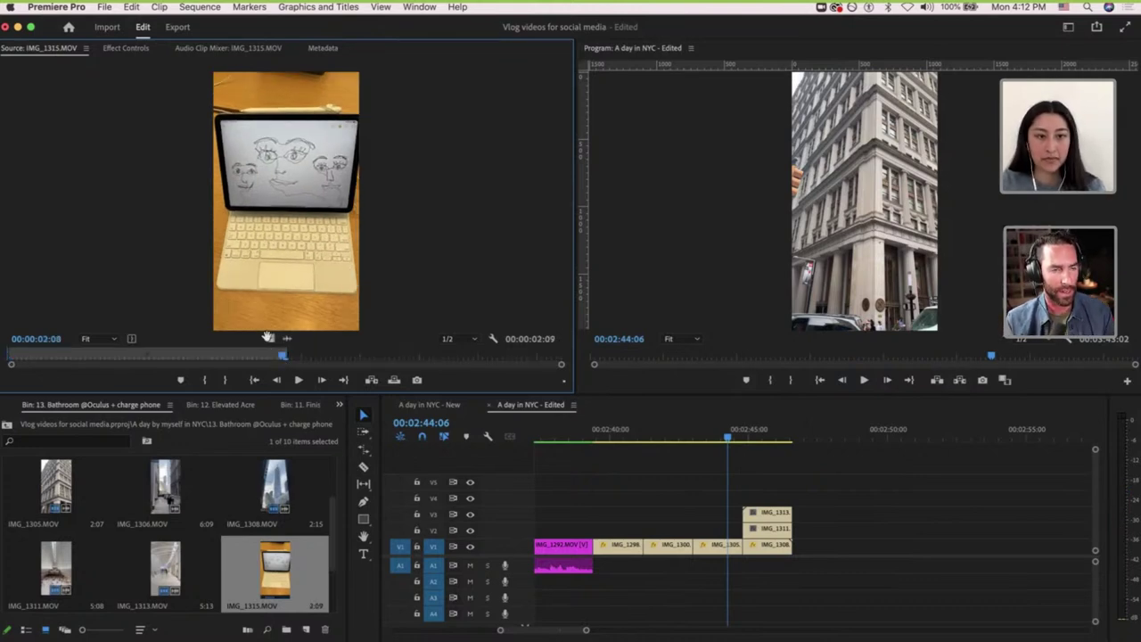
left_click_drag(268, 338, 791, 497)
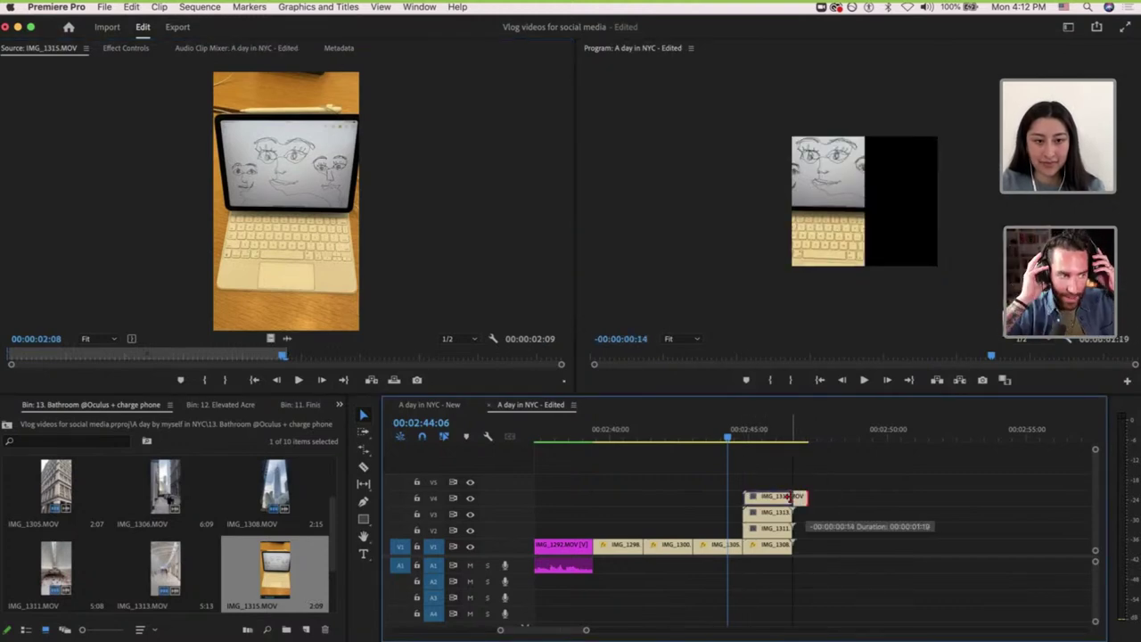
Mark IMG_1317 from 00:00:00:17 to 00:00:02:18 and place its video on V5, trimmed level with the stacked clips.
left_click_drag(334, 548, 333, 587)
double_click(49, 558)
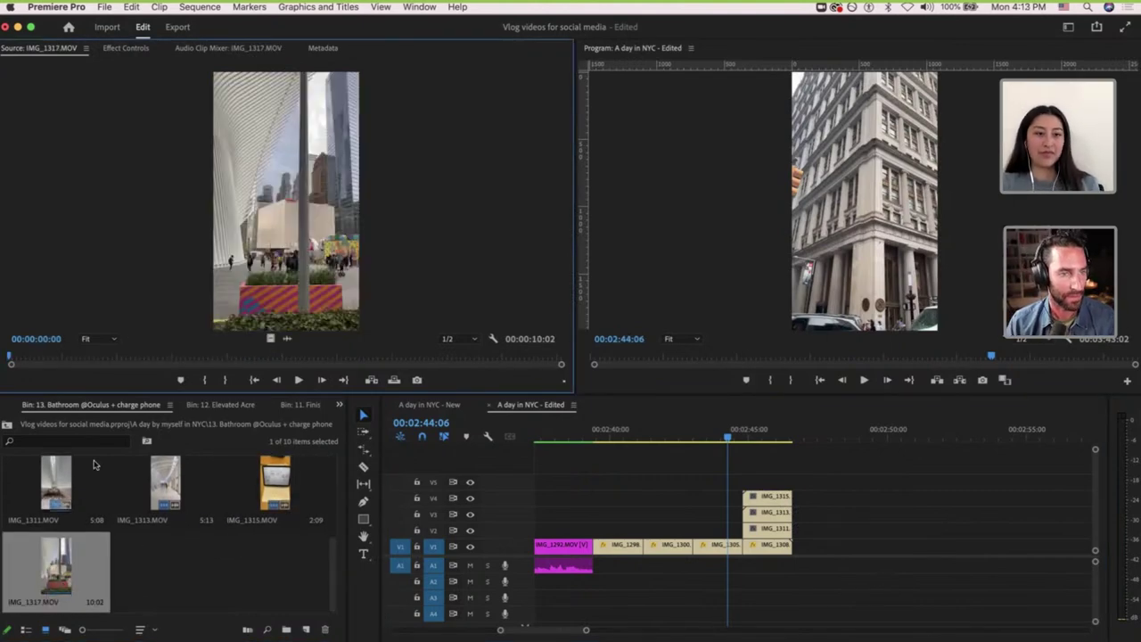
left_click_drag(107, 358, 47, 358)
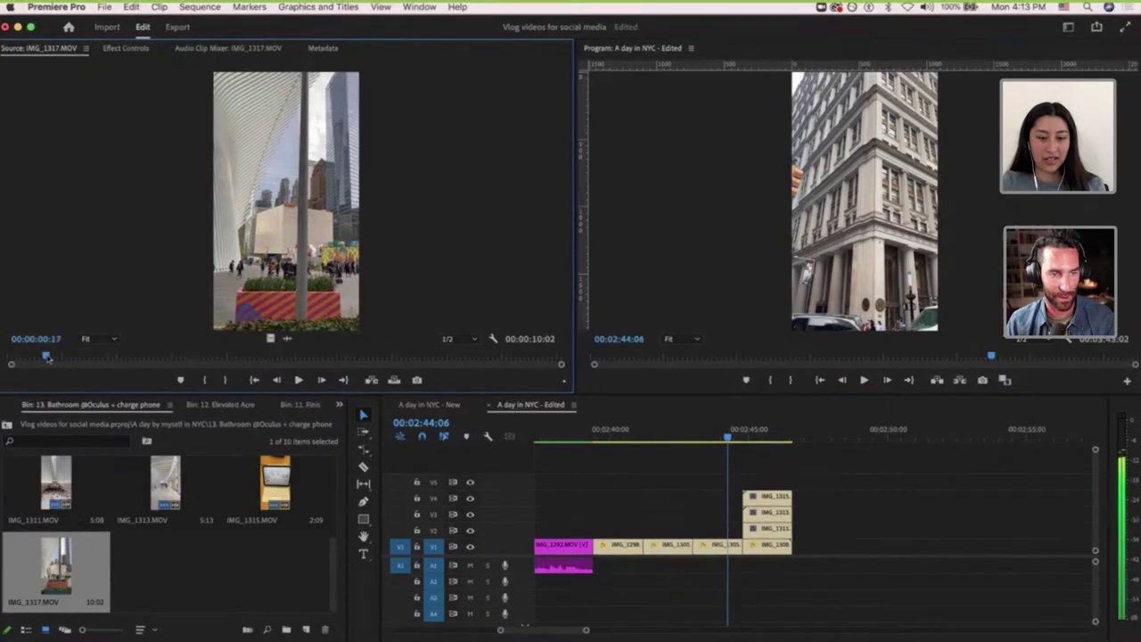
key("i")
key("space")
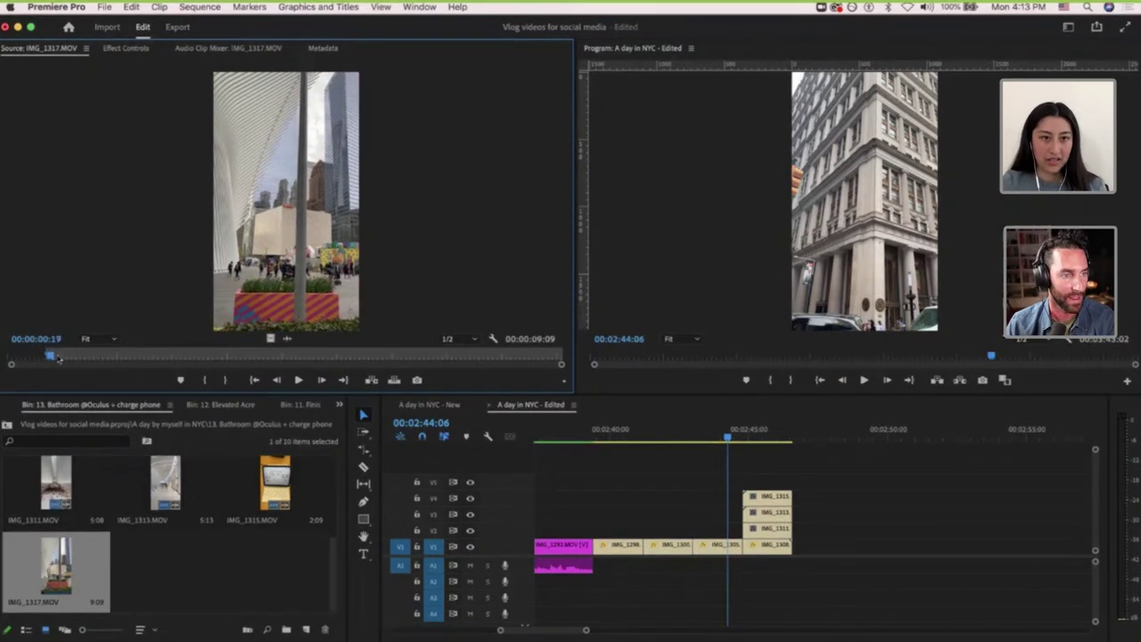
left_click(158, 356)
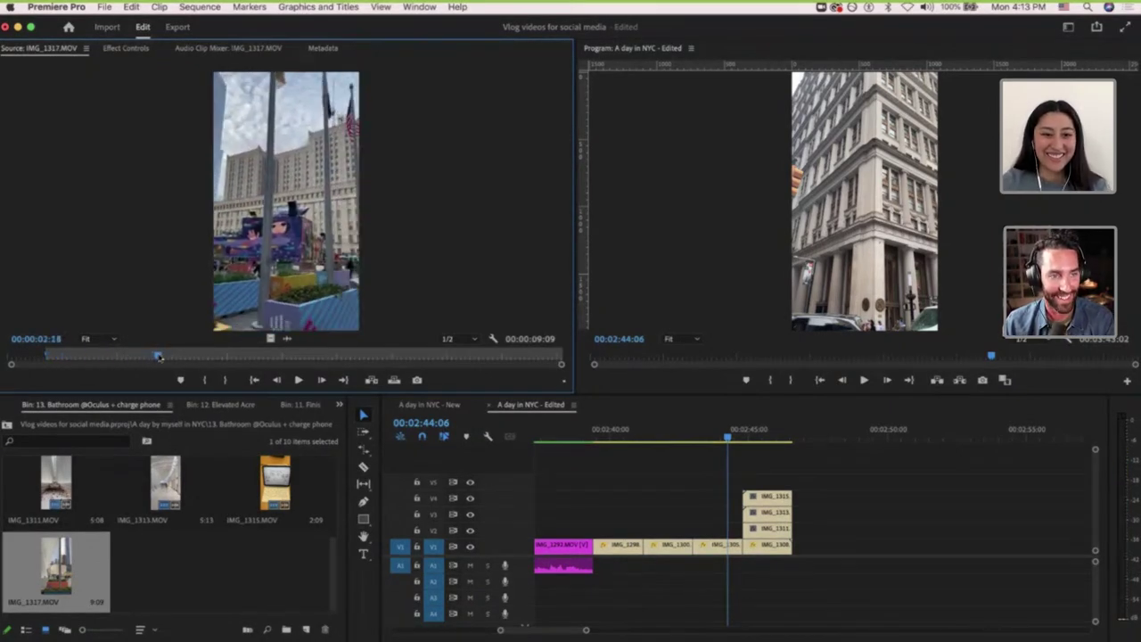
key("o")
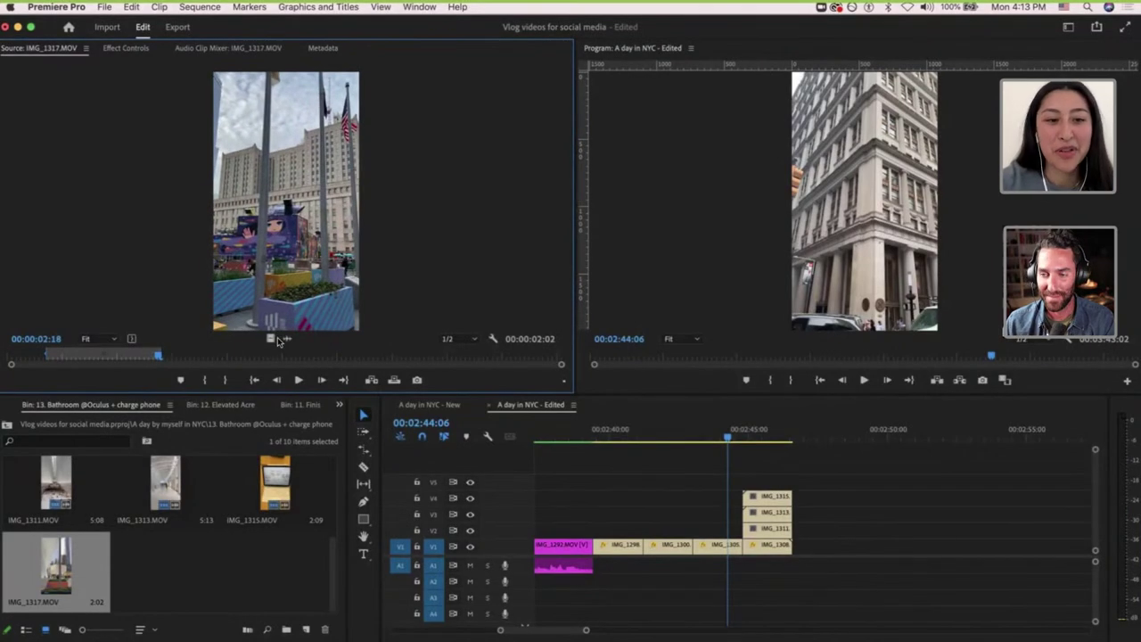
left_click_drag(800, 428, 795, 482)
Set IMG_1311, IMG_1313, IMG_1315 and IMG_1317 on V2 to V5 to the sequence's frame size.
scroll(791, 492, "up", 3)
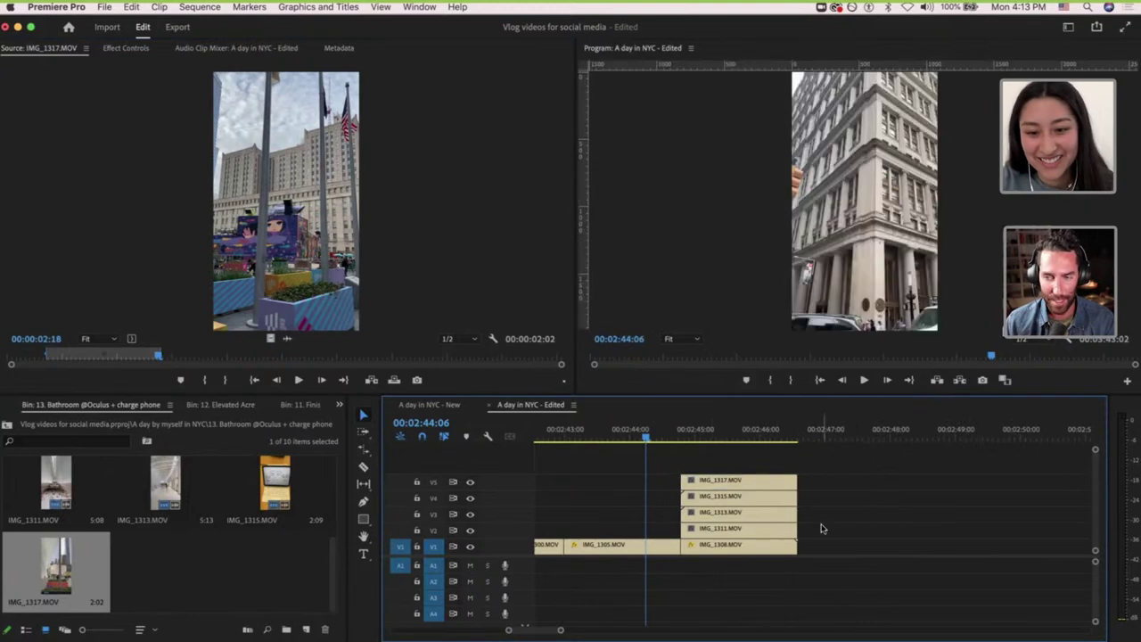
right_click(741, 513)
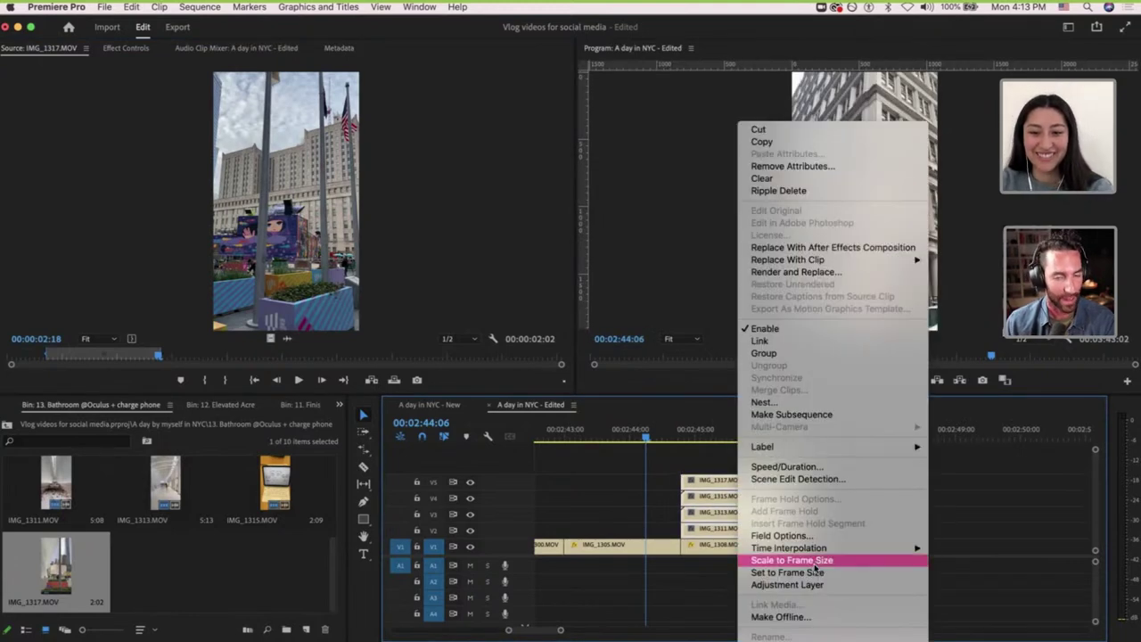
left_click(815, 571)
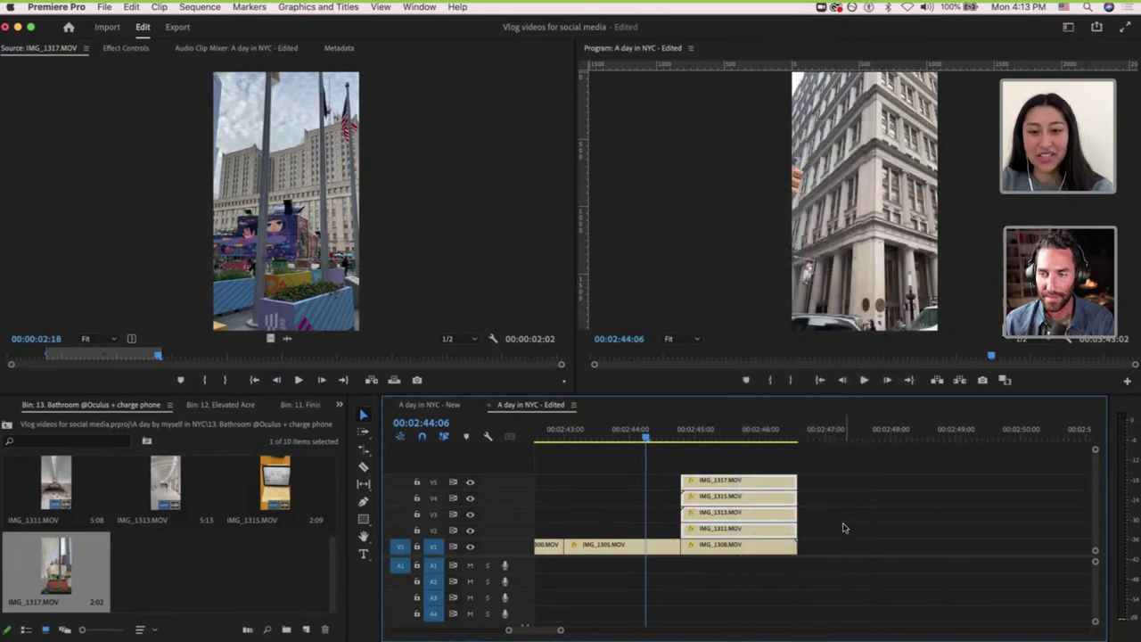
Move the stack of IMG_1311, IMG_1313, IMG_1315 and IMG_1317 down one track, placing it directly after IMG_1308 on V1.
left_click(810, 532)
left_click_drag(721, 457, 842, 550)
scroll(723, 452, "right", 3)
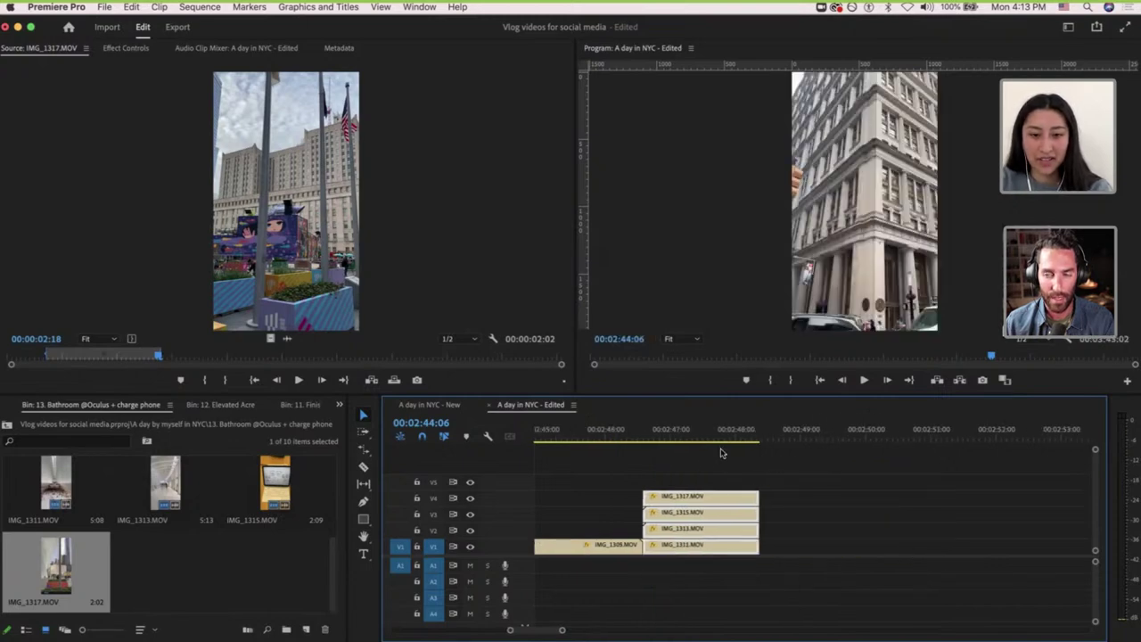
Lay IMG_1313, IMG_1315 and IMG_1317 end to end after IMG_1311 on V1 by moving the remaining stack forward one clip at a time.
left_click_drag(717, 444, 793, 543)
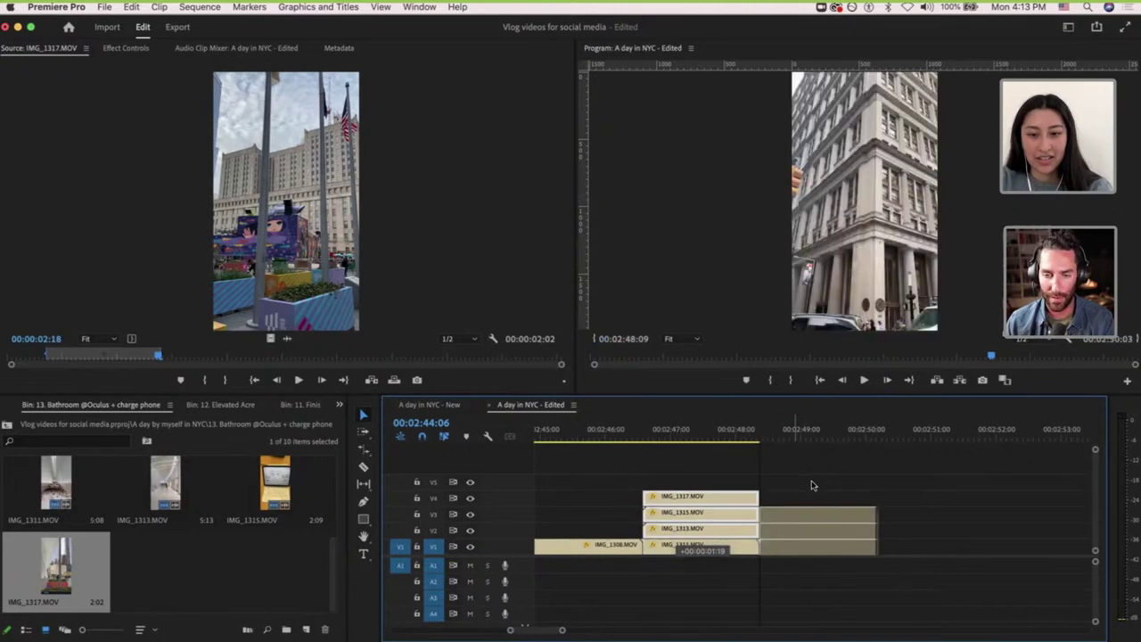
left_click_drag(811, 485, 811, 486)
scroll(812, 486, "down", 2)
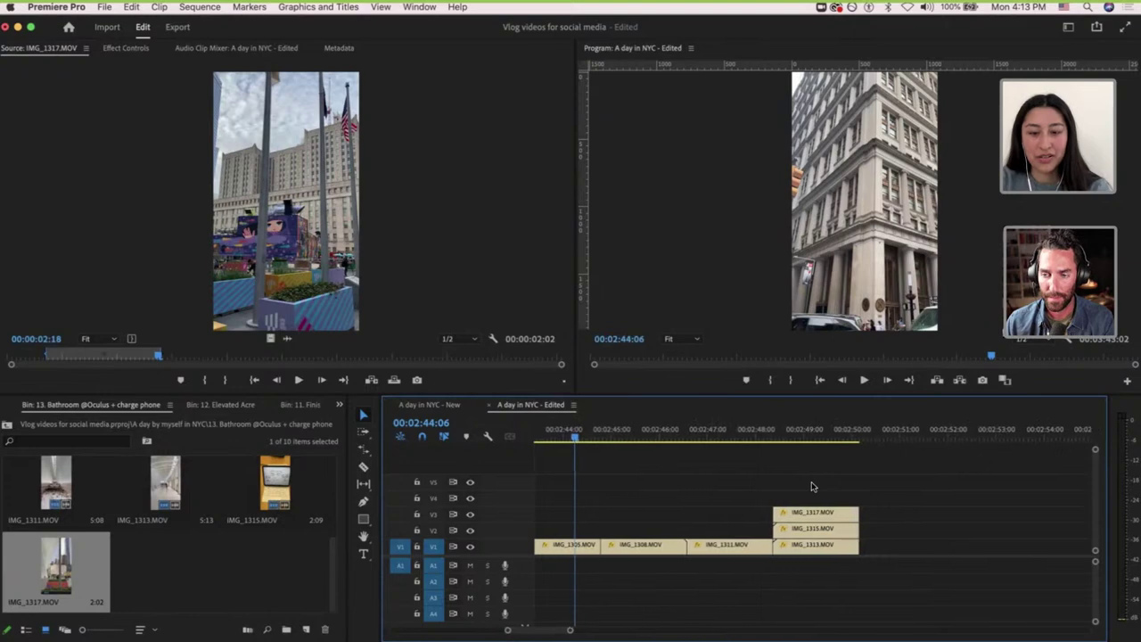
scroll(812, 487, "right", 3)
left_click_drag(707, 469, 777, 541)
left_click_drag(787, 489, 786, 487)
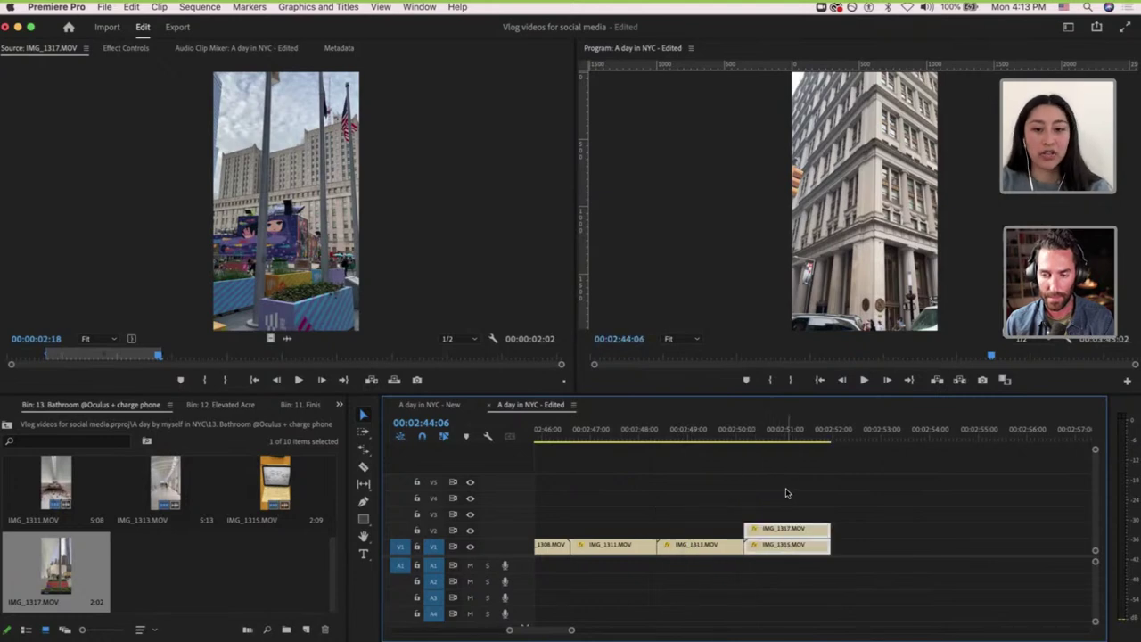
left_click(794, 488)
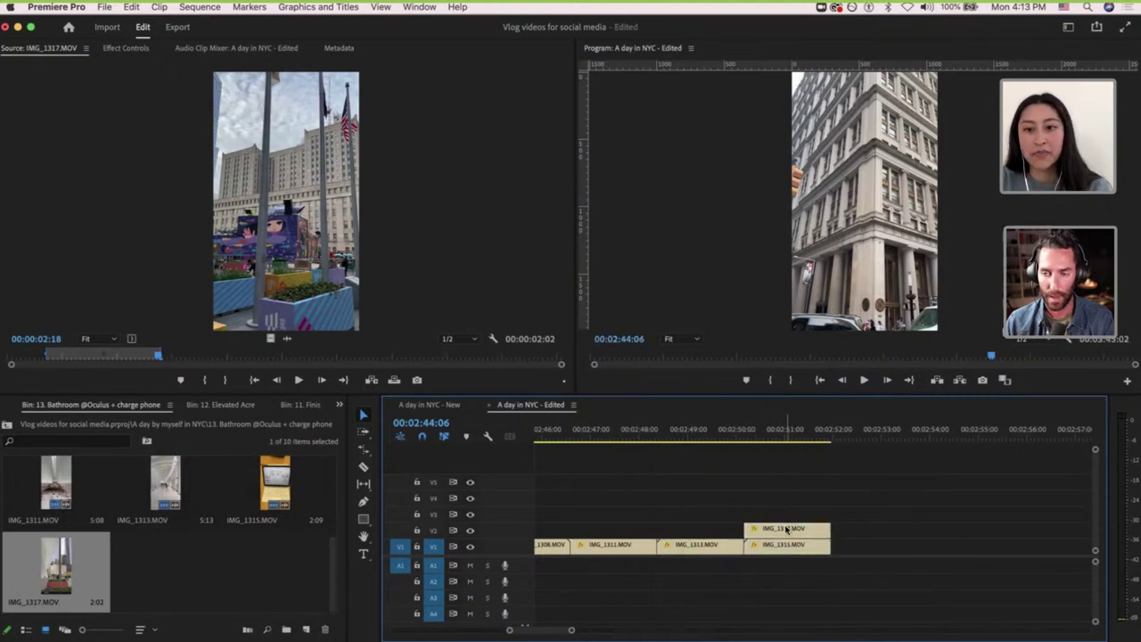
left_click_drag(786, 542, 849, 449)
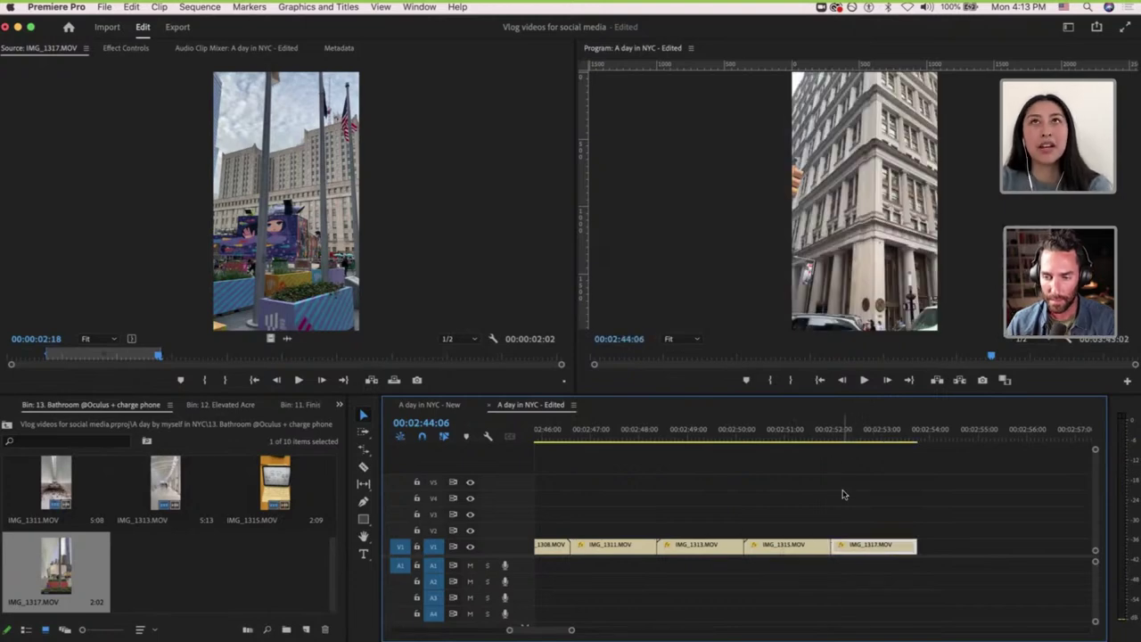
Close the gap on V1 between IMG_1317 and the following green clip, and save the project.
key("minus")
key("minus")
left_click(931, 546)
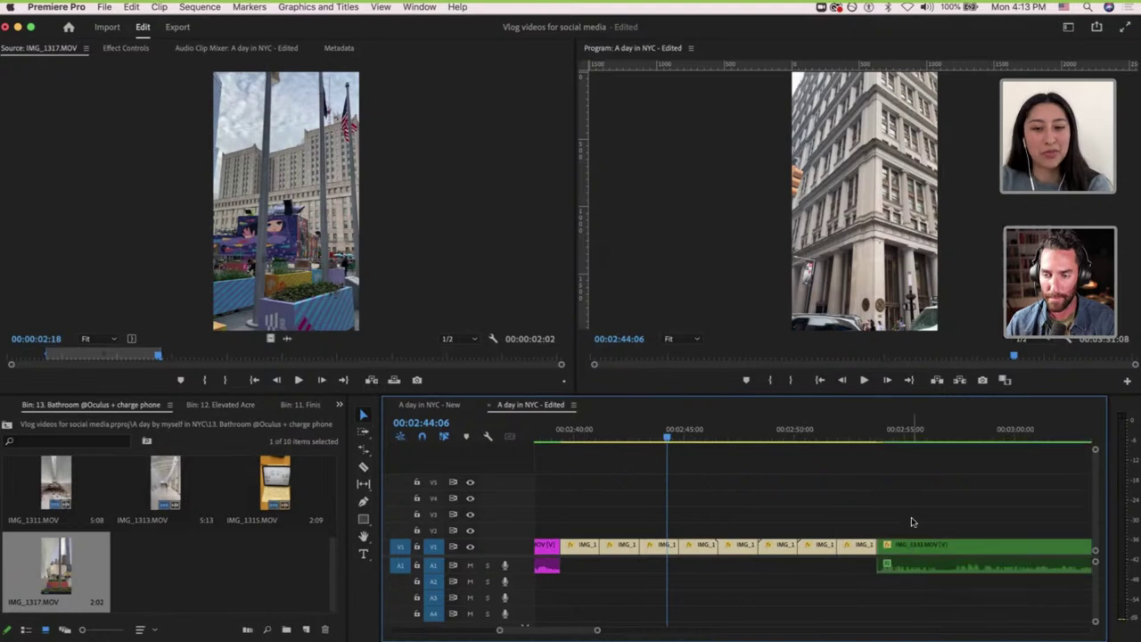
key("minus")
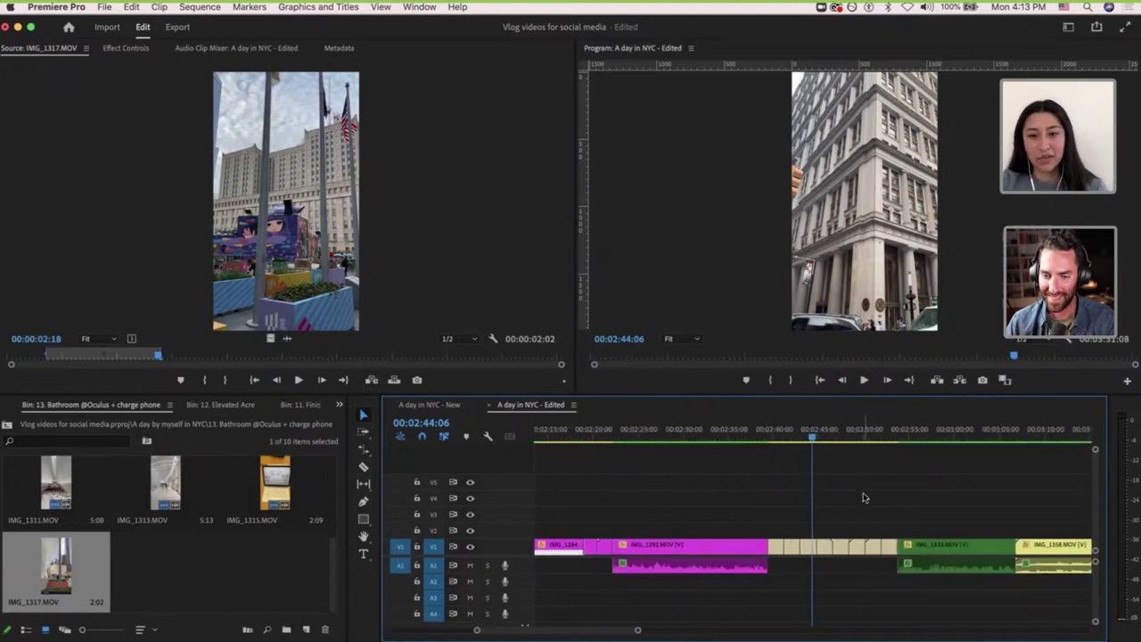
key("equal")
key("super+s")
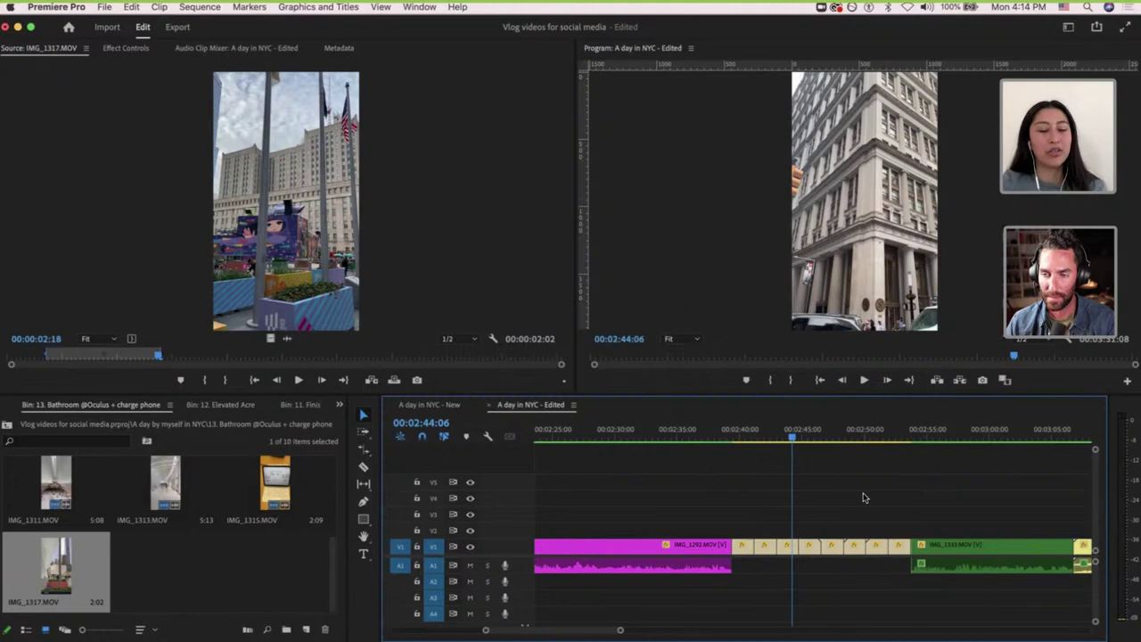
Ripple-trim the end of the first clip after IMG_1292 to 00:02:40:19 and the end of IMG_1300 to 00:02:42:05.
scroll(763, 494, "up", 3)
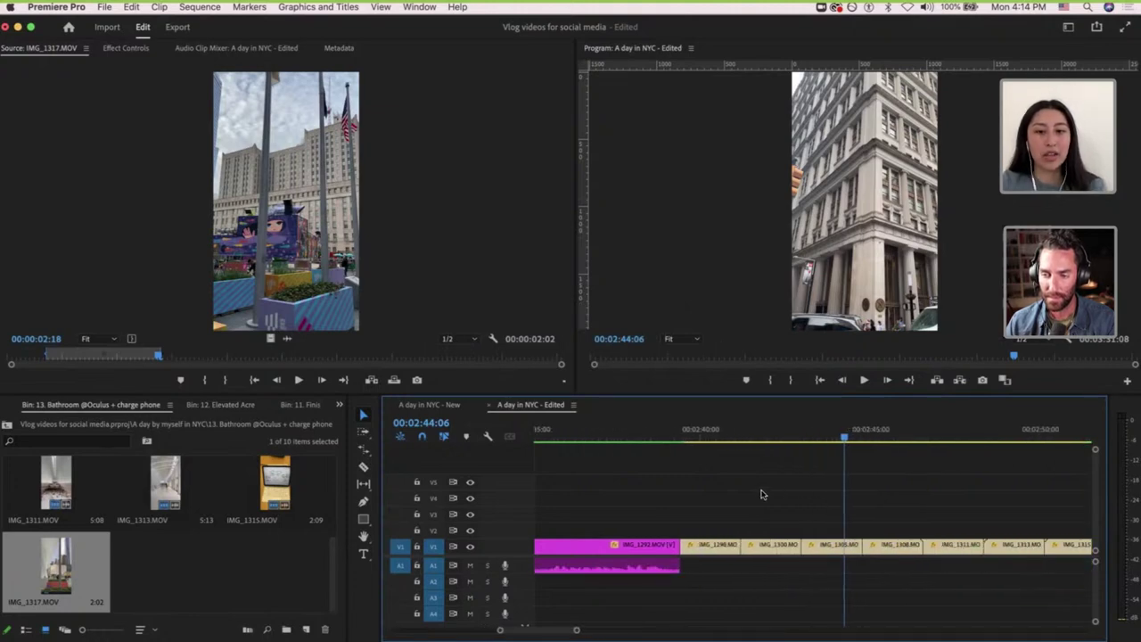
left_click(731, 438)
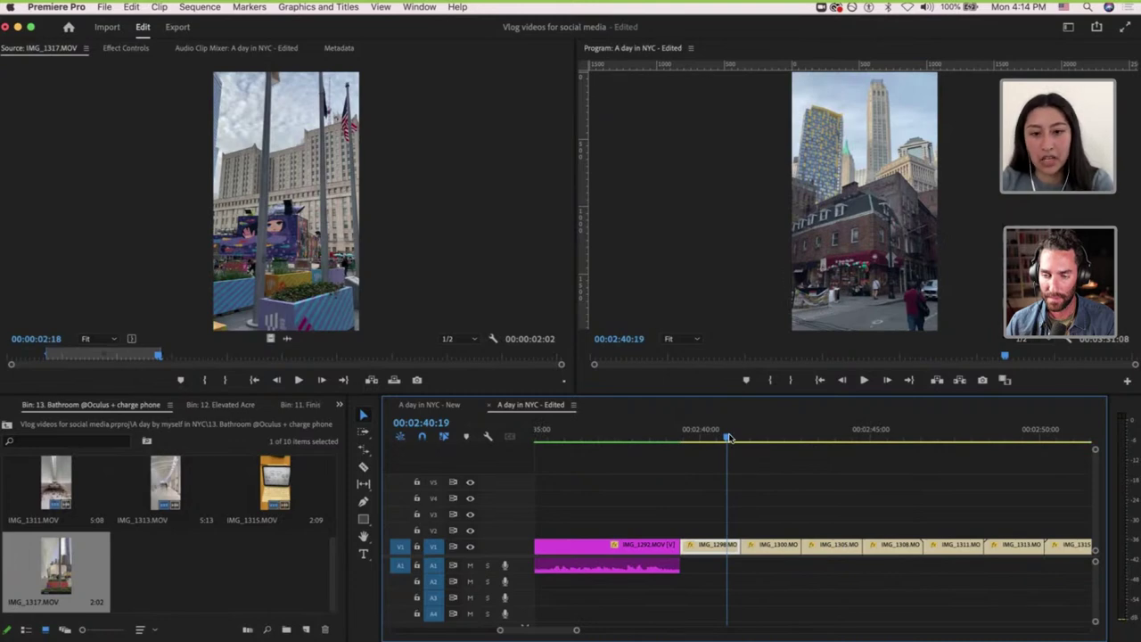
left_click(760, 436)
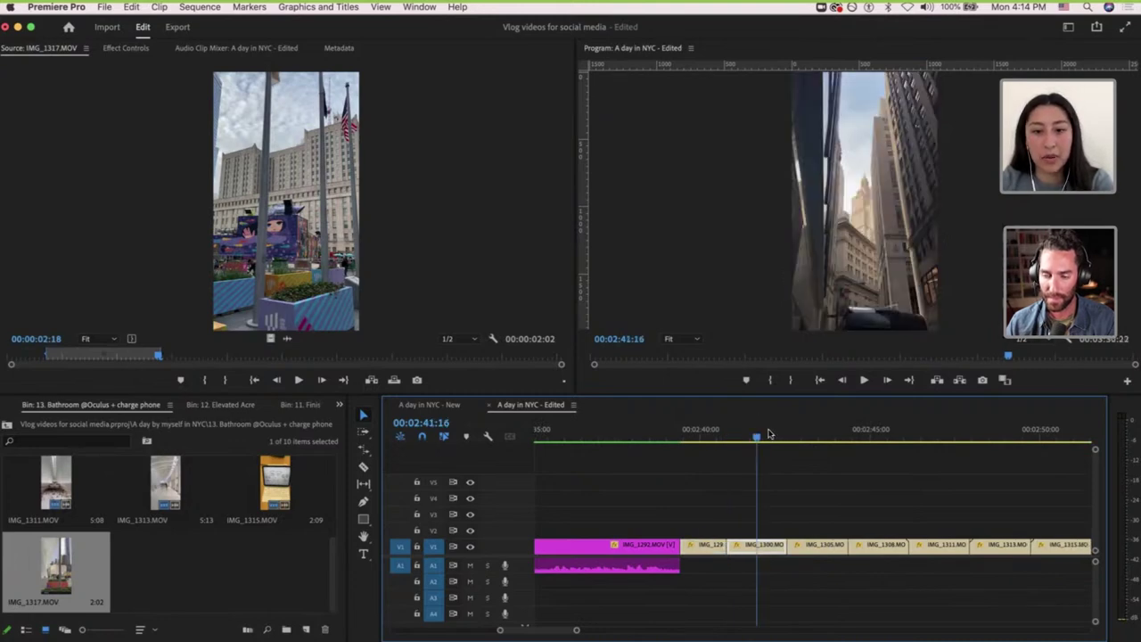
left_click(770, 436)
left_click(778, 436)
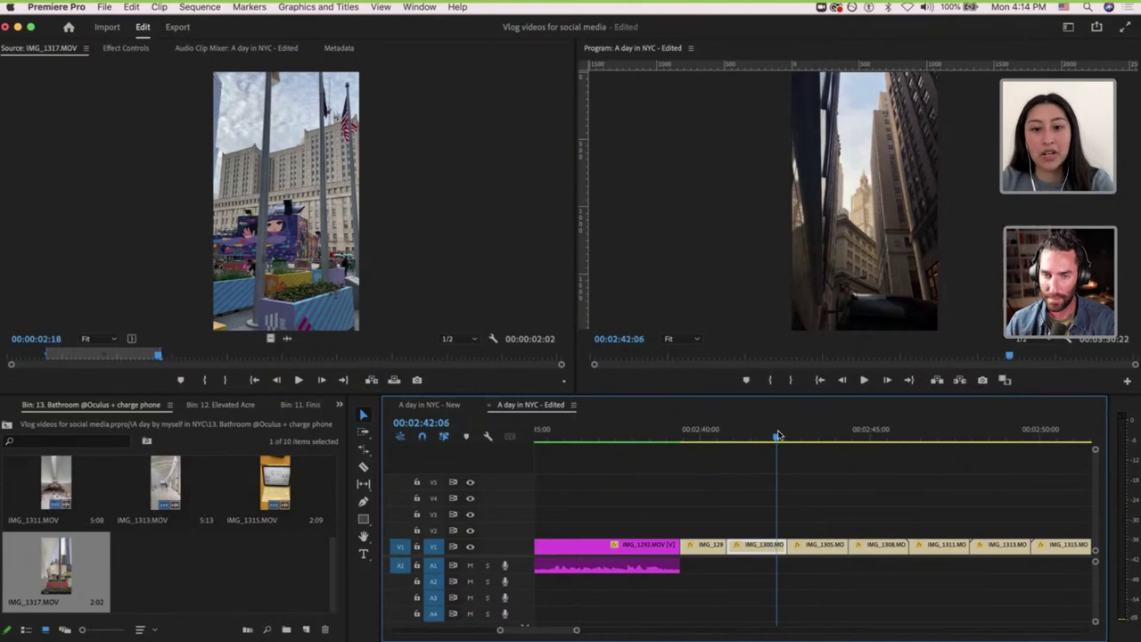
key("Left")
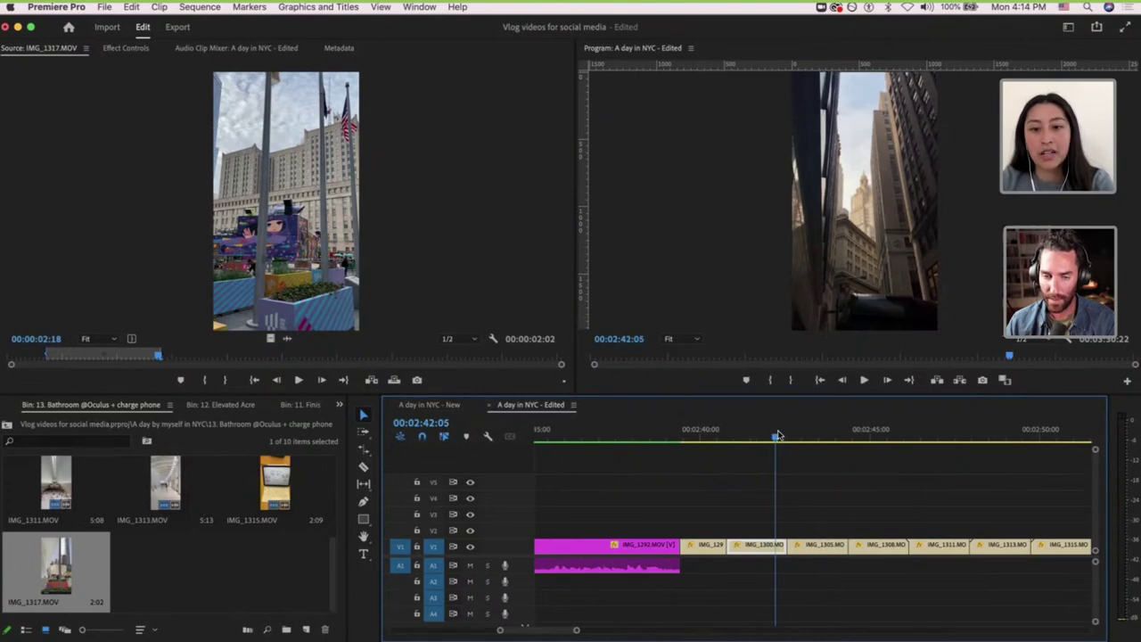
key("w")
Play through IMG_1305, ripple-trim its end to shorten it, and move the playhead to 00:02:45:00 within IMG_1308.
key("space")
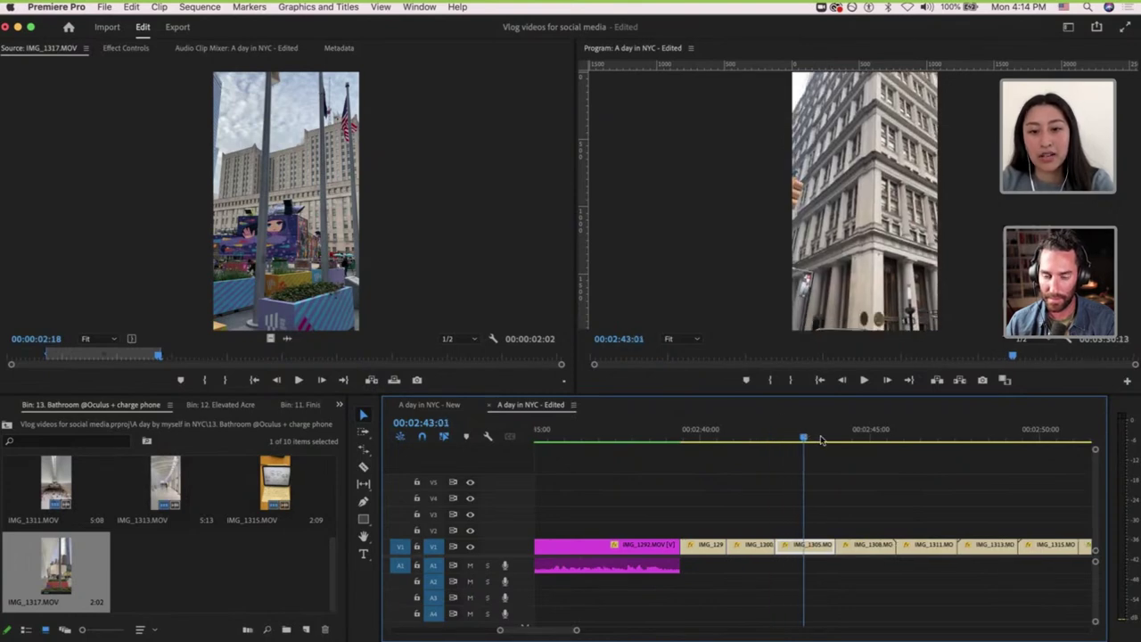
left_click_drag(838, 443, 871, 434)
key("w")
left_click(858, 435)
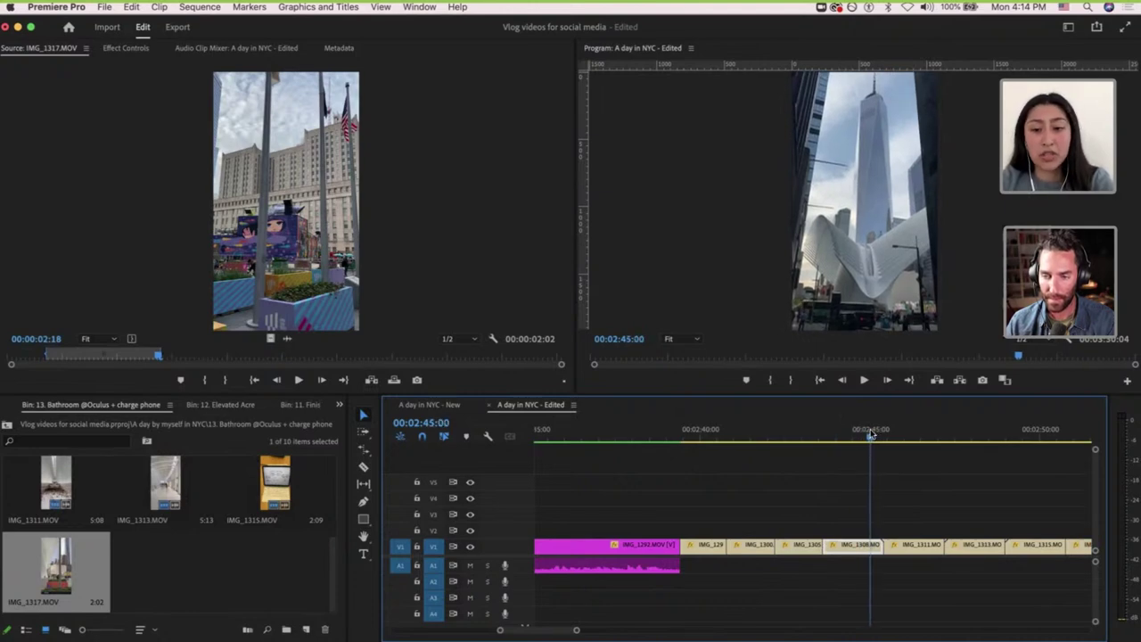
Ripple trim the ends of the IMG_1308 and IMG_1311 clips to 00:02:45:00 and 00:02:46:09.
key("w")
left_click(914, 433)
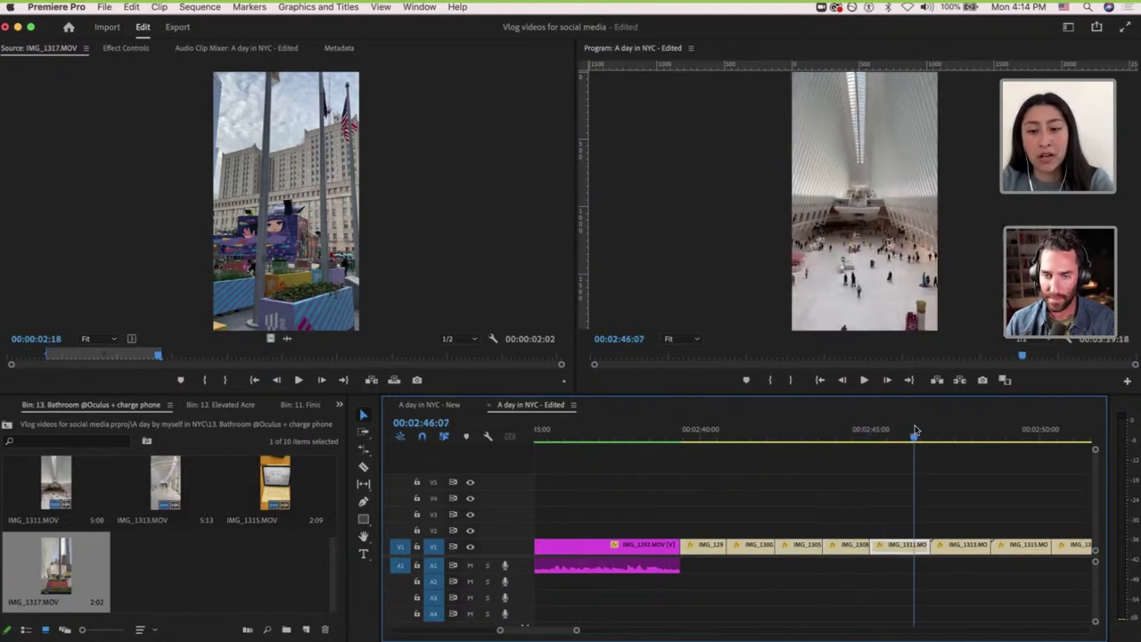
key("Right")
key("Right")
key("w")
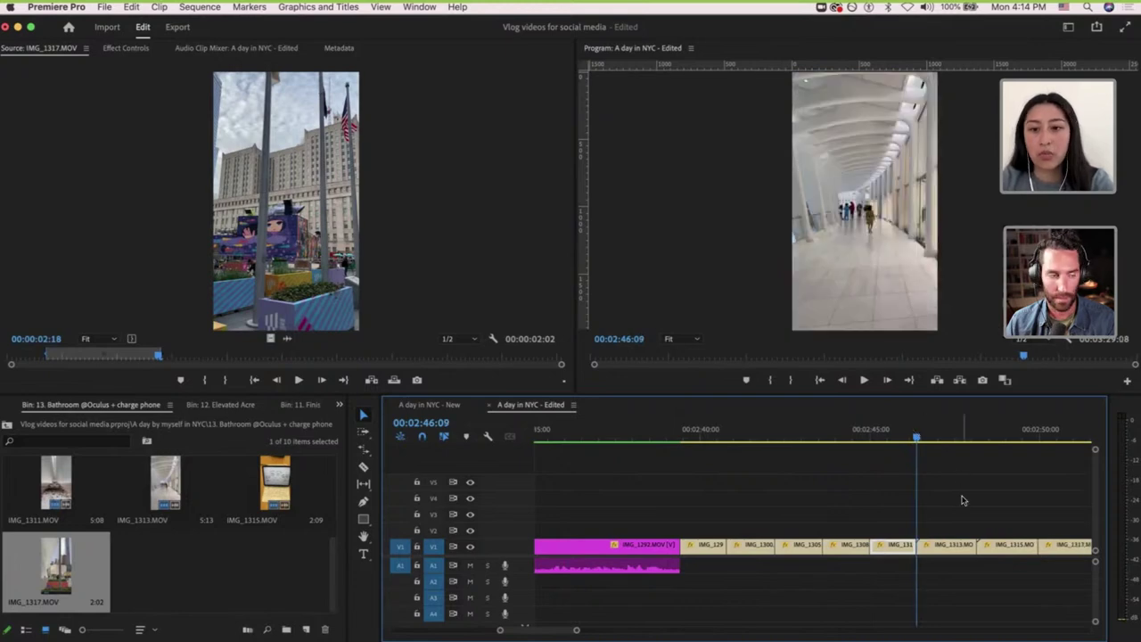
Ripple trim the end of IMG_1313 to 00:02:47:18 and the end of IMG_1315 to 00:02:49:03.
scroll(963, 500, "right", 2)
left_click(903, 437)
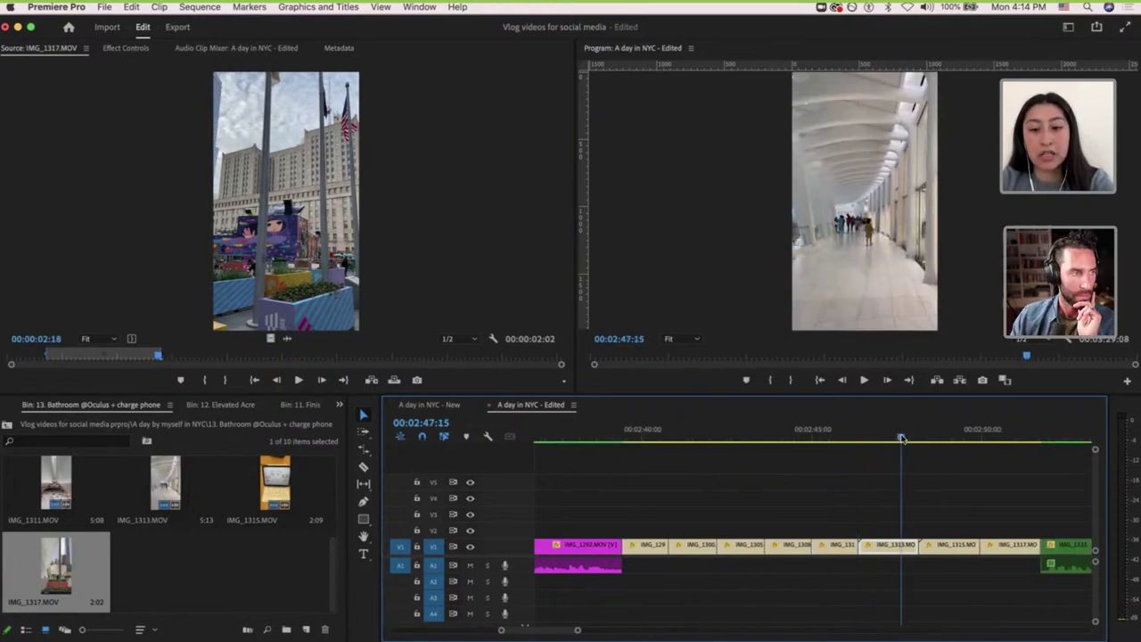
left_click_drag(902, 438, 905, 437)
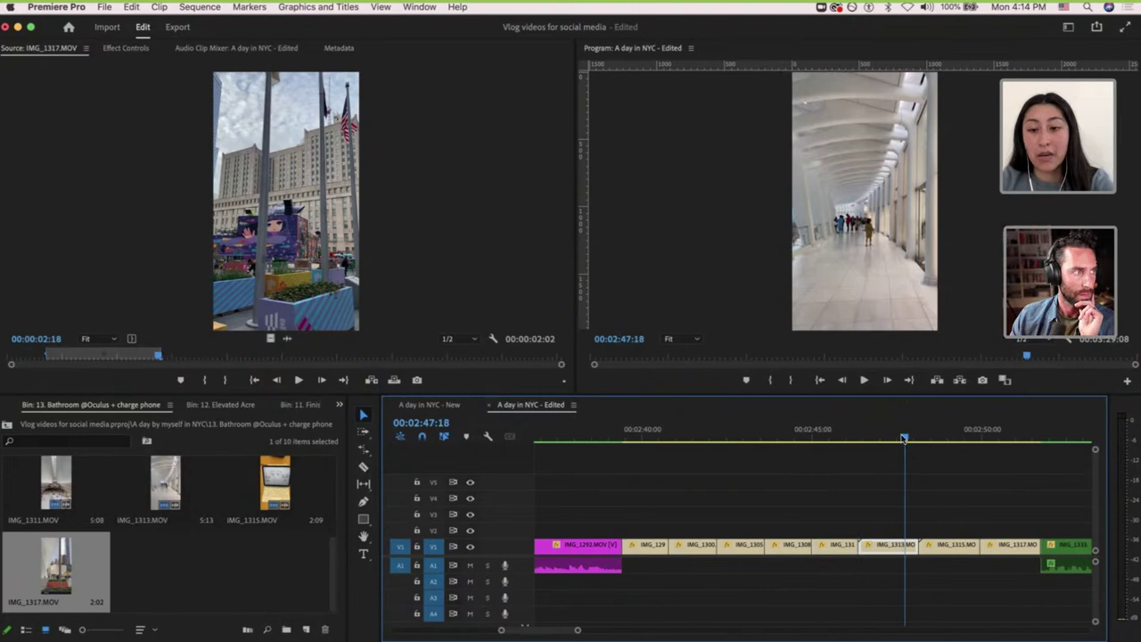
key("w")
left_click(952, 436)
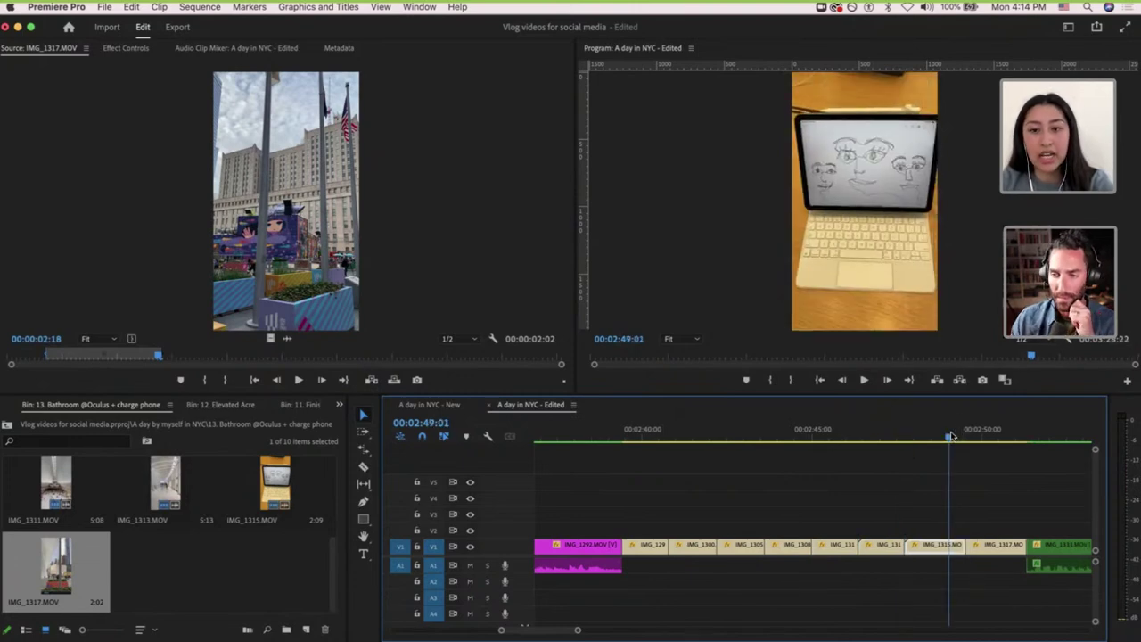
key("w")
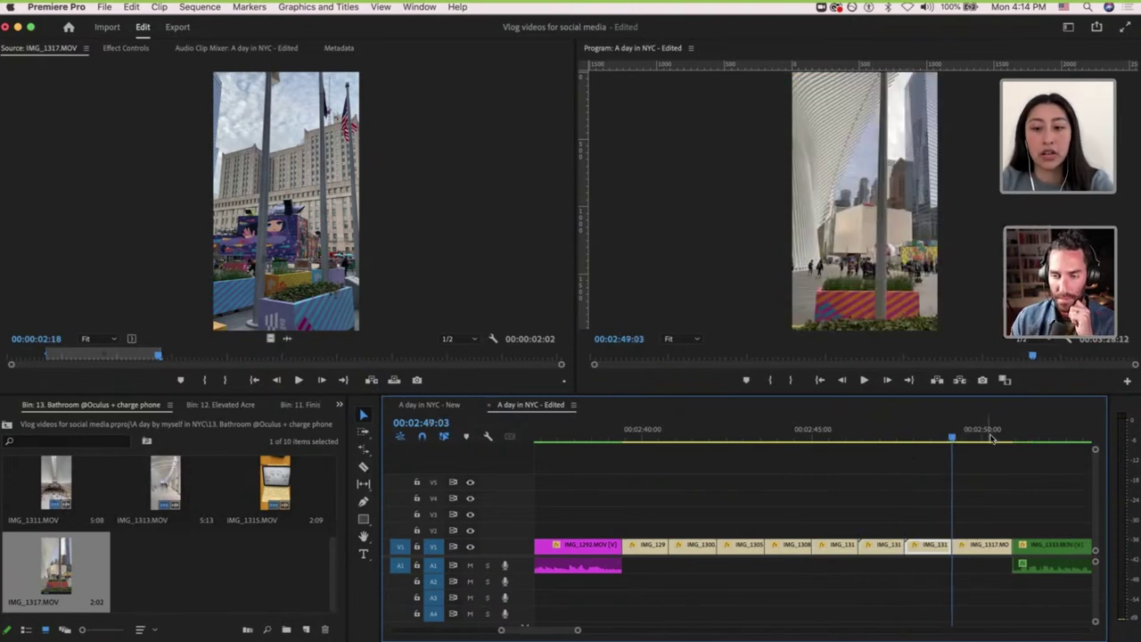
Ripple trim the end of the IMG_1317 clip to 00:02:50:12, closing the gap before the green IMG_1333 clip.
left_click(993, 436)
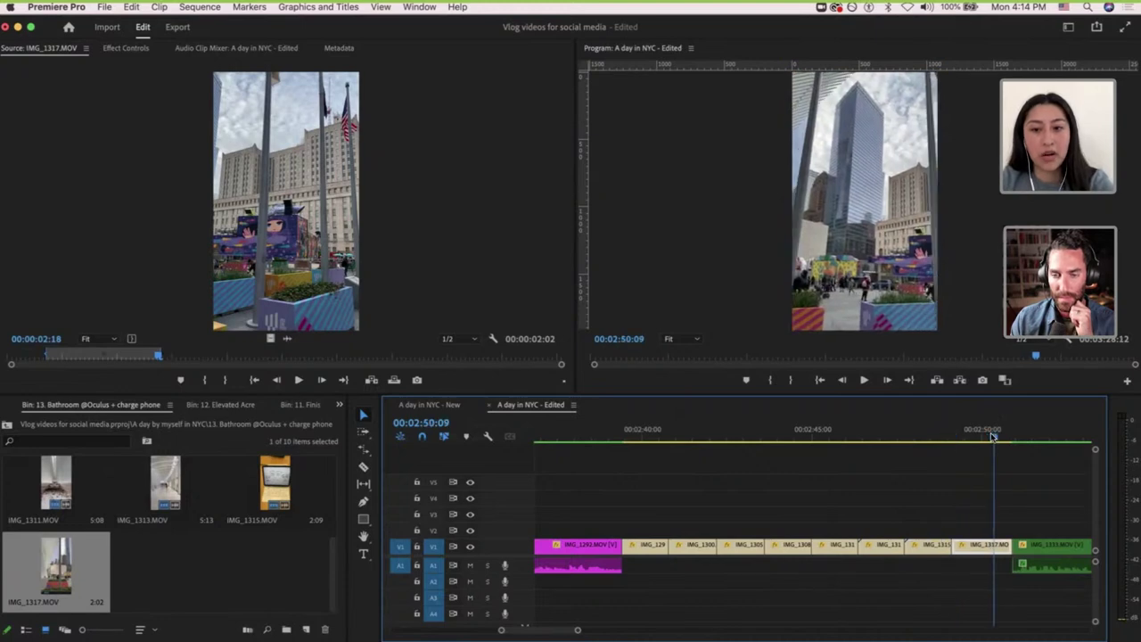
left_click_drag(992, 436, 996, 436)
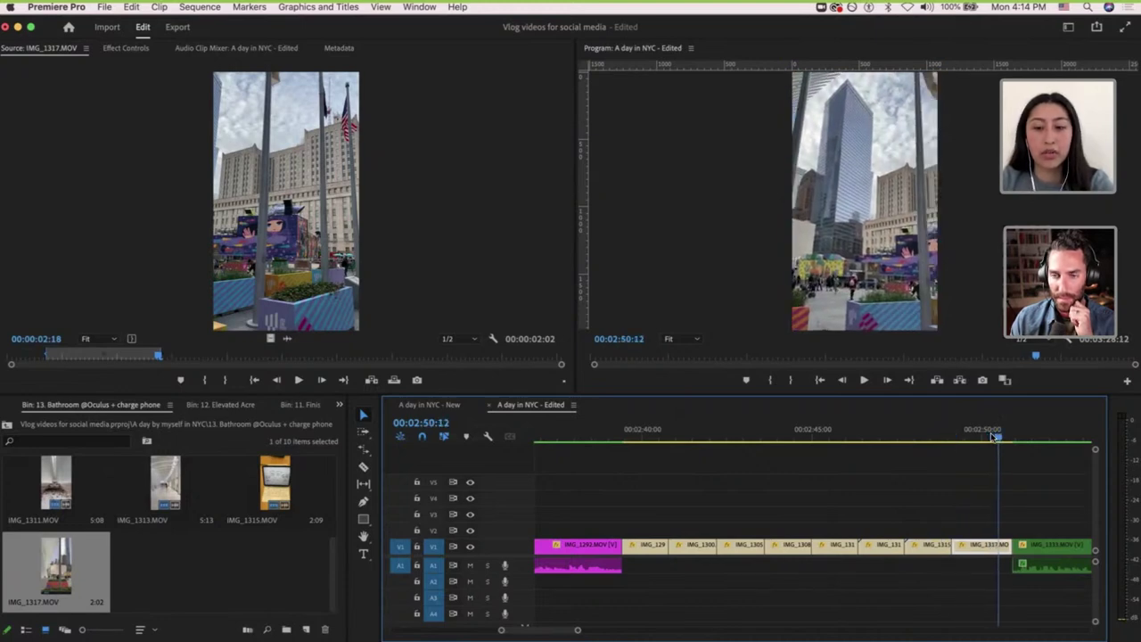
key("w")
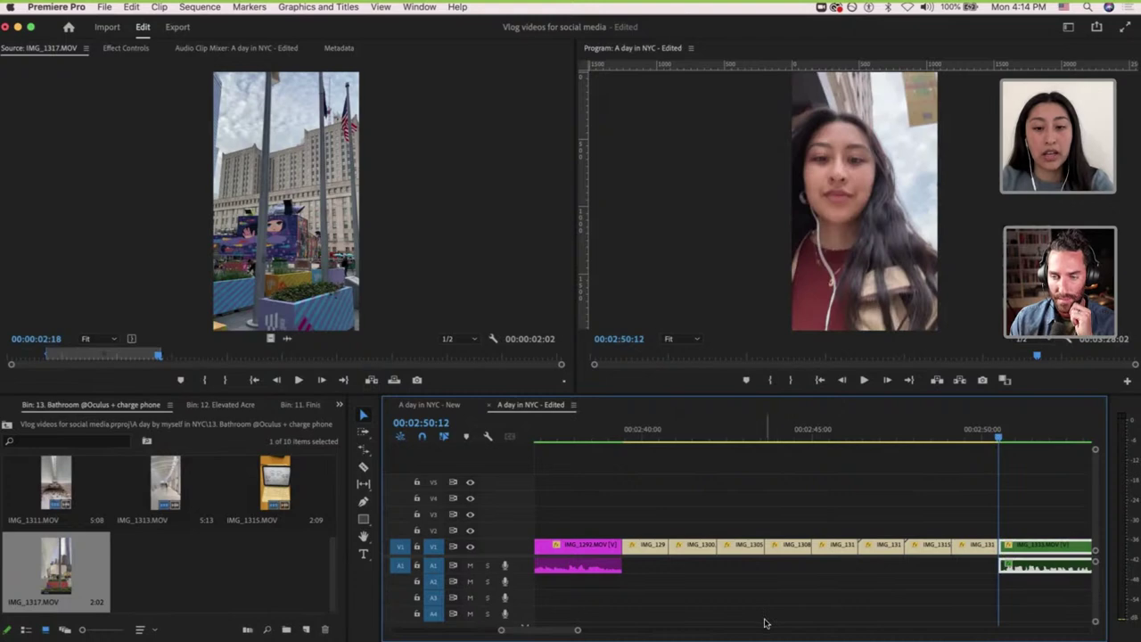
Open the "14. On my way (to dumplings)" bin and look over its clips.
key("minus")
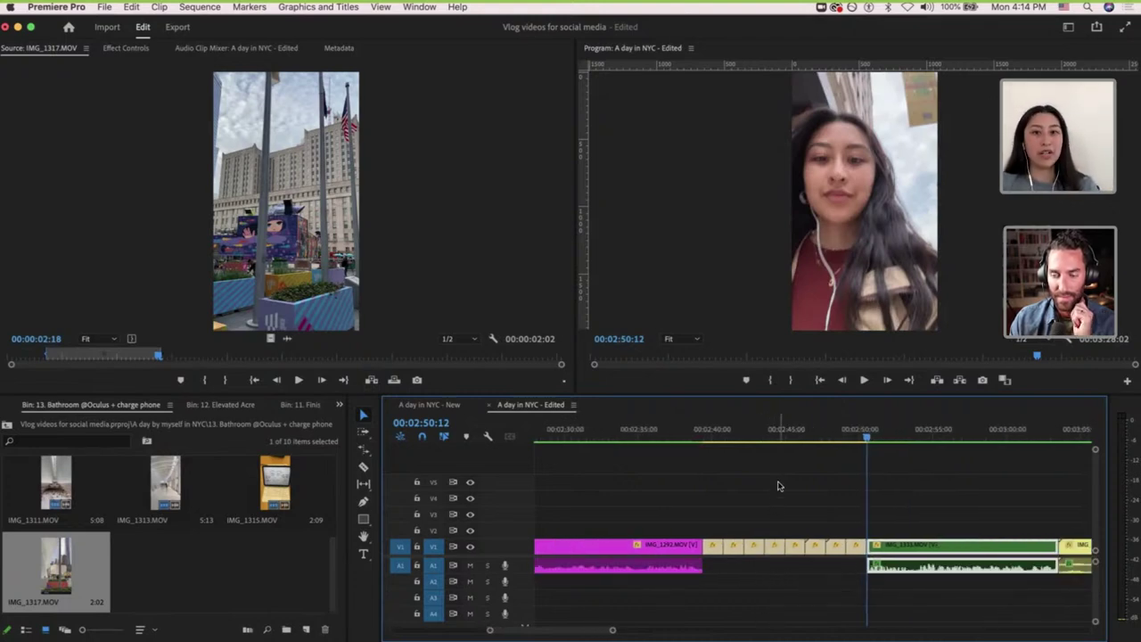
key("minus")
key("minus")
key("minus")
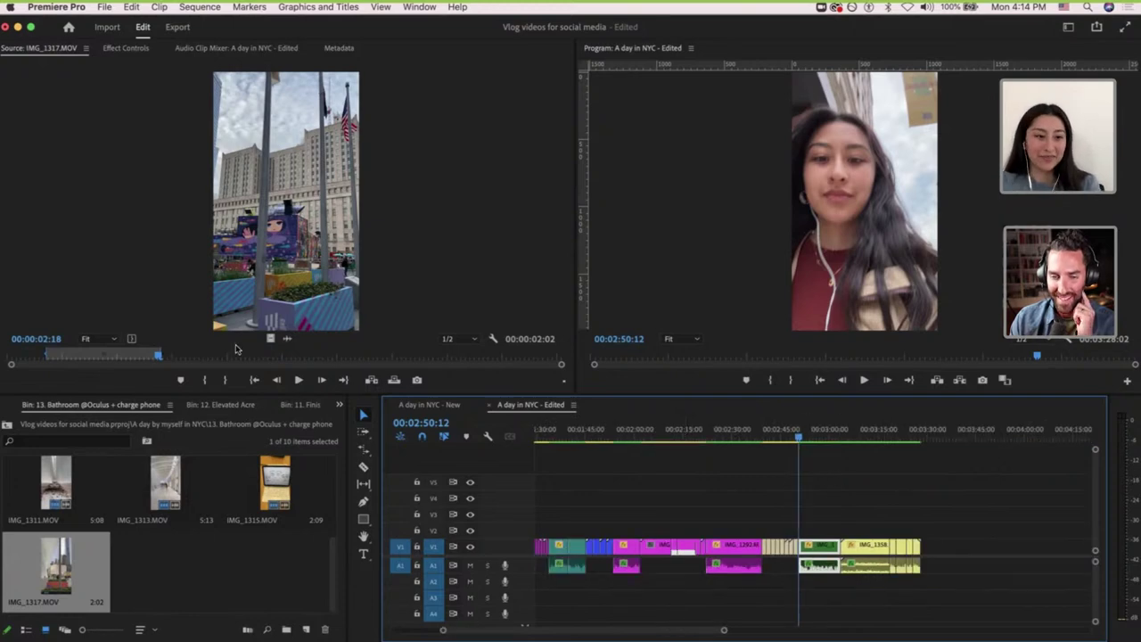
left_click(9, 426)
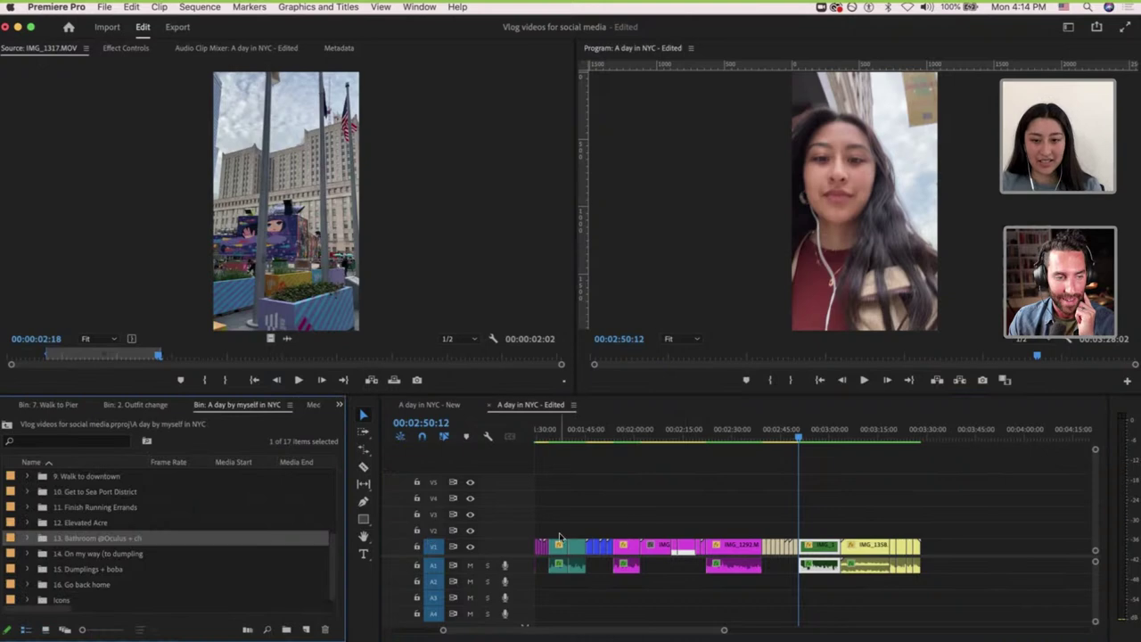
key("equal")
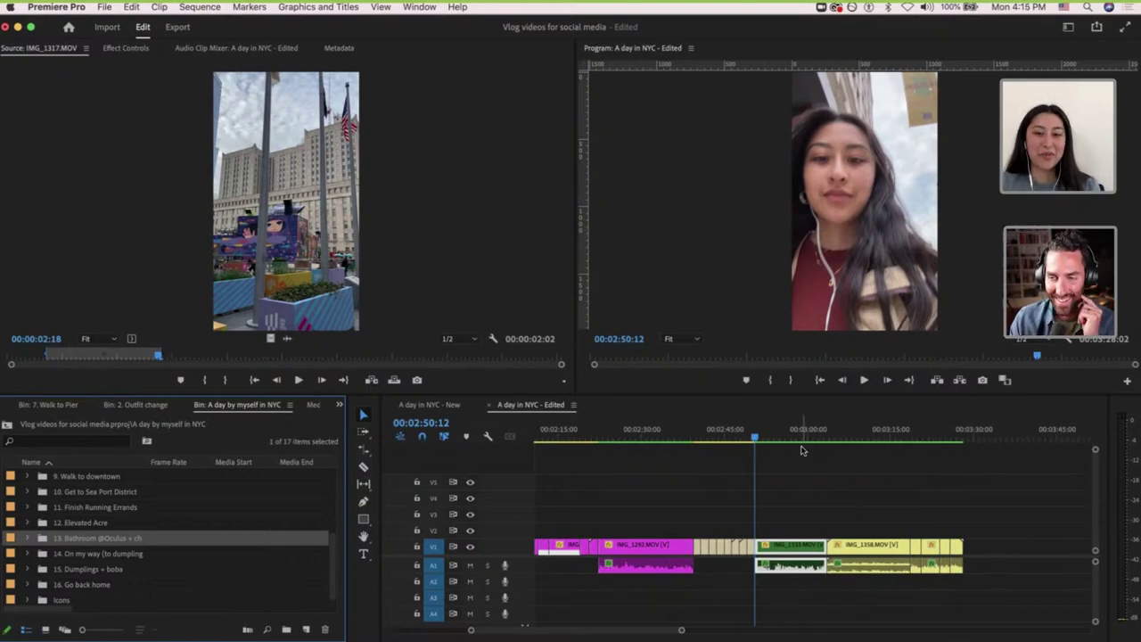
left_click(800, 437)
left_click(853, 508)
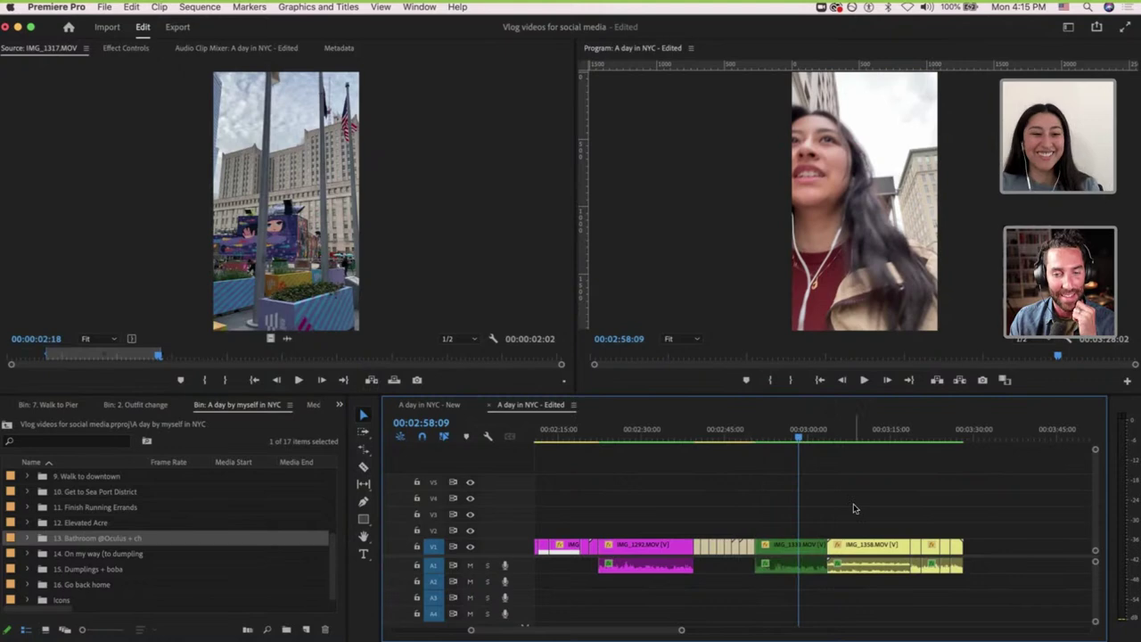
double_click(105, 554)
scroll(188, 545, "down", 2)
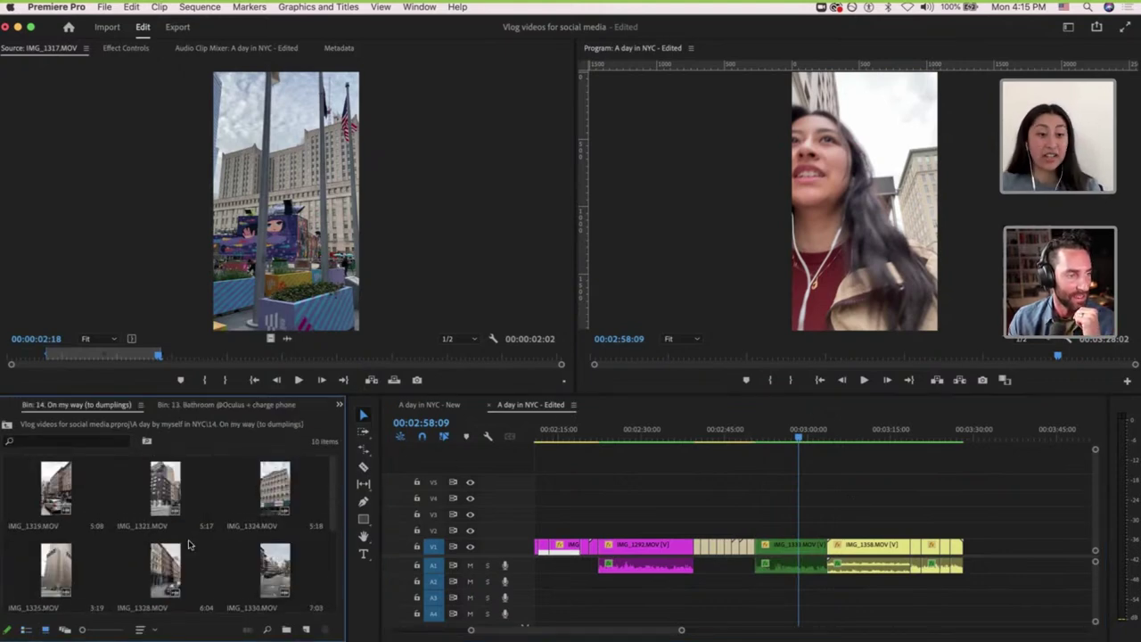
scroll(332, 490, "up", 4)
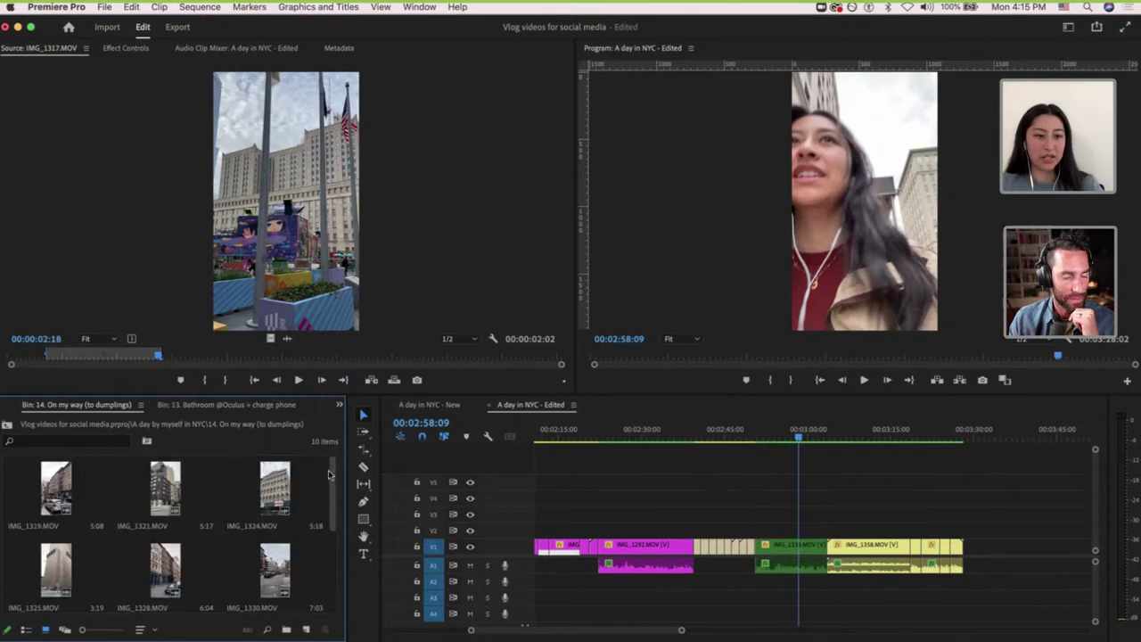
Shift the yellow clips from IMG_1358 onward about 25 seconds later to leave a gap after IMG_1333, and load IMG_1319 in the Source Monitor.
left_click(814, 435)
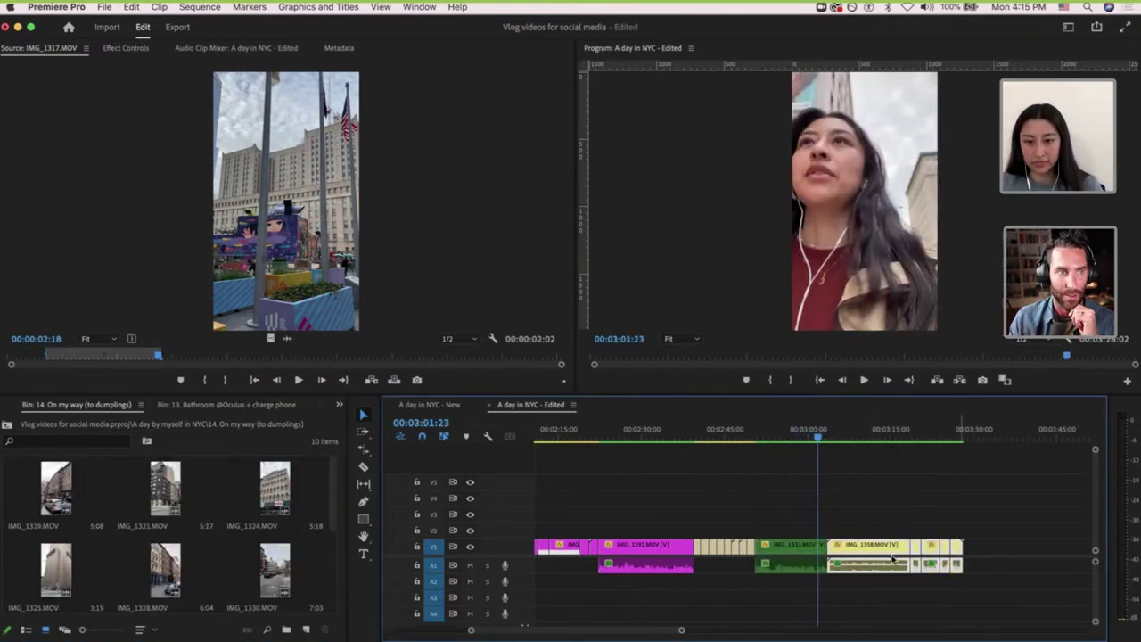
left_click_drag(854, 549, 995, 549)
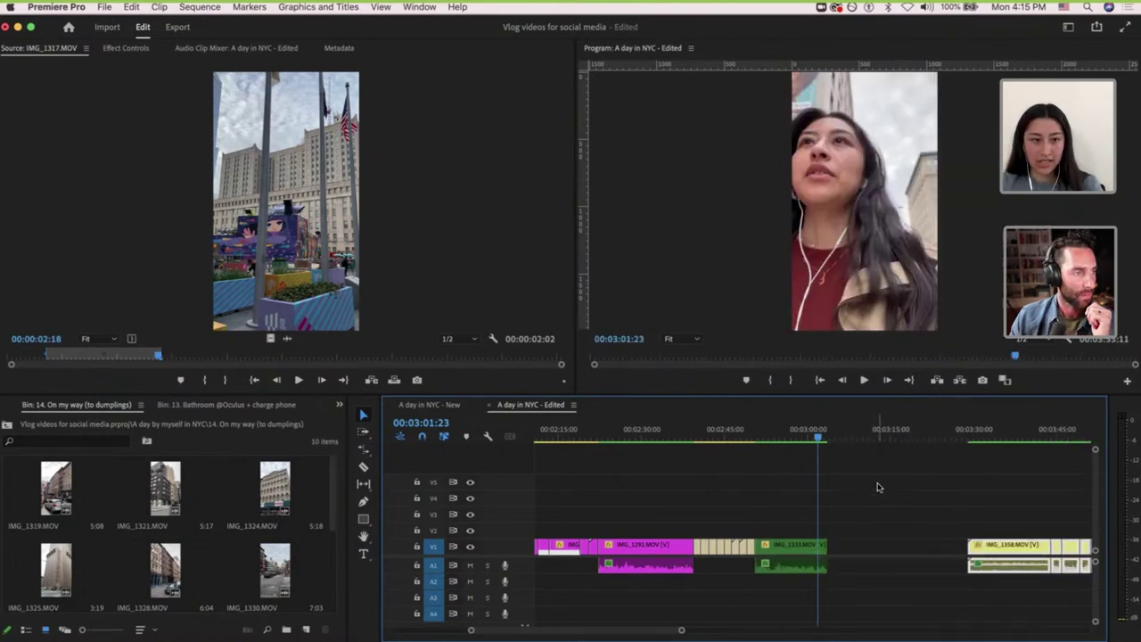
double_click(55, 488)
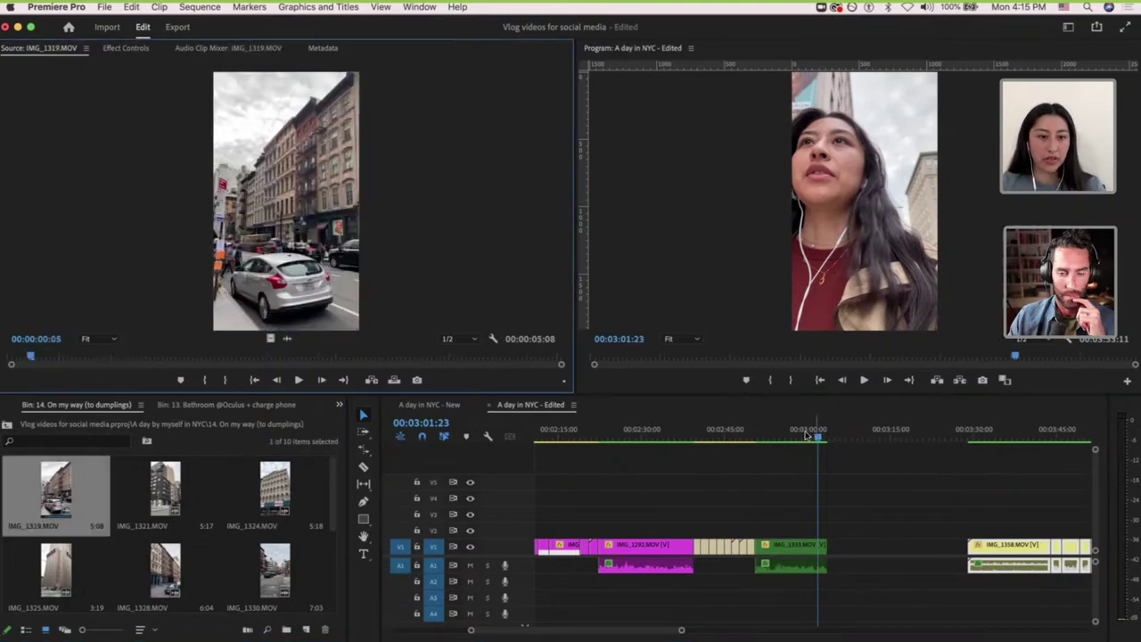
left_click_drag(334, 520, 329, 448)
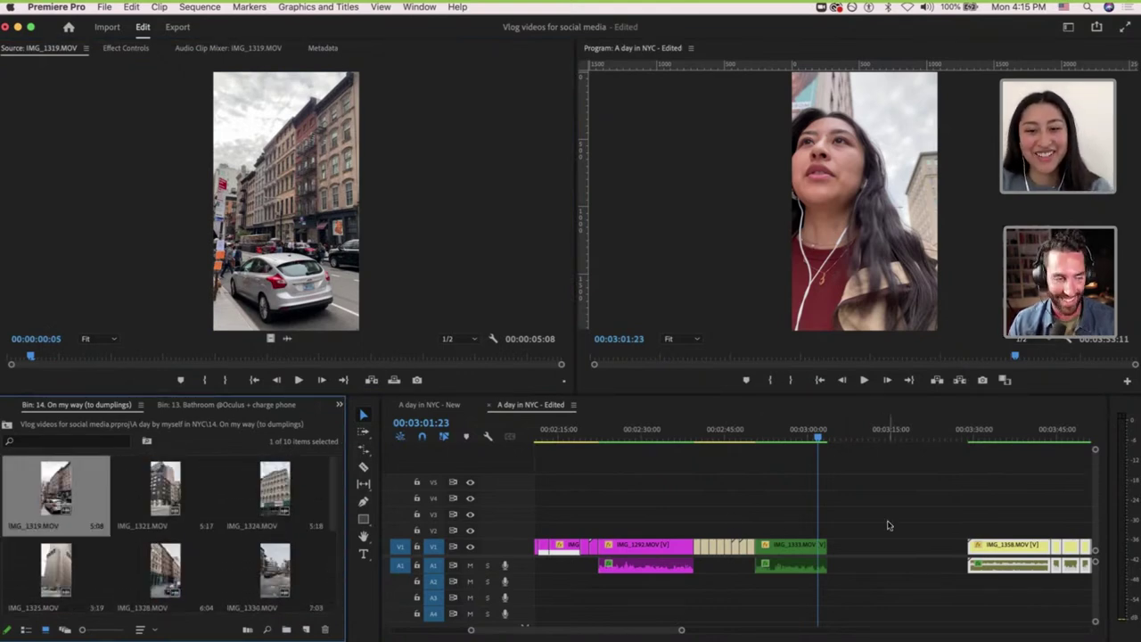
Play the green IMG_1333 talking clip in the sequence from 00:02:50:16 to its end.
scroll(887, 525, "right", 3)
left_click(641, 437)
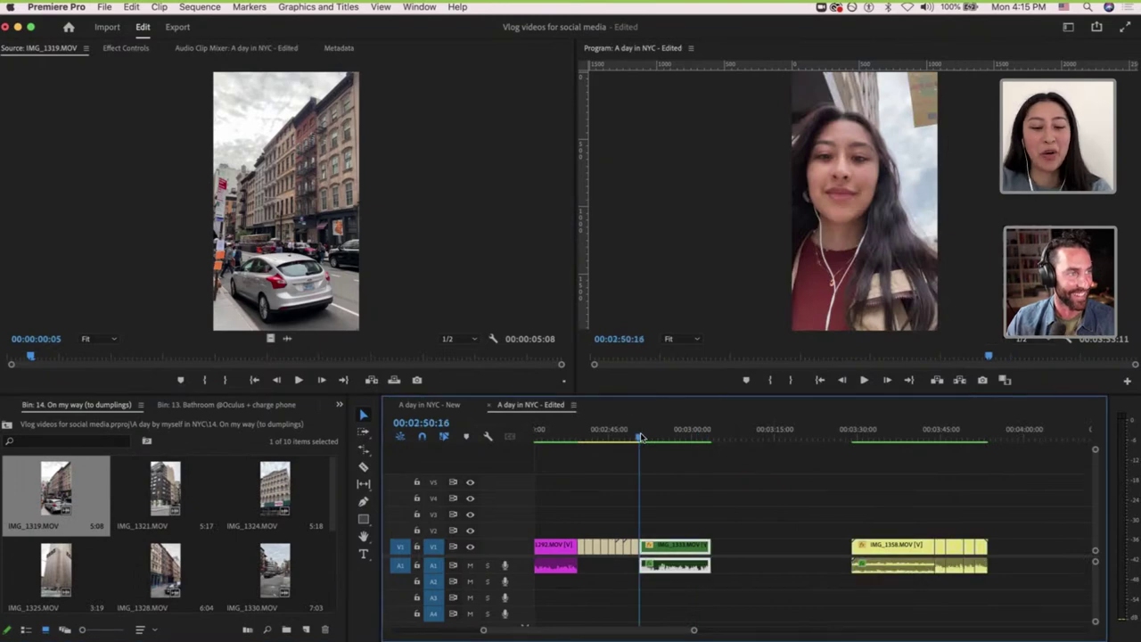
key("space")
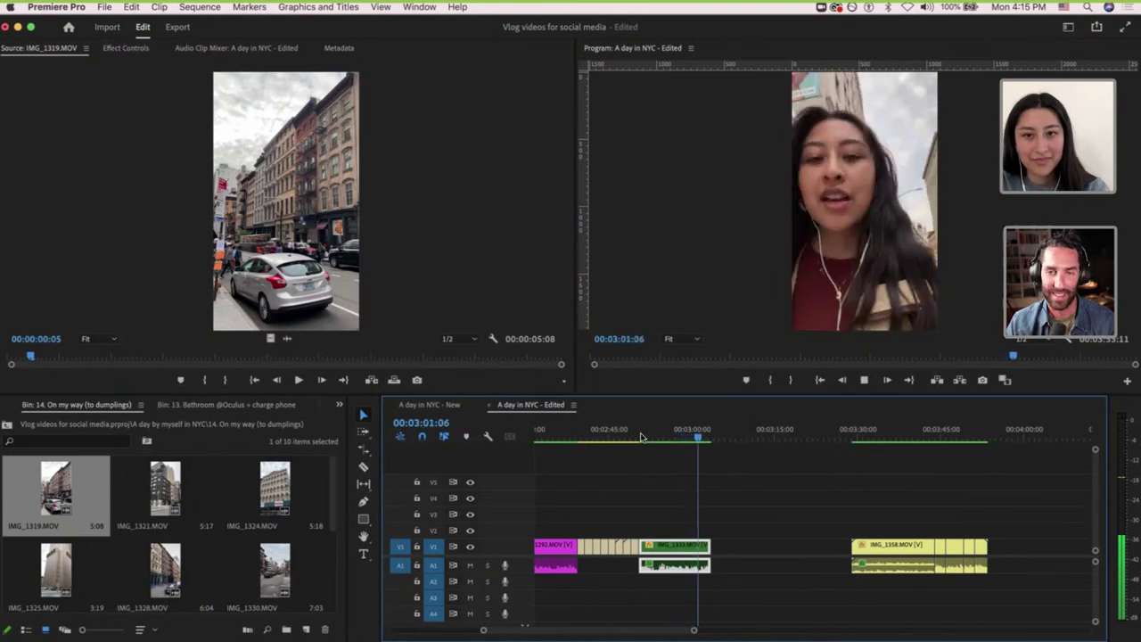
key("space")
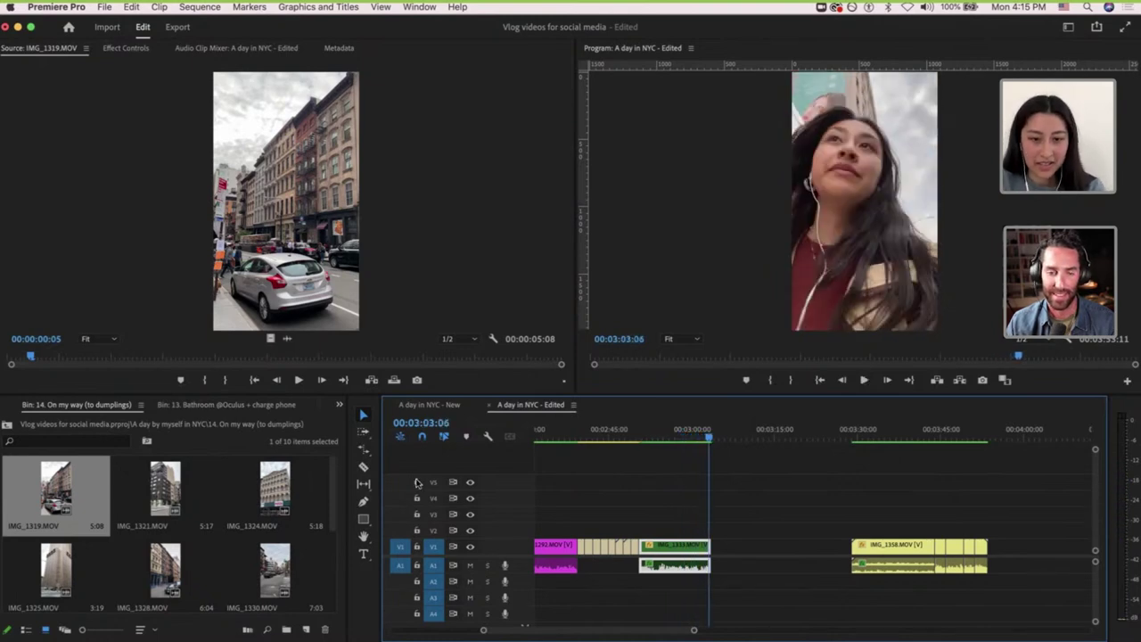
Review the layout of the whole edited sequence, and return the playhead to 00:03:01:11 in the IMG_1333 clip.
scroll(630, 526, "down", 5)
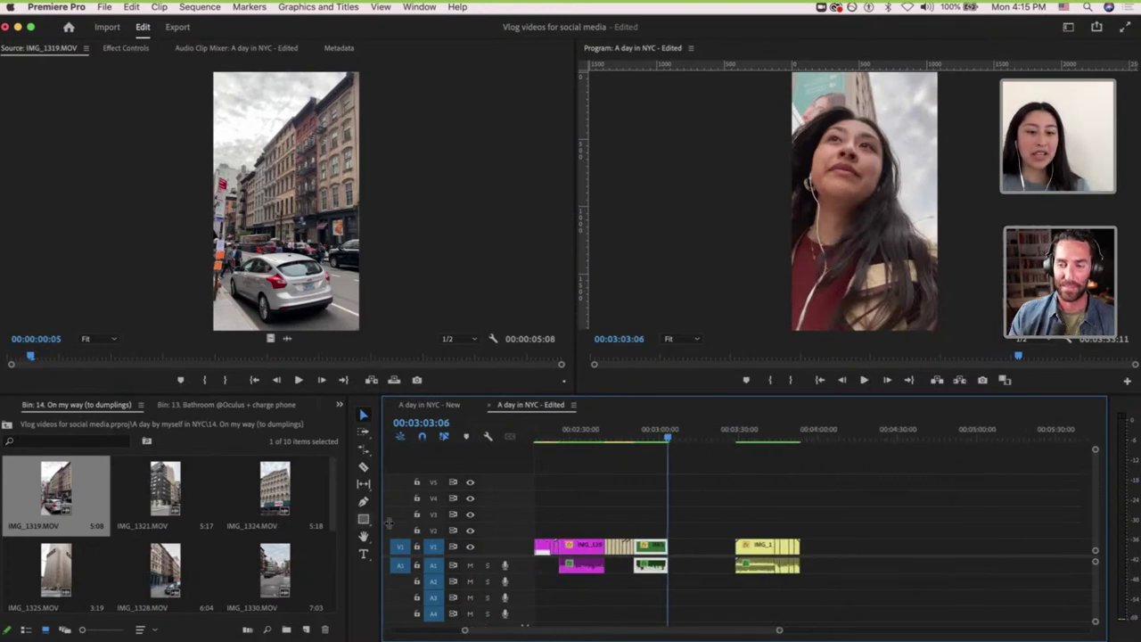
key("minus")
key("minus")
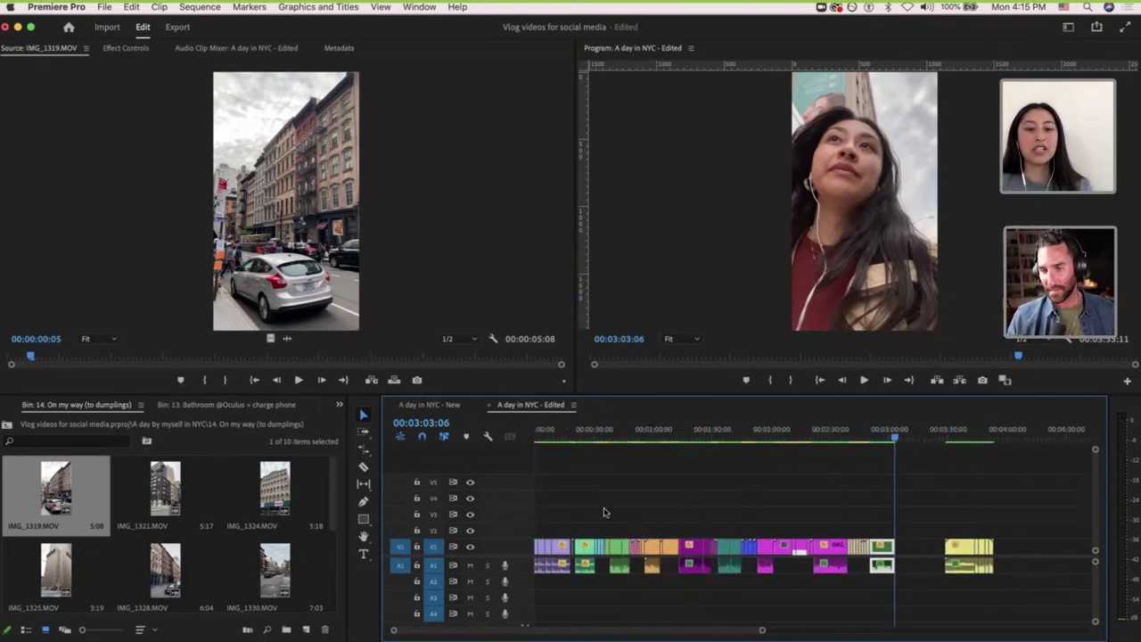
left_click(639, 432)
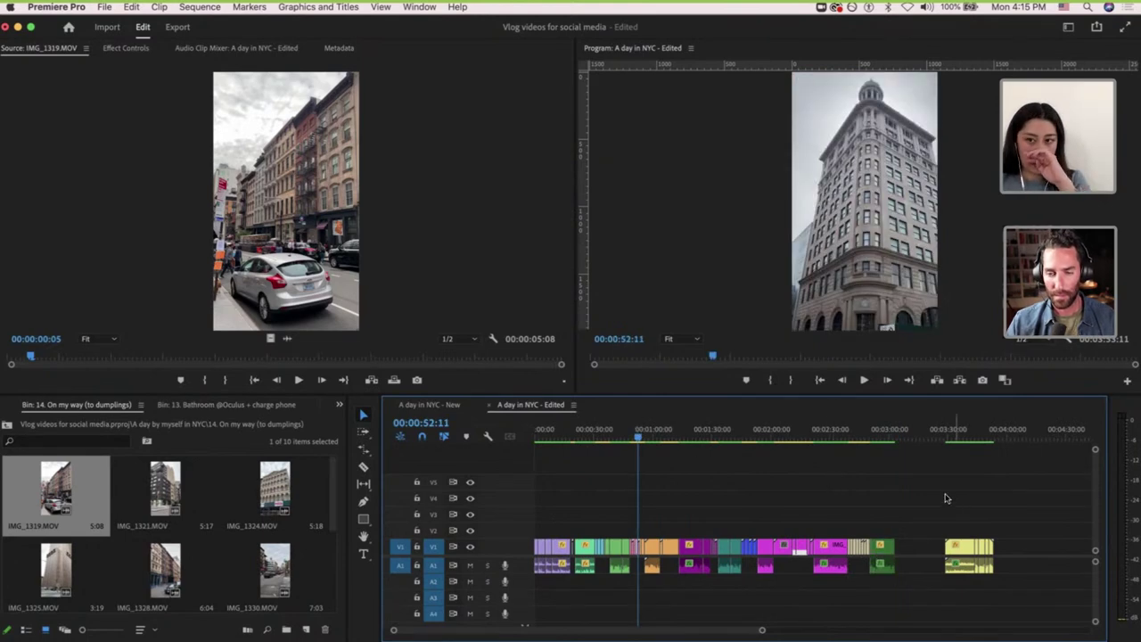
scroll(955, 484, "up", 5)
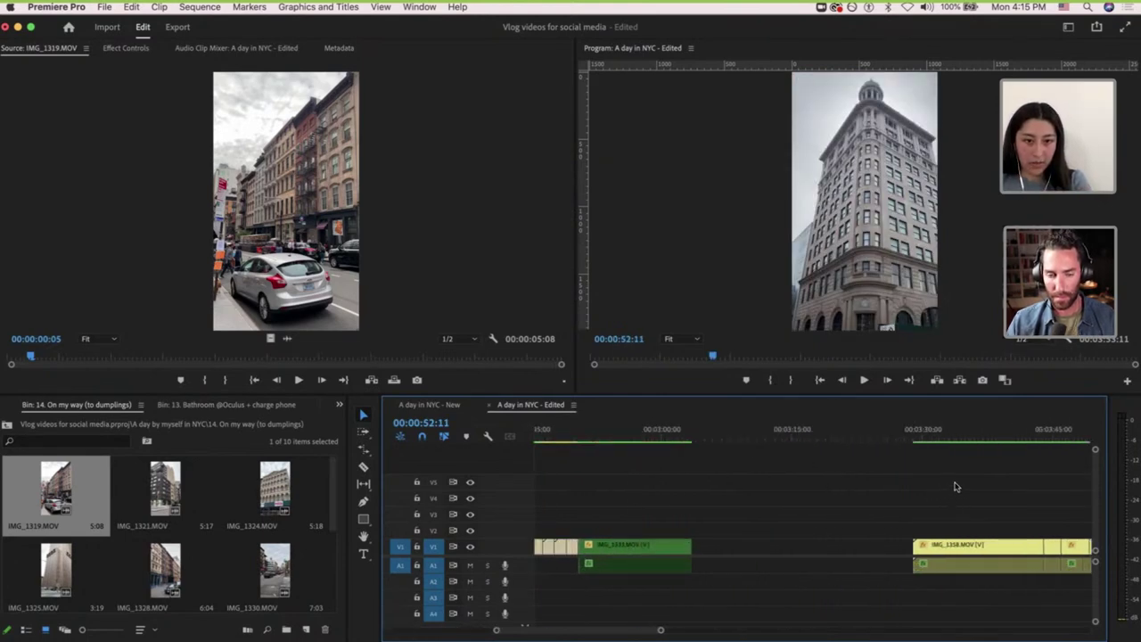
left_click(667, 431)
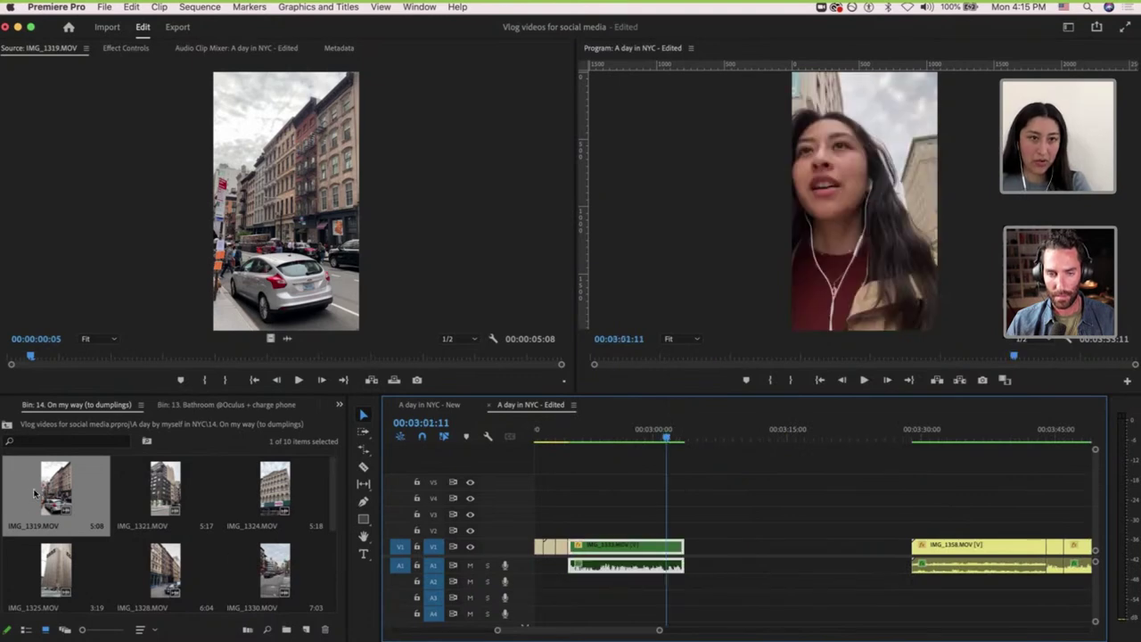
Mark IMG_1319 from 00:00:01:12 to 00:00:02:08 and place only its video on V1 directly after IMG_1333.
left_click(35, 493)
left_click(83, 371)
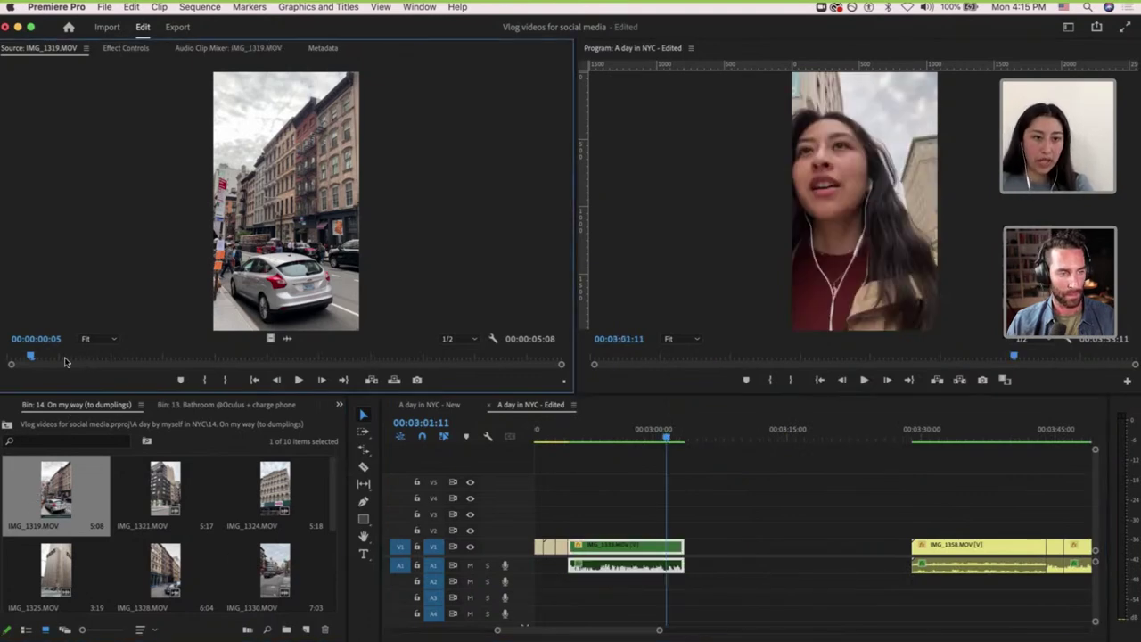
left_click_drag(65, 362, 165, 382)
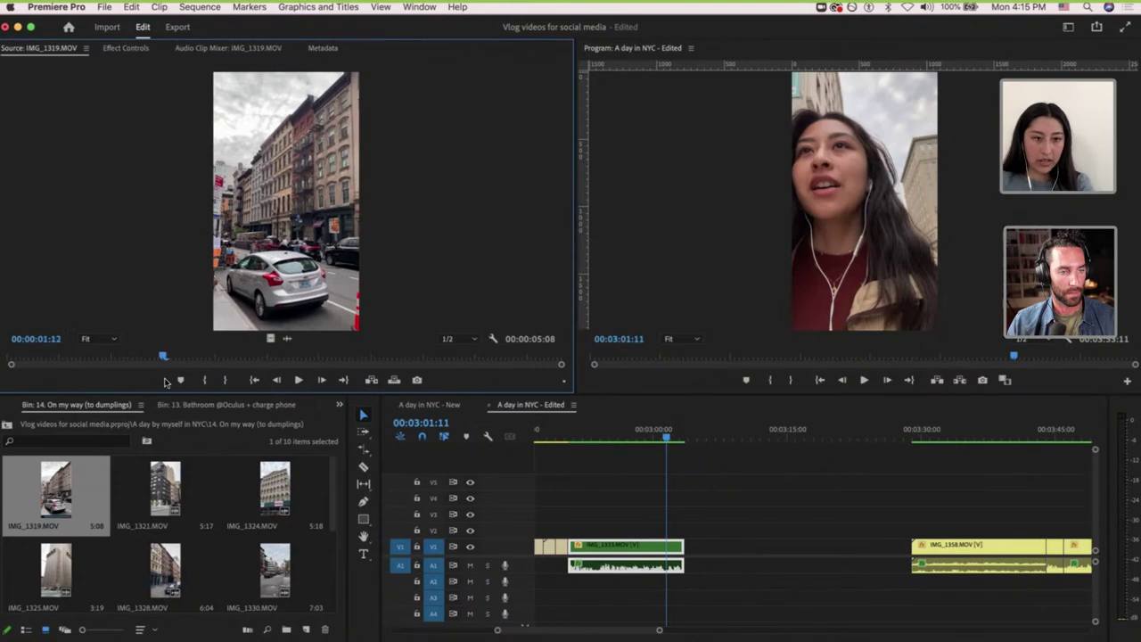
key("i")
left_click(251, 356)
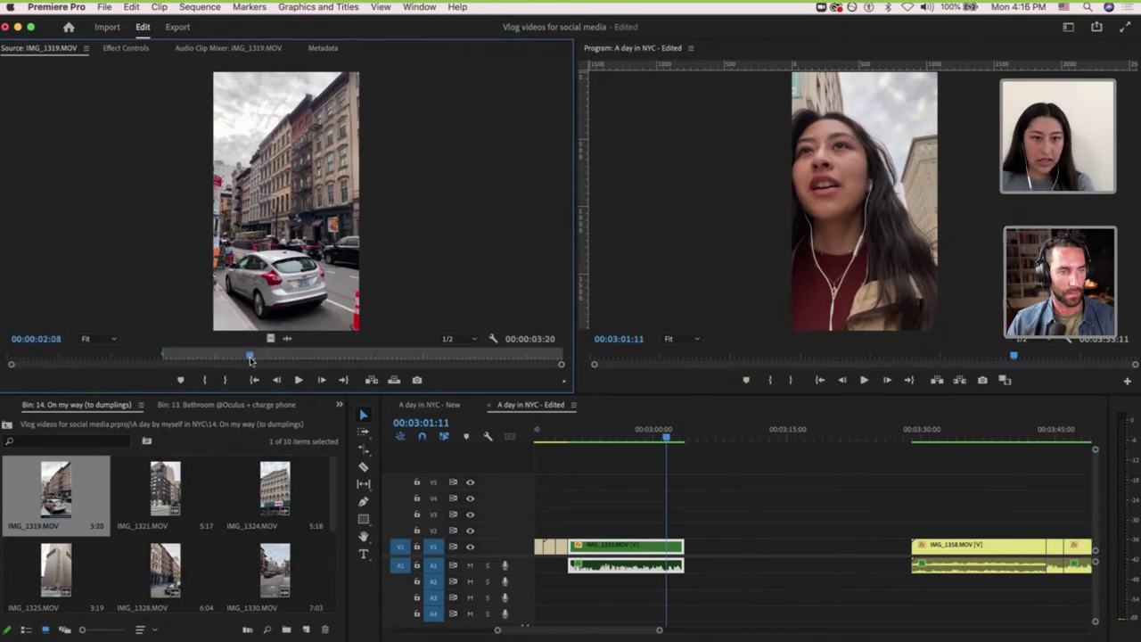
key("o")
left_click_drag(271, 338, 698, 552)
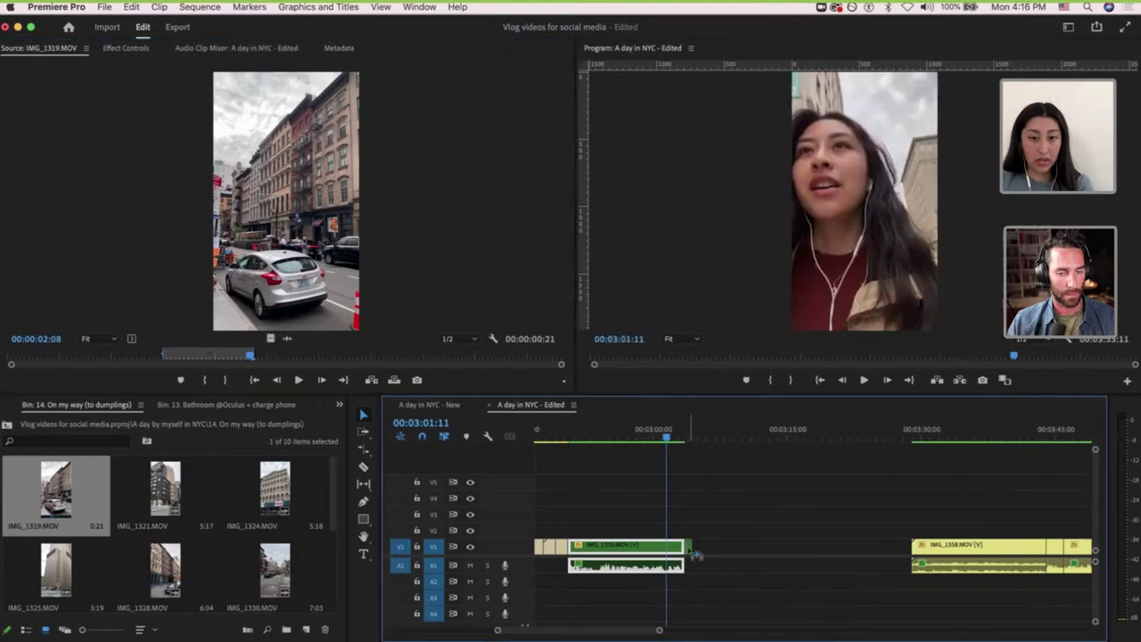
Load IMG_1321 in the Source Monitor and scrub through it to judge whether it is usable.
key("=")
scroll(690, 551, "up", 1)
double_click(161, 497)
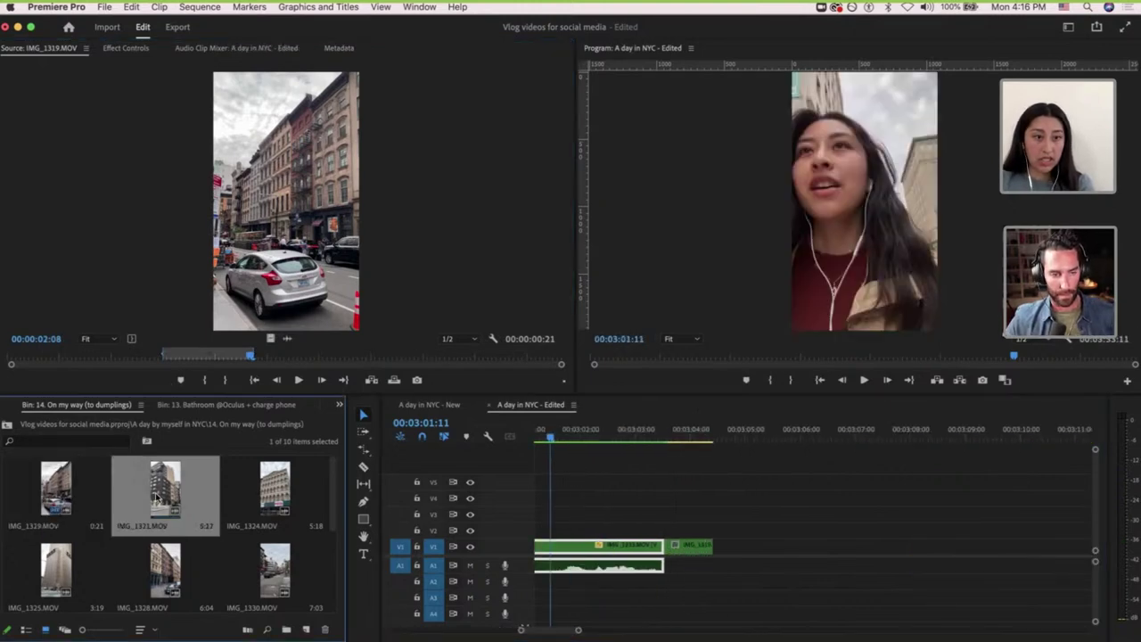
left_click_drag(101, 357, 428, 349)
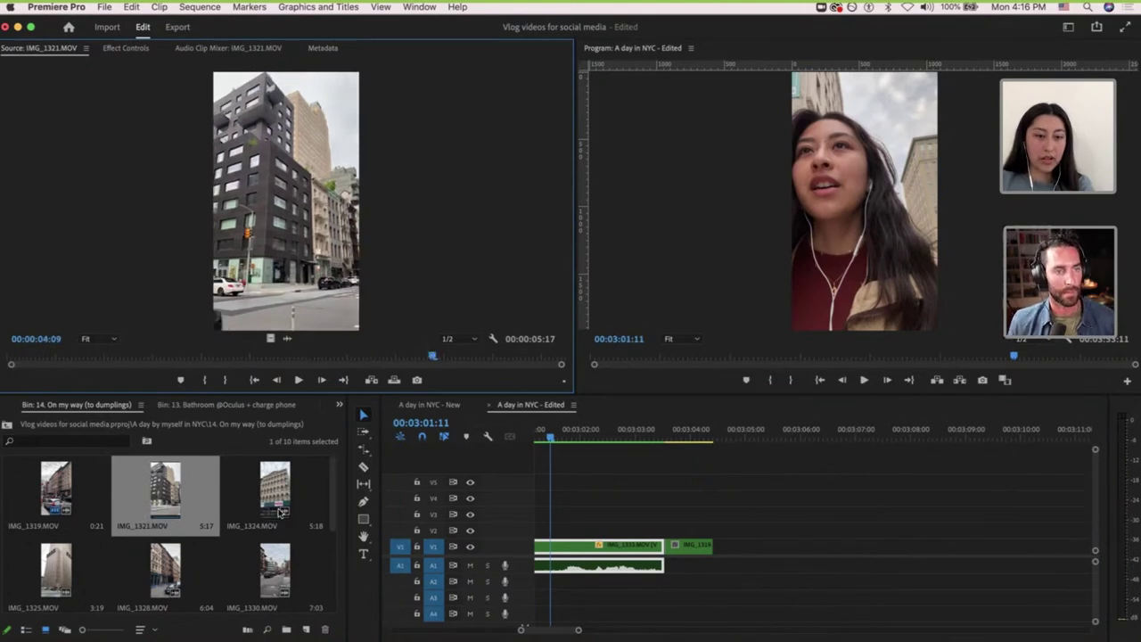
Mark IMG_1324 from its start to 00:00:02:09 and place only its video on V2, aligned with the start of IMG_1319.
double_click(279, 511)
left_click(96, 357)
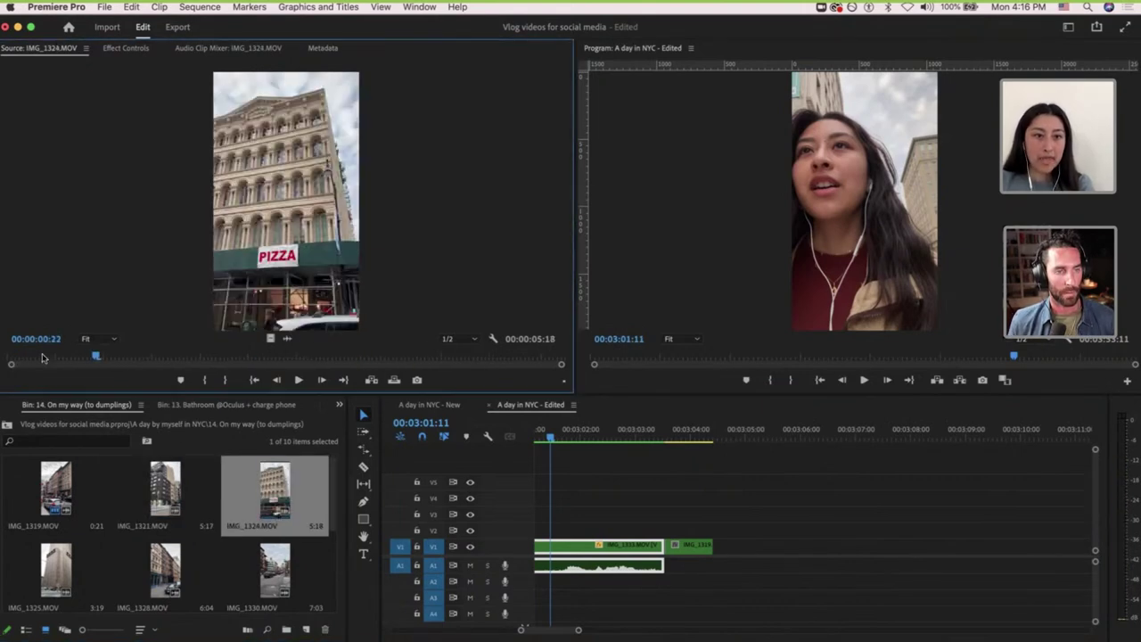
left_click_drag(42, 357, 237, 359)
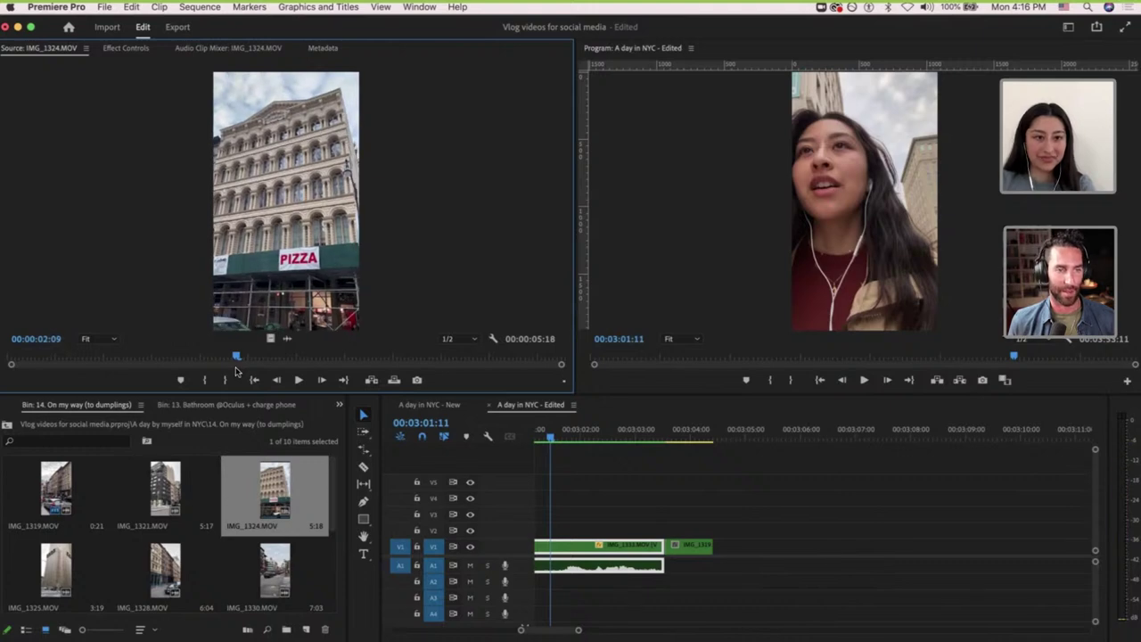
key("o")
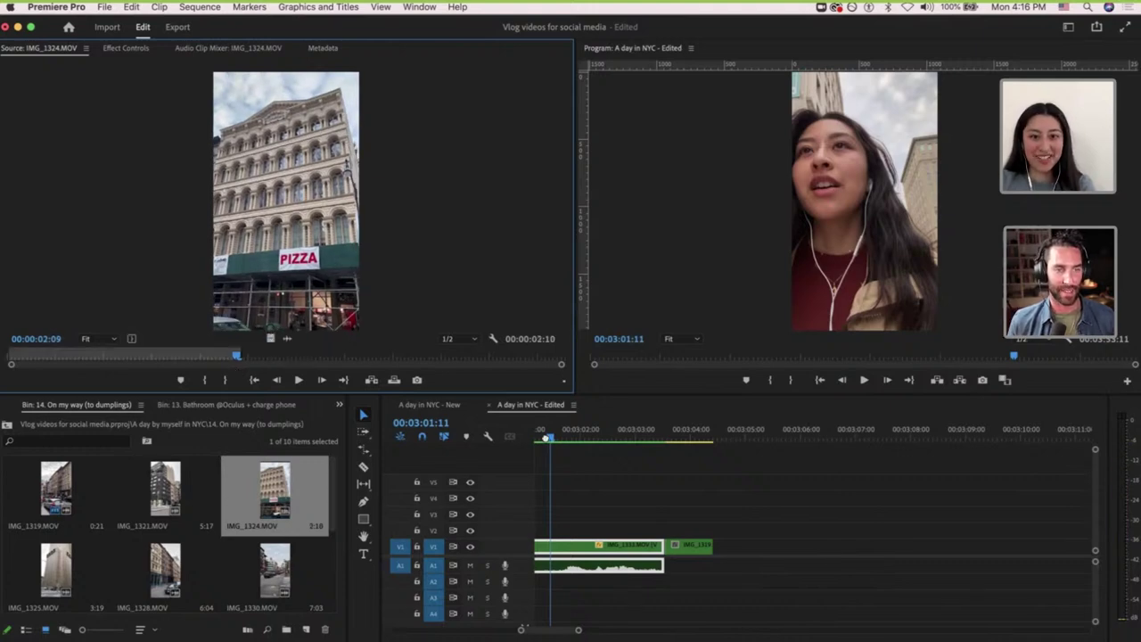
left_click_drag(269, 335, 669, 533)
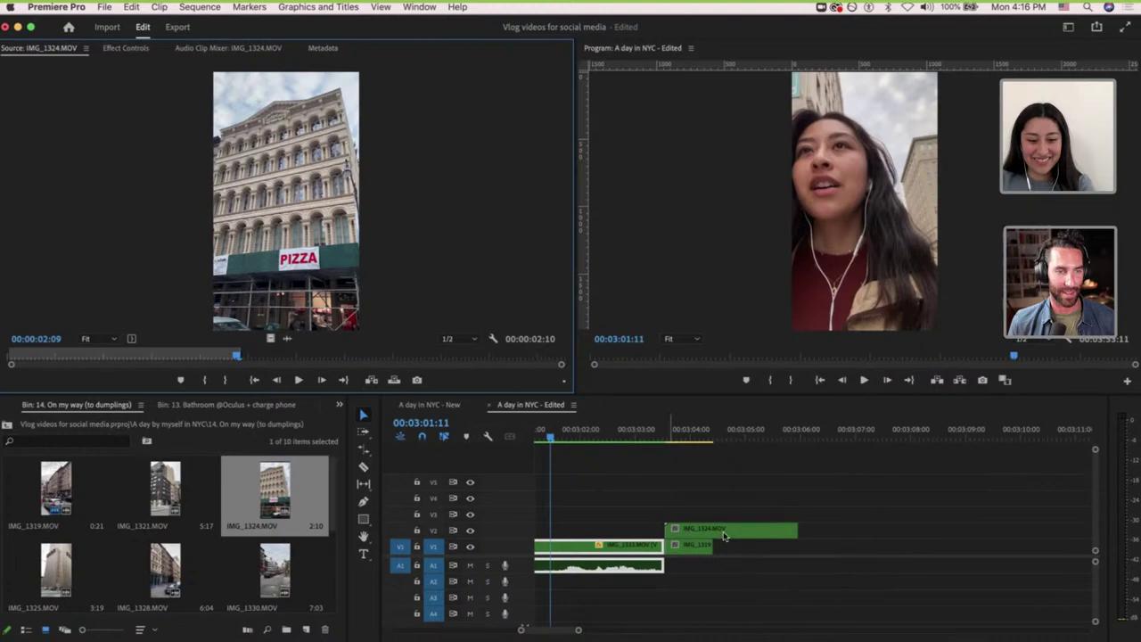
Cut IMG_1324 on V2 at the end of IMG_1319 and delete the excess.
key("c")
left_click(714, 533)
key("v")
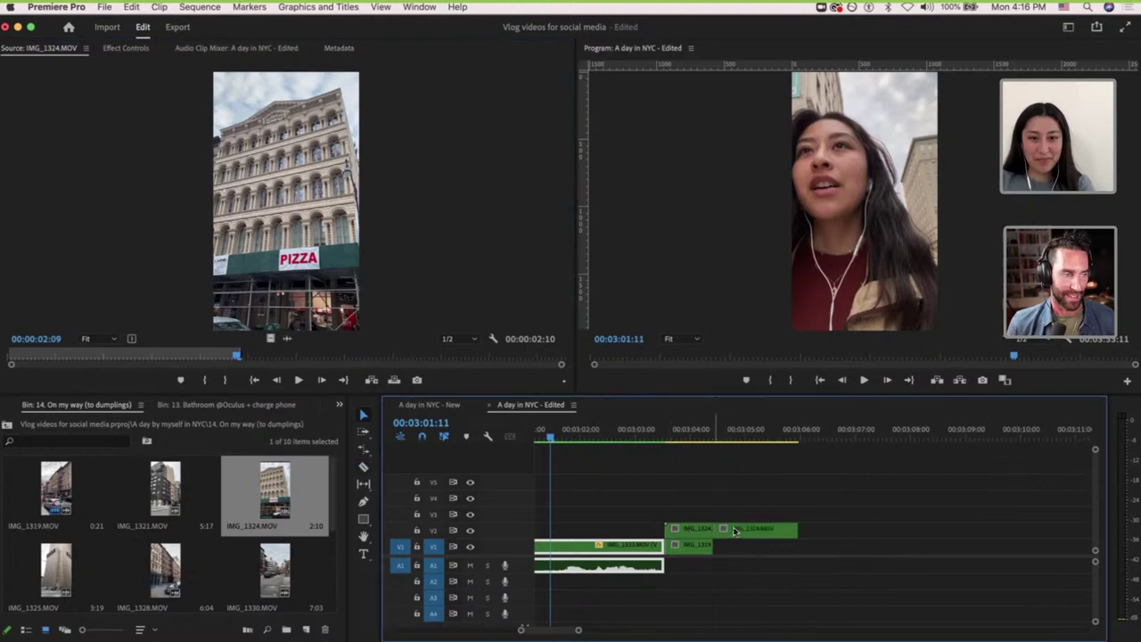
left_click(749, 531)
key("Delete")
Mark a 1:13 section of IMG_1325 starting at 00:00:01:00 and place only its video on V3, ending flush with the stacked clips.
left_click(49, 577)
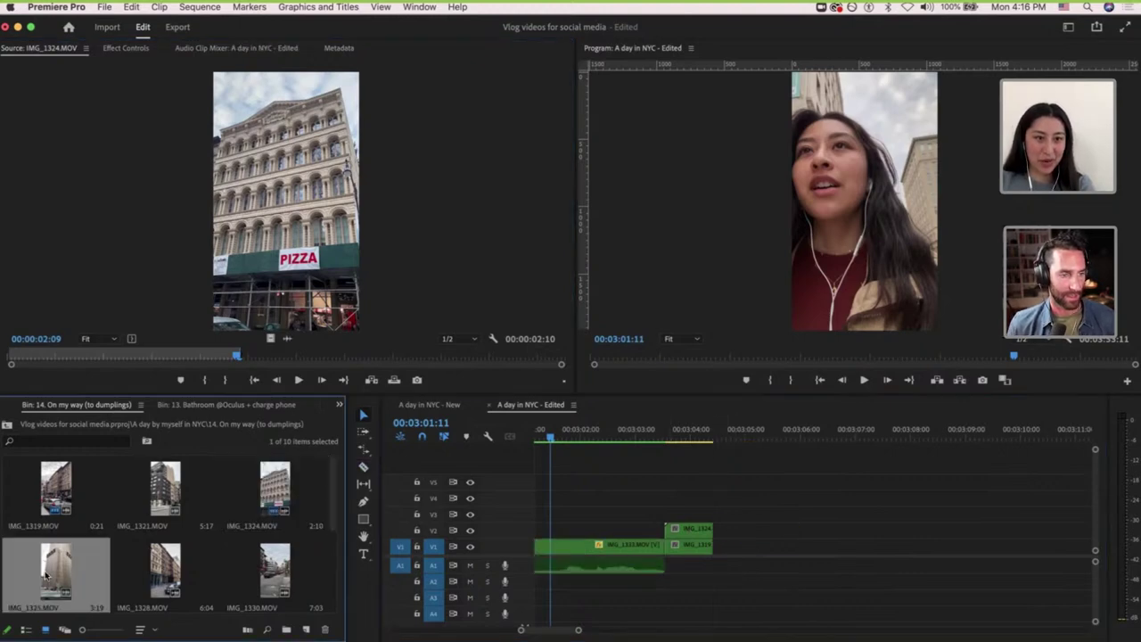
double_click(47, 575)
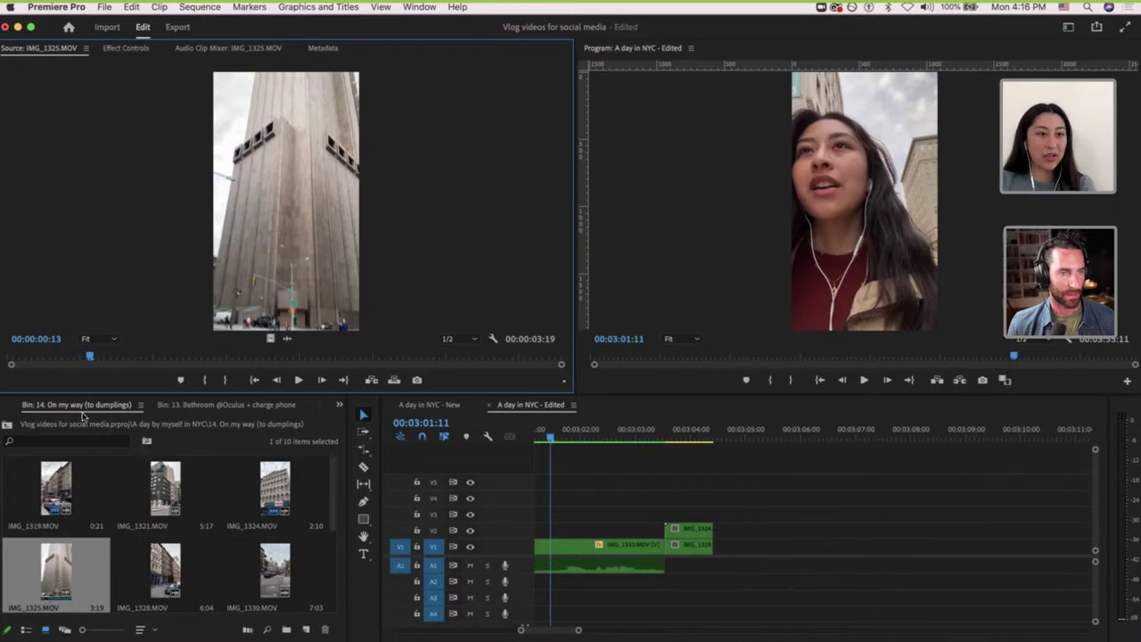
left_click_drag(41, 362, 153, 356)
key("o")
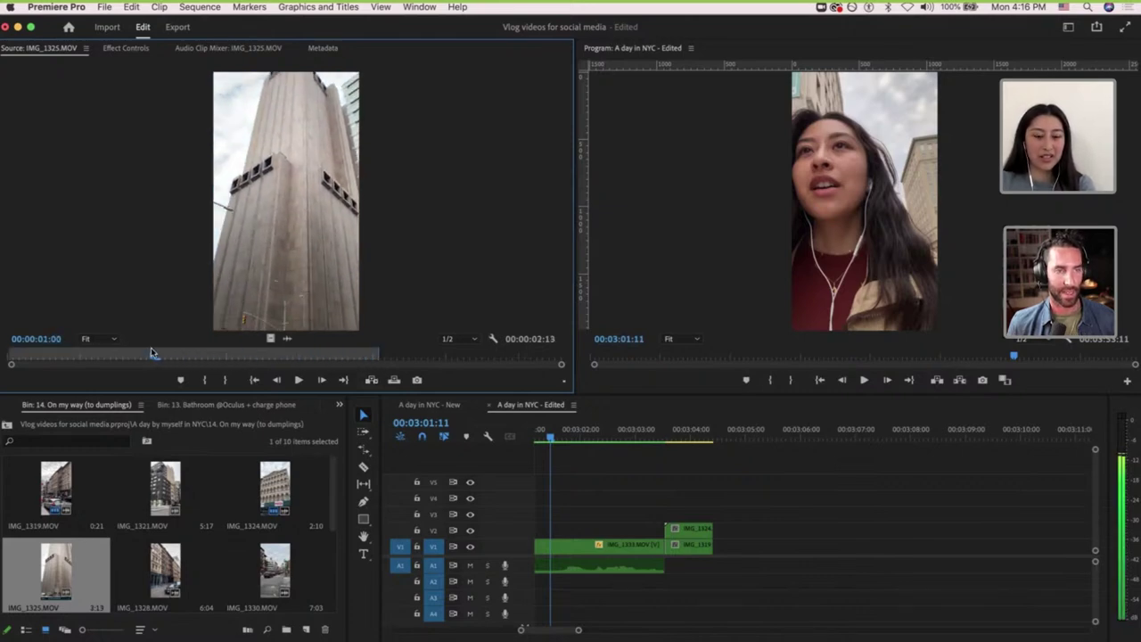
key("i")
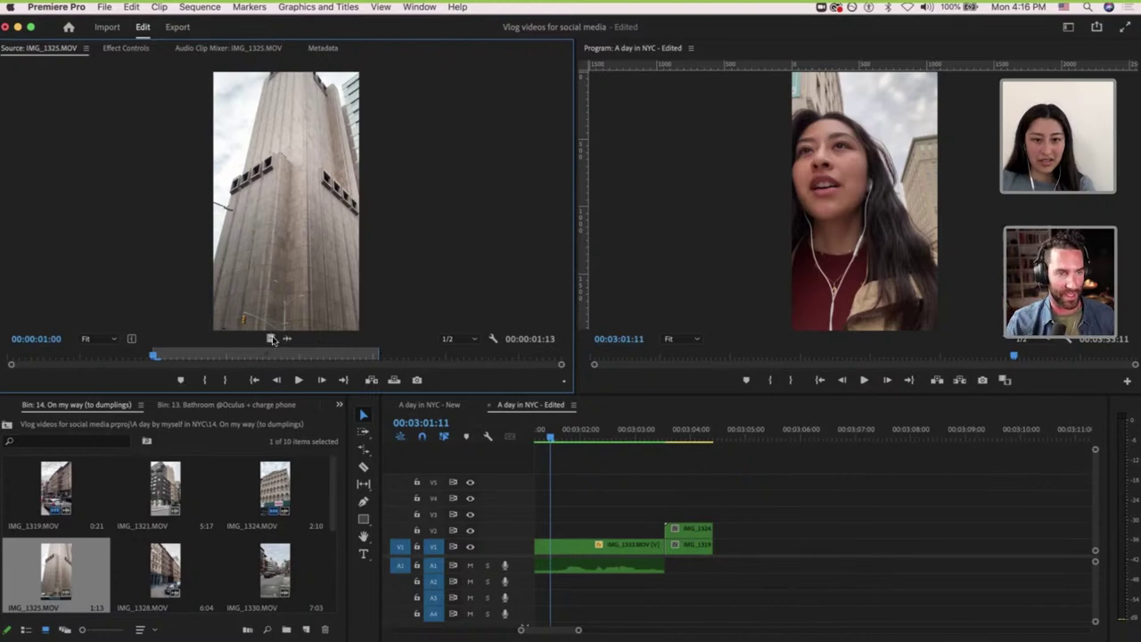
left_click_drag(273, 340, 624, 514)
Cut IMG_1325 on V3 at the start of IMG_1319 and delete the part before it.
key("c")
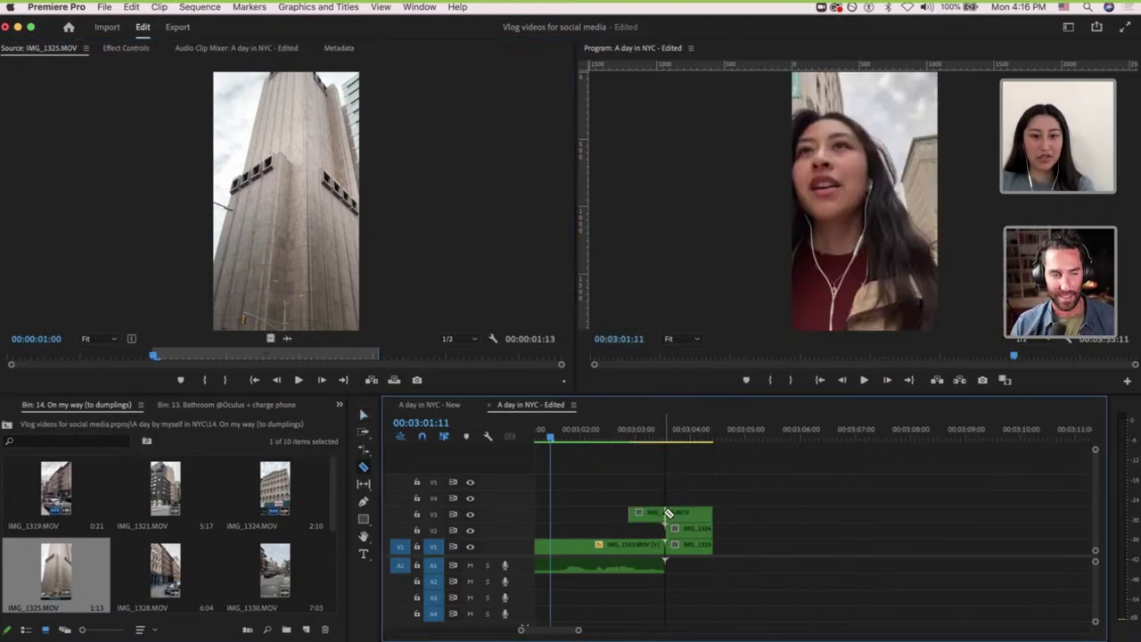
left_click(665, 515)
key("v")
left_click(649, 514)
key("Delete")
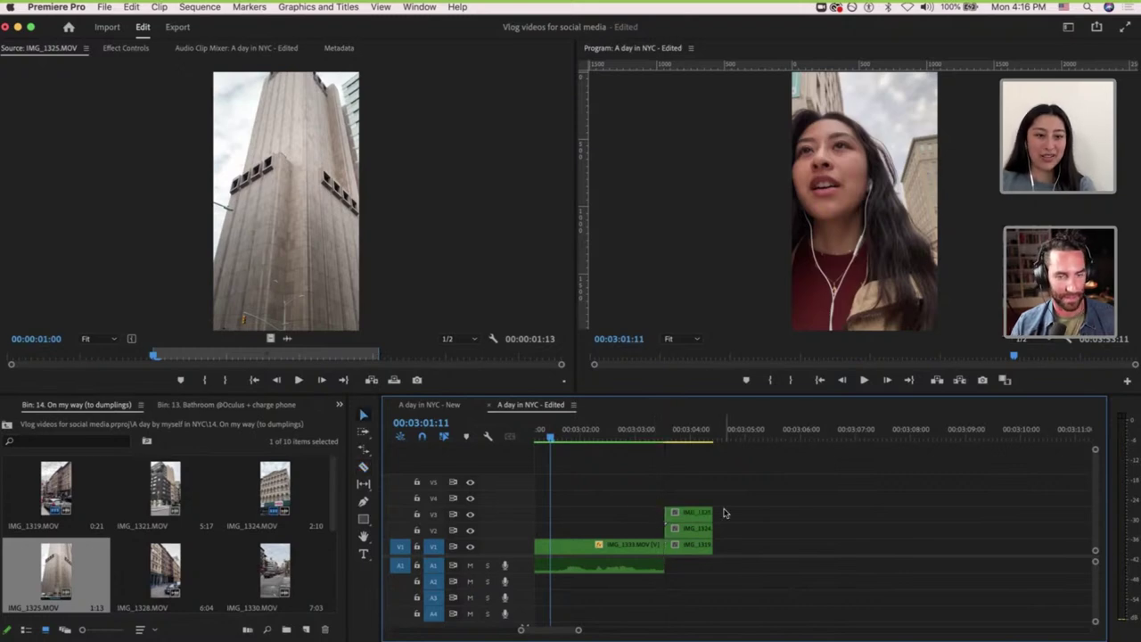
Mark a 1:13 section of IMG_1328 ending at 00:00:03:08 and place only its video on V4, aligned with the stack's start.
double_click(161, 566)
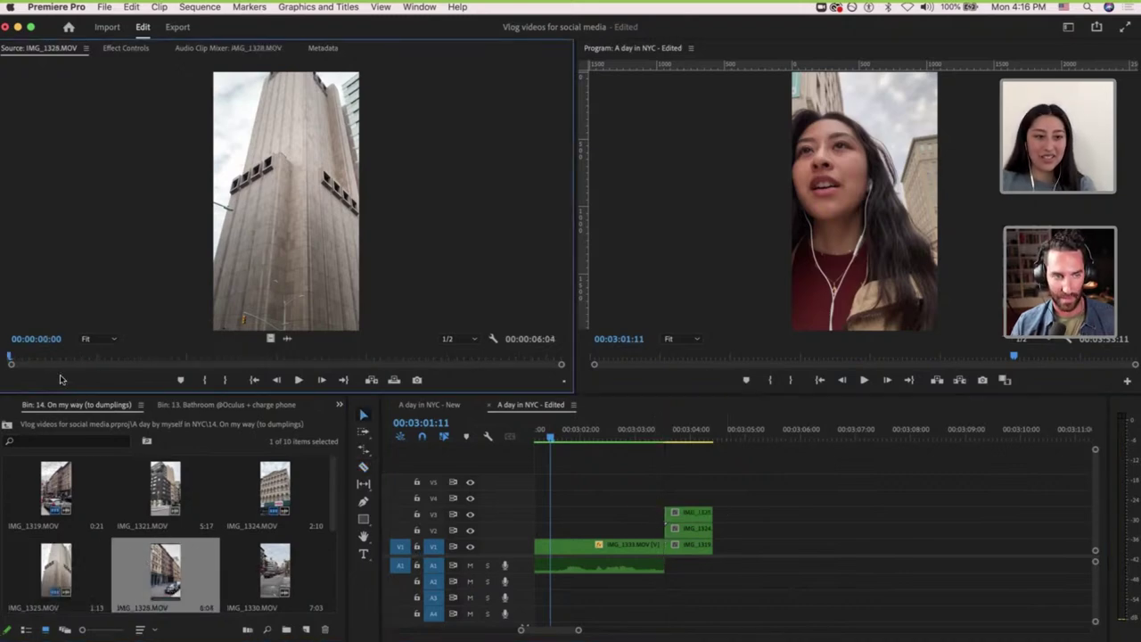
mouse_move(10, 359)
left_mouse_down()
mouse_move(451, 398)
mouse_move(322, 358)
mouse_move(160, 358)
mouse_move(310, 357)
left_mouse_up()
key("i")
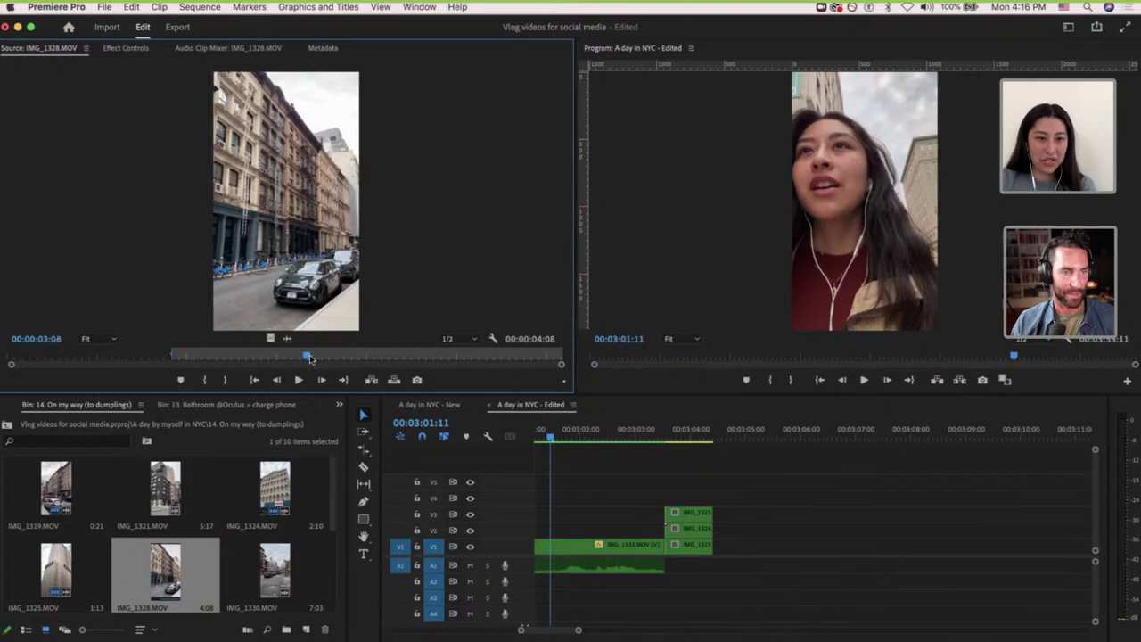
key("o")
left_click_drag(571, 430, 720, 497)
Cut IMG_1328 on V4 at the end of the clips below it and delete the excess.
key("c")
left_click(714, 500)
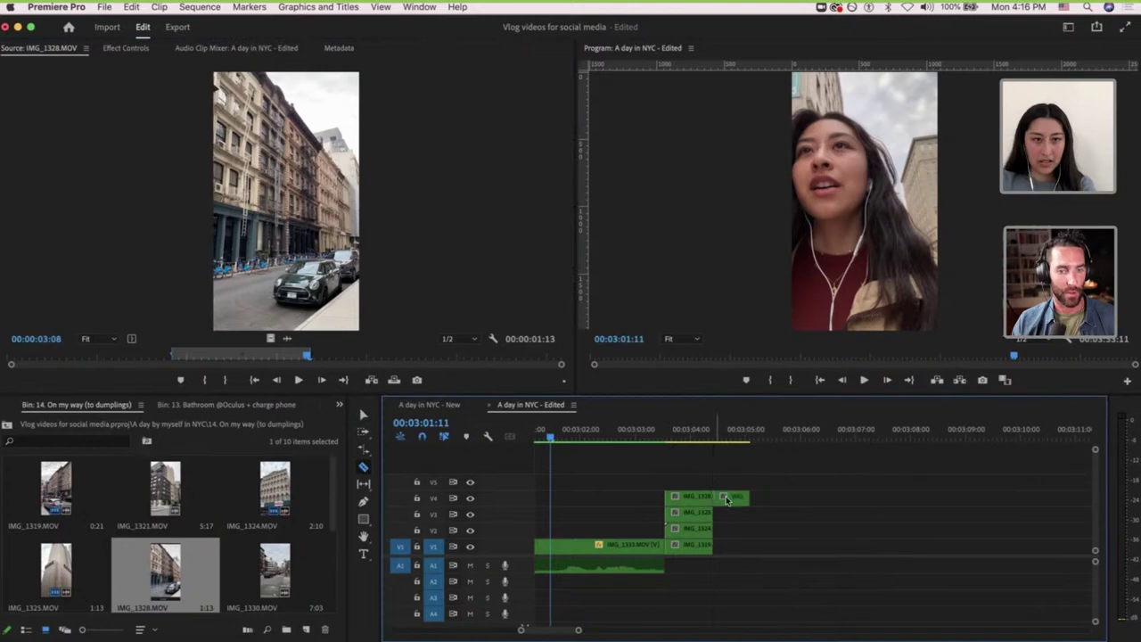
key("v")
left_click(727, 499)
key("Delete")
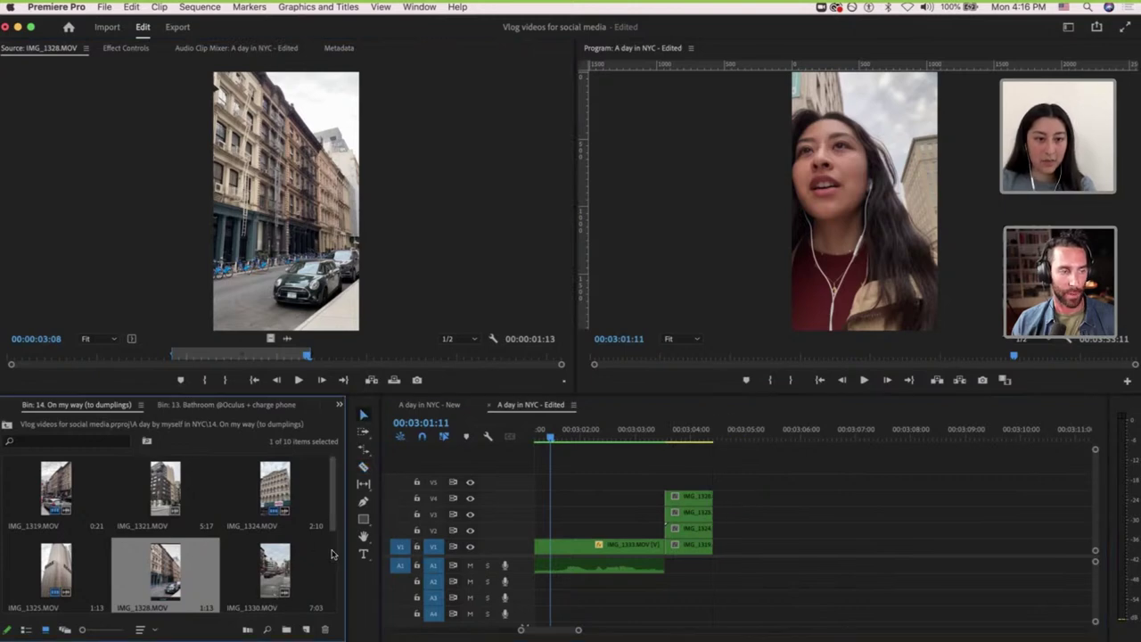
Load IMG_1330 in the Source Monitor and scrub through the street crossing footage.
scroll(266, 513, "down", 2)
double_click(266, 507)
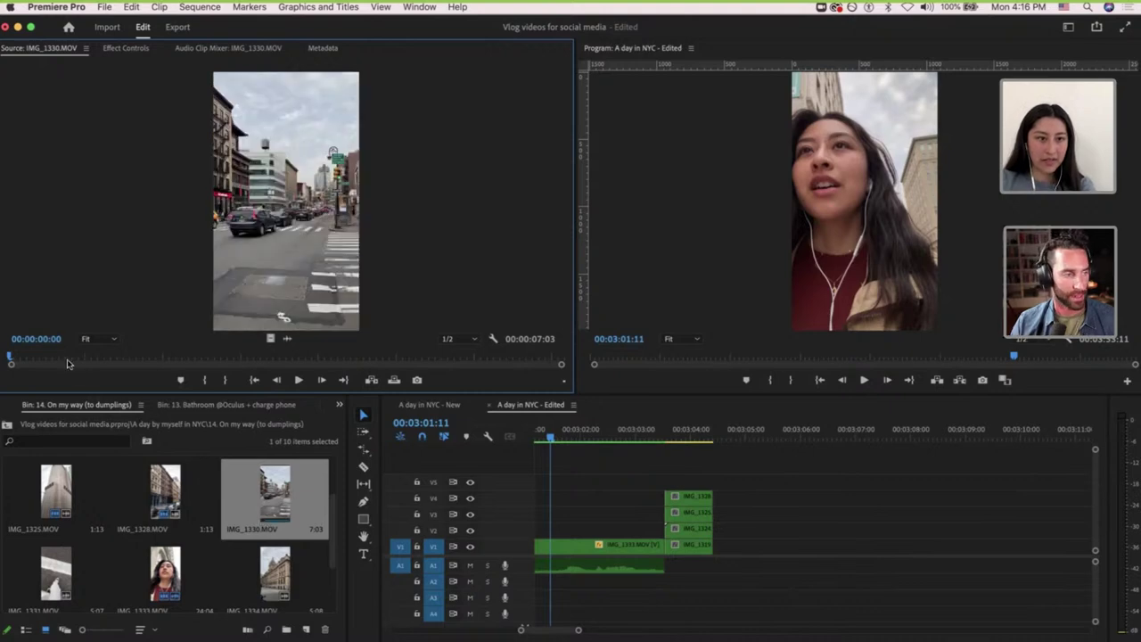
left_click_drag(58, 357, 469, 383)
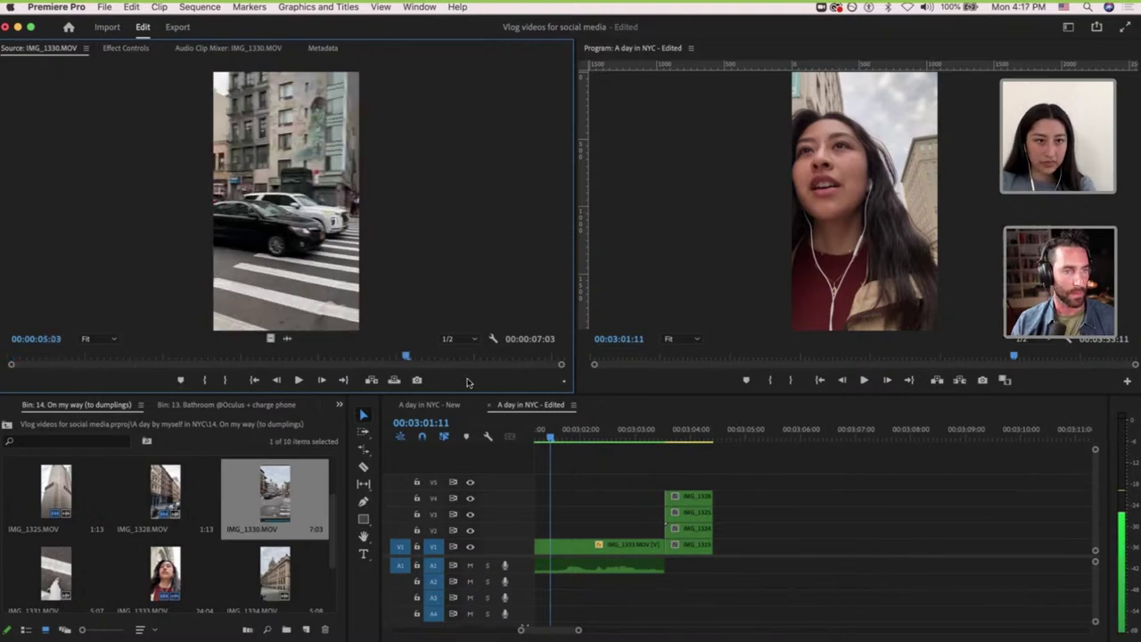
Preview IMG_1331, mark it from its start to 00:00:01:13, and place only its video on V5 at the stack's start.
double_click(62, 570)
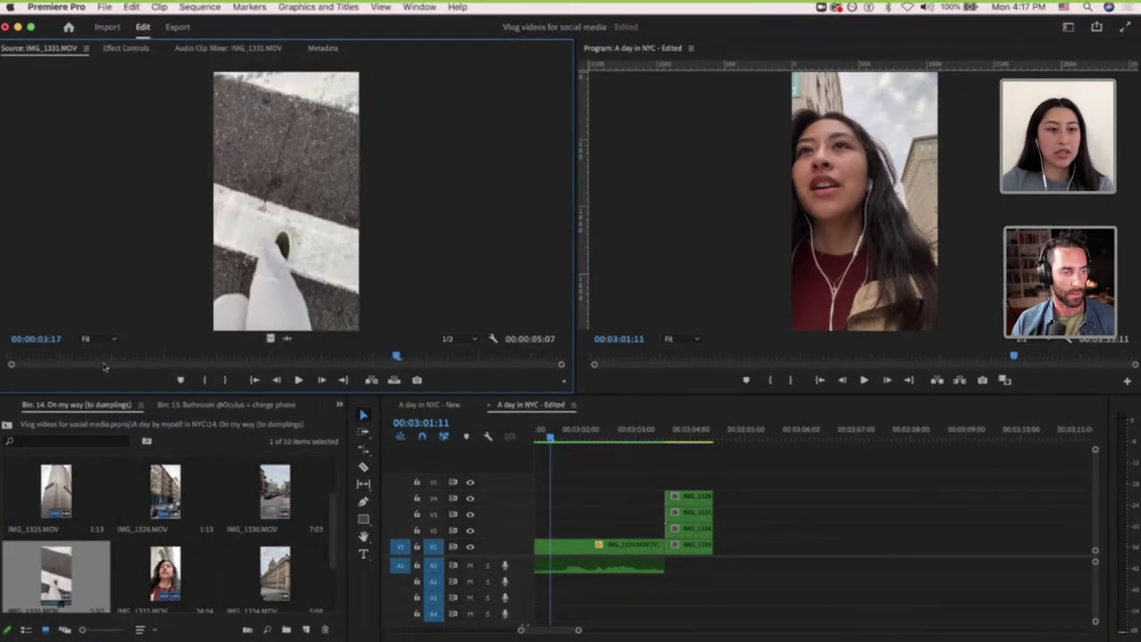
key("space")
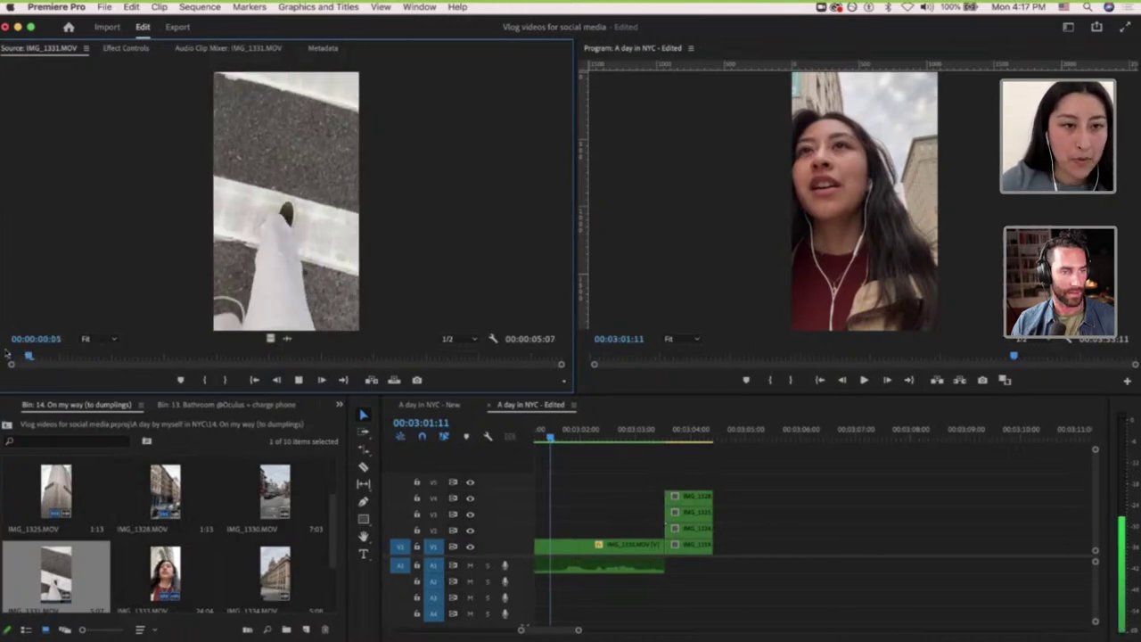
key("space")
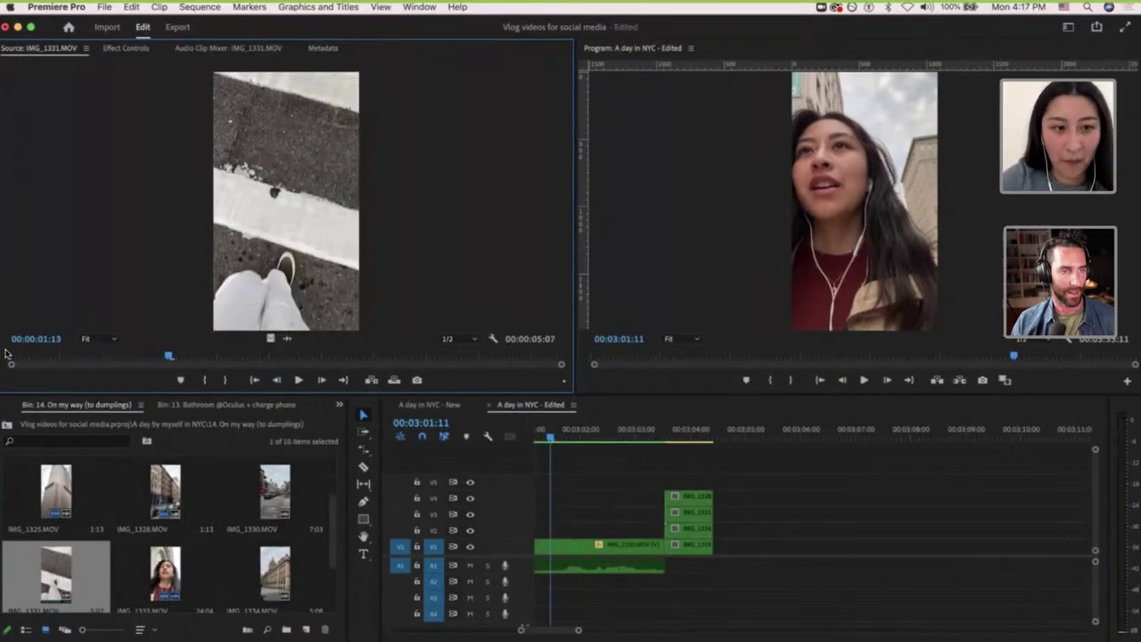
key("o")
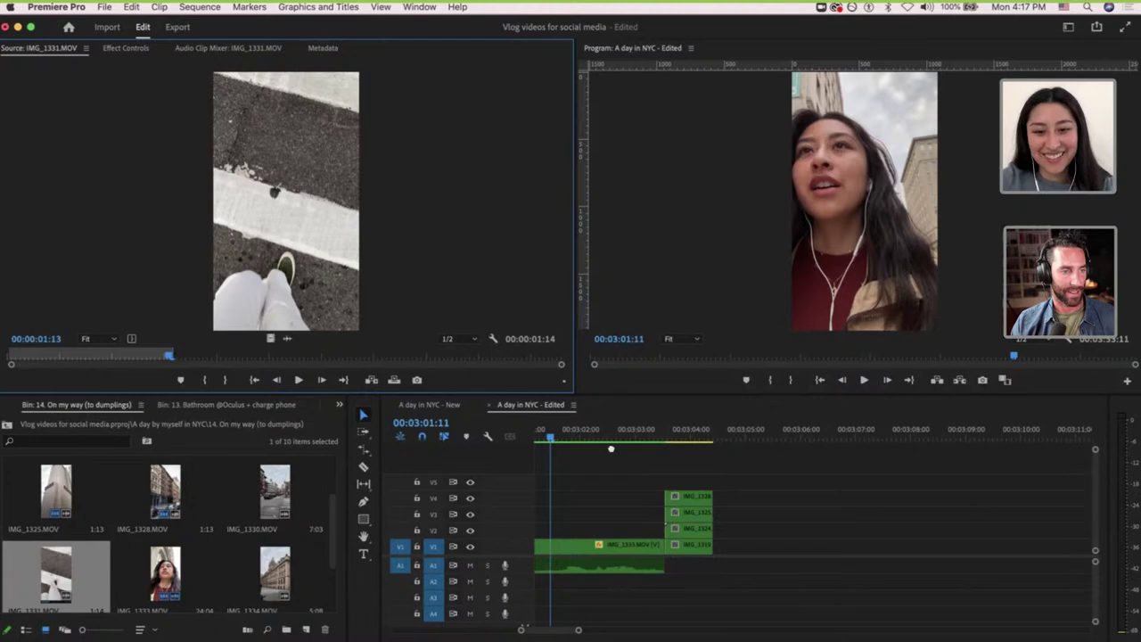
left_click_drag(611, 449, 645, 483)
Load IMG_1333 in the Source Monitor and review the original talking footage.
scroll(169, 518, "down", 3)
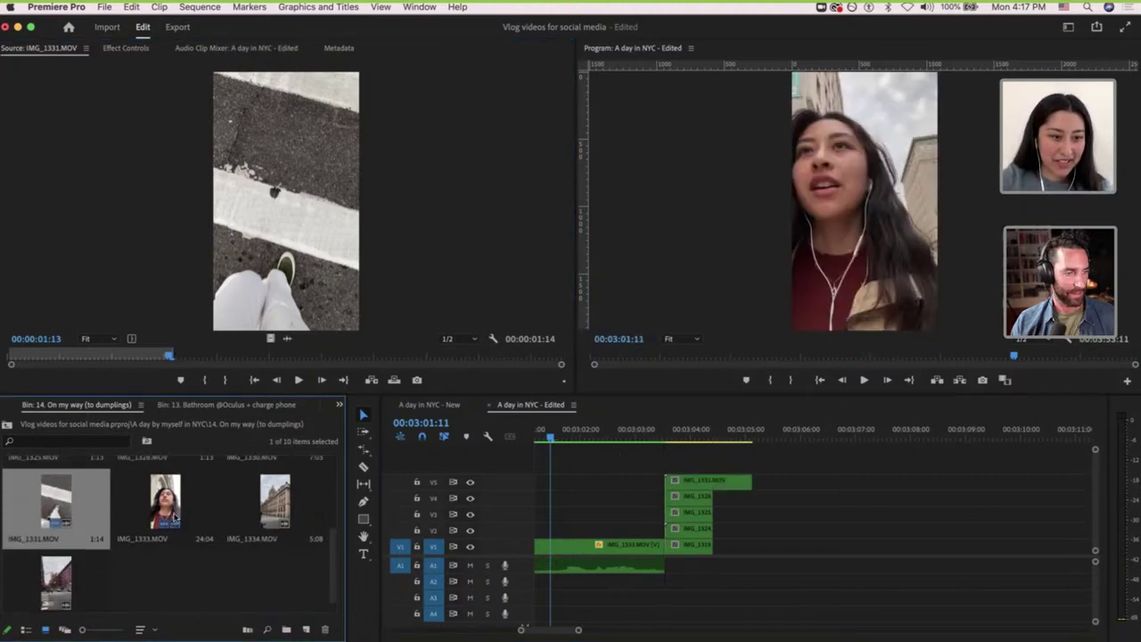
double_click(226, 499)
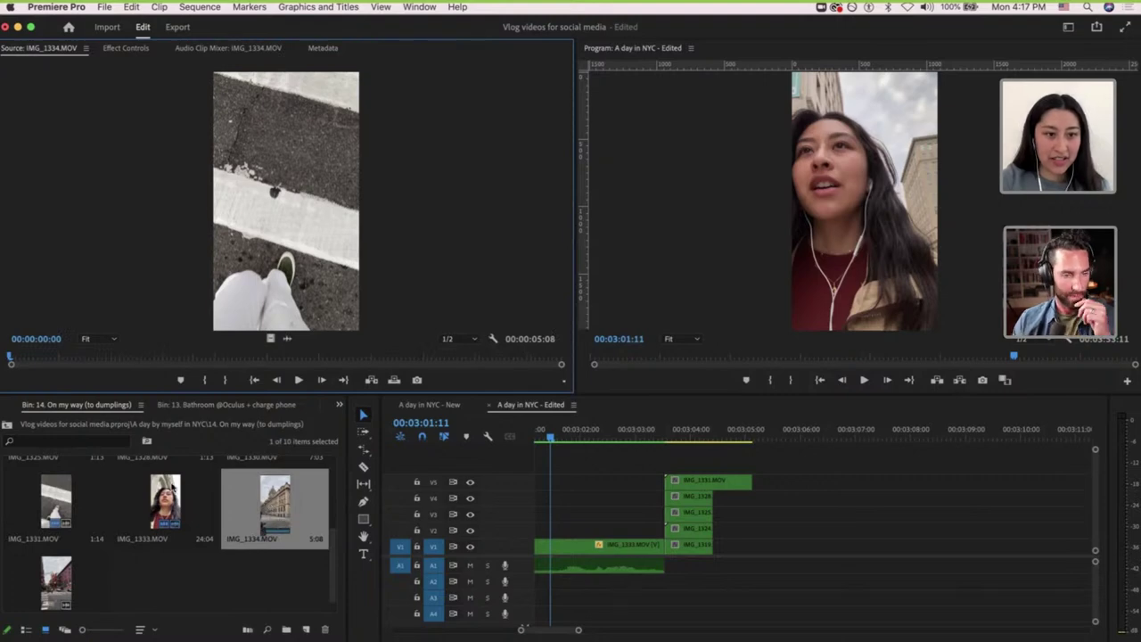
double_click(173, 488)
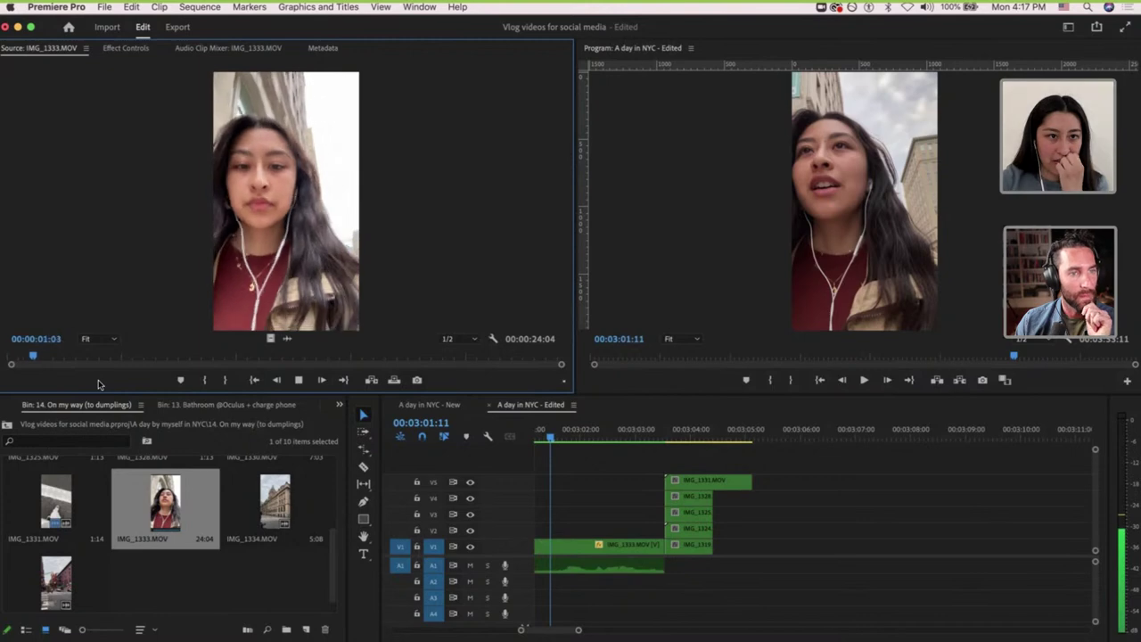
key("space")
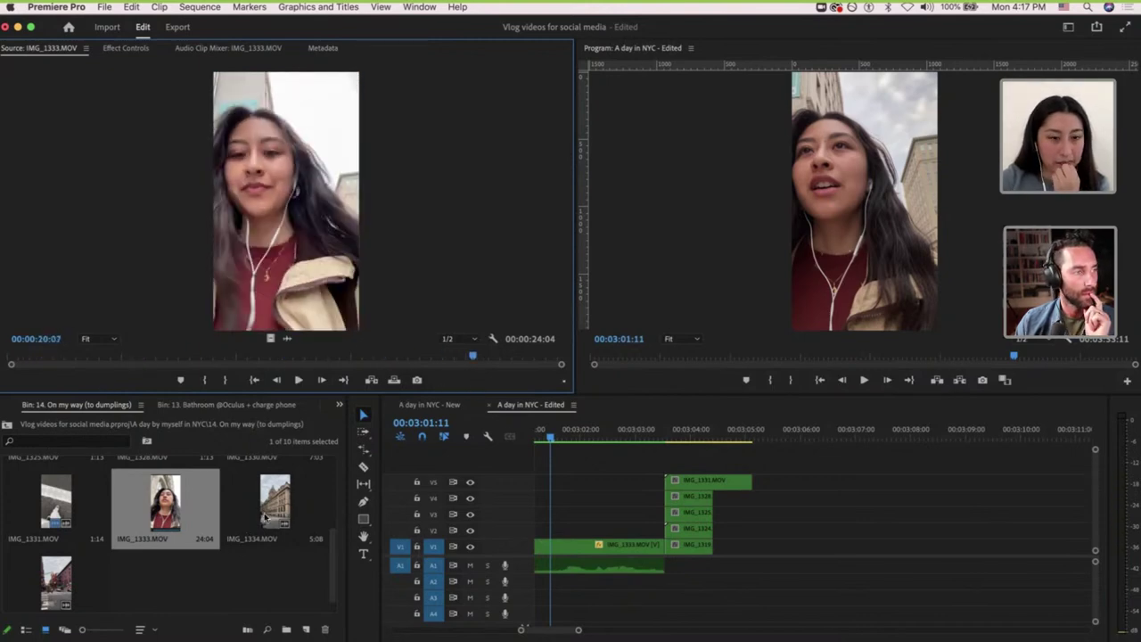
Place only the video of IMG_1334 on a new V6 track at the stack's start and cut it off at the end of IMG_1319.
double_click(265, 518)
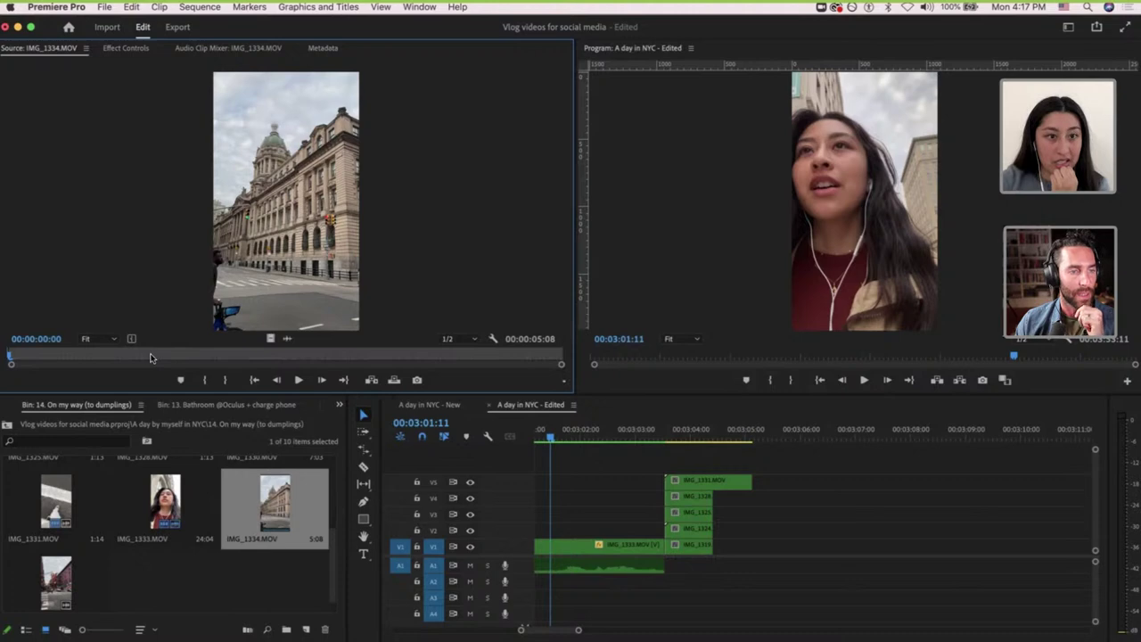
left_click_drag(277, 341, 660, 461)
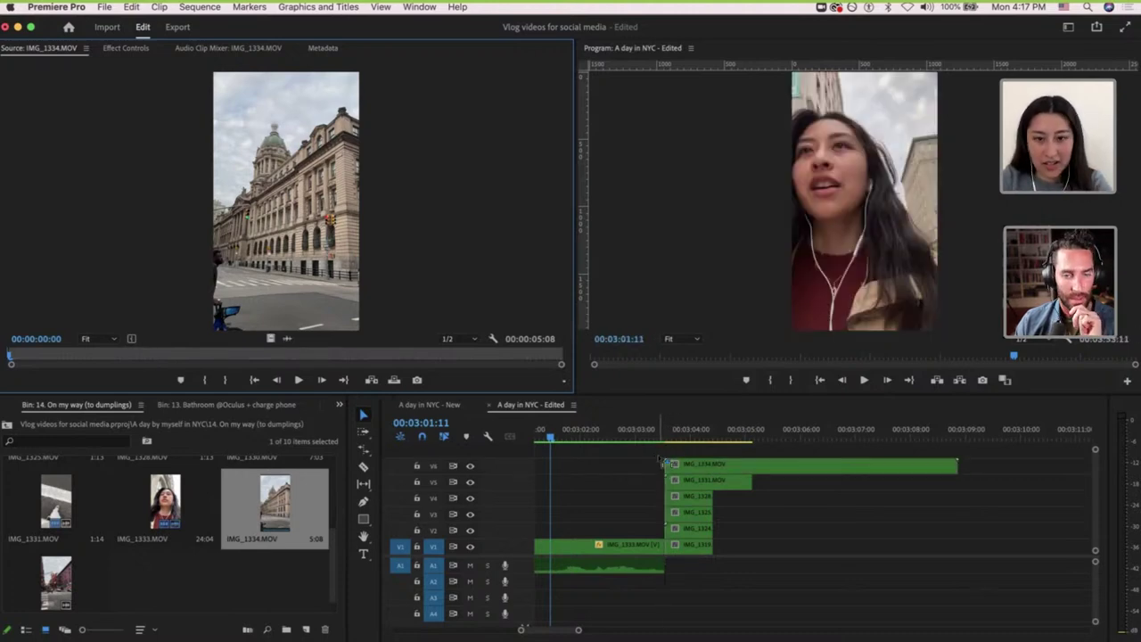
key("c")
left_click(742, 464)
key("v")
left_click(741, 463)
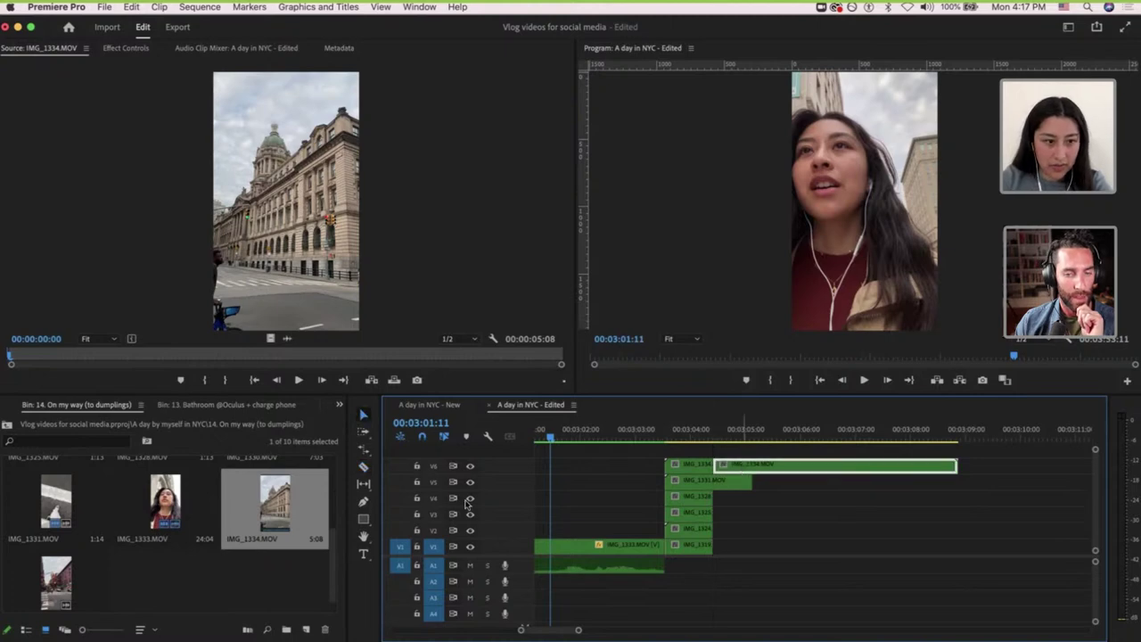
key("Delete")
Mark IMG_1336 in from 00:00:01:16, place only its video on a new V7 track, and trim it to the end of IMG_1319.
double_click(44, 579)
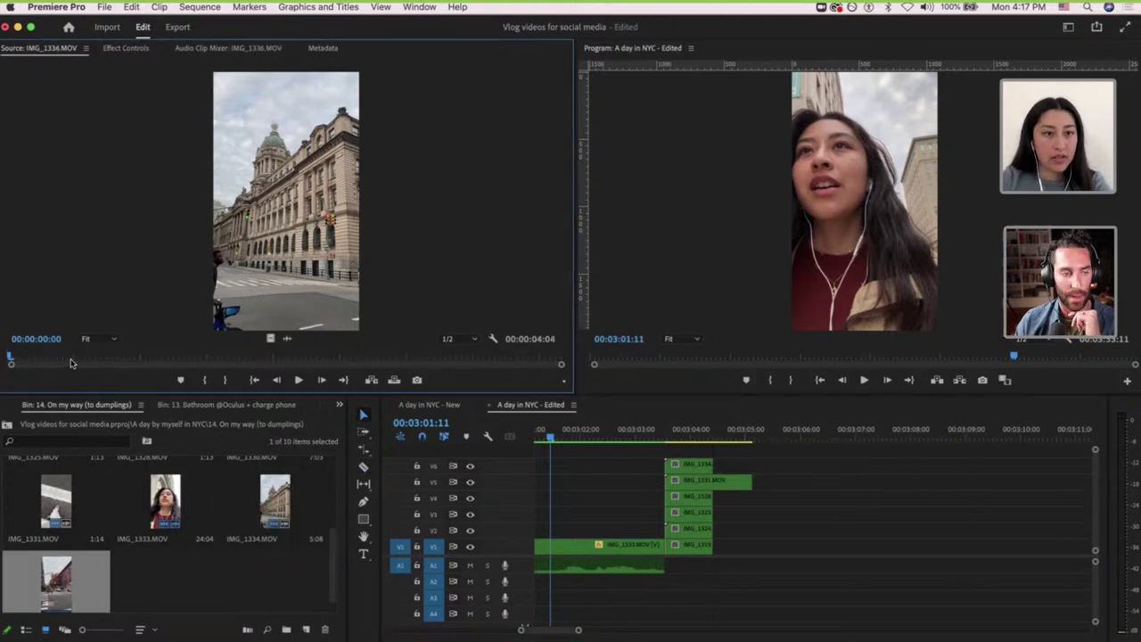
left_click_drag(41, 355, 686, 453)
key("i")
key("c")
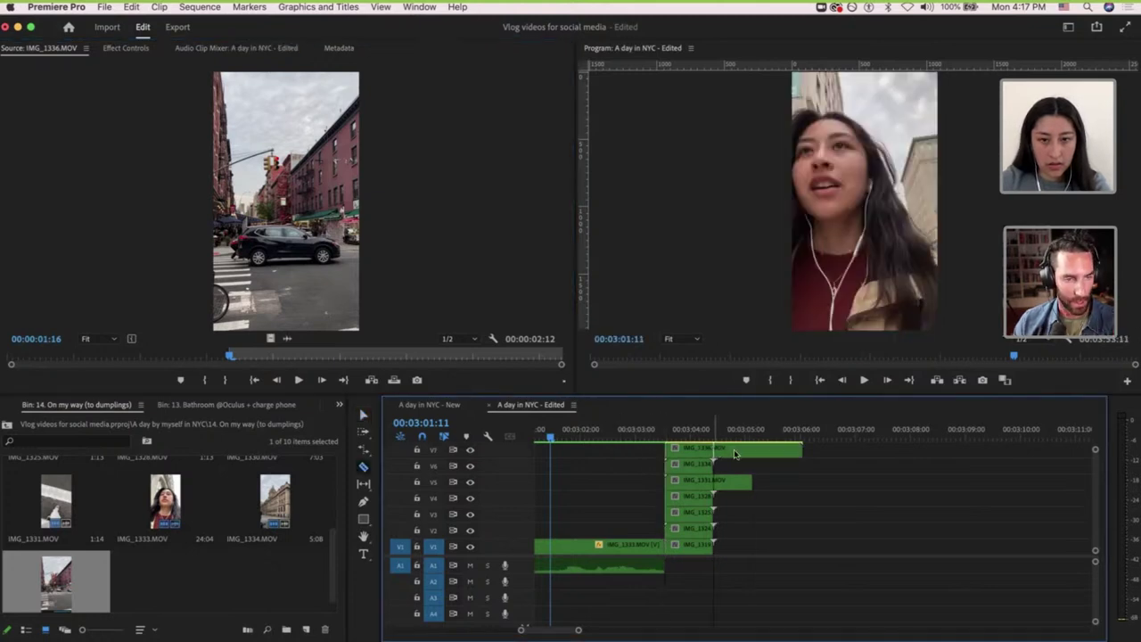
key("v")
left_click(735, 454)
key("Delete")
Apply Set to Frame Size to all seven stacked street clips on V1 to V7.
scroll(758, 501, "up", 1)
scroll(758, 501, "down", 1)
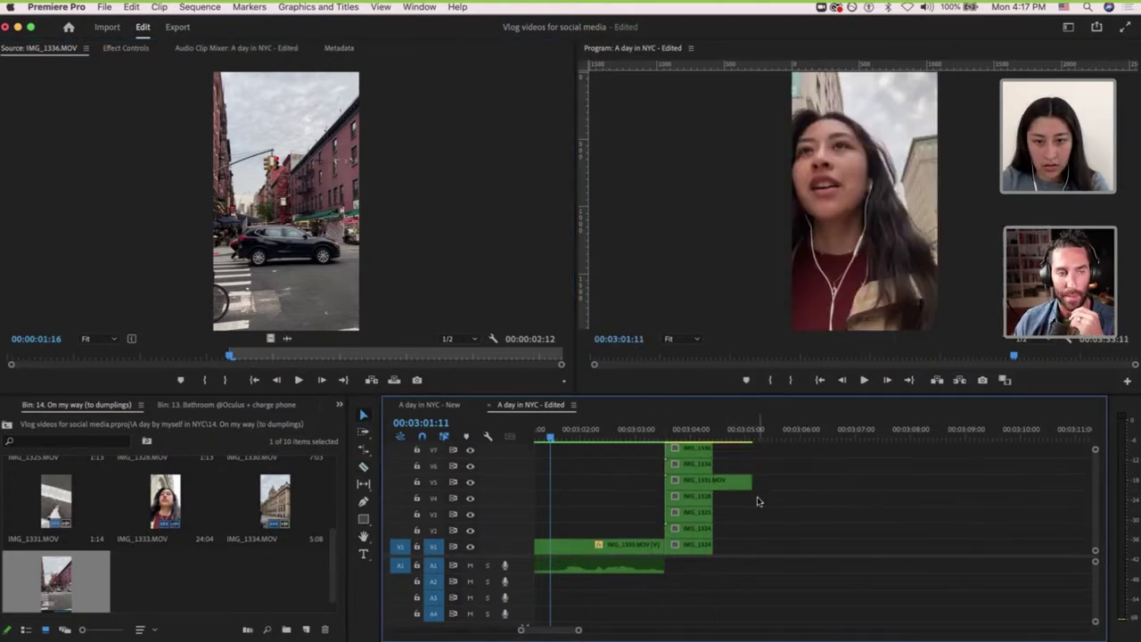
left_click_drag(683, 530, 681, 441)
right_click(685, 459)
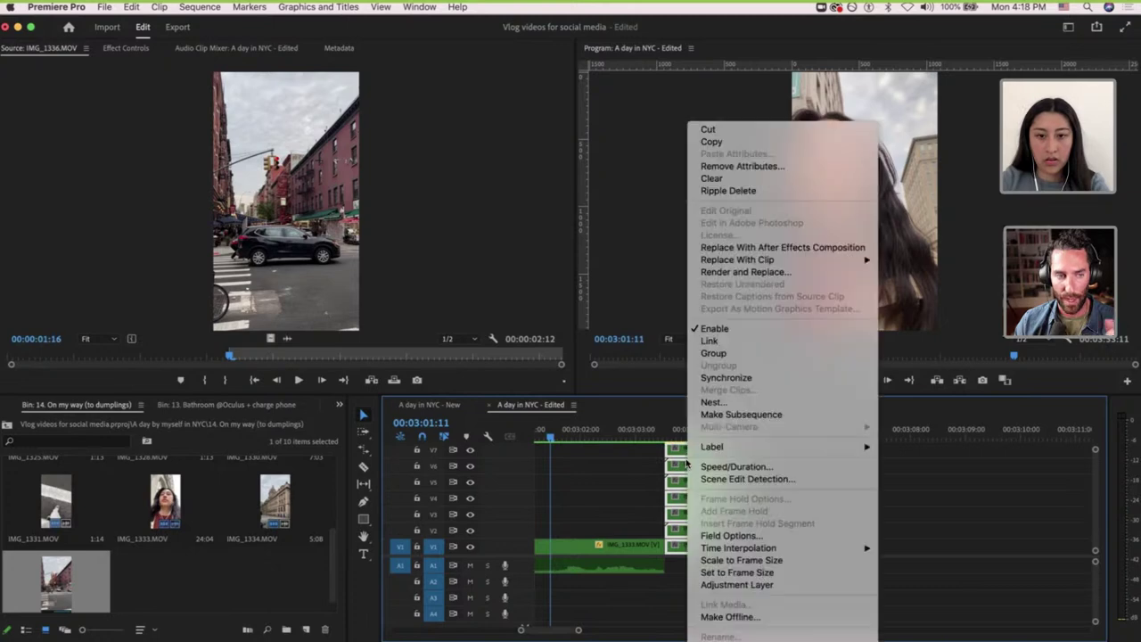
left_click(747, 574)
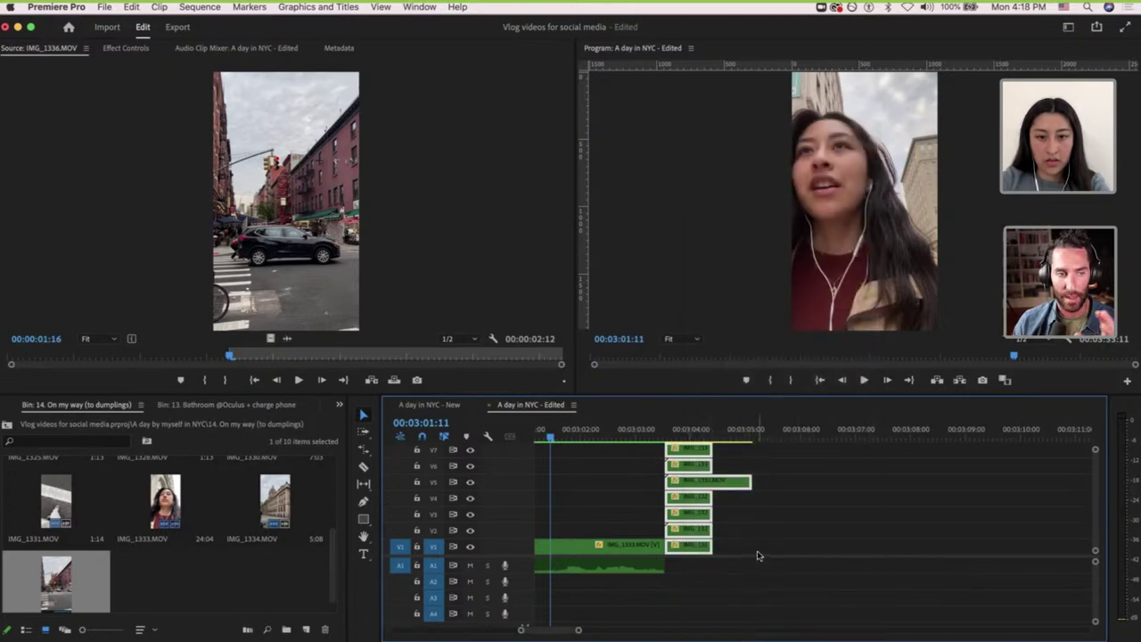
Move the stacked IMG_1324, IMG_1325, IMG_1328 and IMG_1331 clips from V2 to V5 down to V1, end to end after IMG_1319.
left_click(758, 553)
scroll(758, 553, "right", 3)
scroll(758, 553, "down", 2)
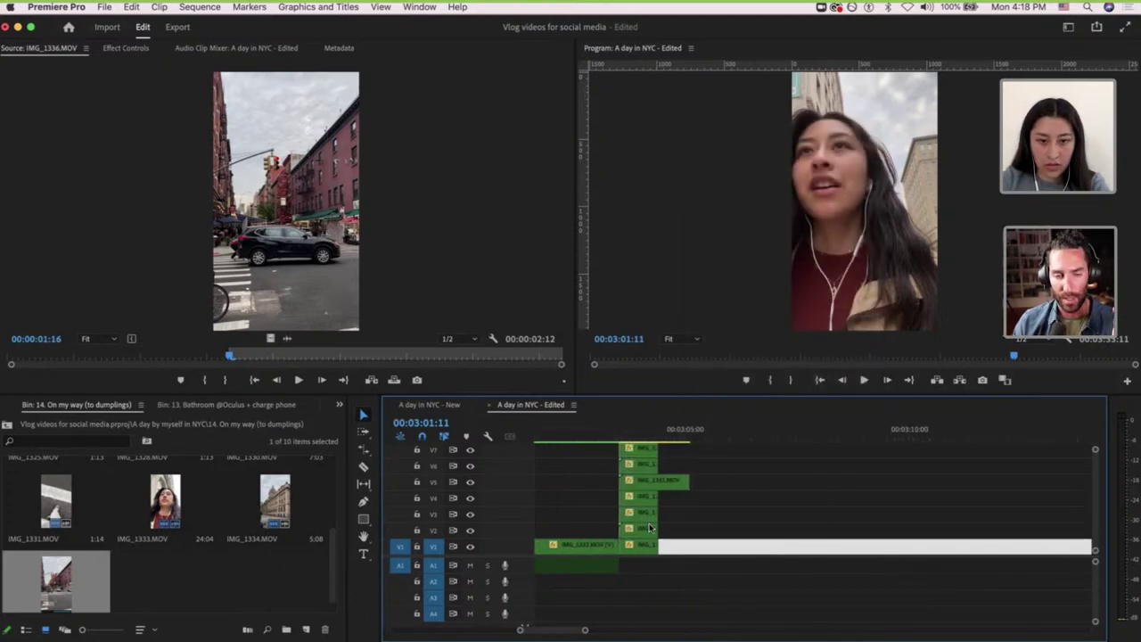
left_click_drag(644, 530, 683, 547)
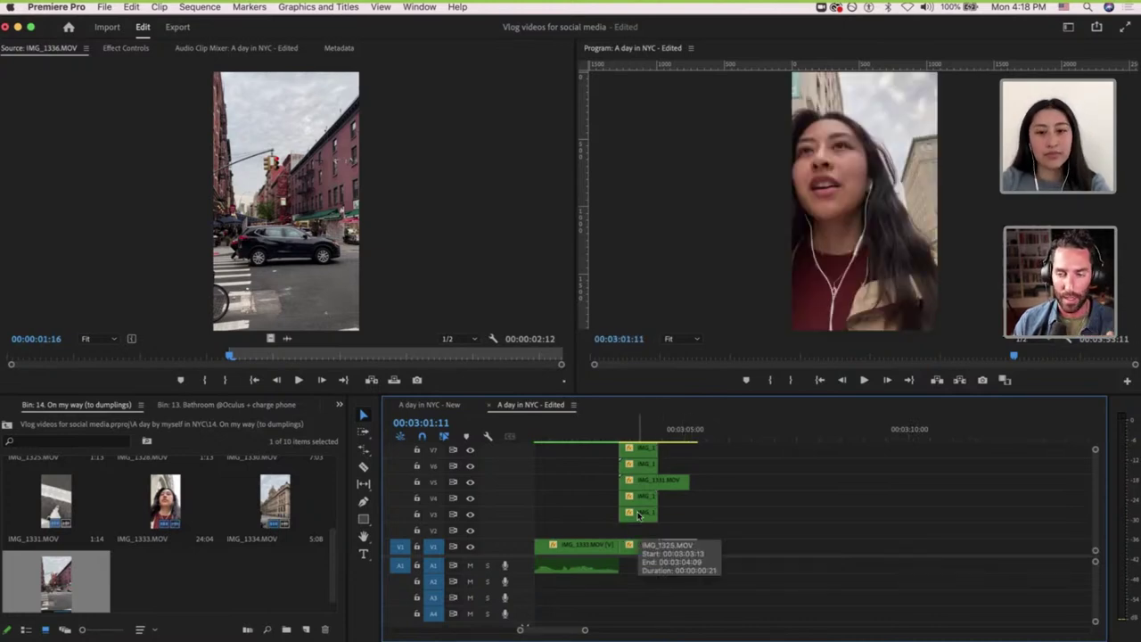
left_click_drag(638, 516, 767, 545)
left_click(644, 499)
left_click_drag(651, 484, 810, 550)
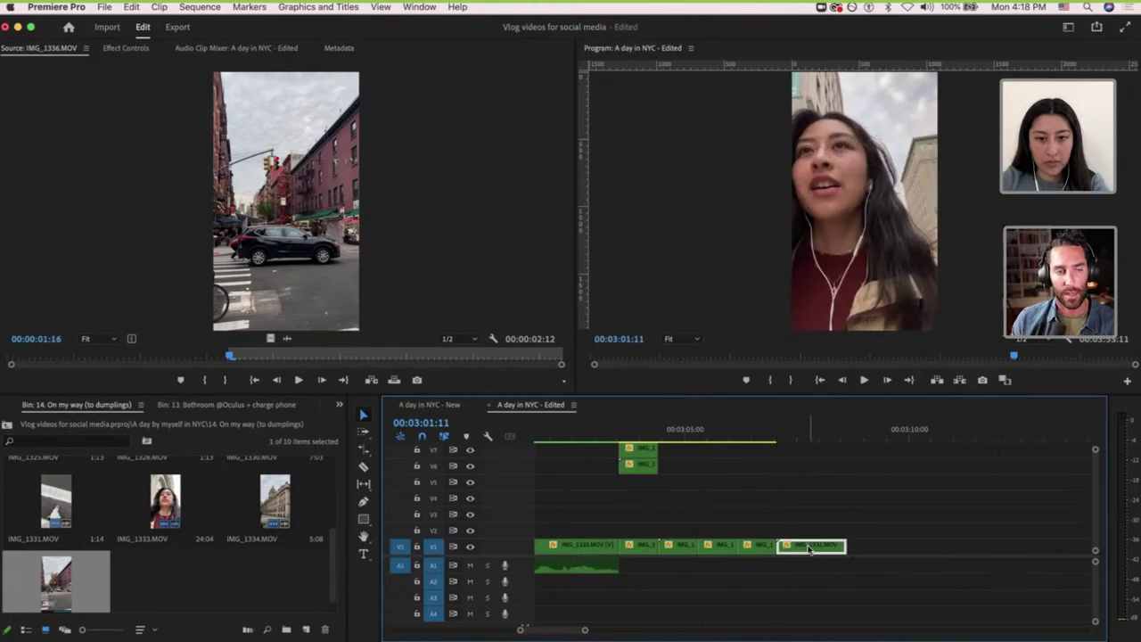
Place IMG_1334 and IMG_1336 from V6 and V7 after IMG_1331 on V1, and close the gap between them.
scroll(809, 549, "right", 3)
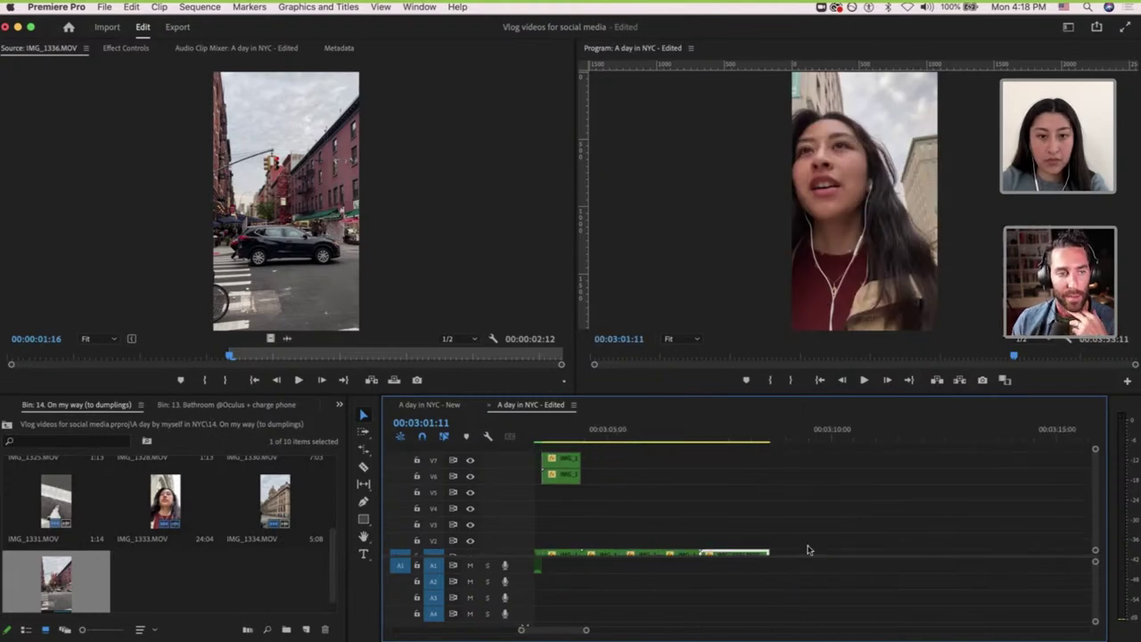
left_click_drag(563, 463, 797, 548)
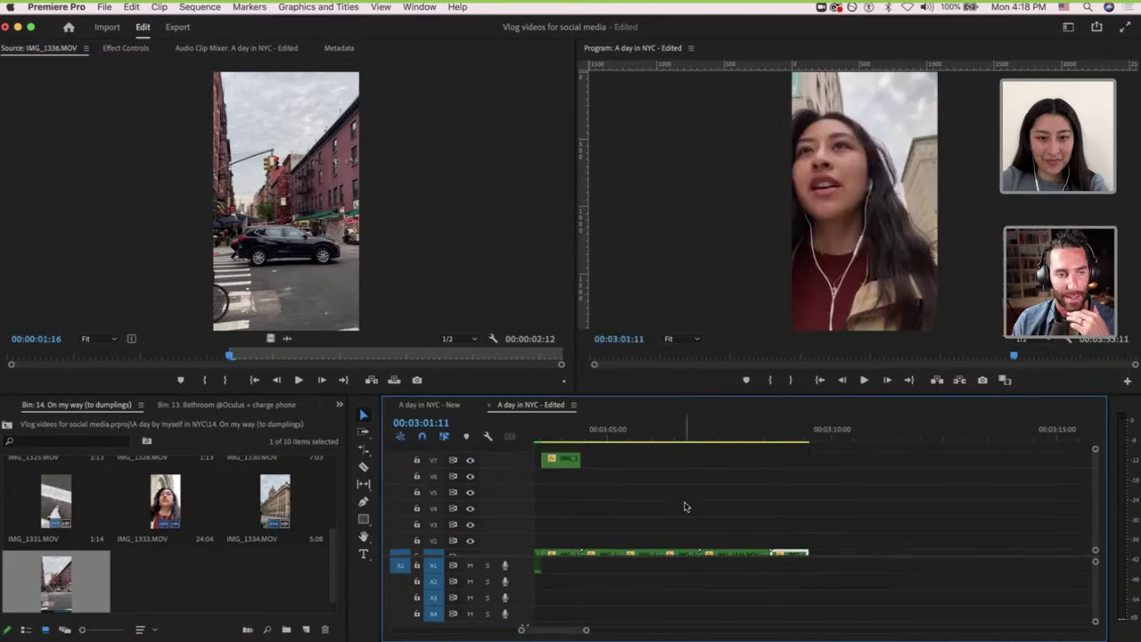
left_click_drag(566, 464, 836, 543)
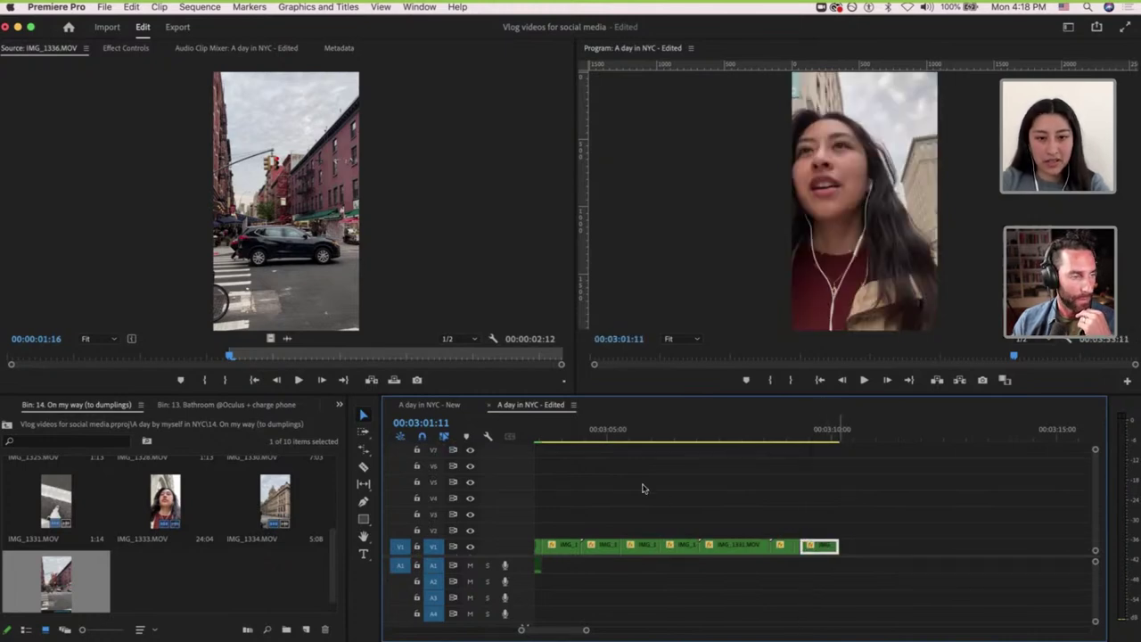
key("super+z")
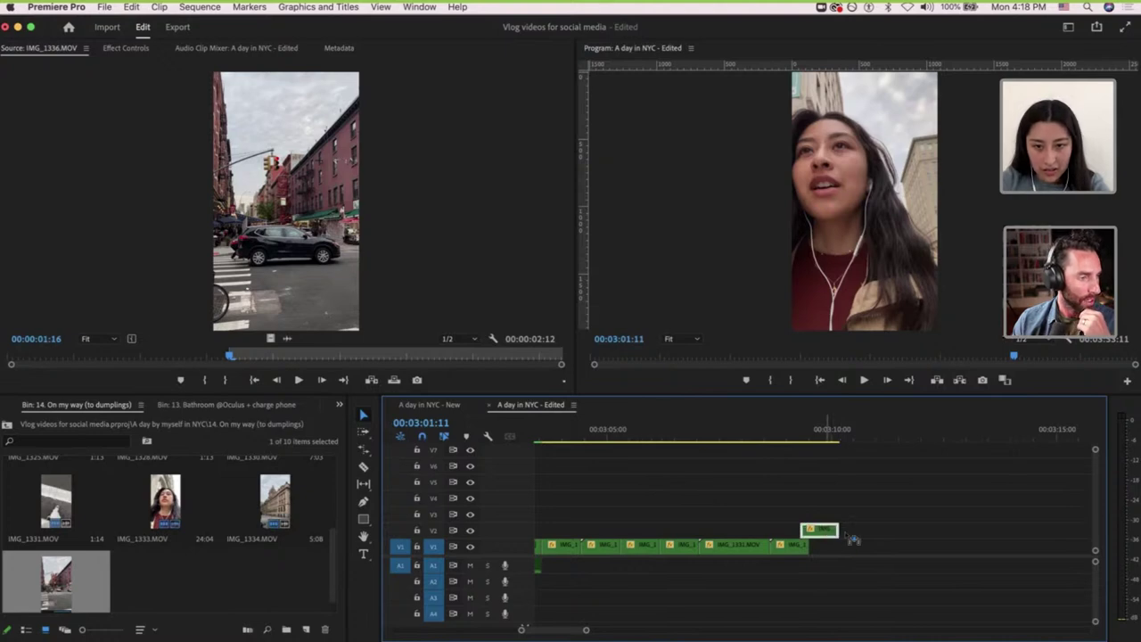
left_click_drag(847, 537, 904, 547)
key("super+z")
left_click(868, 549)
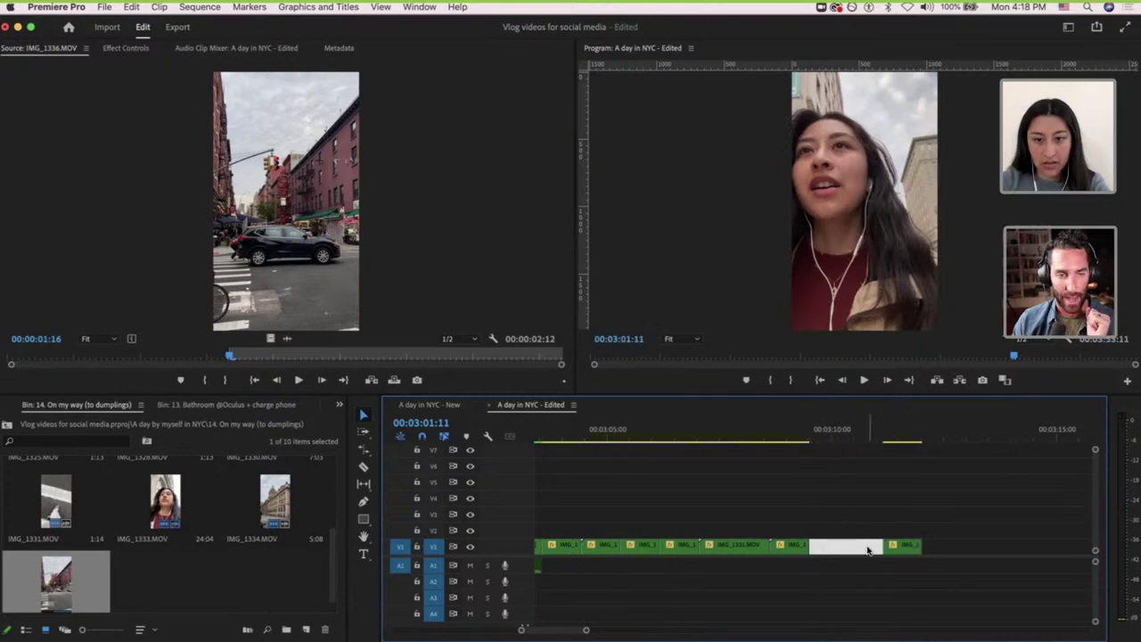
key("Delete")
Ripple delete the gap between the street clips and IMG_1358 on V1.
scroll(865, 541, "down", 3)
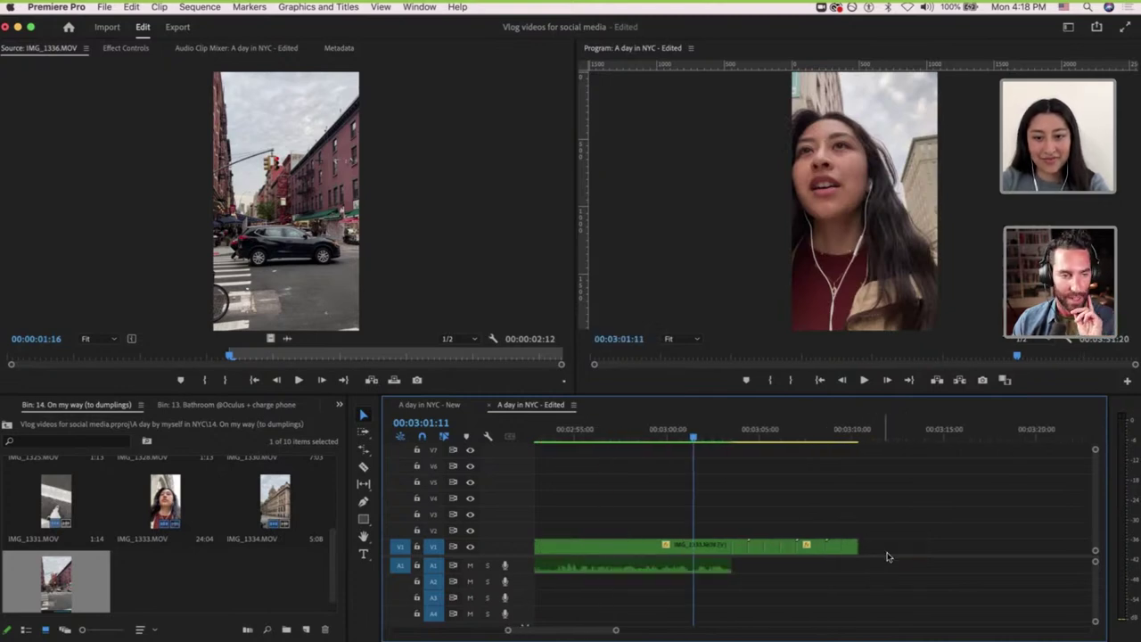
left_click(887, 550)
key("Delete")
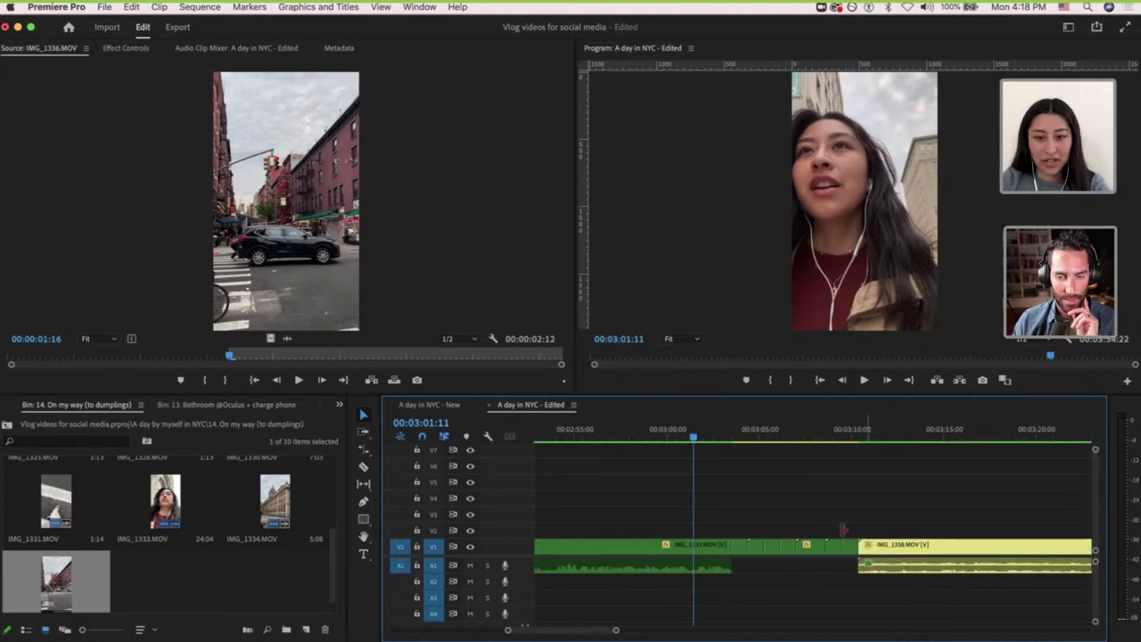
Set the IMG_1336 source in point to 00:00:00:19 and place only its video on V4 above the street clips.
scroll(811, 515, "up", 5)
scroll(812, 514, "up", 1)
left_click_drag(744, 430, 794, 437)
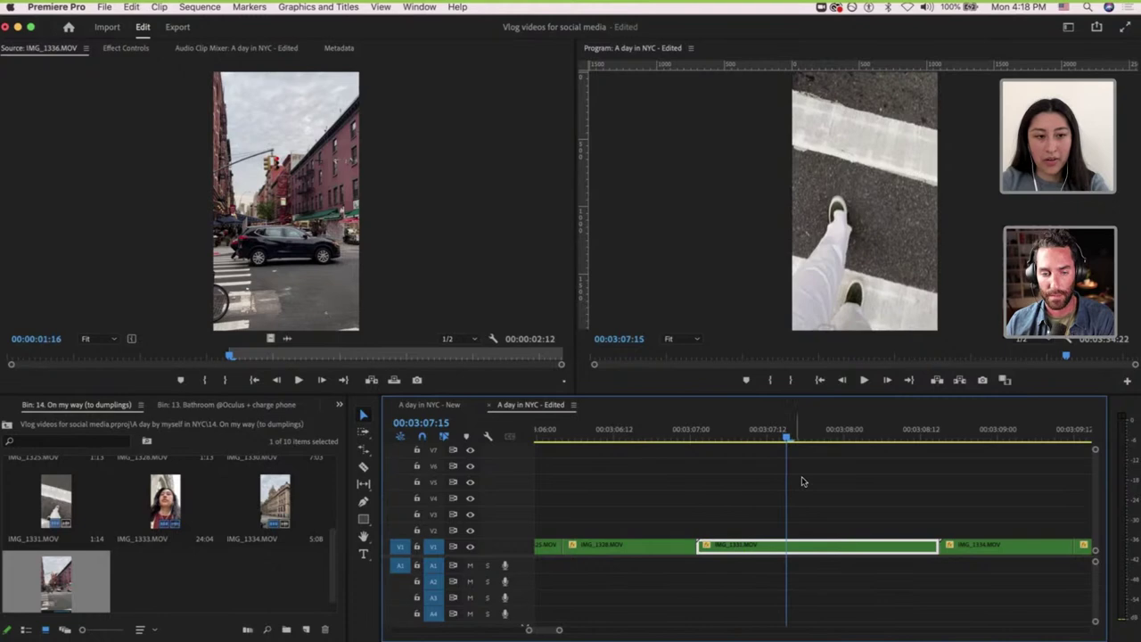
scroll(795, 437, "down", 2)
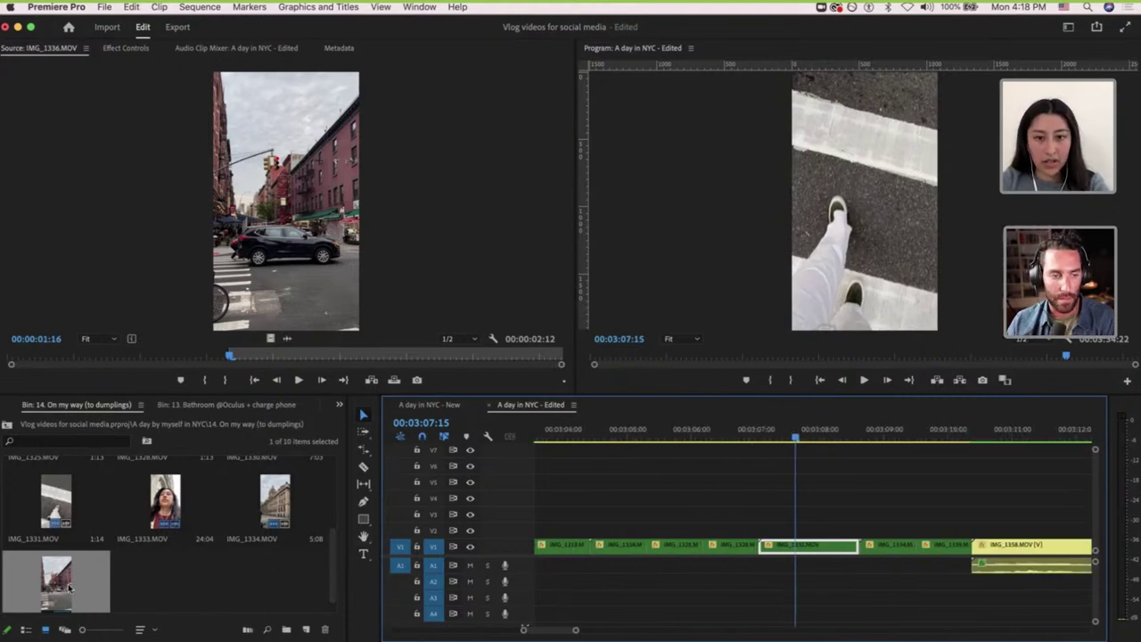
left_click(69, 586)
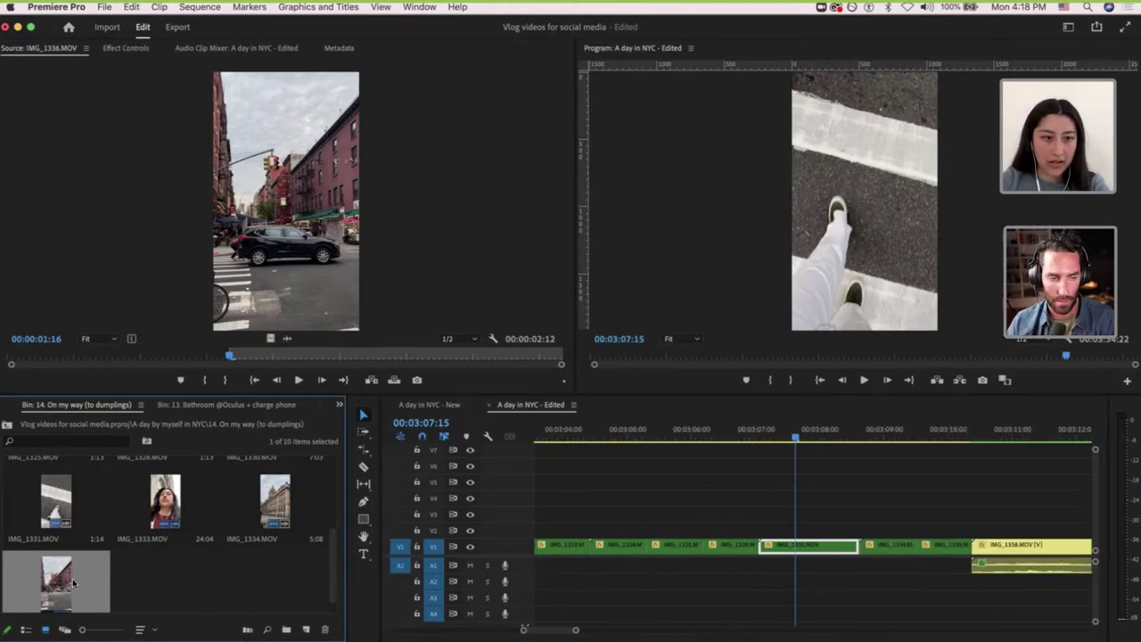
left_click_drag(230, 356, 114, 355)
left_click_drag(358, 365, 606, 510)
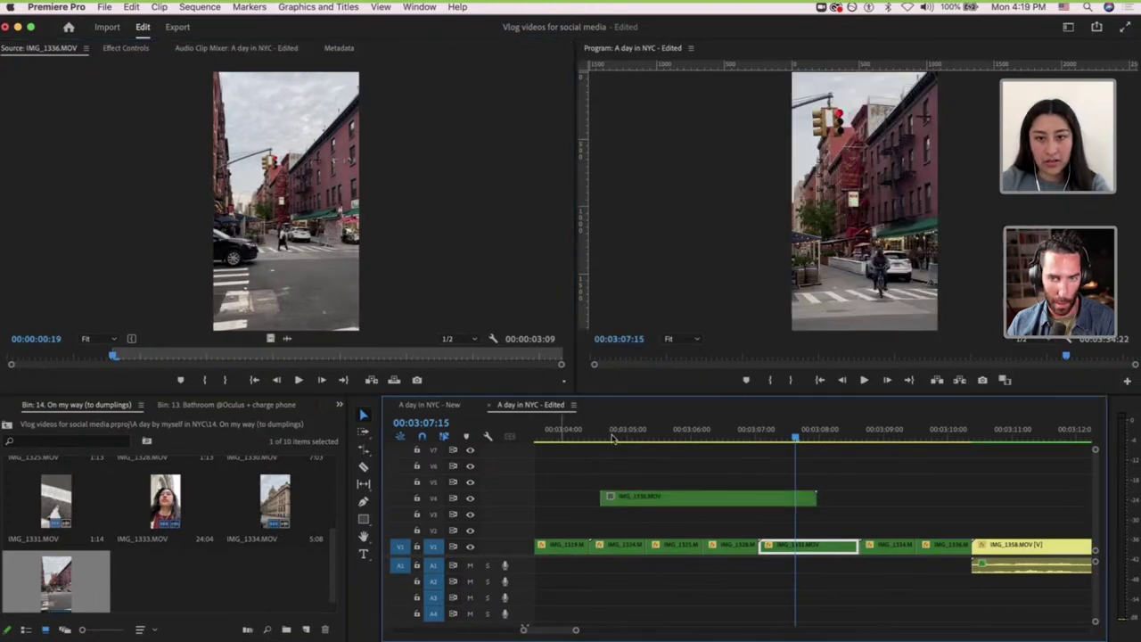
Play the V4 copy of IMG_1336 to find the passing cyclist and apply Set to Frame Size to it.
left_click(614, 437)
key("space")
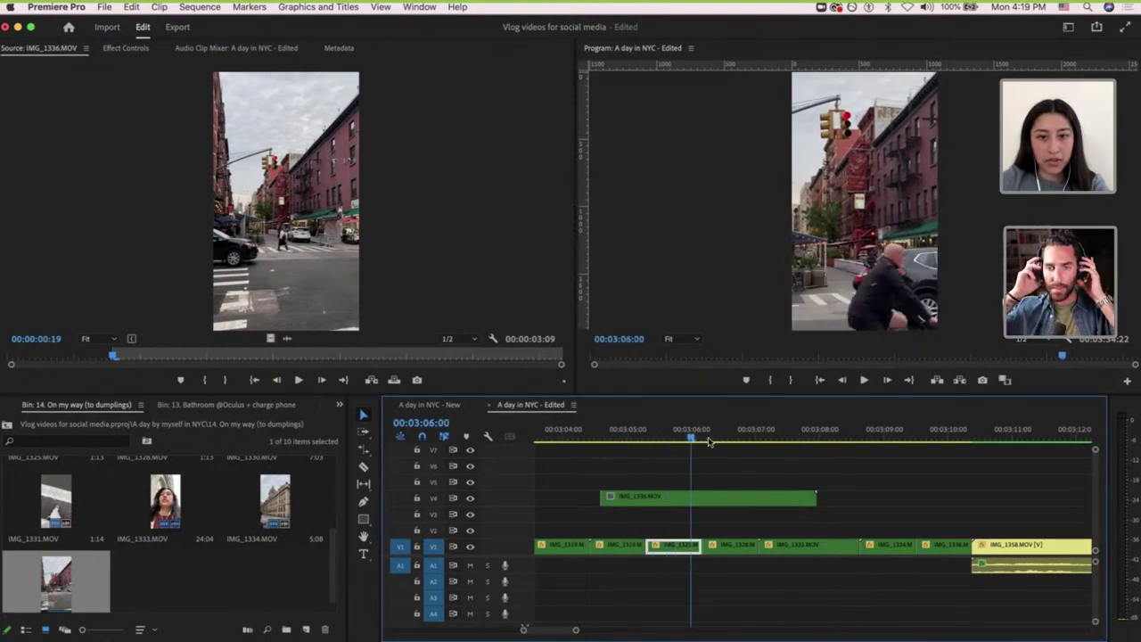
left_click(707, 439)
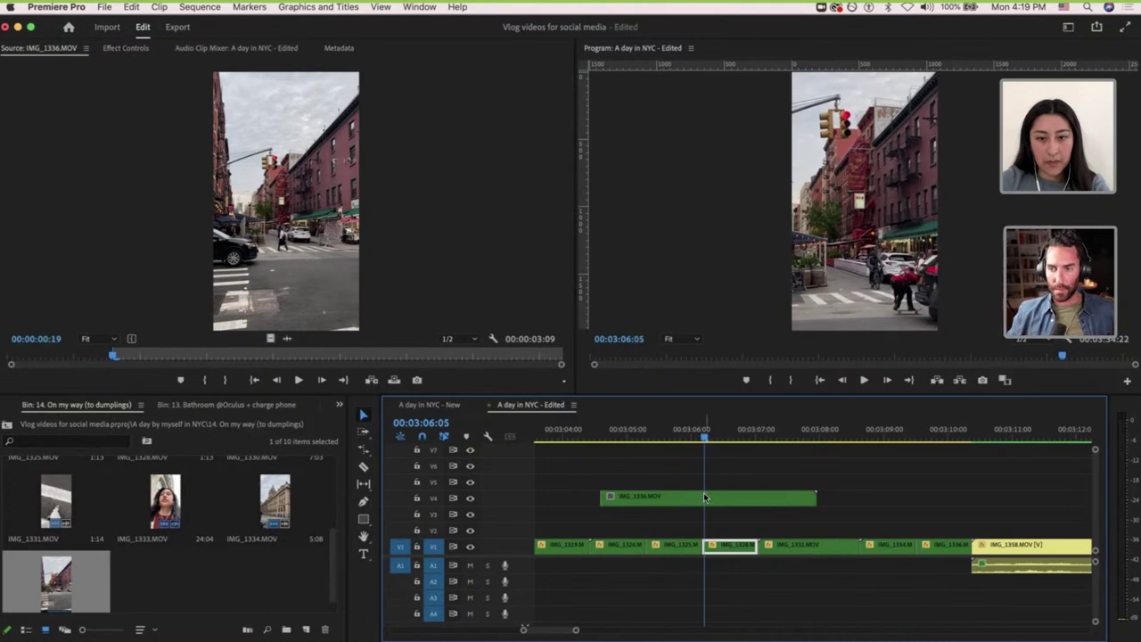
right_click(703, 492)
left_click(745, 552)
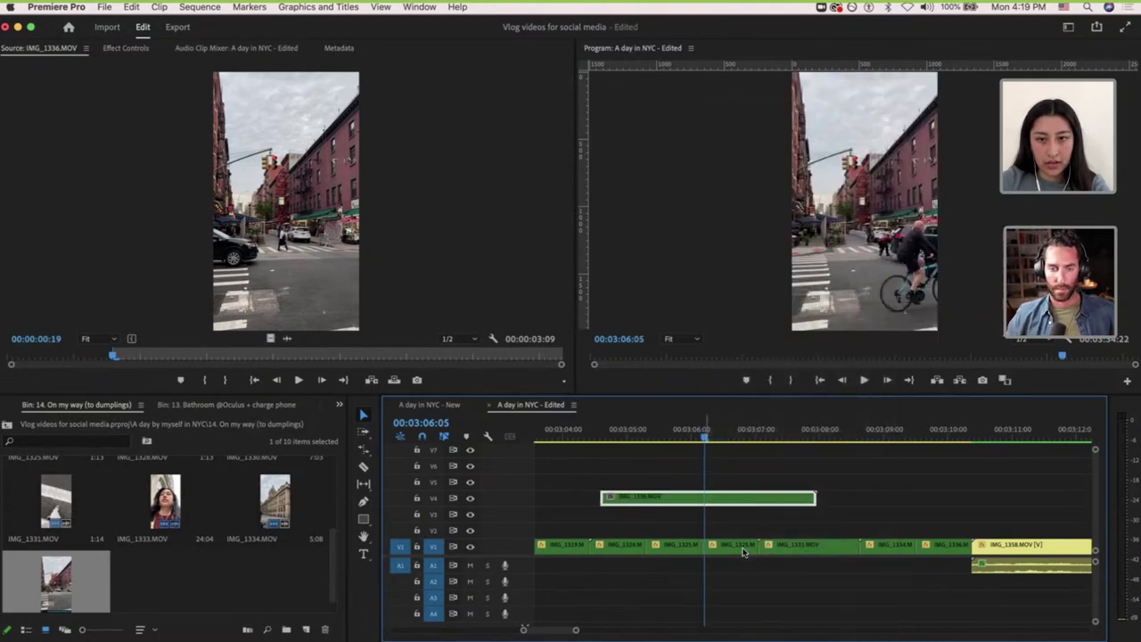
Insert a frame hold segment in the V4 IMG_1336 clip at 00:03:05:22, with the cyclist in mid-crossing.
left_click(691, 436)
key("Left")
key("Left")
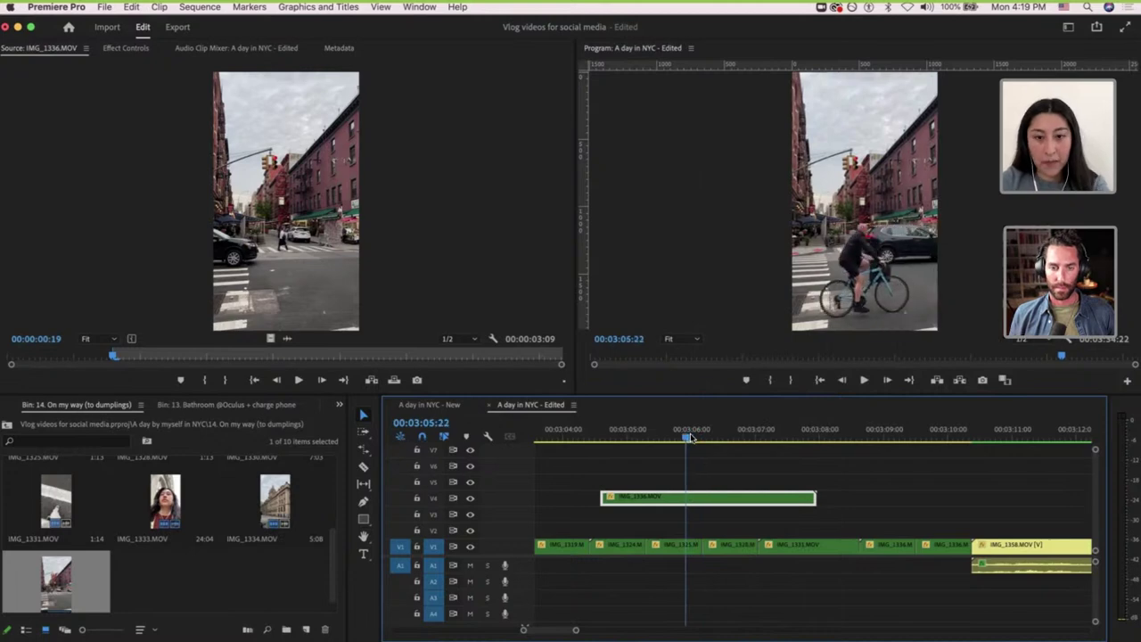
right_click(687, 505)
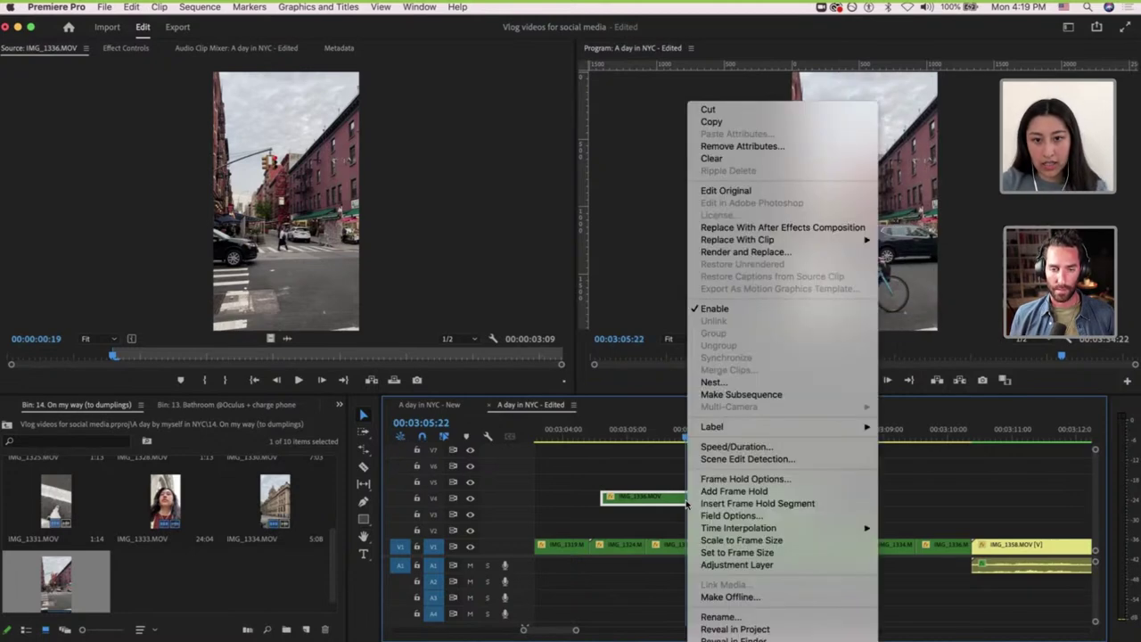
left_click(736, 504)
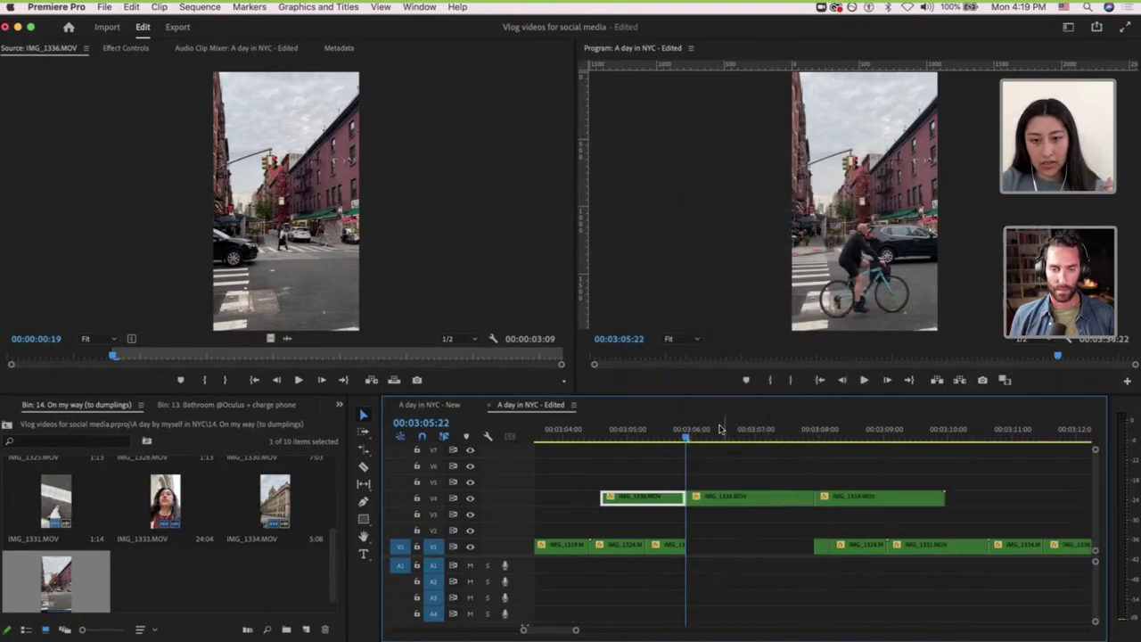
left_click_drag(720, 430, 756, 484)
left_click(749, 499)
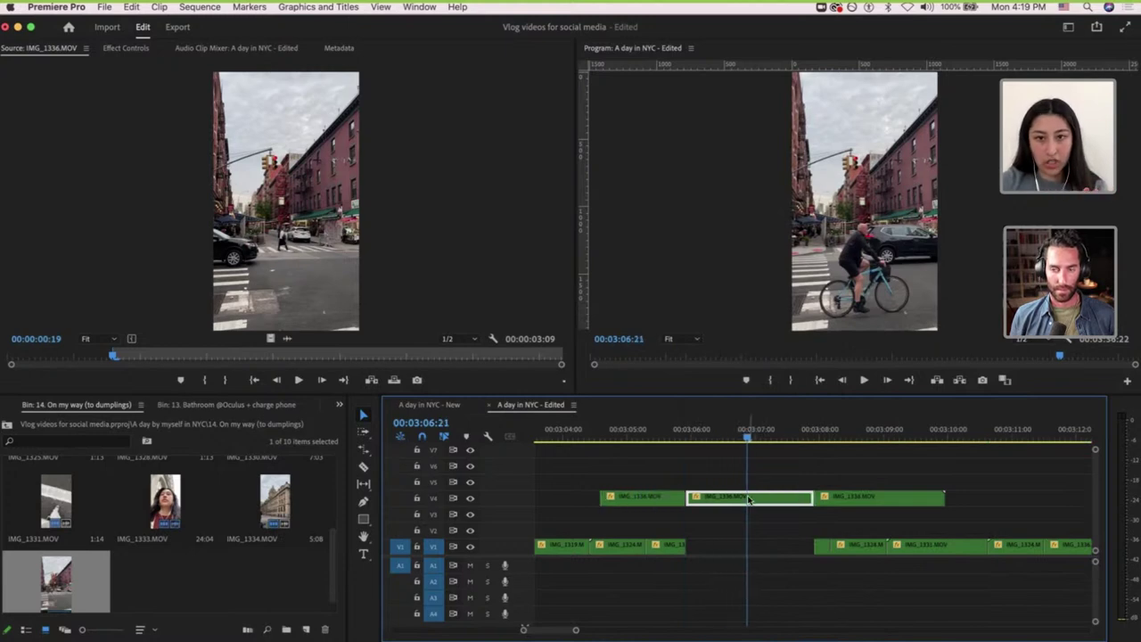
Play the V4 IMG_1336 clip through the cyclist freeze frame to review the effect.
left_click(640, 431)
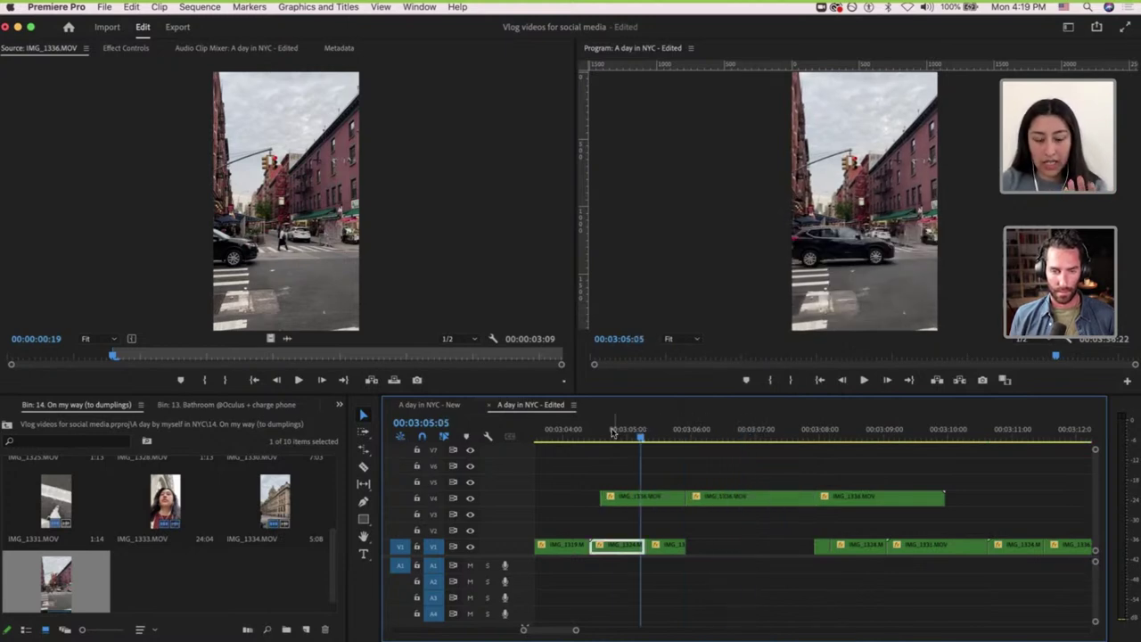
key("space")
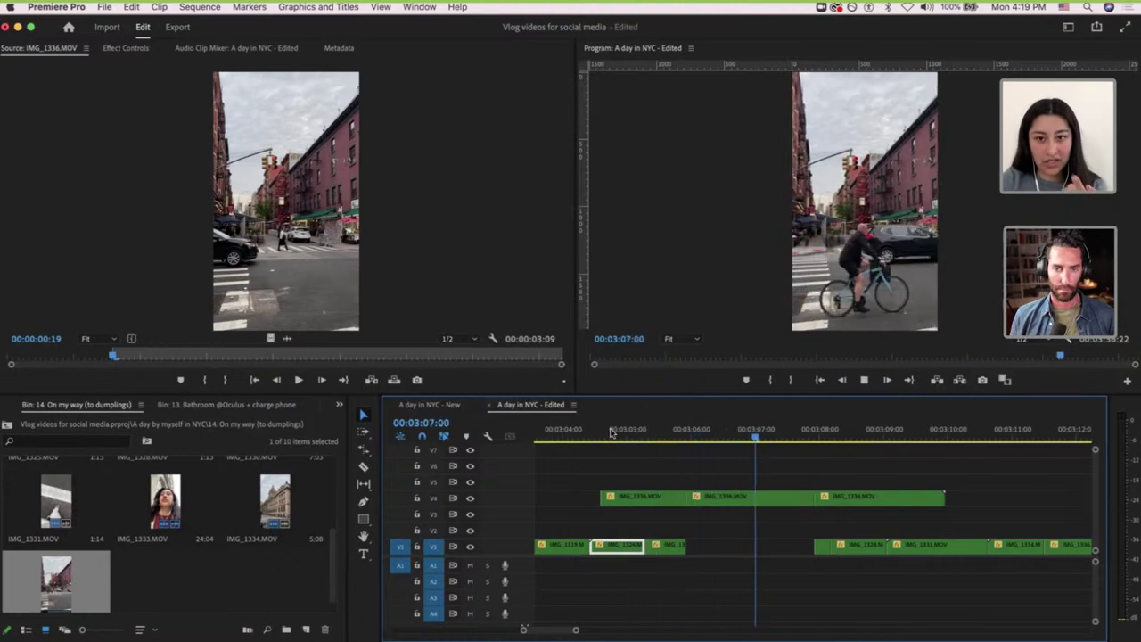
key("space")
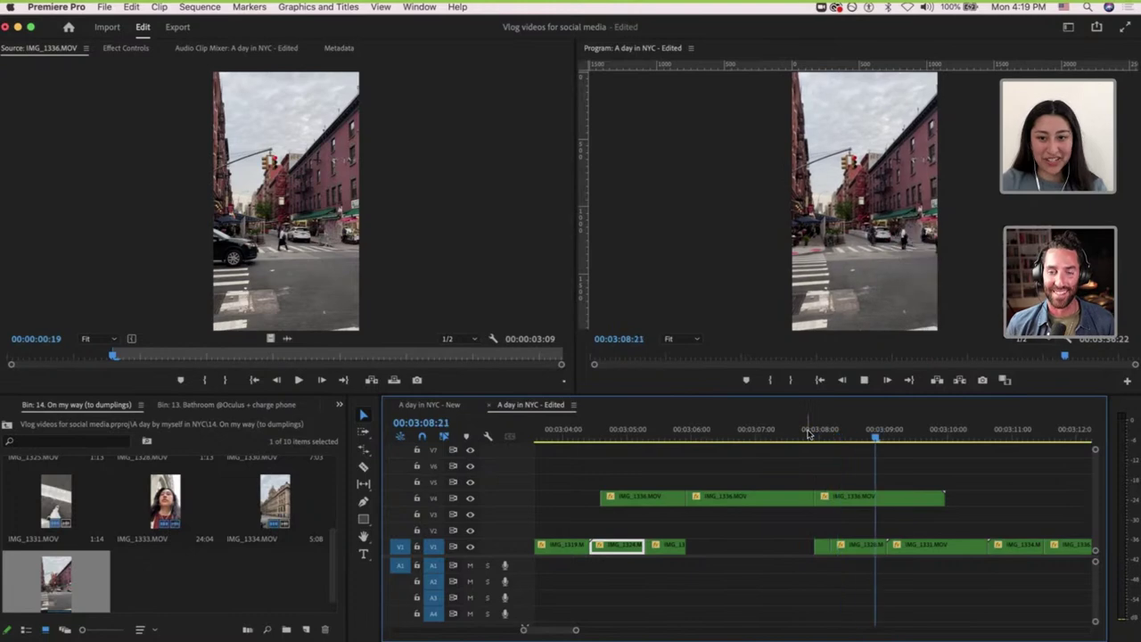
key("space")
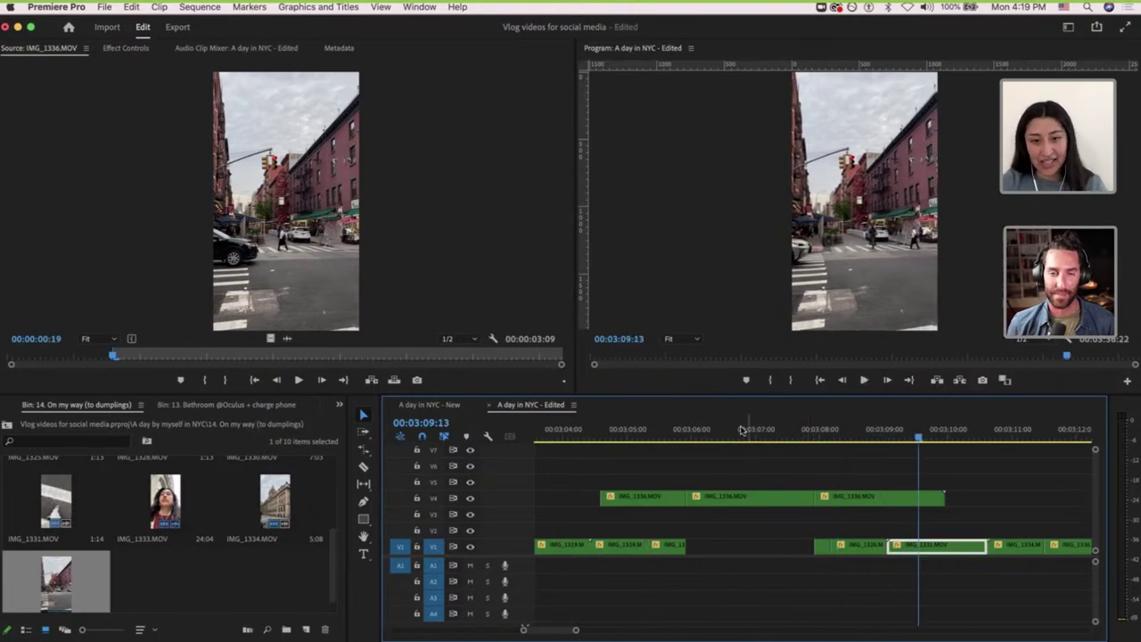
Delete all three IMG_1336 segments from V4.
left_click(740, 431)
right_click(730, 506)
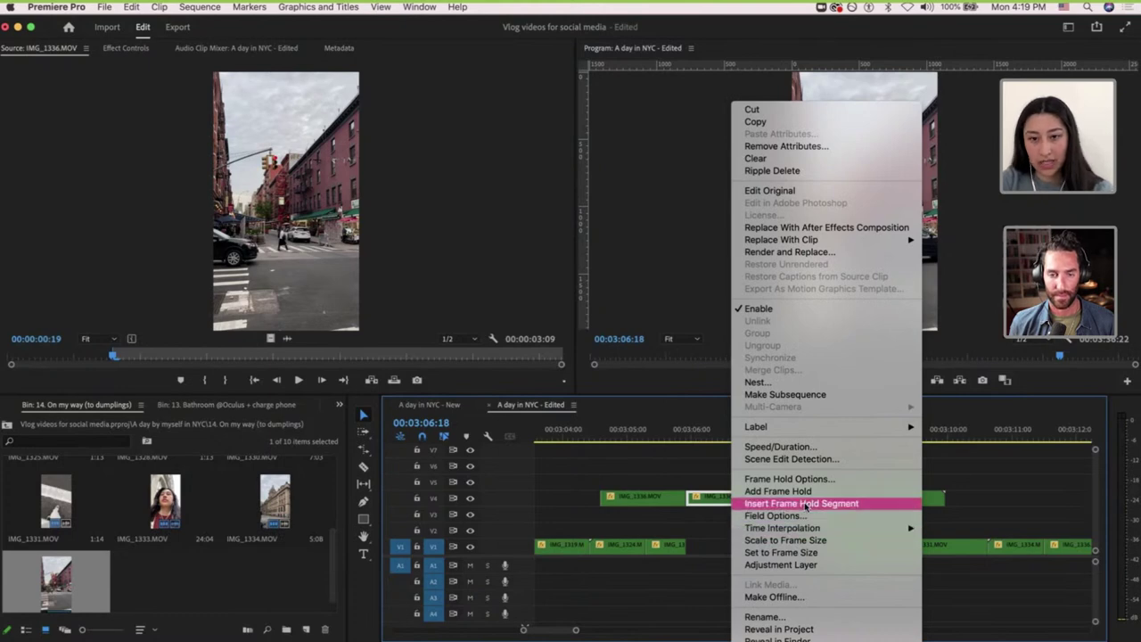
left_click(691, 463)
left_click_drag(625, 461, 847, 499)
key("Delete")
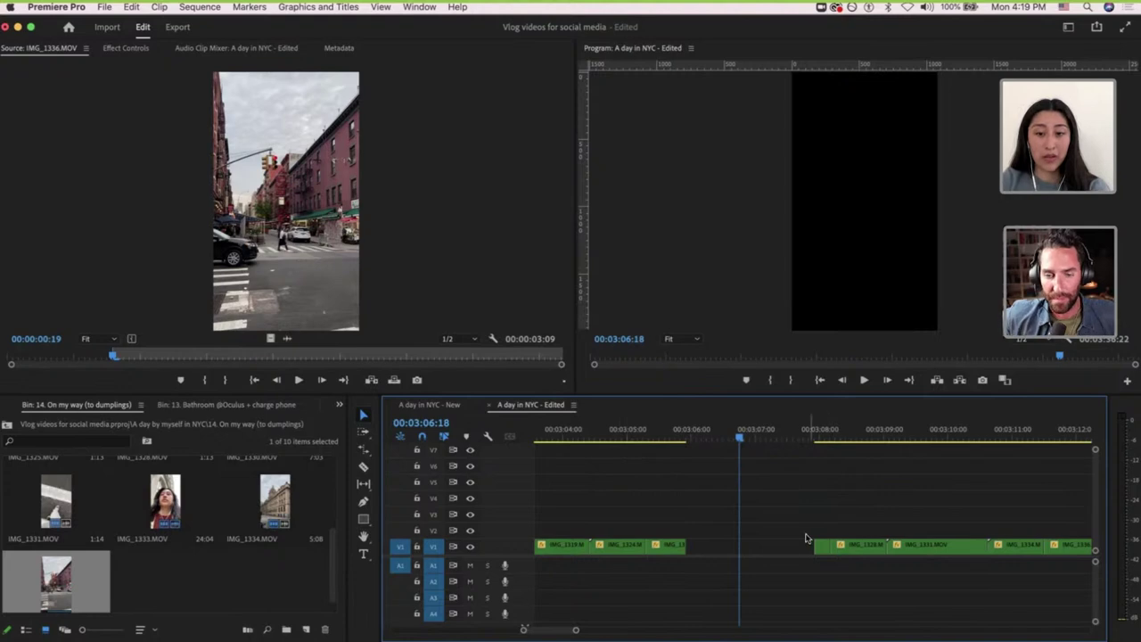
Ripple delete the gap that the frame hold opened in IMG_1325 on V1.
left_click(810, 435)
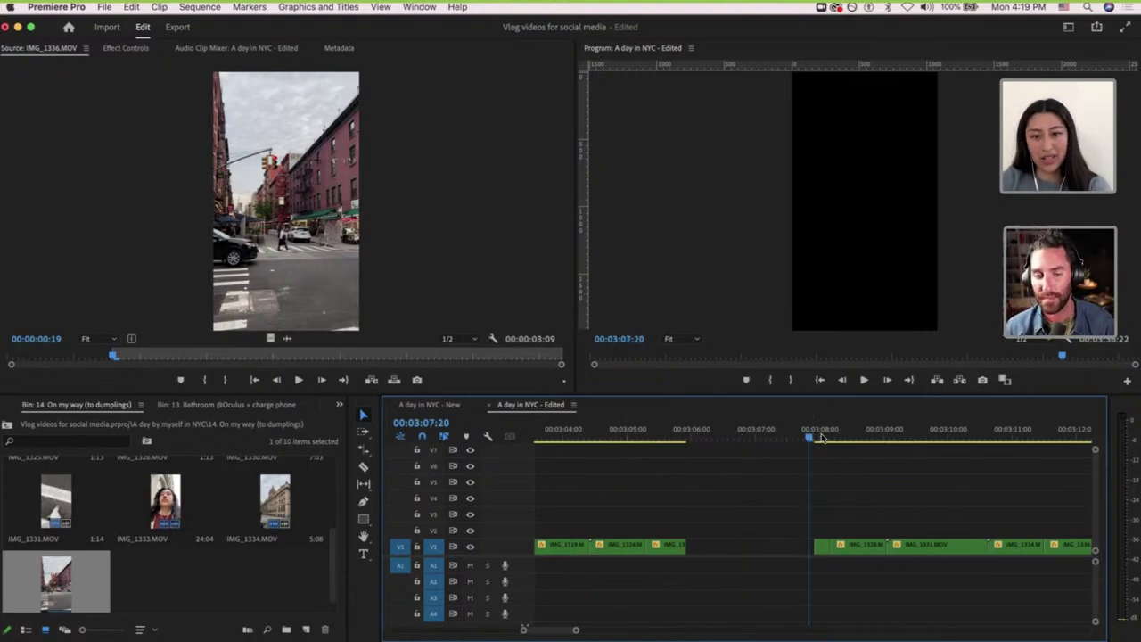
left_click(820, 436)
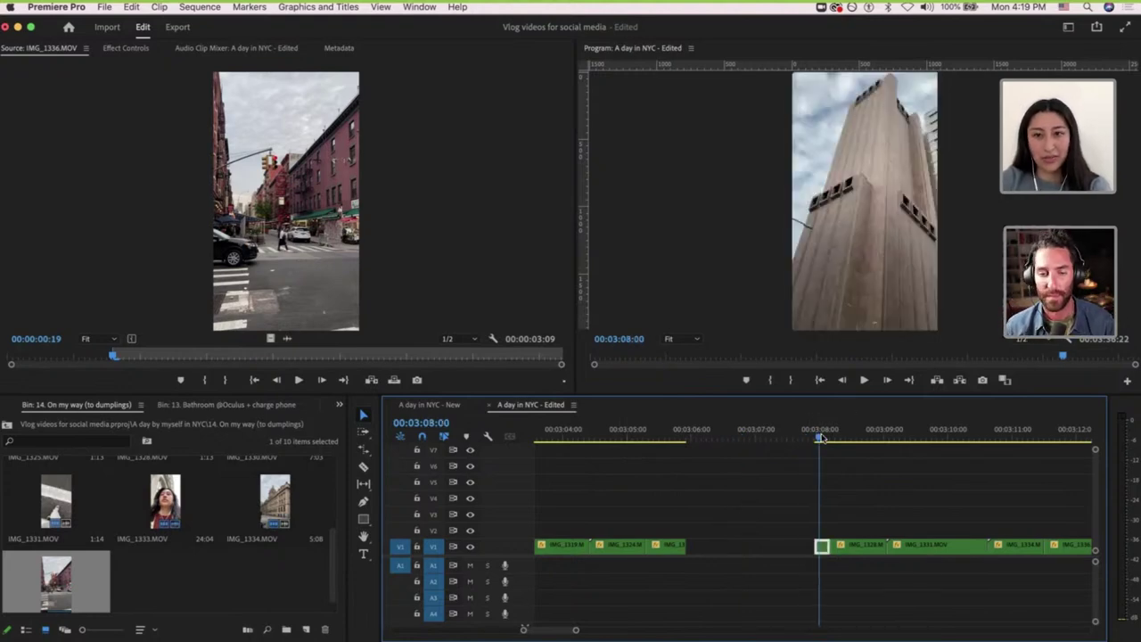
left_click(772, 548)
key("Delete")
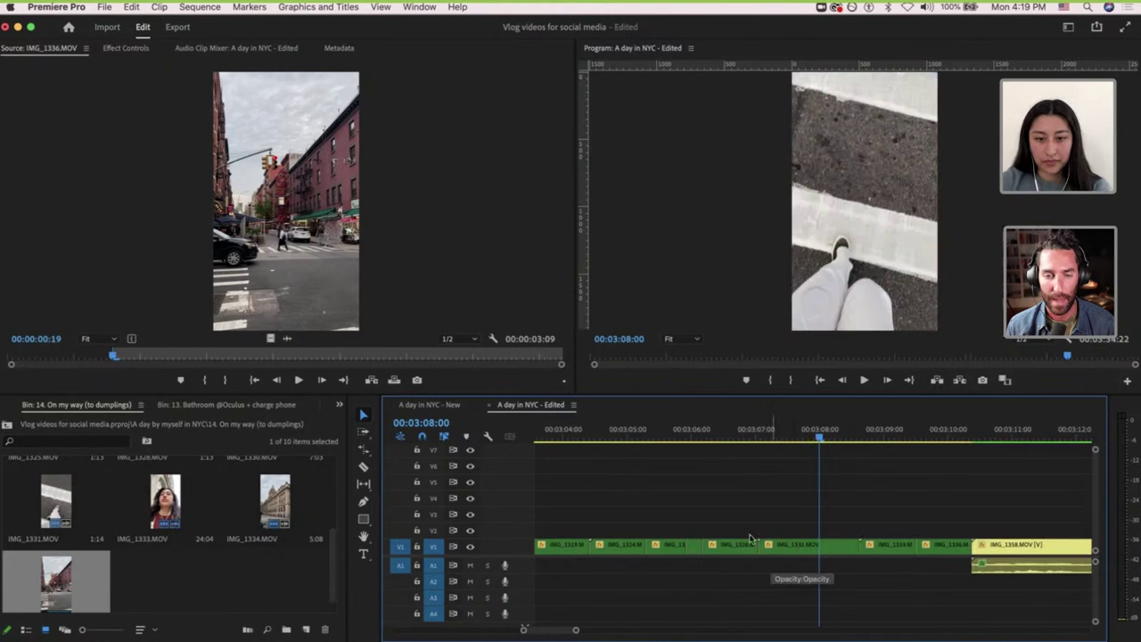
Extend the first part of the split IMG_1325 clip over its leftover piece up to the start of IMG_1328.
left_click(679, 437)
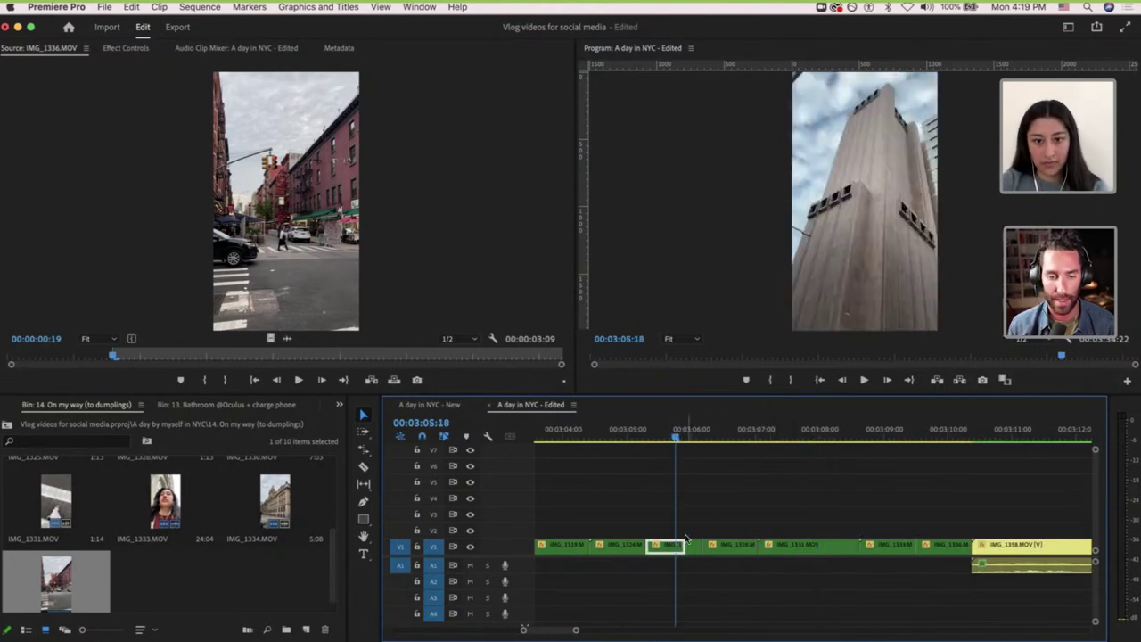
key("=")
key("=")
key("=")
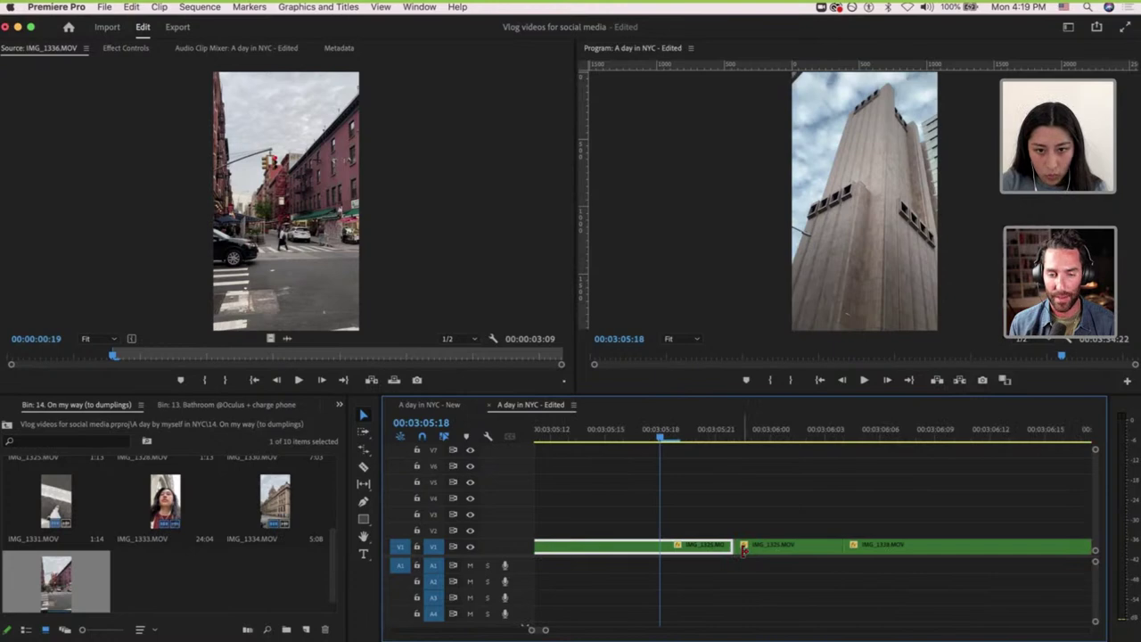
left_click(754, 547)
left_click_drag(730, 545, 843, 538)
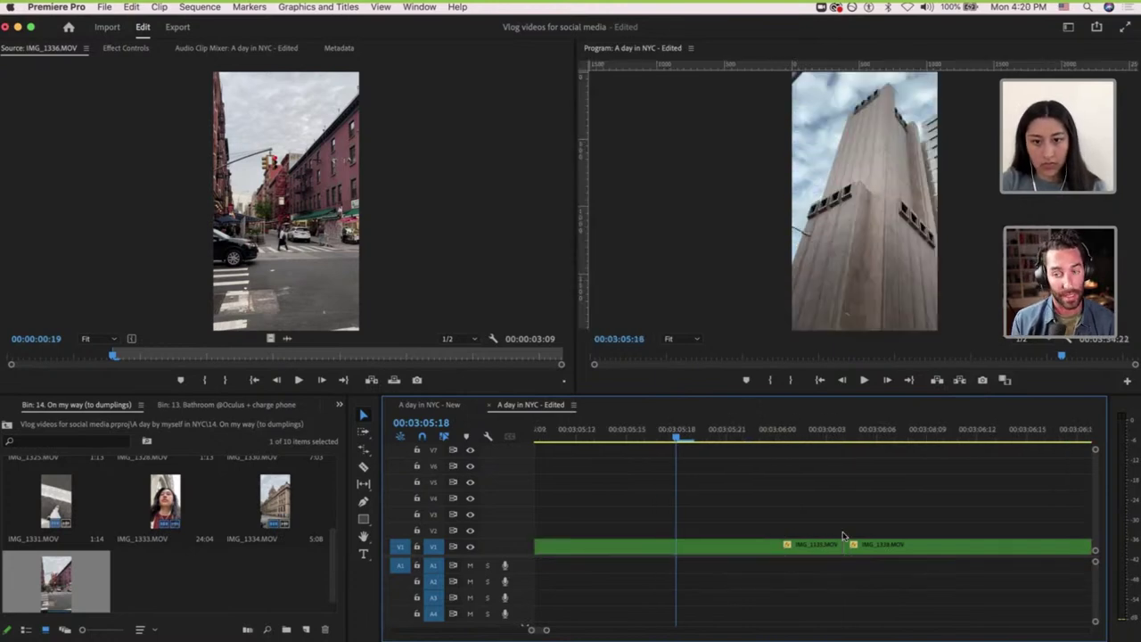
Examine the end of the sequence, from the street clips through the IMG_1358 section.
key("-")
key("-")
key("-")
key("-")
scroll(843, 536, "down", 3)
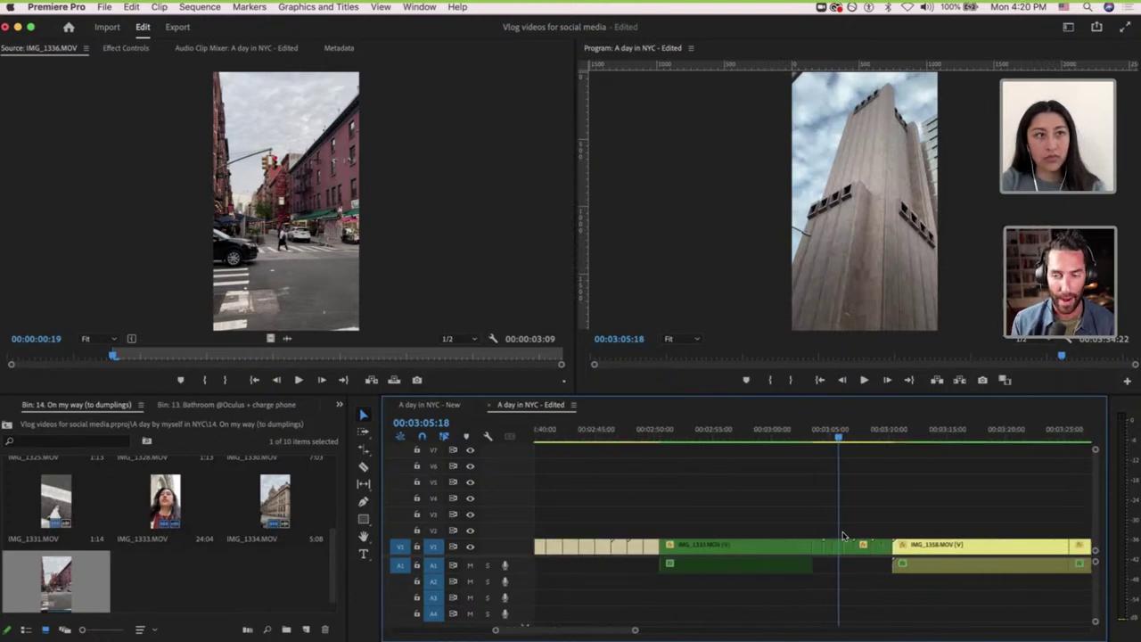
scroll(843, 536, "right", 4)
key("-")
key("-")
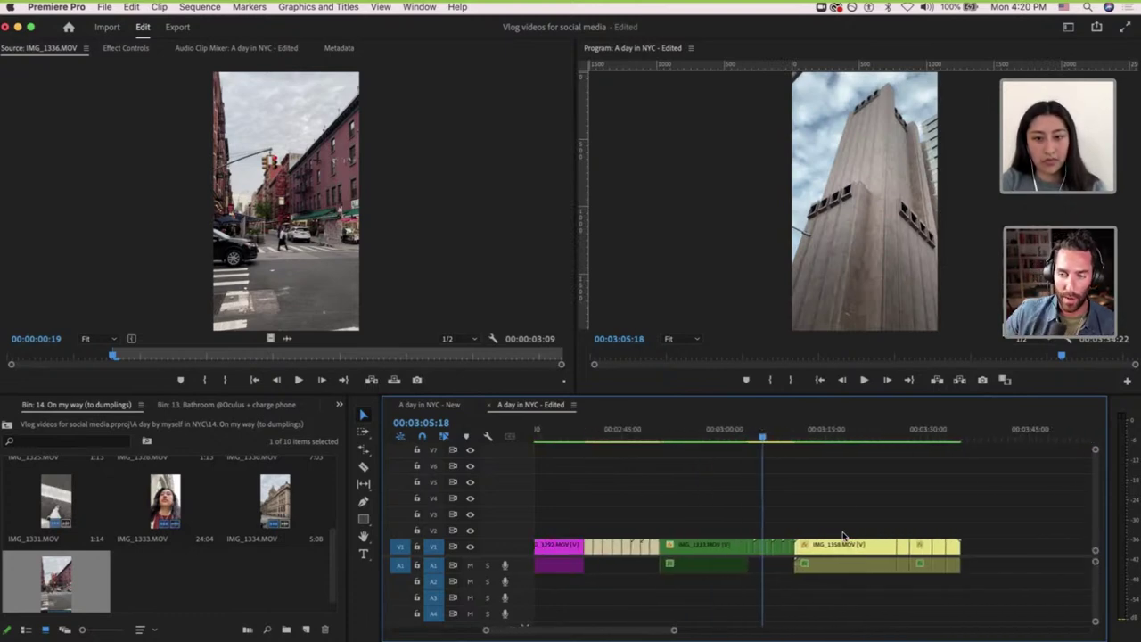
Move the whole IMG_1358 section later along the timeline, opening a gap after the last IMG_1336 clip.
left_click(834, 435)
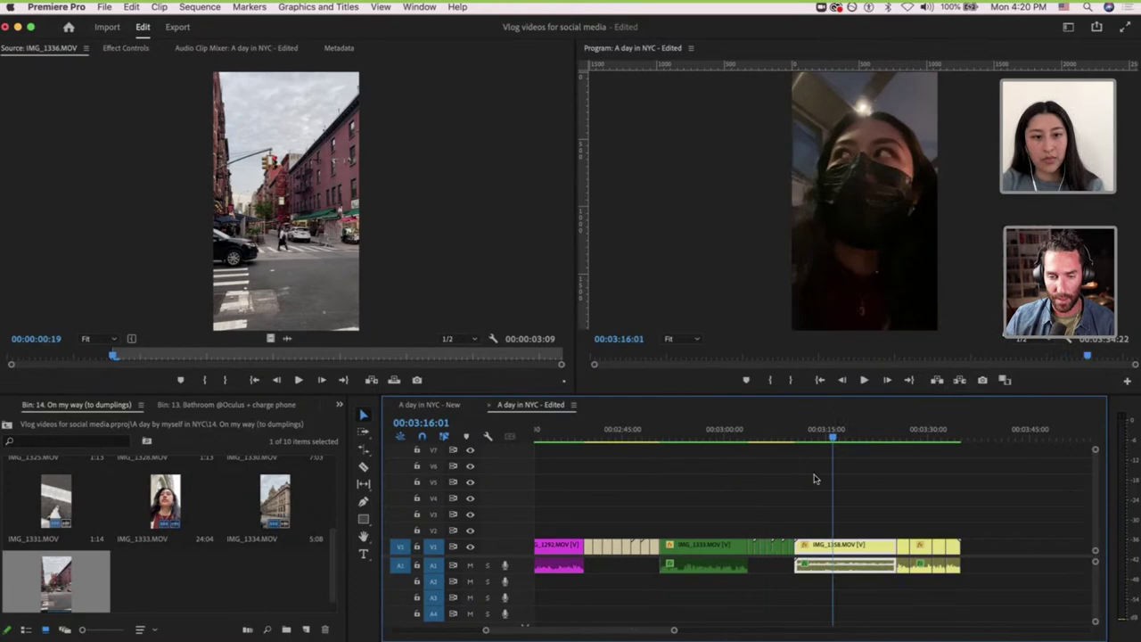
left_click(6, 426)
scroll(723, 582, "down", 3)
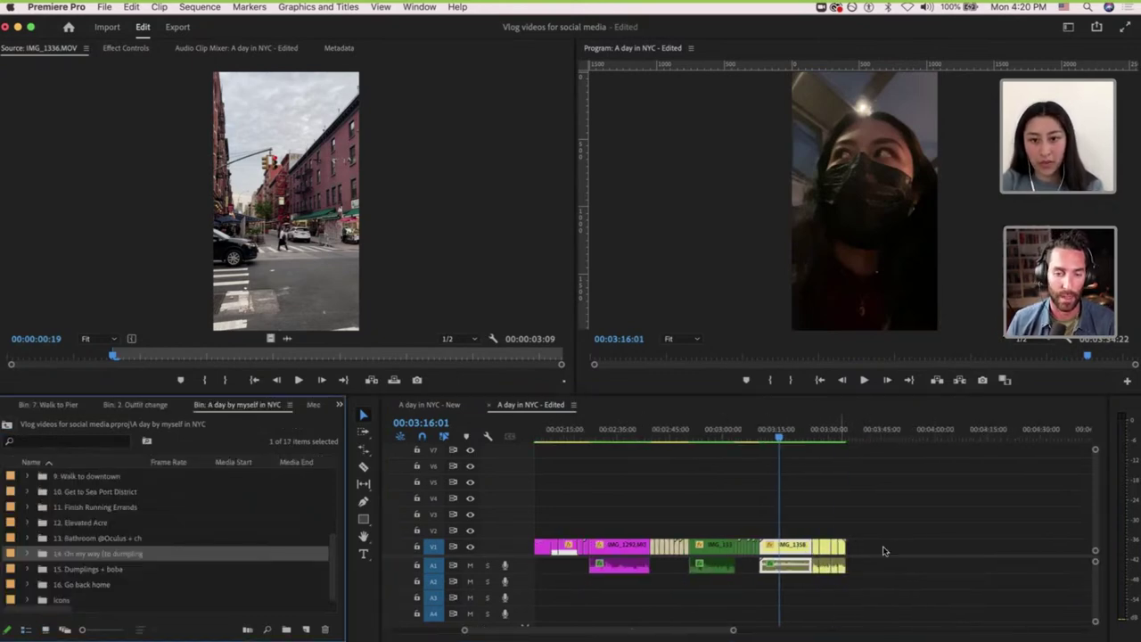
left_click_drag(890, 549, 967, 549)
left_click_drag(763, 436, 758, 437)
scroll(752, 509, "up", 1)
scroll(750, 509, "up", 2)
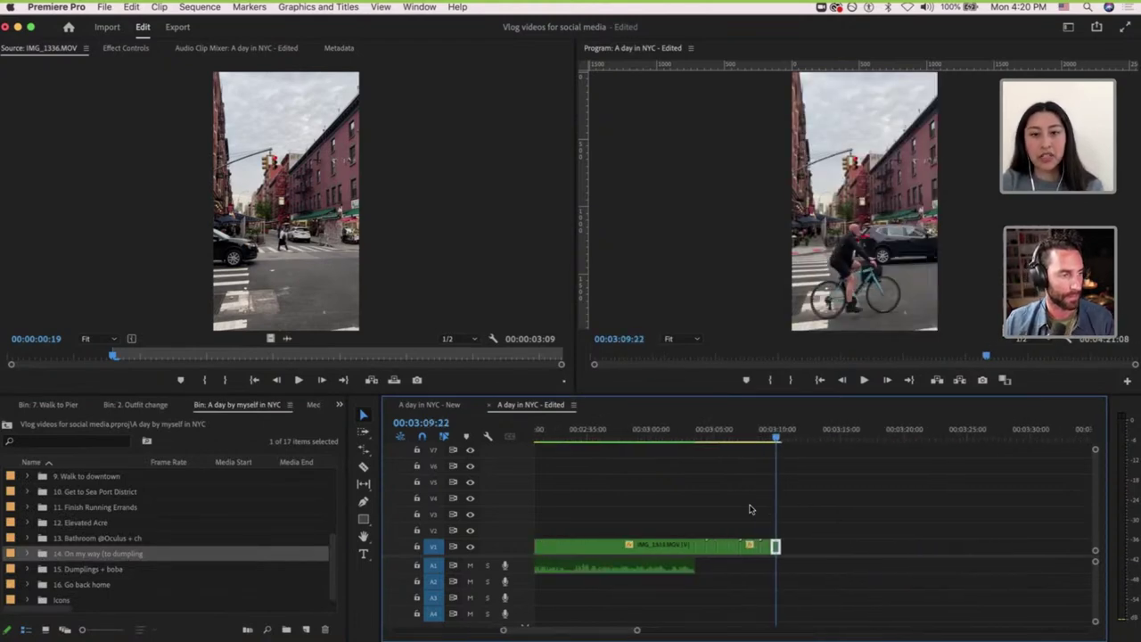
scroll(750, 509, "up", 2)
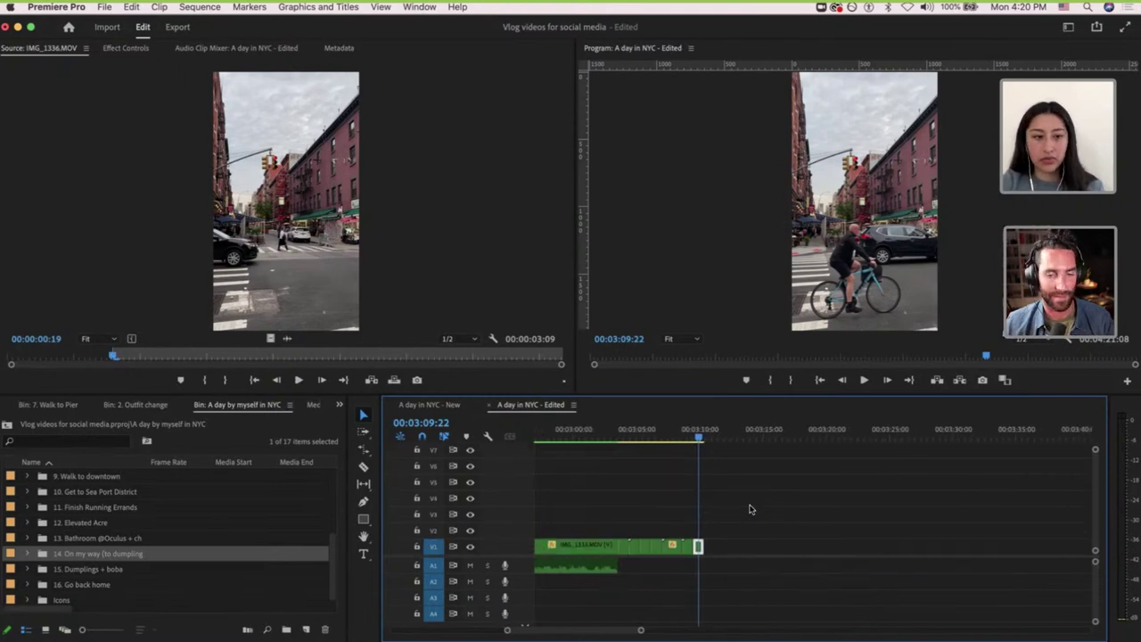
Open the bin "15. Dumplings + boba" and look through its clips.
double_click(101, 572)
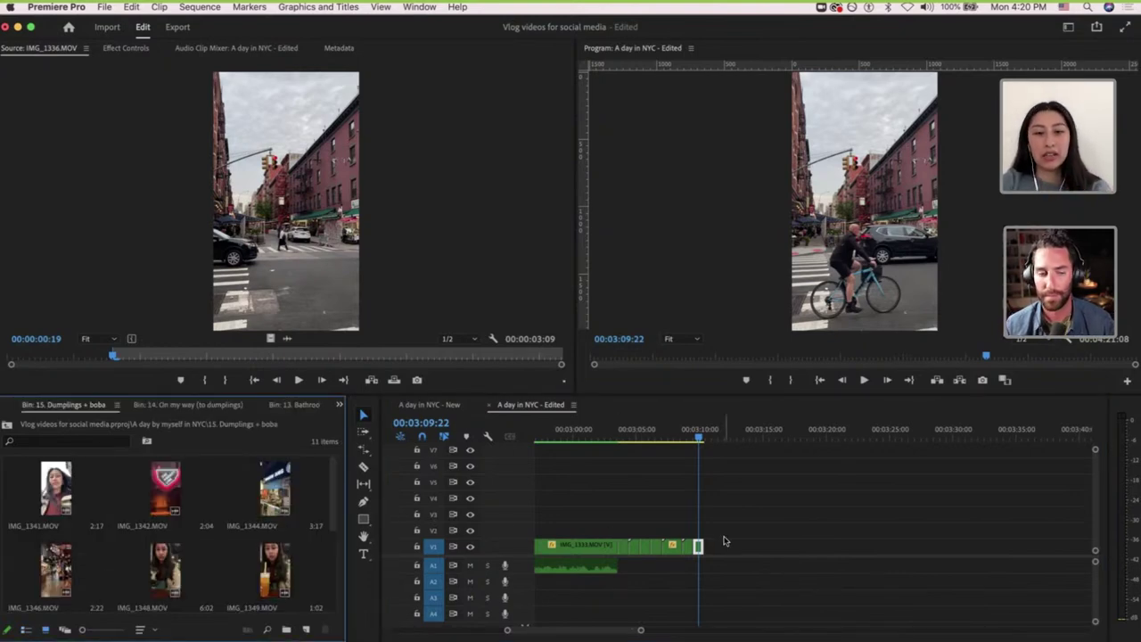
scroll(724, 541, "down", 4)
left_click(898, 428)
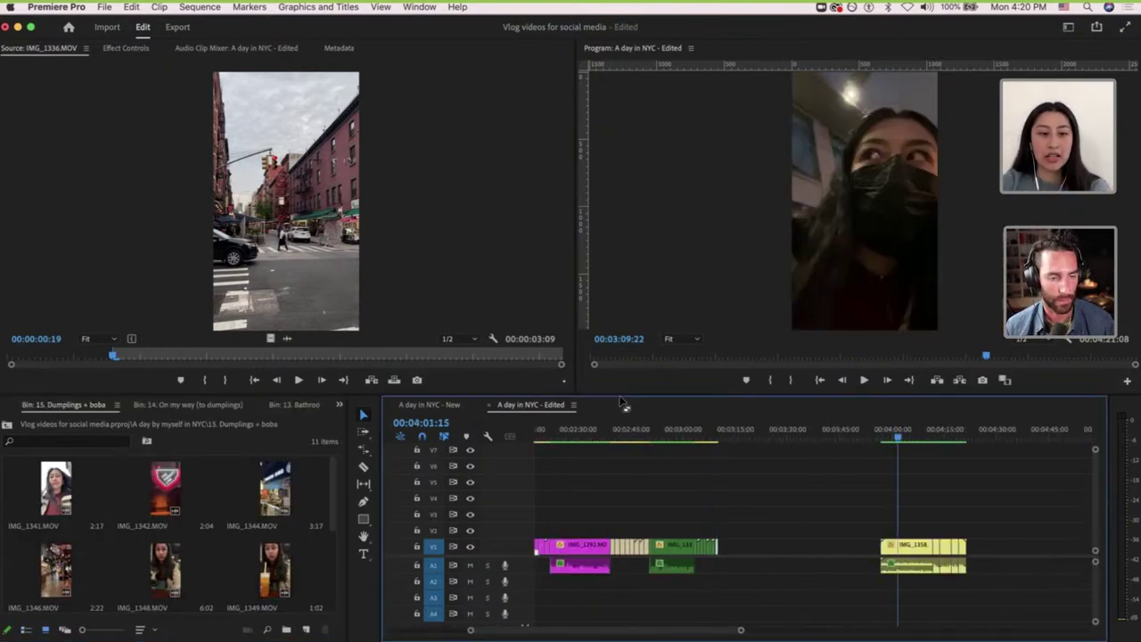
left_click_drag(716, 430, 535, 430)
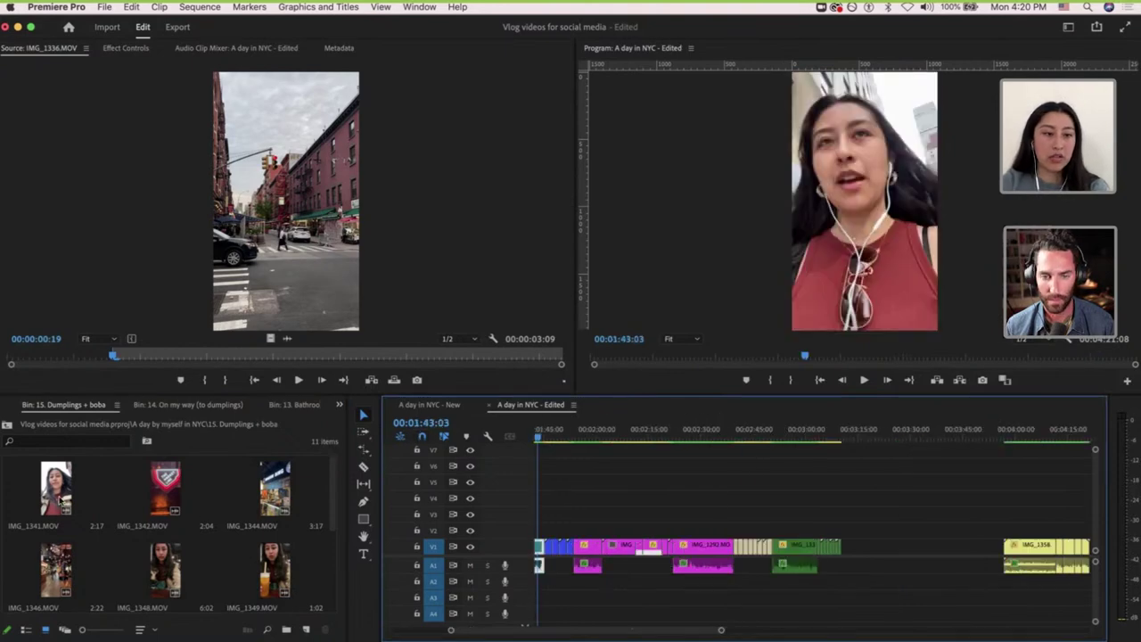
left_click(81, 461)
scroll(71, 487, "down", 4)
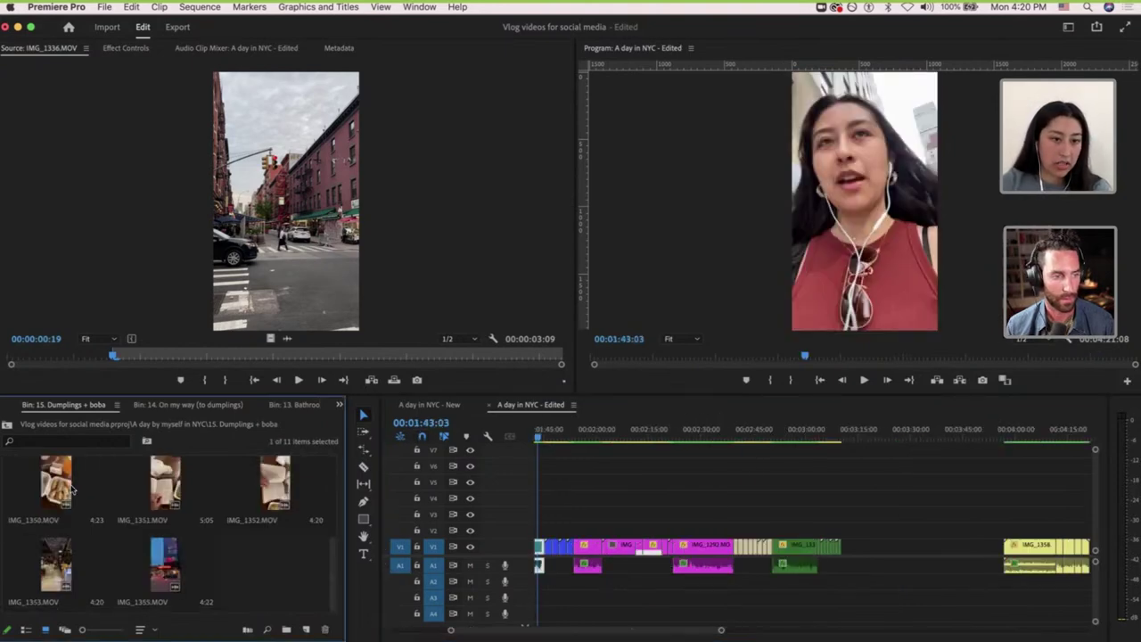
scroll(74, 489, "up", 4)
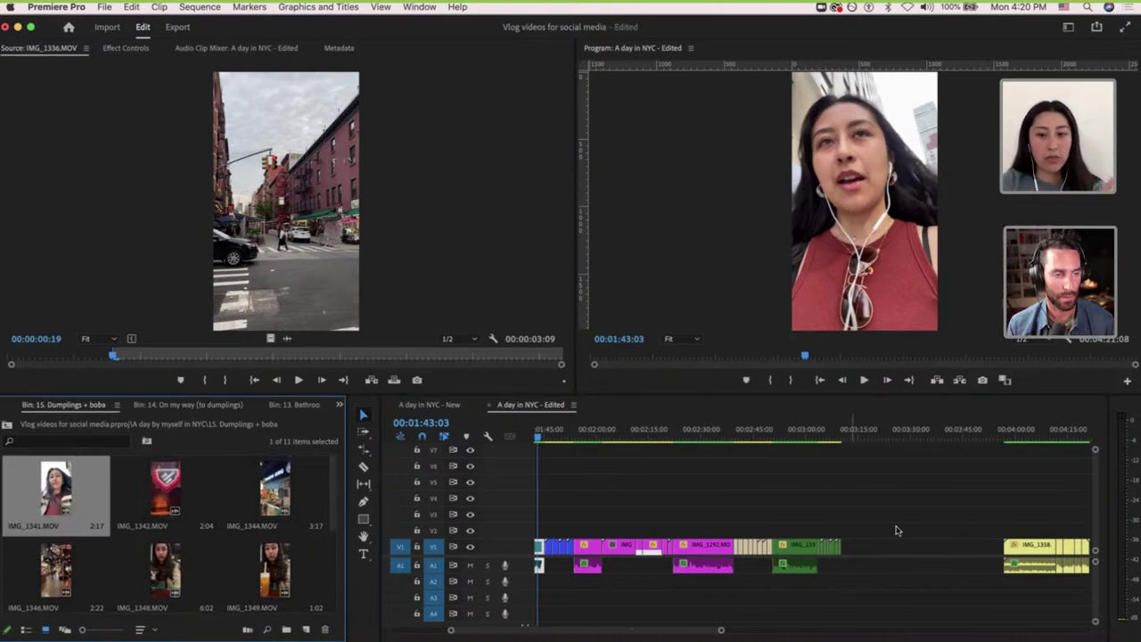
Mark IMG_1341 from 00:00:00:15 to 00:00:01:07 and place only its video on V1 directly after the last IMG_1336 clip.
scroll(897, 531, "up", 4)
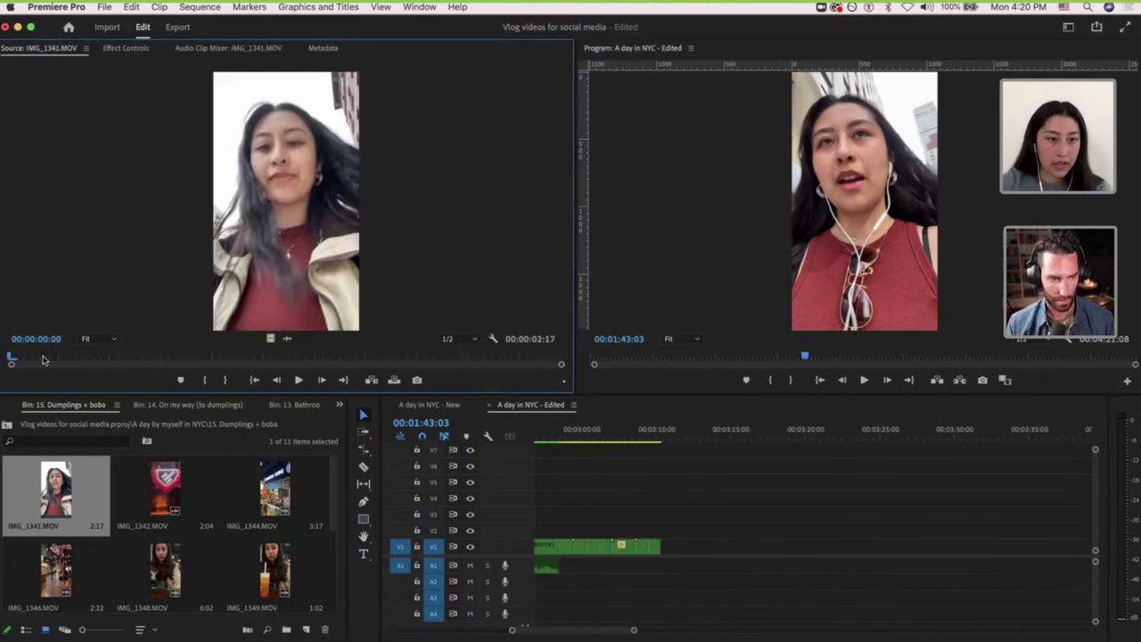
left_click_drag(43, 357, 138, 360)
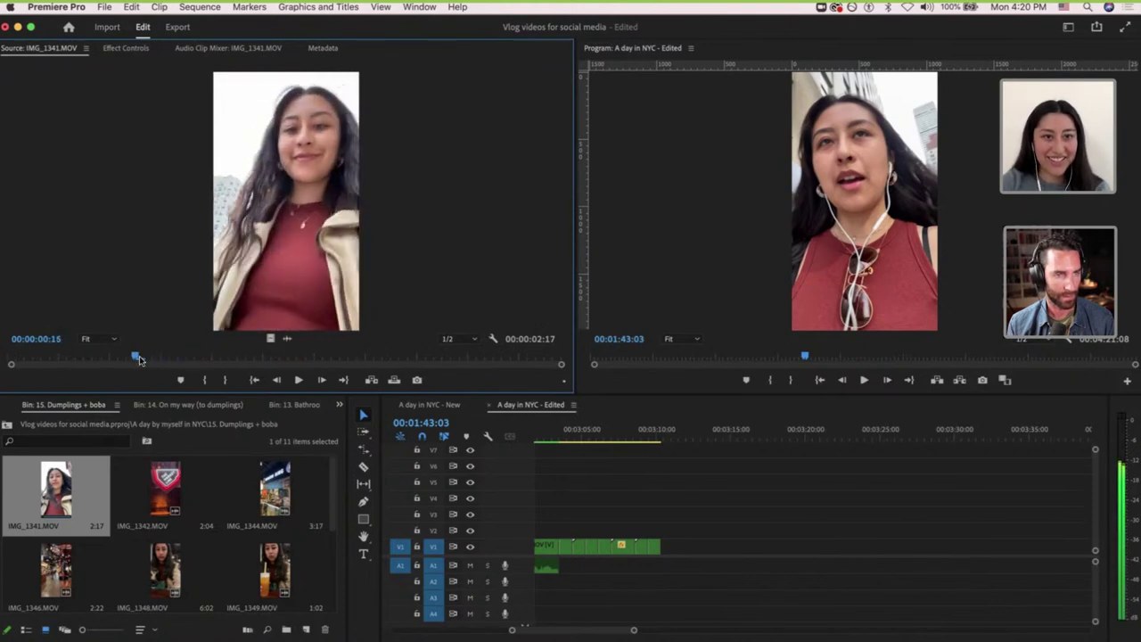
key("i")
key("space")
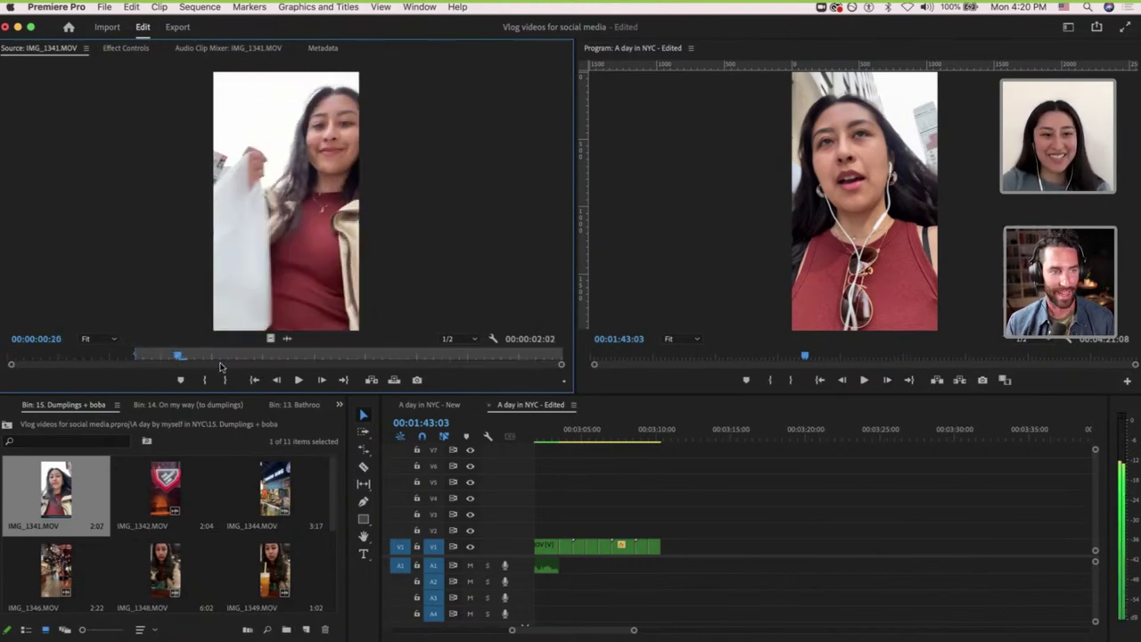
key("o")
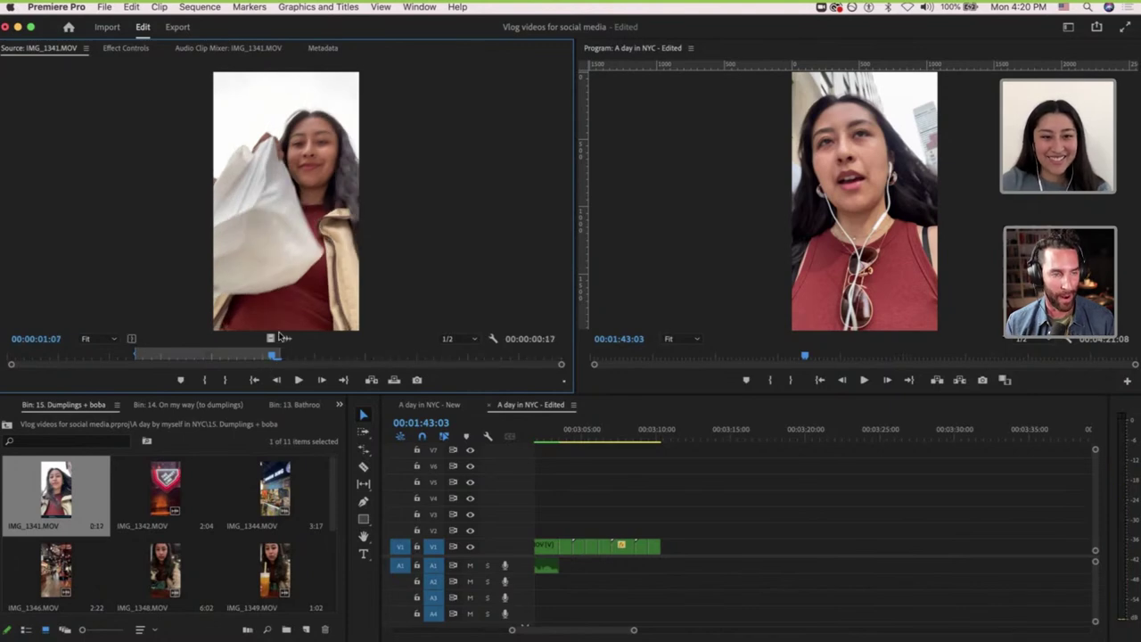
left_click_drag(496, 423, 669, 544)
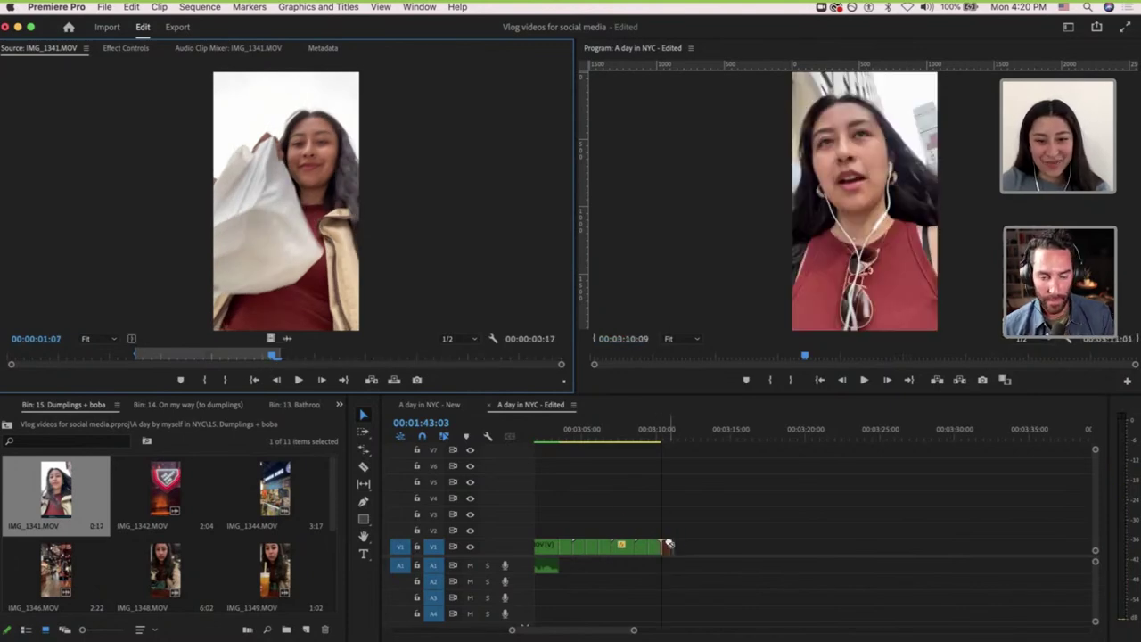
scroll(670, 544, "up", 5)
scroll(671, 545, "up", 2)
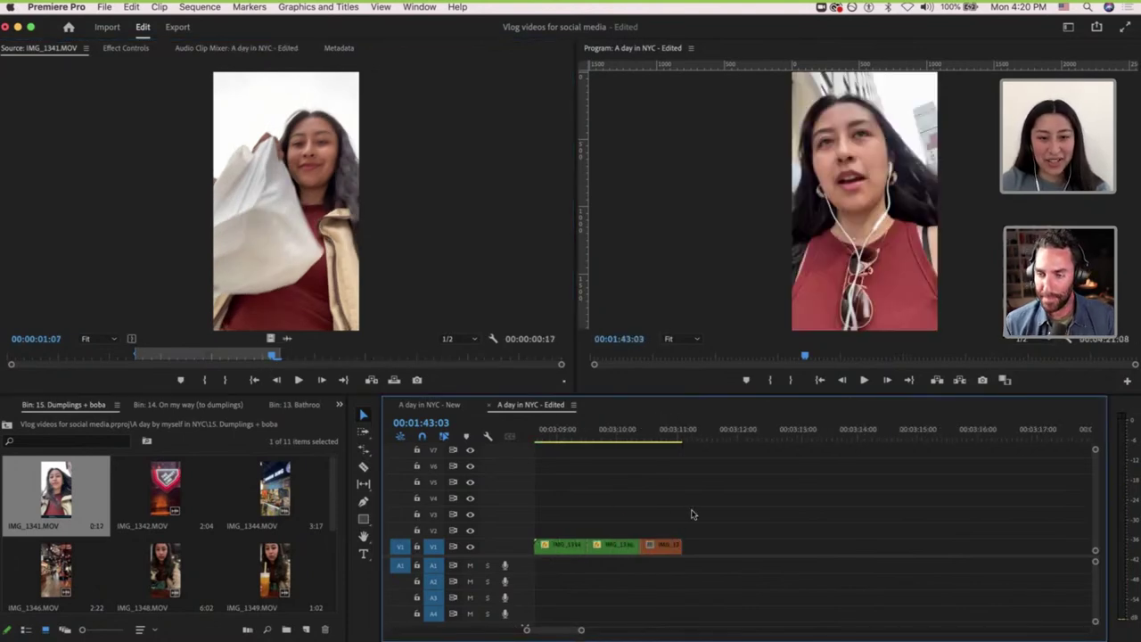
Mark IMG_1342 from 00:00:00:01 to 00:00:00:18 and place only its video on V1 directly after IMG_1341.
double_click(177, 486)
left_click_drag(65, 357, 26, 379)
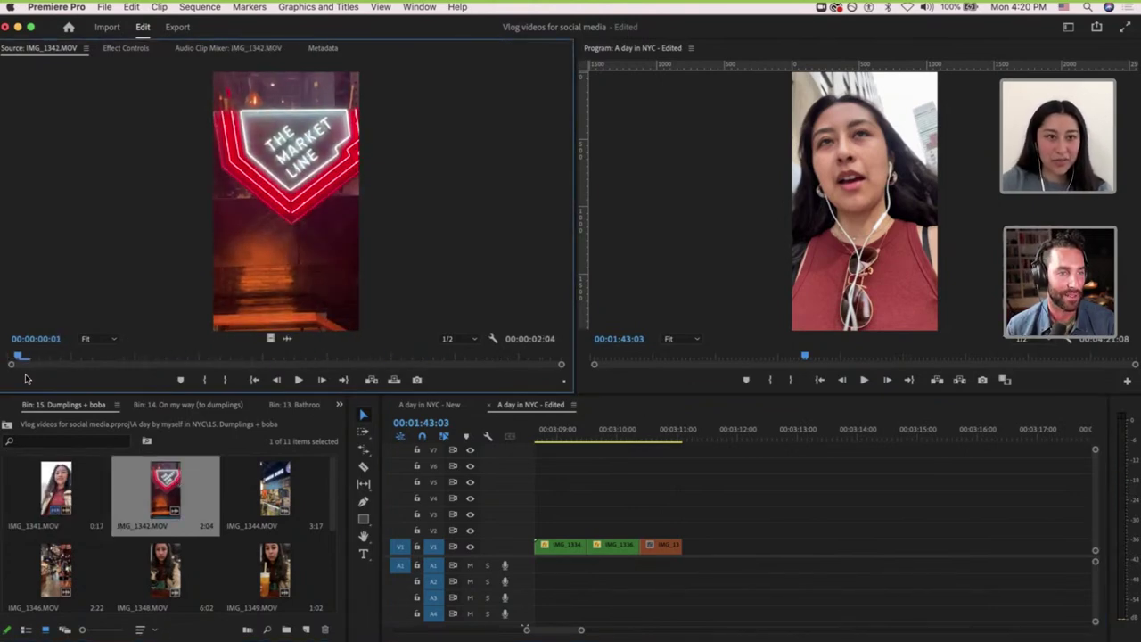
key("i")
key("space")
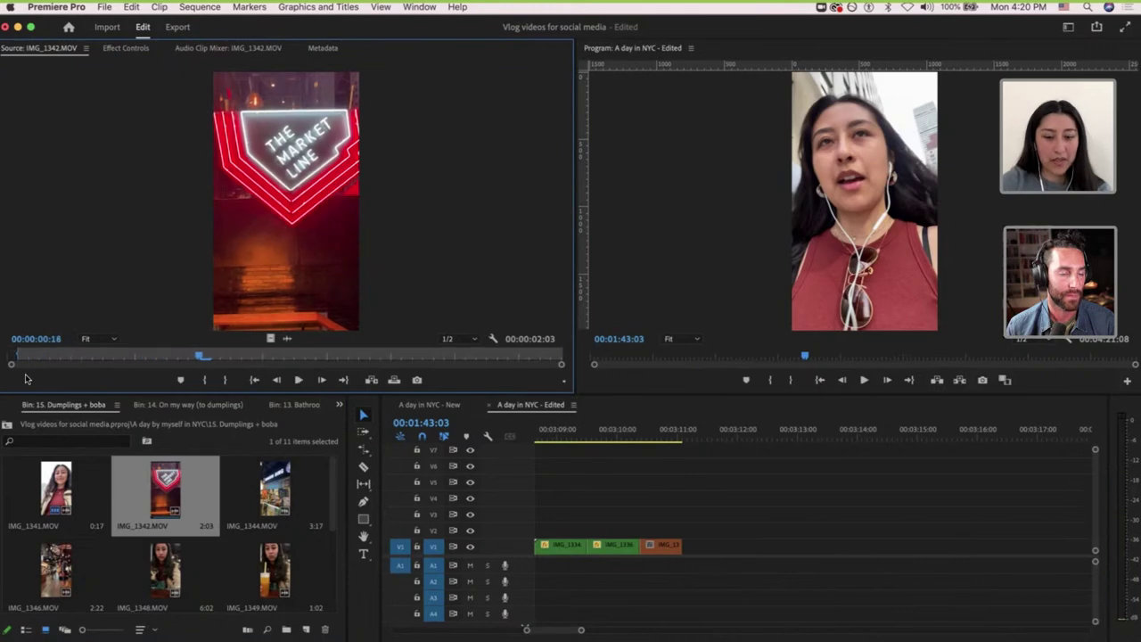
key("o")
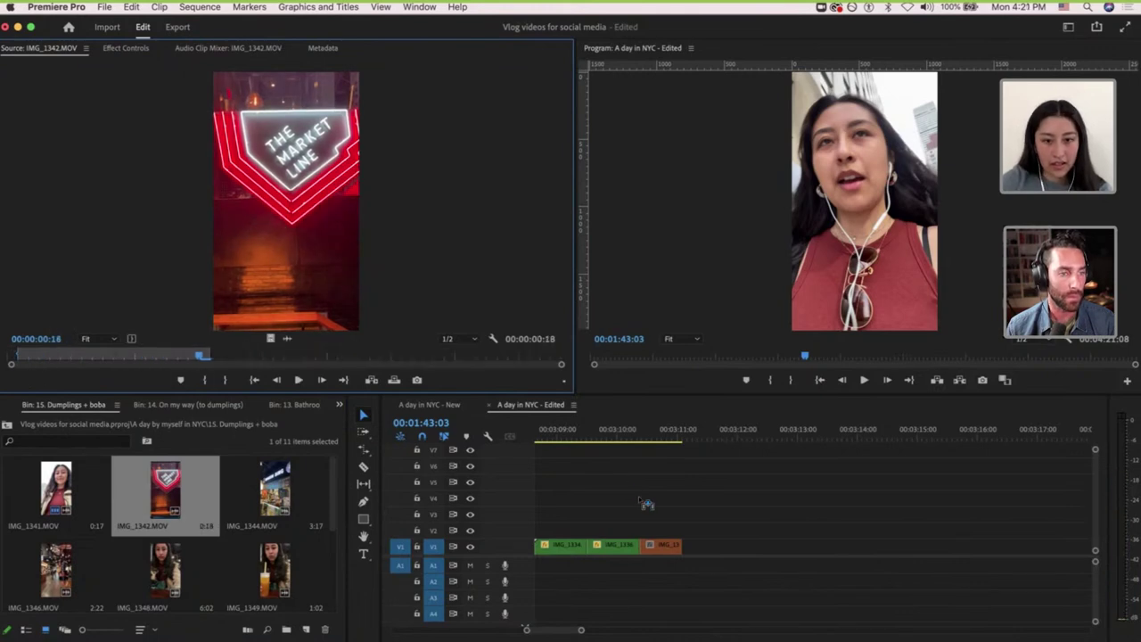
left_click_drag(646, 505, 692, 551)
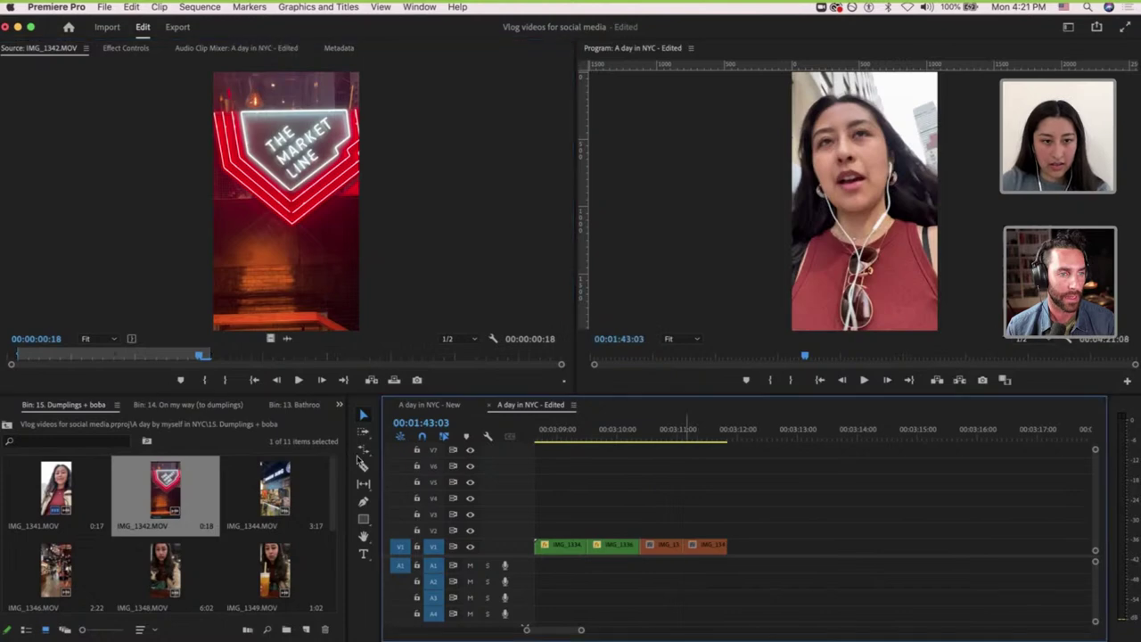
Mark IMG_1344 from its start to 00:00:01:04 and place only its video on V1 directly after IMG_1342.
double_click(252, 486)
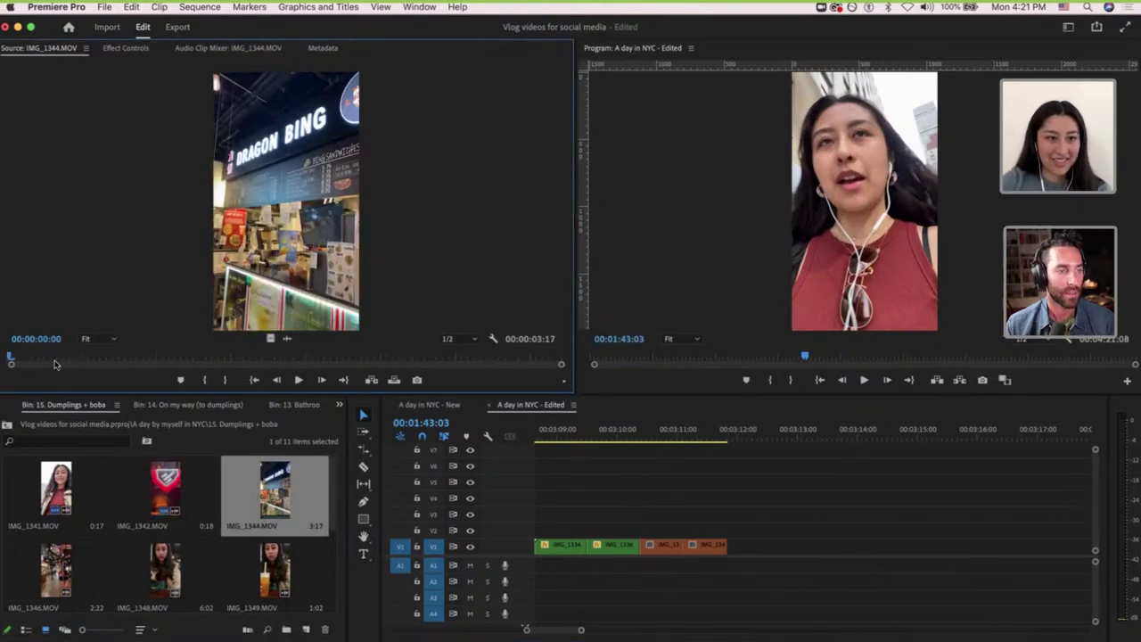
left_click_drag(31, 359, 185, 366)
key("o")
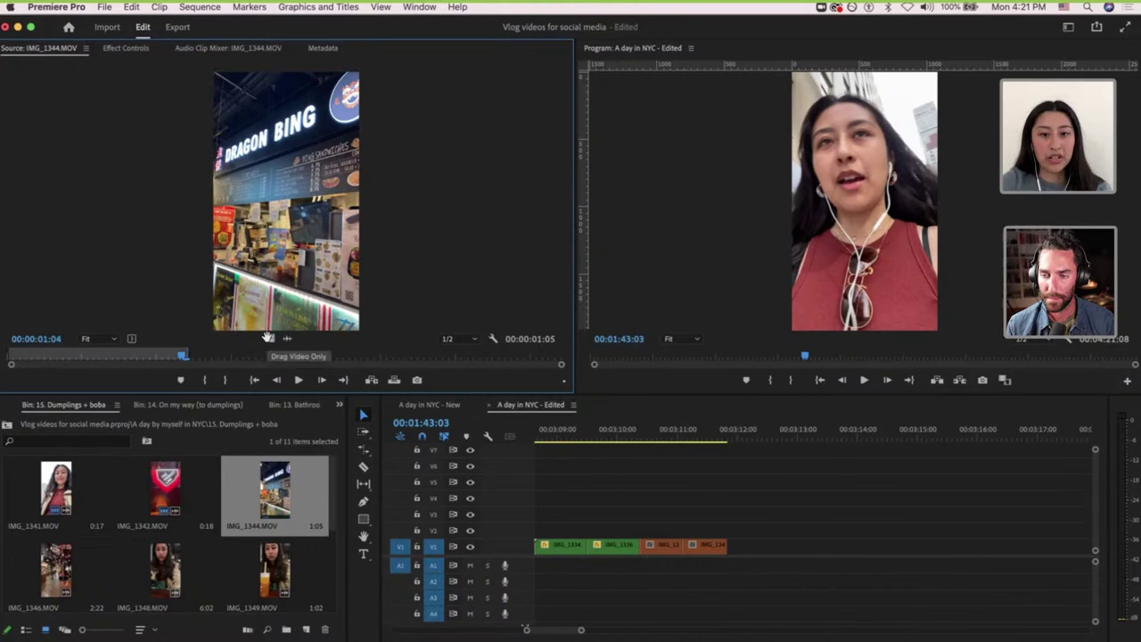
left_click_drag(267, 337, 733, 545)
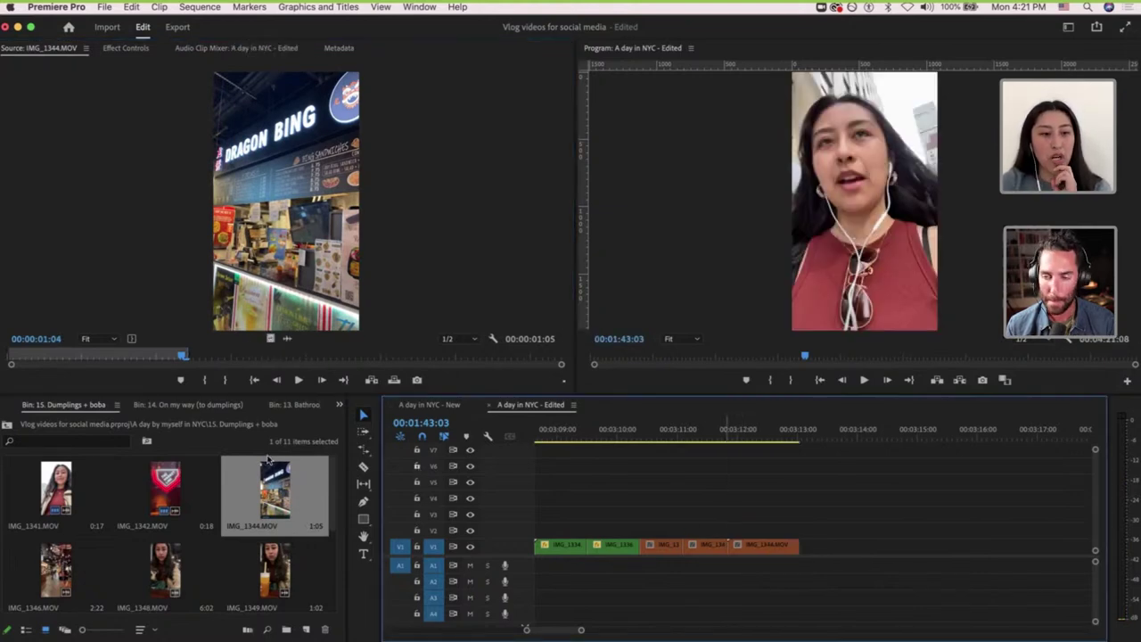
Mark IMG_1346 from its start to 00:00:01:00 and place only its video on V1 directly after IMG_1344.
double_click(64, 588)
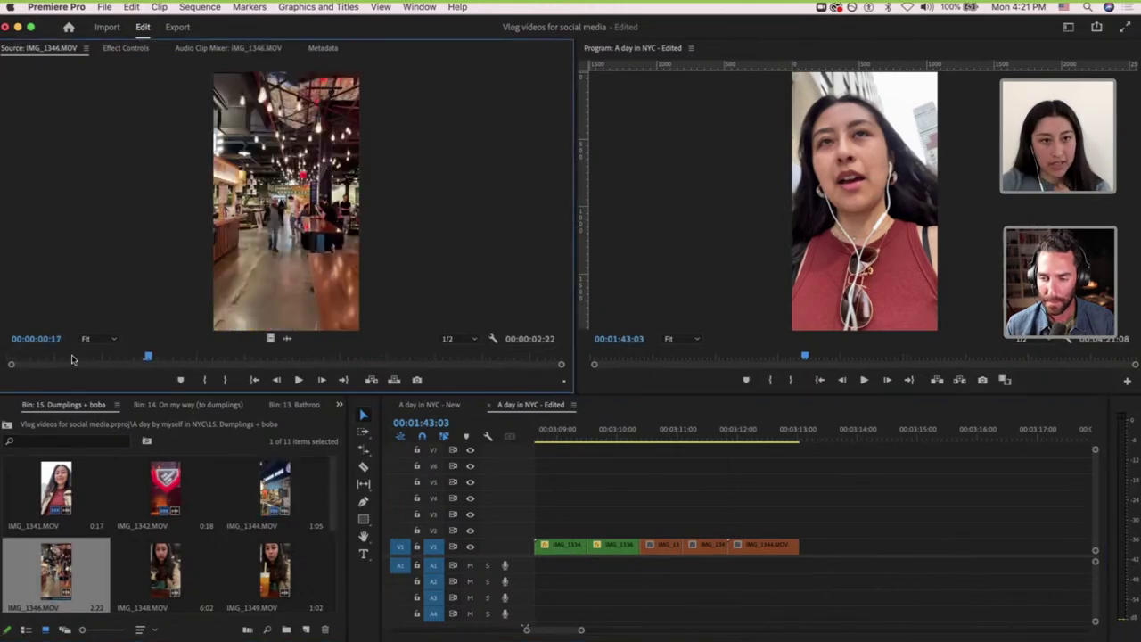
key("space")
left_click_drag(396, 359, 3, 374)
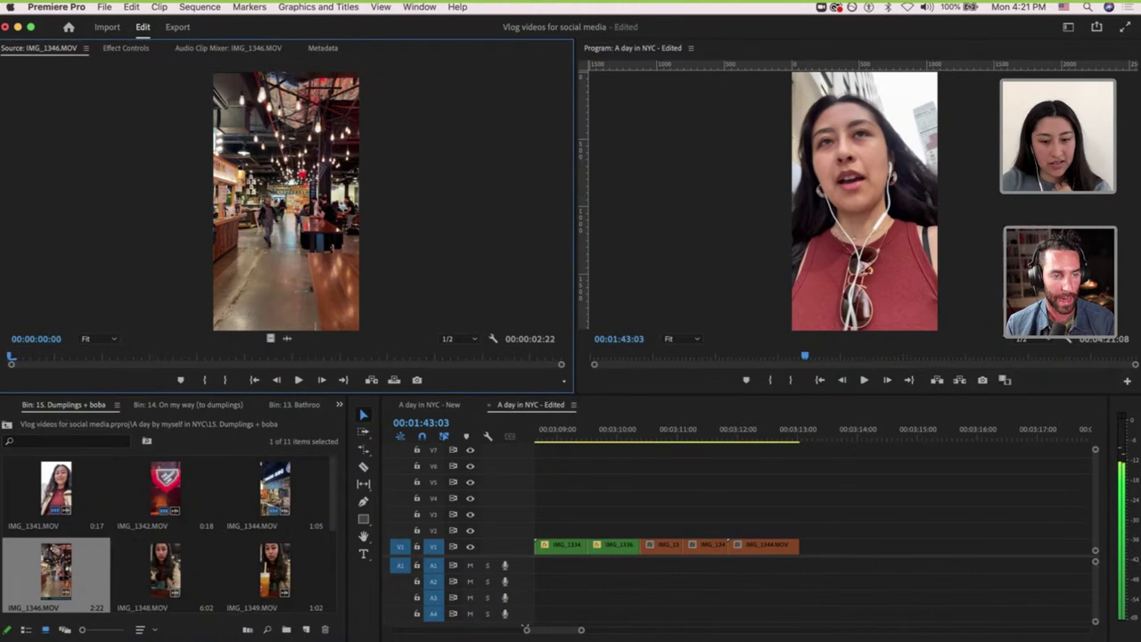
key("i")
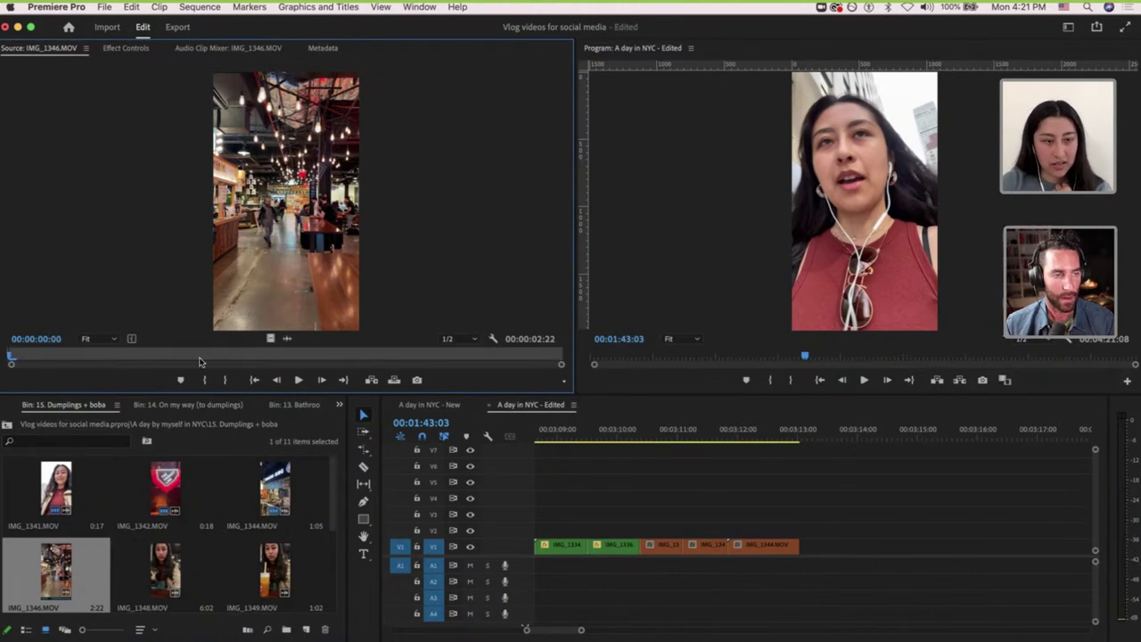
left_click(198, 358)
key("o")
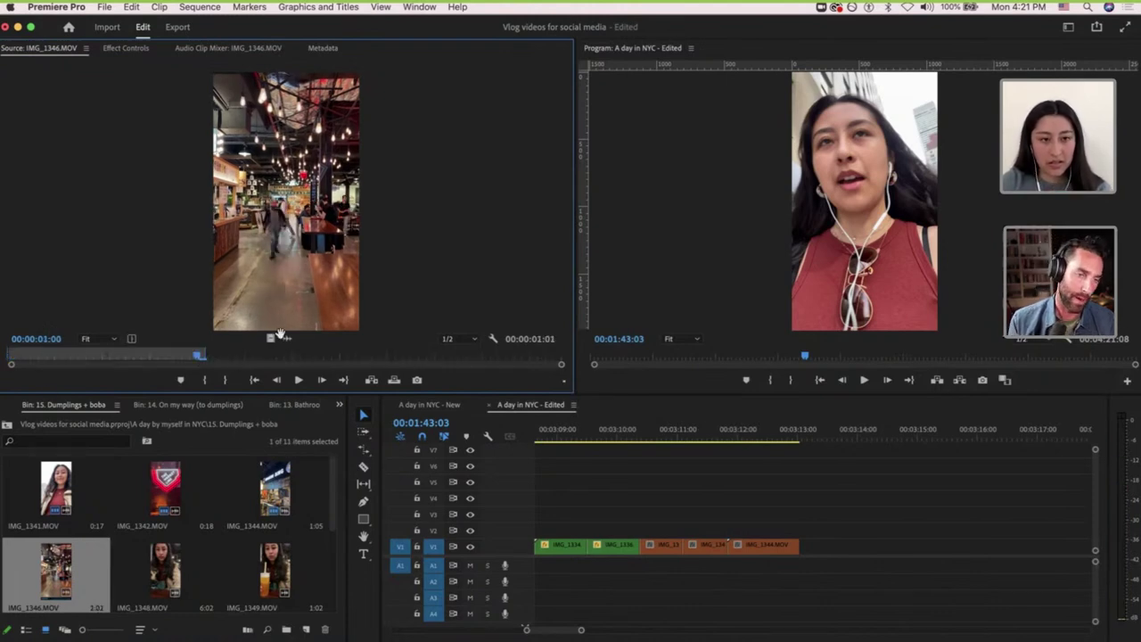
left_click_drag(272, 337, 812, 547)
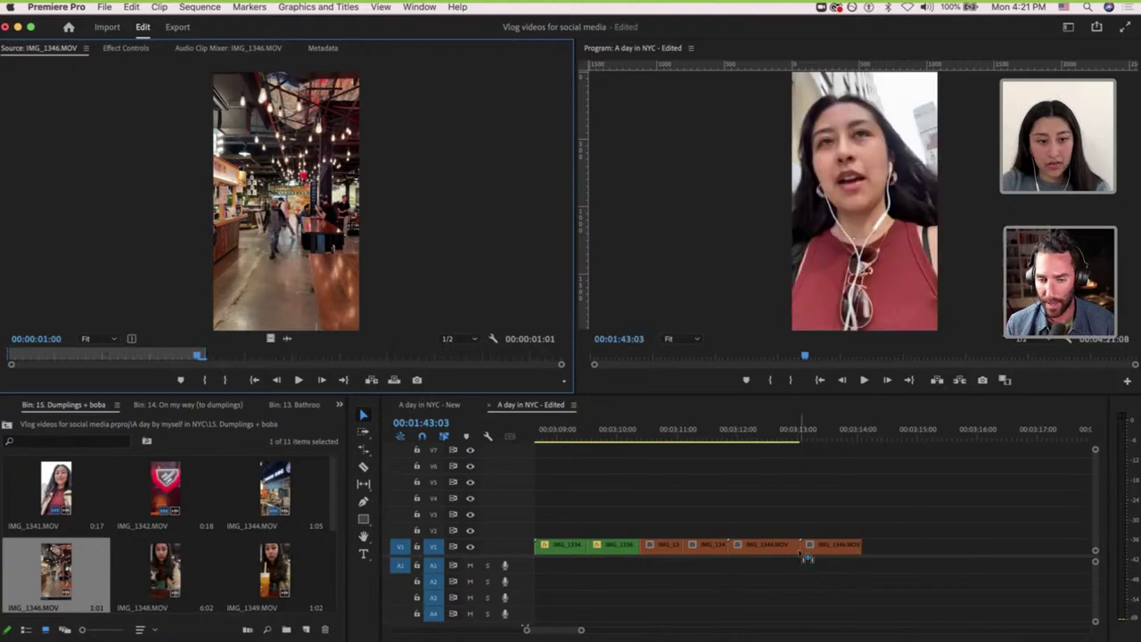
Mark IMG_1350 from its start to 00:00:02:21 and place only its video on V1 directly after IMG_1346.
scroll(166, 500, "down", 3)
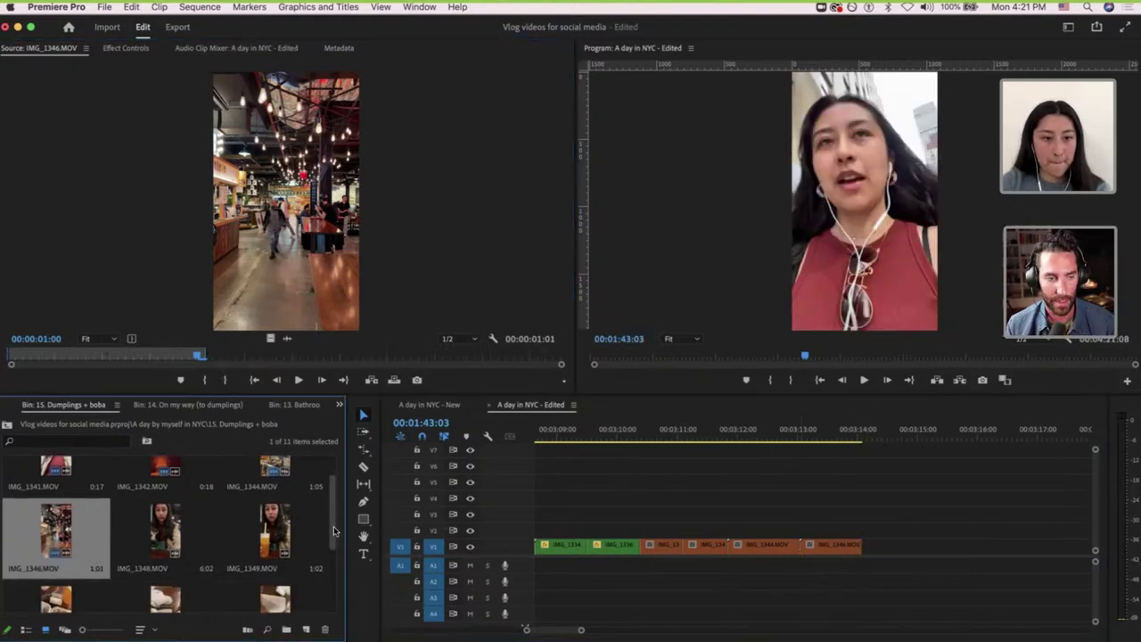
double_click(166, 484)
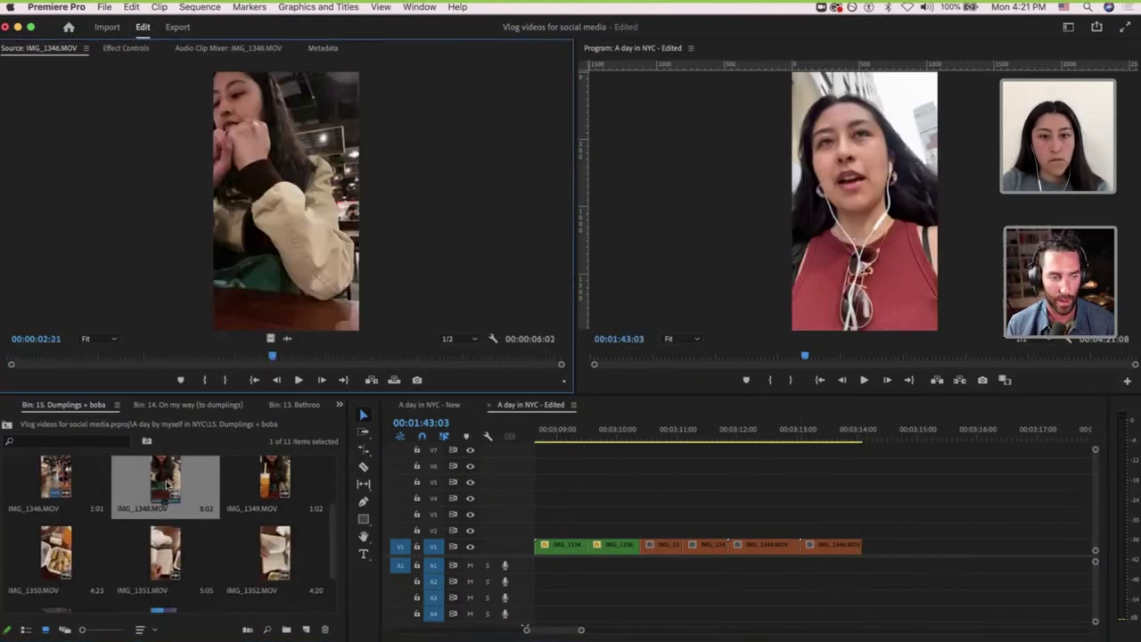
scroll(794, 604, "down", 4)
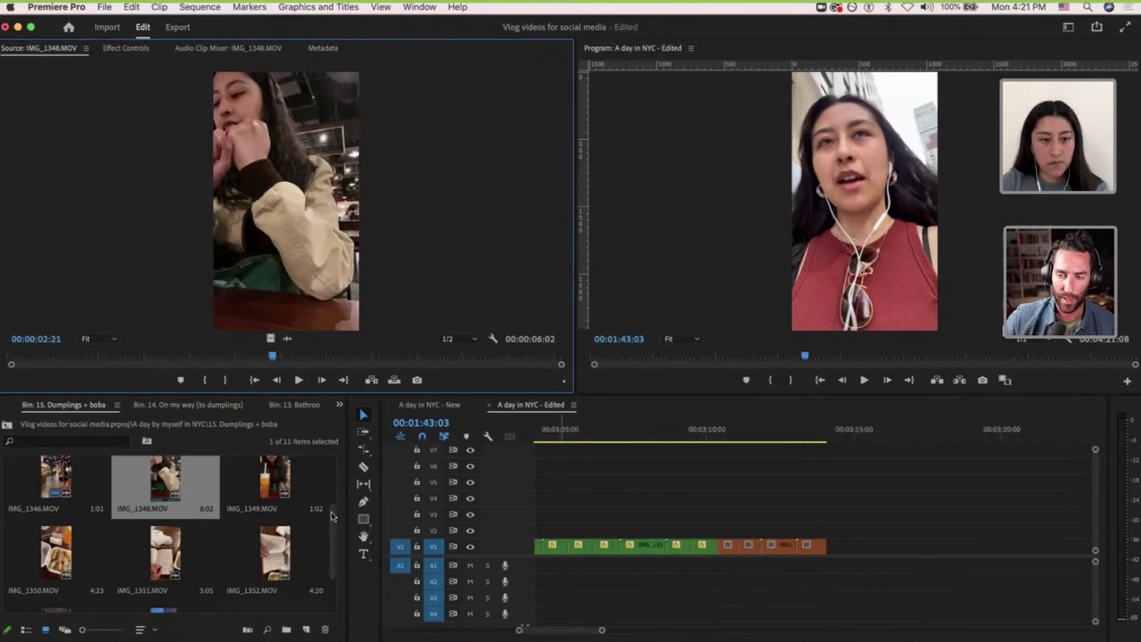
double_click(266, 486)
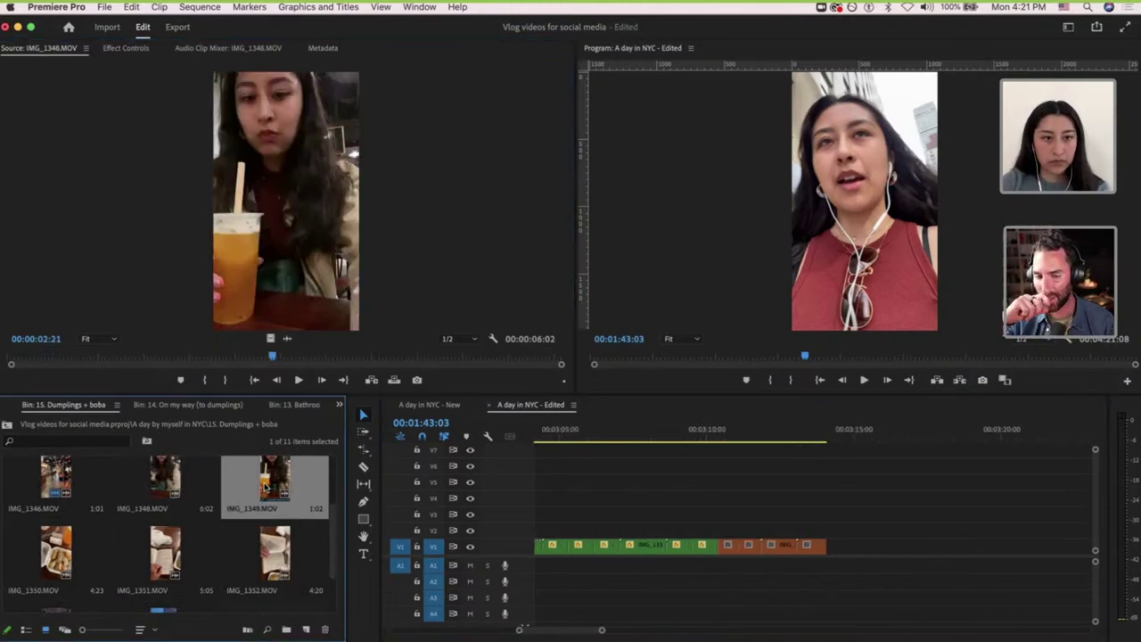
double_click(64, 555)
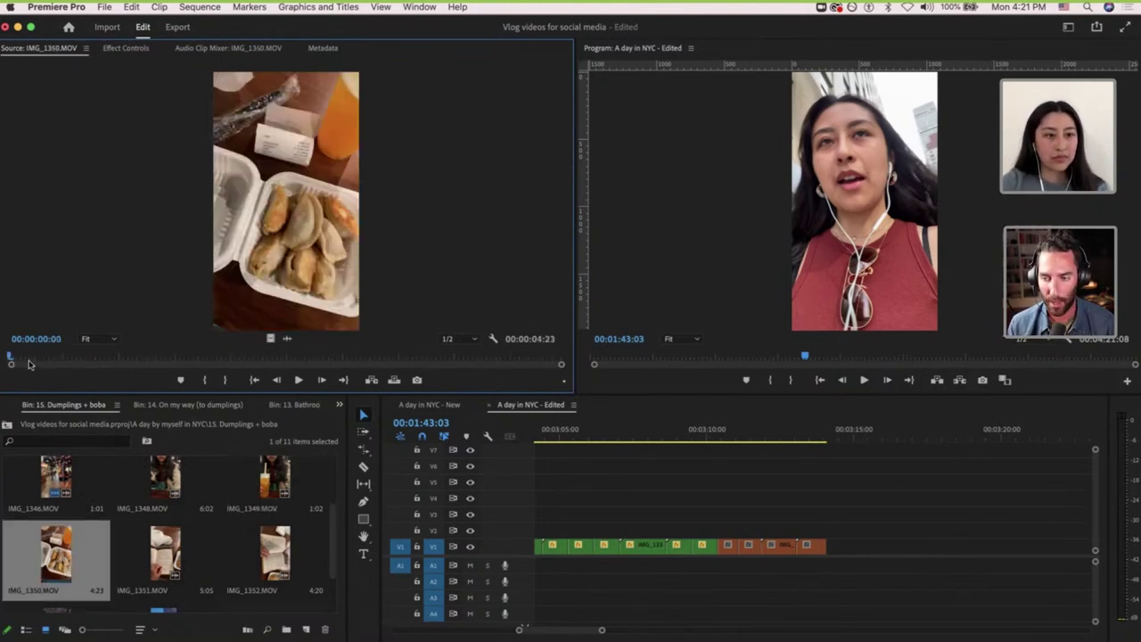
left_click_drag(22, 358, 332, 375)
key("o")
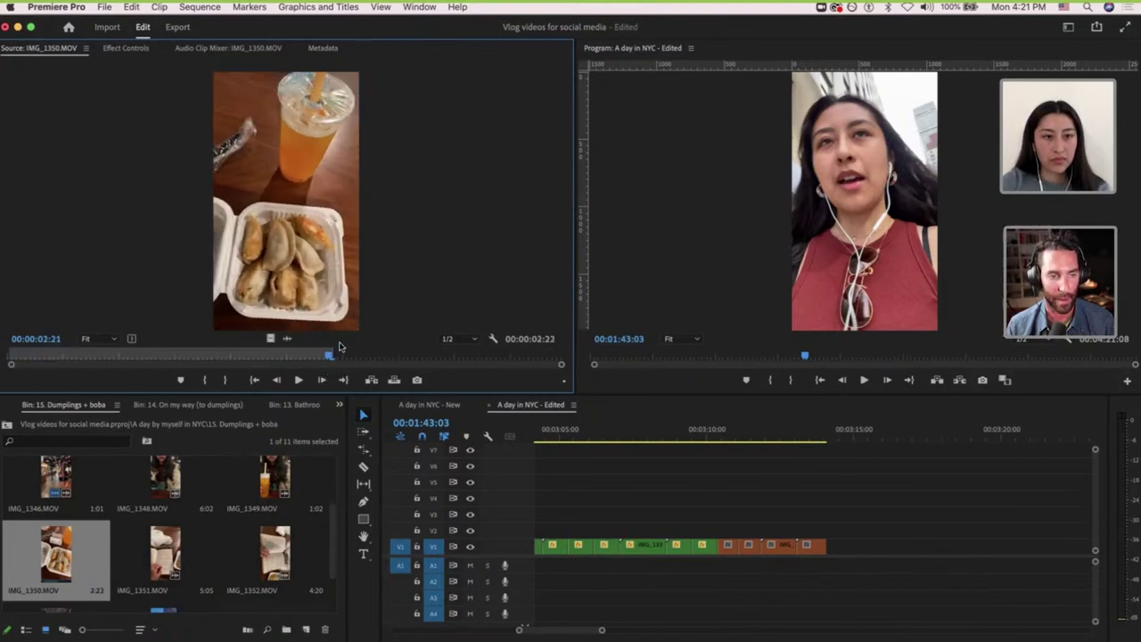
left_click_drag(272, 338, 840, 560)
key("minus")
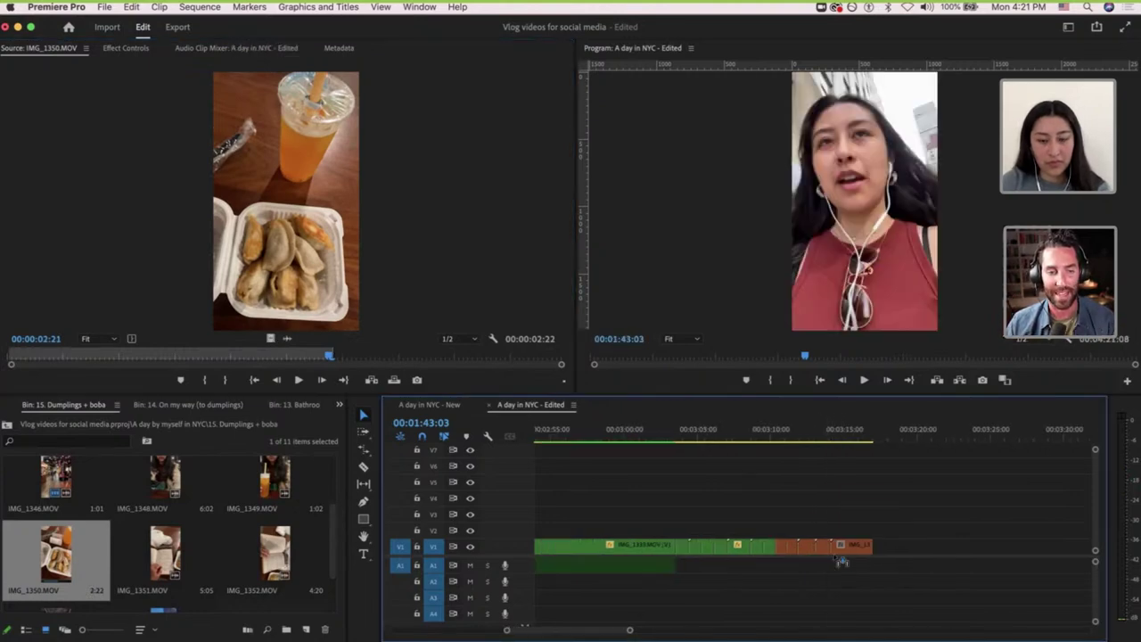
scroll(836, 559, "right", 3)
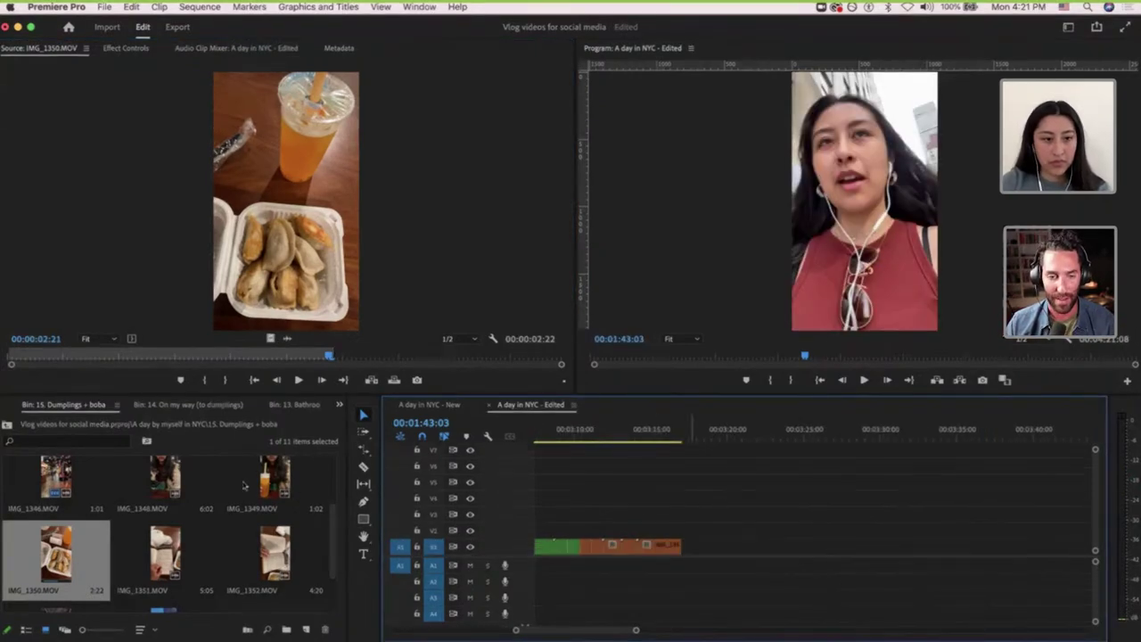
Mark IMG_1351 from its start to 00:00:01:17 and place only its video on V1 directly after IMG_1350.
left_click(166, 555)
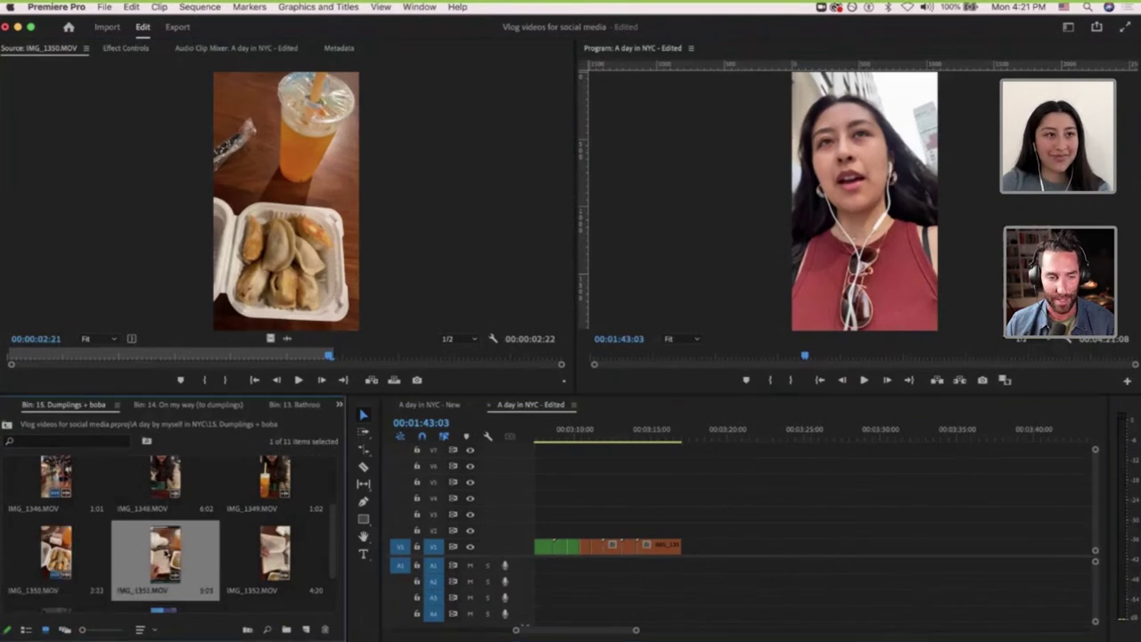
double_click(166, 555)
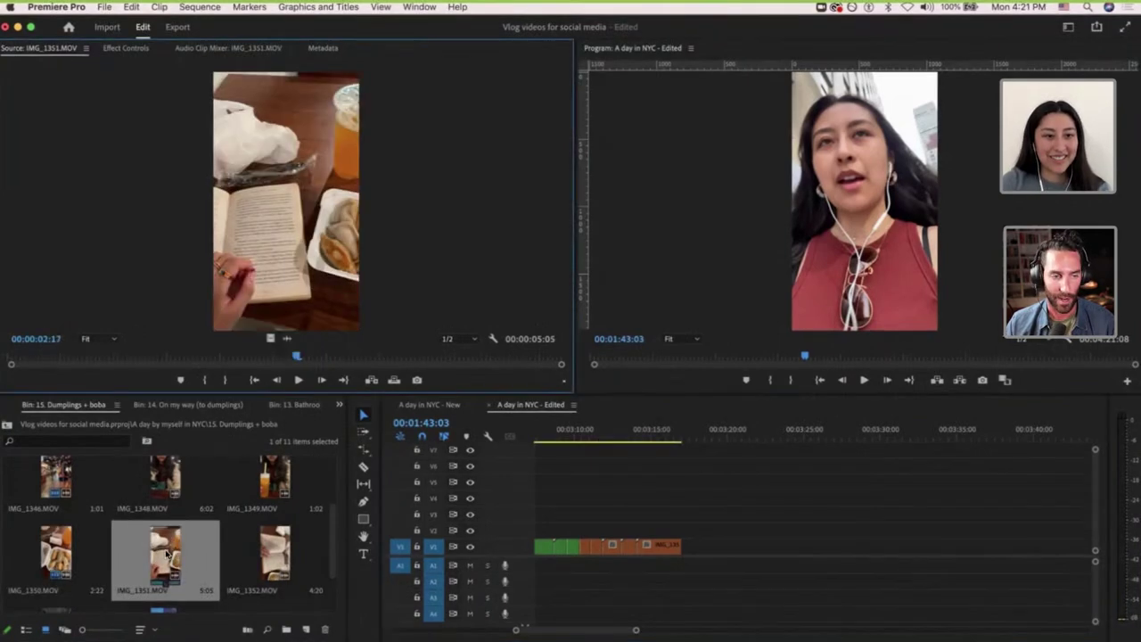
left_click_drag(113, 359, 4, 356)
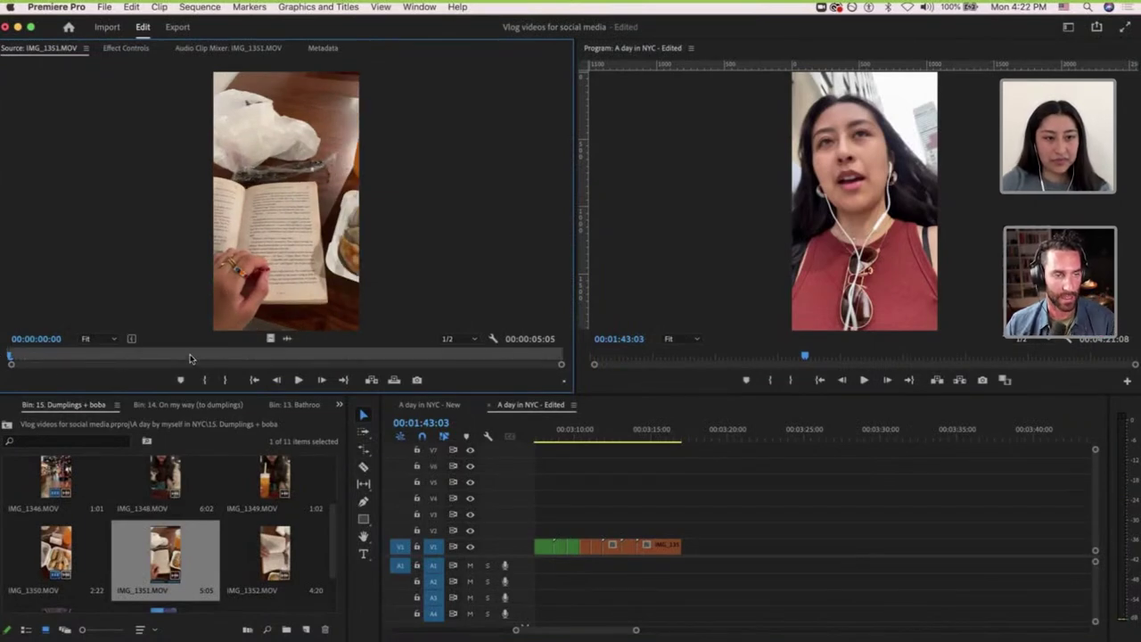
left_click(190, 357)
left_click(217, 359)
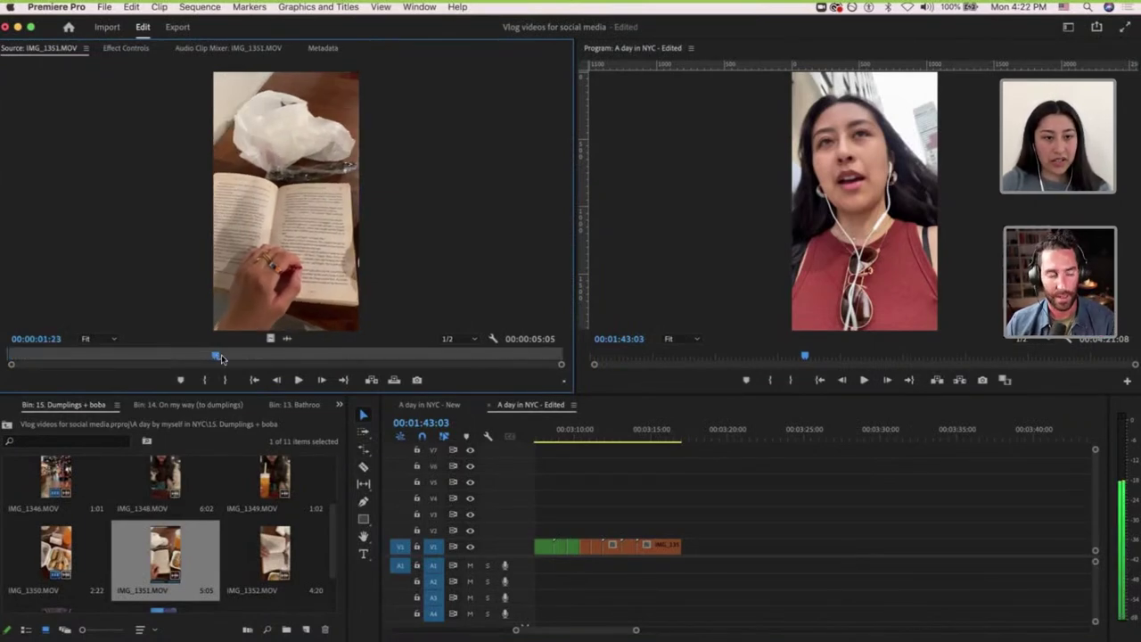
left_click(19, 357)
left_click(190, 360)
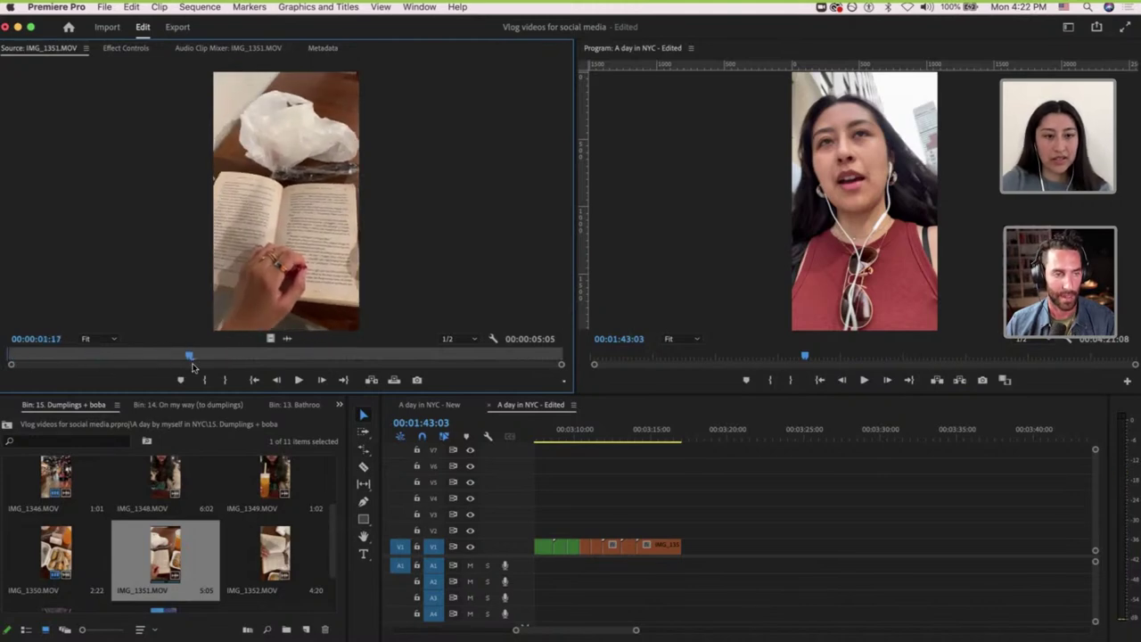
key("o")
left_click_drag(272, 344, 686, 547)
Mark IMG_1353 from shortly after its start to 00:00:01:21 and place only its video on V1 directly after IMG_1351.
left_click_drag(332, 544, 330, 584)
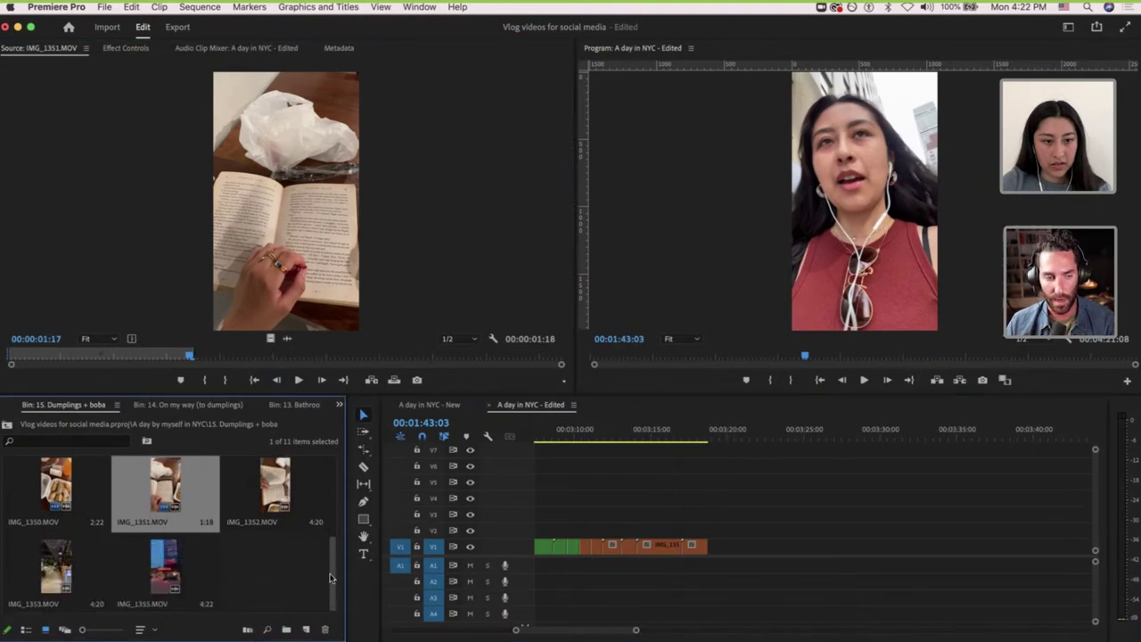
left_click(51, 559)
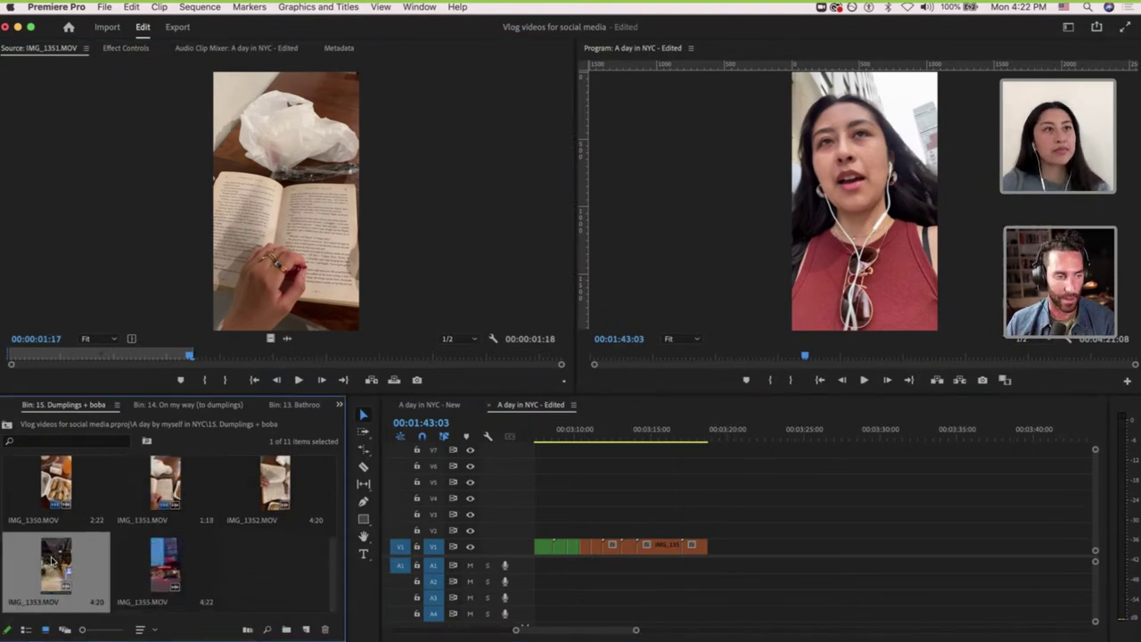
double_click(60, 582)
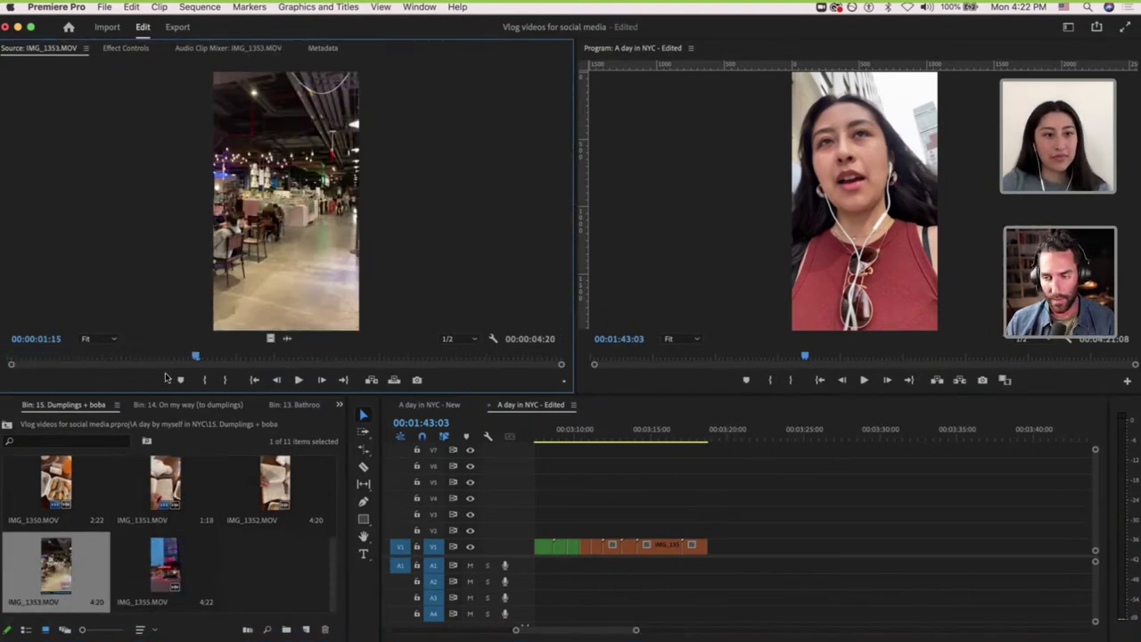
left_click_drag(197, 358, 148, 360)
key("i")
key("space")
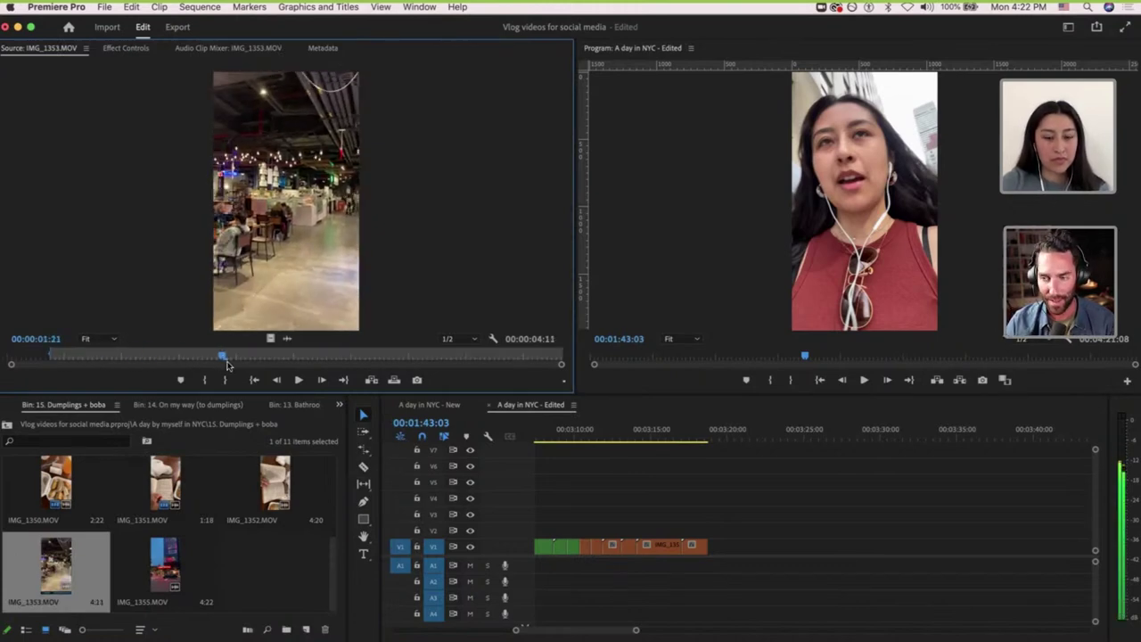
key("o")
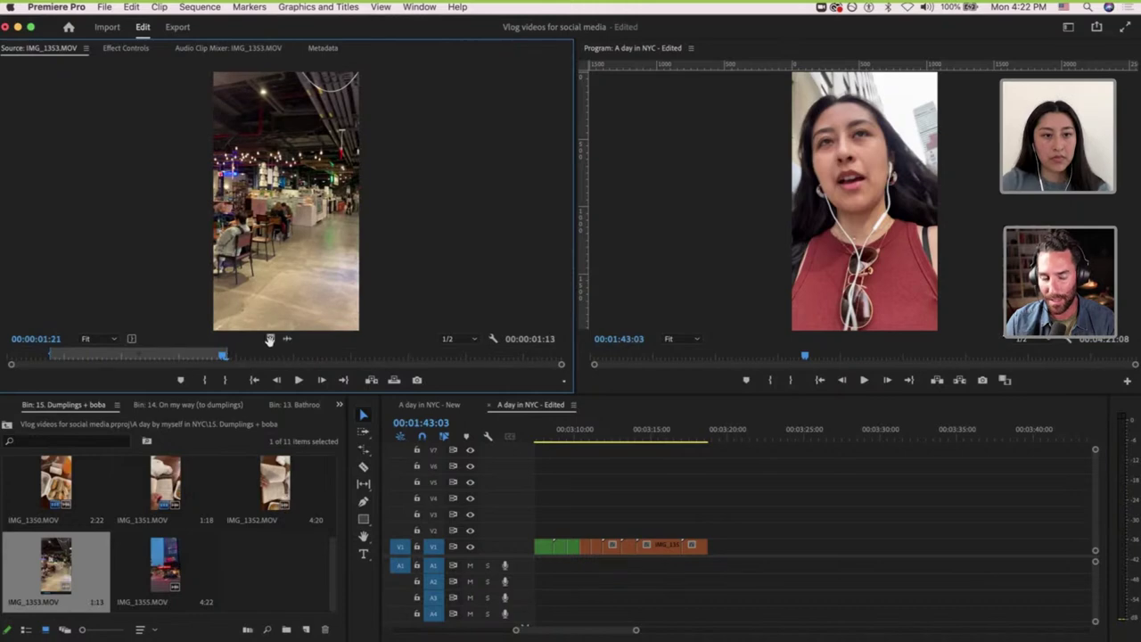
left_click_drag(270, 339, 717, 544)
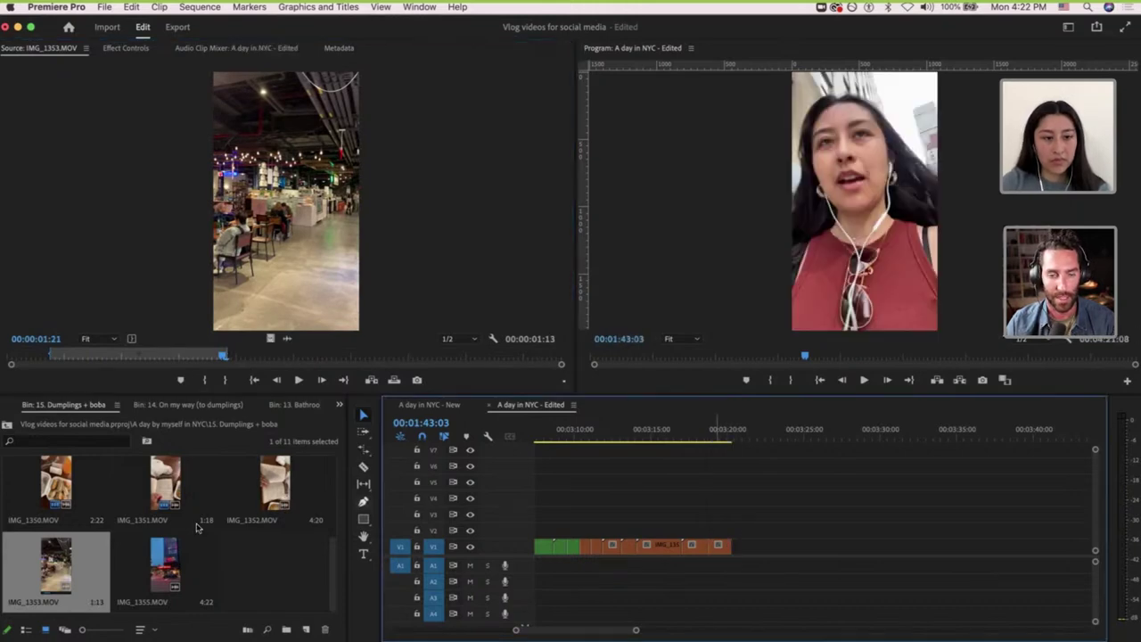
Open IMG_1355 for preview and shift the Market Line neon sign clip and all following clips later to open a gap of about two seconds.
double_click(139, 557)
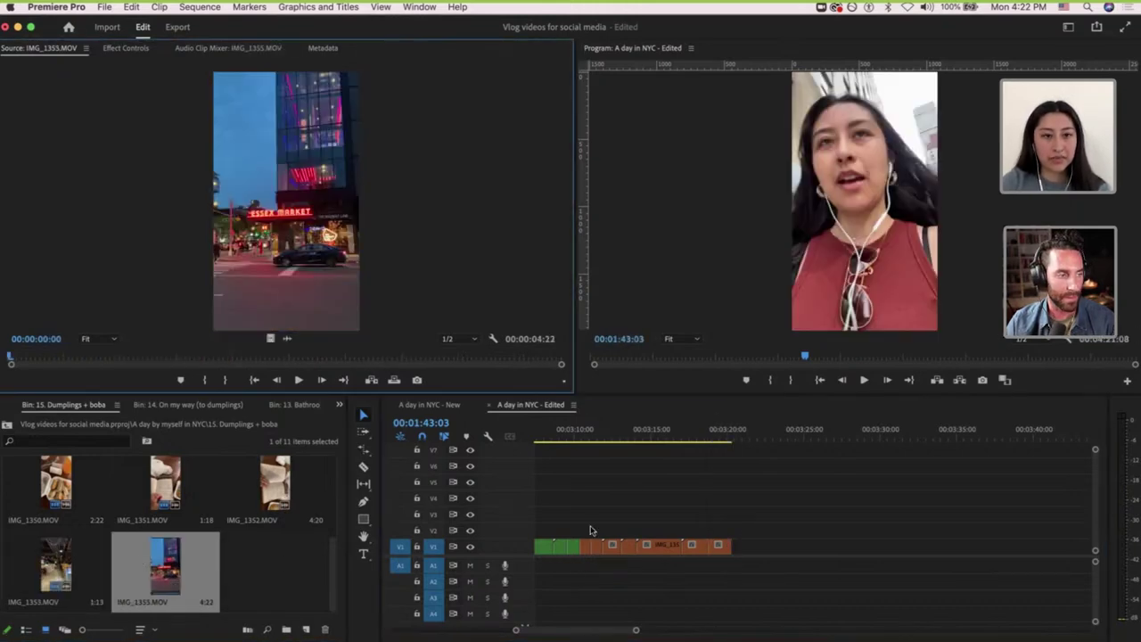
scroll(573, 453, "up", 5)
left_click(608, 428)
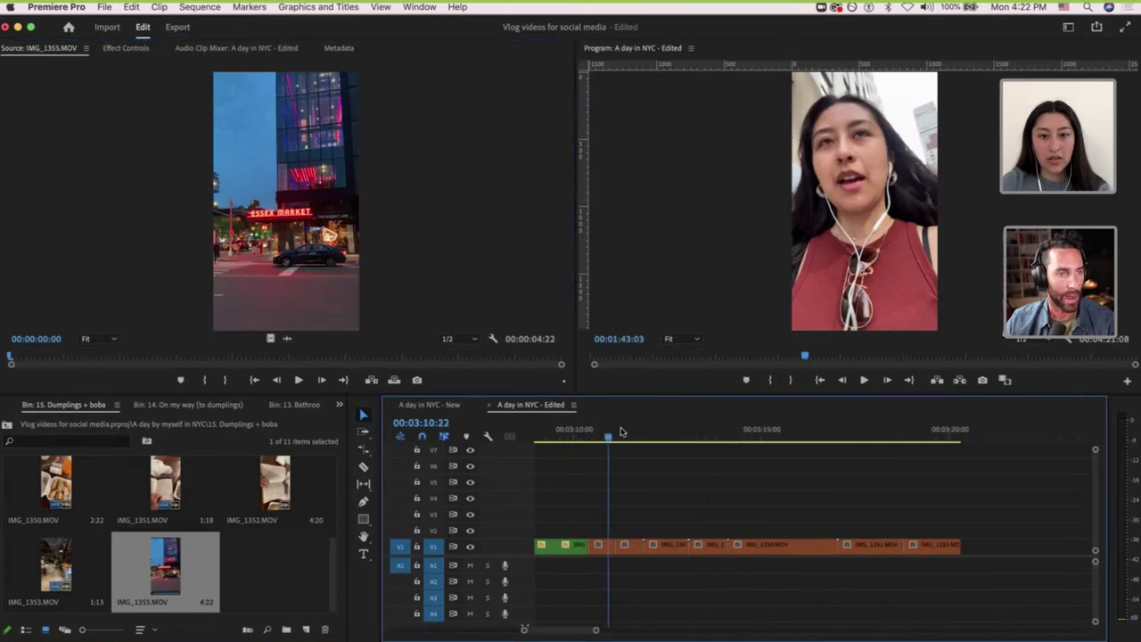
left_click(625, 432)
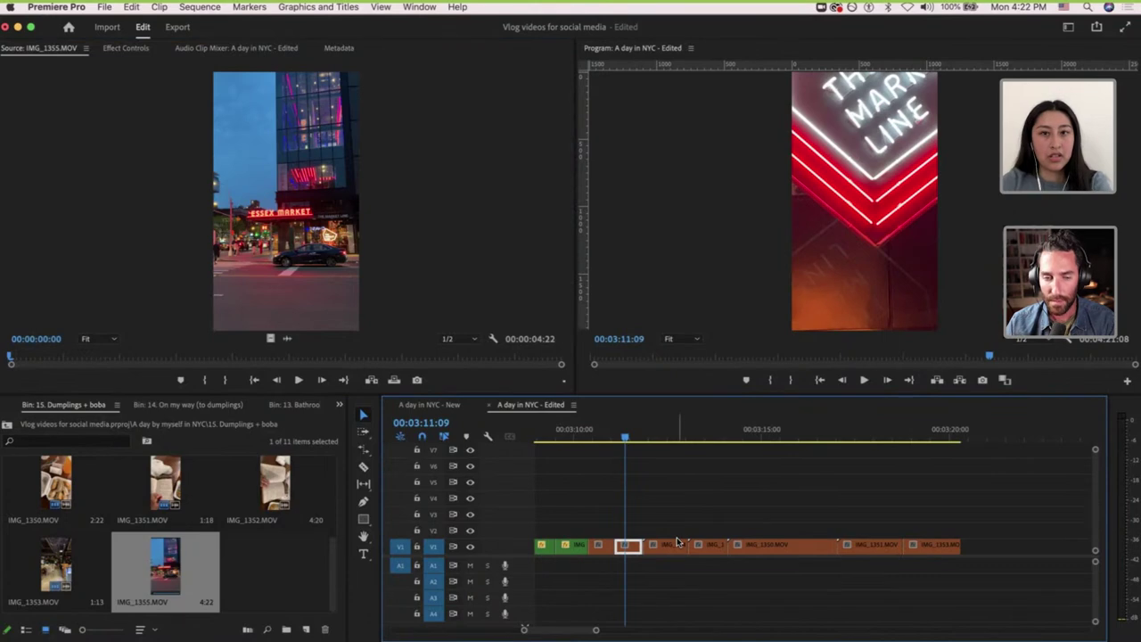
key("a")
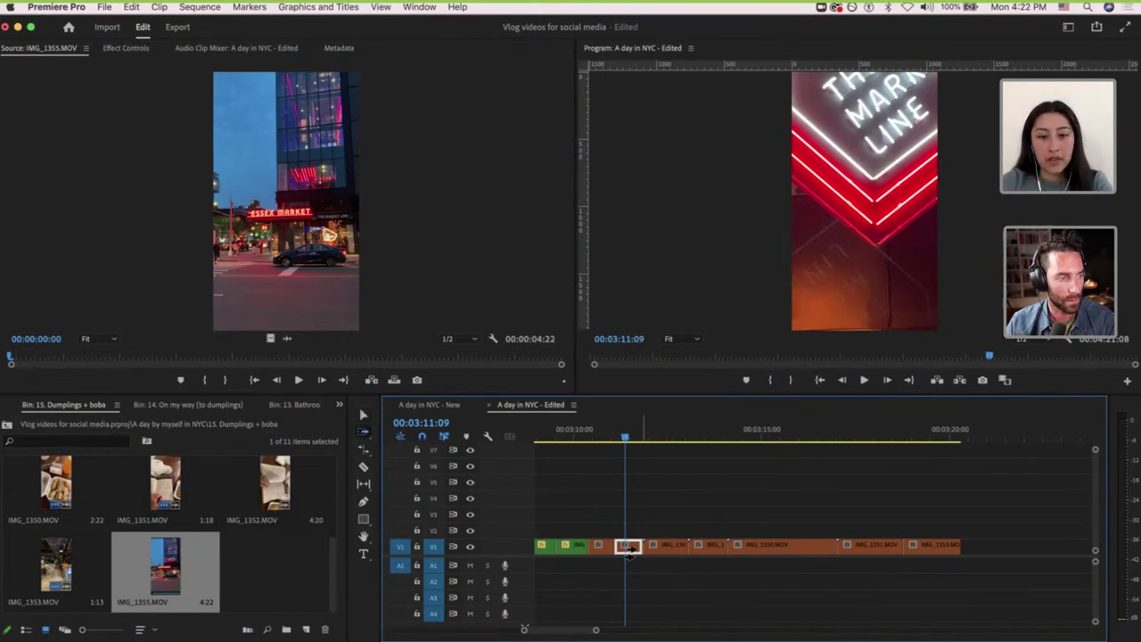
left_click(628, 548)
left_click_drag(629, 548, 699, 547)
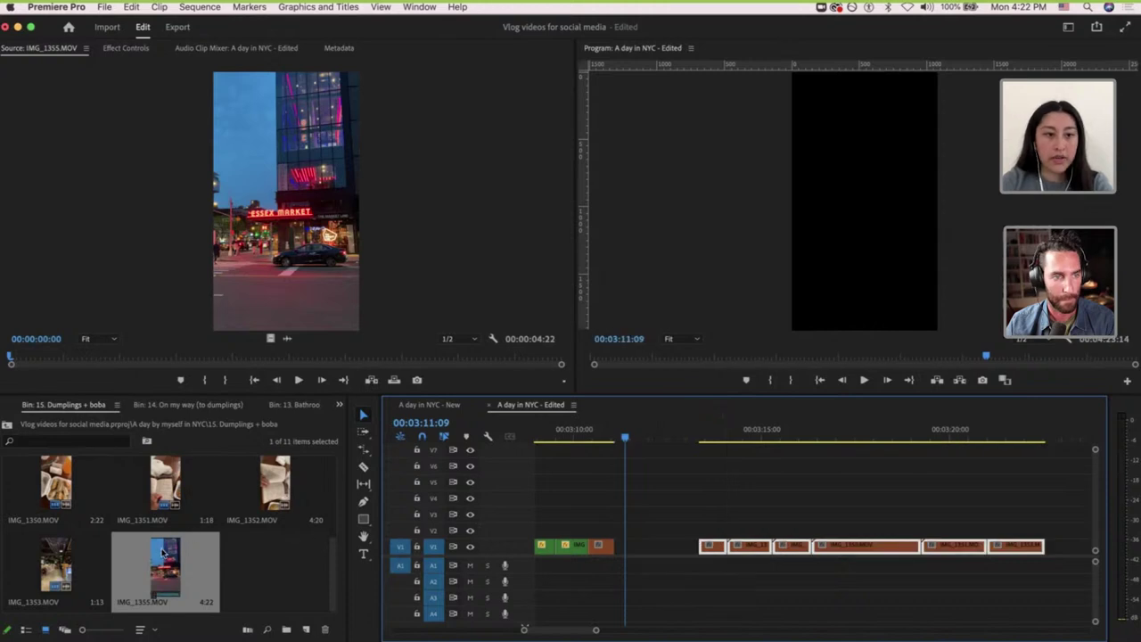
Mark IMG_1355 from its start to 00:00:01:18 and place only its video on V1 at the start of the opened gap.
left_click(269, 580)
left_click(169, 559)
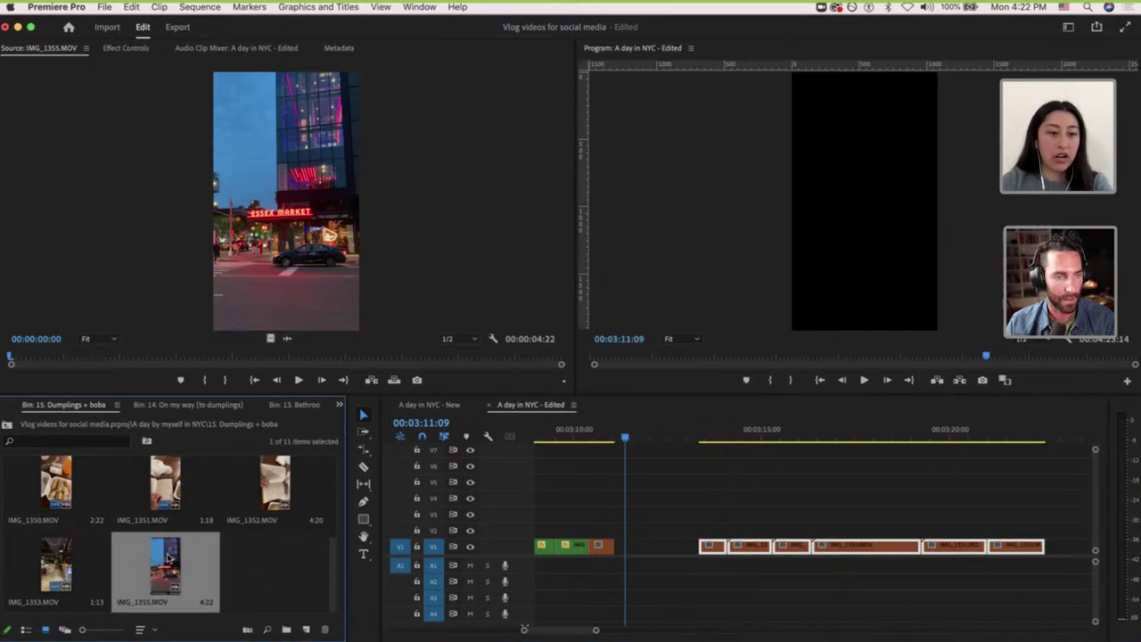
left_click(688, 490)
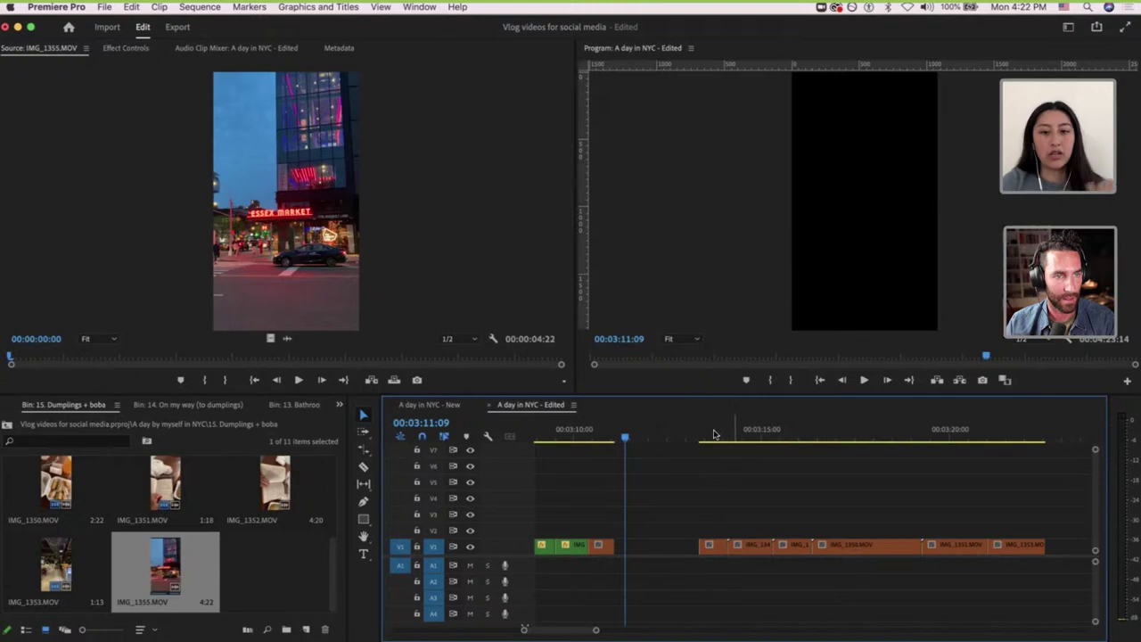
left_click_drag(717, 435, 854, 435)
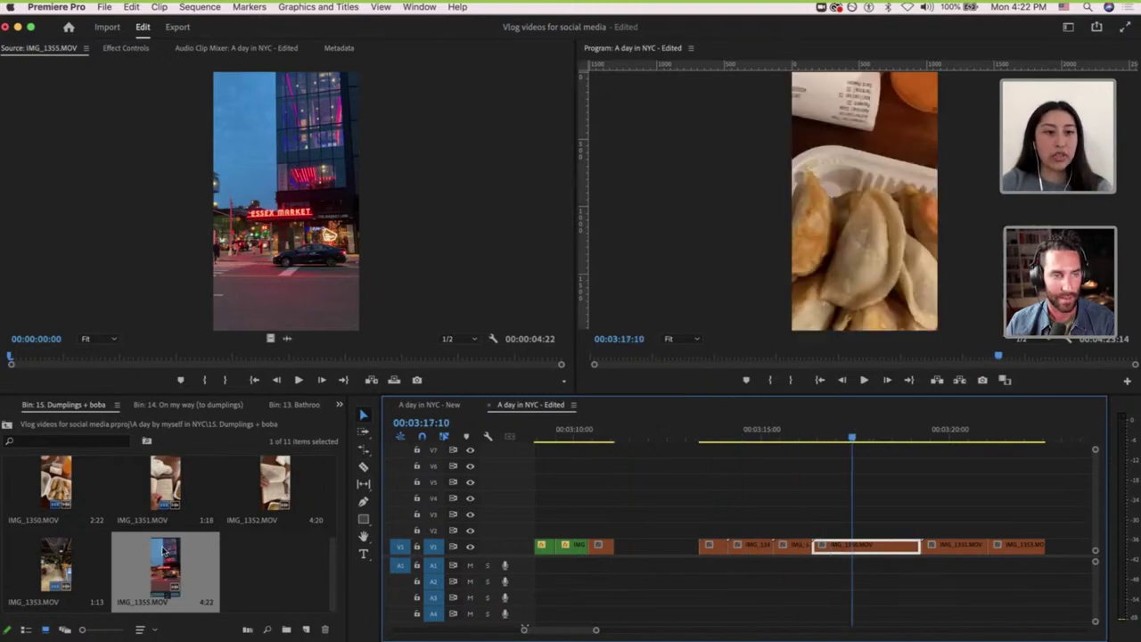
mouse_move(25, 356)
left_mouse_down()
mouse_move(265, 363)
mouse_move(7, 361)
left_mouse_up()
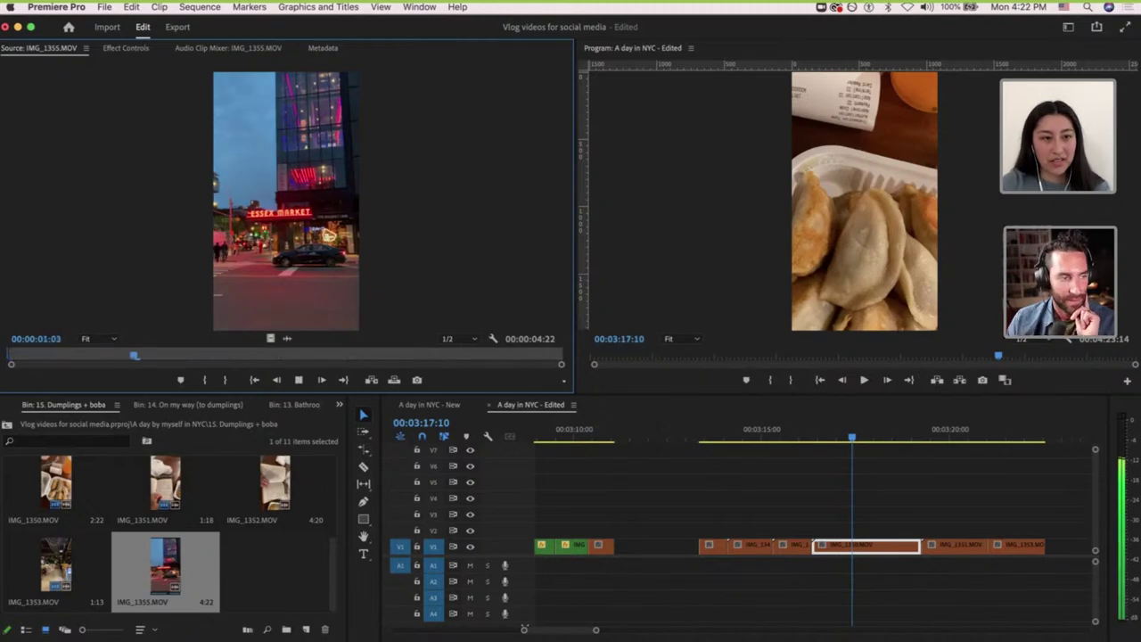
key("space")
key("o")
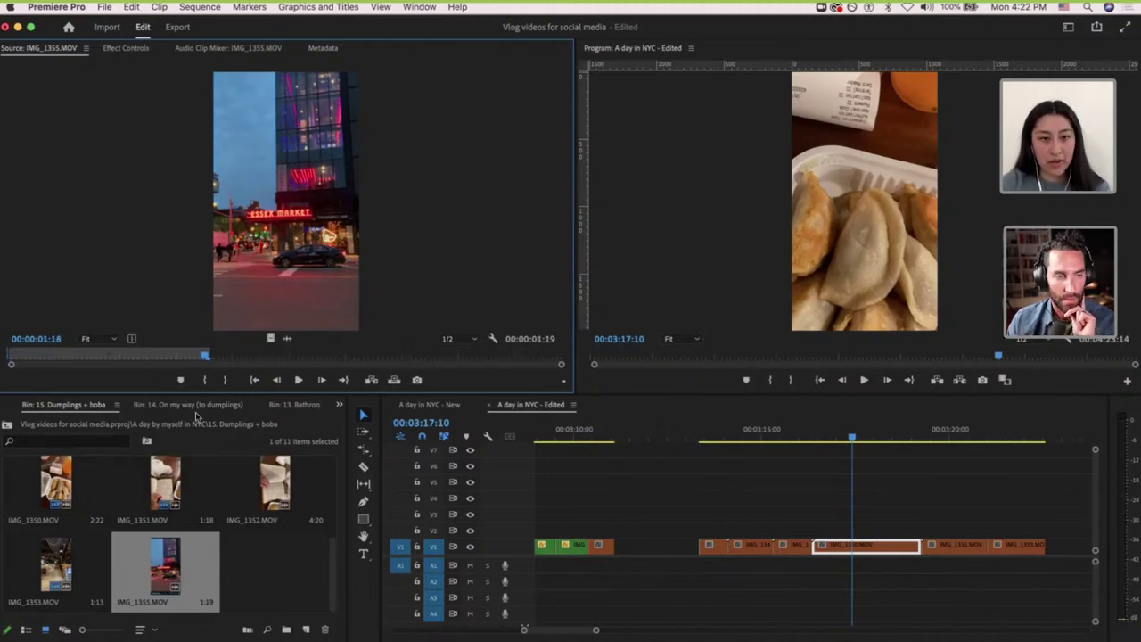
left_click_drag(597, 502, 672, 545)
Ripple delete the leftover gap after IMG_1355 and the large gap before IMG_1358 on V1.
left_click(691, 548)
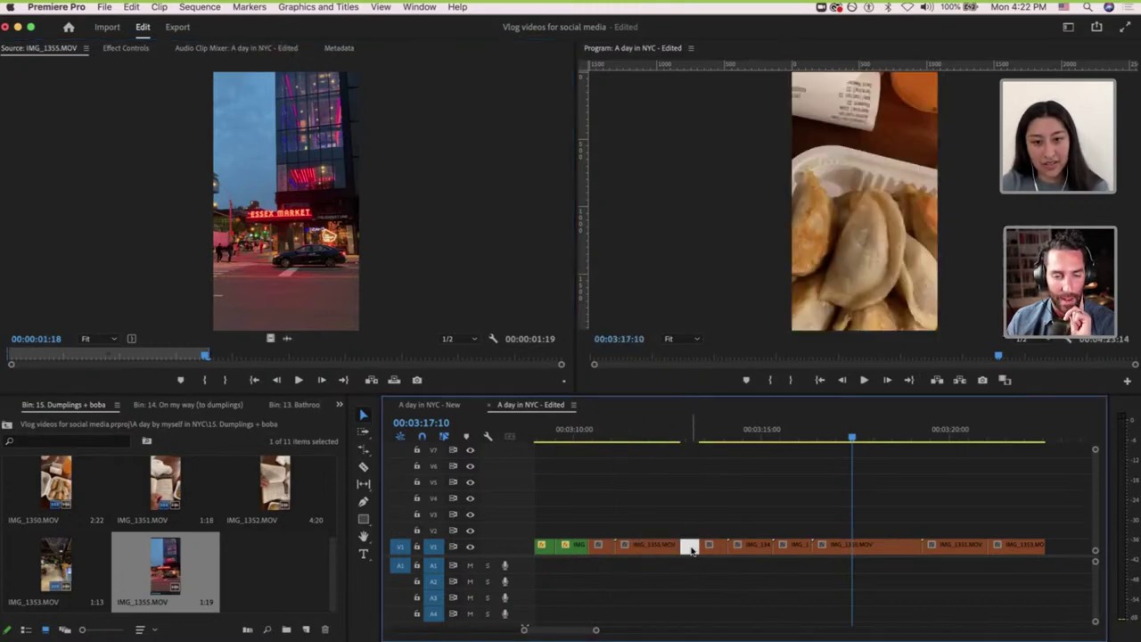
key("Delete")
key("minus")
key("minus")
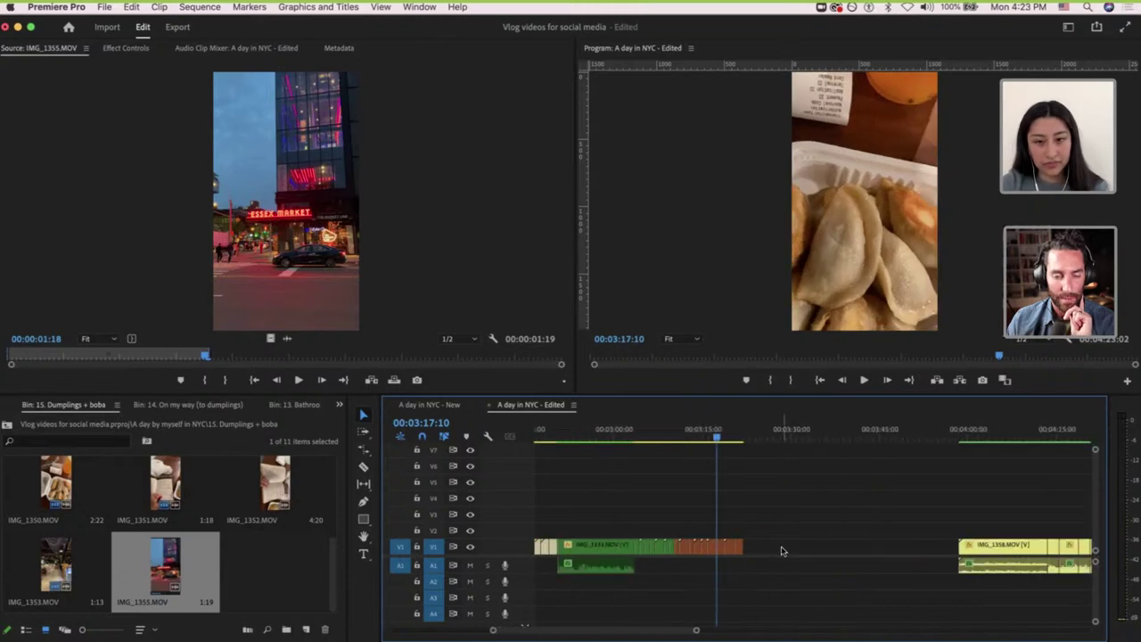
left_click(780, 547)
key("Delete")
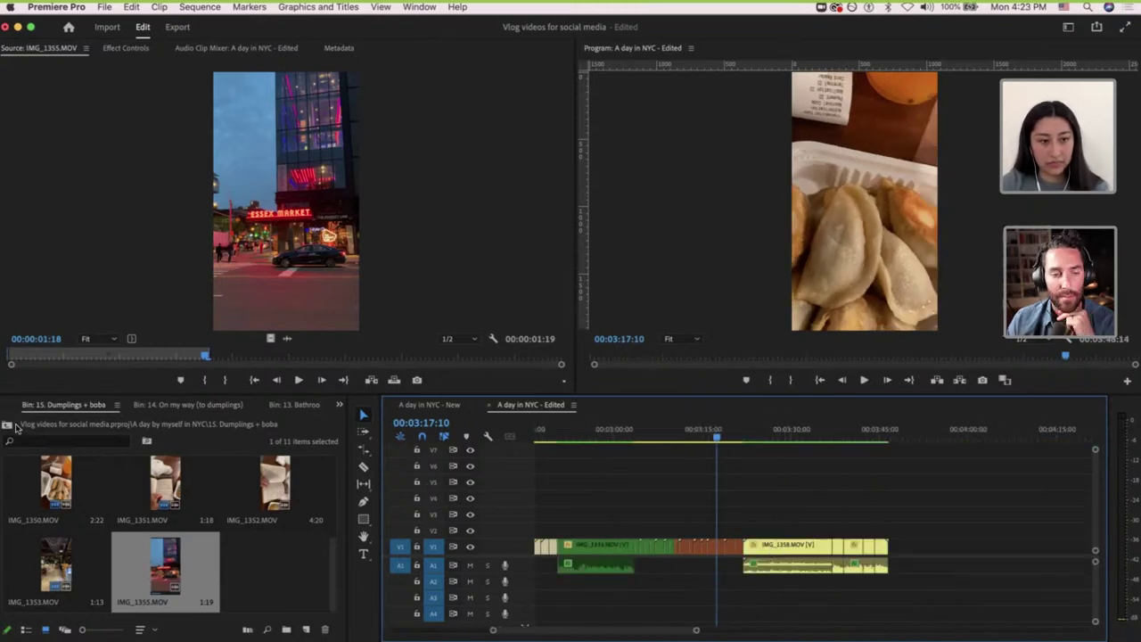
Check the clips in the 16. Go back home bin and return to the A day by myself in NYC bin.
left_click(7, 424)
double_click(100, 583)
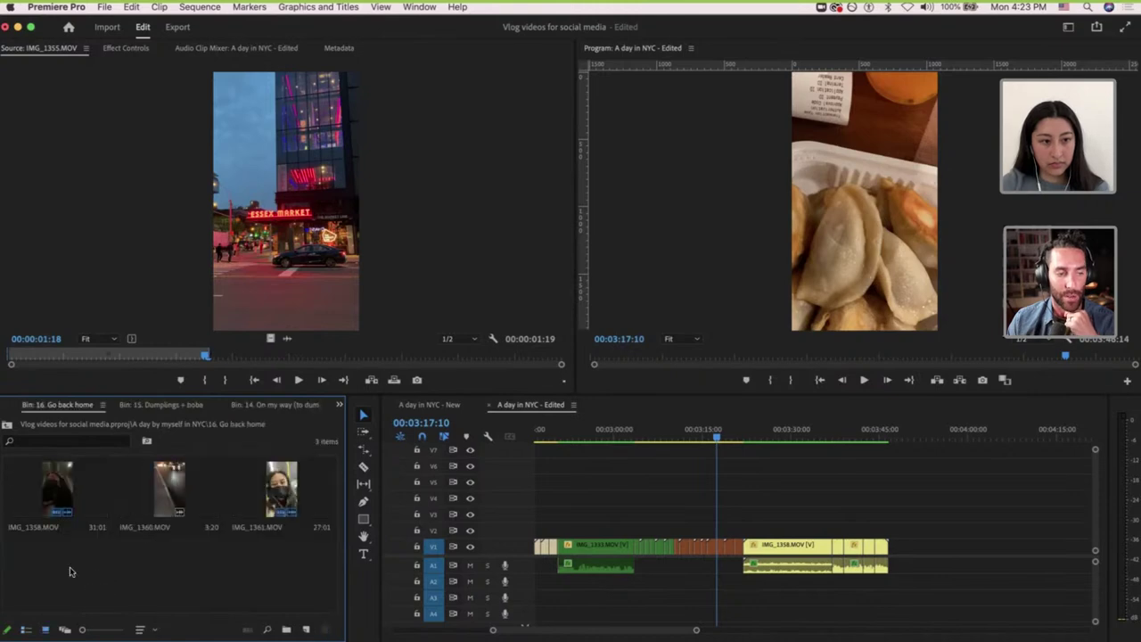
left_click(7, 425)
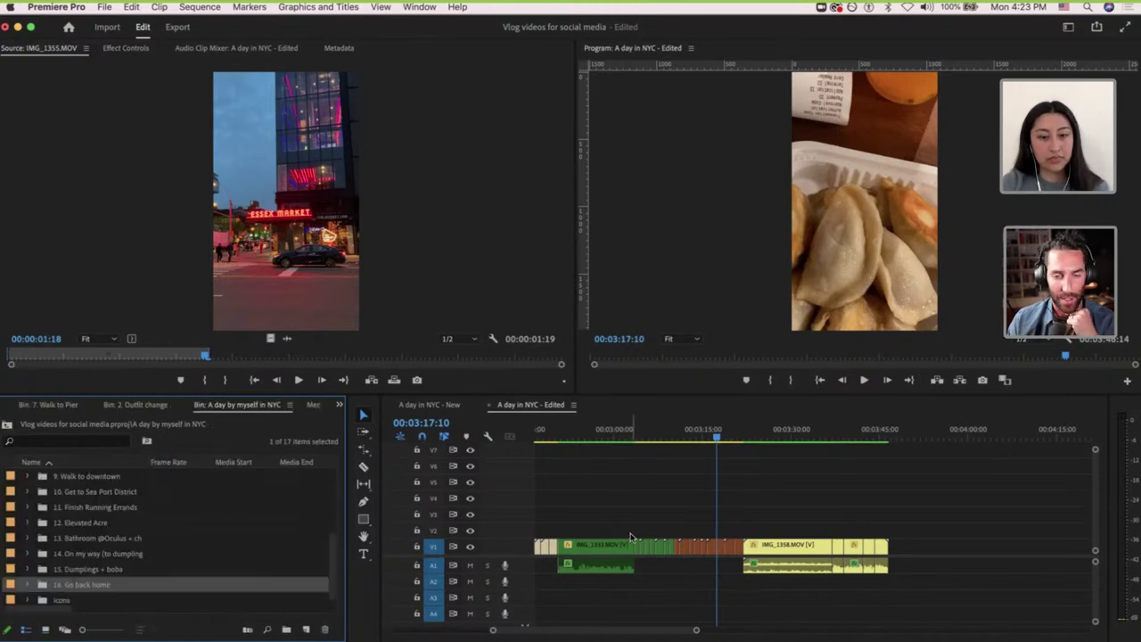
Look over the whole assembled sequence and return the playhead to 00:00:00:00.
scroll(629, 534, "left", 5)
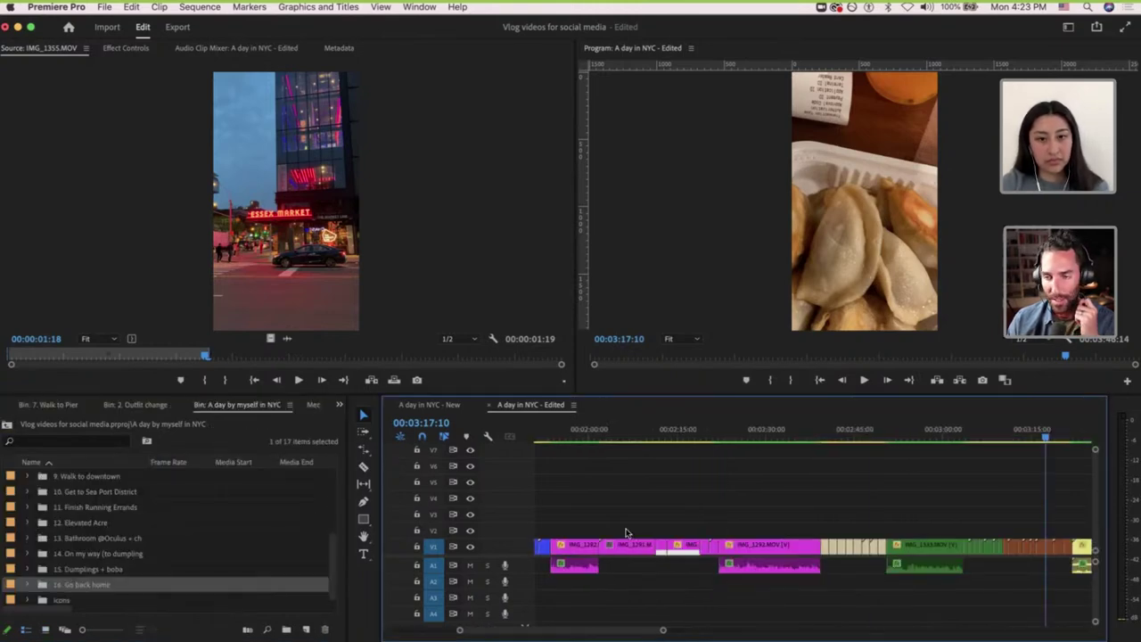
scroll(626, 534, "down", 5)
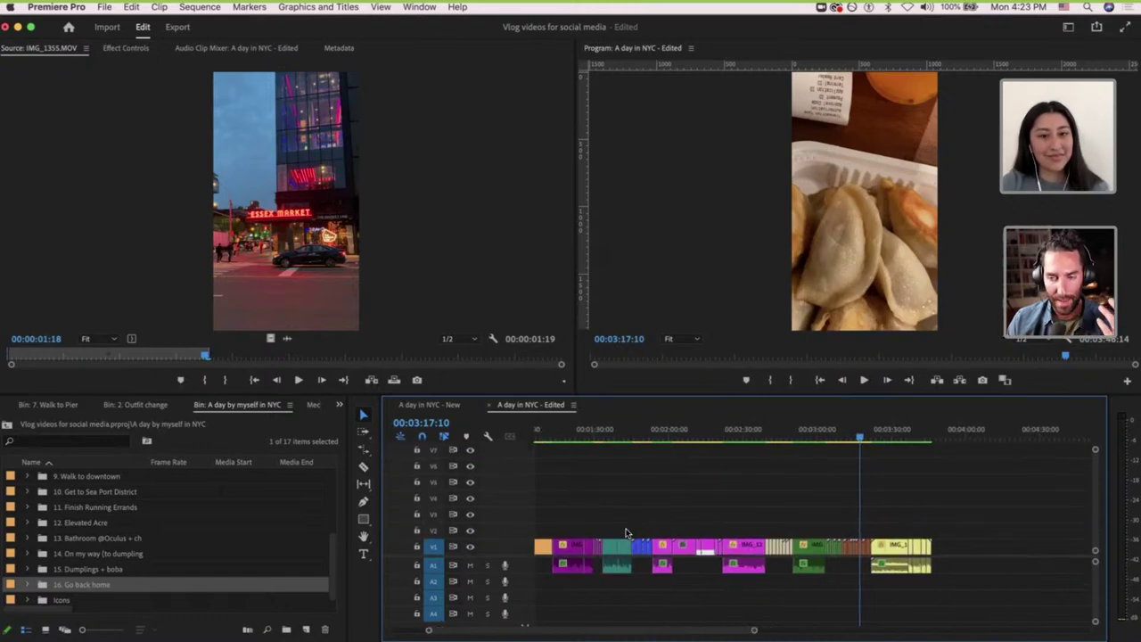
left_click_drag(557, 433, 494, 444)
left_click(543, 437)
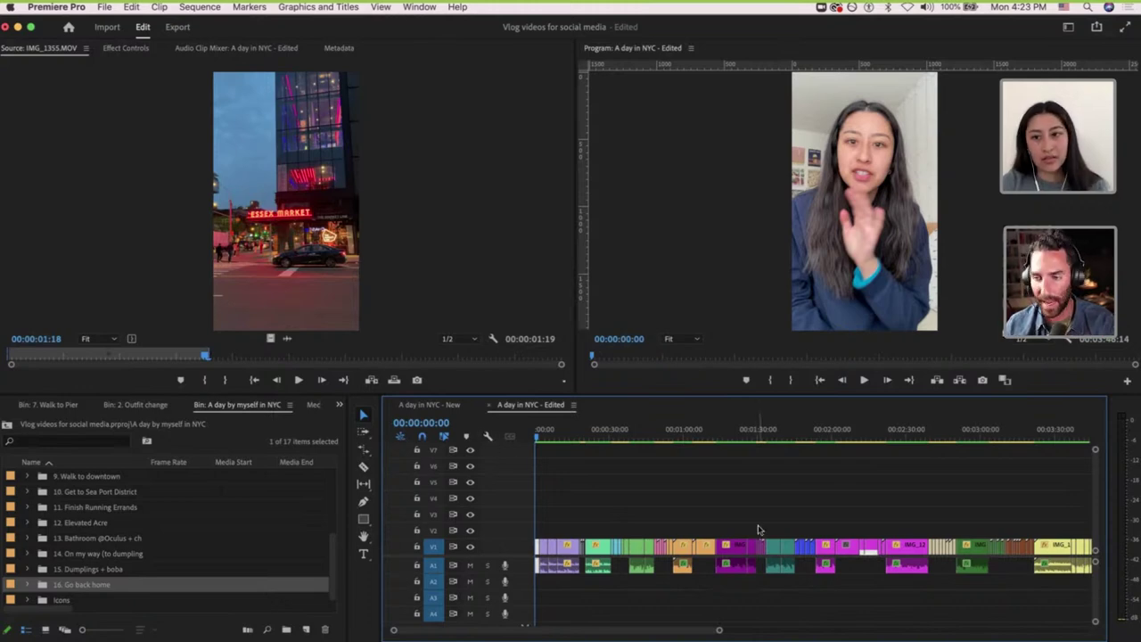
scroll(760, 530, "down", 5)
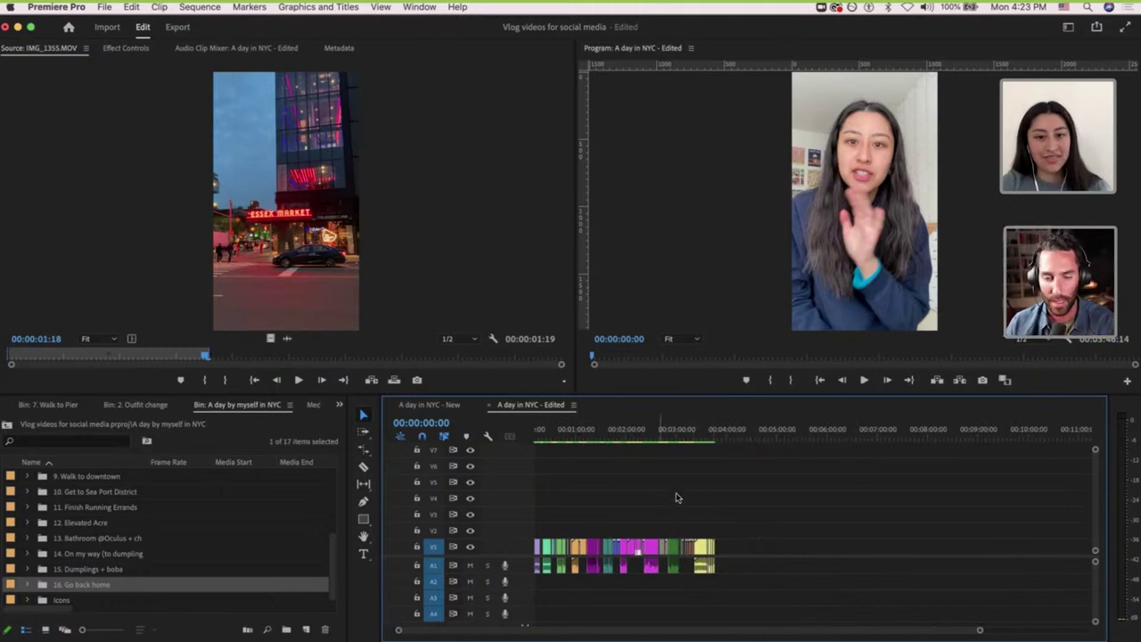
Review the IMG_1358 clip near the end of the sequence at several points.
scroll(713, 503, "up", 5)
scroll(714, 504, "left", 3)
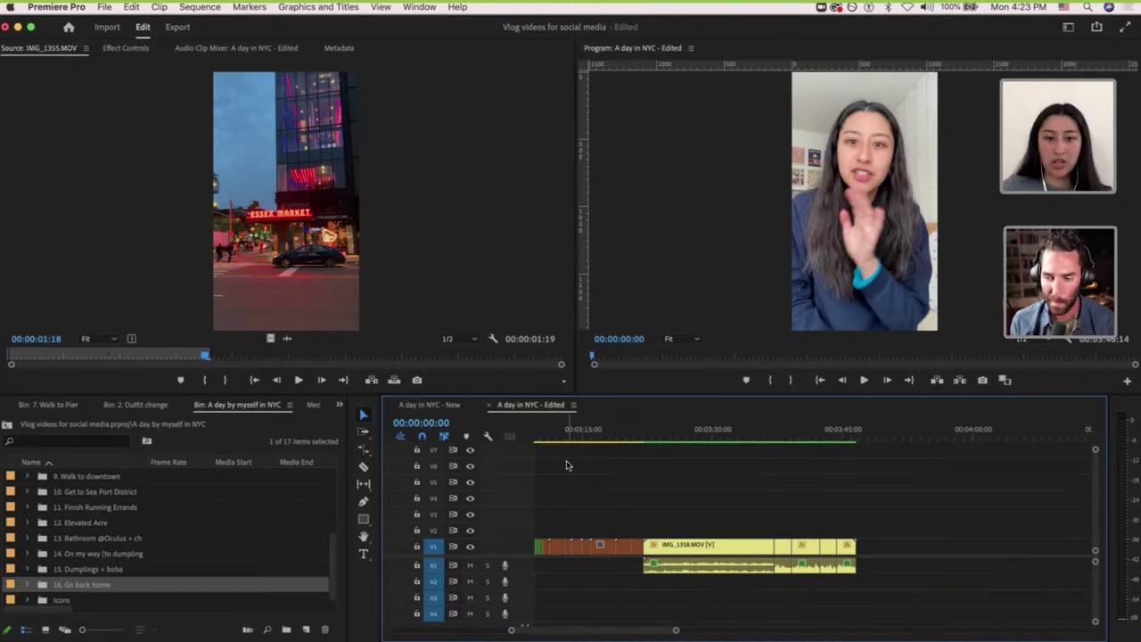
left_click(648, 434)
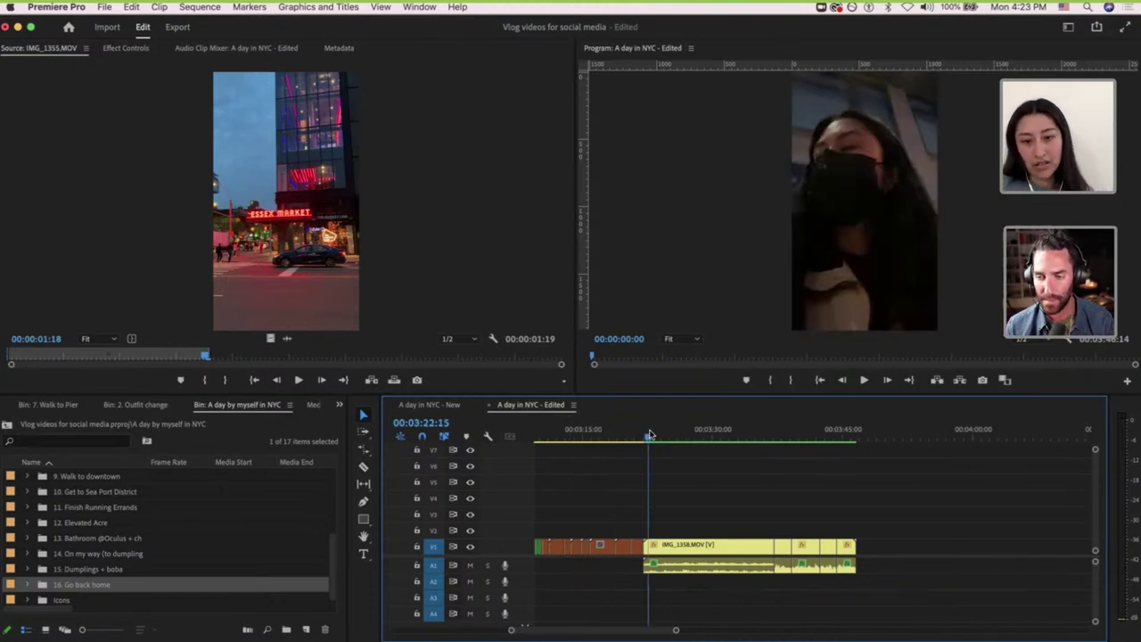
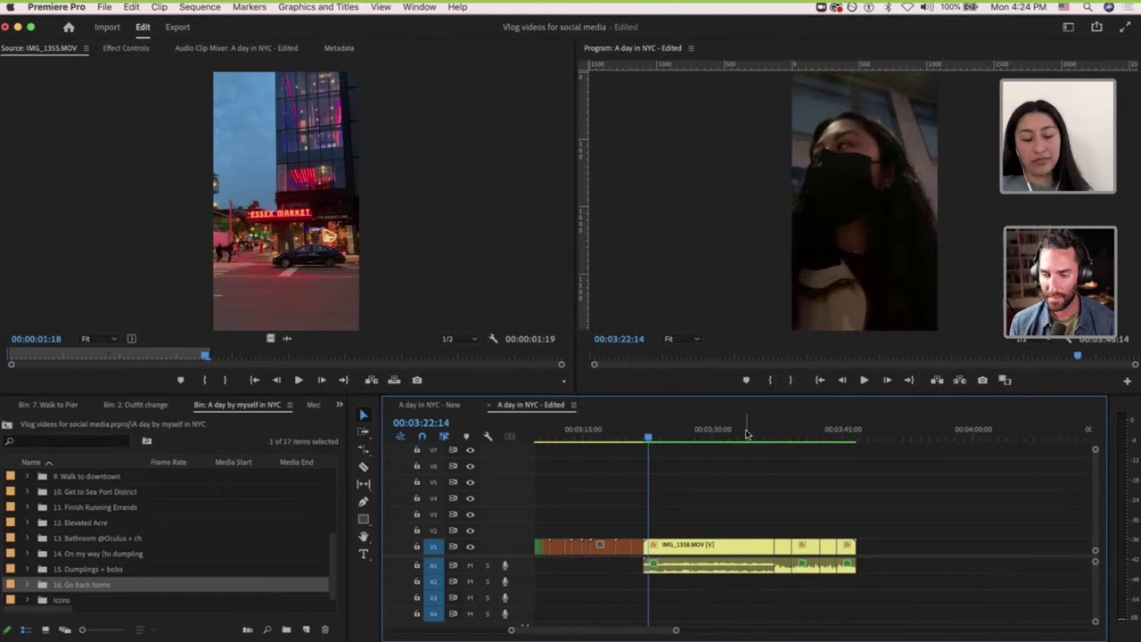
left_click(698, 434)
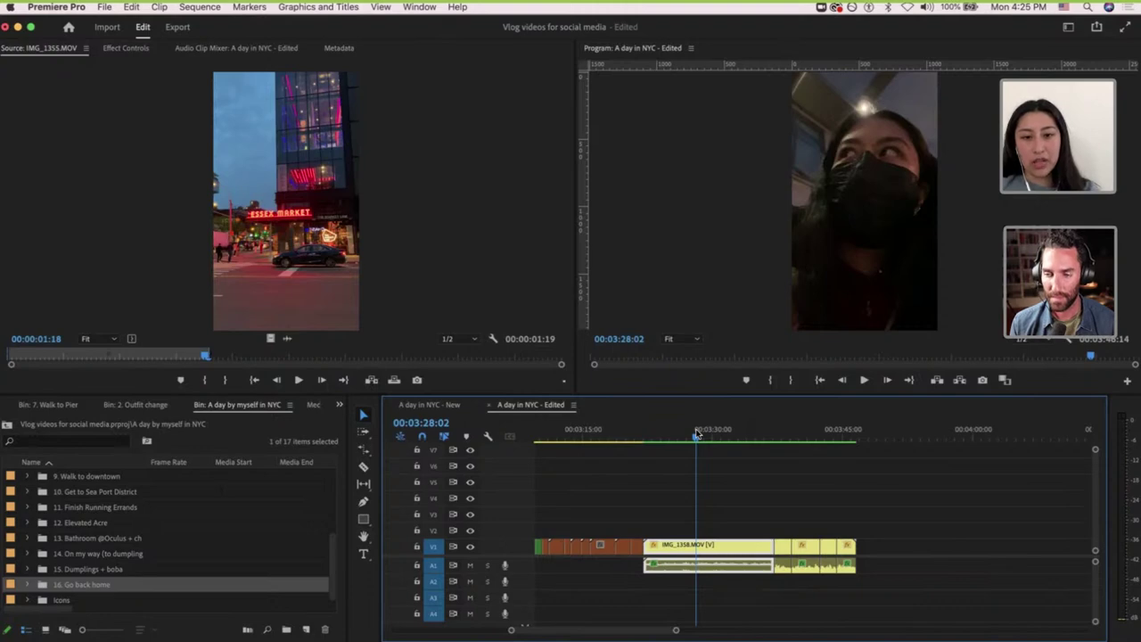
left_click(707, 435)
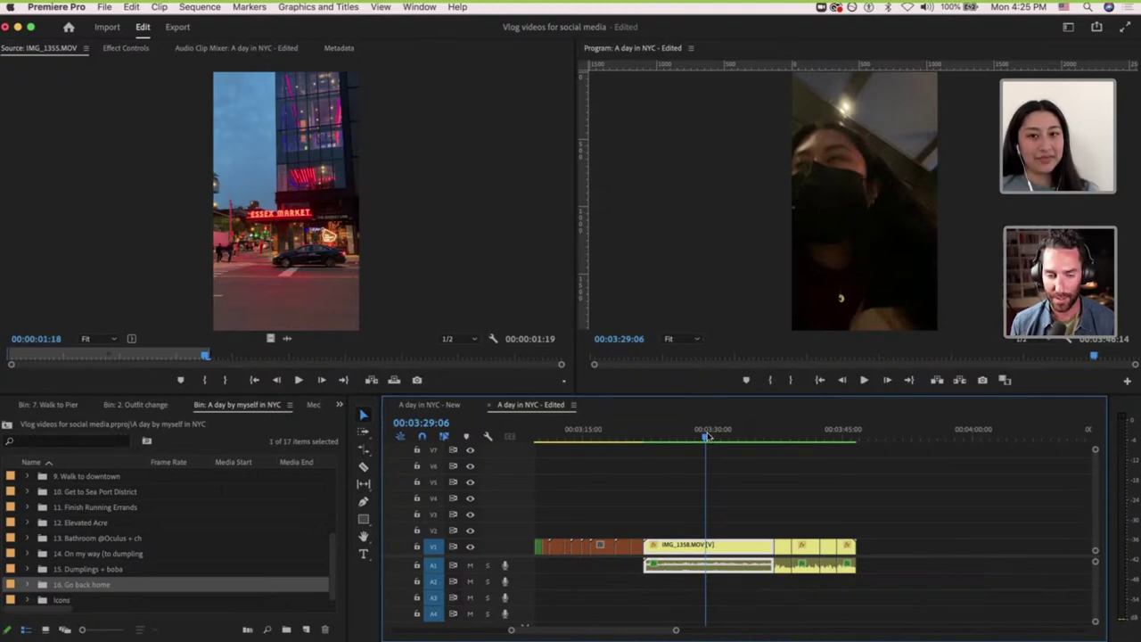
Scale the brown dumplings and boba clips on V1 to the frame size and check the picture at 00:03:18:05.
scroll(709, 506, "left", 3)
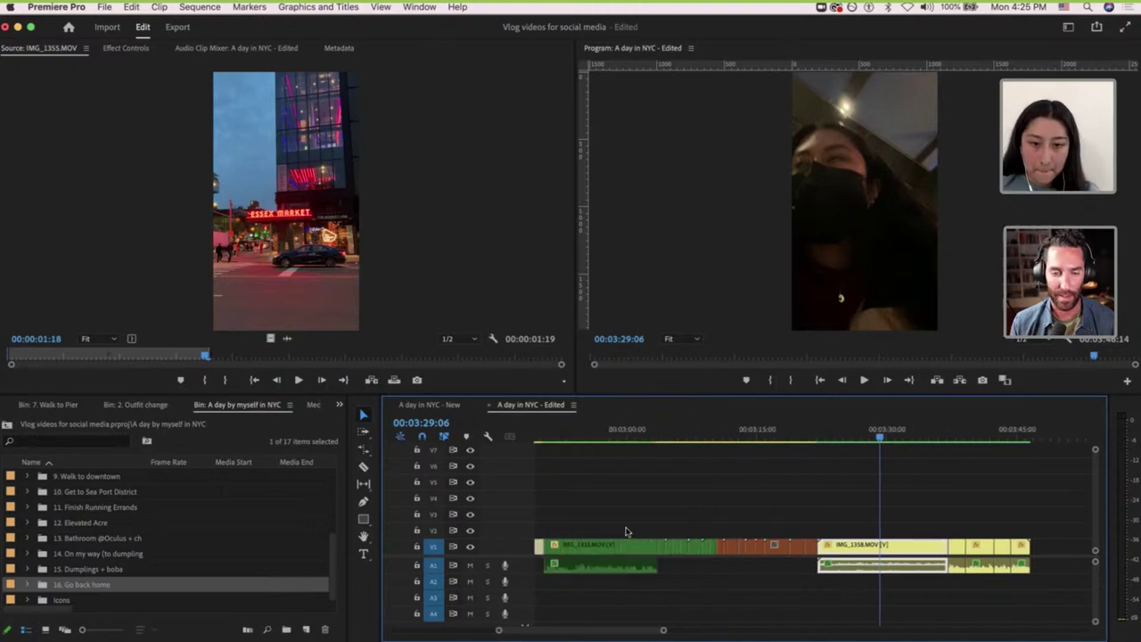
scroll(708, 506, "up", 5)
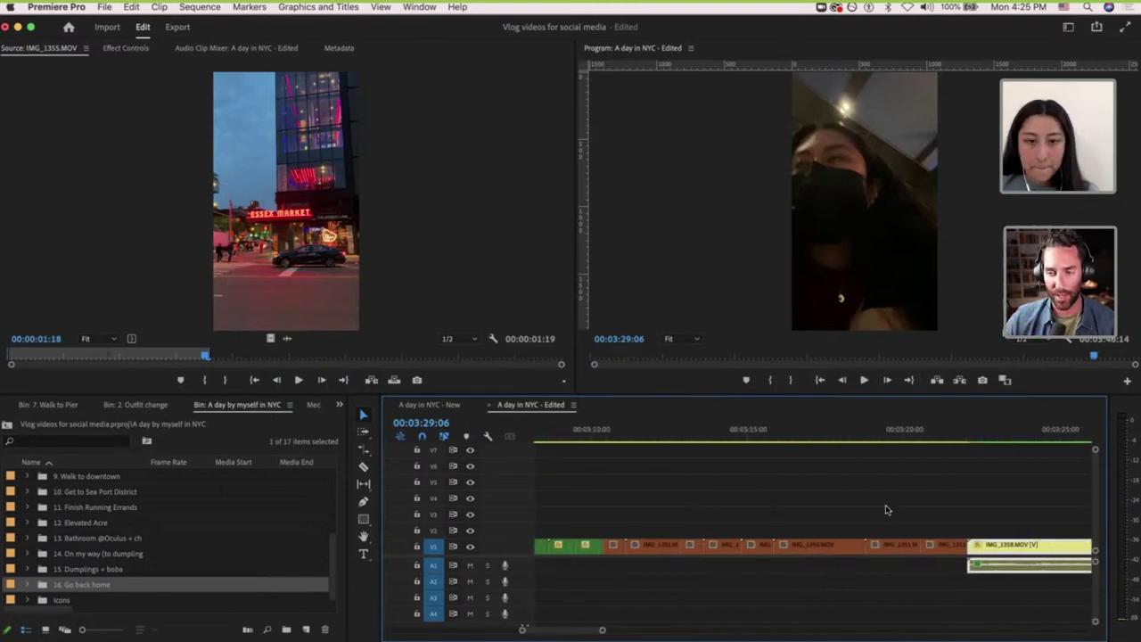
left_click_drag(614, 532, 933, 551)
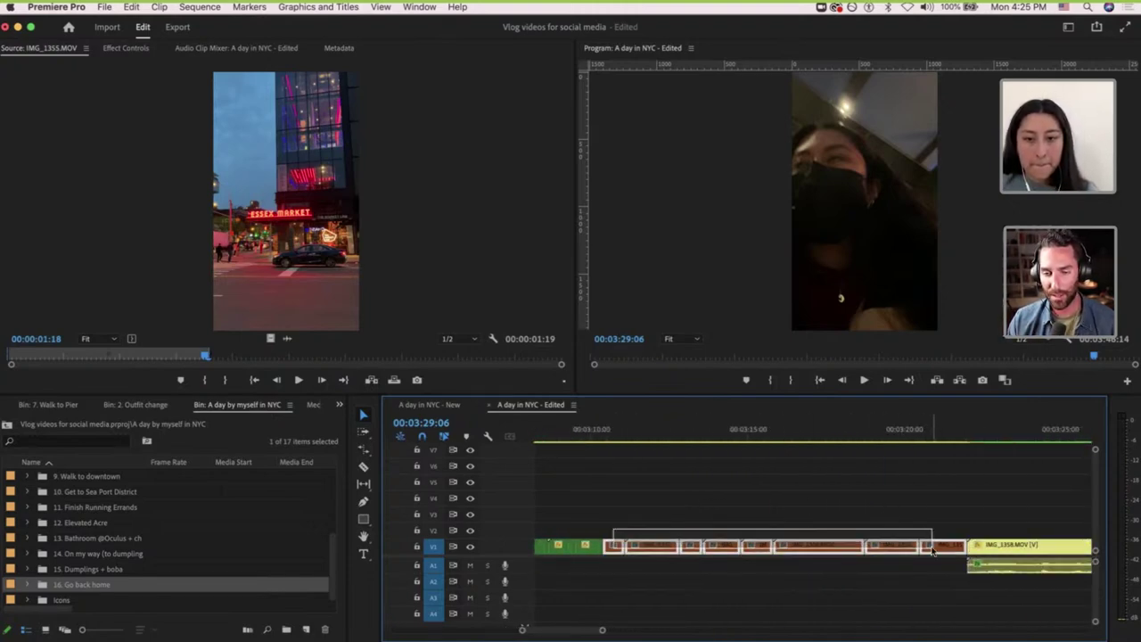
right_click(933, 551)
left_click(981, 574)
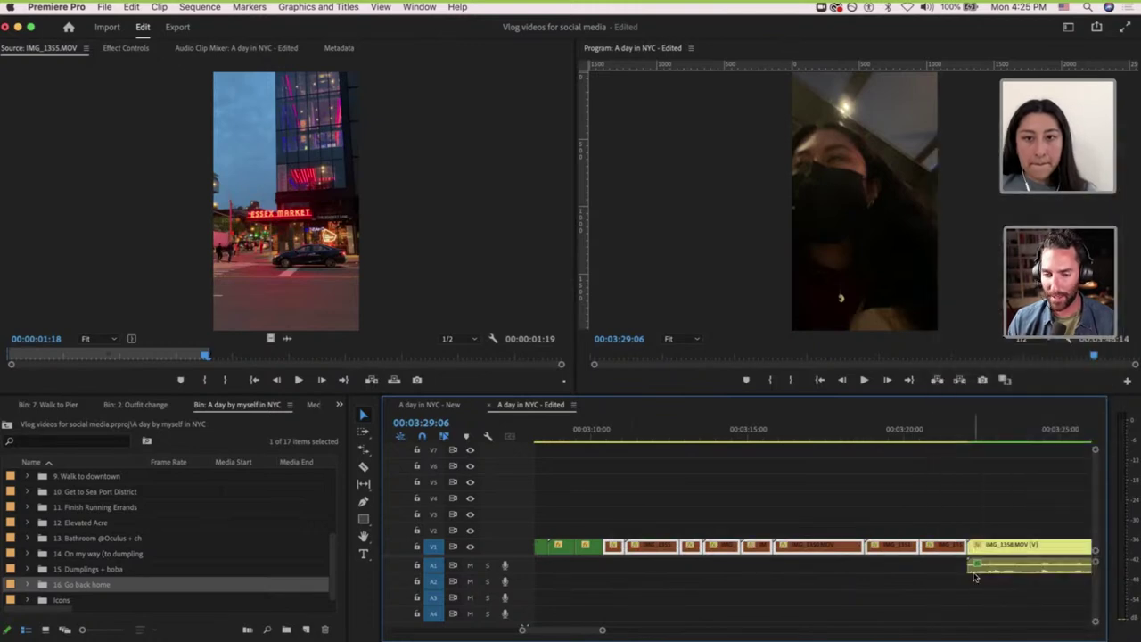
left_click(848, 437)
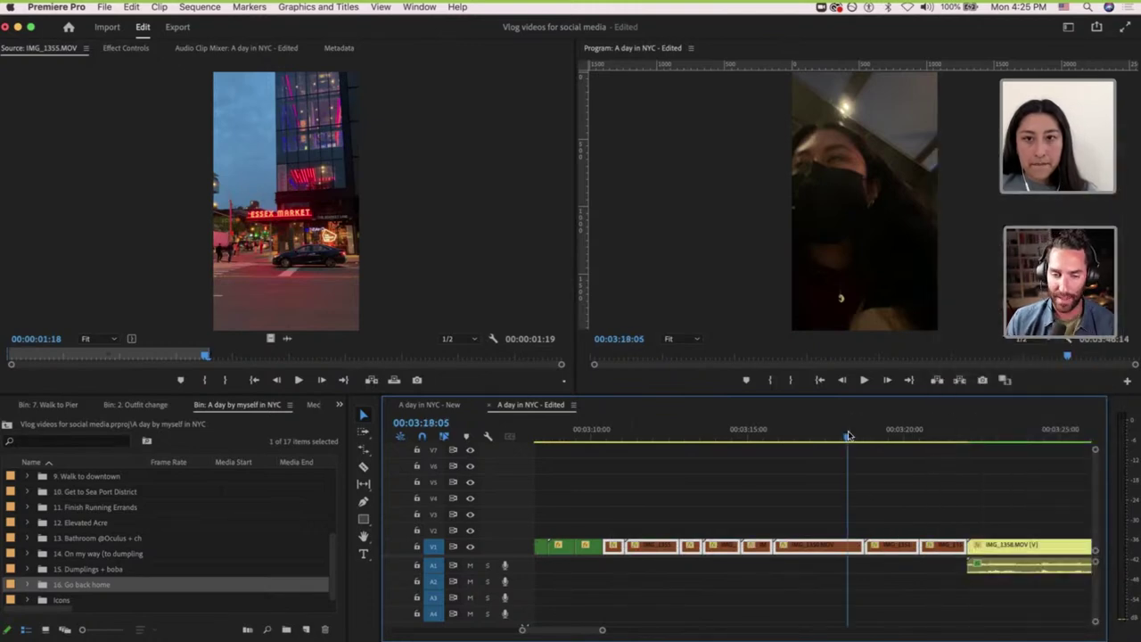
left_click(876, 500)
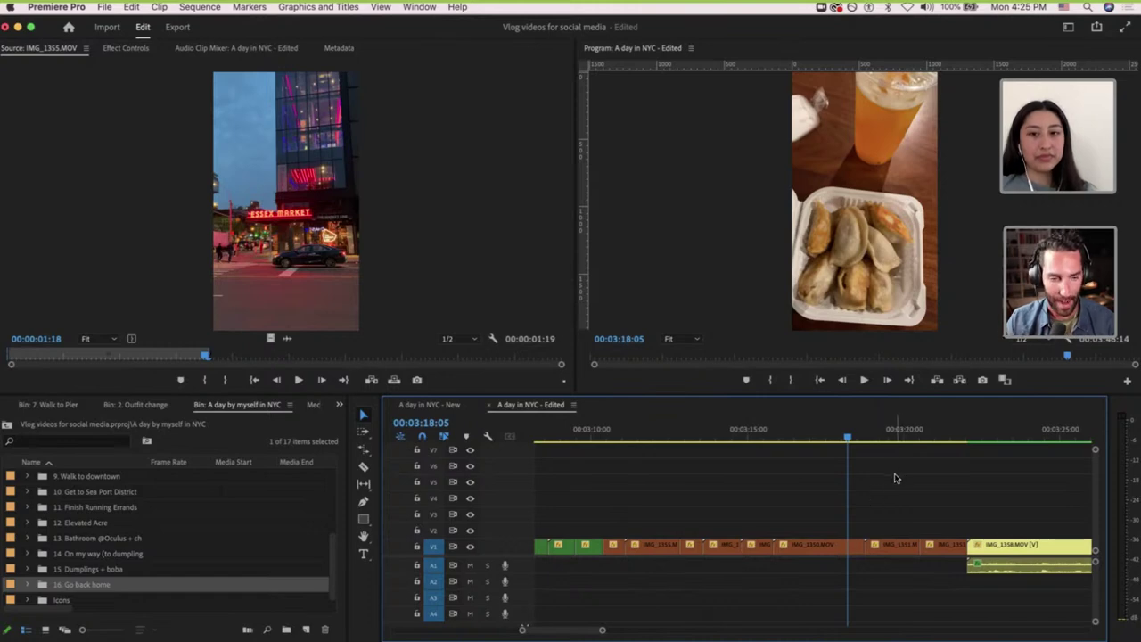
Ripple trim the end of the dumplings clip on V1 to 00:03:17:14.
left_click_drag(783, 439, 828, 439)
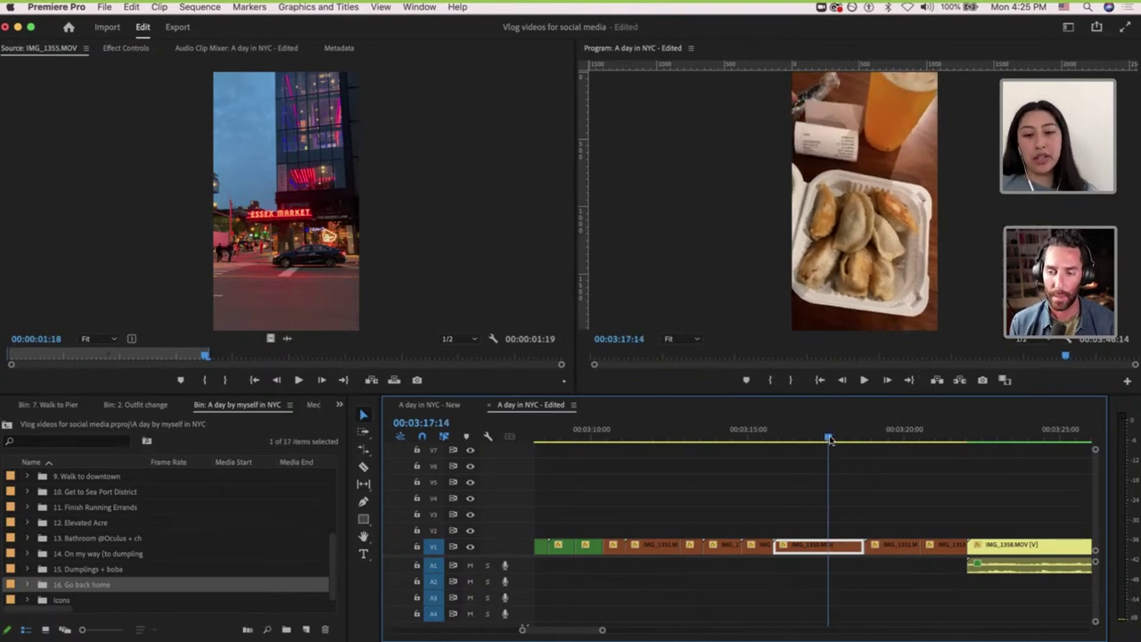
key("w")
scroll(862, 492, "down", 3)
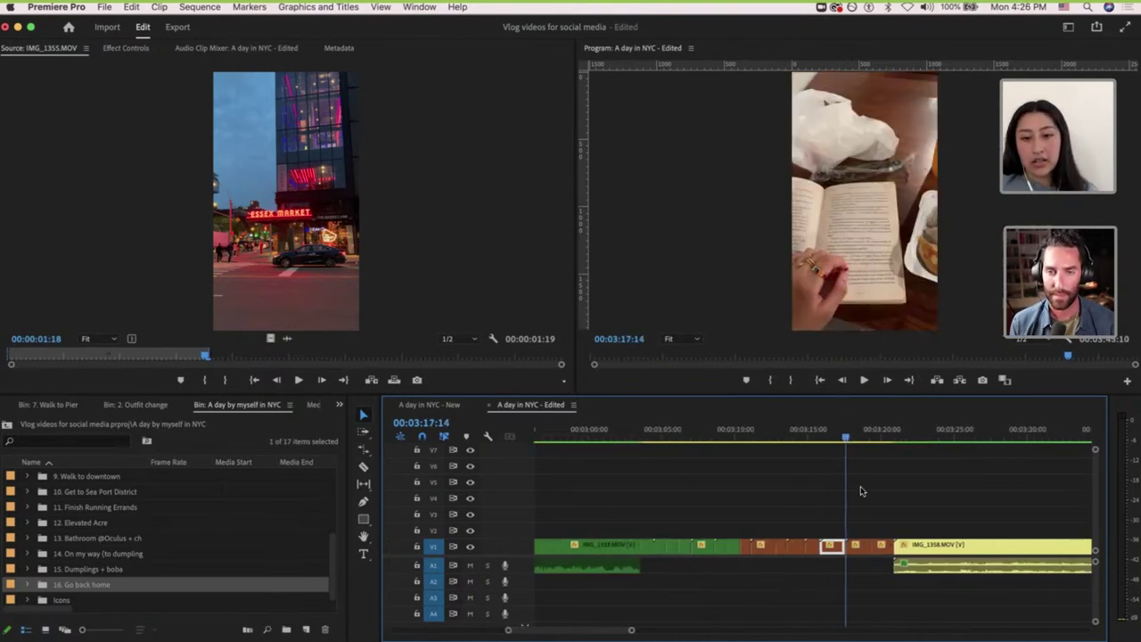
Play the closing section from 00:03:21:02 in IMG_1358 through the last clips, and recheck IMG_1361 at 00:03:39:10.
scroll(861, 492, "right", 3)
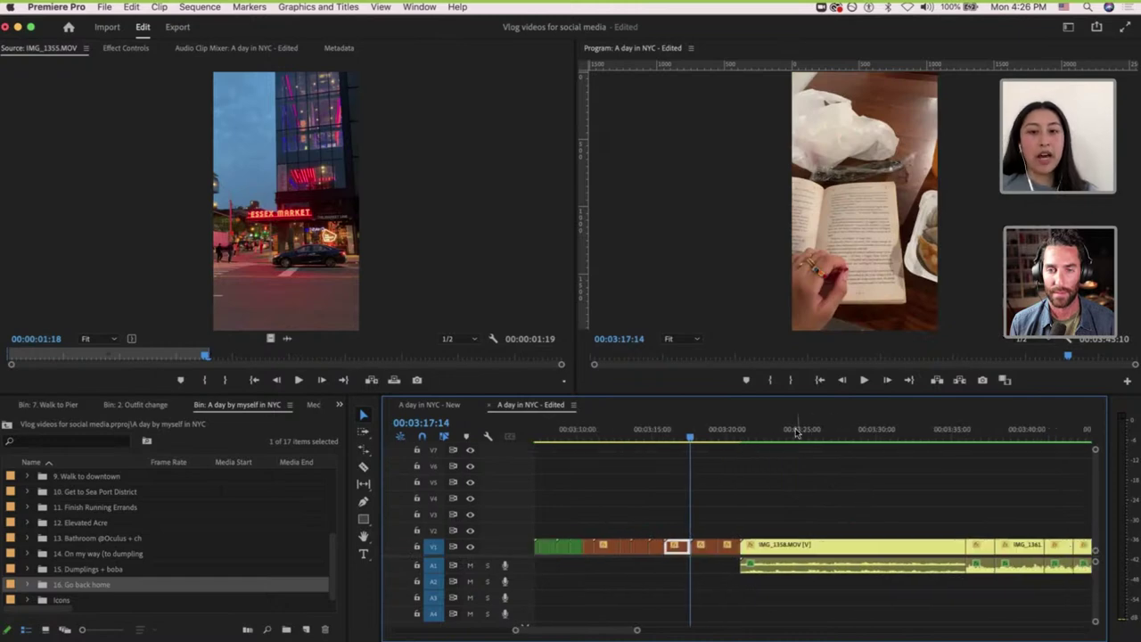
left_click_drag(794, 435, 744, 433)
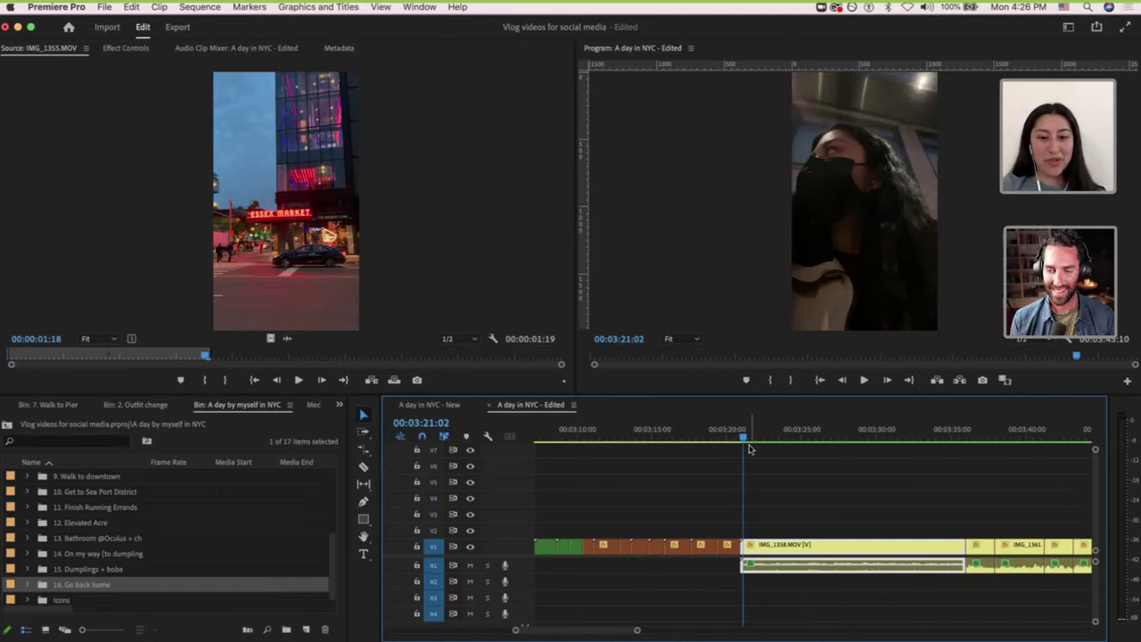
key("space")
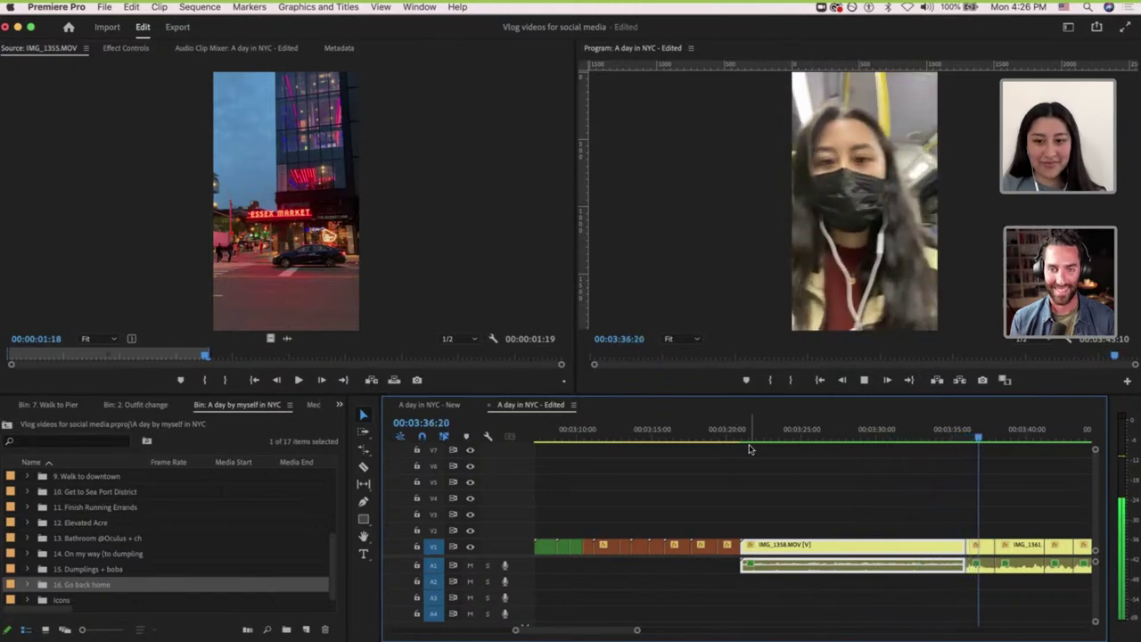
scroll(755, 494, "down", 3)
scroll(755, 494, "down", 2)
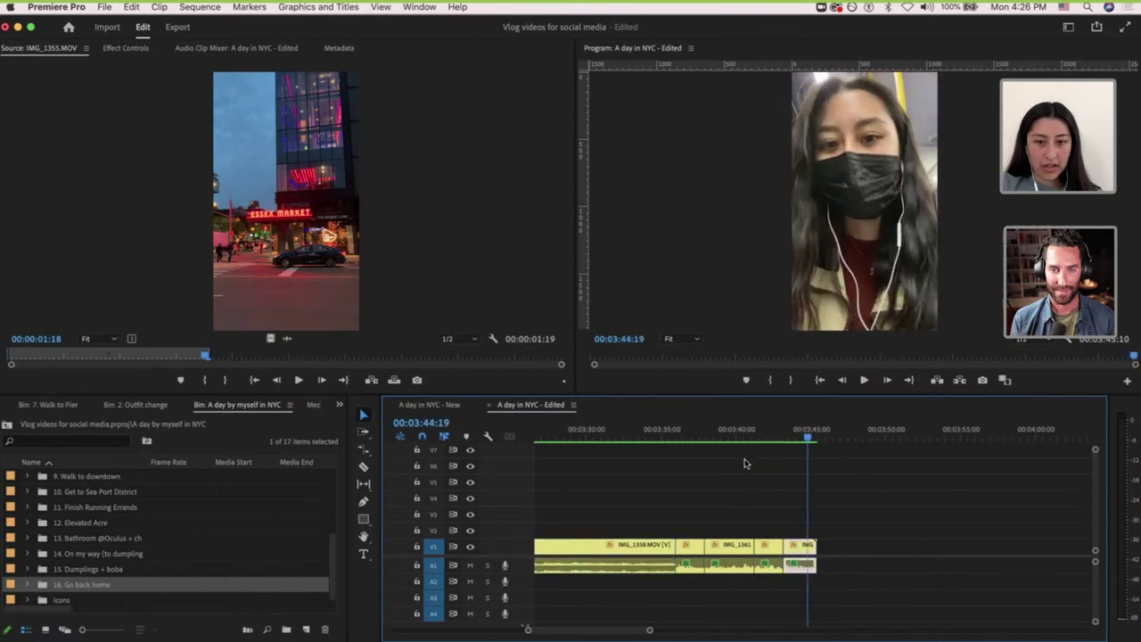
key("space")
left_click(728, 431)
left_click_drag(729, 432, 728, 432)
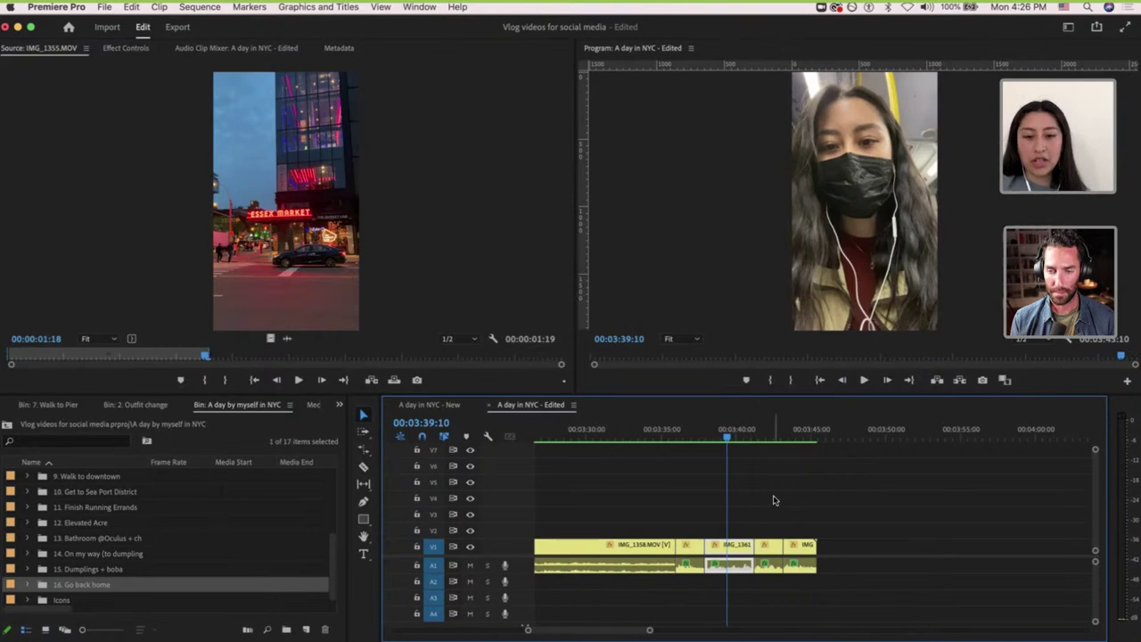
Look over the whole sequence and return the playhead to 00:00:00:00.
scroll(706, 526, "down", 5)
scroll(705, 526, "left", 4)
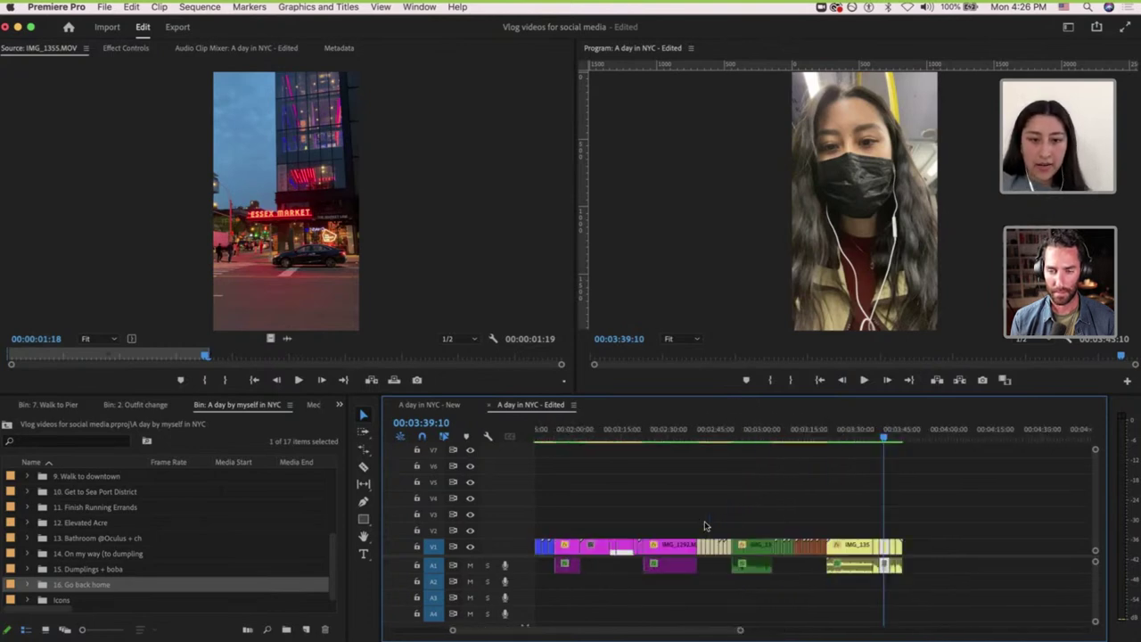
key("minus")
key("minus")
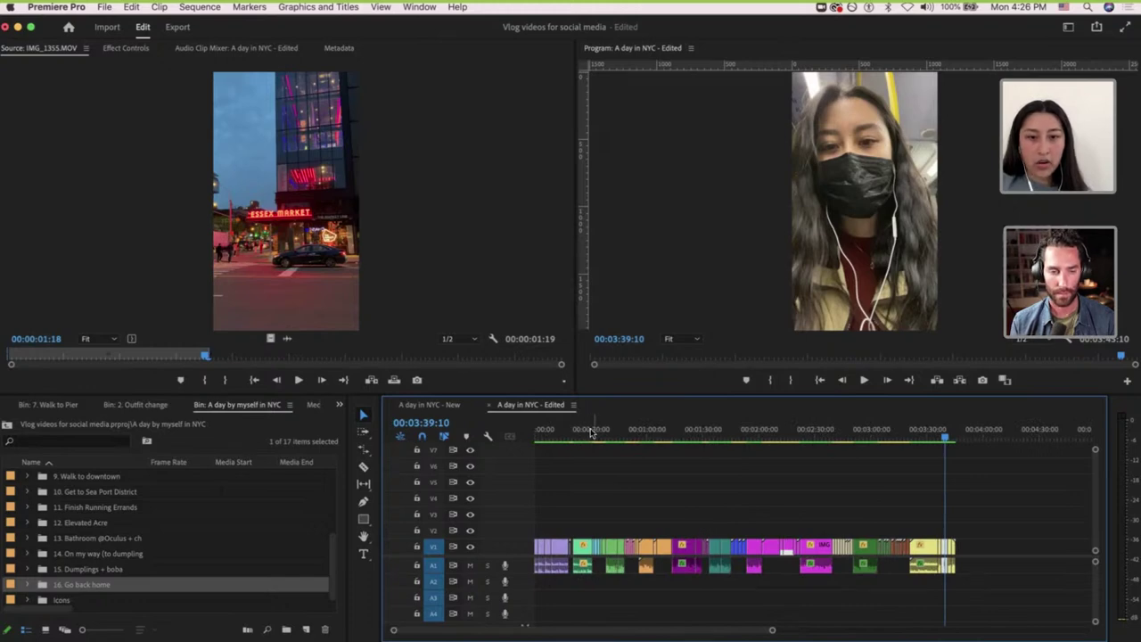
left_click_drag(591, 432, 497, 444)
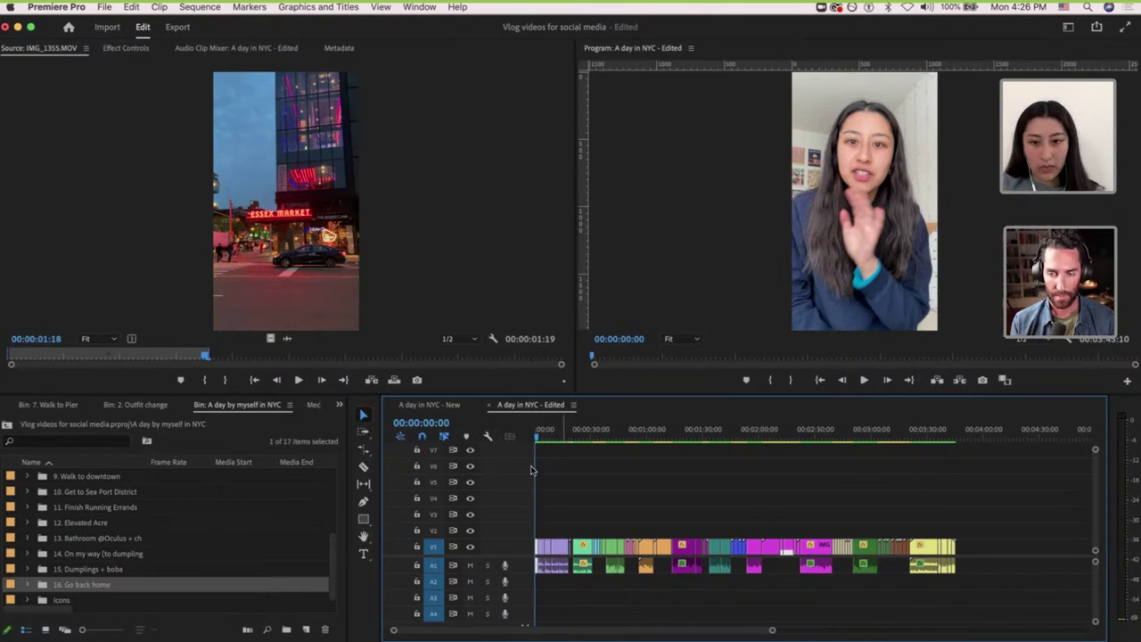
Review the opening sections, checking the outfit clips at 00:00:18:13, IMG_1196 at 00:00:27:08 and the first walking clip.
scroll(567, 462, "up", 5)
scroll(607, 462, "up", 1)
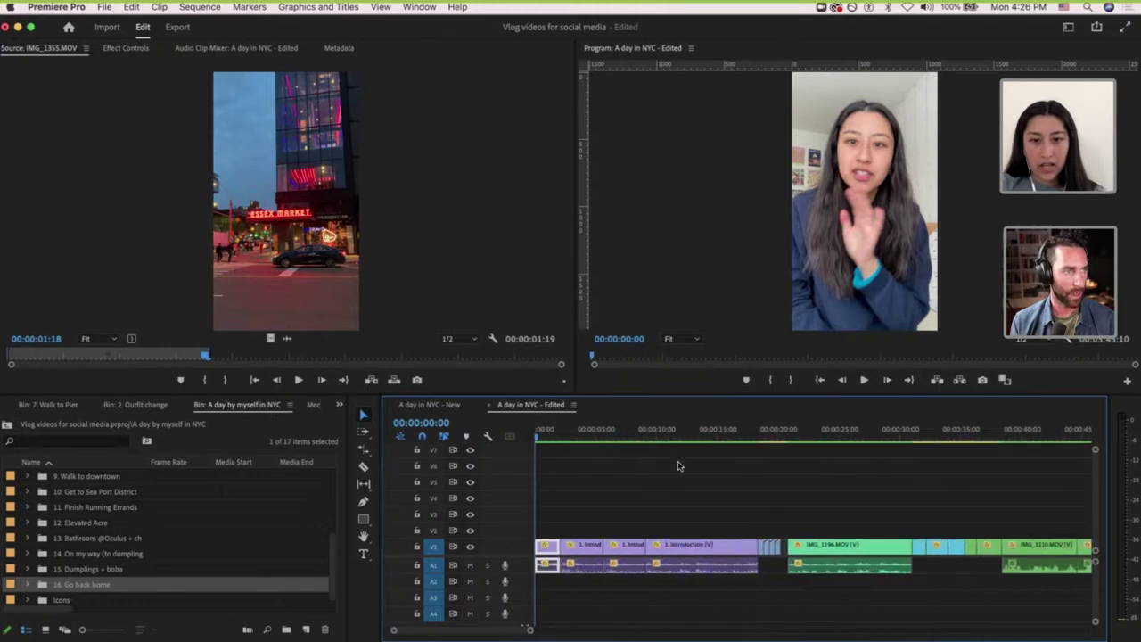
scroll(803, 470, "up", 2)
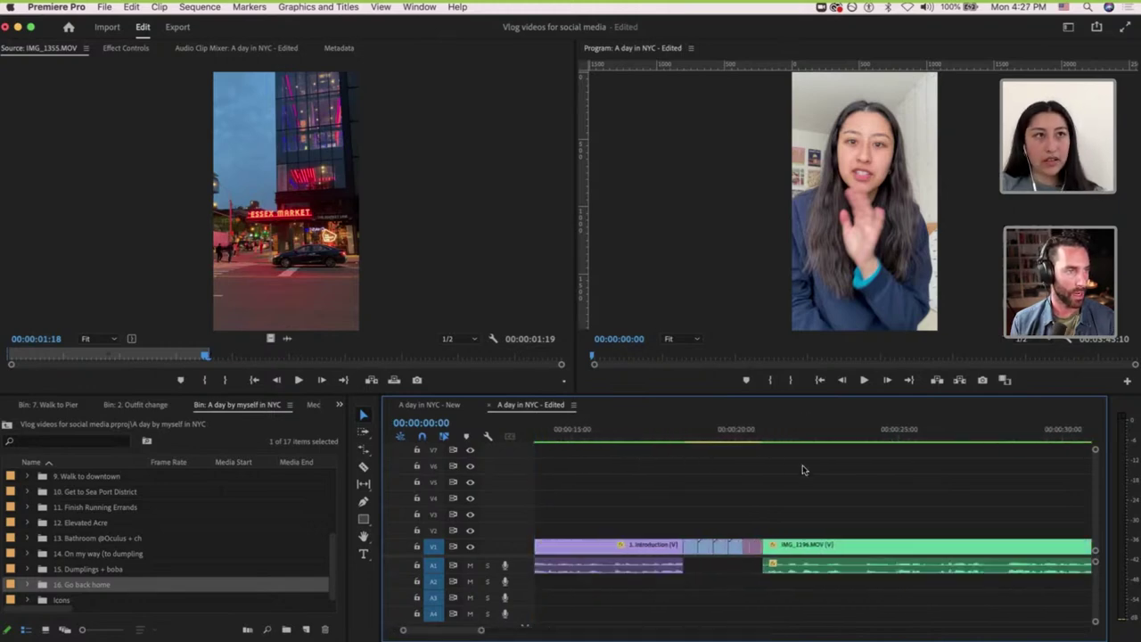
scroll(803, 470, "down", 2)
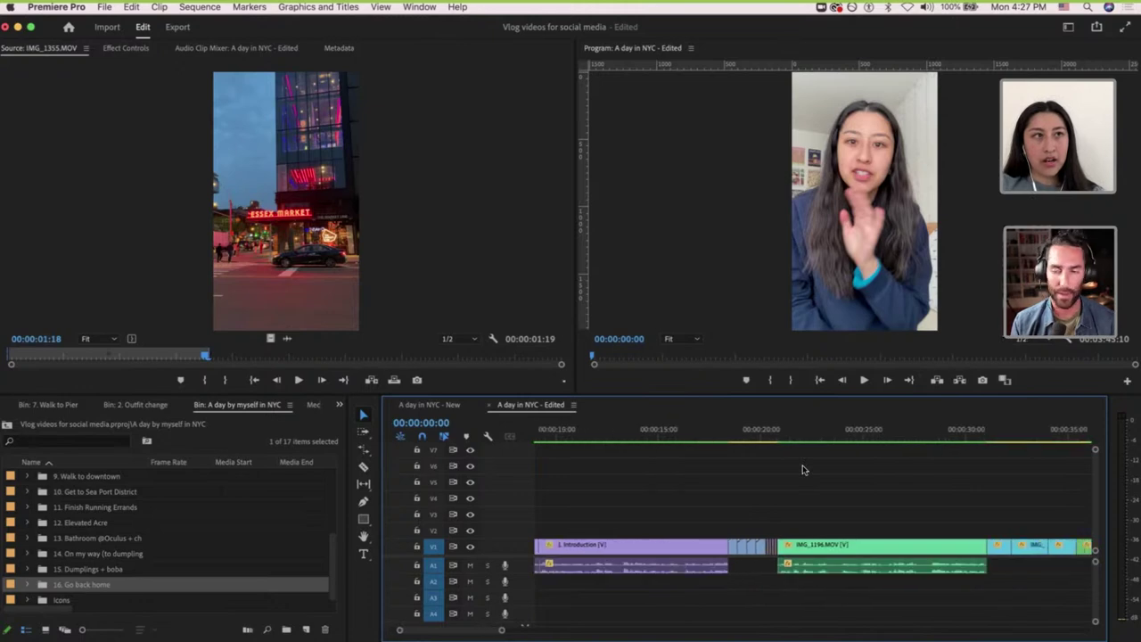
scroll(802, 470, "up", 3)
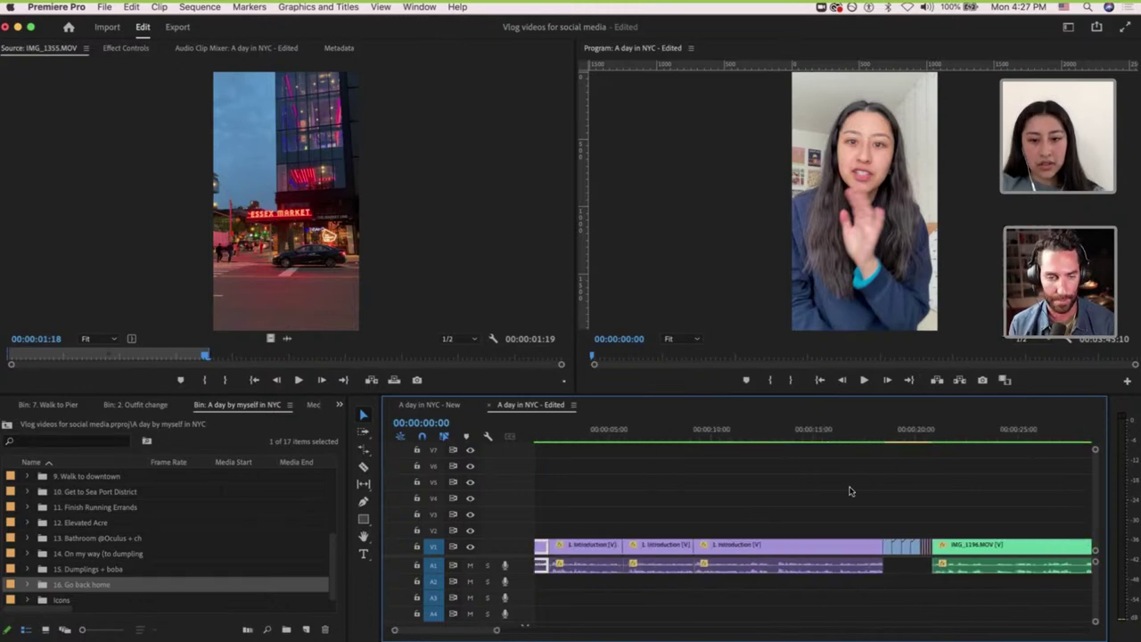
left_click(887, 438)
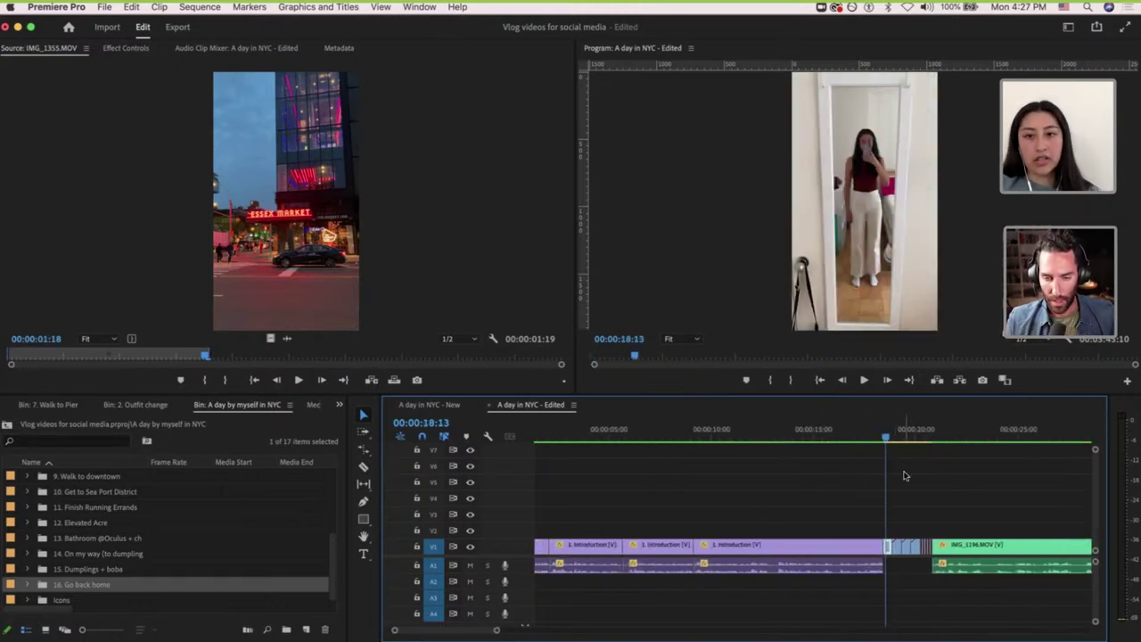
scroll(905, 476, "down", 1)
scroll(905, 476, "down", 3)
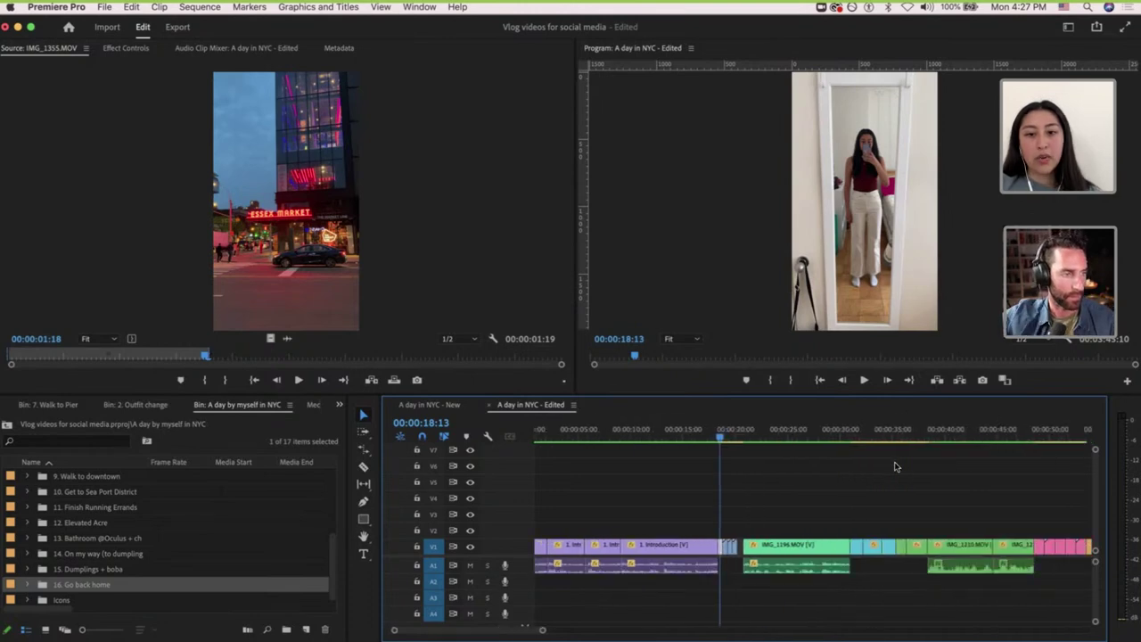
left_click(812, 430)
scroll(830, 437, "up", 2)
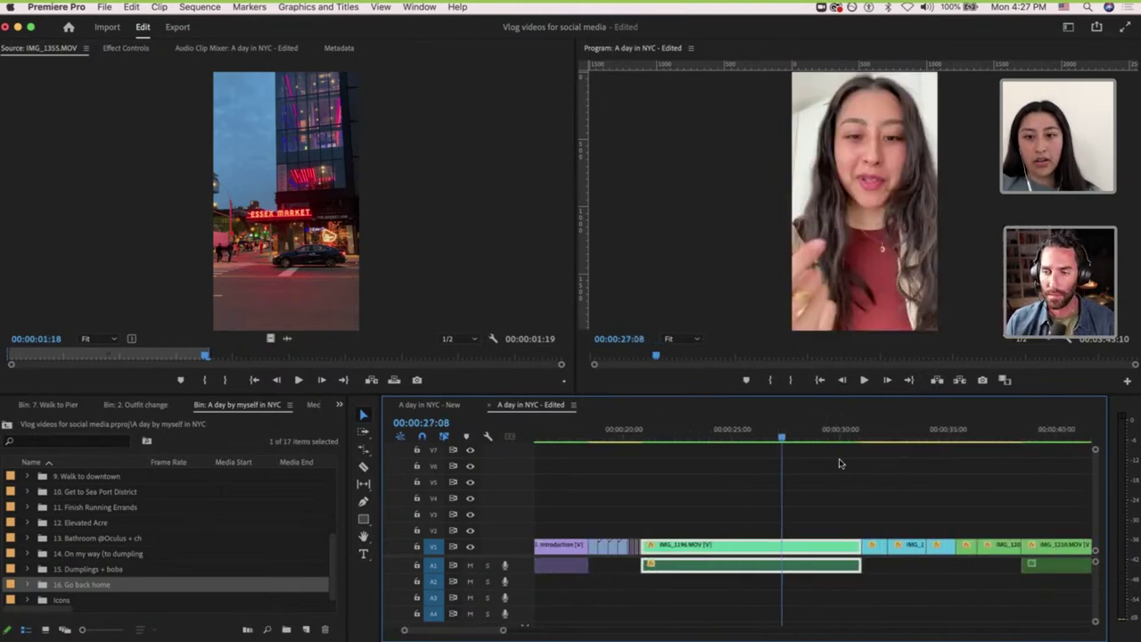
left_click(866, 429)
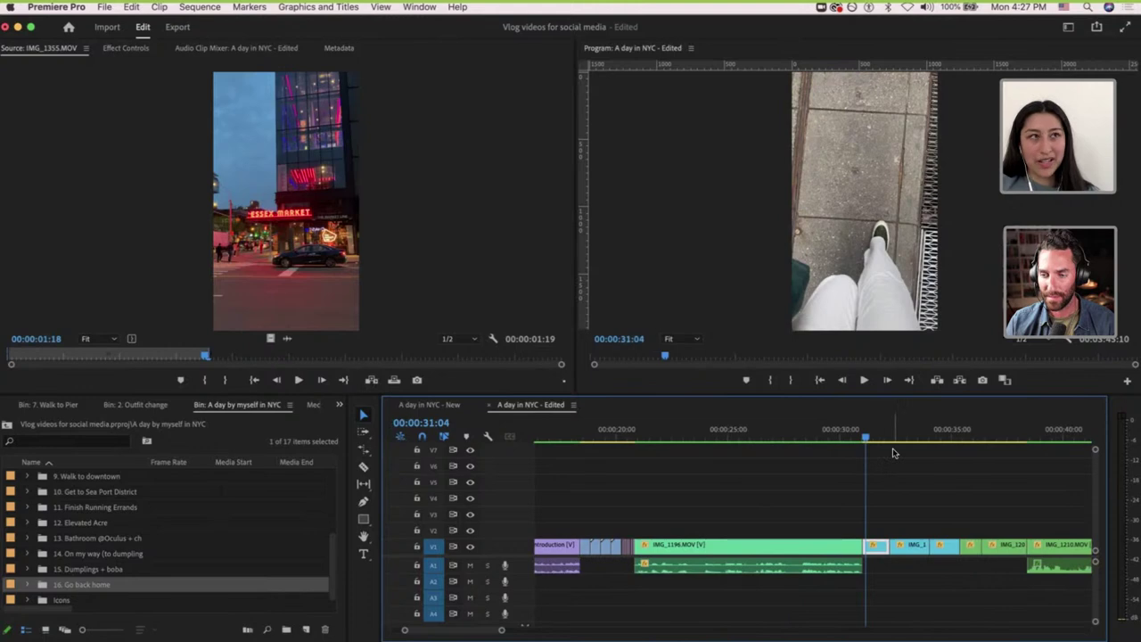
Examine the walking and street clips up to IMG_1208 to find where the restaurant storefront appears.
scroll(895, 453, "down", 3)
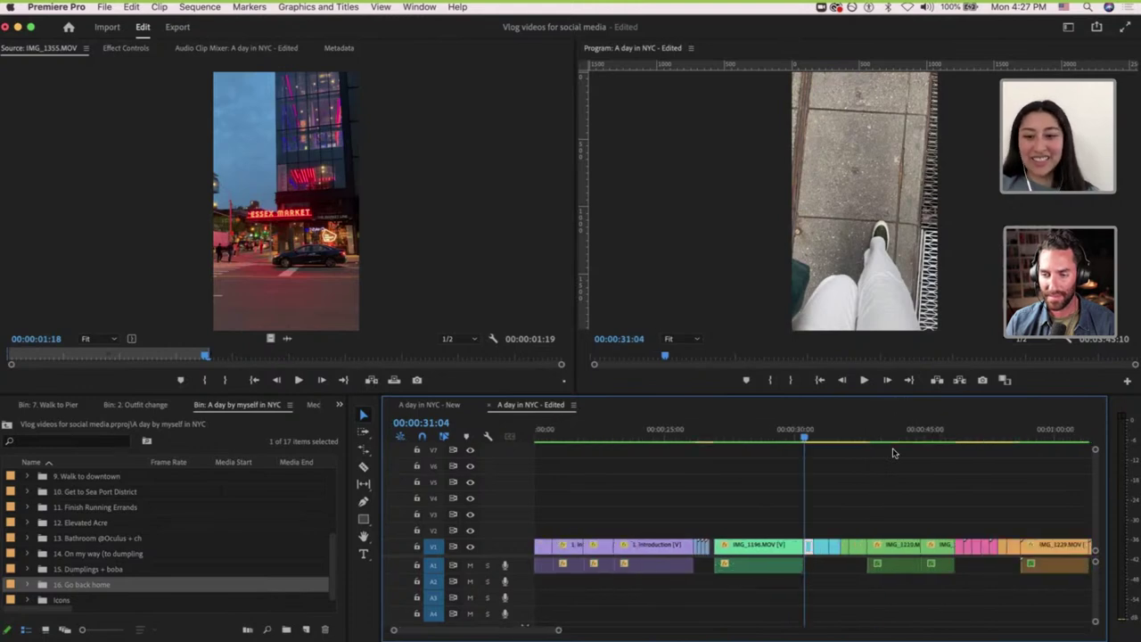
left_click(794, 435)
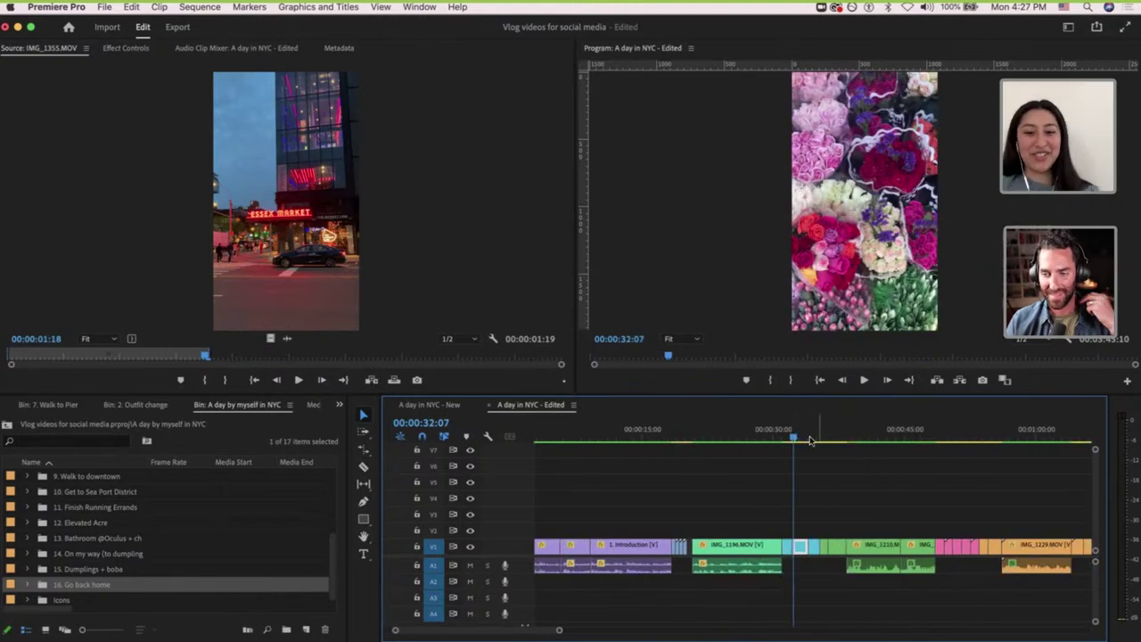
left_click(808, 435)
left_click(822, 435)
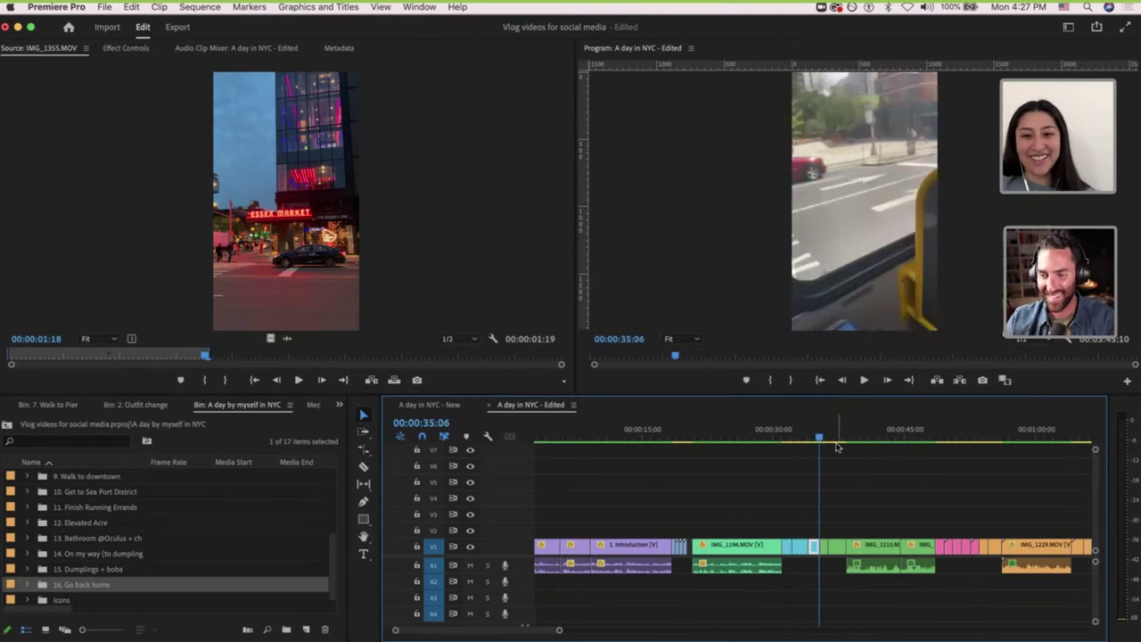
scroll(802, 437, "up", 3)
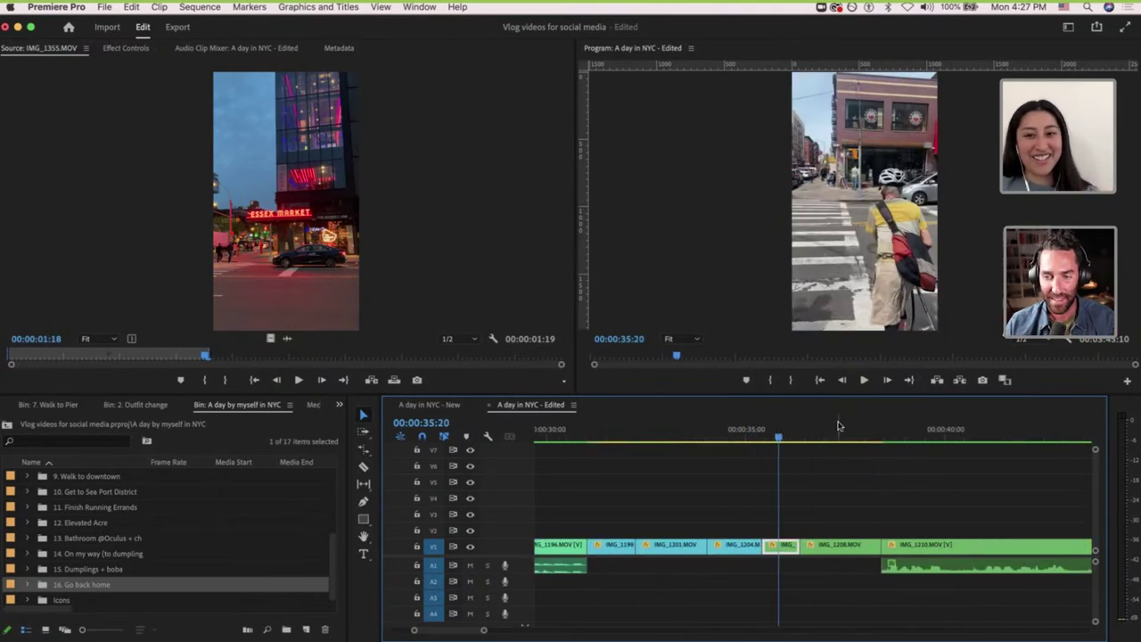
left_click(837, 434)
left_click(801, 435)
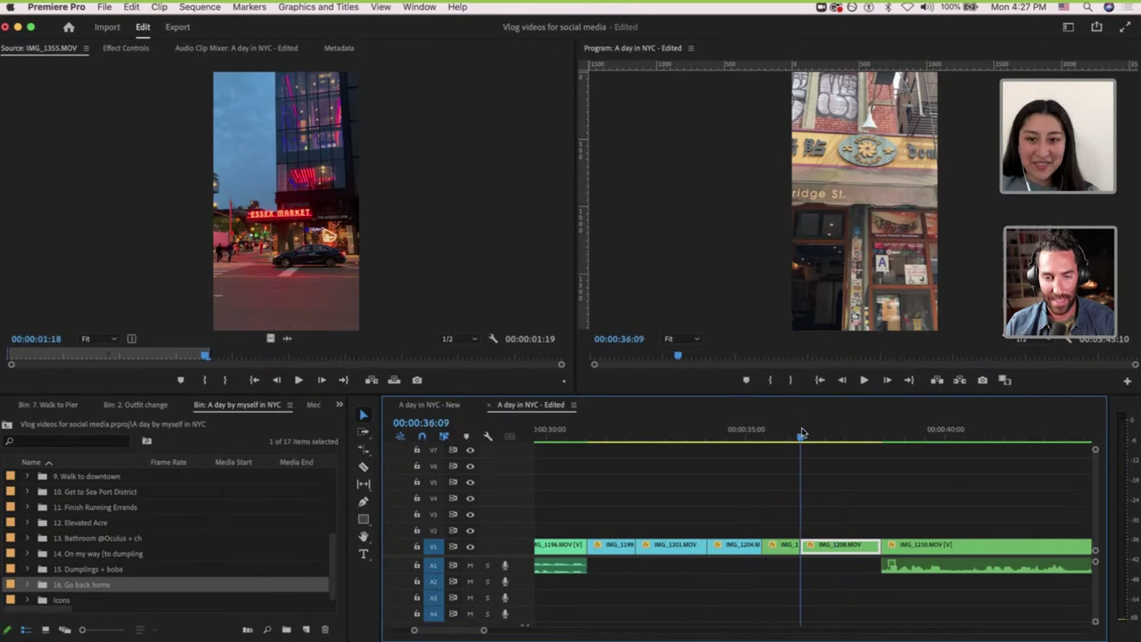
left_click(769, 437)
left_click(792, 437)
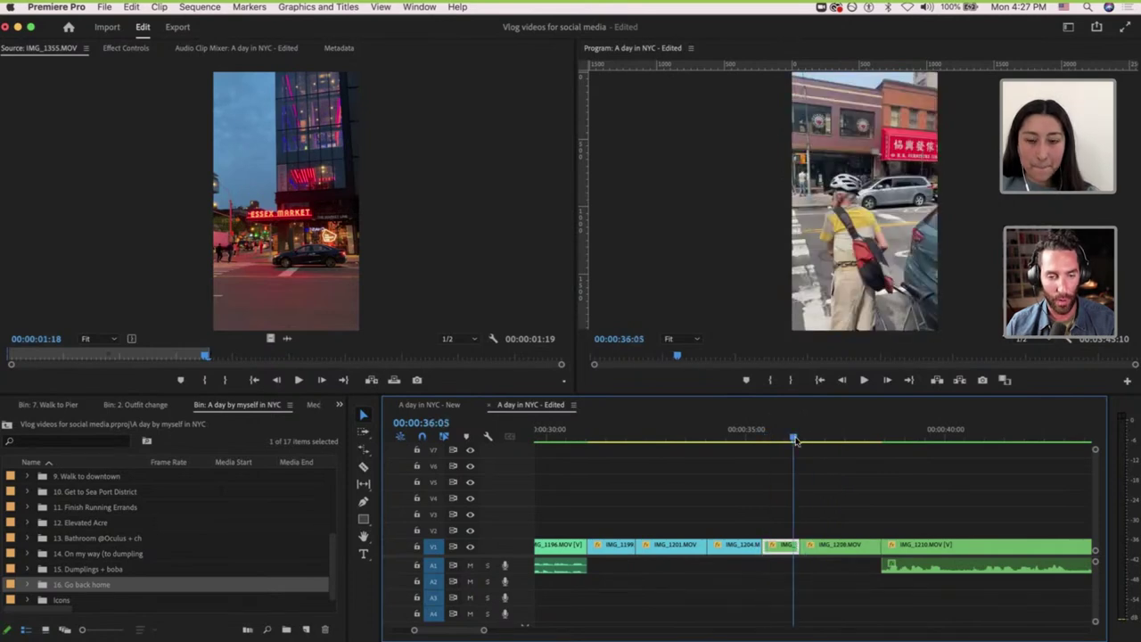
Open the Icons bin and place Location Icon.png on V2 at the start of IMG_1208.
scroll(801, 477, "up", 3)
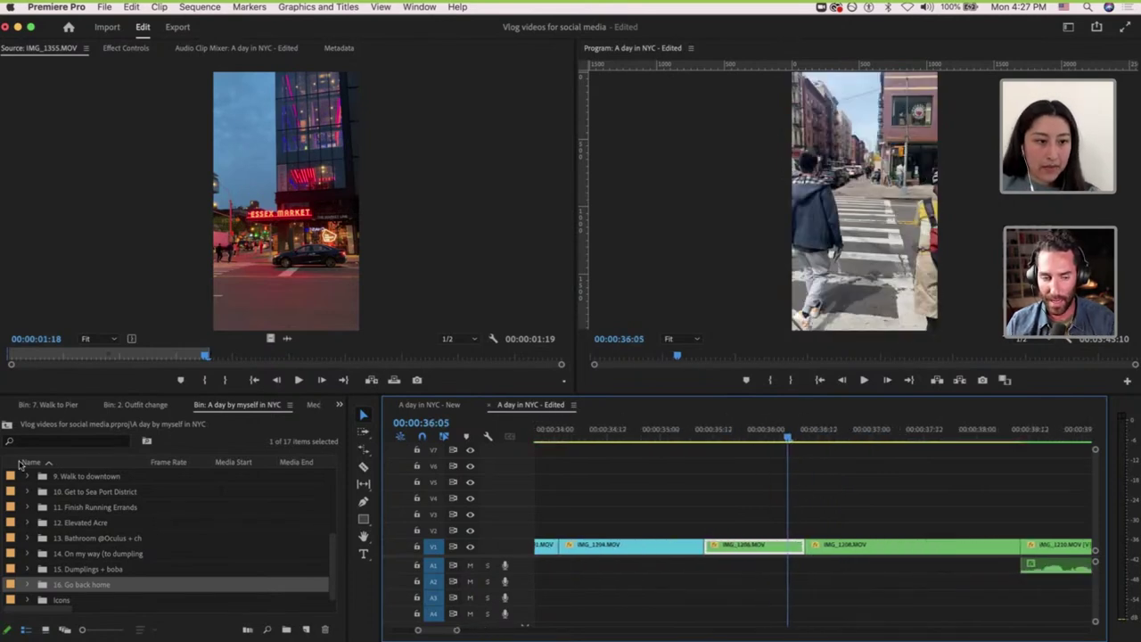
double_click(63, 599)
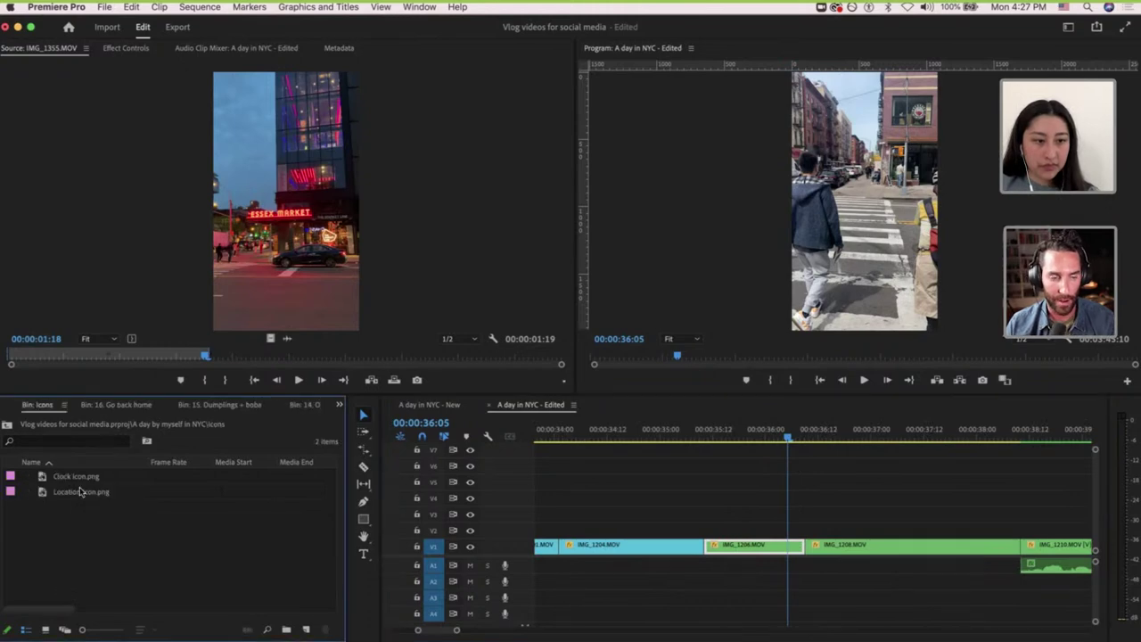
left_click_drag(64, 494, 811, 529)
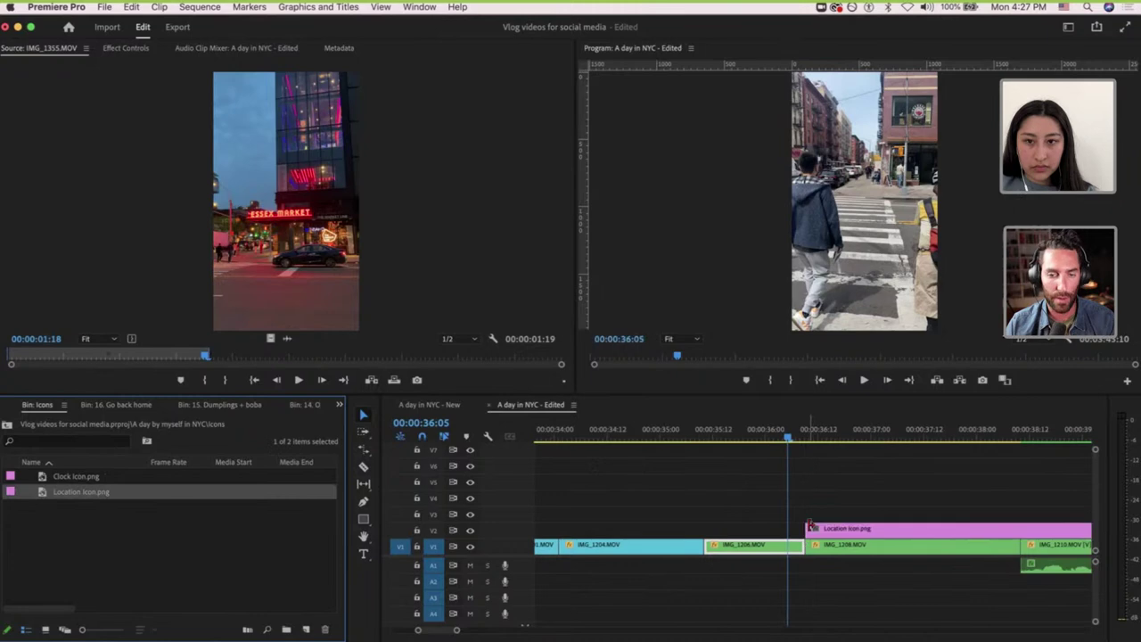
Trim Location Icon.png on V2 to end with IMG_1208 and preview it over the storefront at 00:00:37:01.
scroll(811, 529, "down", 5)
left_click_drag(852, 430, 889, 431)
key("equal")
key("equal")
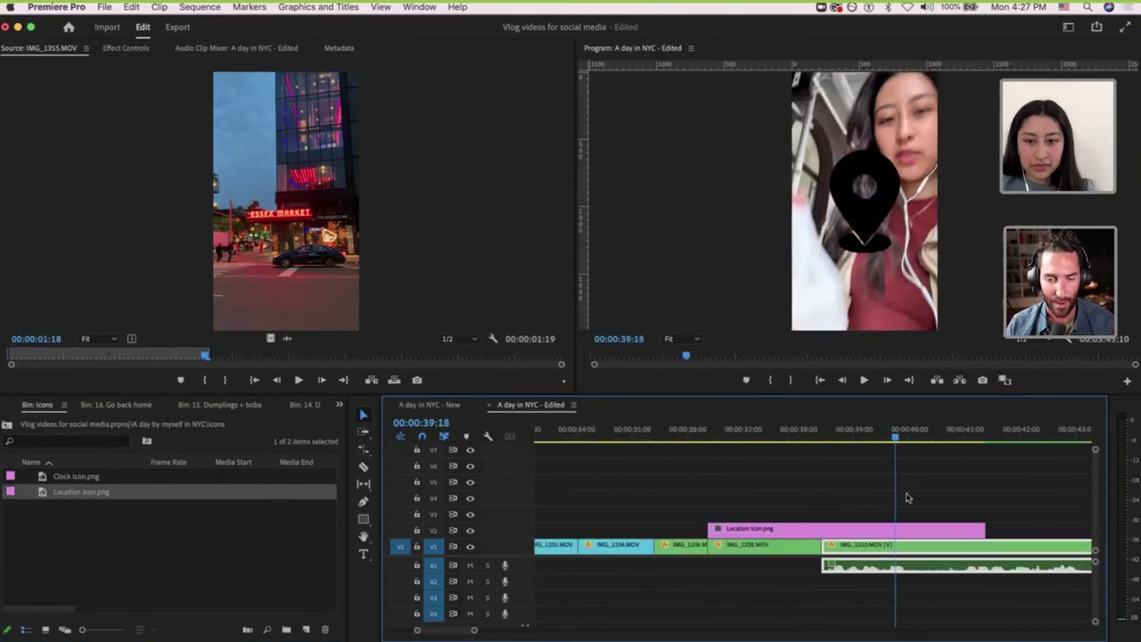
left_click_drag(983, 528, 814, 538)
left_click(747, 431)
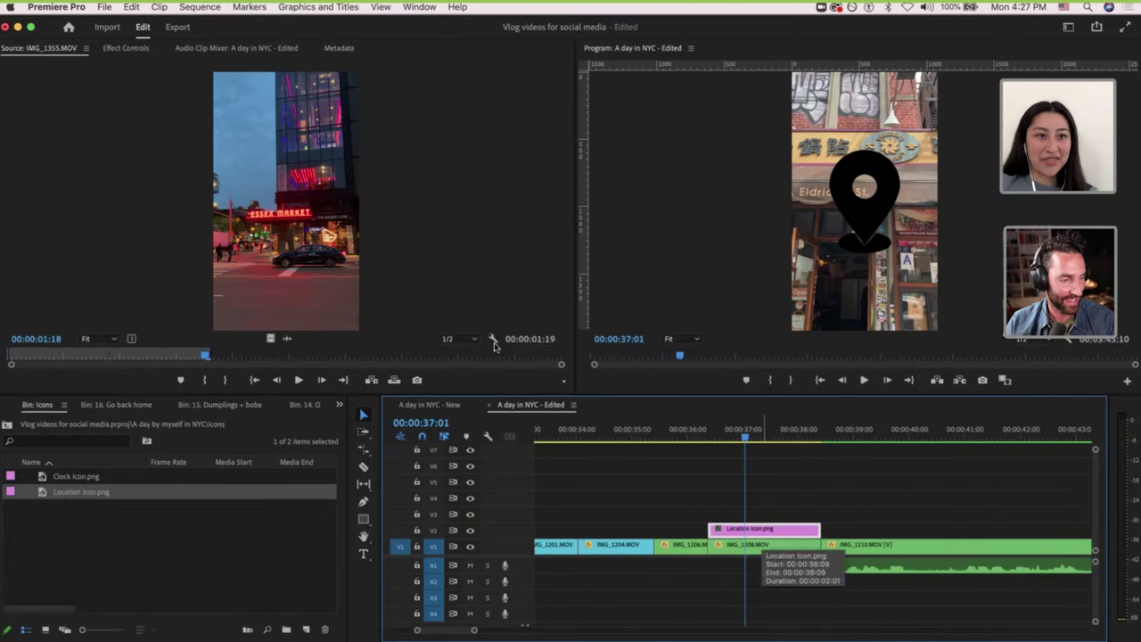
Scale Location Icon.png on V2 to 20 and set its position to 101, 123, in the frame's upper-left corner.
left_click(862, 214)
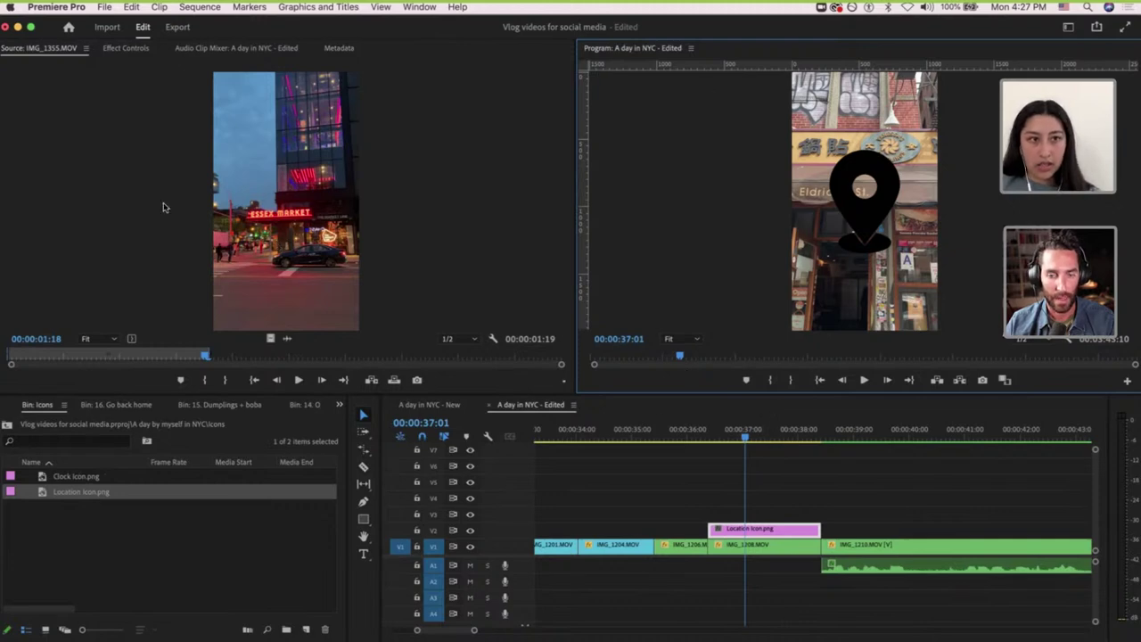
left_click(127, 49)
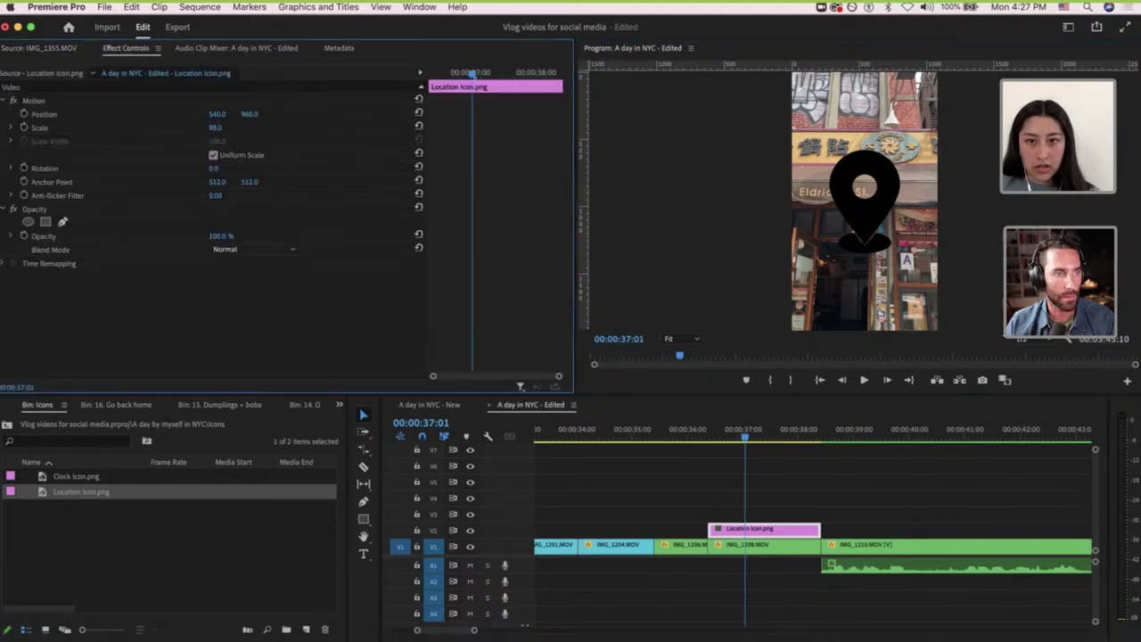
mouse_move(216, 128)
left_mouse_down()
mouse_move(189, 128)
mouse_move(225, 129)
mouse_move(193, 114)
mouse_move(254, 116)
mouse_move(195, 129)
mouse_move(226, 129)
mouse_move(209, 114)
mouse_move(239, 114)
mouse_move(223, 114)
left_mouse_up()
Leave the Icons bin and open the project's Sounds bin.
left_click(116, 521)
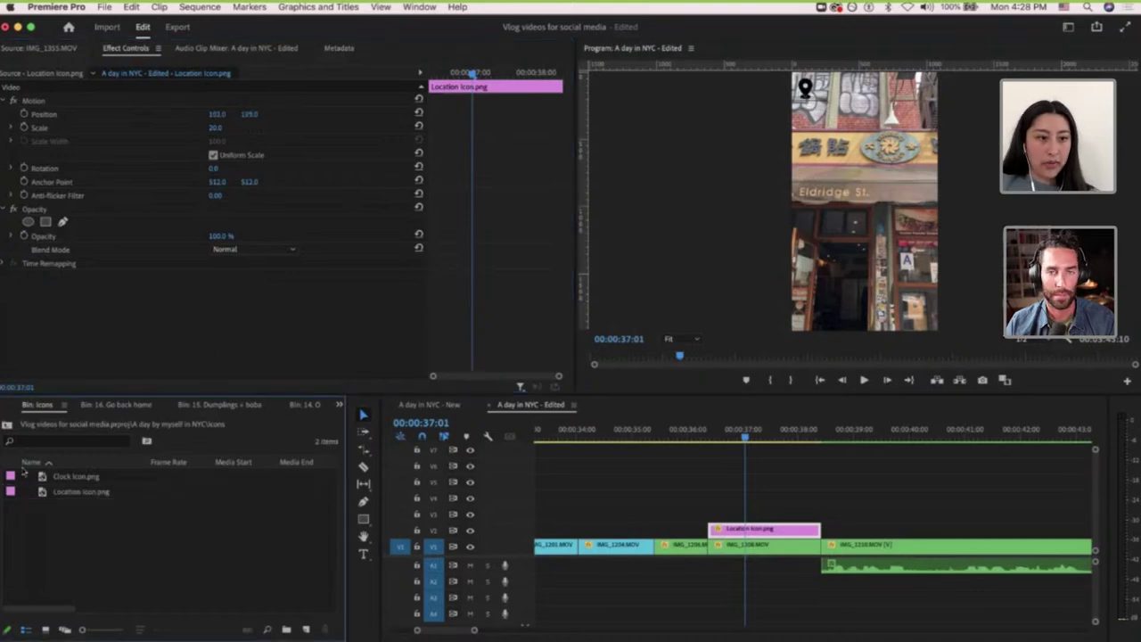
left_click(4, 424)
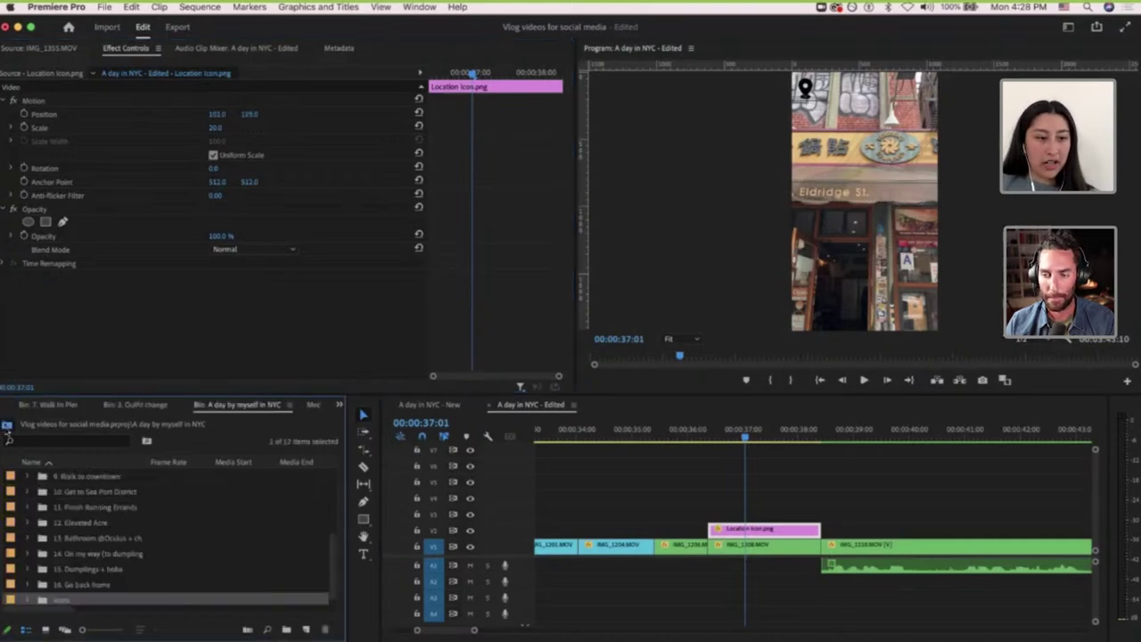
left_click(4, 424)
double_click(246, 501)
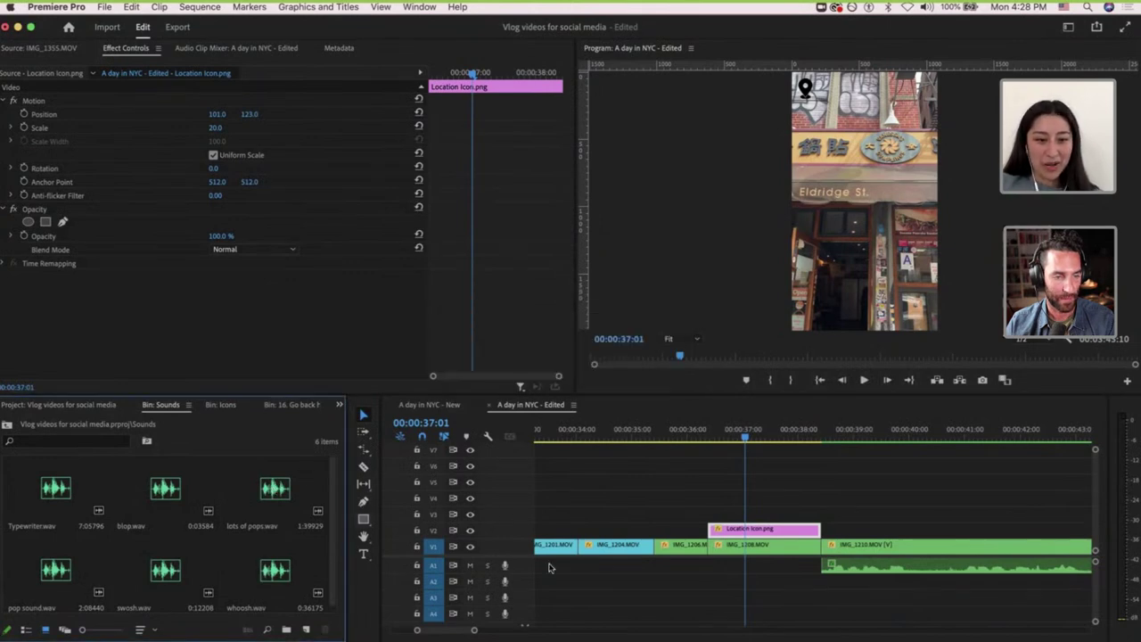
left_click_drag(274, 489, 604, 566)
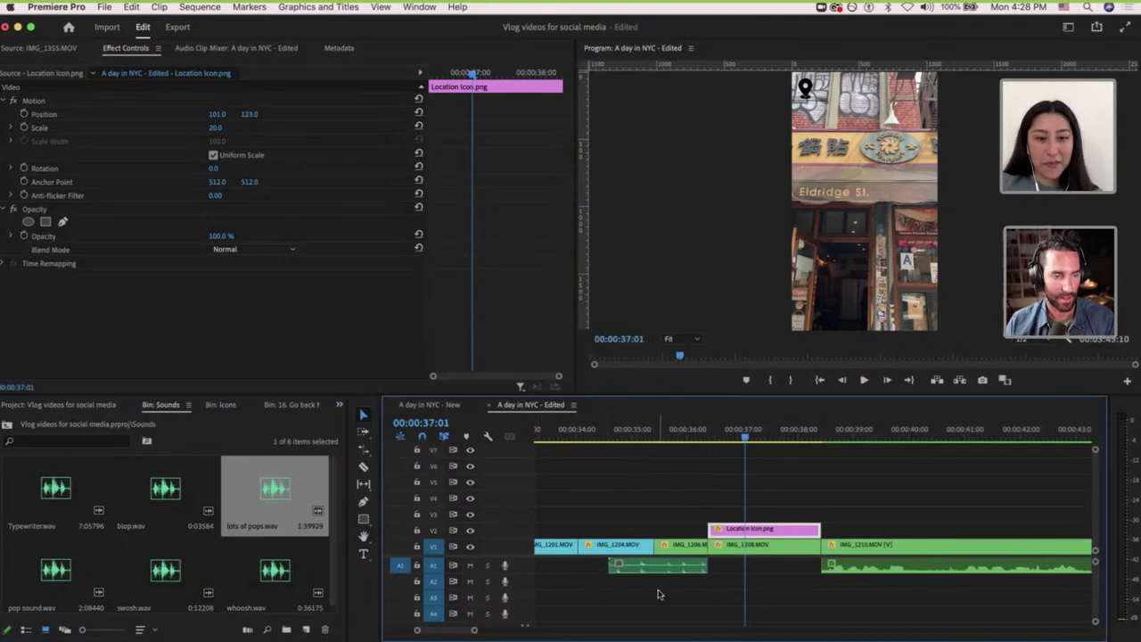
left_click(674, 568)
key("Delete")
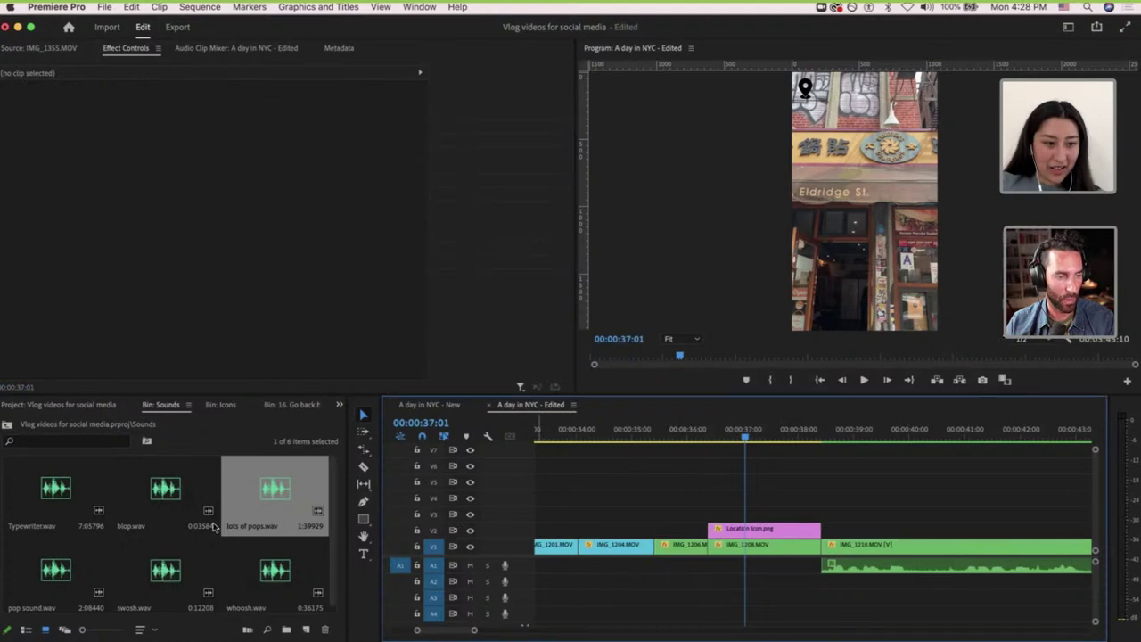
Place blop.wav on A1 under IMG_1201 at 00:00:33:09 and extend its end slightly to include more of the sound.
left_click(160, 495)
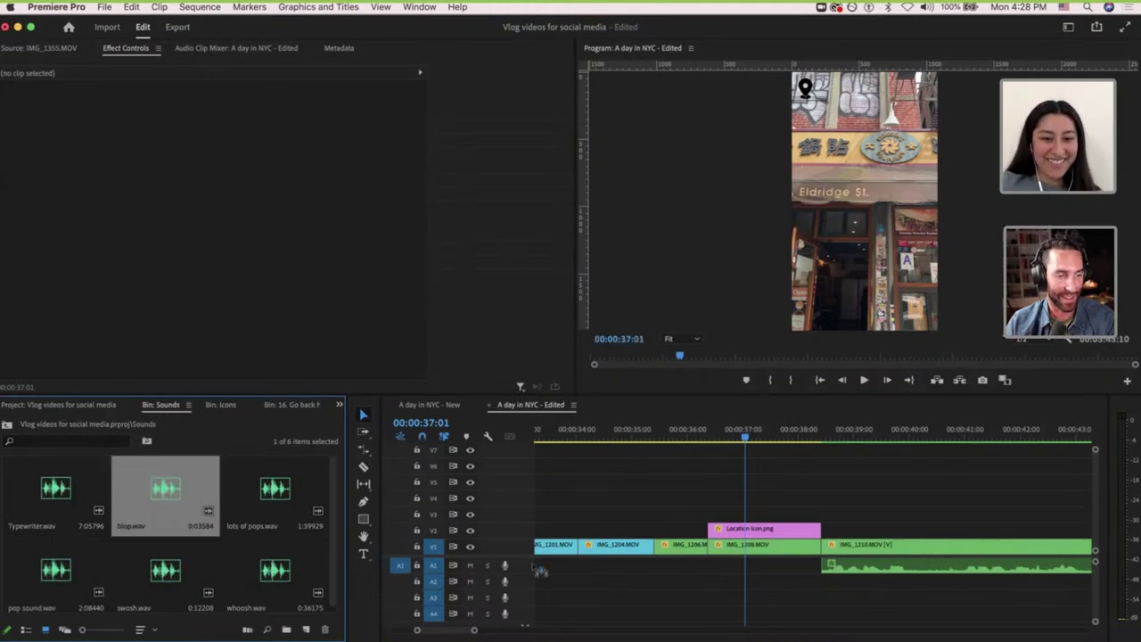
left_click_drag(533, 566, 543, 567)
scroll(520, 566, "up", 5)
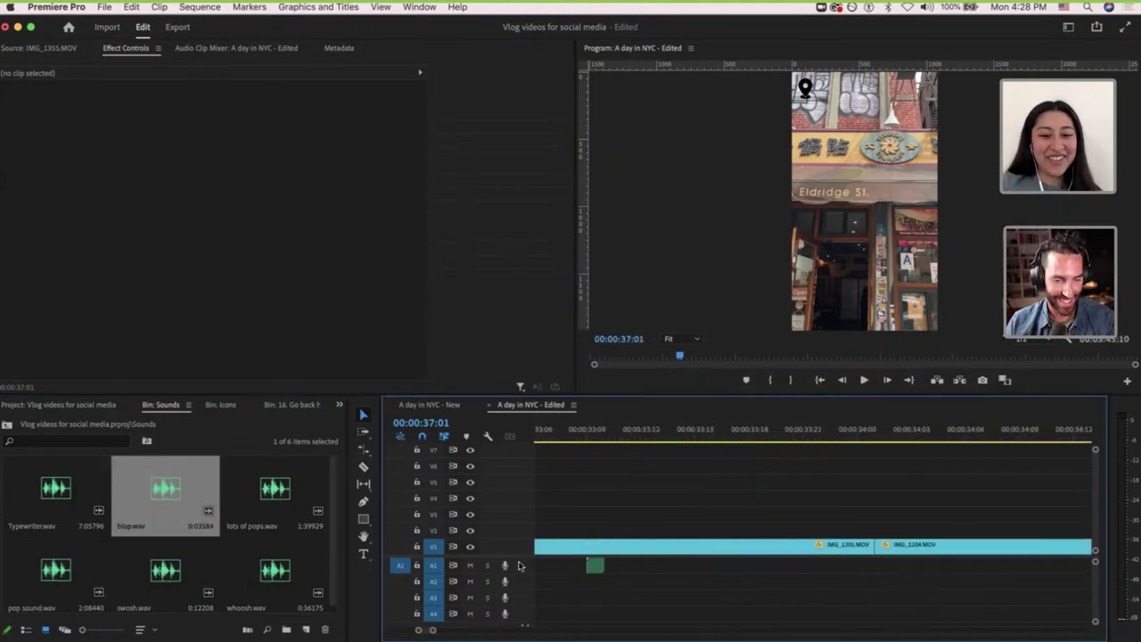
scroll(535, 565, "up", 2)
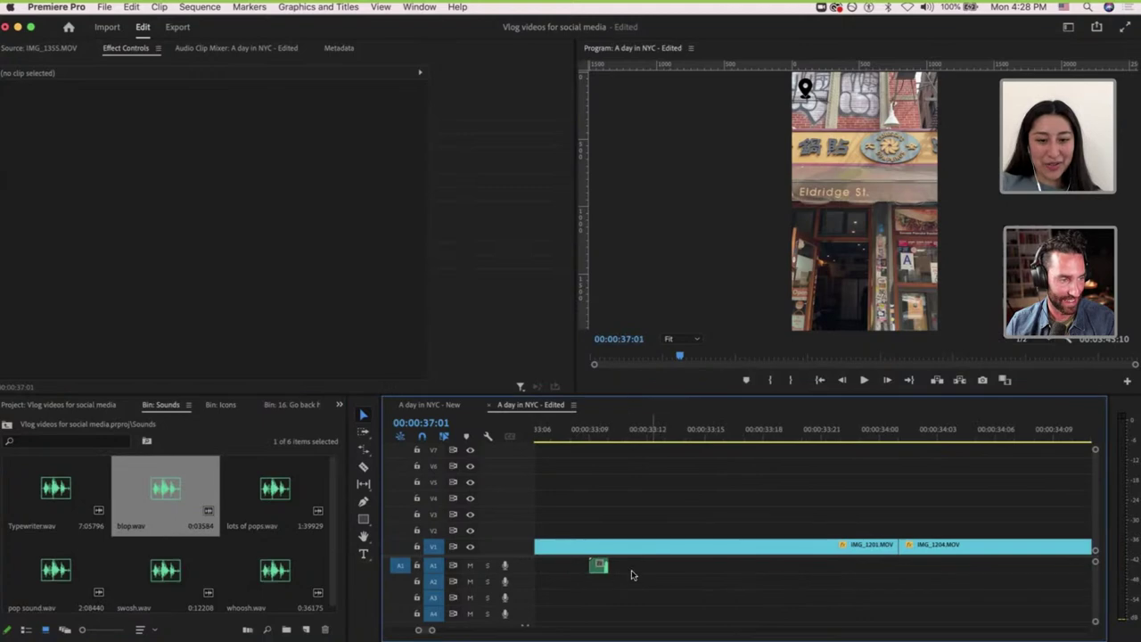
left_click_drag(607, 566, 635, 566)
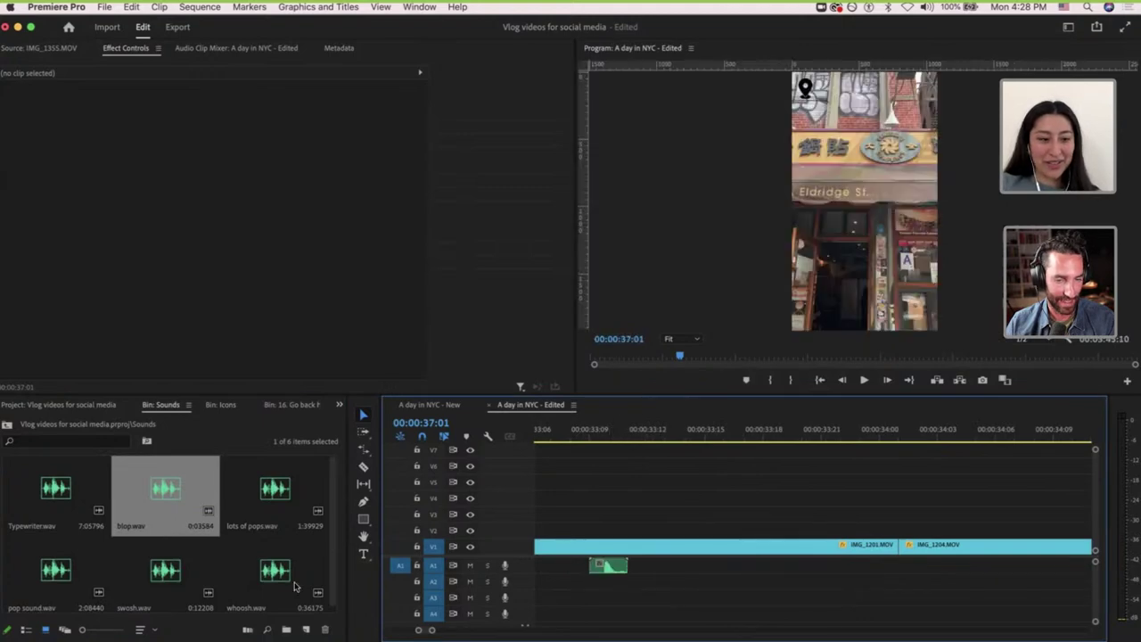
Place pop sound.wav on A1 after blop.wav, then cut it just before the pop and delete the silent lead-in.
left_click(36, 568)
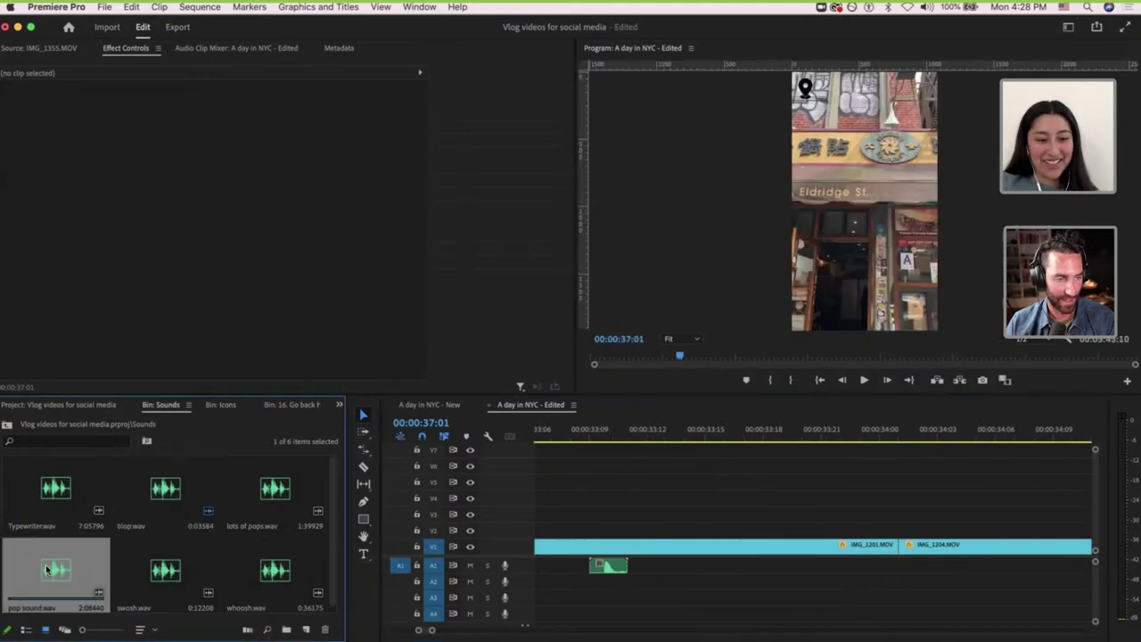
left_click_drag(474, 567, 654, 567)
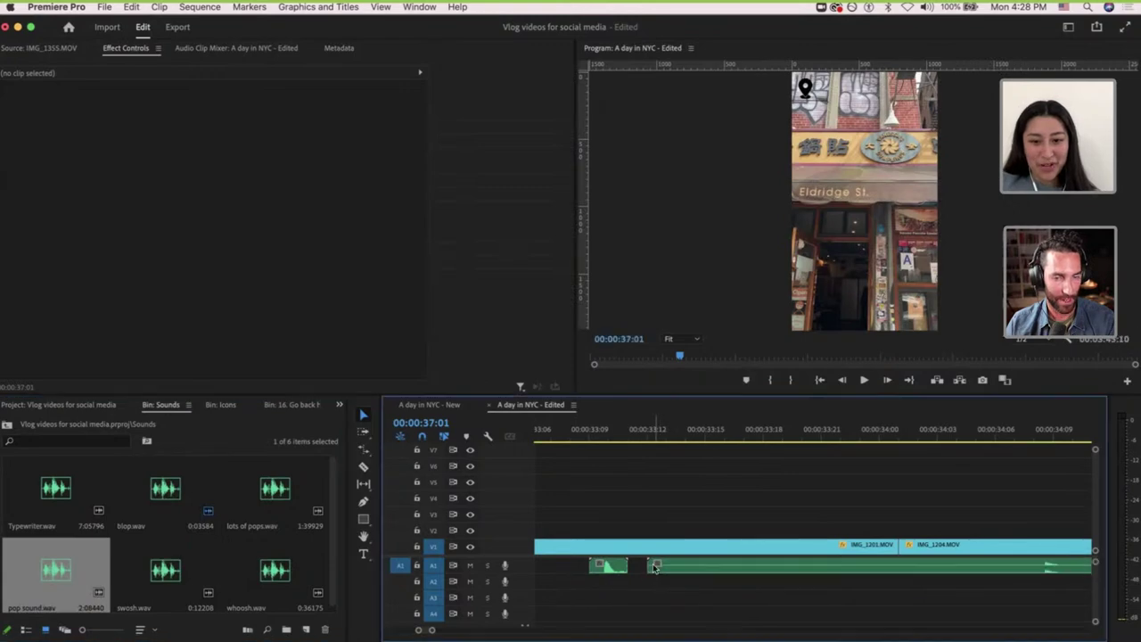
scroll(655, 567, "down", 5)
scroll(738, 570, "up", 1)
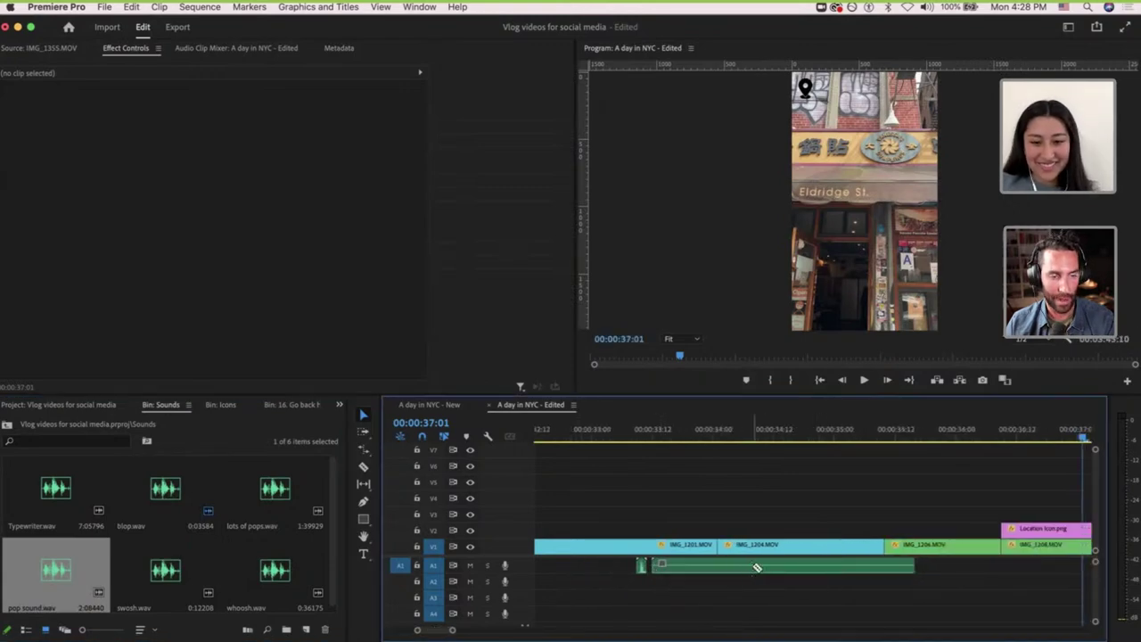
key("c")
left_click(750, 567)
key("v")
left_click(736, 569)
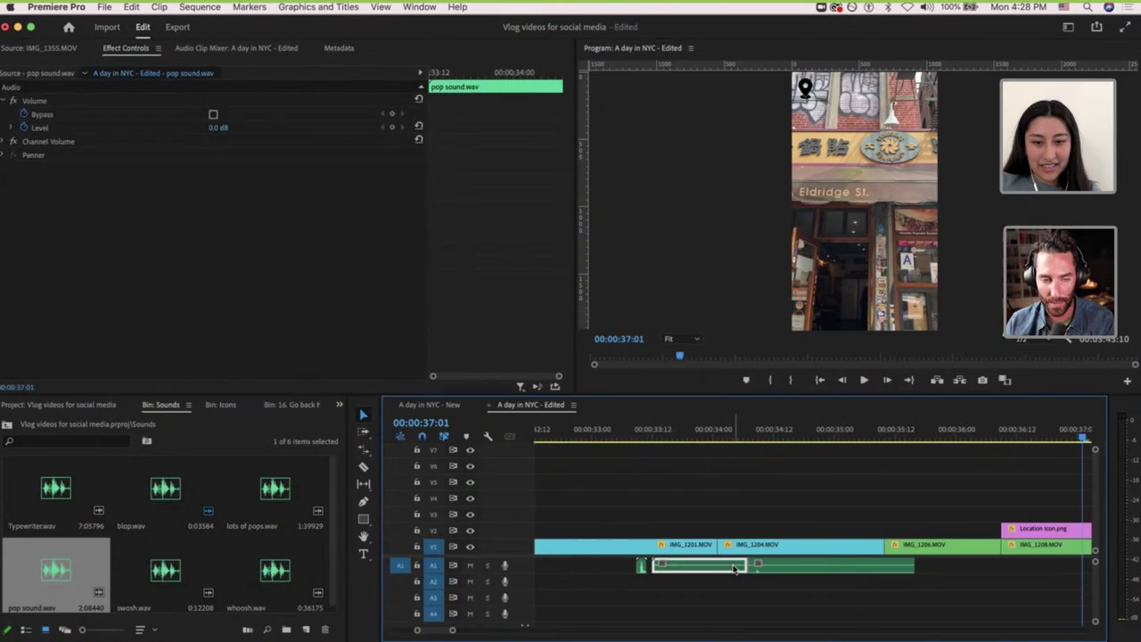
key("Delete")
Cut off and delete the tail of pop sound.wav after the pop, and move the remaining piece close behind blop.wav.
key("c")
left_click(772, 568)
key("v")
left_click(788, 570)
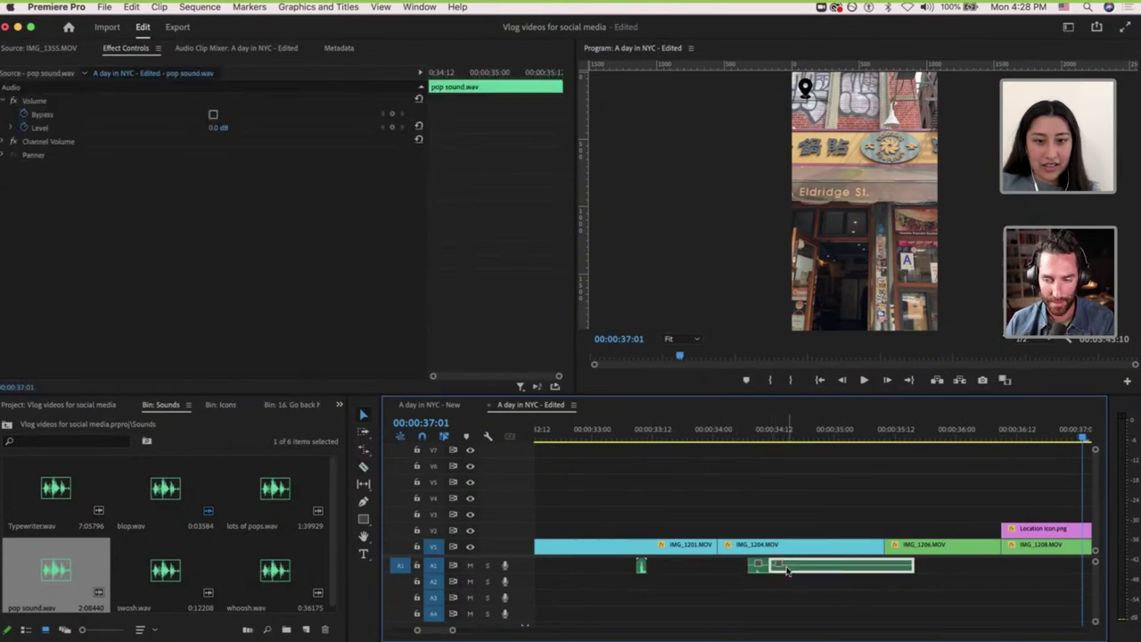
key("Delete")
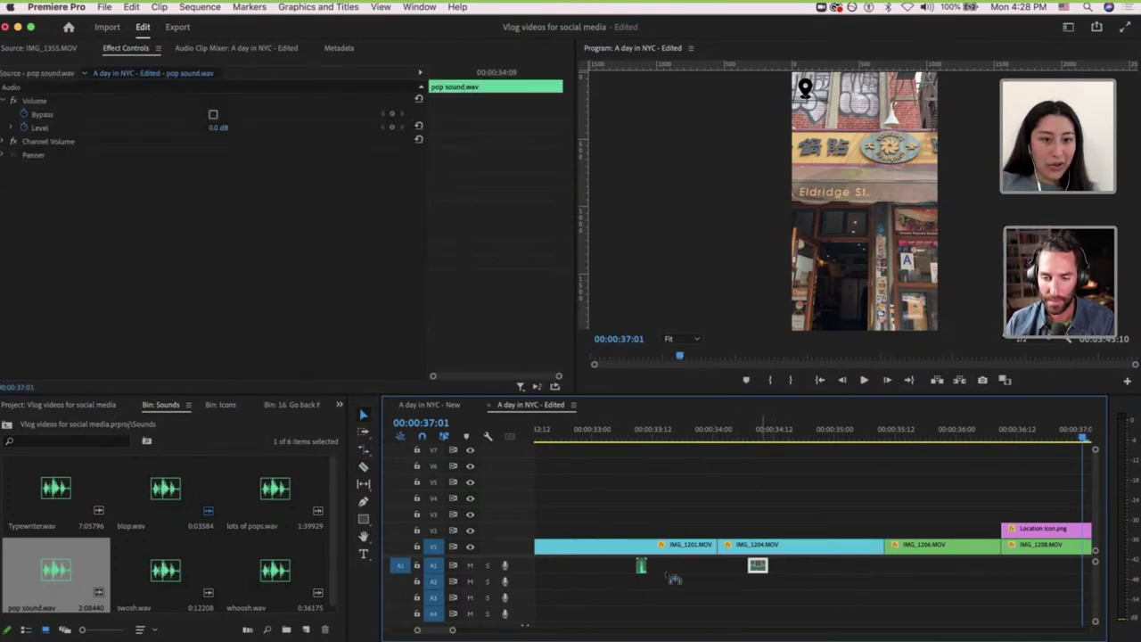
left_click_drag(761, 571, 671, 572)
scroll(642, 558, "up", 5)
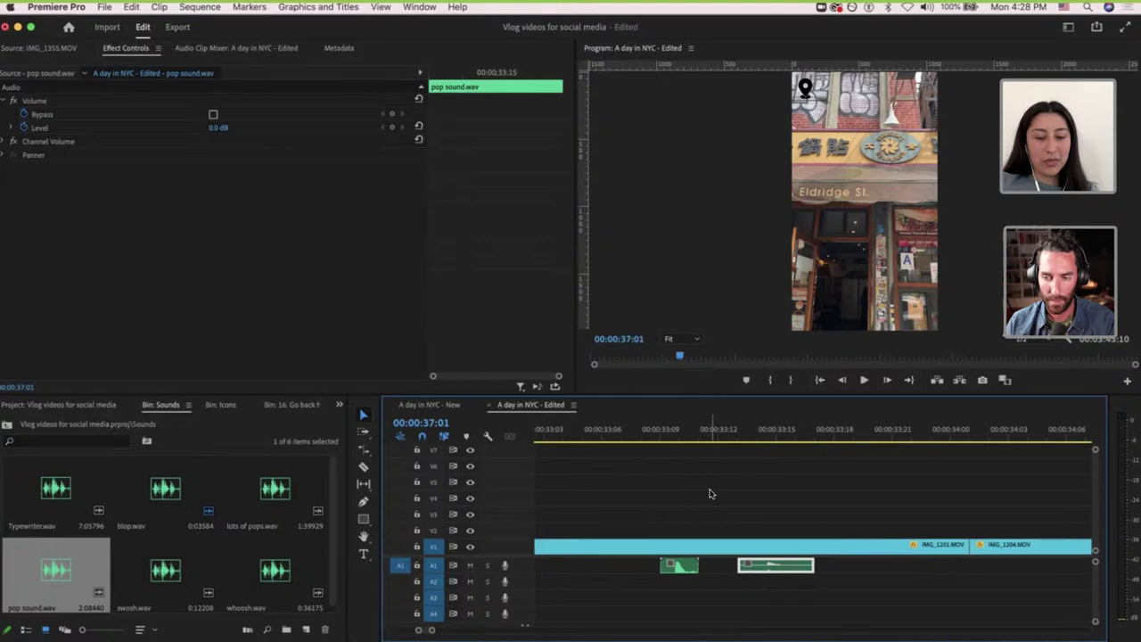
Play the sequence from just before blop.wav to hear it followed by the trimmed pop sound.
left_click(651, 436)
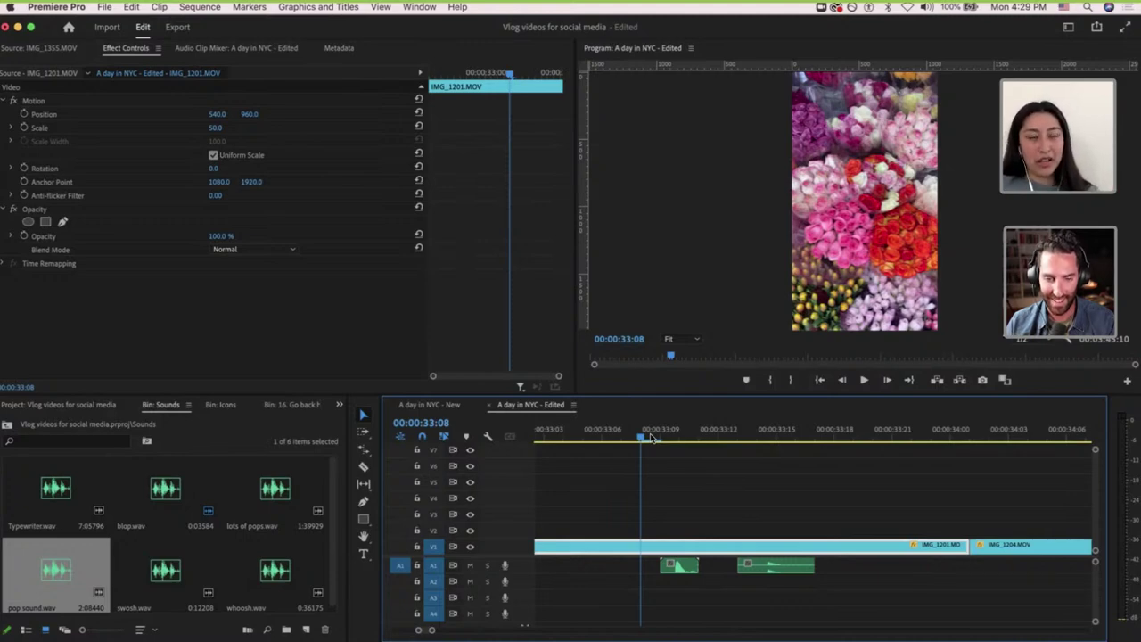
left_click(658, 431)
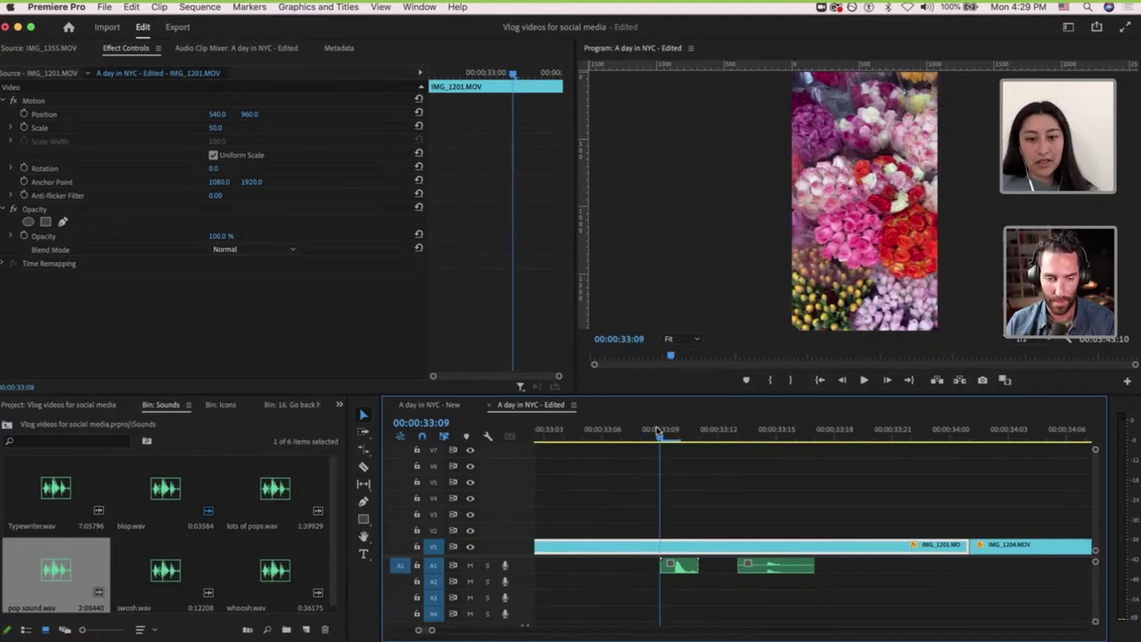
left_click(640, 434)
key("space")
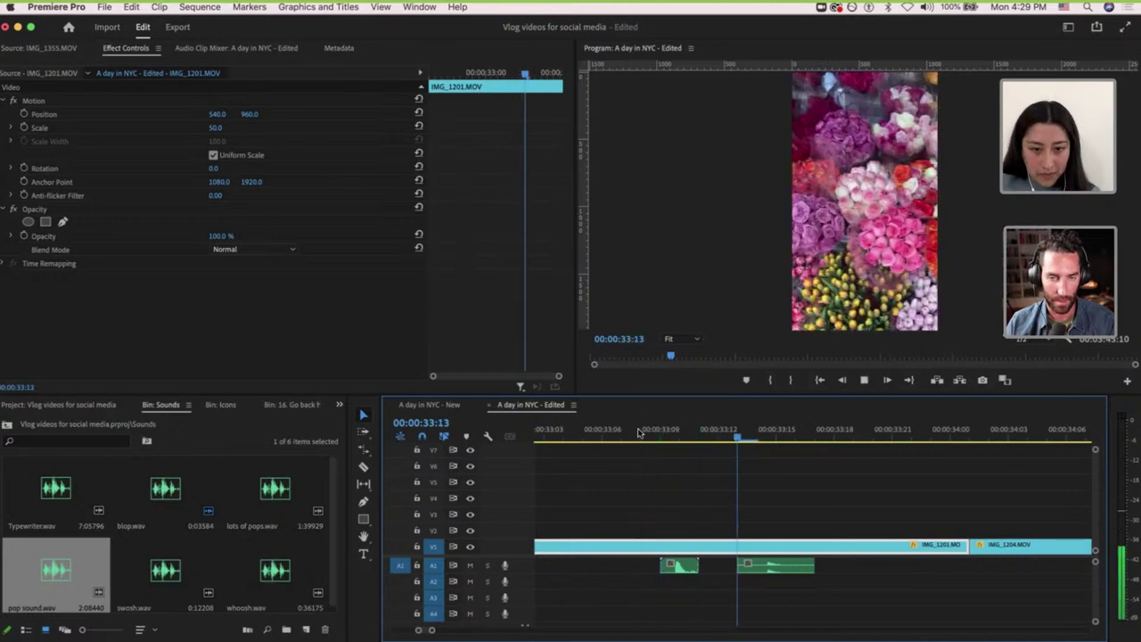
key("space")
Move the trimmed pop sound on A1 to the start of IMG_1204 and preview both sounds separately.
left_click_drag(778, 571, 1010, 567)
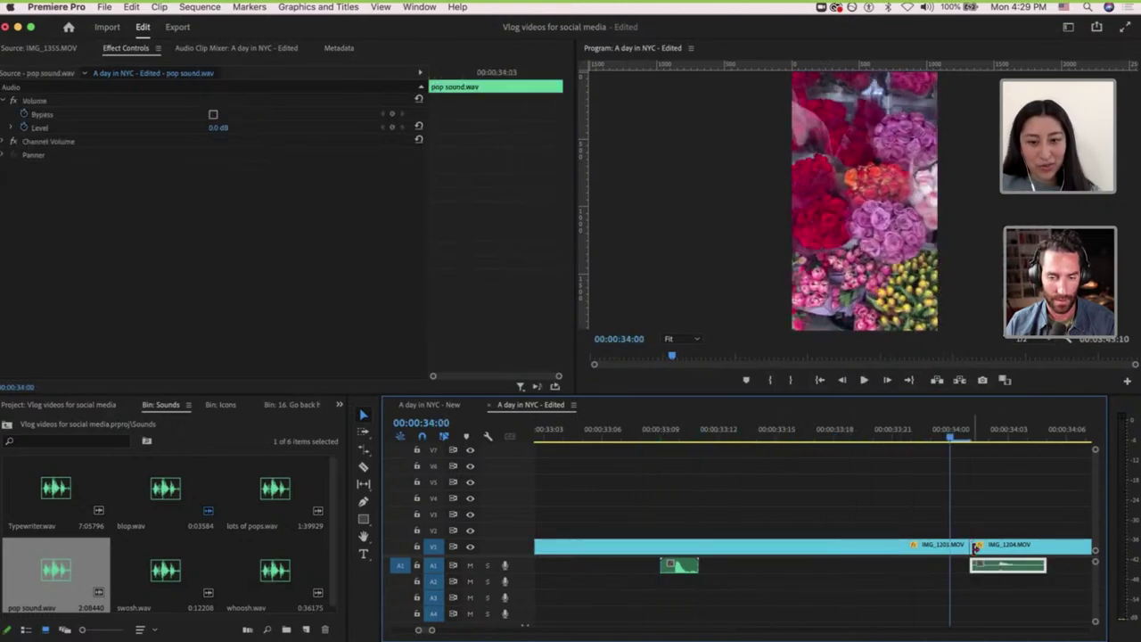
left_click(649, 431)
key("space")
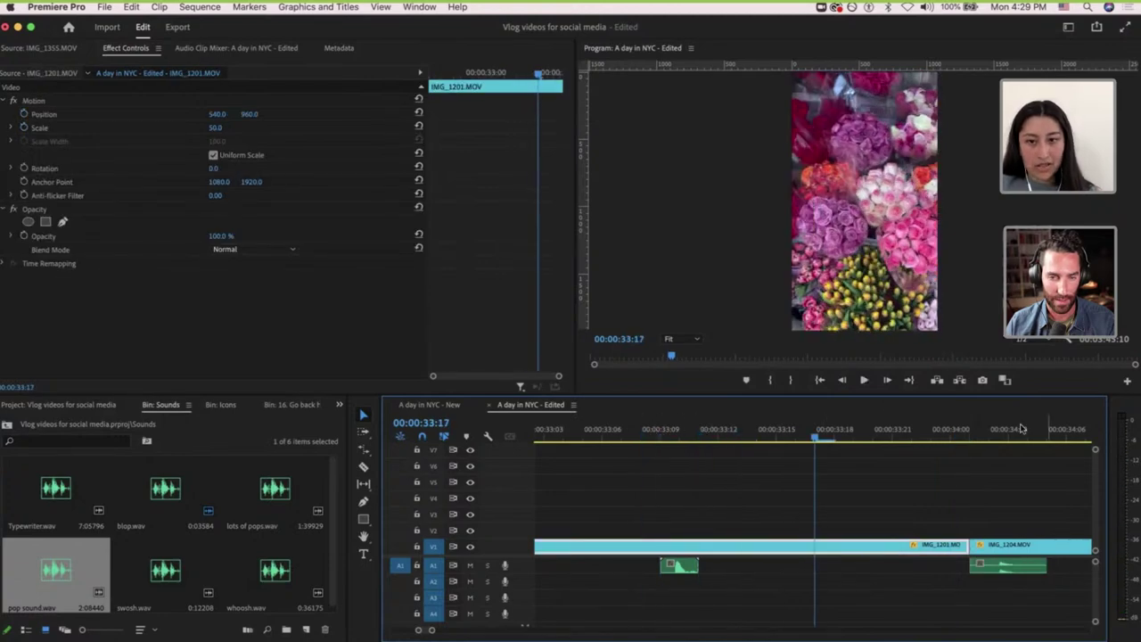
left_click(953, 432)
key("space")
key("space")
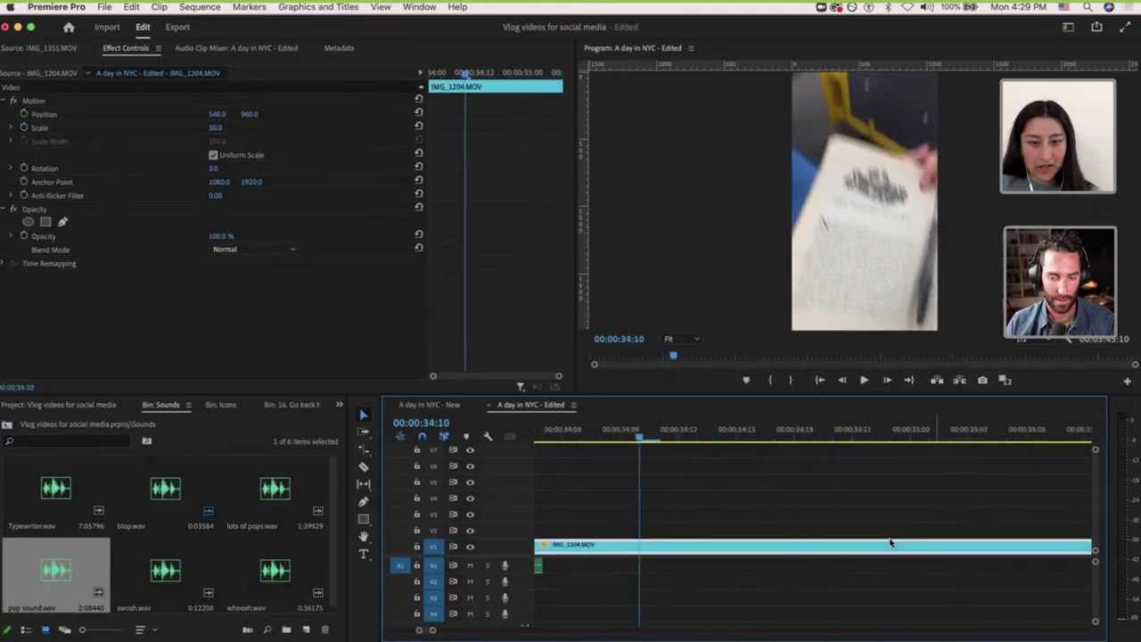
Play from 00:00:33:07 into IMG_1204 to compare the blop and pop sounds.
scroll(889, 540, "down", 4)
scroll(889, 540, "left", 3)
left_click(825, 431)
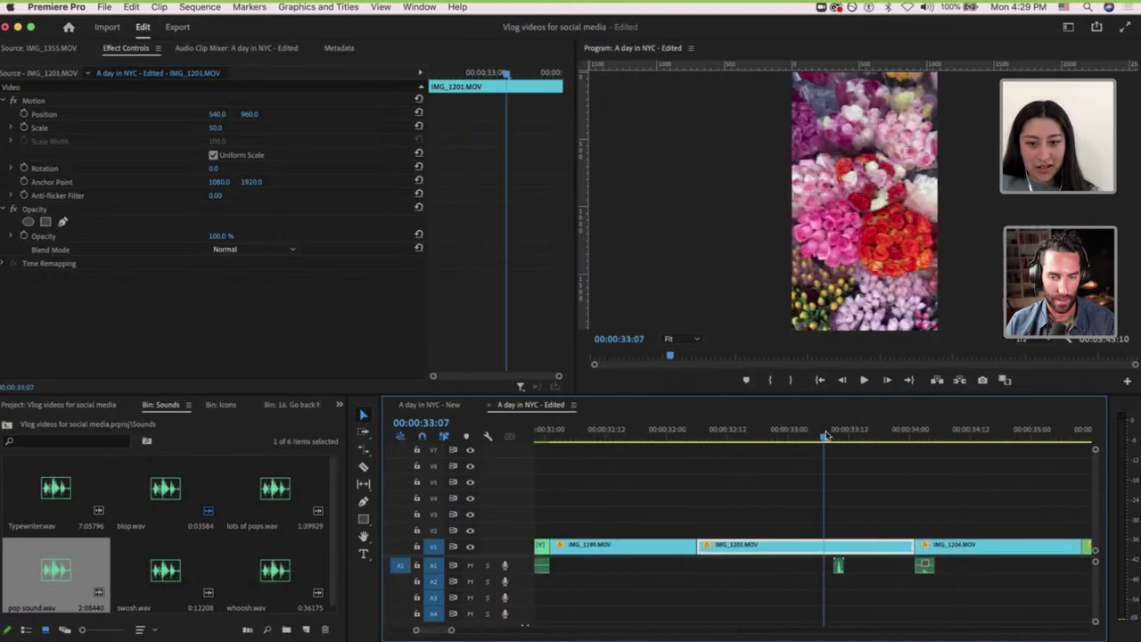
key("space")
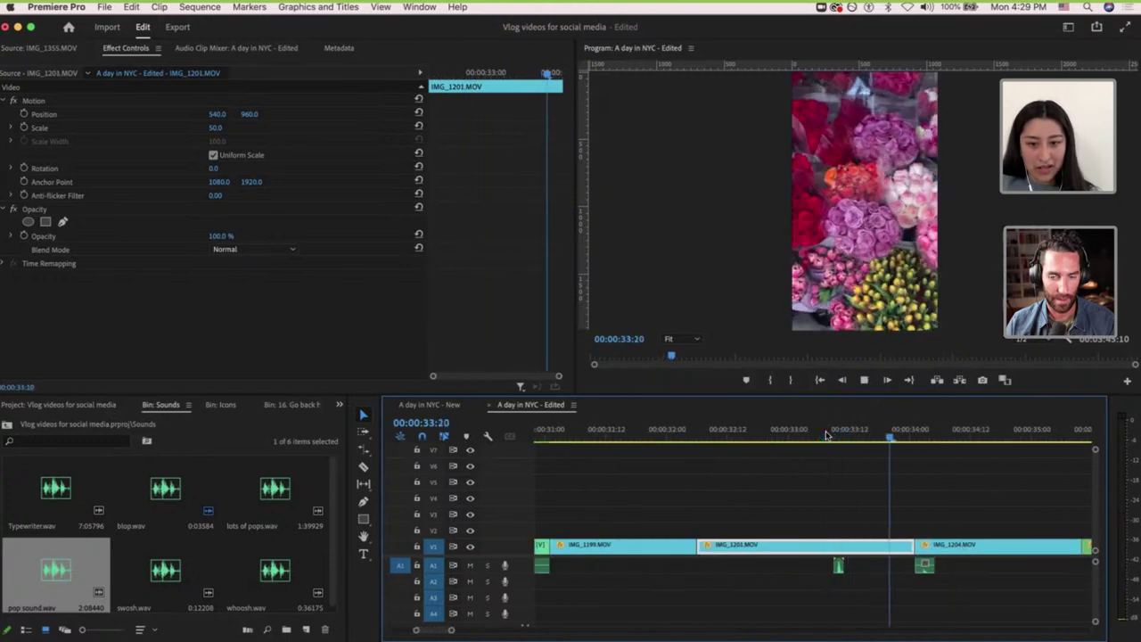
key("space")
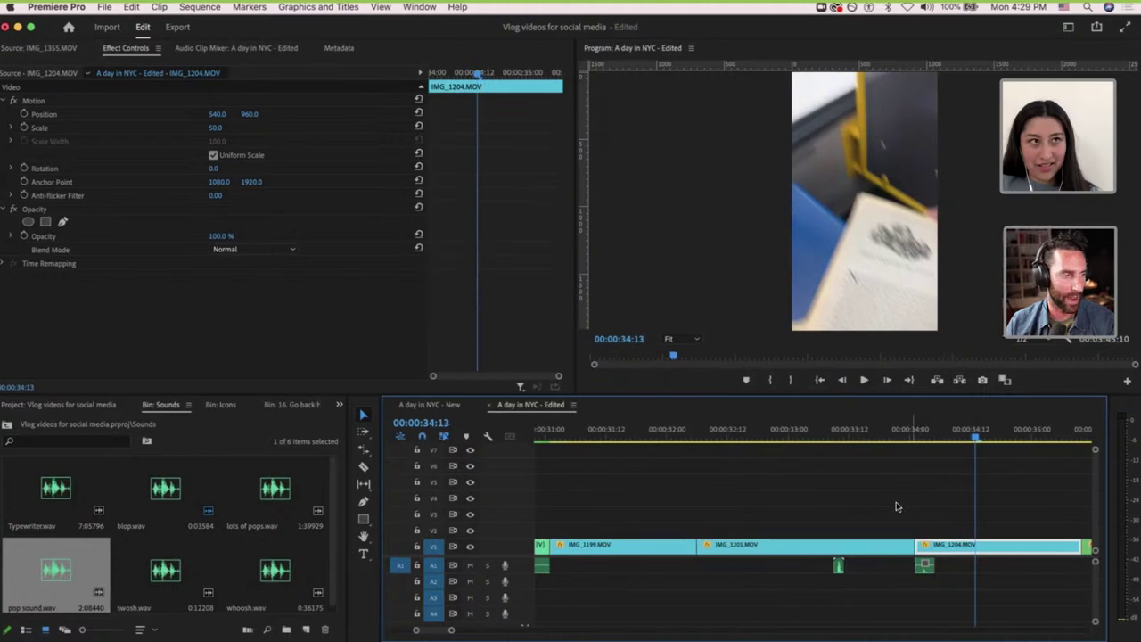
Inspect the two short sound clips on A1 up close and replay them from just before blop.wav.
key("minus")
key("minus")
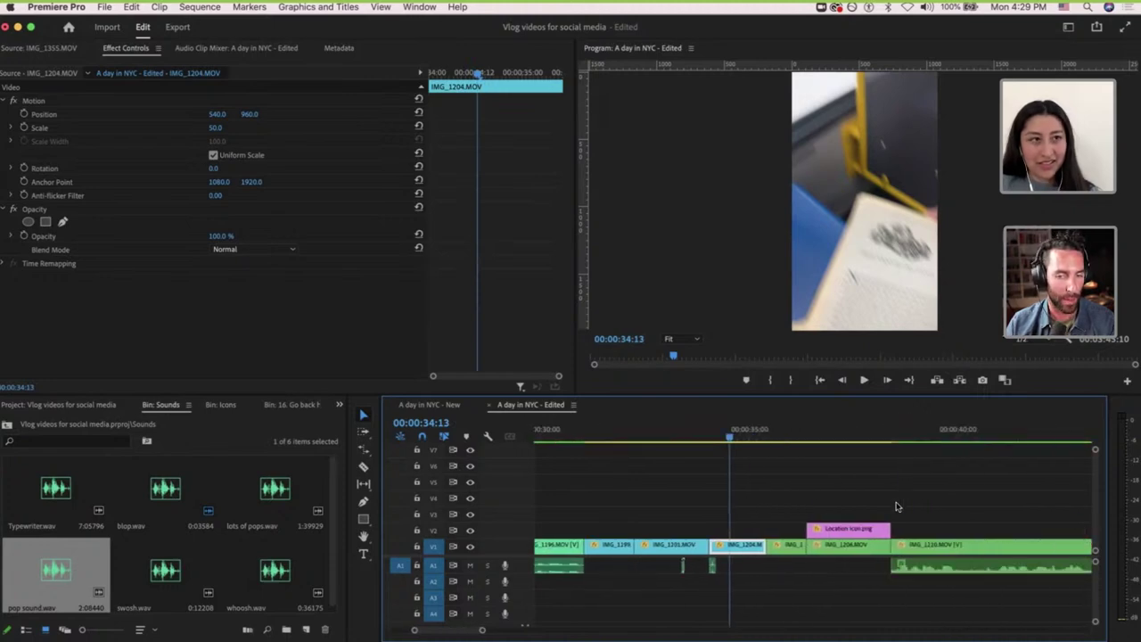
key("equal")
key("equal")
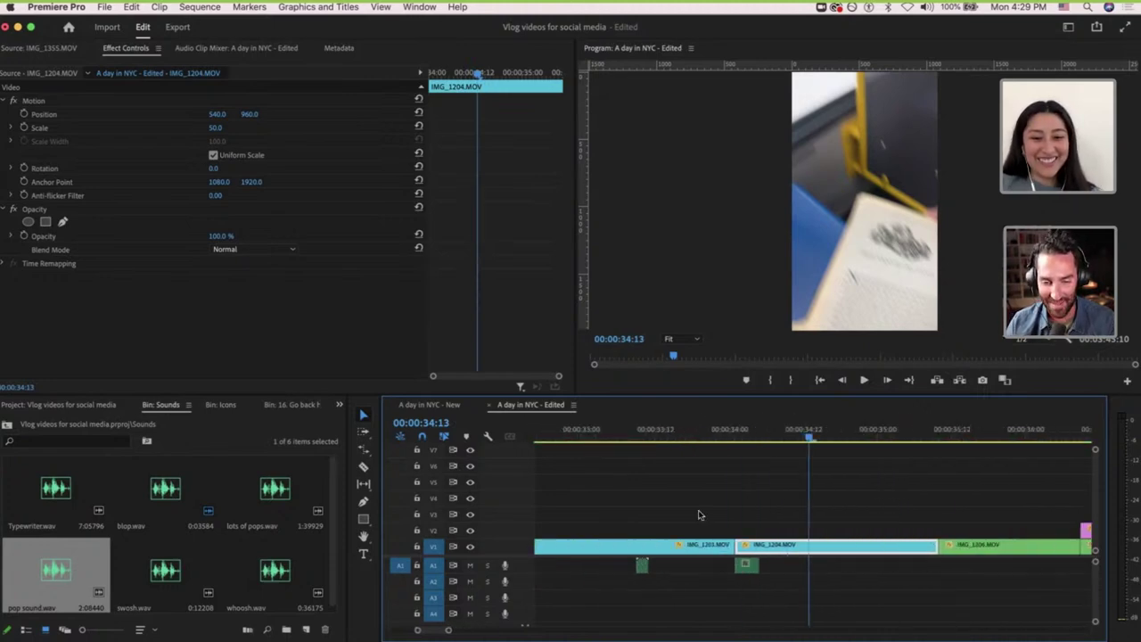
scroll(699, 515, "up", 1)
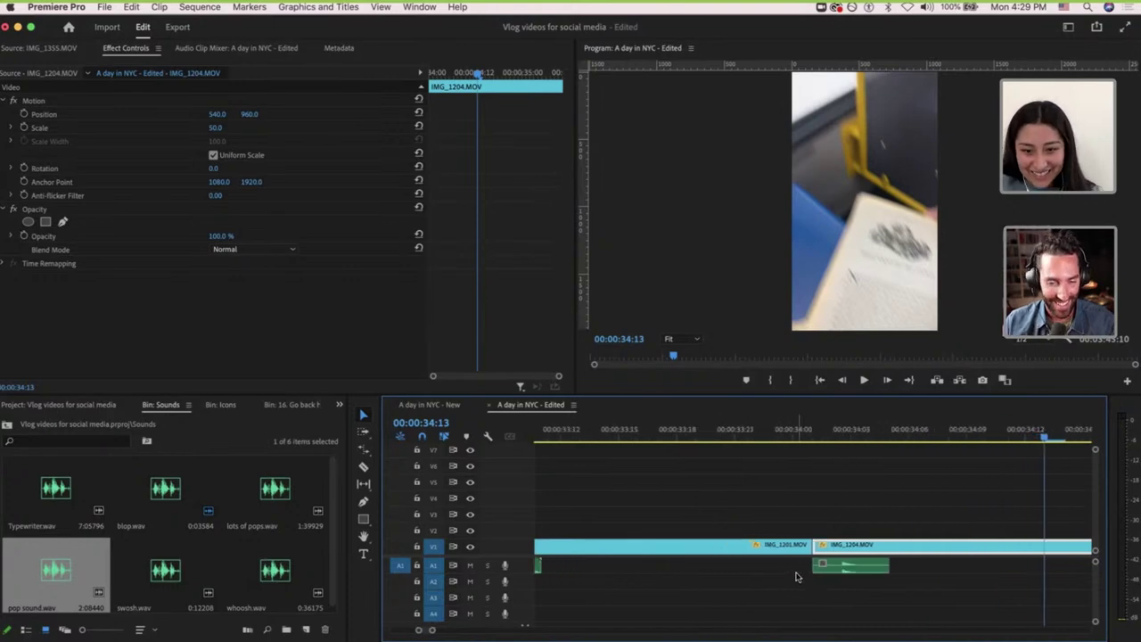
left_click(797, 576)
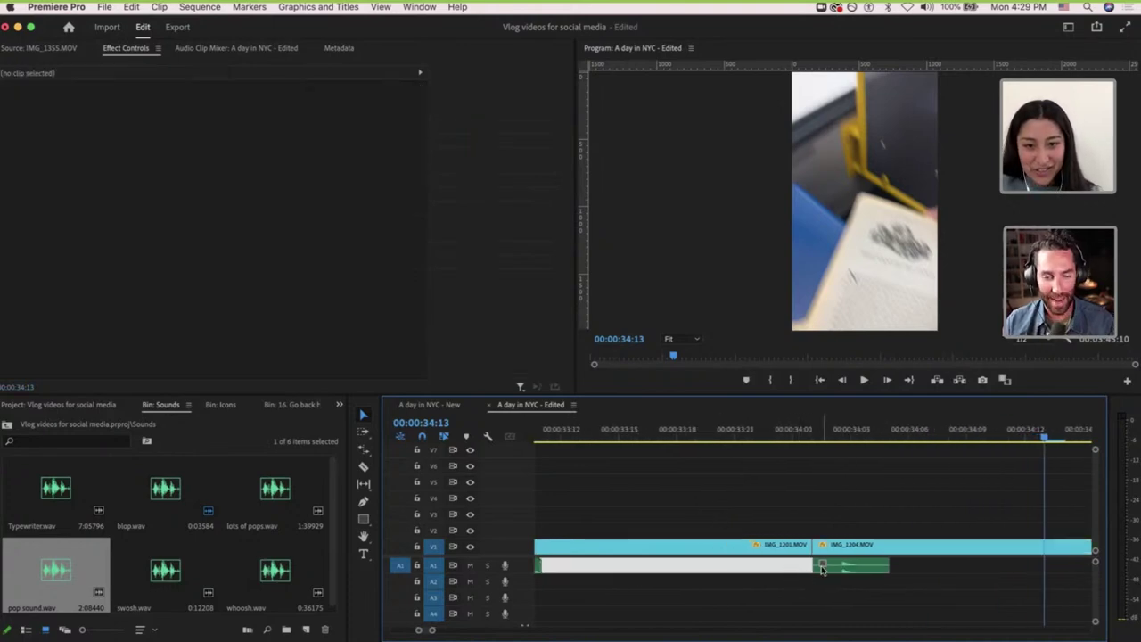
scroll(822, 430, "down", 1)
left_click(649, 430)
key("space")
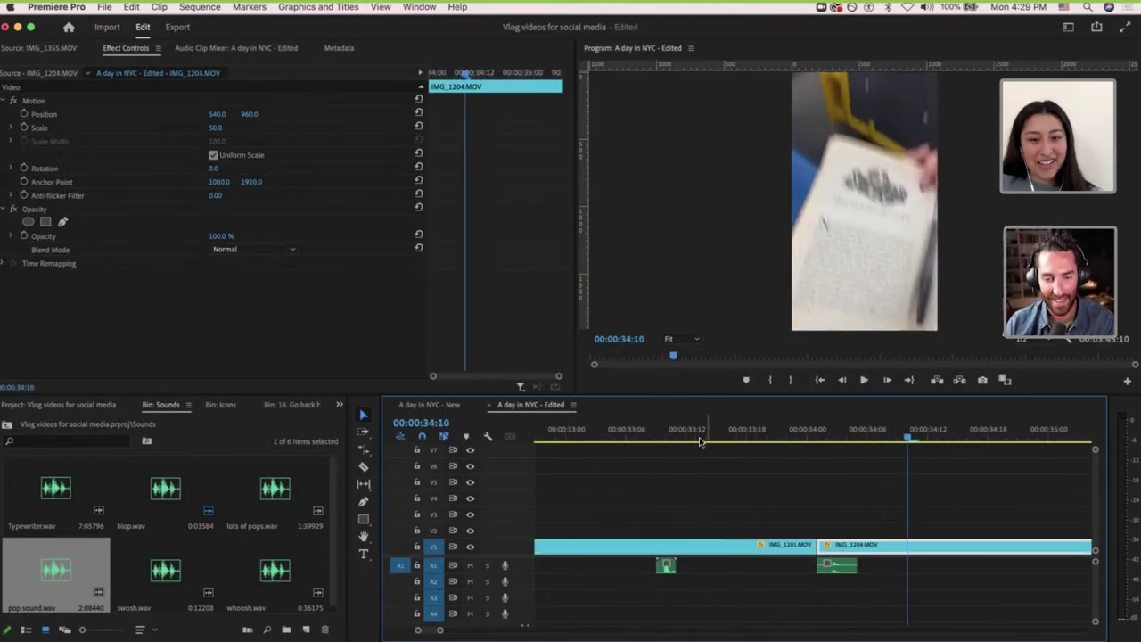
left_click(649, 434)
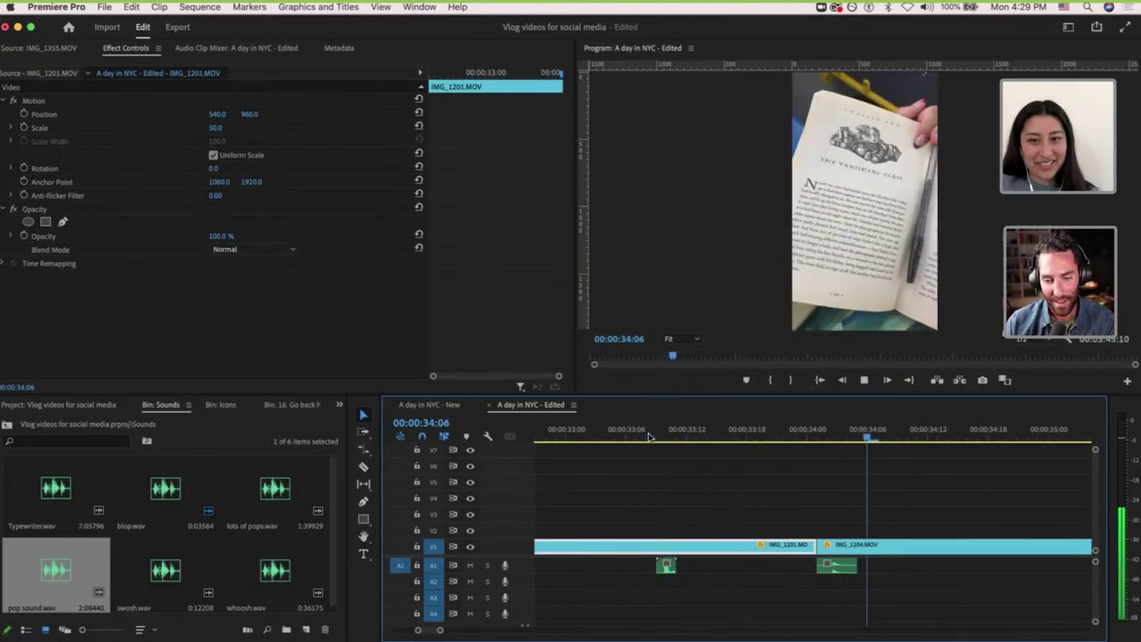
key("space")
scroll(899, 577, "down", 2)
left_click(899, 574)
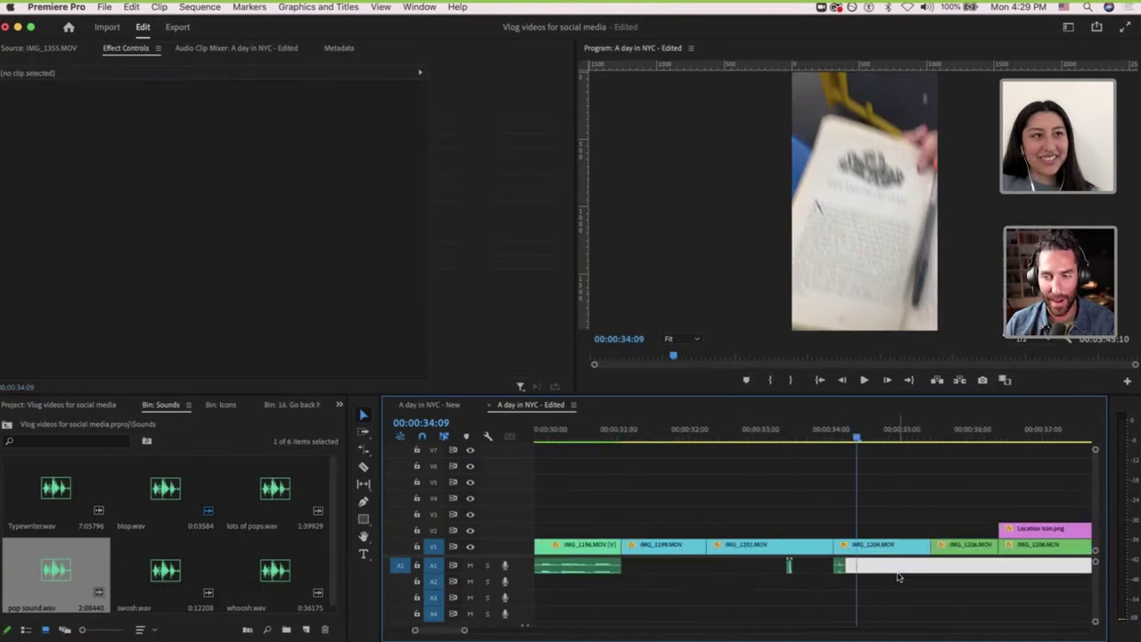
scroll(898, 576, "down", 2)
scroll(1010, 561, "up", 3)
scroll(1009, 560, "down", 3)
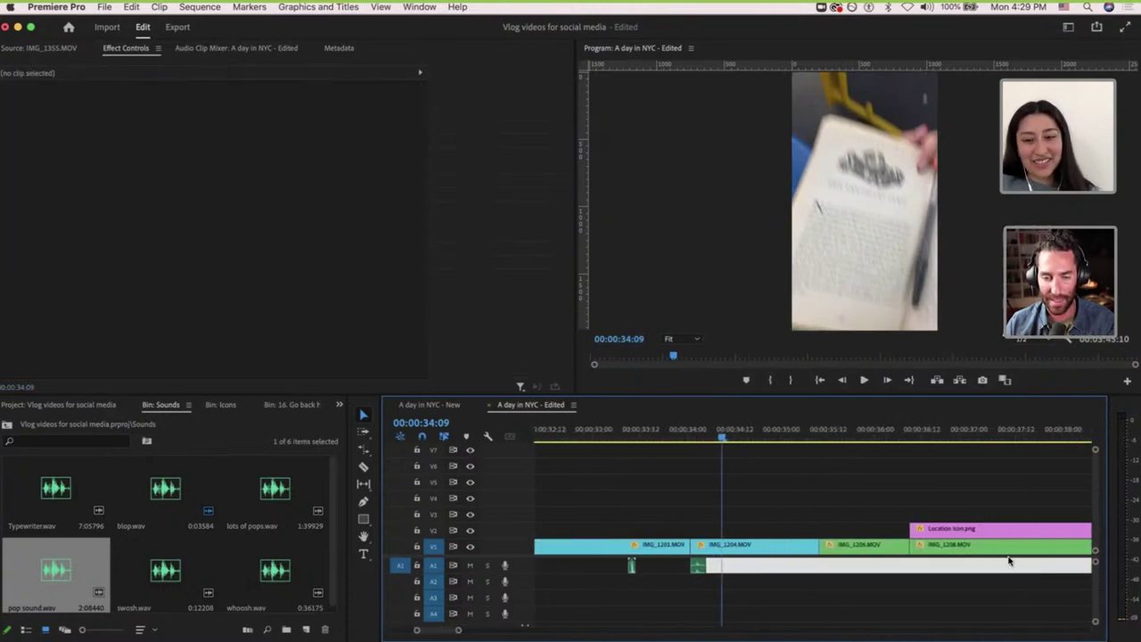
Place the playhead at 00:00:37:00 over the Location Icon.png clip on V2.
left_click(866, 546)
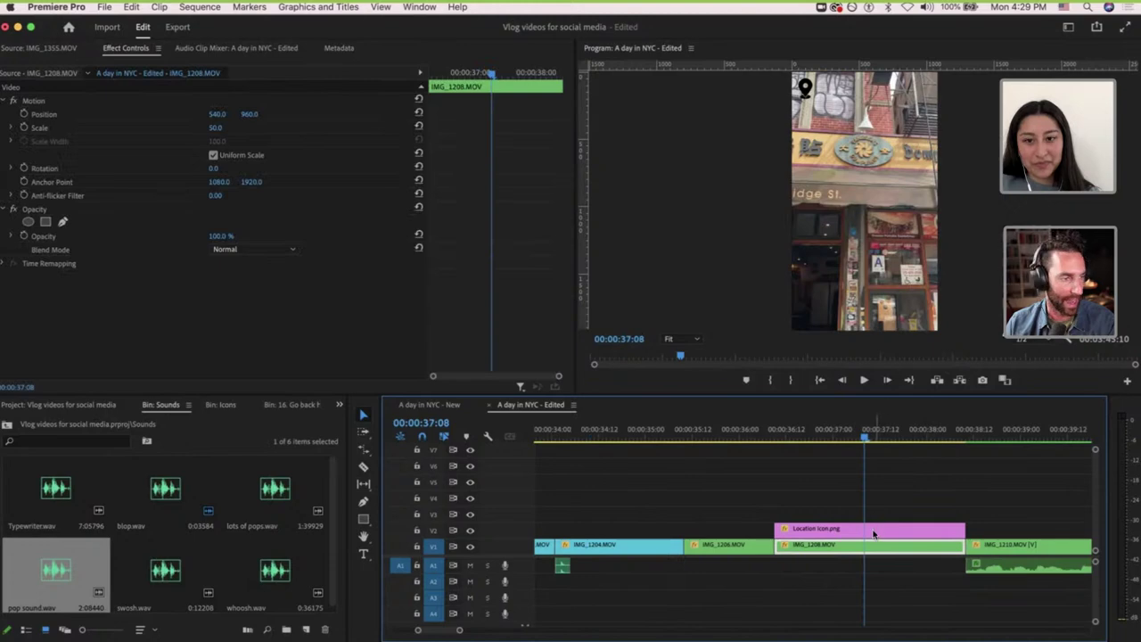
left_click(872, 534)
scroll(867, 532, "down", 1)
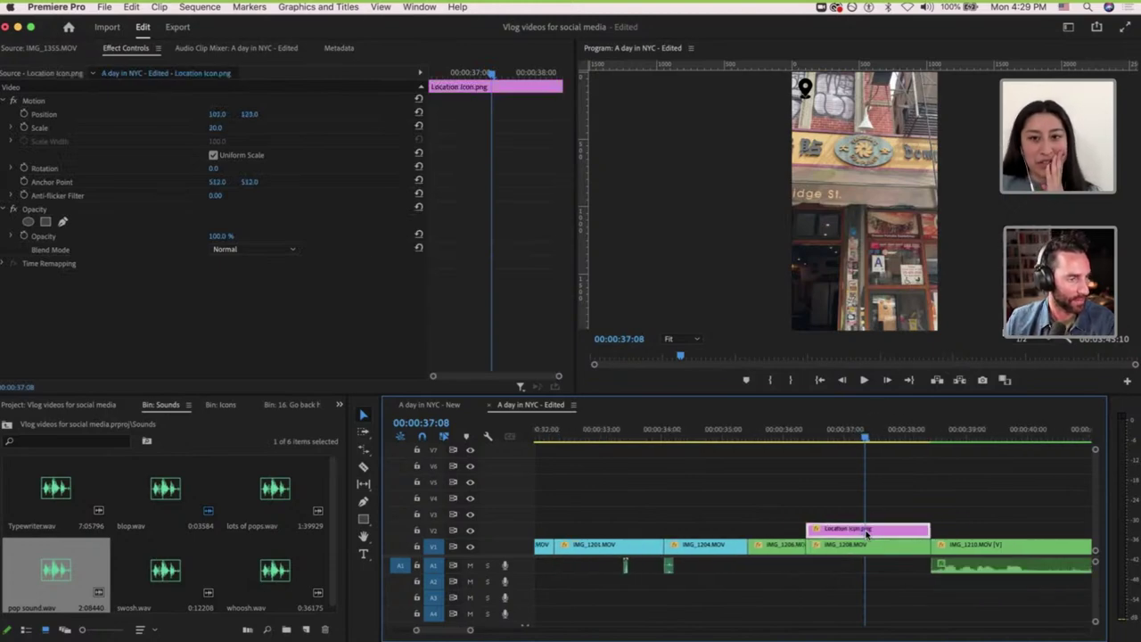
scroll(867, 532, "down", 4)
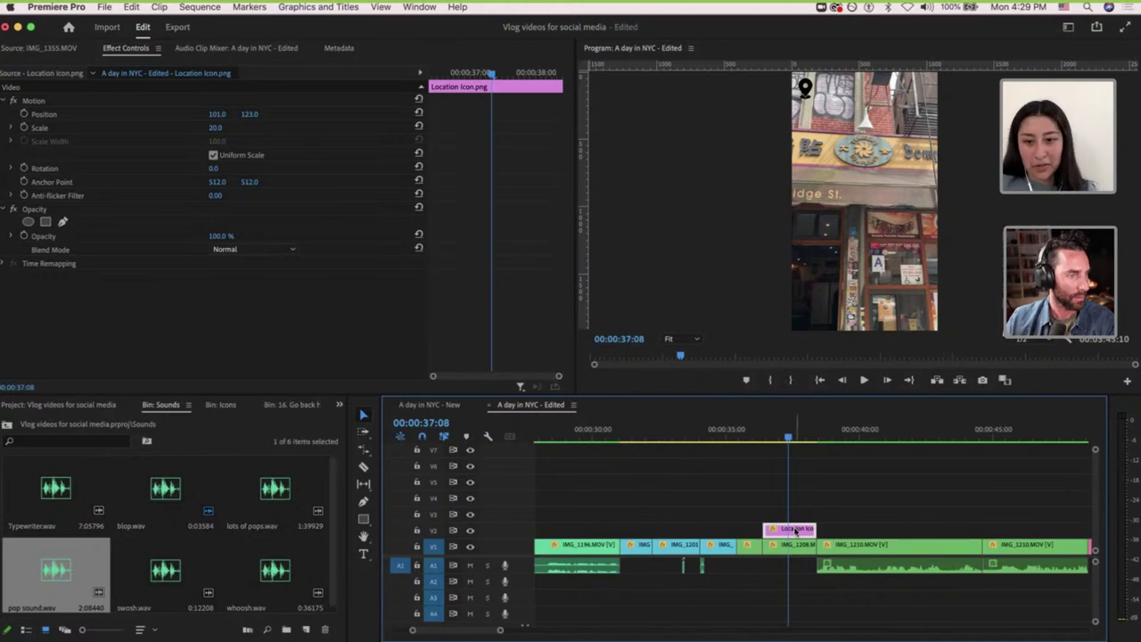
left_click(856, 434)
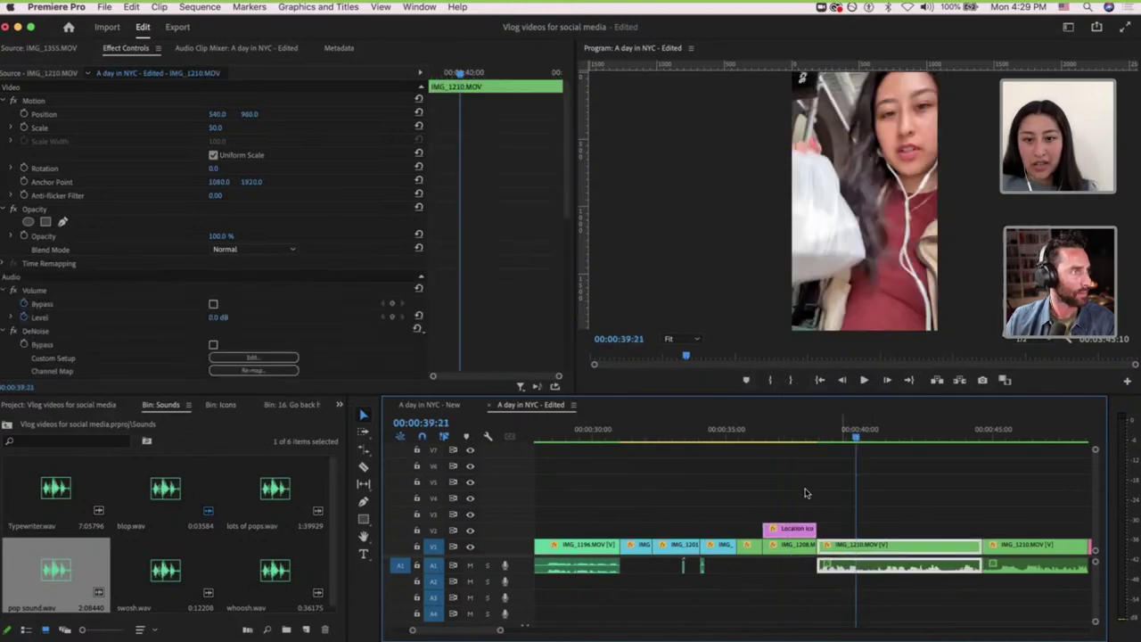
left_click(779, 435)
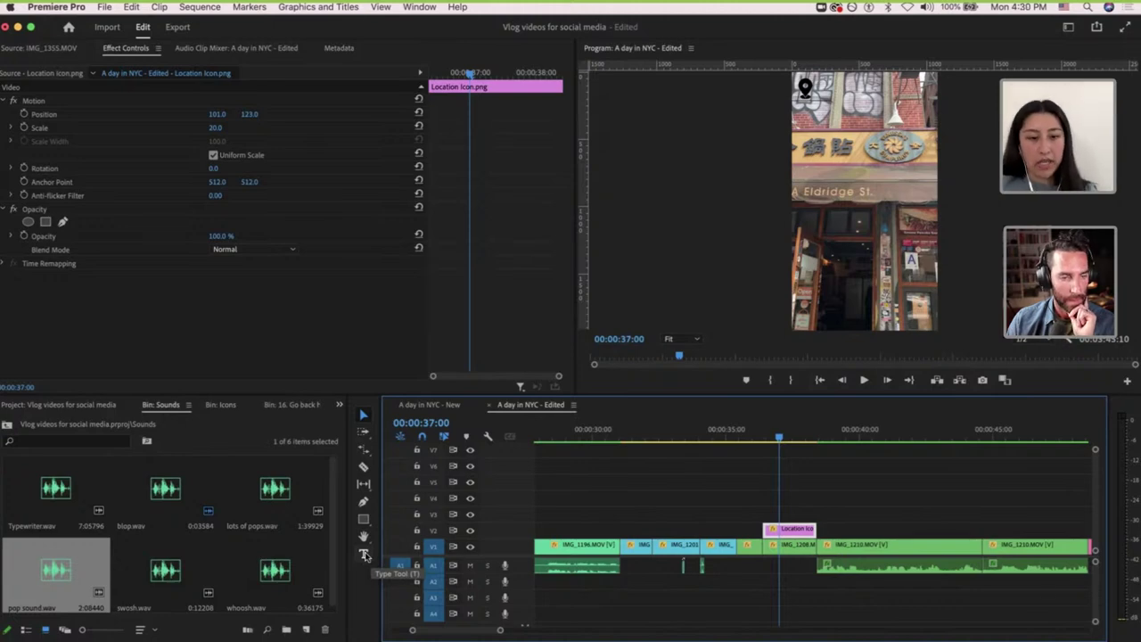
Switch to the Captions and Graphics workspace and start a text layer beside the location icon with the Type tool.
left_click(364, 555)
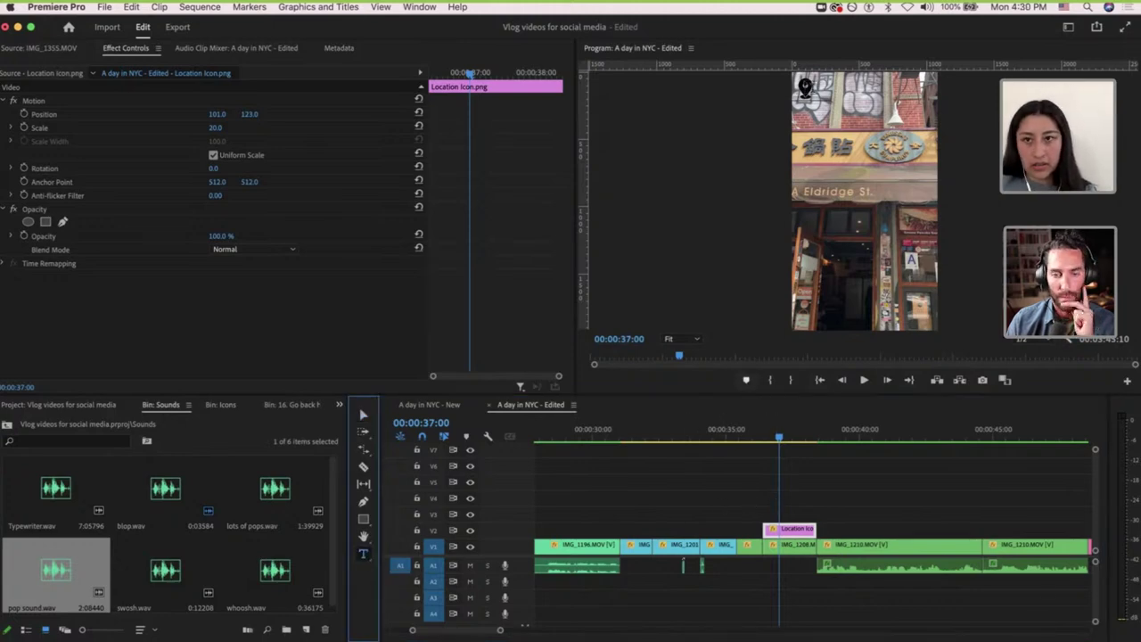
left_click(1069, 26)
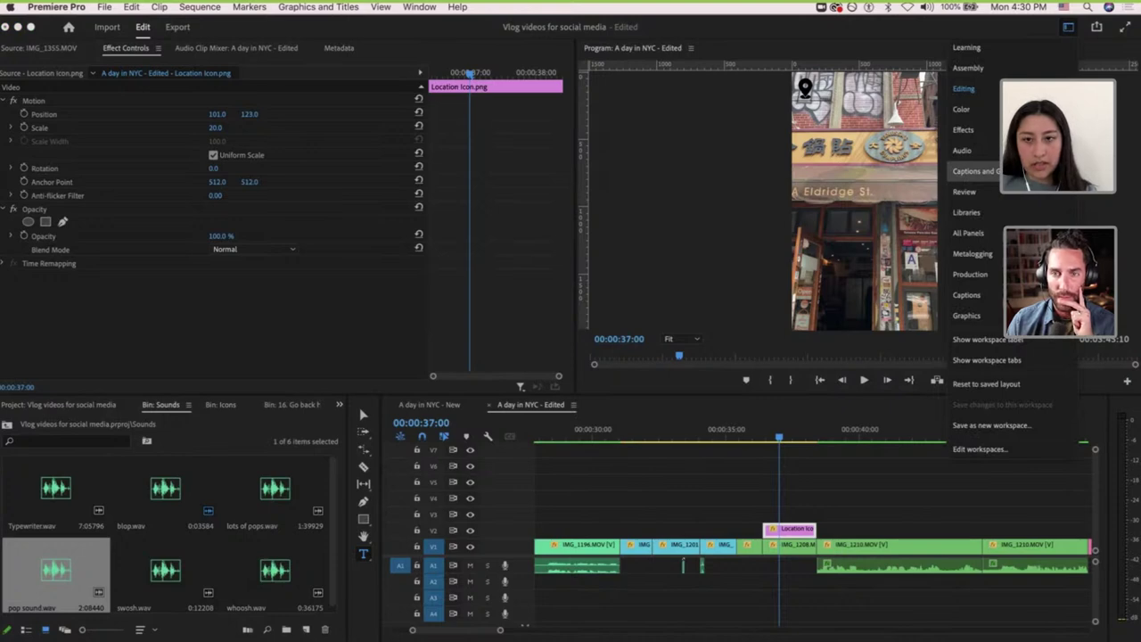
left_click(977, 171)
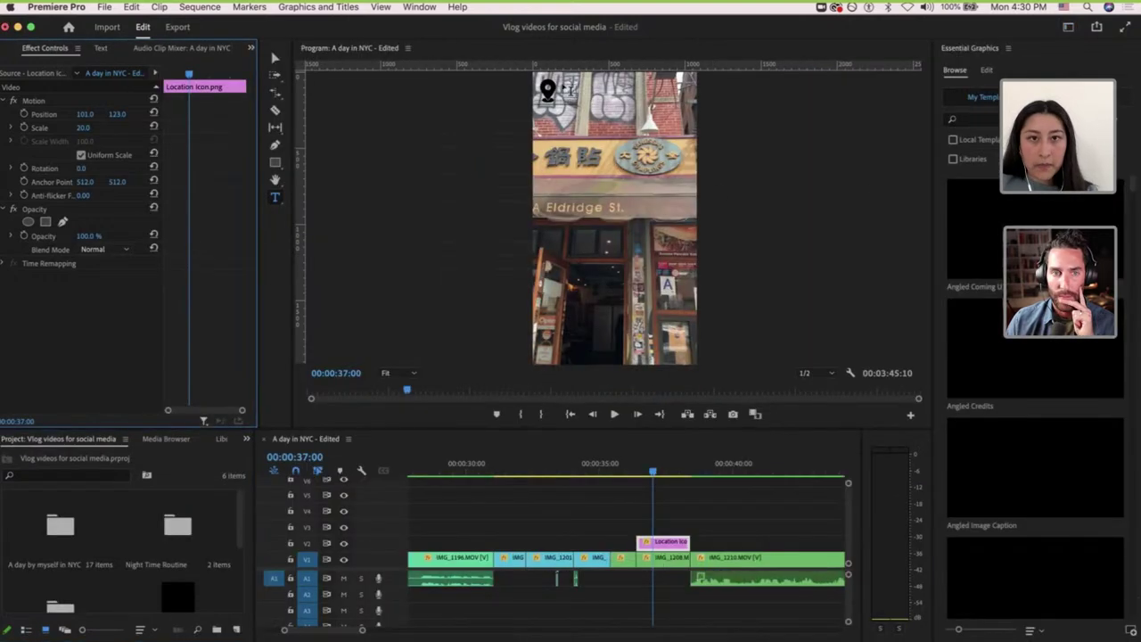
left_click(682, 107)
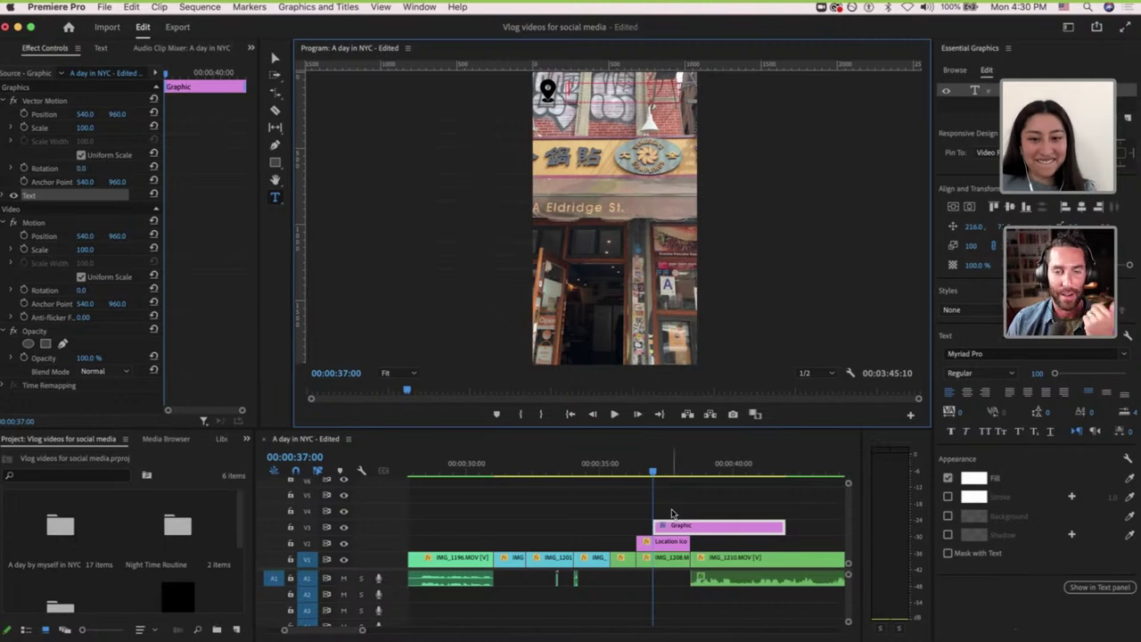
Align the start of the new graphic on V3 with Location Icon.png and set the playhead to 00:00:36:21.
left_click_drag(650, 473, 632, 473)
key("v")
left_click_drag(704, 529, 695, 531)
left_click(651, 471)
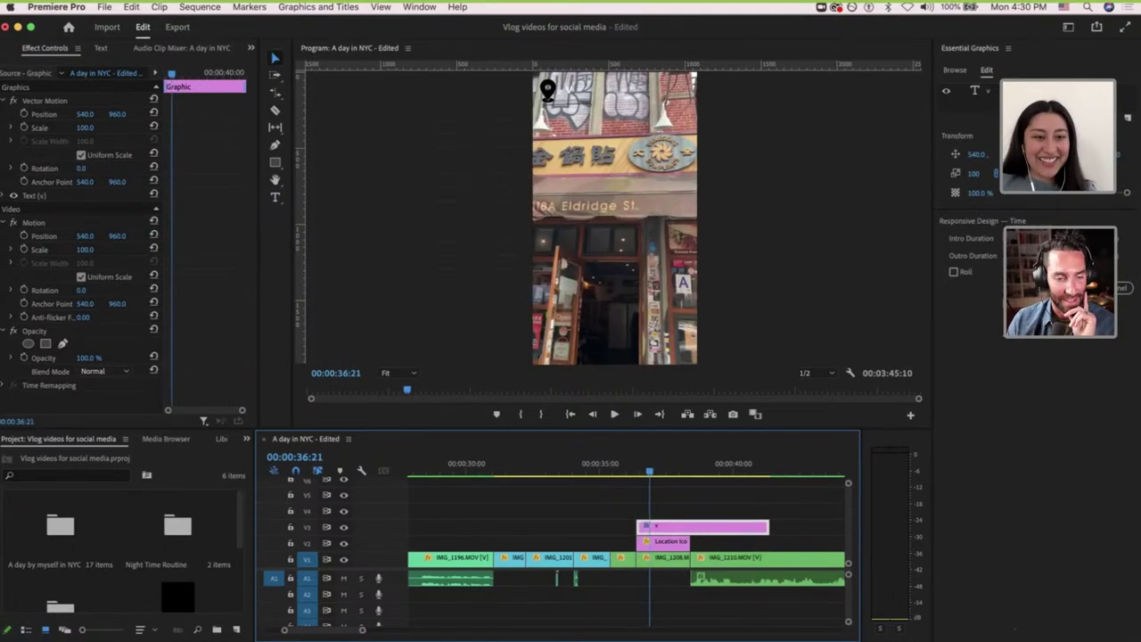
Switch to Stickies and copy "Vanessa's Dumpling House" from the locations note.
key("ctrl+Up")
left_click(271, 607)
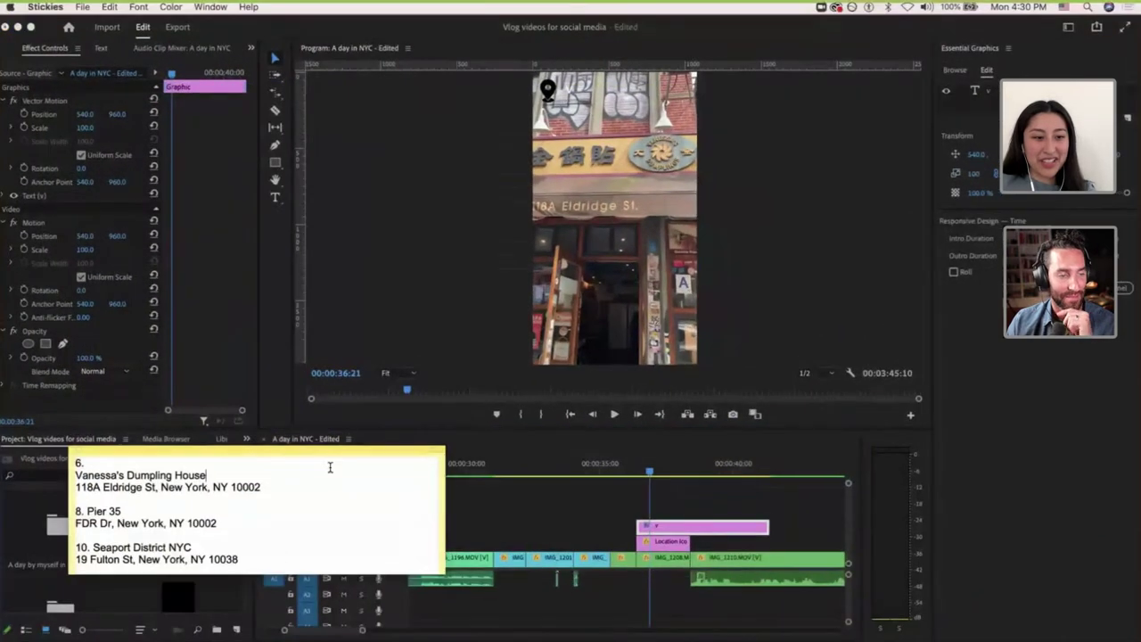
left_click_drag(206, 475, 75, 475)
key("super+c")
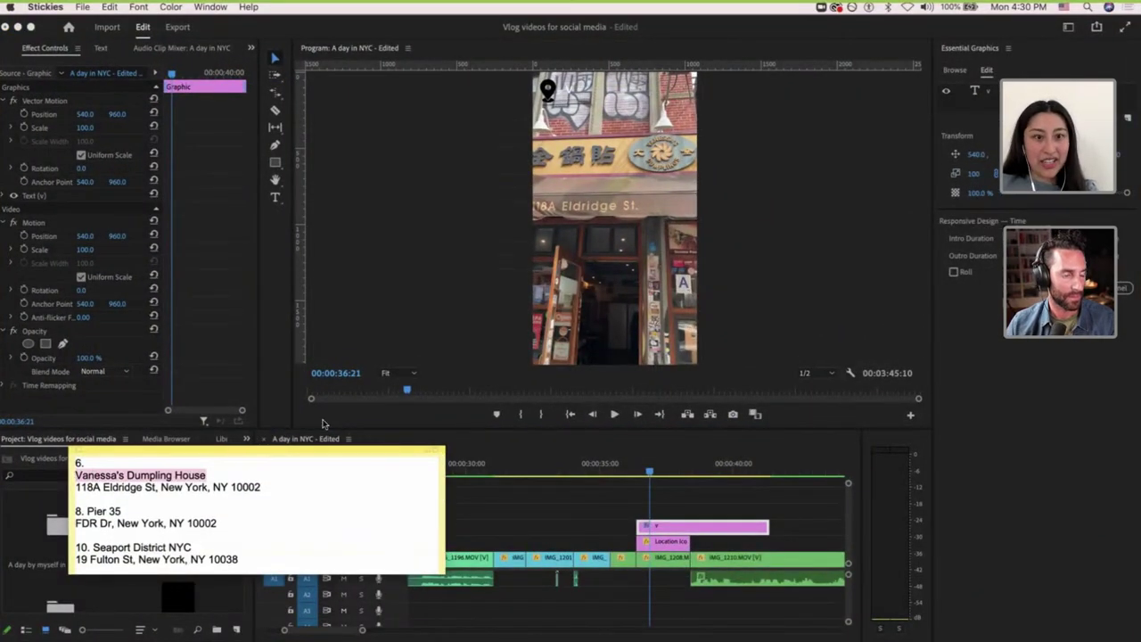
Return to Premiere Pro, paste "Vanessa's Dumpling House" into the text layer and widen its box to hold the name on one line.
left_click(465, 314)
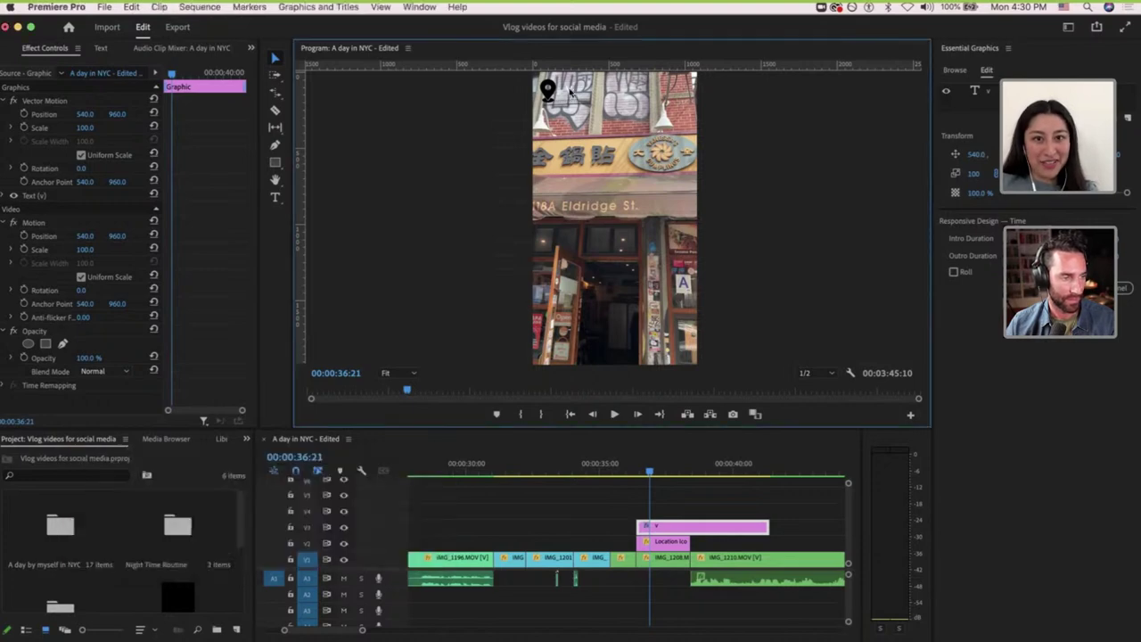
left_click(570, 90)
double_click(582, 93)
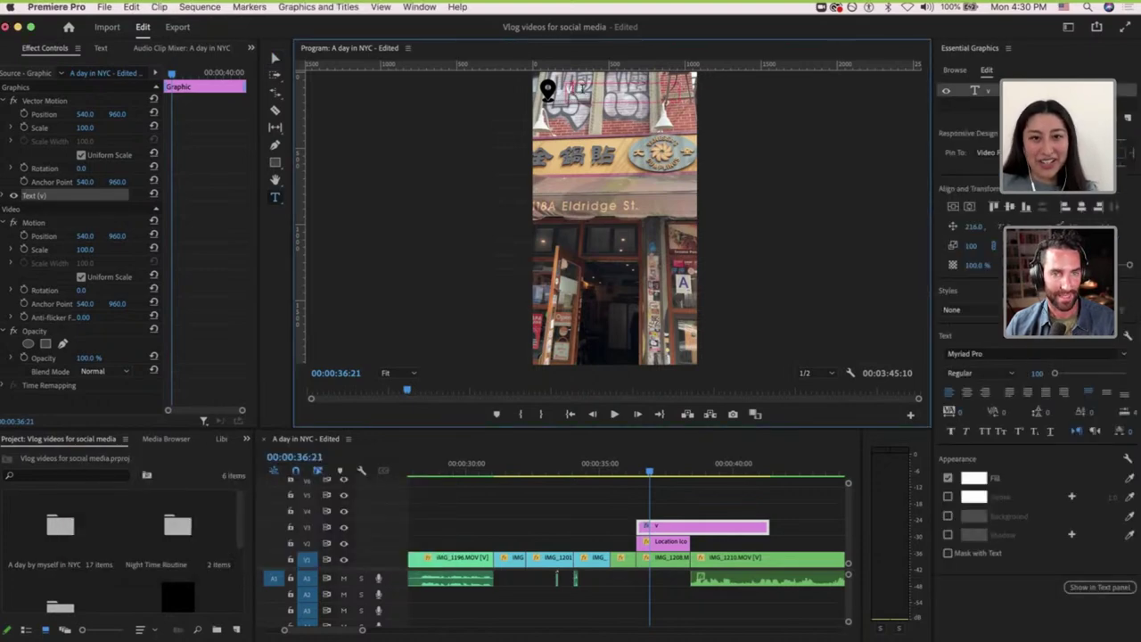
key("super+v")
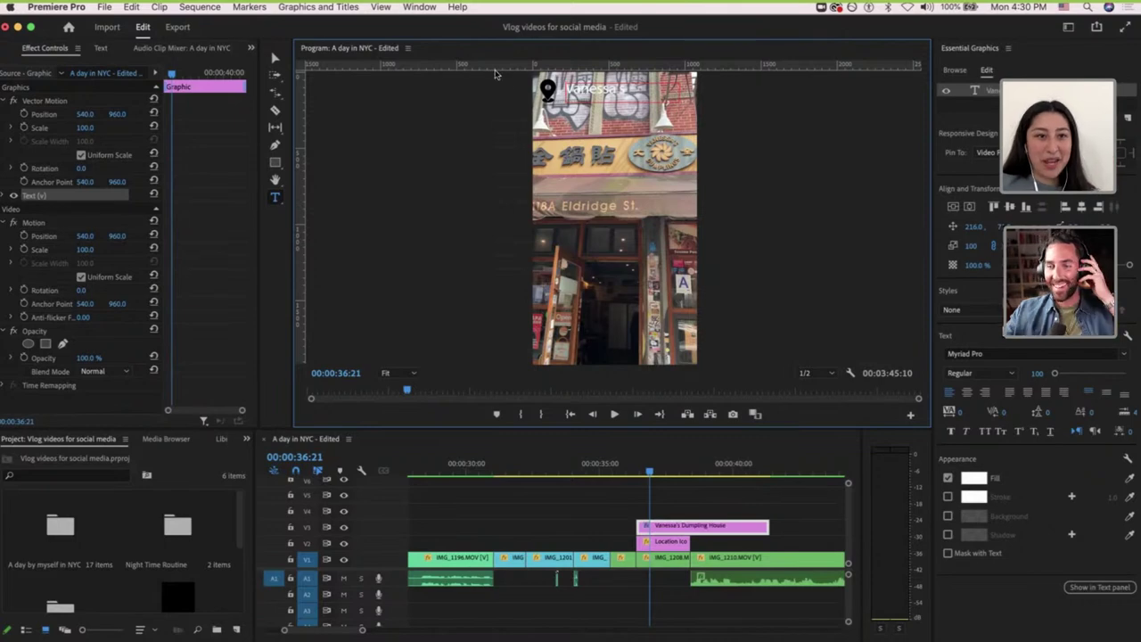
left_click(273, 58)
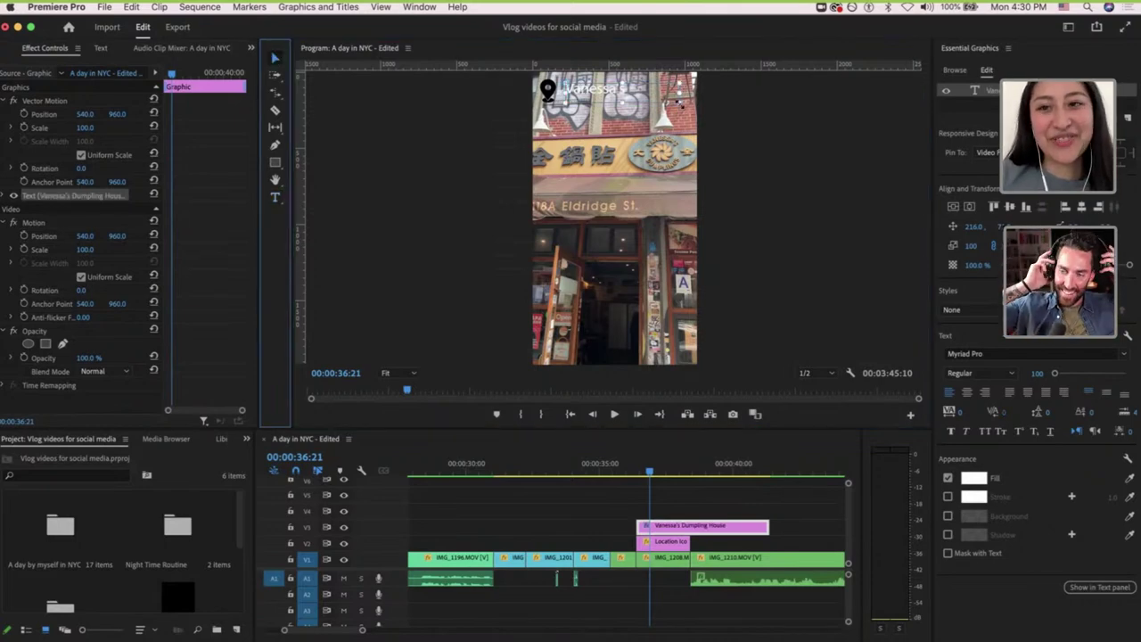
left_click_drag(681, 104, 784, 110)
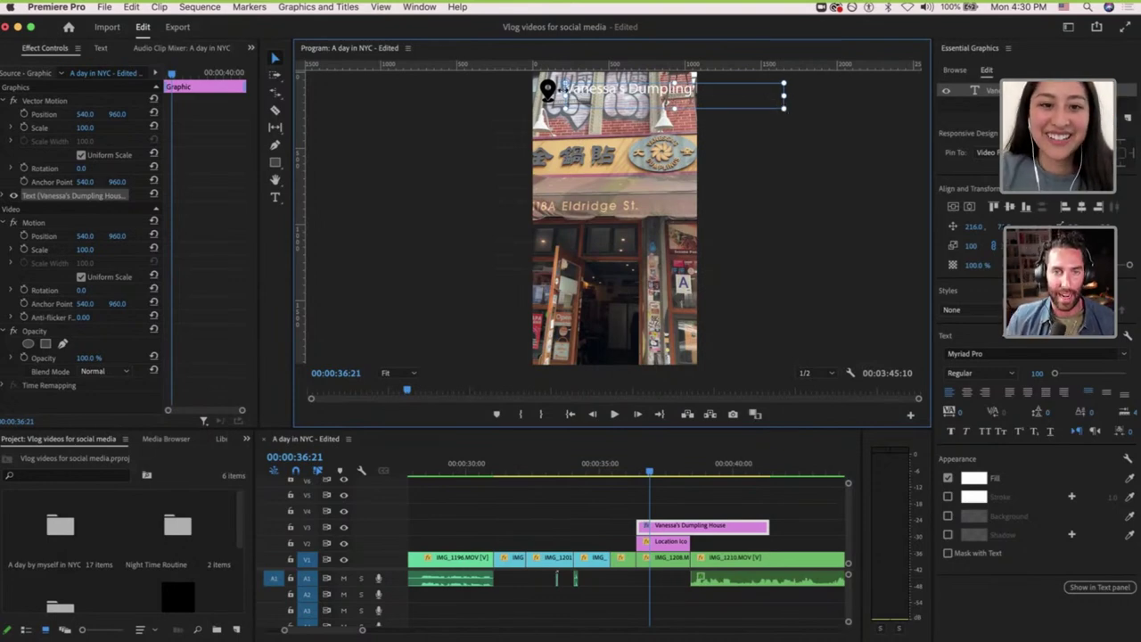
With the preview at 75%, set the location icon's scale to 13 and its vertical position to about 292.
left_click(547, 91)
left_click(547, 90)
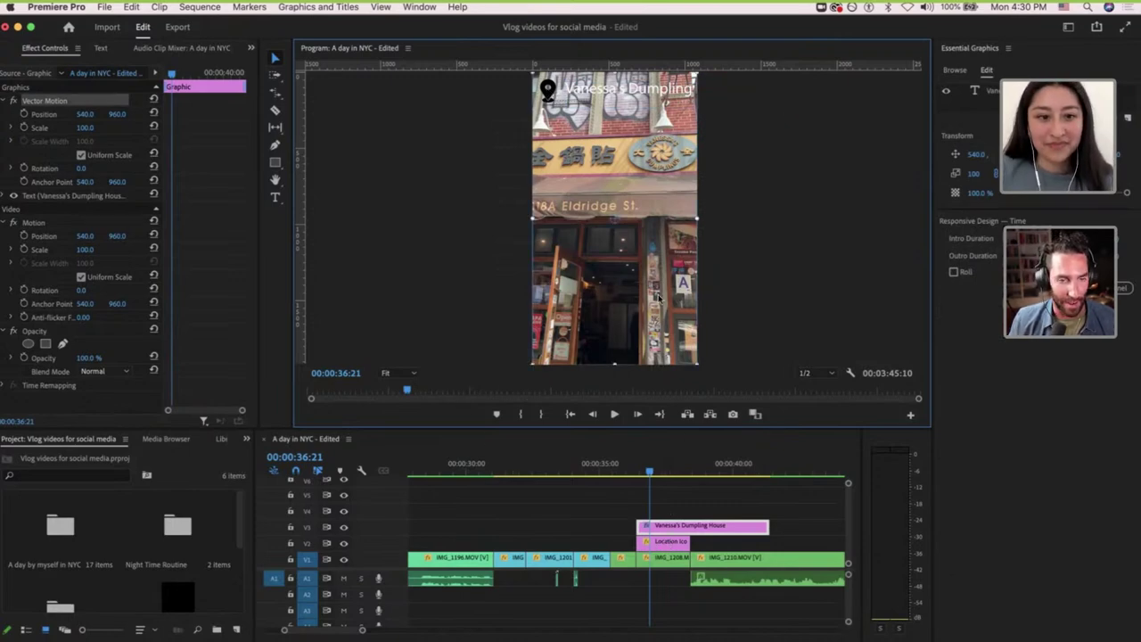
left_click(414, 374)
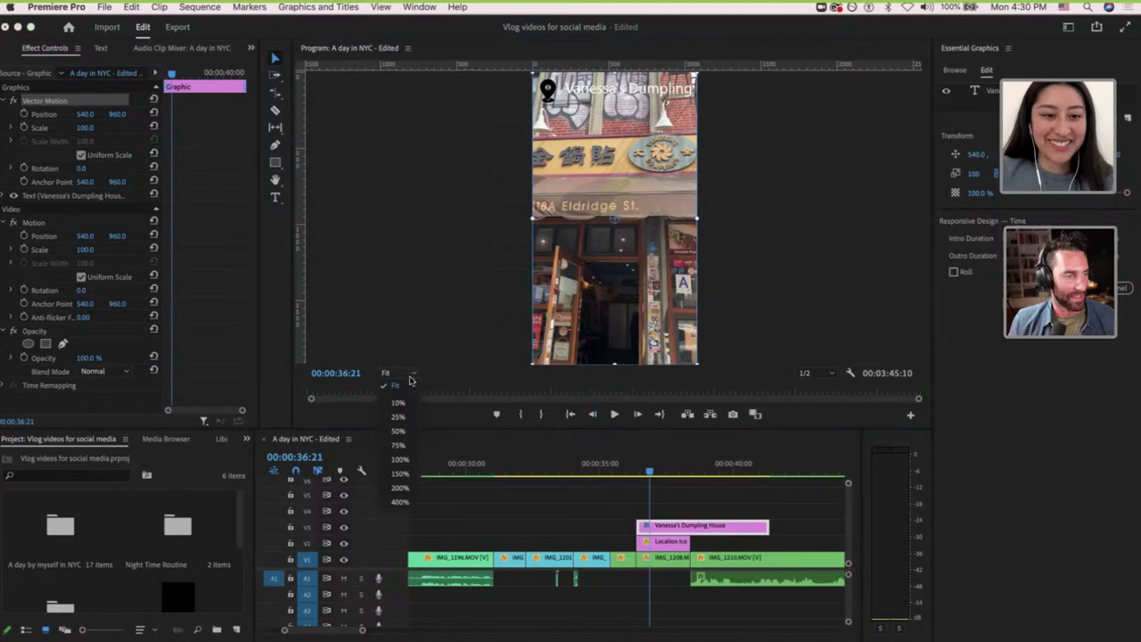
left_click(405, 449)
left_click_drag(915, 128, 885, 46)
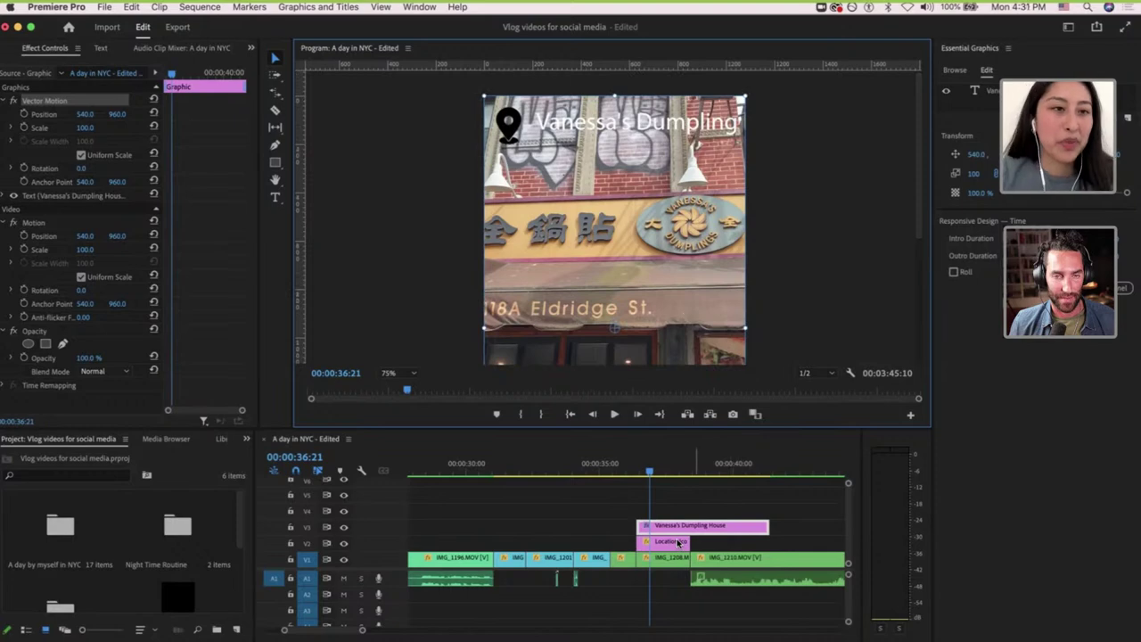
left_click(679, 543)
left_click(88, 125)
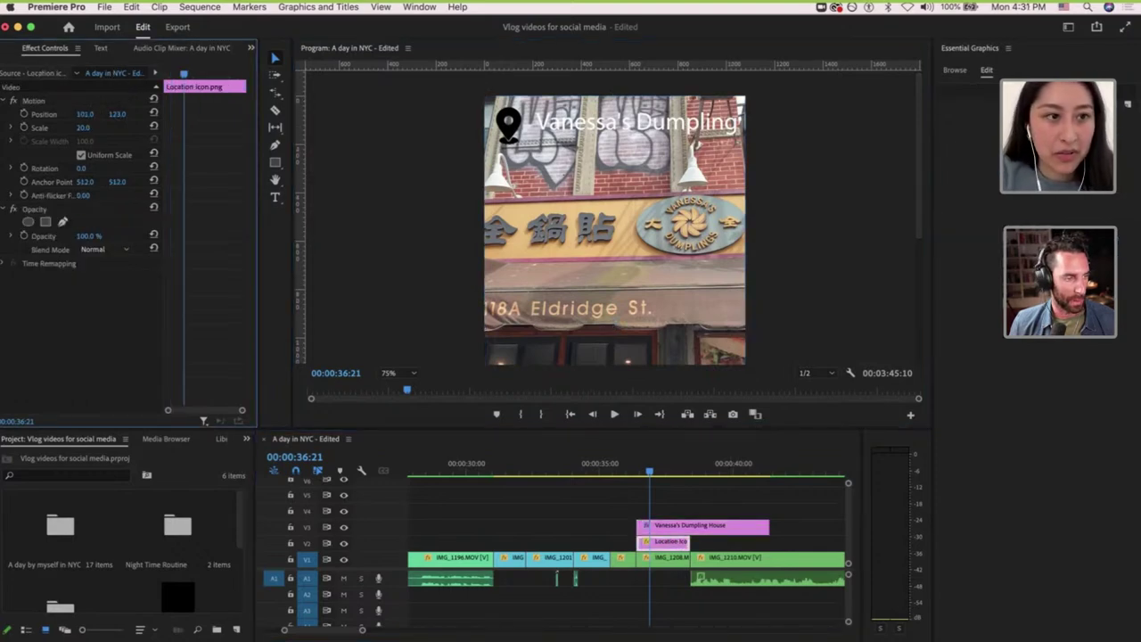
left_click_drag(84, 128, 124, 116)
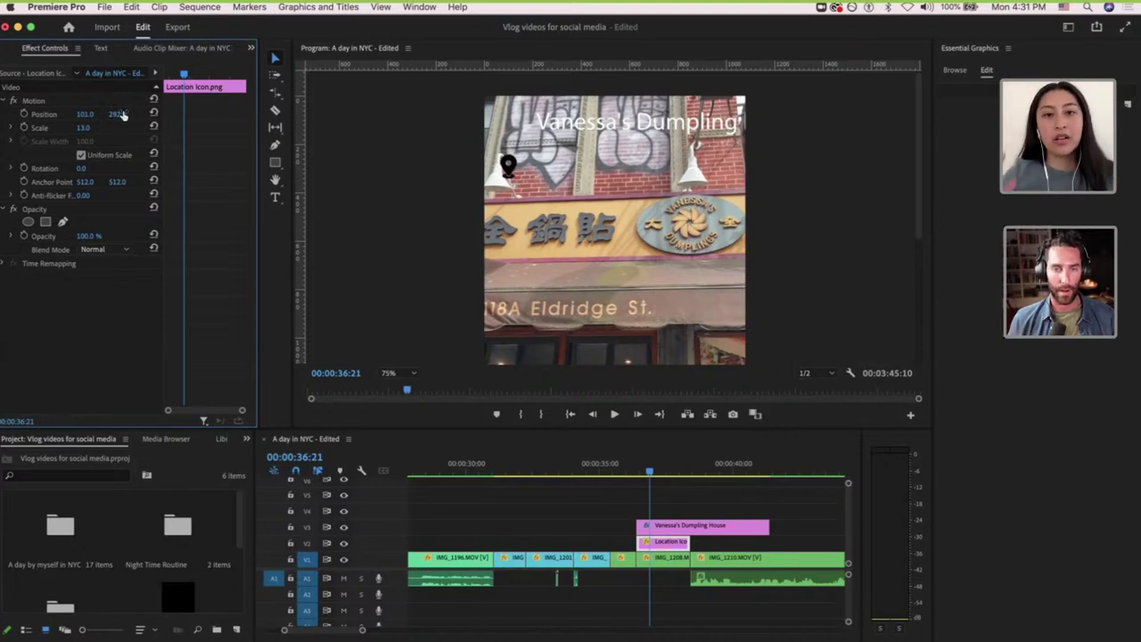
Cut the text clip on V3 at the end of Location Icon.png and delete the leftover part.
key("c")
left_click(693, 527)
key("v")
left_click(710, 527)
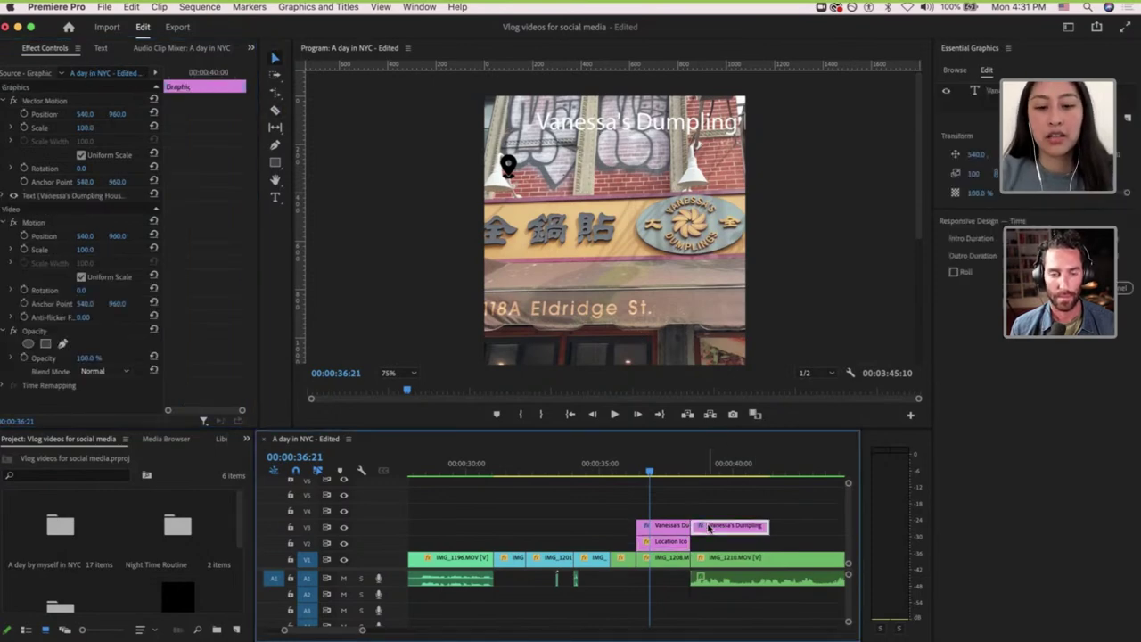
key("Delete")
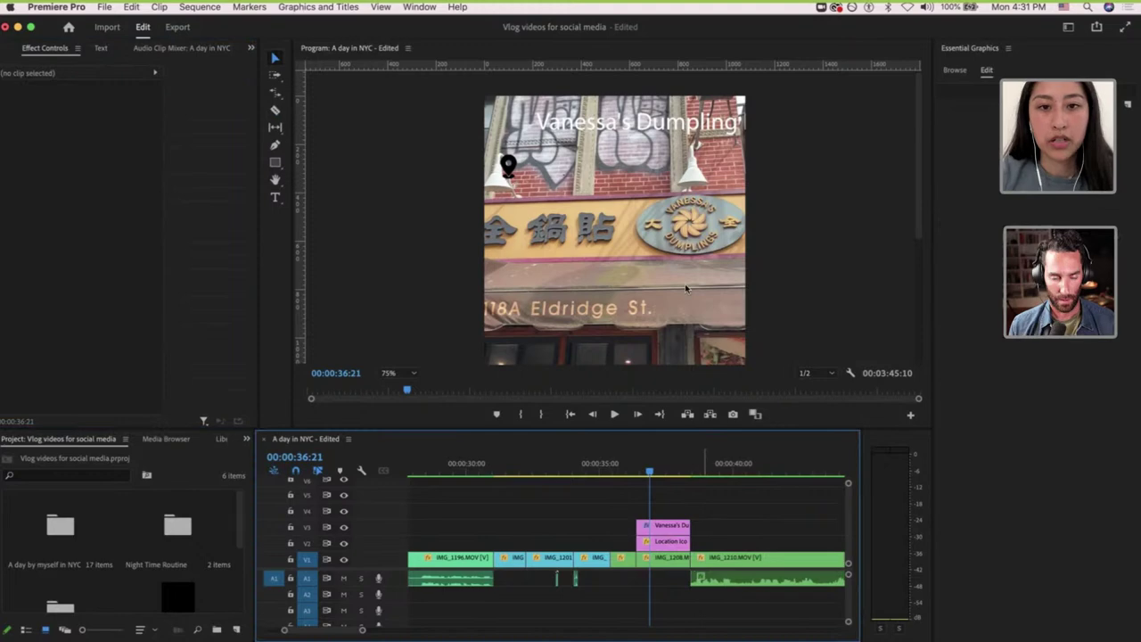
Set the fill color of the "Vanessa's Dumpling House" text to black.
left_click(590, 127)
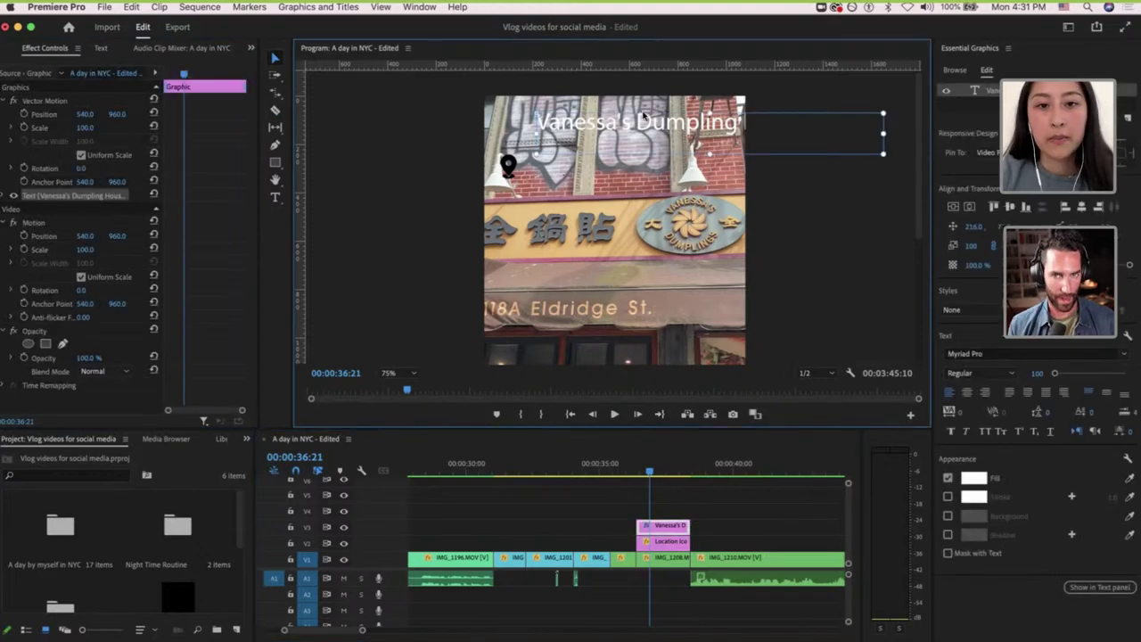
double_click(638, 116)
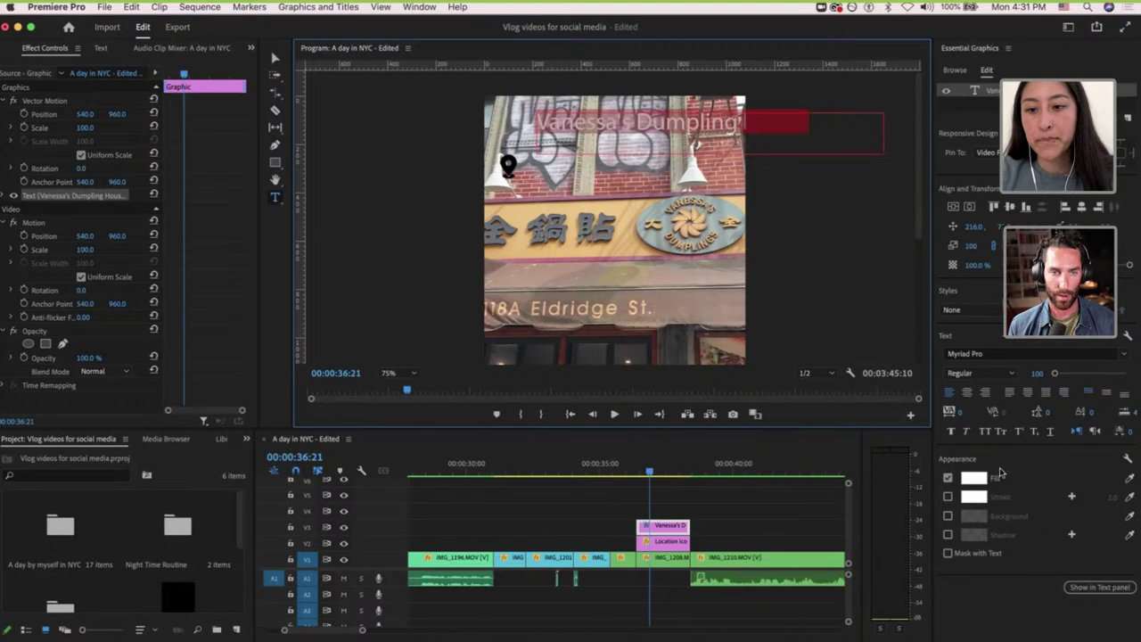
left_click(974, 478)
left_click_drag(408, 415, 451, 388)
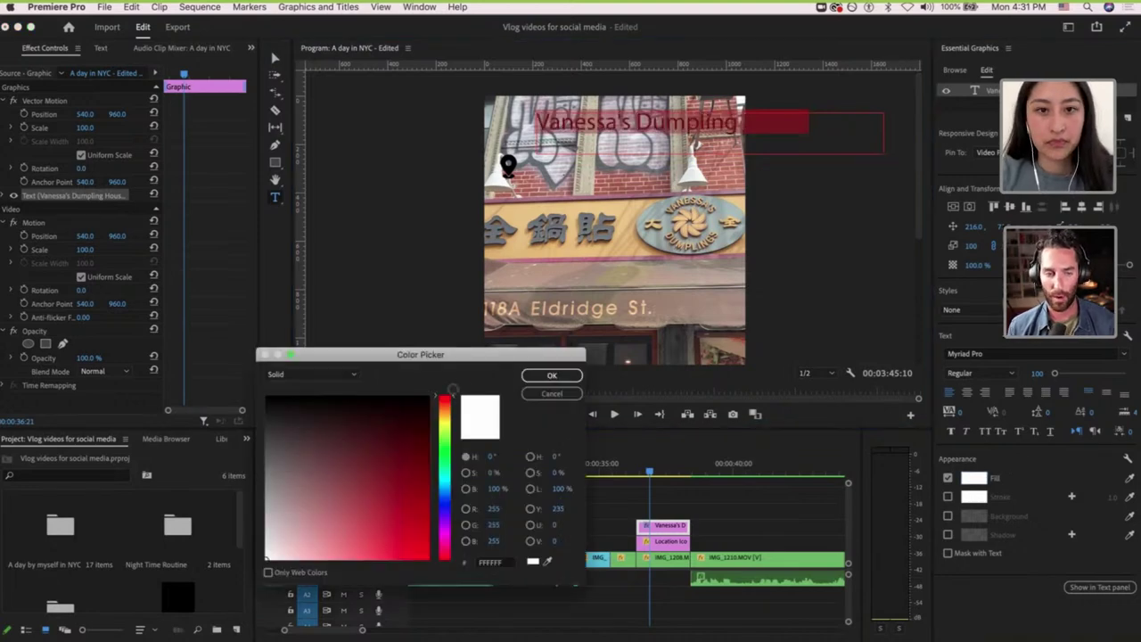
left_click(551, 375)
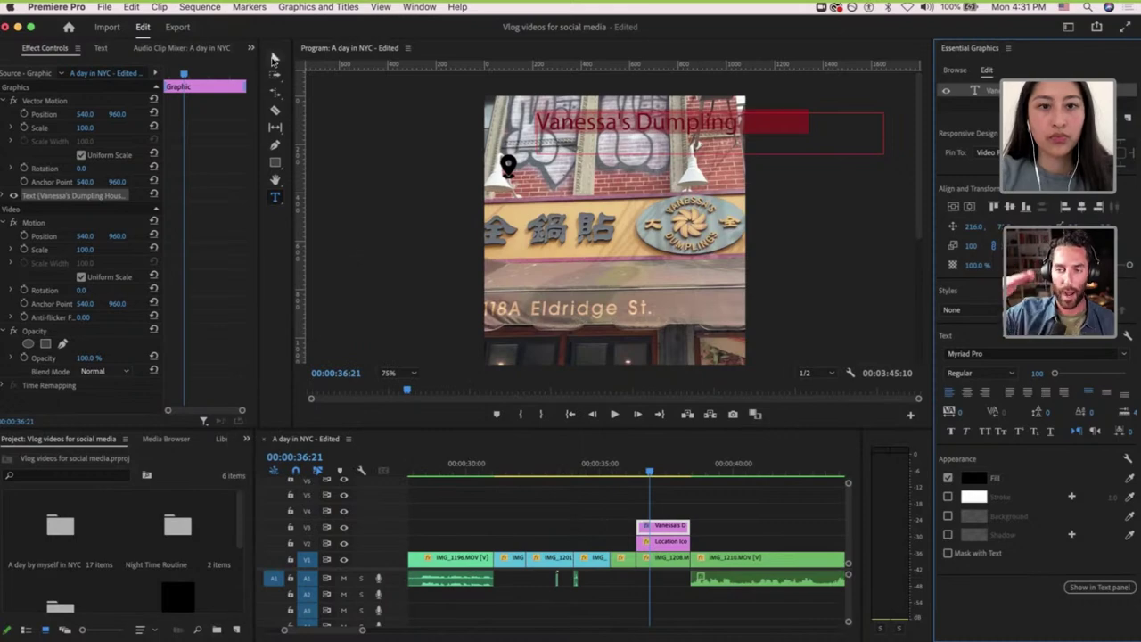
Move the "Vanessa's Dumpling House" text down so it sits directly beside the location icon.
left_click(274, 59)
left_click_drag(622, 129, 615, 173)
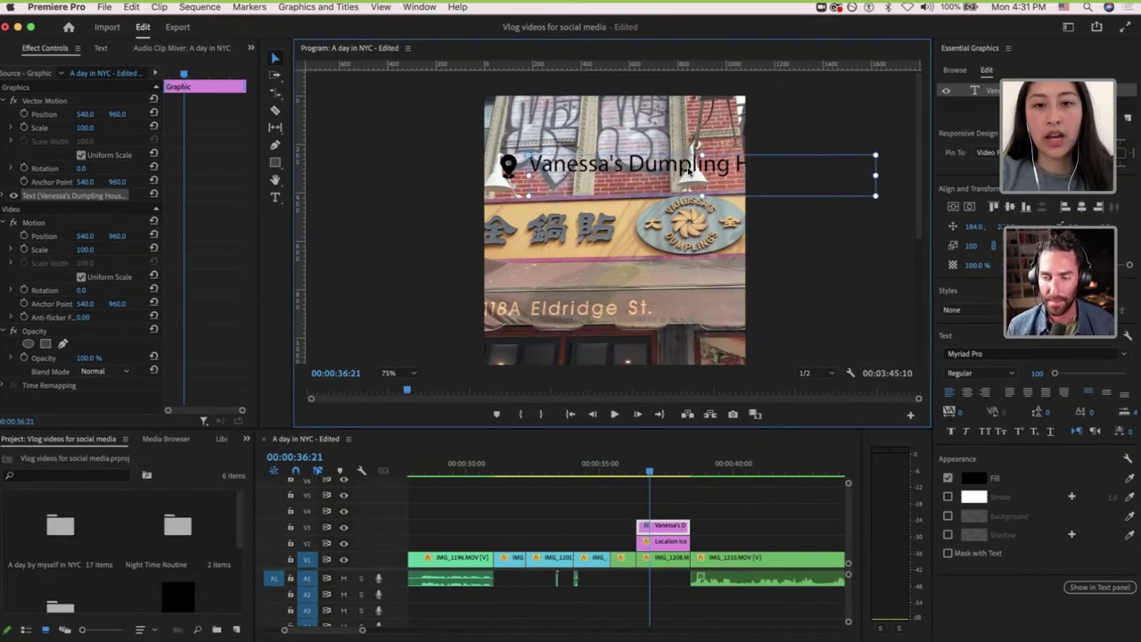
left_click_drag(680, 174, 679, 177)
Change the font of the "Vanessa's Dumpling House" text to Filson Soft.
double_click(678, 174)
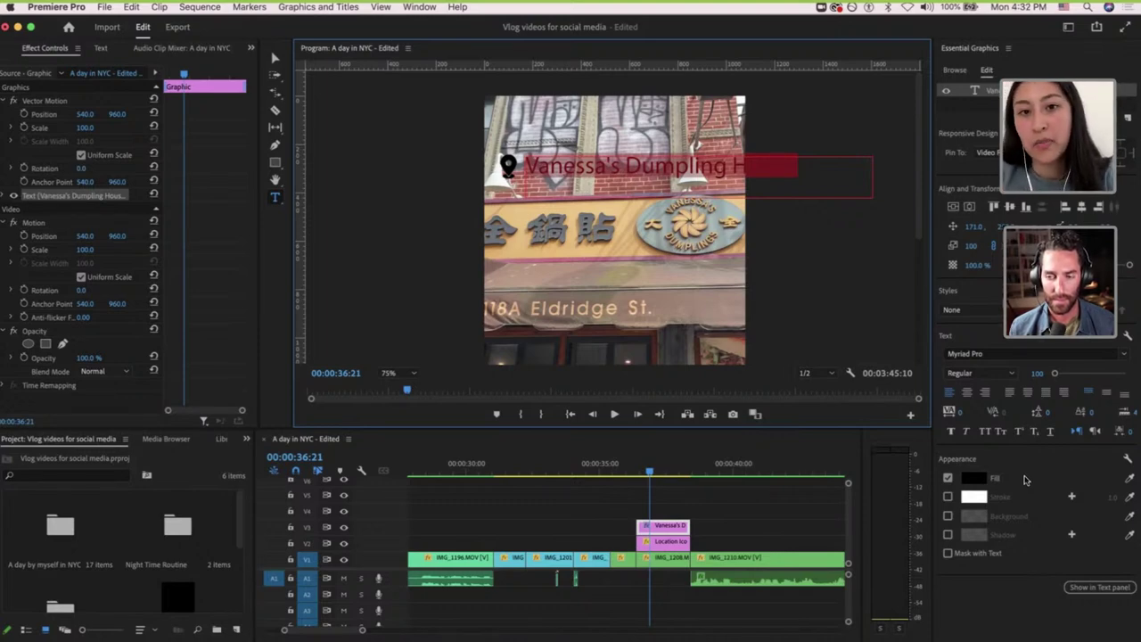
left_click(998, 354)
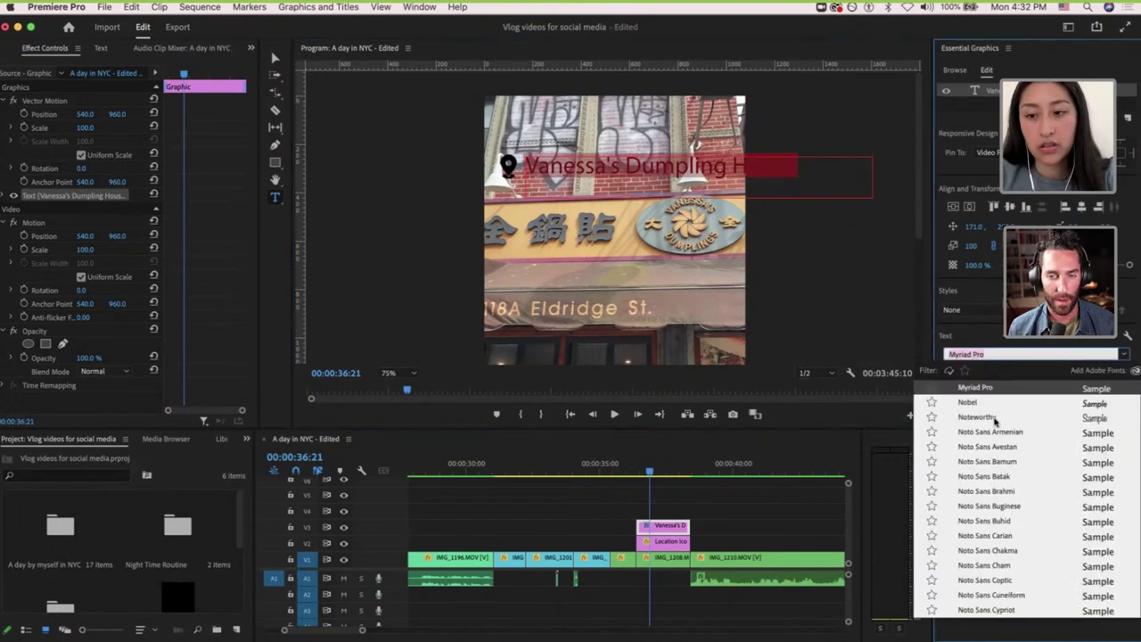
scroll(999, 446, "up", 3)
scroll(1075, 399, "up", 5)
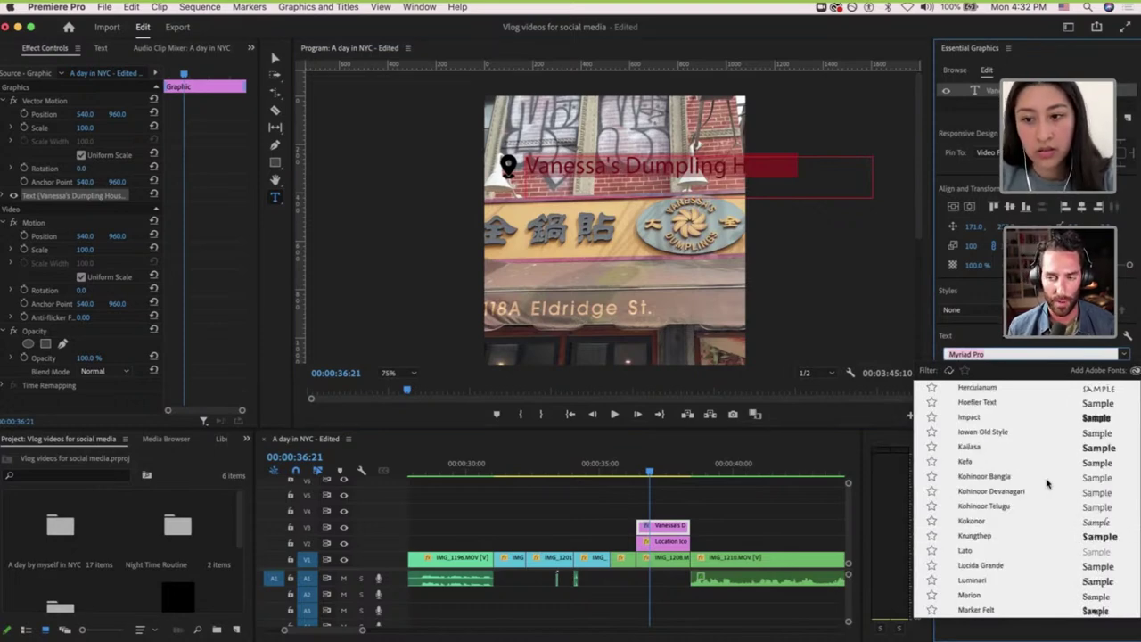
scroll(1047, 481, "up", 5)
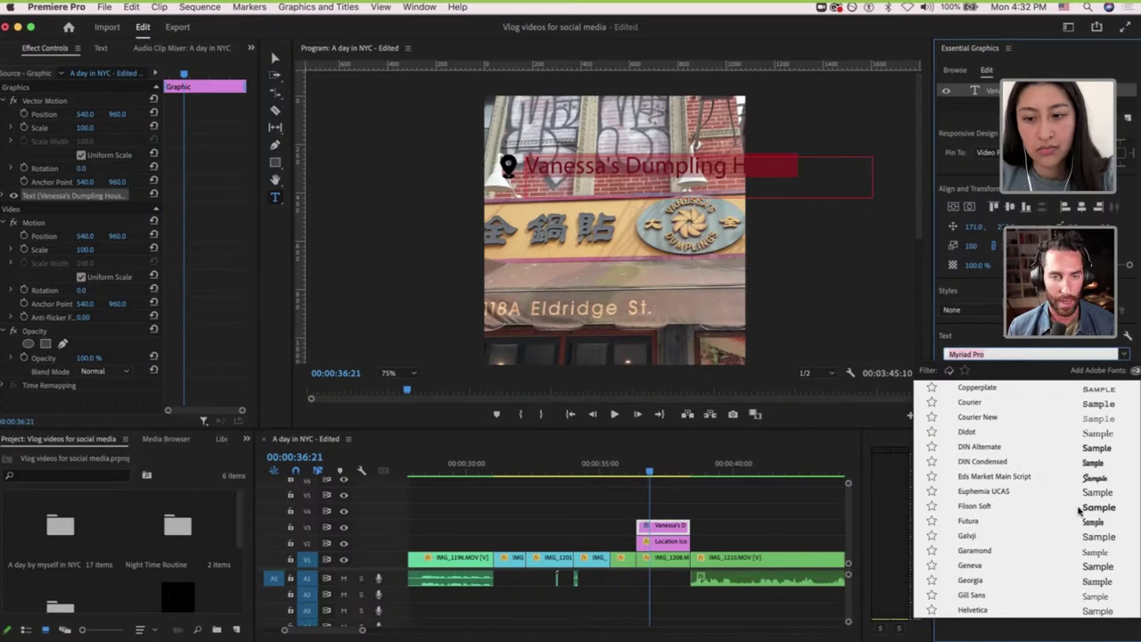
left_click(1079, 507)
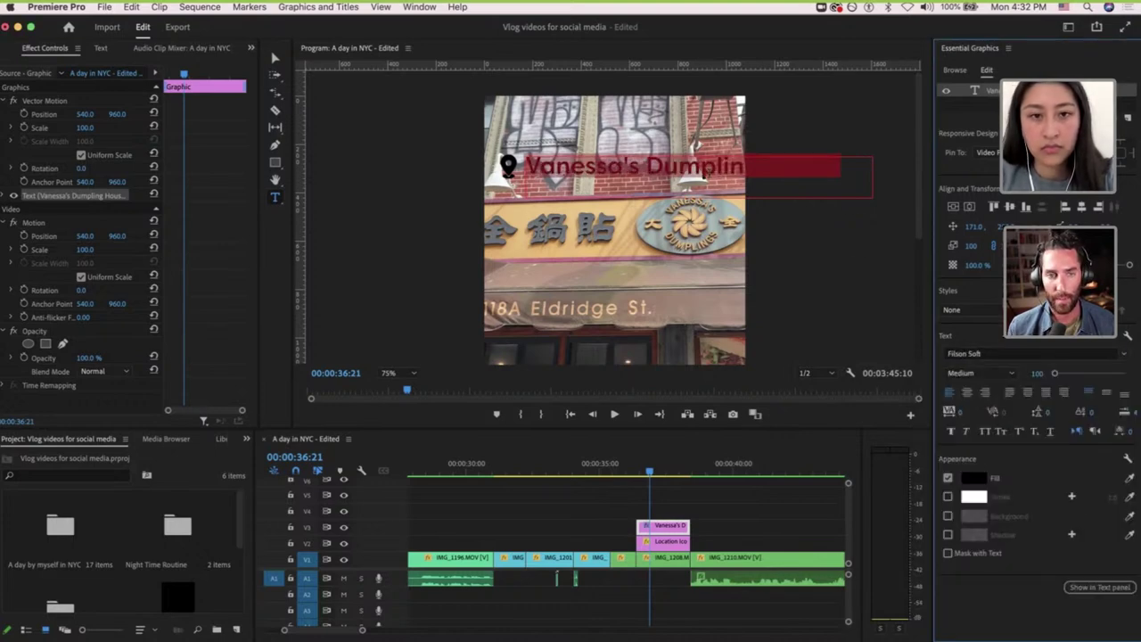
Set the font size of the "Vanessa's Dumpling House" text to 92.
left_click(1035, 374)
key("Down")
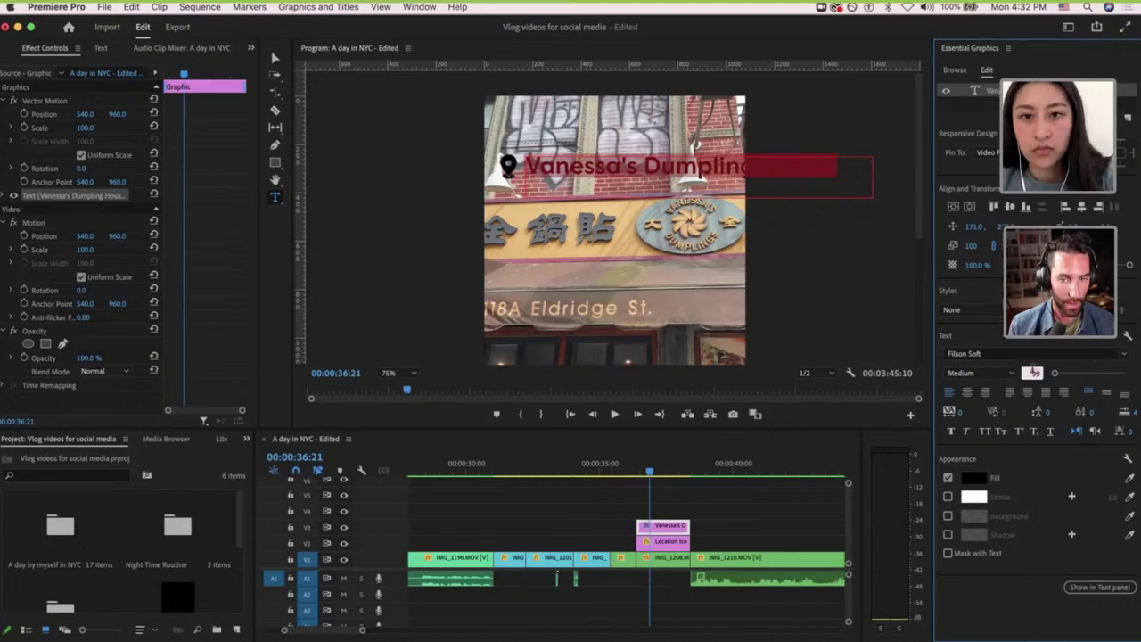
left_click_drag(1033, 372, 1033, 373)
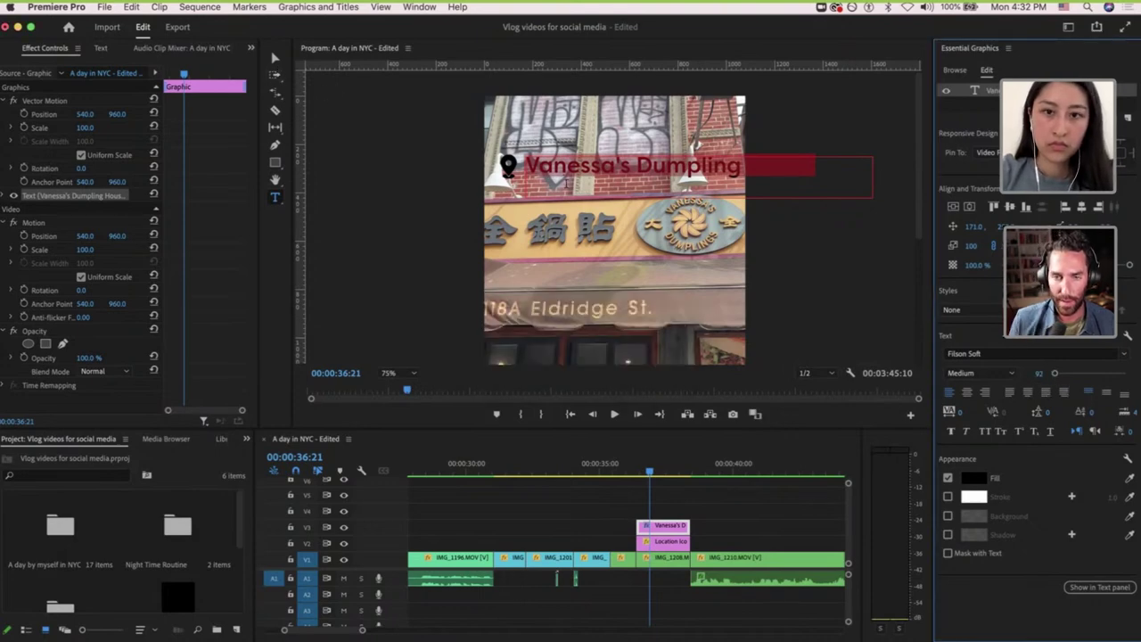
Extend the title's text box downward so the second line, "House", fits inside it.
left_click(789, 171)
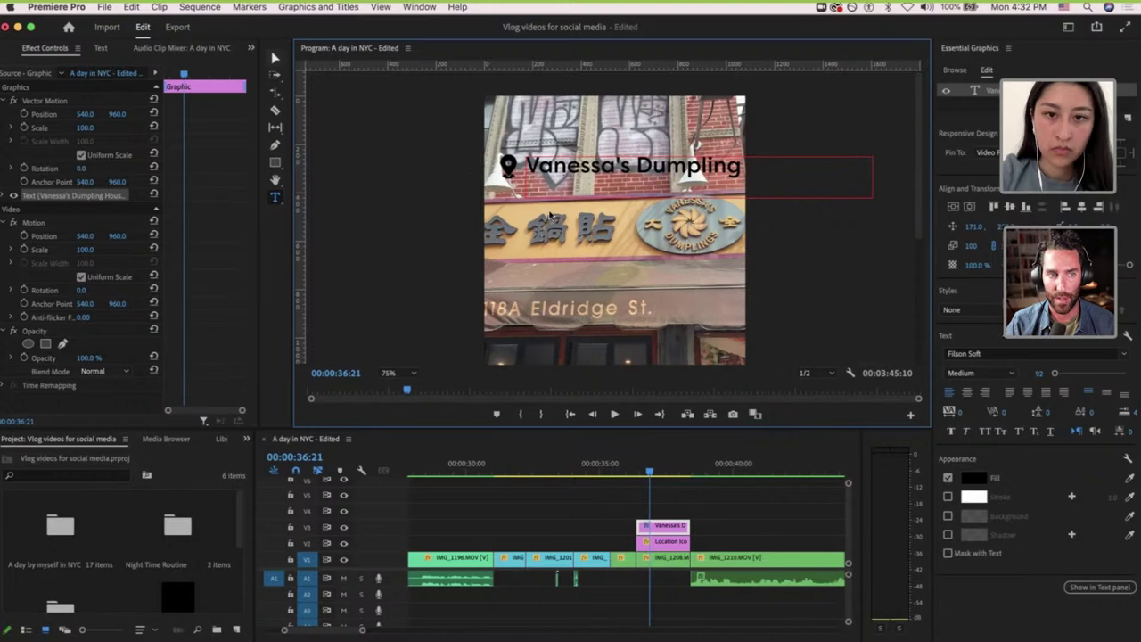
key("v")
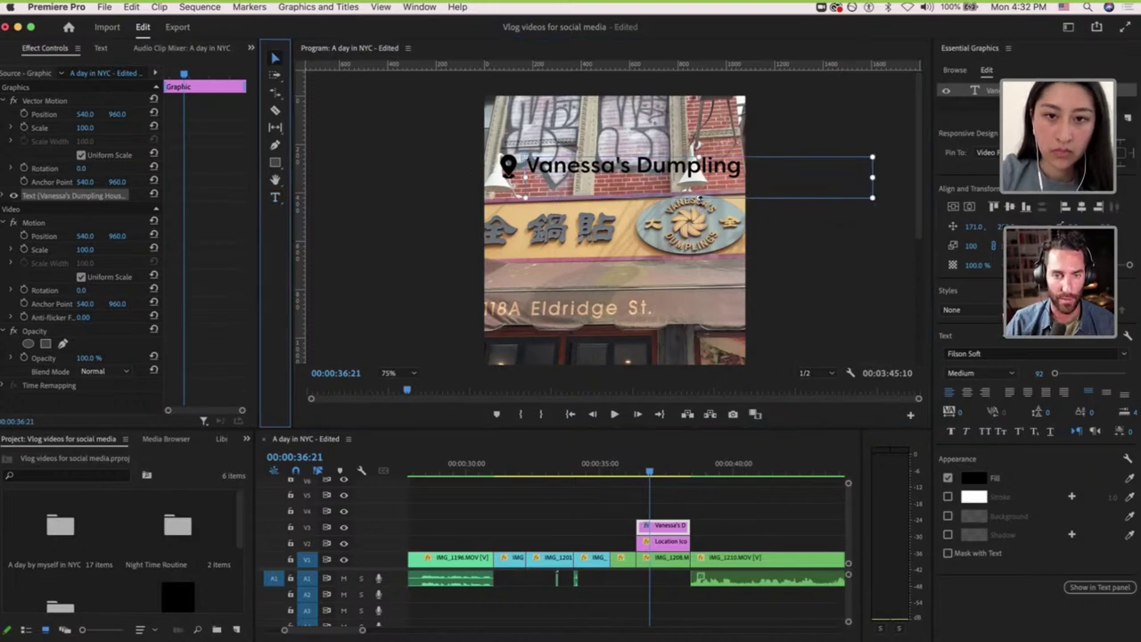
left_click_drag(703, 197, 703, 231)
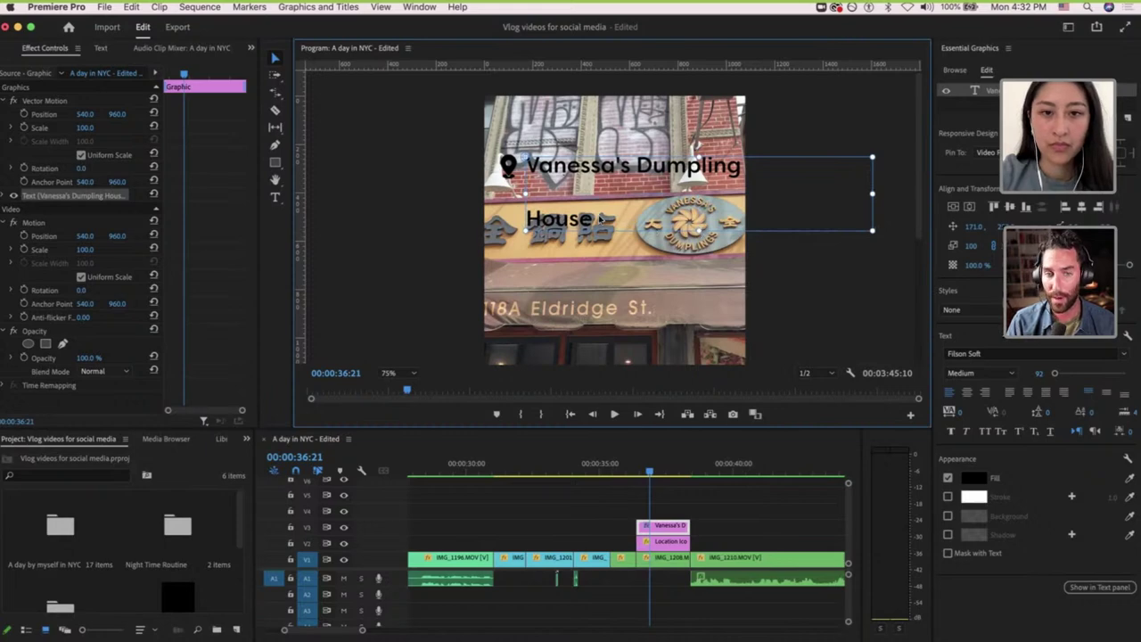
Set the leading of the whole "Vanessa's Dumpling House" text to -64 to bring its two lines closer together.
key("t")
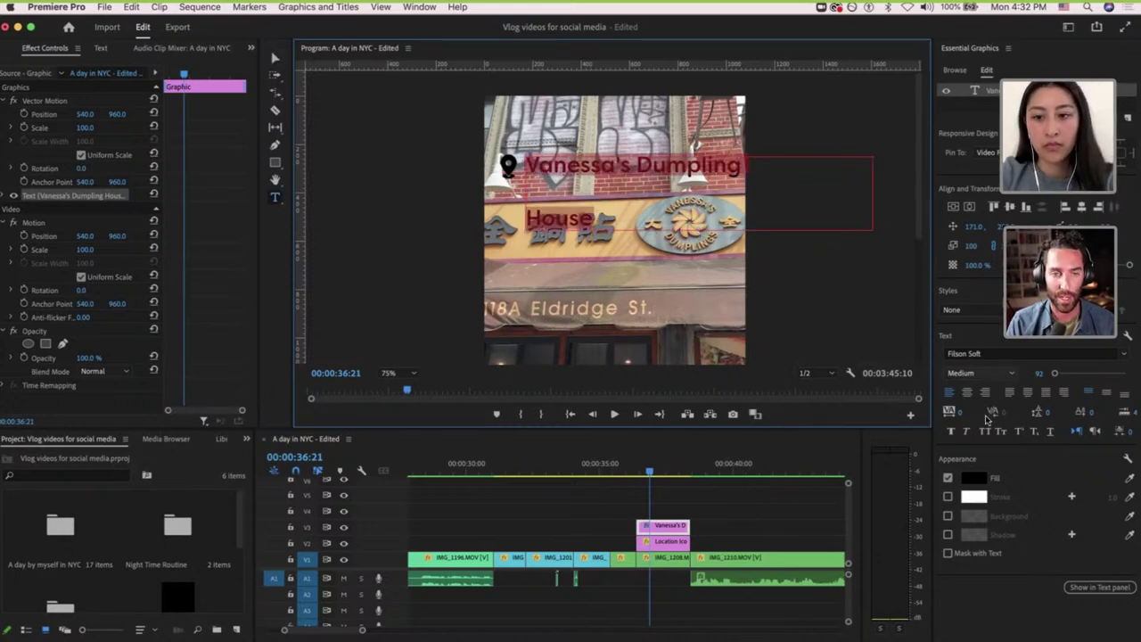
left_click(1055, 411)
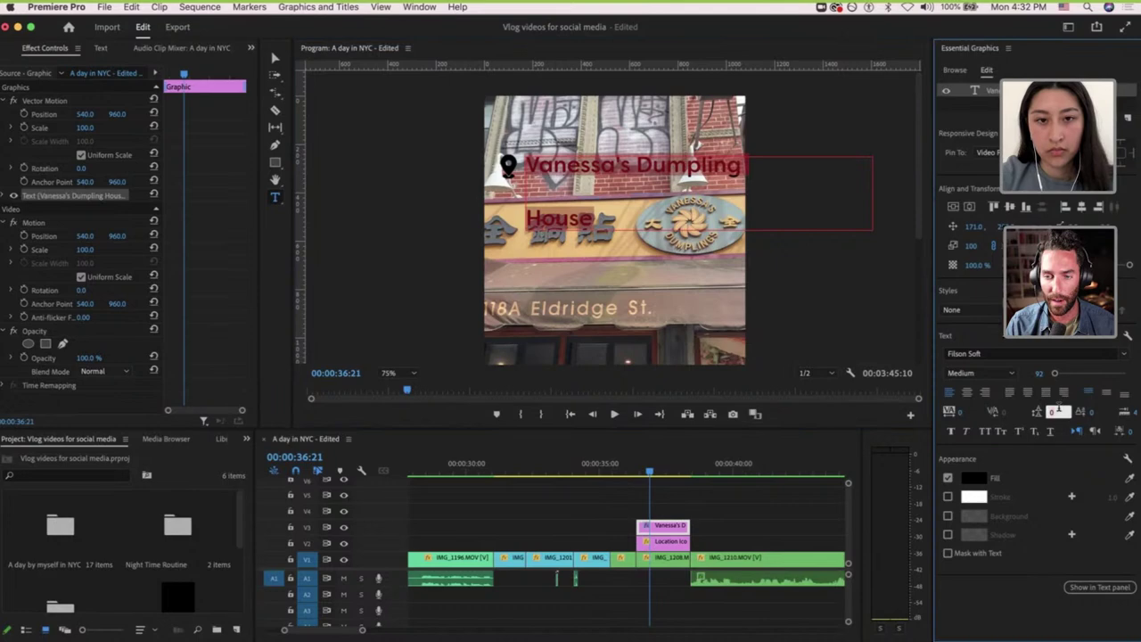
key("Down")
key("Down")
key("Down")
key("Down")
key("Down")
key("Down")
key("Down")
key("Down")
key("Down")
key("Down")
key("Down")
key("Down")
key("Down")
key("Down")
key("Down")
key("Down")
key("Down")
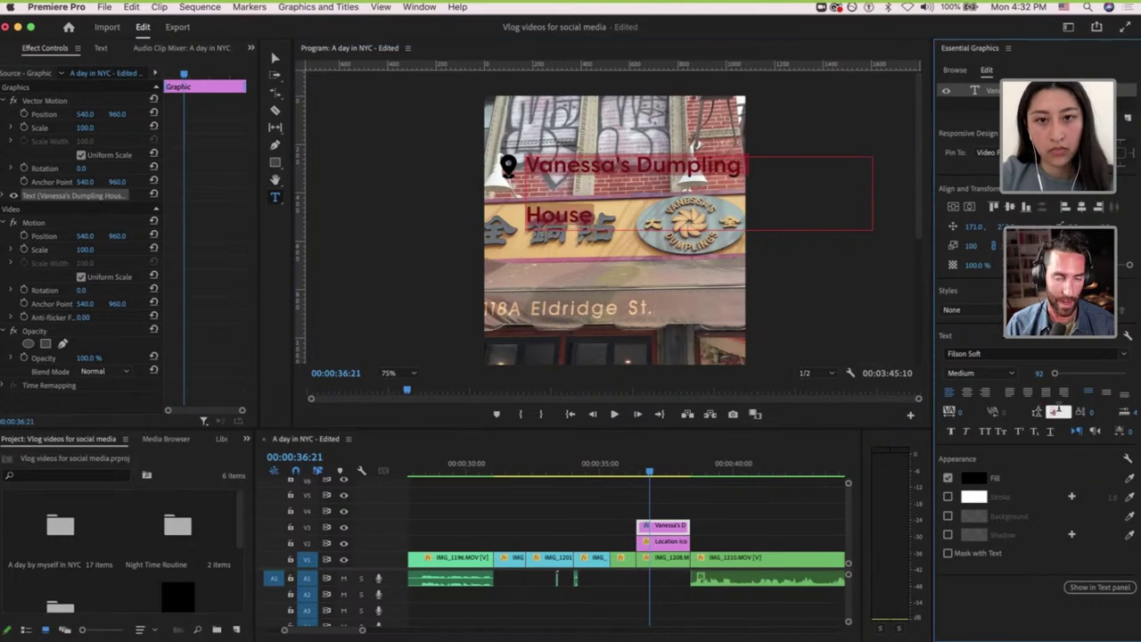
key("Down")
key("Down")
key("Down")
key("Down")
key("Down")
key("Down")
key("Down")
key("Down")
key("Down")
key("Down")
key("Down")
key("Down")
key("Down")
key("Down")
key("Down")
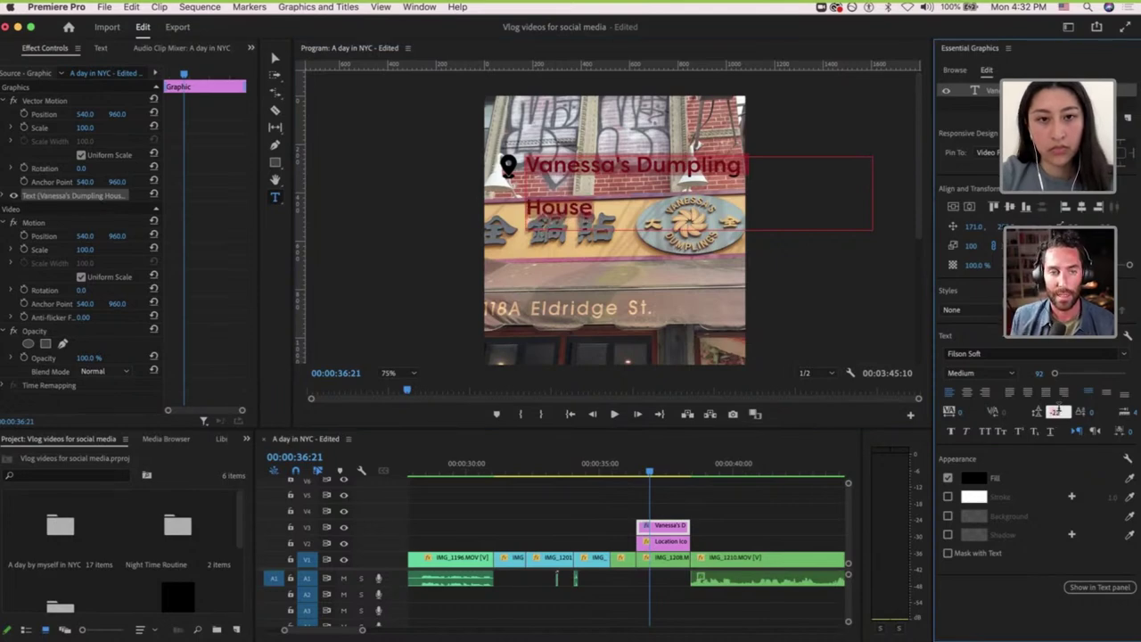
key("Down")
key("Down")
key("Down")
key("Down")
key("Down")
key("Down")
key("Down")
key("Down")
key("Down")
key("Down")
key("Down")
key("Down")
key("Down")
key("Down")
key("Down")
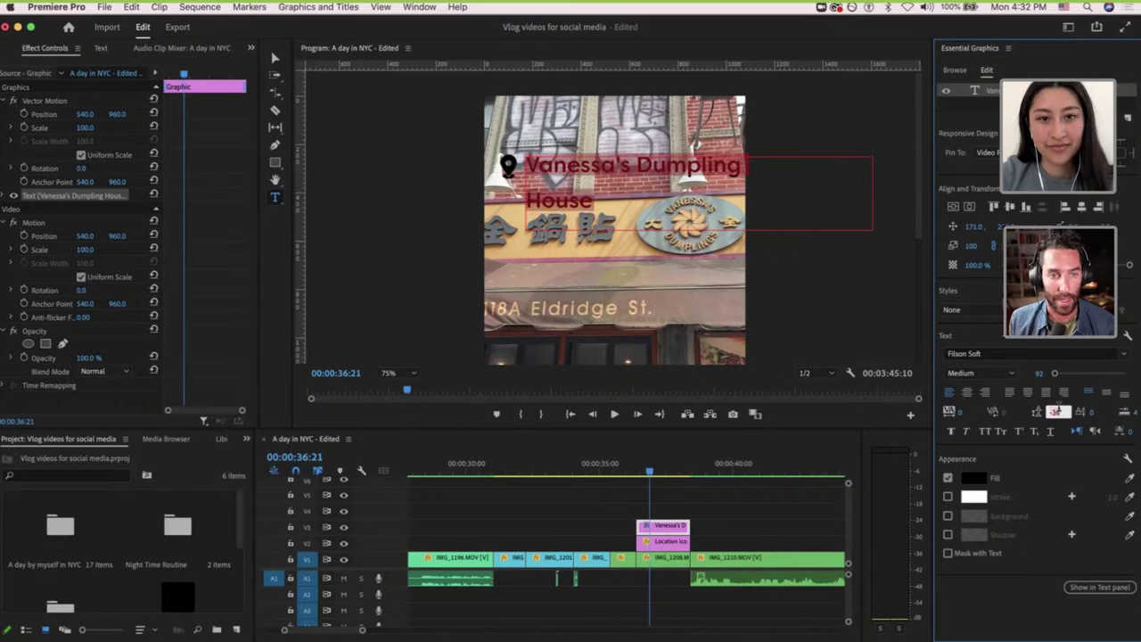
key("Down")
key("Down")
key("Down")
key("Down")
key("Down")
key("Down")
key("Down")
key("Down")
key("Down")
key("Down")
key("Down")
key("Down")
key("Down")
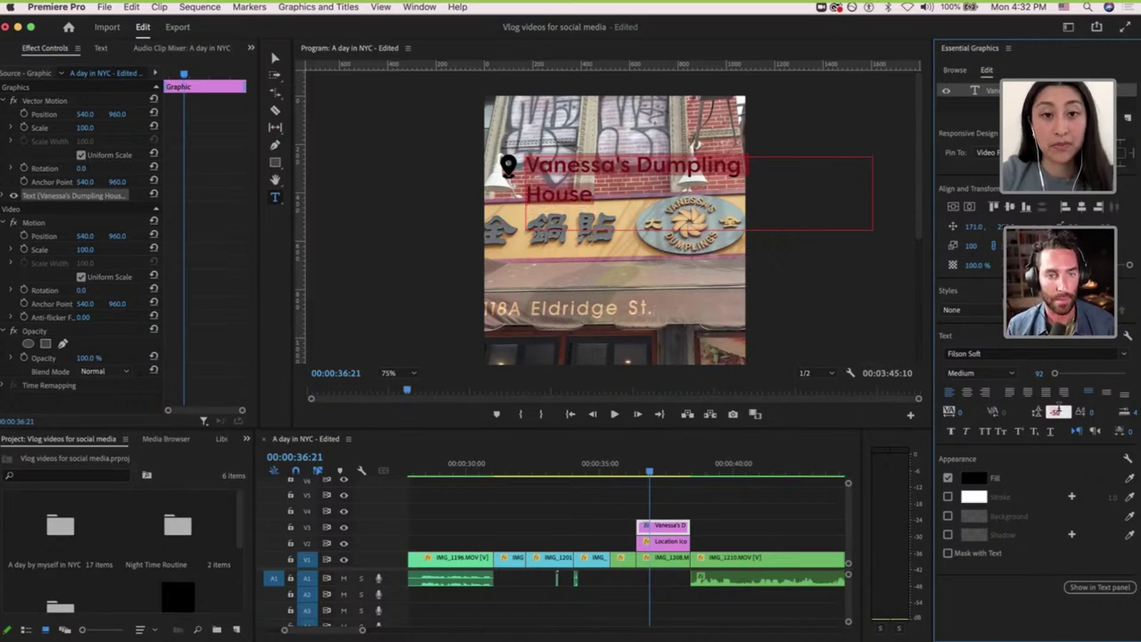
key("Down")
key("Down")
key("Down")
key("Down")
key("Down")
key("Down")
key("Down")
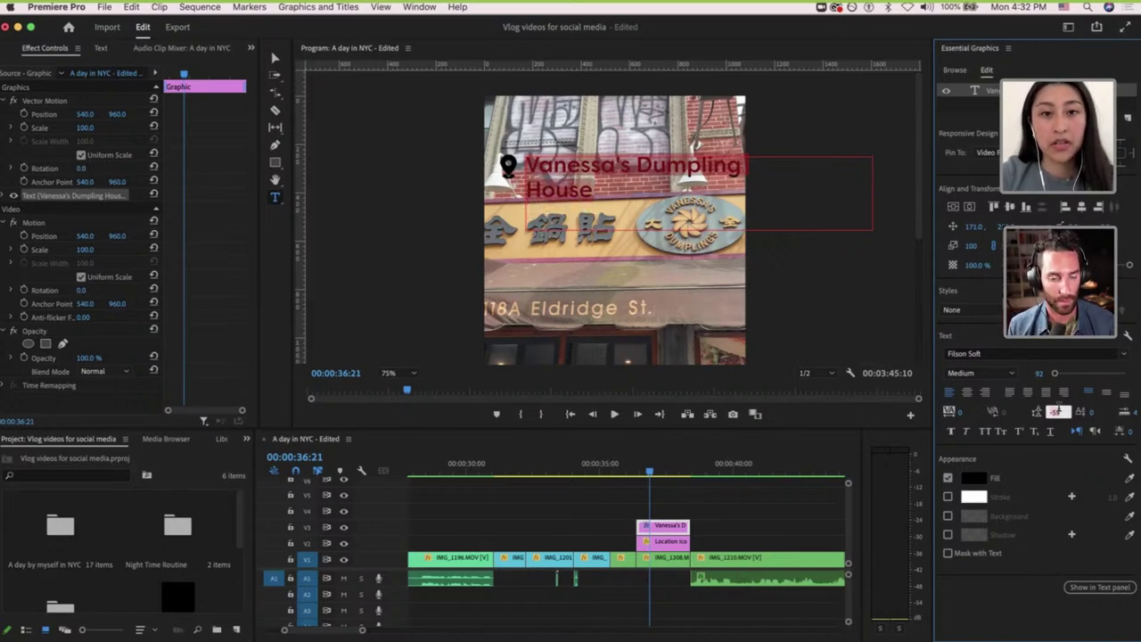
key("Down")
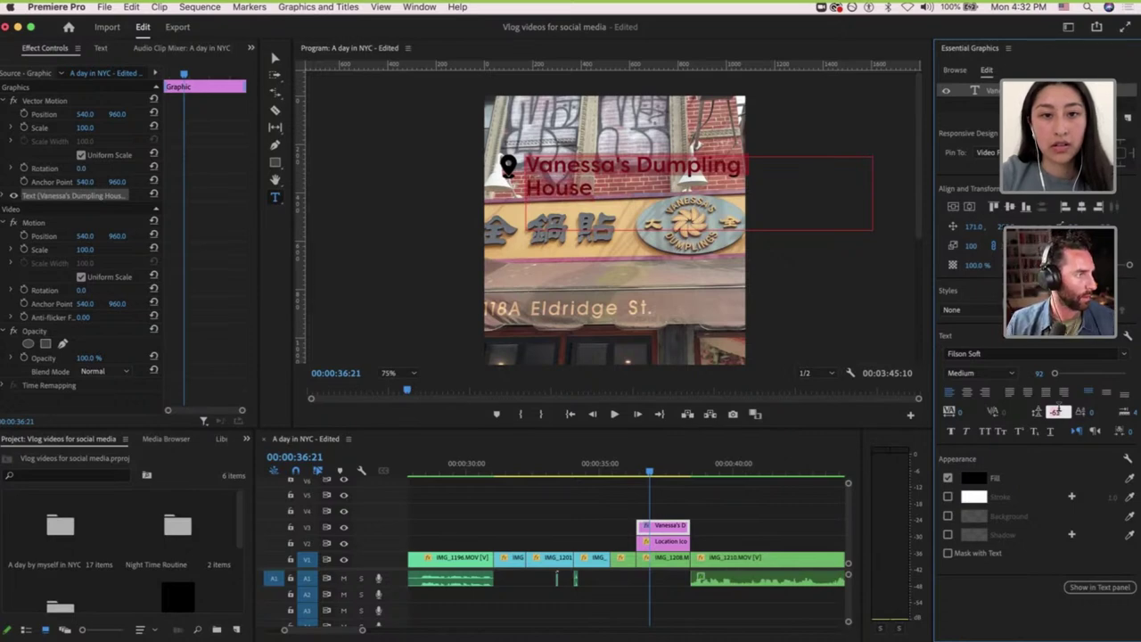
key("Down")
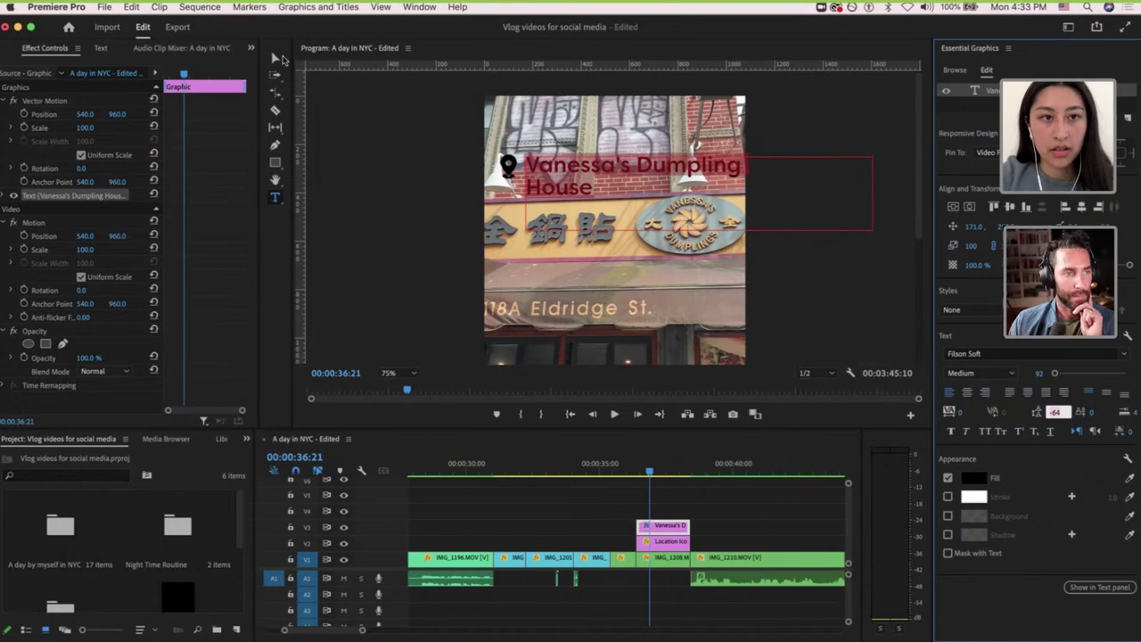
Try to narrow the title's text box to the edge of the video frame.
left_click(276, 58)
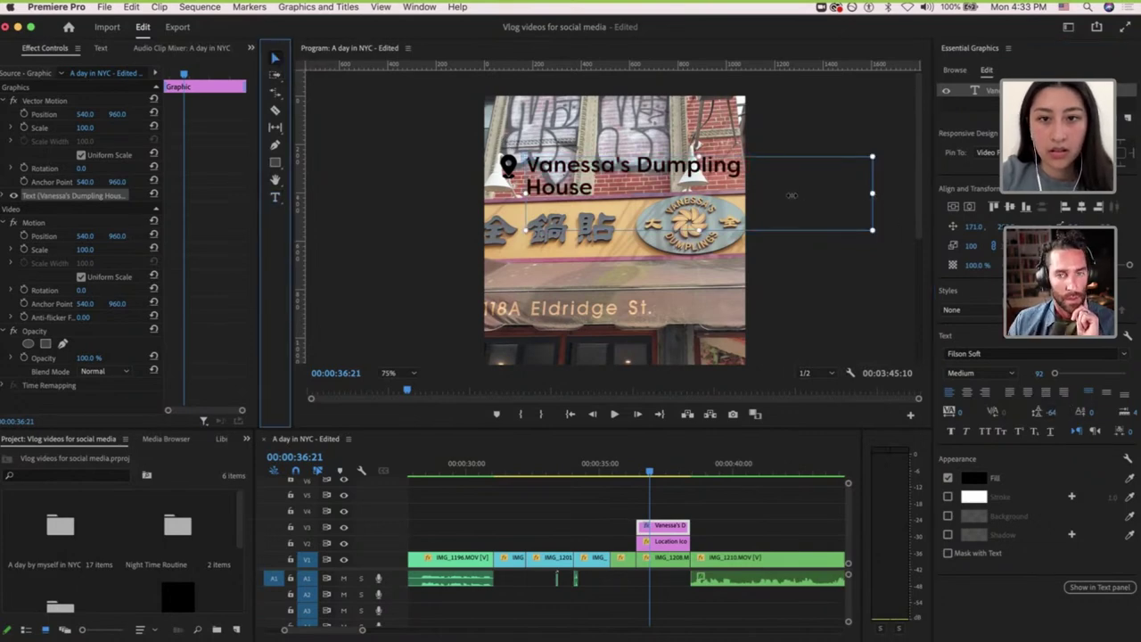
left_click_drag(873, 193, 747, 186)
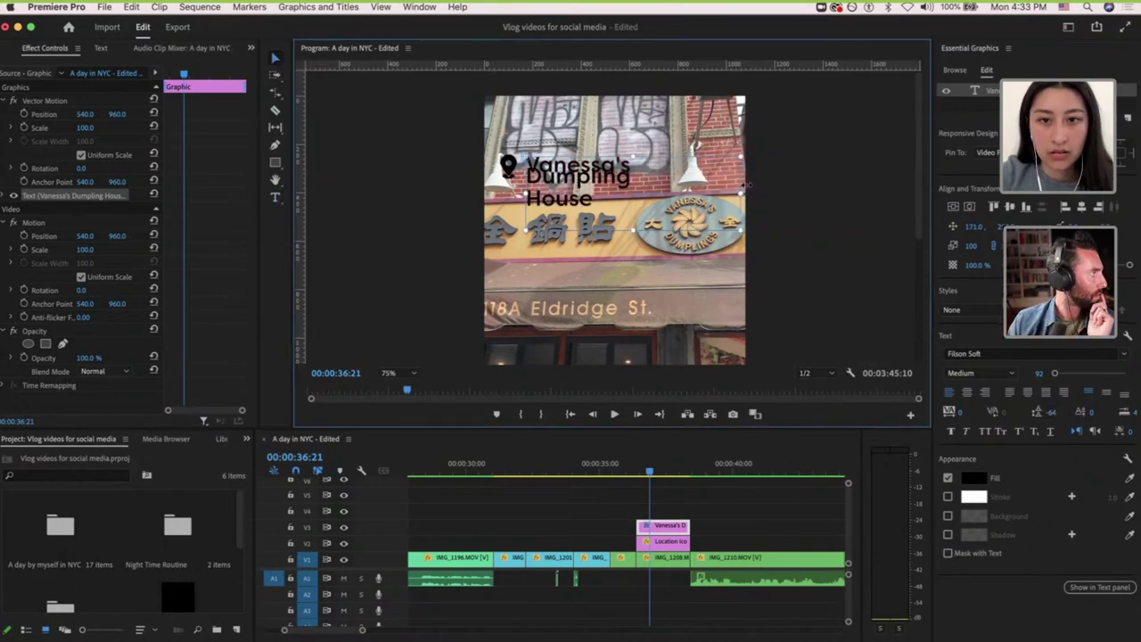
left_click(408, 161)
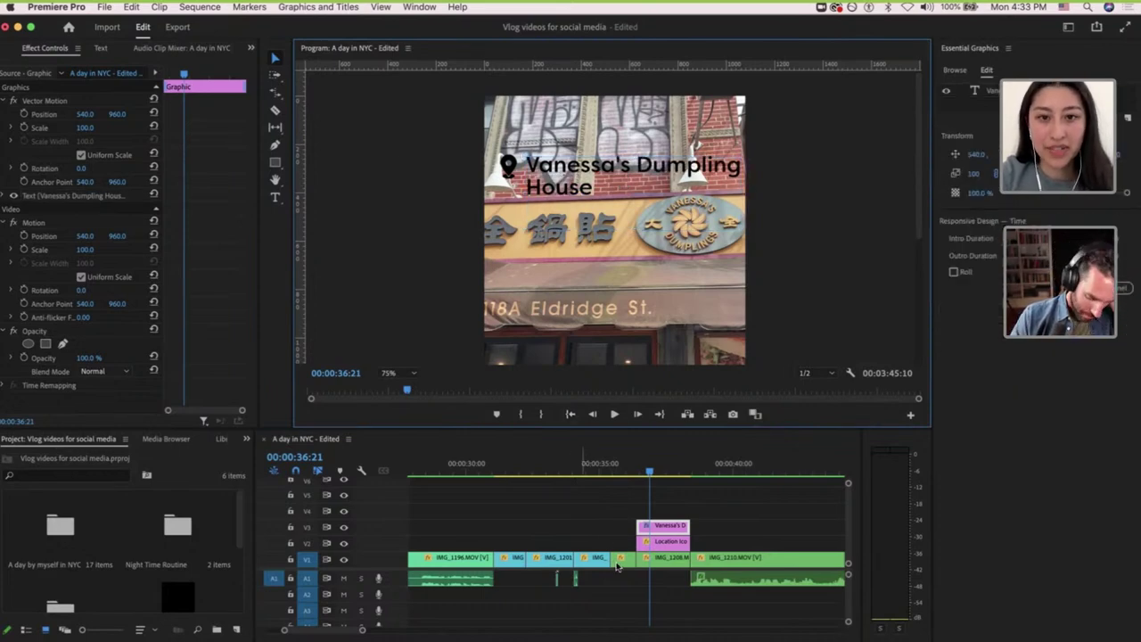
Set the program preview's zoom level to Fit.
scroll(632, 540, "down", 3)
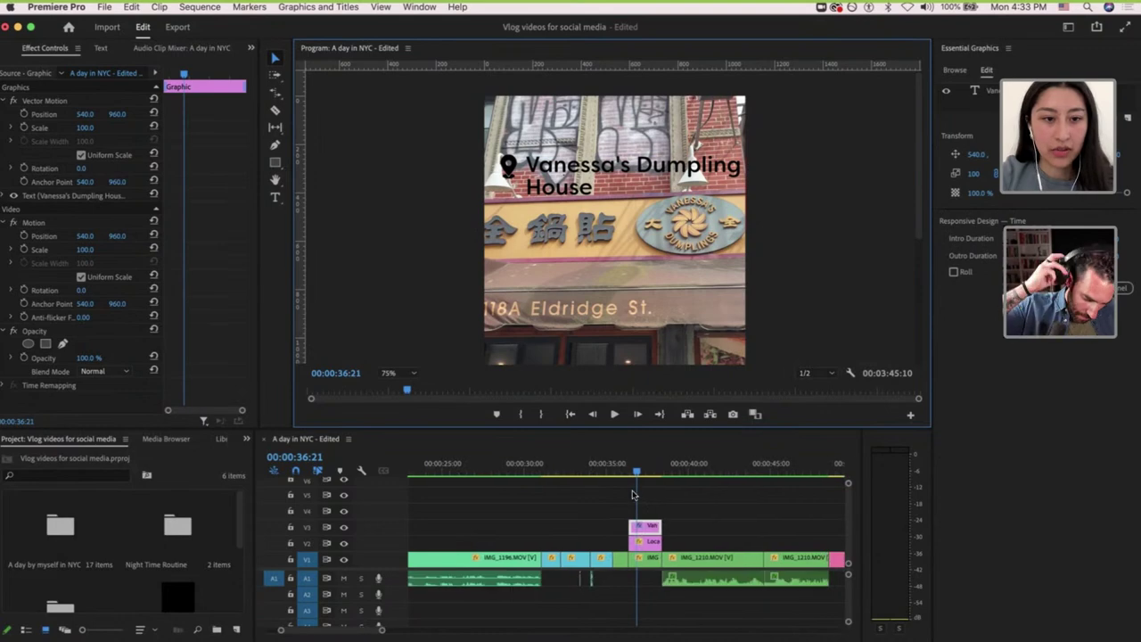
left_click(403, 373)
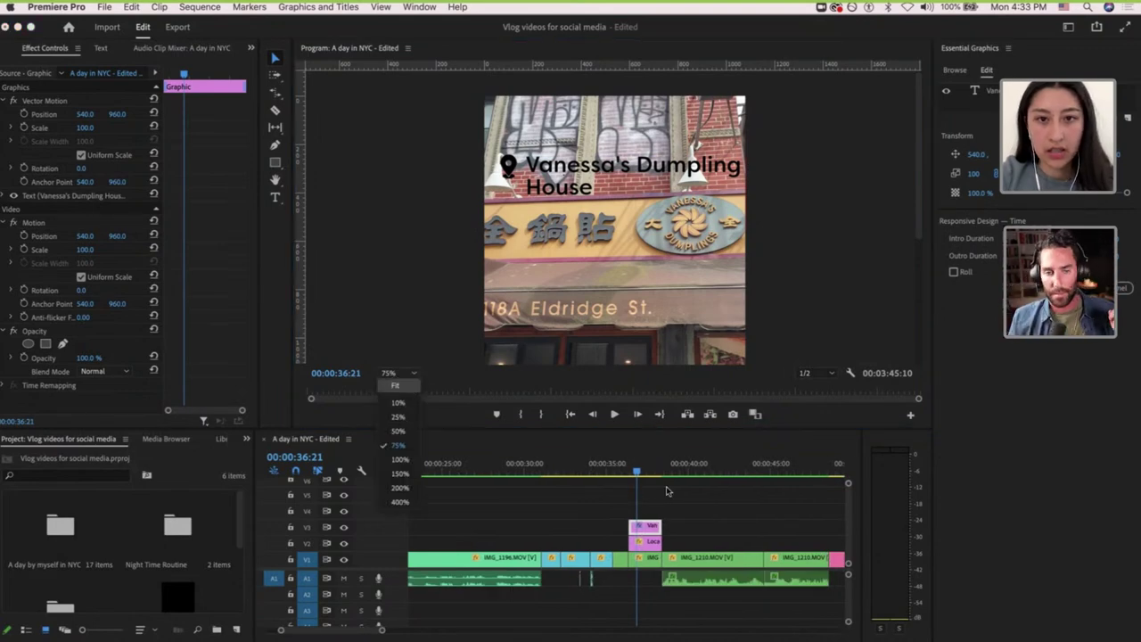
left_click(409, 389)
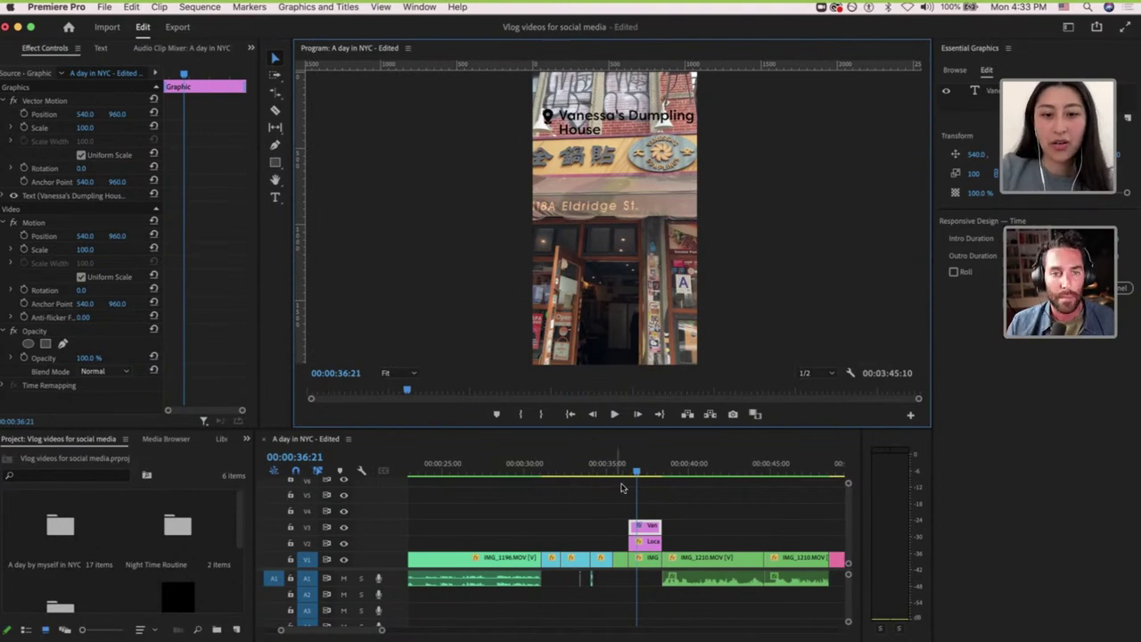
Select and copy both the "Vanessa's Dumpling House" title clip and the Location Icon.png clip below it.
left_click(634, 493)
key("equal")
key("equal")
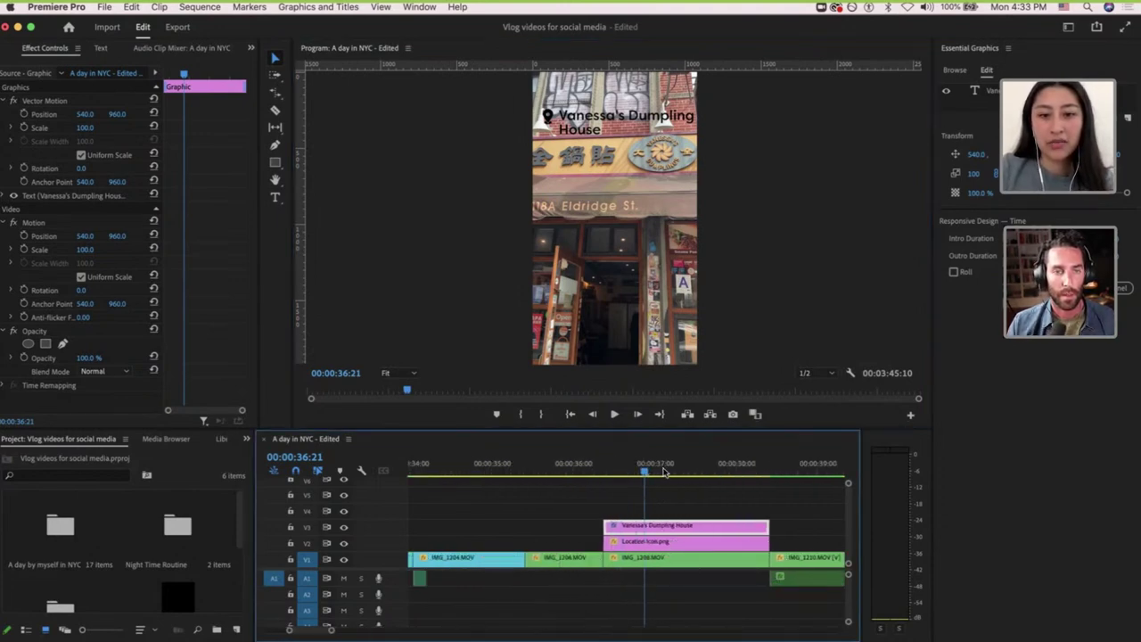
left_click_drag(662, 470, 624, 470)
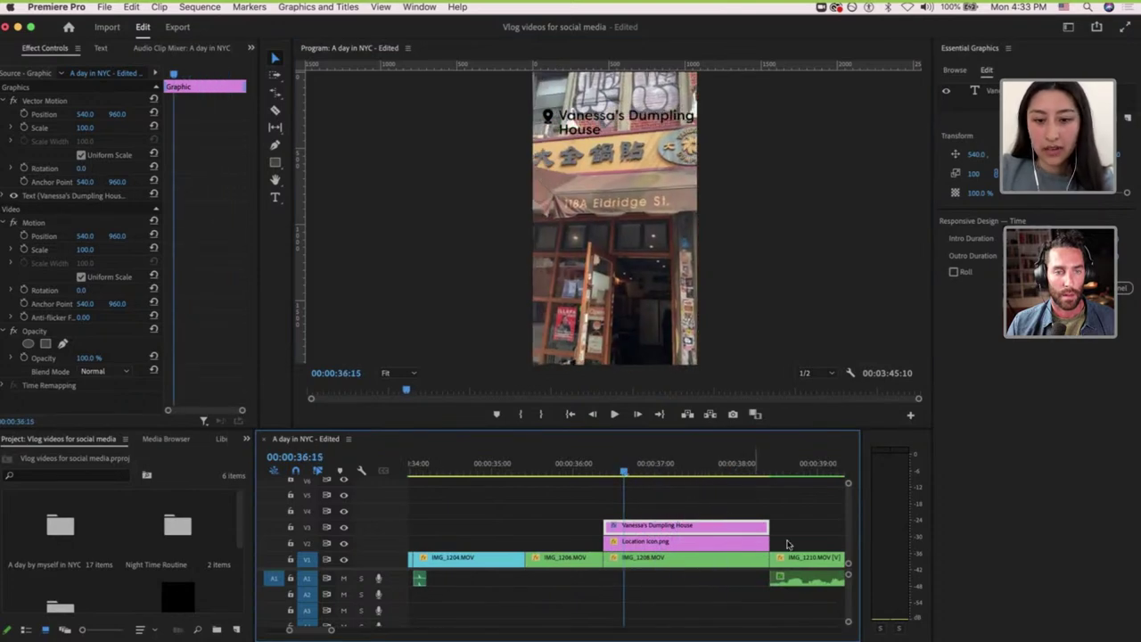
left_click_drag(792, 546, 700, 524)
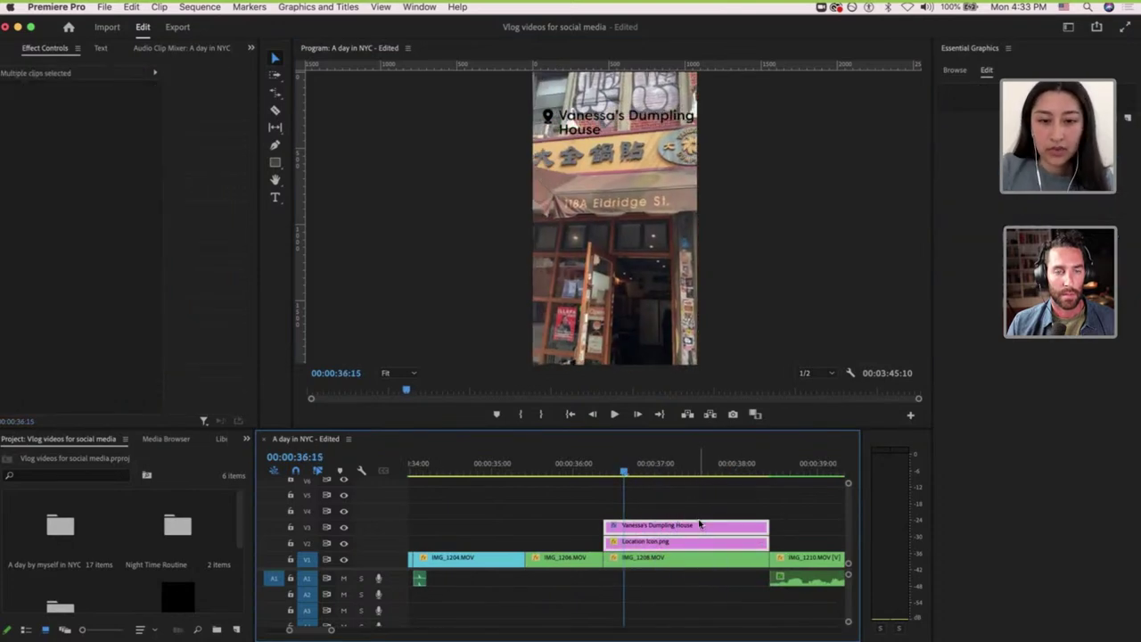
scroll(700, 524, "down", 3)
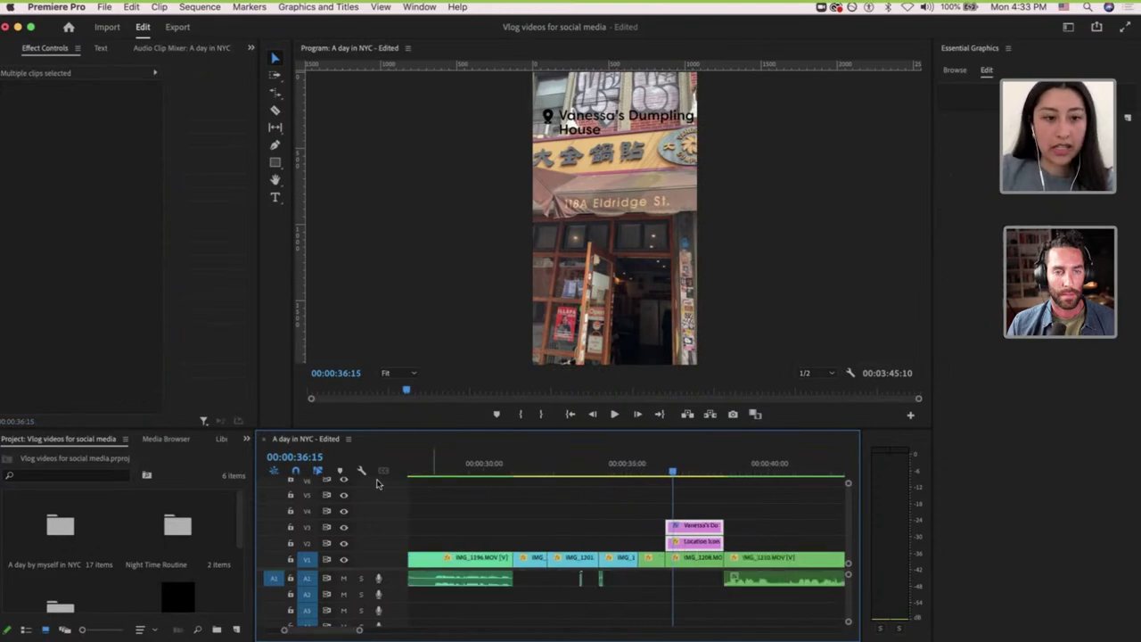
Check the next location in the Stickies note, and place the Premiere Pro playhead at 00:00:53:22 over the waterfront clip IMG_1224.MOV.
key("ctrl+Up")
left_click(191, 588)
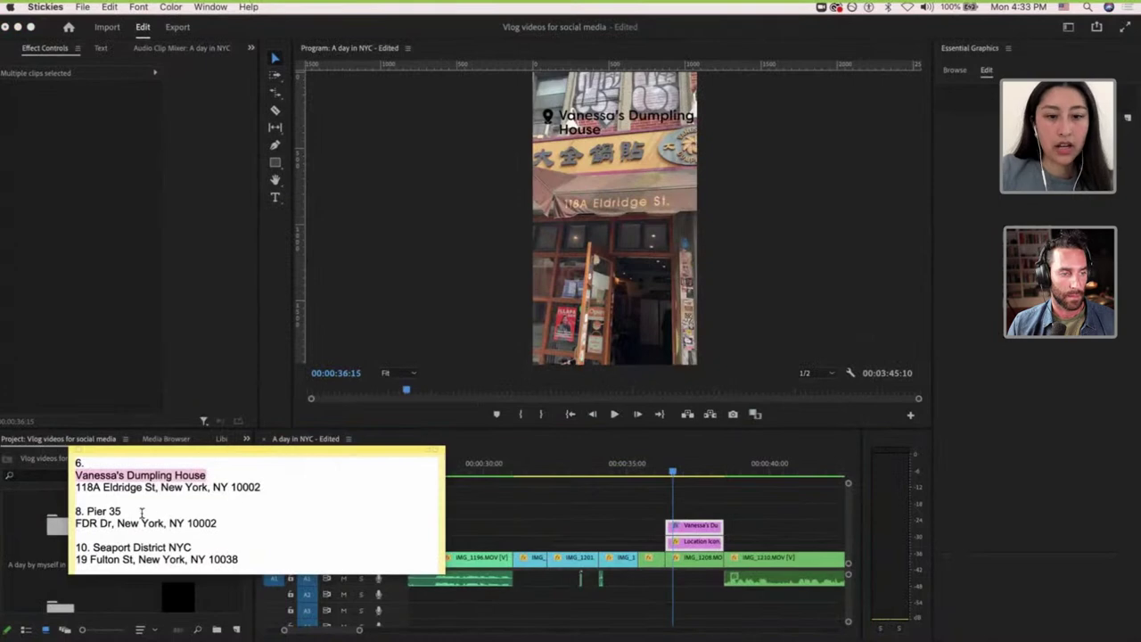
left_click(713, 509)
scroll(714, 509, "down", 4)
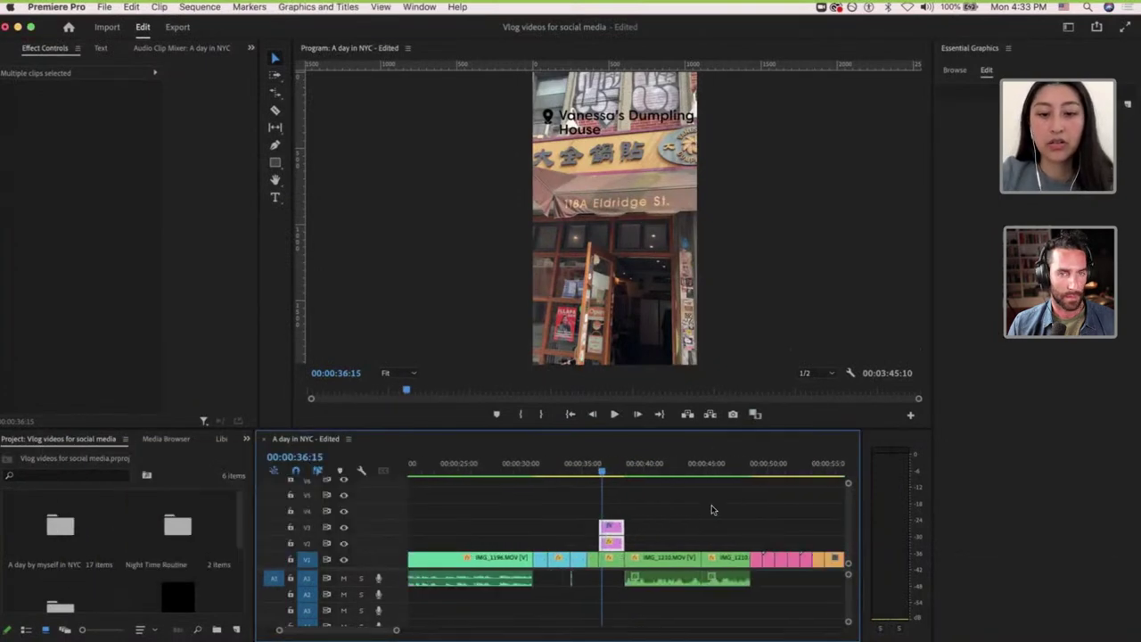
scroll(713, 509, "right", 3)
left_click(651, 471)
left_click_drag(651, 471, 658, 471)
left_click(719, 470)
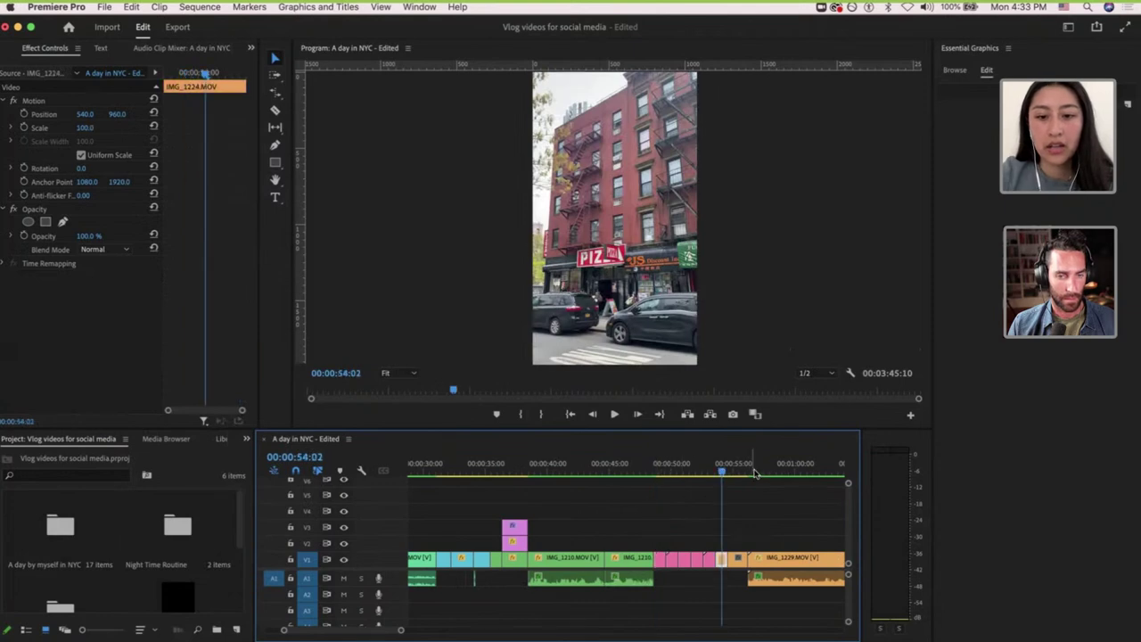
left_click(753, 470)
left_click_drag(751, 470, 721, 475)
scroll(721, 518, "up", 5)
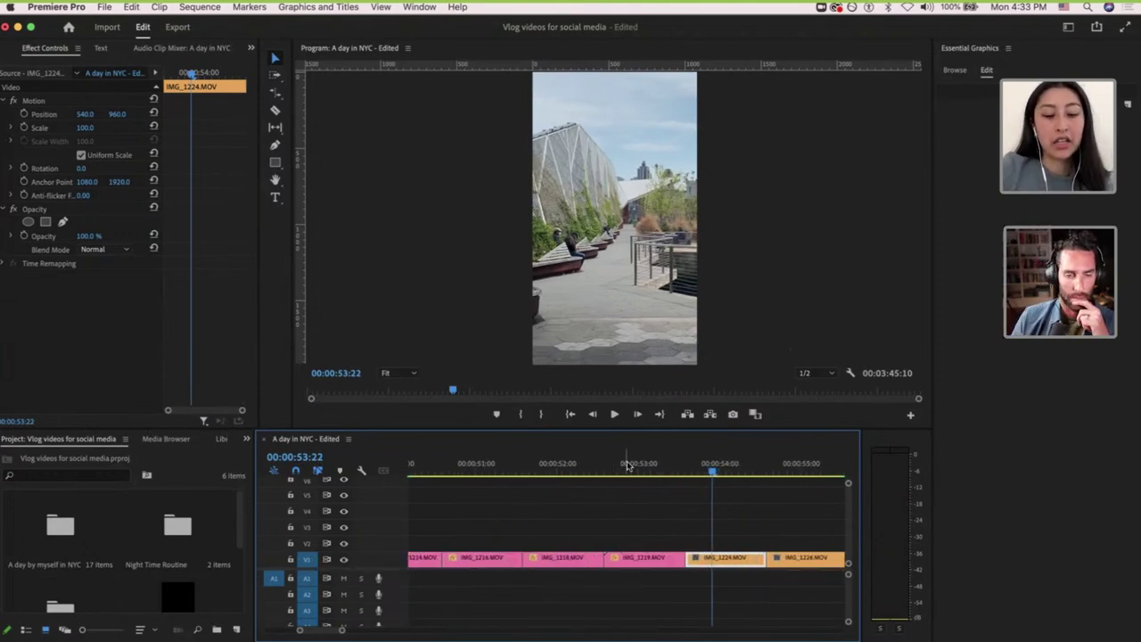
Paste the copied icon and title clips onto V2 and V3 at 00:00:53:22, using V2 as the target track instead of V1.
key("ctrl+v")
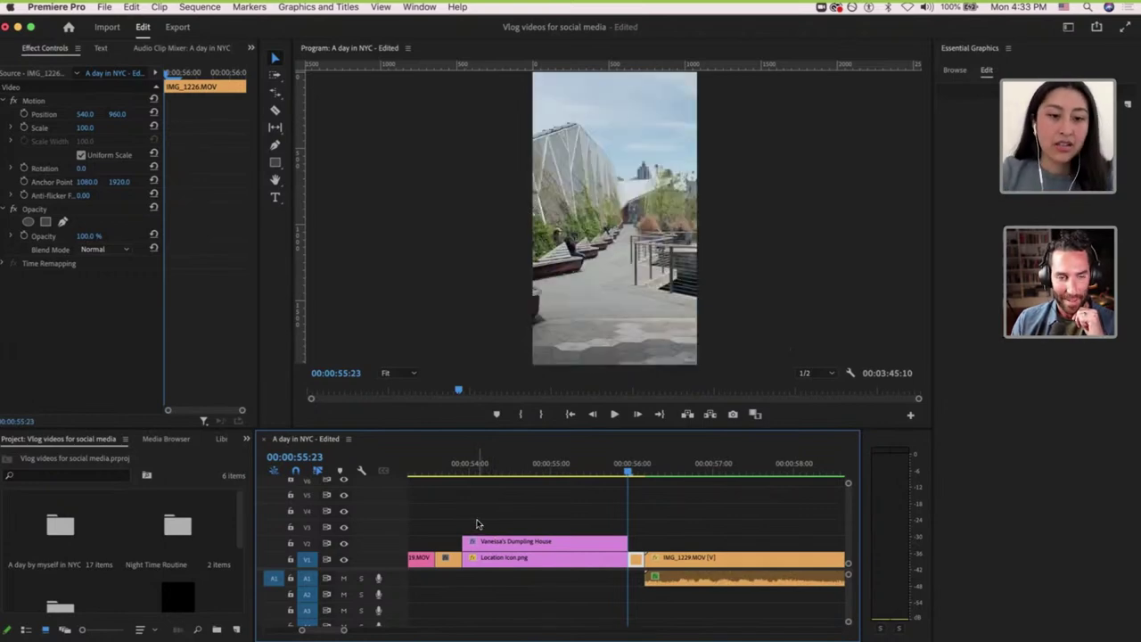
key("ctrl+z")
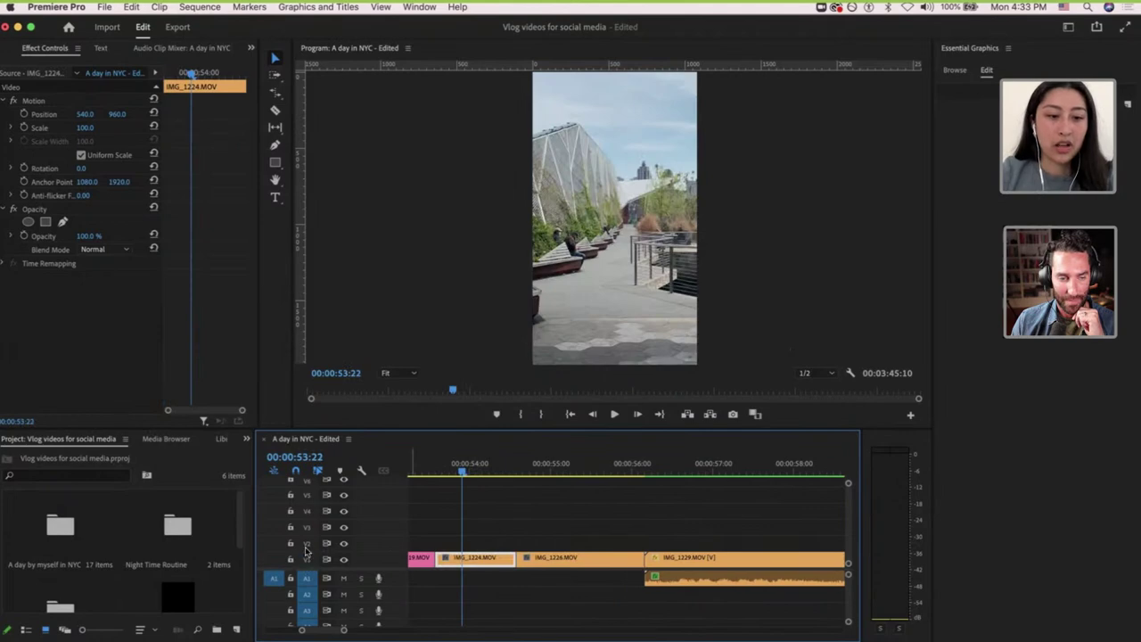
left_click(307, 543)
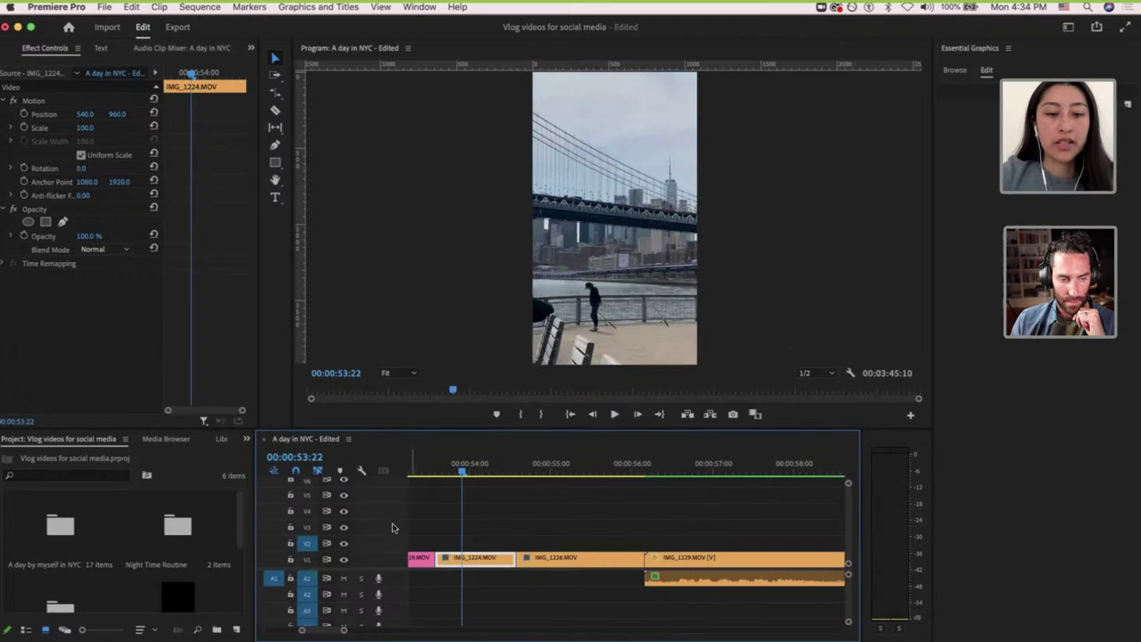
key("ctrl+v")
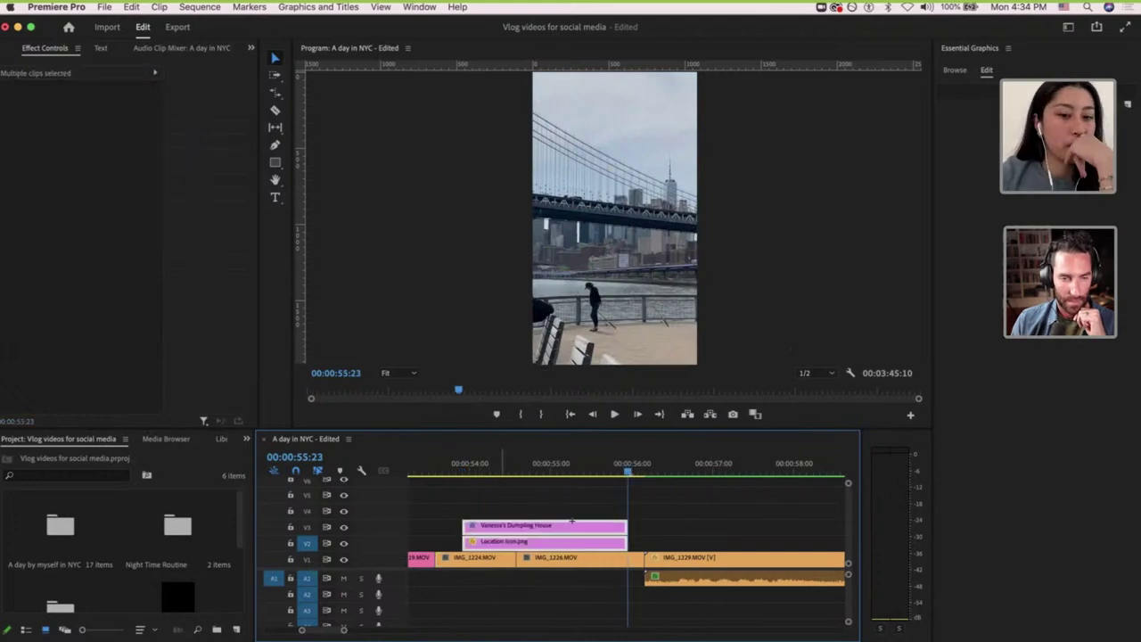
Apply Set to Frame Size to the IMG_1224.MOV and IMG_1226.MOV clips on V1.
left_click_drag(499, 485, 582, 542)
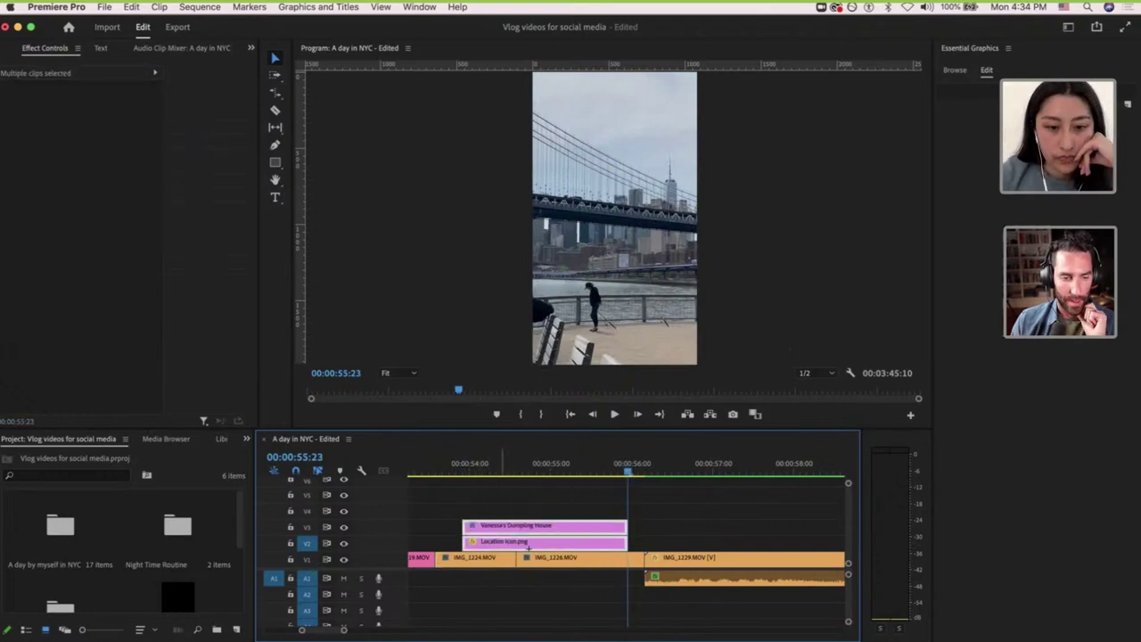
left_click_drag(501, 585, 530, 558)
right_click(530, 559)
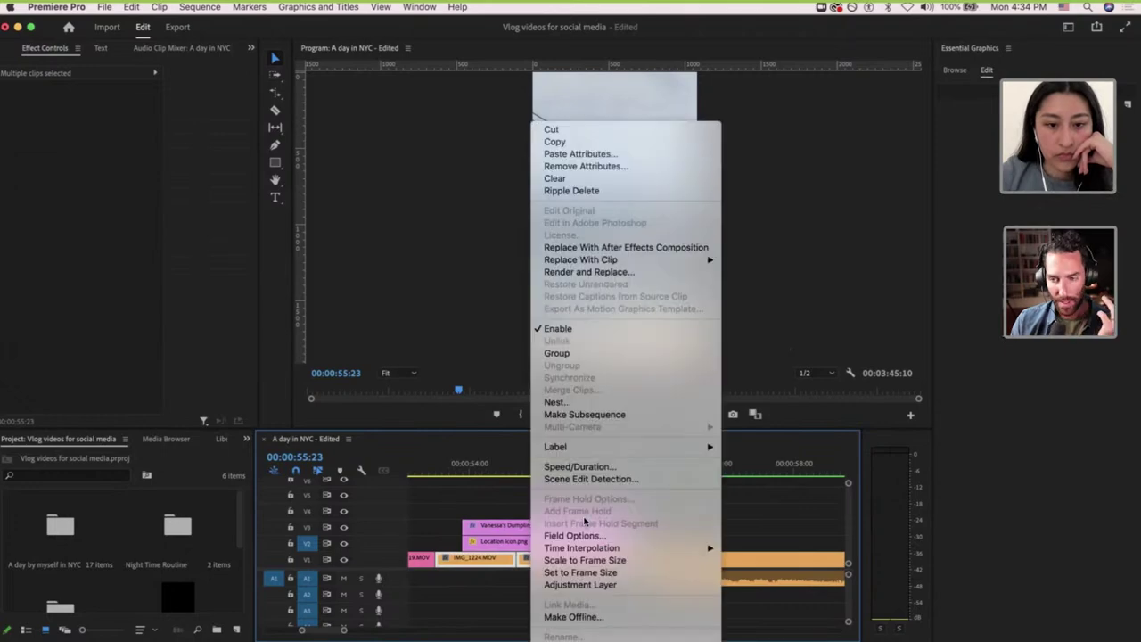
left_click(587, 575)
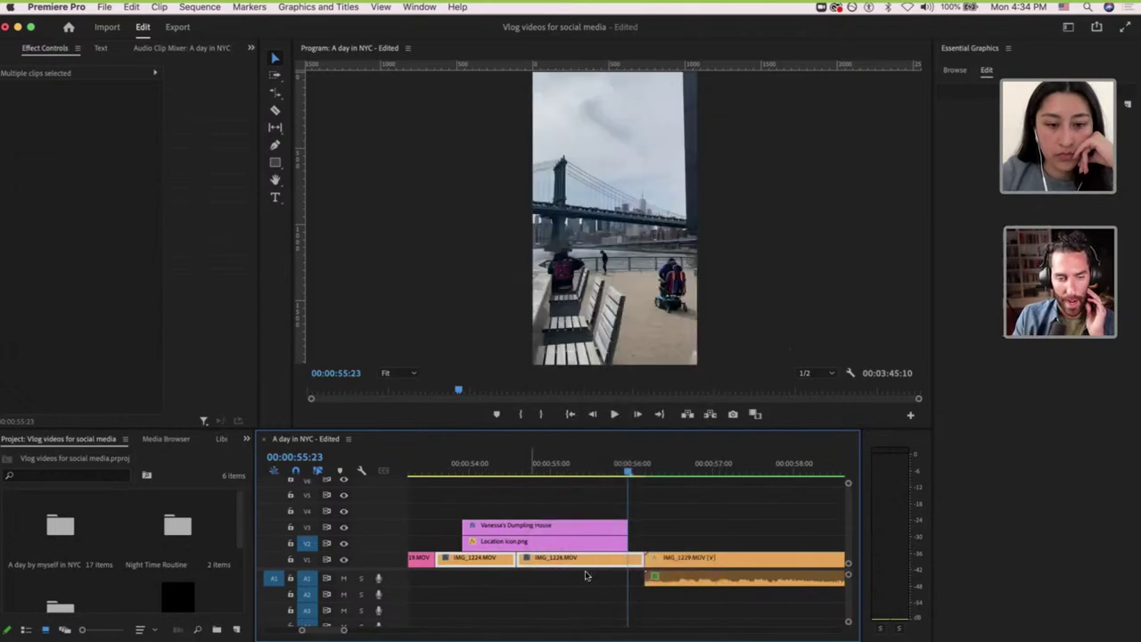
Fit the pasted title and icon clips on V3 and V2 to span from the start of IMG_1224.MOV to the end of IMG_1226.MOV.
left_click(494, 493)
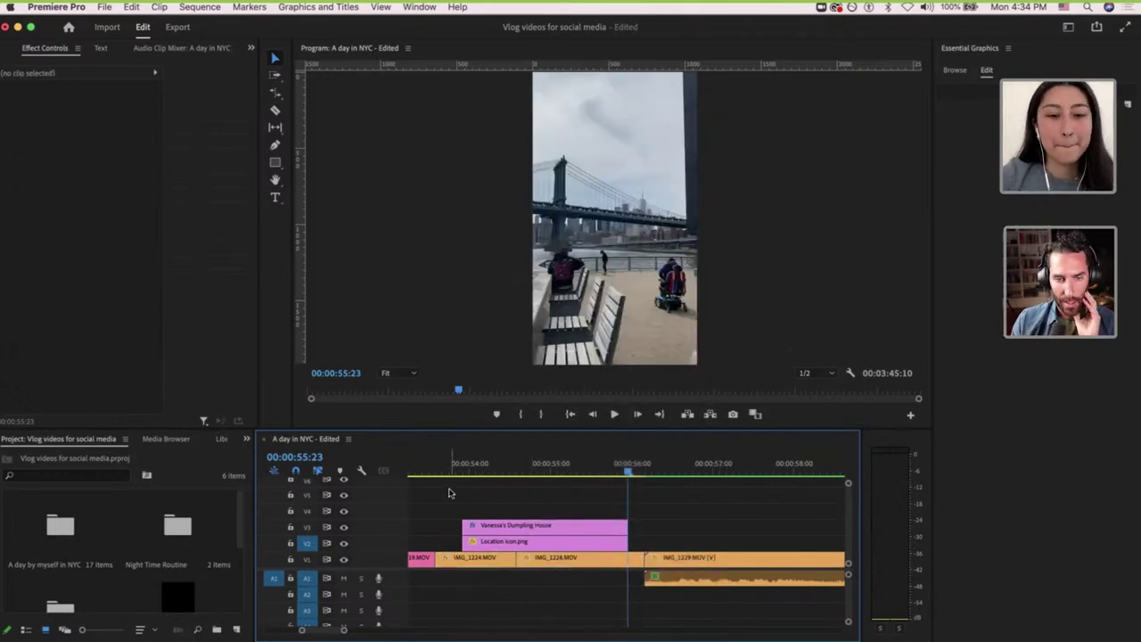
scroll(449, 493, "left", 2)
left_click_drag(508, 487, 632, 545)
left_click_drag(631, 545, 682, 526)
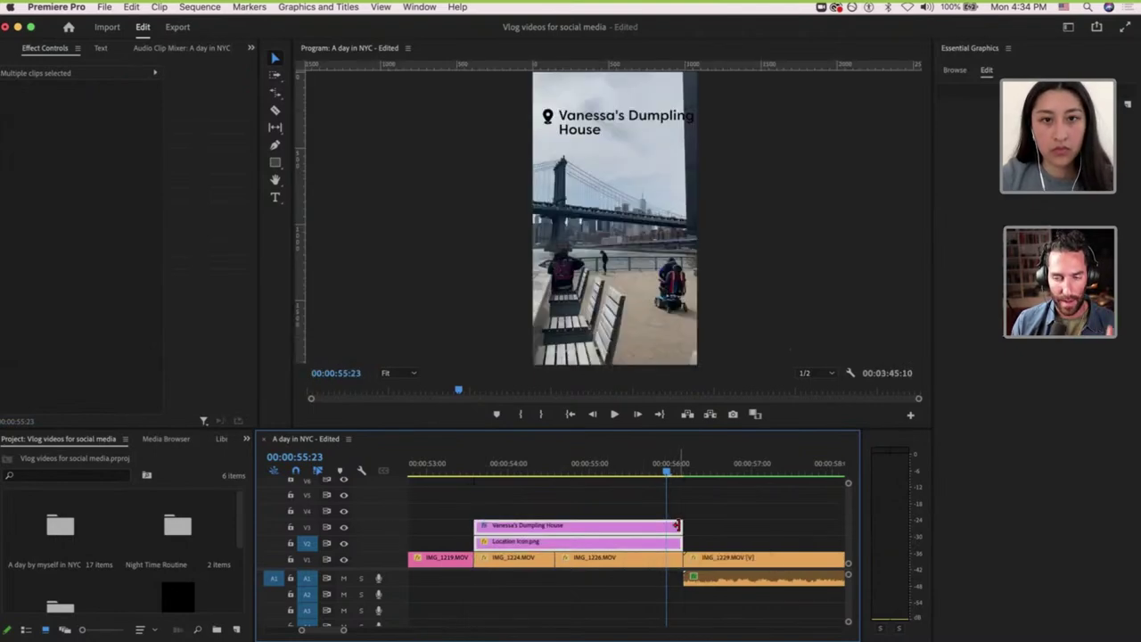
Replace the "Vanessa's Dumpling House" title text over the waterfront clips with "Pier 35".
left_click(570, 124)
key("t")
left_click(606, 129)
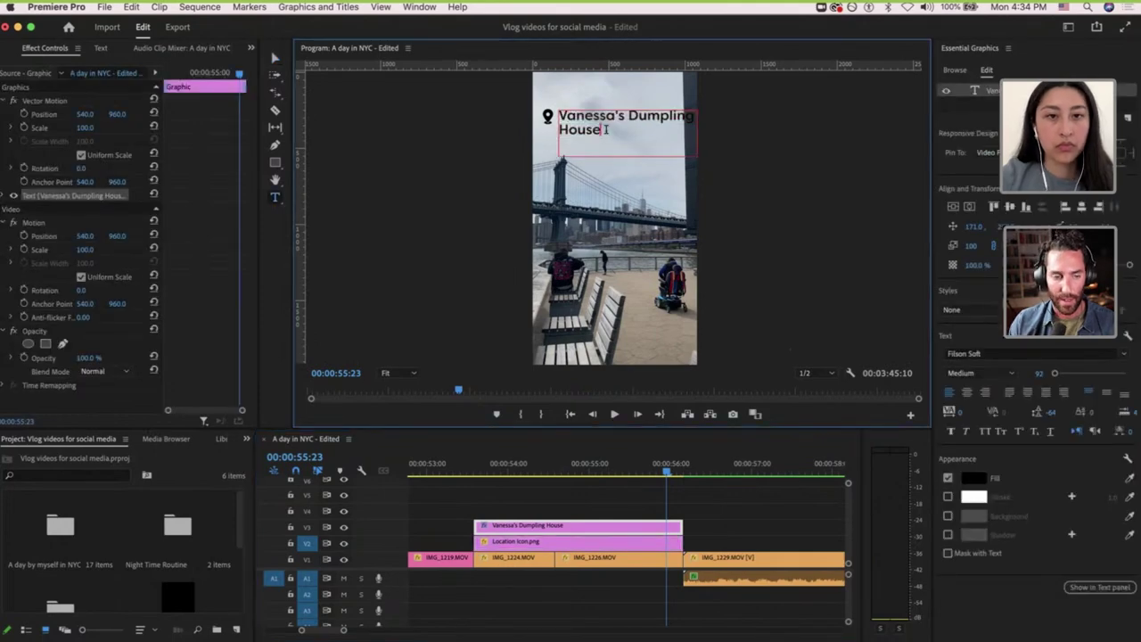
left_click_drag(603, 130, 566, 116)
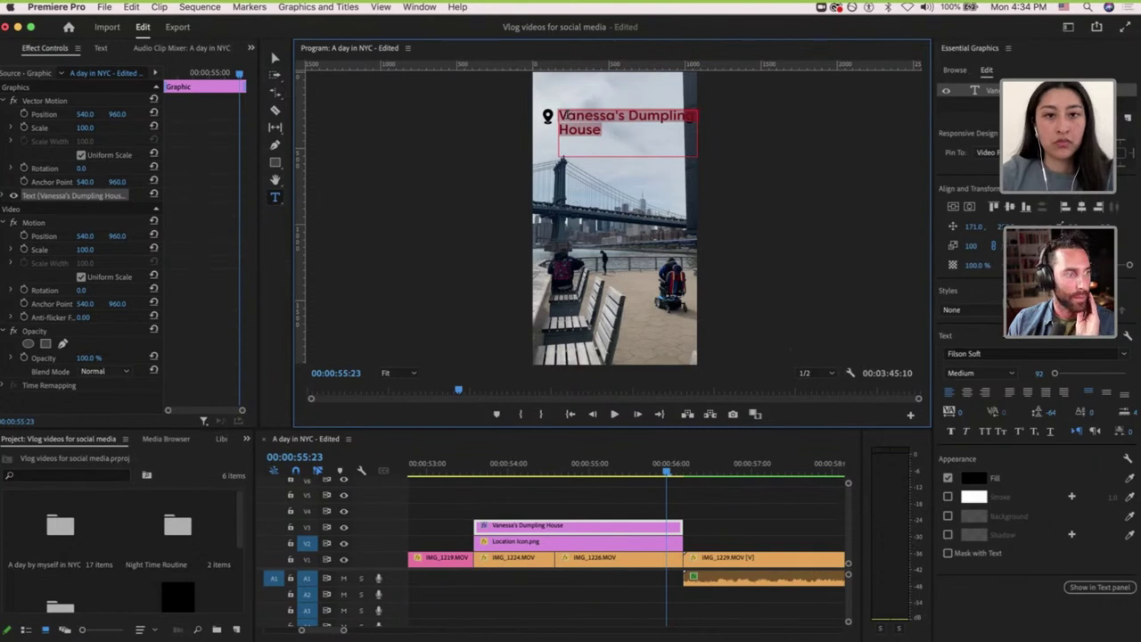
type("Pier")
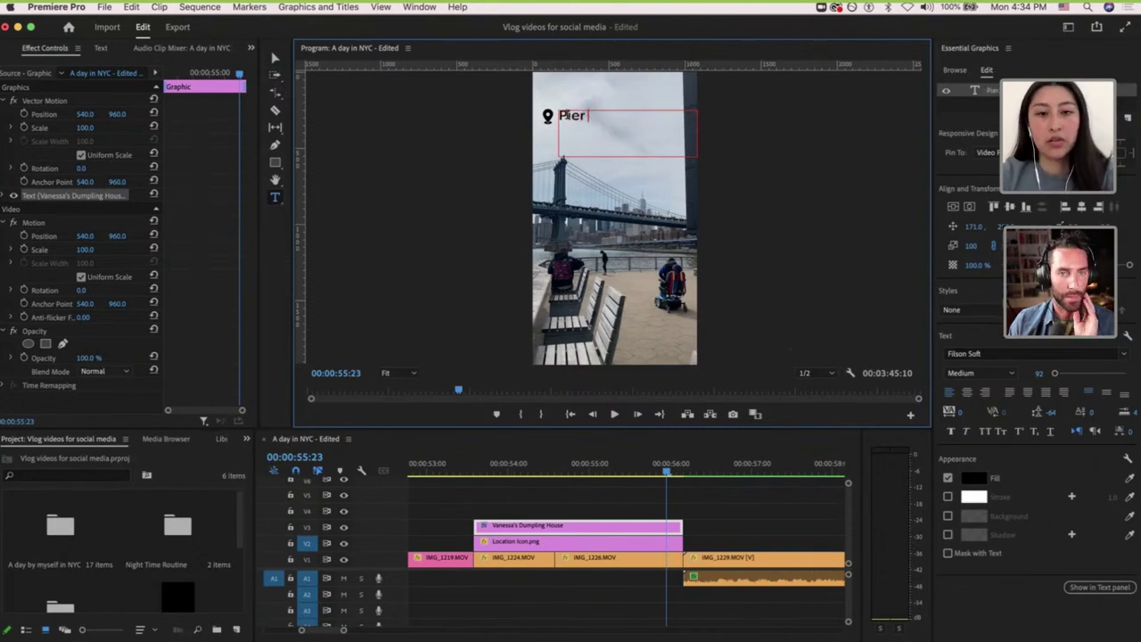
type(" 35")
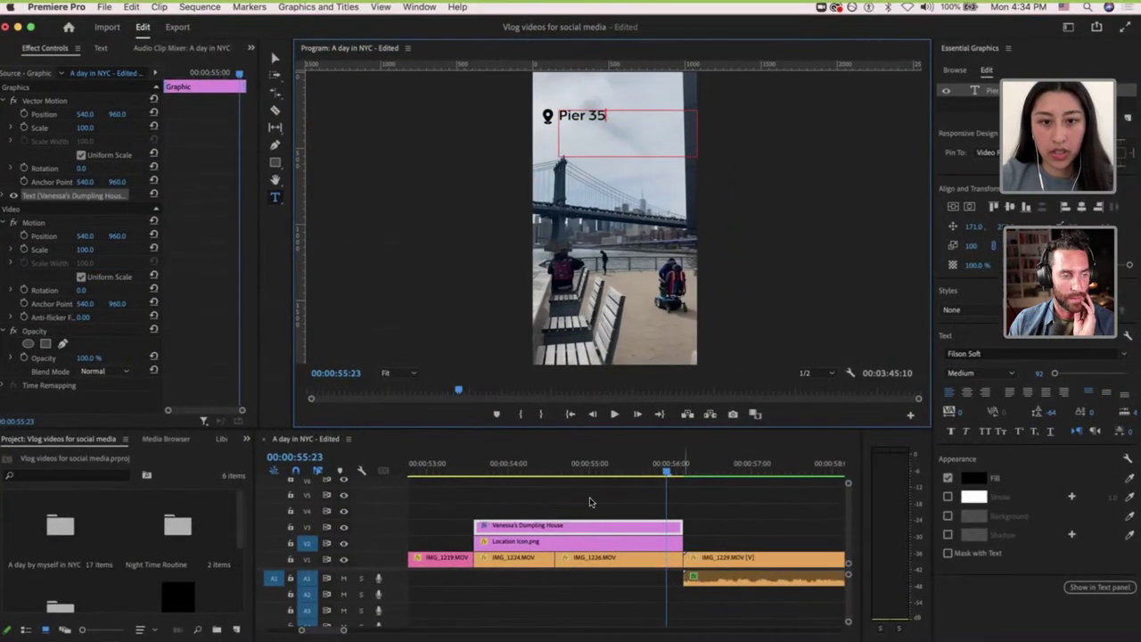
Preview the Pier 35 title at 00:00:55:04, deselect it, and bring up the Stickies note to check the next location.
scroll(590, 500, "down", 4)
left_click(596, 470)
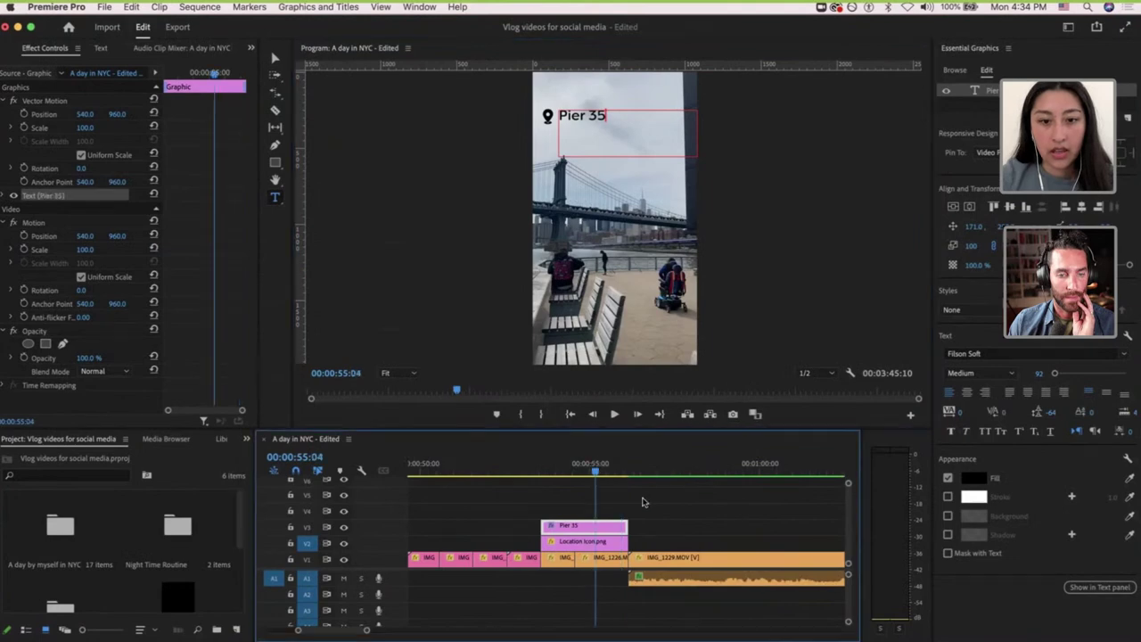
left_click(648, 544)
key("minus")
key("minus")
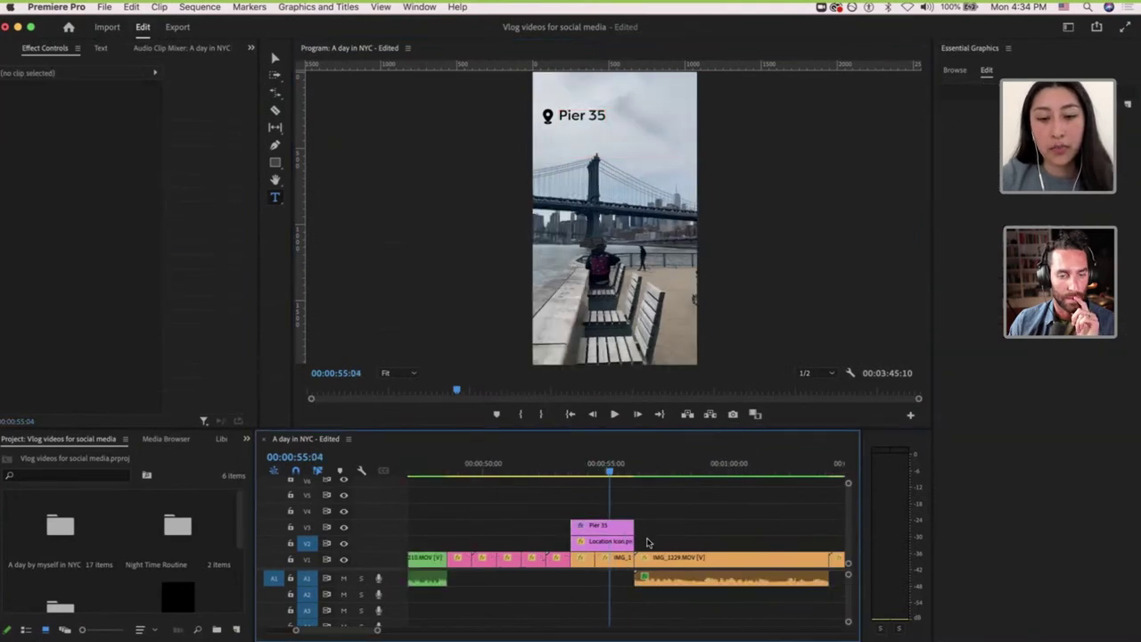
key("ctrl+Up")
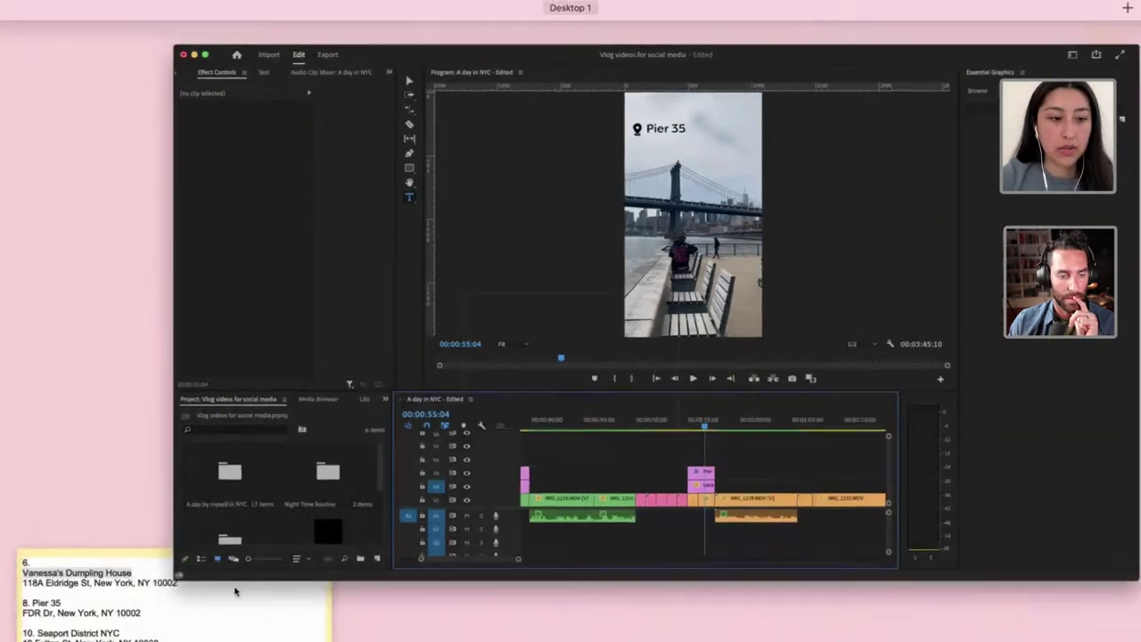
left_click(204, 598)
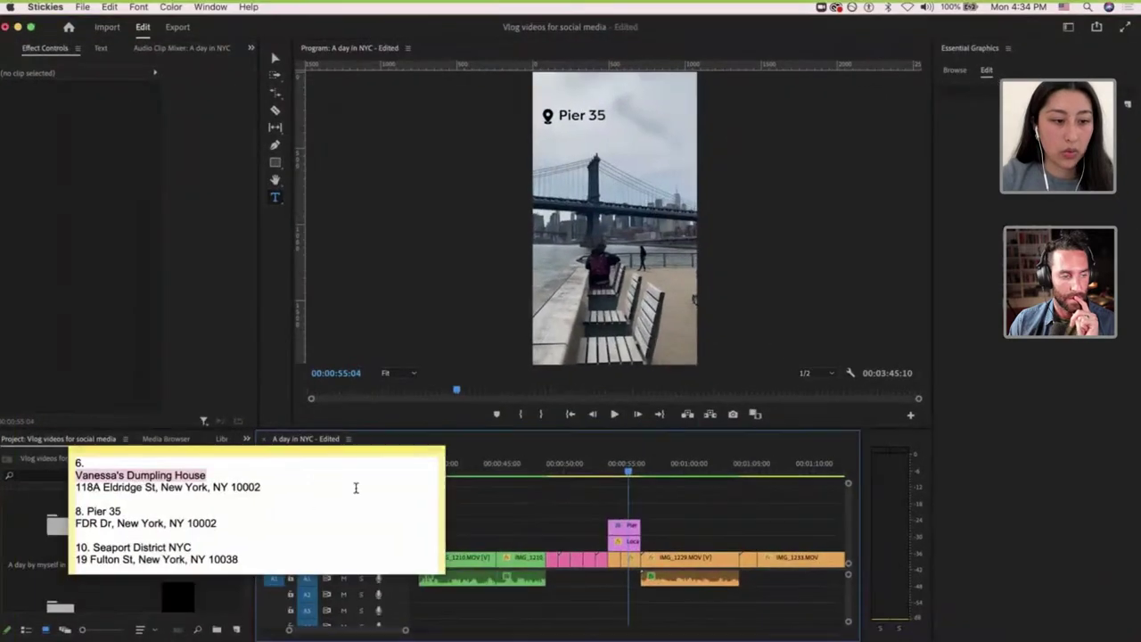
Review the timeline clips after the Pier 35 title to find where the next location's footage begins.
left_click(260, 506)
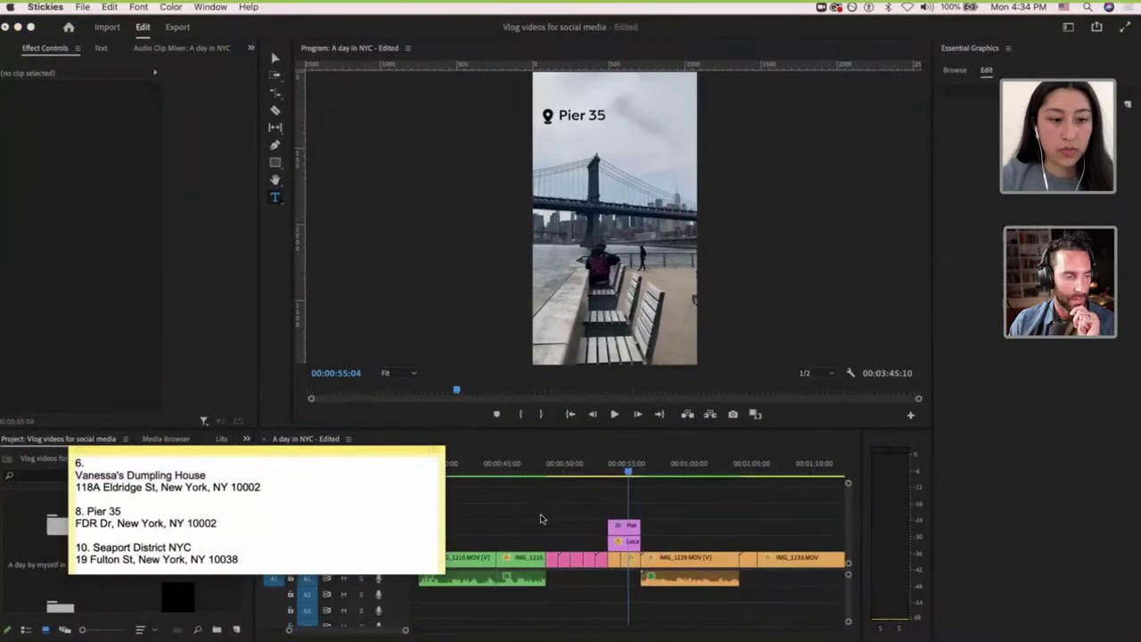
left_click(683, 513)
key("minus")
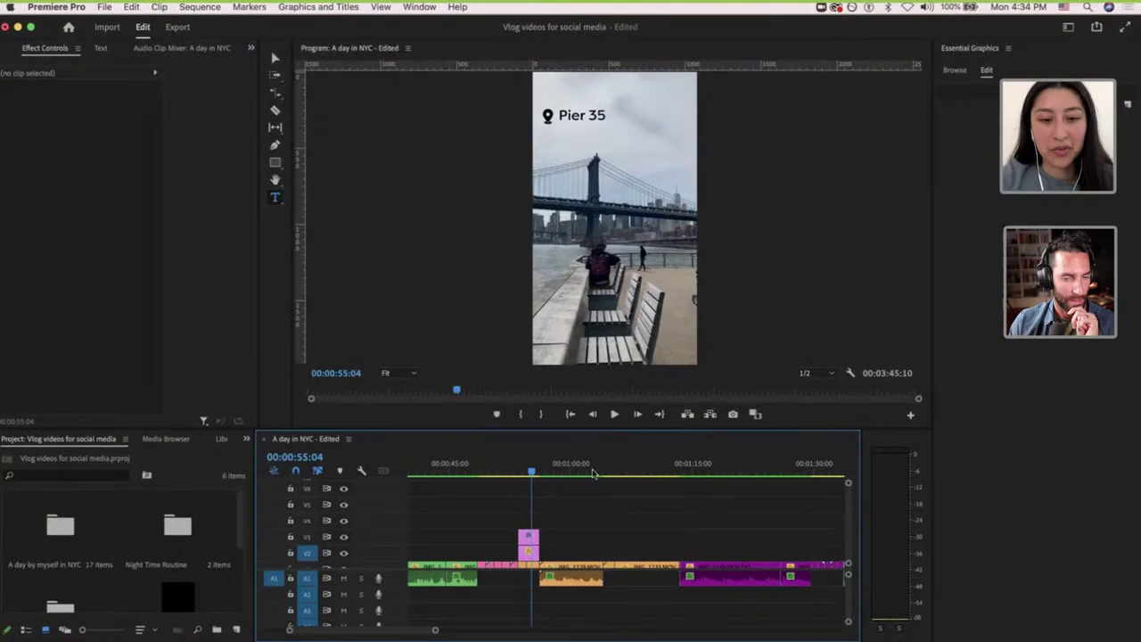
scroll(600, 534, "down", 1)
left_click_drag(629, 473, 751, 473)
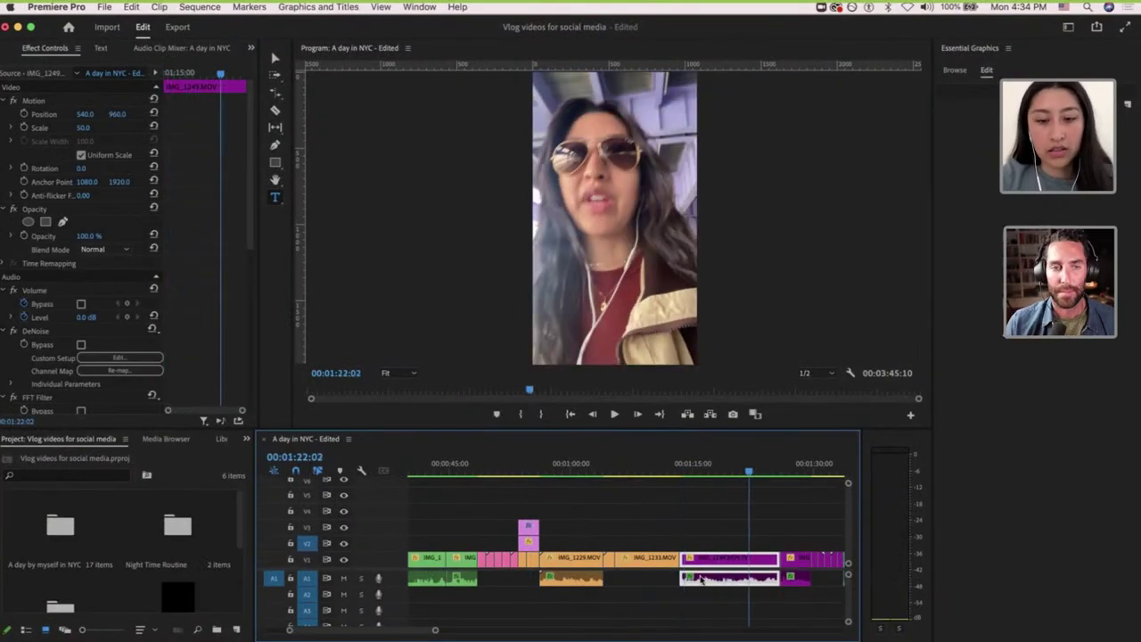
scroll(650, 507, "right", 3)
left_click_drag(664, 463, 695, 464)
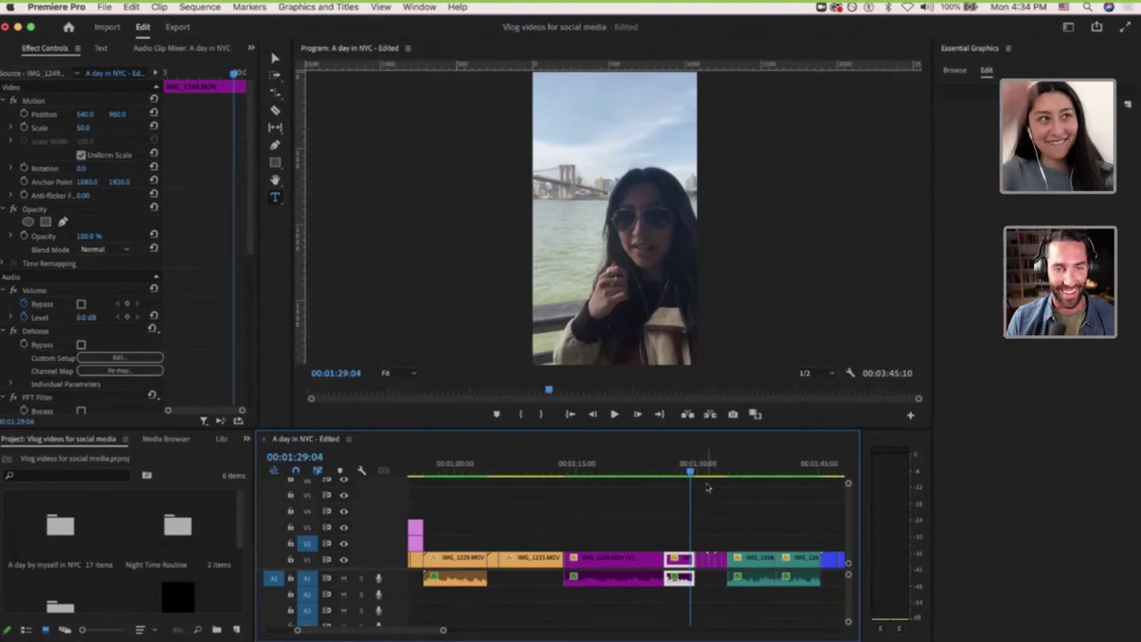
scroll(732, 508, "up", 4)
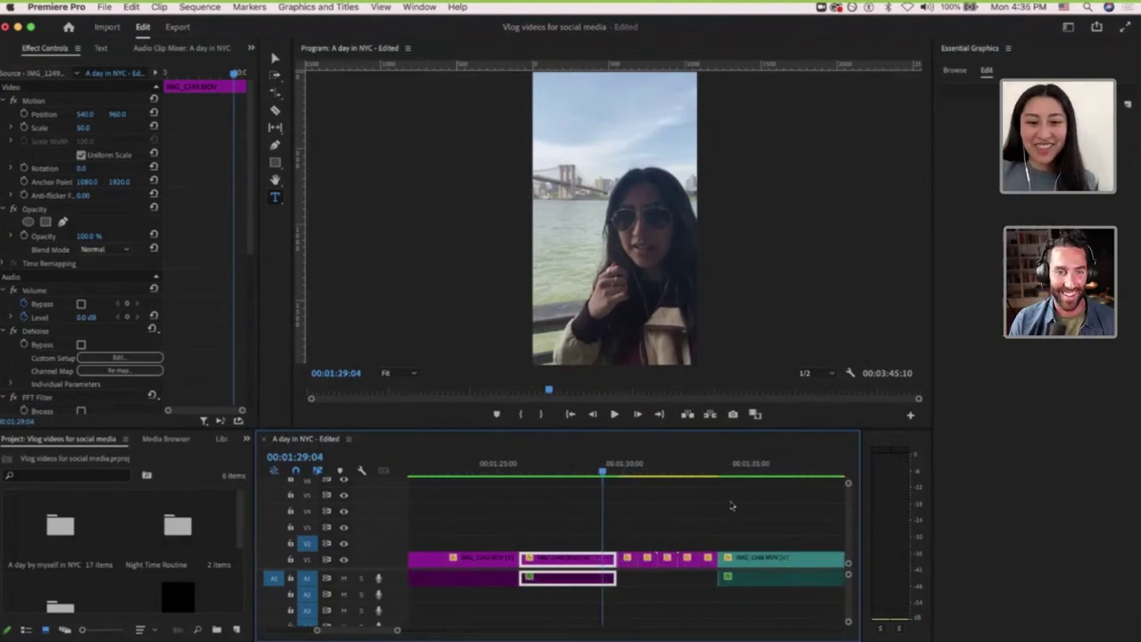
left_click(725, 465)
scroll(731, 512, "right", 3)
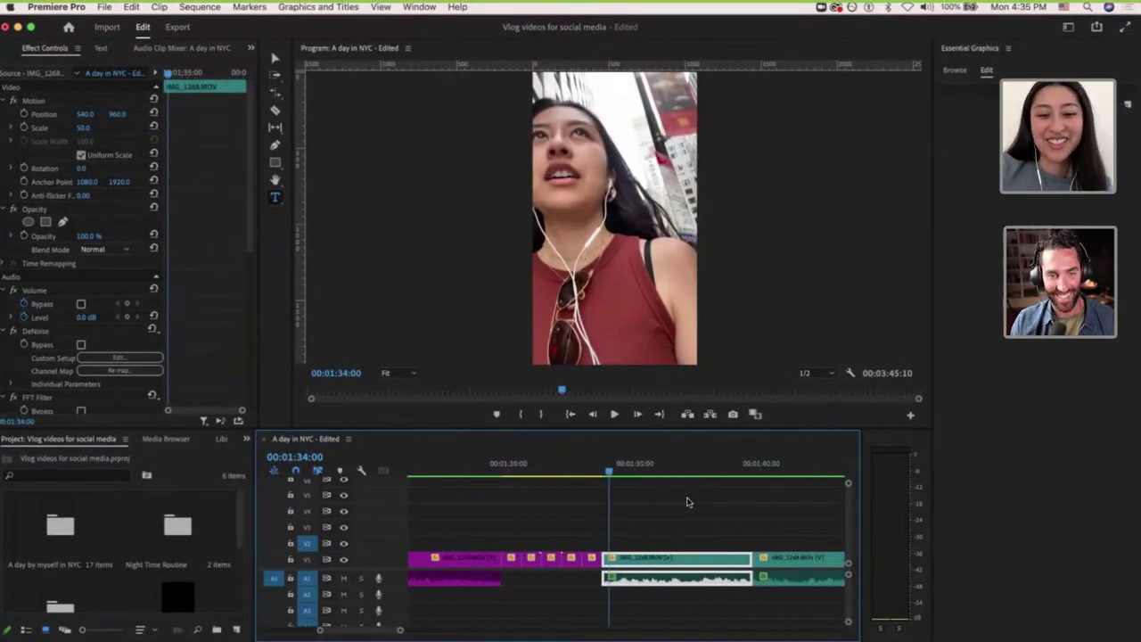
scroll(688, 503, "down", 1)
key("space")
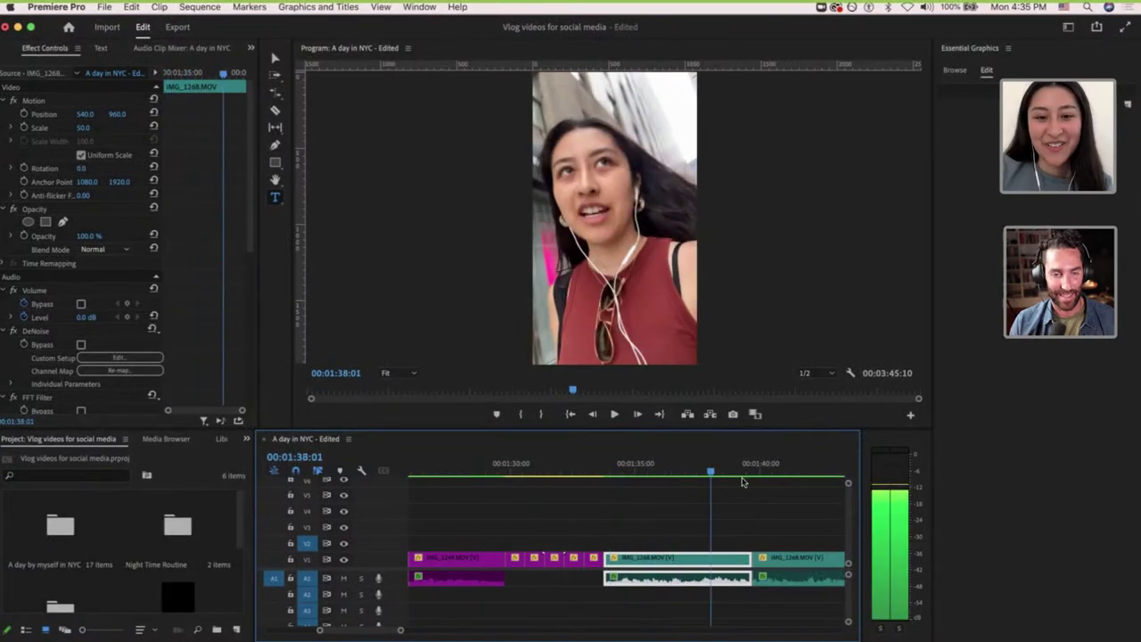
key("space")
key("minus")
key("minus")
left_click(698, 495)
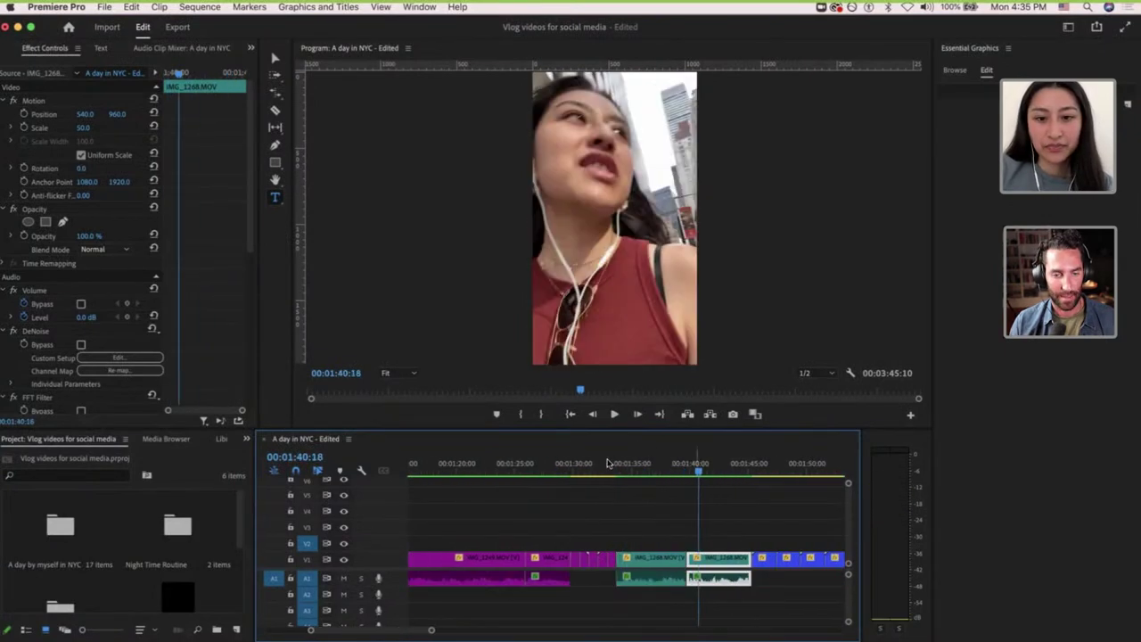
Paste the copied location title and pin icon at the start of the blue street clips, at 00:01:45:07.
left_click(755, 489)
scroll(678, 503, "right", 5)
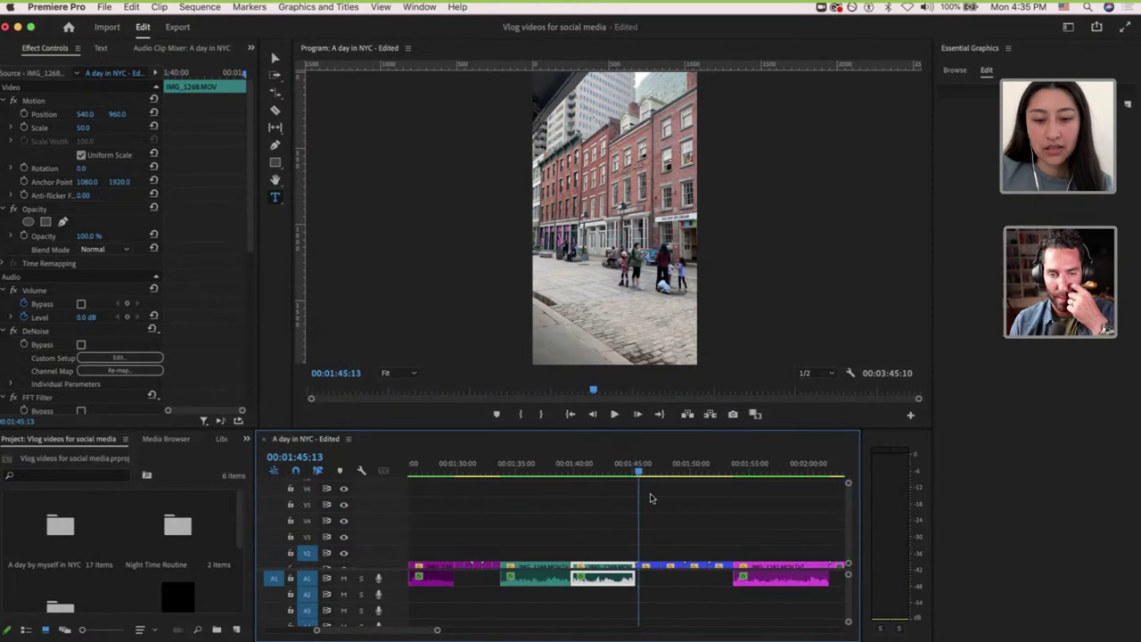
scroll(651, 499, "up", 5)
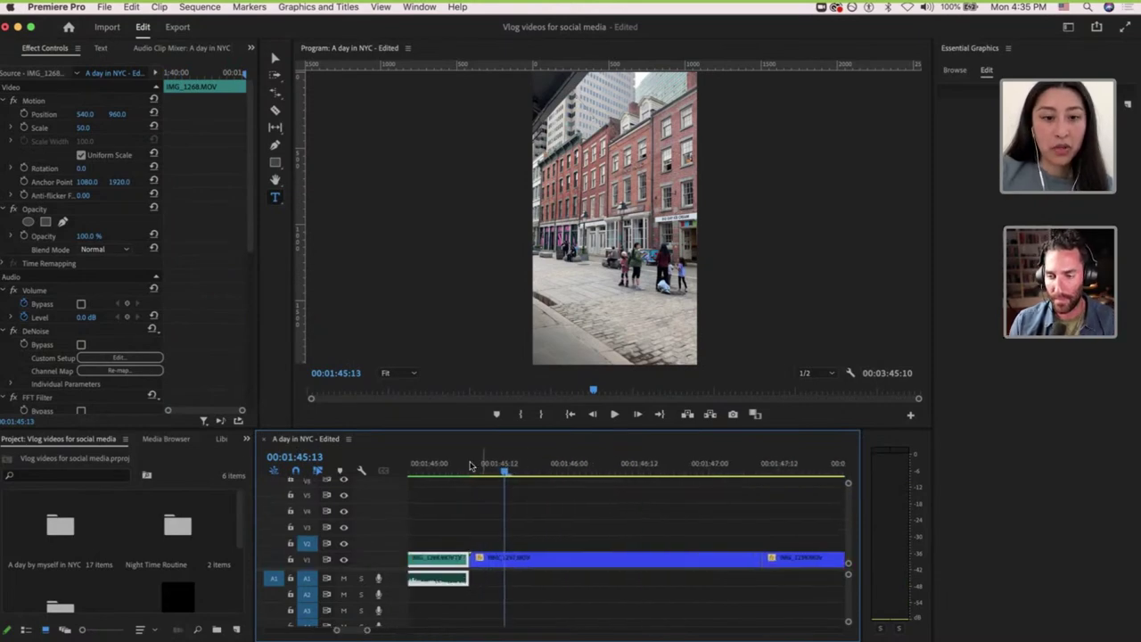
left_click(470, 491)
left_click(444, 544)
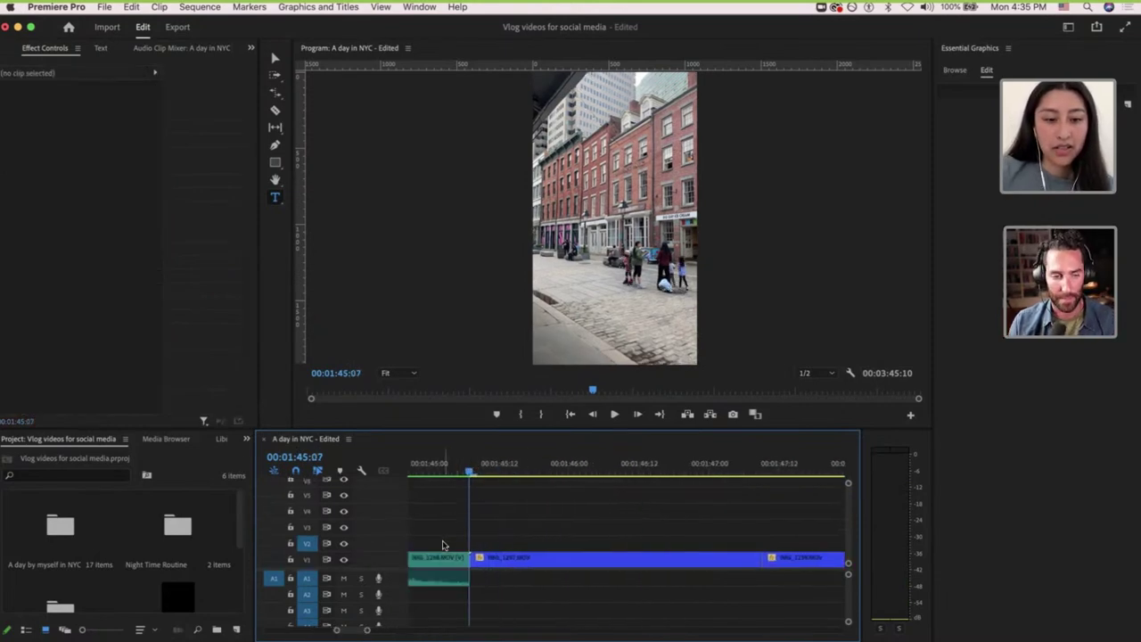
key("super+v")
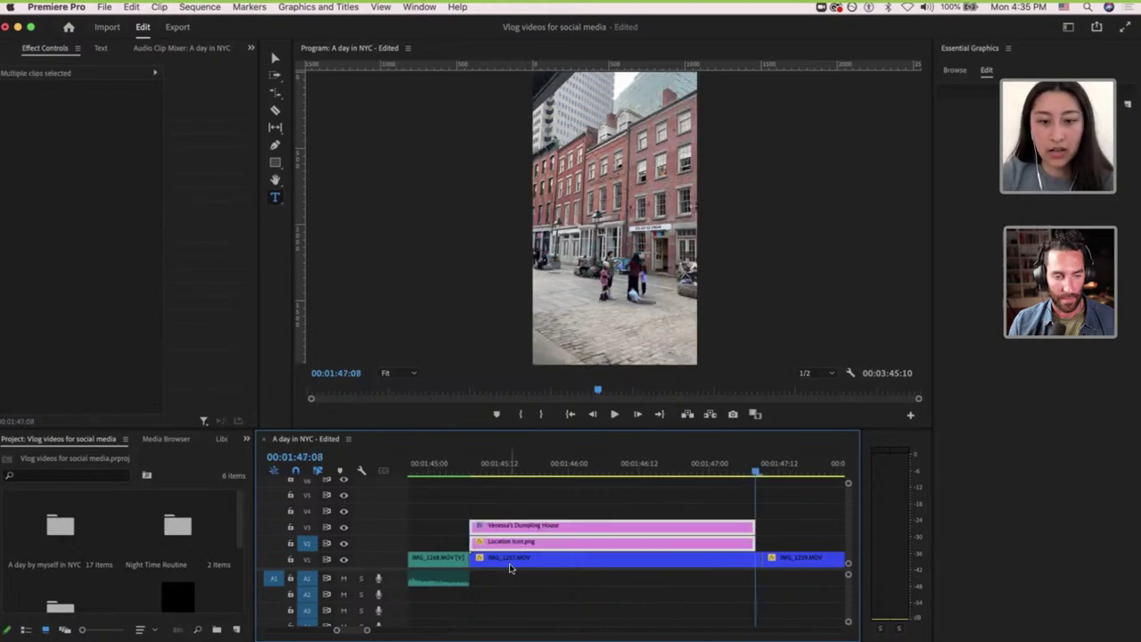
Extend the pasted title and location icon together to the end of the second blue clip.
scroll(510, 568, "down", 5)
scroll(605, 555, "down", 2)
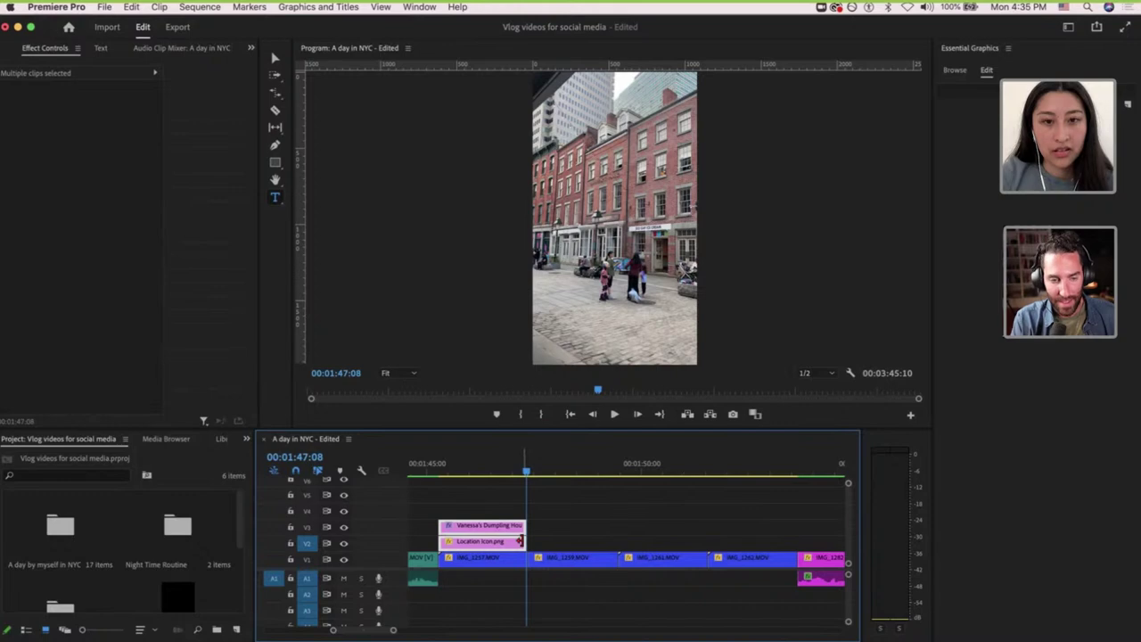
left_click_drag(525, 538, 616, 535)
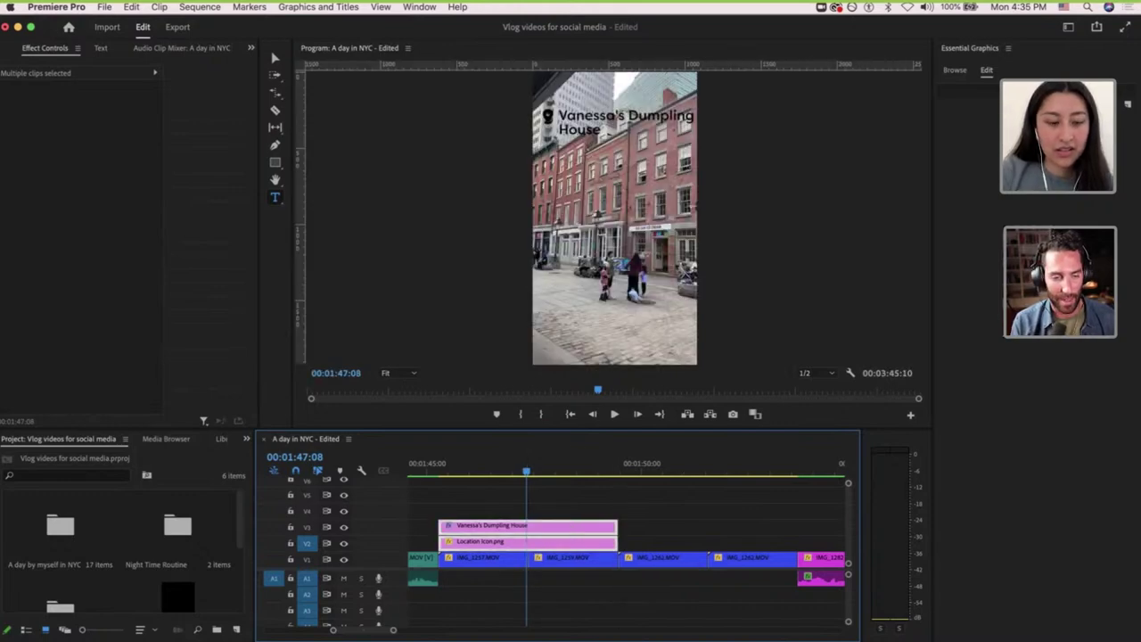
Switch to Stickies and copy the text "Seaport District NYC" from the locations note.
key("ctrl+Up")
left_click(301, 571)
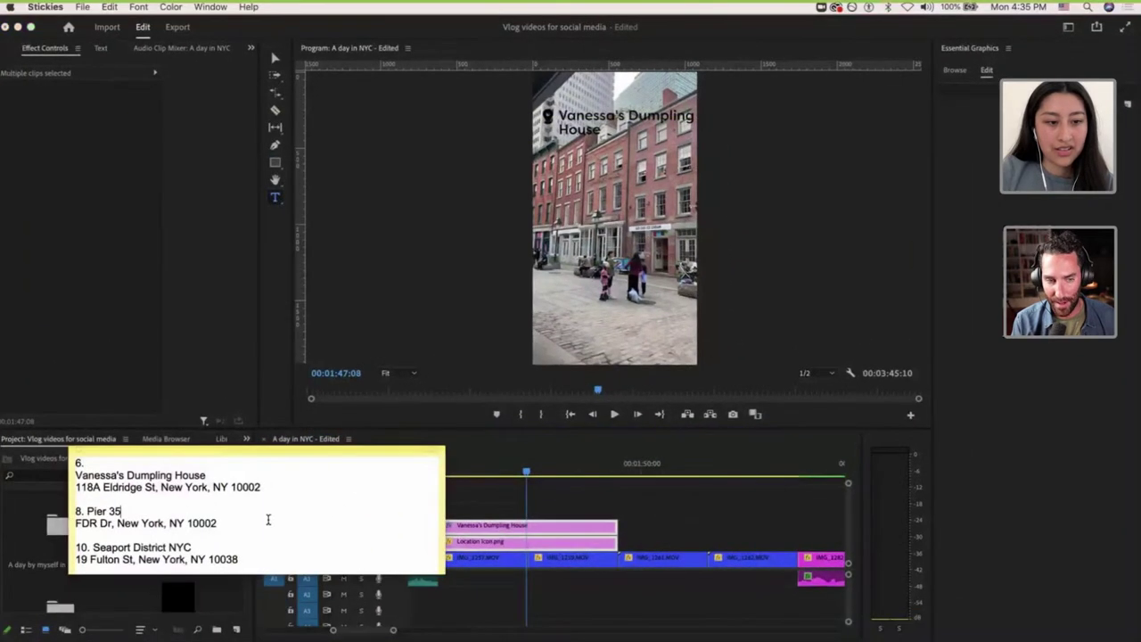
left_click(93, 547, "shift")
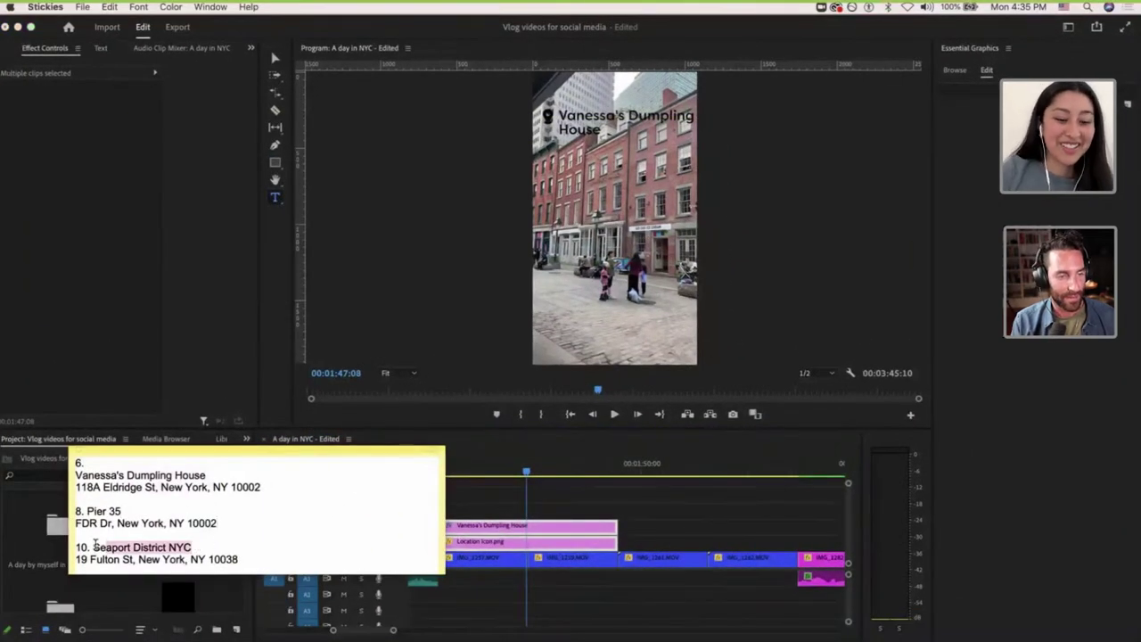
key("super+c")
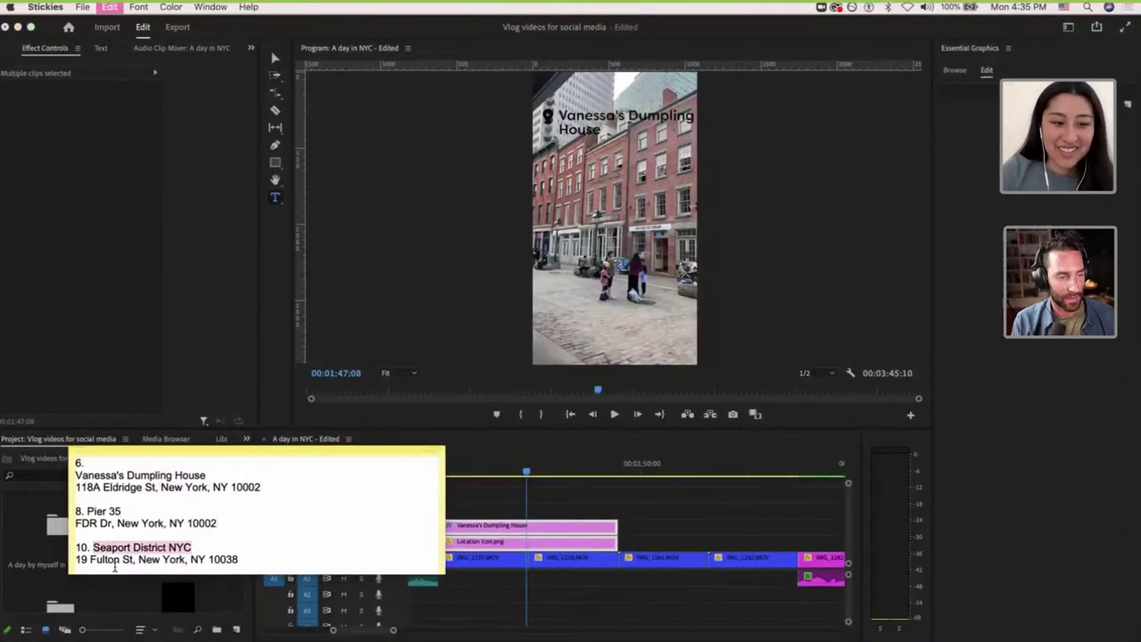
Back in Premiere Pro, replace the pasted title's text with "Seaport District NYC" and set its leading to -13.
left_click(489, 508)
left_click(578, 508)
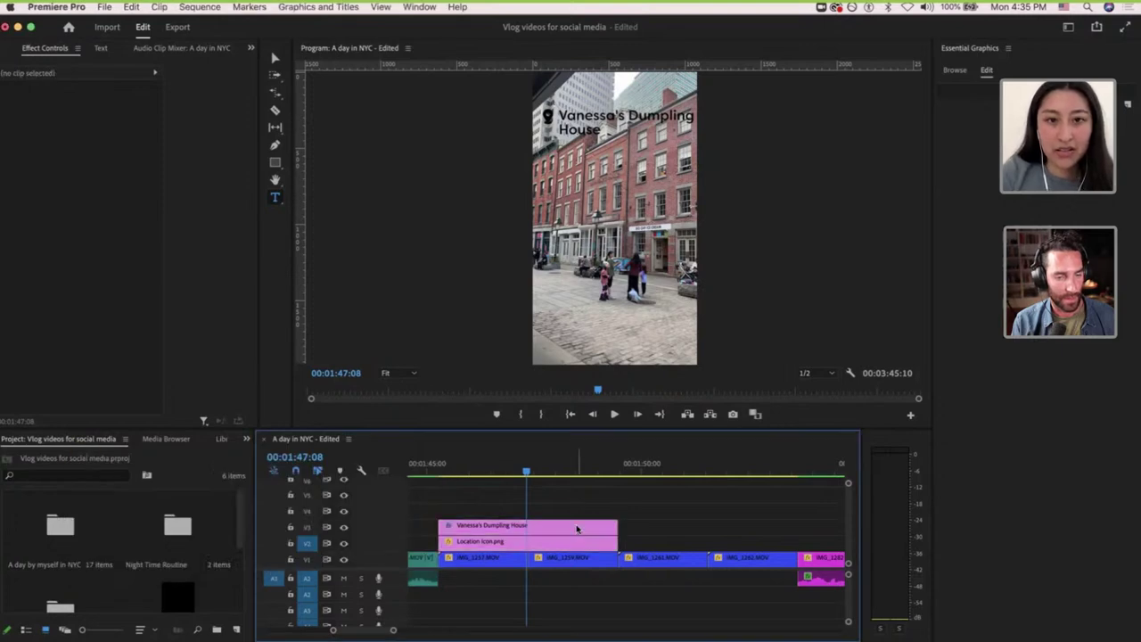
left_click(580, 528)
double_click(561, 116)
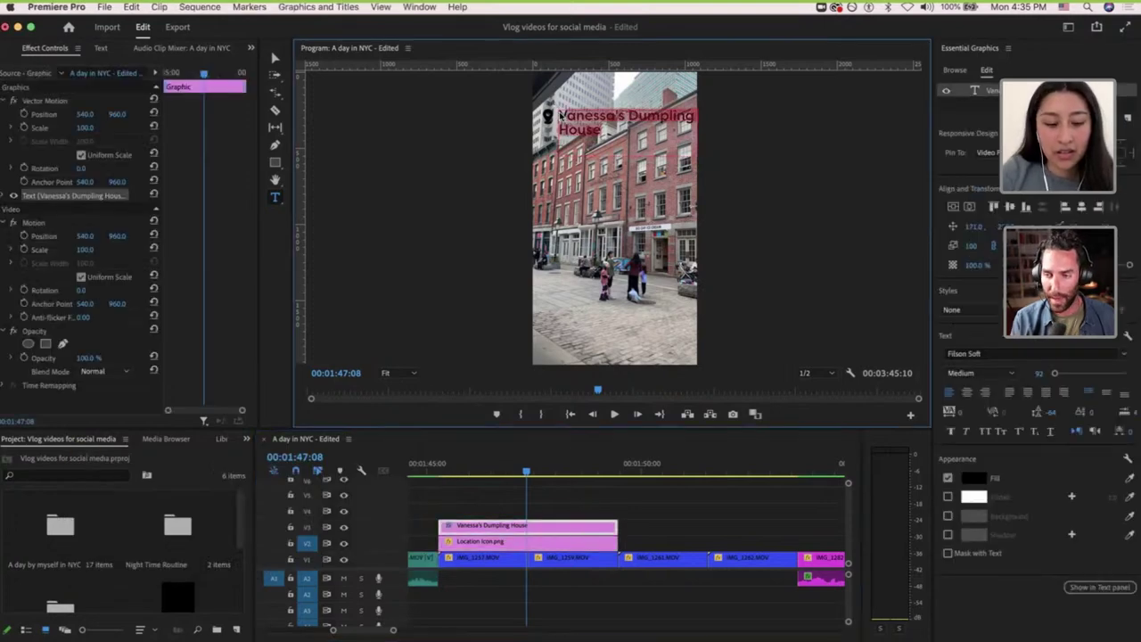
key("cmd+v")
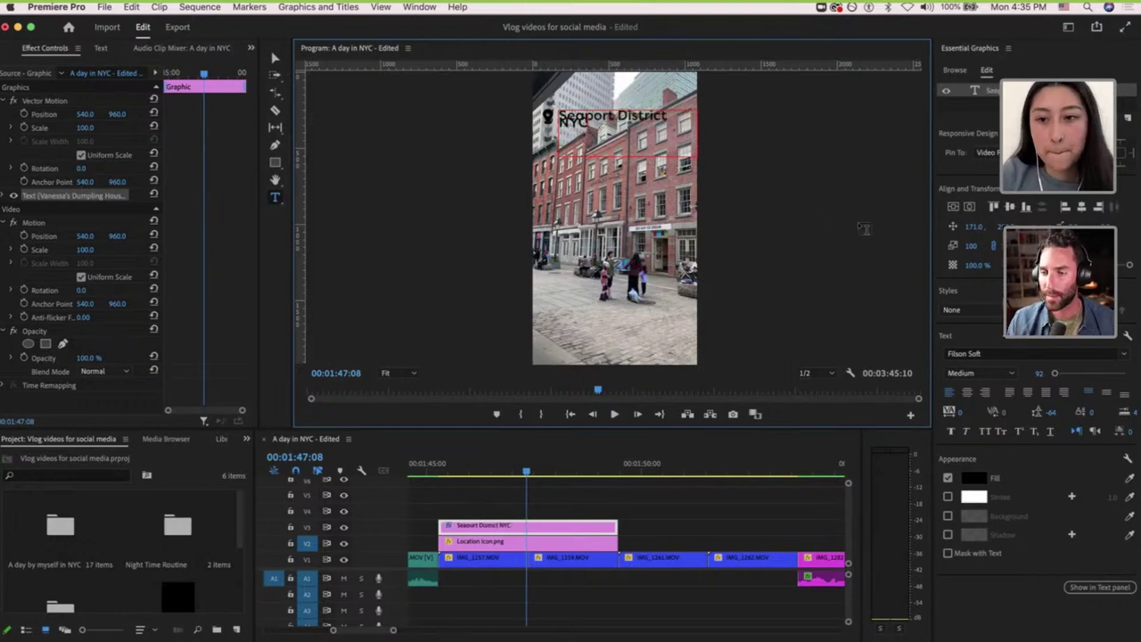
left_click_drag(1051, 412, 1088, 412)
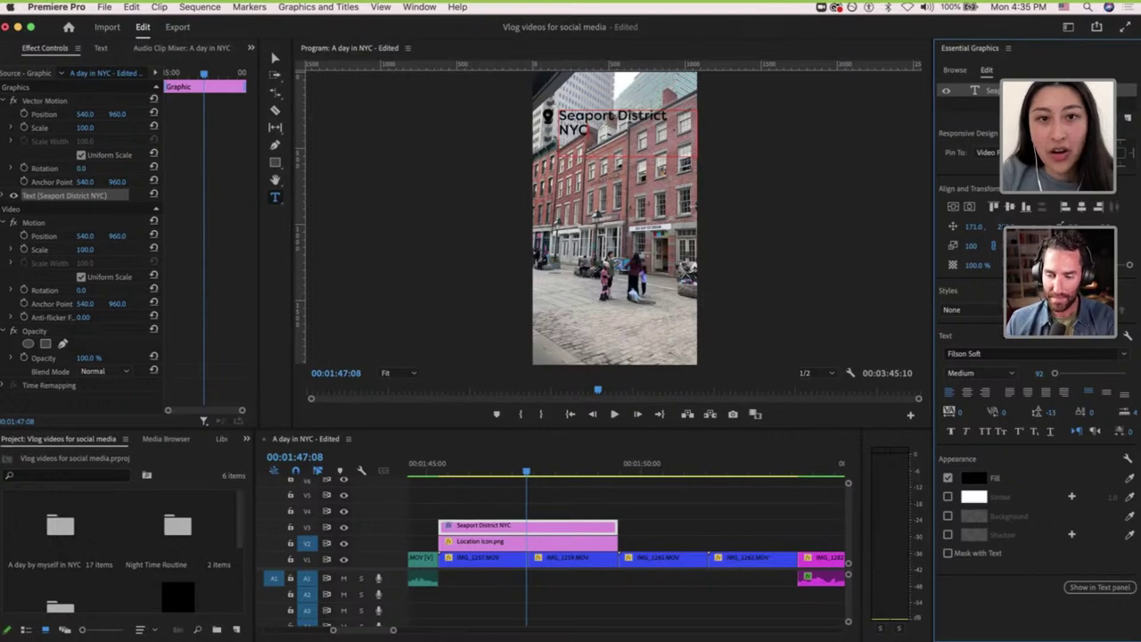
left_click(689, 531)
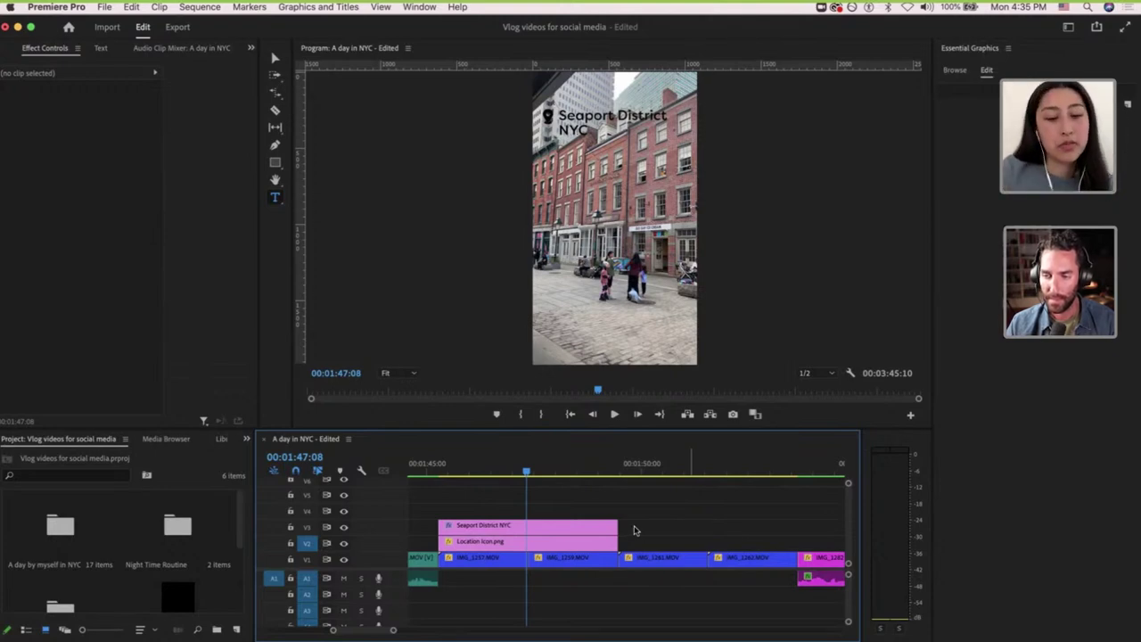
Lengthen the Seaport District NYC title and its location icon to the end of the last blue clip.
scroll(636, 530, "down", 5)
scroll(662, 527, "down", 2)
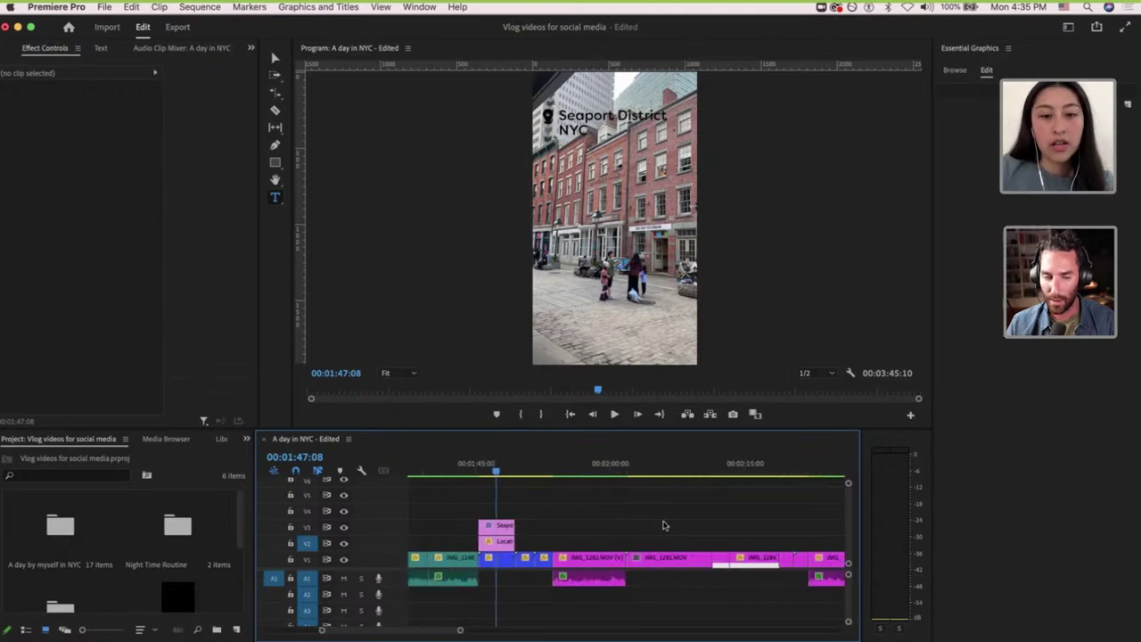
scroll(508, 508, "up", 4)
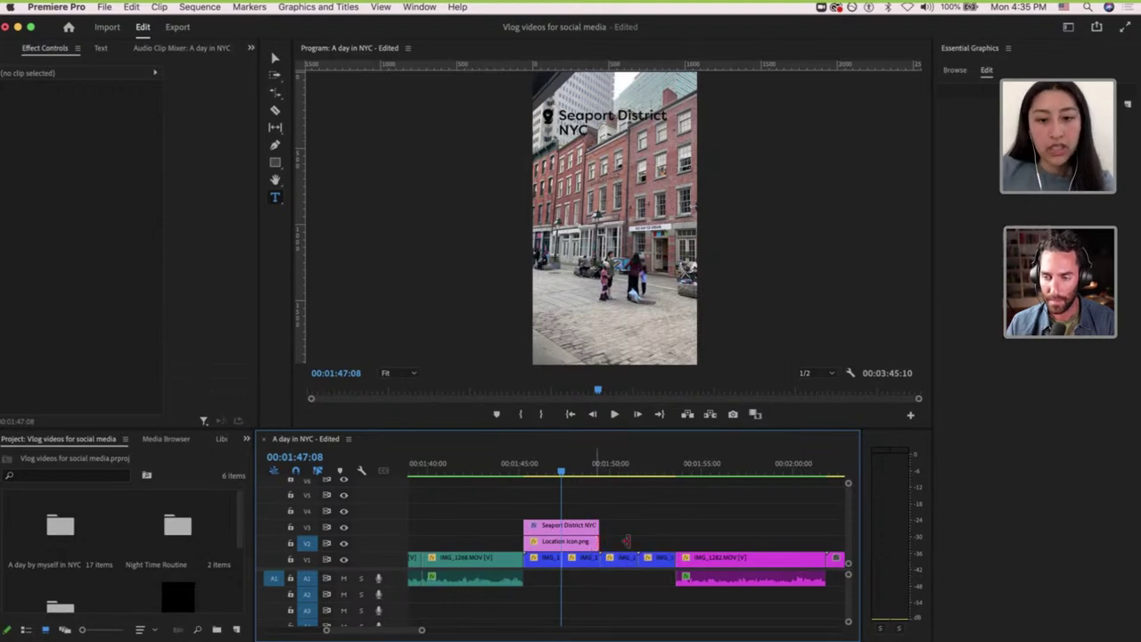
left_click_drag(598, 542, 687, 541)
Apply Set to Frame Size to the IMG_1281.MOV clip of the river and highway.
scroll(687, 541, "down", 3)
scroll(687, 542, "right", 3)
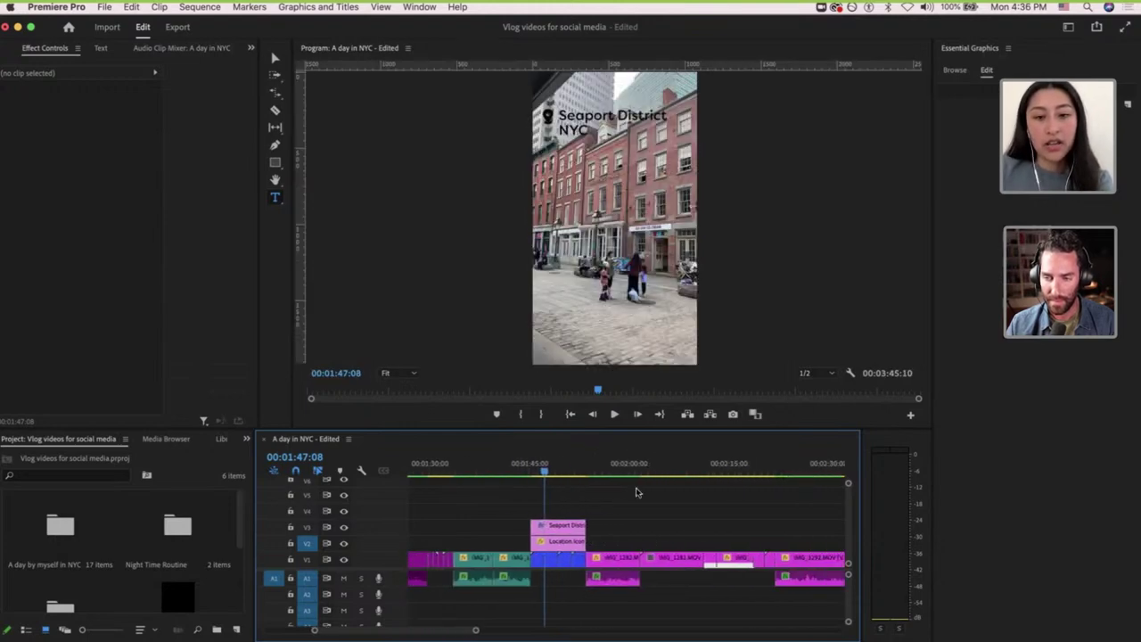
left_click(611, 467)
left_click(612, 558)
left_click(671, 470)
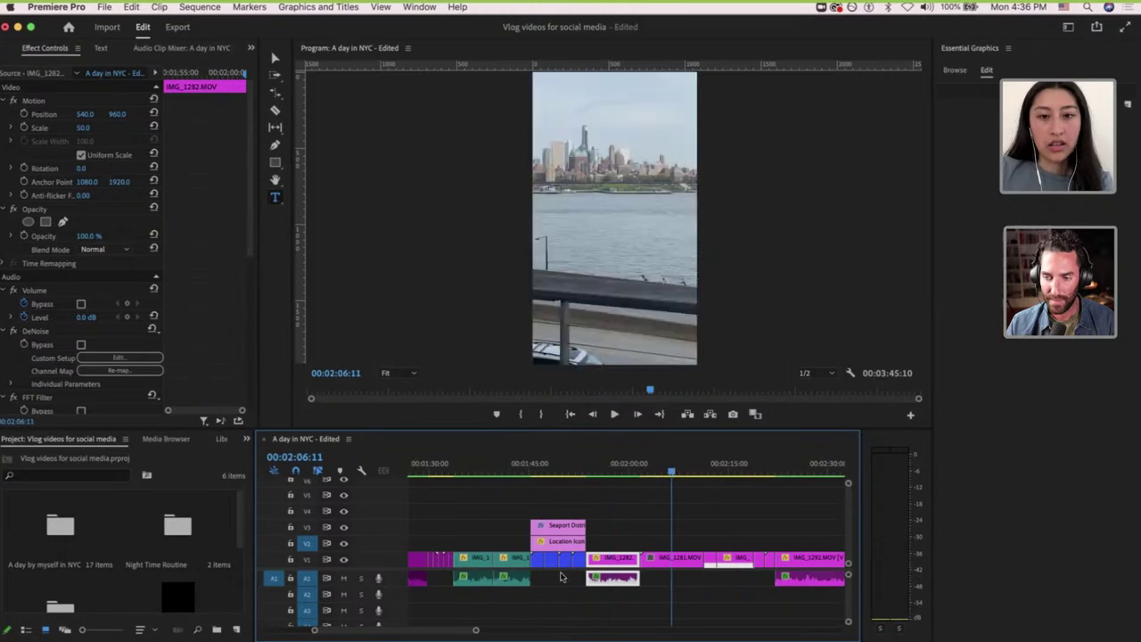
right_click(665, 571)
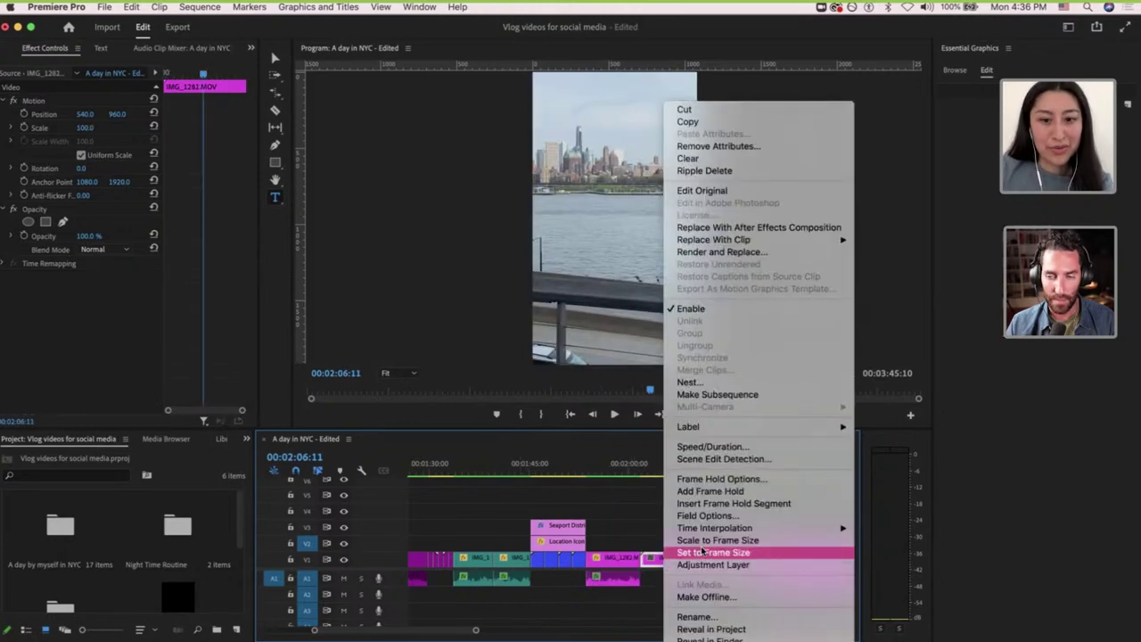
left_click(687, 551)
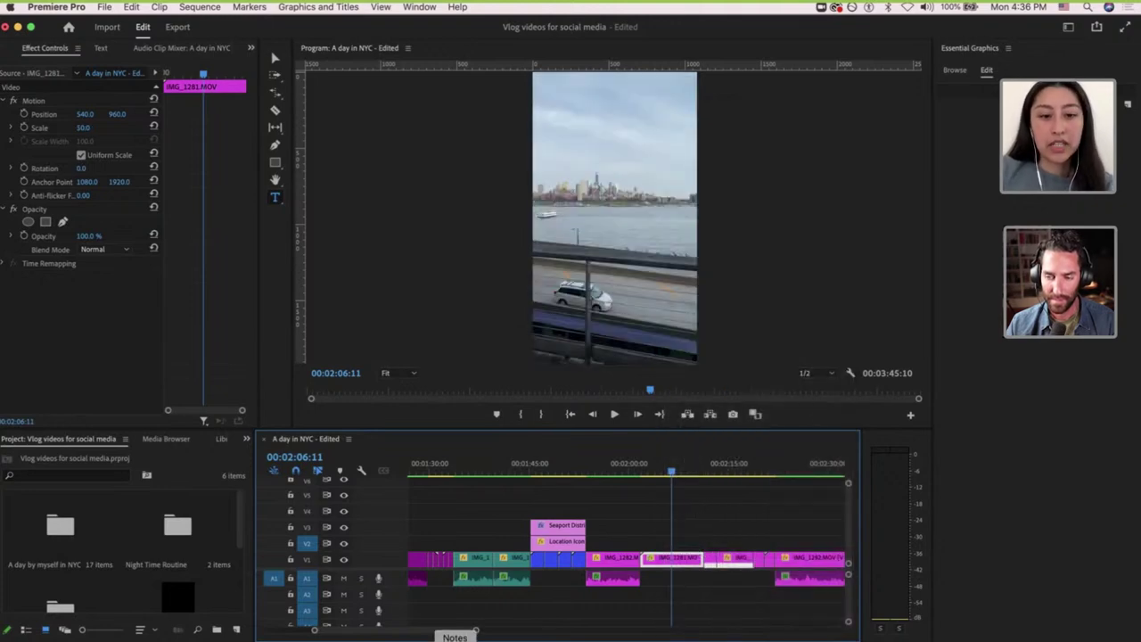
Check the numbered vlog outline in Notes, close it, and look up the location after Seaport District in the Stickies note.
left_click(456, 641)
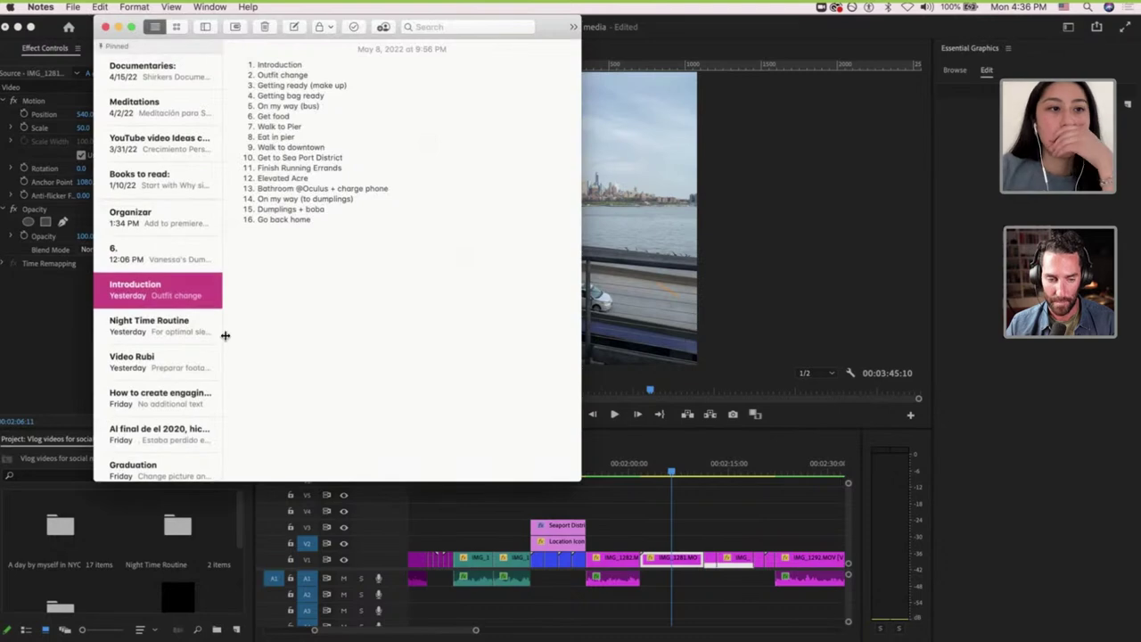
left_click(105, 28)
left_click(425, 446)
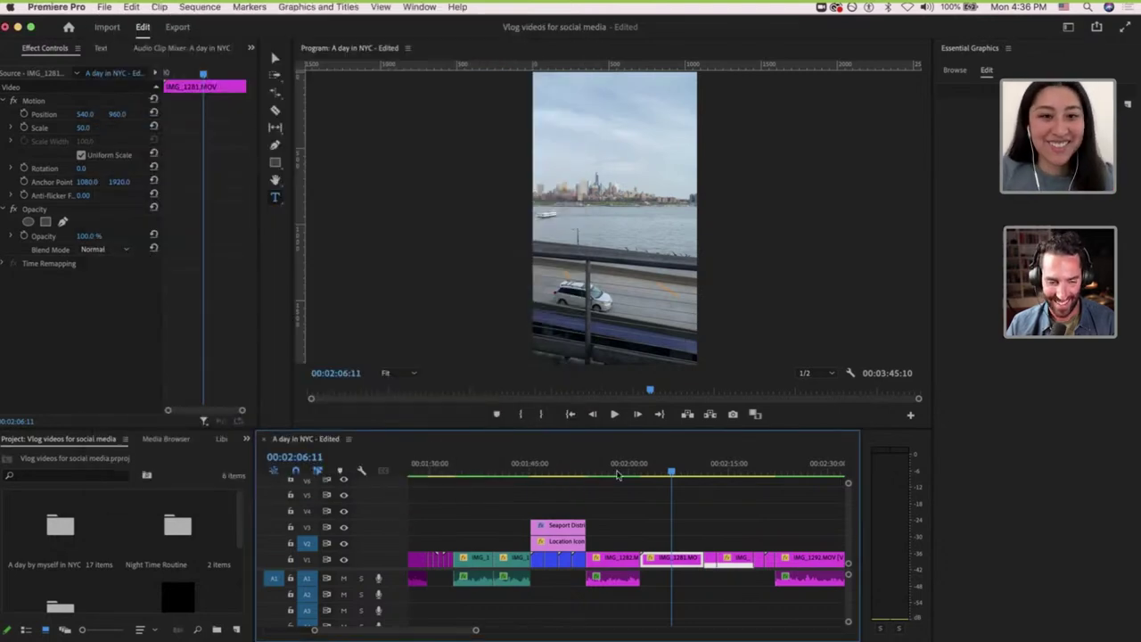
key("ctrl+Up")
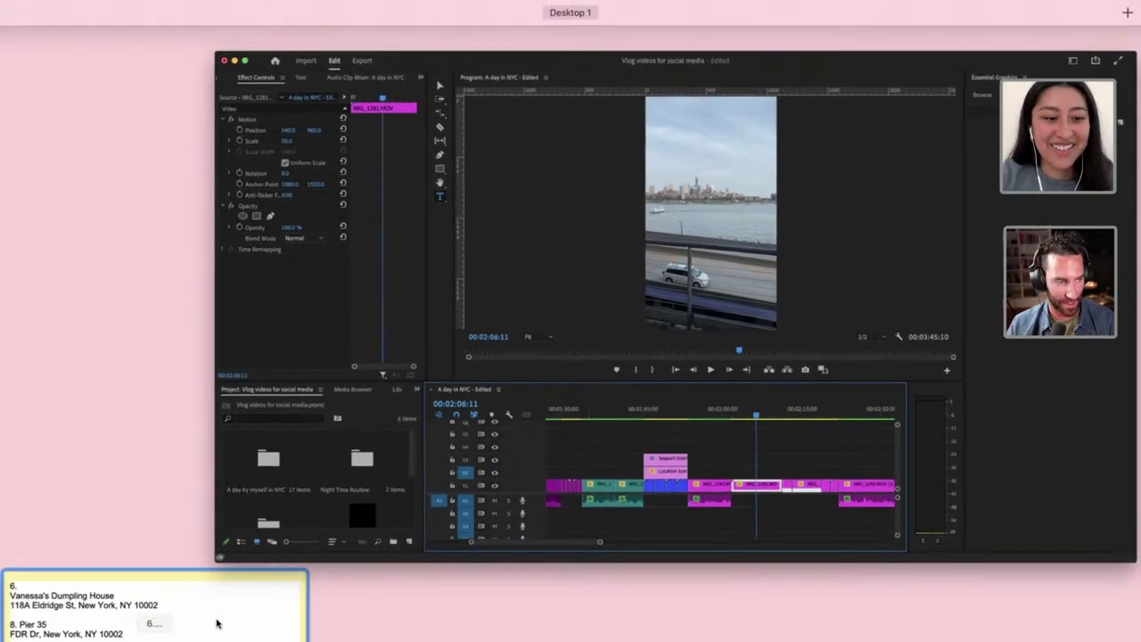
left_click(217, 619)
scroll(261, 516, "down", 3)
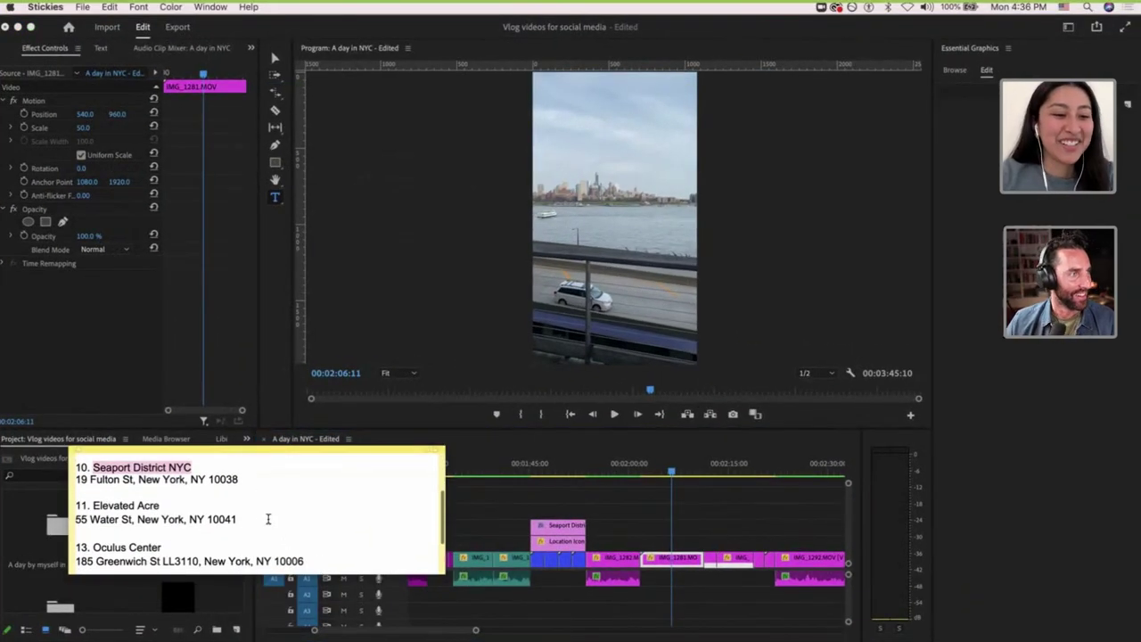
Preview the clips after the Seaport District section in Premiere Pro, and find the name "Elevated Acre" in the Stickies note.
left_click(629, 463)
left_click(674, 469)
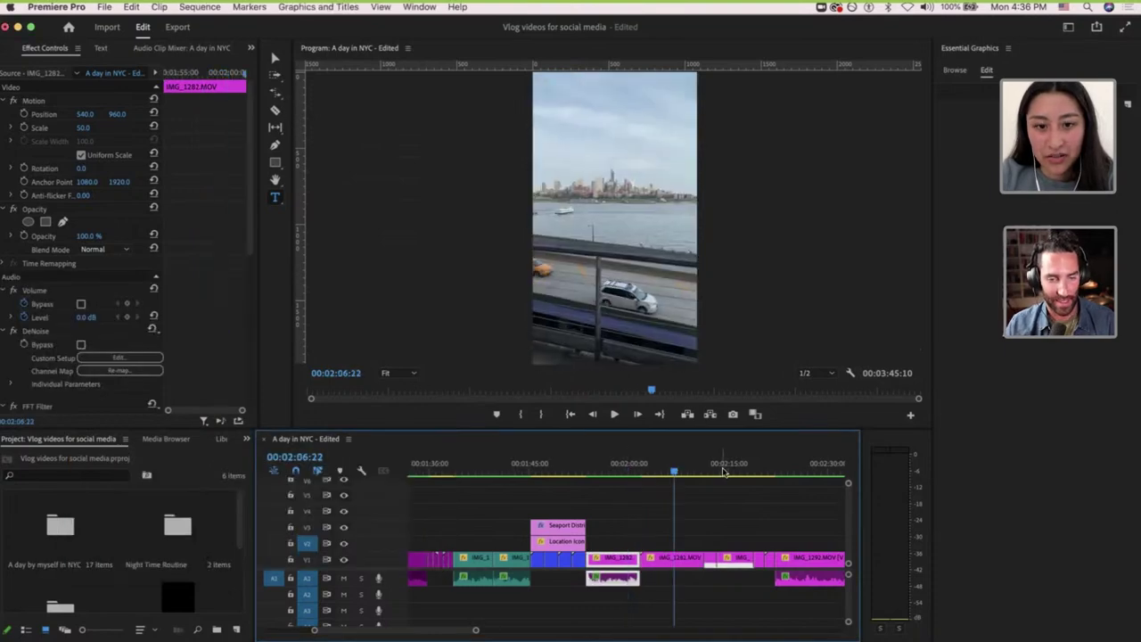
left_click(630, 473)
mouse_move(638, 474)
left_mouse_down()
mouse_move(733, 475)
mouse_move(636, 473)
left_mouse_up()
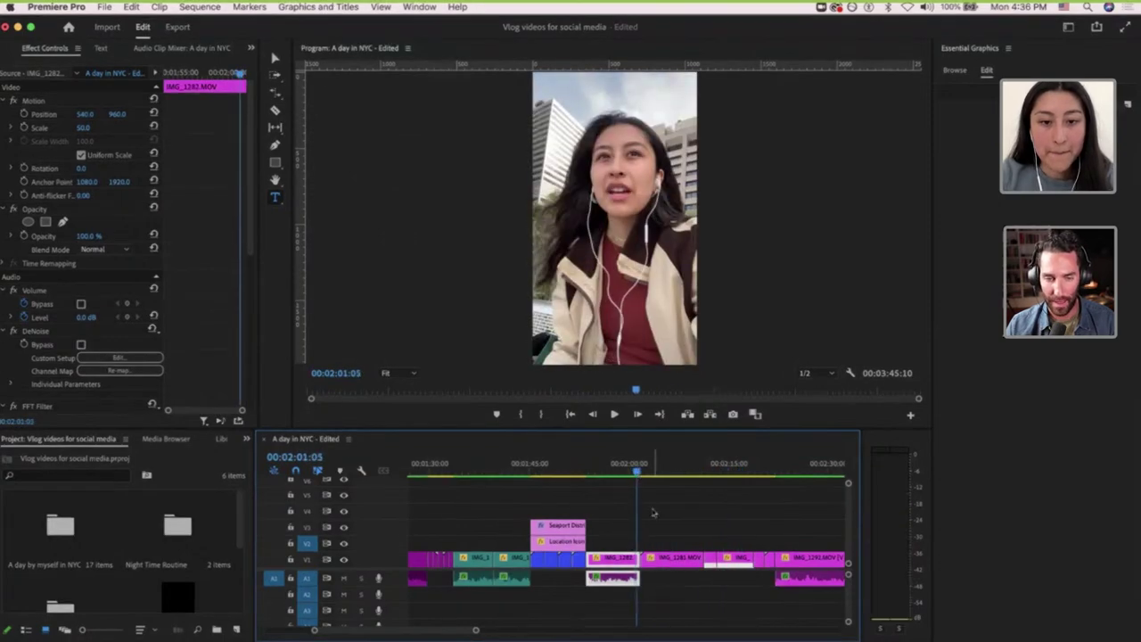
key("ctrl+Up")
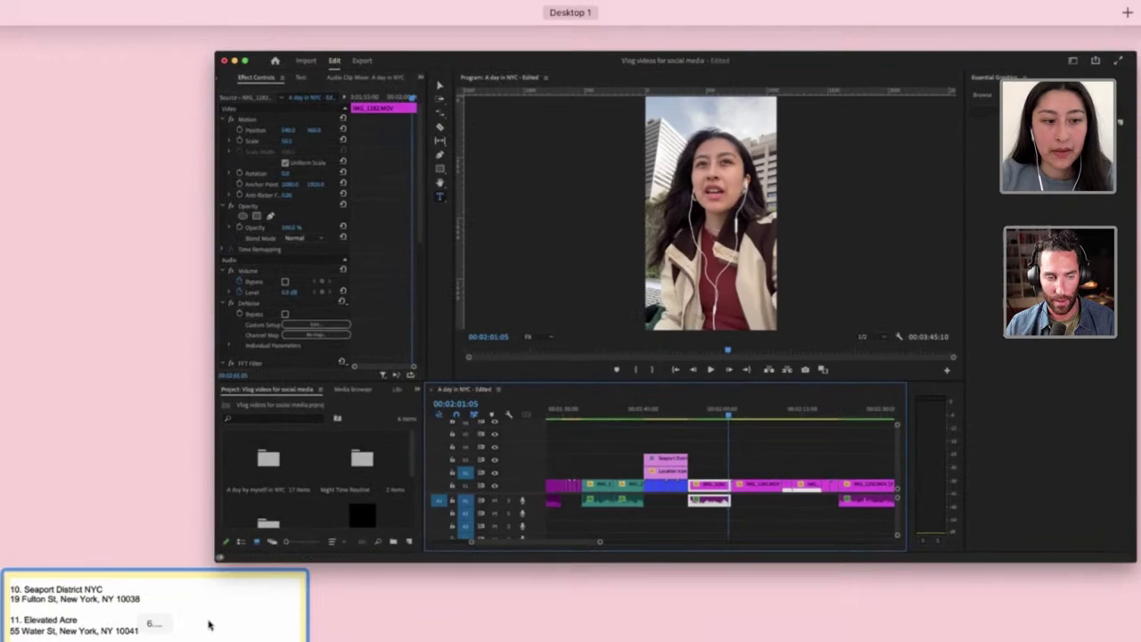
left_click(208, 623)
left_click_drag(169, 505, 94, 506)
Back in Premiere Pro, place the playhead at 00:02:01:20, on the cut where the IMG_1281.MOV clip begins.
left_click(646, 488)
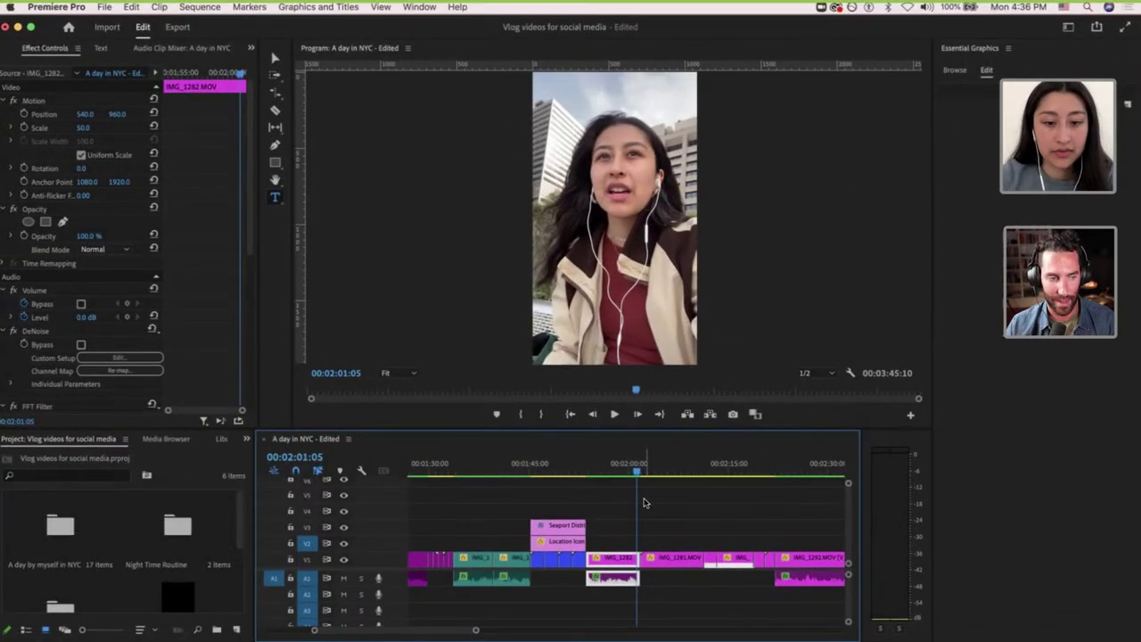
key("=")
key("space")
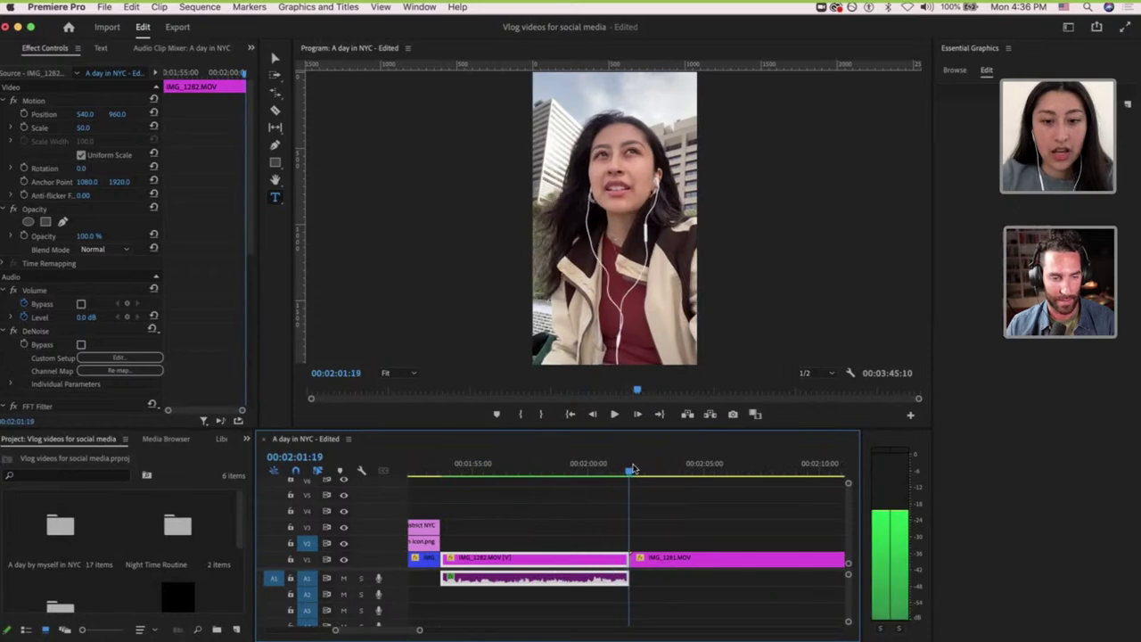
key("space")
key("=")
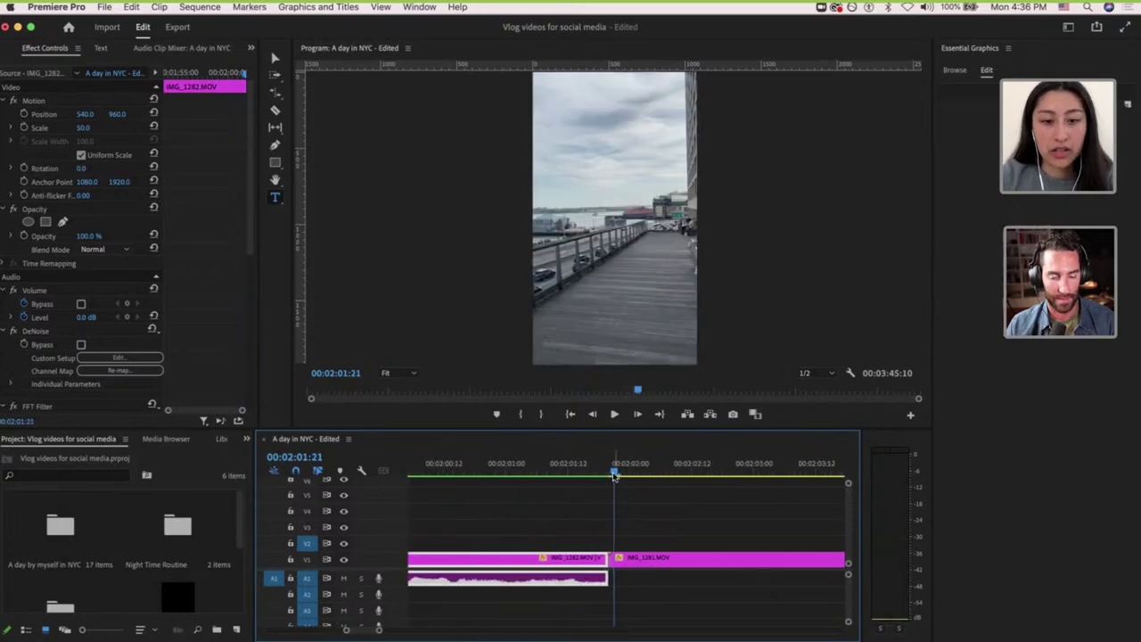
left_click_drag(616, 474, 607, 476)
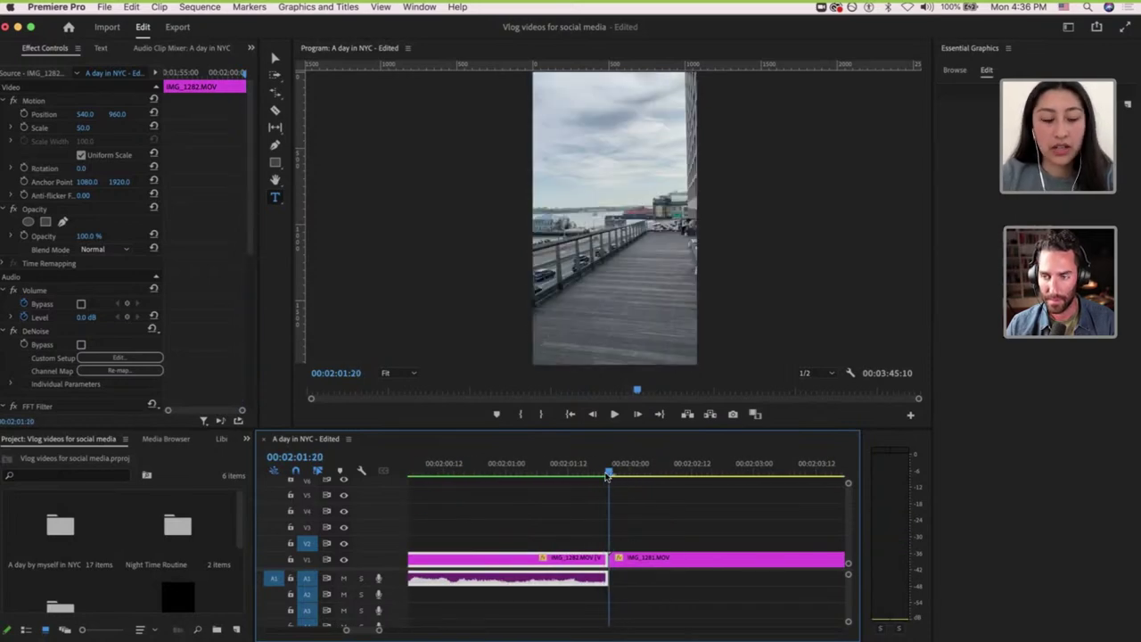
key("super+space")
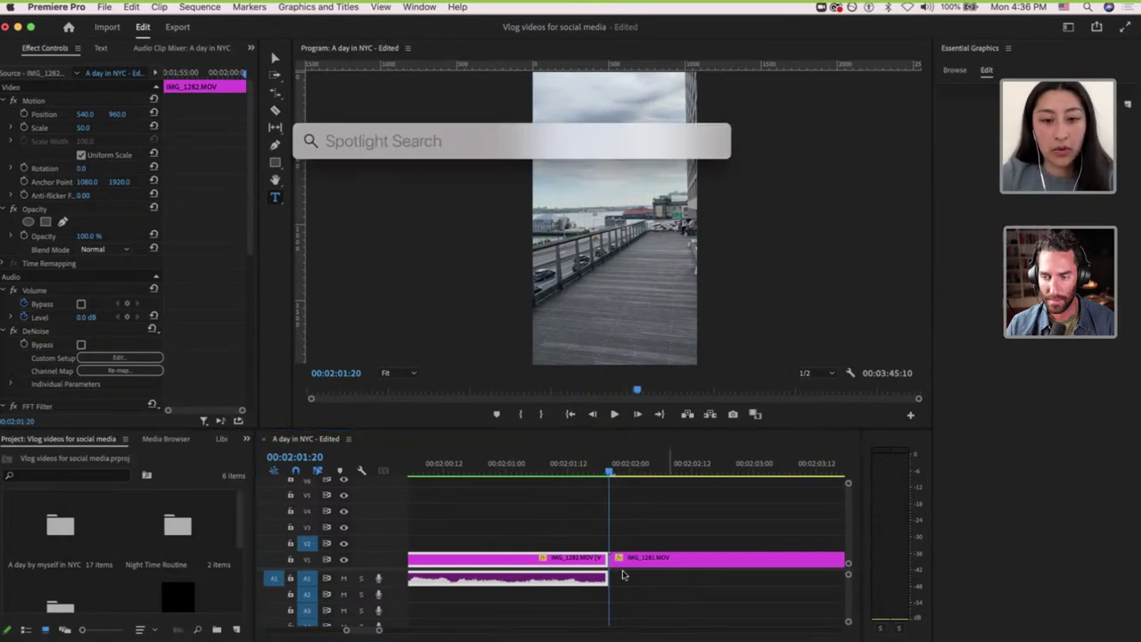
left_click(622, 539)
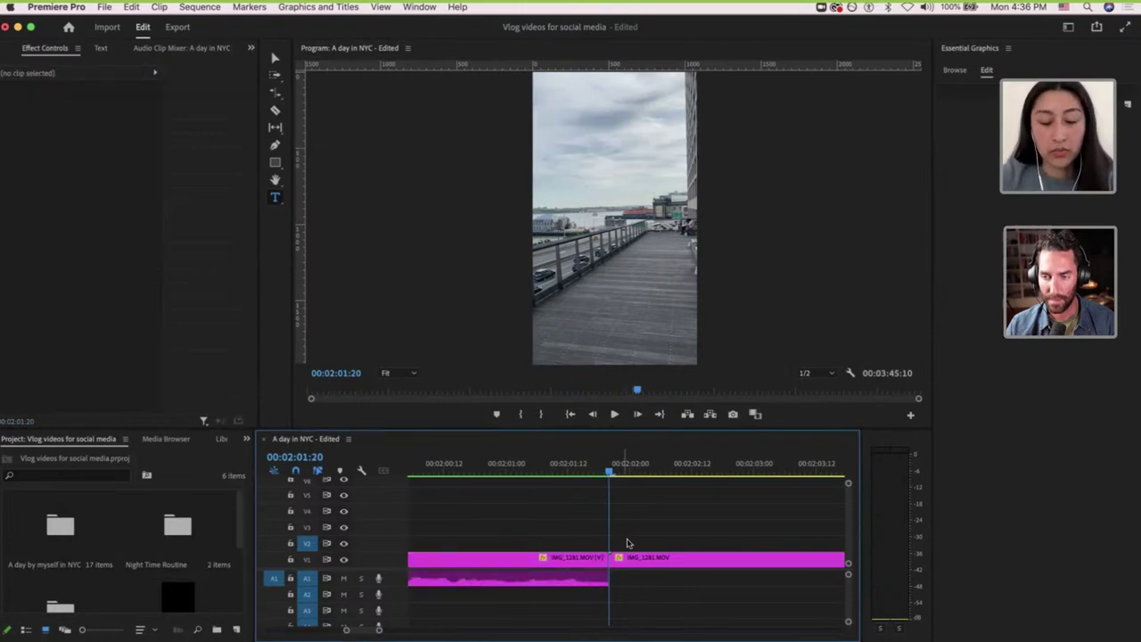
Copy the Seaport District NYC title with its location icon and paste both at the start of the IMG_1281.MOV clip.
scroll(647, 540, "down", 1)
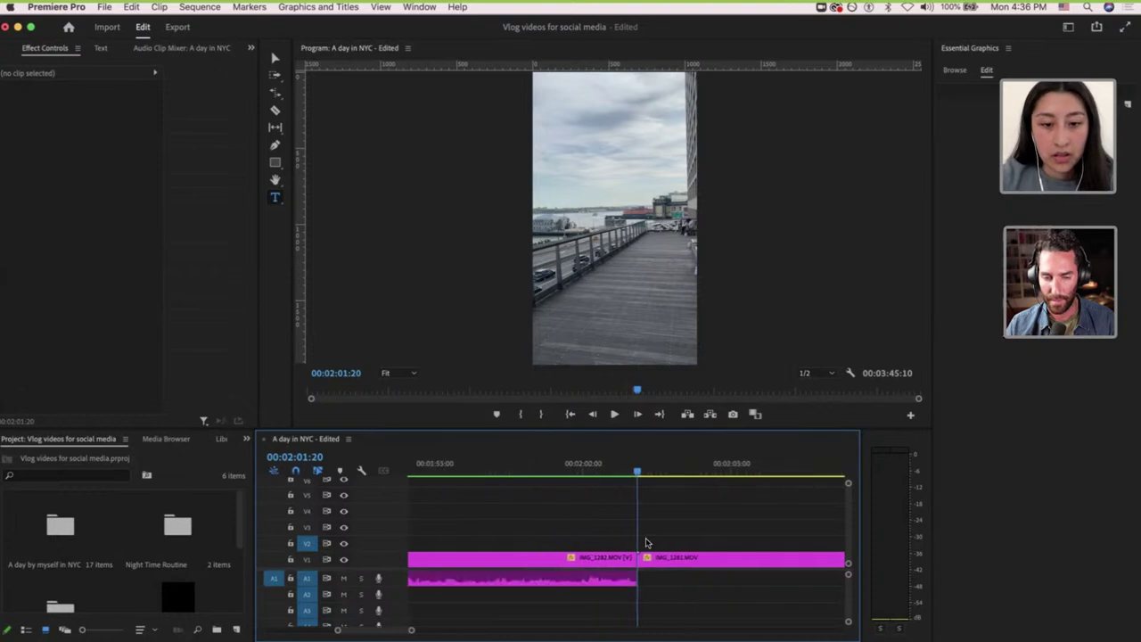
scroll(647, 542, "down", 5)
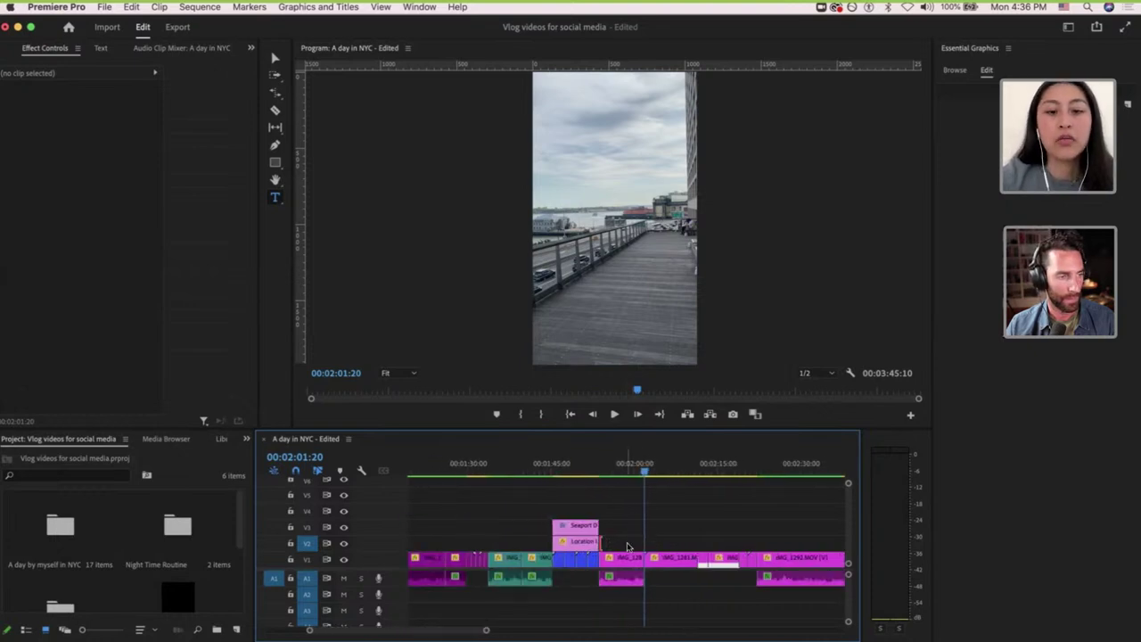
left_click_drag(628, 547, 572, 522)
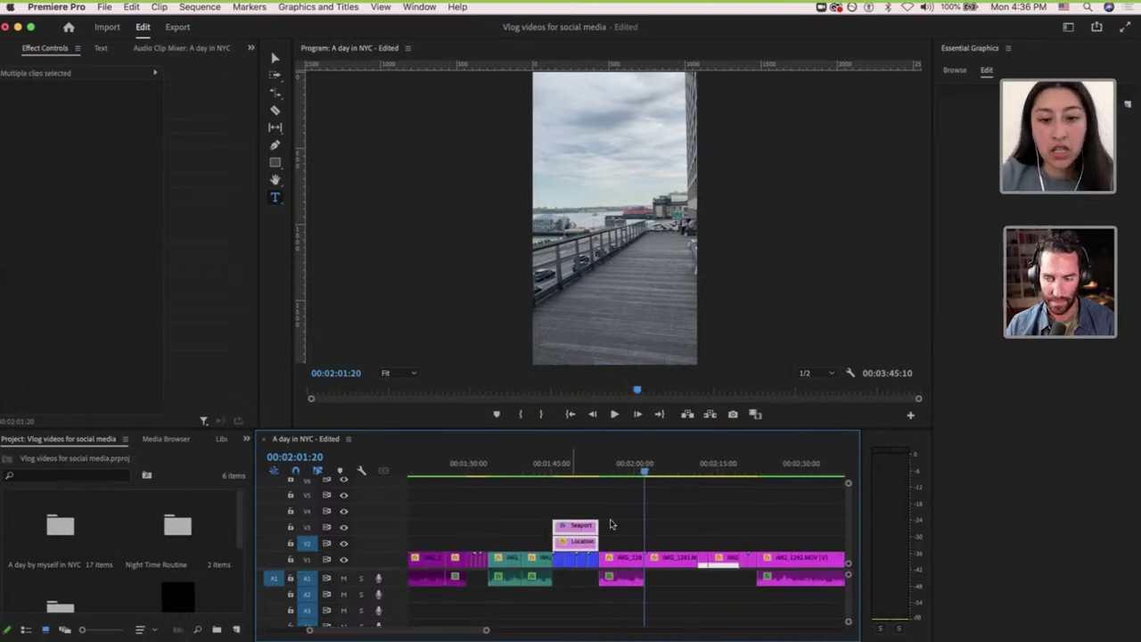
left_click(655, 527)
scroll(656, 526, "up", 4)
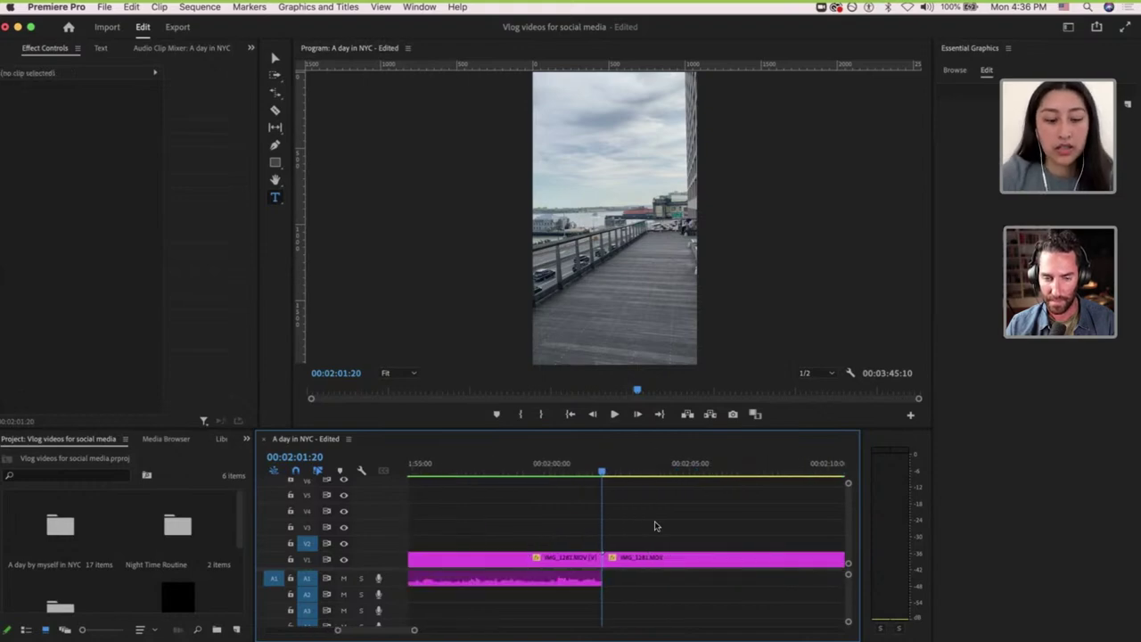
key("super+v")
Lengthen the pasted title and location icon to the end of the long IMG_1281.MOV clip.
scroll(718, 541, "down", 4)
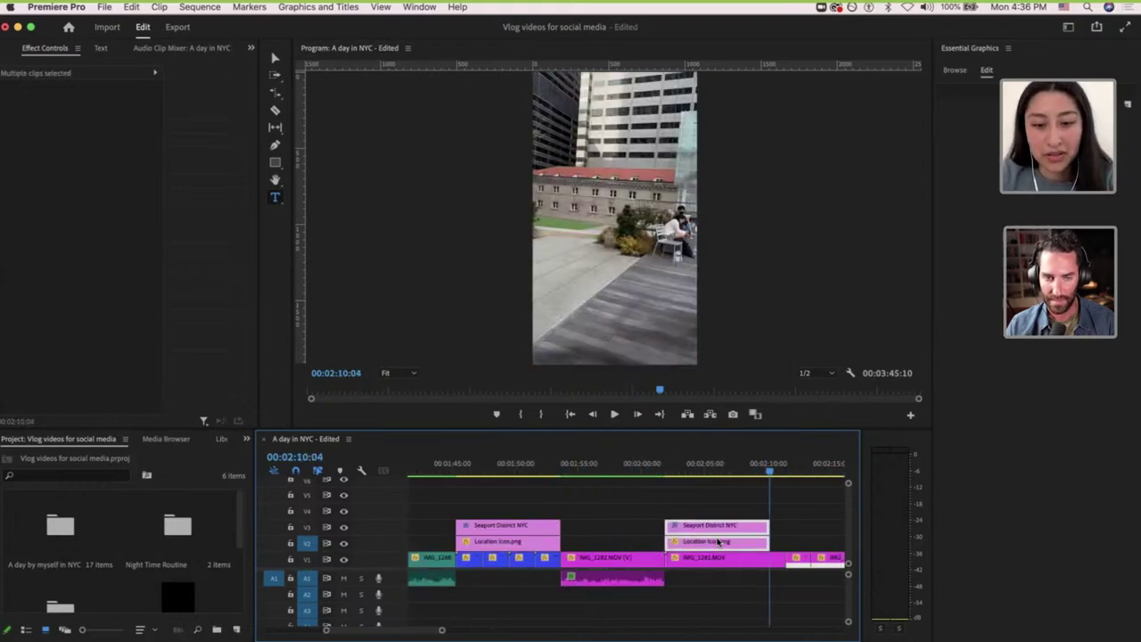
scroll(719, 540, "right", 2)
scroll(724, 513, "up", 4)
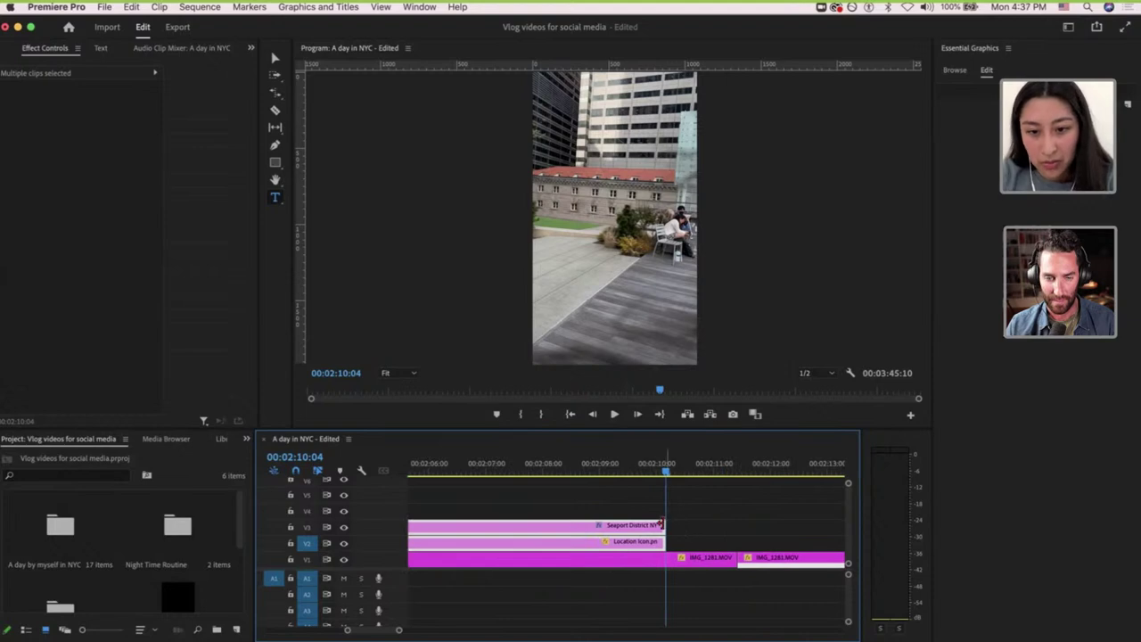
left_click_drag(665, 525, 740, 524)
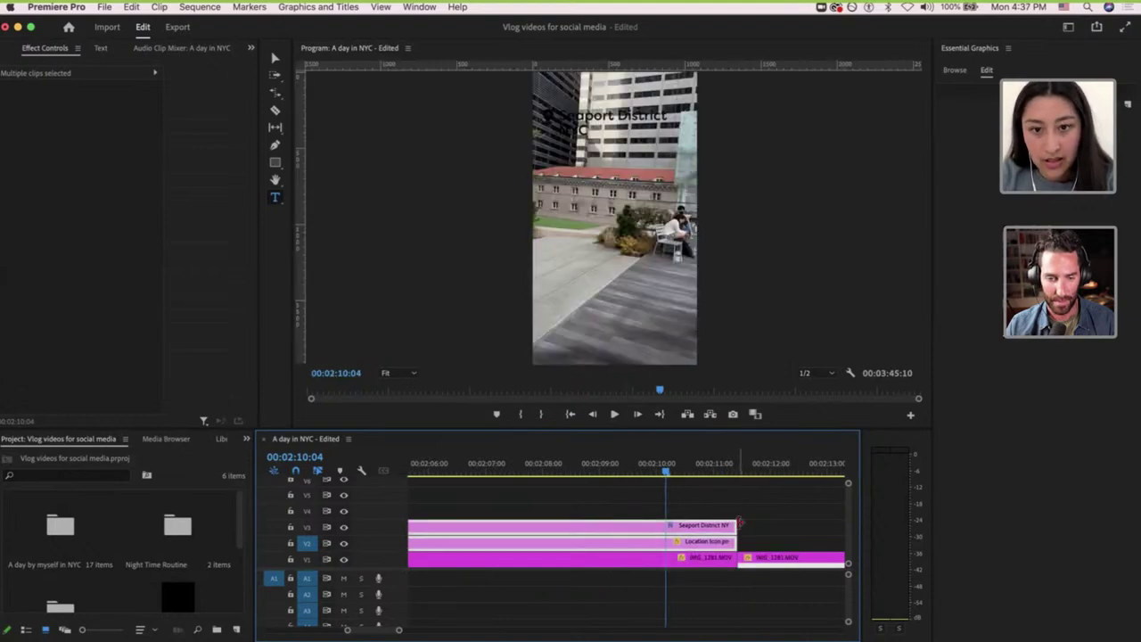
Preview the following clips and extend the pasted title and location icon to the end of the short green lawn clip.
scroll(739, 525, "down", 6)
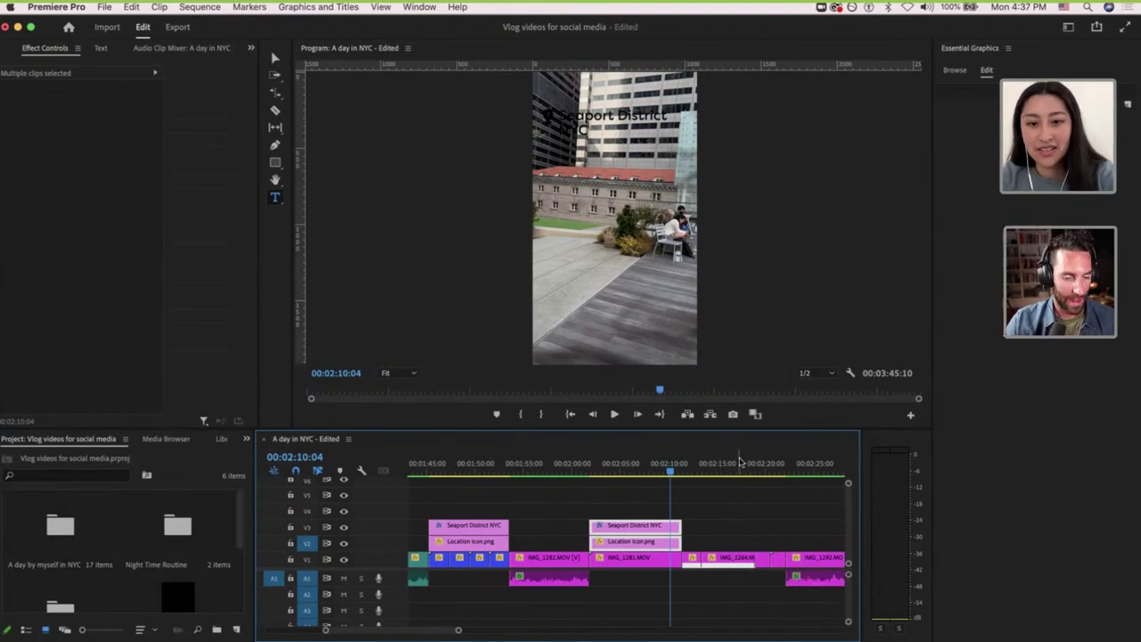
left_click(739, 461)
left_click(765, 463)
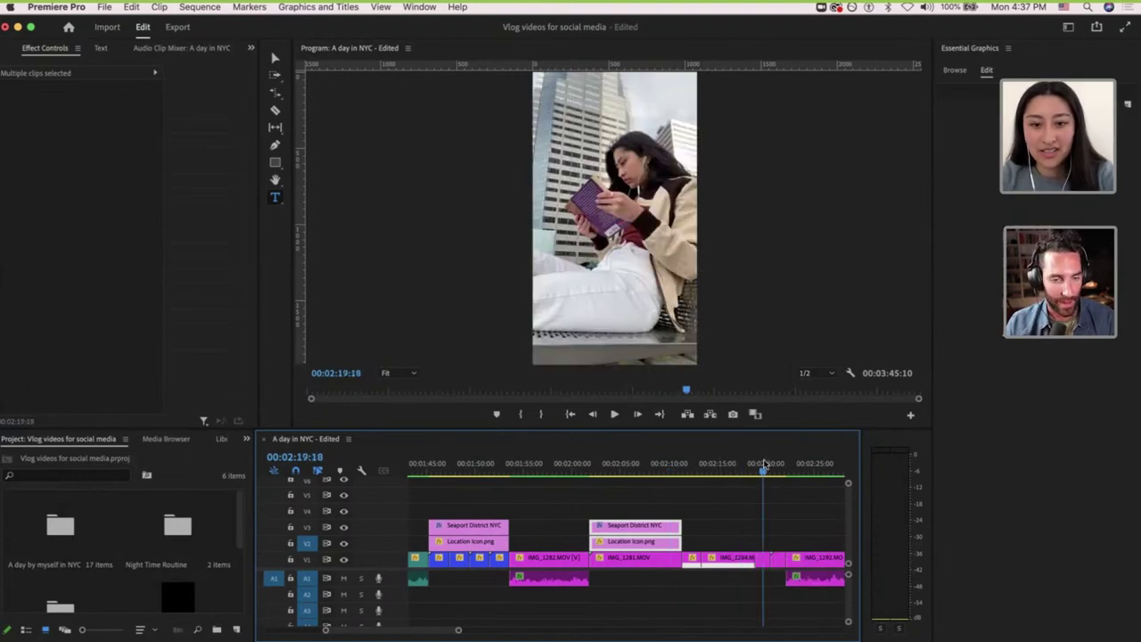
left_click(698, 464)
scroll(697, 464, "up", 4)
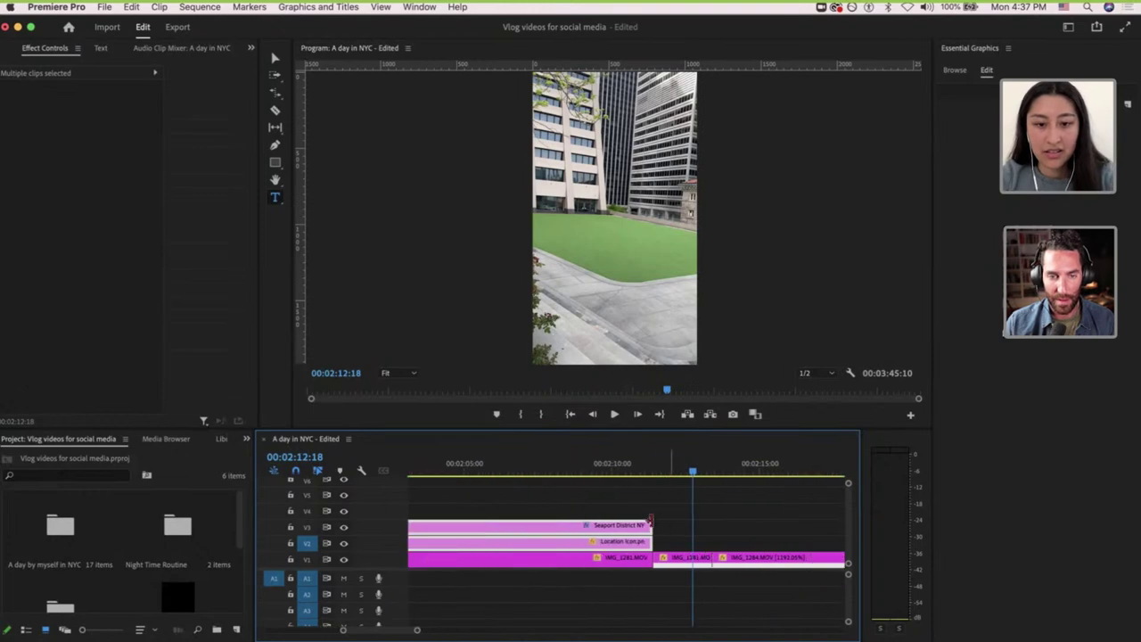
left_click_drag(651, 524, 708, 520)
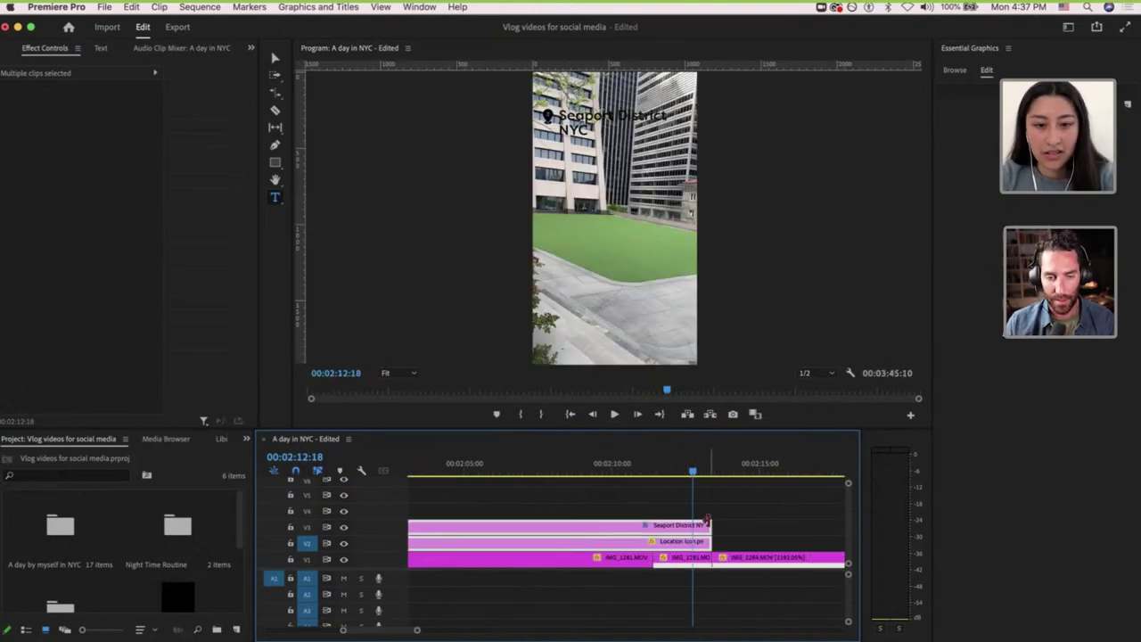
left_click(661, 506)
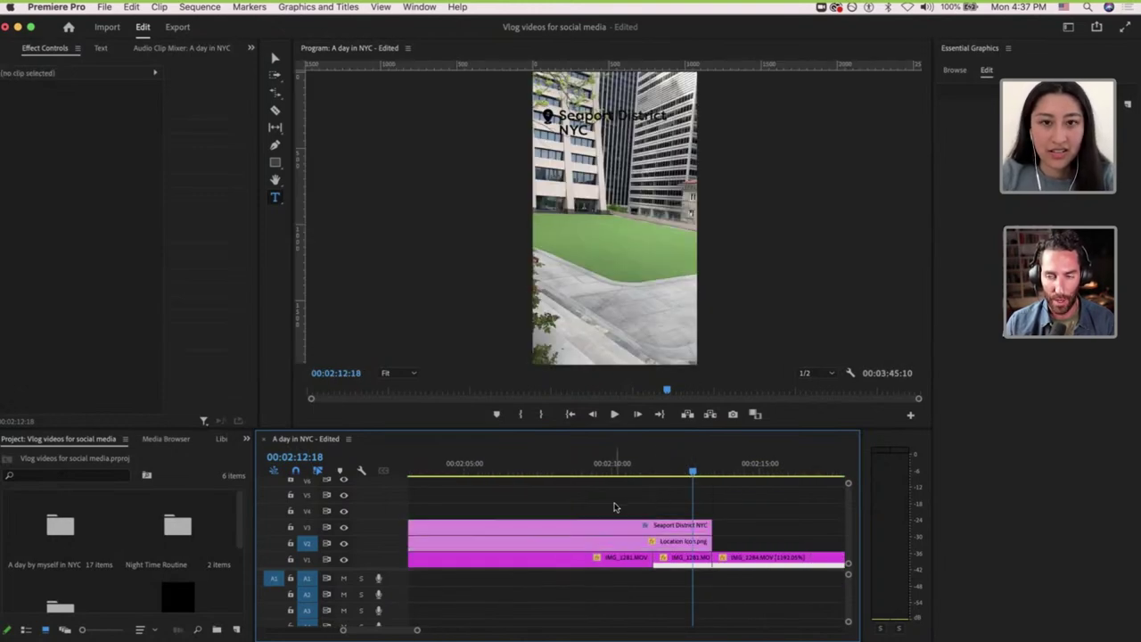
Copy the location name "Elevated Acre" from the Stickies note.
scroll(613, 507, "down", 4)
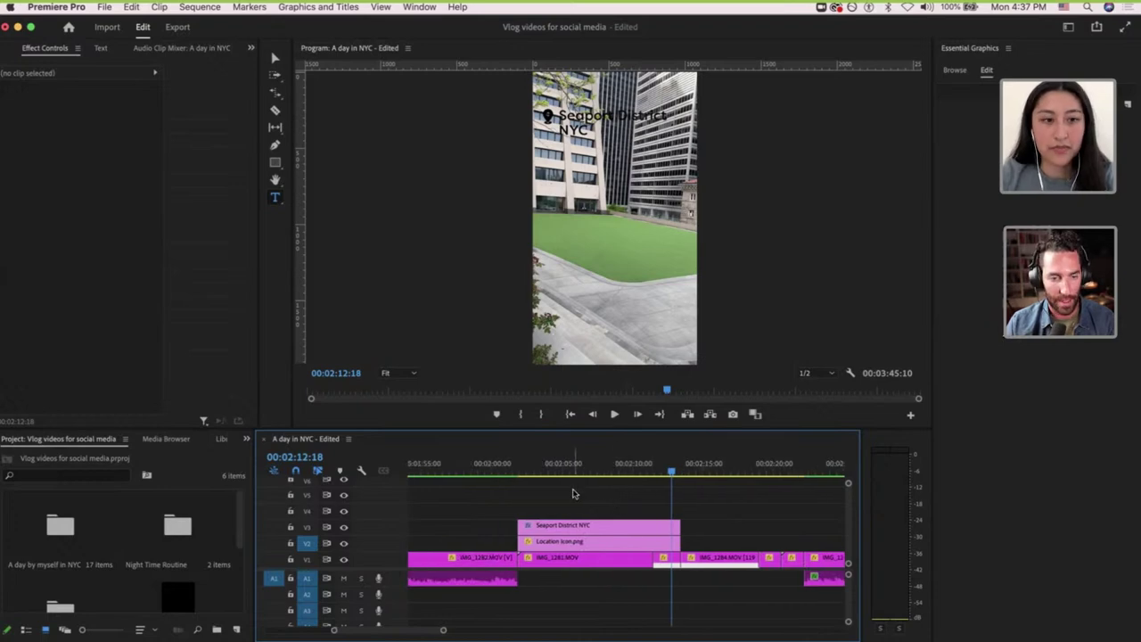
key("ctrl+Up")
left_click(224, 606)
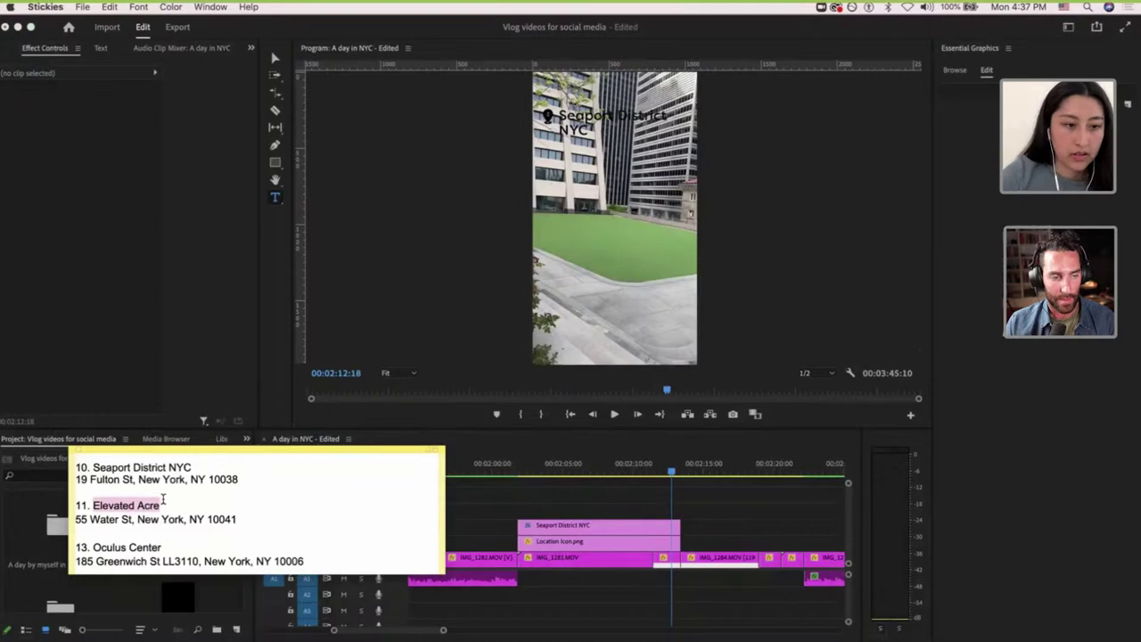
left_click_drag(166, 505, 91, 505)
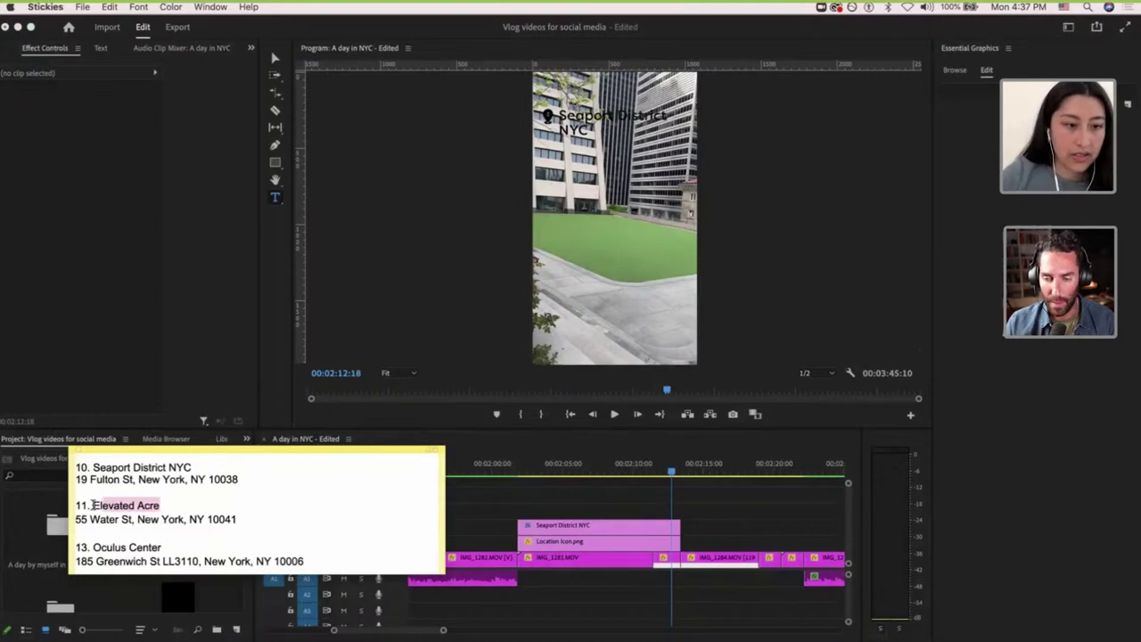
key("super+c")
Back in Premiere Pro, replace the pasted title's text with "Elevated Acre" and check it over the river and highway shot.
left_click(546, 526)
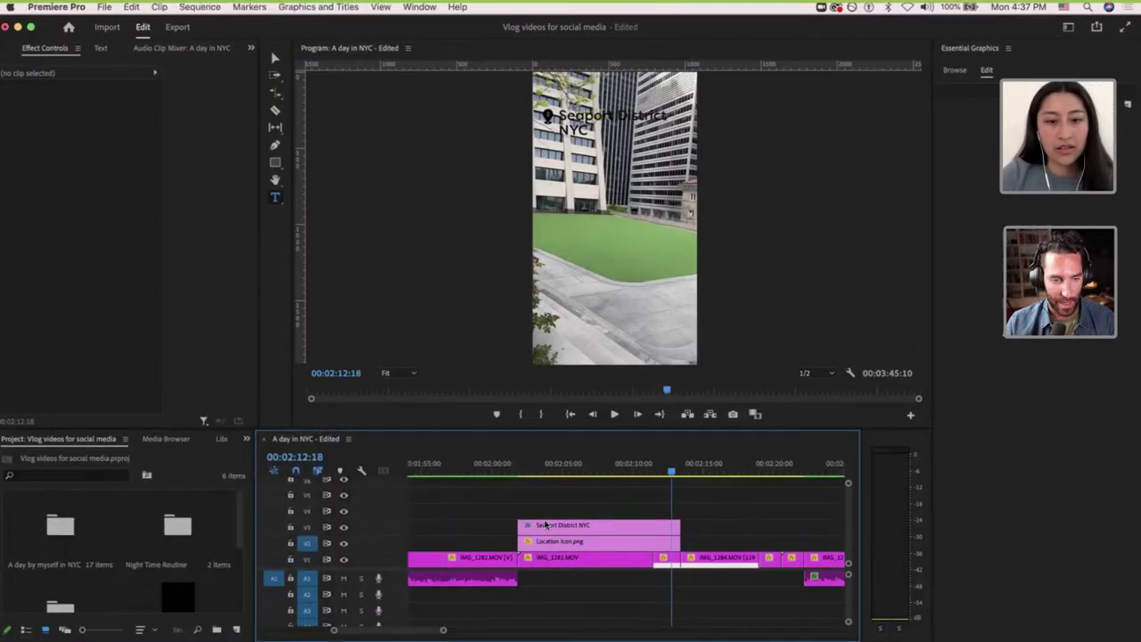
left_click(560, 529)
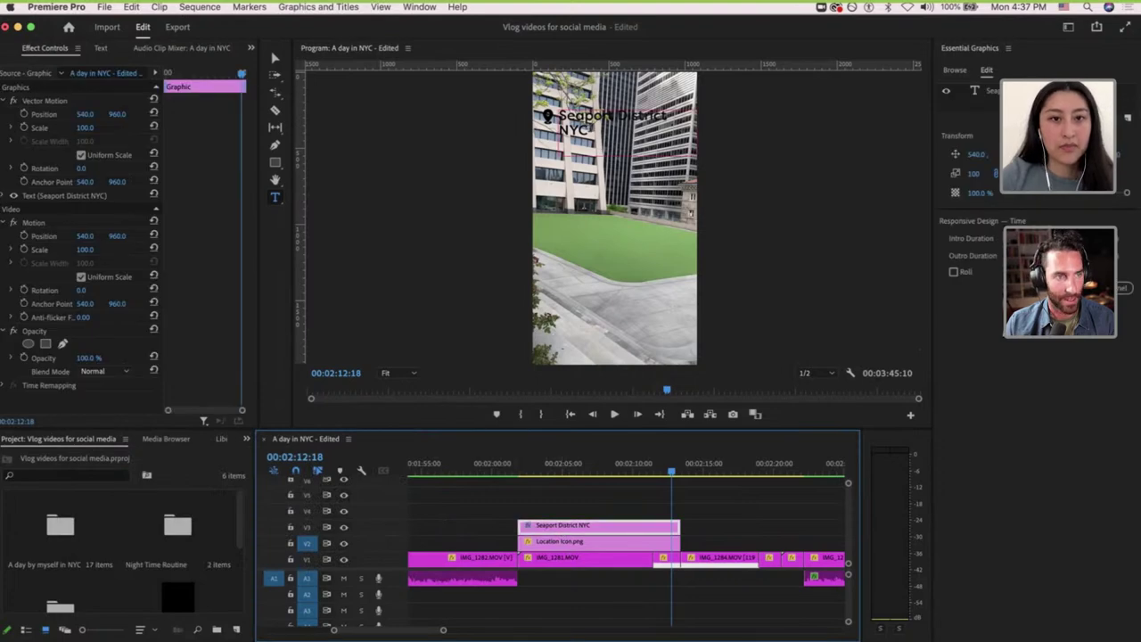
left_click(587, 128)
left_click_drag(572, 128, 561, 116)
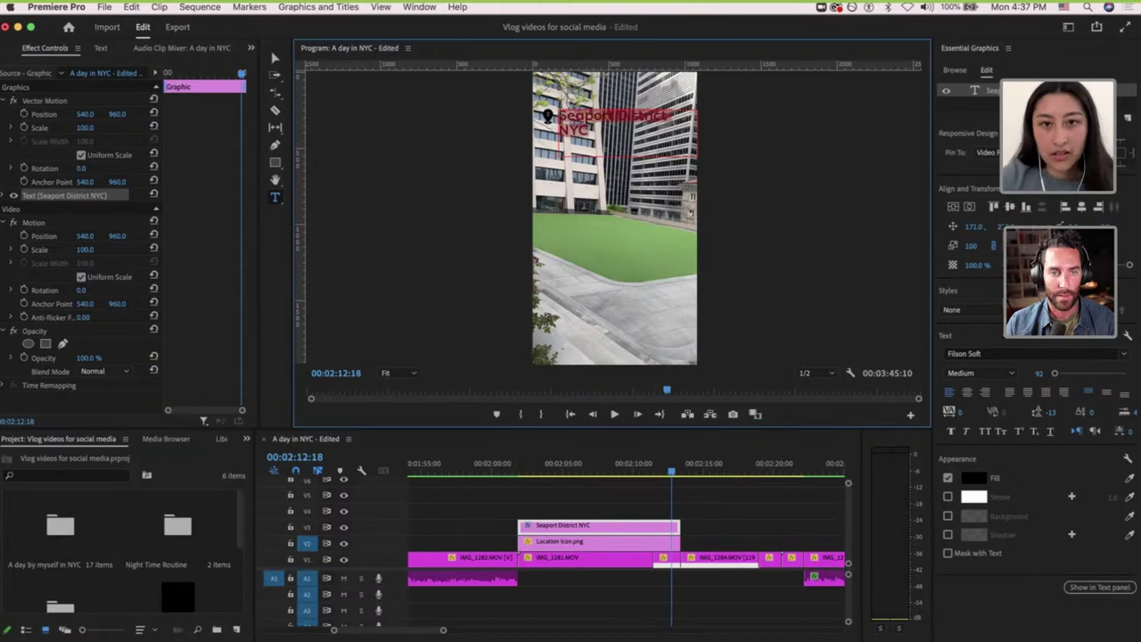
key("super+v")
left_click(581, 461)
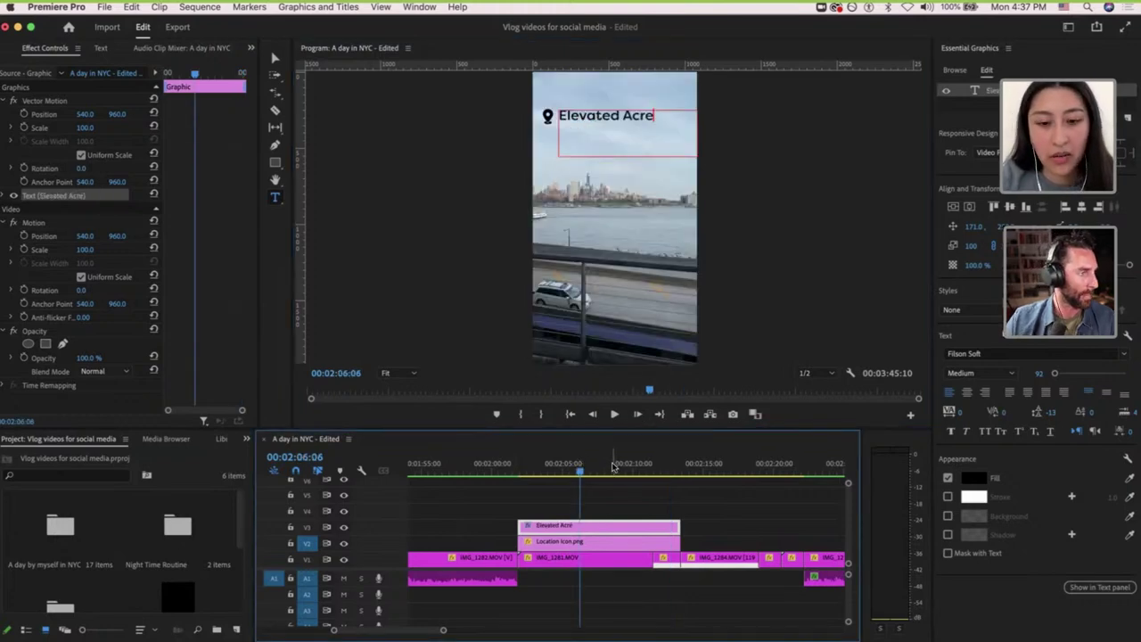
Look up the locations after Elevated Acre in the Stickies note, and select the Elevated Acre title and its location icon on the timeline.
left_click(699, 535)
scroll(699, 535, "down", 3)
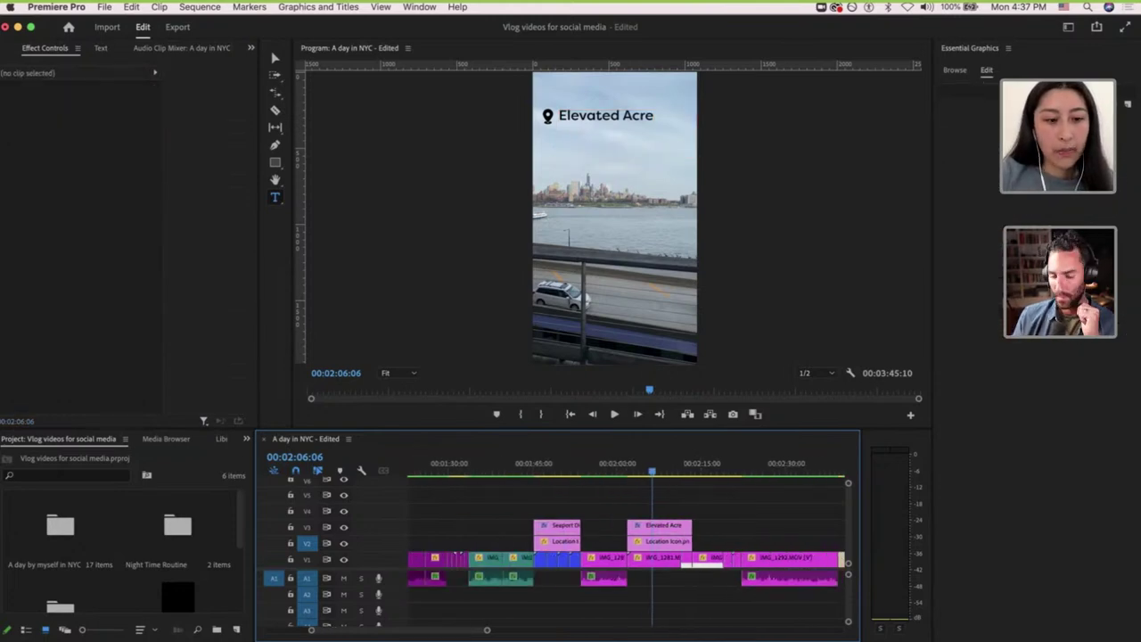
key("ctrl+Up")
left_click(154, 621)
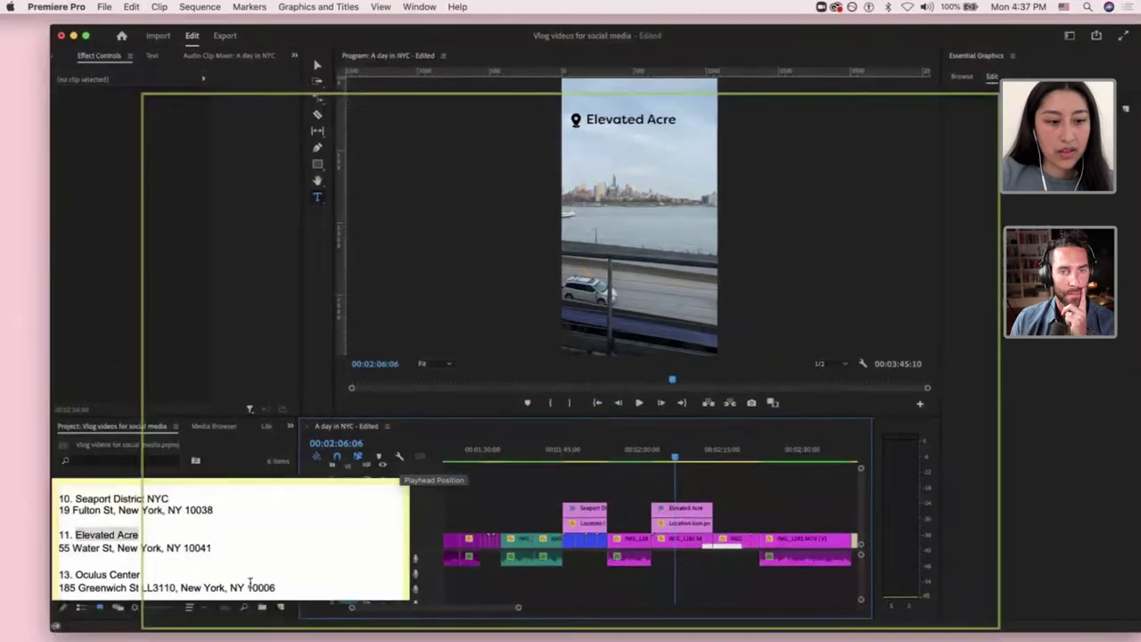
left_click(178, 559)
left_click(727, 550)
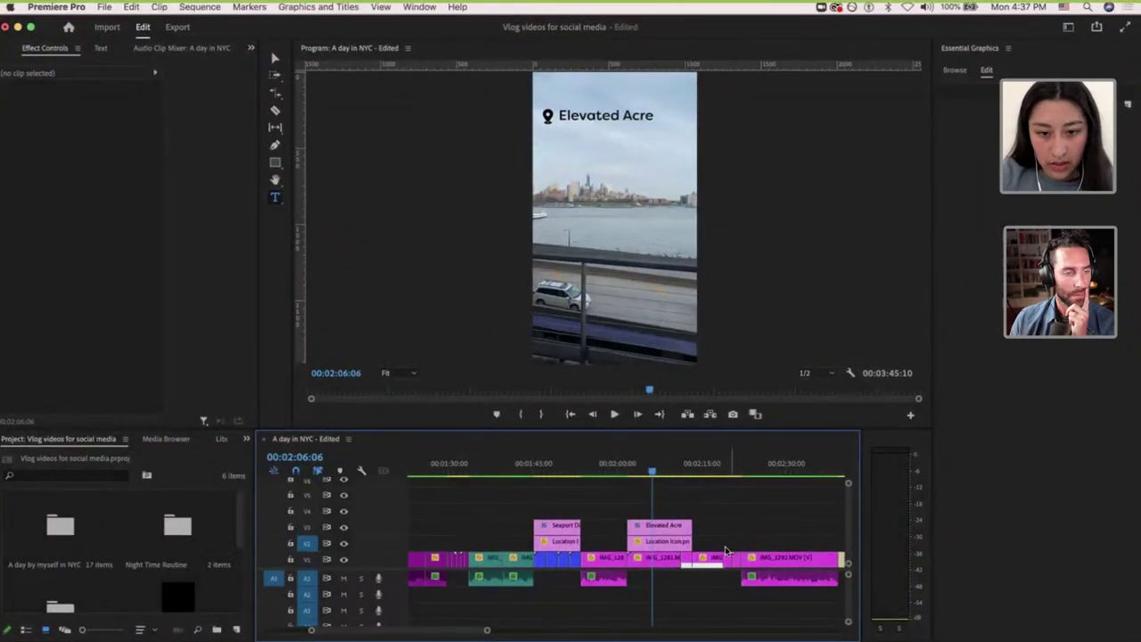
left_click(671, 526)
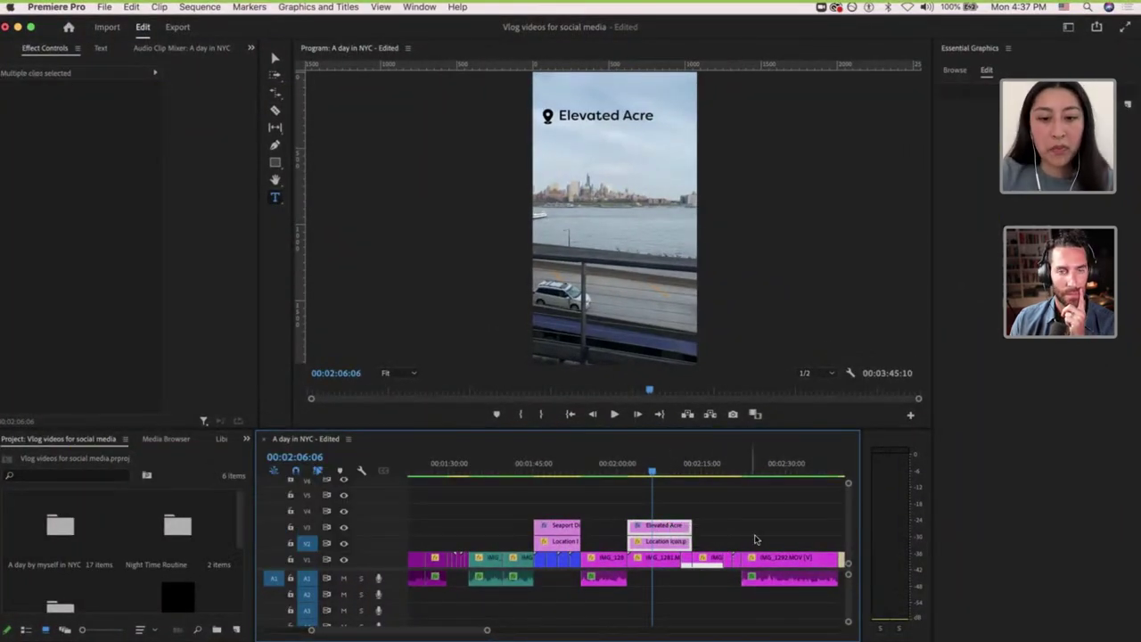
key("ctrl+Up")
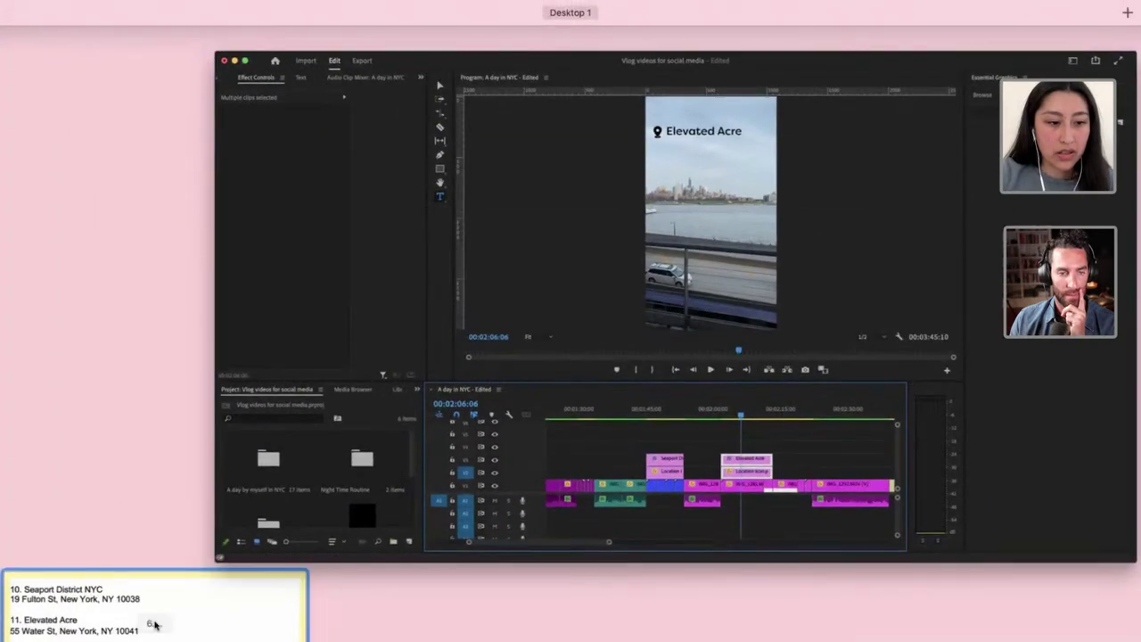
left_click(153, 622)
scroll(275, 525, "down", 4)
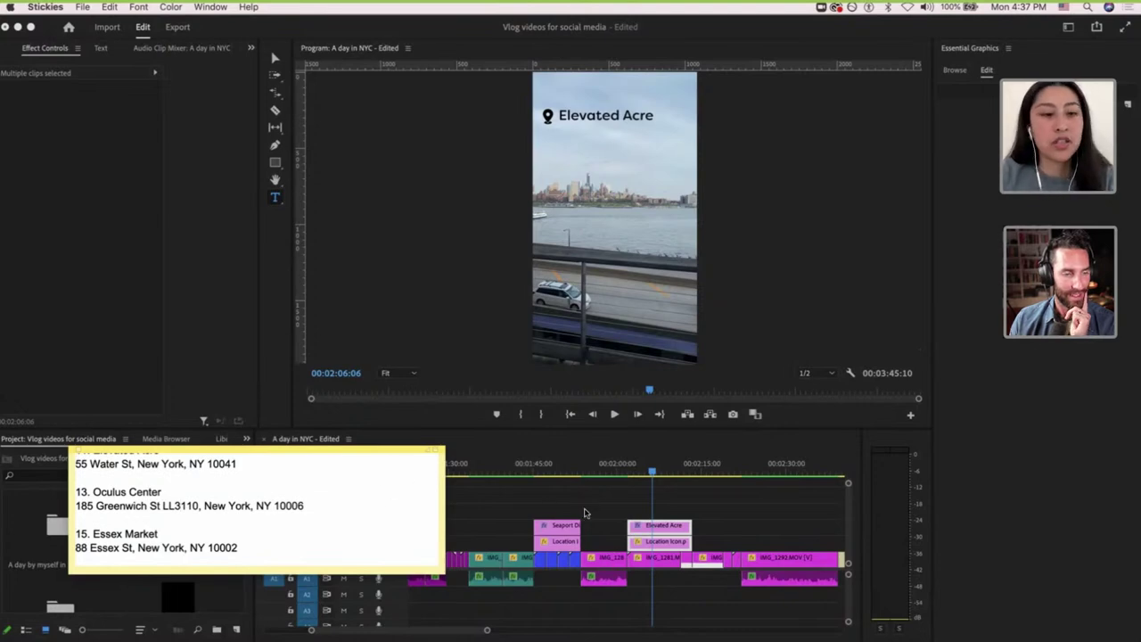
scroll(184, 494, "up", 5)
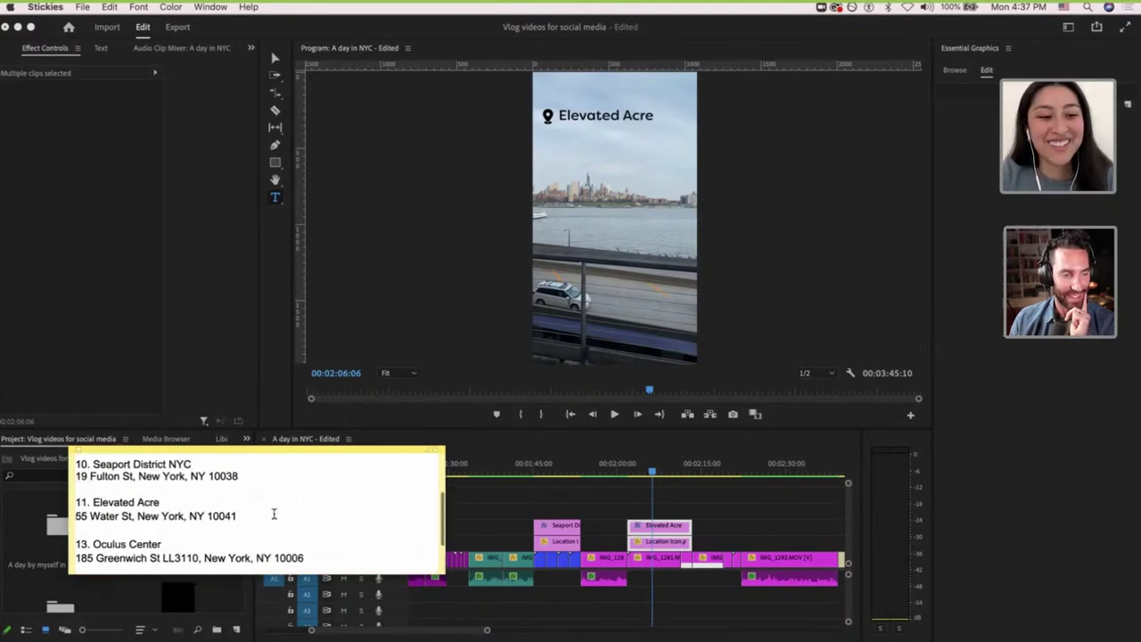
Read the last locations in the Stickies note, and back in Premiere Pro preview the IMG_1292.MOV selfie clip after the Elevated Acre section.
scroll(272, 511, "down", 6)
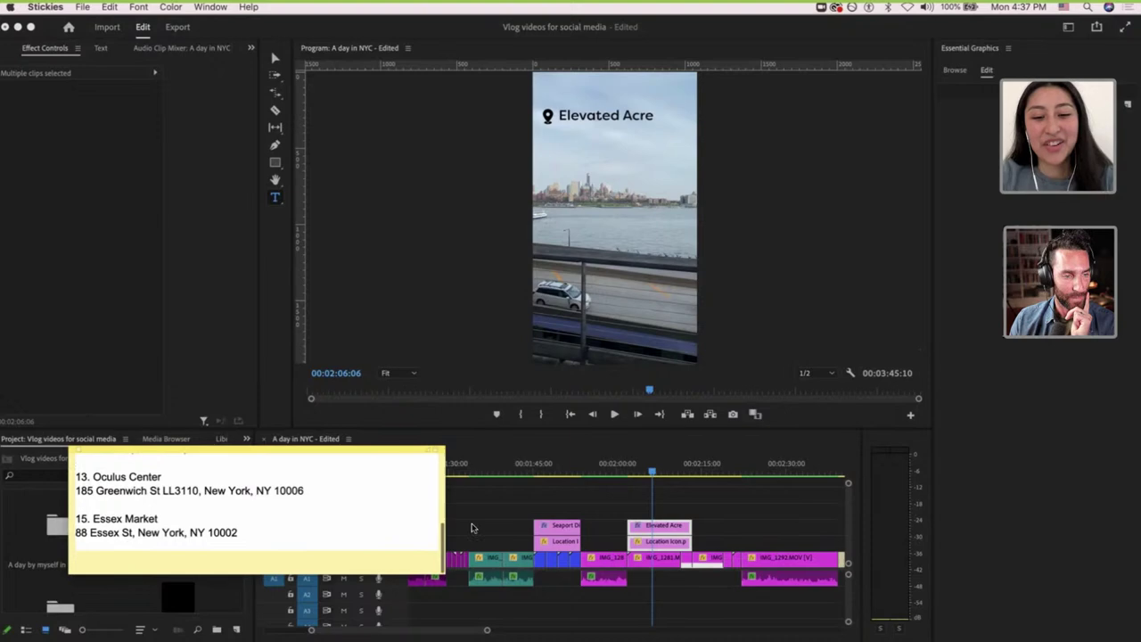
left_click(617, 513)
scroll(689, 520, "down", 3)
key("minus")
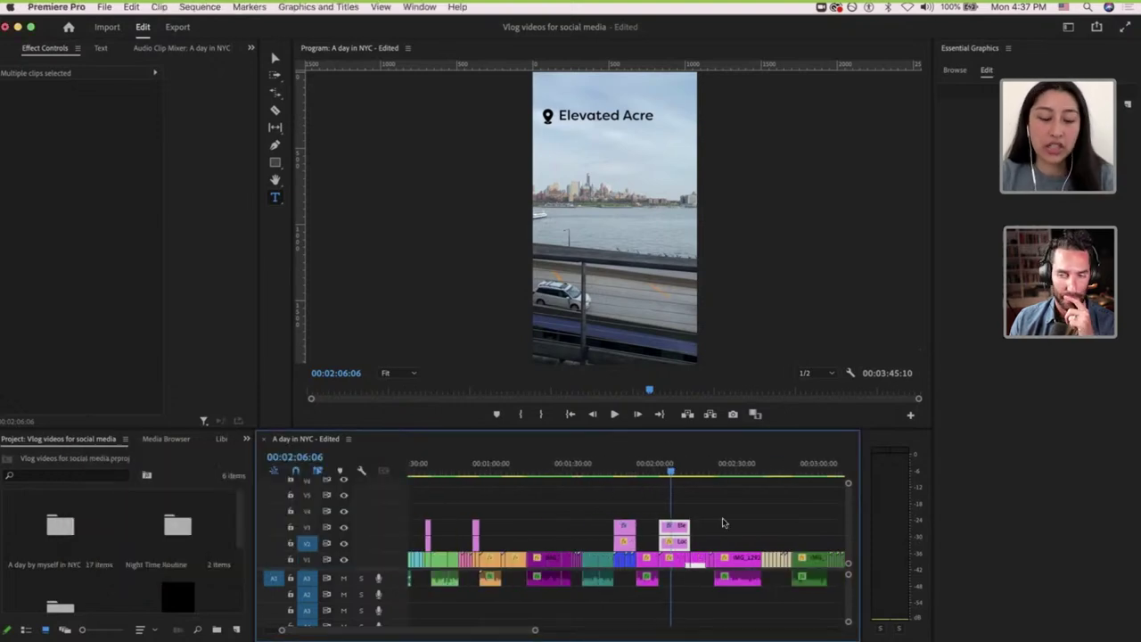
left_click(740, 472)
key("equal")
key("equal")
key("equal")
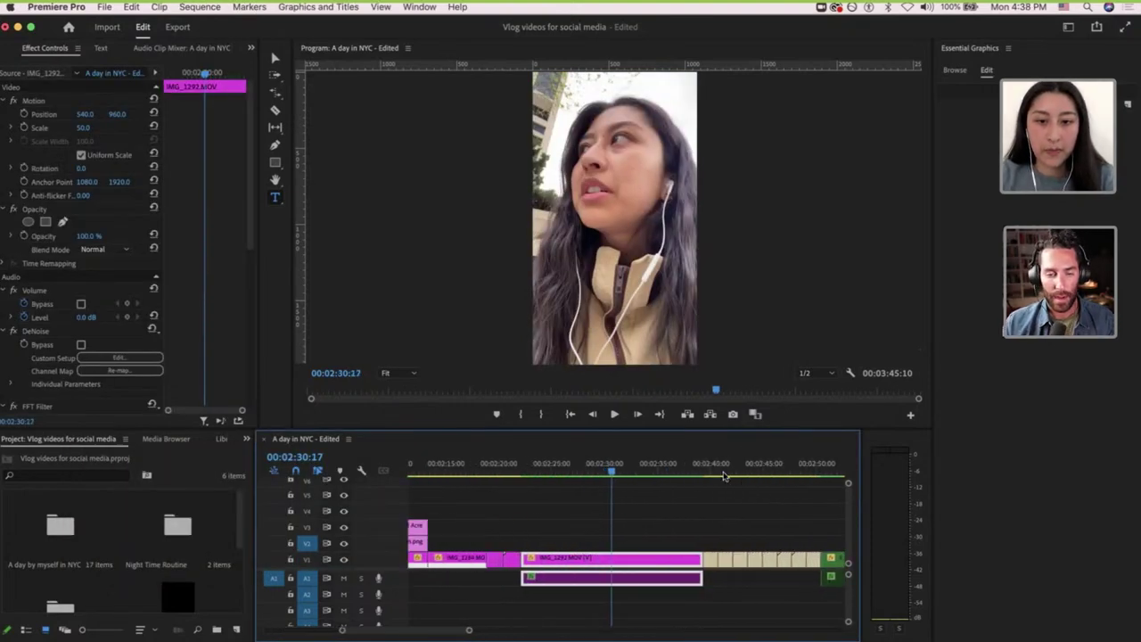
Preview the beige street and building clips between IMG_1292.MOV and IMG_1333.MOV to identify their location.
left_click(705, 462)
scroll(737, 512, "up", 5)
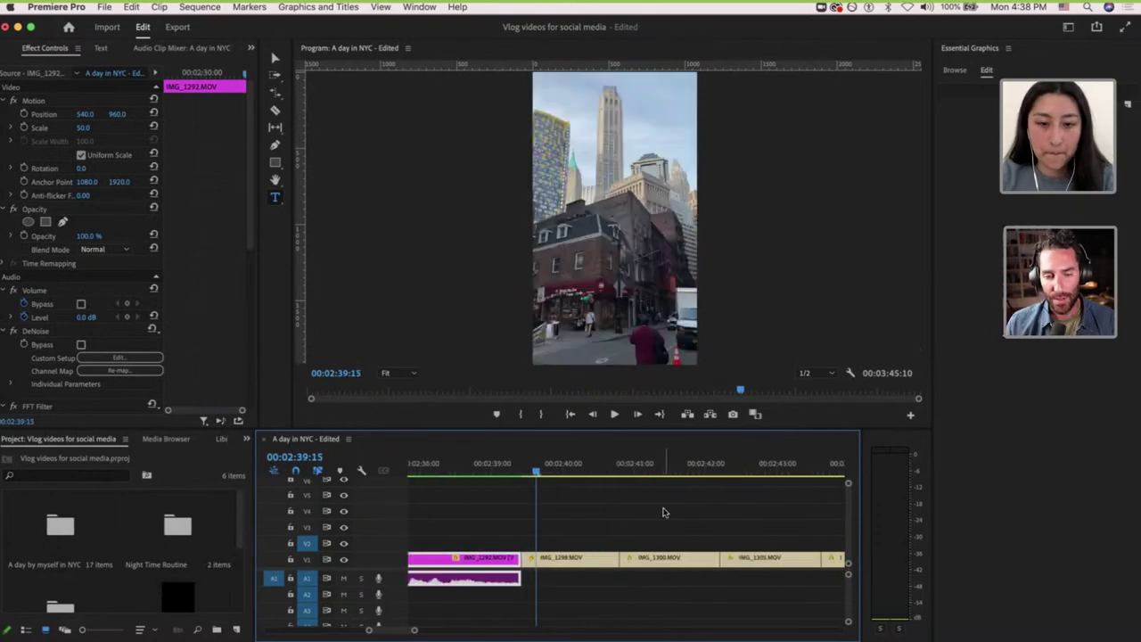
scroll(665, 512, "down", 3)
left_click(687, 471)
scroll(724, 521, "down", 5)
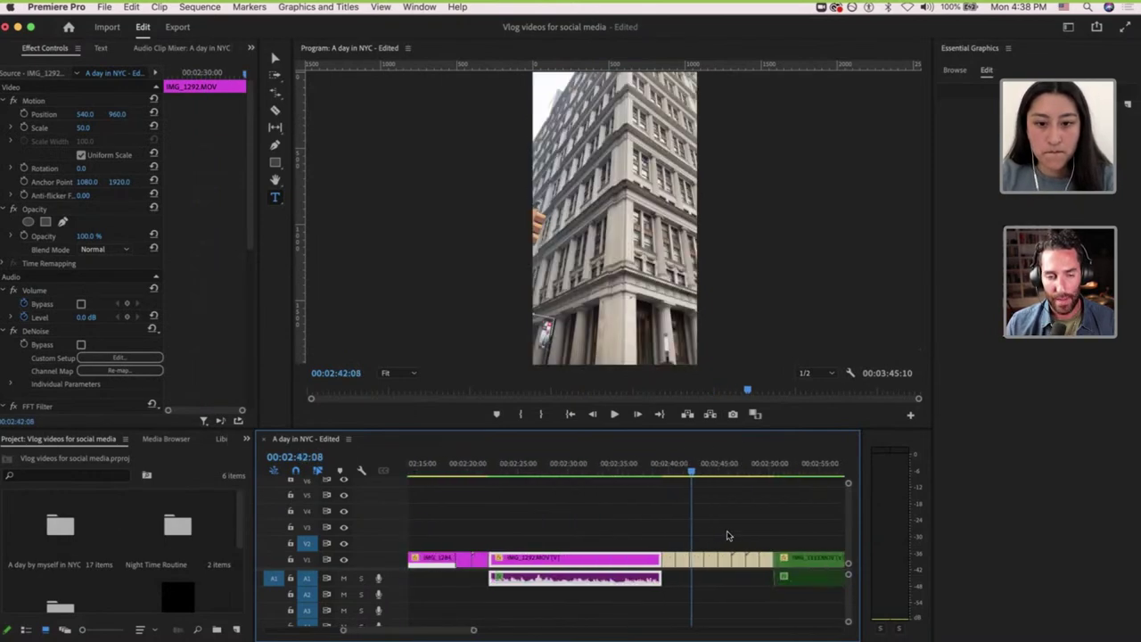
scroll(720, 513, "right", 3)
left_click(704, 461)
key("minus")
key("minus")
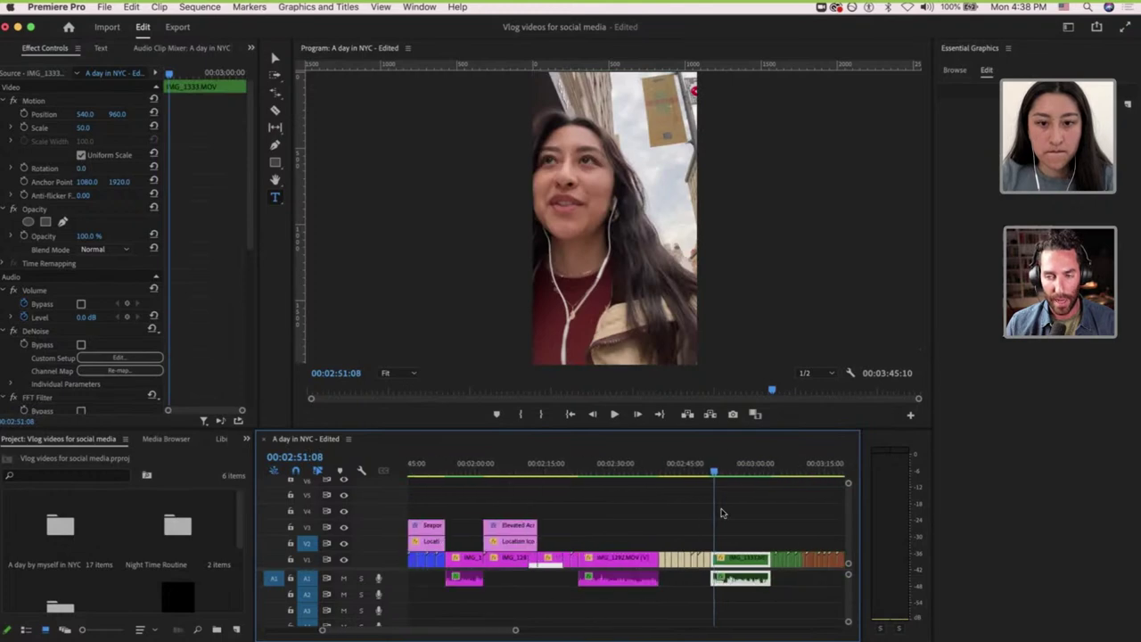
Examine the end of IMG_1333.MOV, the short green street clips and the start of the brown clips for a location change.
left_click(674, 470)
key("equal")
key("equal")
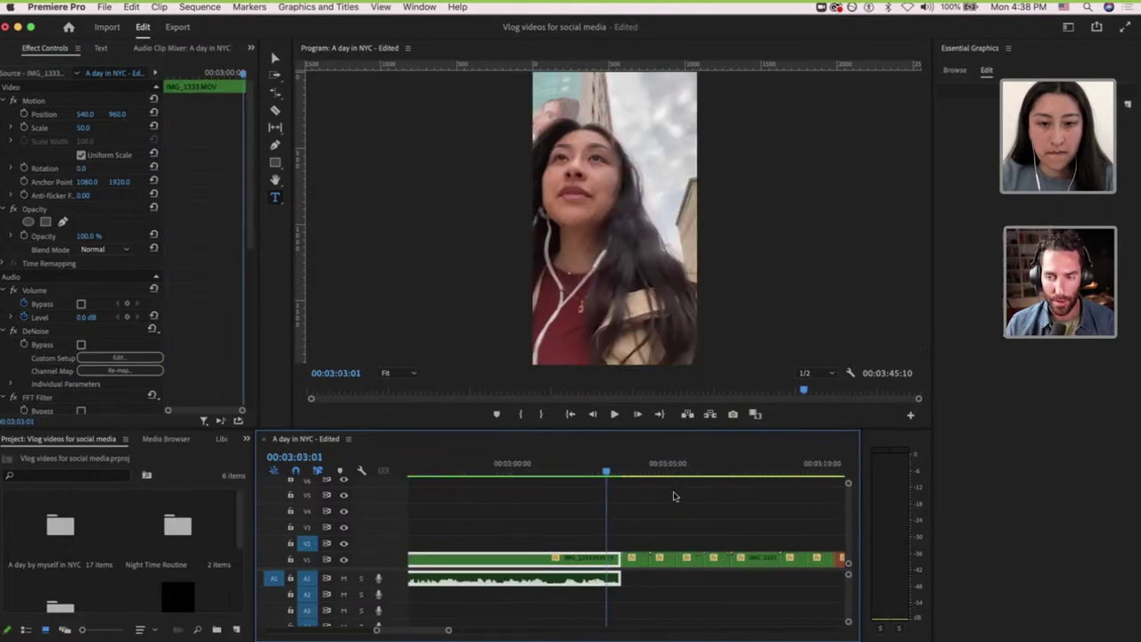
left_click(646, 470)
left_click(635, 469)
key("minus")
key("minus")
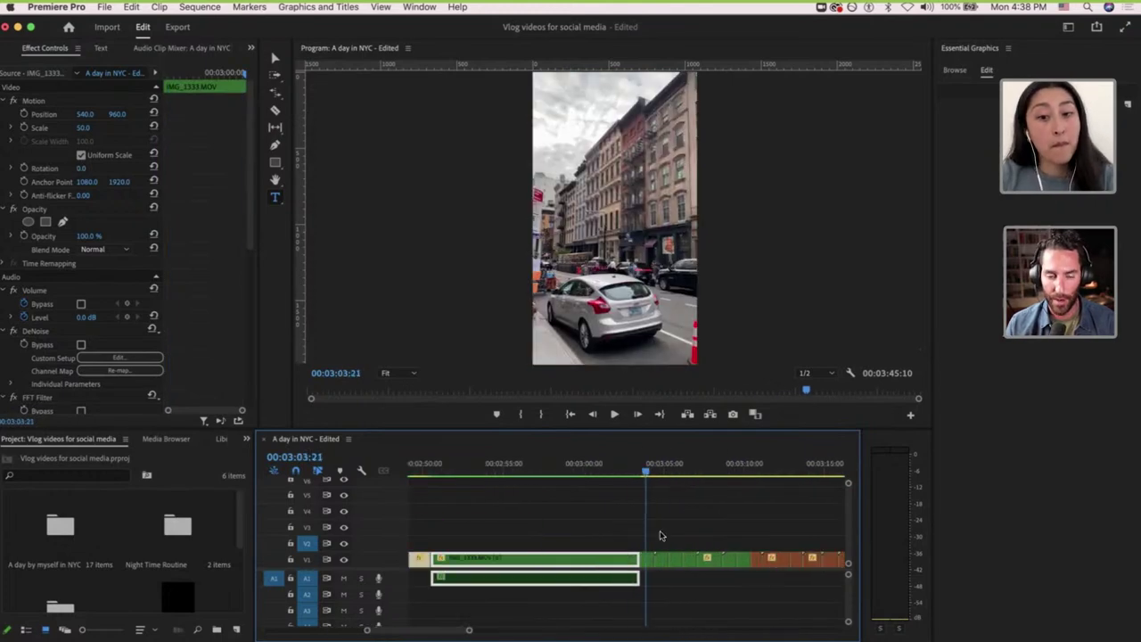
left_click(747, 473)
key("equal")
key("equal")
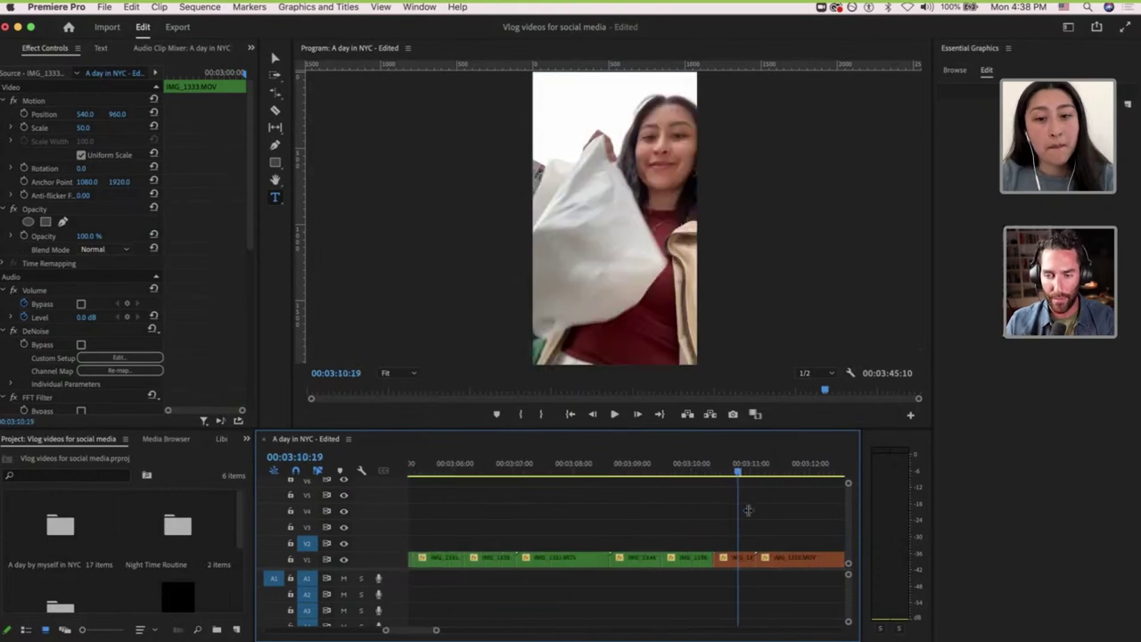
key("equal")
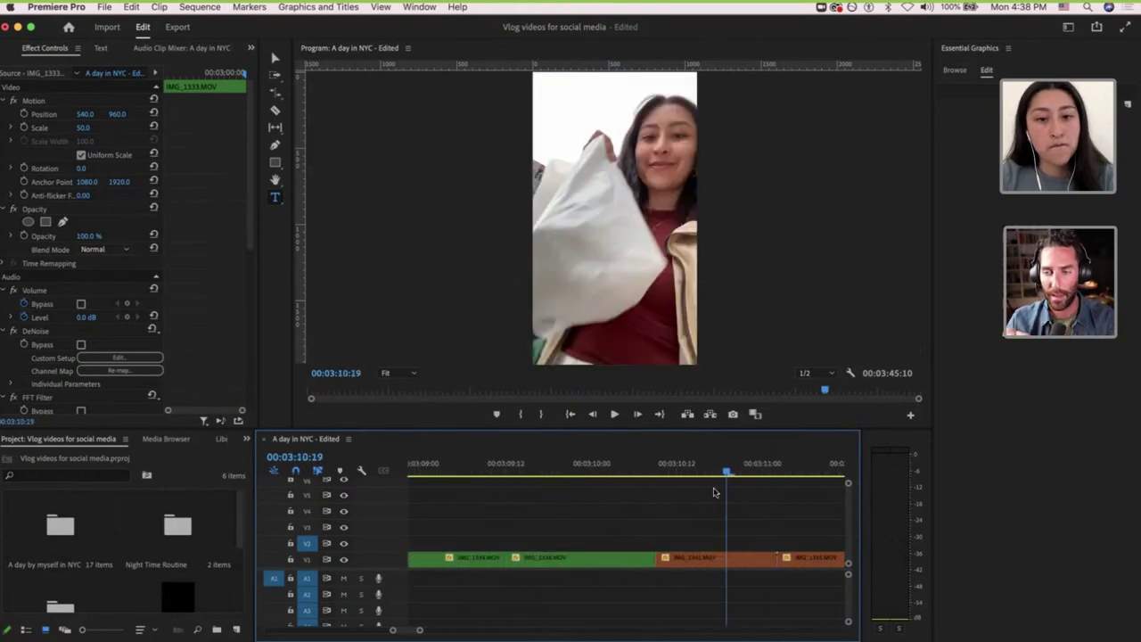
left_click(657, 470)
key("minus")
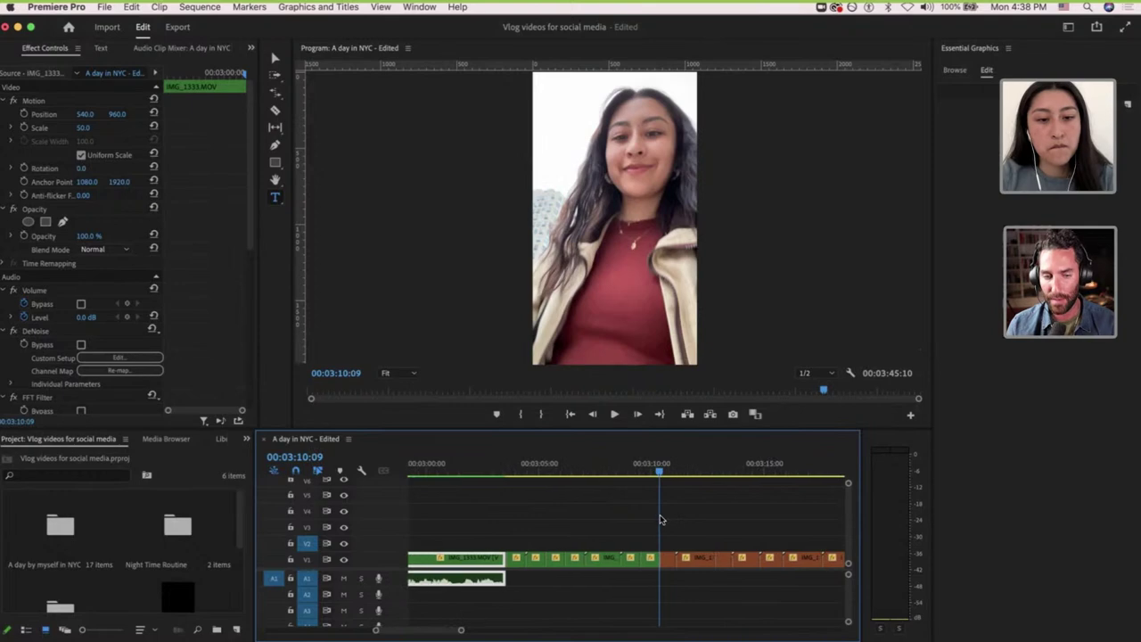
Review the footage from the bench reading shot through IMG_1292.MOV to the first beige clip, looking for the next titled location.
left_click(519, 470)
key("minus")
key("minus")
key("minus")
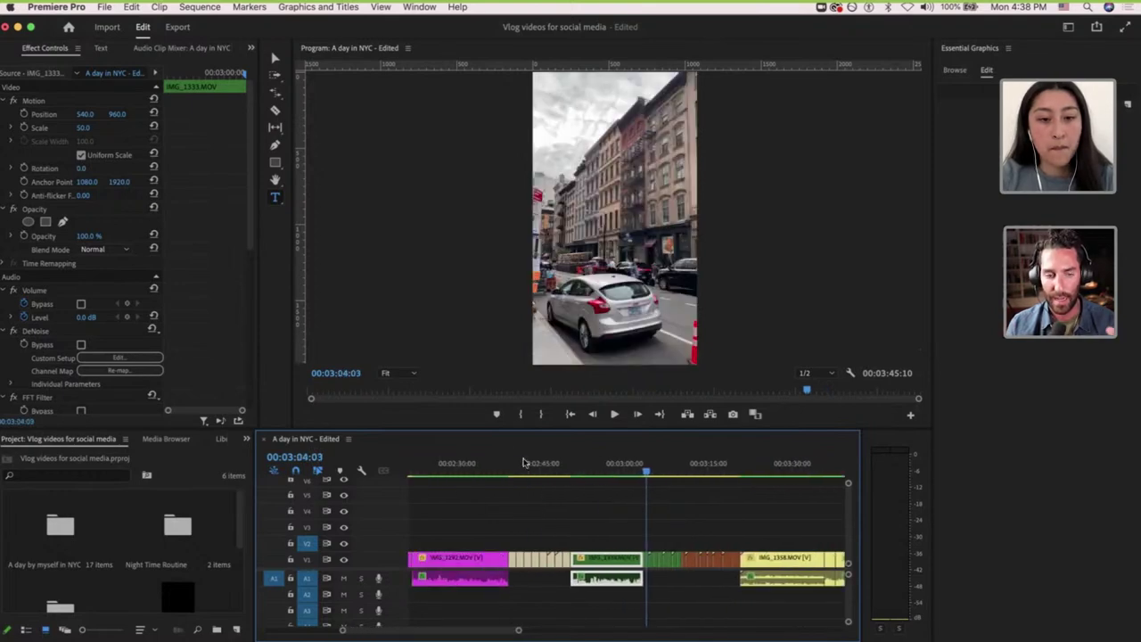
left_click(523, 471)
scroll(524, 491, "up", 5)
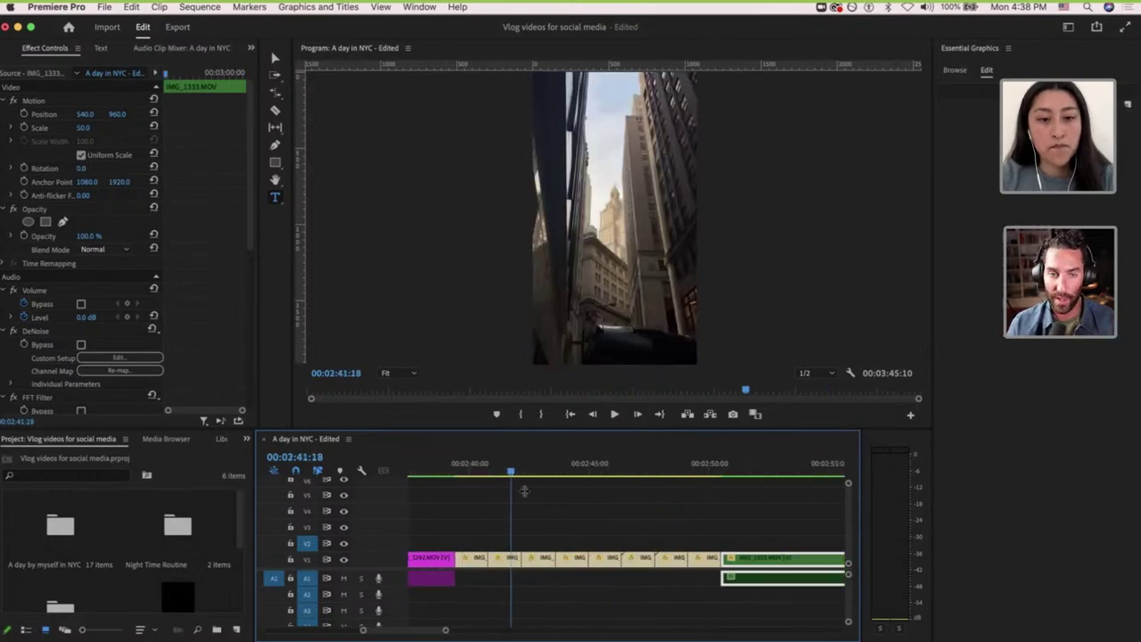
scroll(525, 492, "down", 5)
scroll(525, 494, "left", 3)
left_click(469, 464)
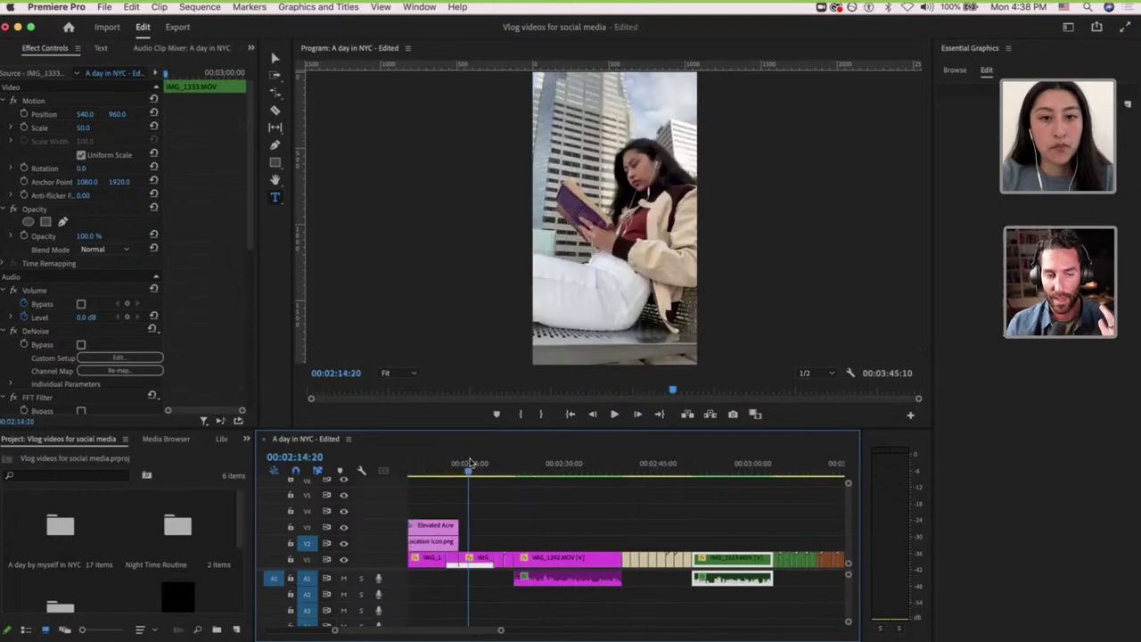
left_click(510, 460)
left_click(544, 460)
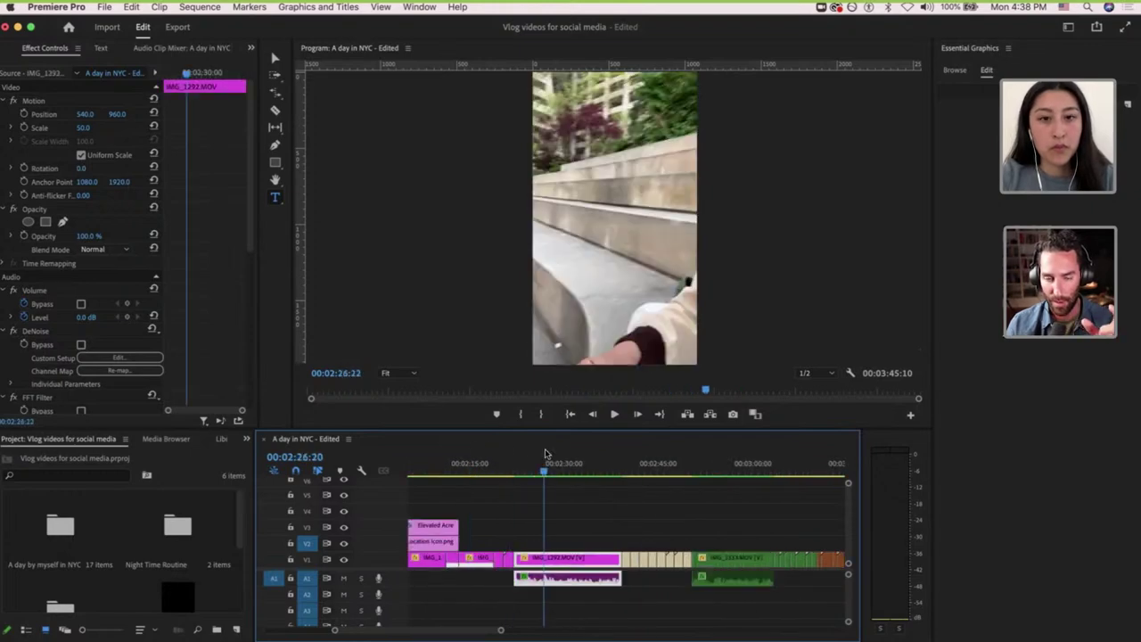
left_click(628, 455)
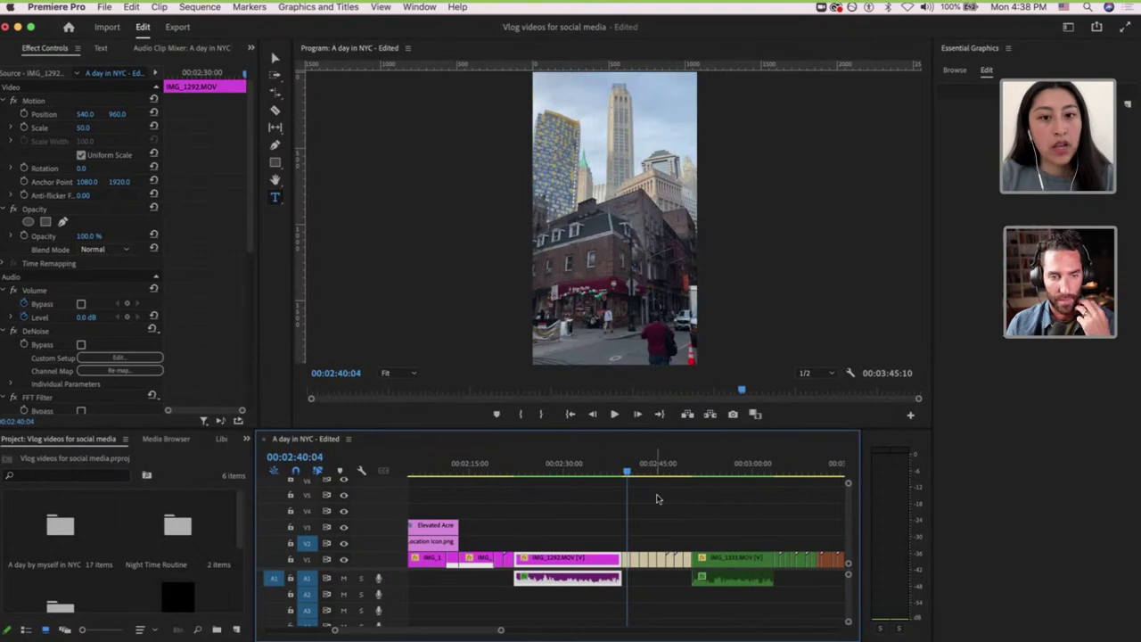
Paste the copied title and location icon at the first Oculus shot, IMG_1308.MOV, and trim both to the end of the beige clips.
scroll(656, 496, "up", 5)
left_click(536, 465)
left_click(584, 463)
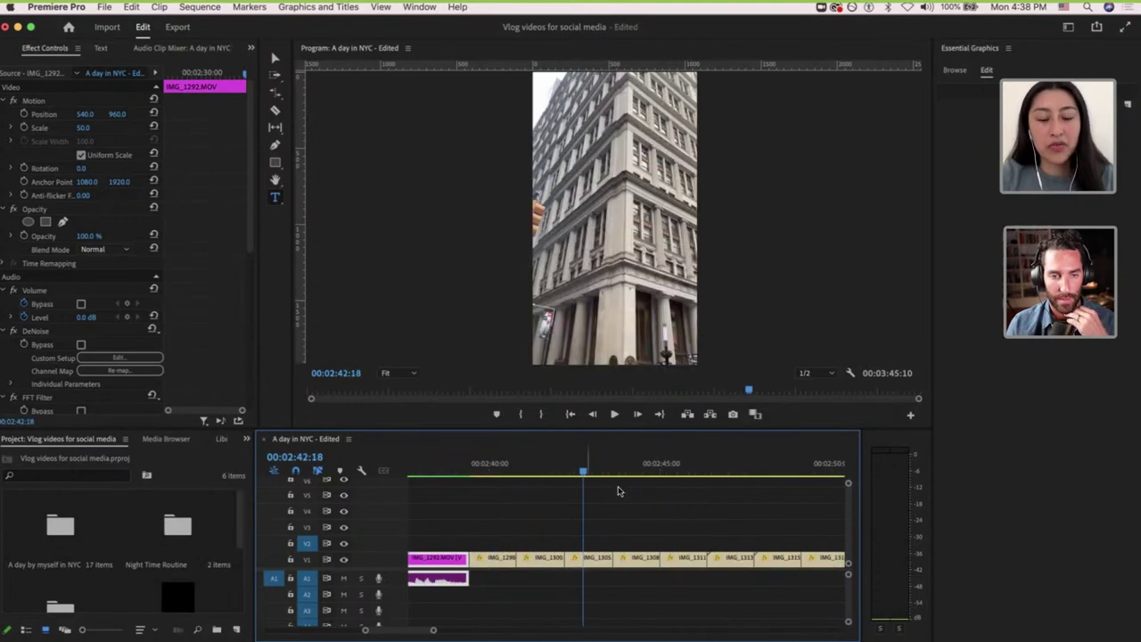
left_click(634, 471)
left_click(683, 463)
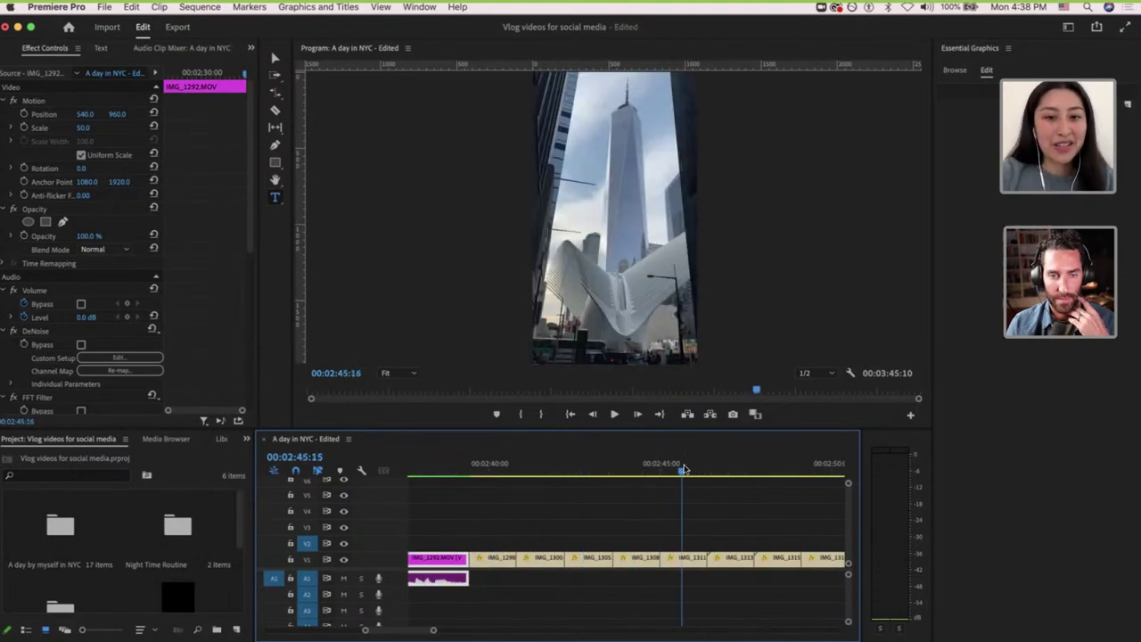
left_click(629, 465)
scroll(647, 505, "up", 4)
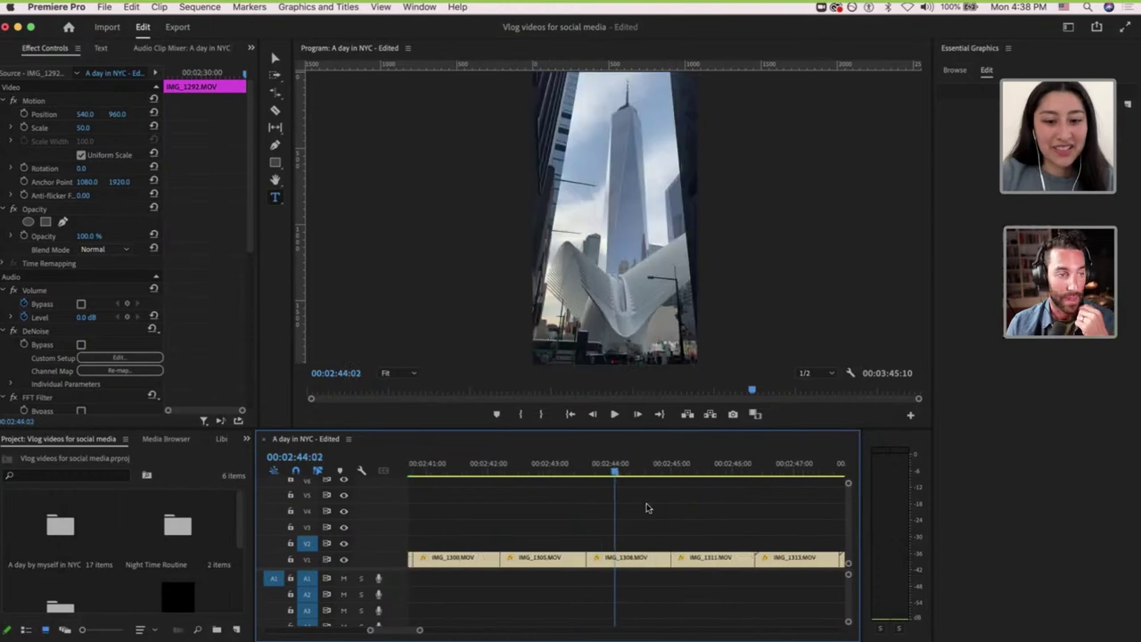
left_click(591, 465)
left_click(585, 466)
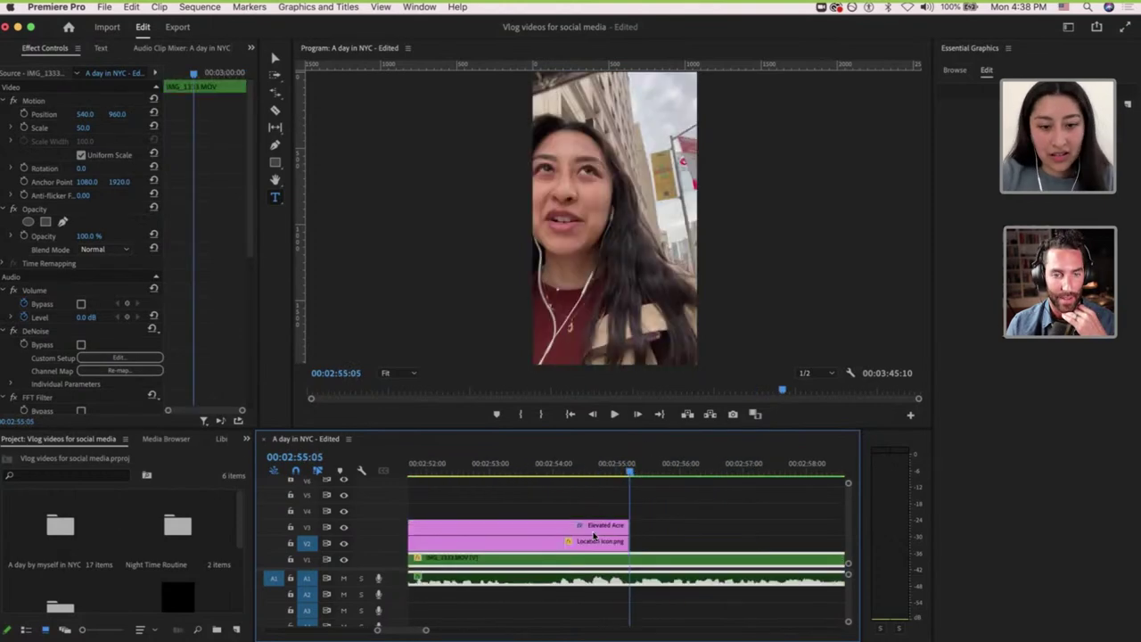
left_click_drag(624, 535, 575, 525)
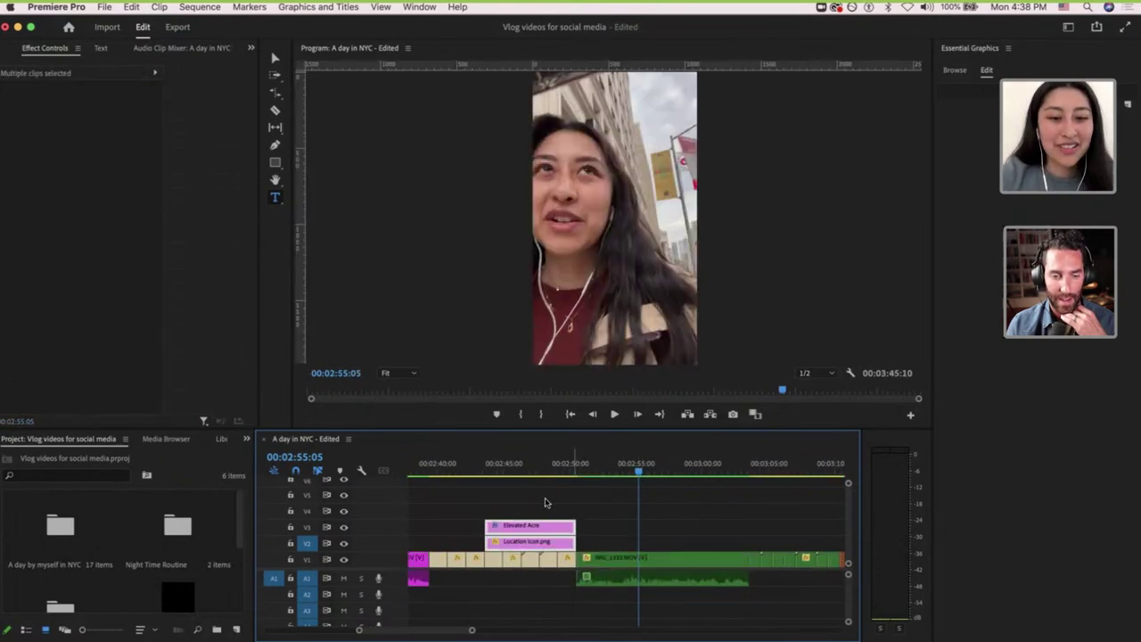
Check the pasted title over the white Oculus hallway shot and copy the location name "Oculus Center" from the Stickies note.
left_click(526, 479)
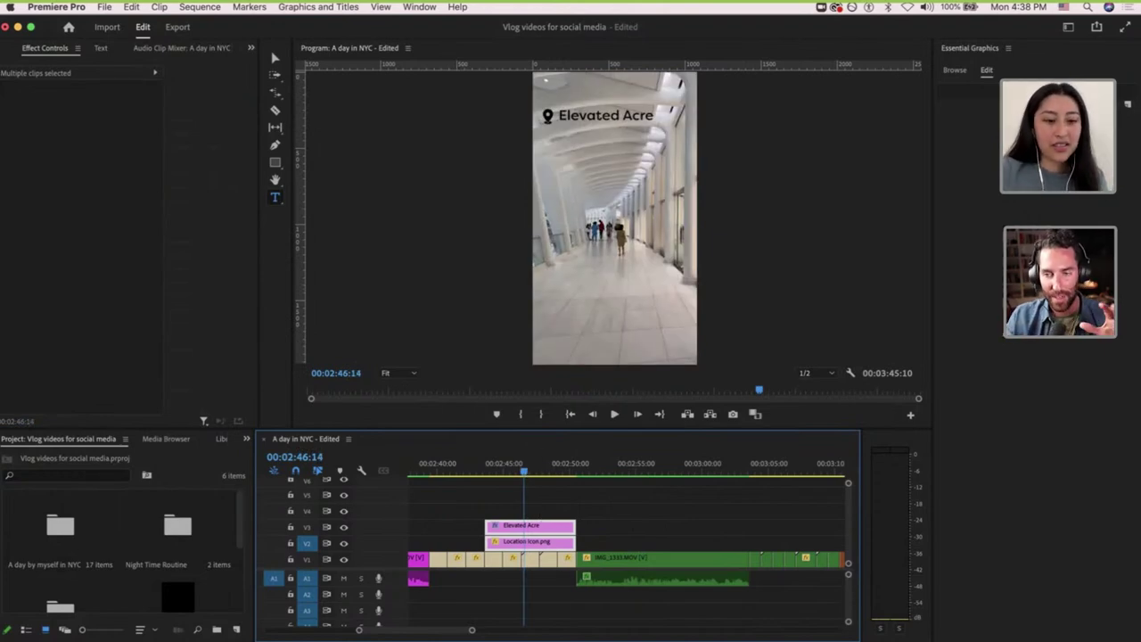
key("ctrl+Up")
left_click(198, 637)
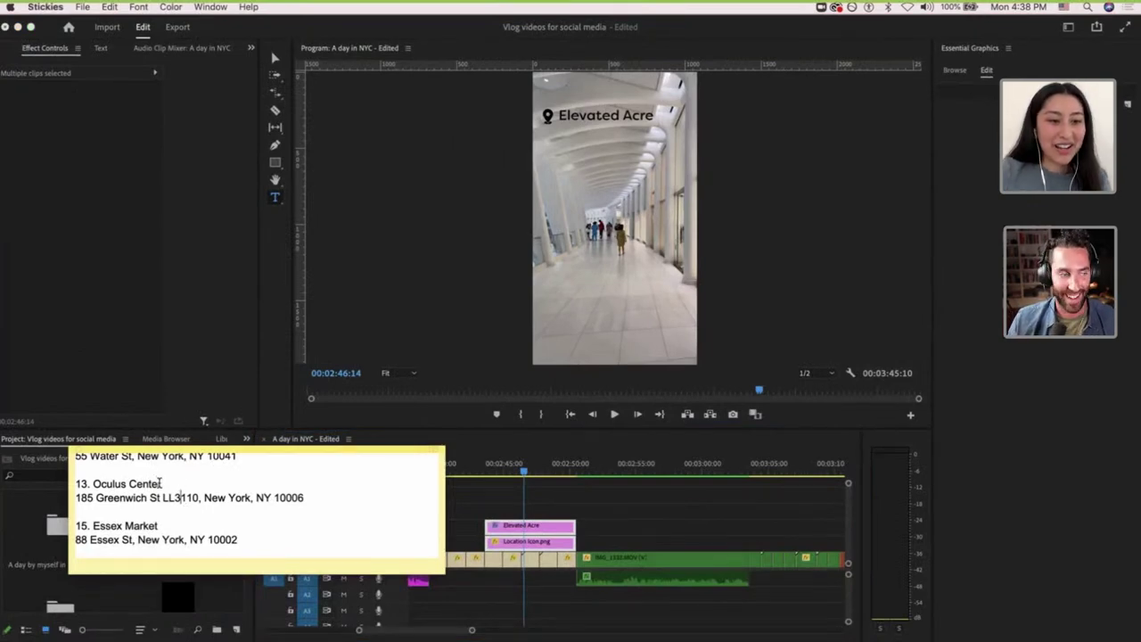
left_click_drag(161, 483, 92, 484)
key("super+c")
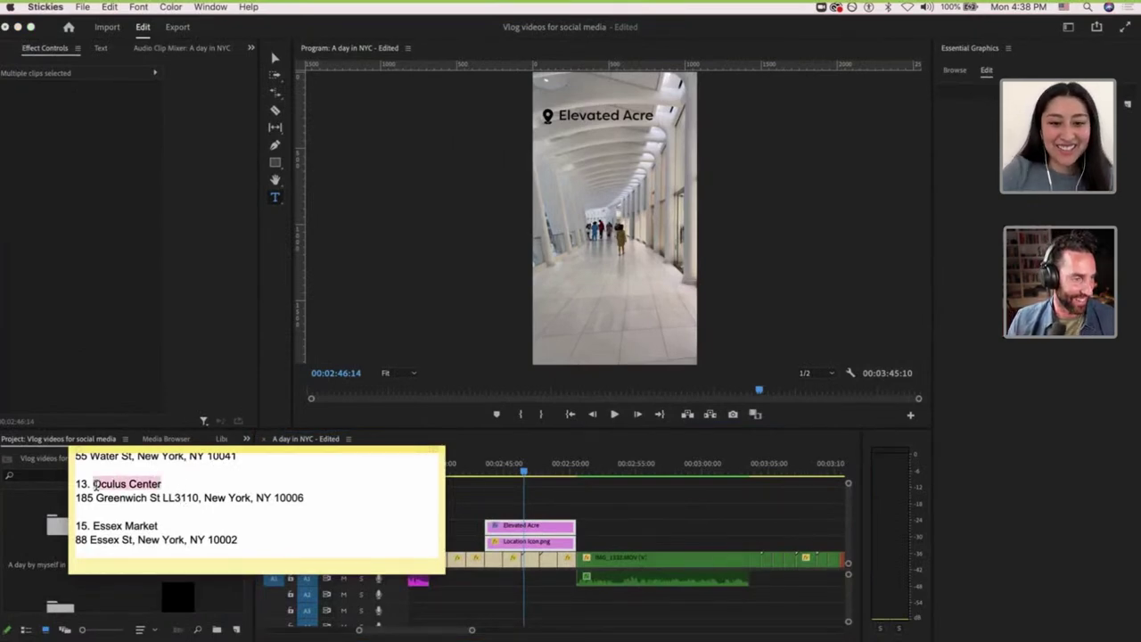
Back in Premiere Pro, replace the pasted title's text with "Oculus Center".
left_click(516, 523)
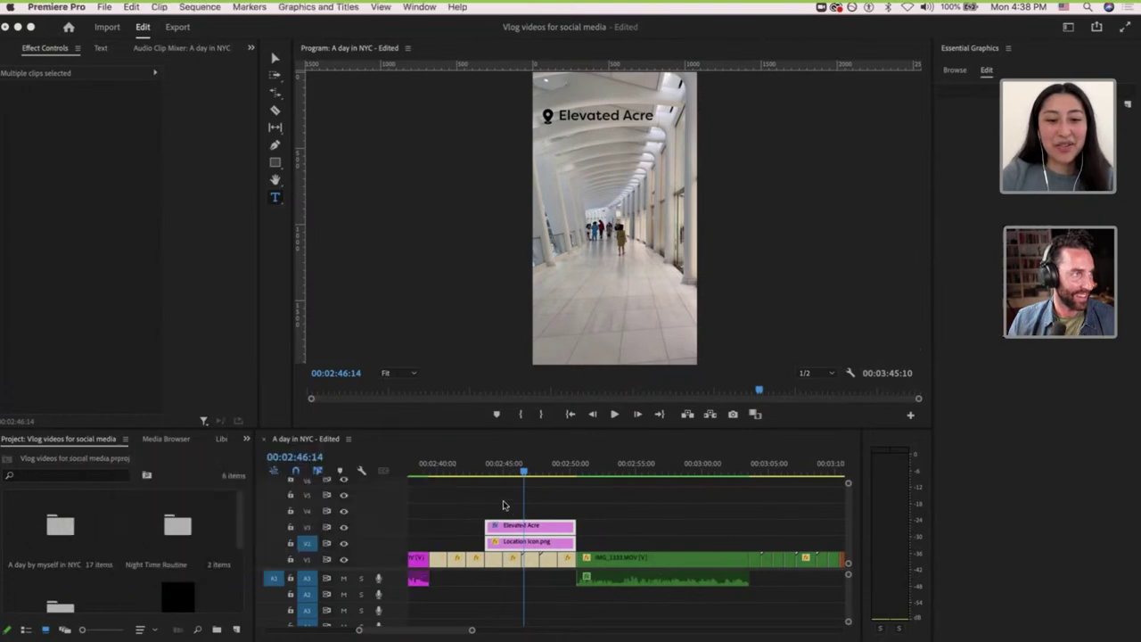
left_click(577, 524)
left_click(561, 527)
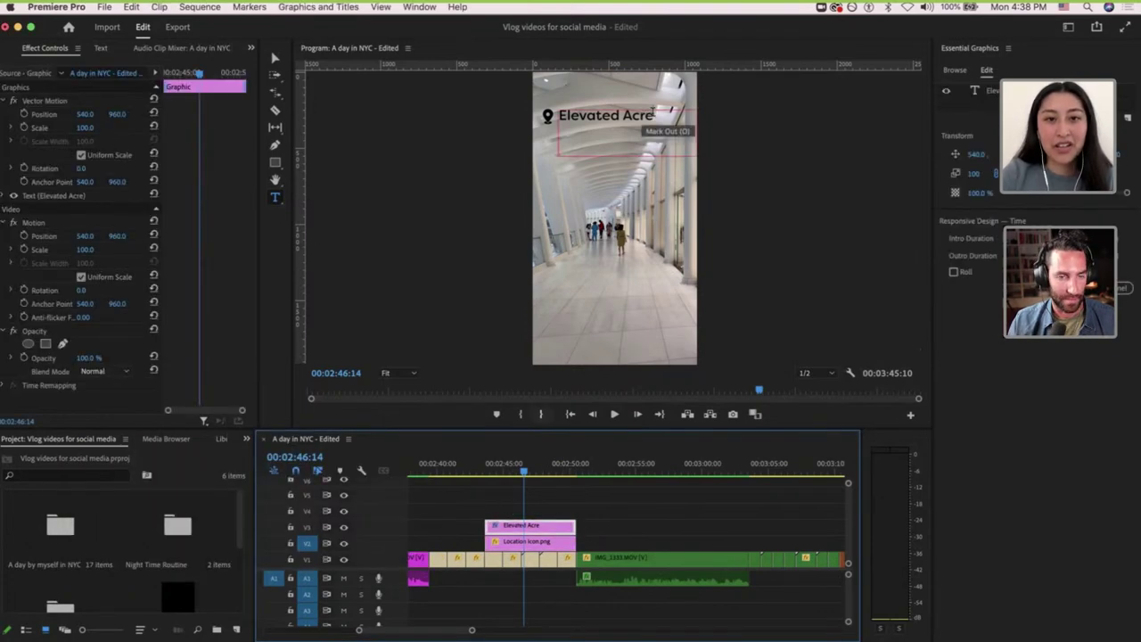
left_click_drag(658, 115, 562, 119)
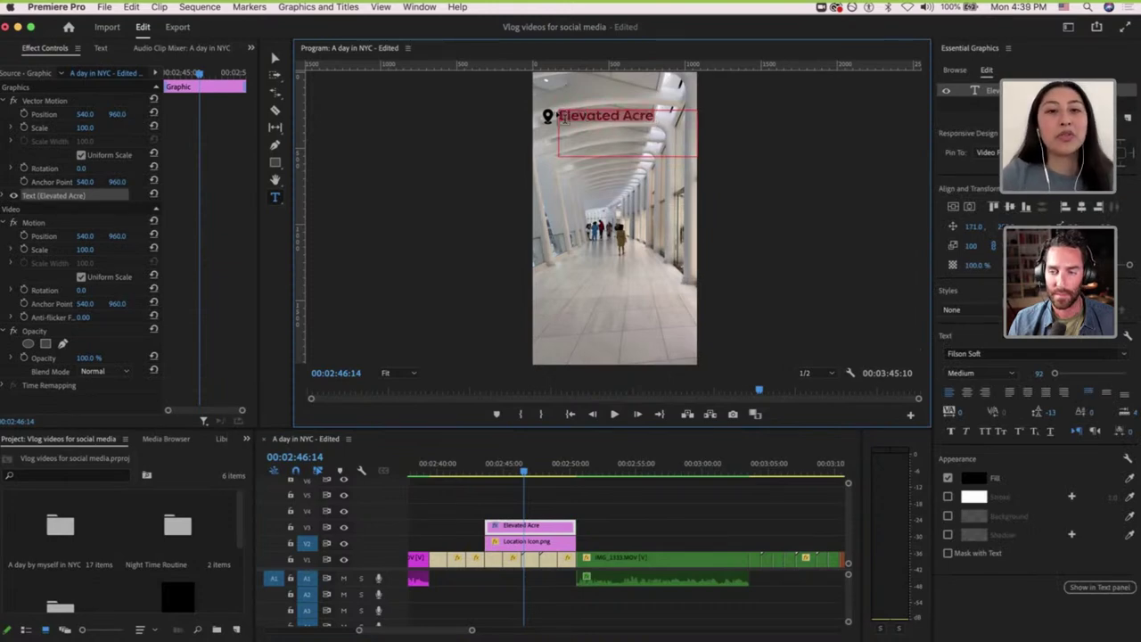
key("super+v")
left_click(569, 518)
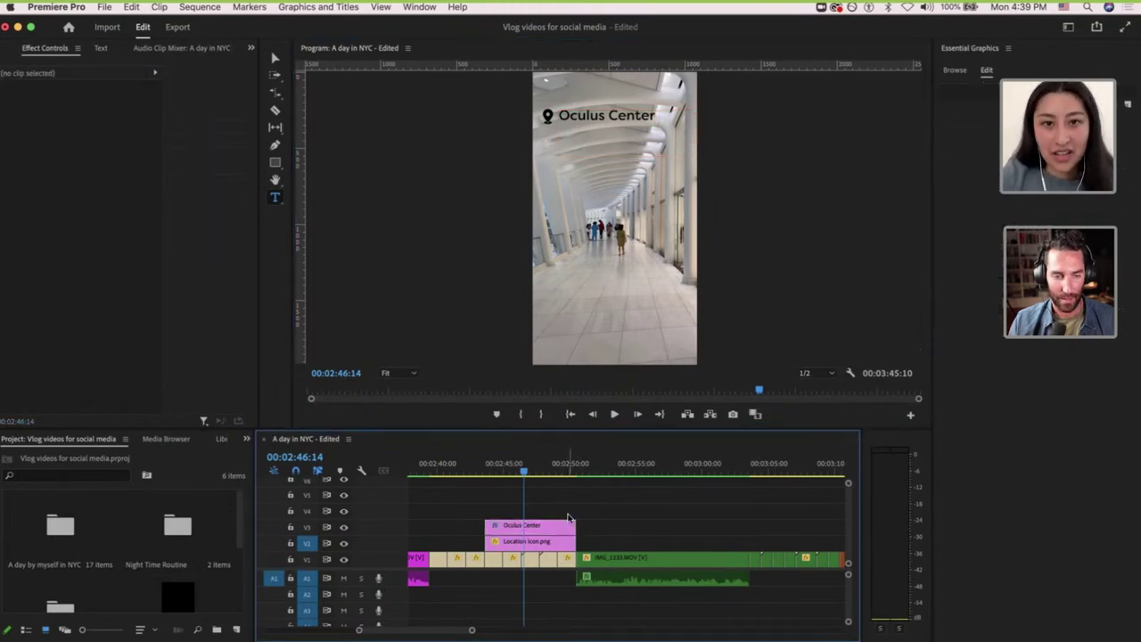
Copy the "Oculus Center" title with its location icon and check the green street footage after IMG_1333.MOV for the next location.
left_click_drag(598, 541, 554, 527)
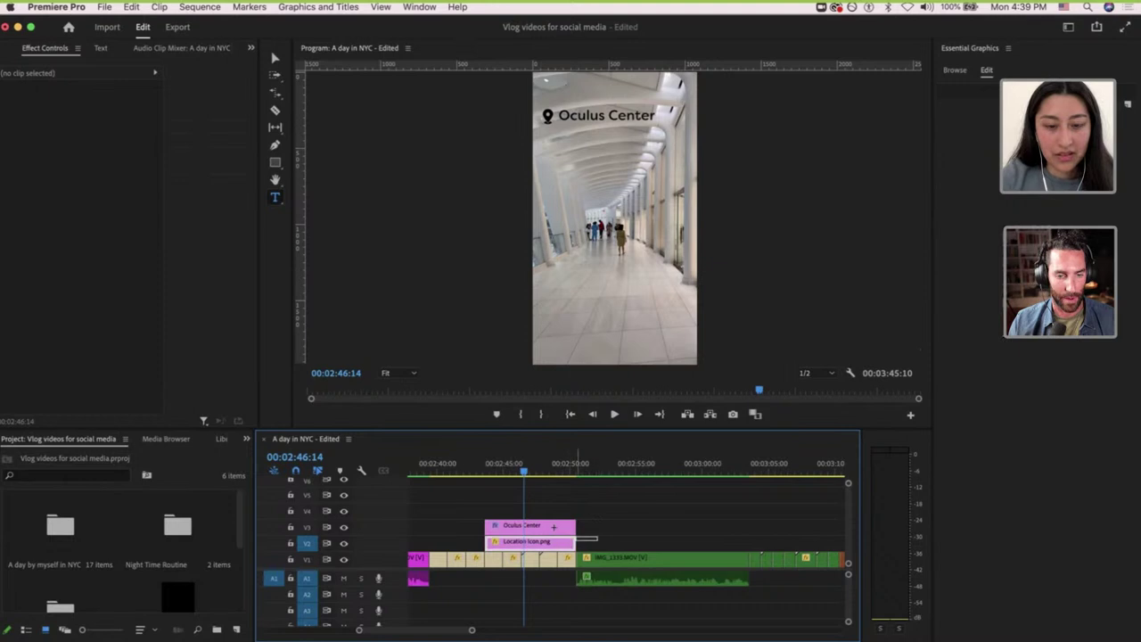
left_click(552, 527, "shift")
scroll(711, 535, "down", 5)
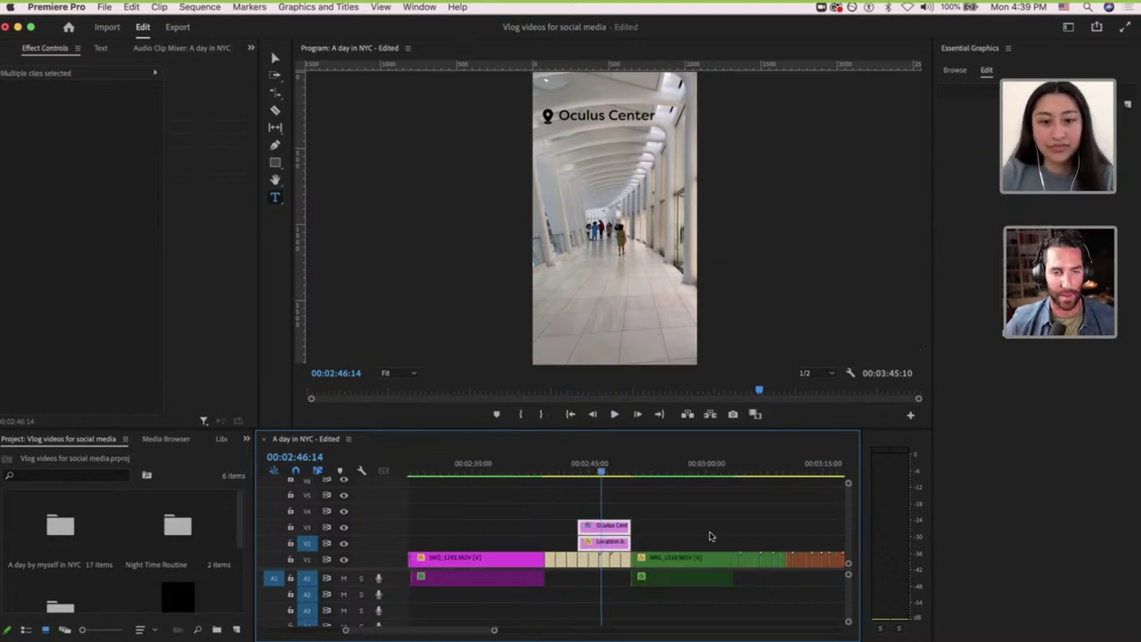
scroll(711, 535, "up", 5)
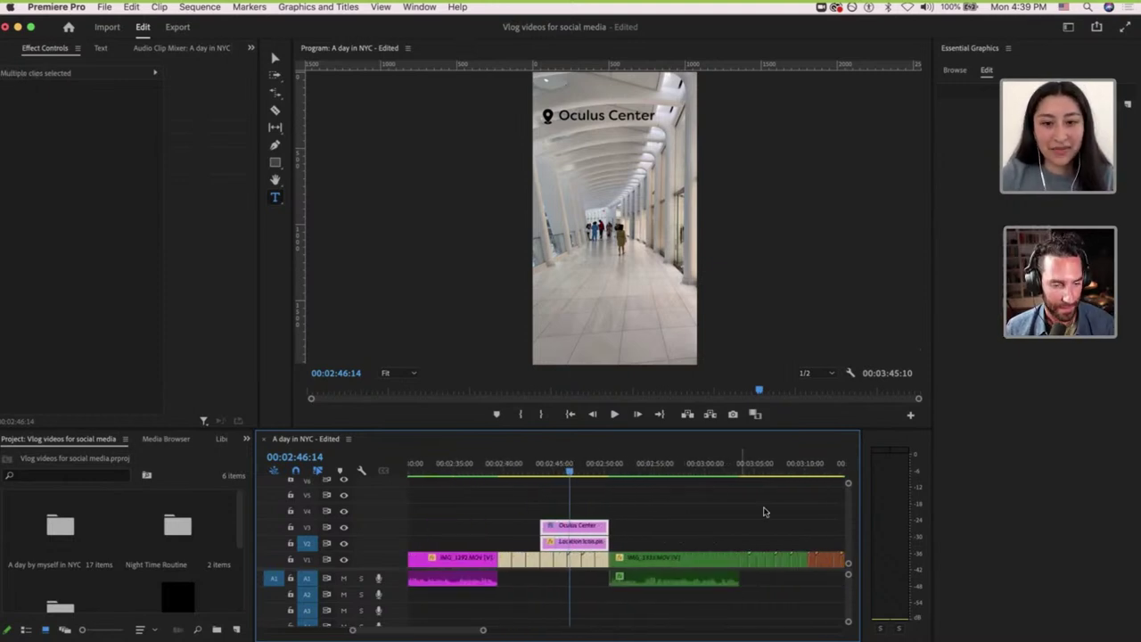
scroll(714, 506, "up", 3)
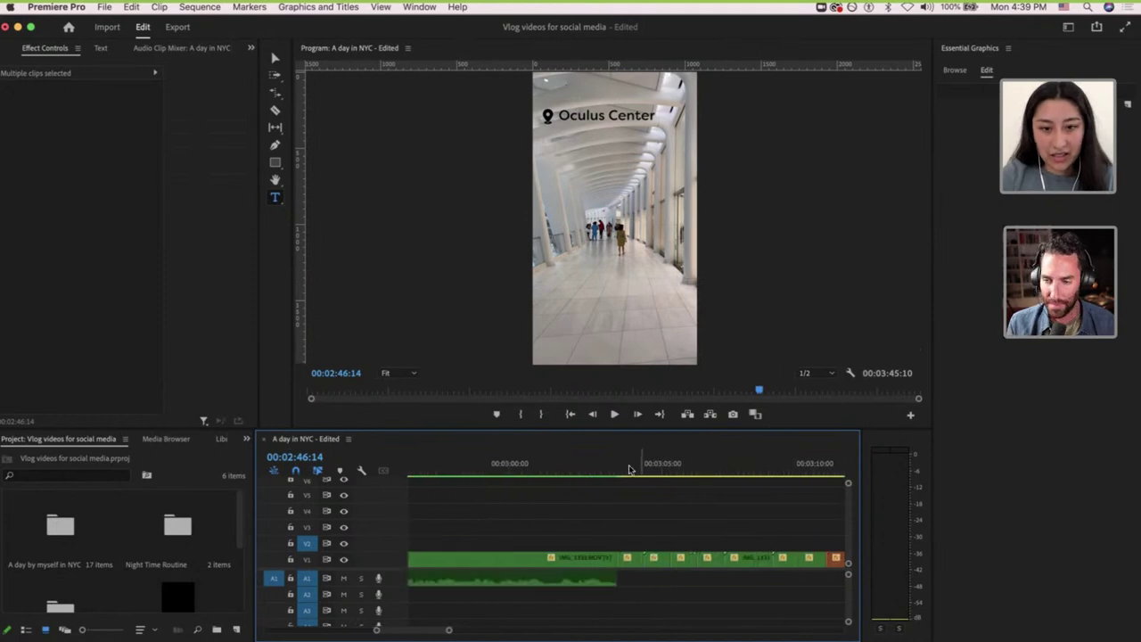
left_click_drag(628, 469, 624, 471)
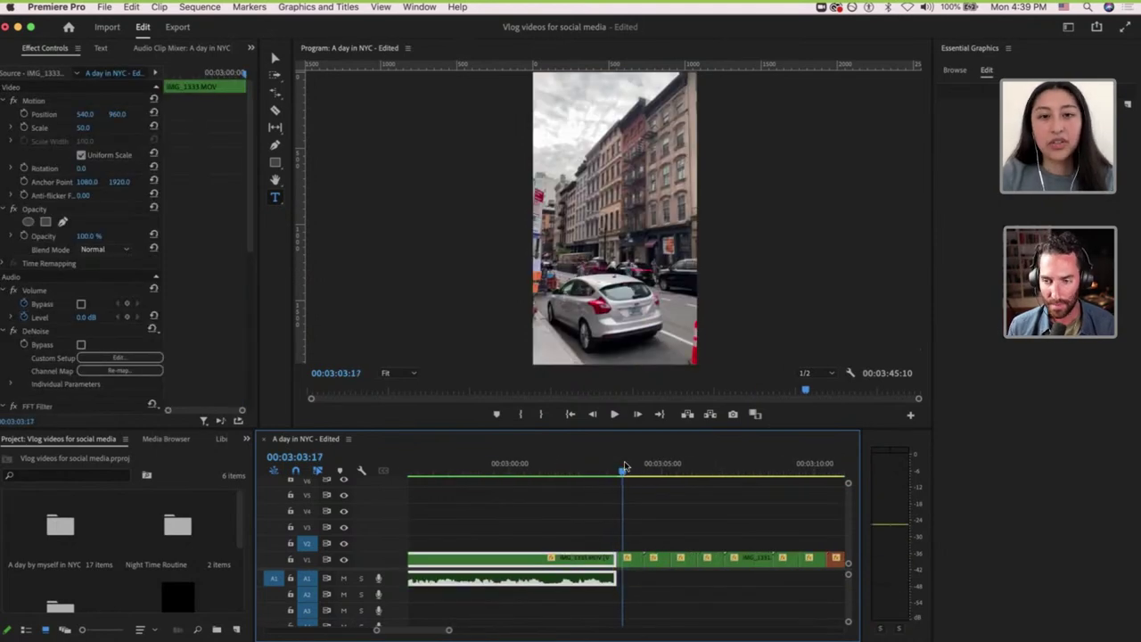
scroll(693, 502, "down", 3)
scroll(694, 502, "down", 2)
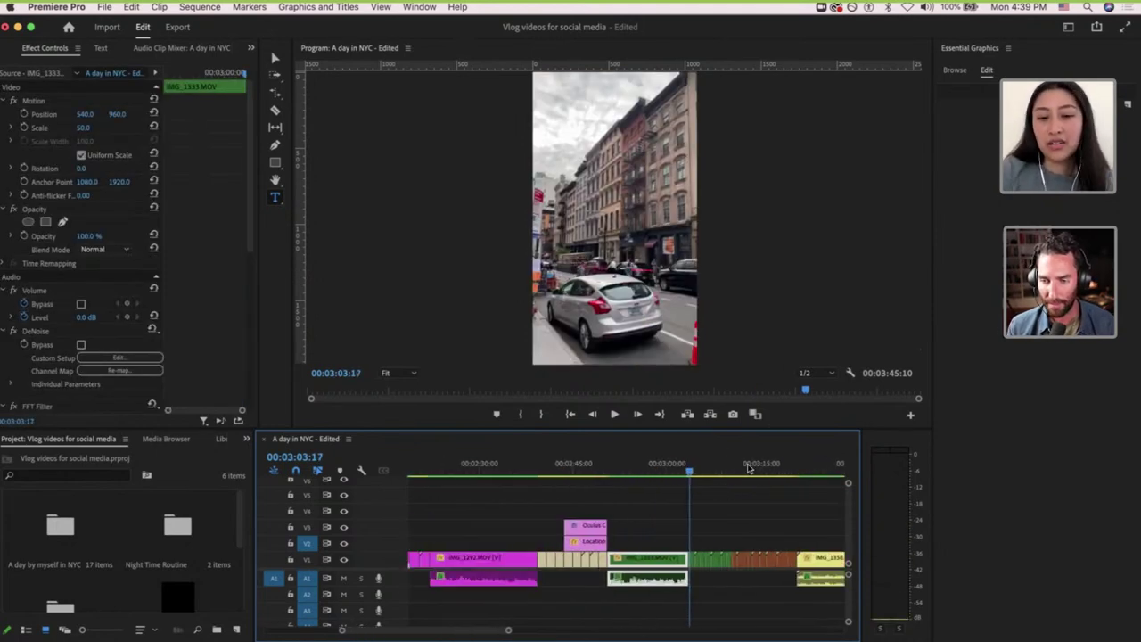
Paste the copied title and location icon at the Essex Market shot and extend both to the start of IMG_1358.MOV.
left_click(733, 467)
scroll(756, 493, "up", 4)
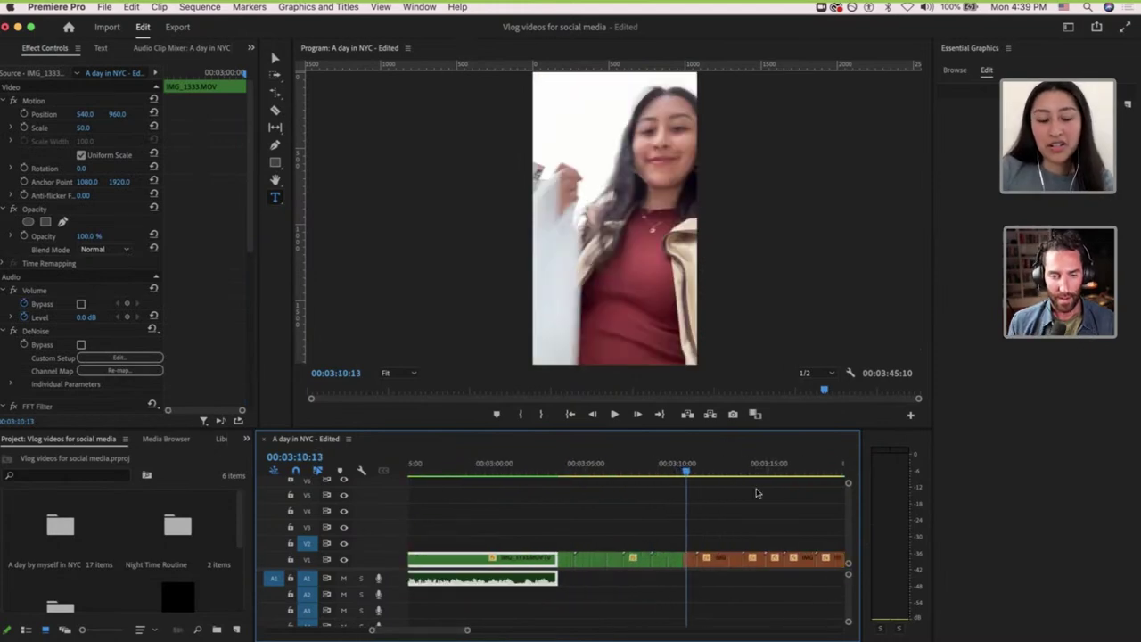
left_click(706, 470)
left_click(719, 509)
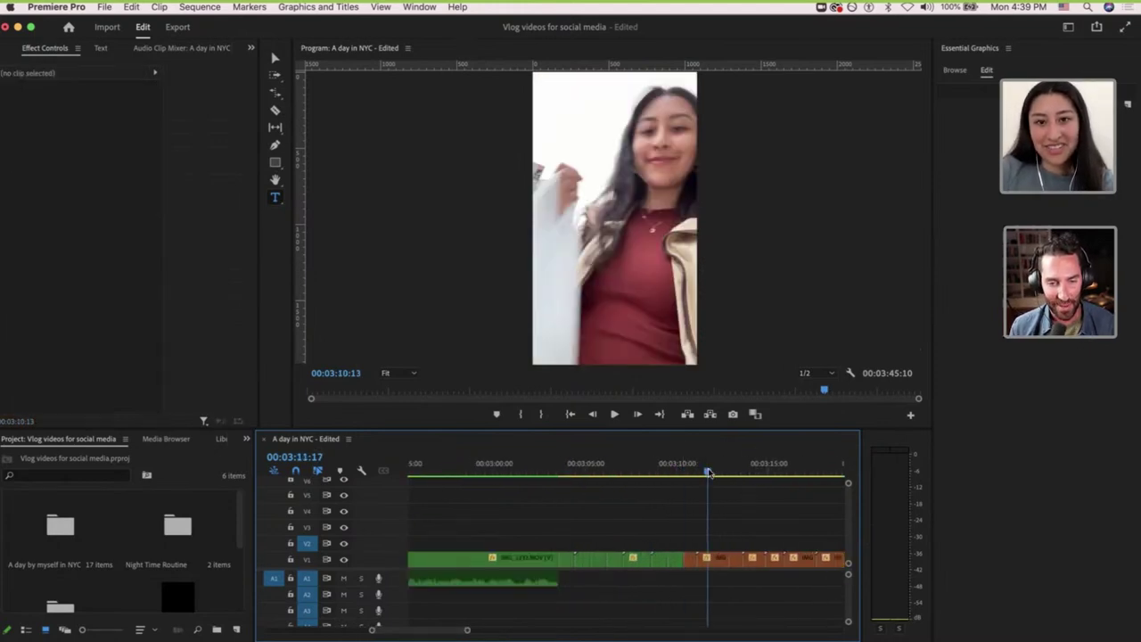
scroll(714, 505, "up", 2)
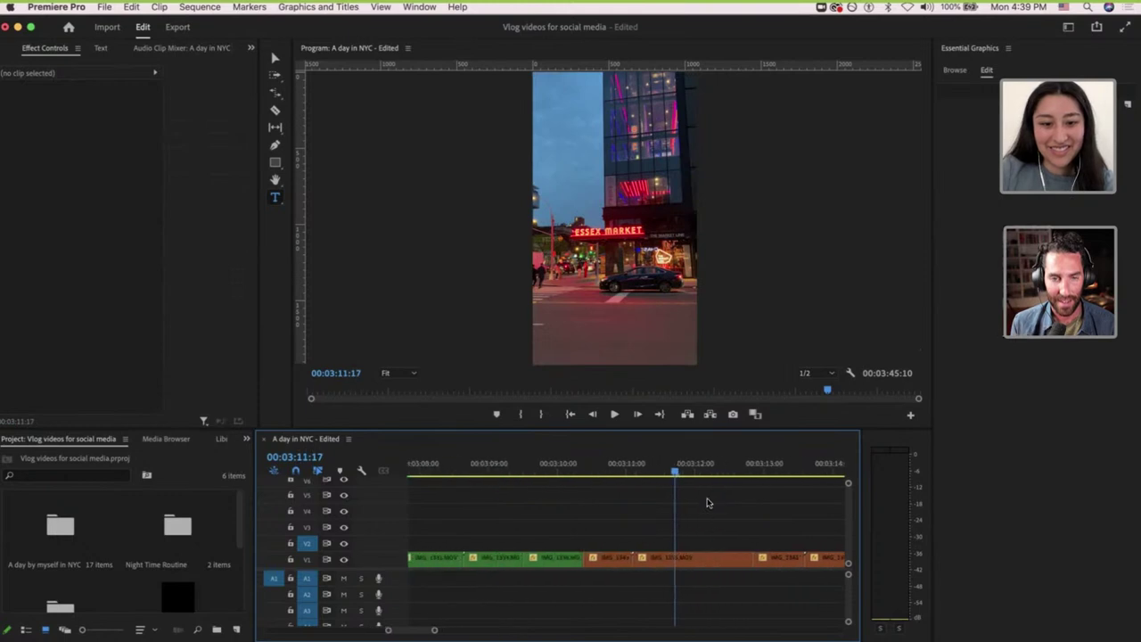
left_click(631, 468)
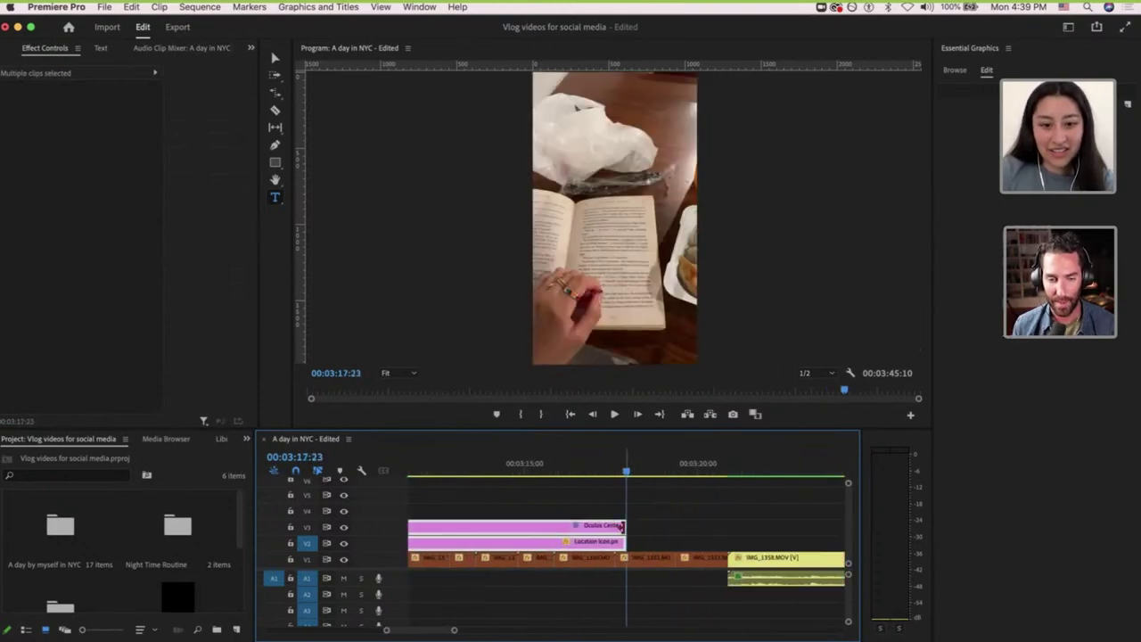
left_click_drag(623, 526, 720, 526)
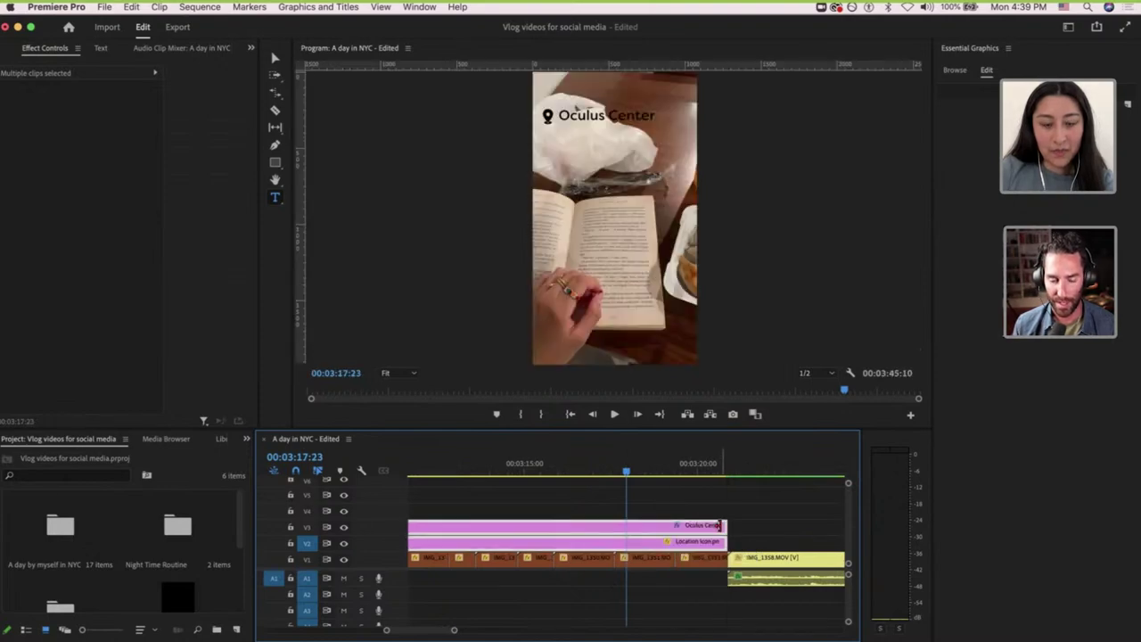
scroll(722, 529, "up", 3)
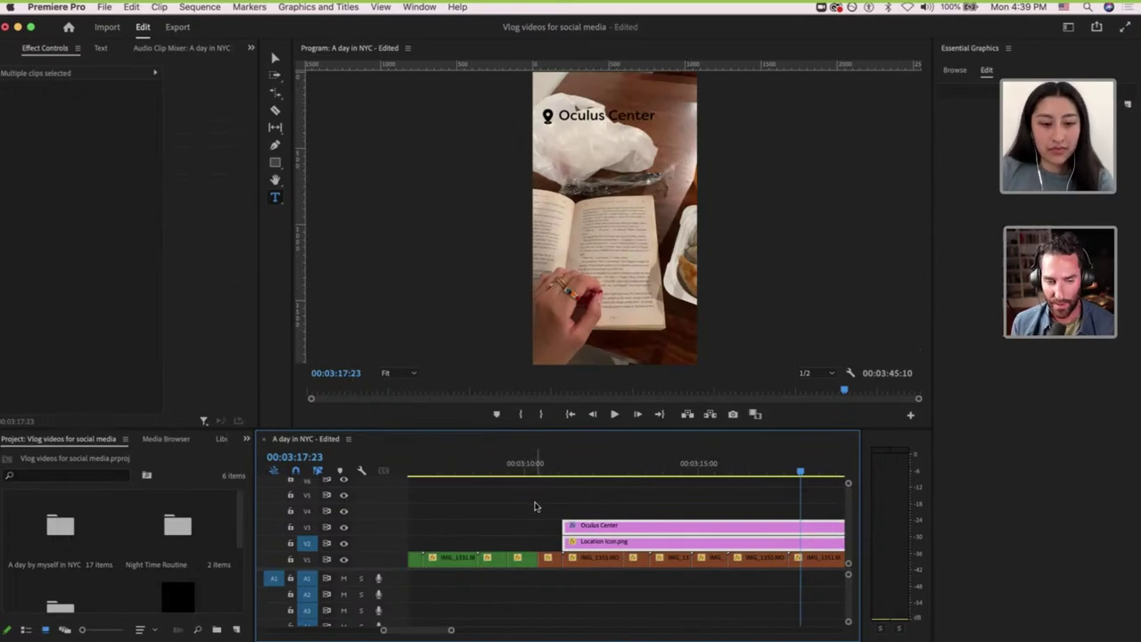
Switch to the Stickies note and copy the location name "Essex Market".
key("ctrl+Up")
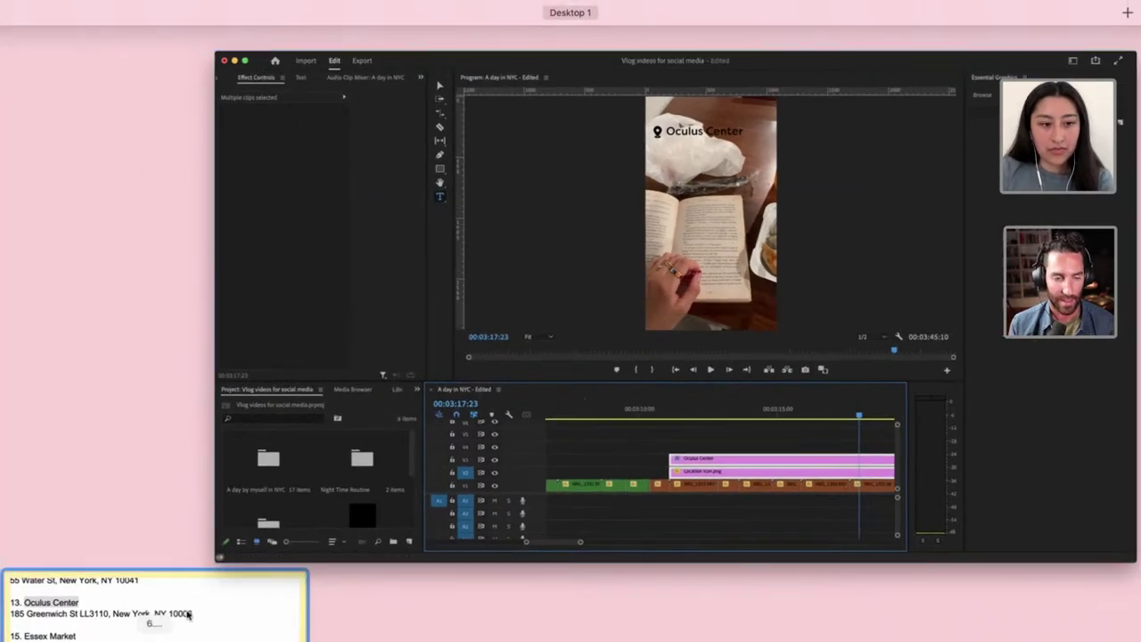
left_click(191, 613)
left_click(160, 526)
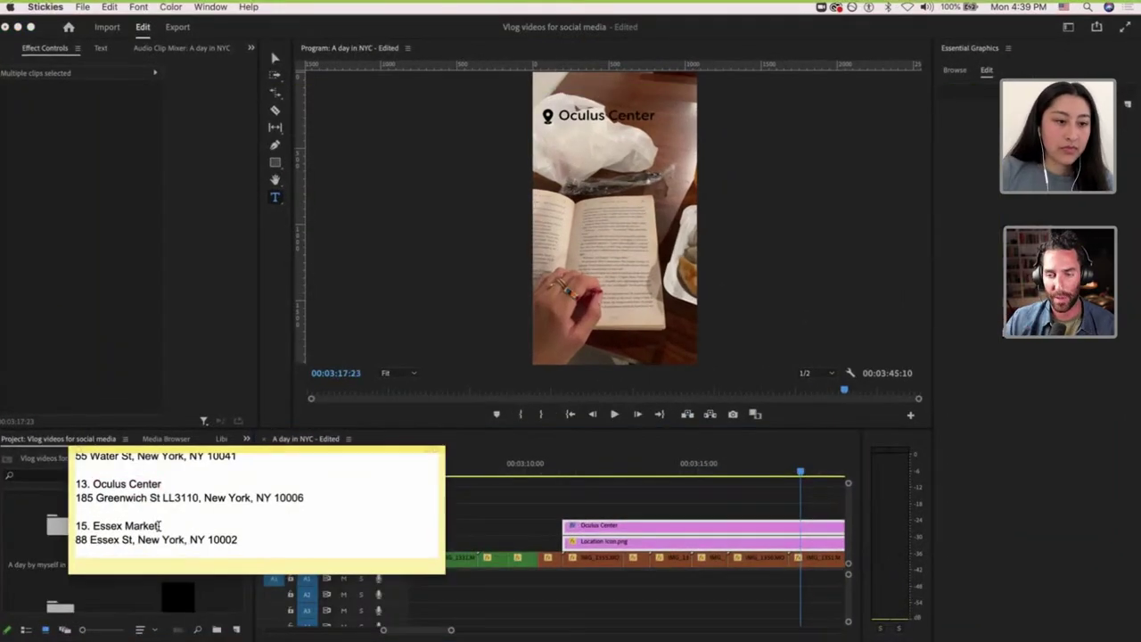
left_click(93, 526, "shift")
key("super+c")
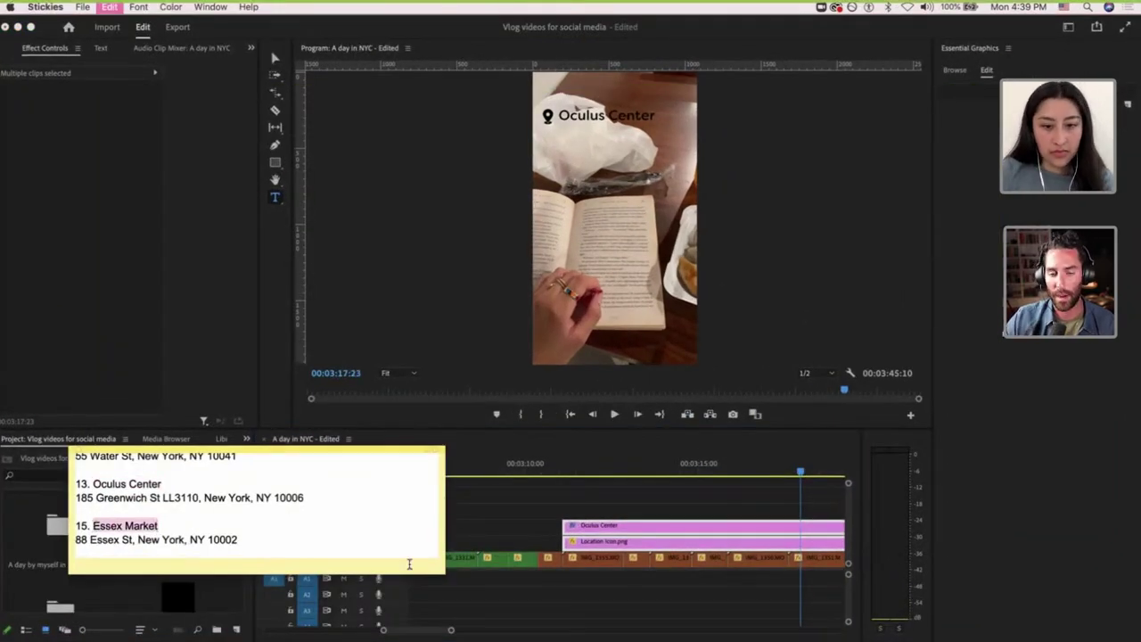
Back in Premiere Pro, replace the pasted title's text over the book-reading shot with "Essex Market".
left_click(602, 488)
key("minus")
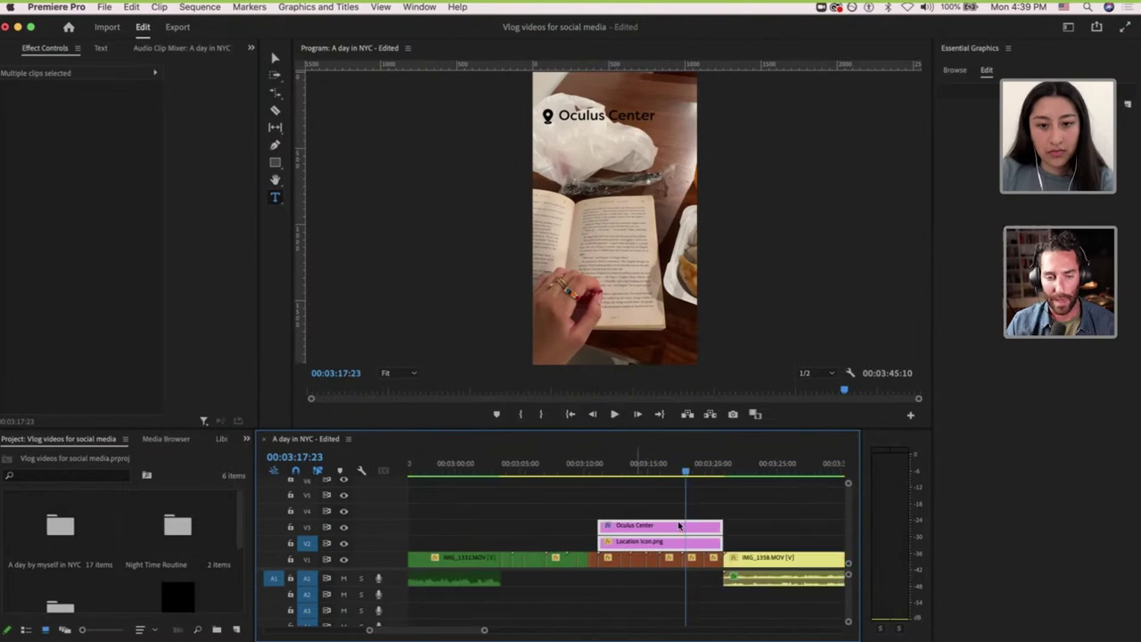
left_click(657, 511)
left_click(660, 525)
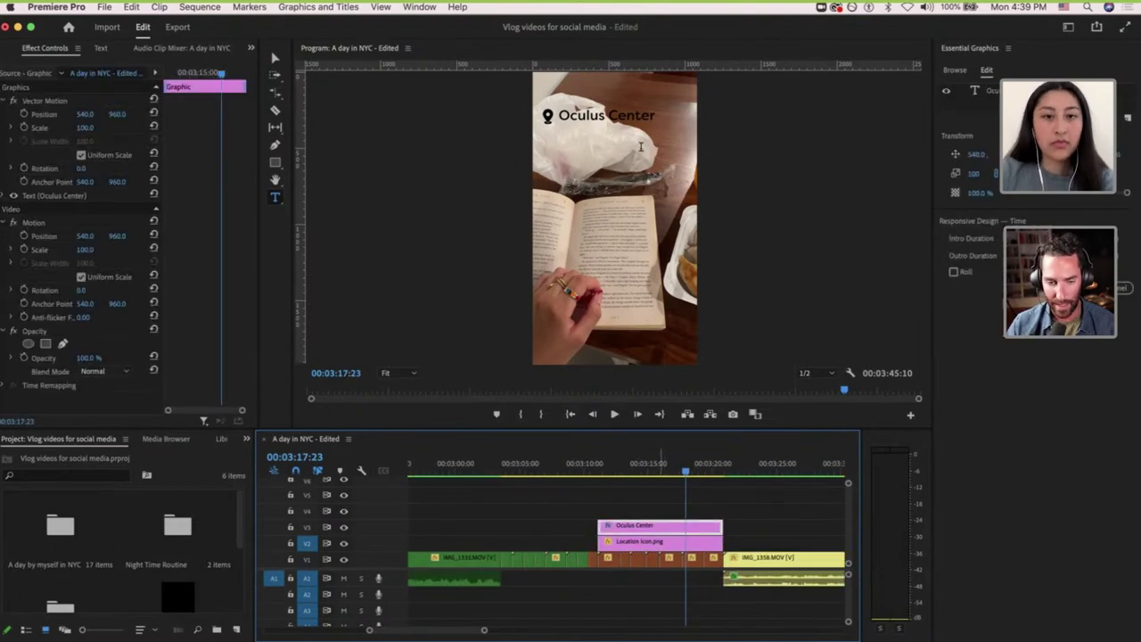
left_click(665, 116)
left_click_drag(665, 116, 559, 116)
key("super+v")
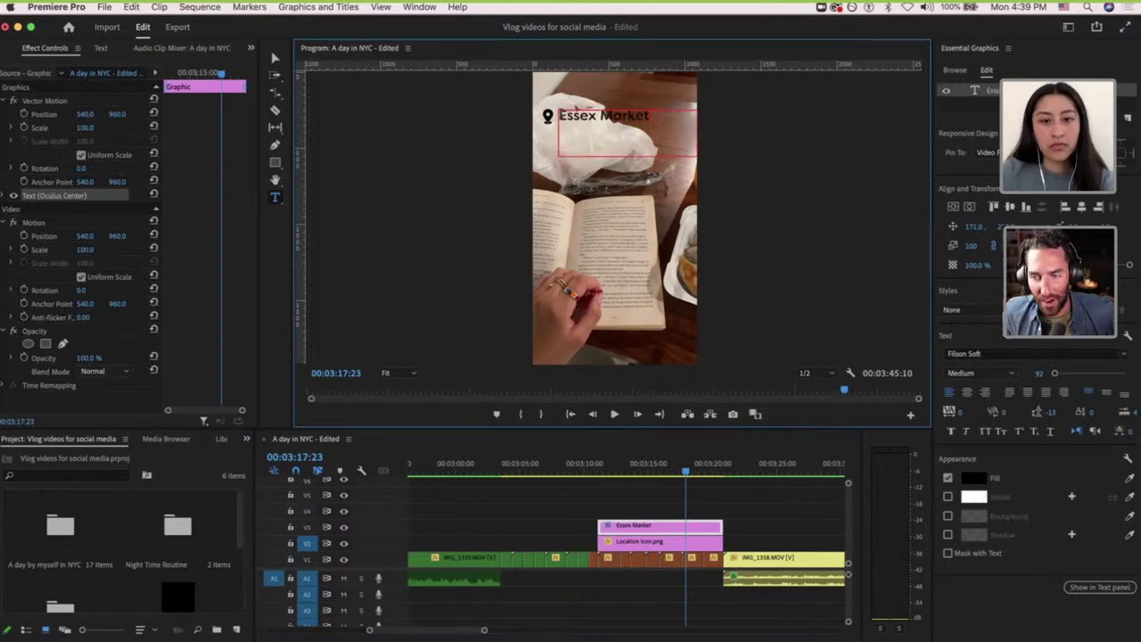
left_click(579, 529)
Review the location titles along the whole sequence and examine the short sound clips under IMG_1201.MOV and IMG_1204.MOV.
scroll(579, 529, "down", 4)
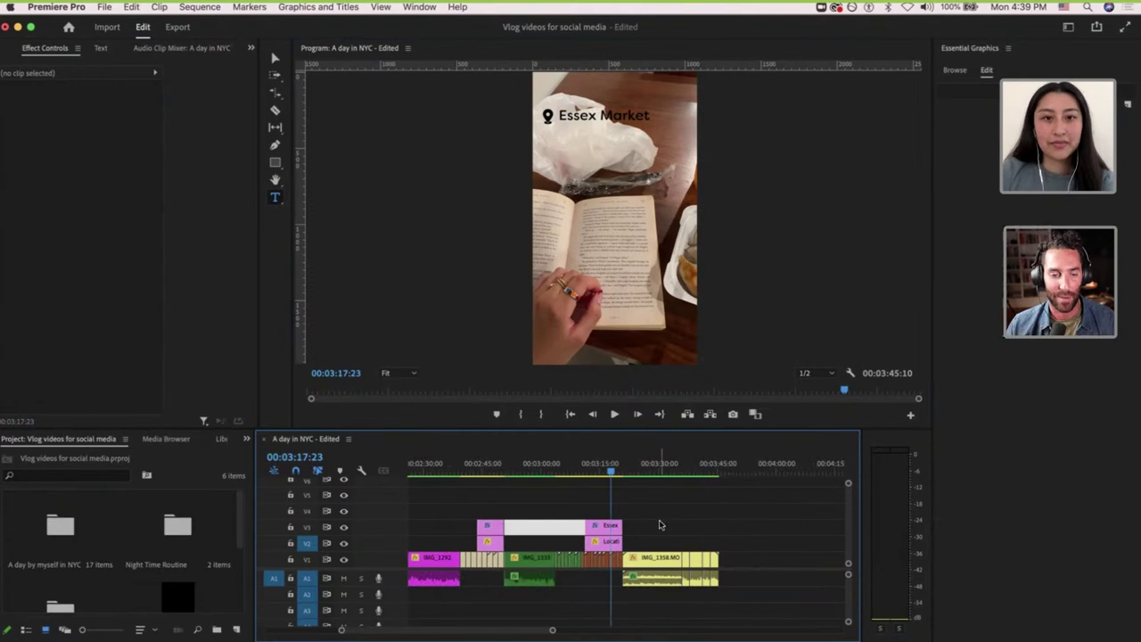
key("minus")
key("minus")
key("minus")
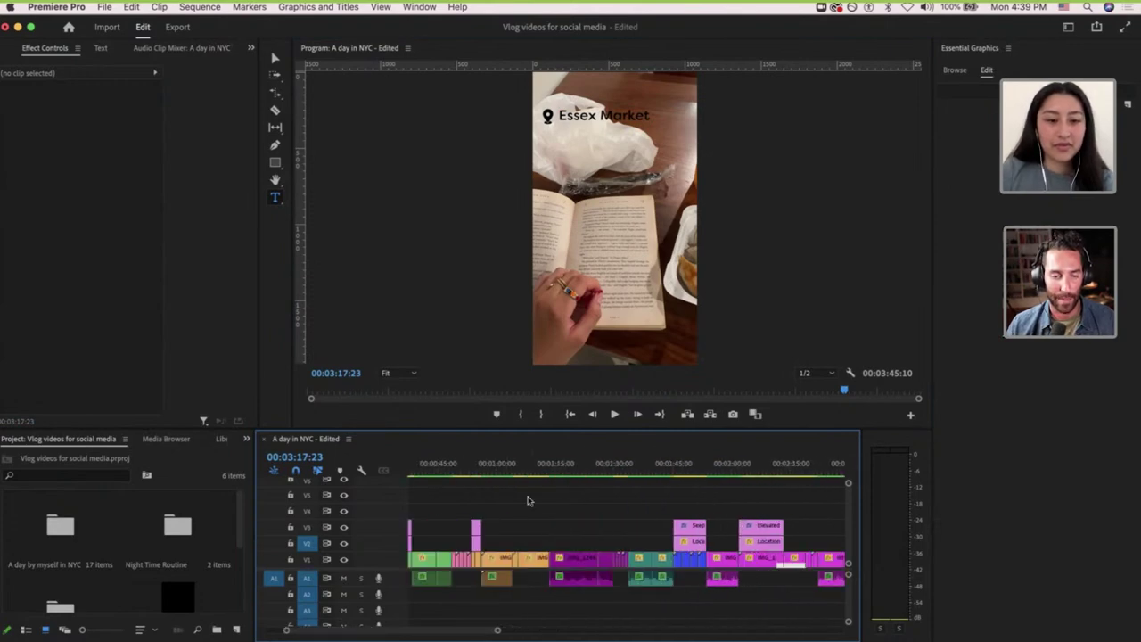
key("equal")
key("equal")
key("equal")
key("equal")
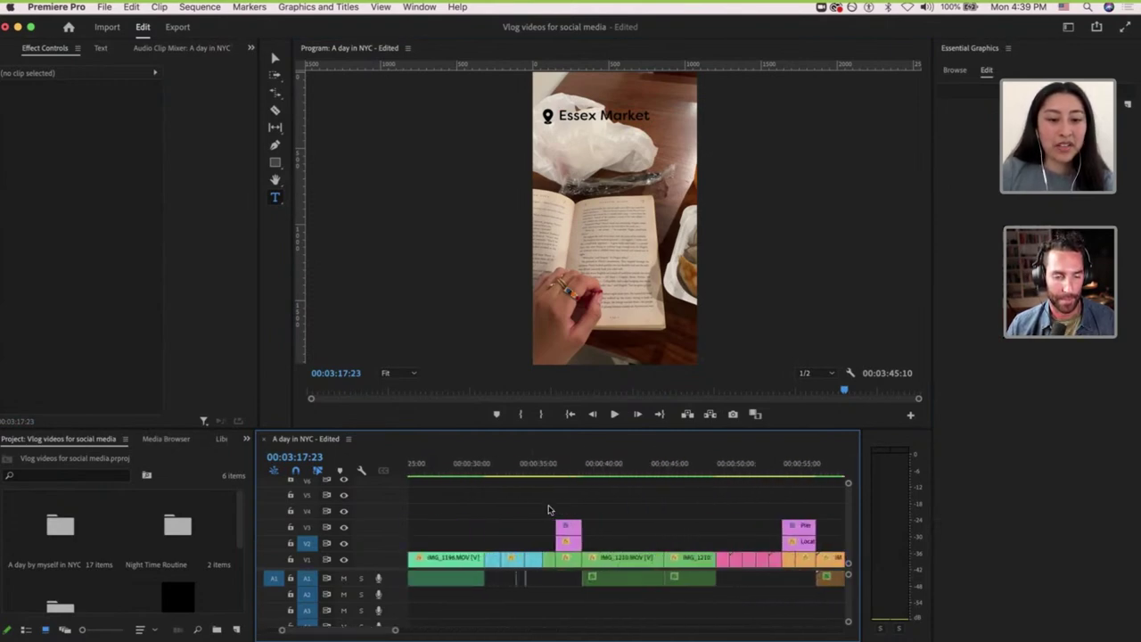
key("equal")
key("equal")
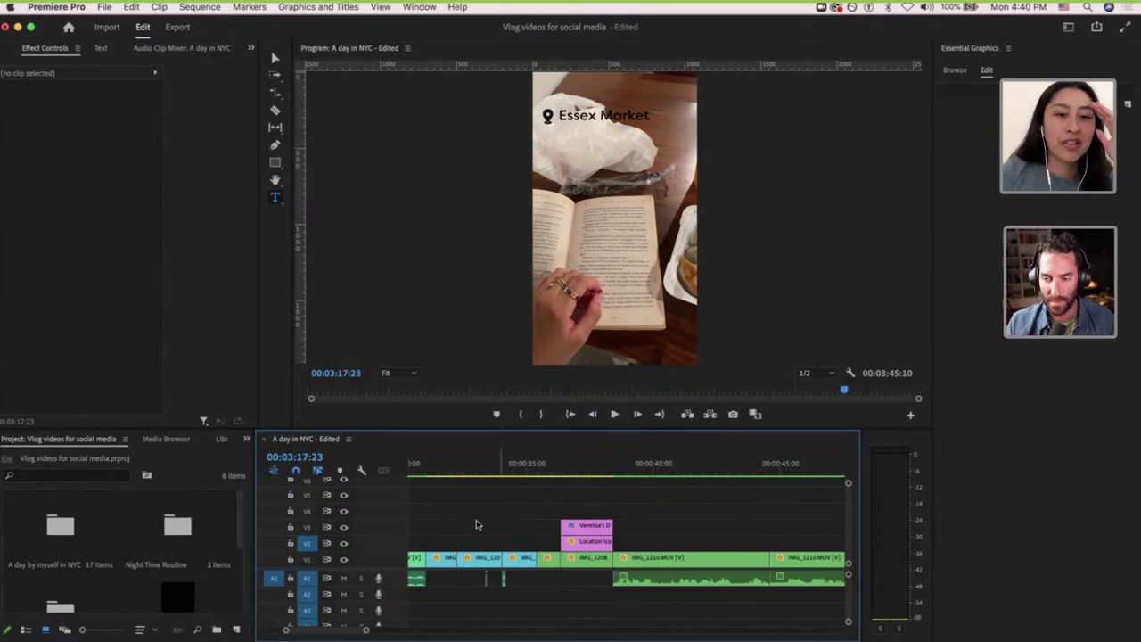
key("equal")
key("equal")
key("equal")
key("minus")
key("minus")
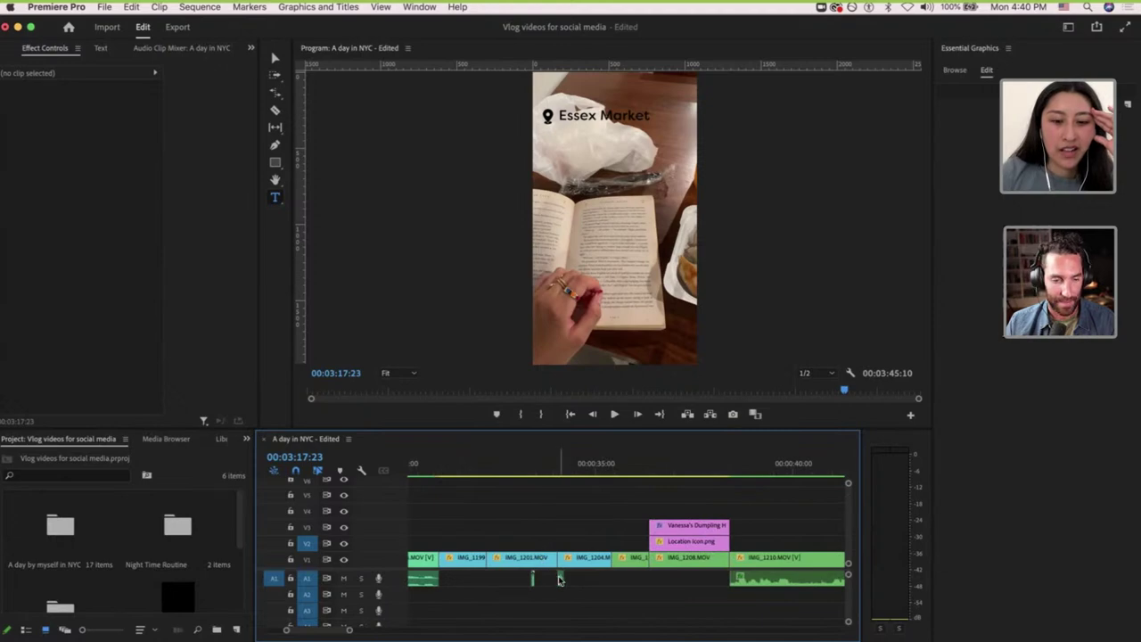
key("equal")
key("equal")
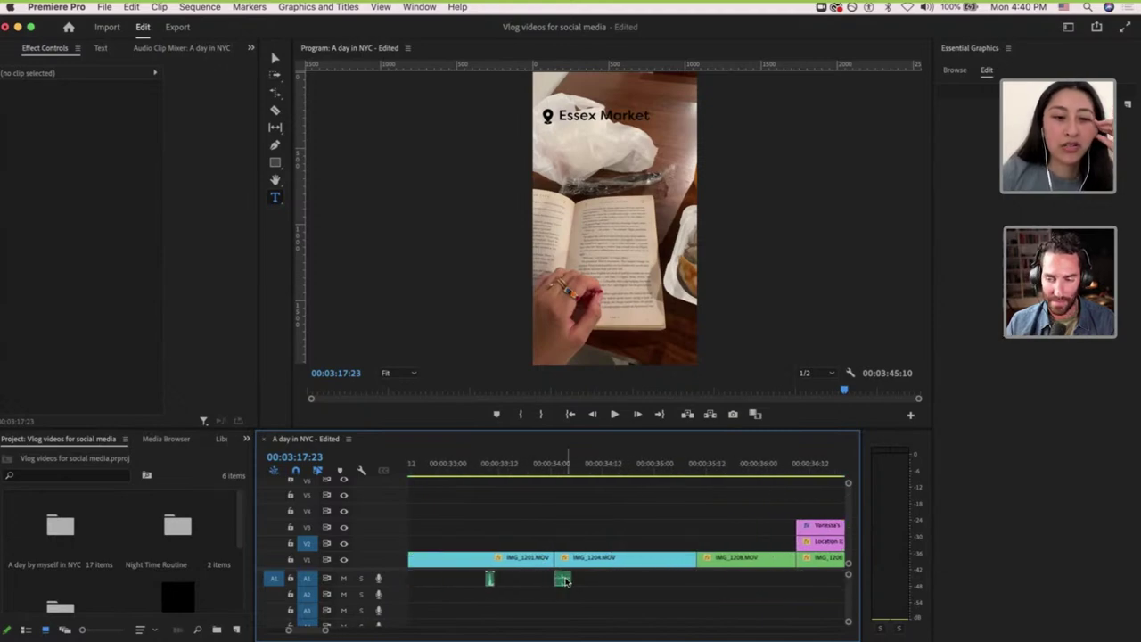
key("equal")
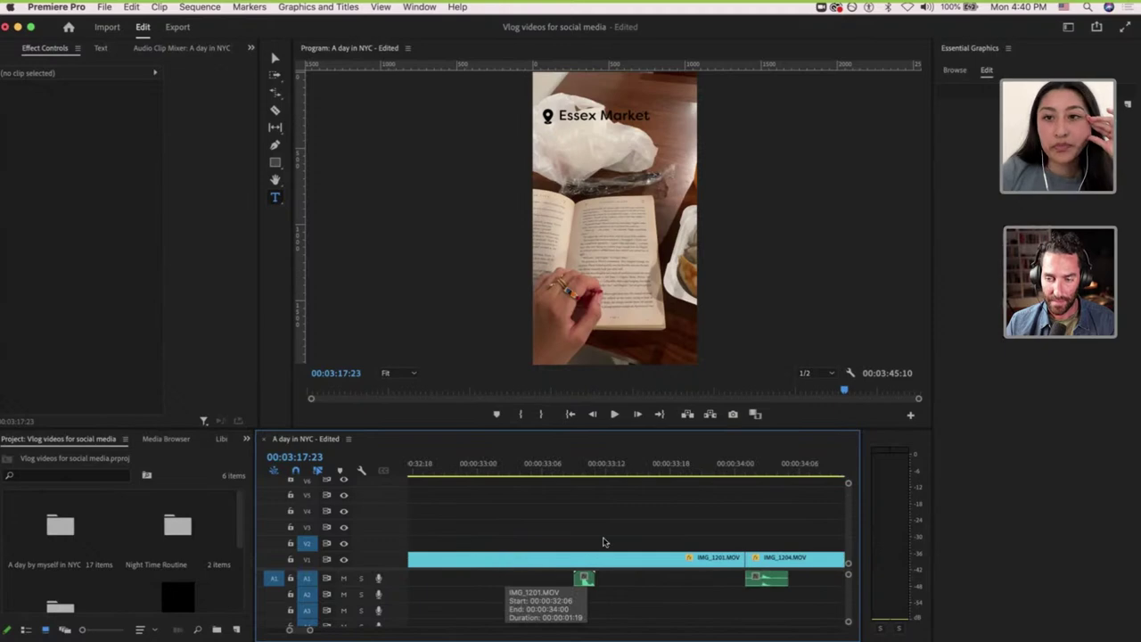
Change the workspace layout to Editing.
left_click(1068, 26)
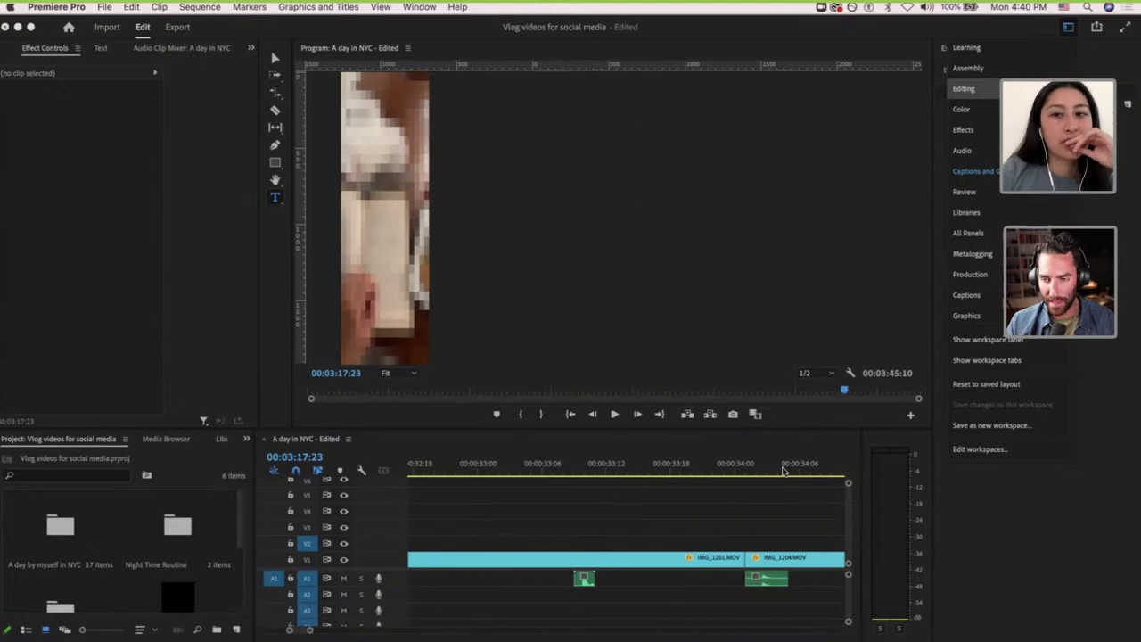
key("minus")
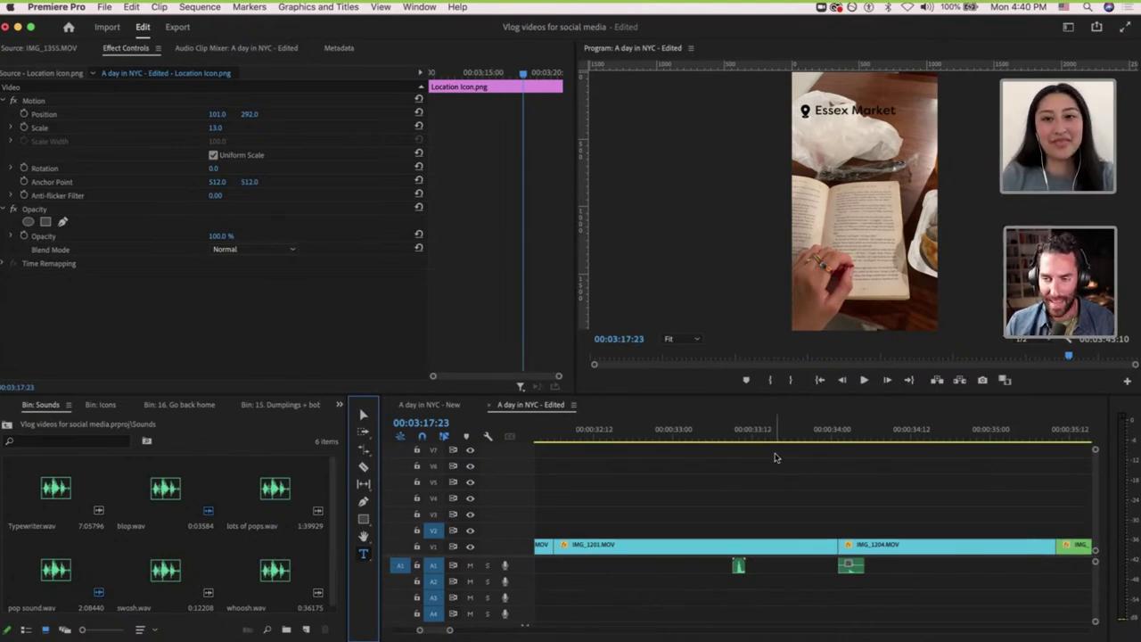
Examine the audio from IMG_1196.MOV onward, focusing on the two short sound effects beneath IMG_1201.MOV and IMG_1204.MOV.
scroll(781, 481, "down", 4)
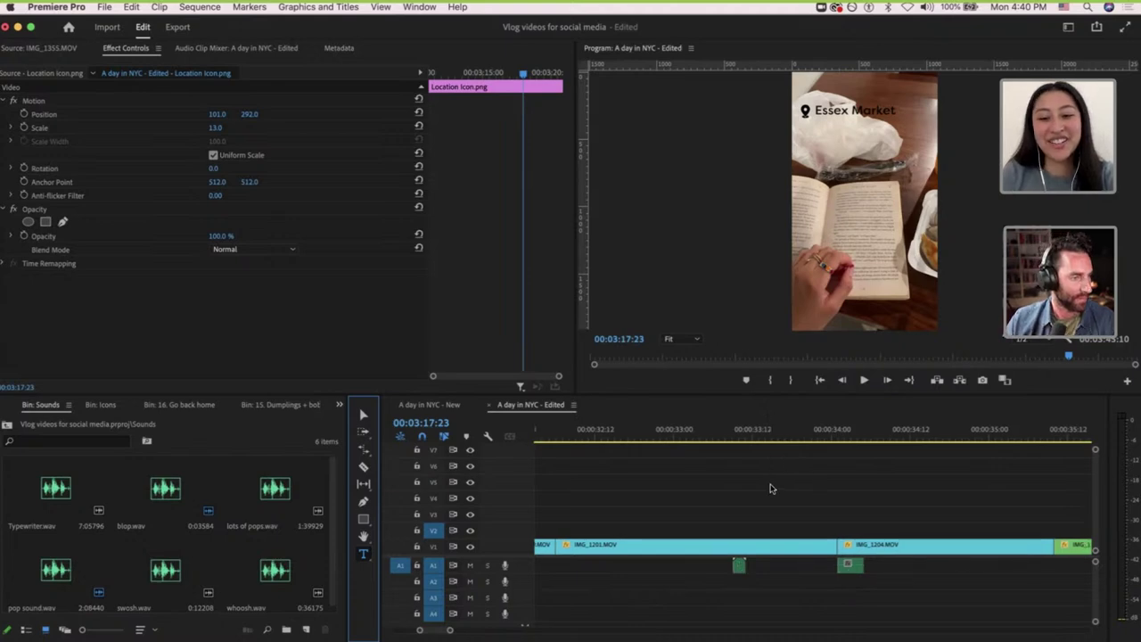
scroll(782, 491, "up", 1)
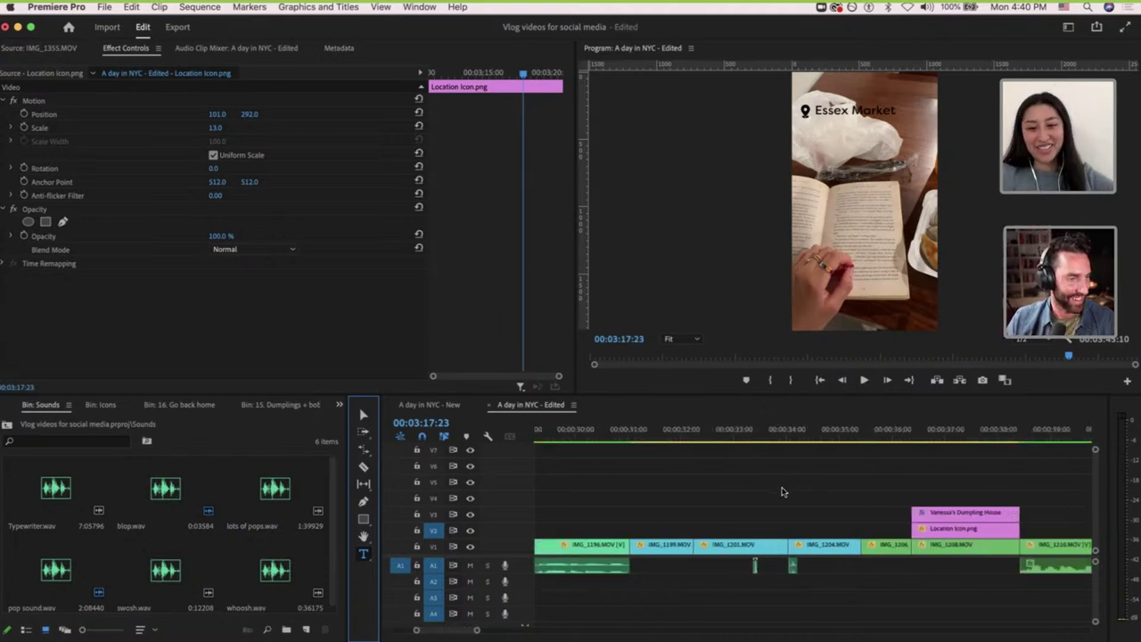
scroll(770, 499, "up", 1)
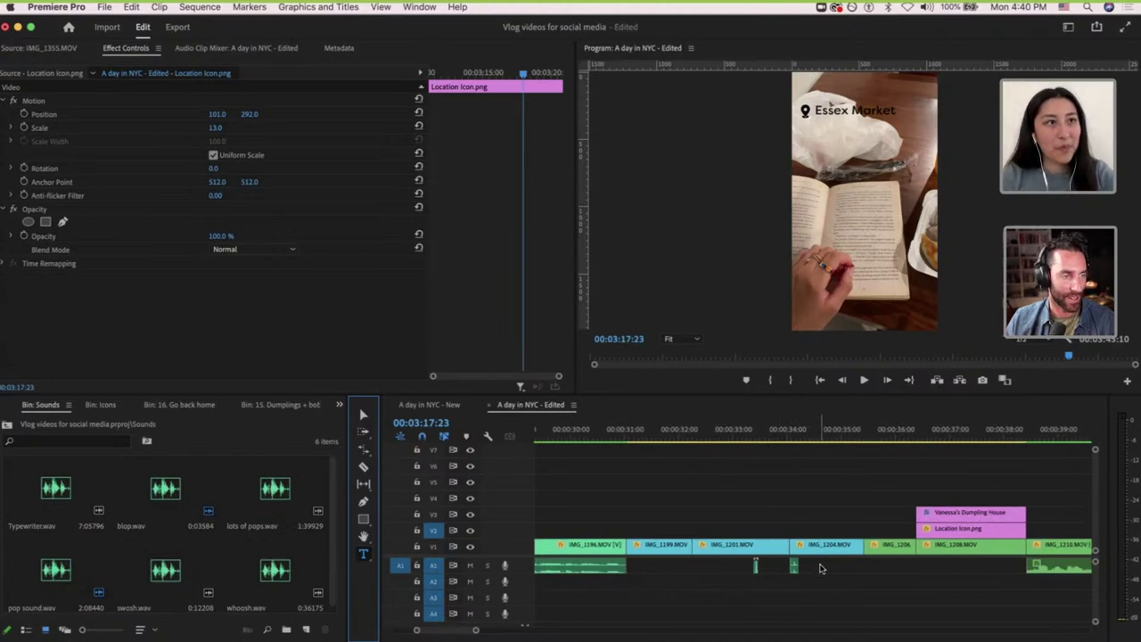
scroll(822, 568, "left", 15)
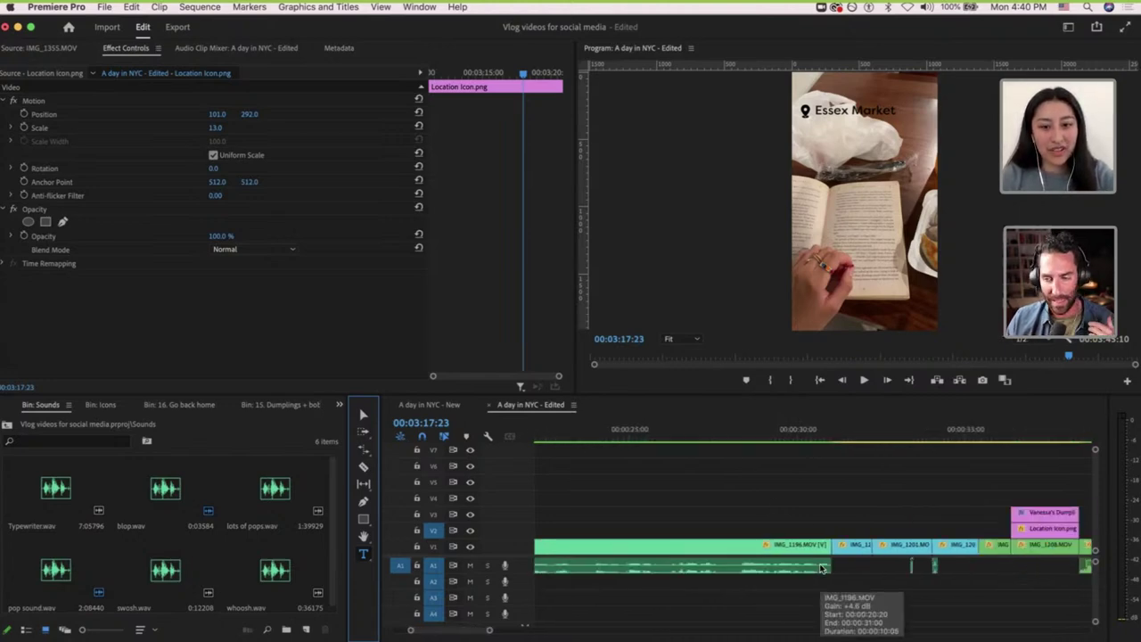
scroll(822, 568, "down", 5)
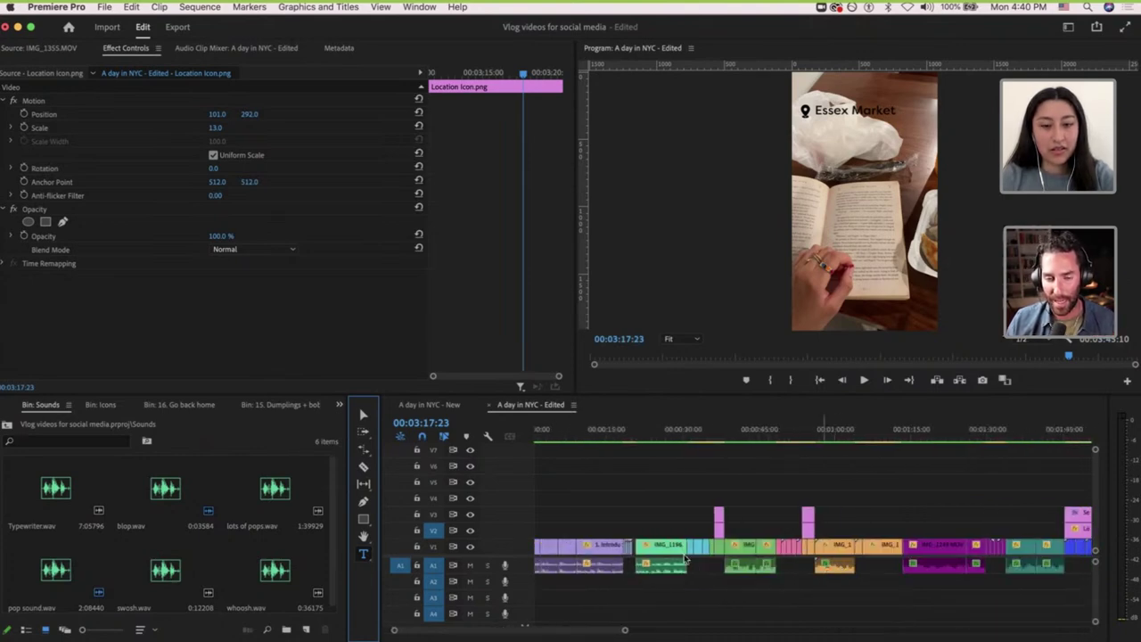
scroll(685, 557, "up", 10)
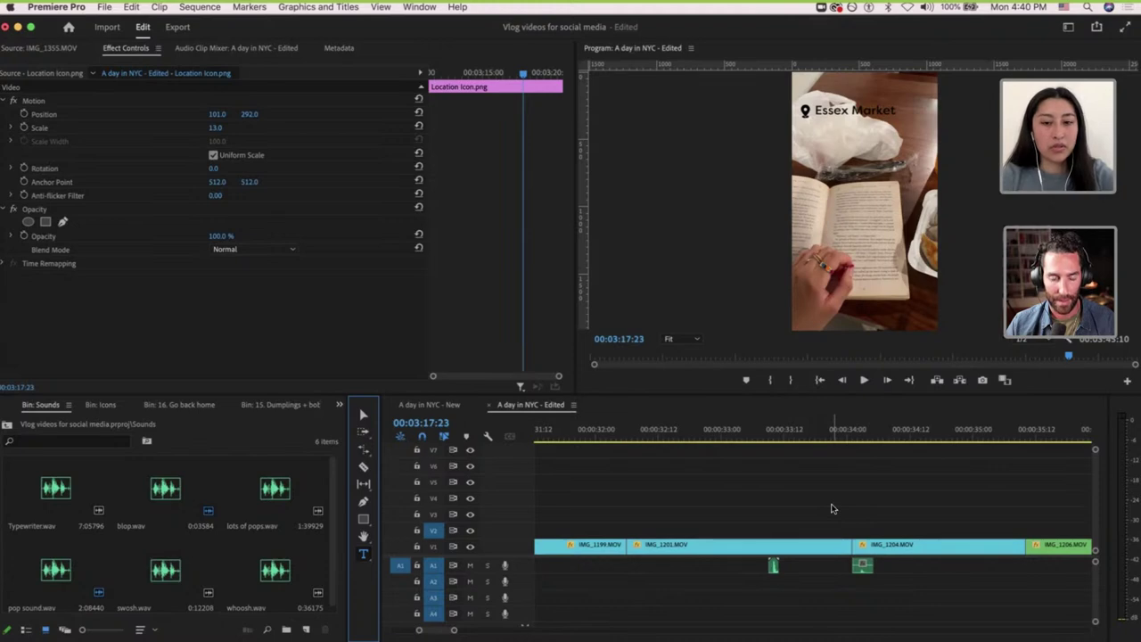
scroll(831, 509, "up", 4)
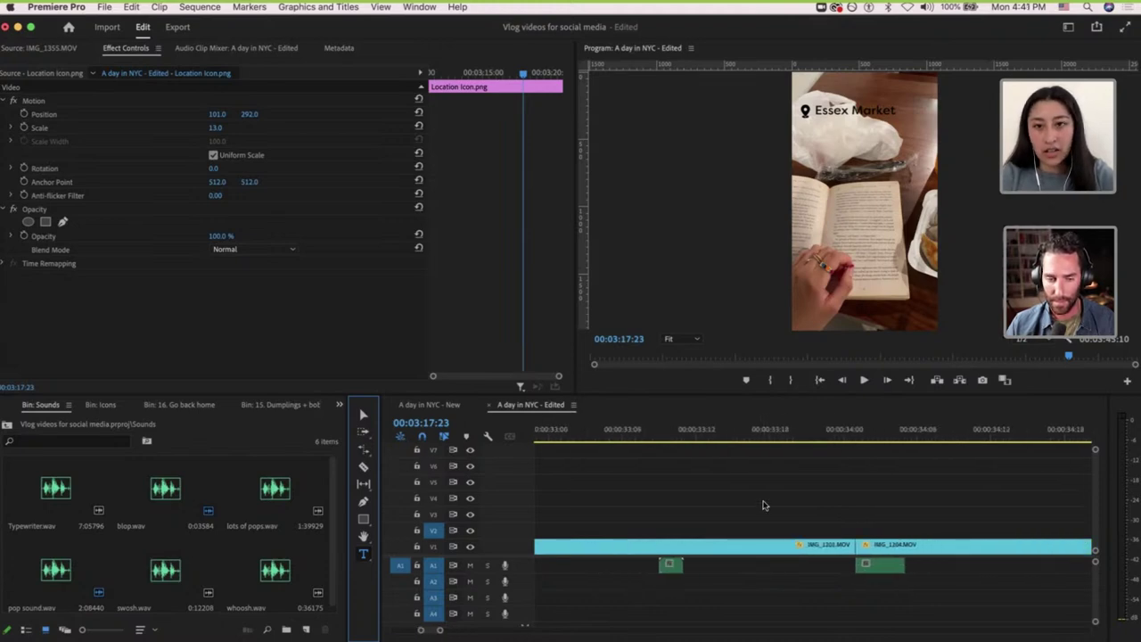
scroll(762, 506, "up", 1)
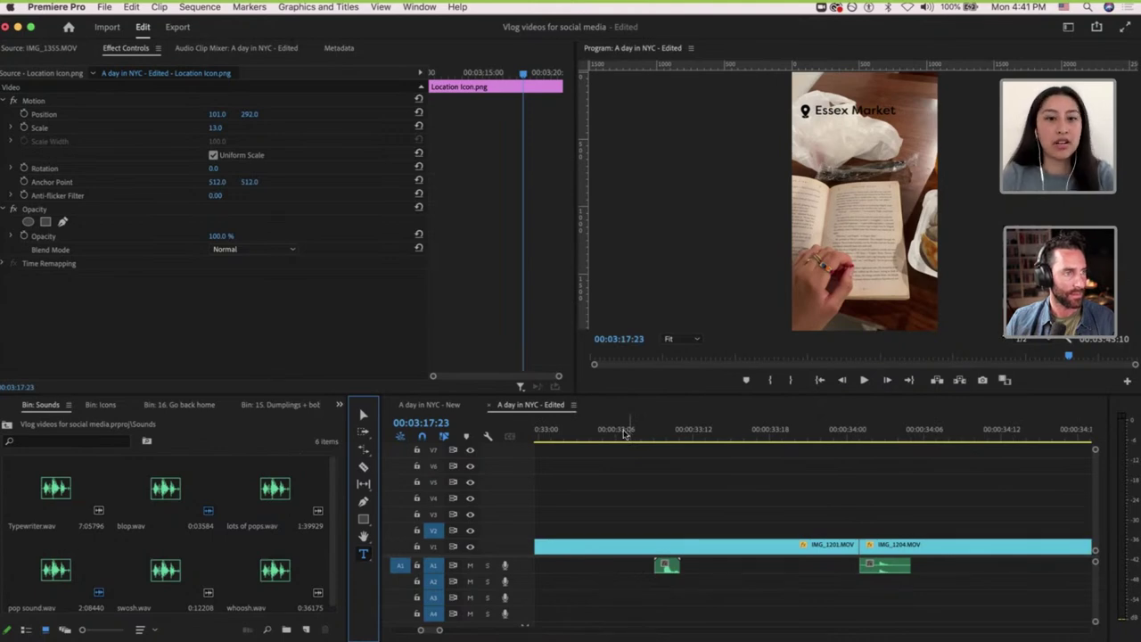
Remove pop sound.wav from beneath IMG_1204.MOV and blop.wav from beneath IMG_1201.MOV.
left_click(617, 432)
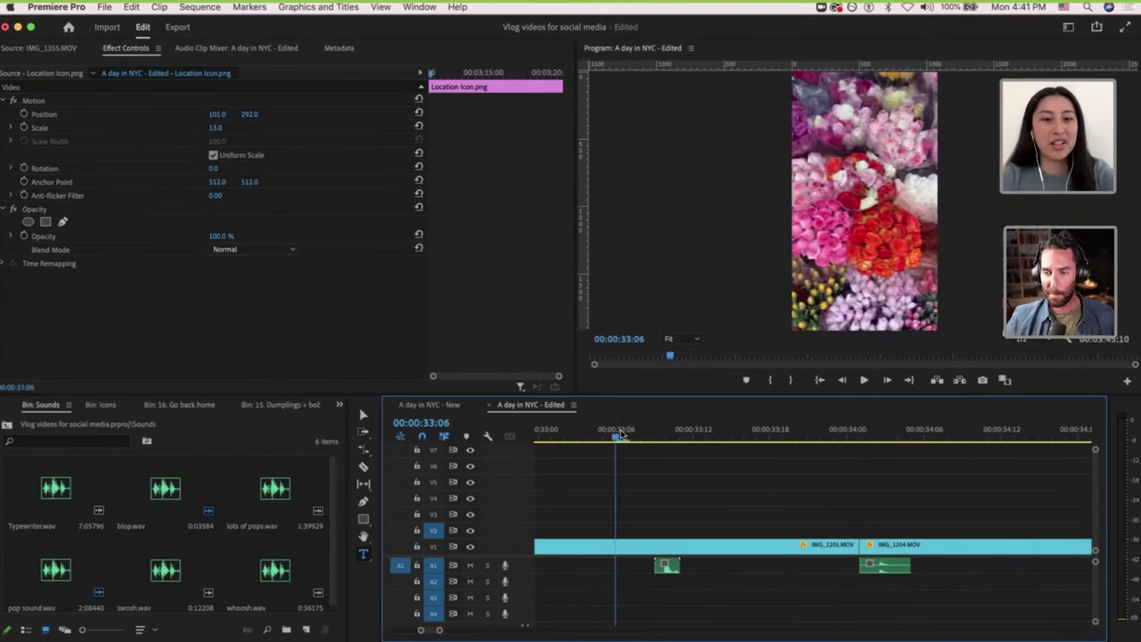
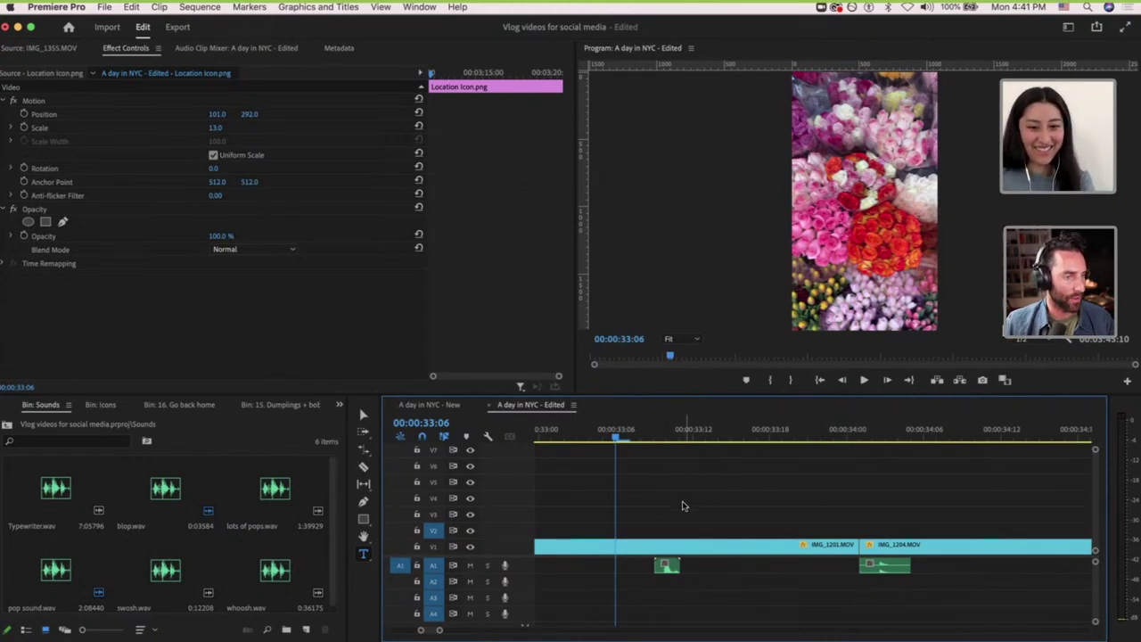
left_click(683, 507)
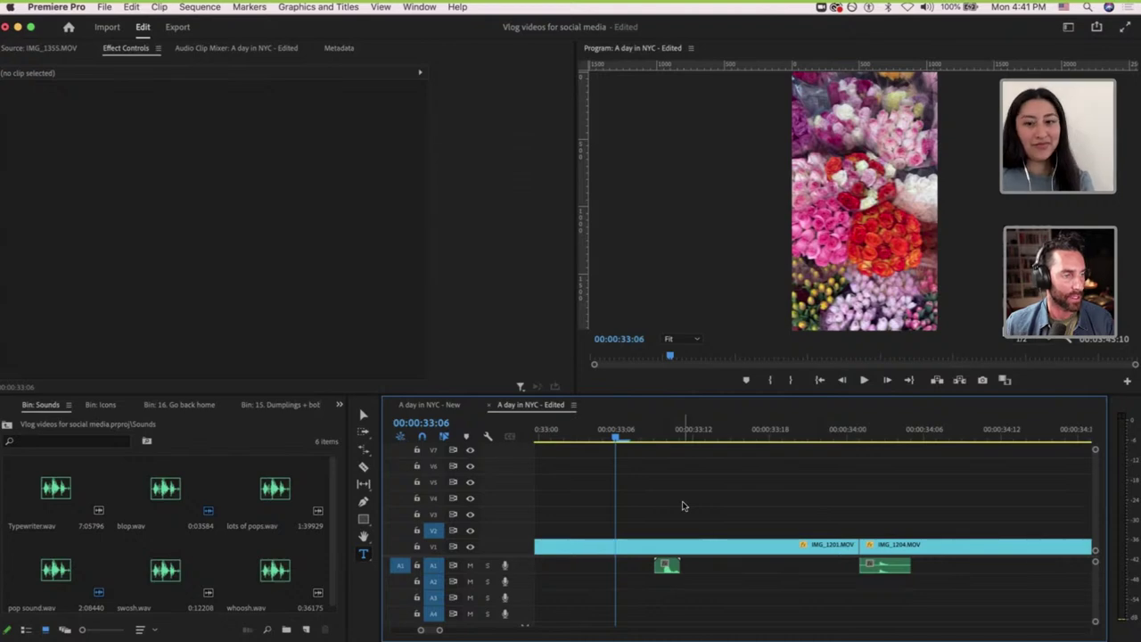
left_click(886, 567)
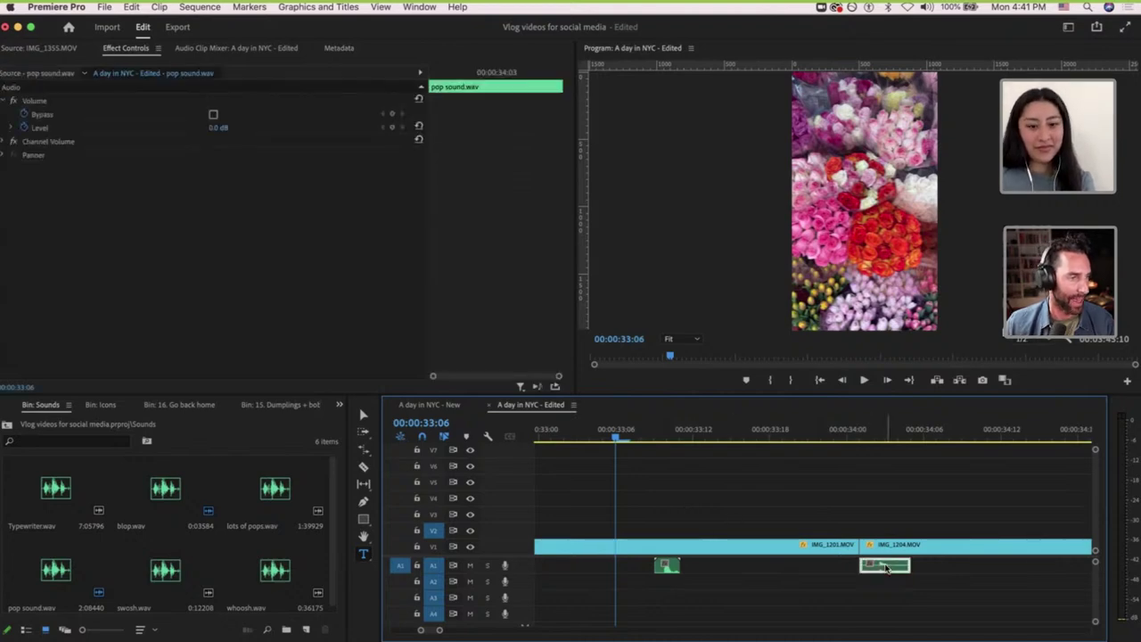
key("Delete")
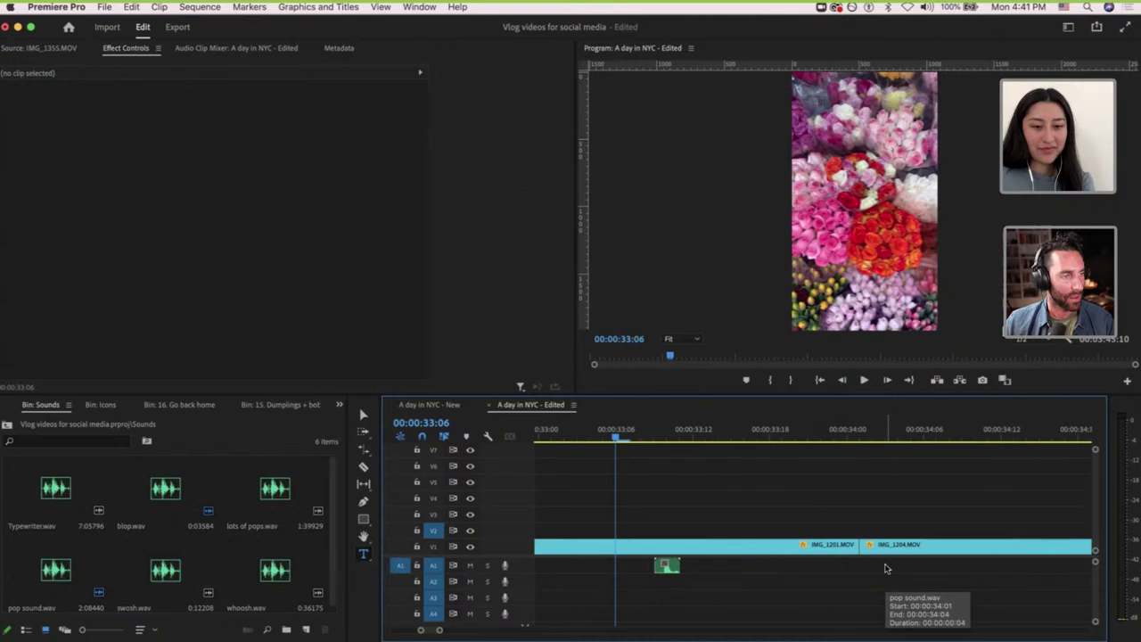
left_click(673, 568)
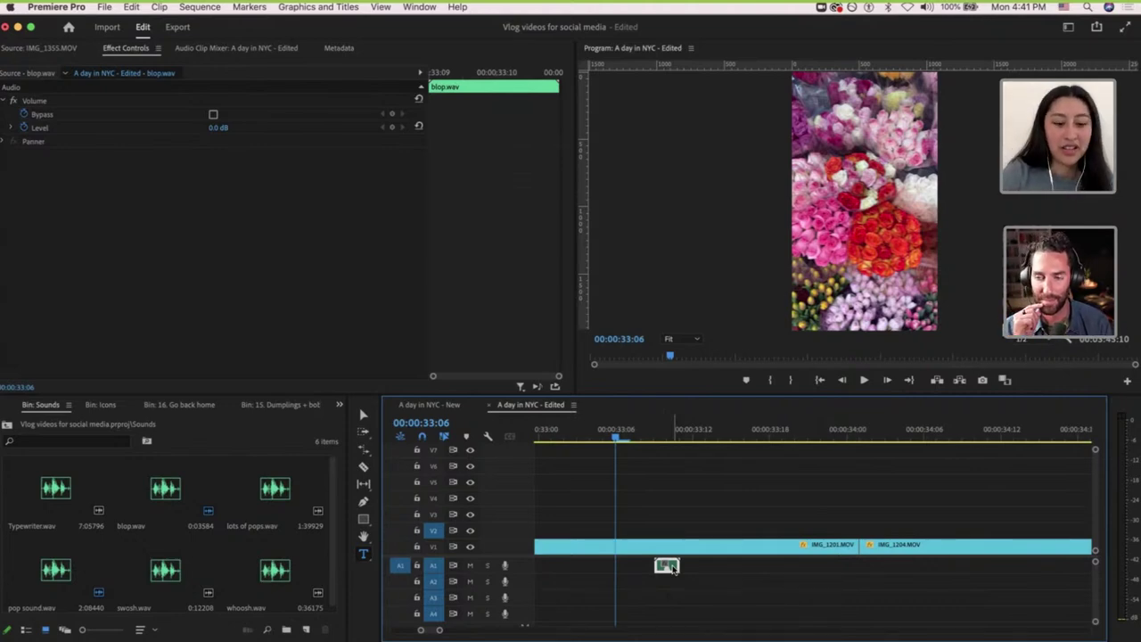
key("Delete")
Lock audio track A1 so its clips are protected from edits.
scroll(714, 572, "down", 5)
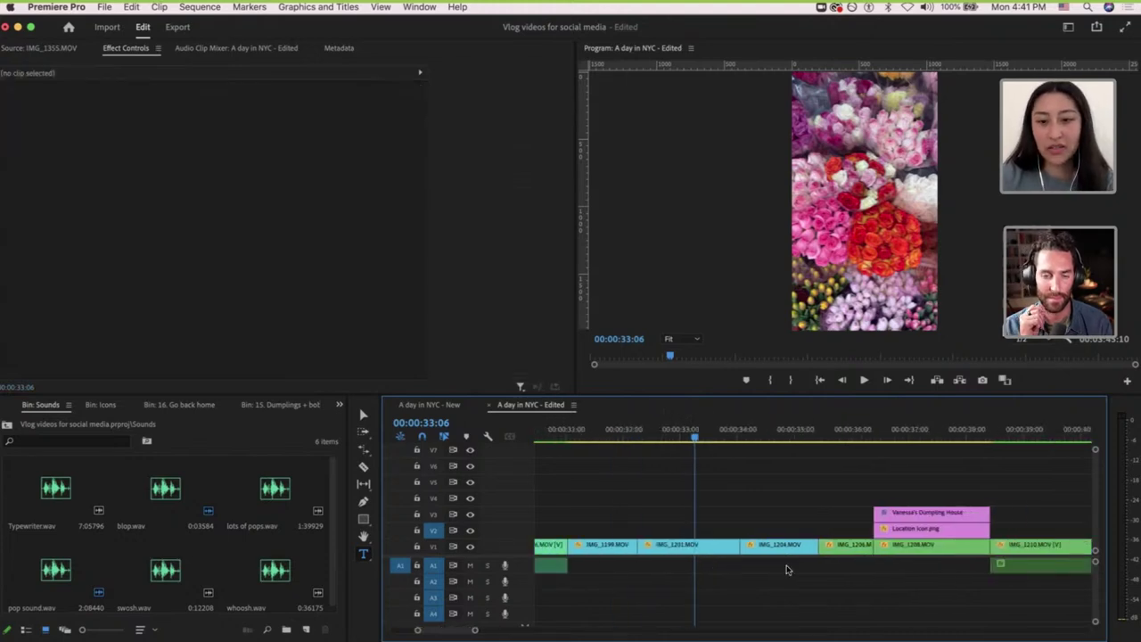
scroll(854, 567, "up", 5)
scroll(932, 562, "down", 6)
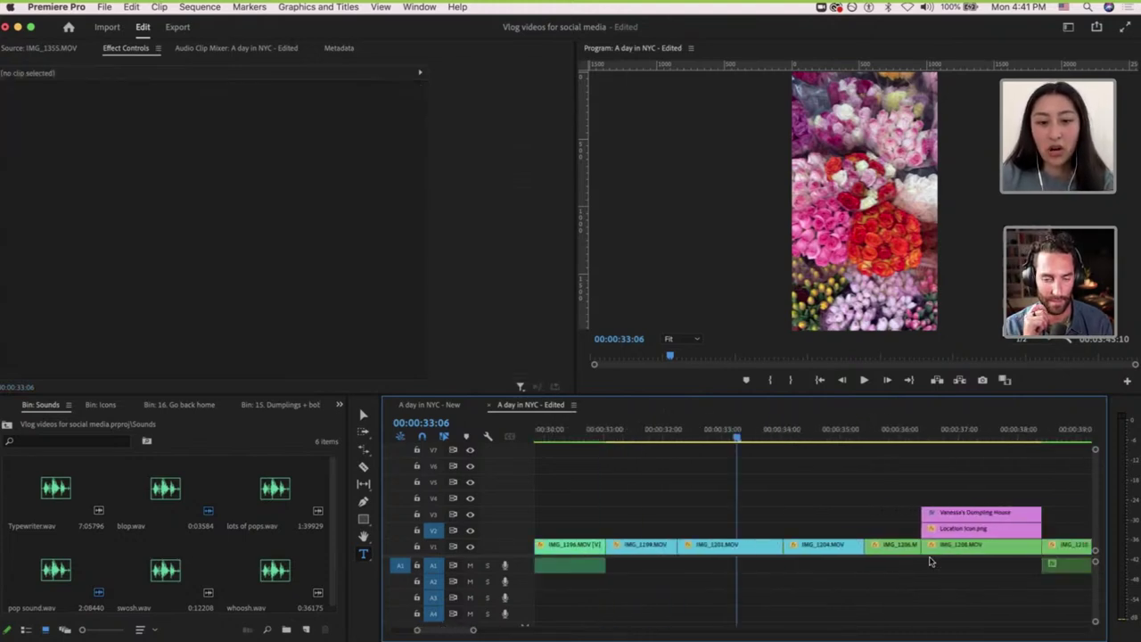
scroll(930, 562, "down", 3)
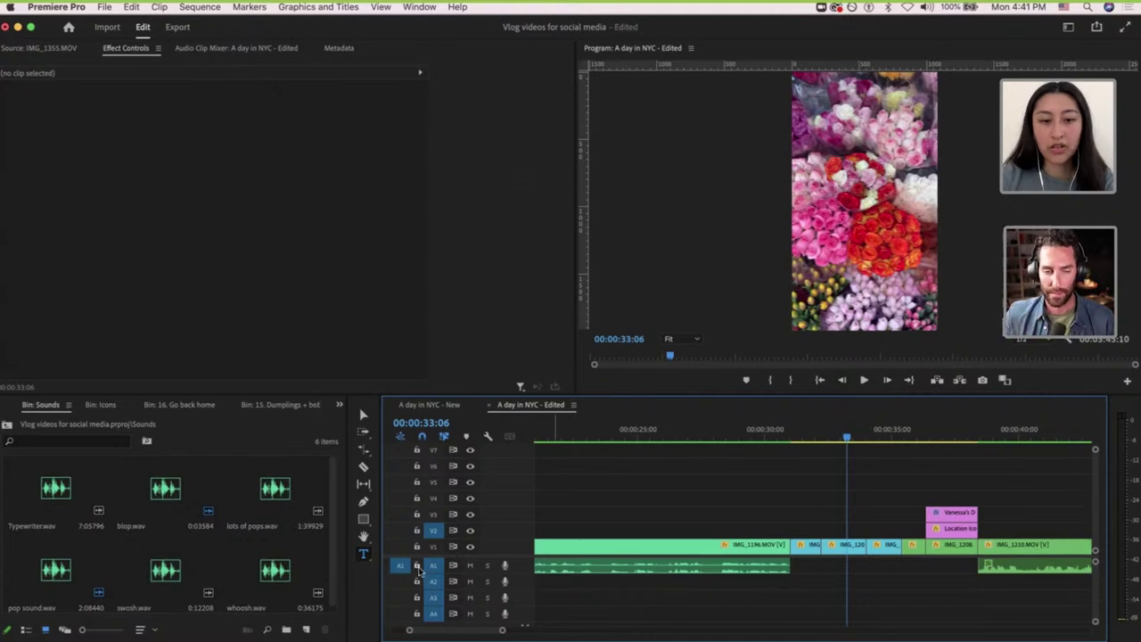
left_click(417, 565)
scroll(915, 586, "down", 4)
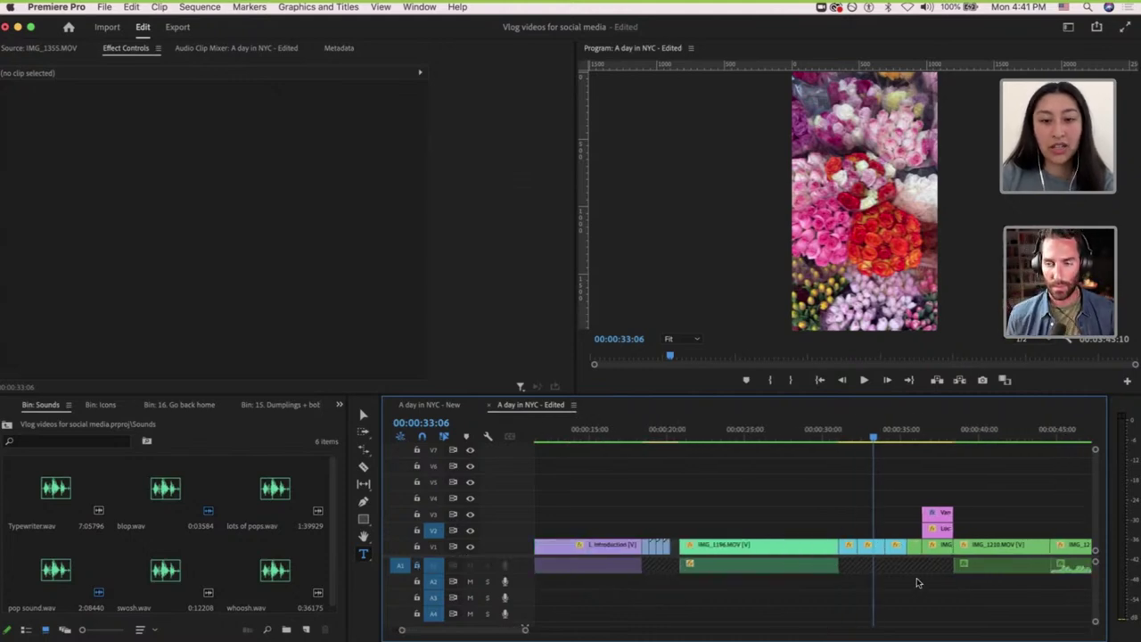
Paste blop.wav onto audio track A2 at 00:00:36:08, one frame before the Vanessa's Dumpling House title starts.
scroll(841, 556, "up", 5)
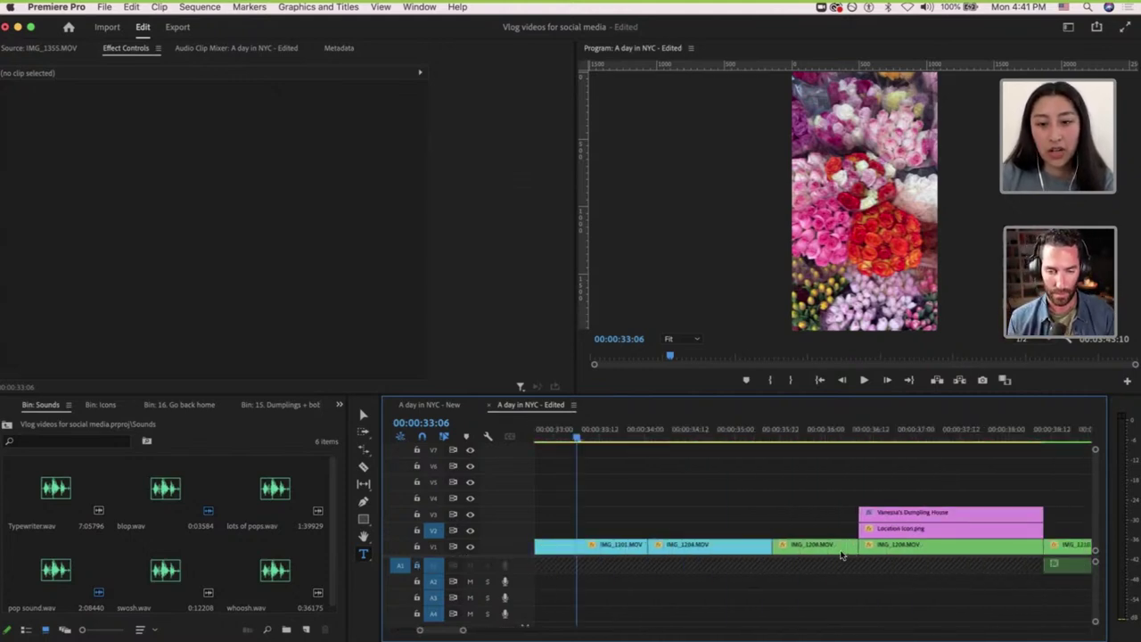
left_click(865, 436)
scroll(888, 470, "up", 3)
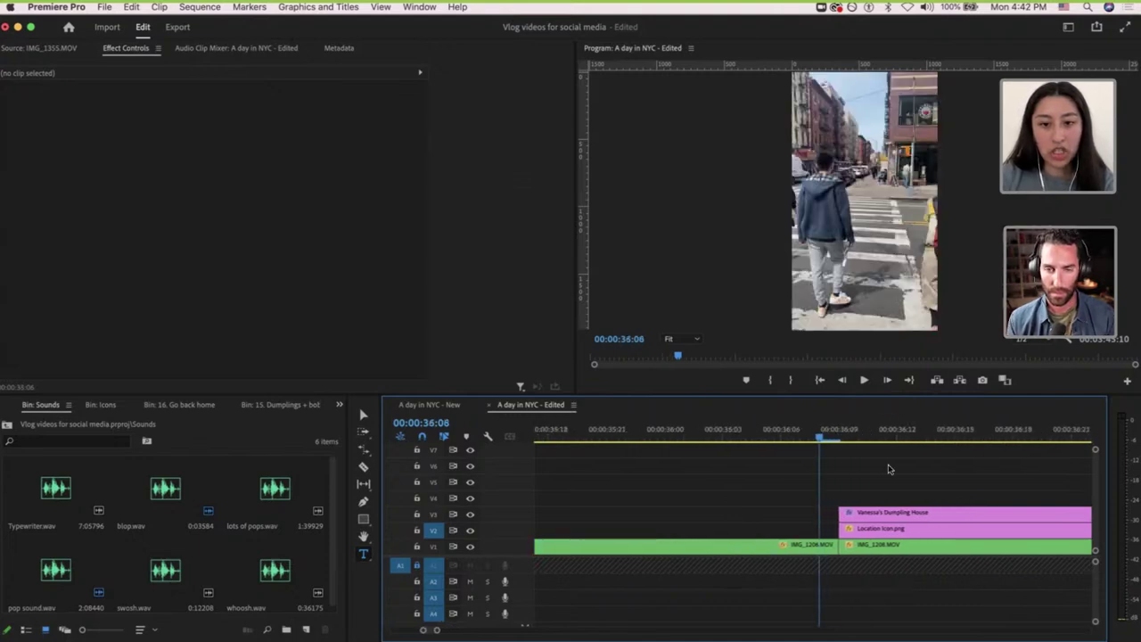
left_click(839, 436)
left_click_drag(830, 436, 829, 434)
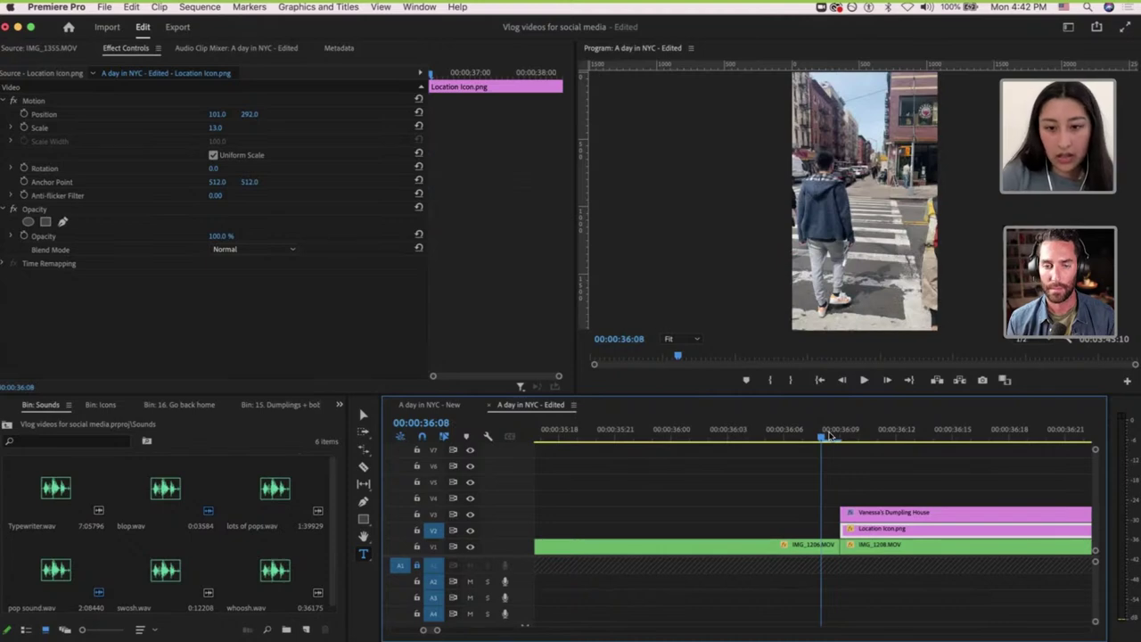
key("ctrl+v")
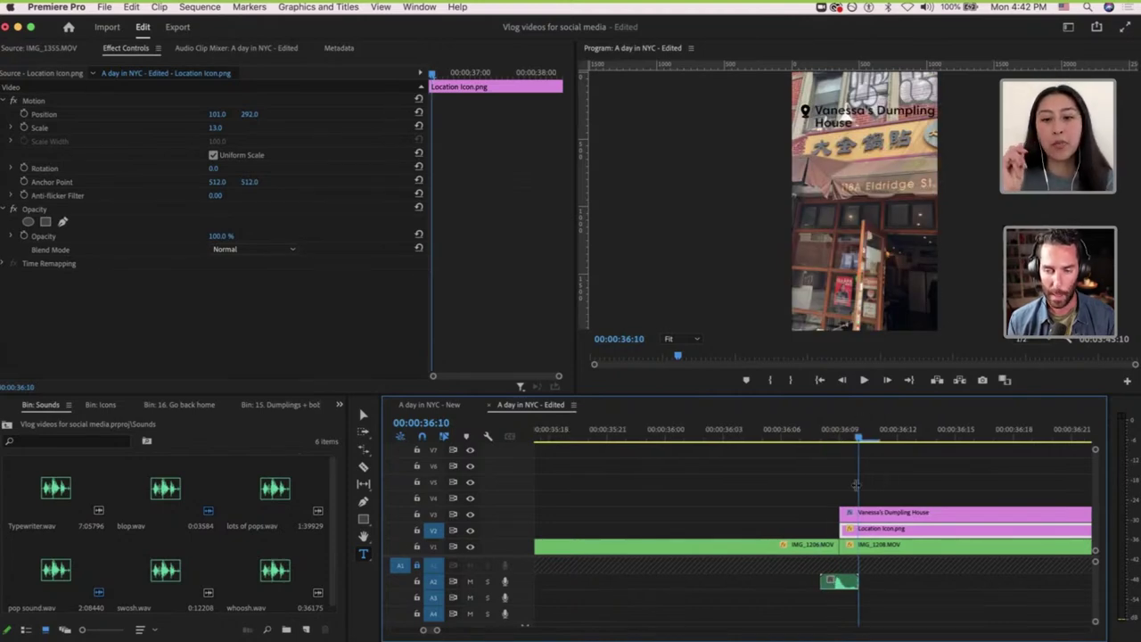
Play the Vanessa's Dumpling House title with its blop.wav from 00:00:36:07, and select the sound clip at 00:00:36:08.
left_click(801, 435)
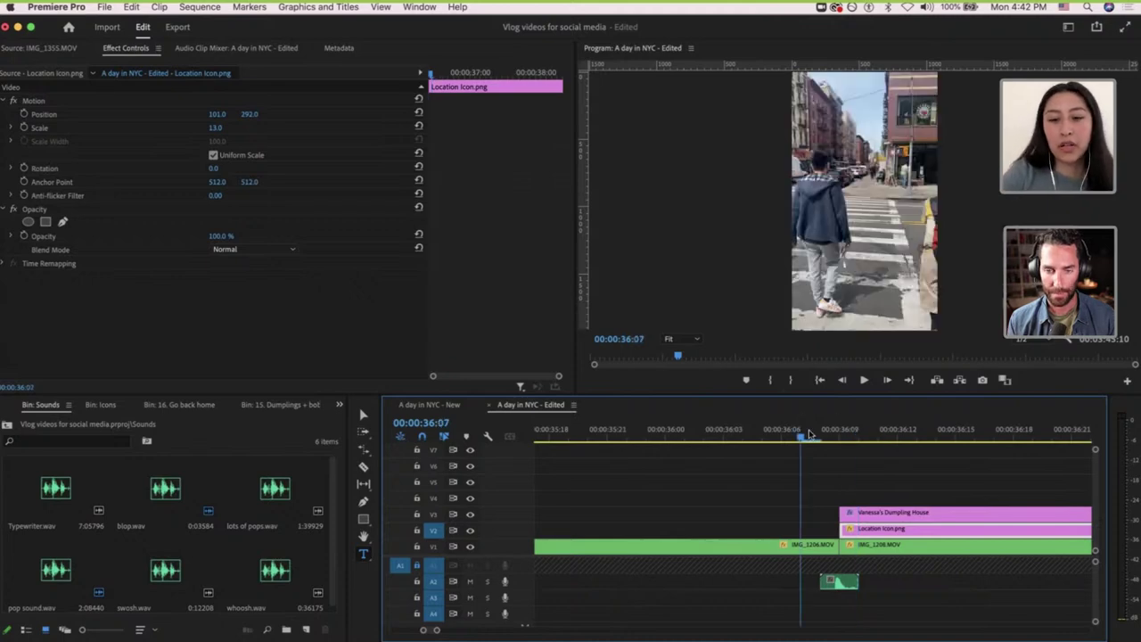
key("shift+Right")
key("shift+Right")
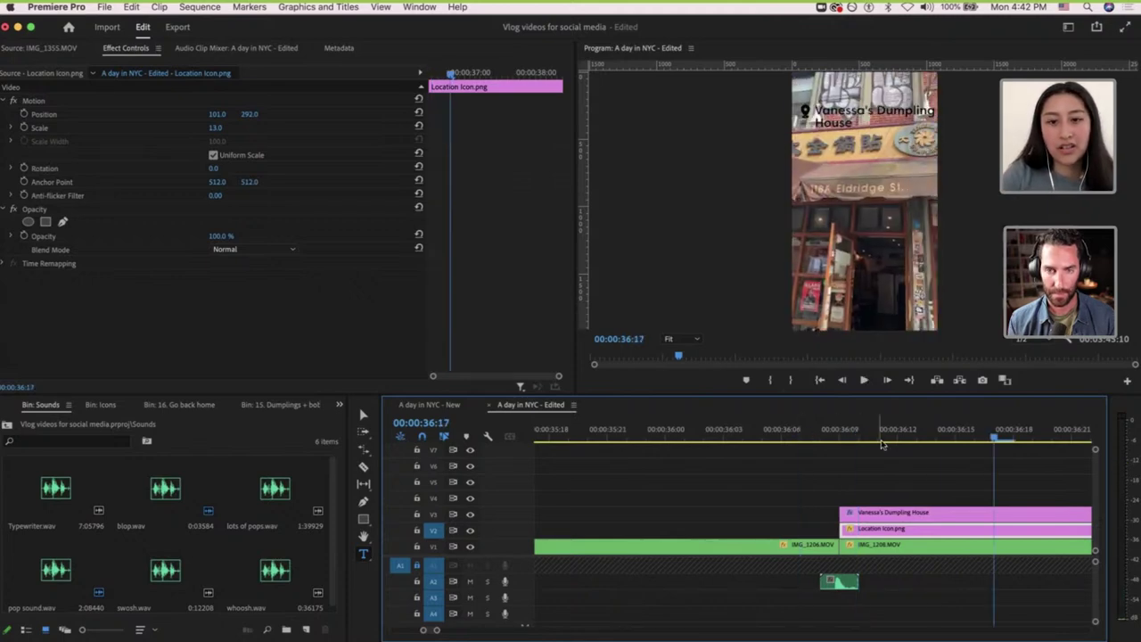
left_click(822, 428)
key("d")
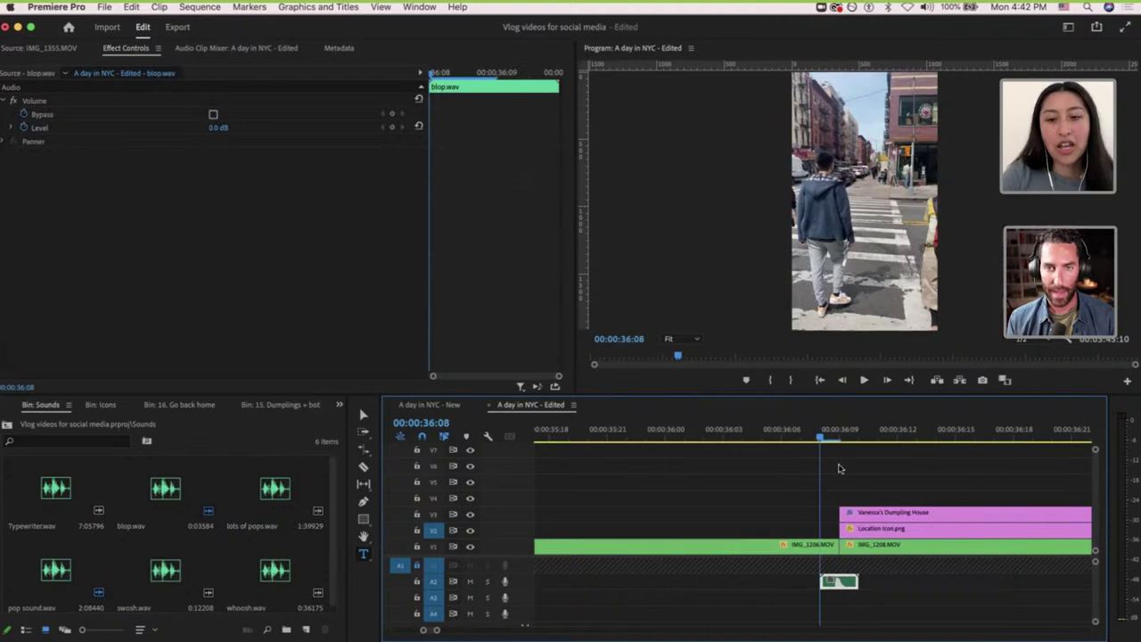
Trim the starts of the Vanessa's Dumpling House title and its icon to 00:00:36:15, and move blop.wav to start at 00:00:36:14.
scroll(841, 477, "down", 1)
scroll(840, 478, "down", 1)
scroll(818, 468, "down", 1)
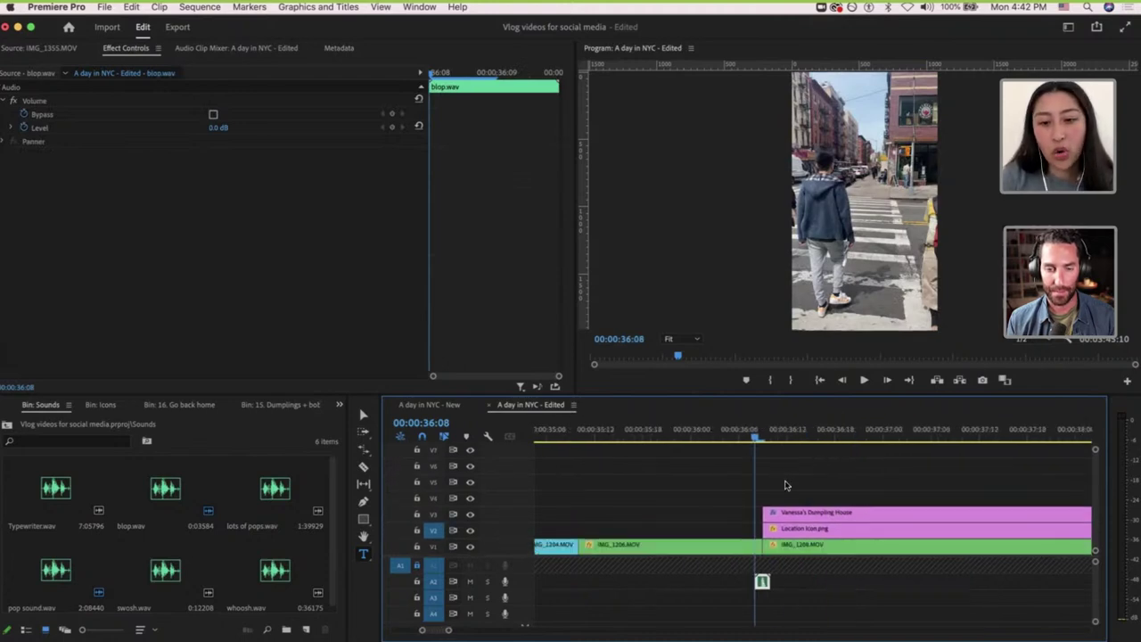
mouse_move(788, 498)
left_mouse_down()
mouse_move(817, 531)
mouse_move(813, 515)
mouse_move(808, 535)
left_mouse_up()
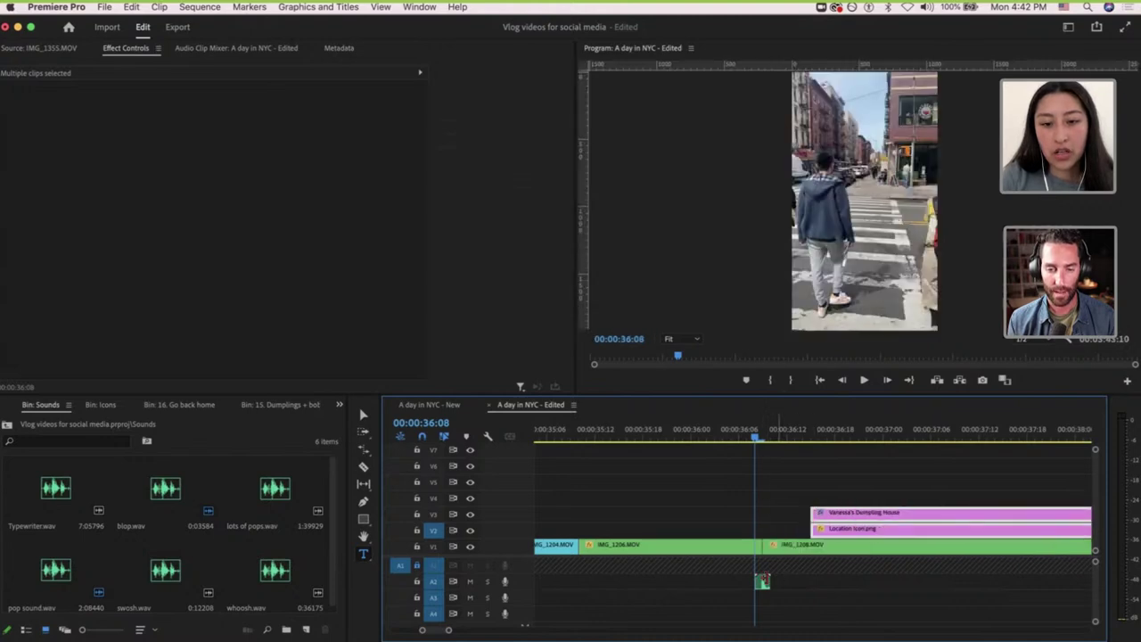
left_click_drag(765, 581, 819, 581)
key("=")
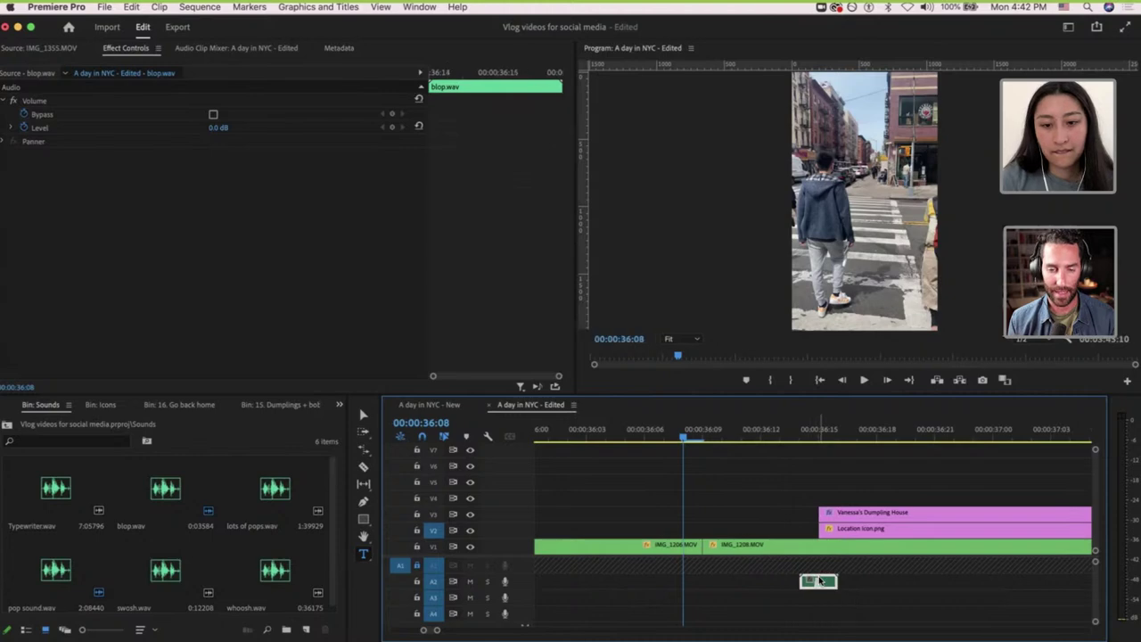
key("space")
key("space")
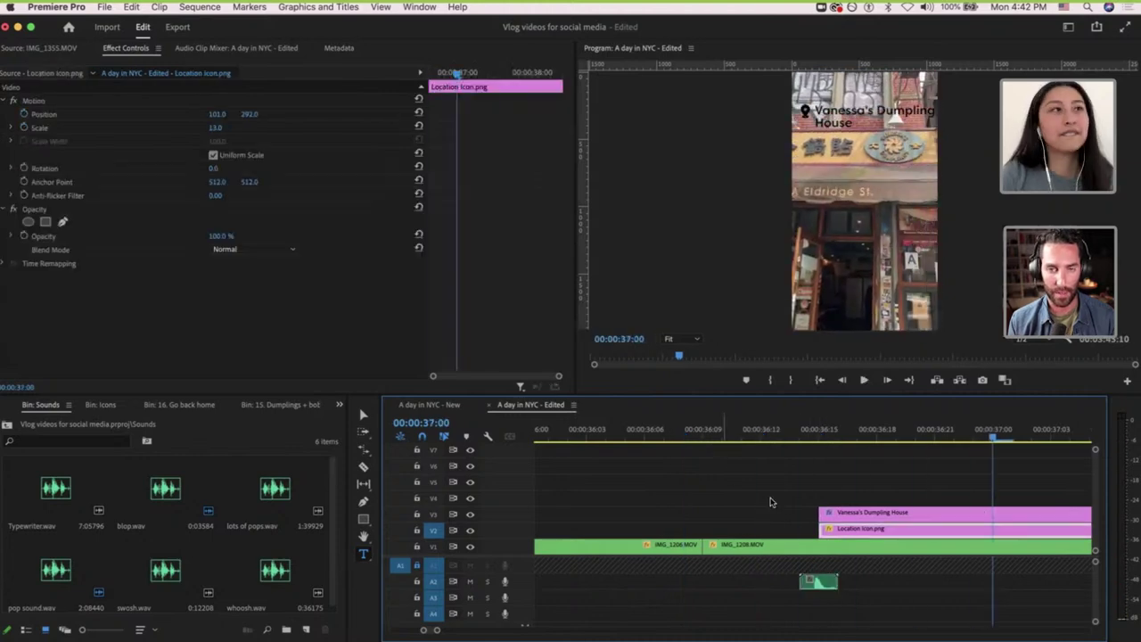
Select blop.wav beneath the Vanessa's Dumpling House title, and trim the starts of the Pier 35 title and its icon to 00:00:54:00.
scroll(772, 506, "down", 3)
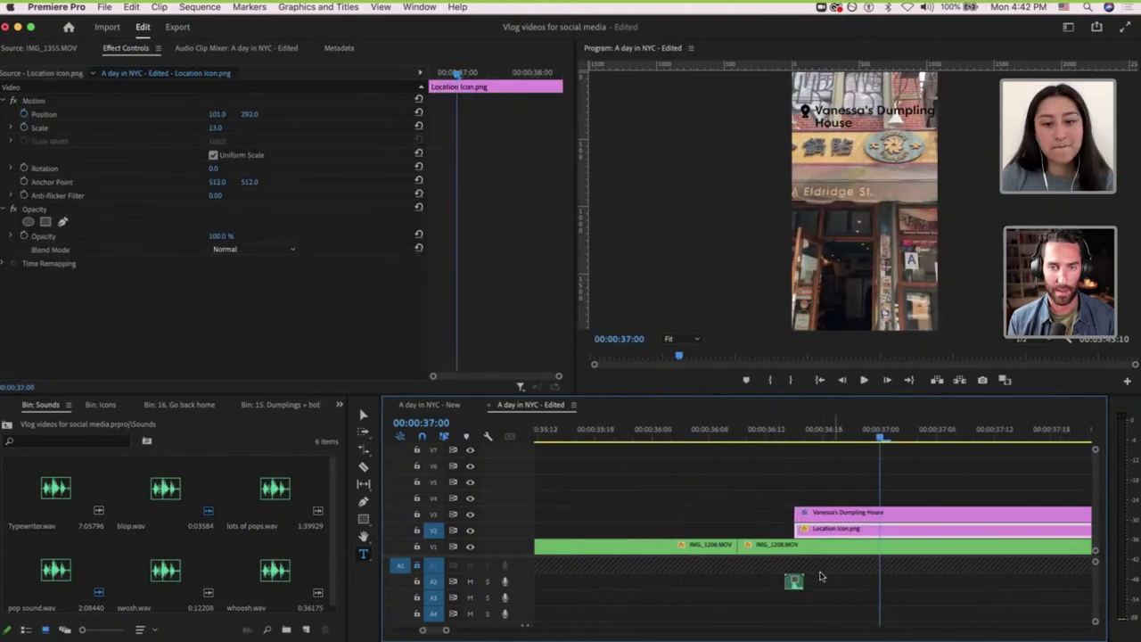
scroll(821, 577, "down", 3)
left_click(806, 581)
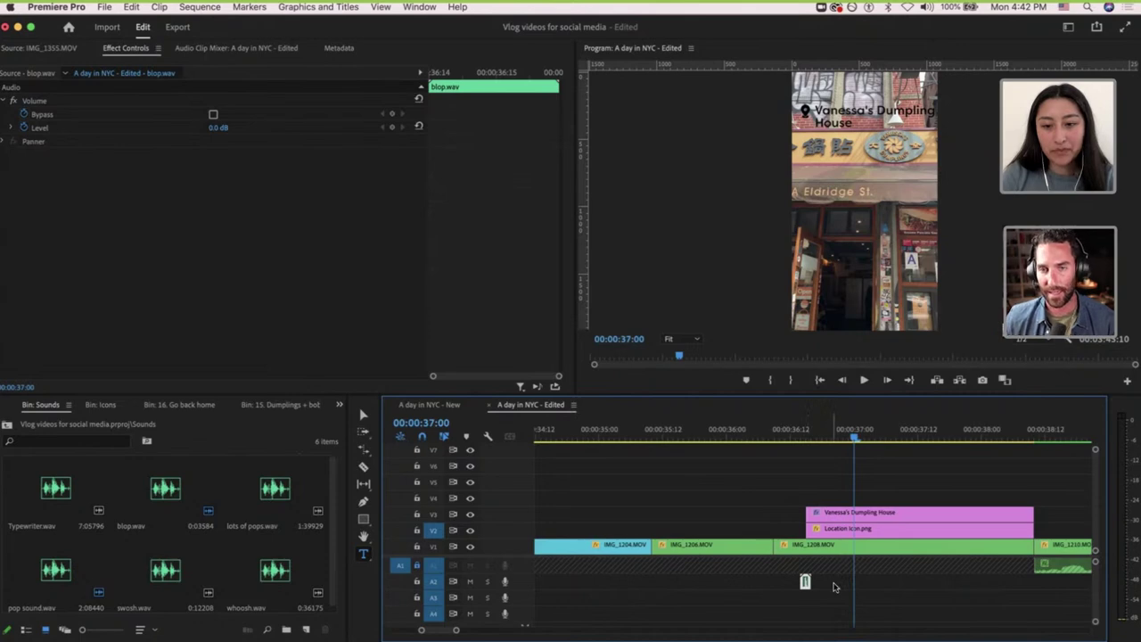
scroll(847, 586, "down", 2)
scroll(848, 588, "down", 5)
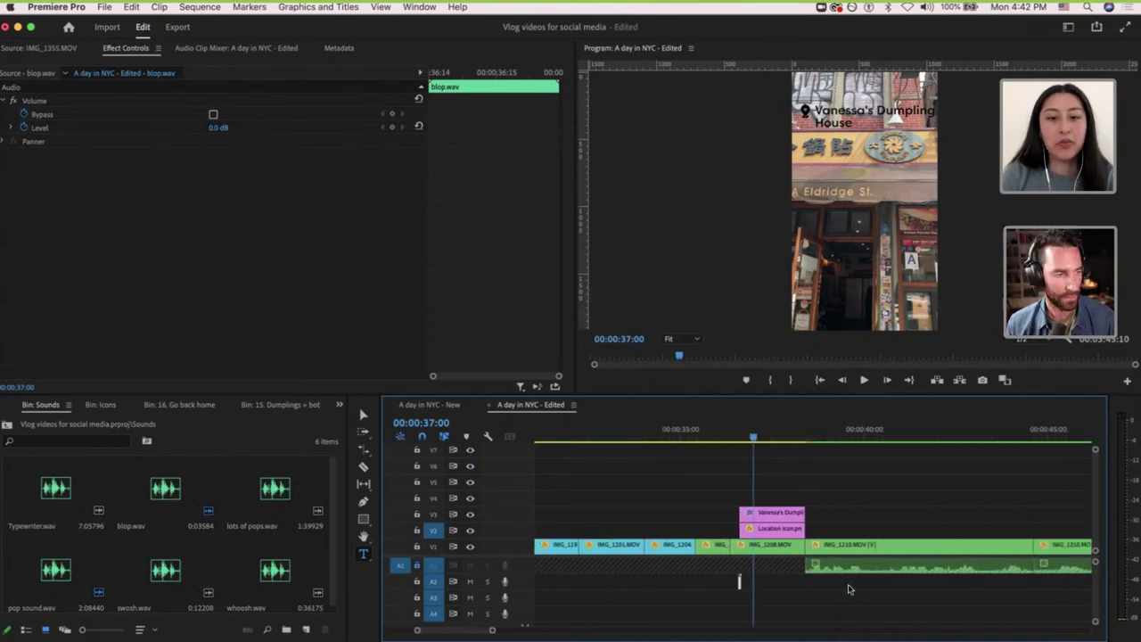
scroll(988, 579, "up", 6)
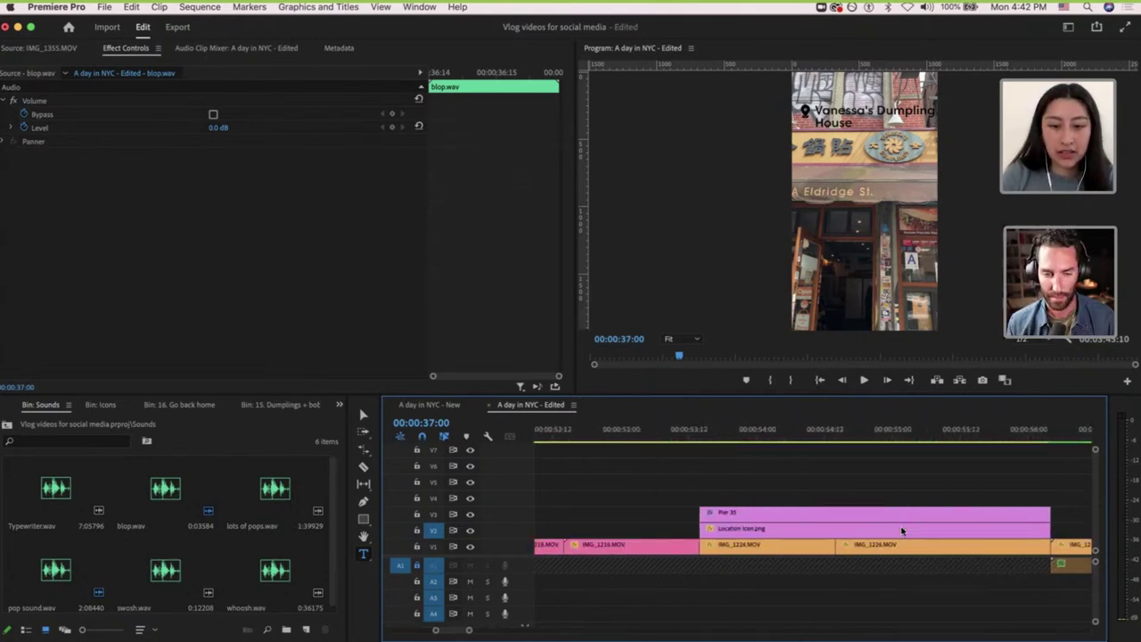
left_click_drag(690, 493, 756, 514)
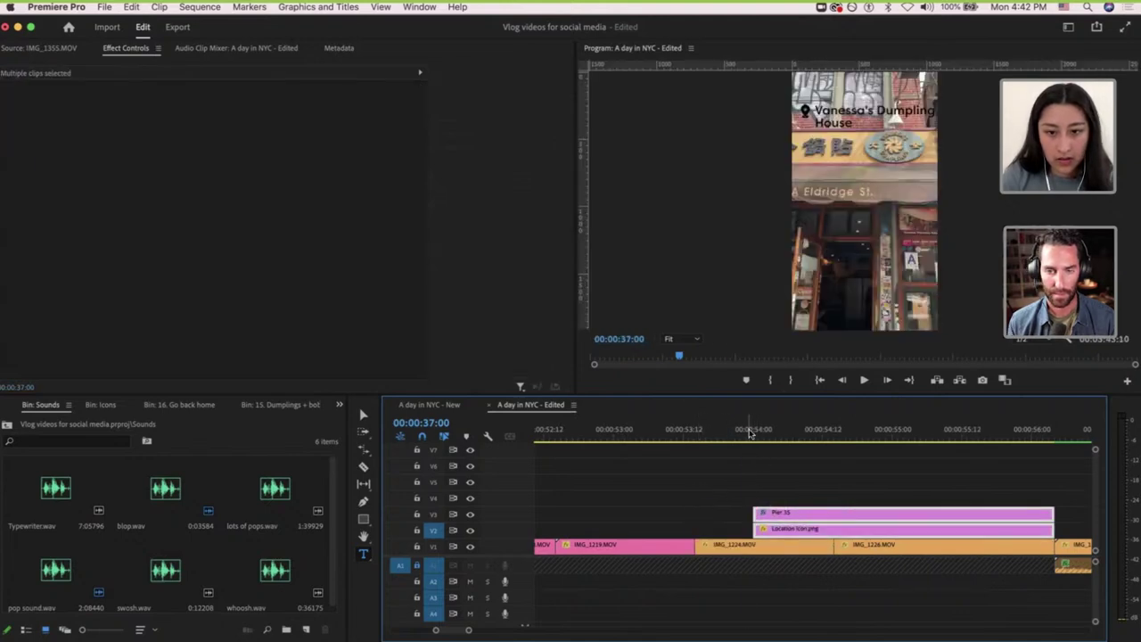
Paste blop.wav onto A2 one frame before the Pier 35 title at 00:00:53:23, and play the result.
left_click(752, 434)
key("Left")
key("super+v")
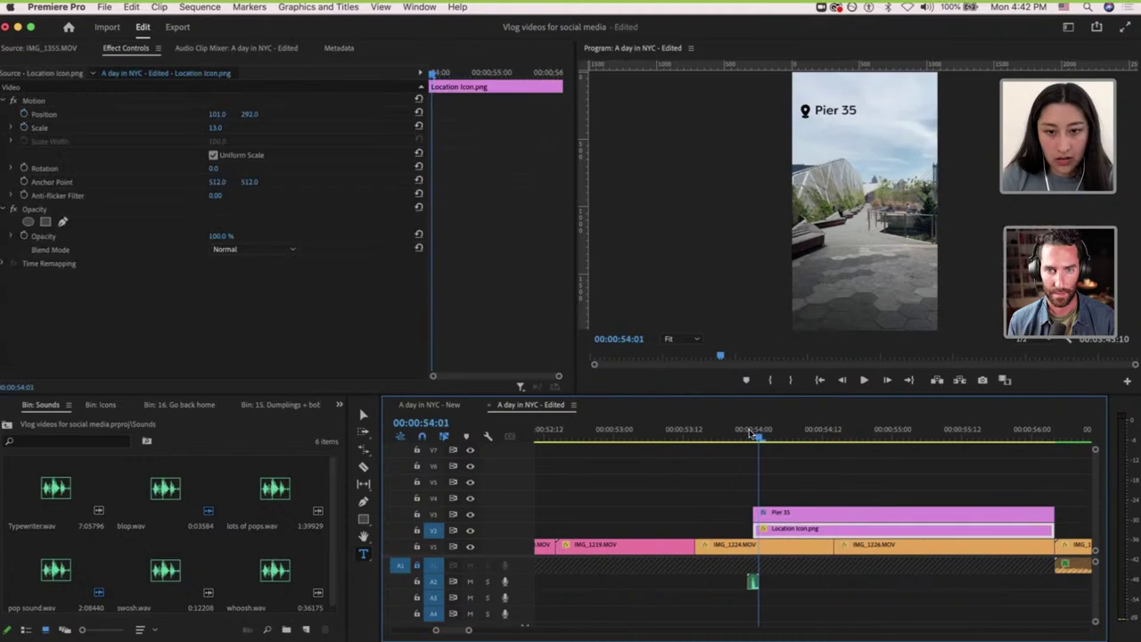
left_click(738, 430)
key("space")
key("space")
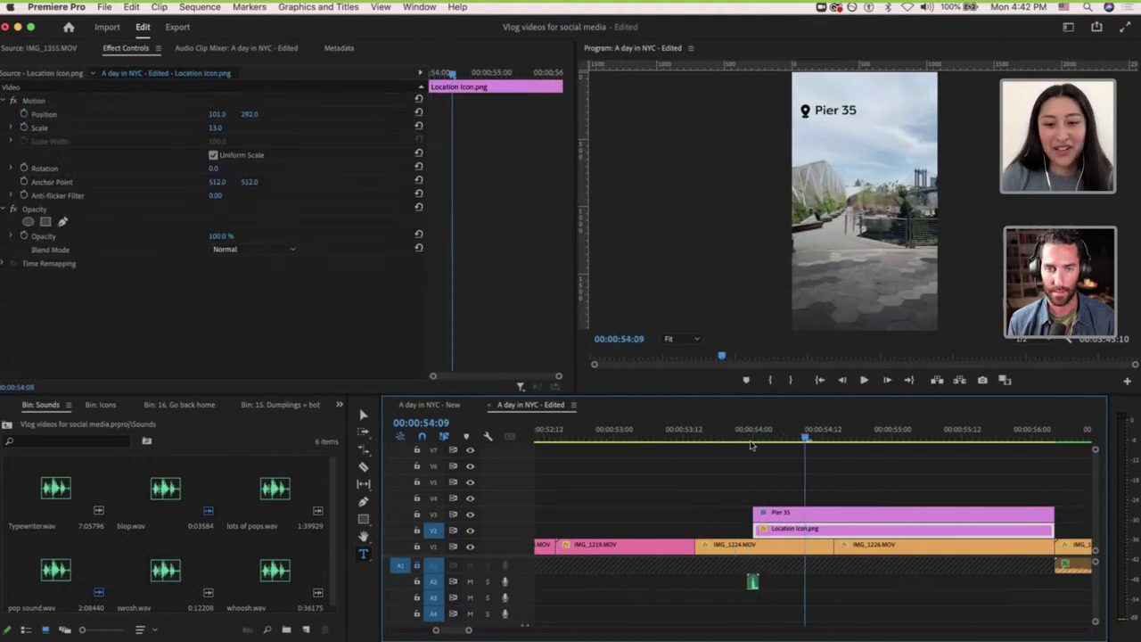
Trim the starts of the Seaport District NYC title and its location icon to 00:01:46:04 over IMG_1257.MOV.
key("minus")
key("minus")
scroll(898, 548, "right", 3)
scroll(897, 549, "down", 3)
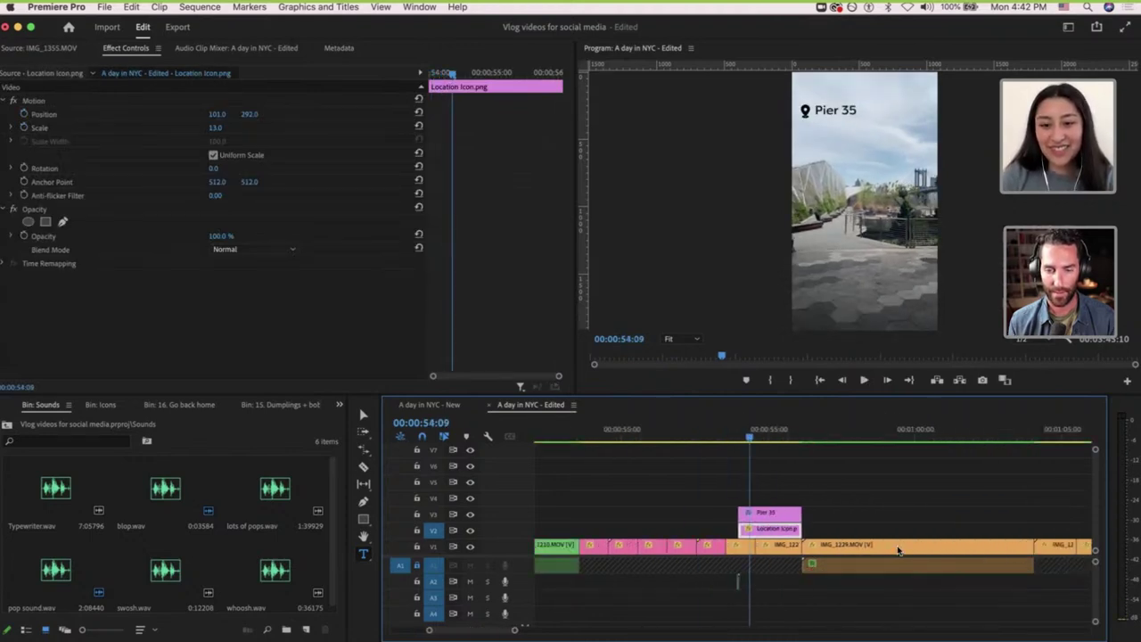
scroll(898, 550, "right", 5)
scroll(901, 549, "down", 2)
scroll(916, 538, "down", 1)
key("minus")
key("minus")
key("minus")
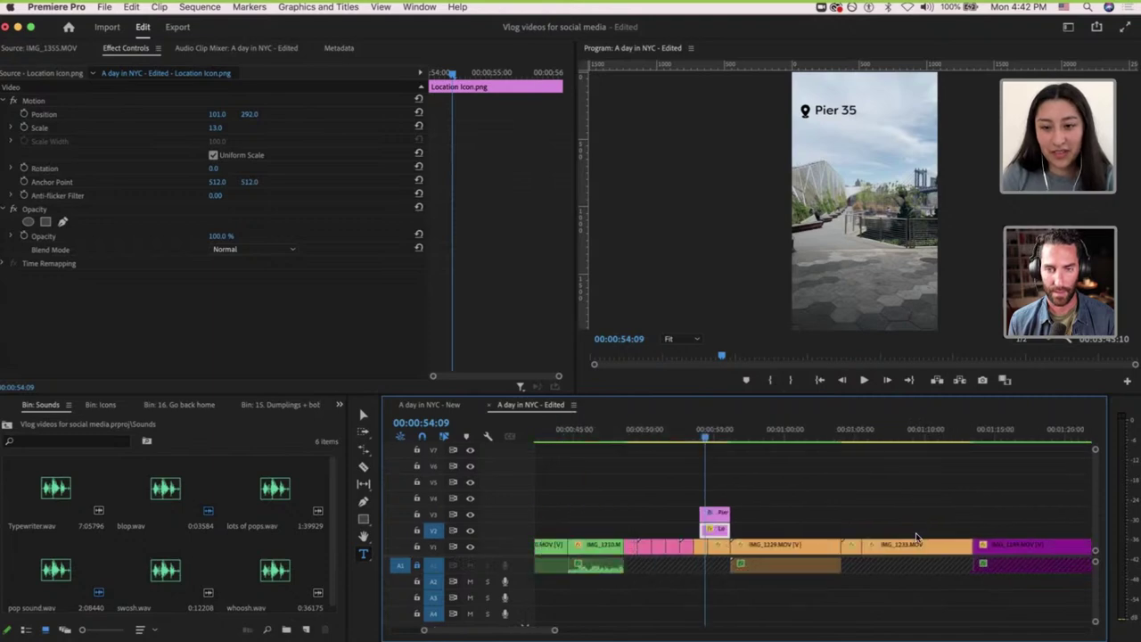
scroll(917, 537, "down", 2)
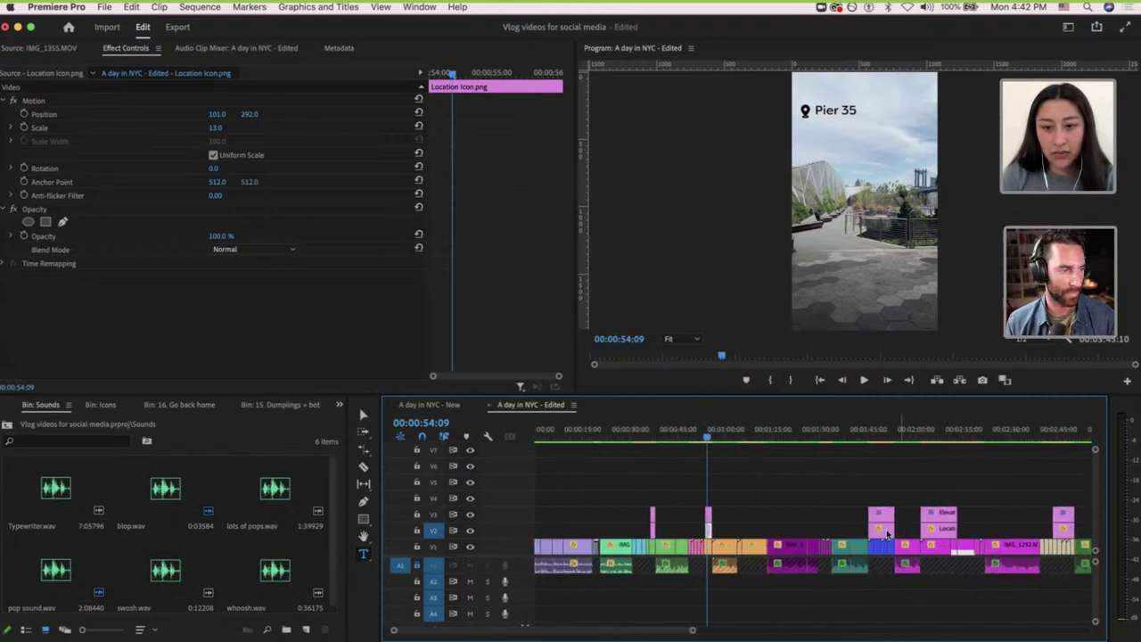
scroll(861, 526, "up", 5)
scroll(934, 528, "up", 5)
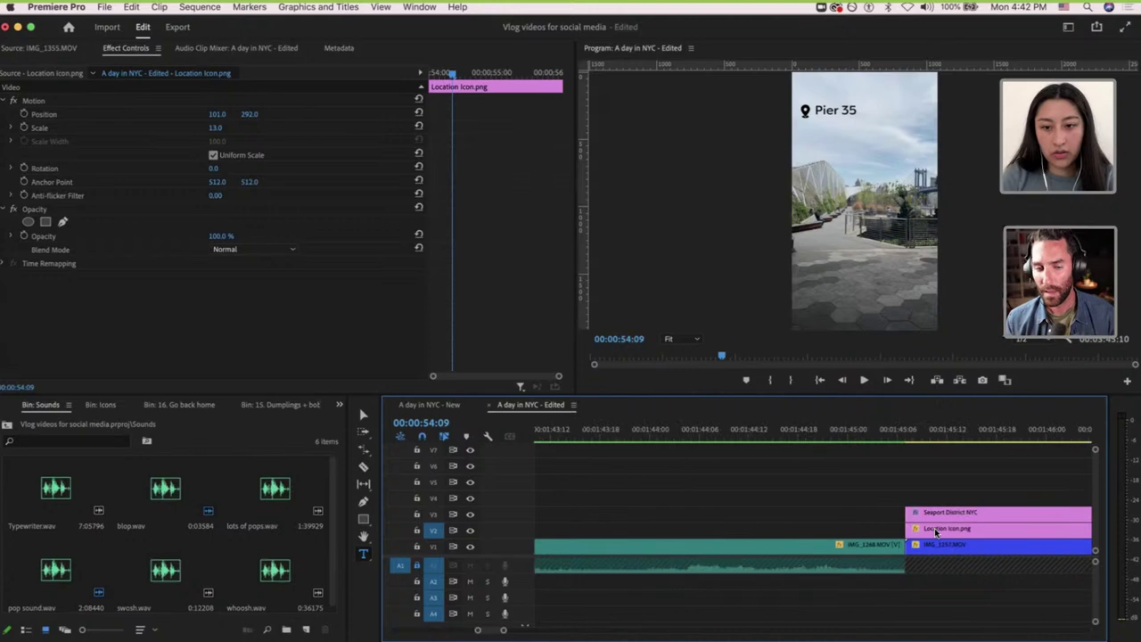
scroll(935, 528, "right", 2)
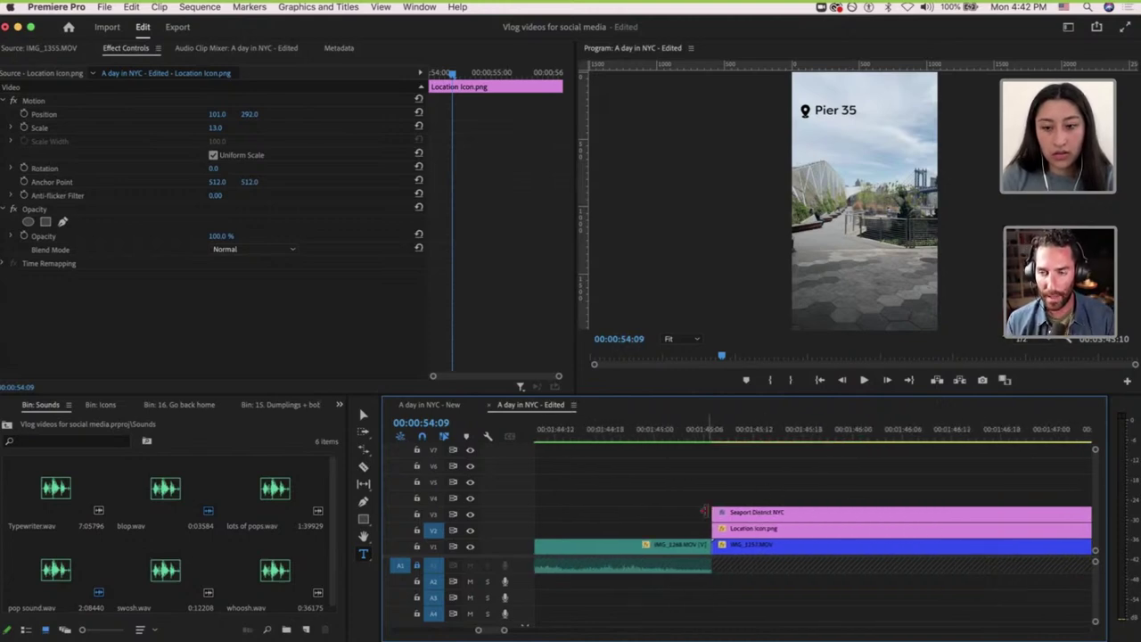
scroll(710, 511, "down", 2)
scroll(710, 511, "right", 1)
left_click_drag(653, 493, 740, 530)
scroll(728, 480, "up", 5)
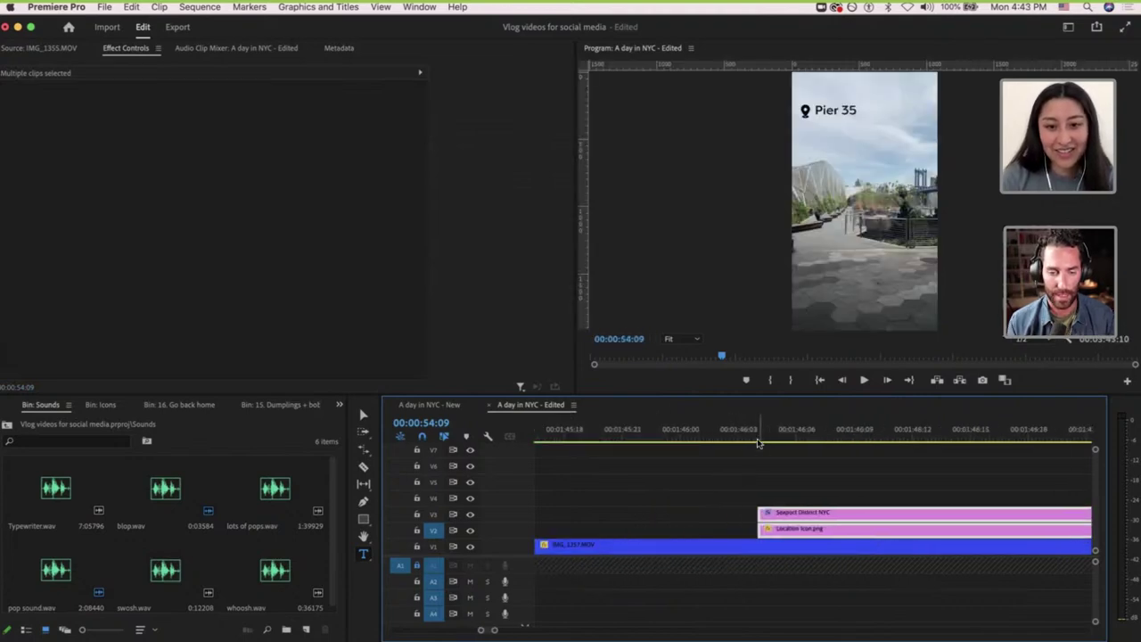
Paste blop.wav onto A2 at 00:01:46:03, one frame before the Seaport District NYC title.
left_click(759, 437)
key("Left")
key("super+v")
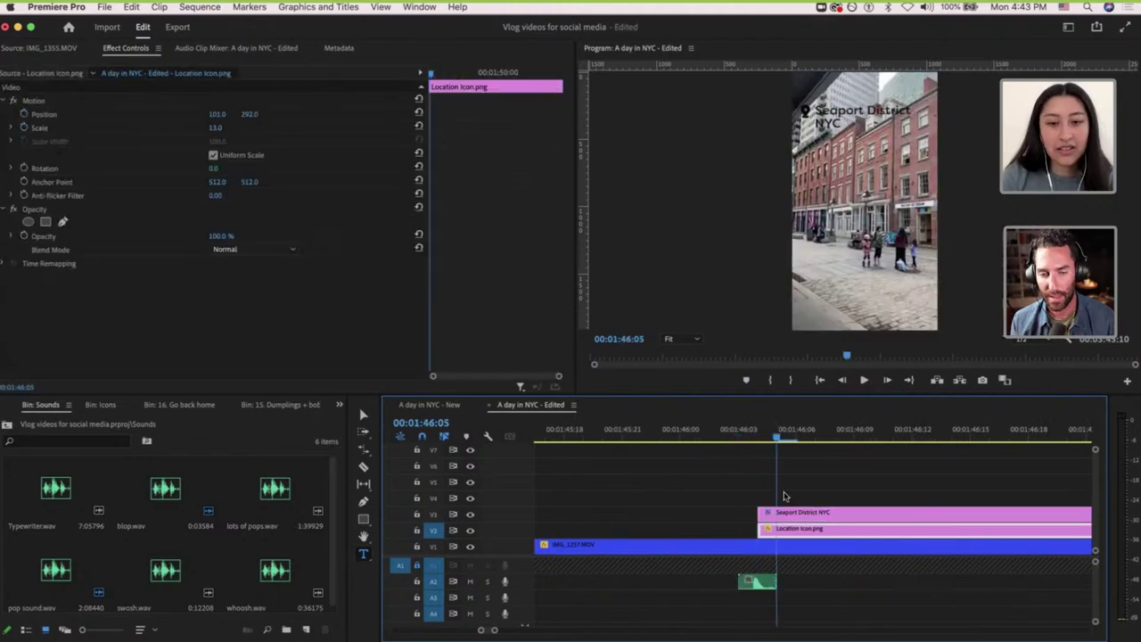
Play the Seaport District NYC title's entrance to check the blop.wav sound effect.
left_click(748, 436)
key("space")
key("space")
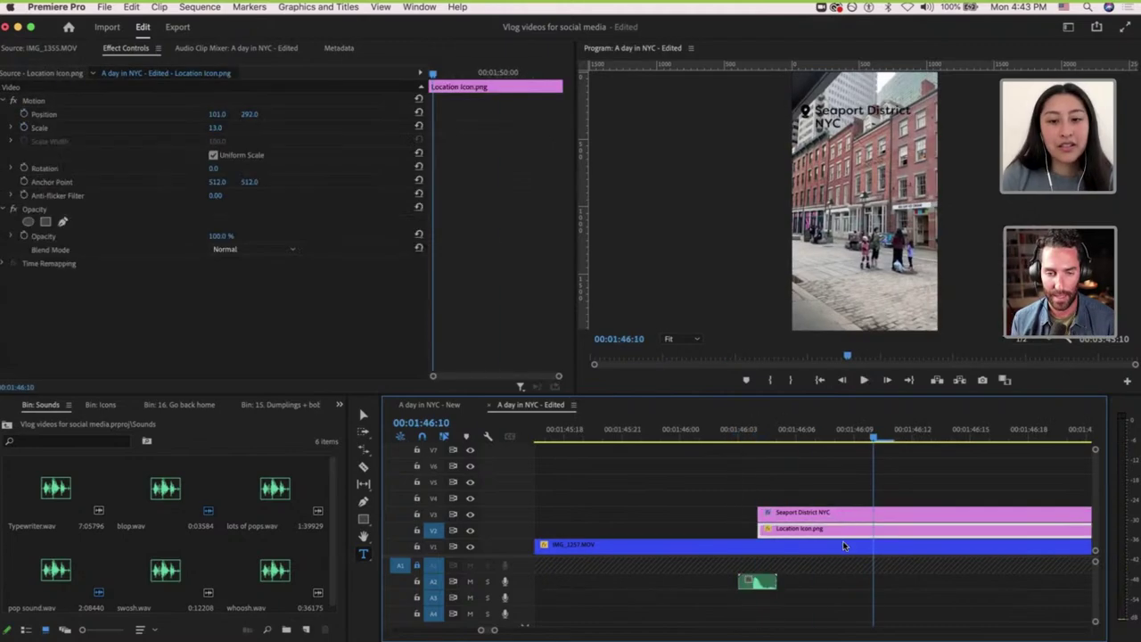
Trim the starts of the Elevated Acre title and its location icon to 00:02:03:20 over IMG_1281.MOV.
key("minus")
key("minus")
key("minus")
key("minus")
key("minus")
key("minus")
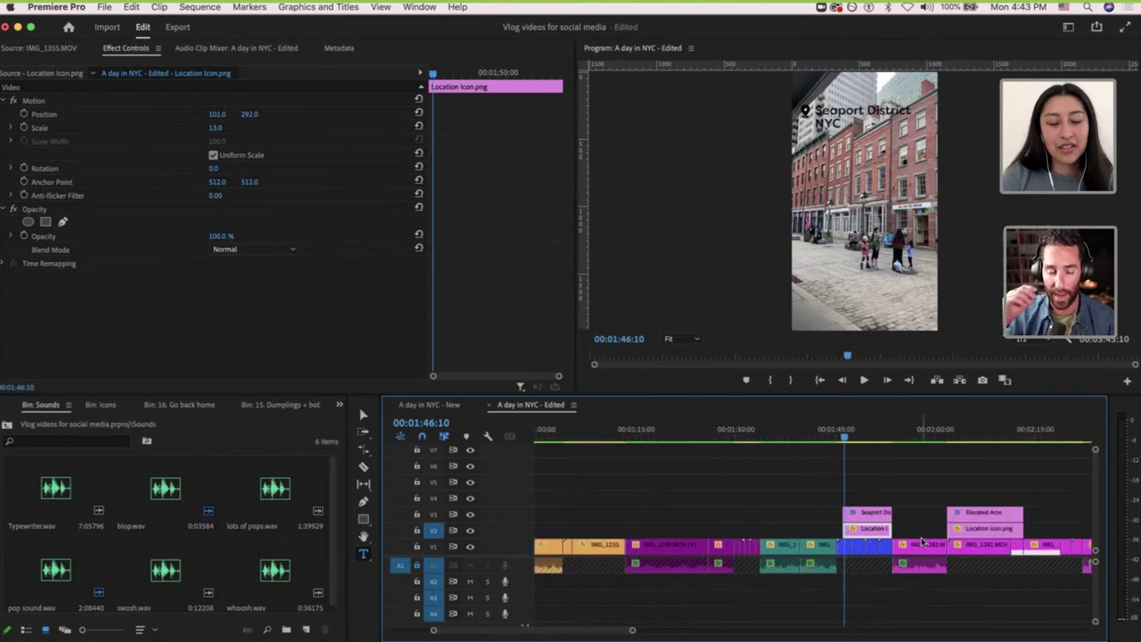
scroll(991, 538, "up", 5)
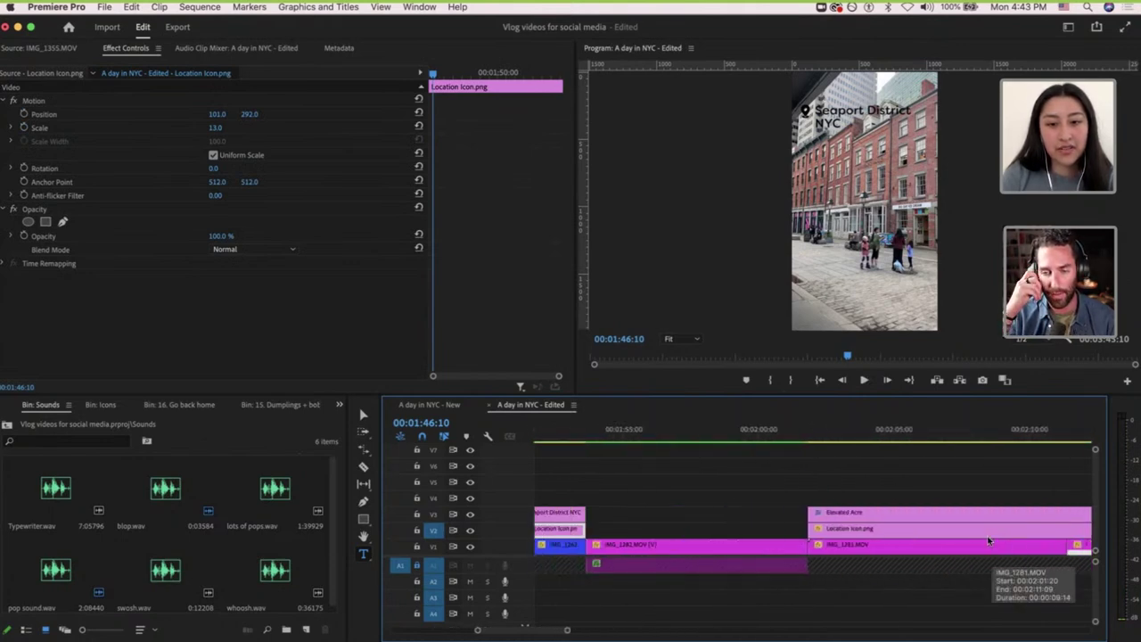
left_click_drag(801, 479, 863, 517)
scroll(873, 520, "up", 2)
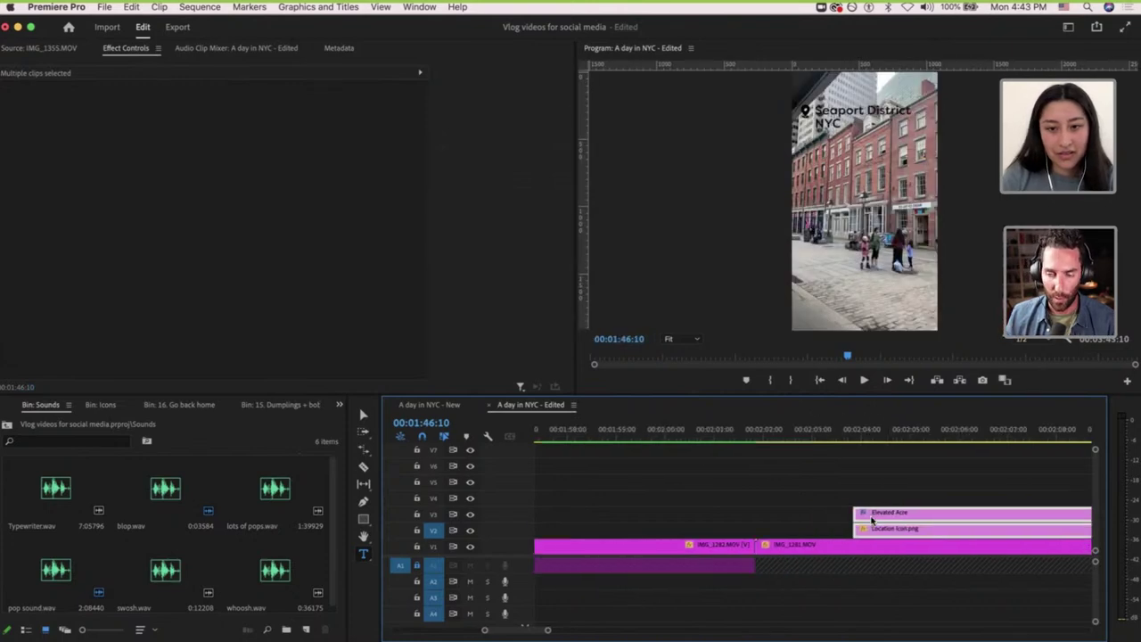
Paste blop.wav onto A2 at 00:02:03:19, one frame before the Elevated Acre title.
scroll(872, 520, "up", 3)
scroll(797, 477, "up", 1)
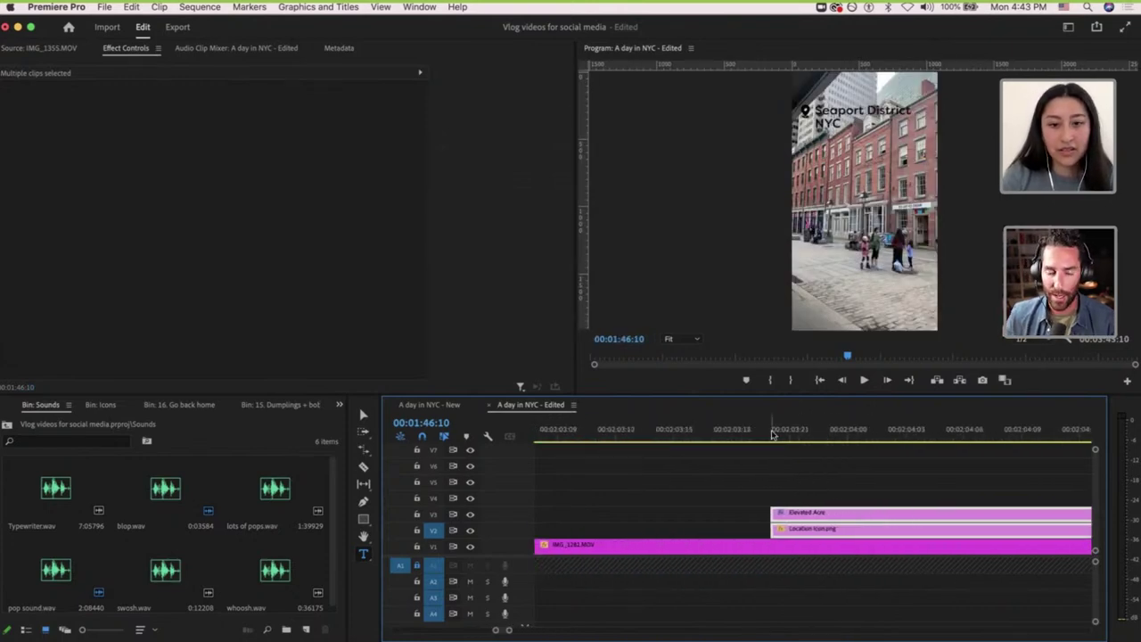
left_click(774, 435)
key("Left")
key("super+v")
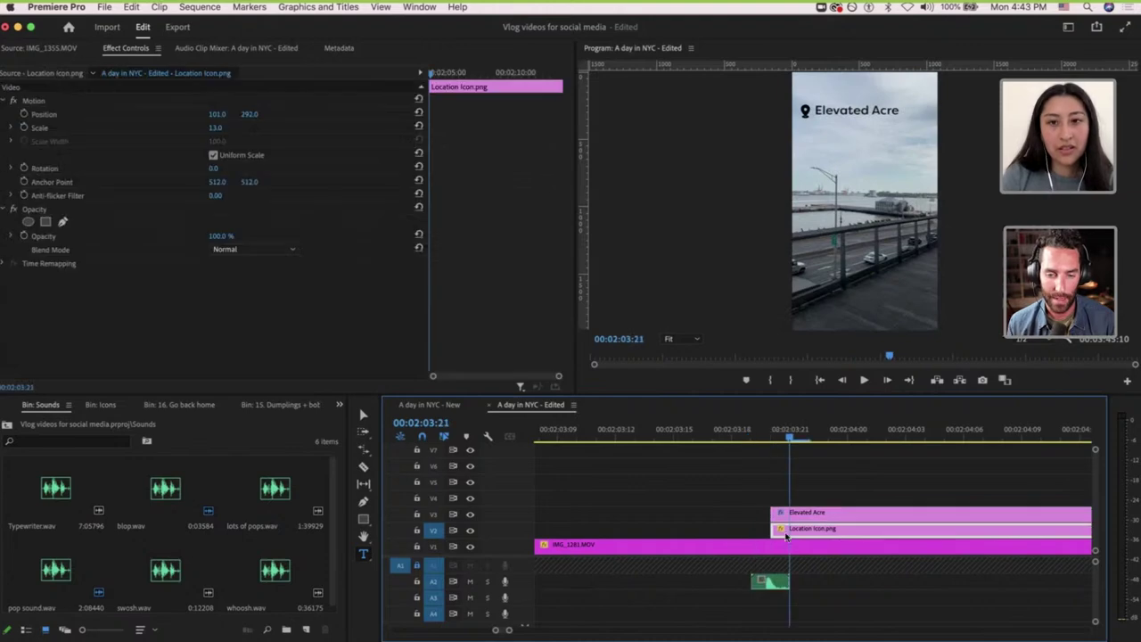
Trim the starts of the Oculus Center title and its location icon to 00:02:44:04 over IMG_1308.MOV.
scroll(787, 536, "down", 5)
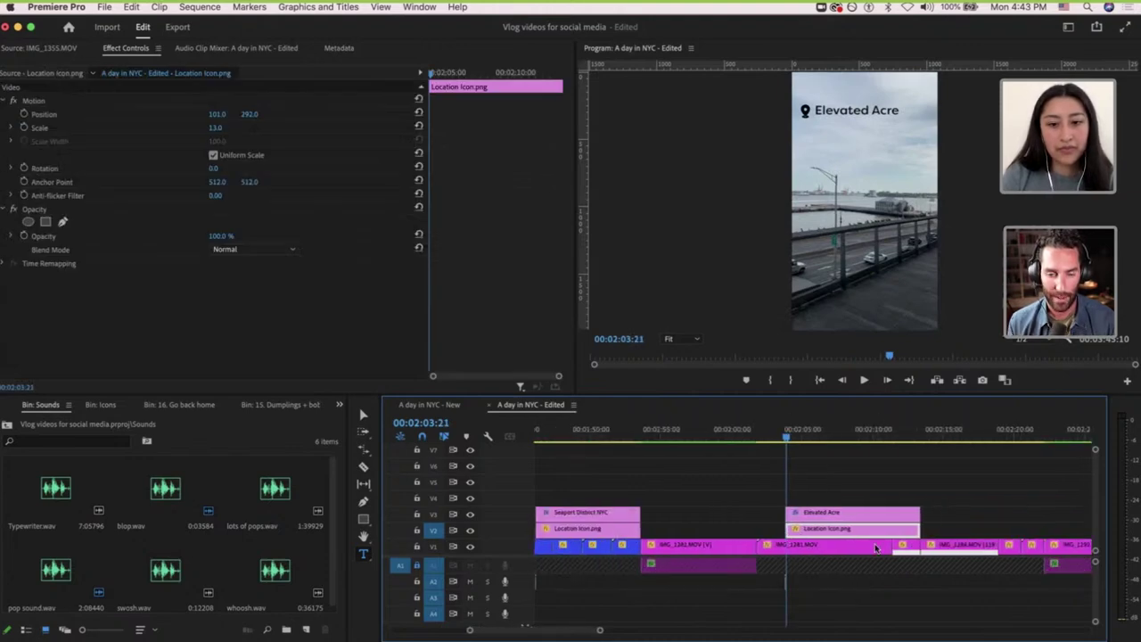
scroll(876, 549, "down", 2)
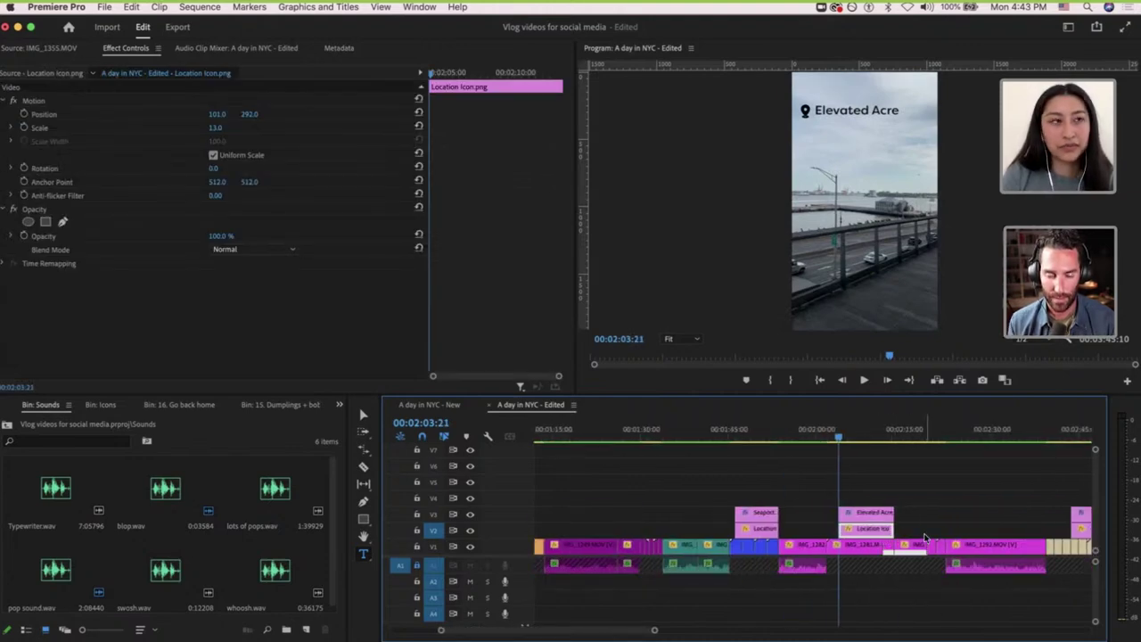
scroll(925, 538, "right", 3)
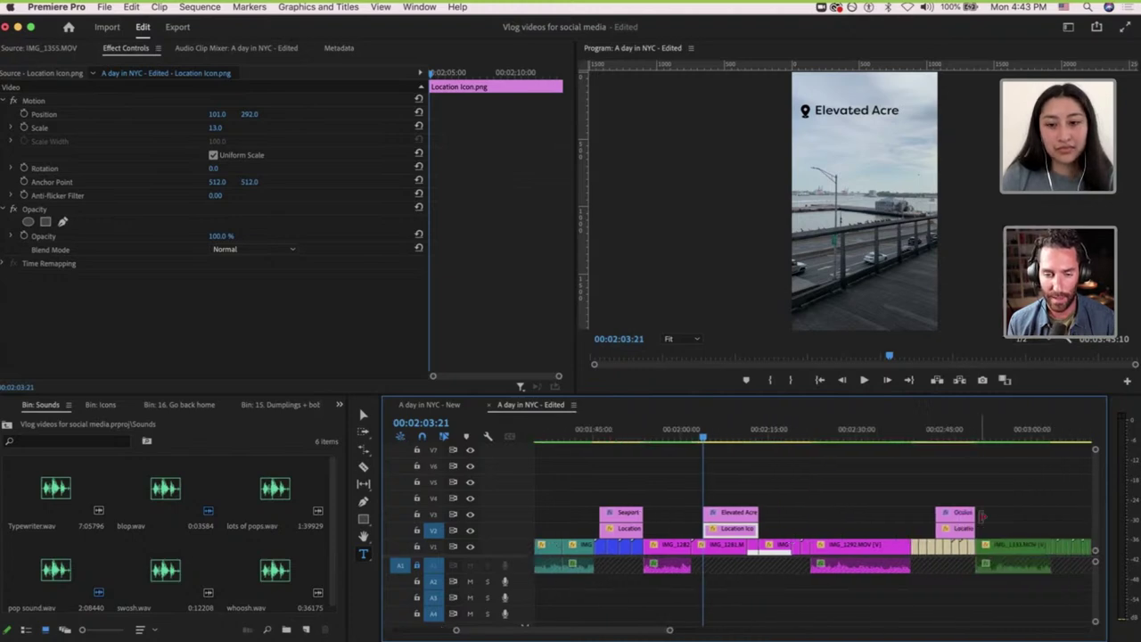
scroll(983, 517, "down", 3)
scroll(790, 505, "up", 6)
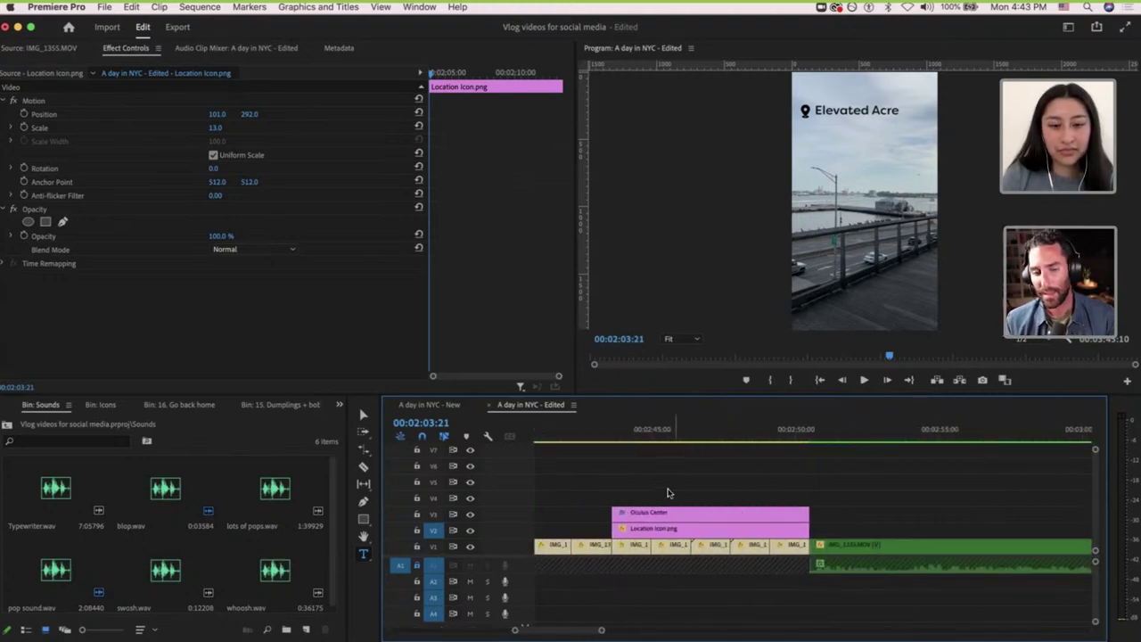
scroll(713, 476, "left", 2)
scroll(726, 478, "up", 3)
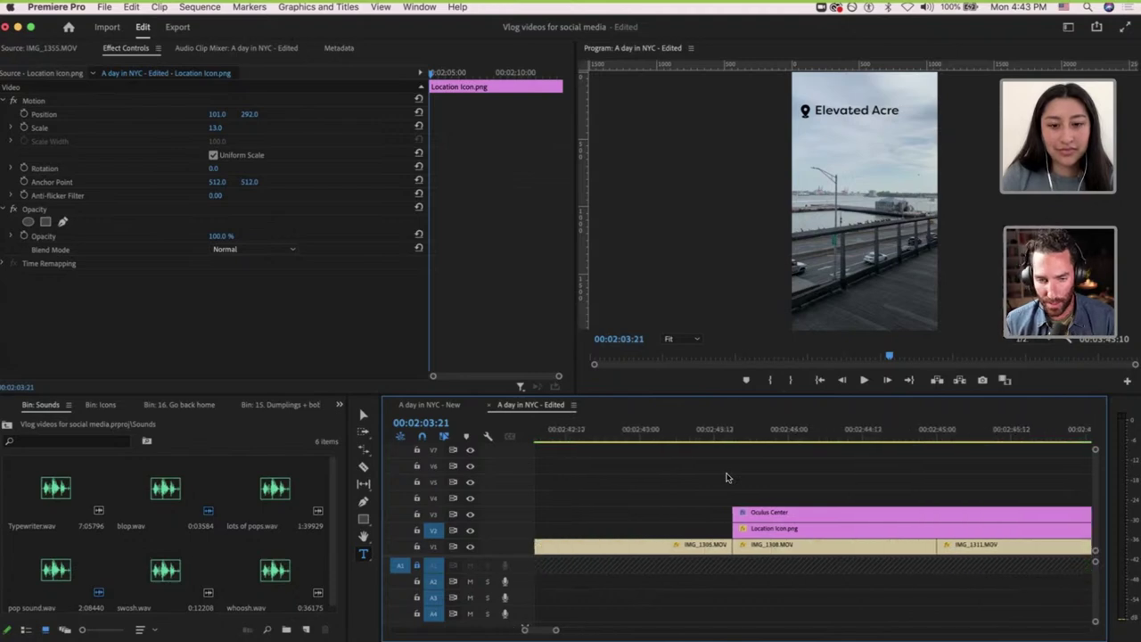
left_click_drag(726, 485, 818, 513)
Paste blop.wav onto A2 at 00:02:44:03, one frame before the Oculus Center title.
left_click(821, 428)
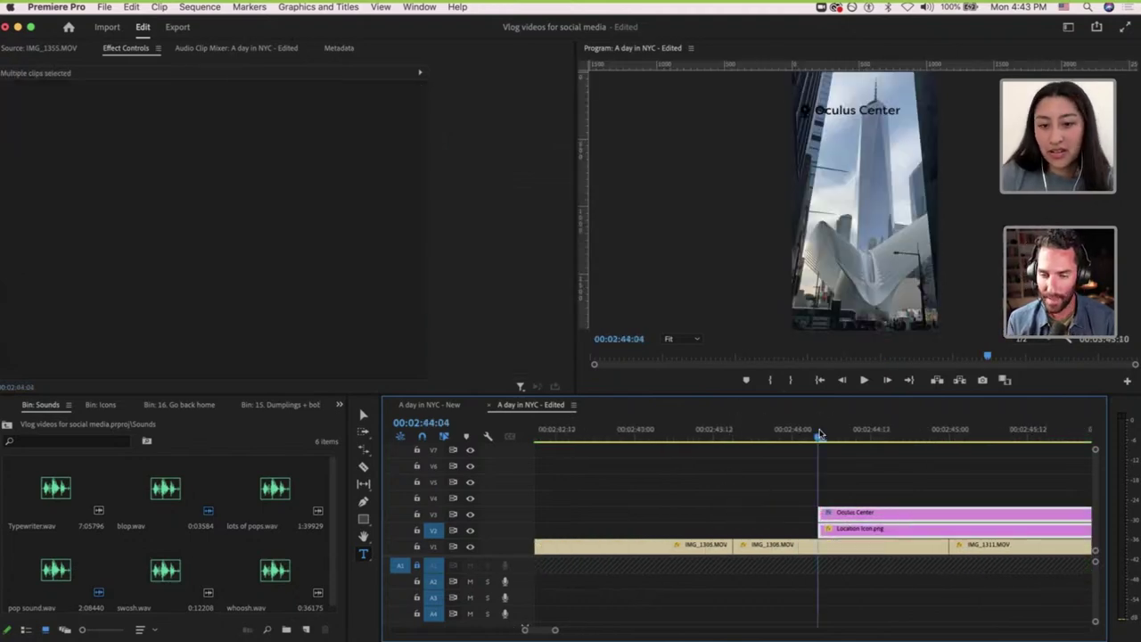
left_click(862, 531)
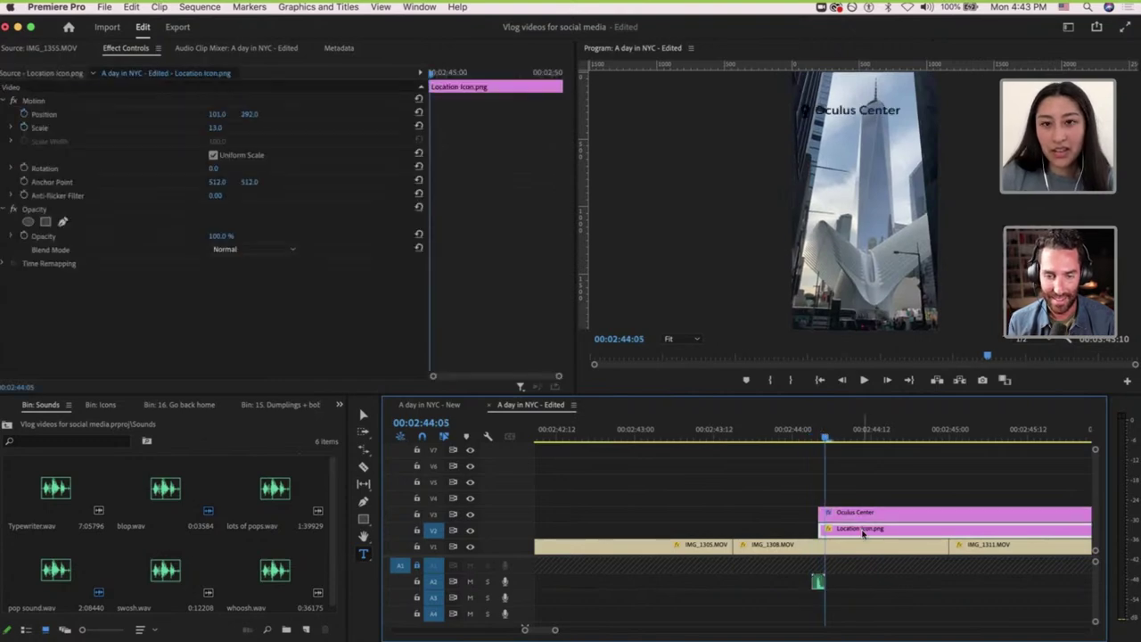
scroll(861, 533, "up", 4)
scroll(762, 497, "down", 3)
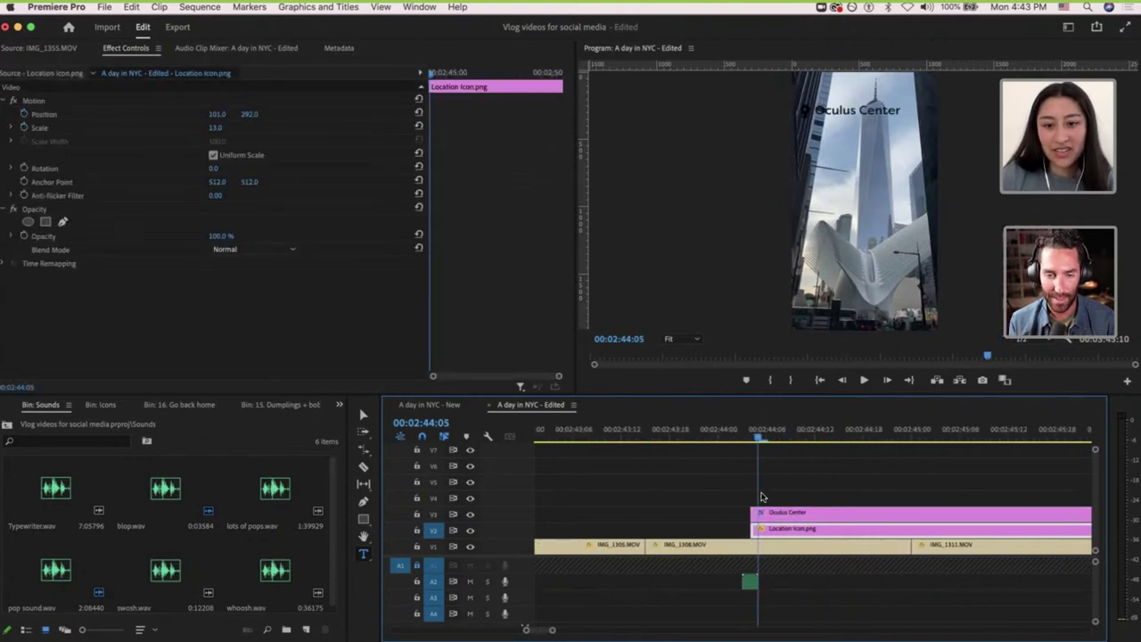
Trim the starts of the Essex Market title and its location icon to 00:03:11:20.
scroll(846, 518, "down", 4)
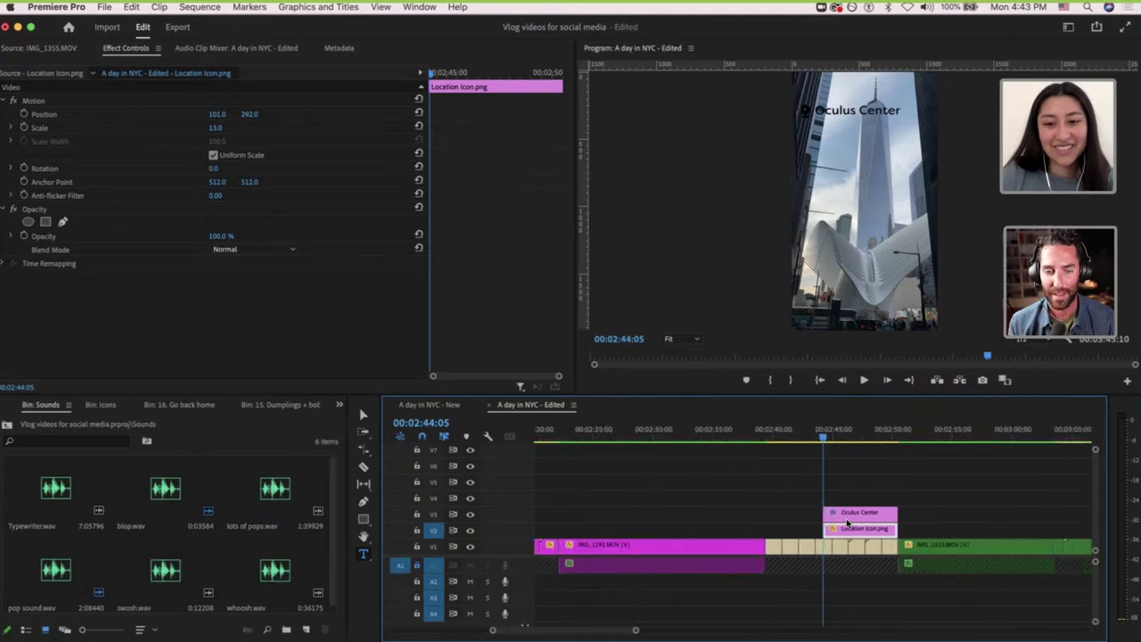
scroll(860, 522, "down", 3)
scroll(982, 526, "down", 4)
scroll(892, 508, "up", 4)
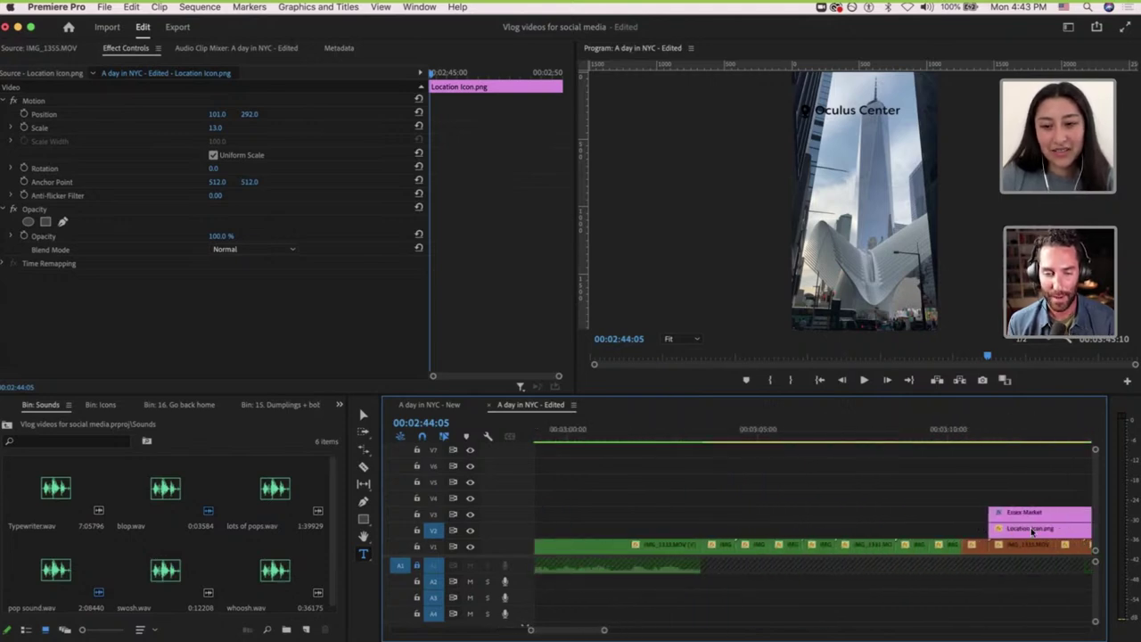
left_click_drag(772, 491, 822, 509)
scroll(823, 509, "up", 2)
scroll(822, 510, "up", 2)
Paste blop.wav onto A2 at 00:03:11:19, one frame before the Essex Market title.
left_click(827, 440)
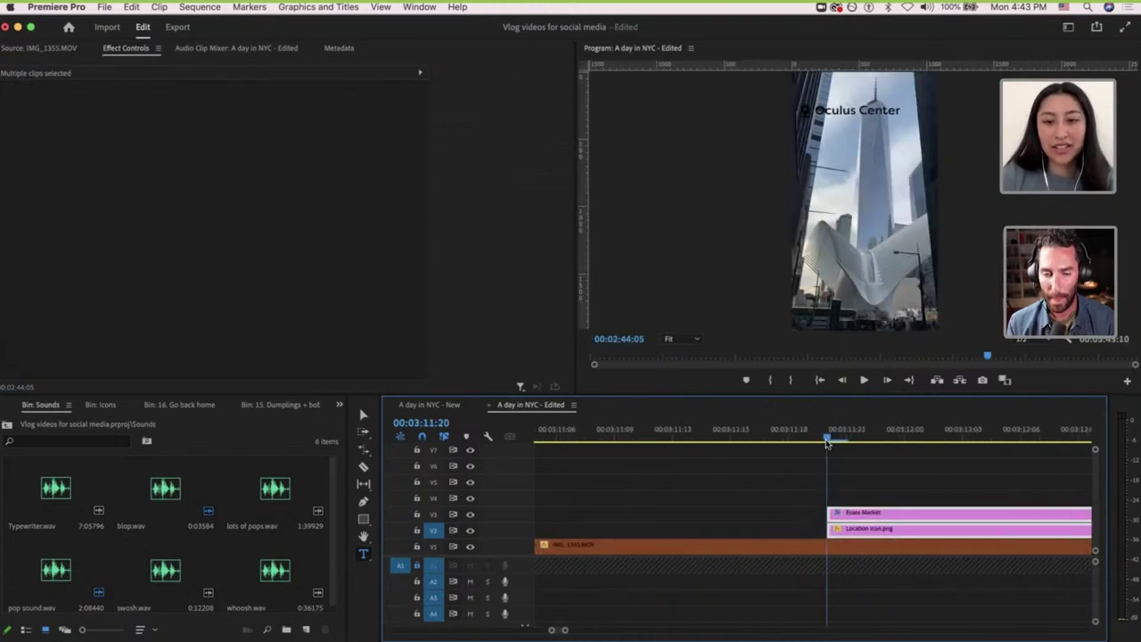
left_click(838, 528)
scroll(798, 580, "down", 3)
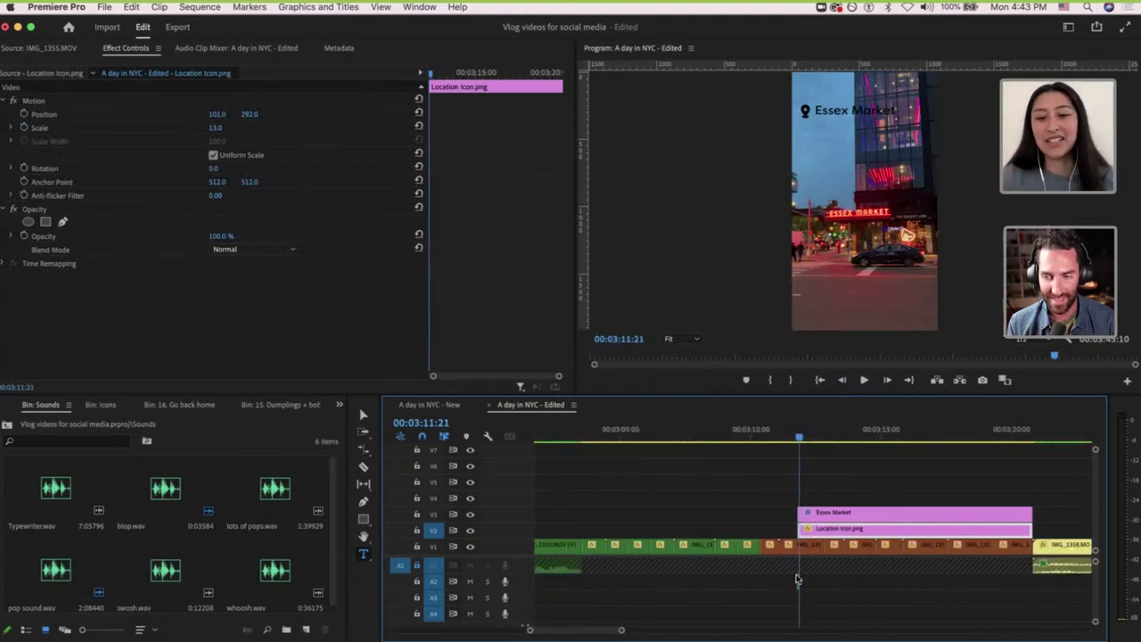
scroll(798, 580, "down", 3)
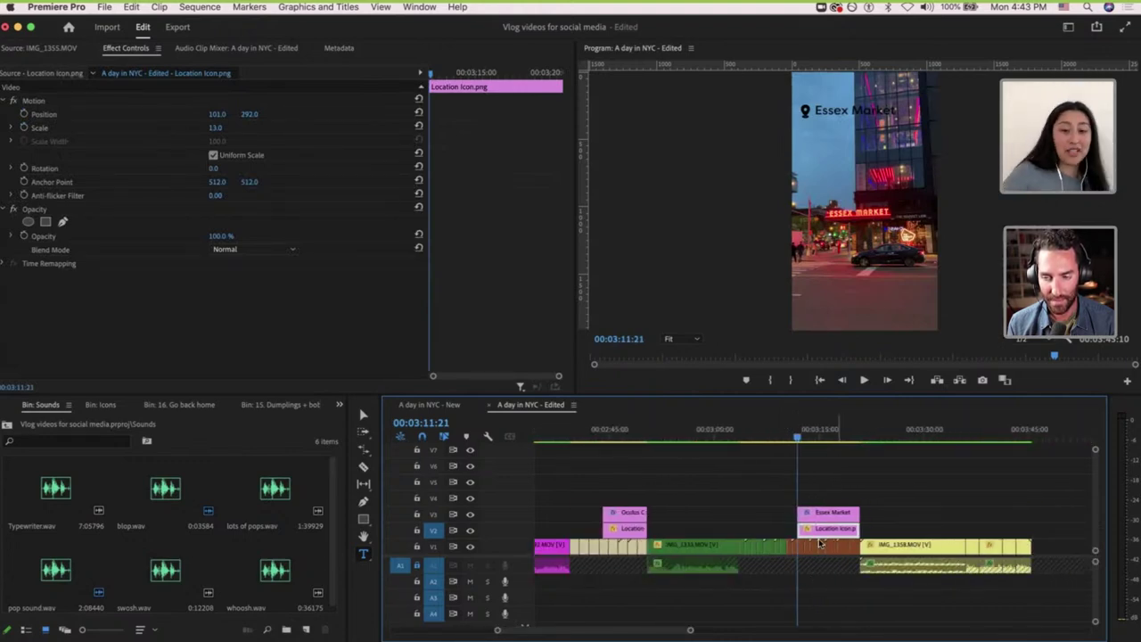
scroll(755, 535, "down", 1)
scroll(755, 535, "down", 5)
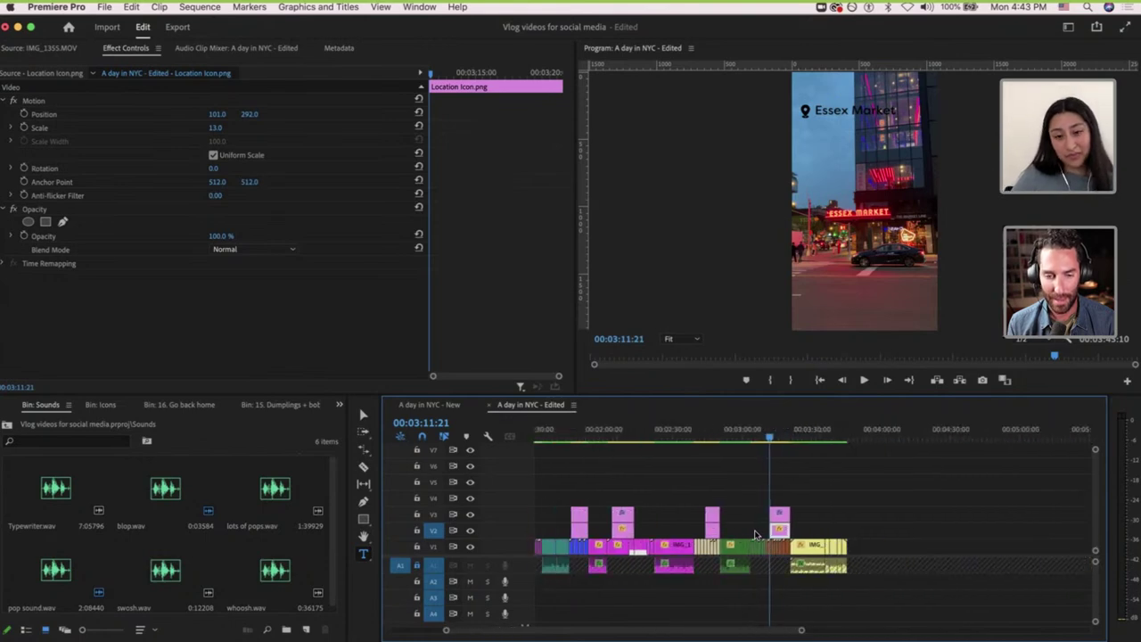
Unlock audio track A1, save the project, and clear the clip selection.
scroll(755, 535, "left", 1)
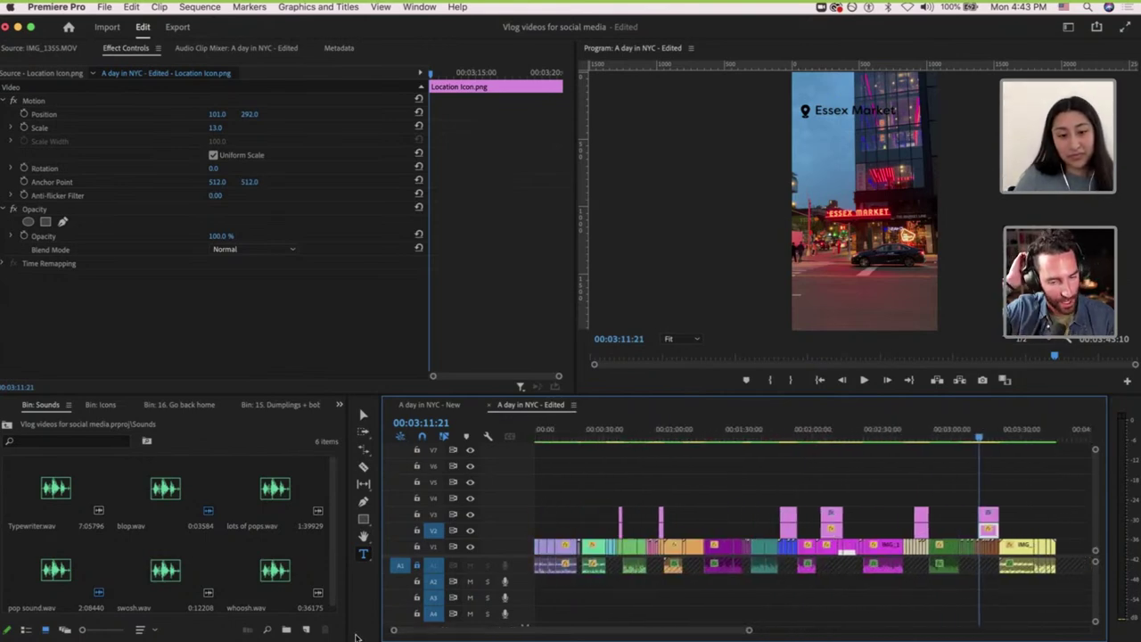
left_click(419, 568)
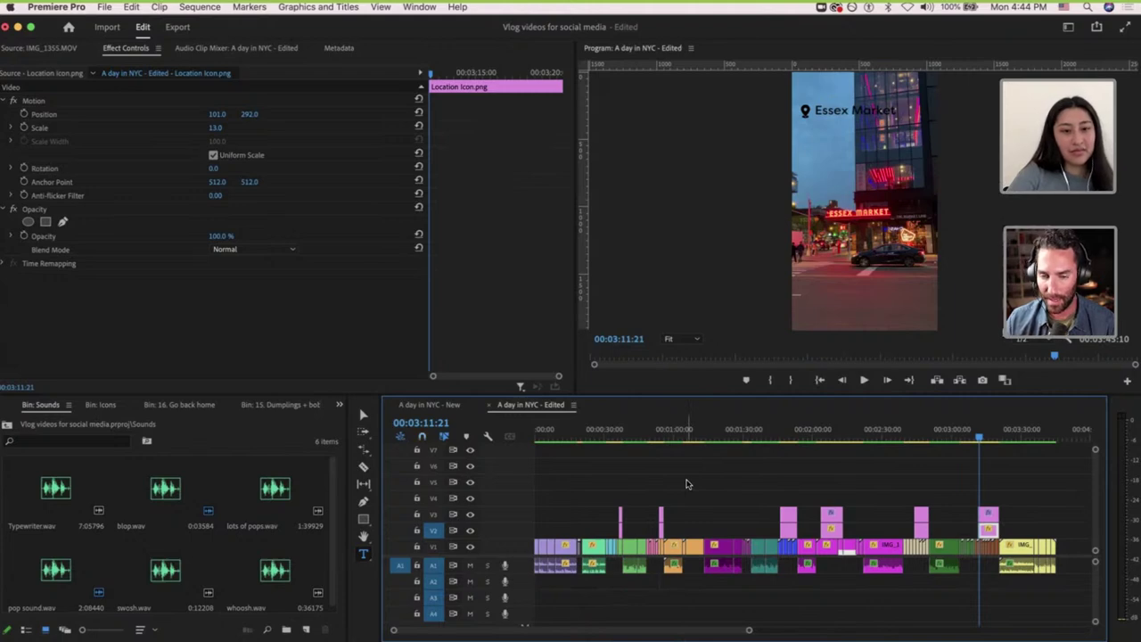
key("super+s")
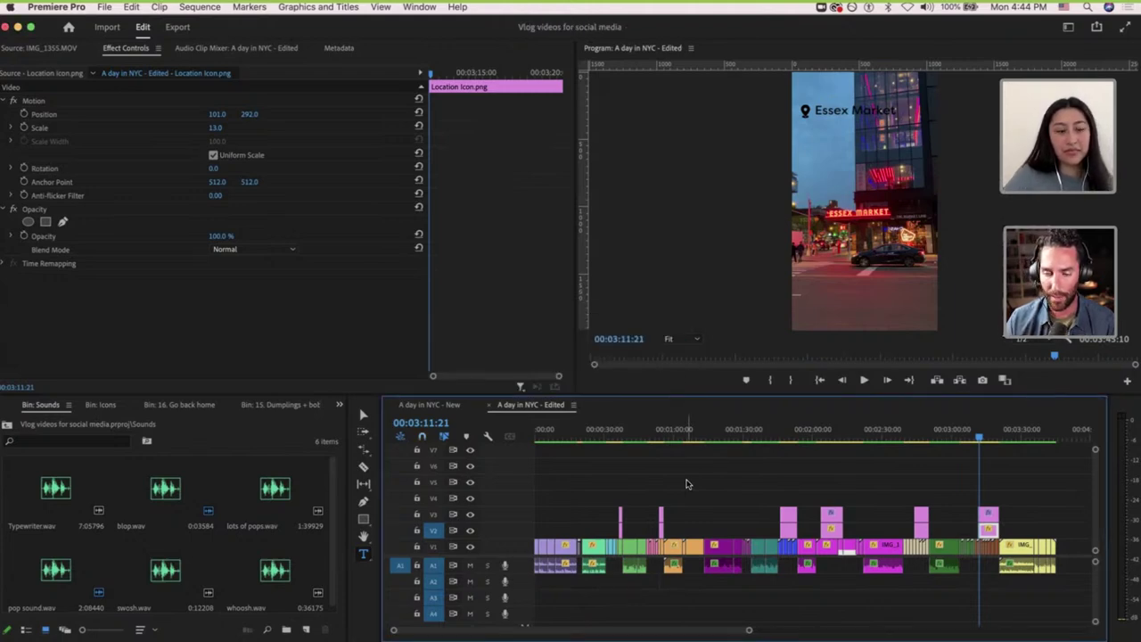
left_click(687, 484)
Return to the project's top-level bin and view the mirror shot after the introduction at 00:00:19:17.
left_click(9, 425)
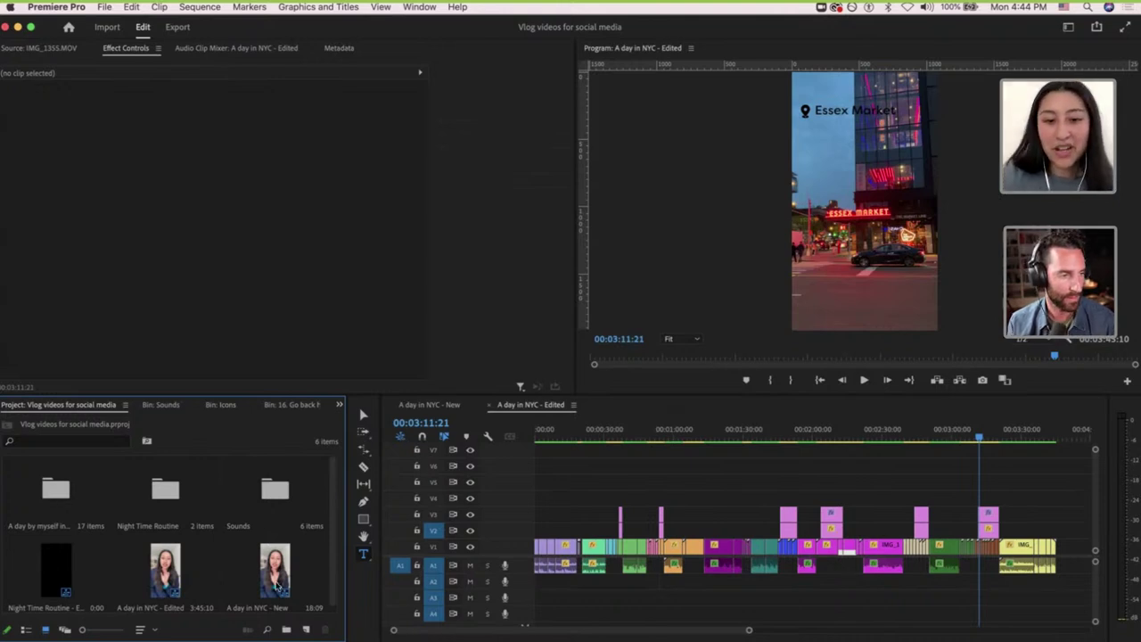
scroll(526, 522, "up", 5)
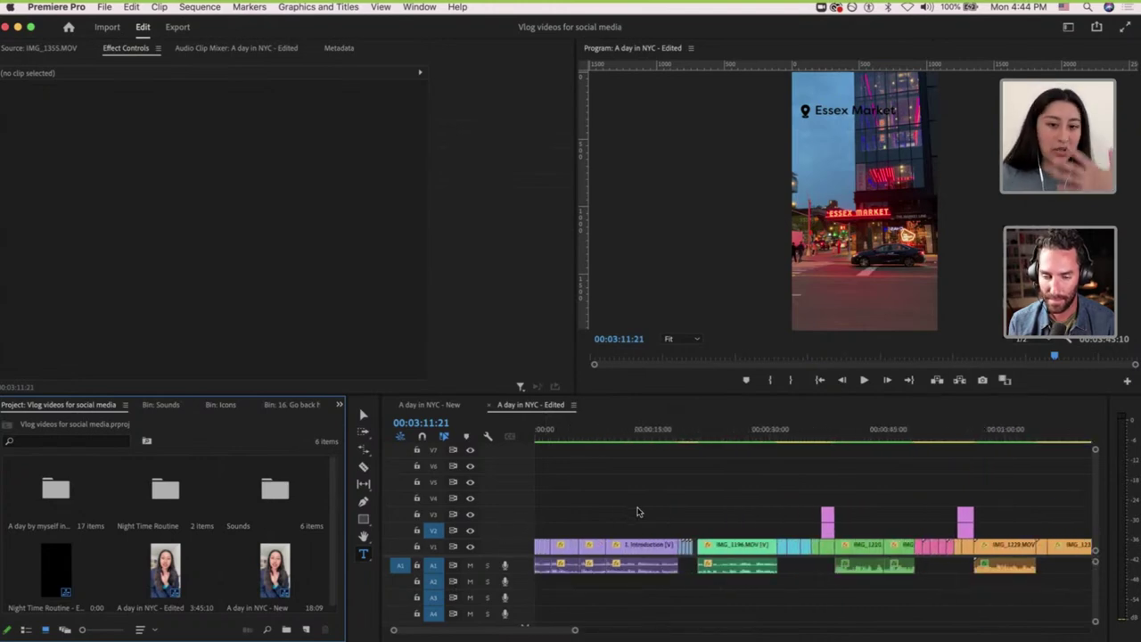
scroll(638, 512, "up", 4)
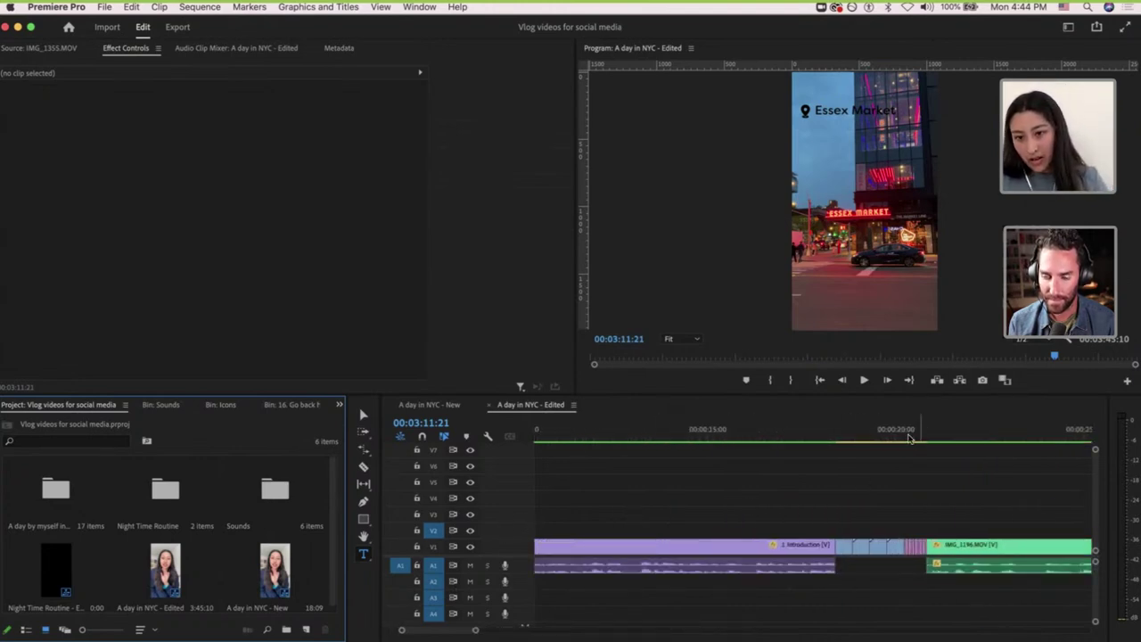
left_click_drag(910, 437, 886, 436)
left_click(861, 506)
scroll(862, 506, "down", 4)
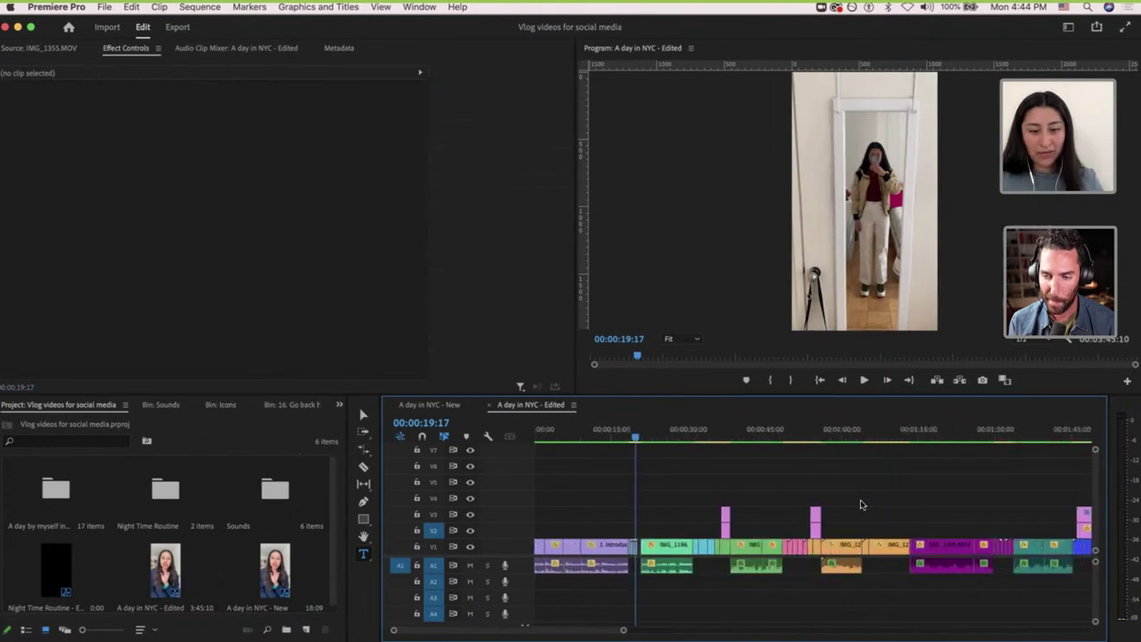
Return the playhead to the start of the sequence and view the whole edit with nothing selected.
key("Home")
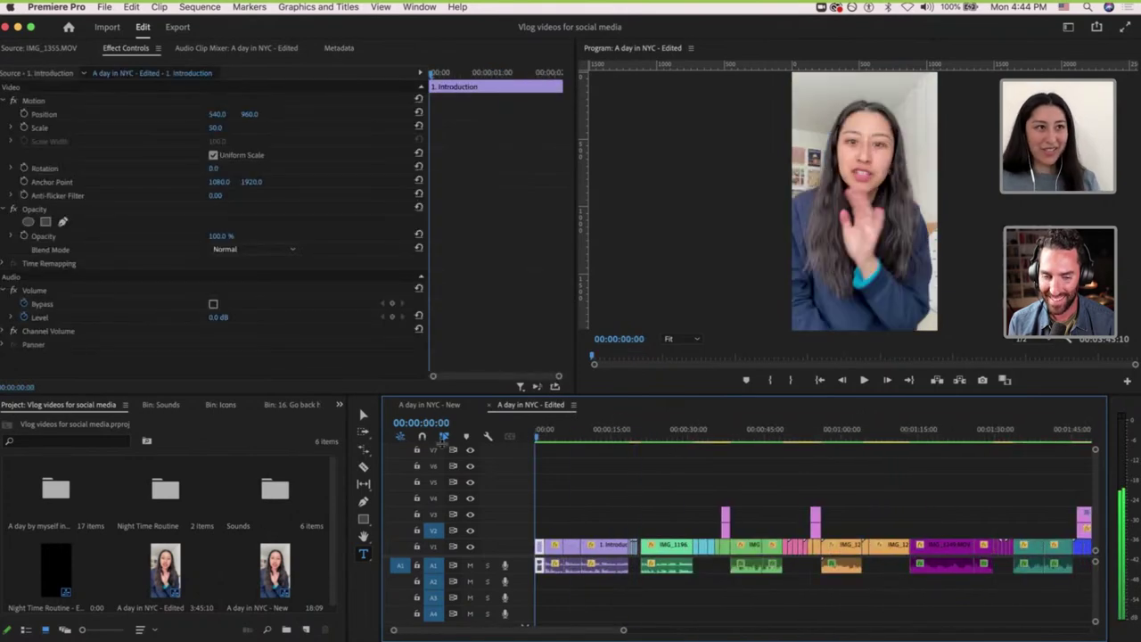
left_click(550, 517)
left_click(555, 528)
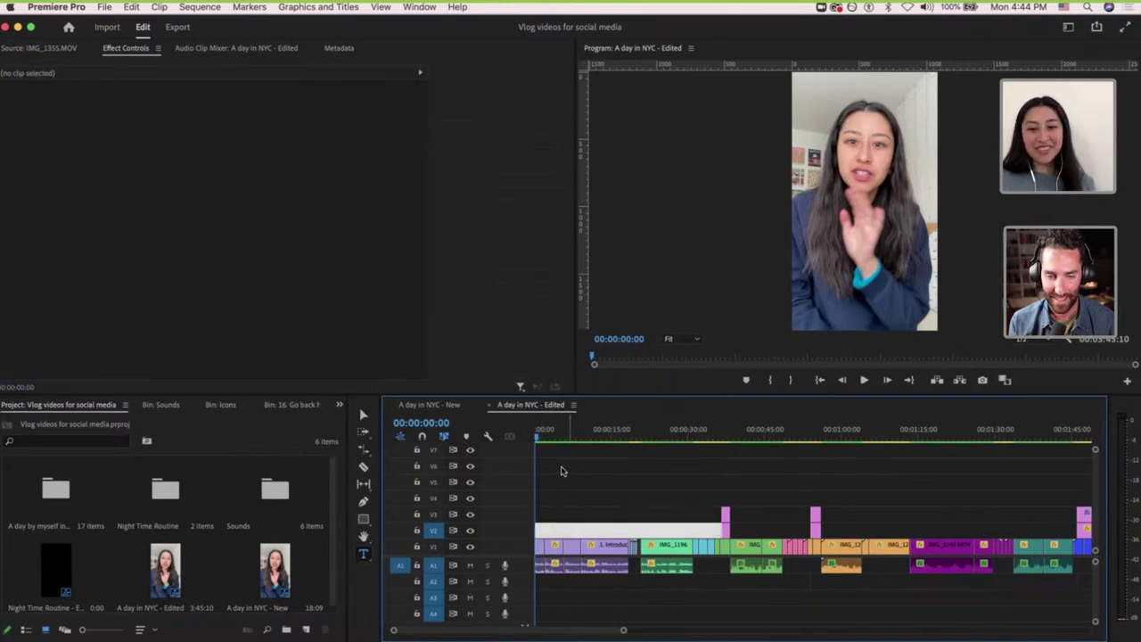
key("minus")
key("minus")
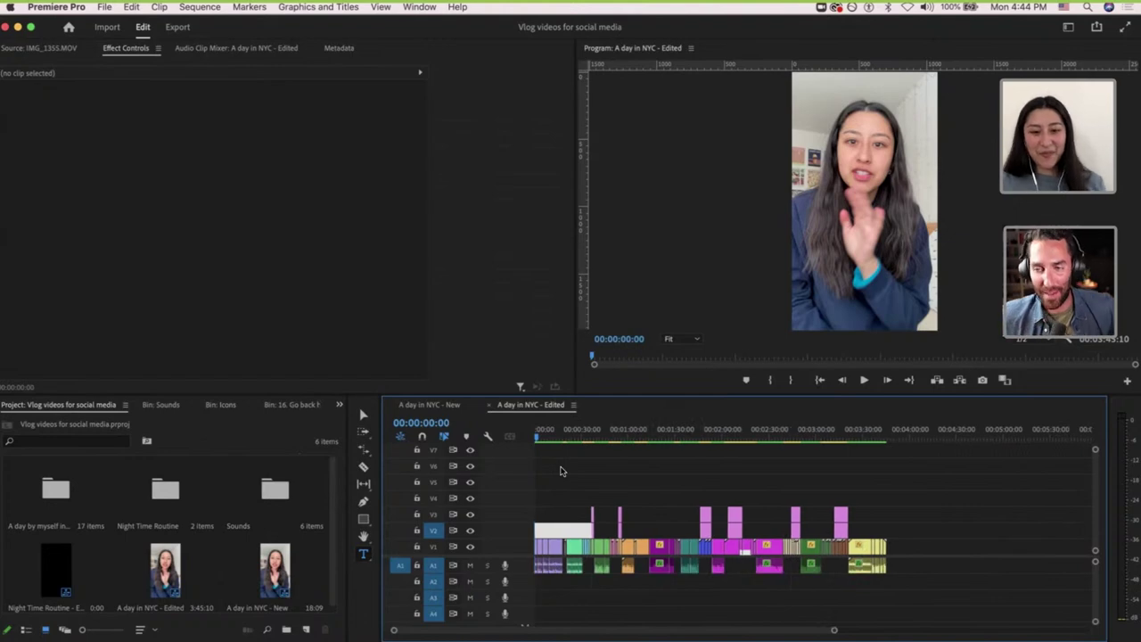
left_click(562, 471)
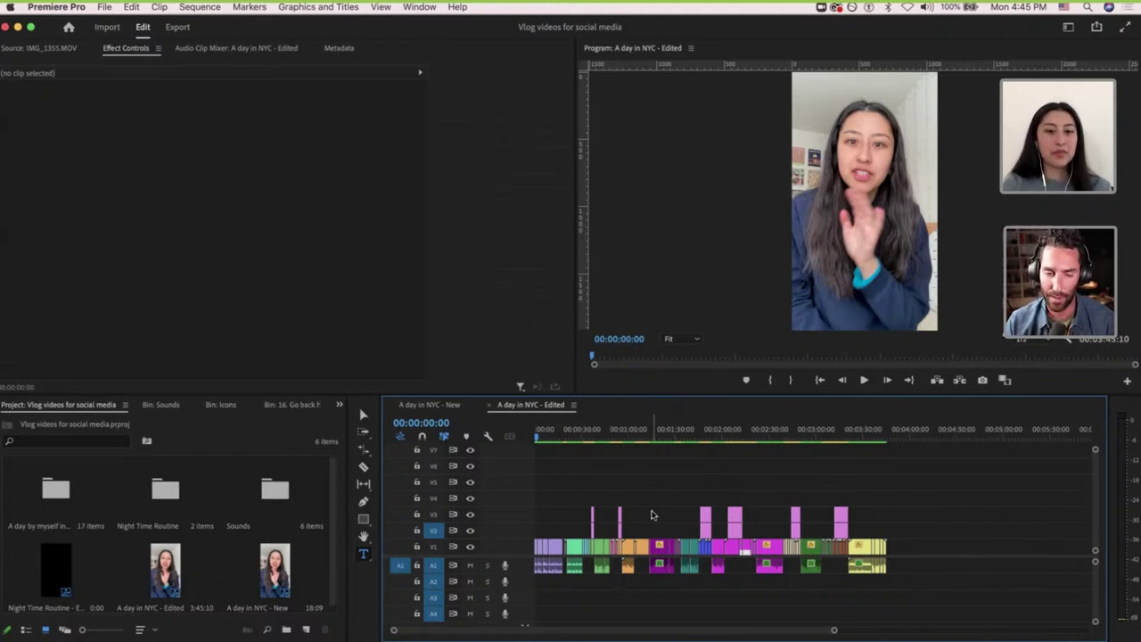
scroll(548, 485, "up", 5)
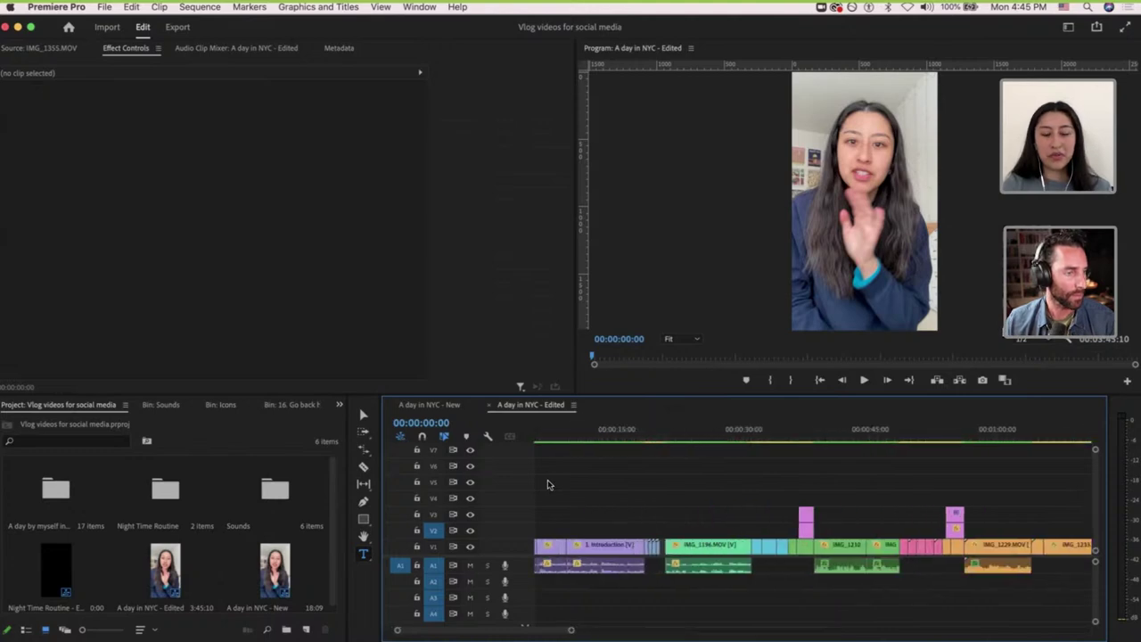
scroll(813, 516, "up", 3)
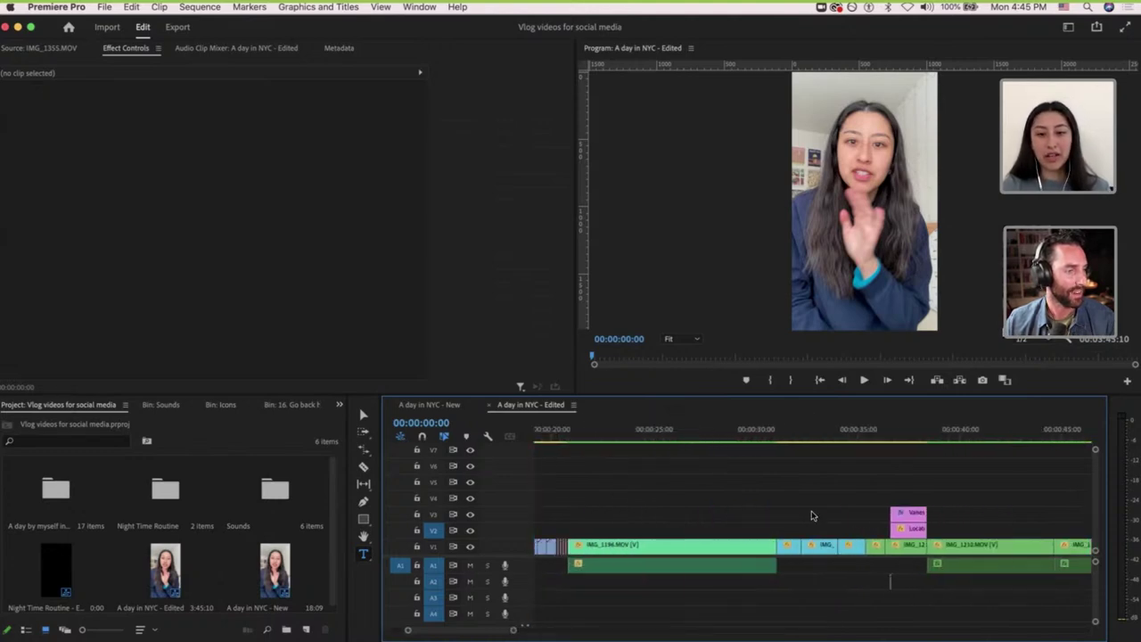
scroll(813, 515, "down", 5)
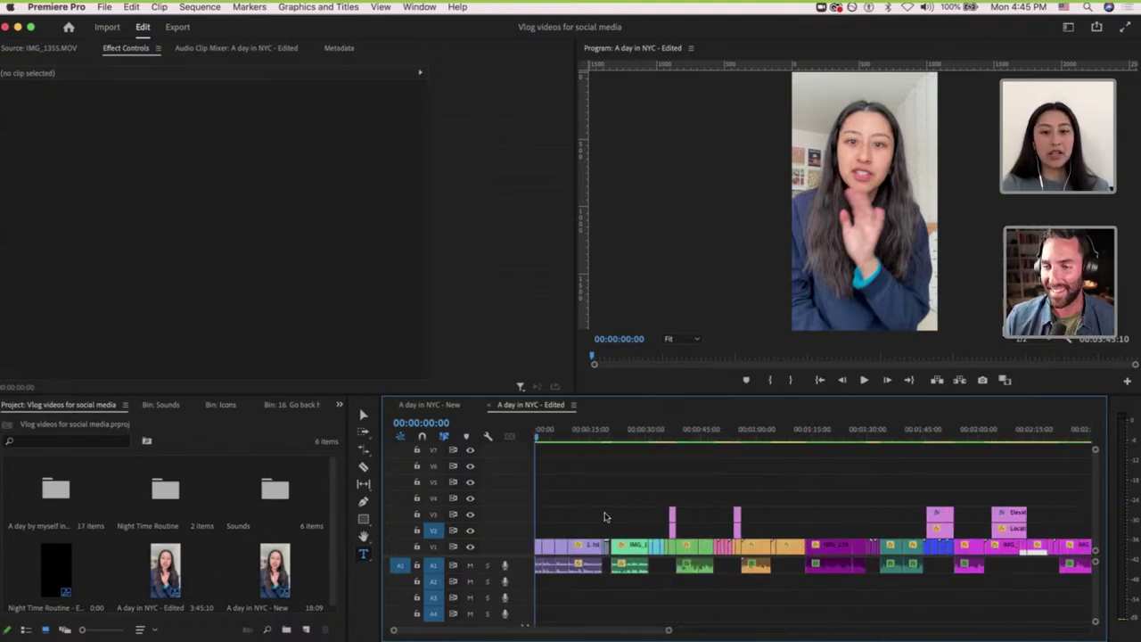
scroll(747, 514, "up", 5)
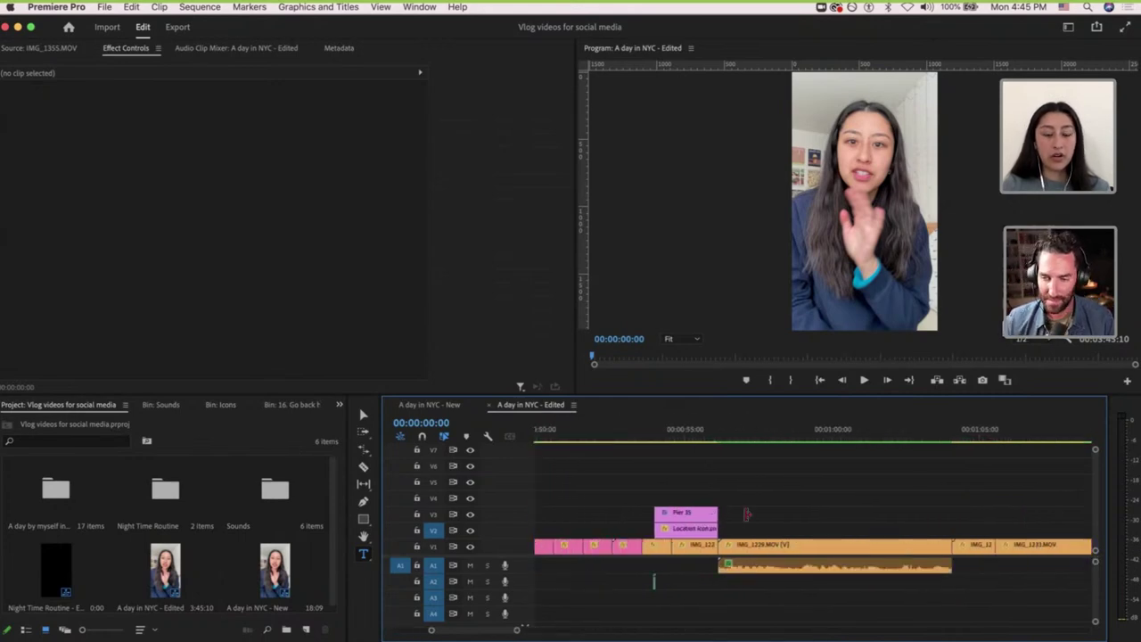
Fit the whole edited sequence in the timeline and save the project.
scroll(748, 514, "down", 10)
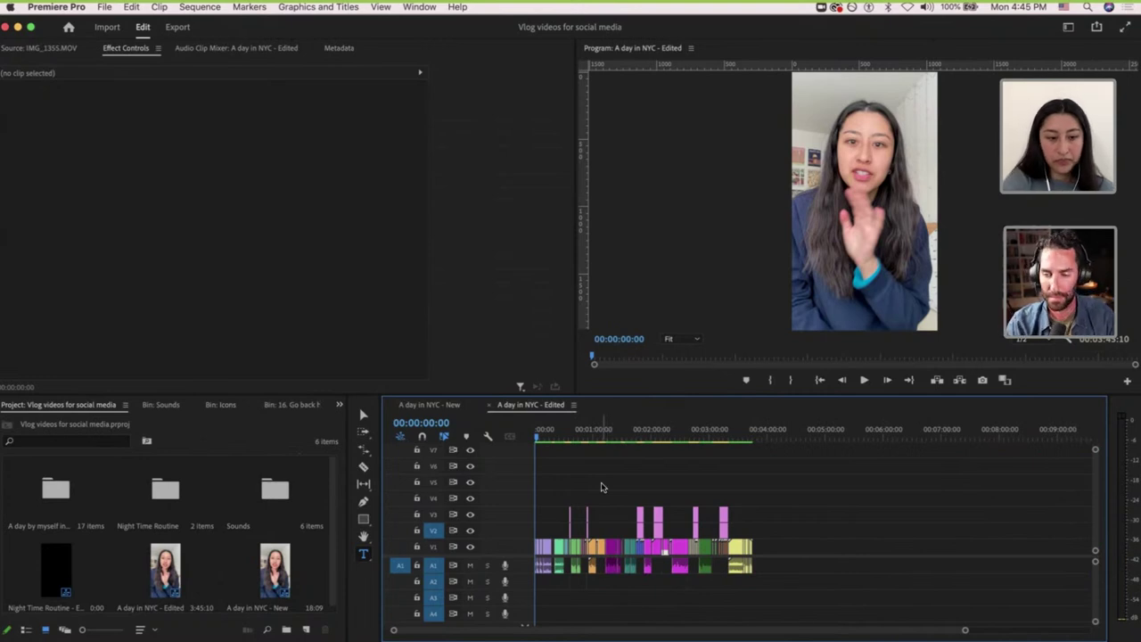
scroll(601, 487, "up", 3)
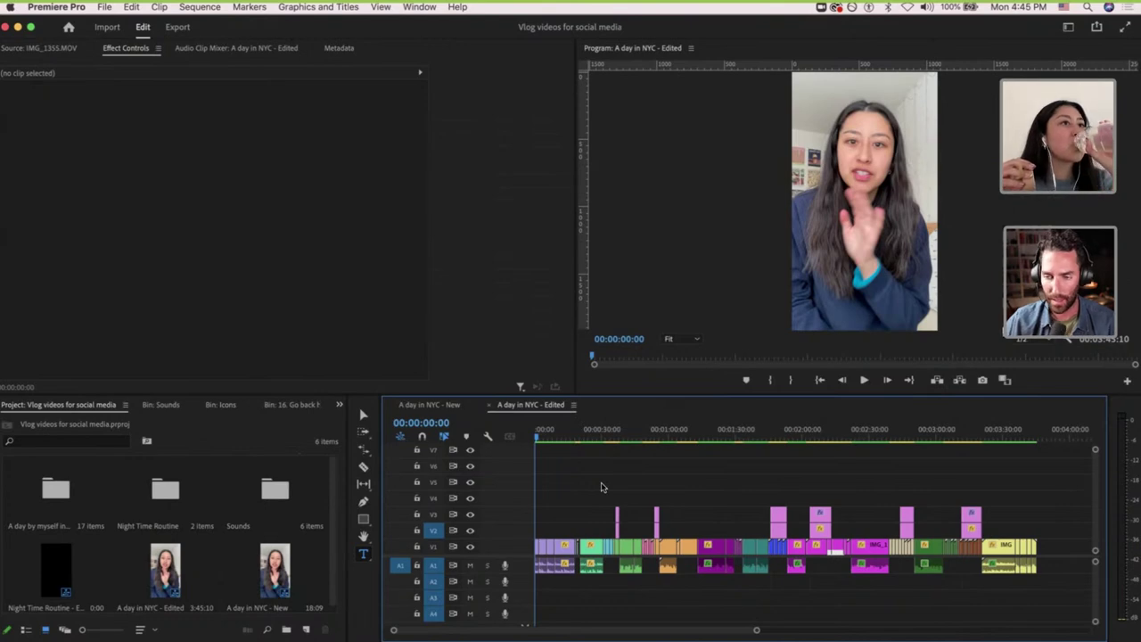
key("cmd+s")
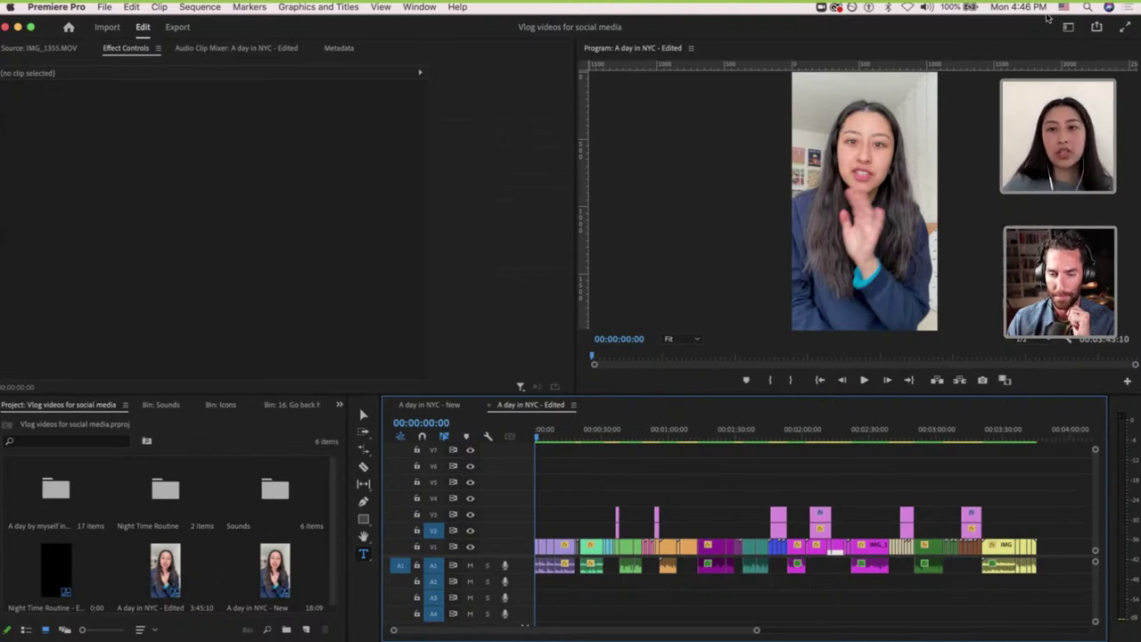
Switch to the Audio workspace and open the Adobe Stock music browser in Essential Sound.
left_click(1068, 28)
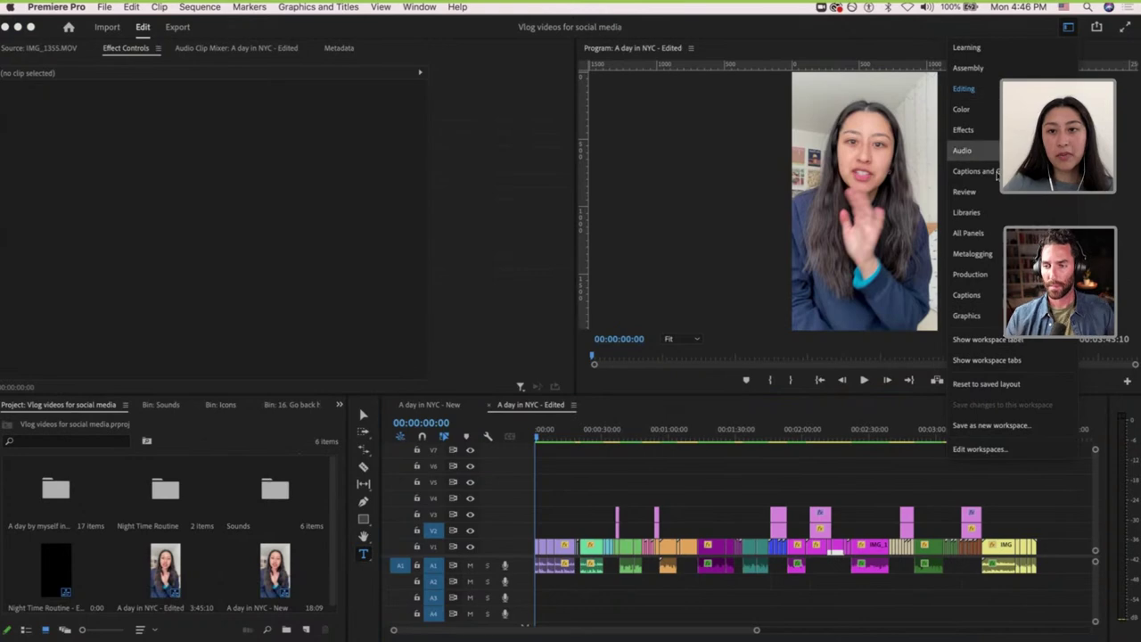
left_click(992, 153)
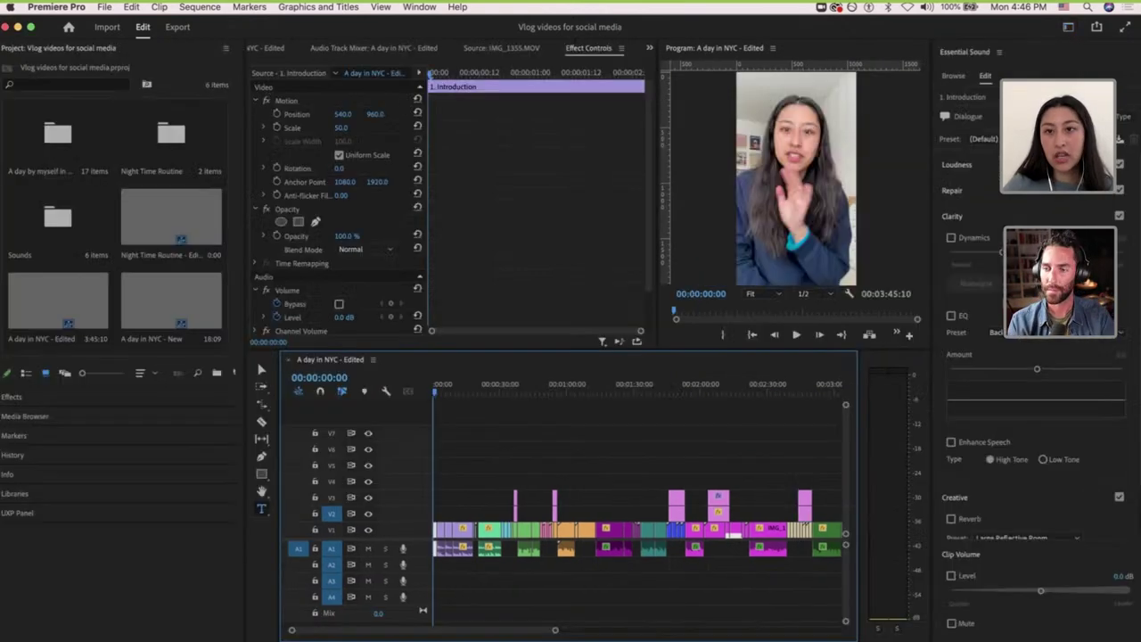
left_click(954, 76)
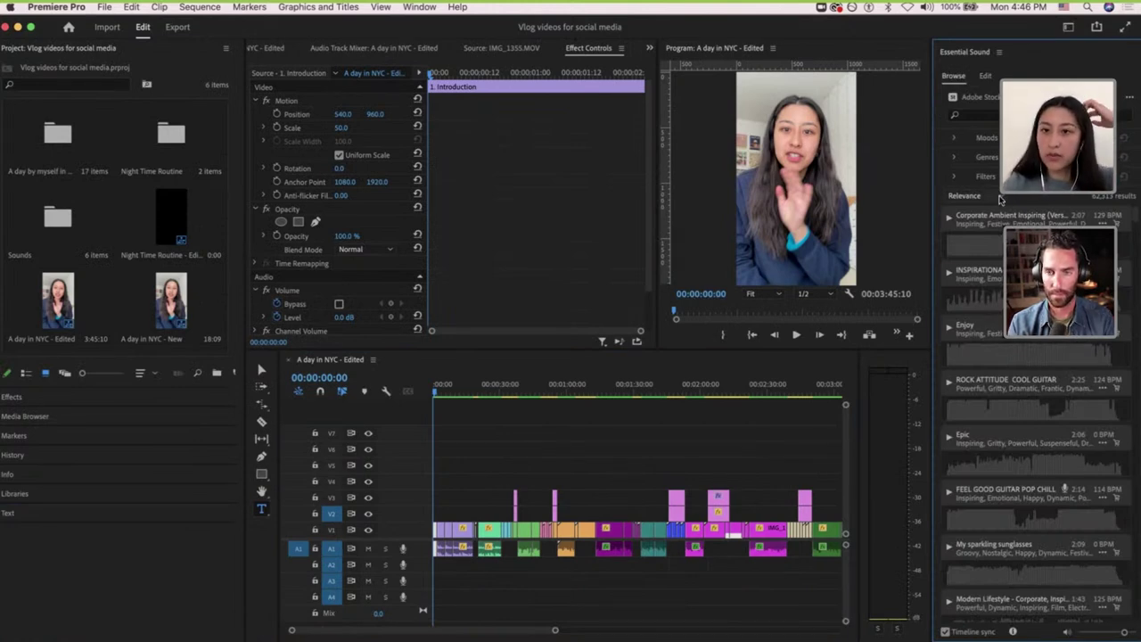
Examine the Filters and Genres options and look through the unfiltered stock music list.
left_click(986, 175)
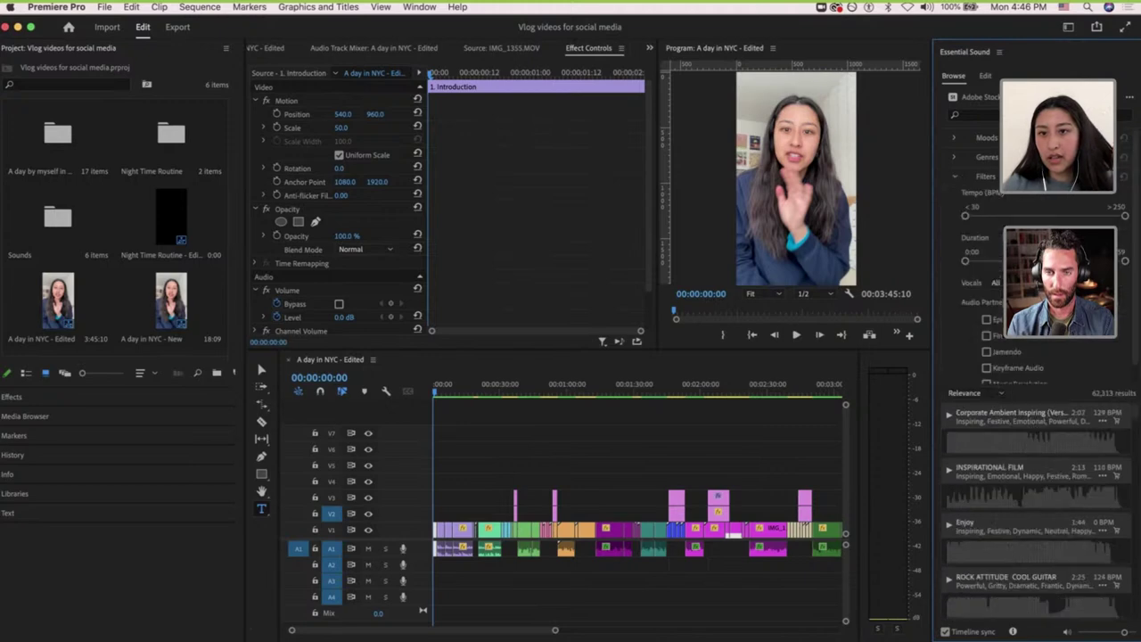
left_click(956, 159)
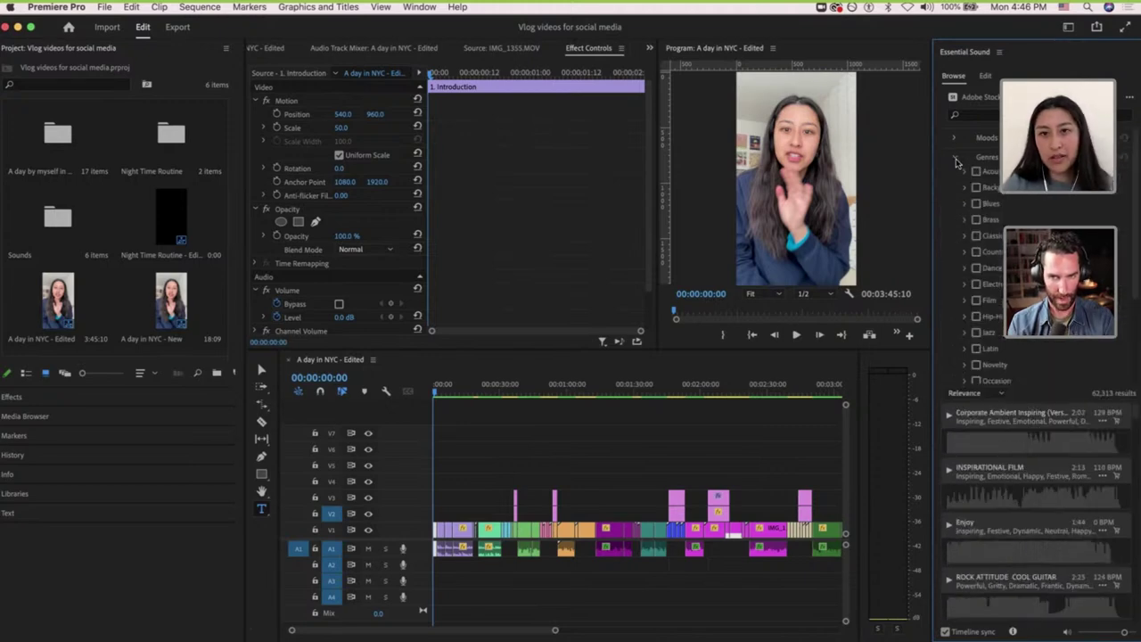
left_click(955, 158)
left_click(956, 159)
left_click(956, 159)
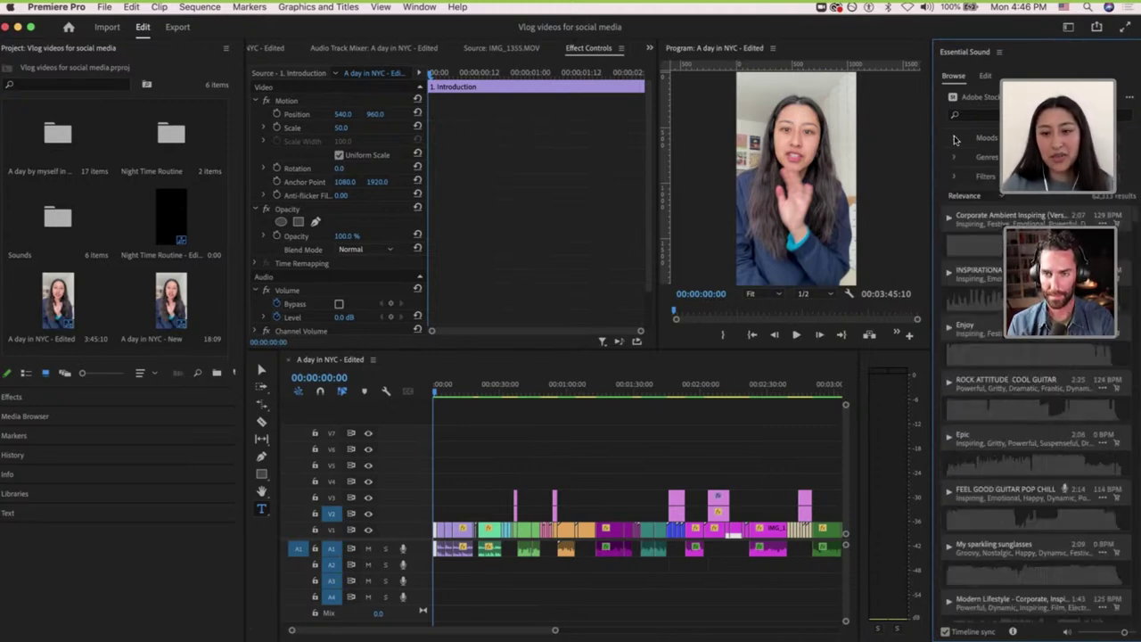
left_click(956, 176)
scroll(1052, 290, "down", 15)
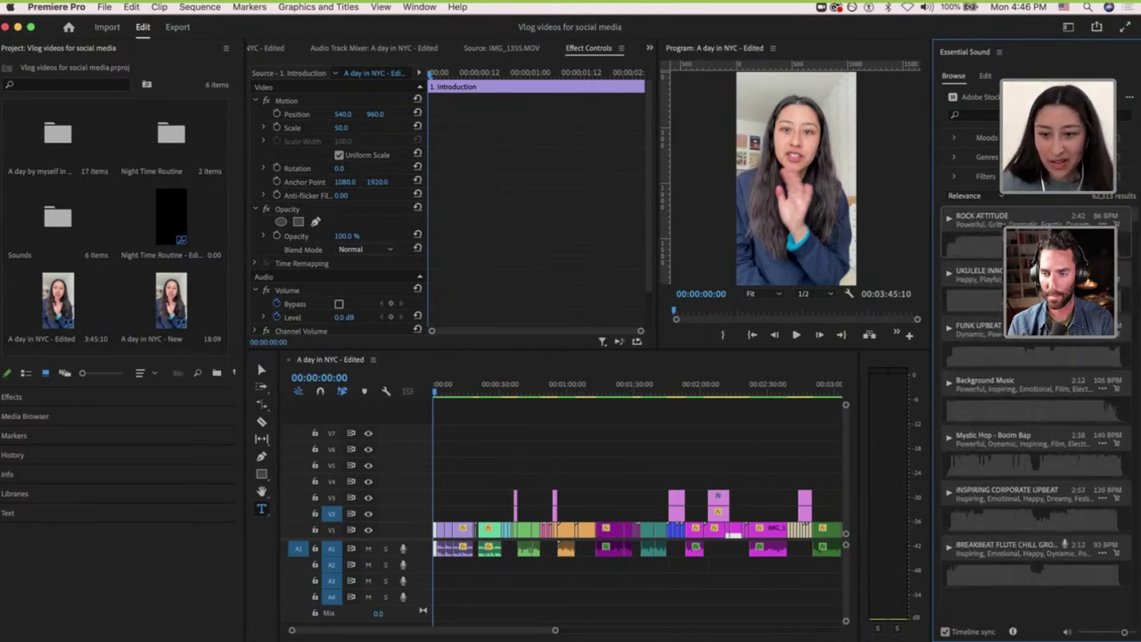
scroll(1052, 290, "up", 15)
Filter the stock music by the Happy and Groovy moods.
left_click(957, 139)
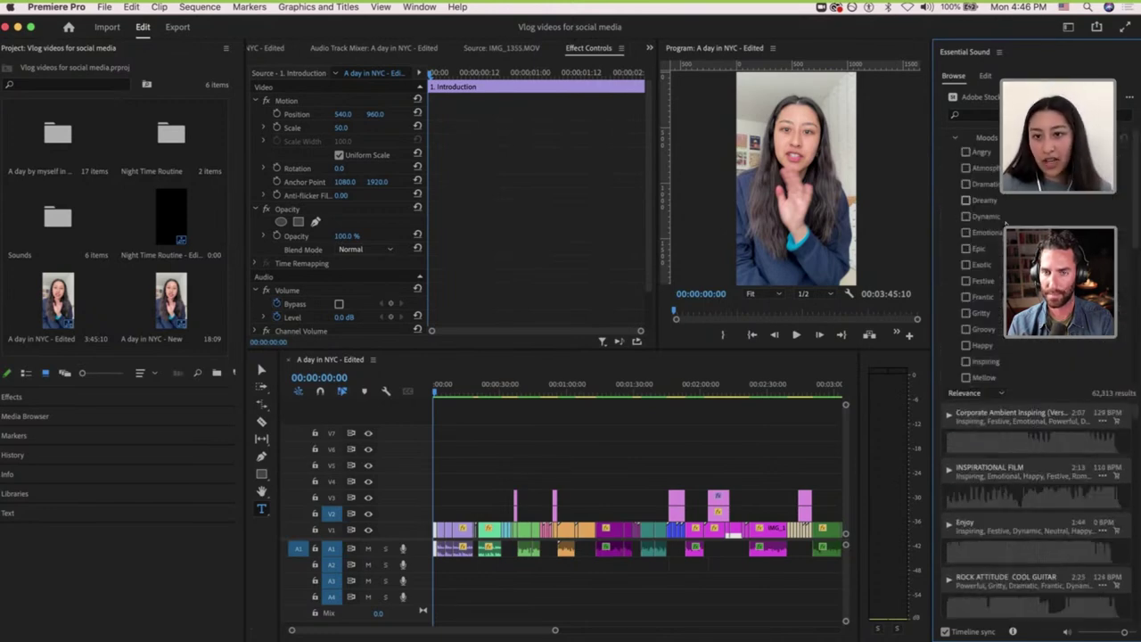
scroll(1005, 222, "down", 5)
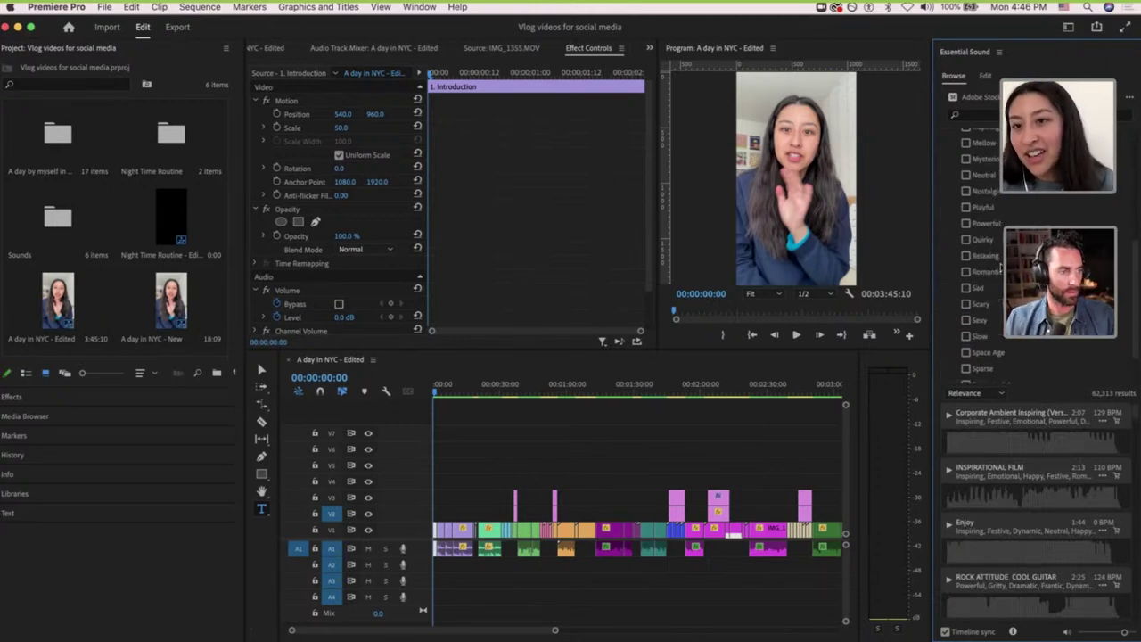
scroll(1001, 267, "up", 3)
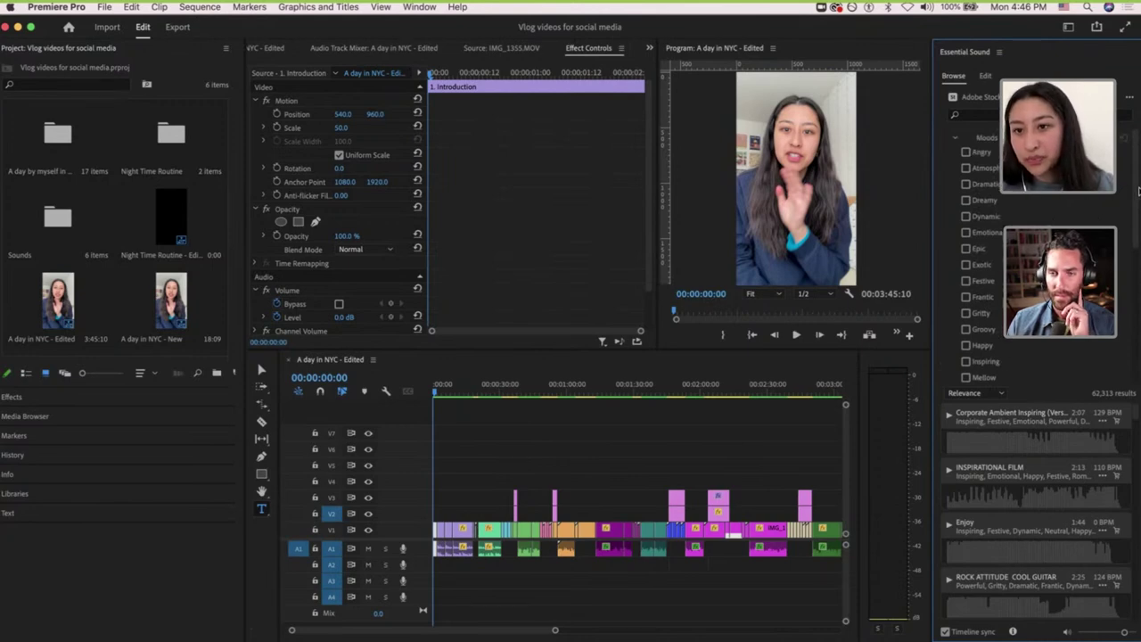
scroll(981, 250, "down", 5)
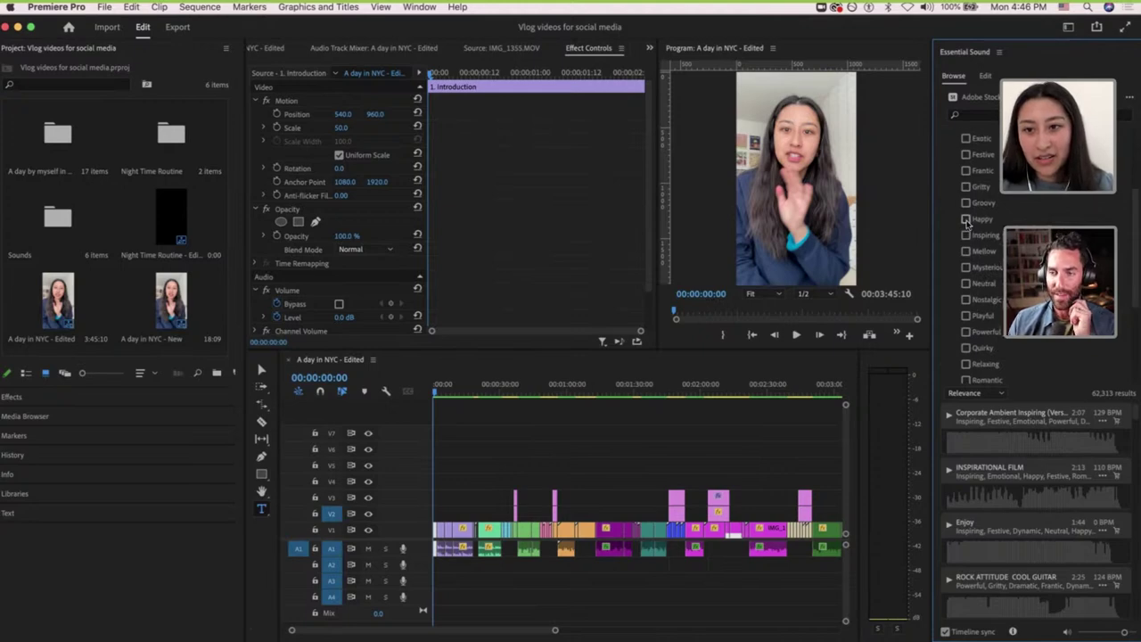
left_click(966, 219)
left_click(965, 202)
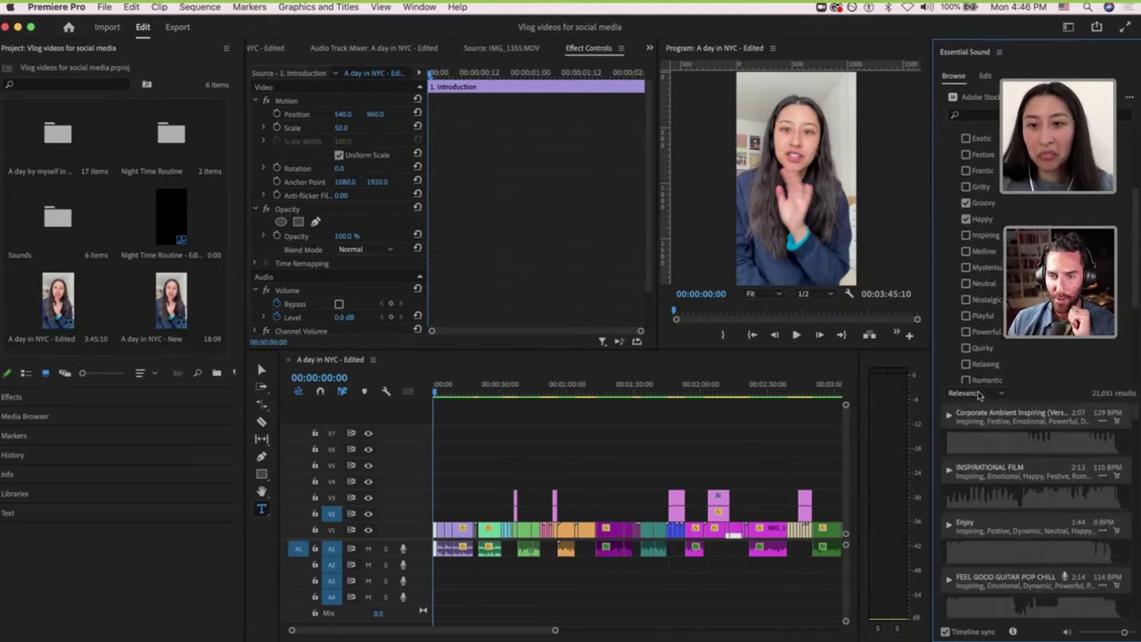
Review the available genres and the tempo, duration, vocals and audio partner filters without changing them.
left_click_drag(1137, 250, 1131, 344)
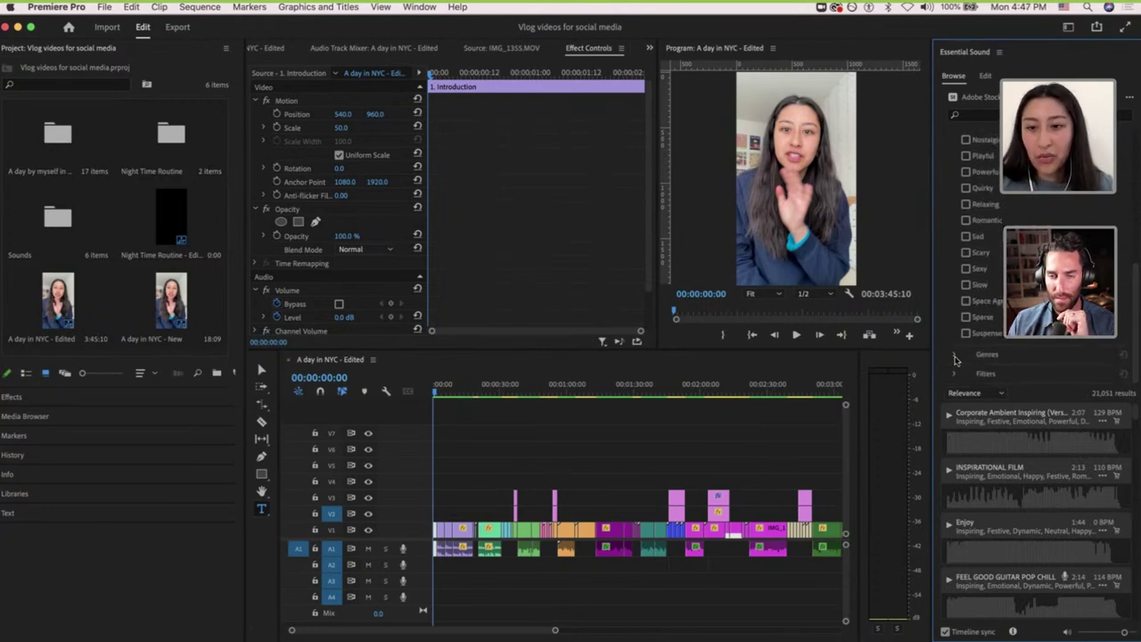
left_click(955, 358)
scroll(953, 259, "down", 5)
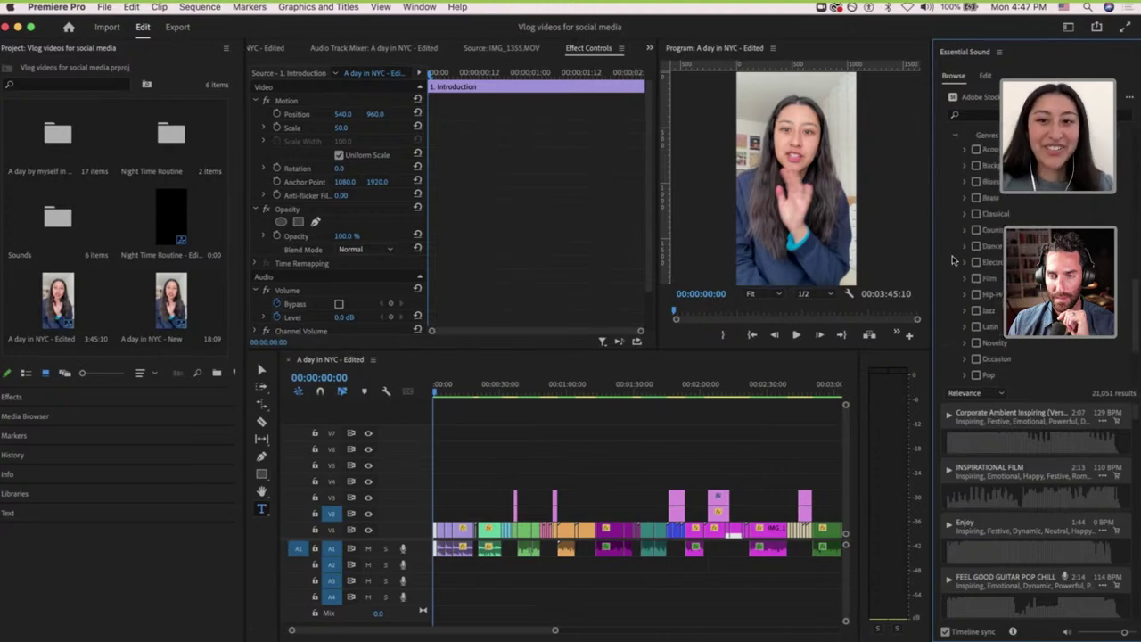
scroll(953, 259, "up", 10)
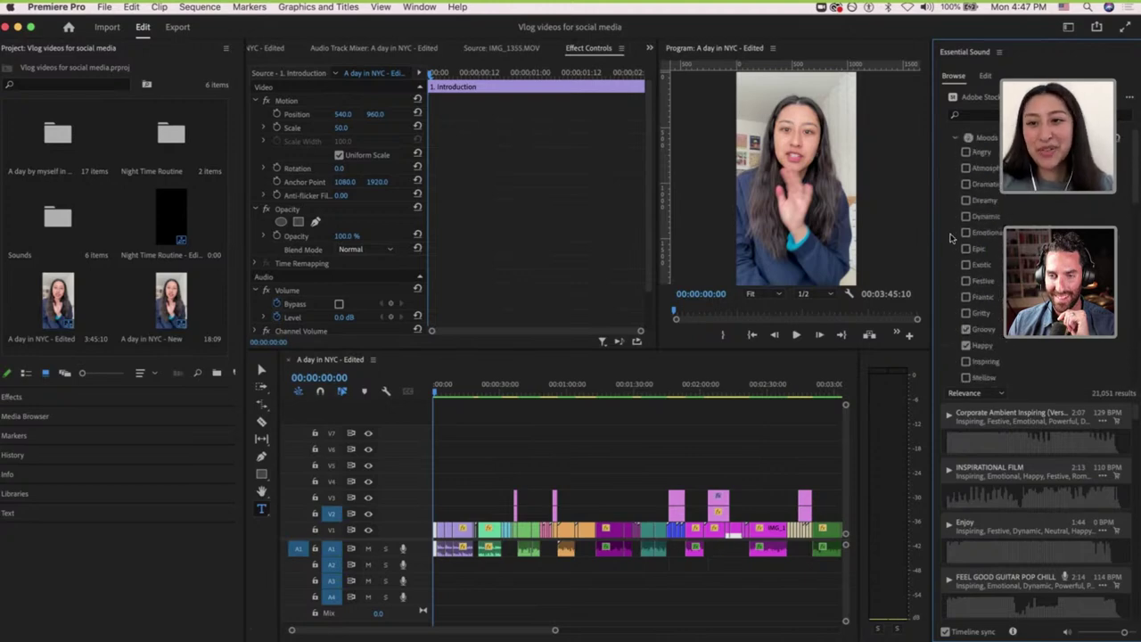
left_click(956, 138)
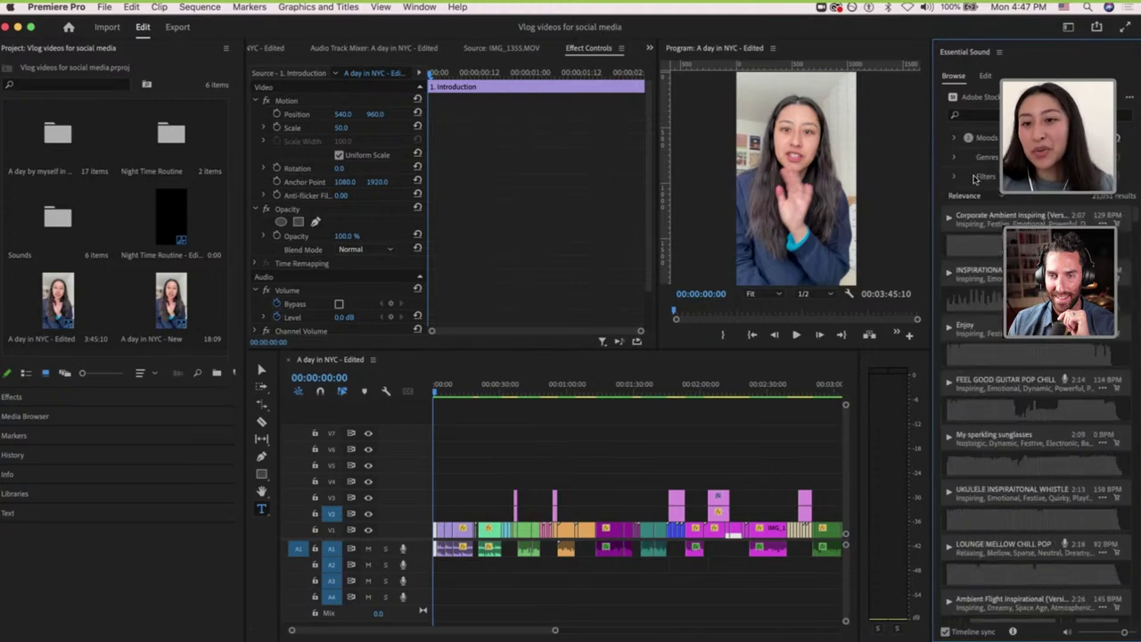
left_click(954, 179)
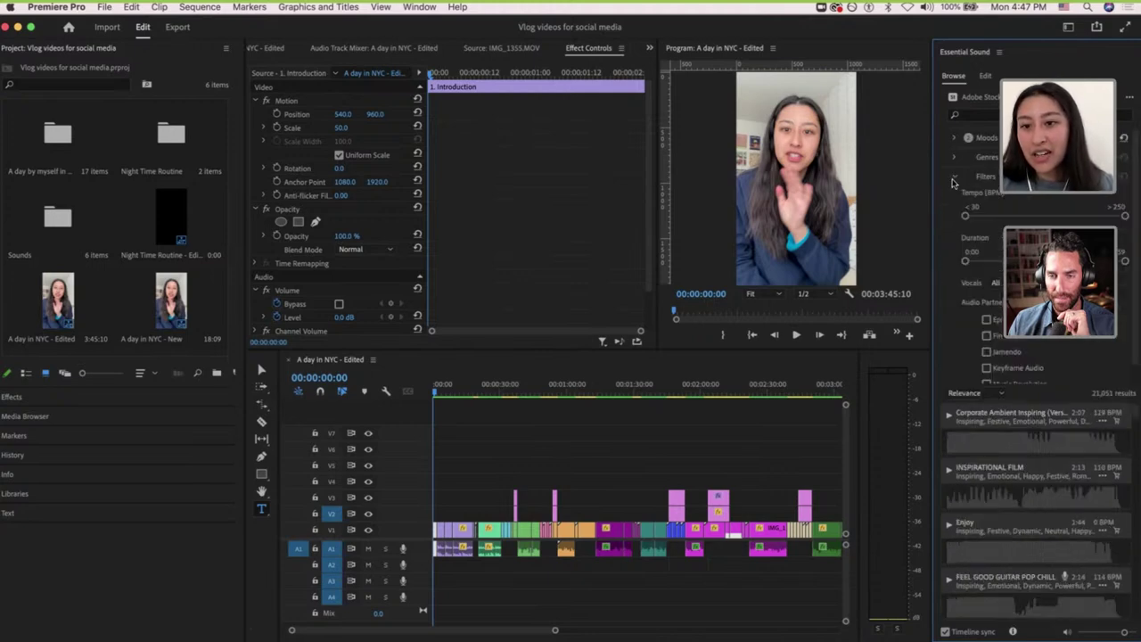
scroll(1137, 274, "down", 1)
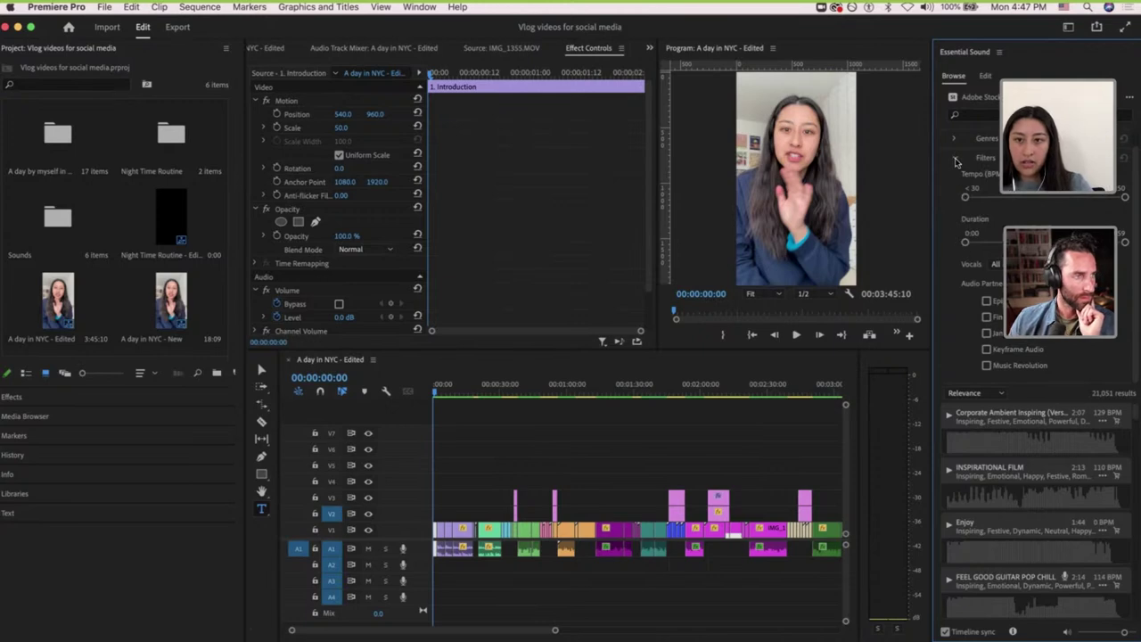
left_click(955, 161)
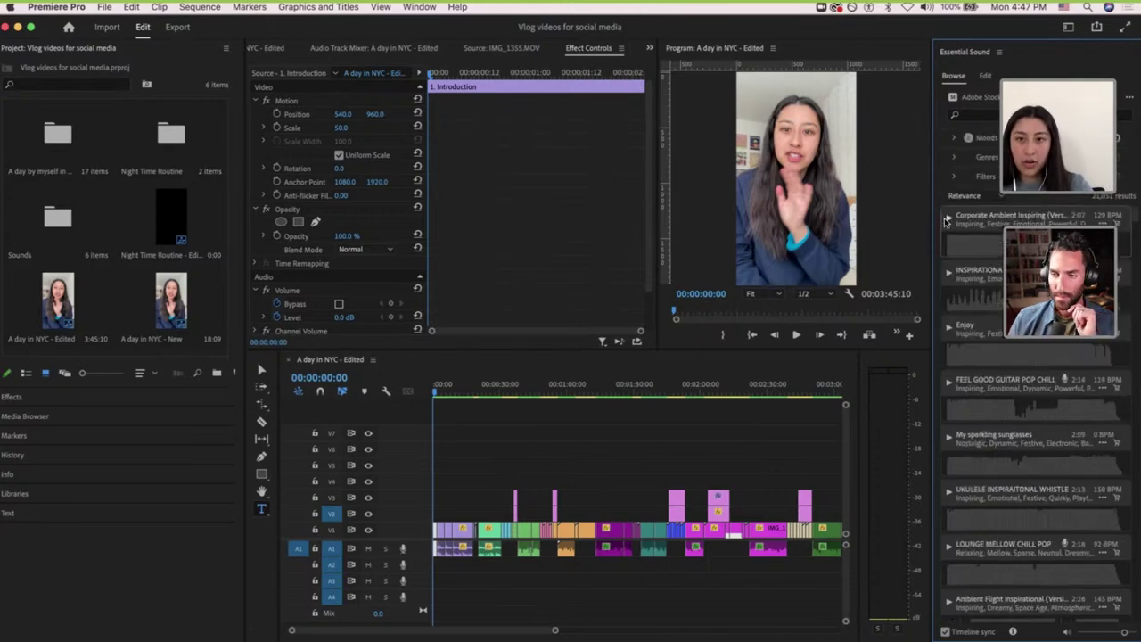
Look through the Happy and Groovy tracks and preview Action Sport Rock in sync with the sequence.
left_click_drag(1135, 221, 1136, 252)
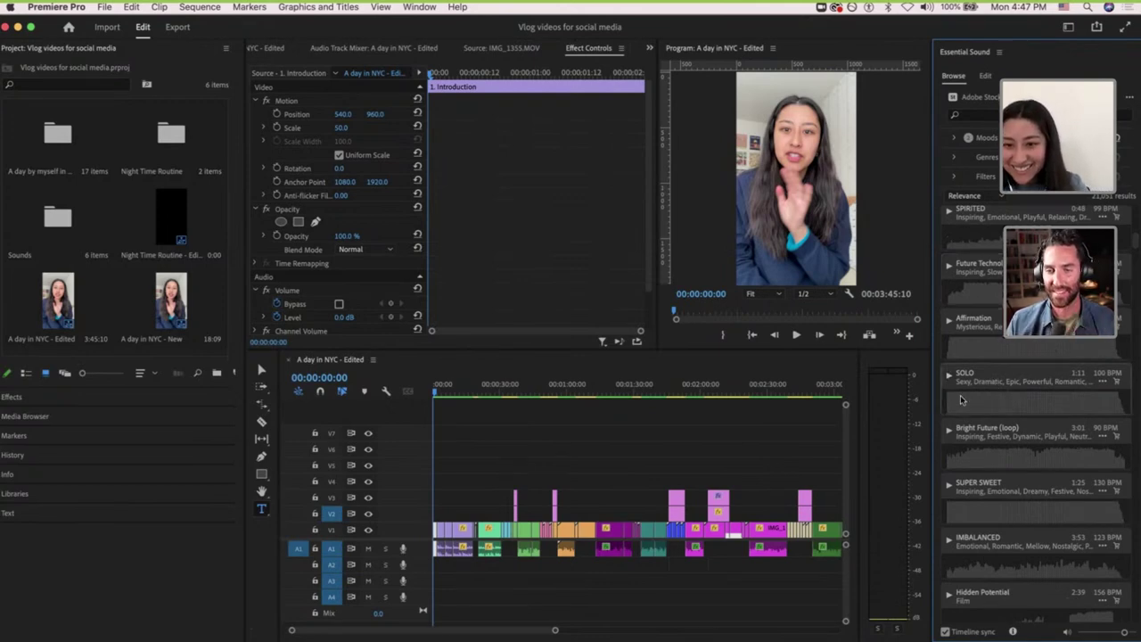
scroll(961, 400, "down", 3)
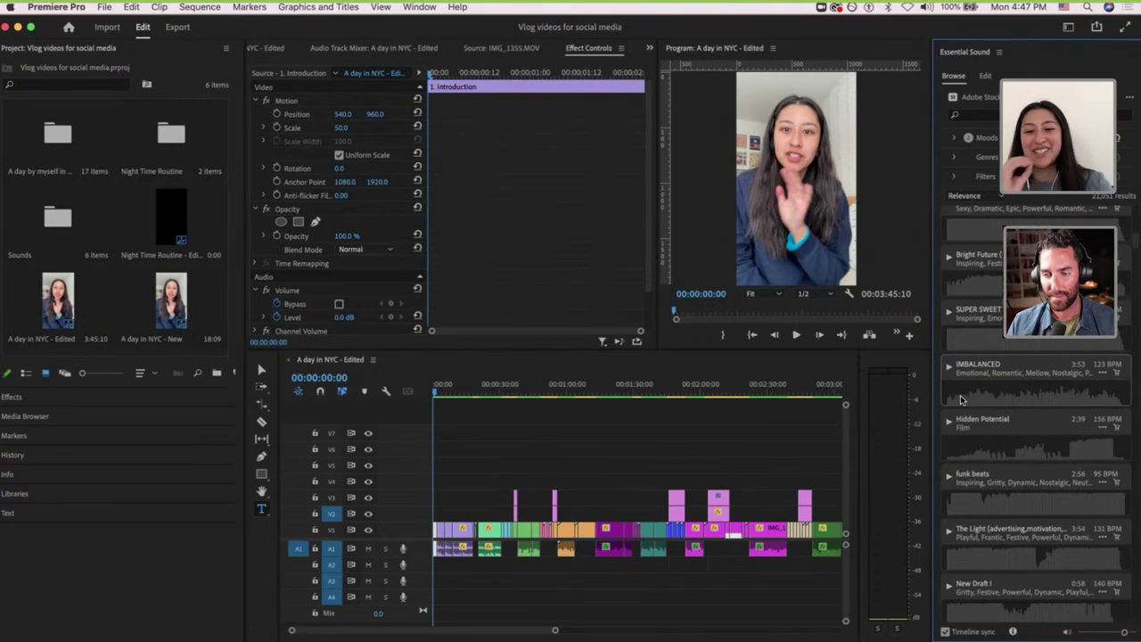
scroll(961, 400, "down", 5)
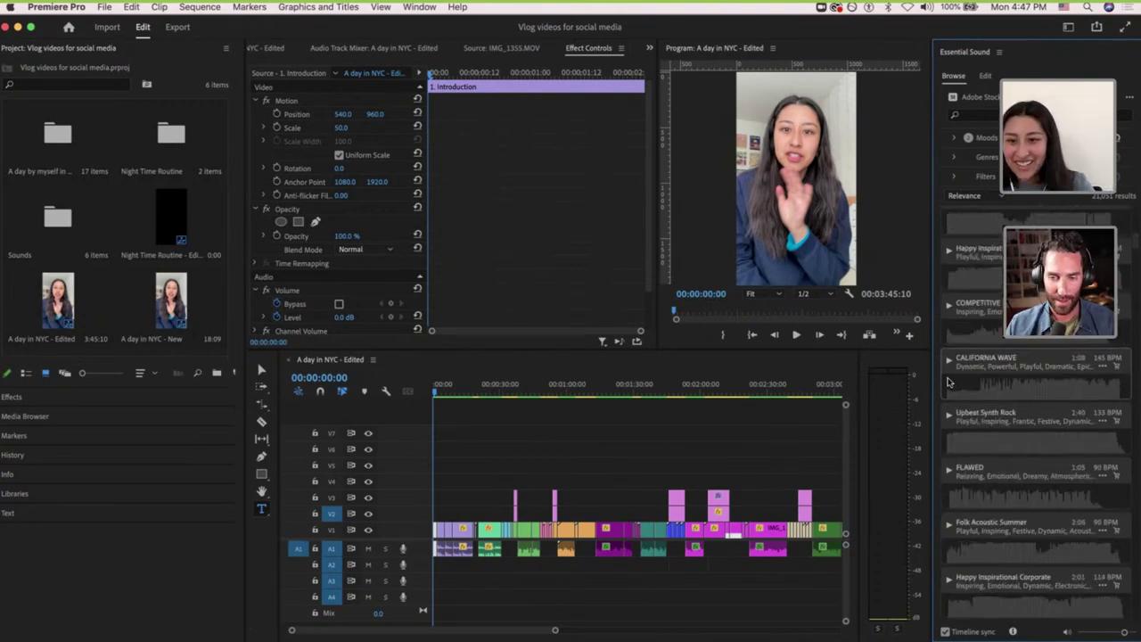
scroll(963, 388, "down", 3)
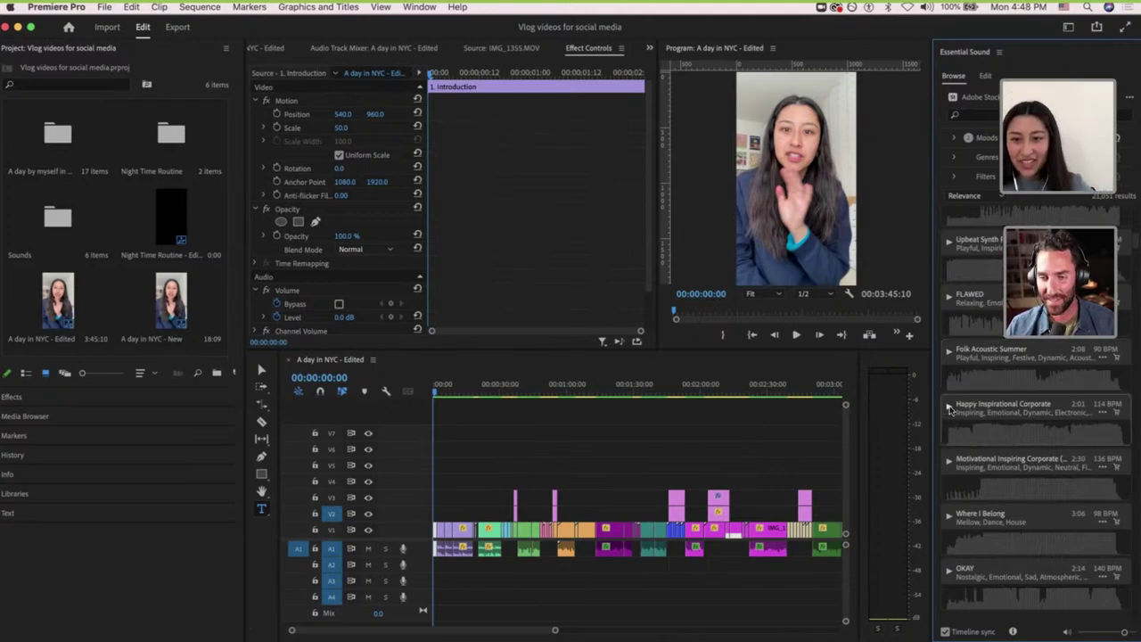
scroll(972, 426, "down", 5)
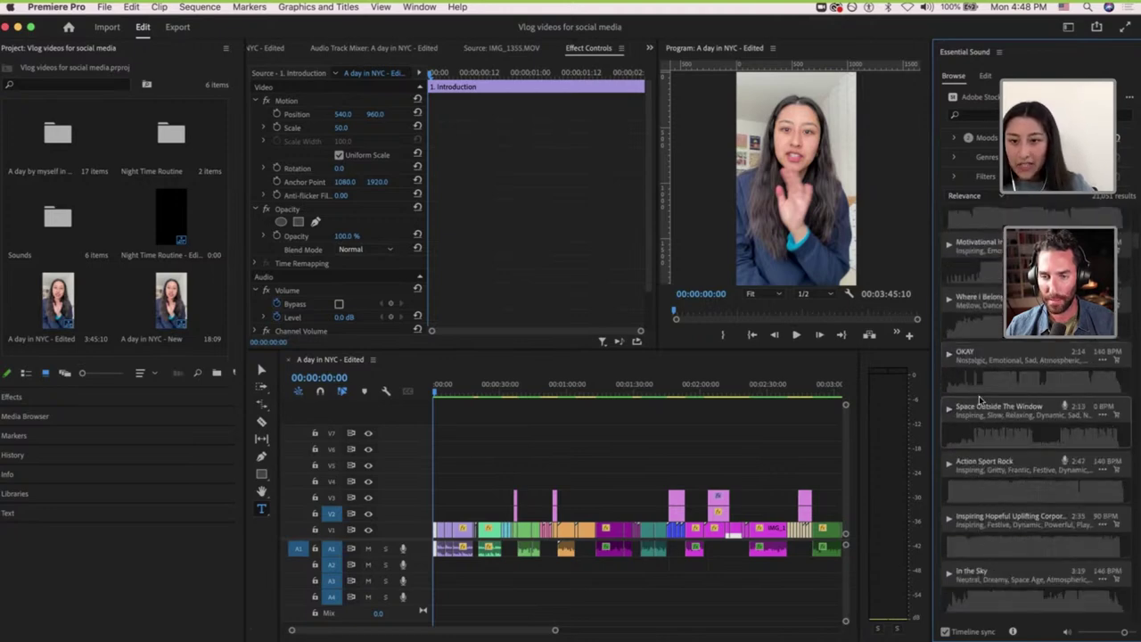
scroll(950, 393, "down", 1)
left_click(948, 425)
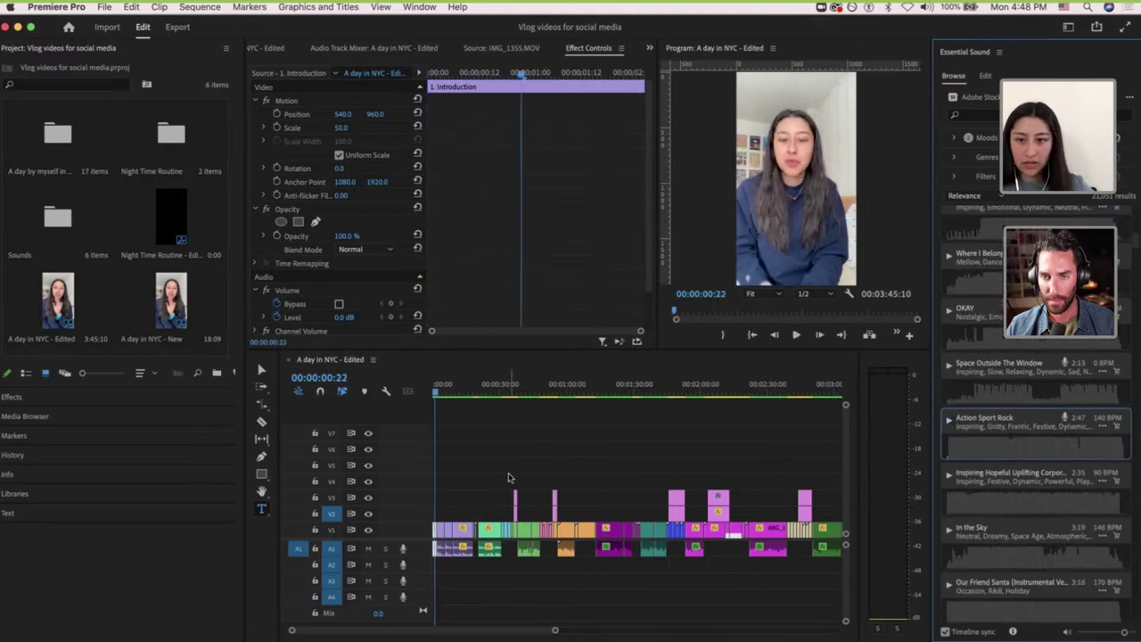
left_click(631, 447)
left_click(949, 421)
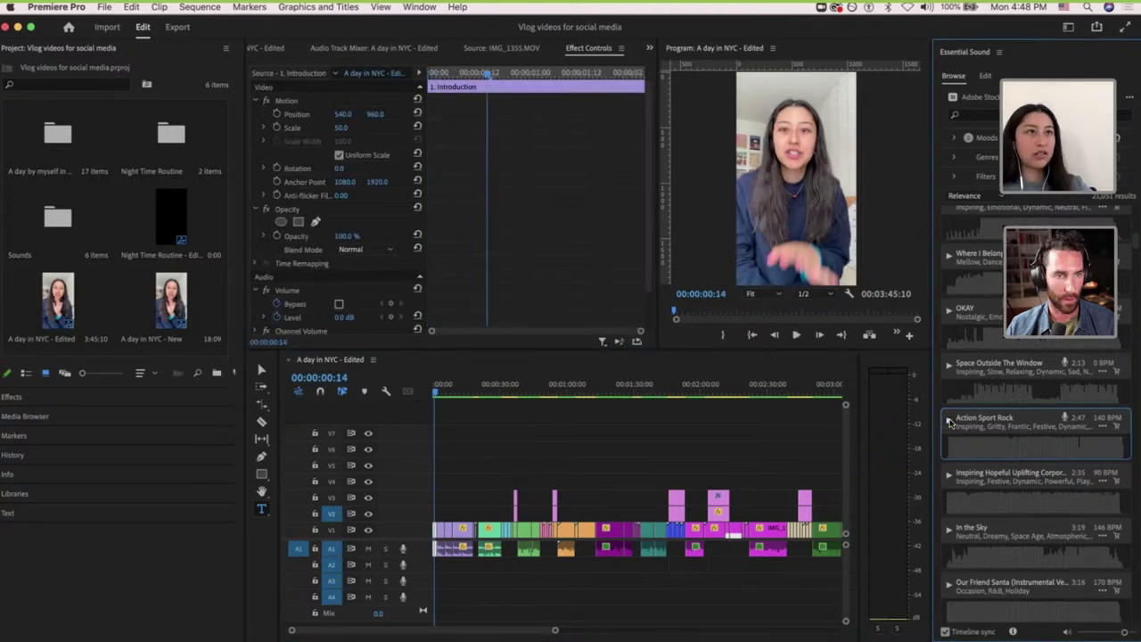
Mute audio tracks A1 and A2 and preview Action Sport Rock again against the introduction.
left_click(369, 548)
left_click(368, 565)
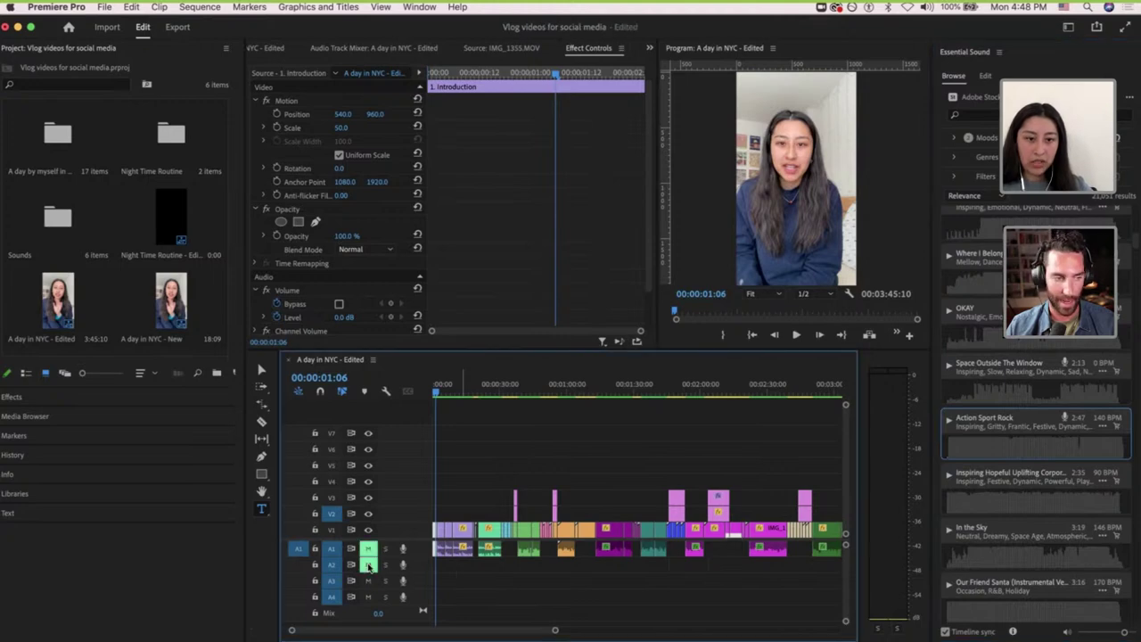
left_click(949, 421)
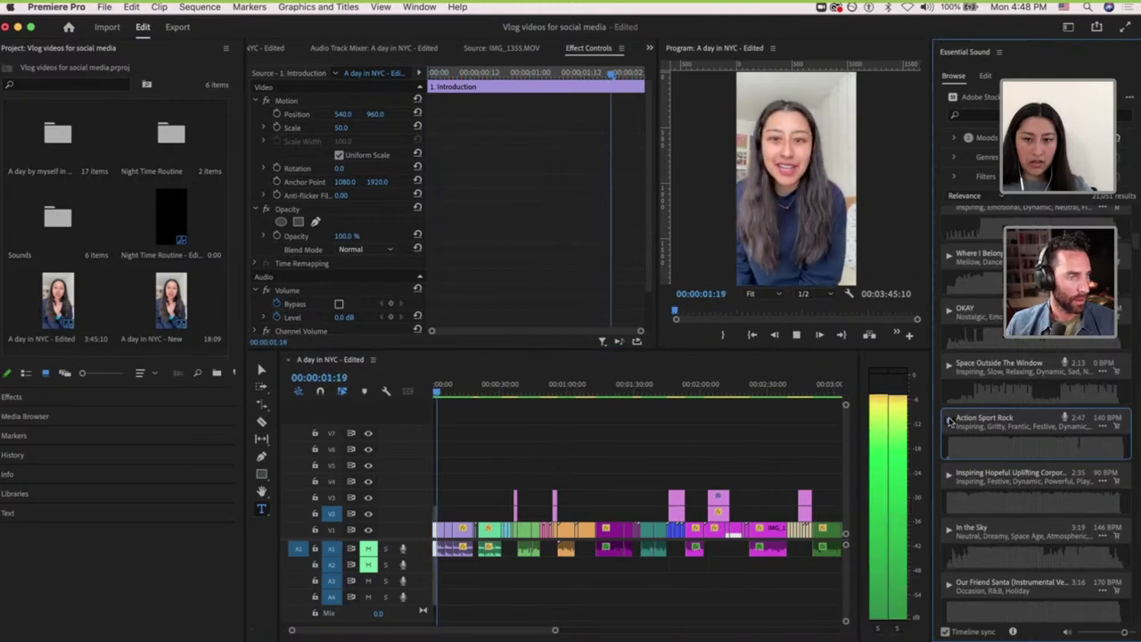
left_click(950, 422)
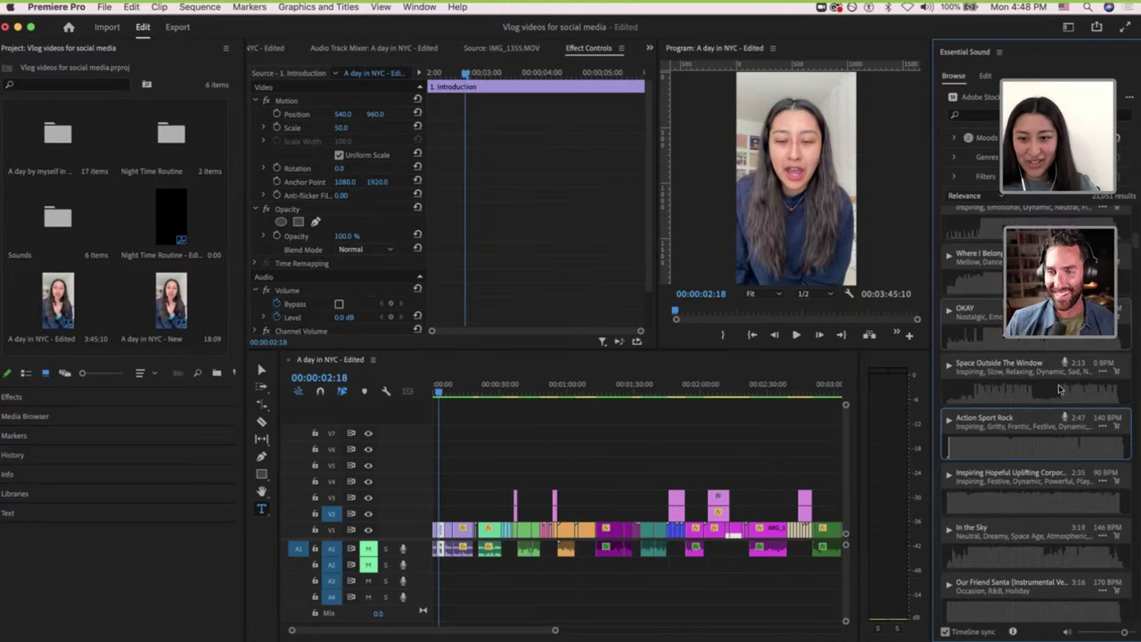
Look further through the Happy and Groovy tracks and narrow the stock music to the Acoustic genre.
scroll(1059, 388, "down", 3)
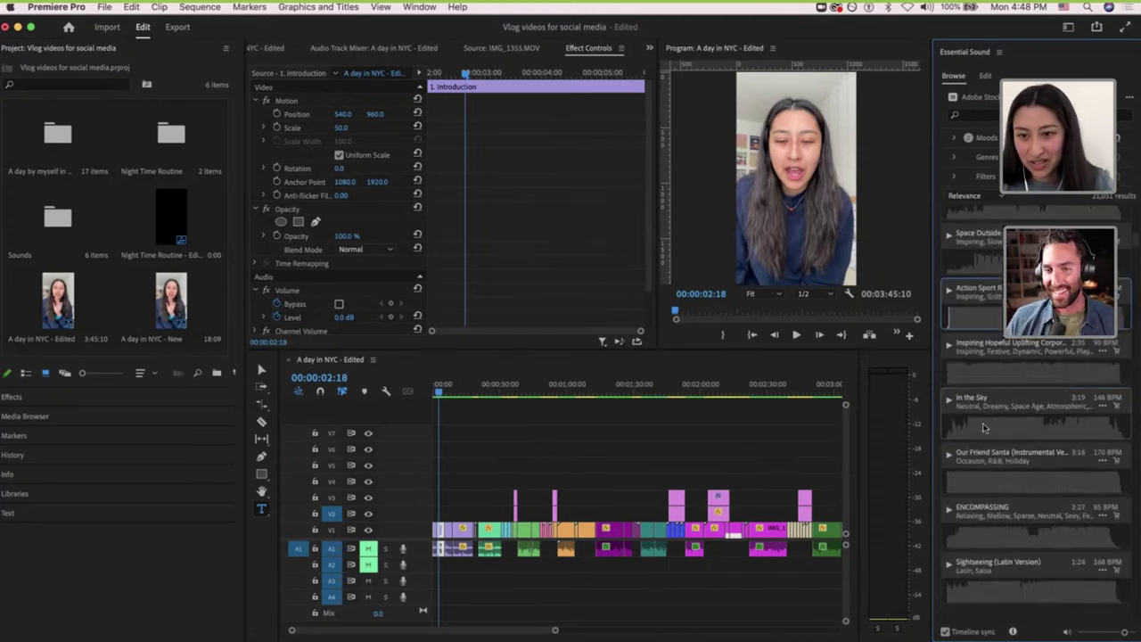
scroll(972, 472, "down", 6)
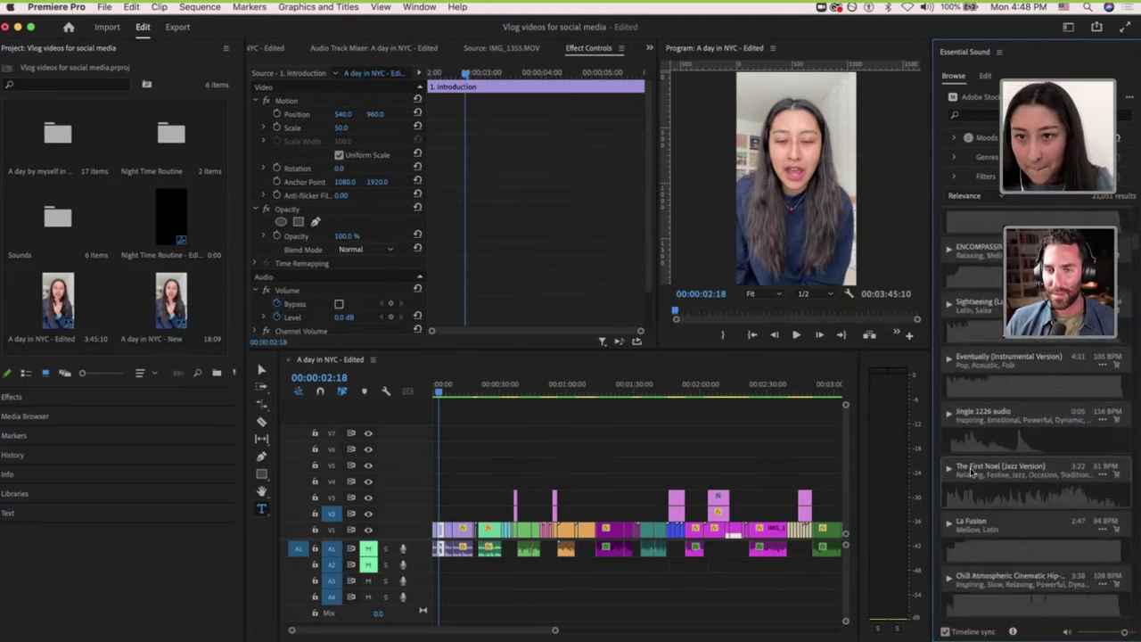
scroll(972, 473, "down", 10)
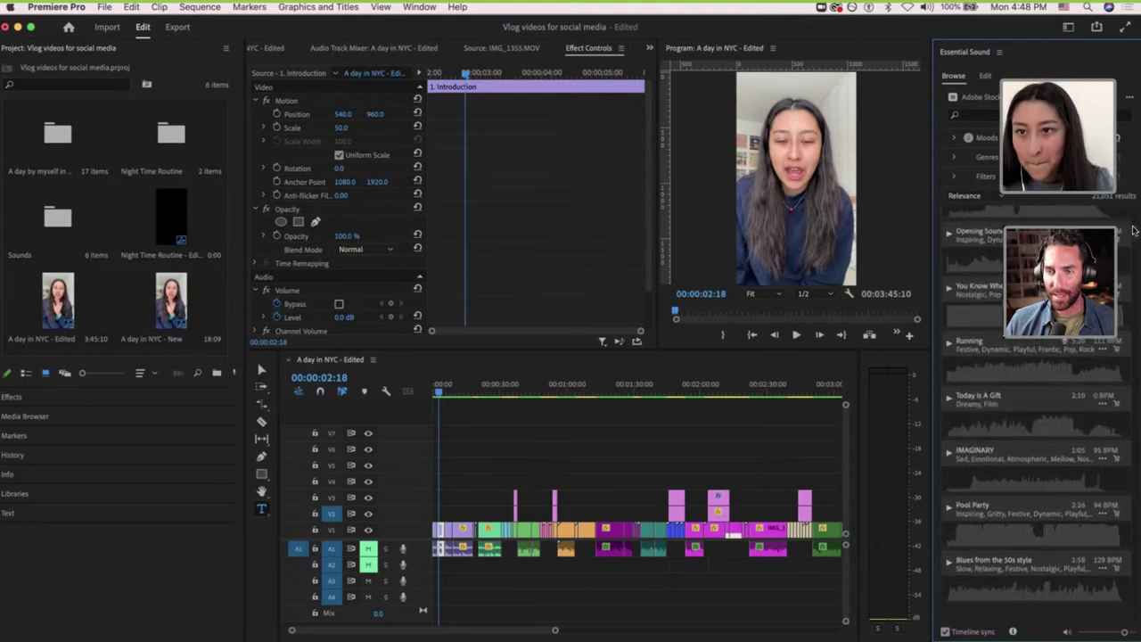
left_click_drag(1134, 230, 1134, 195)
left_click(958, 158)
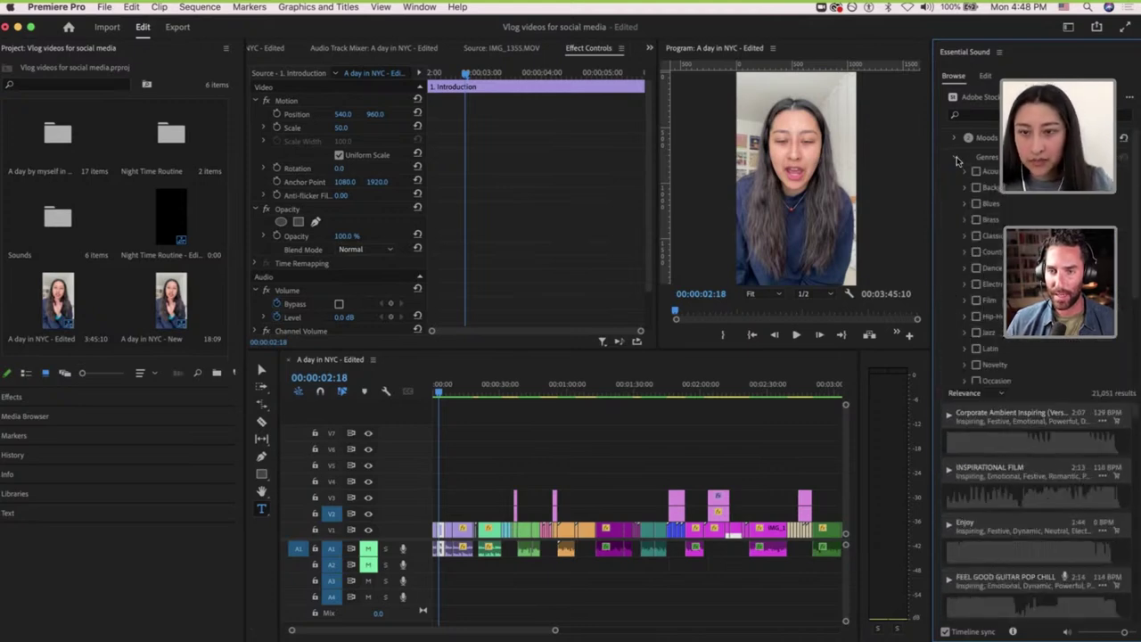
scroll(981, 258, "down", 3)
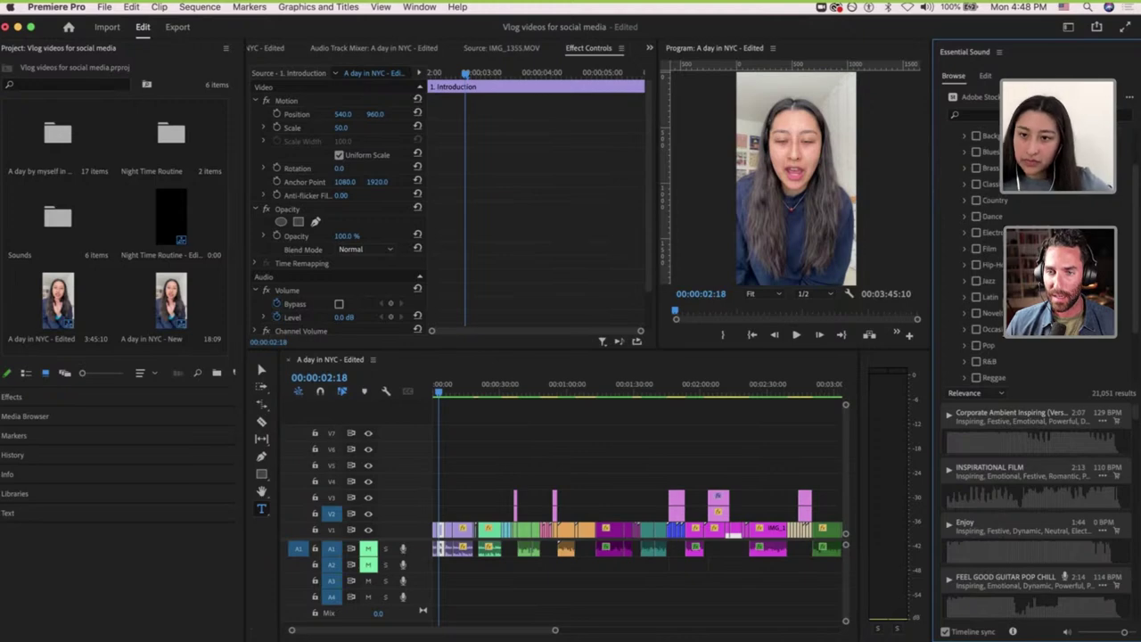
scroll(981, 259, "up", 3)
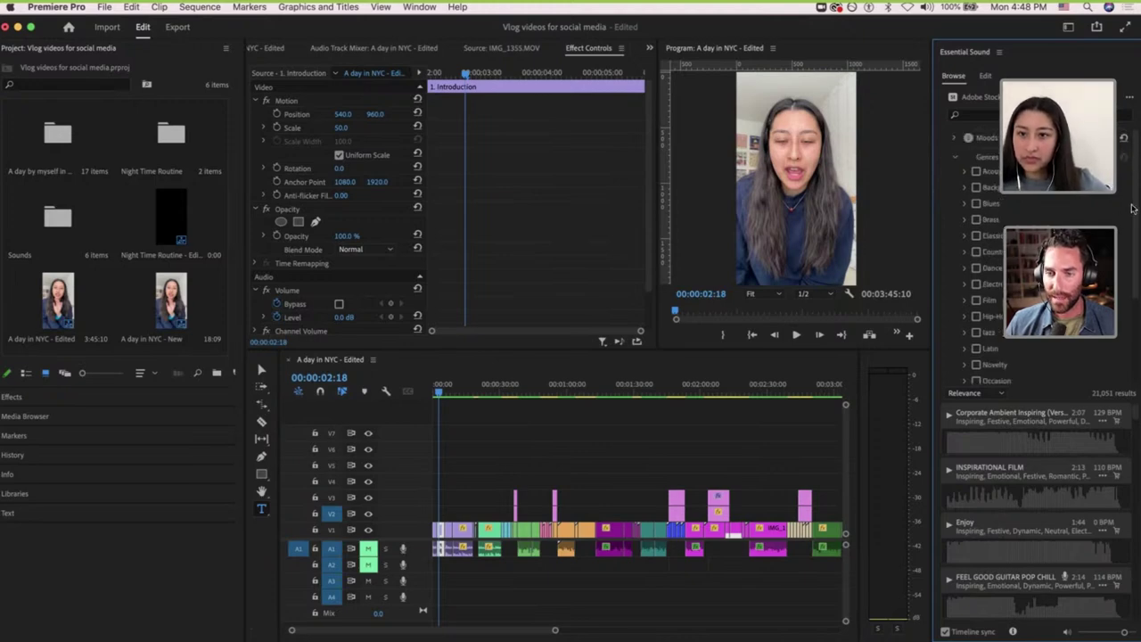
left_click_drag(1136, 210, 1125, 254)
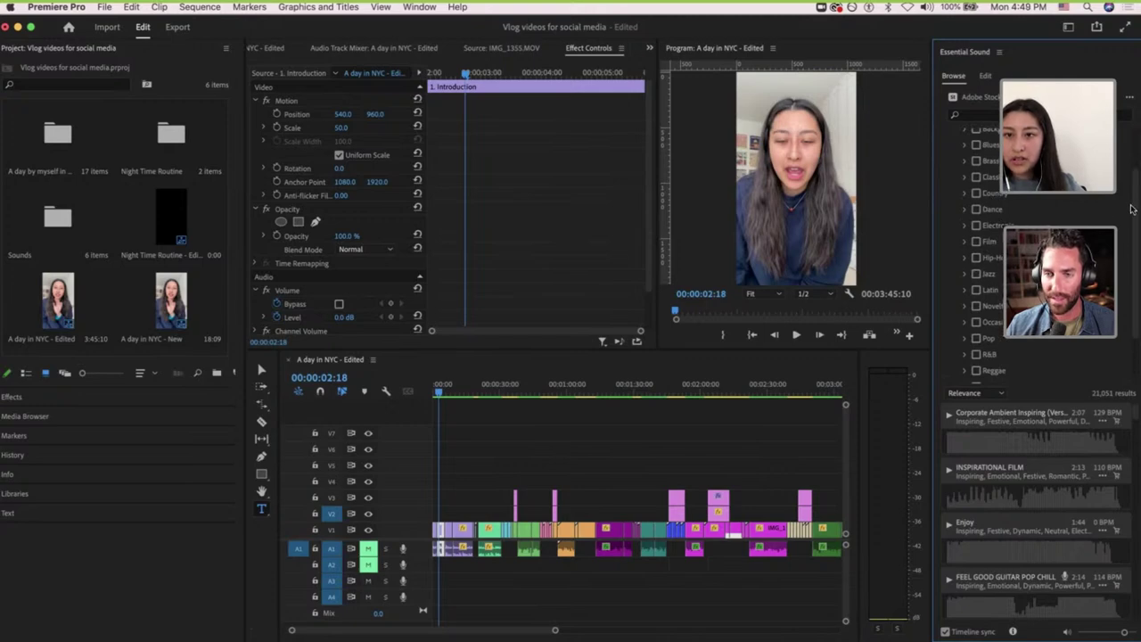
left_click_drag(1135, 194, 1123, 168)
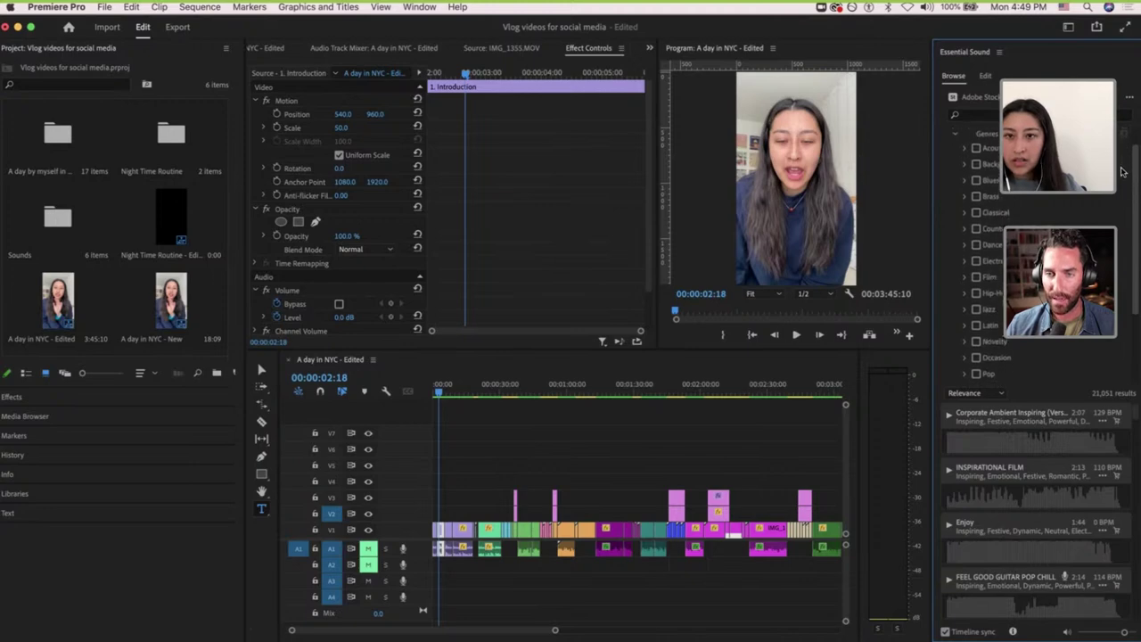
left_click(976, 151)
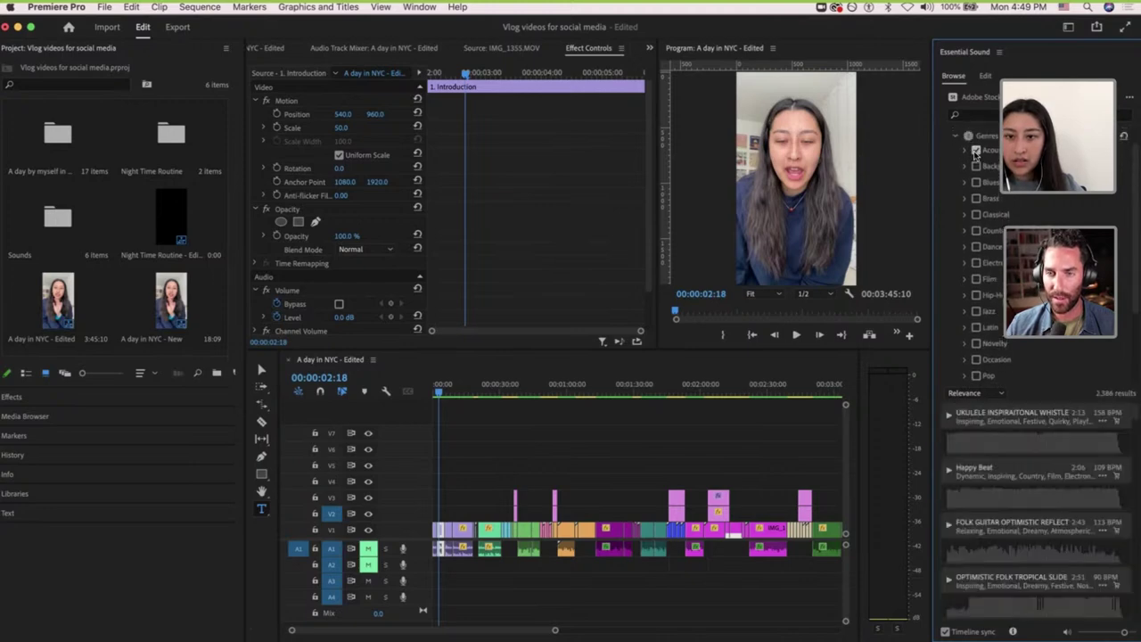
Preview UKULELE INSPIRAITONAL WHISTLE against the sequence and place the track on A3 at the start of the sequence.
left_click(949, 416)
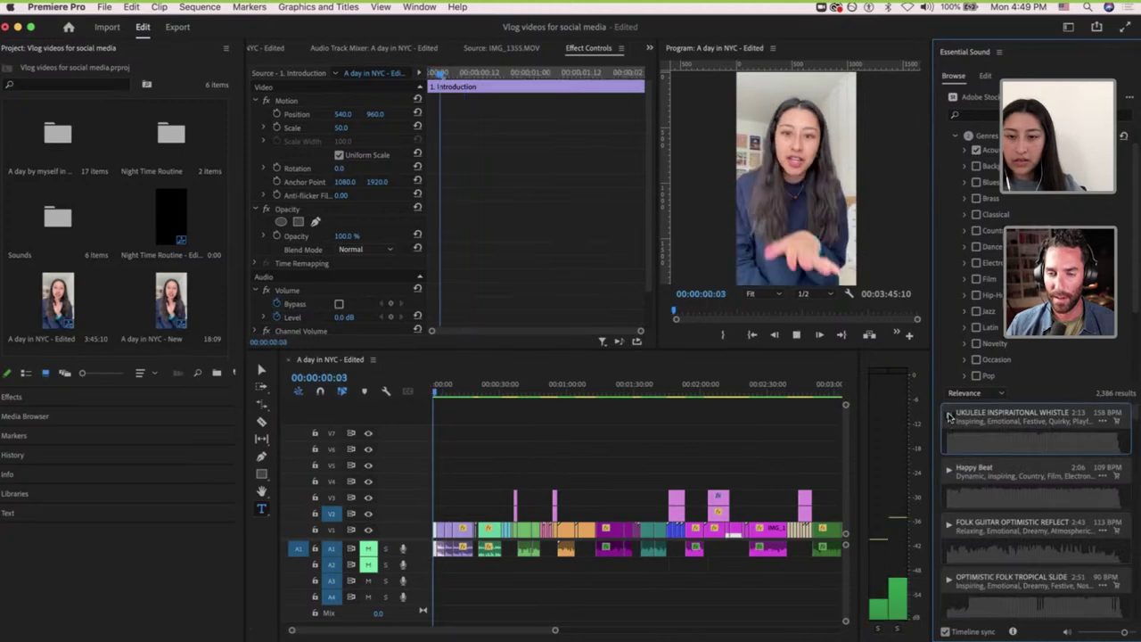
left_click(950, 416)
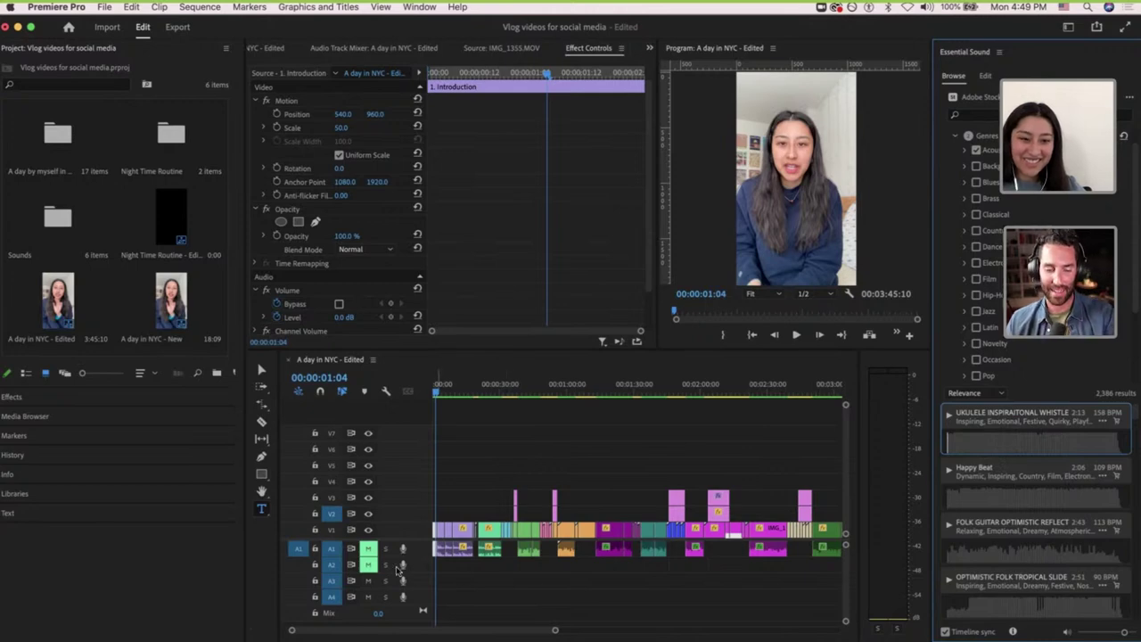
key("=")
key("=")
key("=")
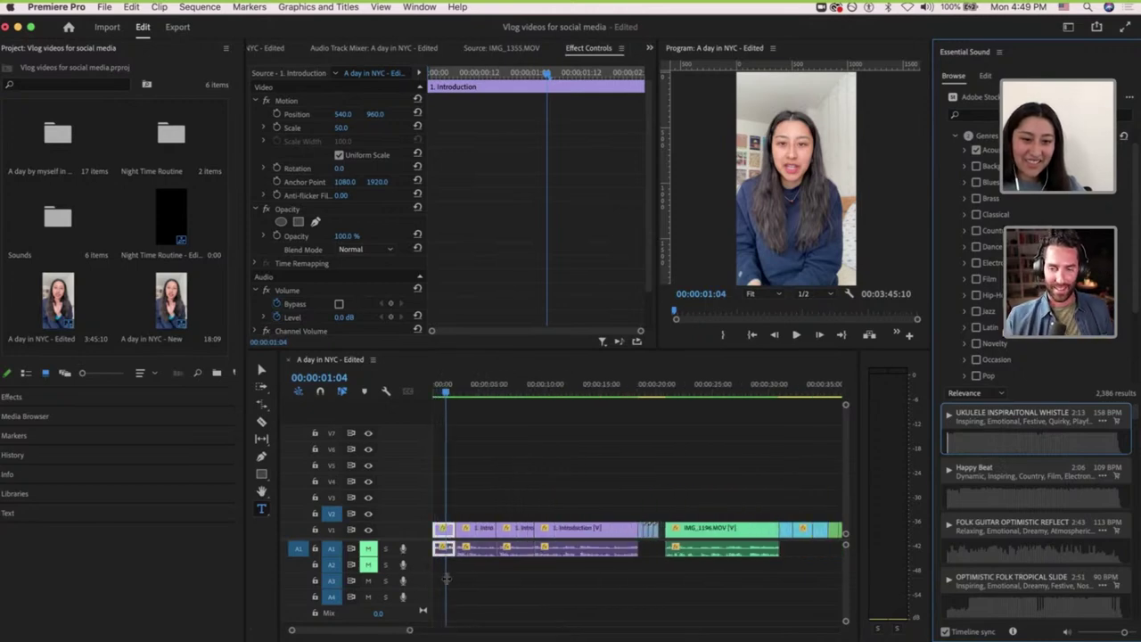
key("minus")
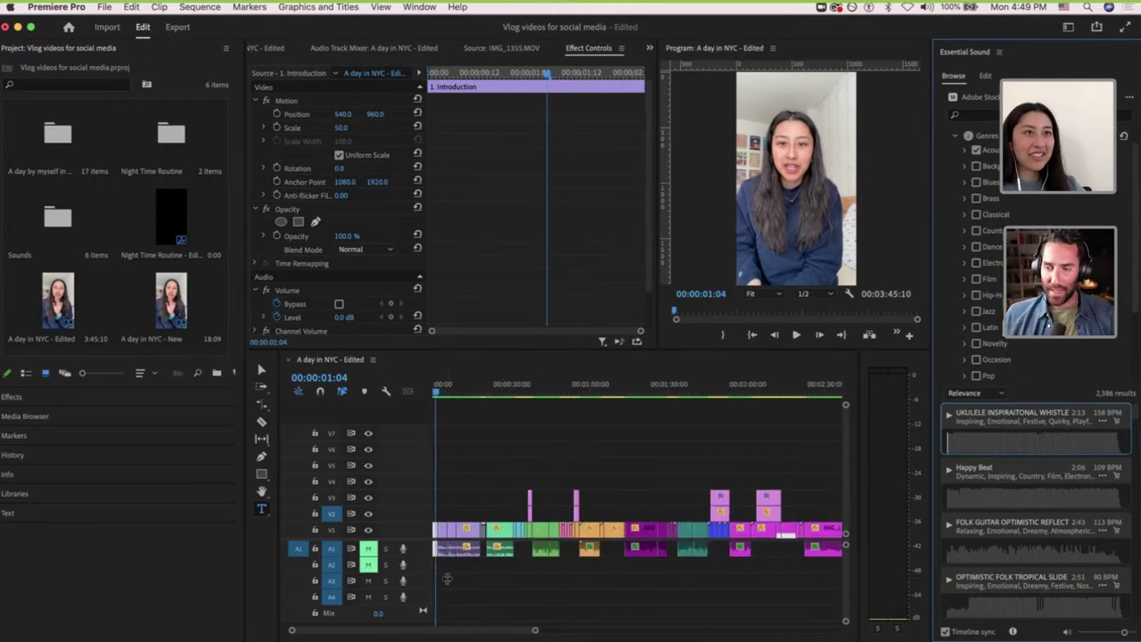
left_click(601, 471)
key("minus")
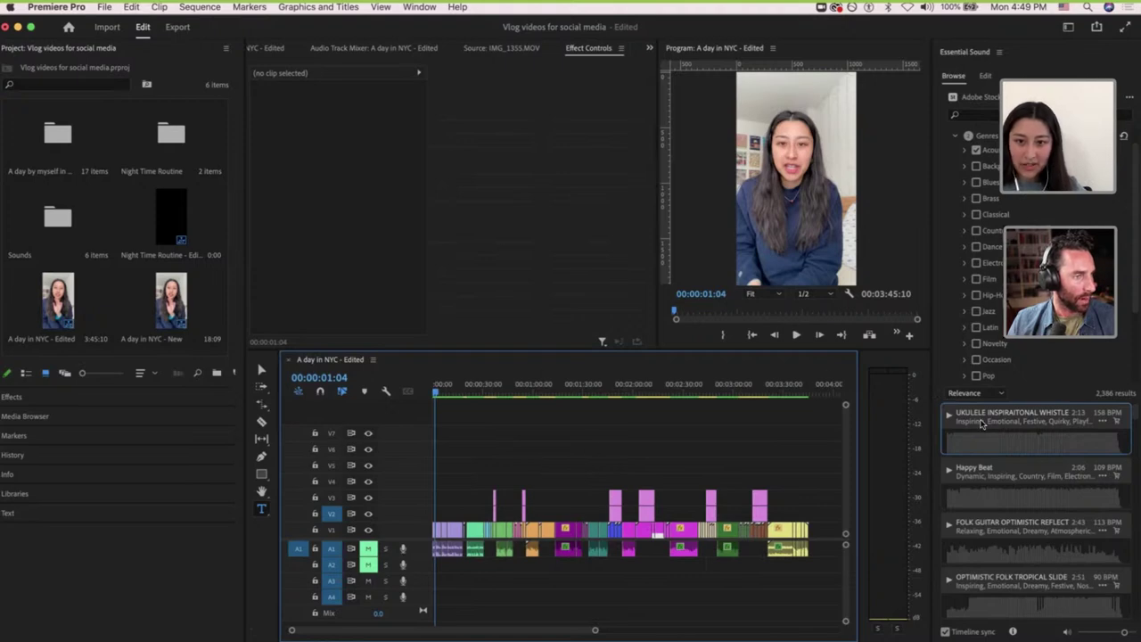
left_click(981, 422)
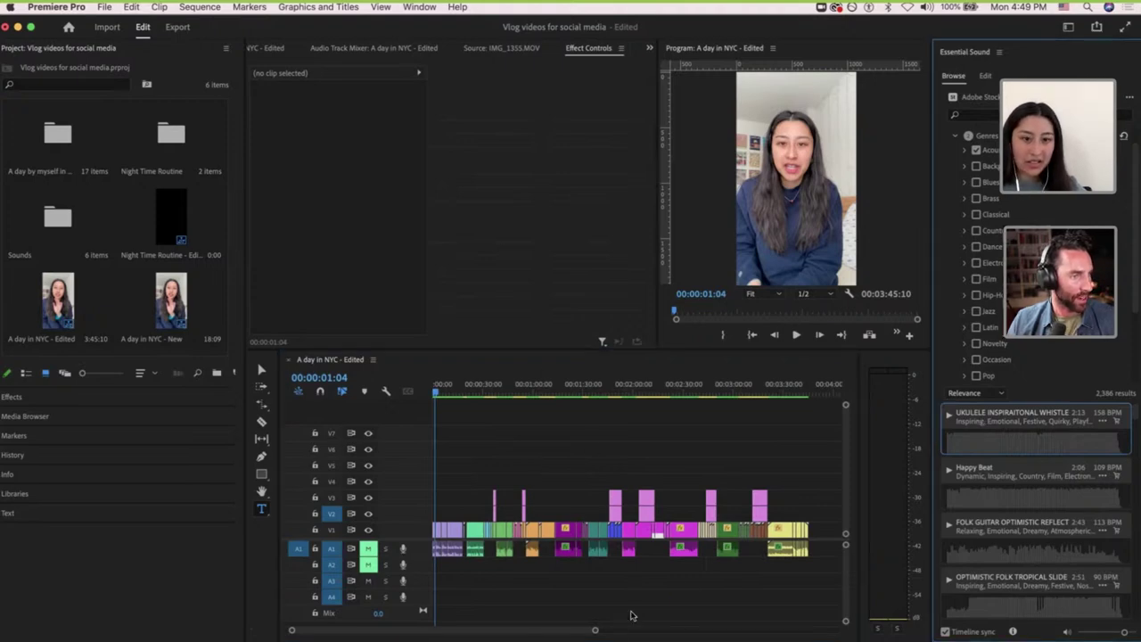
left_click_drag(631, 616, 428, 590)
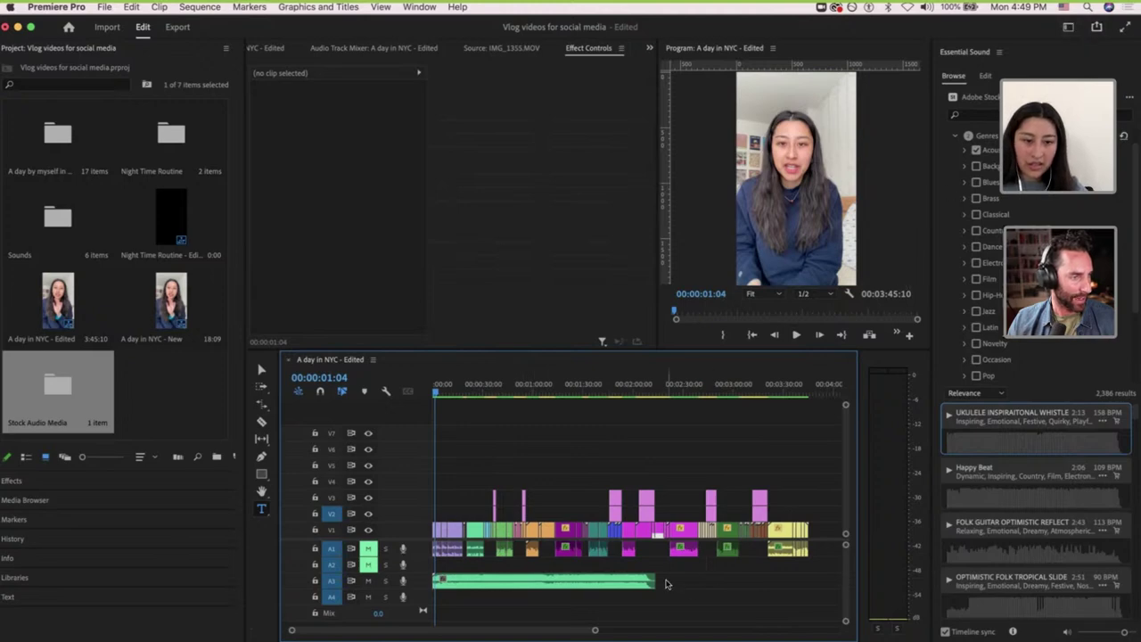
Unmute audio tracks A1 and A2.
scroll(497, 596, "up", 2)
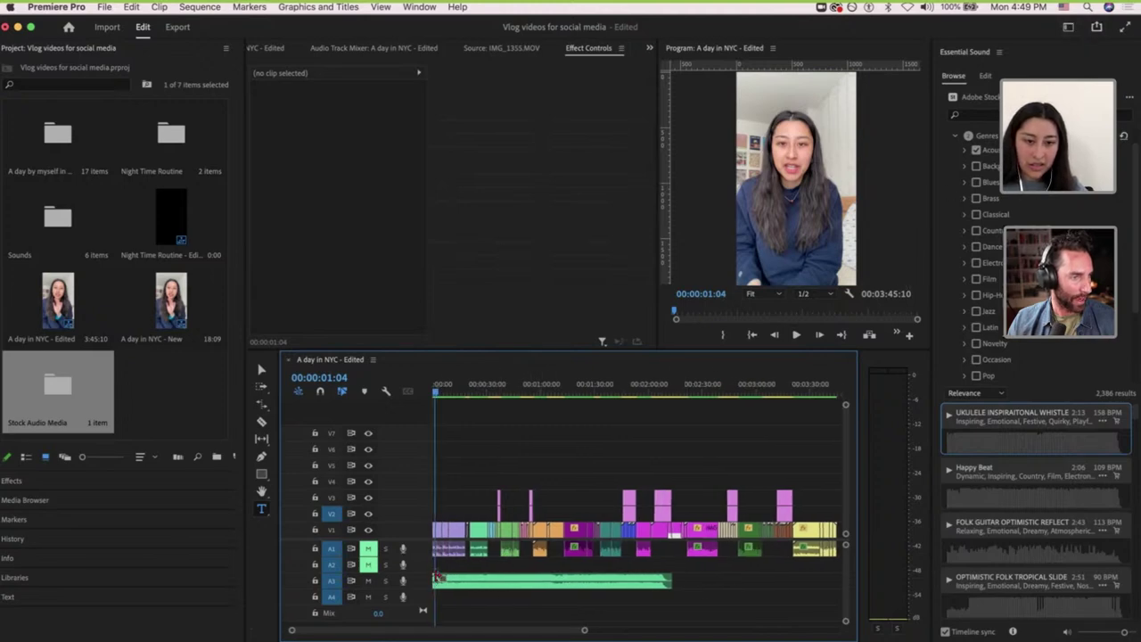
scroll(437, 577, "up", 5)
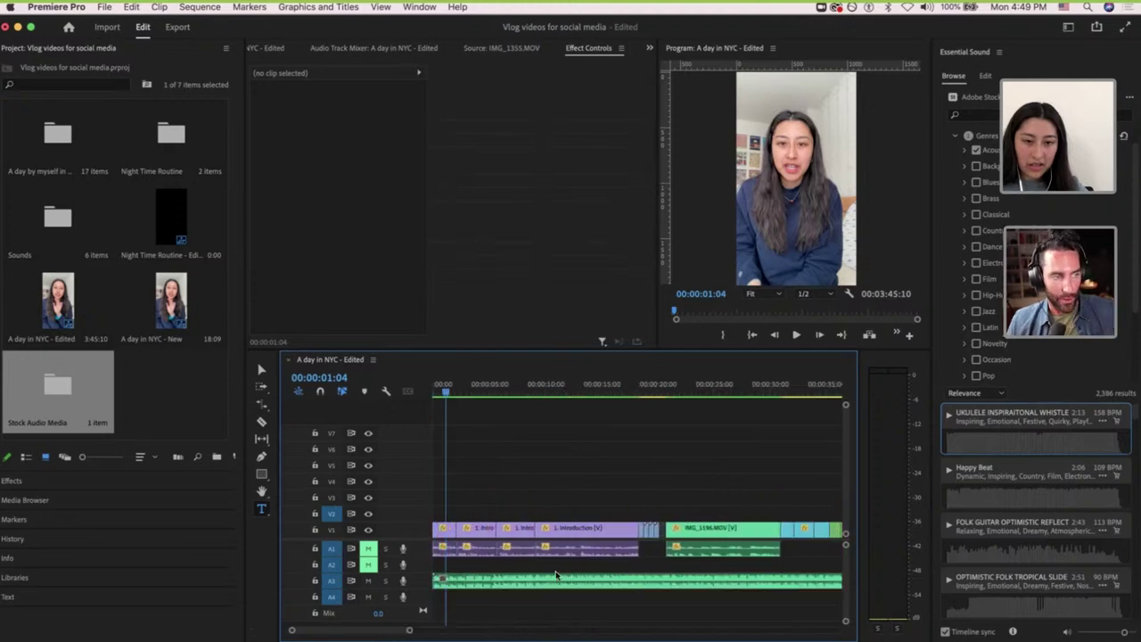
scroll(556, 576, "down", 4)
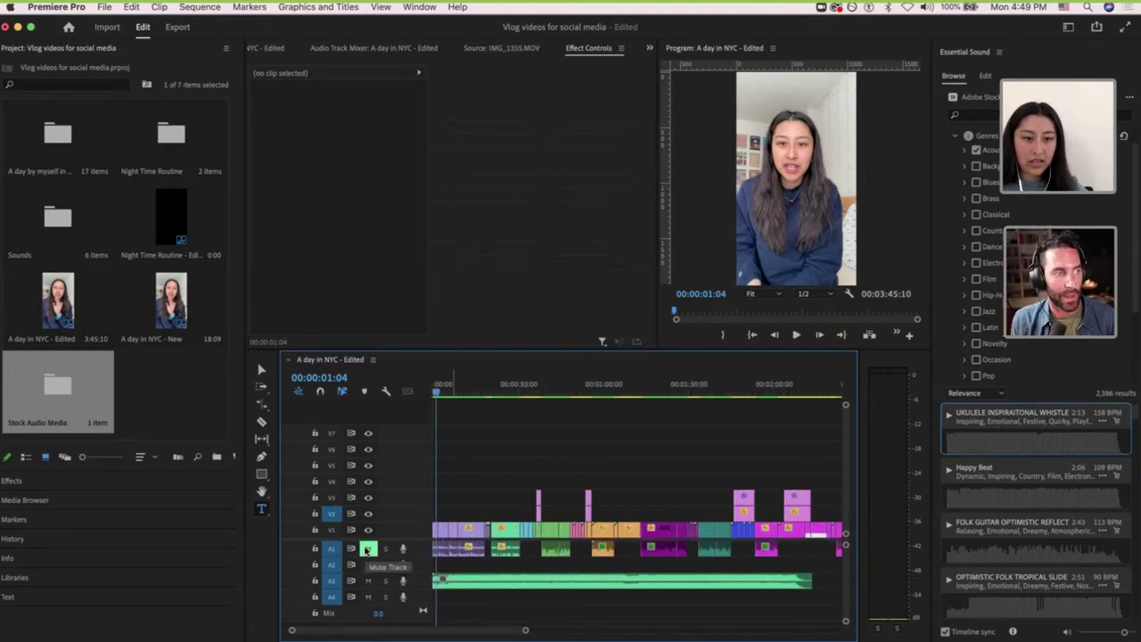
scroll(762, 547, "up", 2)
Cut the A3 music where its ending starts to fade, at about 00:02:07:18, and delete the fading tail.
scroll(762, 548, "up", 2)
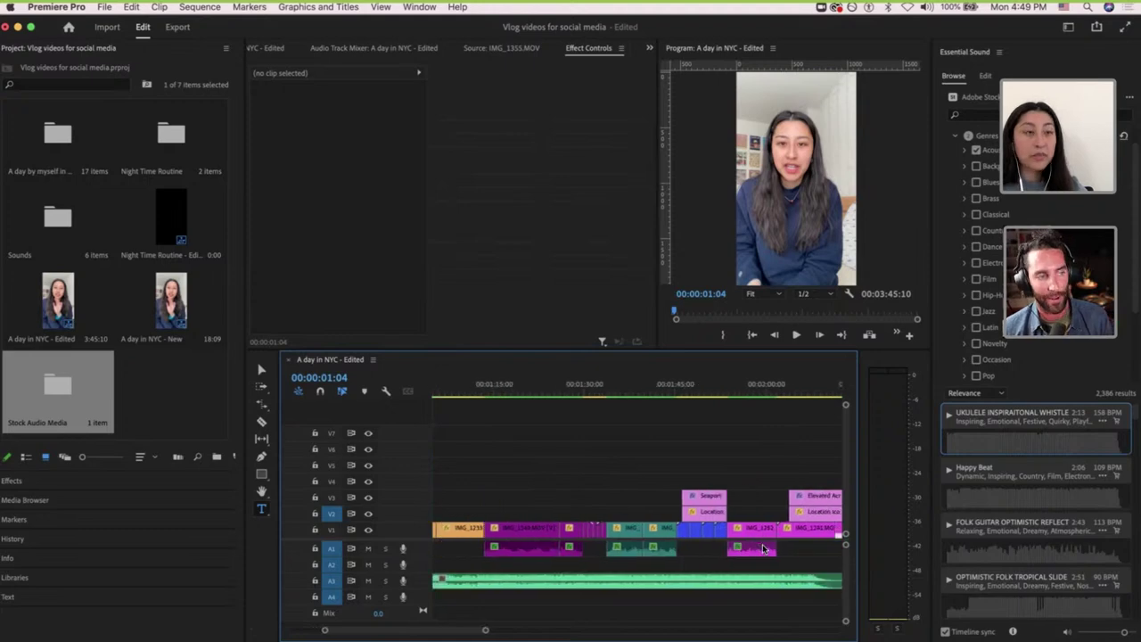
scroll(702, 580, "up", 1)
scroll(702, 580, "up", 2)
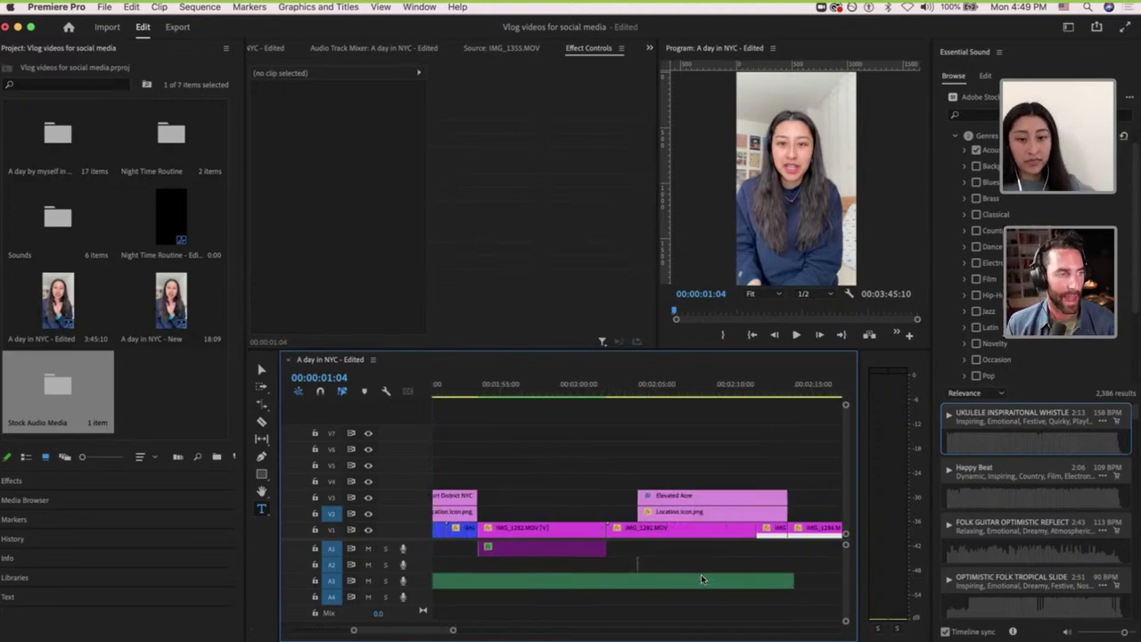
key("p")
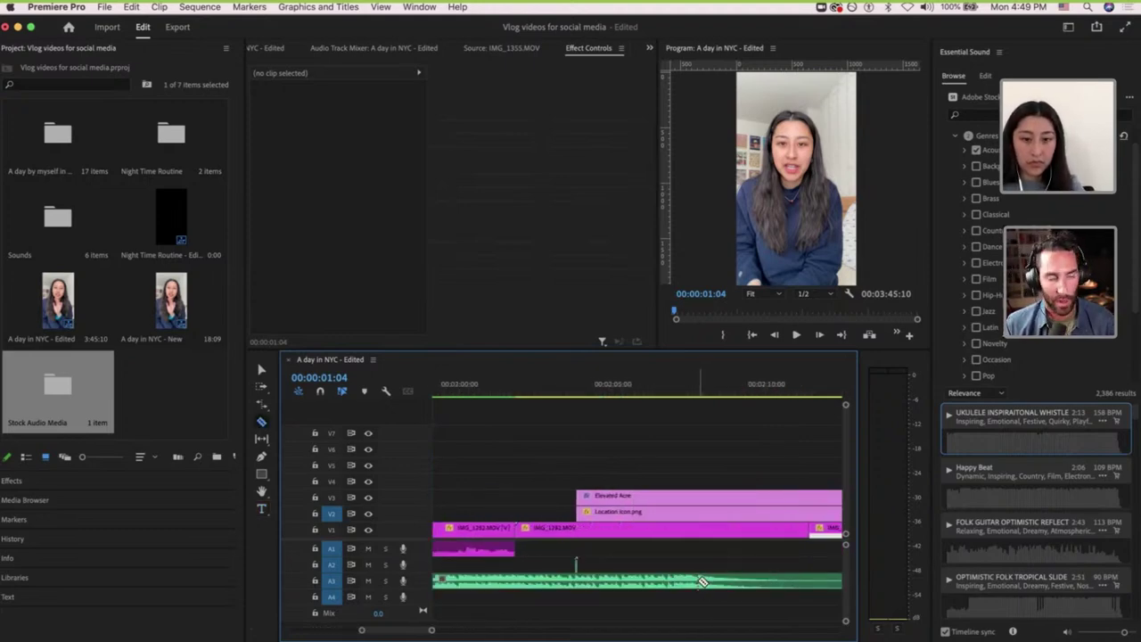
left_click(701, 580)
key("v")
left_click(705, 581)
key("Delete")
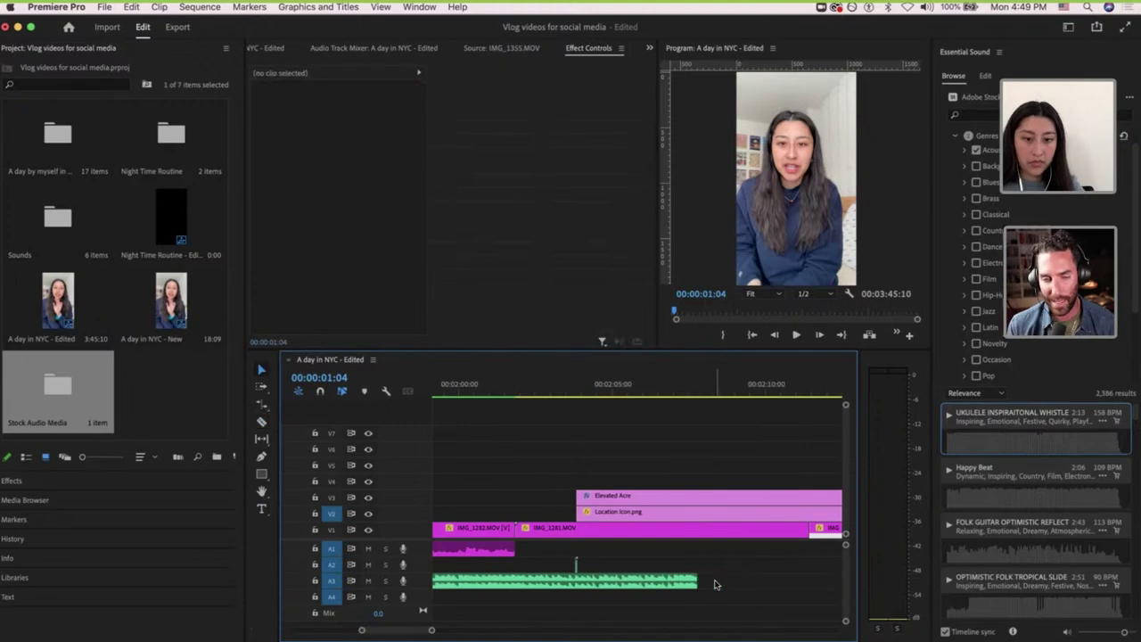
Untarget tracks A1 and A2 and paste a copy of the trimmed music on A3 at 00:02:07:19, directly behind the first clip.
left_click(658, 585)
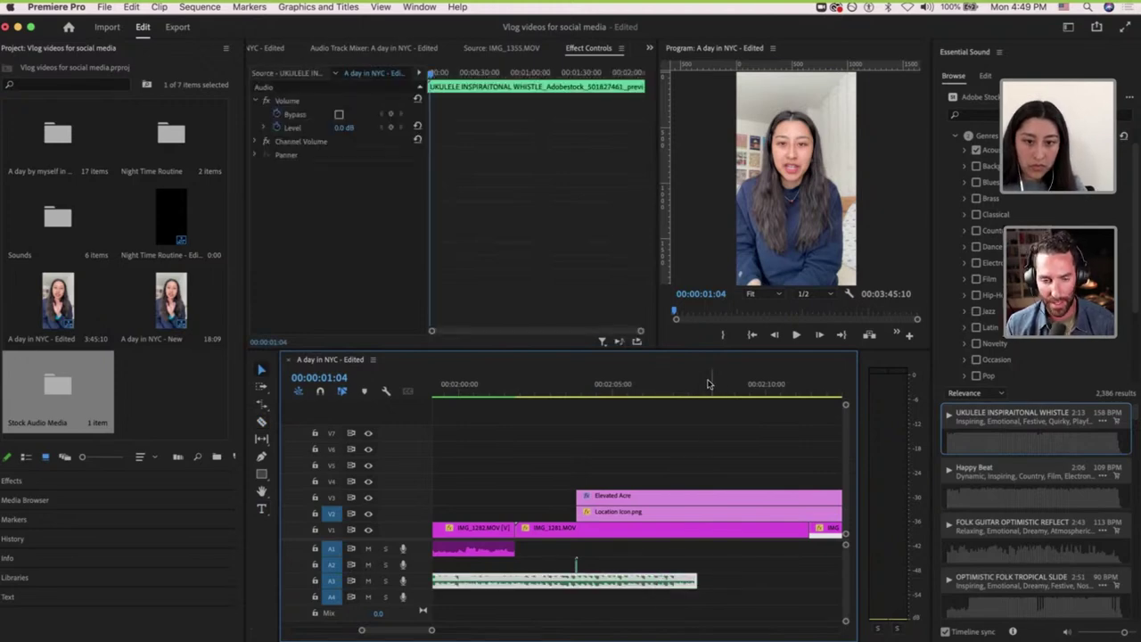
left_click_drag(708, 383, 696, 384)
scroll(699, 500, "up", 5)
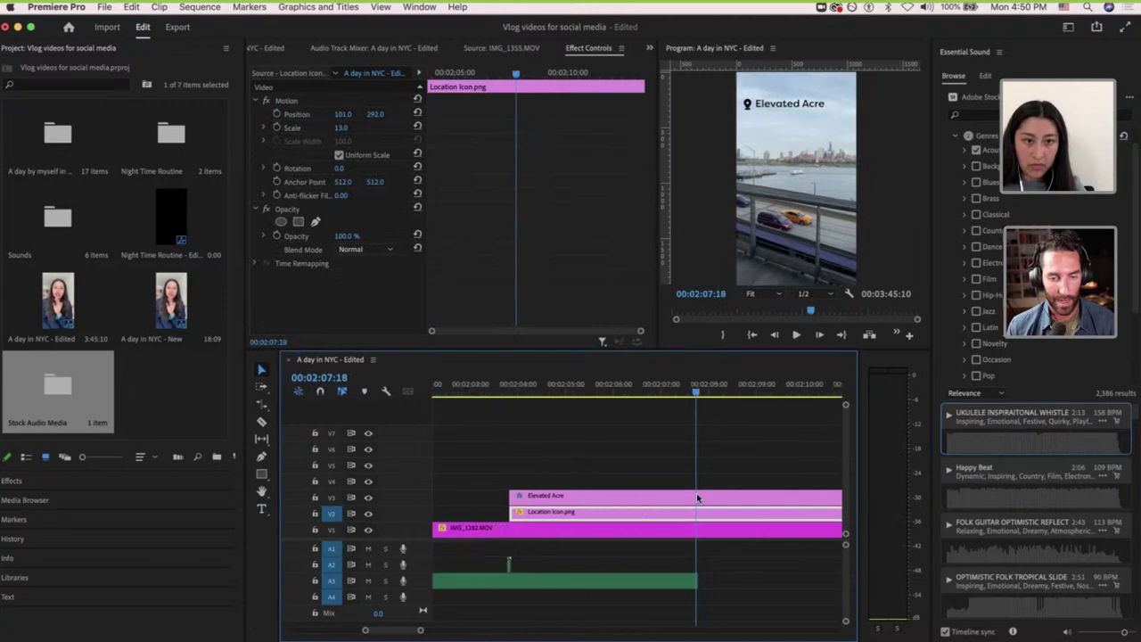
left_click(705, 389)
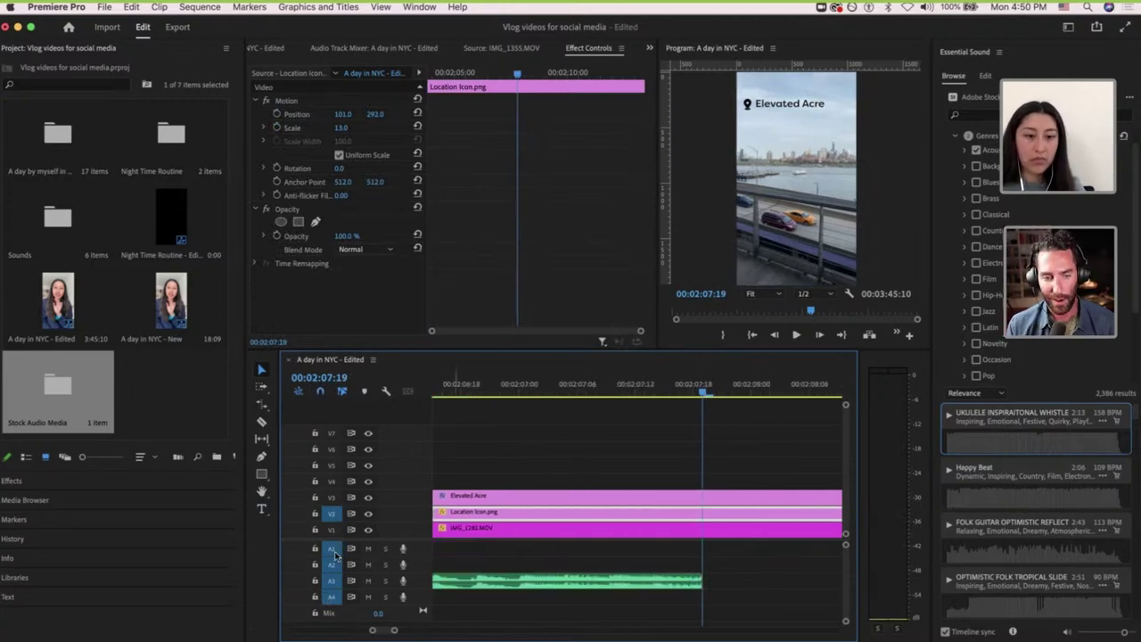
left_click(335, 565)
left_click(334, 550)
key("super+v")
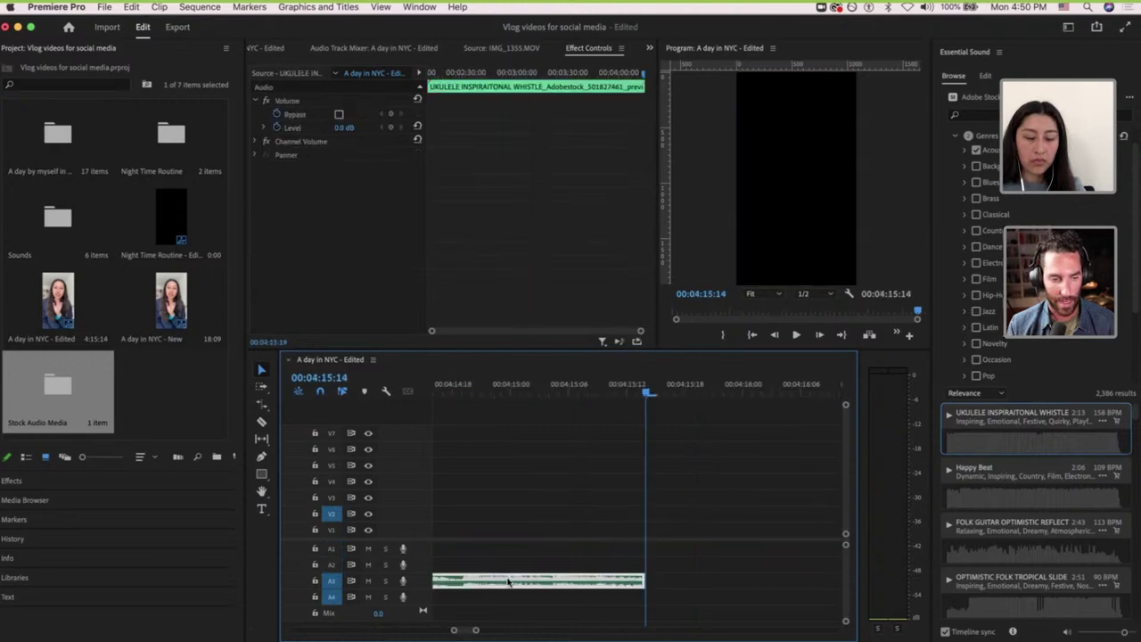
Cut the second music clip on A3 where the video ends, at 00:03:45:10, and delete the excess.
scroll(509, 585, "down", 5)
scroll(510, 585, "left", 5)
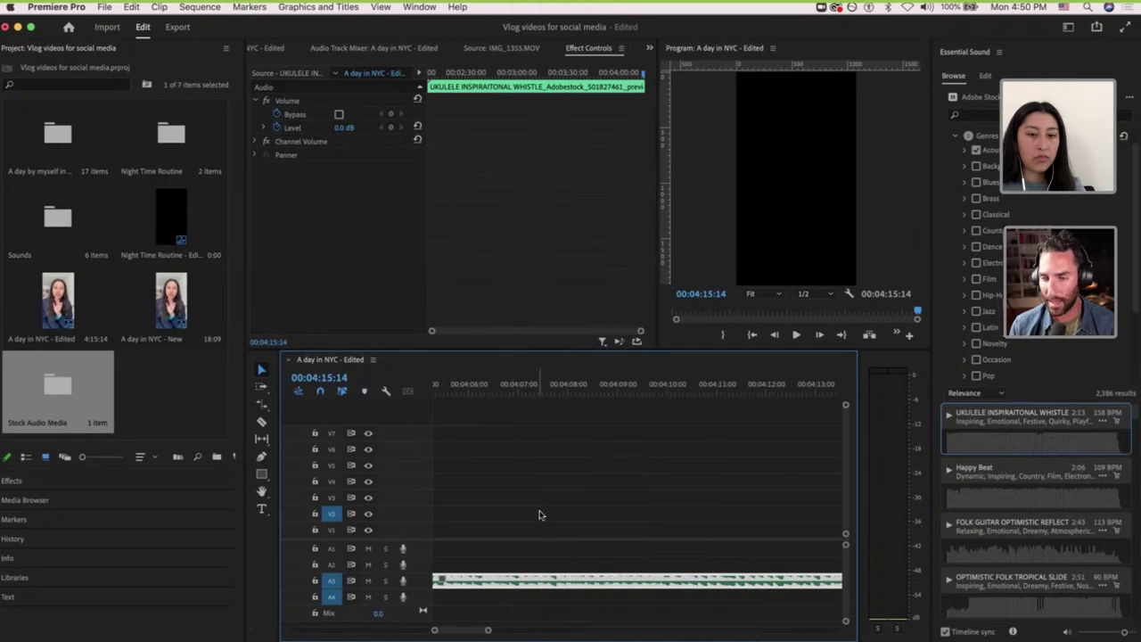
key("minus")
key("minus")
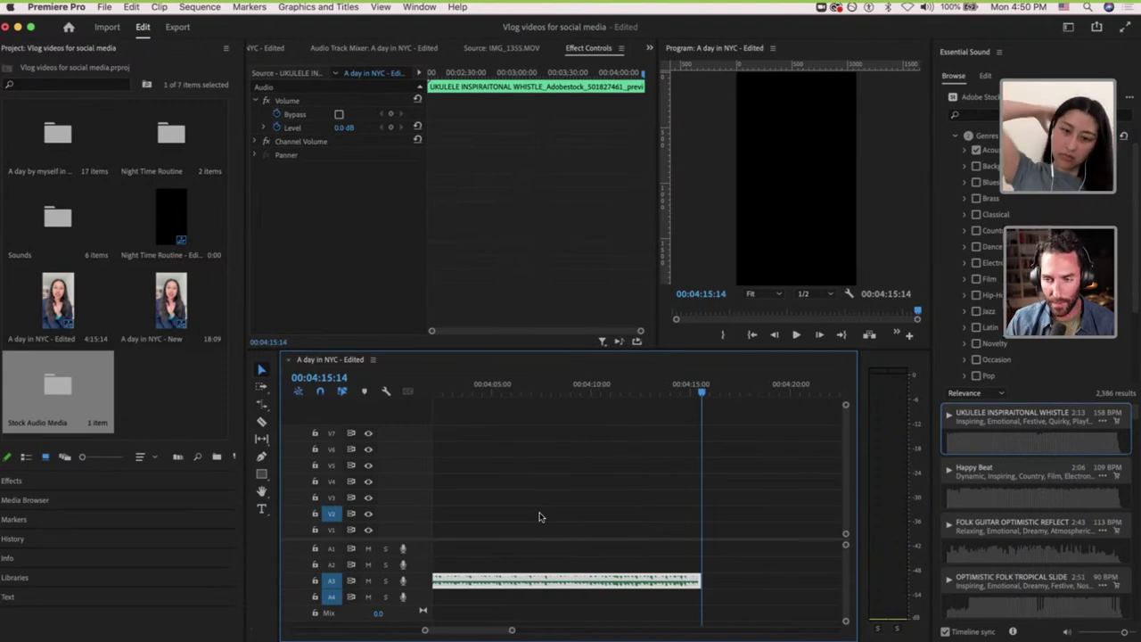
key("minus")
key("minus")
key("minus")
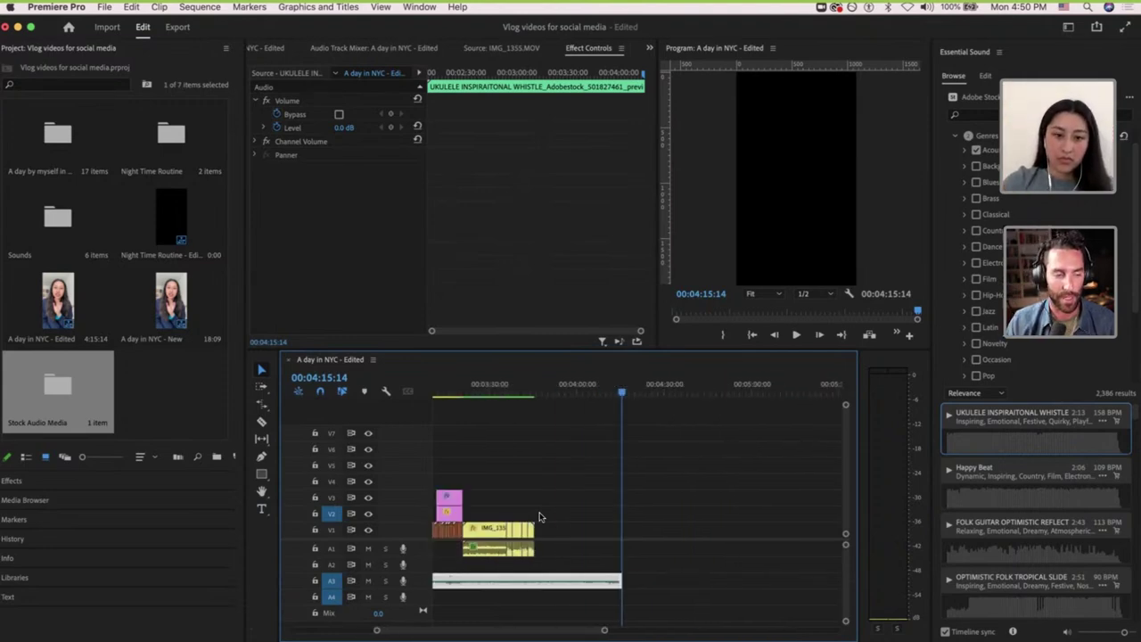
scroll(642, 533, "up", 3, "alt")
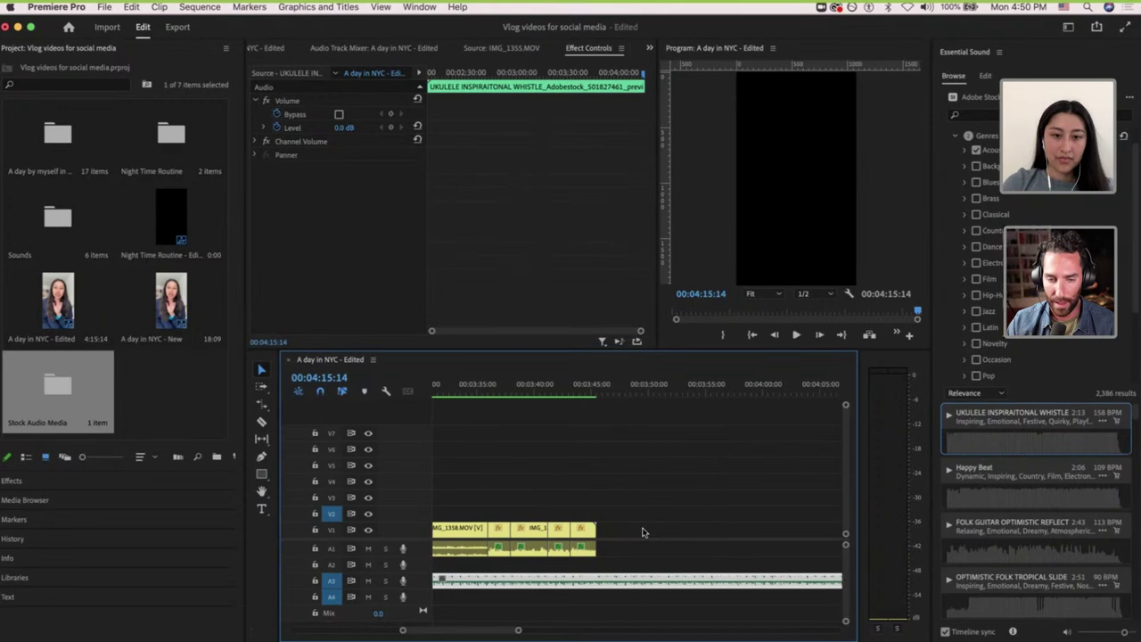
key("c")
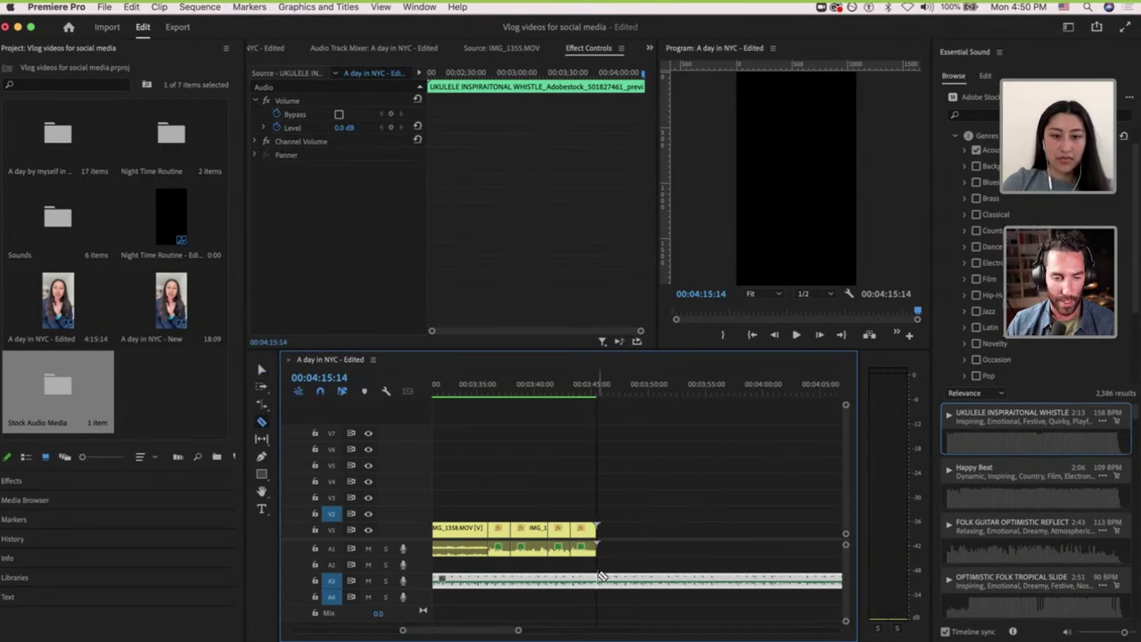
left_click(597, 578)
key("v")
left_click(616, 585)
key("Delete")
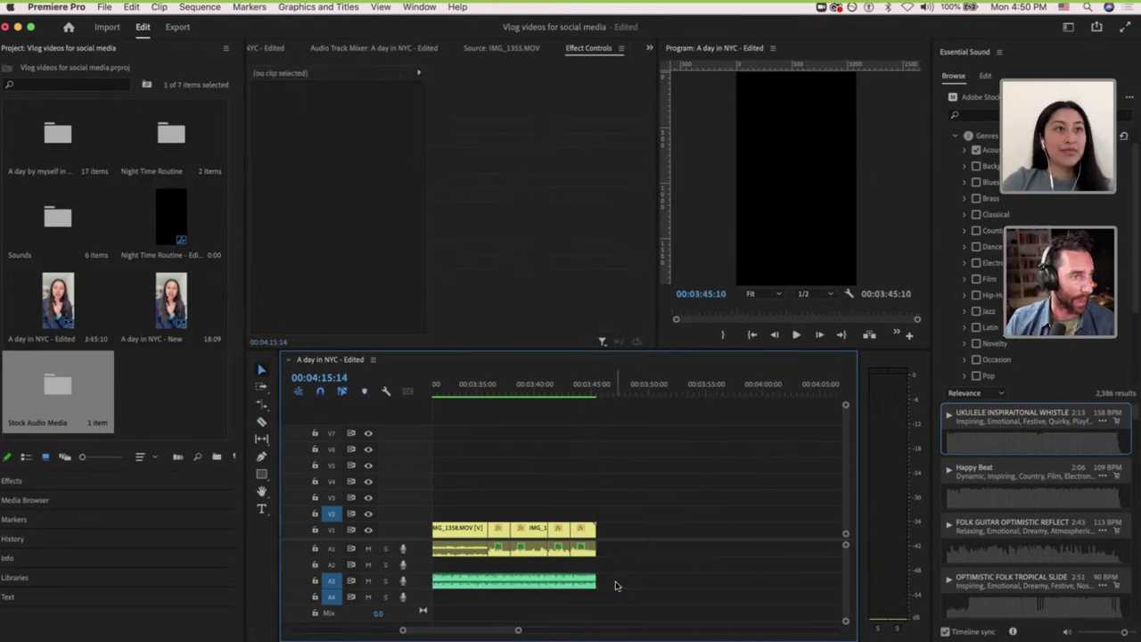
scroll(616, 586, "down", 5, "alt")
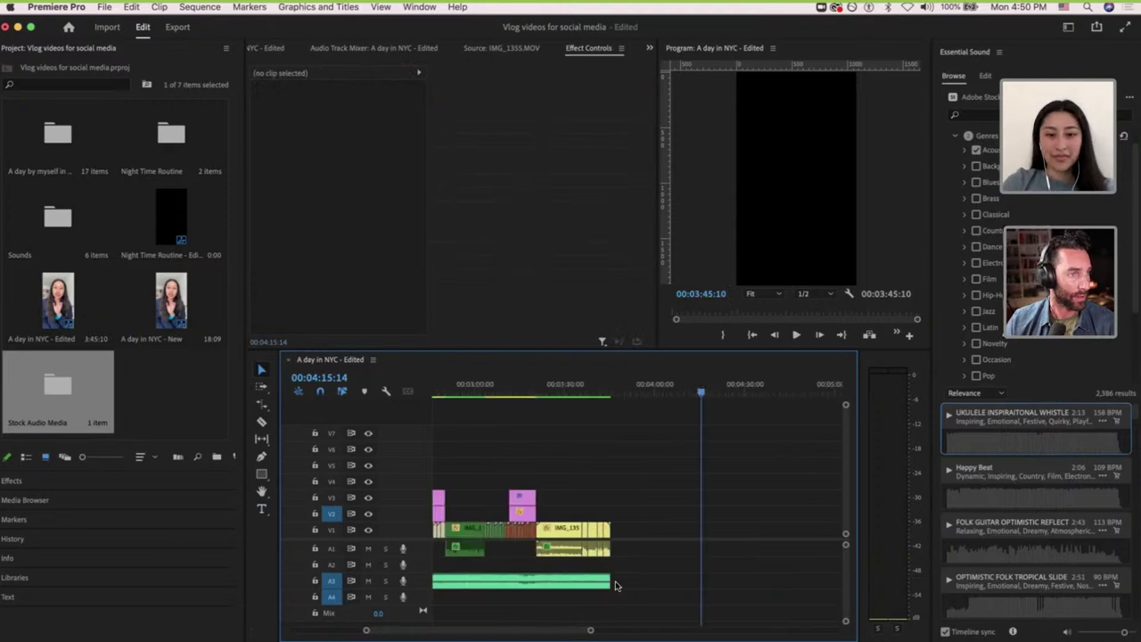
scroll(615, 584, "down", 3, "alt")
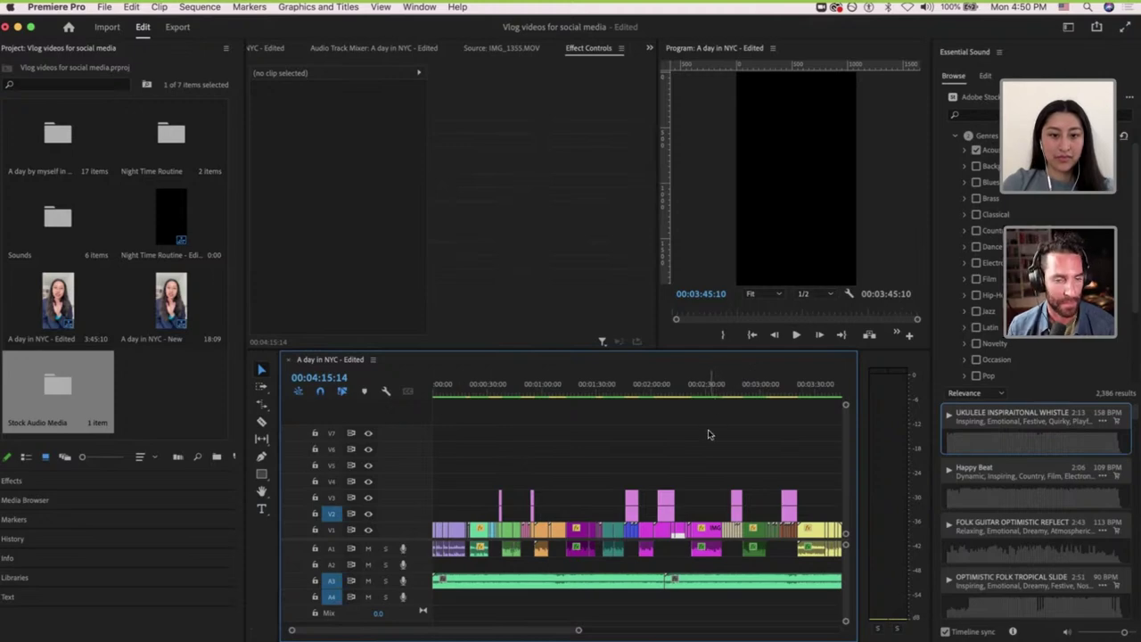
Inspect which Essential Sound audio type is assigned to the voice clips on track A1, leaving the clips deselected.
key("minus")
key("minus")
key("minus")
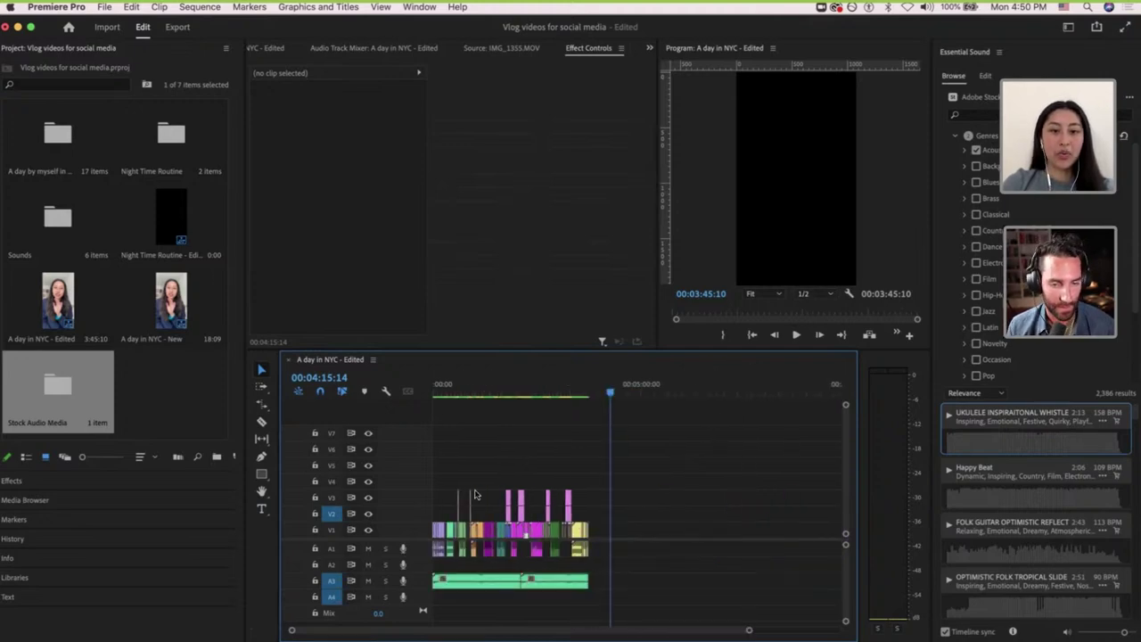
key("equal")
key("equal")
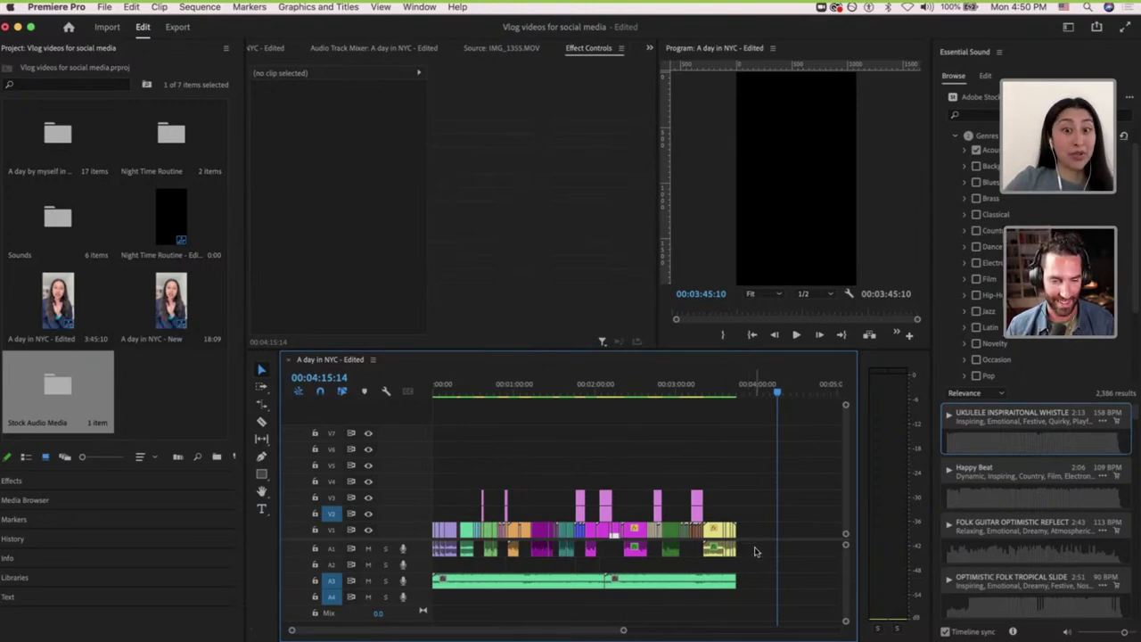
left_click_drag(755, 551, 386, 549)
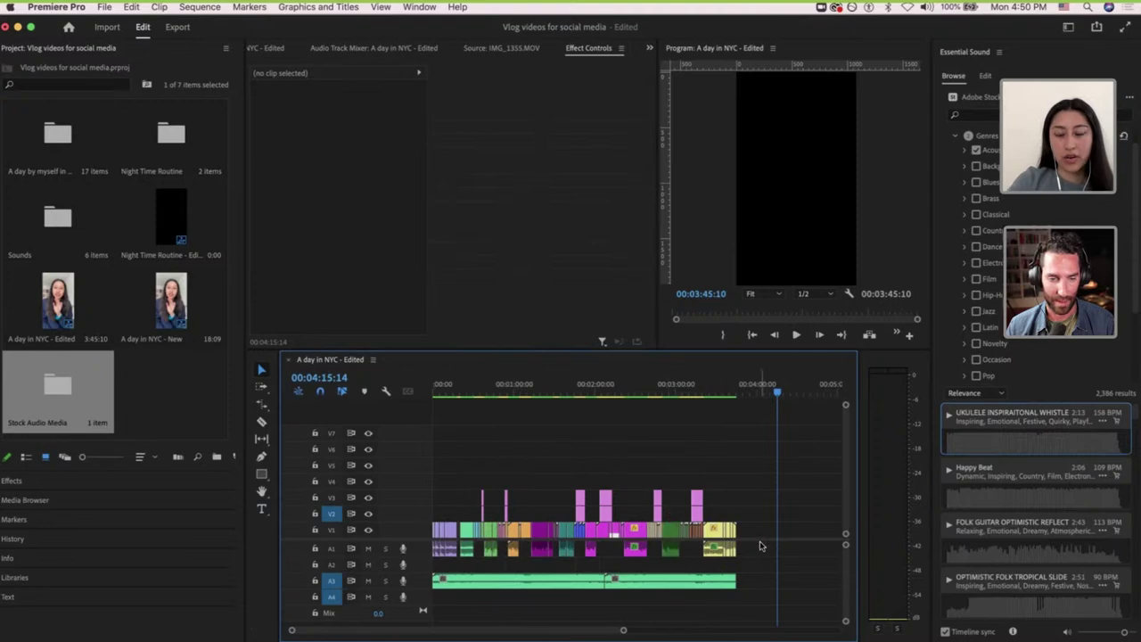
left_click(986, 76)
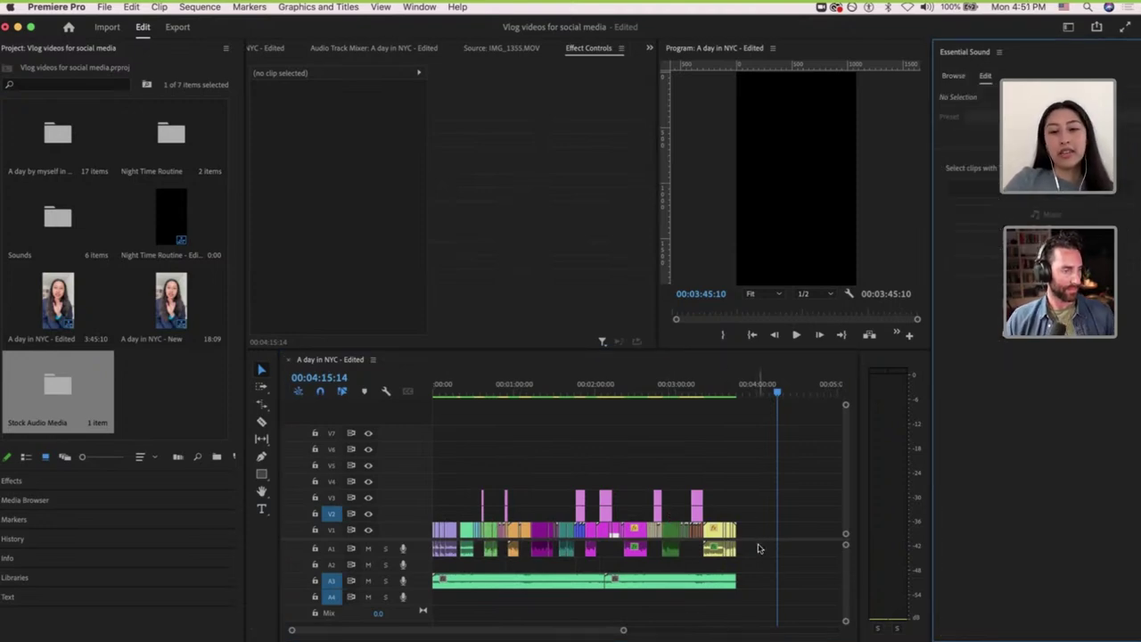
left_click_drag(762, 545, 393, 549)
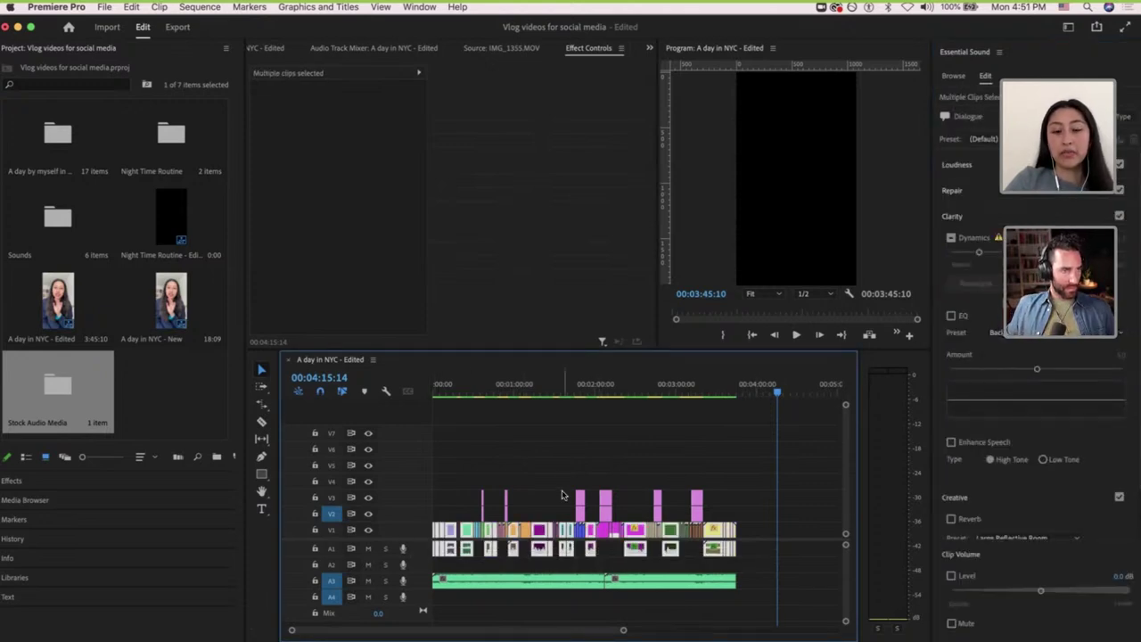
left_click(580, 460)
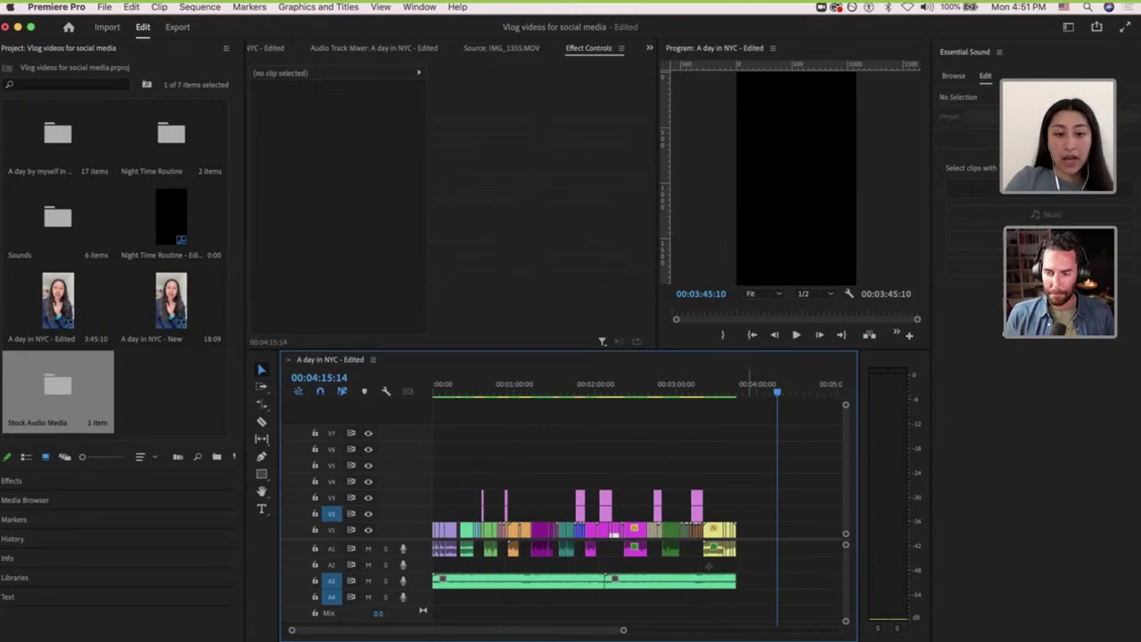
Tag all sound effect clips on track A2 as SFX in Essential Sound and expand their Loudness settings.
left_click_drag(749, 563, 421, 573)
scroll(495, 565, "up", 3)
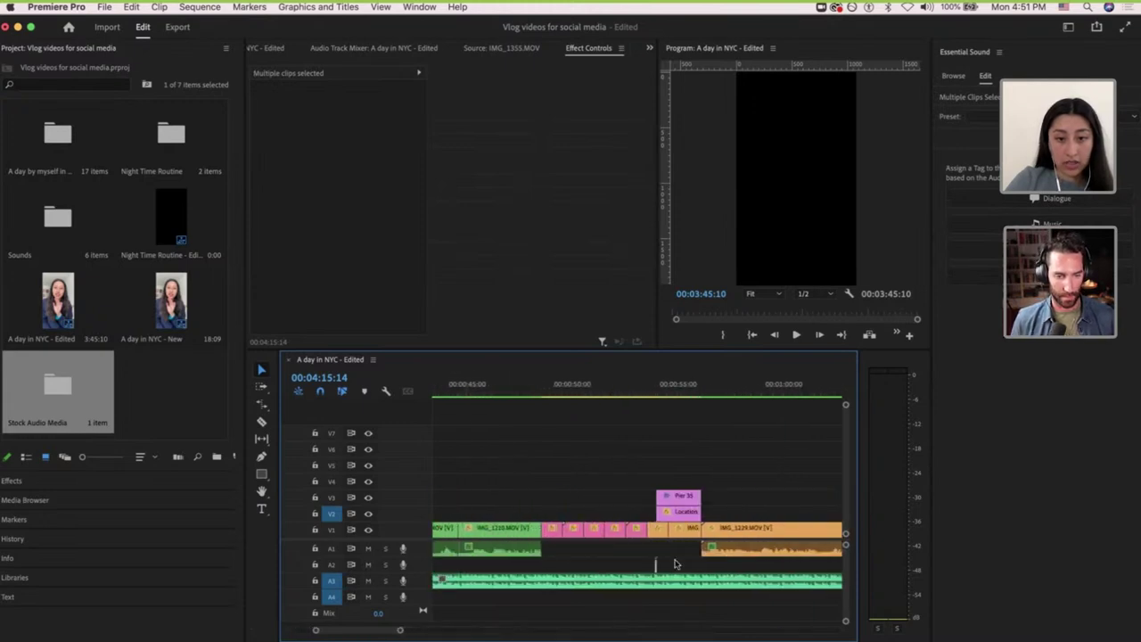
scroll(613, 572, "up", 8)
scroll(704, 571, "right", 5)
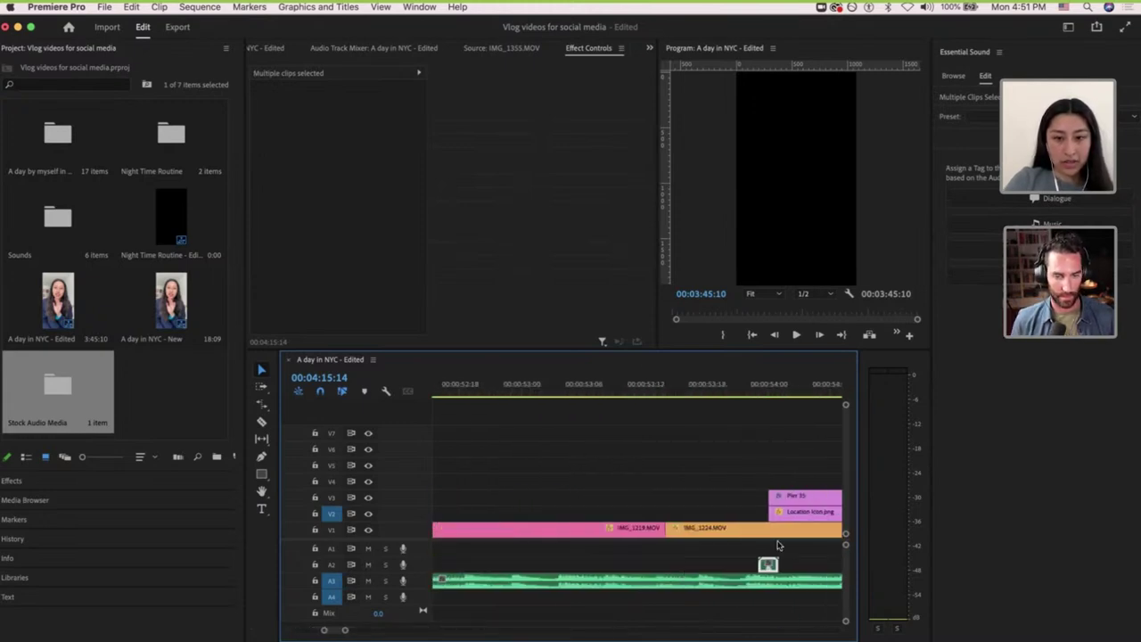
scroll(758, 558, "right", 3)
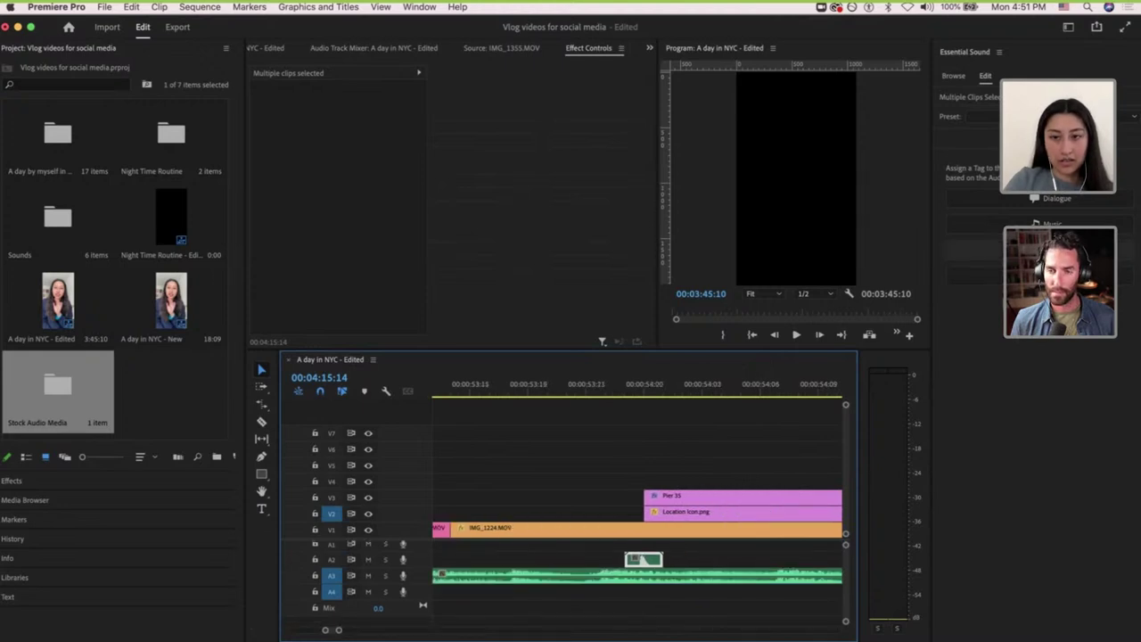
left_click(1057, 250)
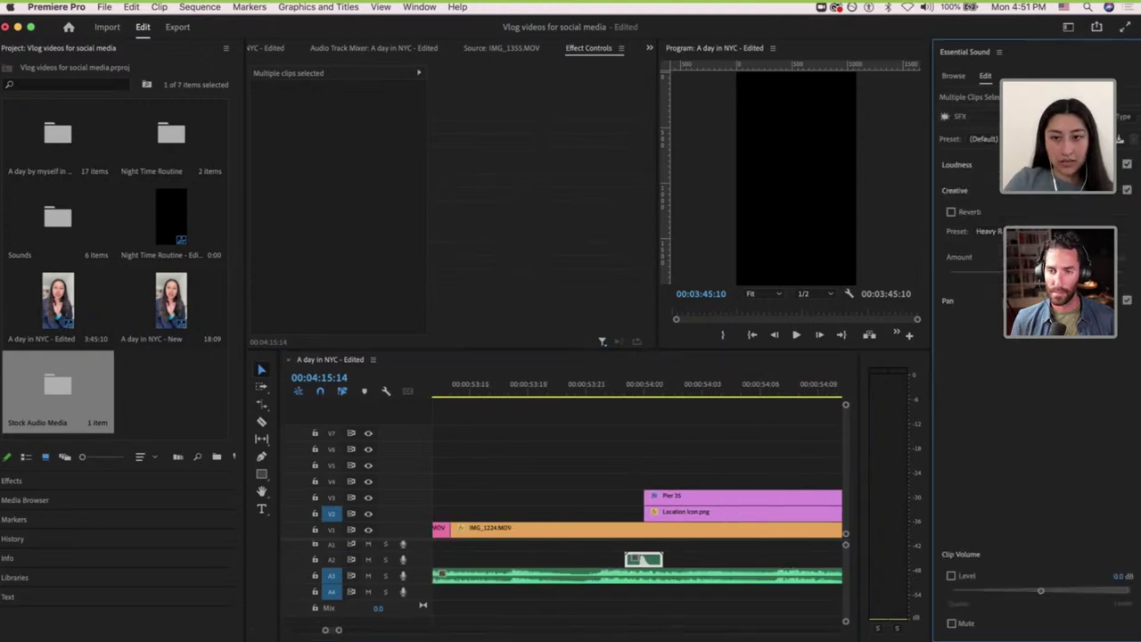
left_click(993, 174)
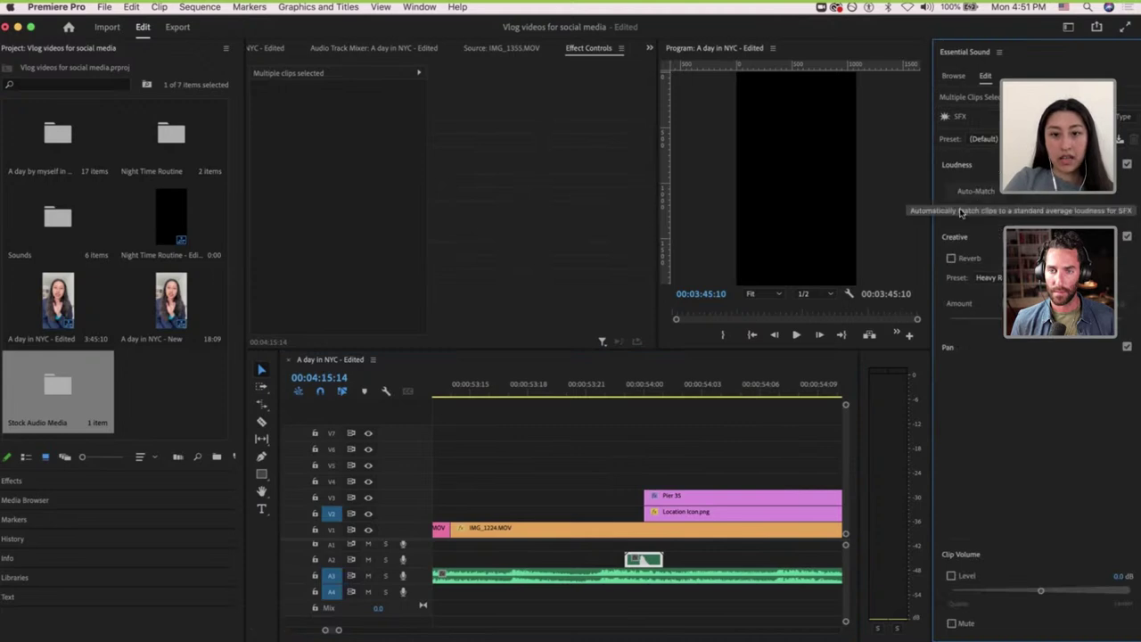
Tag both music clips on track A3 as Music in Essential Sound and auto-match their loudness.
scroll(667, 540, "down", 5)
scroll(667, 539, "down", 10)
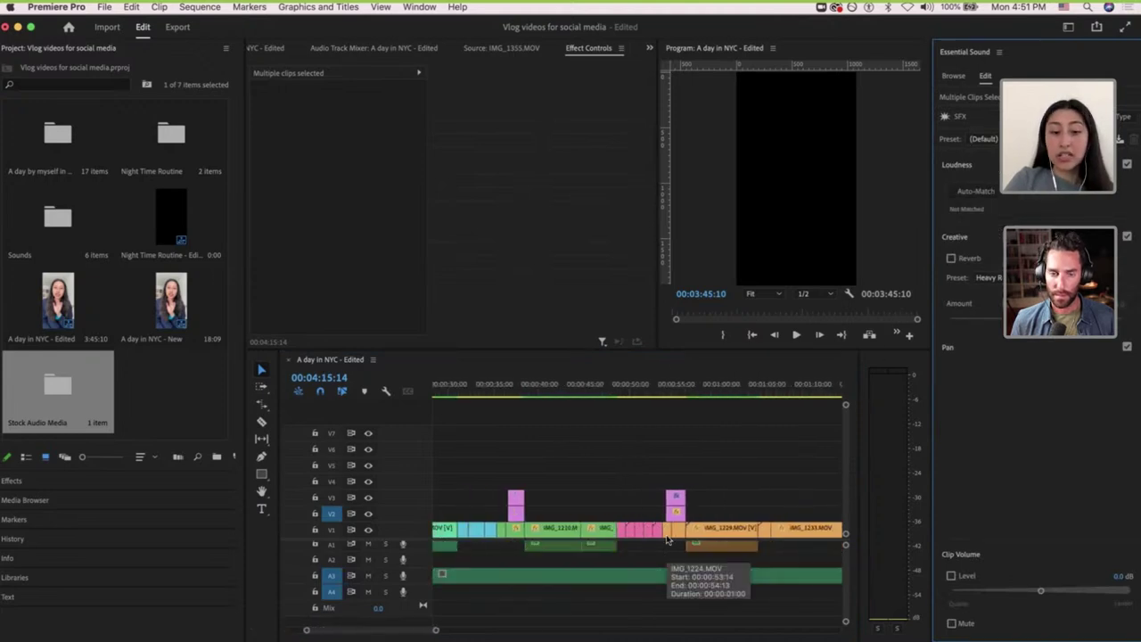
scroll(667, 540, "down", 5)
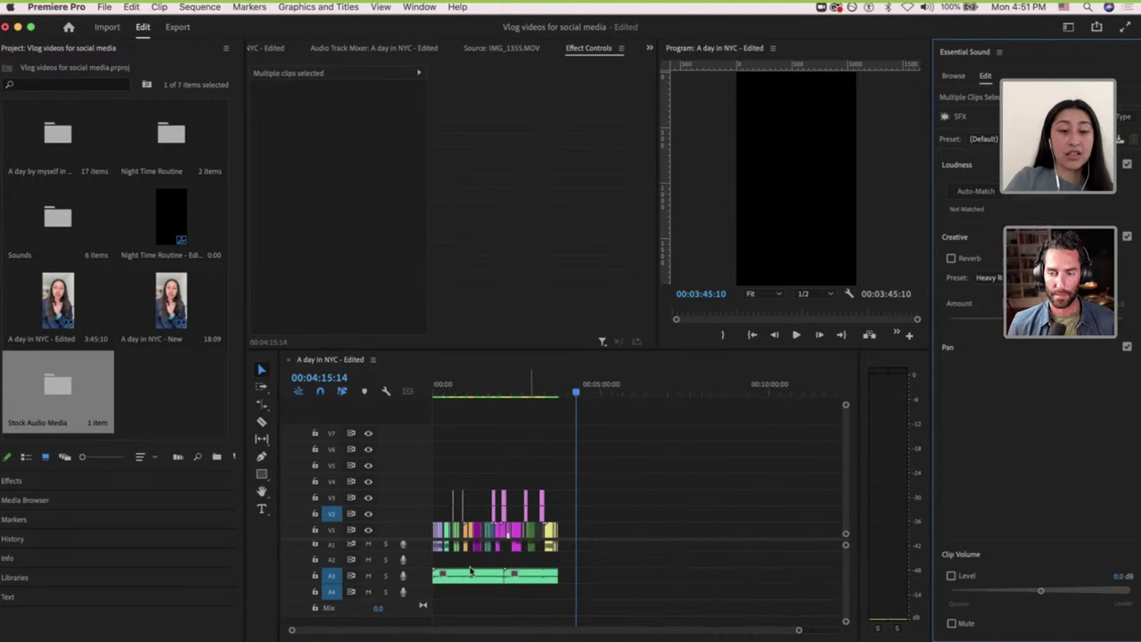
scroll(471, 571, "up", 5)
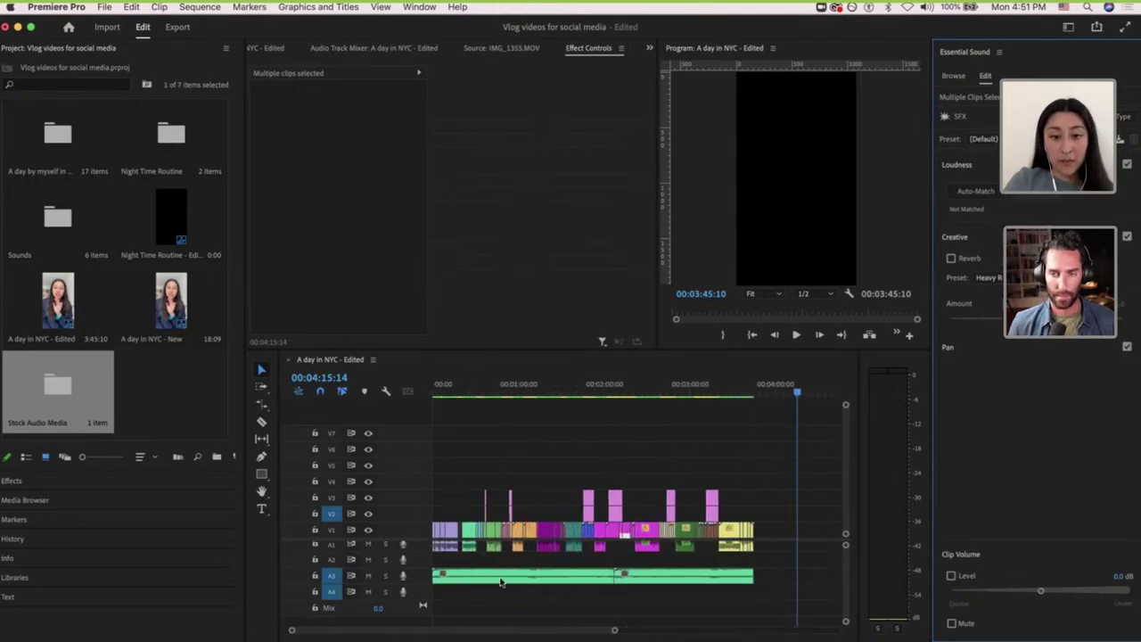
left_click(600, 578)
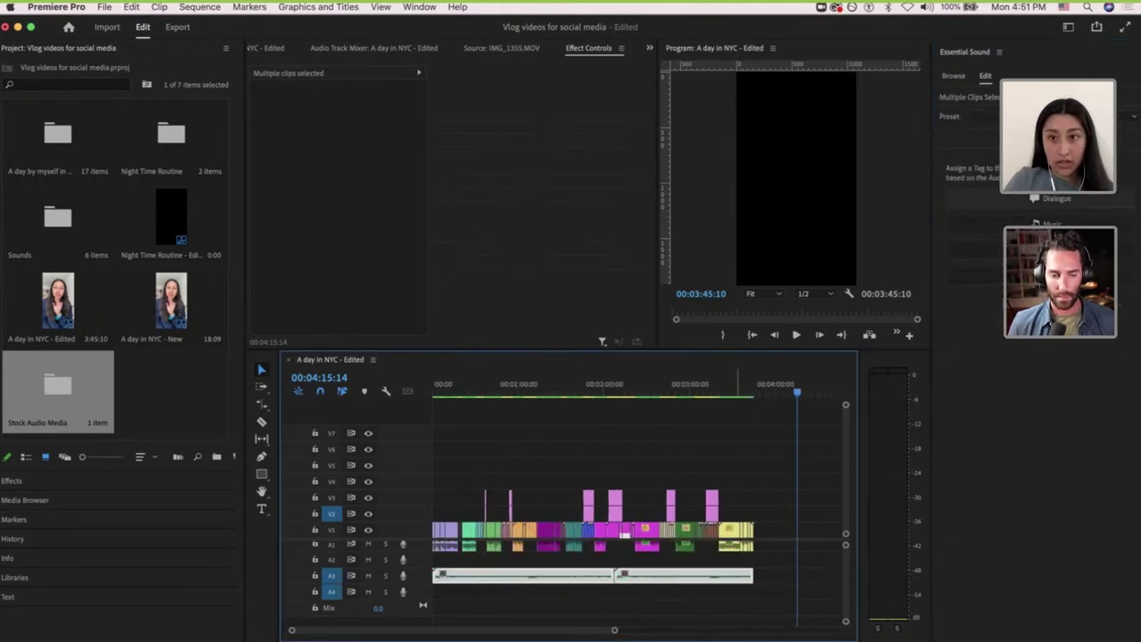
left_click(983, 166)
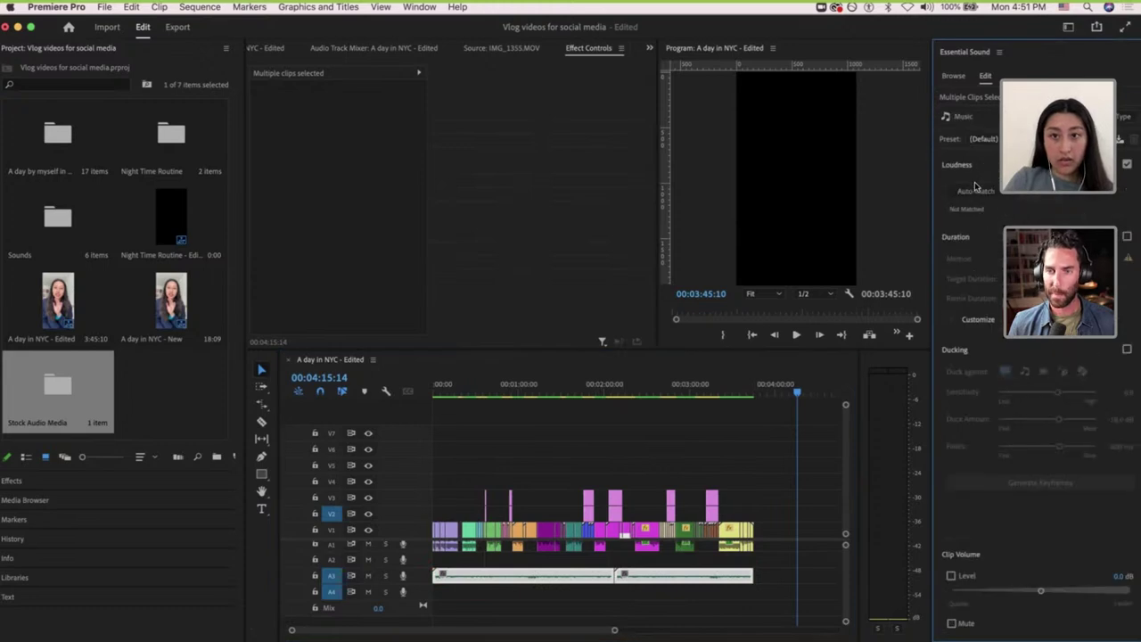
left_click(976, 189)
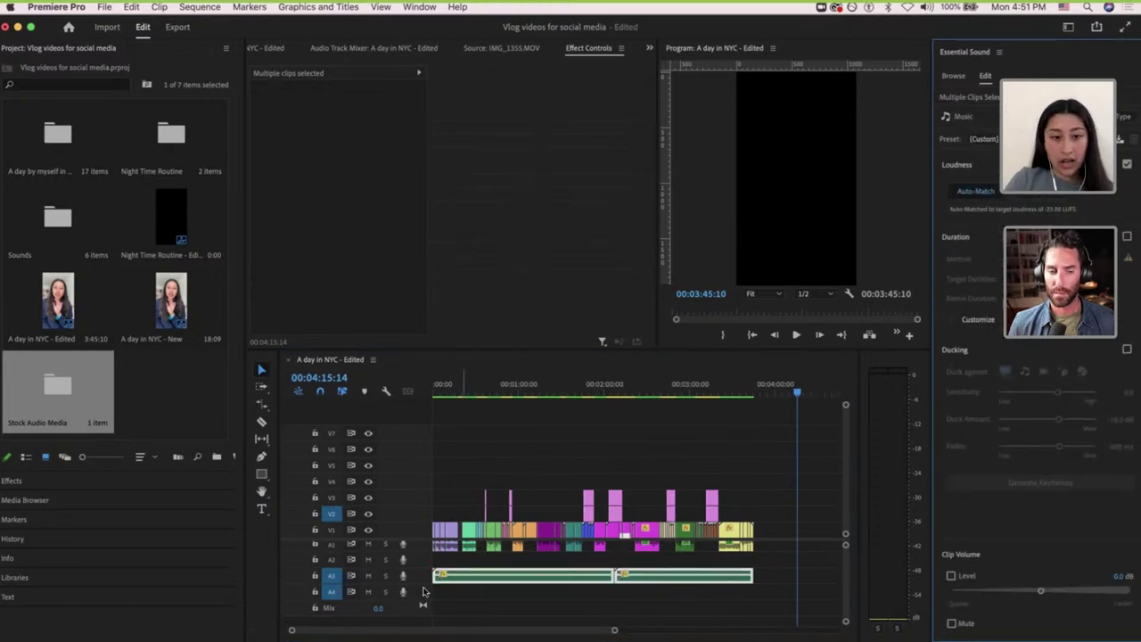
Enlarge the height of audio track A3 until the music waveform and its volume line are clearly readable.
left_click_drag(416, 581, 418, 602)
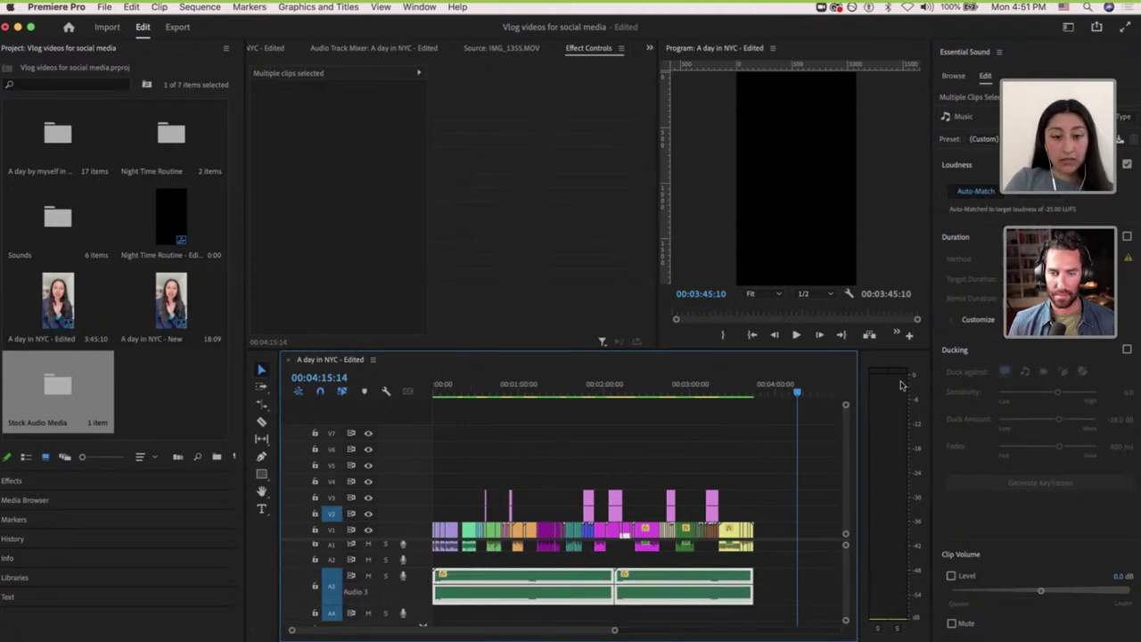
scroll(473, 495, "up", 6)
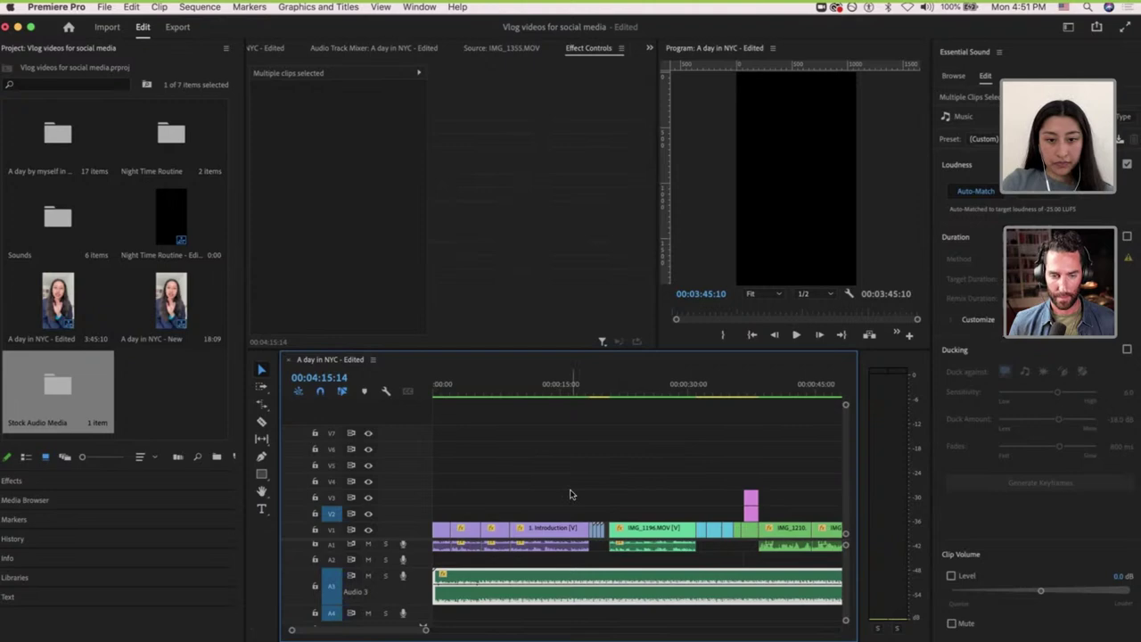
scroll(571, 494, "up", 3)
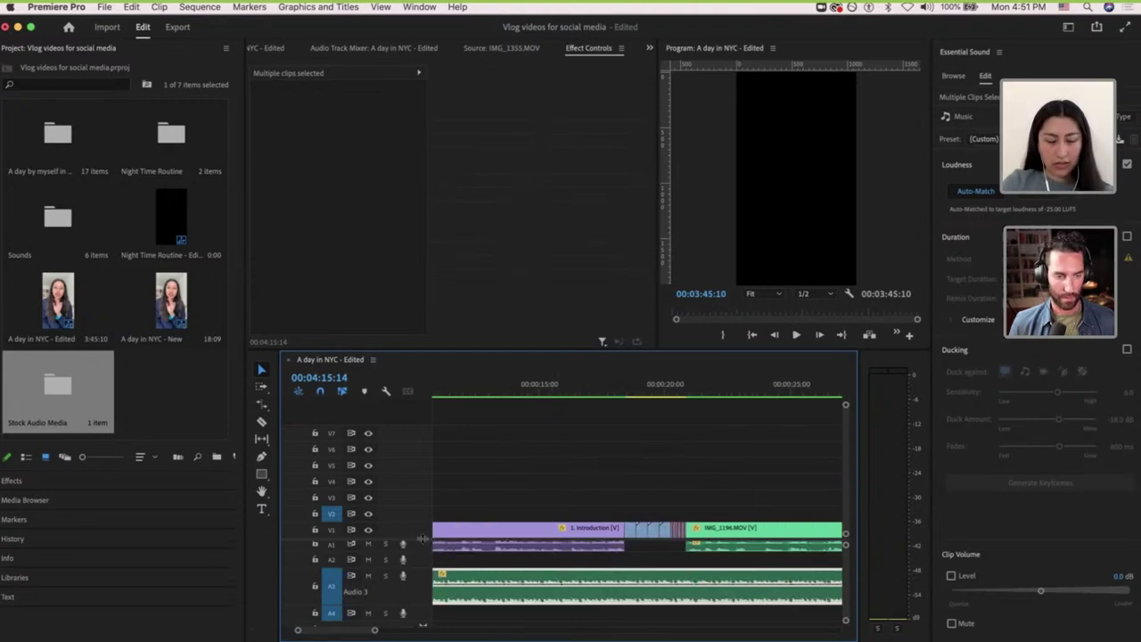
scroll(421, 496, "down", 3)
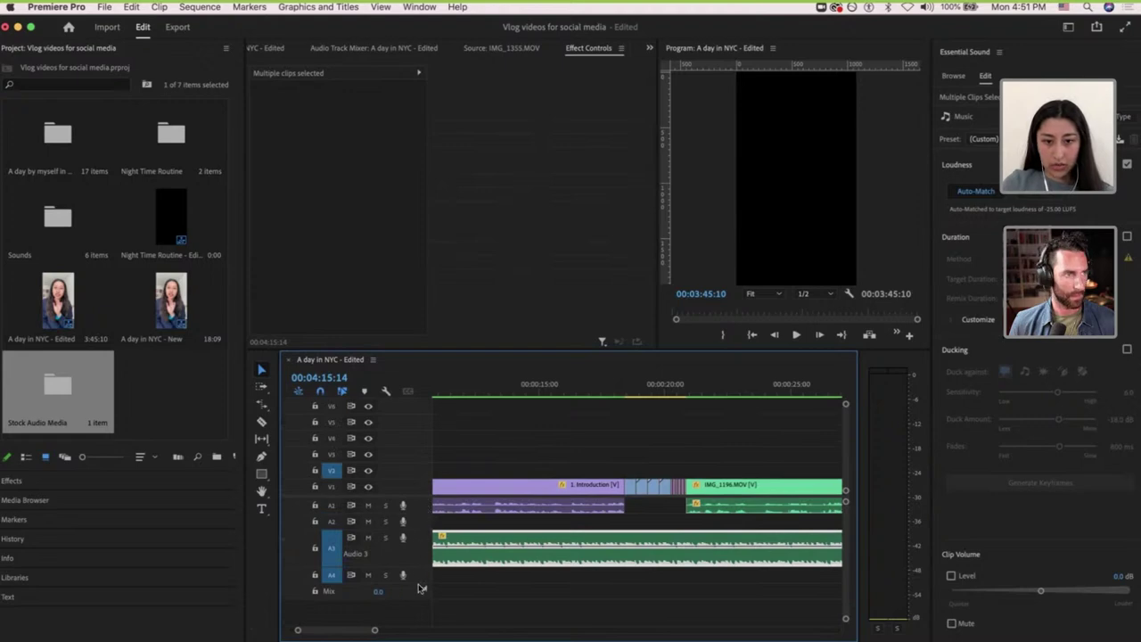
scroll(446, 585, "down", 3)
scroll(445, 584, "up", 3)
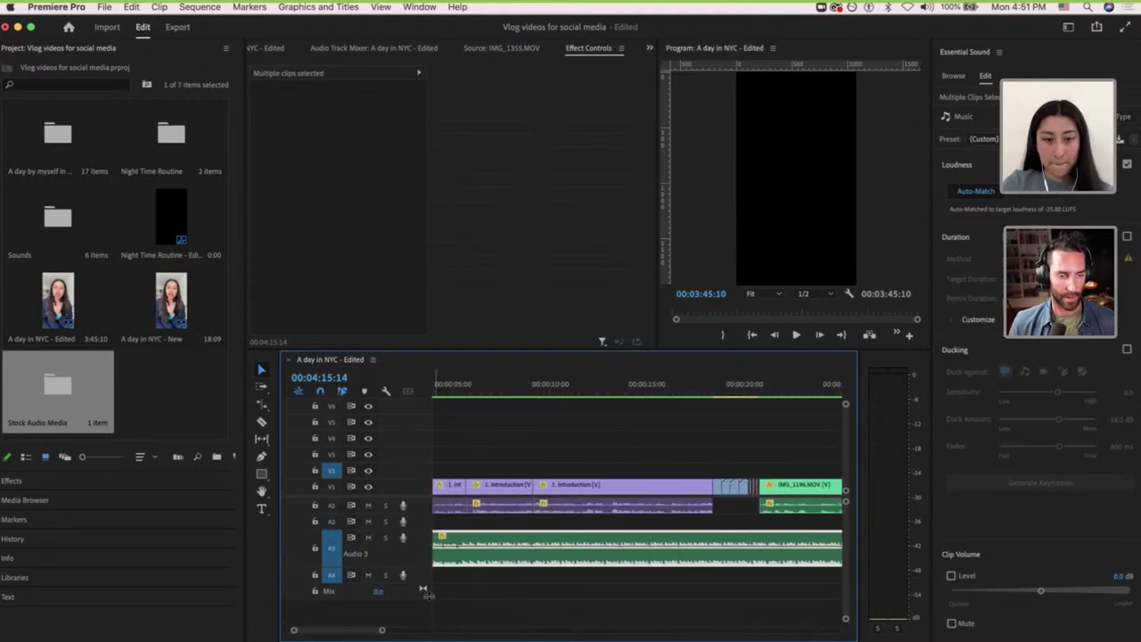
left_click_drag(423, 566, 429, 599)
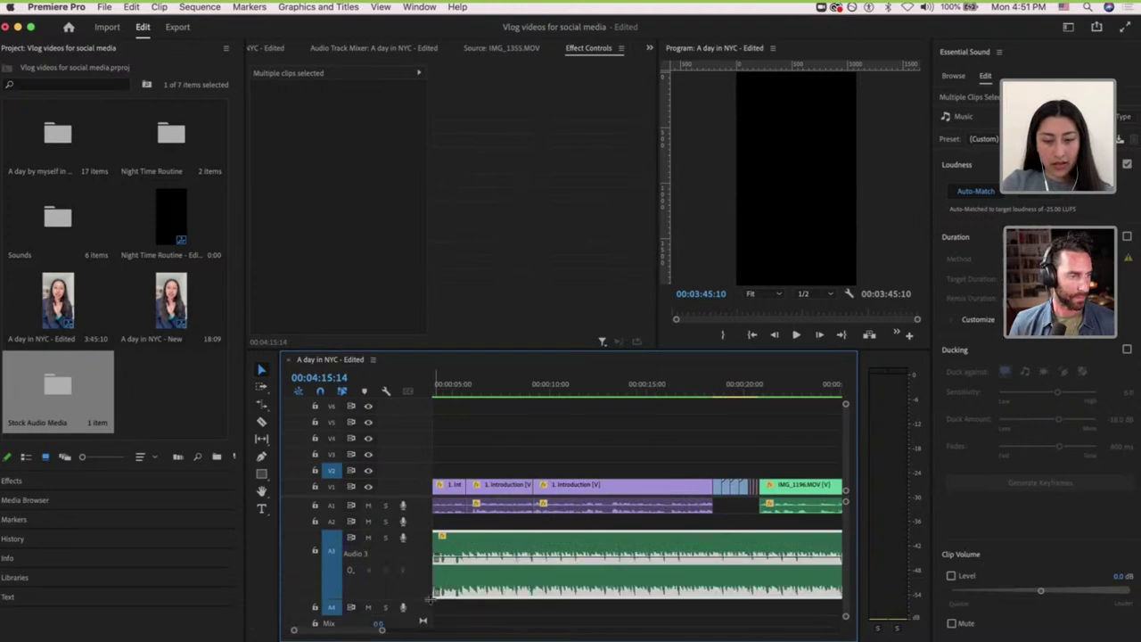
Enable Ducking for the two A3 music clips and make them duck against SFX clips in addition to dialogue.
scroll(681, 600, "down", 1)
scroll(680, 600, "down", 2)
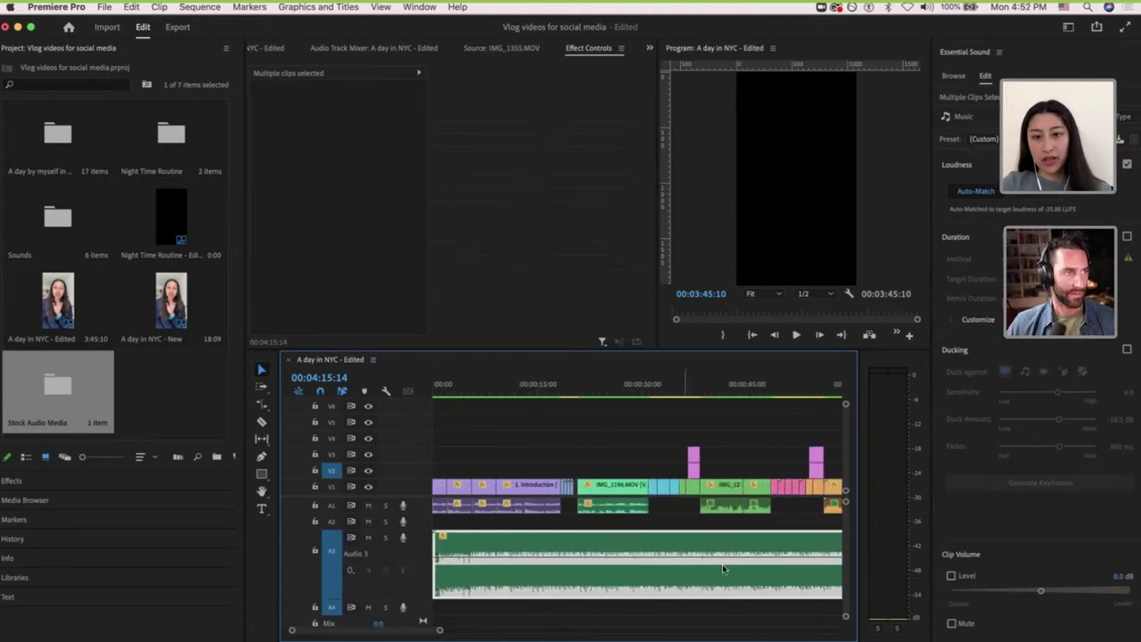
scroll(722, 565, "down", 1)
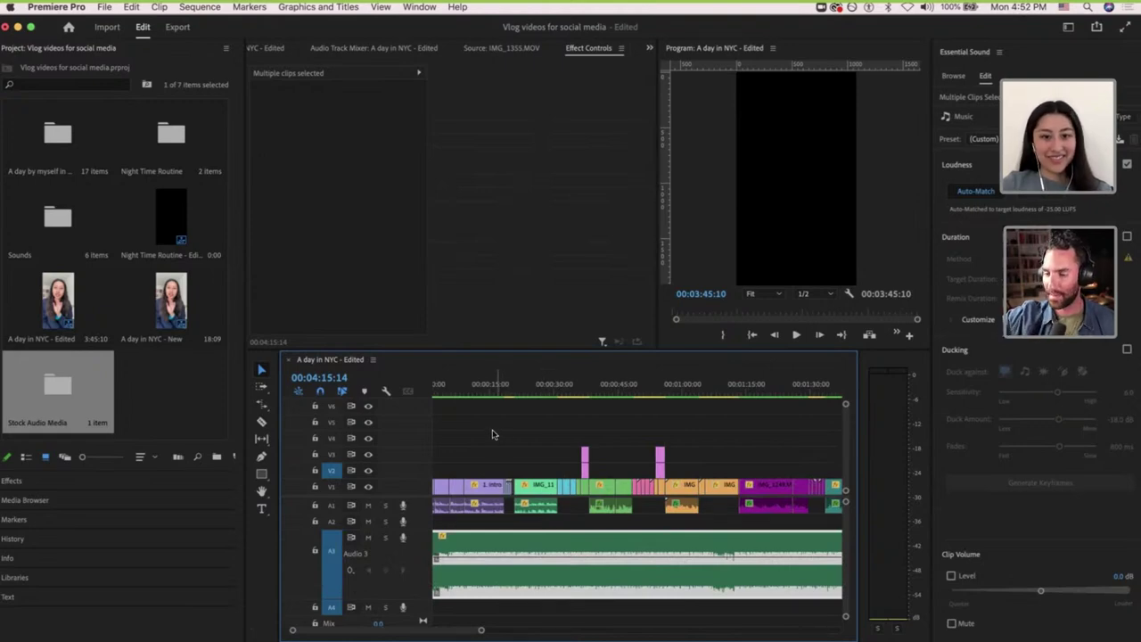
scroll(492, 435, "up", 4)
scroll(534, 432, "up", 1)
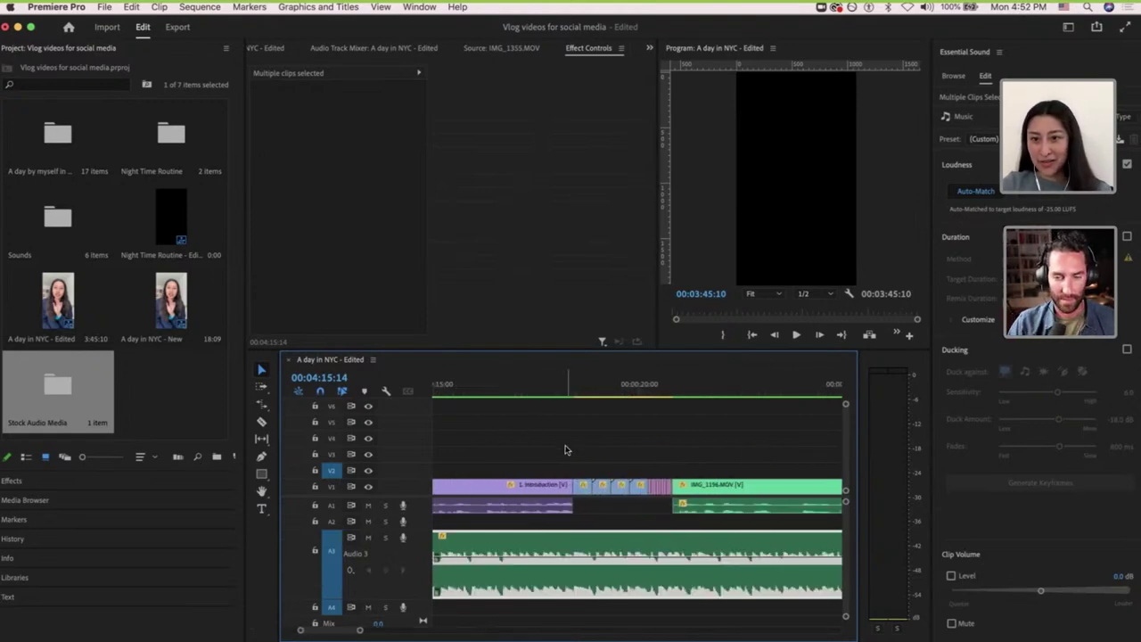
scroll(565, 451, "down", 6)
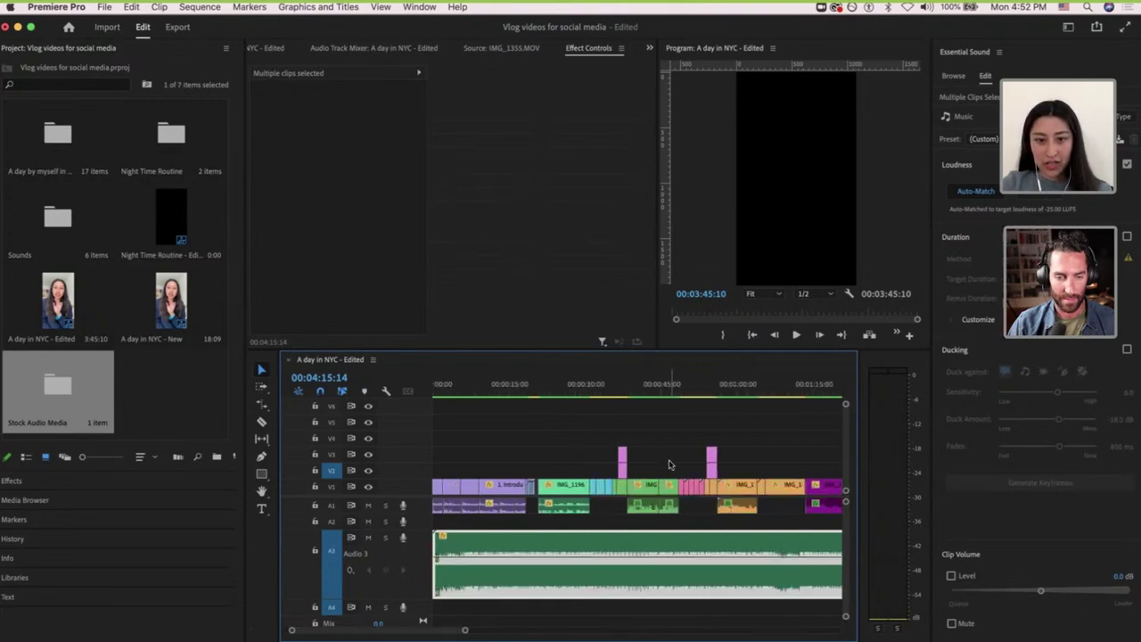
left_click(1122, 354)
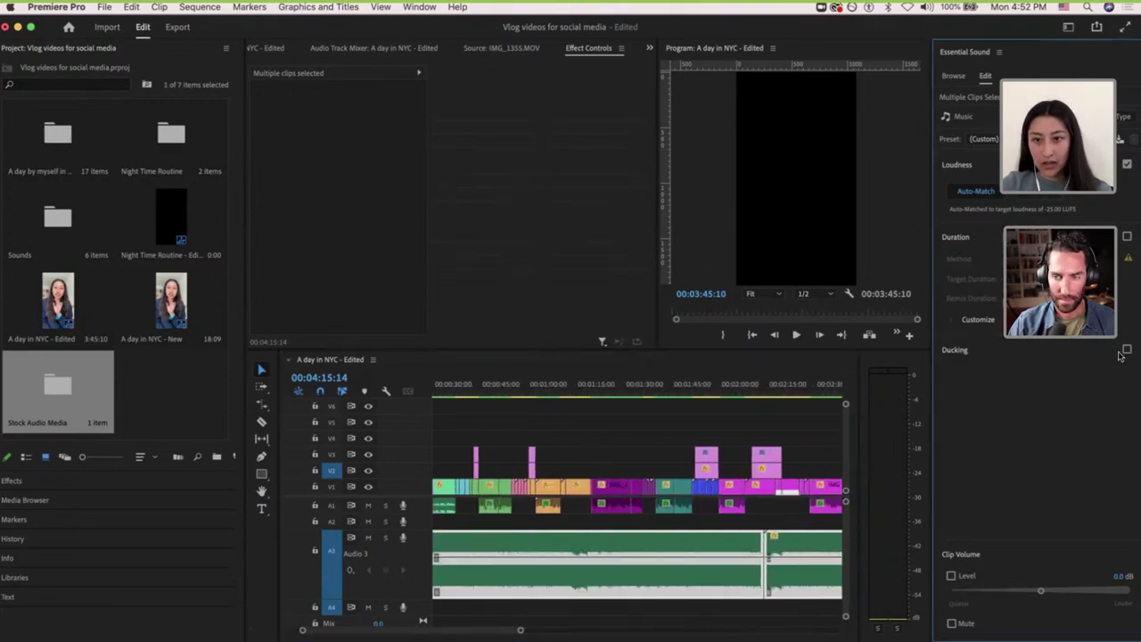
left_click(1127, 349)
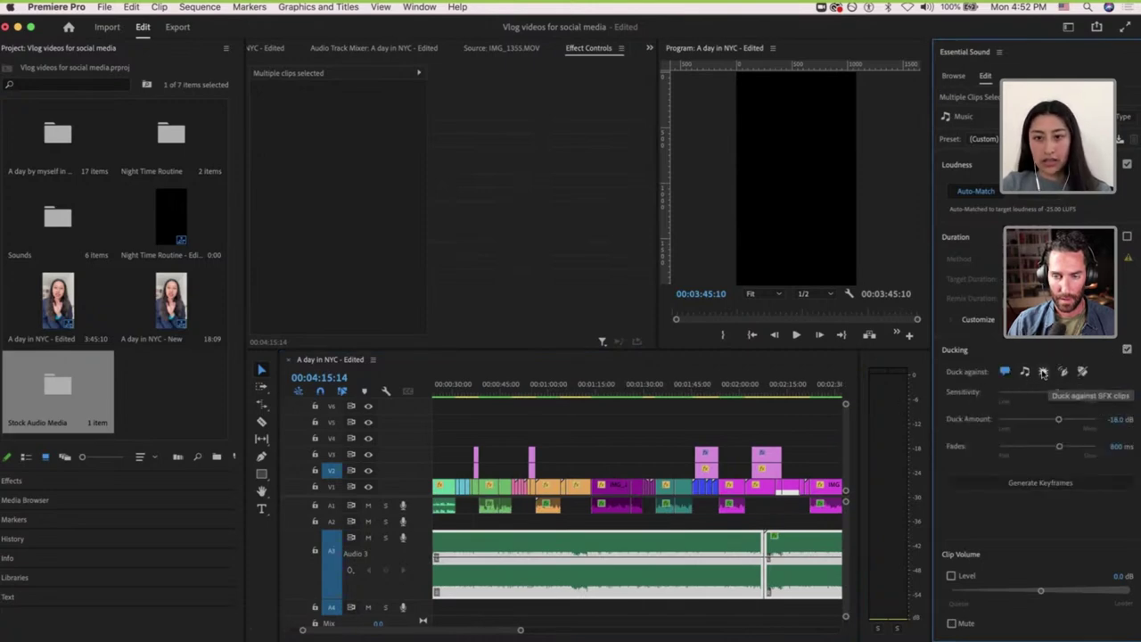
left_click(1044, 372)
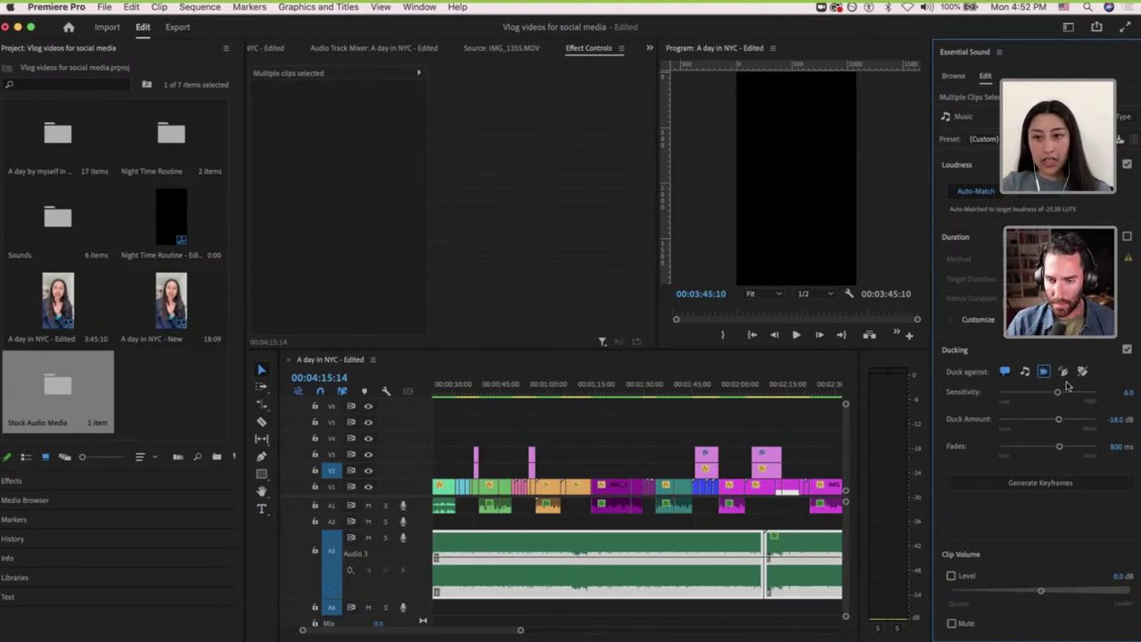
Set the ducking sensitivity to 7.5, duck amount to -21.6 dB and fades to 155 ms, and generate the keyframes on both music clips.
left_click_drag(1059, 395, 1074, 396)
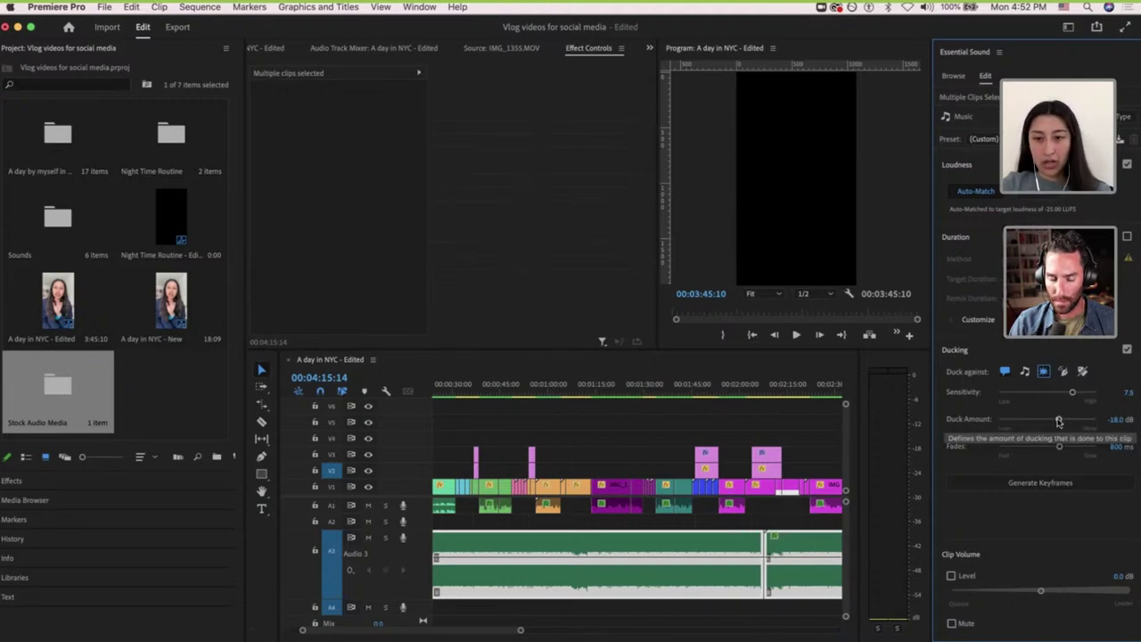
left_click_drag(1059, 422, 1023, 450)
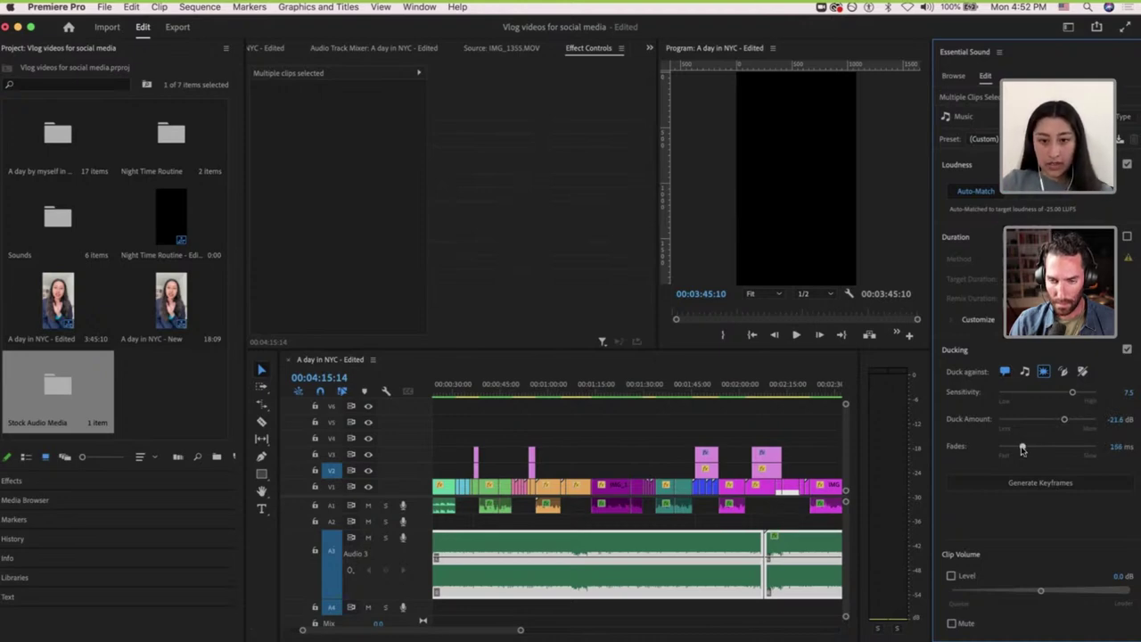
left_click(1026, 484)
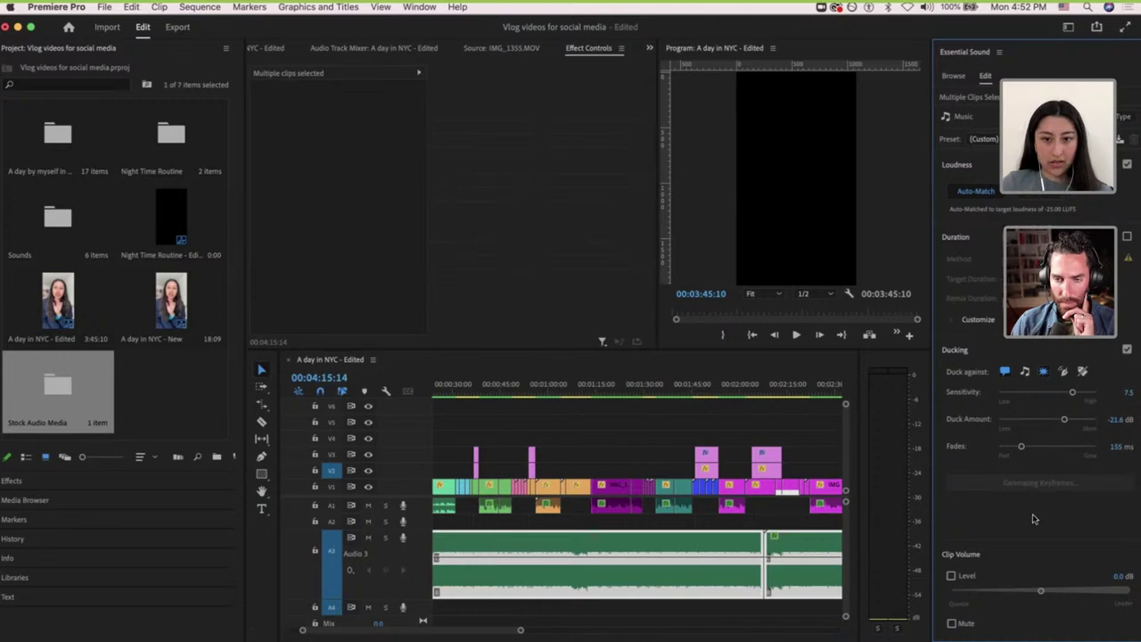
scroll(724, 524, "down", 5)
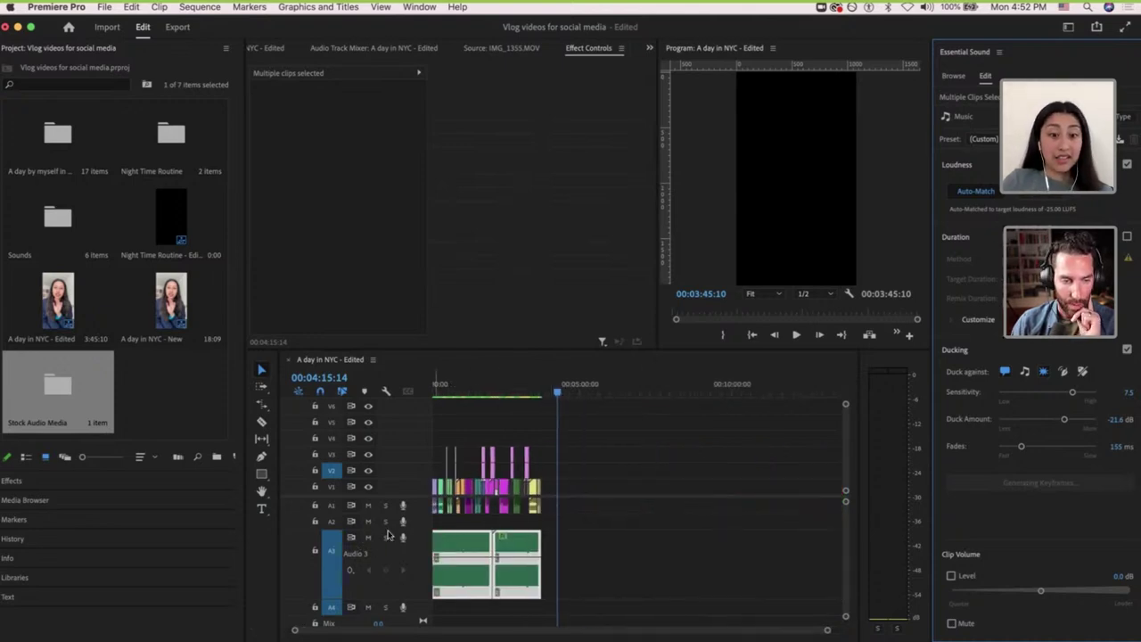
scroll(388, 536, "up", 5)
scroll(620, 535, "left", 1)
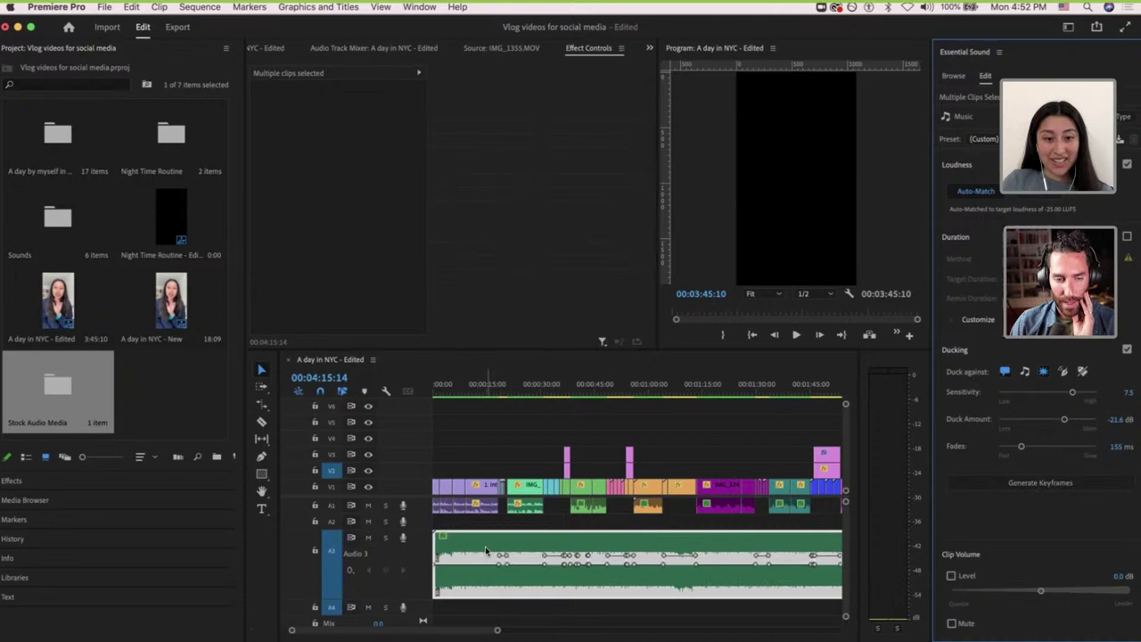
Play the sequence from just before 00:00:30 to about 00:00:44 to hear the music ducking around the dialogue and first location title.
scroll(486, 551, "up", 1, "alt")
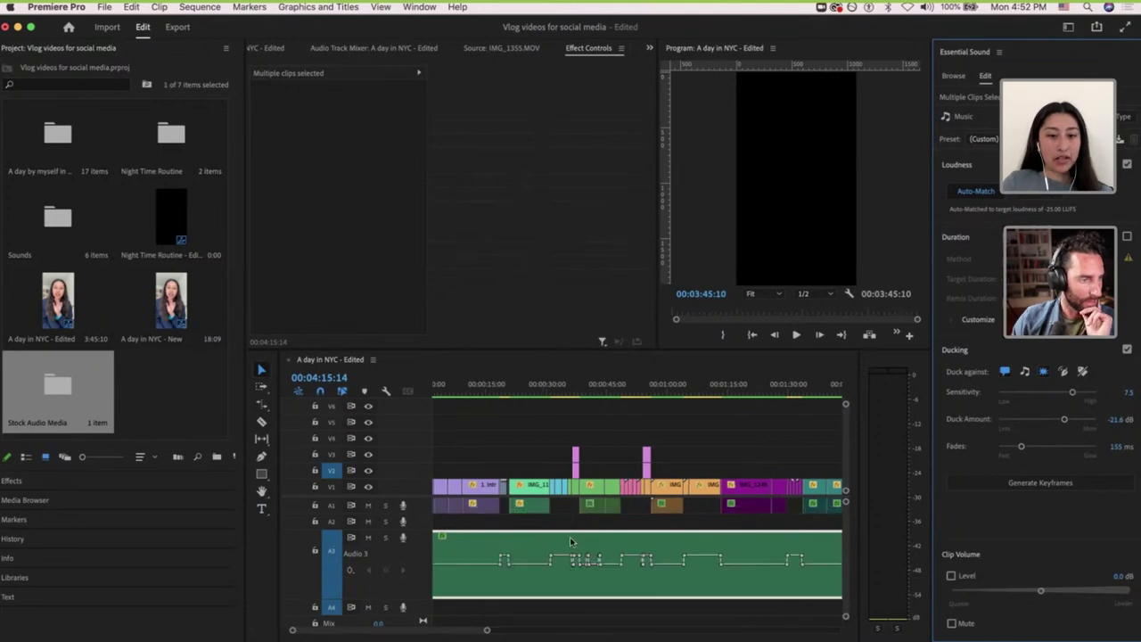
scroll(570, 540, "up", 4, "alt")
scroll(570, 538, "up", 2)
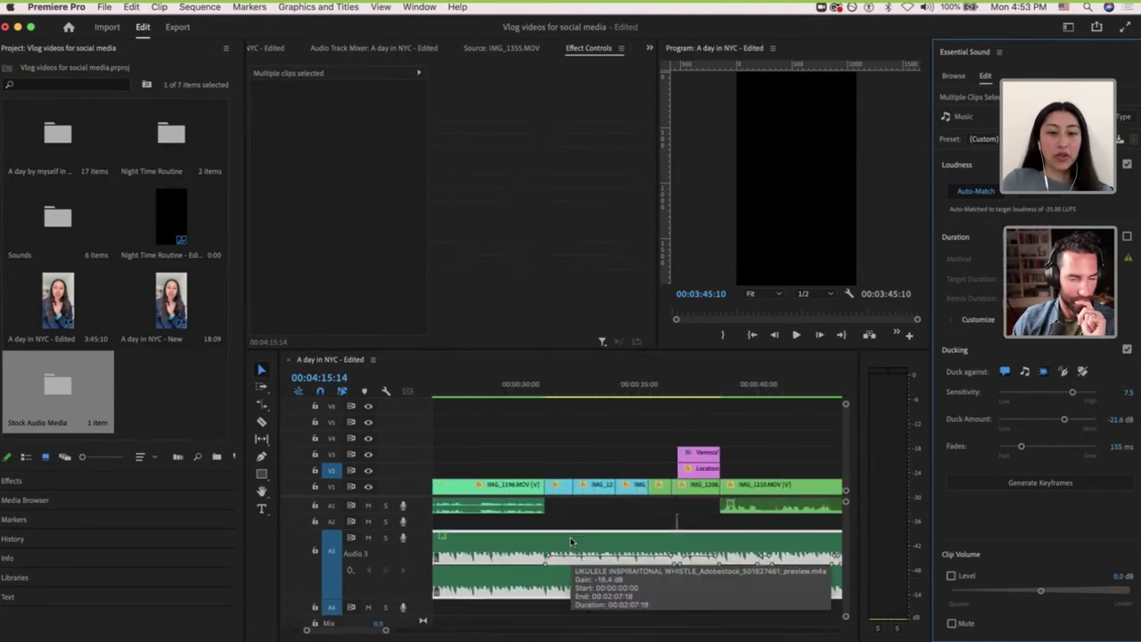
left_click(539, 385)
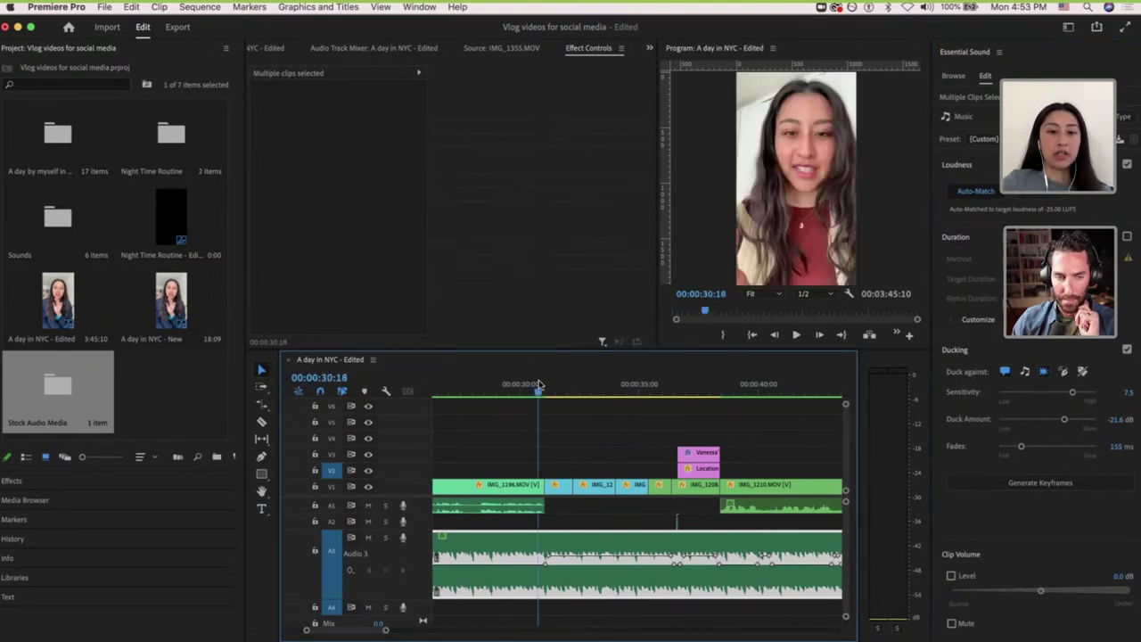
scroll(535, 386, "down", 3, "alt")
left_click(501, 390)
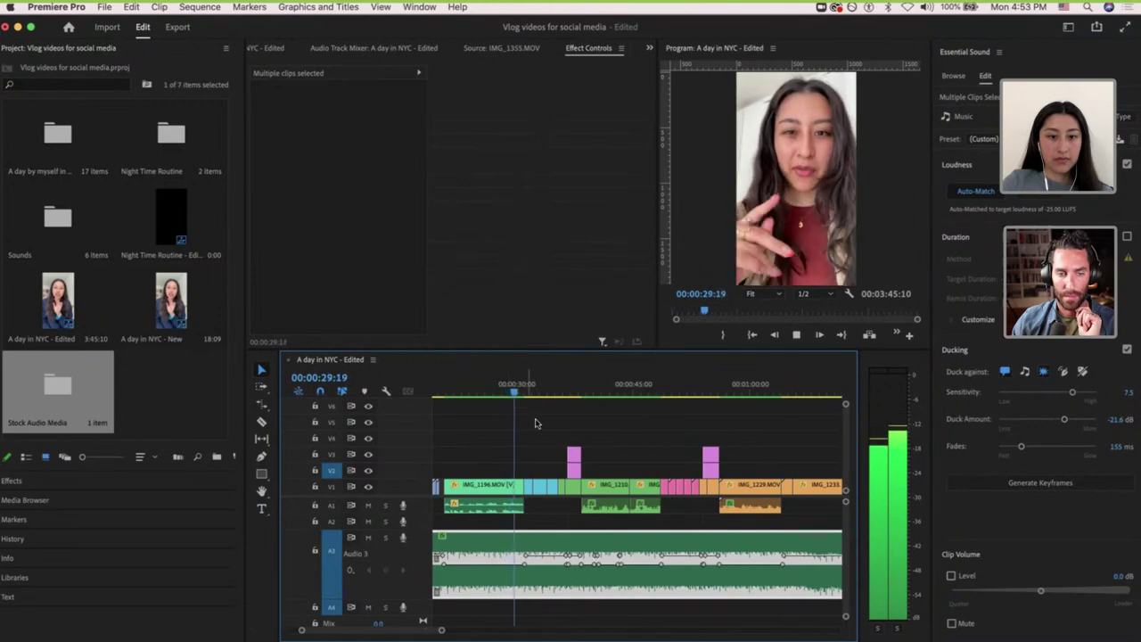
scroll(535, 423, "up", 3)
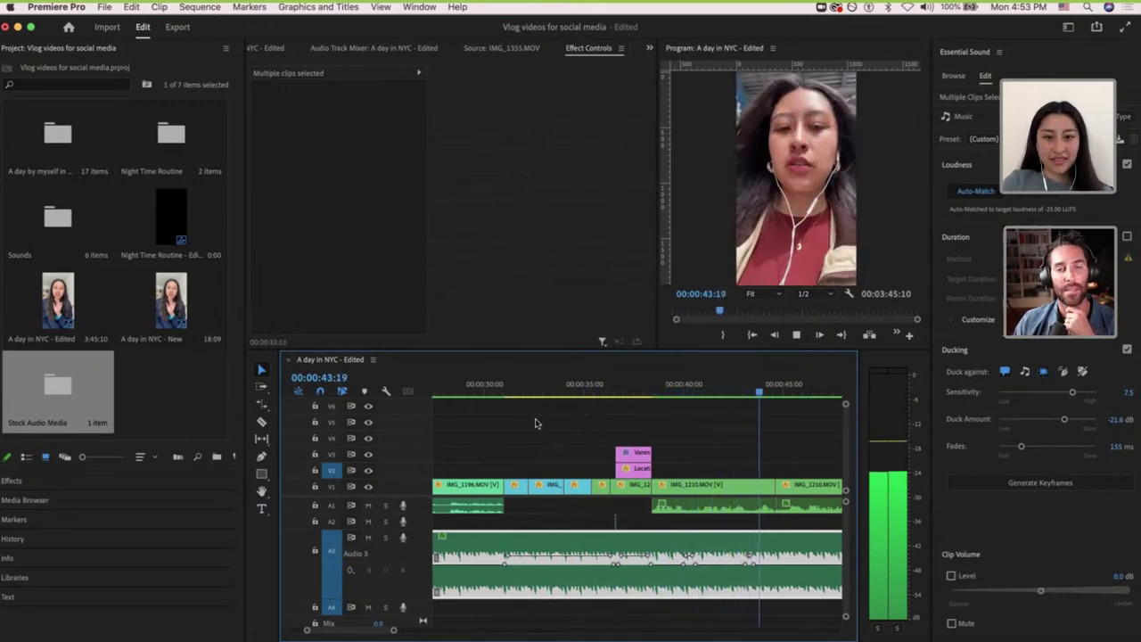
key("space")
Replay the short rise in the music's ducking keyframes around 00:00:43 under clip IMG_1210.MOV.
key("=")
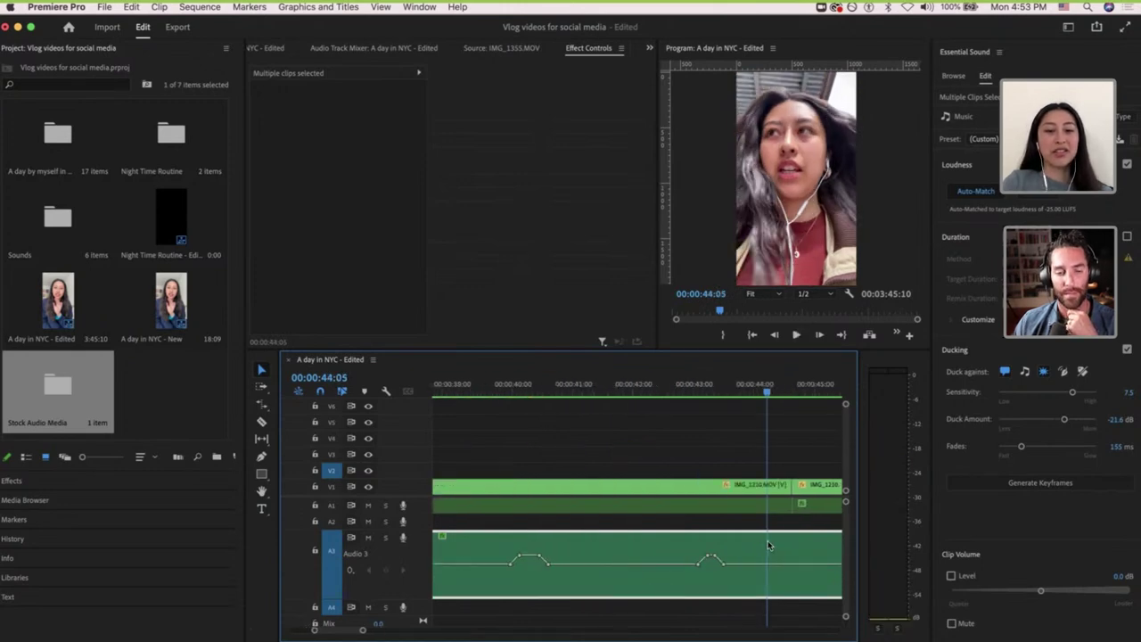
left_click(680, 383)
key("space")
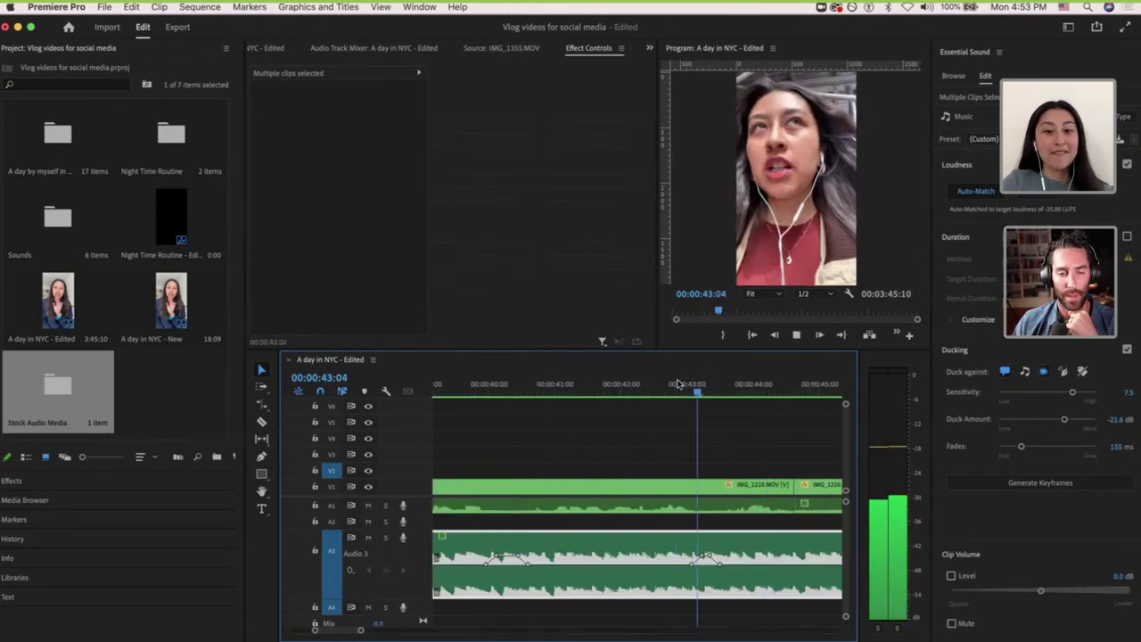
key("space")
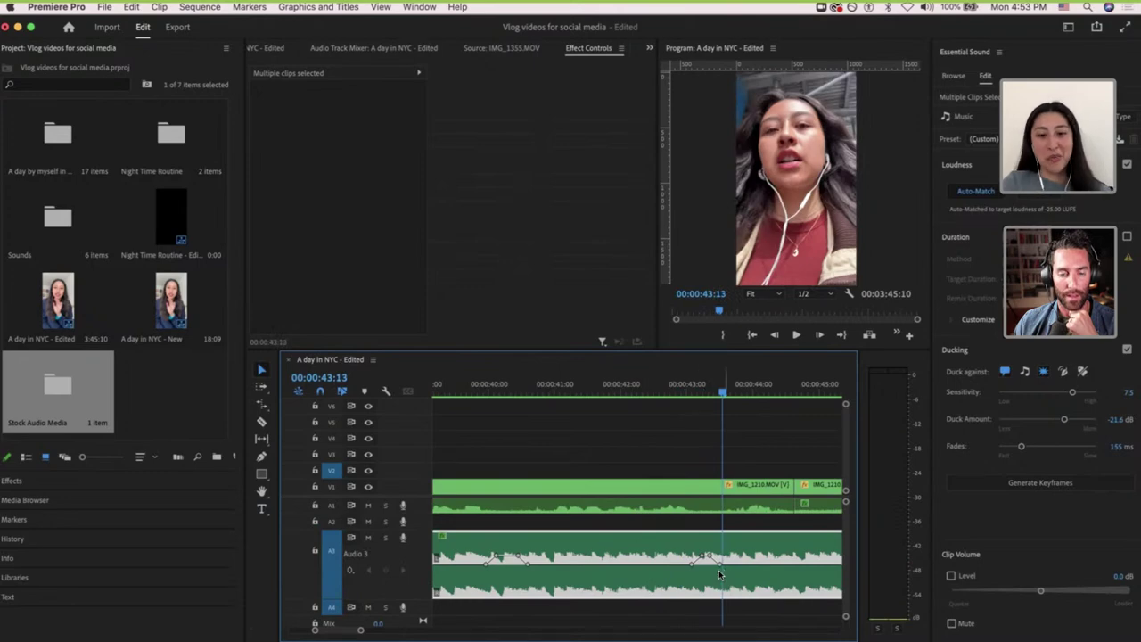
Review the ducking keyframes across both A3 music clips and move the playhead to the Pier 35 title at 00:00:55:08.
scroll(713, 564, "down", 3)
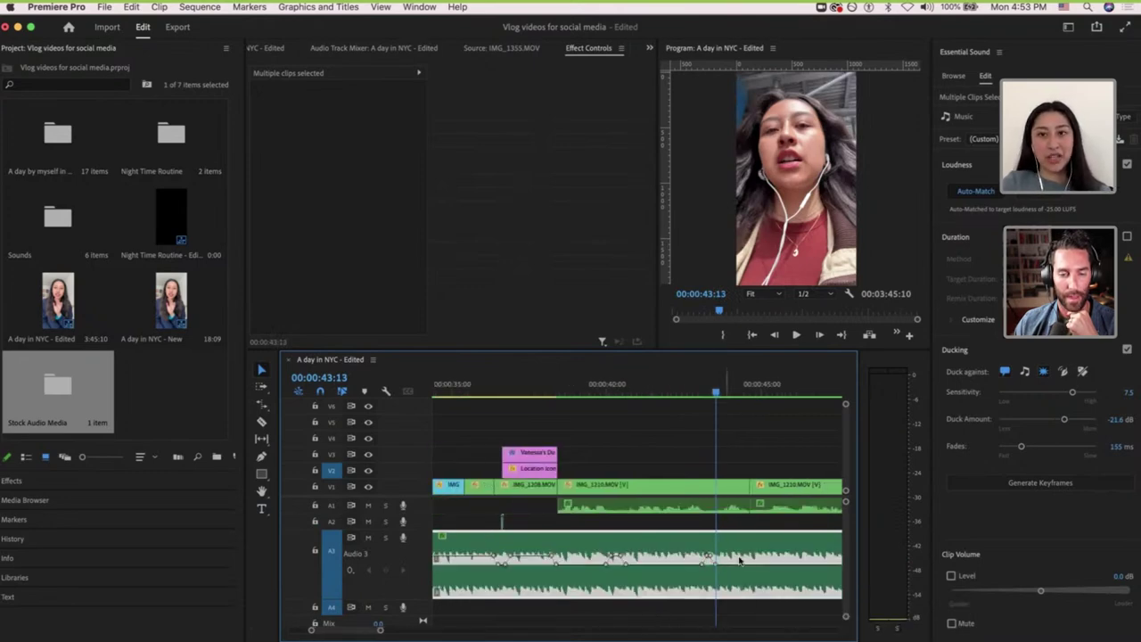
scroll(739, 560, "down", 6)
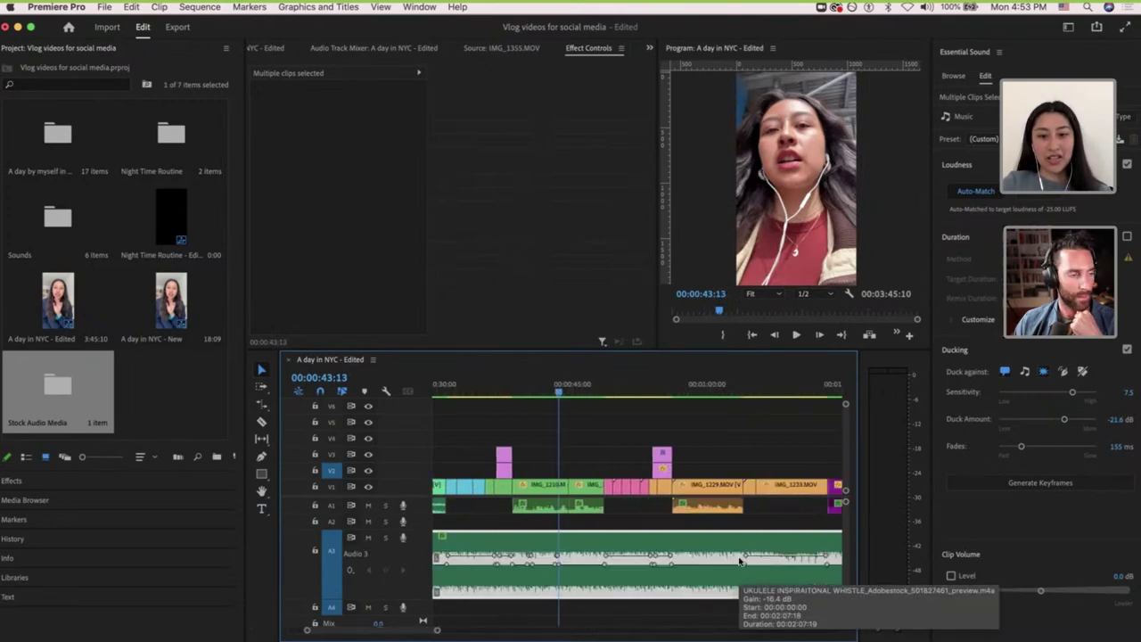
scroll(691, 532, "down", 4)
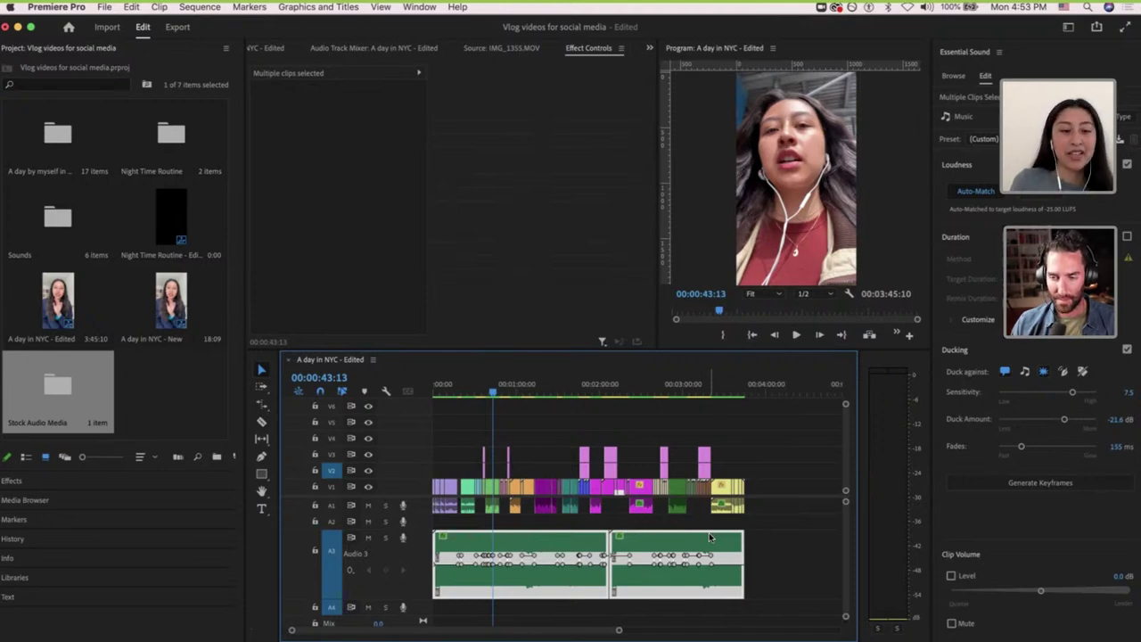
scroll(448, 535, "up", 3)
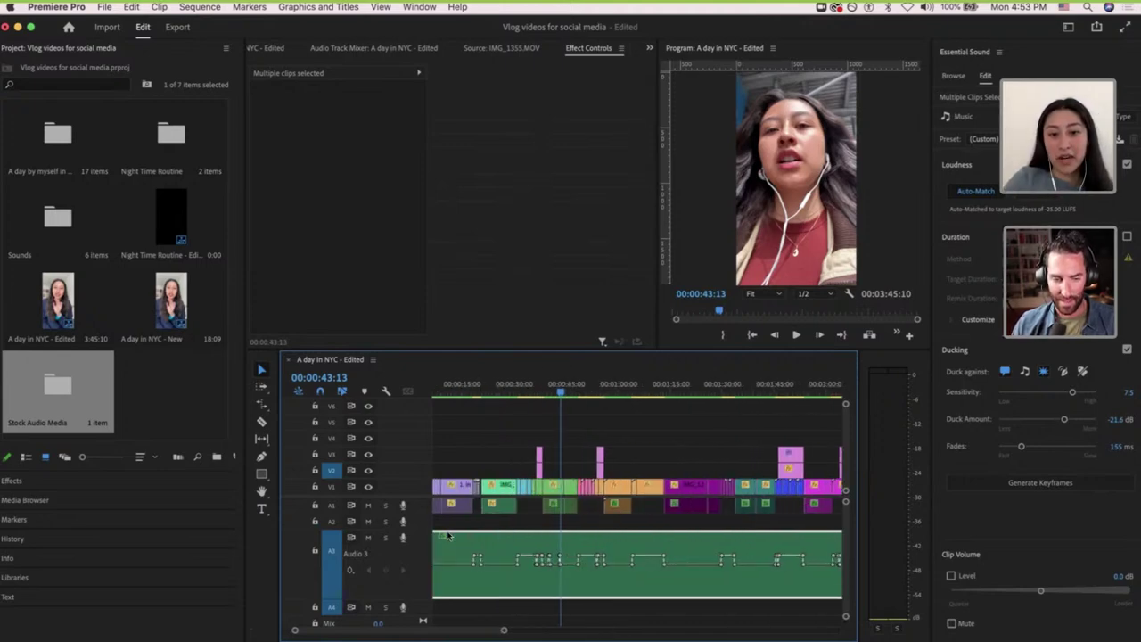
scroll(448, 535, "left", 1)
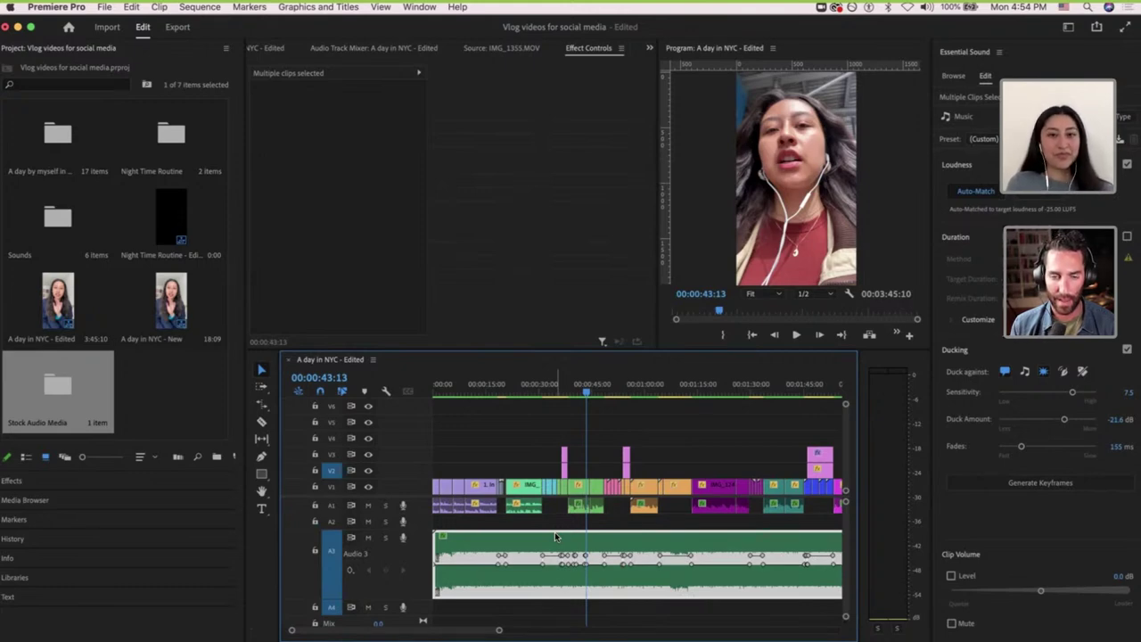
left_click(629, 381)
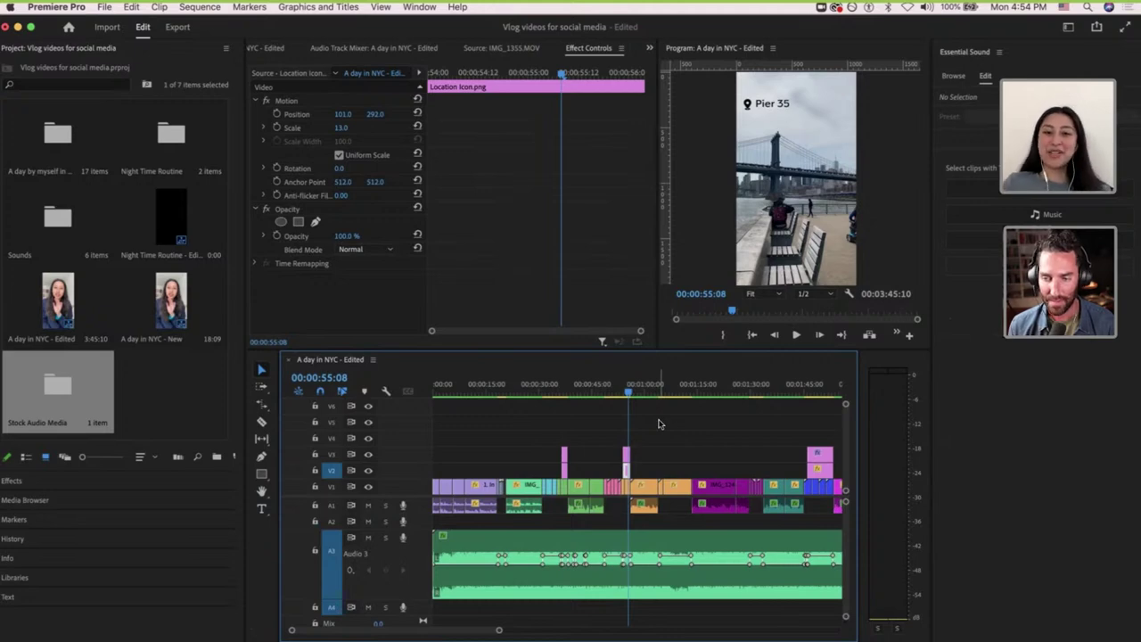
Clear the timeline selection and move the playhead to 00:00:36:06, just before the first location title.
key("minus")
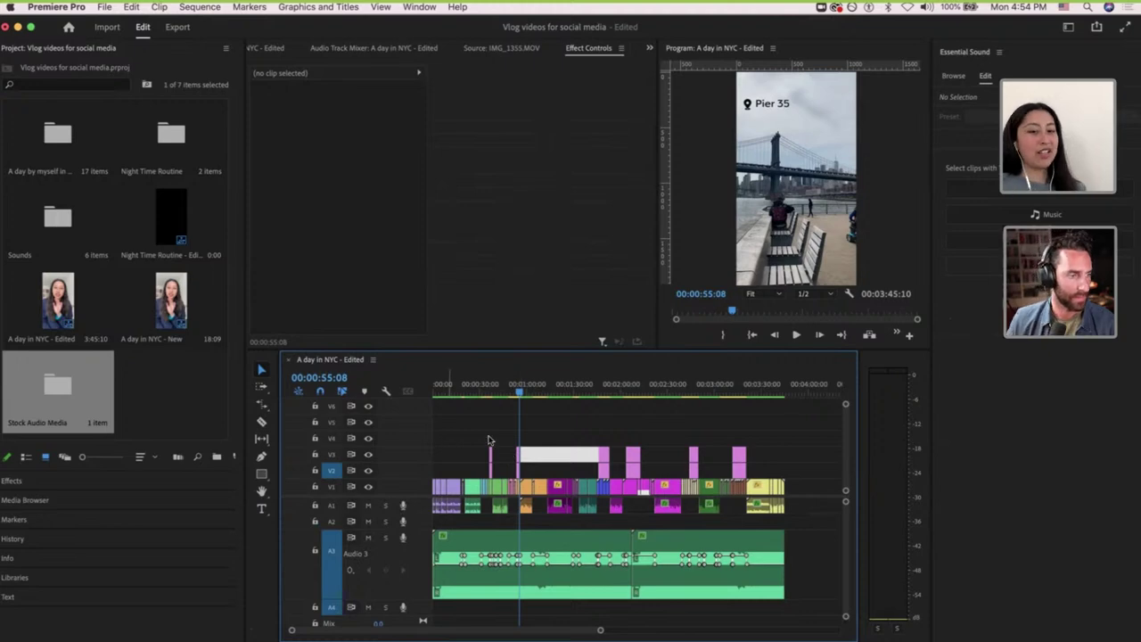
left_click(488, 432)
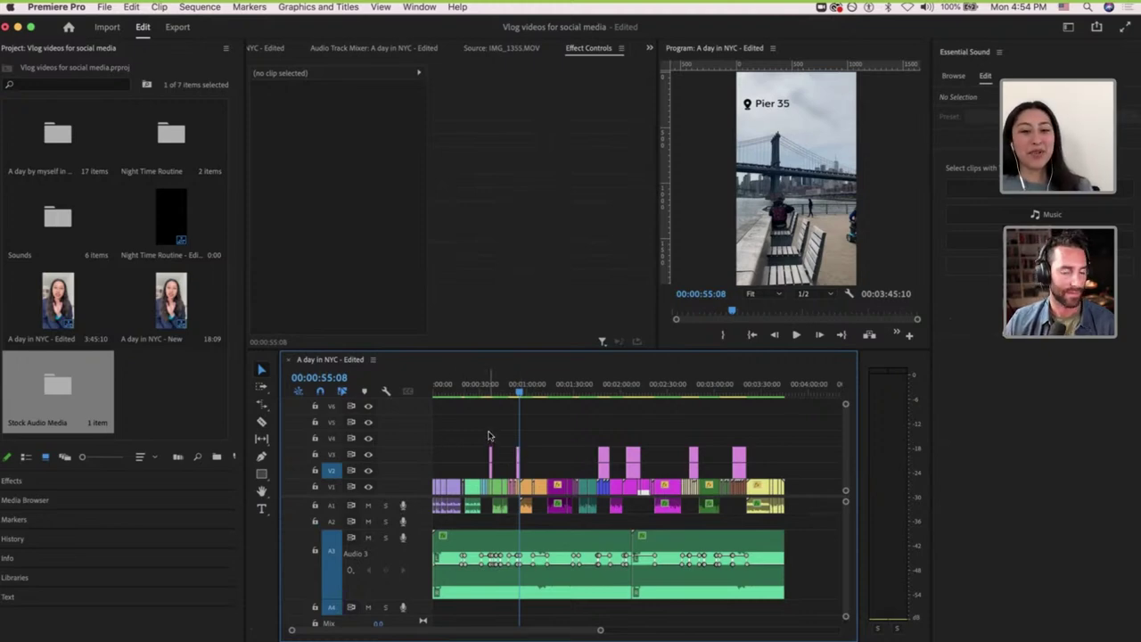
key("equal")
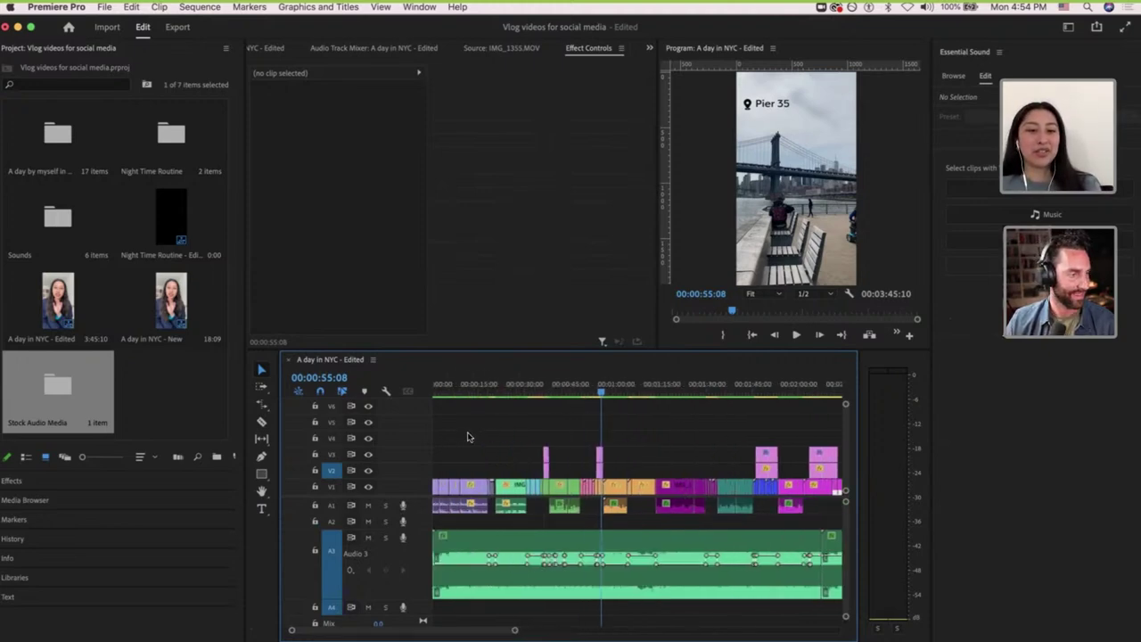
key("equal")
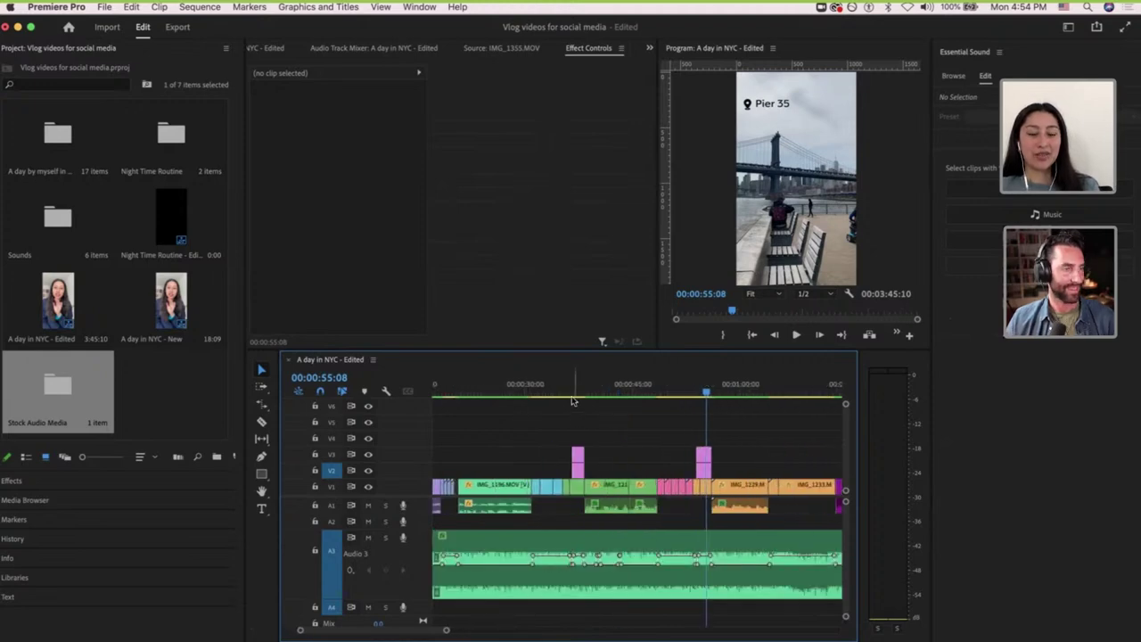
left_click(571, 392)
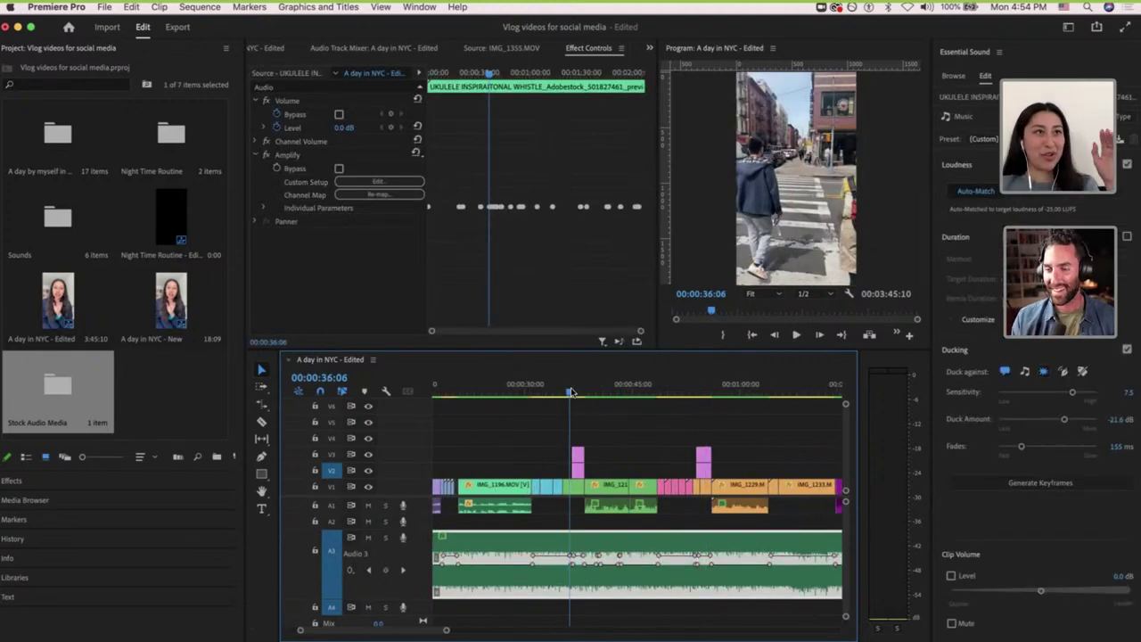